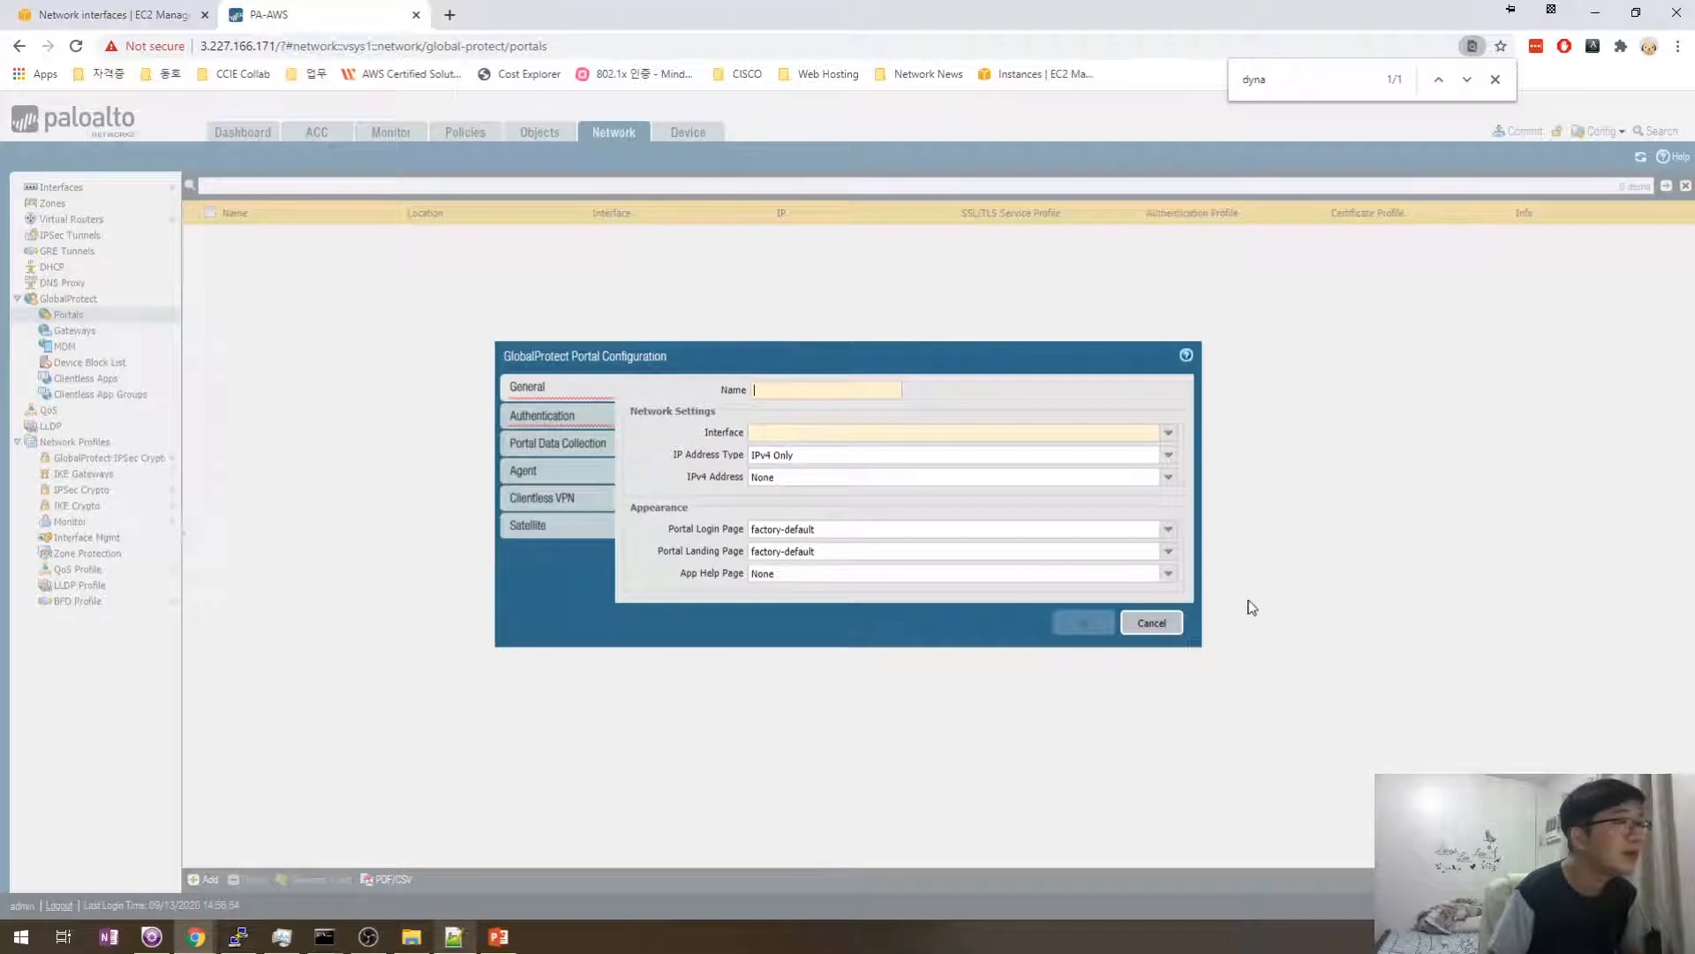
# - Discard the unfinished portal configuration and go to the Network Interfaces list
pyautogui.click(1152, 623)
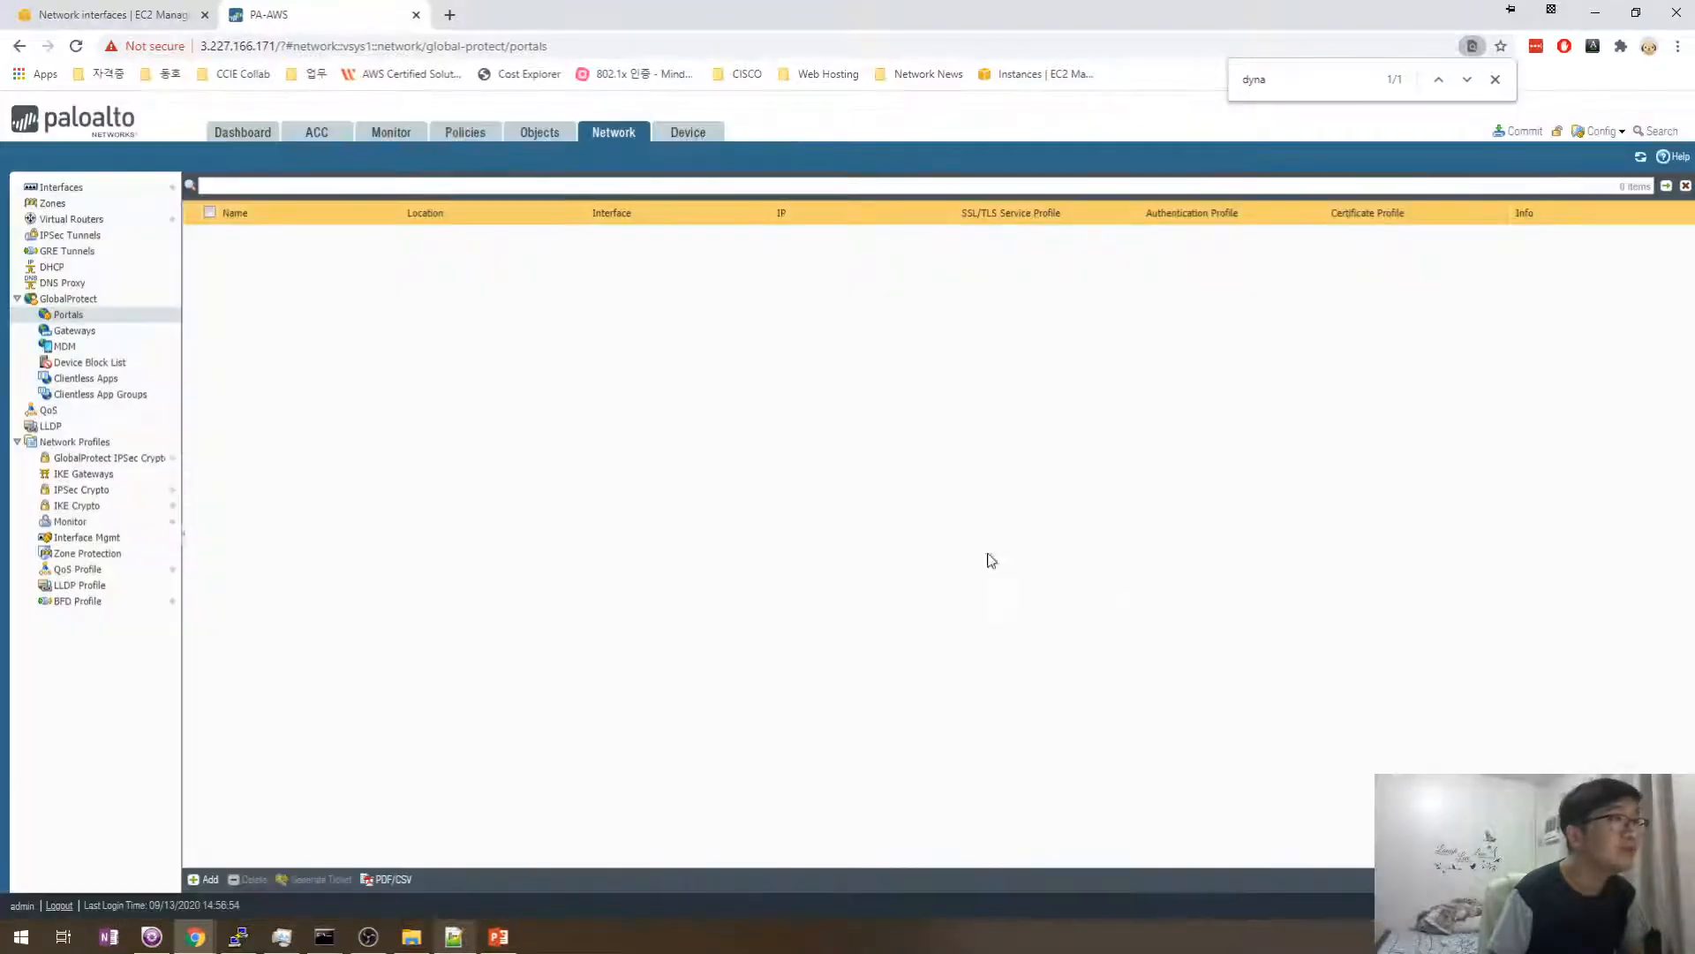
pyautogui.click(530, 134)
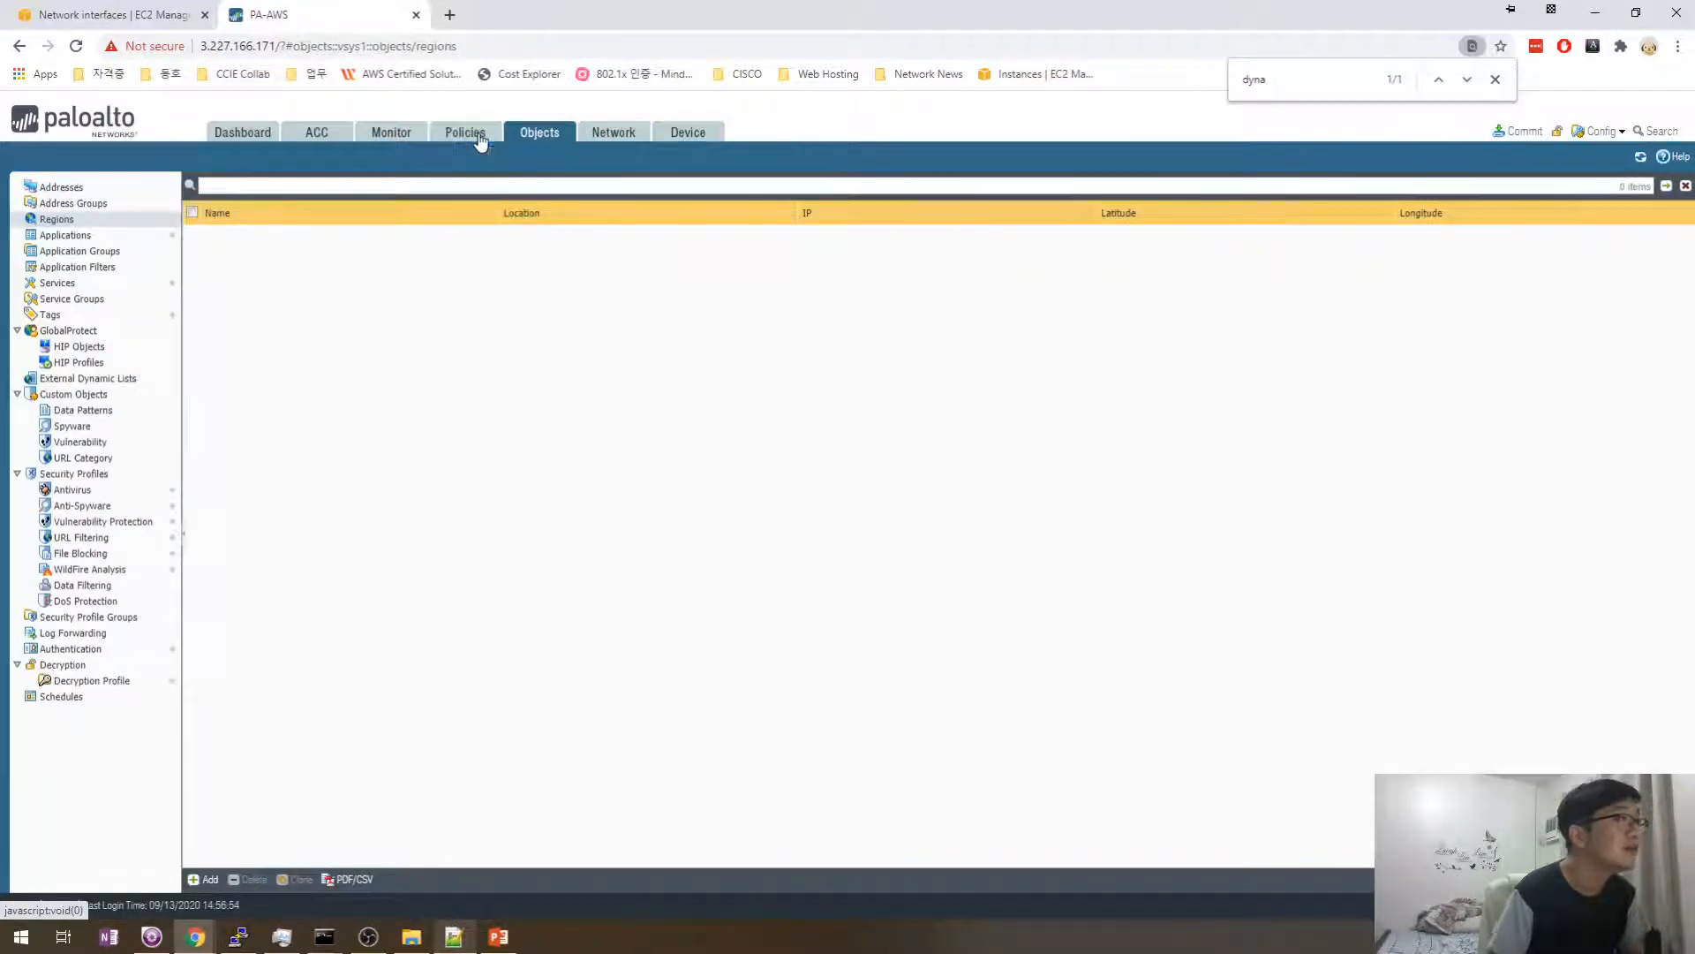
pyautogui.click(480, 137)
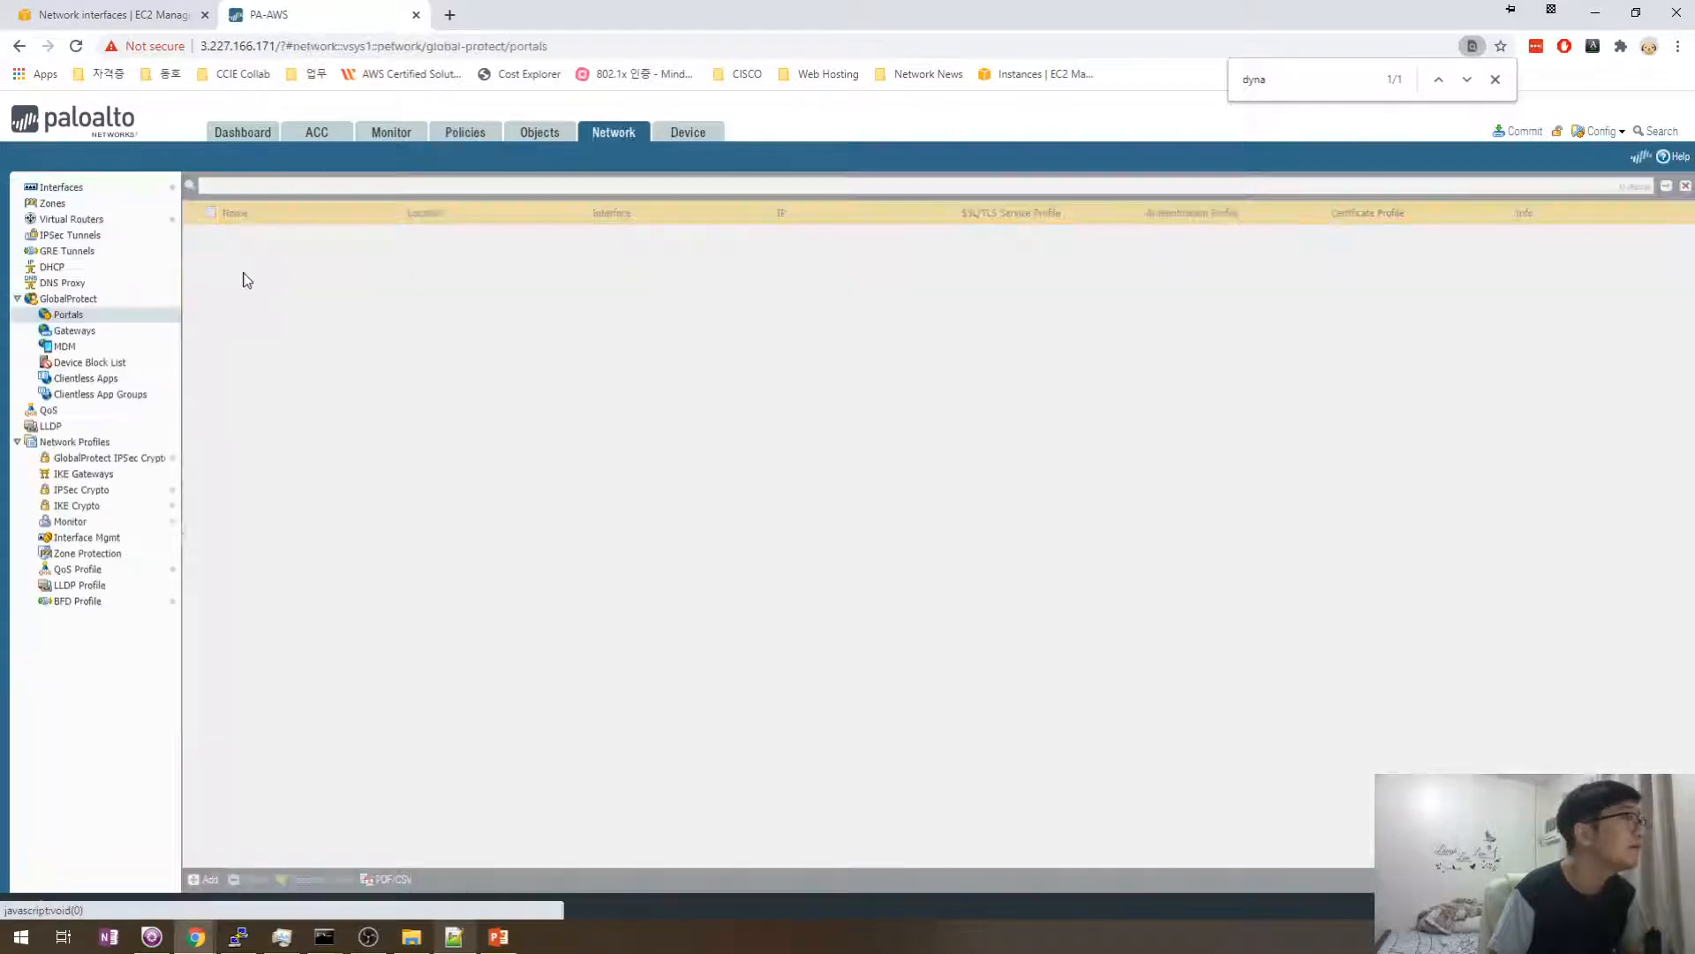
pyautogui.click(62, 197)
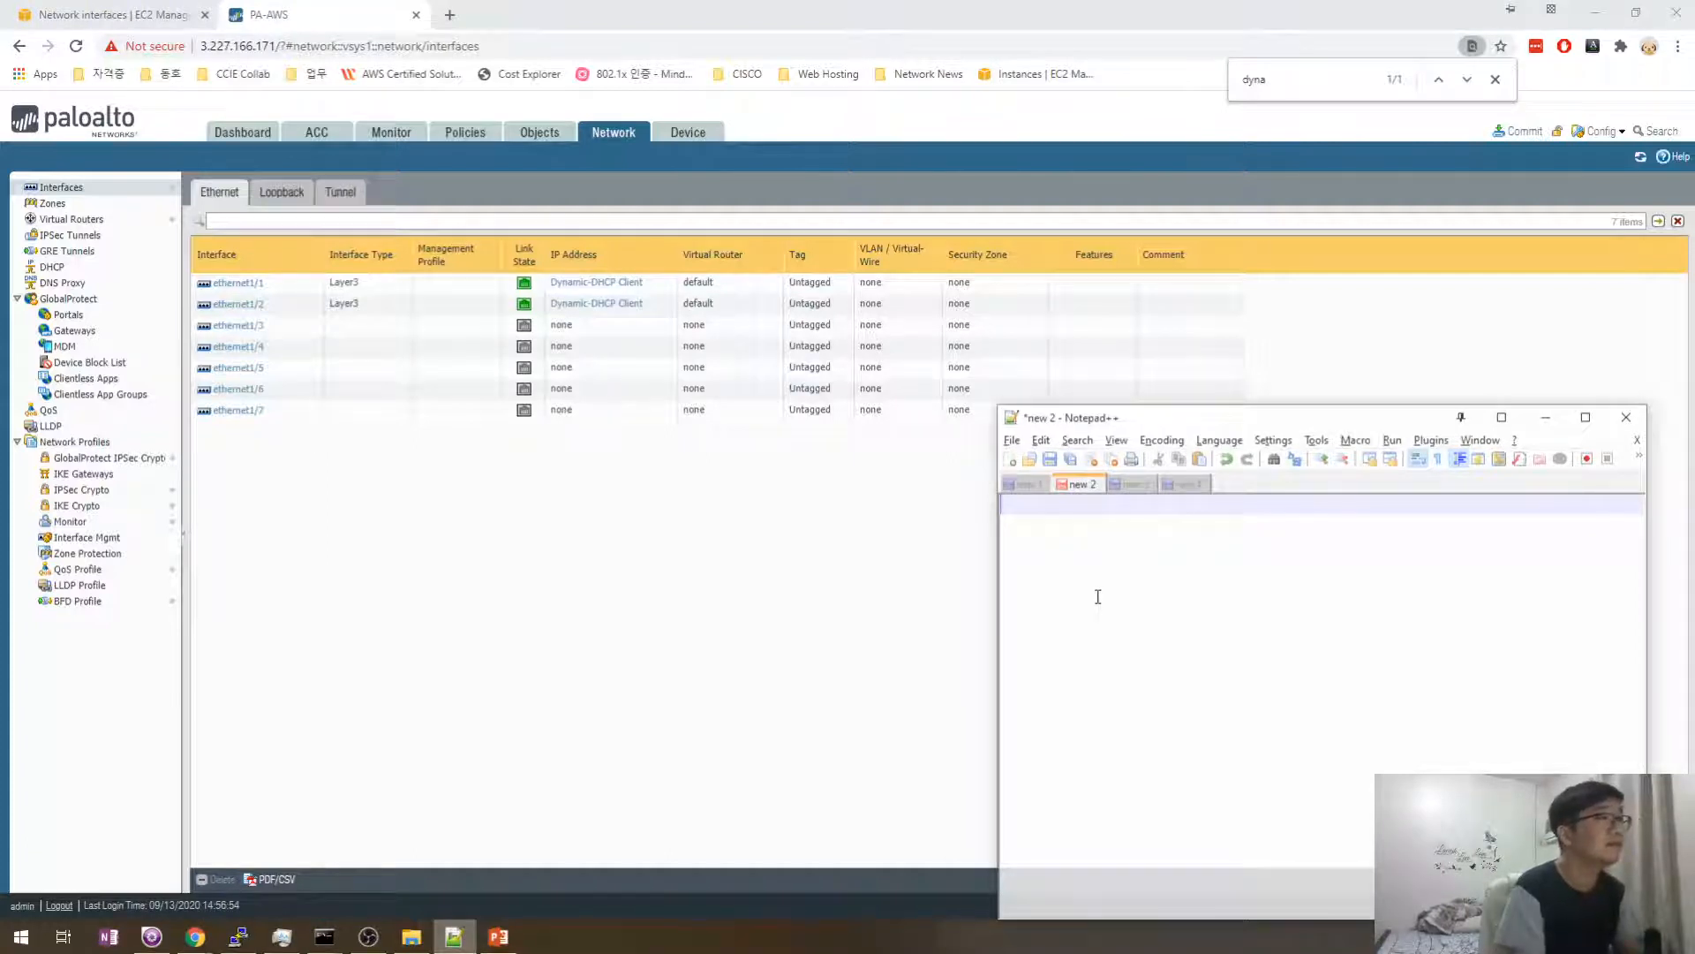
# - Write the heading '2. Additional Setting and VPN' in the new notes document
pyautogui.write('2. Addit')
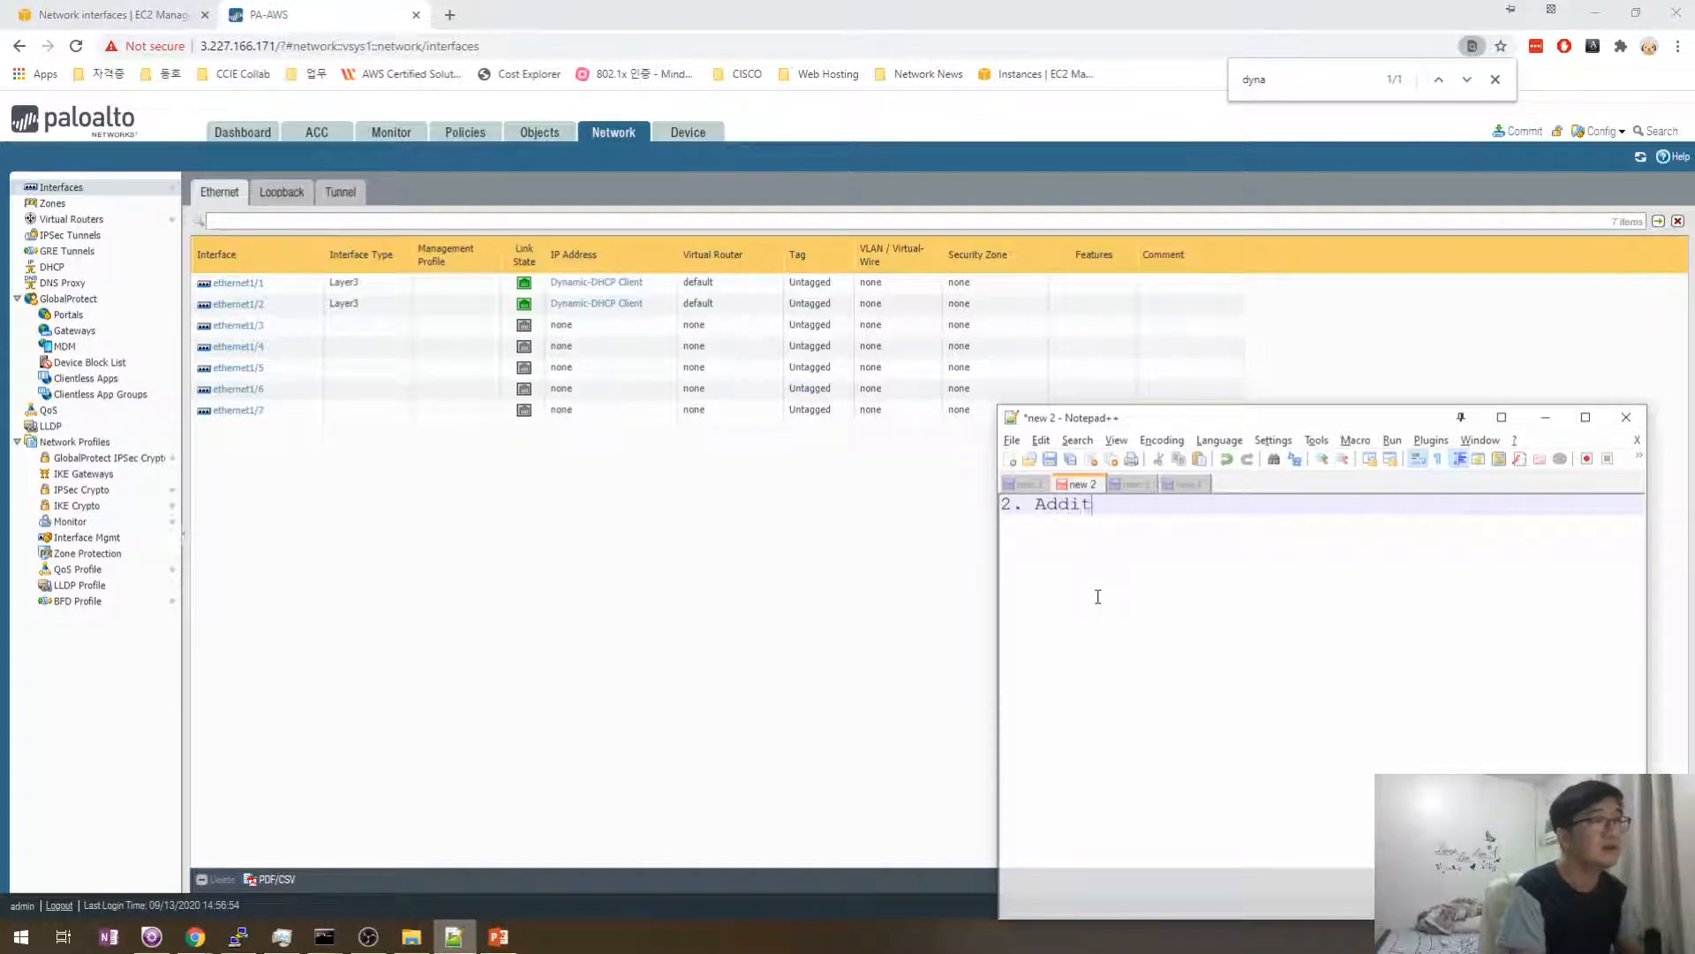
pyautogui.write('ional Seet')
pyautogui.press('BackSpace')
pyautogui.press('BackSpace')
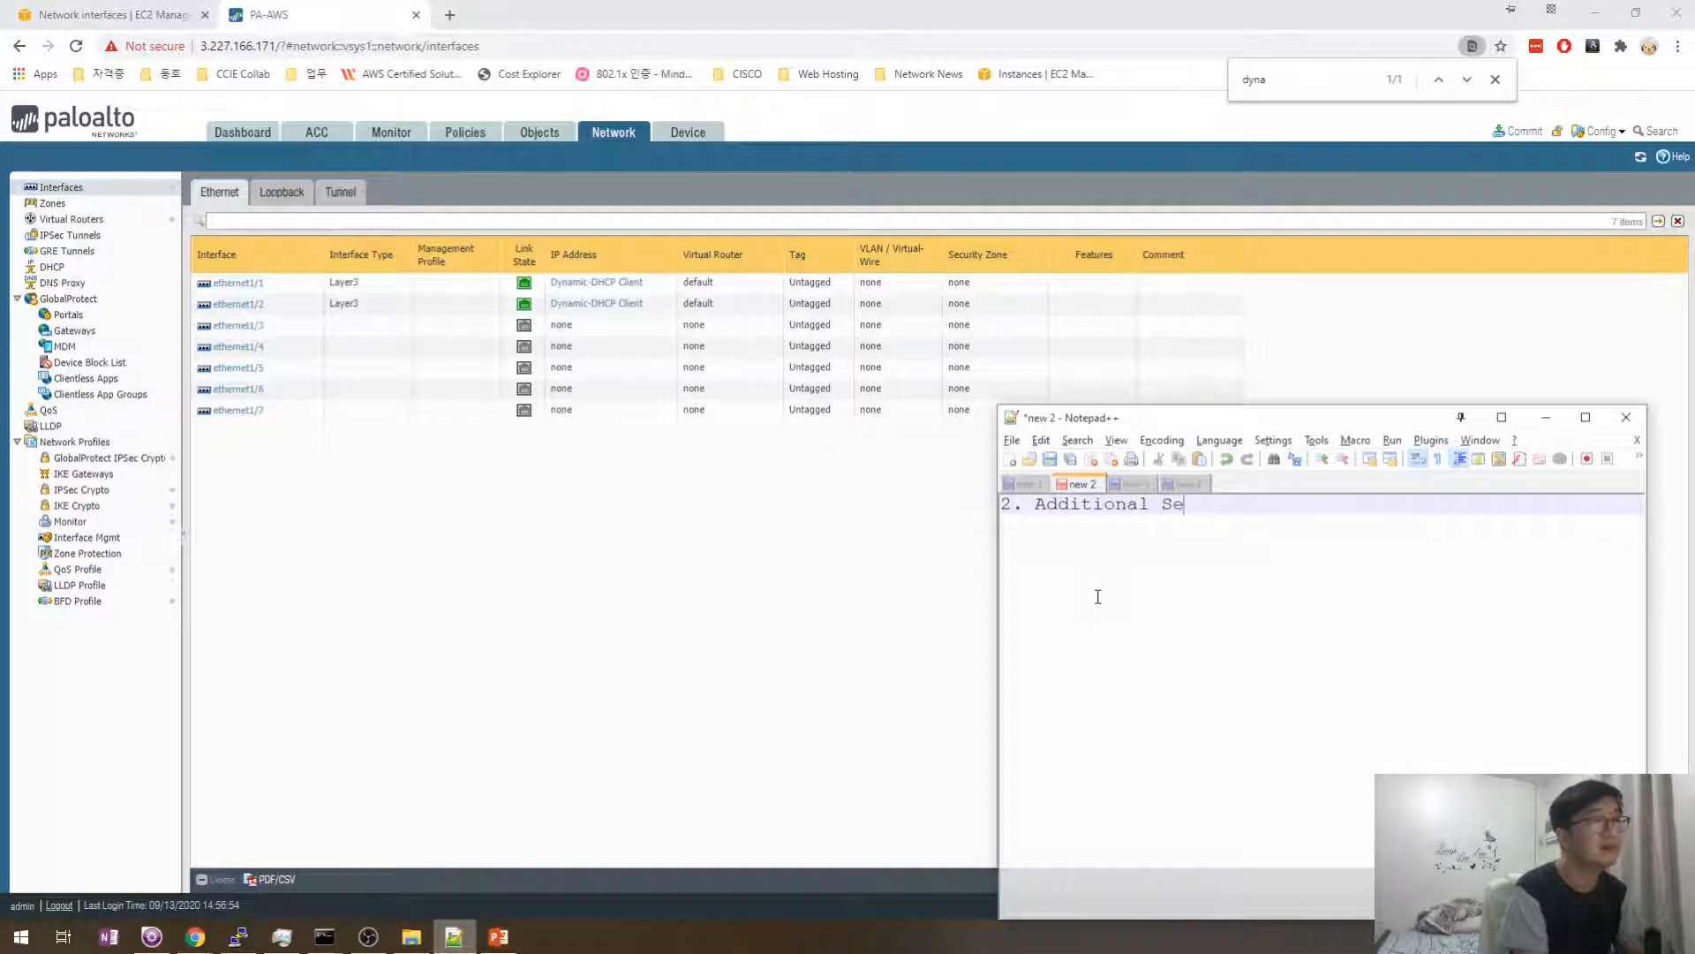
pyautogui.write('tting and d')
pyautogui.press('BackSpace')
pyautogui.write('VPN')
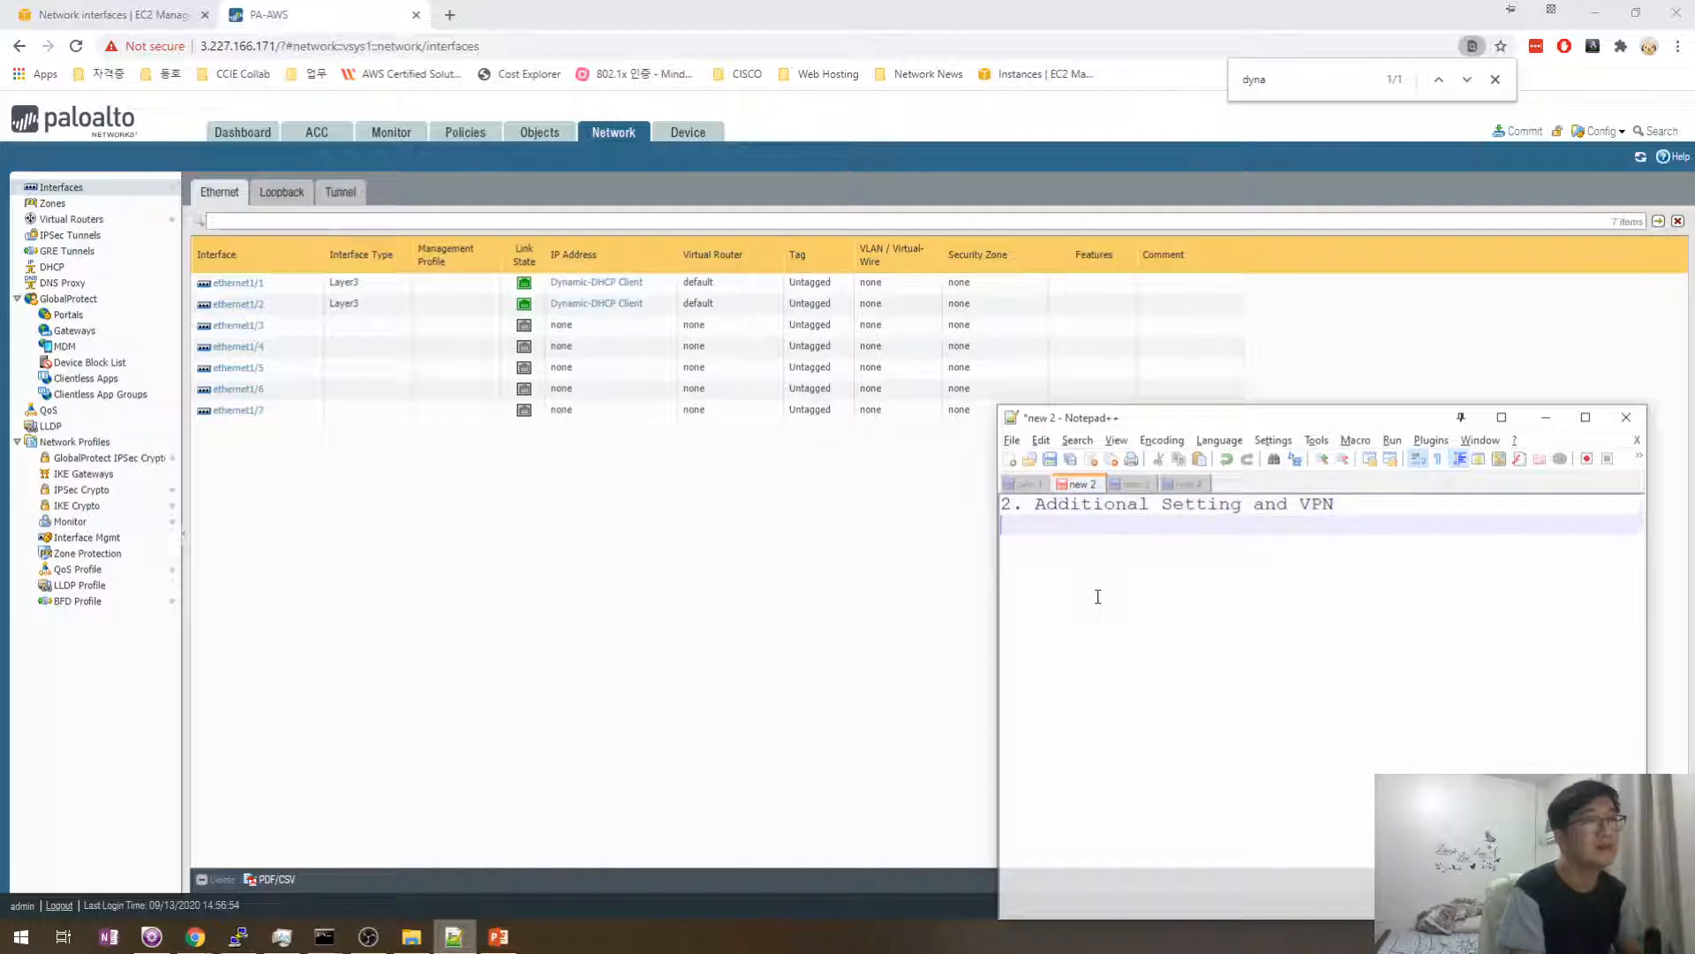
pyautogui.press('Return')
pyautogui.click(665, 557)
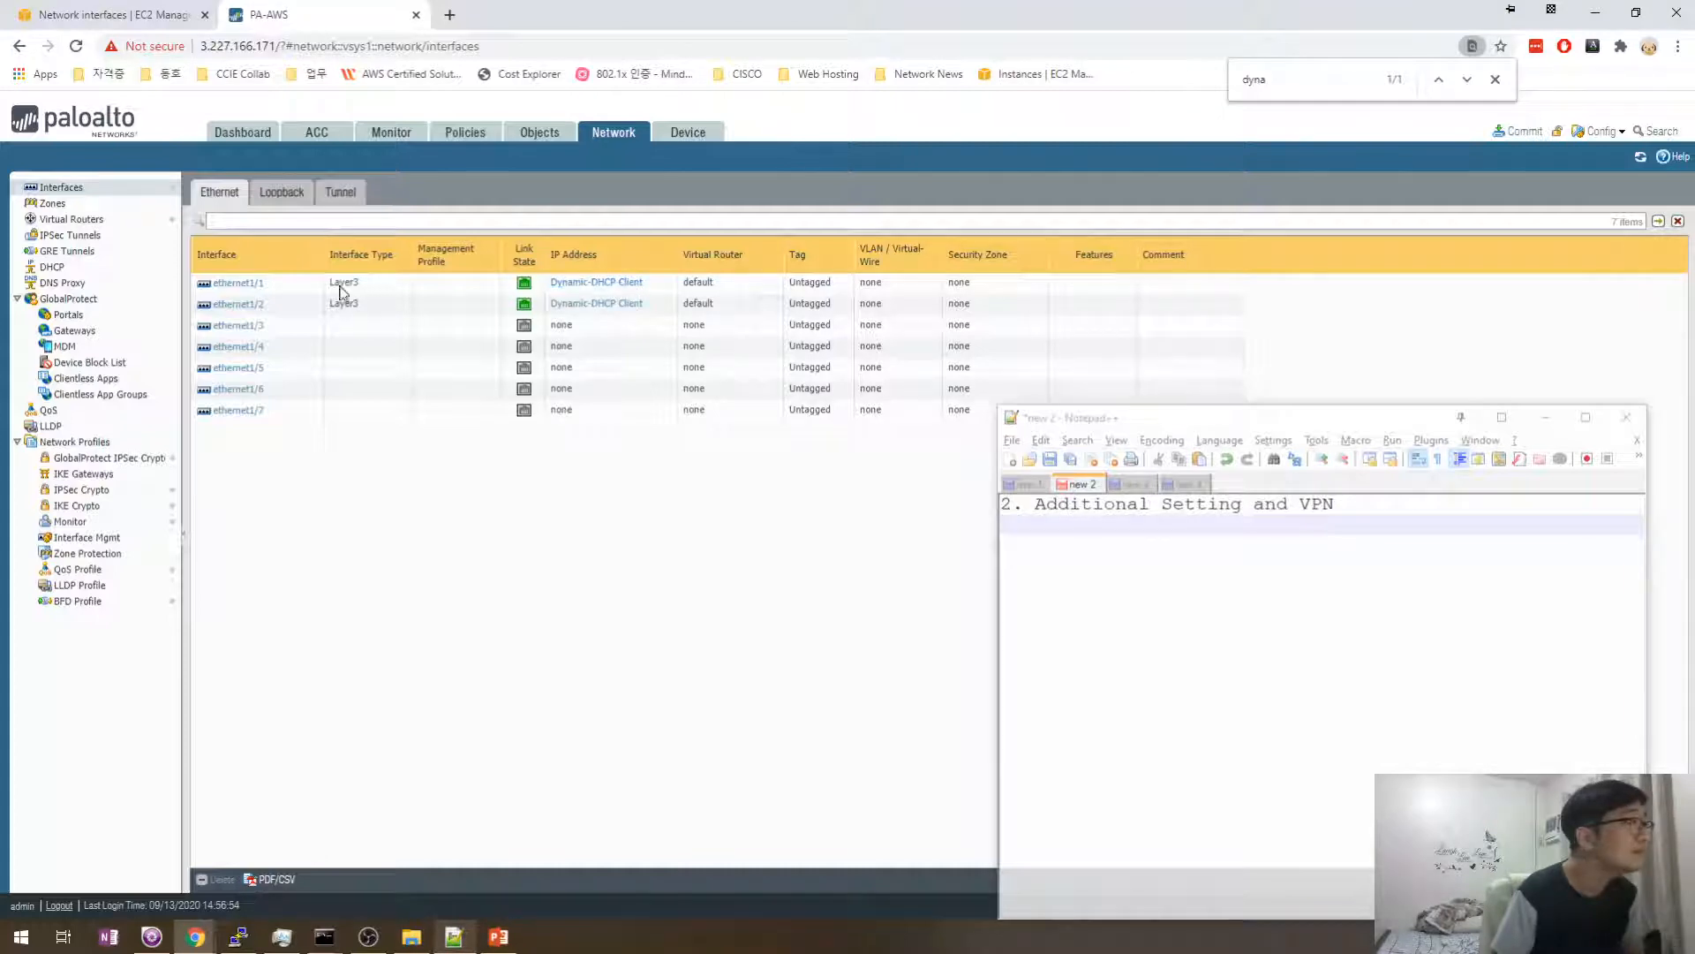
# - Open ethernet1/1's settings and review its IPv4 addressing
pyautogui.click(237, 285)
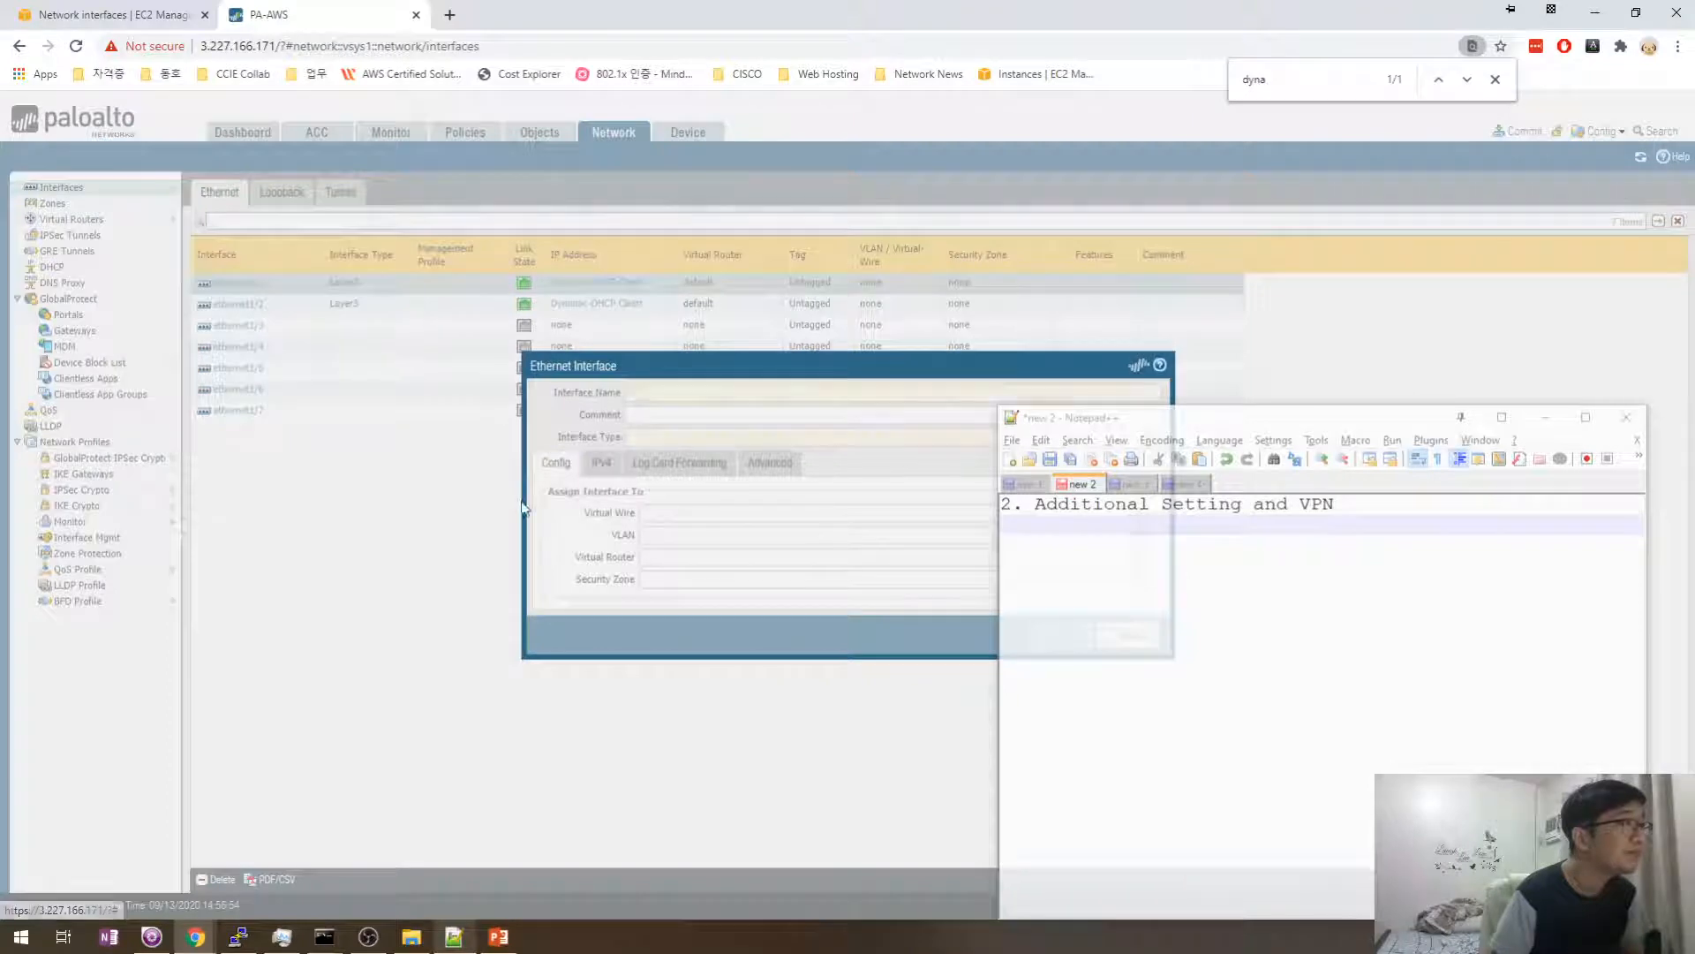
pyautogui.moveTo(1159, 417); pyautogui.dragTo(1238, 417)
pyautogui.click(603, 489)
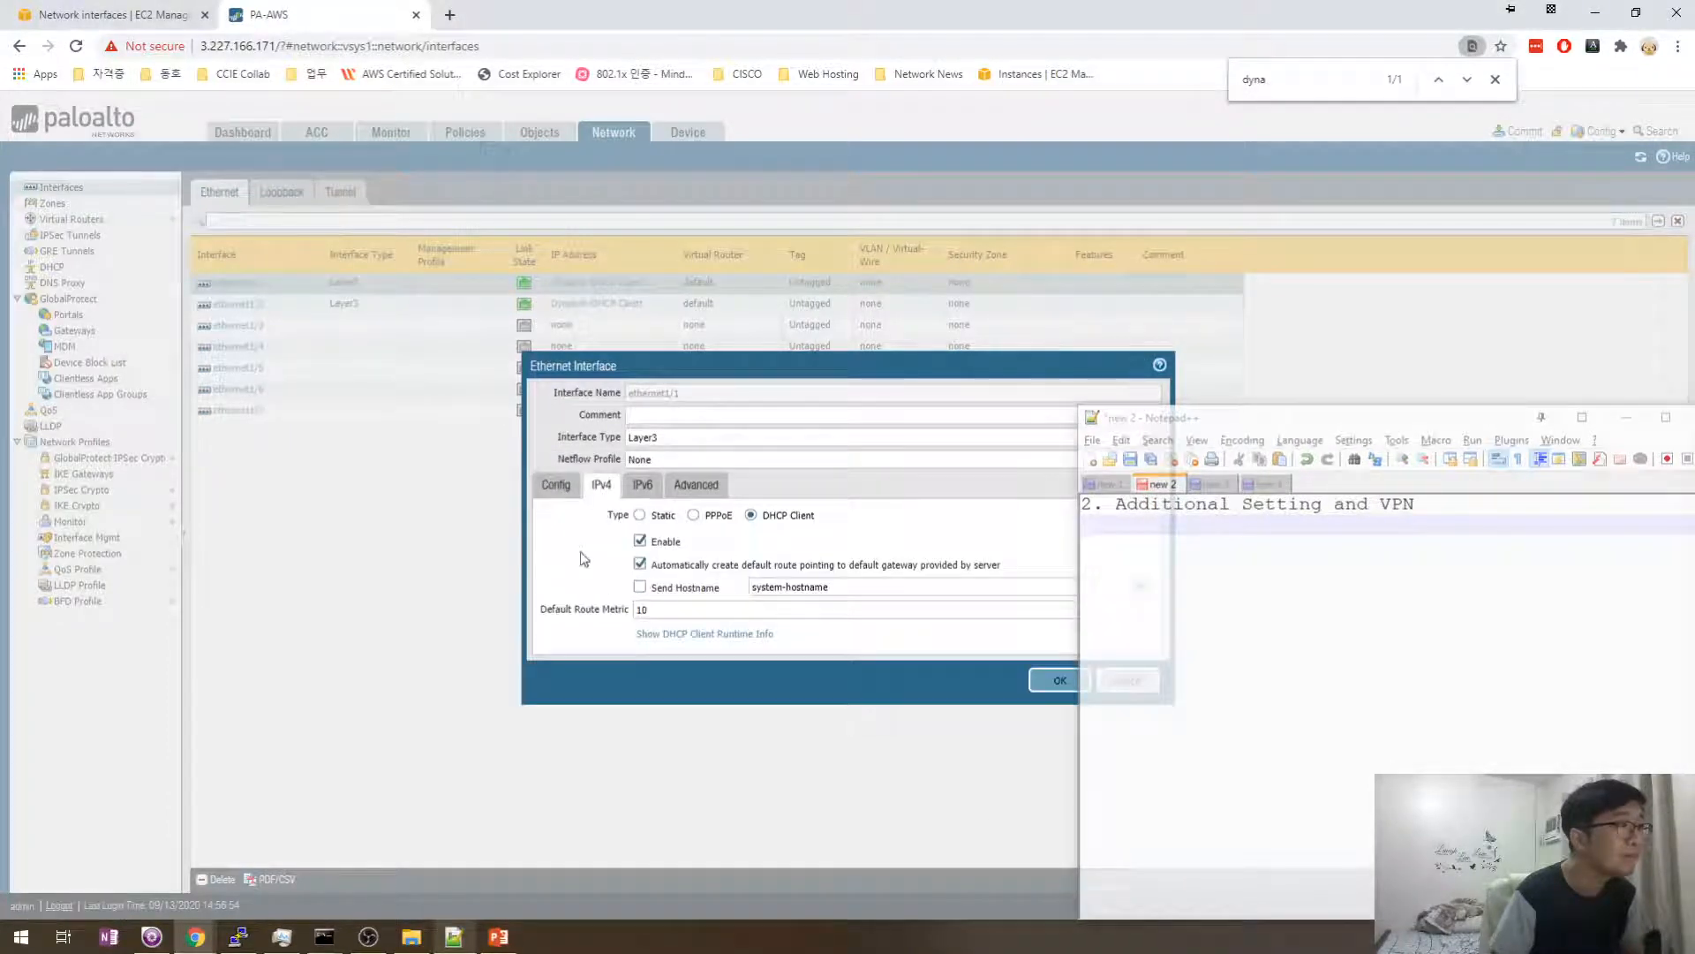
pyautogui.click(1434, 521)
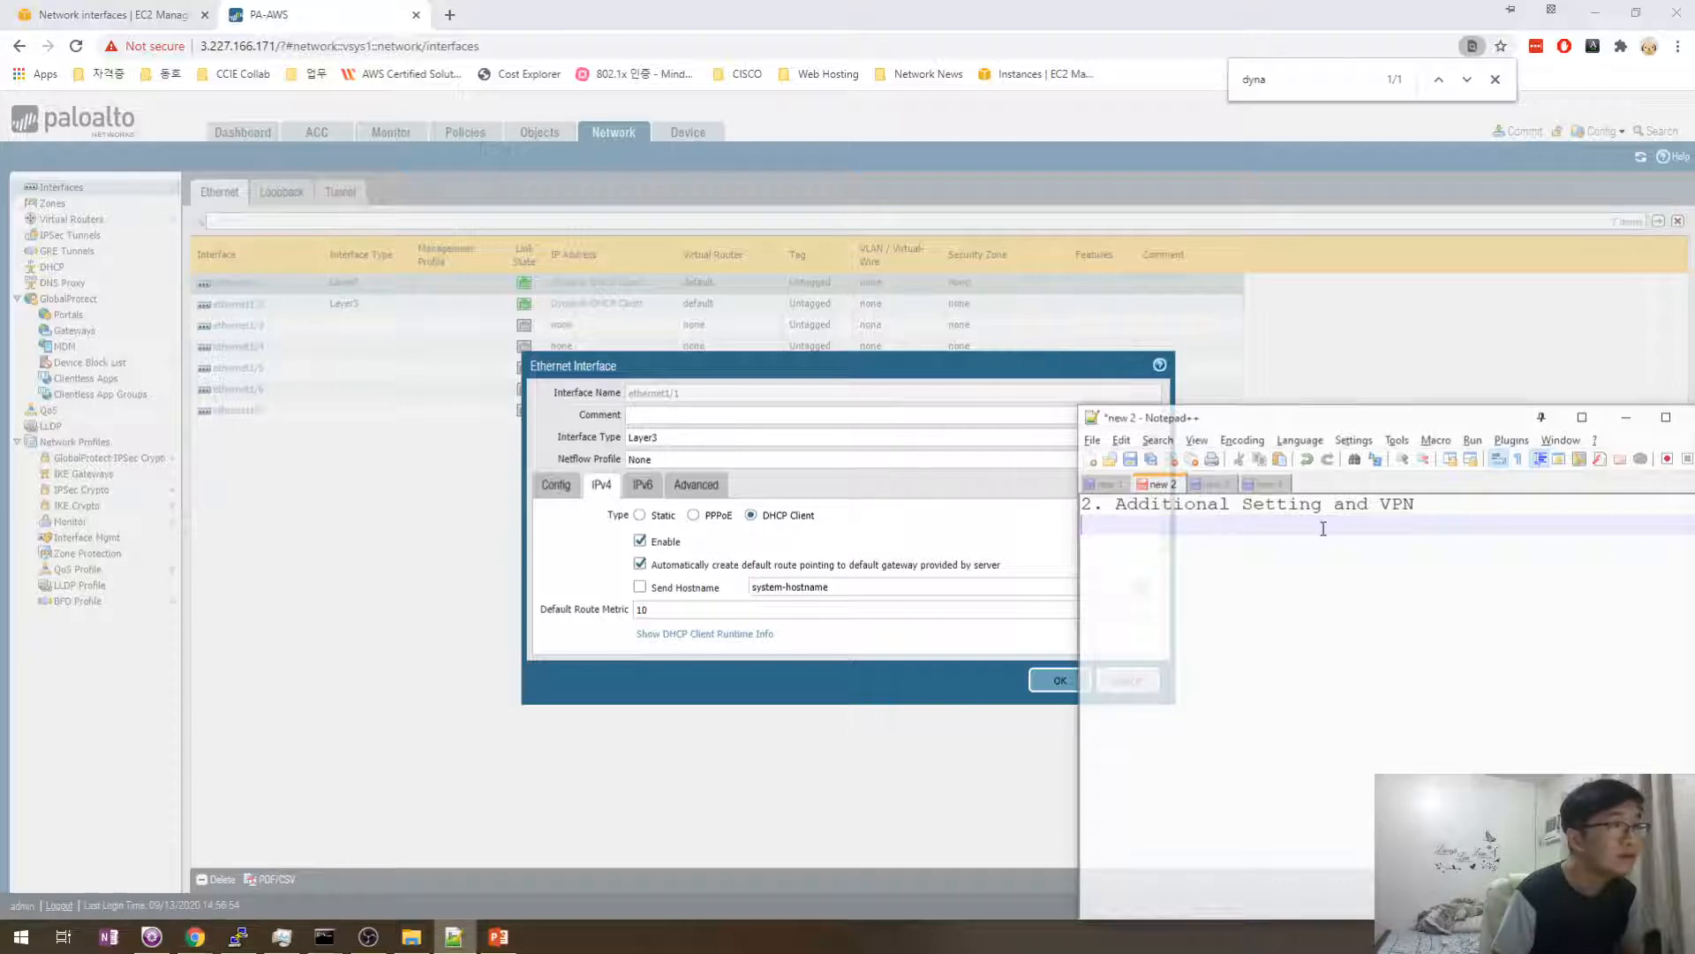
# - Note 'Assign Security Zone' and open ethernet1/1's Security Zone dropdown on the Config tab
pyautogui.click(556, 484)
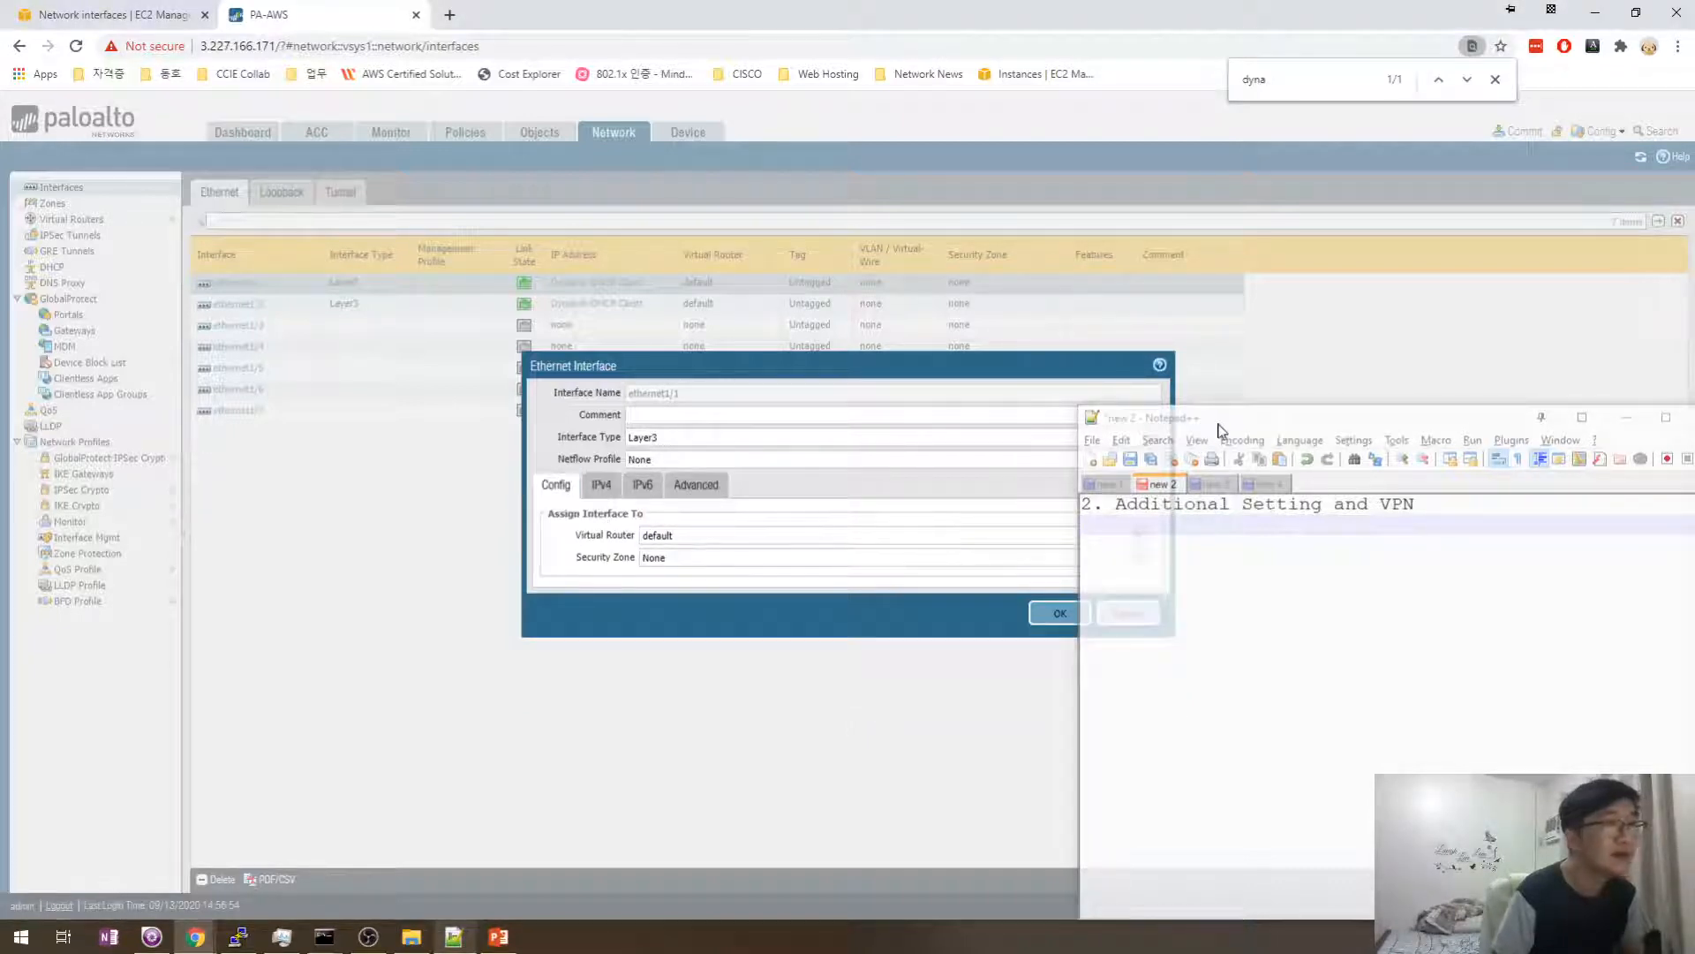
pyautogui.moveTo(1217, 422); pyautogui.dragTo(1295, 417)
pyautogui.write('As')
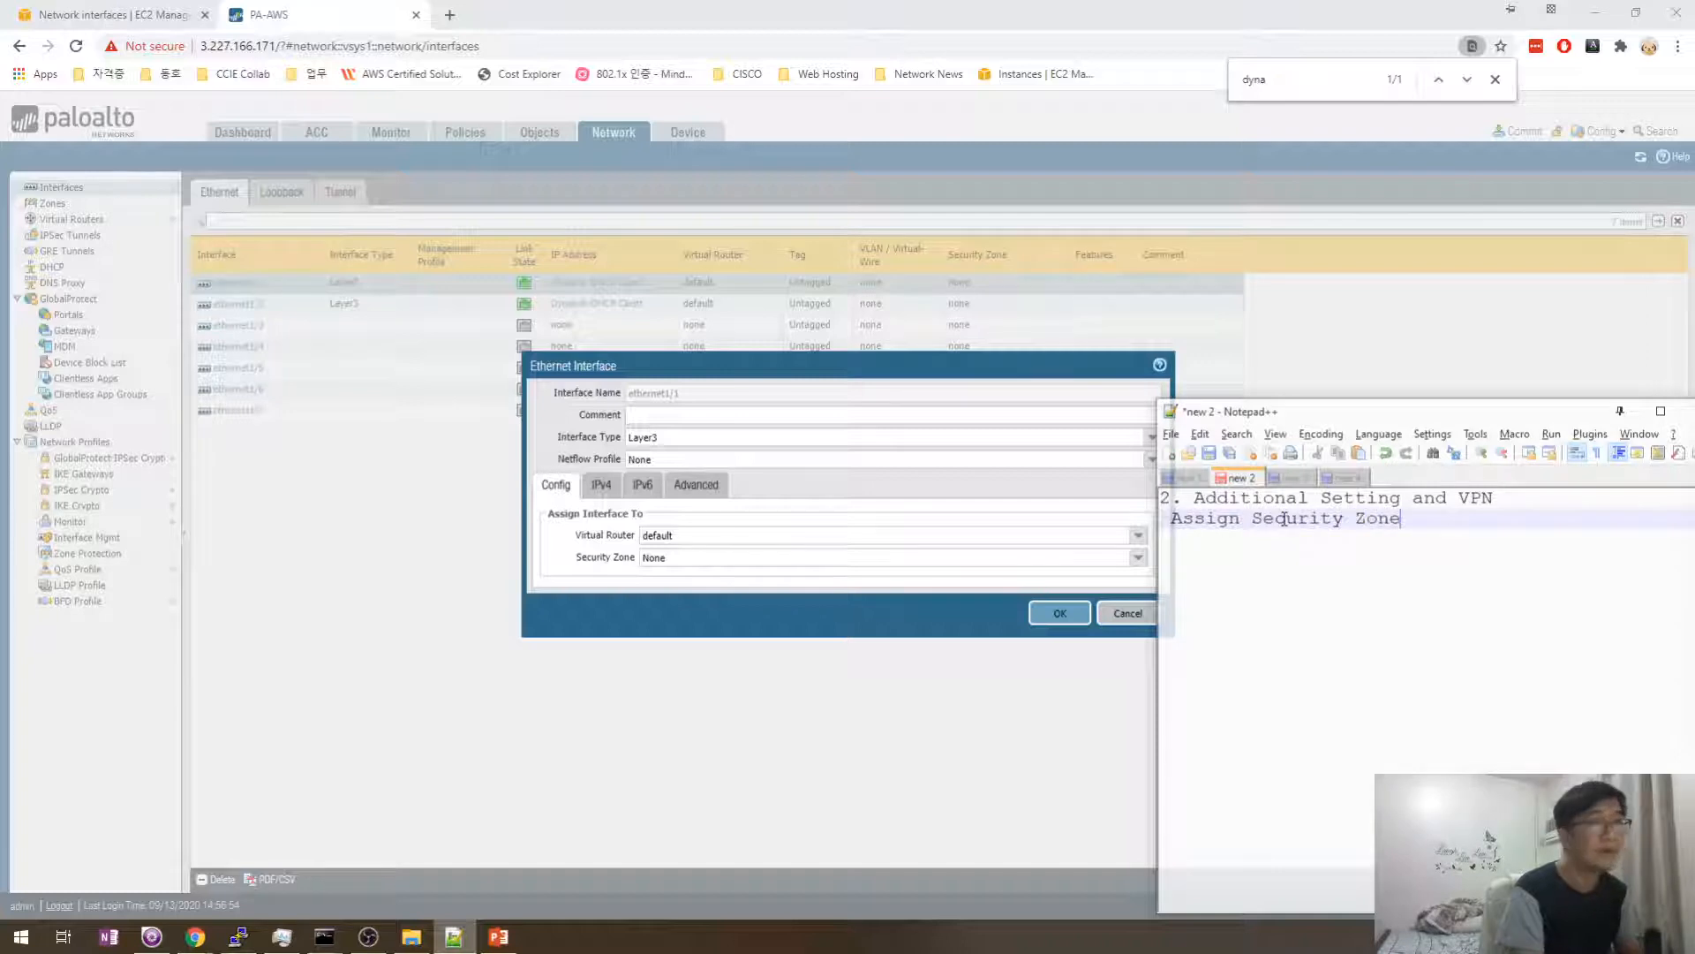
pyautogui.write('sign Security Zone')
pyautogui.press('Return')
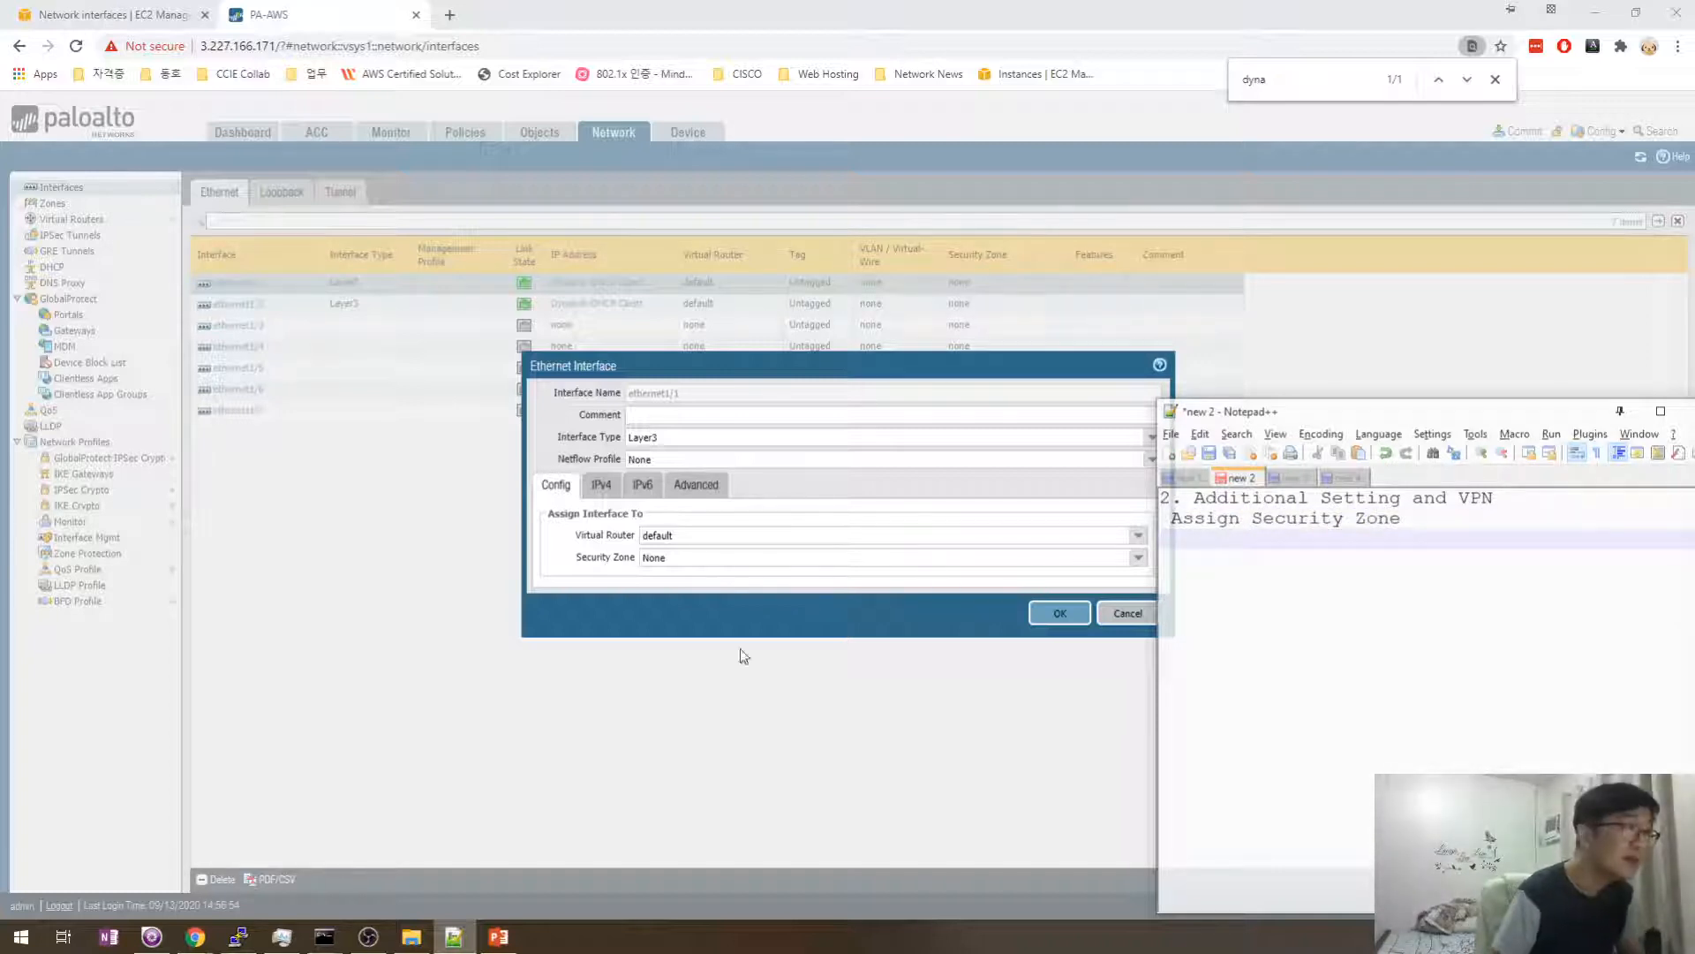
pyautogui.click(722, 596)
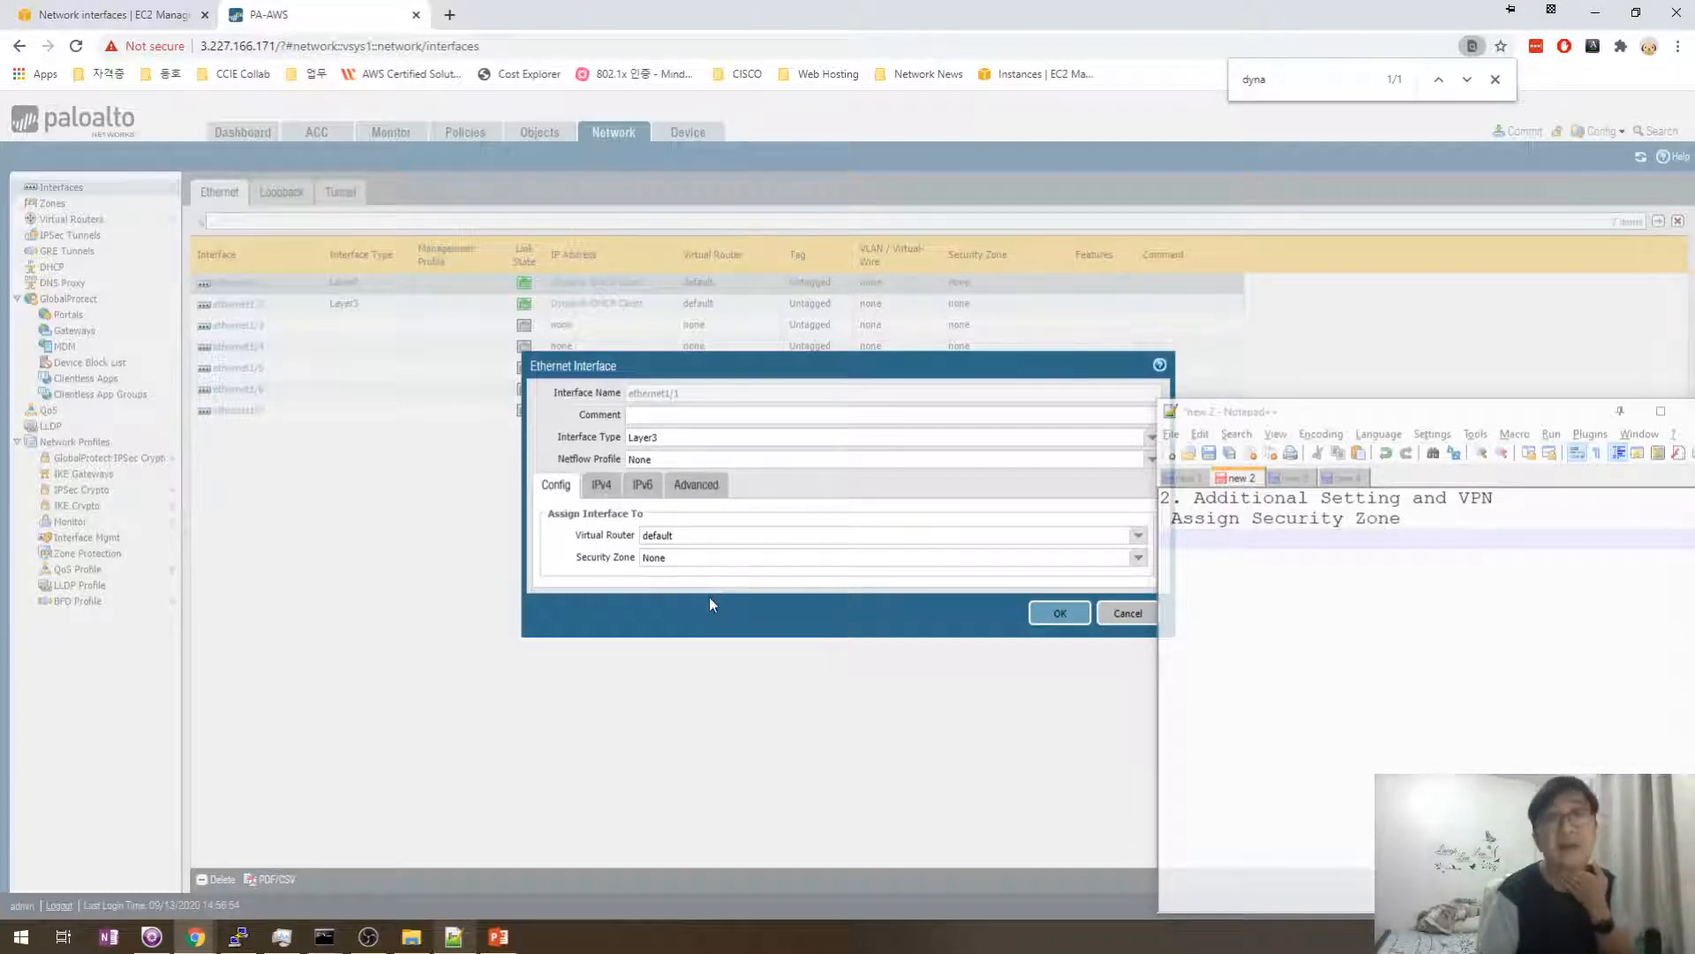
pyautogui.click(1137, 557)
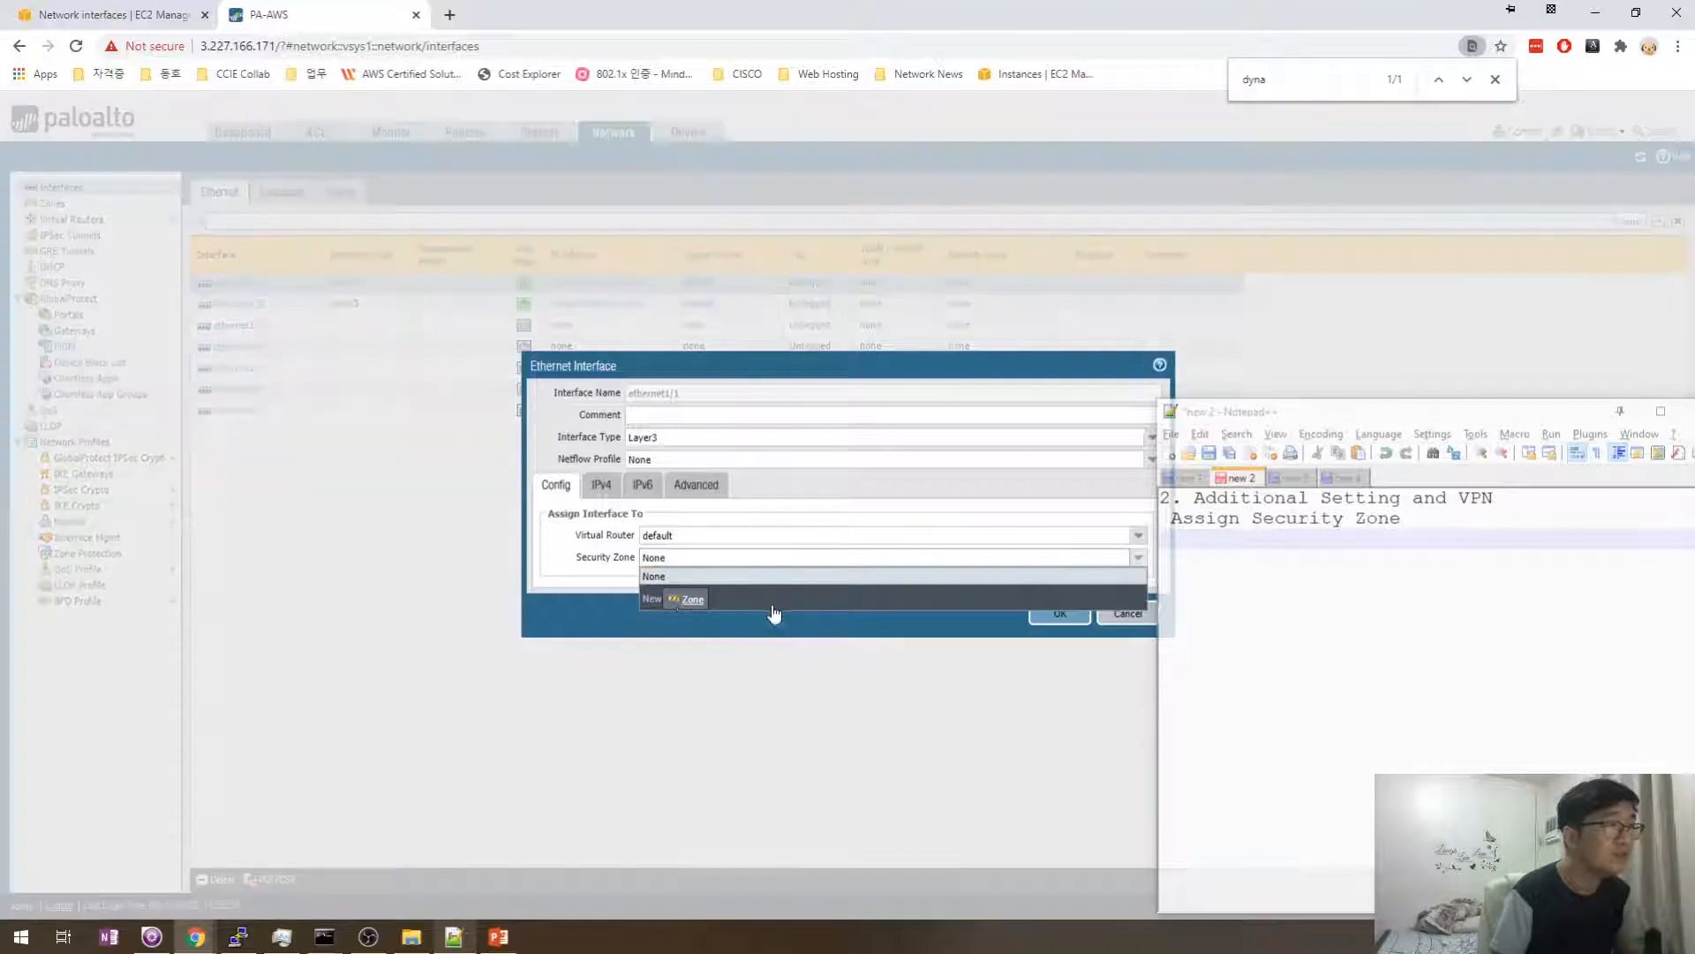
# - Create a new security zone named Outside
pyautogui.click(768, 596)
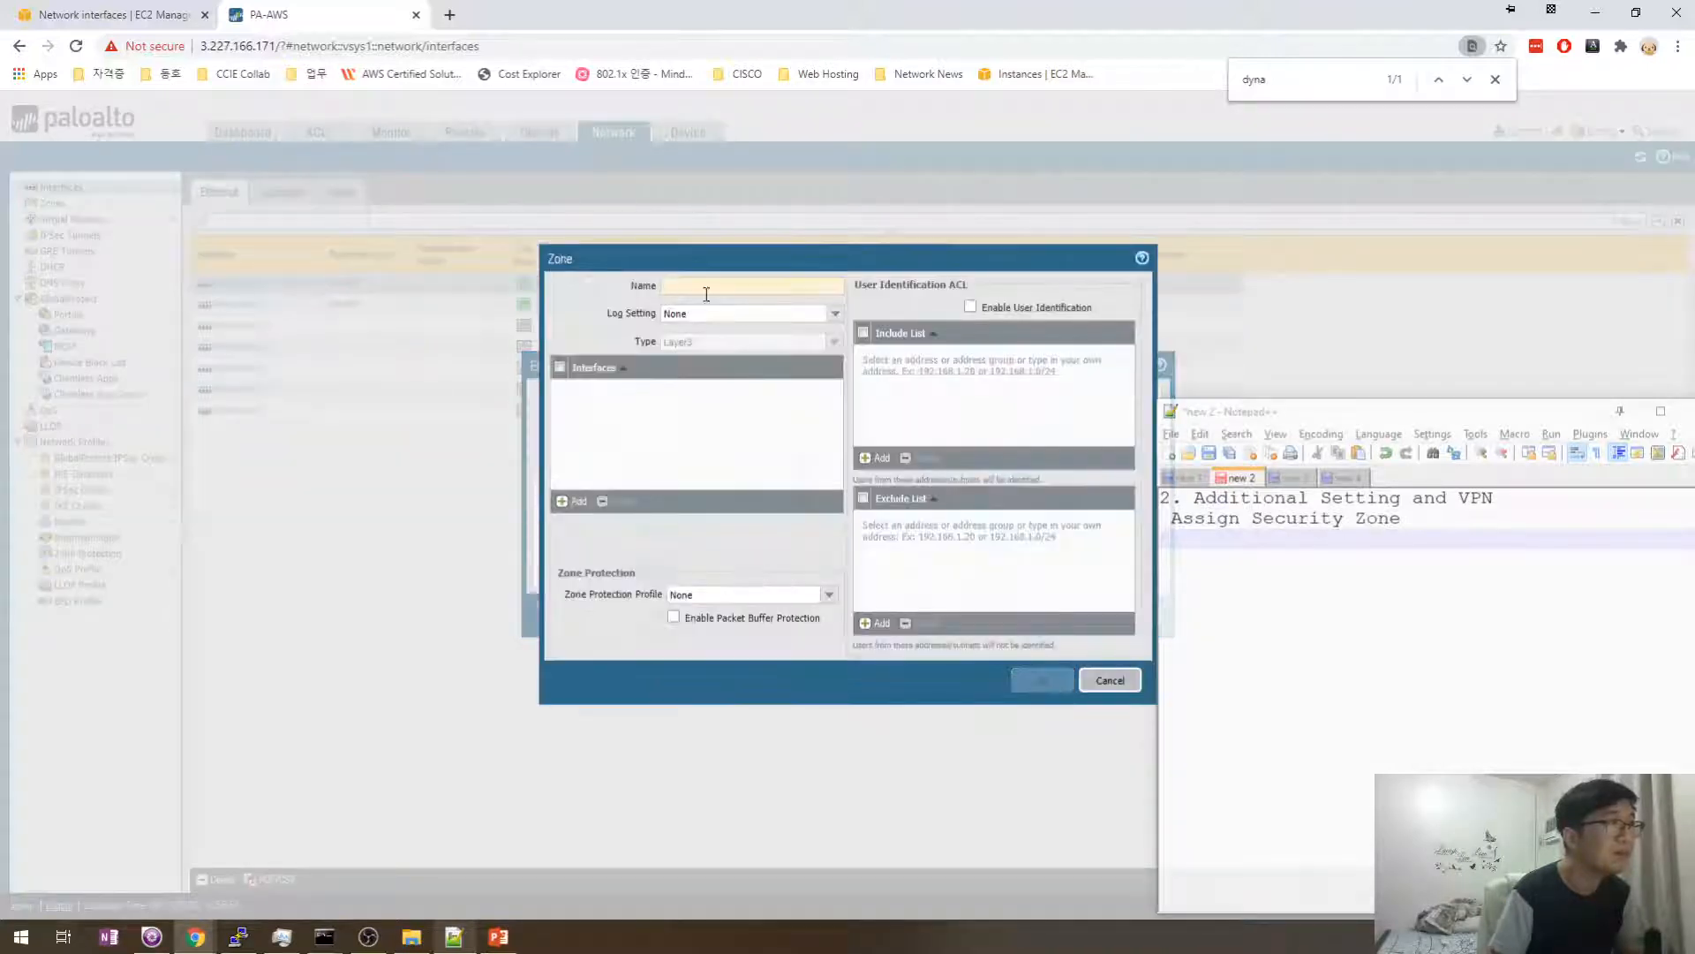
pyautogui.write('Outisd')
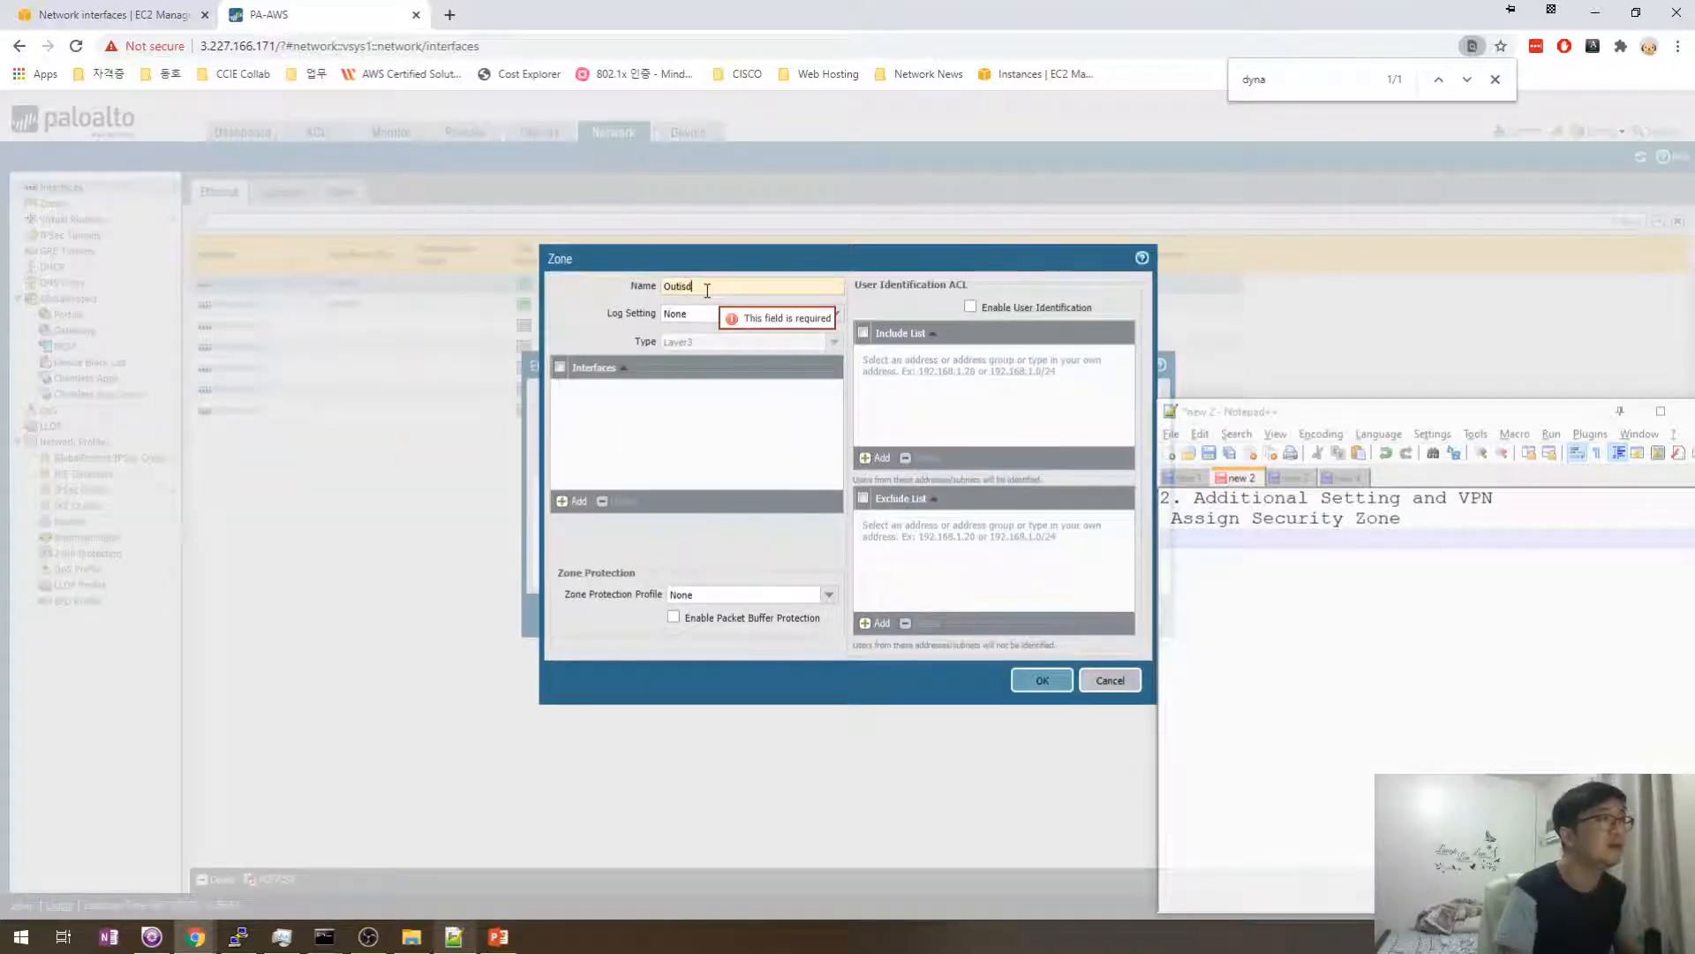
pyautogui.press('BackSpace')
pyautogui.press('BackSpace')
pyautogui.press('BackSpace')
pyautogui.write('side')
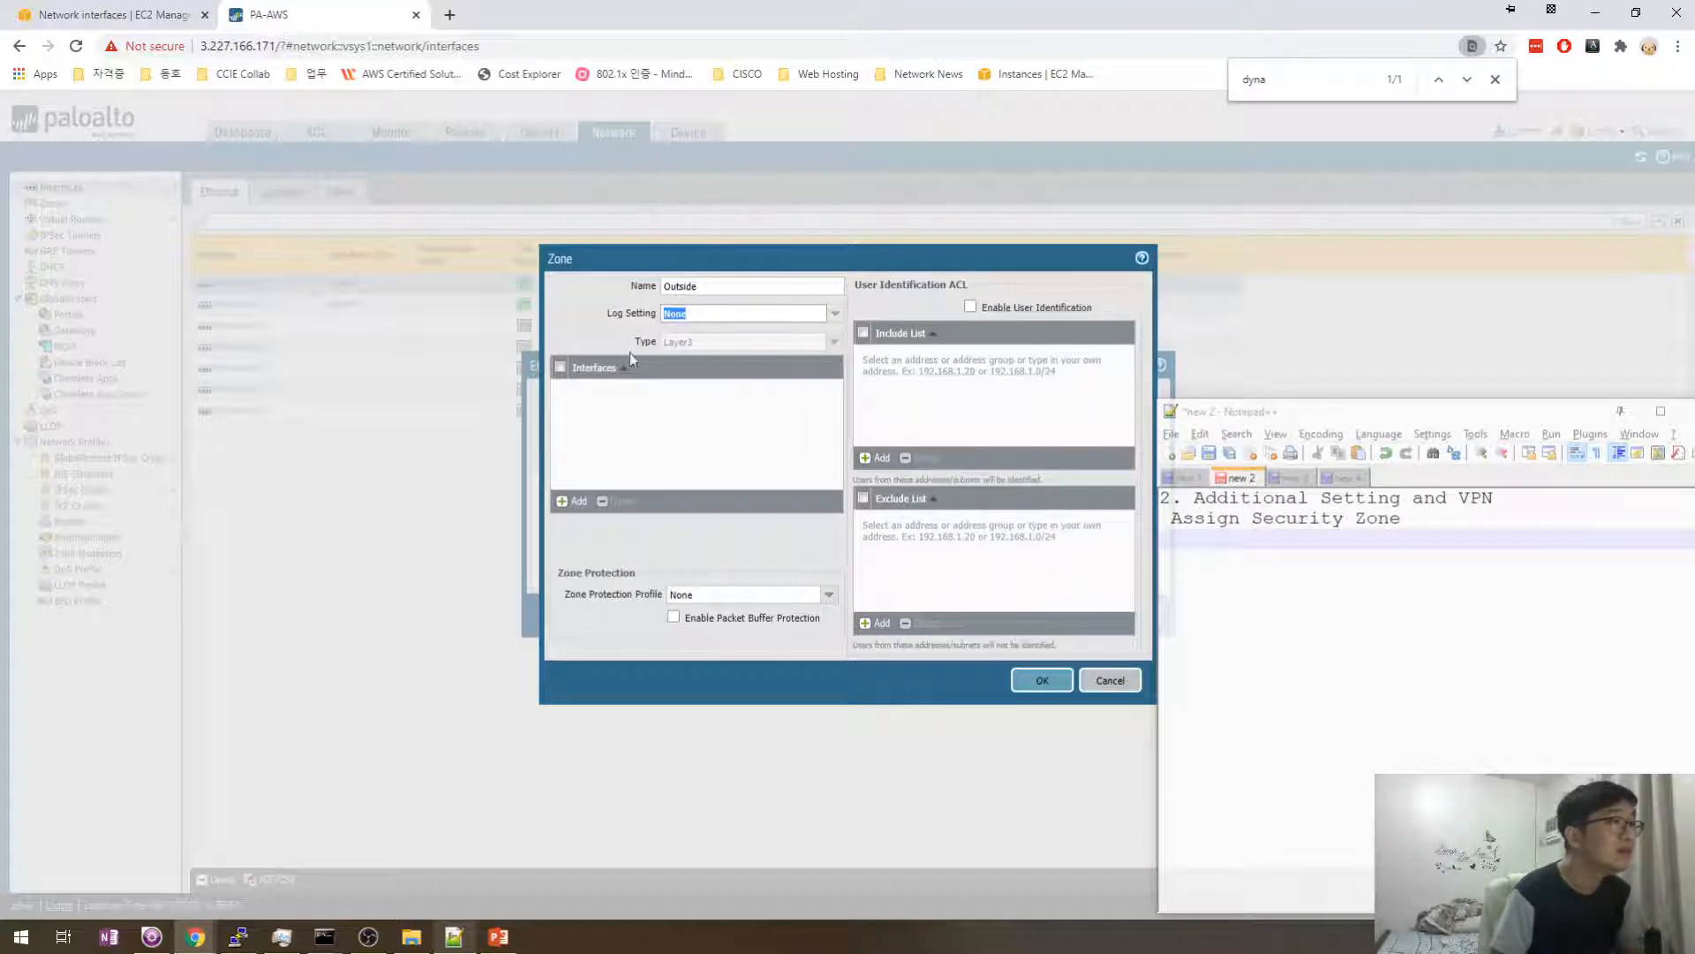
pyautogui.click(585, 374)
pyautogui.click(1046, 684)
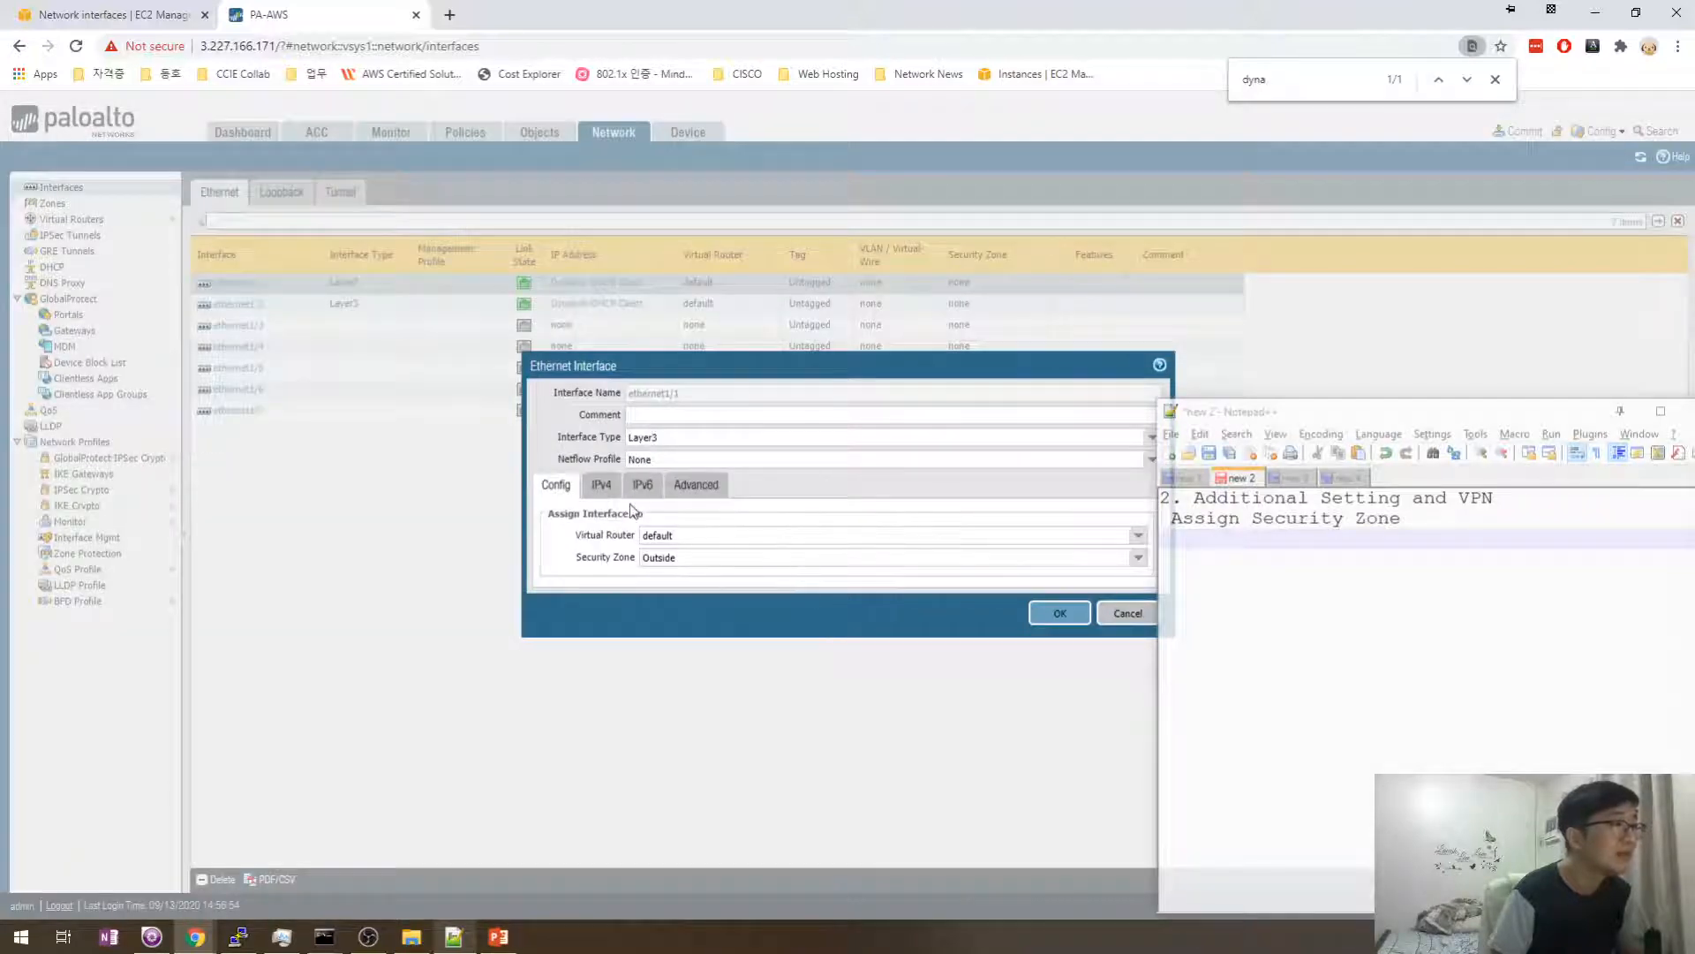
# - Leave the management profile as None, cancel ethernet1/1's dialog, and open Interface Mgmt profiles
pyautogui.click(661, 491)
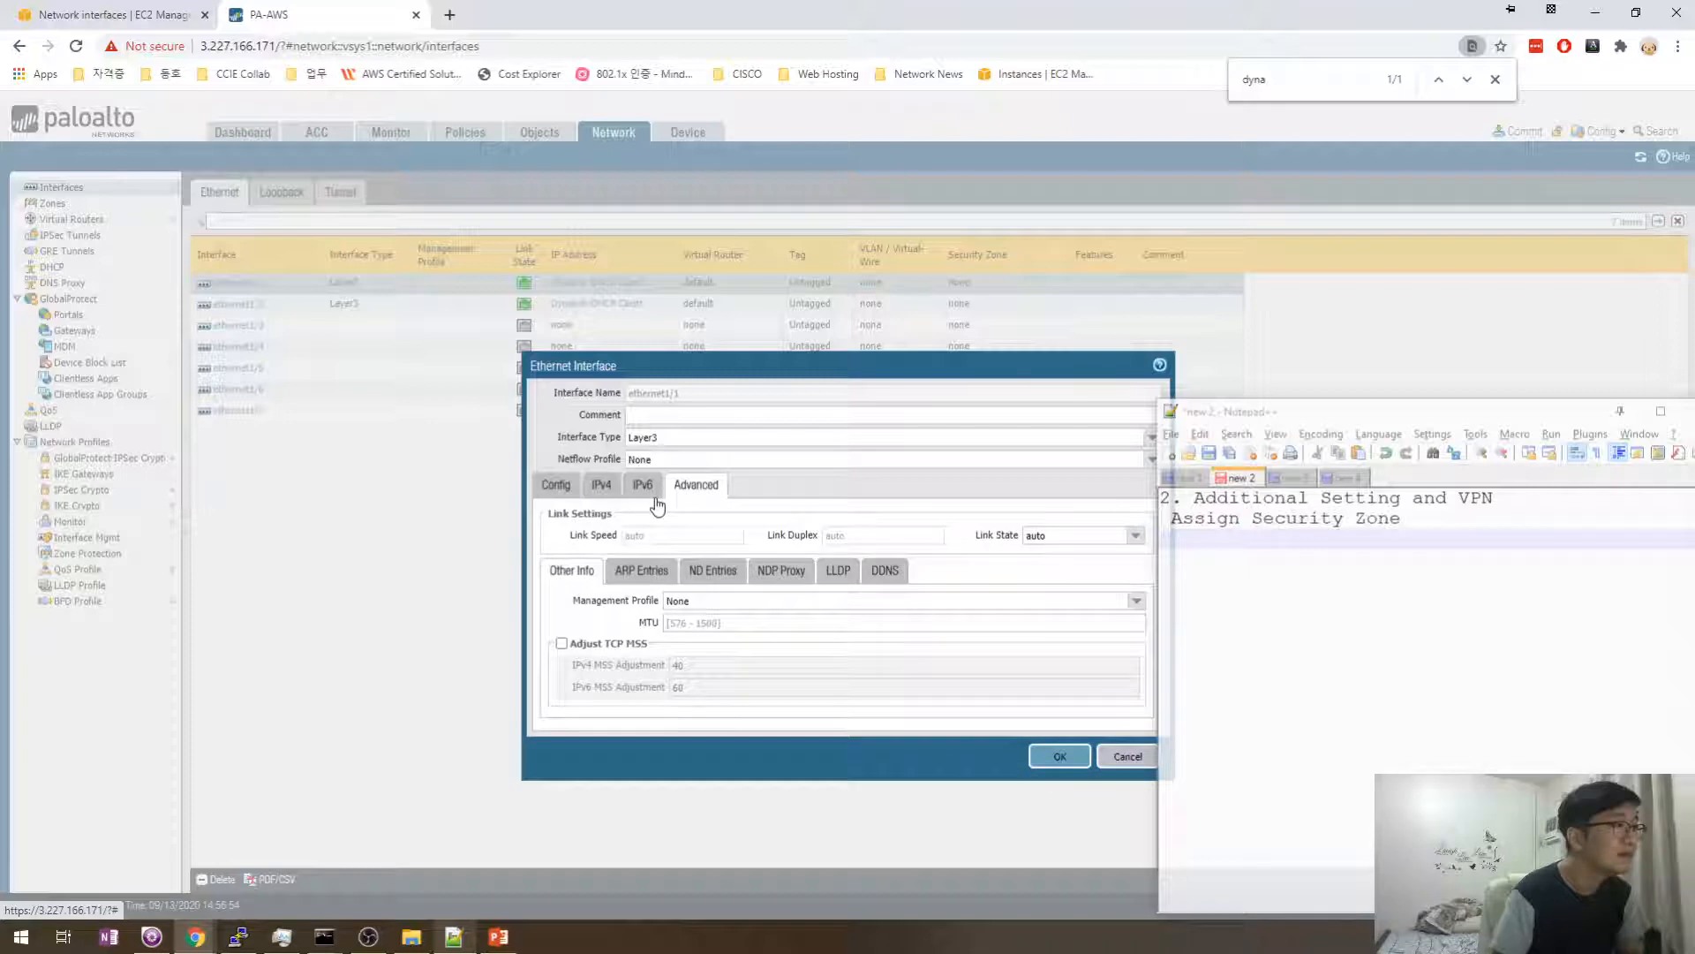
pyautogui.click(1125, 604)
pyautogui.click(1043, 572)
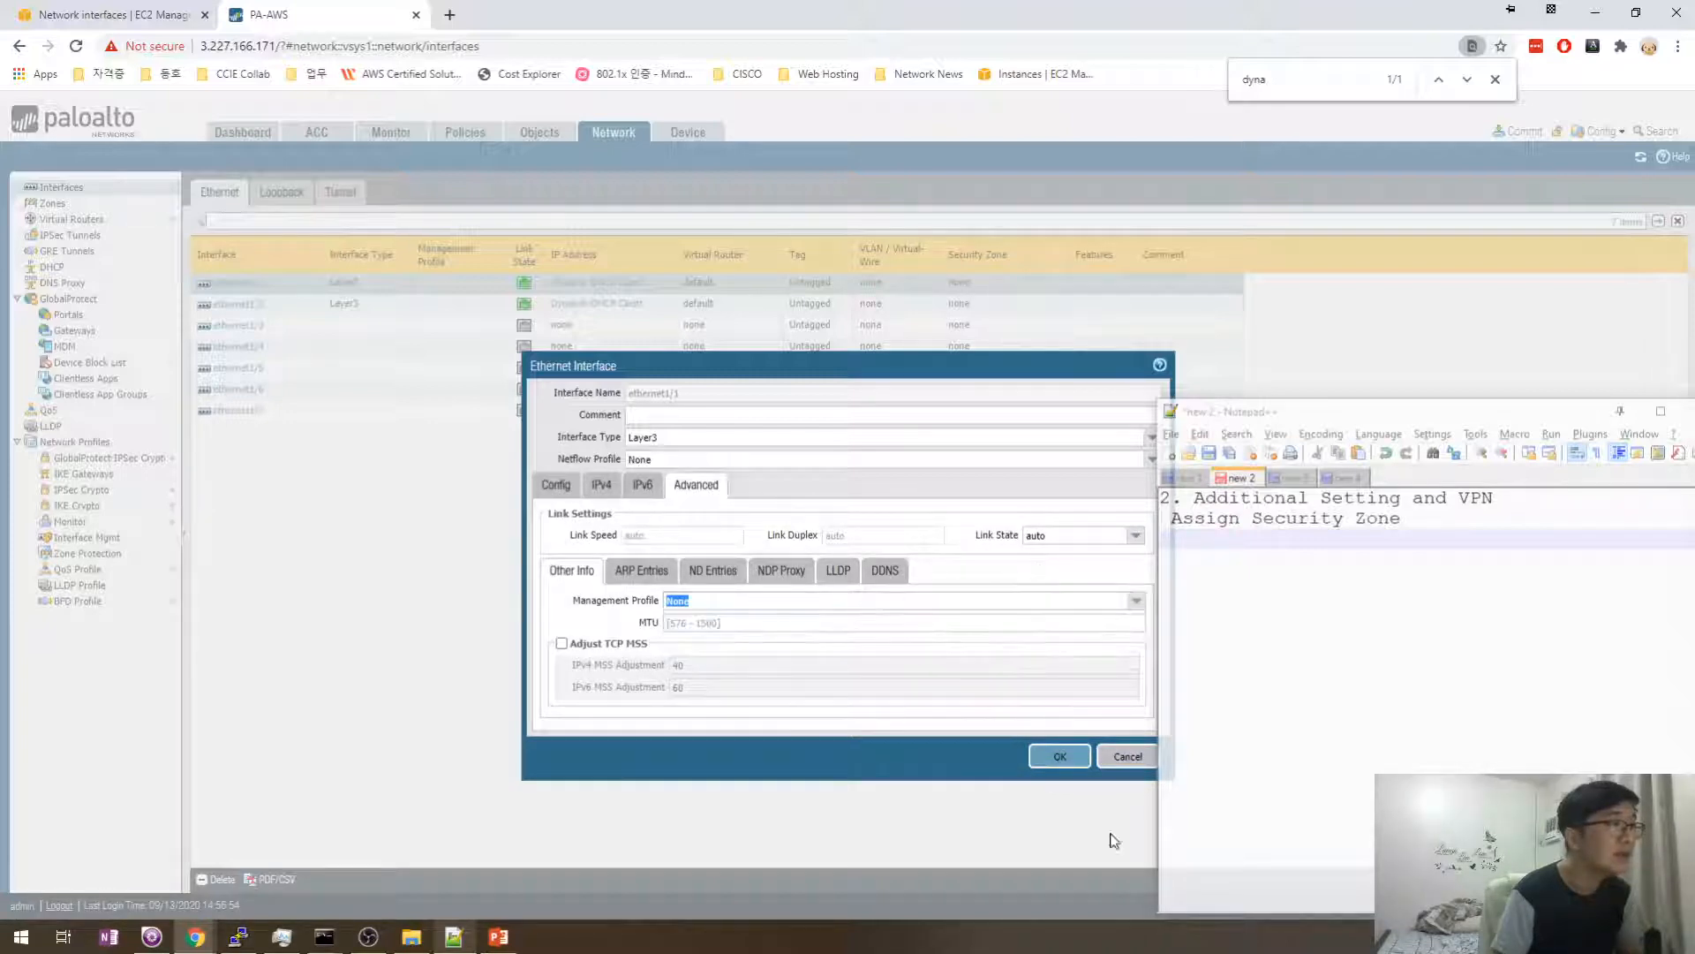
pyautogui.click(1137, 756)
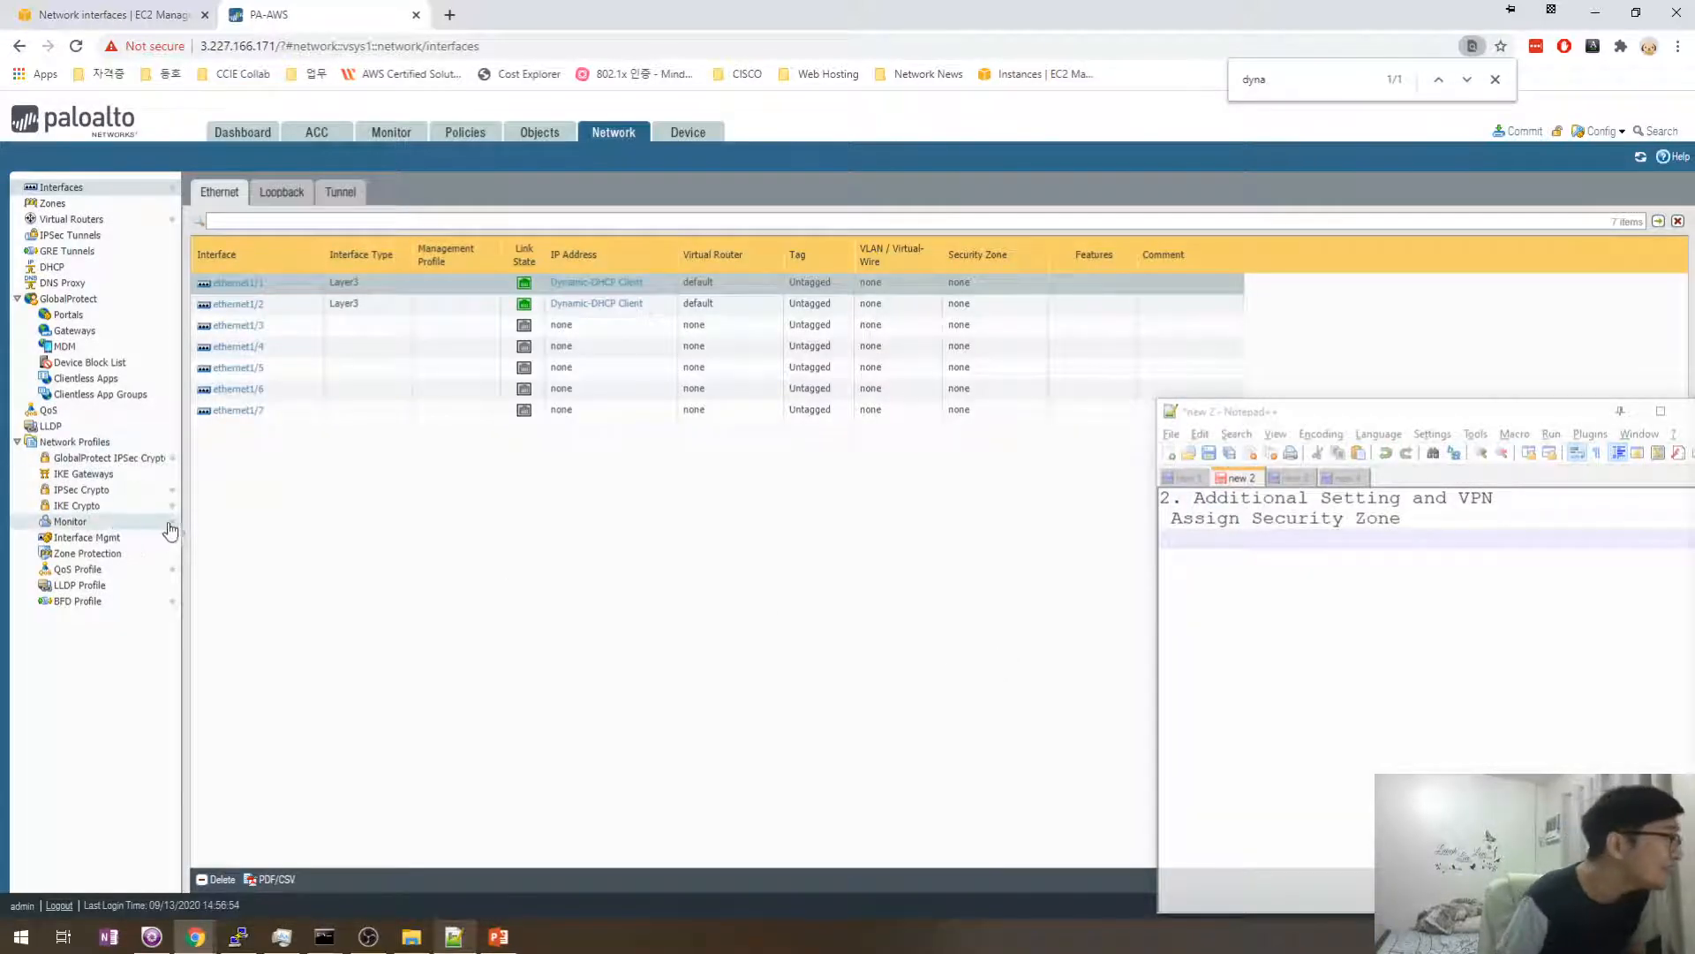
pyautogui.click(123, 539)
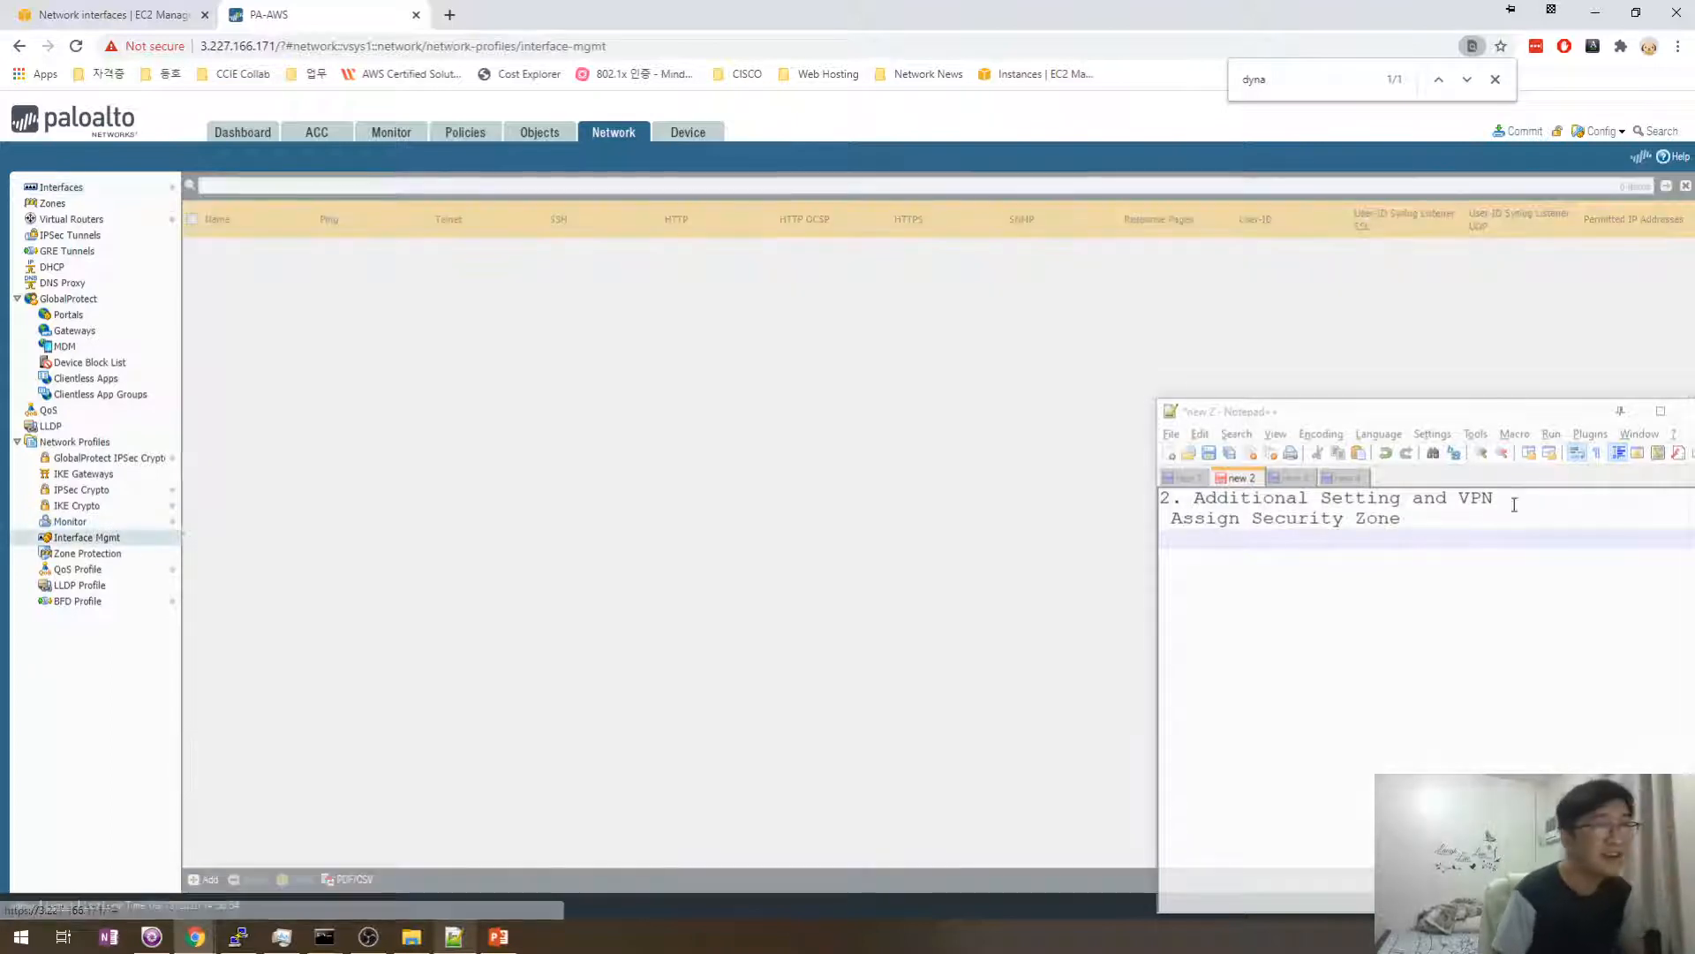
pyautogui.click(1514, 505)
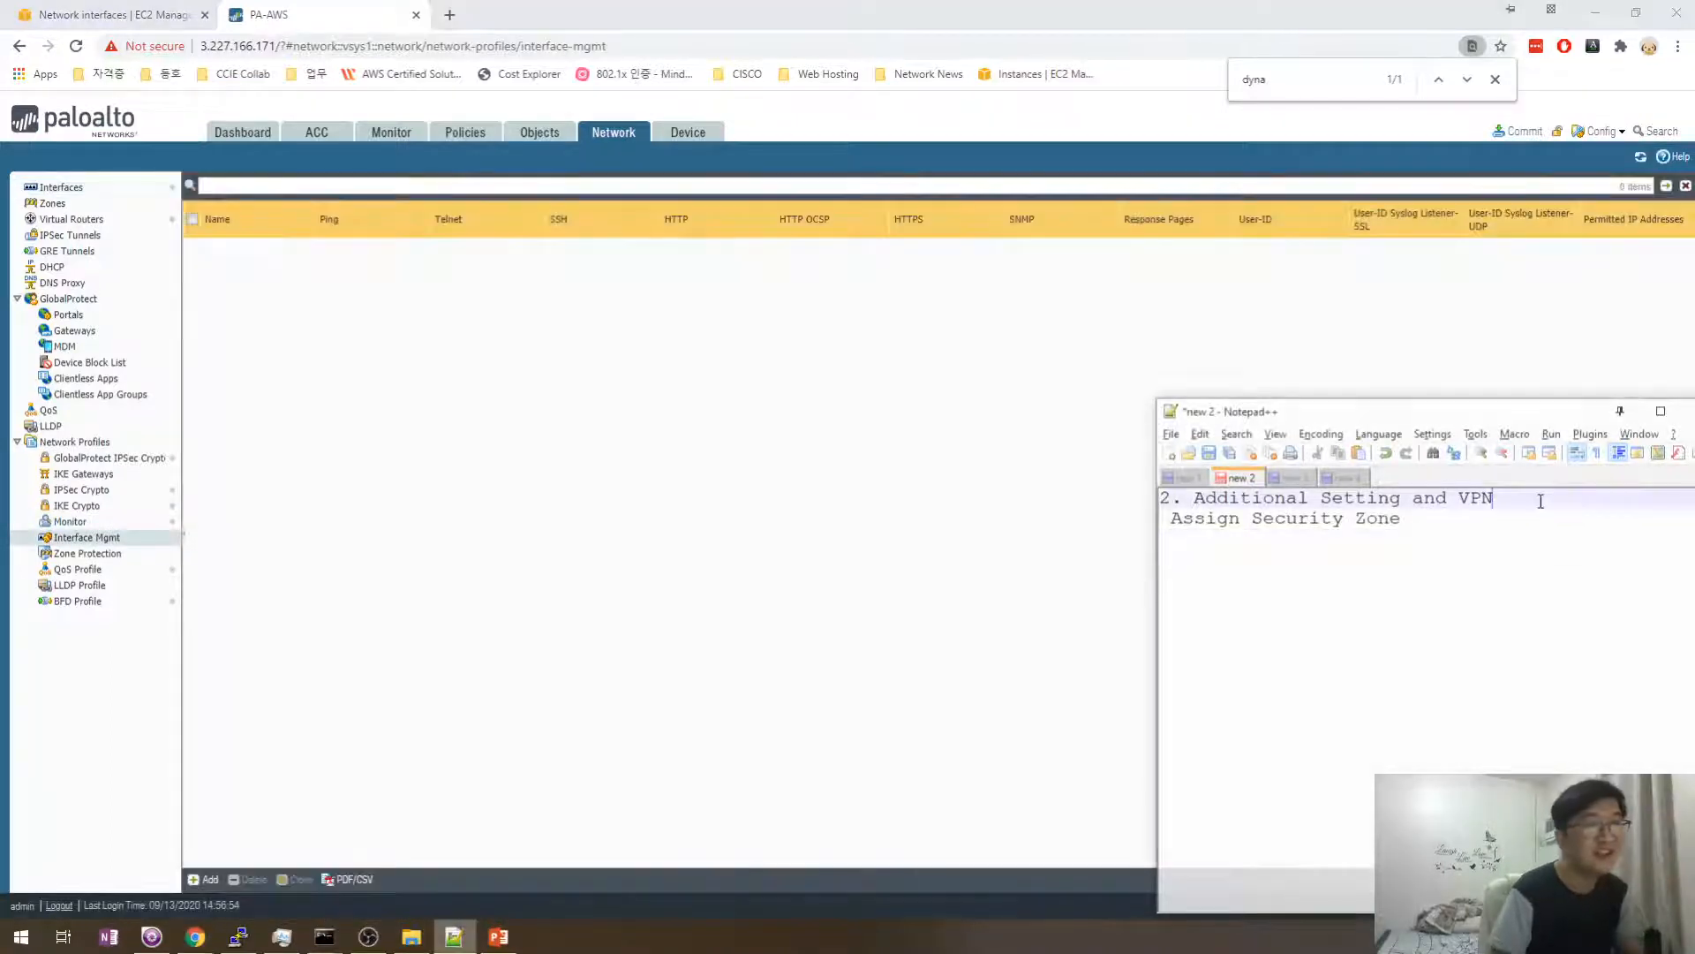
# - Add the line 'Interface MGMT for Ping' under the heading in the notes
pyautogui.press('Return')
pyautogui.write('Inte')
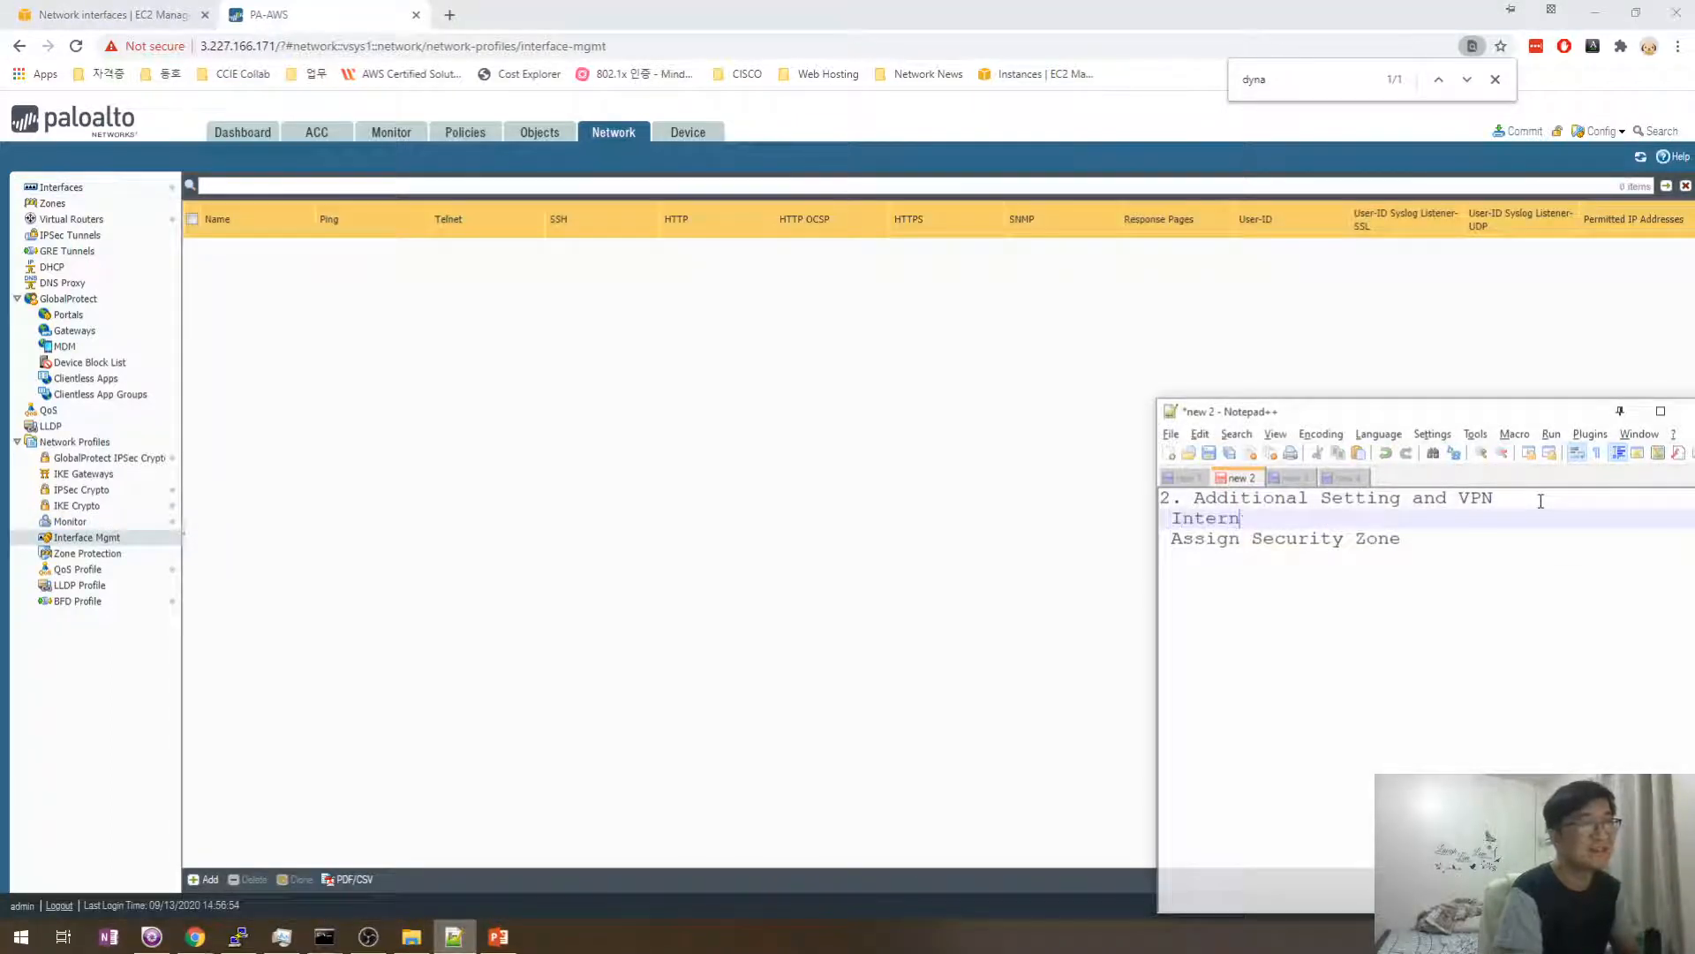
pyautogui.write('rface MGMT ')
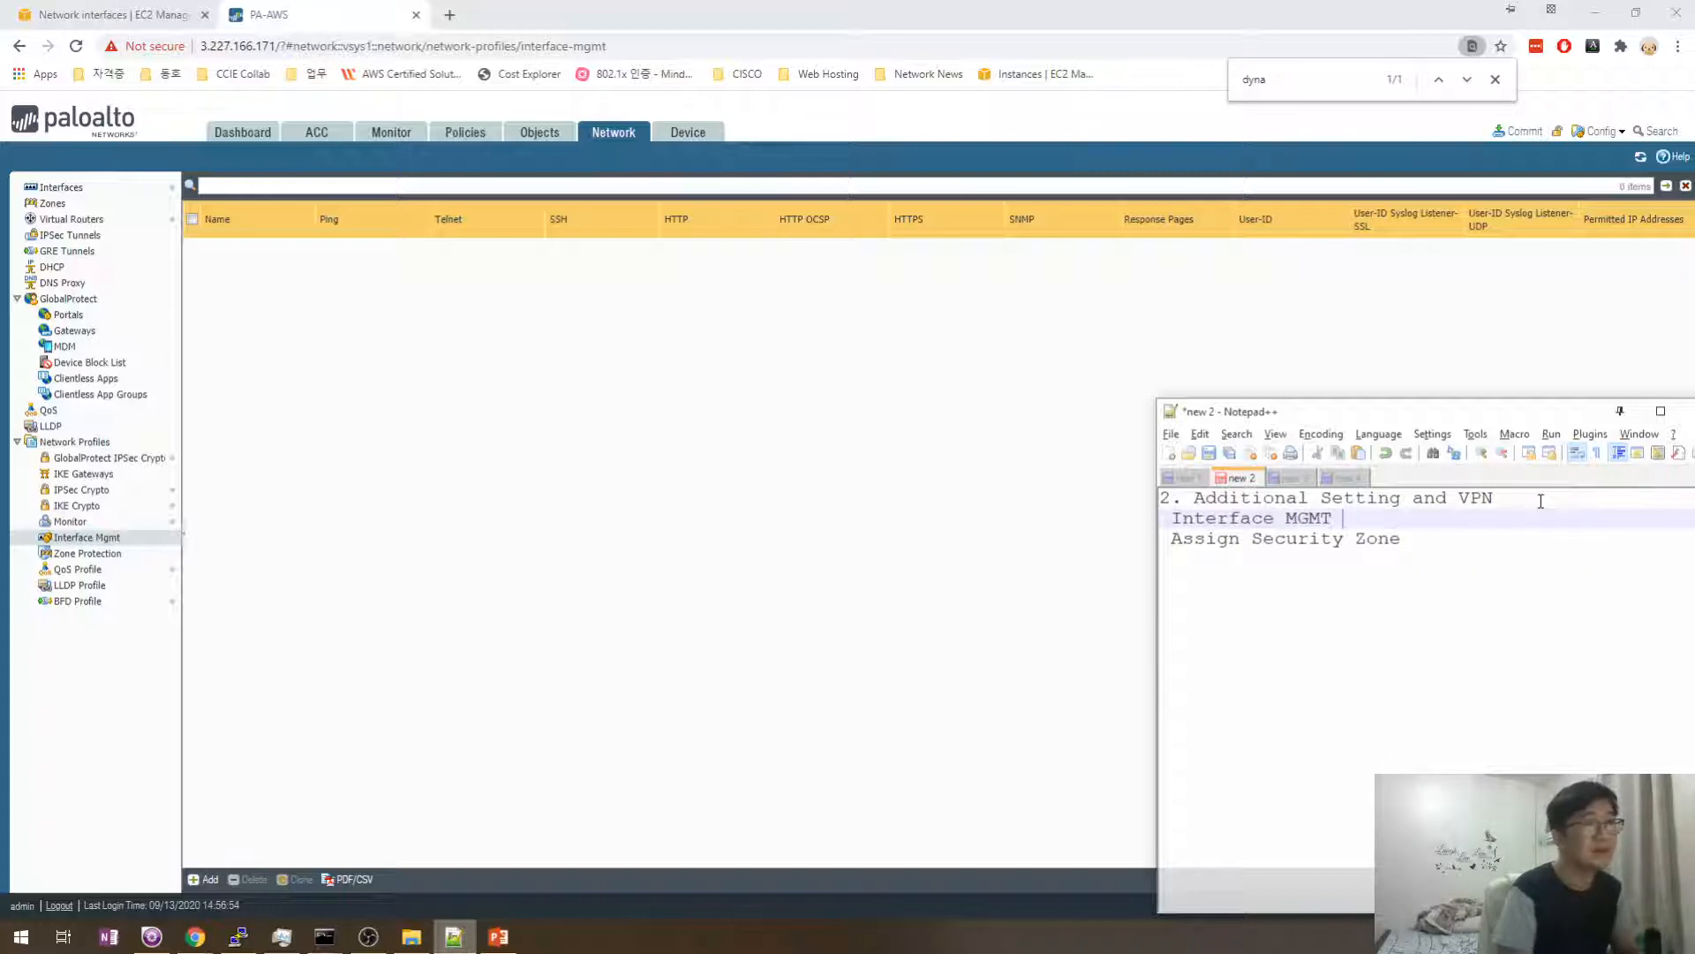
pyautogui.write('for')
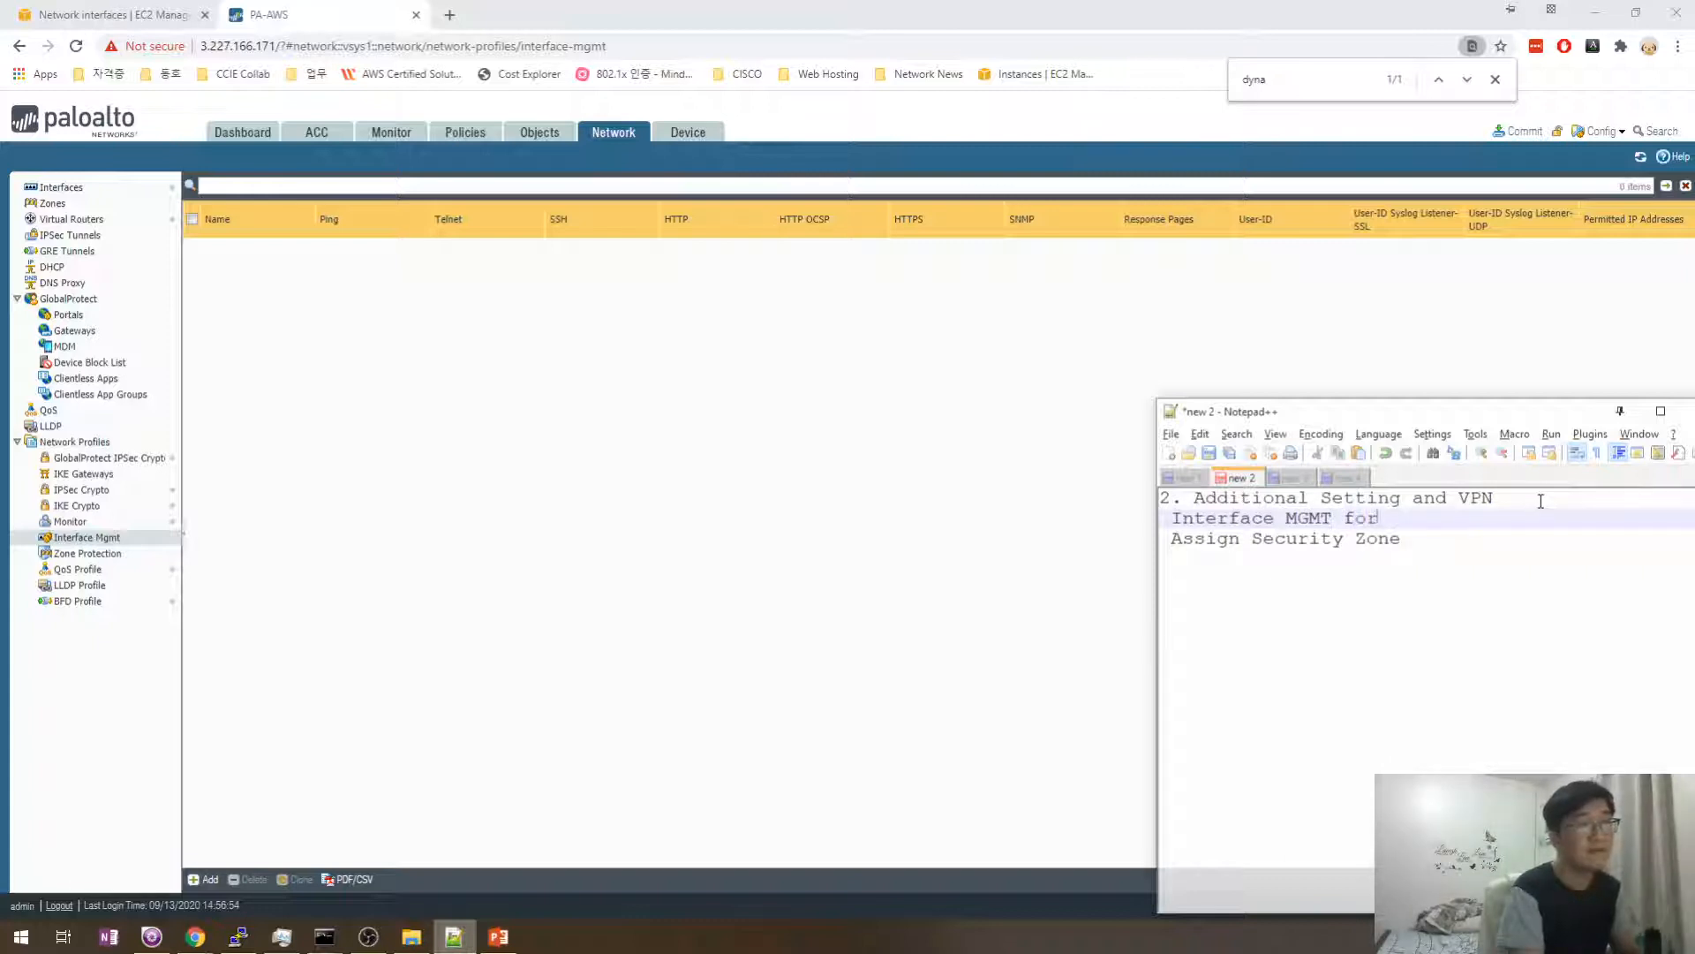
pyautogui.write(' Ping')
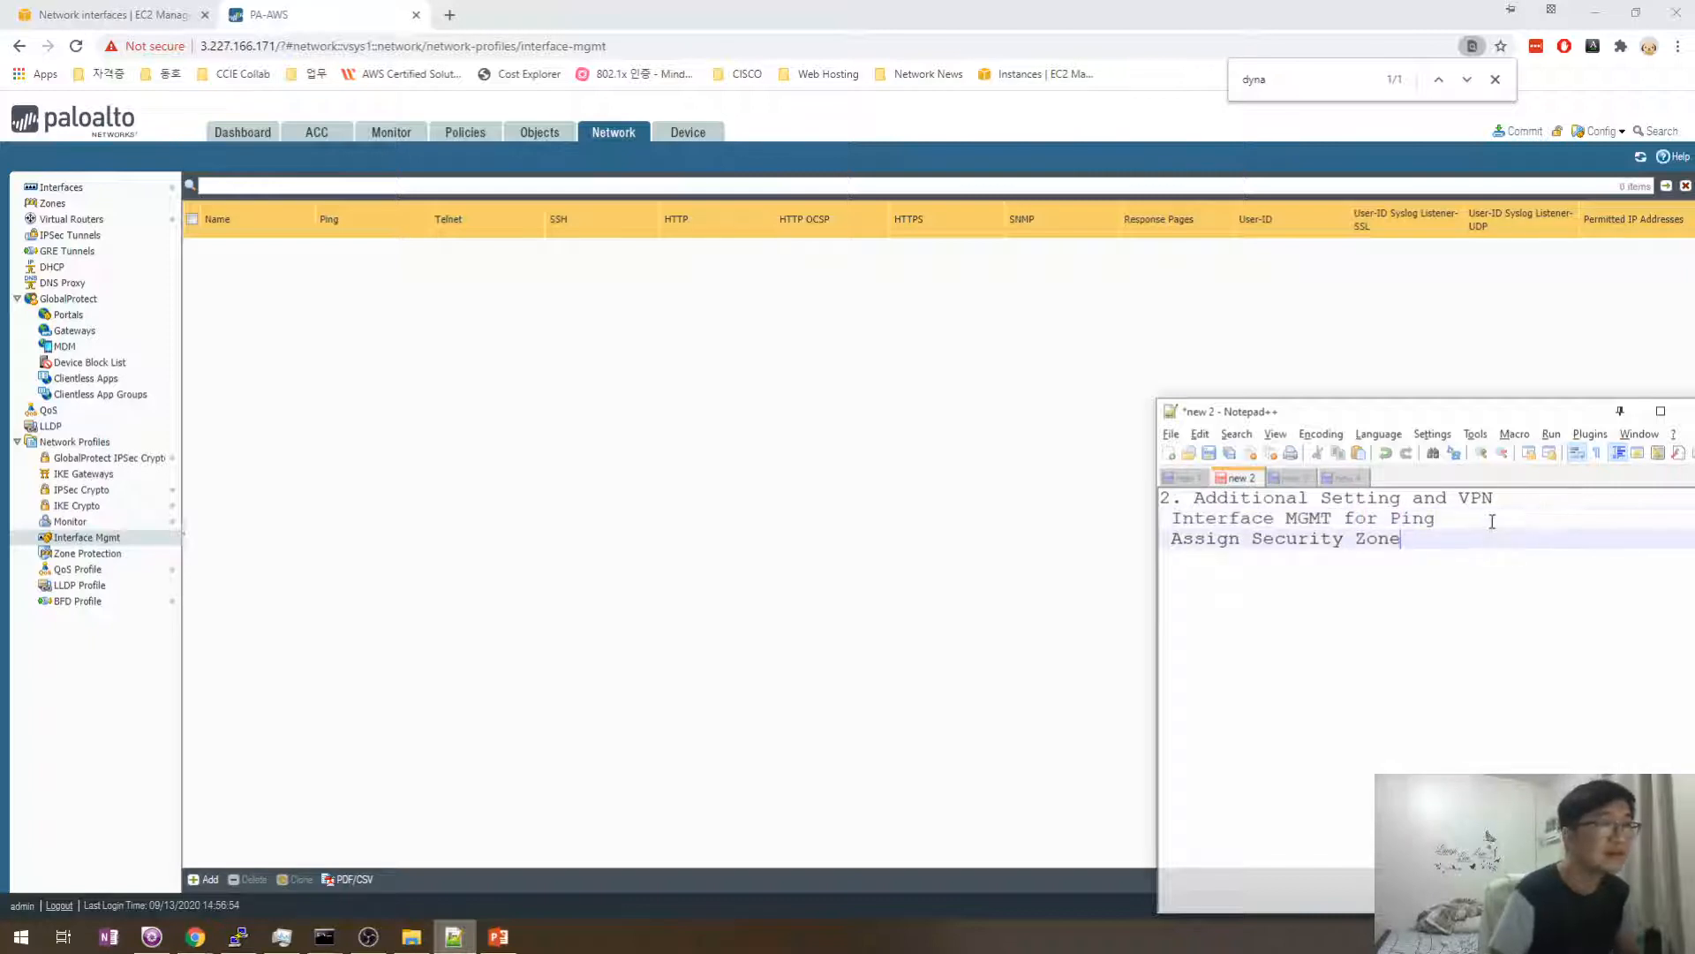
pyautogui.click(415, 757)
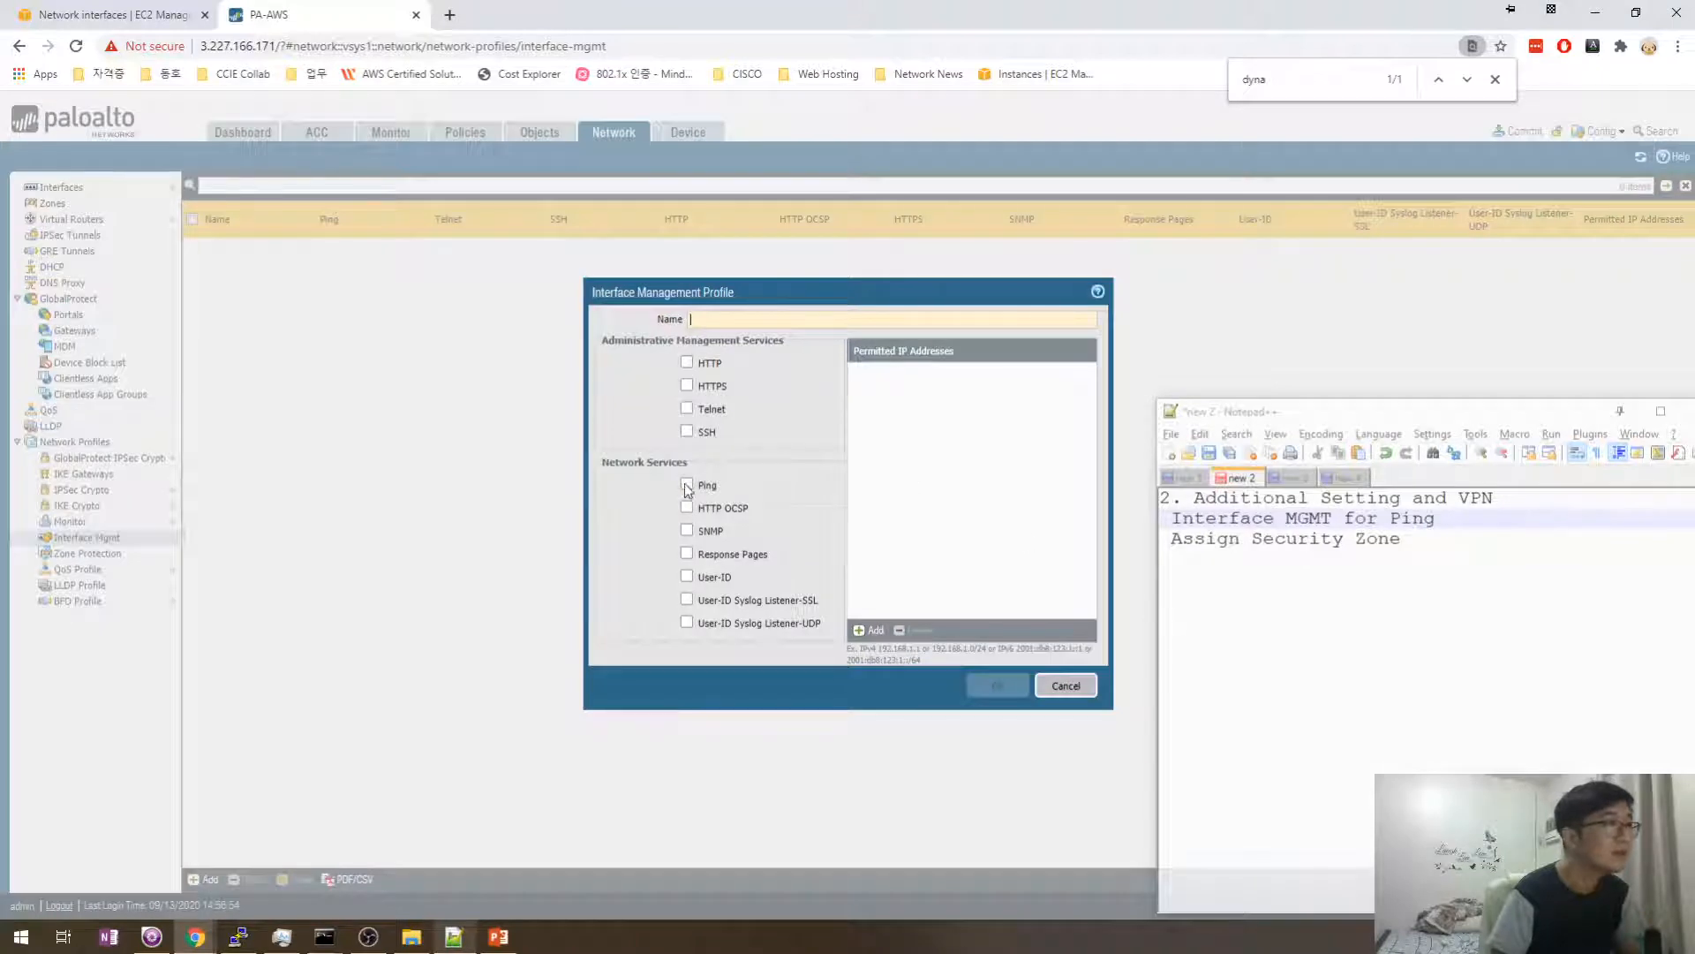
# - Create a management profile named Default MGMT Profile with Ping allowed
pyautogui.click(686, 485)
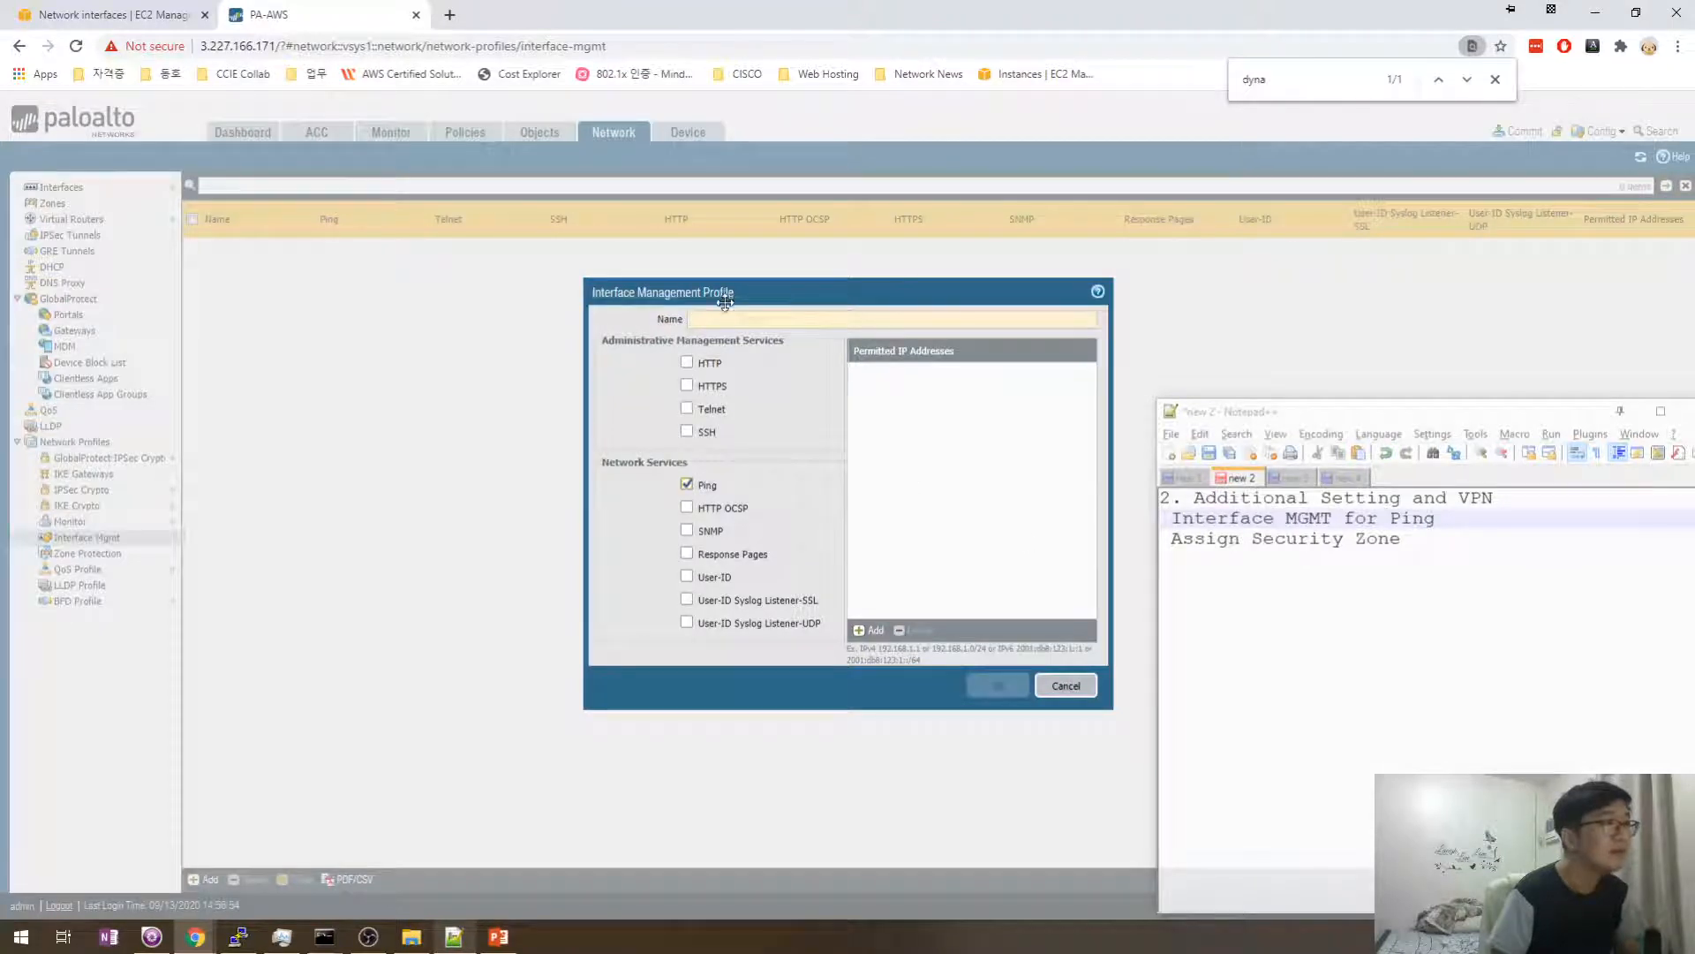
pyautogui.click(728, 319)
pyautogui.write('Def')
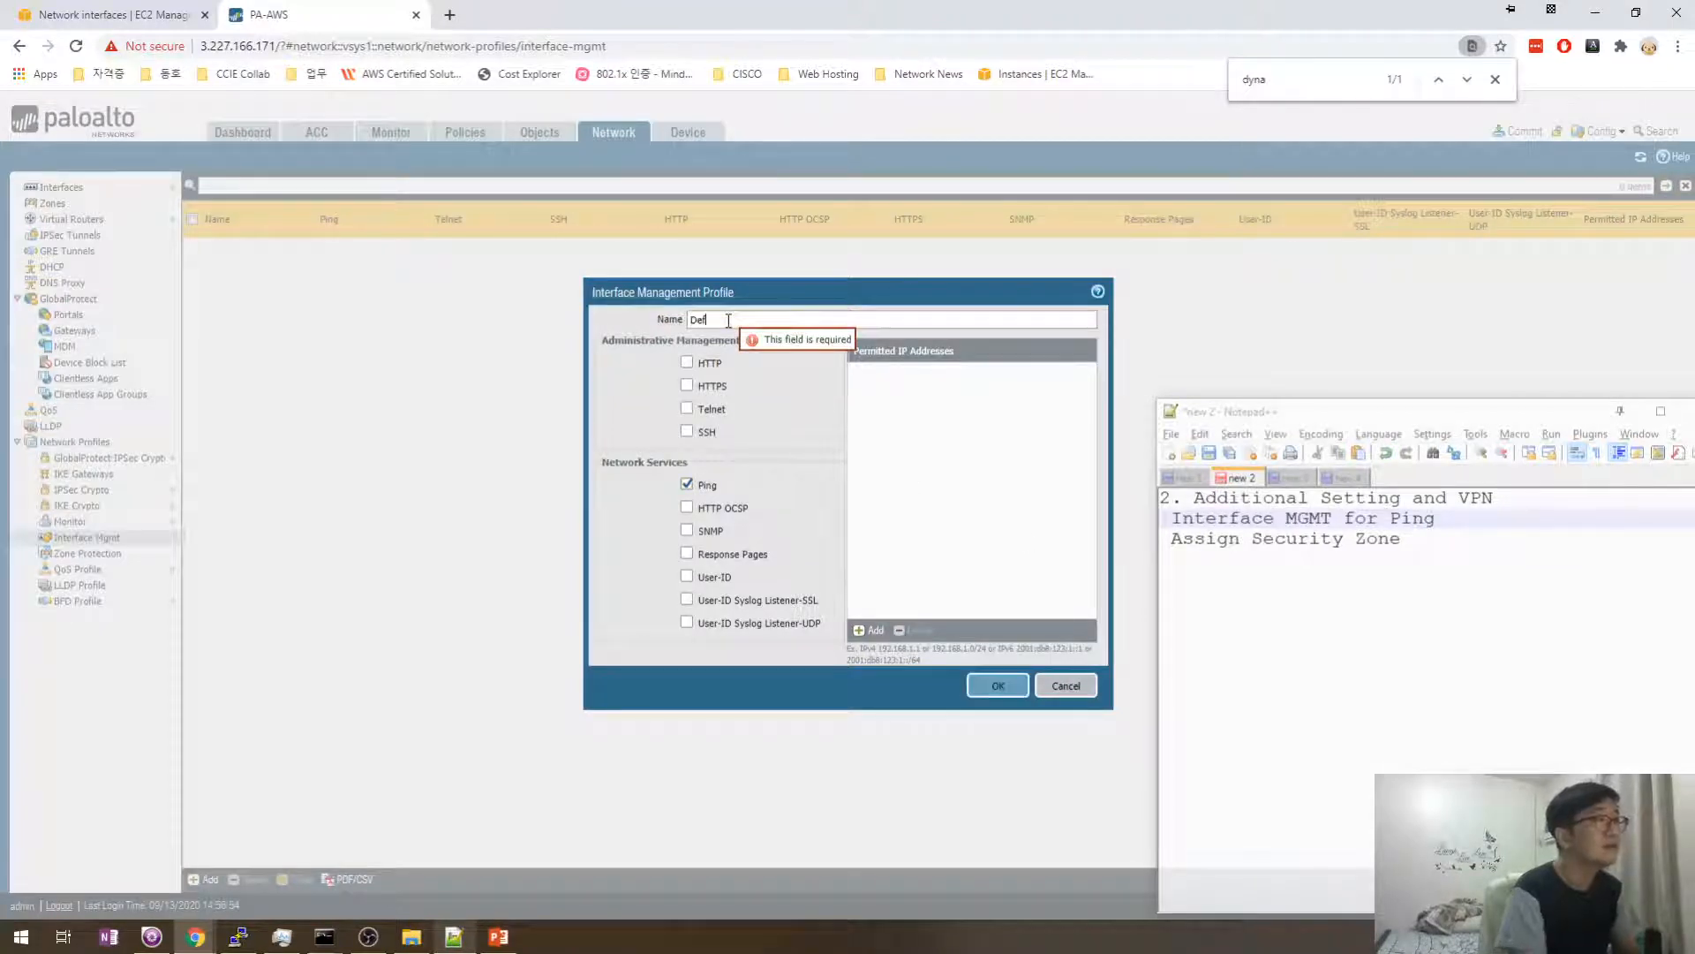
pyautogui.write('ault Ping')
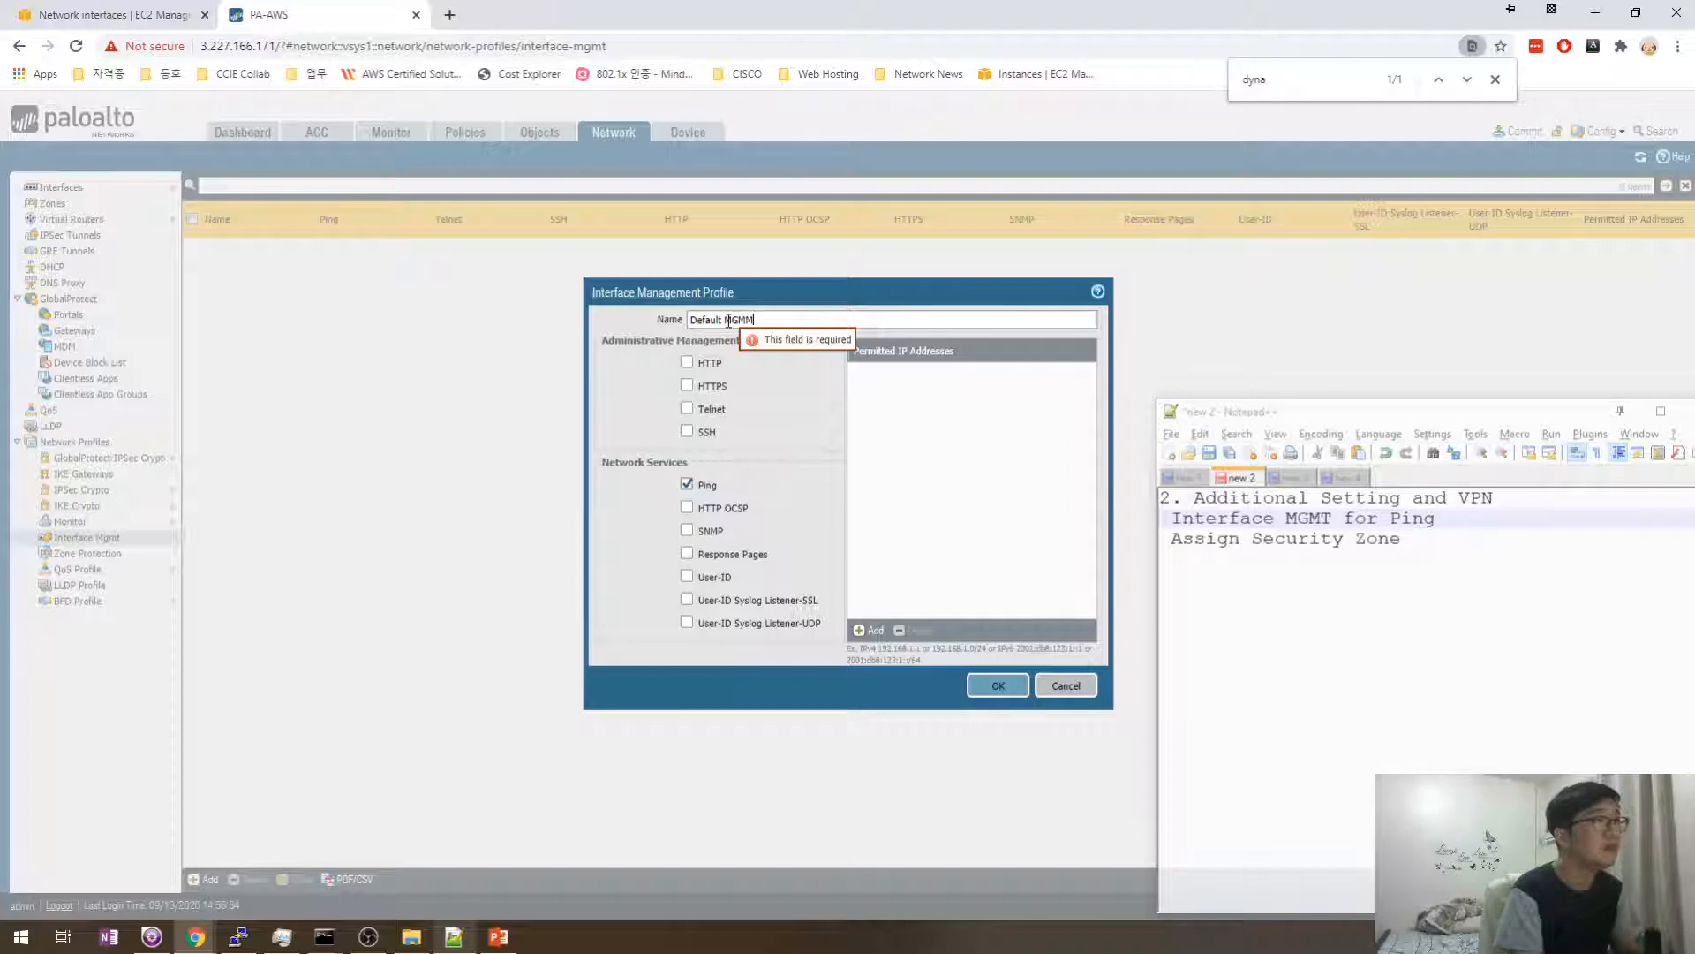
pyautogui.write('MGMT ')
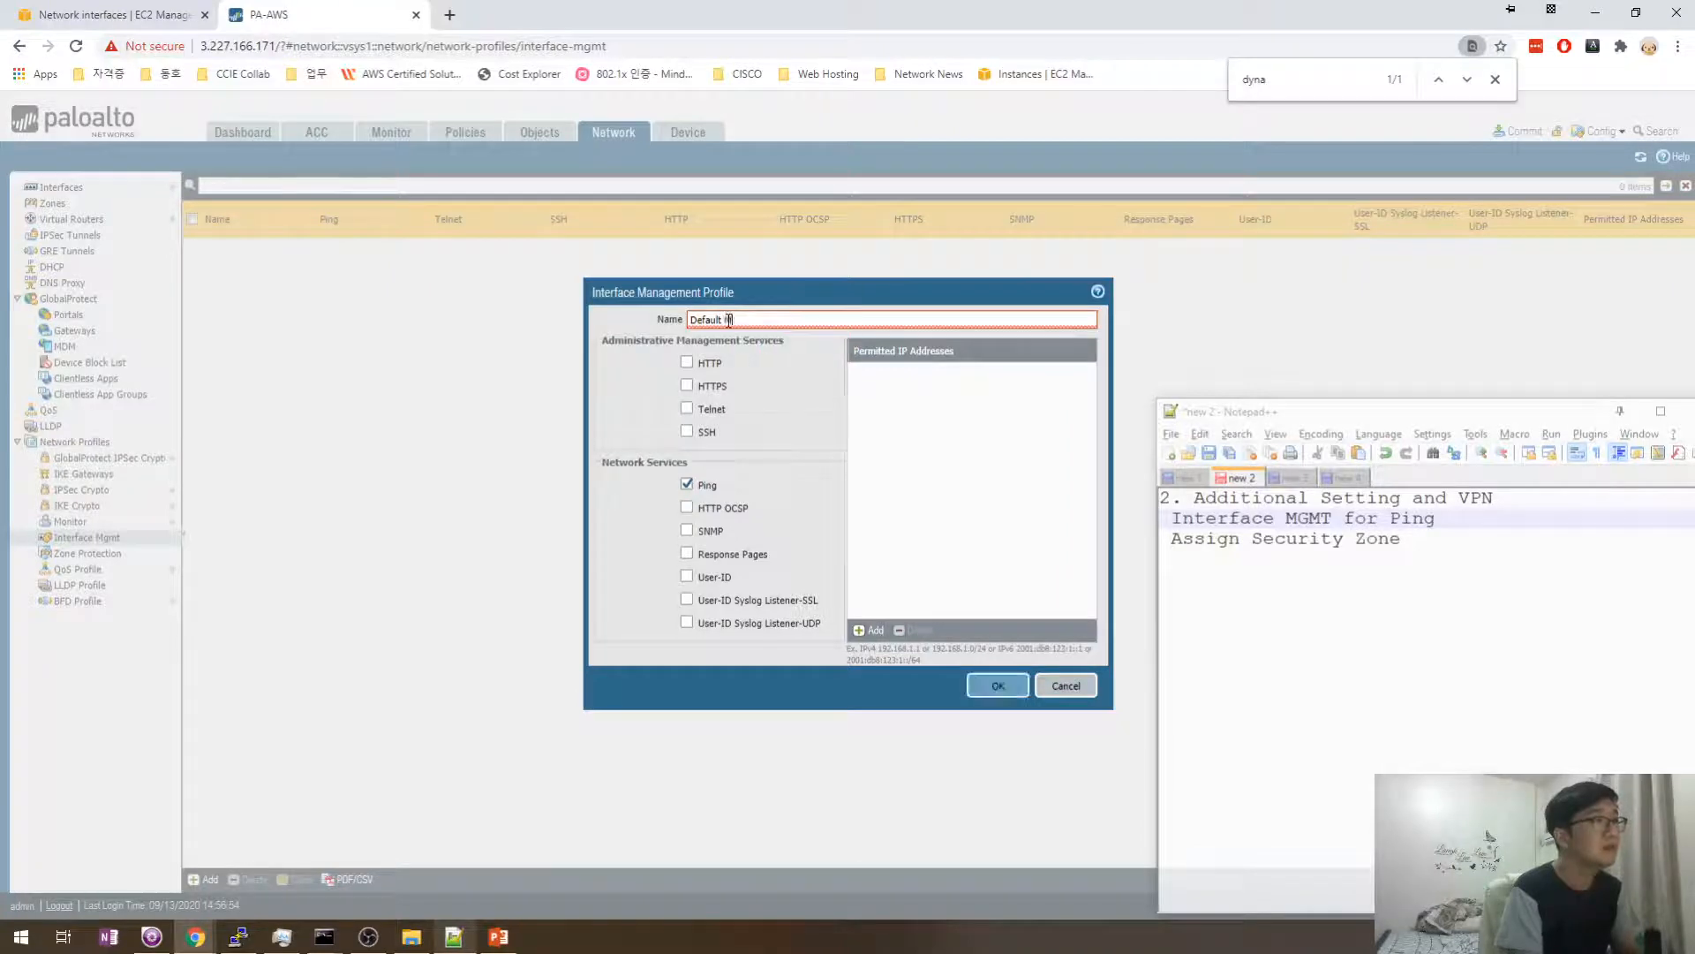
pyautogui.write('Profile')
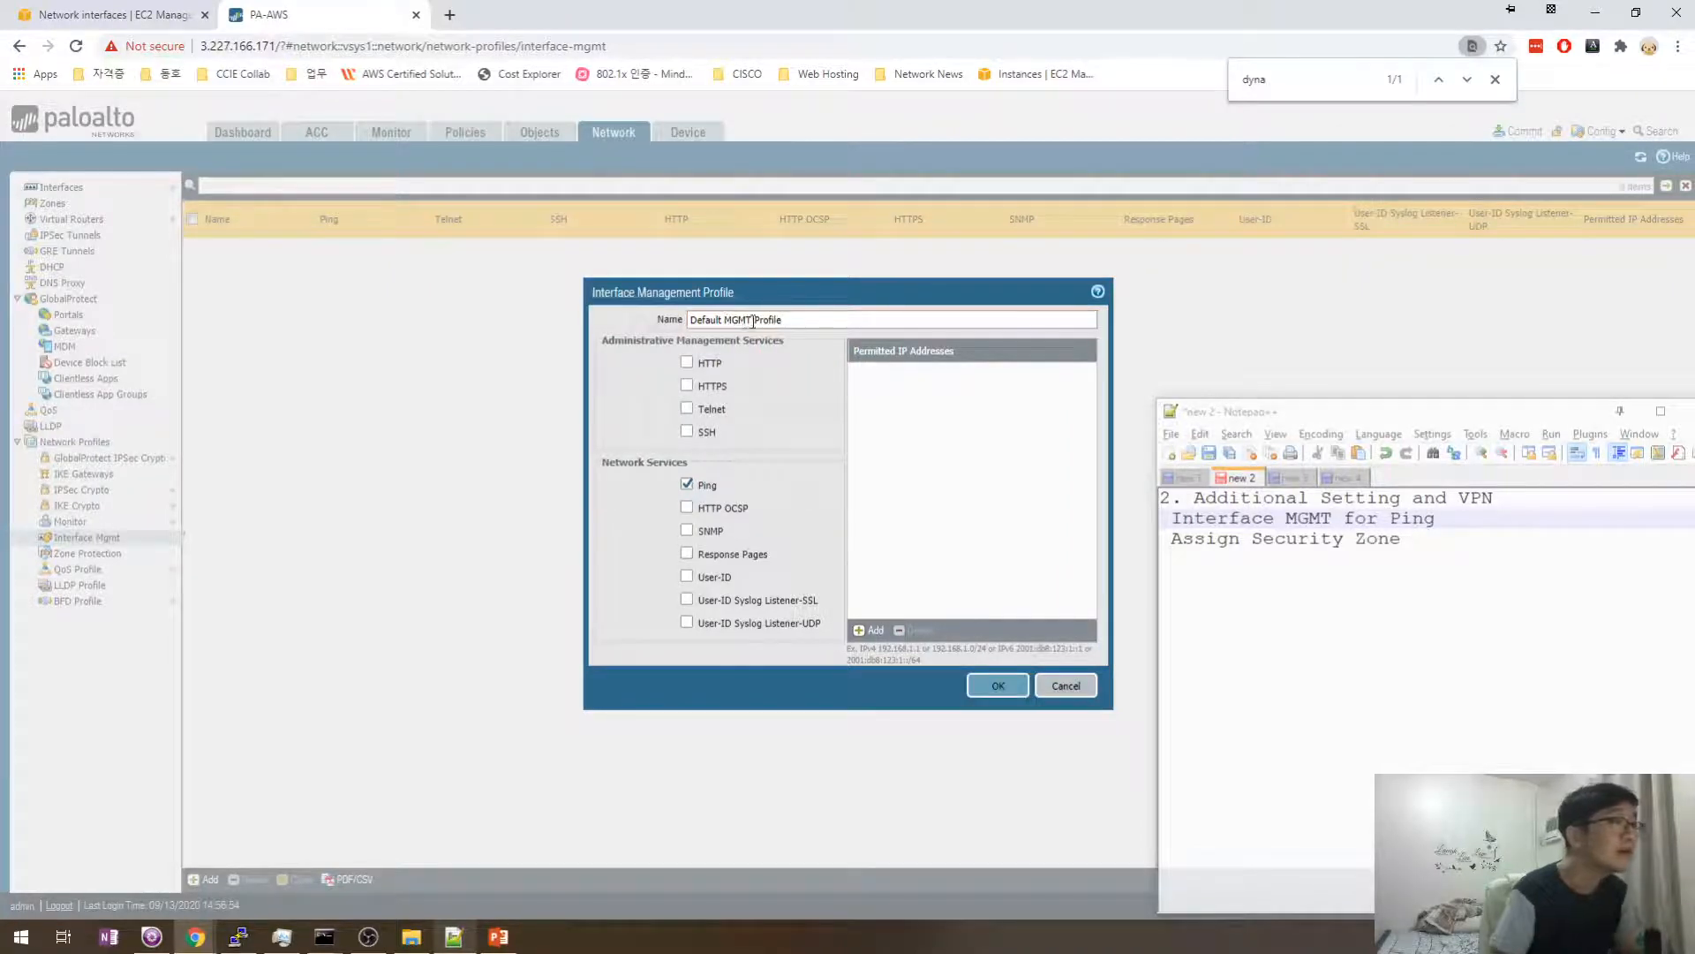
pyautogui.moveTo(752, 324); pyautogui.dragTo(871, 328)
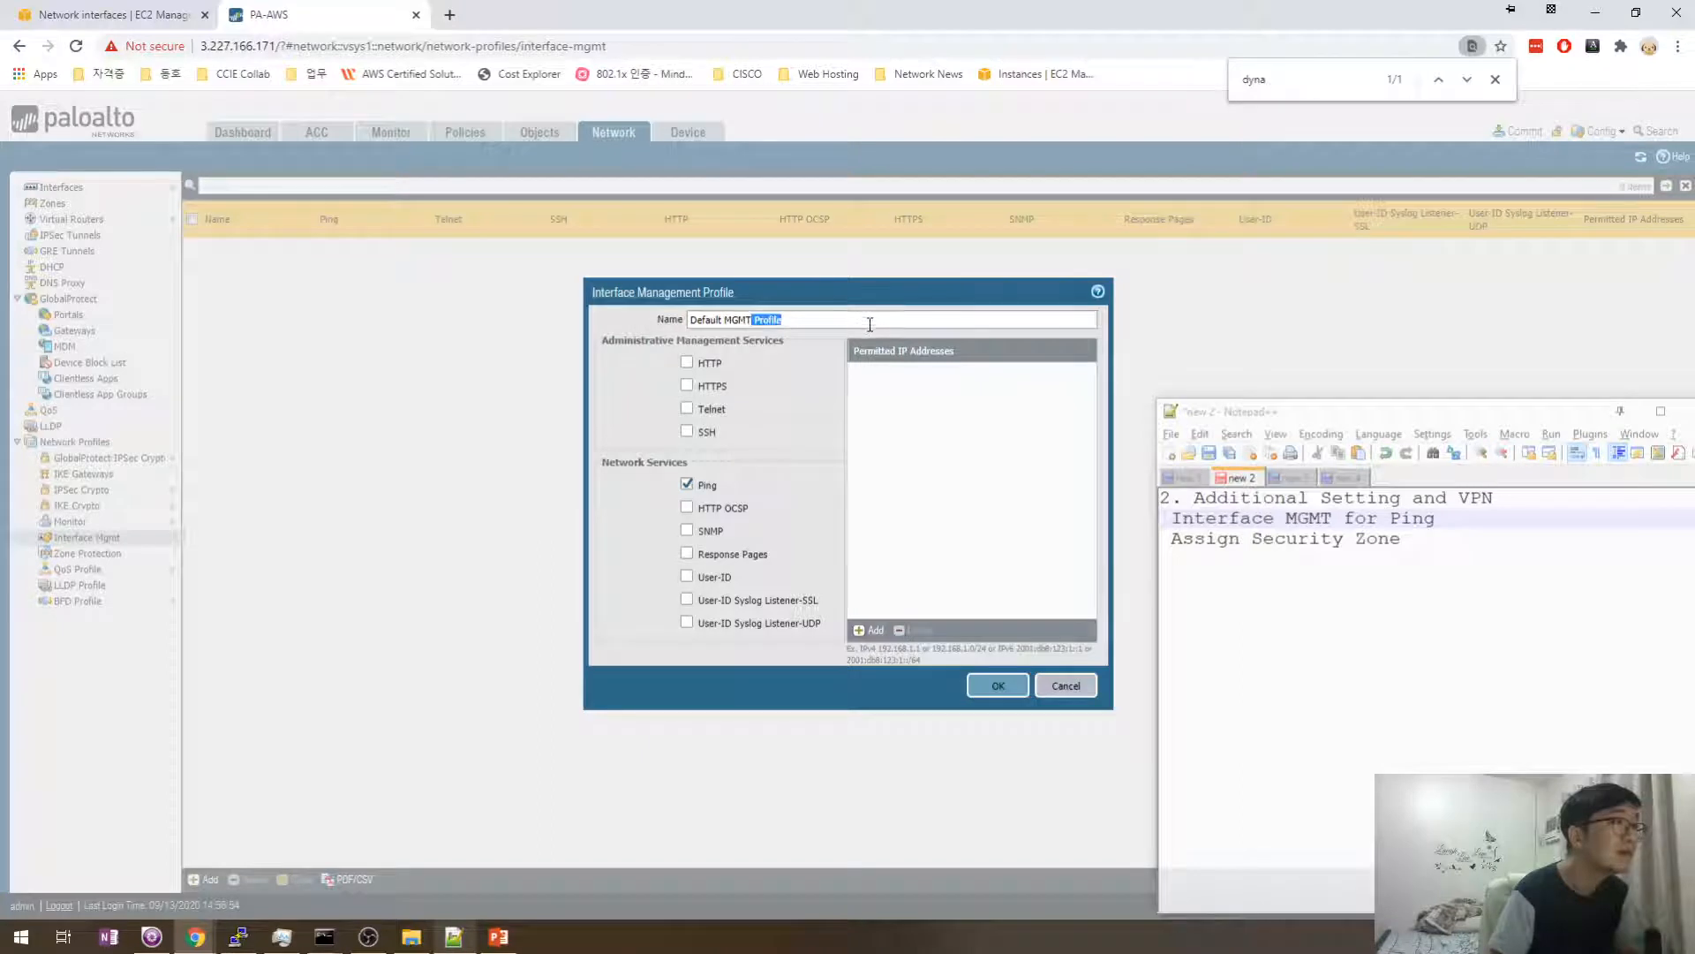
pyautogui.click(869, 324)
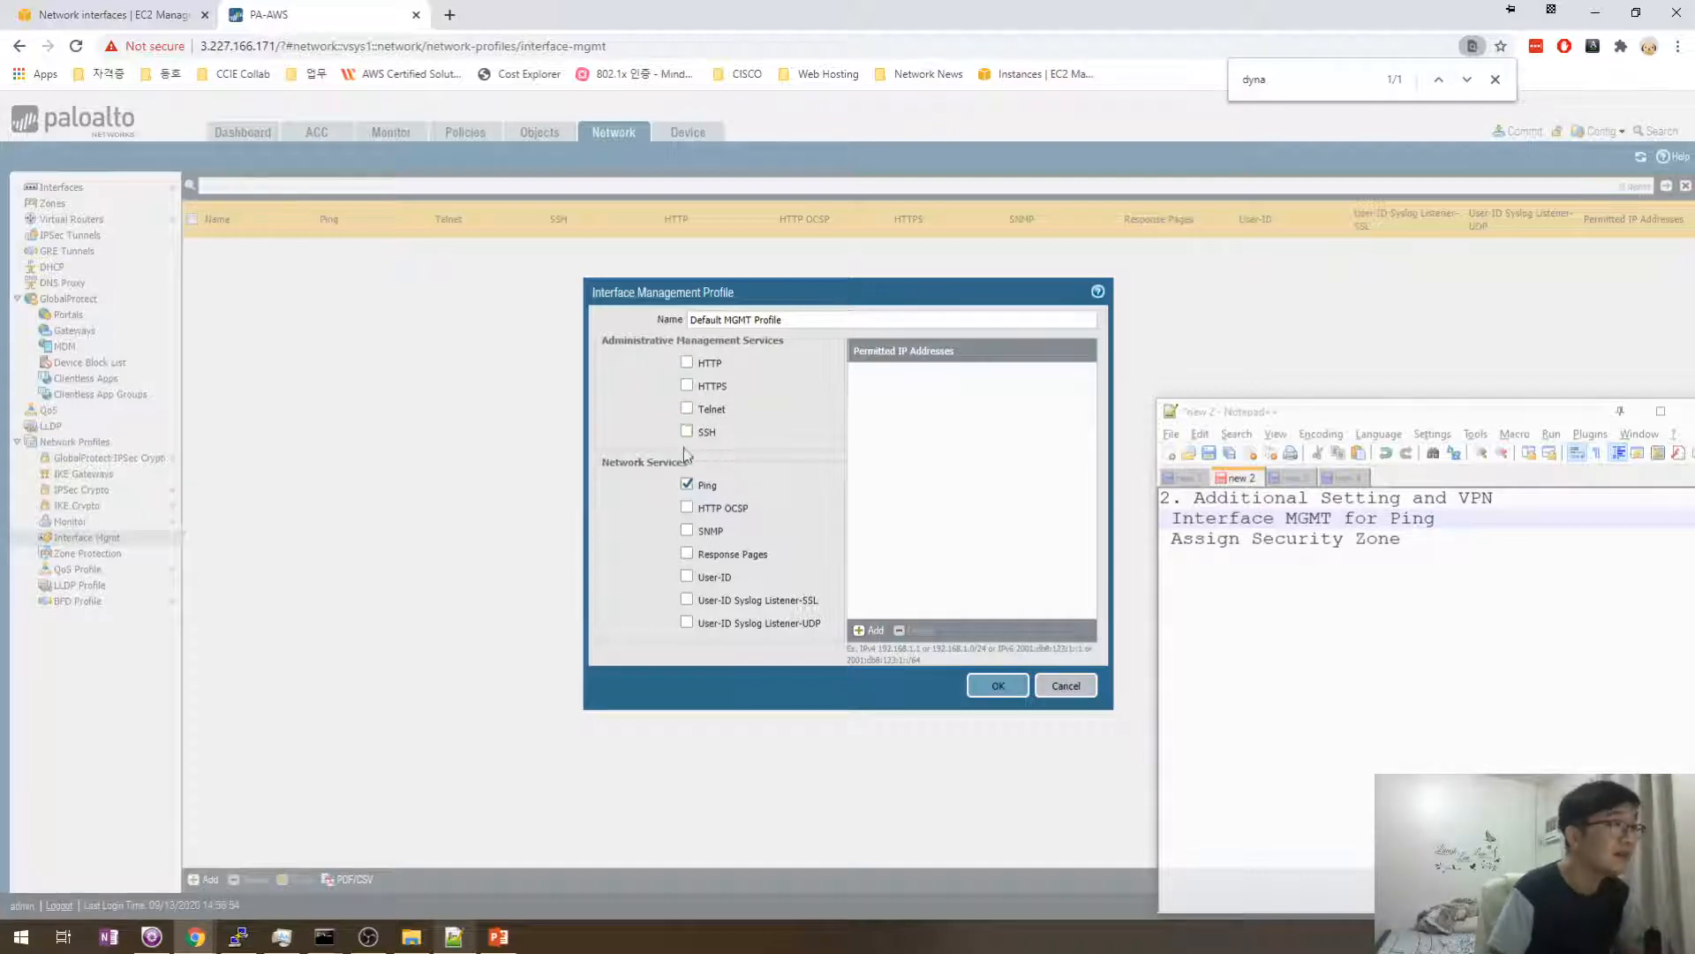
pyautogui.click(985, 691)
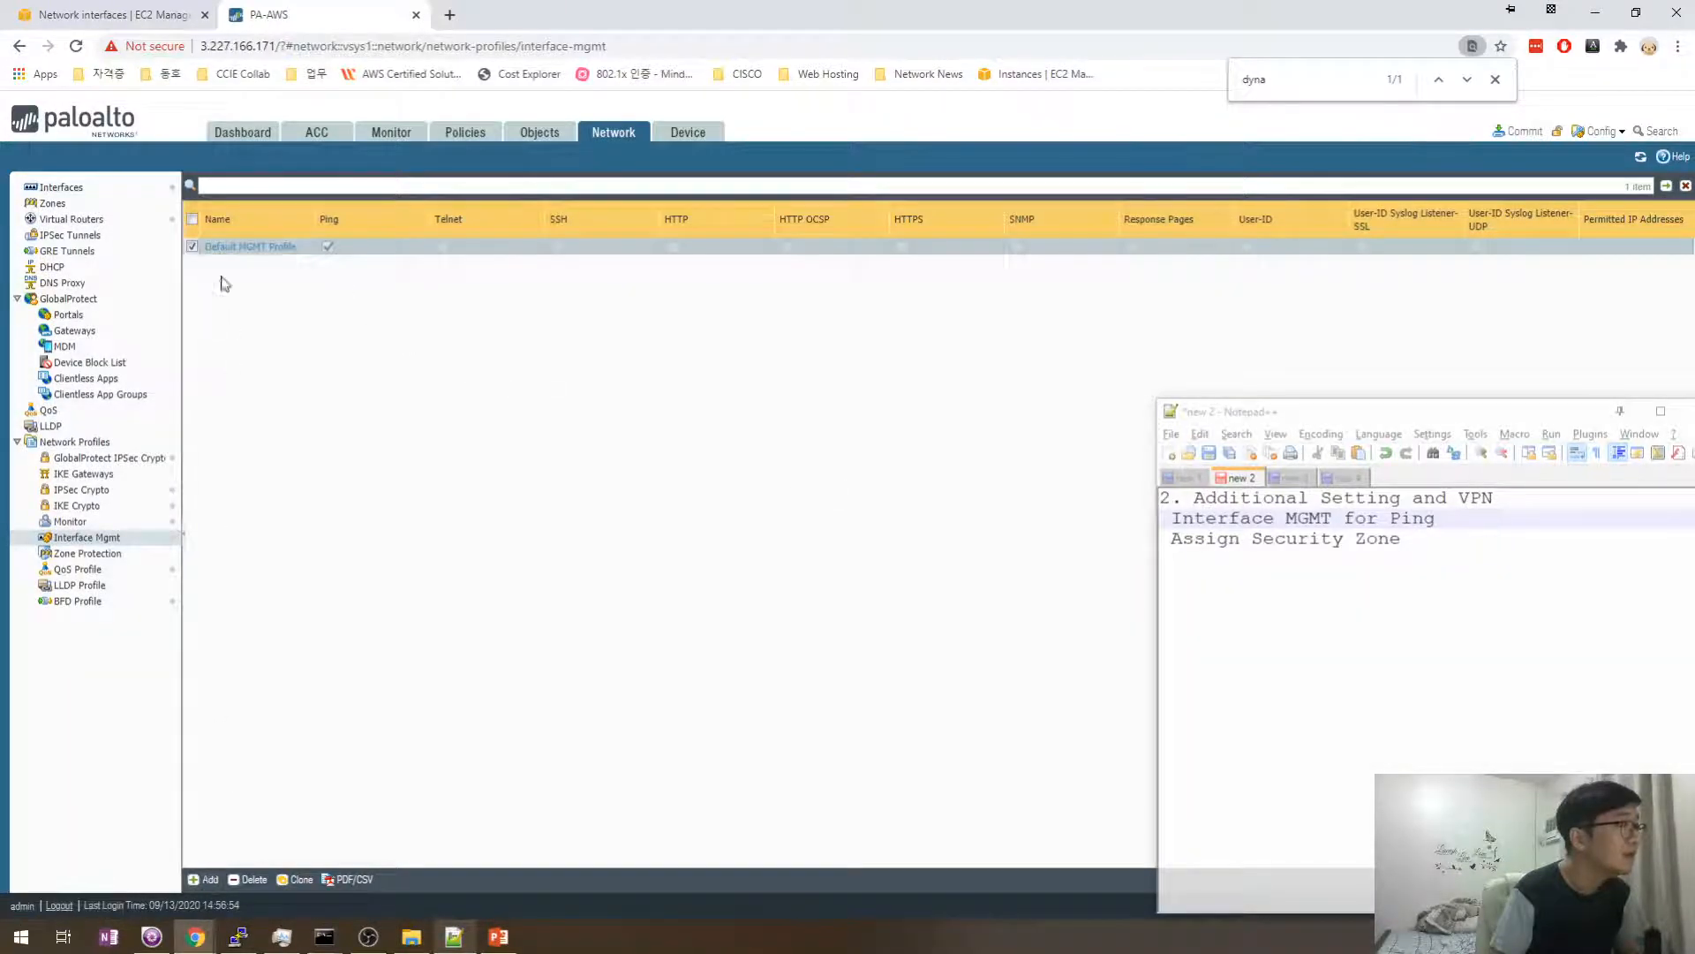
# - Add permitted IP 0.0.0.0/0 to Default MGMT Profile, save it, and reopen ethernet1/1
pyautogui.click(272, 248)
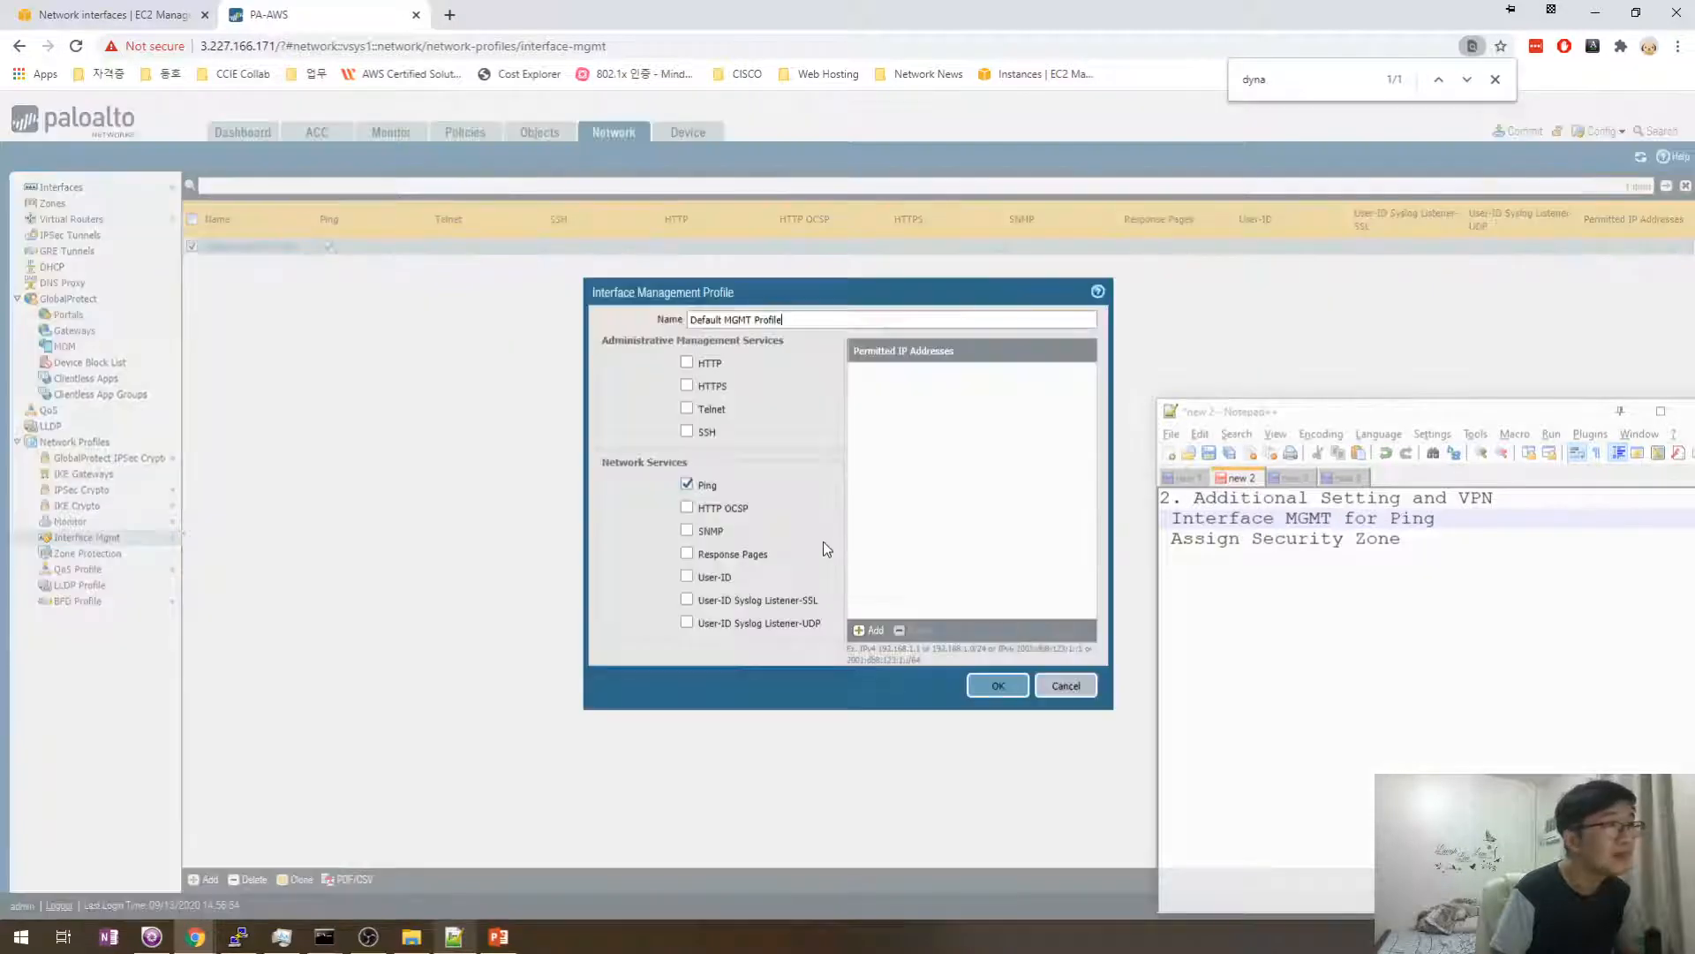
pyautogui.click(874, 643)
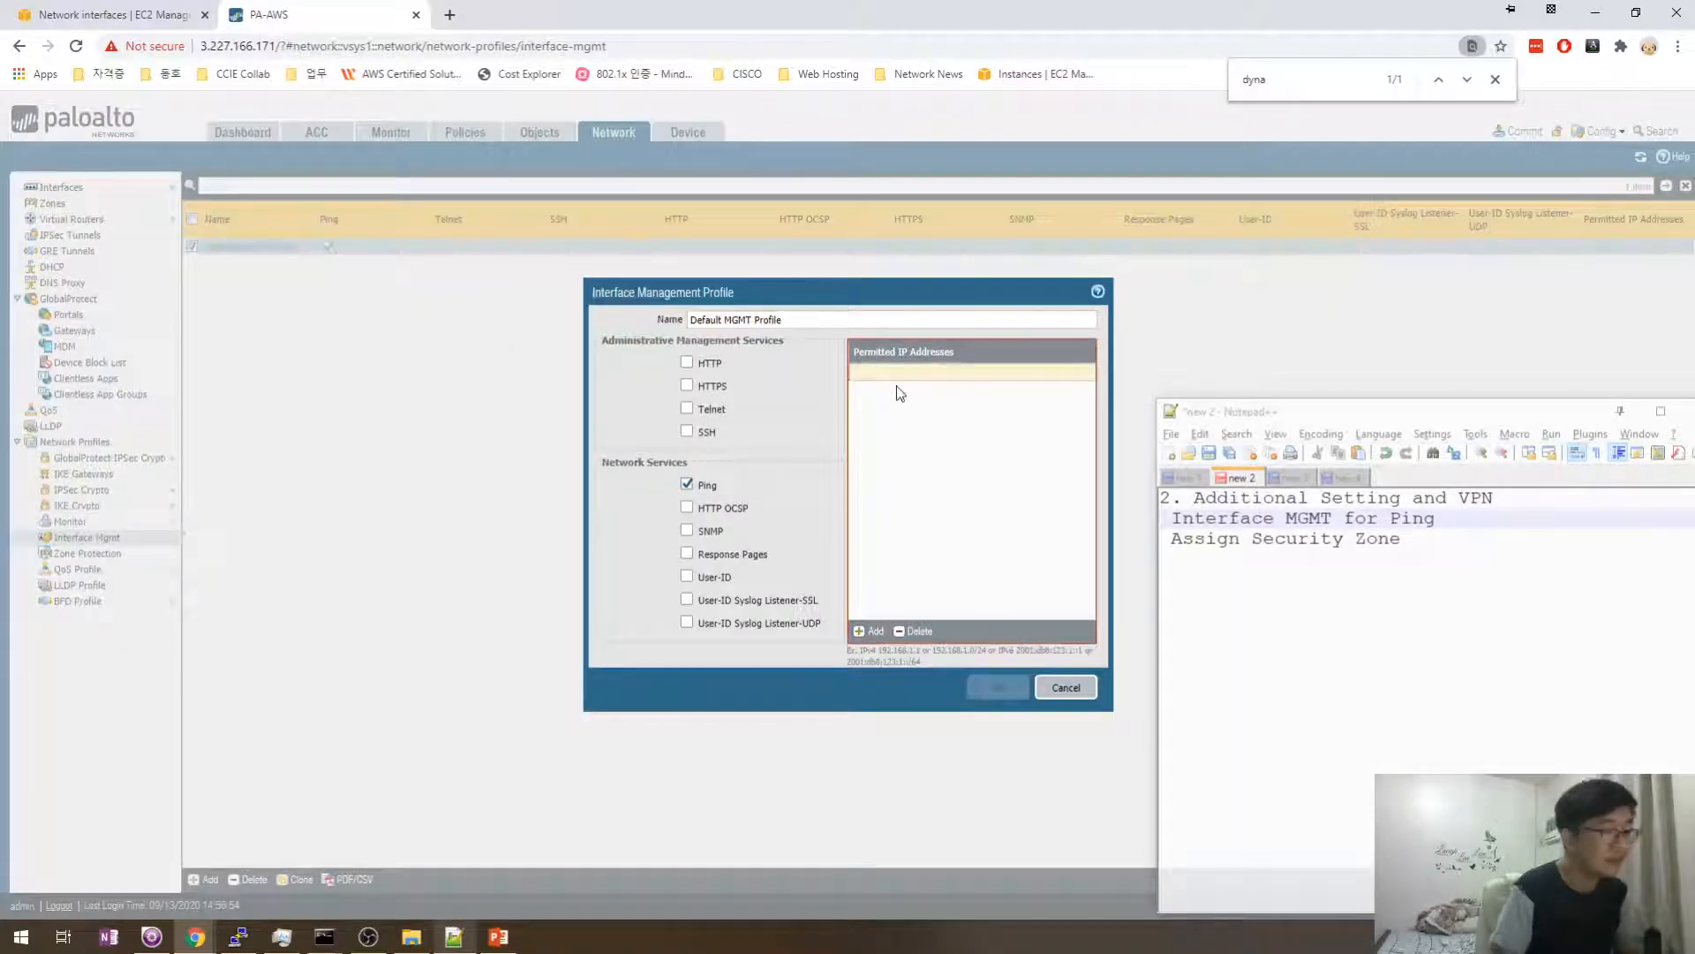
pyautogui.write('0.0.0.0/0')
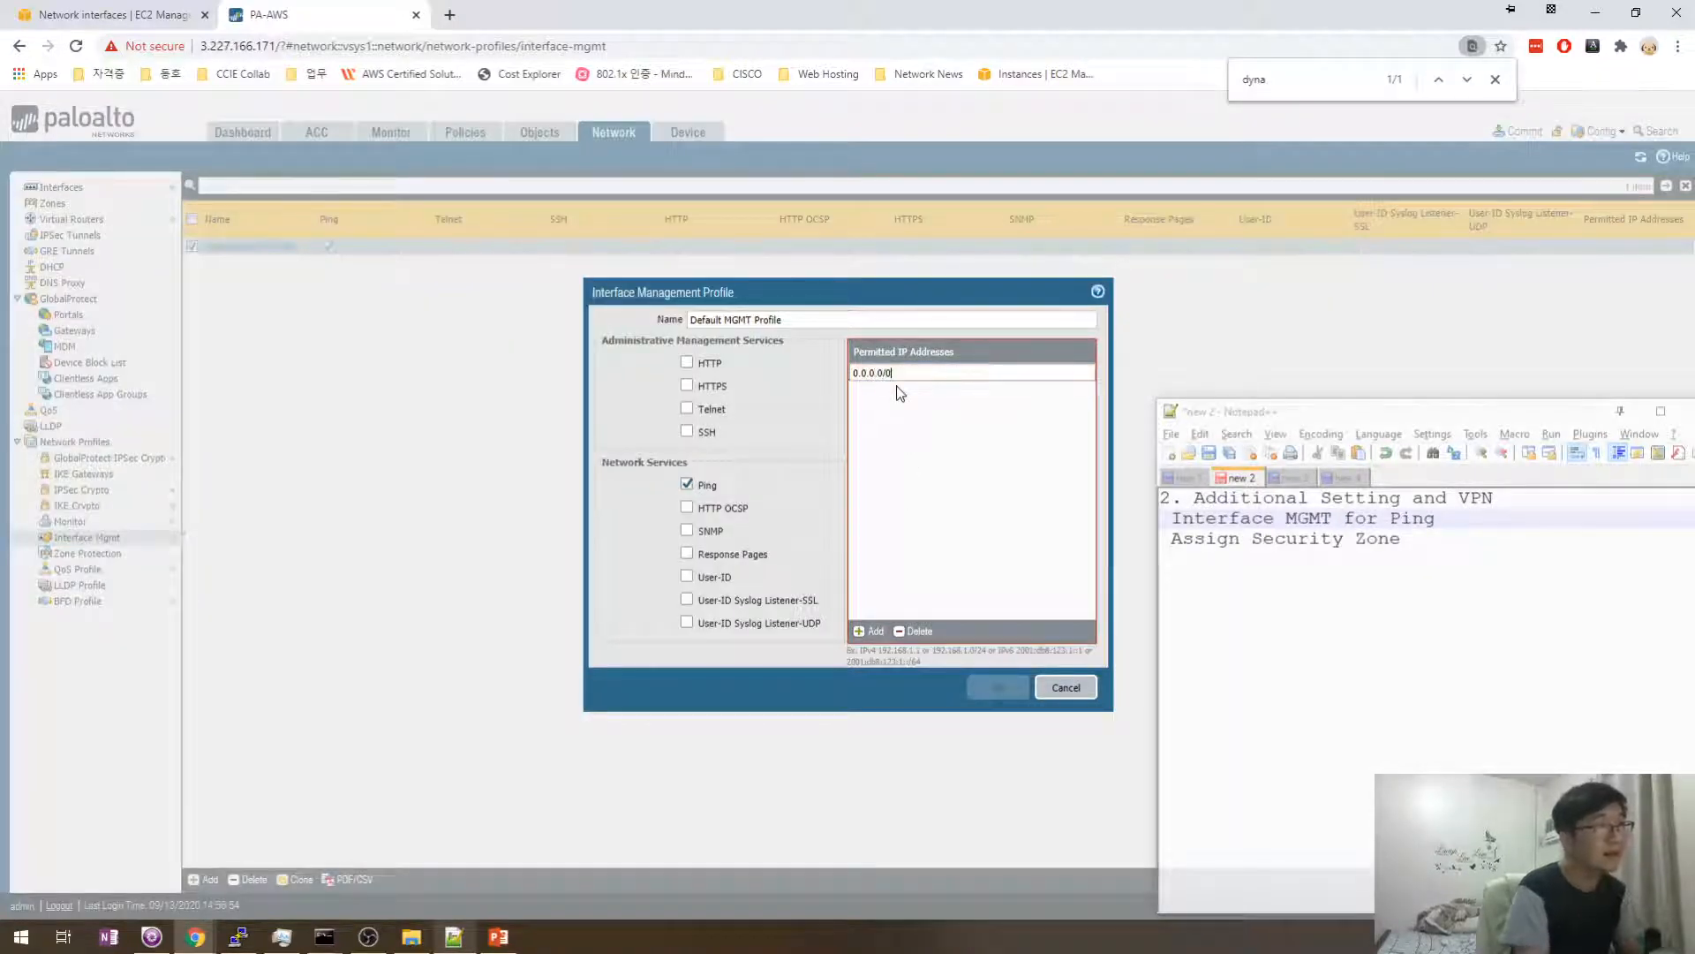
pyautogui.press('Return')
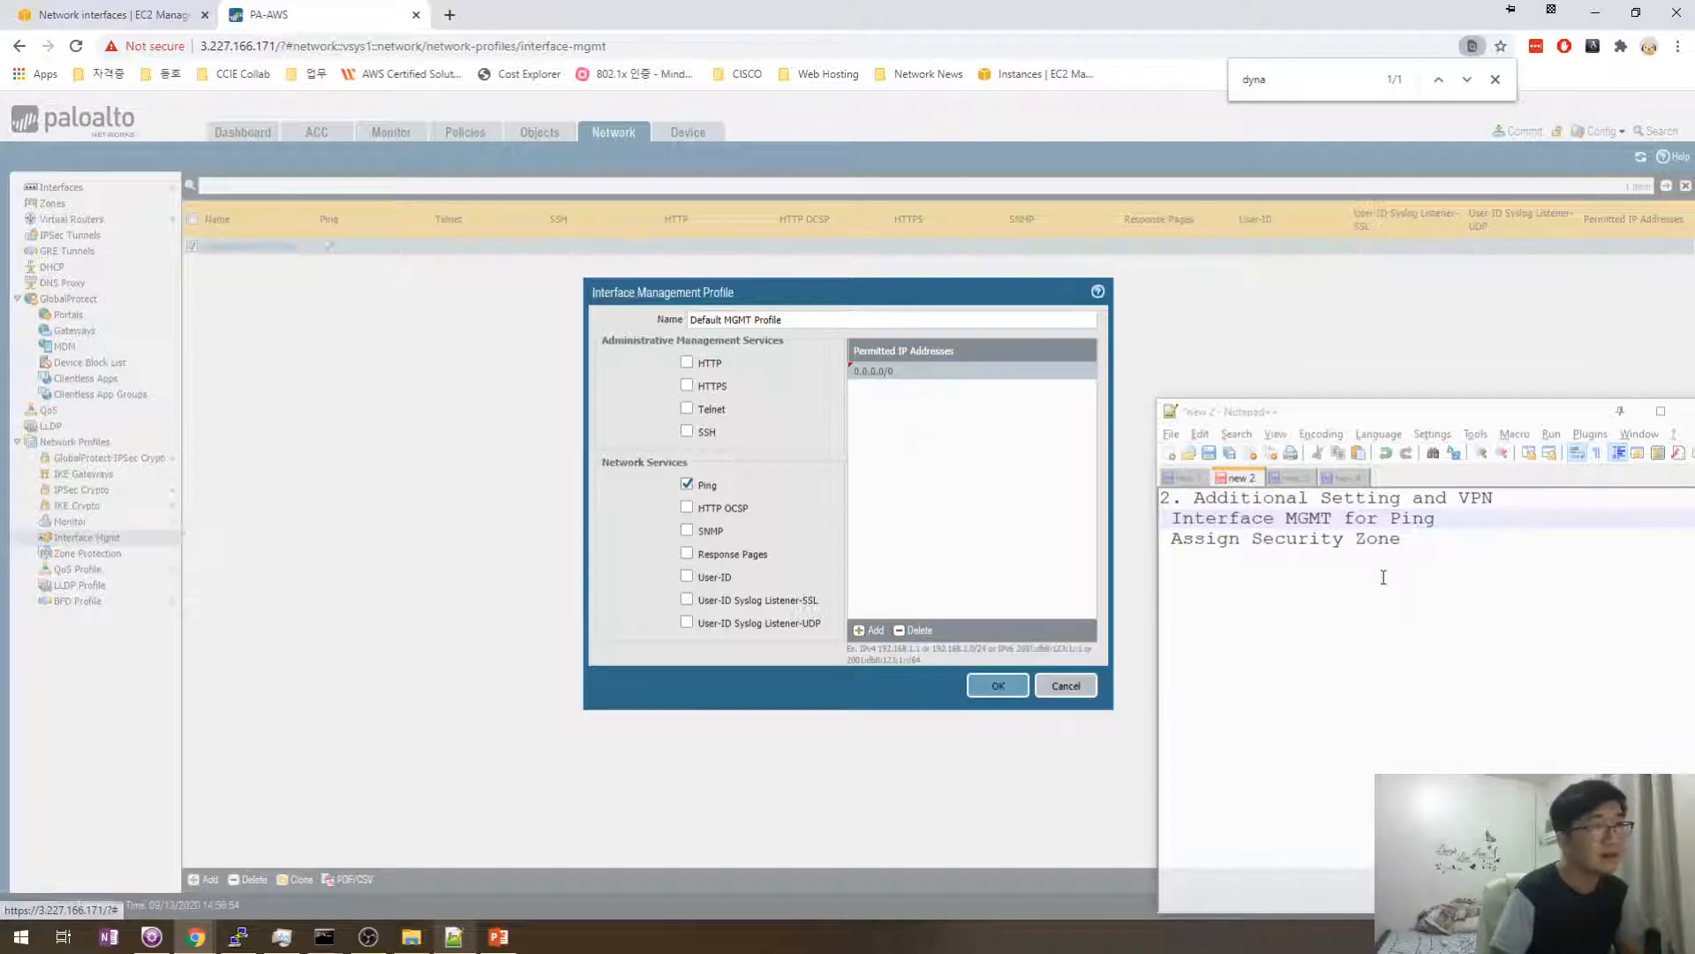
pyautogui.click(1470, 534)
pyautogui.click(975, 533)
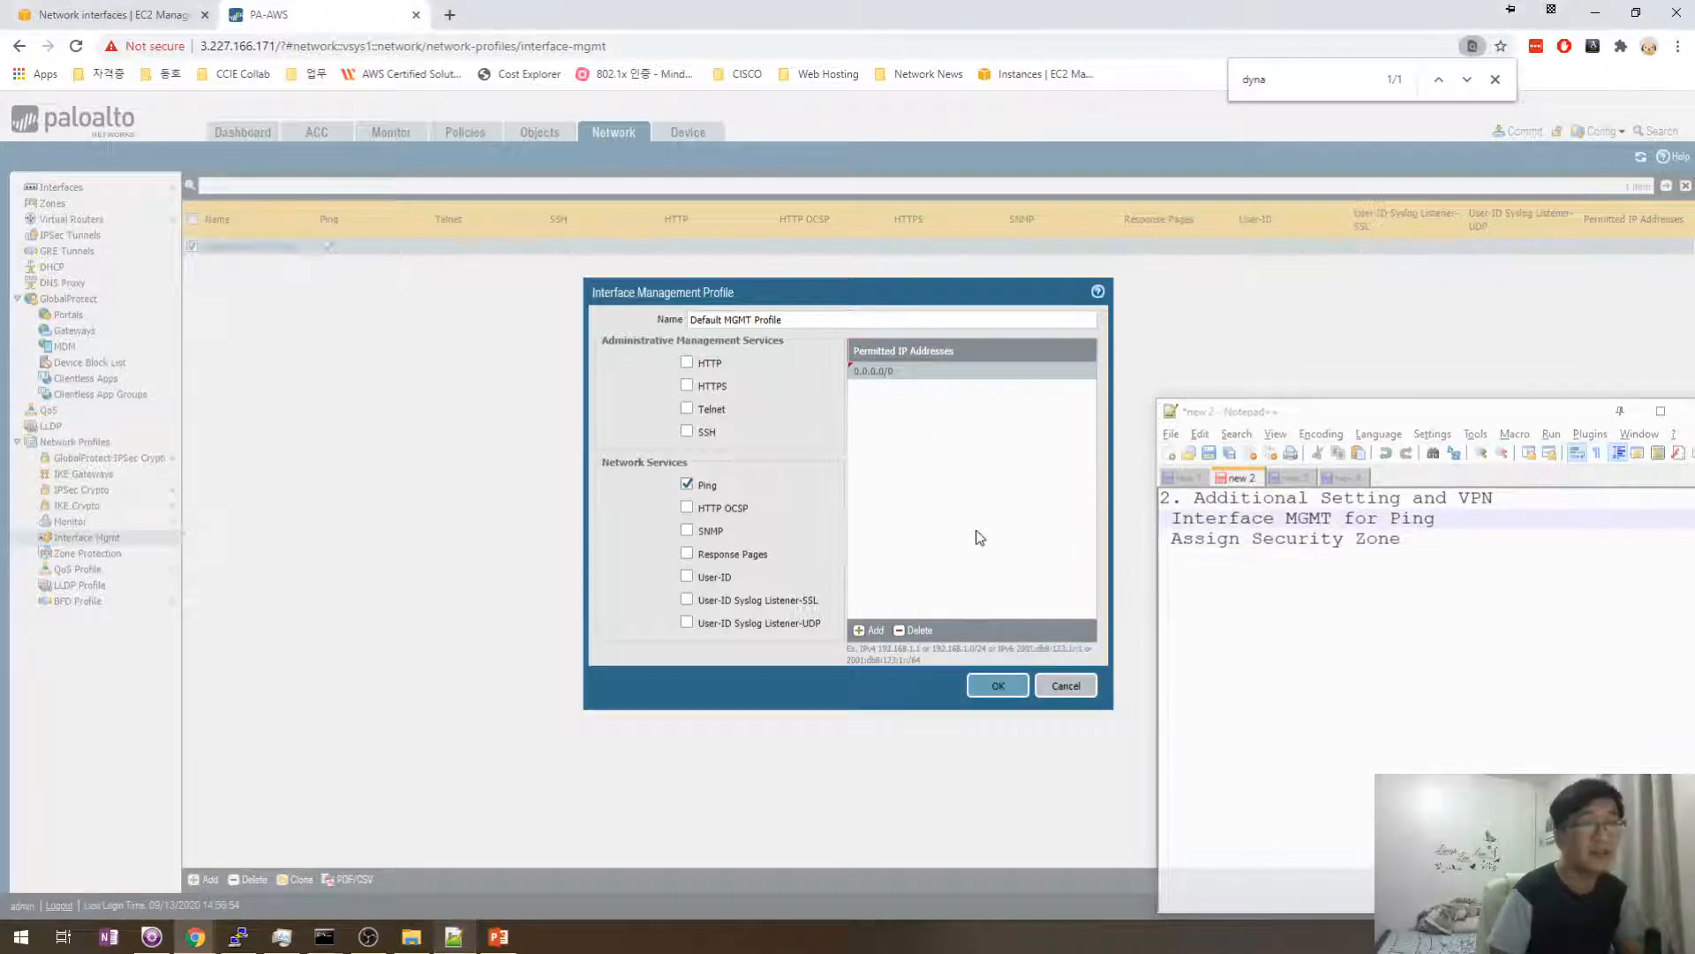
pyautogui.click(997, 686)
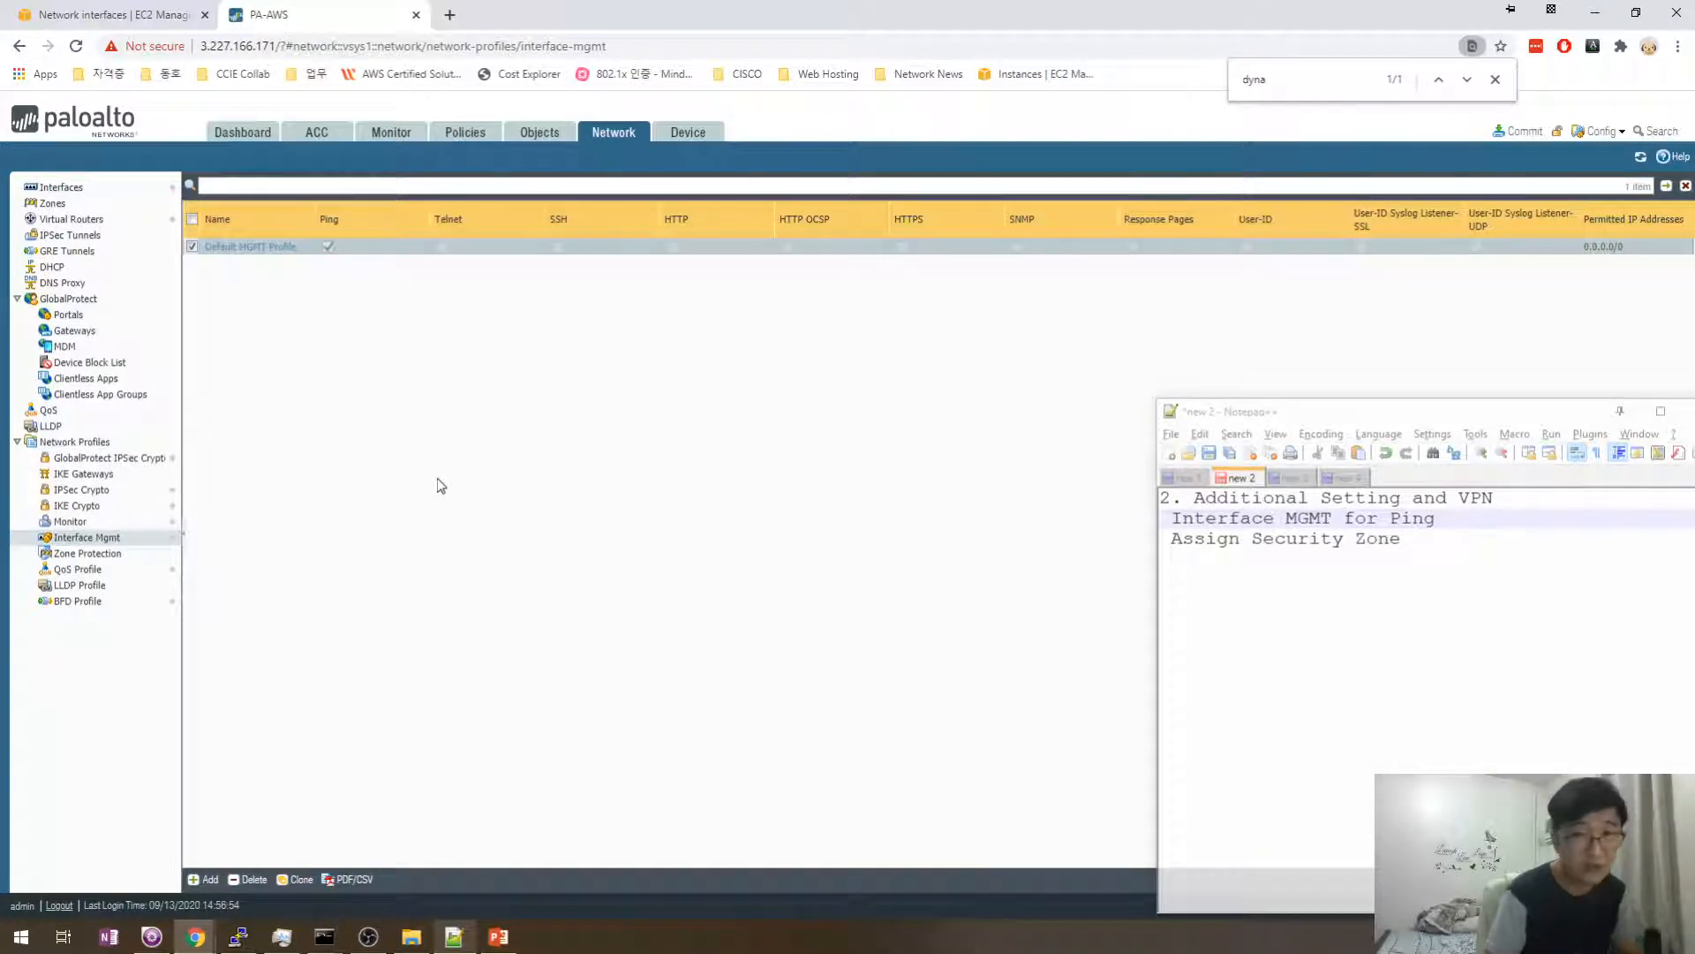
pyautogui.click(60, 188)
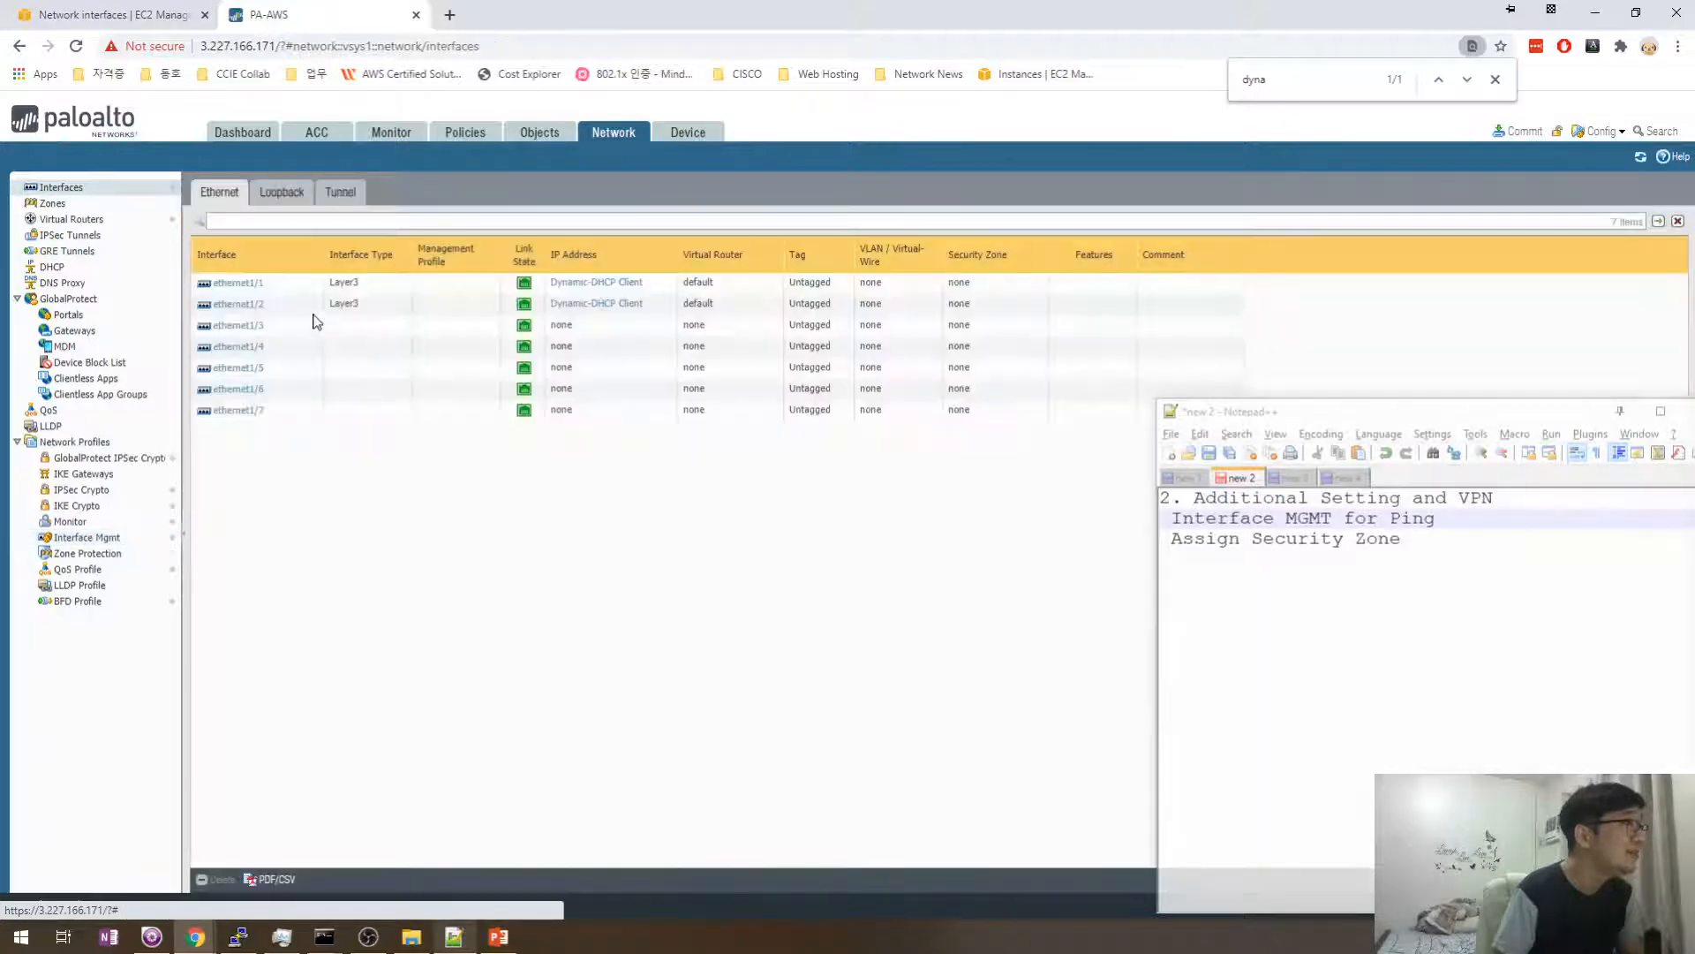
pyautogui.click(236, 291)
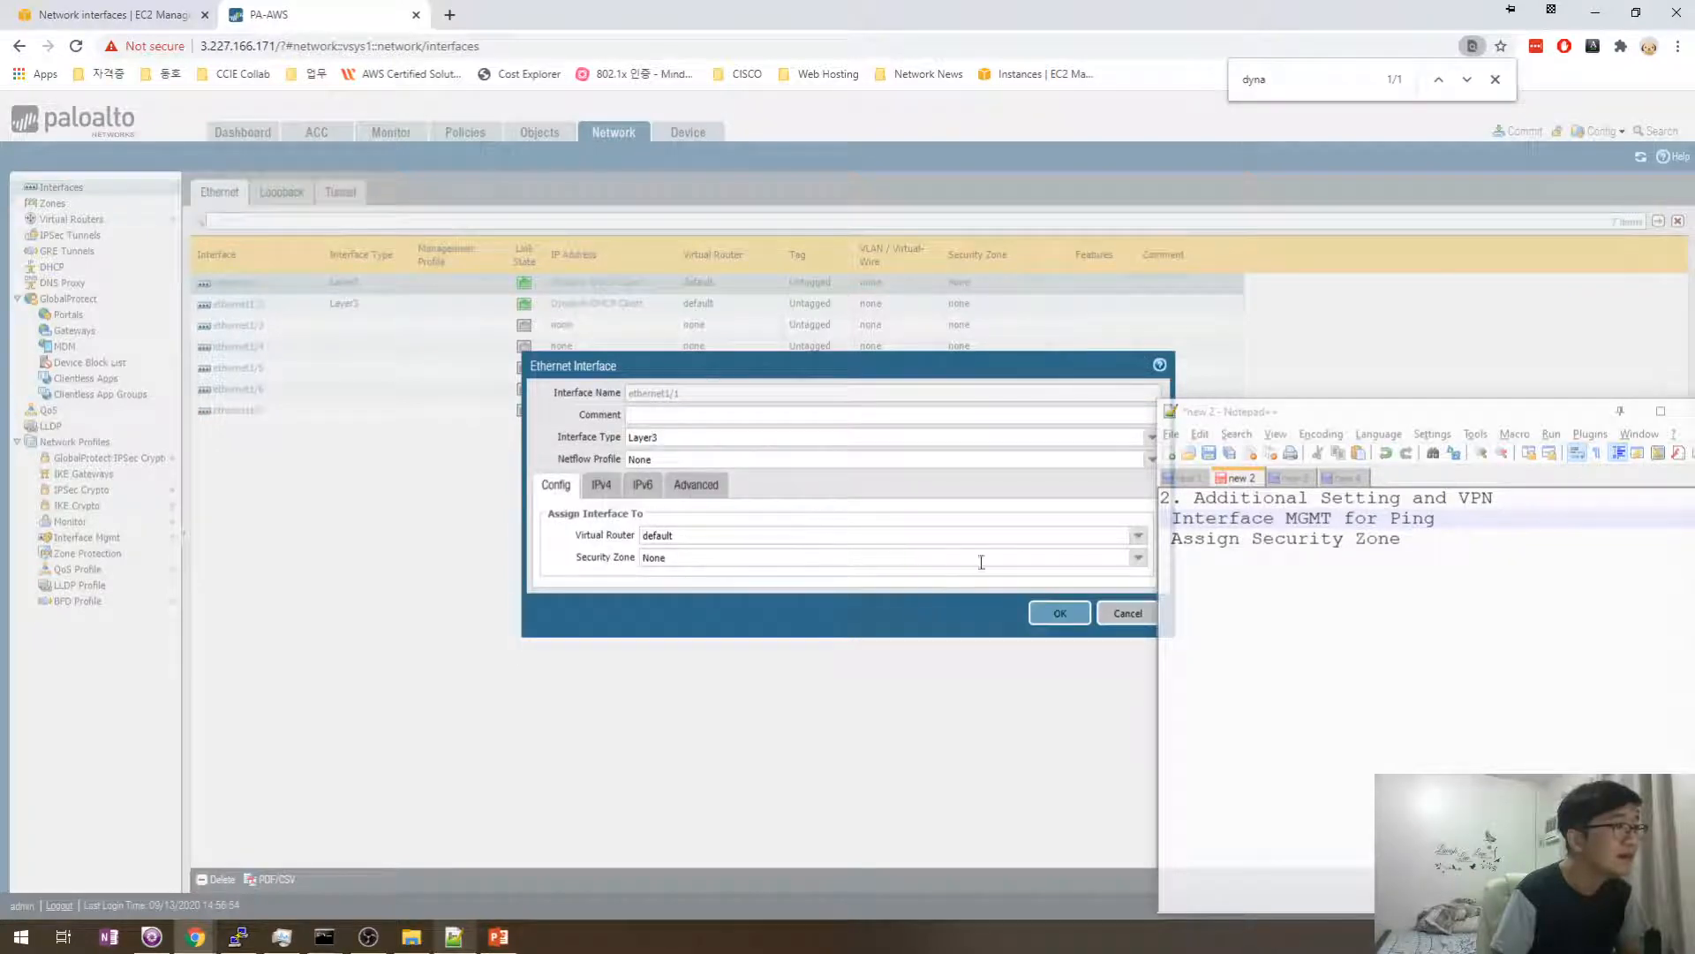
# - Put ethernet1/1 in the Outside zone with Default MGMT Profile as its management profile
pyautogui.click(1138, 557)
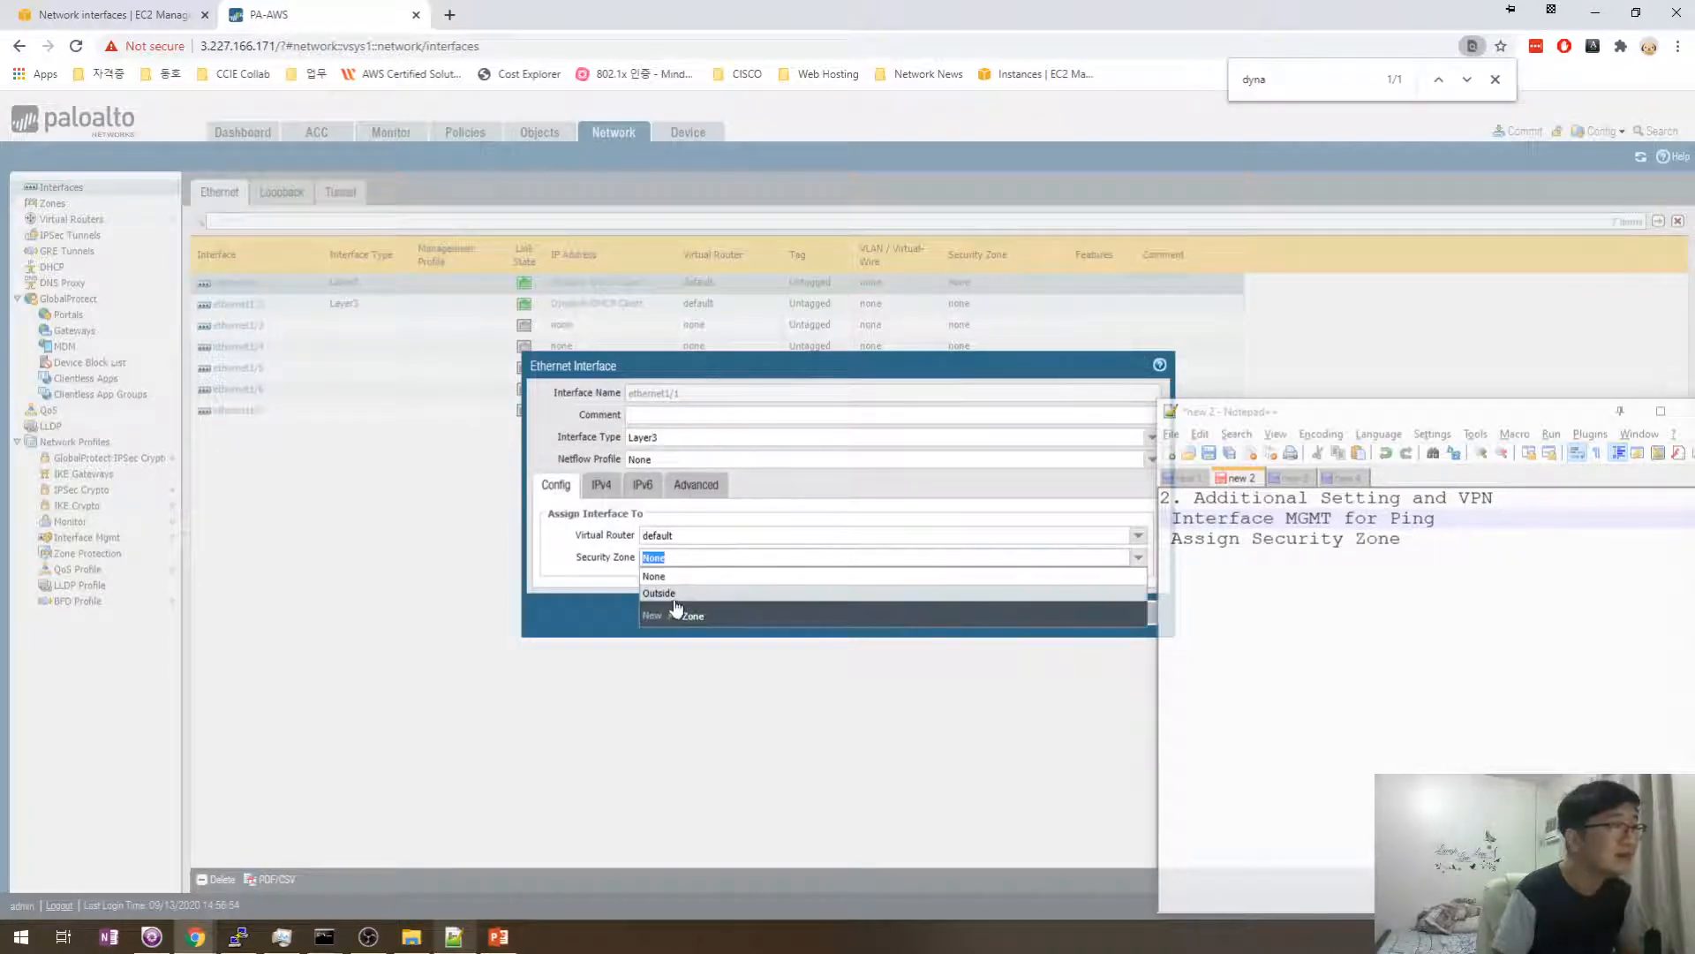
pyautogui.click(666, 593)
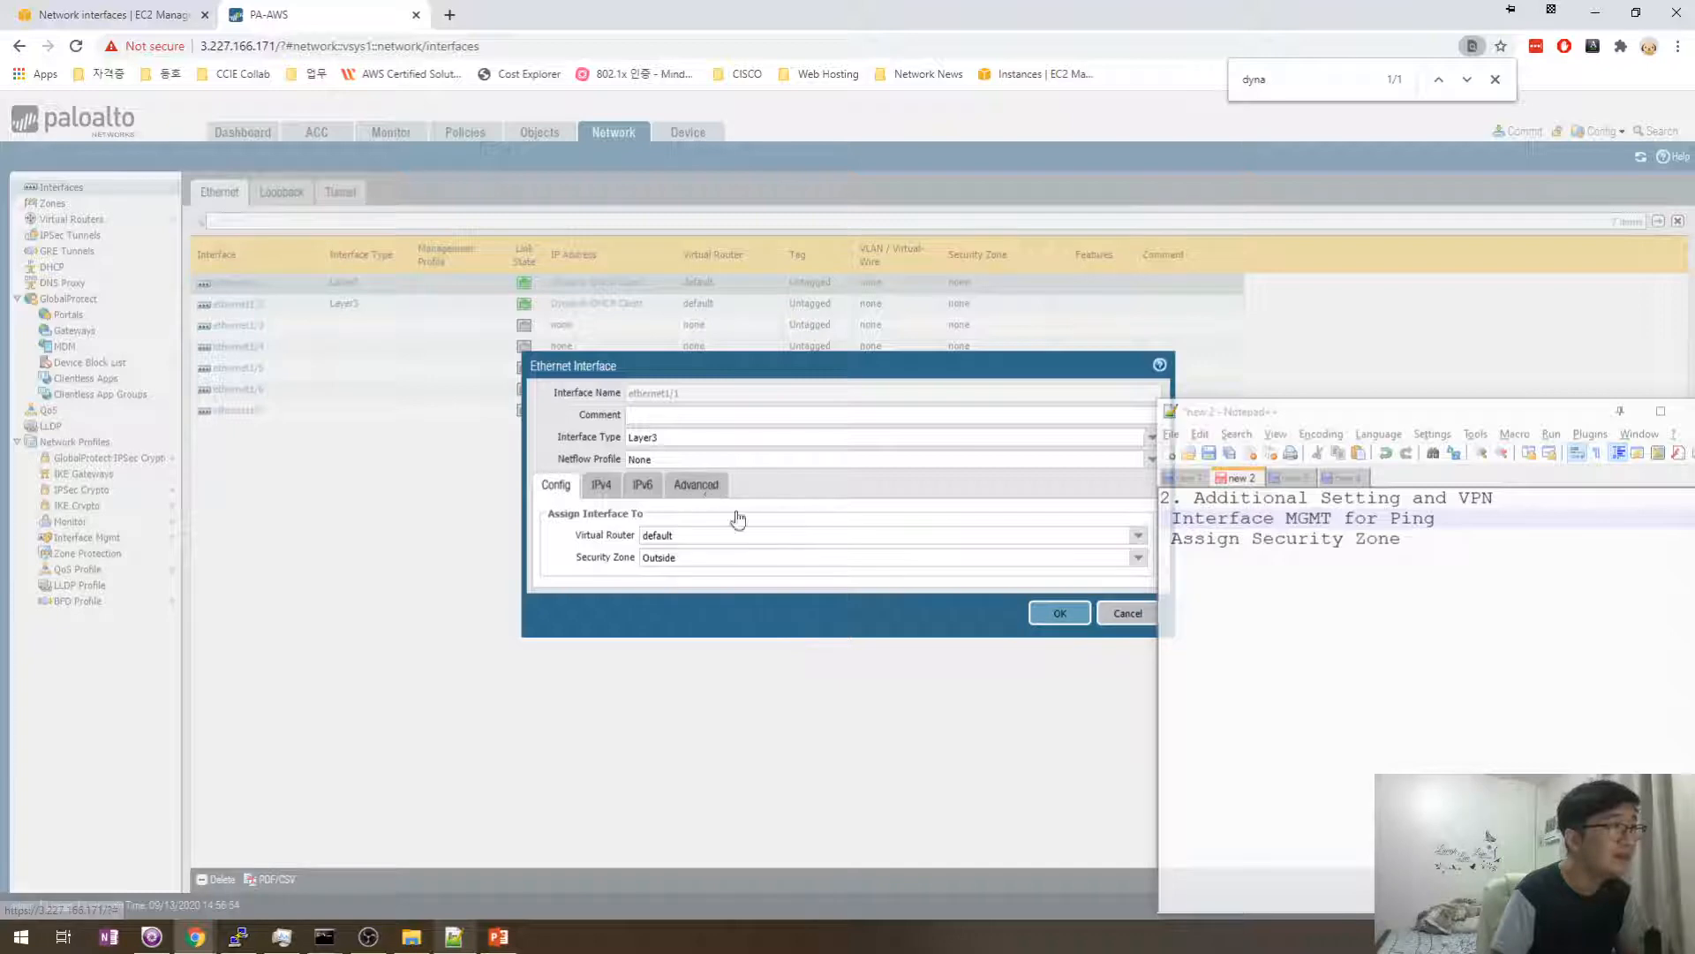
pyautogui.click(702, 486)
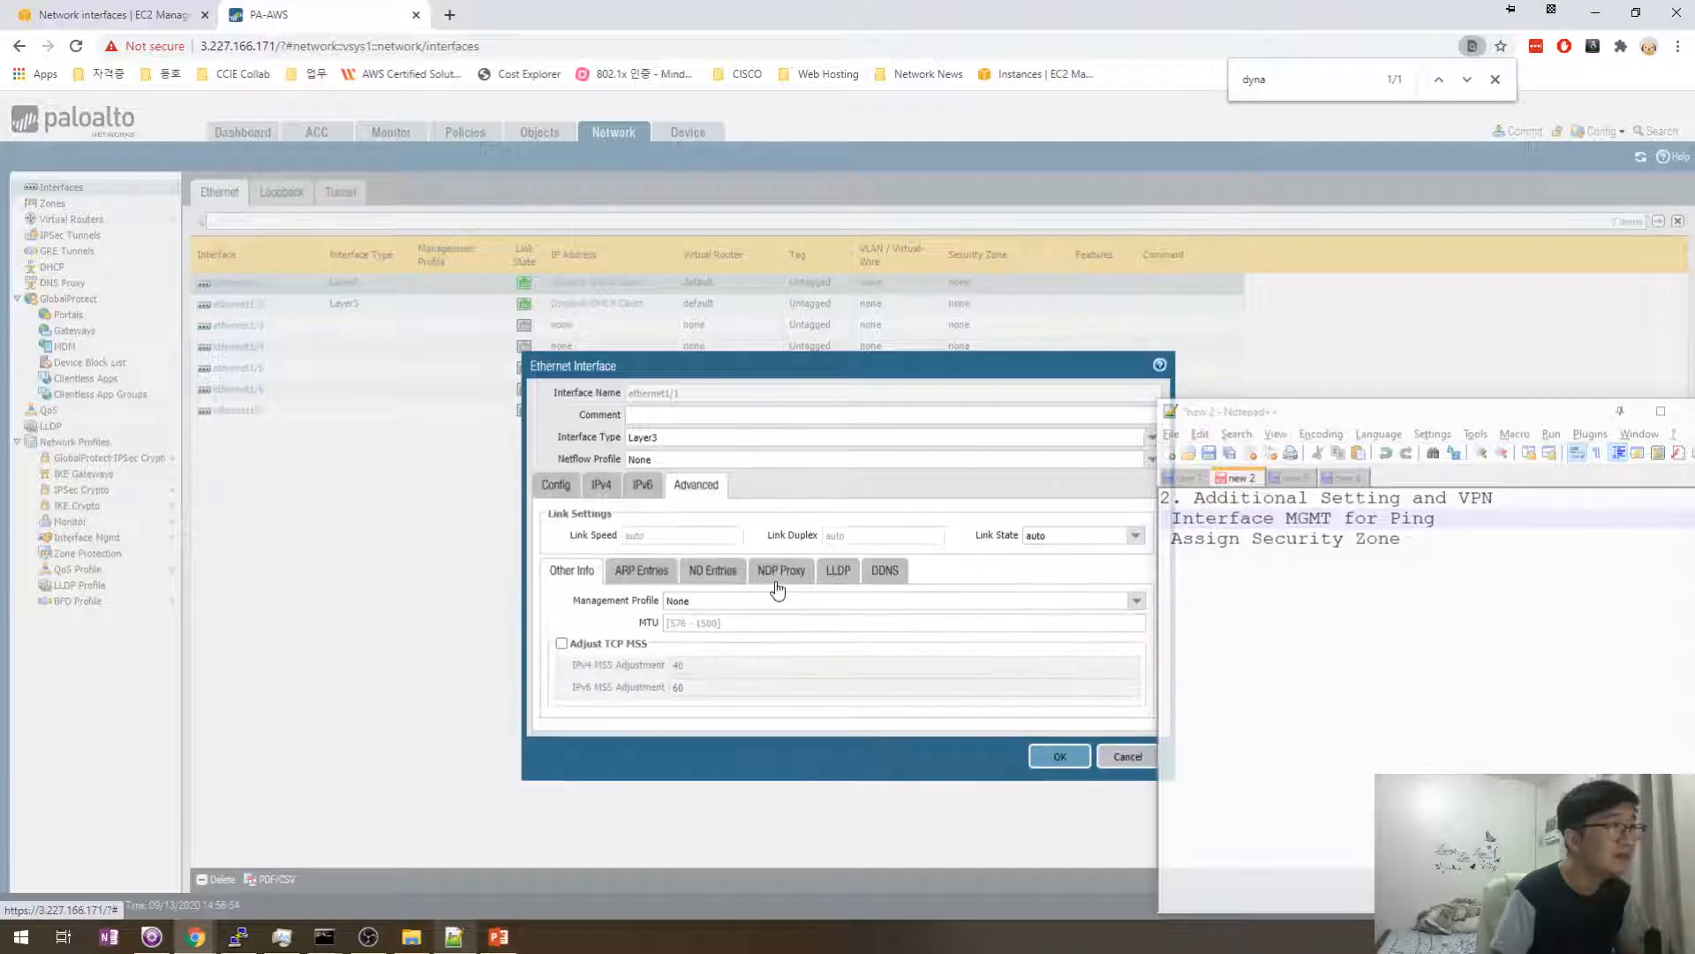
pyautogui.click(1137, 600)
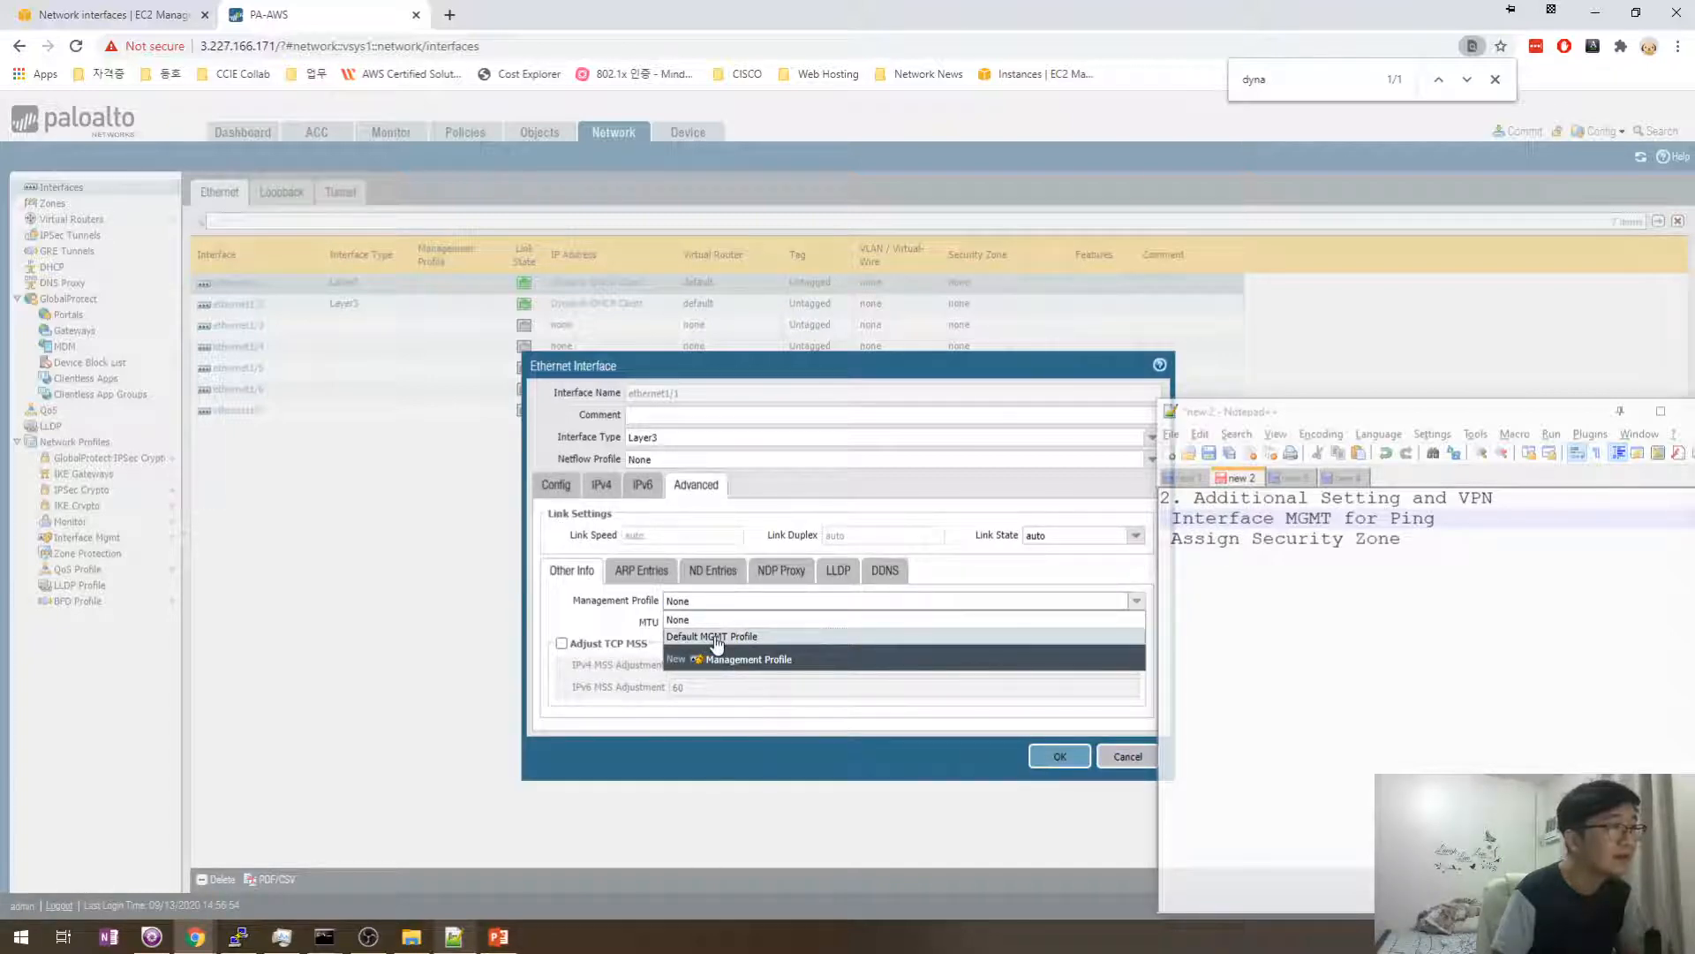
pyautogui.click(716, 643)
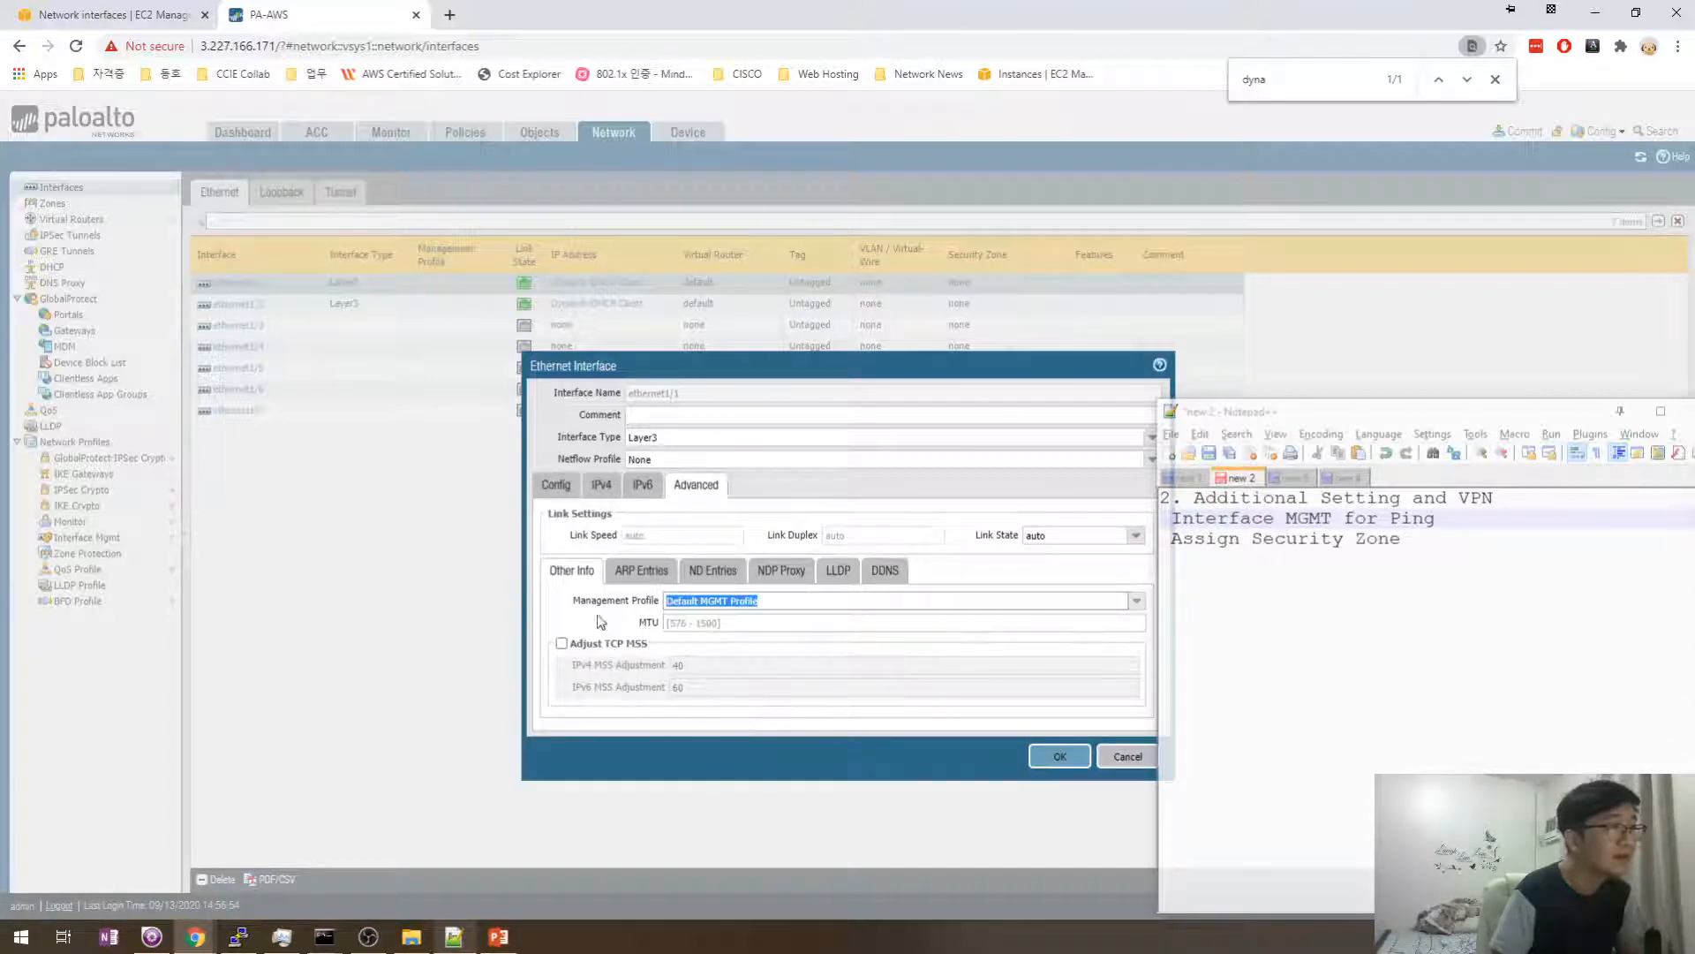
pyautogui.click(806, 604)
pyautogui.click(625, 619)
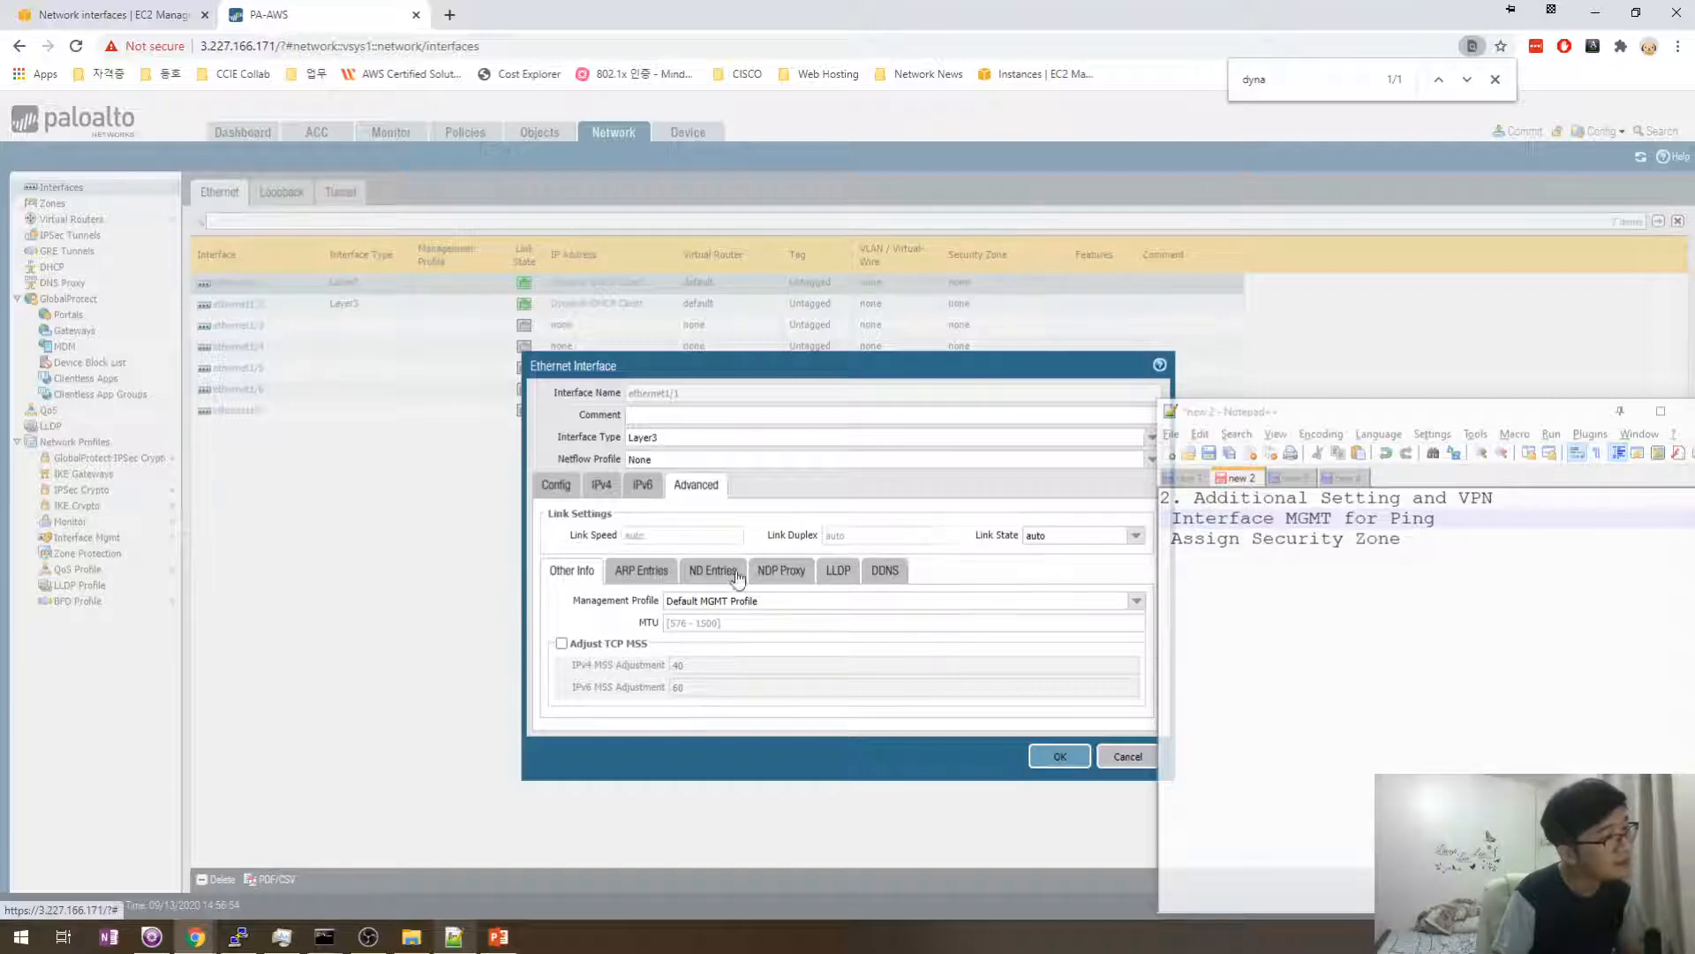
# - Turn dynamic DNS back off and save ethernet1/1's settings
pyautogui.click(885, 569)
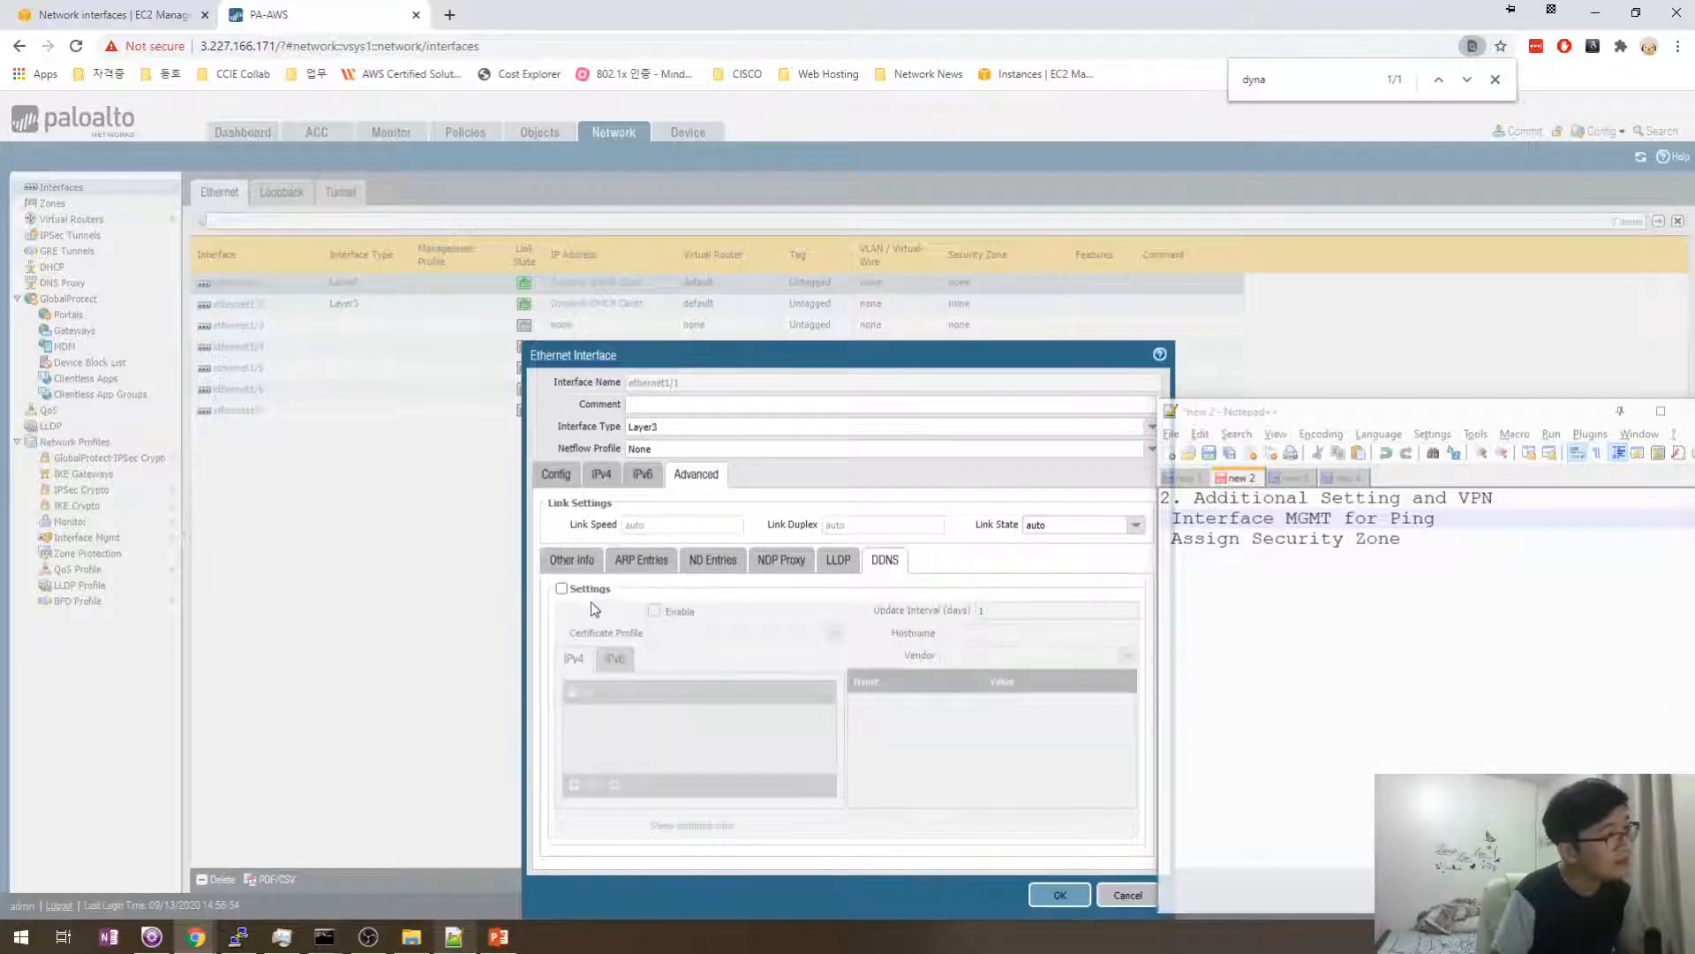
pyautogui.click(561, 589)
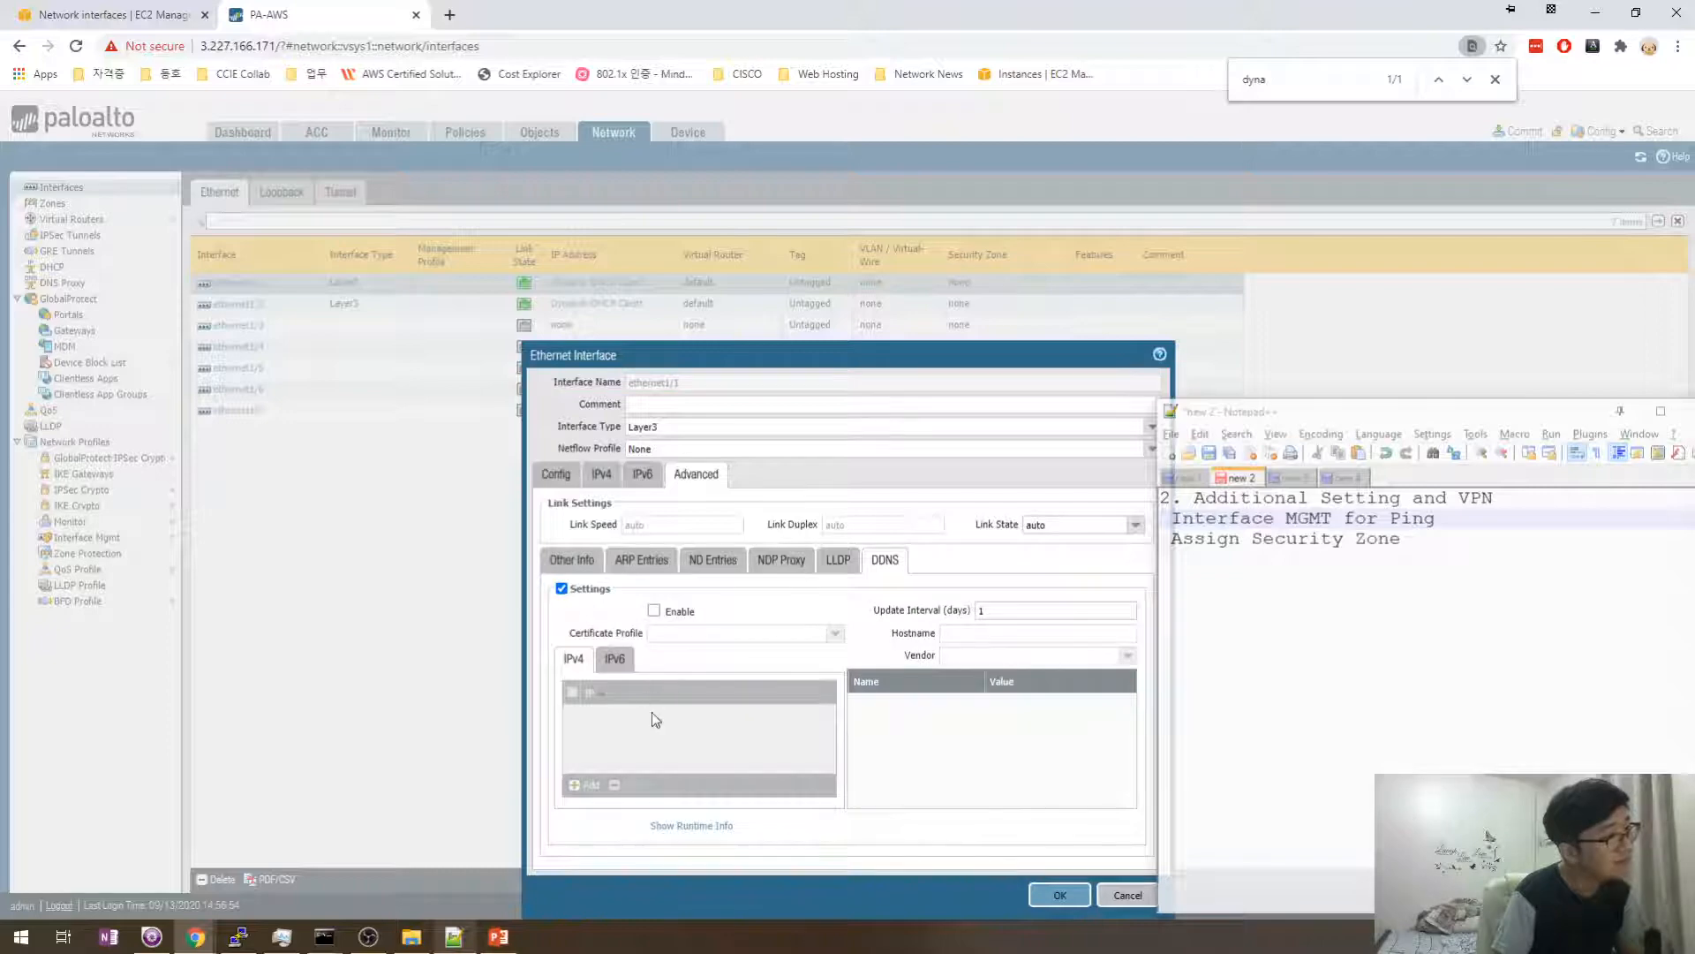
pyautogui.click(655, 611)
pyautogui.click(1127, 655)
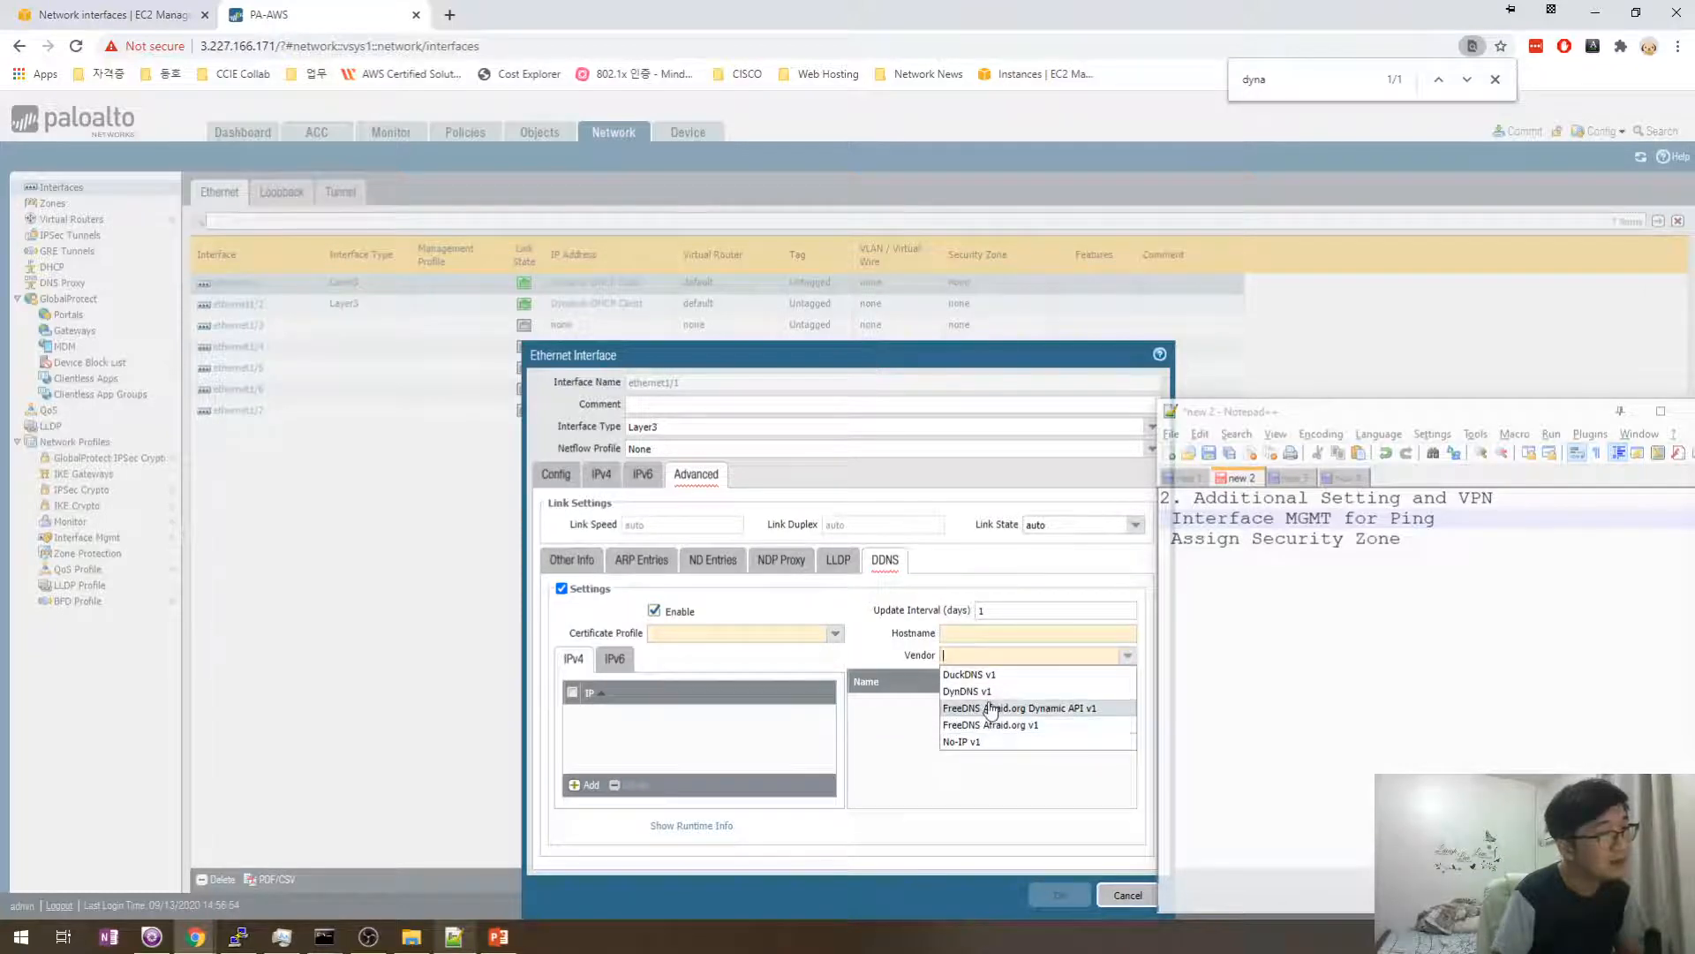
pyautogui.click(975, 627)
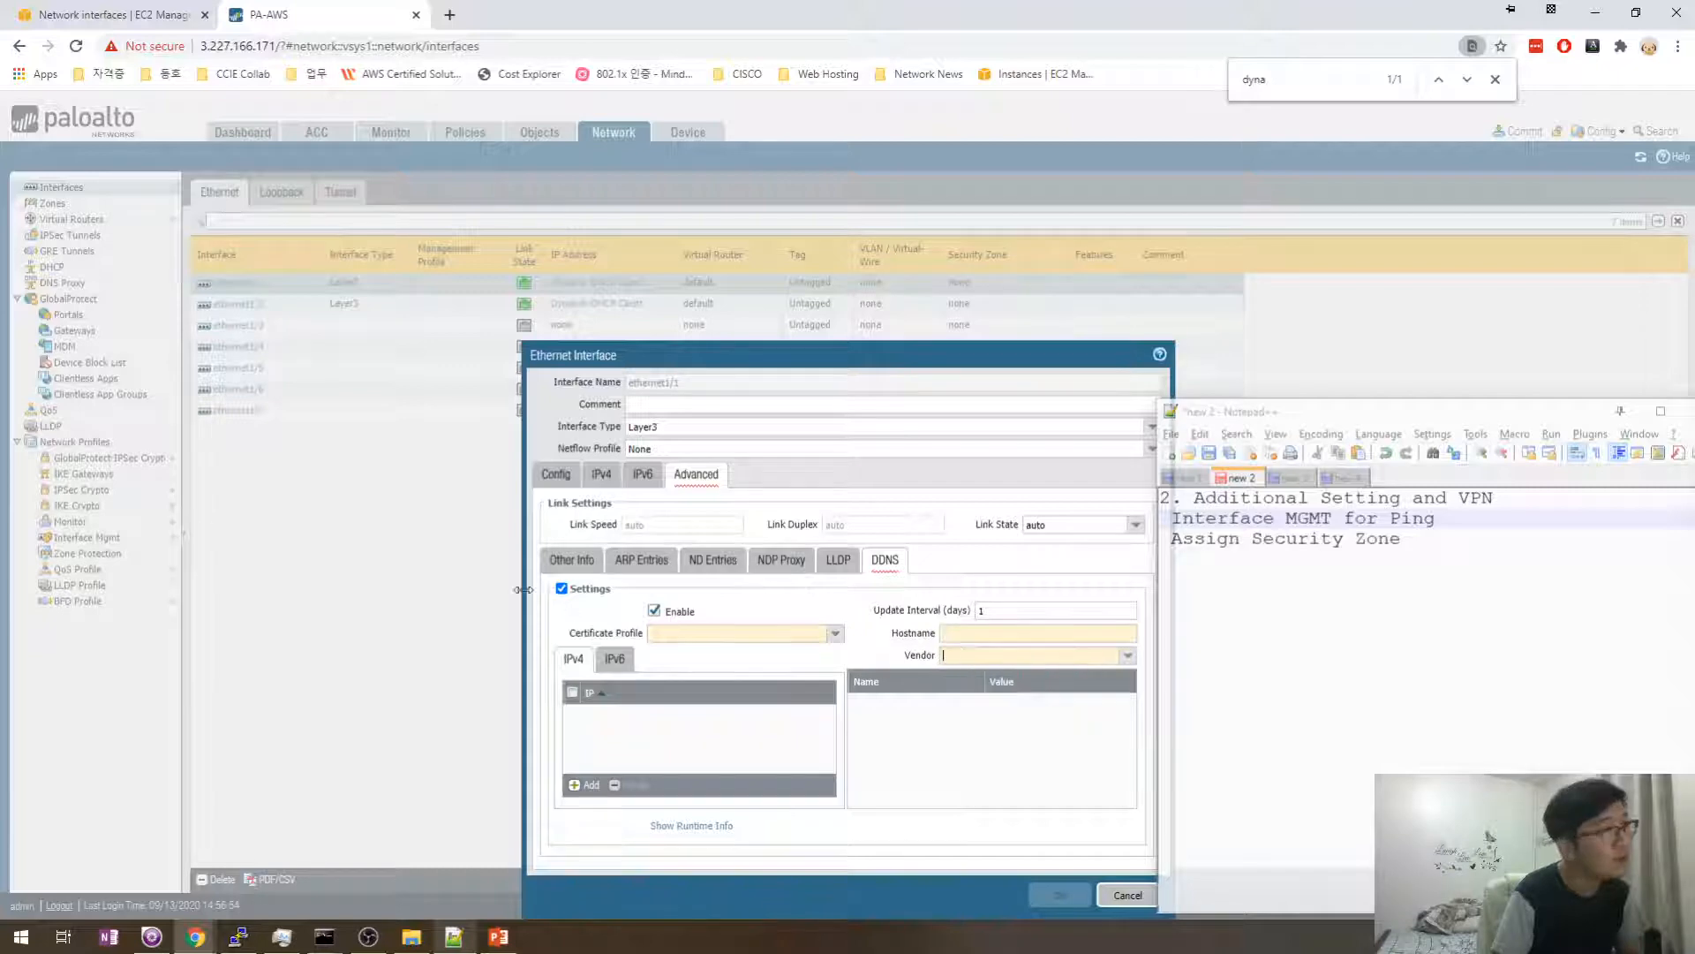
pyautogui.click(561, 588)
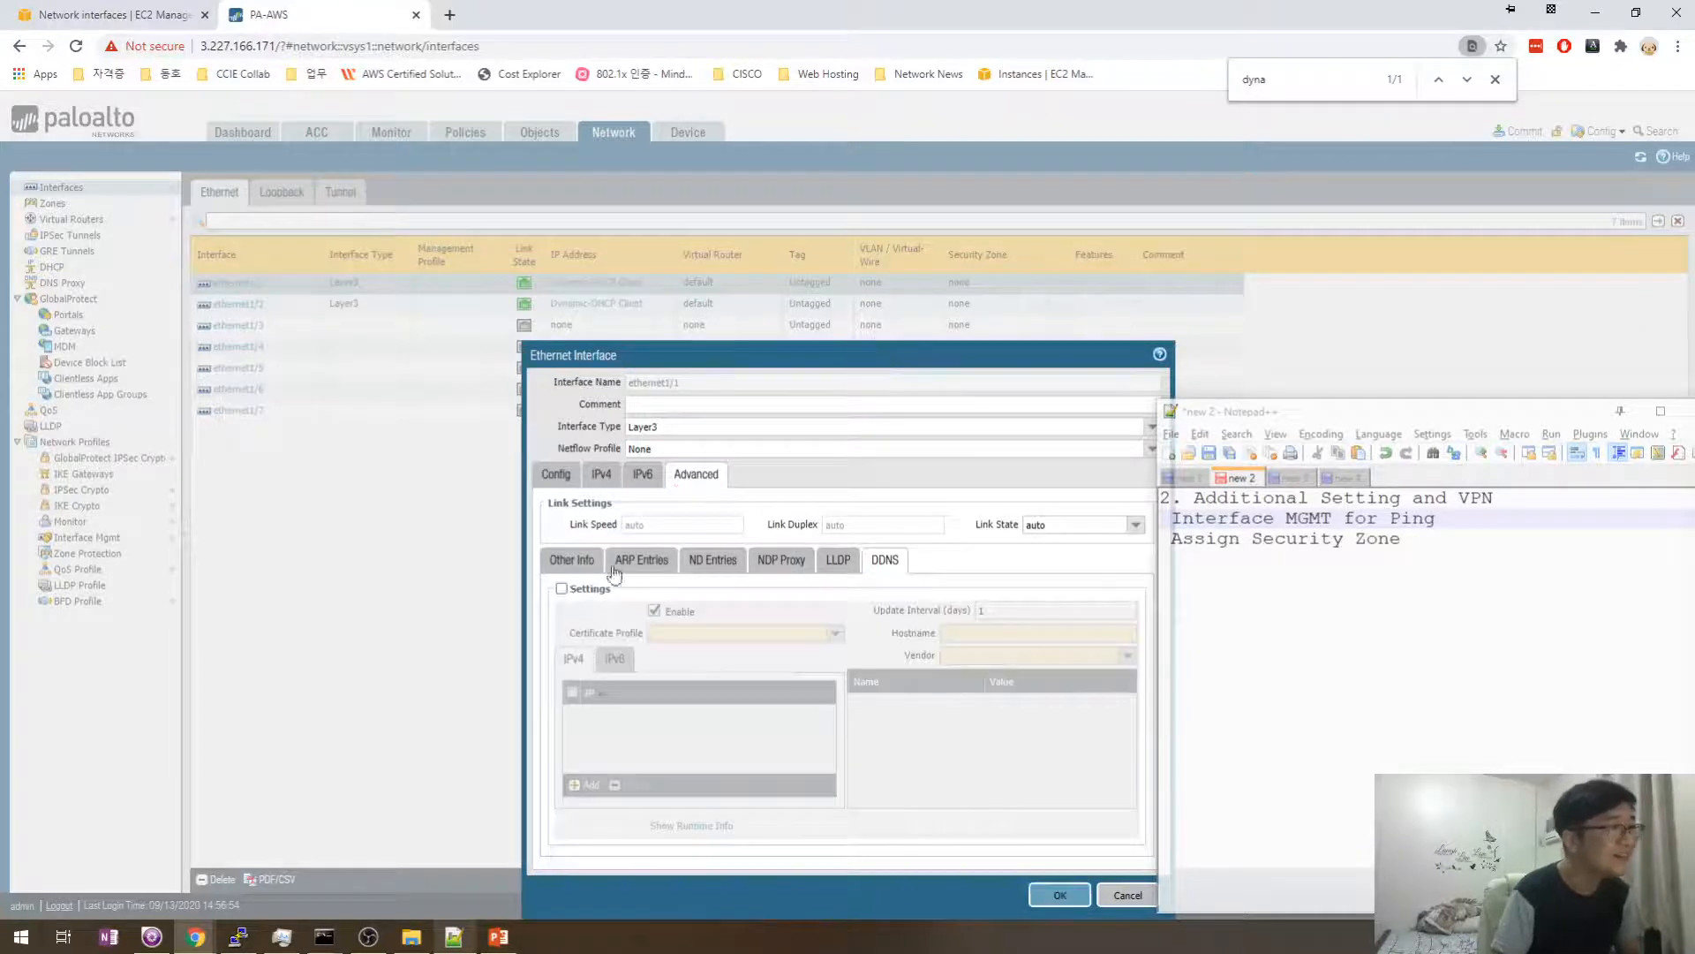
pyautogui.click(578, 560)
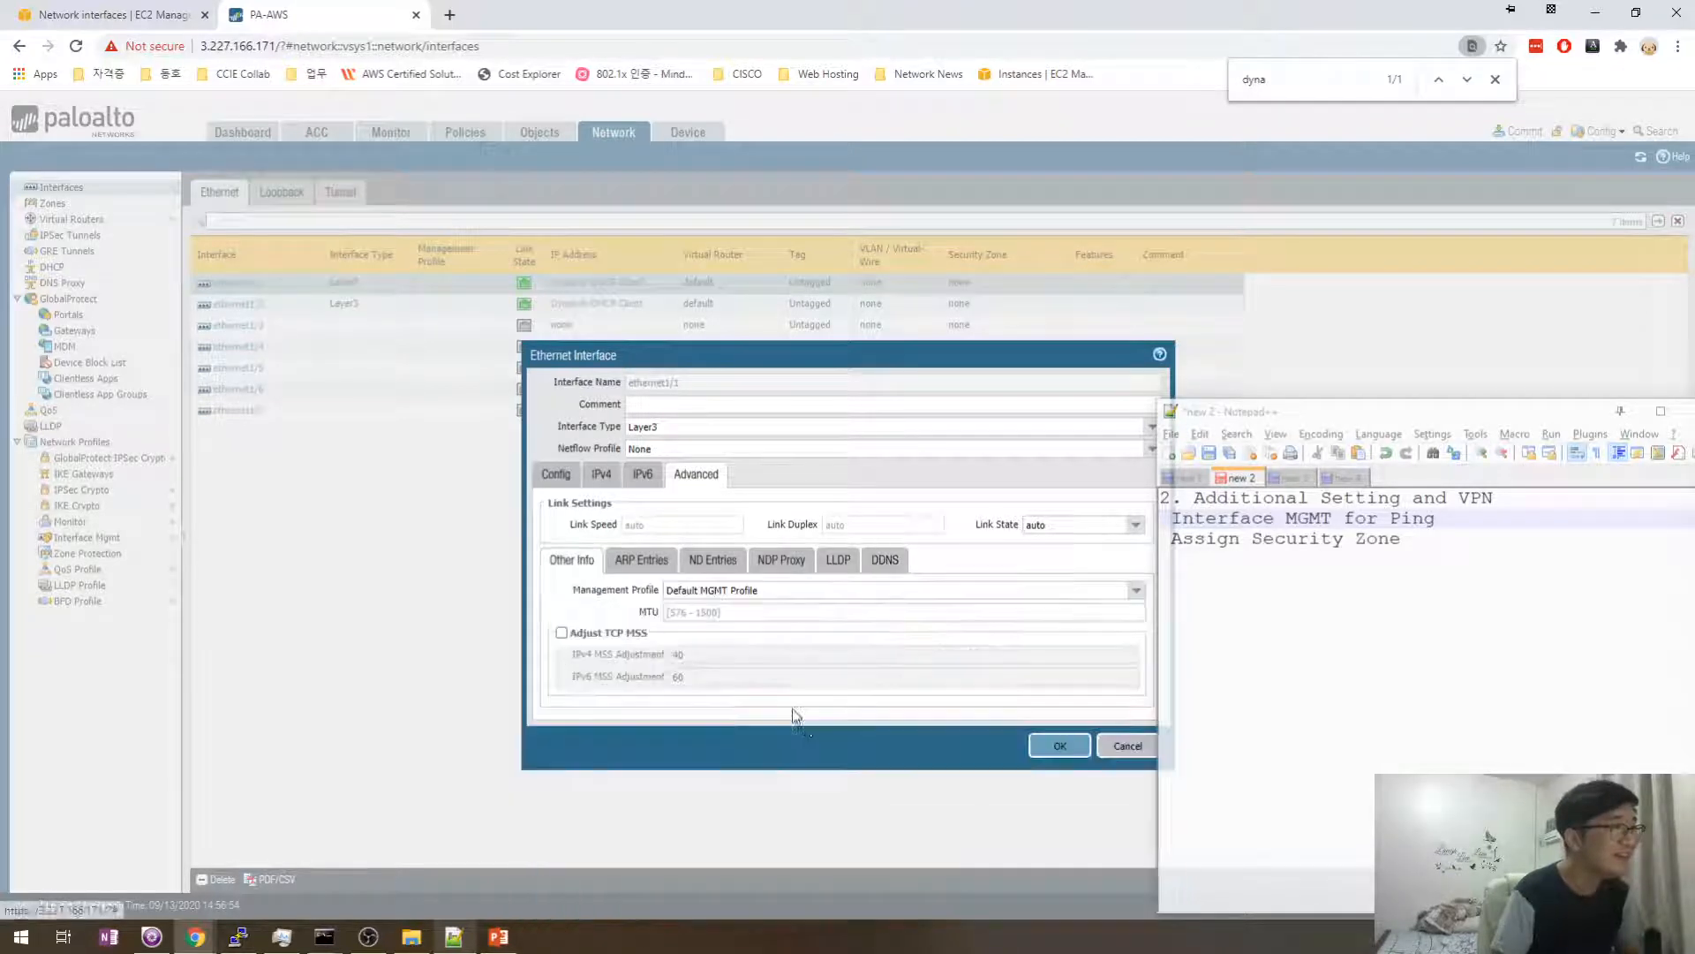
pyautogui.click(1055, 746)
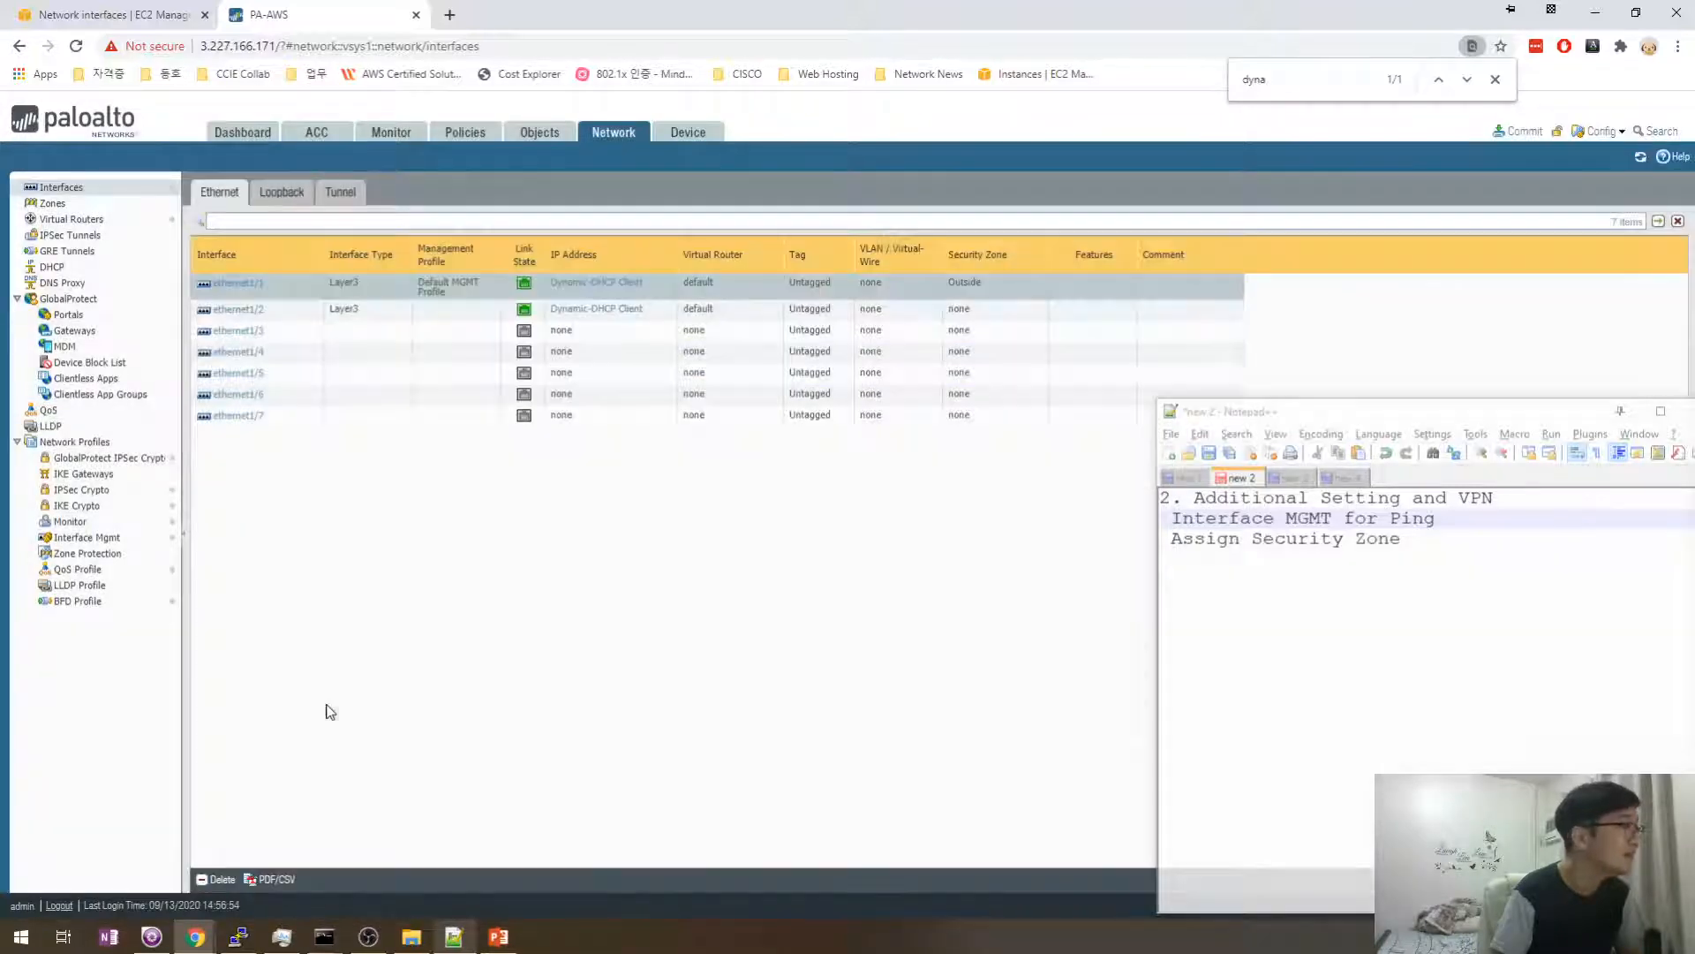
# - Rename Default MGMT Profile to 'Ping Allowed', save it, and return to Interfaces
pyautogui.click(86, 537)
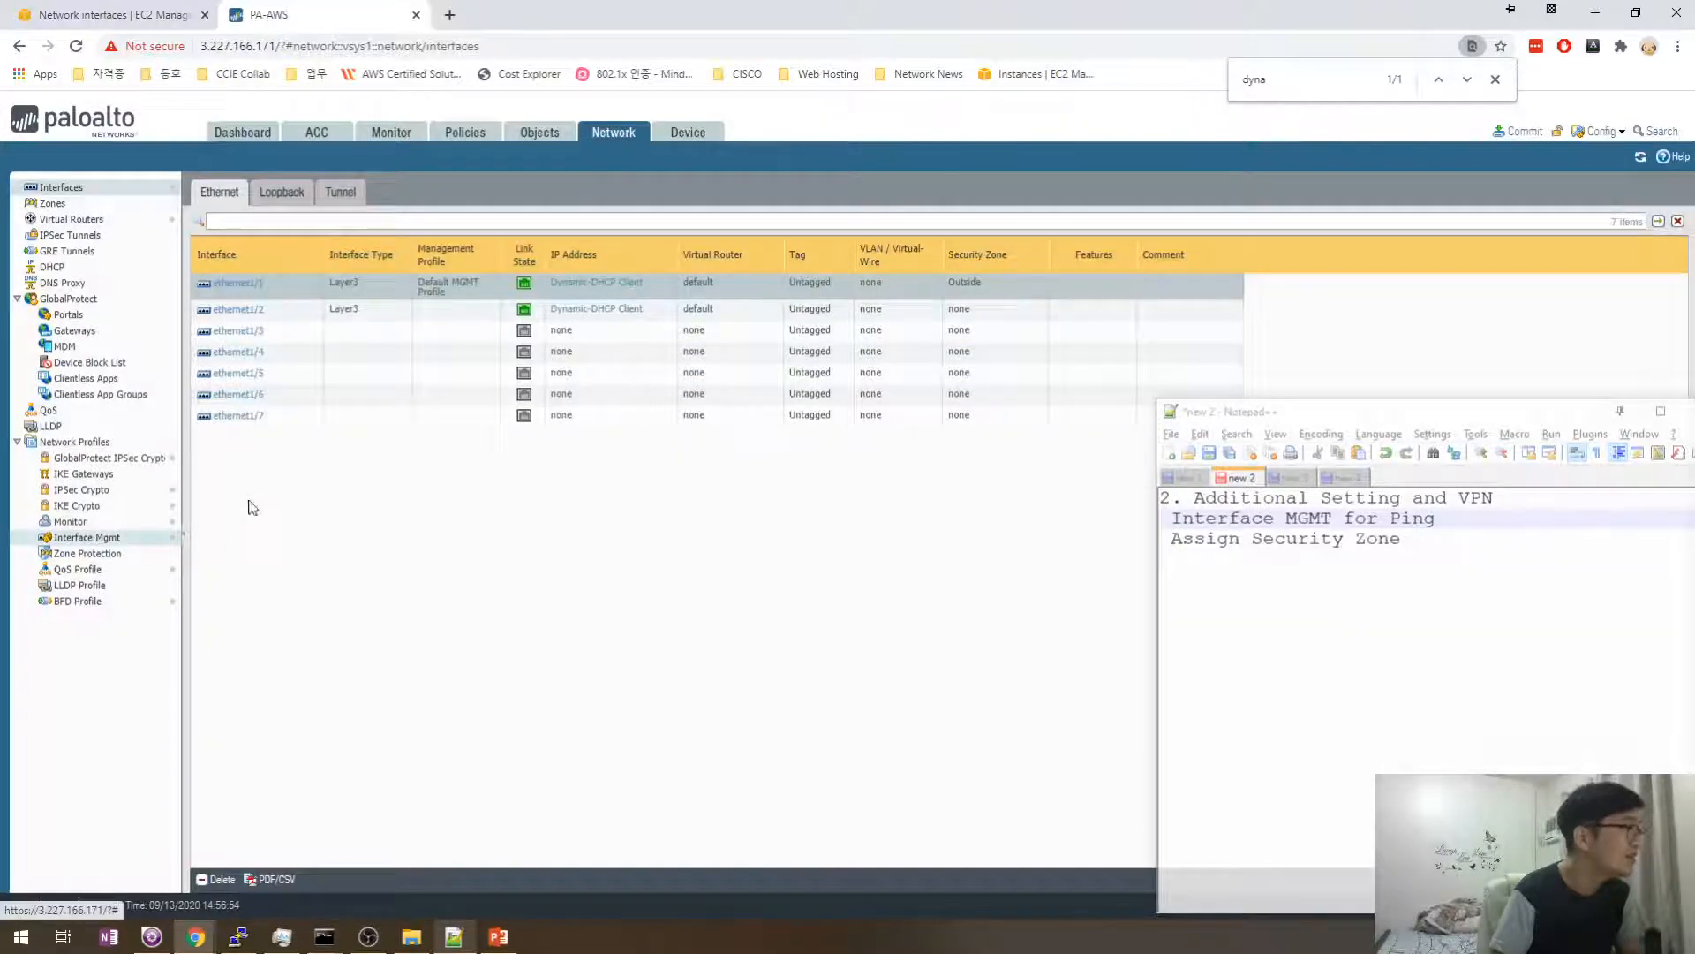
pyautogui.click(248, 247)
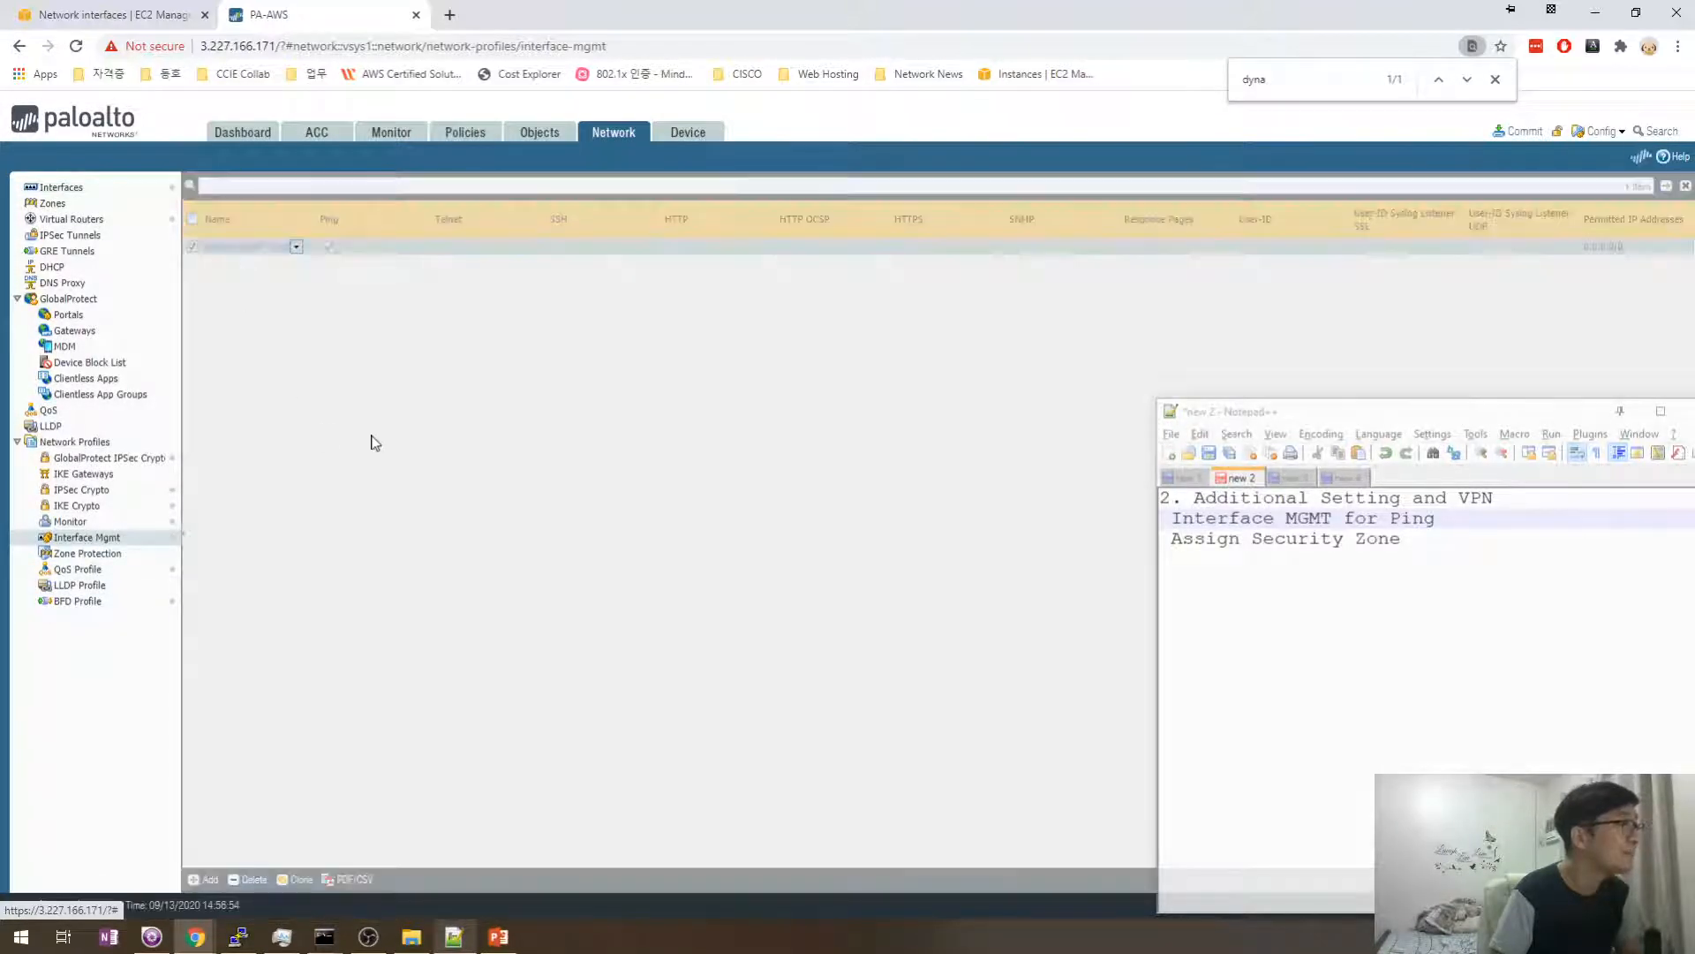
pyautogui.hotkey('ctrl', 'a')
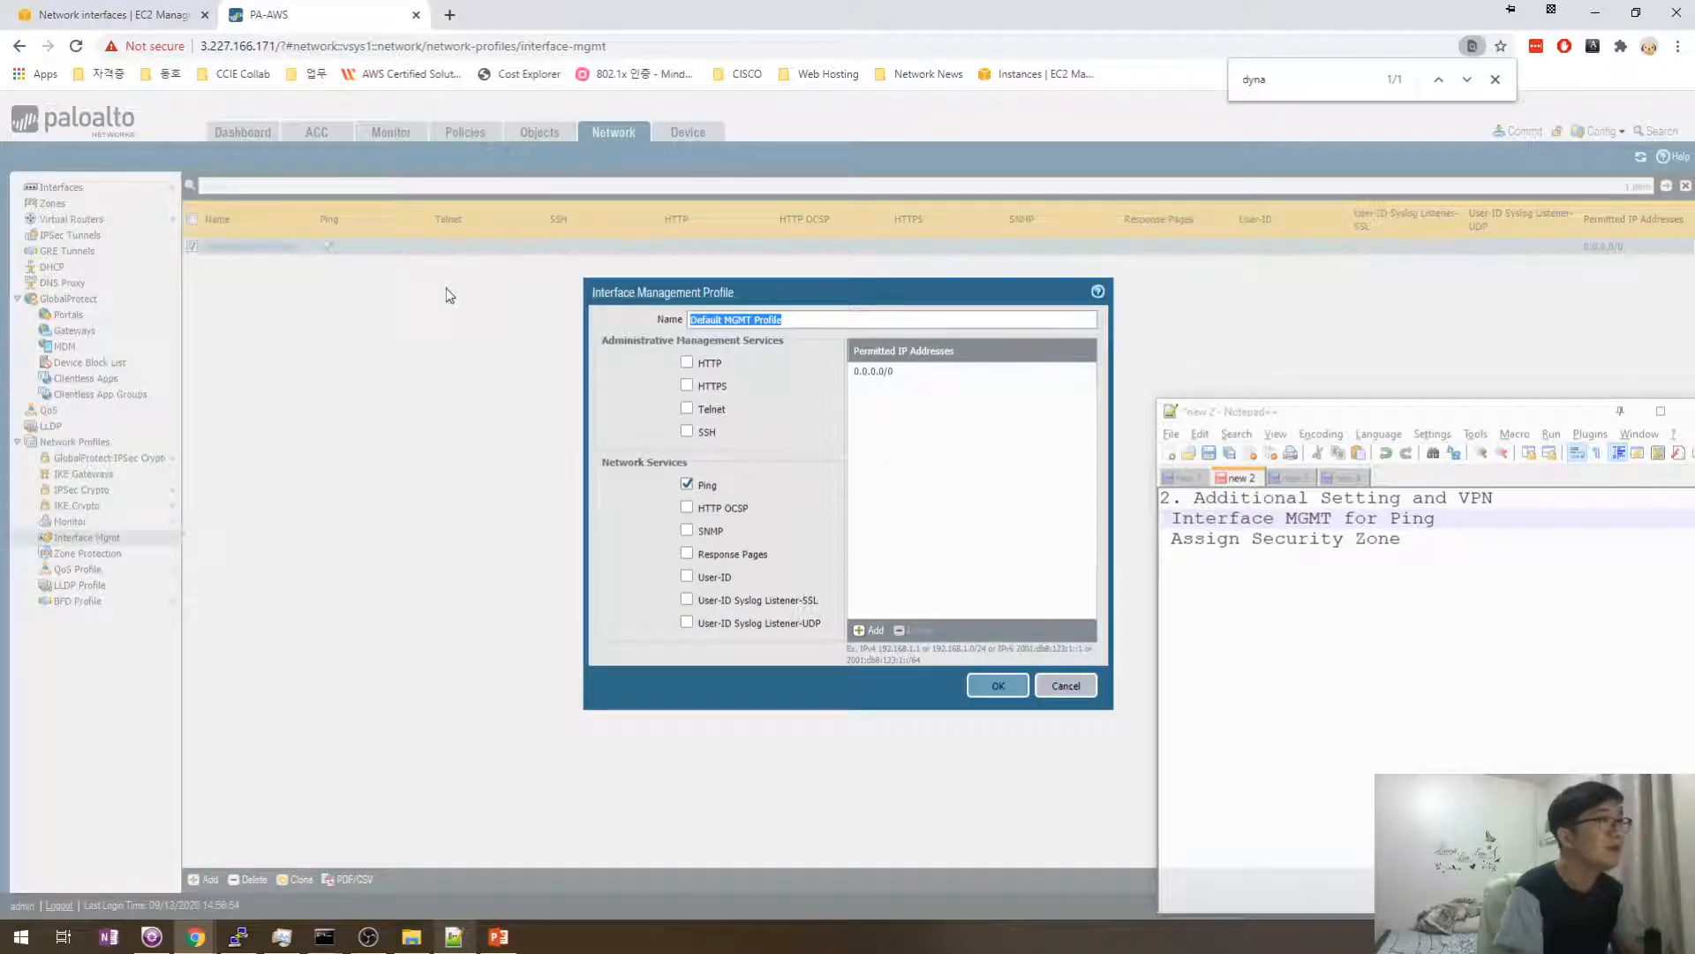
pyautogui.write('Ping Allow ')
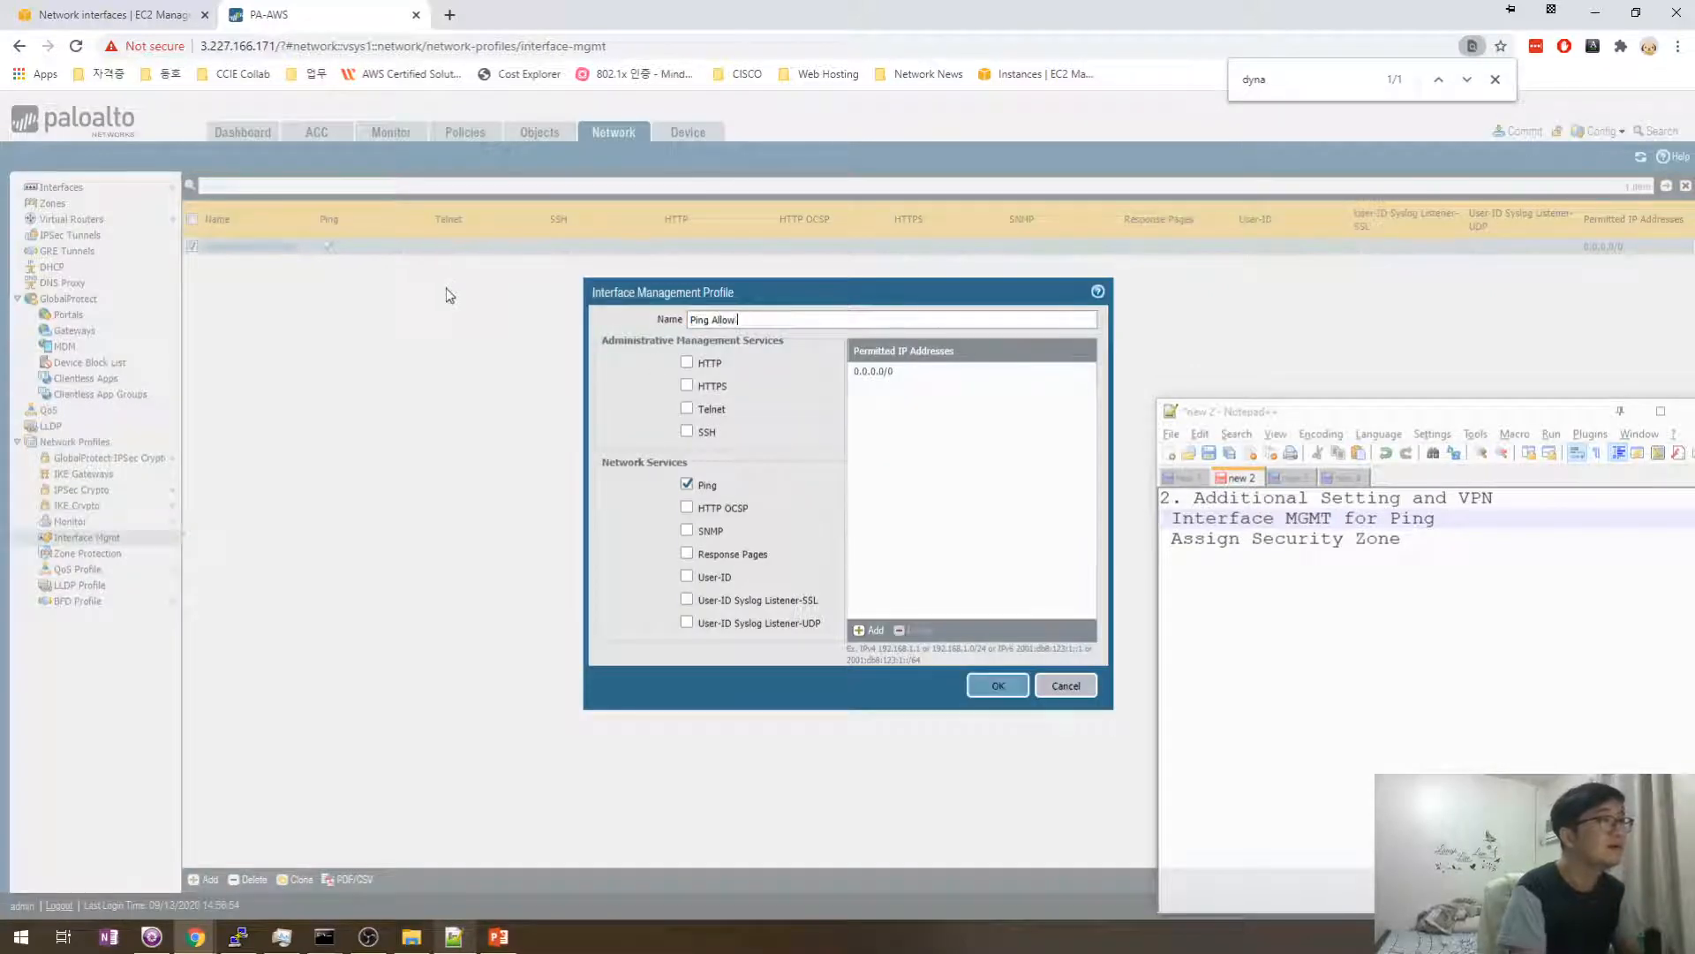
pyautogui.write('Profile')
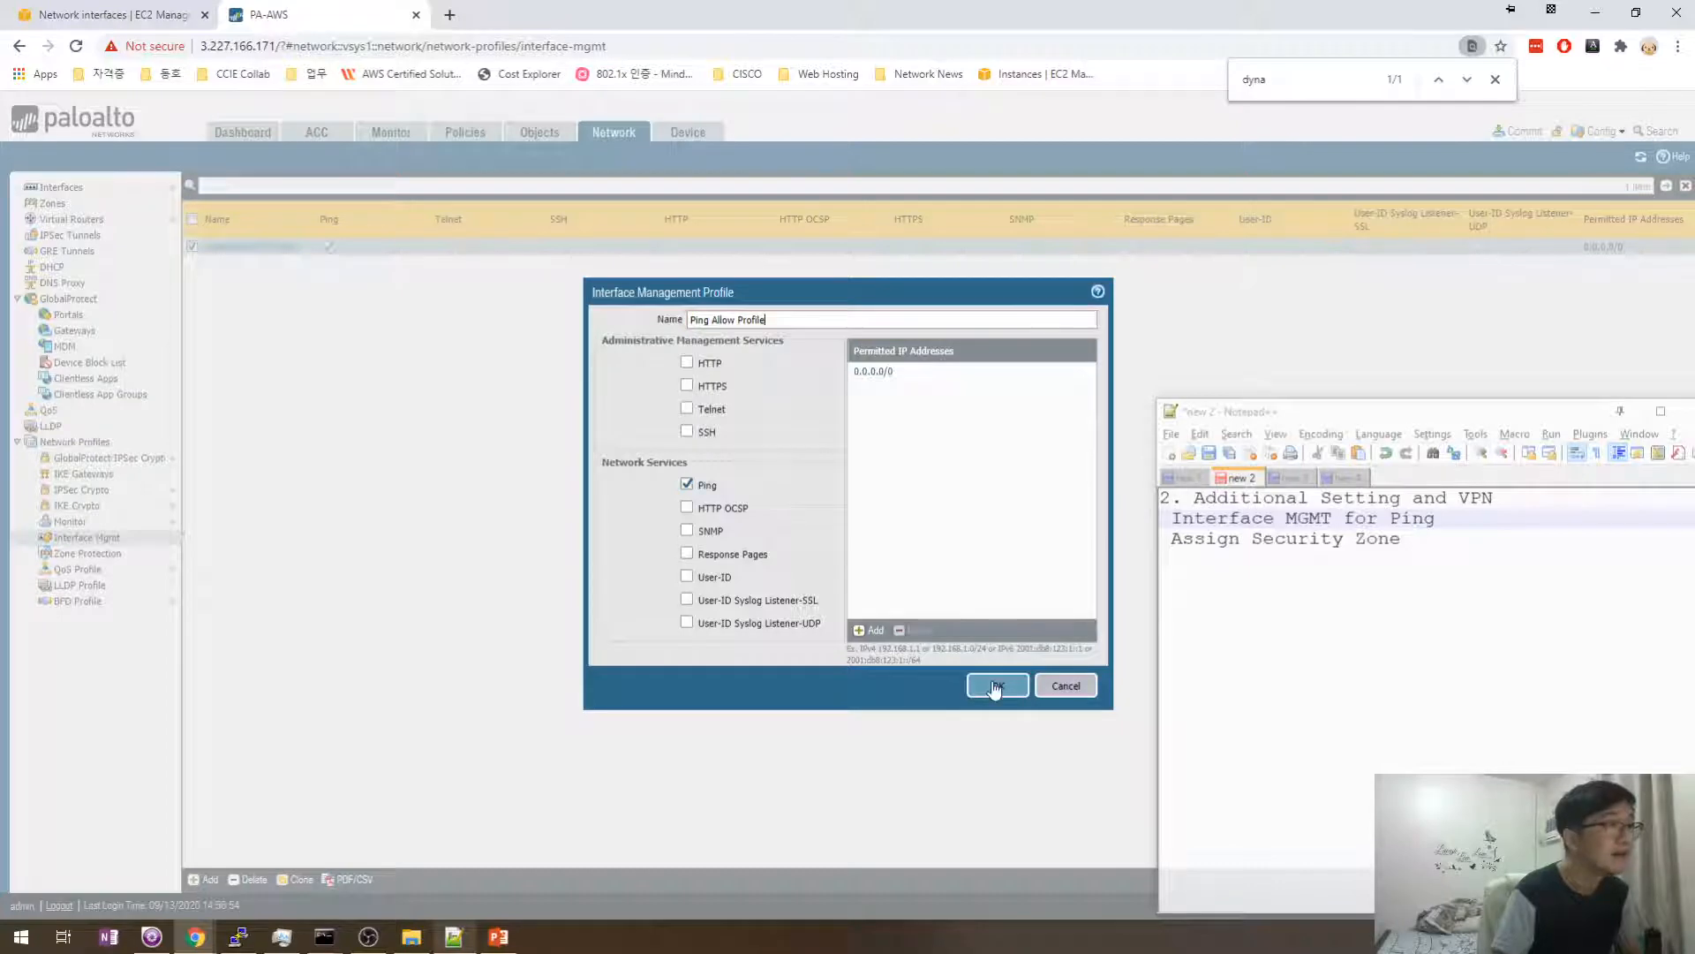
pyautogui.doubleClick(752, 319)
pyautogui.press('BackSpace')
pyautogui.press('BackSpace')
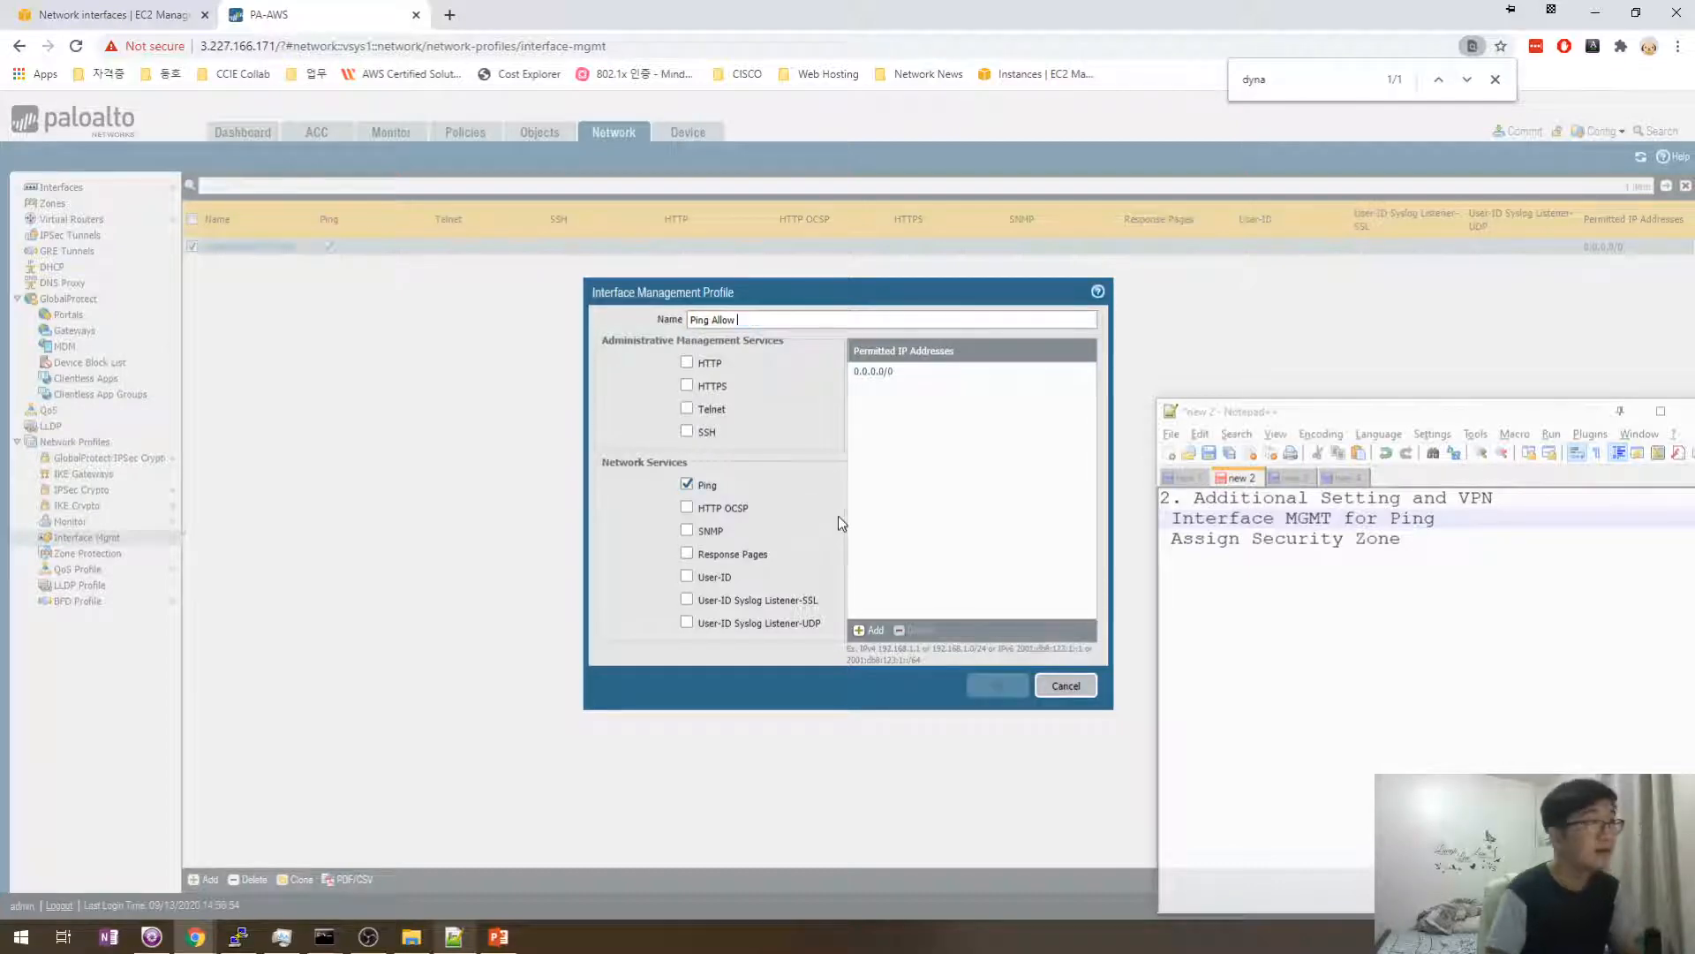
pyautogui.write('ed')
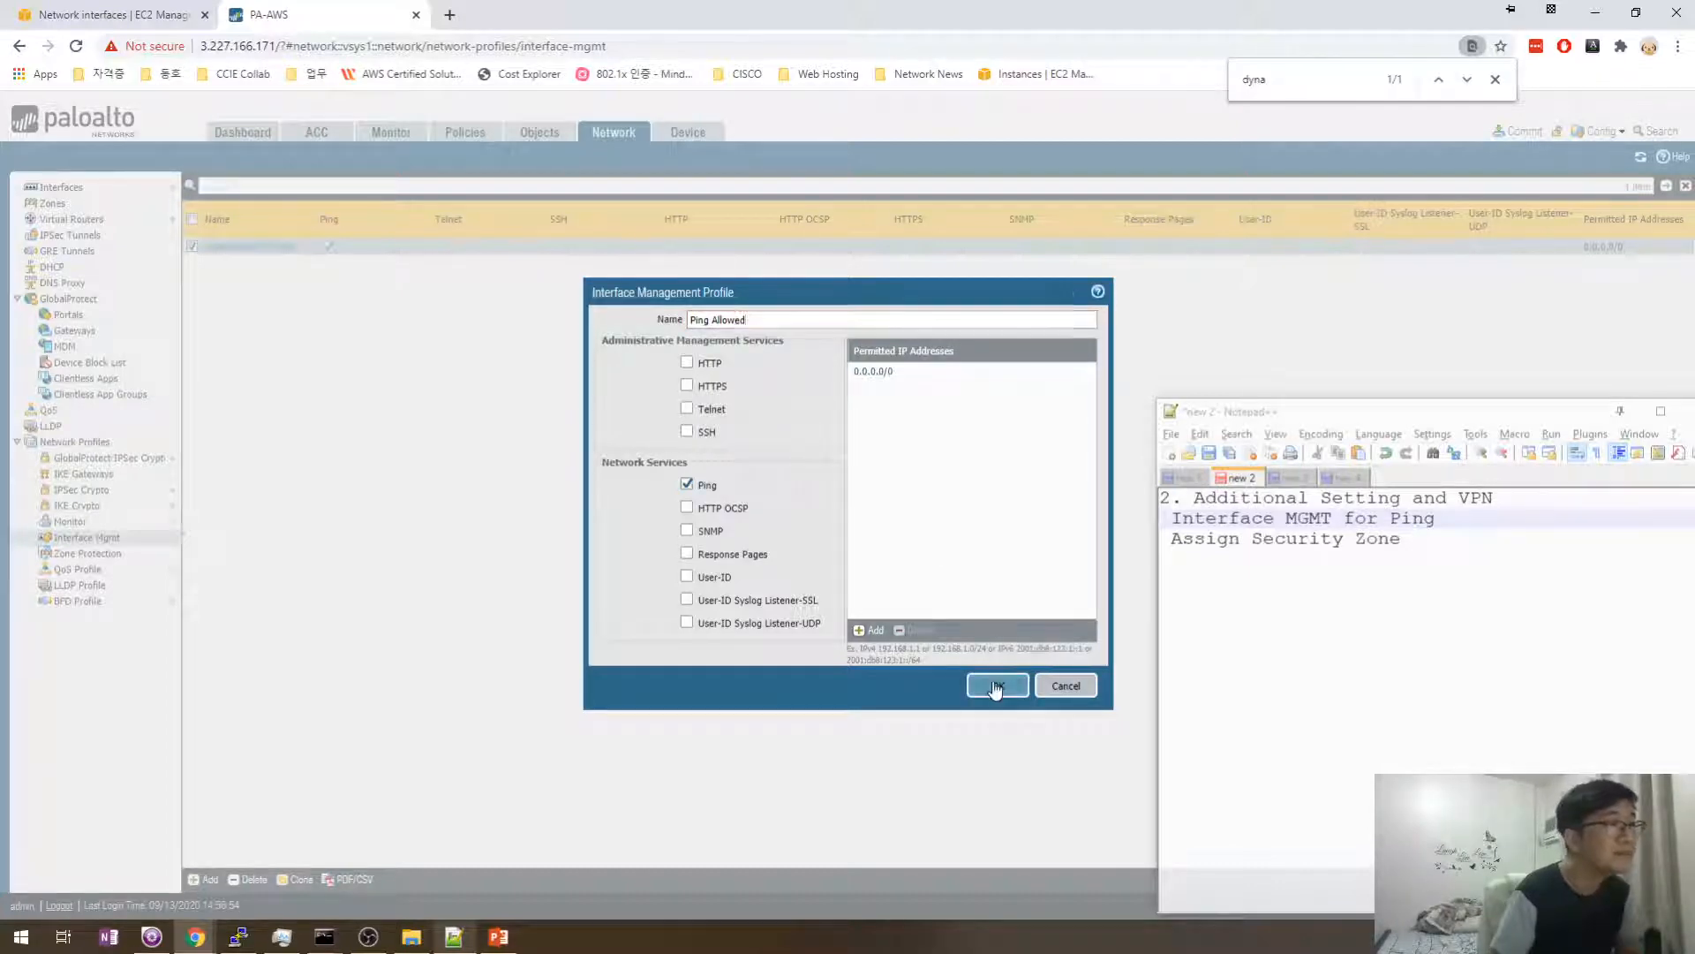
pyautogui.click(996, 682)
pyautogui.click(61, 187)
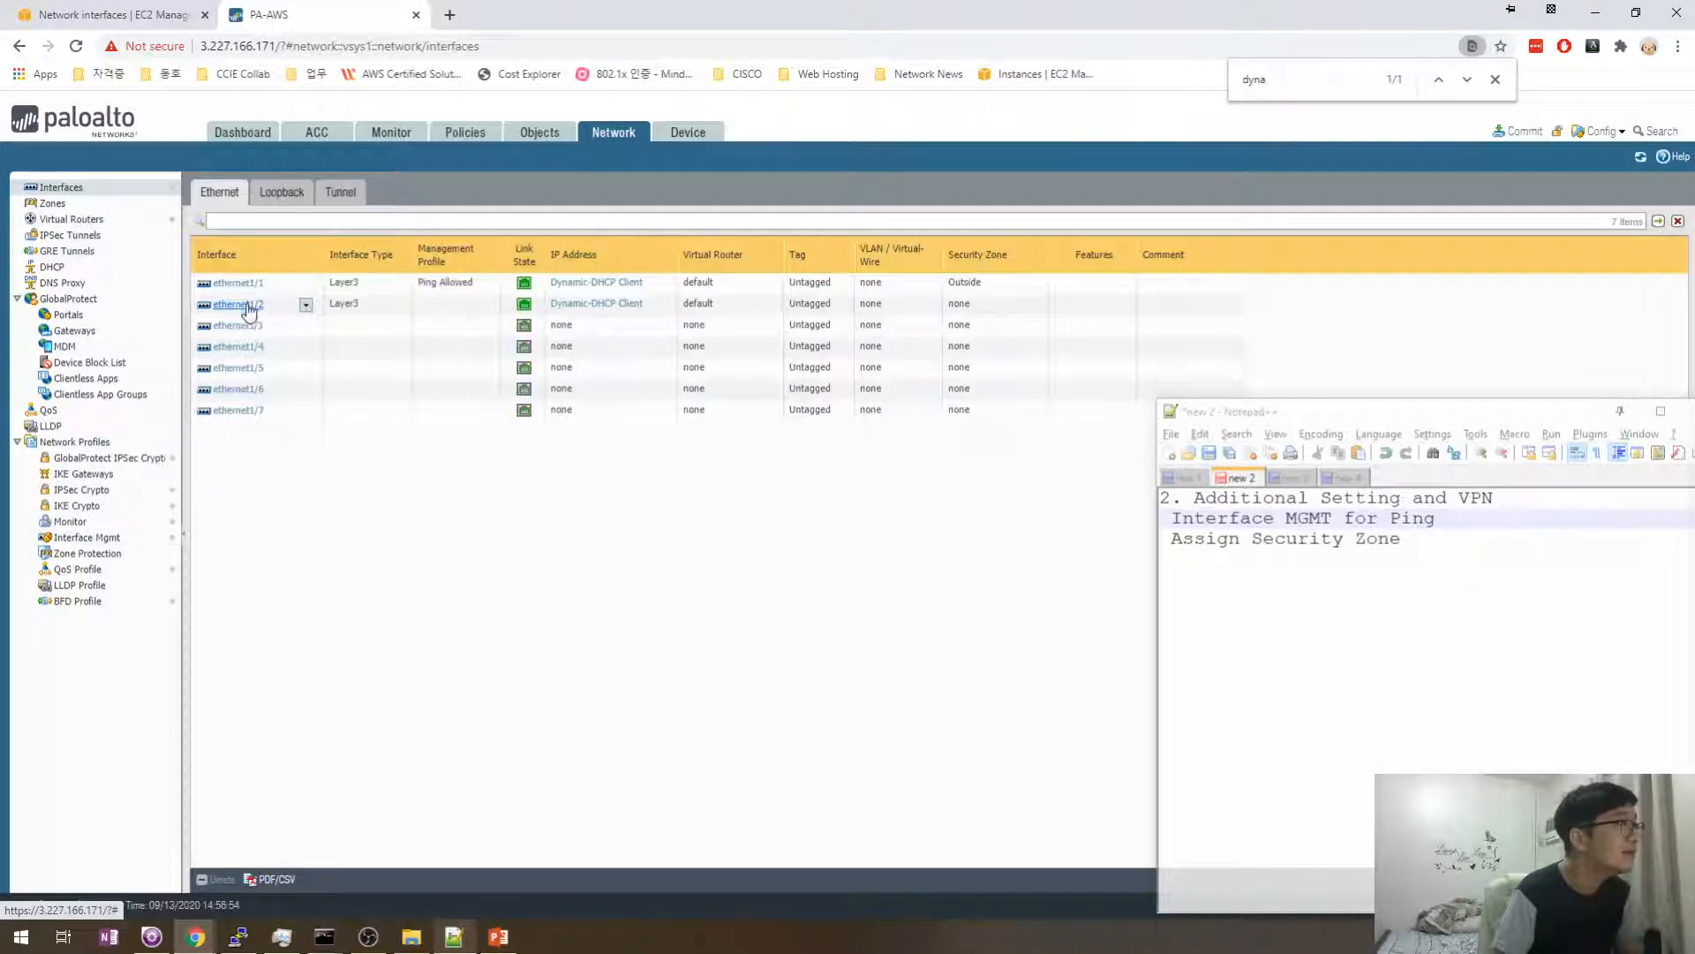
# - Open ethernet1/2 and assign it a newly created security zone named Inside
pyautogui.click(247, 308)
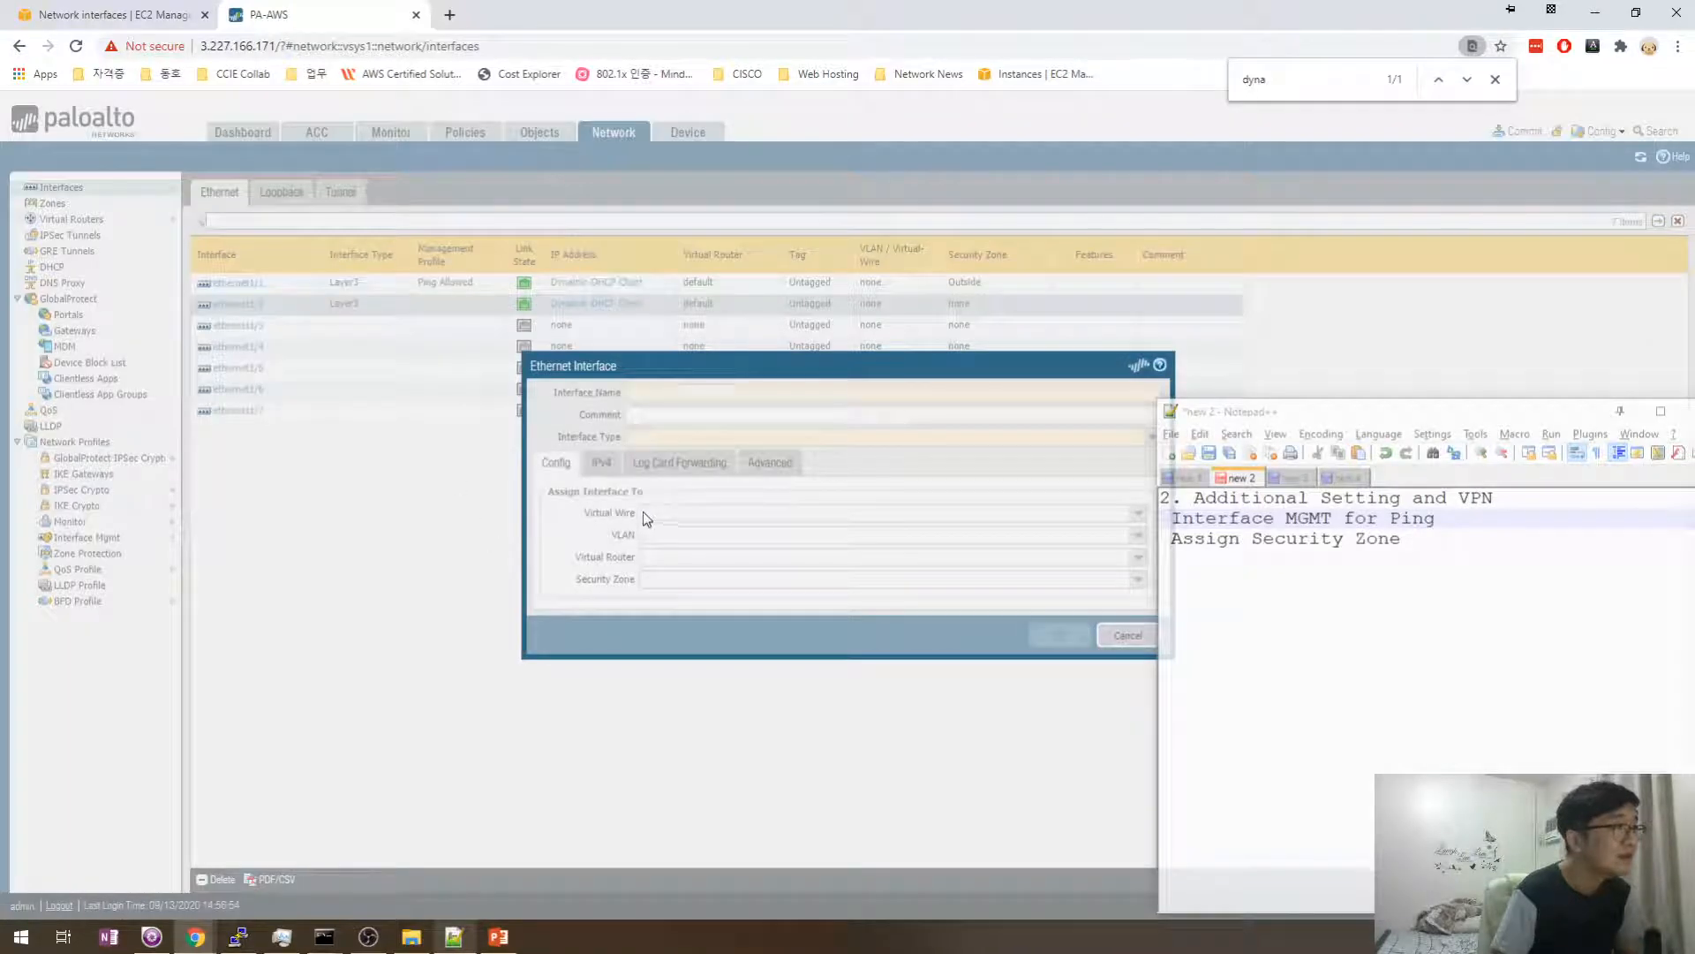
pyautogui.click(1149, 458)
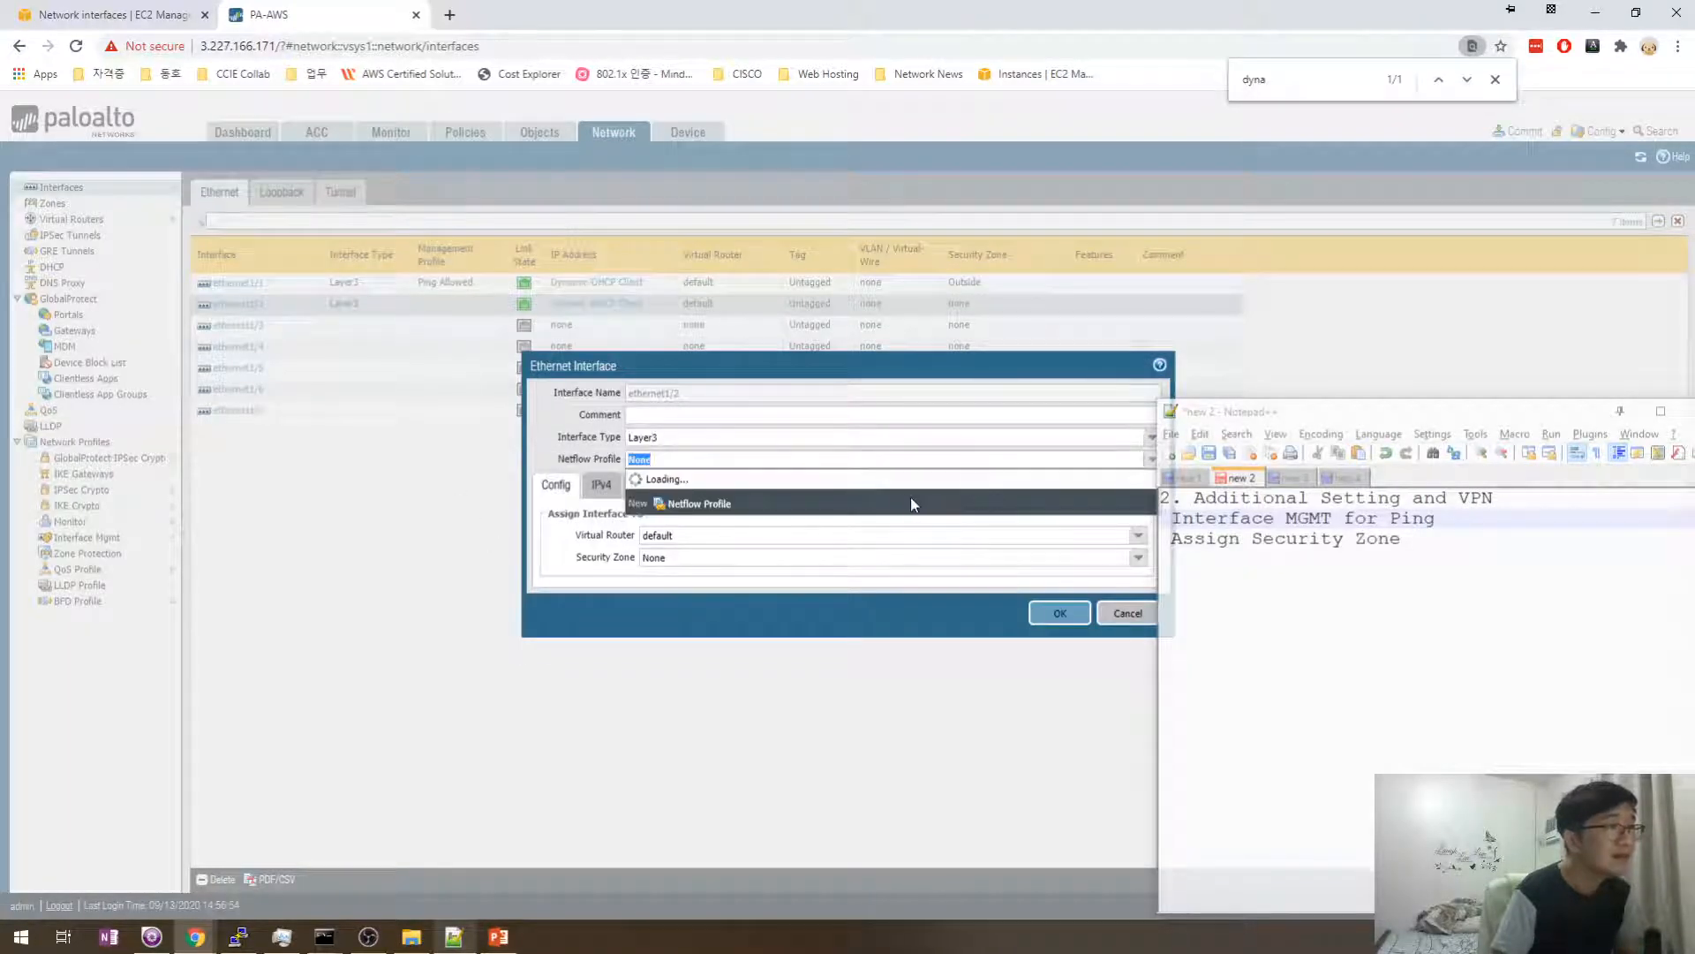
pyautogui.click(641, 560)
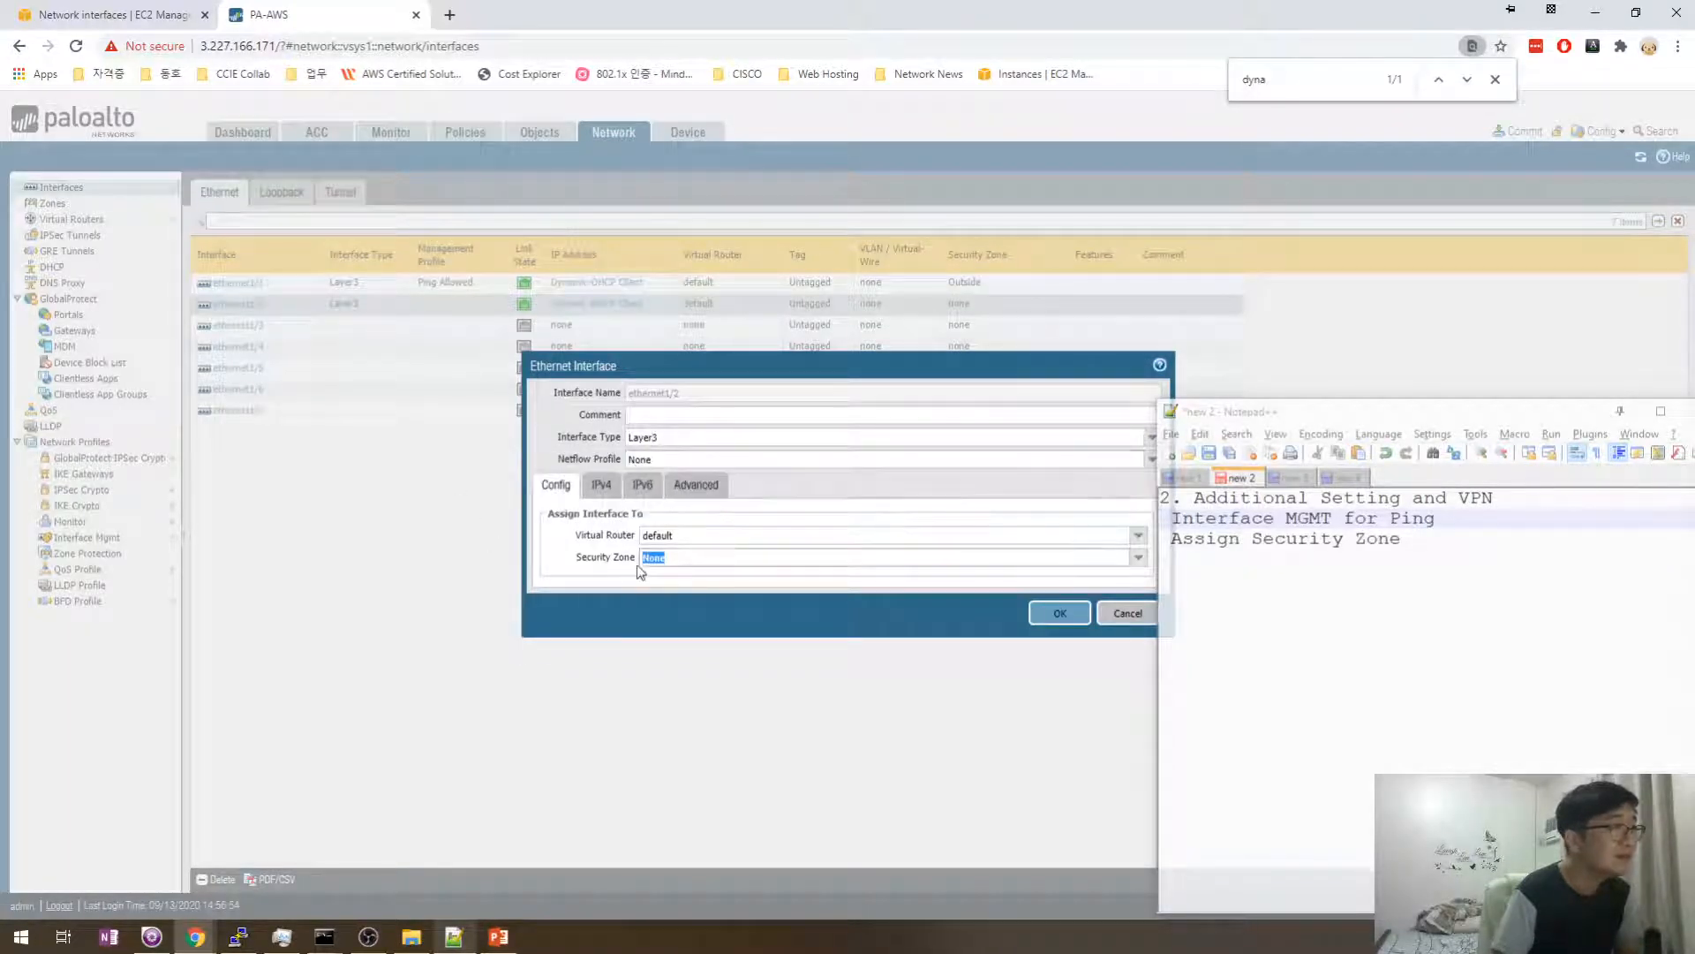
pyautogui.click(1139, 558)
pyautogui.click(693, 617)
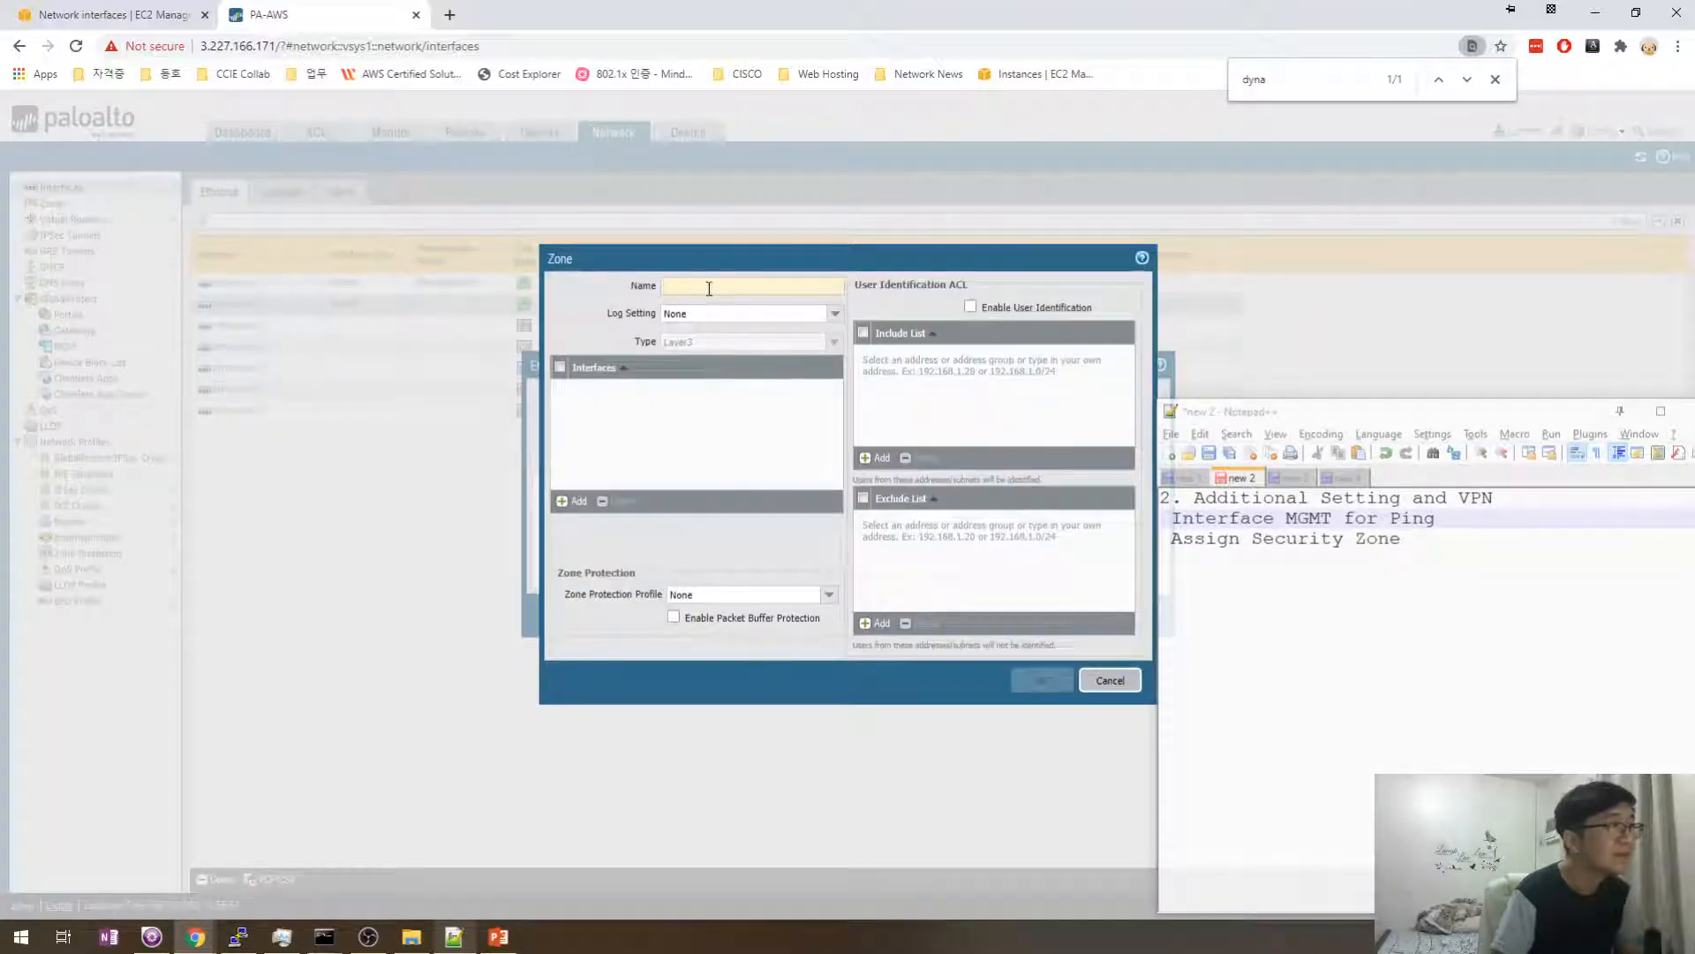
pyautogui.click(709, 289)
pyautogui.write('ㅑ')
pyautogui.press('BackSpace')
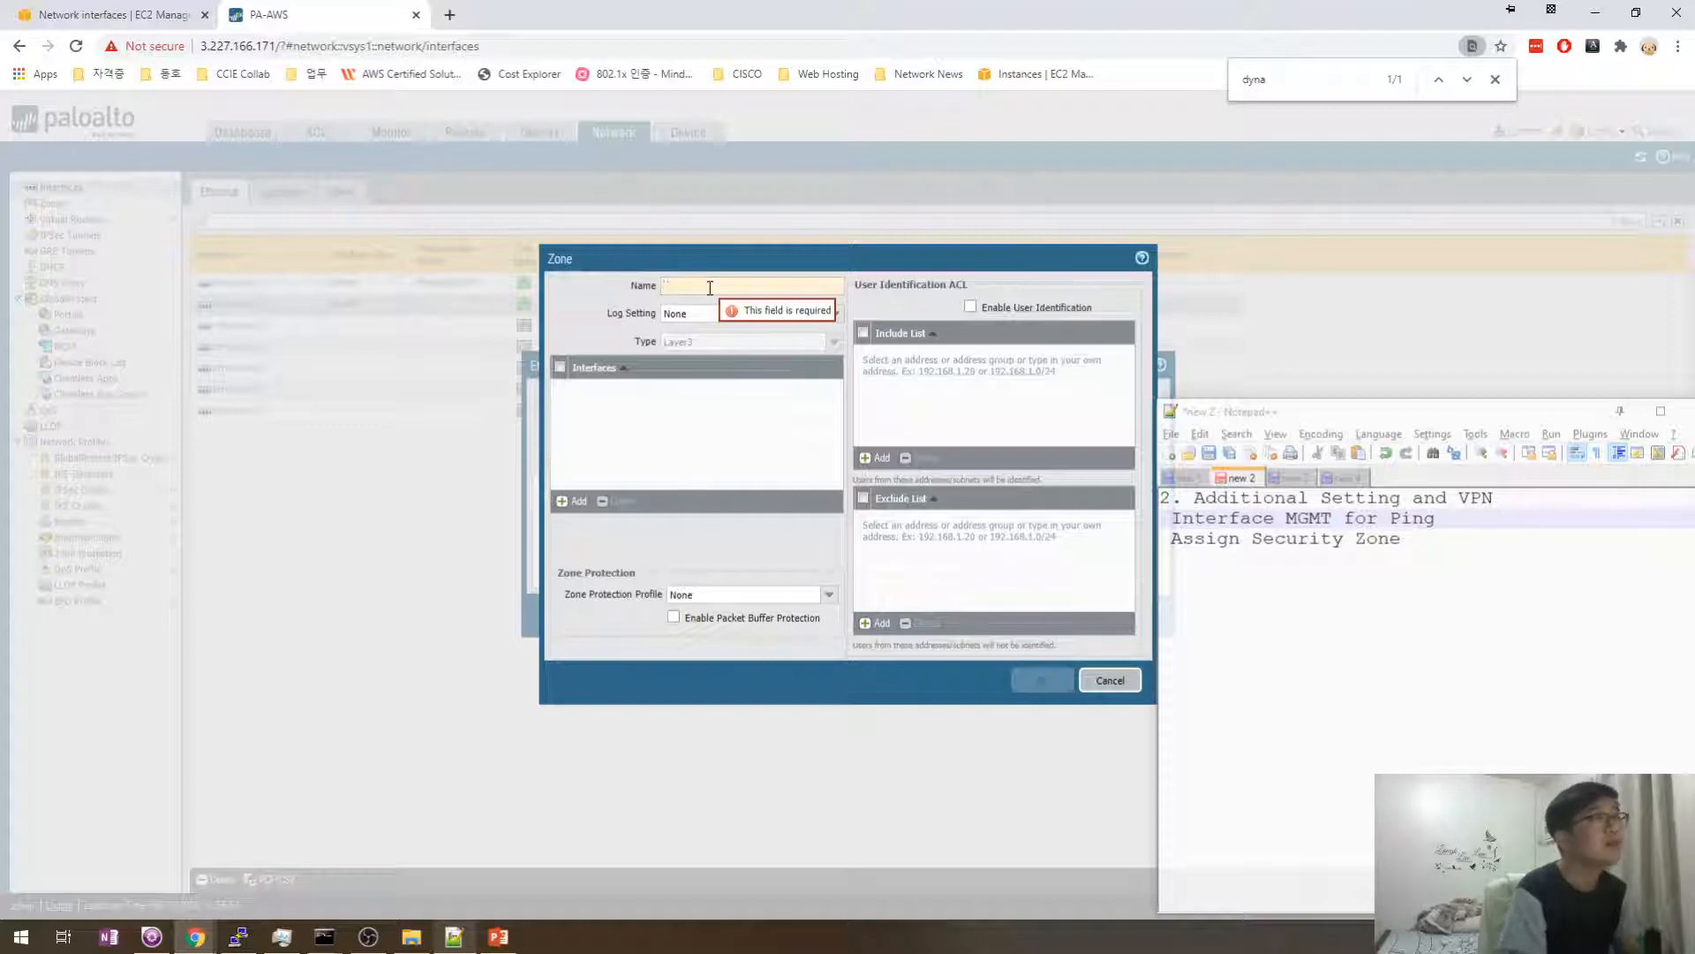
pyautogui.write('Inside')
pyautogui.press('Tab')
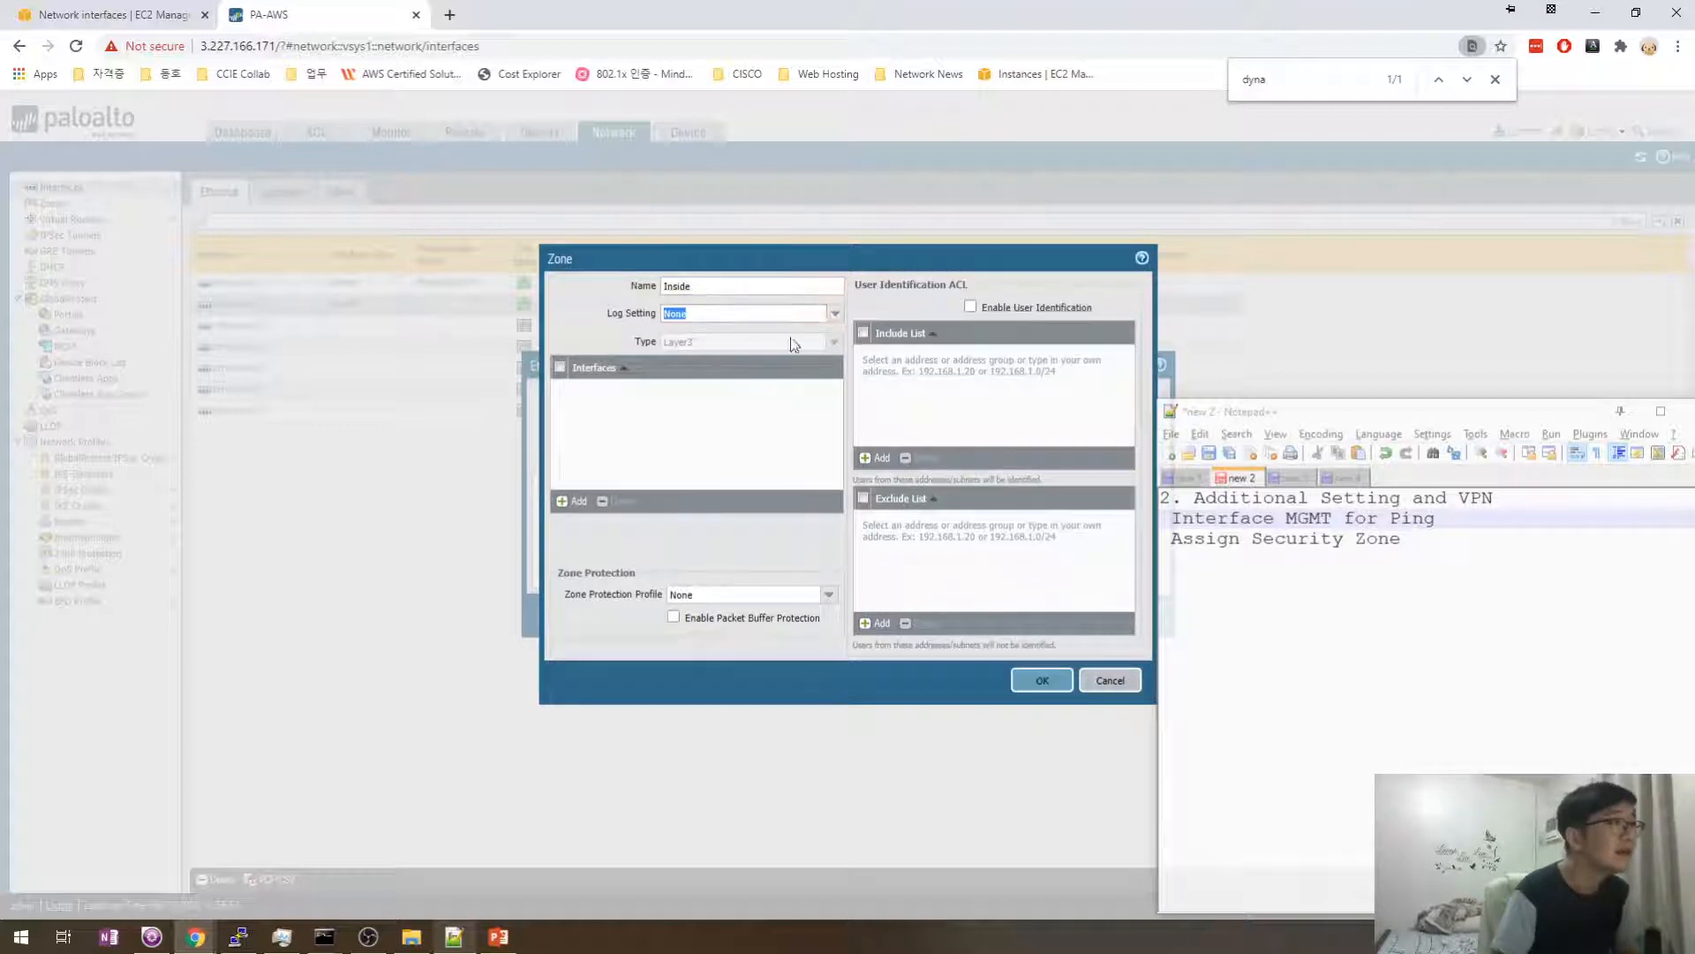
pyautogui.click(591, 409)
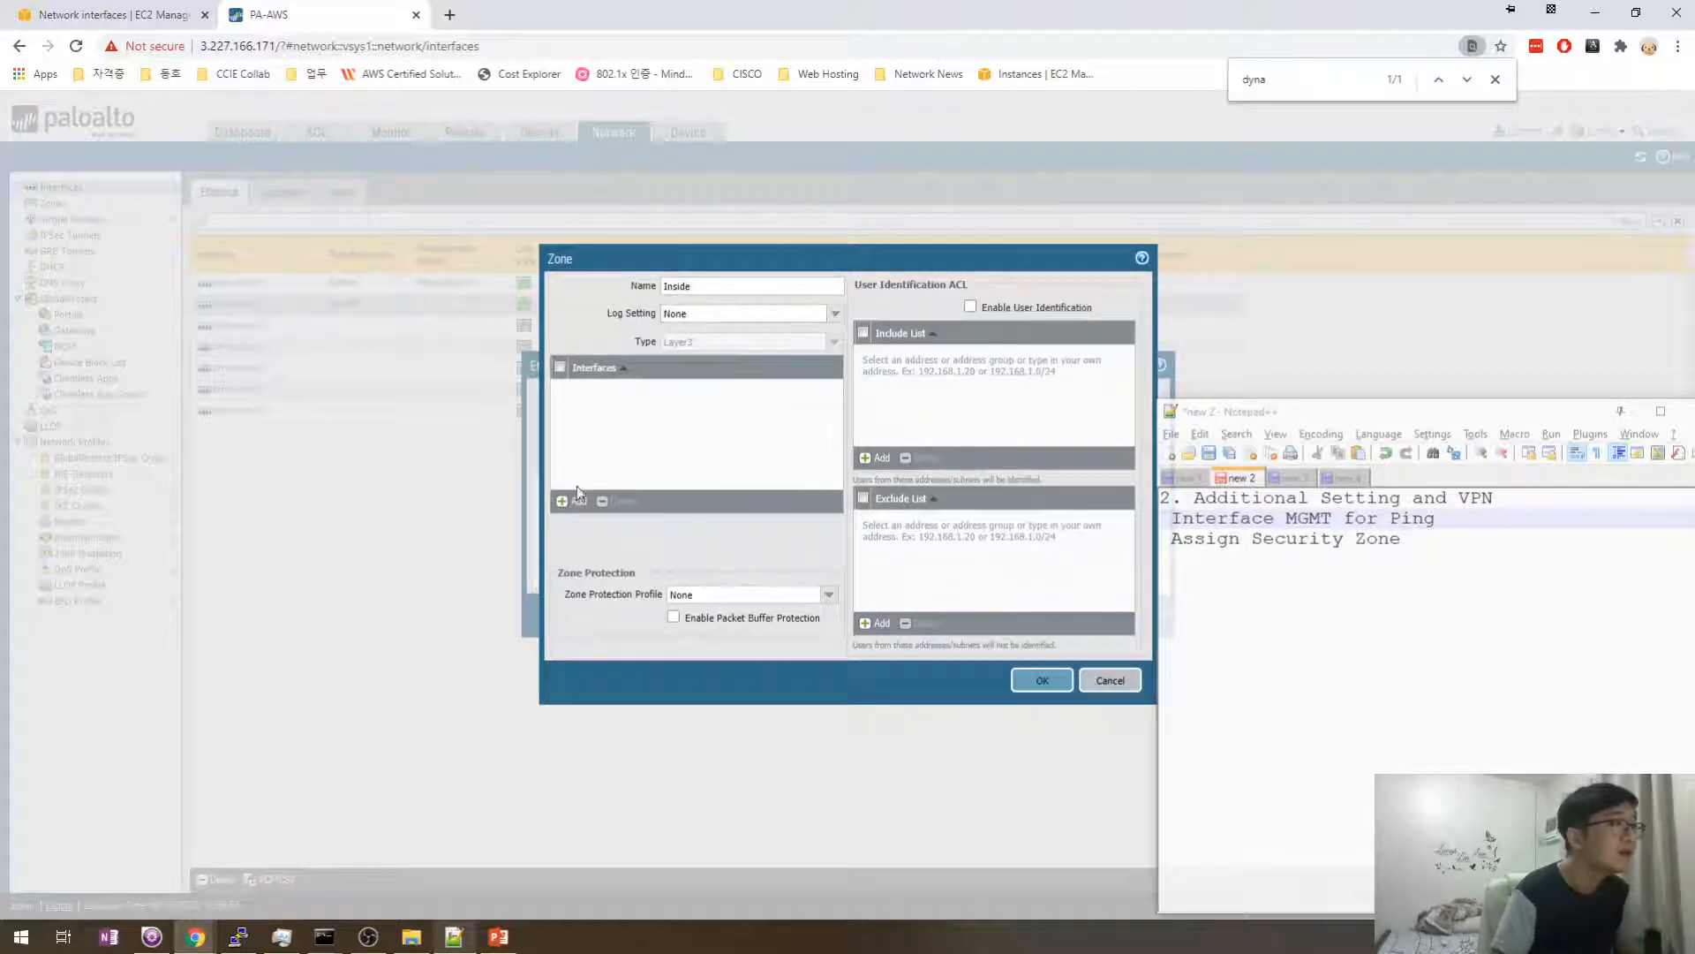
pyautogui.click(1013, 682)
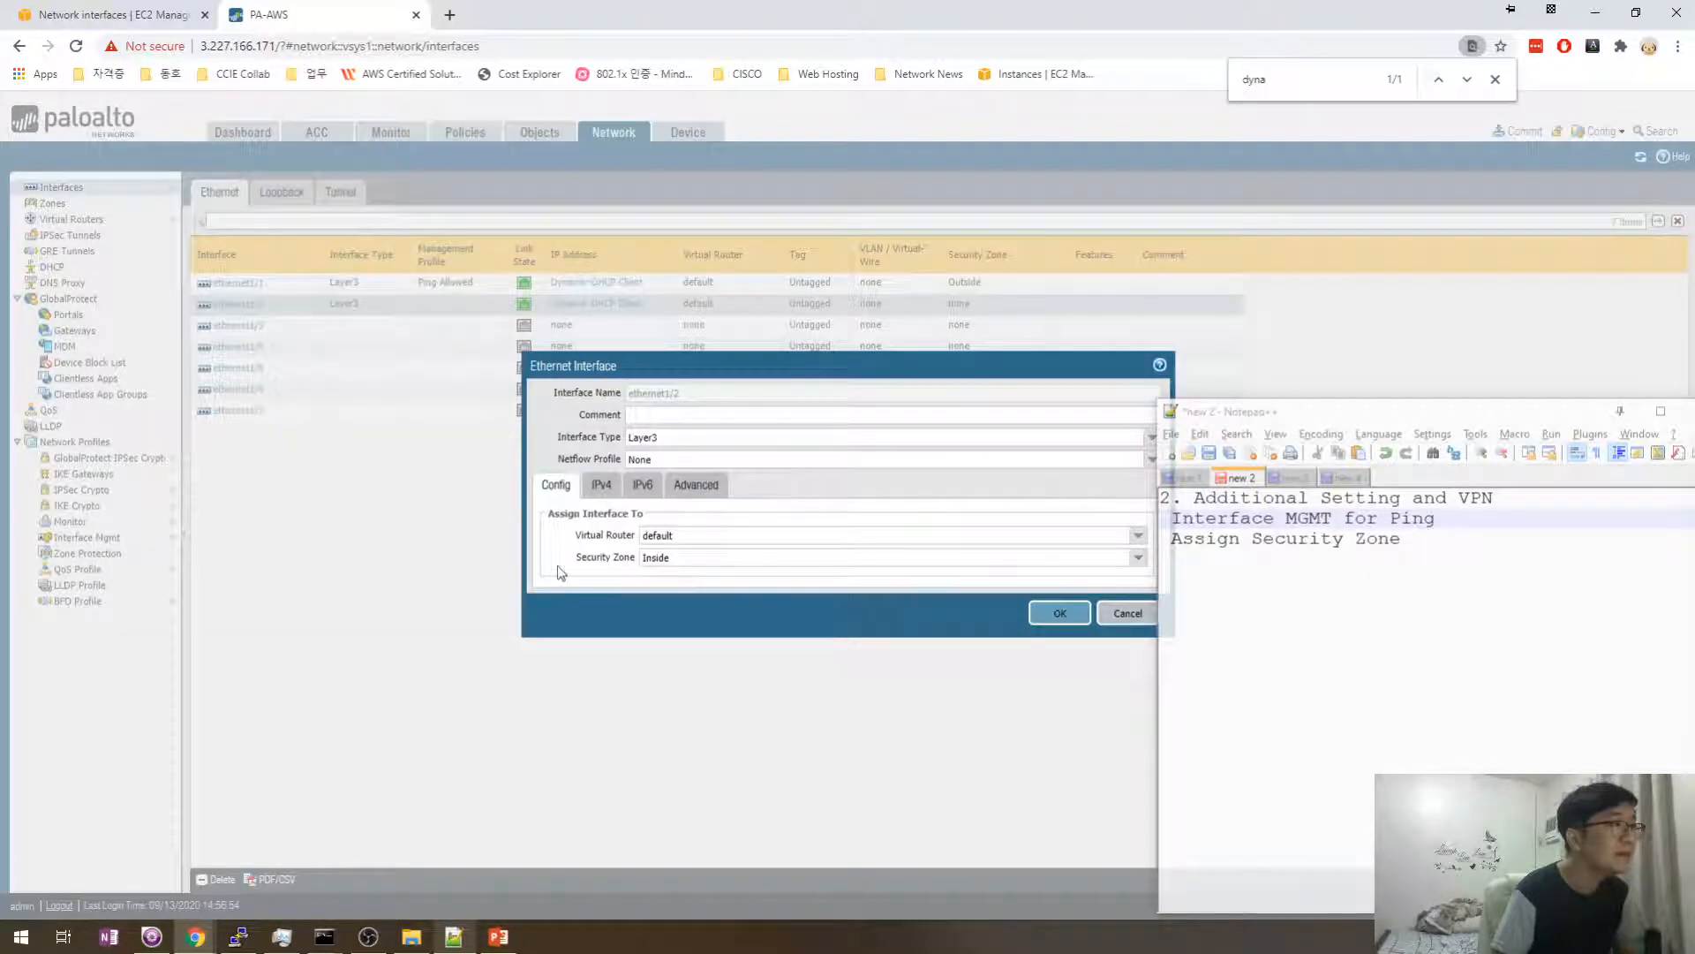
# - Set ethernet1/2's management profile to Ping Allowed
pyautogui.click(699, 488)
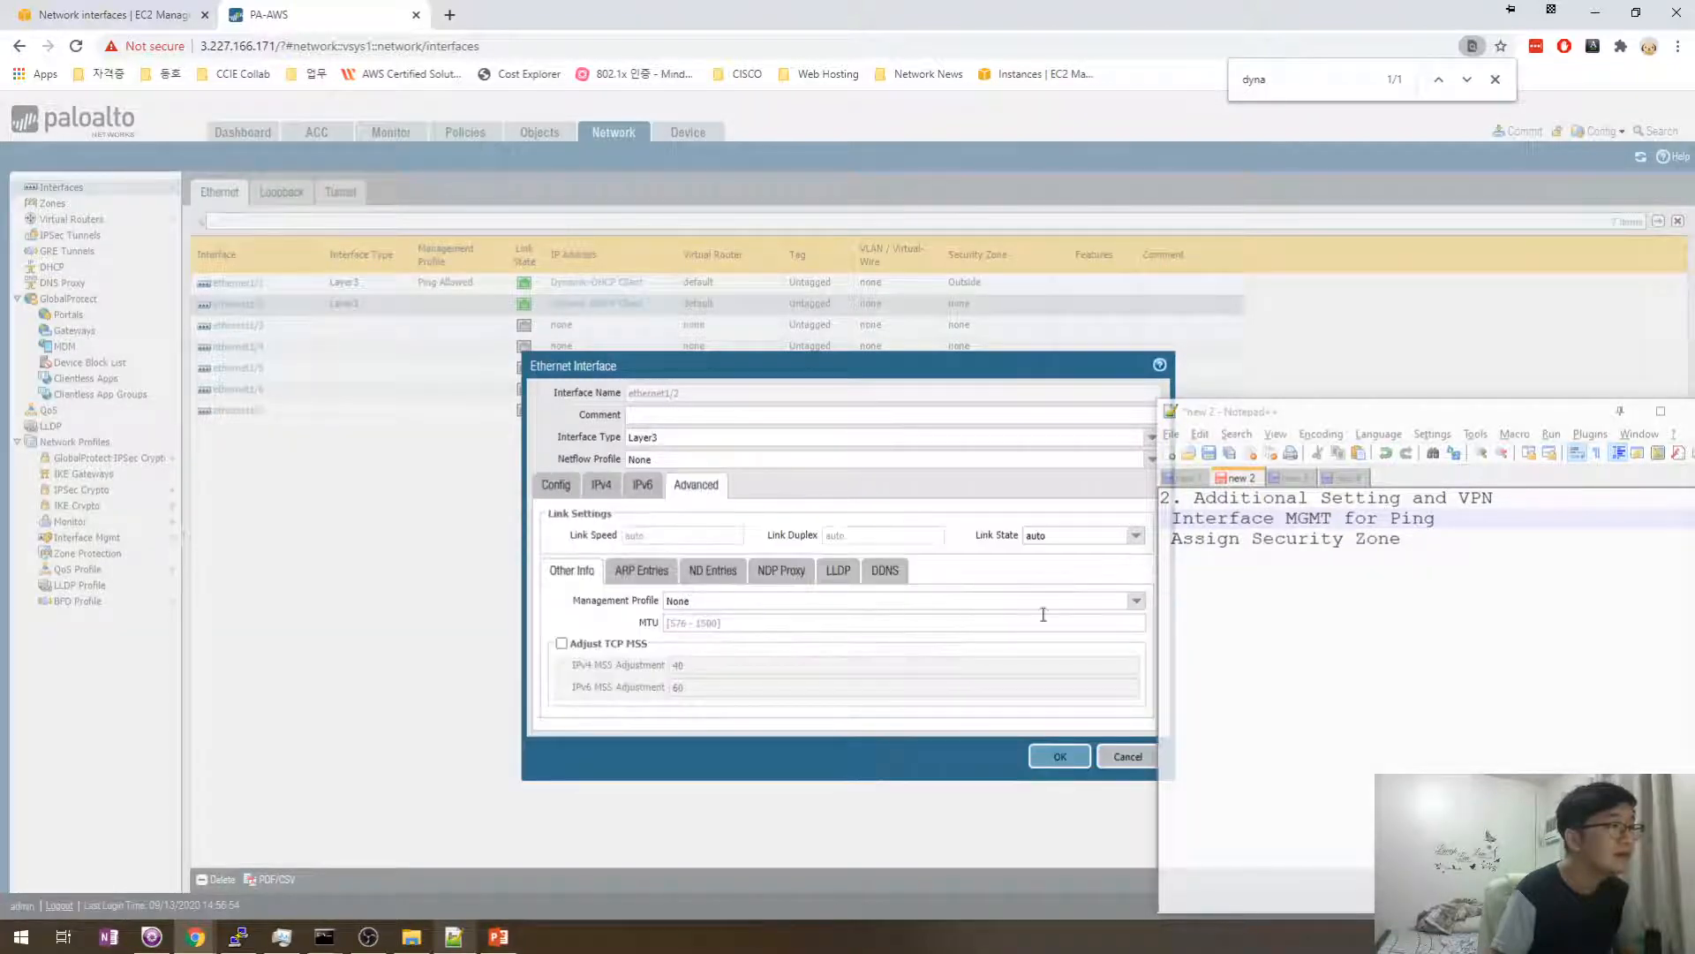
pyautogui.click(1137, 602)
pyautogui.click(702, 629)
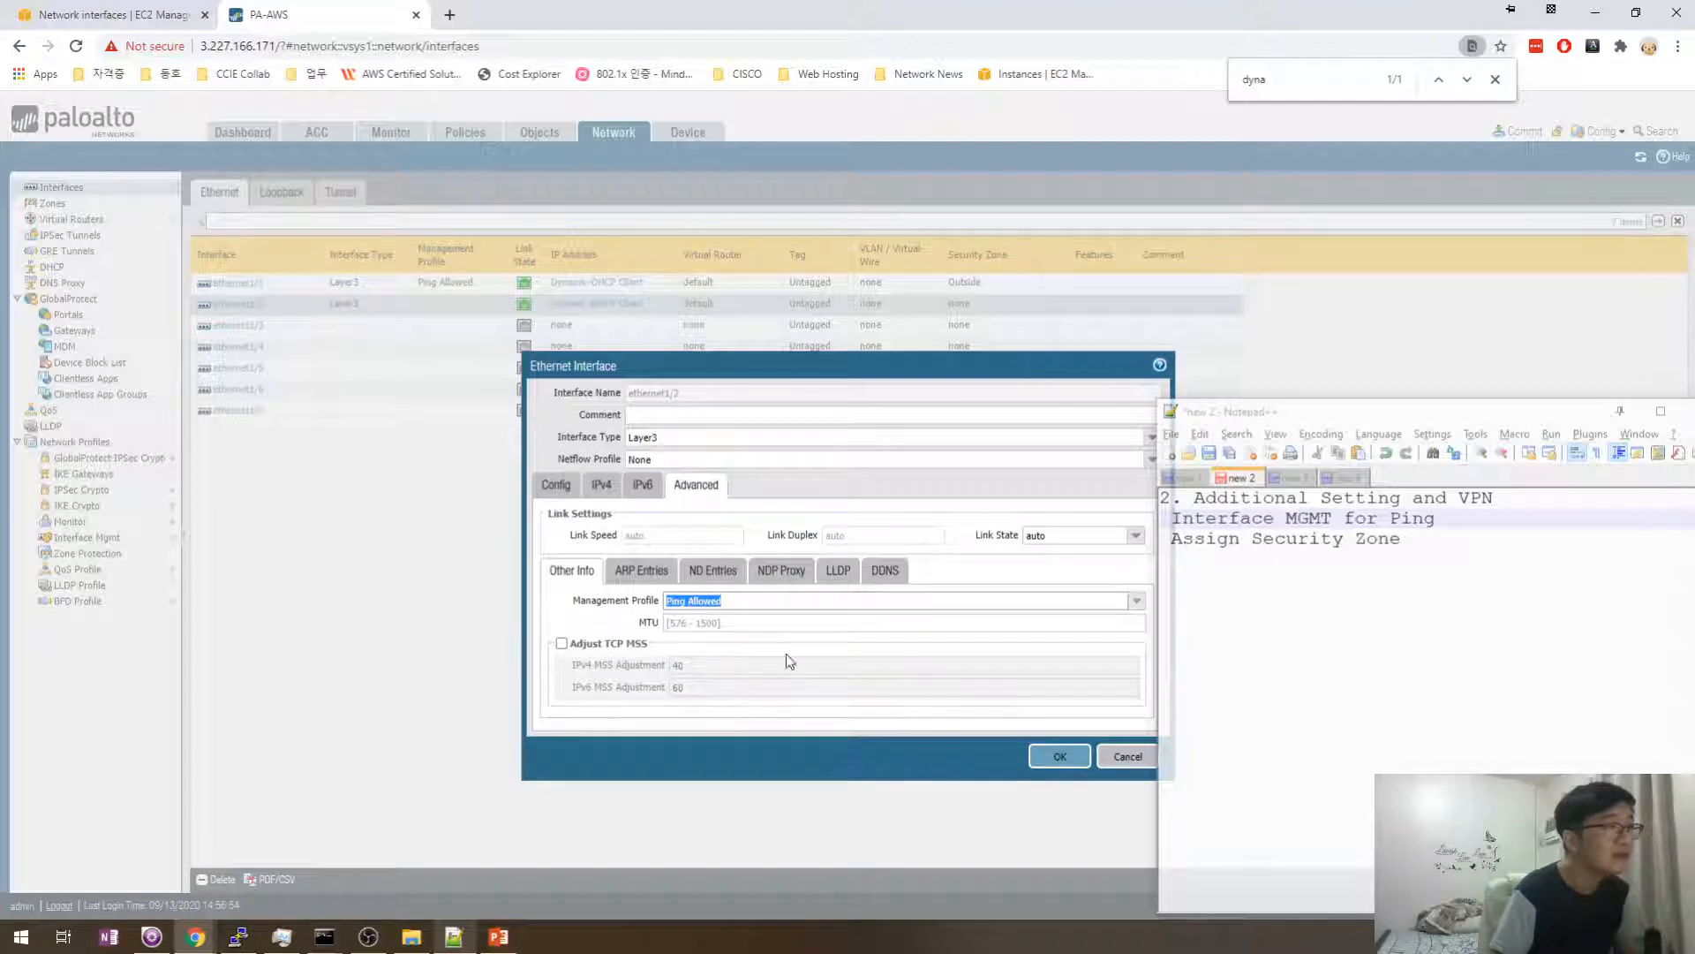
pyautogui.click(601, 485)
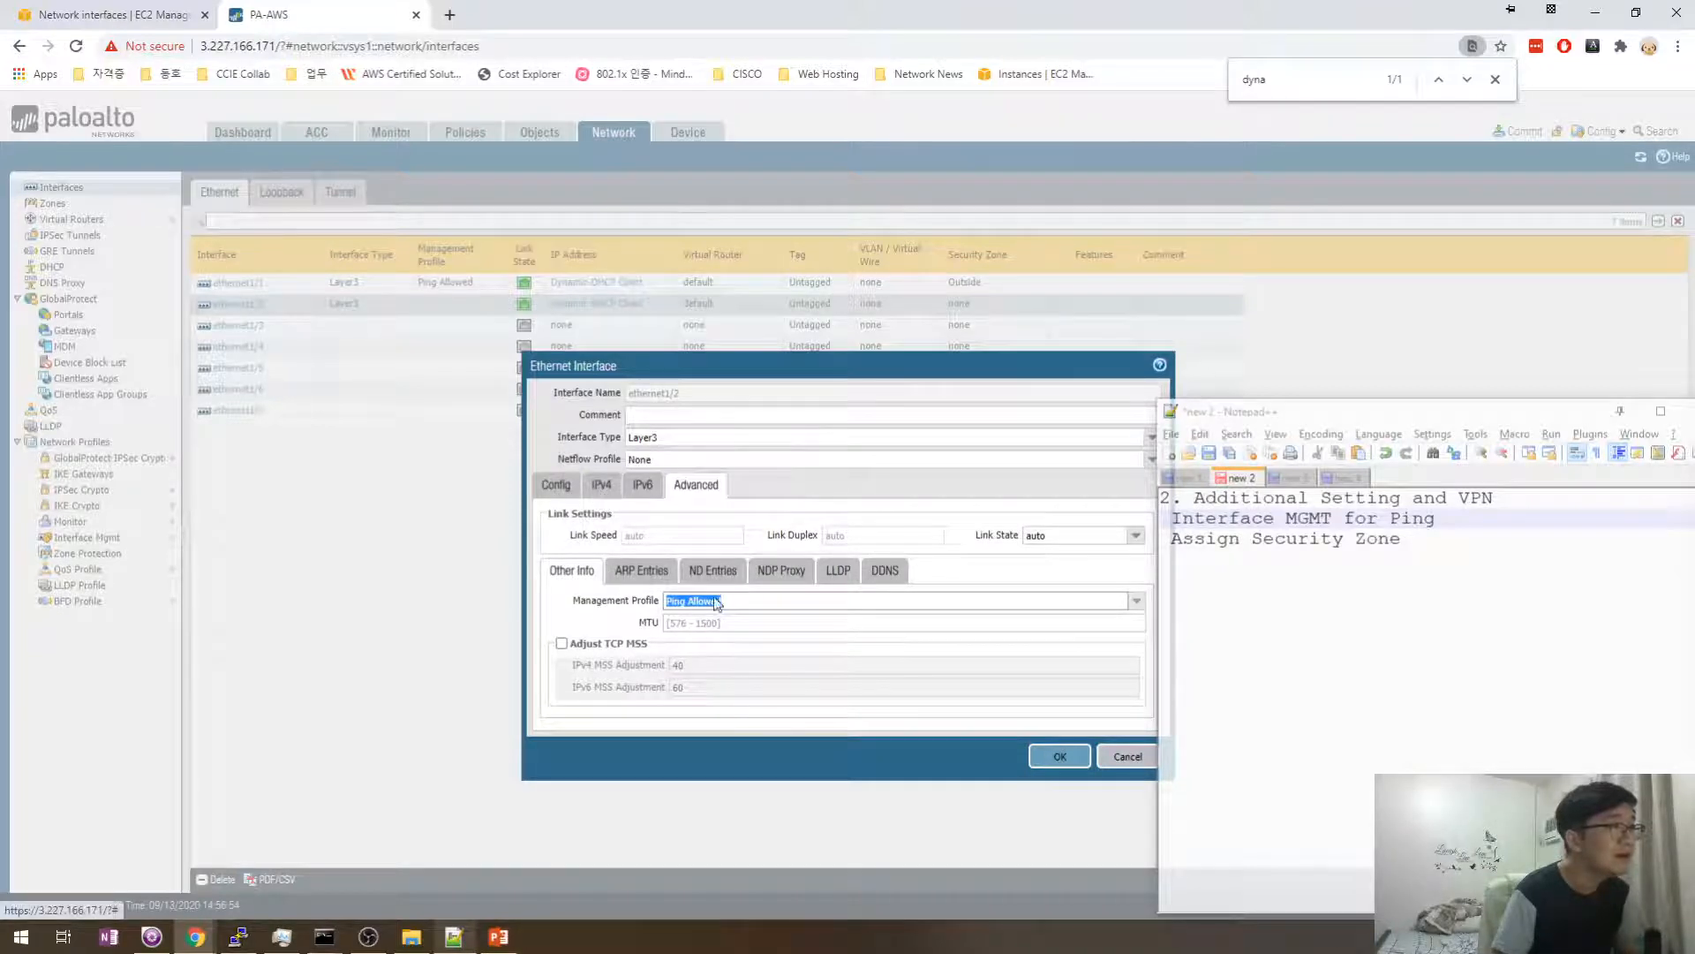
pyautogui.click(1350, 572)
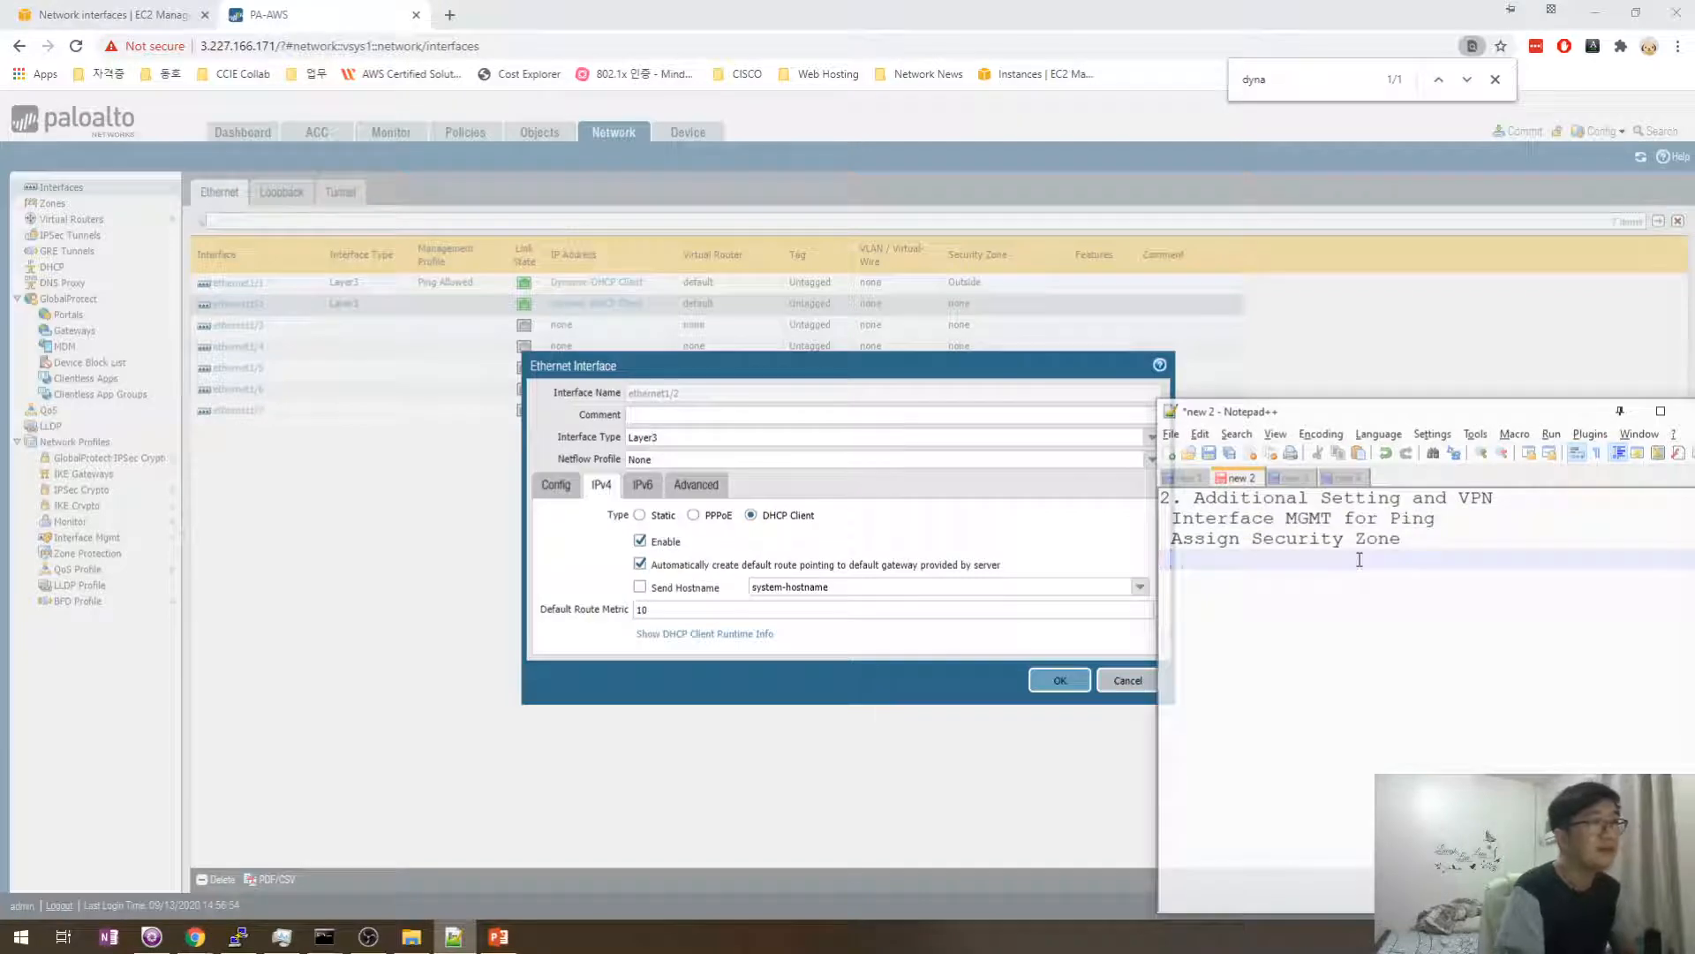
# - In the notes, write 'Remove [the default-route option label] from in interface'
pyautogui.write('Remove')
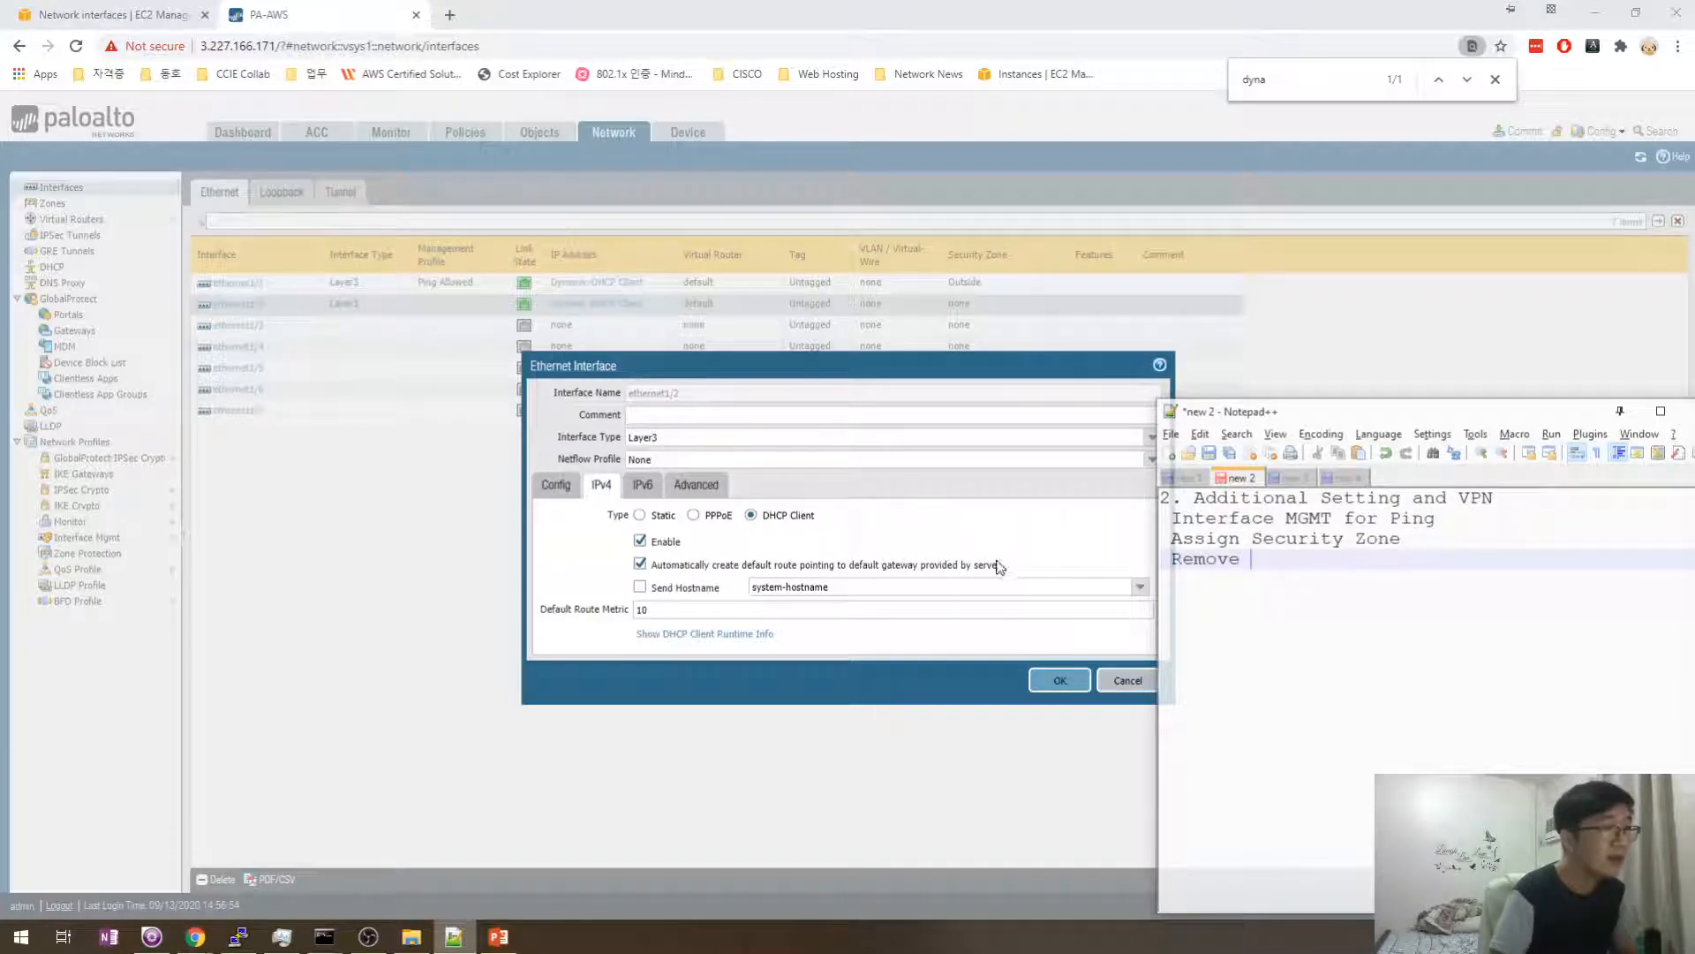
pyautogui.moveTo(998, 566); pyautogui.dragTo(669, 566)
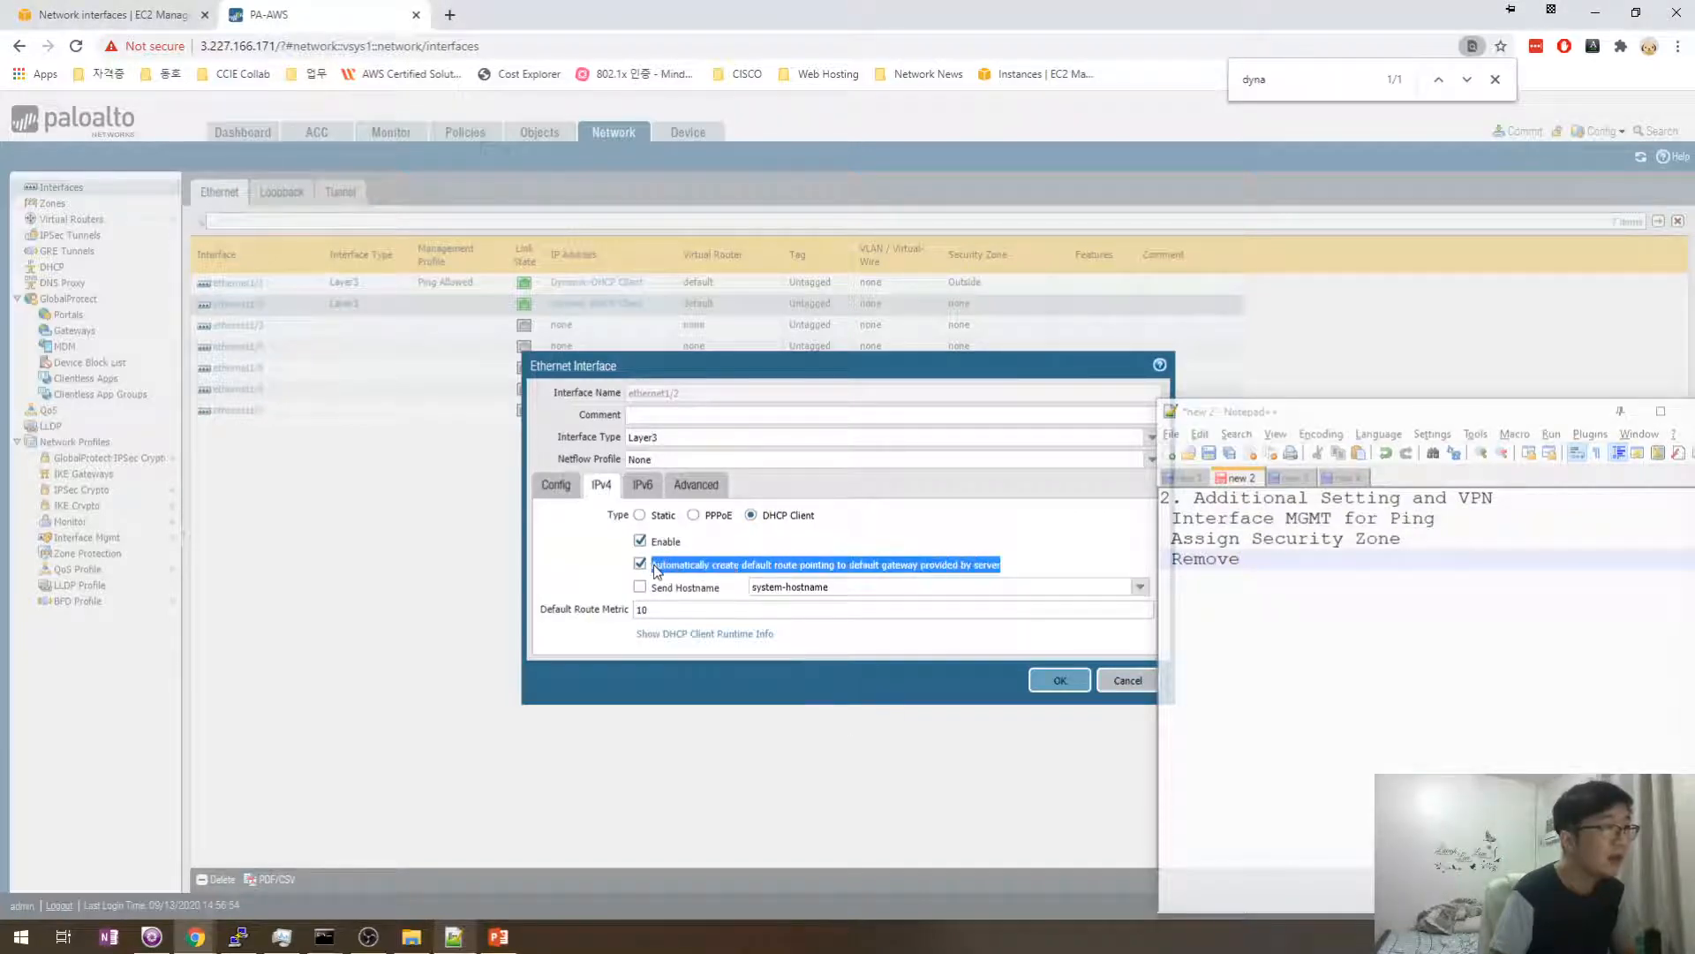
pyautogui.click(1340, 562)
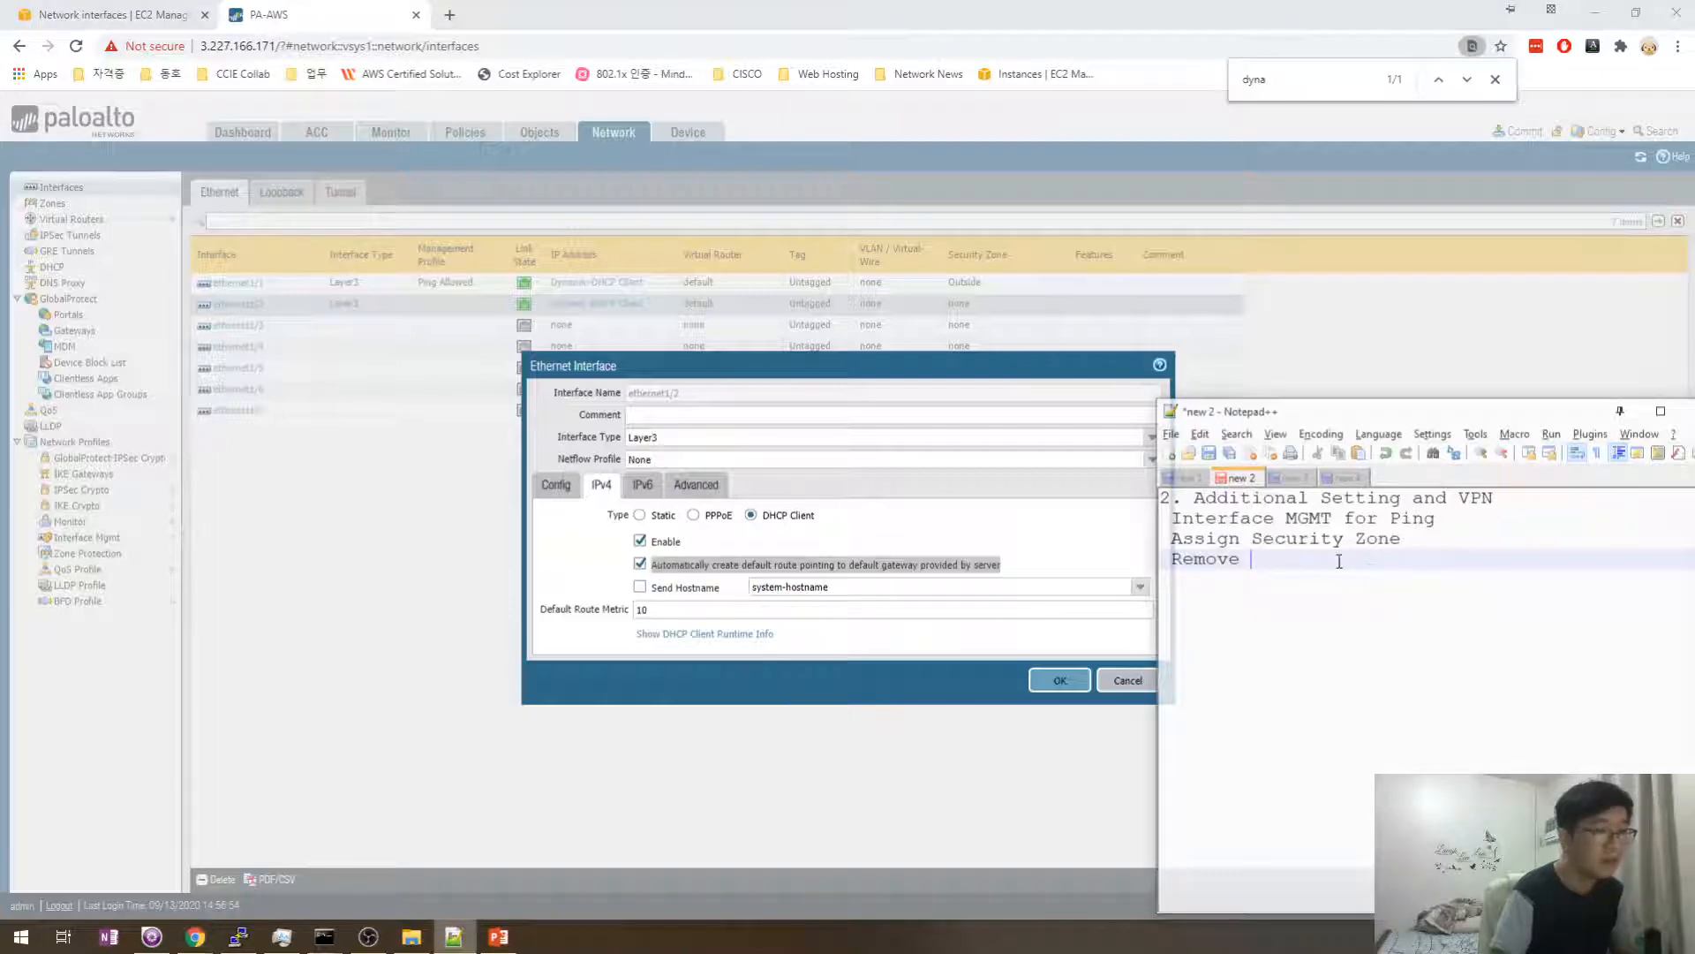
pyautogui.write('[')
pyautogui.write('Automatically create default route pointing to default gateway provided by server')
pyautogui.write(']')
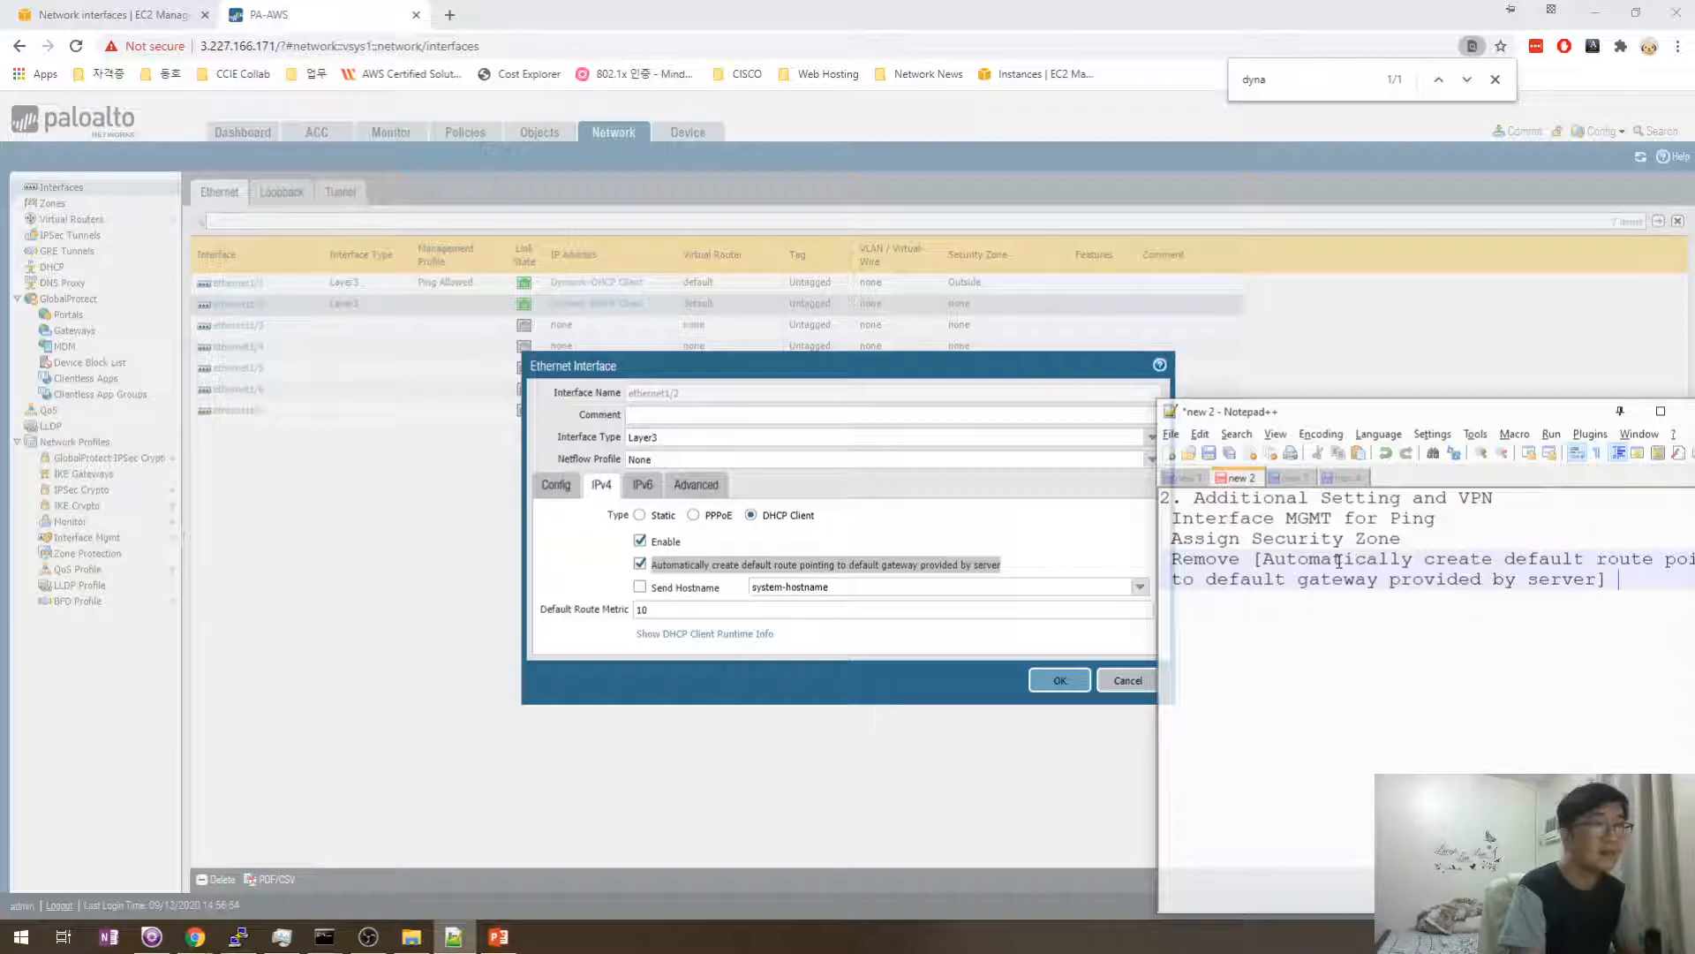
pyautogui.write(' from ')
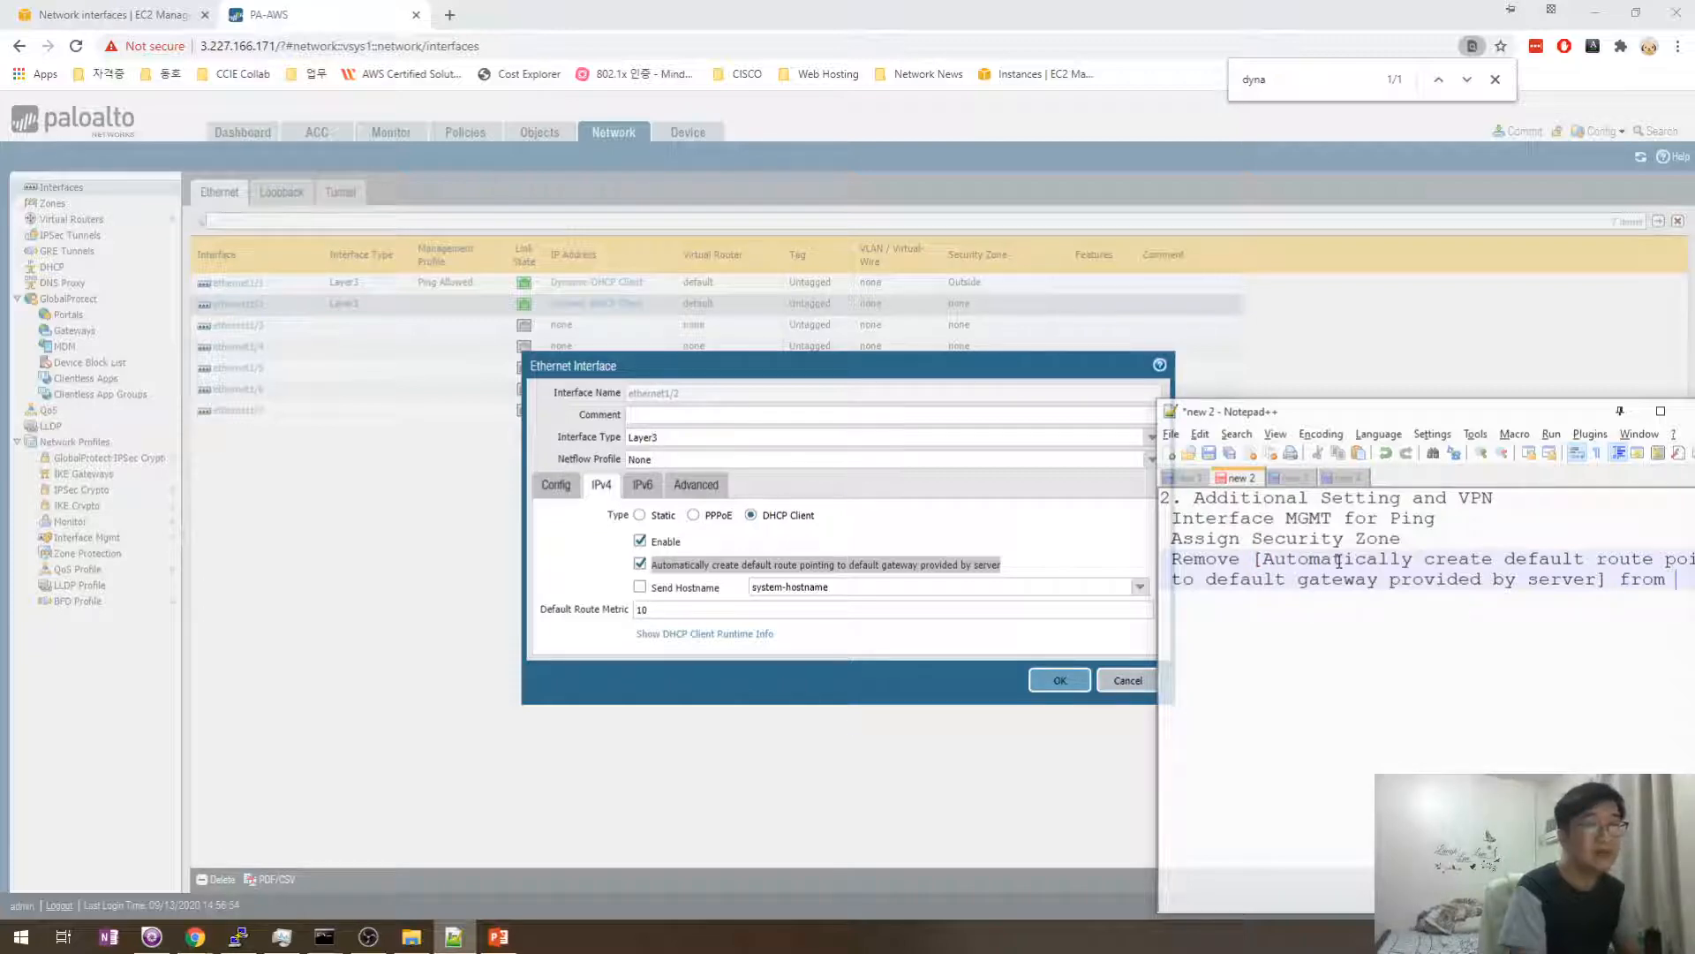
pyautogui.write('in interface')
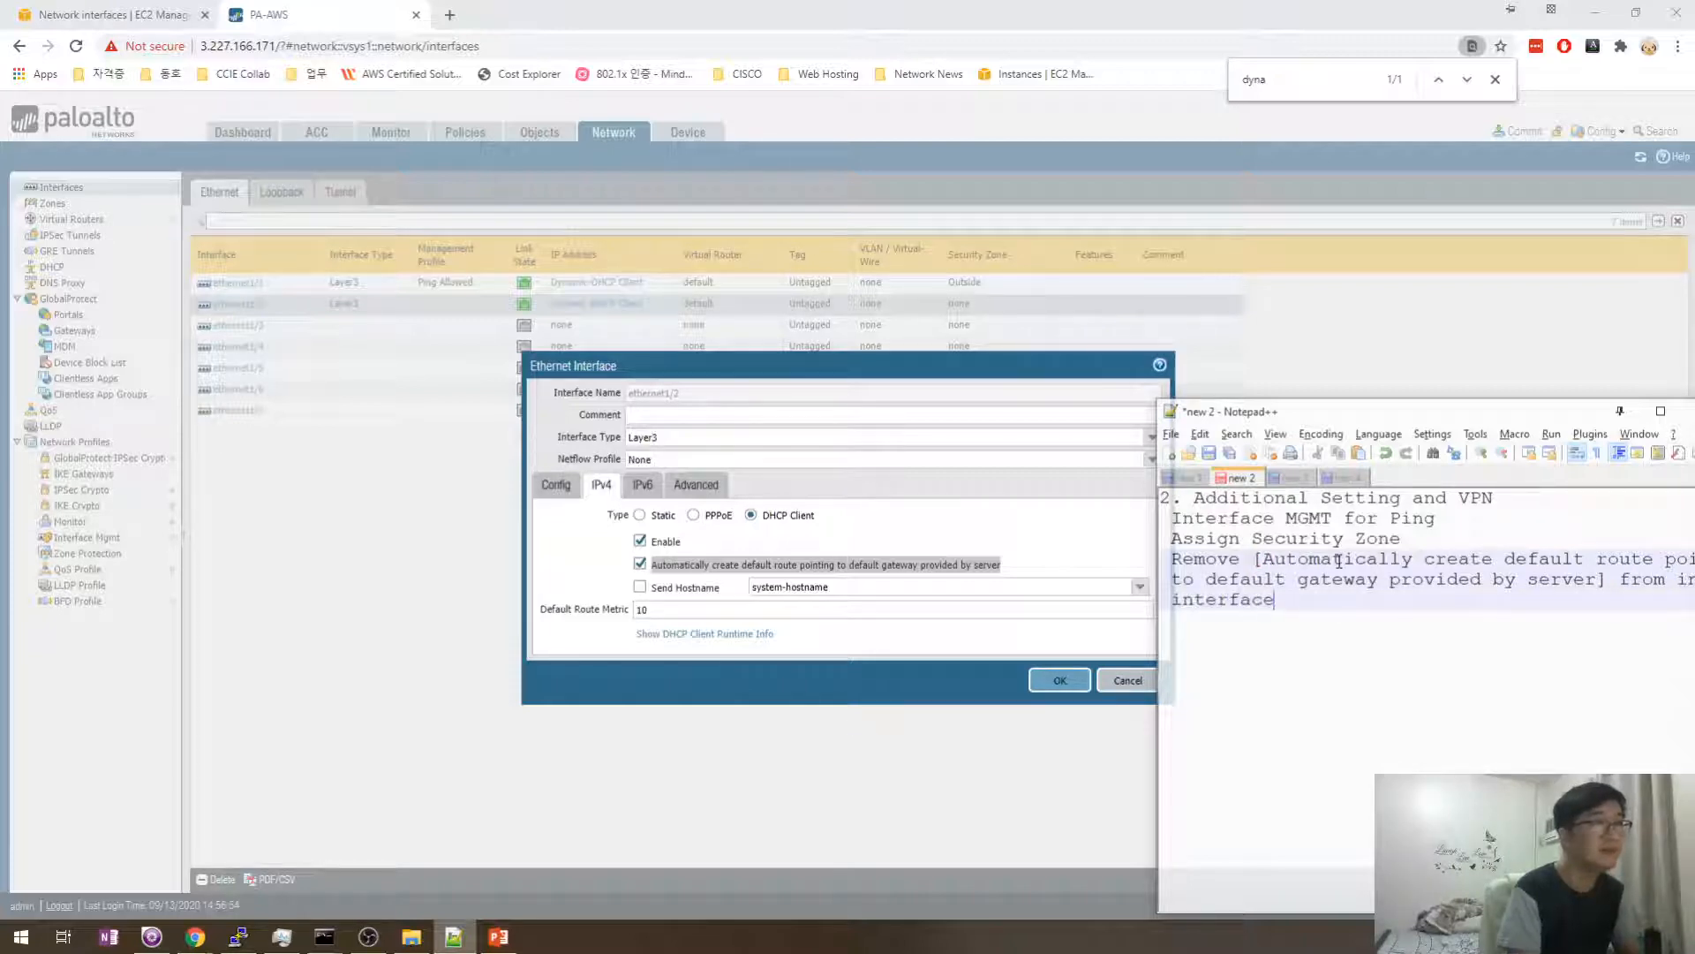
pyautogui.press('Return')
# - Uncheck 'Automatically create default route pointing to default gateway provided by server' for ethernet1/2
pyautogui.moveTo(1287, 417); pyautogui.dragTo(1190, 383)
pyautogui.click(1196, 566)
pyautogui.click(640, 563)
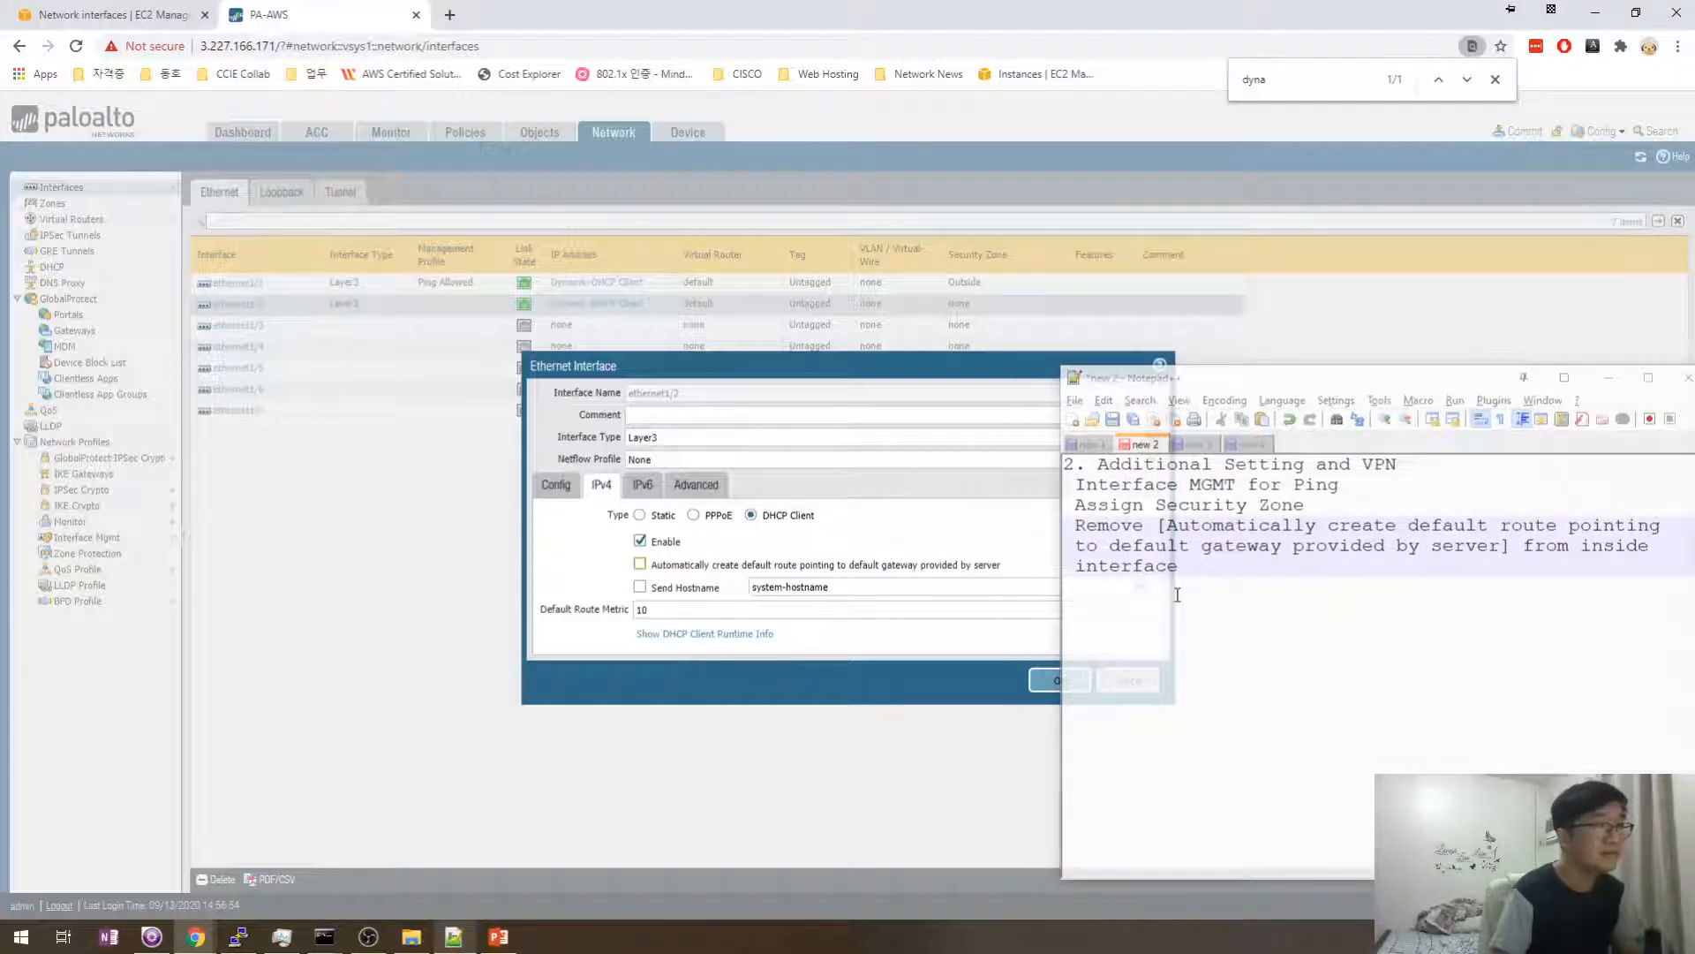
pyautogui.click(1146, 599)
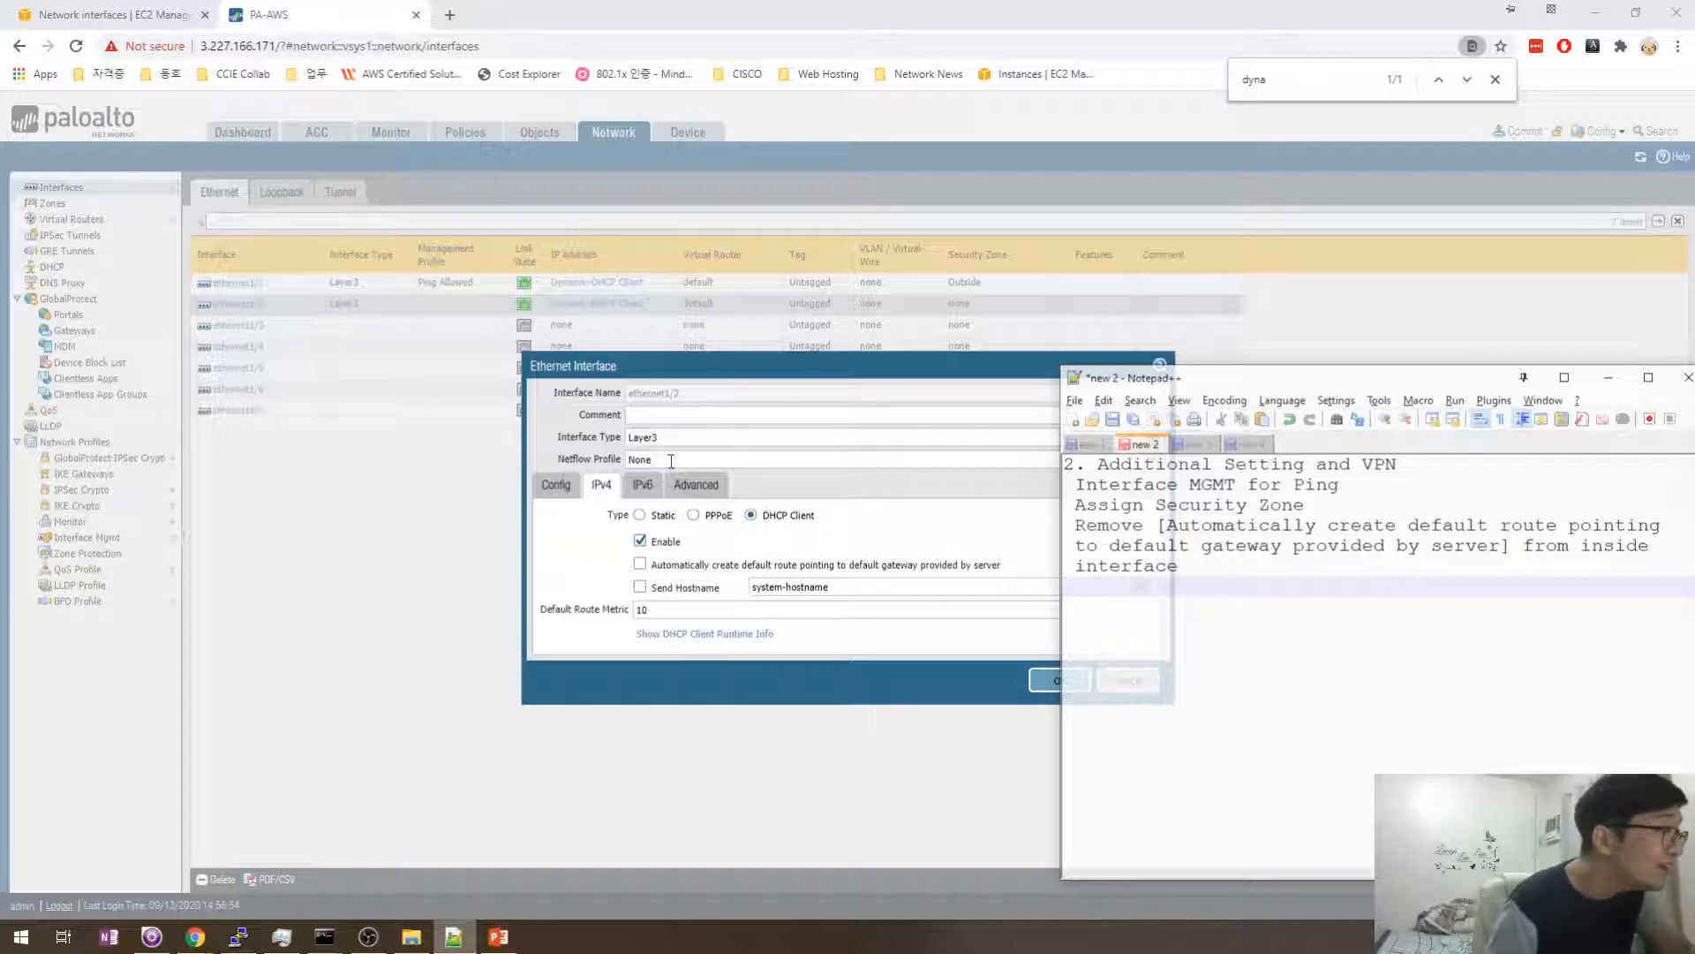
# - Review ethernet1/2's Config and IPv4 tabs, then save the interface with OK
pyautogui.click(558, 487)
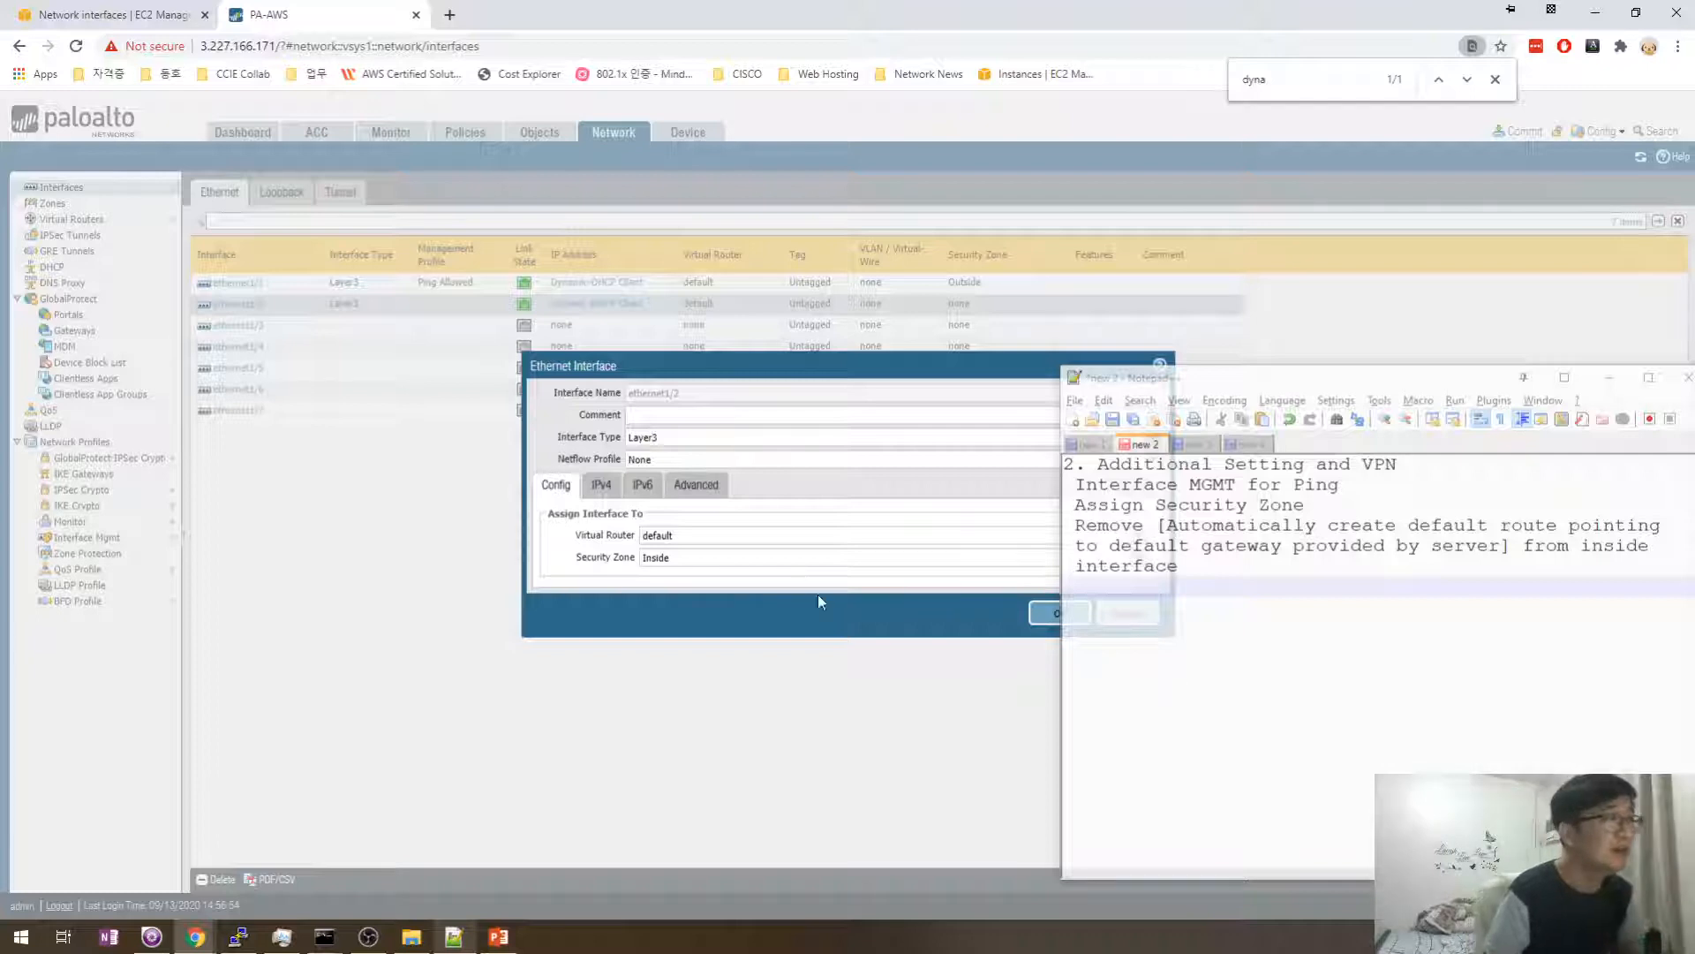
pyautogui.click(599, 487)
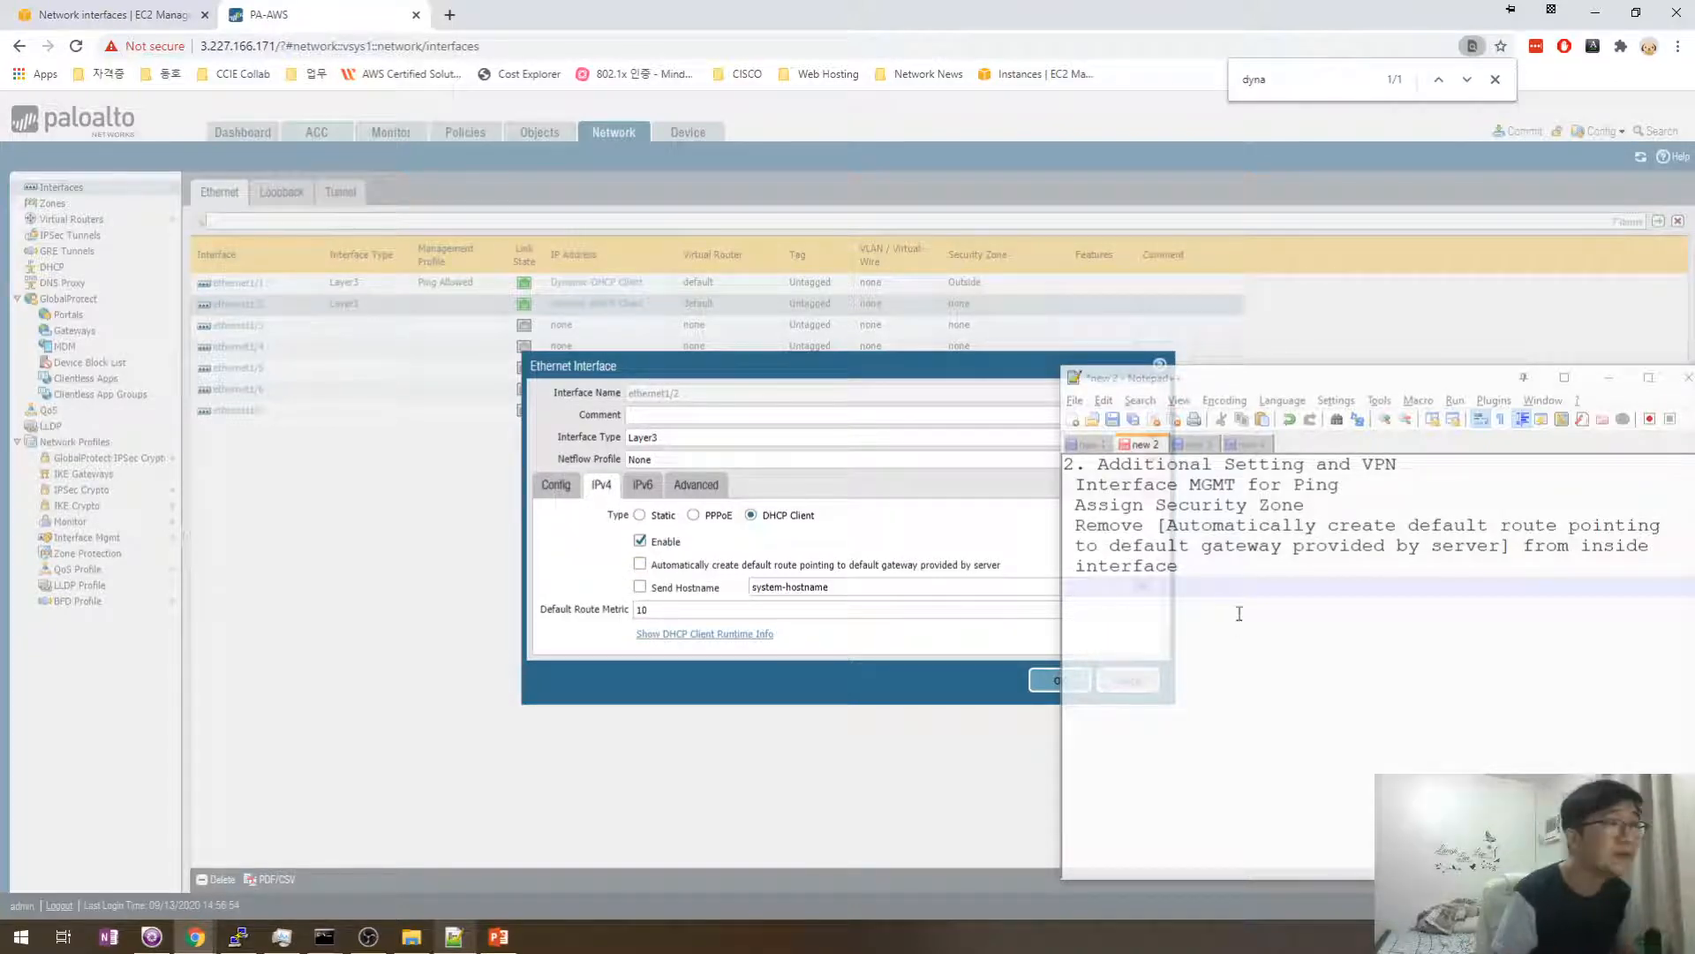
pyautogui.click(1218, 588)
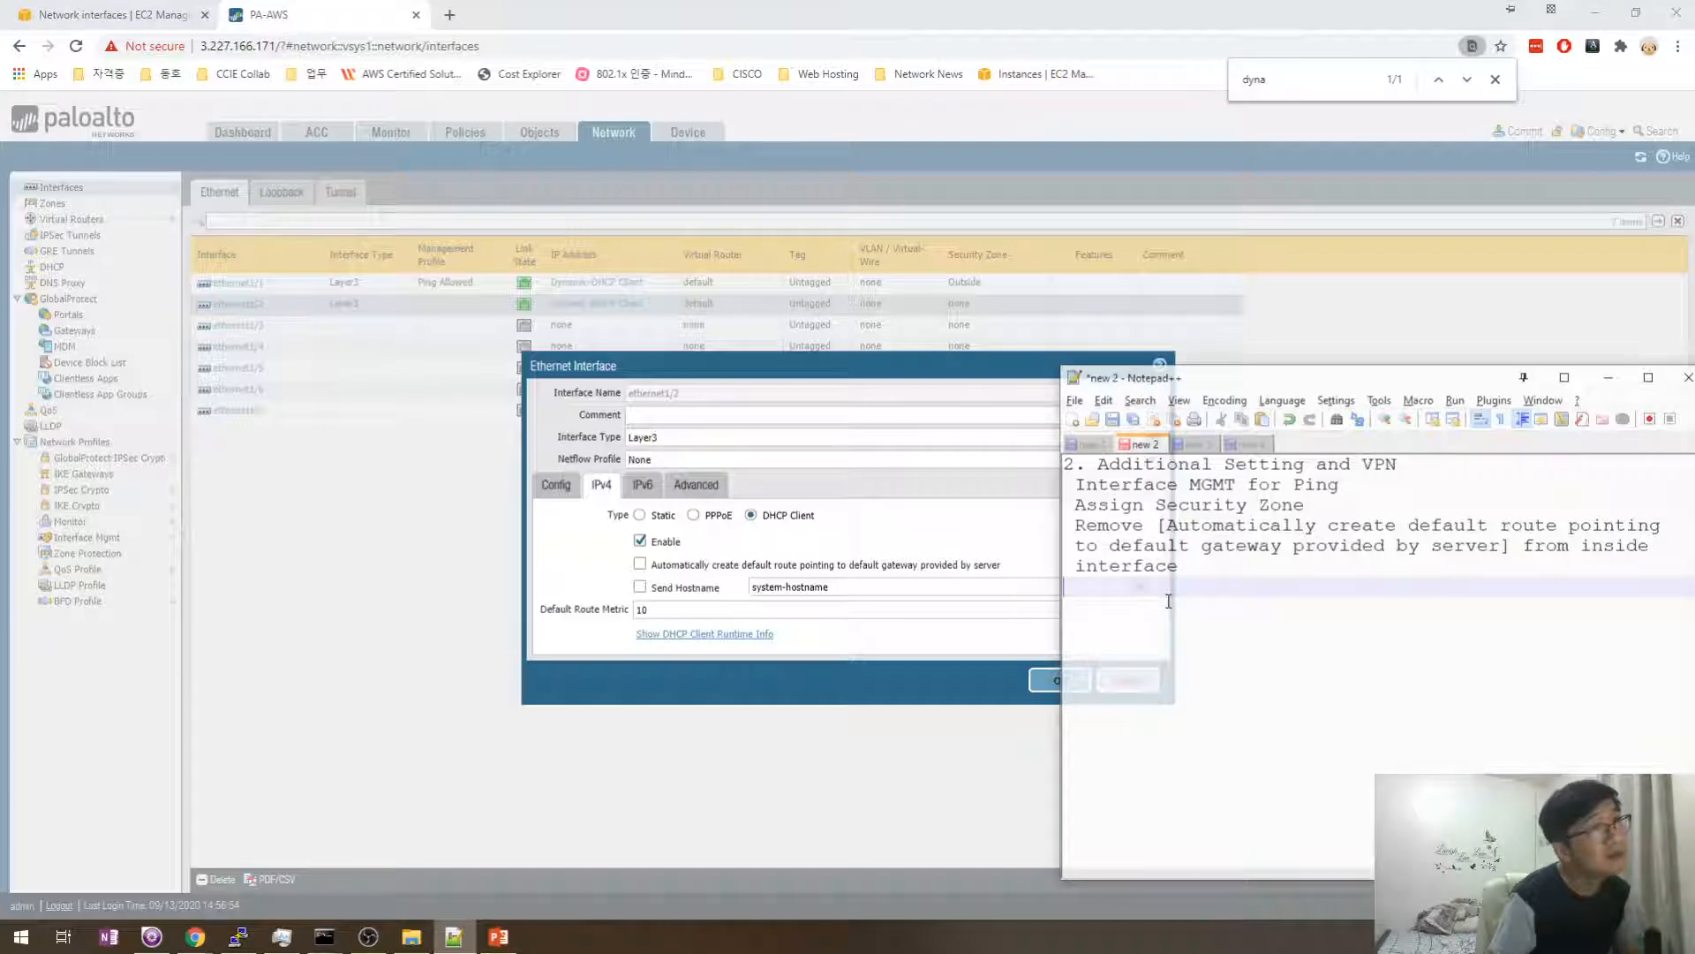
pyautogui.click(589, 587)
pyautogui.click(1043, 682)
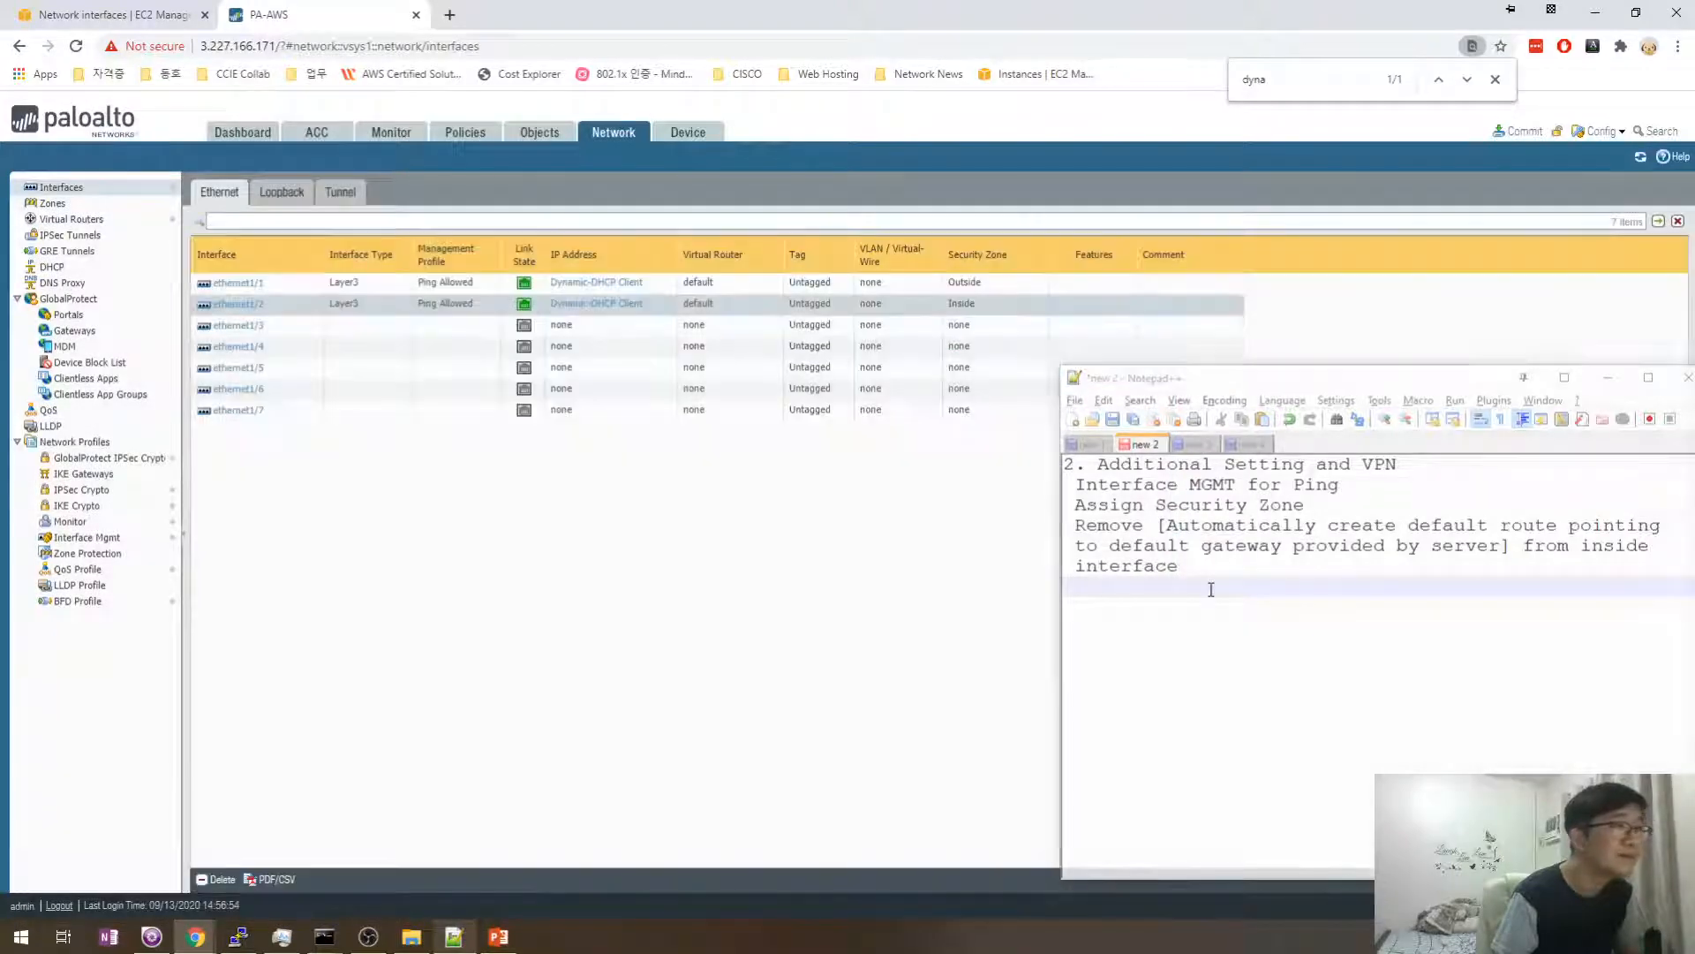
# - Bring the command prompt forward and stop the continuous ping to 50.16.17.231
pyautogui.click(1161, 581)
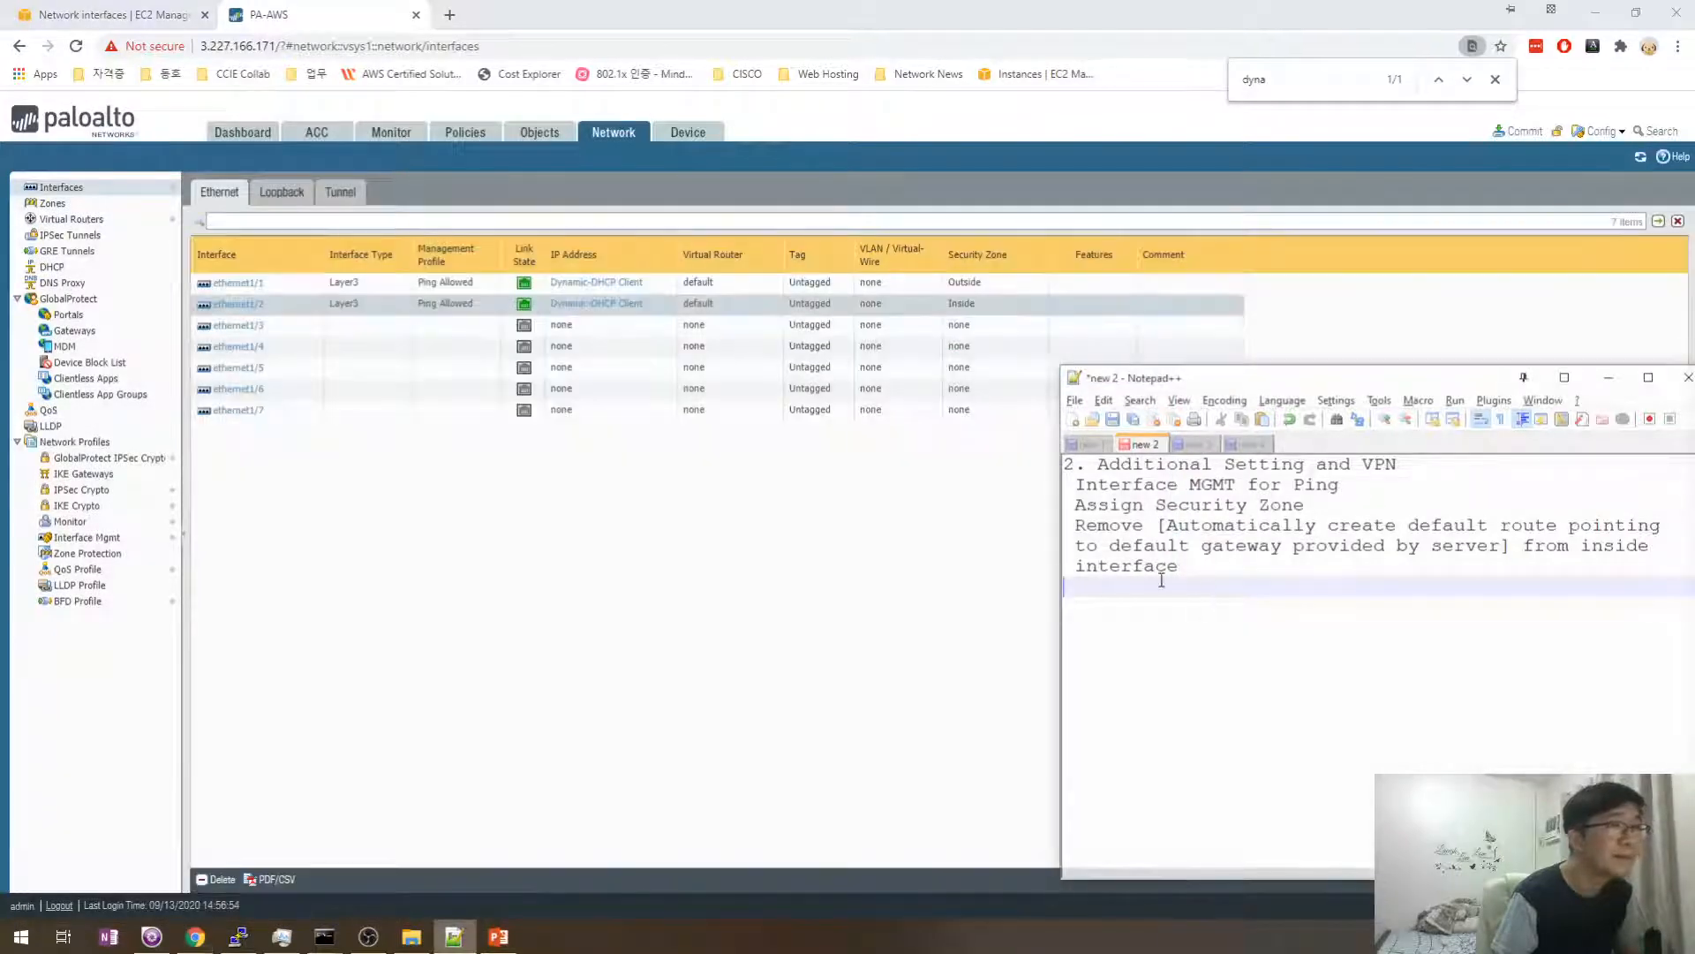
pyautogui.click(731, 530)
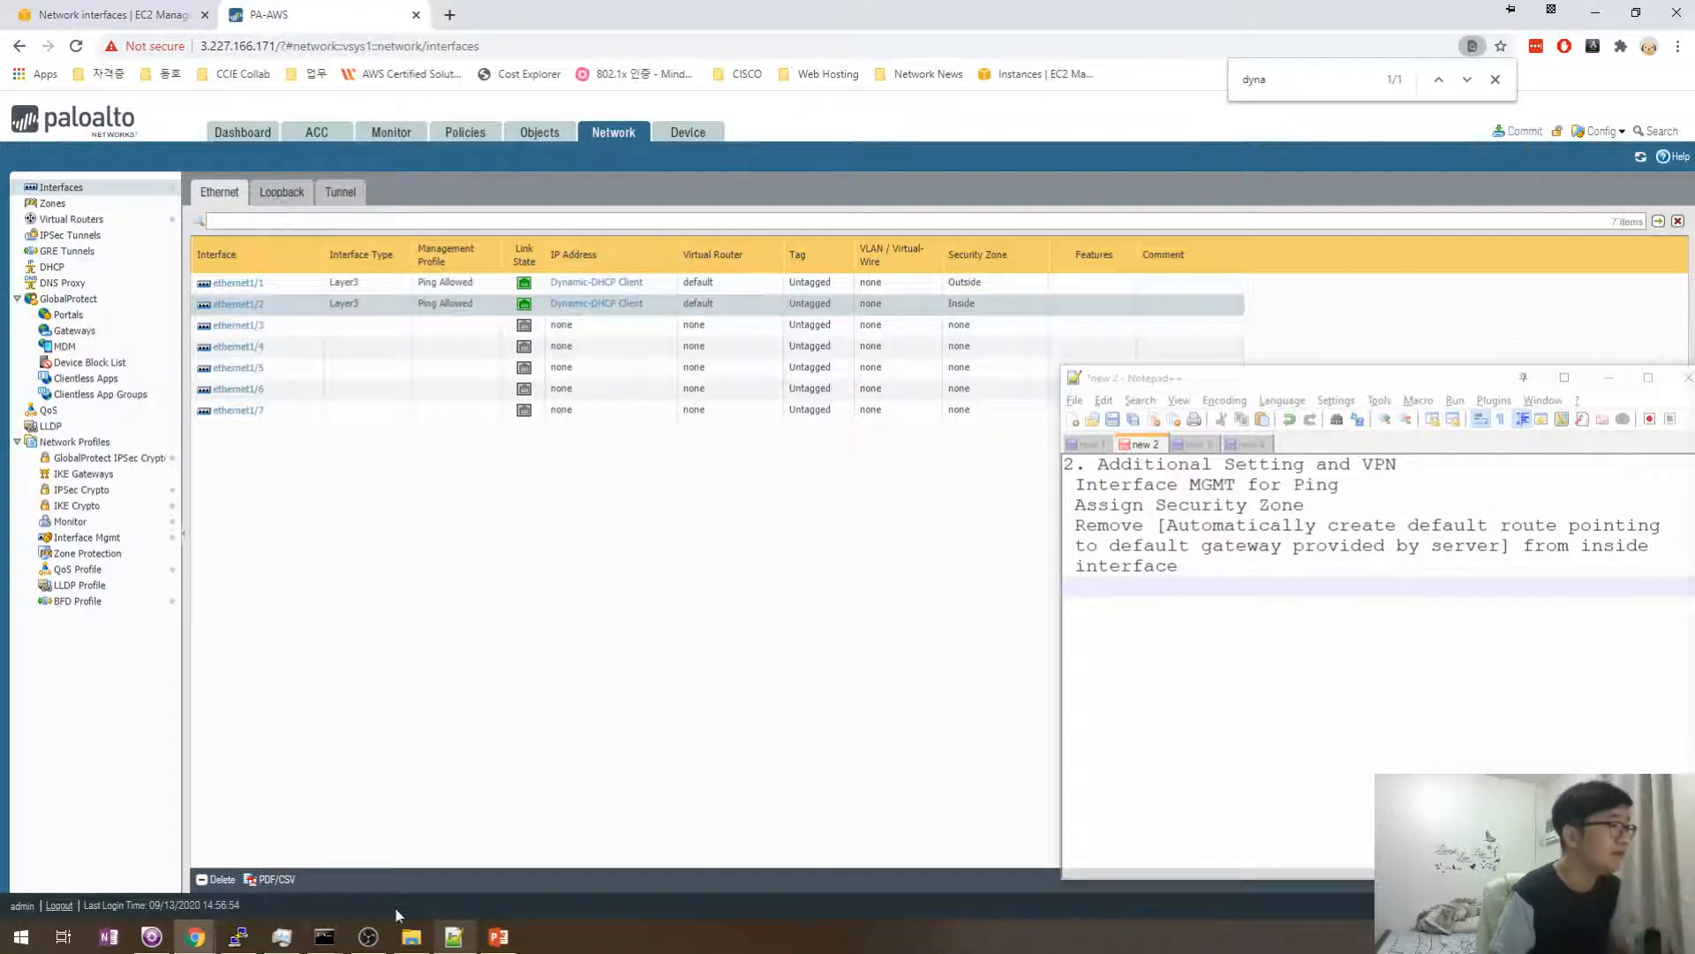
pyautogui.click(328, 939)
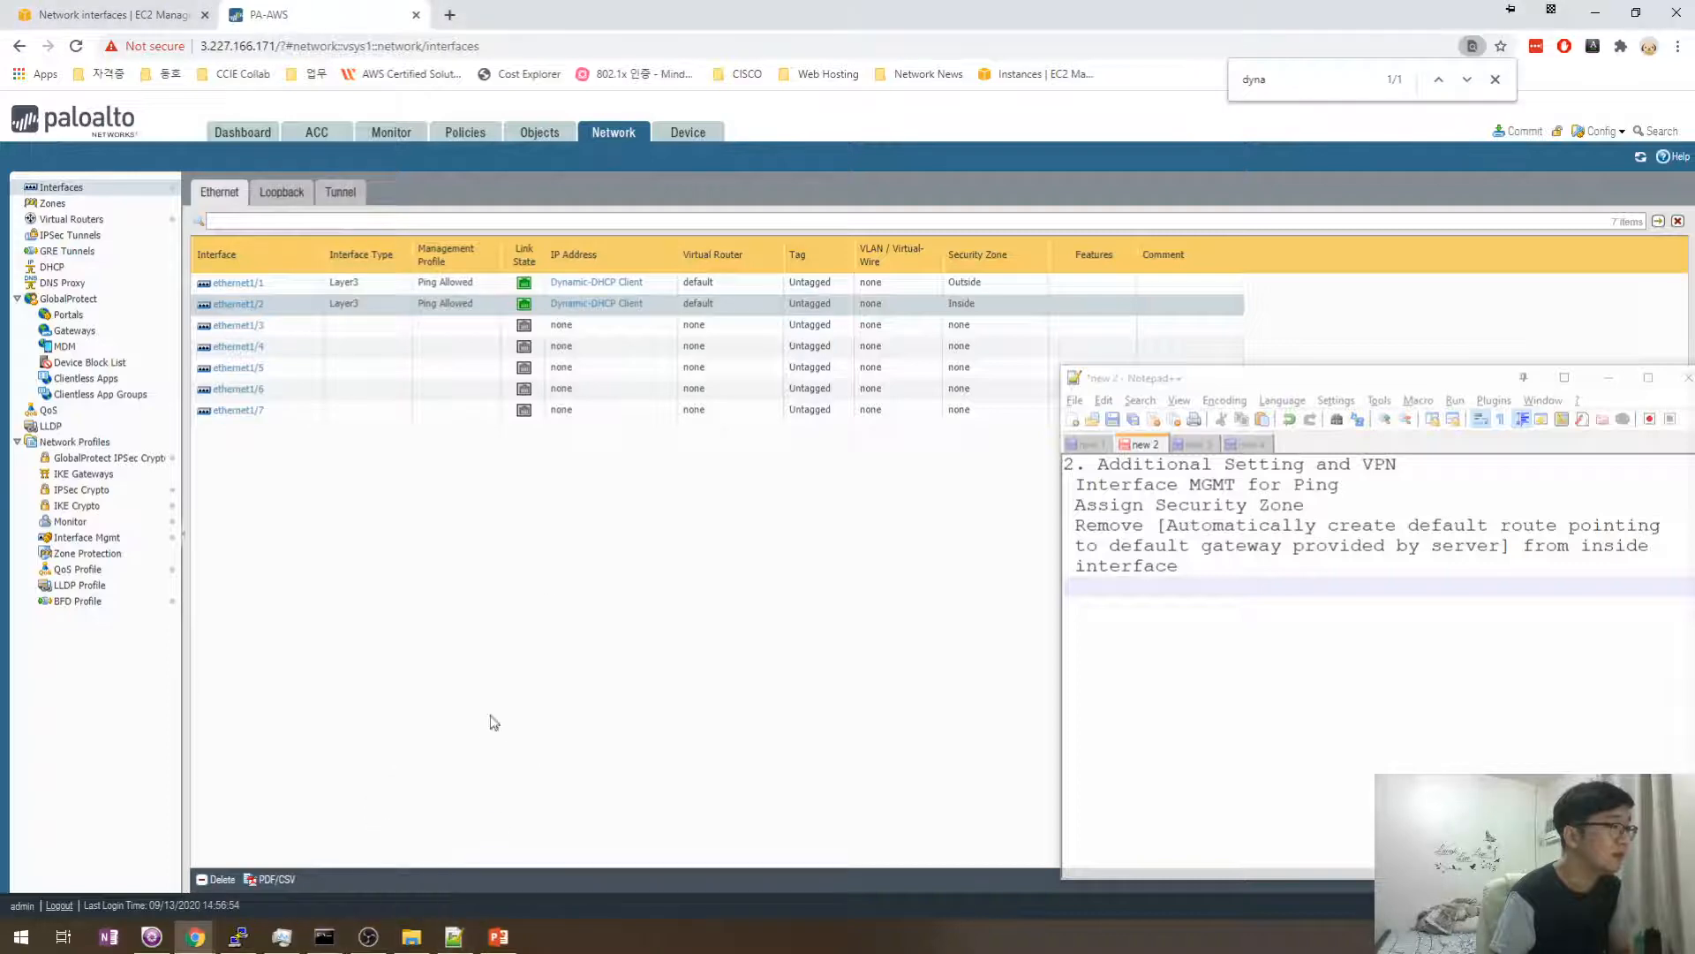
pyautogui.moveTo(325, 936)
pyautogui.click(486, 882)
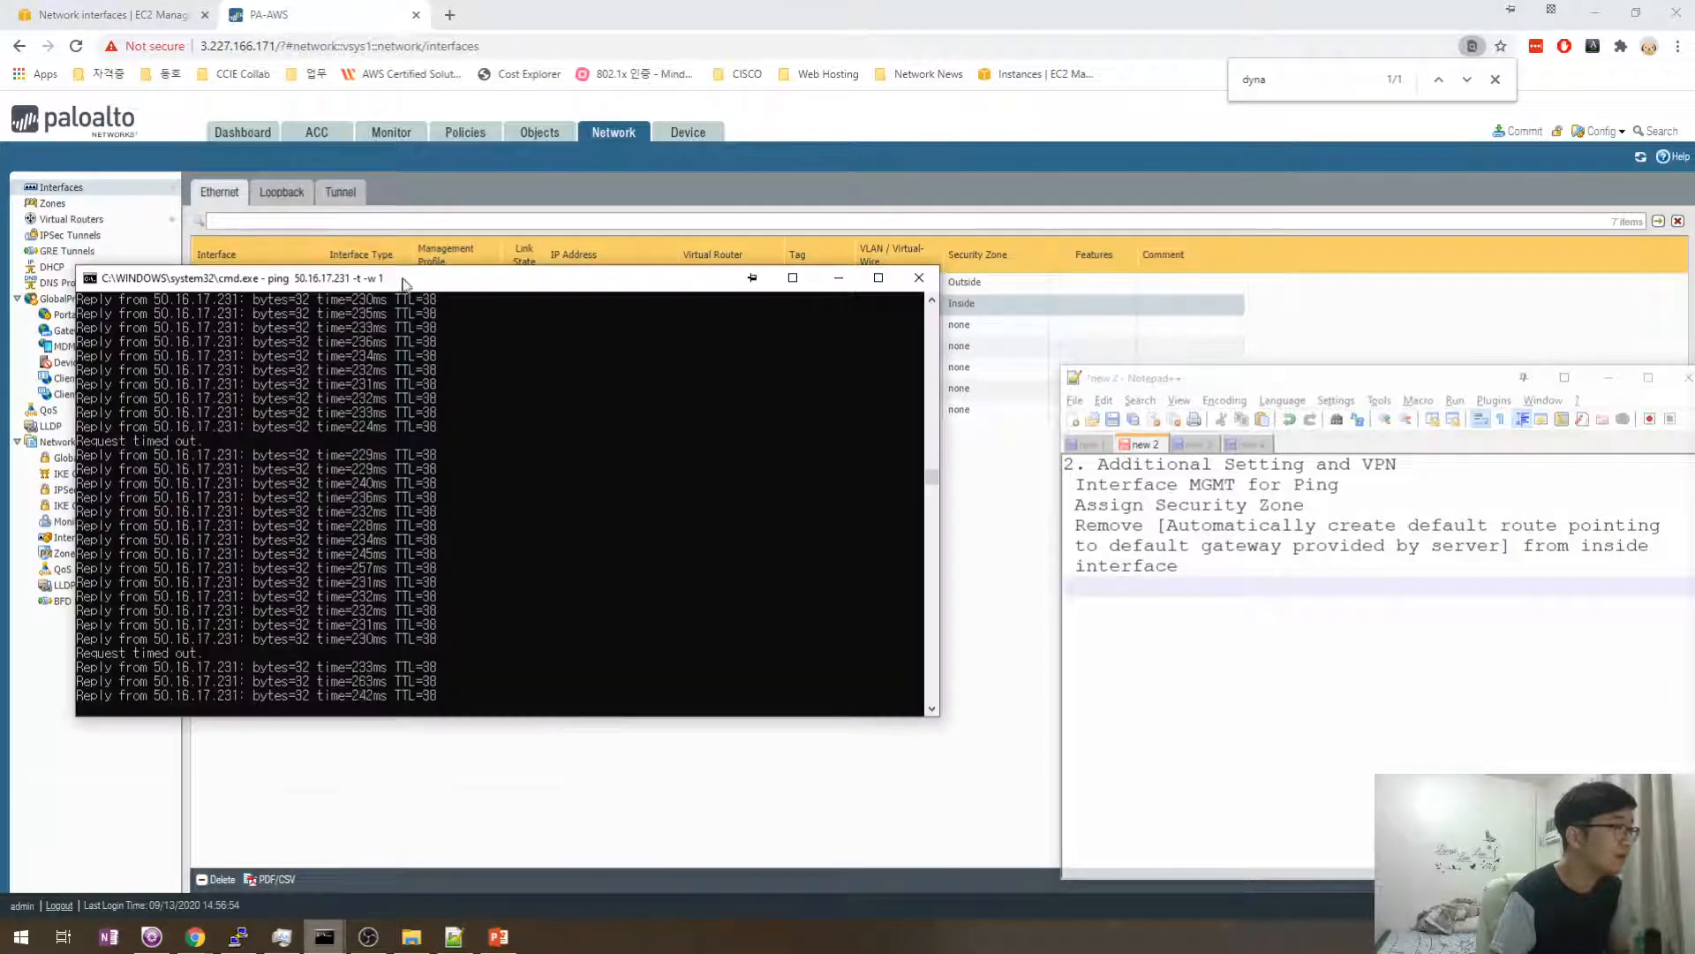
pyautogui.moveTo(437, 279); pyautogui.dragTo(563, 341)
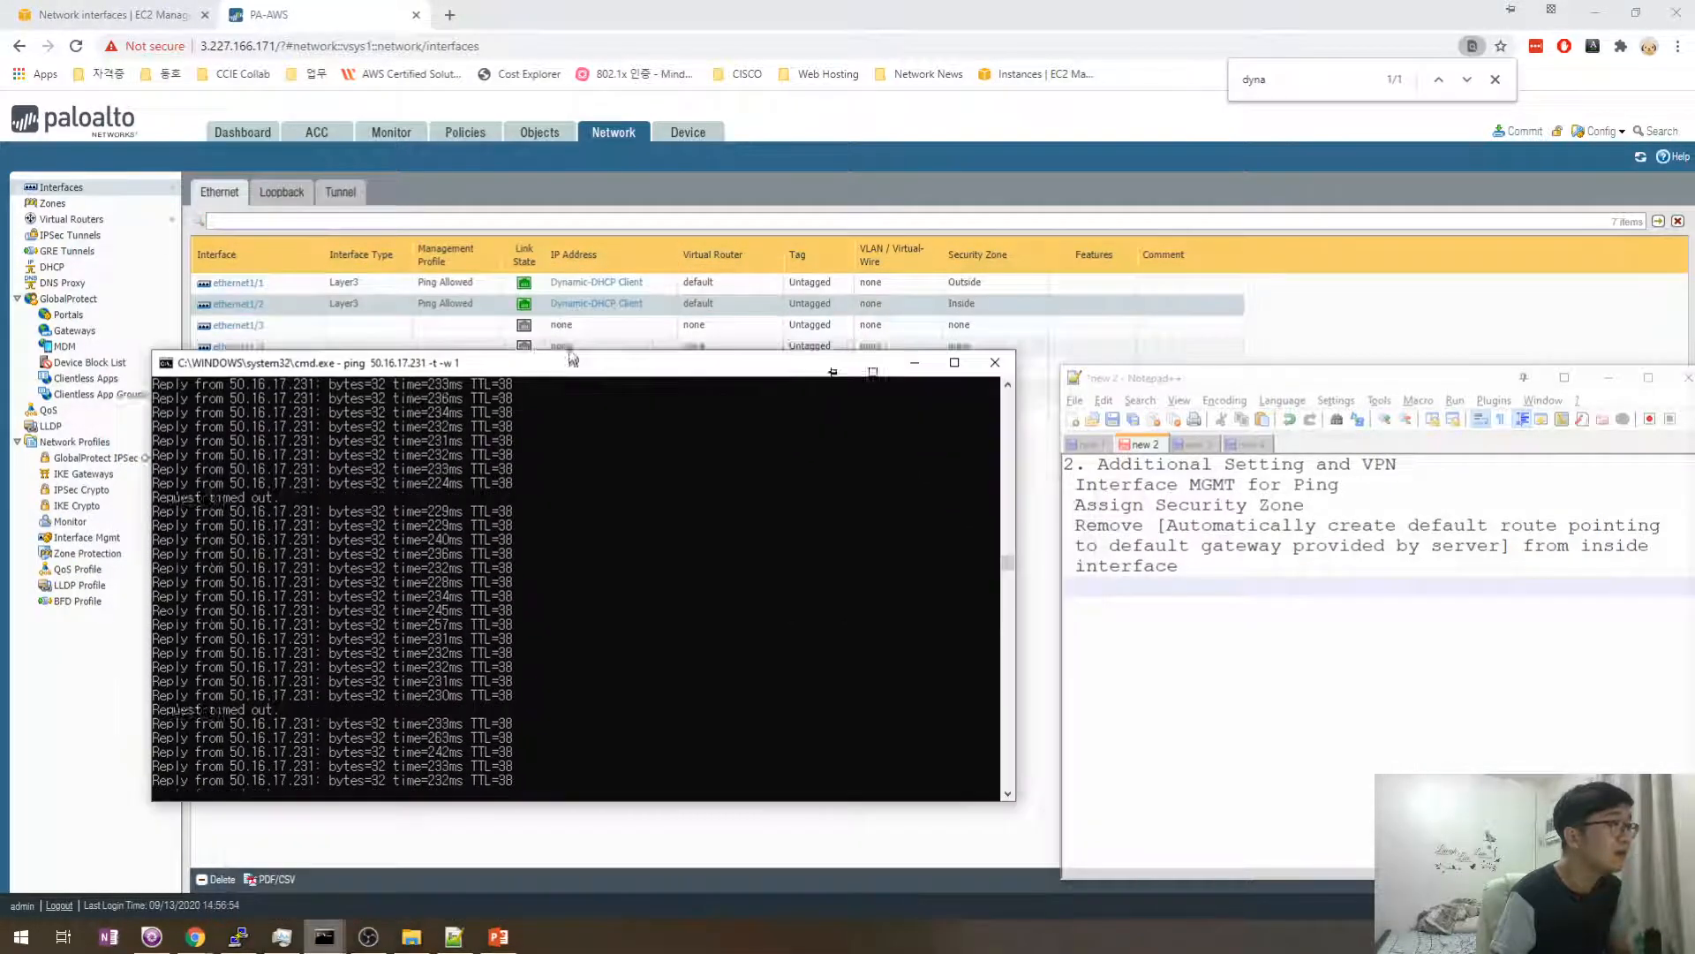
pyautogui.hotkey('ctrl', 'c')
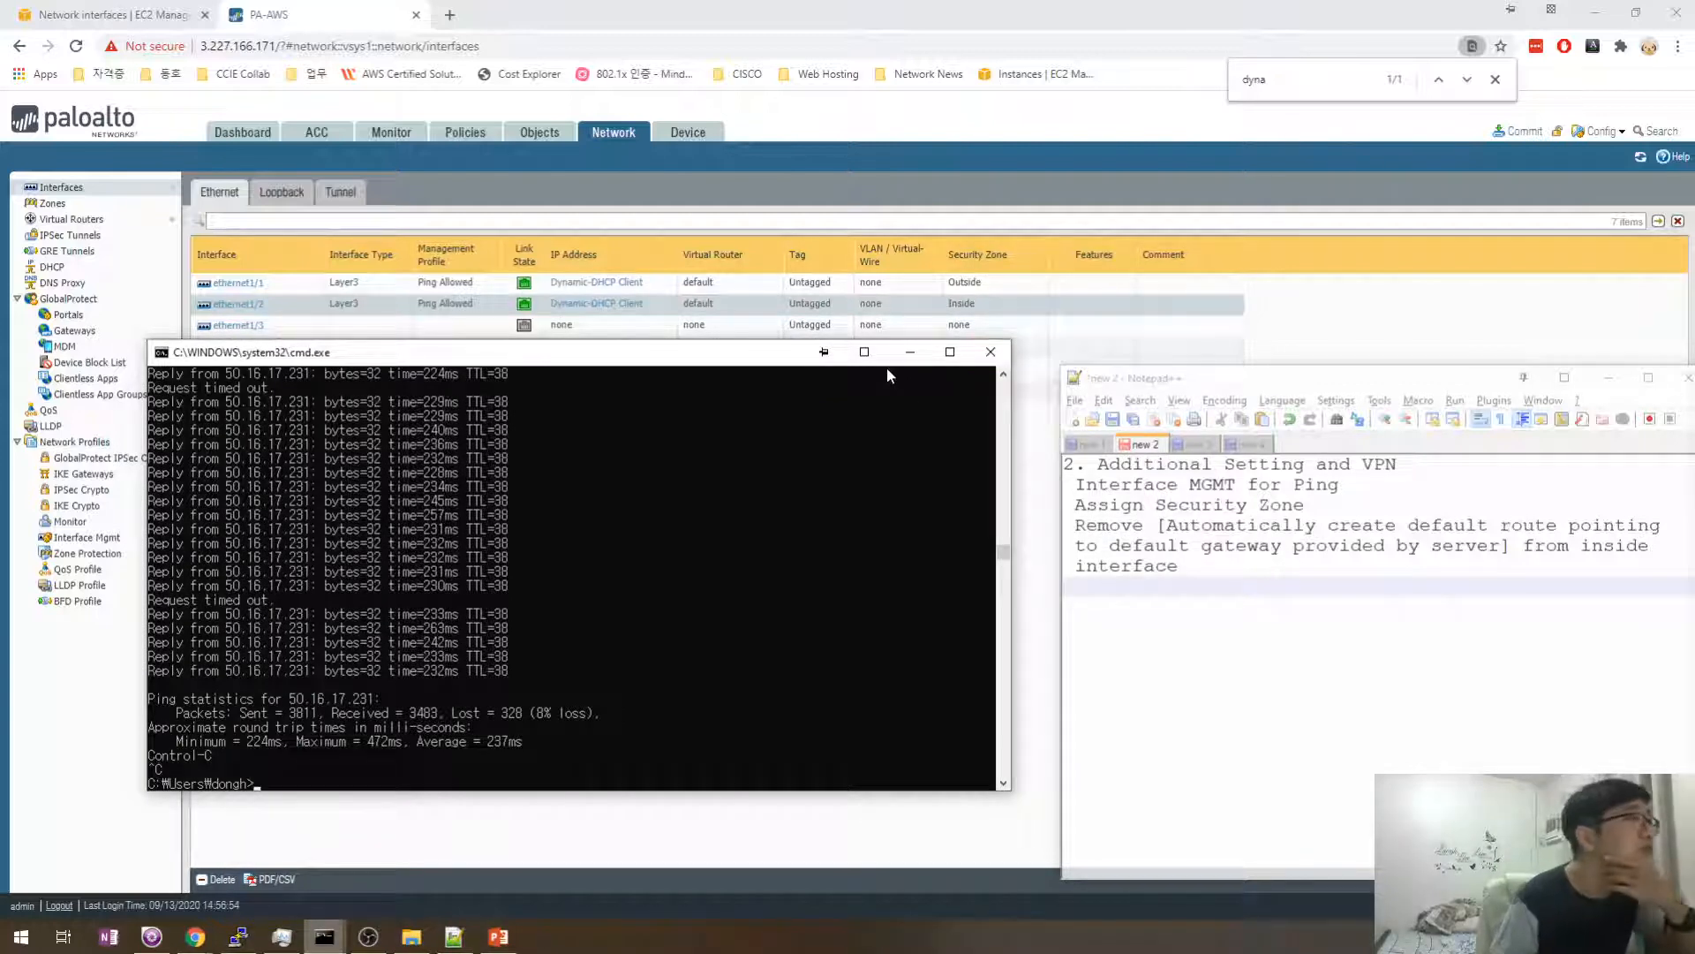
# - Rerun 'ping 50.16.17.231 -t -w 1' briefly and stop it to check replies
pyautogui.moveTo(677, 355); pyautogui.dragTo(698, 401)
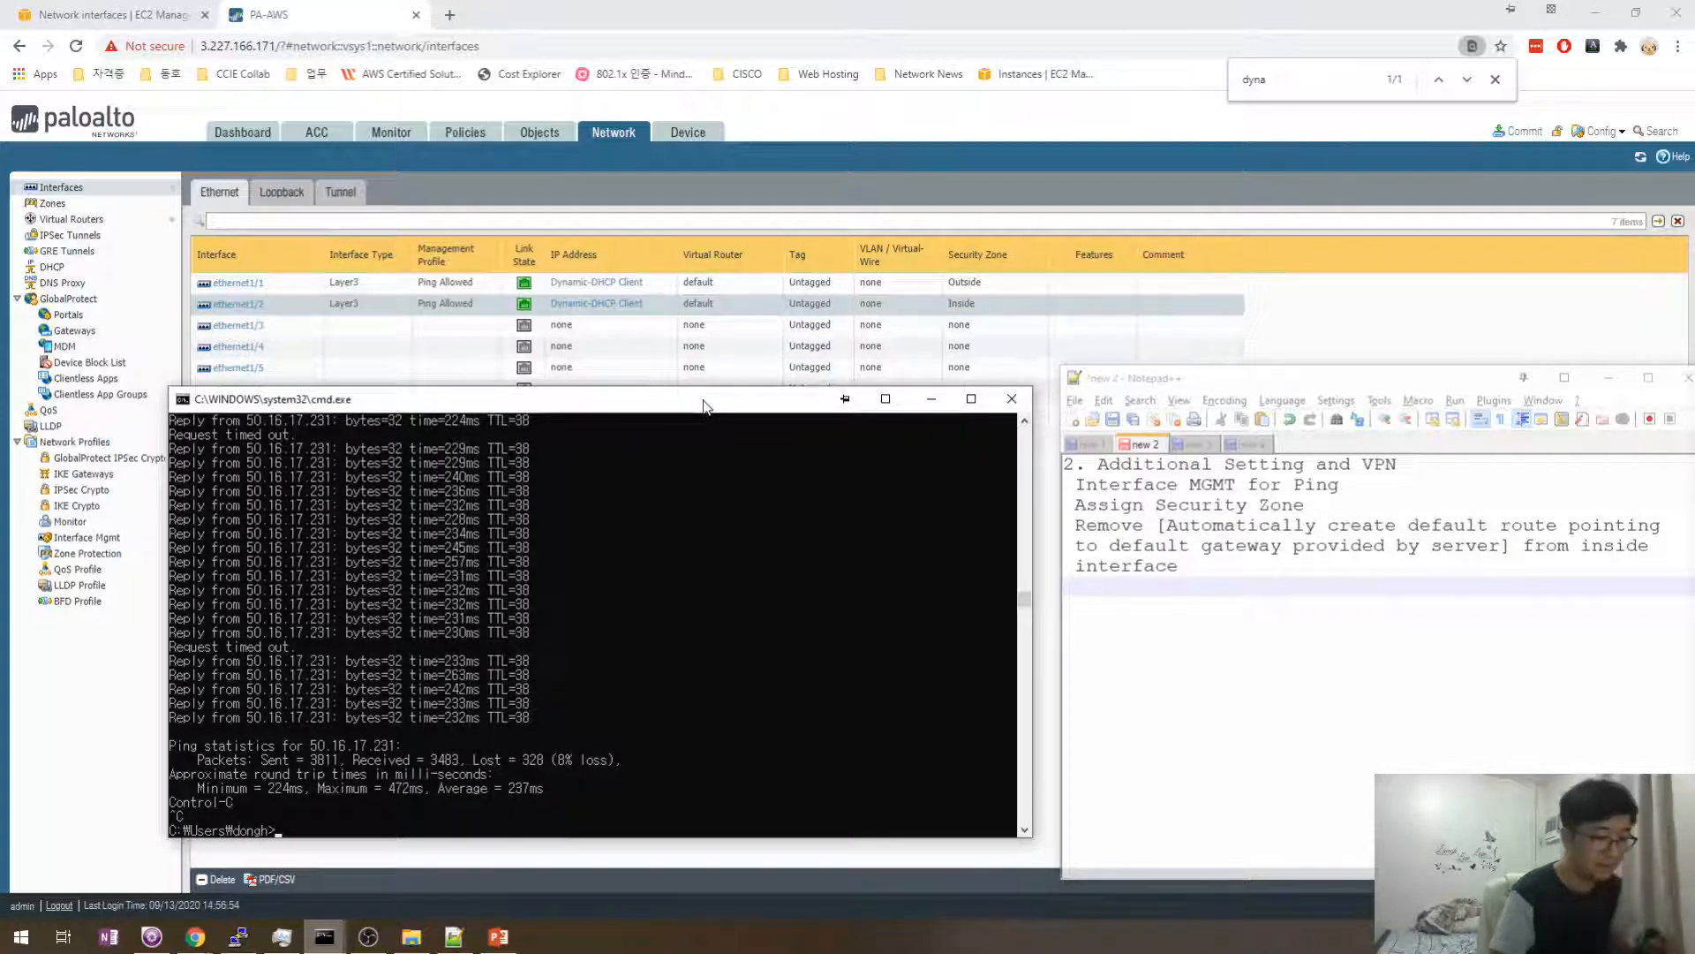
pyautogui.press('Up')
pyautogui.press('Return')
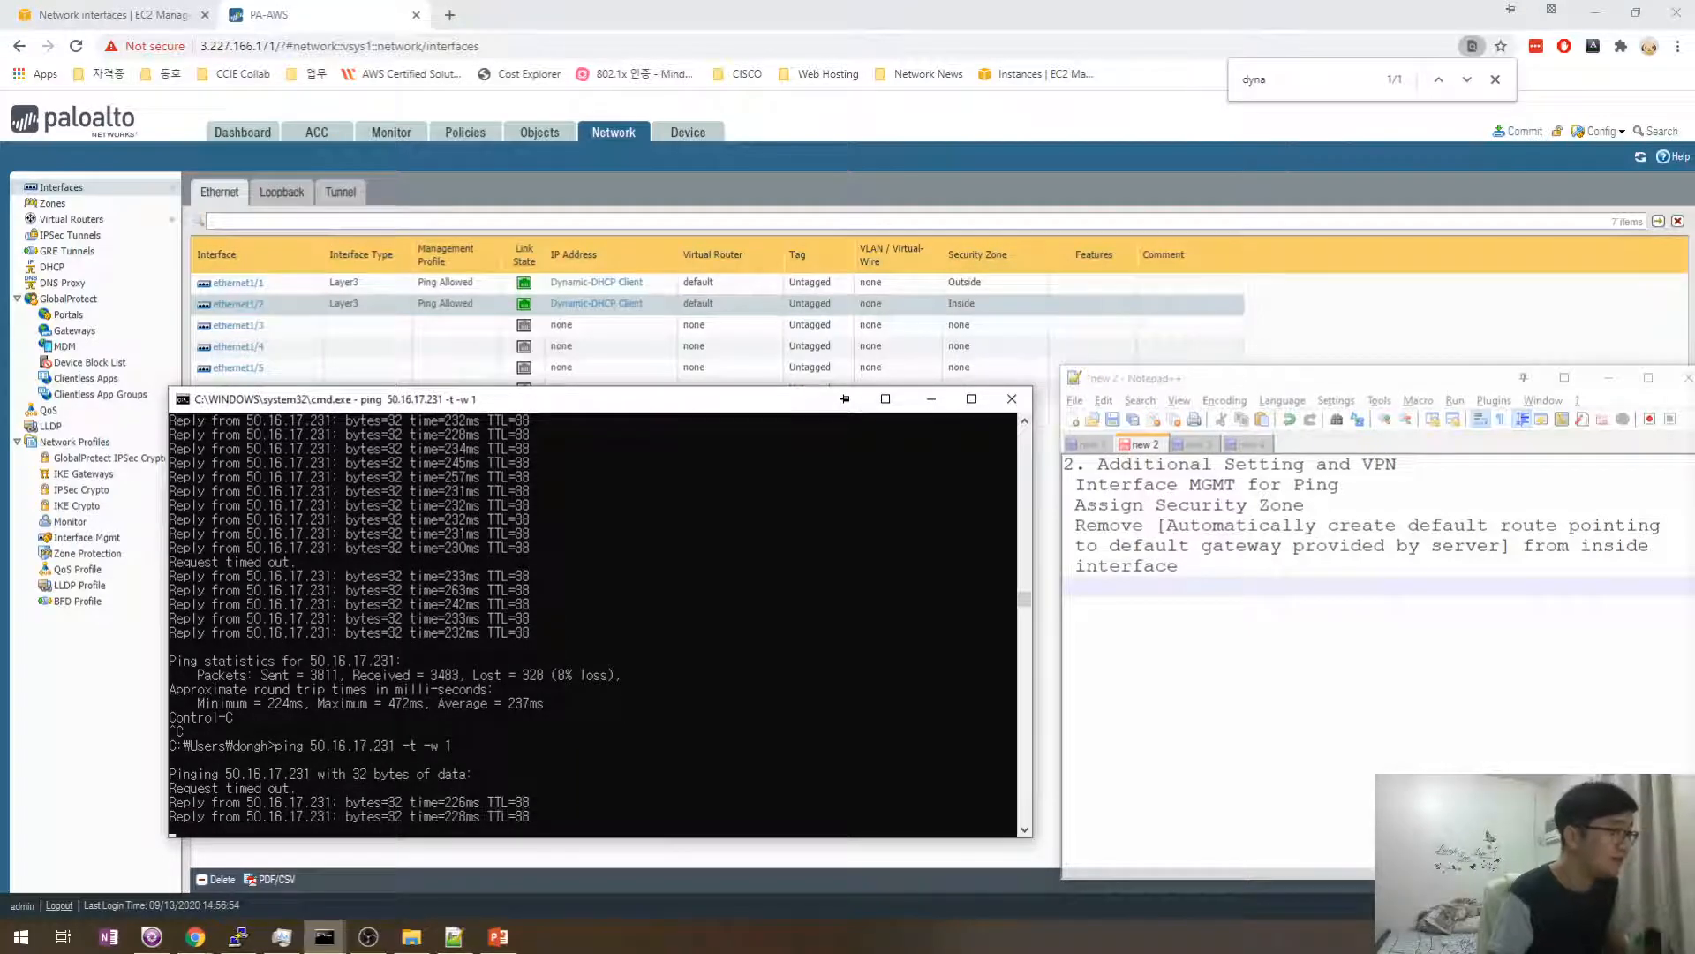
pyautogui.hotkey('ctrl', 'c')
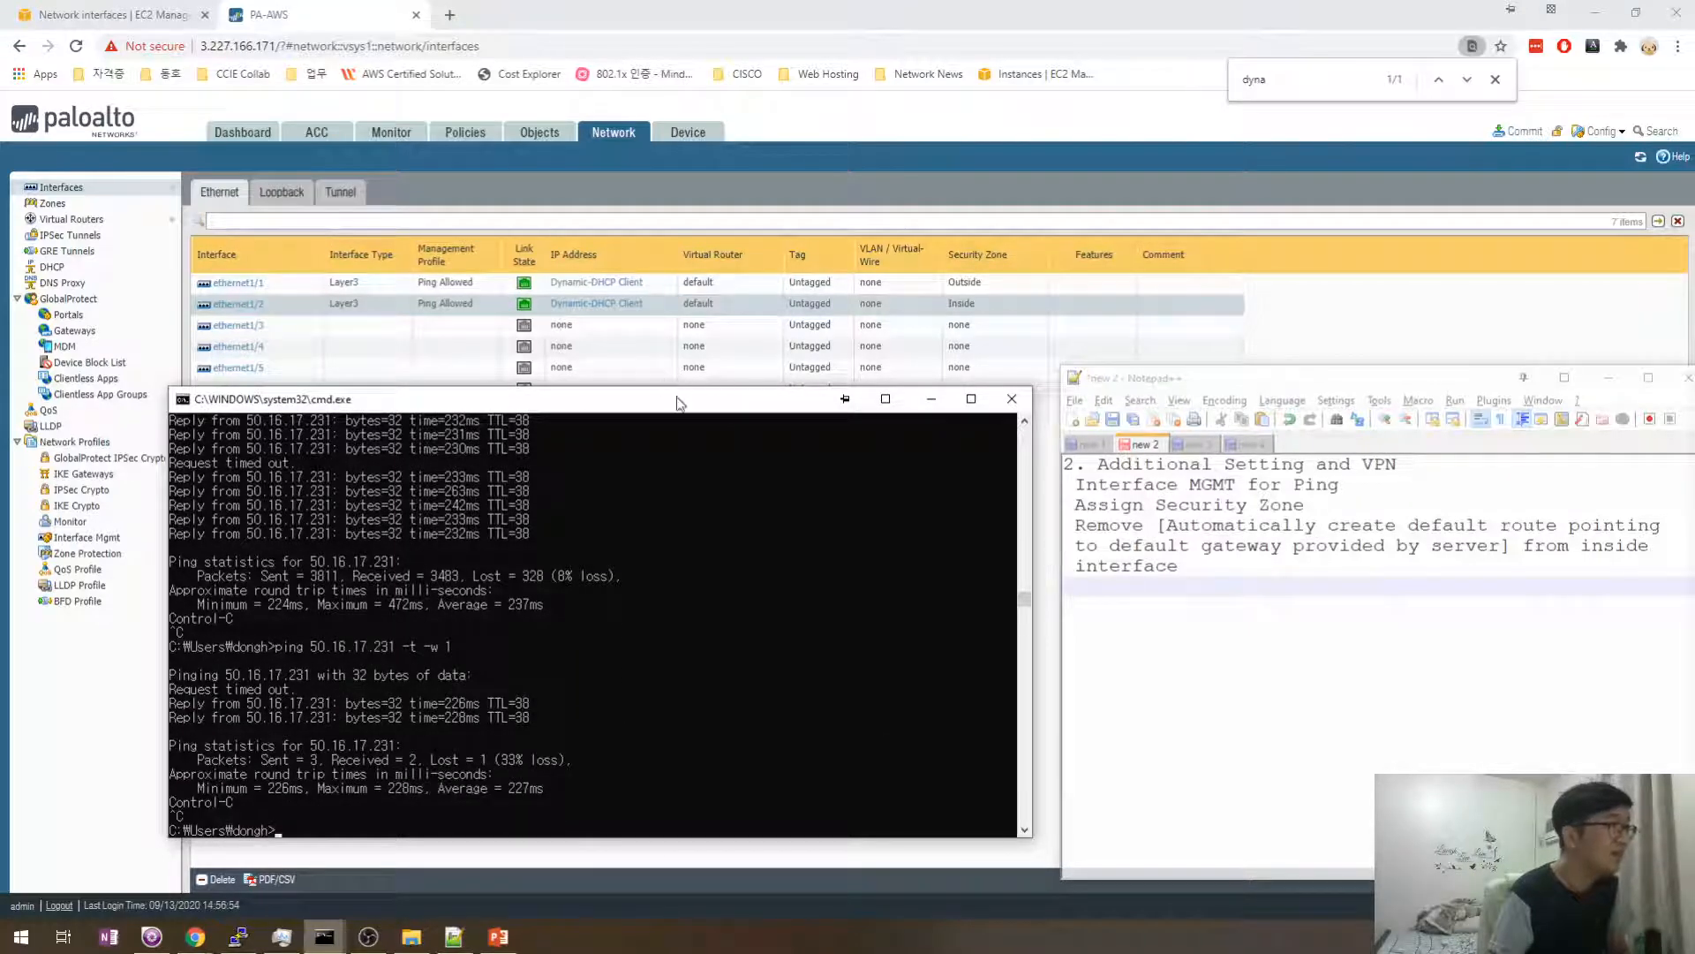
pyautogui.moveTo(679, 402); pyautogui.dragTo(674, 426)
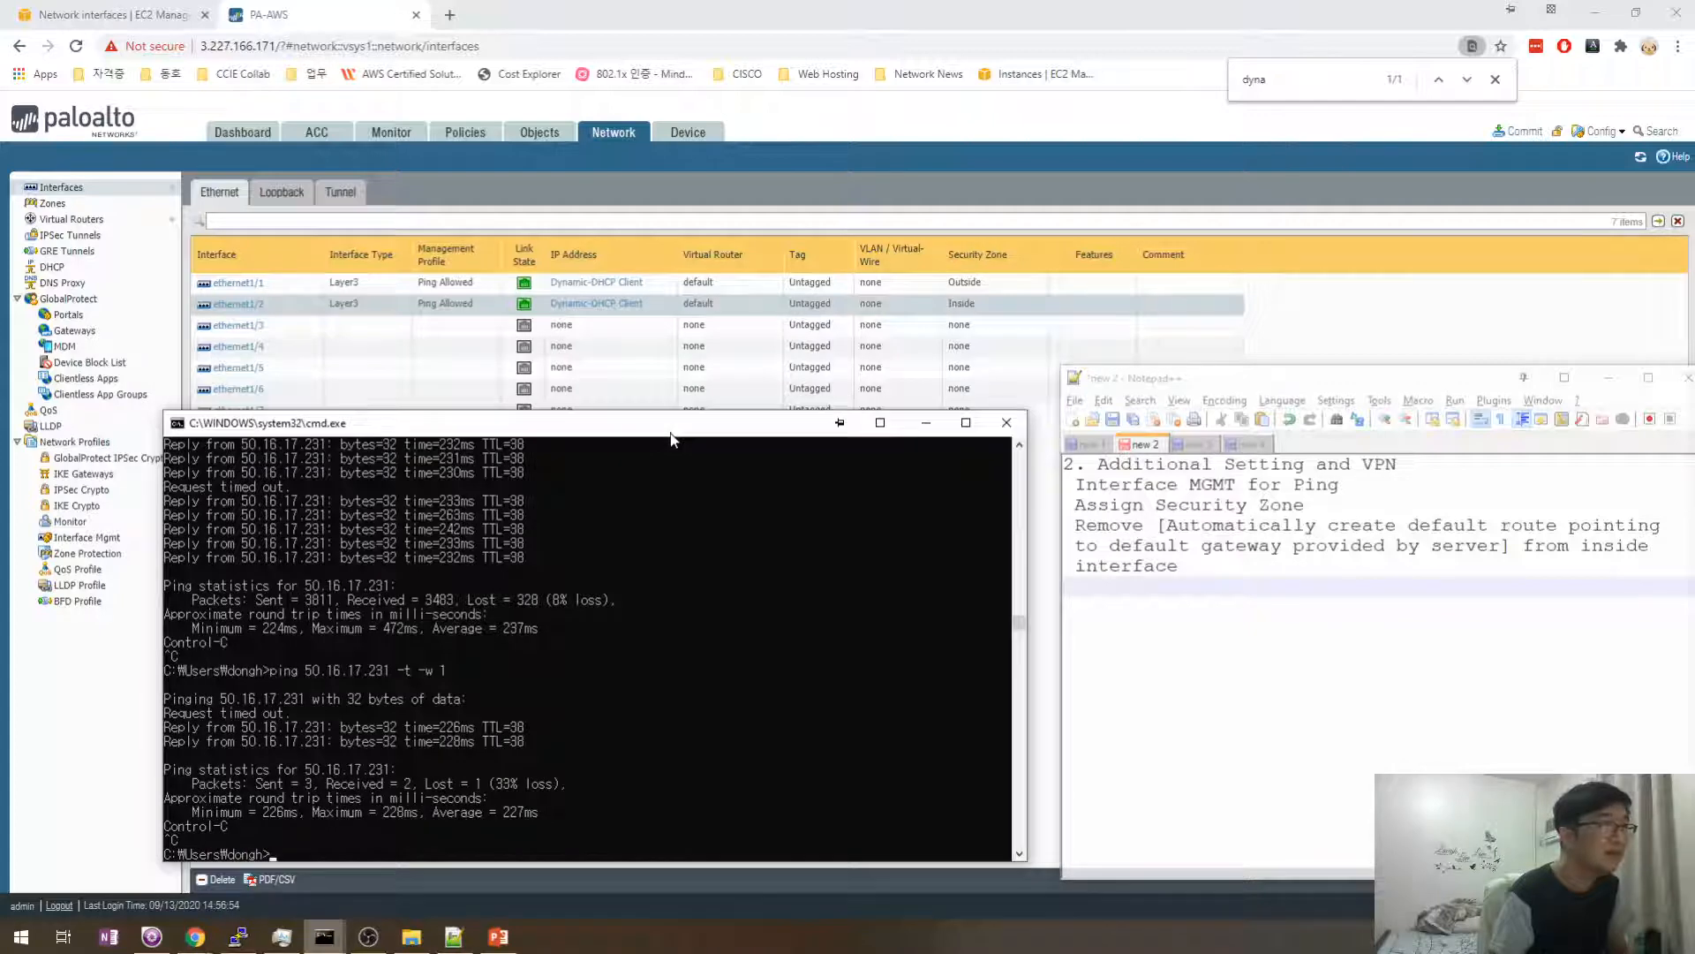
# - Clear the Outside and Inside address lines from the notes
pyautogui.click(1093, 446)
pyautogui.moveTo(1191, 609); pyautogui.dragTo(1336, 623)
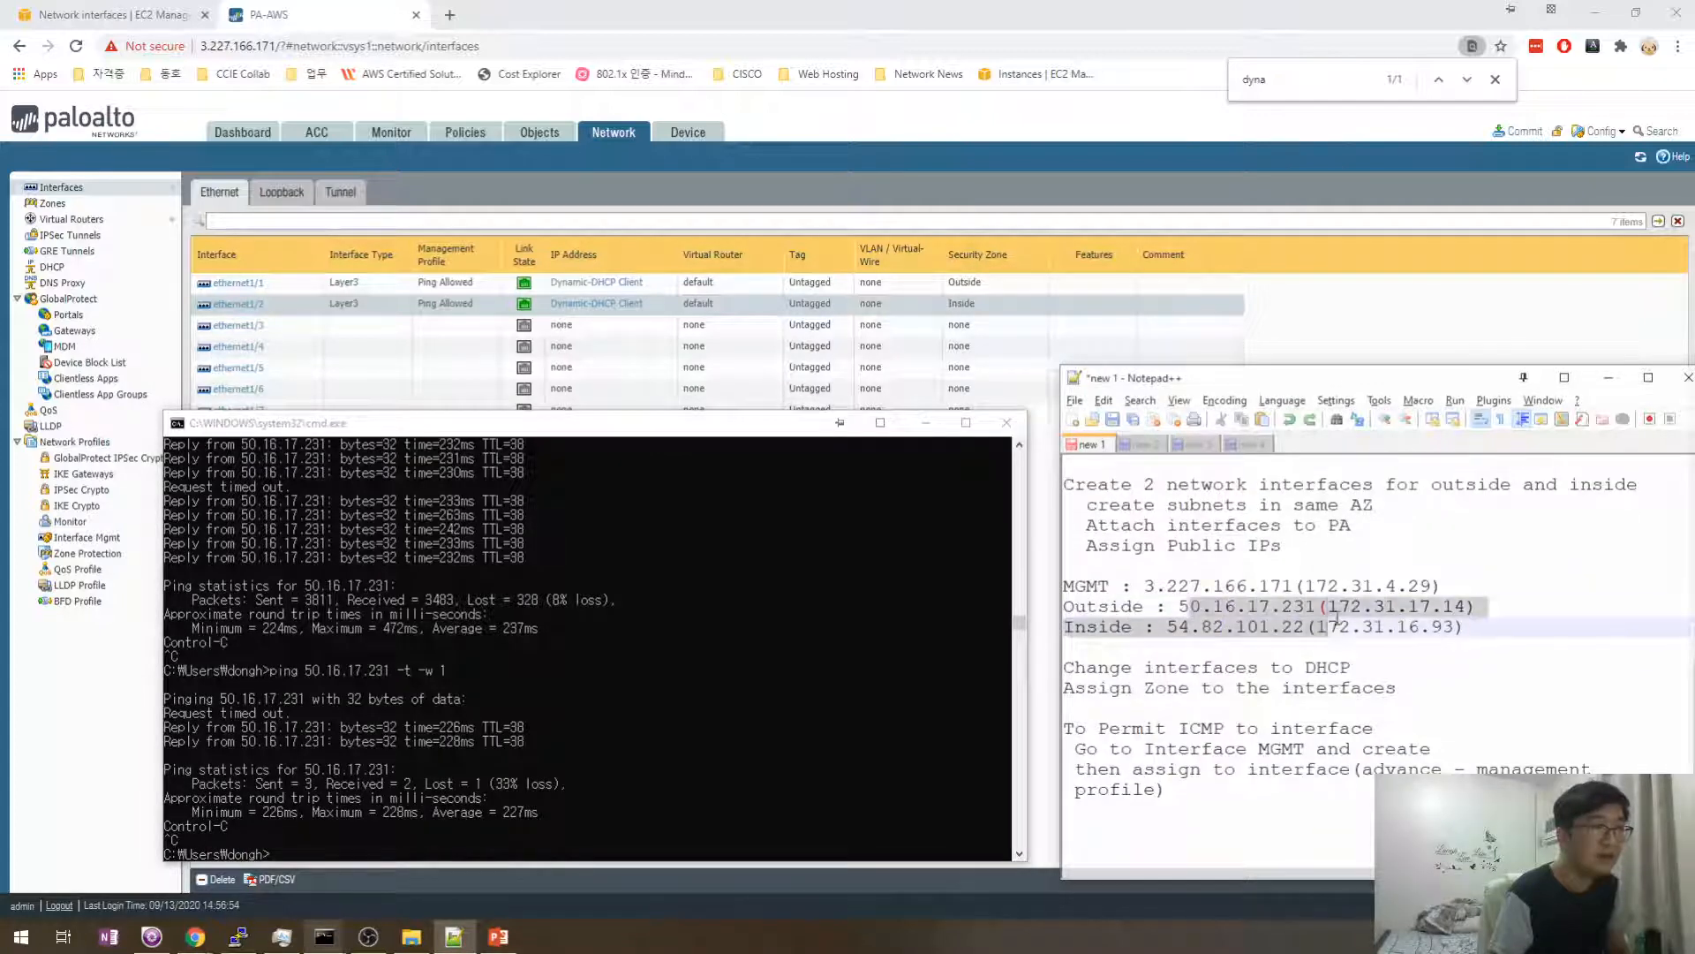
pyautogui.click(1302, 641)
pyautogui.click(707, 545)
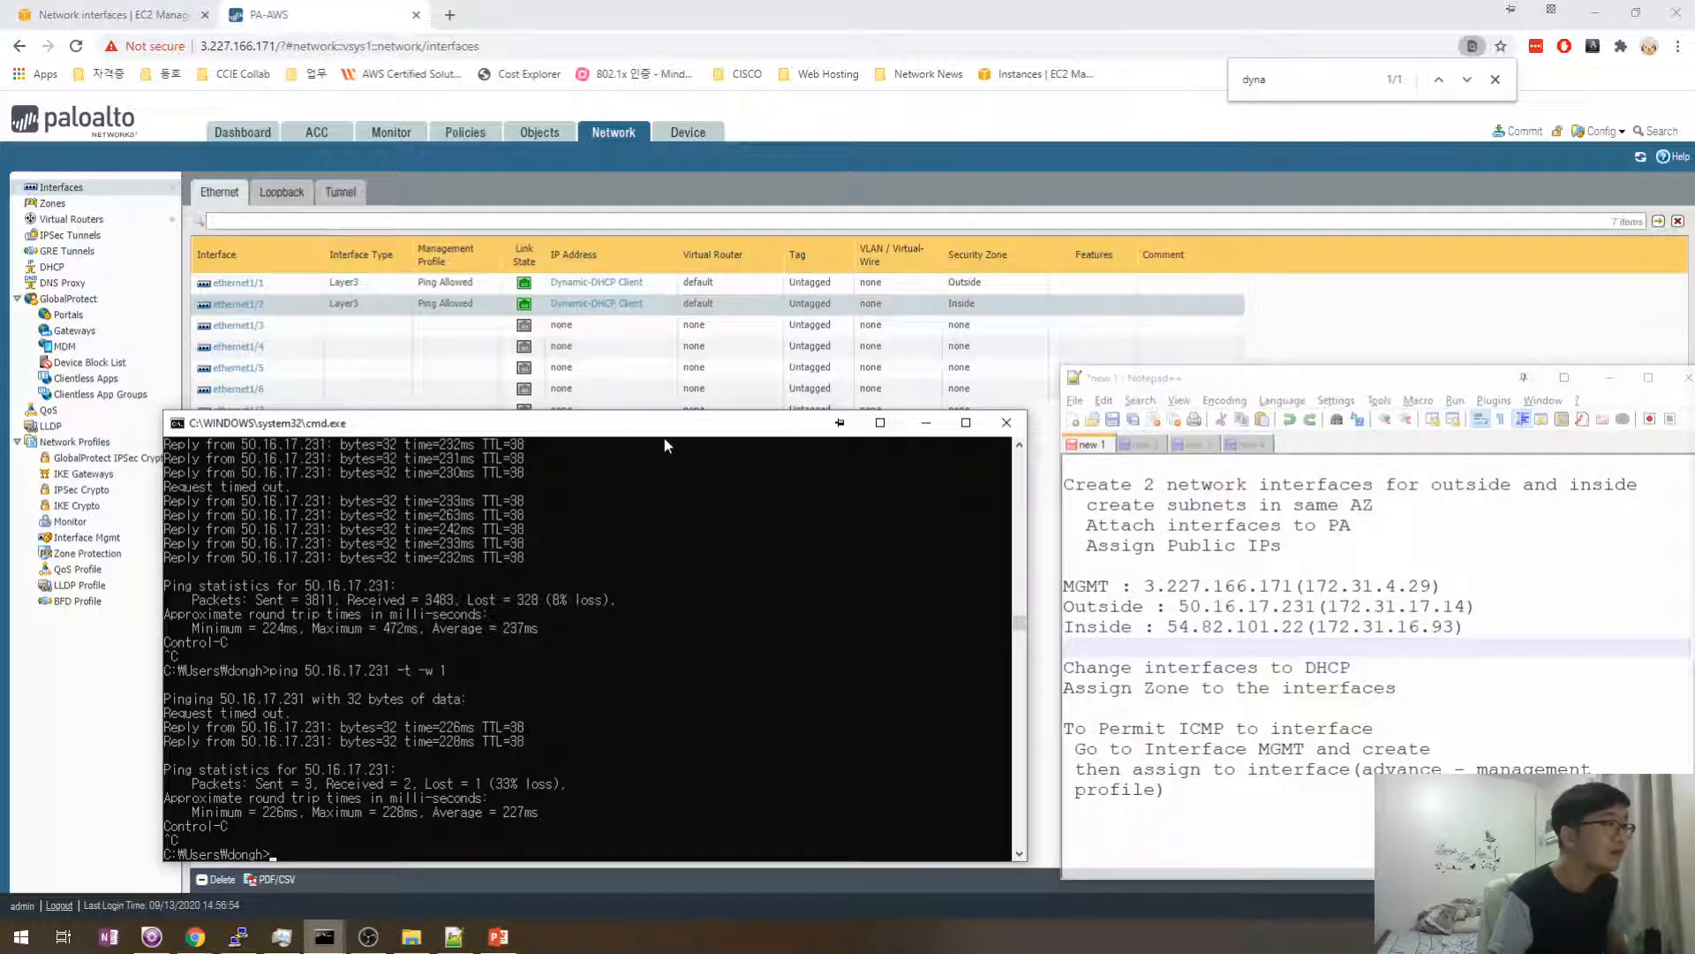
pyautogui.moveTo(664, 438); pyautogui.dragTo(645, 446)
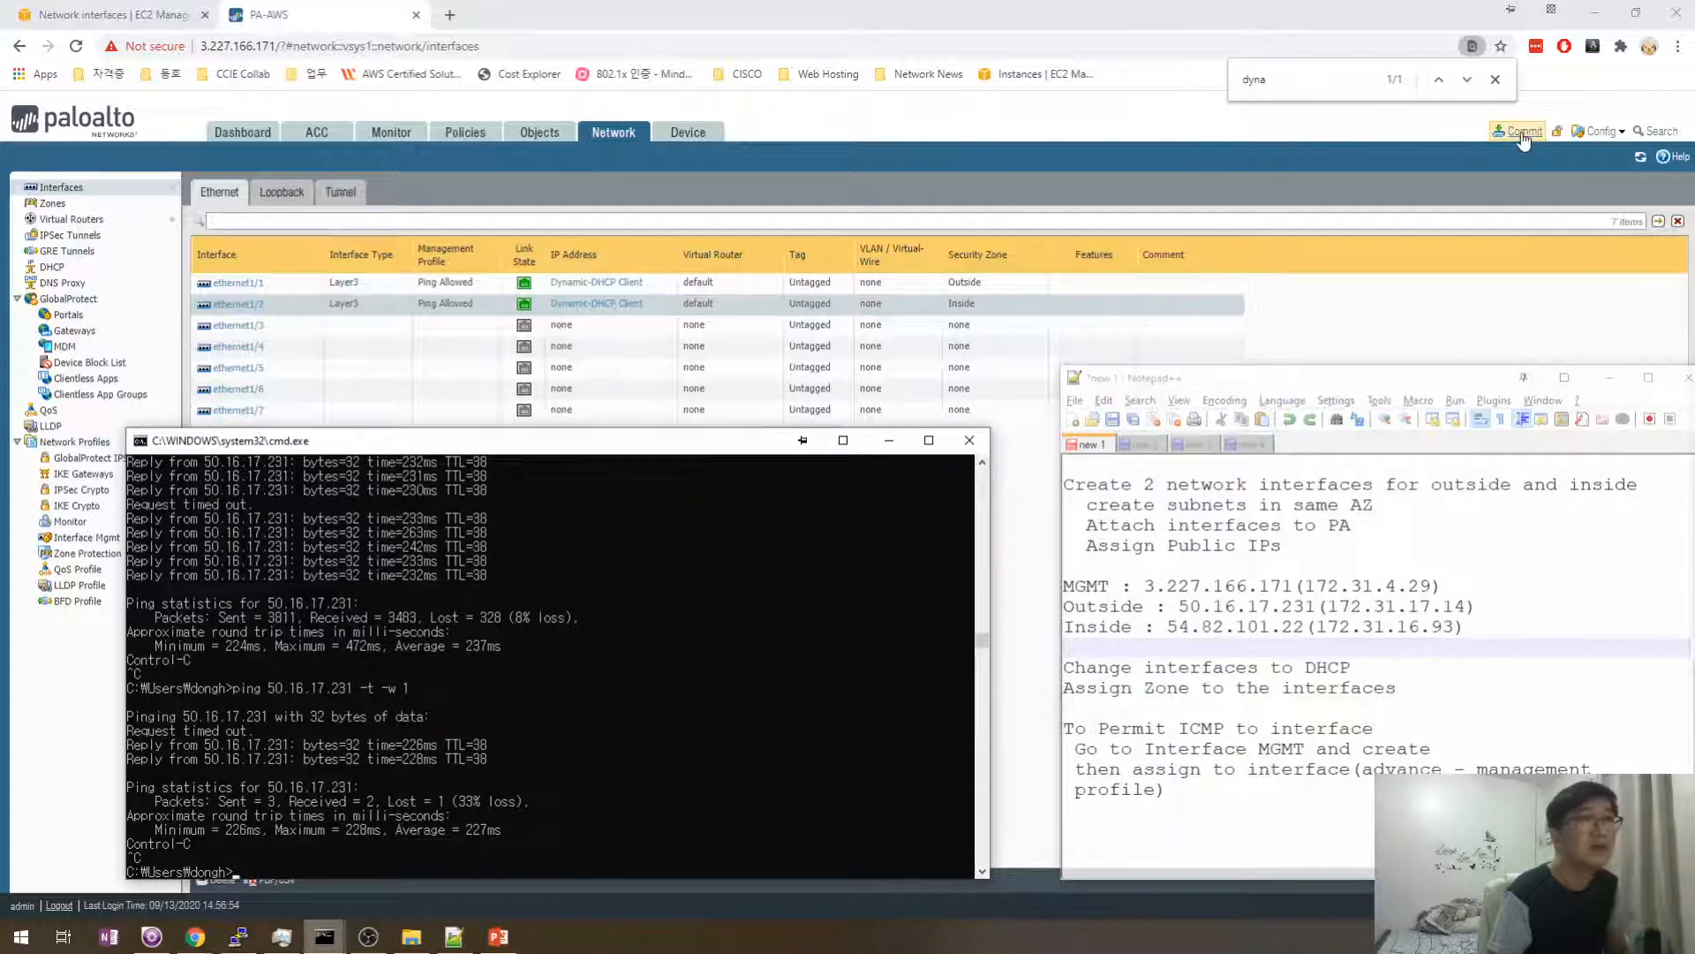
# - Commit the pending configuration, stop the running ping, and close the finished Commit Status
pyautogui.click(1202, 330)
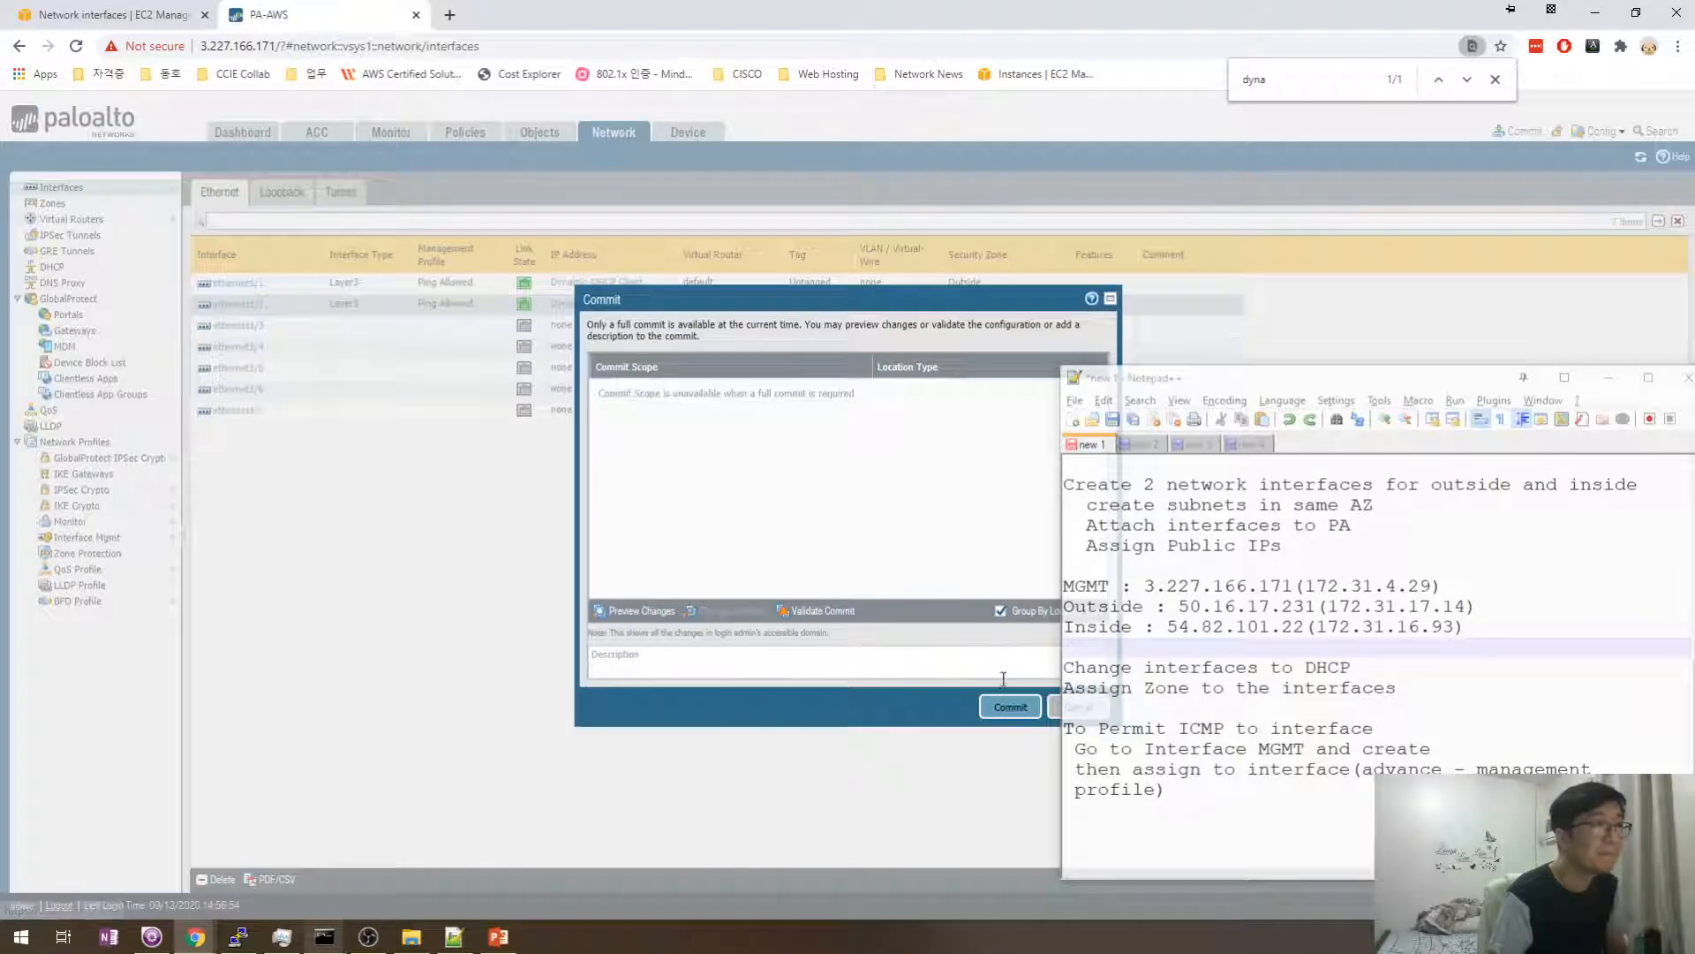
pyautogui.click(1004, 709)
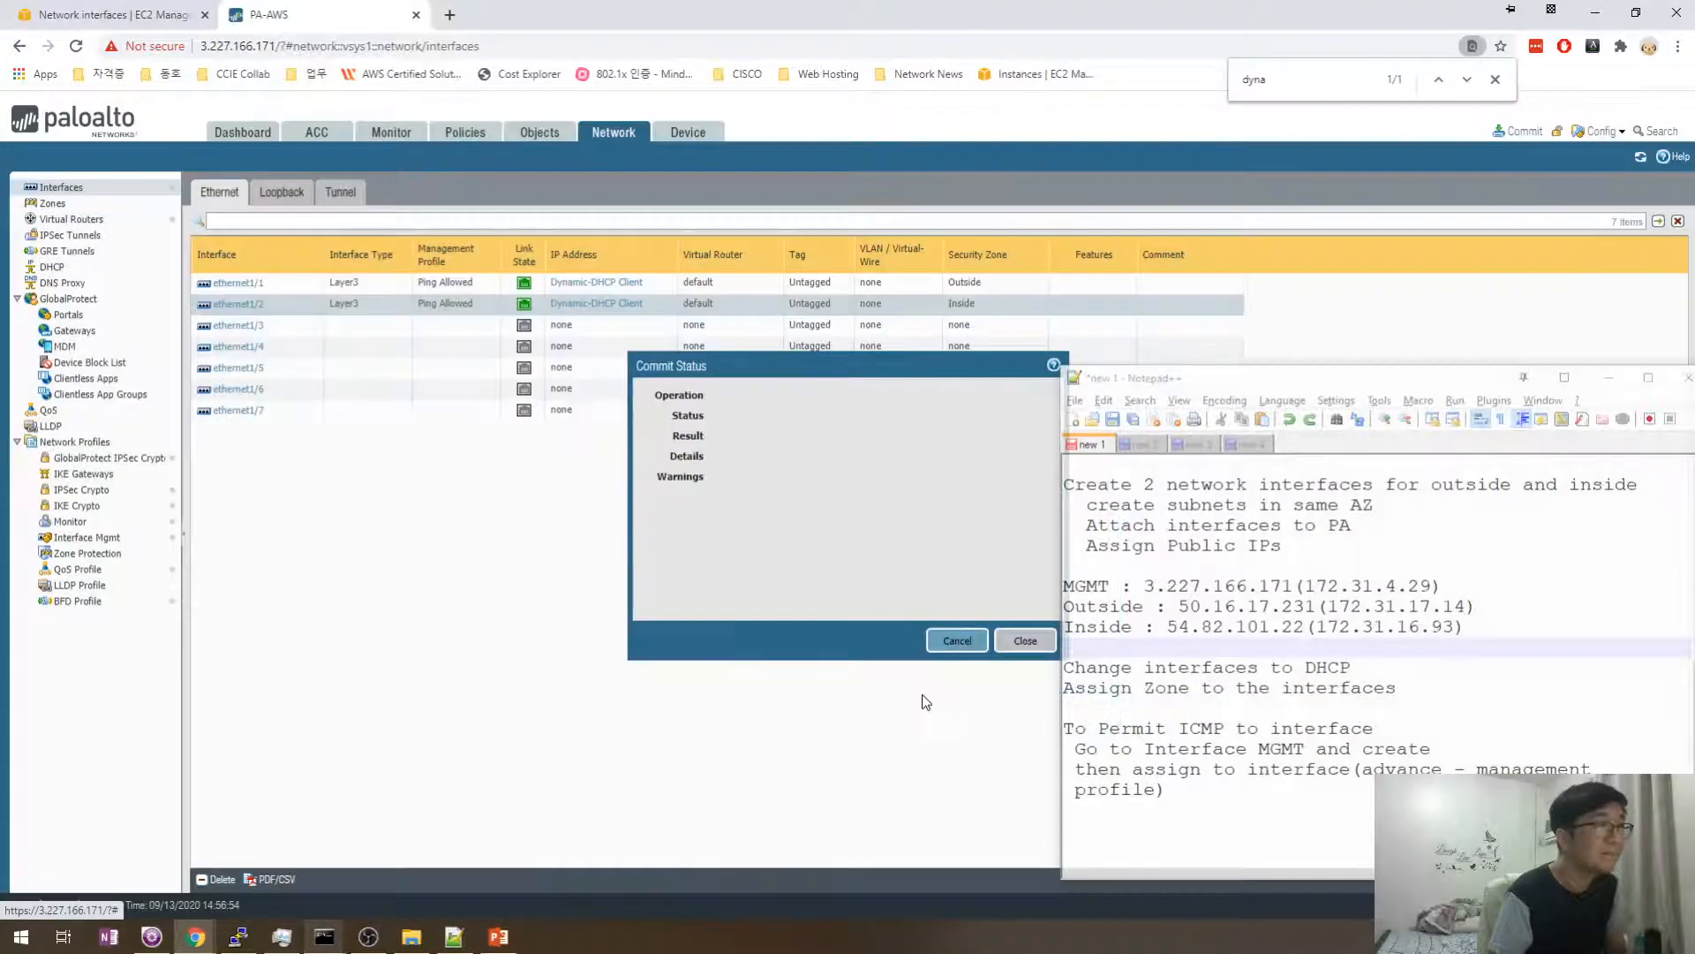
pyautogui.hotkey('alt', 'Tab')
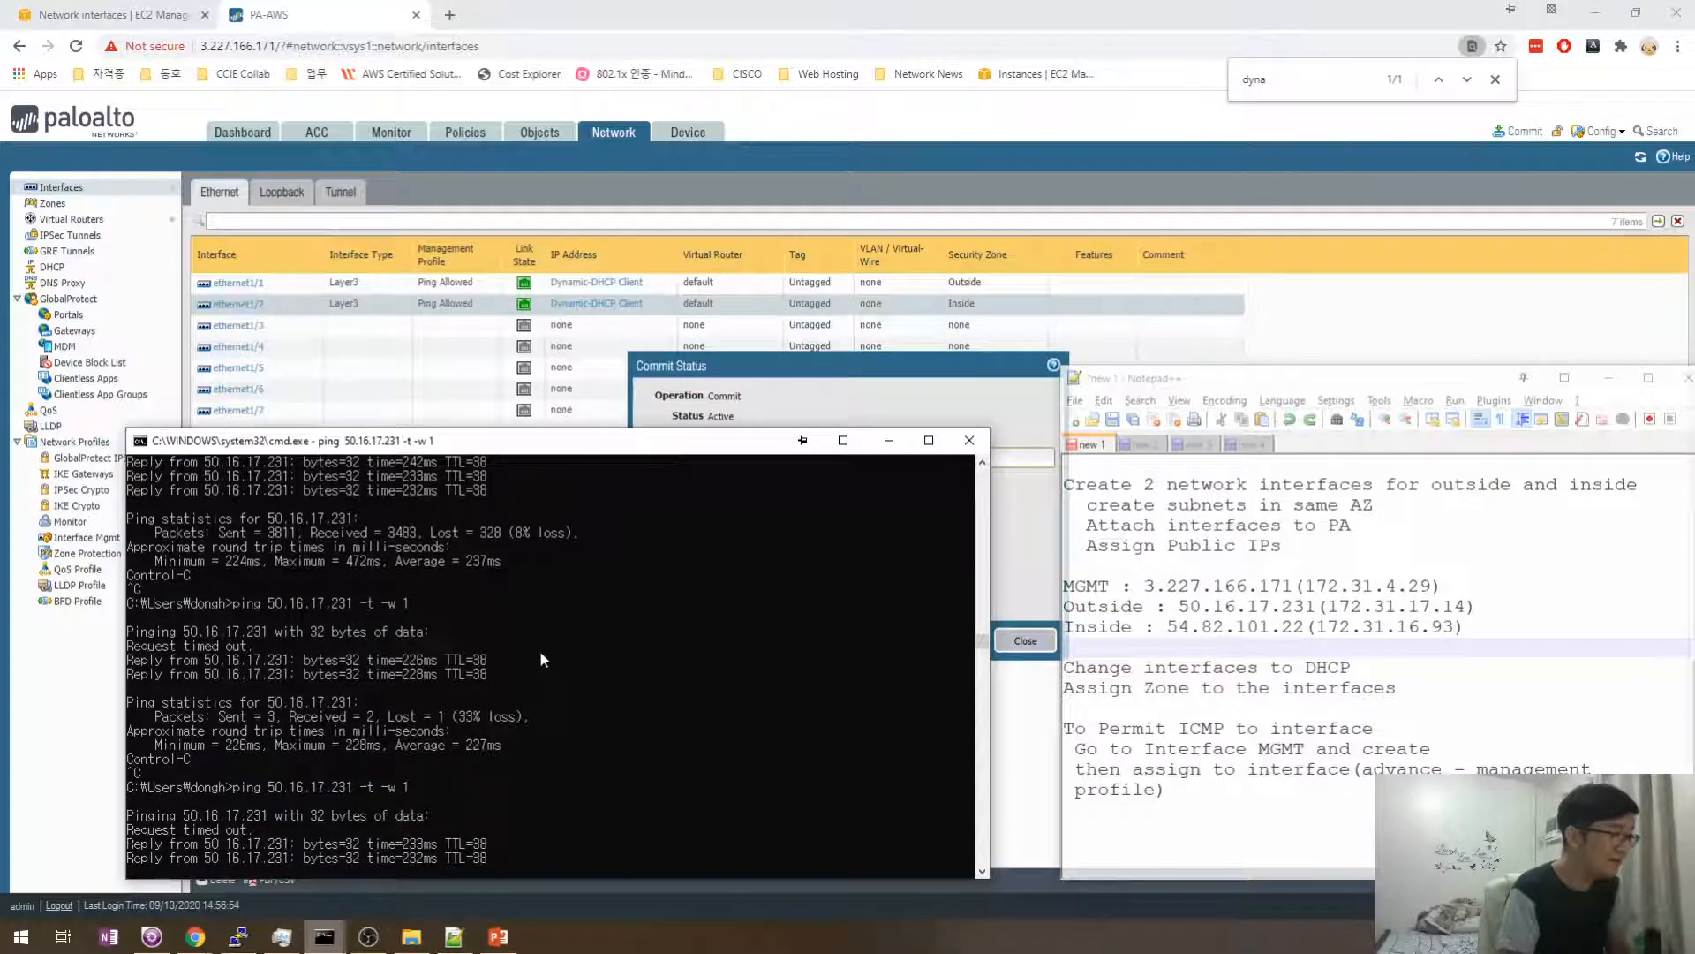
pyautogui.hotkey('ctrl', 'c')
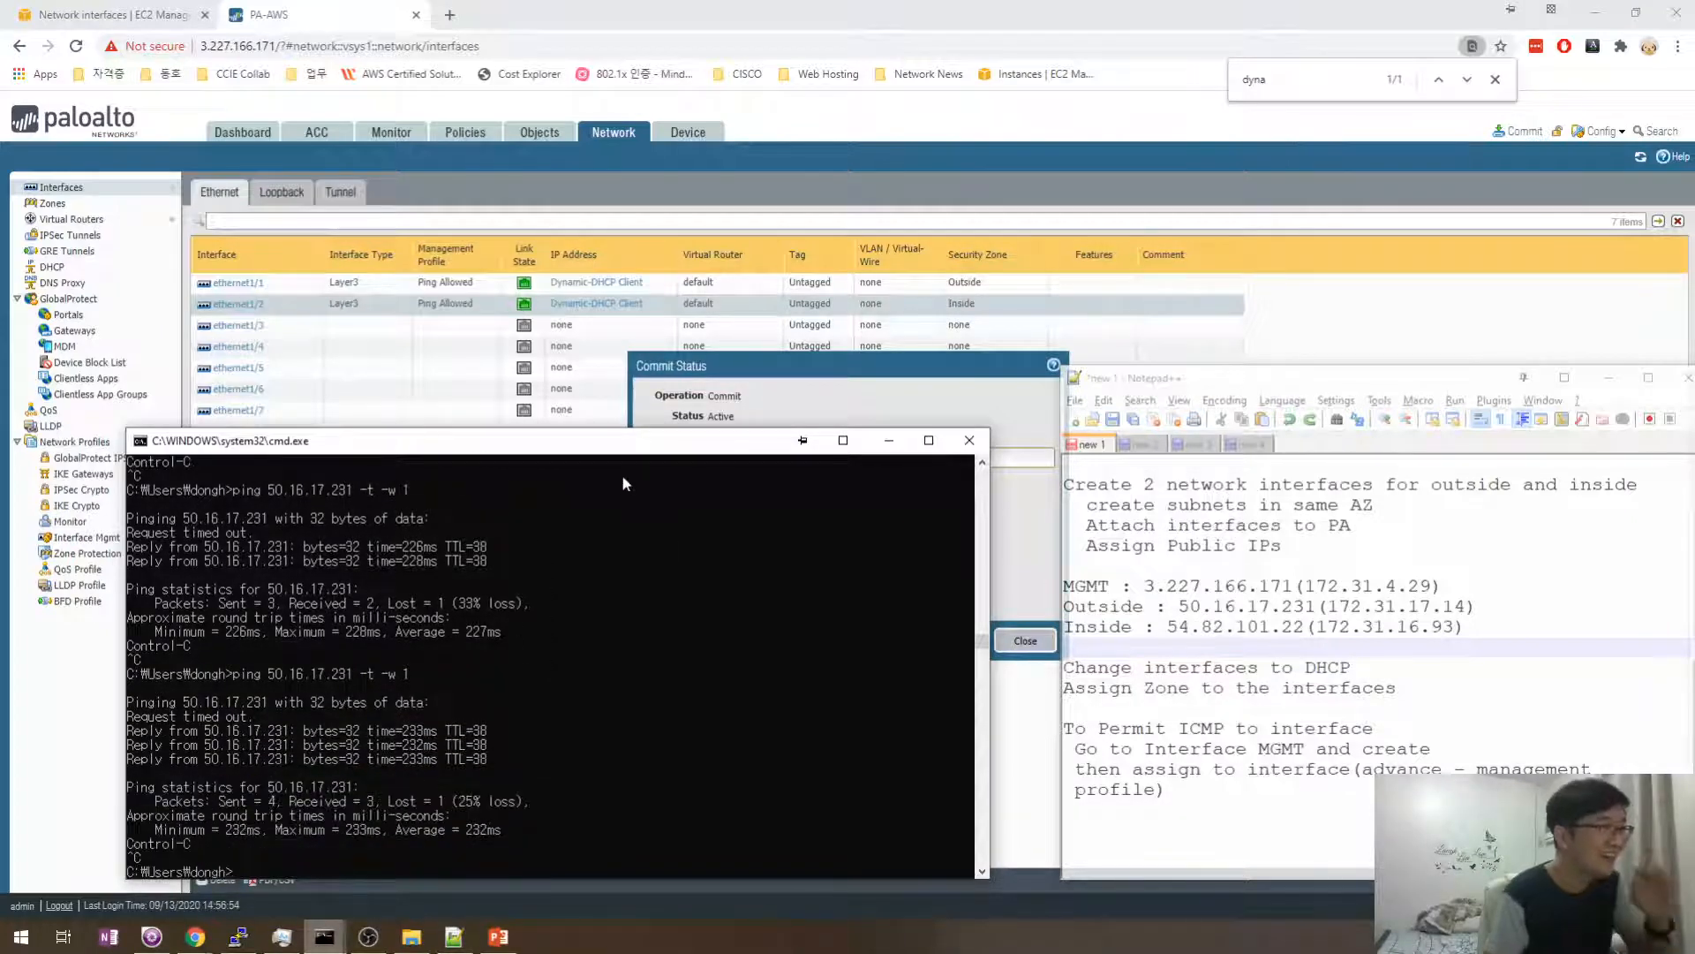
pyautogui.moveTo(654, 453)
pyautogui.mouseDown()
pyautogui.moveTo(655, 360)
pyautogui.moveTo(671, 505)
pyautogui.moveTo(682, 413)
pyautogui.moveTo(664, 481)
pyautogui.mouseUp()
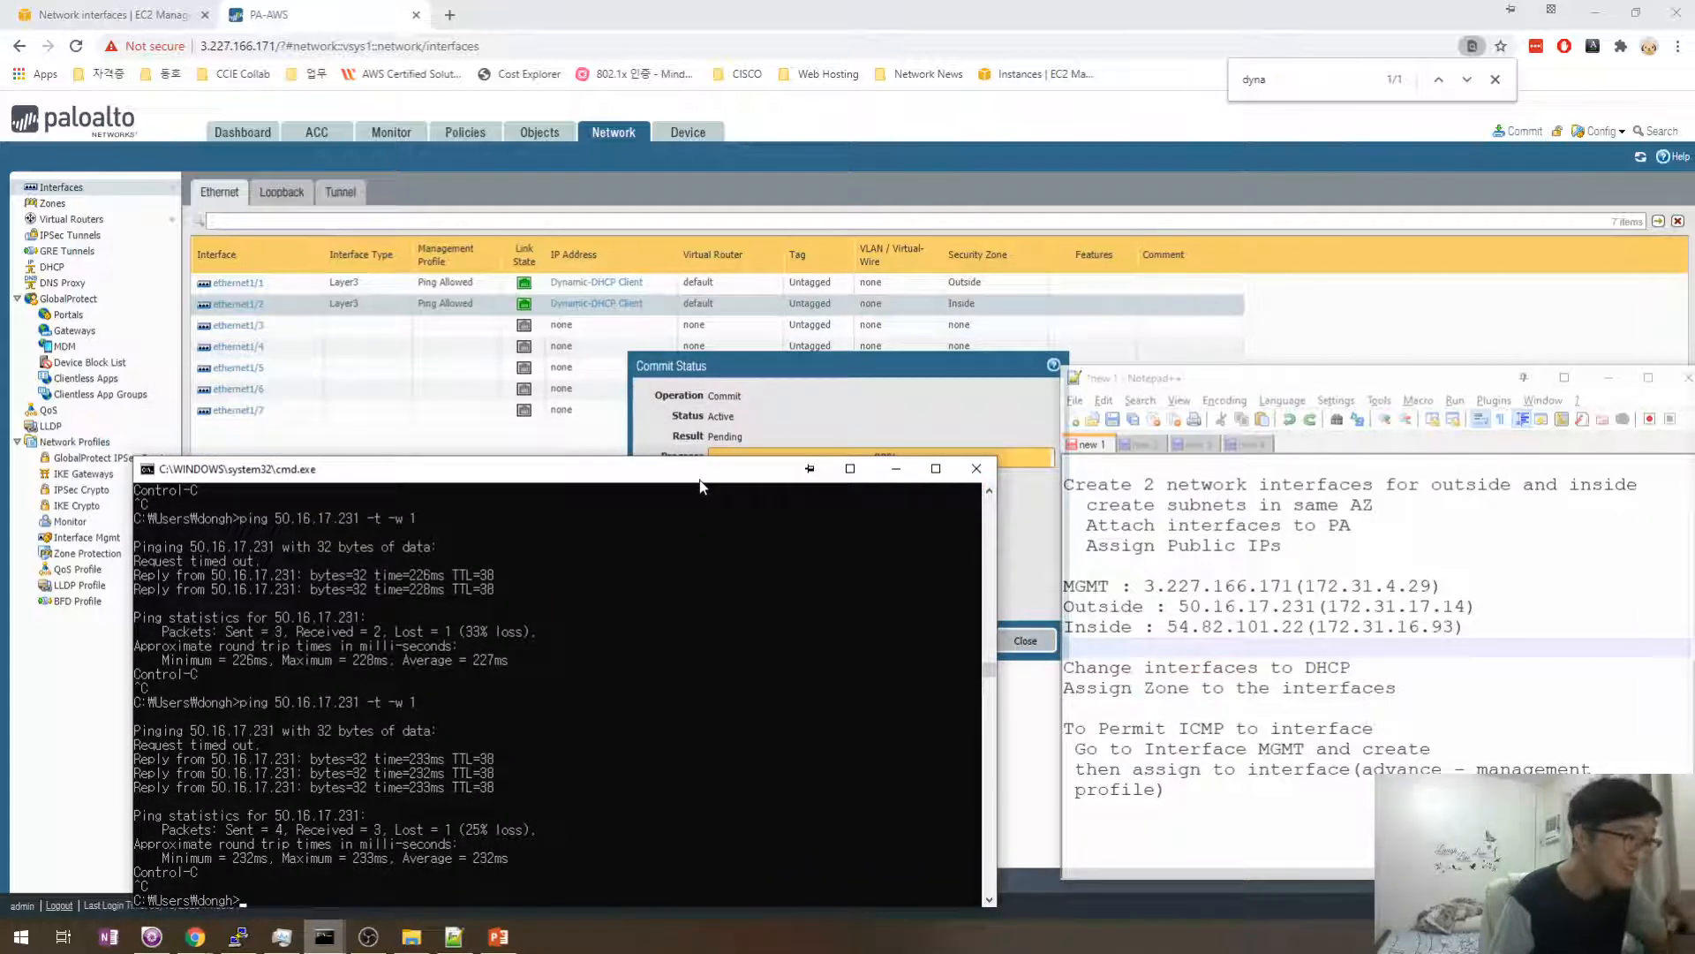
pyautogui.moveTo(700, 485); pyautogui.dragTo(680, 352)
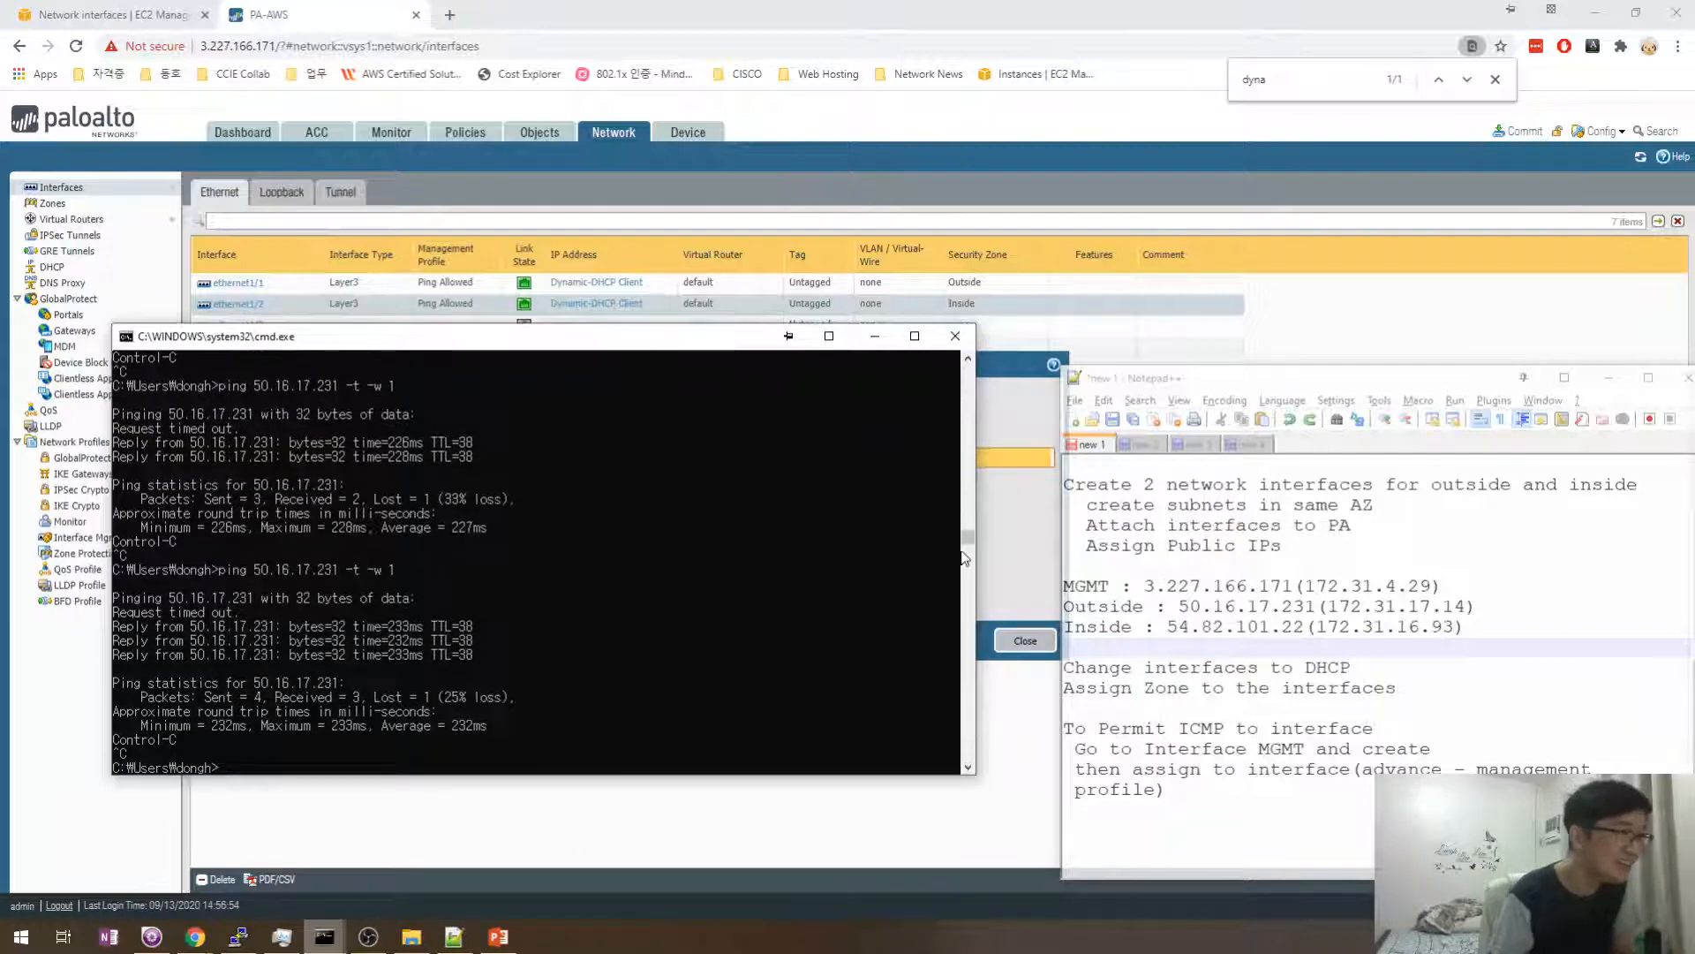
pyautogui.moveTo(968, 539); pyautogui.dragTo(967, 583)
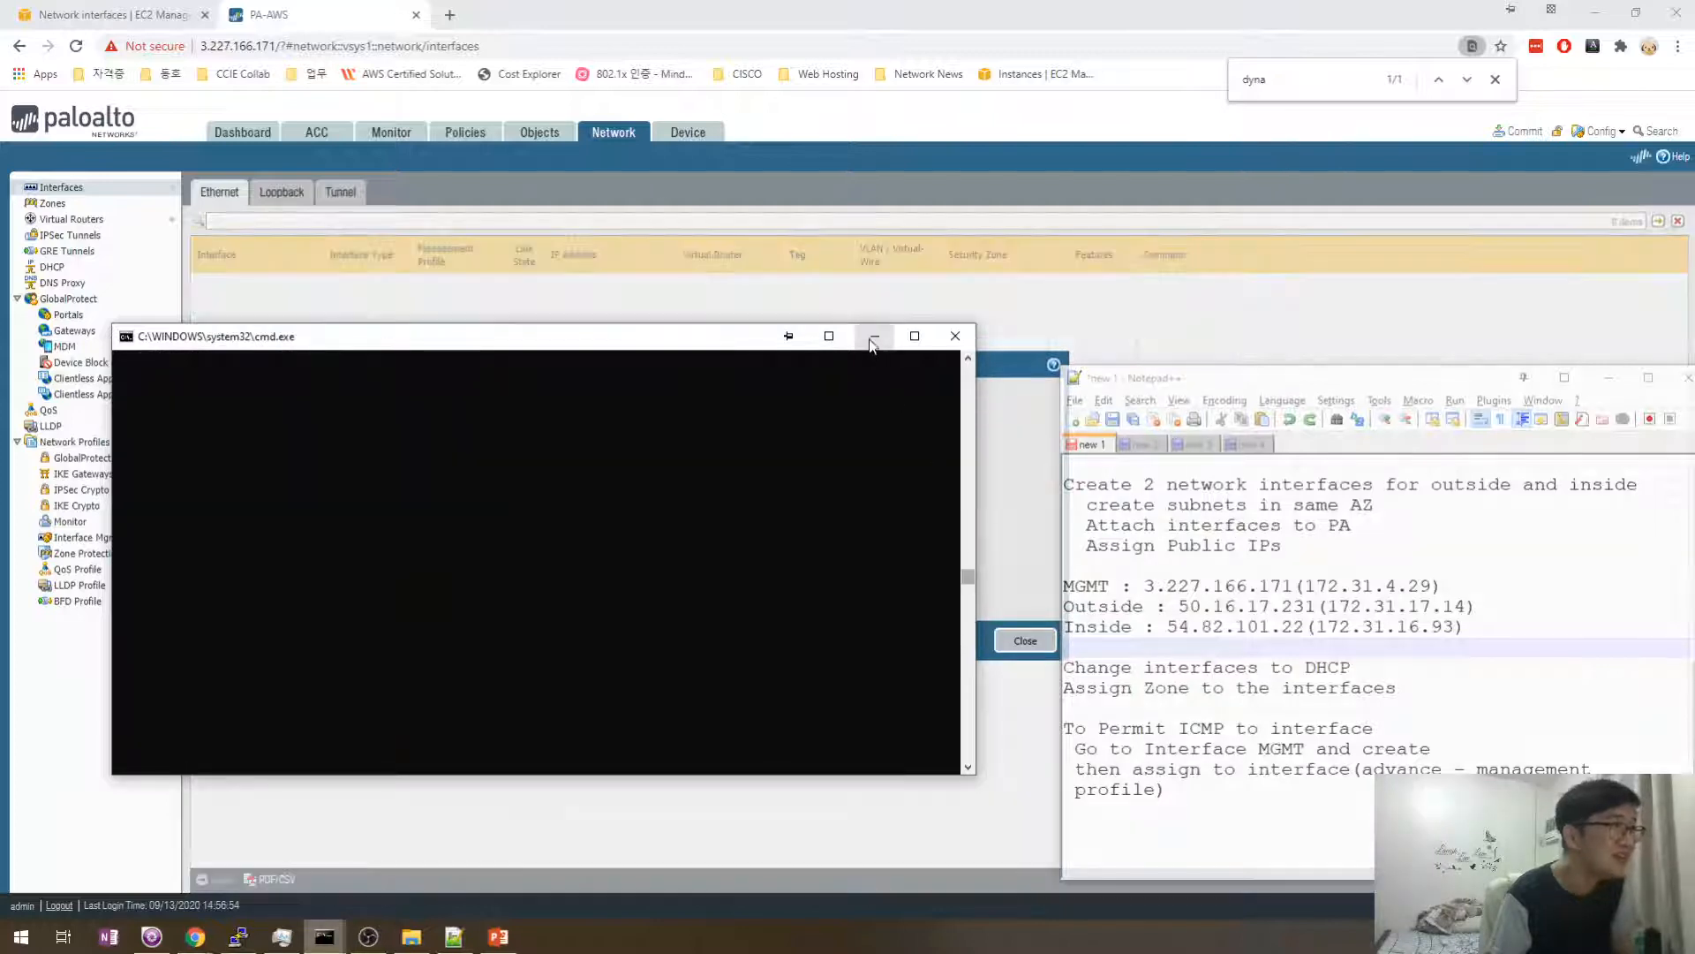
pyautogui.click(872, 341)
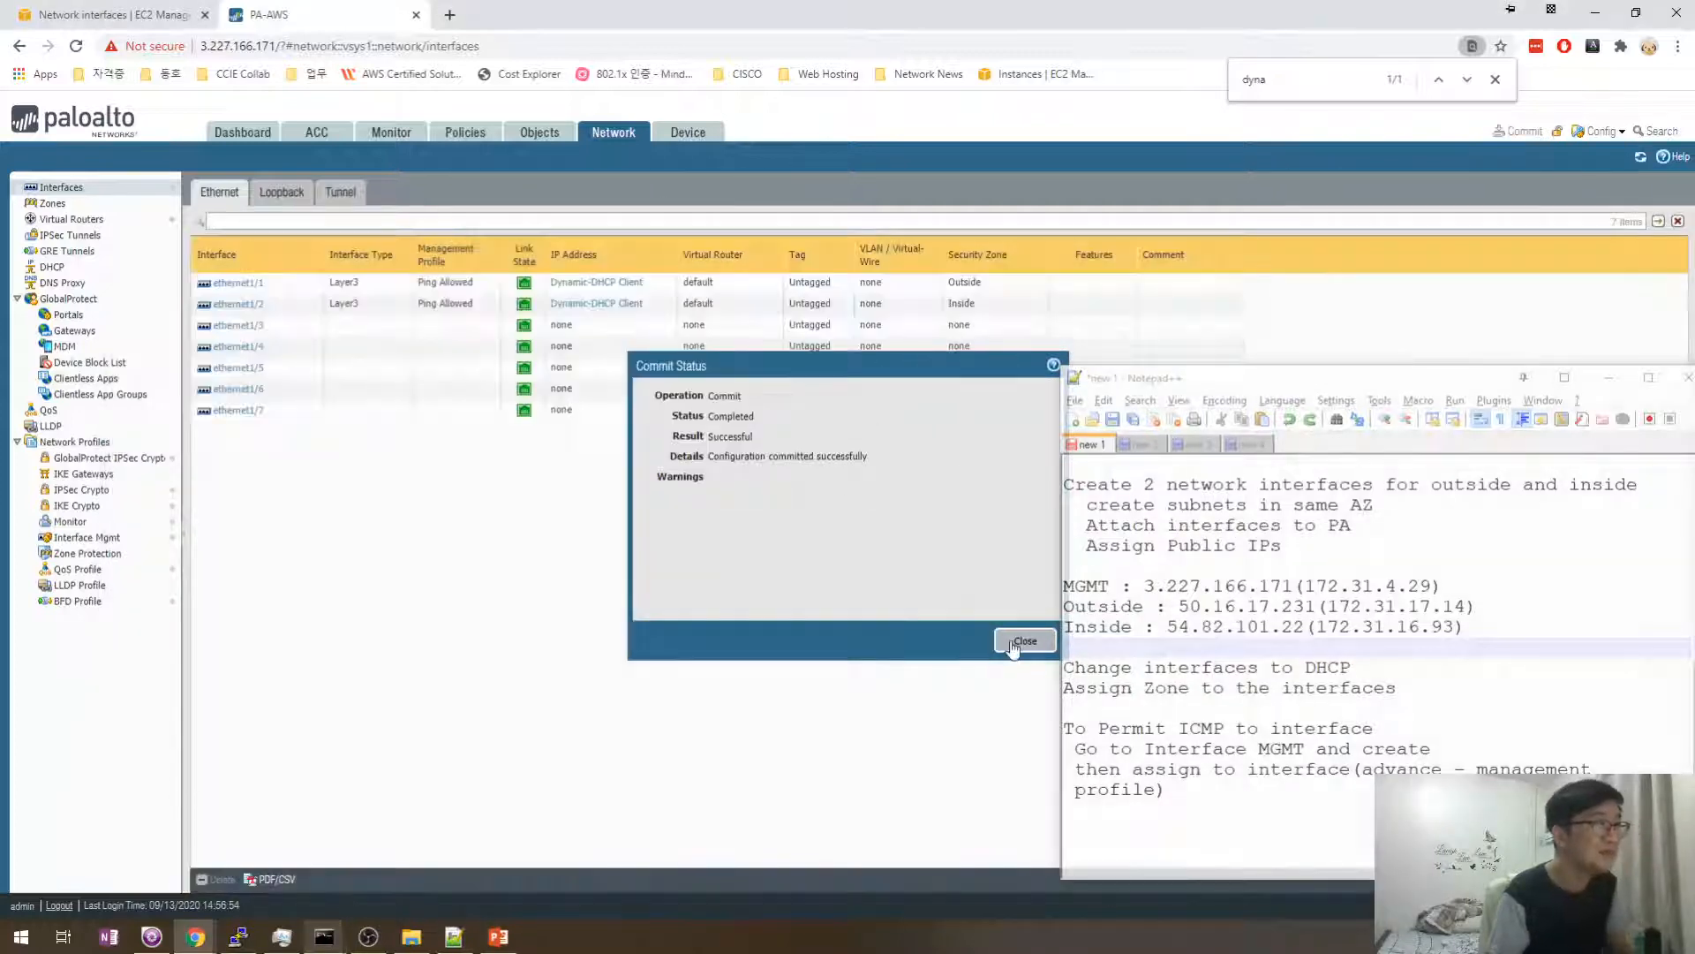
pyautogui.click(1024, 640)
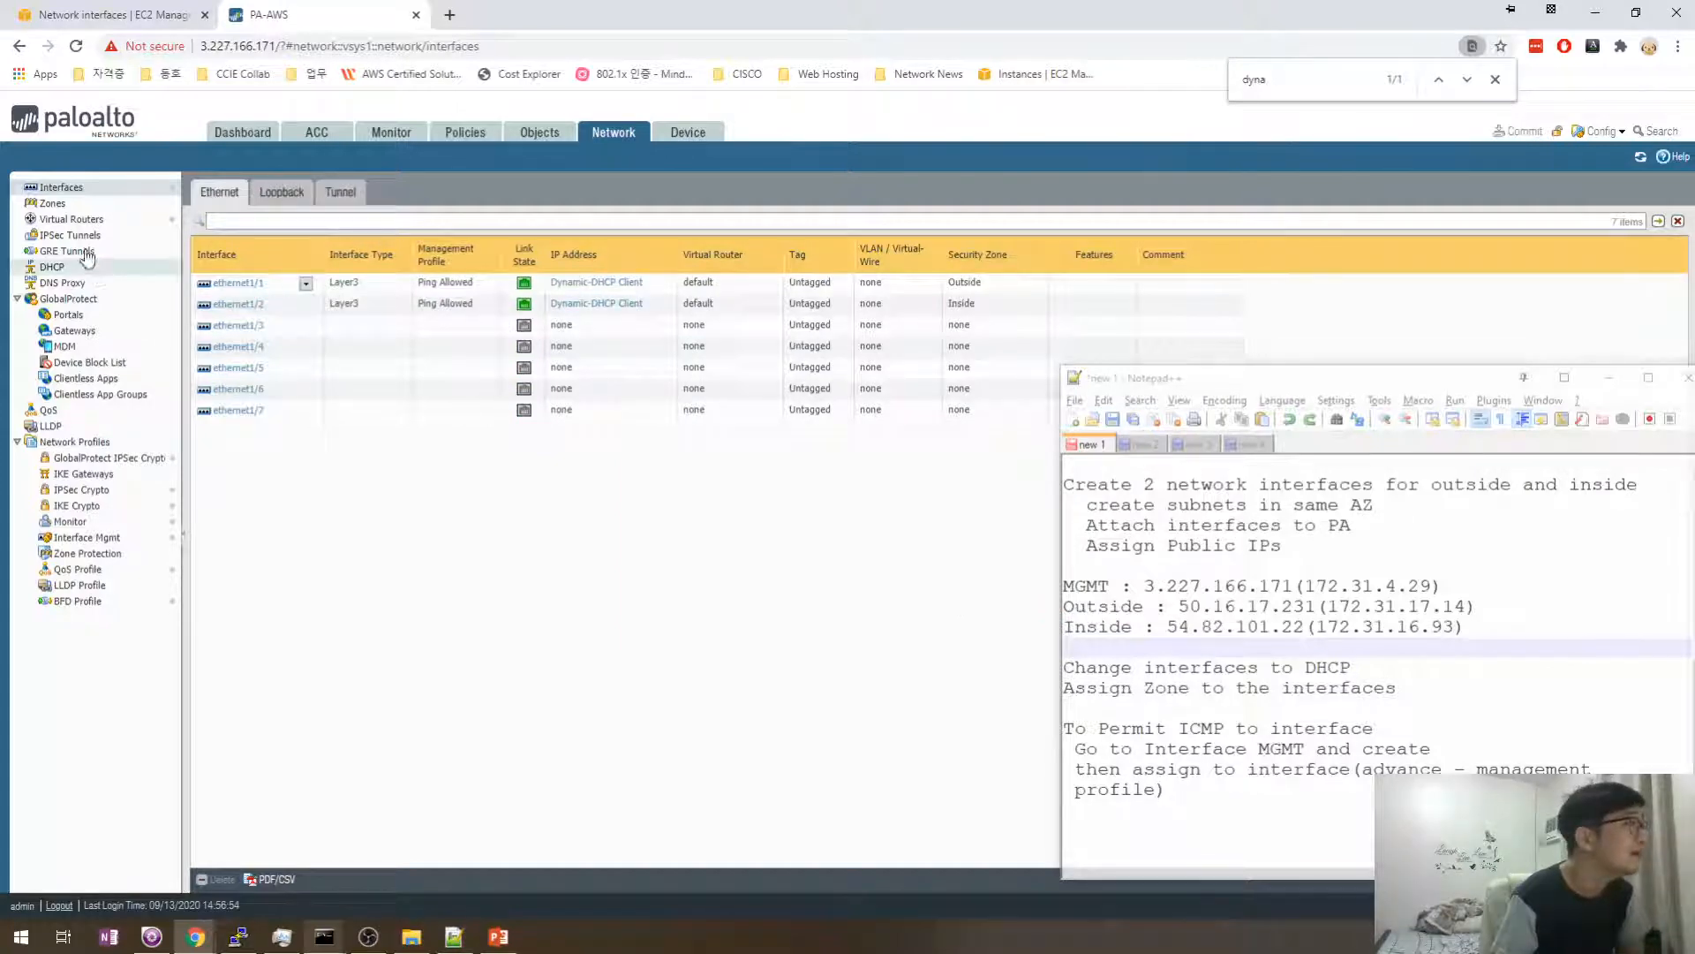
# - Open a blank GlobalProtect Portal form, then bring a command prompt window forward
pyautogui.click(68, 314)
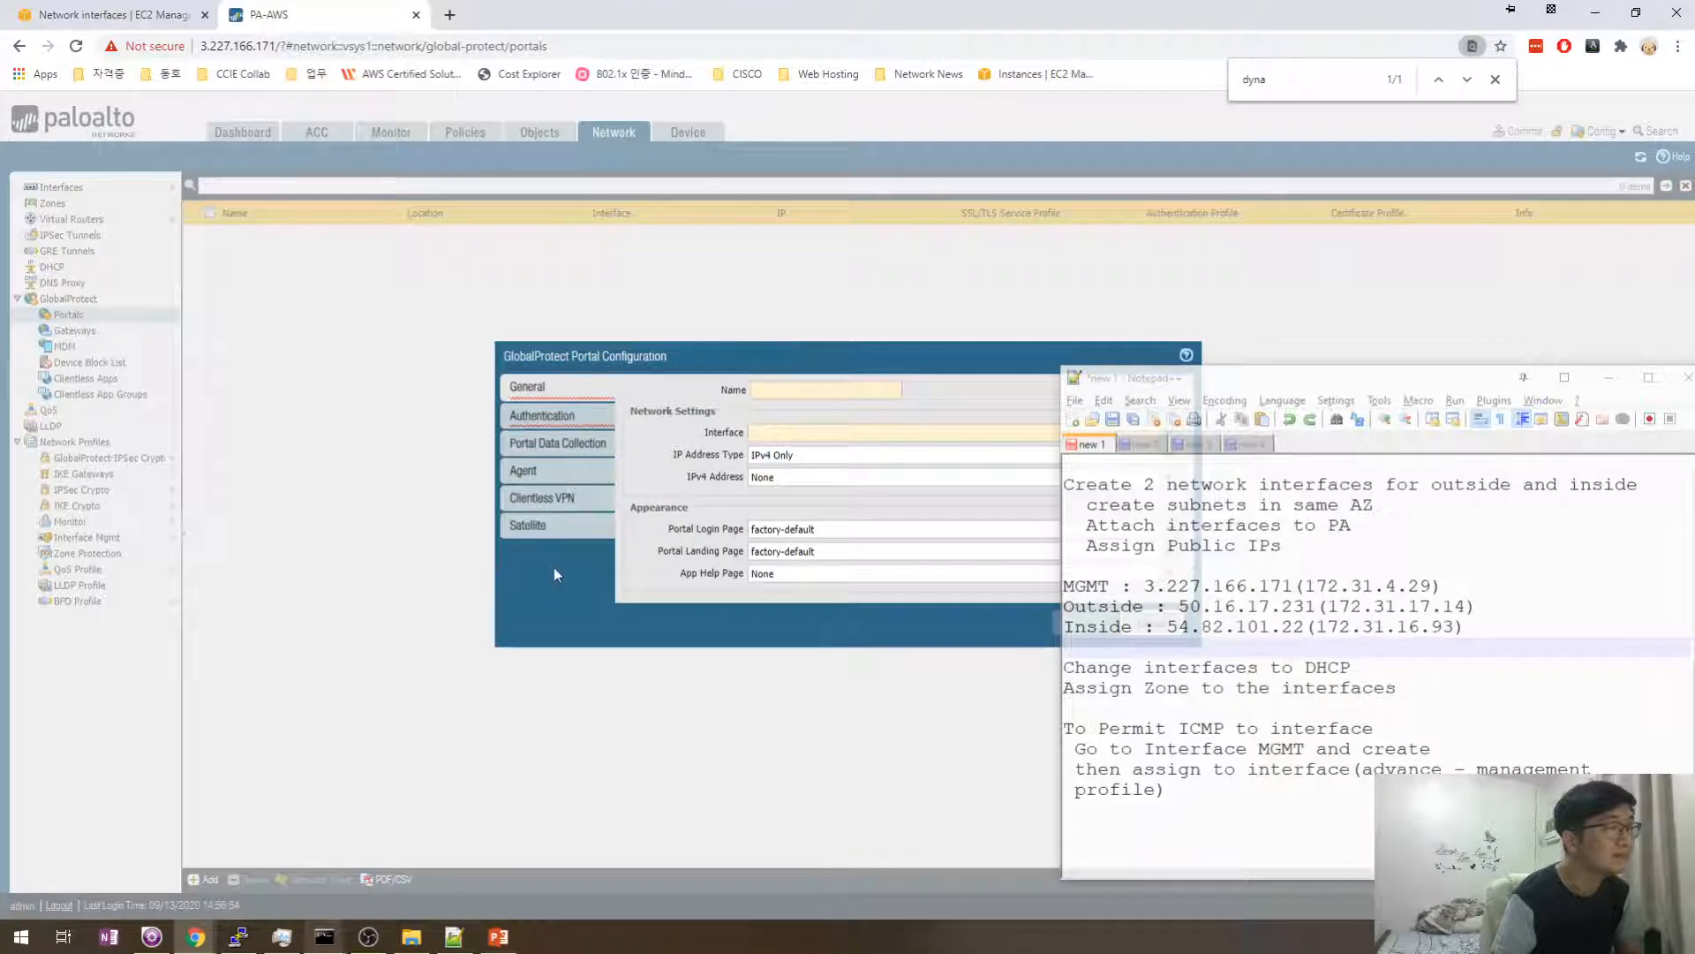
pyautogui.moveTo(761, 360); pyautogui.dragTo(562, 298)
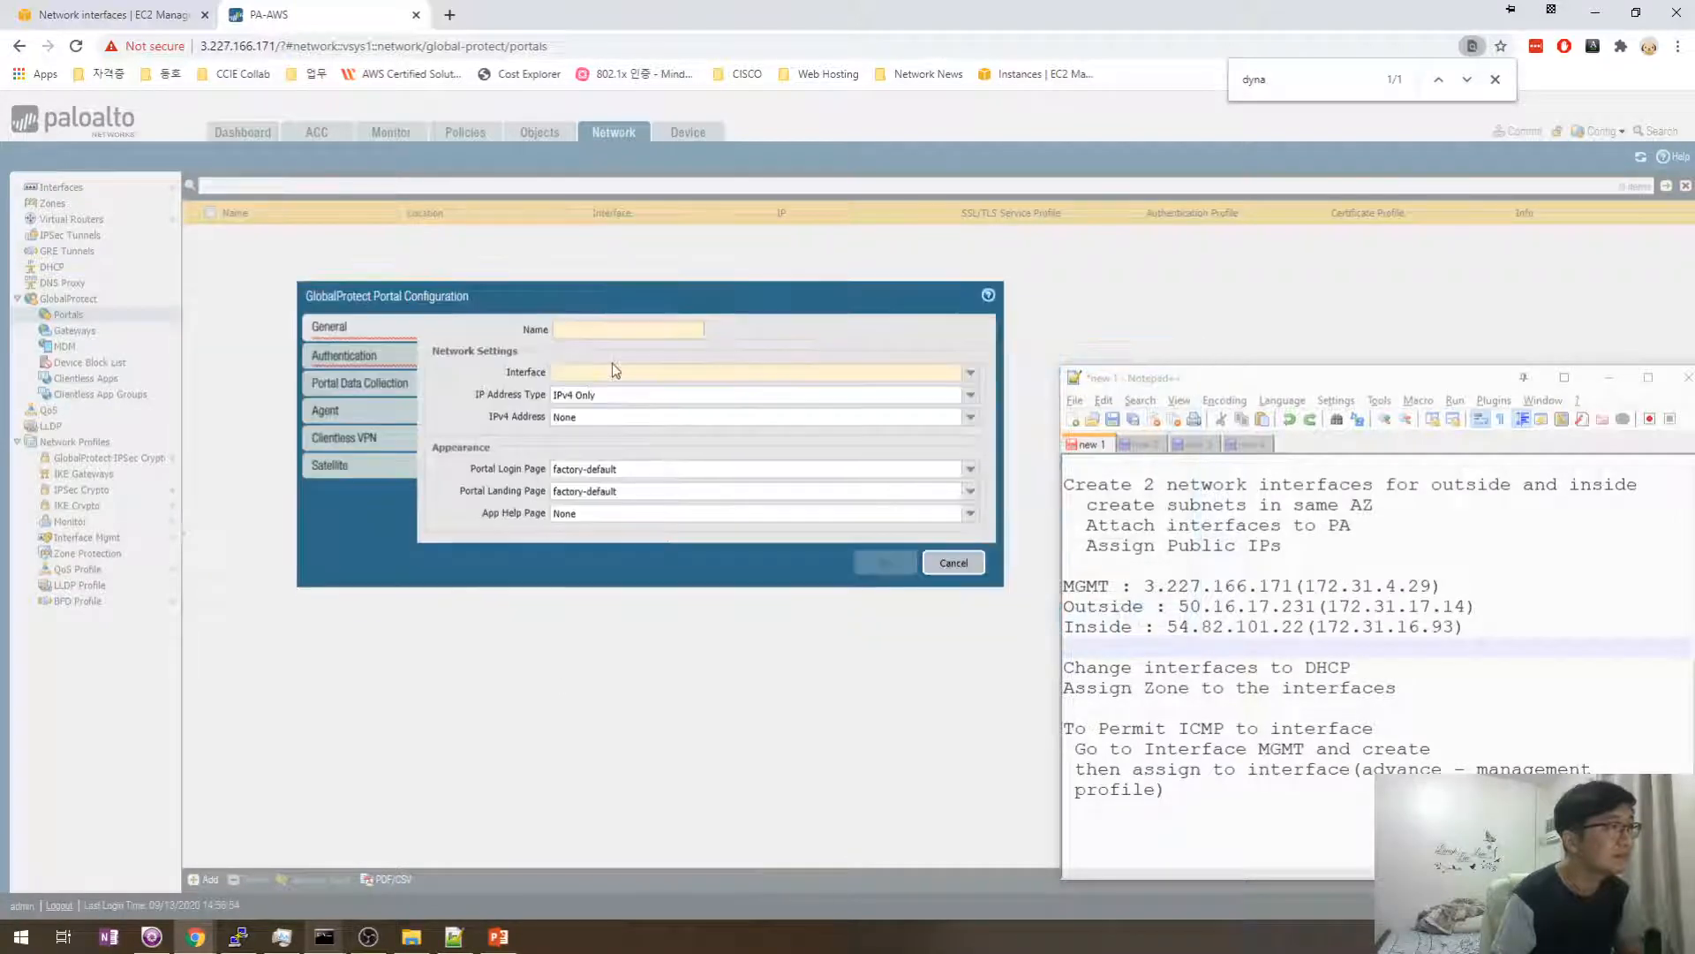
pyautogui.press('super+r')
pyautogui.write('cmd')
pyautogui.press('Escape')
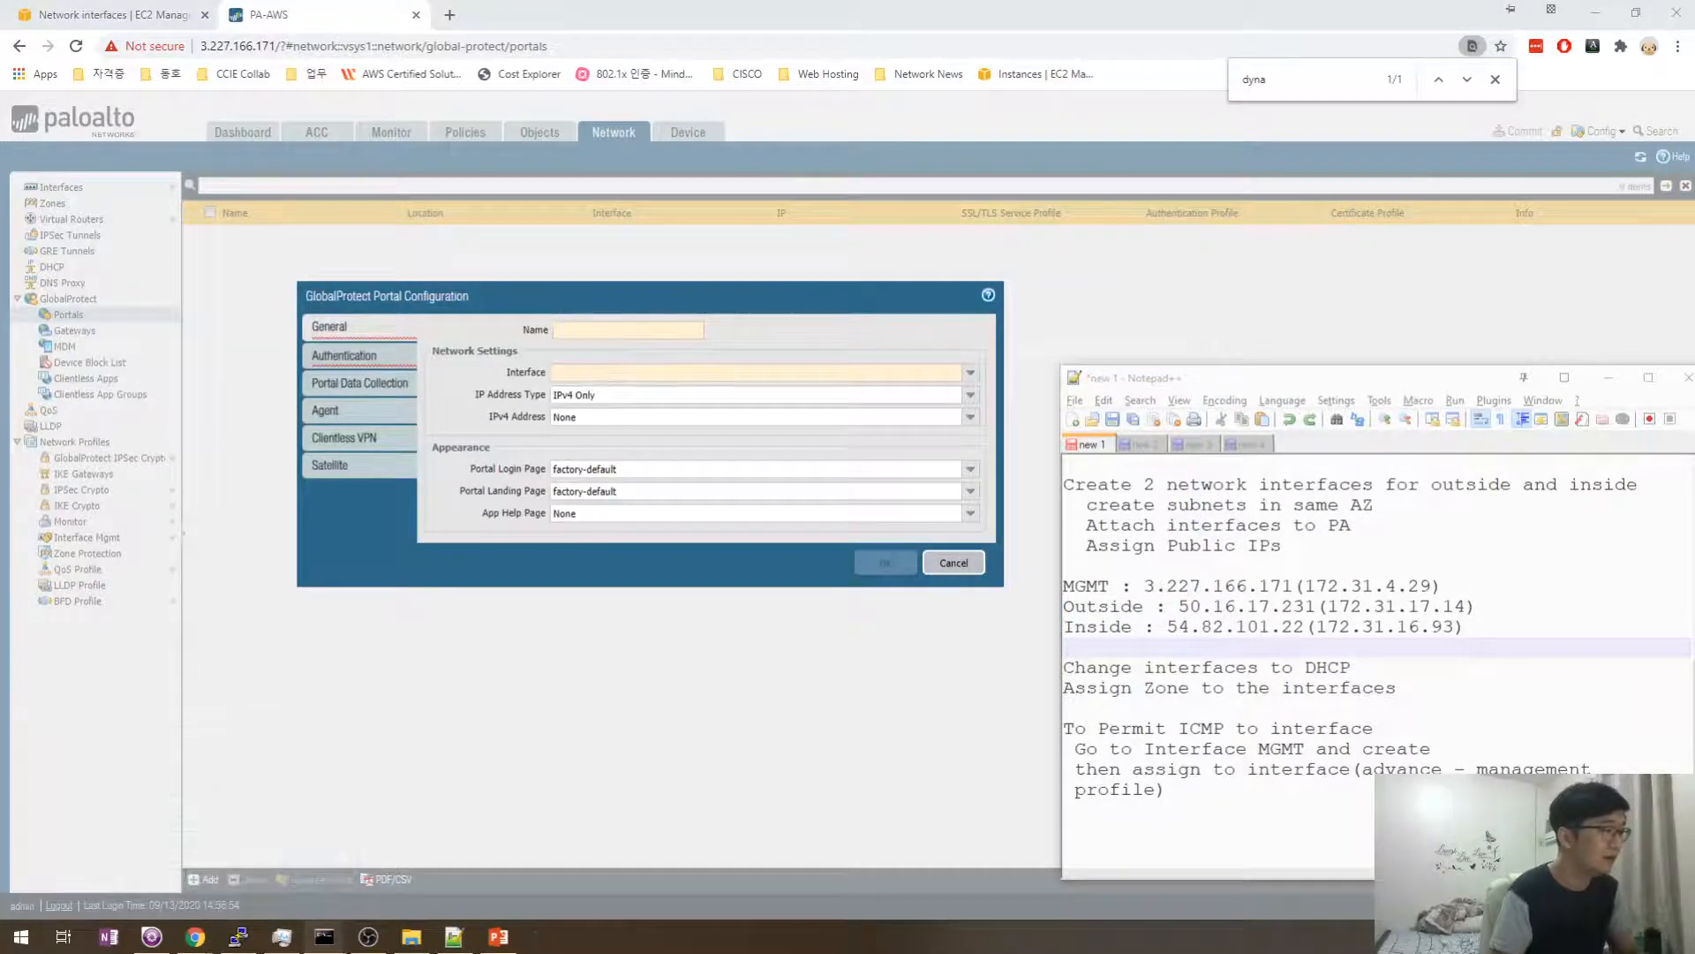
pyautogui.moveTo(324, 936)
pyautogui.click(347, 866)
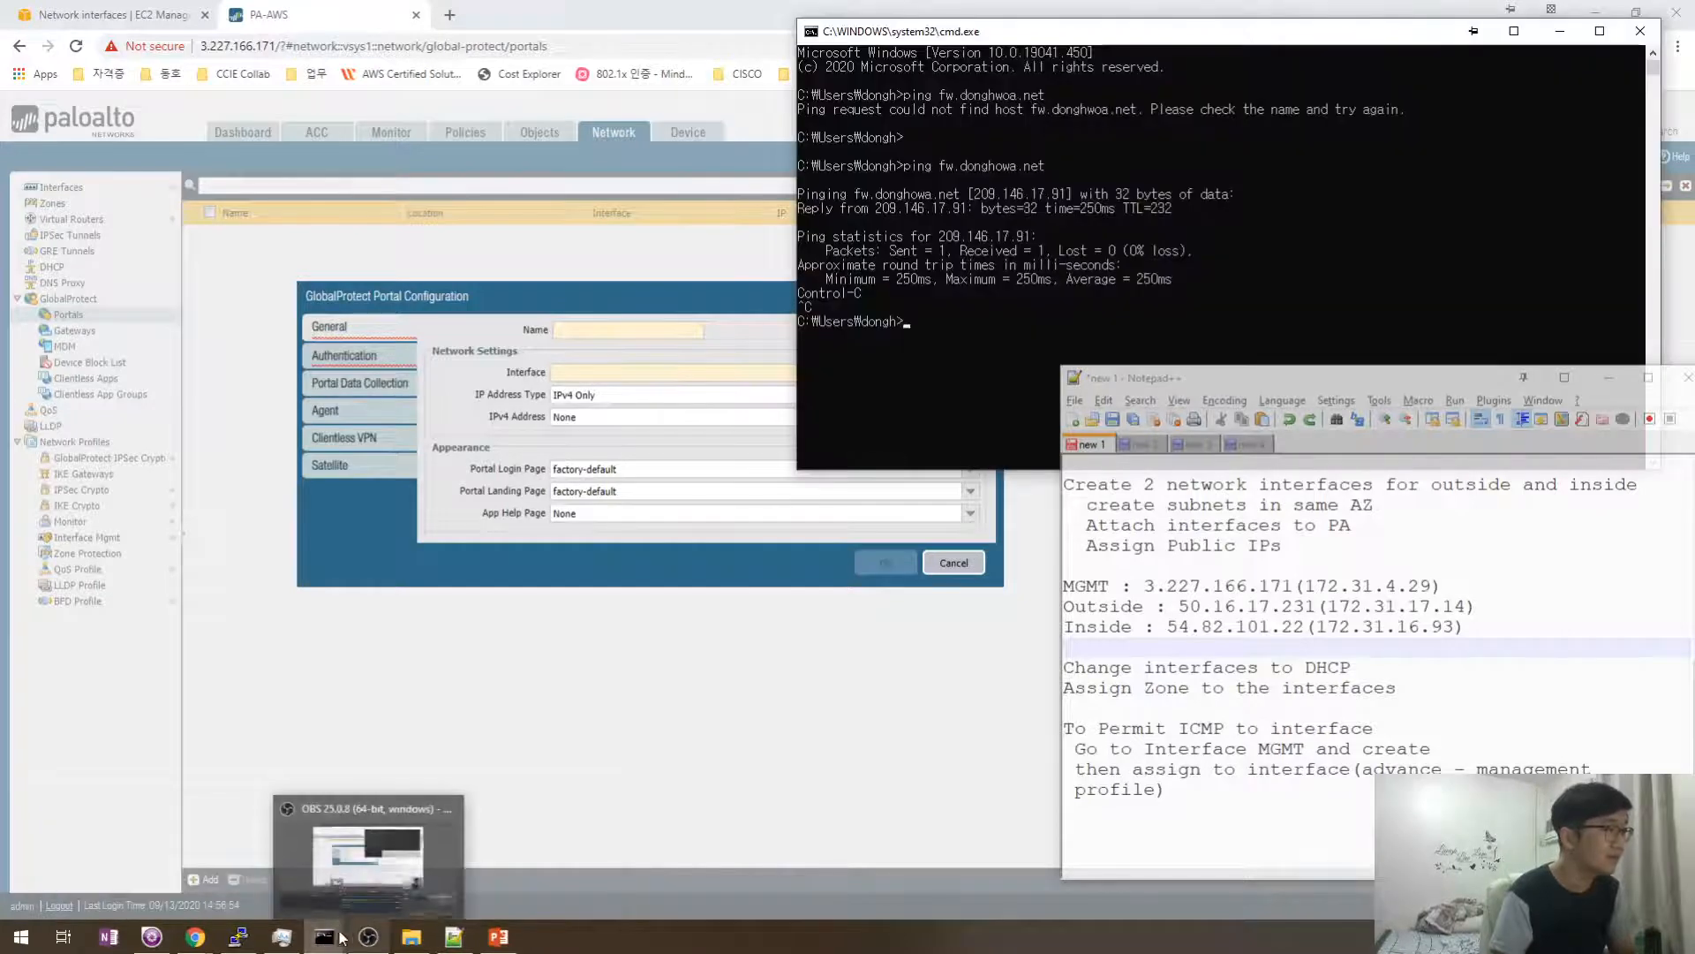
# - Recall the earlier ping command and rewrite it as a telnet command to 50.16.17.231
pyautogui.click(428, 873)
pyautogui.press('Return')
pyautogui.press('Return')
pyautogui.press('Up')
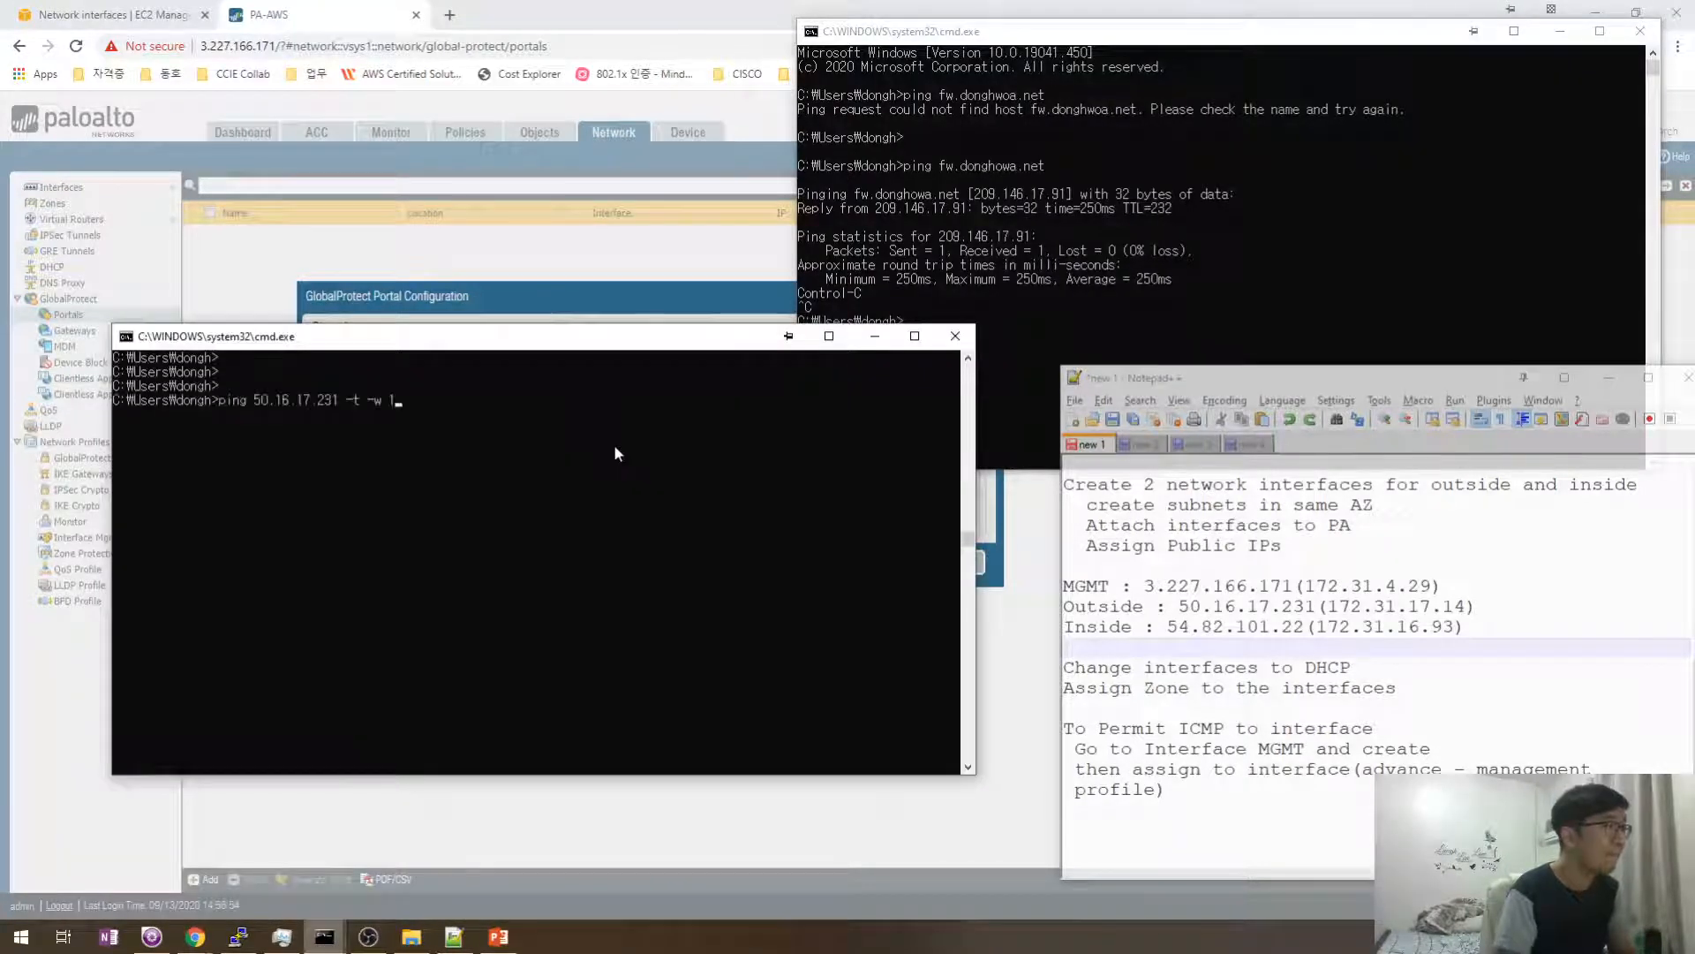
pyautogui.press('BackSpace')
pyautogui.press('BackSpace')
pyautogui.press('BackSpace')
pyautogui.press('BackSpace')
pyautogui.press('BackSpace')
pyautogui.press('BackSpace')
pyautogui.press('BackSpace')
pyautogui.press('BackSpace')
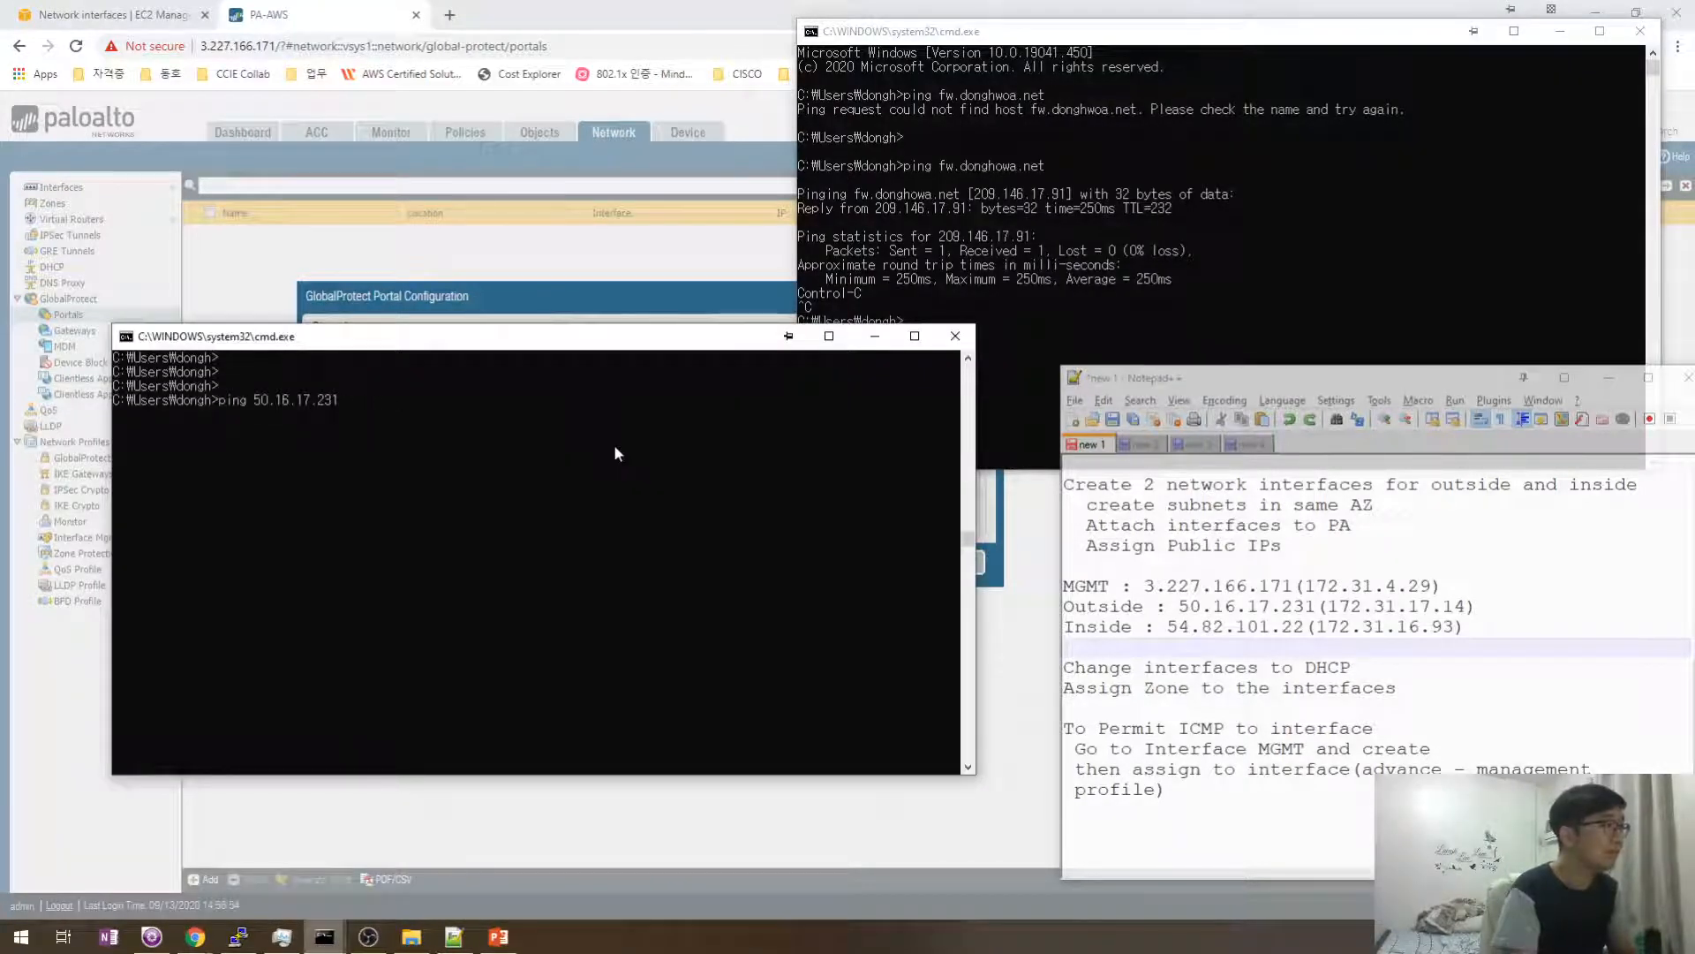
pyautogui.press('BackSpace')
pyautogui.press('BackSpace')
pyautogui.press('BackSpace')
pyautogui.press('BackSpace')
pyautogui.press('BackSpace')
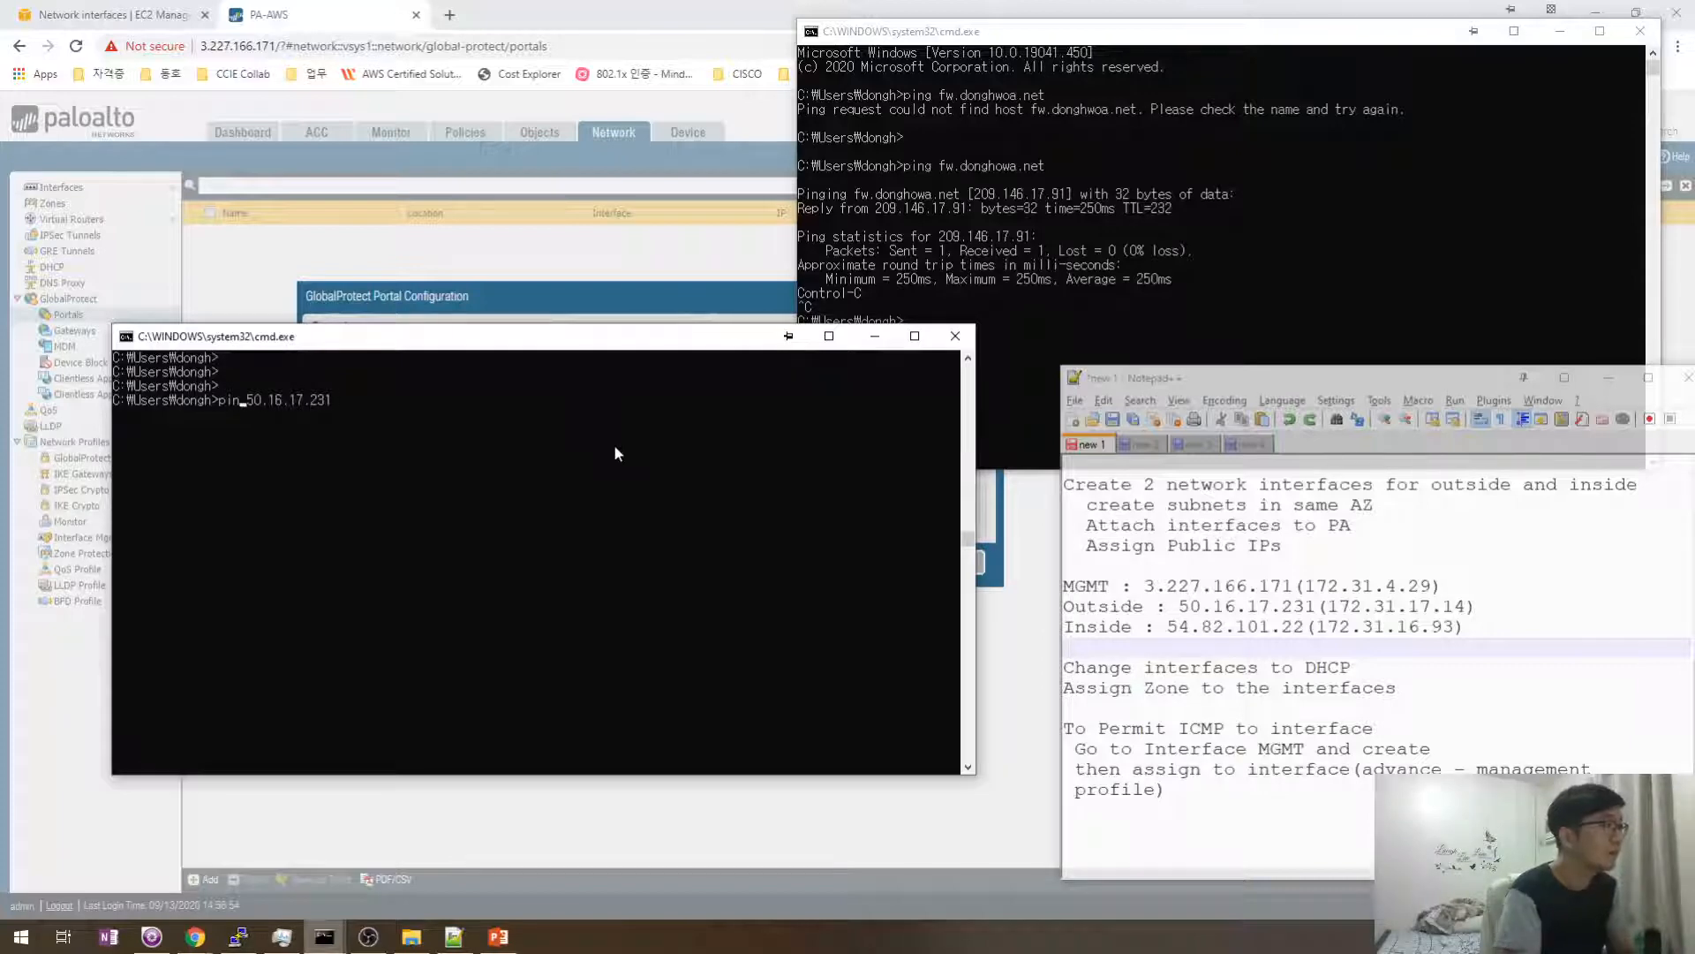
pyautogui.write('tlene')
pyautogui.press('BackSpace')
pyautogui.press('BackSpace')
pyautogui.press('BackSpace')
pyautogui.press('BackSpace')
pyautogui.write('elnet')
# - Run 'telnet 50.16.17.231 443' to test port 443, then open a new Chrome tab
pyautogui.press('Right')
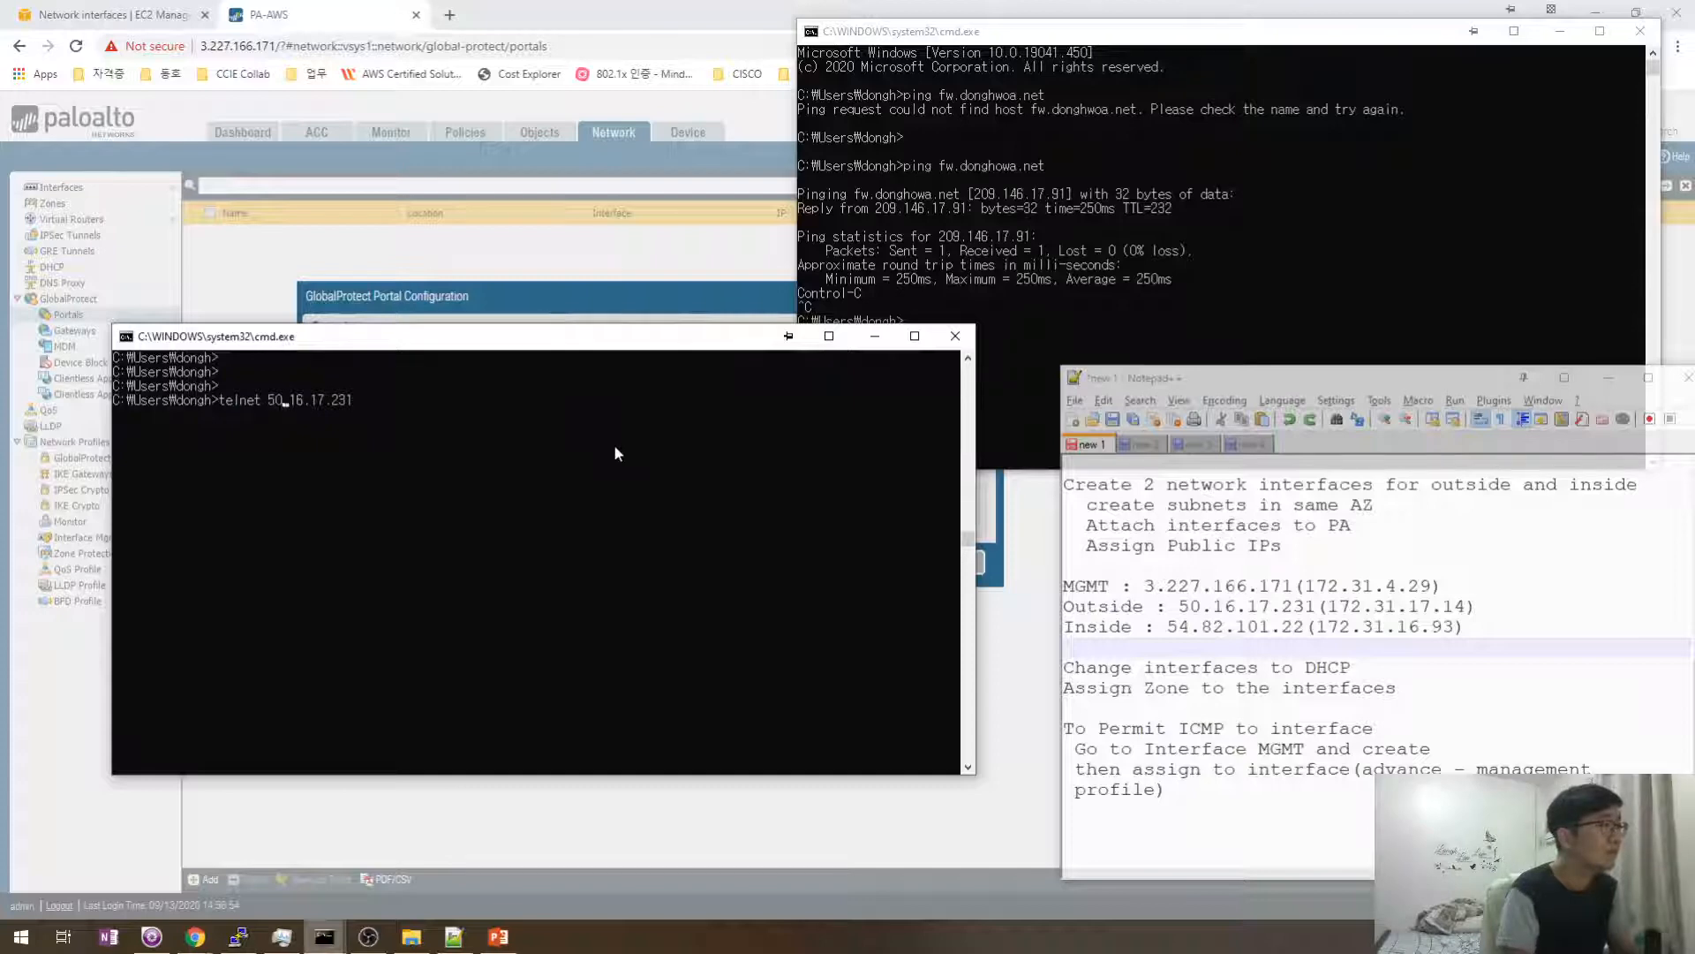
pyautogui.press('End')
pyautogui.write('4')
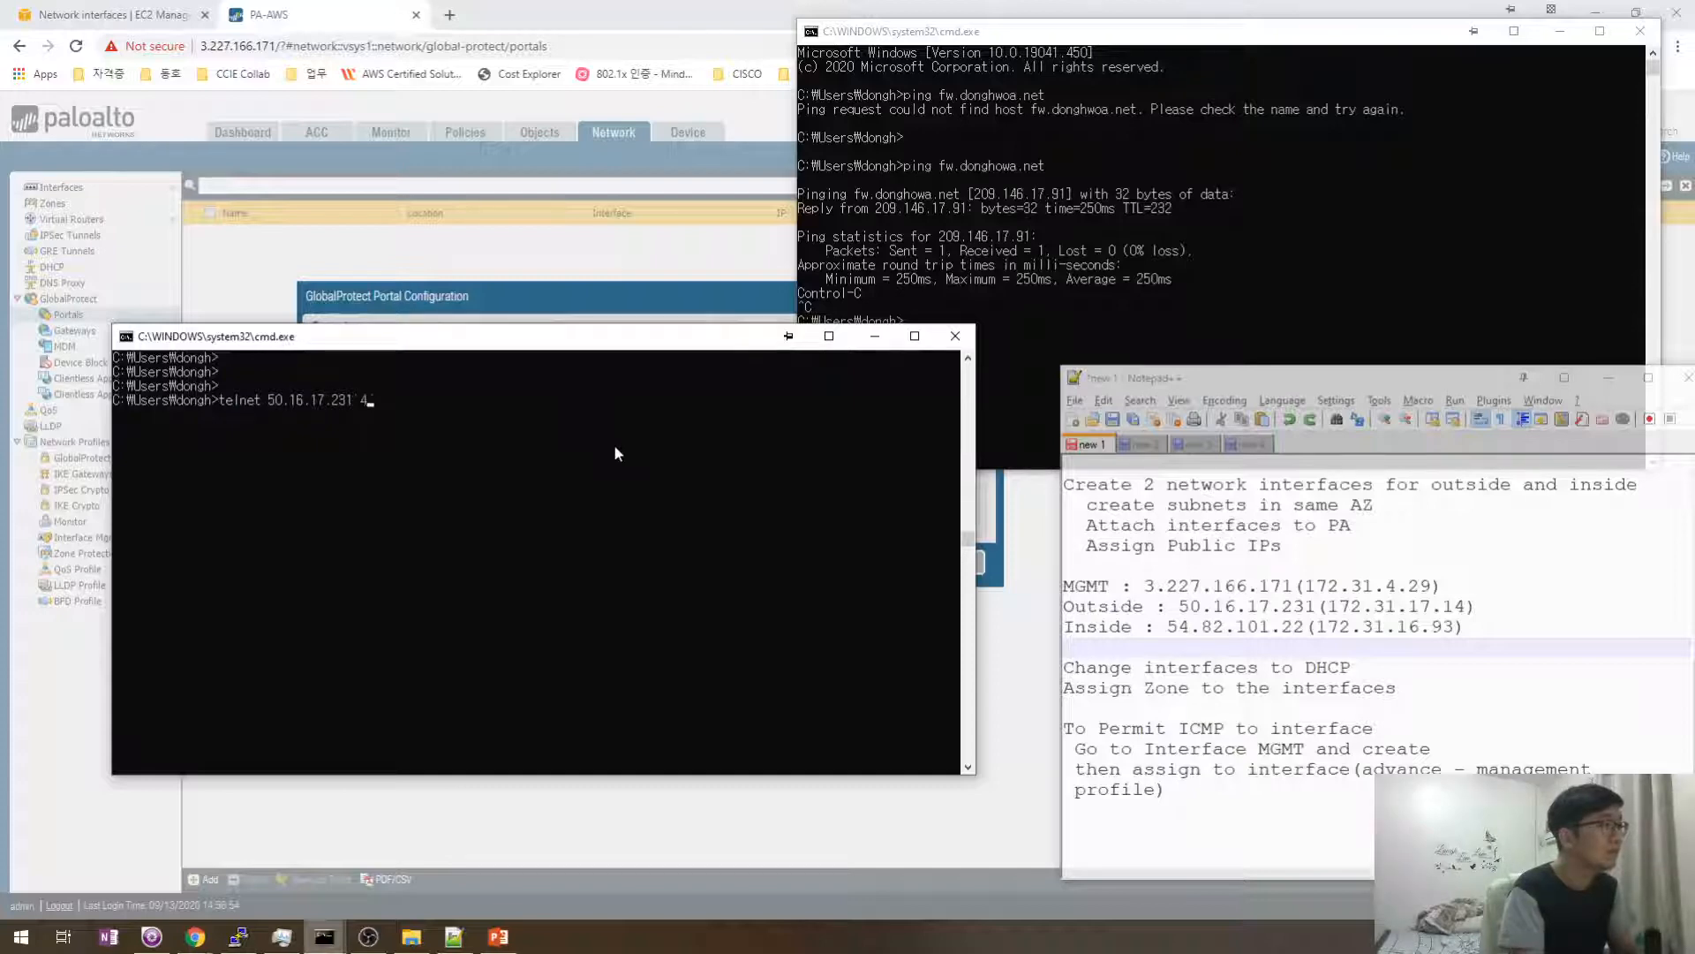
pyautogui.write('43')
pyautogui.press('Return')
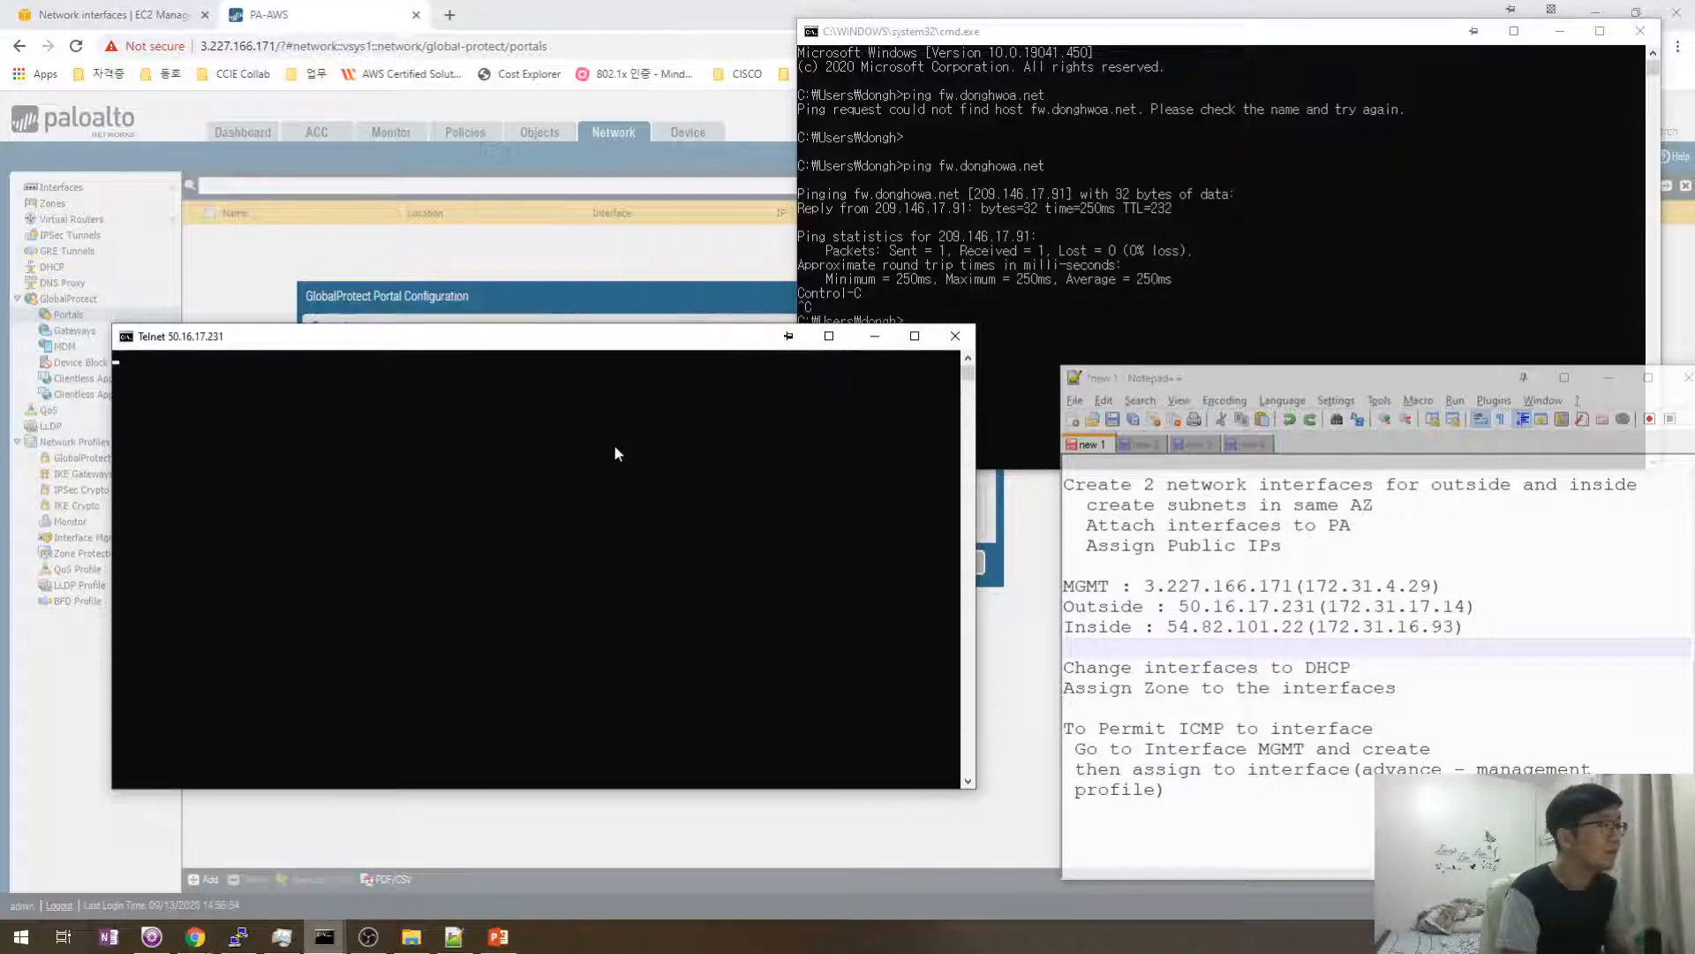
pyautogui.moveTo(637, 345); pyautogui.dragTo(717, 369)
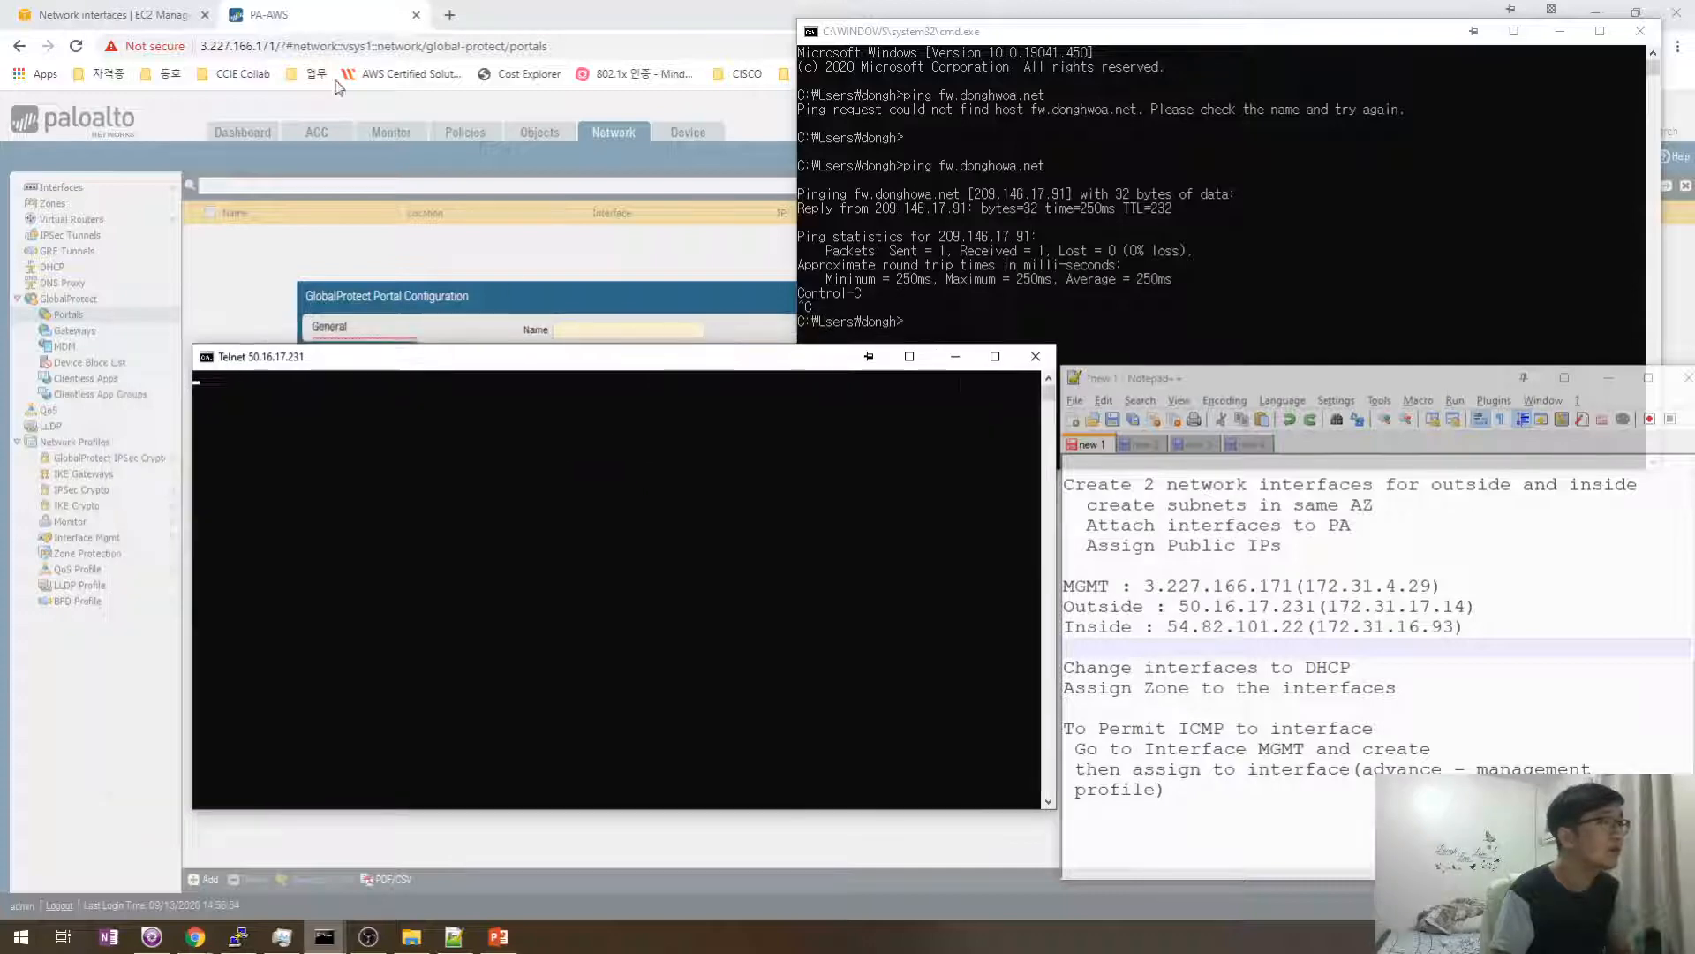
pyautogui.click(449, 15)
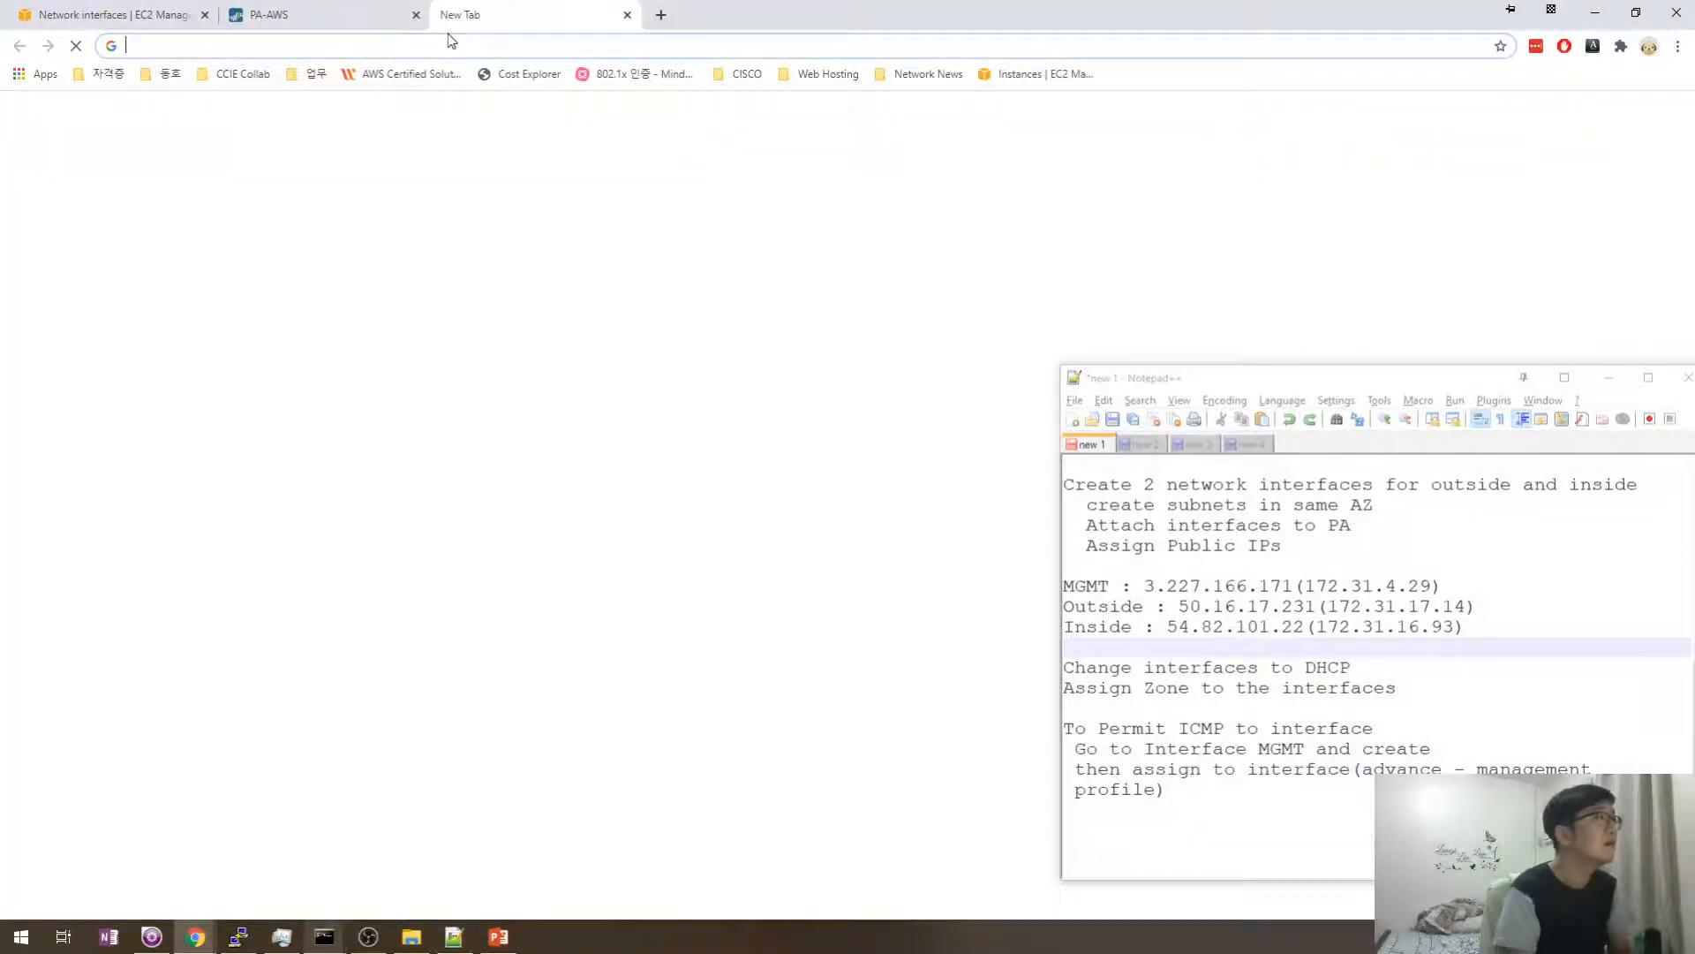
# - Load 50.16.17.231 in Chrome, switching the address to https
pyautogui.hotkey('alt', 'Tab')
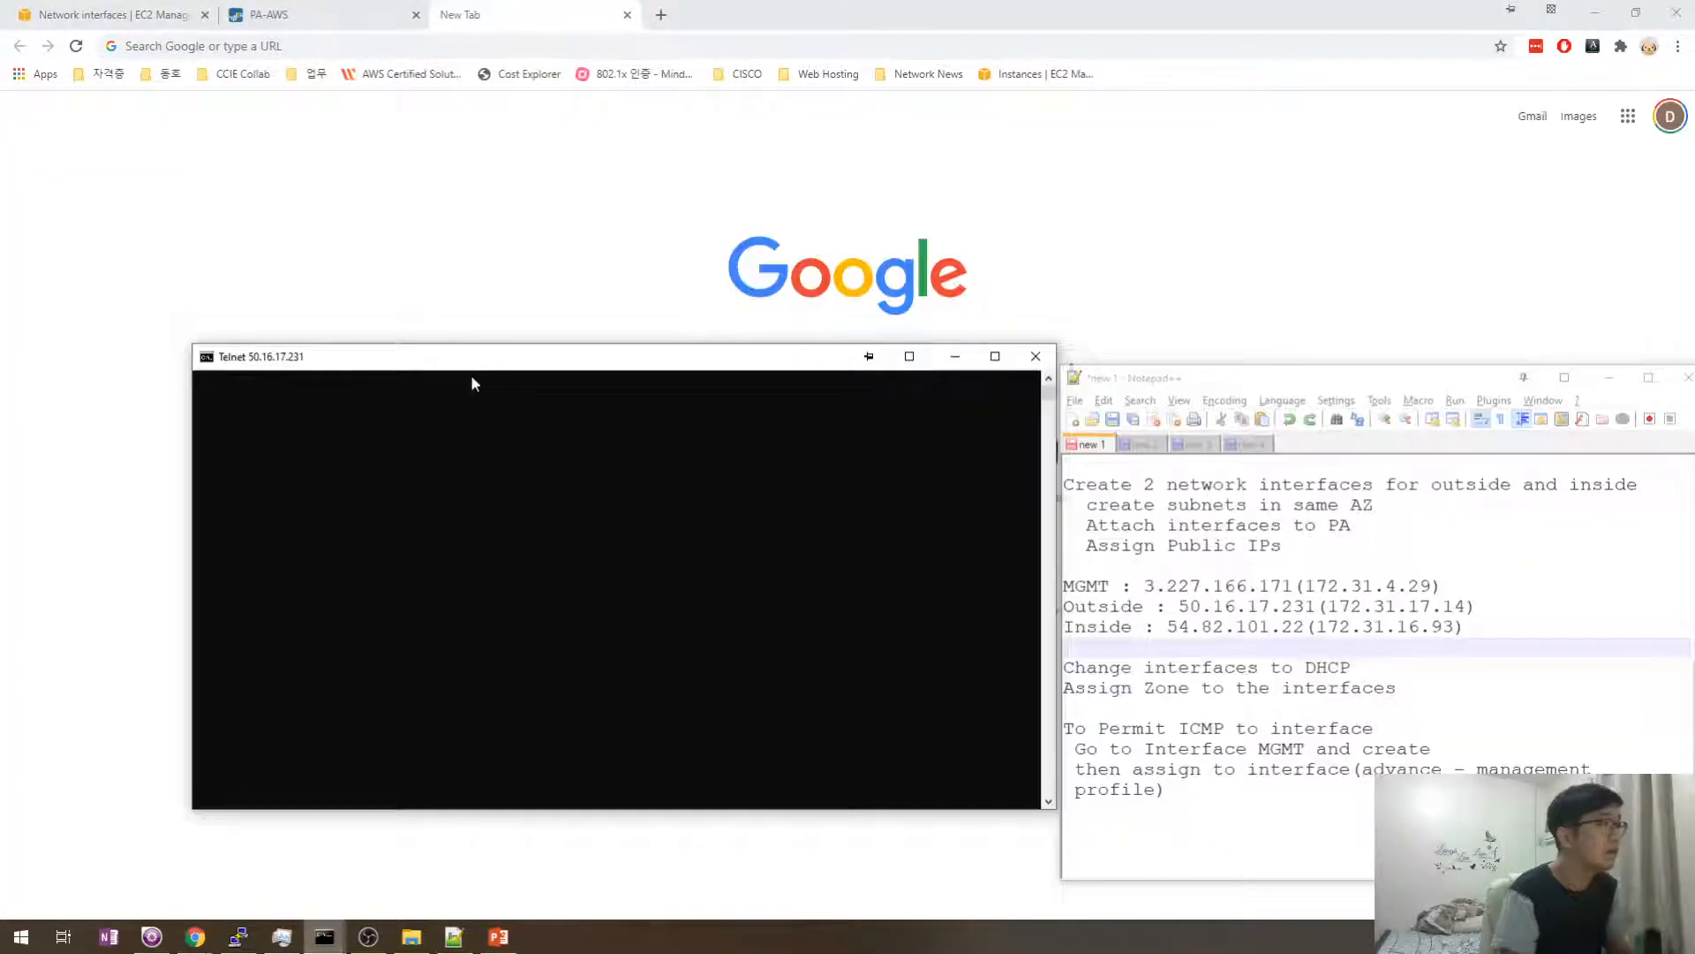
pyautogui.click(548, 44)
pyautogui.write('50.16.17.231')
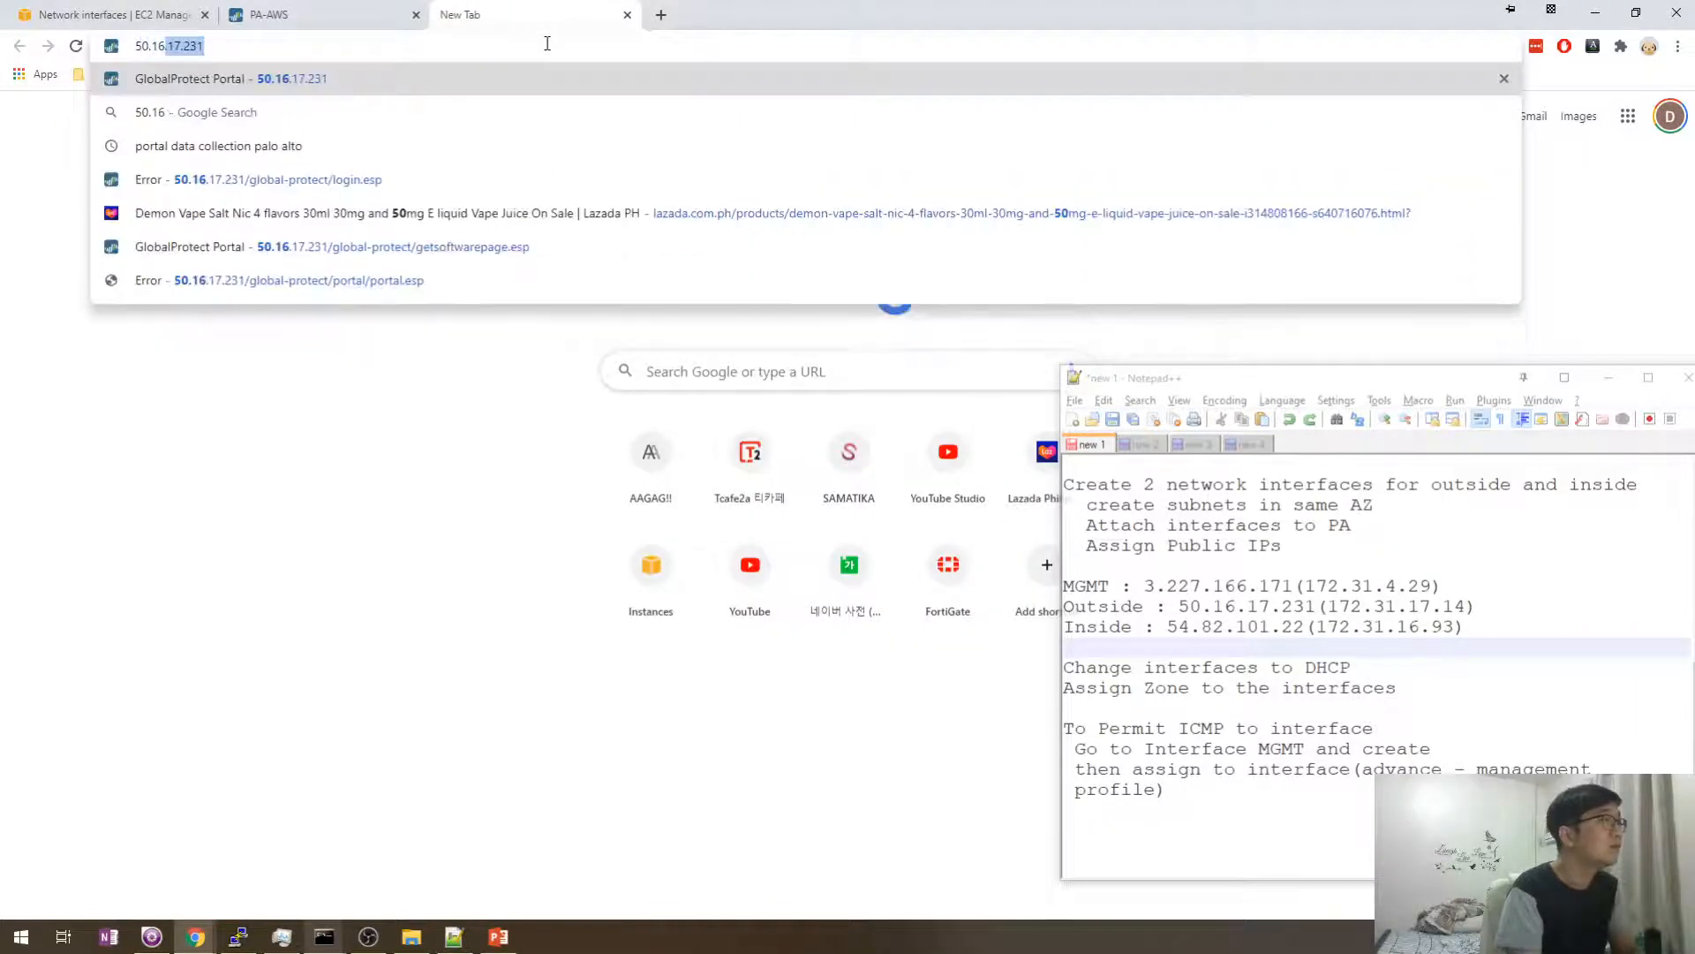
pyautogui.press('Return')
pyautogui.click(480, 35)
pyautogui.press('Left')
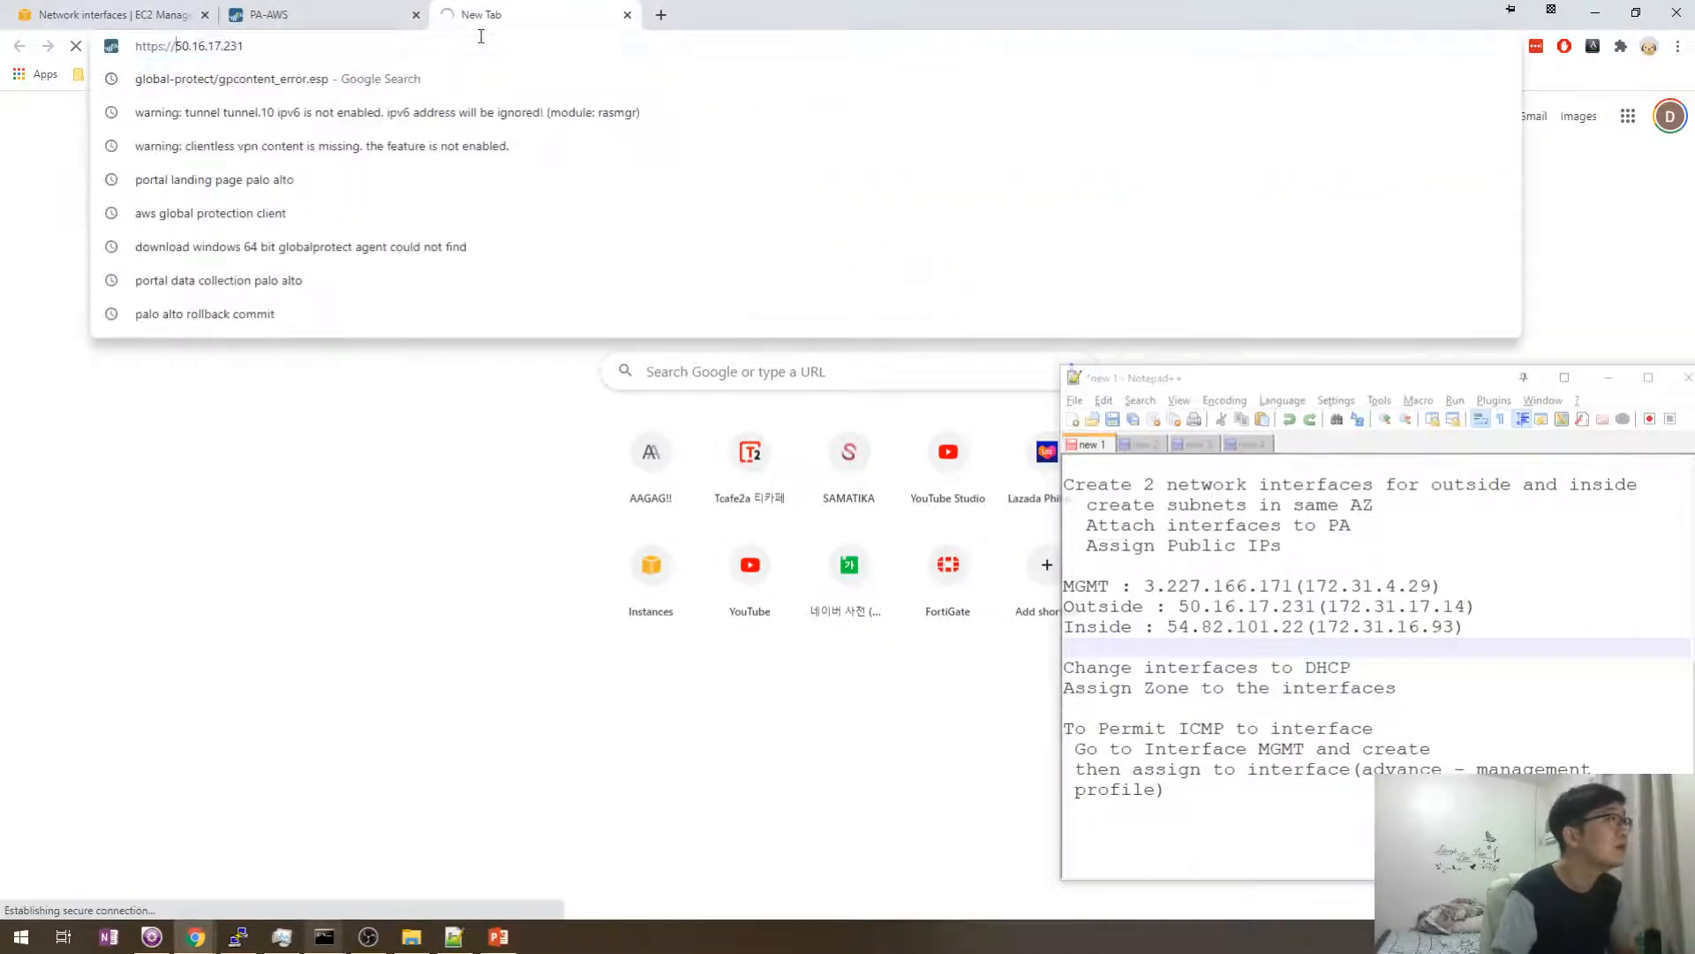
pyautogui.press('Escape')
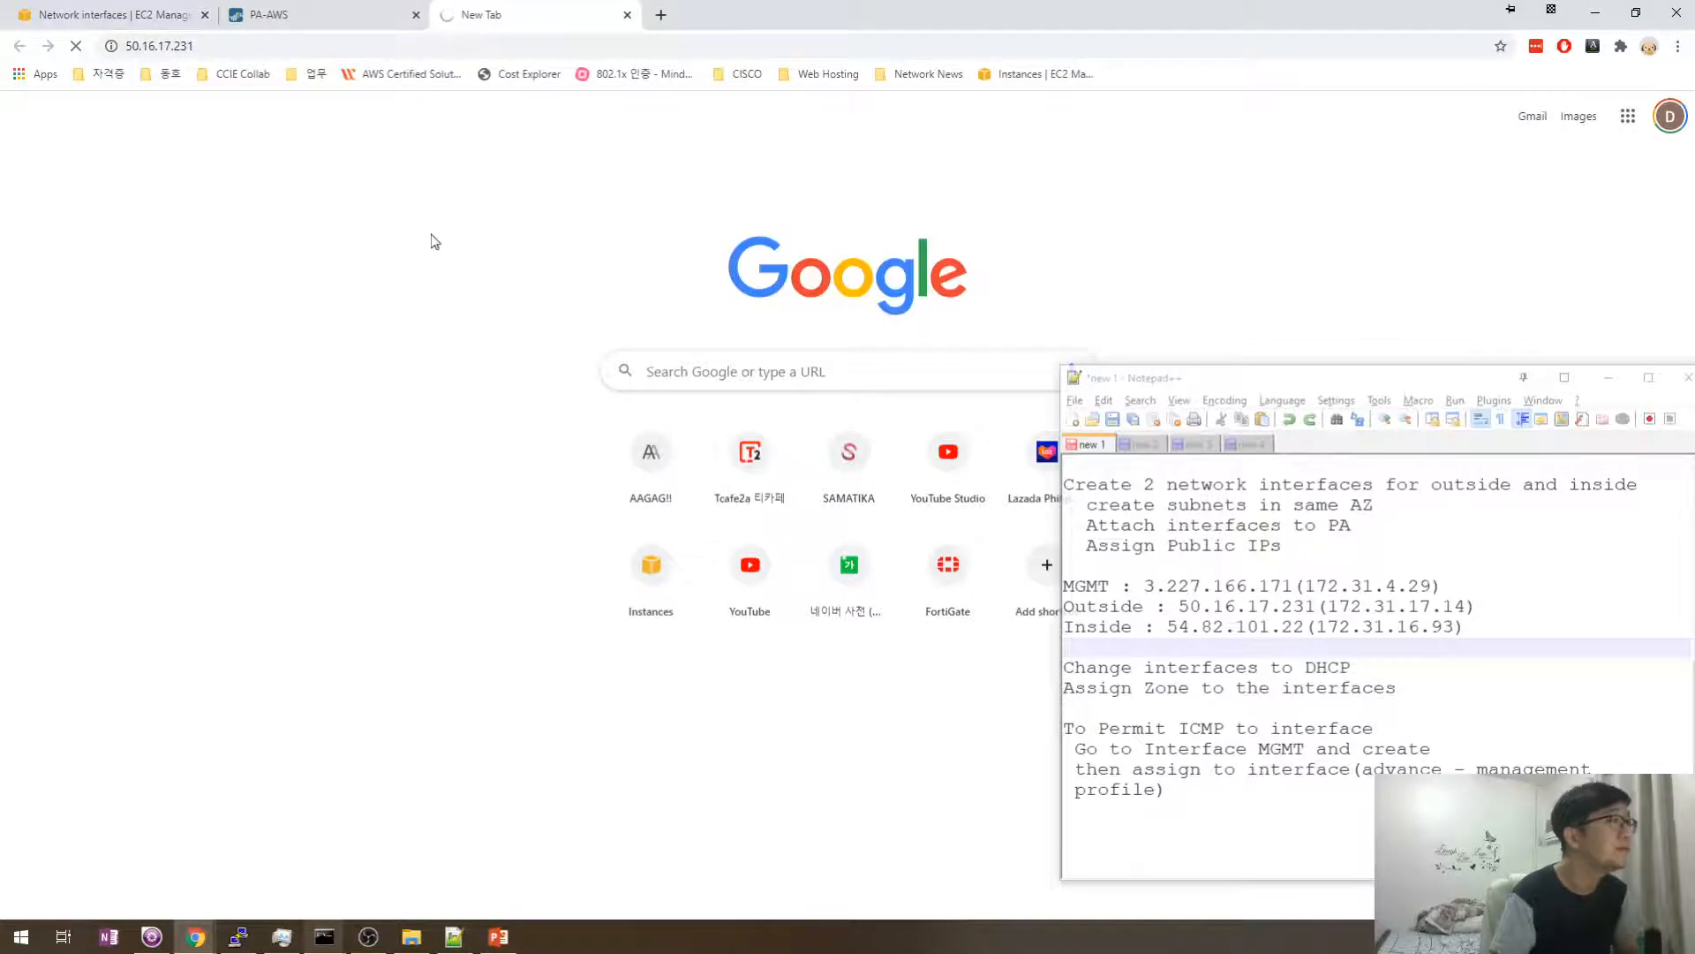
# - Move the Telnet console aside and check whether 50.16.17.231 has loaded
pyautogui.hotkey('alt', 'Tab')
pyautogui.moveTo(497, 357); pyautogui.dragTo(363, 330)
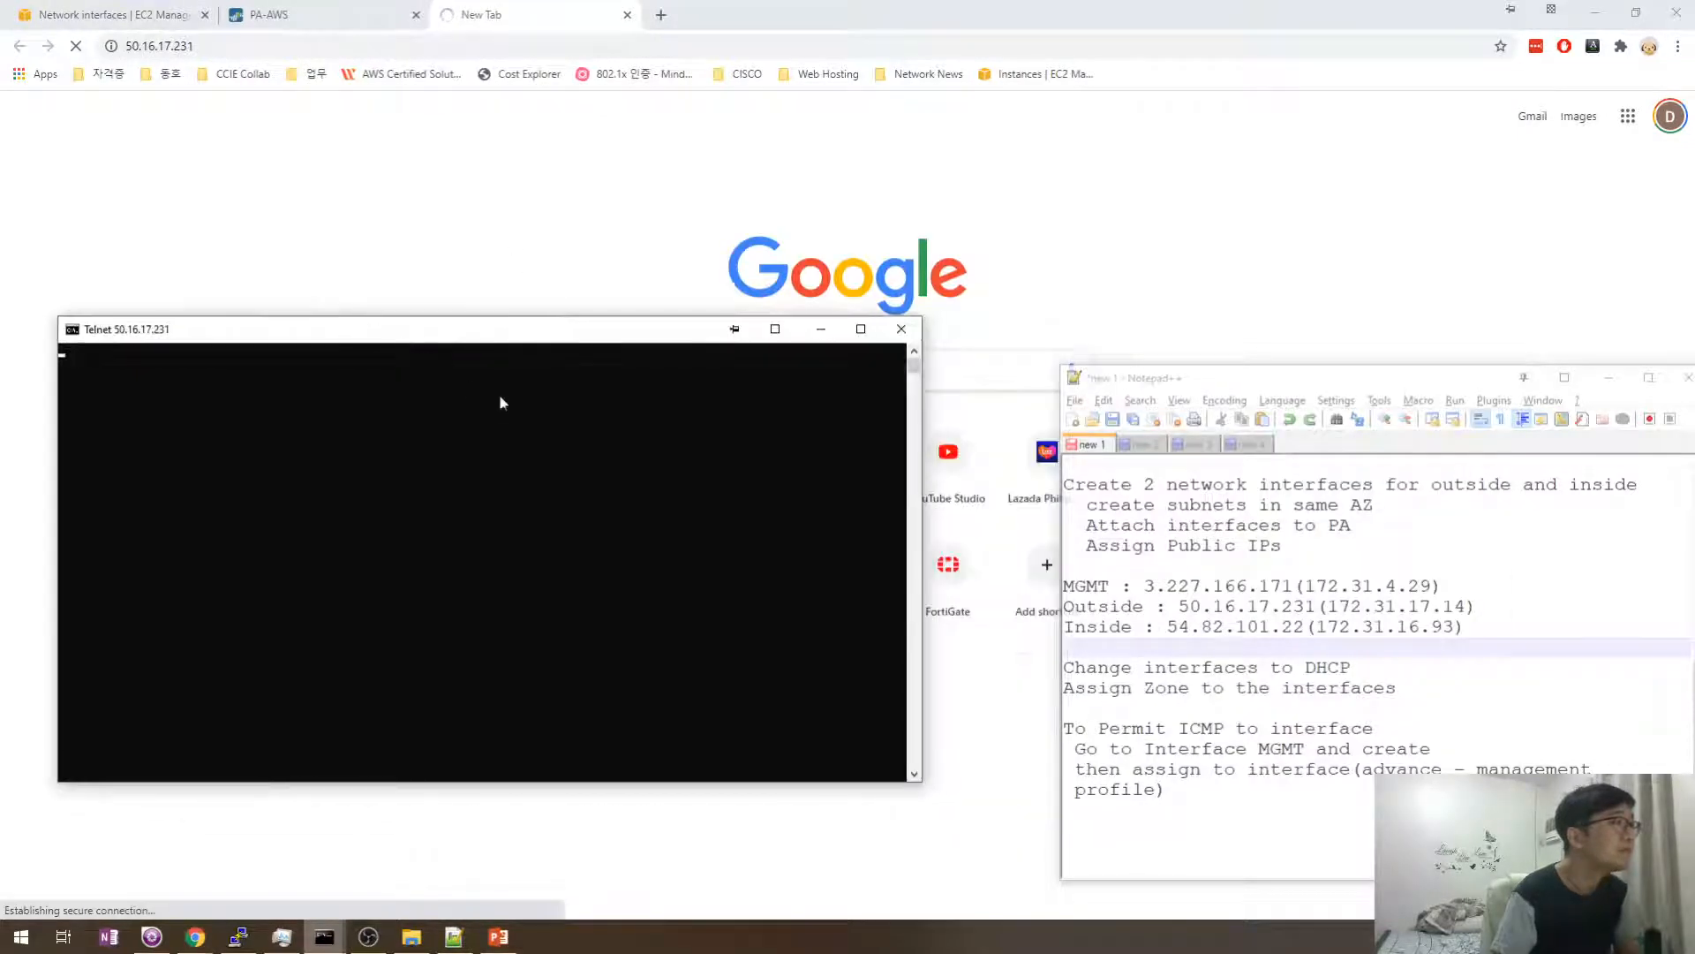
pyautogui.click(314, 9)
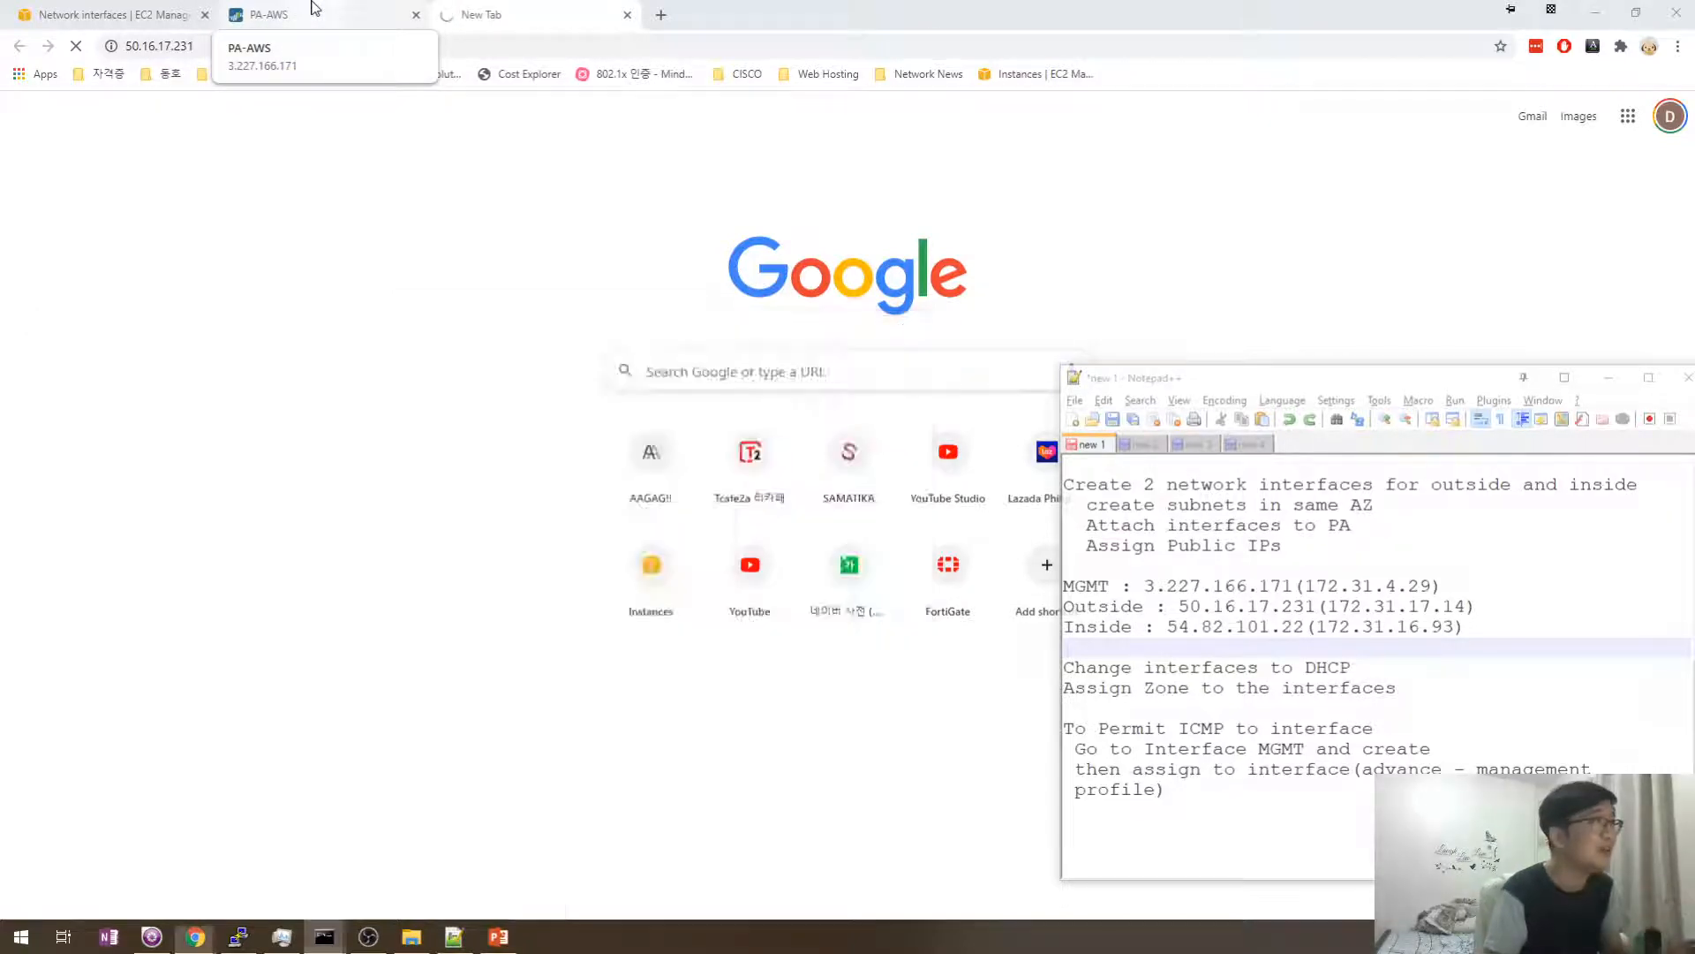
pyautogui.click(530, 9)
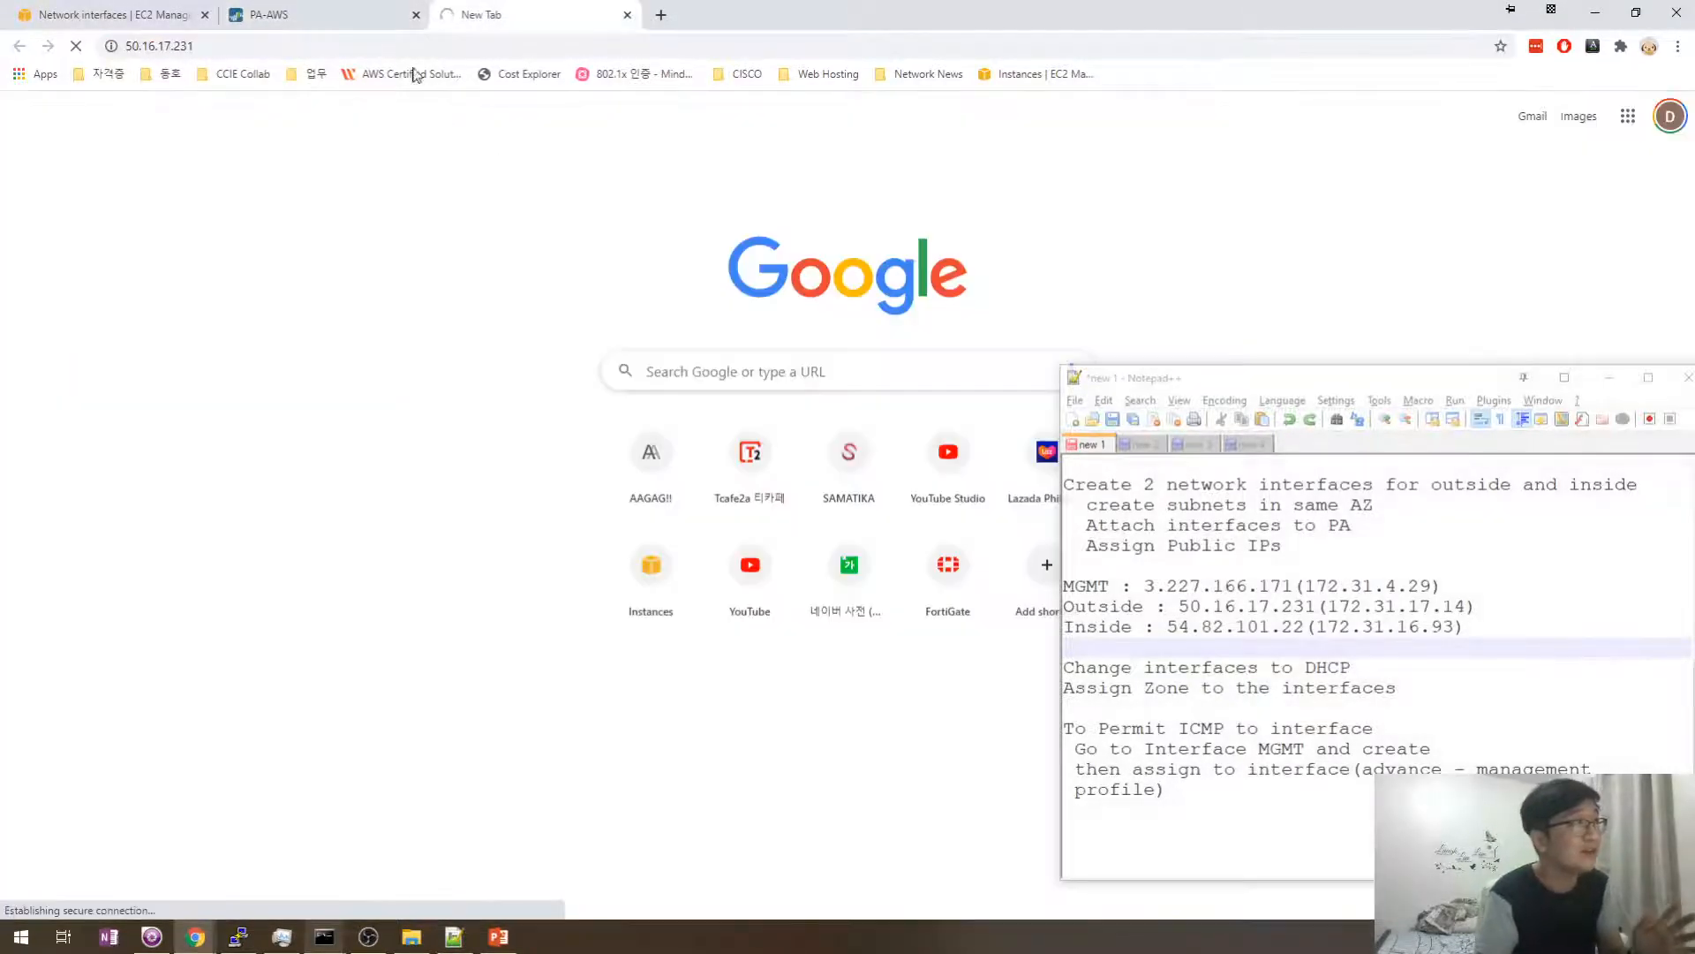
pyautogui.click(360, 9)
pyautogui.click(512, 12)
# - Close the Telnet console and confirm 50.16.17.231 times out as unreachable
pyautogui.hotkey('alt', 'Tab')
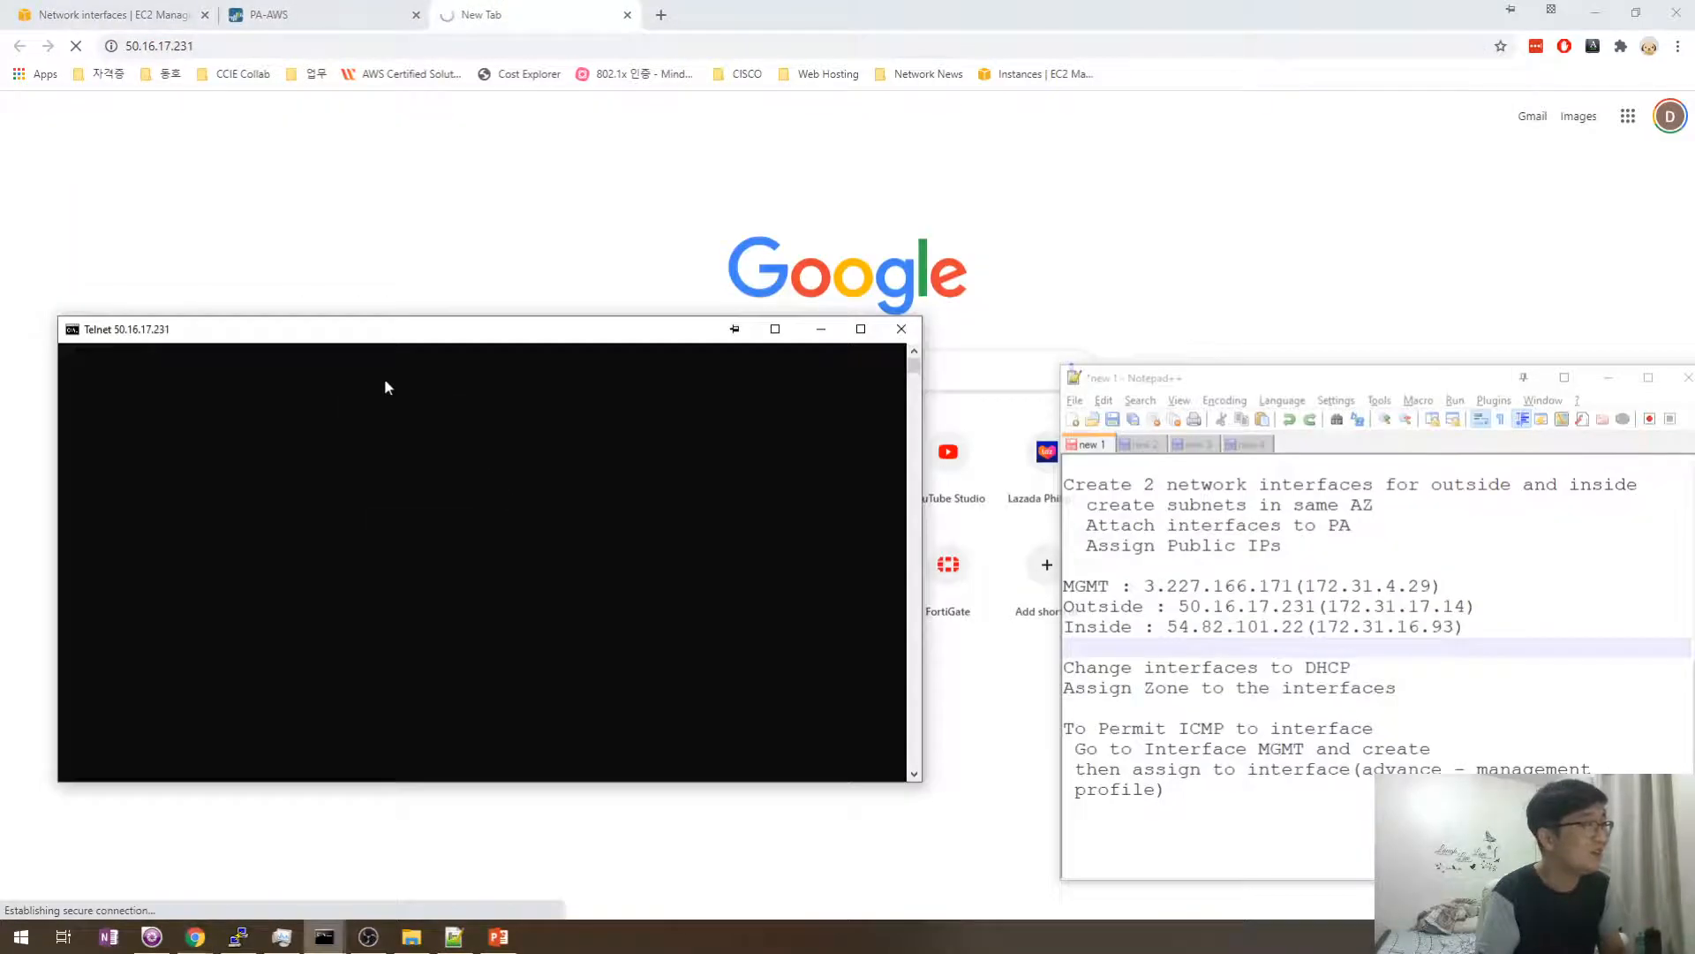
pyautogui.moveTo(386, 344); pyautogui.dragTo(481, 372)
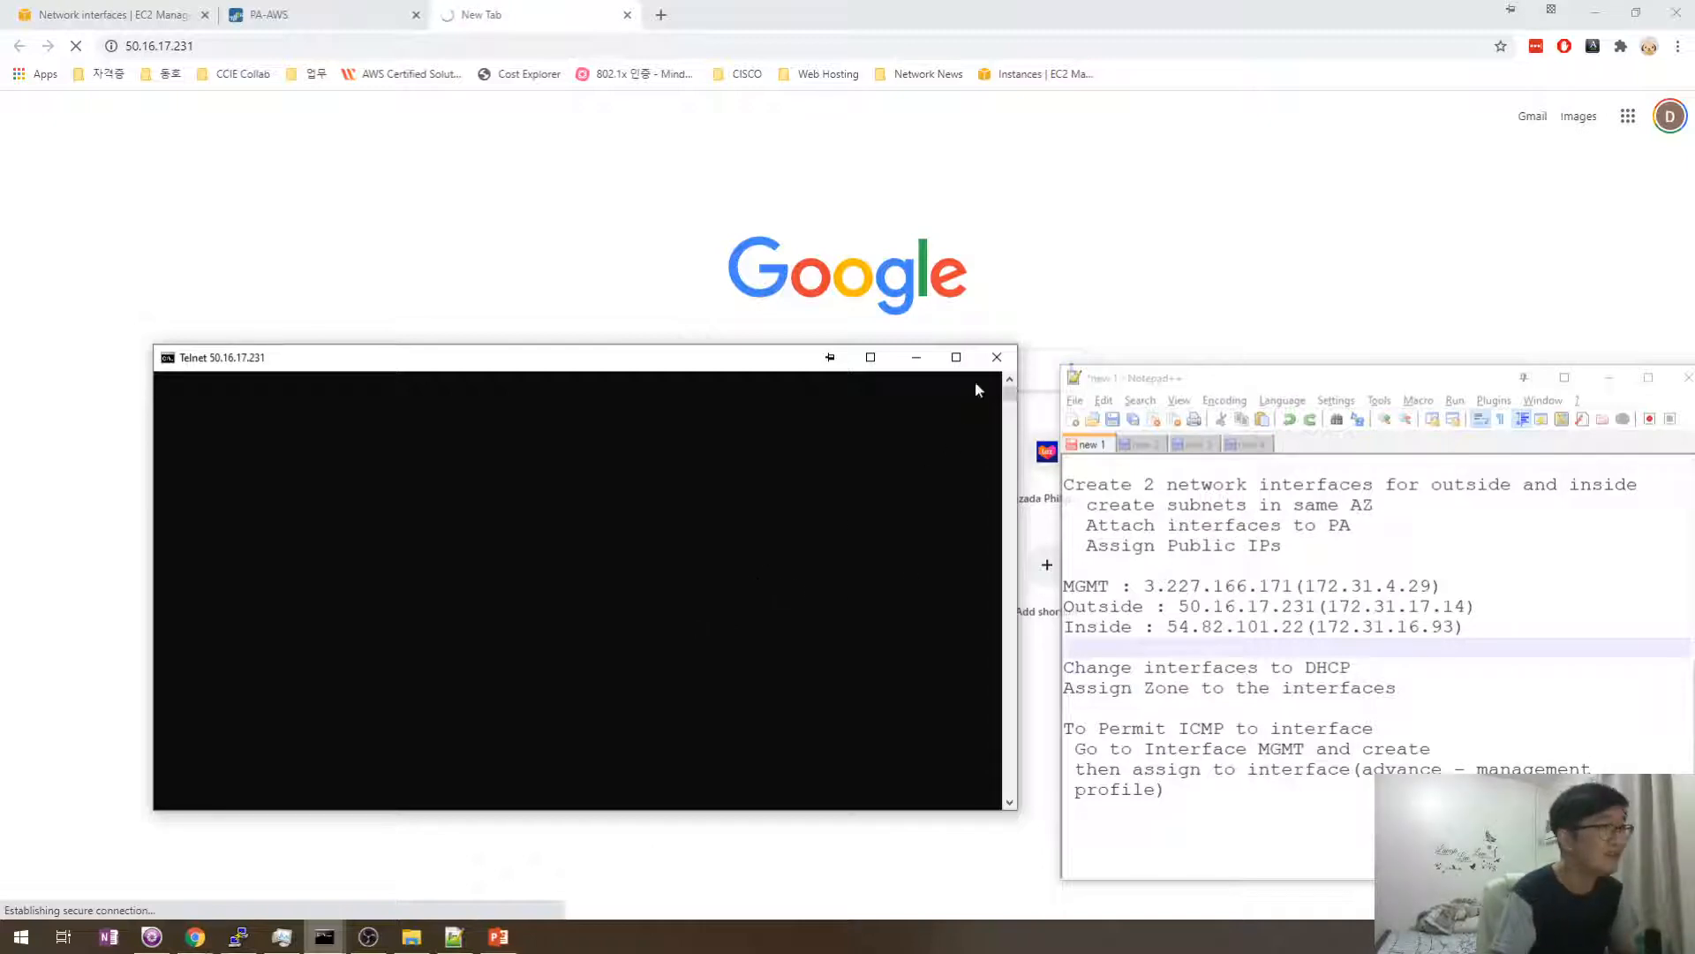
pyautogui.click(997, 357)
pyautogui.click(304, 14)
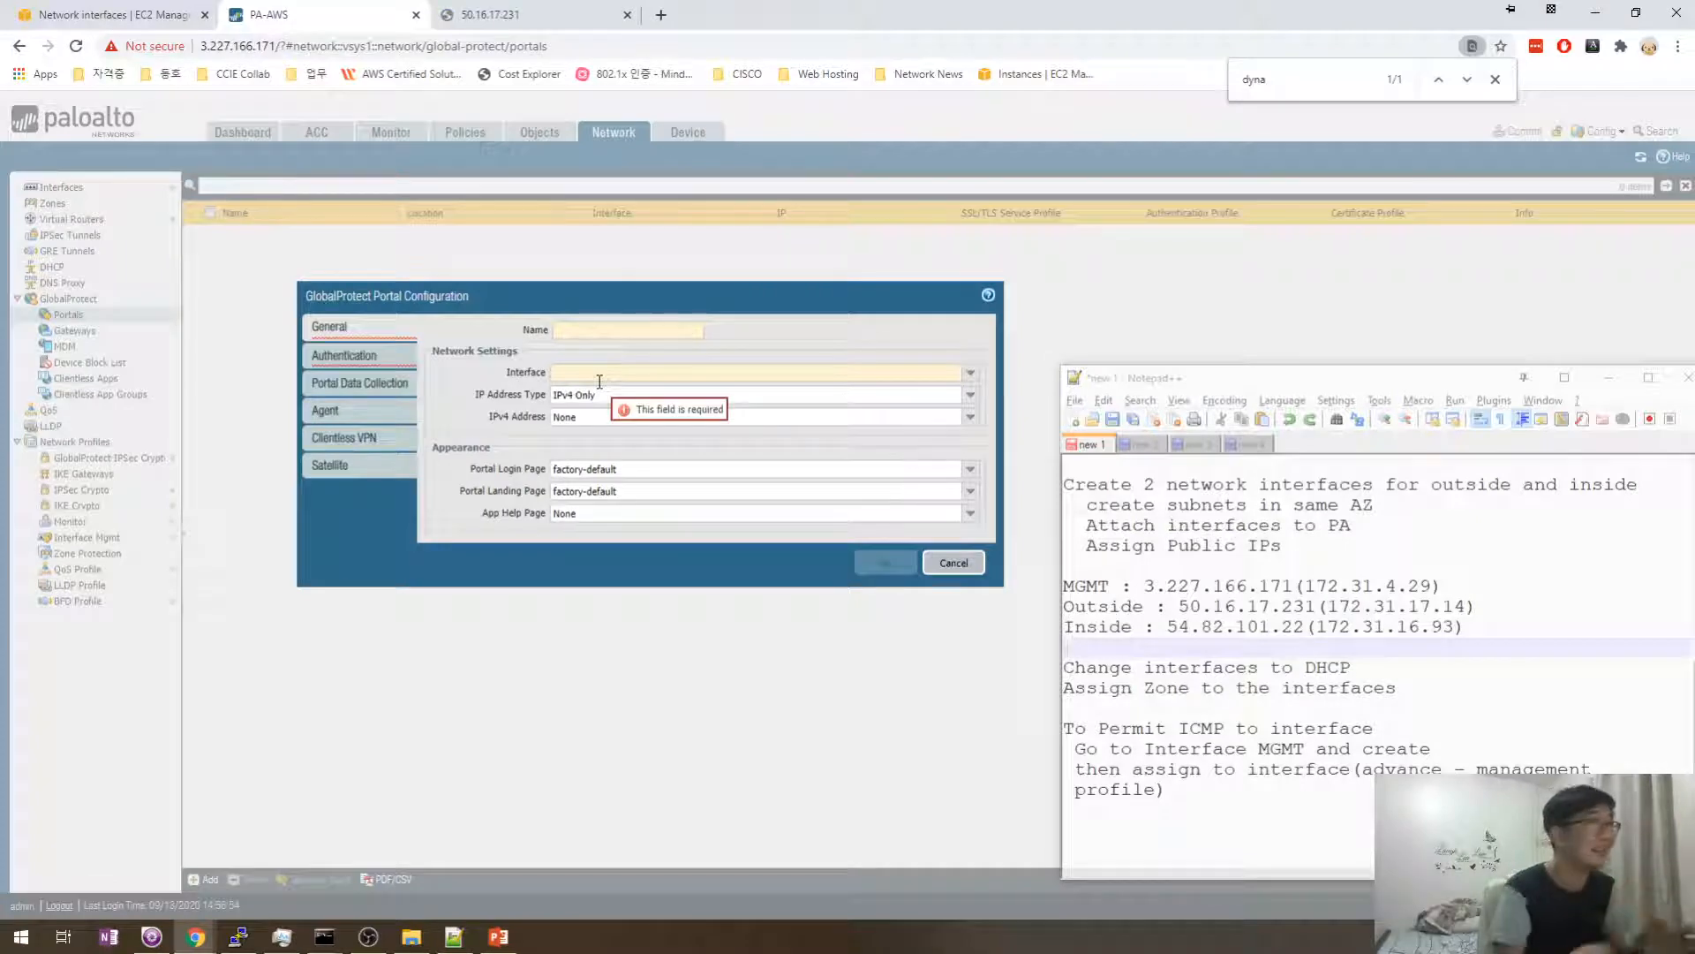
pyautogui.click(494, 14)
pyautogui.click(346, 48)
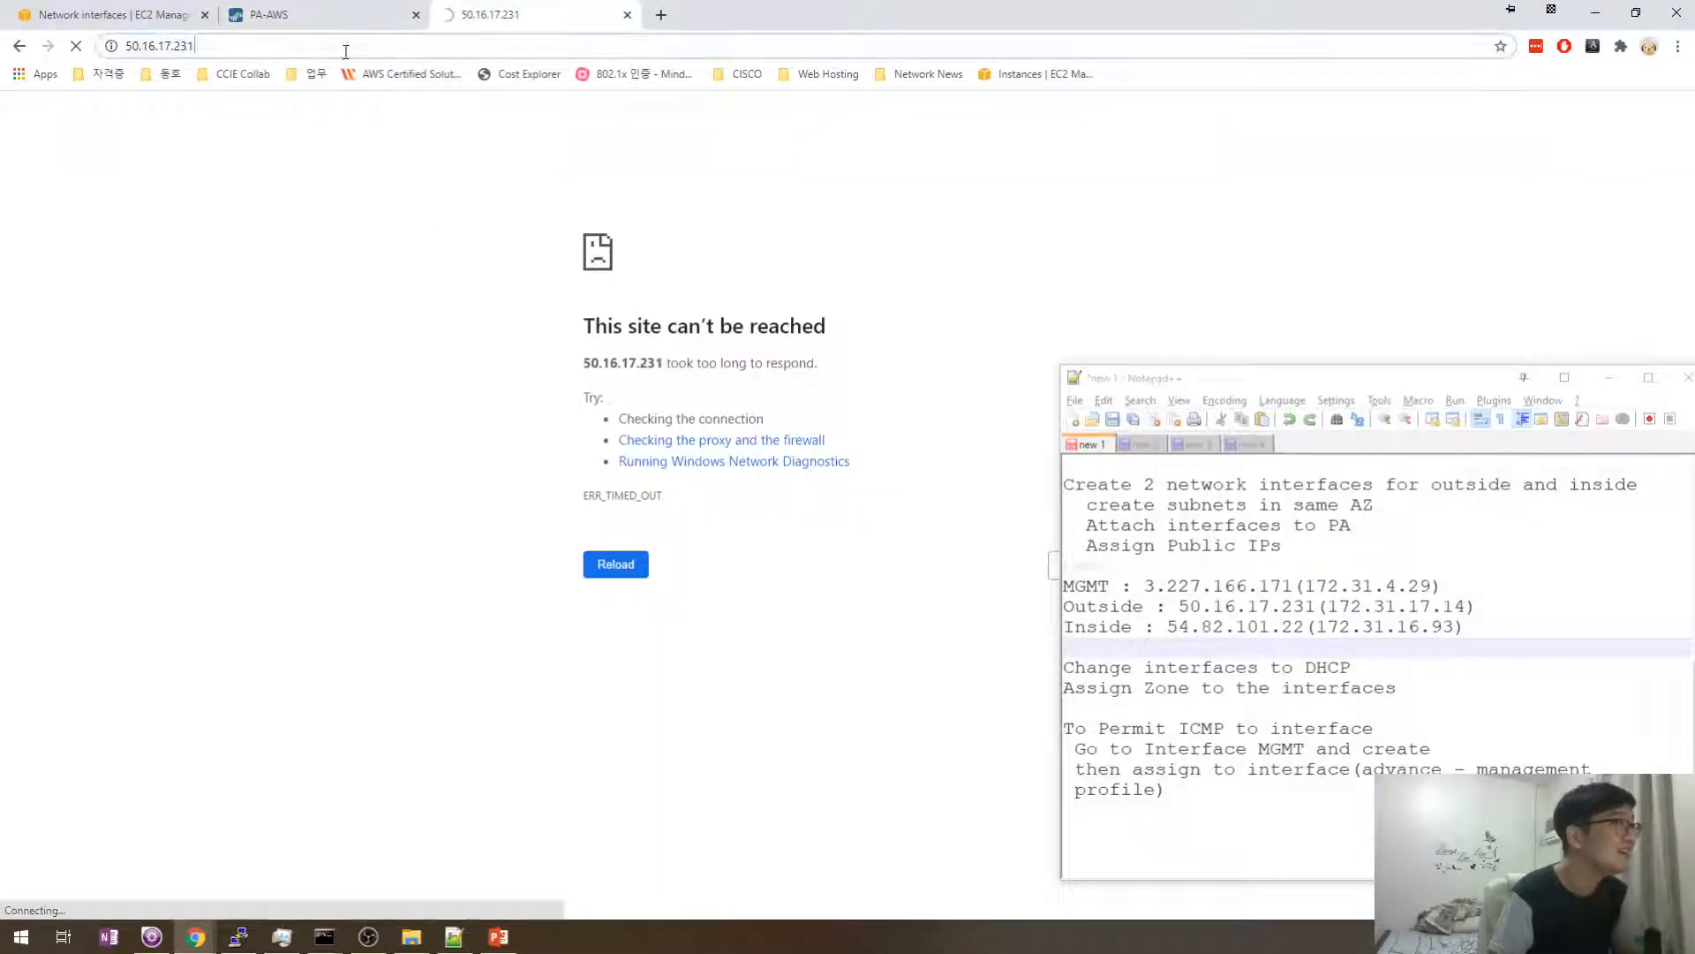
pyautogui.hotkey('alt', 'Tab')
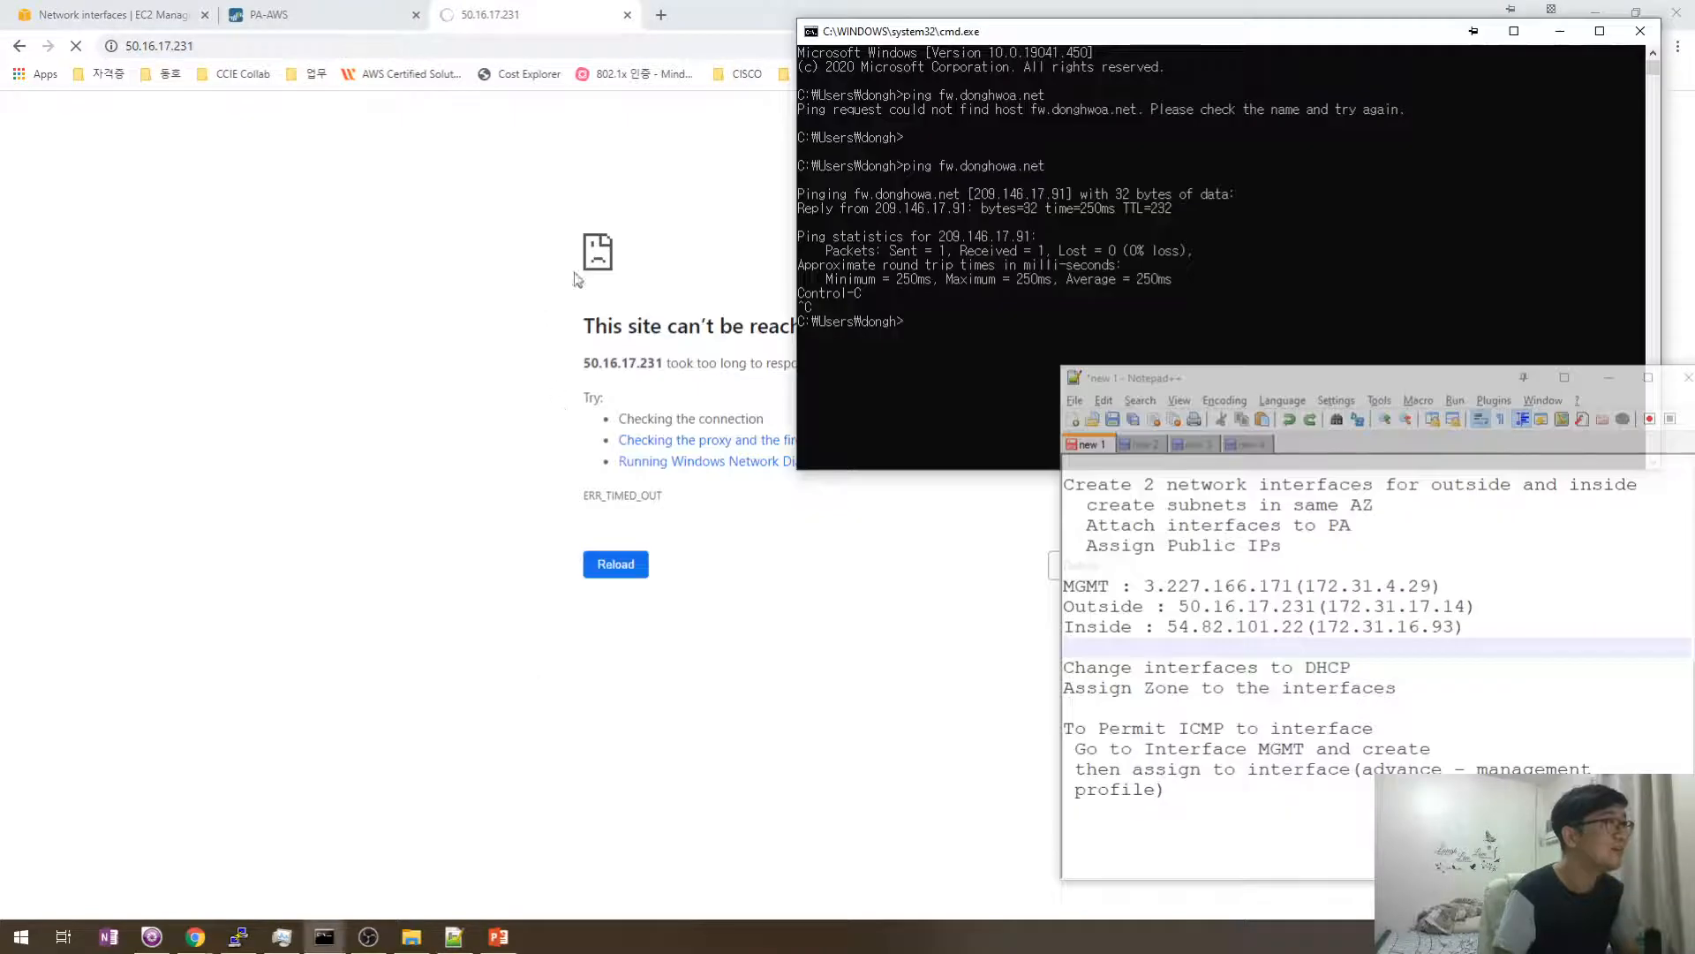
pyautogui.moveTo(950, 37); pyautogui.dragTo(743, 120)
# - Name the portal GP_Portal, bind it to ethernet1/1, and keep IPv4 Address as None
pyautogui.click(358, 15)
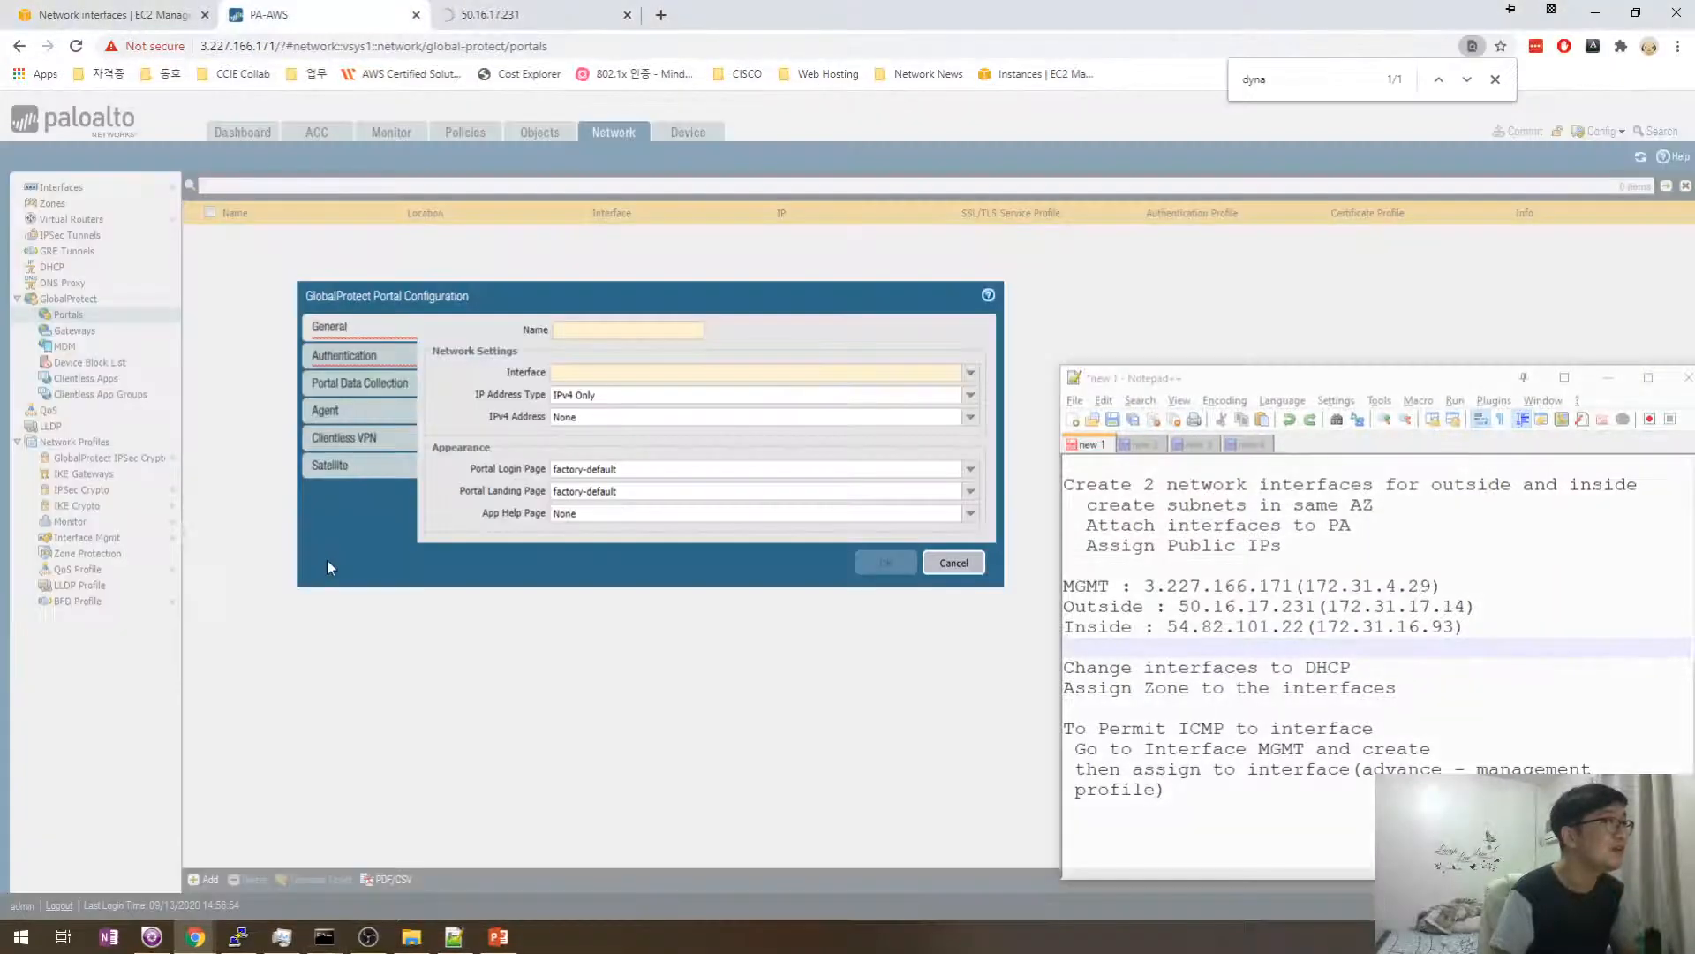
pyautogui.click(629, 328)
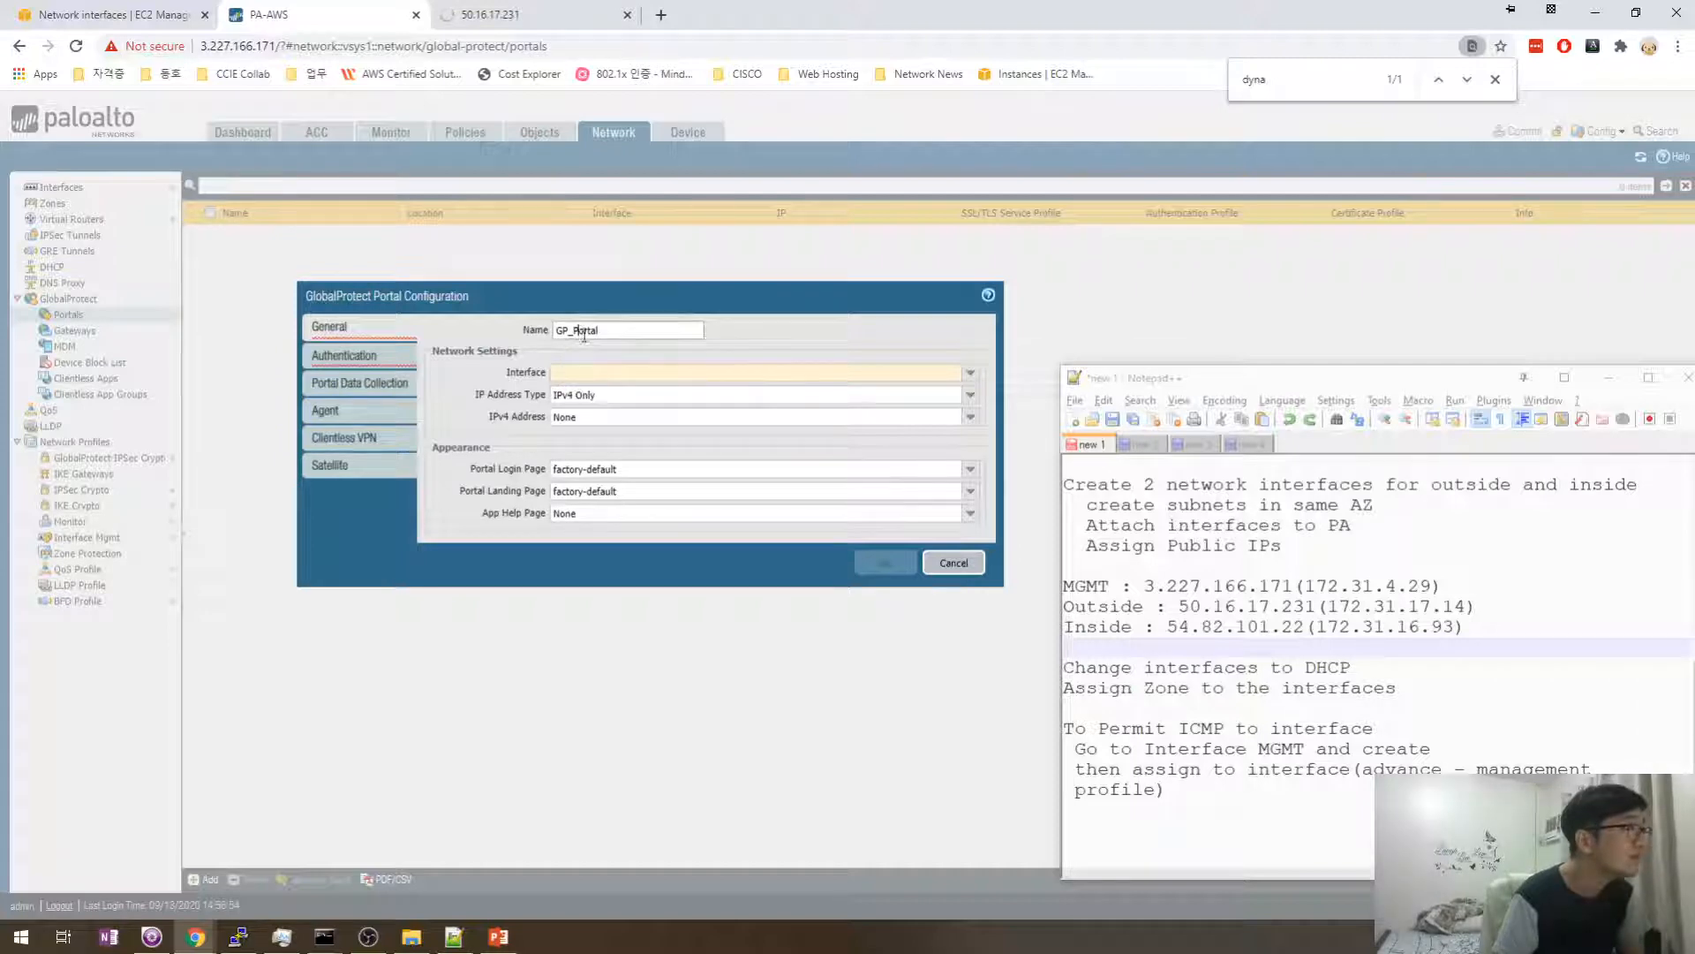
pyautogui.click(970, 374)
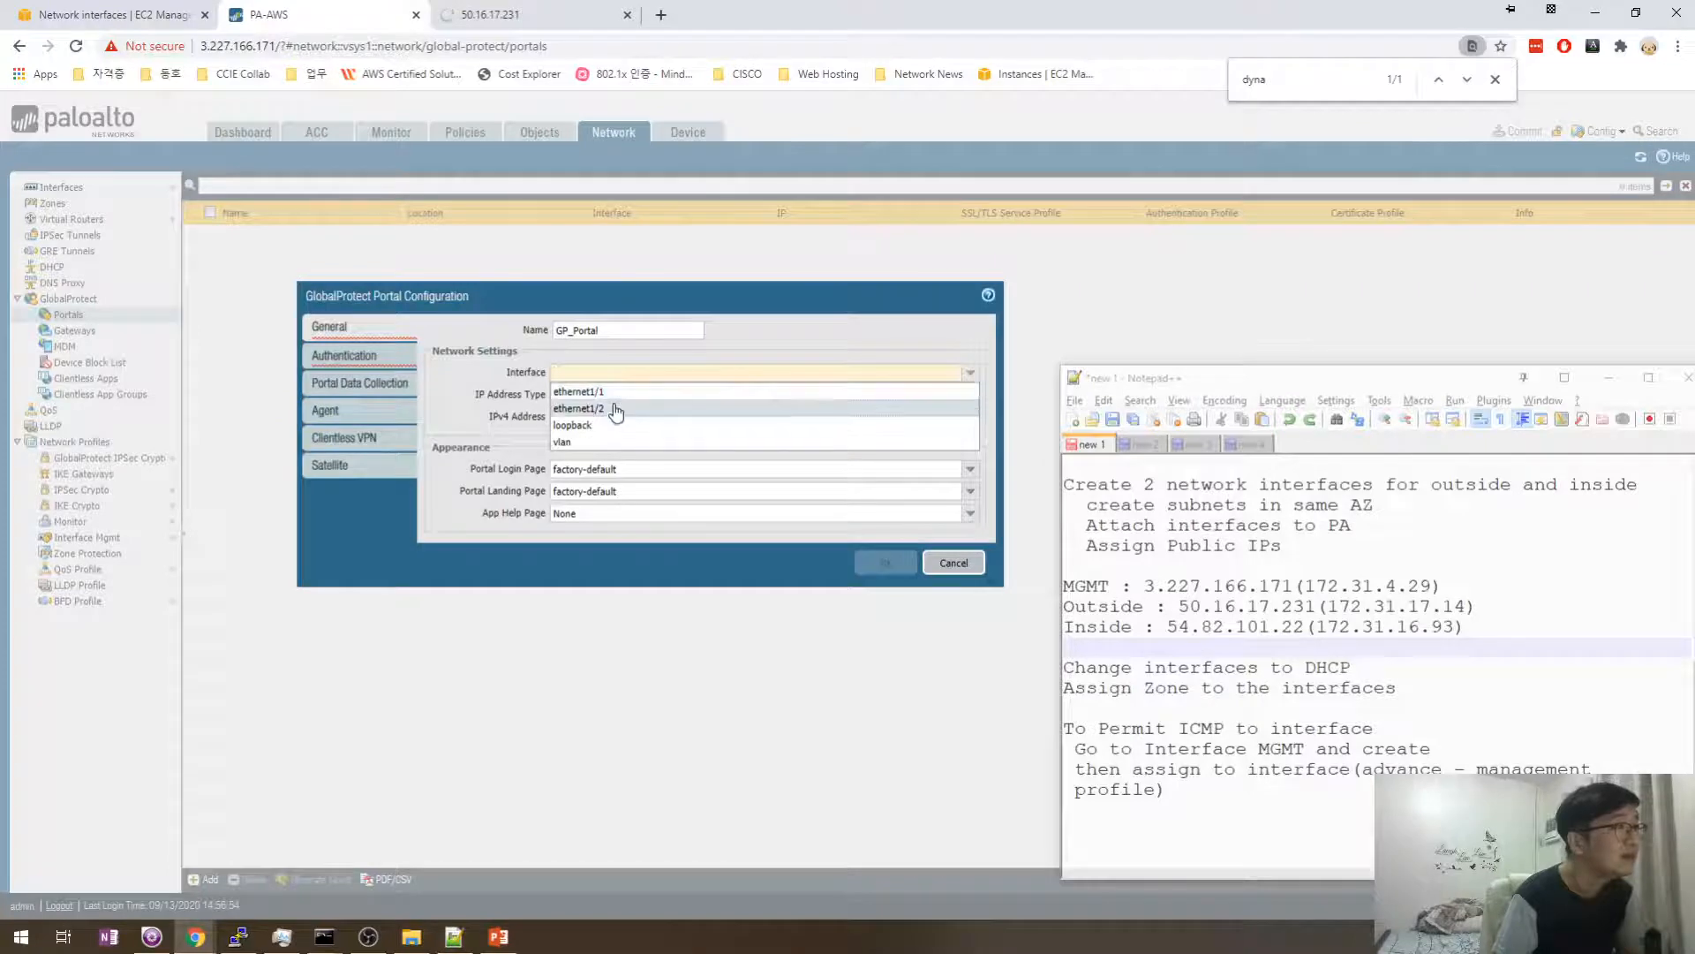
pyautogui.click(601, 391)
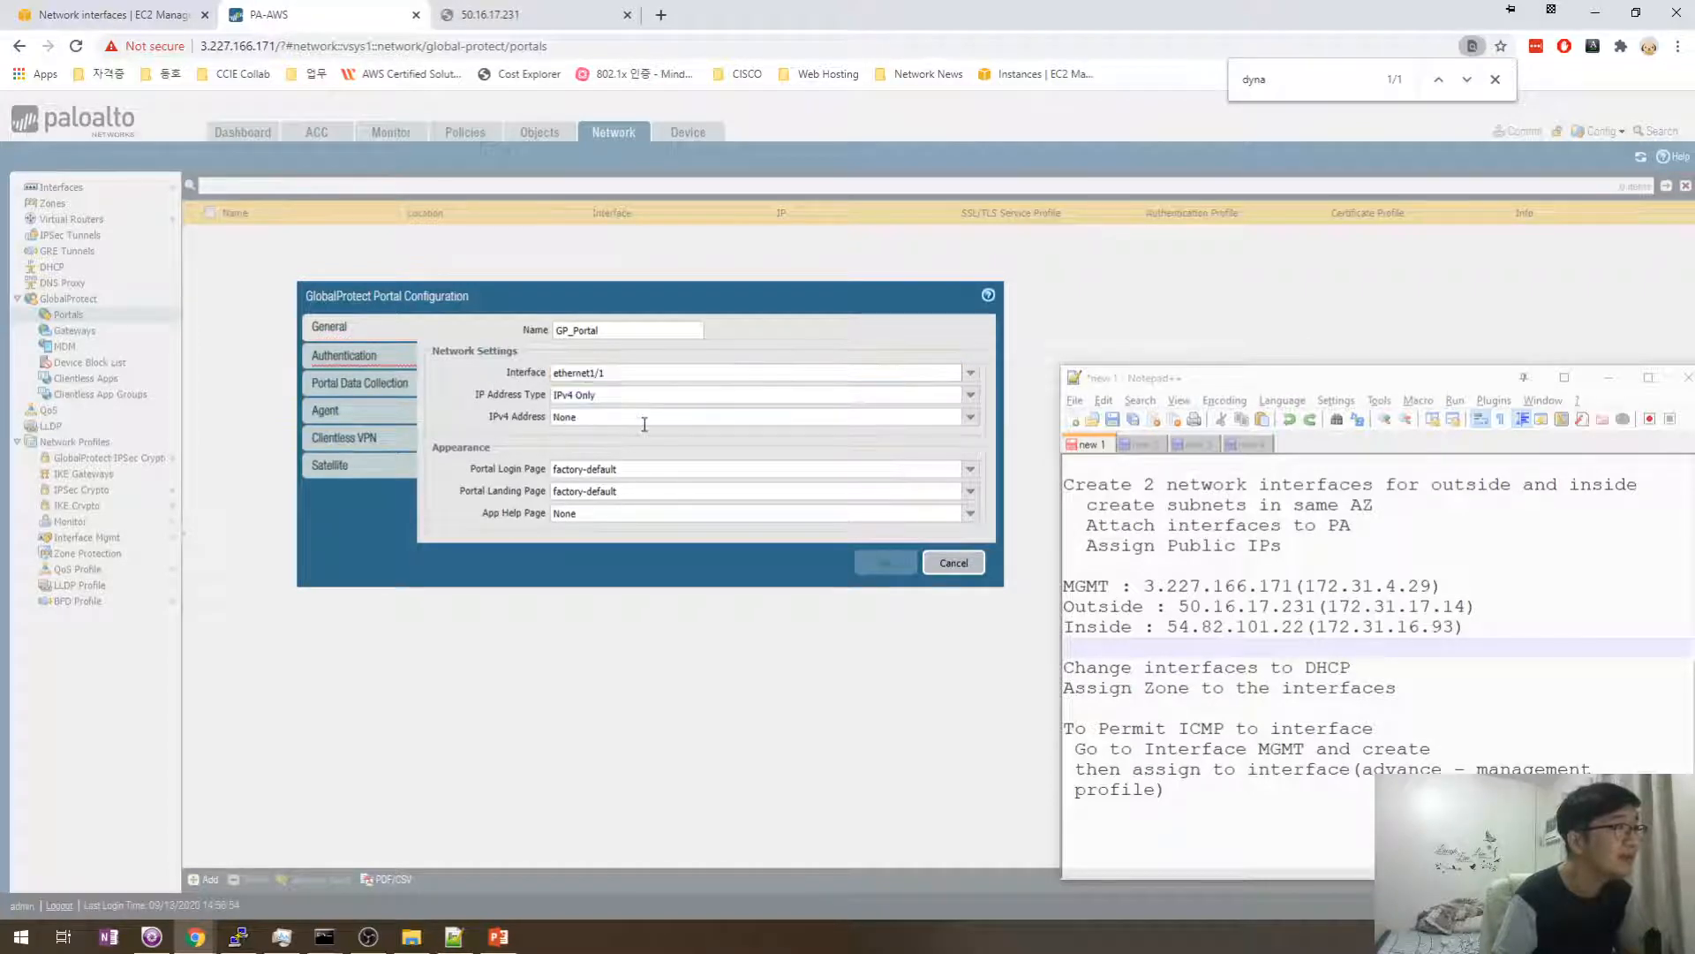
pyautogui.click(970, 417)
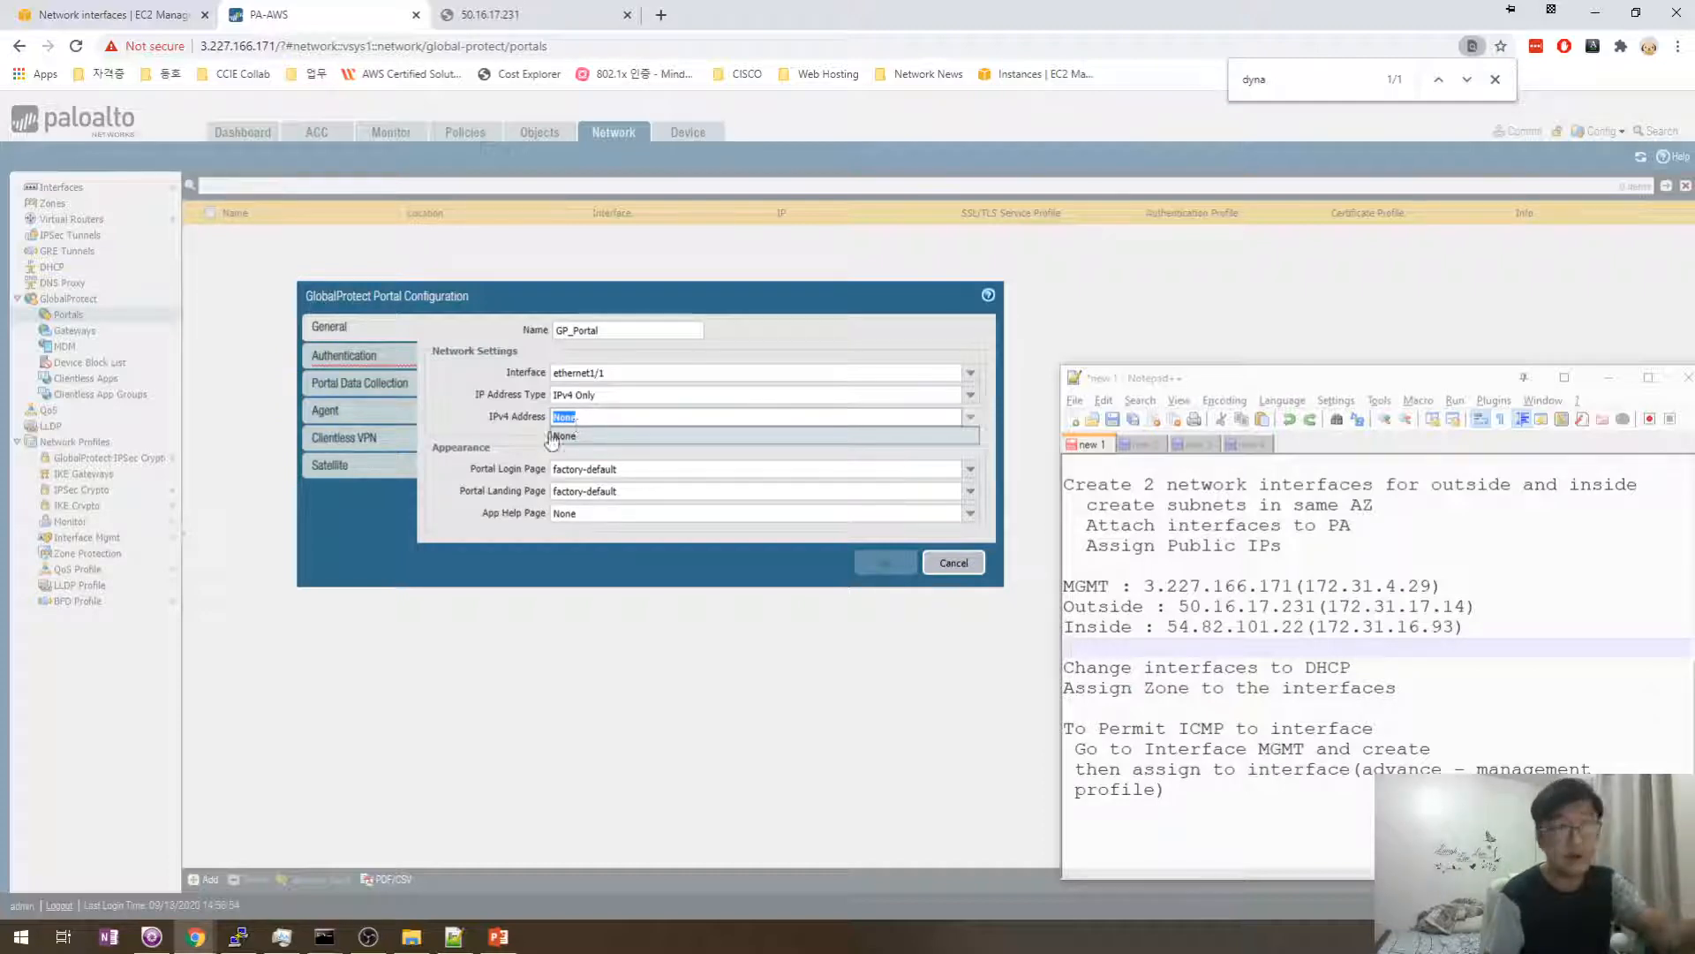
pyautogui.click(558, 438)
# - Point out the portal login page setting, then go to the Authentication settings
pyautogui.click(610, 469)
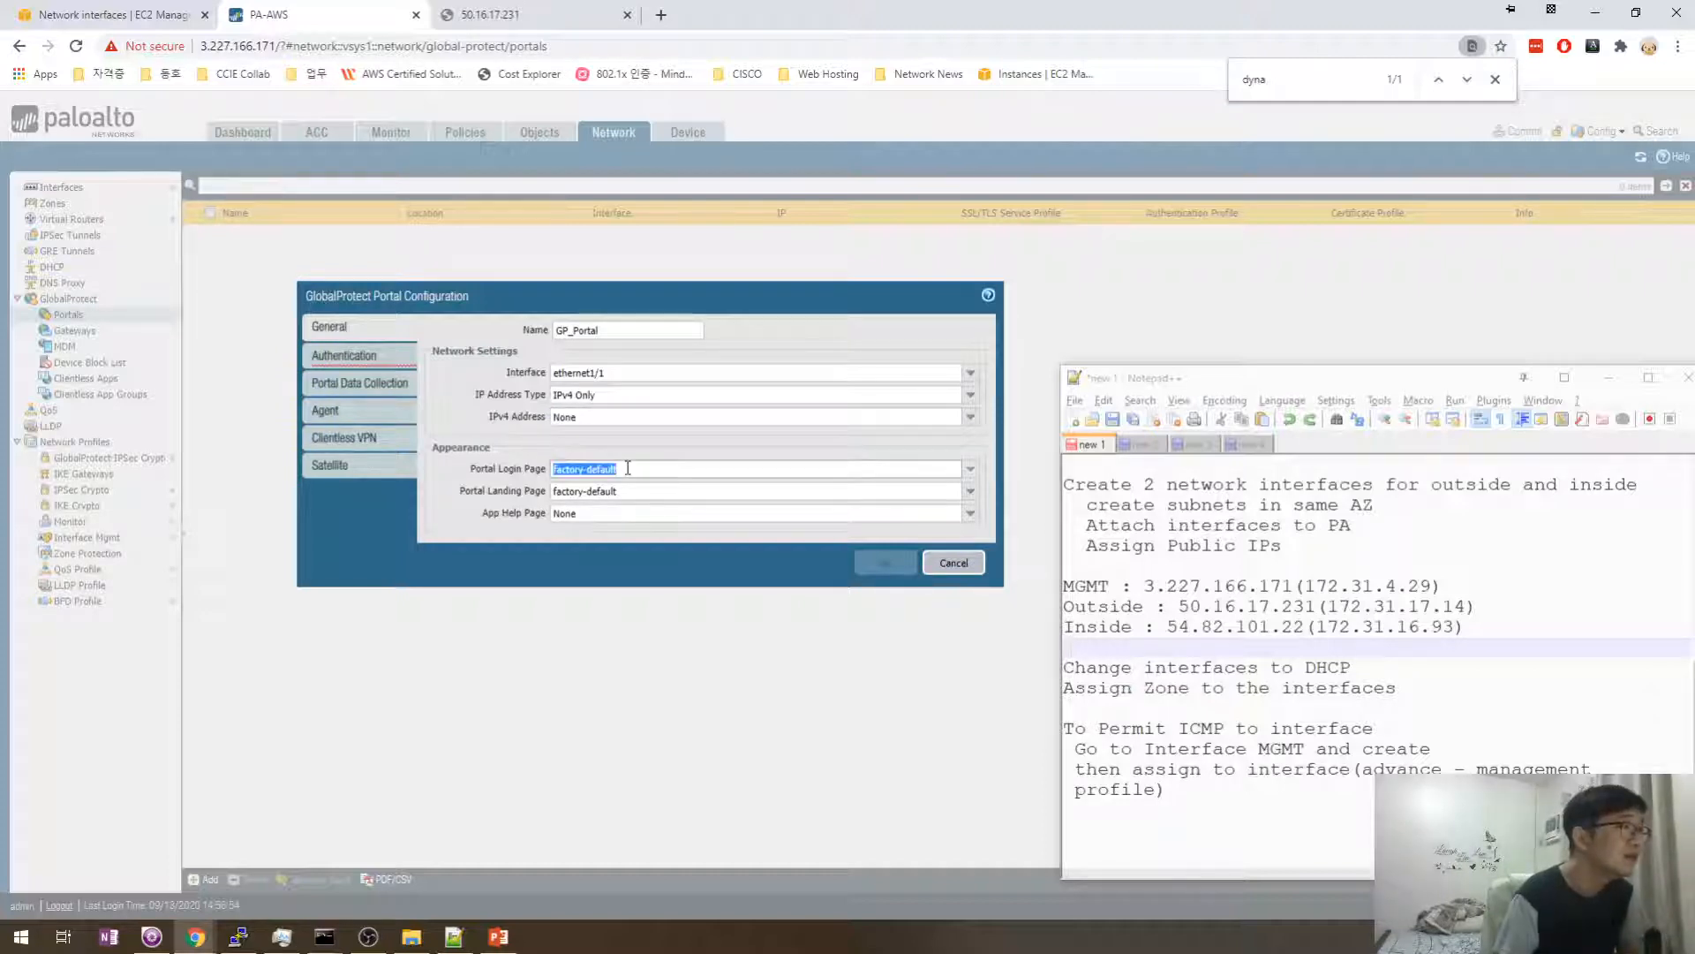
pyautogui.click(621, 490)
pyautogui.click(629, 514)
pyautogui.click(638, 492)
pyautogui.click(645, 473)
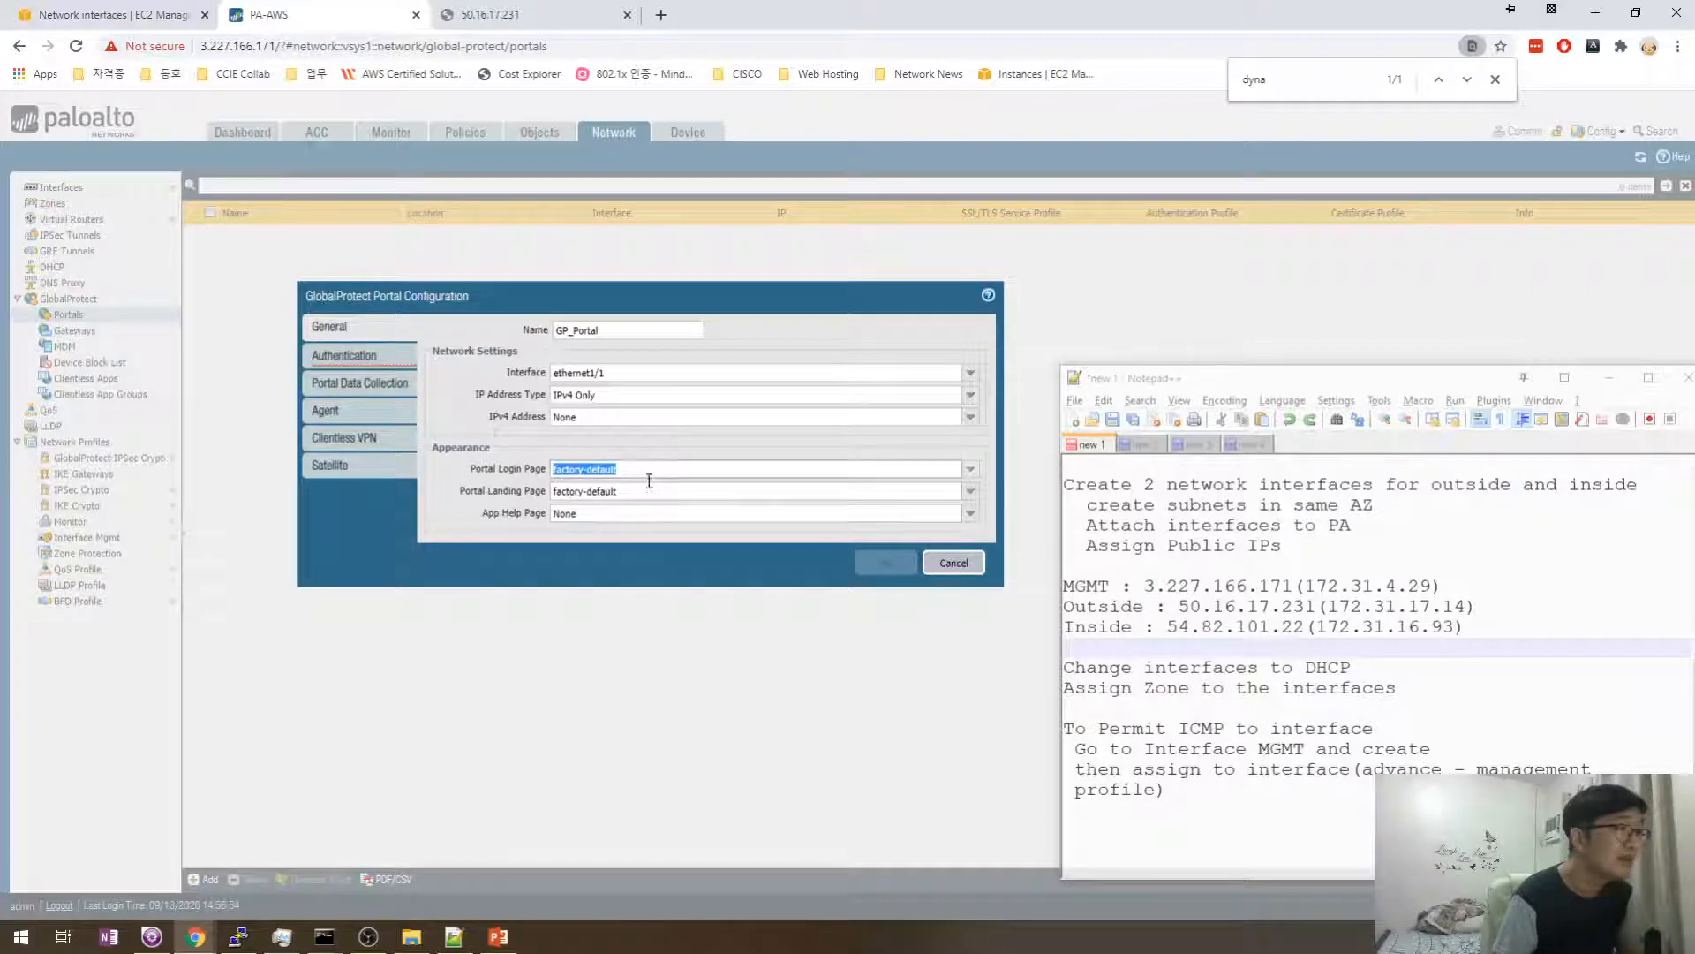
pyautogui.click(649, 490)
pyautogui.click(661, 468)
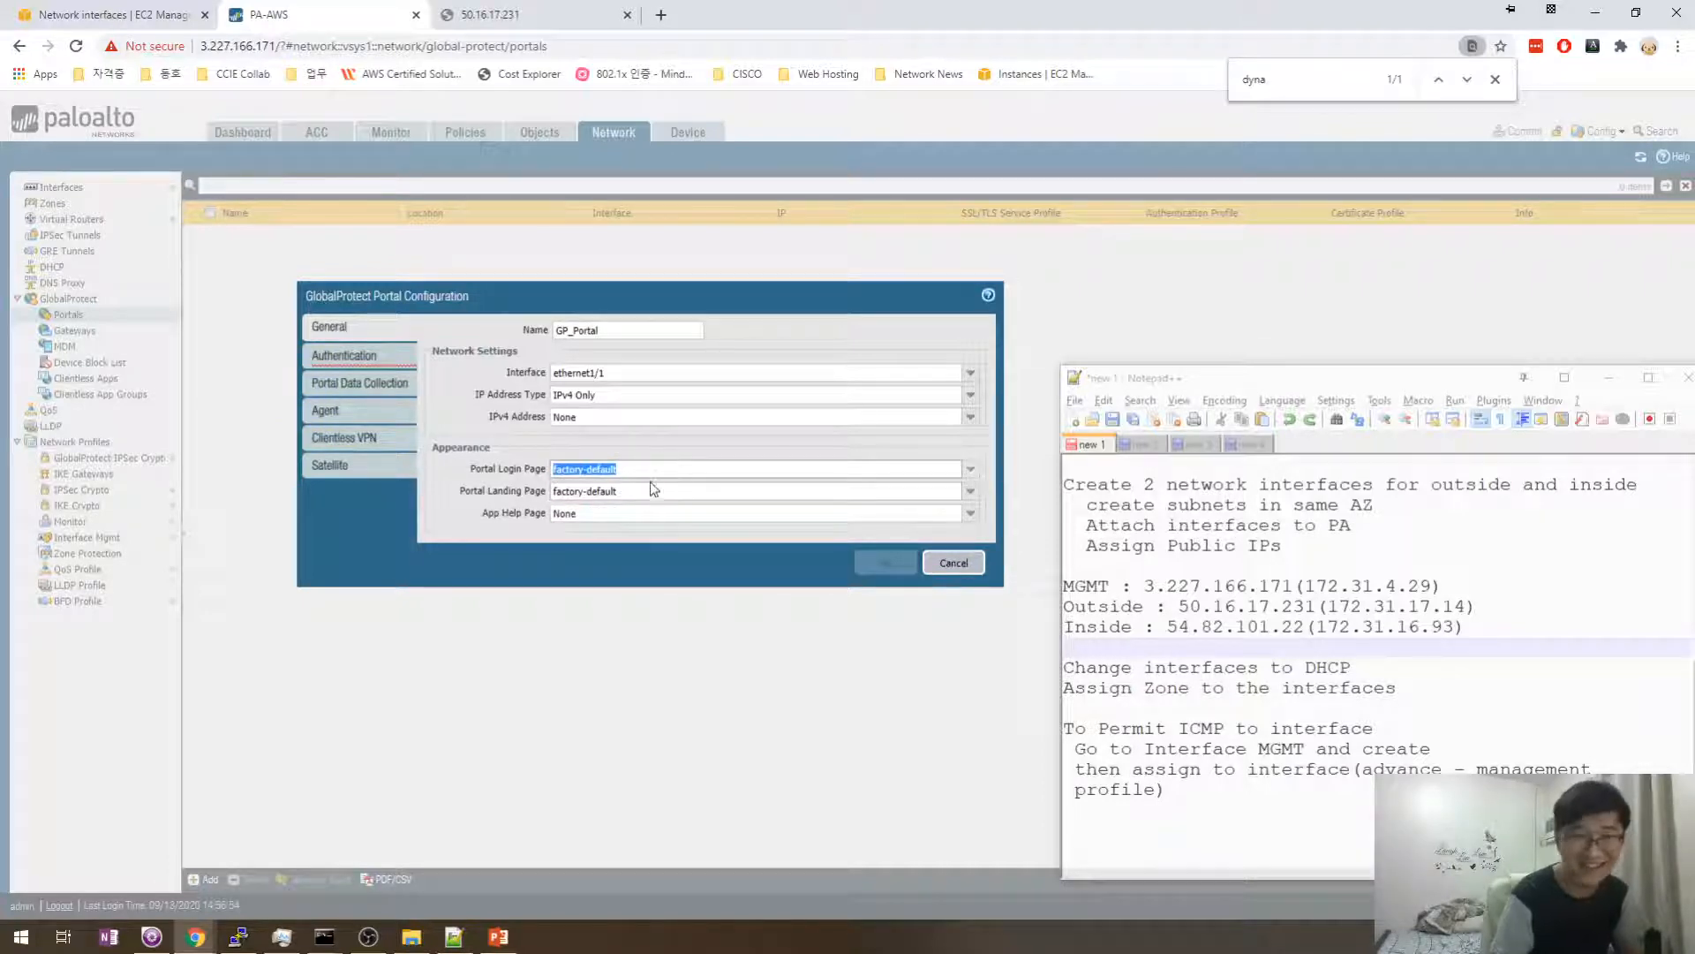
pyautogui.click(650, 489)
pyautogui.click(652, 469)
pyautogui.click(649, 492)
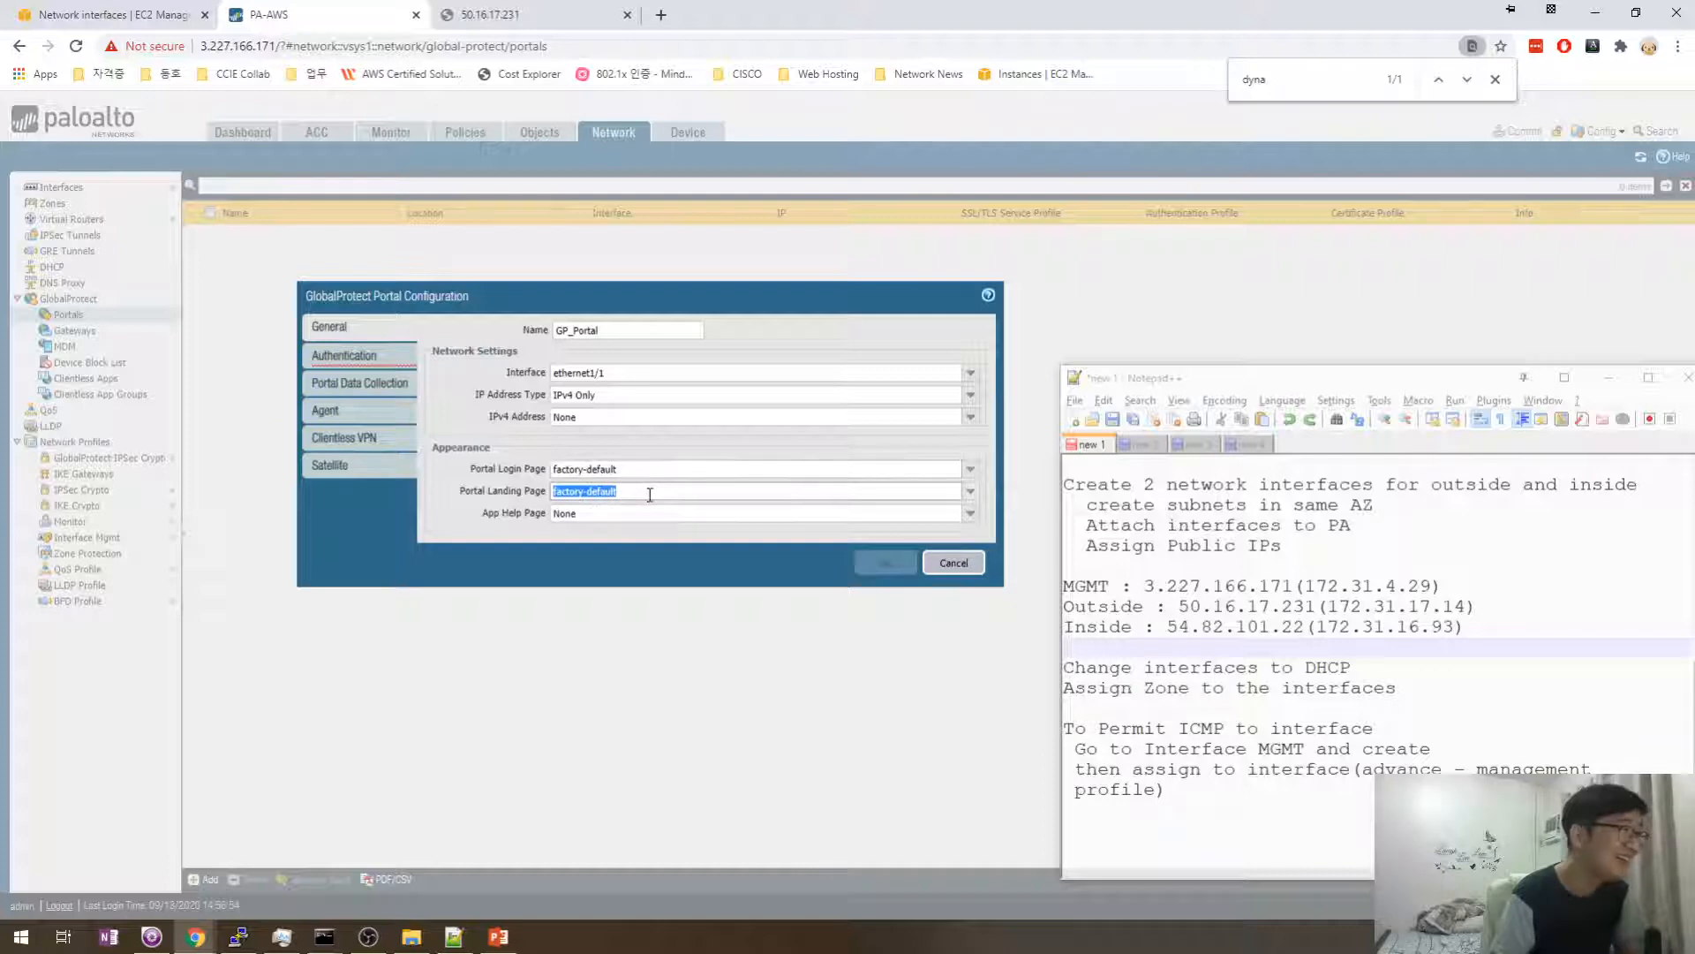
pyautogui.click(647, 513)
pyautogui.click(664, 509)
pyautogui.click(671, 491)
pyautogui.click(673, 468)
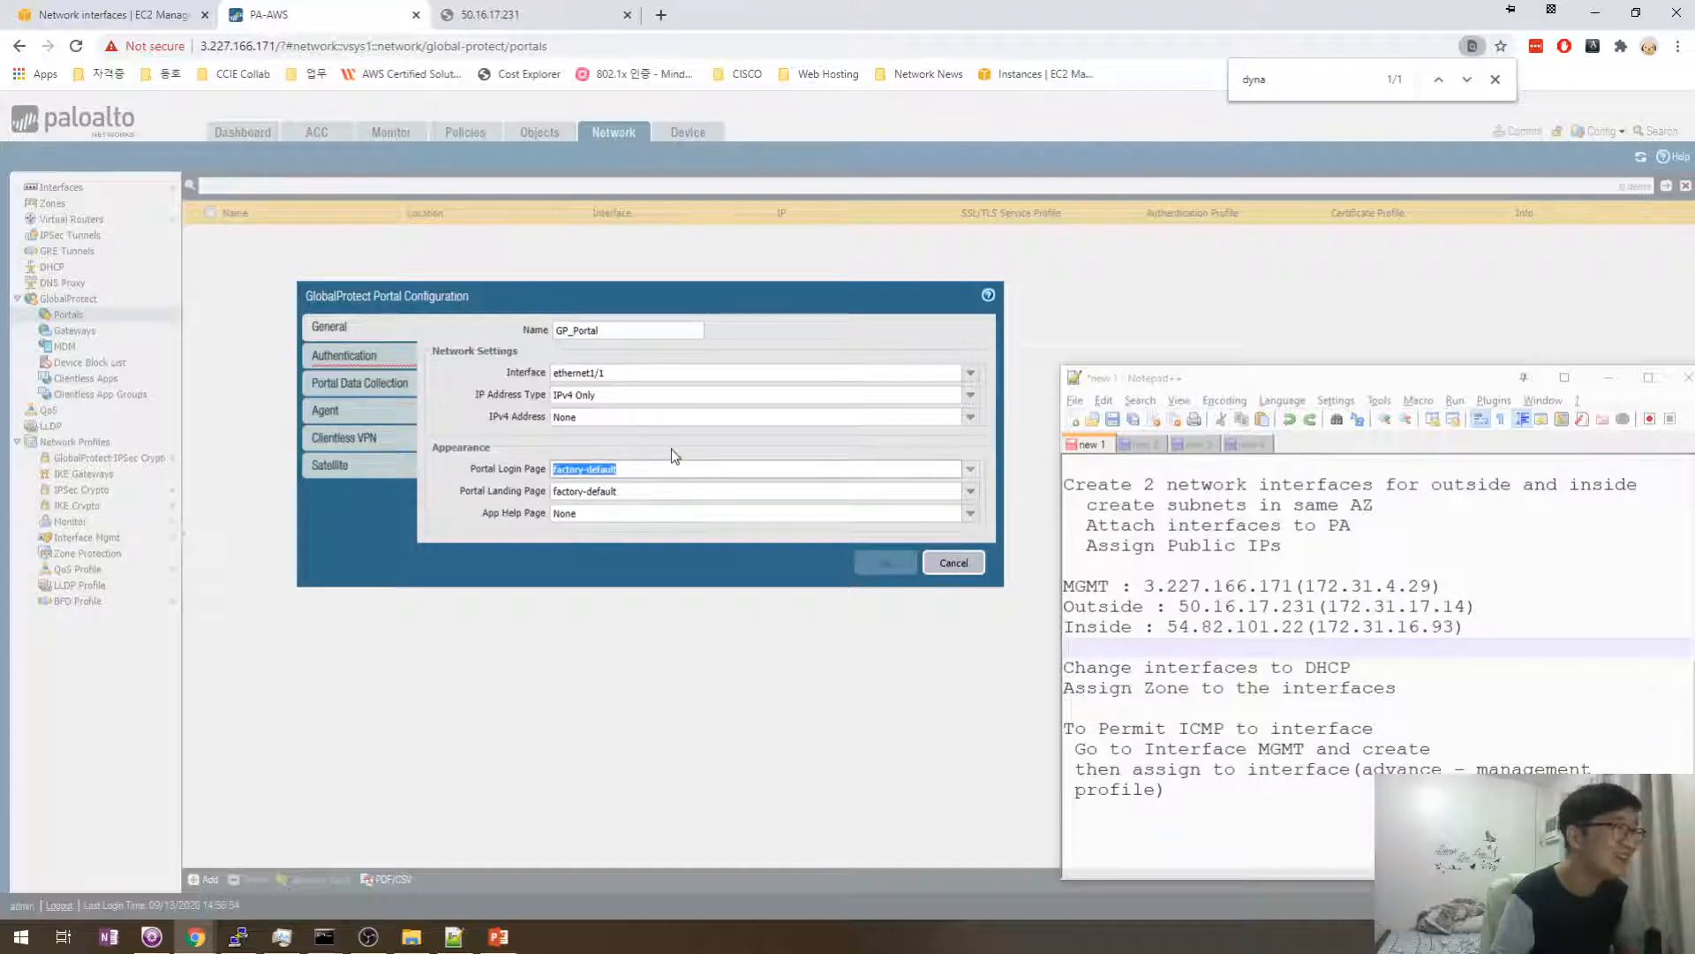
pyautogui.click(669, 449)
pyautogui.click(609, 468)
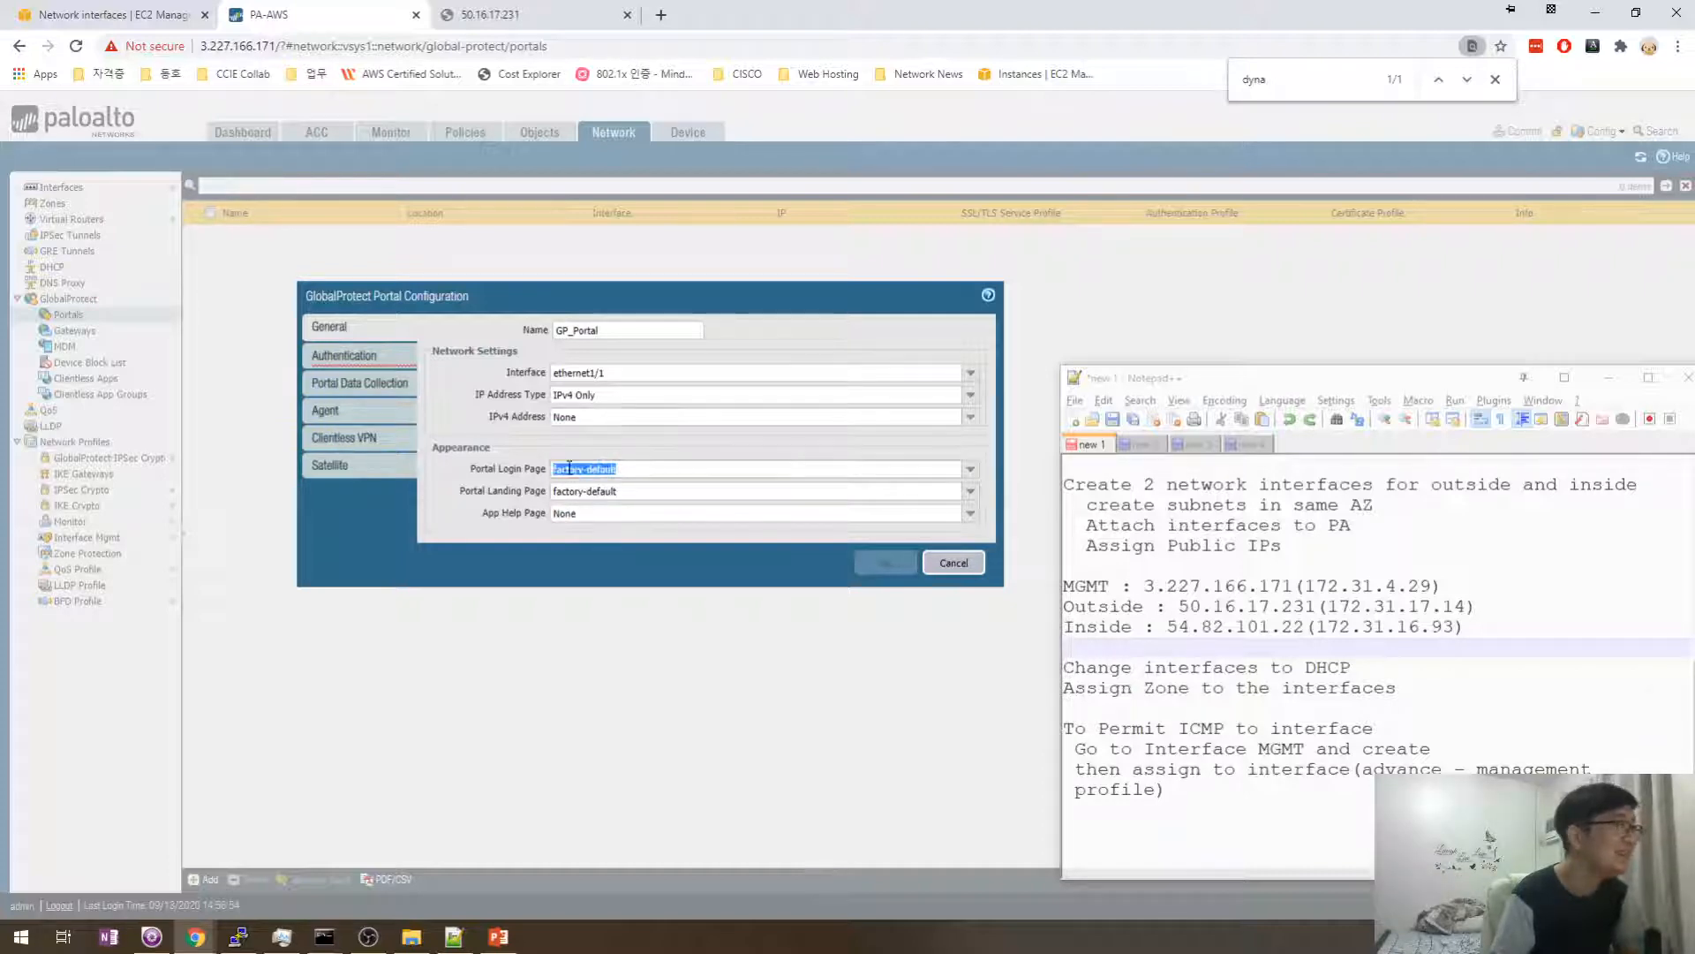
pyautogui.click(362, 354)
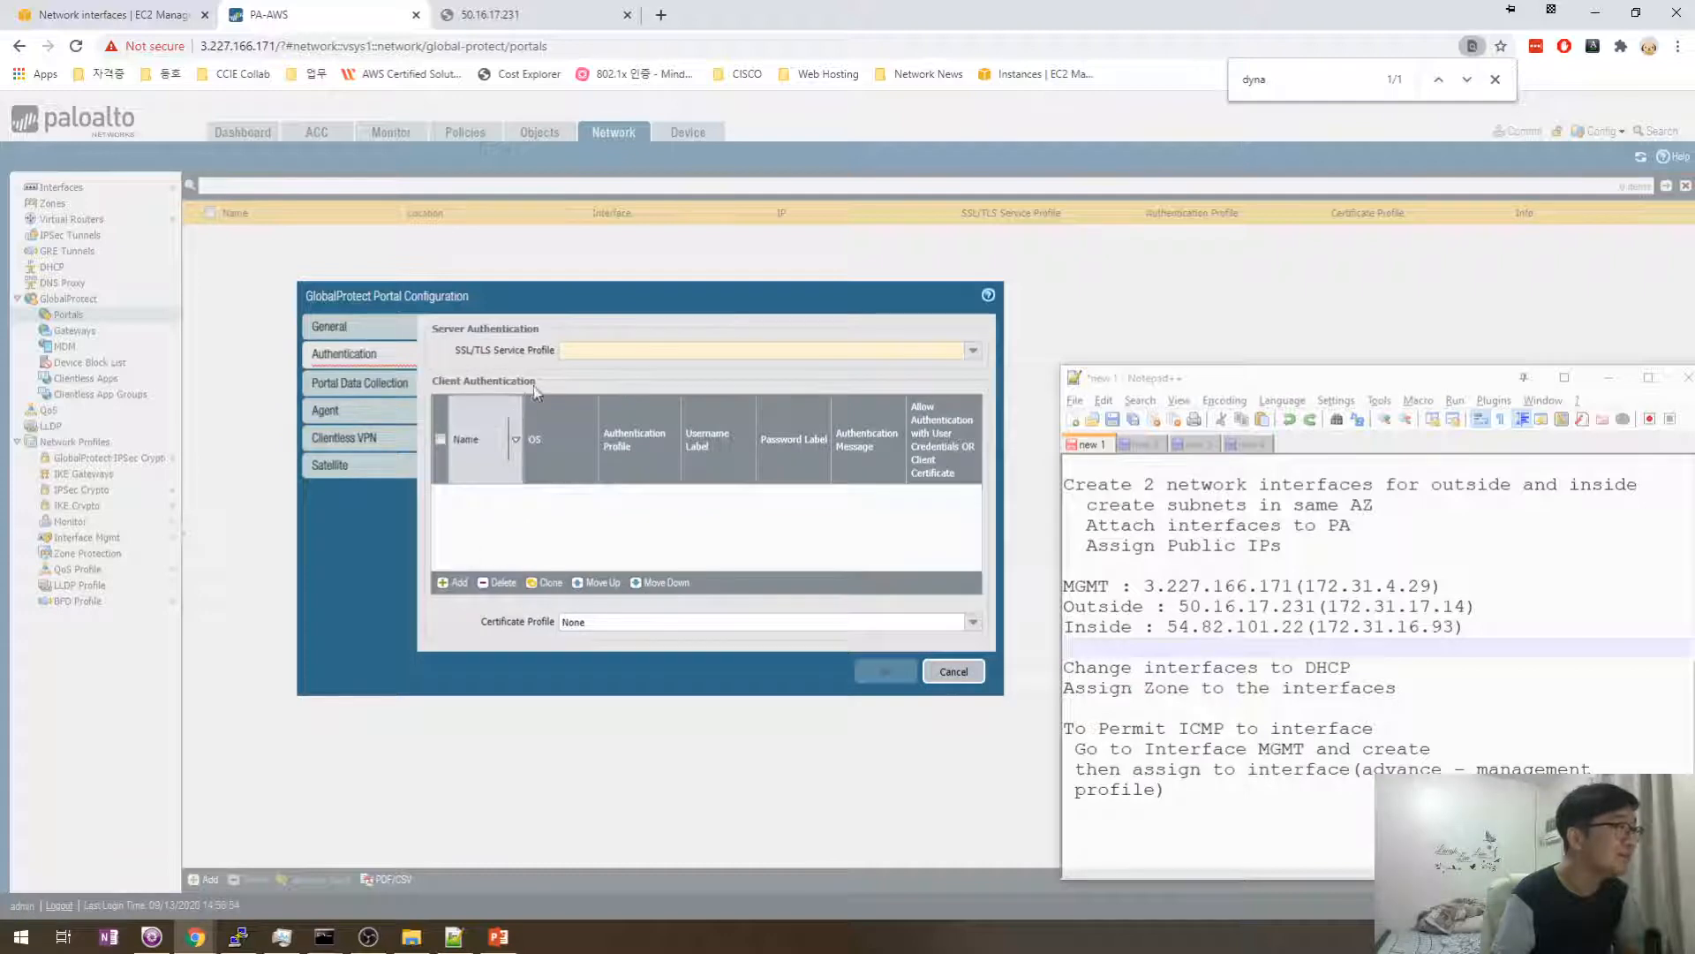
# - Create a new SSL/TLS service profile named GP_VPN and choose to generate its certificate
pyautogui.click(972, 351)
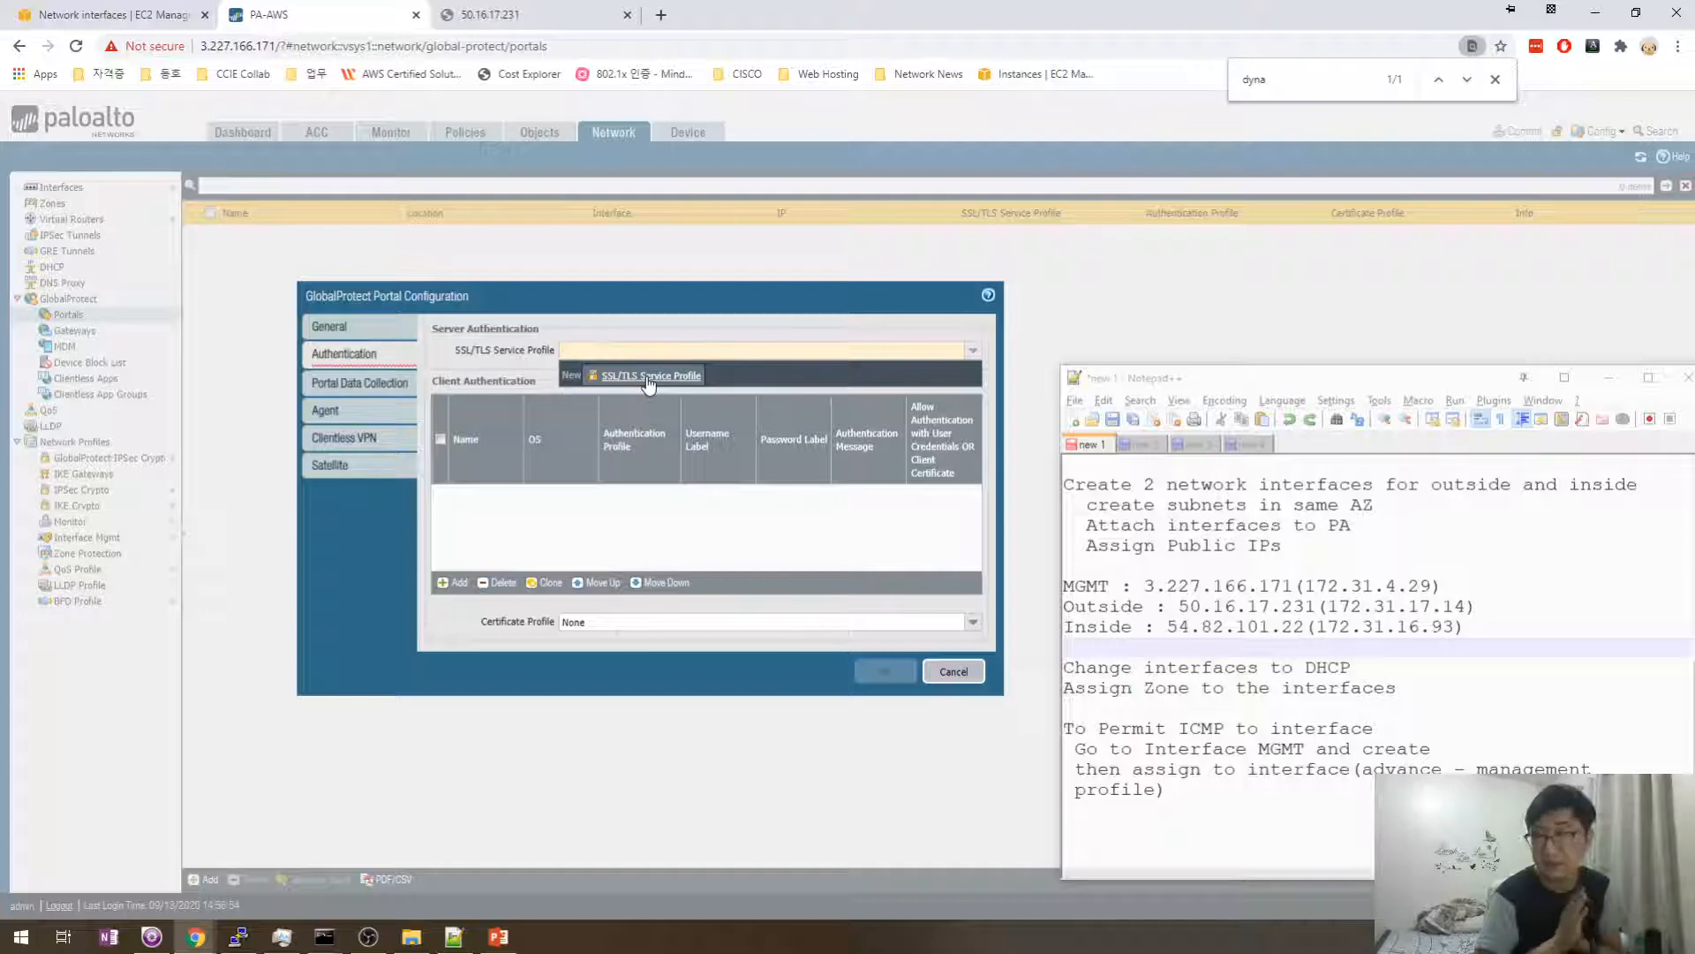
pyautogui.click(649, 377)
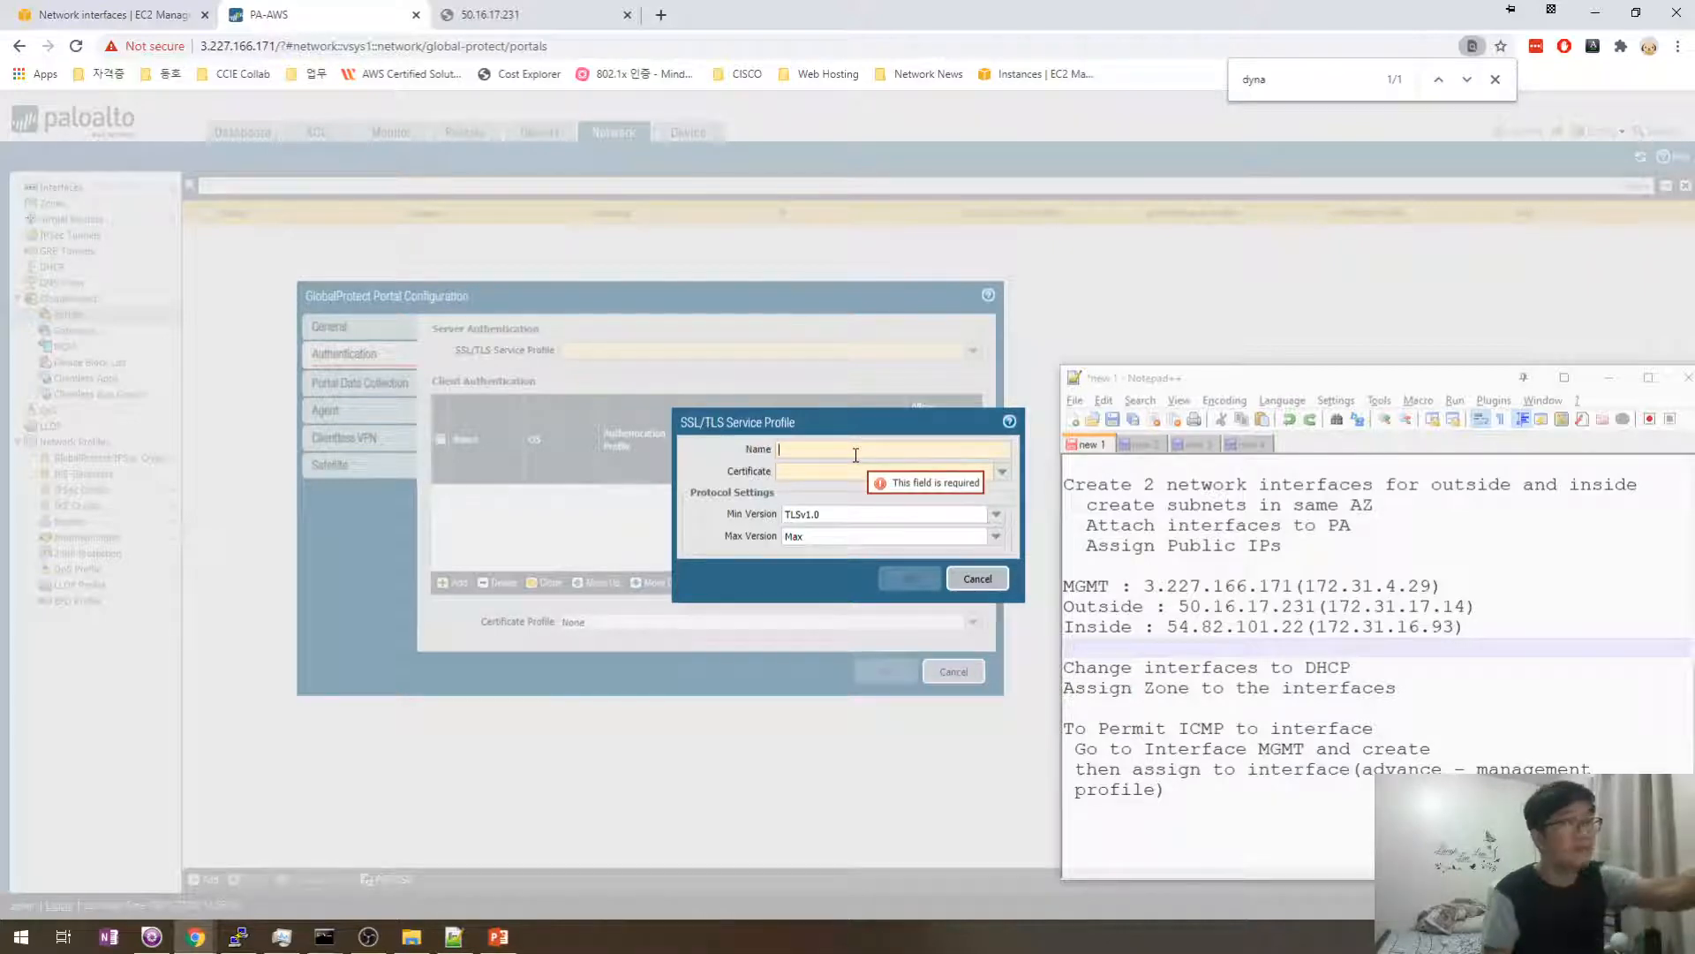
pyautogui.click(855, 455)
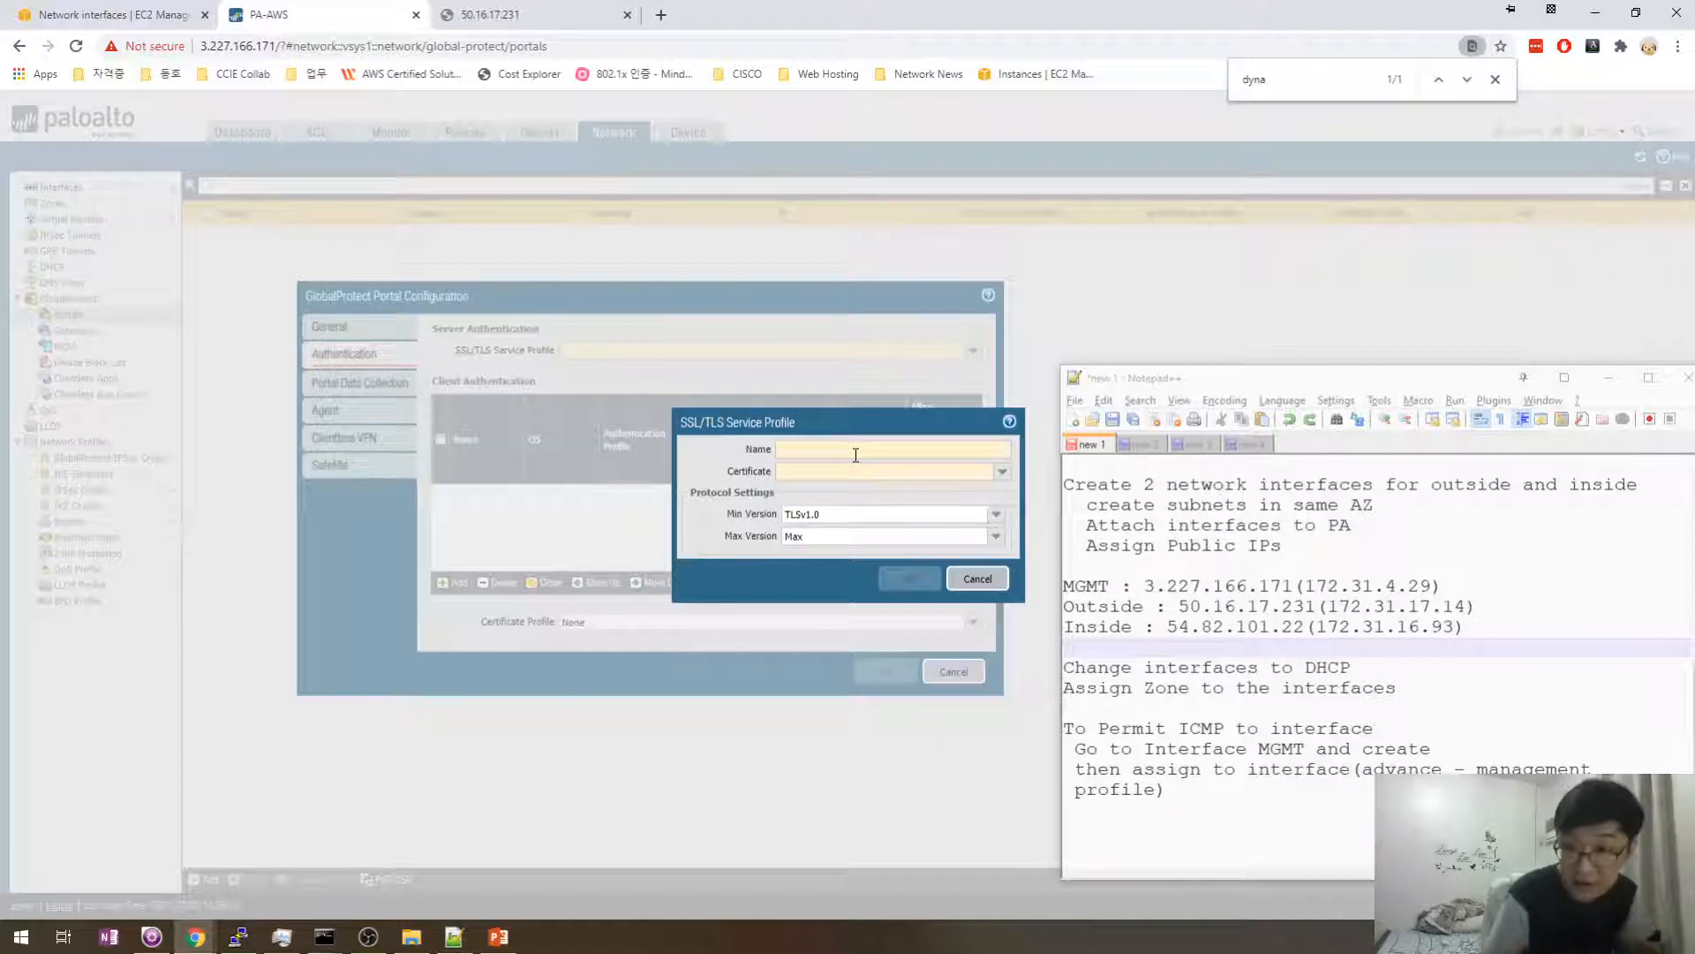
pyautogui.press('BackSpace')
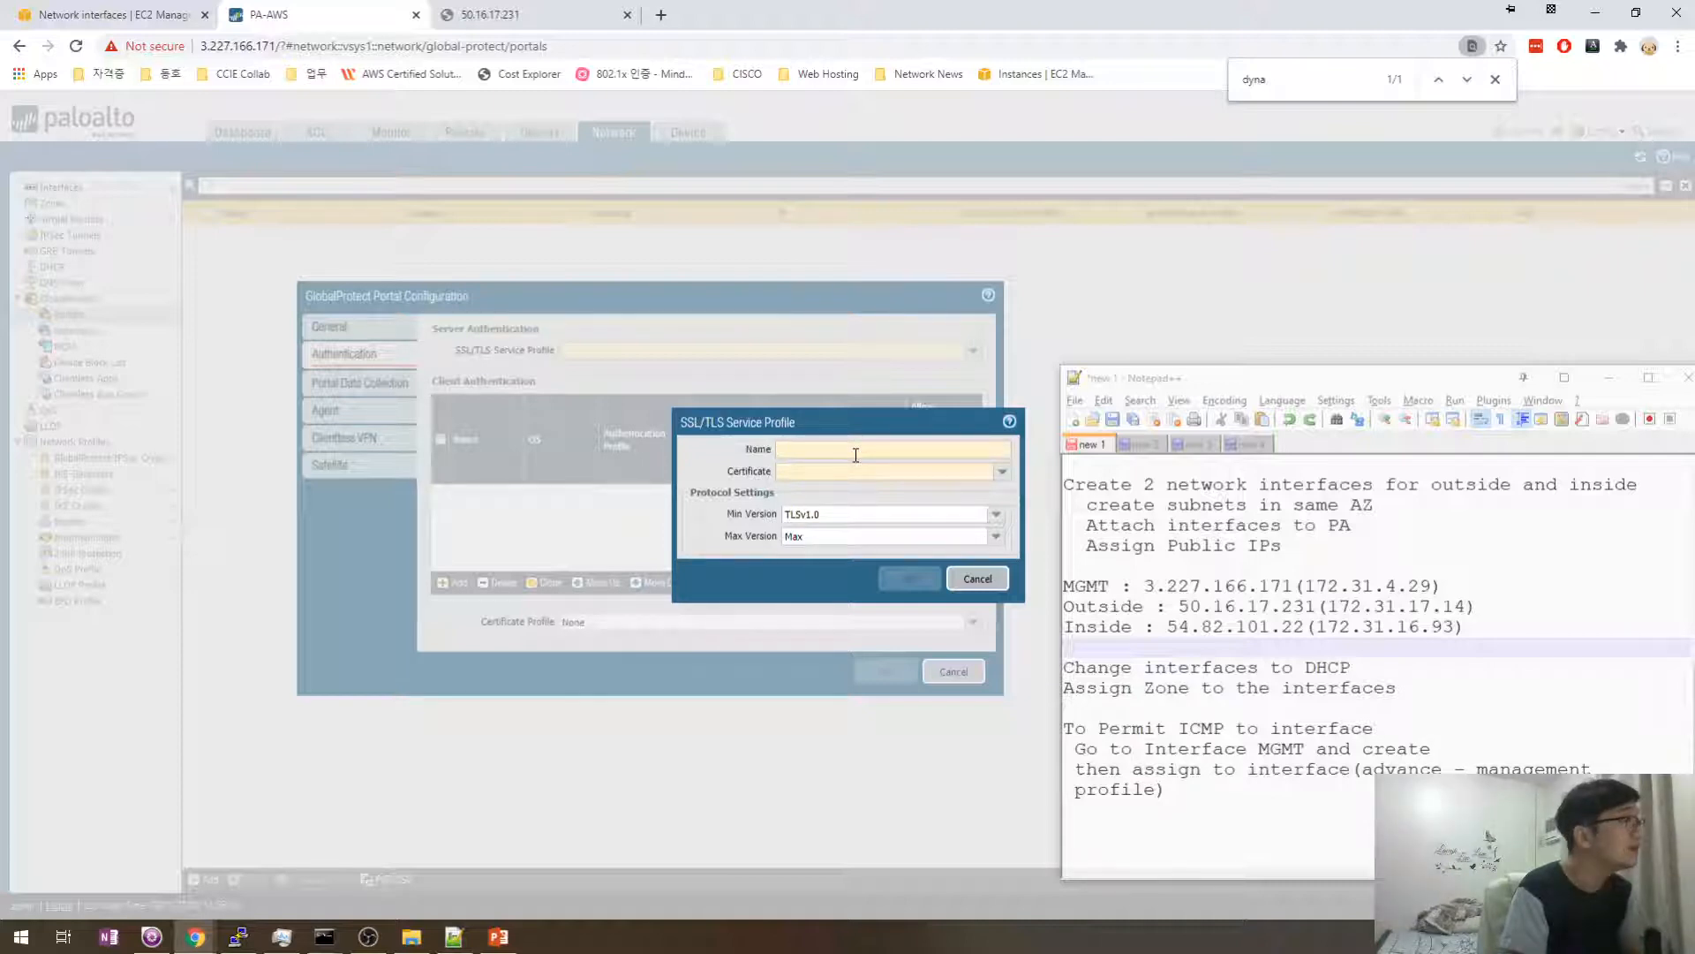
pyautogui.write('GP_')
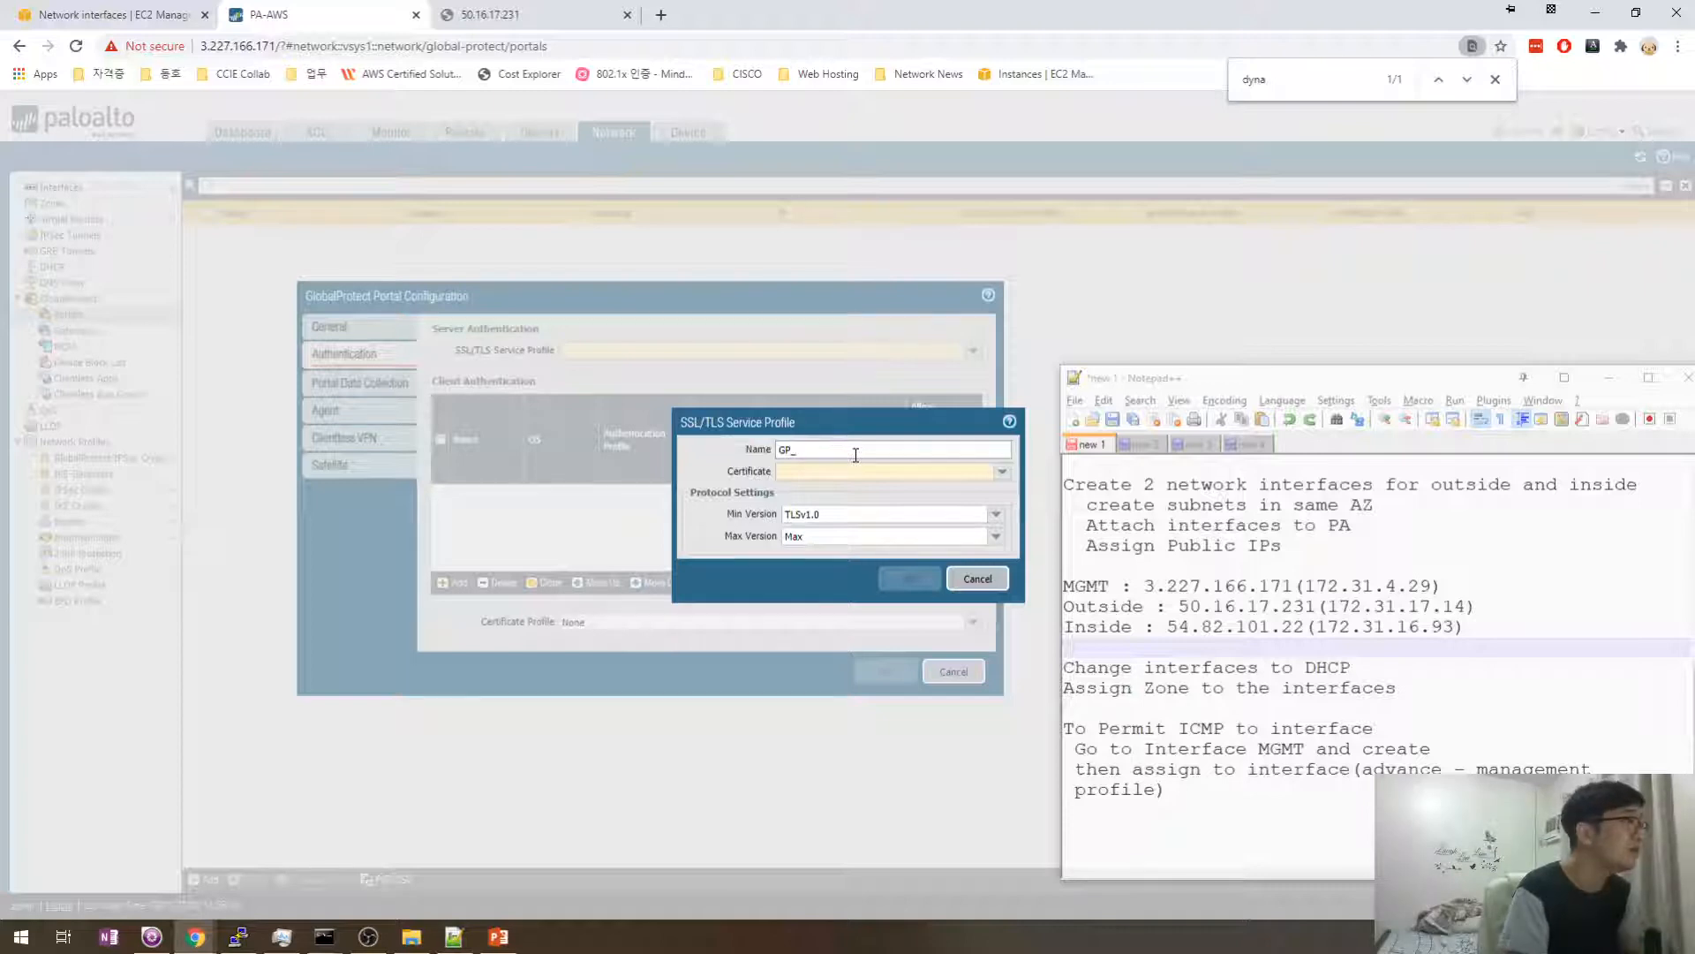
pyautogui.write('VPN')
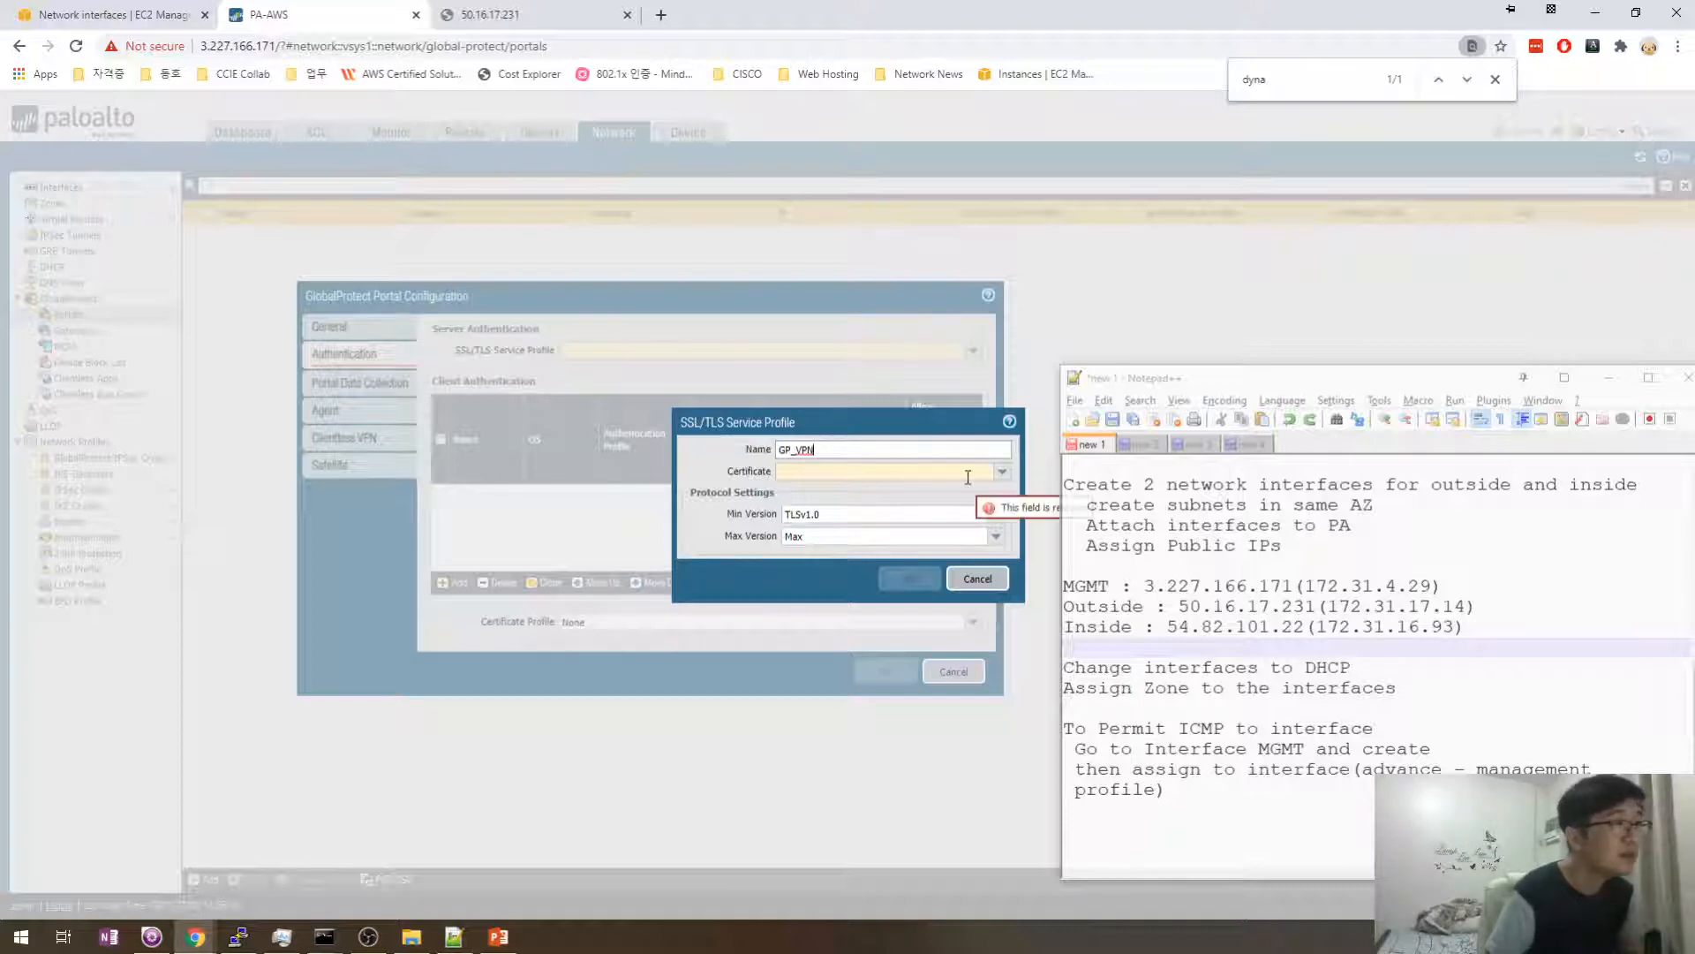
pyautogui.click(1002, 470)
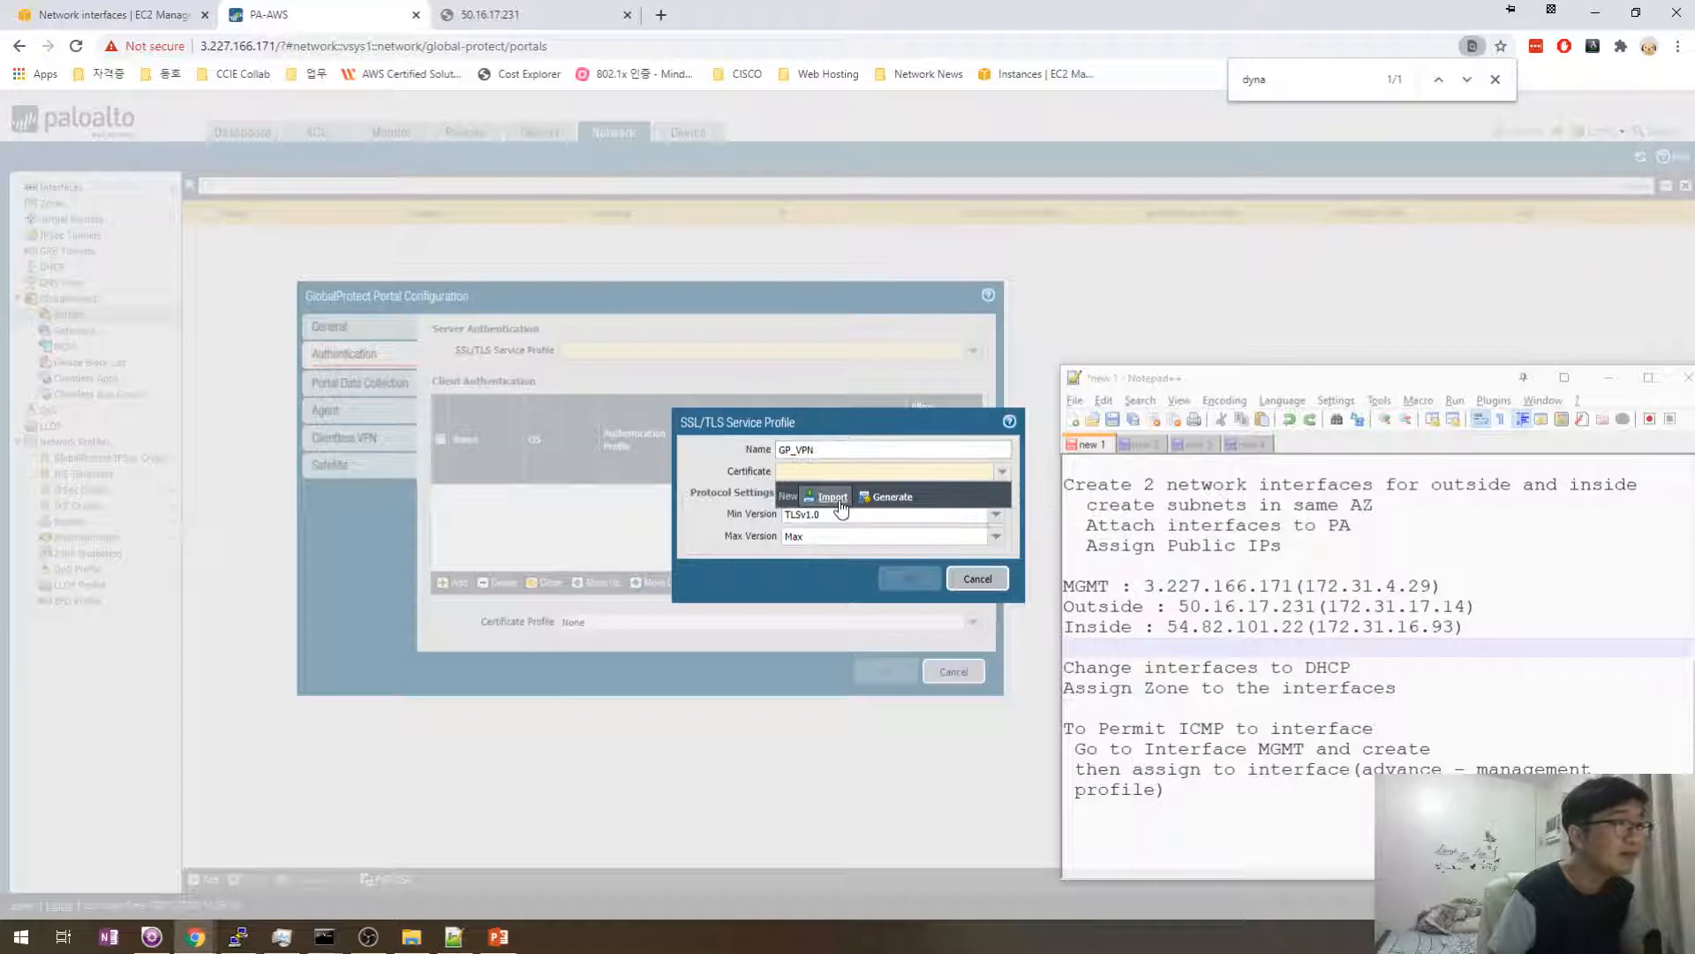
pyautogui.click(887, 497)
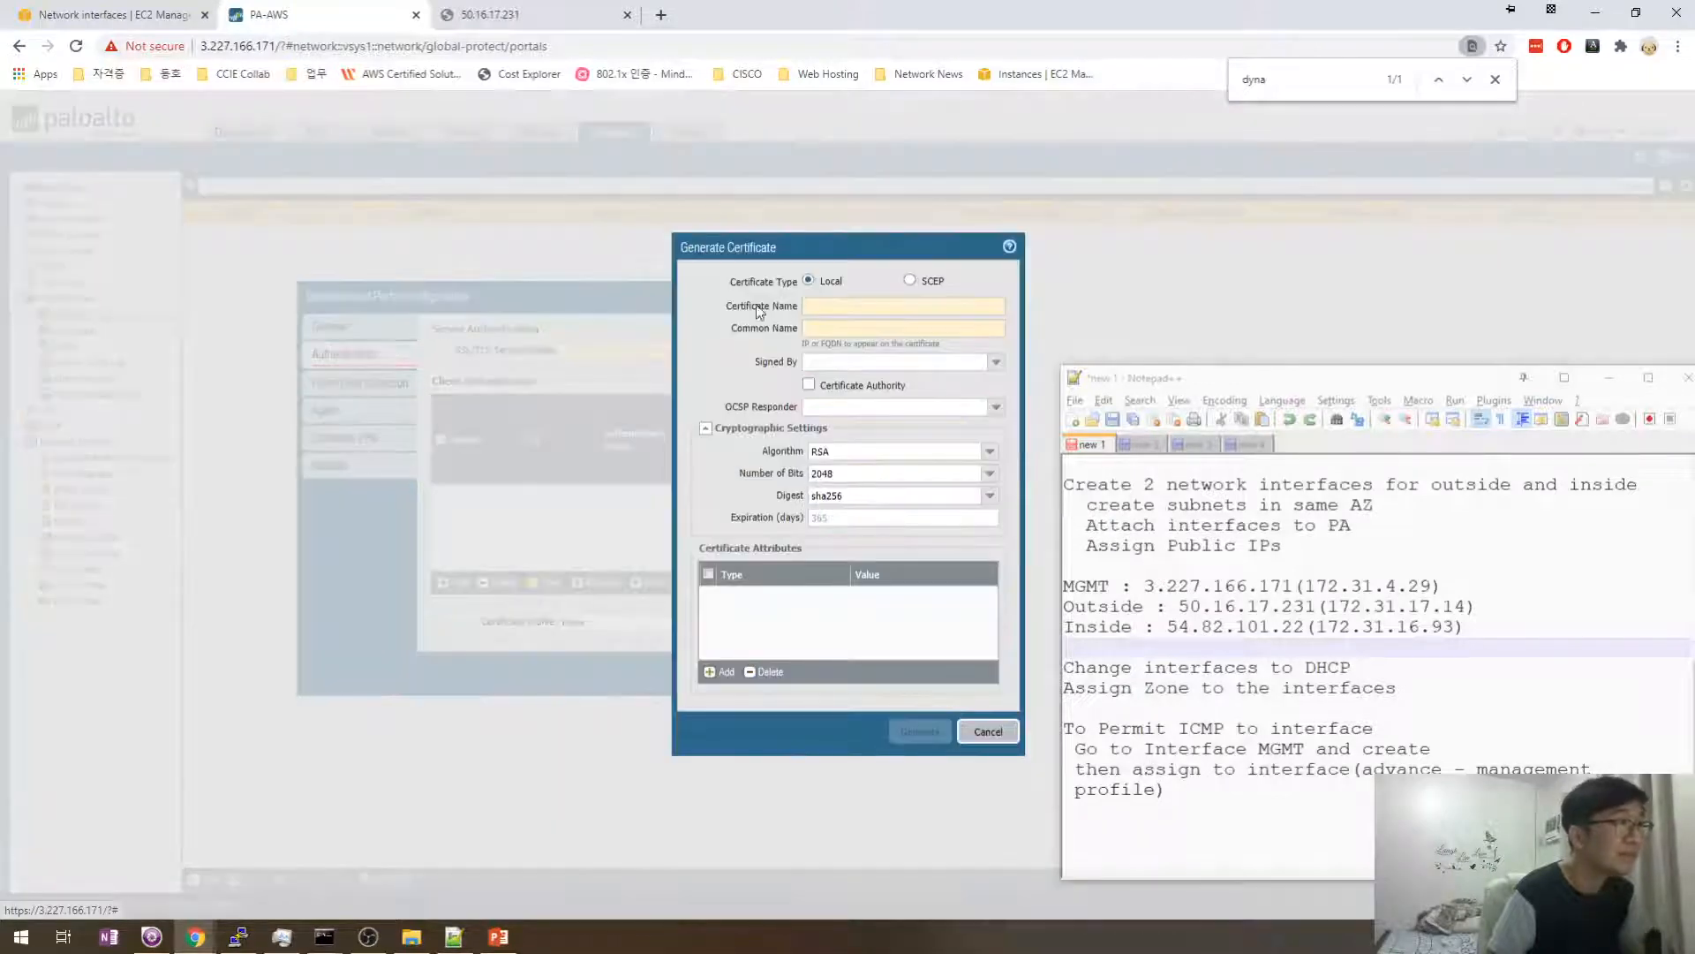
# - Name the certificate GP_VPN and paste 50.16.17.231 as its Common Name
pyautogui.click(831, 305)
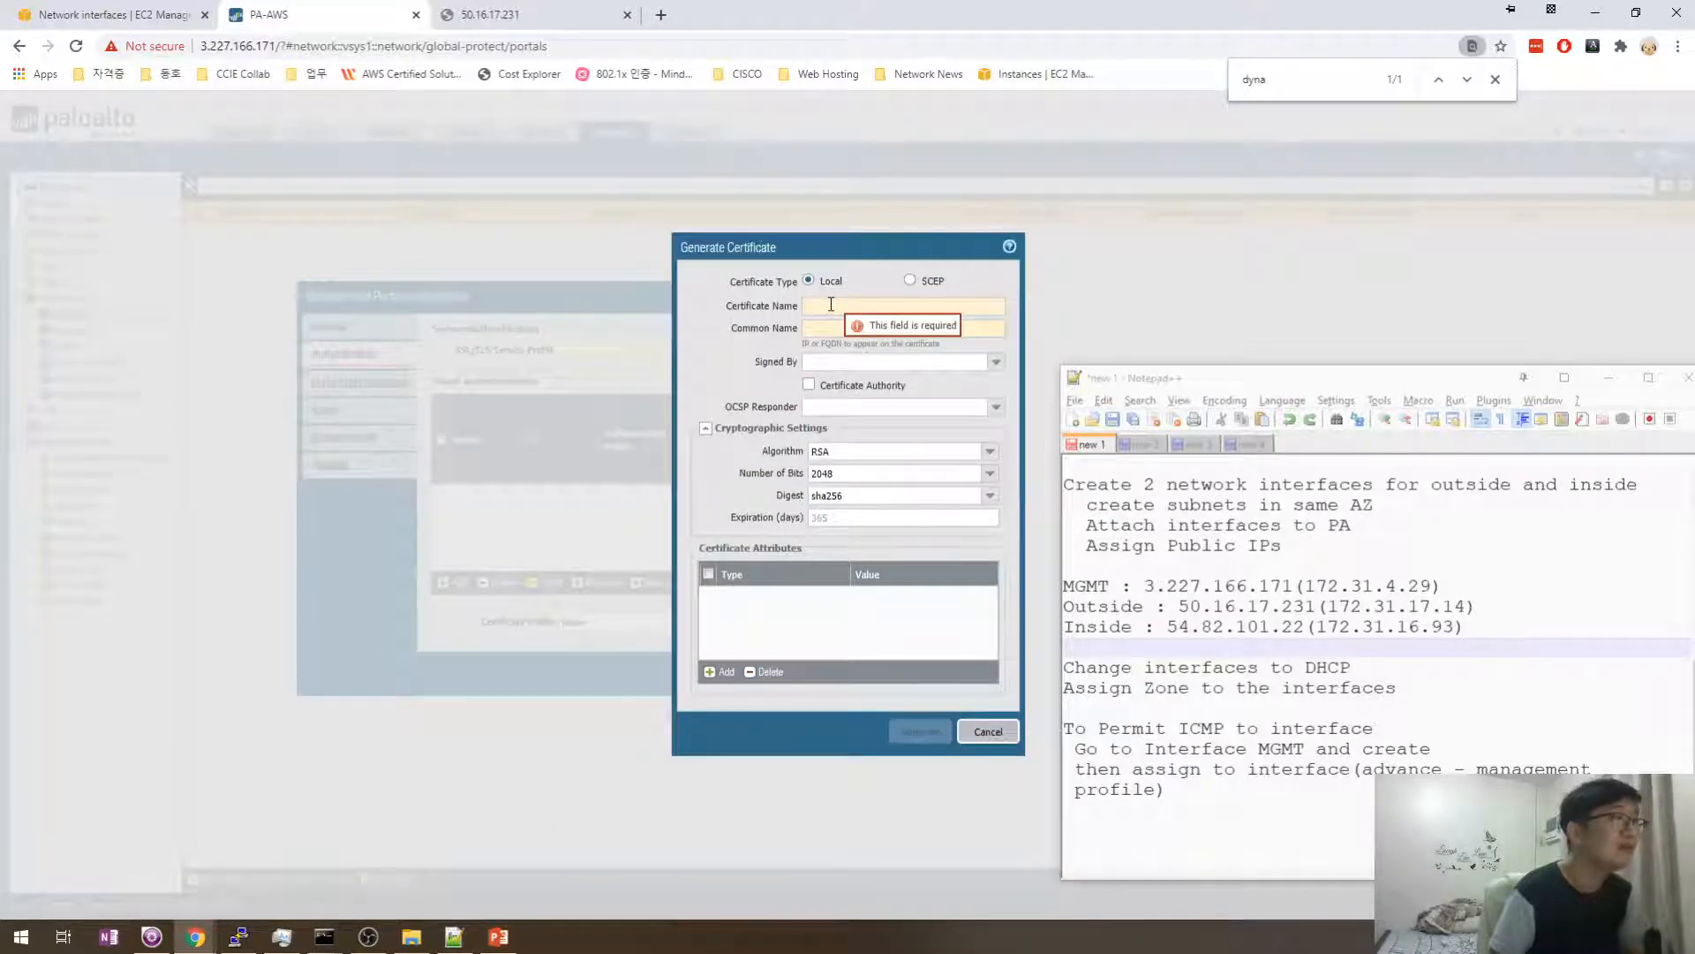
pyautogui.write('c')
pyautogui.write('P_')
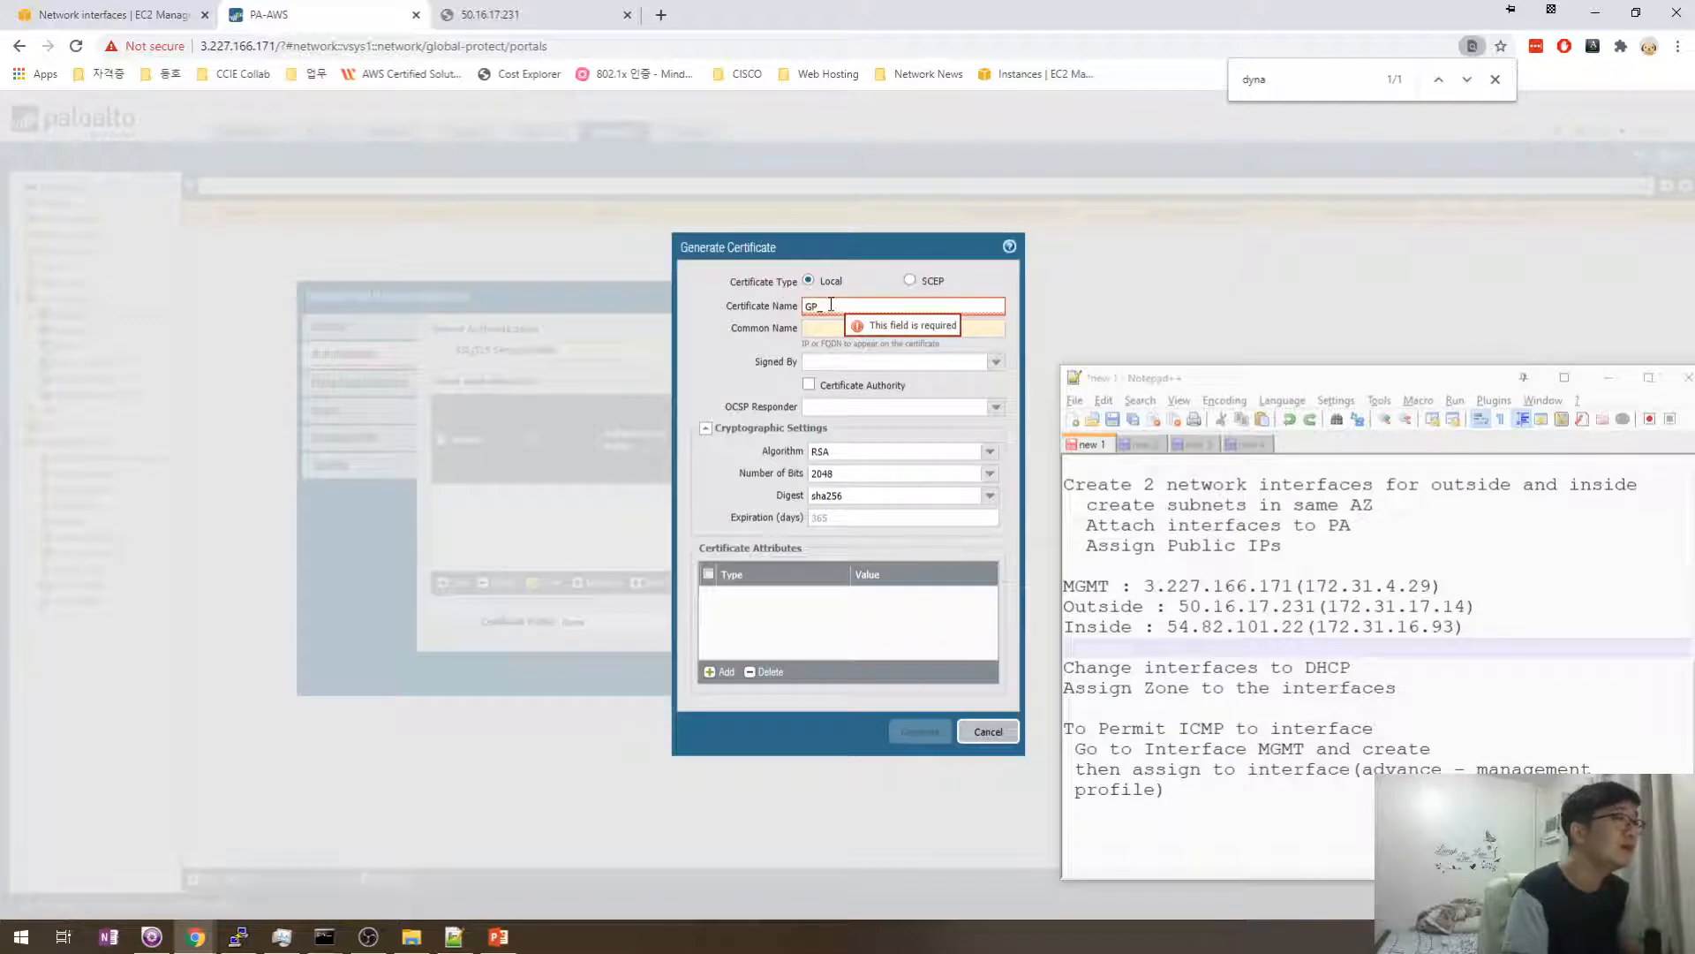
pyautogui.write('VPN')
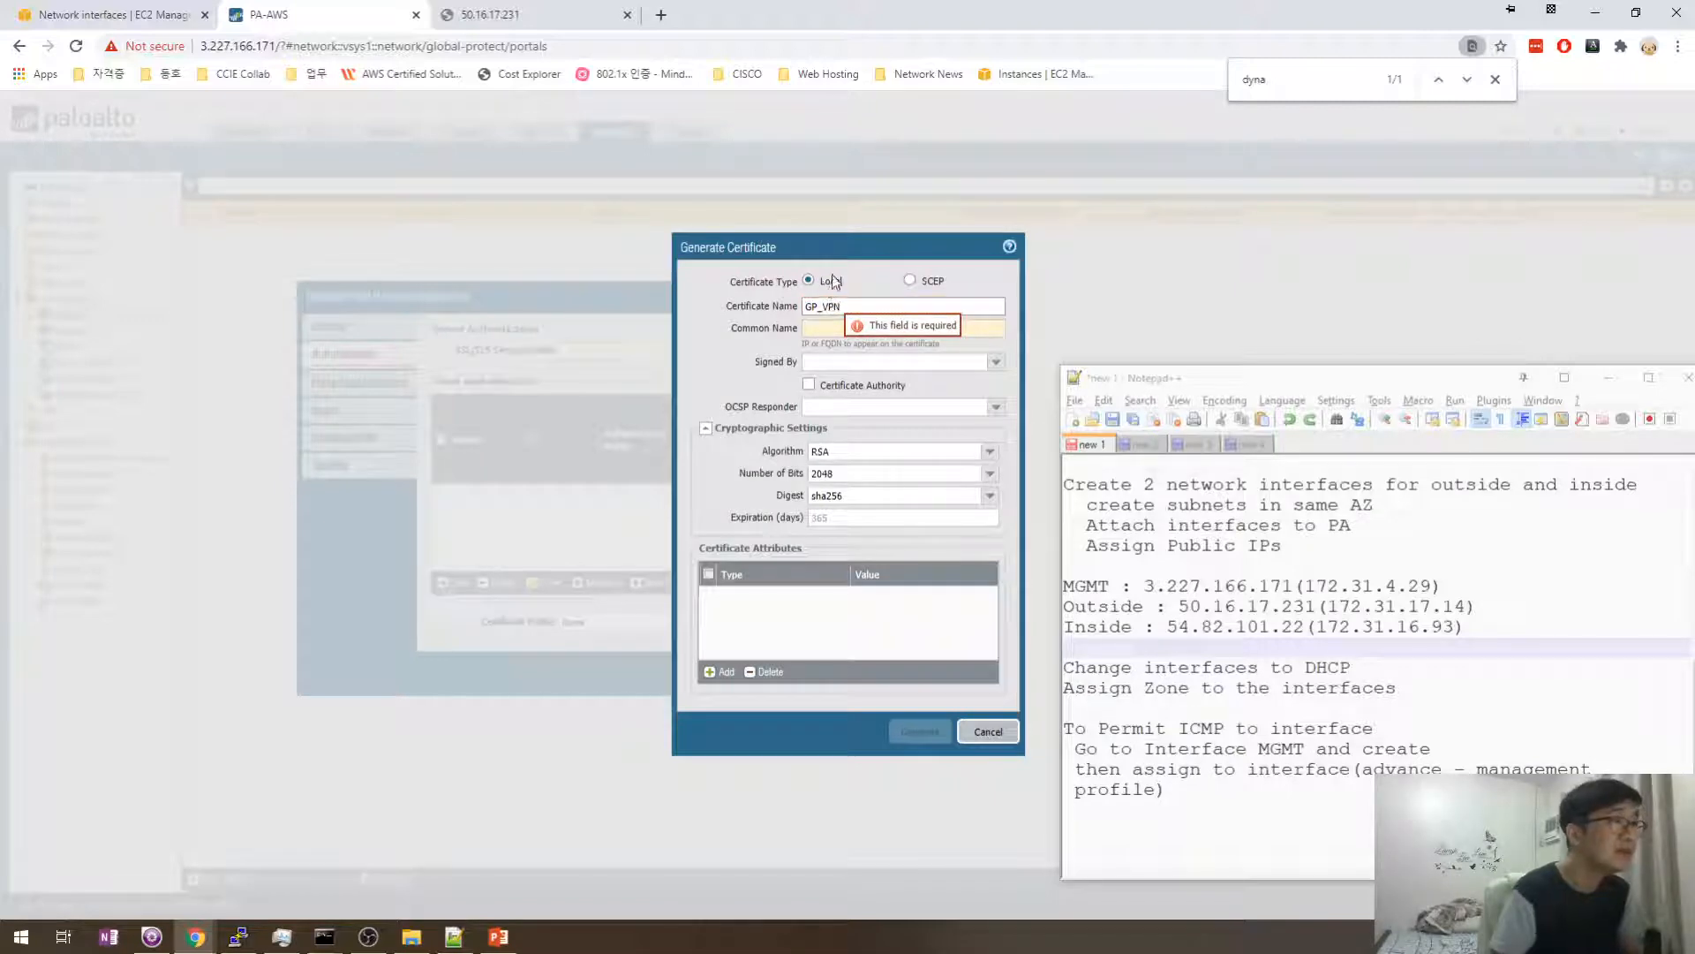
pyautogui.moveTo(830, 248); pyautogui.dragTo(478, 253)
pyautogui.click(498, 334)
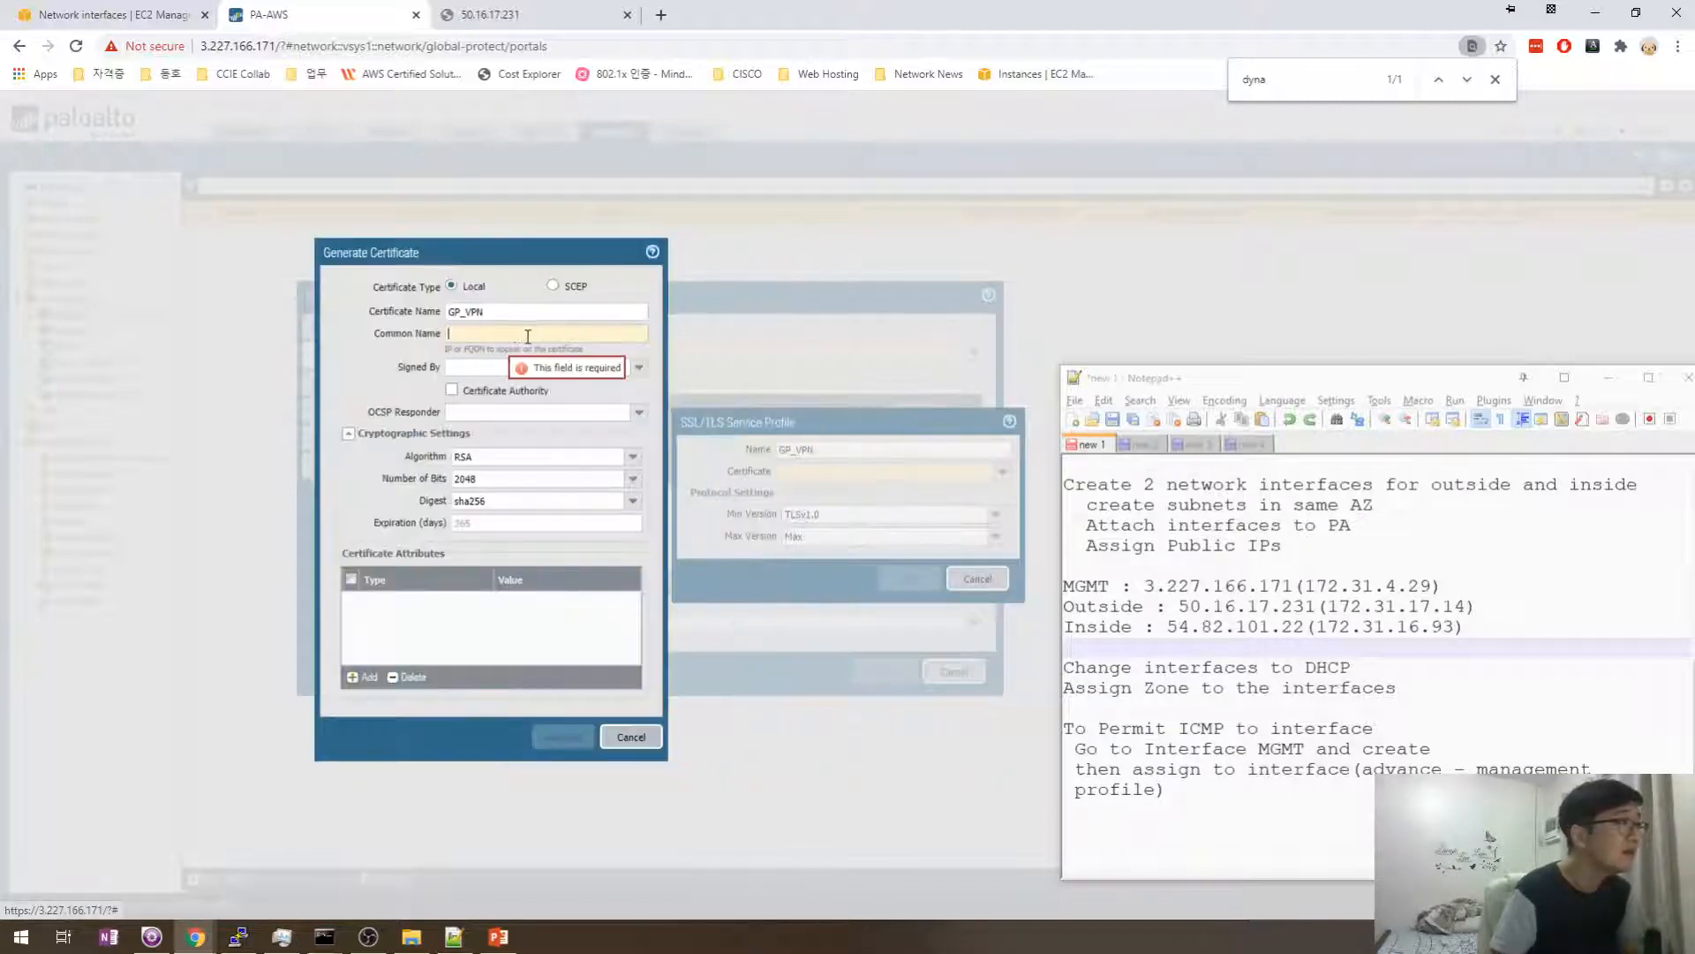
pyautogui.click(1269, 605)
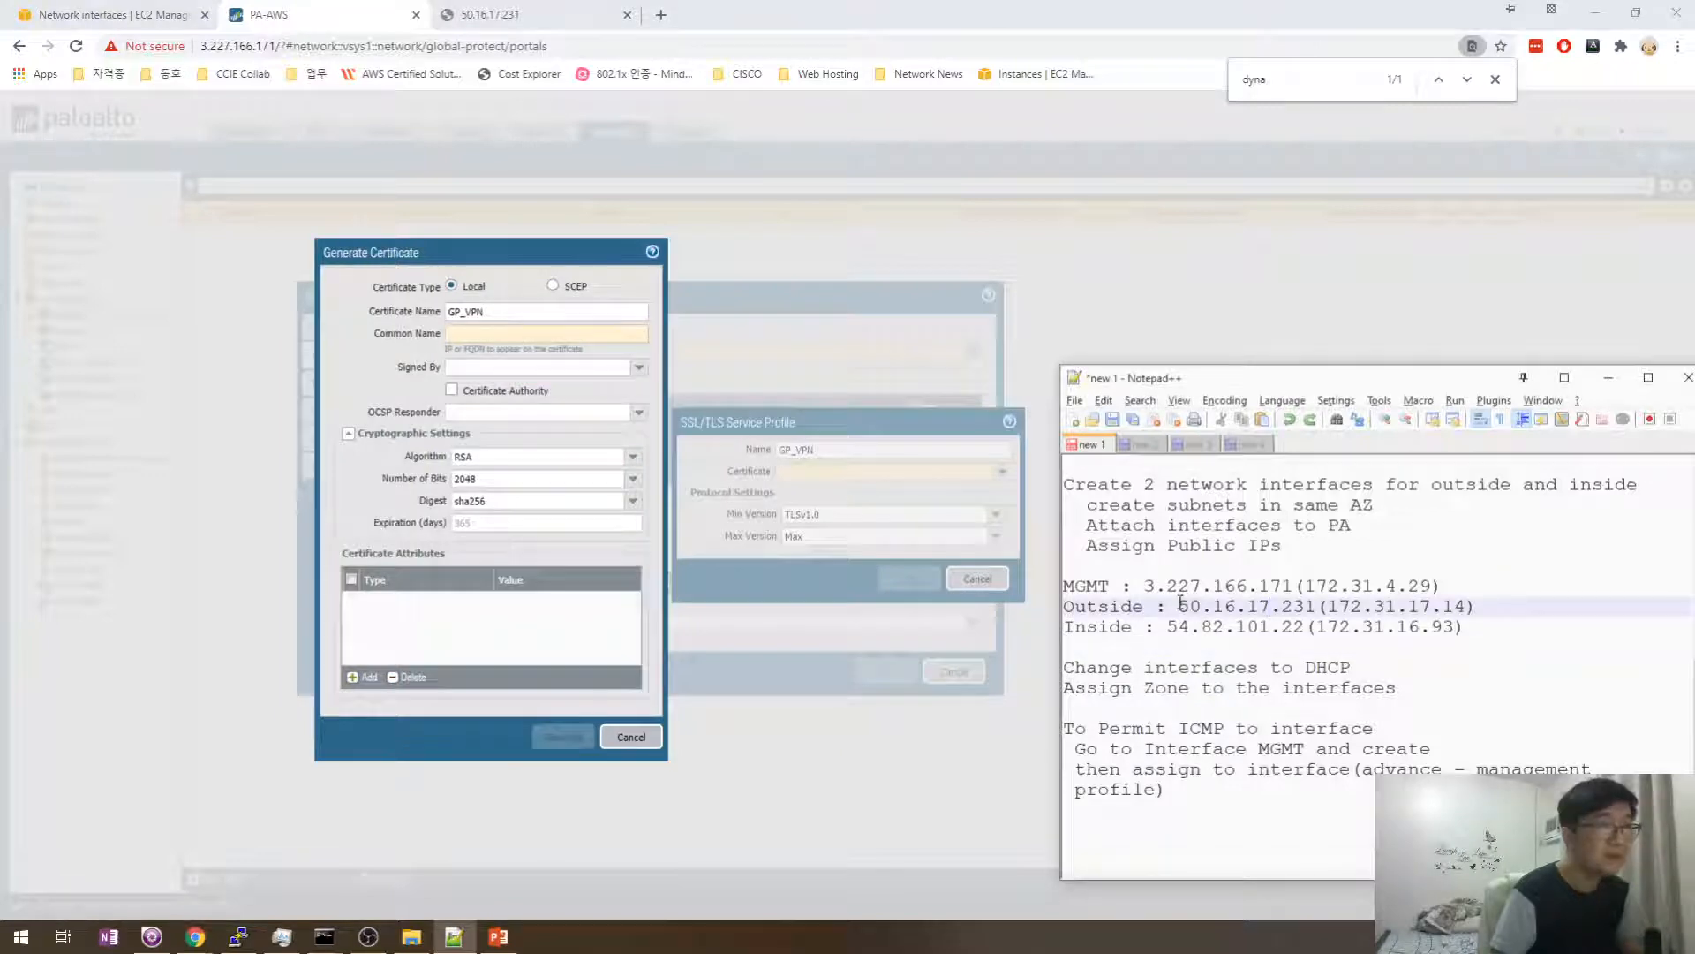
pyautogui.moveTo(1181, 606); pyautogui.dragTo(1302, 606)
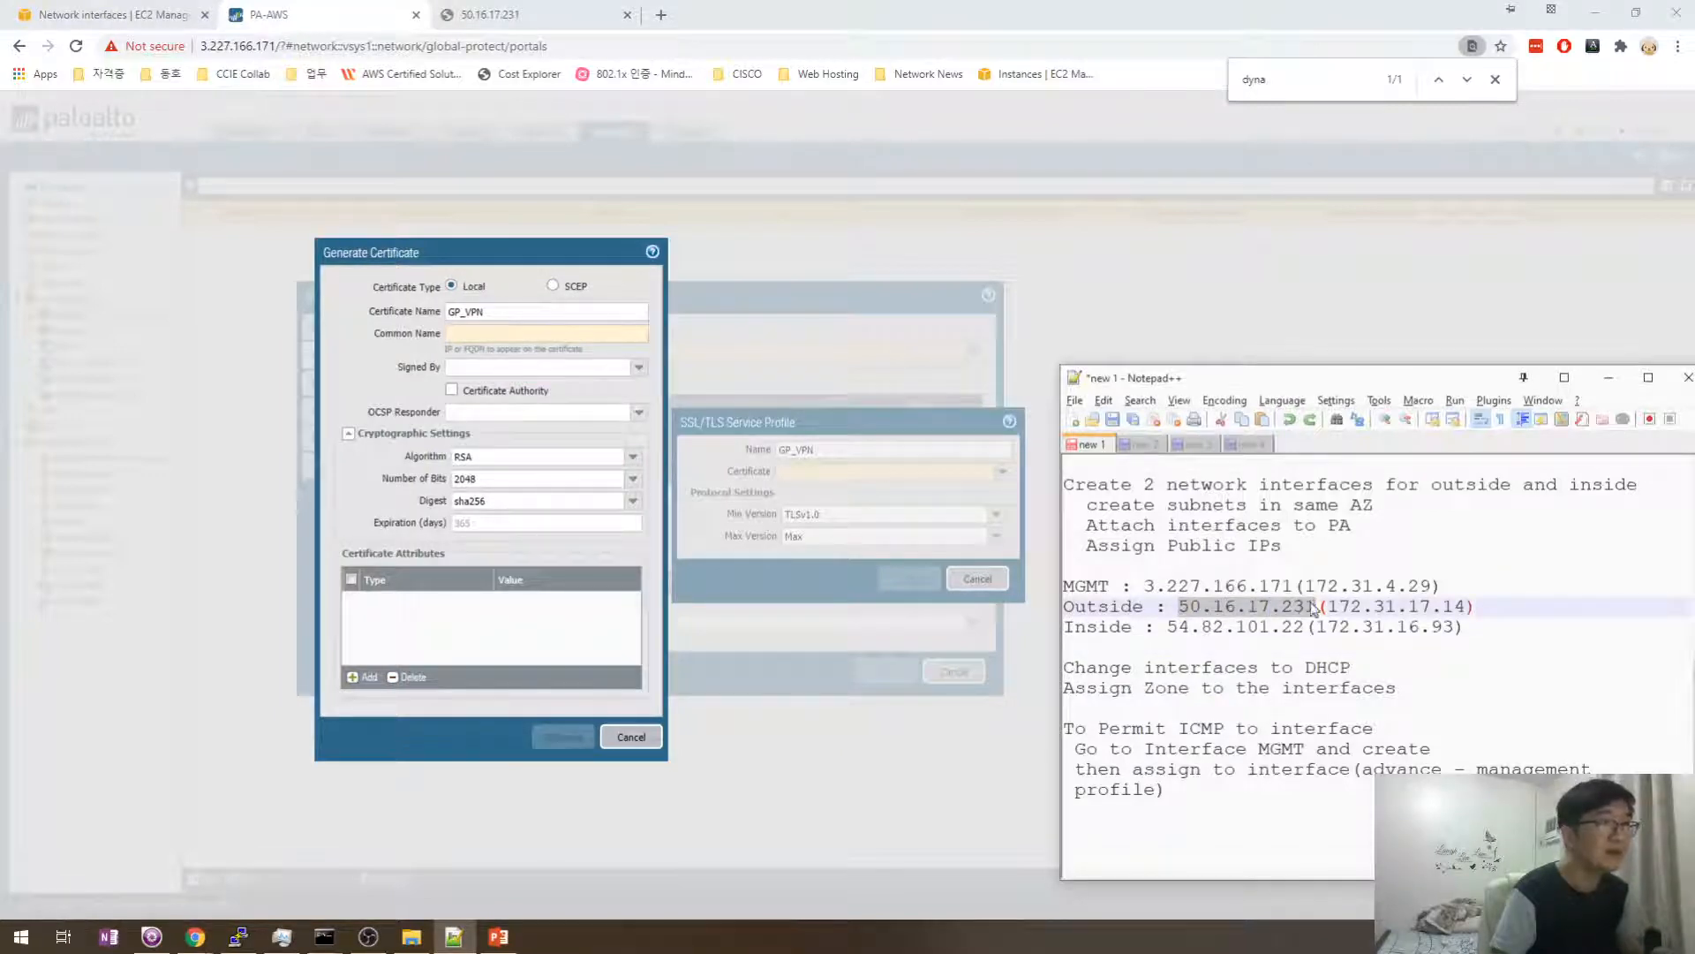
pyautogui.hotkey('ctrl', 'c')
pyautogui.click(530, 334)
pyautogui.hotkey('ctrl', 'v')
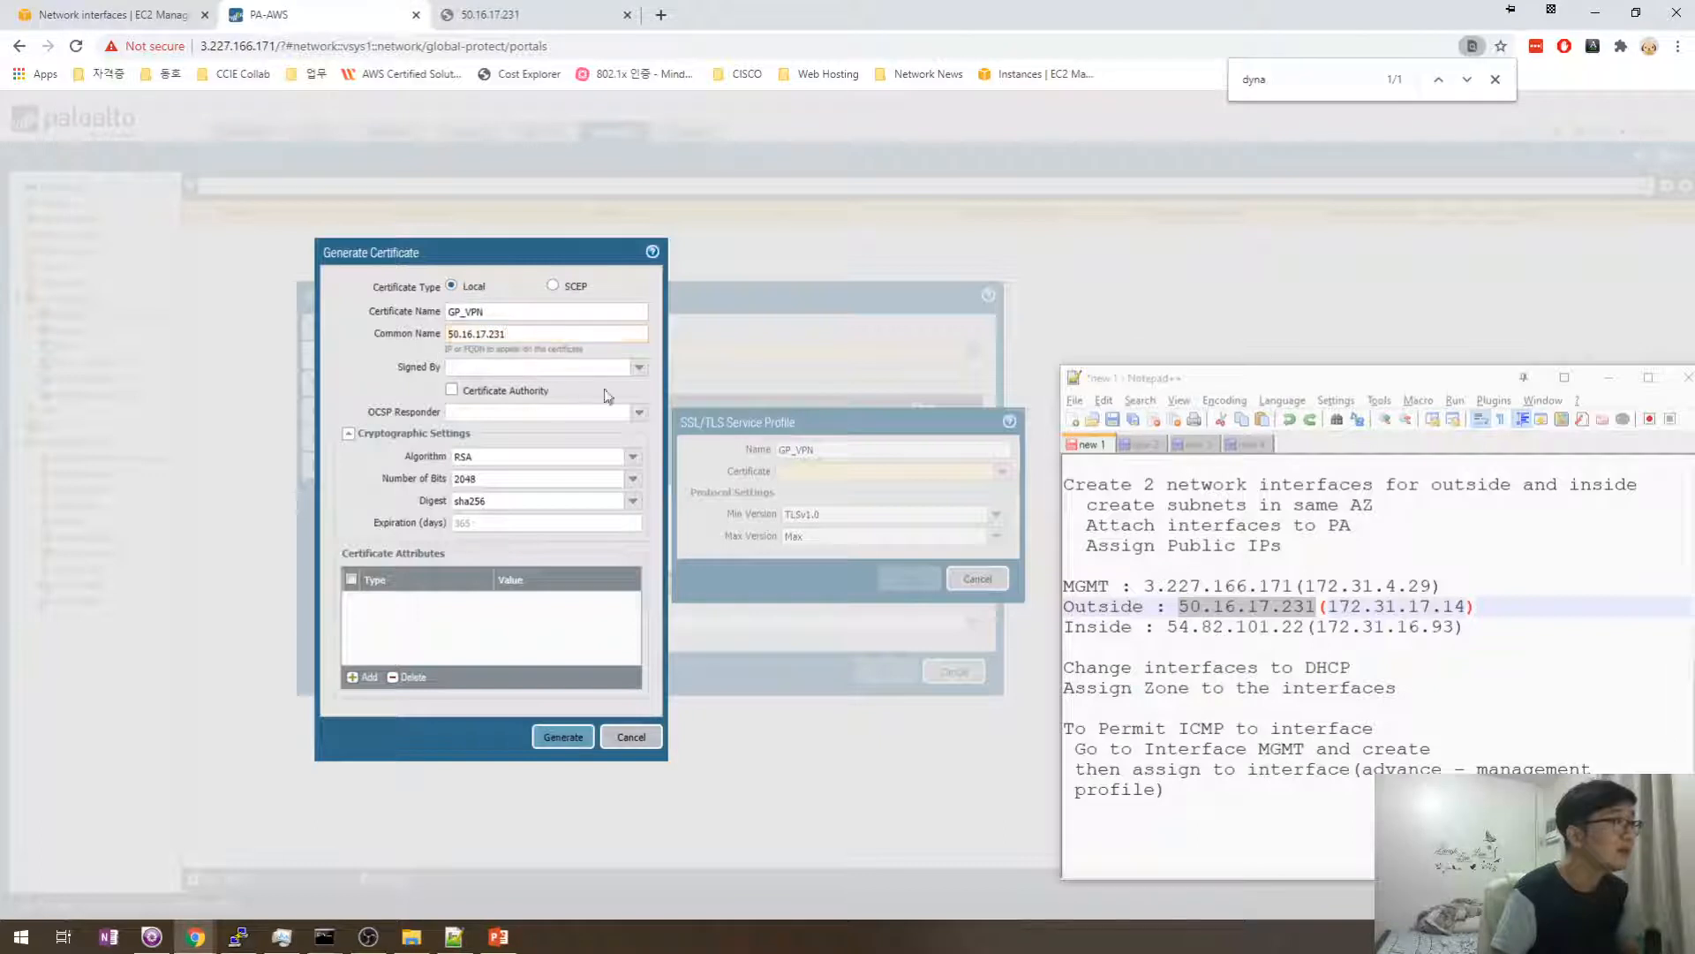
# - Mark it as a Certificate Authority and generate the GP_VPN certificate
pyautogui.click(452, 390)
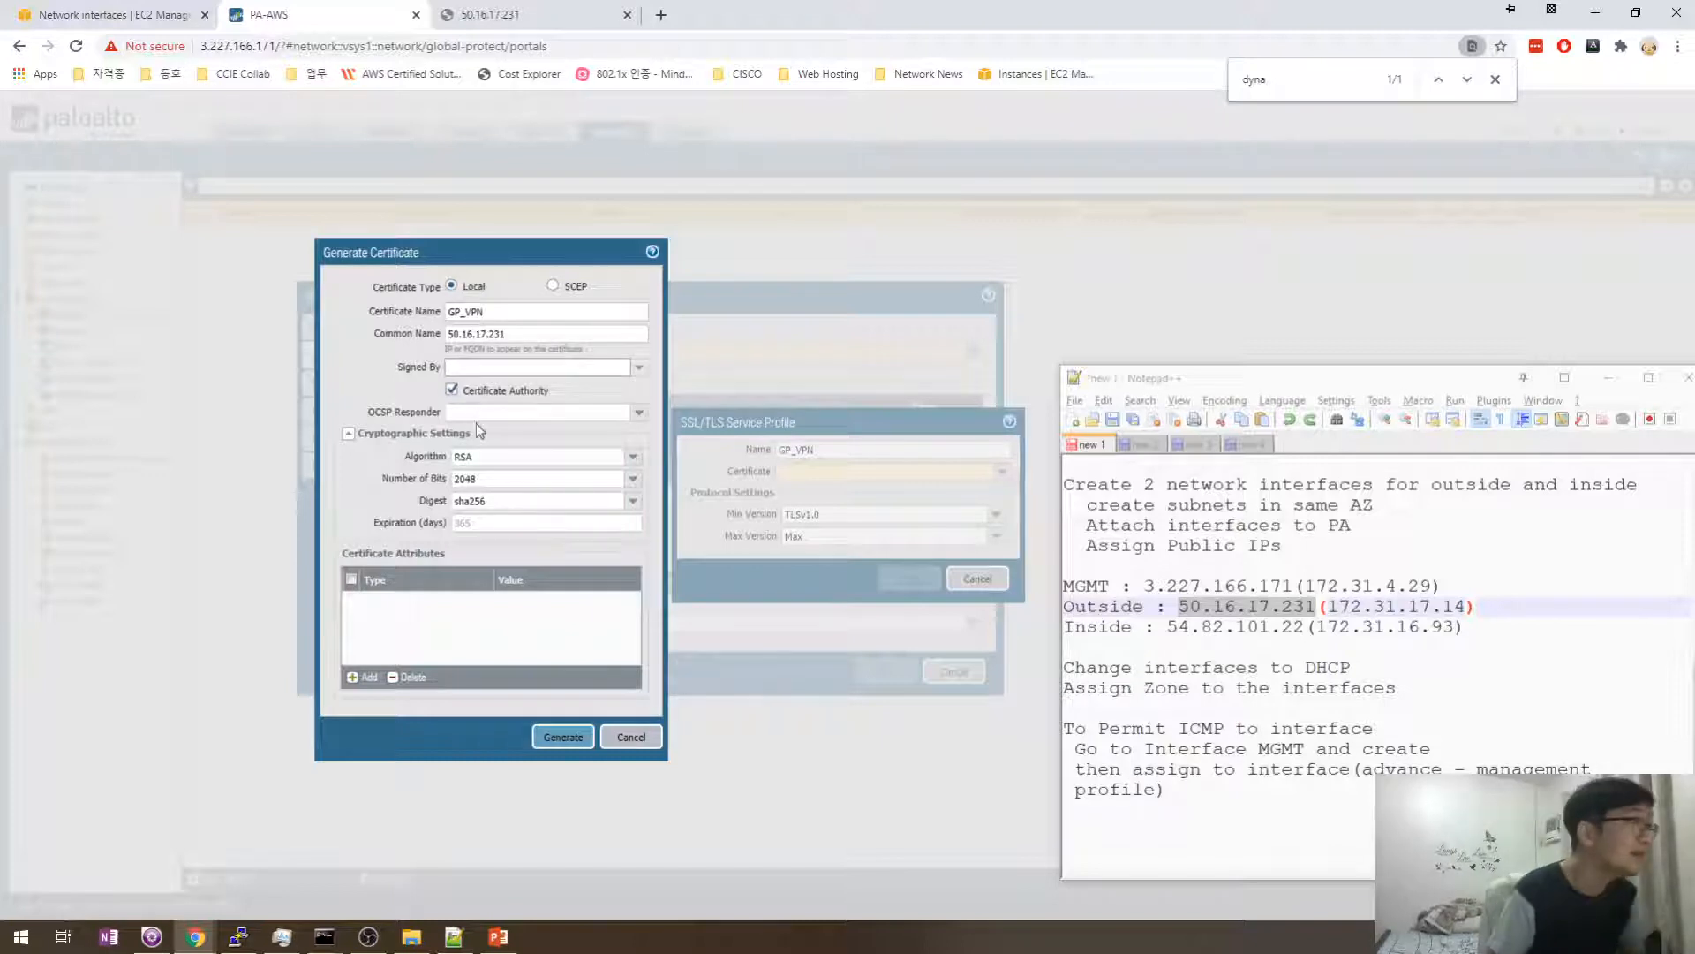
pyautogui.click(562, 737)
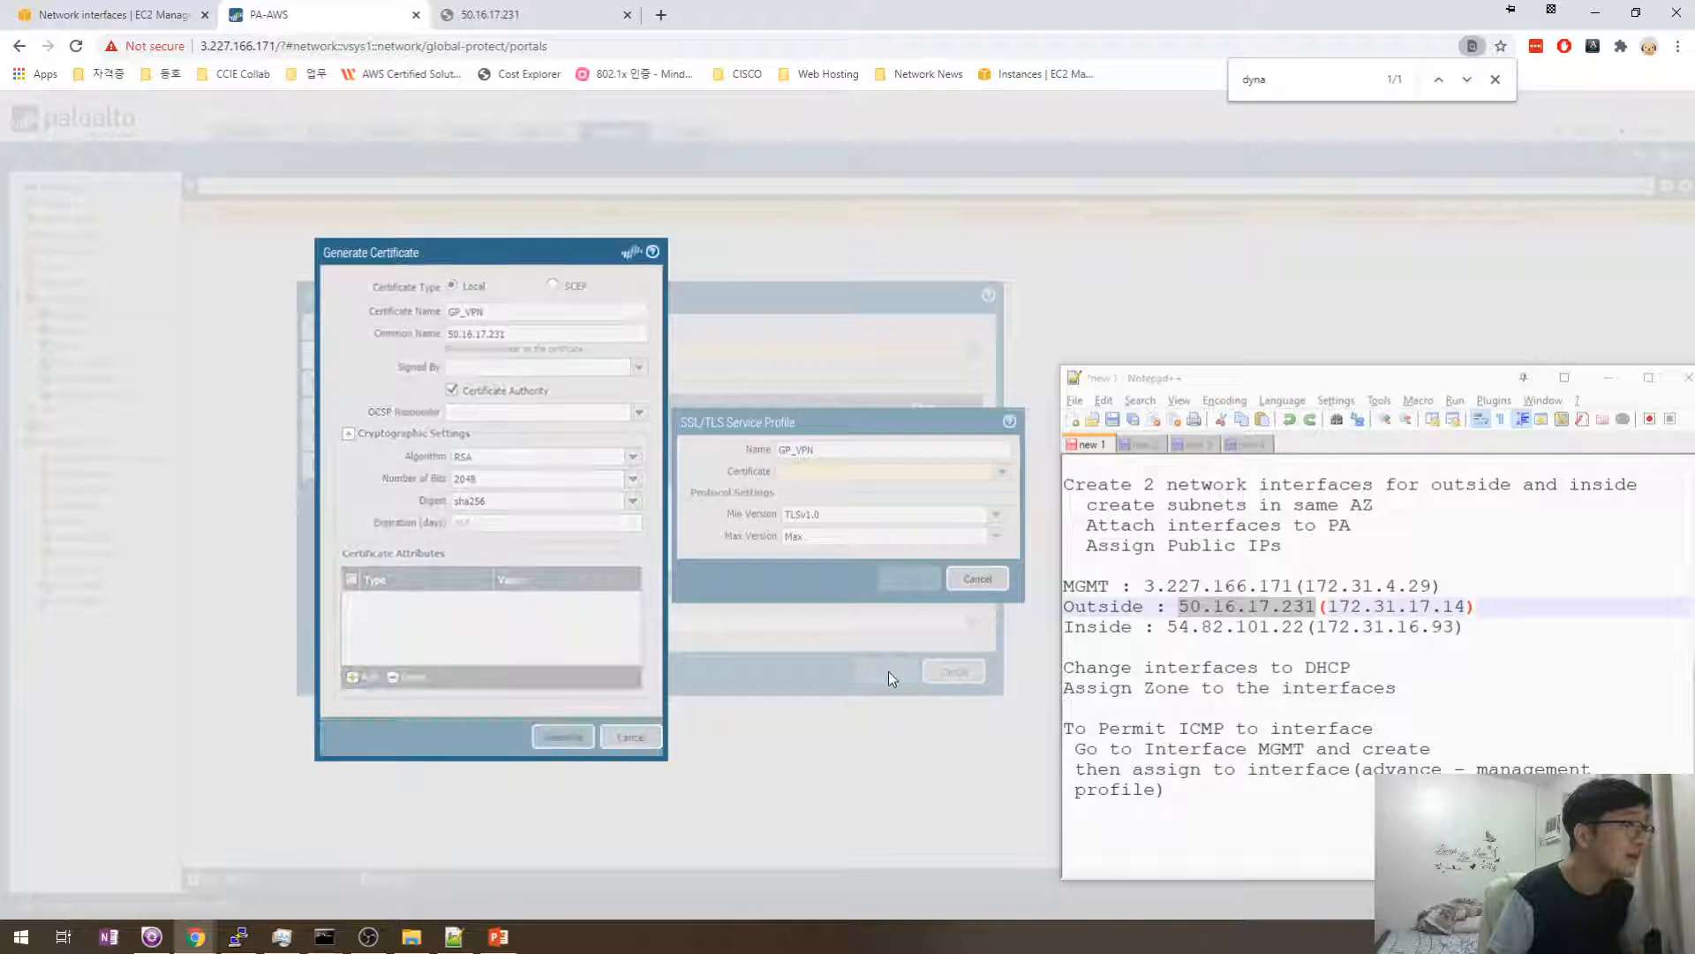
pyautogui.click(858, 570)
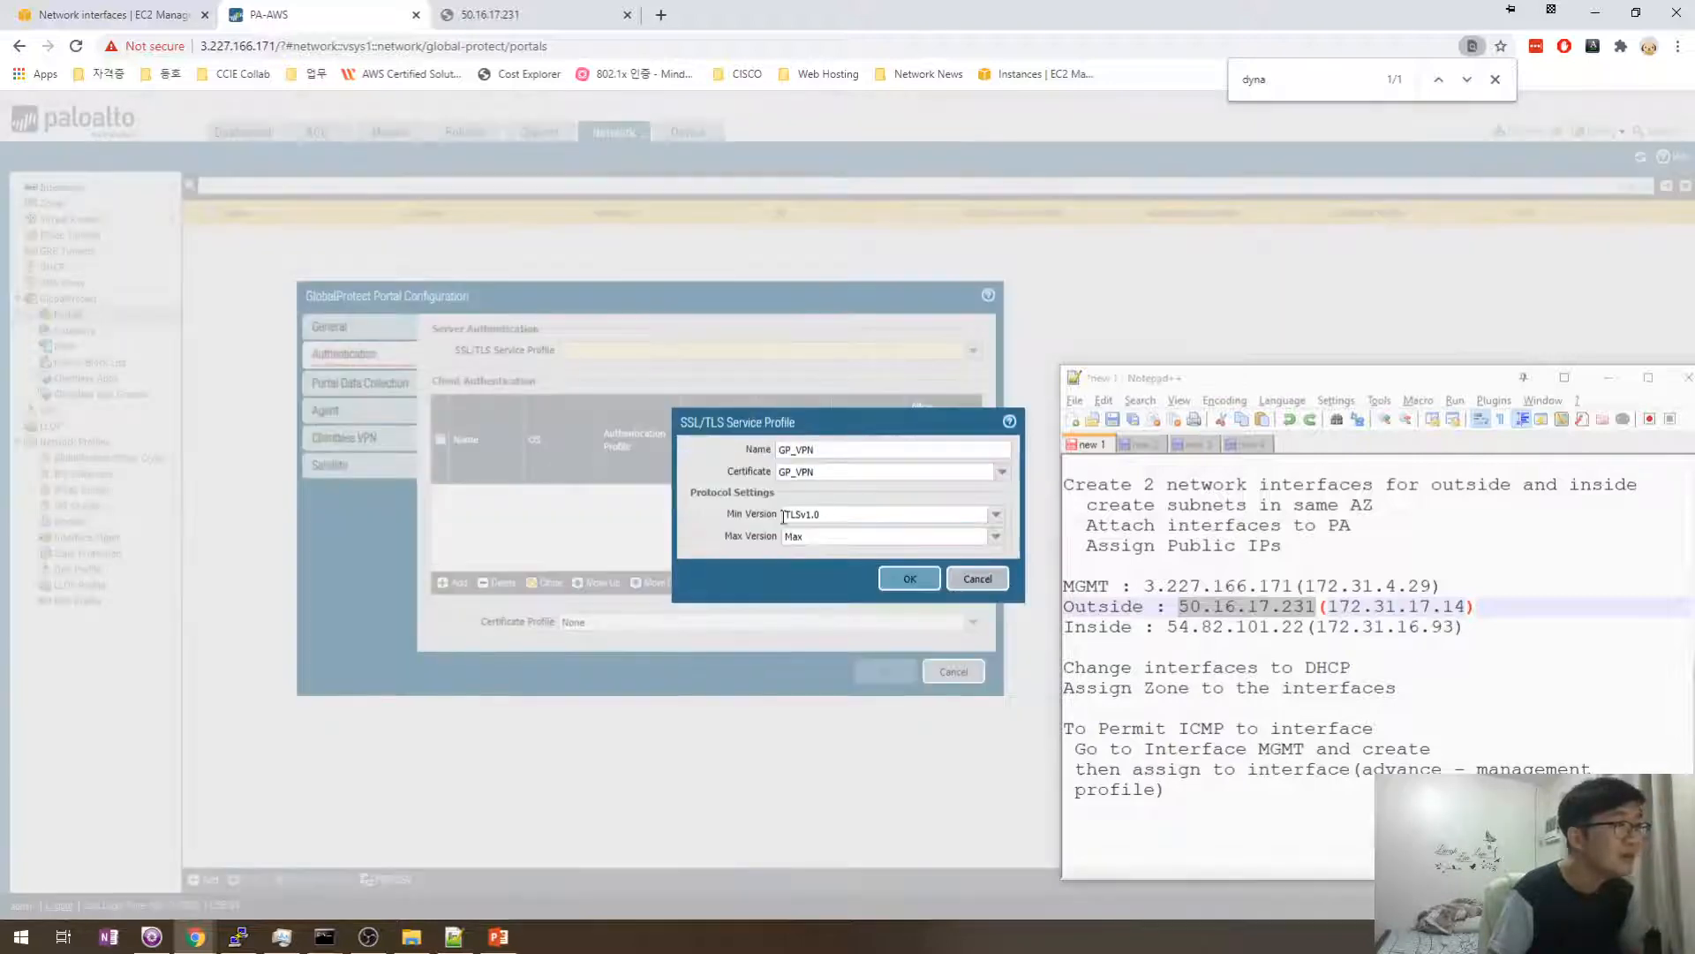
# - Keep the maximum TLS version at Max and save the GP_VPN service profile
pyautogui.moveTo(783, 516); pyautogui.dragTo(822, 519)
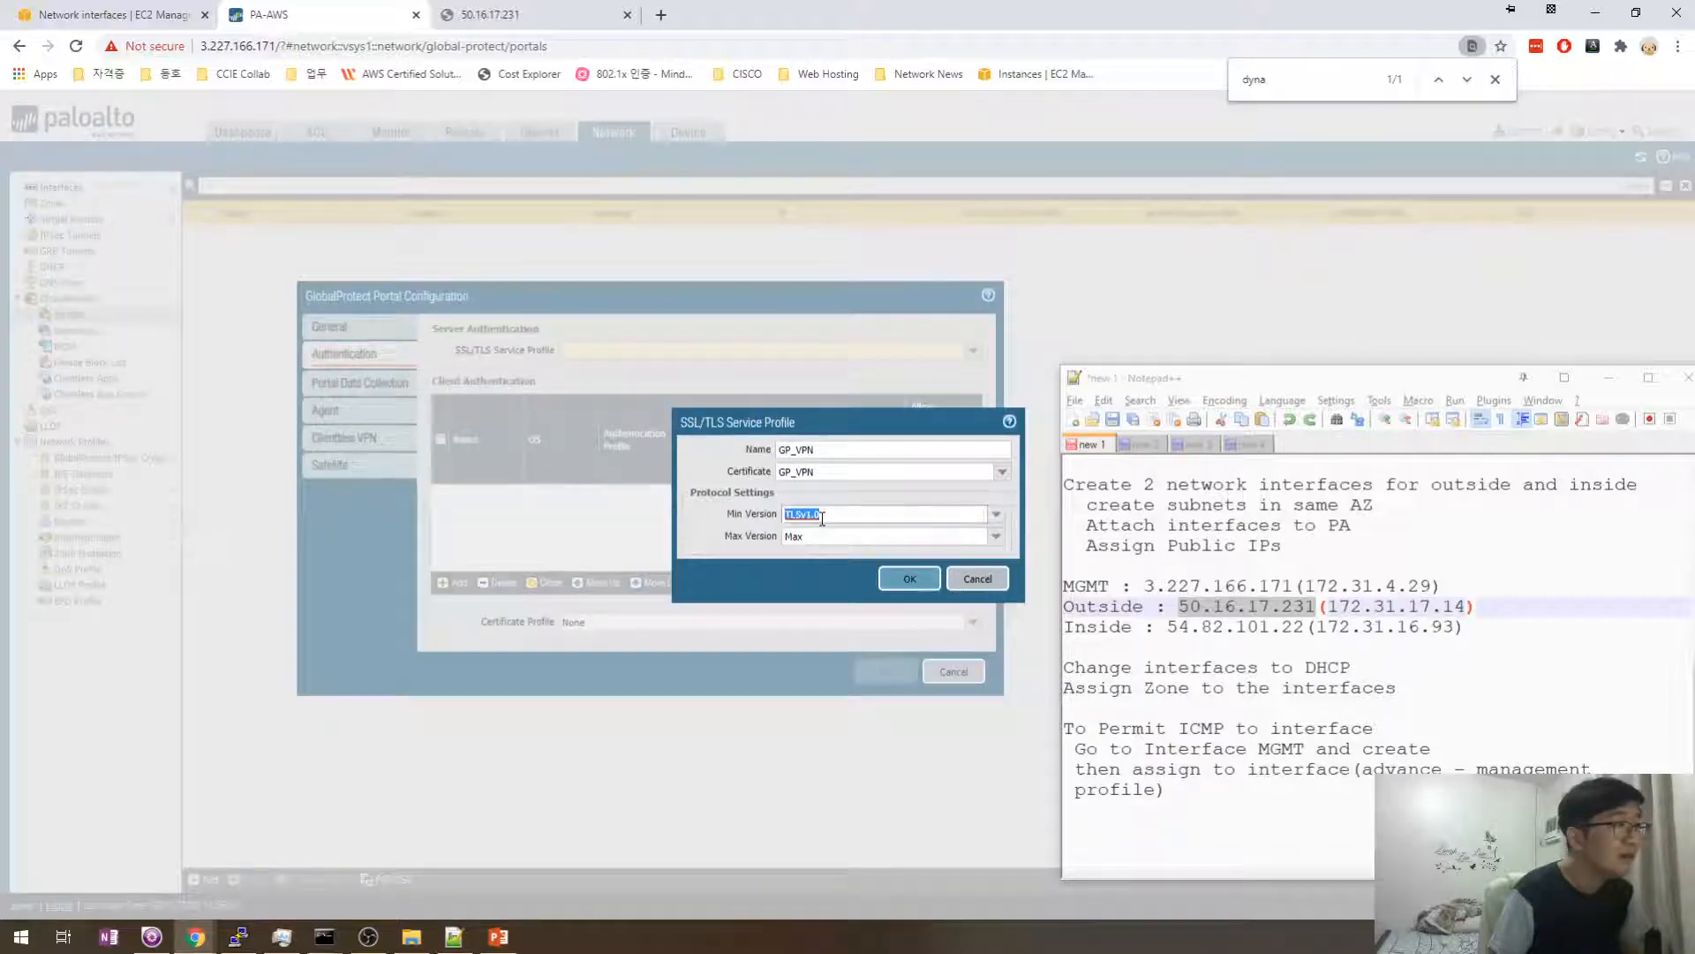
pyautogui.click(995, 535)
pyautogui.click(857, 540)
pyautogui.click(998, 543)
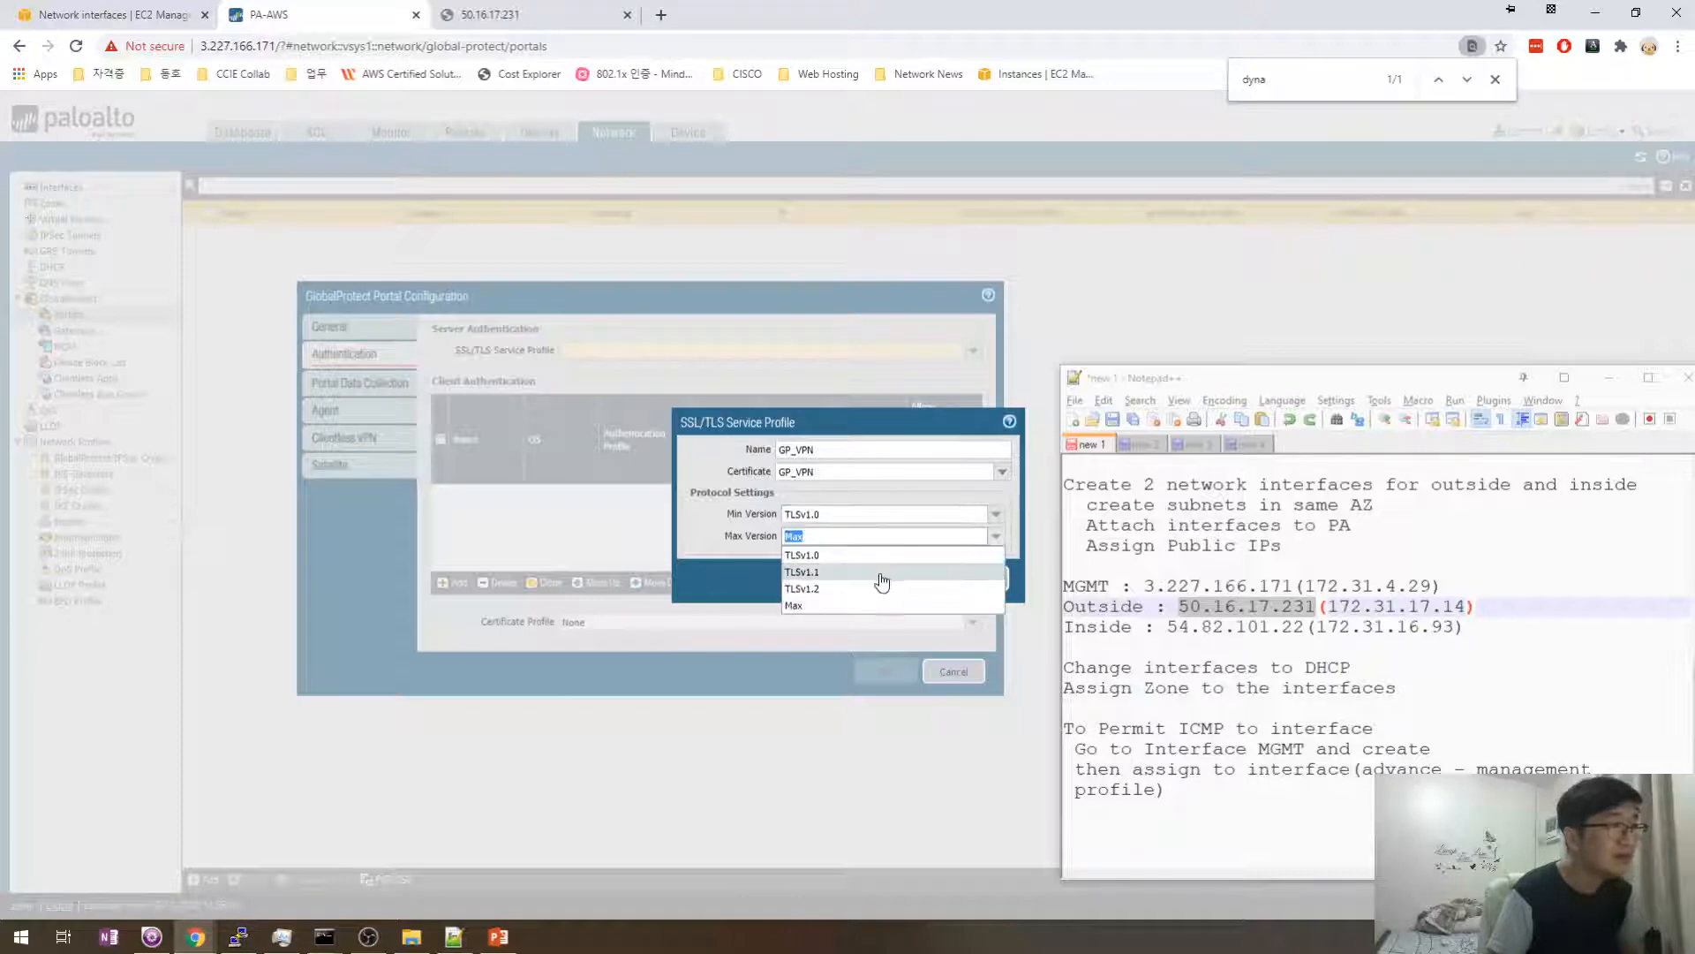
pyautogui.click(730, 551)
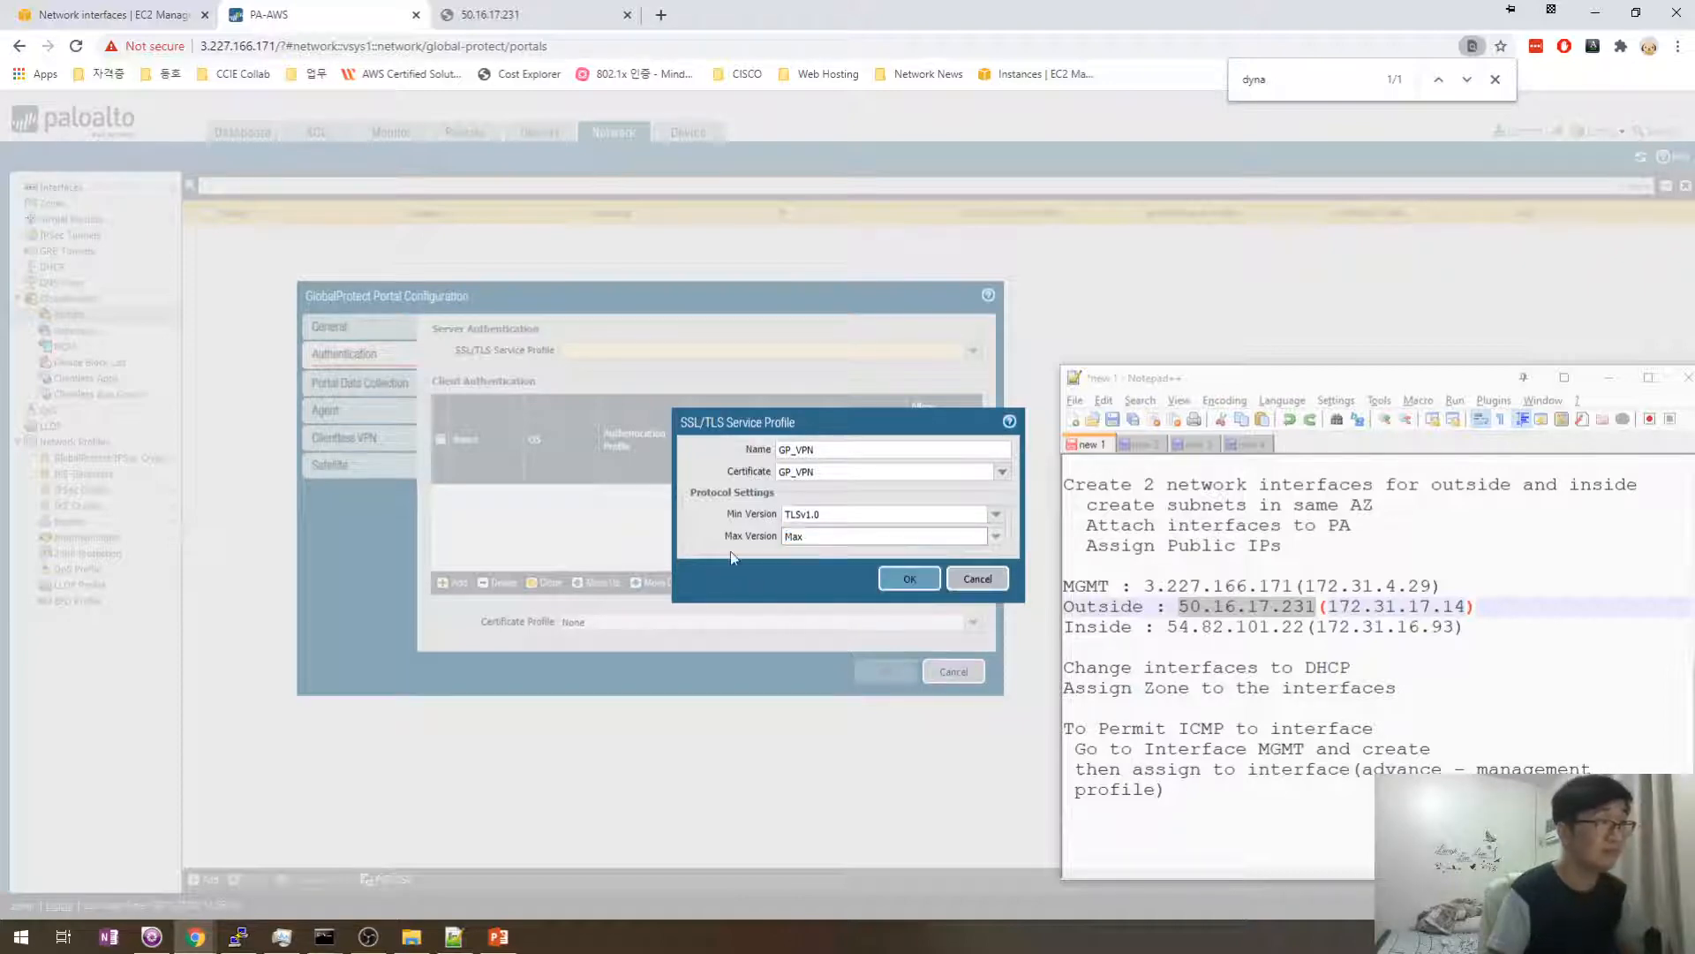
pyautogui.click(909, 576)
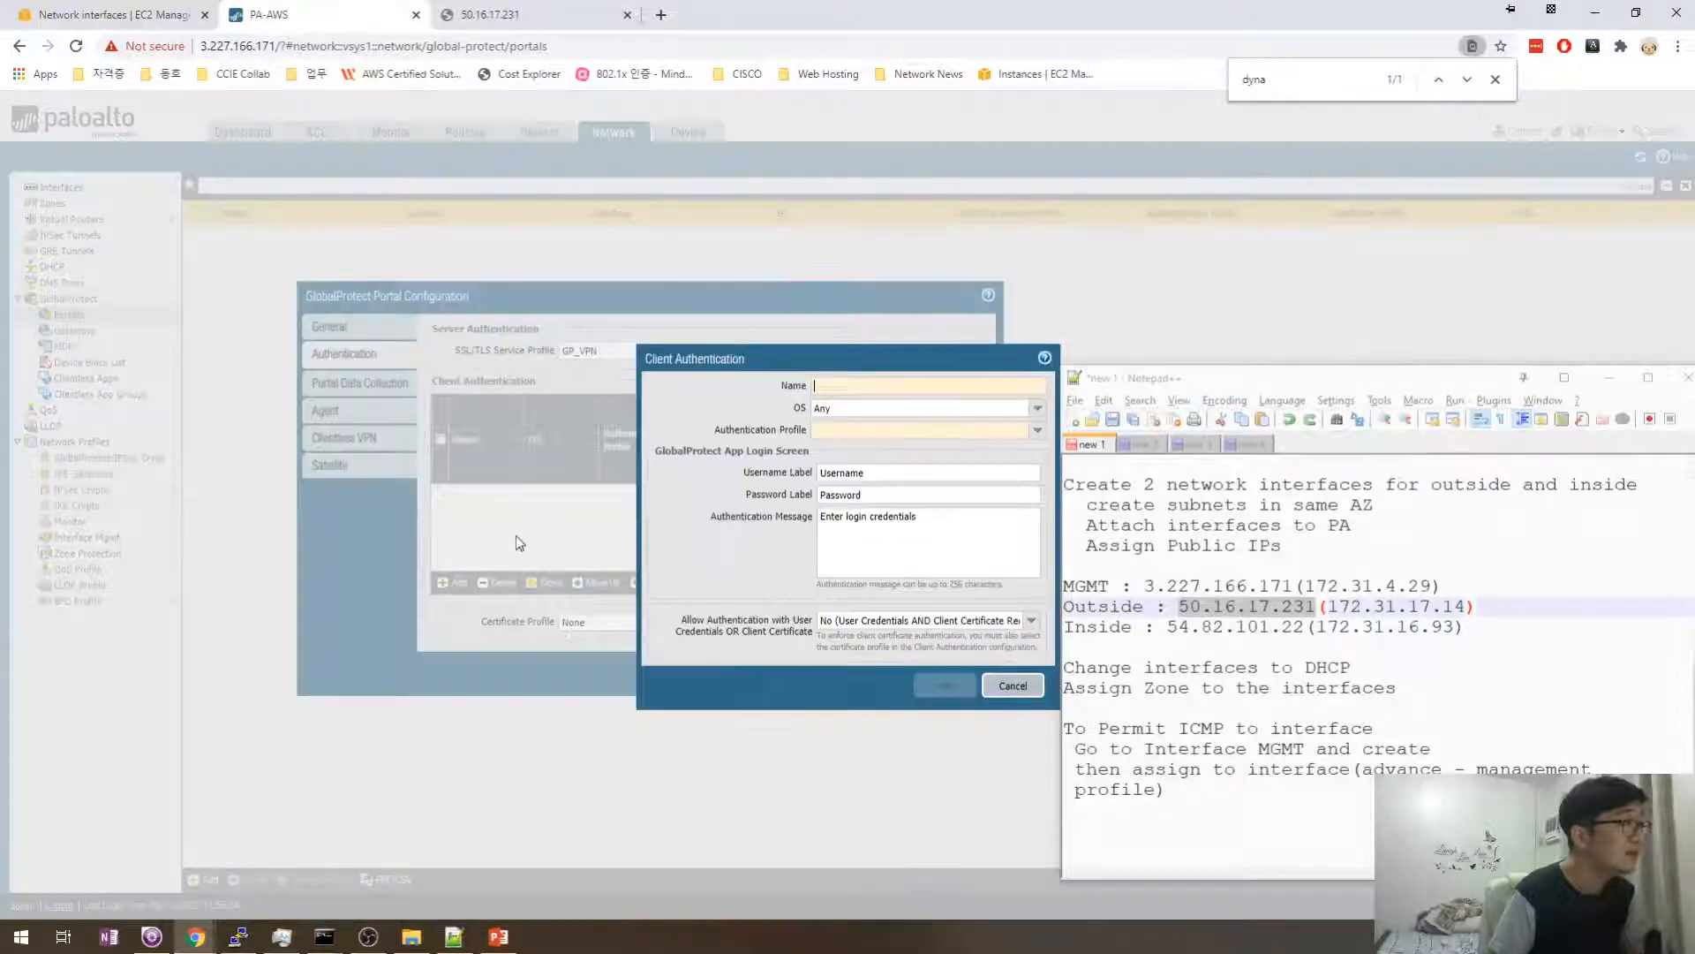
# - Name the client authentication entry GP_Client_Auth with OS Any, and begin a new authentication profile
pyautogui.click(1037, 408)
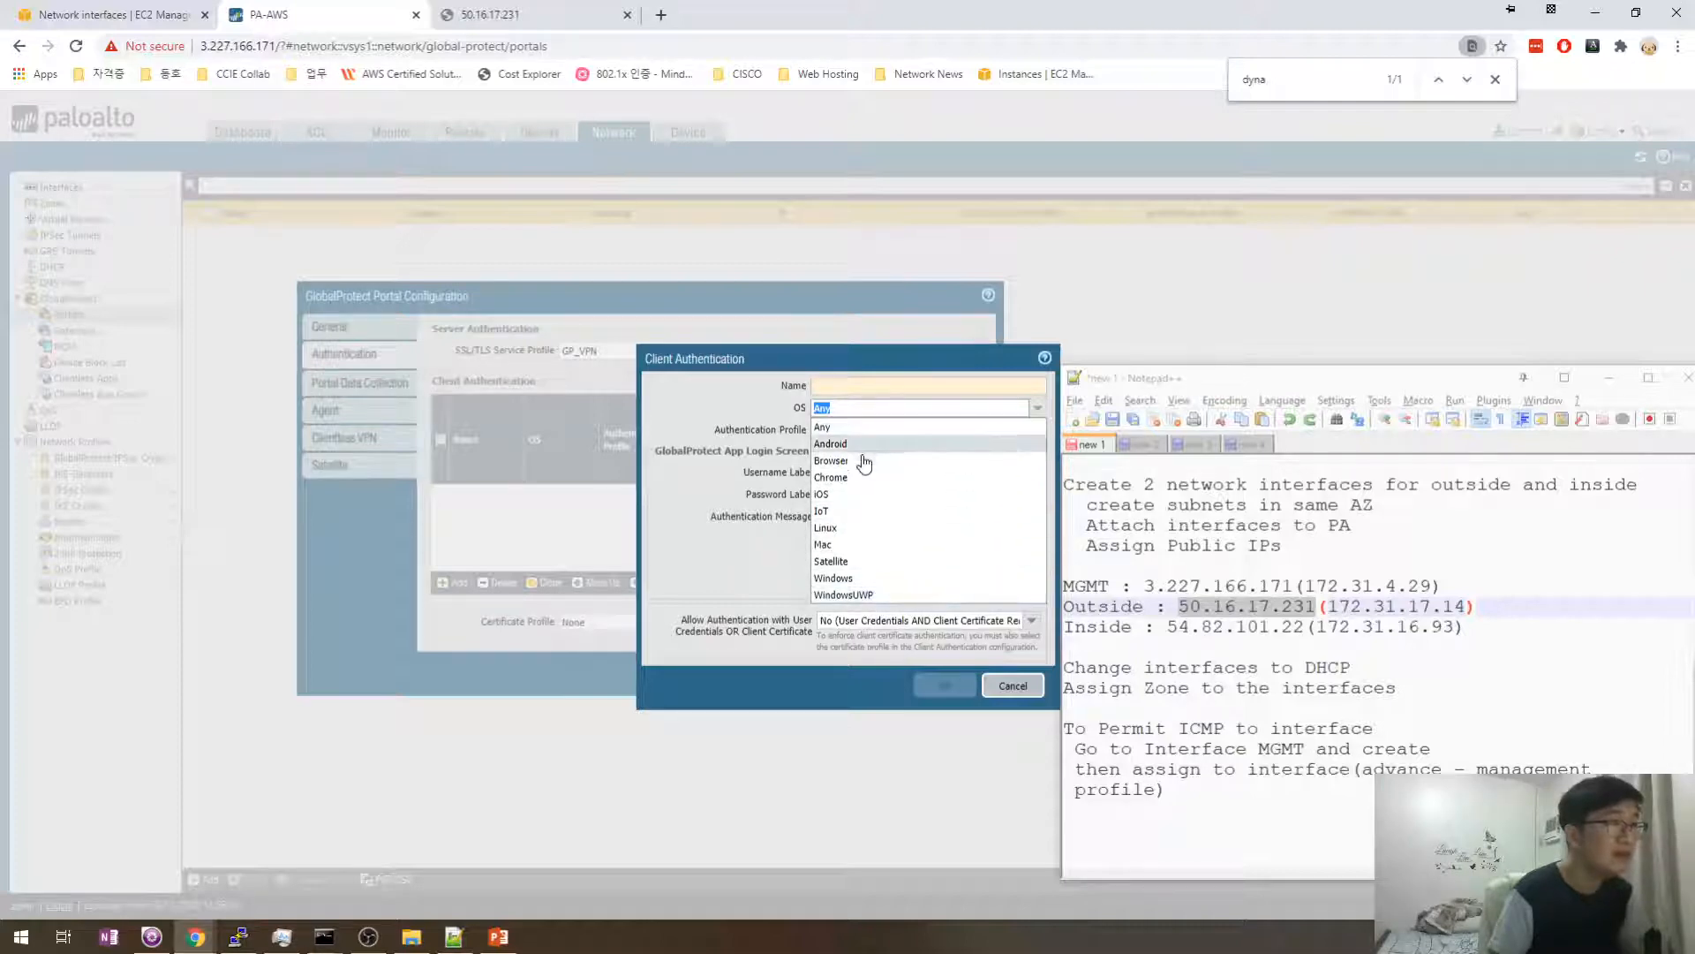
pyautogui.click(850, 428)
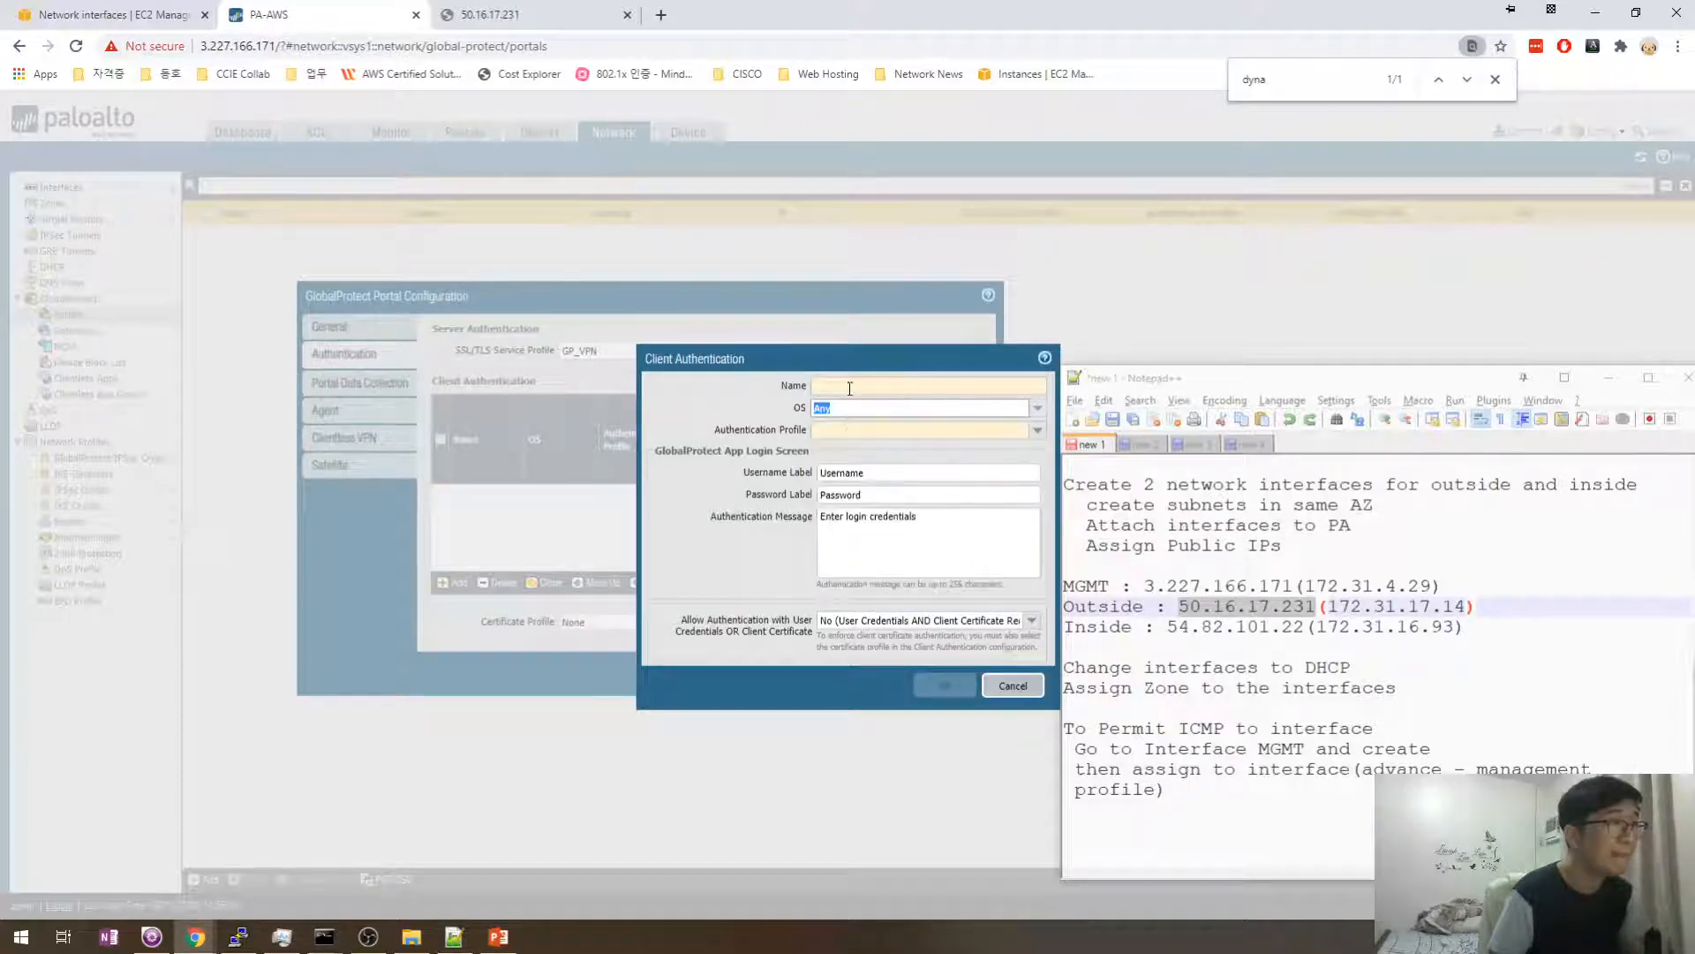
pyautogui.click(866, 386)
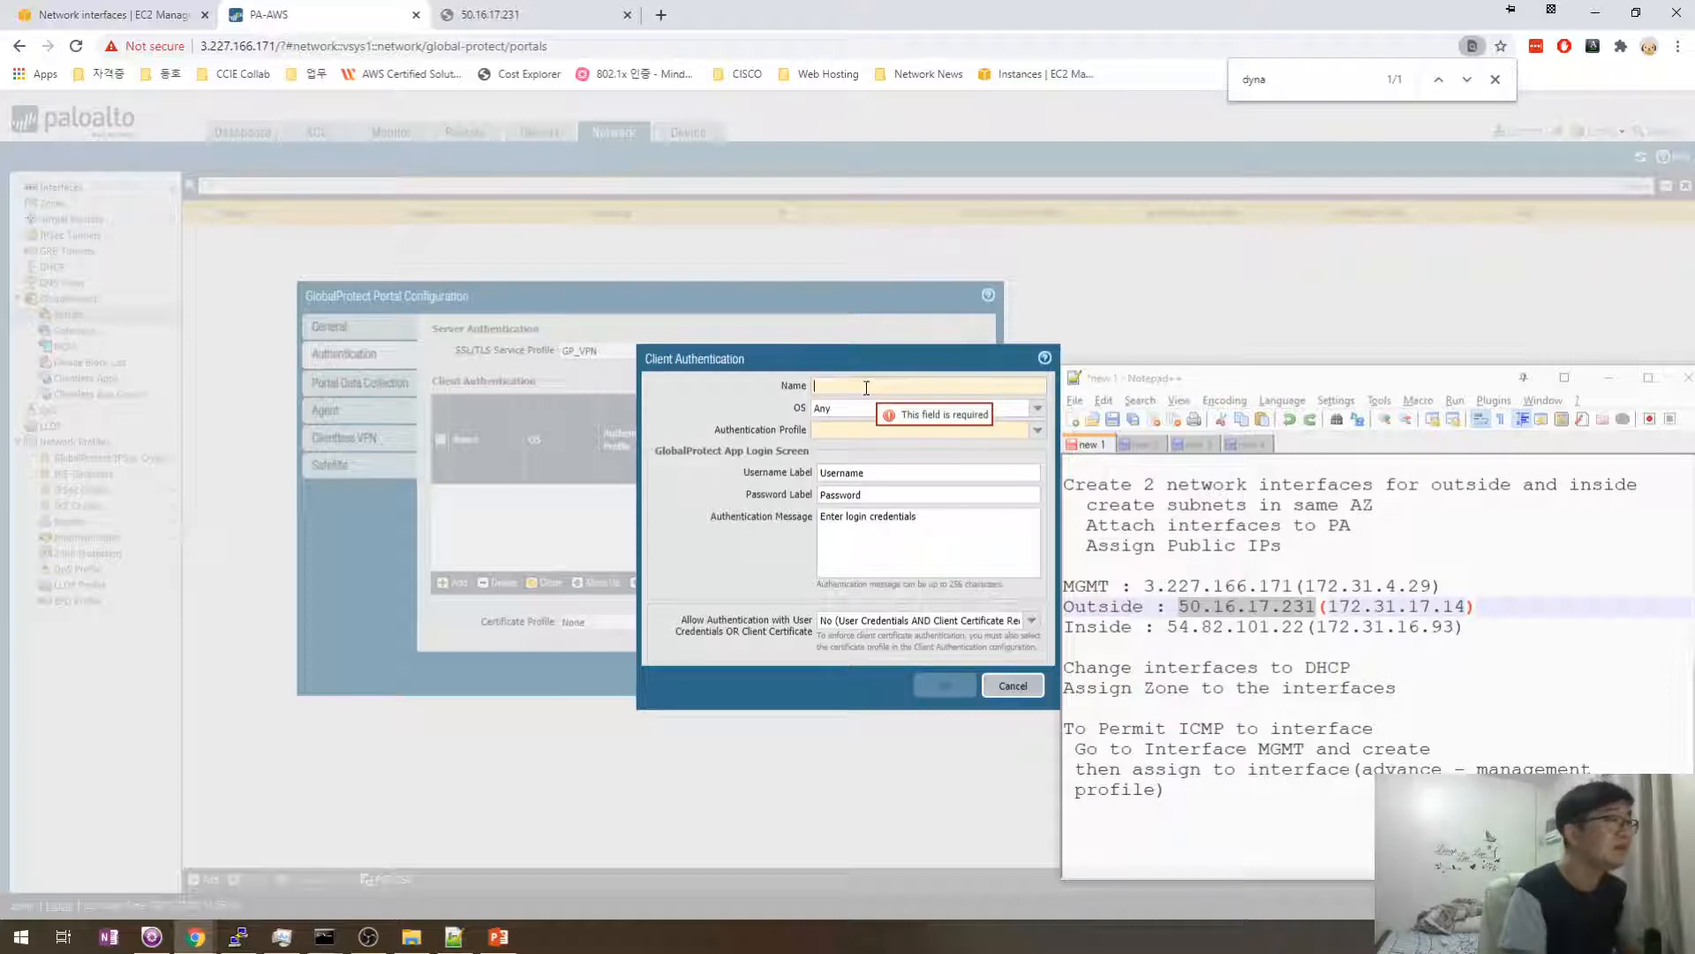
pyautogui.write('GP_')
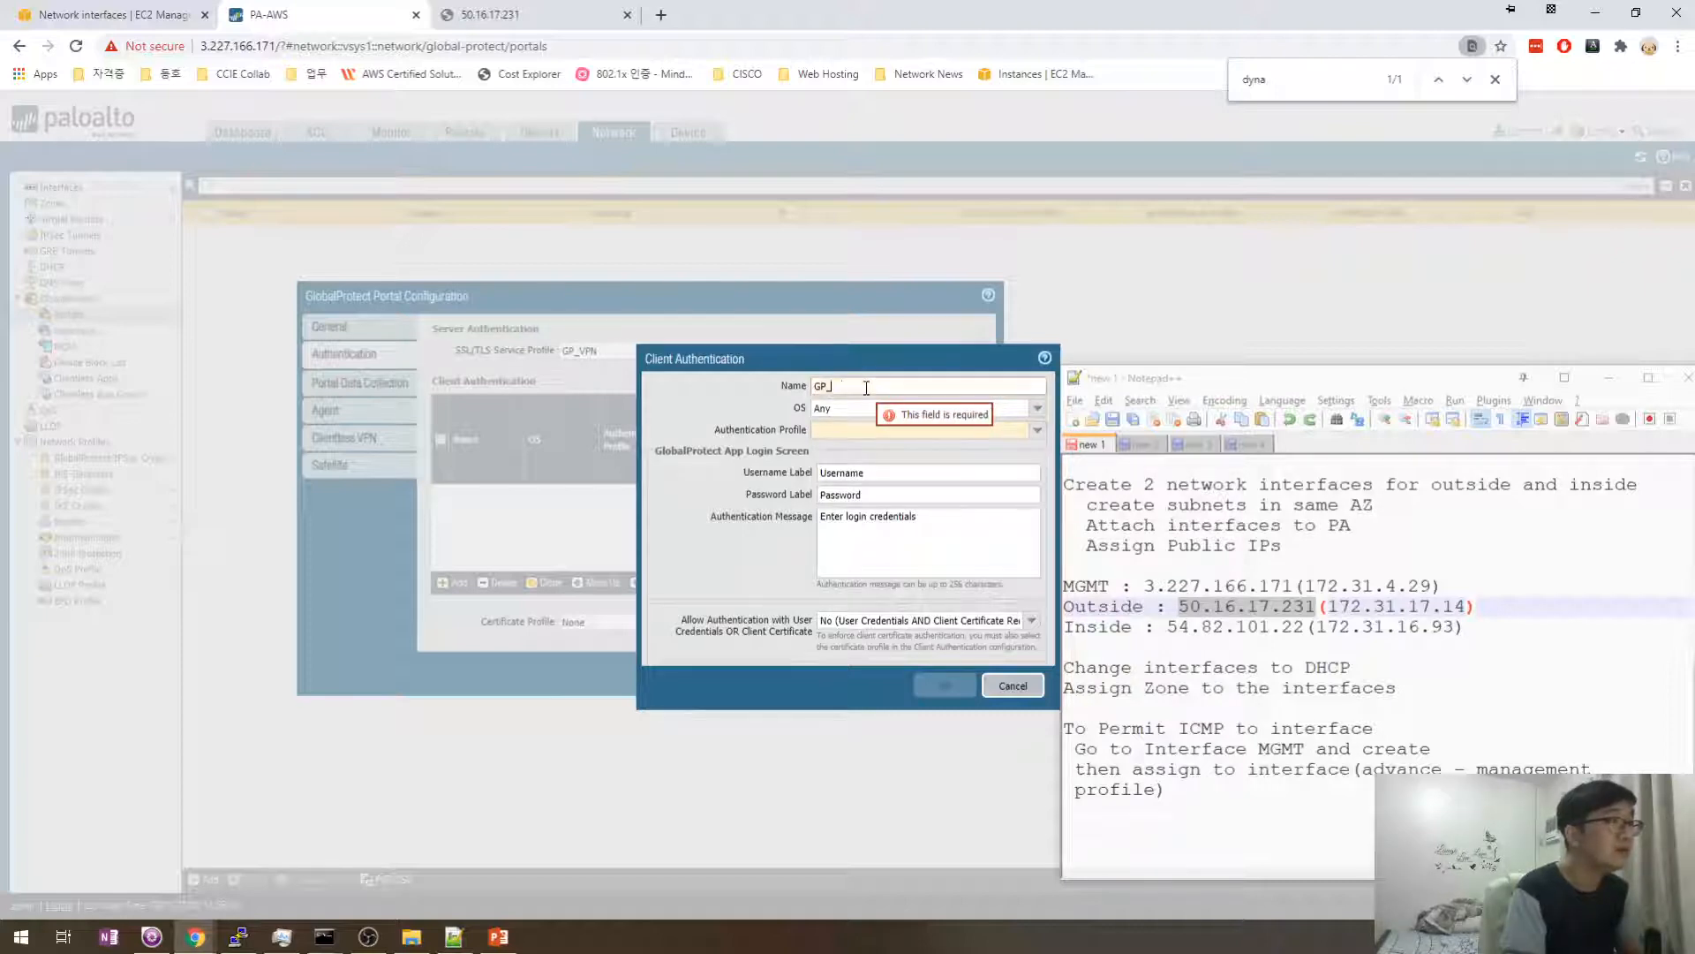
pyautogui.write('Client')
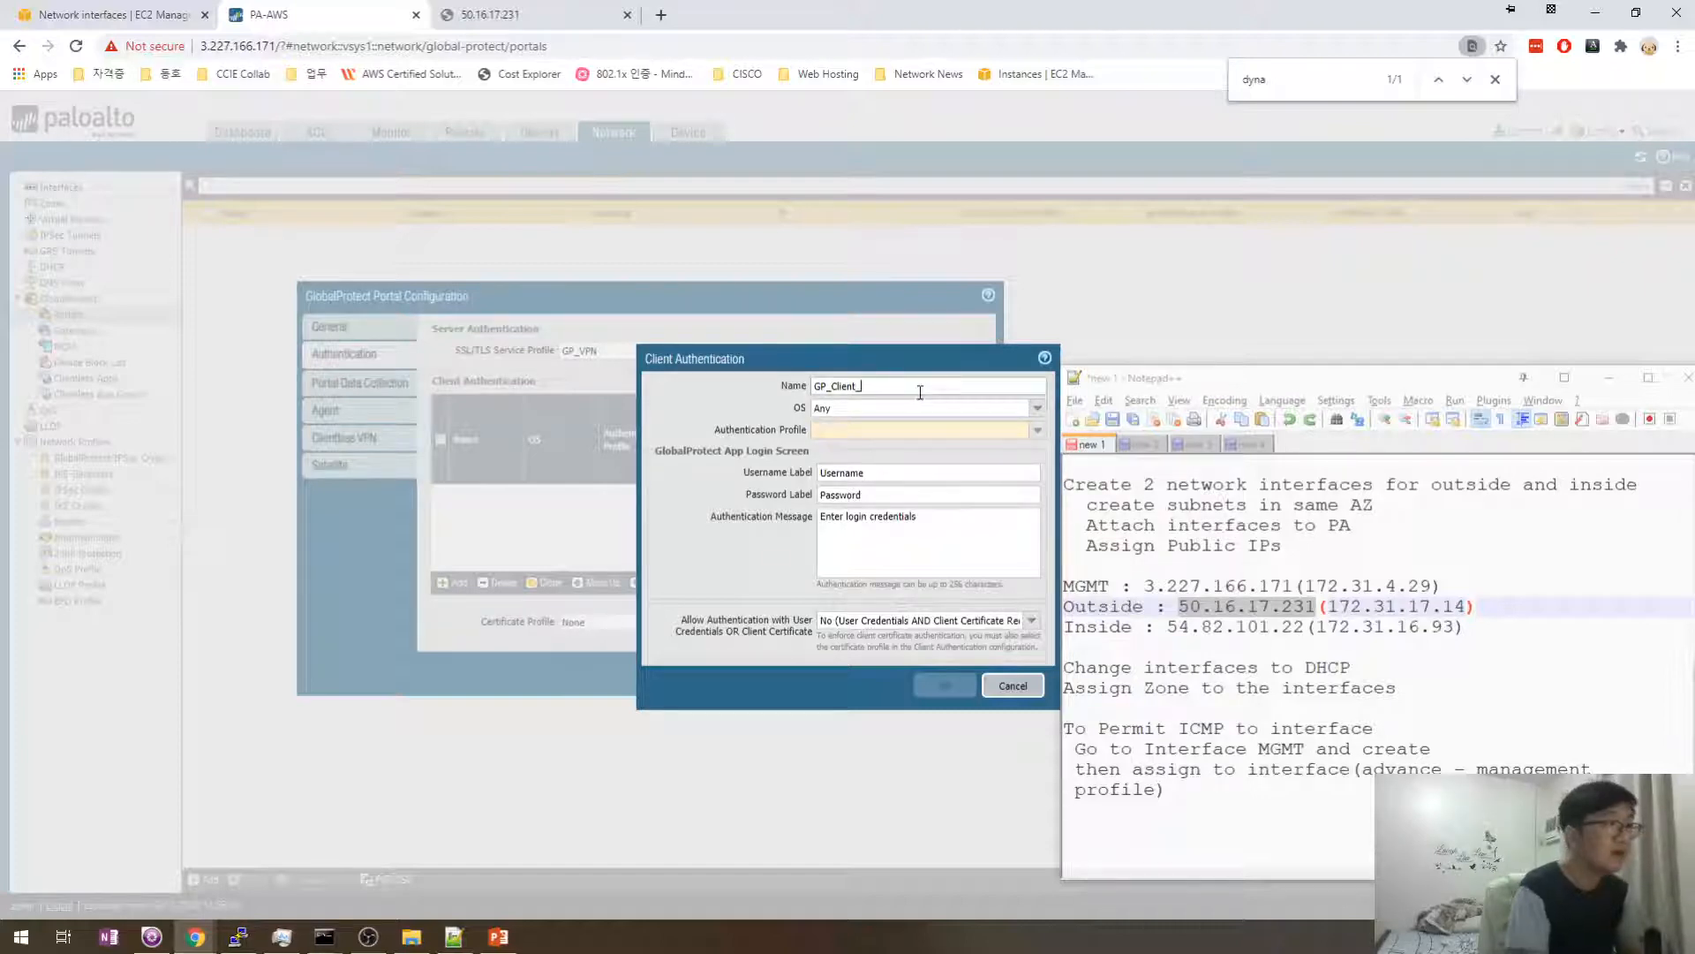
pyautogui.write('_Auth')
pyautogui.click(1039, 435)
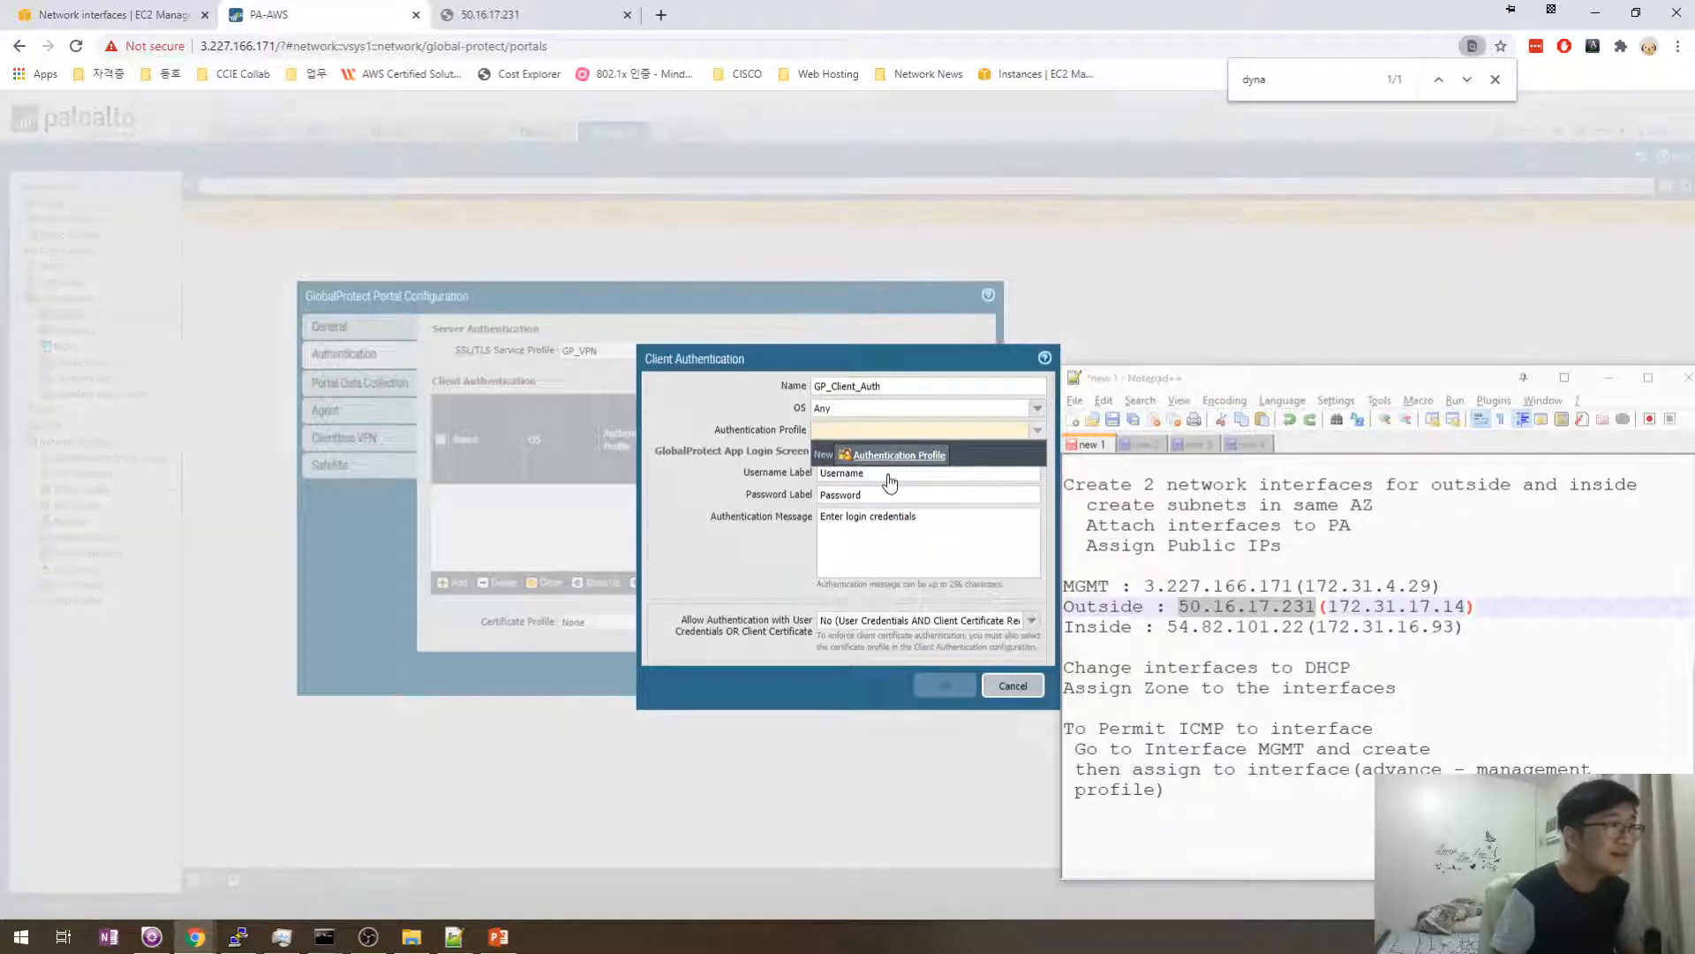
pyautogui.click(892, 459)
# - Name the authentication profile GP_Auth_Profile and set its type to Local Database
pyautogui.moveTo(775, 382); pyautogui.dragTo(469, 434)
pyautogui.click(511, 454)
pyautogui.write('d')
pyautogui.press('BackSpace')
pyautogui.write('GP_Auth_')
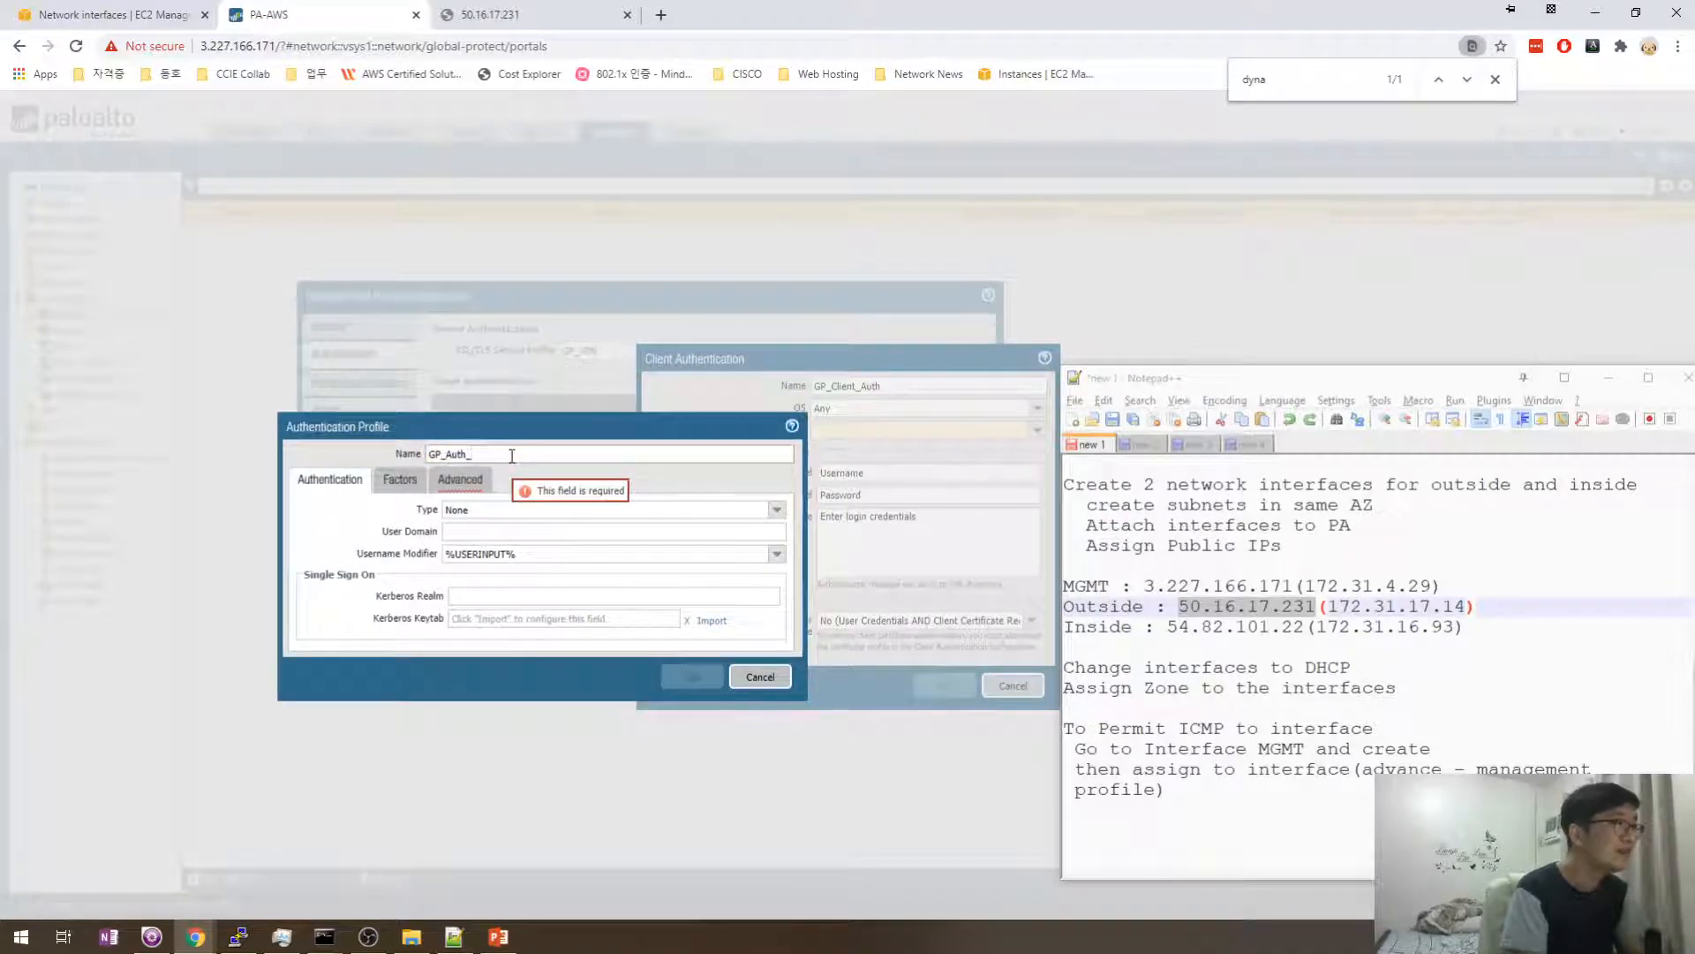
pyautogui.write('Profile')
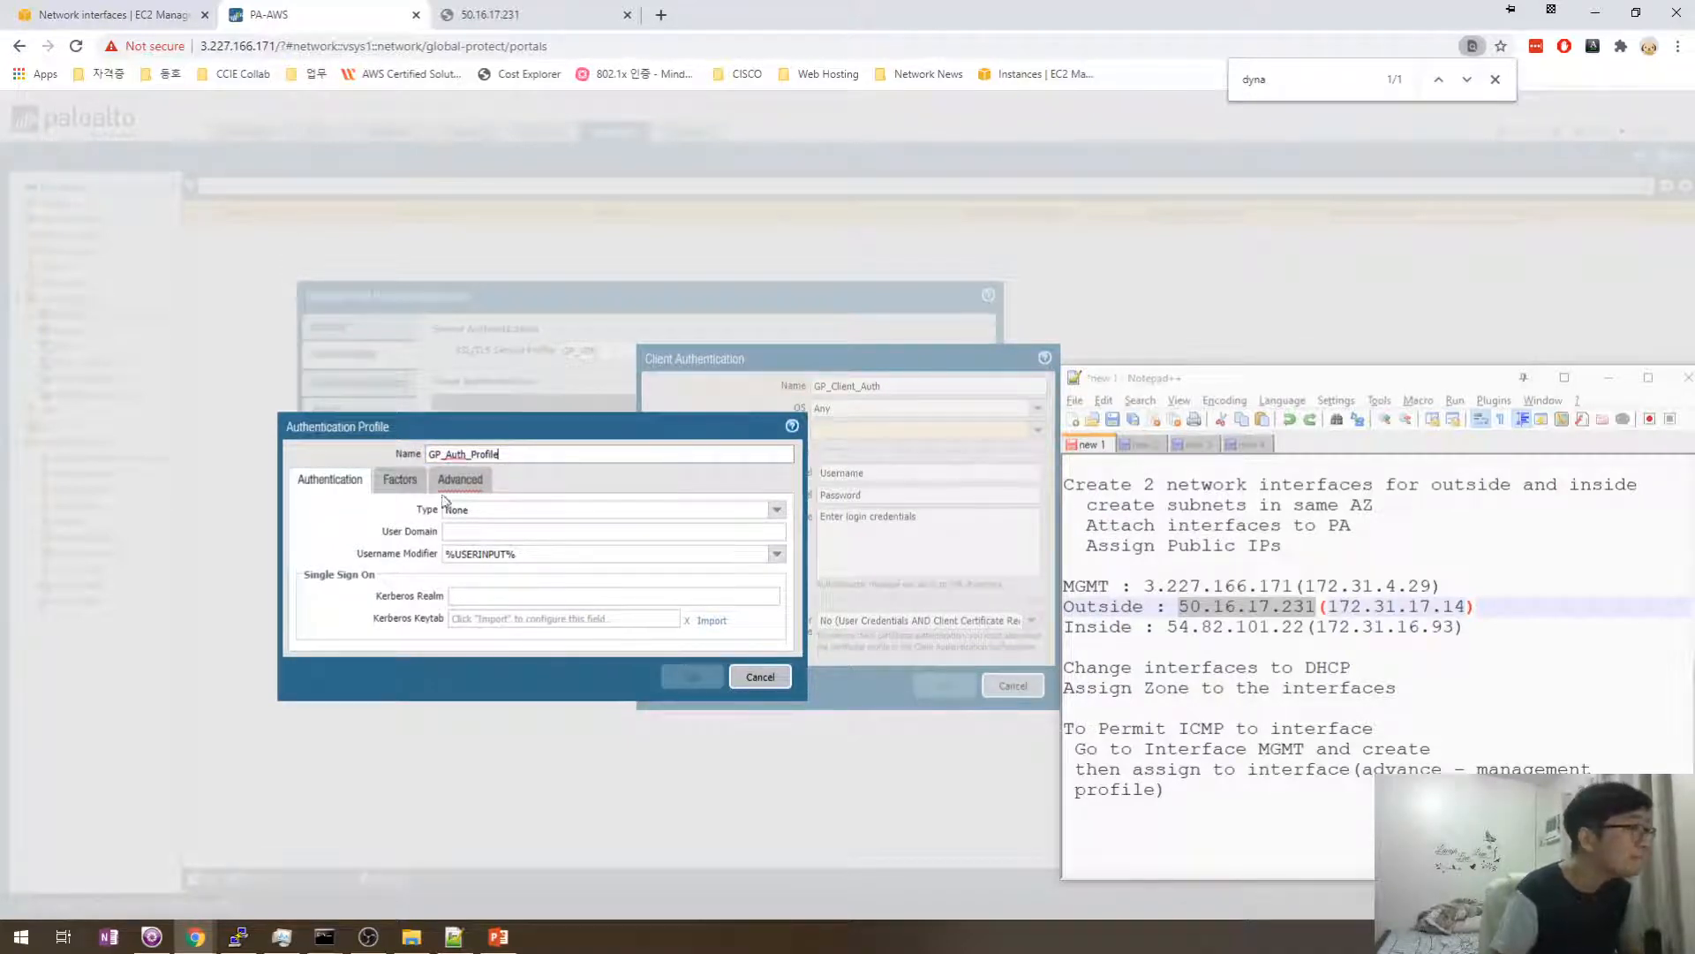
pyautogui.click(777, 509)
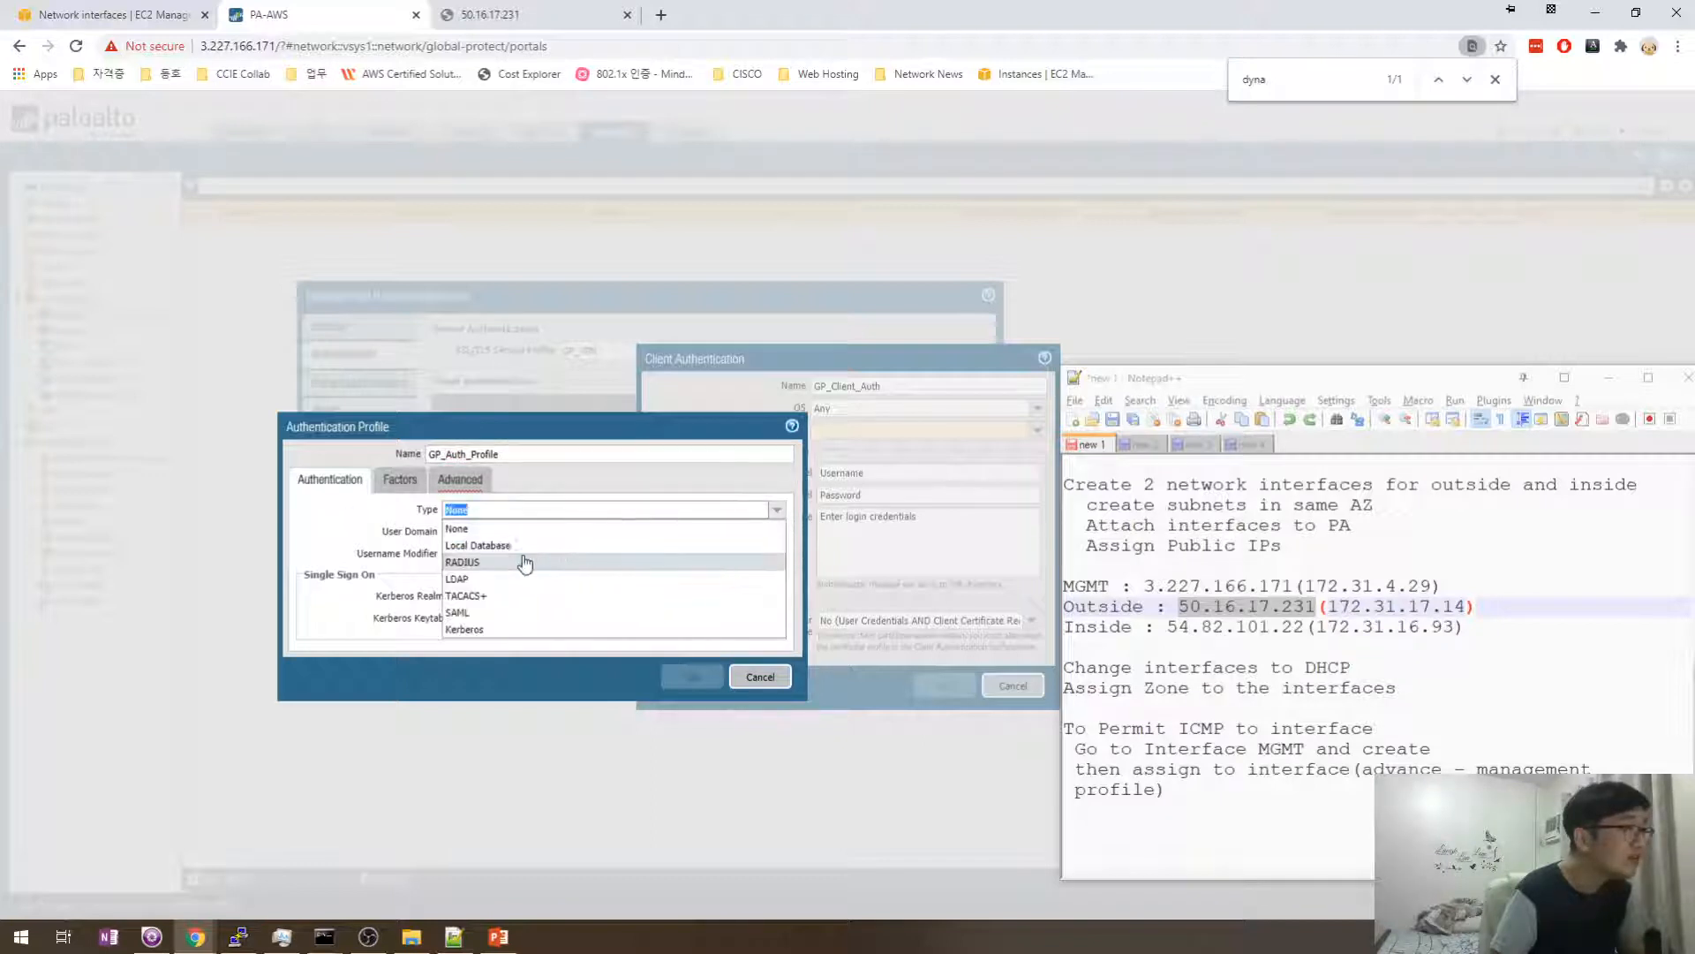
pyautogui.click(514, 546)
# - Add 'all' to the profile's allow list and save GP_Auth_Profile
pyautogui.click(453, 533)
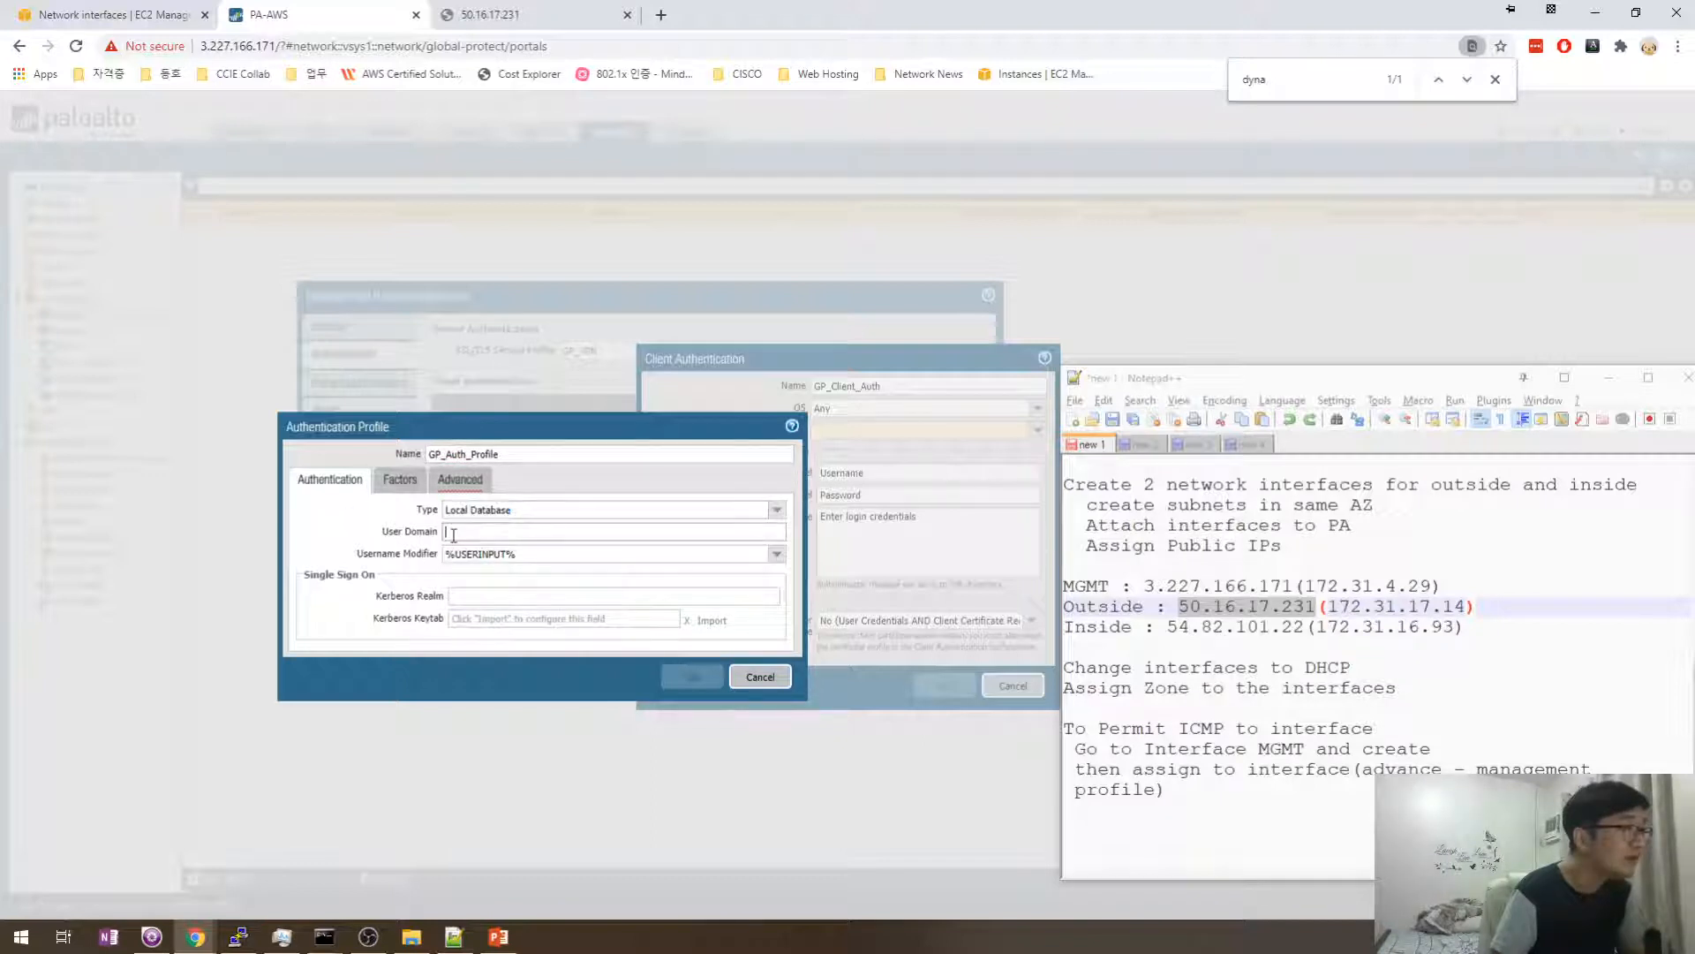
pyautogui.click(400, 480)
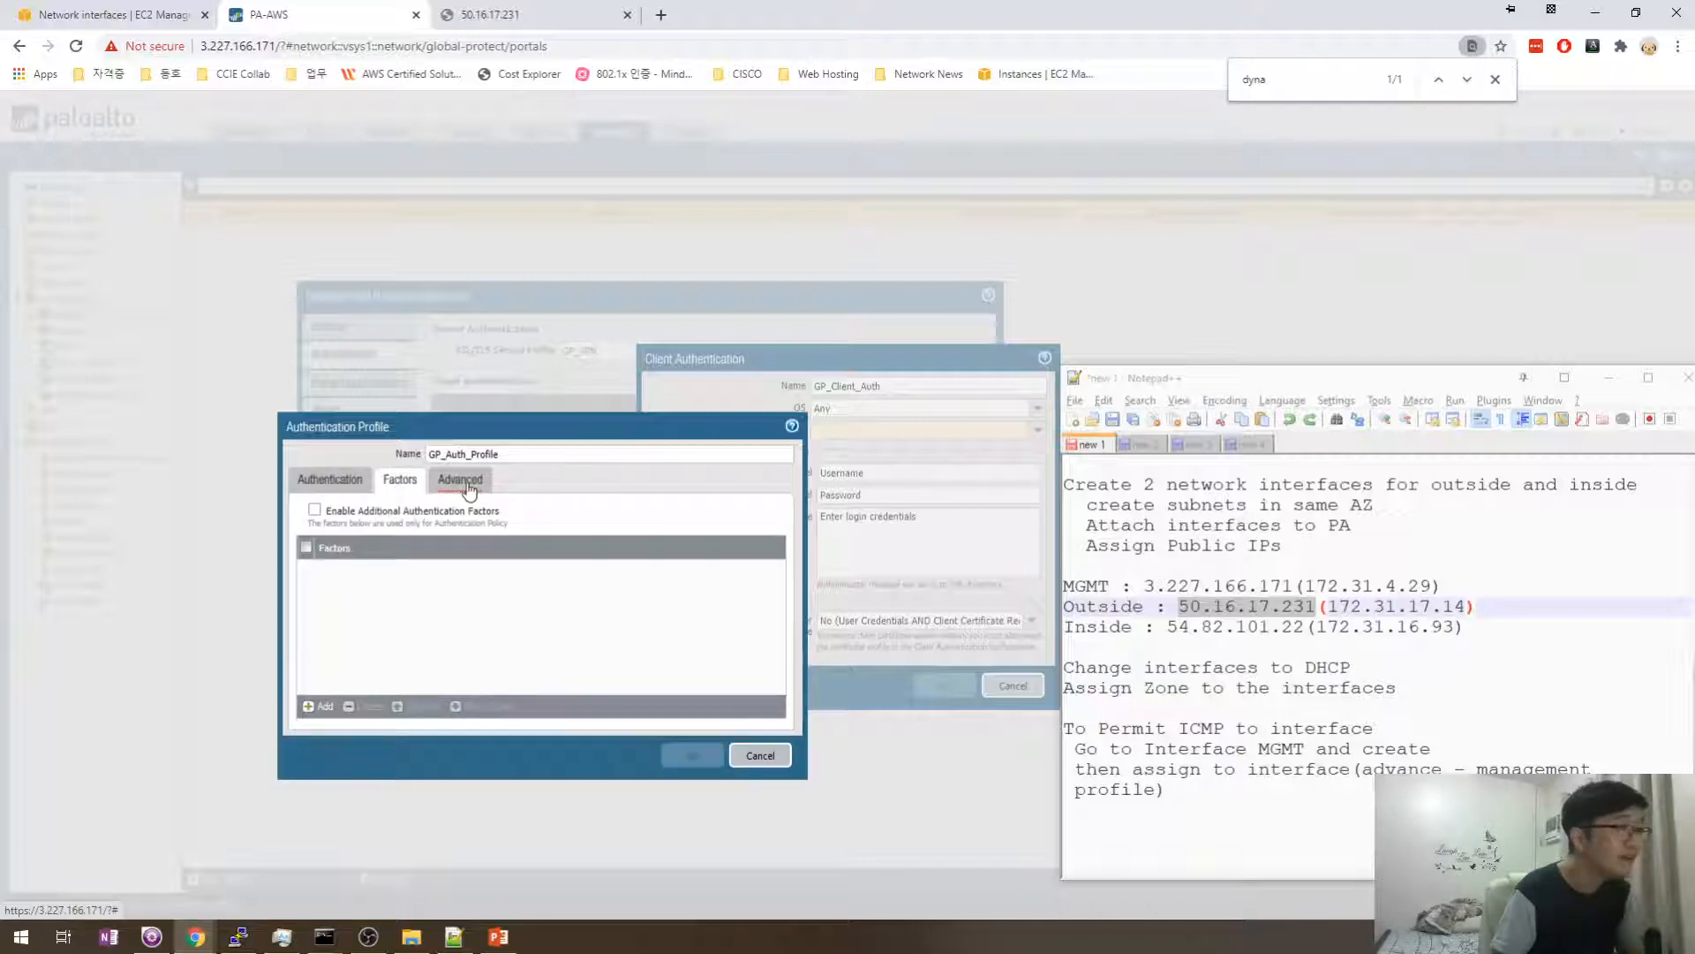
pyautogui.click(468, 489)
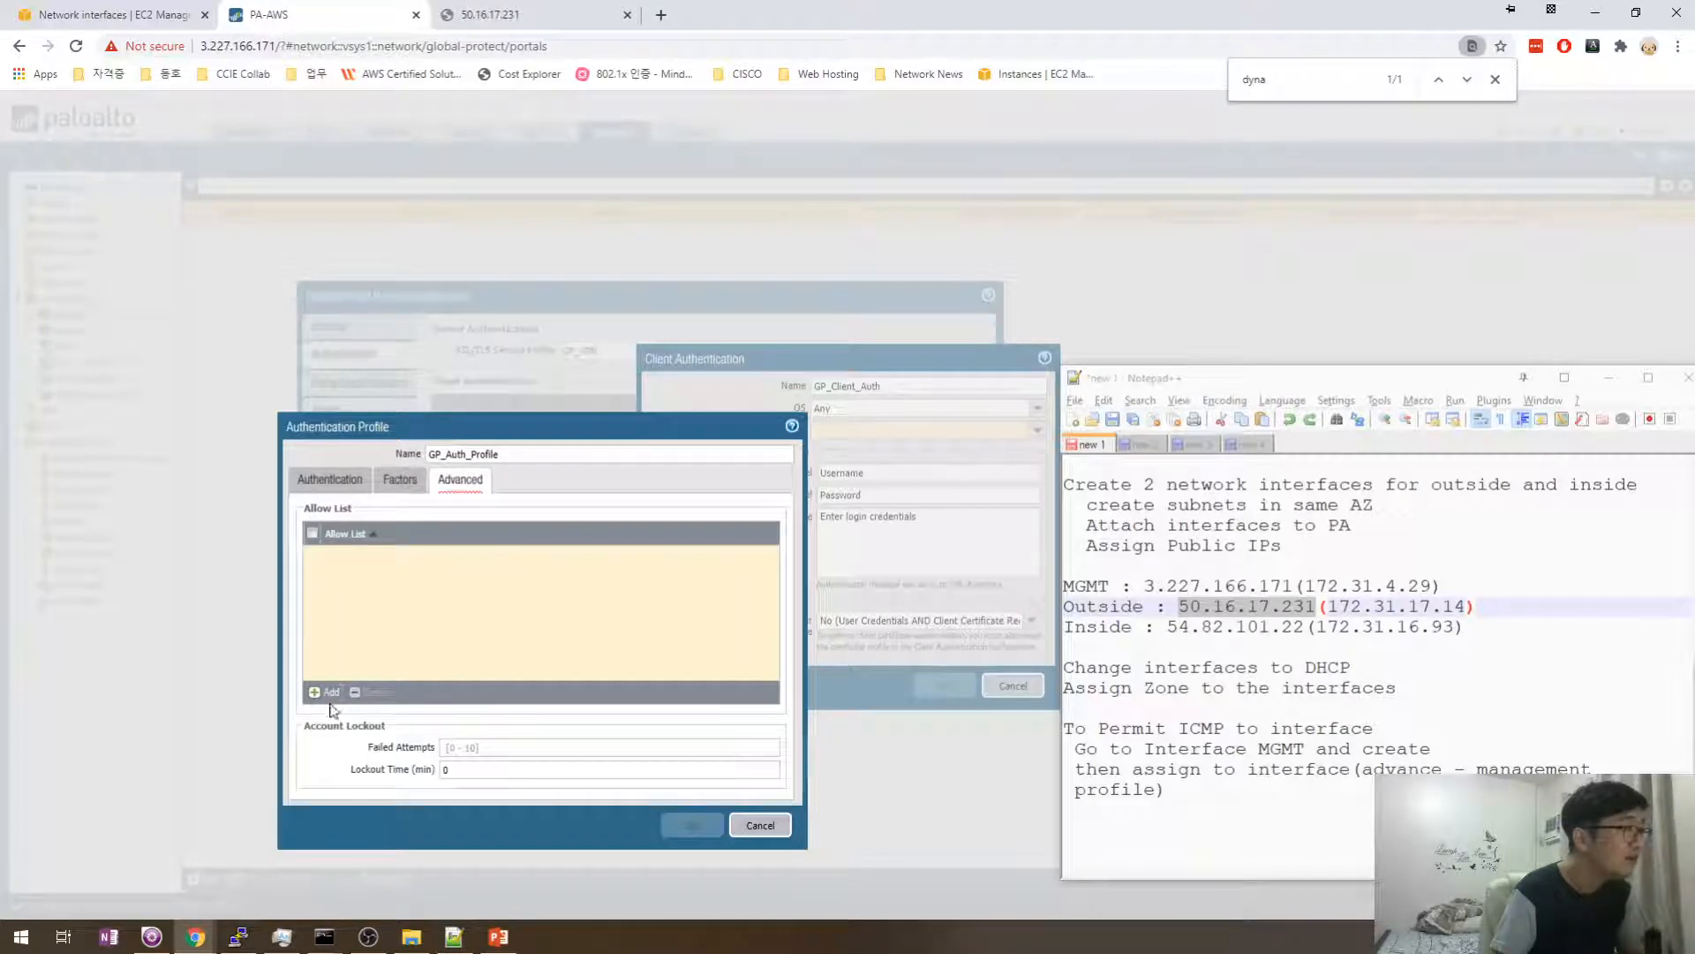
pyautogui.click(369, 488)
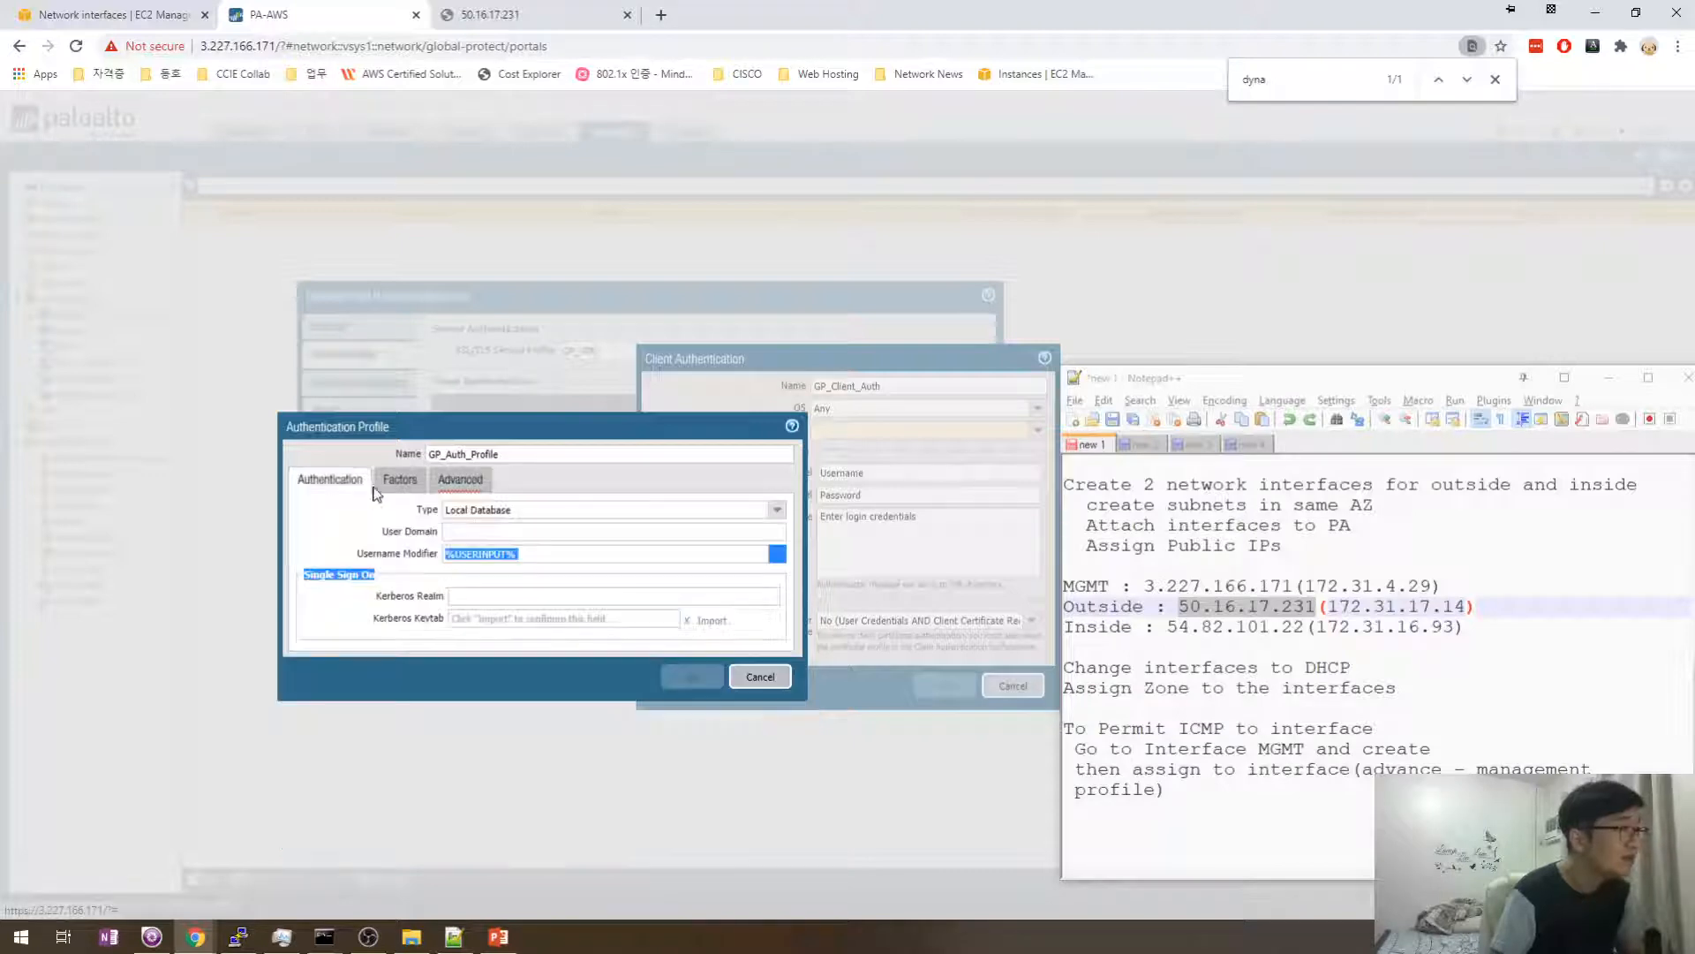
pyautogui.click(458, 487)
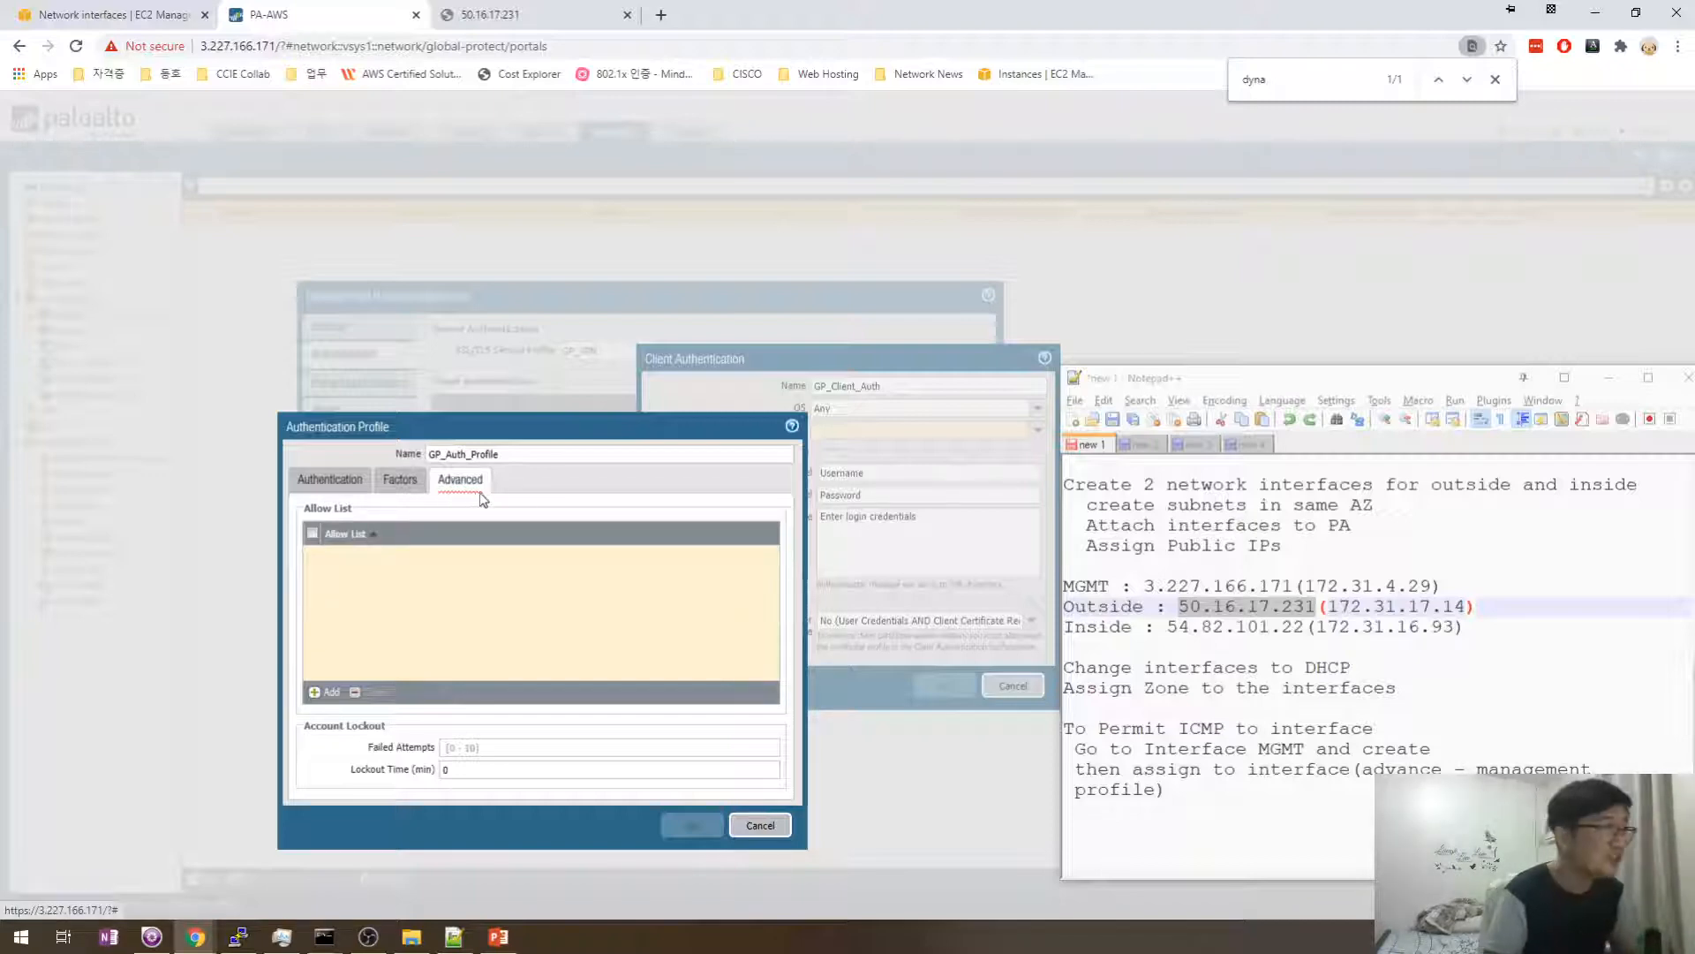
pyautogui.click(326, 693)
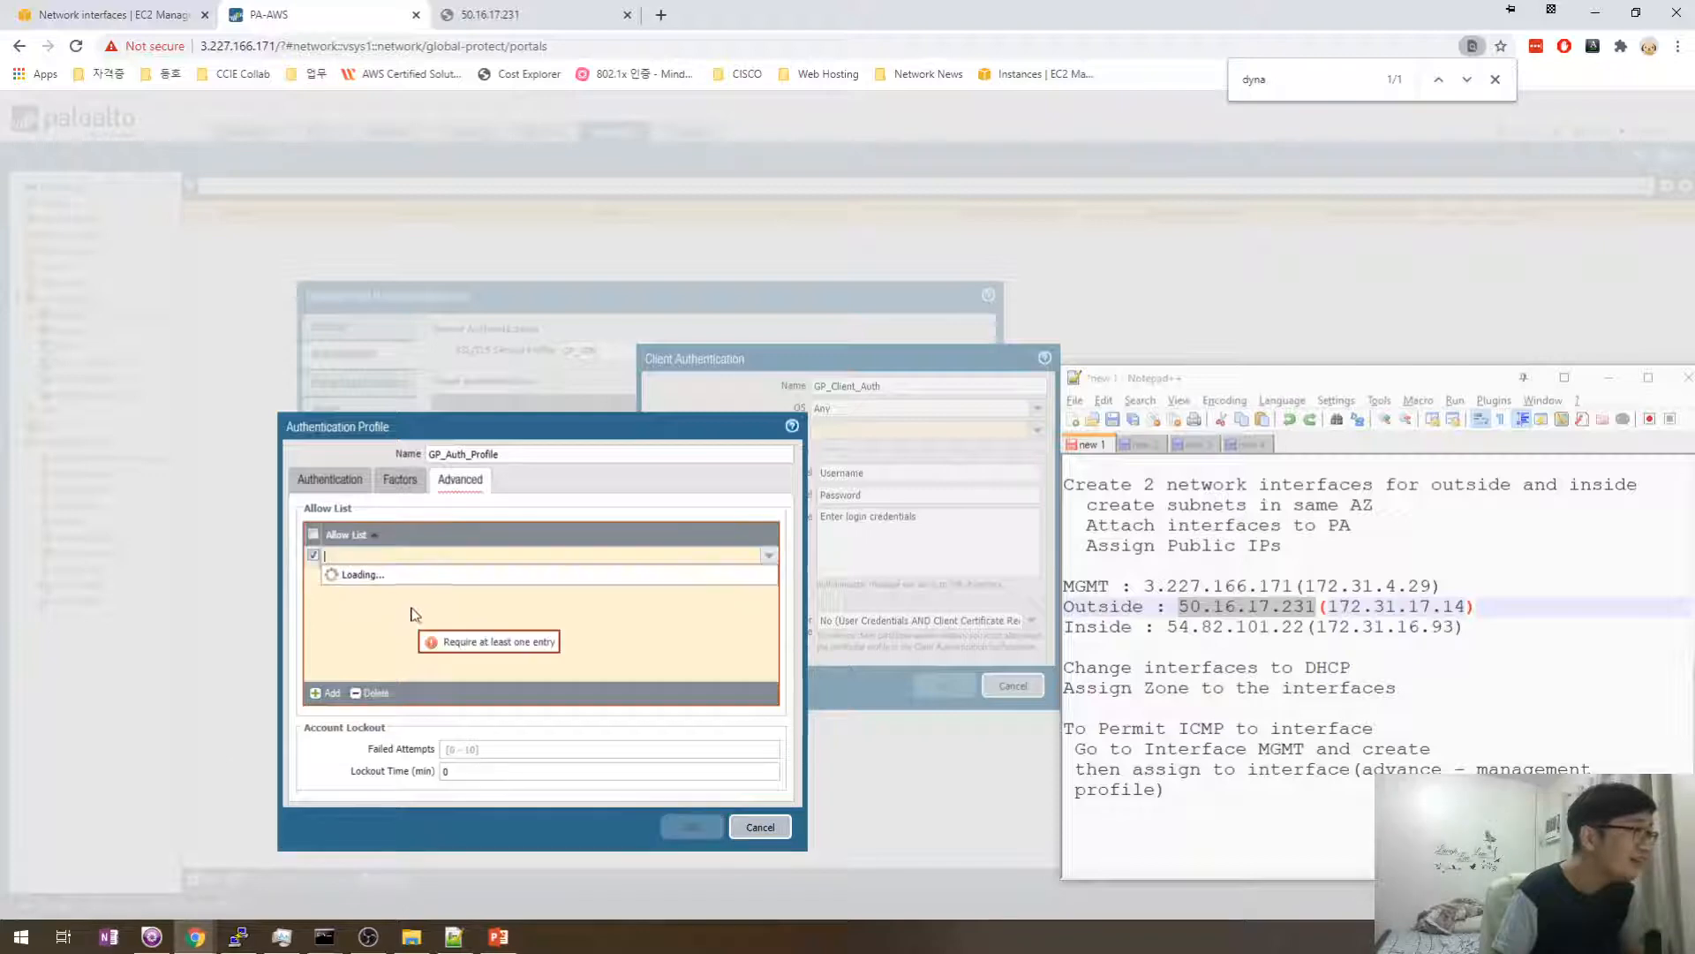
pyautogui.click(358, 574)
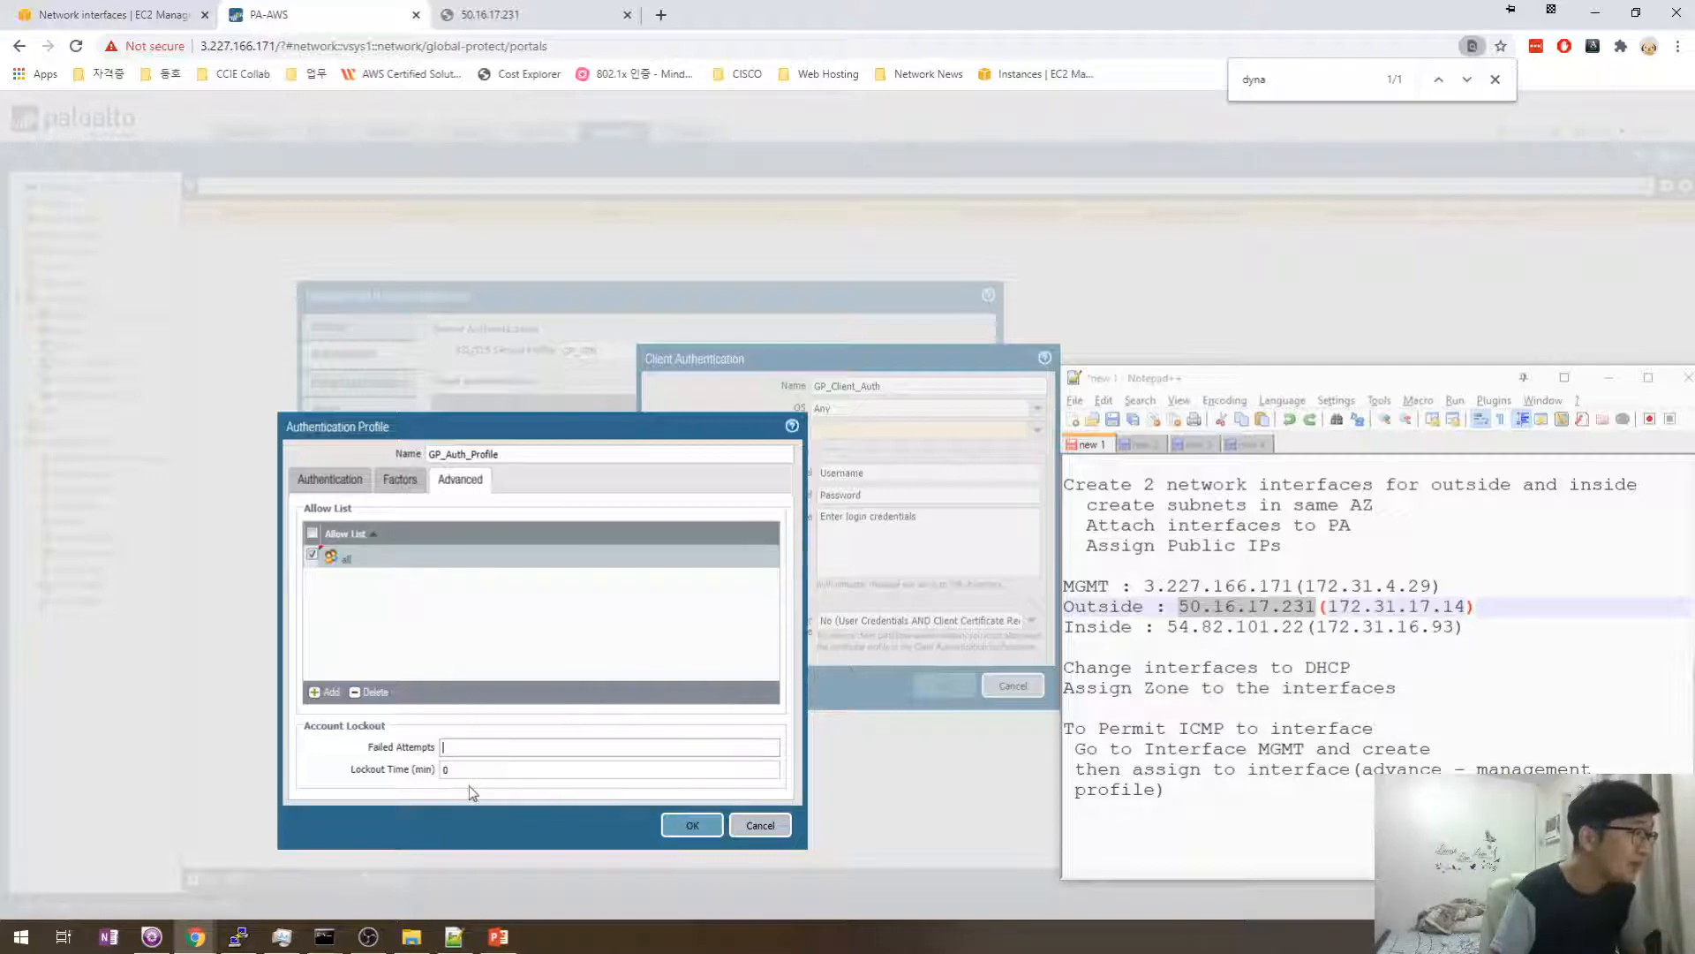
pyautogui.click(332, 480)
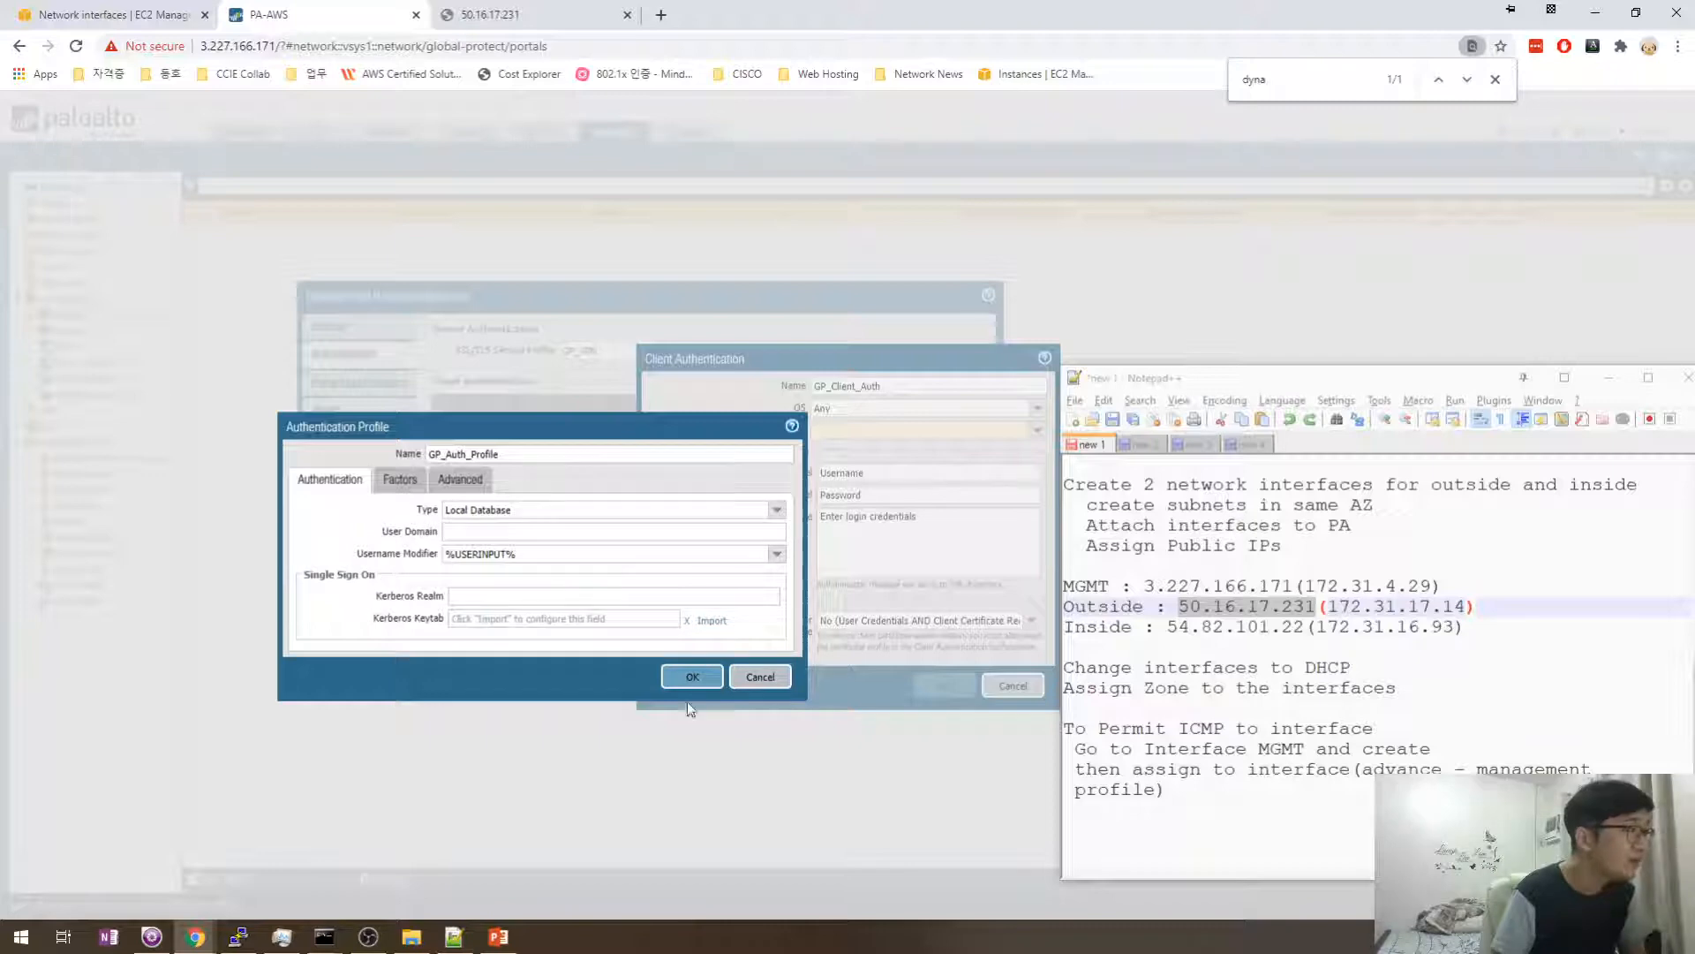
pyautogui.click(693, 677)
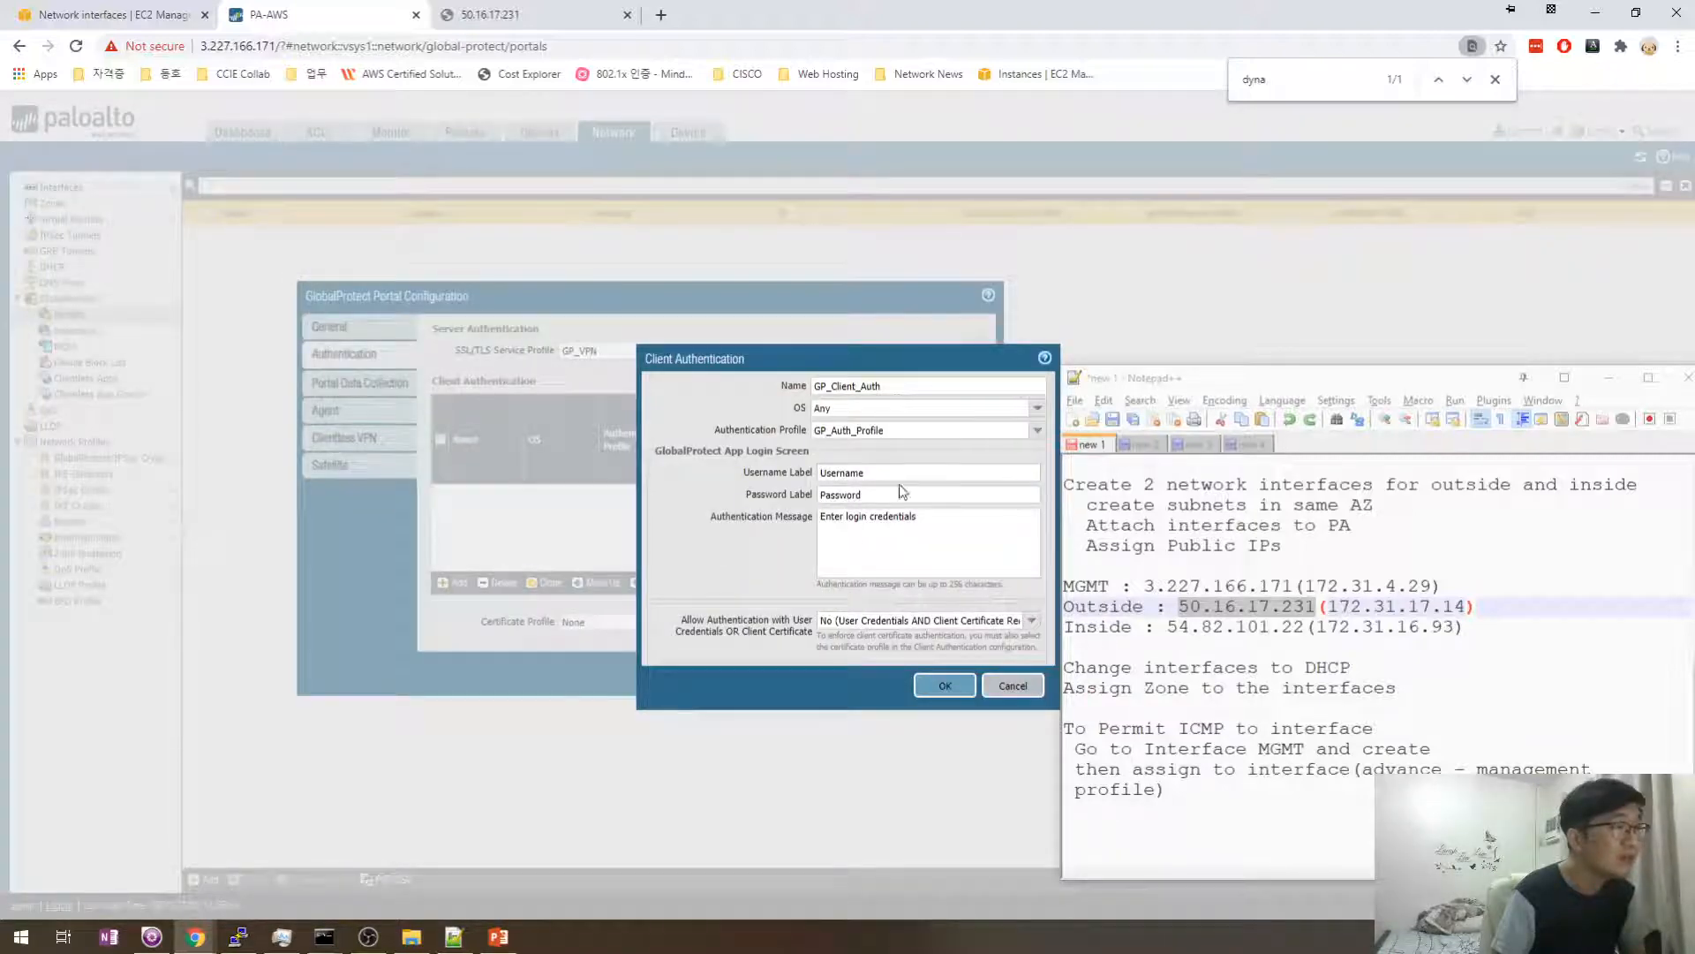
# - Append a second login-message line telling users to call the help-line phone number
pyautogui.moveTo(900, 488); pyautogui.dragTo(817, 505)
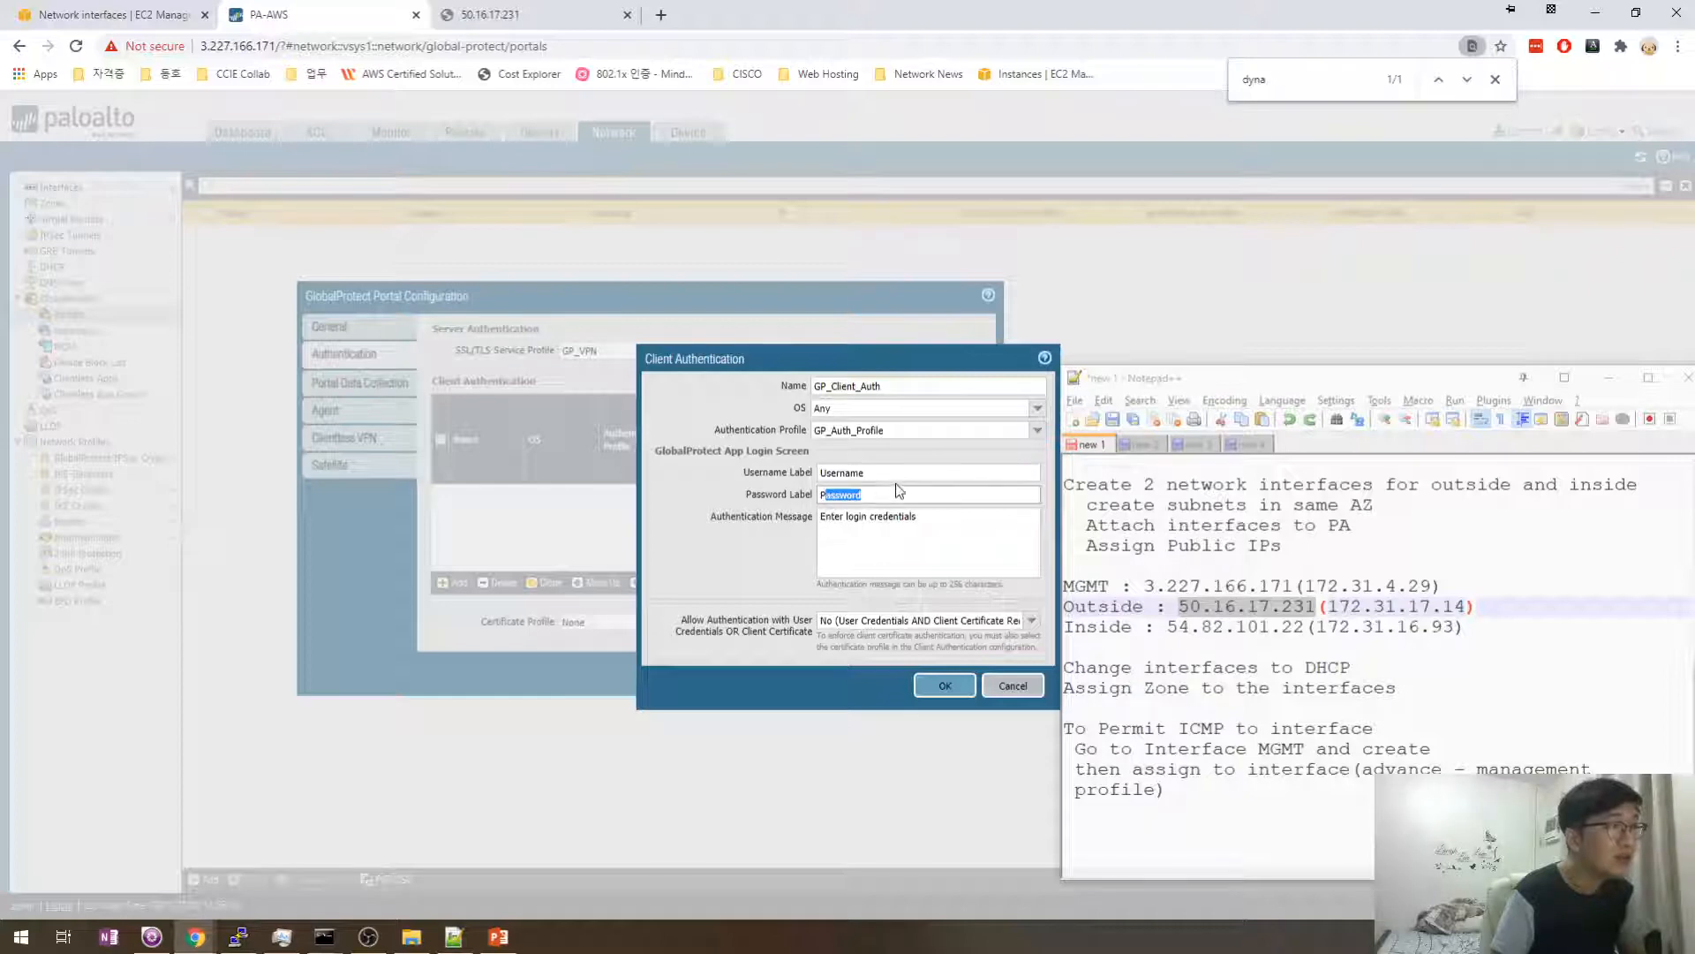
pyautogui.click(897, 486)
pyautogui.click(903, 473)
pyautogui.moveTo(903, 473); pyautogui.dragTo(805, 475)
pyautogui.click(906, 533)
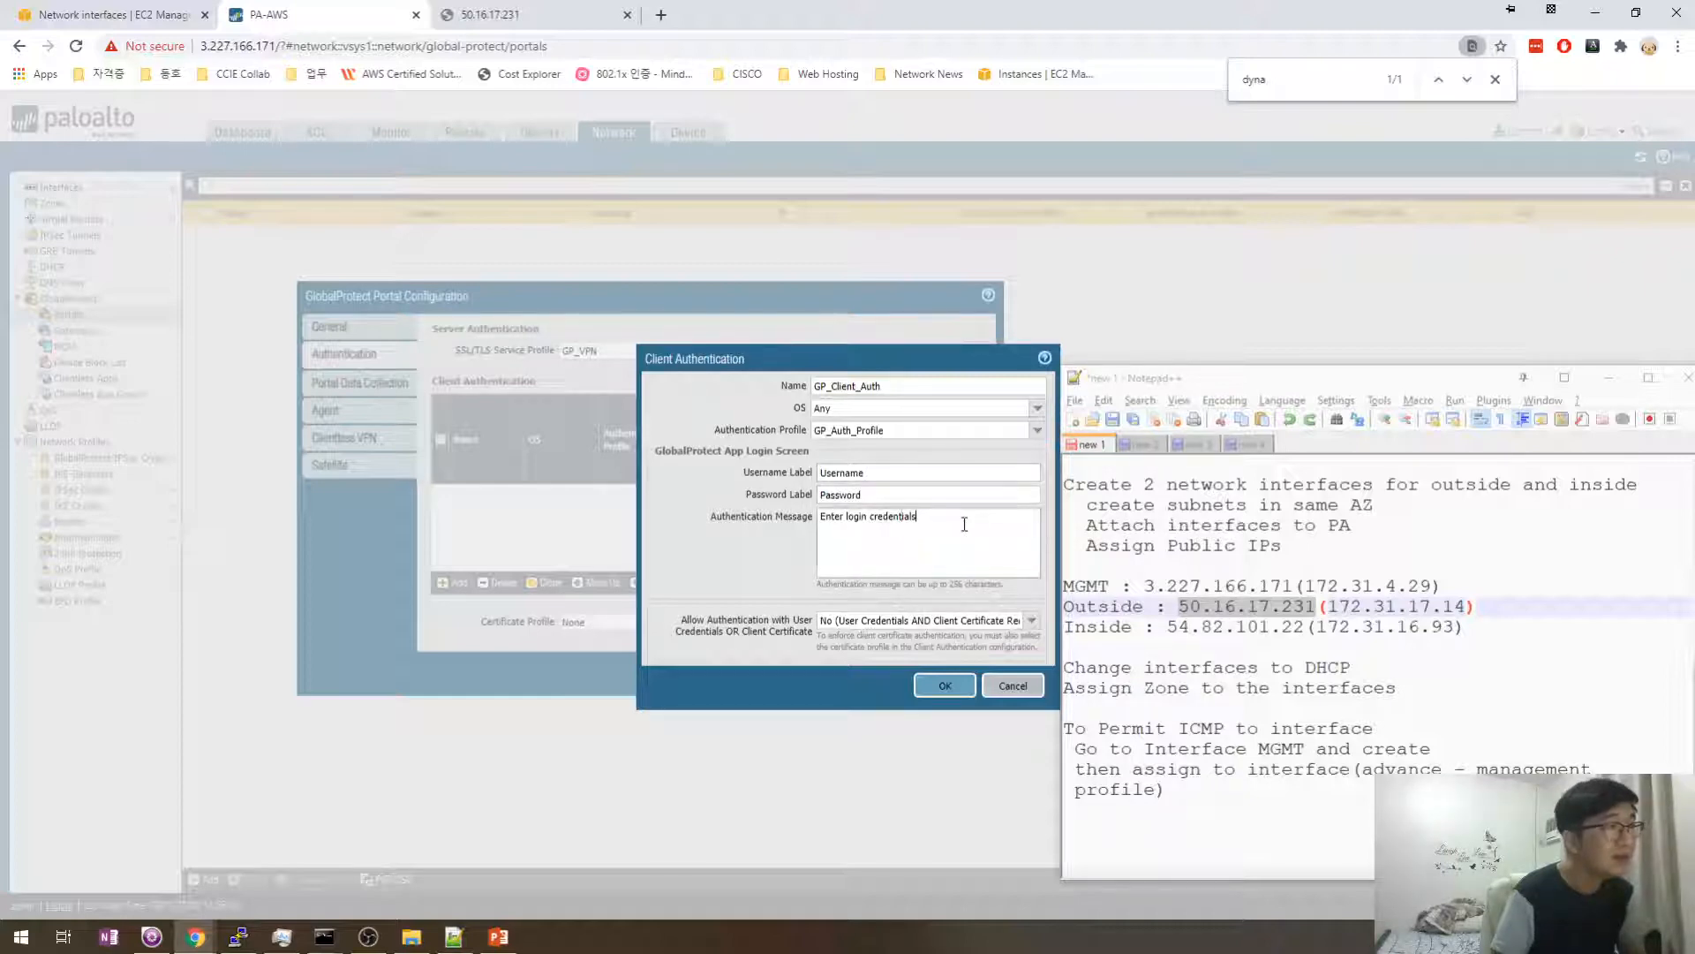
pyautogui.moveTo(962, 525); pyautogui.dragTo(813, 522)
pyautogui.click(965, 522)
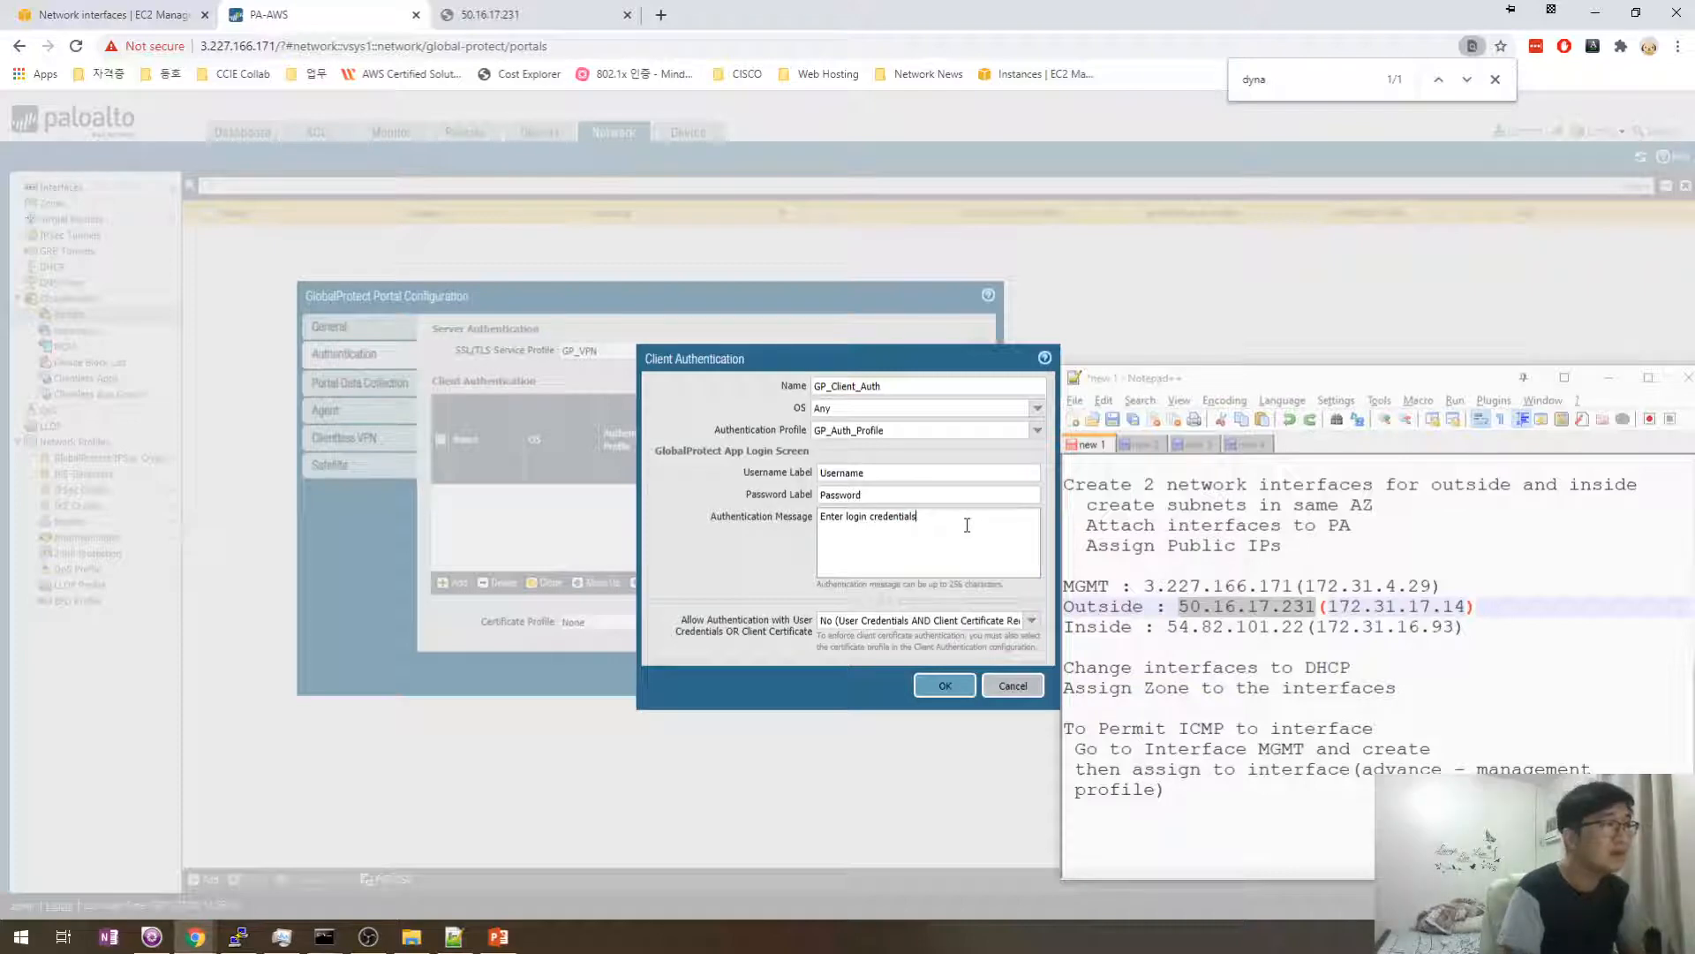
pyautogui.press('Return')
pyautogui.write("If you don't know Call")
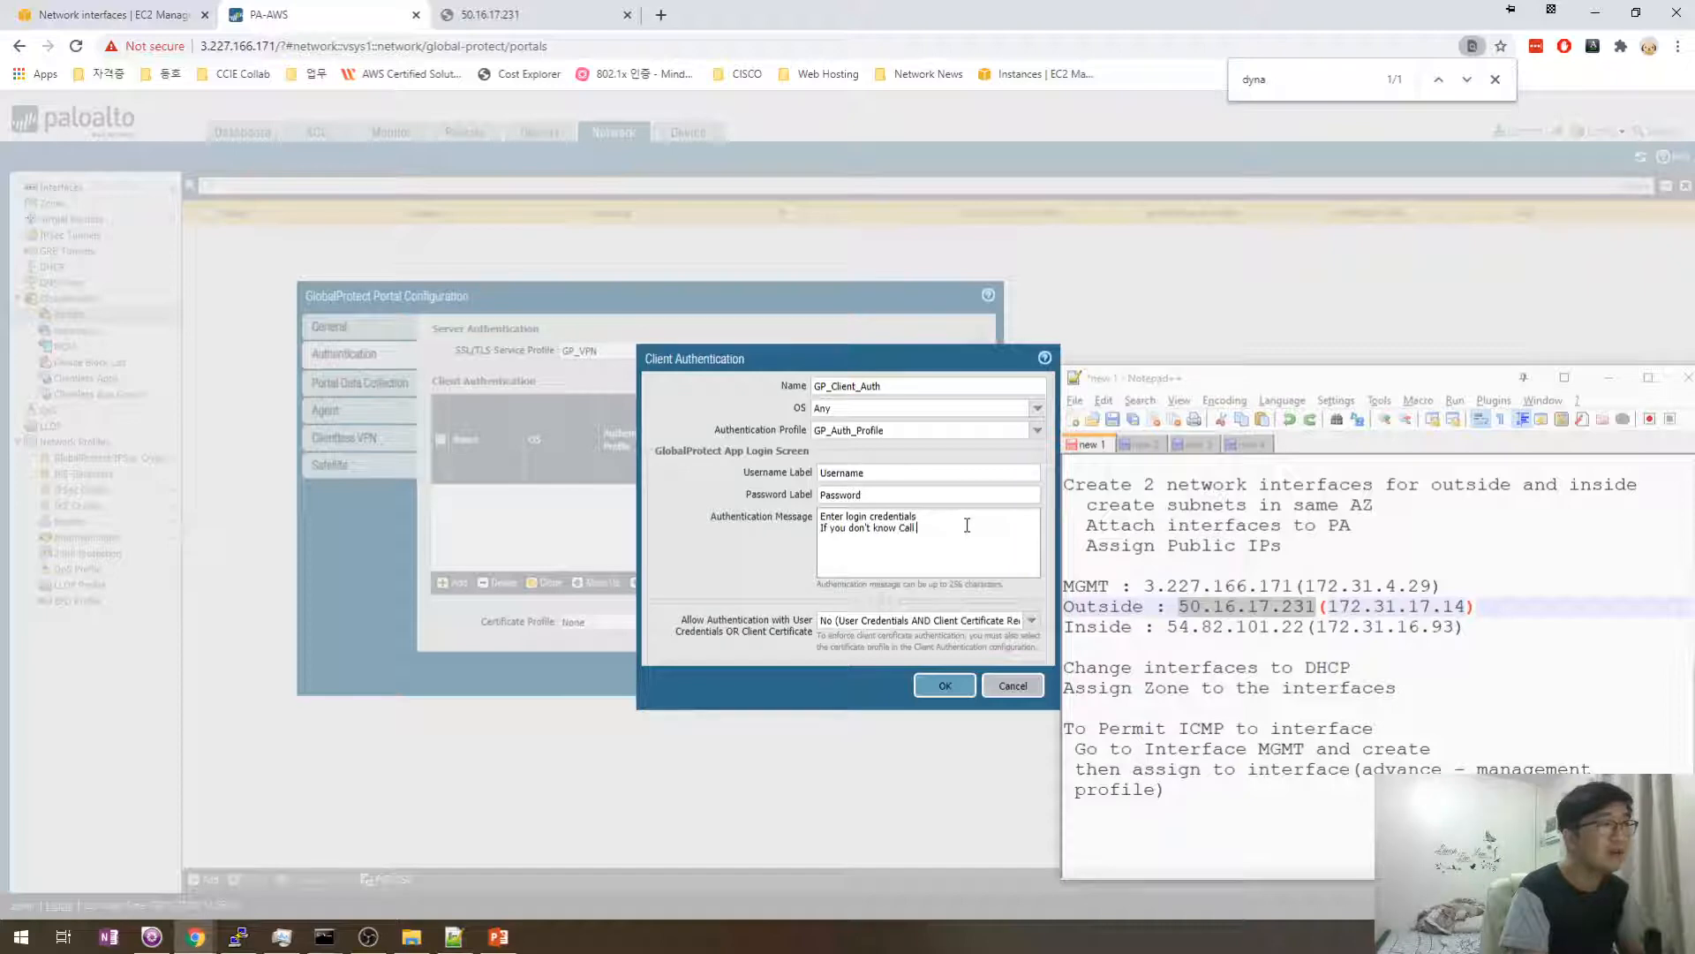
pyautogui.write(' me 1')
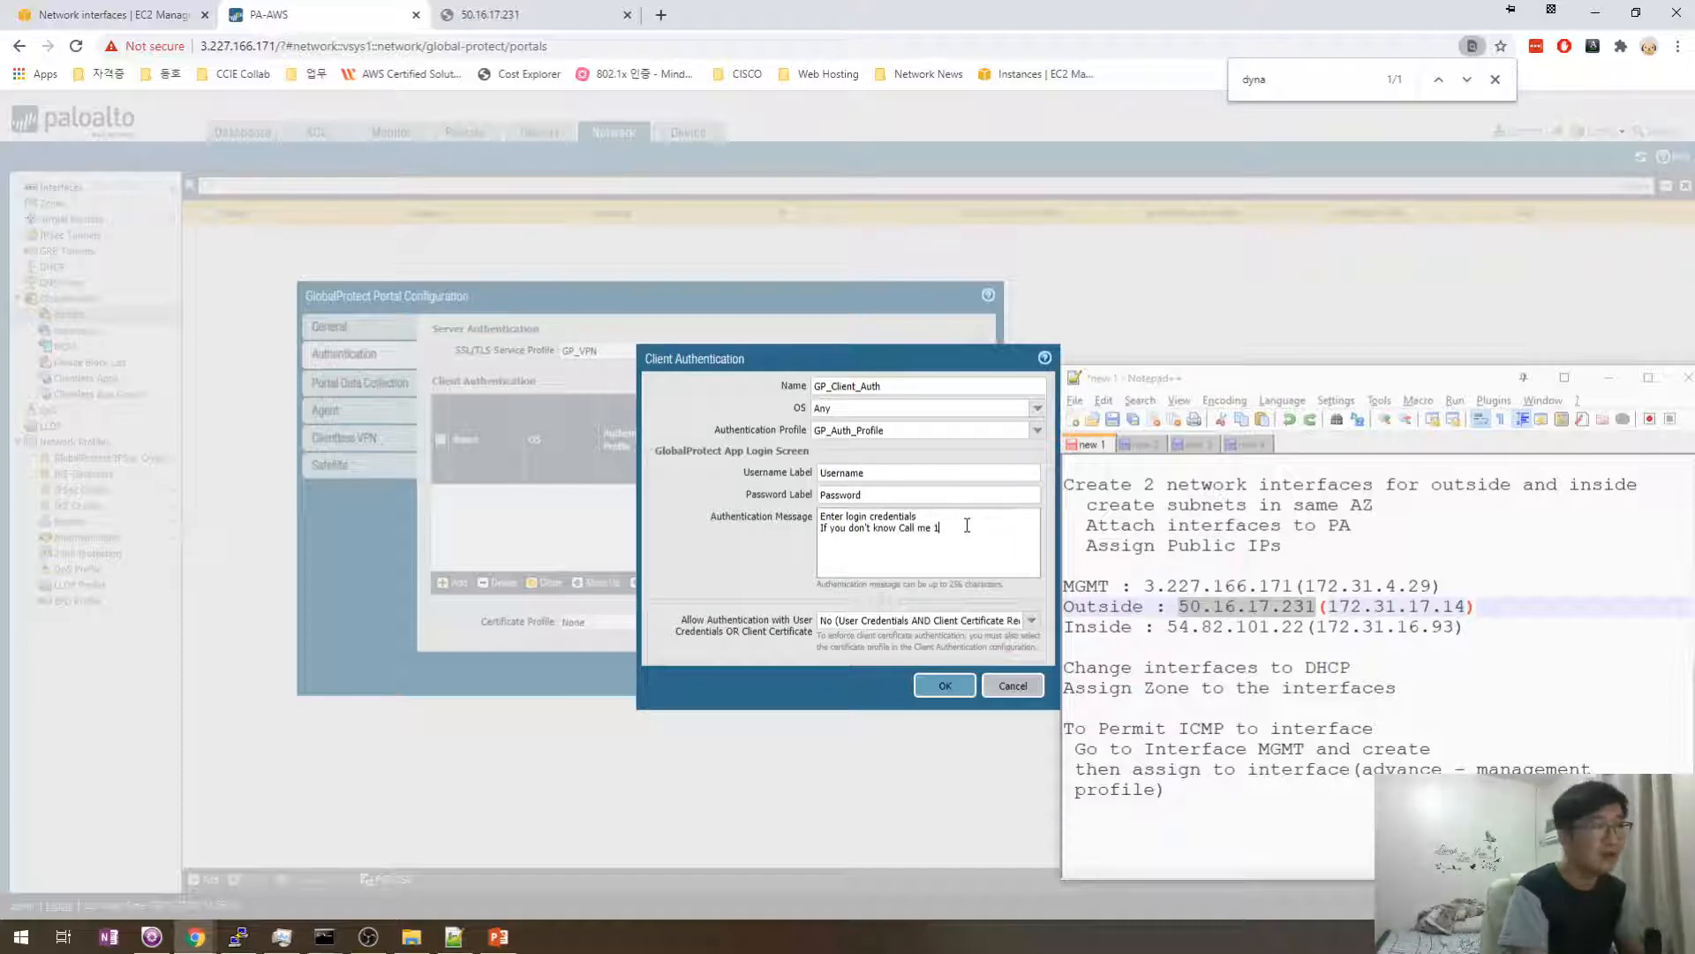
pyautogui.write('-111-1111')
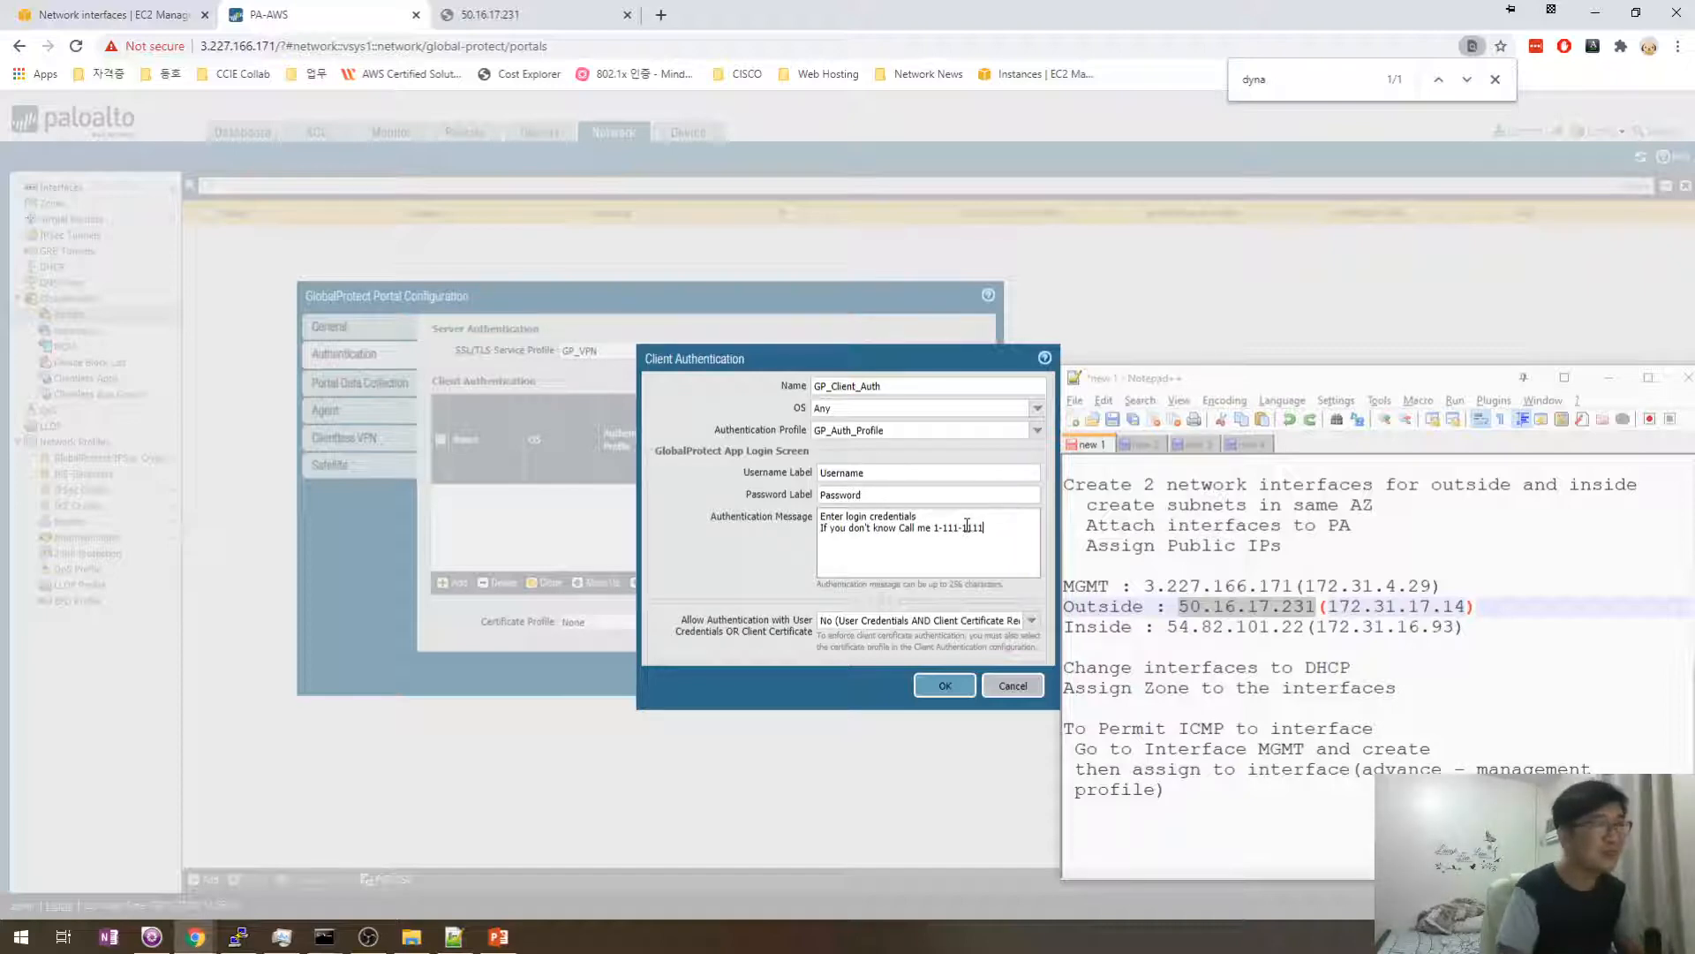
pyautogui.write('-111')
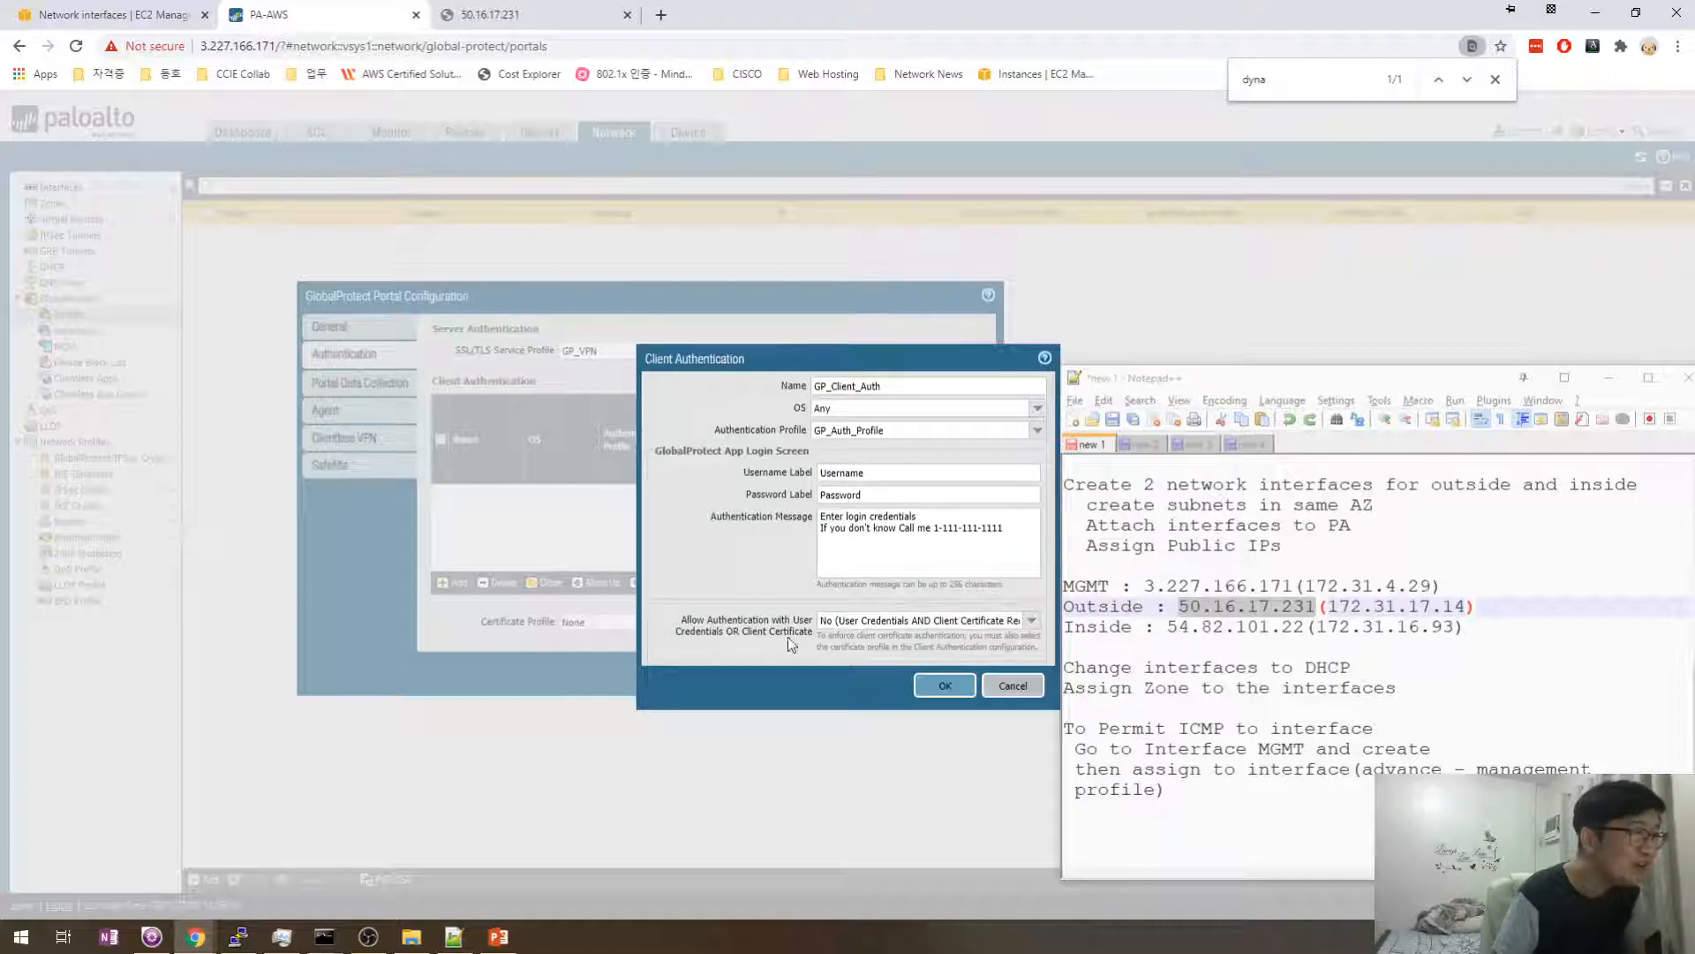
# - Leave the credentials-or-certificate authentication option unchanged and save the GP_Client_Auth entry
pyautogui.click(1033, 622)
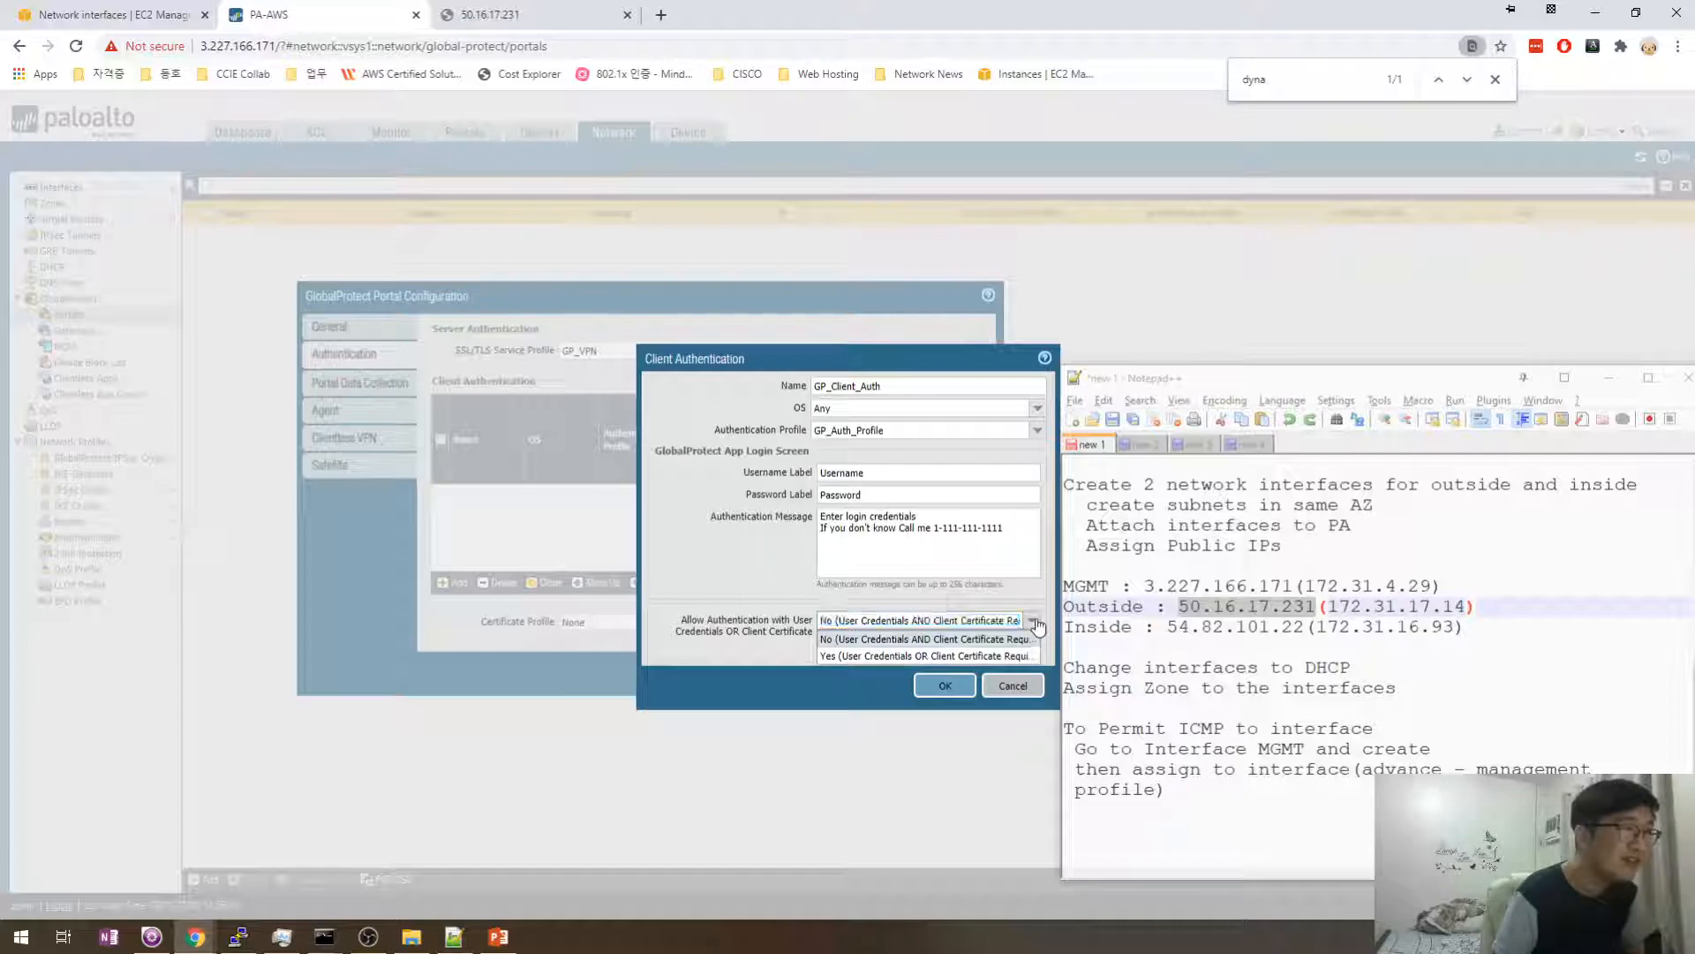
pyautogui.click(909, 638)
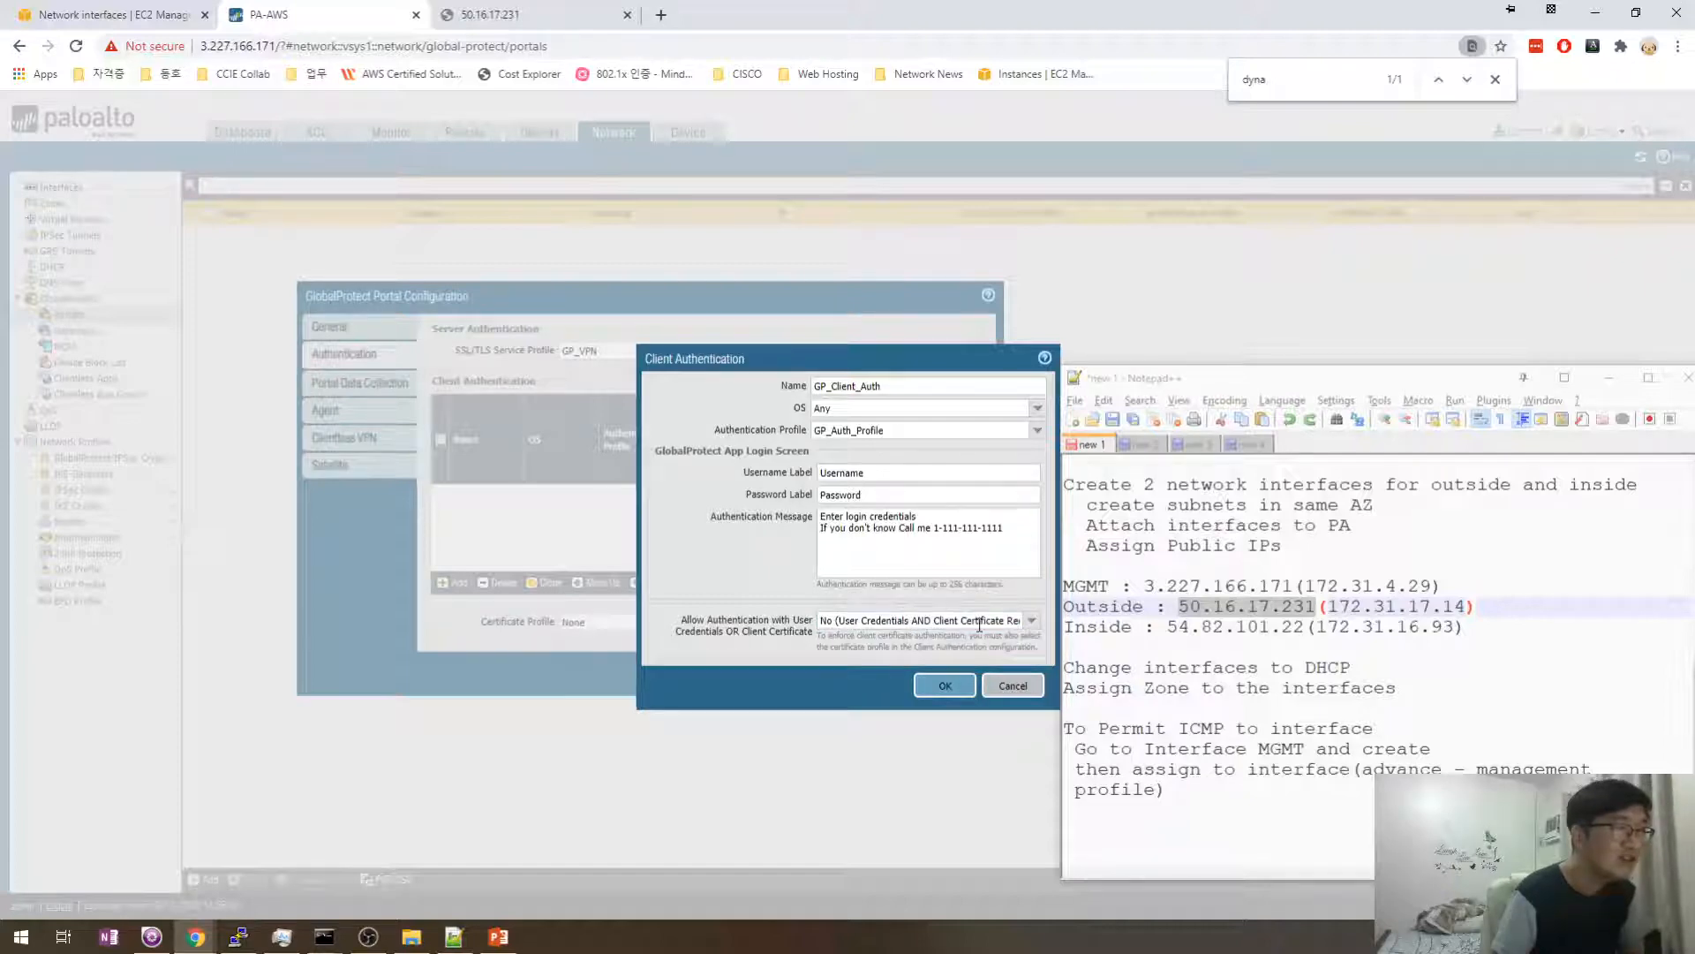
pyautogui.click(1030, 624)
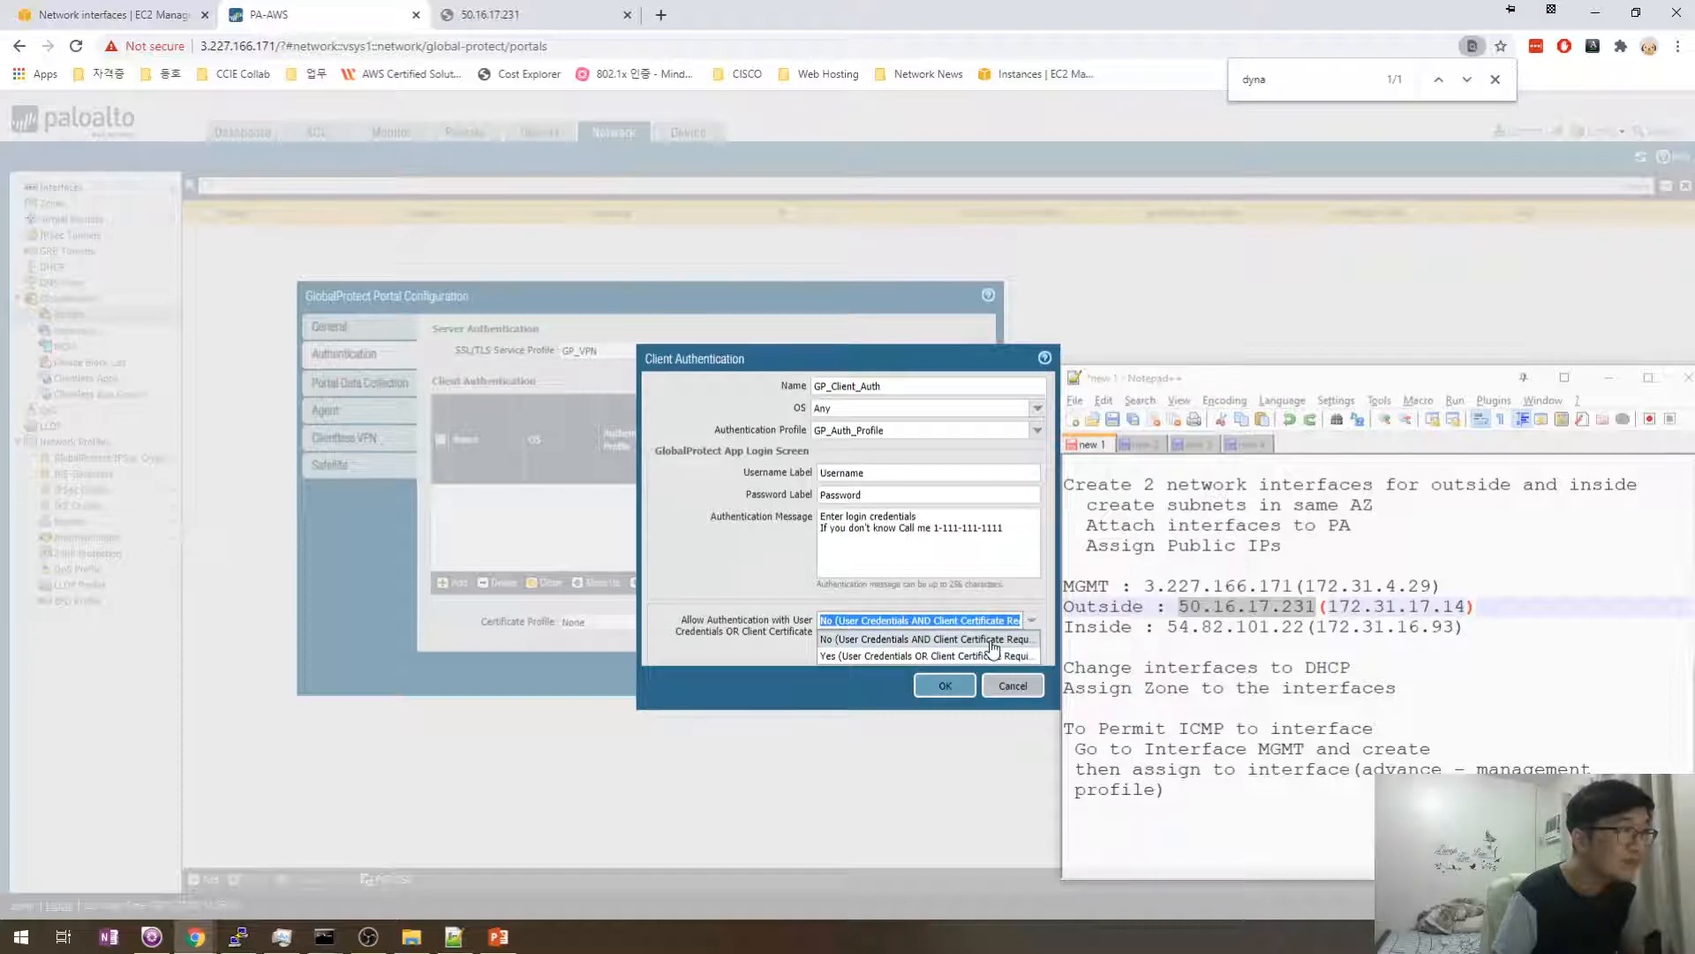
pyautogui.click(992, 640)
pyautogui.click(943, 687)
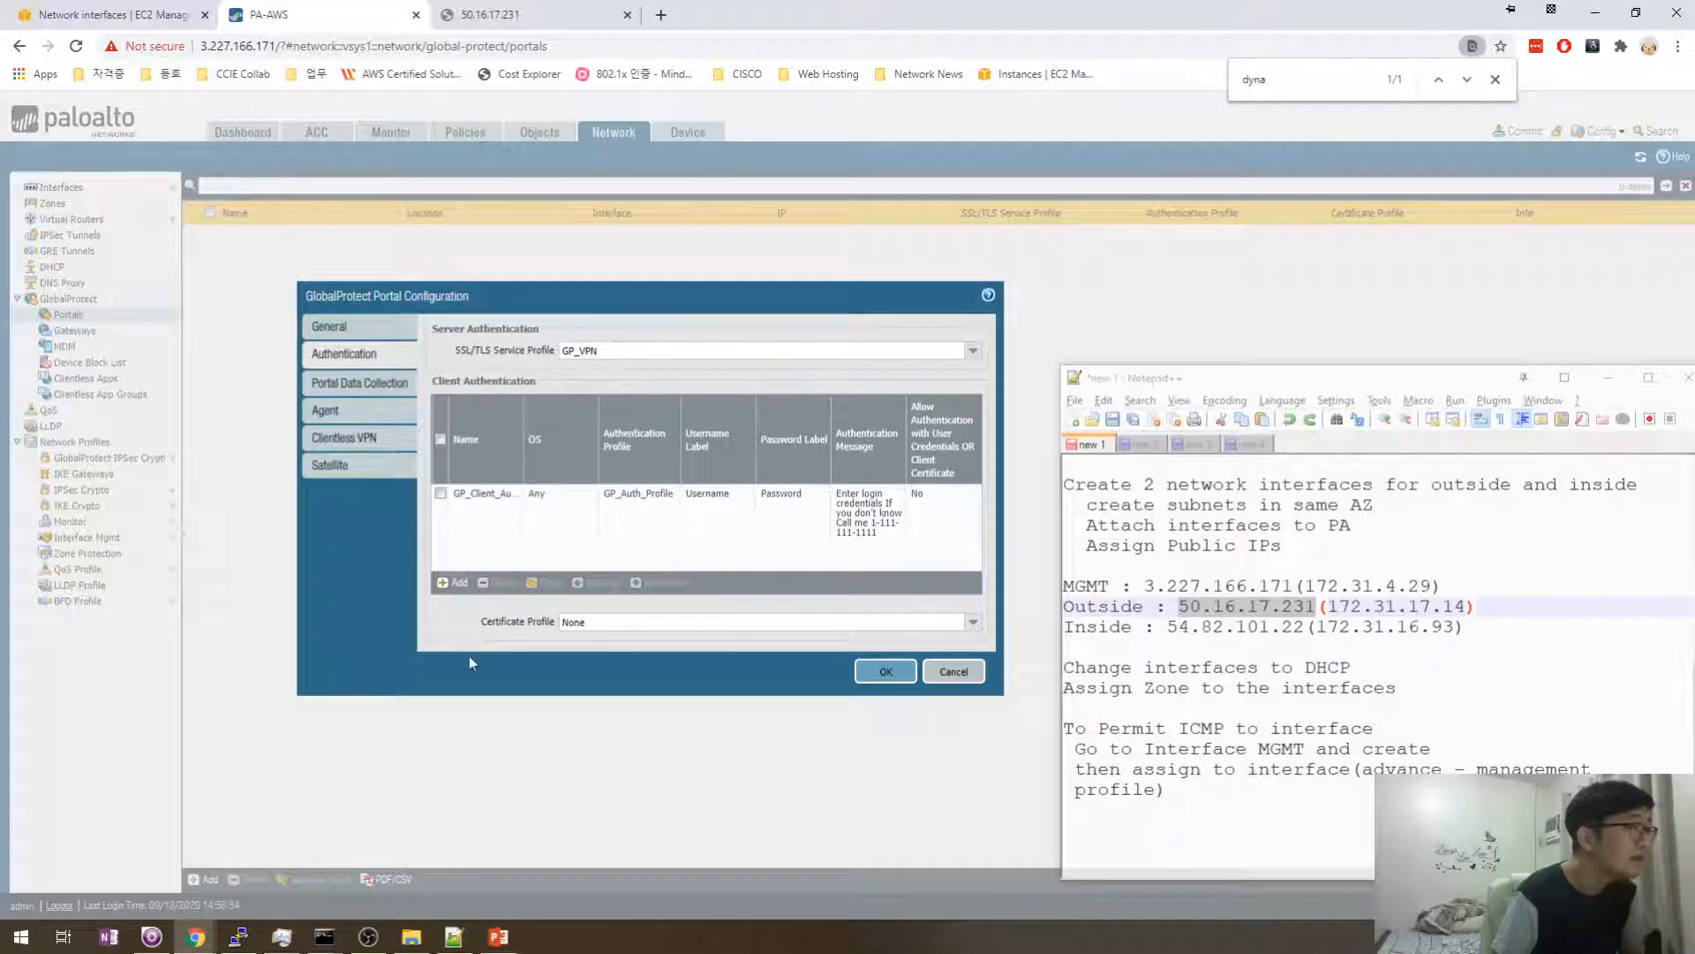
# - Check Portal Data Collection, discard a trial registry key entry, and show the portal's Agent settings
pyautogui.click(340, 383)
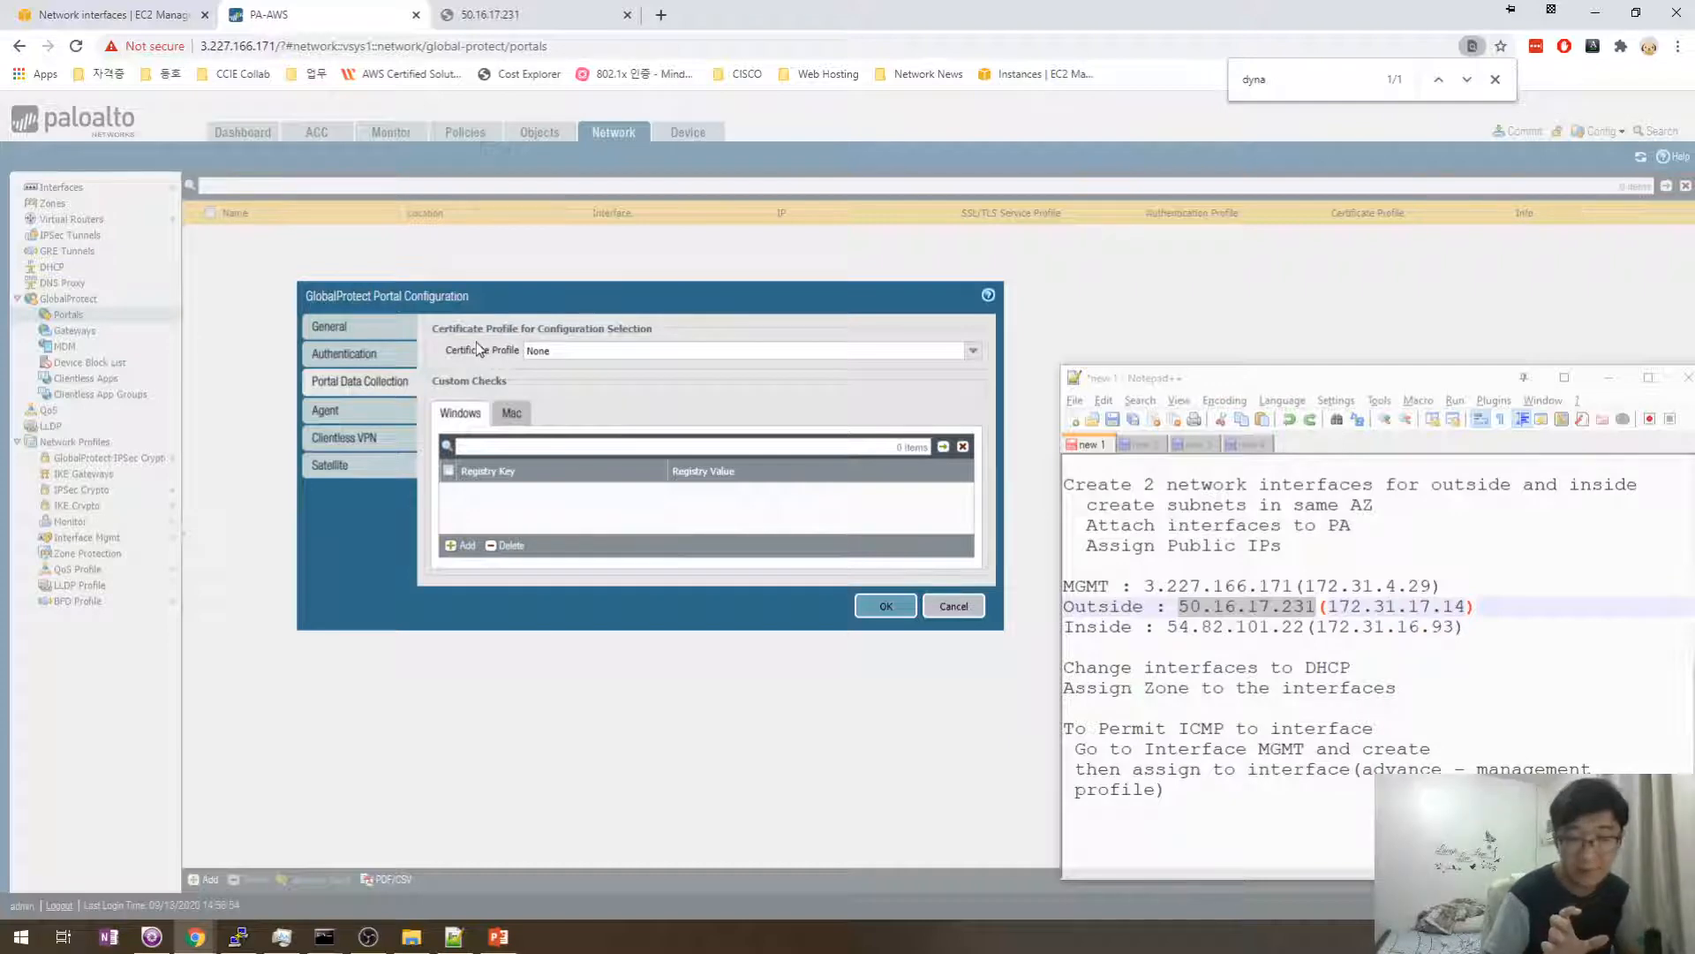
pyautogui.click(452, 546)
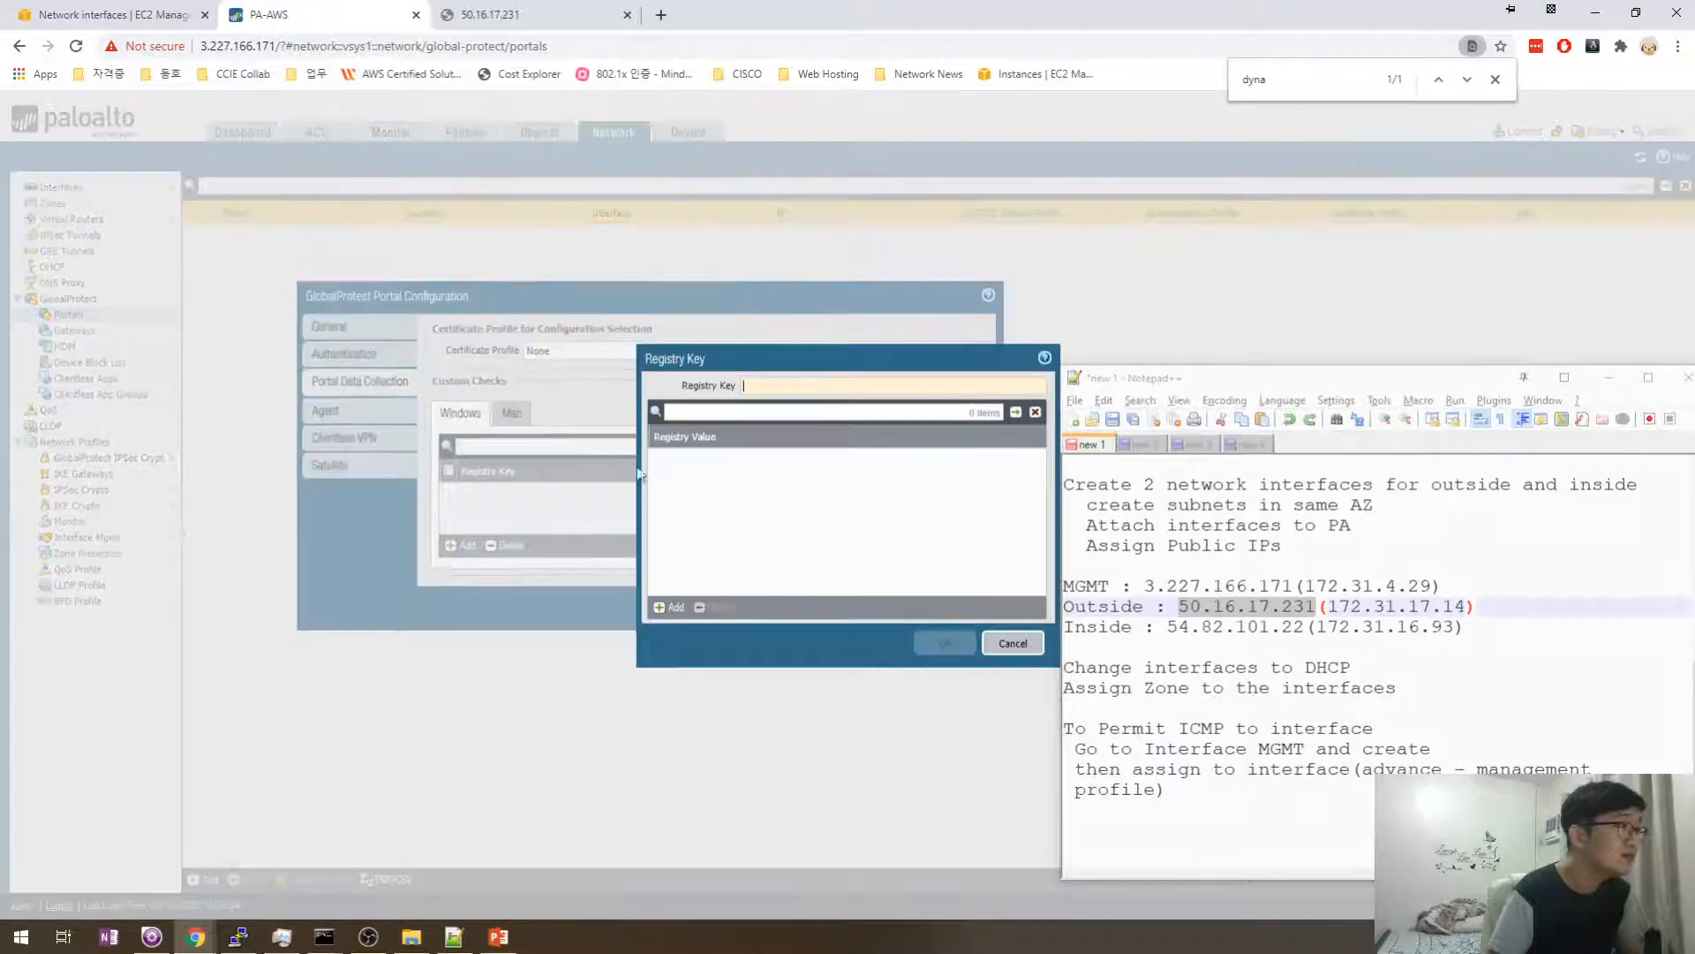
pyautogui.click(815, 412)
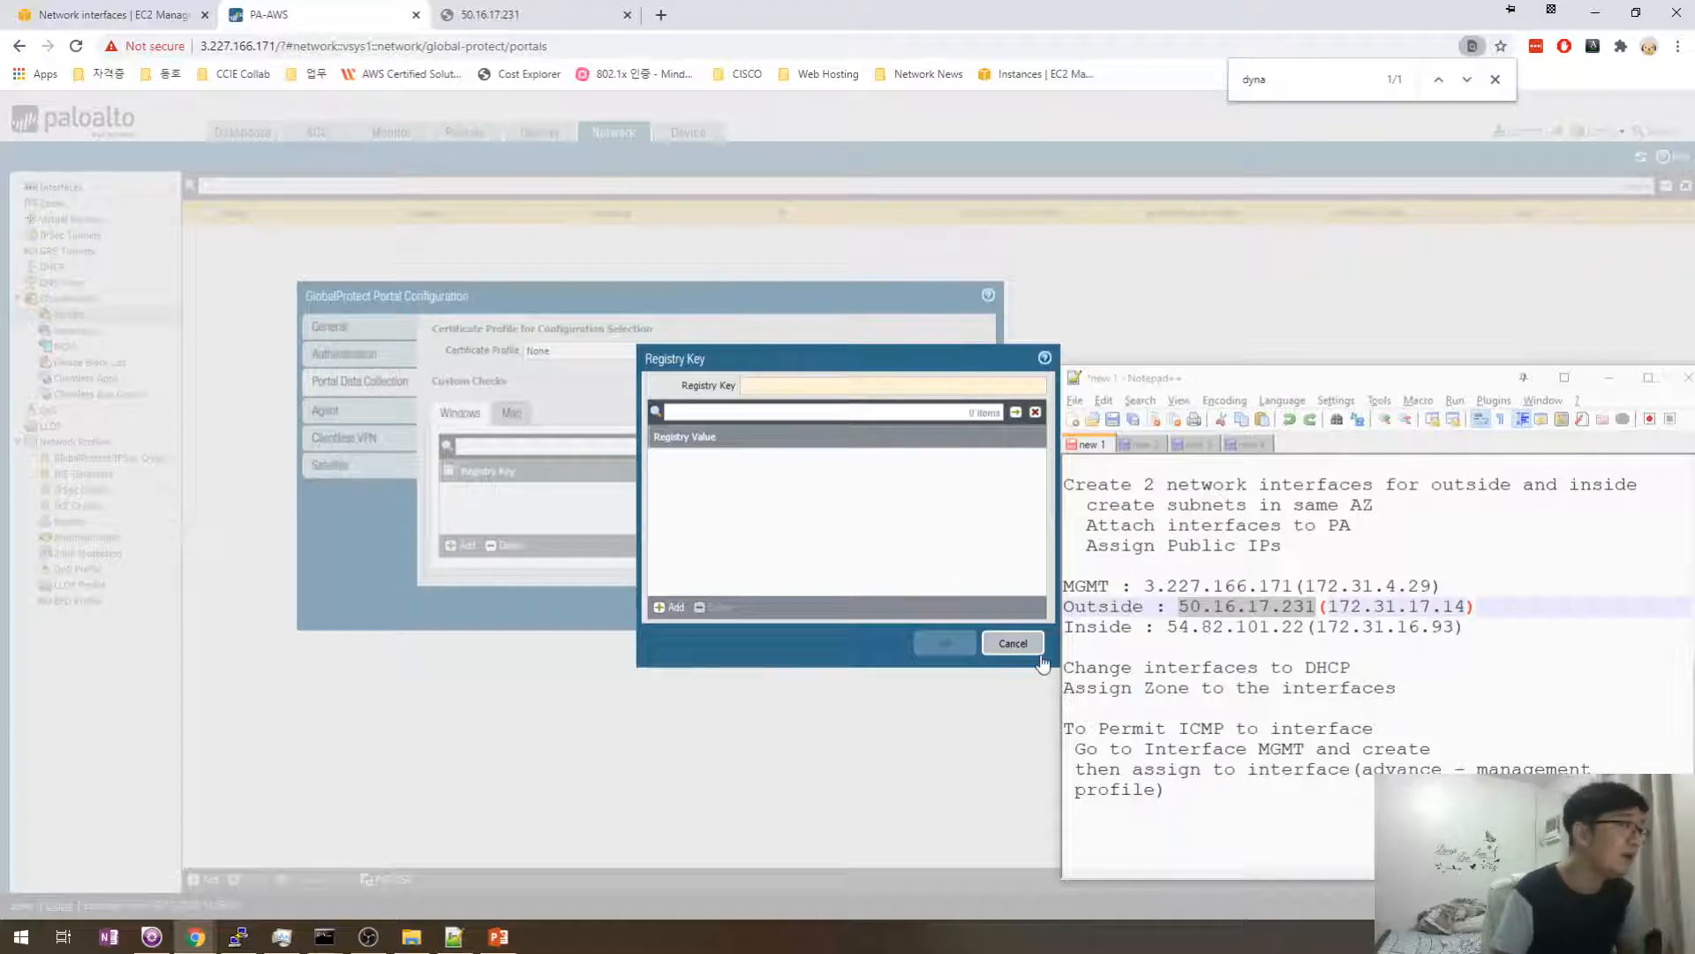
pyautogui.click(1013, 644)
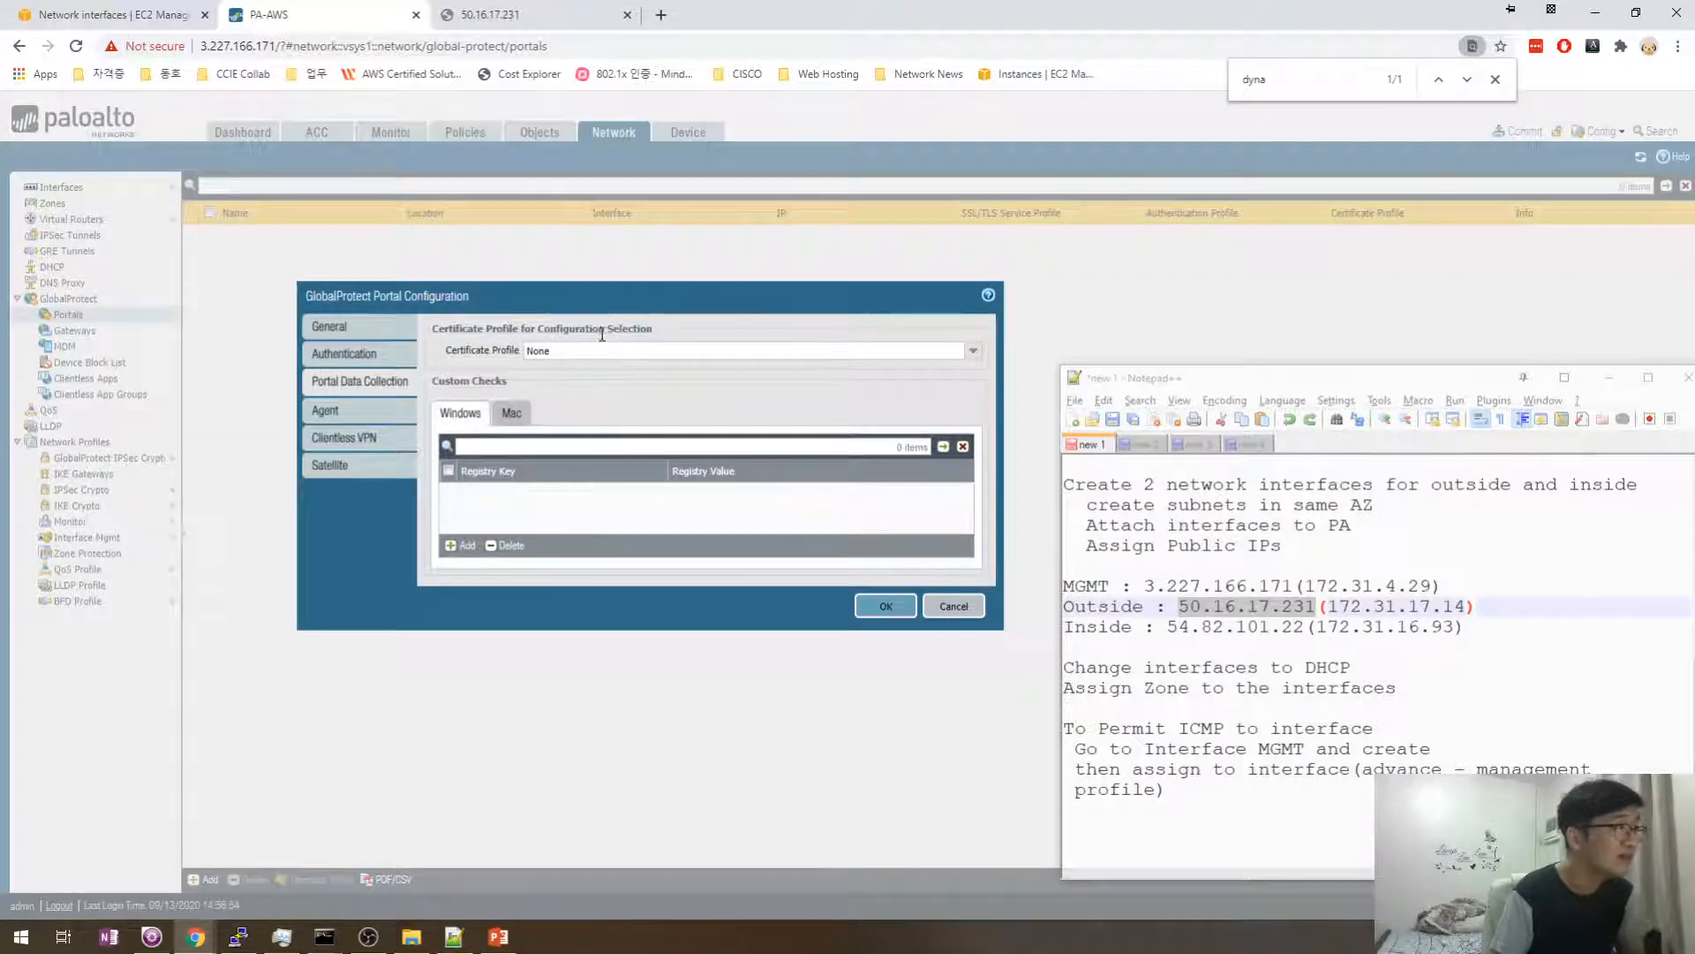
pyautogui.click(327, 408)
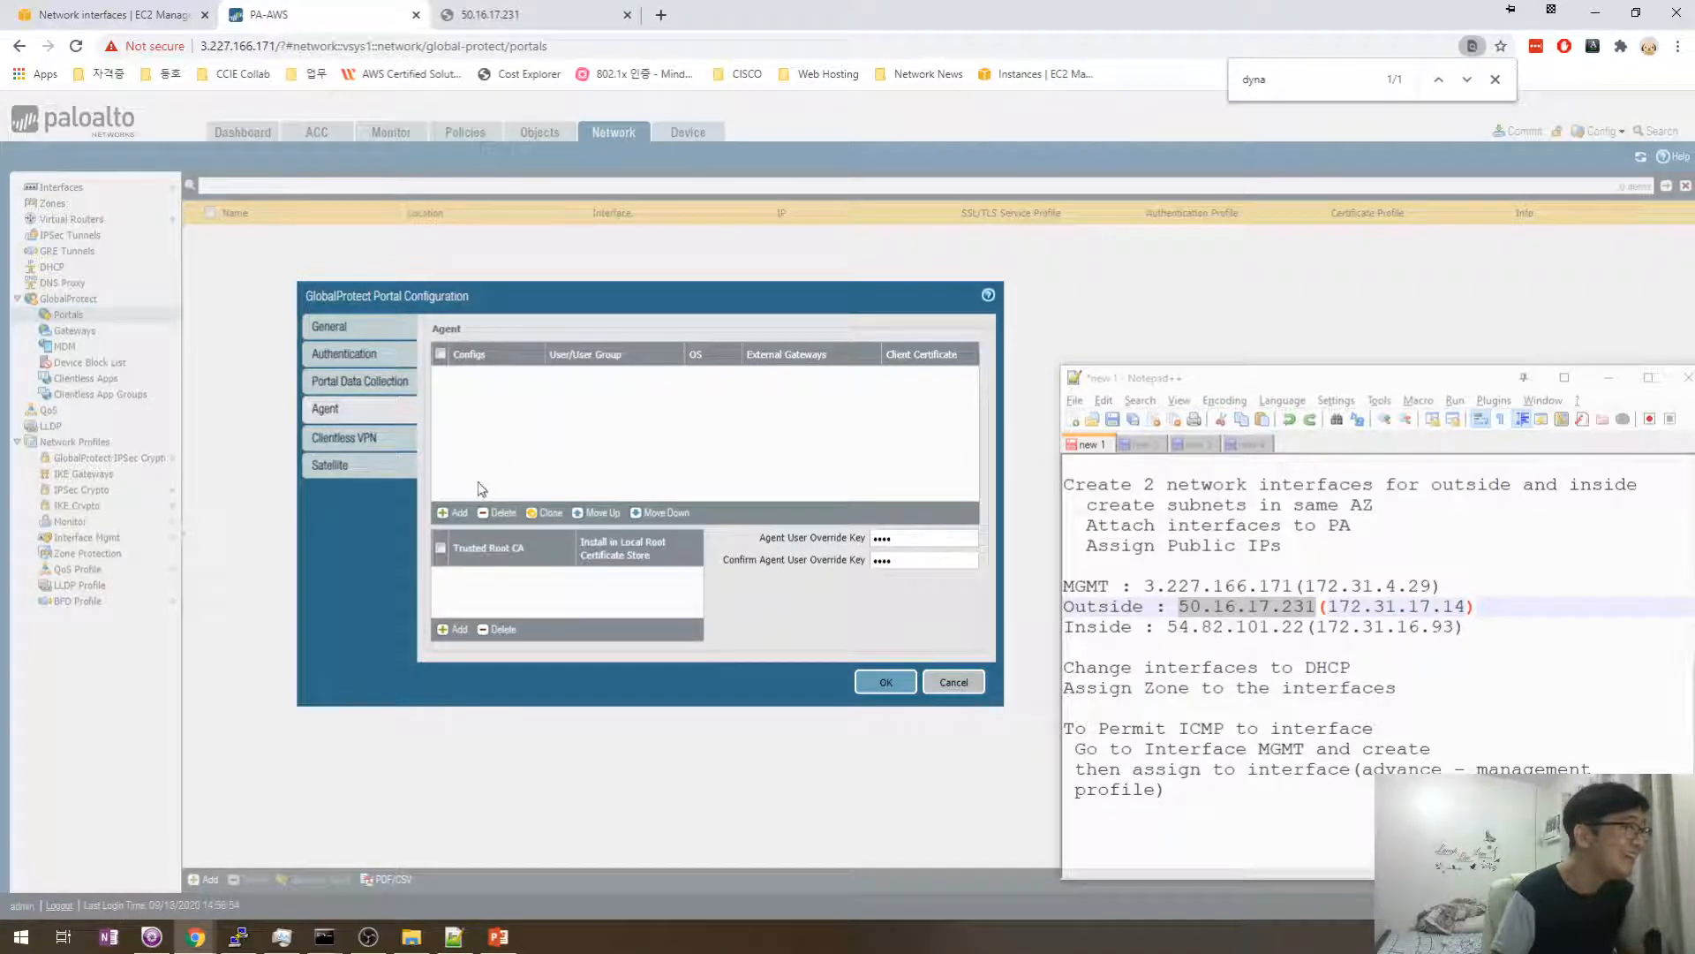
# - Add agent config GP_Agent with authentication-override cookie generation and acceptance enabled
pyautogui.click(446, 513)
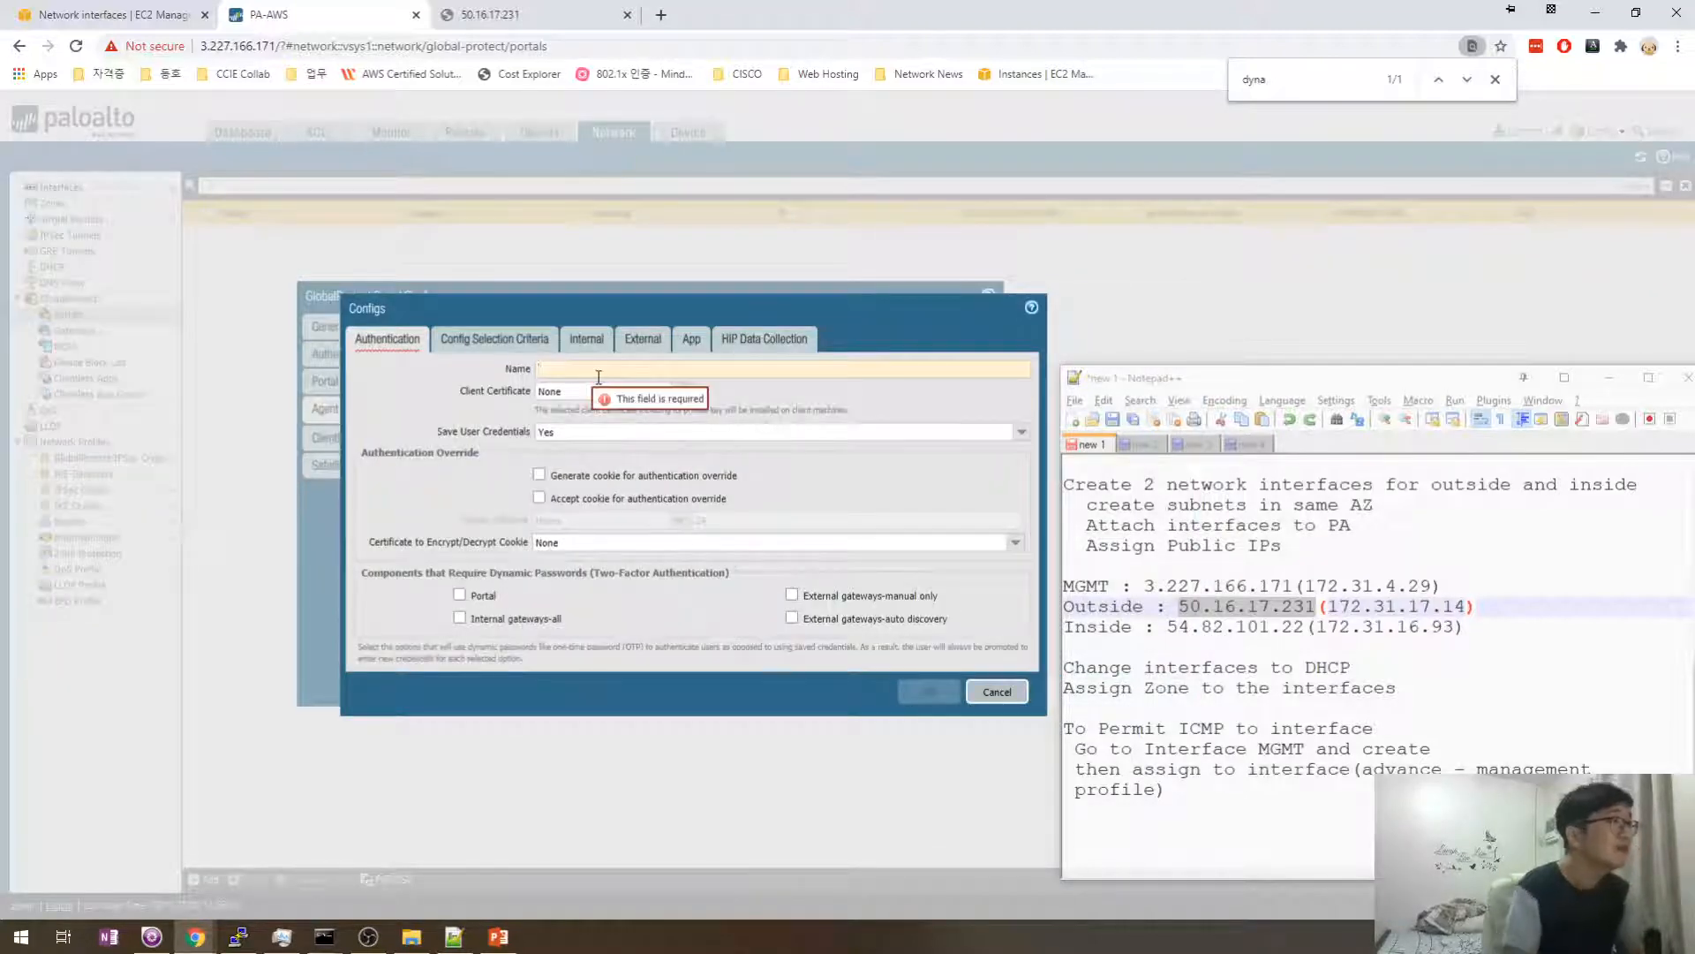
pyautogui.write('GP')
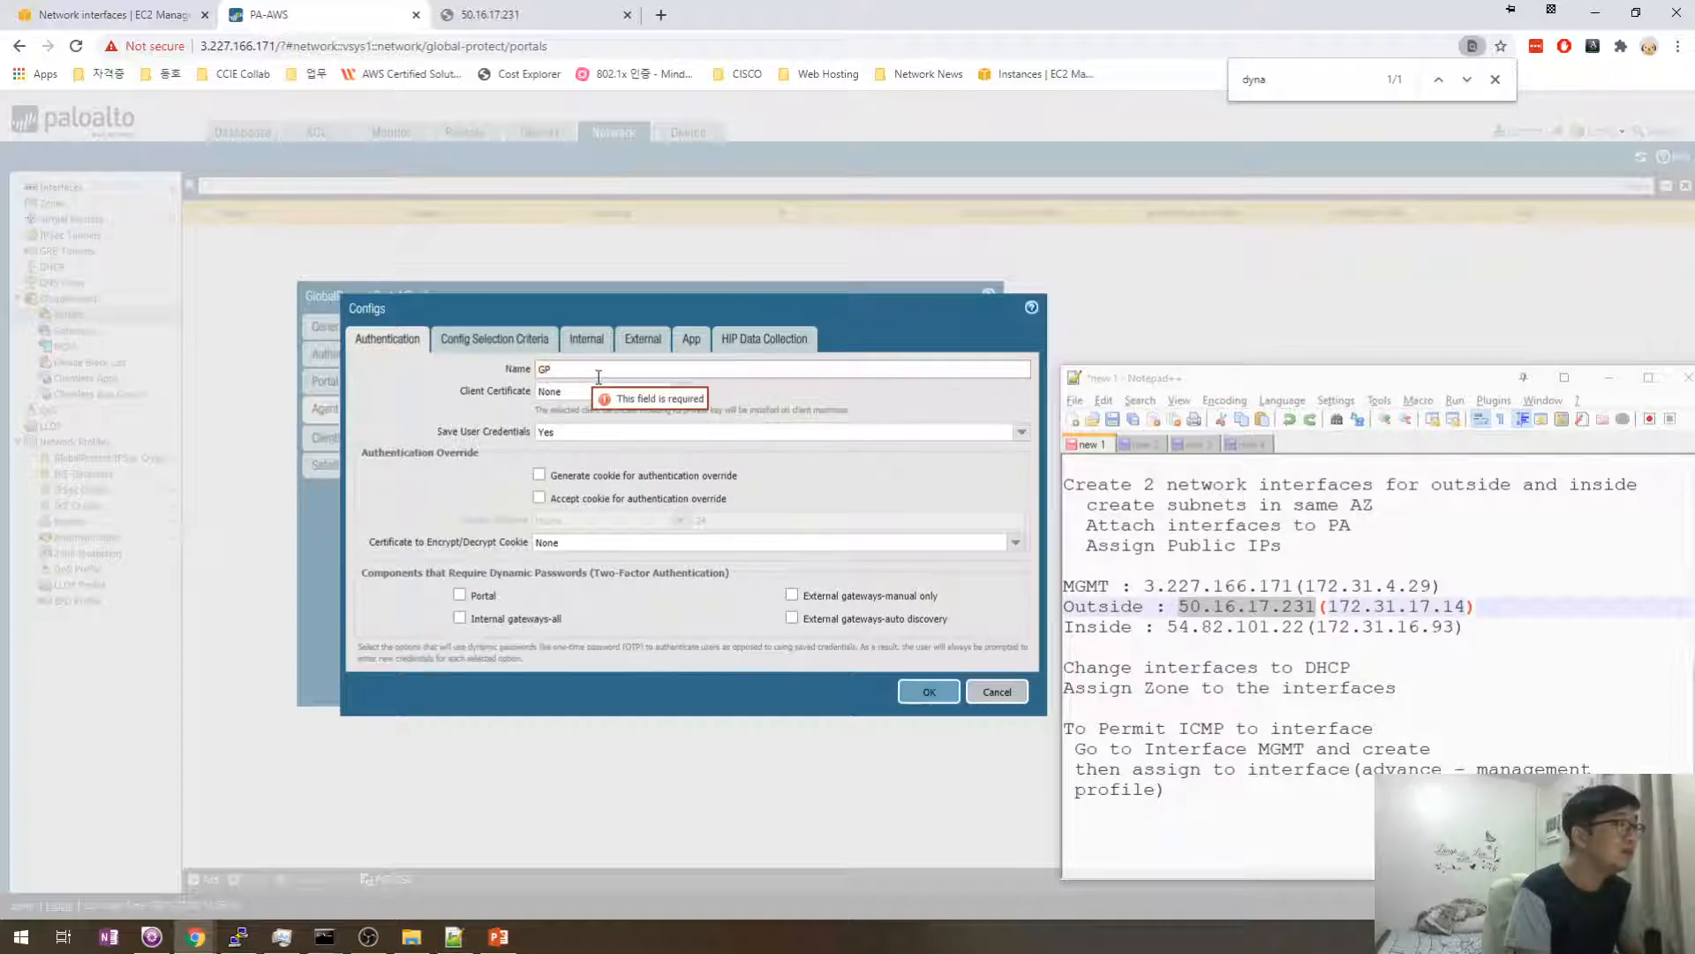
pyautogui.write('_Agent')
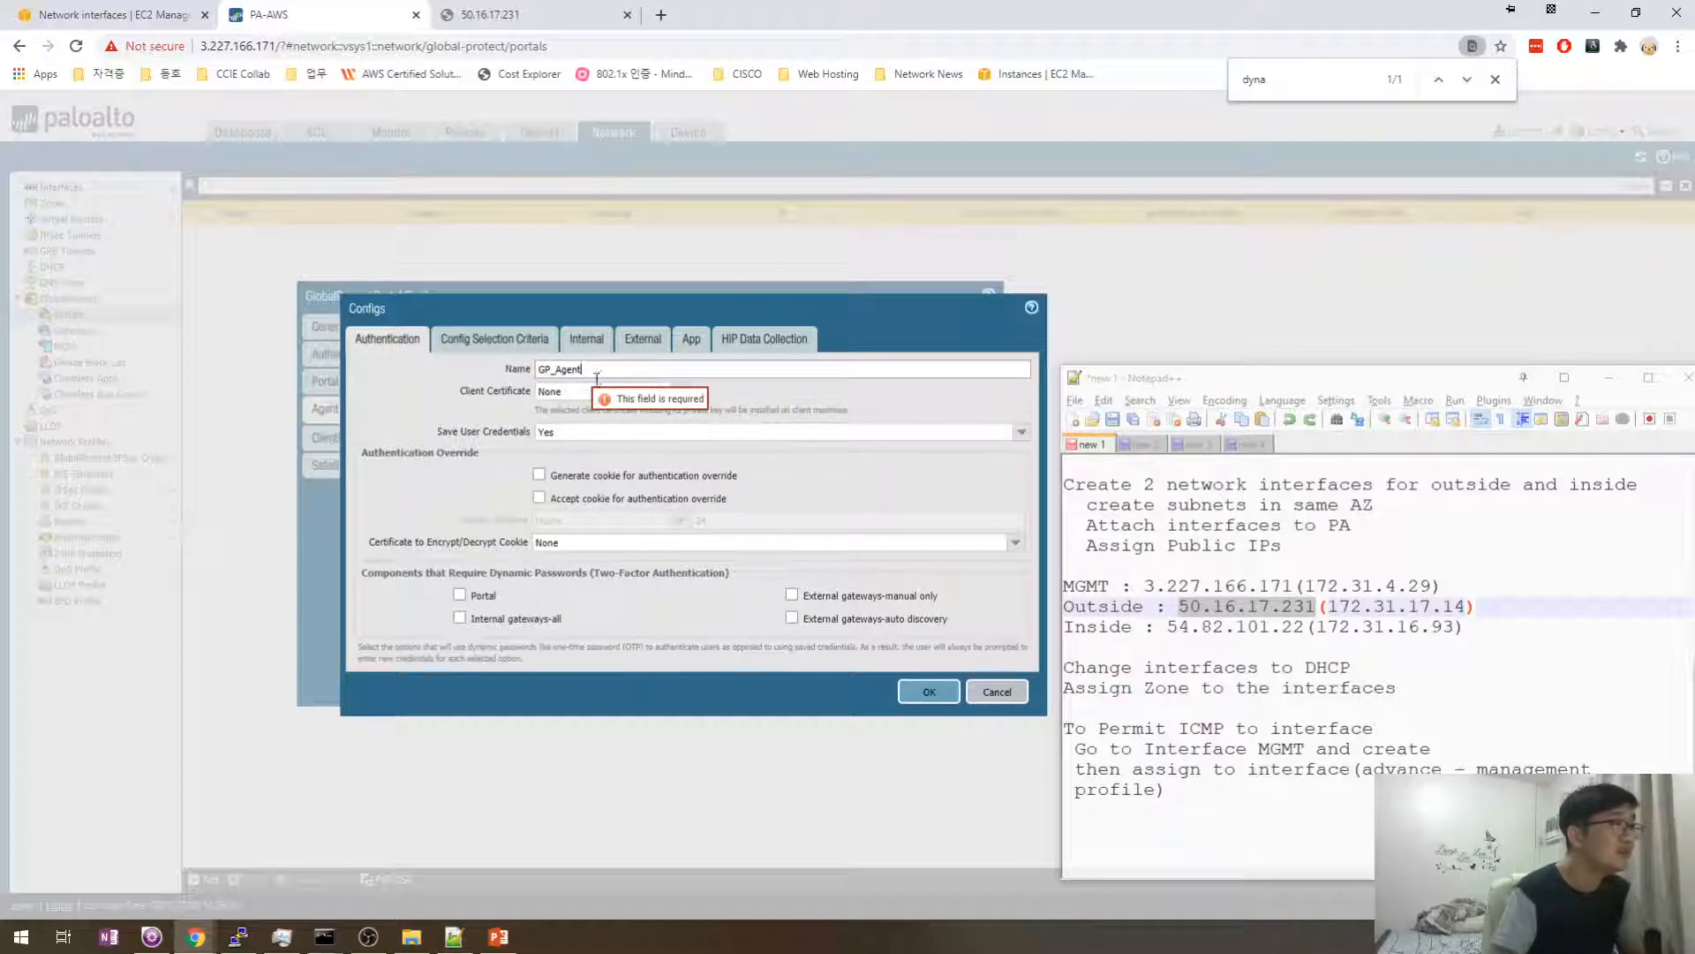
pyautogui.press('Tab')
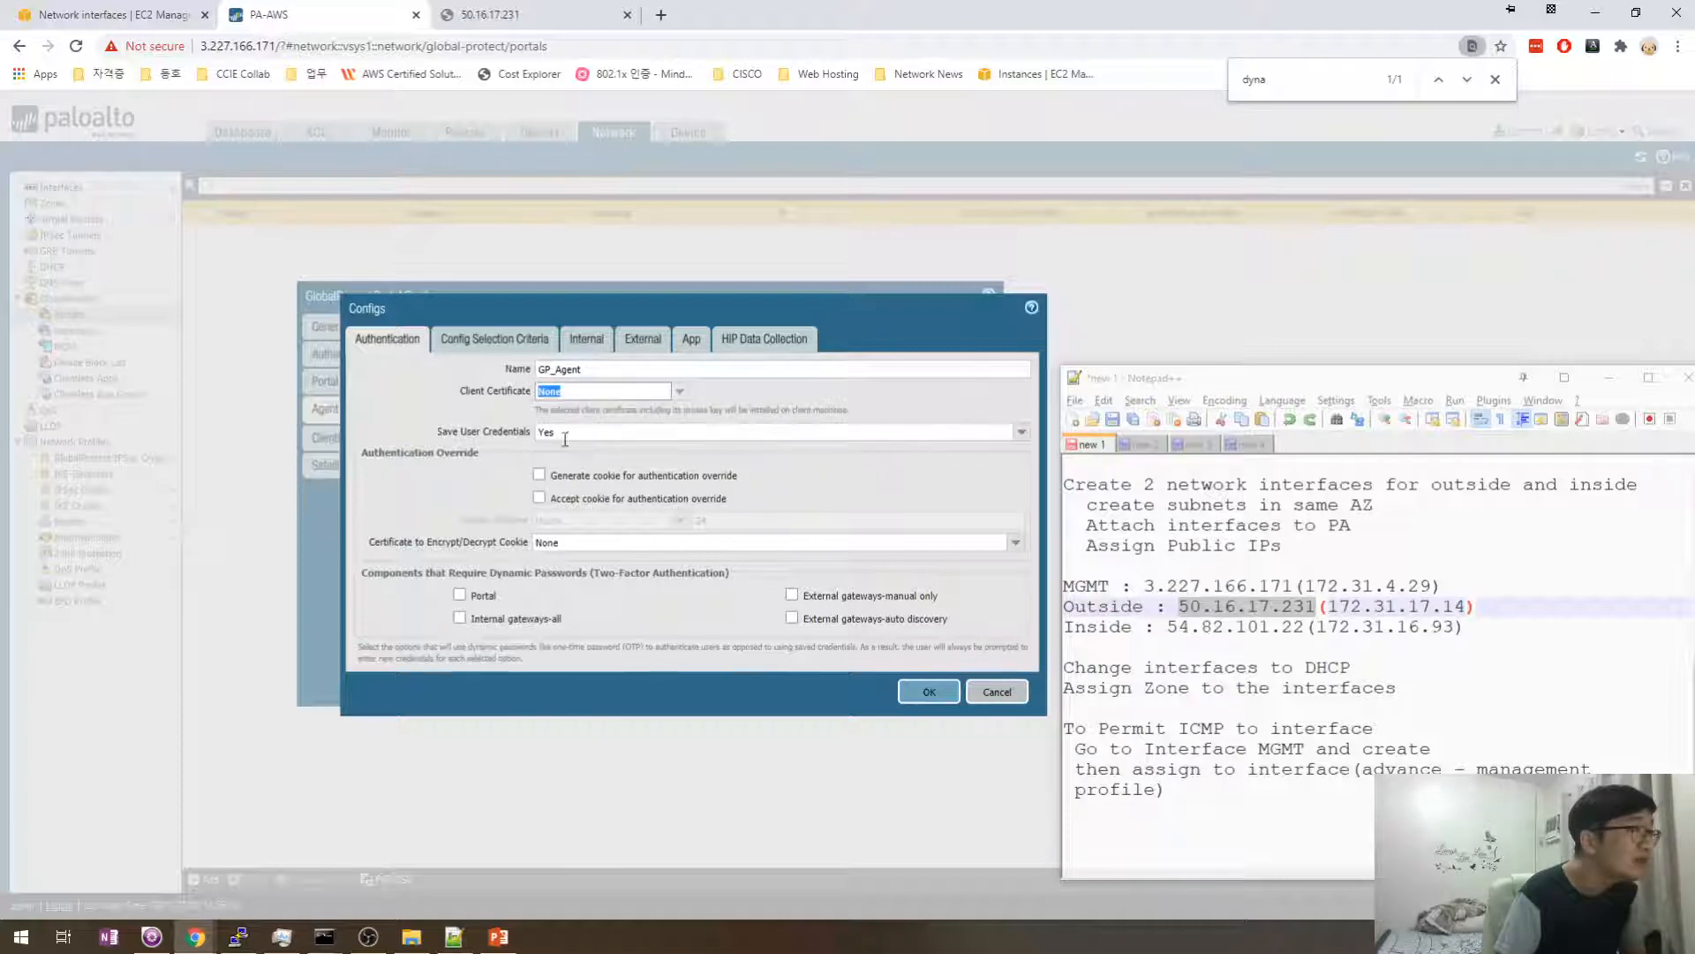
pyautogui.moveTo(495, 309); pyautogui.dragTo(527, 303)
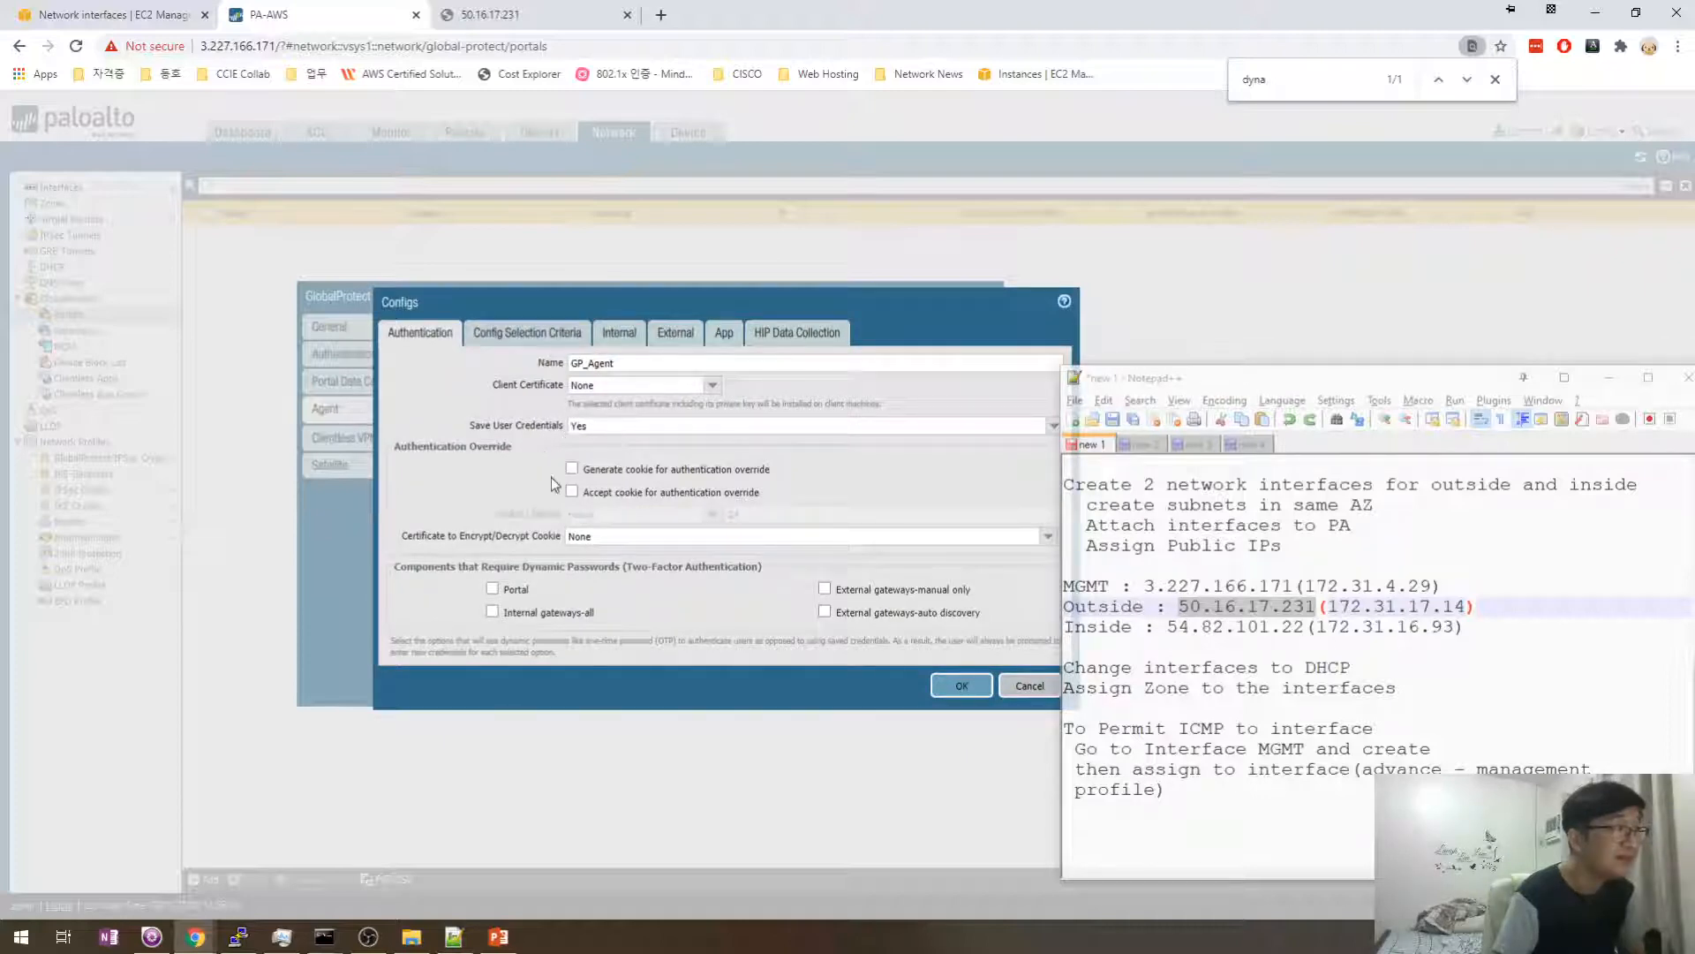
pyautogui.click(572, 468)
pyautogui.click(572, 491)
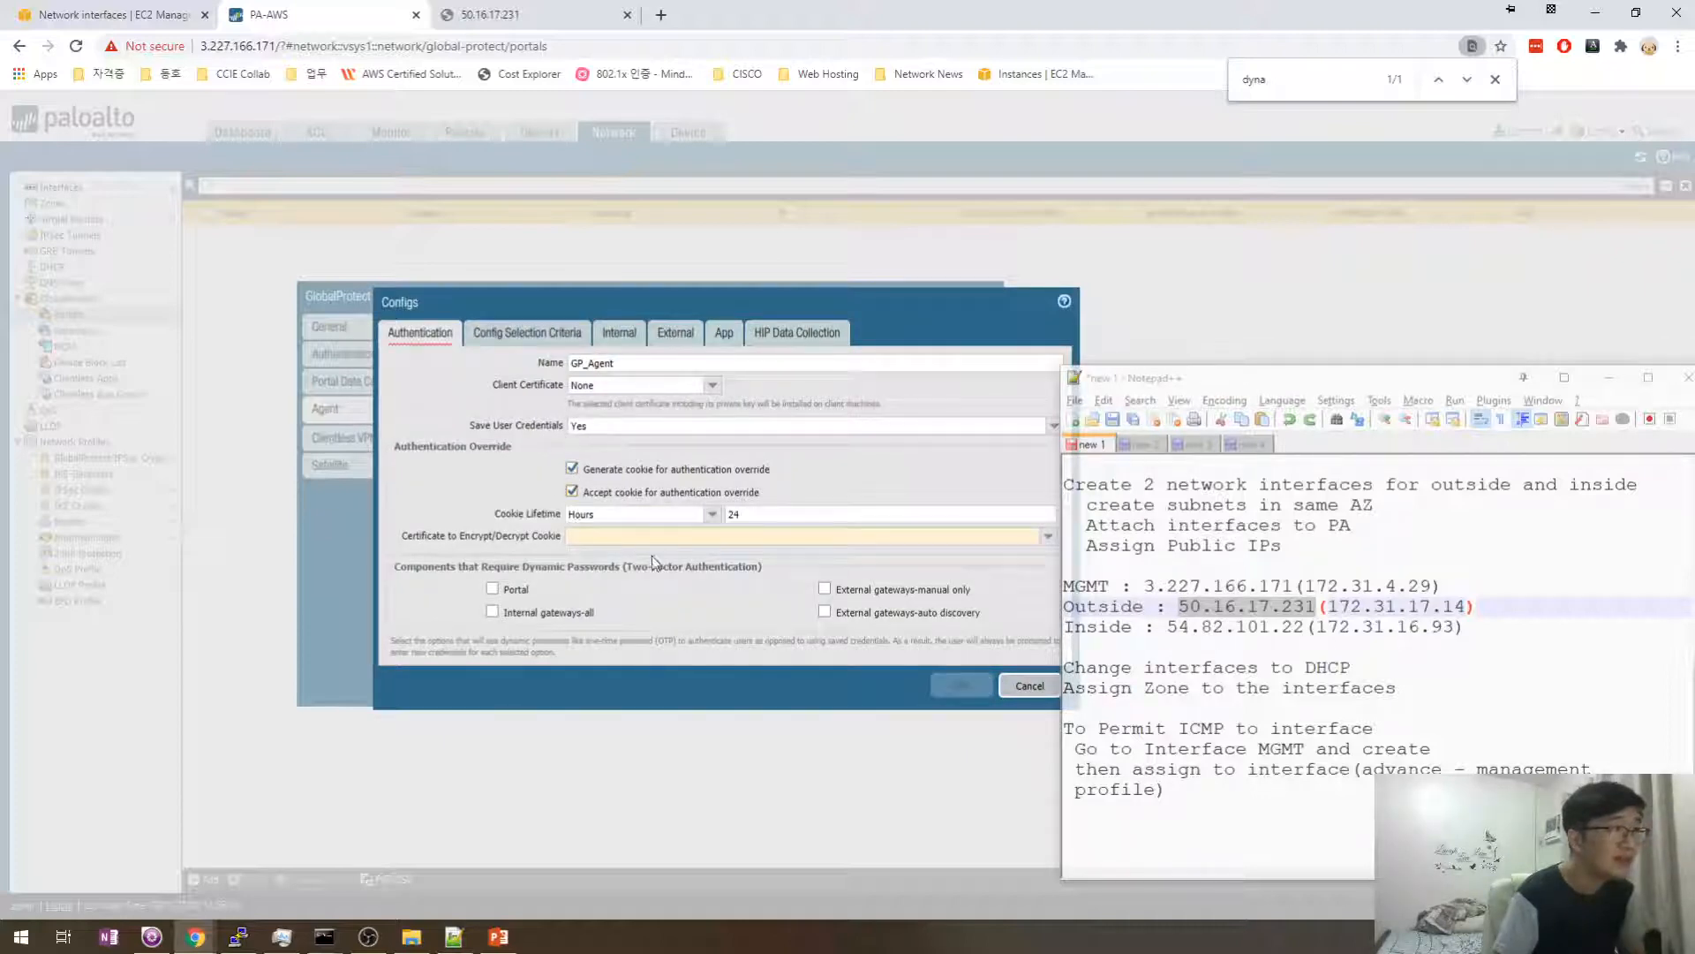
pyautogui.moveTo(636, 301); pyautogui.dragTo(535, 306)
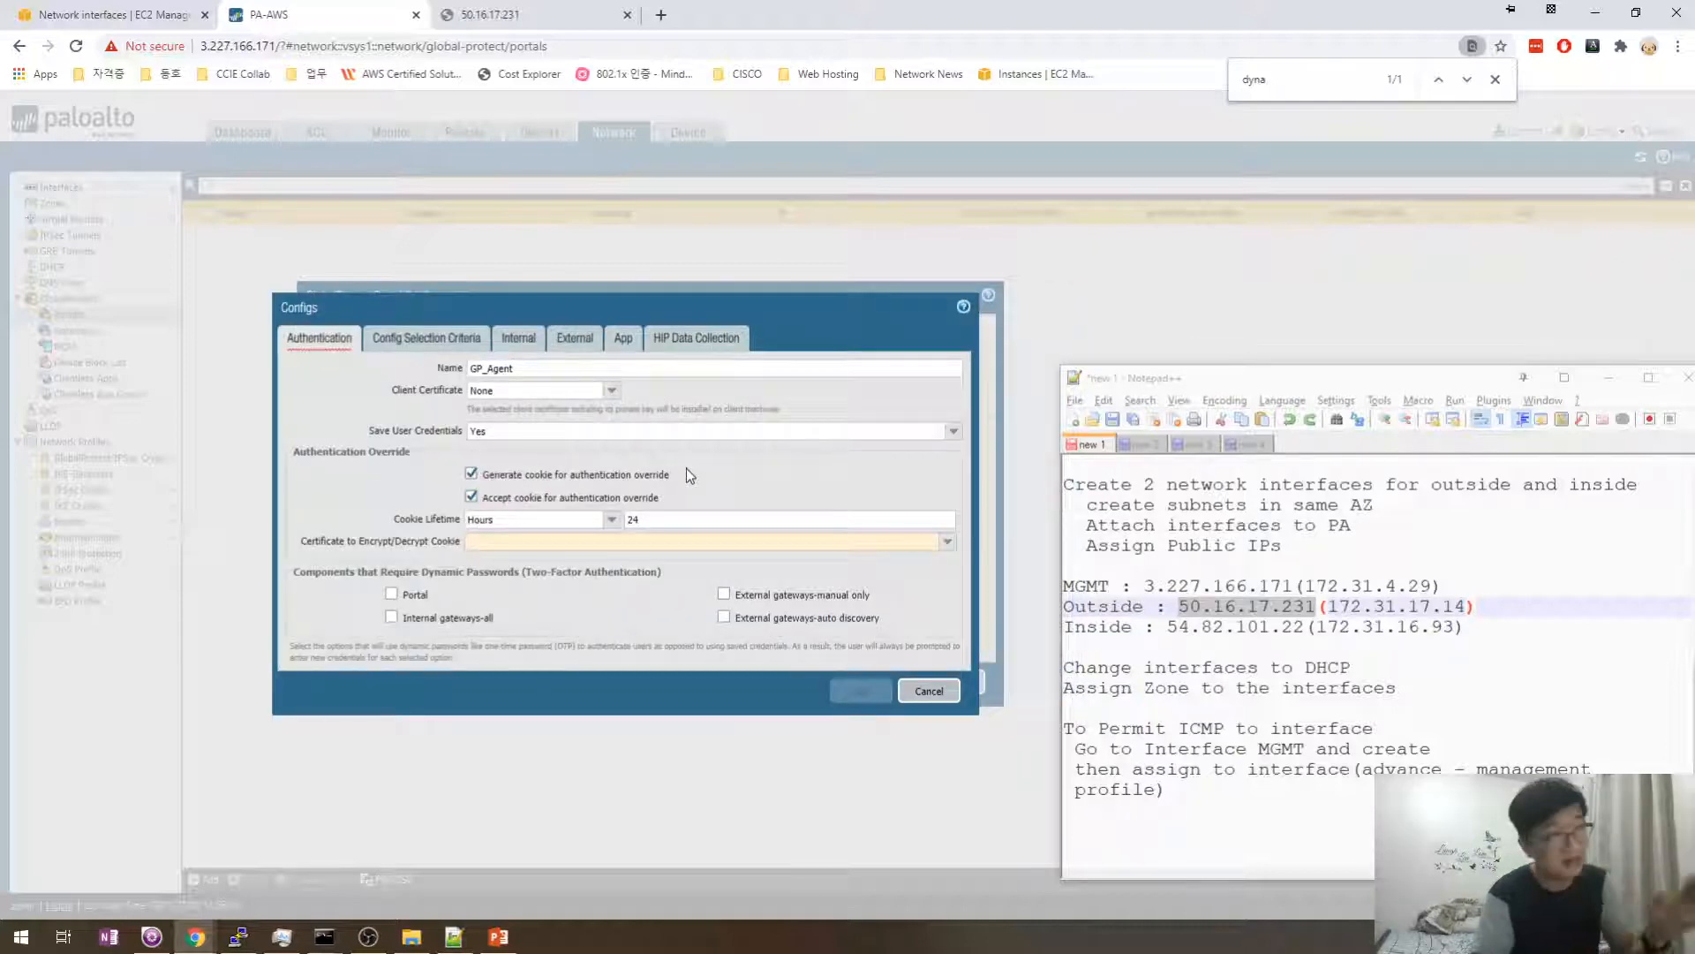
# - Use GP_VPN as the certificate to encrypt/decrypt override cookies
pyautogui.click(947, 542)
pyautogui.click(512, 581)
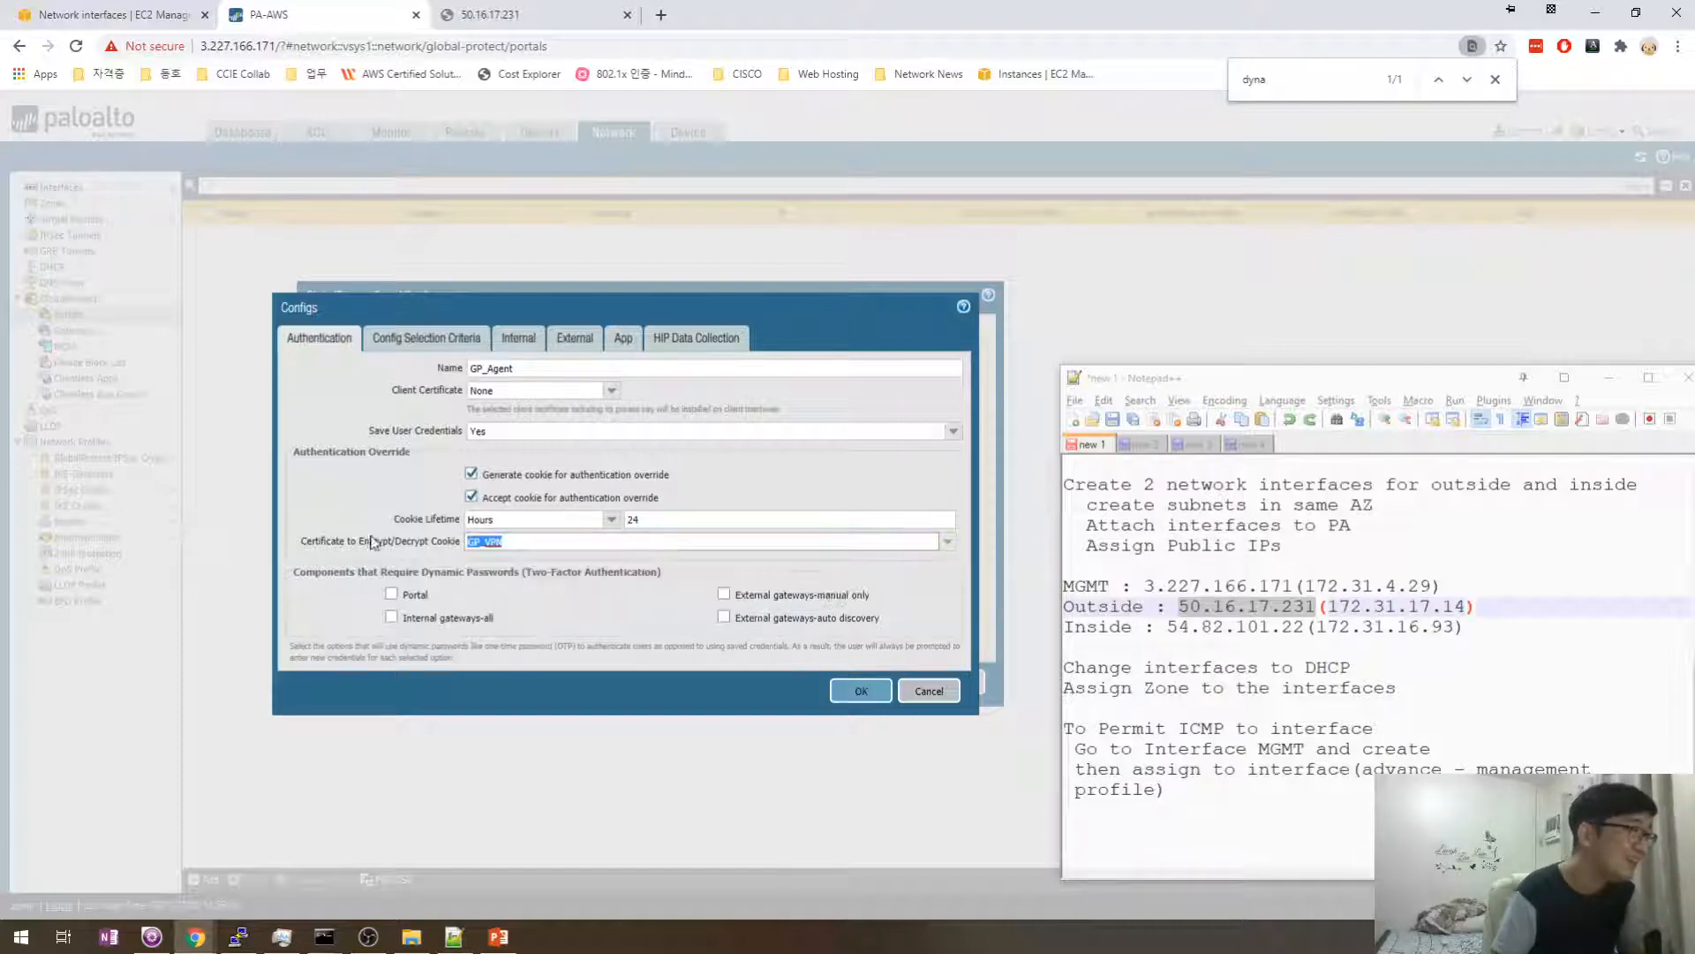
pyautogui.click(373, 520)
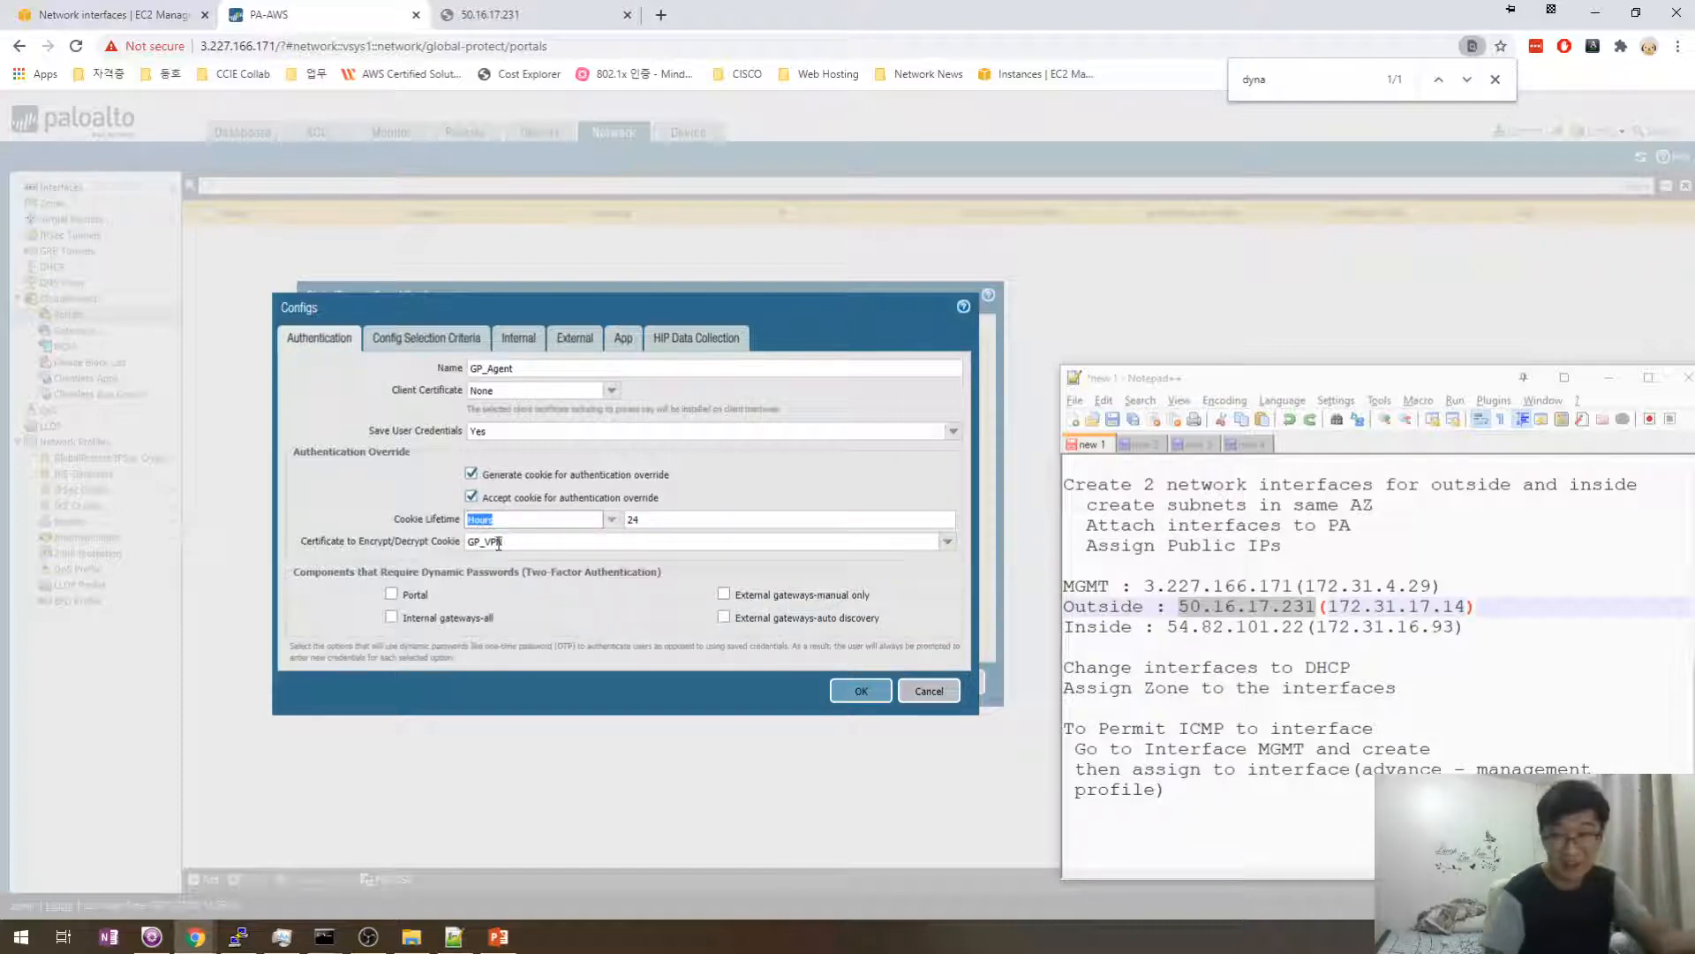
pyautogui.click(420, 506)
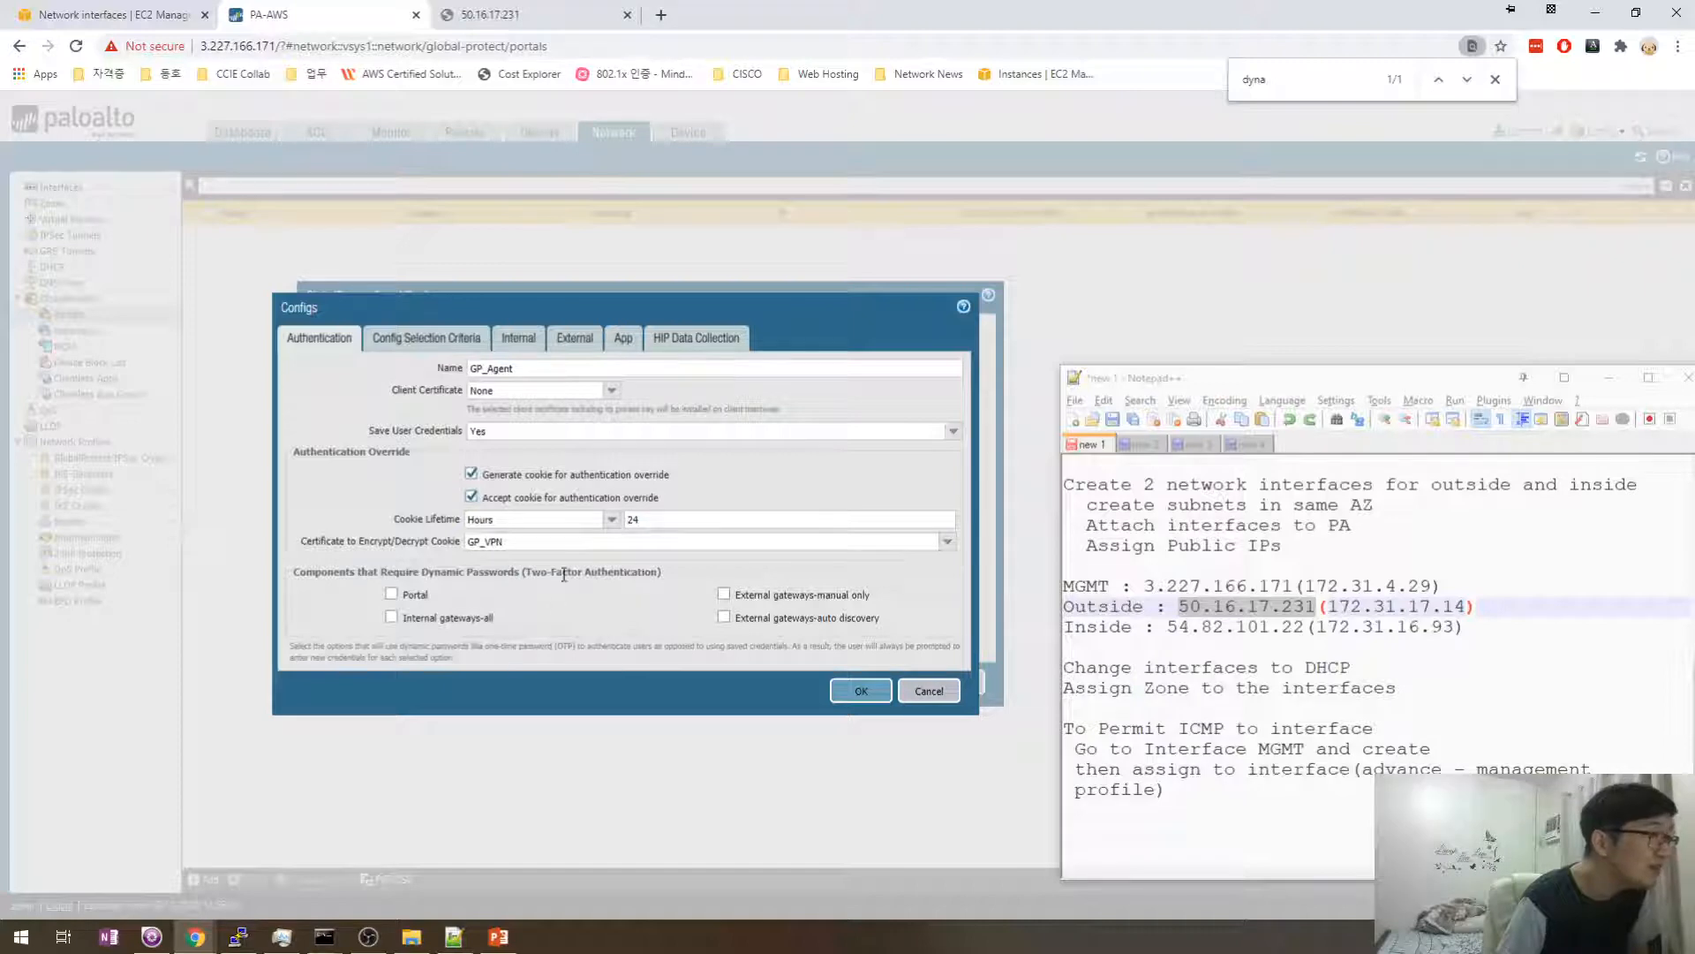
pyautogui.doubleClick(543, 431)
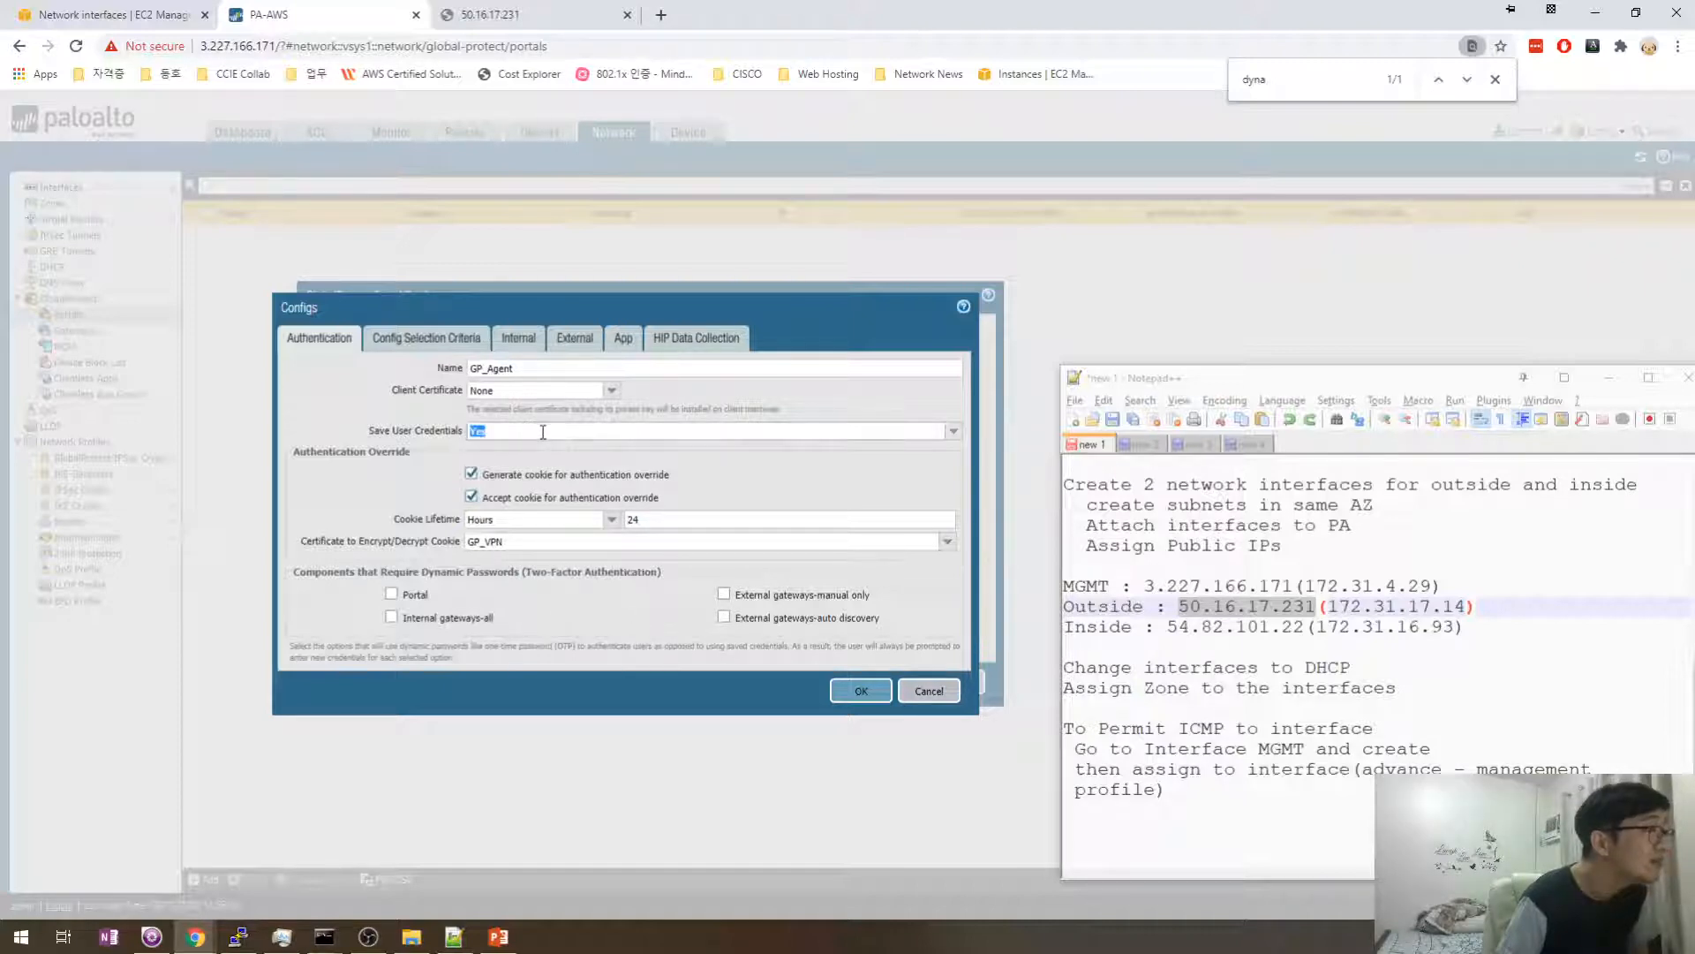
pyautogui.doubleClick(546, 411)
pyautogui.click(546, 411)
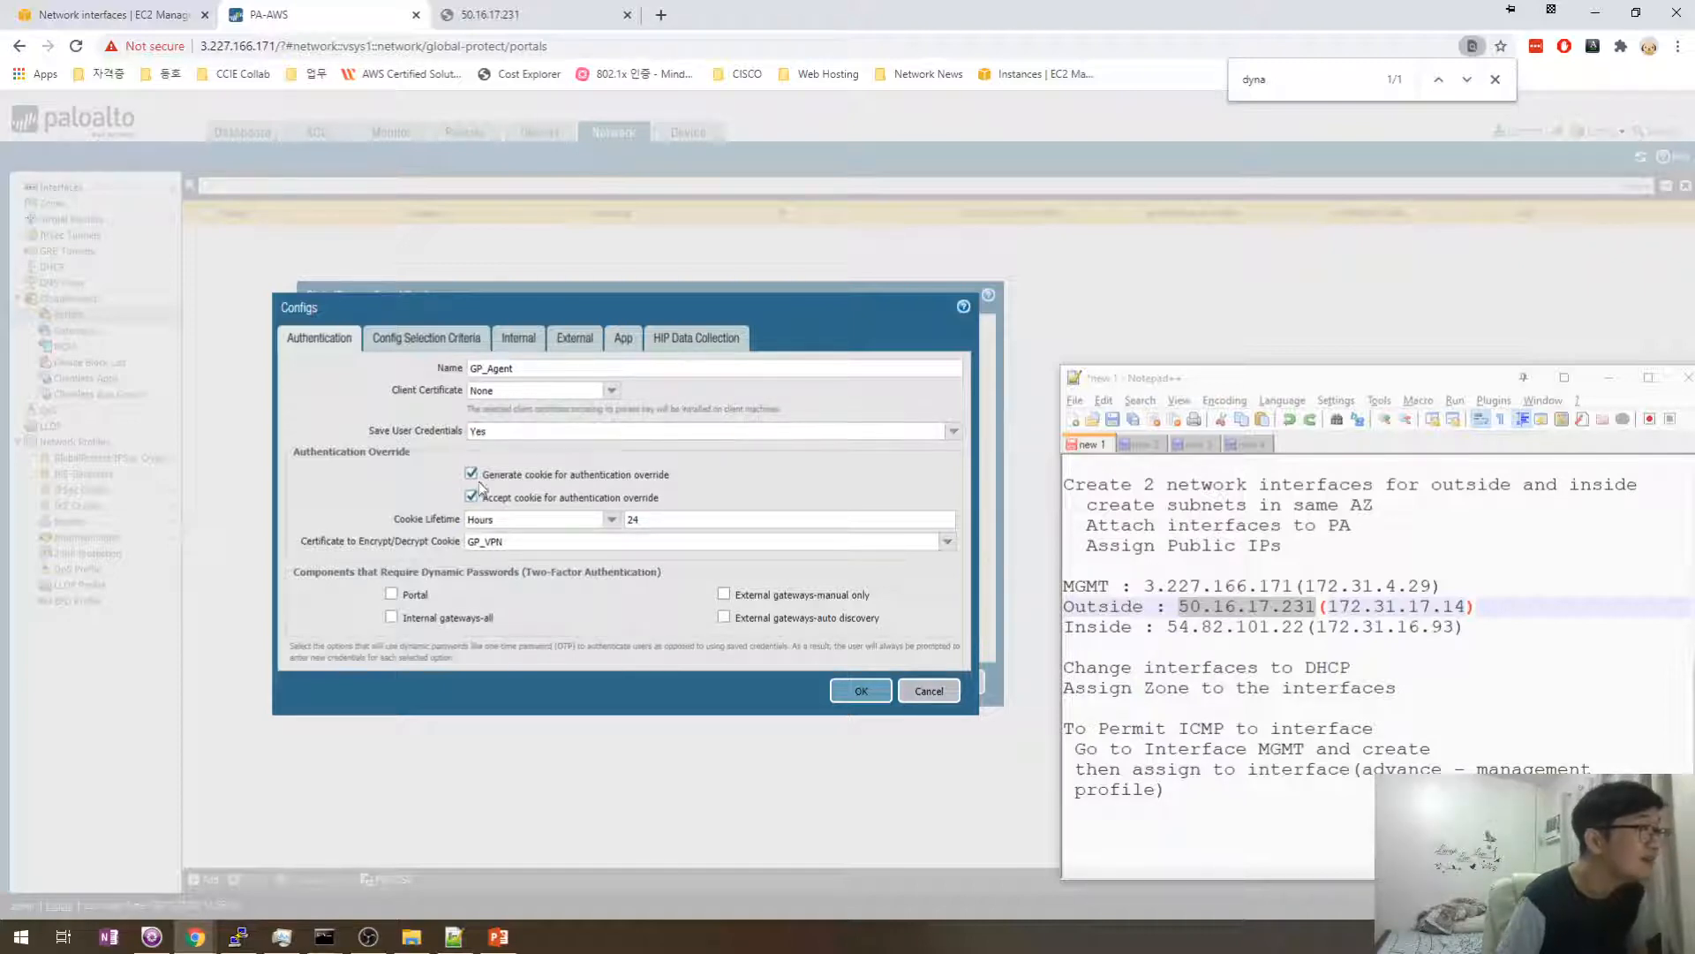
# - Set Save User Credentials to Yes
pyautogui.click(943, 433)
pyautogui.click(854, 464)
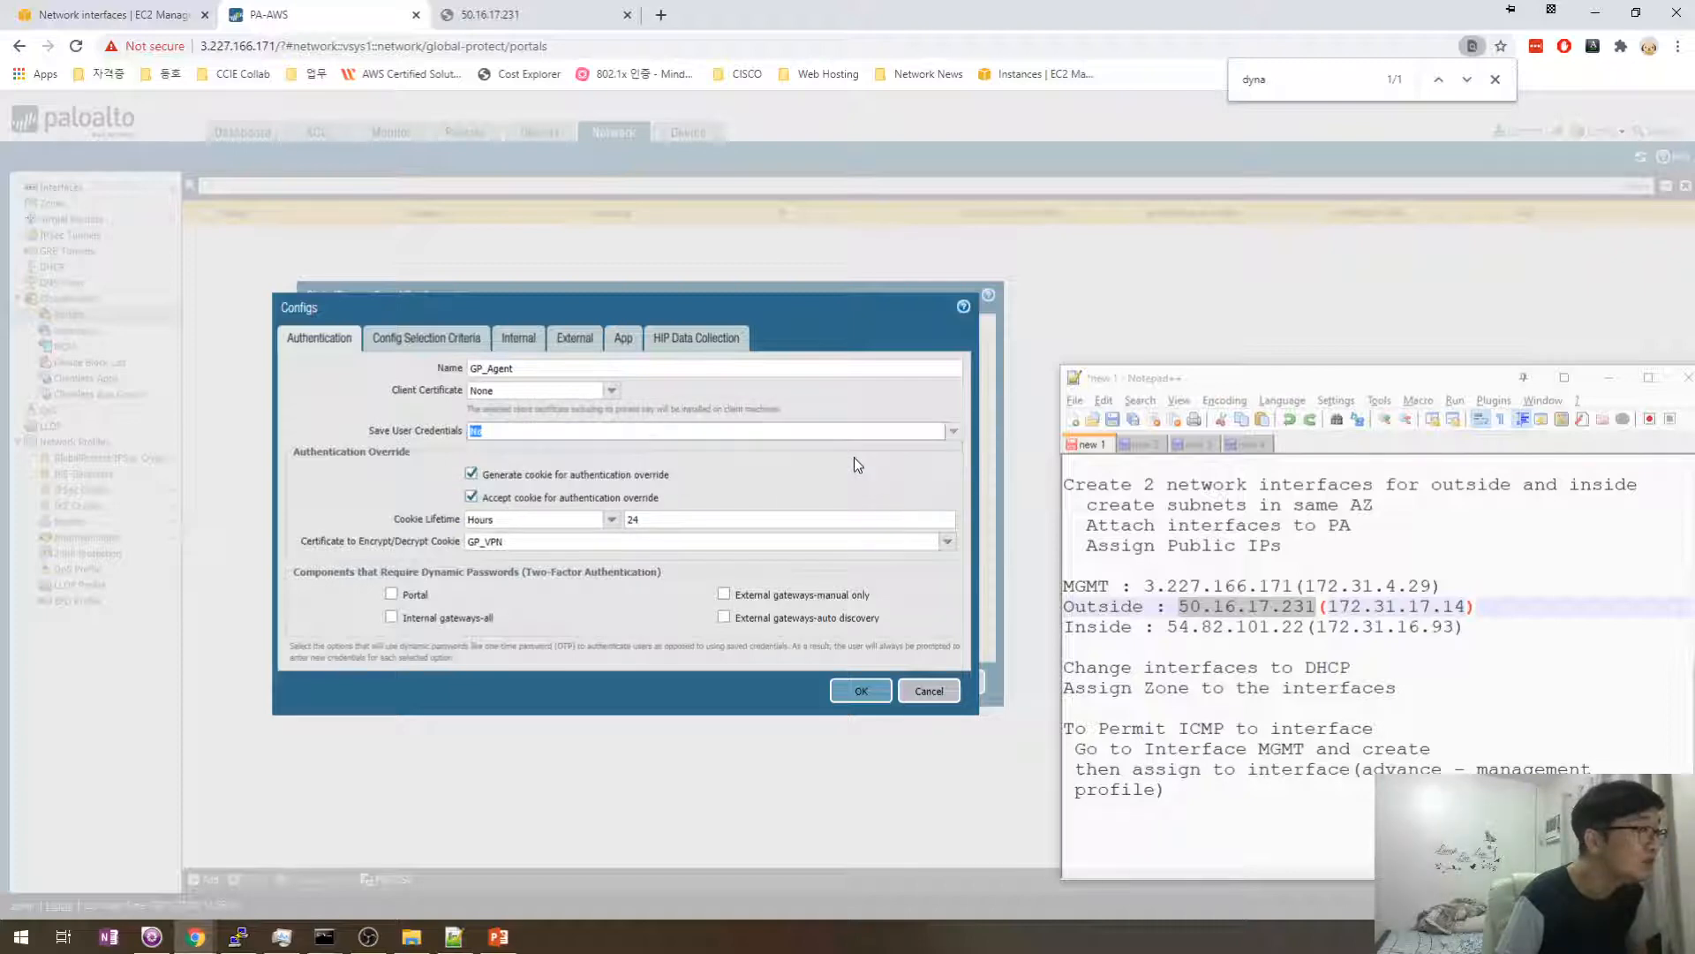
pyautogui.click(954, 431)
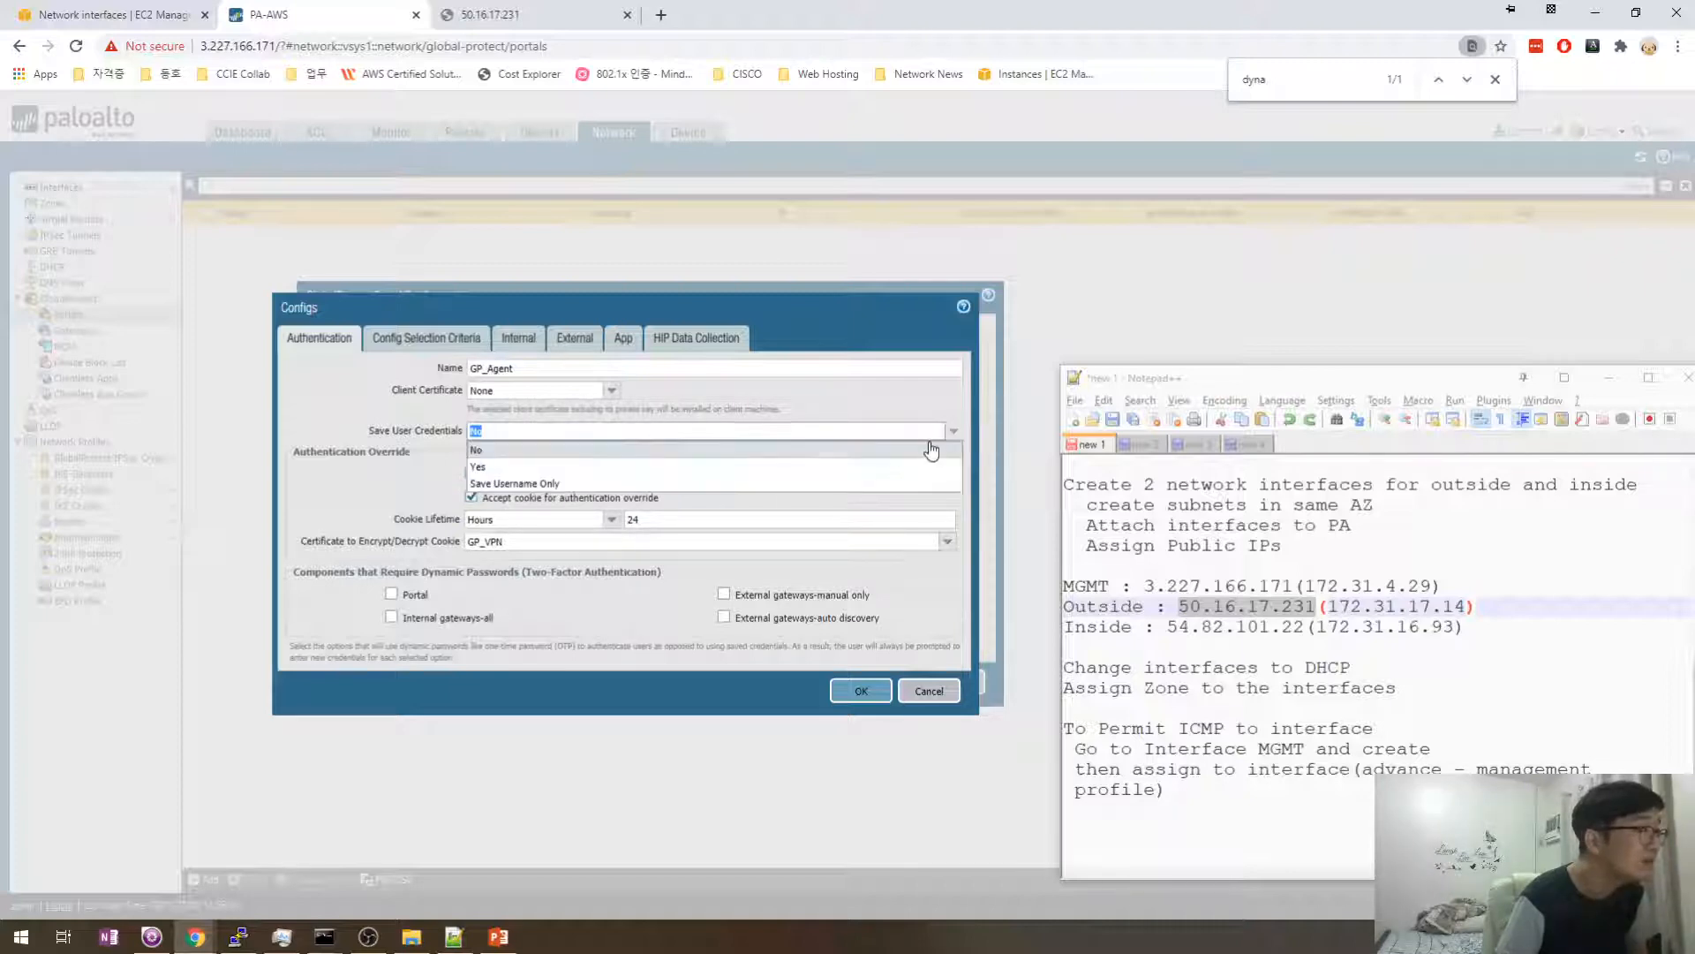
pyautogui.click(605, 470)
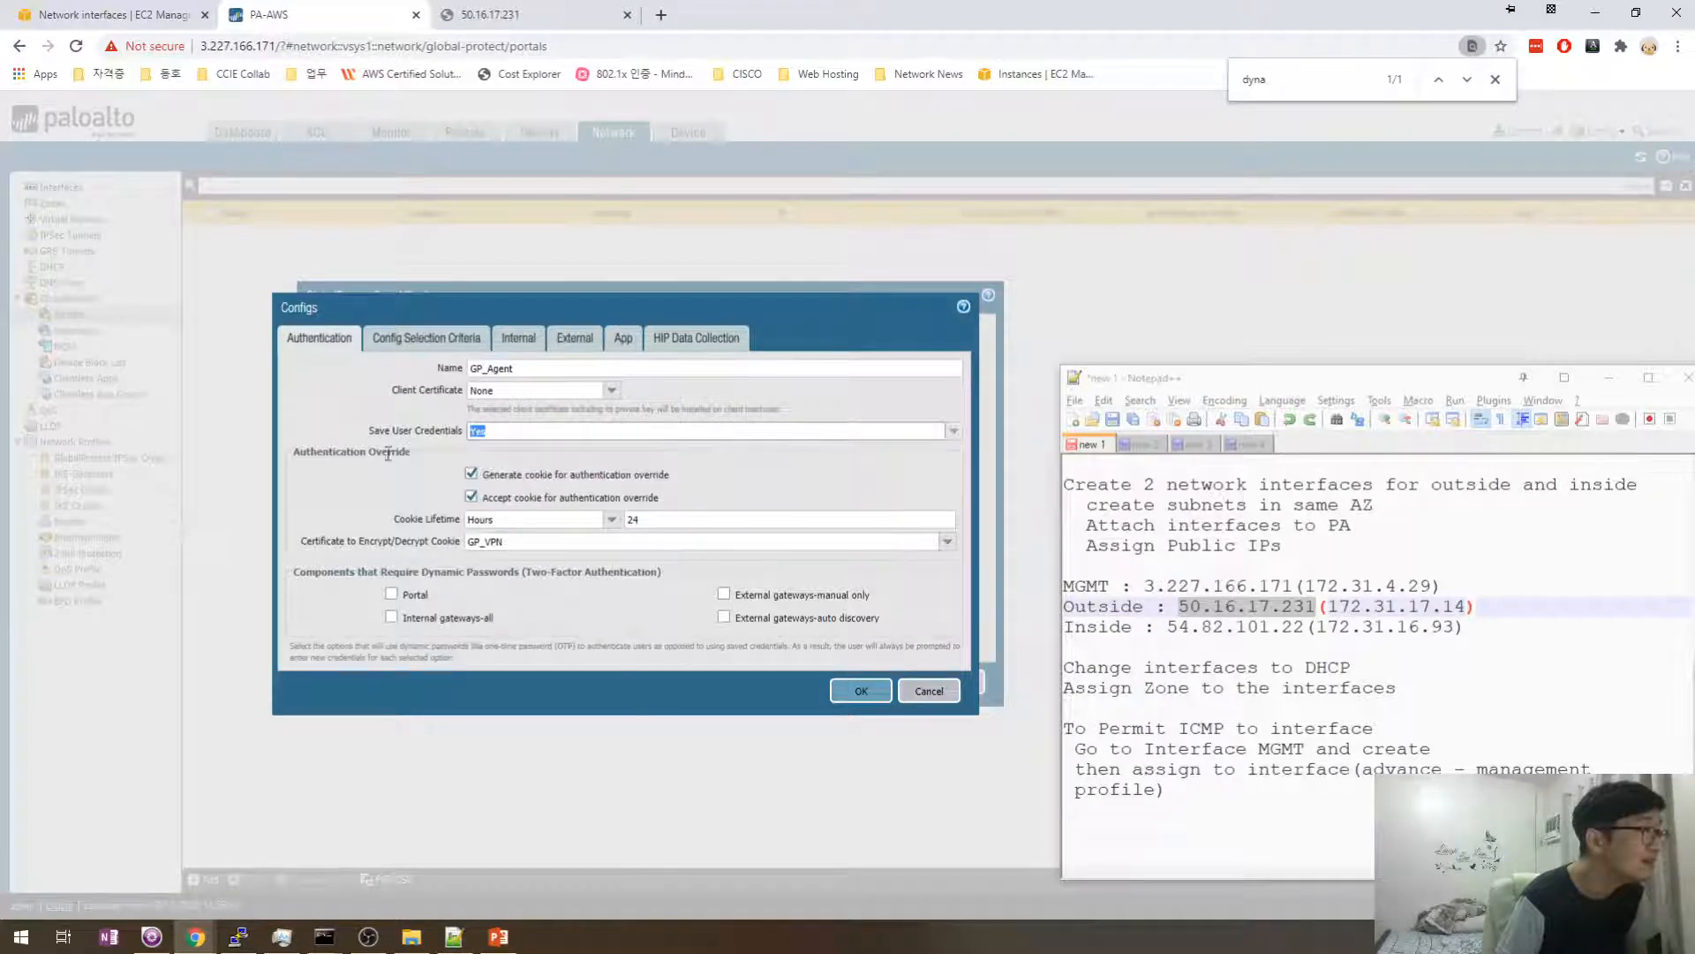
pyautogui.click(411, 342)
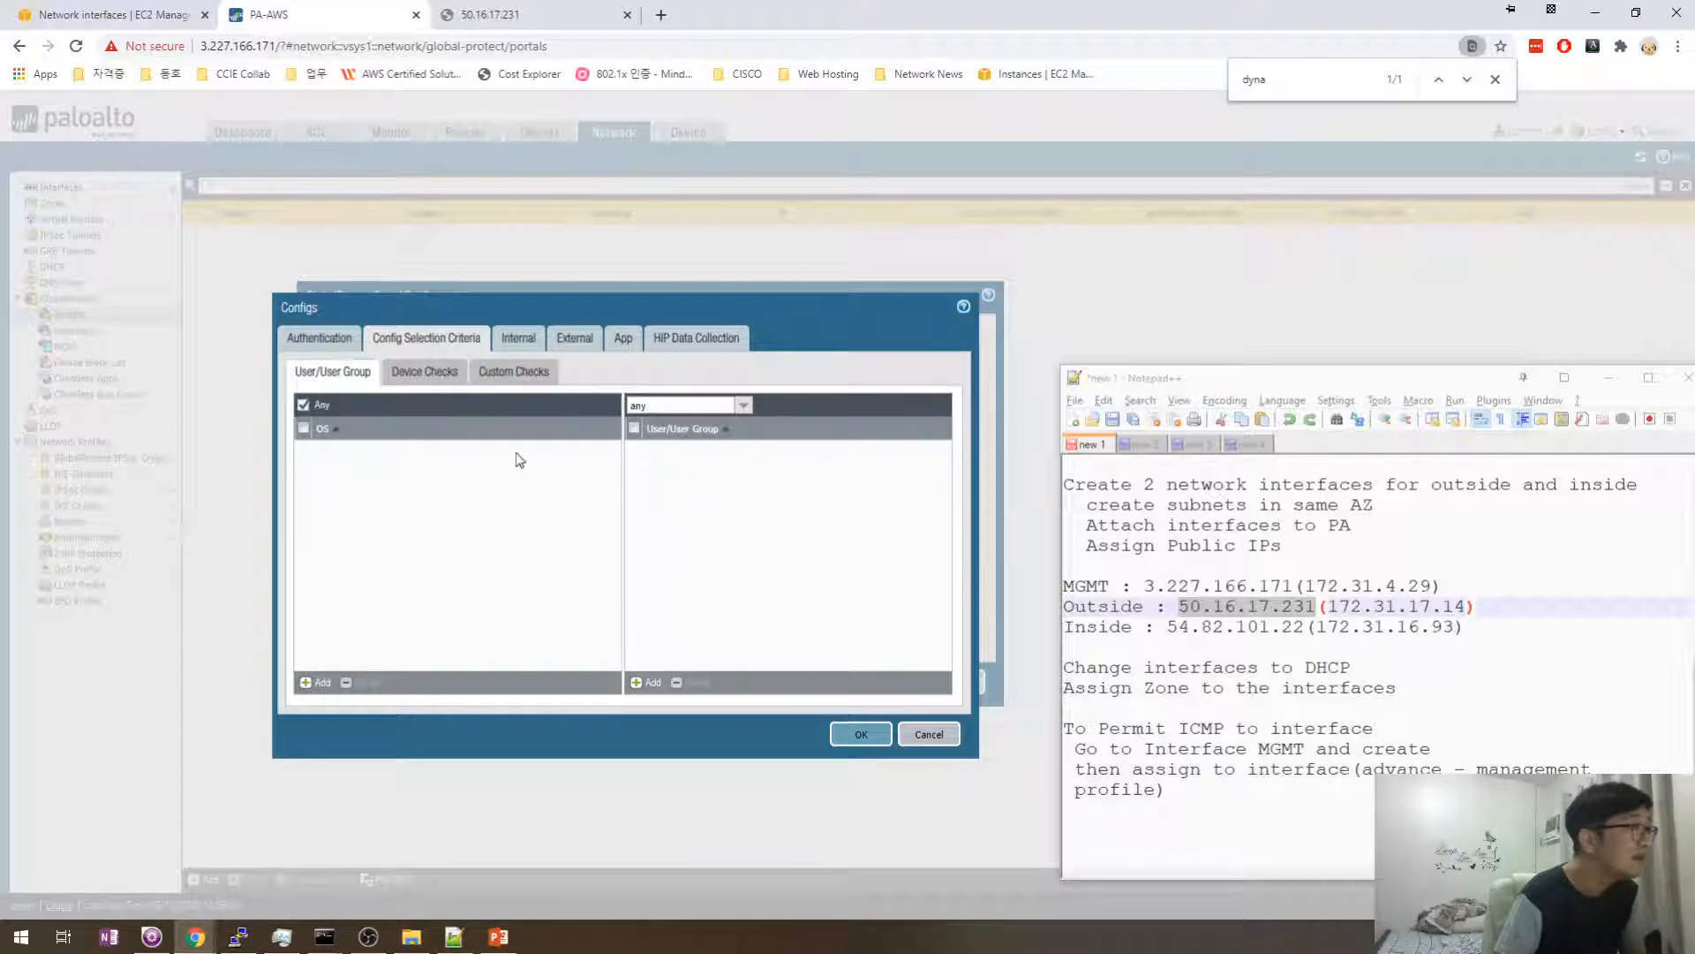
# - Keep the config's user scope as any and cancel a trial internal gateway entry
pyautogui.click(411, 375)
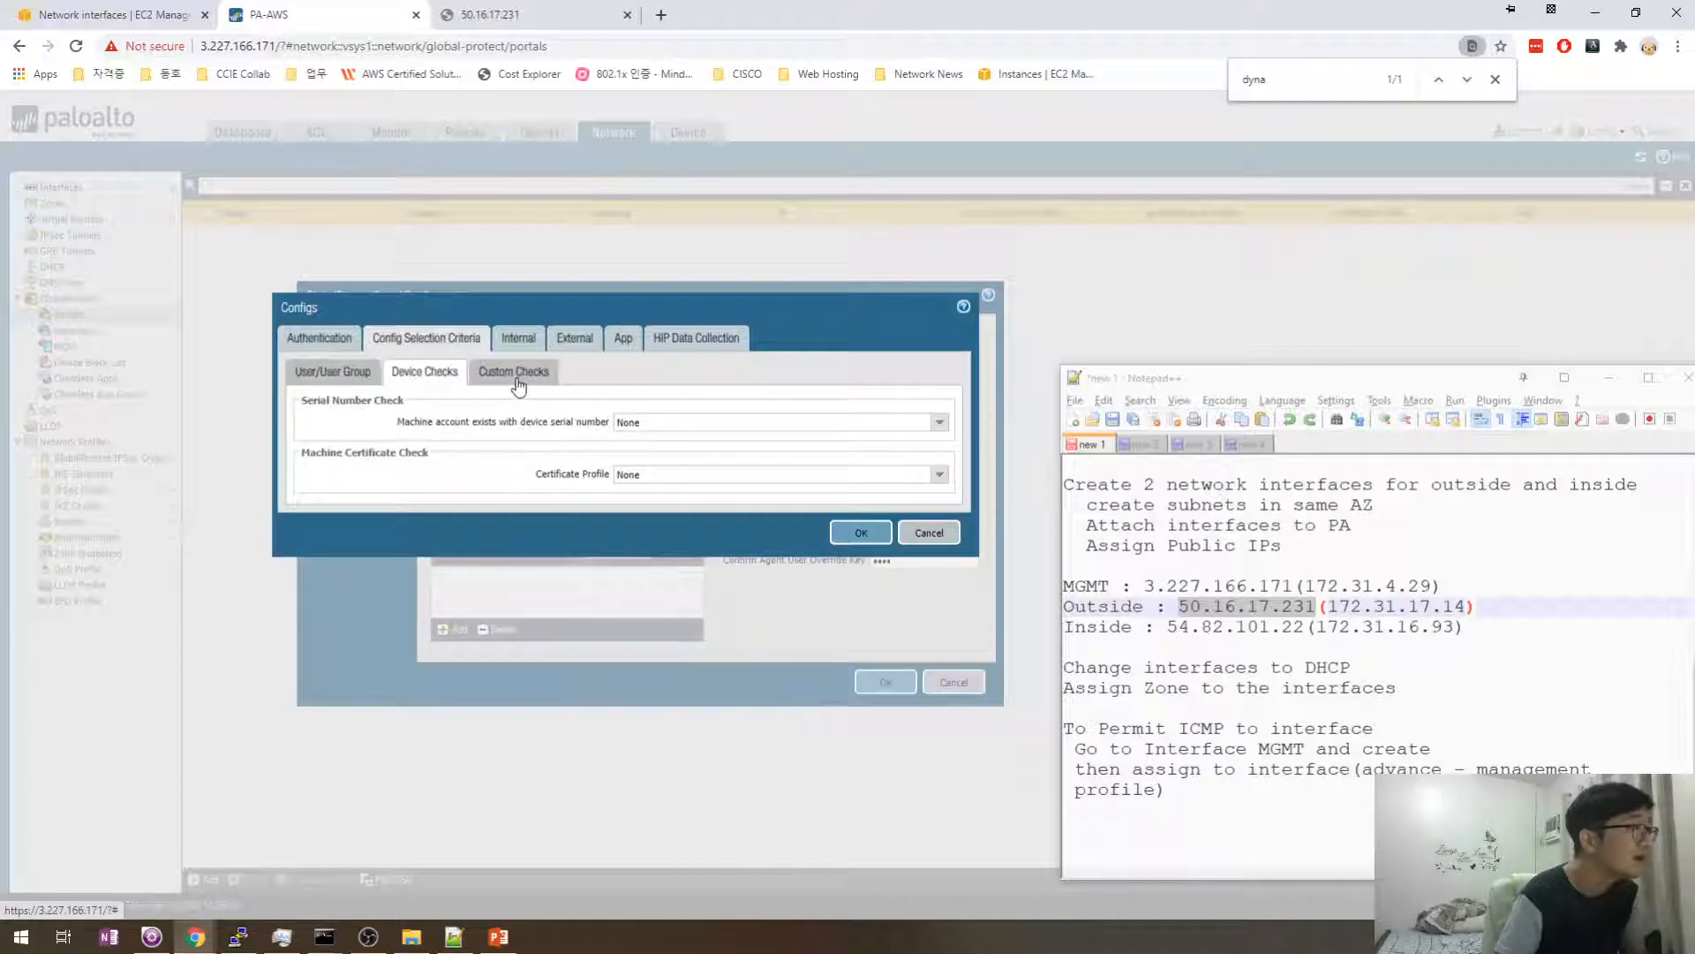
pyautogui.click(364, 374)
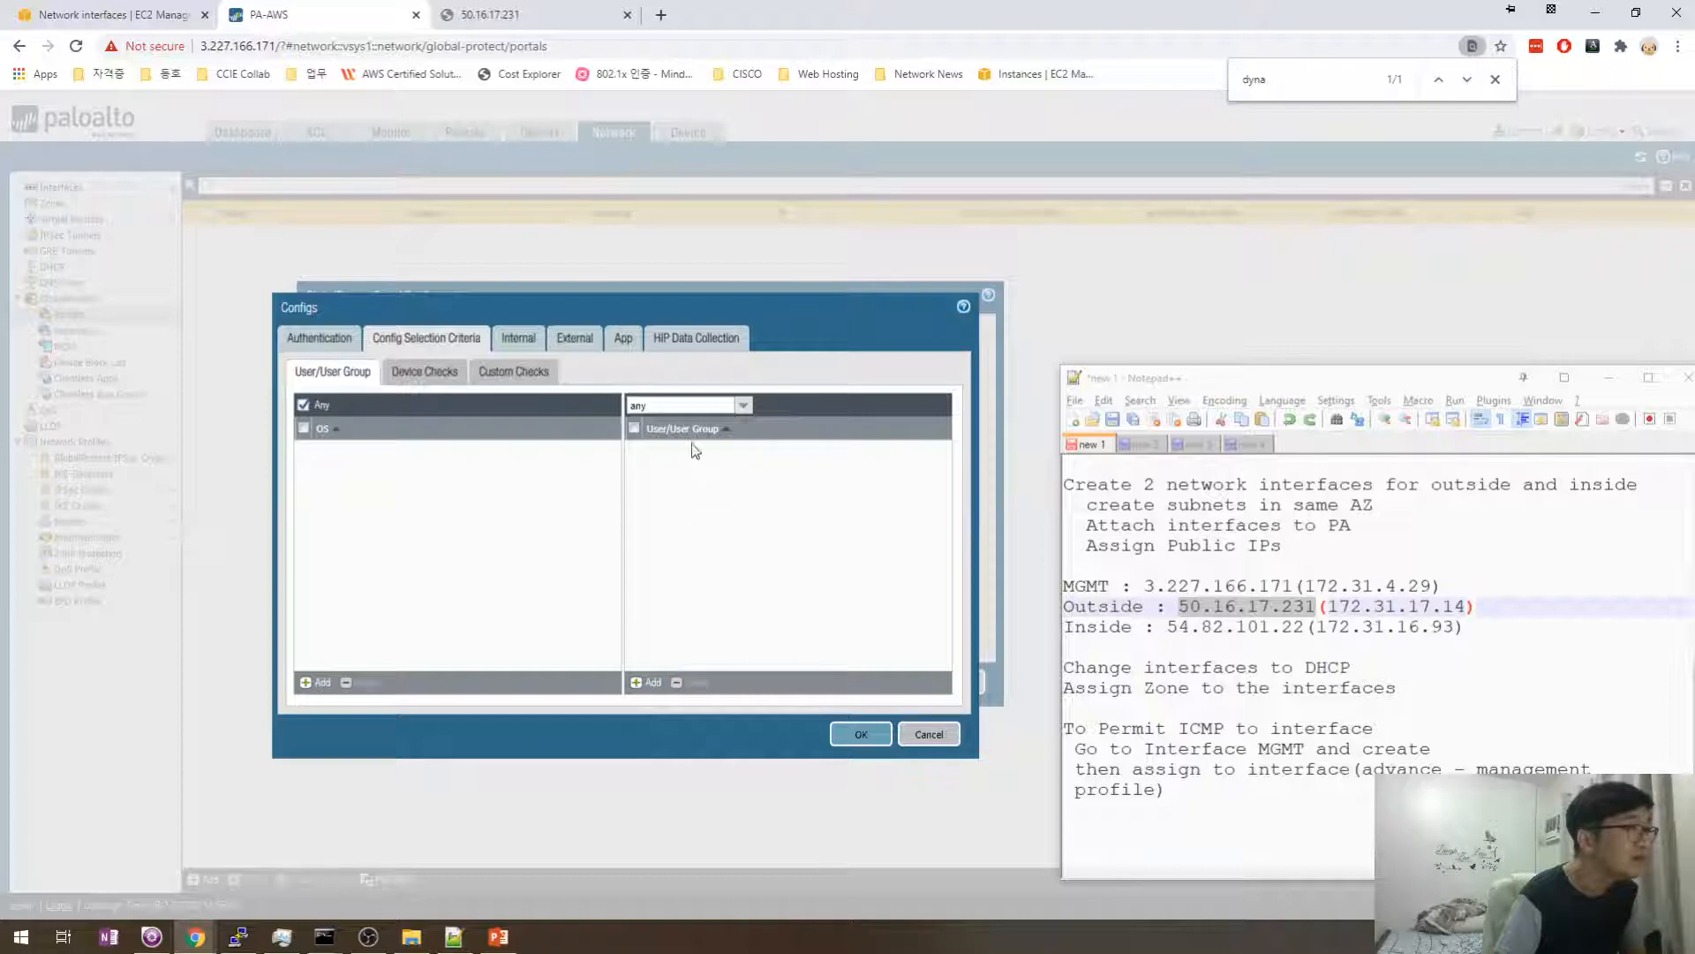
pyautogui.click(744, 406)
pyautogui.click(720, 417)
pyautogui.click(530, 339)
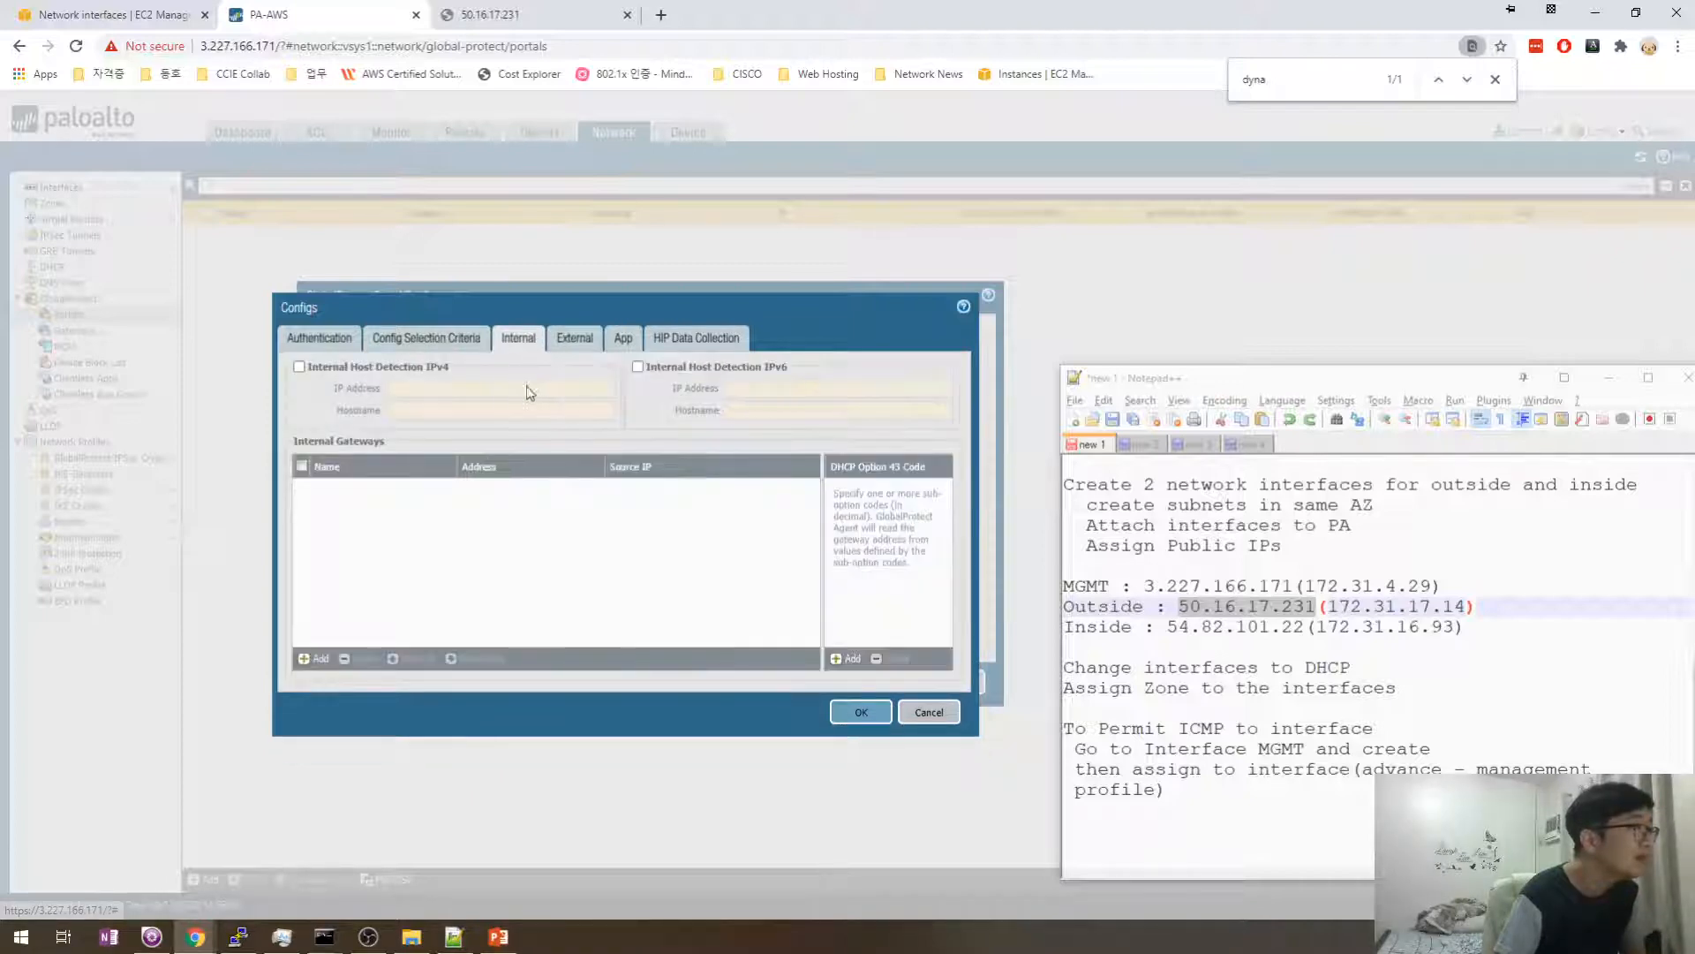
pyautogui.click(579, 338)
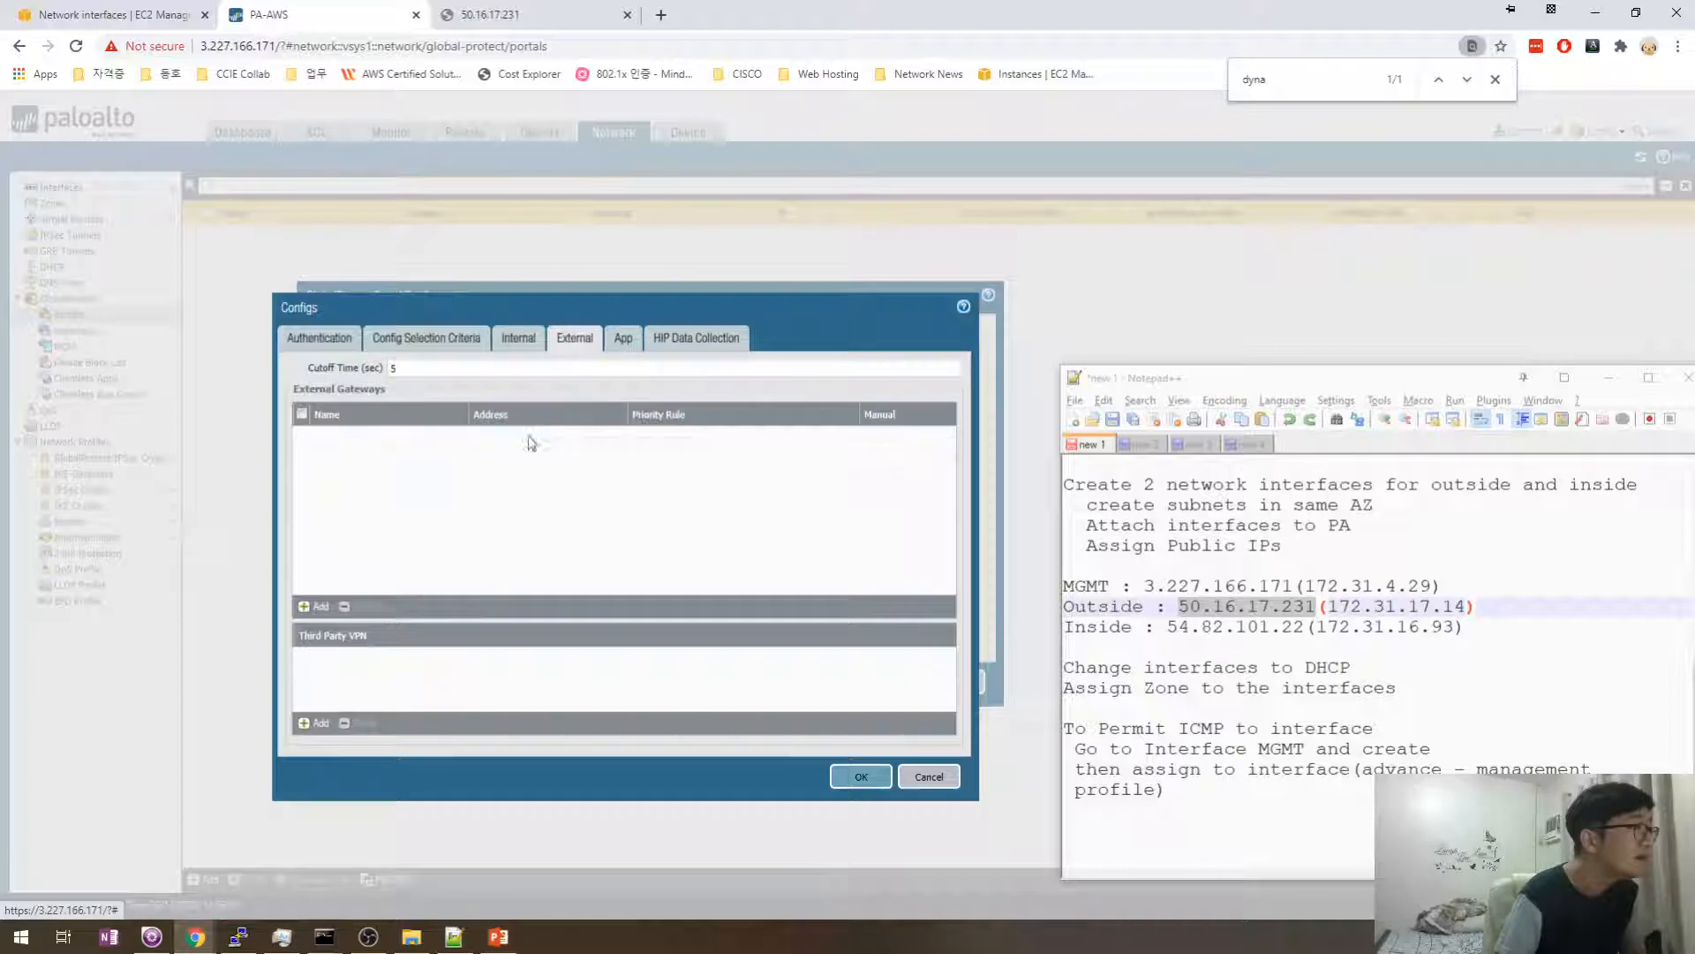
pyautogui.click(510, 340)
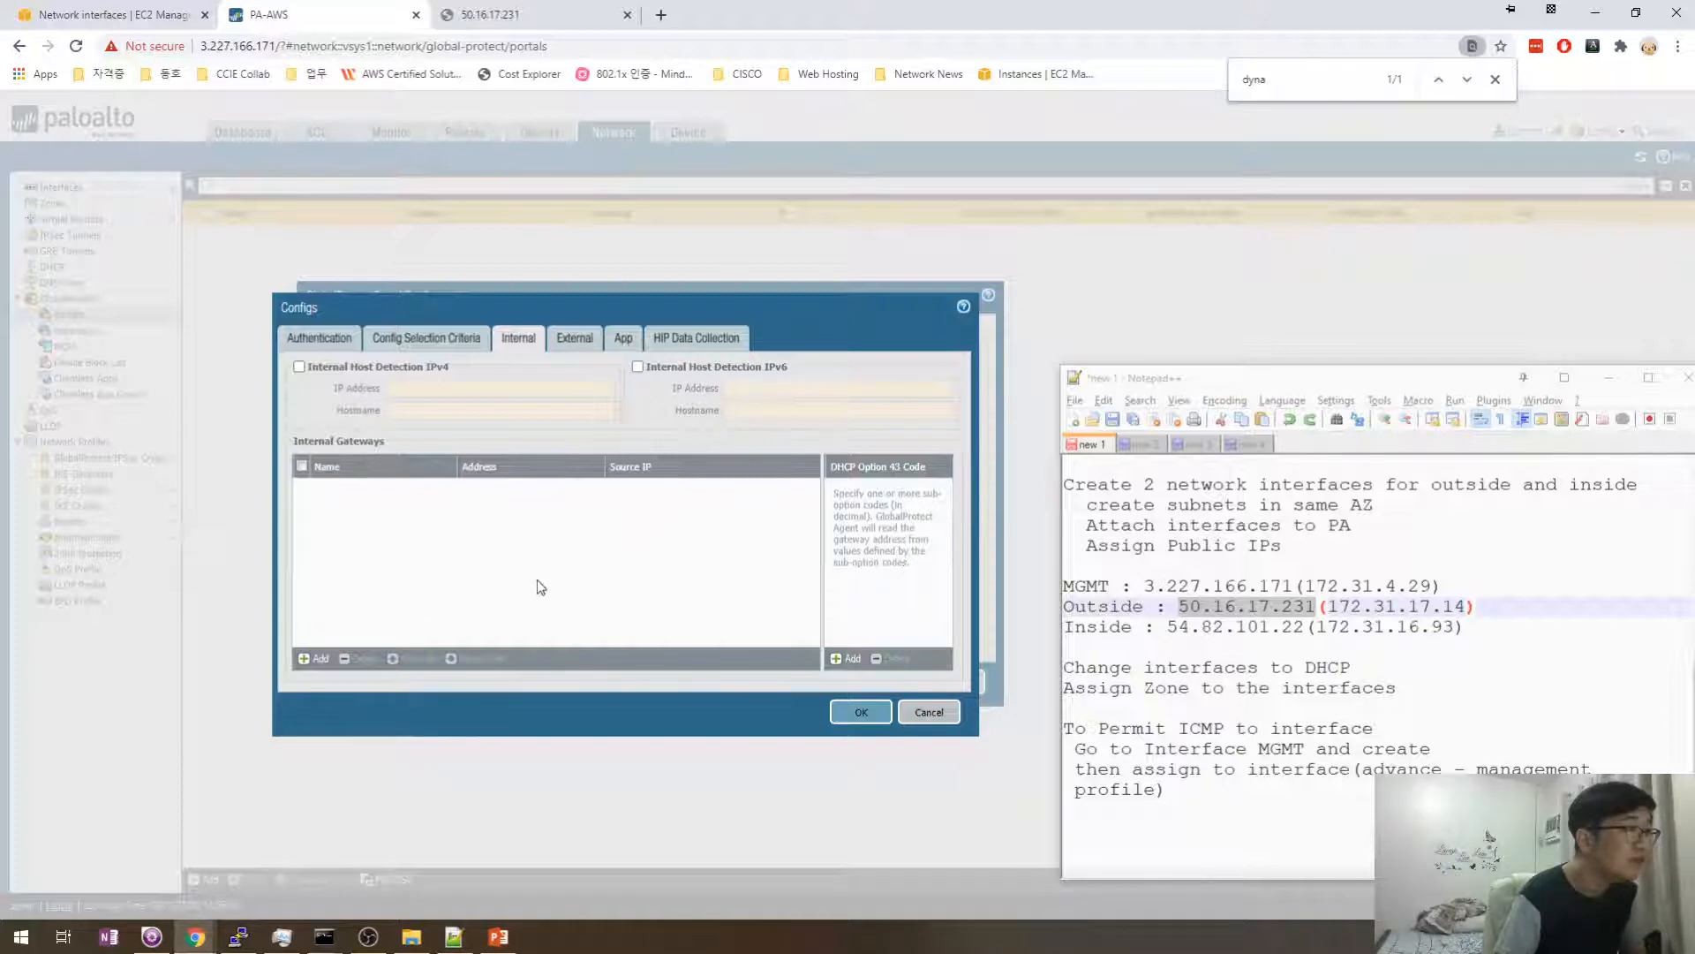
pyautogui.click(314, 658)
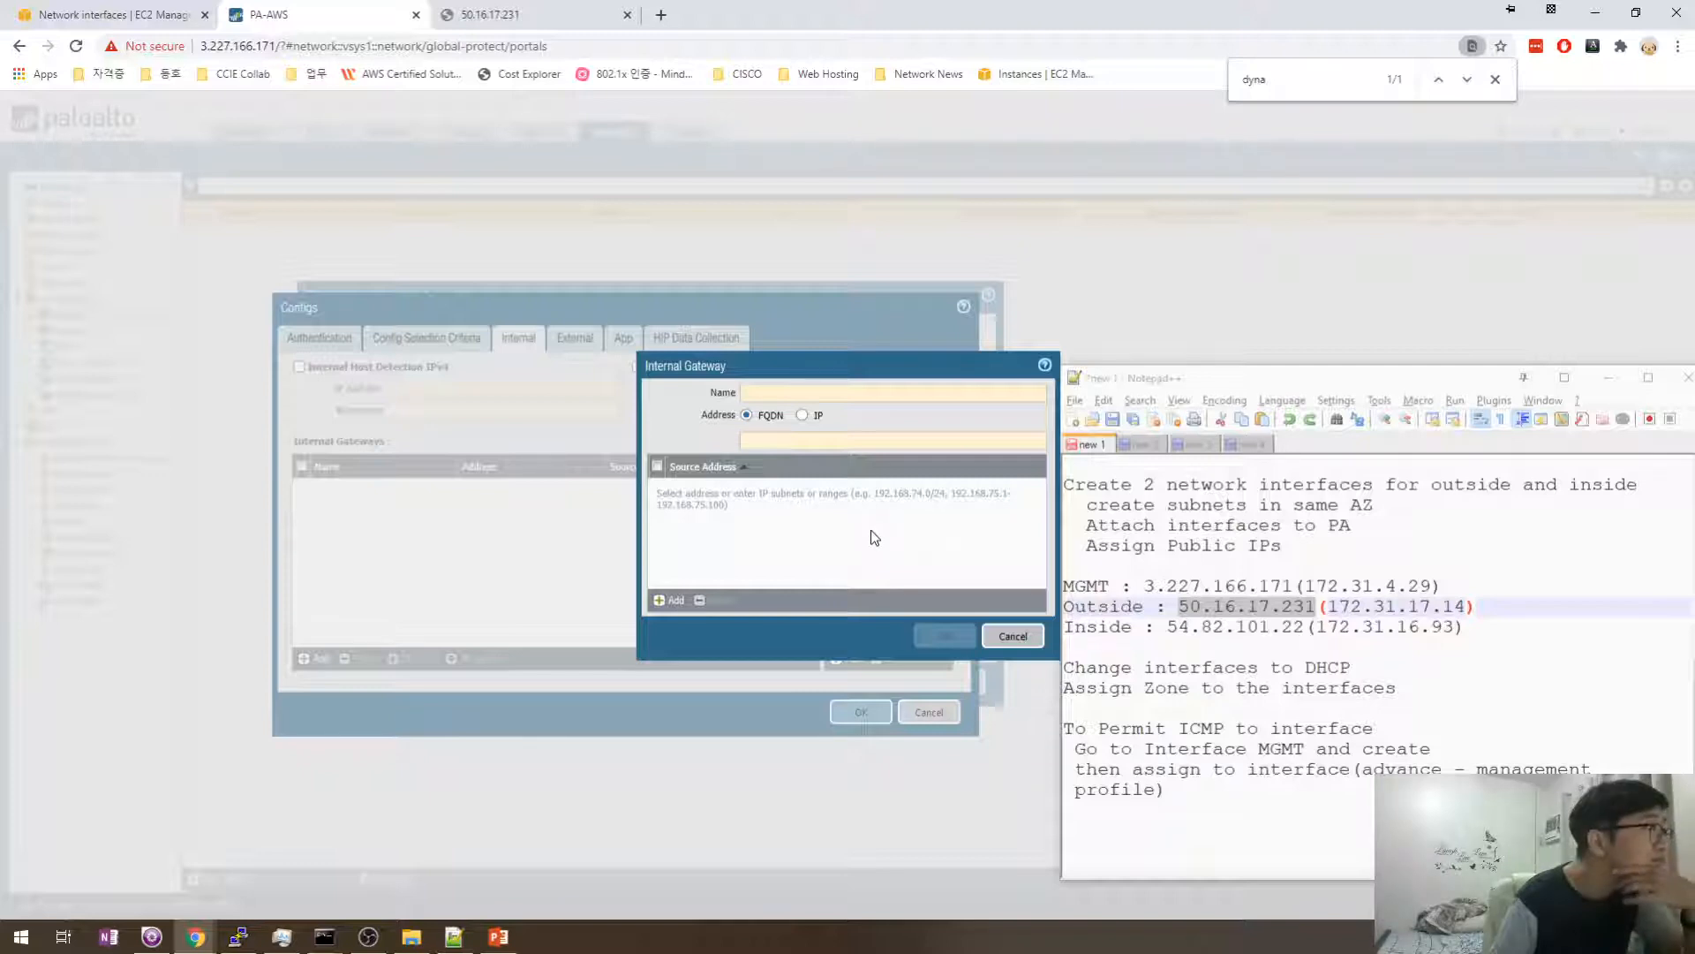
pyautogui.click(1013, 636)
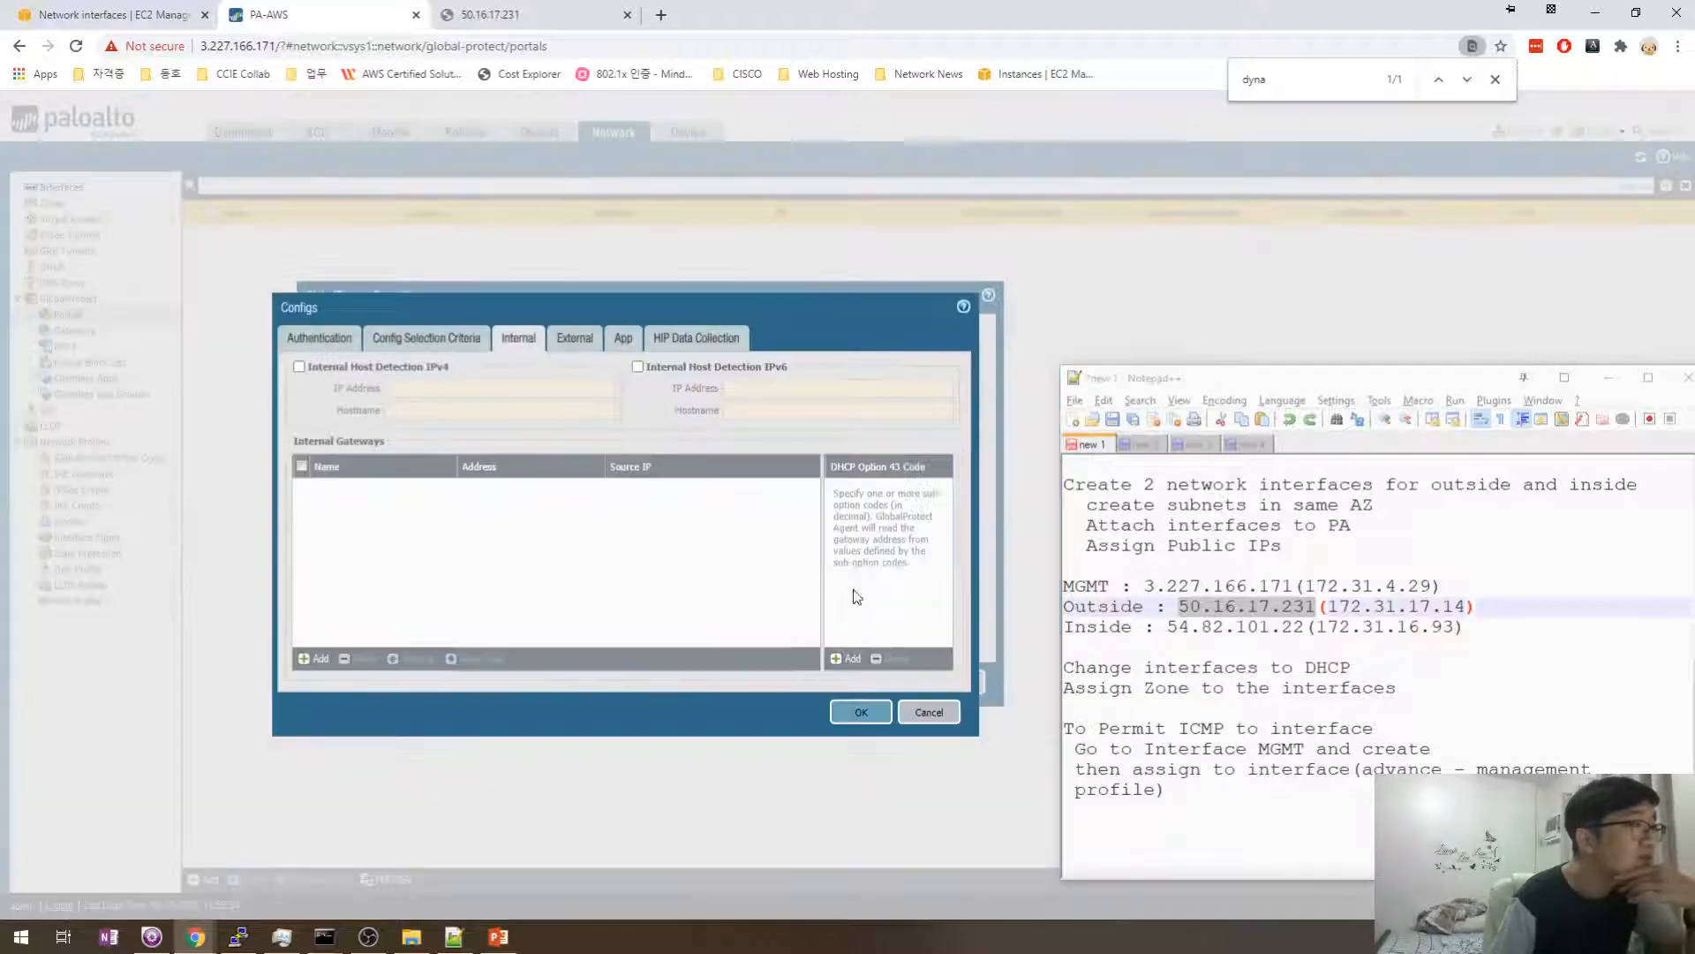
# - Leave IPv4 internal host detection off and begin adding an external gateway
pyautogui.click(578, 338)
pyautogui.click(500, 344)
pyautogui.click(559, 348)
pyautogui.click(535, 332)
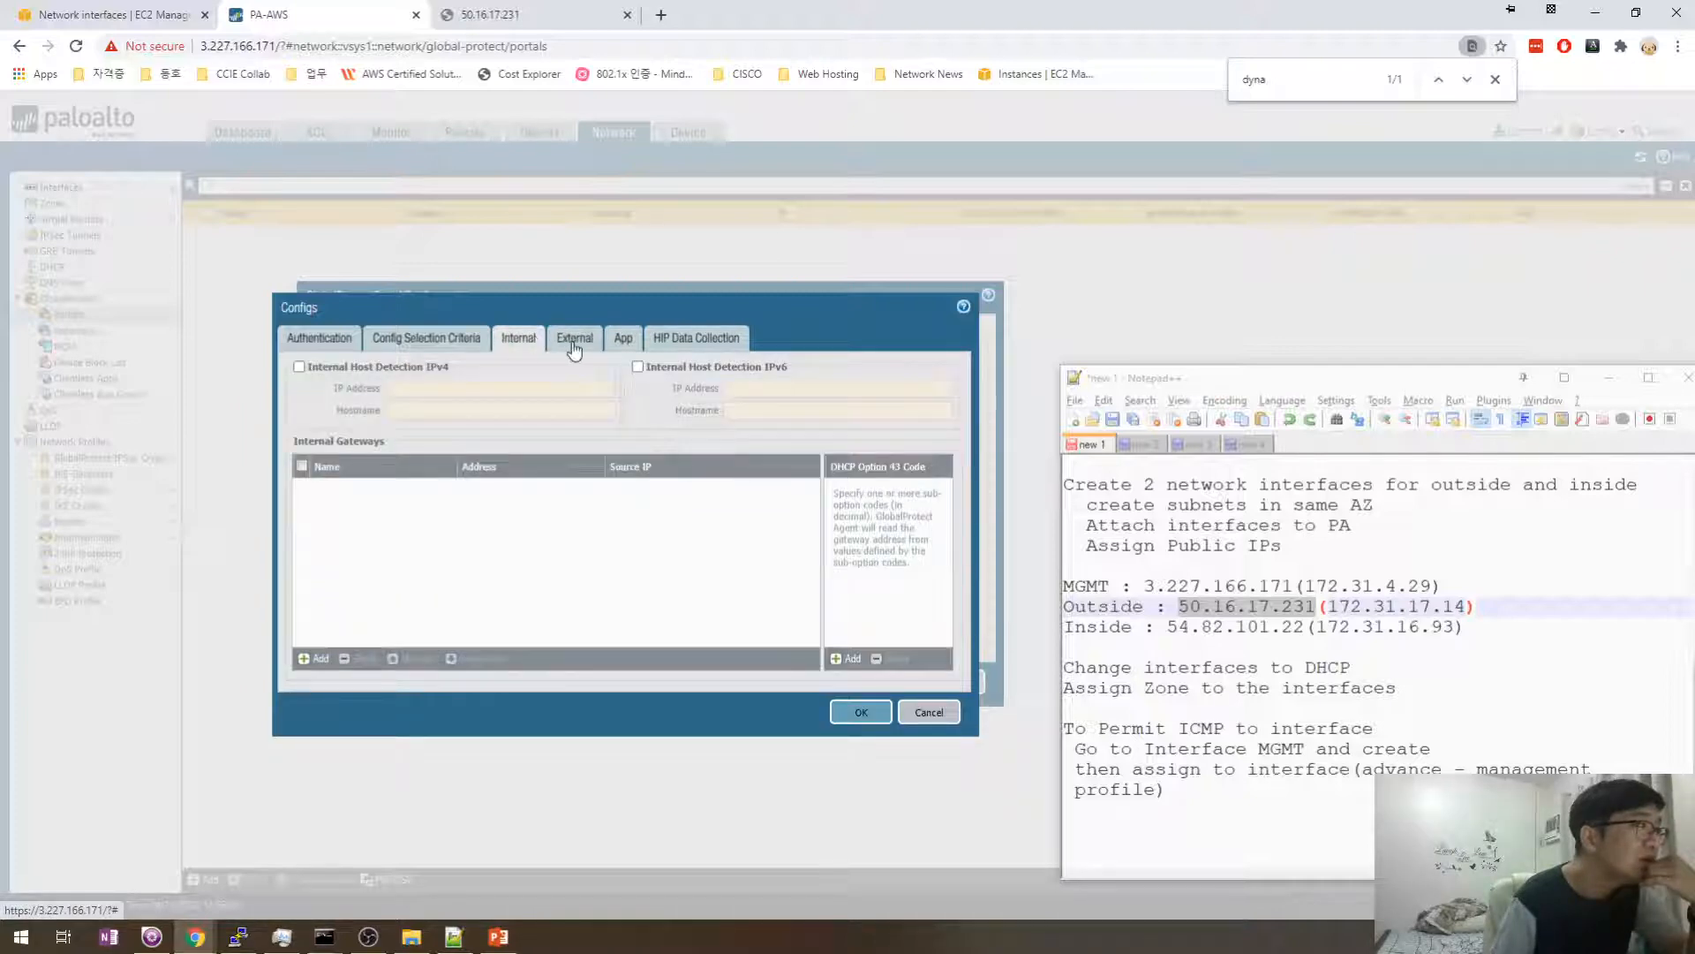
pyautogui.click(299, 368)
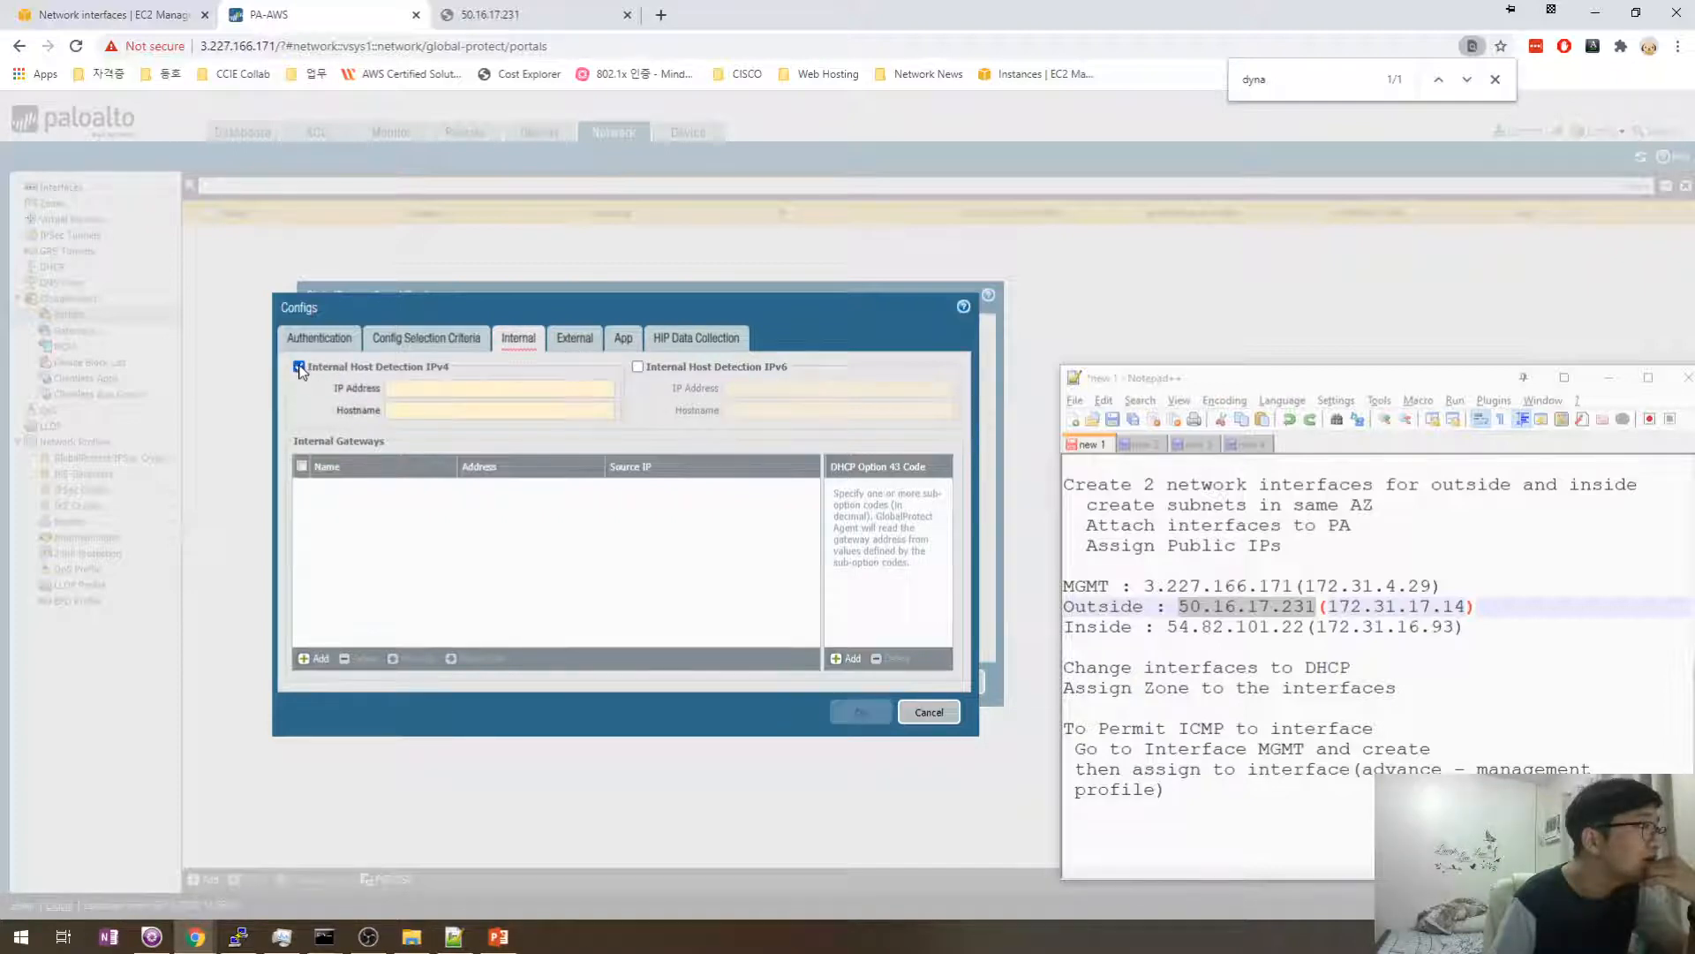
pyautogui.click(299, 368)
pyautogui.click(300, 367)
pyautogui.click(300, 367)
pyautogui.click(569, 336)
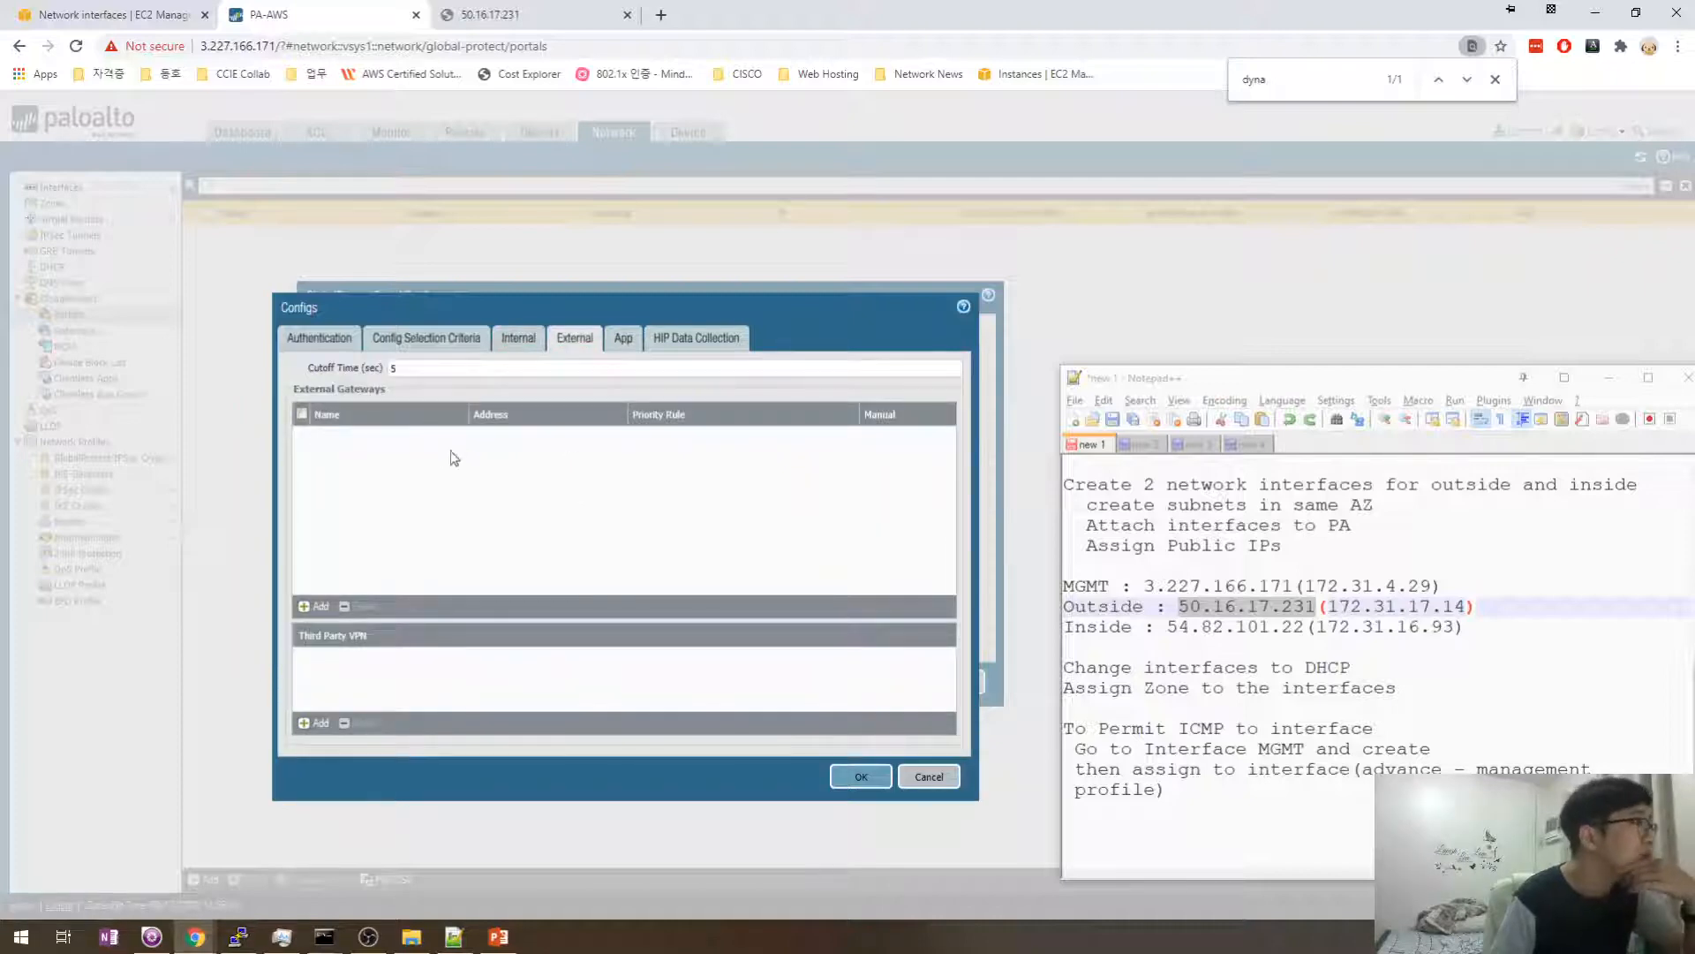
pyautogui.click(319, 606)
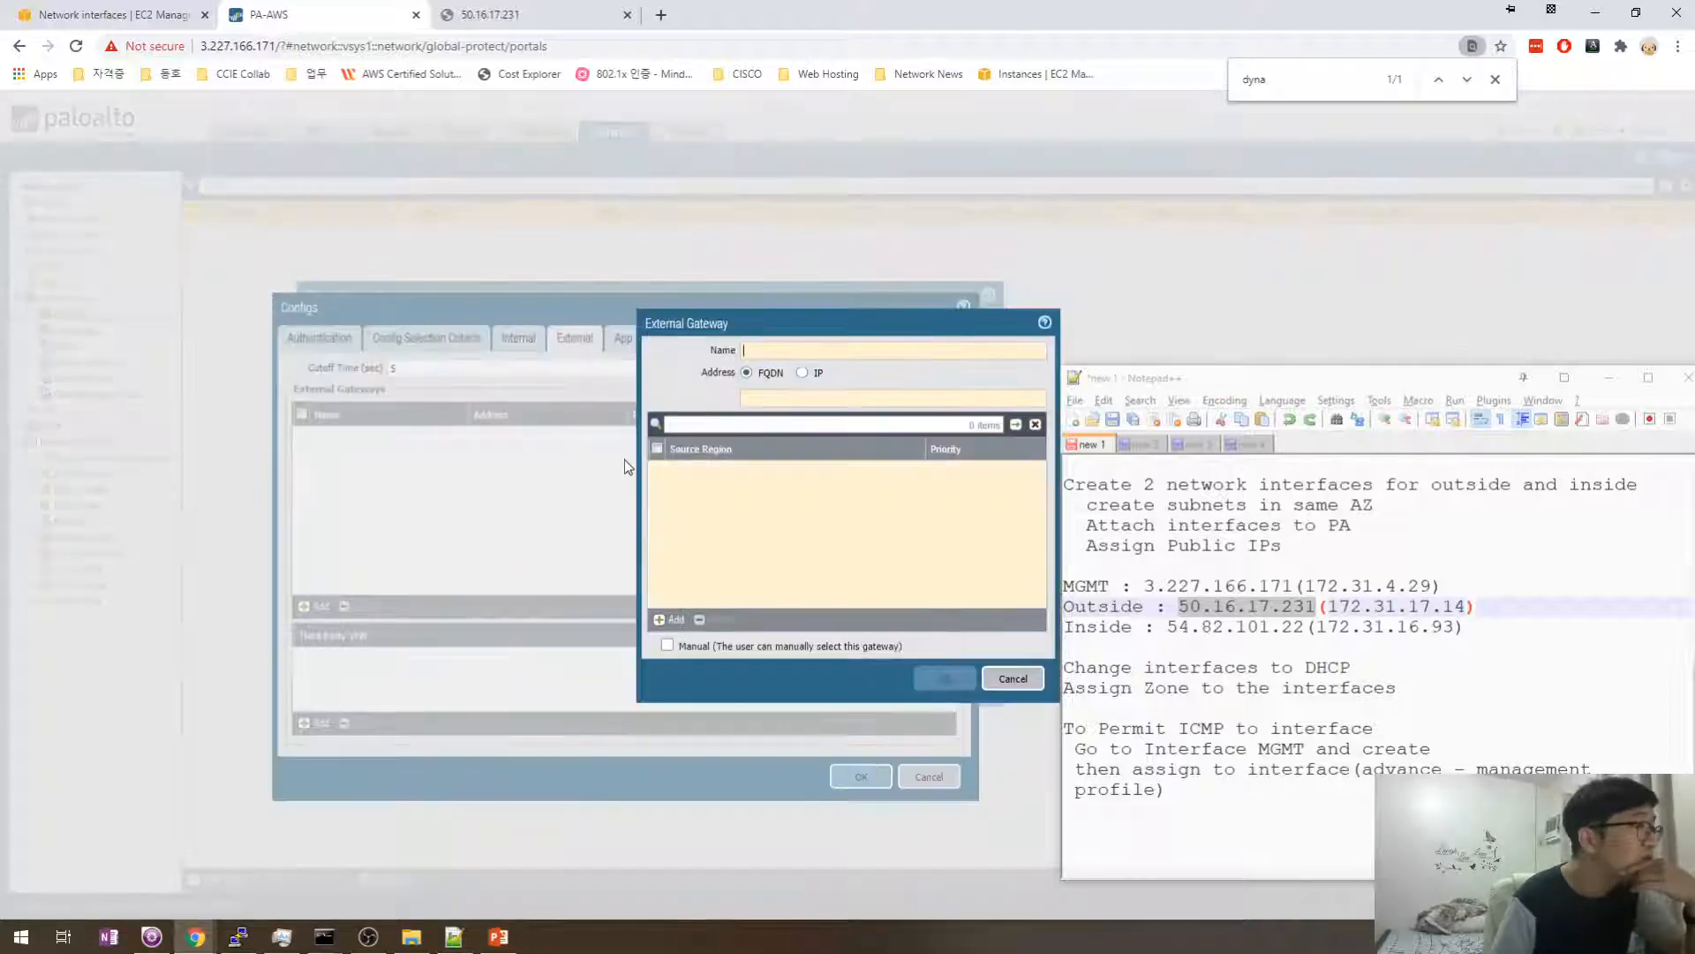
# - Set the external gateway address to FQDN 50.16.17.231
pyautogui.moveTo(777, 321); pyautogui.dragTo(664, 384)
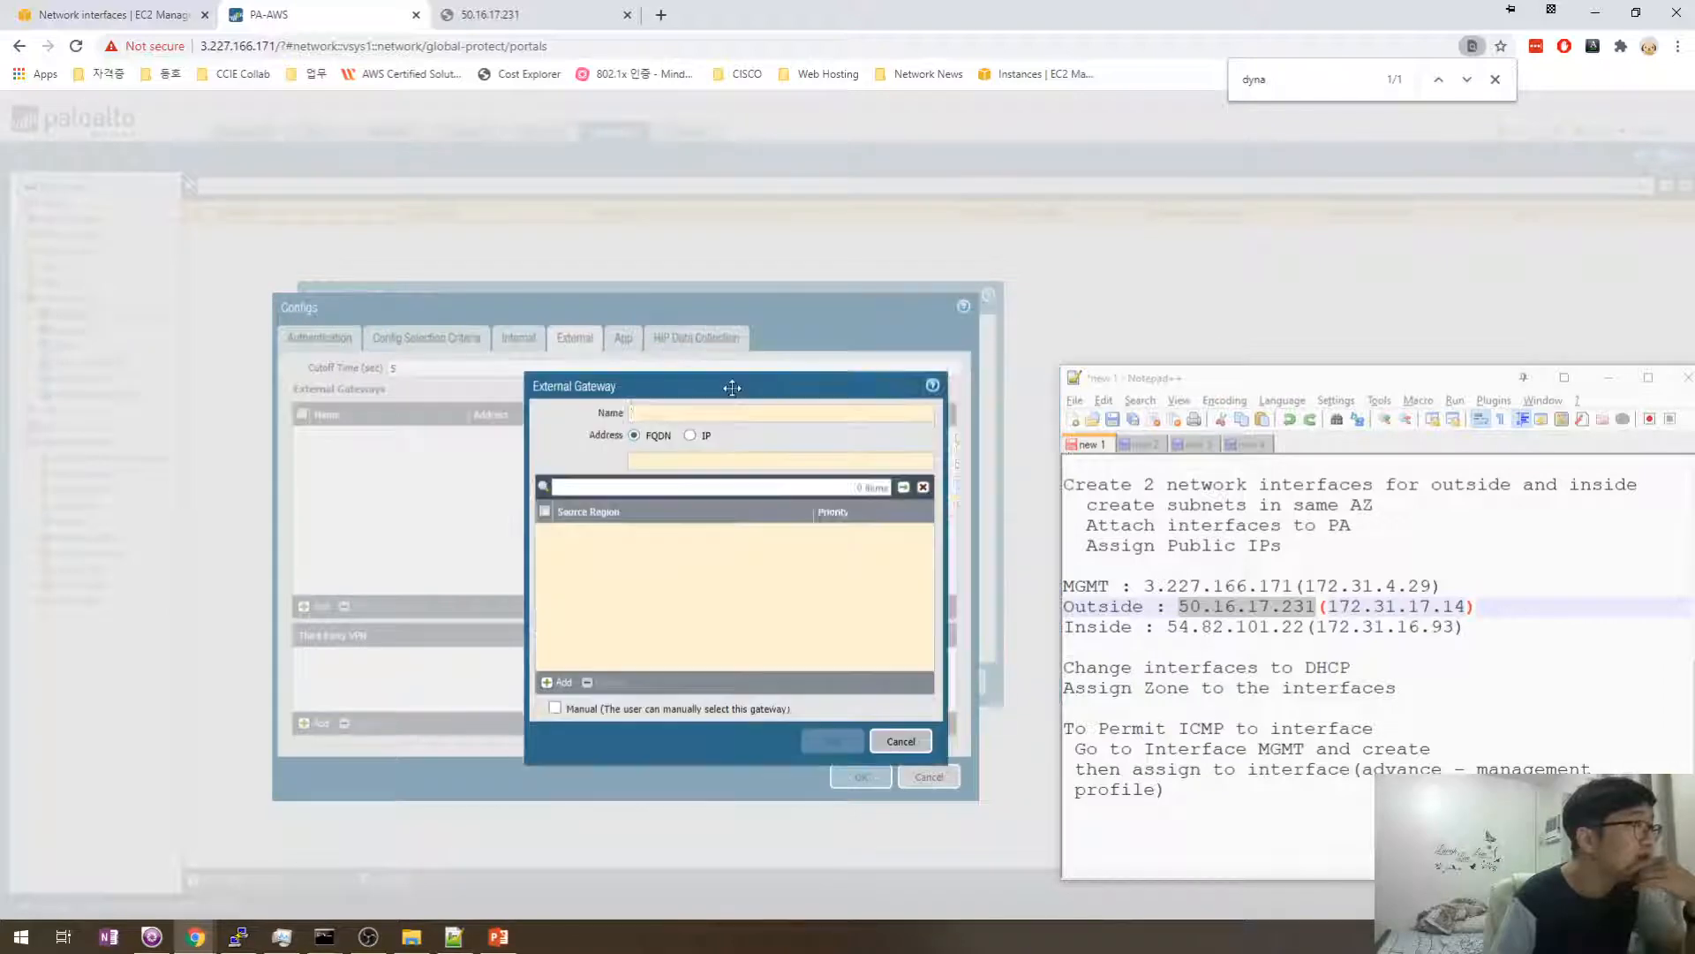
pyautogui.moveTo(835, 387); pyautogui.dragTo(718, 381)
pyautogui.click(583, 405)
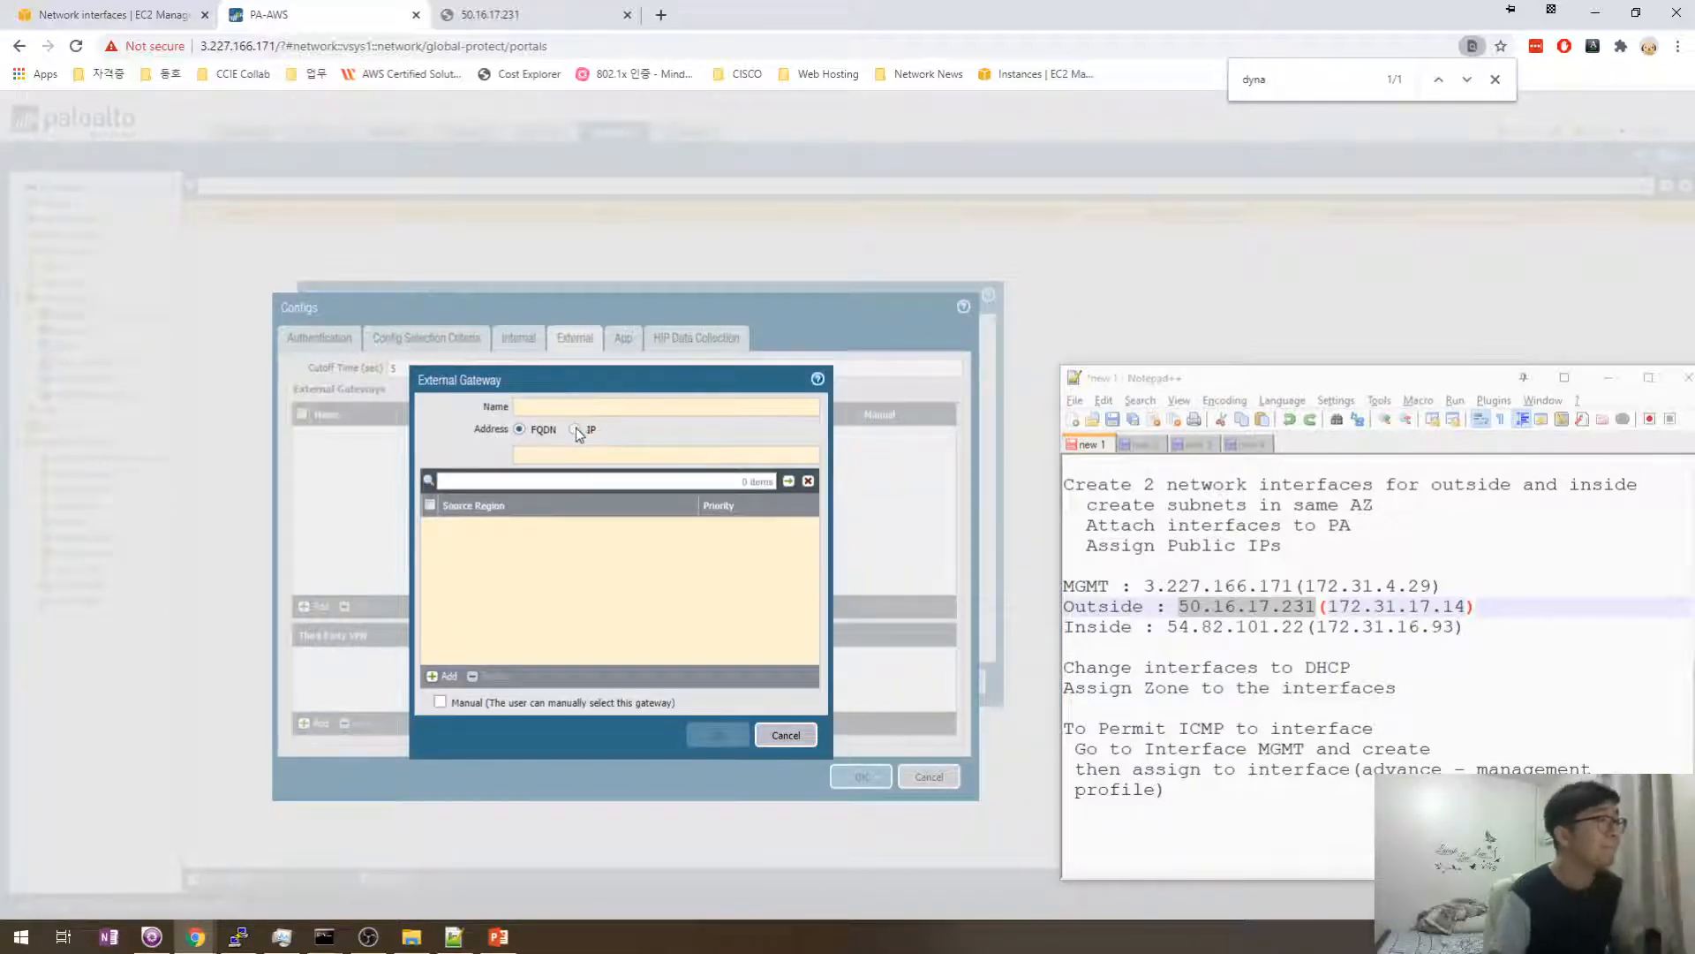
pyautogui.click(574, 428)
pyautogui.click(589, 458)
pyautogui.write('50.16.17.231')
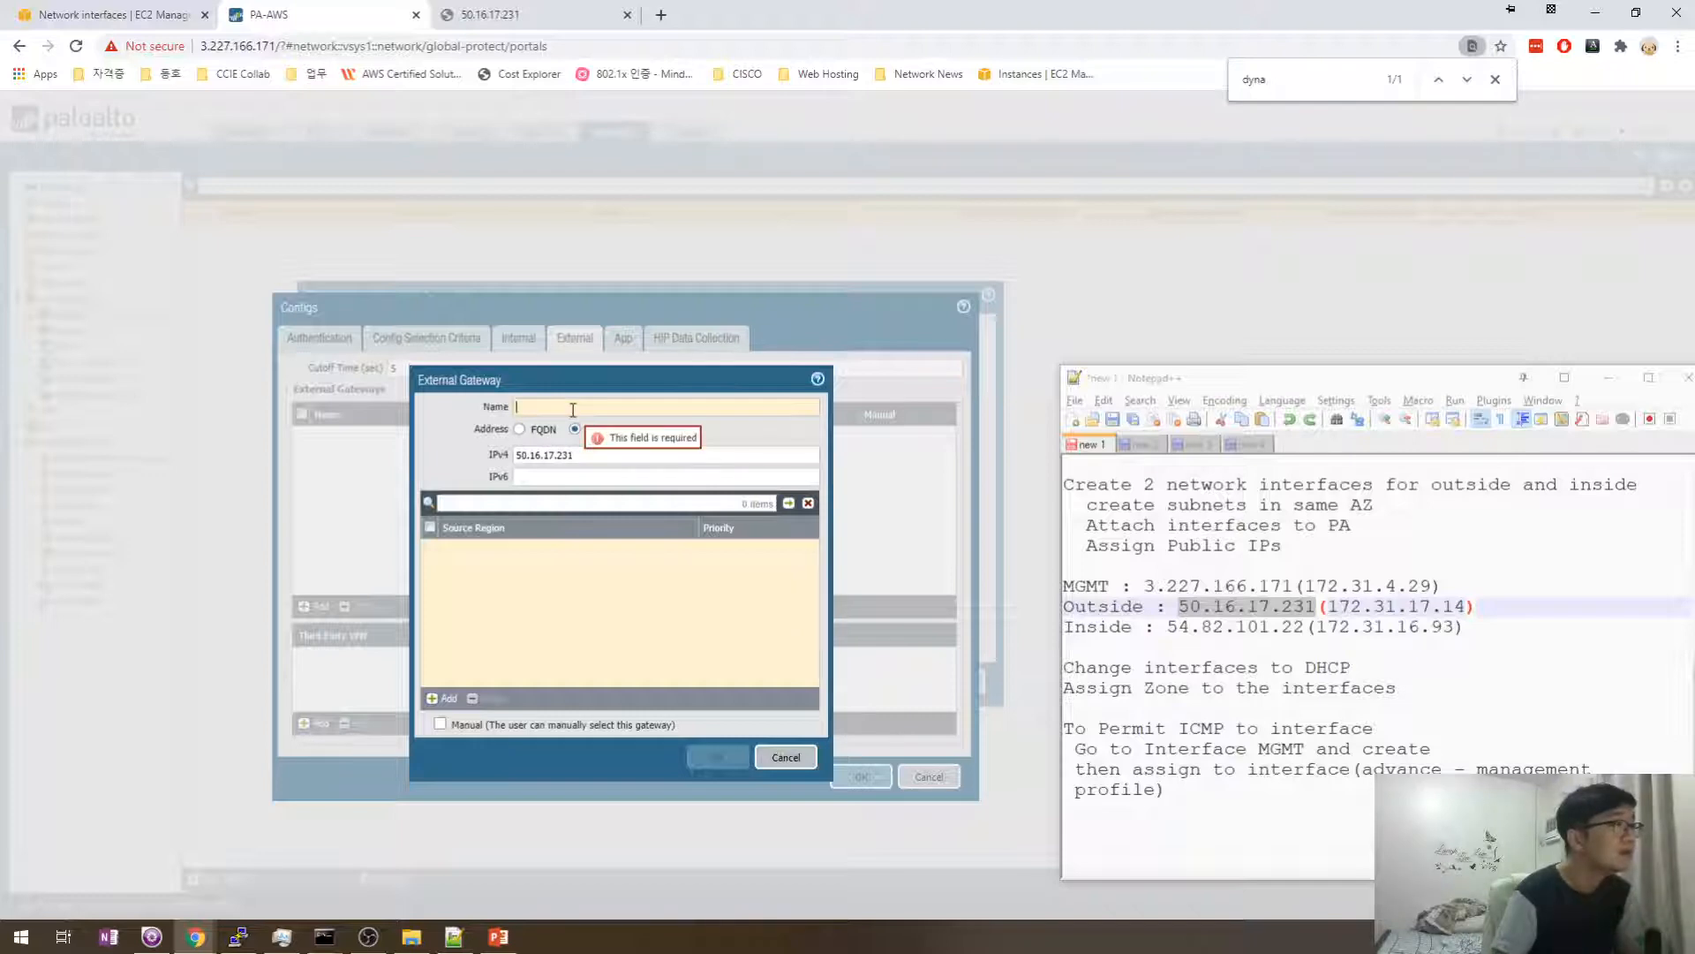
pyautogui.moveTo(560, 378); pyautogui.dragTo(571, 390)
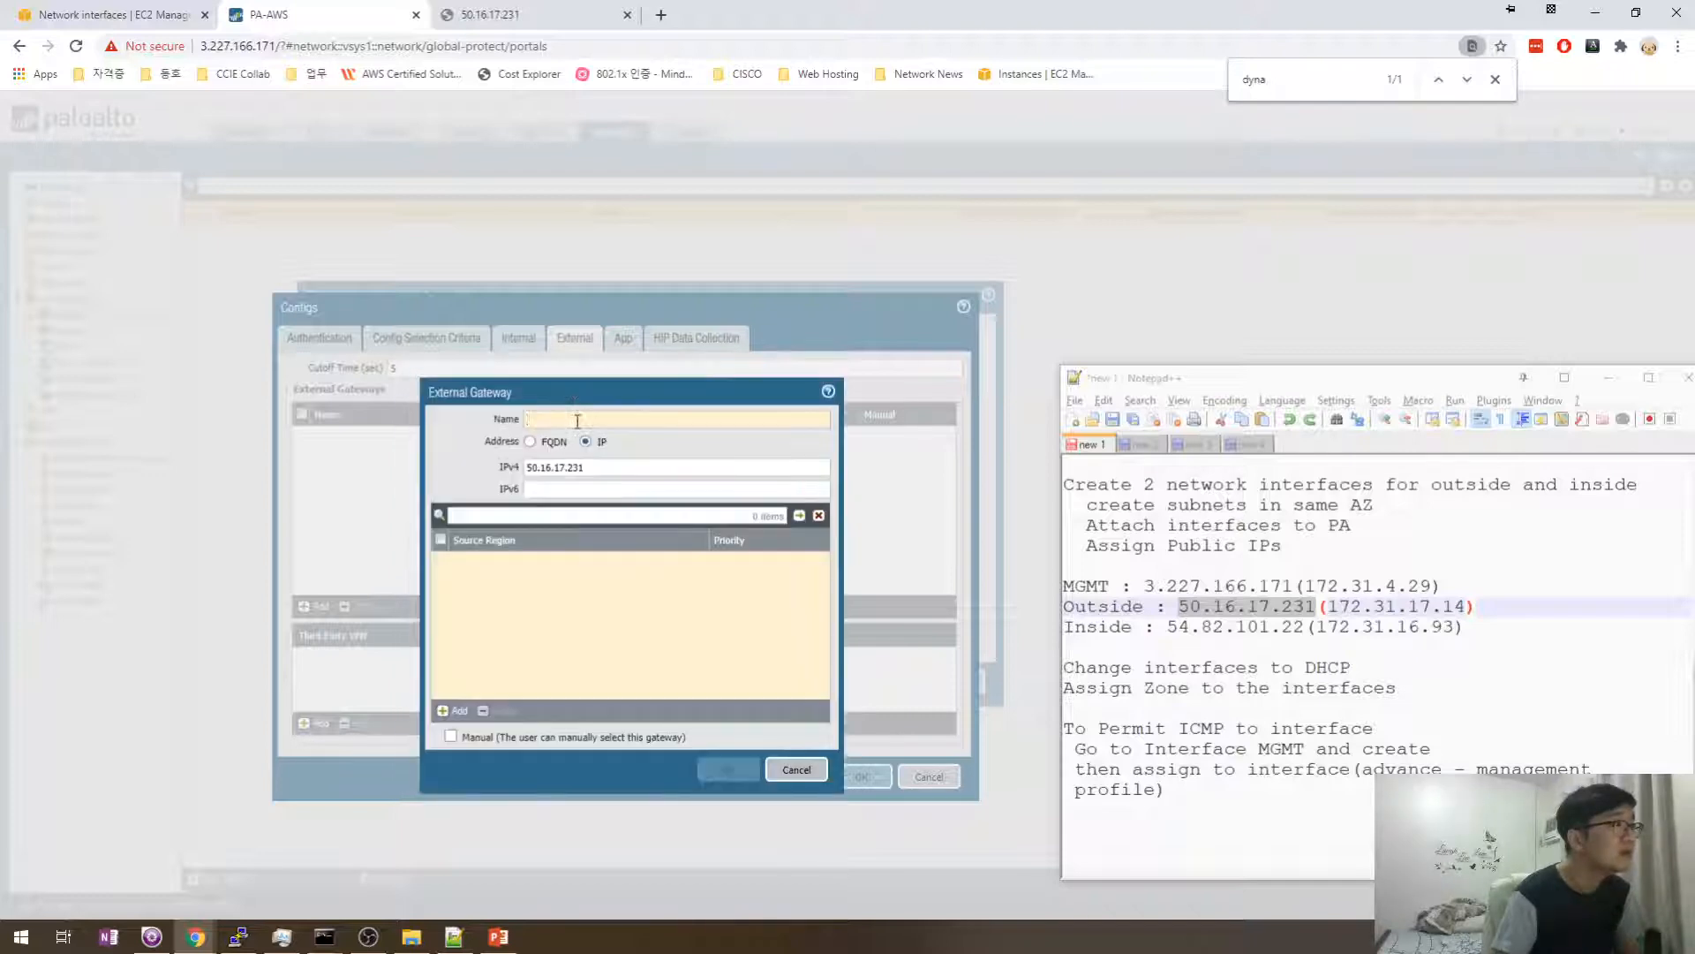
pyautogui.click(534, 442)
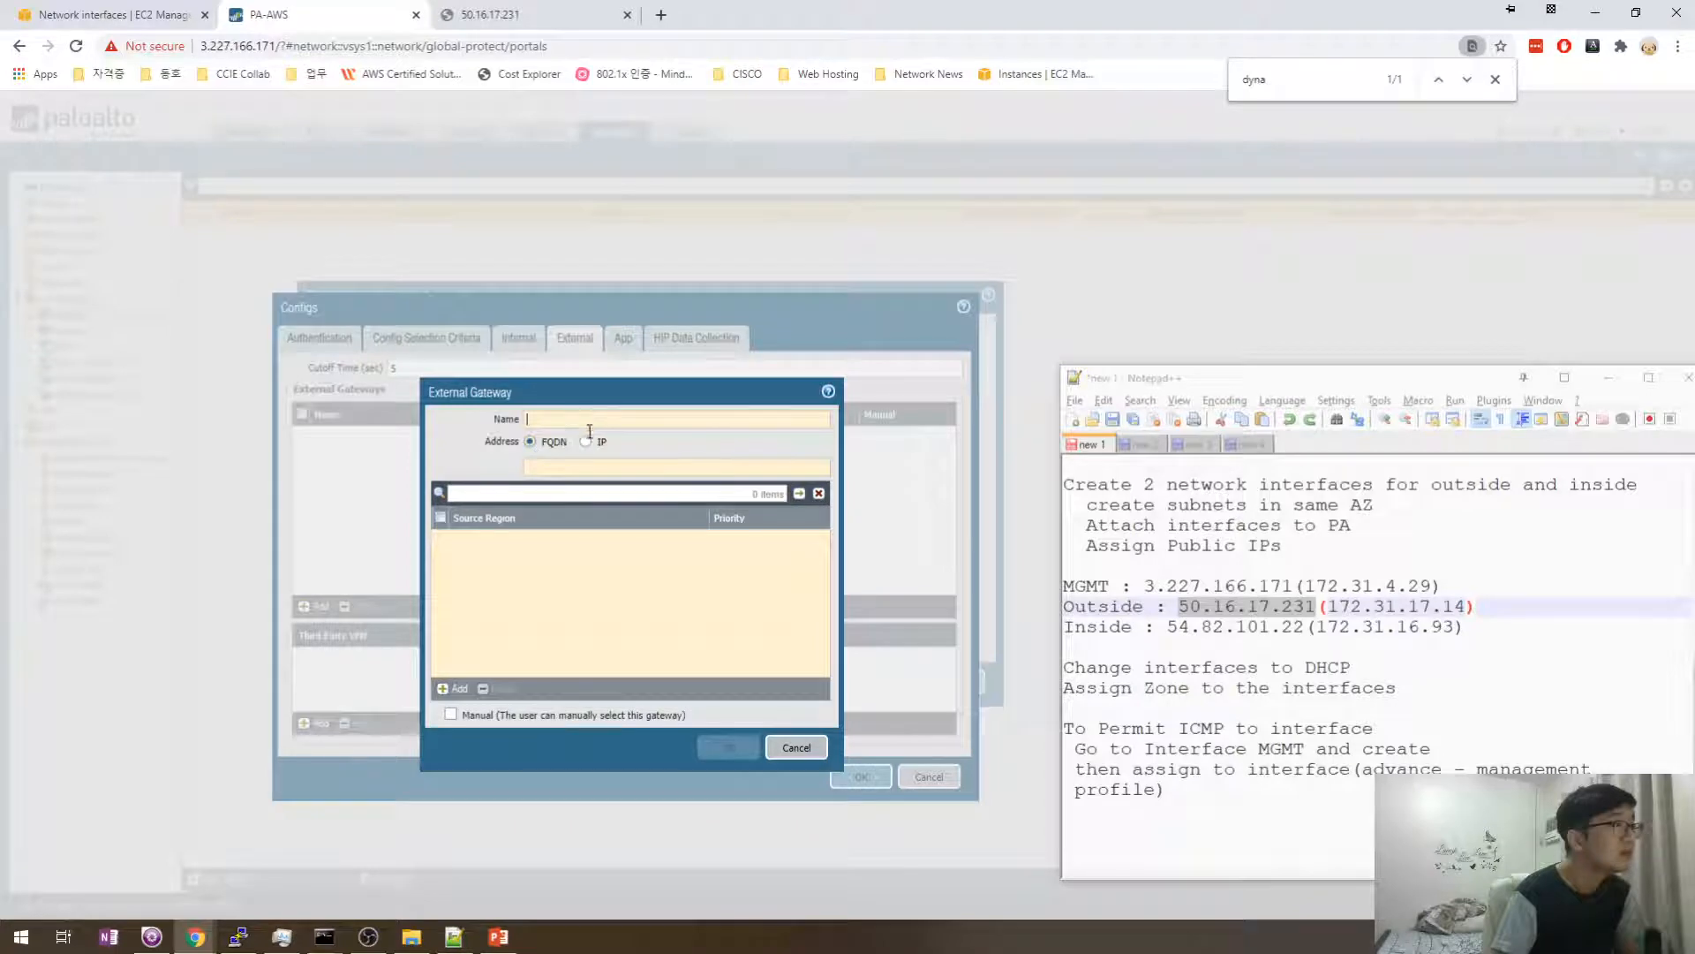
pyautogui.click(586, 440)
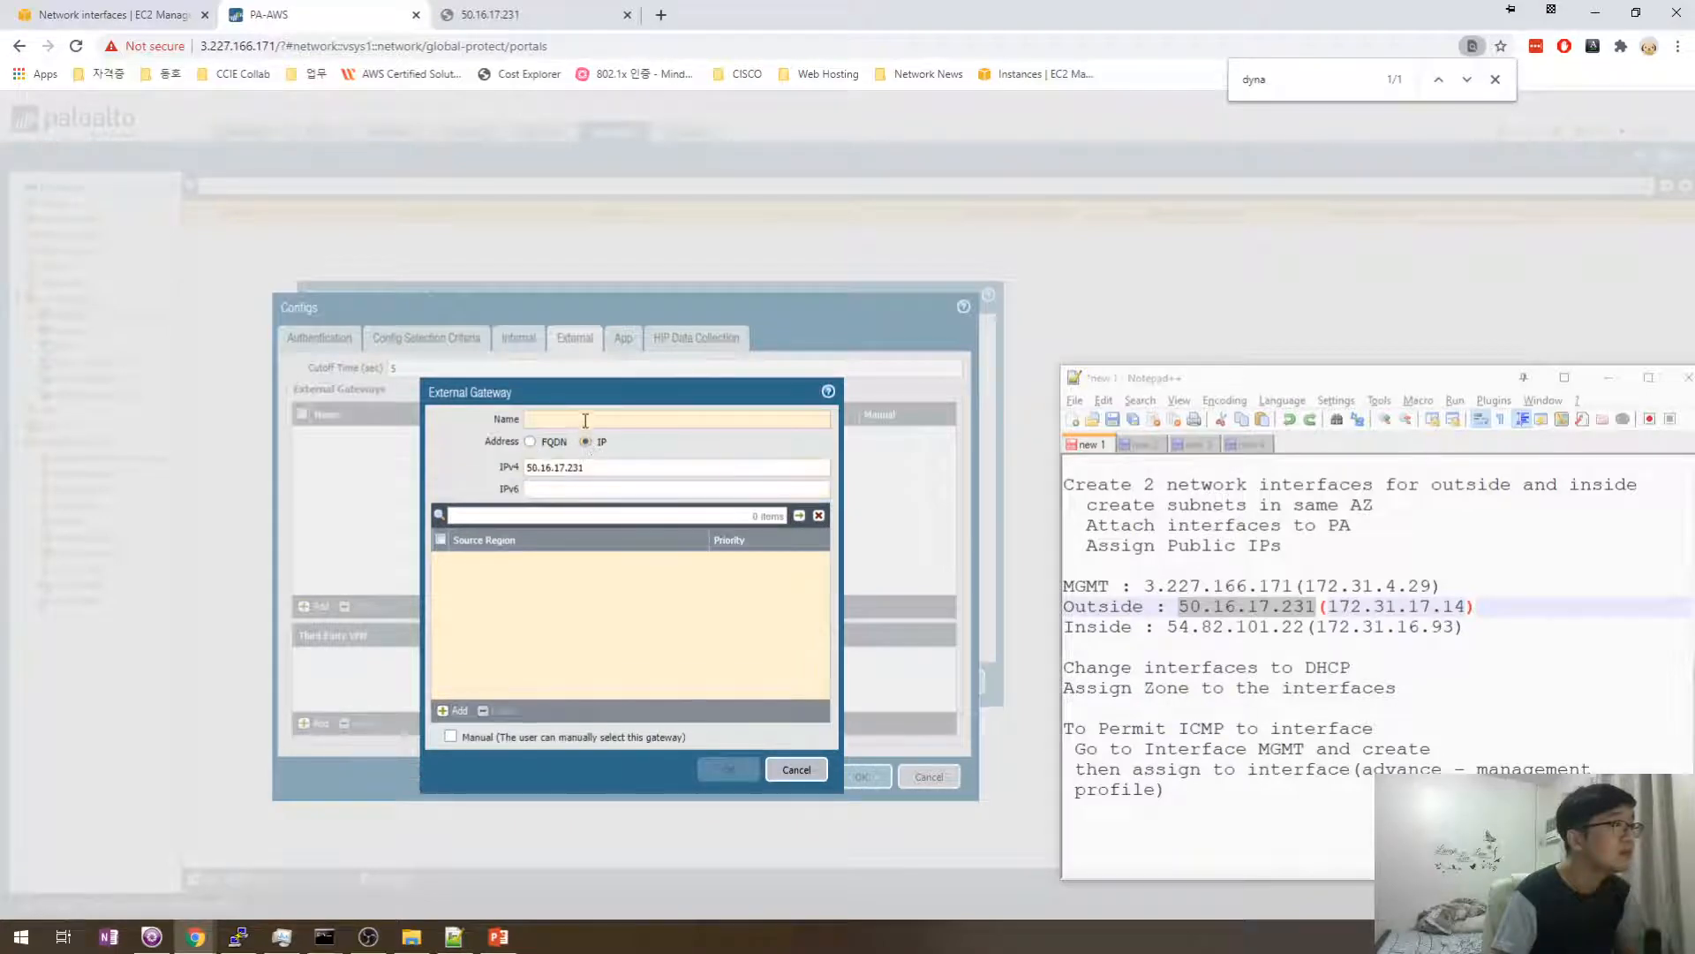
pyautogui.click(531, 442)
pyautogui.write('50.16.17.231')
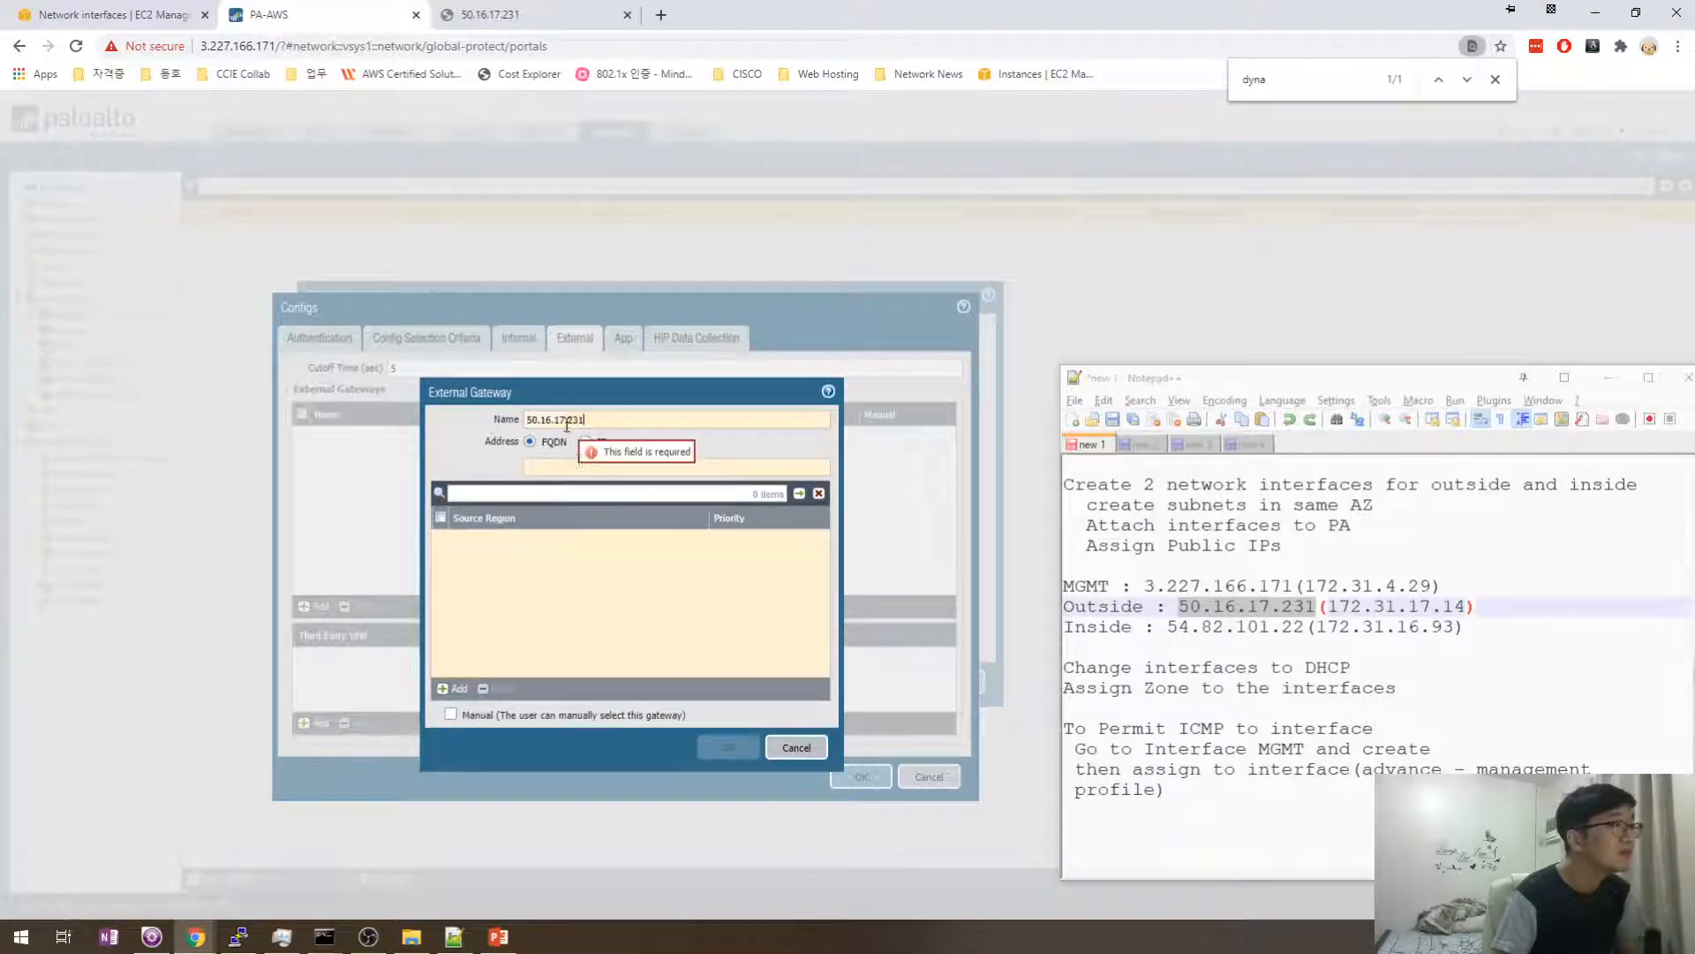
pyautogui.click(565, 468)
pyautogui.write('50.16.17.231')
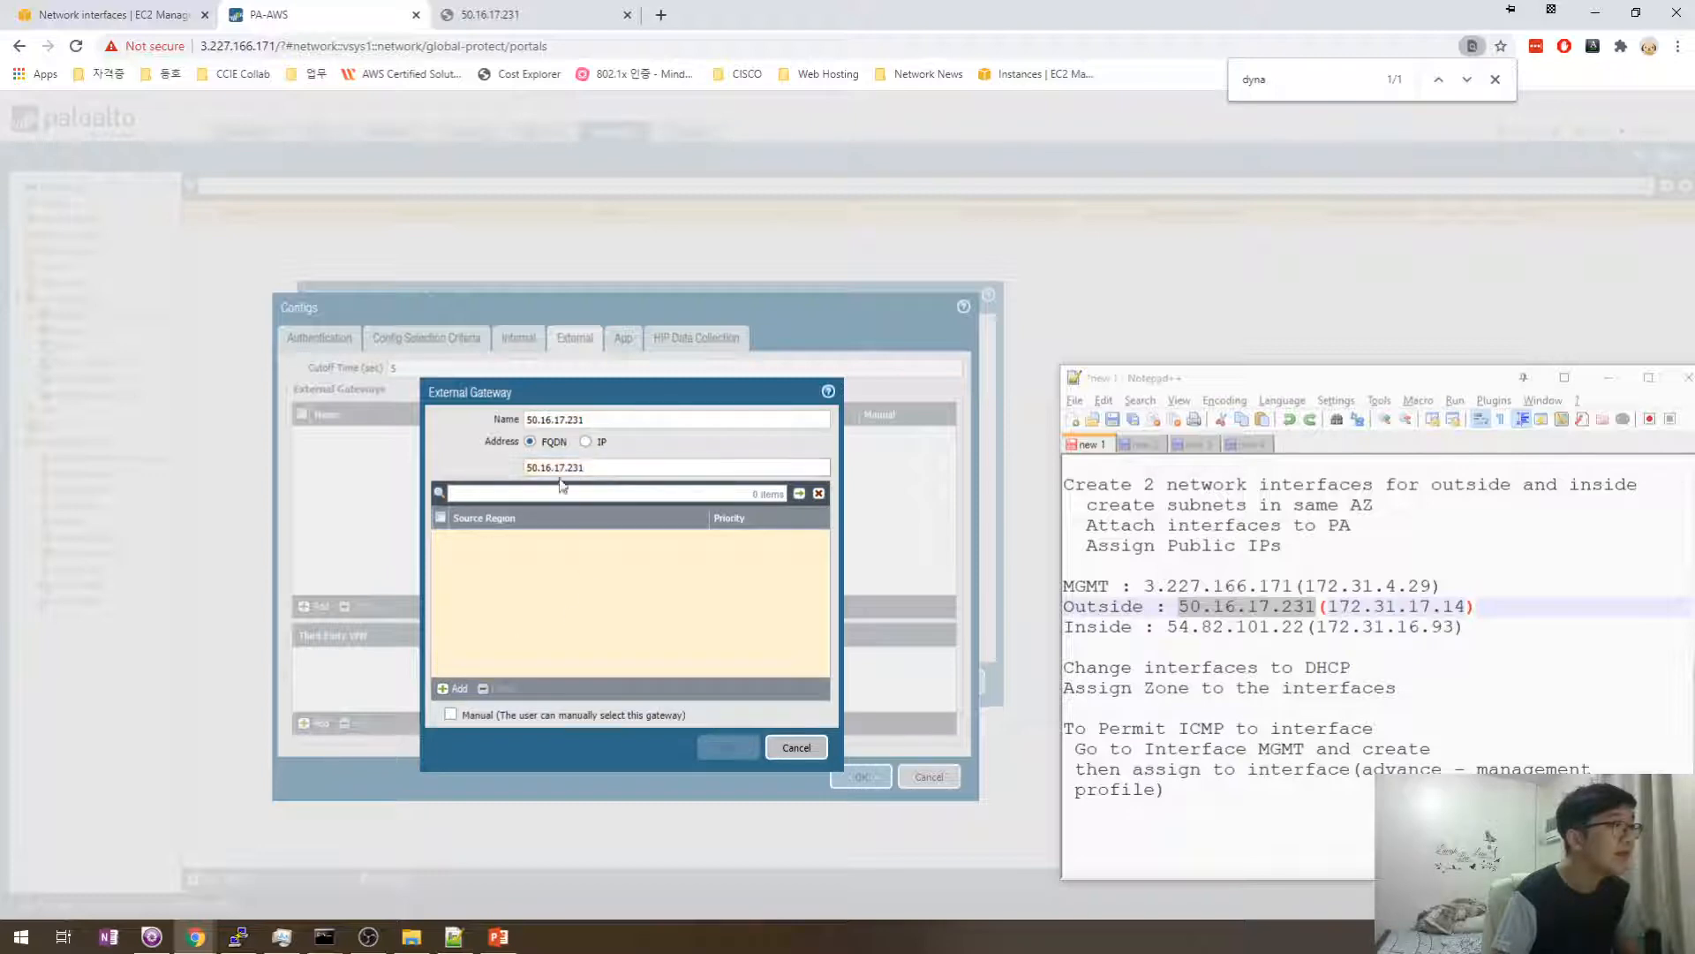
# - Rename the external gateway to Outside_VPN
pyautogui.click(610, 422)
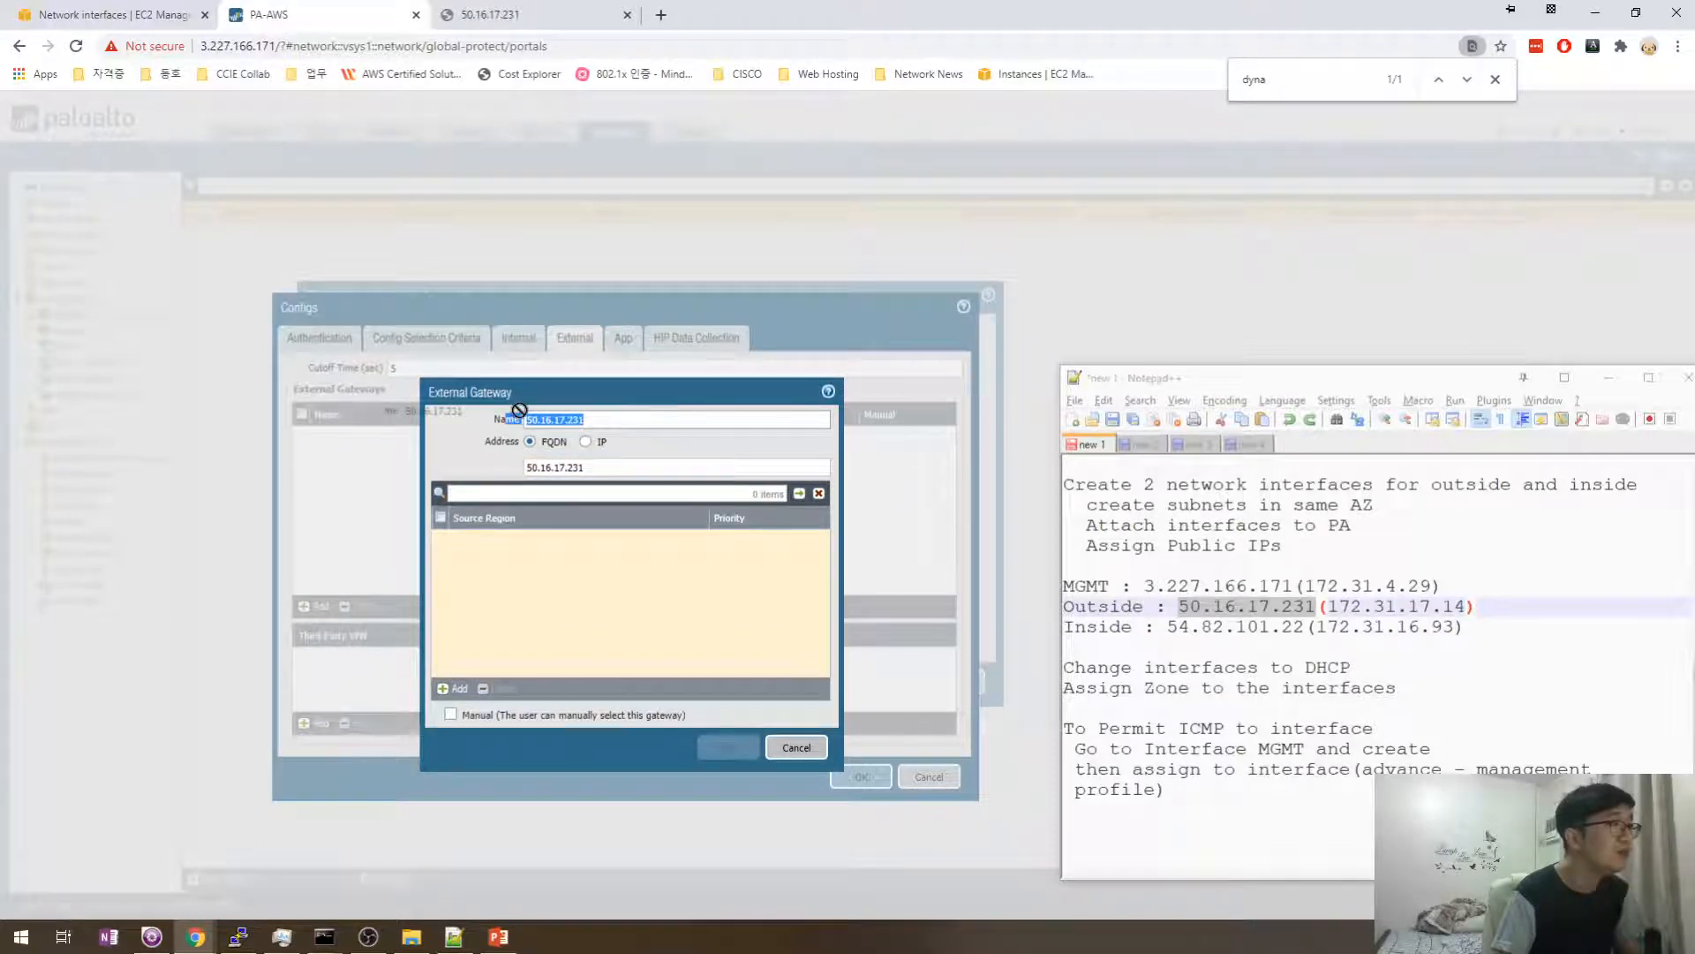
pyautogui.click(618, 419)
pyautogui.hotkey('ctrl', 'a')
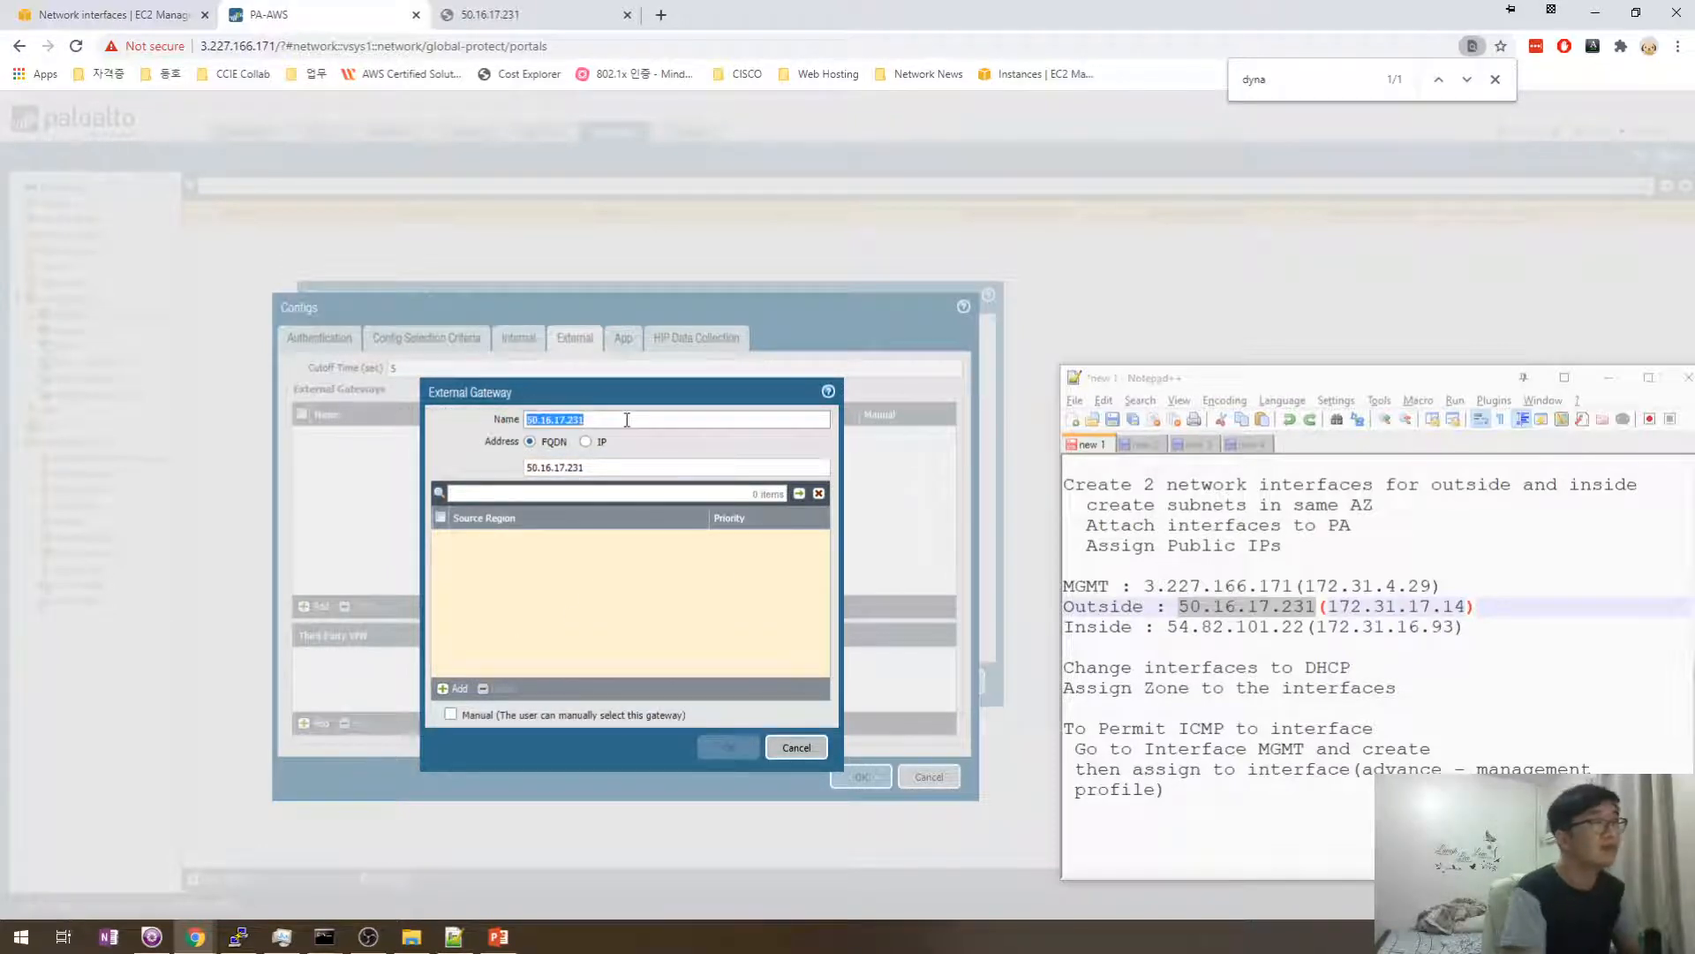
pyautogui.press('BackSpace')
pyautogui.write('Outside')
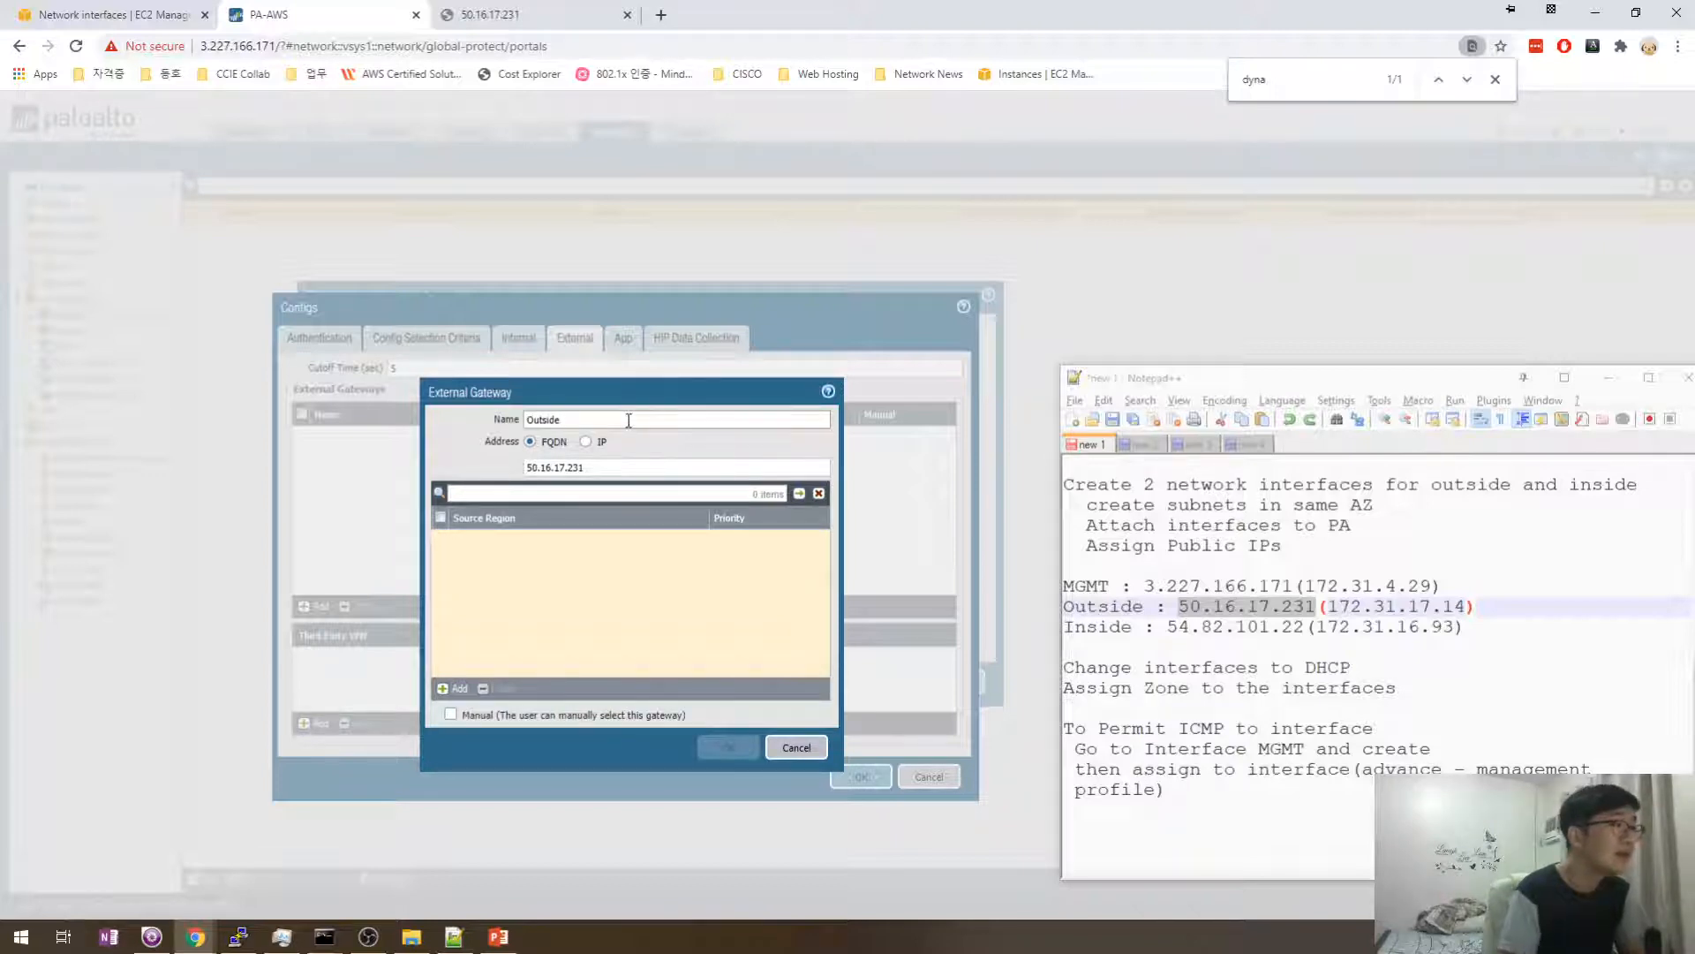
pyautogui.hotkey('ctrl', 'a')
pyautogui.write('o')
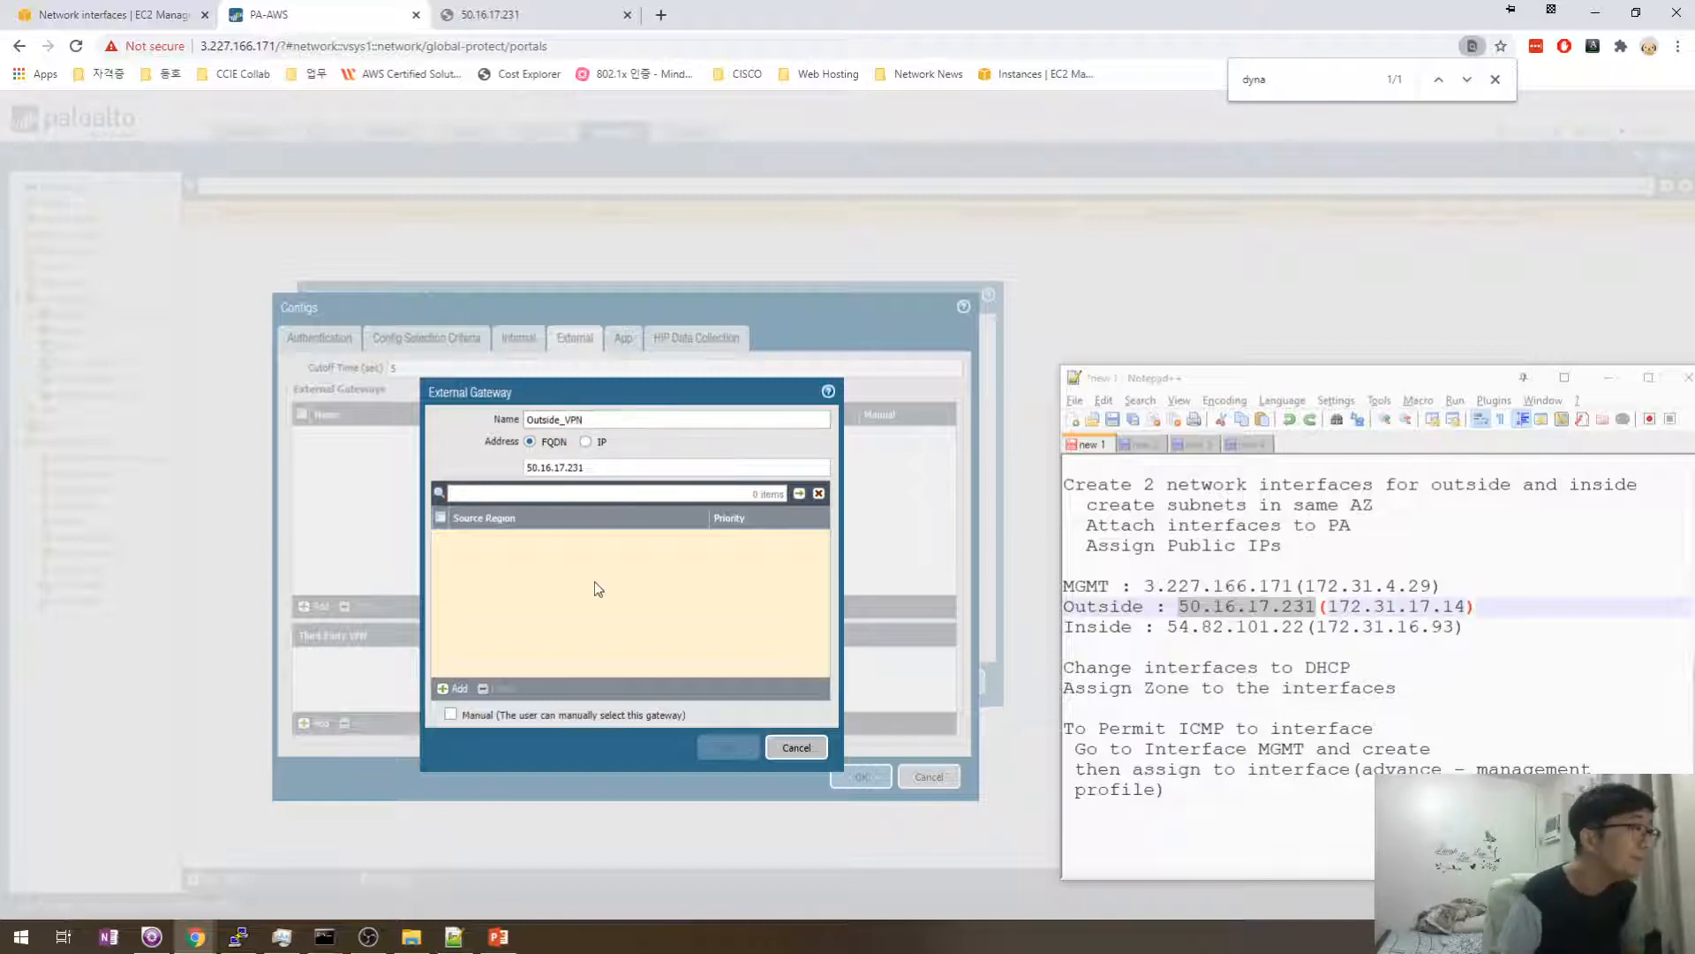
pyautogui.moveTo(502, 551)
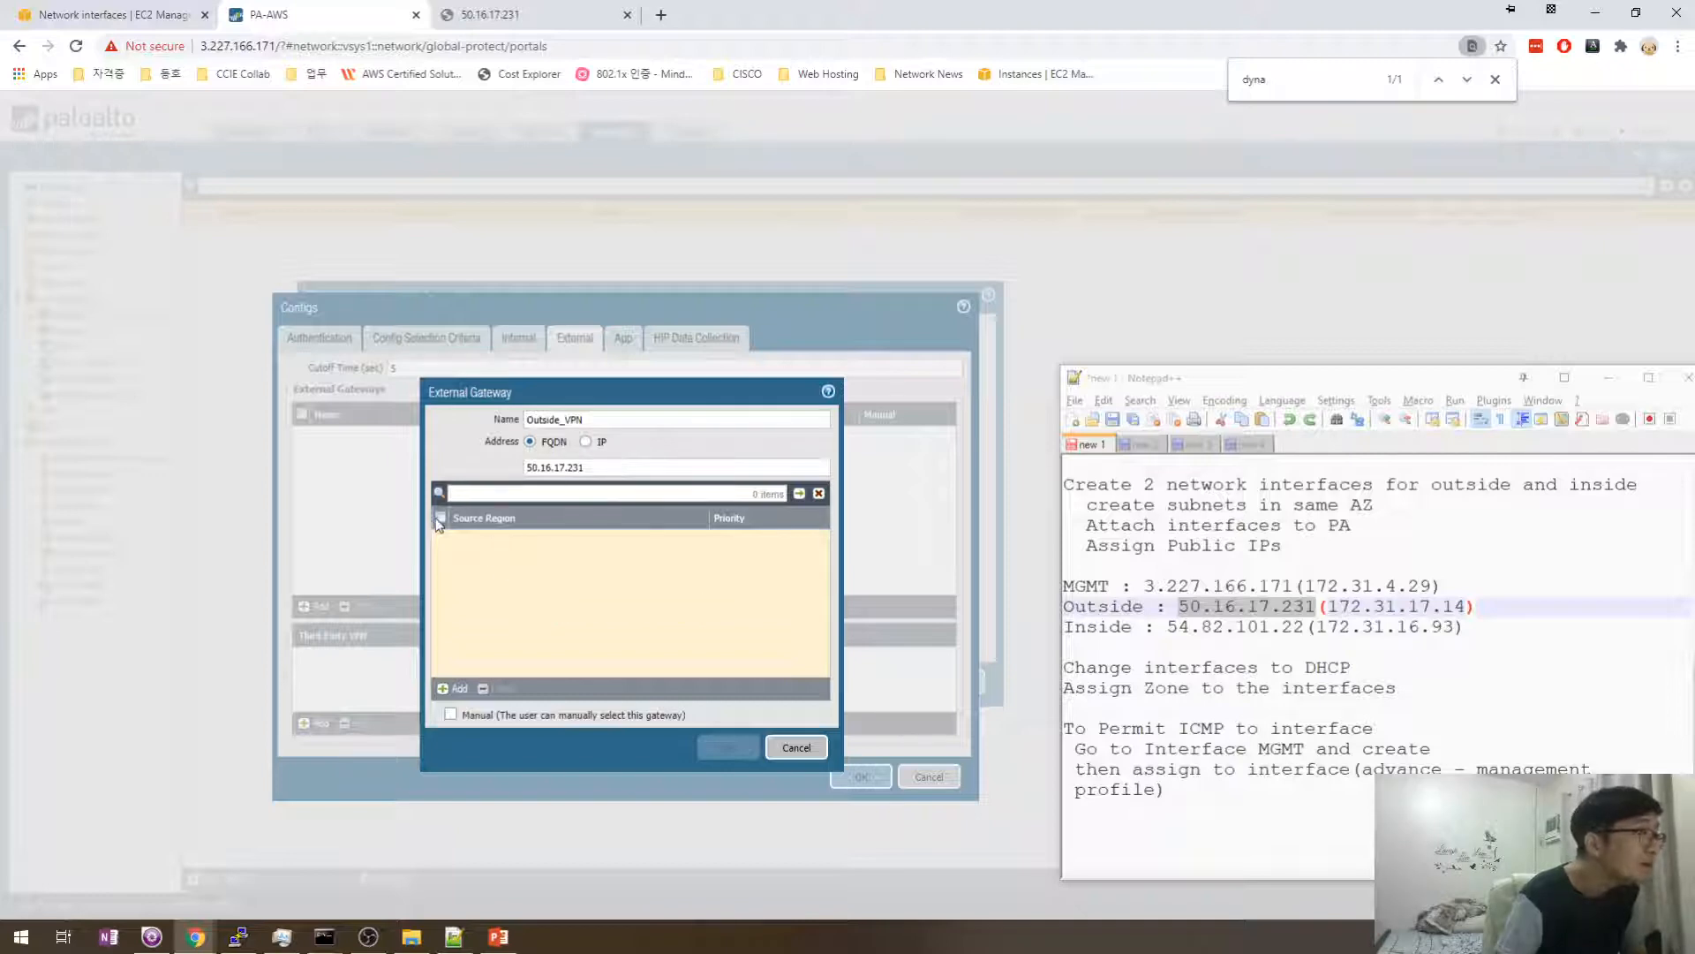
# - Add source region Any to the gateway and save Outside_VPN
pyautogui.click(453, 687)
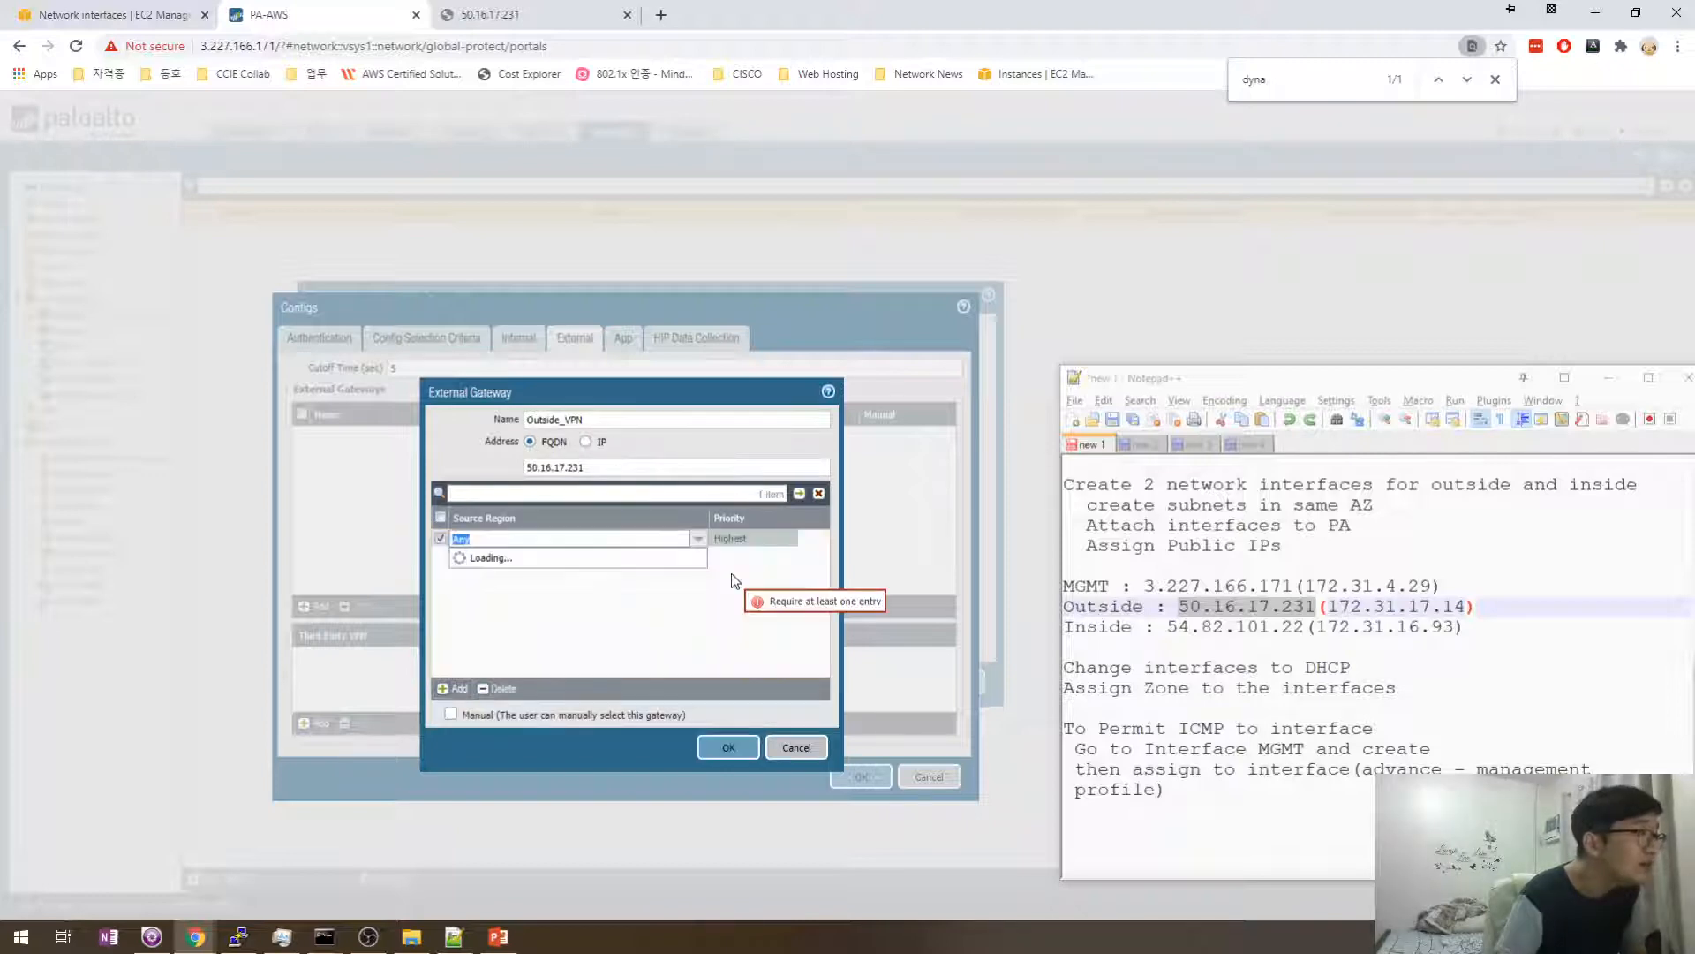
pyautogui.click(541, 557)
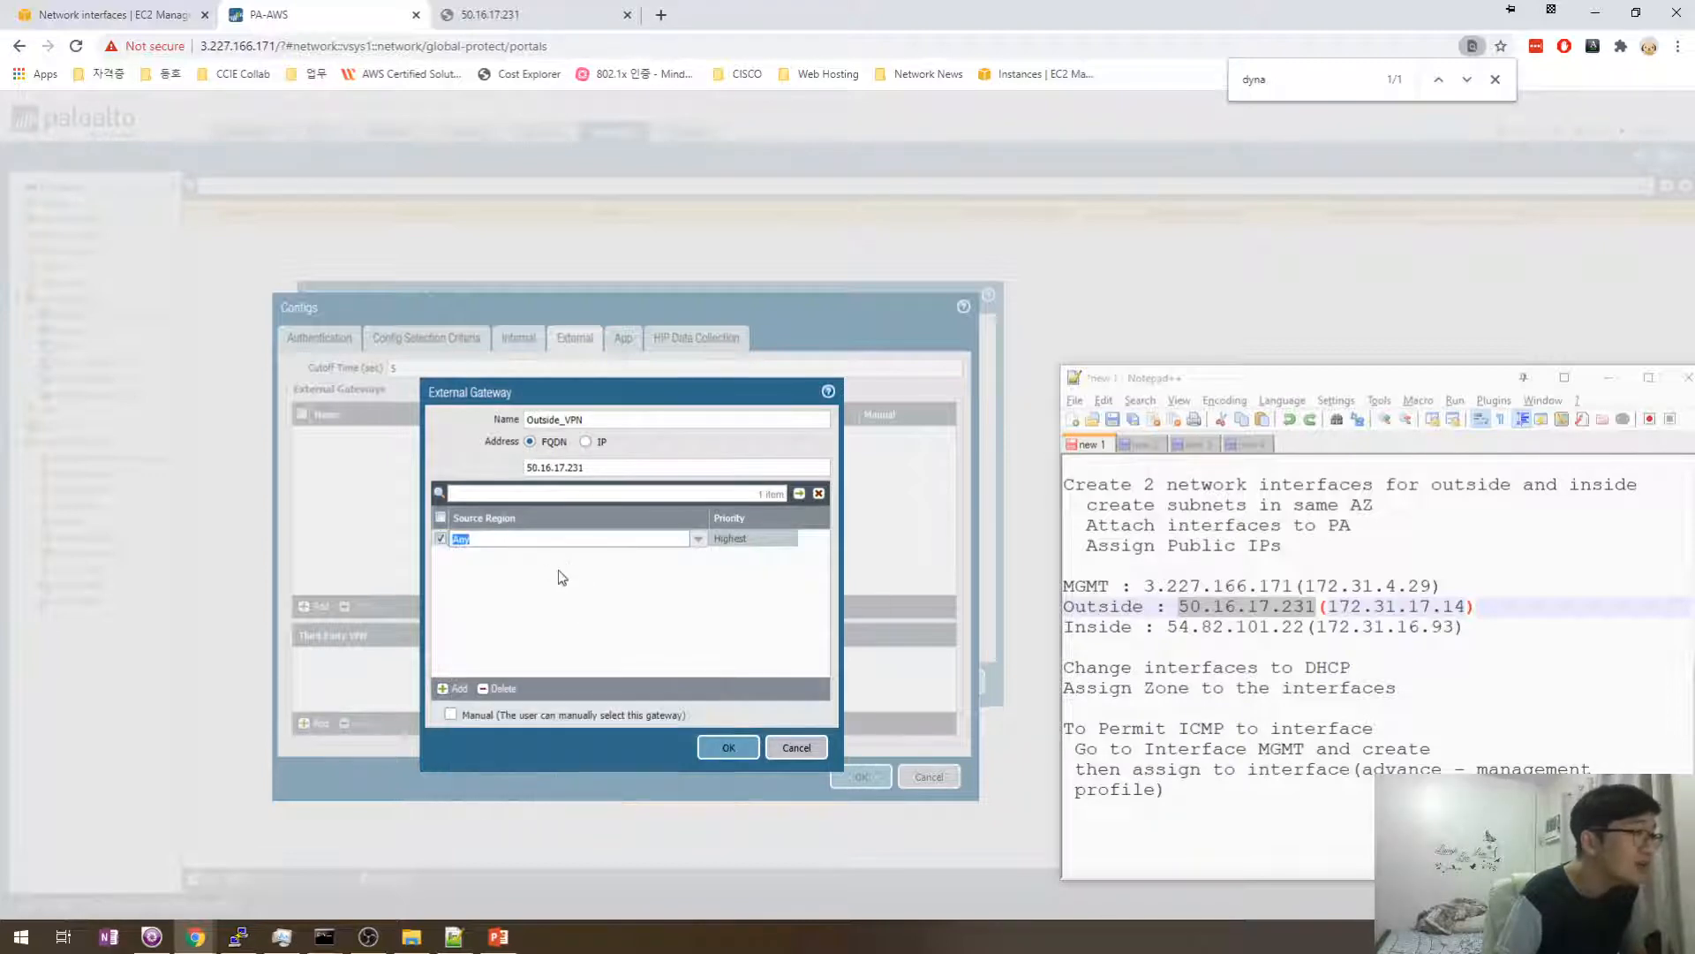
pyautogui.click(558, 571)
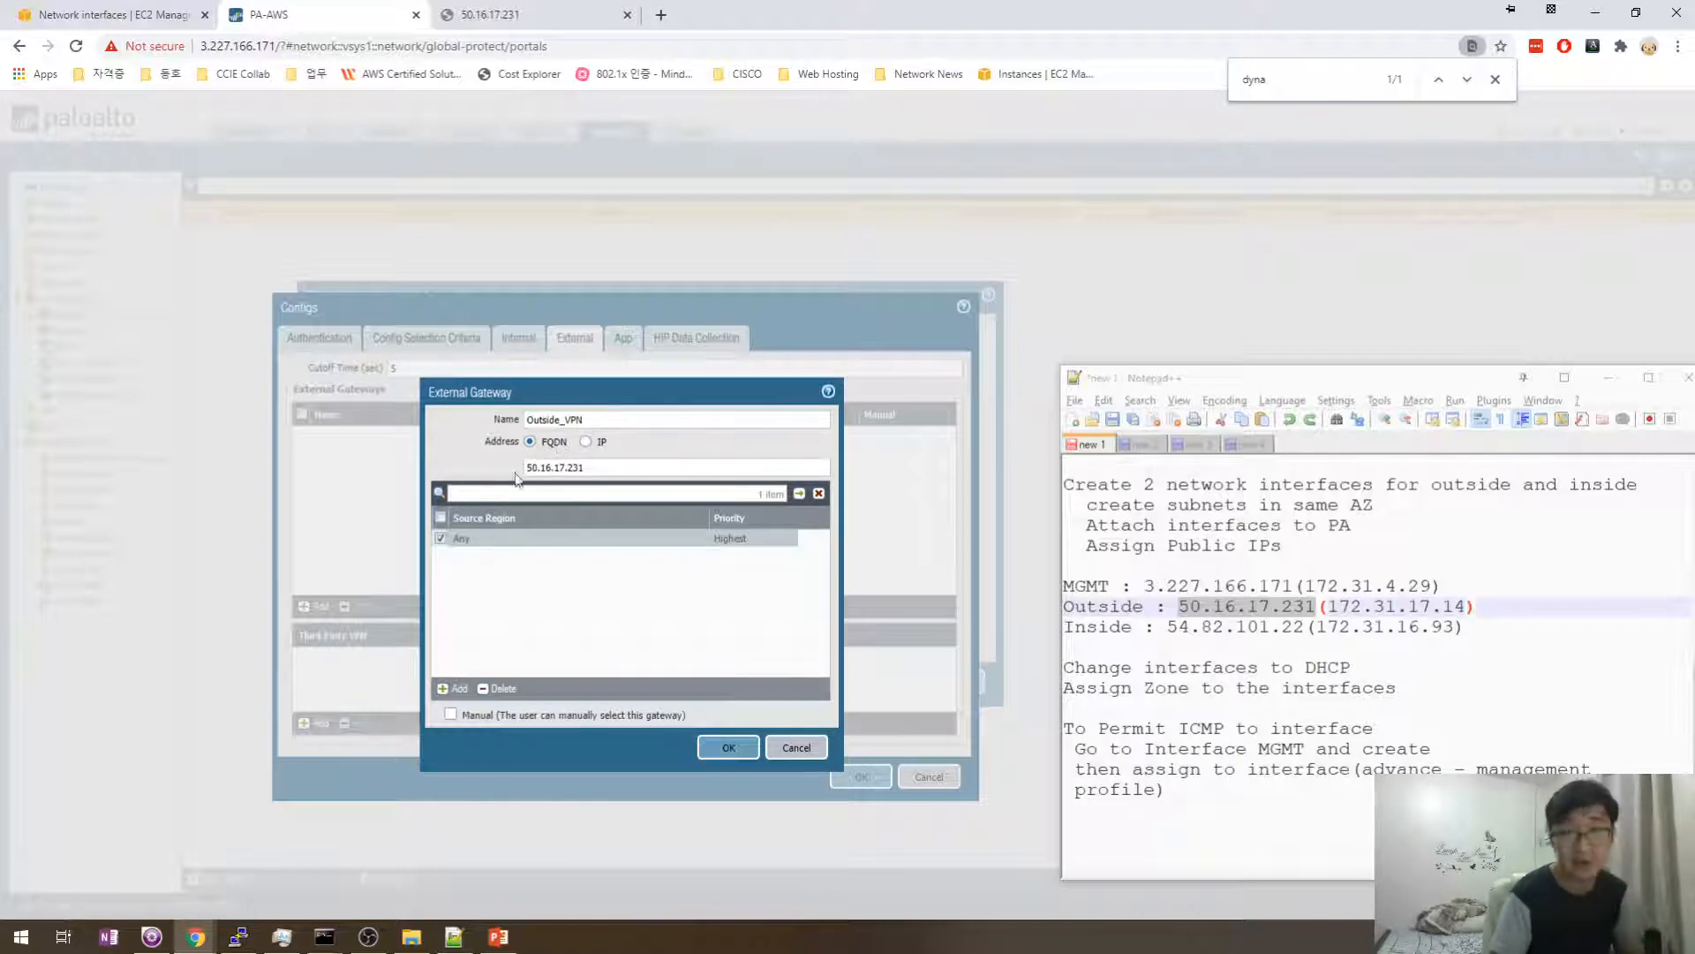
pyautogui.moveTo(610, 472); pyautogui.dragTo(473, 468)
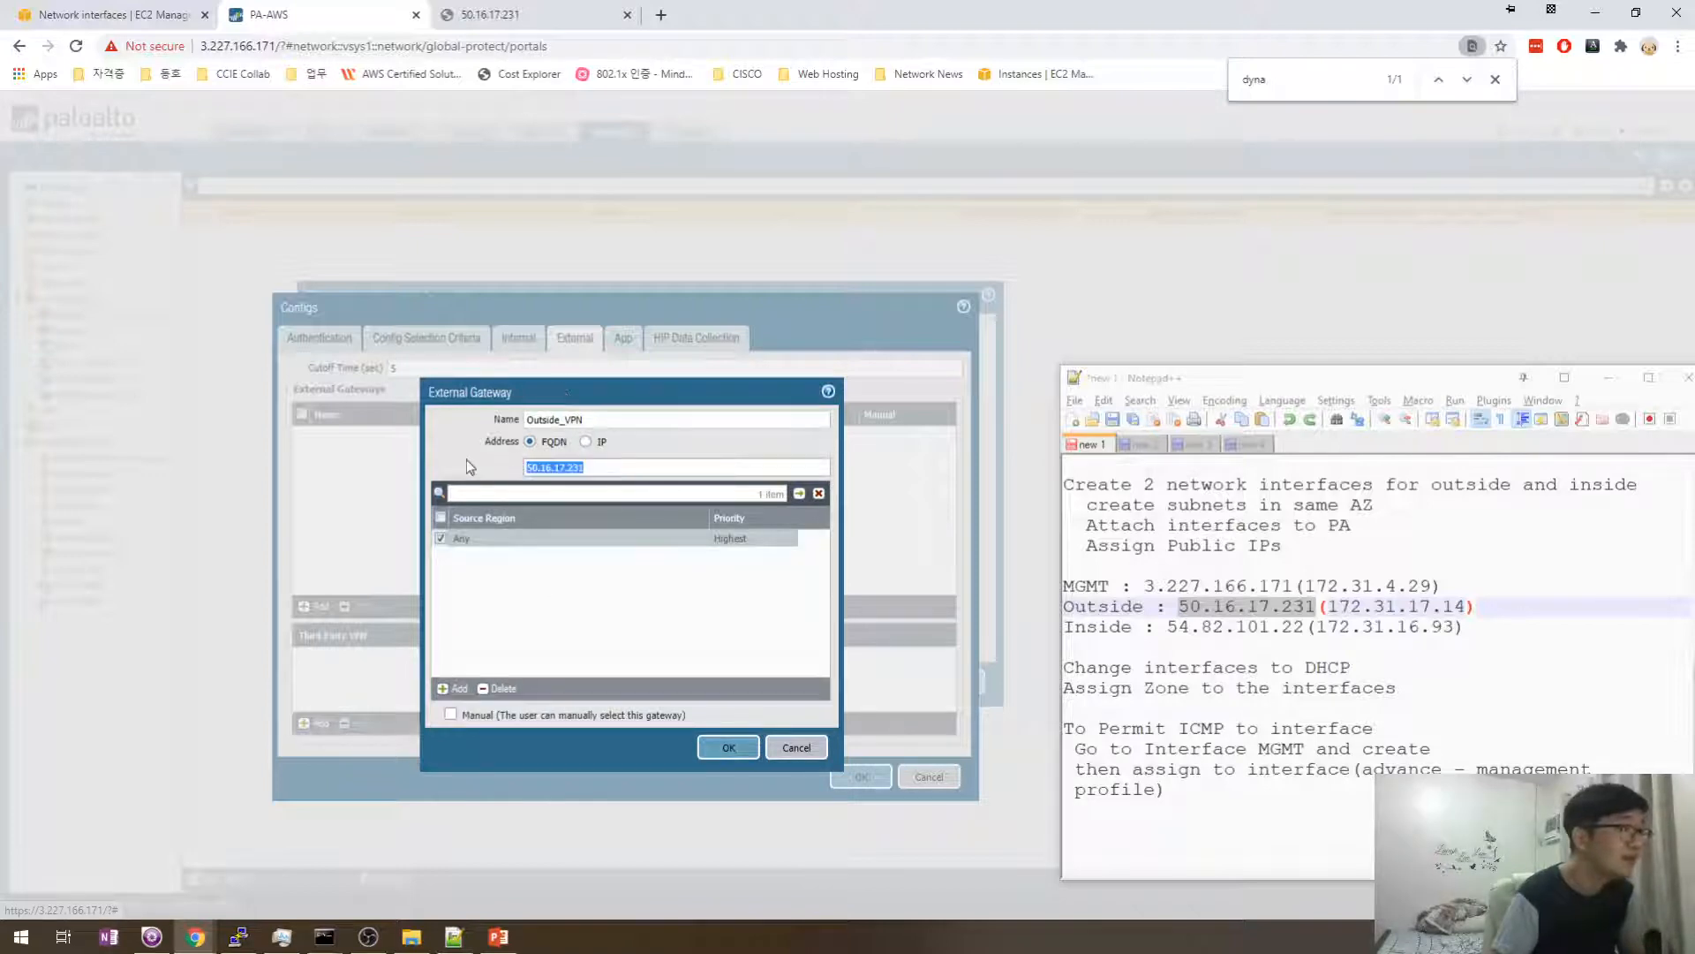
pyautogui.click(621, 468)
pyautogui.moveTo(580, 380); pyautogui.dragTo(606, 380)
pyautogui.click(752, 747)
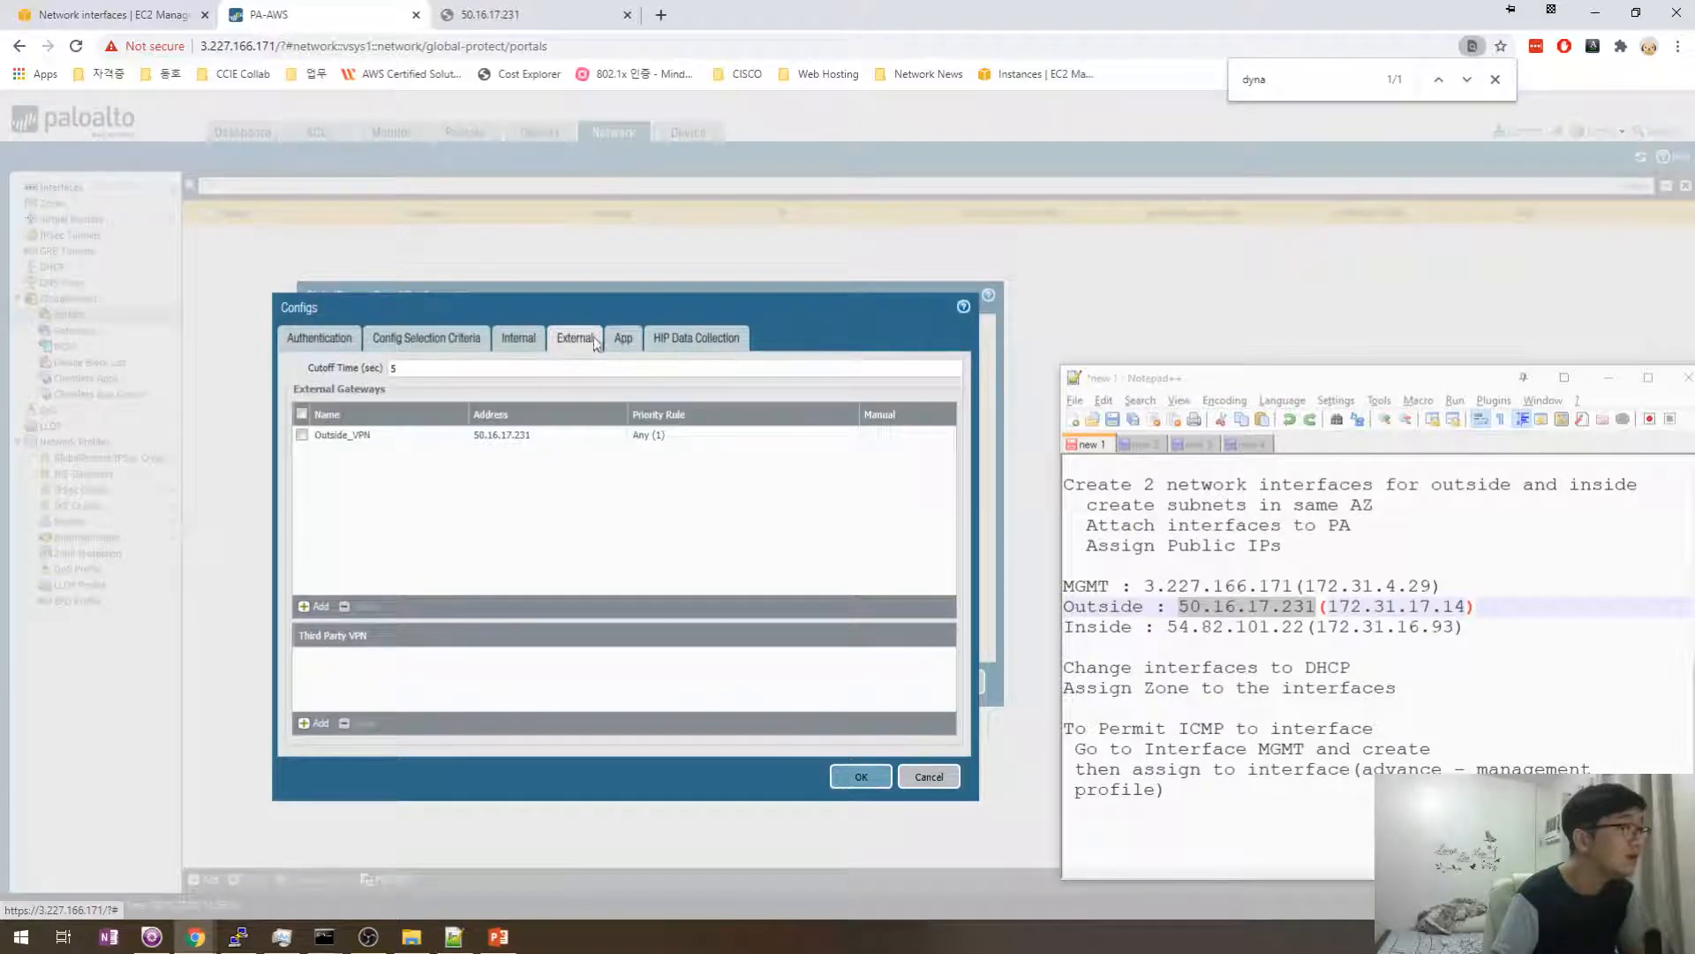
# - Review the internal gateway and app settings, keeping the Welcome Page as None
pyautogui.click(533, 341)
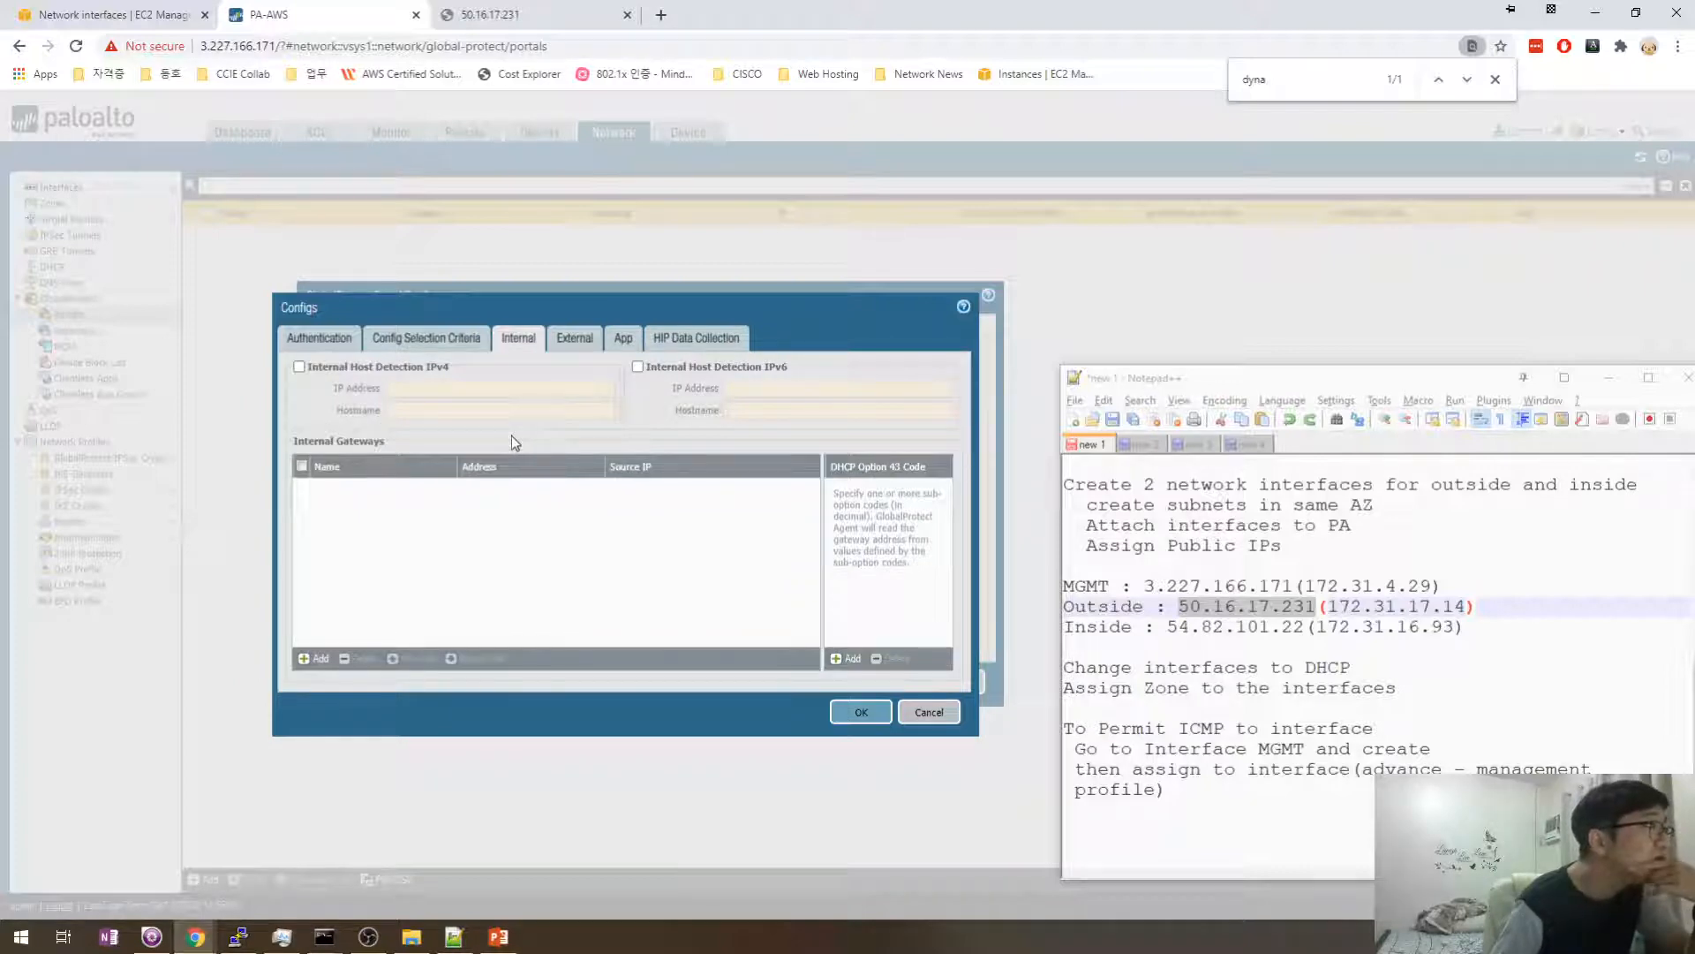
pyautogui.click(623, 338)
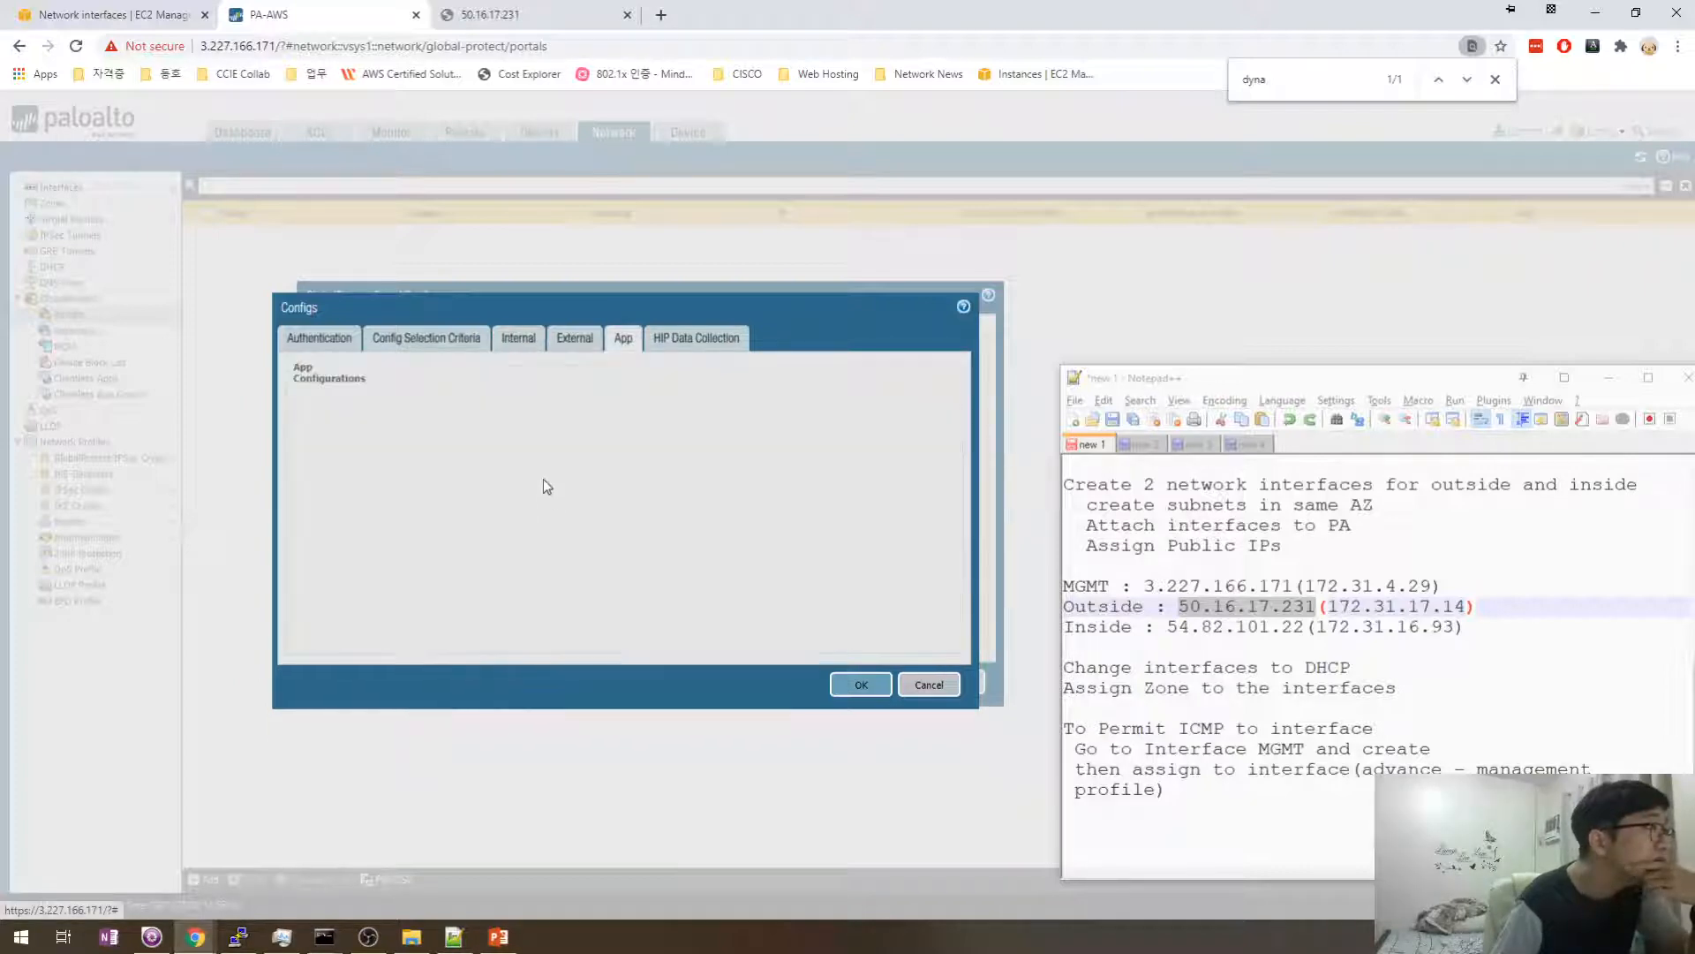
pyautogui.click(621, 341)
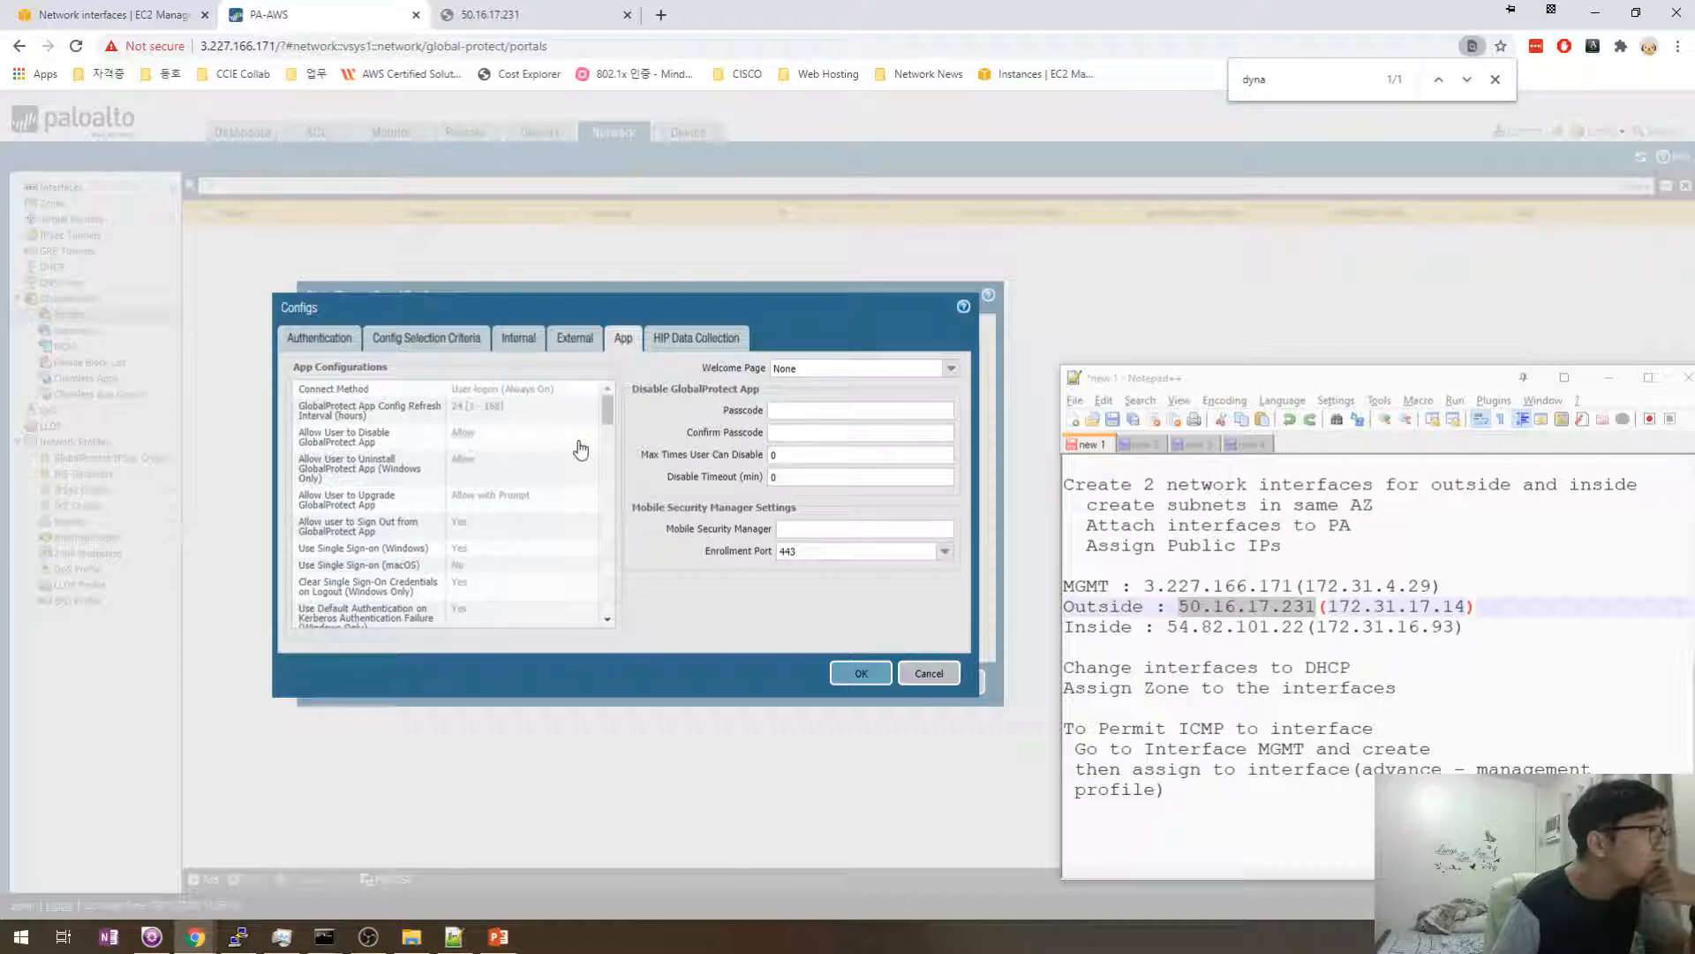
pyautogui.moveTo(603, 416); pyautogui.dragTo(607, 413)
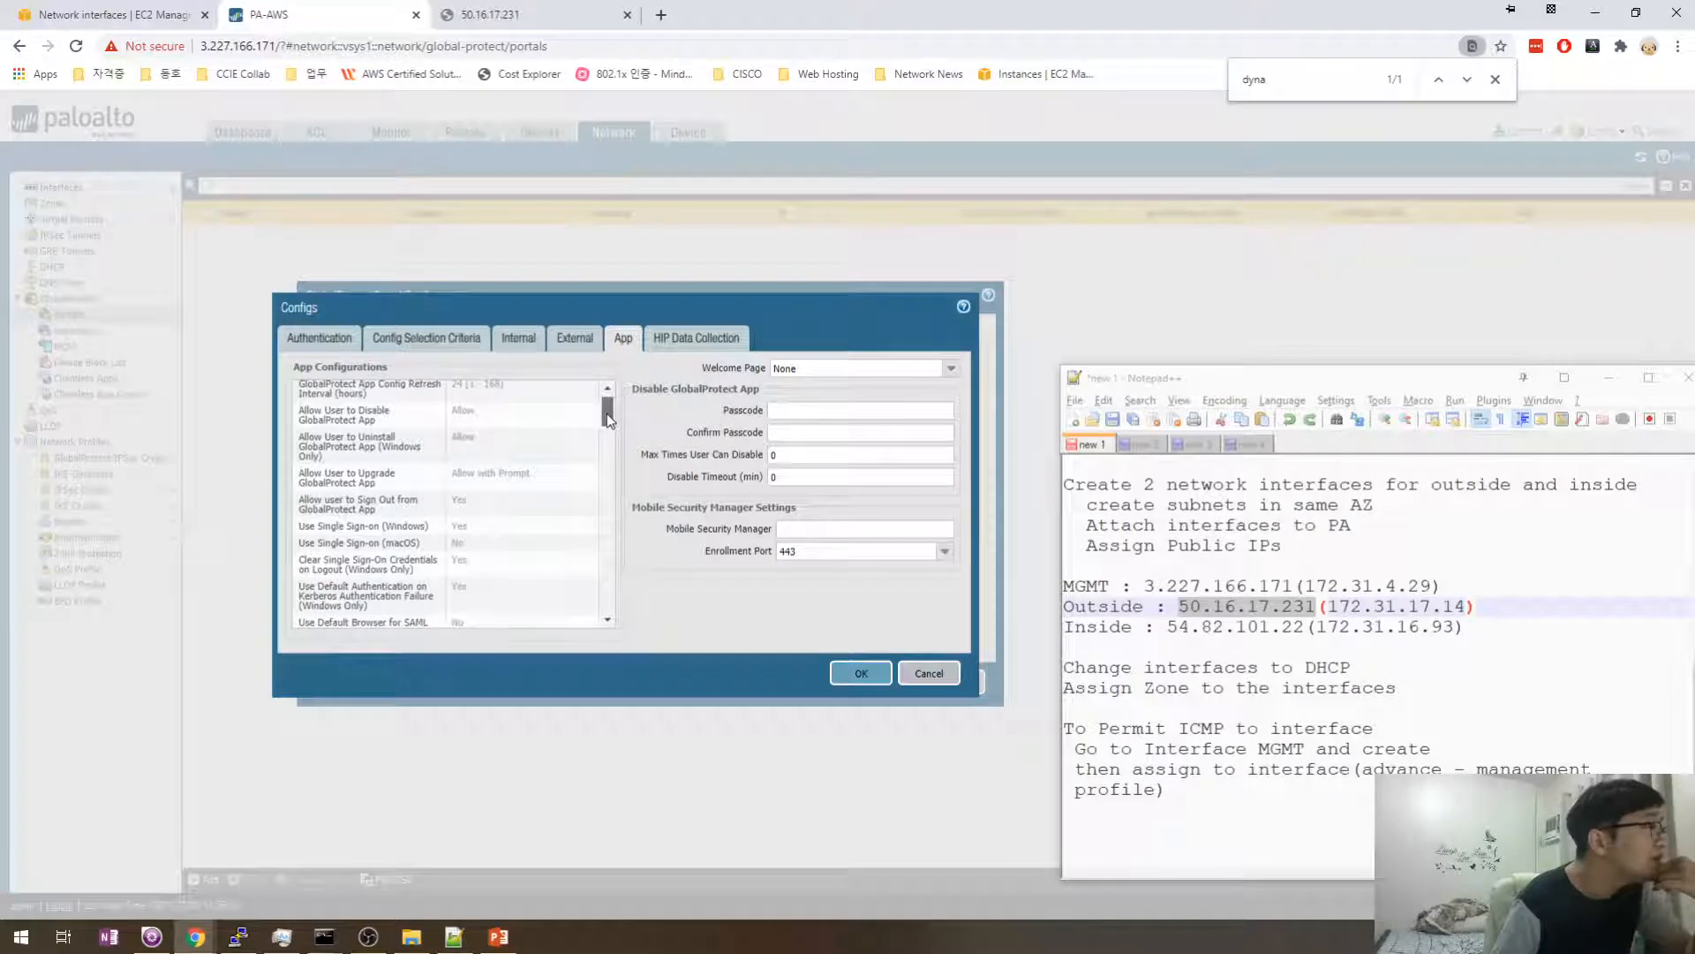
pyautogui.moveTo(607, 413); pyautogui.dragTo(604, 422)
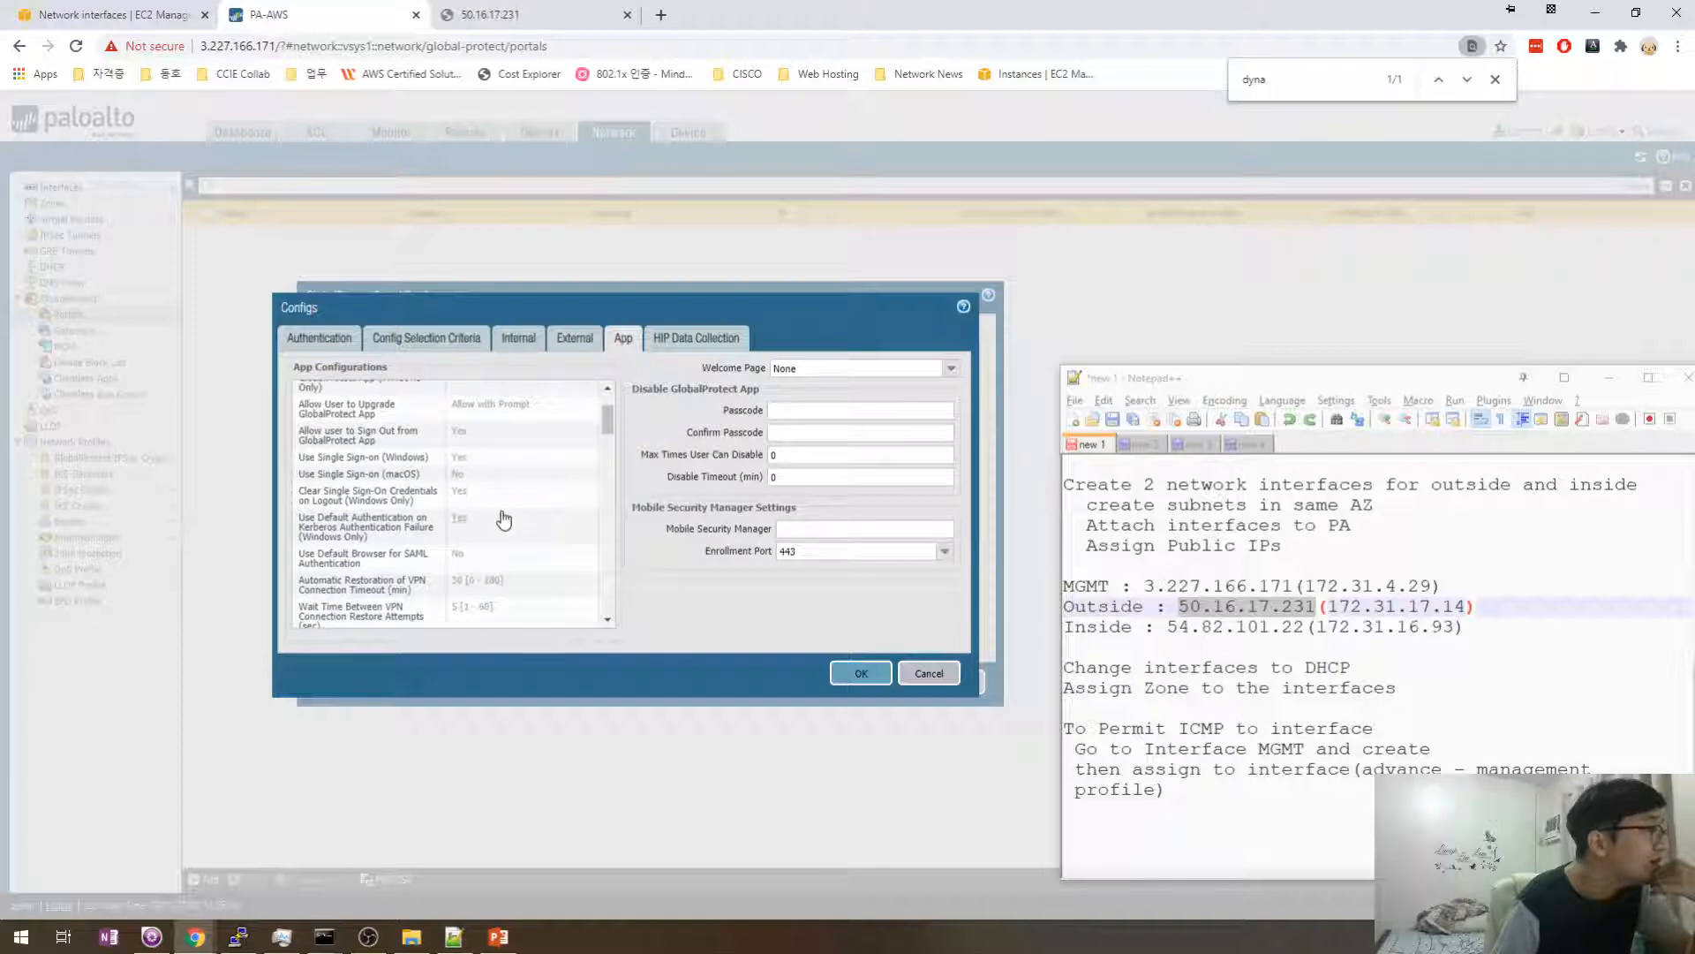
pyautogui.scroll(-1, 499, 512)
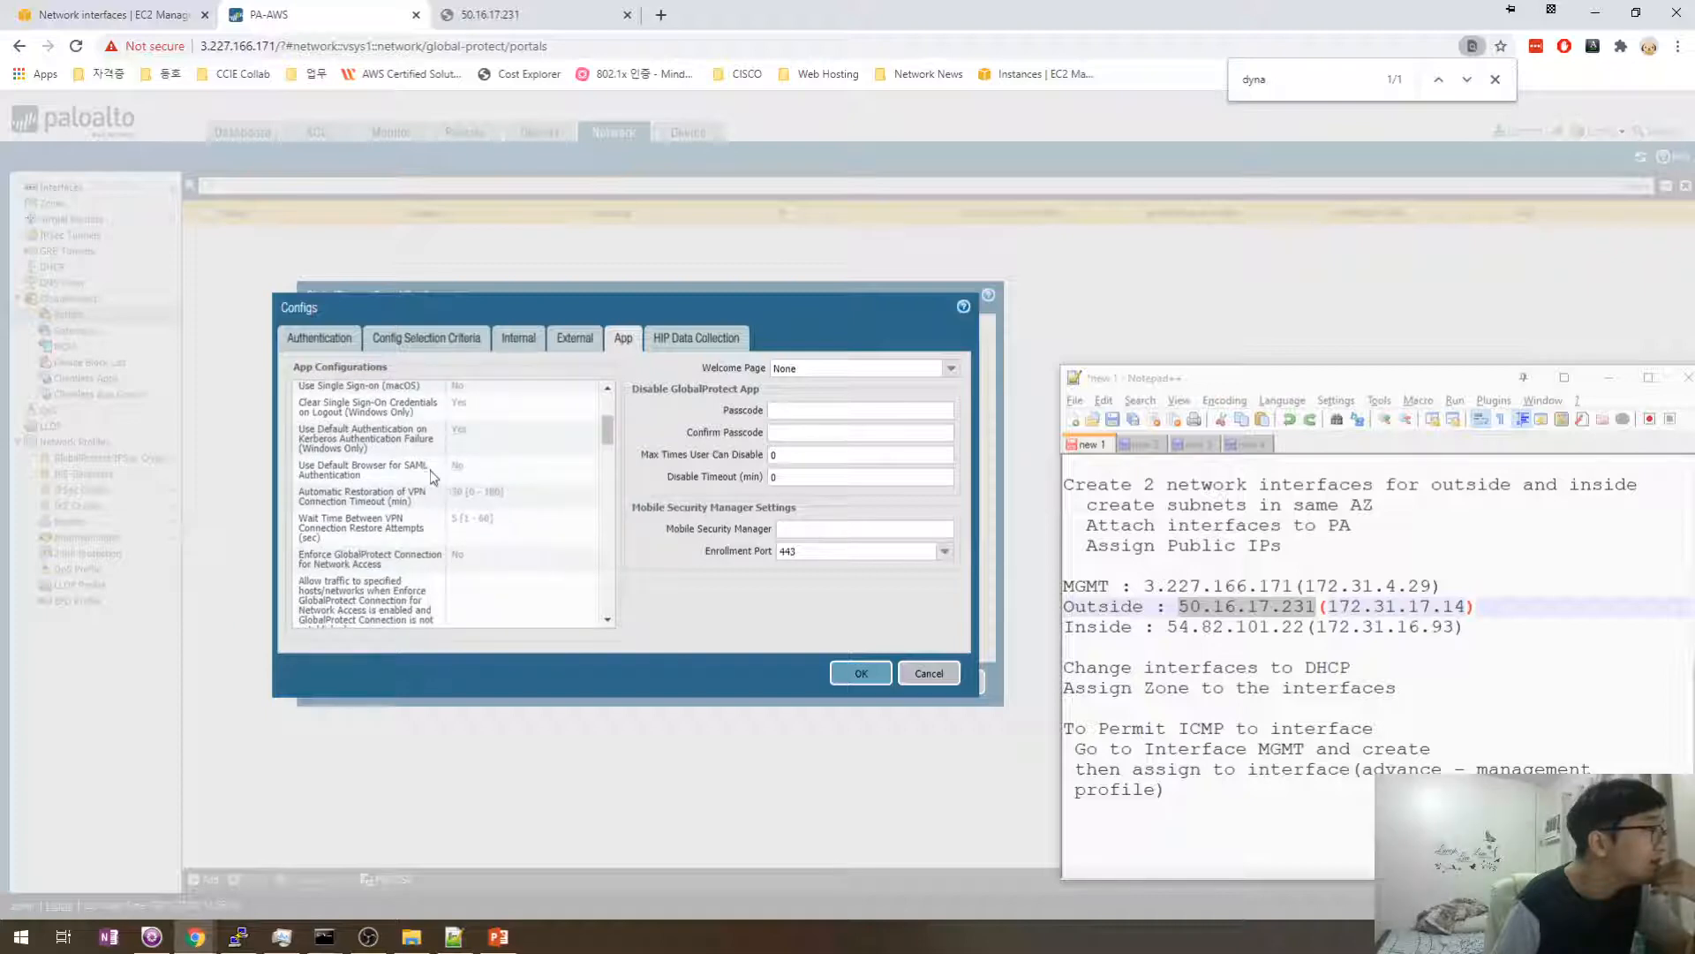
pyautogui.scroll(-1, 464, 473)
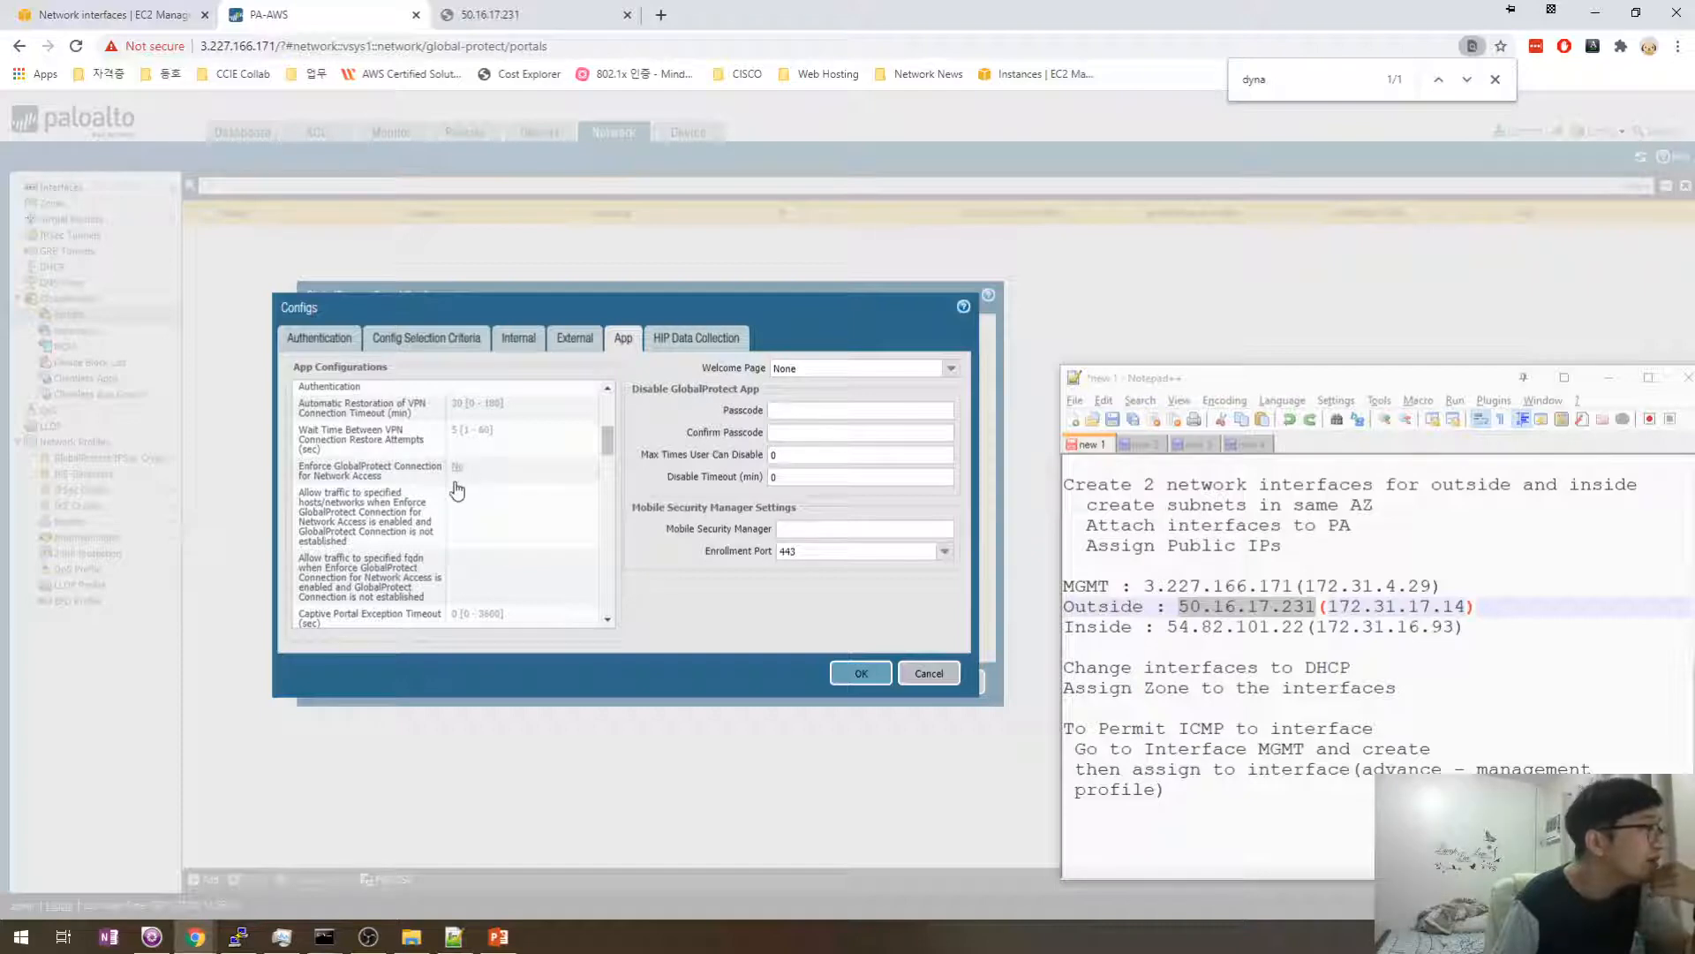
pyautogui.scroll(-2, 468, 481)
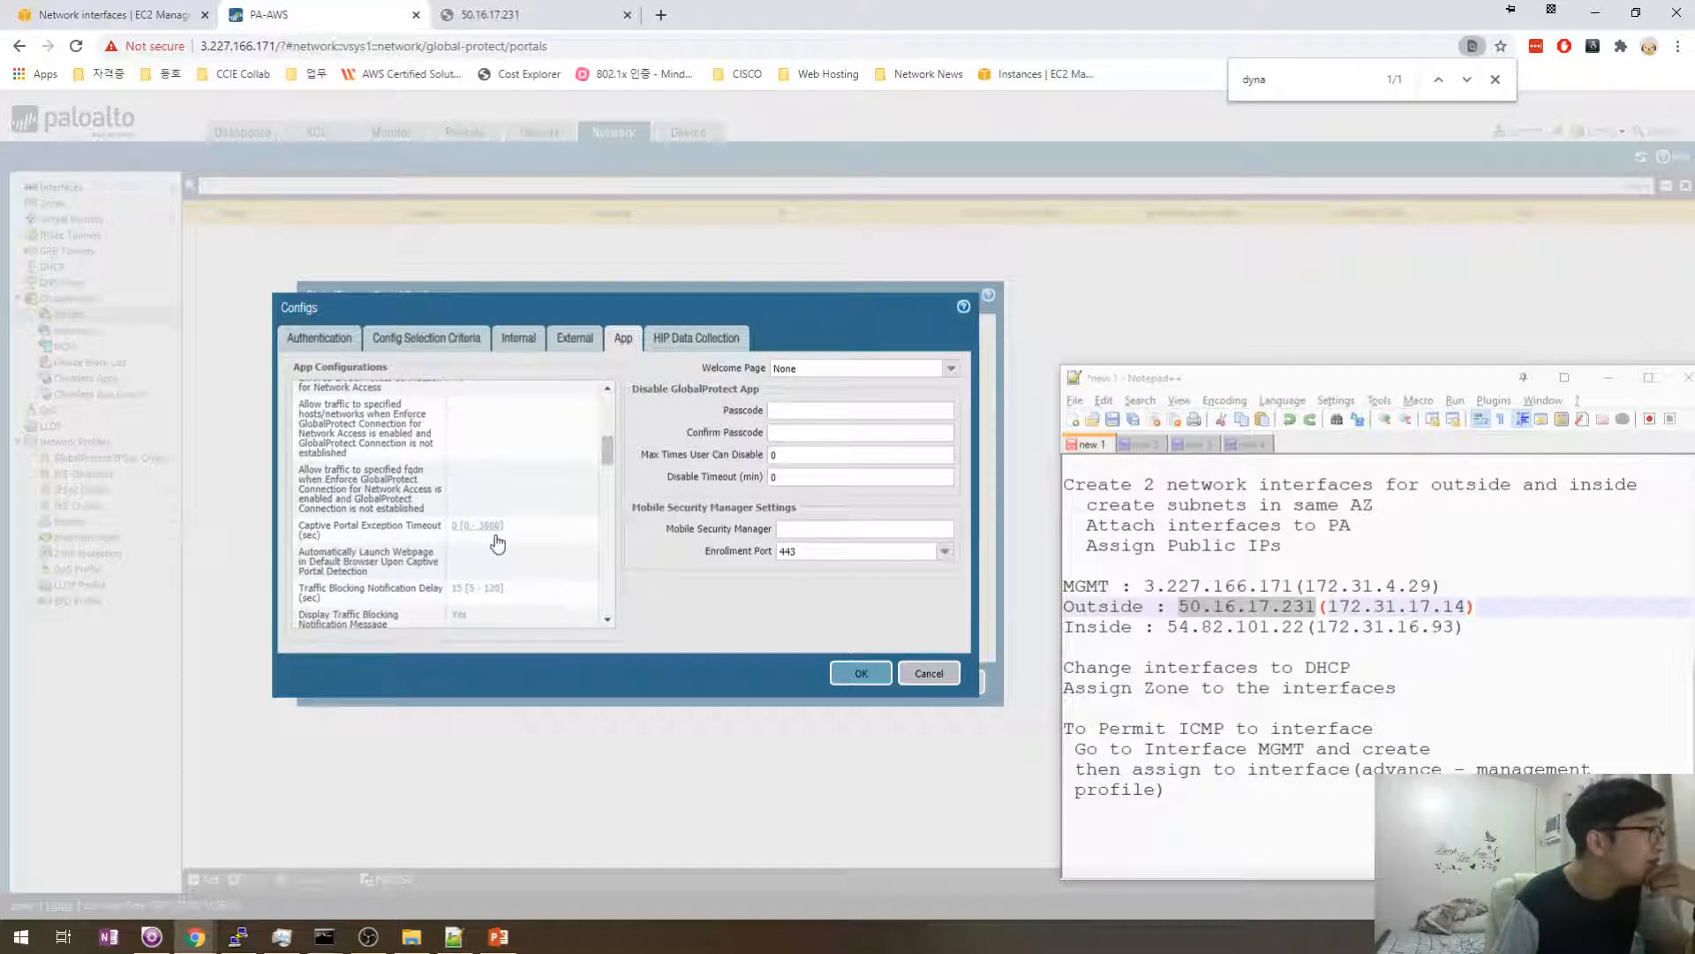
pyautogui.scroll(-5, 492, 535)
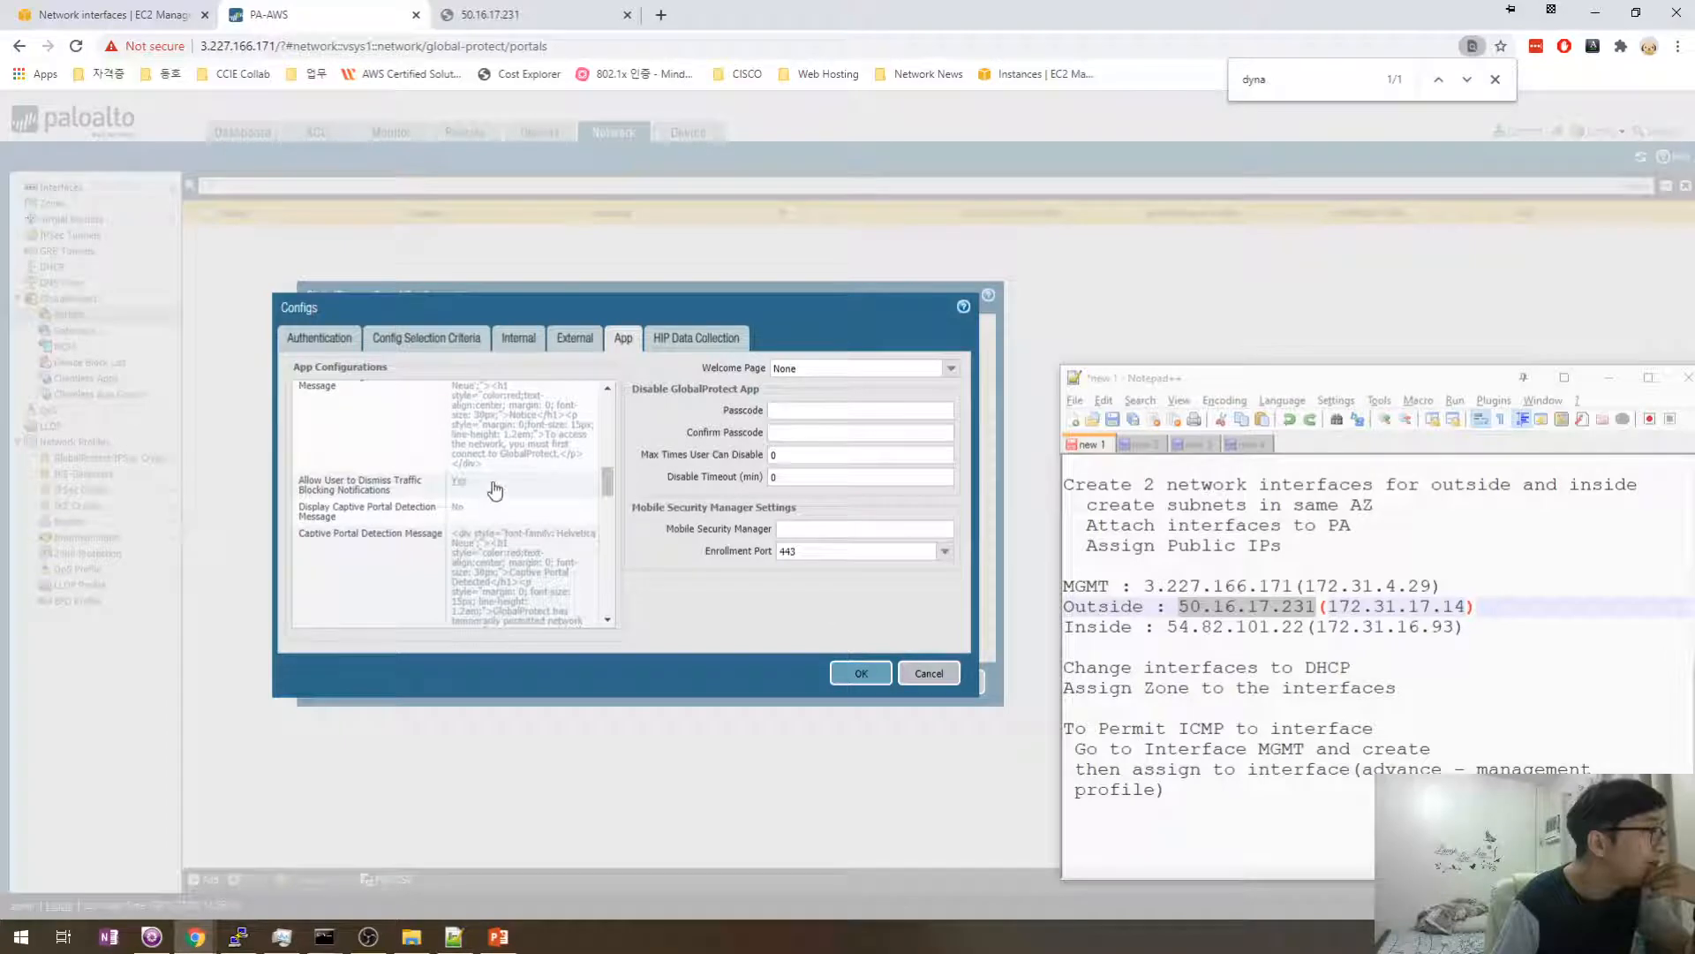
pyautogui.scroll(-3, 492, 528)
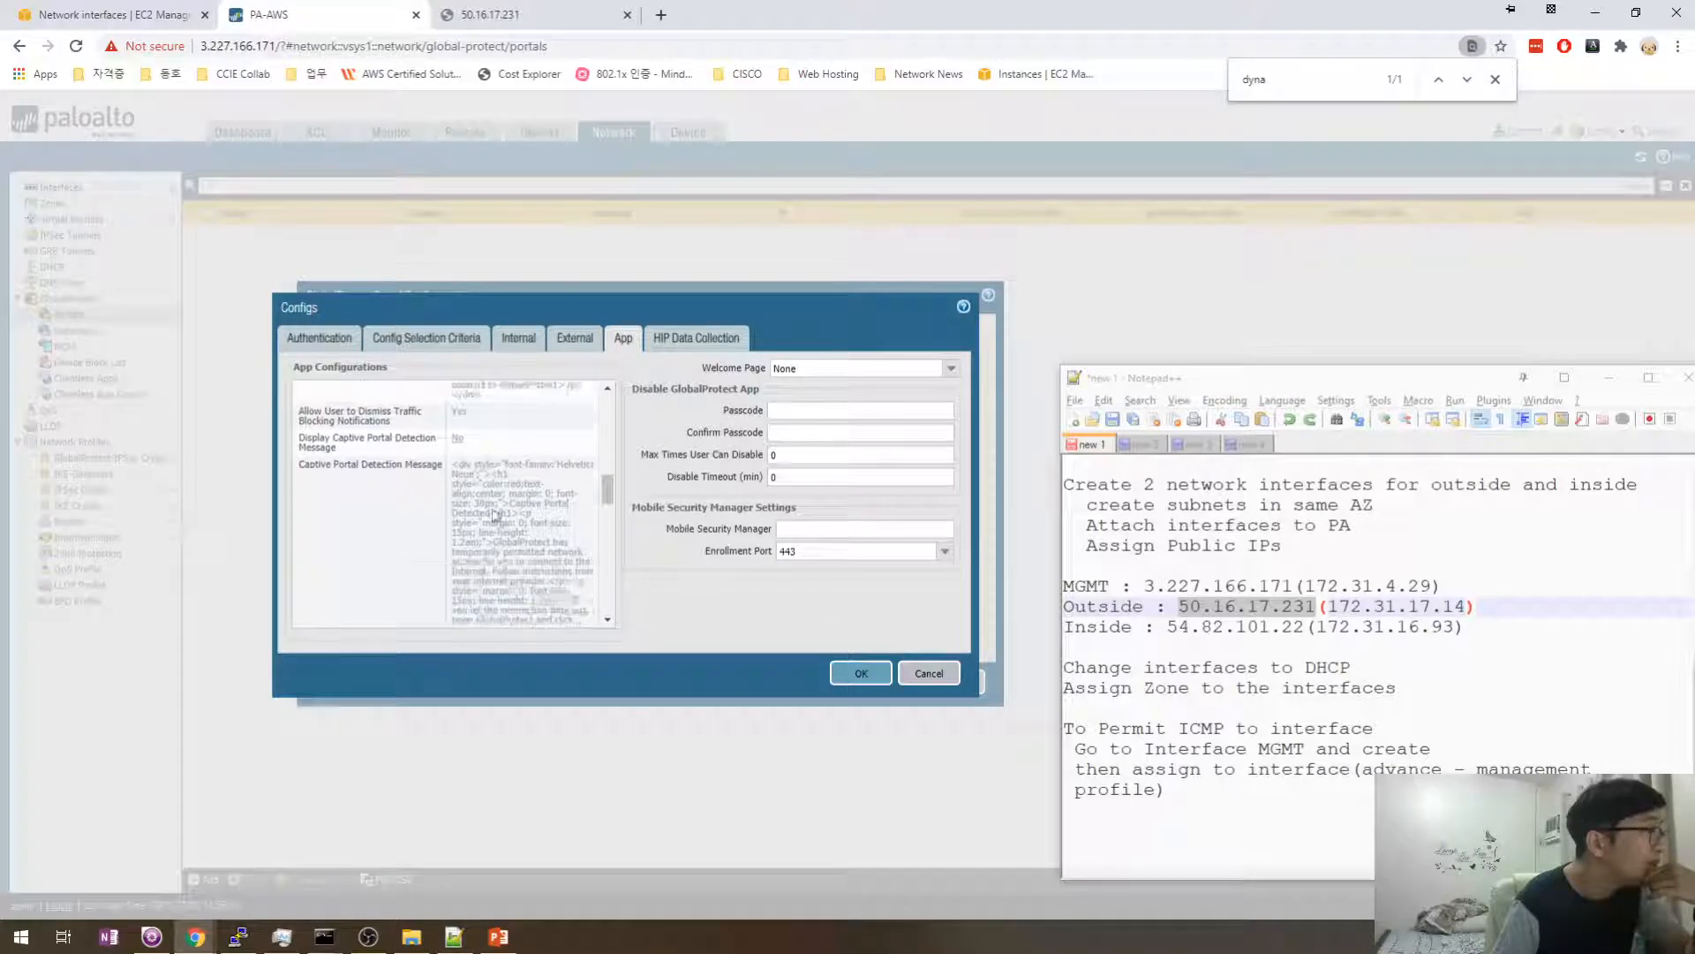
pyautogui.click(951, 369)
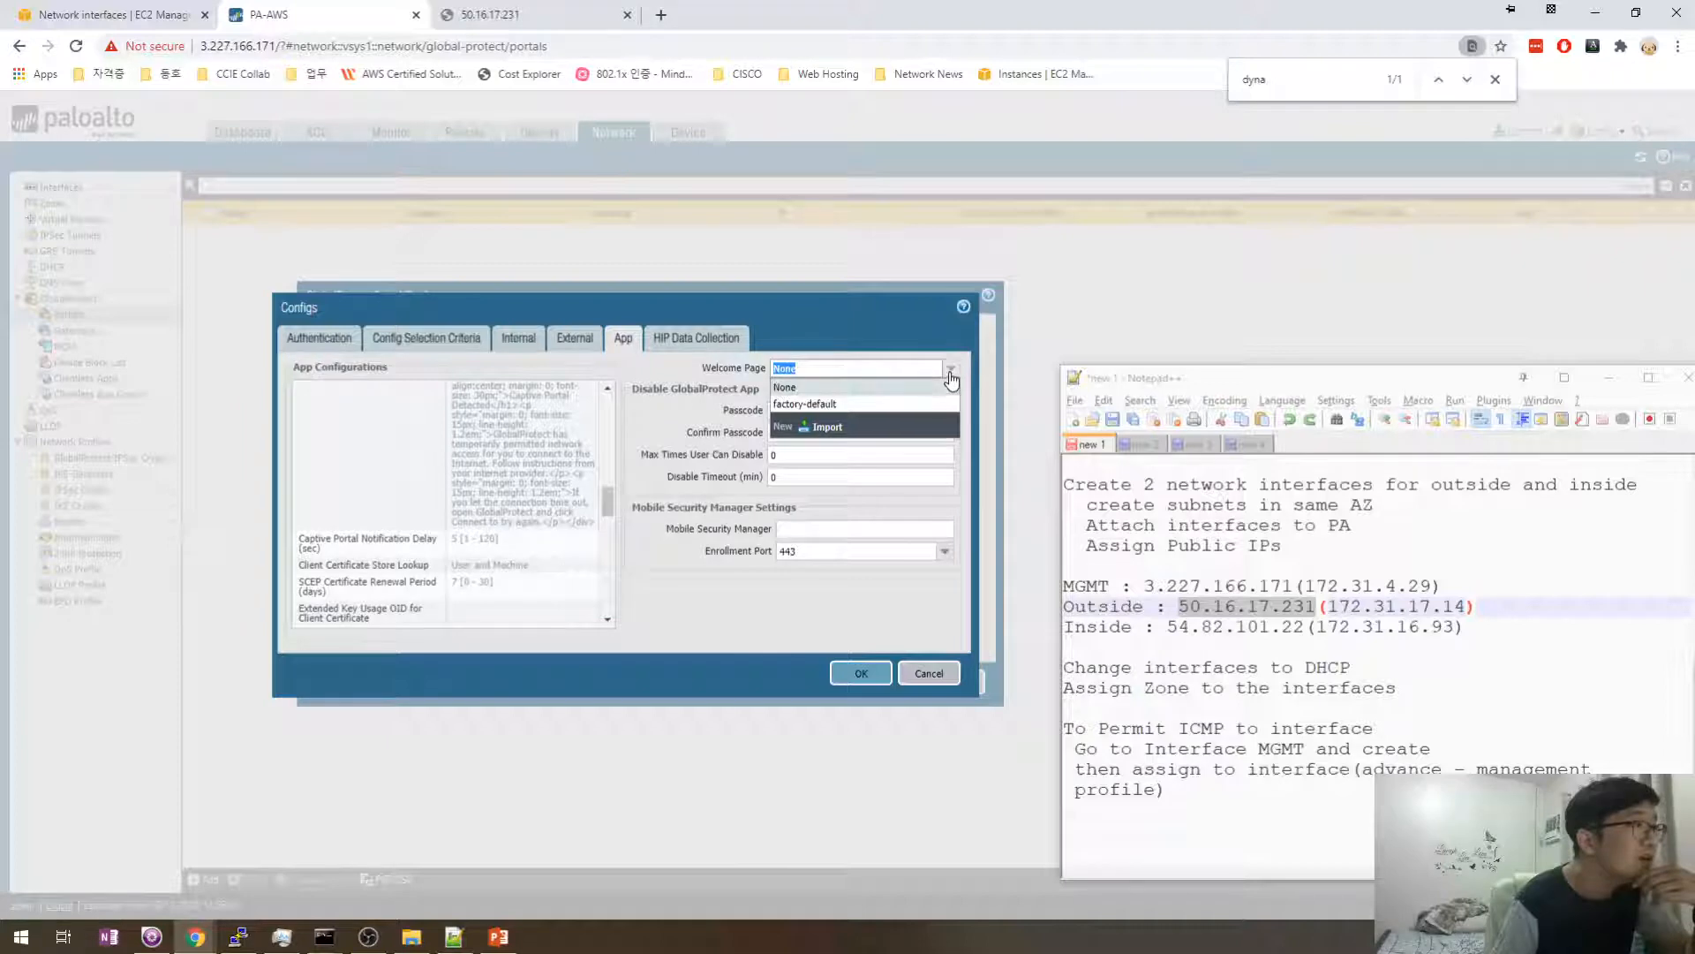
pyautogui.click(951, 372)
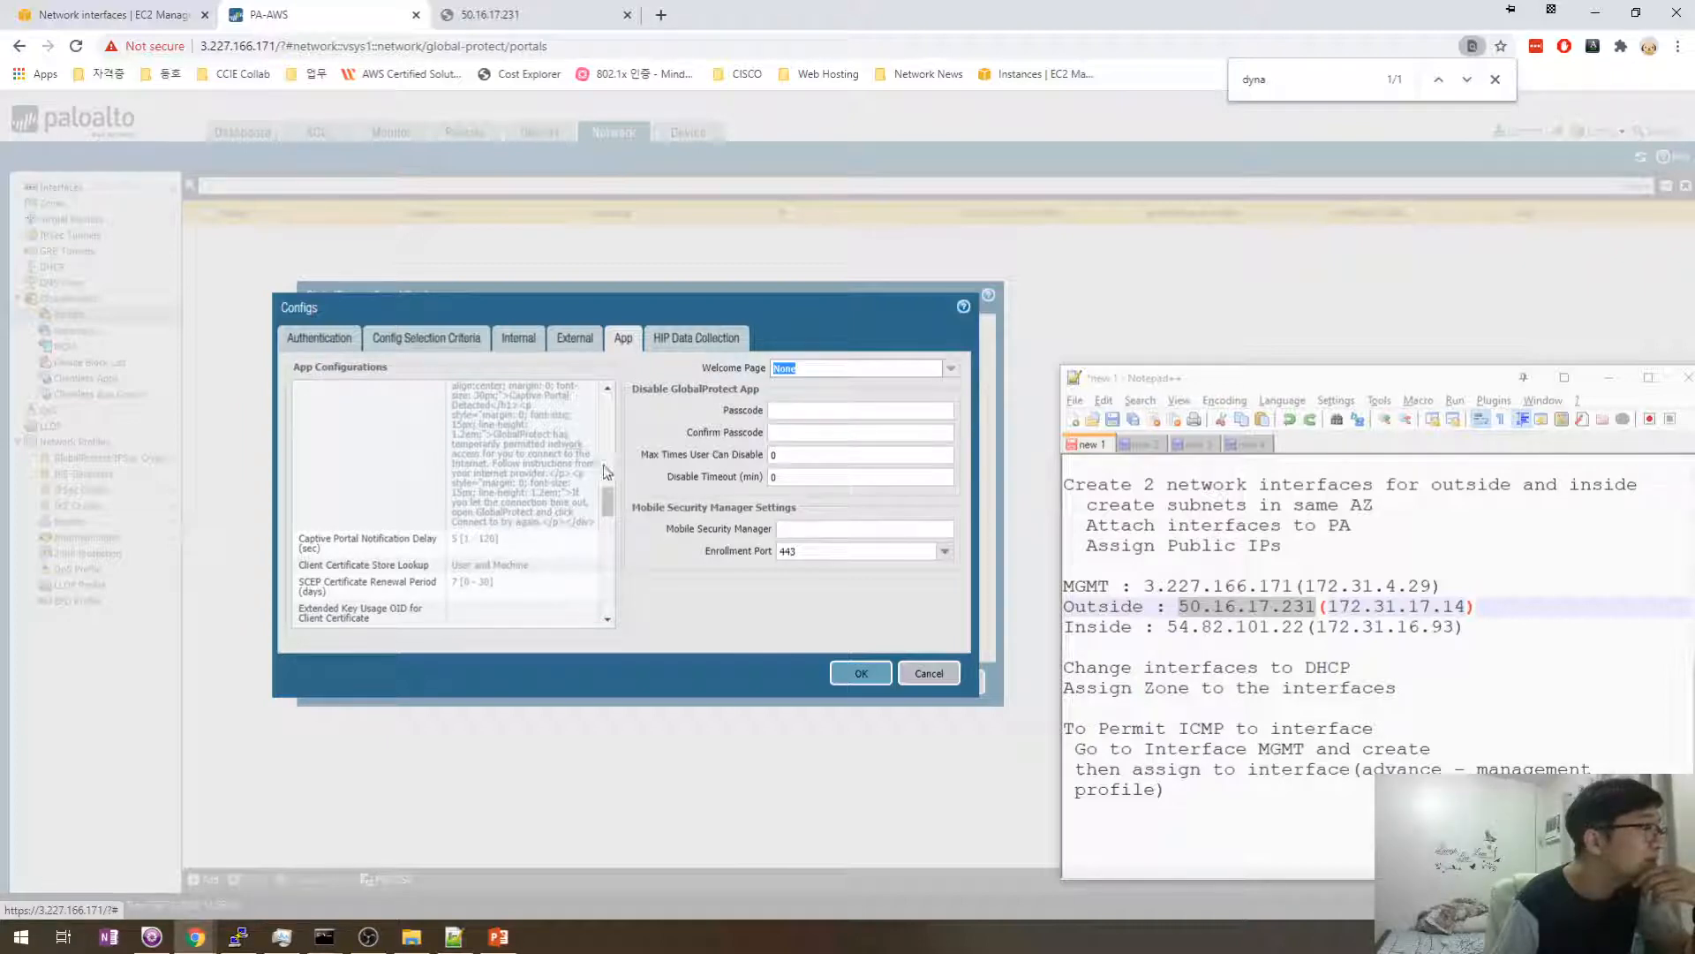
# - Check the HIP, external and internal gateway settings, then save the GP_Agent config
pyautogui.moveTo(608, 501); pyautogui.dragTo(627, 406)
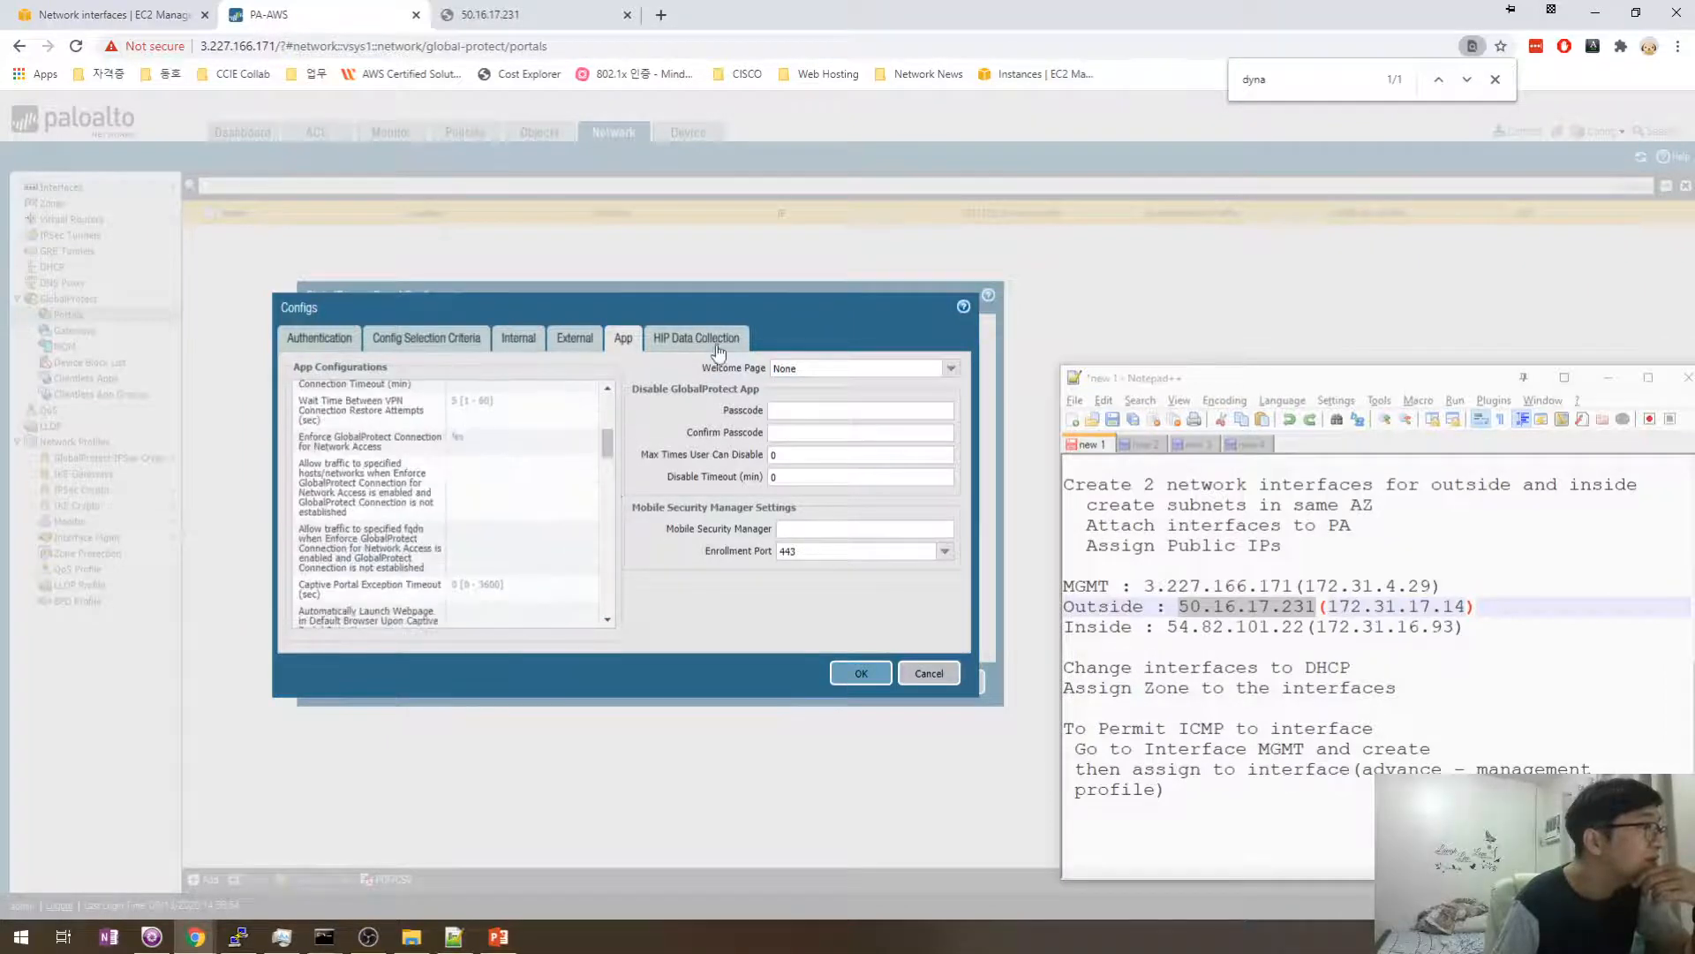
pyautogui.click(702, 339)
pyautogui.click(623, 340)
pyautogui.click(572, 340)
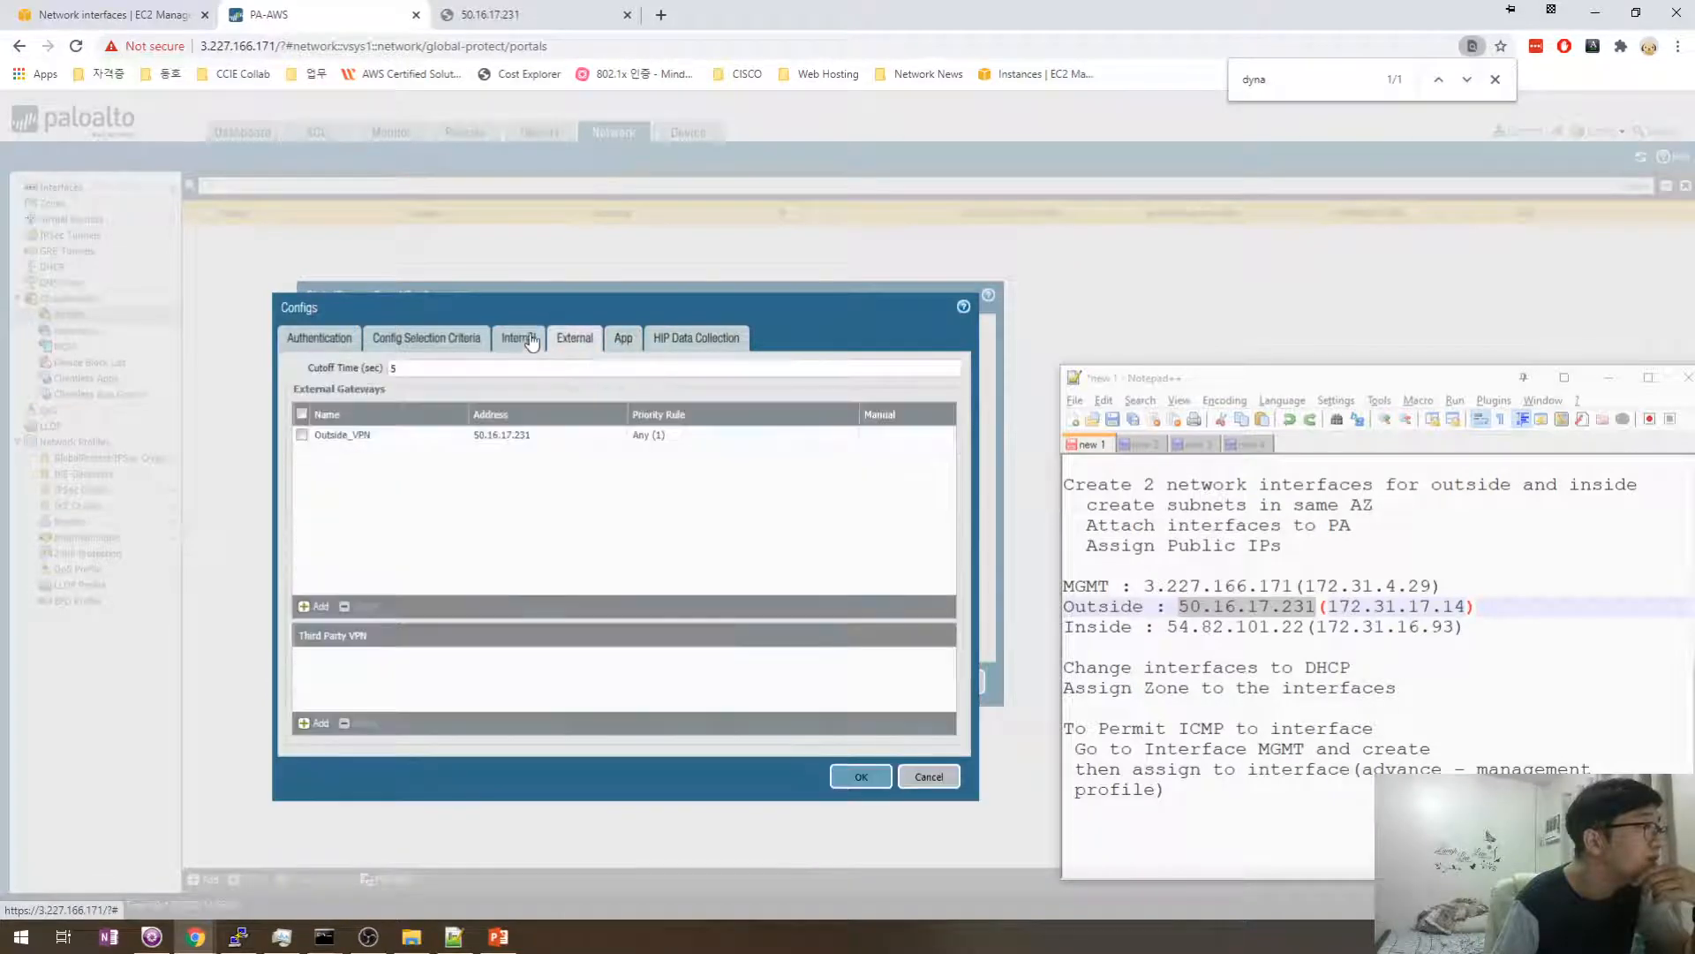
pyautogui.click(519, 339)
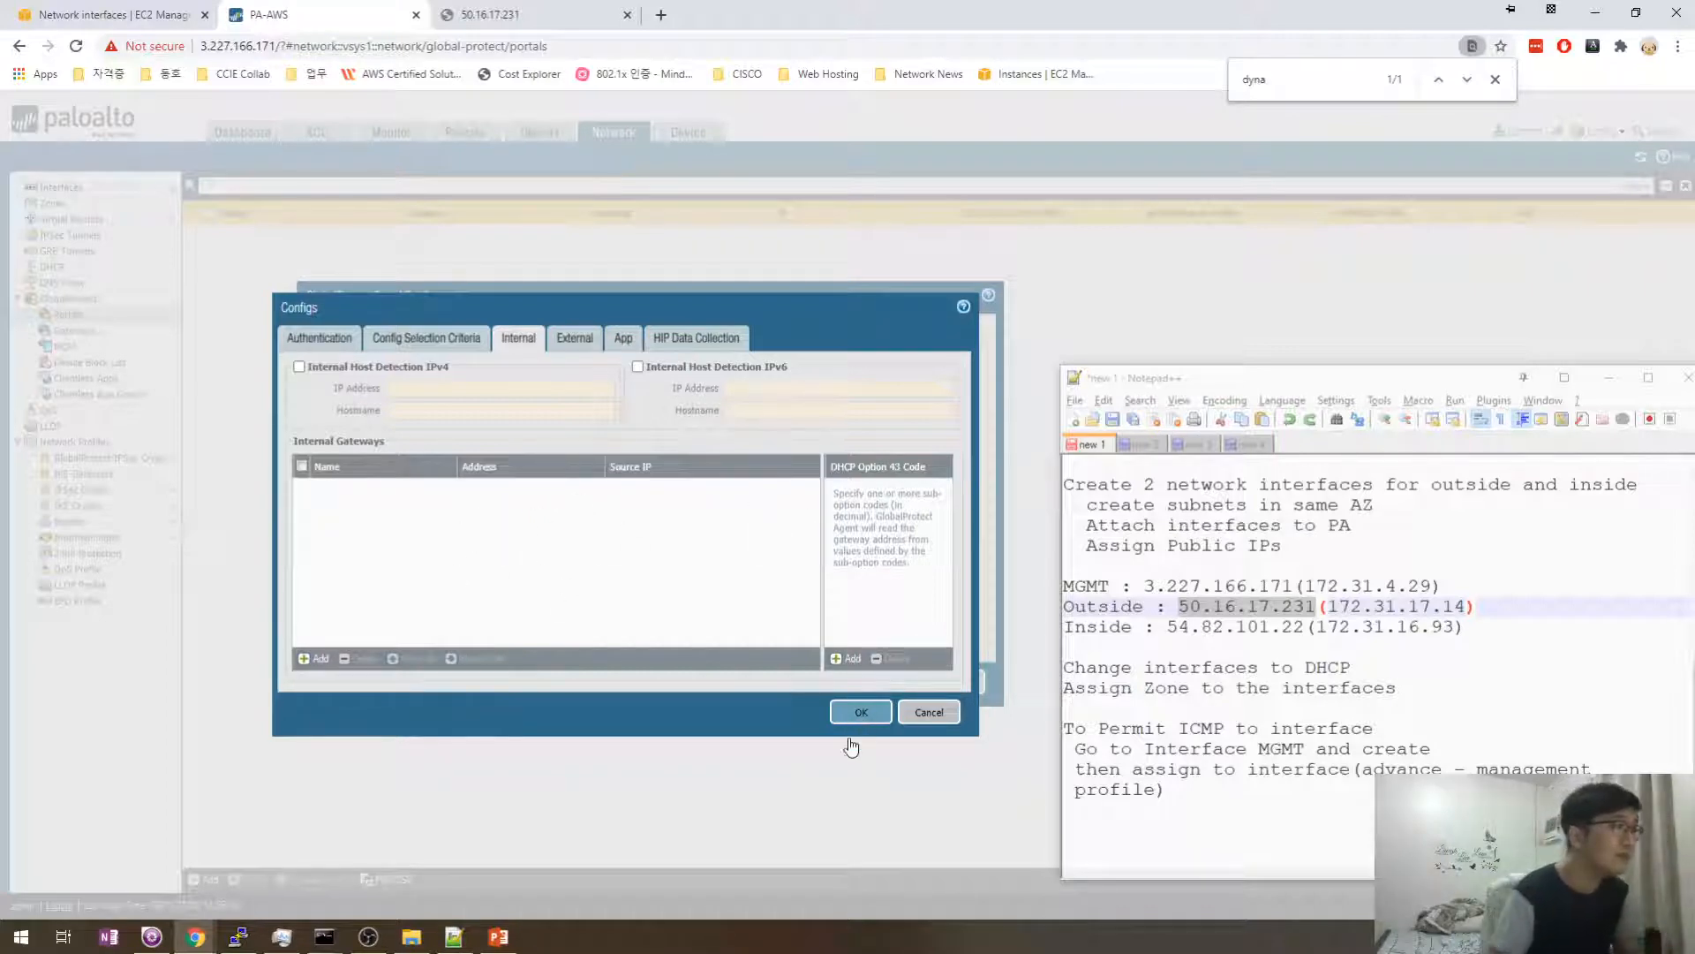
pyautogui.click(853, 716)
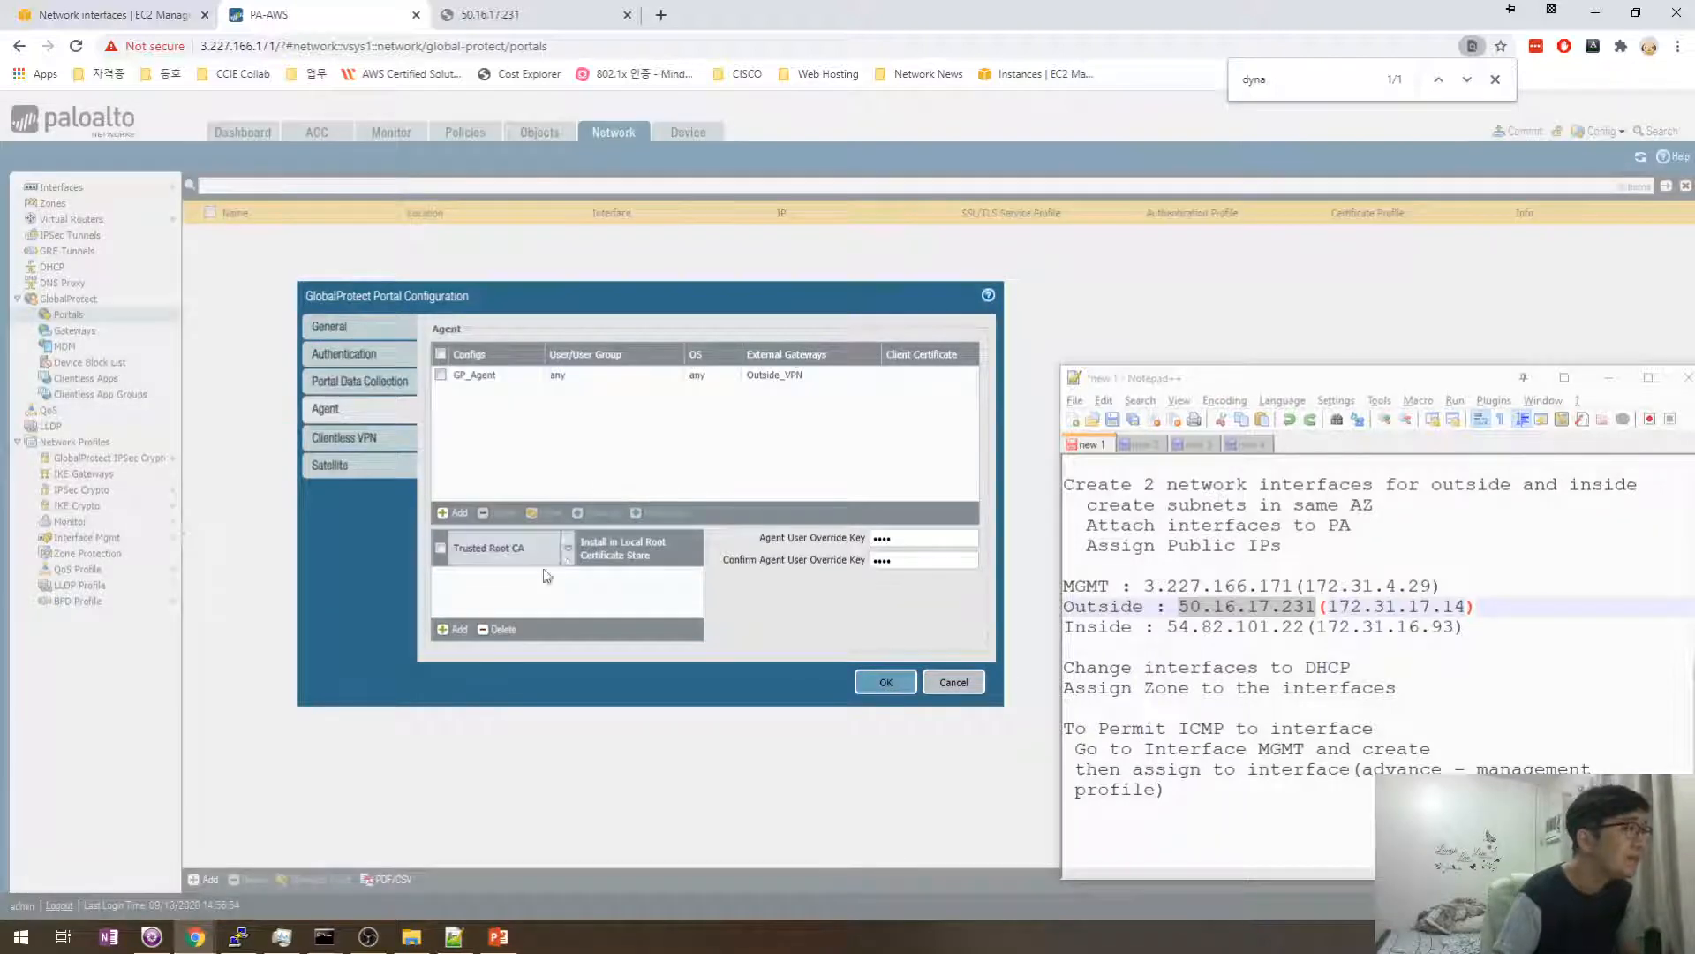
# - Add GP_VPN as a trusted root CA installed in the local root certificate store
pyautogui.click(451, 628)
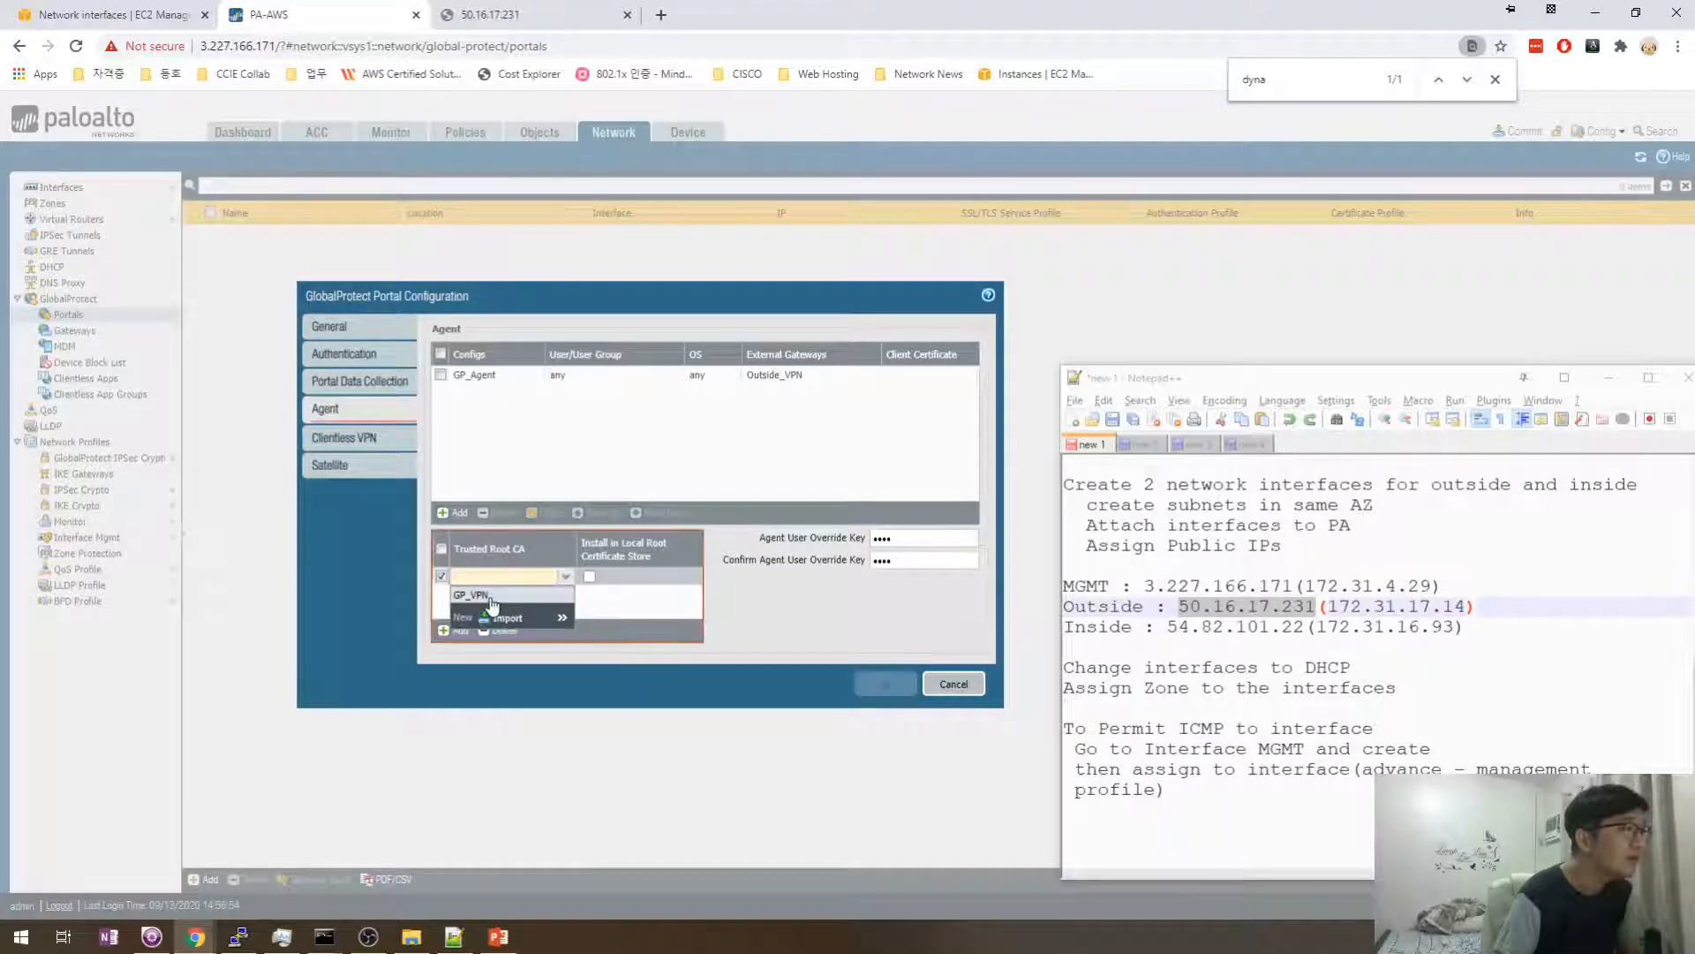
pyautogui.click(495, 595)
pyautogui.click(598, 592)
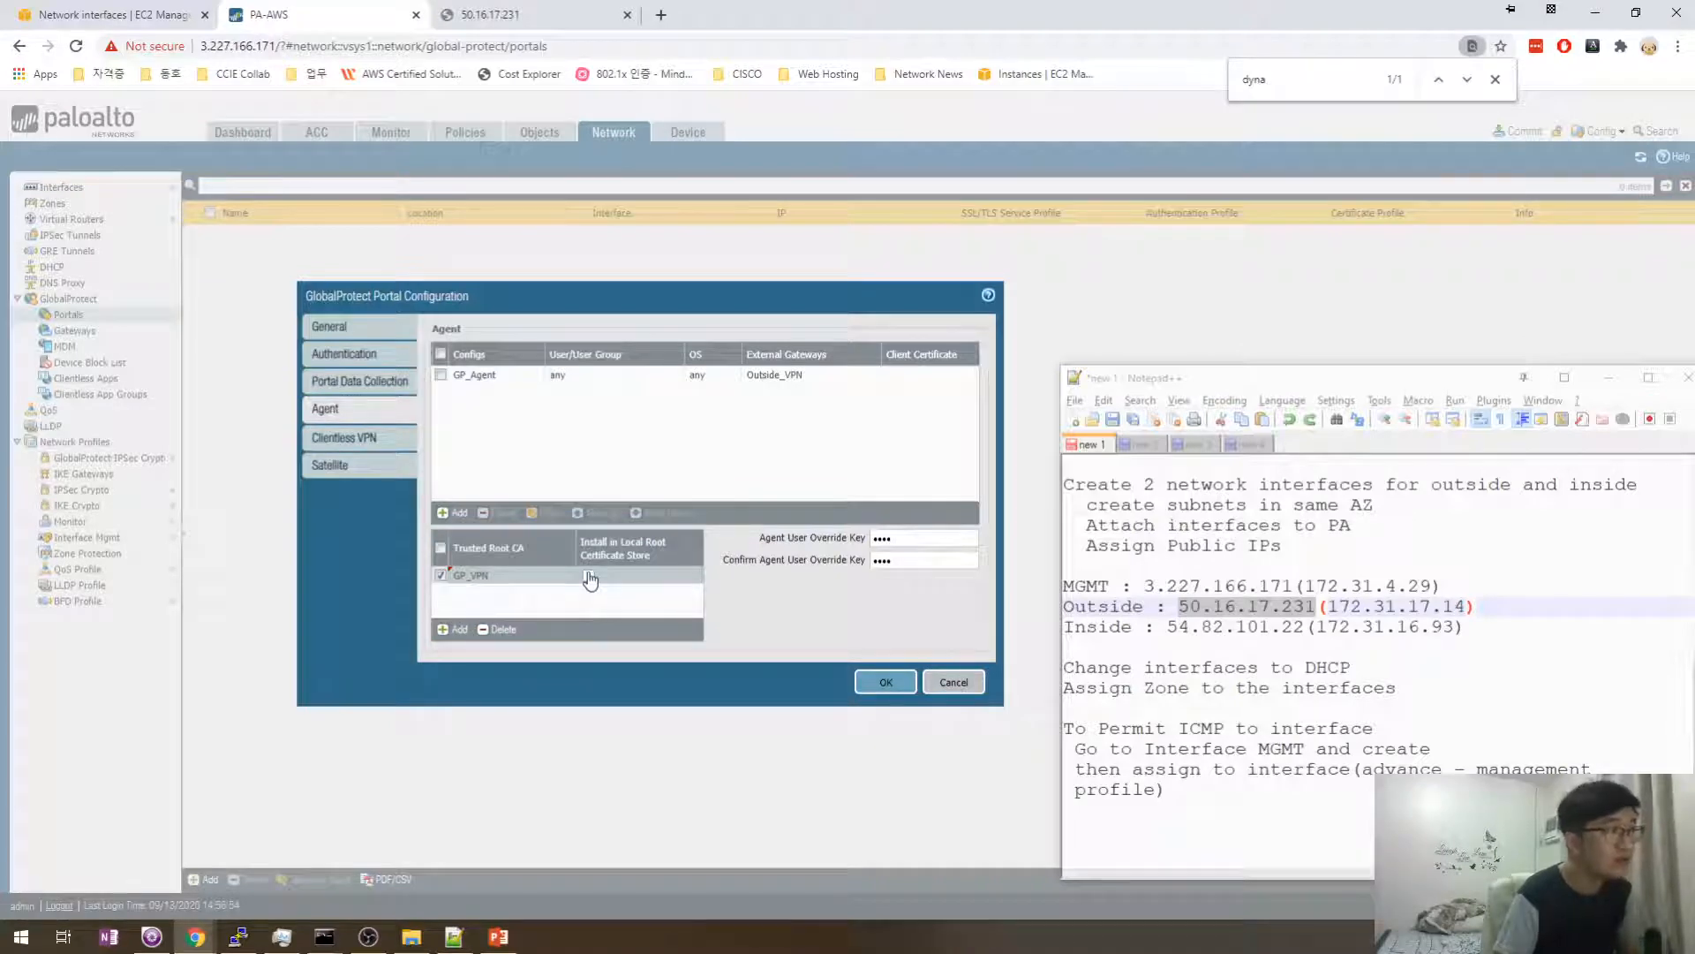
pyautogui.click(589, 577)
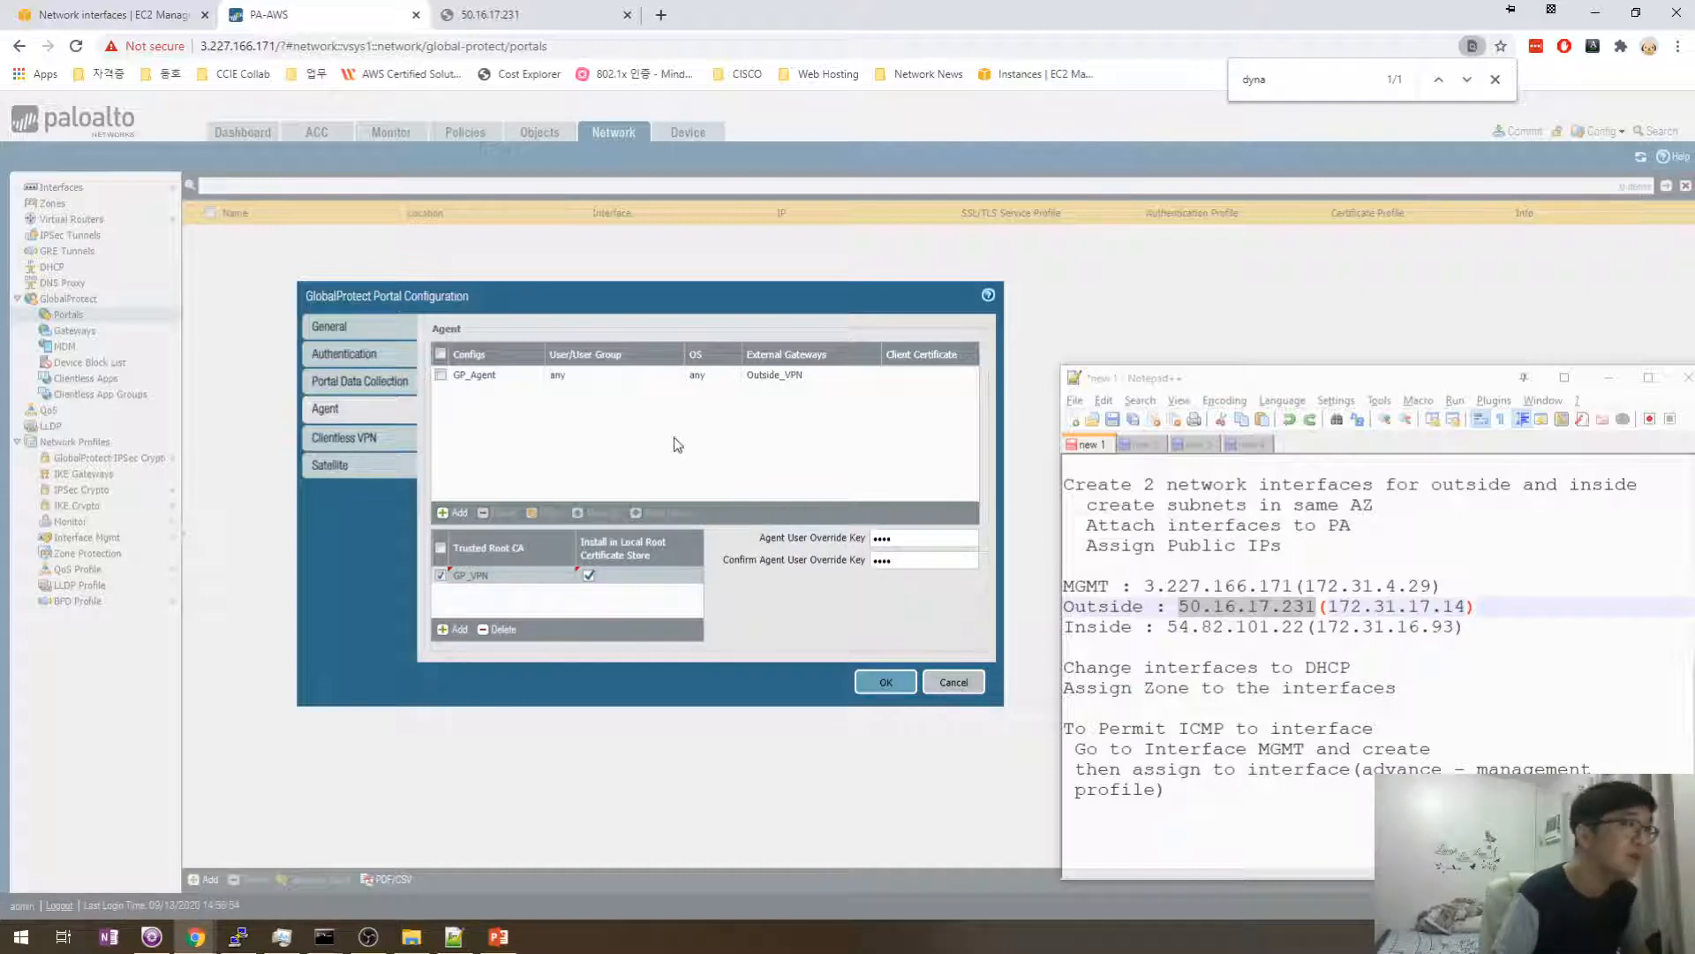
pyautogui.click(346, 437)
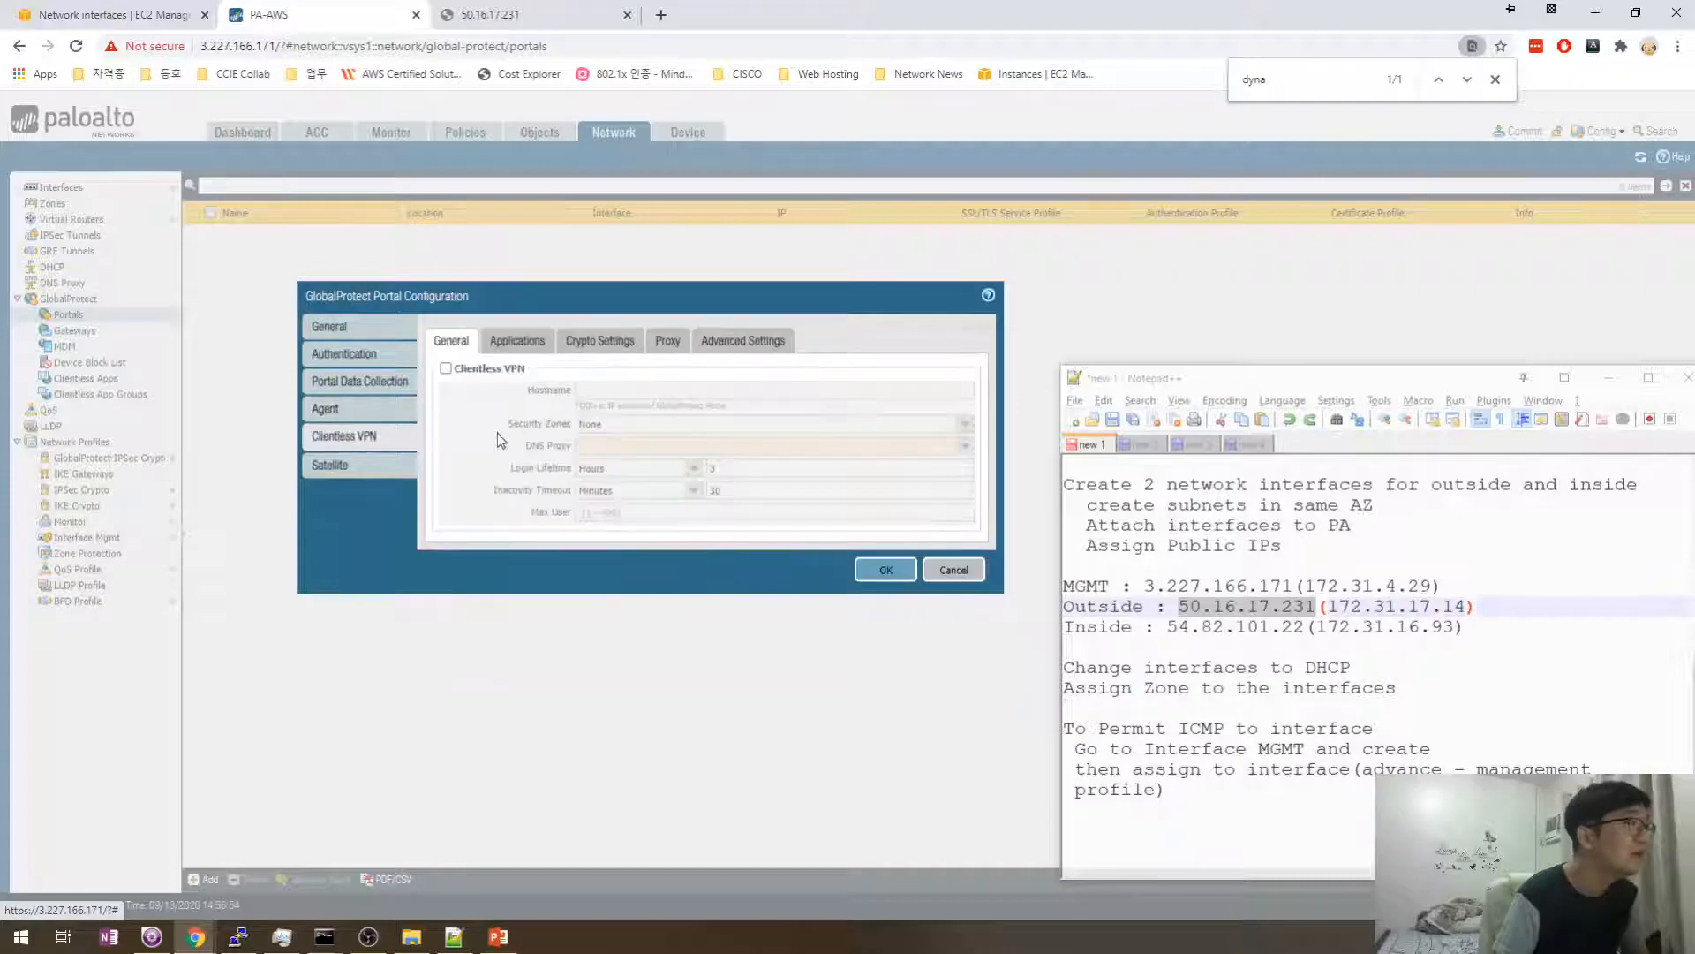
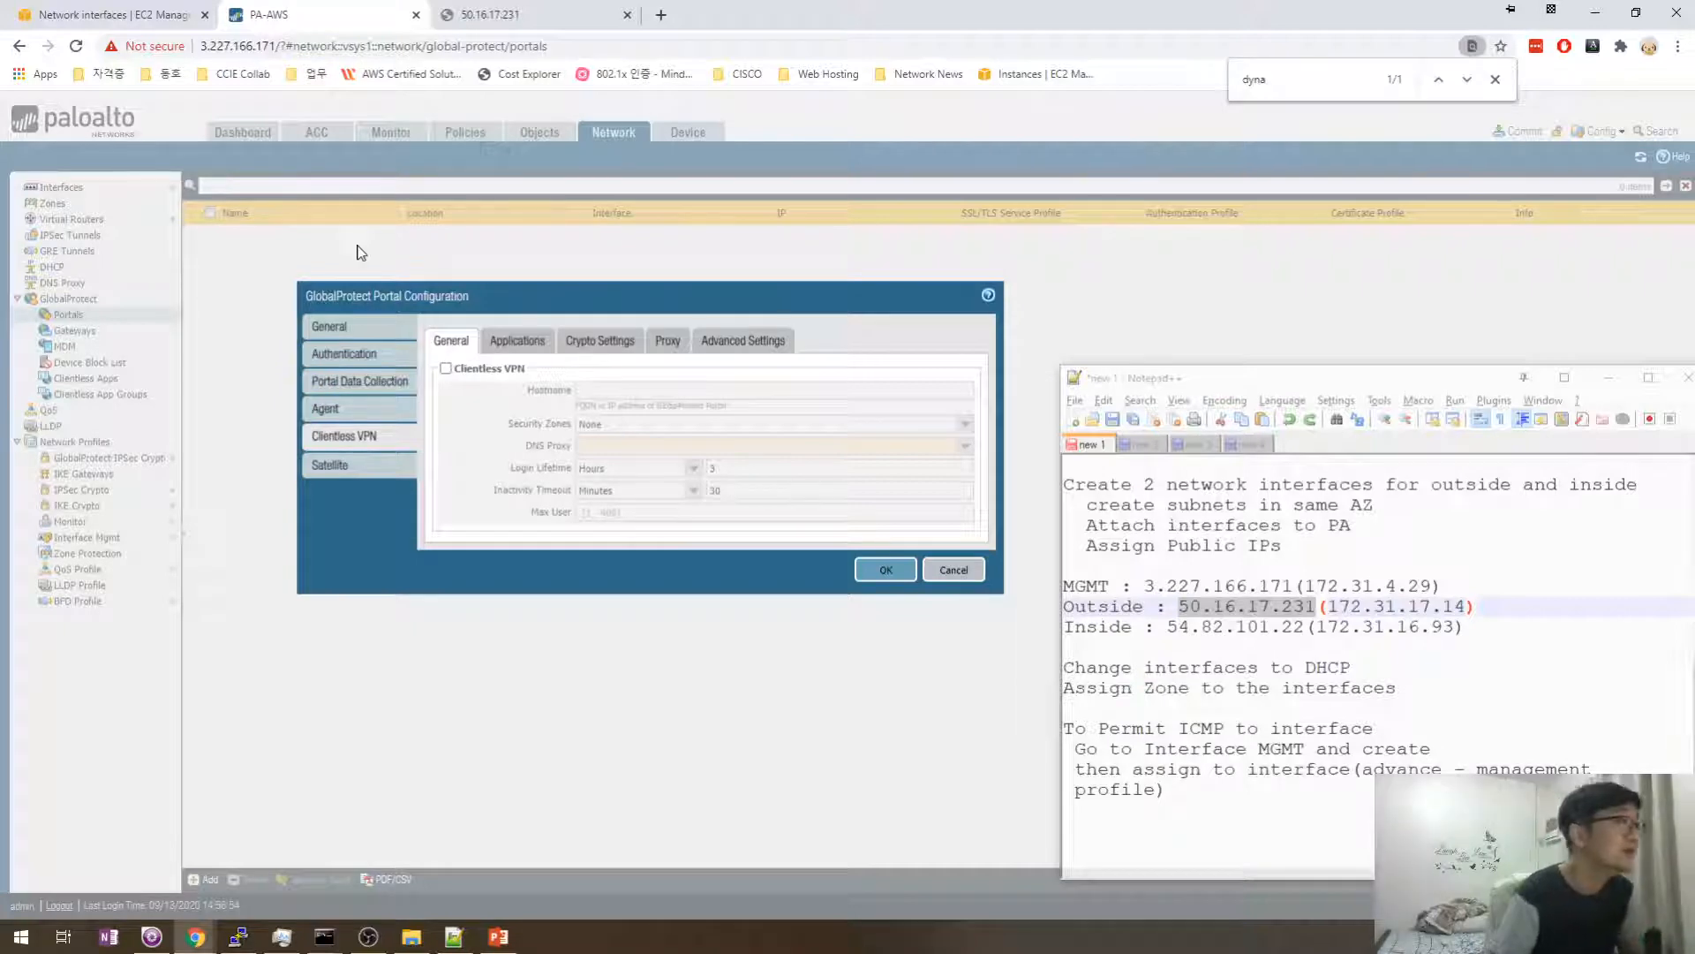
# - Check GP_Portal's Agent, Portal Data Collection, Authentication and General tabs, then save the portal
pyautogui.click(374, 410)
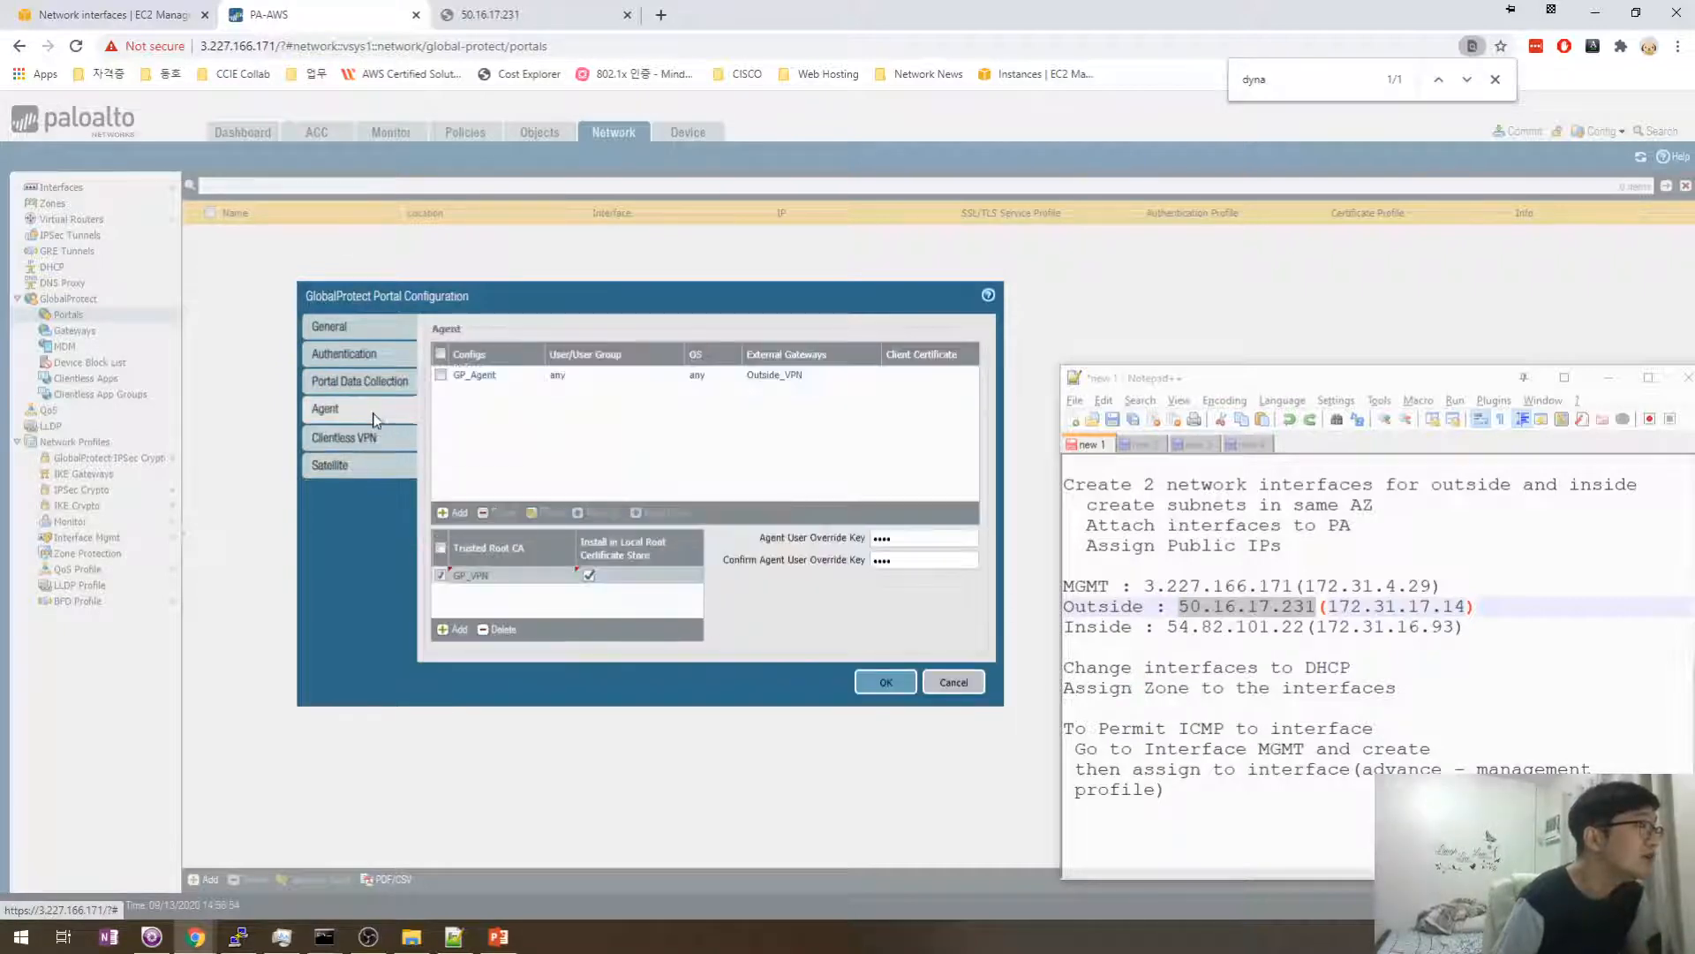
pyautogui.click(366, 389)
pyautogui.click(380, 360)
pyautogui.click(385, 334)
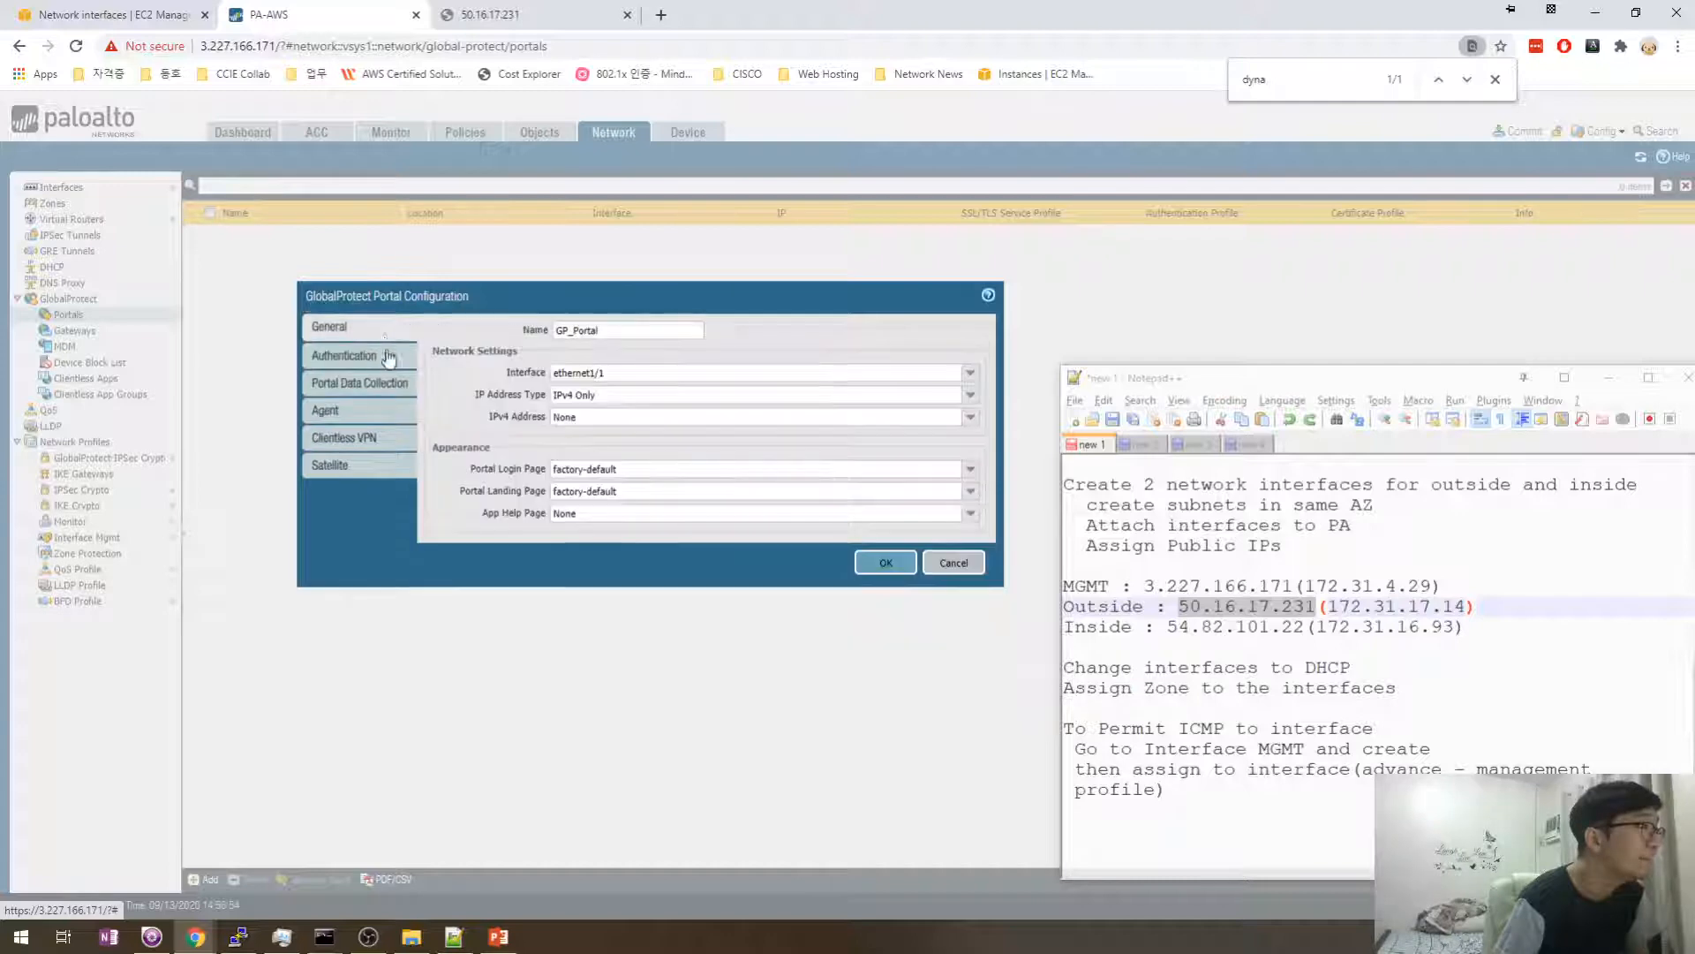
pyautogui.click(389, 356)
pyautogui.click(373, 381)
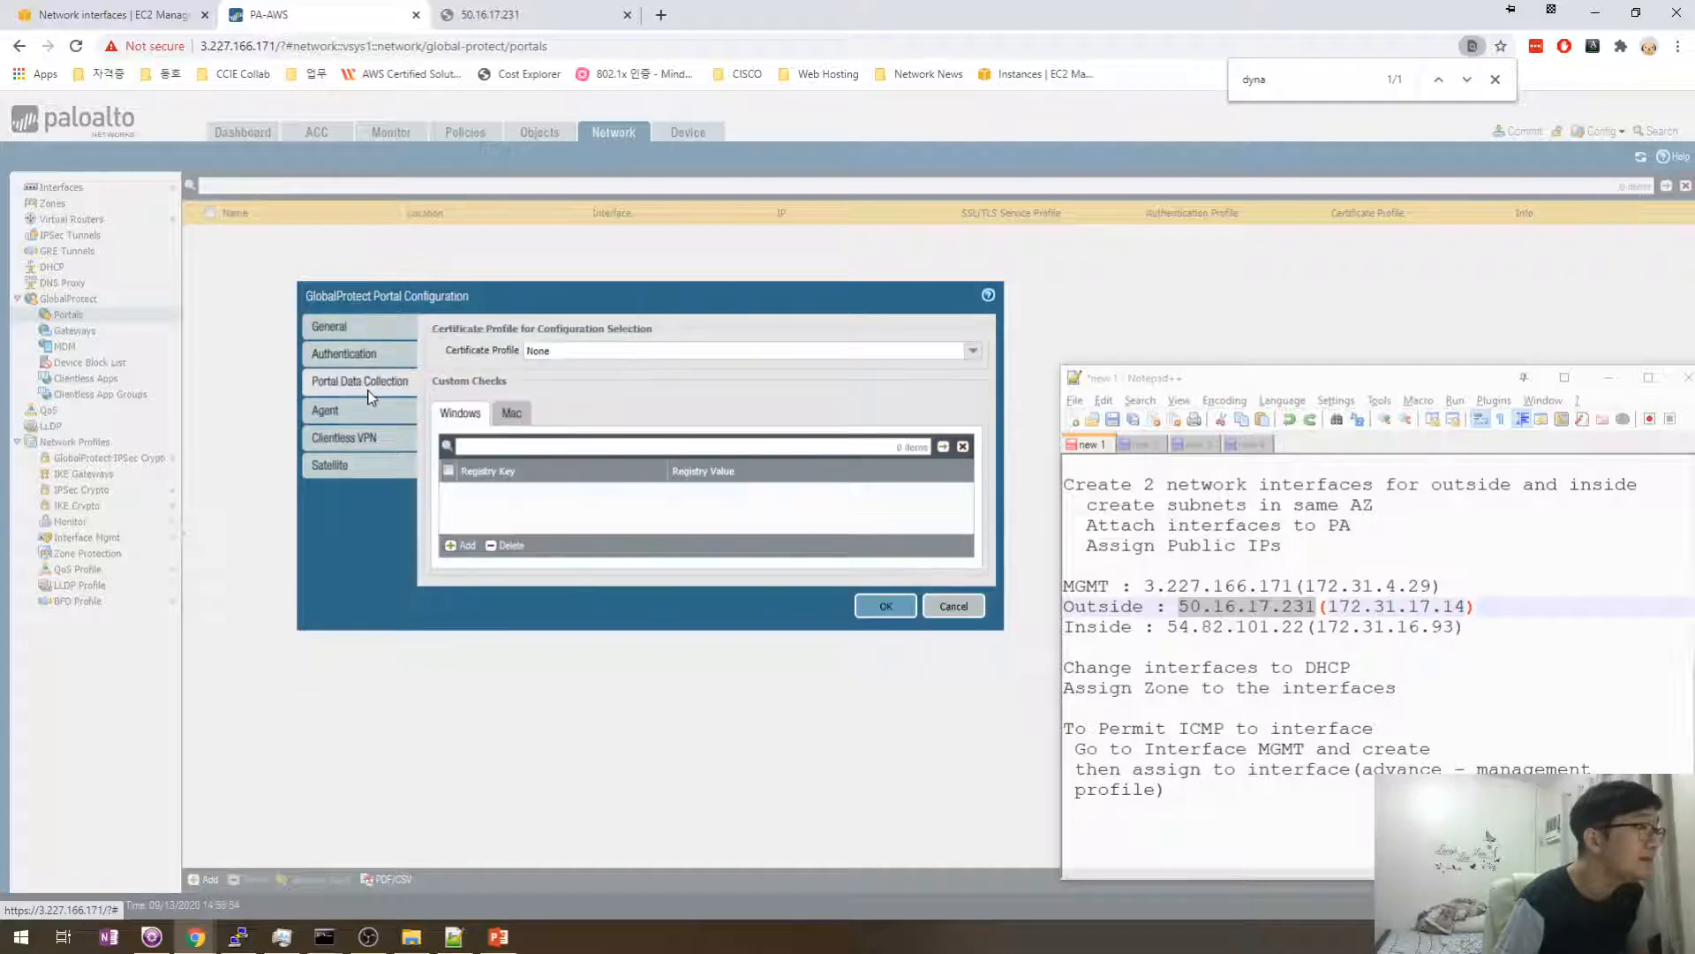
pyautogui.click(374, 412)
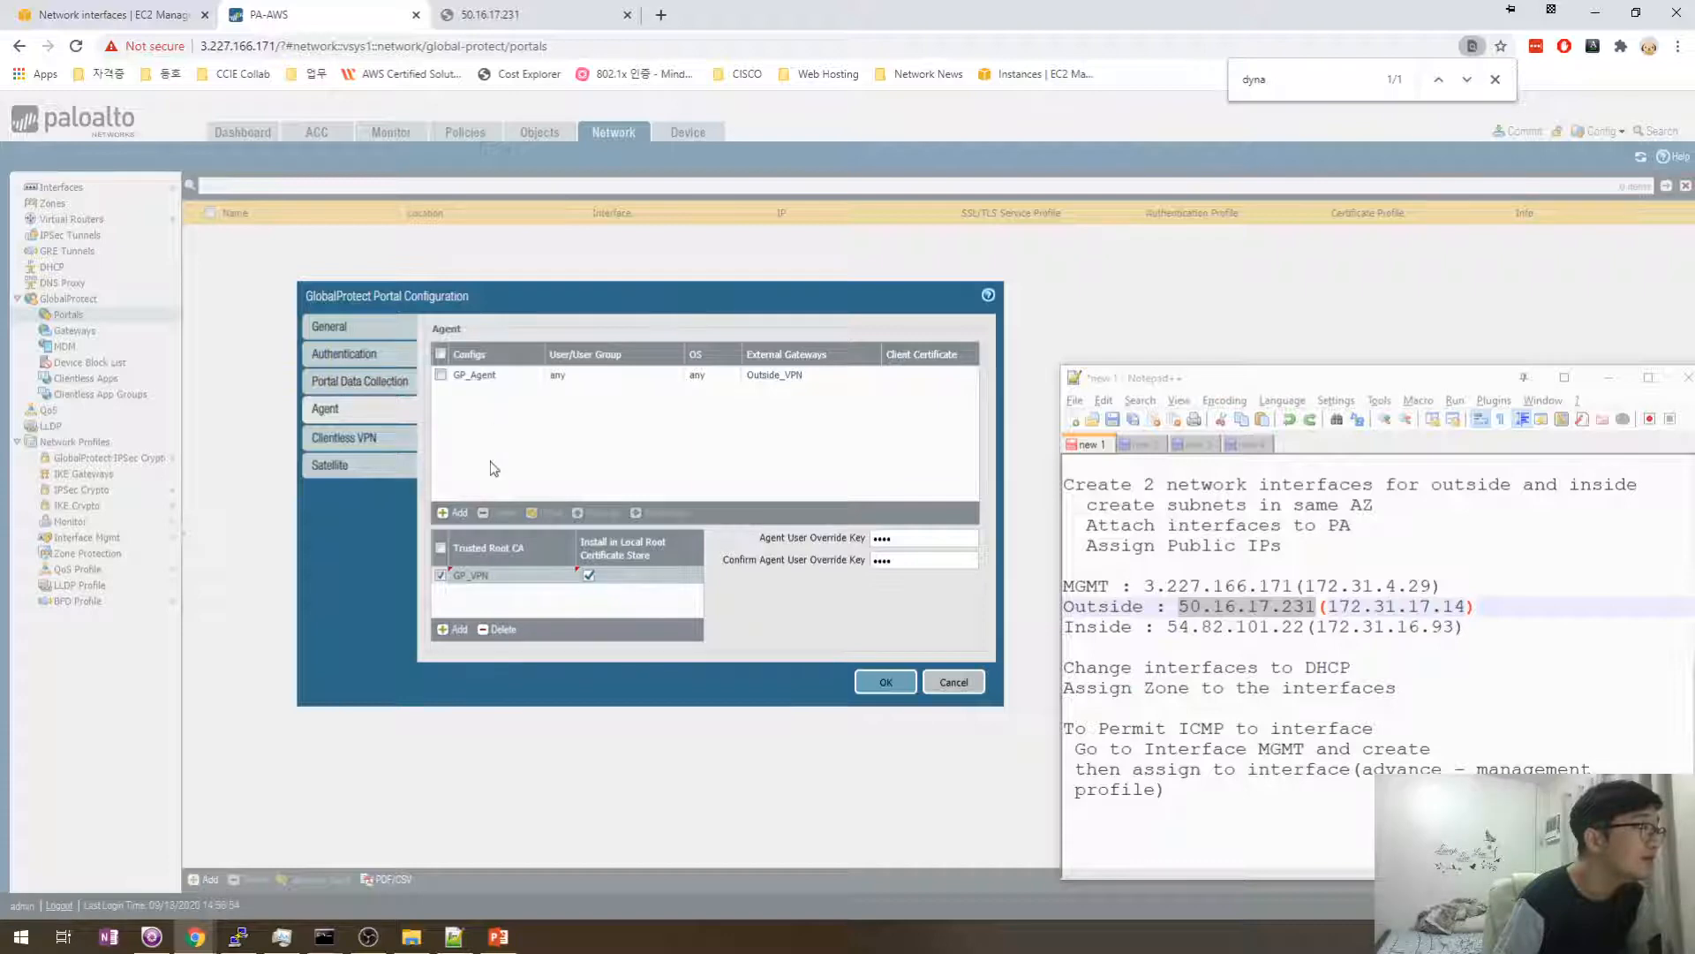
pyautogui.click(886, 682)
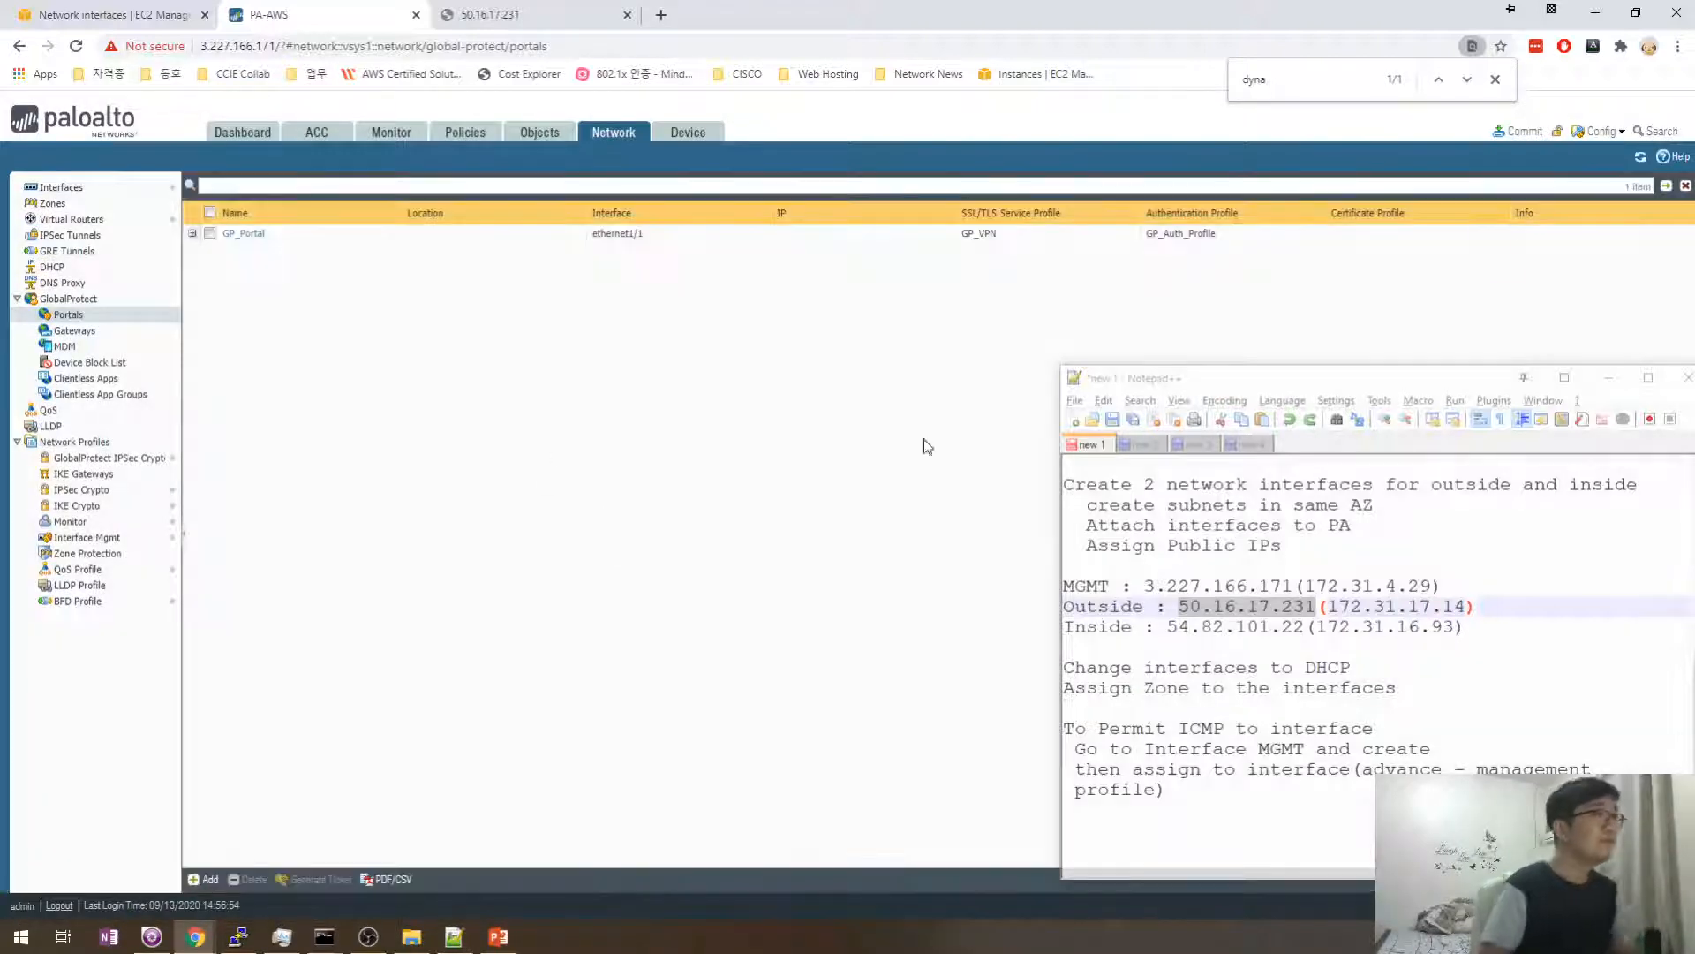
# - Commit all changes and read the failure: Outside_VPN gateway FQDN 50.16.17.231 is invalid
pyautogui.click(1518, 131)
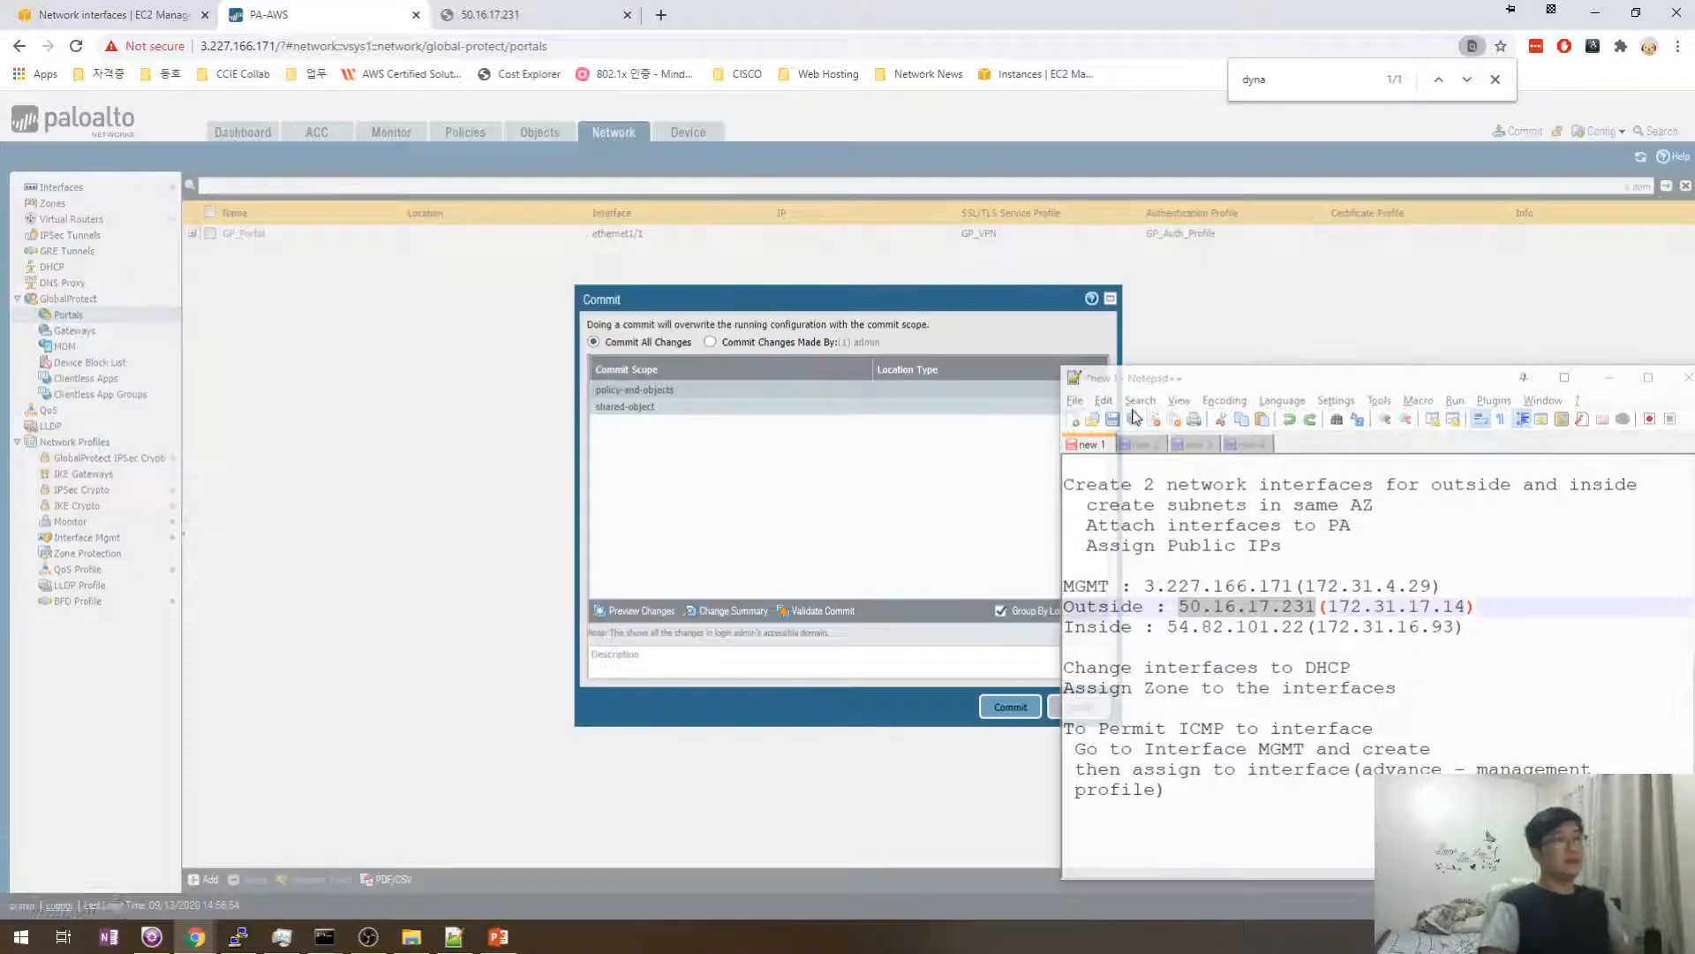
pyautogui.click(1010, 706)
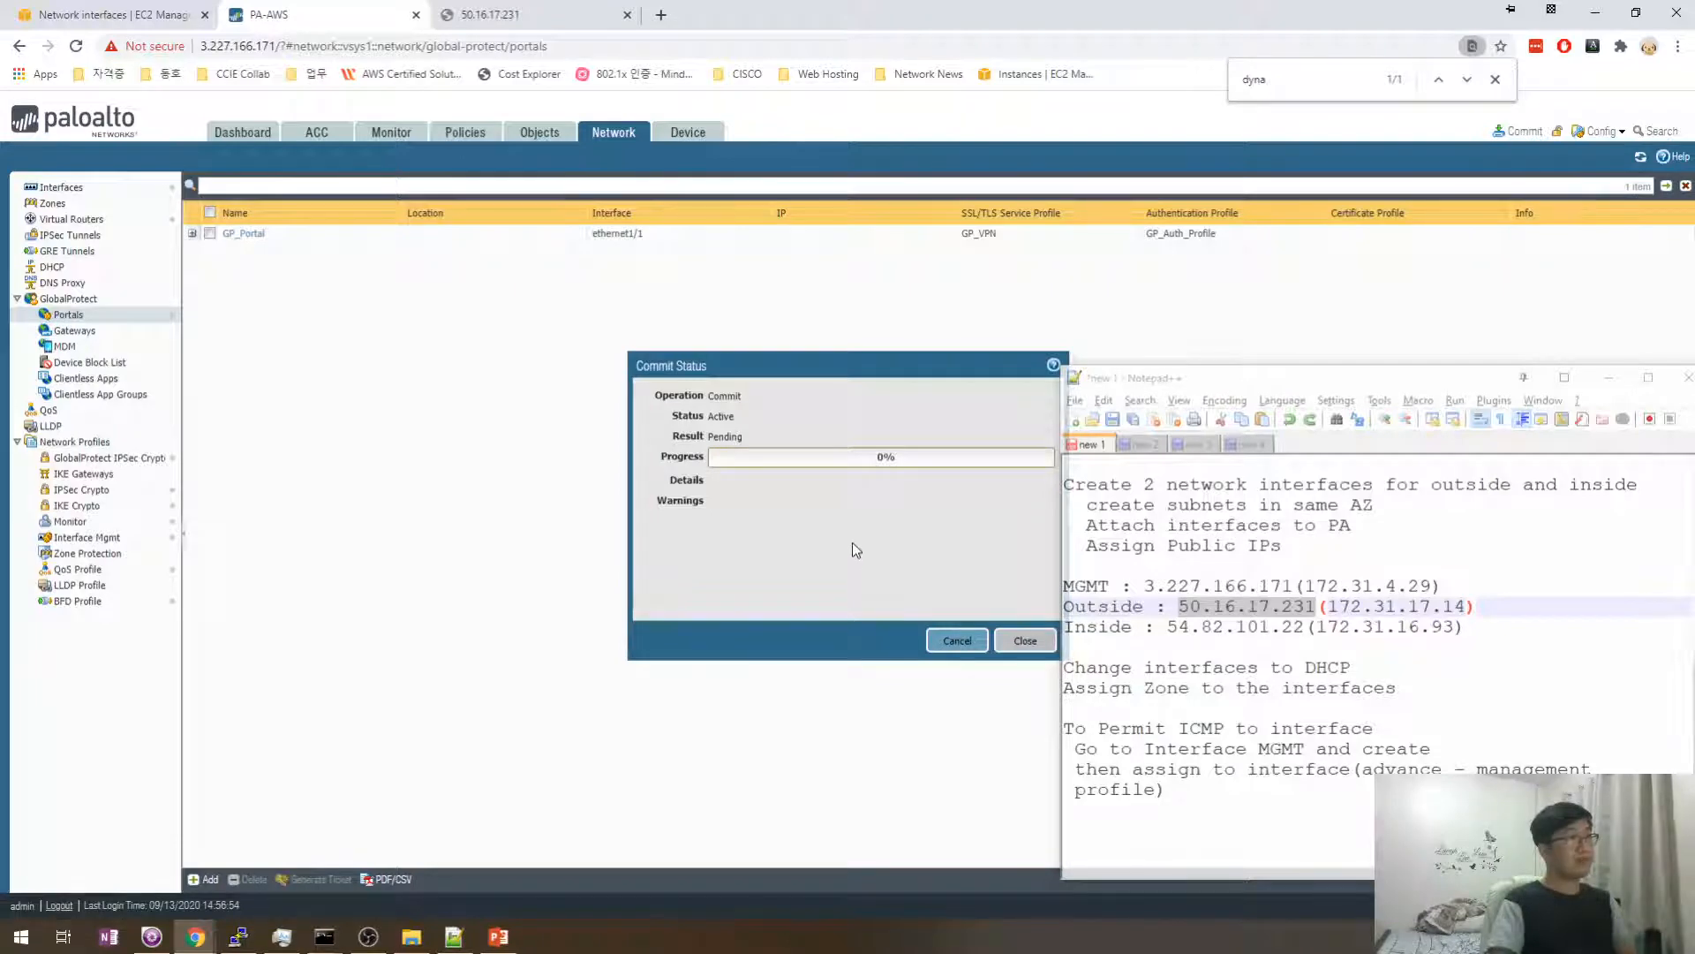
pyautogui.moveTo(1300, 378); pyautogui.dragTo(1282, 247)
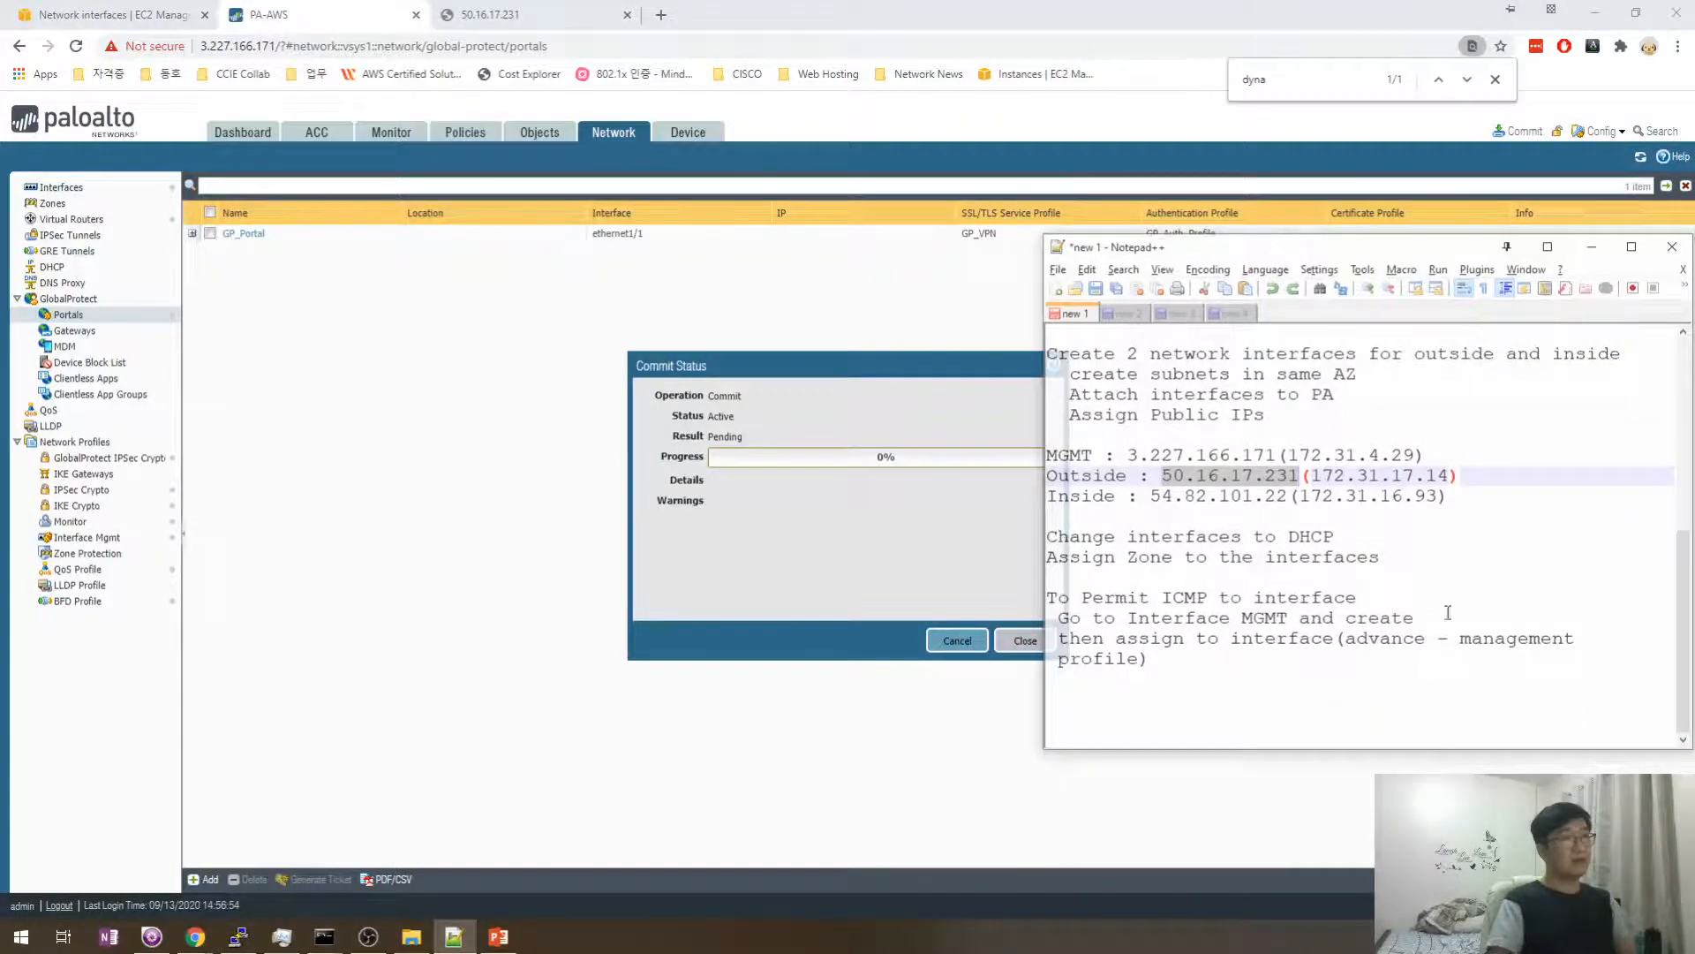
pyautogui.click(1554, 905)
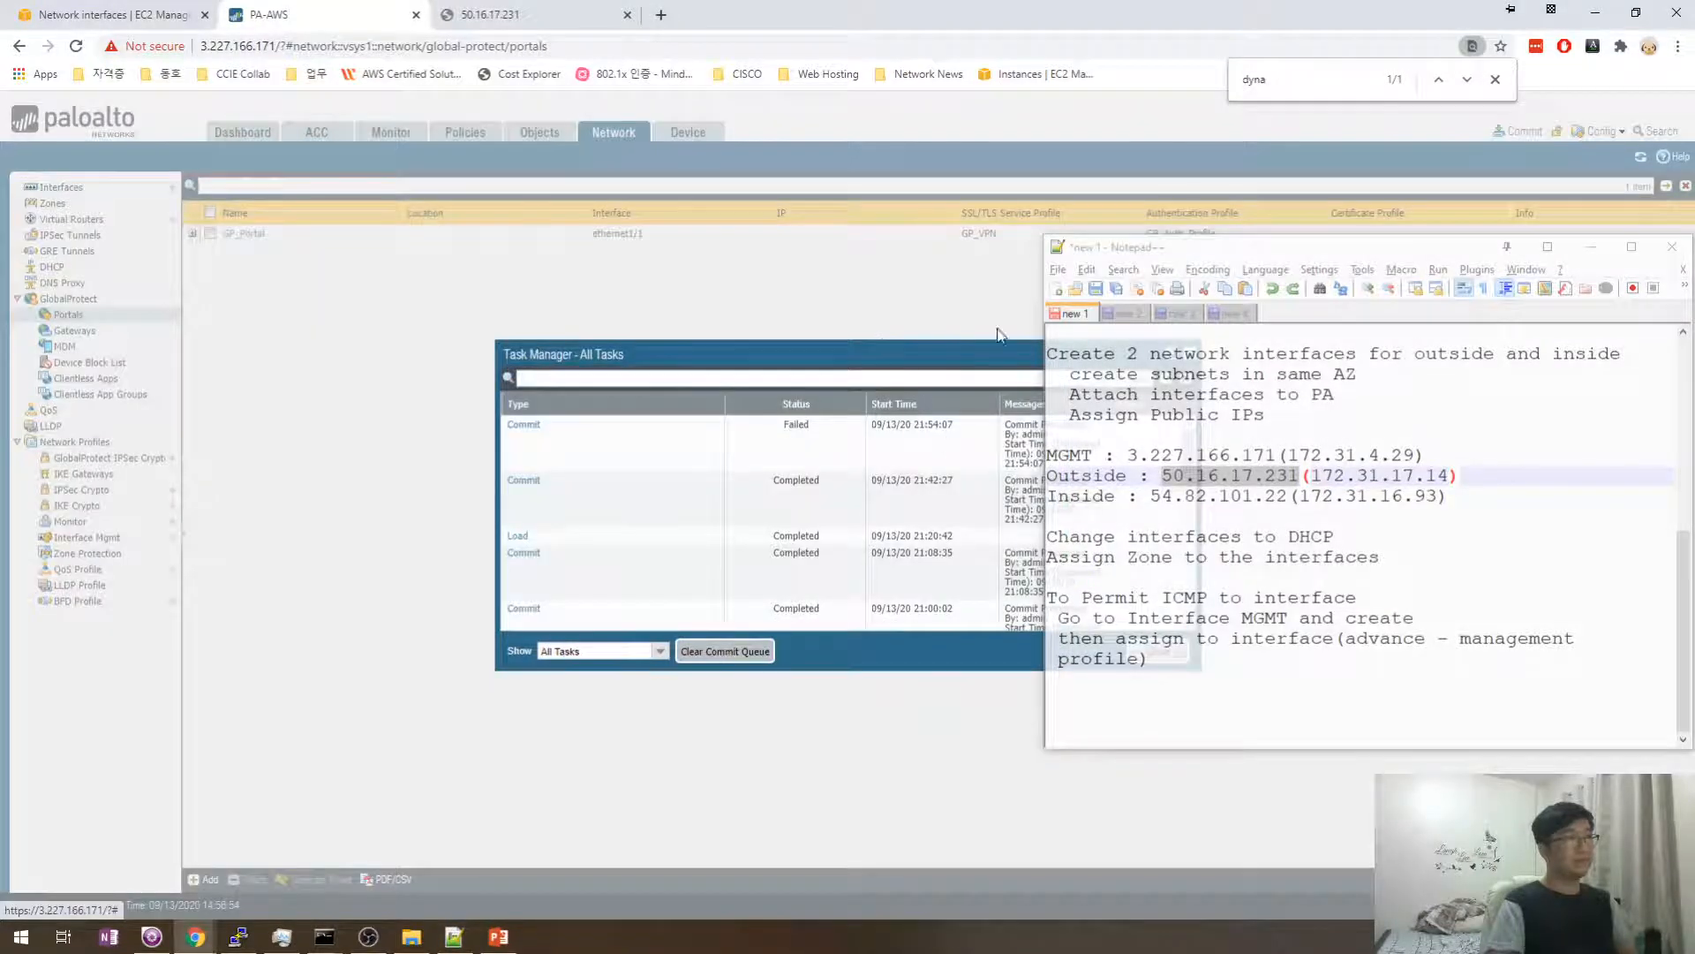
pyautogui.moveTo(1143, 252); pyautogui.dragTo(1366, 271)
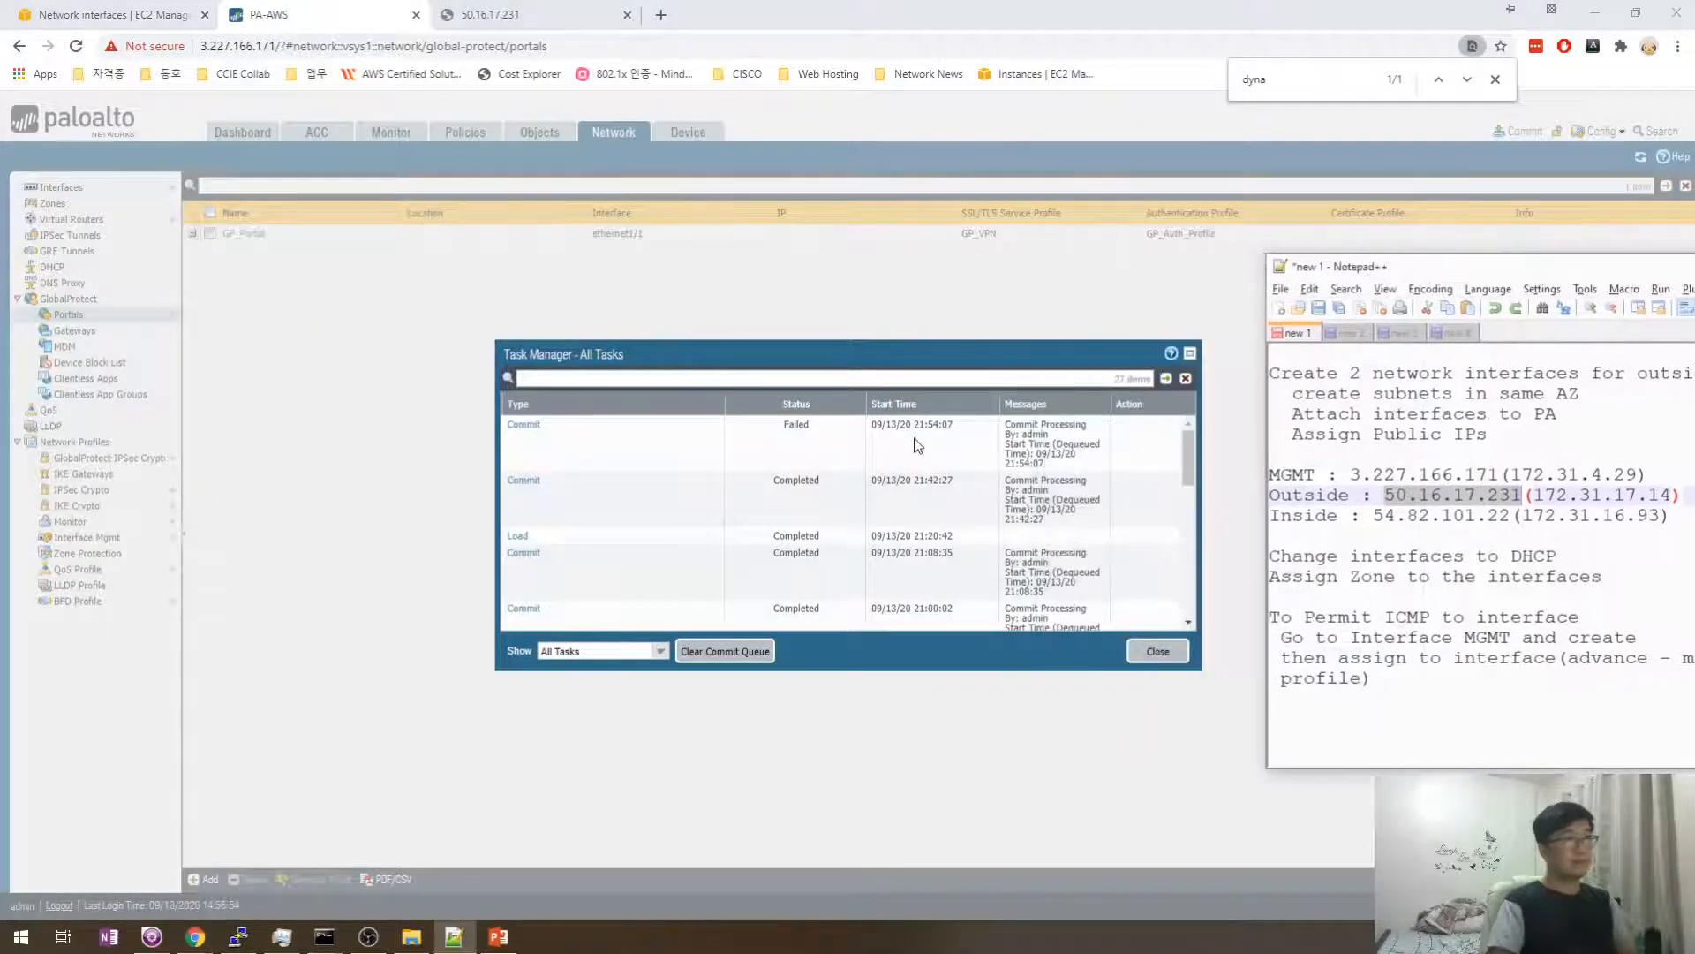
pyautogui.click(1157, 651)
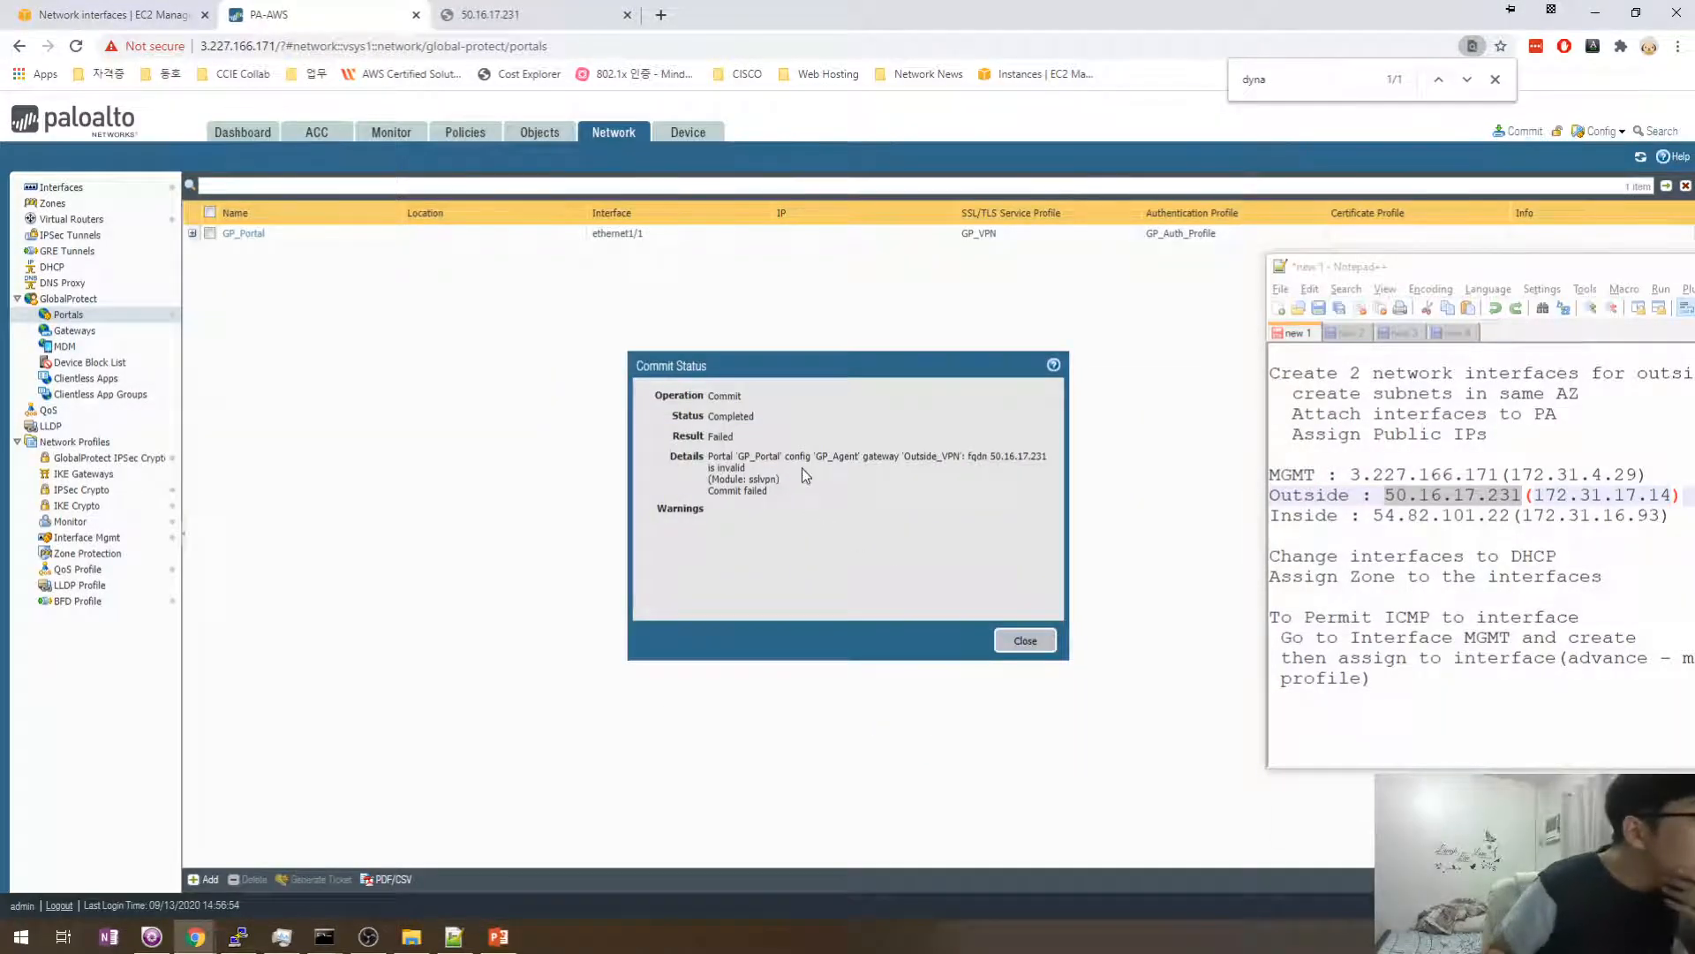
pyautogui.moveTo(978, 459); pyautogui.dragTo(736, 460)
pyautogui.click(865, 537)
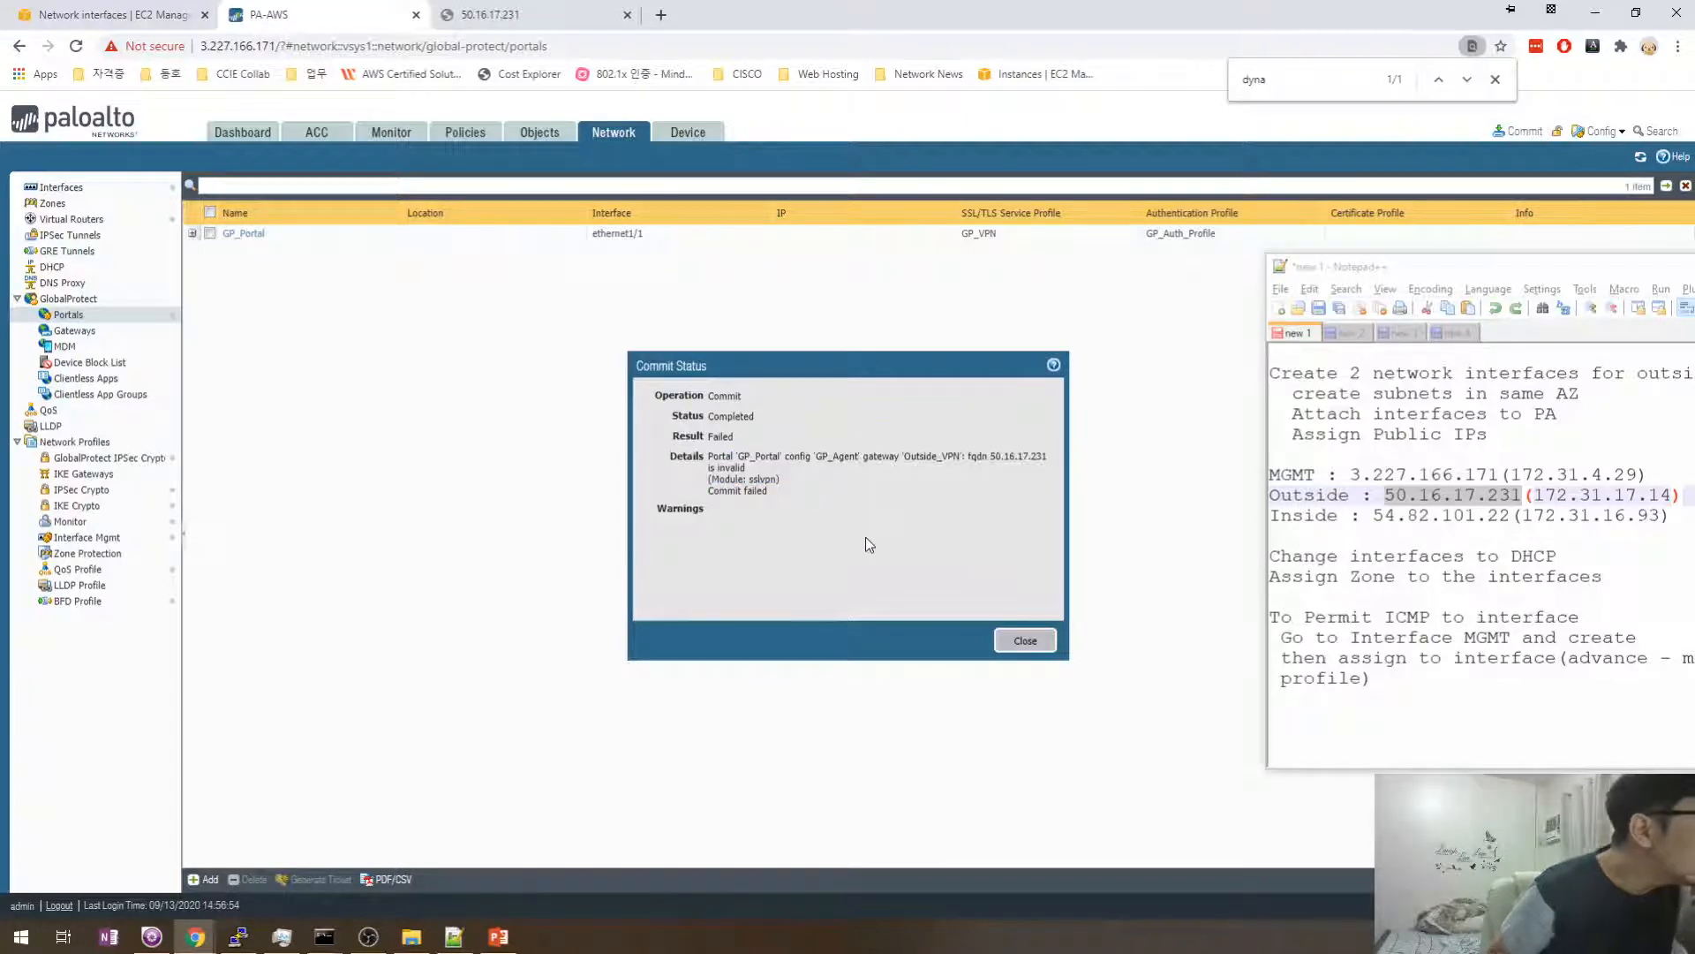
# - Dismiss the failed commit and open GP_Agent's Outside_VPN external gateway in GP_Portal
pyautogui.click(1022, 641)
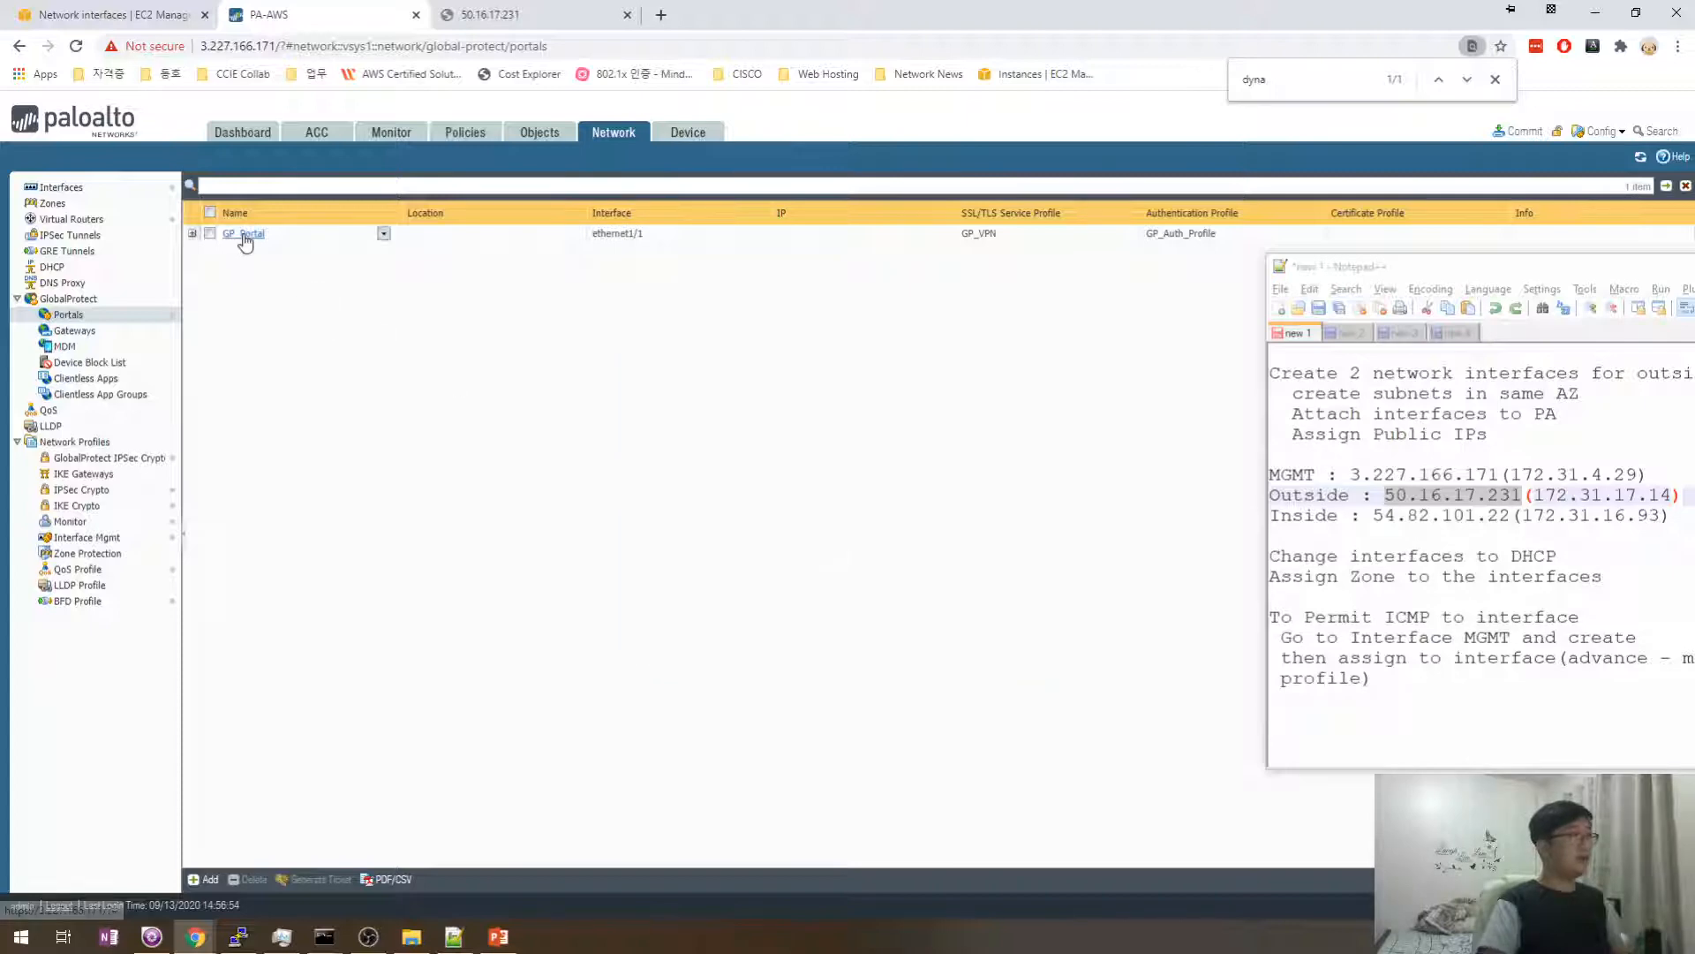
pyautogui.click(380, 233)
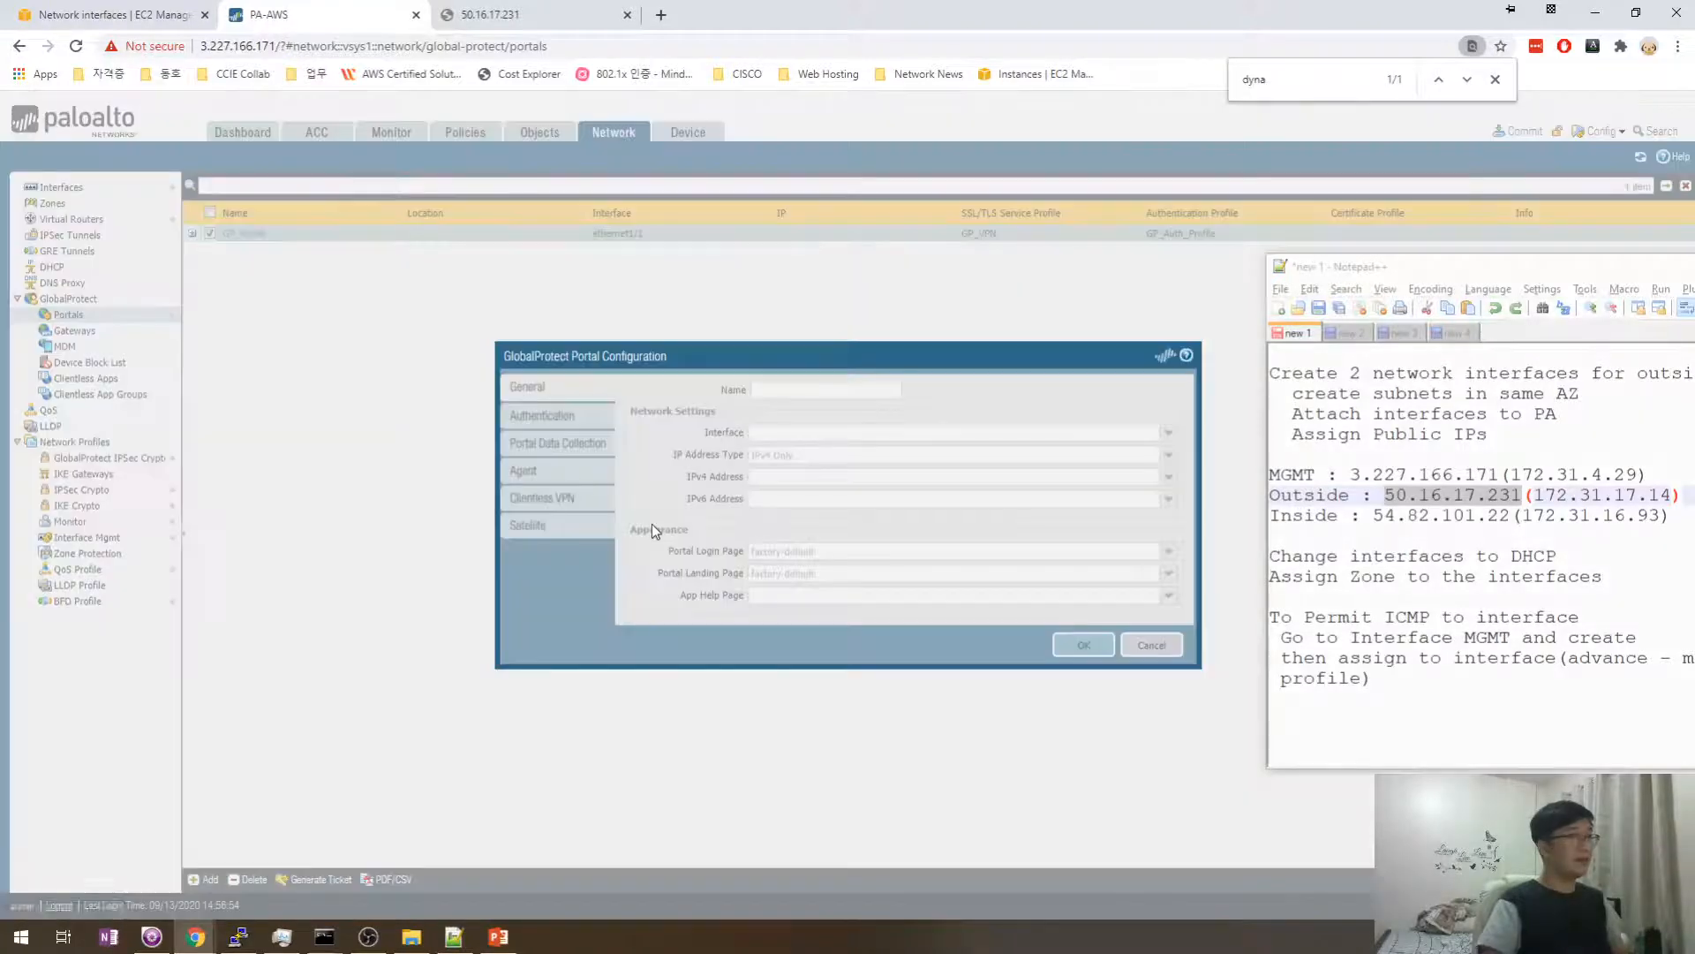
pyautogui.click(548, 478)
pyautogui.click(664, 435)
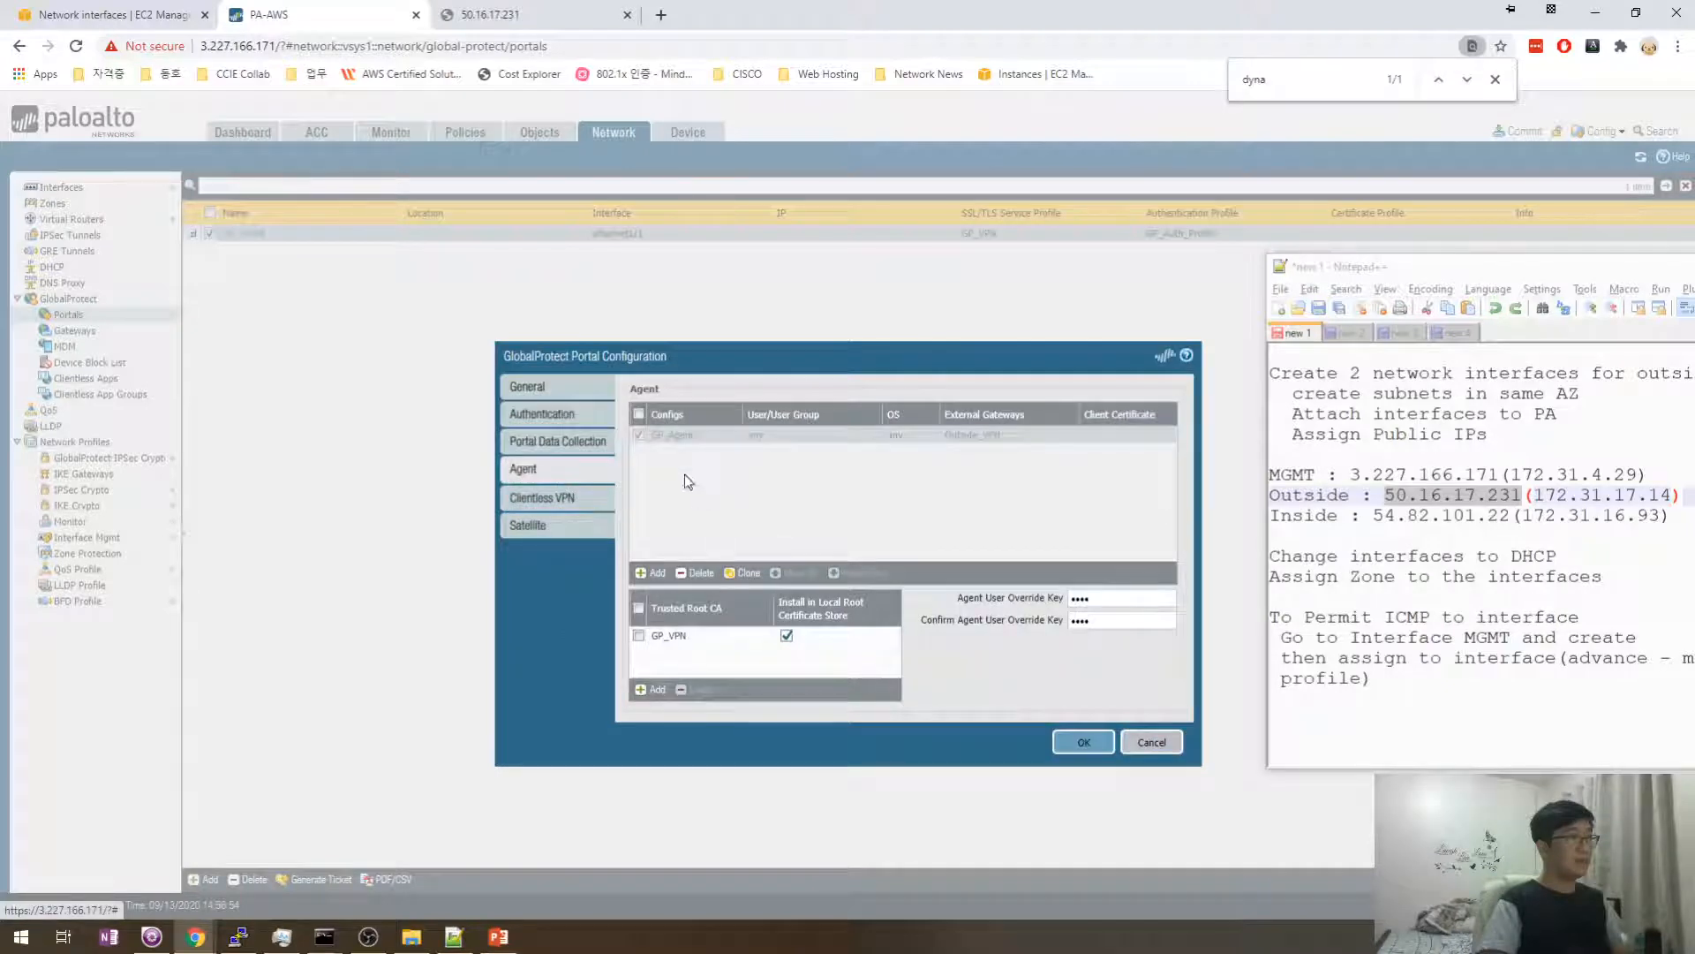
pyautogui.click(680, 436)
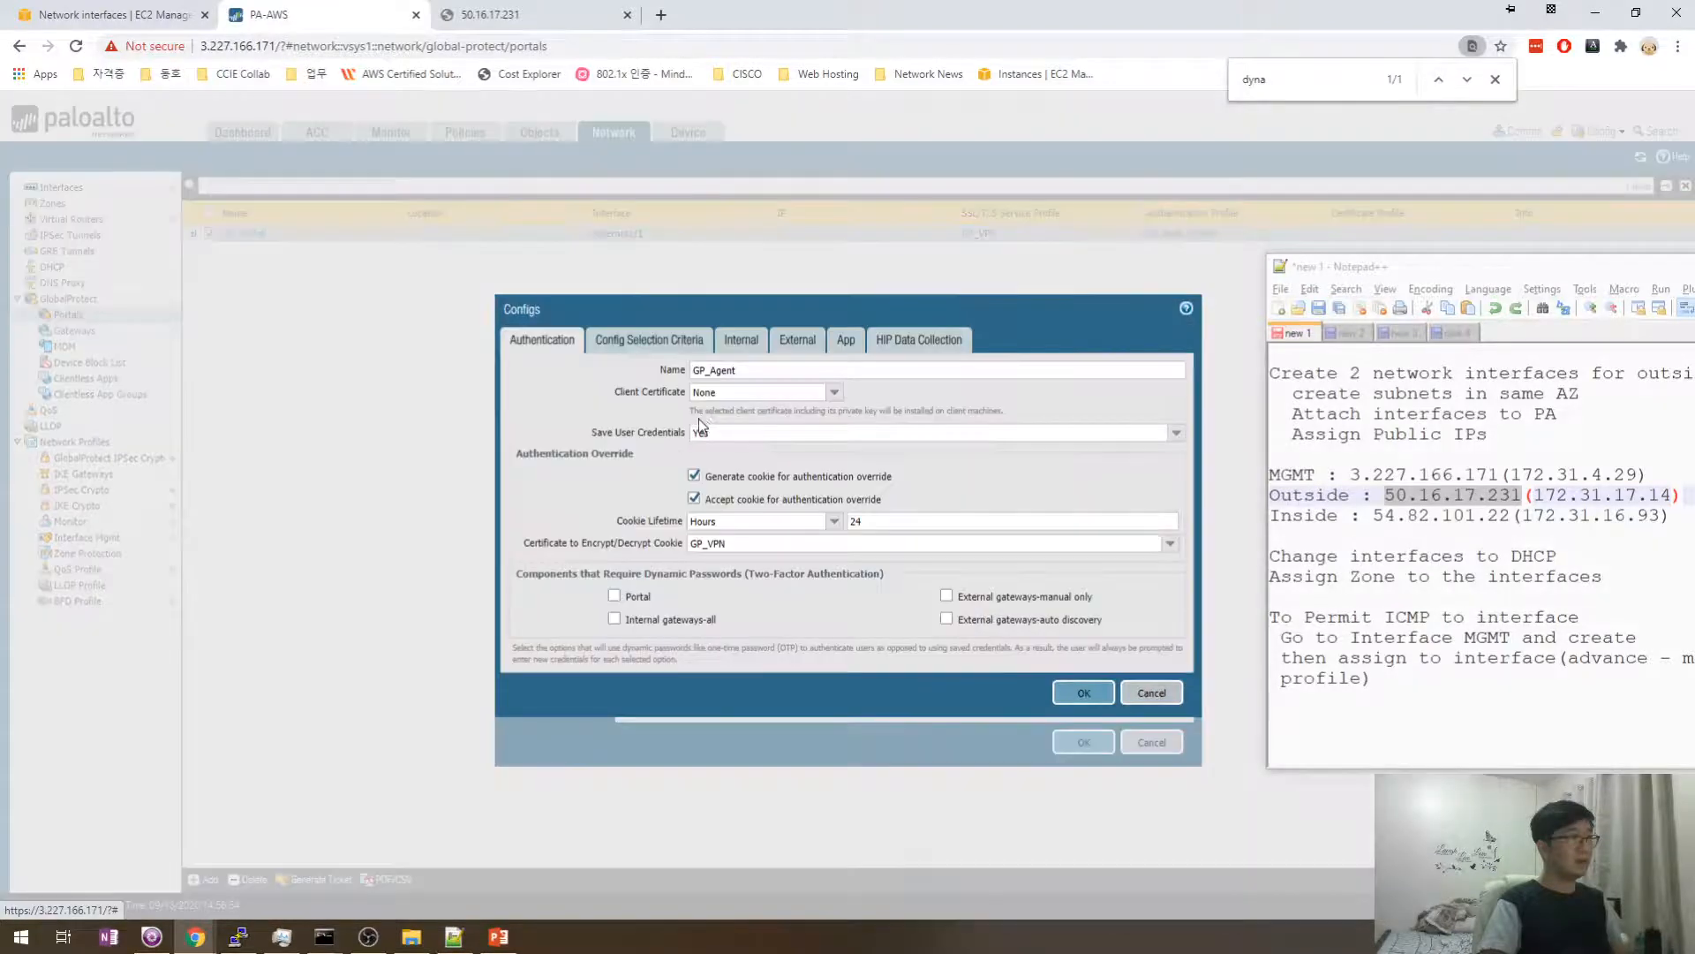
pyautogui.click(798, 340)
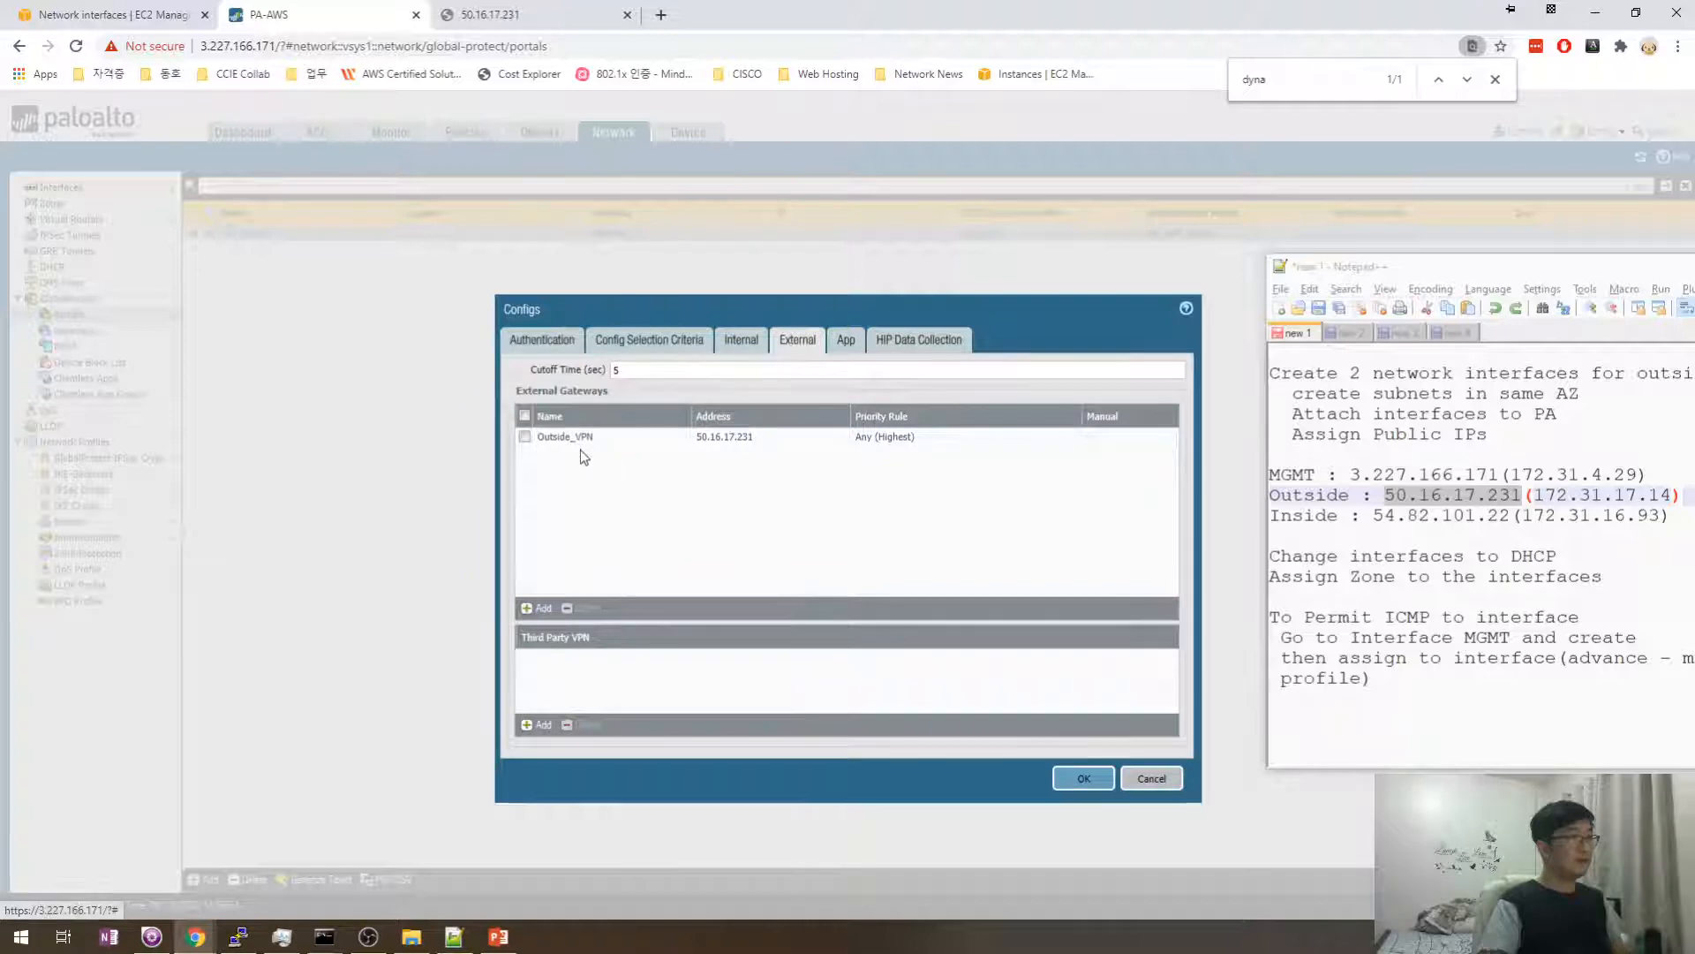
pyautogui.click(580, 441)
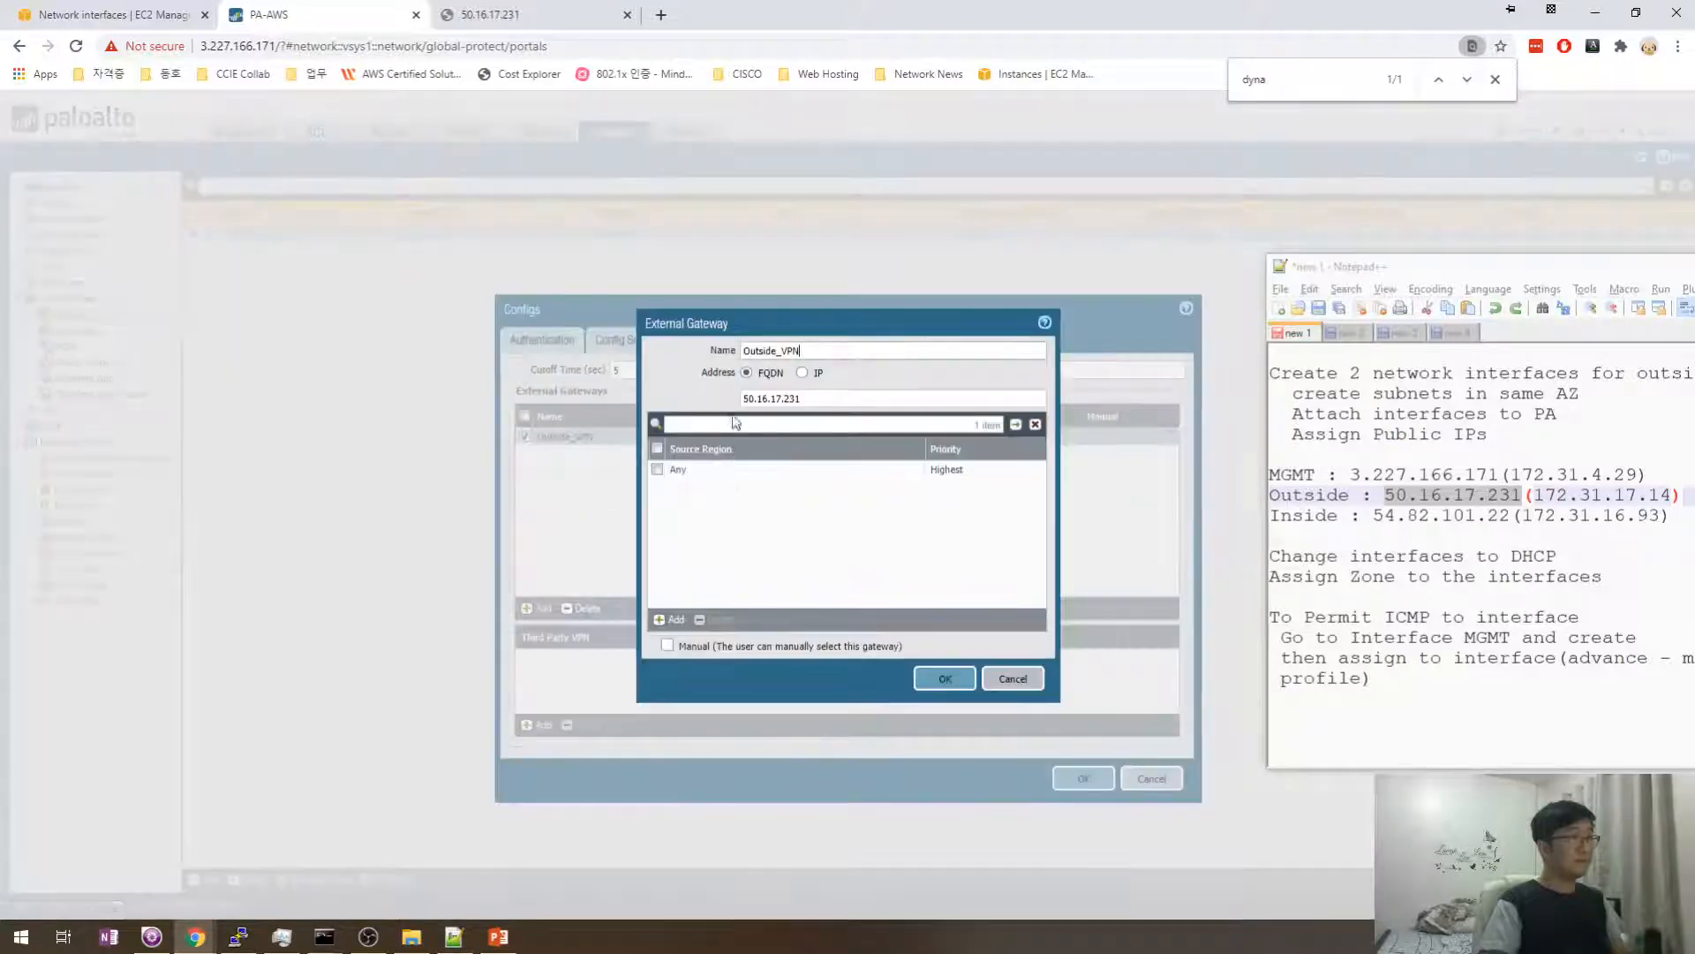
# - Switch Outside_VPN to IP with IPv4 50.16.17.231, then save the gateway, GP_Agent and portal
pyautogui.doubleClick(794, 349)
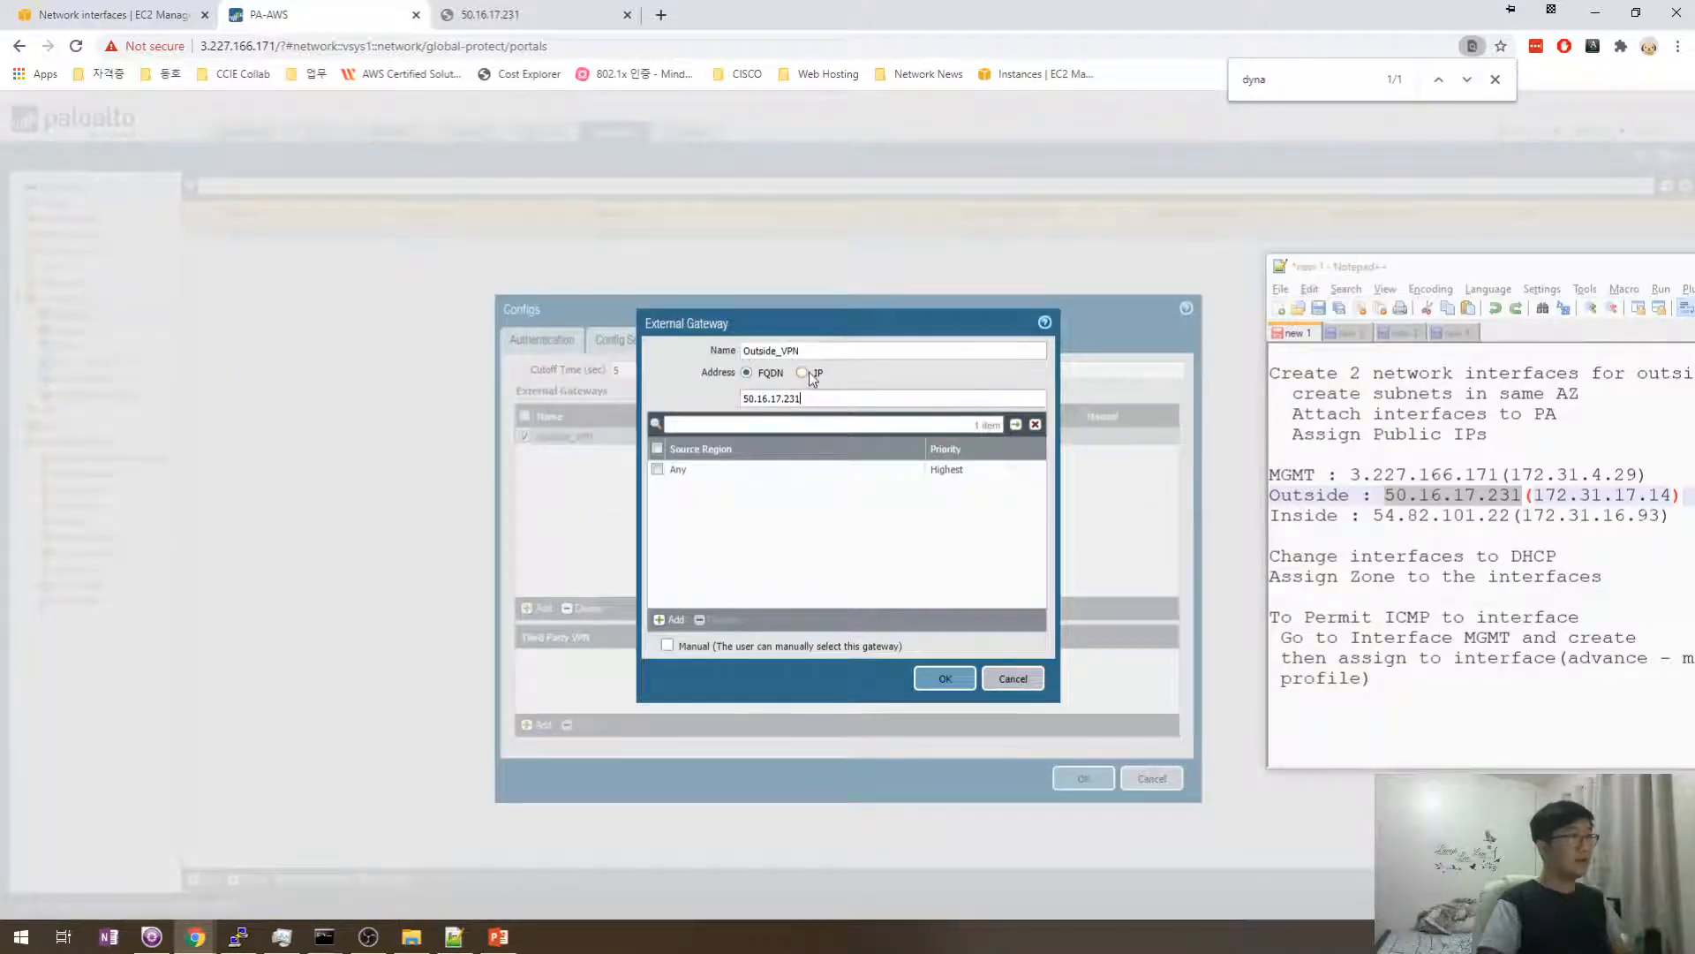
pyautogui.click(802, 373)
pyautogui.click(800, 398)
pyautogui.write('50.16.17.231')
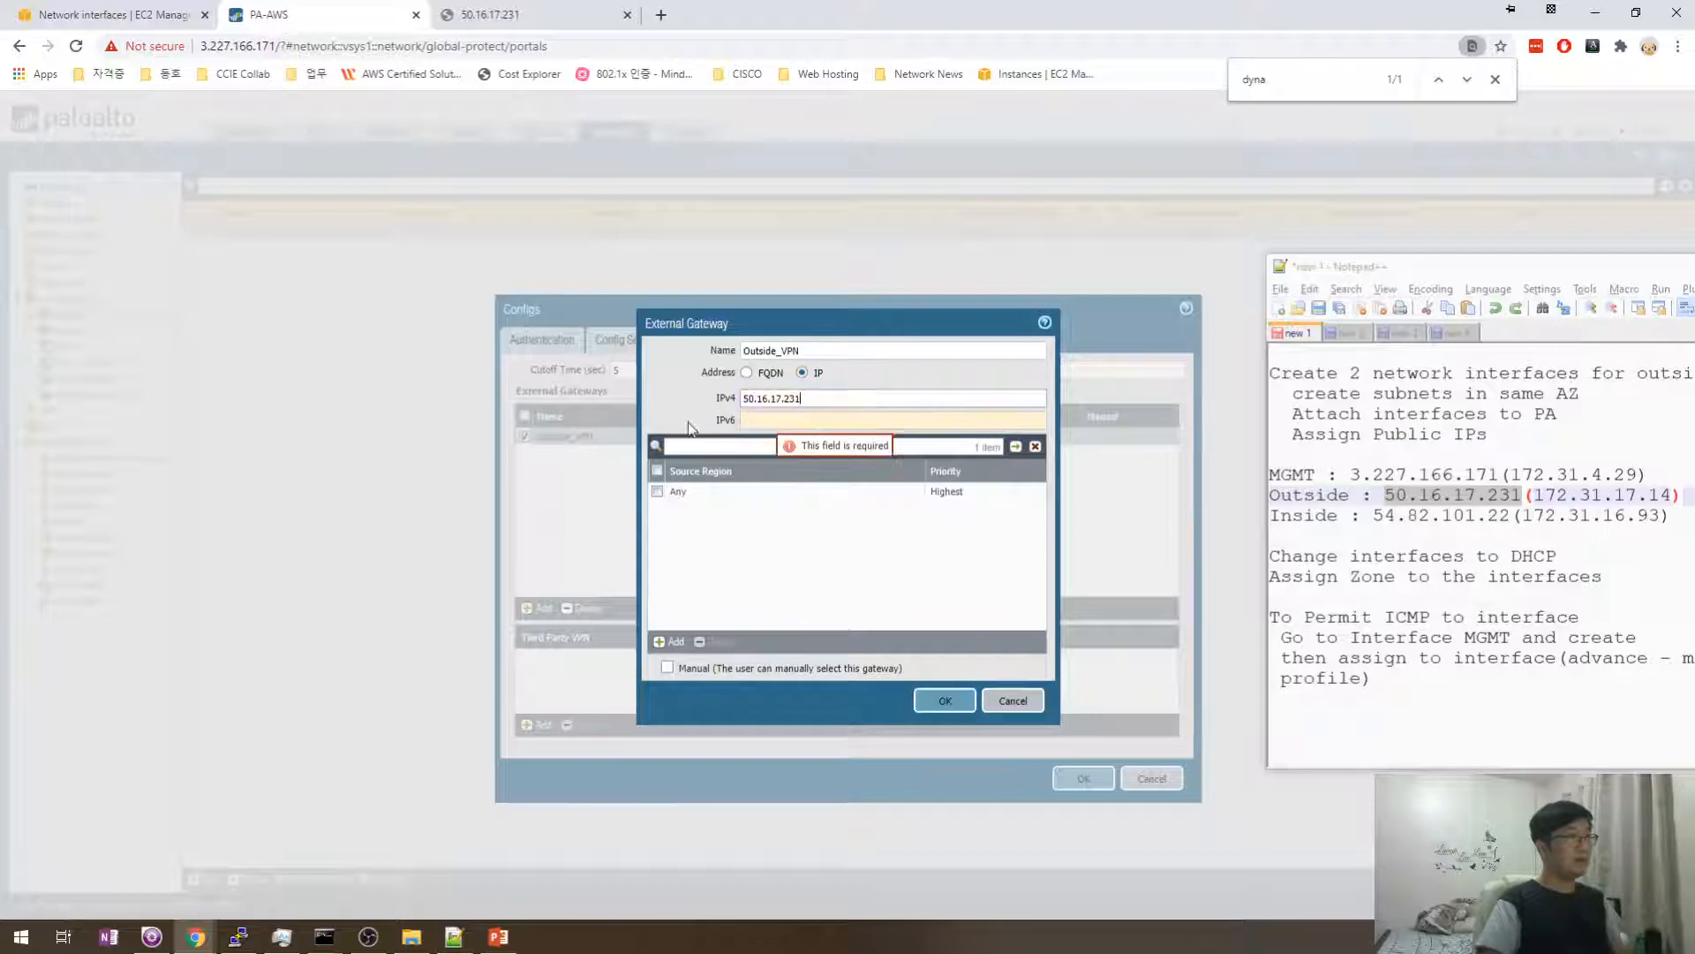
pyautogui.click(833, 352)
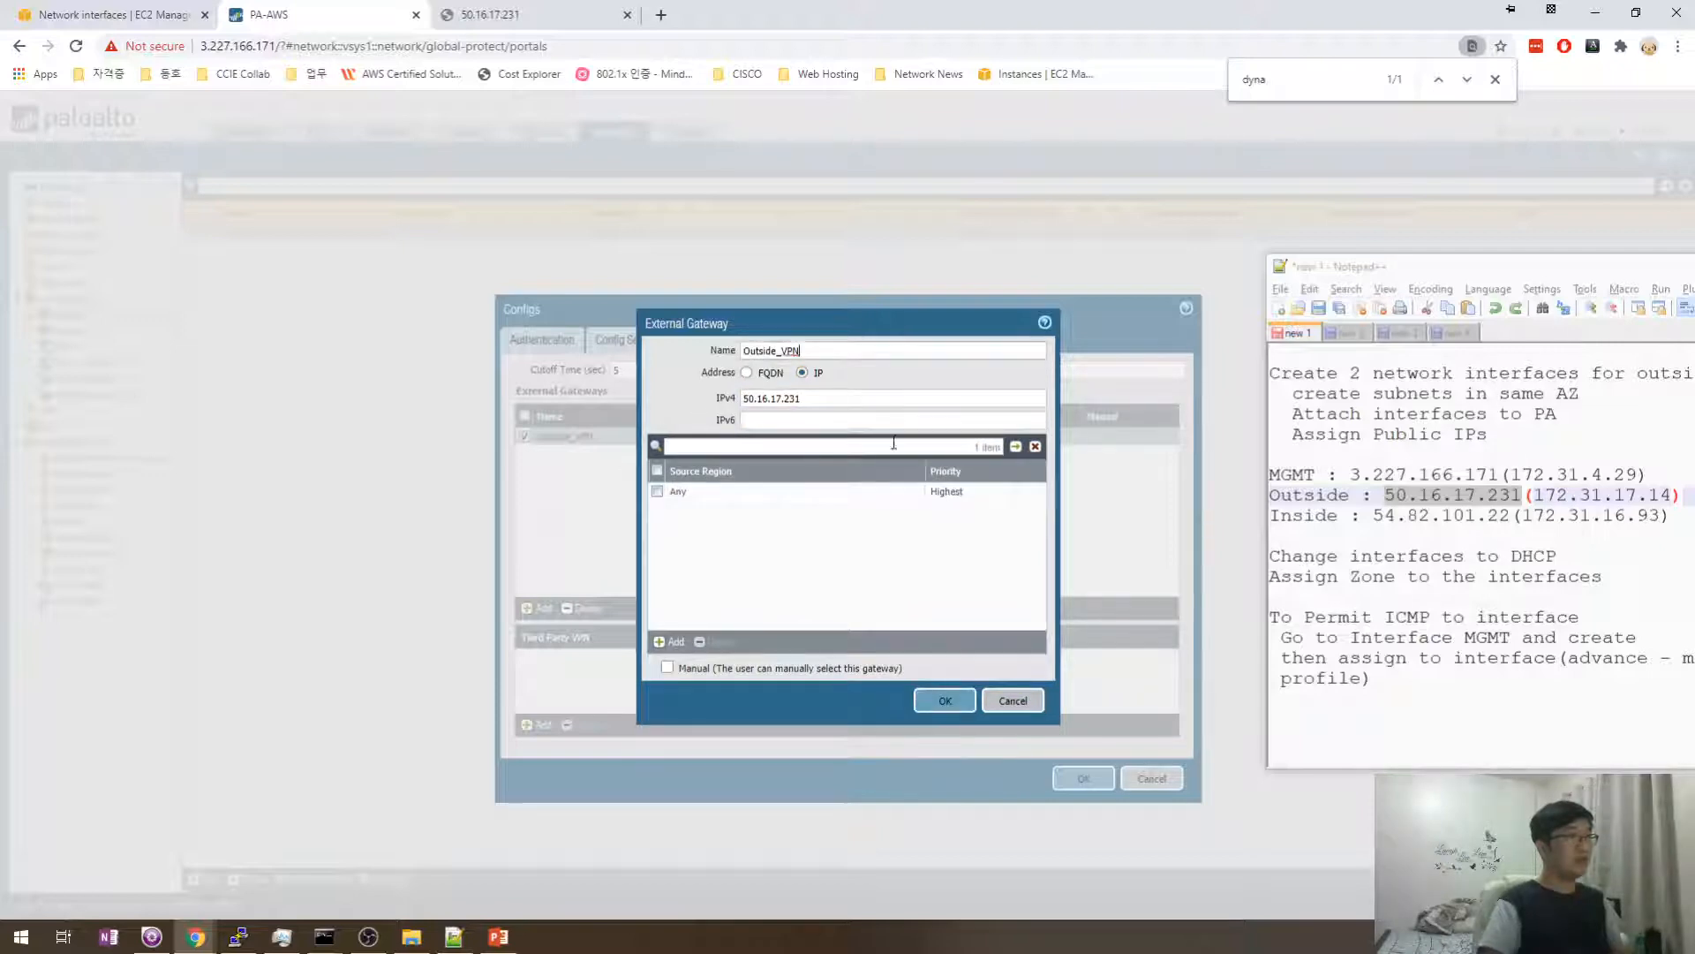
pyautogui.click(958, 708)
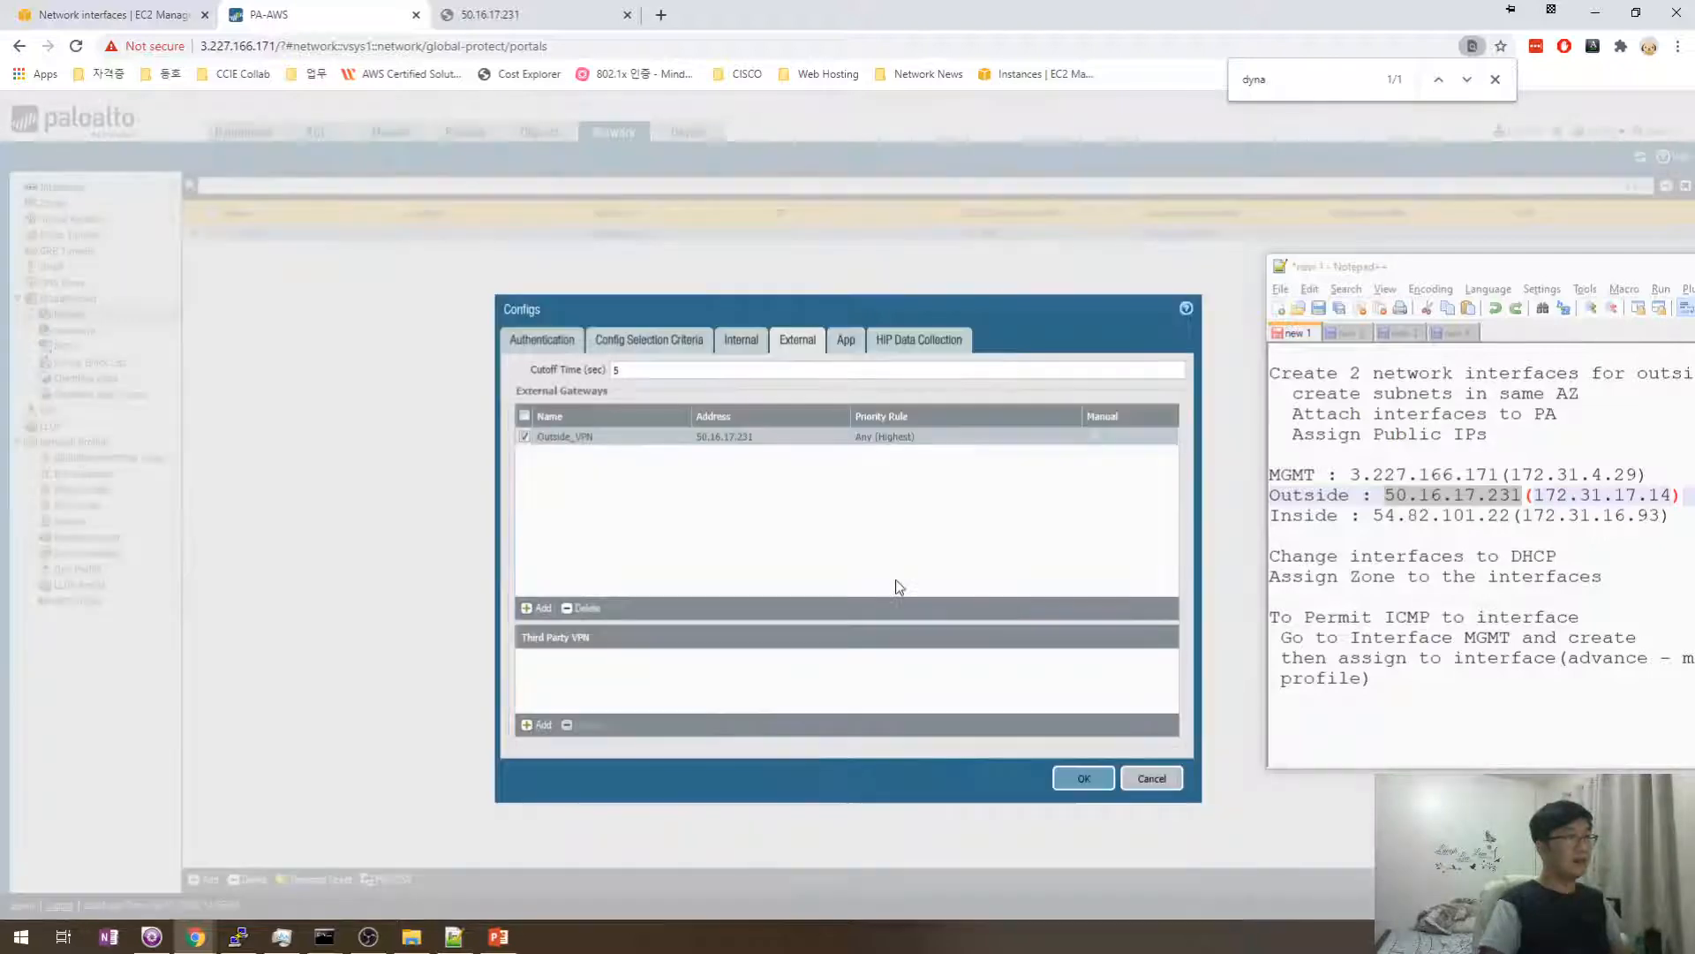
pyautogui.click(1082, 778)
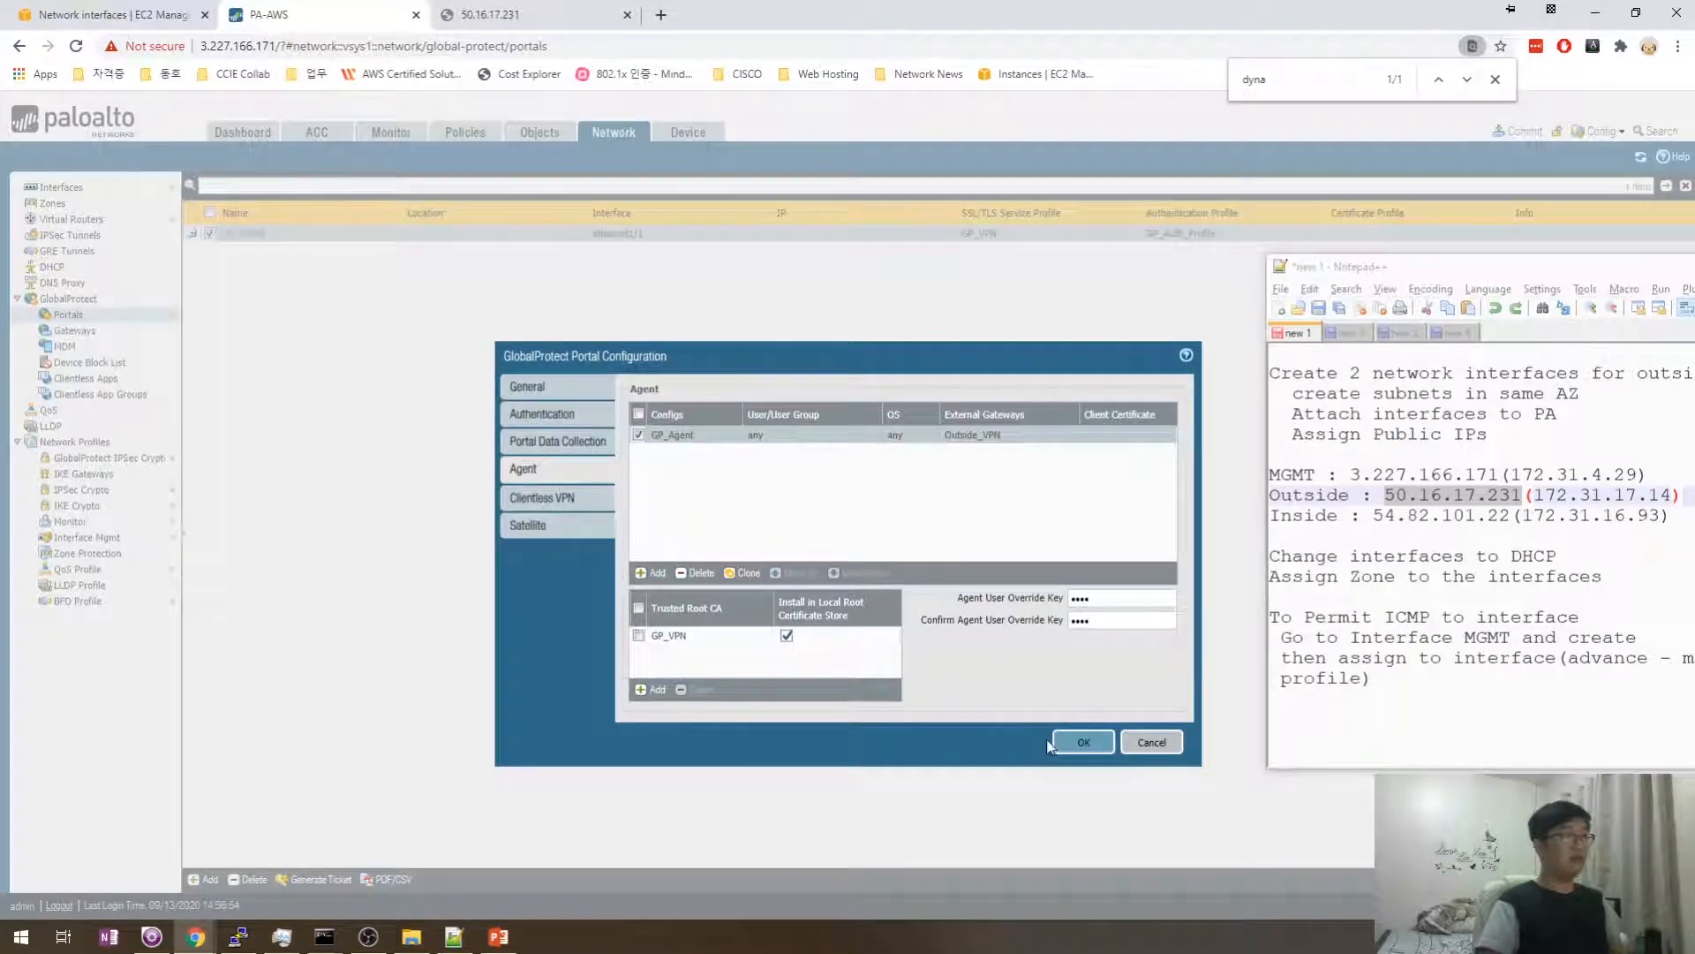
pyautogui.click(1084, 742)
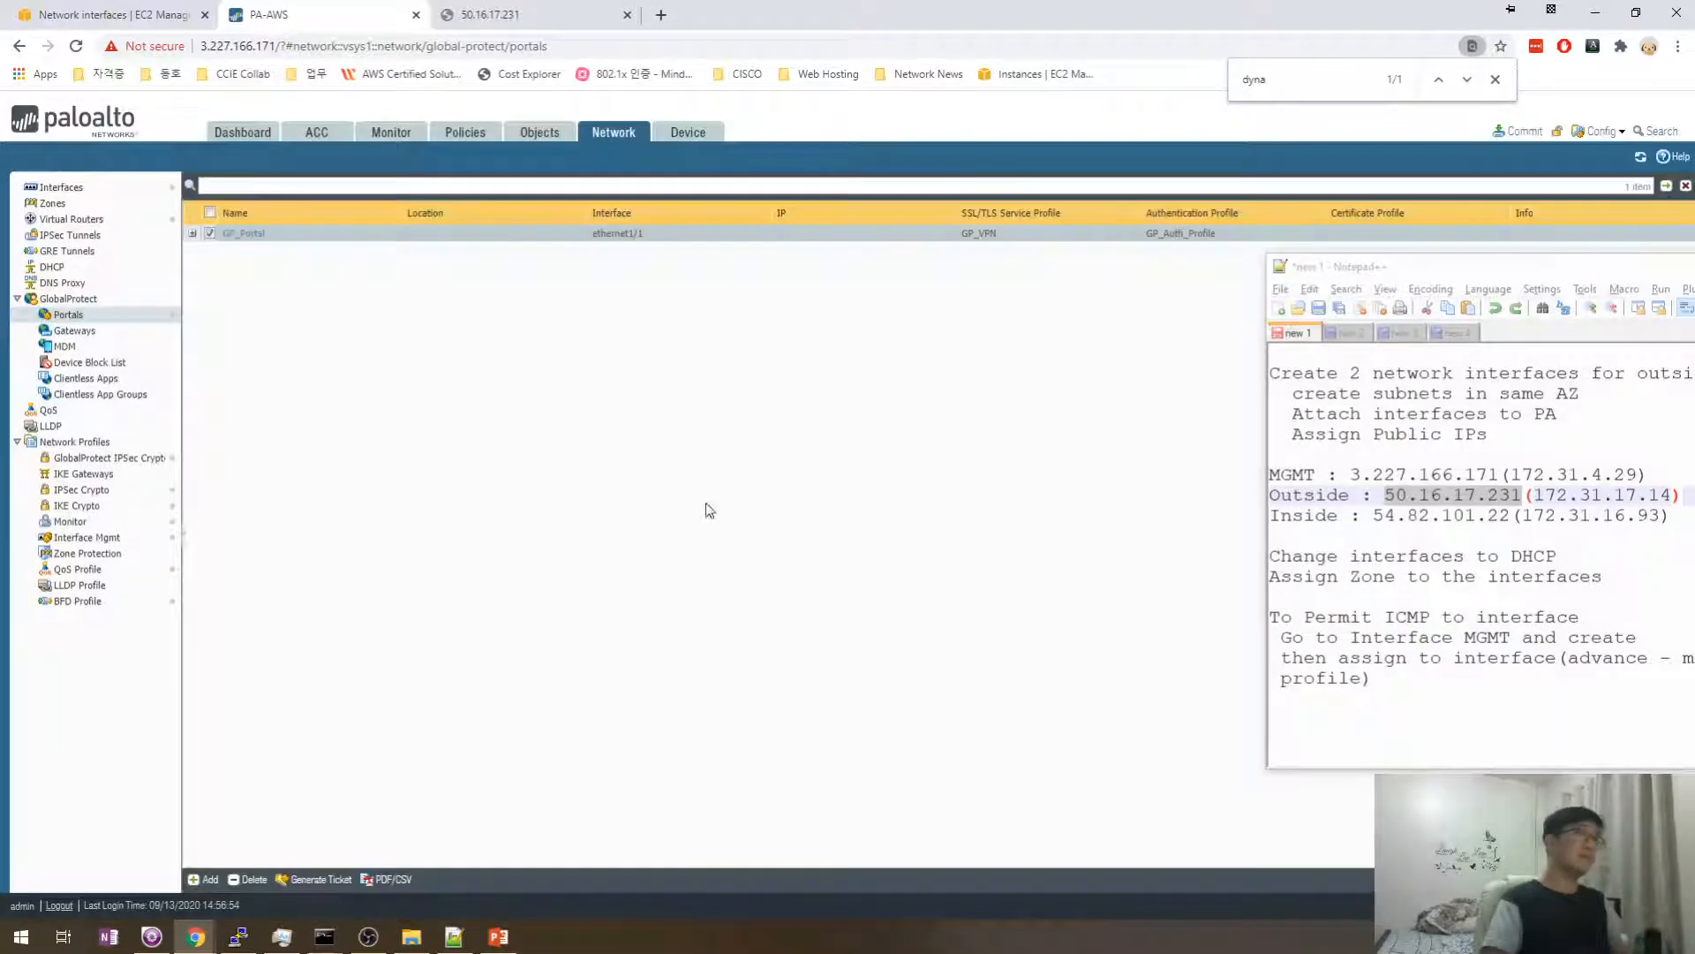
# - Commit the configuration again and close the successful commit result
pyautogui.rightClick(1103, 340)
pyautogui.click(1086, 366)
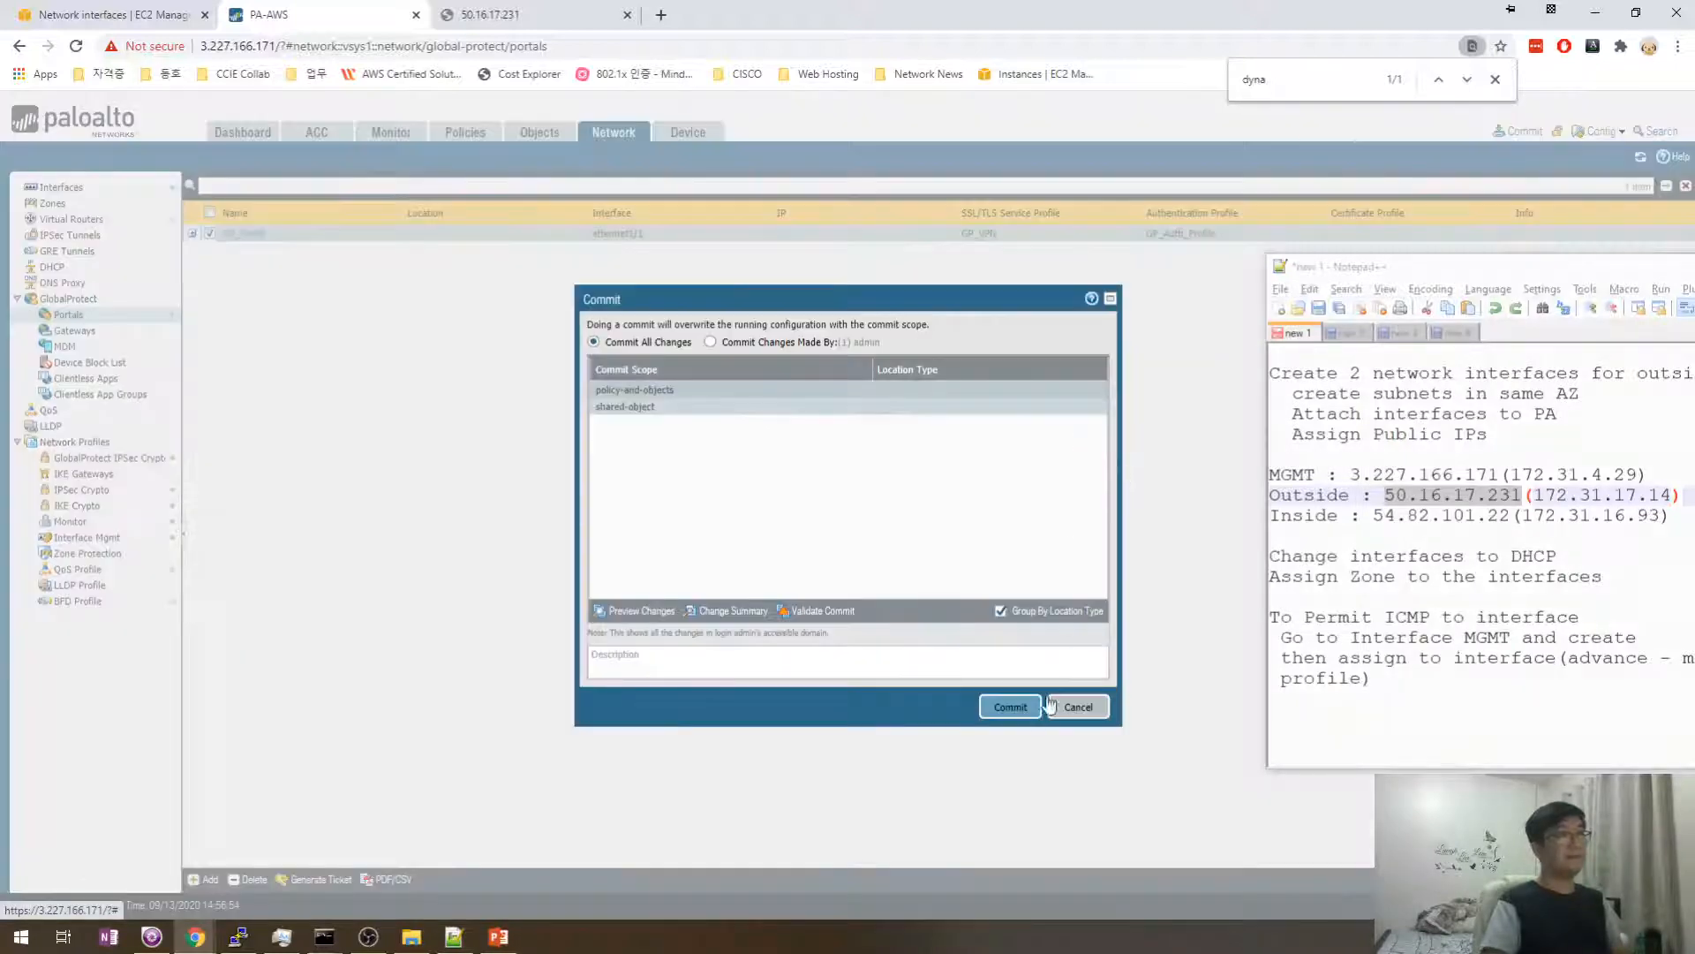
pyautogui.click(1006, 706)
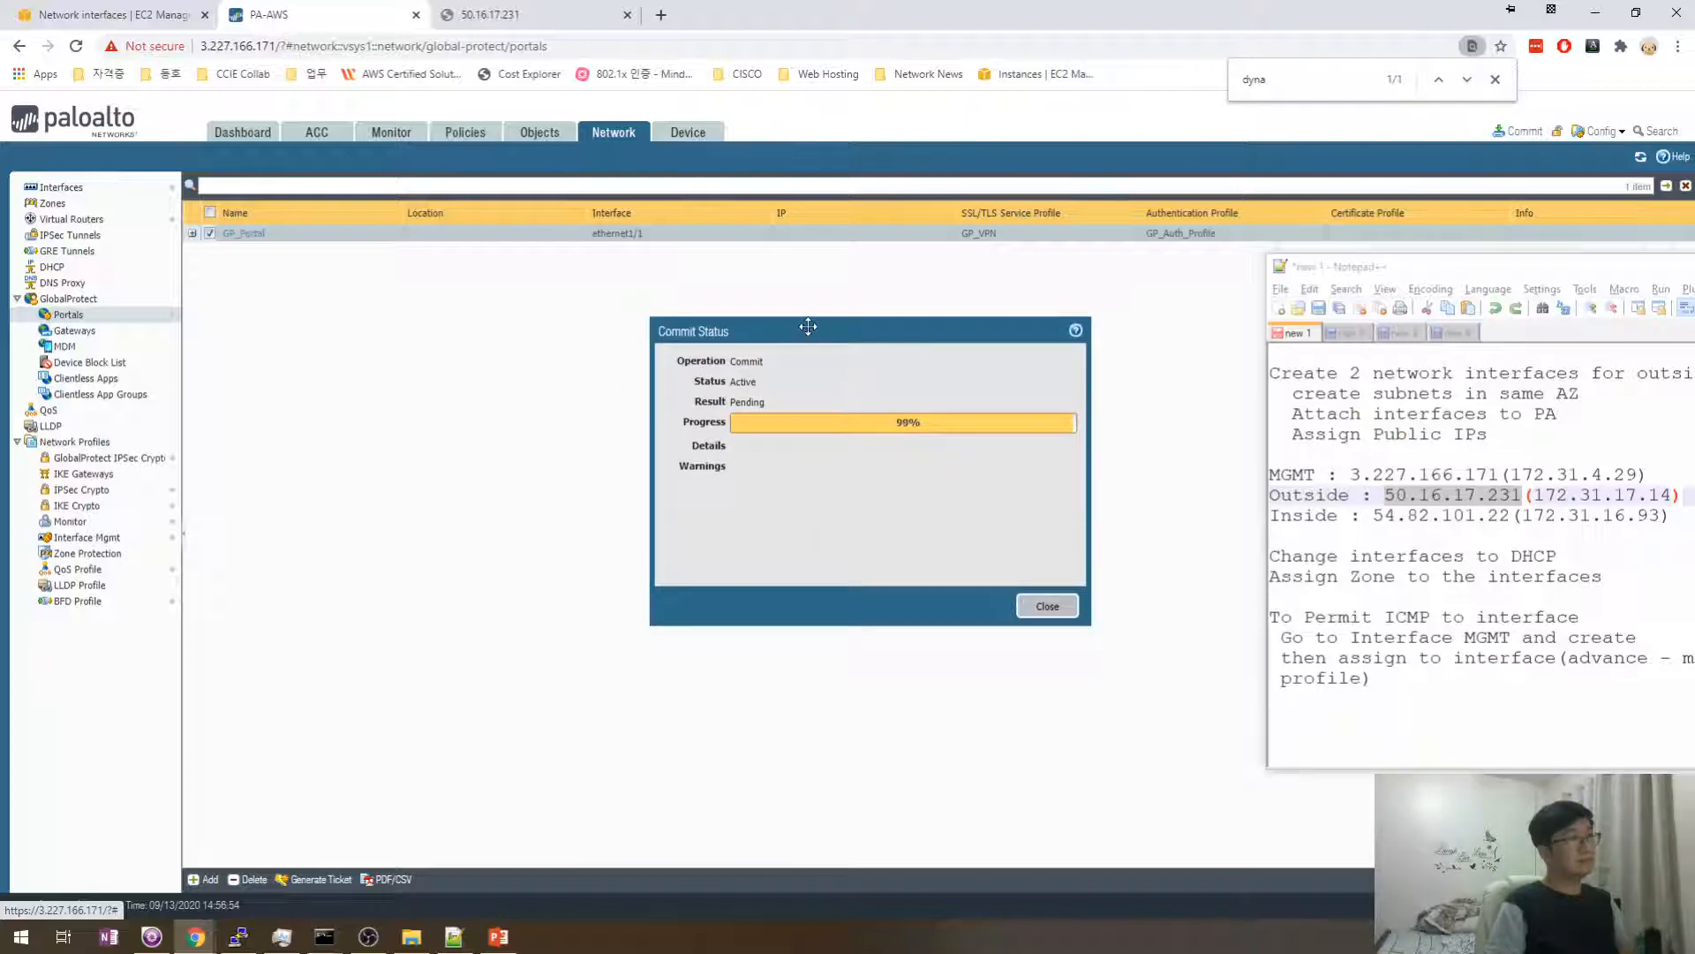
pyautogui.moveTo(808, 327); pyautogui.dragTo(737, 336)
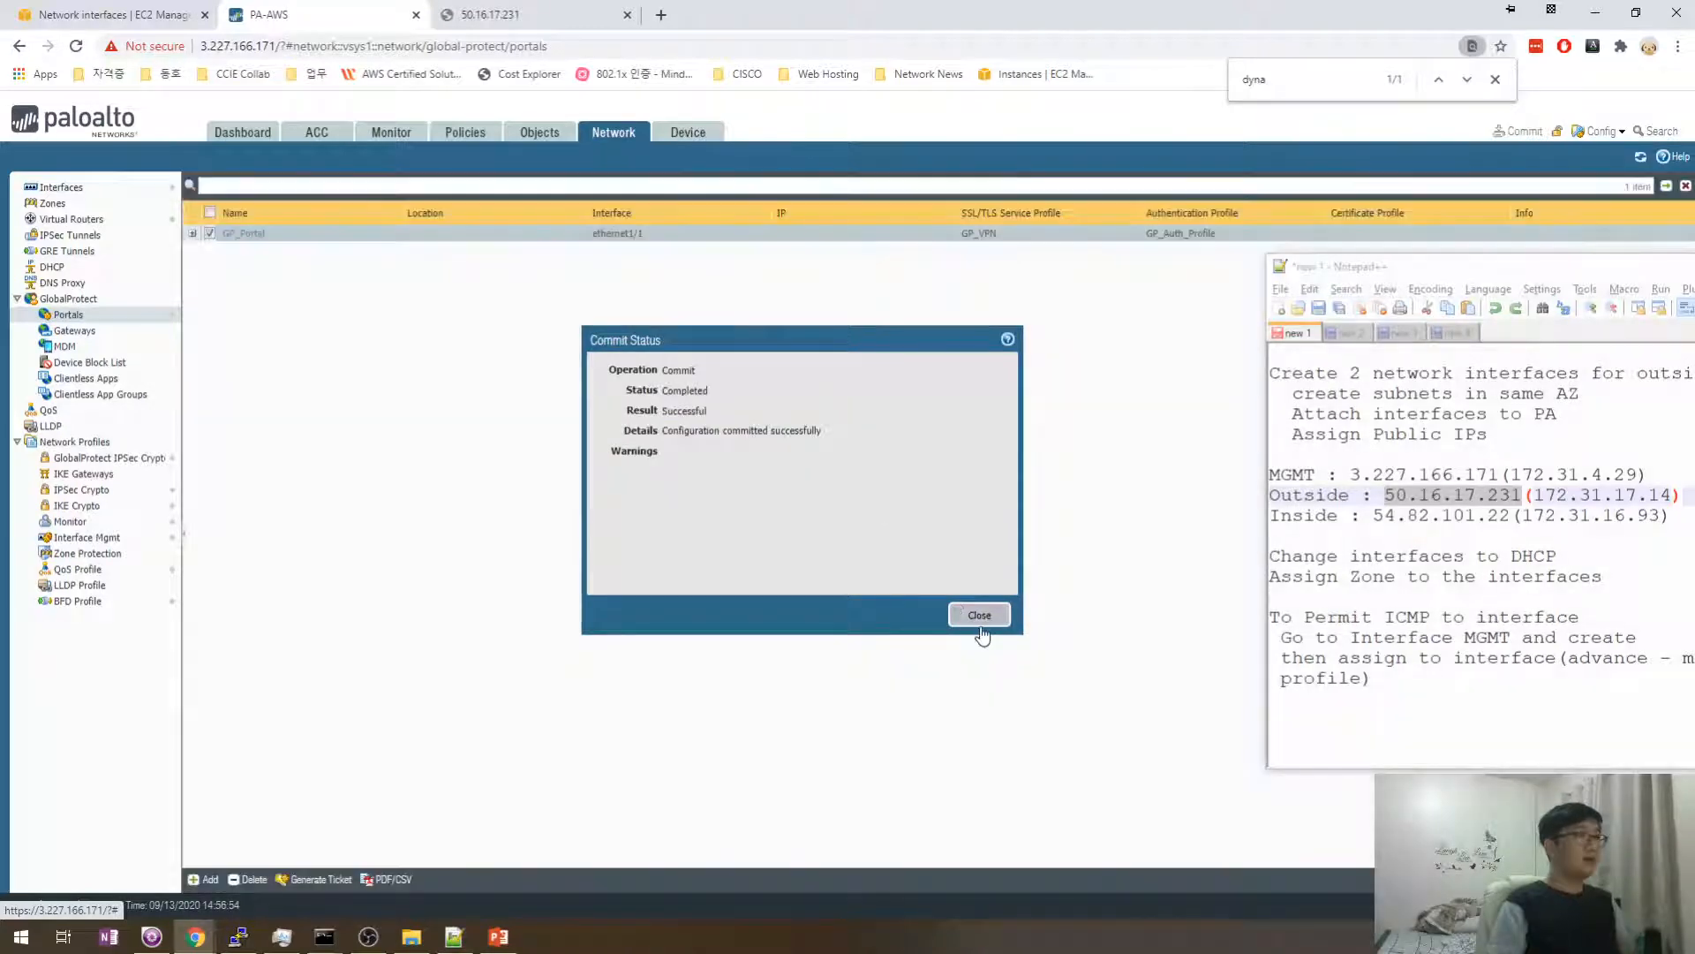
pyautogui.click(978, 614)
# - Reload 50.16.17.231 and proceed past the certificate warning to the GlobalProtect login page
pyautogui.click(533, 27)
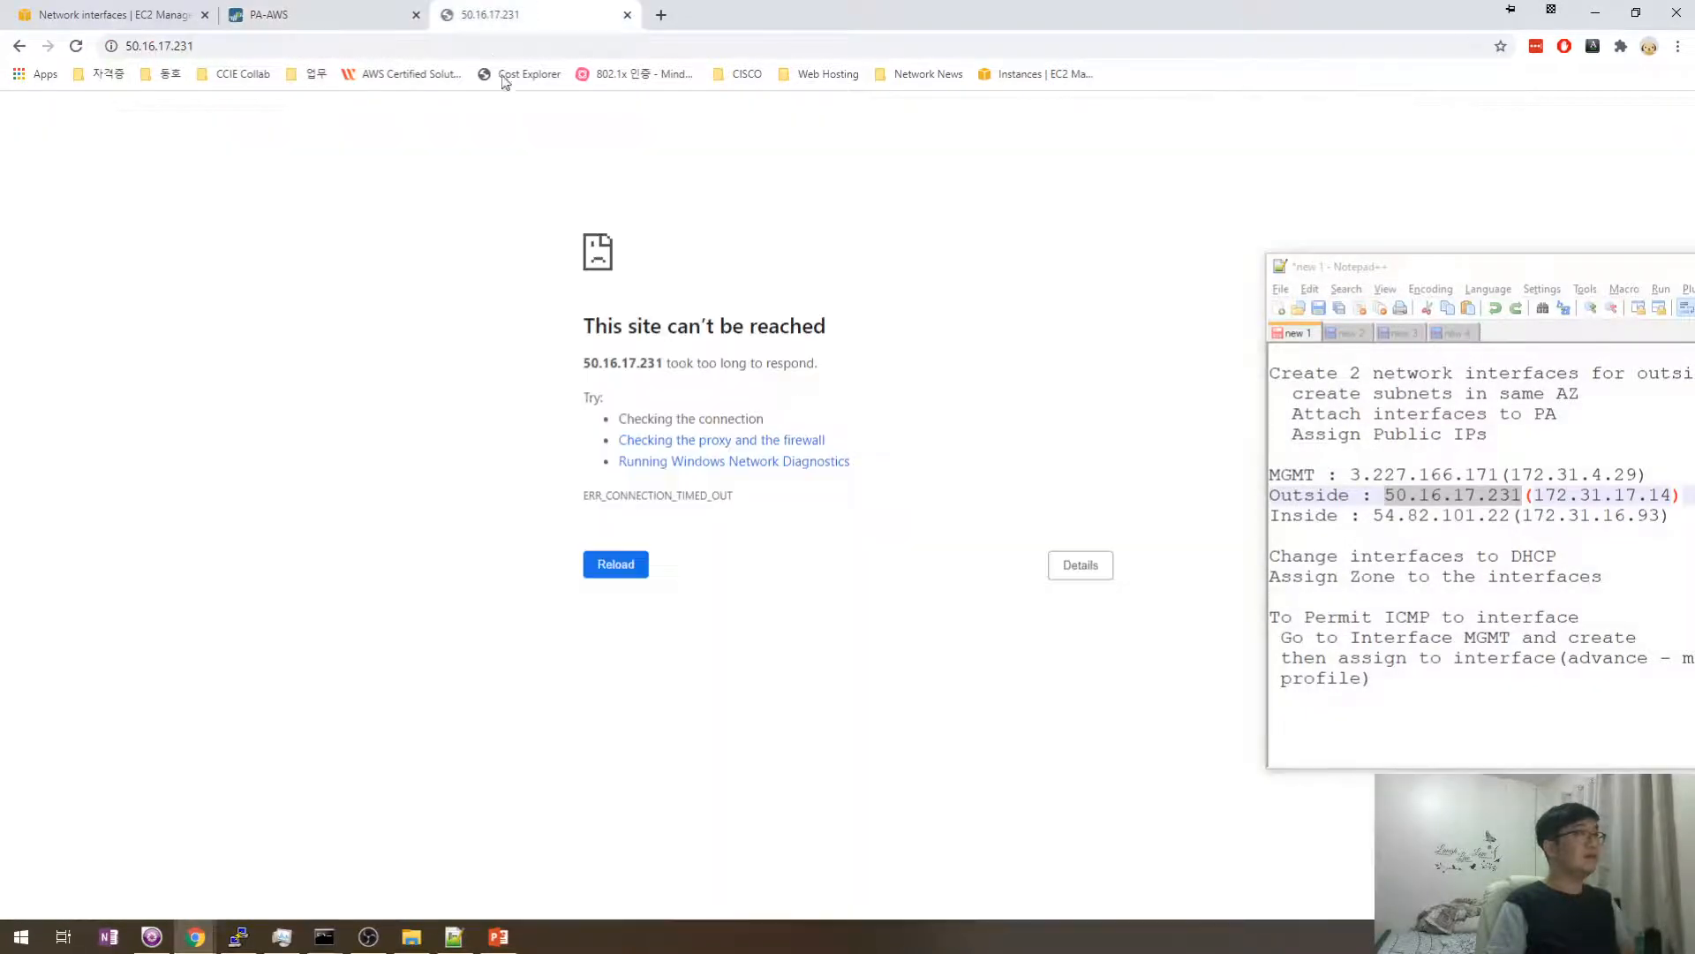
pyautogui.click(493, 46)
pyautogui.press('Return')
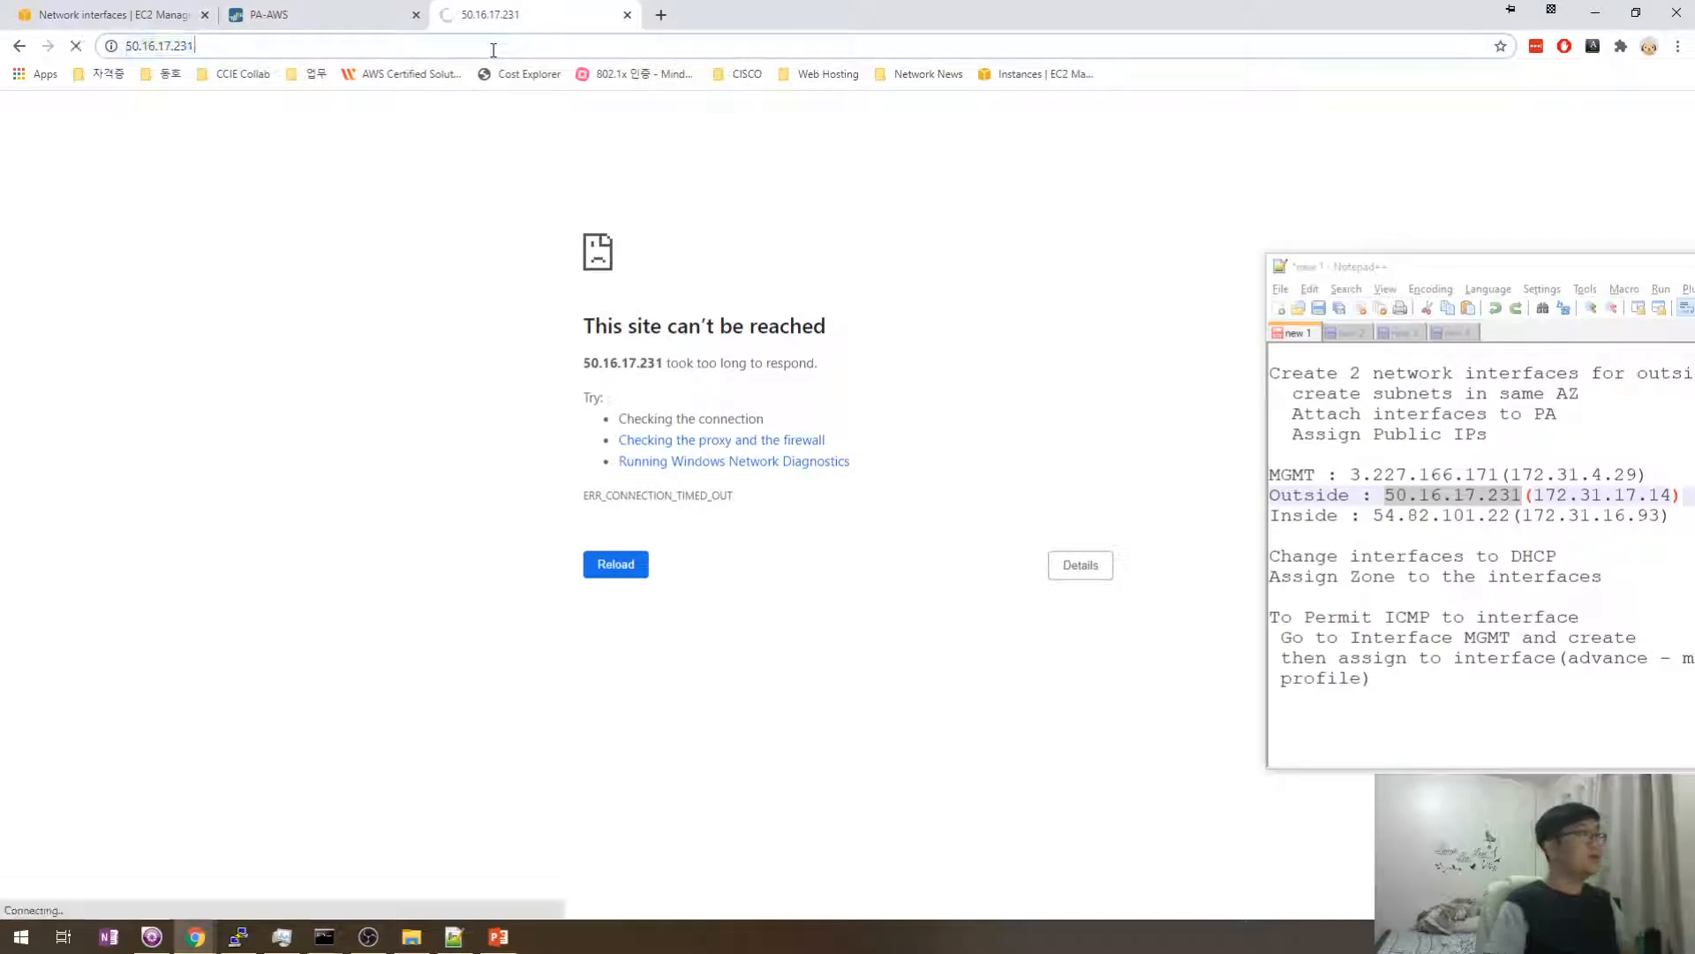
pyautogui.click(623, 557)
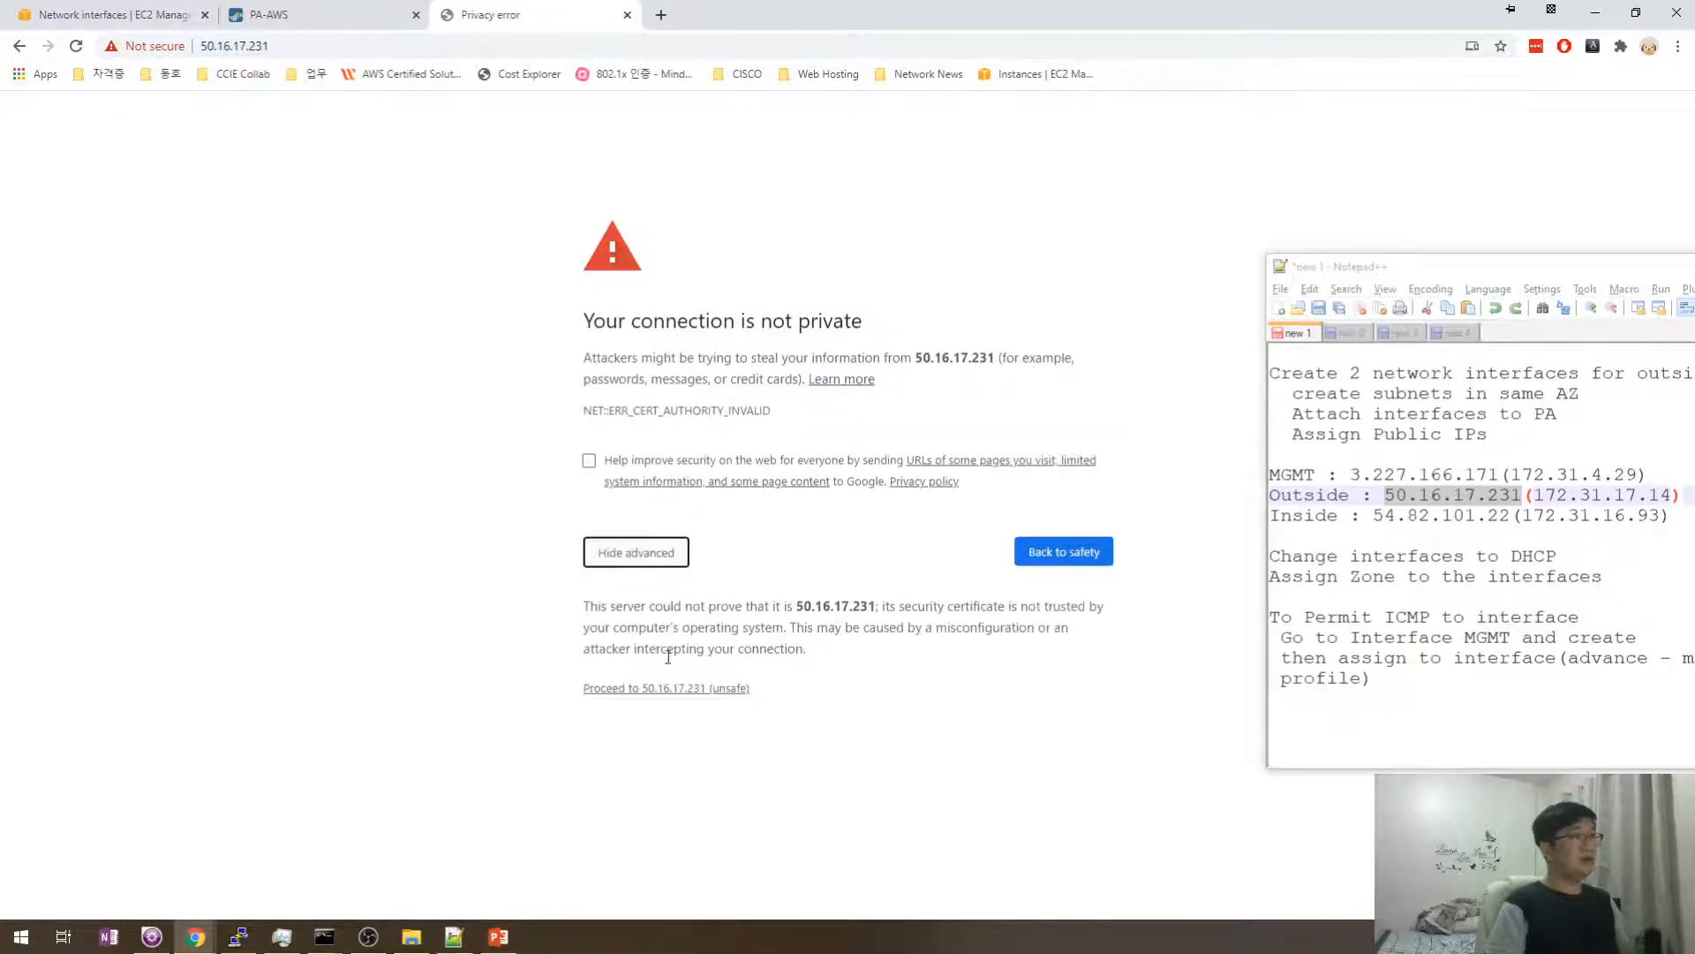
pyautogui.click(662, 688)
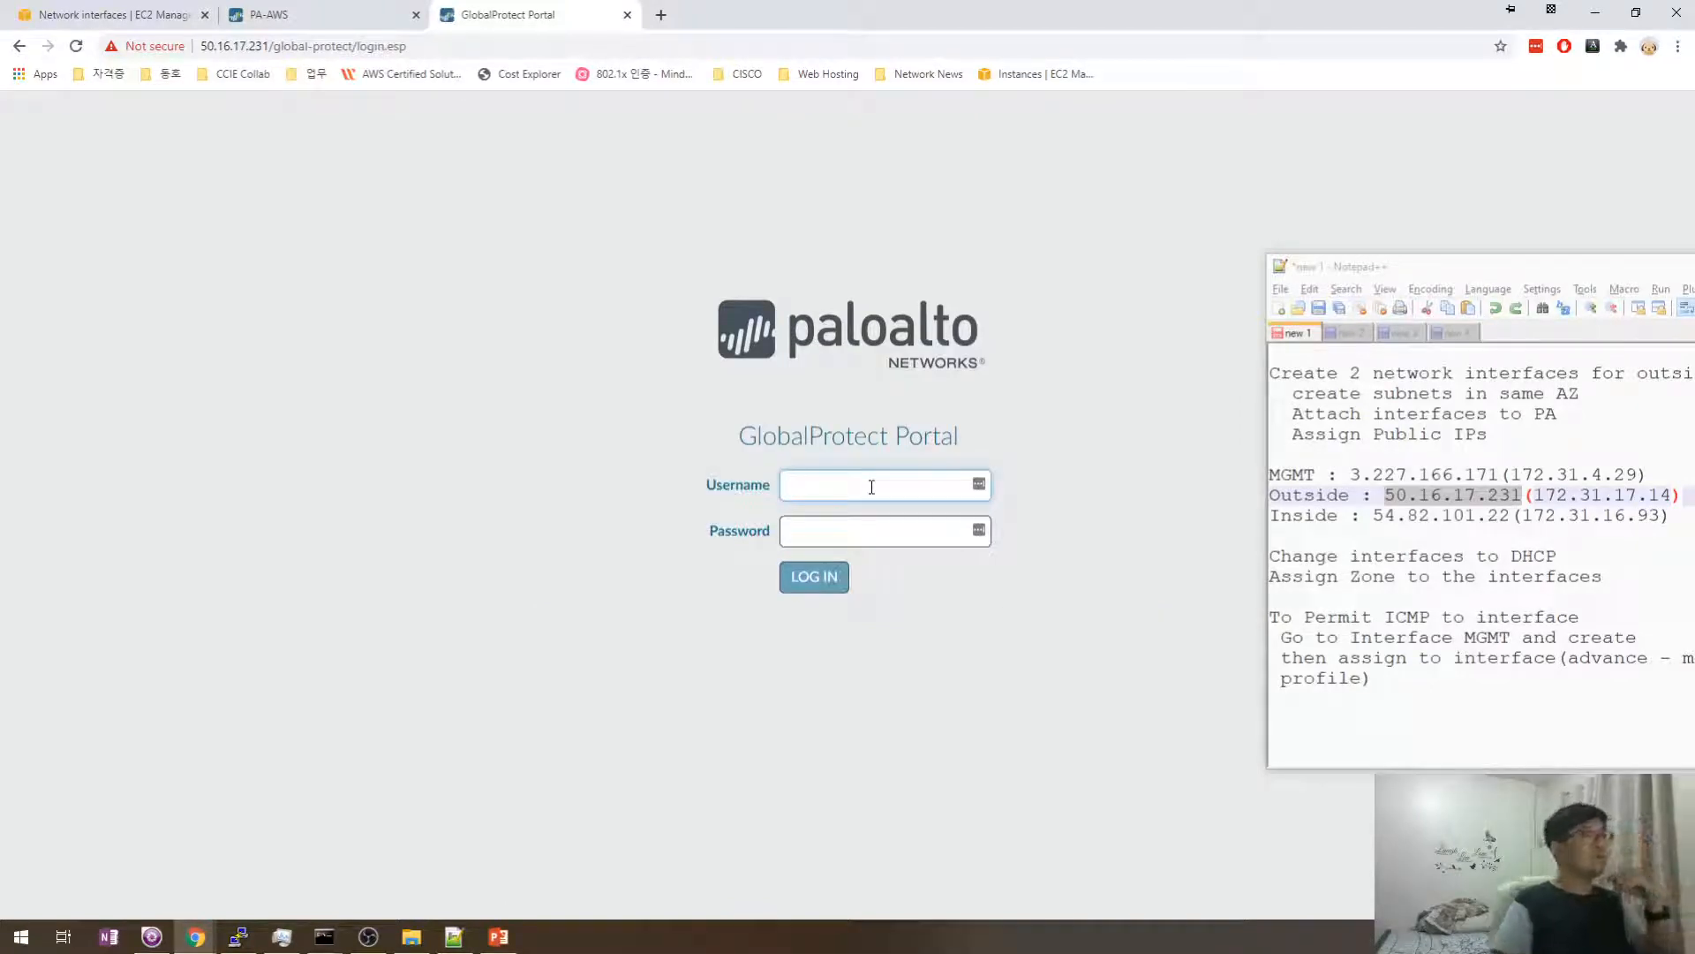
# - Bring the notes window forward, reposition it, and place the cursor below the notes
pyautogui.click(1459, 702)
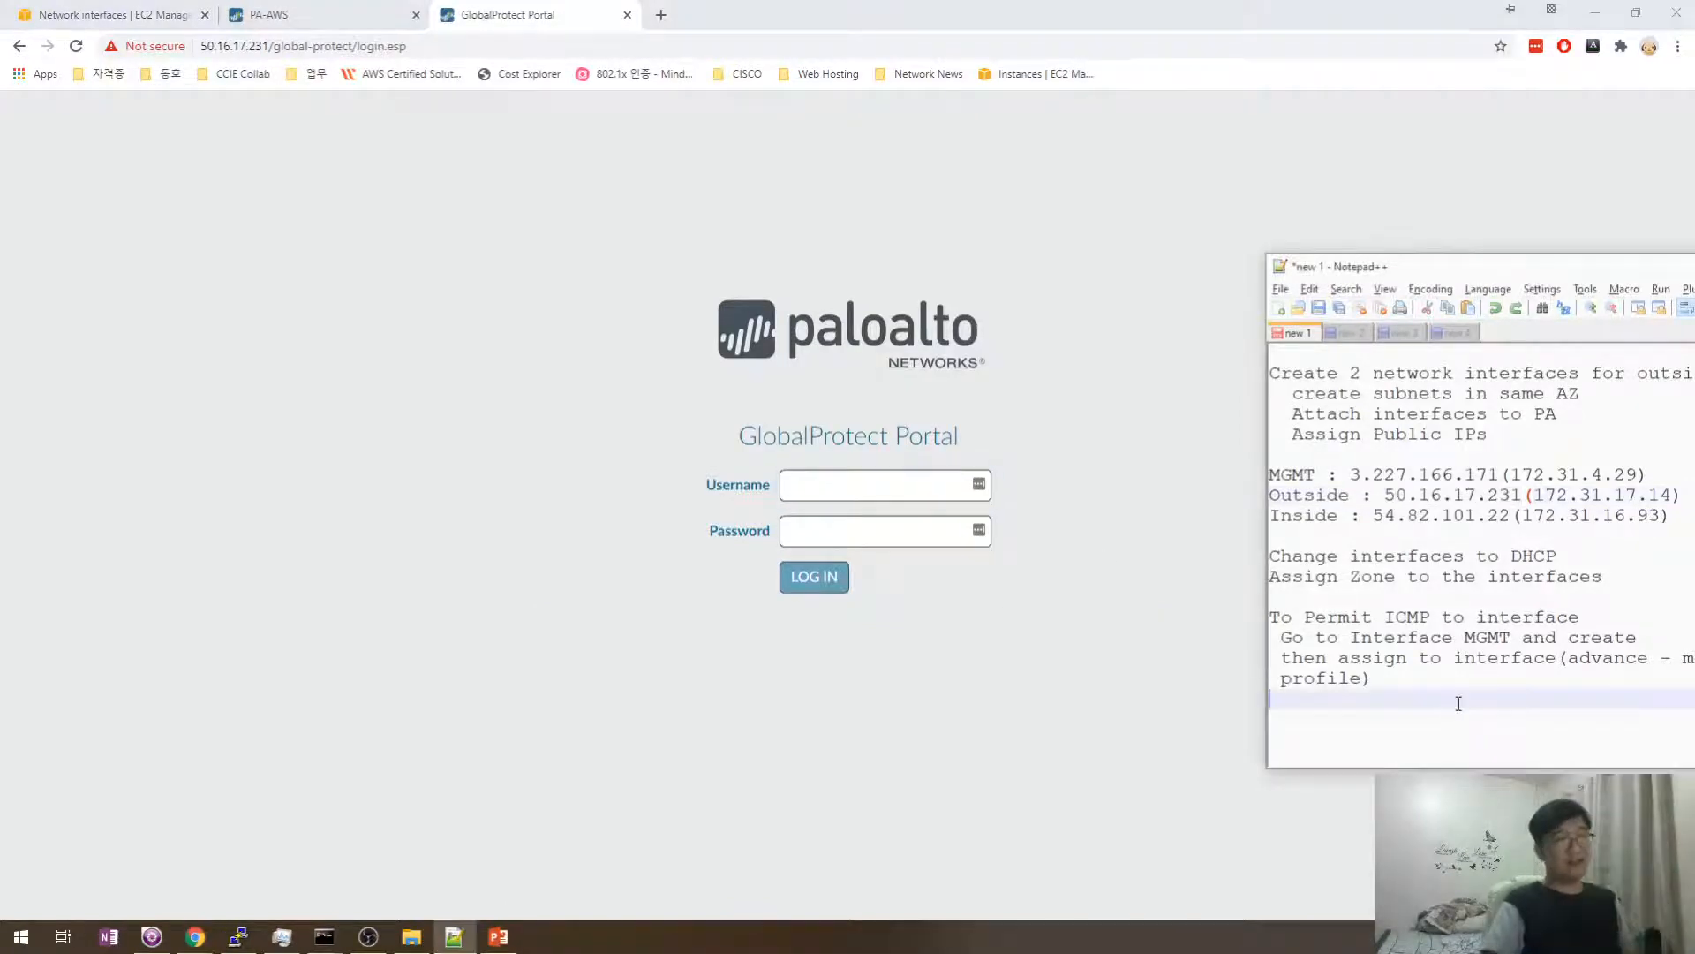
pyautogui.moveTo(1418, 268); pyautogui.dragTo(1237, 170)
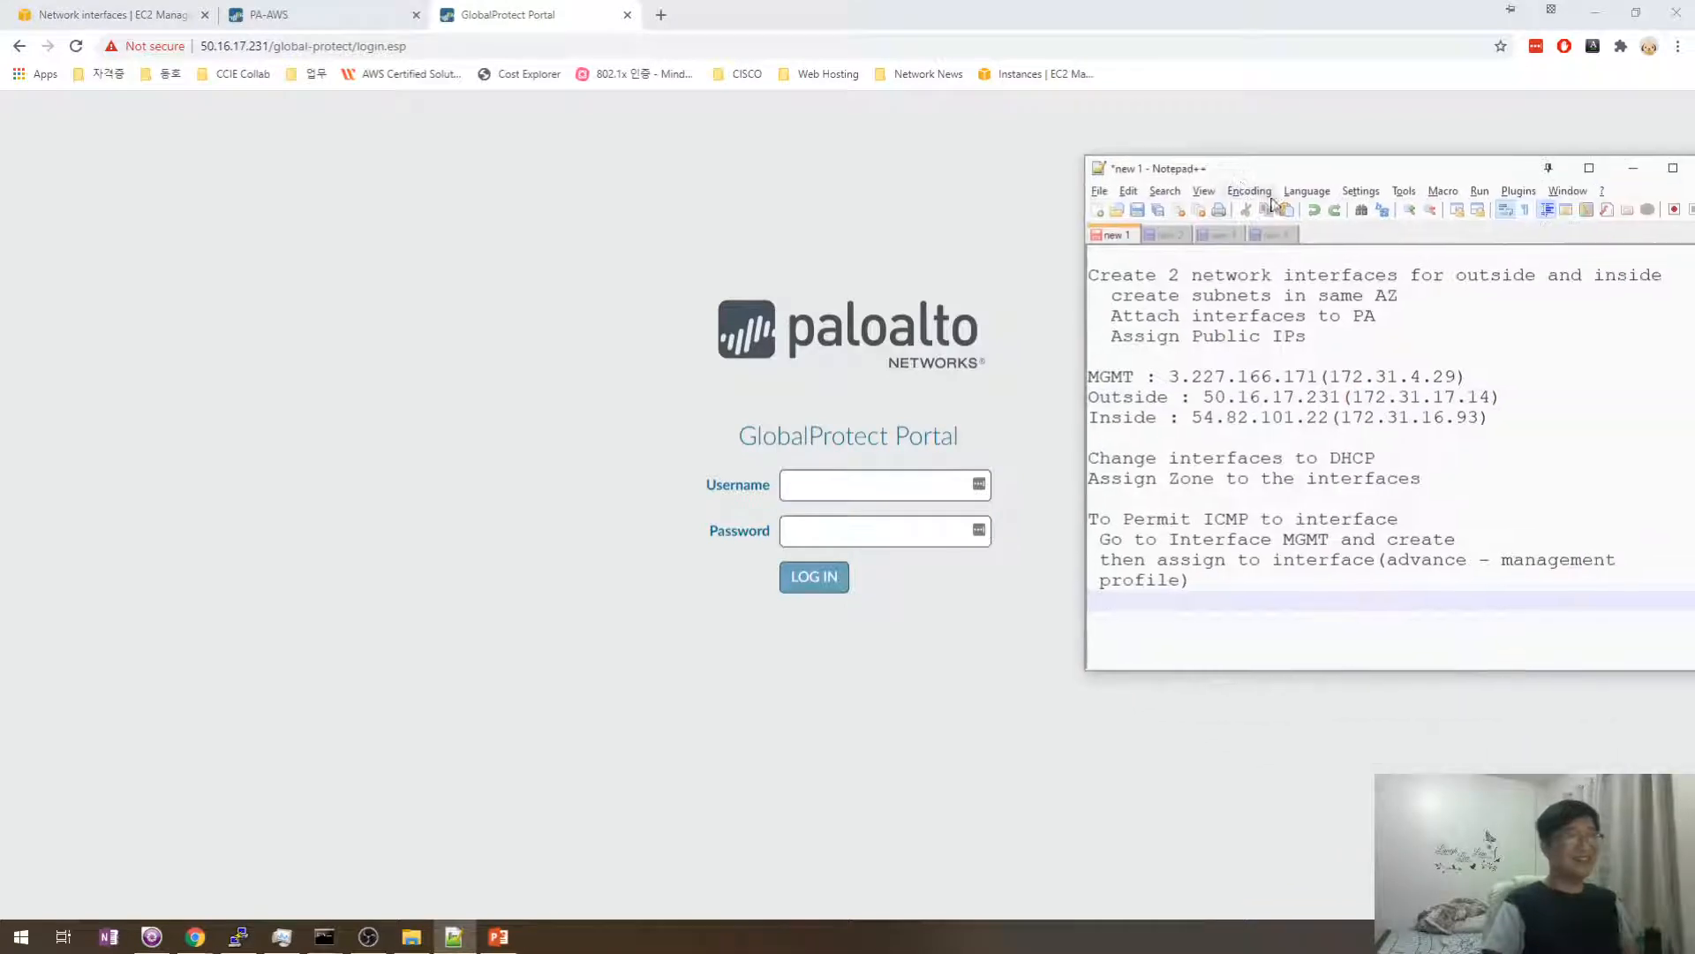
pyautogui.click(1221, 618)
pyautogui.click(1238, 607)
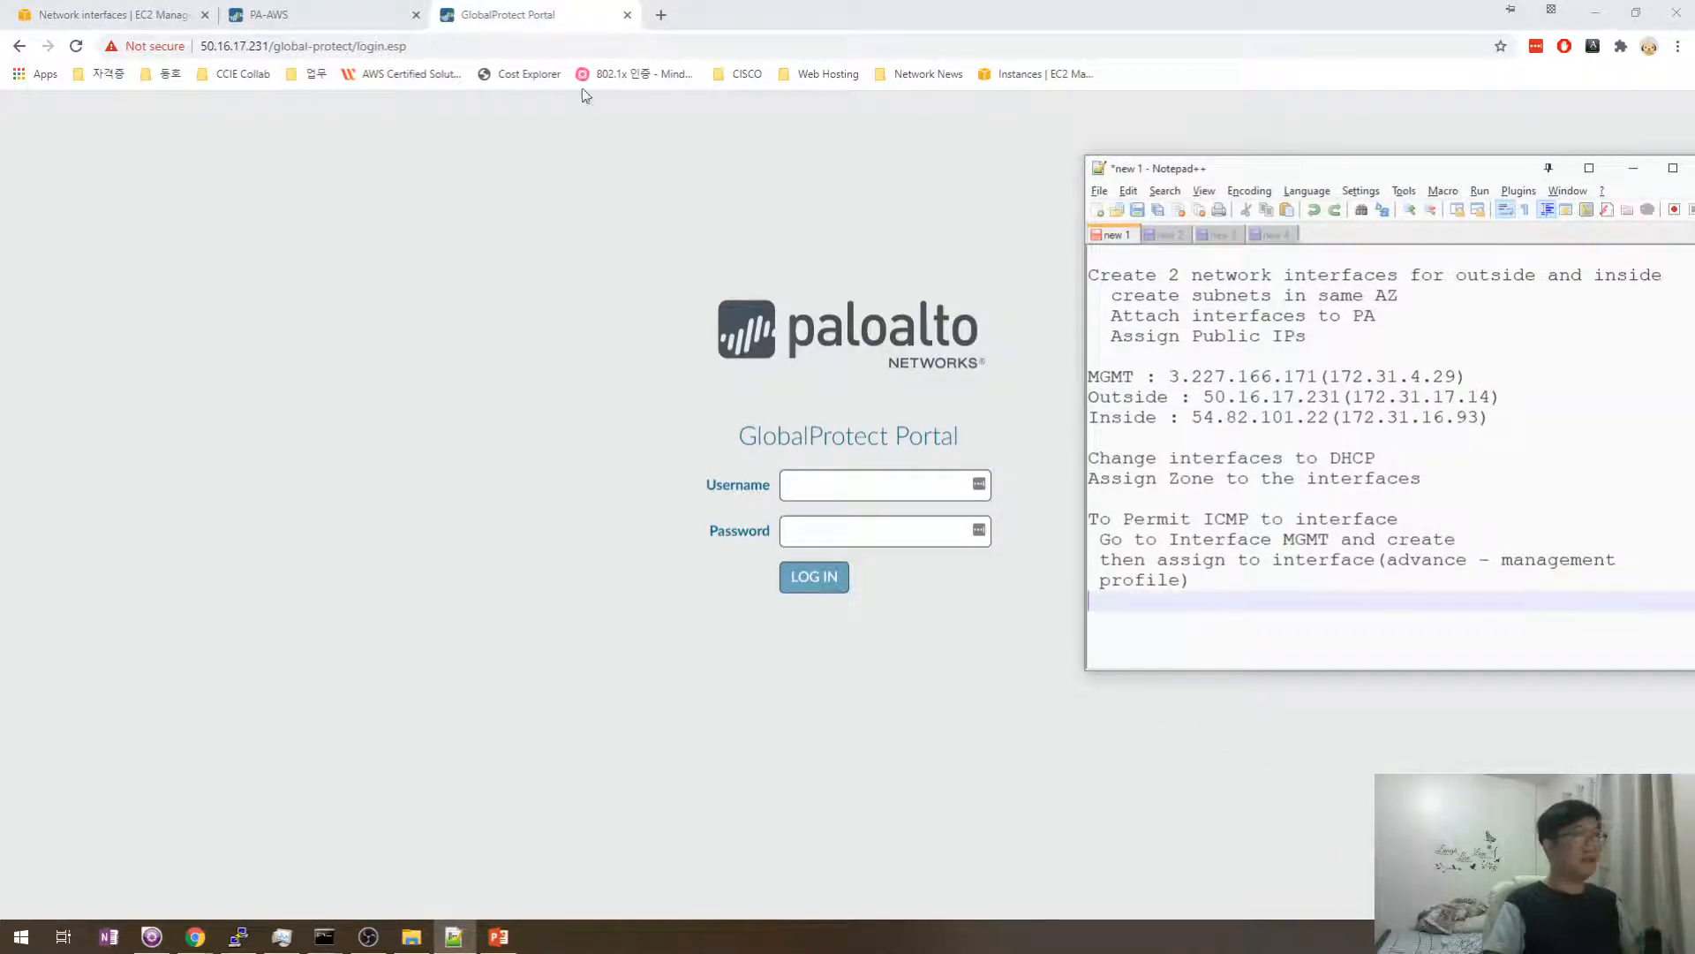
pyautogui.click(344, 15)
# - Add a 'GlobalProtect Portal' heading to the notes, open GP_Portal, and note its General section
pyautogui.click(1173, 639)
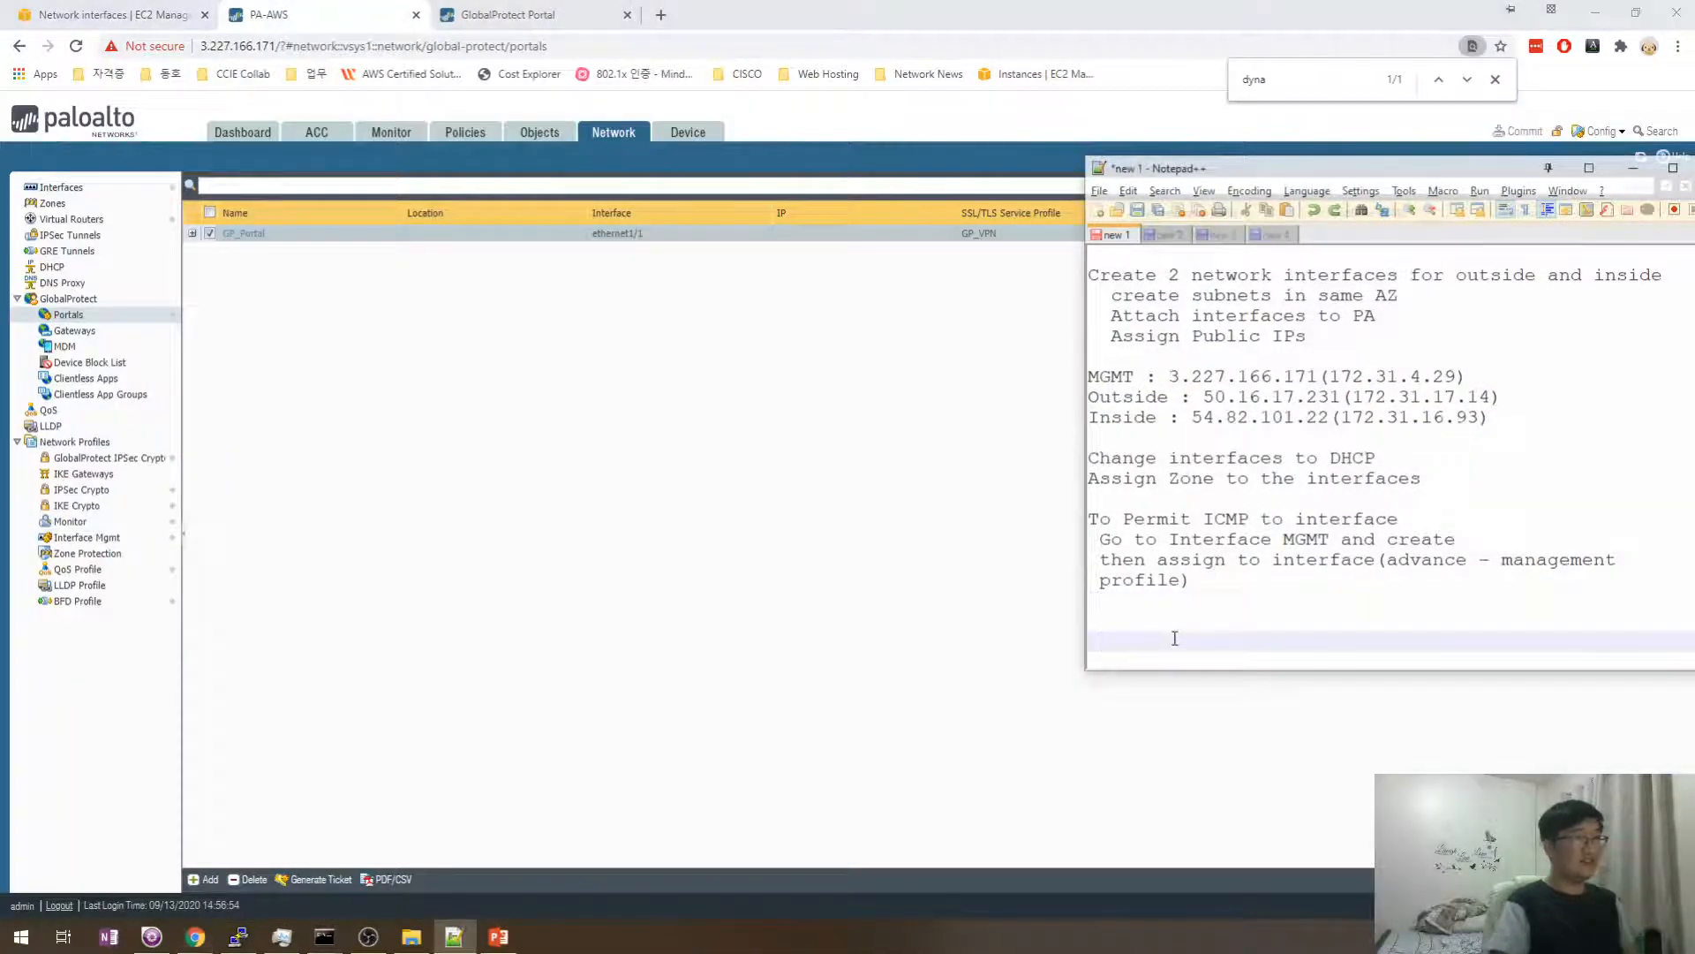
pyautogui.press('Up')
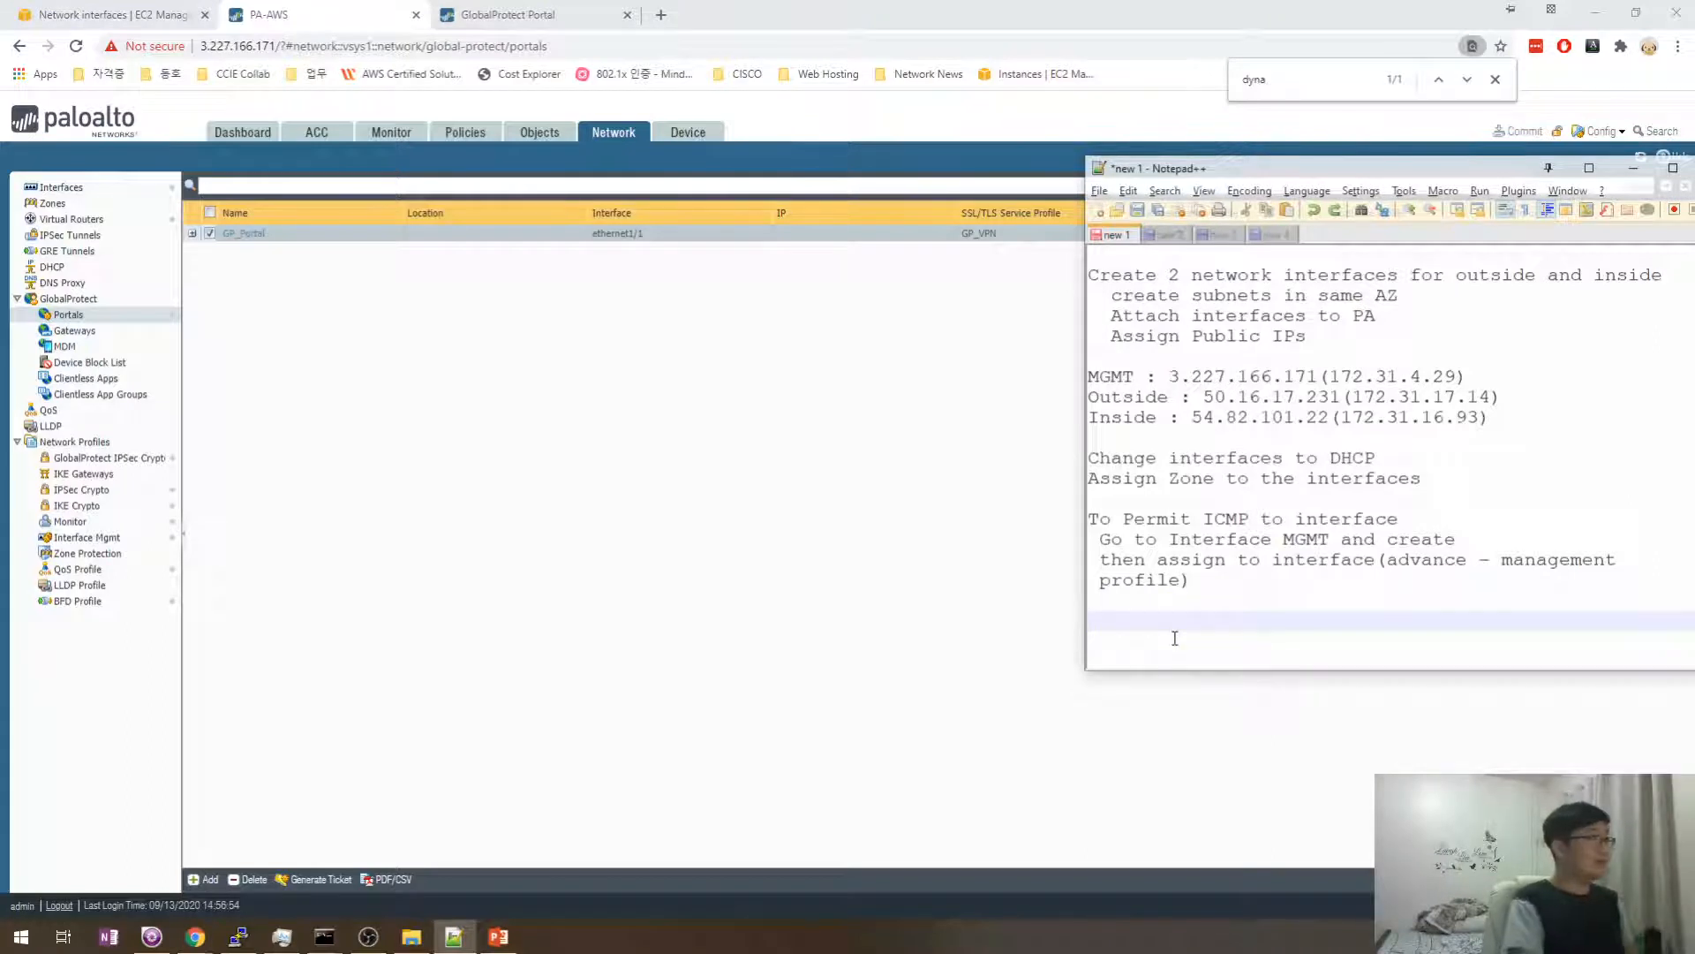
pyautogui.write('GlobalPr')
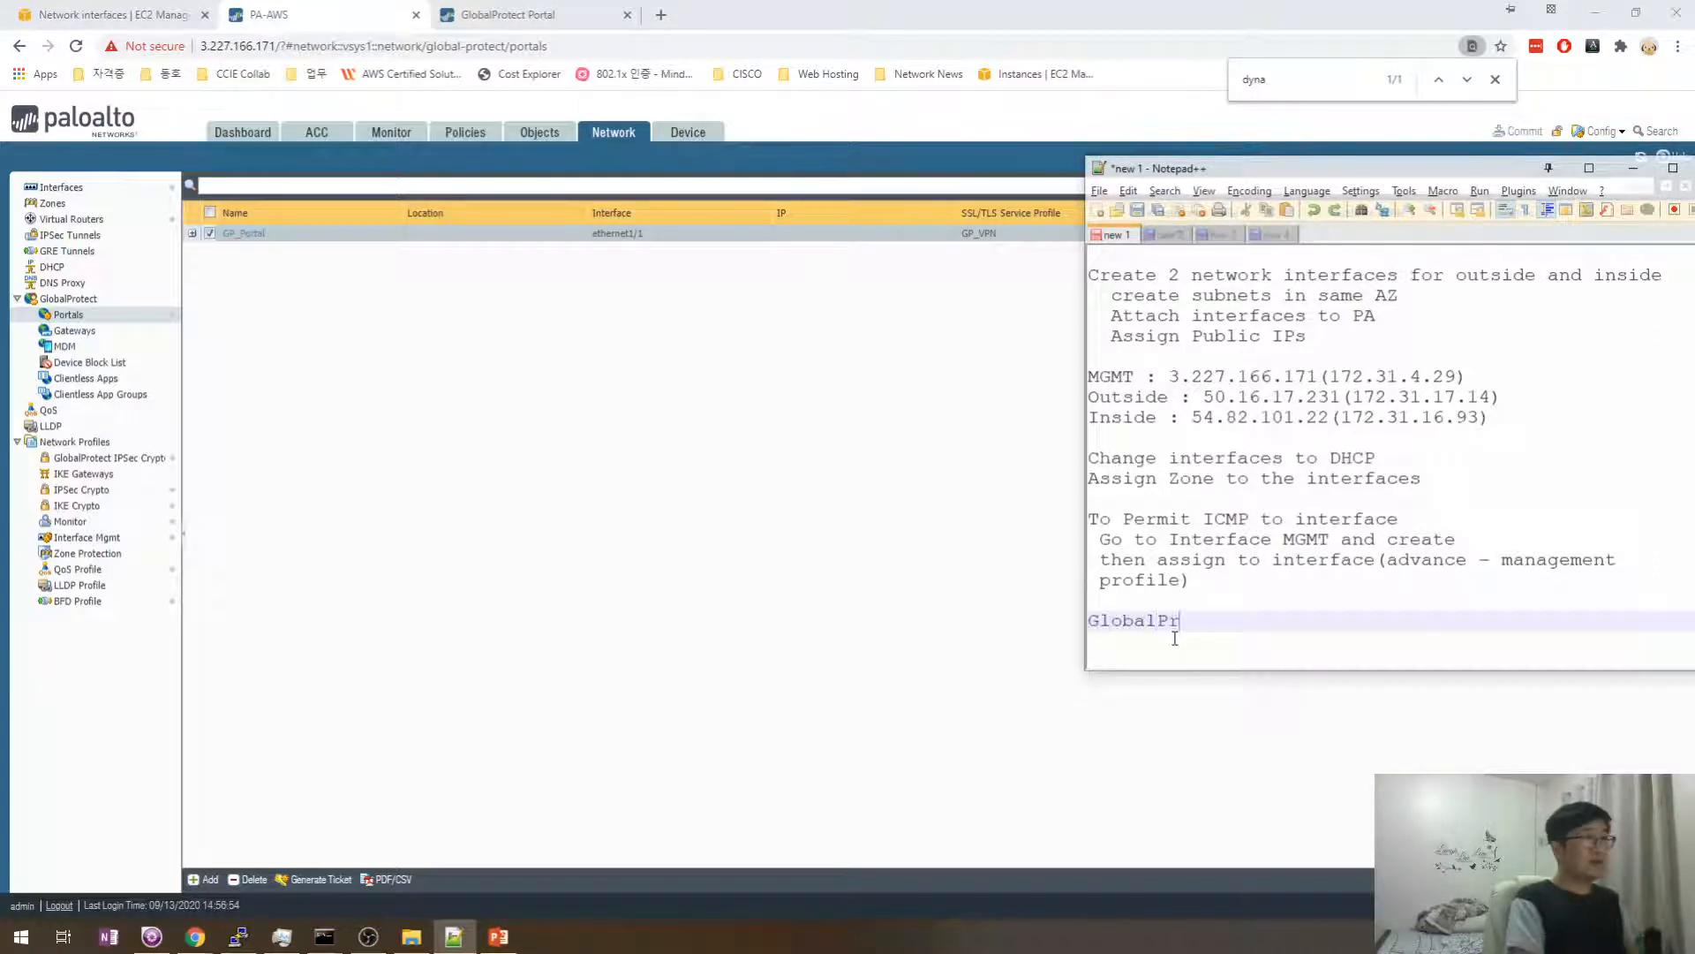
pyautogui.write('otect P')
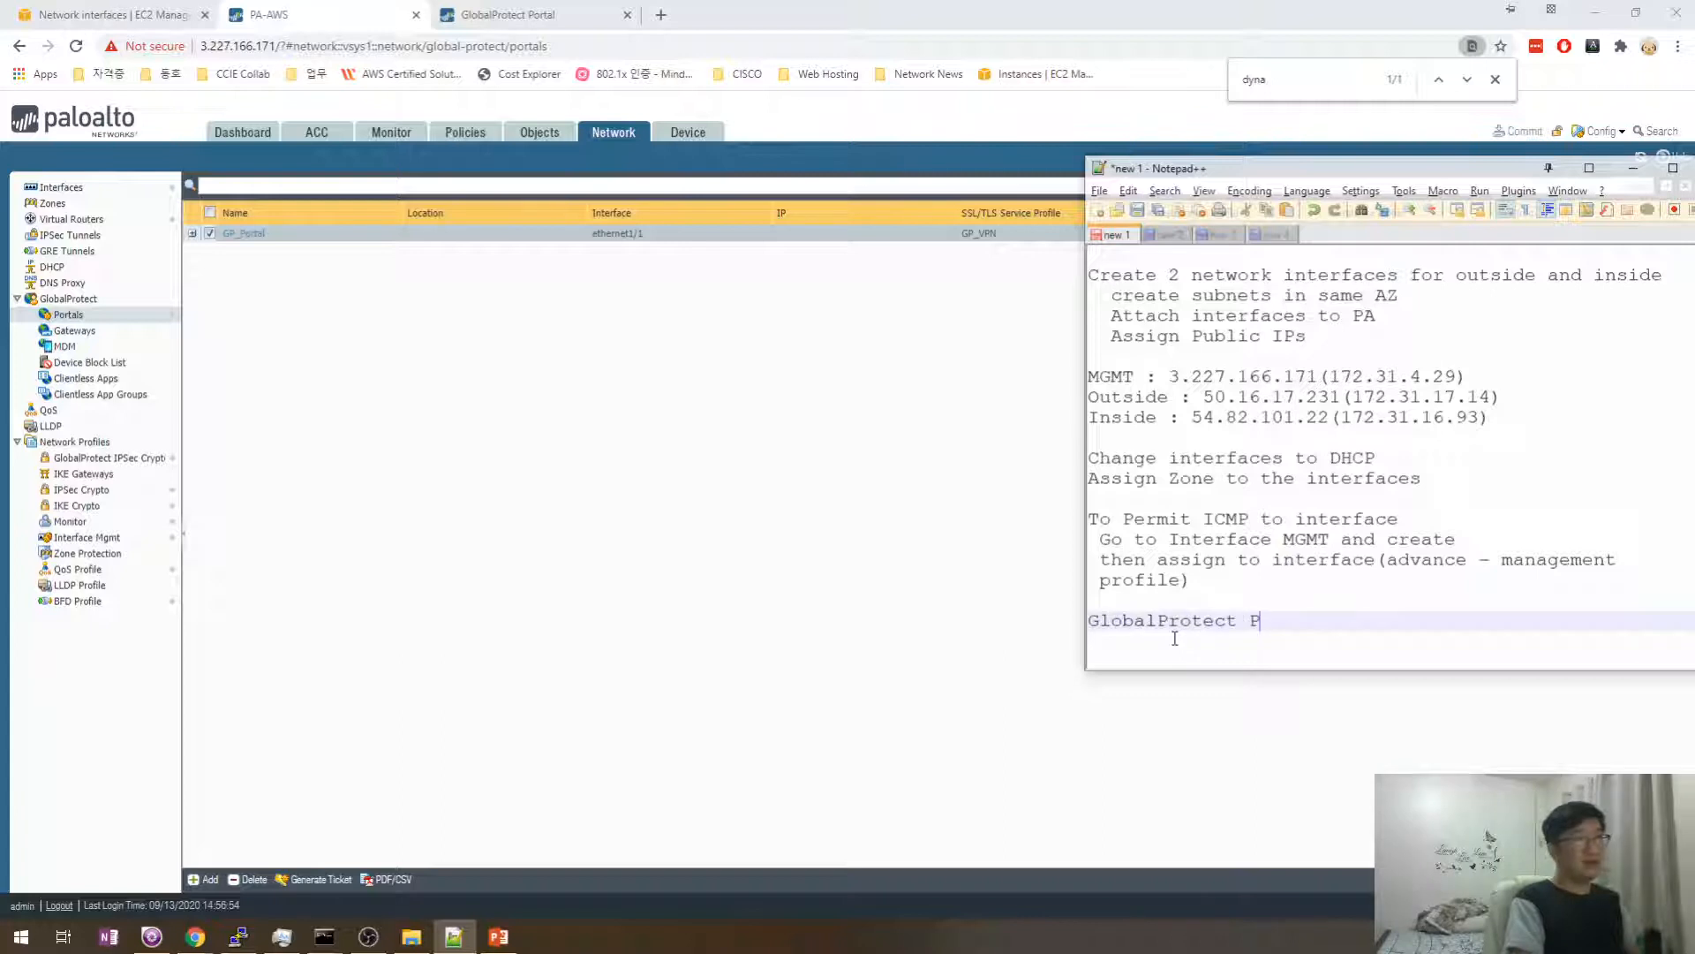
pyautogui.write('ortal')
pyautogui.press('Return')
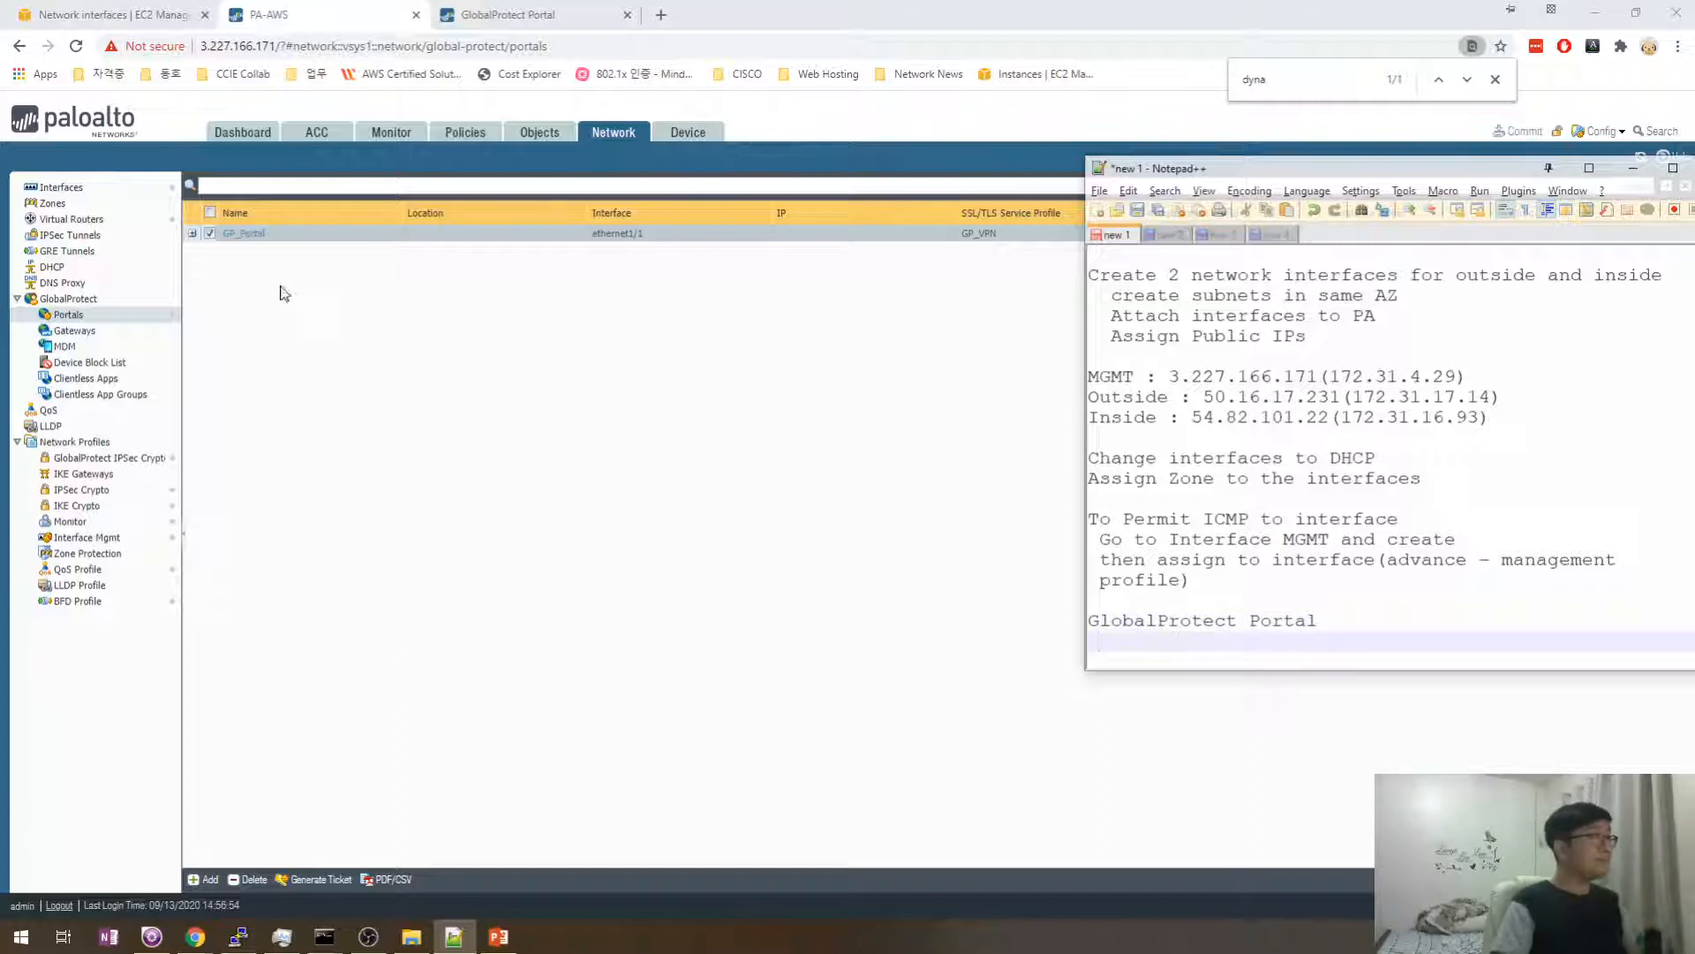
pyautogui.click(252, 234)
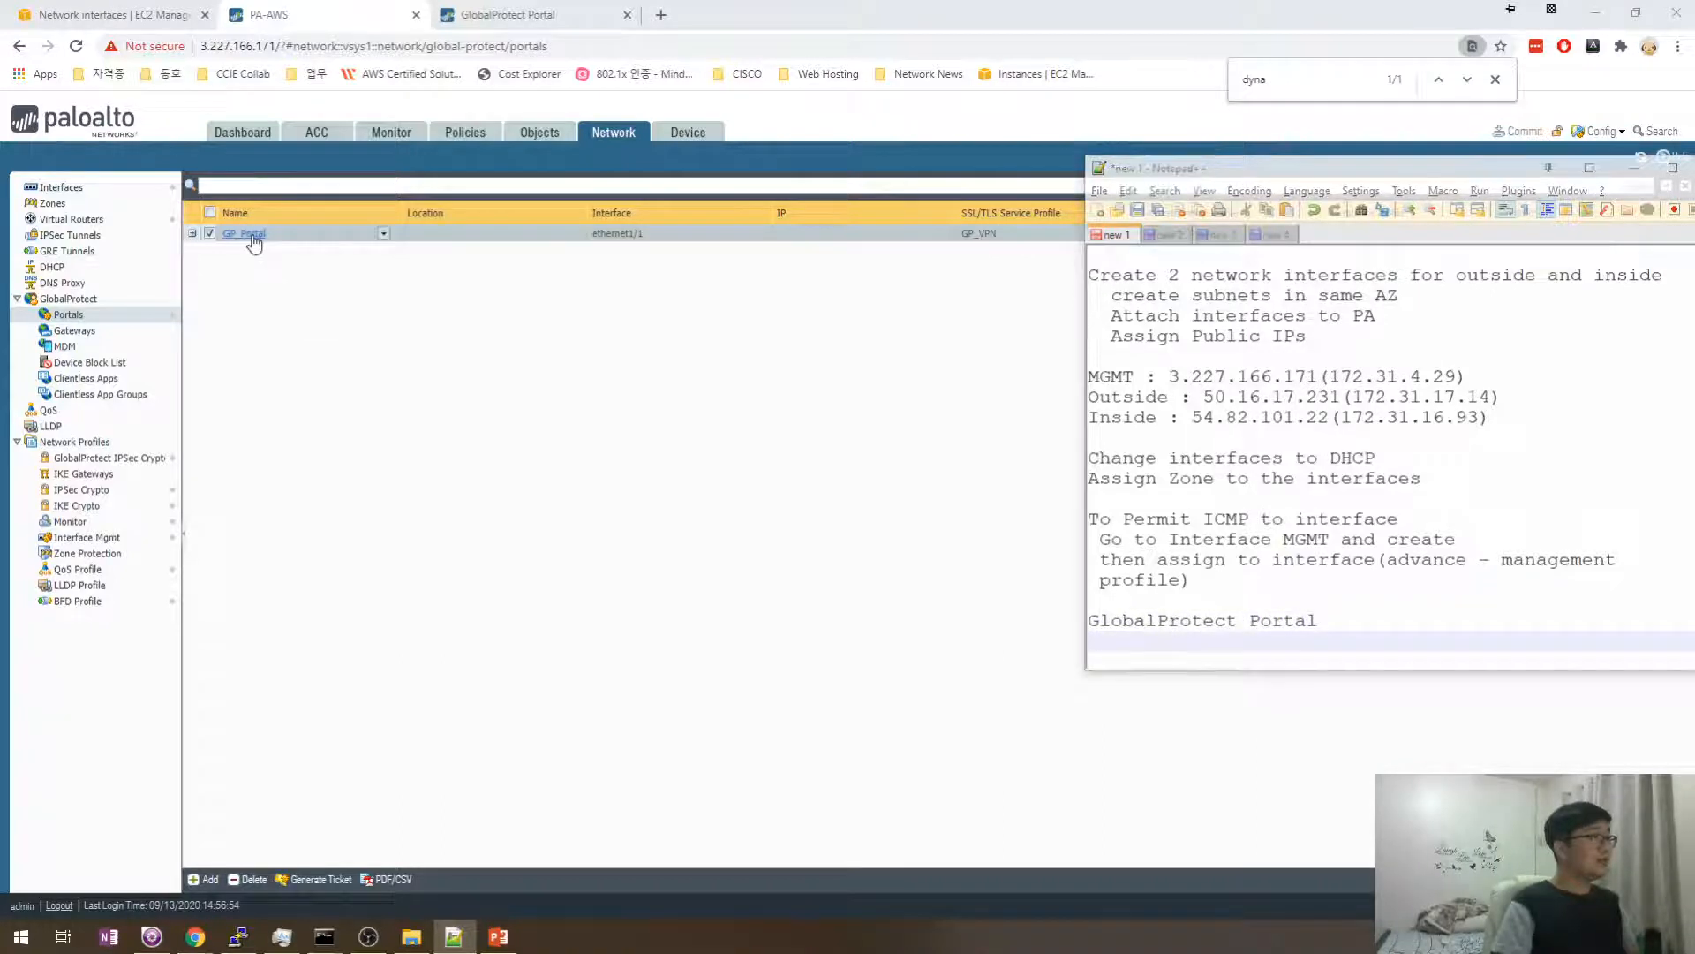
pyautogui.click(1190, 638)
pyautogui.write('d')
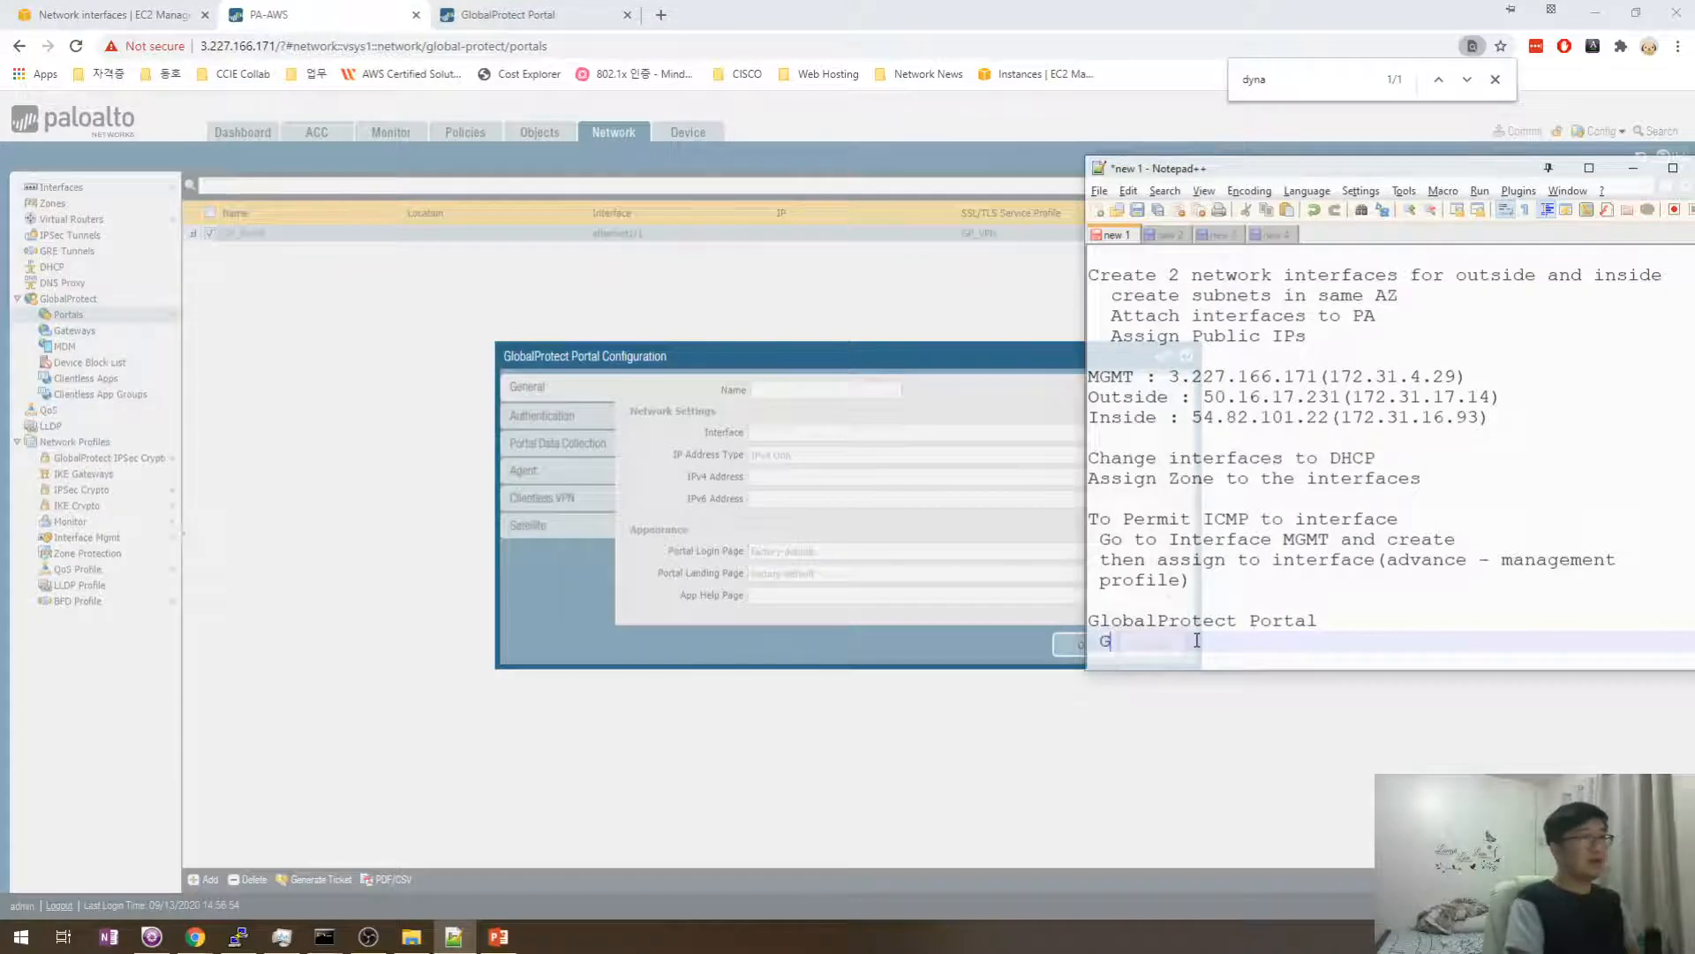
pyautogui.write('eneral')
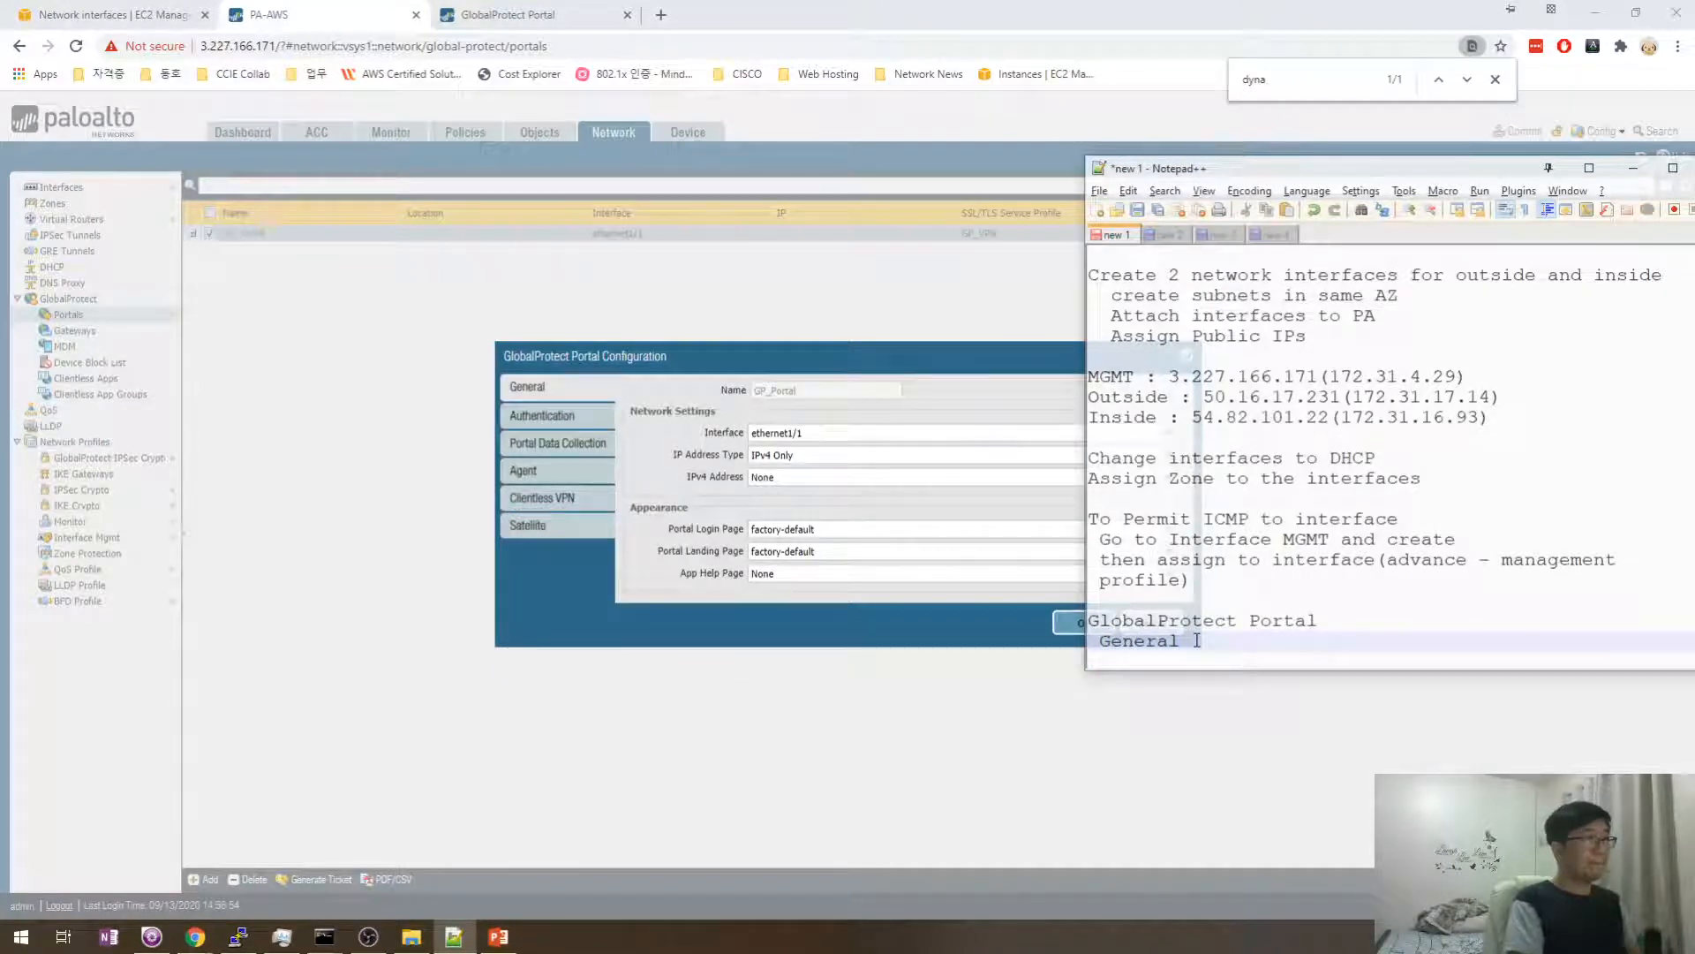
pyautogui.press('Return')
# - View the Authentication and Agent tabs, note each one, then close the portal with OK
pyautogui.click(542, 415)
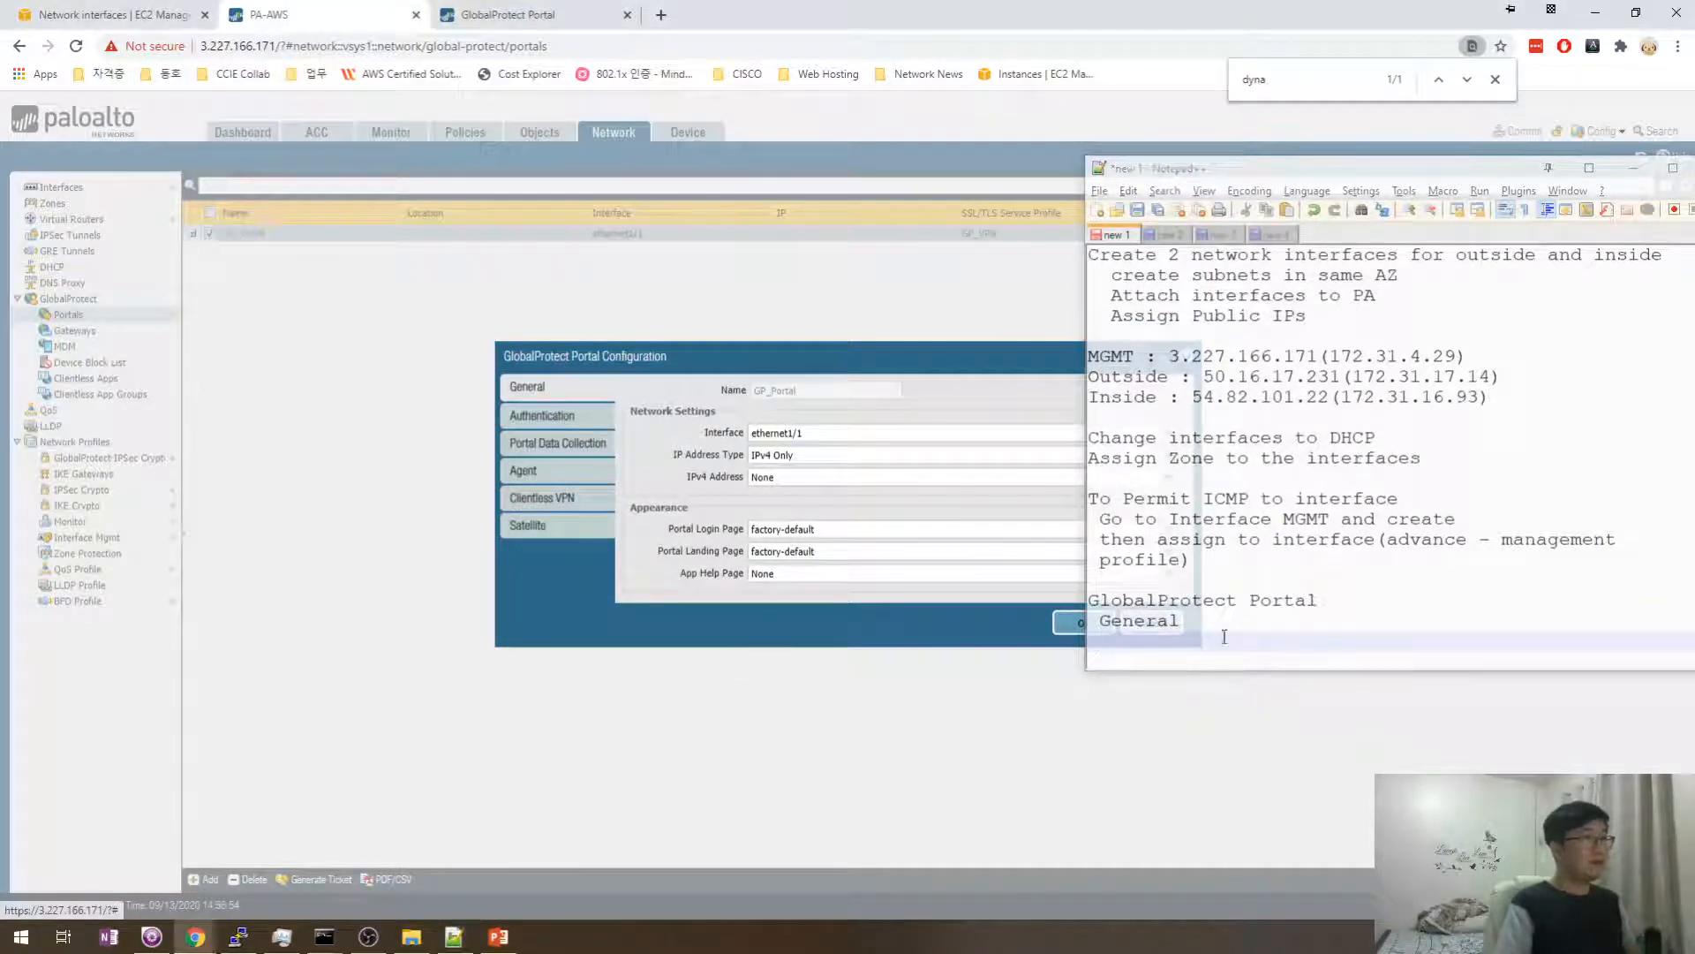
pyautogui.click(1185, 645)
pyautogui.write('Authentication')
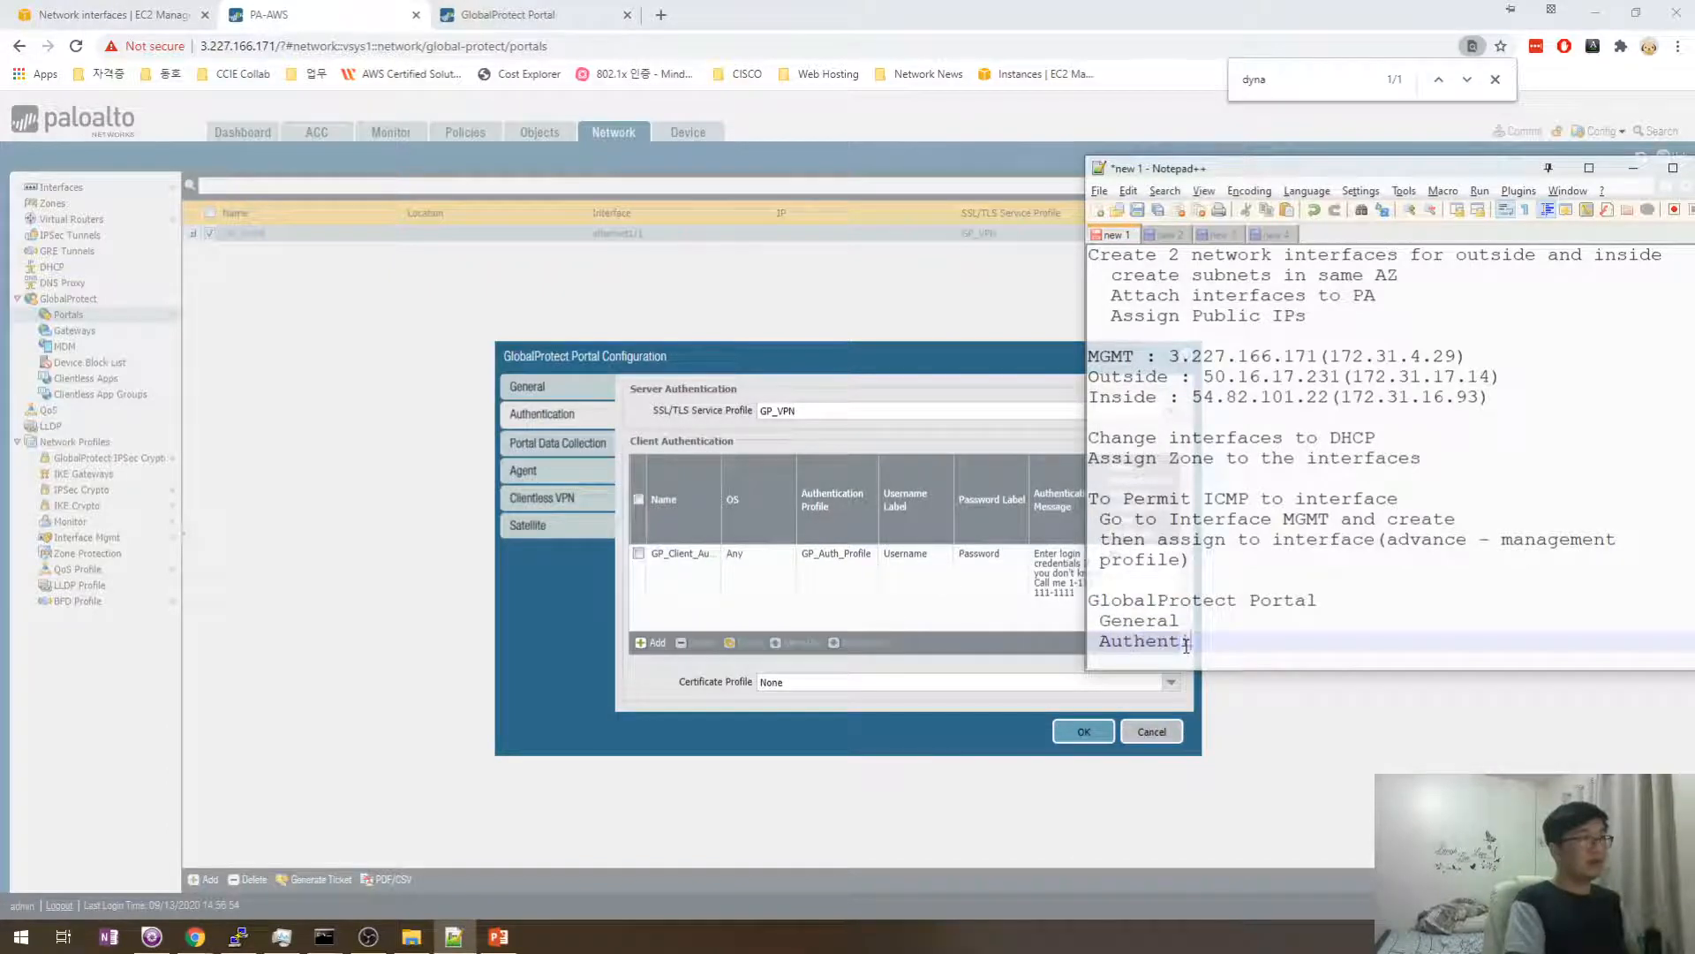
pyautogui.press('Return')
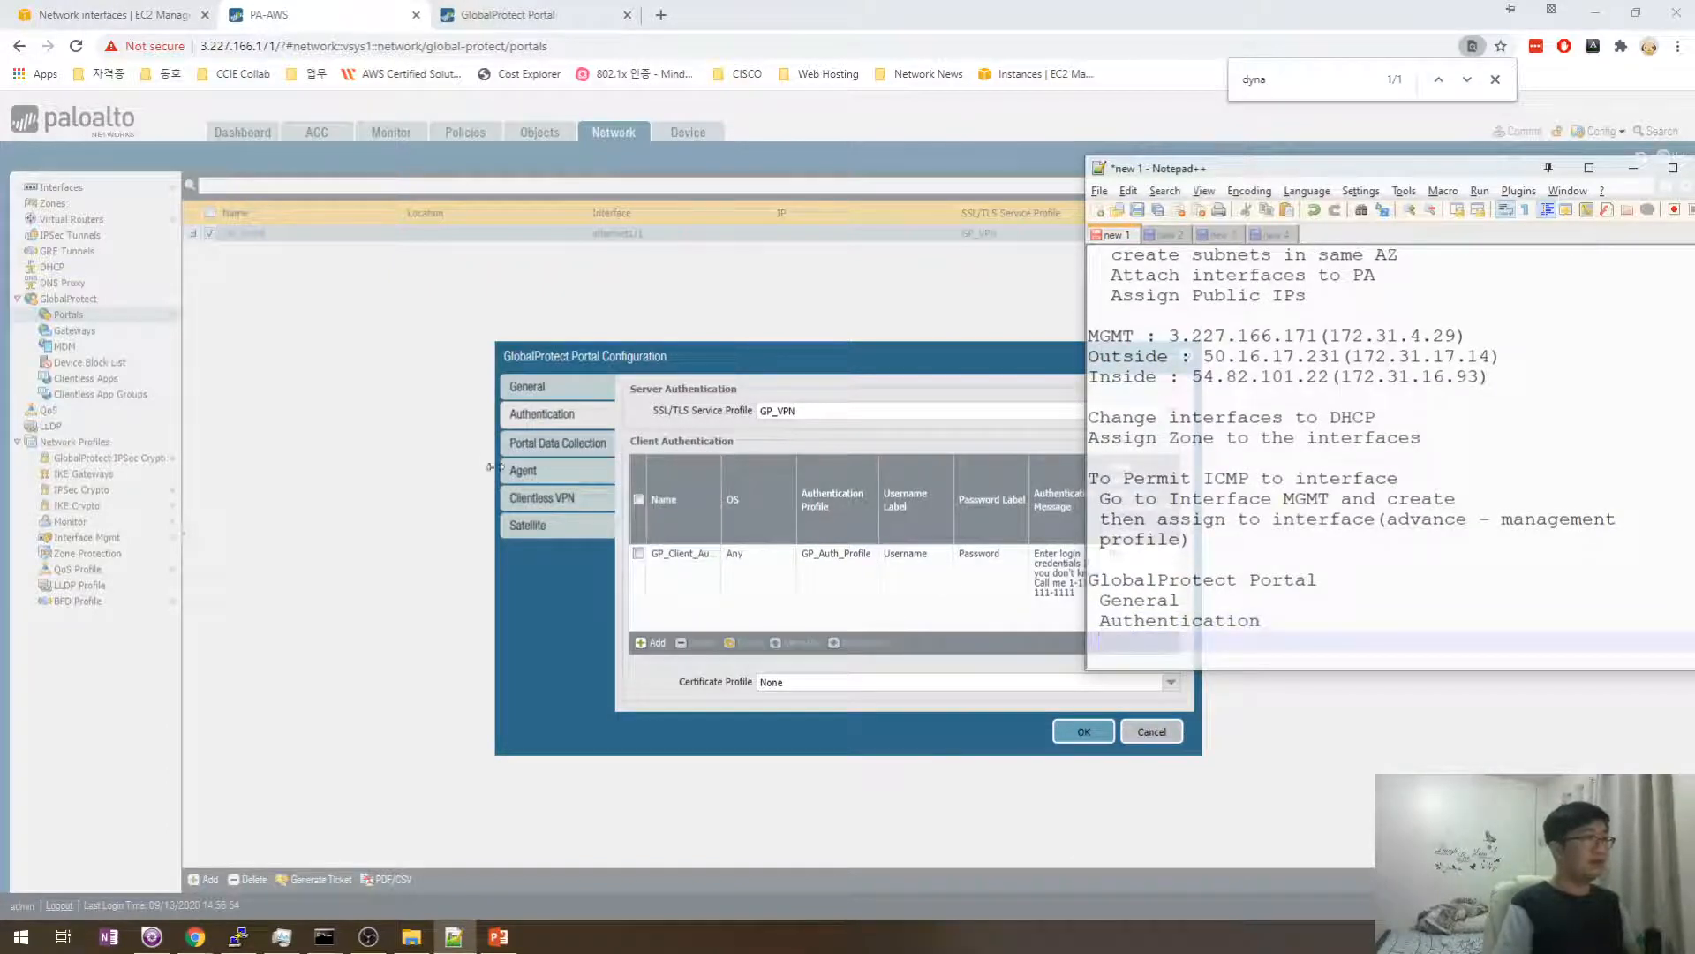
pyautogui.click(526, 471)
pyautogui.click(1199, 641)
pyautogui.write('Agent')
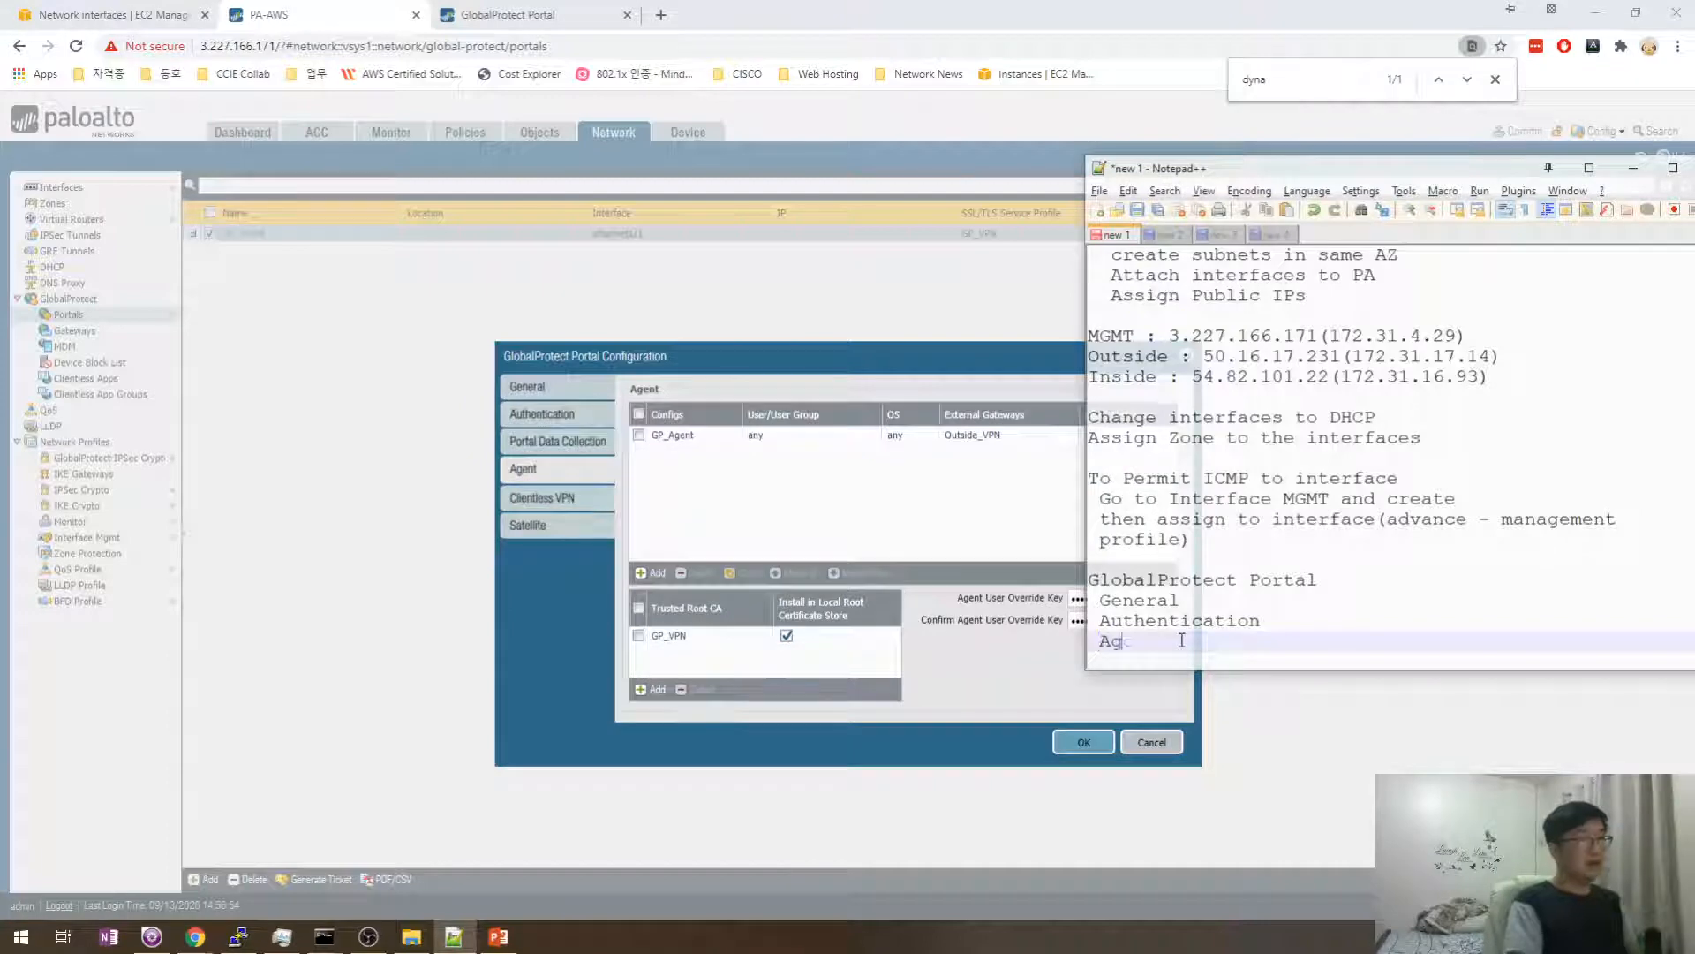
pyautogui.press('Return')
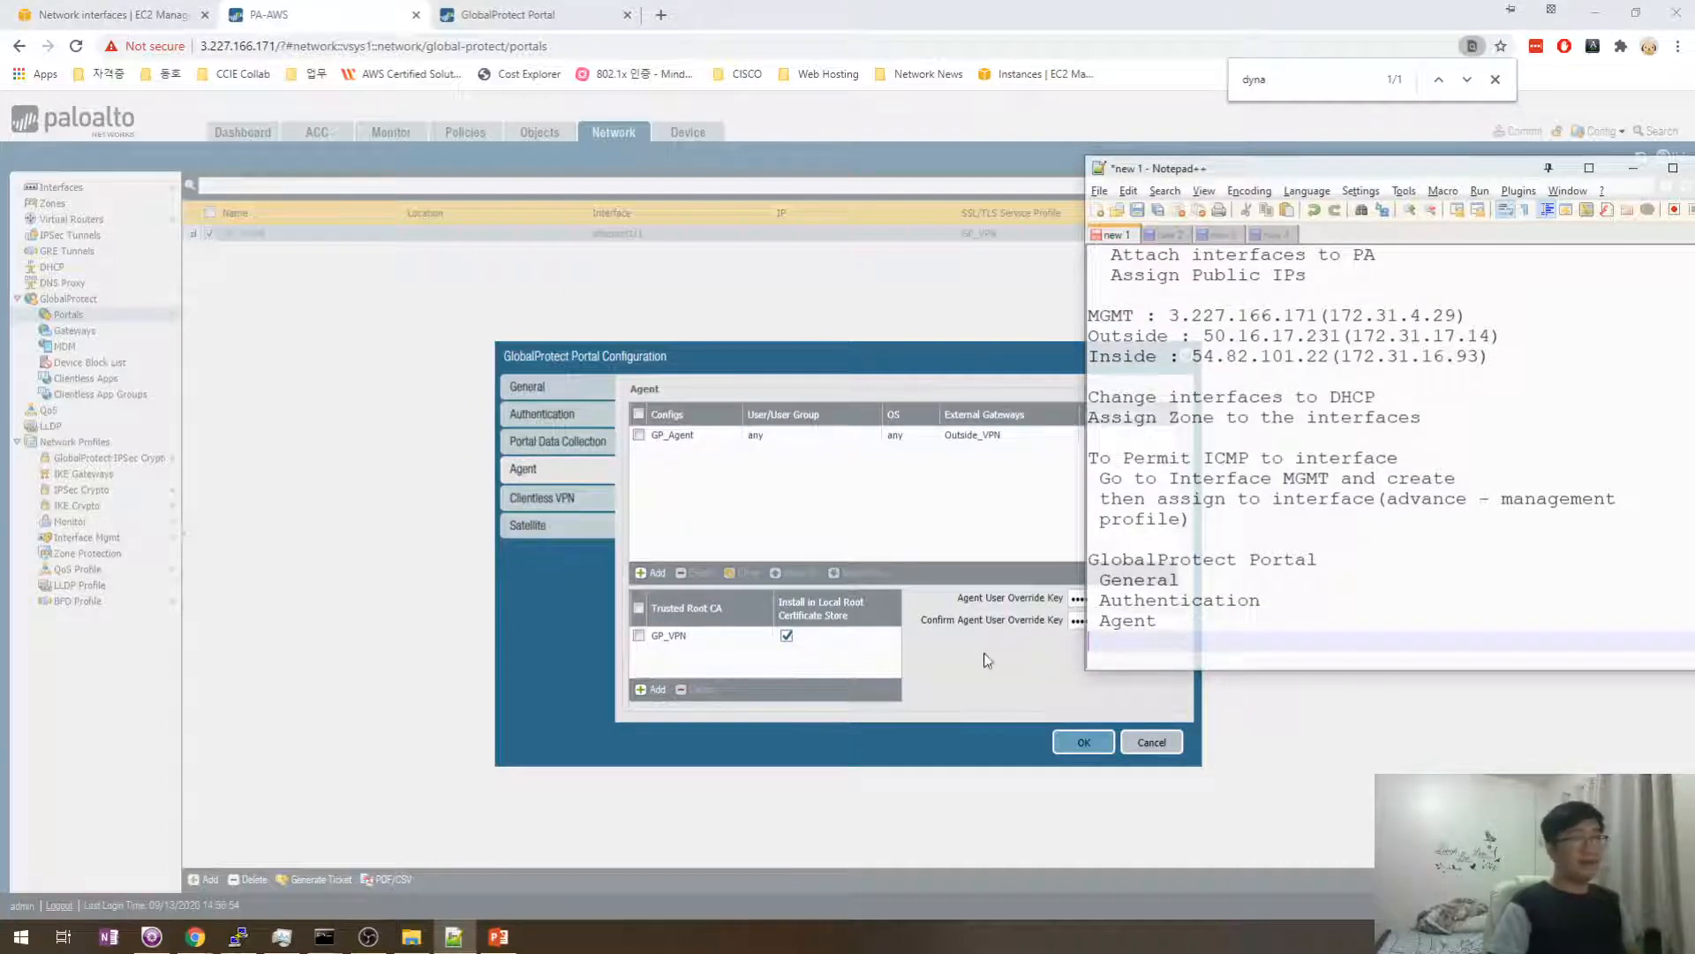
pyautogui.press('Return')
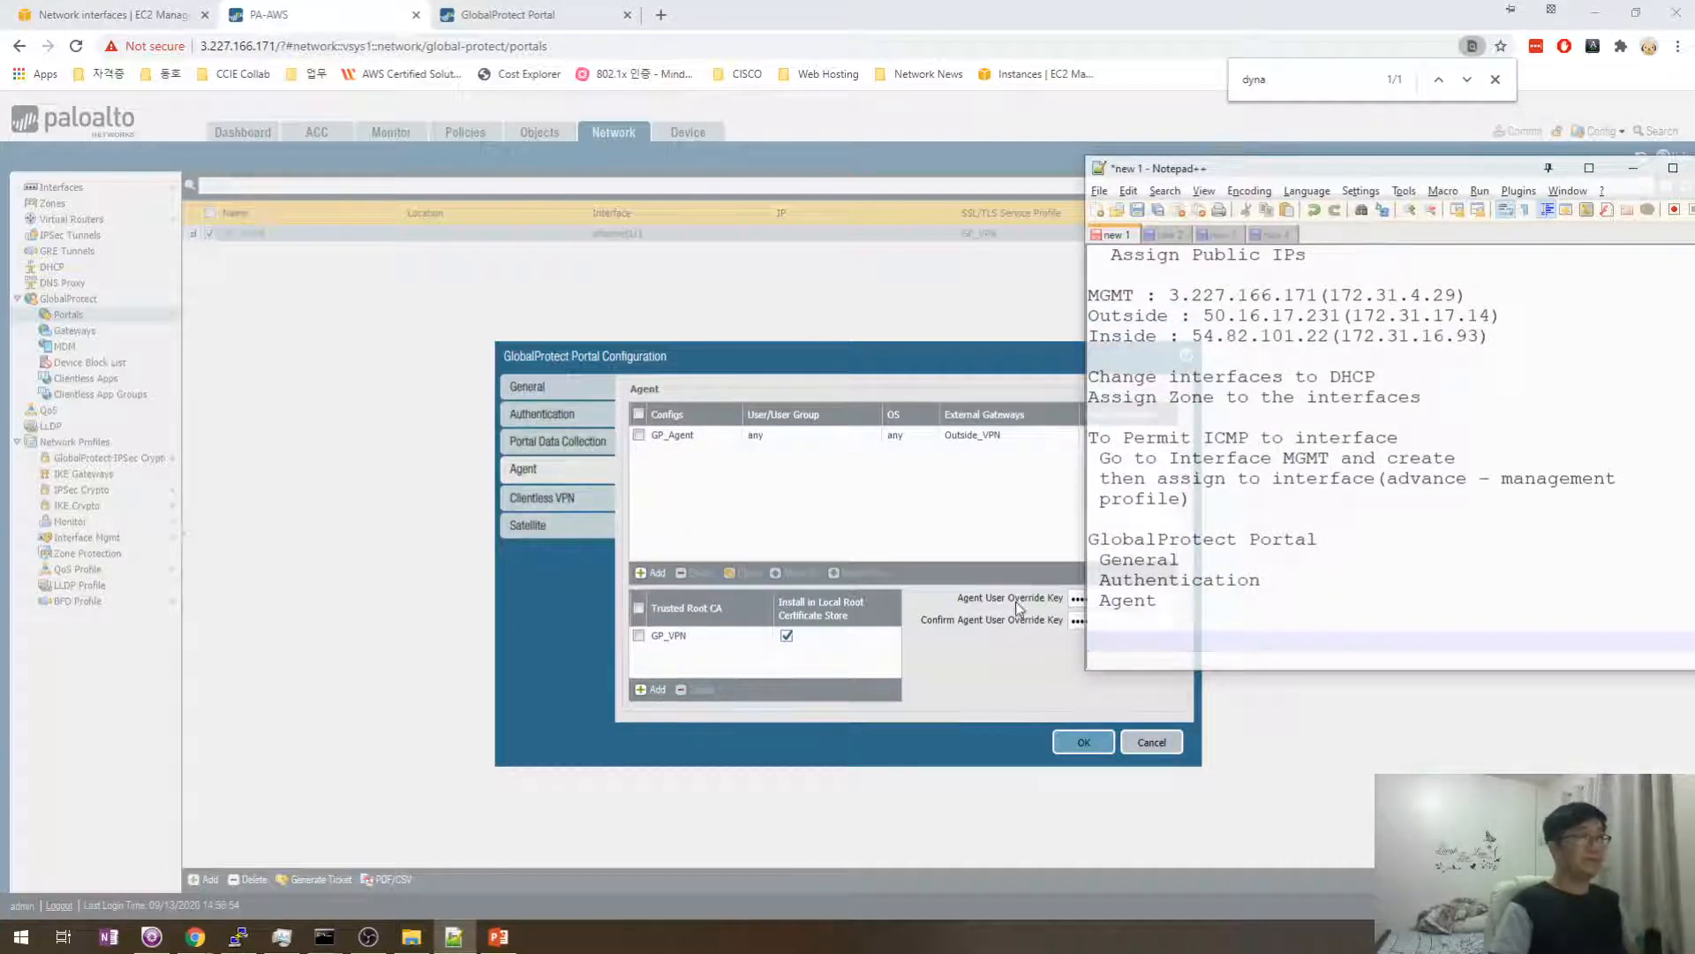
pyautogui.click(884, 519)
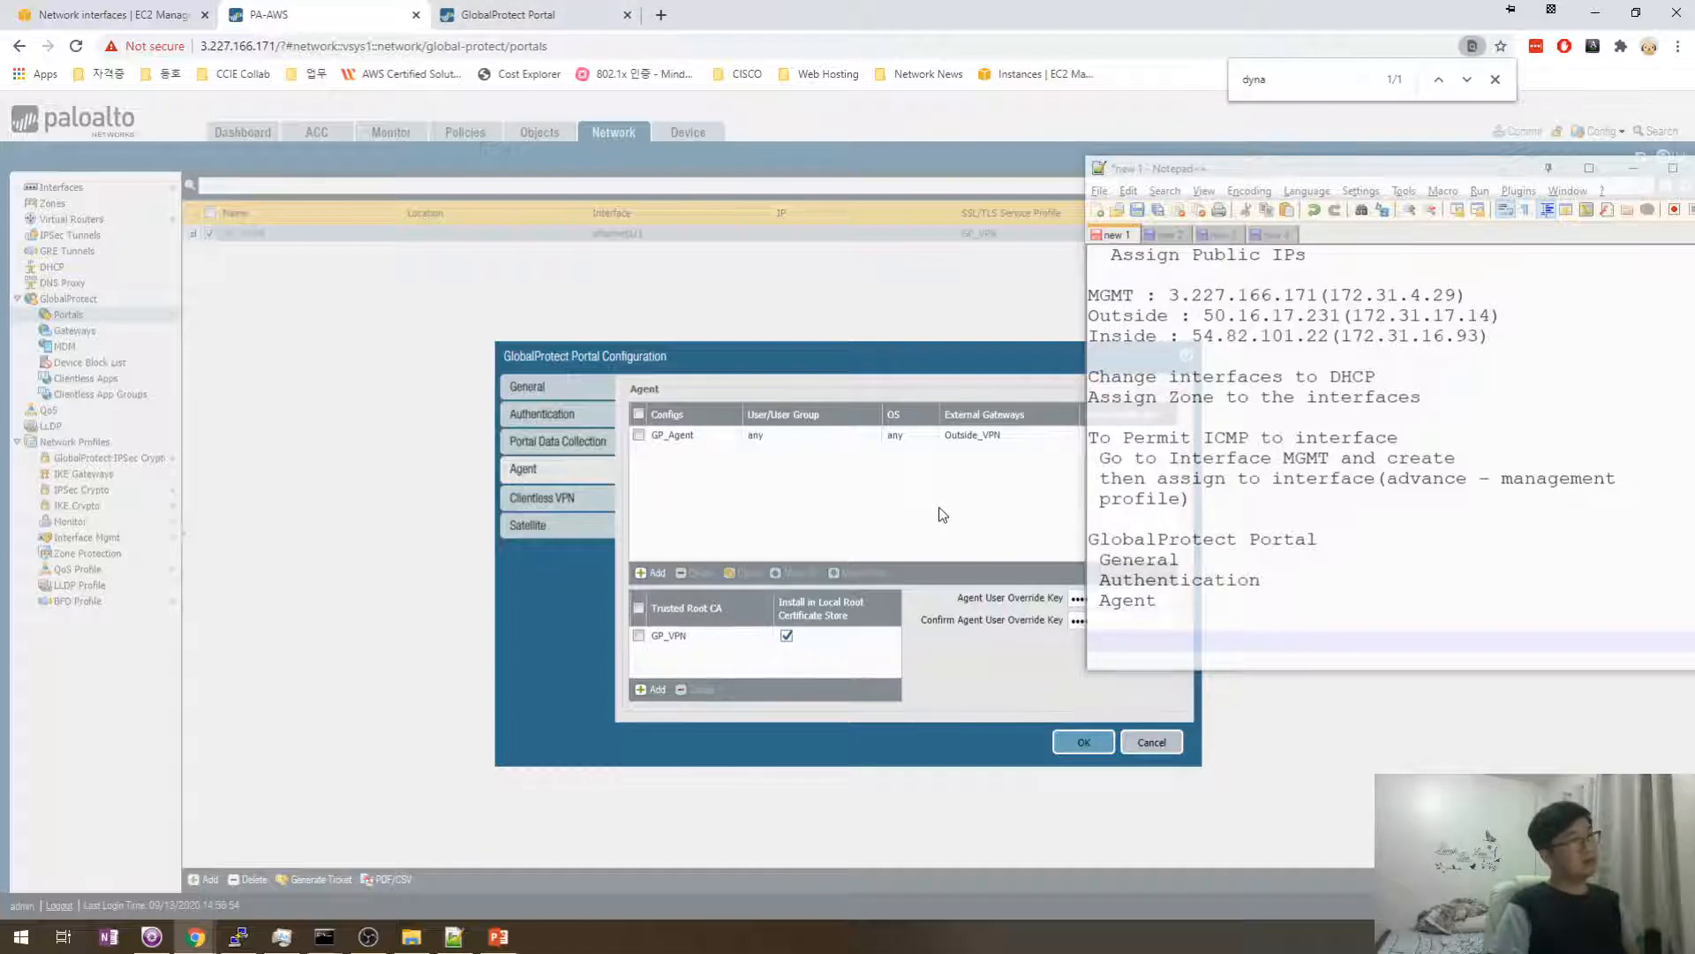
pyautogui.click(1085, 742)
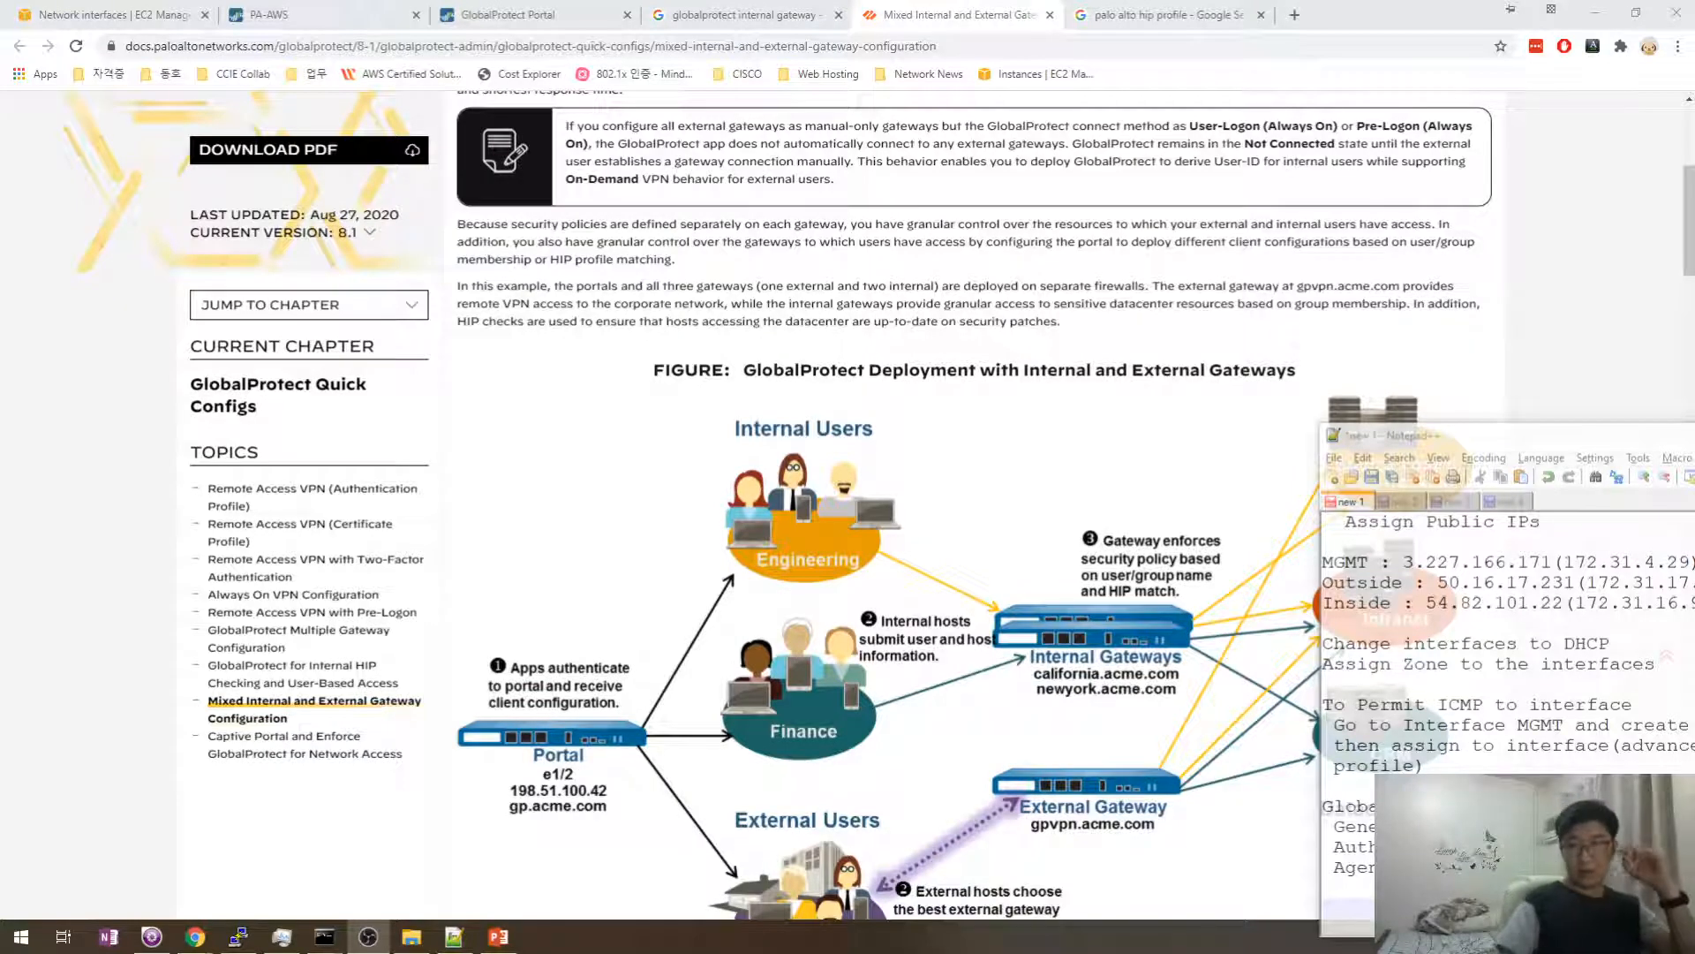
# - Scroll the Mixed Internal and External Gateway Configuration guide to its deployment diagram
pyautogui.scroll(-4, 911, 325)
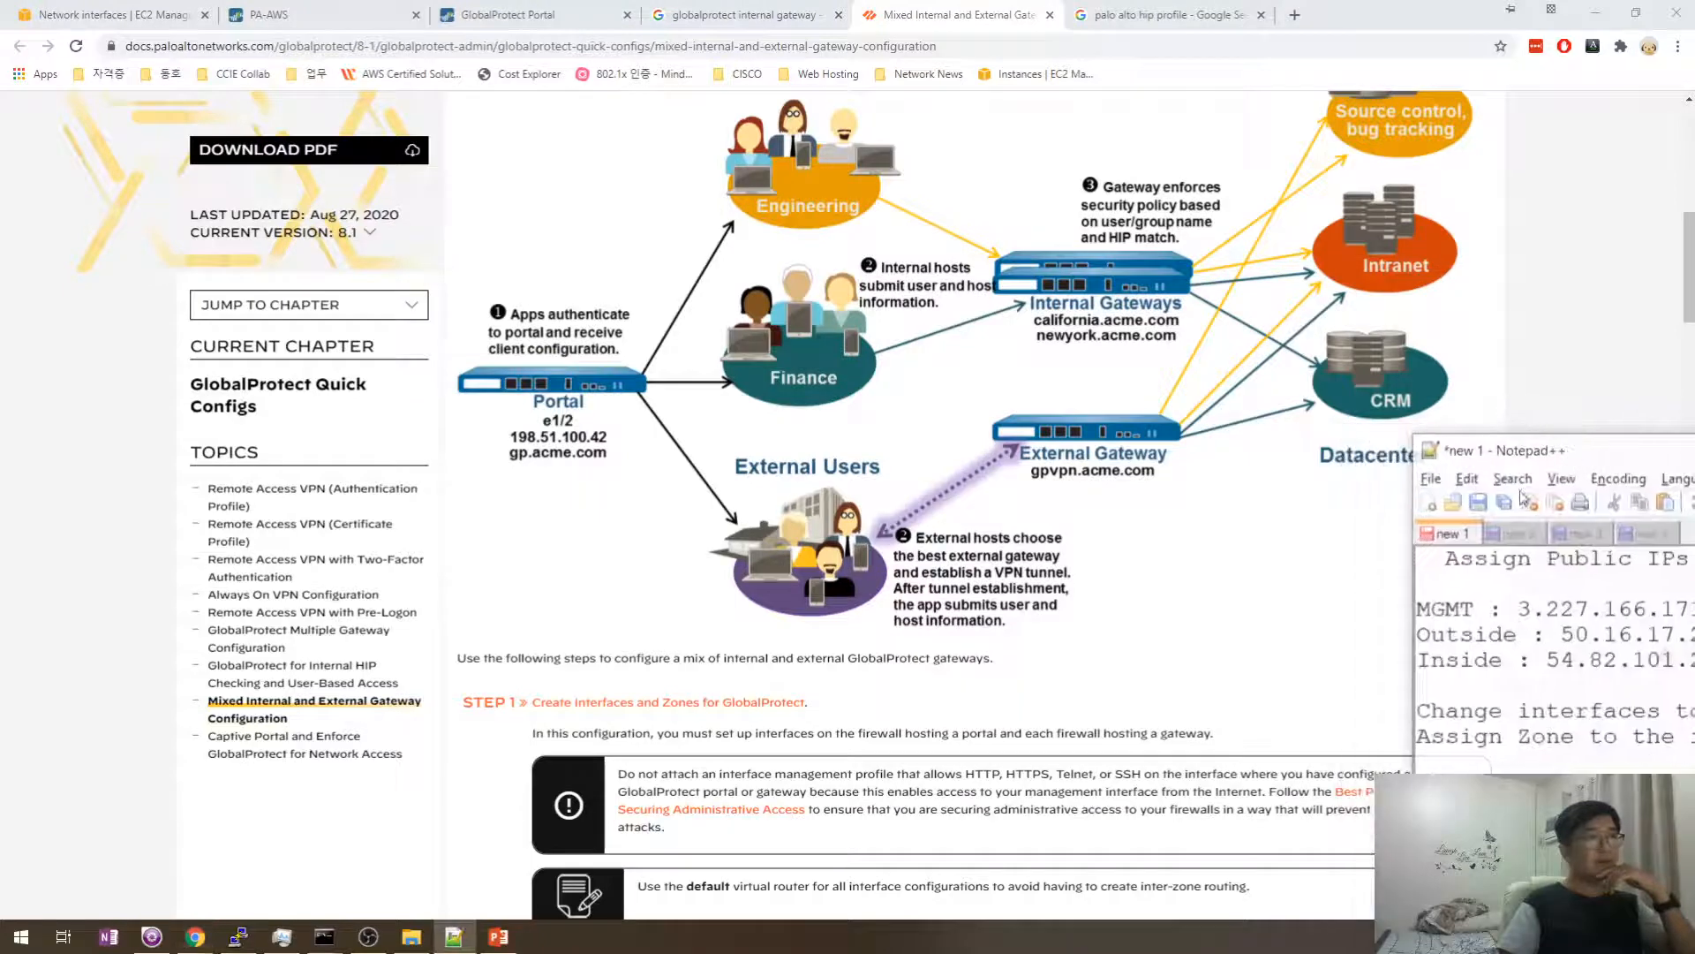
pyautogui.scroll(2, 1179, 691)
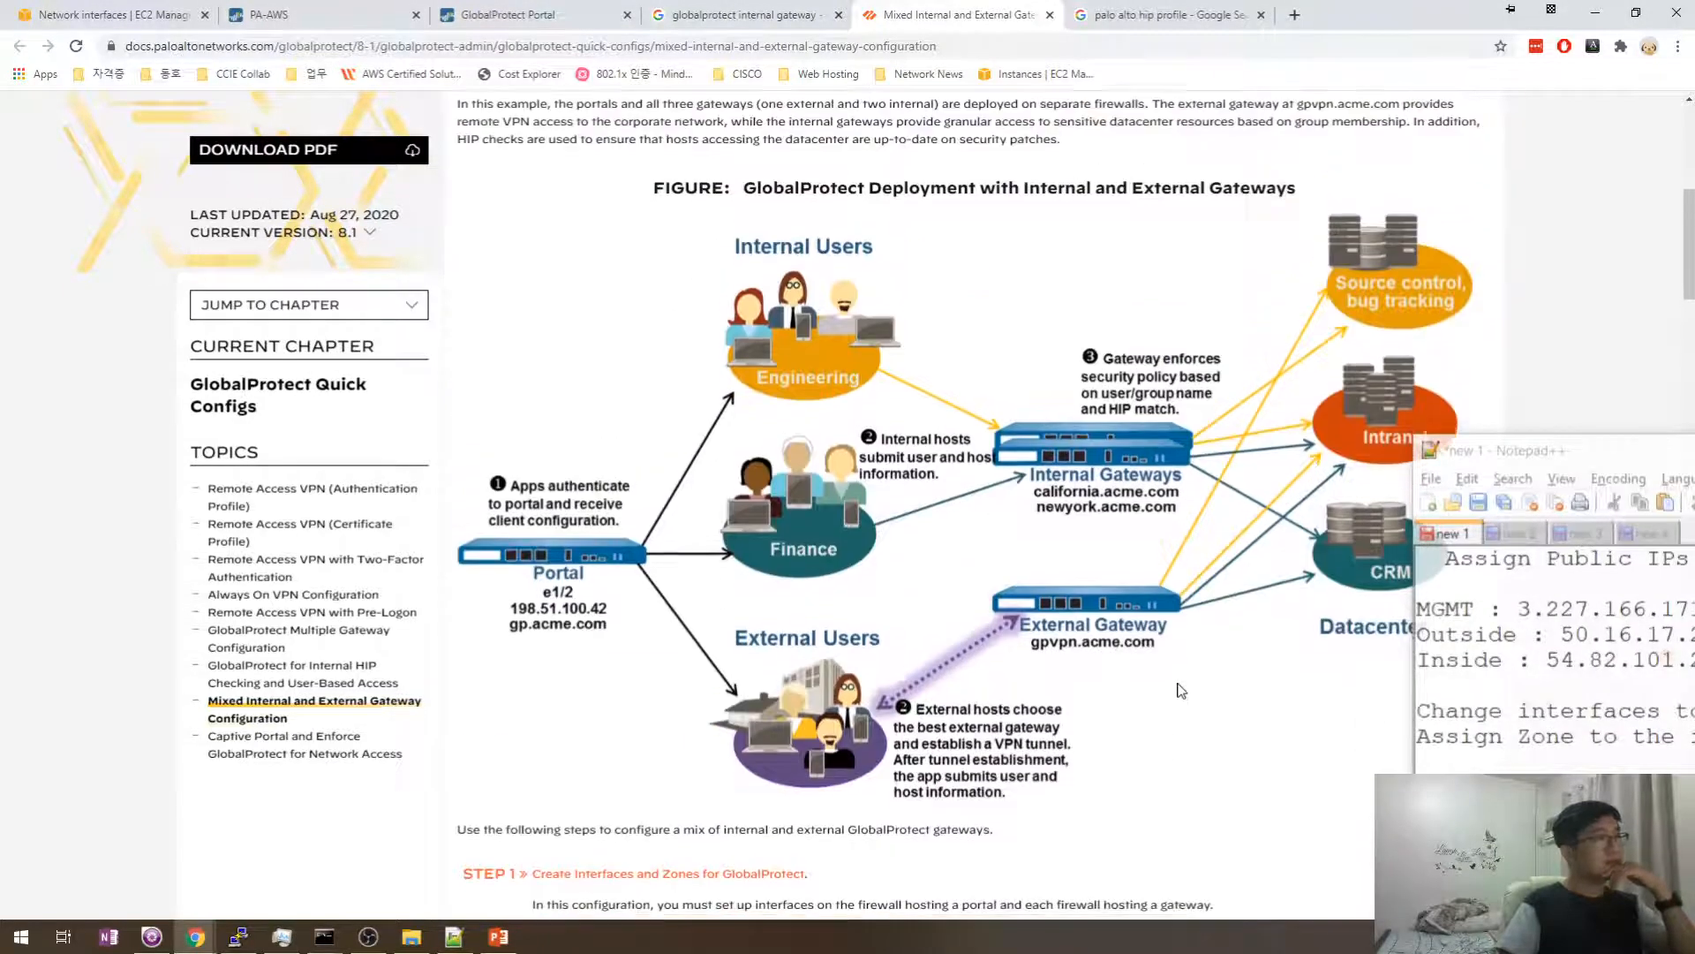
pyautogui.scroll(-2, 717, 521)
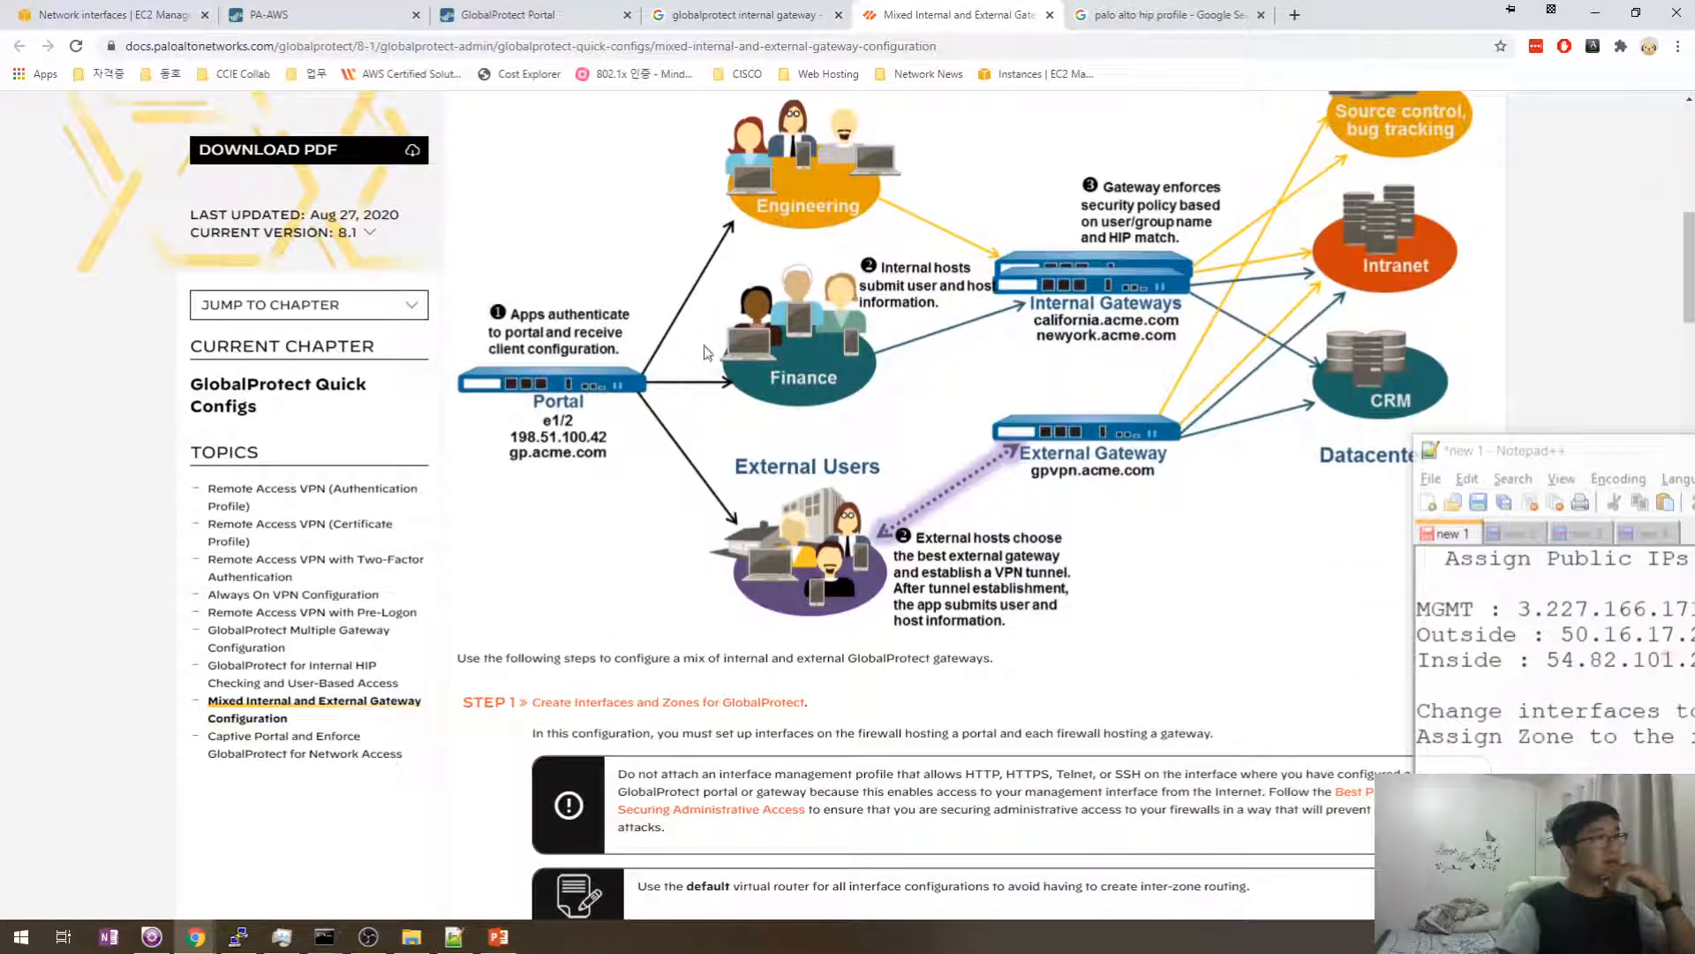
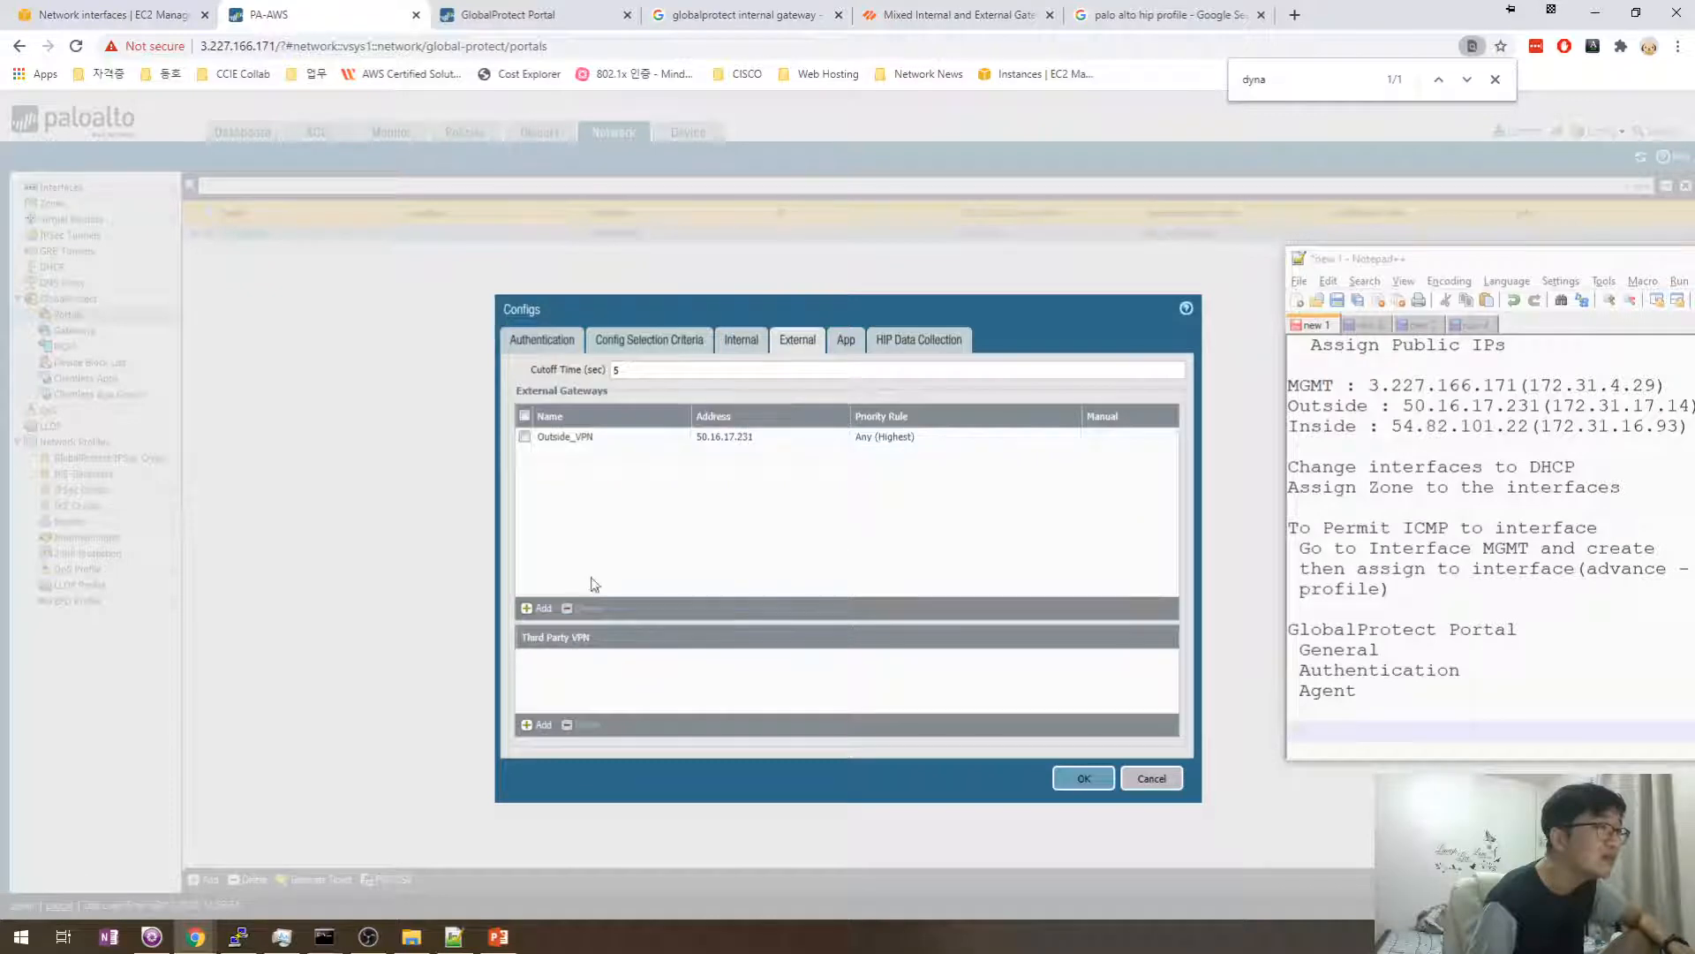
# - Review the GP_Agent config's App, External Gateways and Internal Gateways settings
pyautogui.click(845, 343)
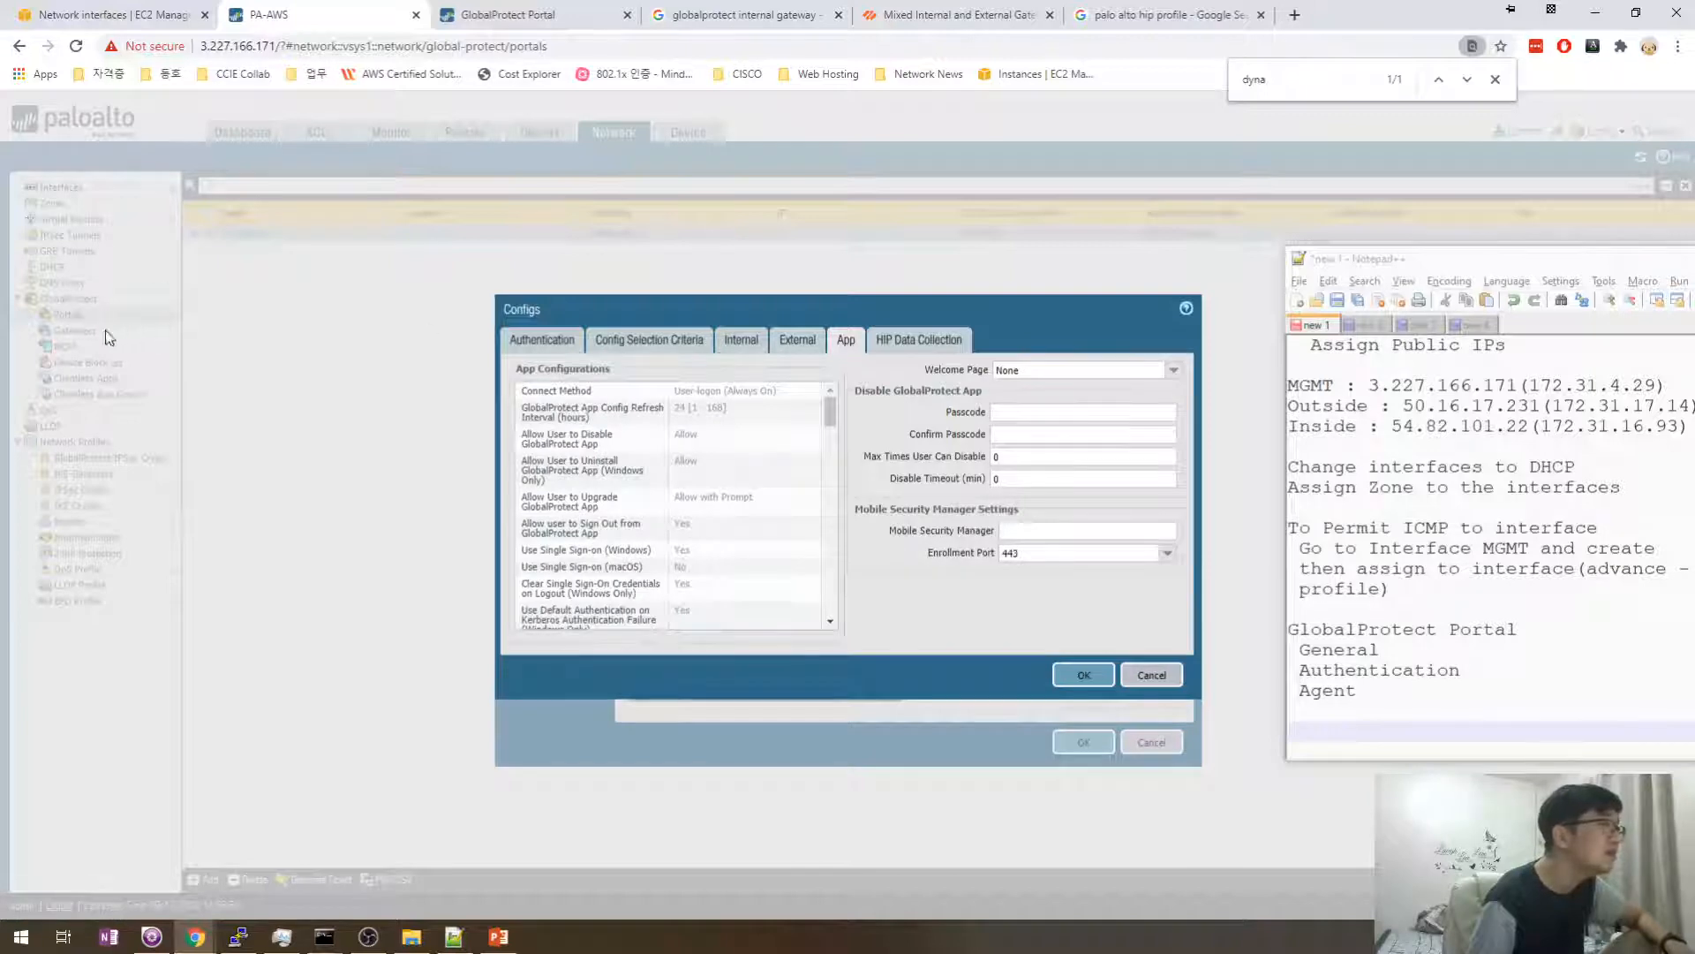
pyautogui.click(797, 342)
pyautogui.click(764, 341)
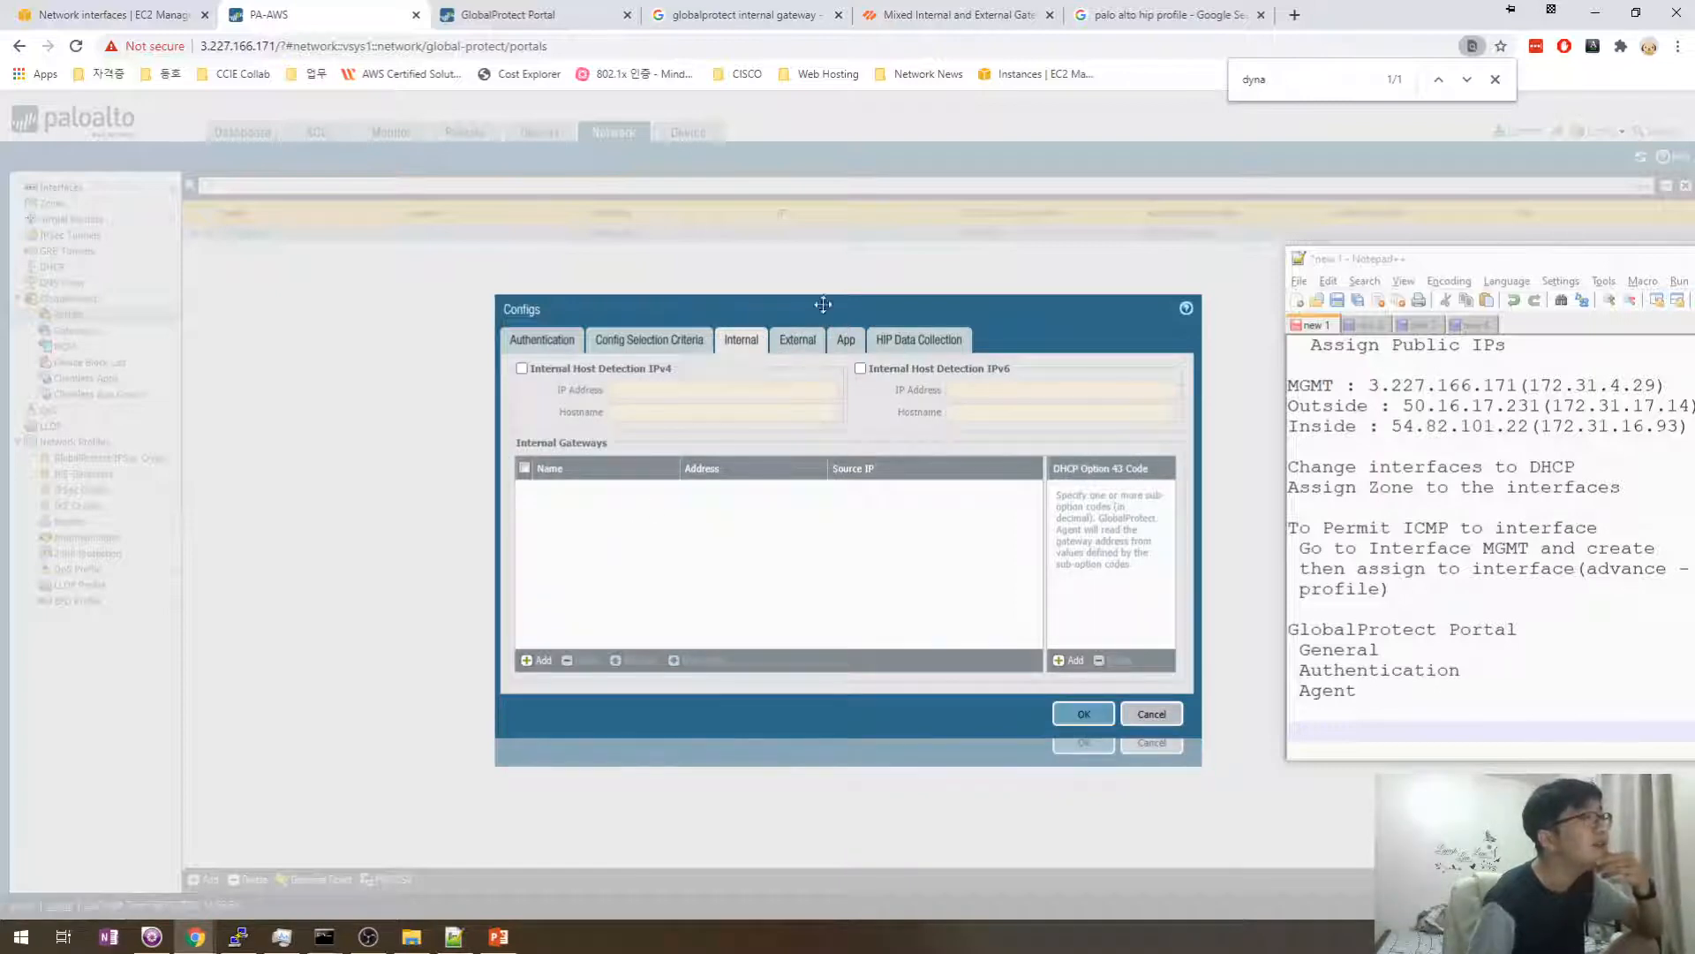
pyautogui.click(816, 343)
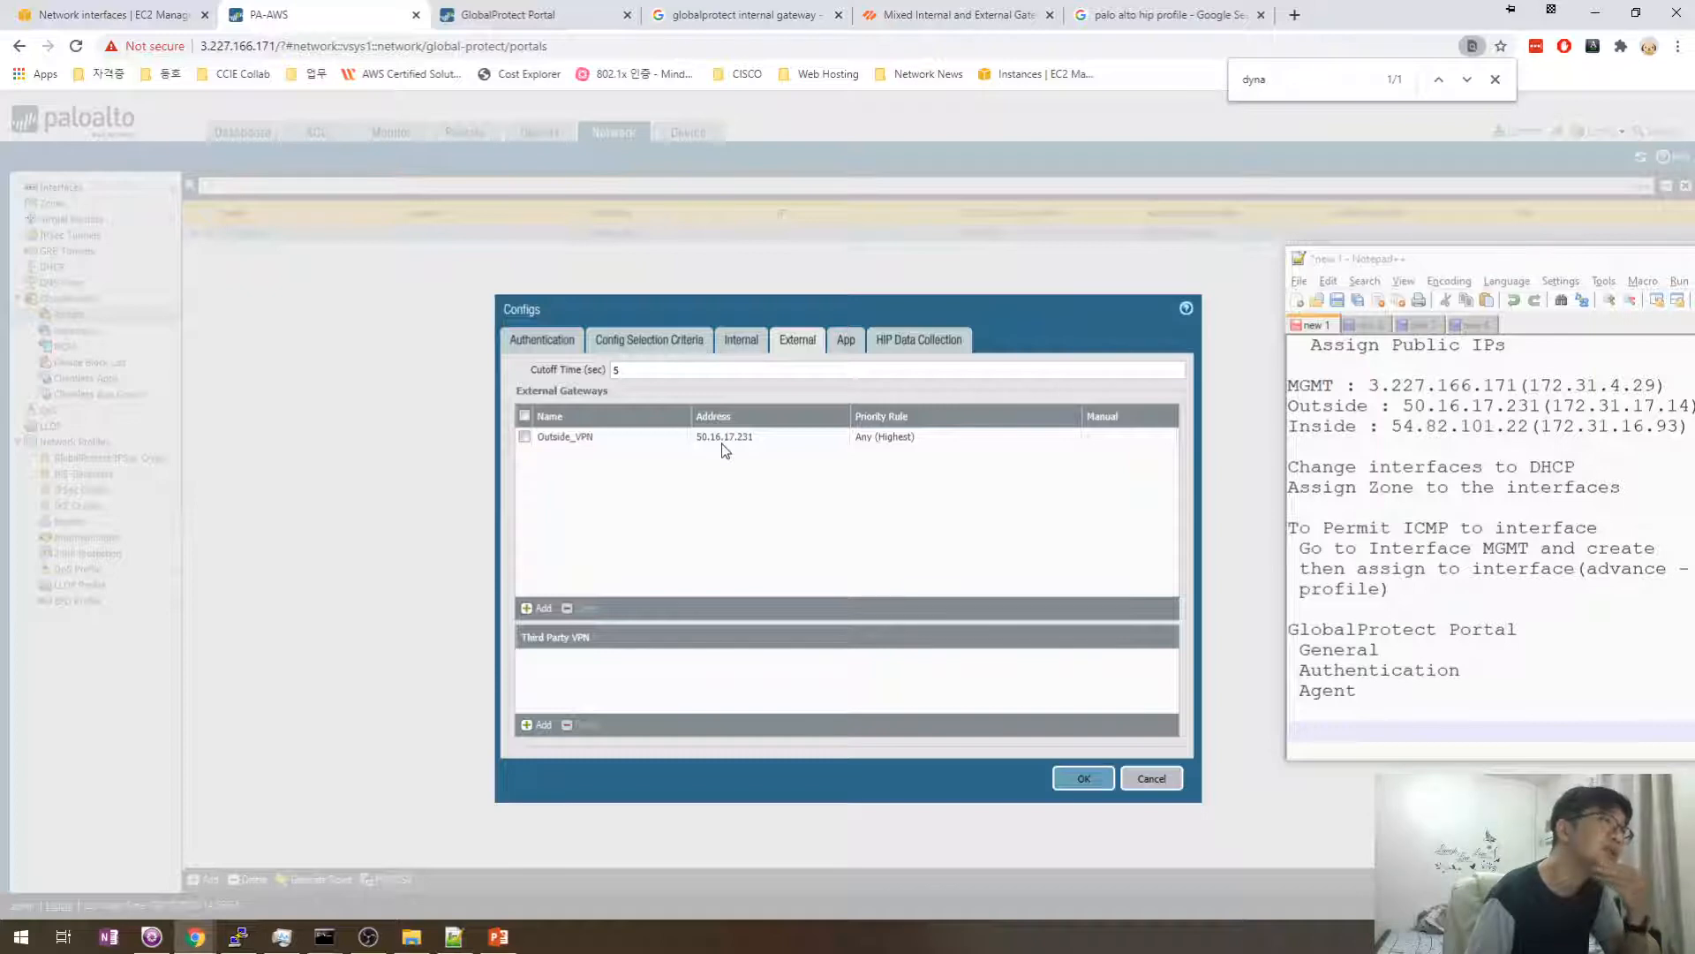
pyautogui.click(741, 340)
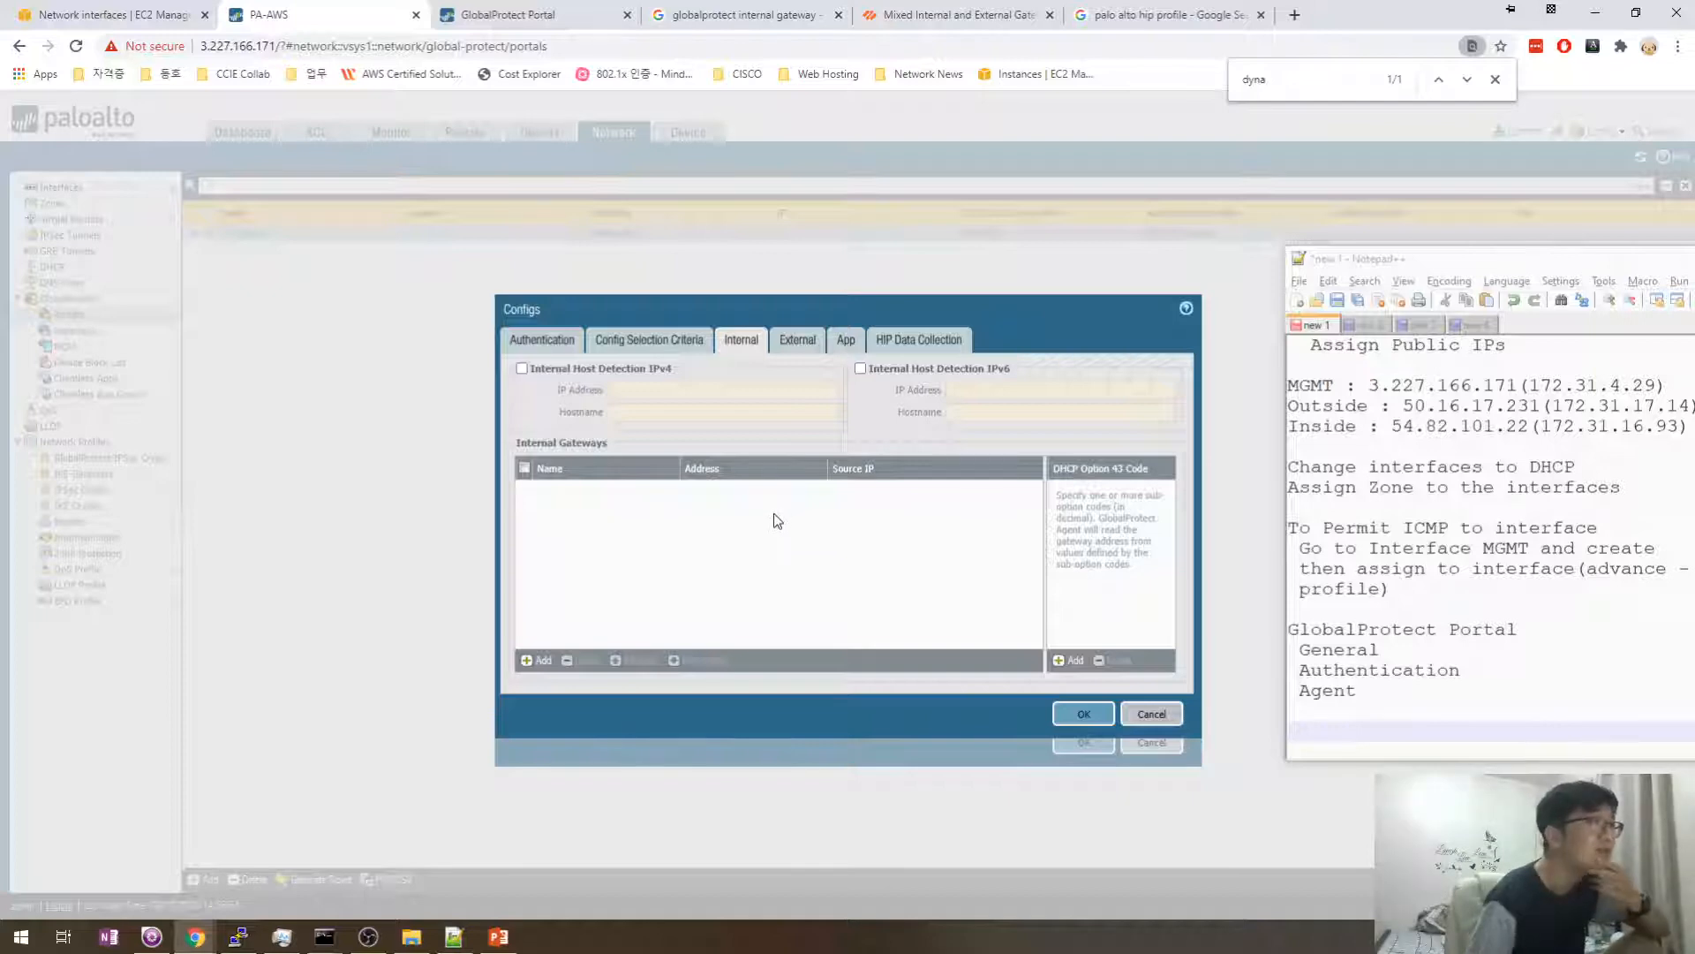
pyautogui.click(798, 340)
# - Select Outside_VPN as the external gateway and save the GP_Agent config
pyautogui.click(797, 442)
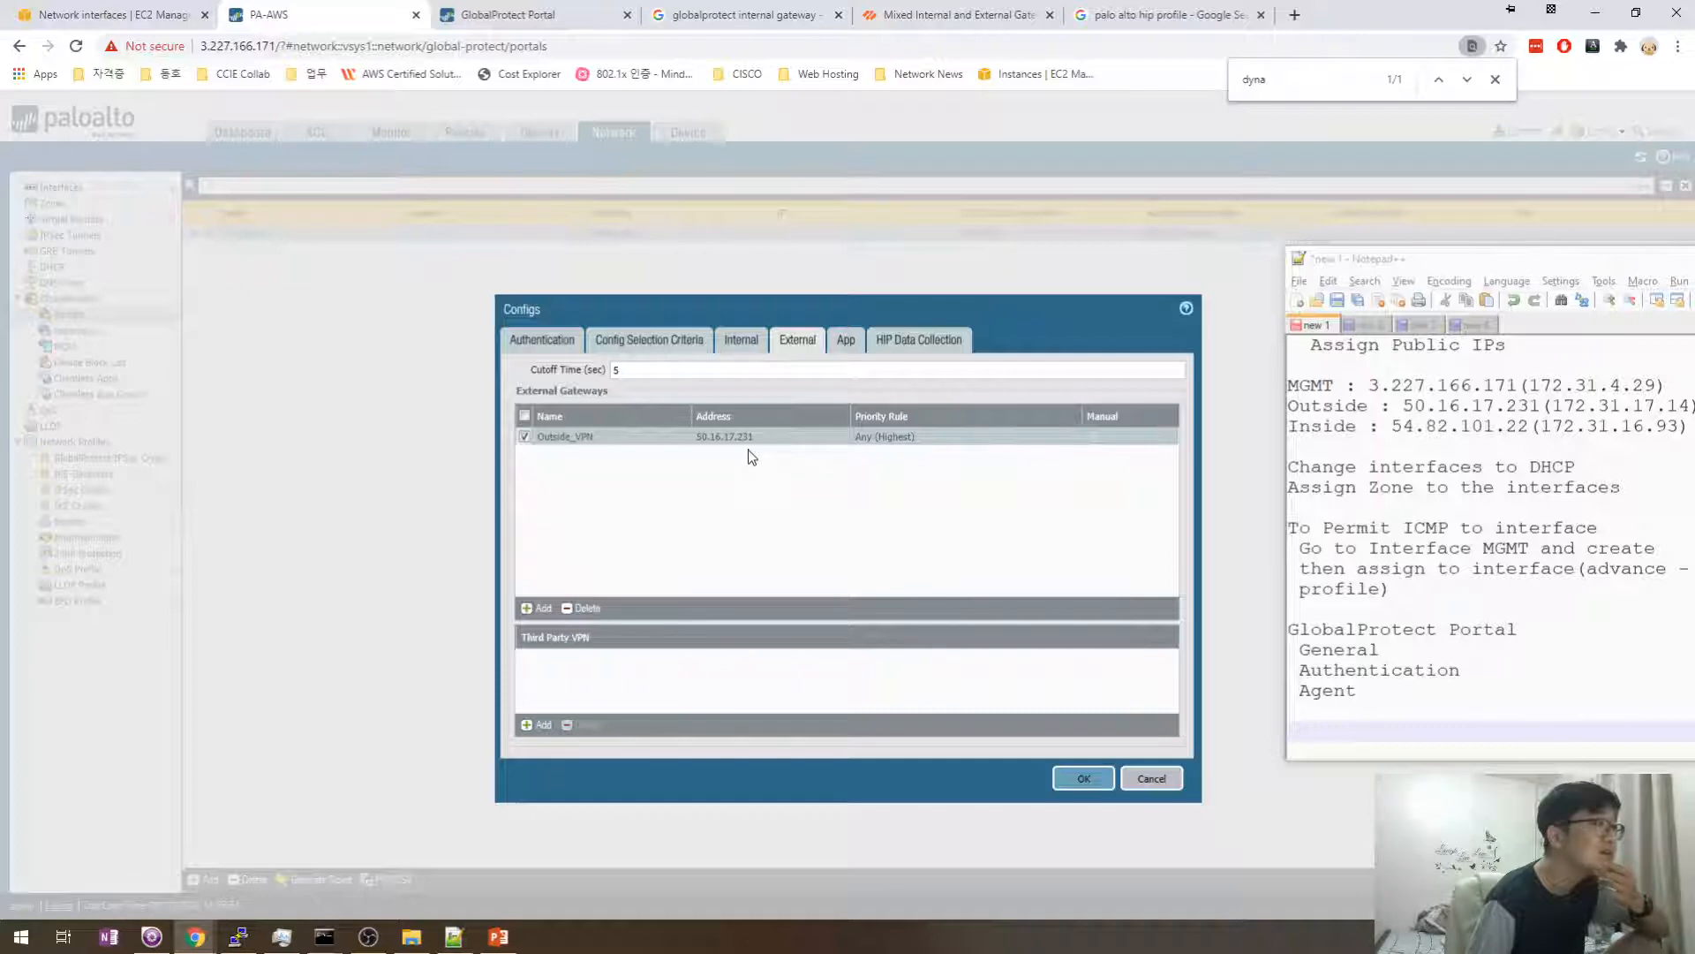
pyautogui.click(742, 340)
pyautogui.click(785, 340)
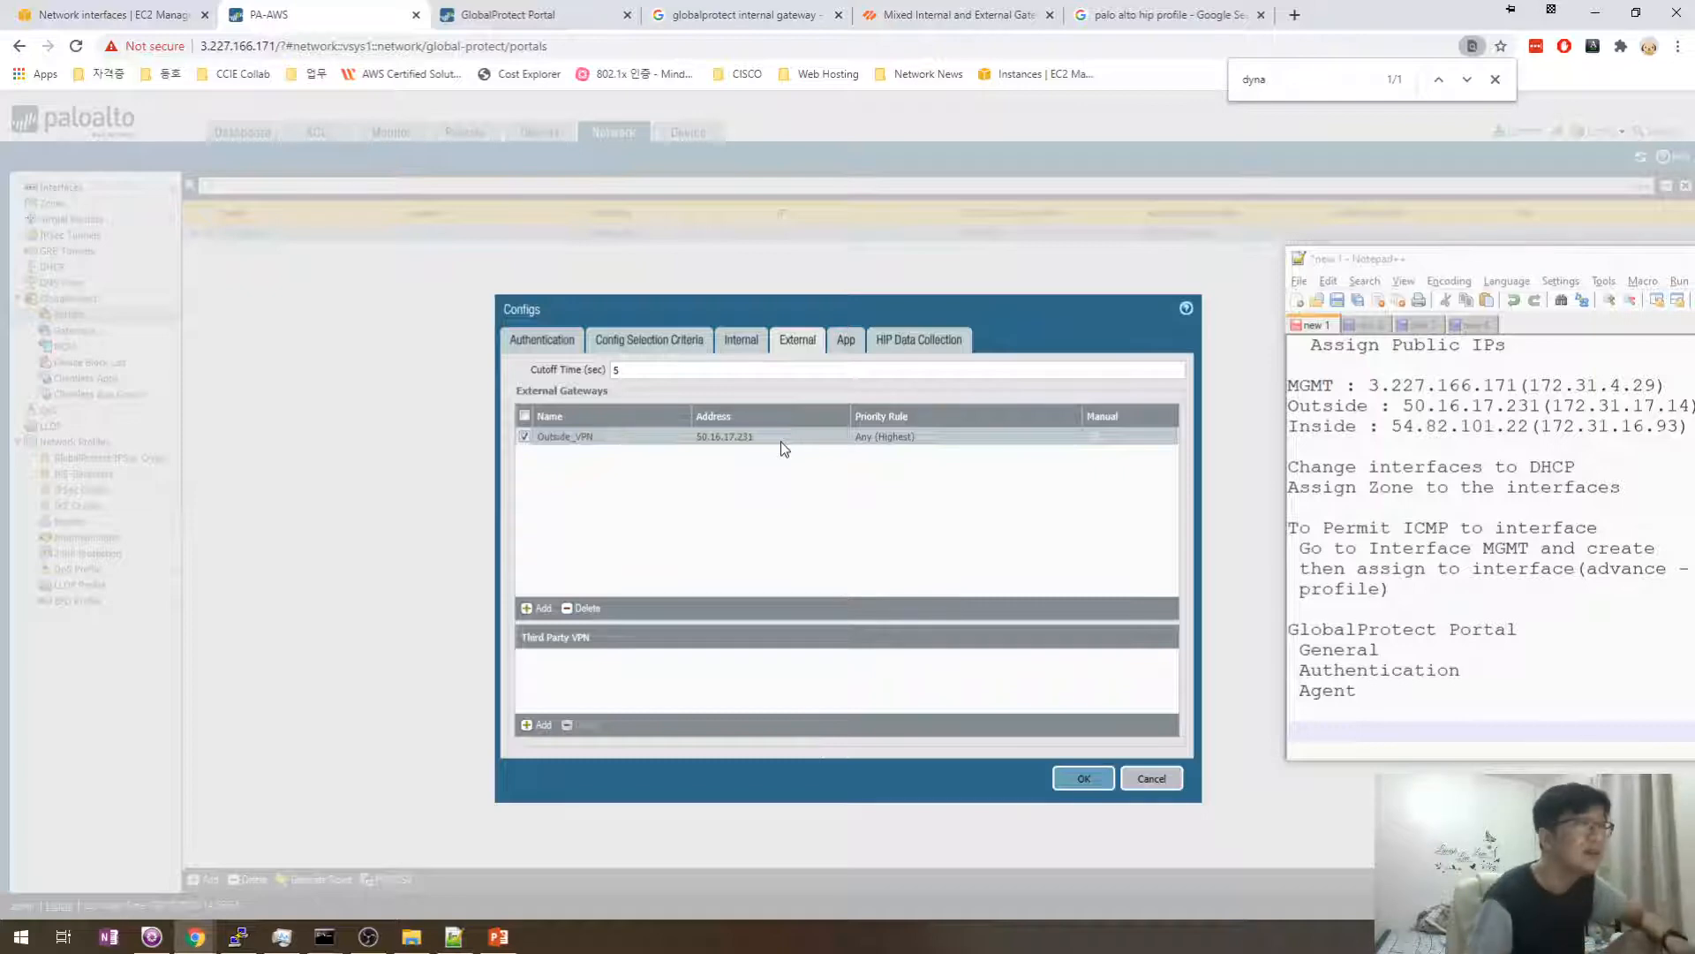
pyautogui.click(1095, 770)
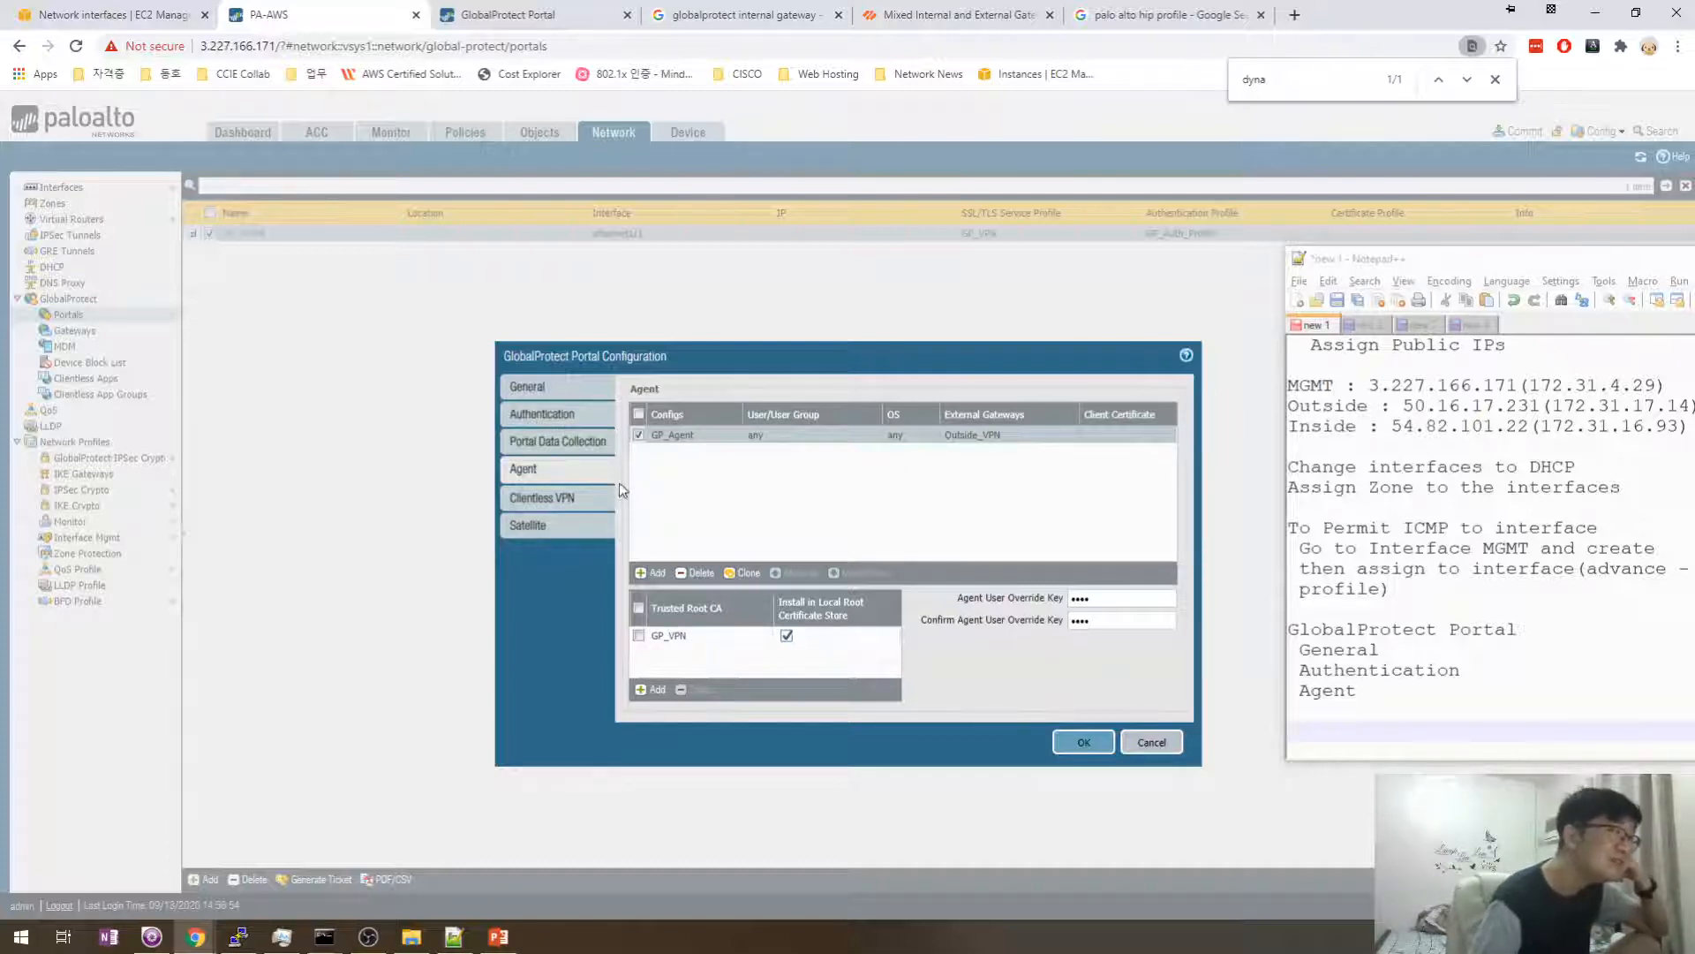
# - Save GP_Portal, commit all changes to the firewall, and open the Local User Database users list
pyautogui.click(1067, 743)
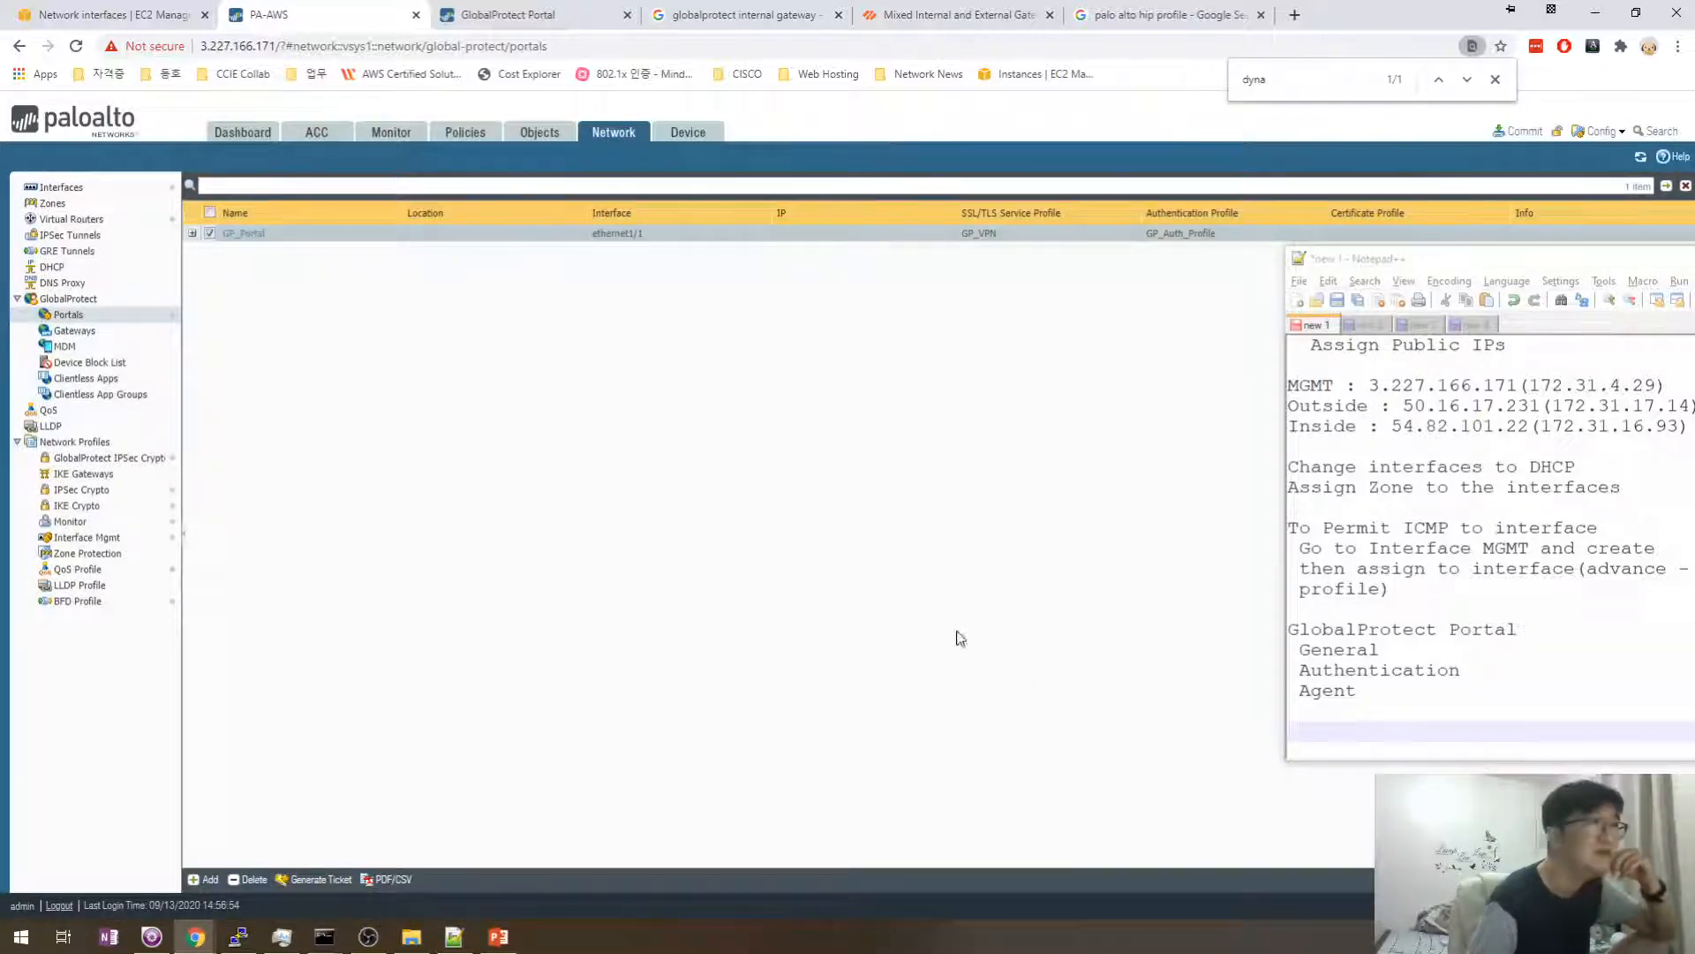
pyautogui.rightClick(523, 237)
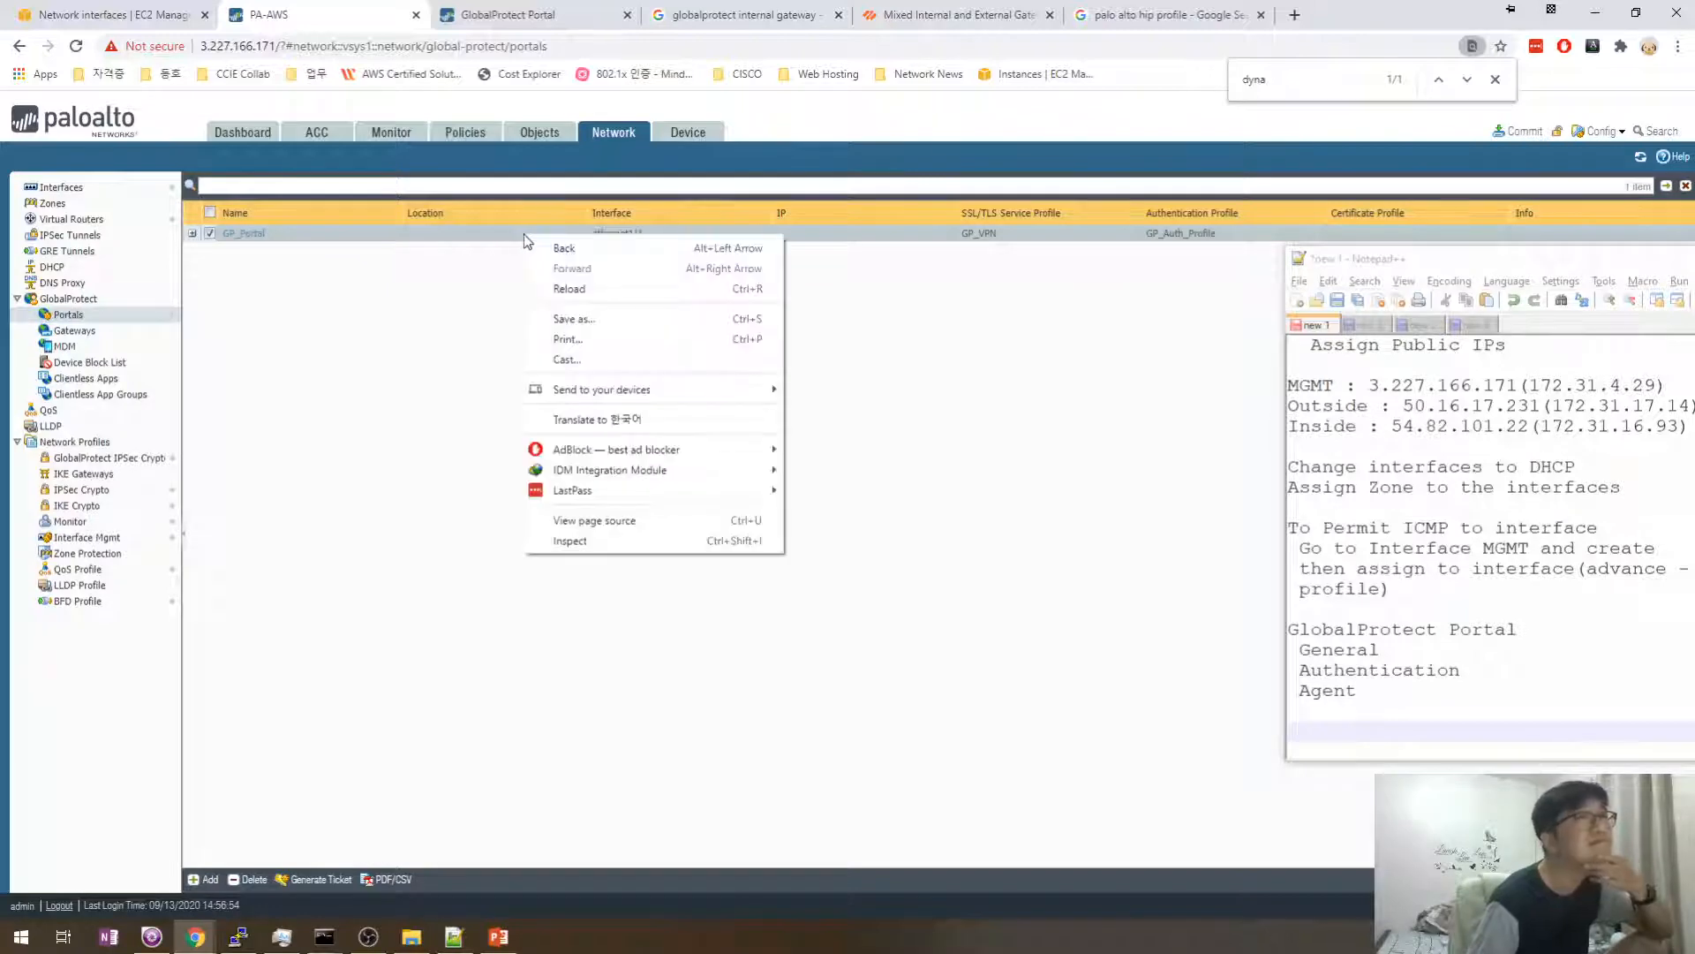
pyautogui.press('Escape')
pyautogui.click(1525, 132)
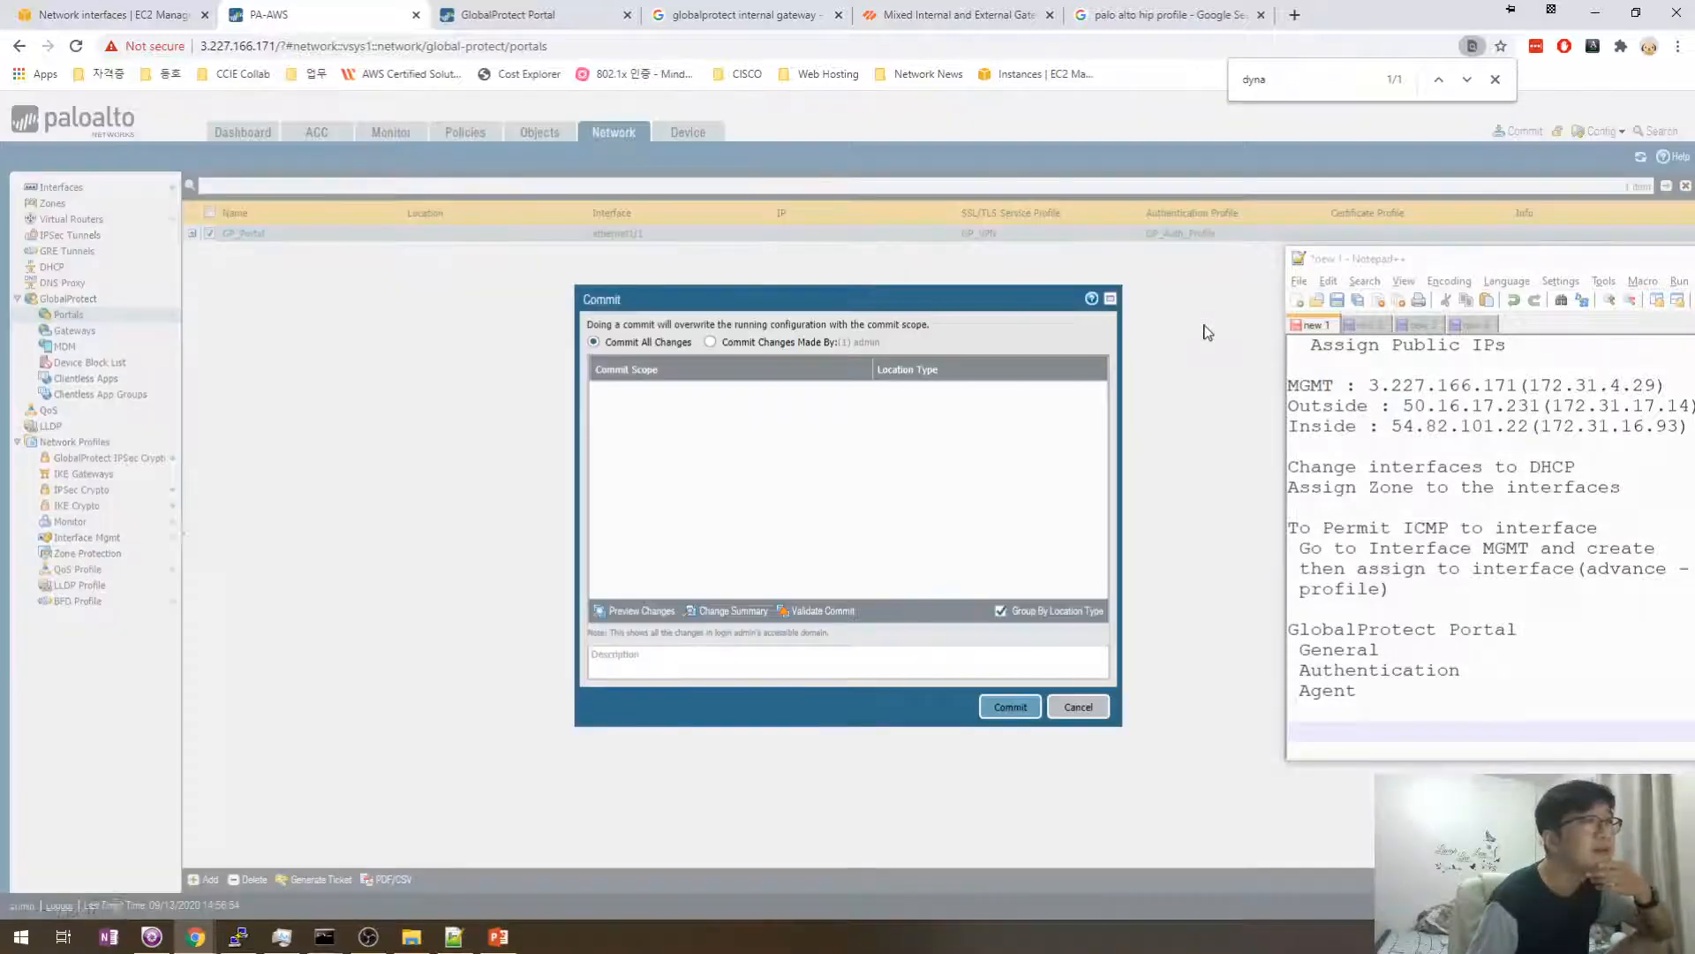
pyautogui.click(998, 714)
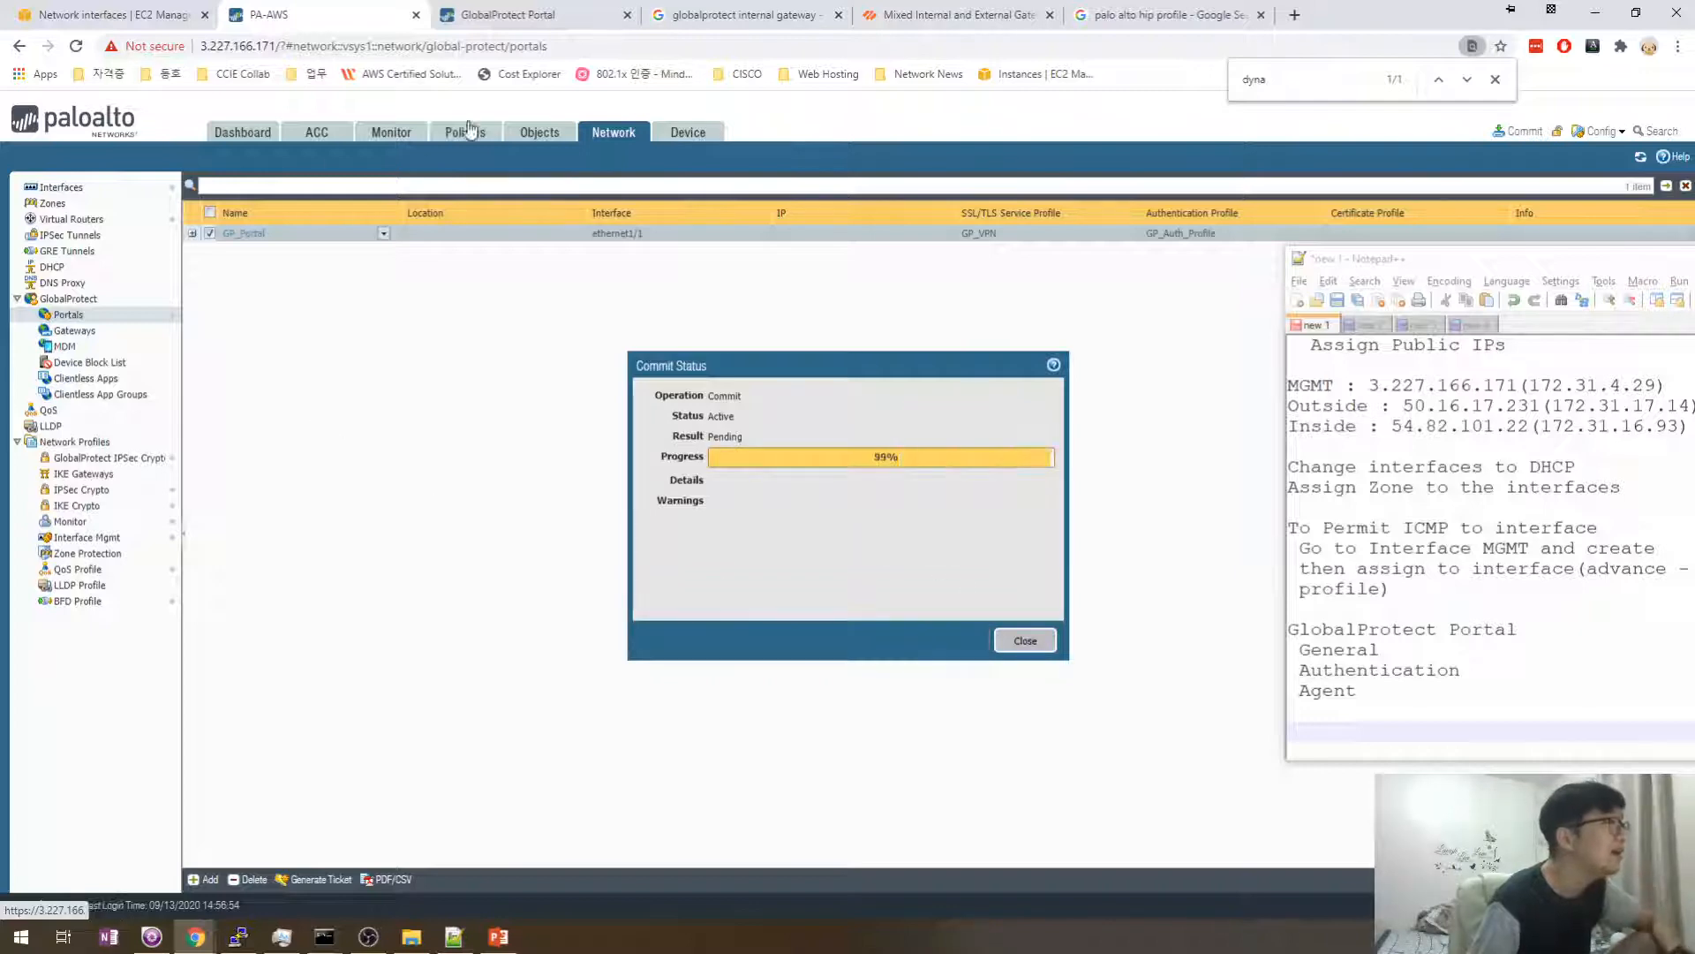
pyautogui.click(682, 134)
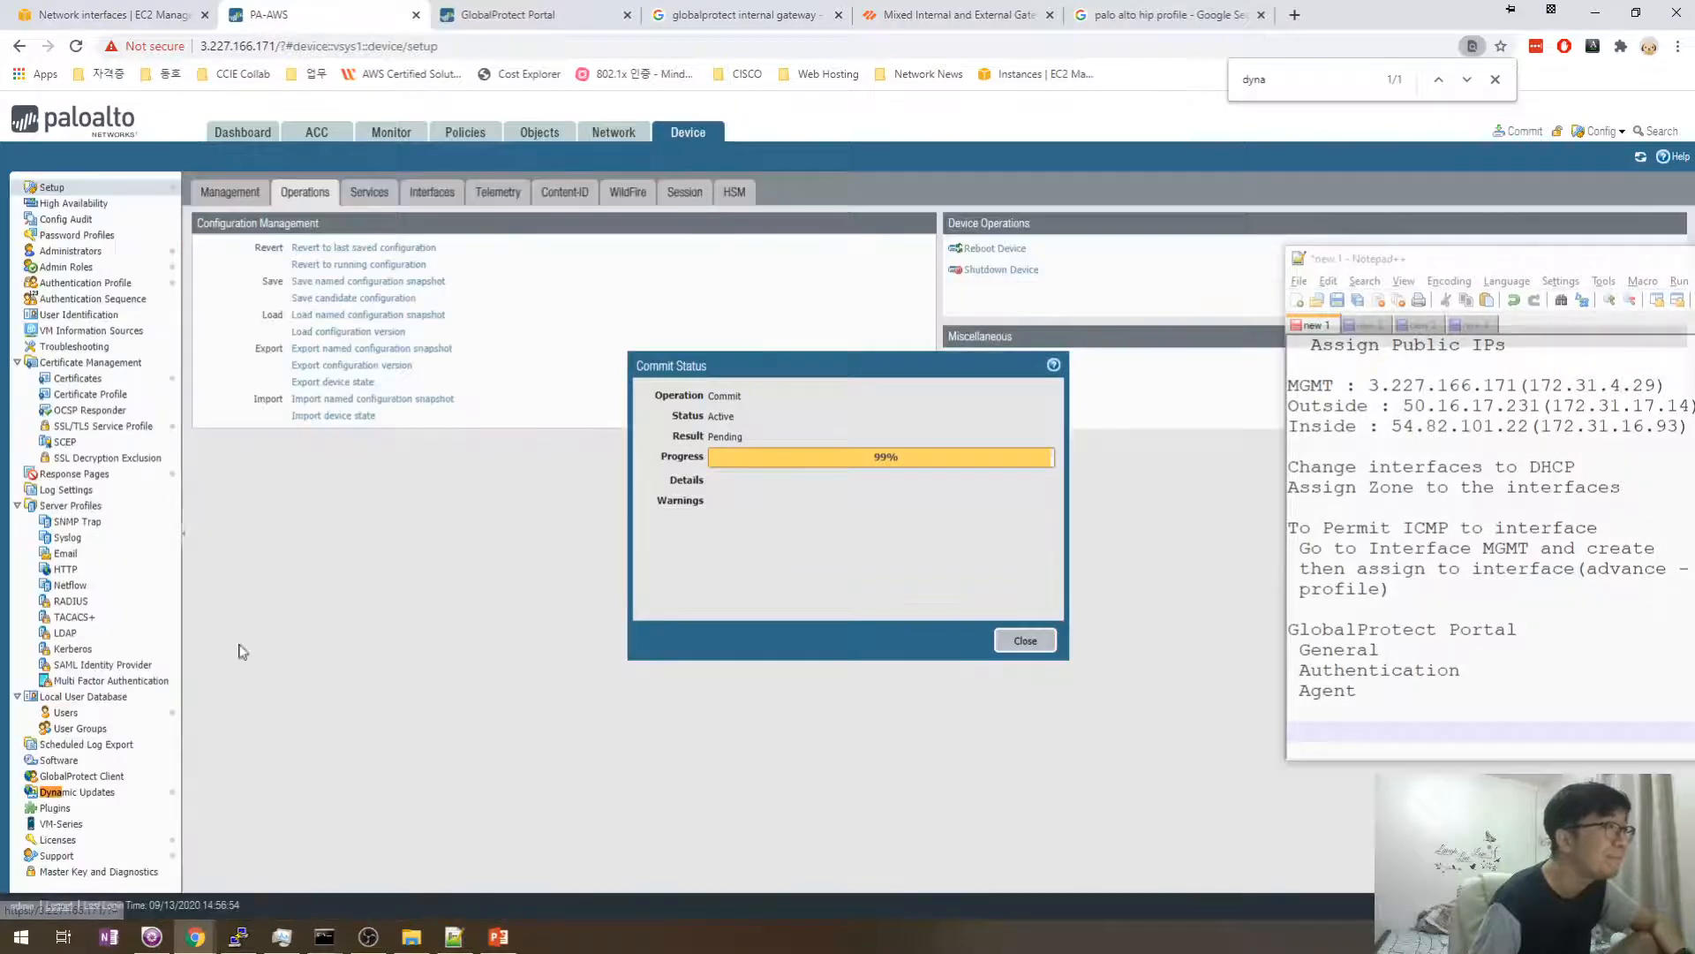
pyautogui.click(65, 711)
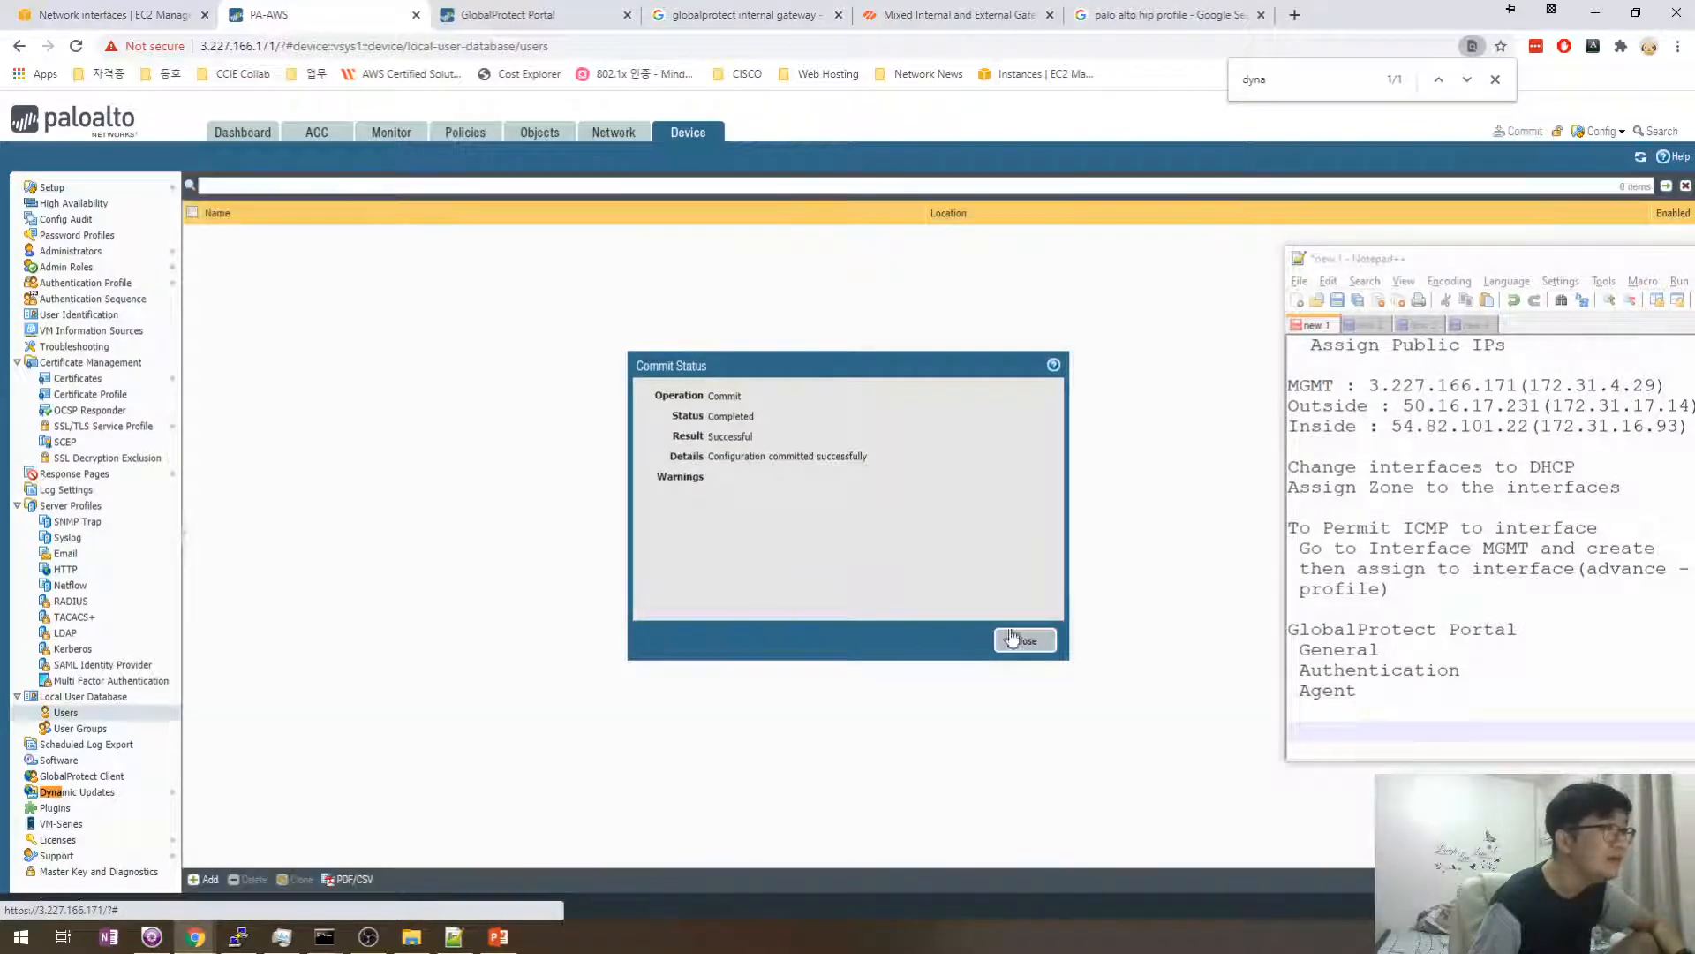
# - Create a new local user with a username and confirmed password, and commit it
pyautogui.click(1015, 640)
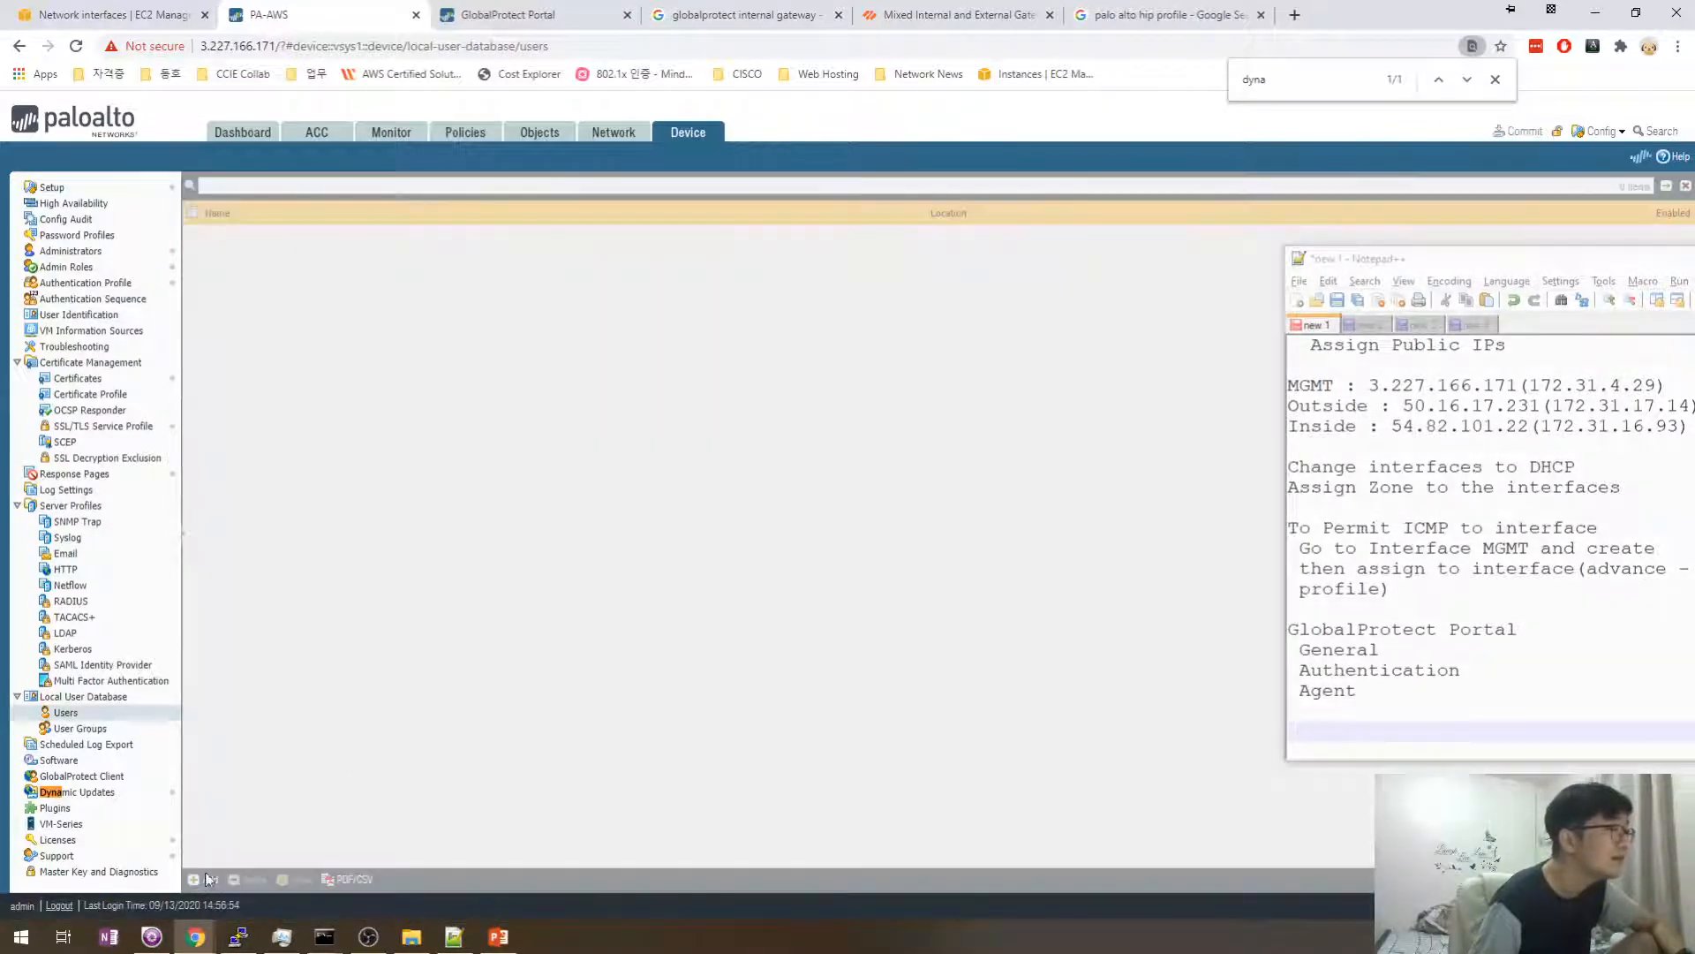
pyautogui.click(208, 880)
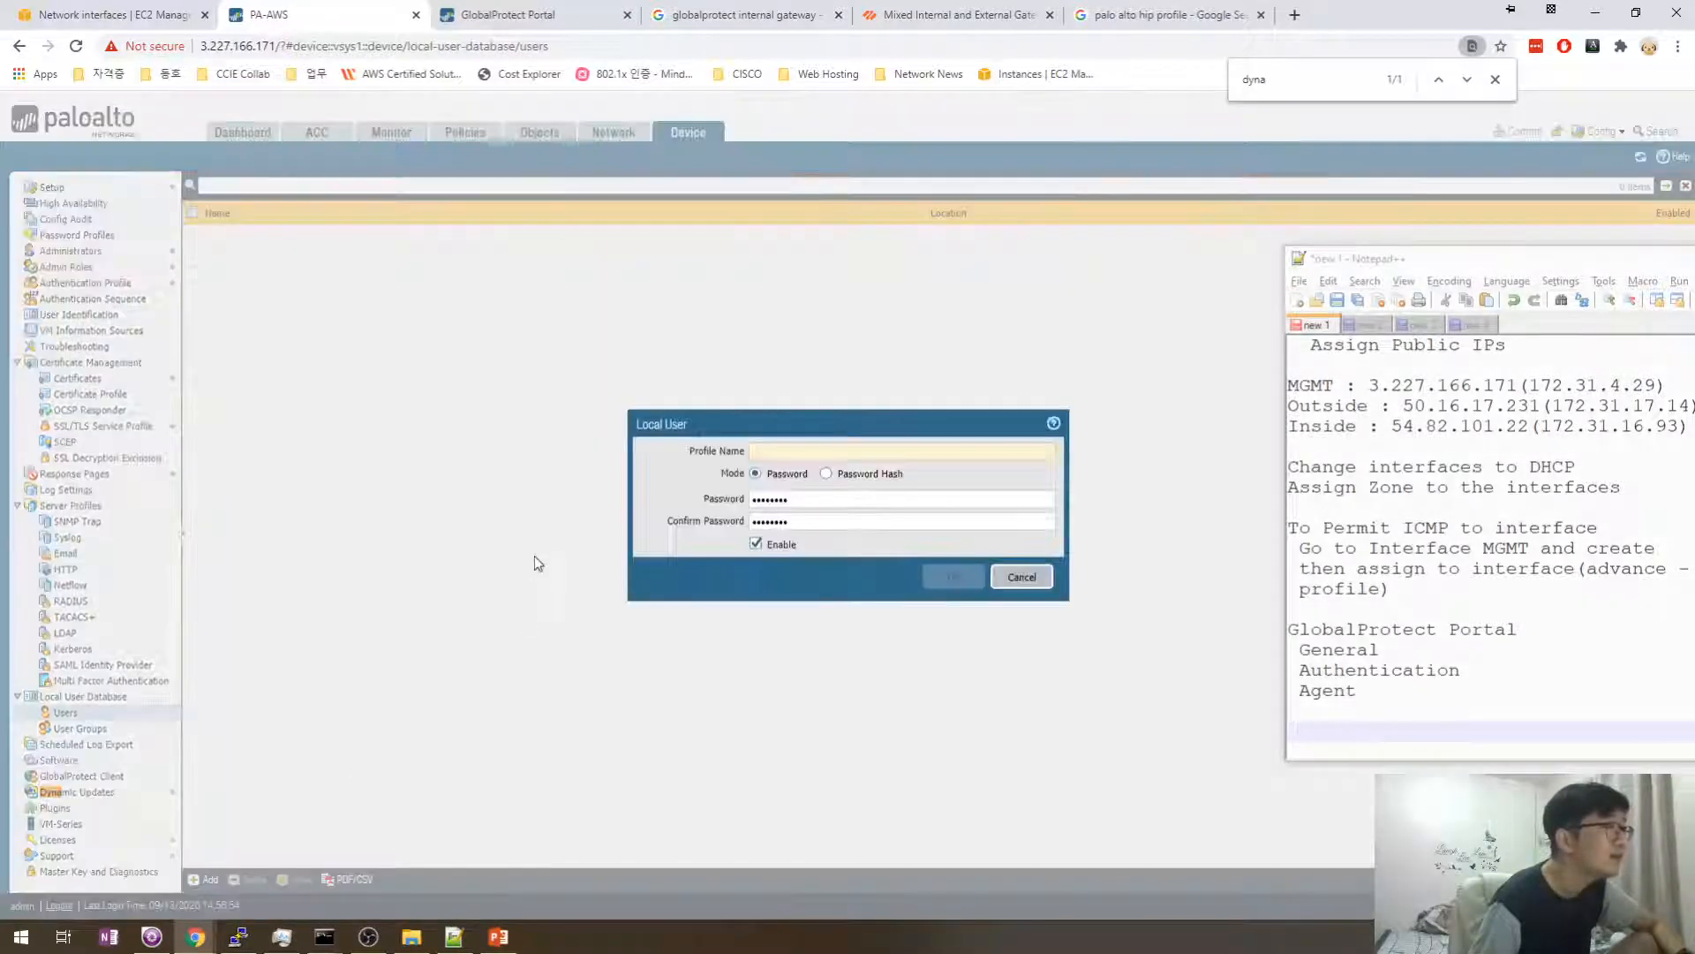
pyautogui.click(830, 451)
pyautogui.write('donghowa')
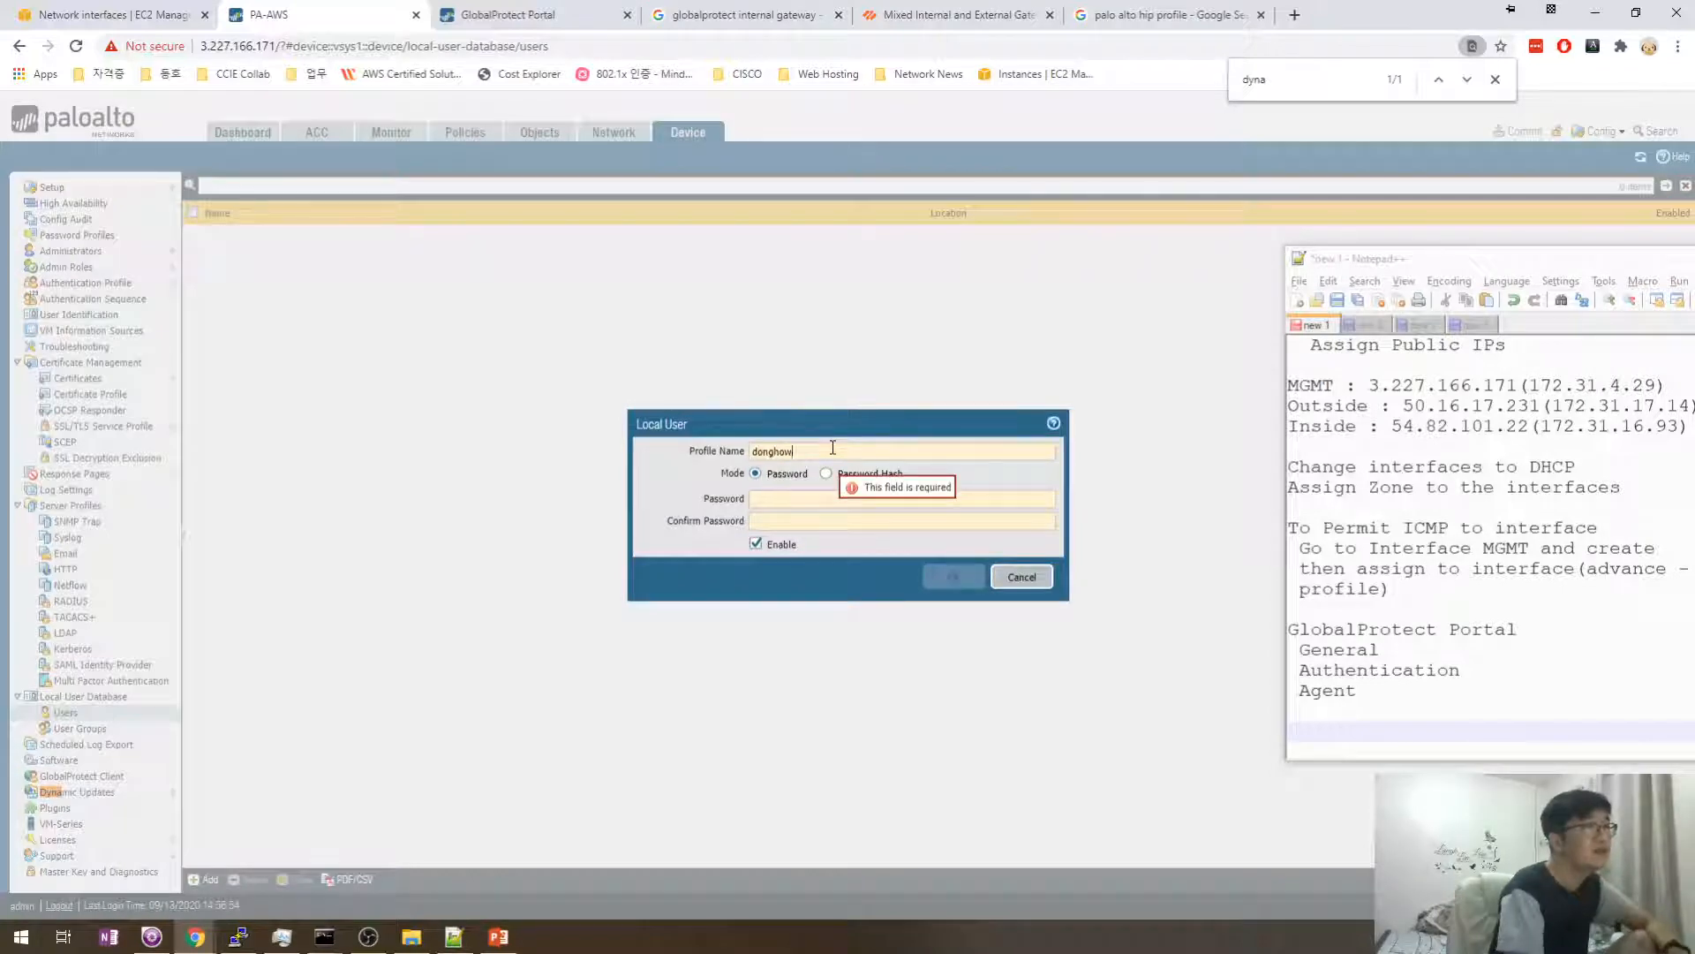
pyautogui.click(801, 499)
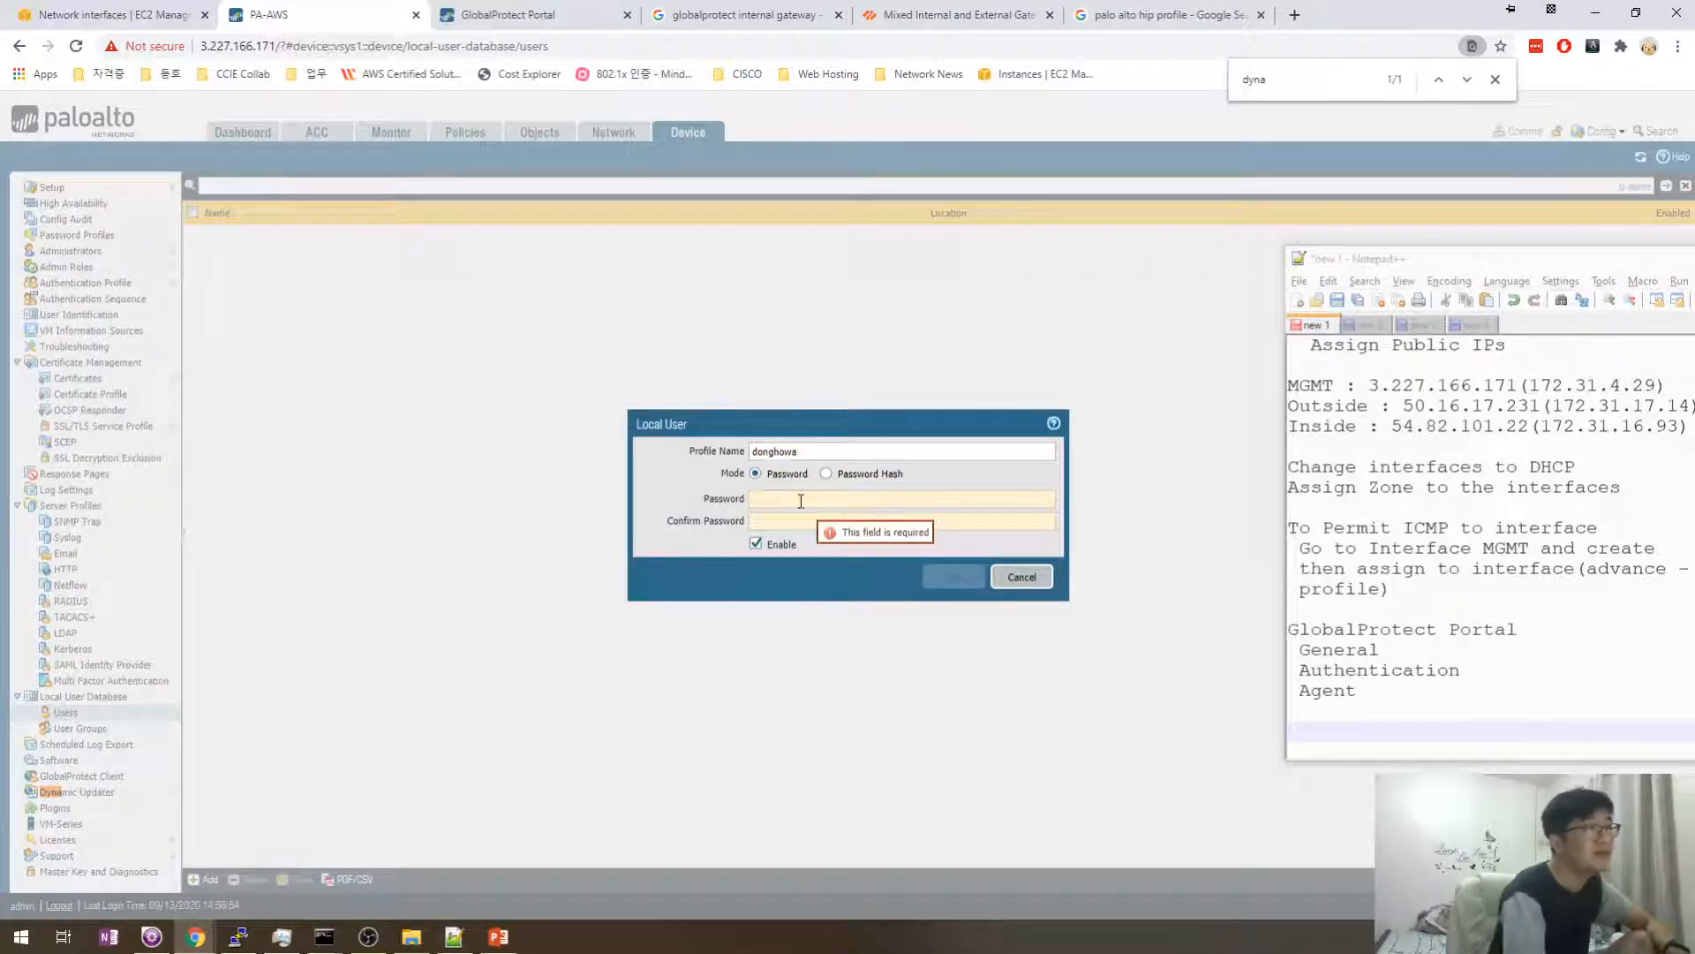
pyautogui.write('••••••••••')
pyautogui.press('Tab')
pyautogui.write('•••')
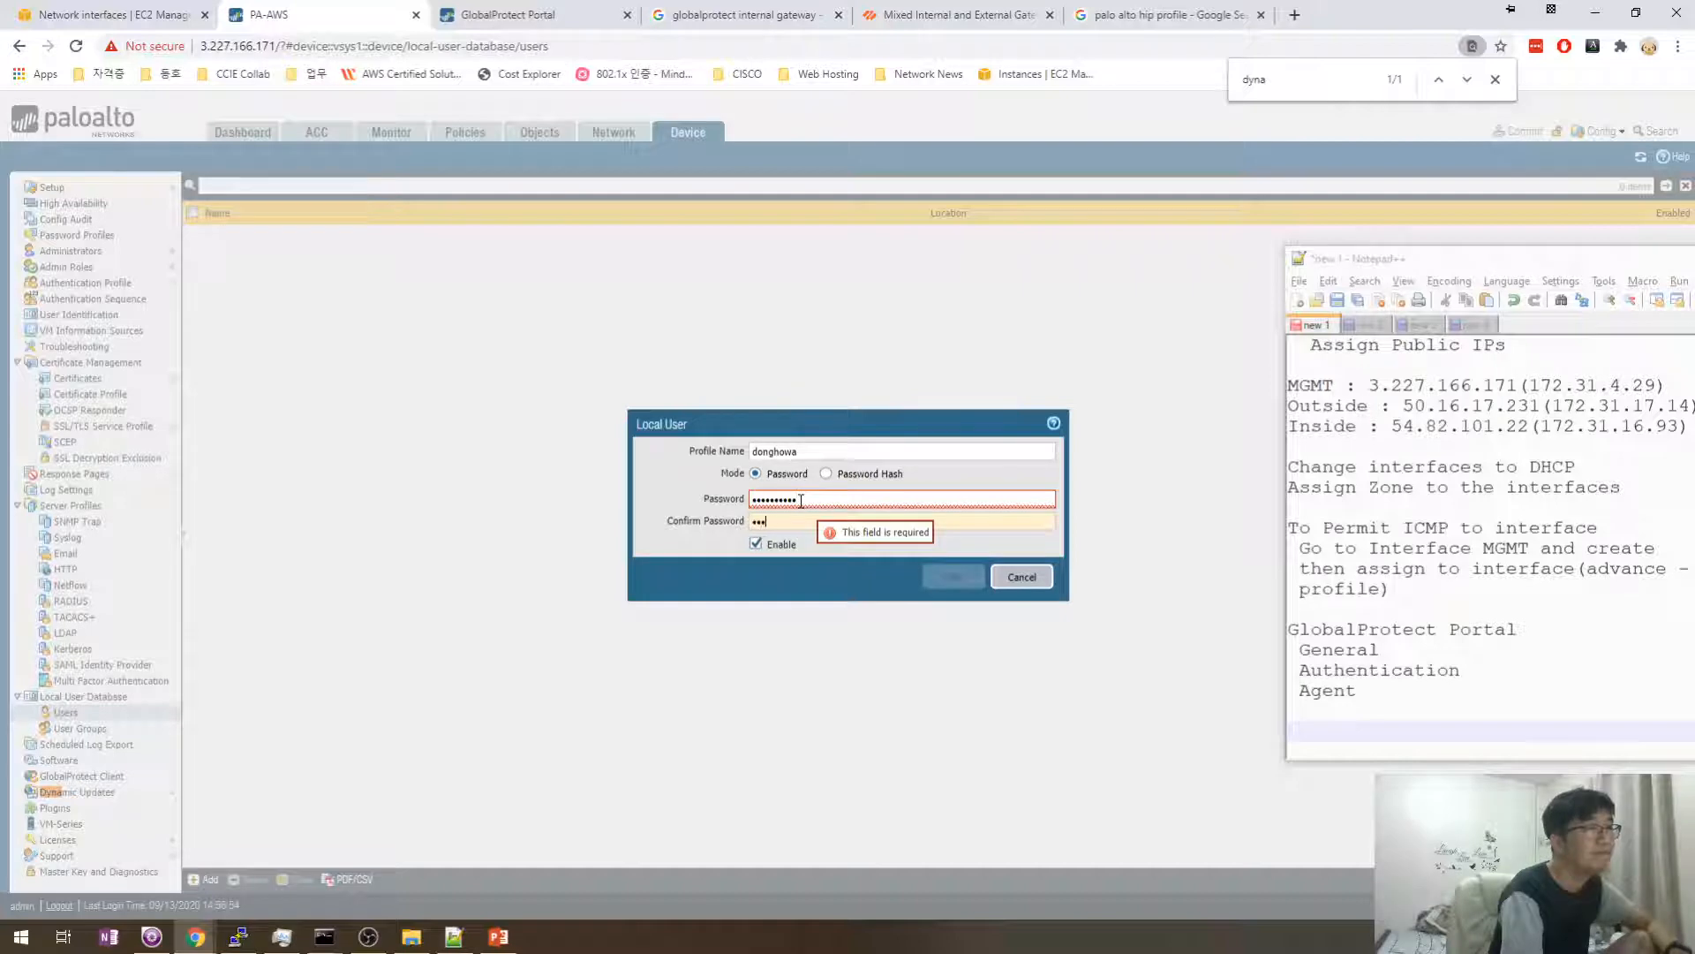
pyautogui.write('•••••••')
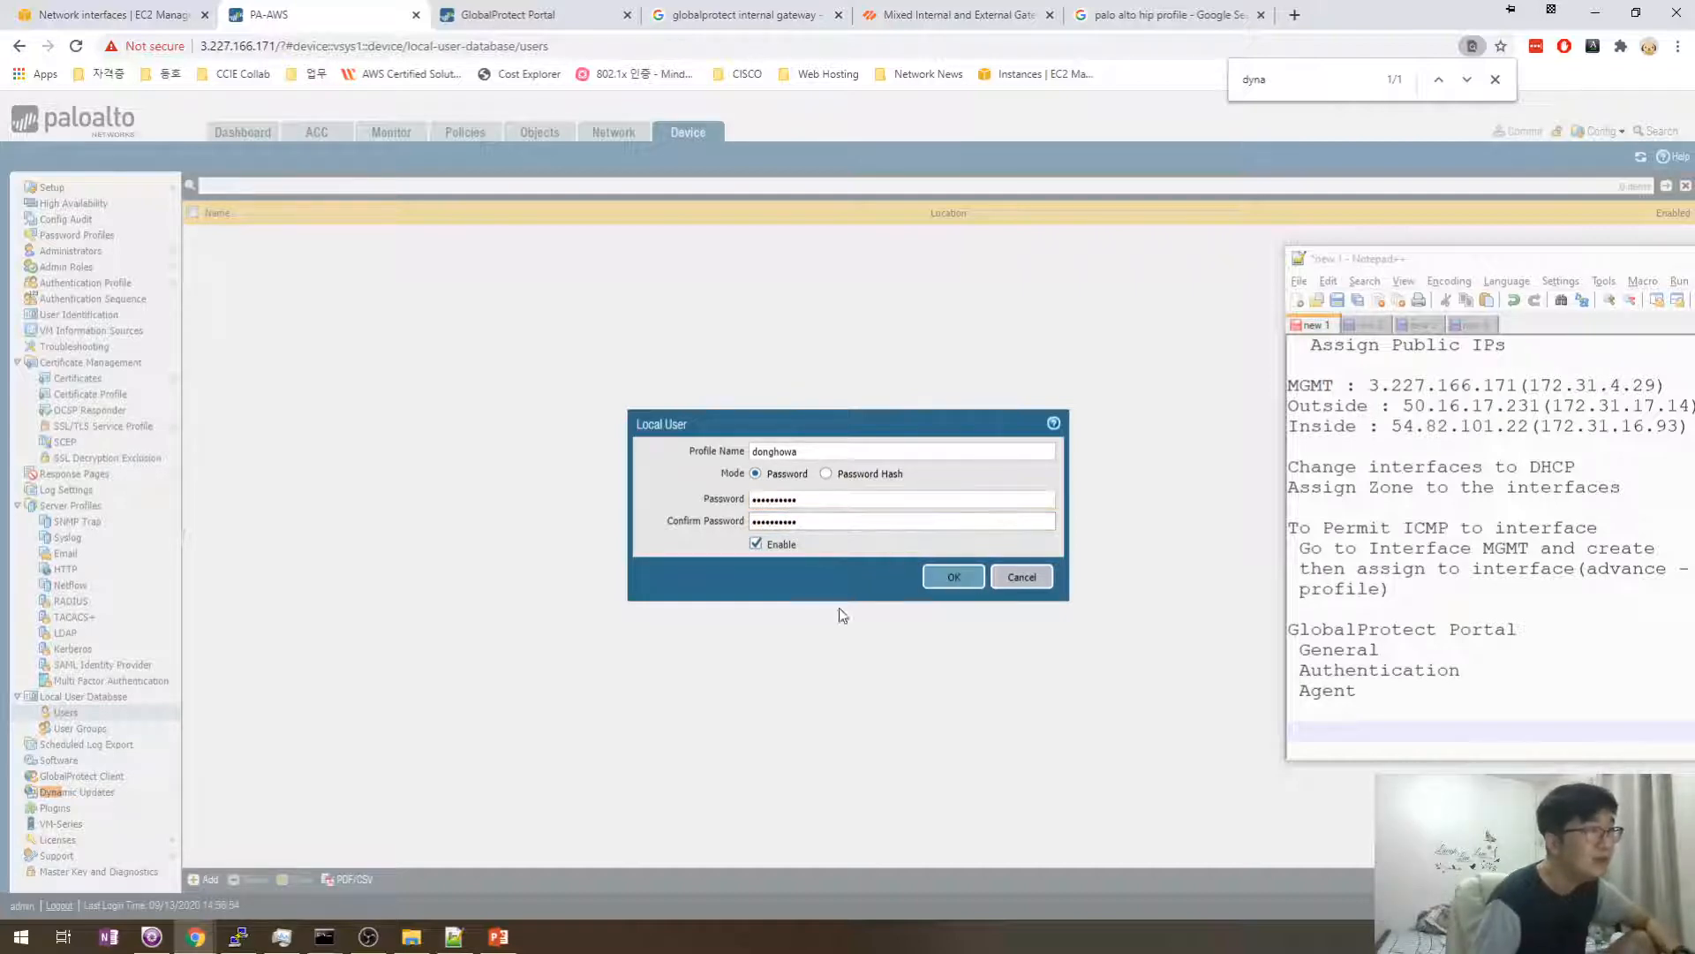
pyautogui.click(953, 579)
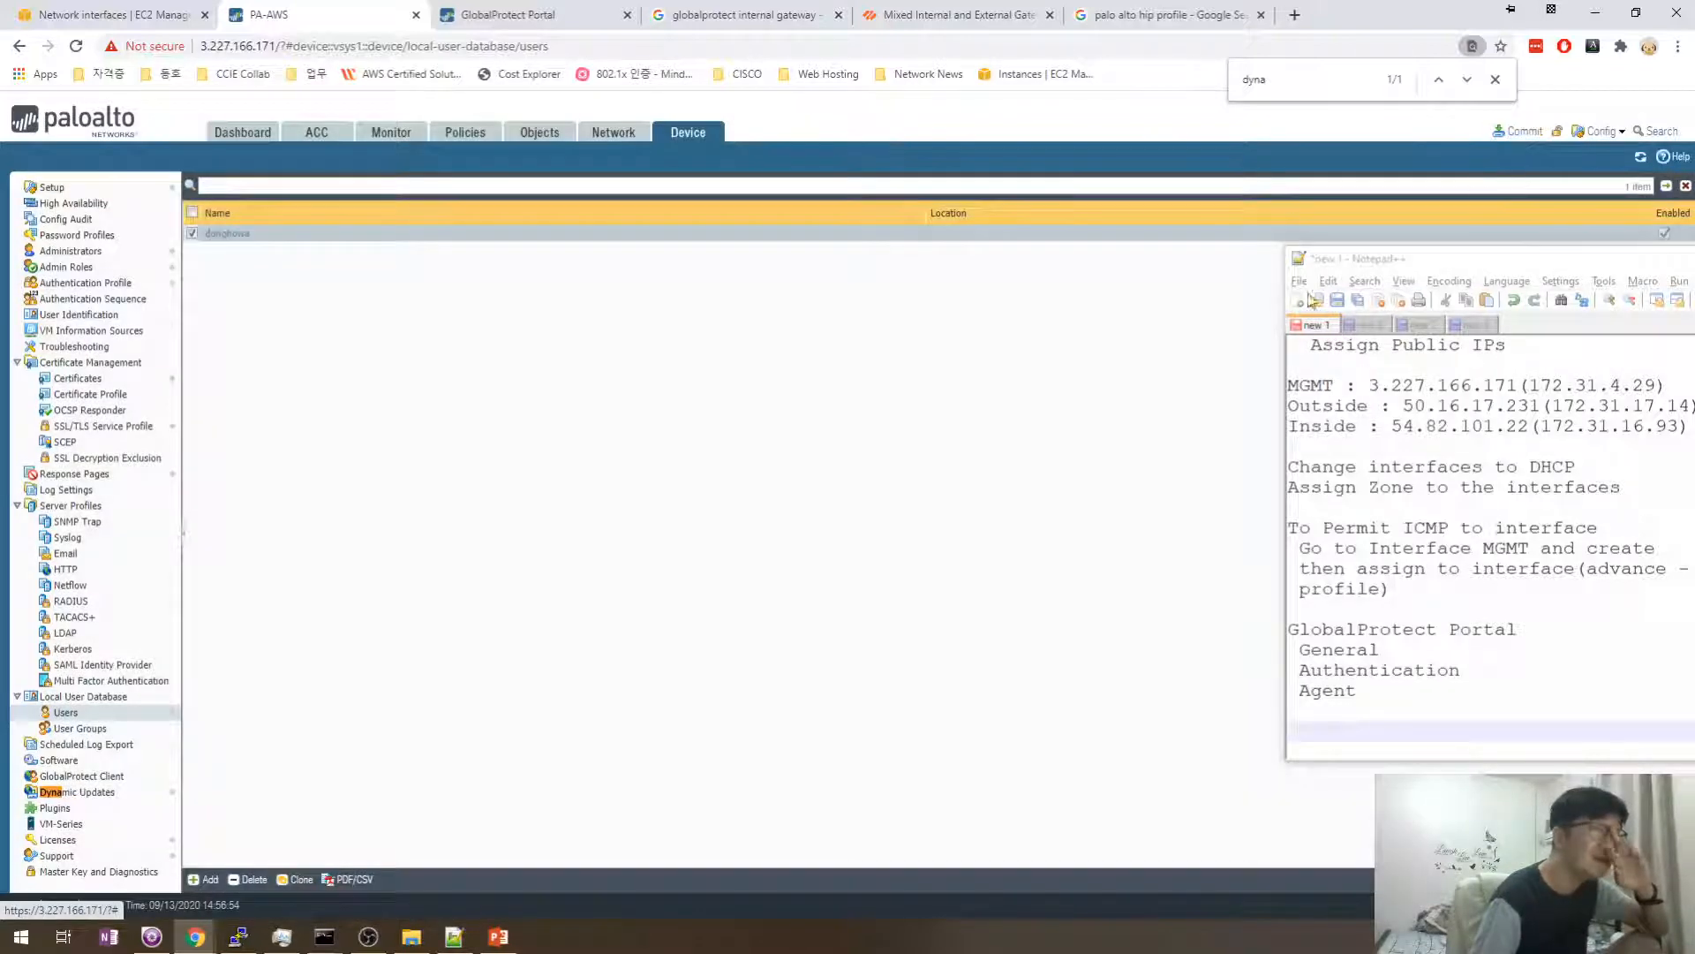
pyautogui.click(1518, 131)
pyautogui.click(1011, 706)
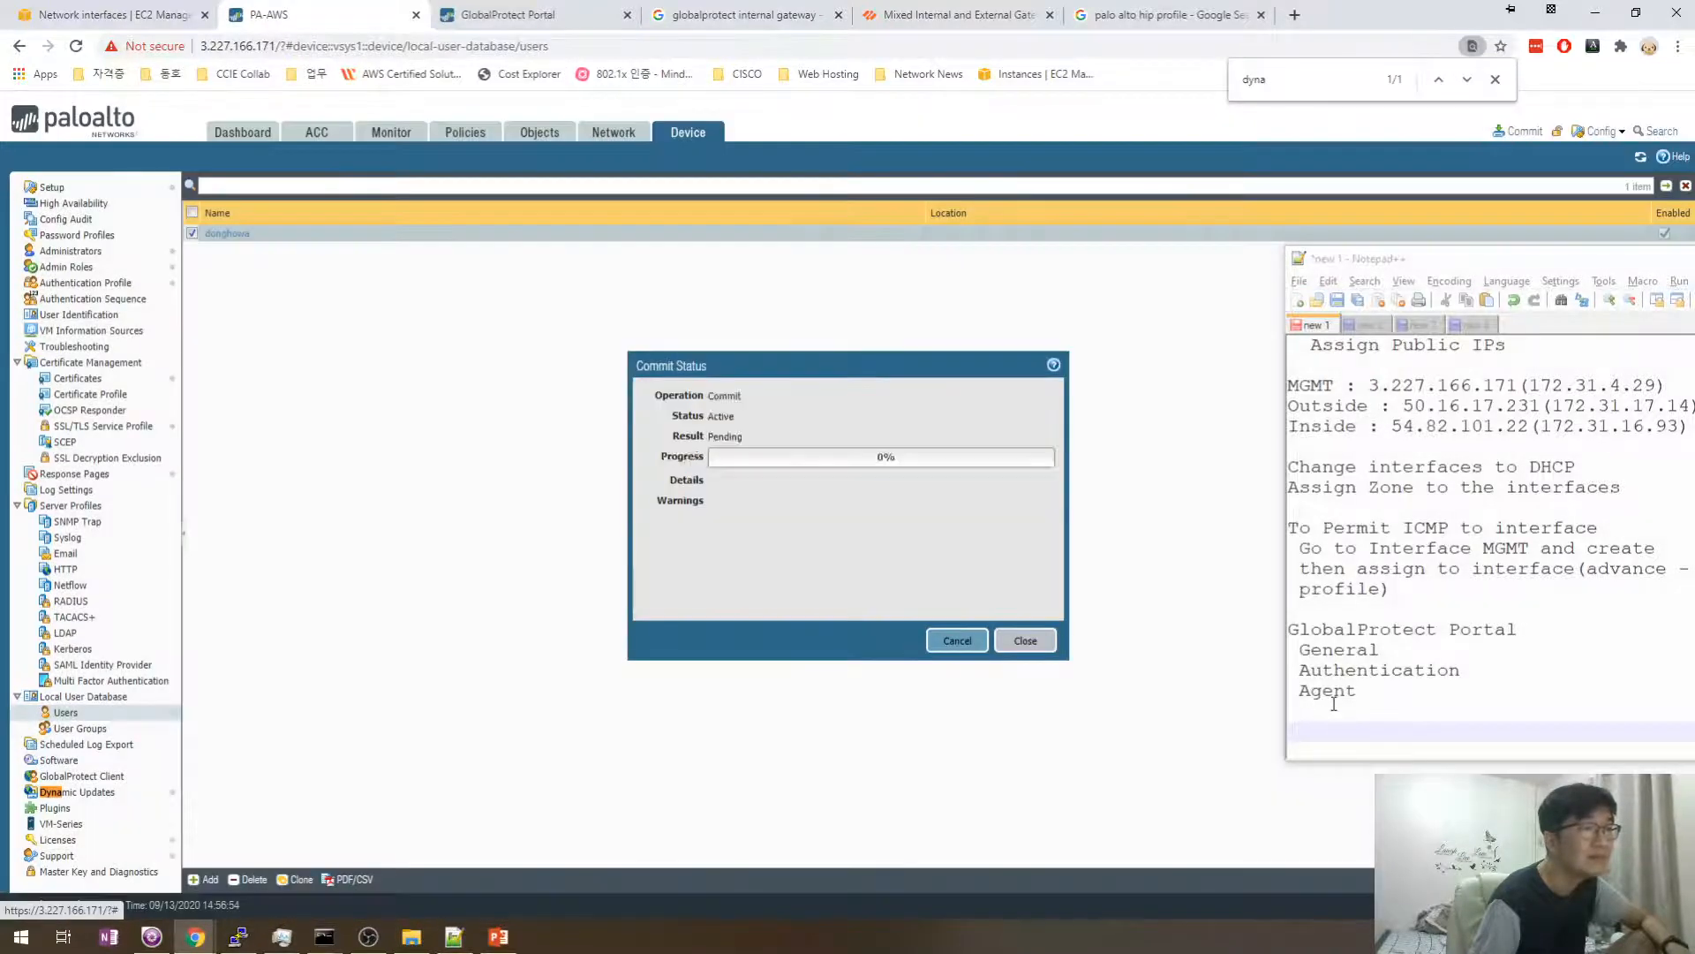
# - Add a 'Create Users' line to the Notepad++ notes and dismiss the commit status
pyautogui.click(1325, 727)
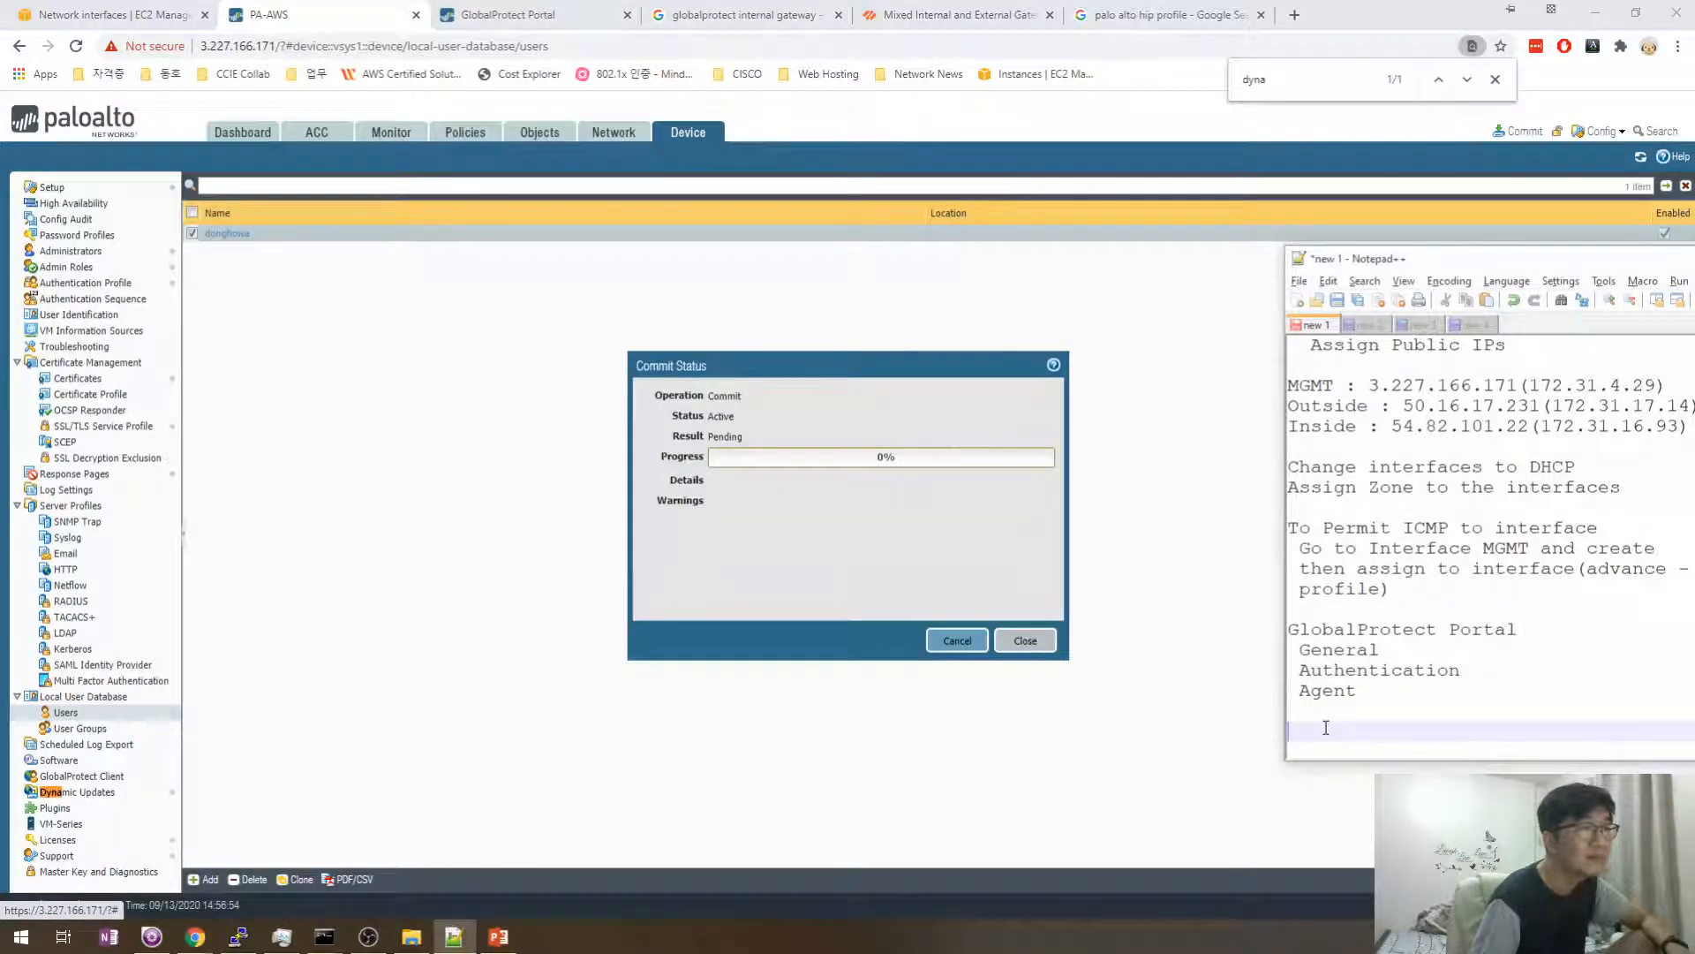
pyautogui.write('Crate')
pyautogui.press('BackSpace')
pyautogui.press('BackSpace')
pyautogui.press('BackSpace')
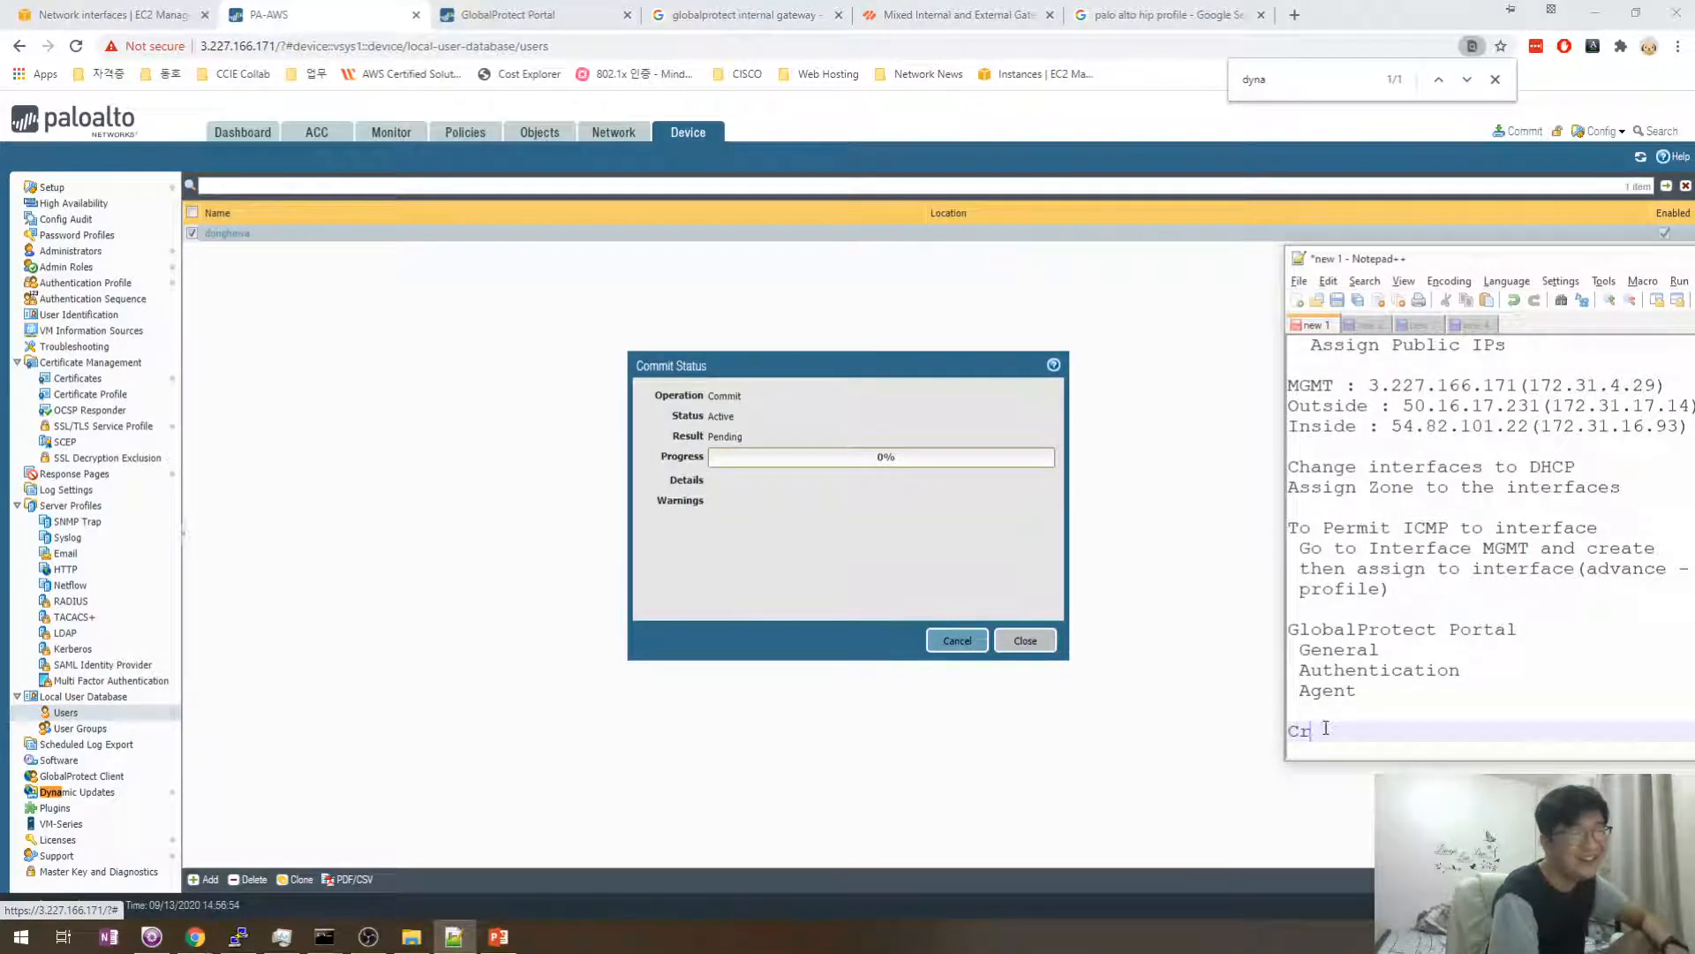
pyautogui.write('eate User')
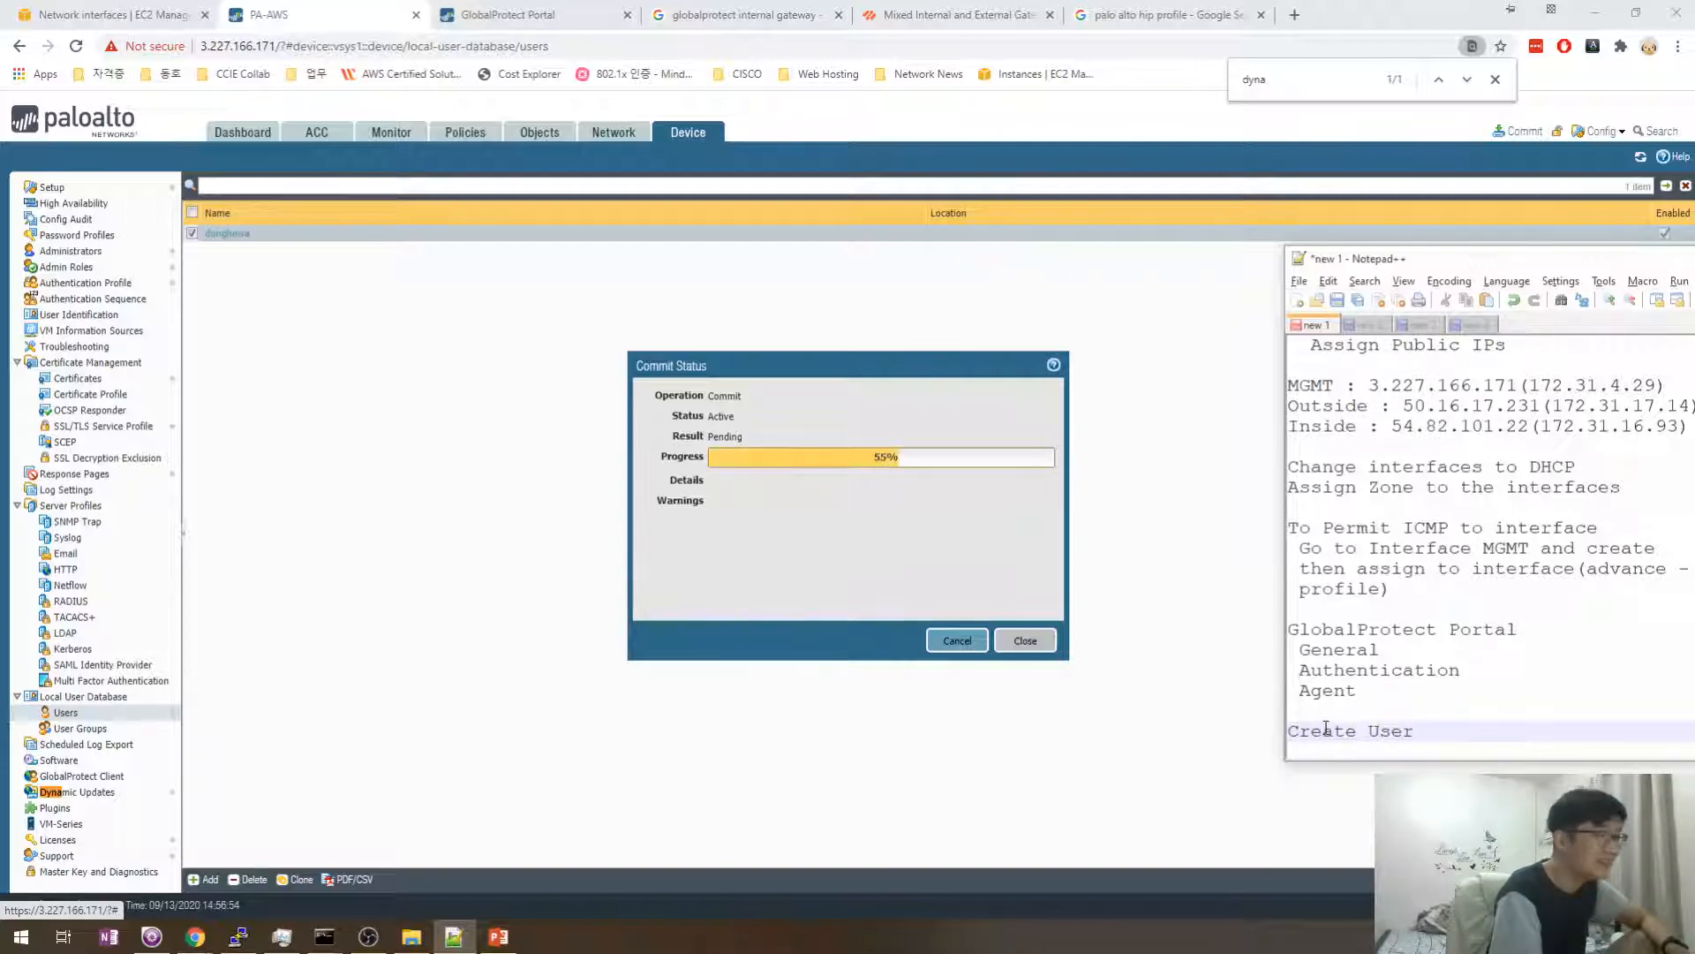
pyautogui.press('BackSpace')
pyautogui.press('BackSpace')
pyautogui.press('BackSpace')
pyautogui.press('BackSpace')
pyautogui.write('User')
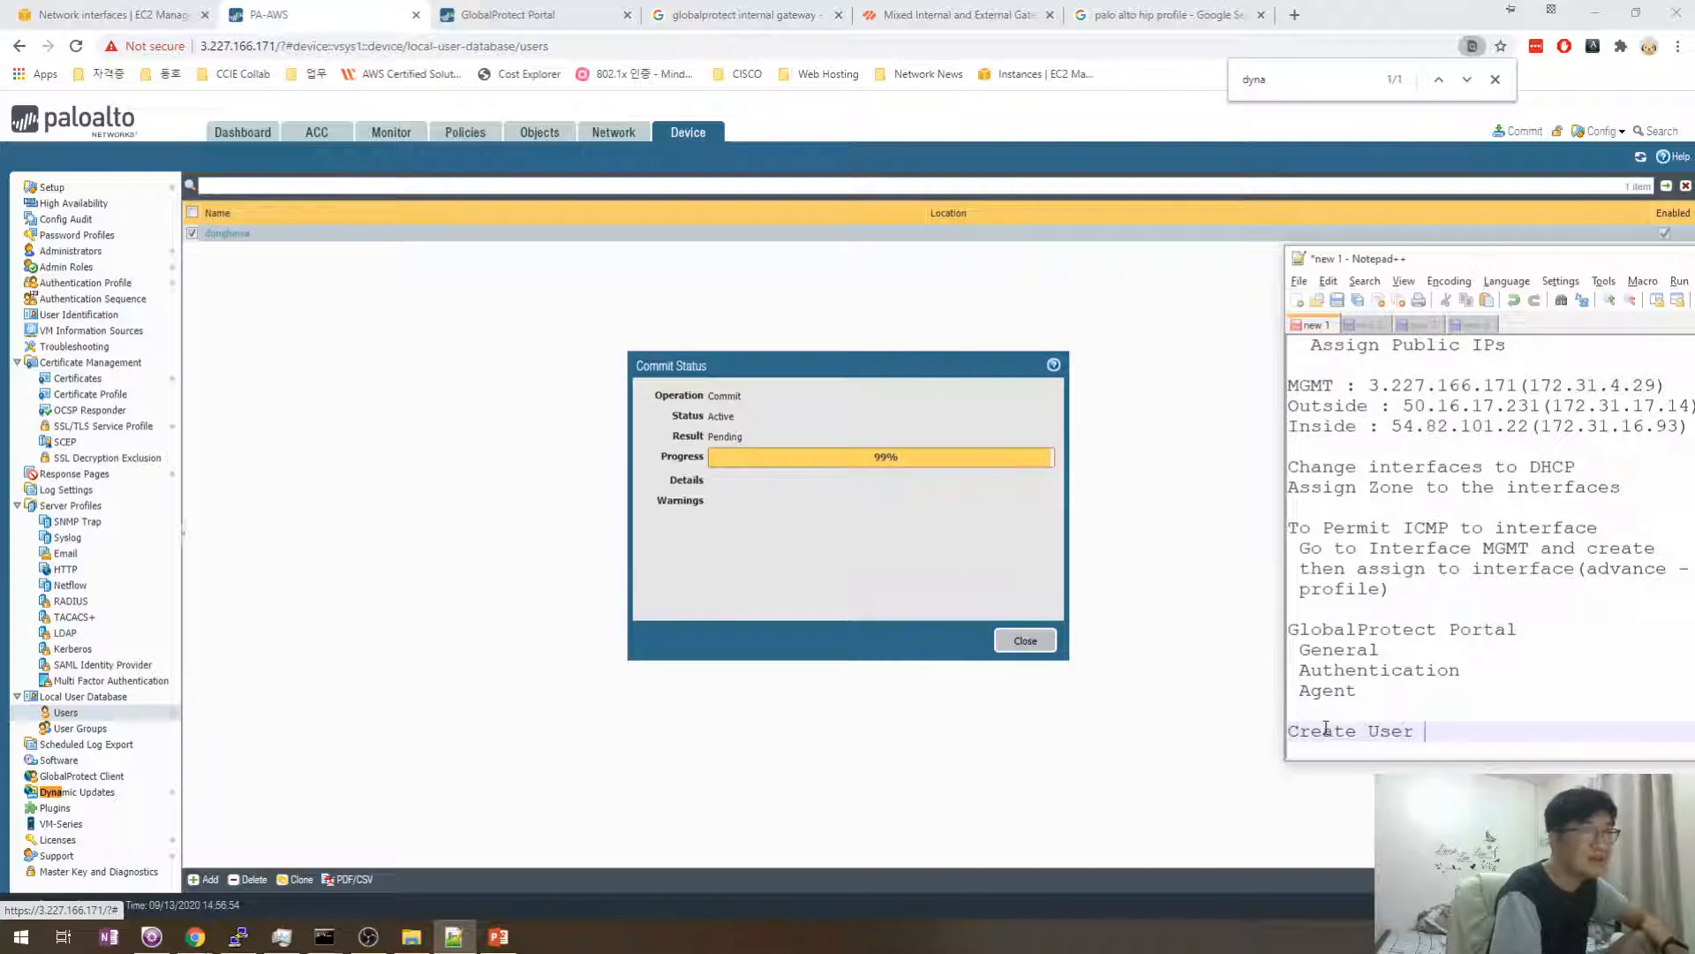
pyautogui.press('Return')
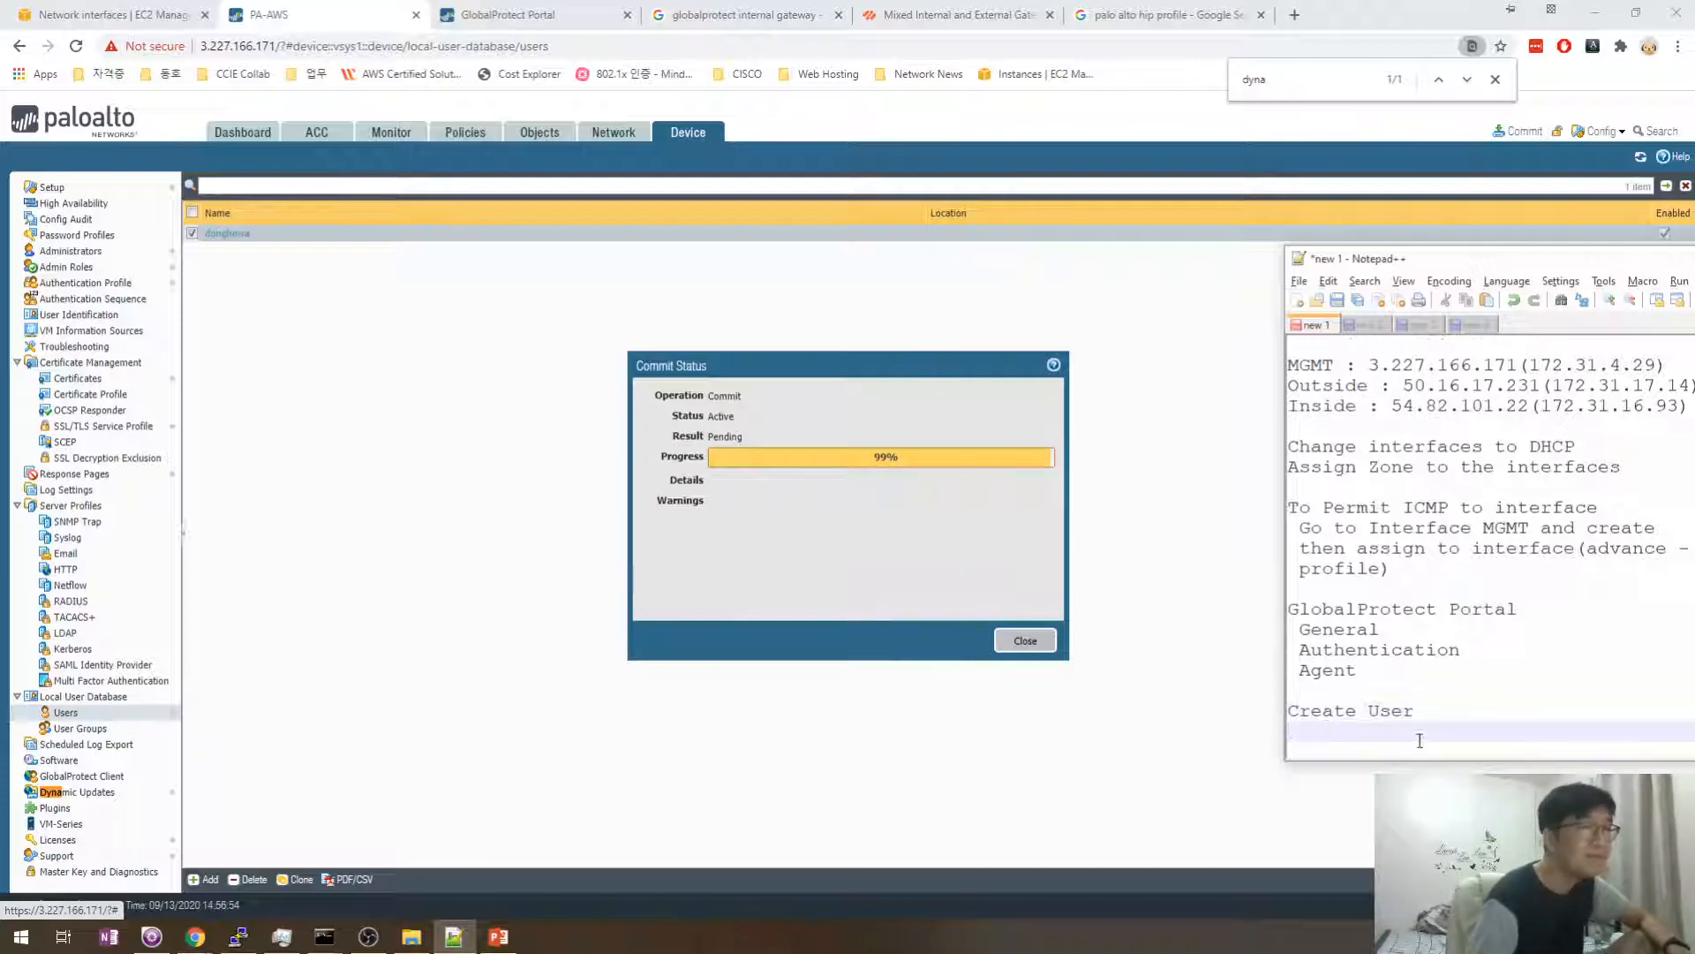
pyautogui.press('BackSpace')
pyautogui.write('s')
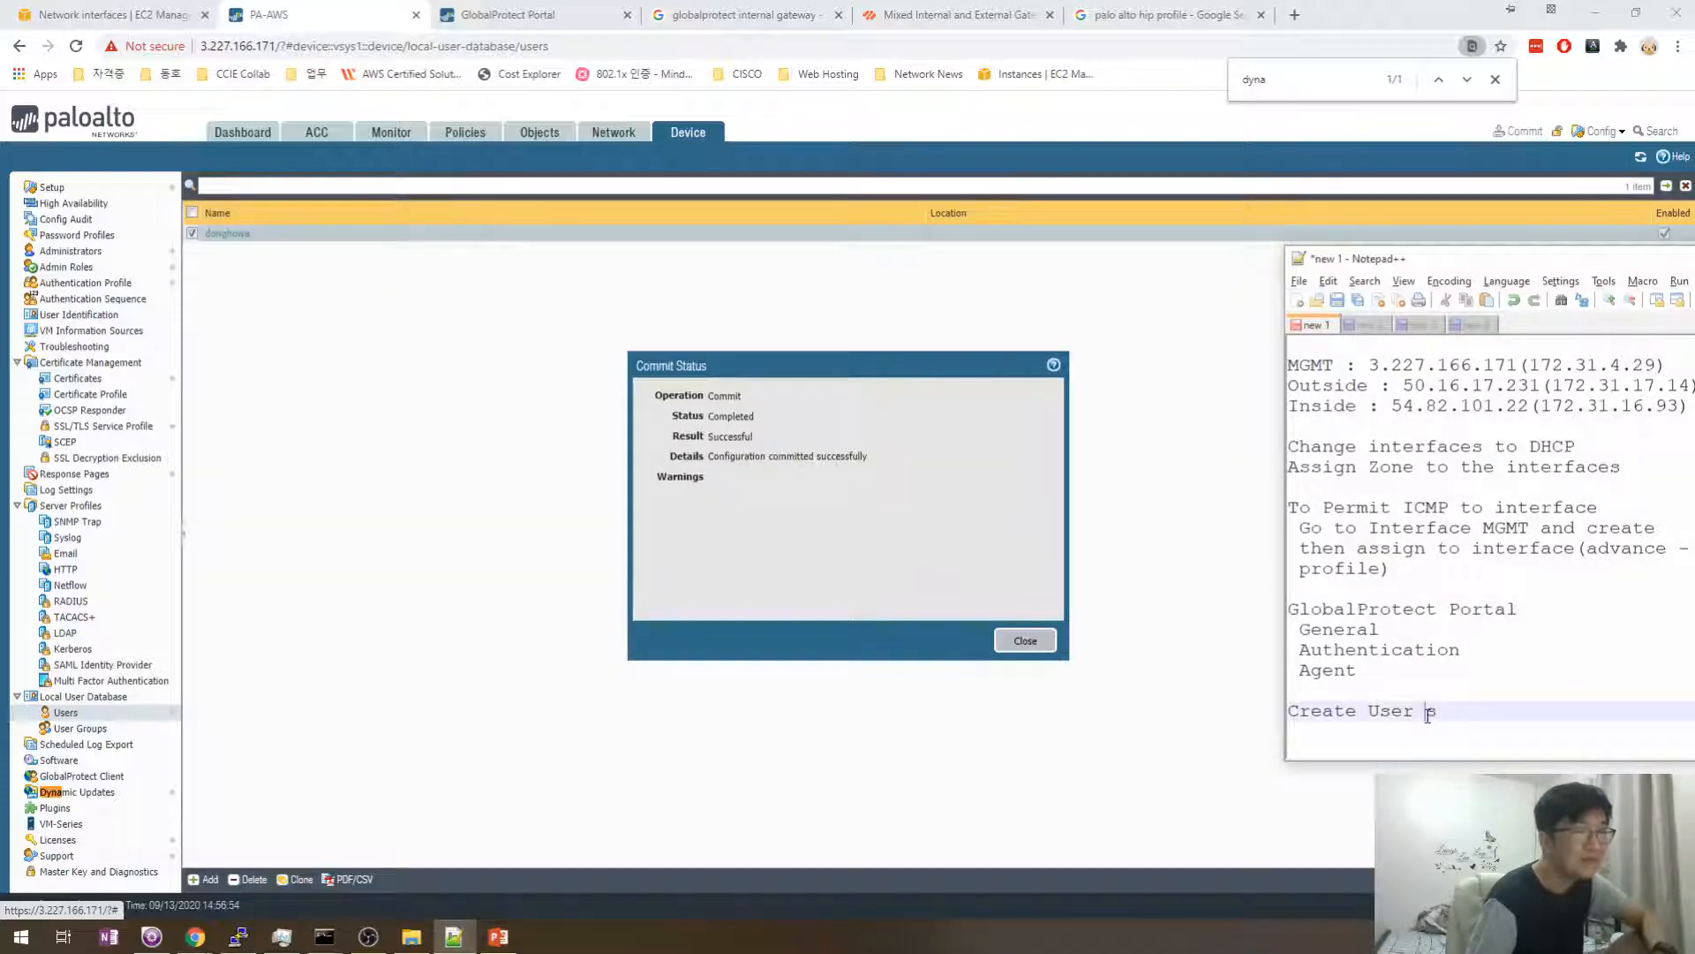
pyautogui.press('Return')
pyautogui.click(1026, 641)
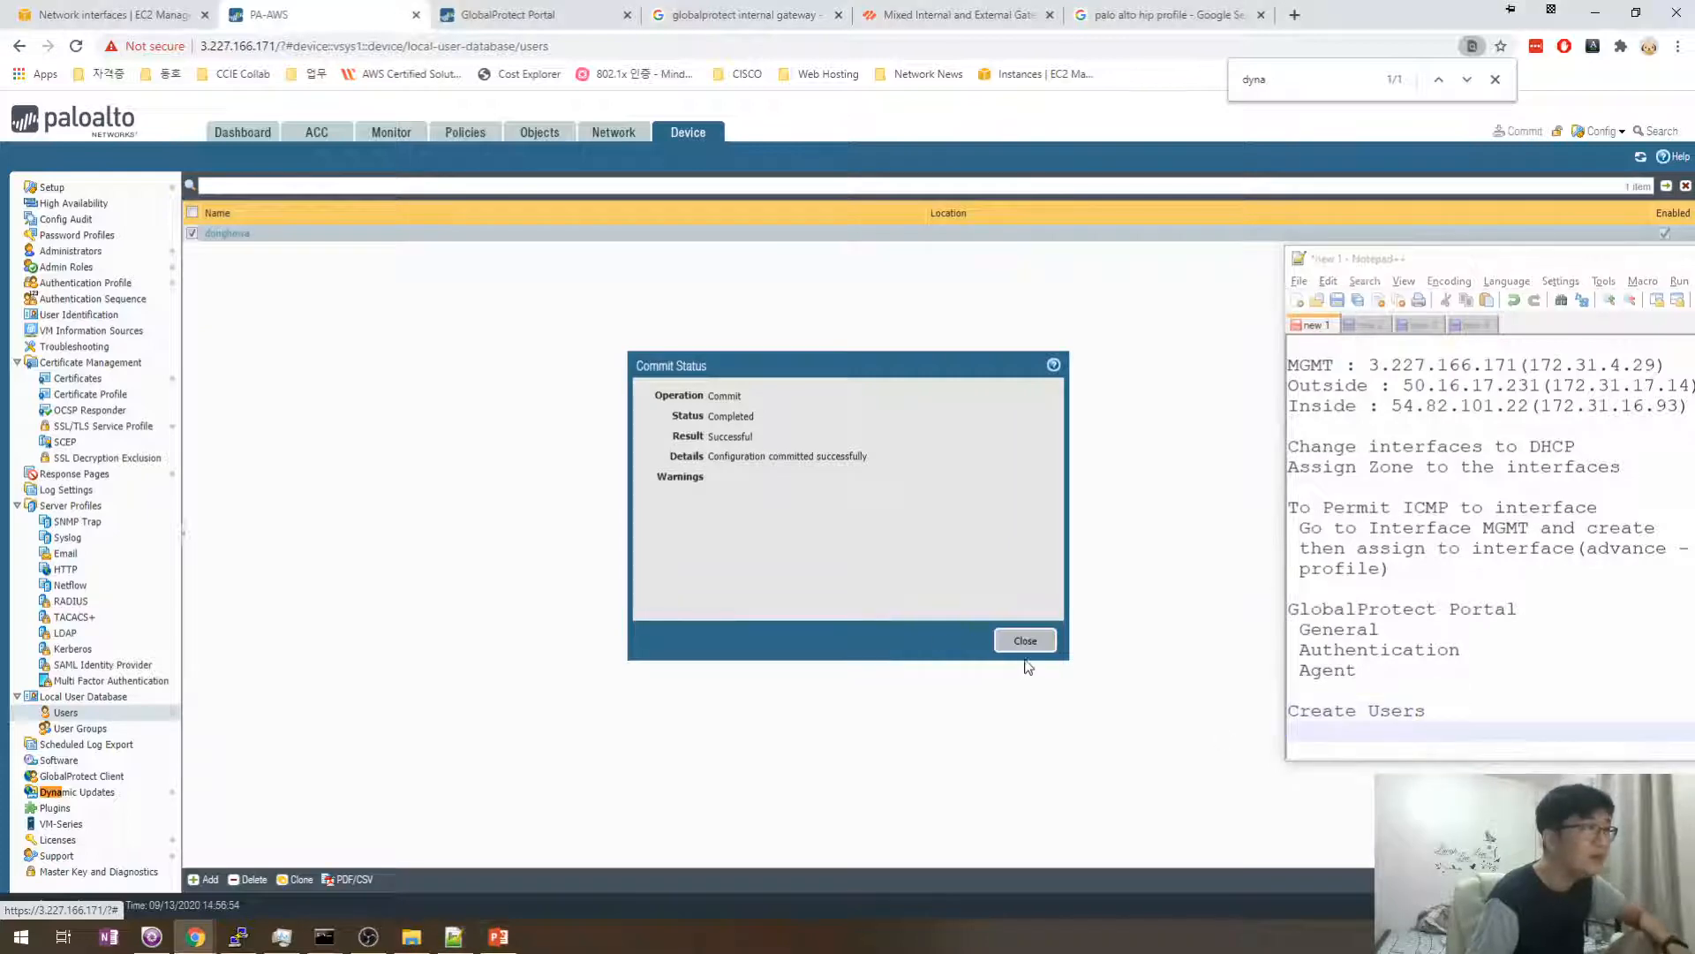
# - Log in to the GlobalProtect Portal page with the new local user's credentials
pyautogui.click(565, 15)
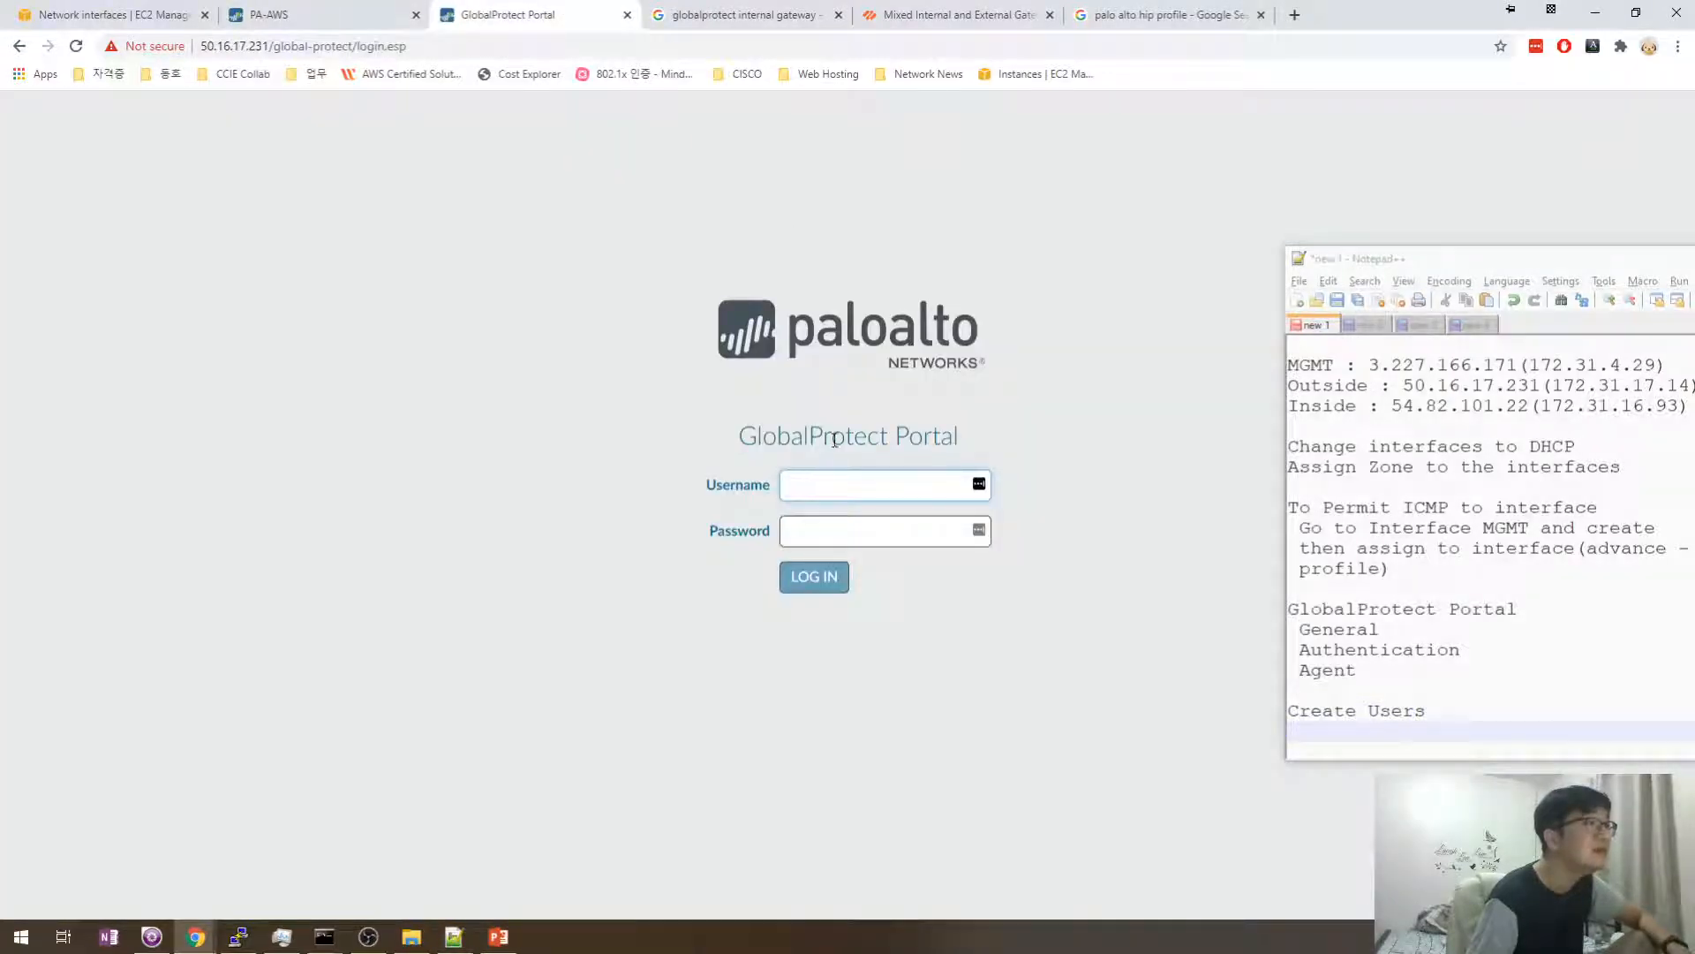
pyautogui.write('donghowa')
pyautogui.press('Tab')
pyautogui.write('123')
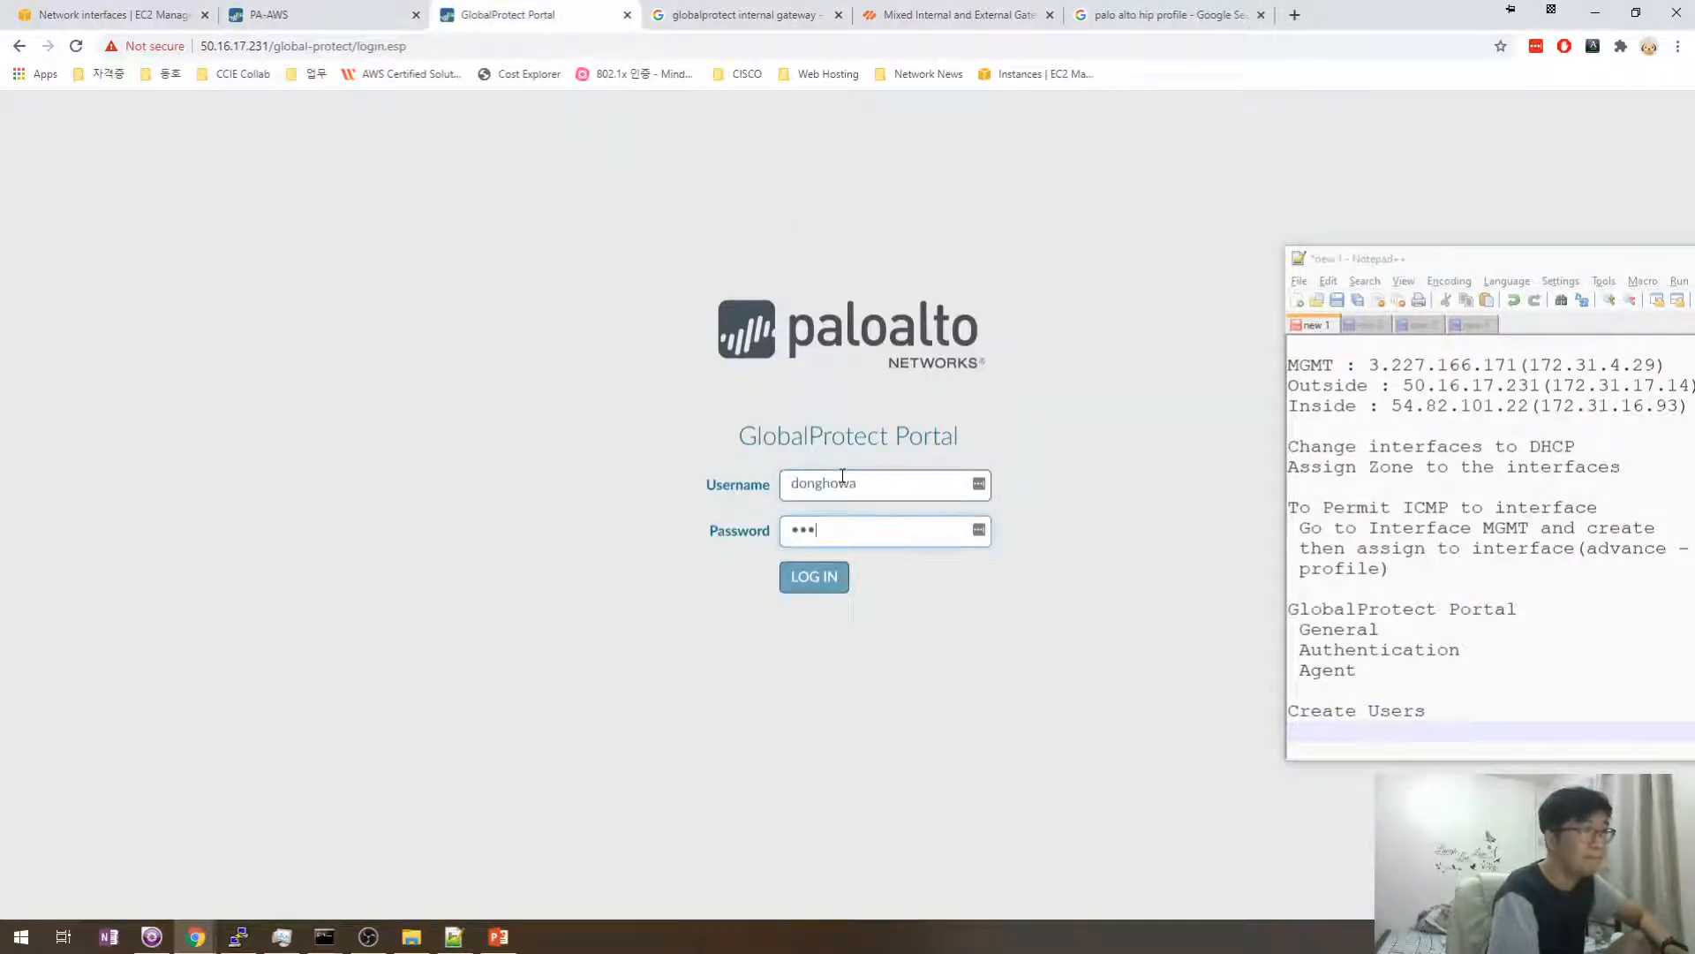
pyautogui.press('Return')
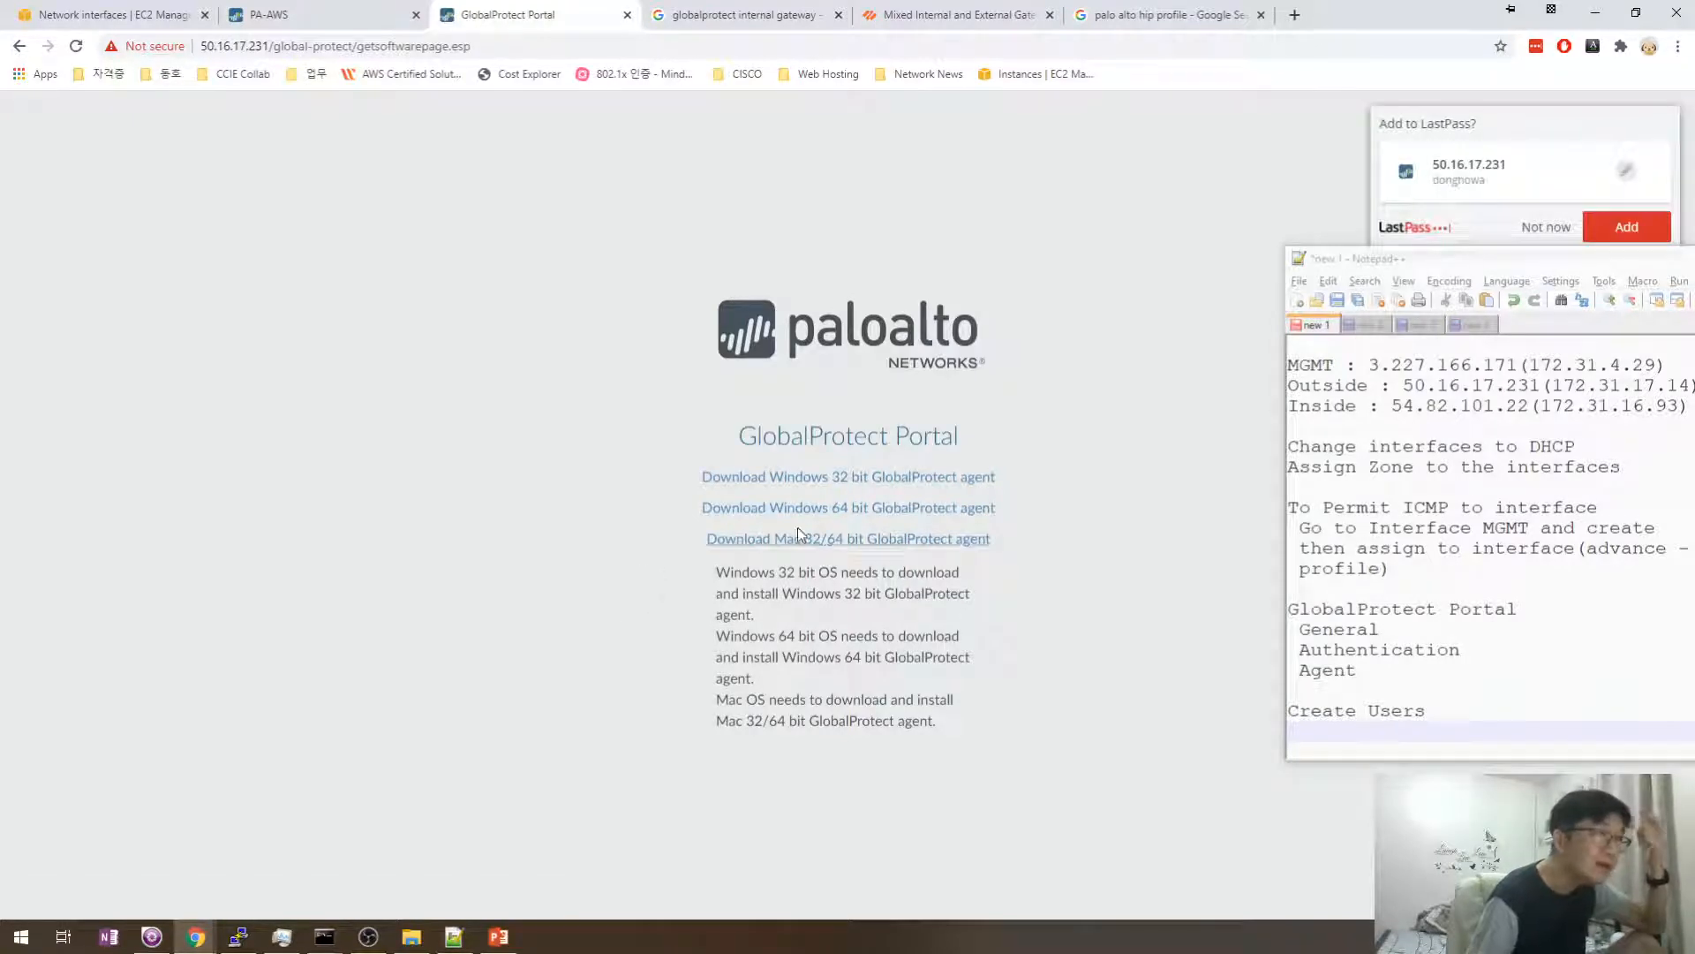
# - Add the note 'Access to GlobalProtect Web using Outside Interface' in Notepad++
pyautogui.click(1358, 729)
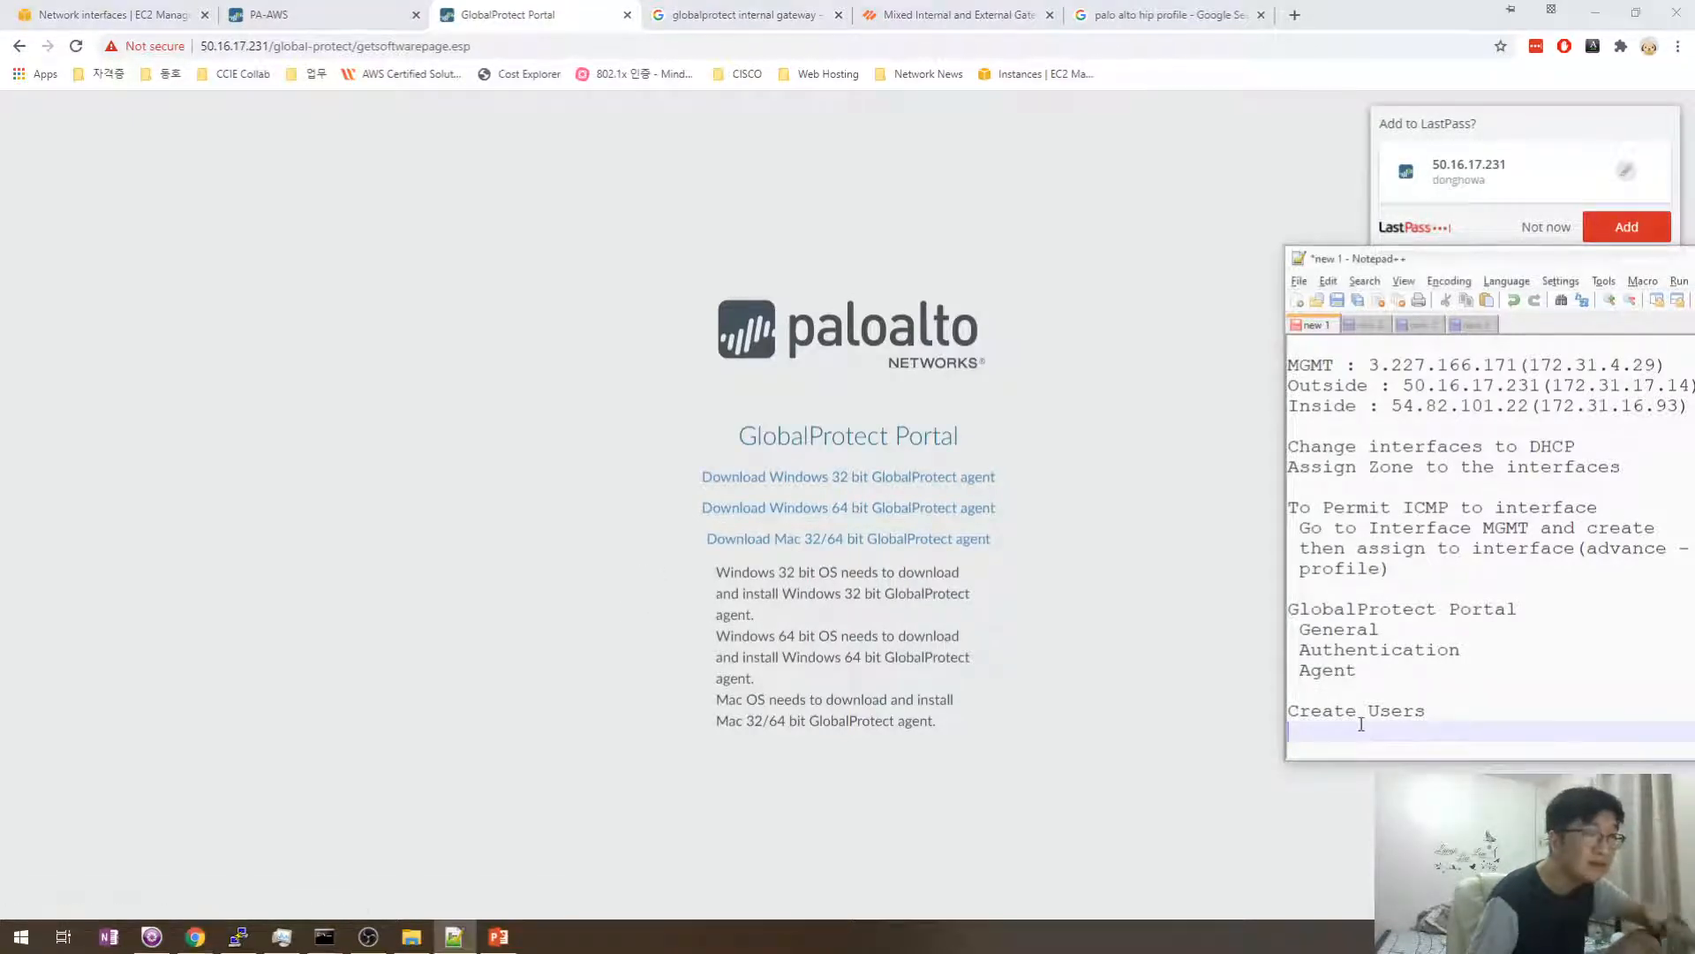
pyautogui.press('Return')
pyautogui.write('Ac')
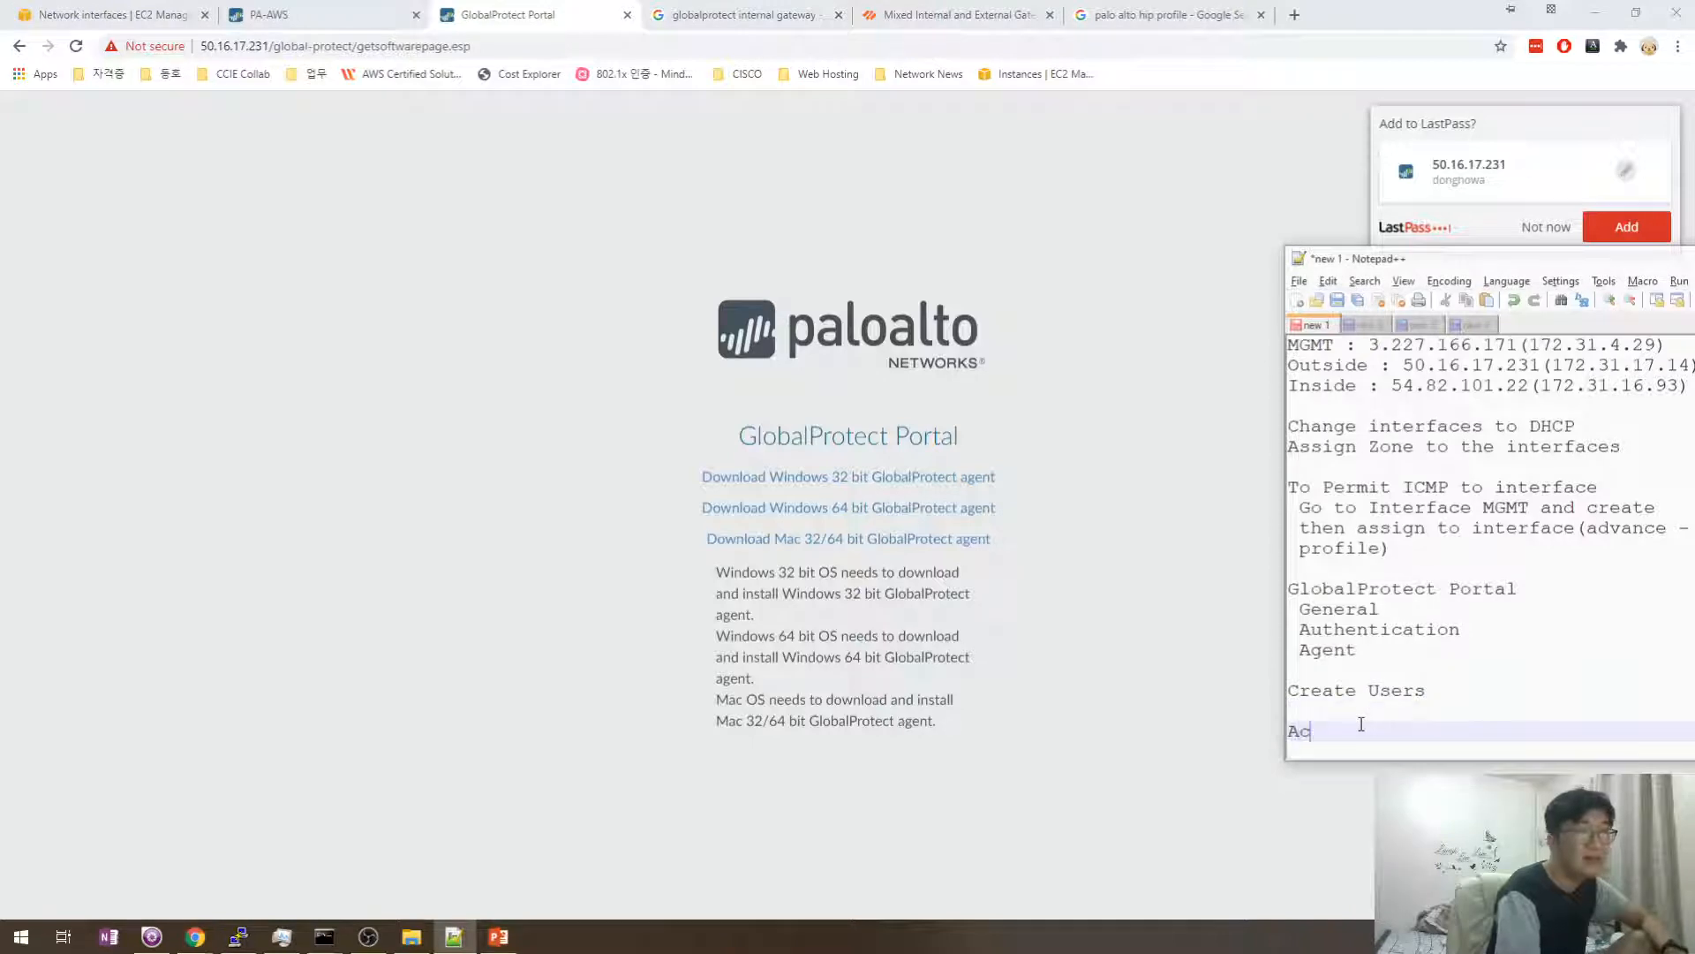
pyautogui.write('cess We')
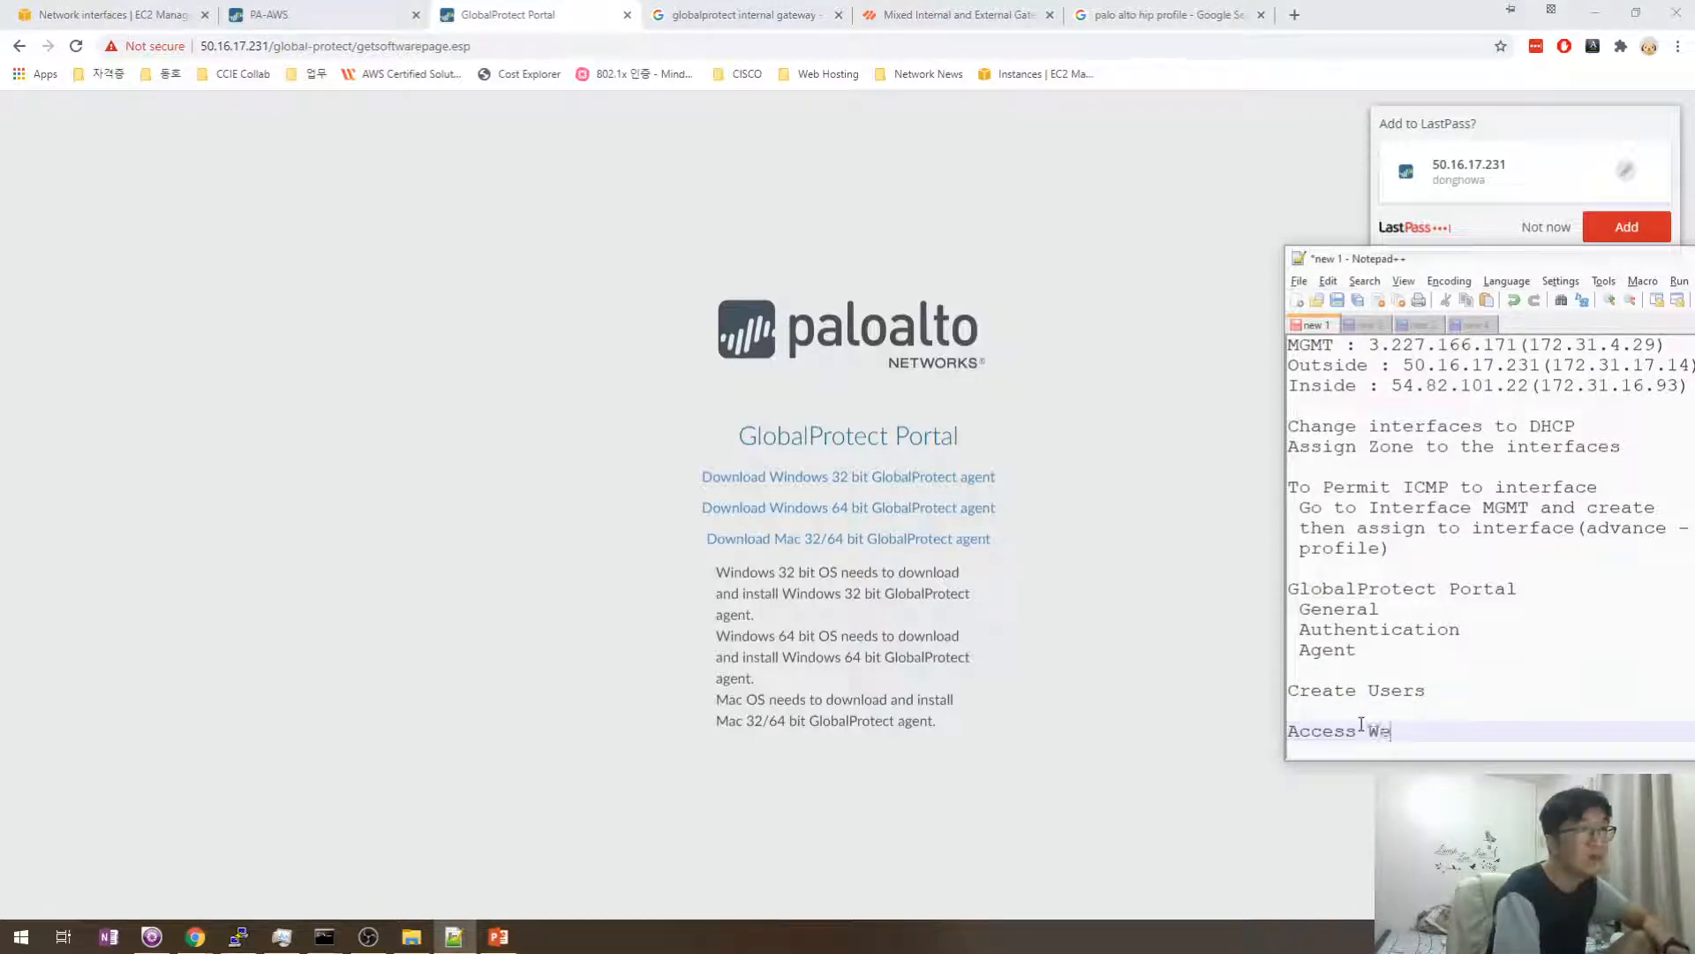
pyautogui.press('BackSpace')
pyautogui.press('BackSpace')
pyautogui.write('to We')
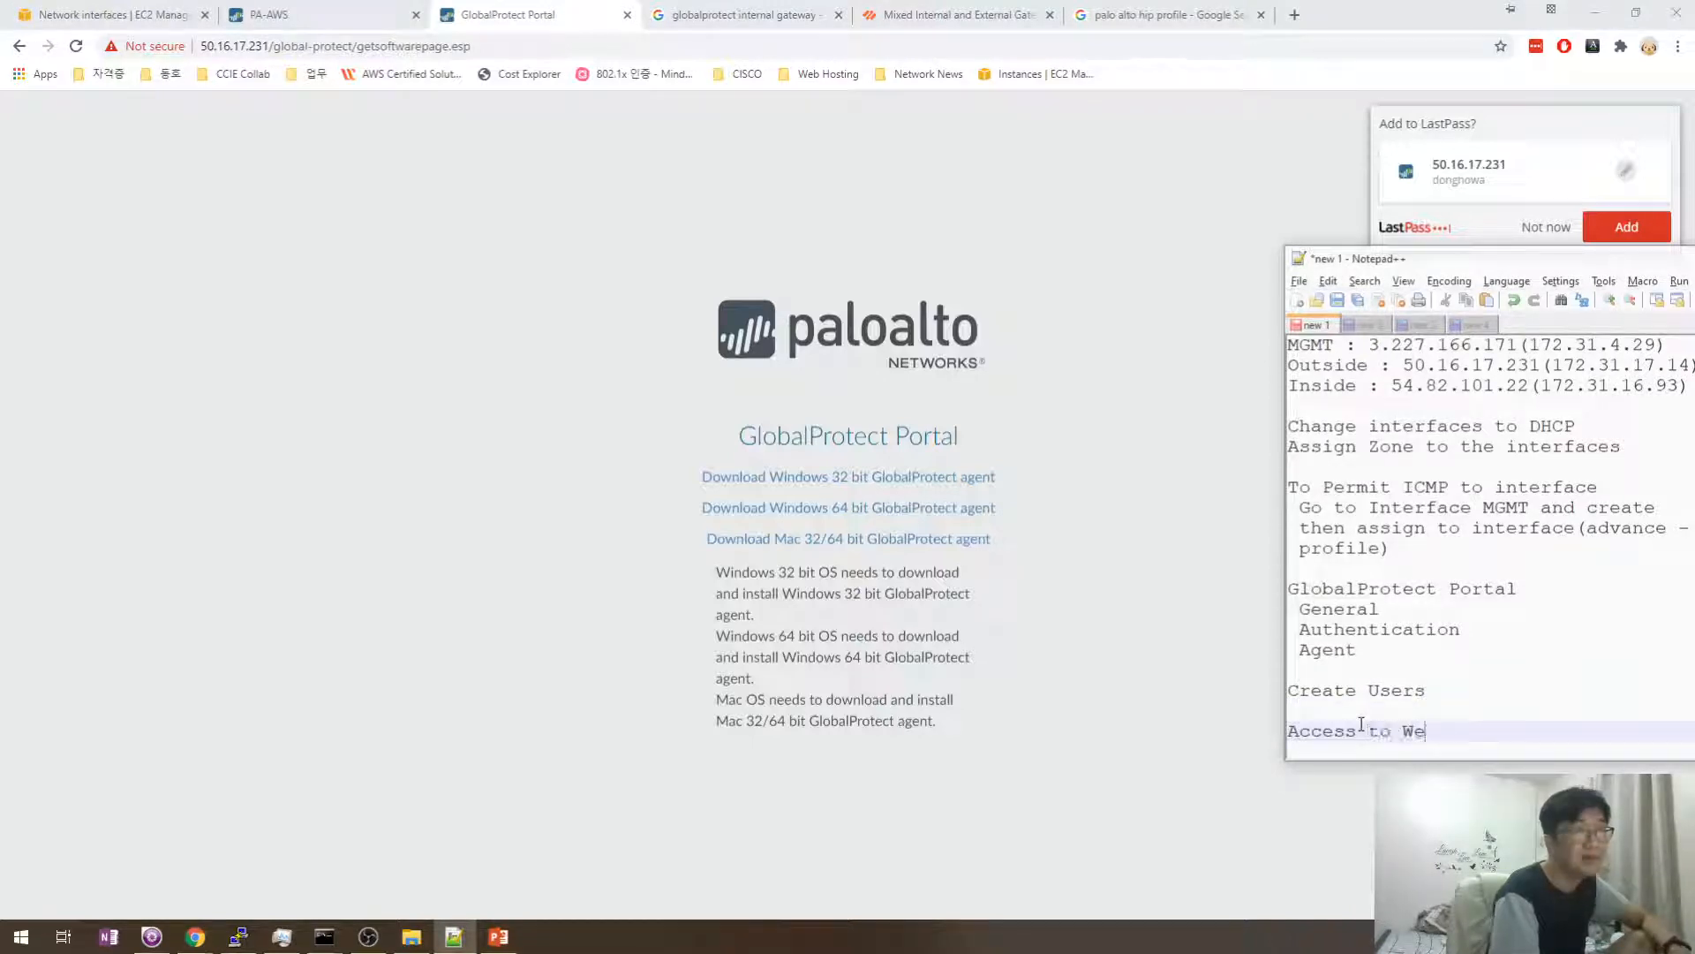
pyautogui.write('b')
pyautogui.press('BackSpace')
pyautogui.press('BackSpace')
pyautogui.press('BackSpace')
pyautogui.write('VPN')
pyautogui.press('BackSpace')
pyautogui.press('BackSpace')
pyautogui.press('BackSpace')
pyautogui.write('GlobalProtect Web using')
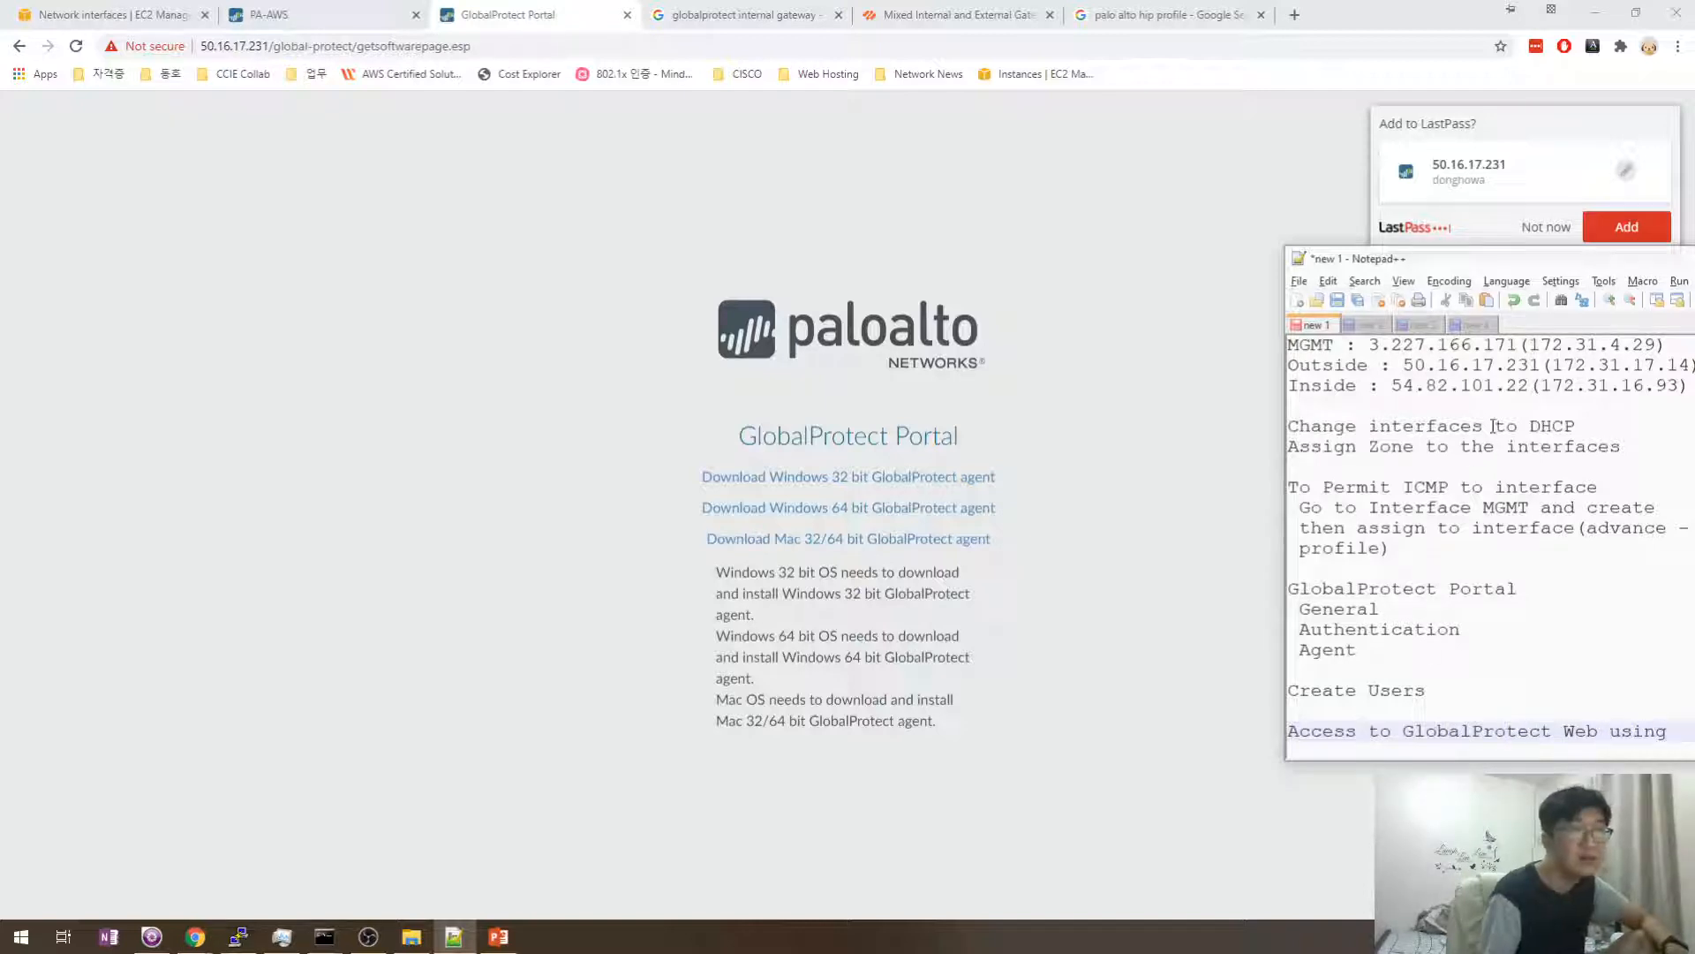
pyautogui.moveTo(1399, 262); pyautogui.dragTo(1212, 256)
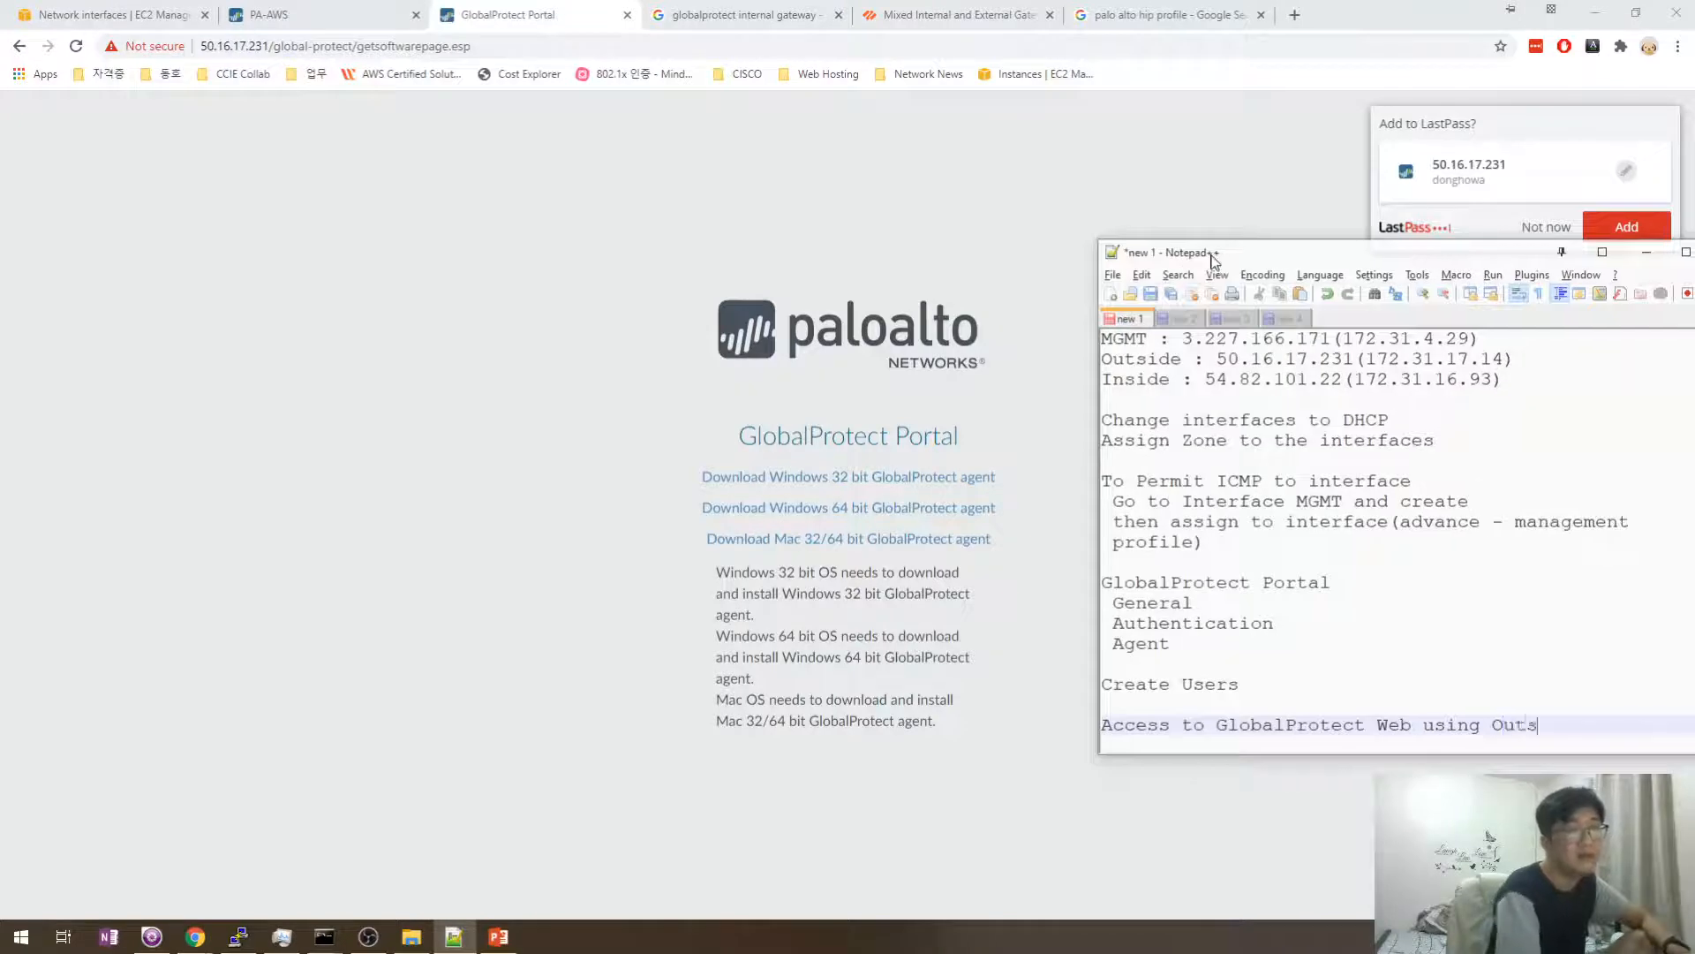
pyautogui.write('face')
pyautogui.press('Return')
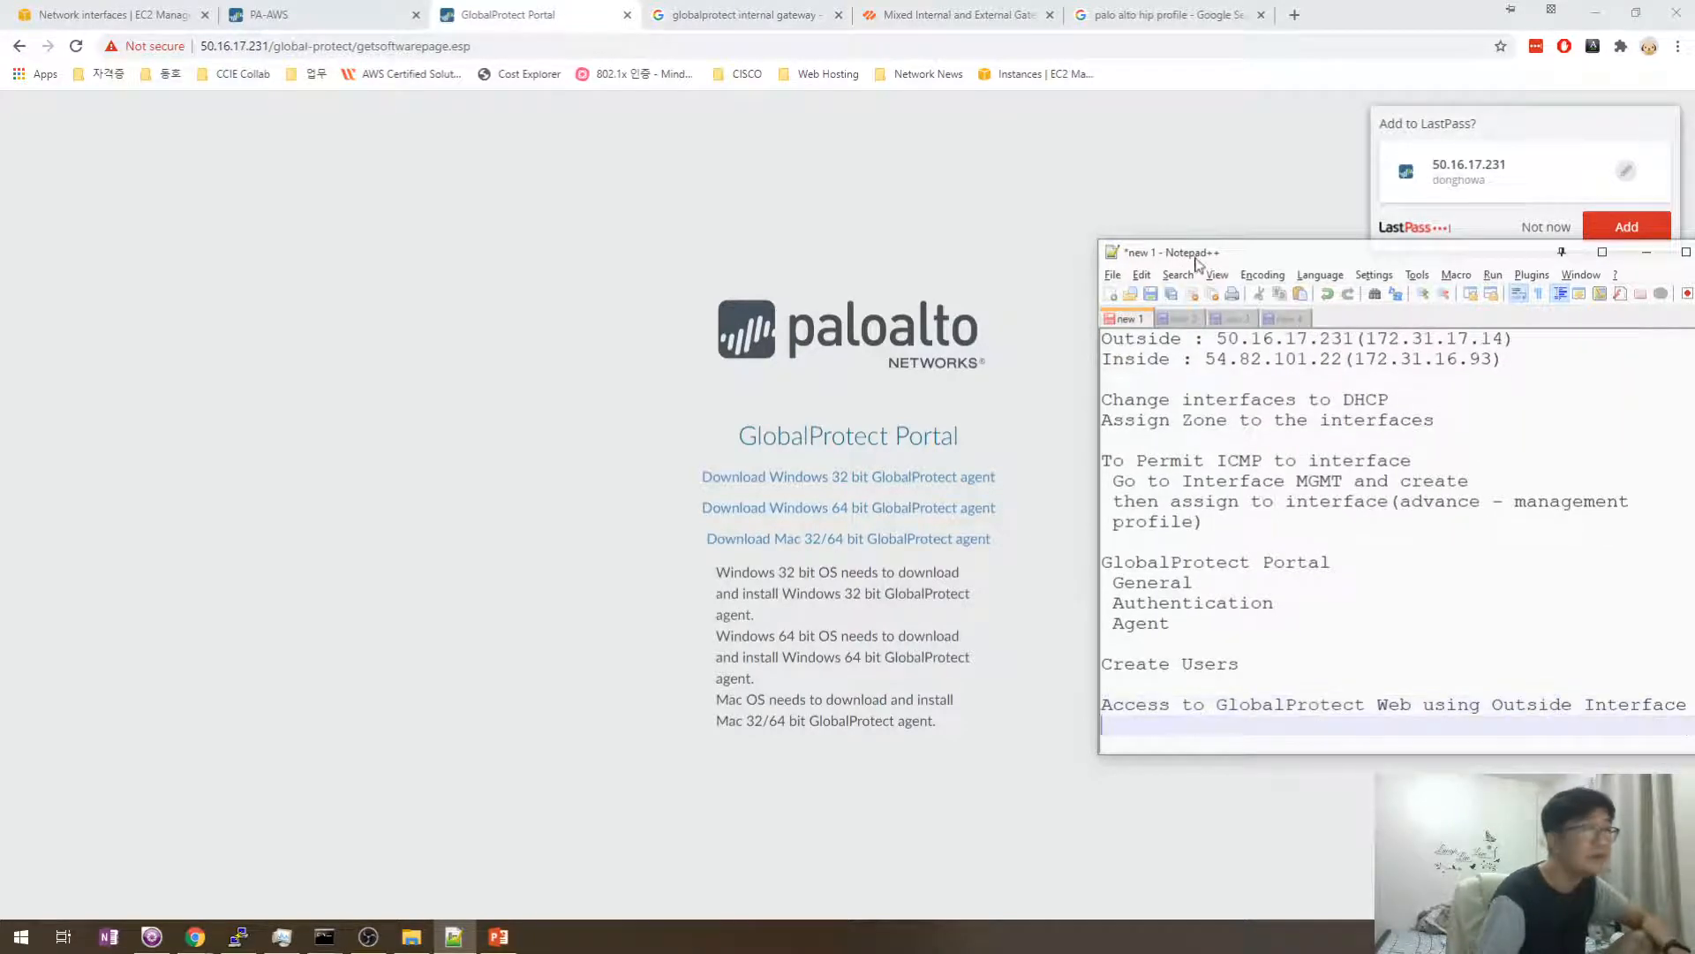
# - Download the Windows 64 bit GlobalProtect agent and open the resulting 'Could not find file' errors file
pyautogui.click(575, 481)
pyautogui.click(881, 517)
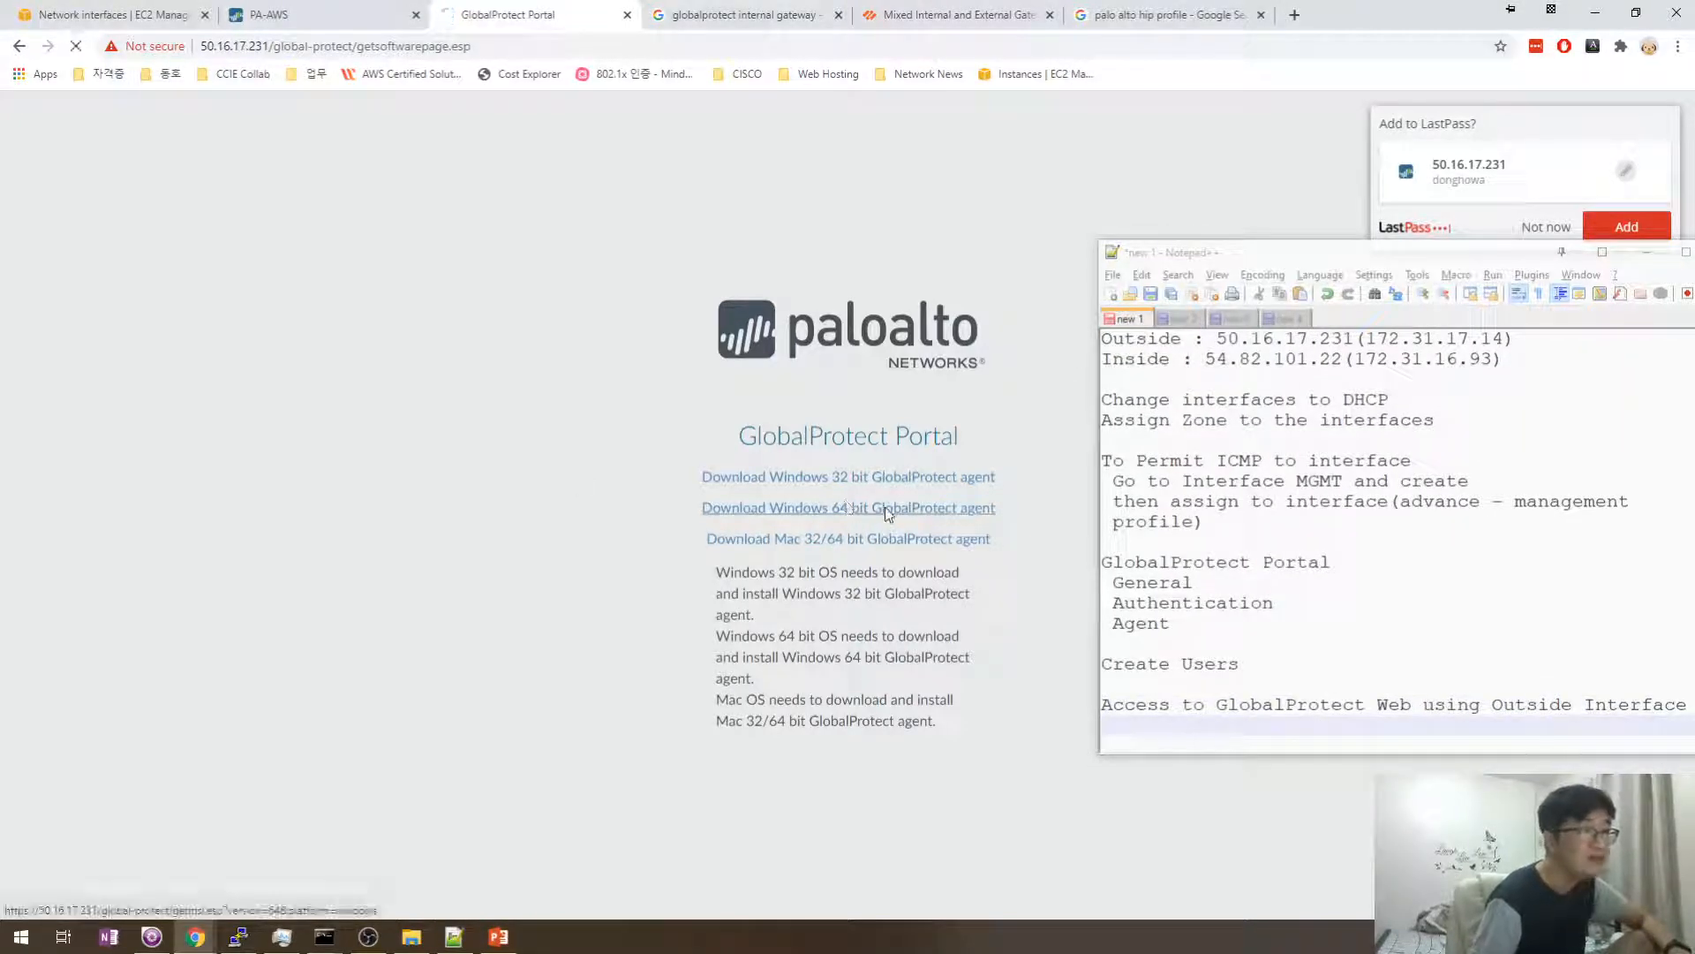
pyautogui.click(168, 894)
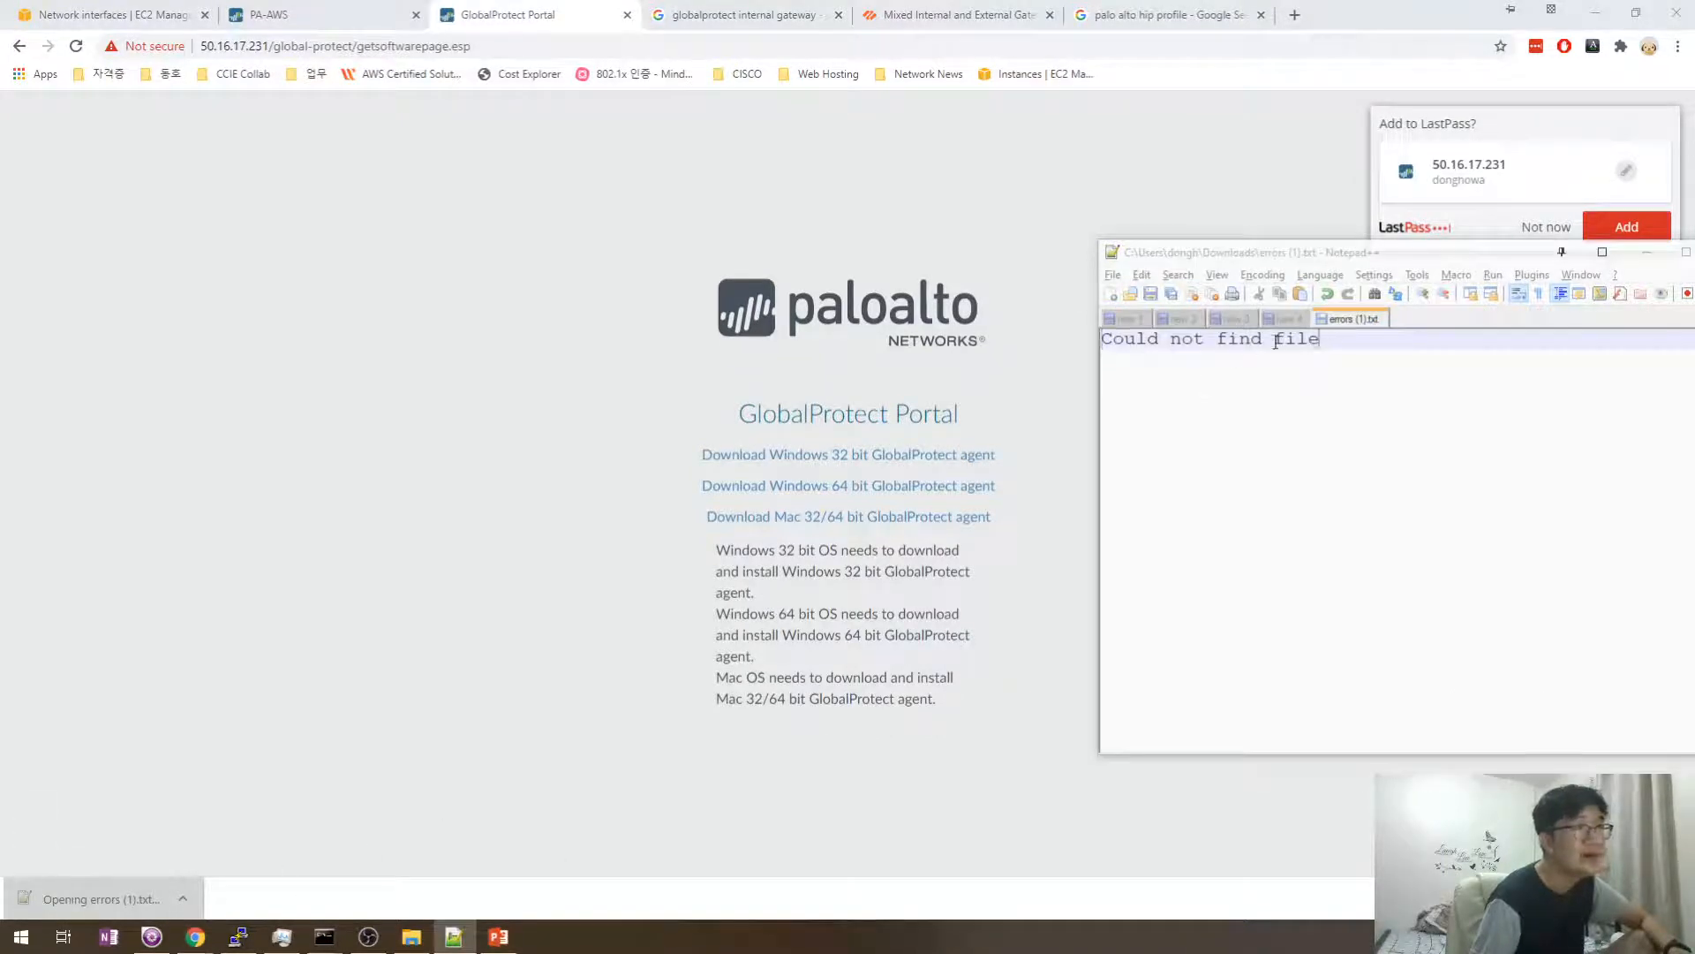
pyautogui.moveTo(1276, 342); pyautogui.dragTo(1071, 334)
pyautogui.click(1267, 378)
pyautogui.click(646, 434)
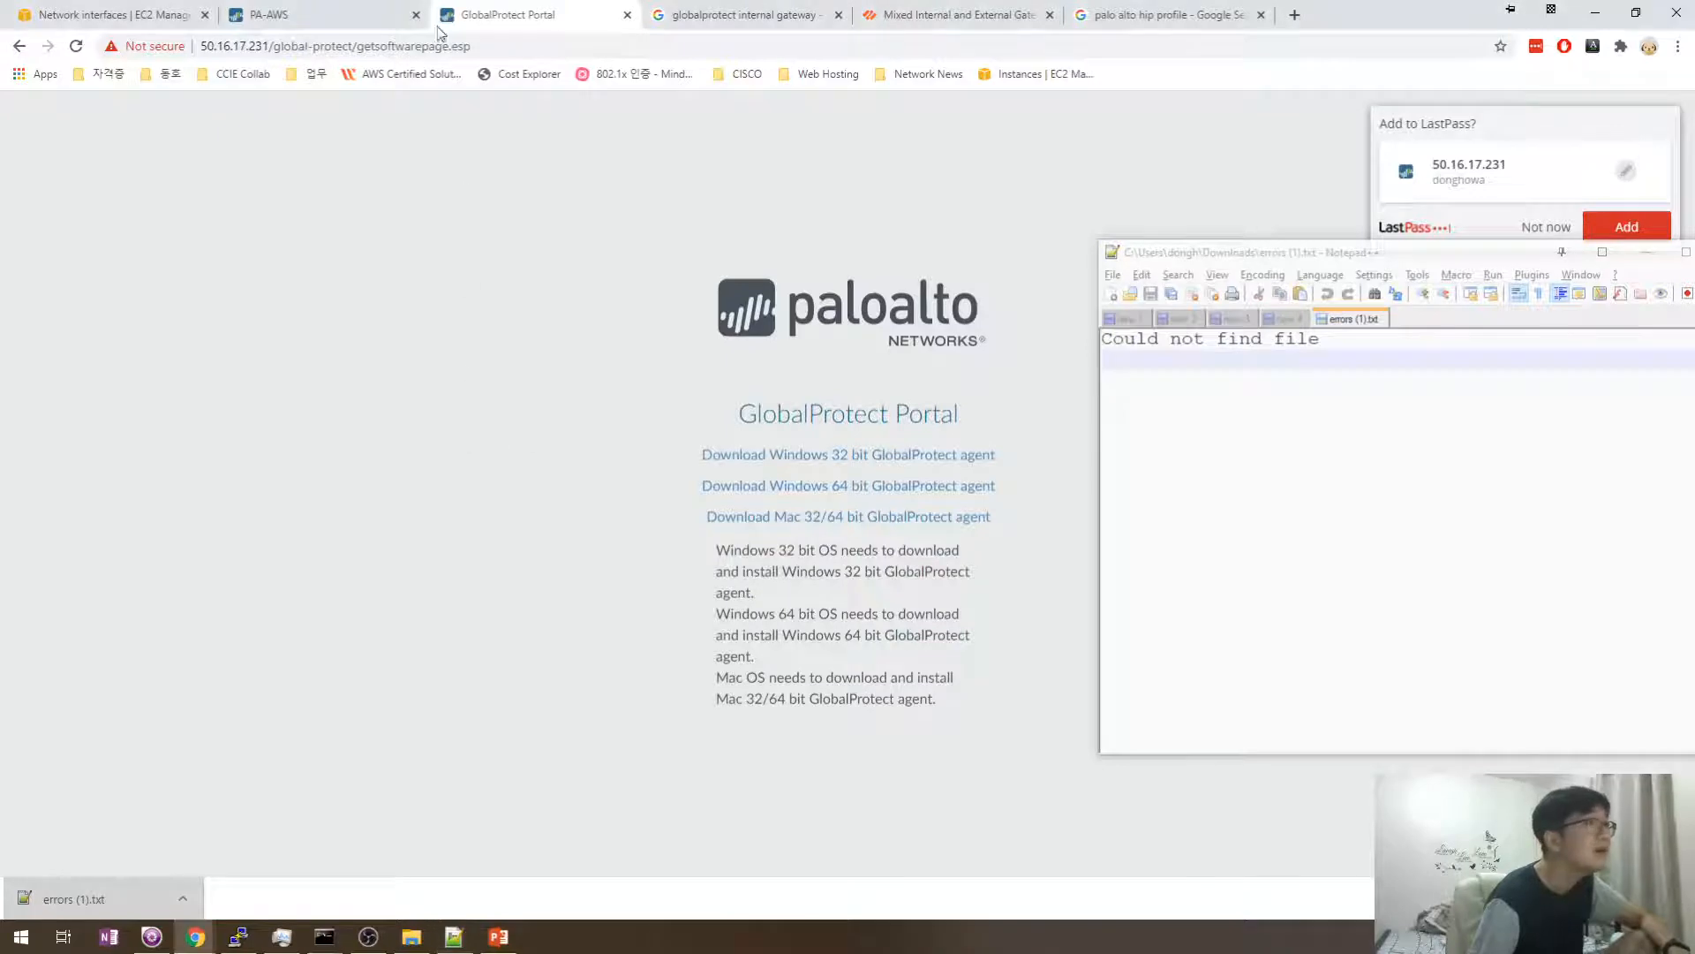
# - Open Device > GlobalProtect Client in PAN-OS and close the errors (1).txt file in Notepad++
pyautogui.click(379, 14)
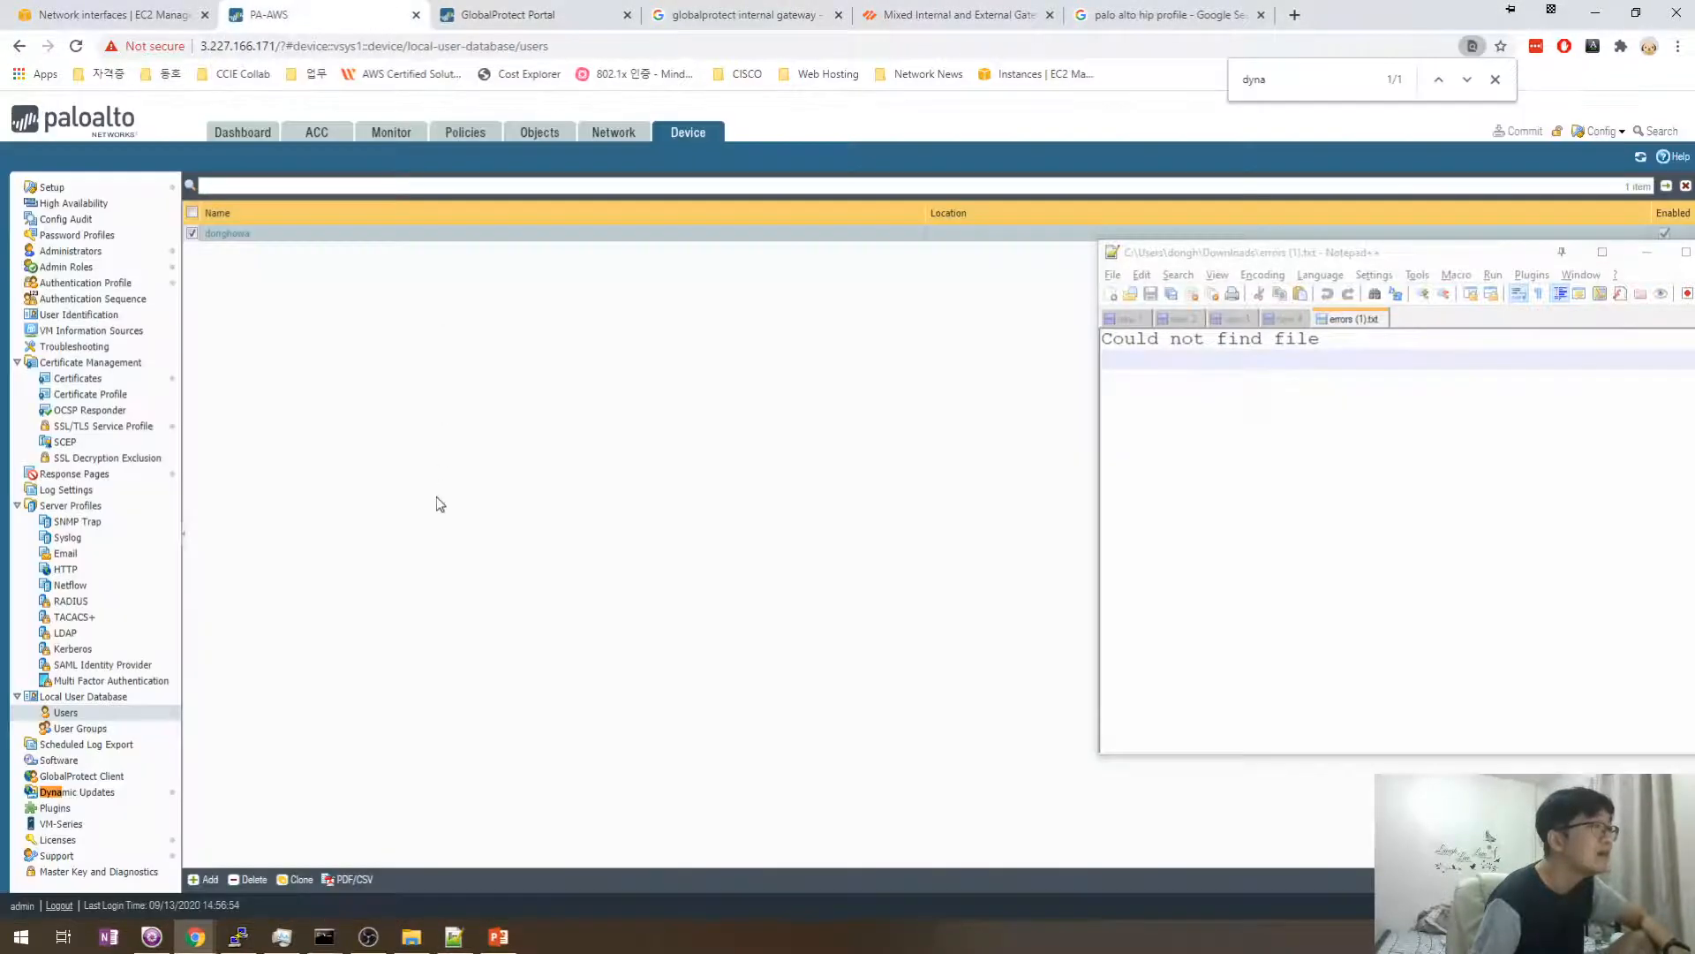
pyautogui.click(108, 782)
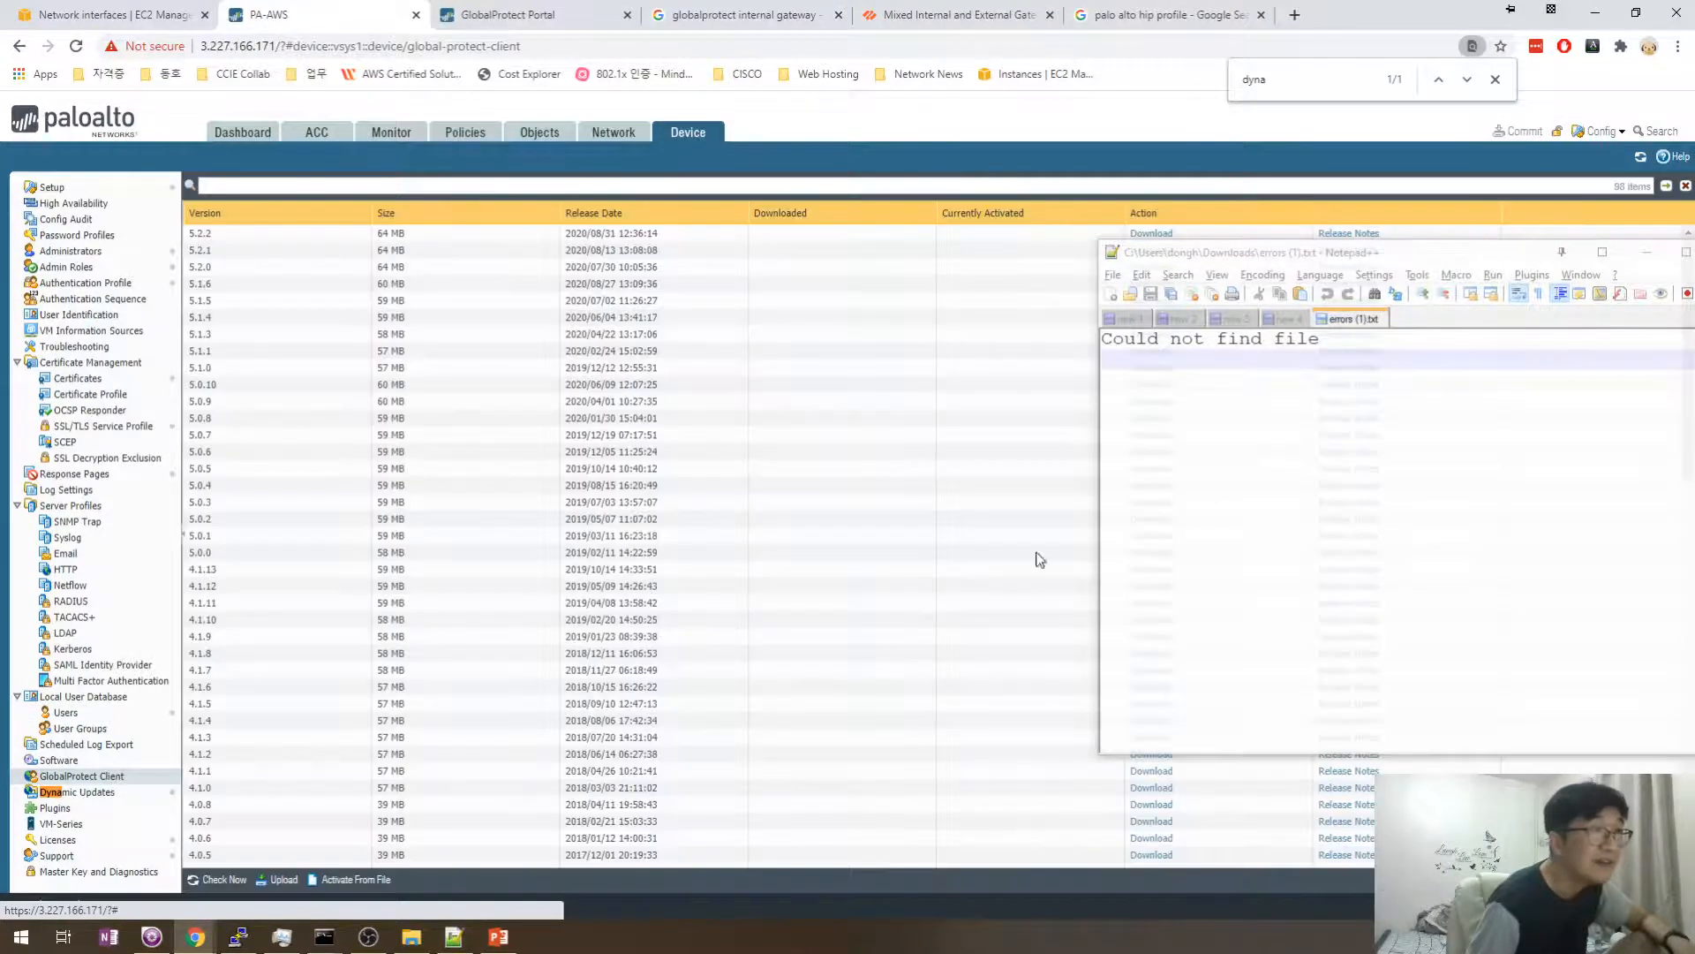
pyautogui.click(1181, 371)
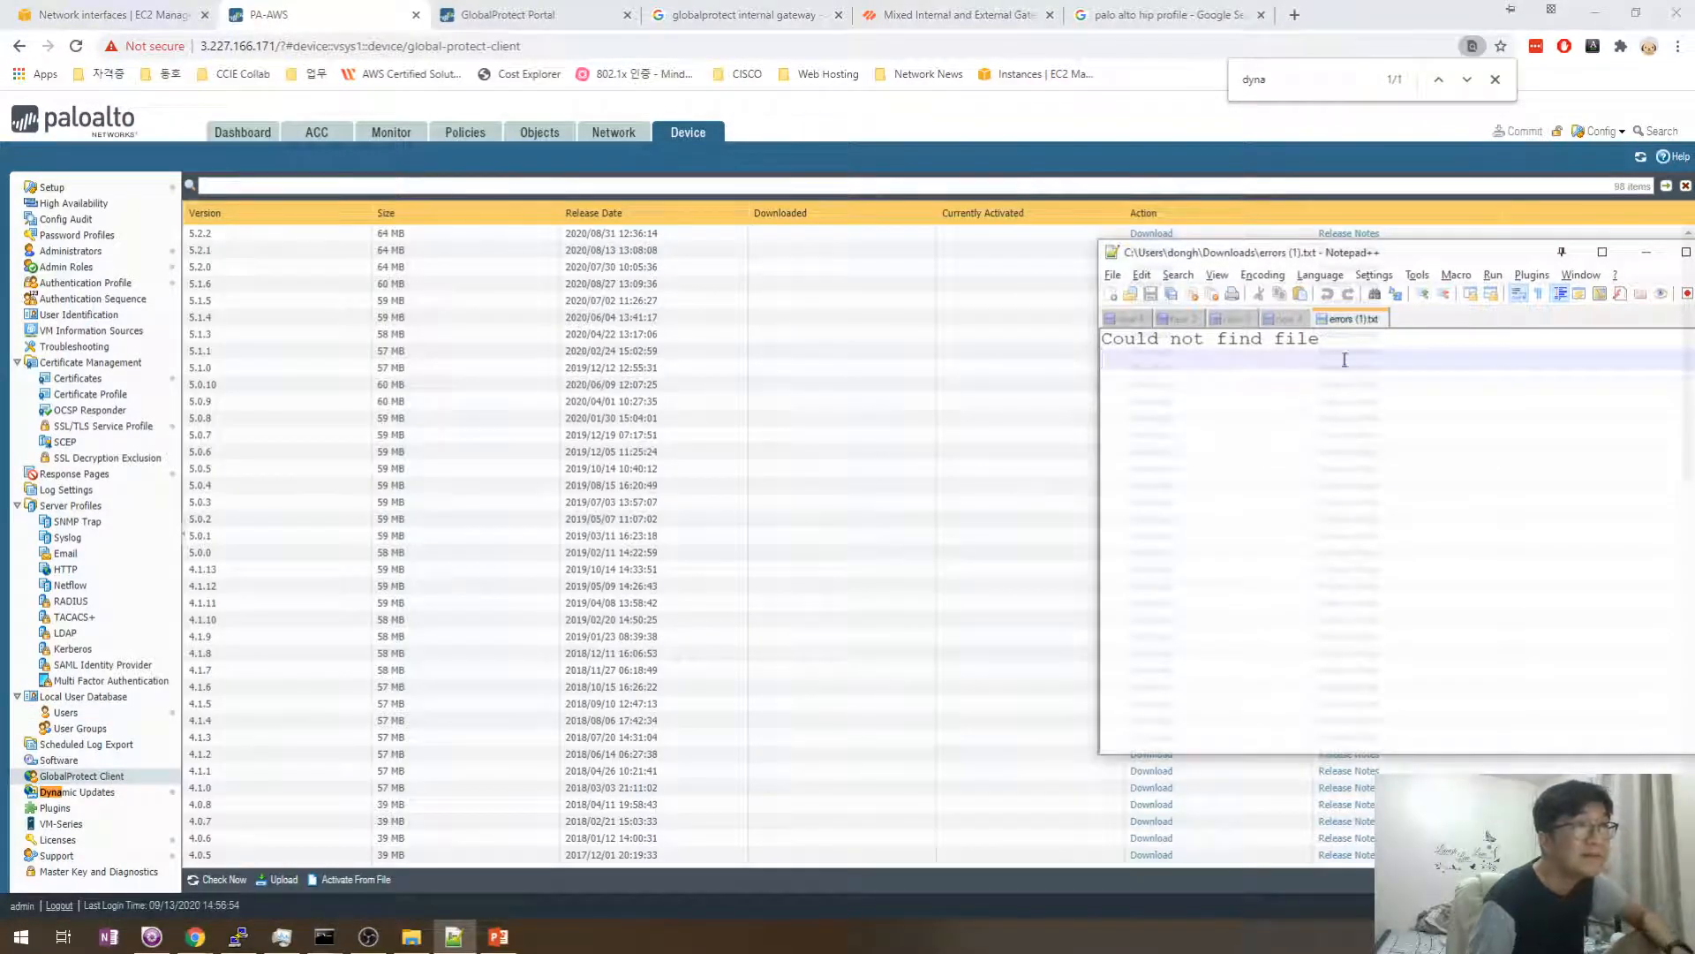
pyautogui.hotkey('ctrl', 'w')
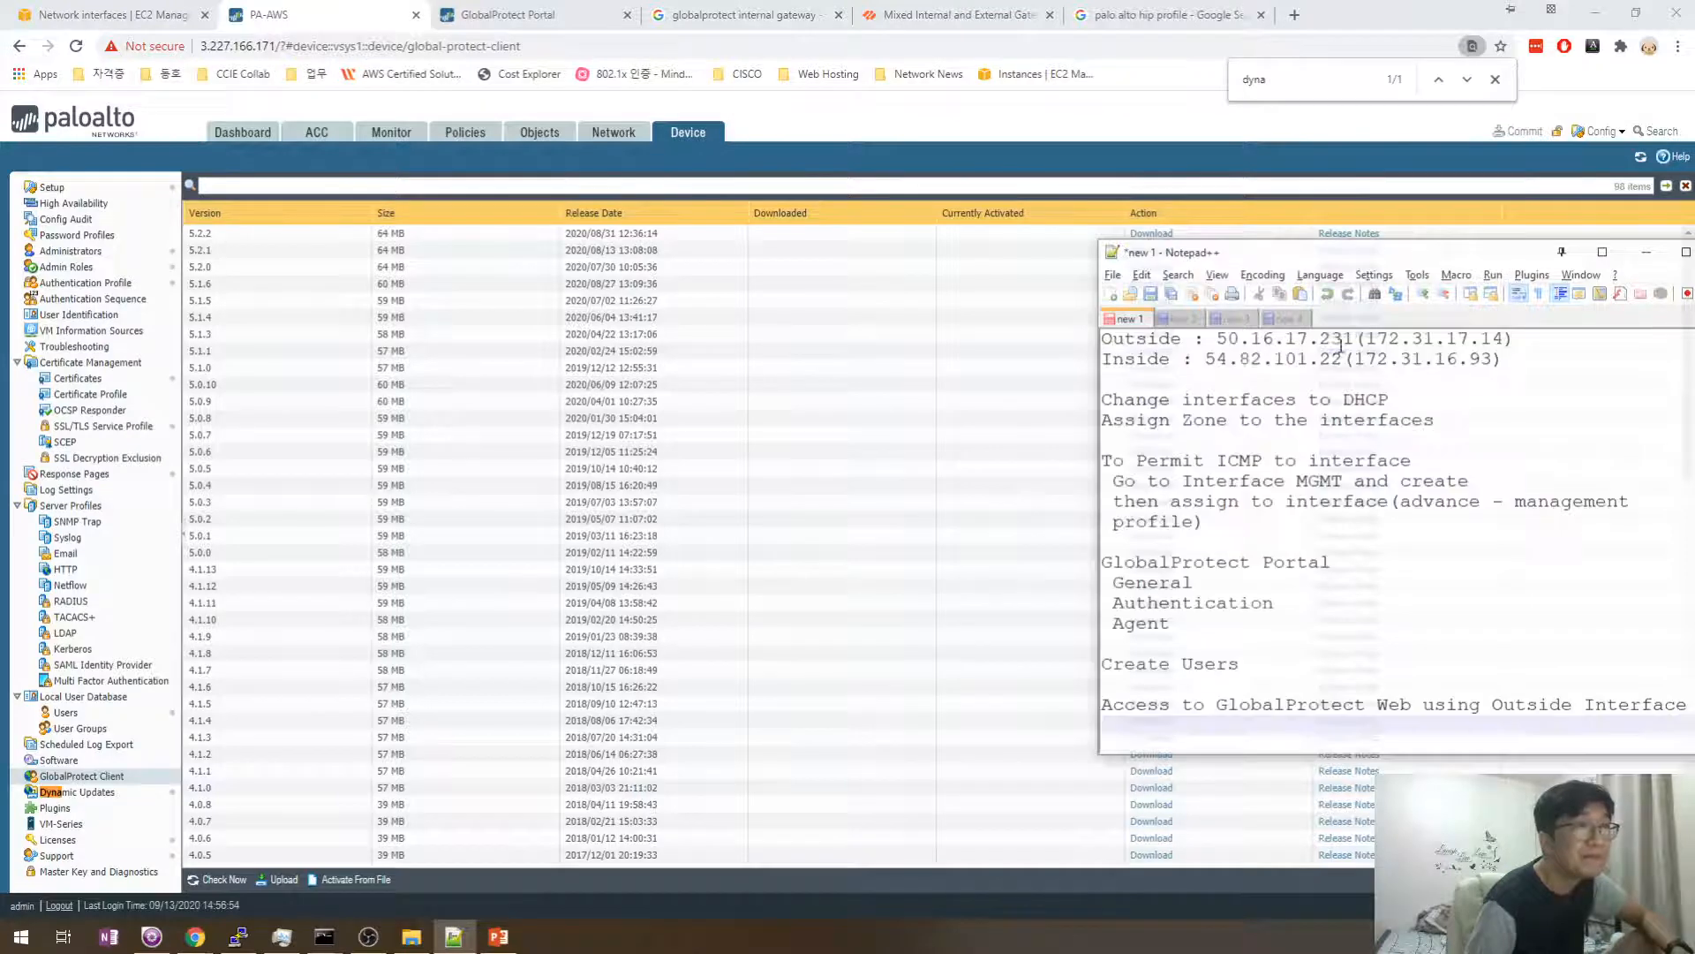
pyautogui.click(1187, 321)
# - Move the GlobalProtect Portal notes block from new 1 to the end of new 2
pyautogui.click(1126, 319)
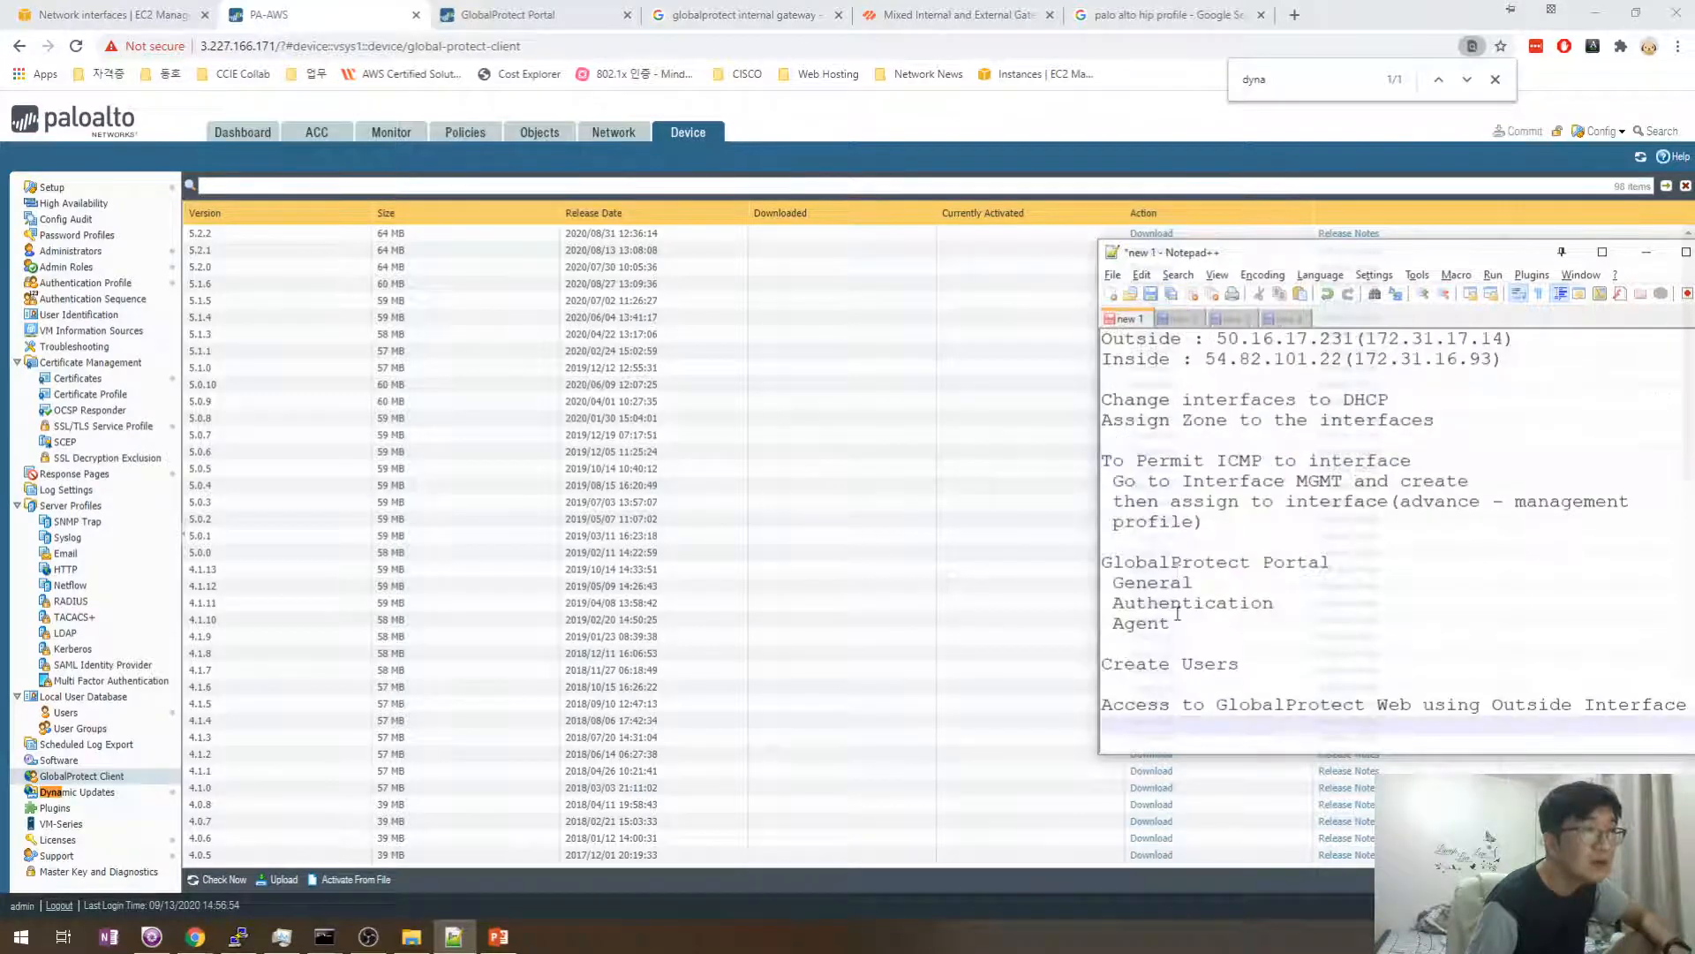
pyautogui.click(1135, 734)
pyautogui.moveTo(1136, 731); pyautogui.dragTo(1100, 561)
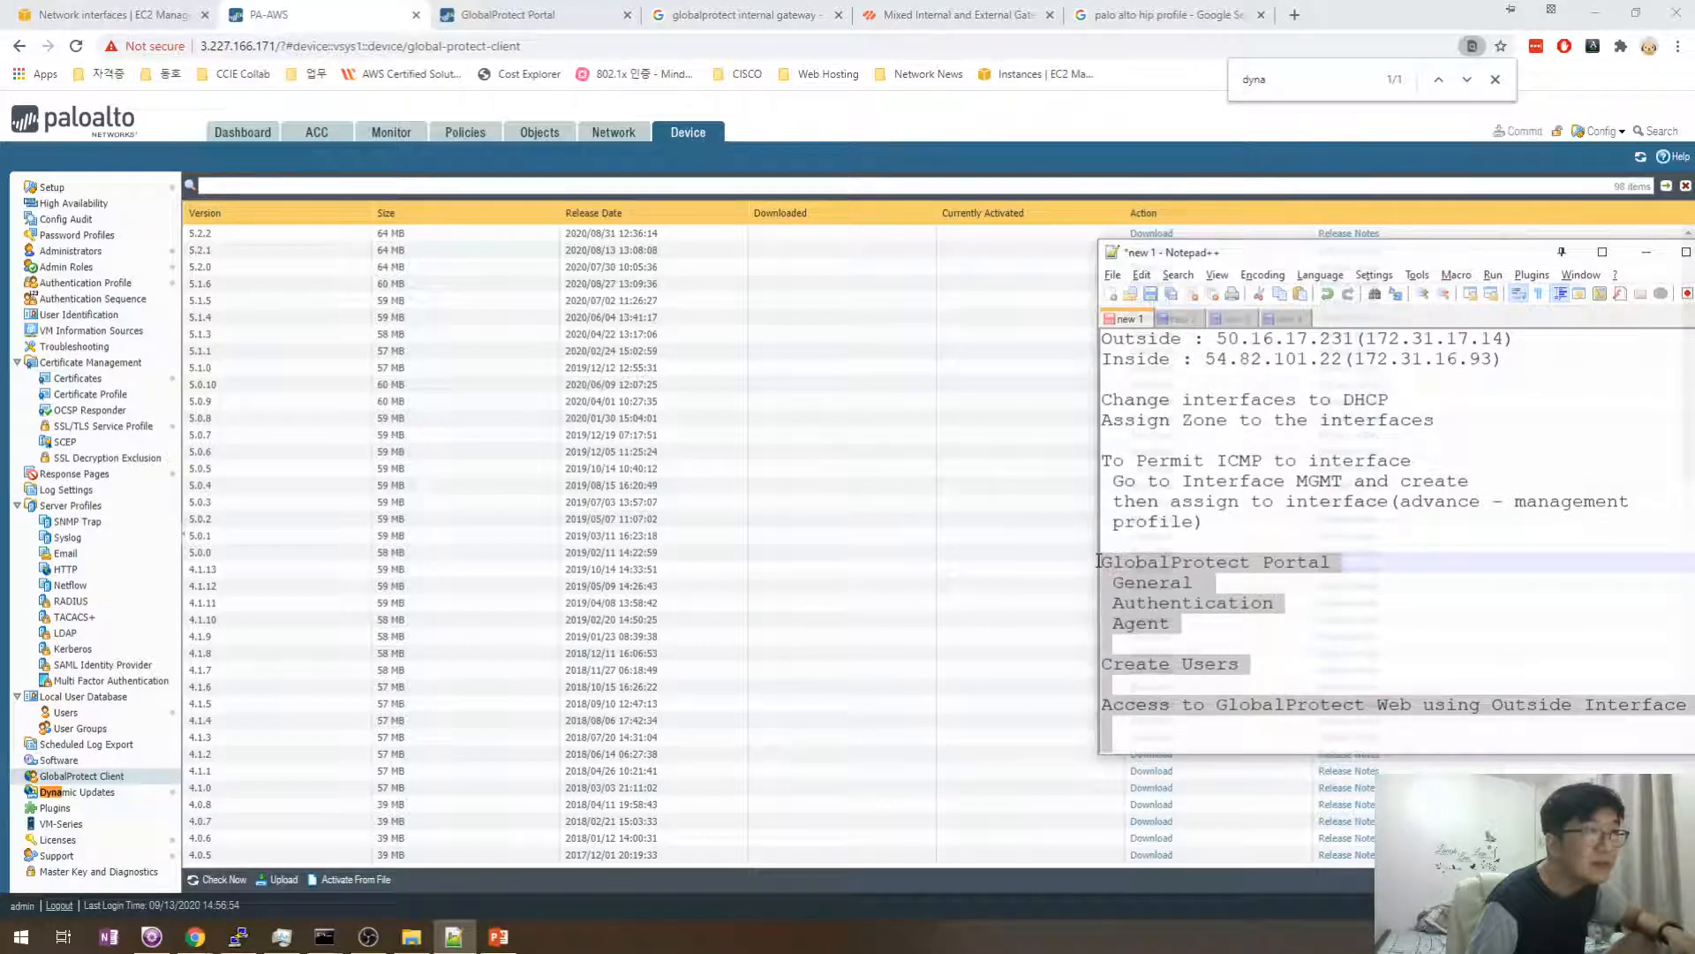
pyautogui.hotkey('ctrl', 'x')
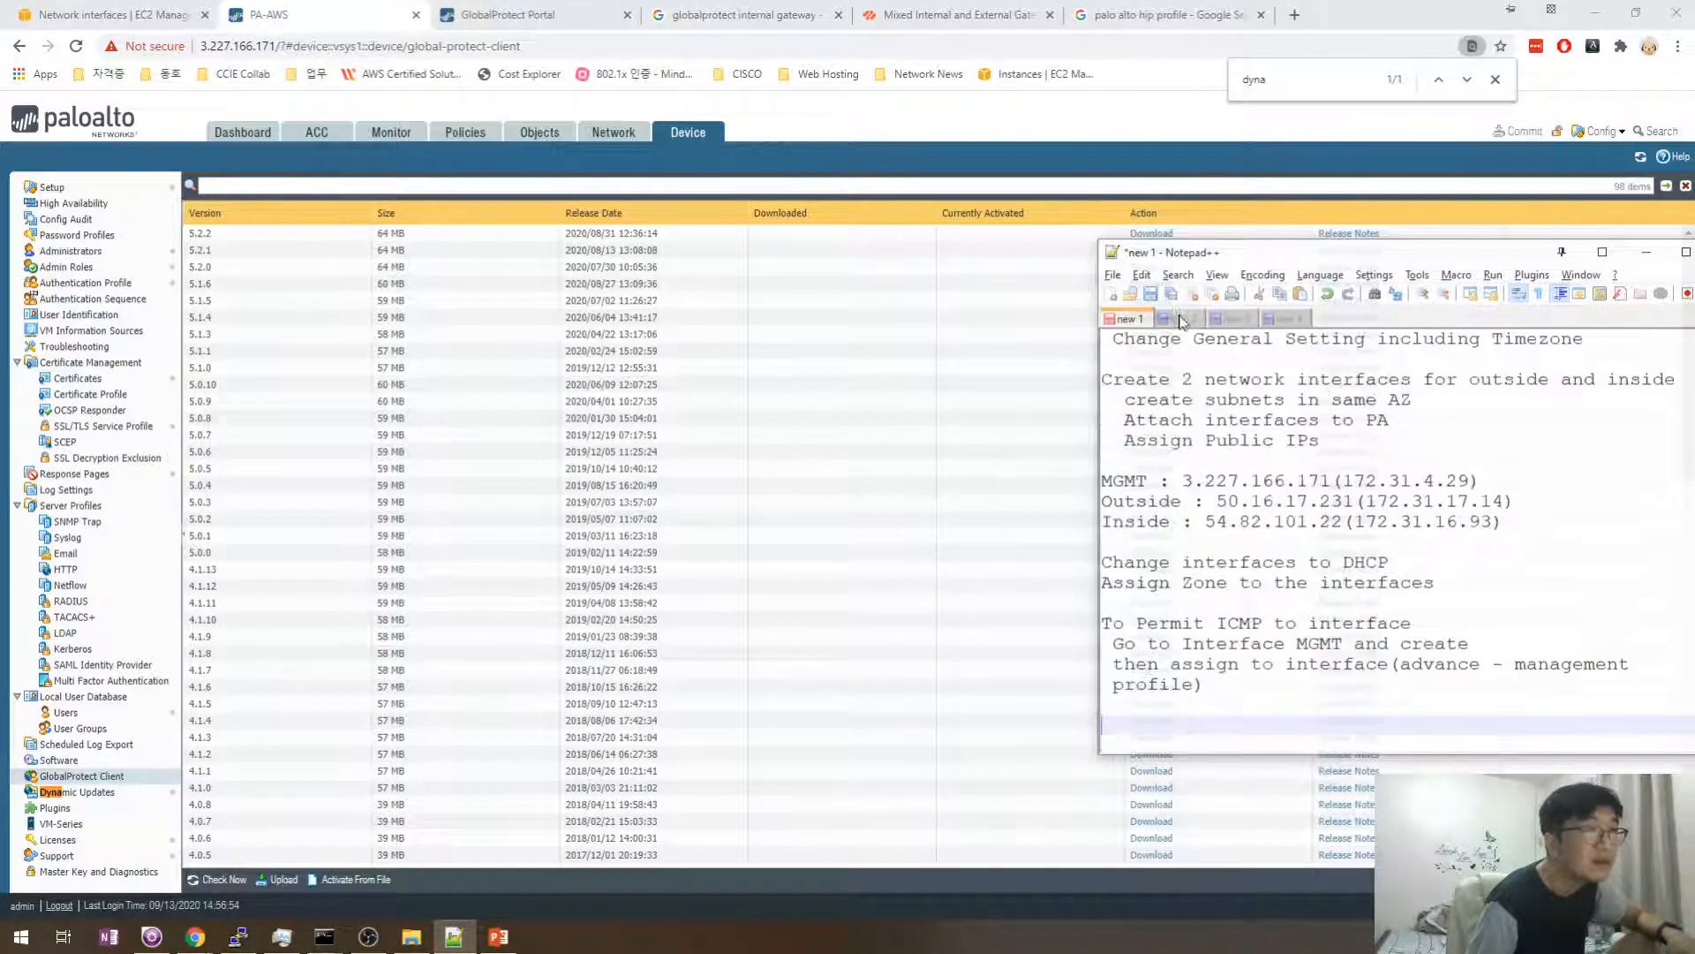
pyautogui.click(1179, 319)
pyautogui.click(1166, 484)
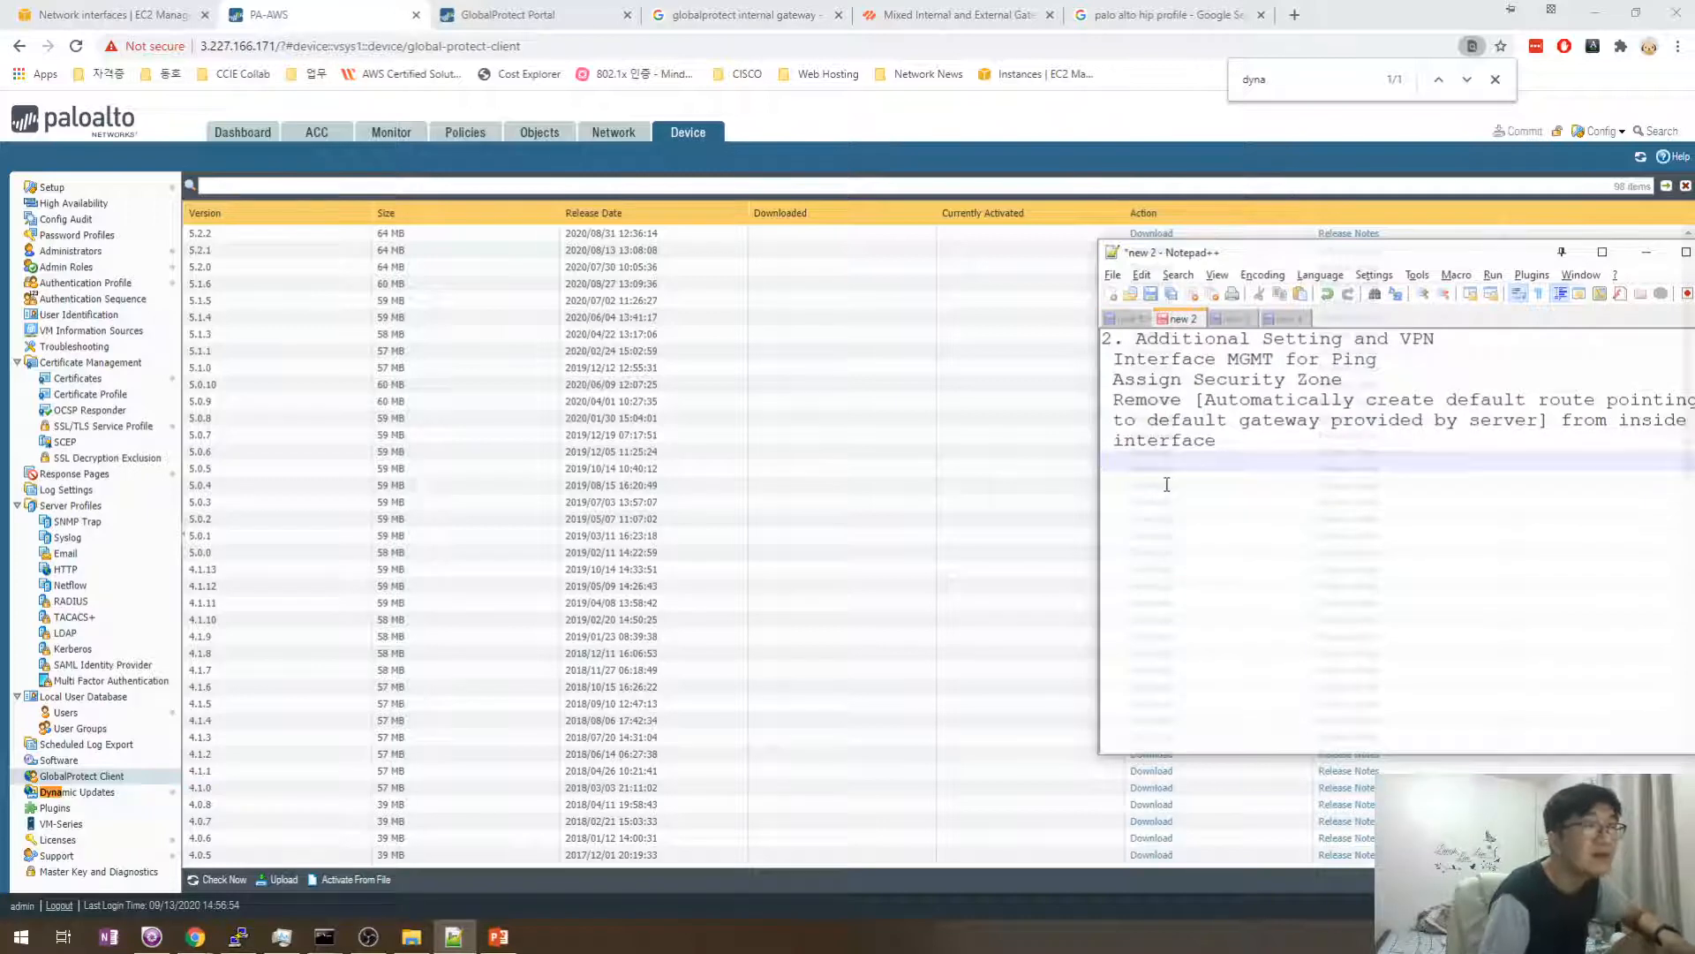
pyautogui.press('Return')
pyautogui.hotkey('ctrl', 'v')
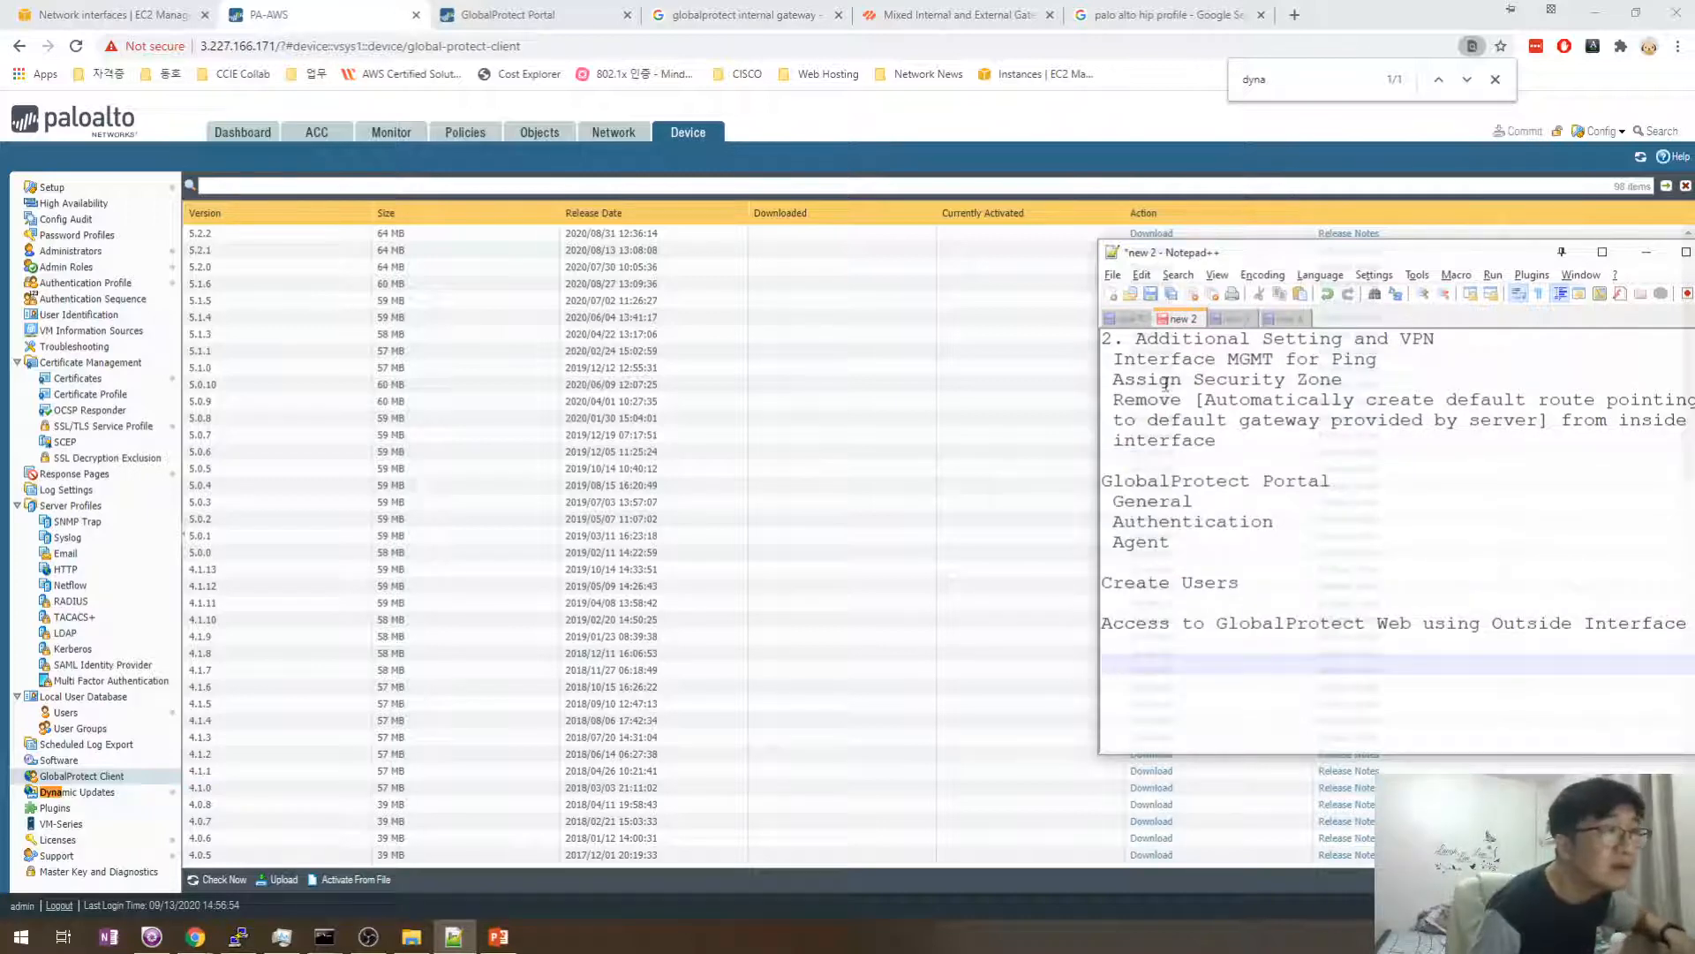
# - Move the interface notes, Change interfaces to DHCP through To Permit ICMP, into new 2 above GlobalProtect Portal
pyautogui.click(1124, 320)
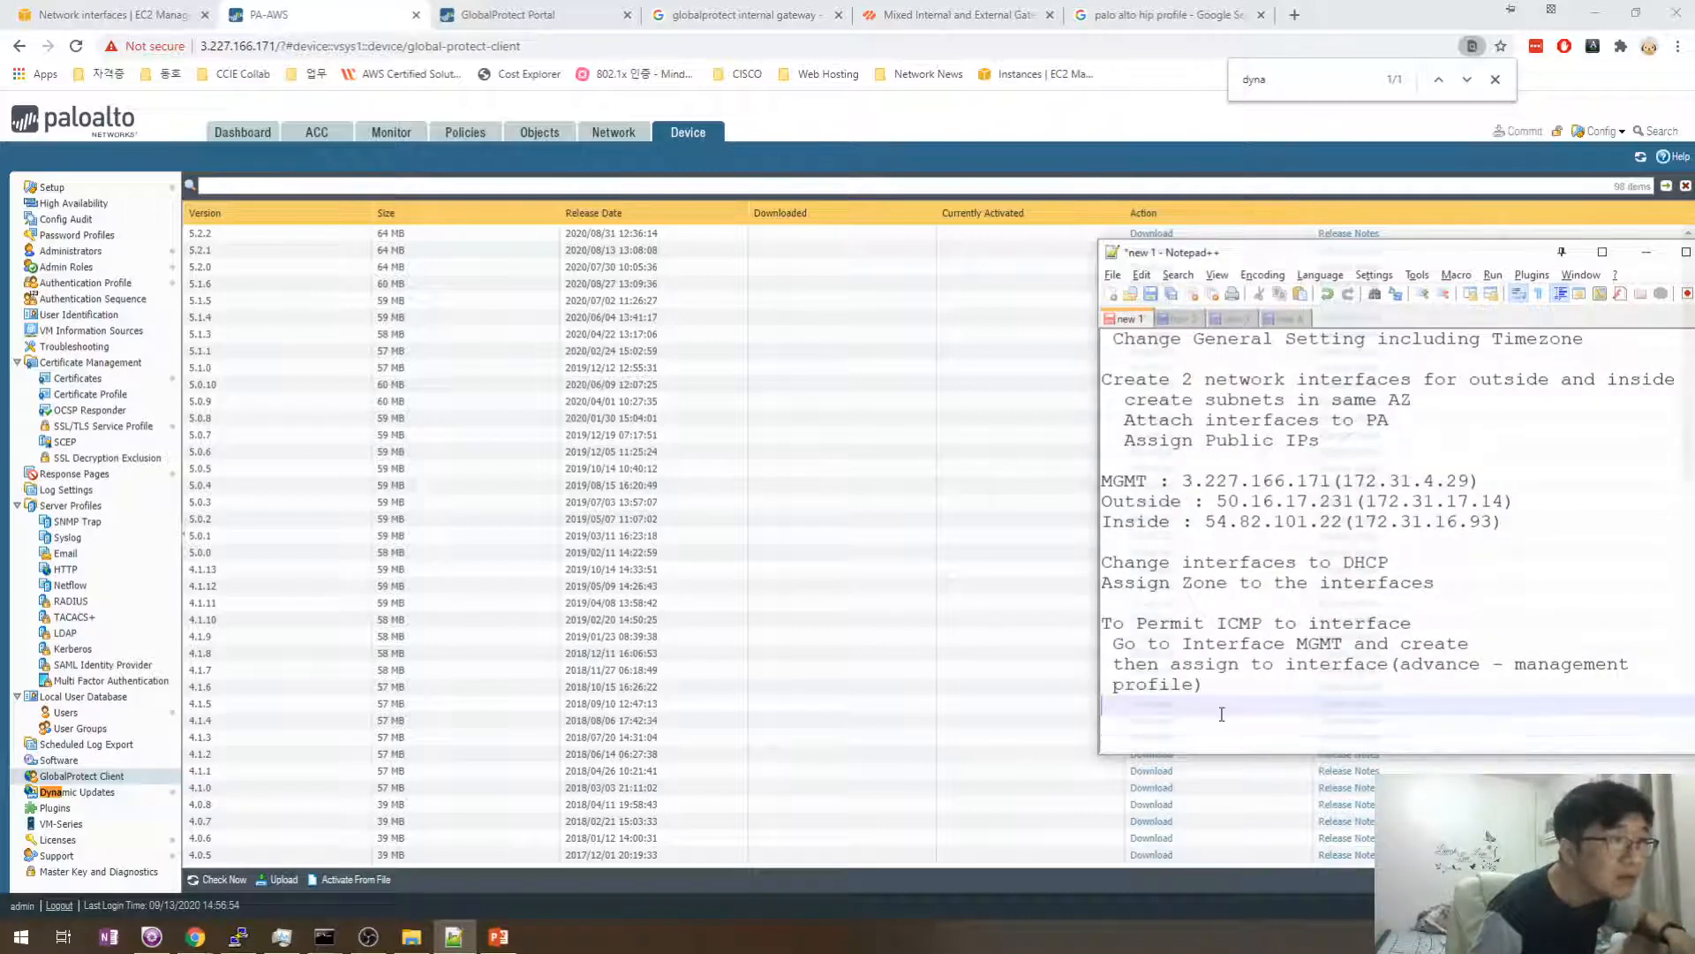
pyautogui.moveTo(1219, 709); pyautogui.dragTo(1103, 625)
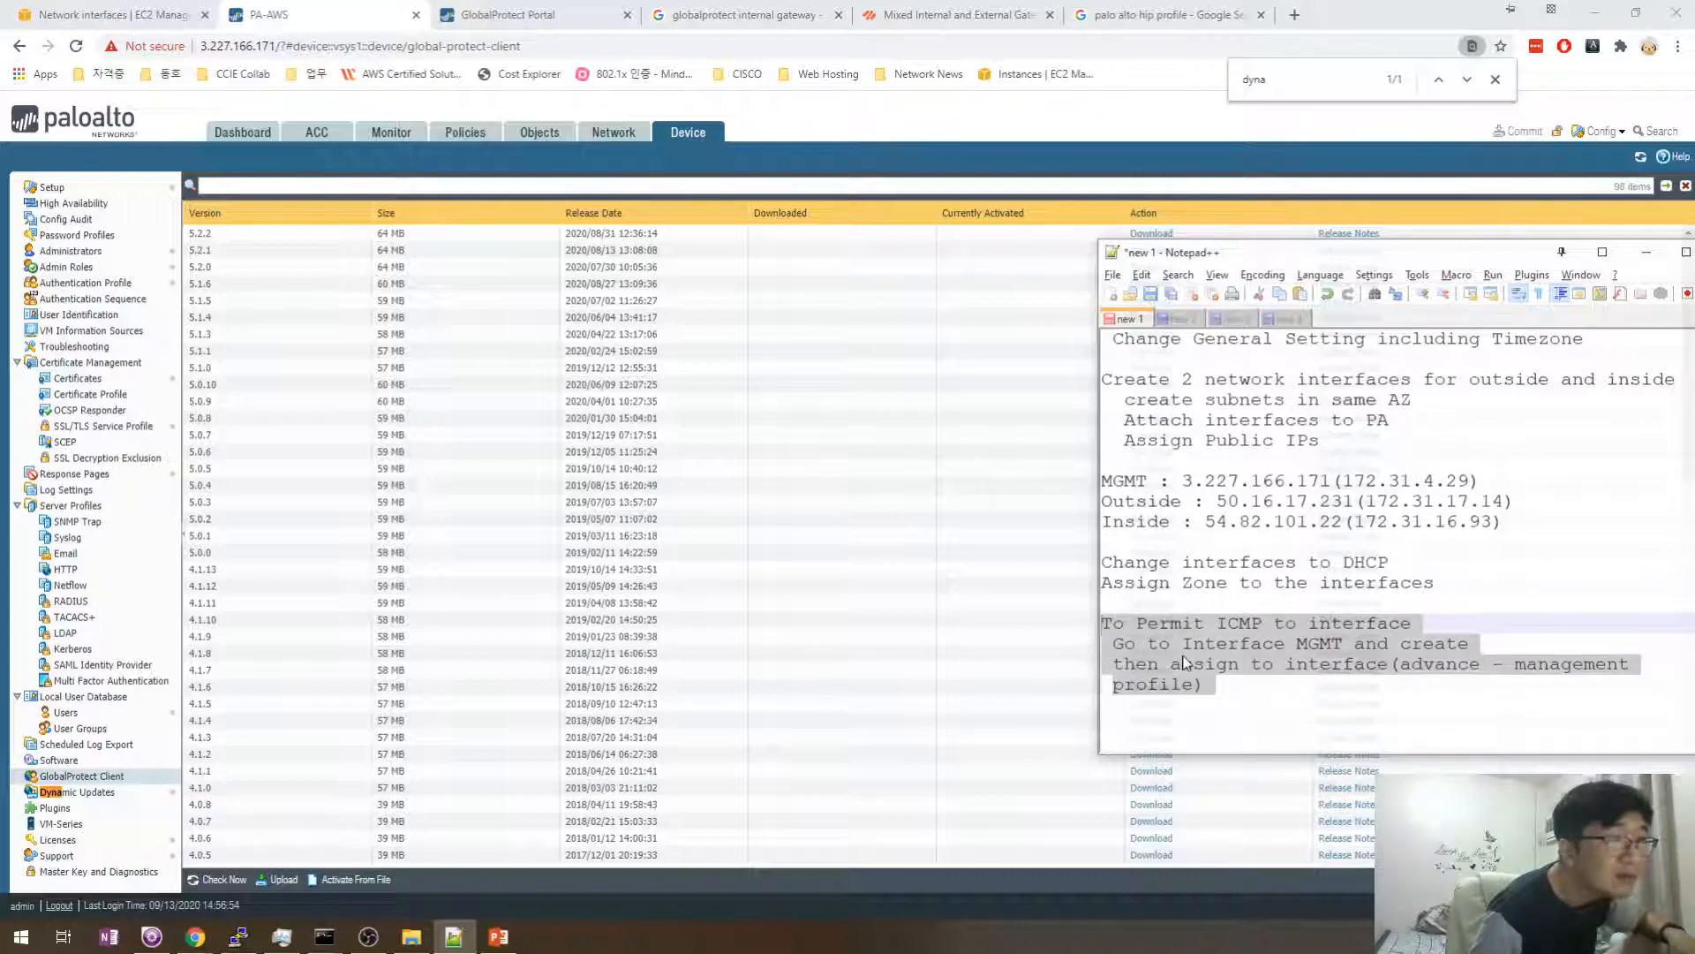
pyautogui.moveTo(1245, 707); pyautogui.dragTo(1092, 574)
pyautogui.hotkey('ctrl', 'x')
pyautogui.click(1178, 318)
pyautogui.click(1172, 459)
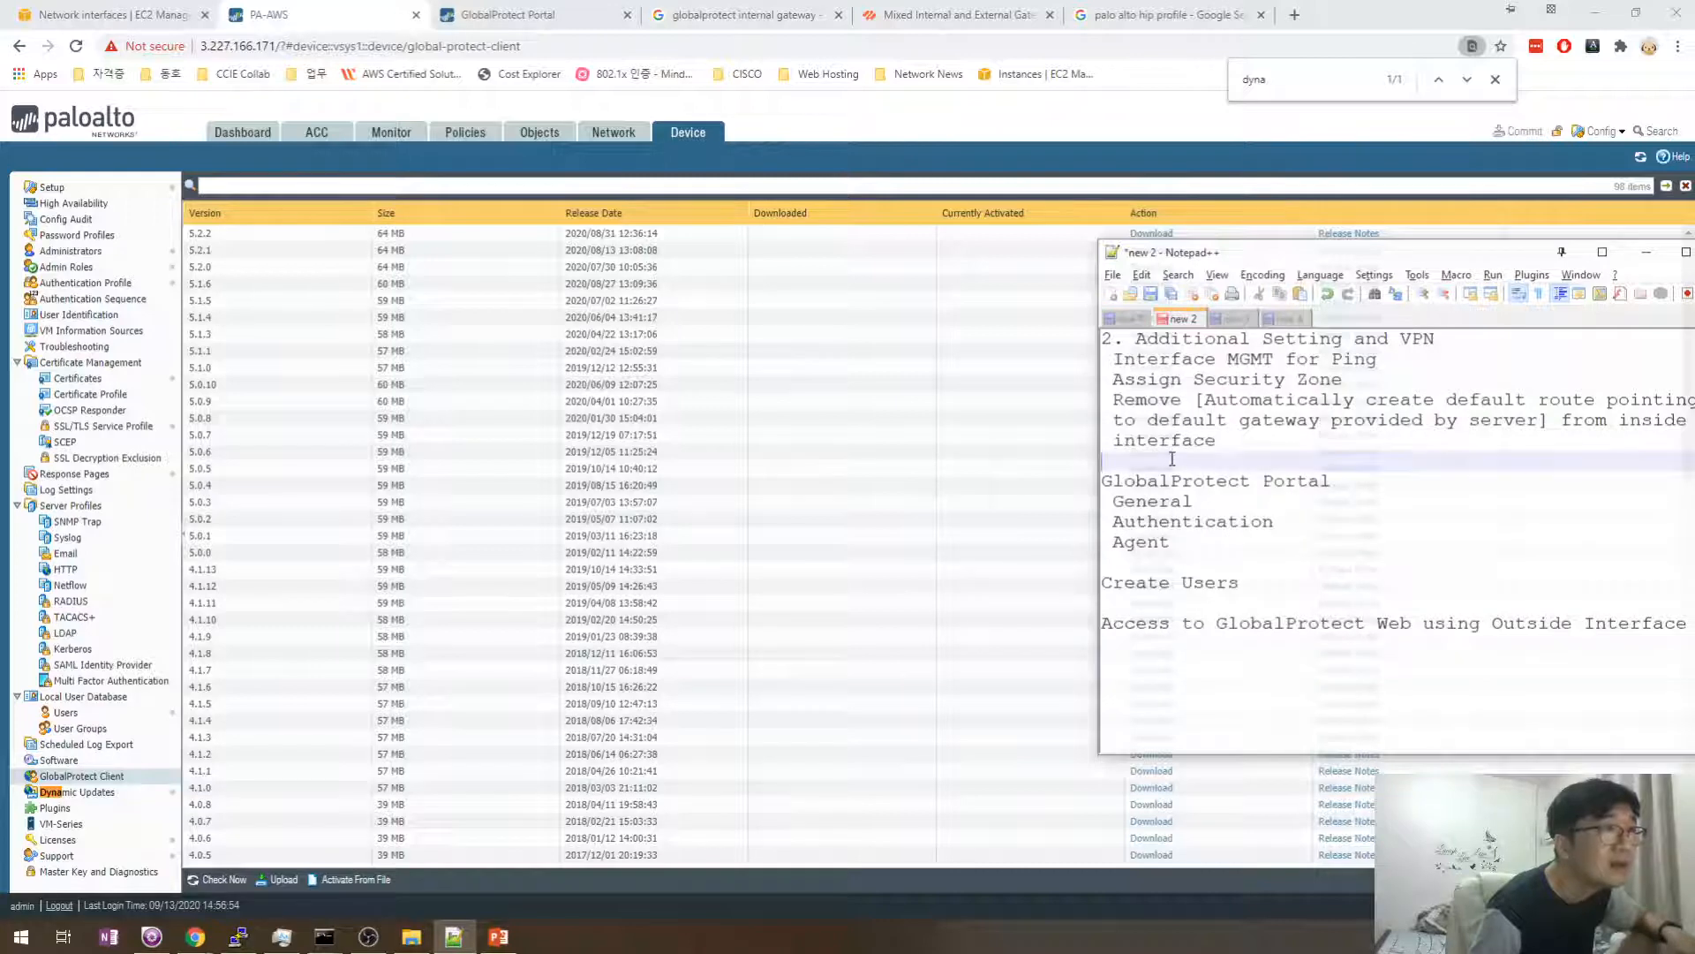
pyautogui.hotkey('ctrl', 'v')
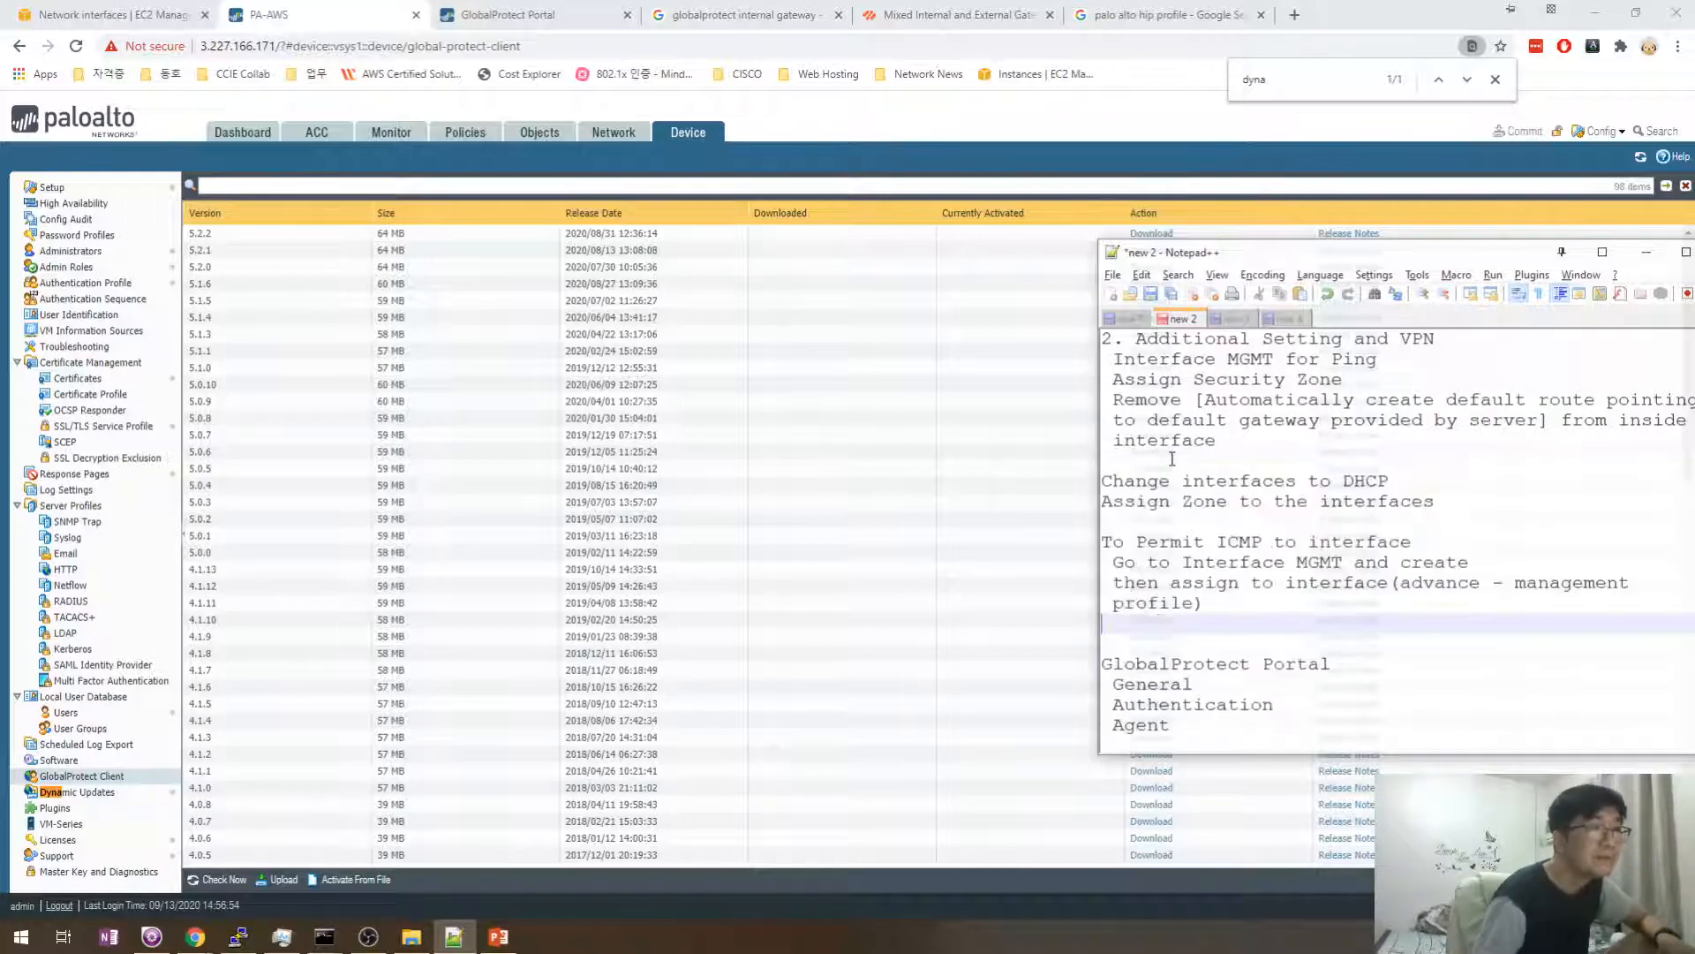
pyautogui.scroll(-1, 1164, 574)
pyautogui.press('Delete')
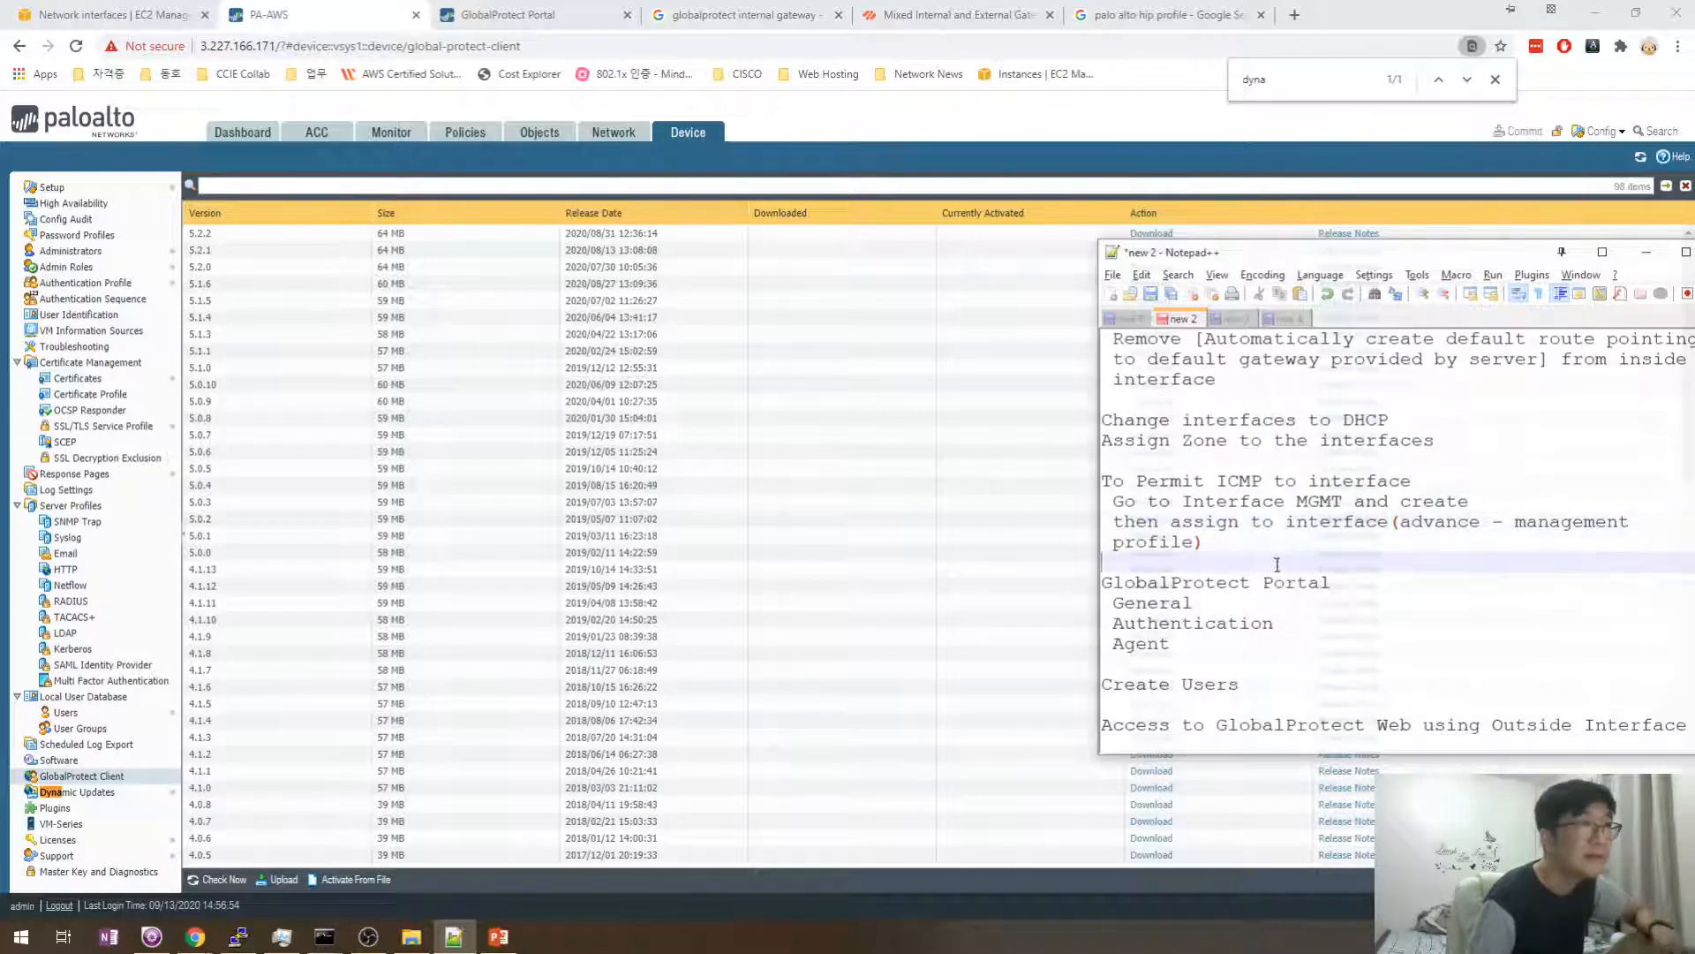
pyautogui.scroll(1, 1232, 549)
# - Cut the Change interfaces to DHCP and Assign Zone lines from new 2, paste into new 1, then delete them
pyautogui.click(1261, 457)
pyautogui.click(1275, 500)
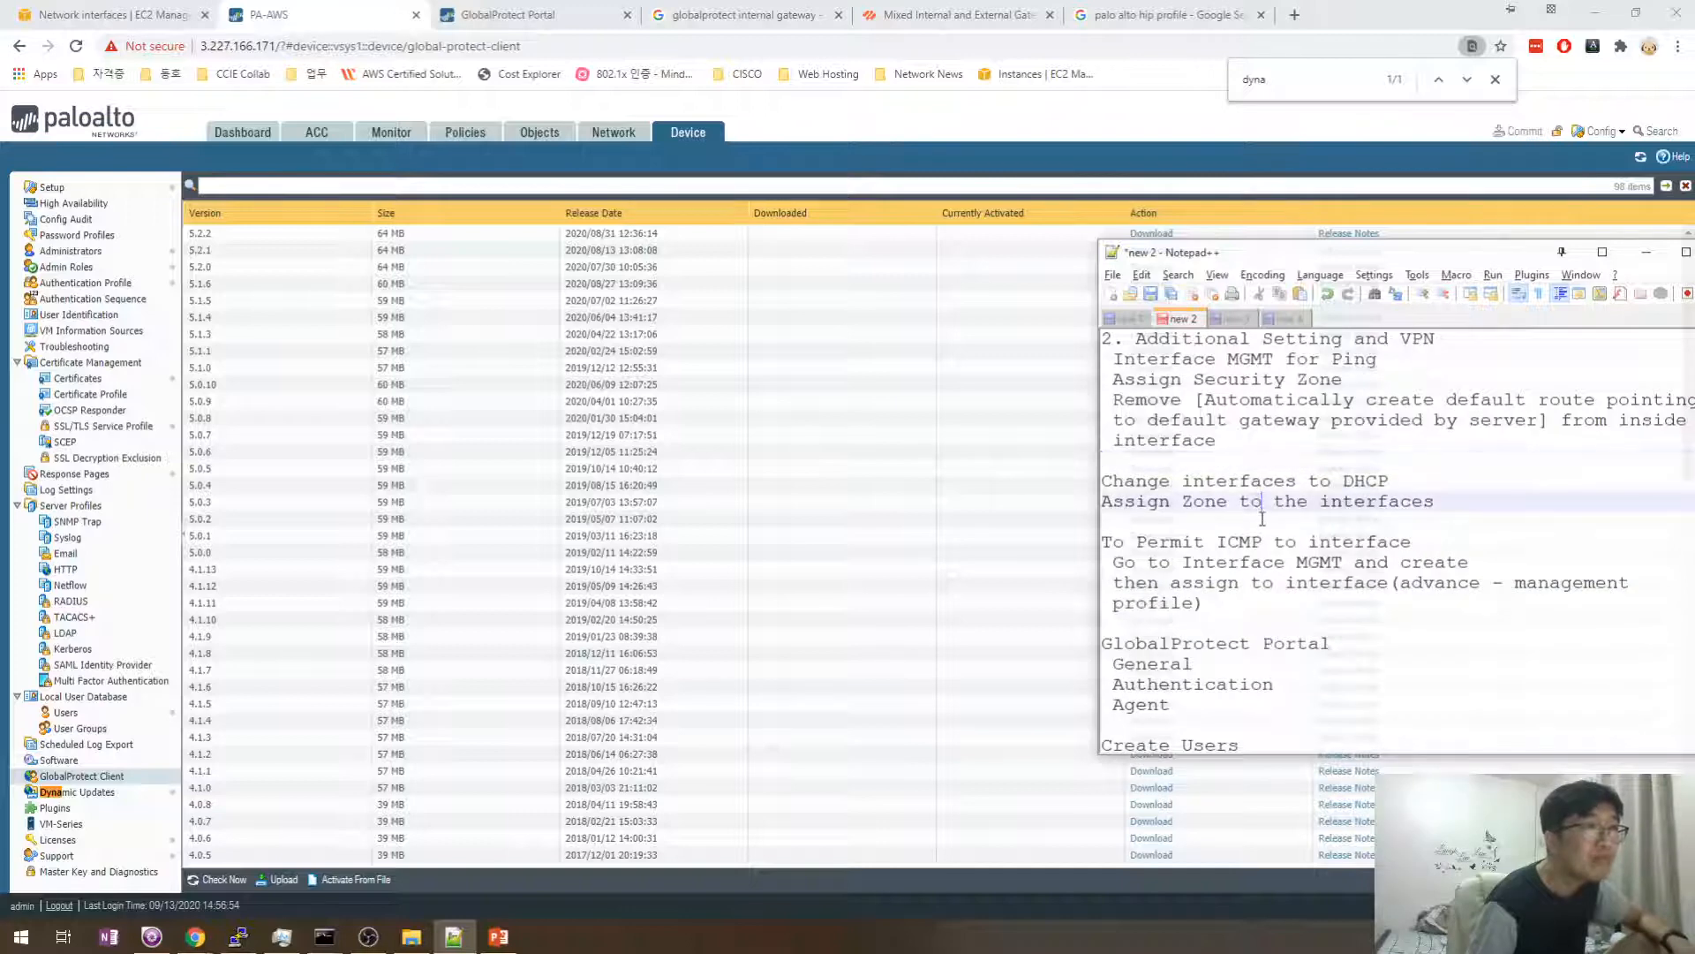
pyautogui.click(1258, 521)
pyautogui.moveTo(1407, 486); pyautogui.dragTo(1093, 484)
pyautogui.moveTo(1187, 521); pyautogui.dragTo(1079, 475)
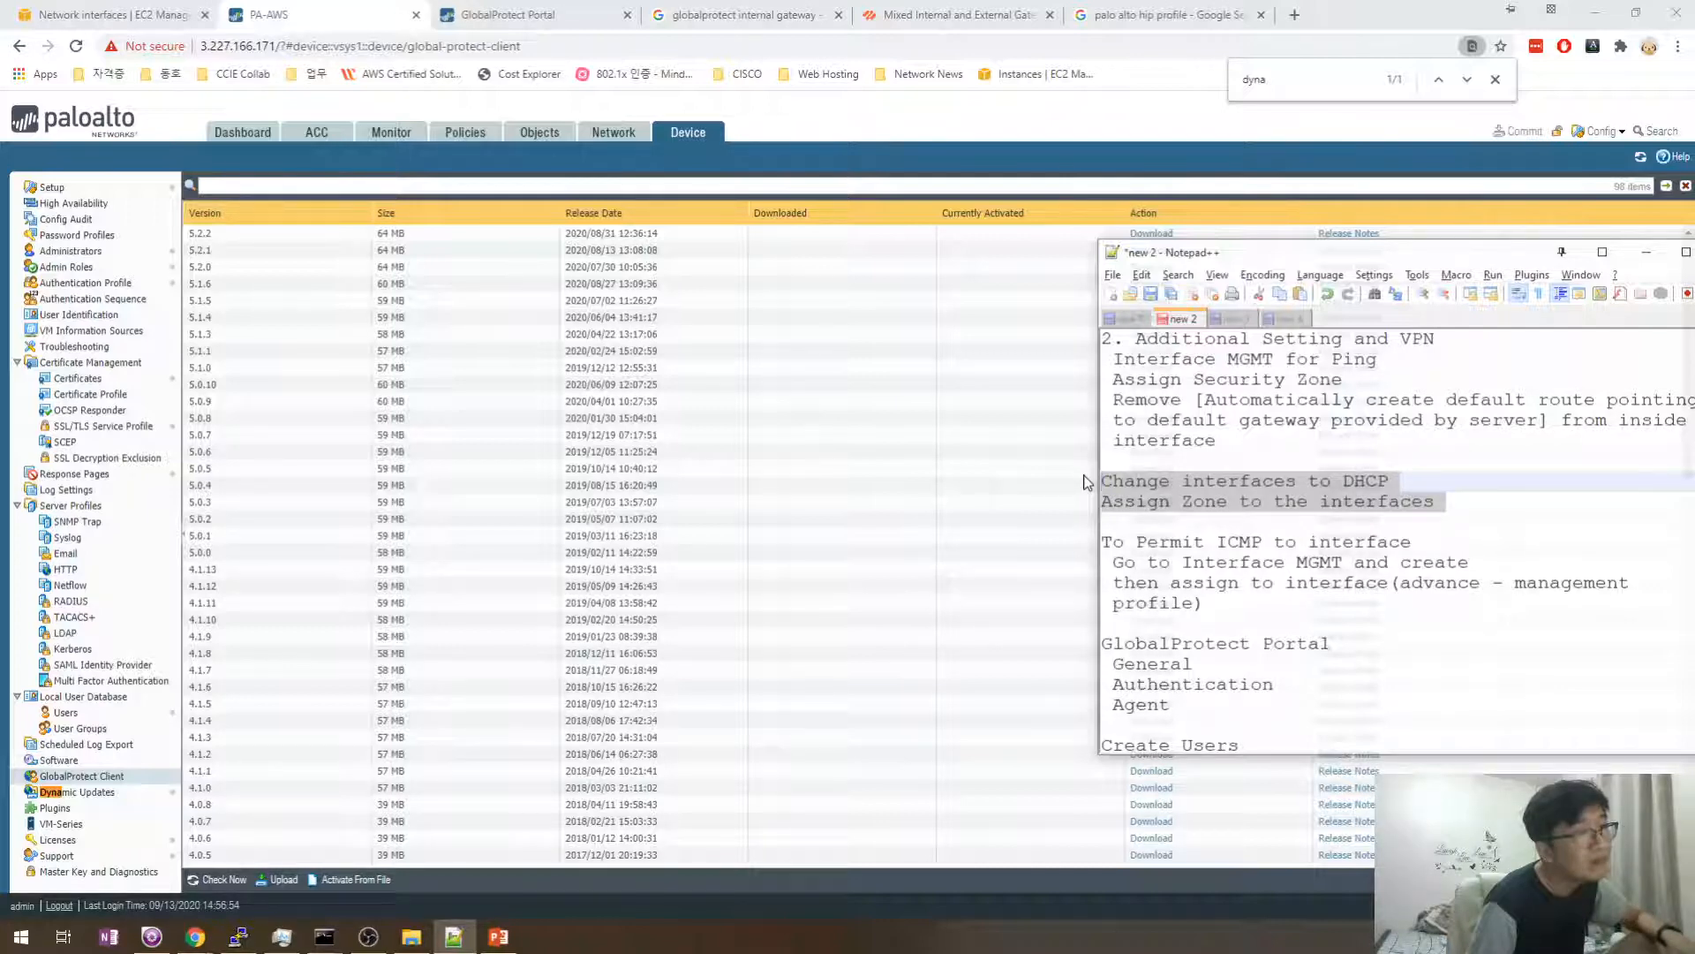
pyautogui.hotkey('ctrl', 'x')
pyautogui.click(1126, 319)
pyautogui.hotkey('ctrl', 'v')
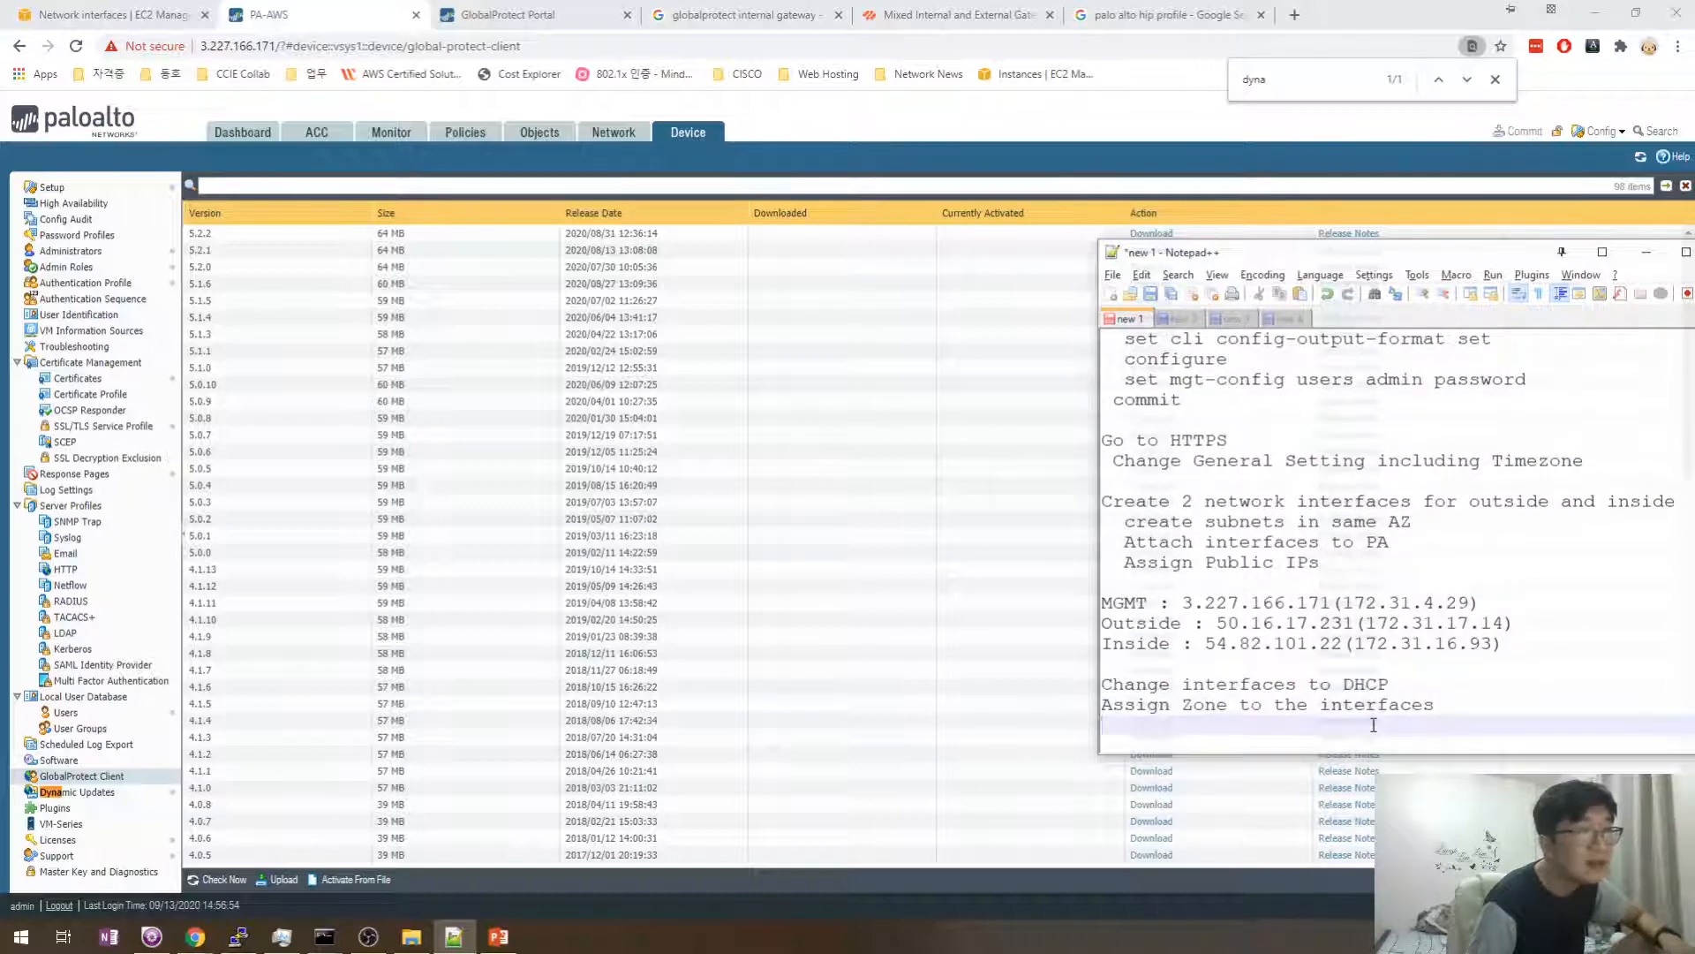
pyautogui.moveTo(1292, 722); pyautogui.dragTo(1092, 700)
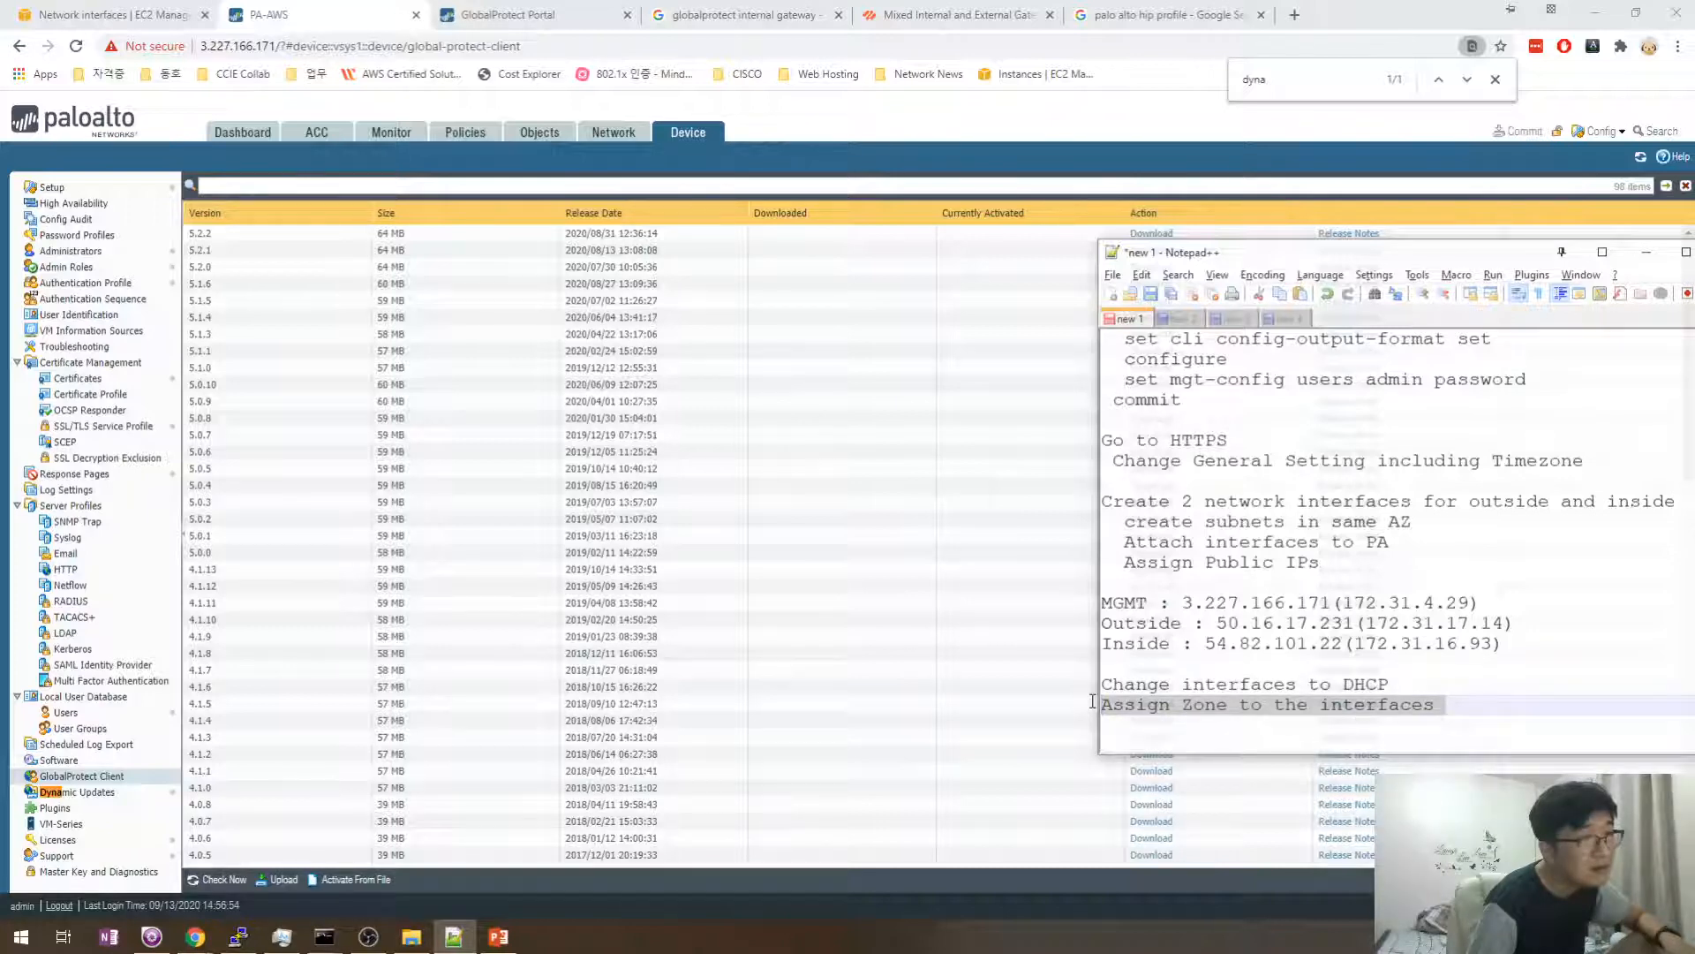
pyautogui.moveTo(1092, 700); pyautogui.dragTo(1093, 680)
pyautogui.press('Delete')
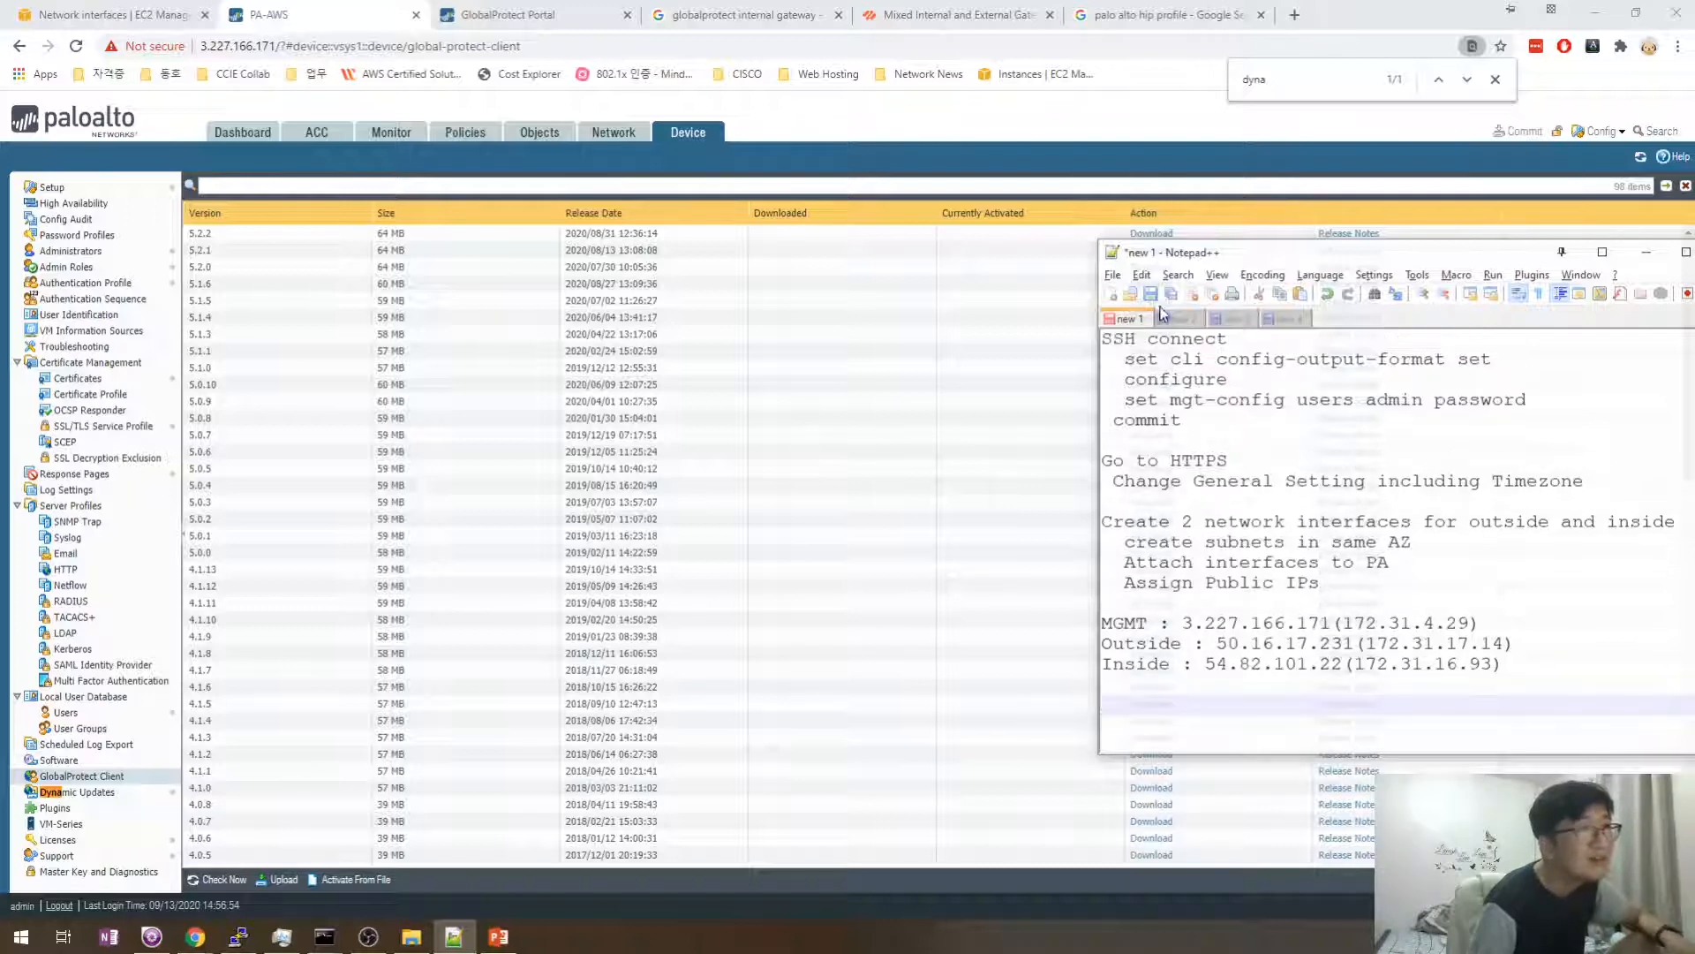
# - Paste the two lines back into new 2 and move the Change interfaces to DHCP line to new 1
pyautogui.click(1165, 318)
pyautogui.click(1156, 472)
pyautogui.hotkey('ctrl', 'v')
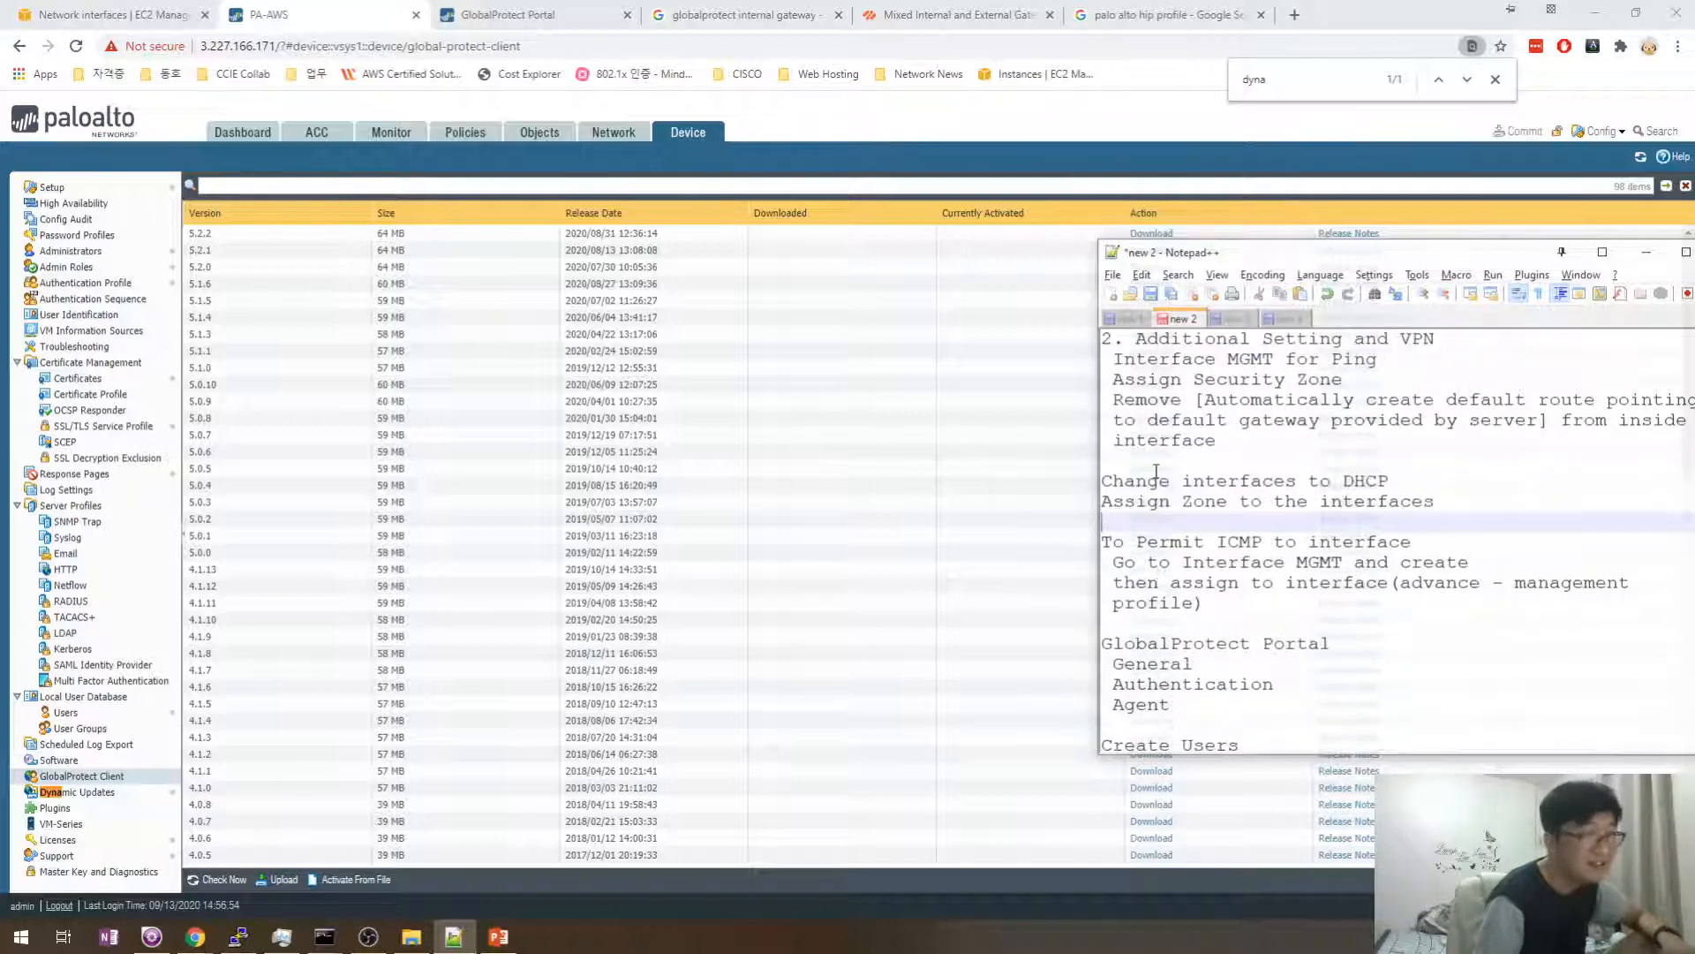
pyautogui.click(1405, 482)
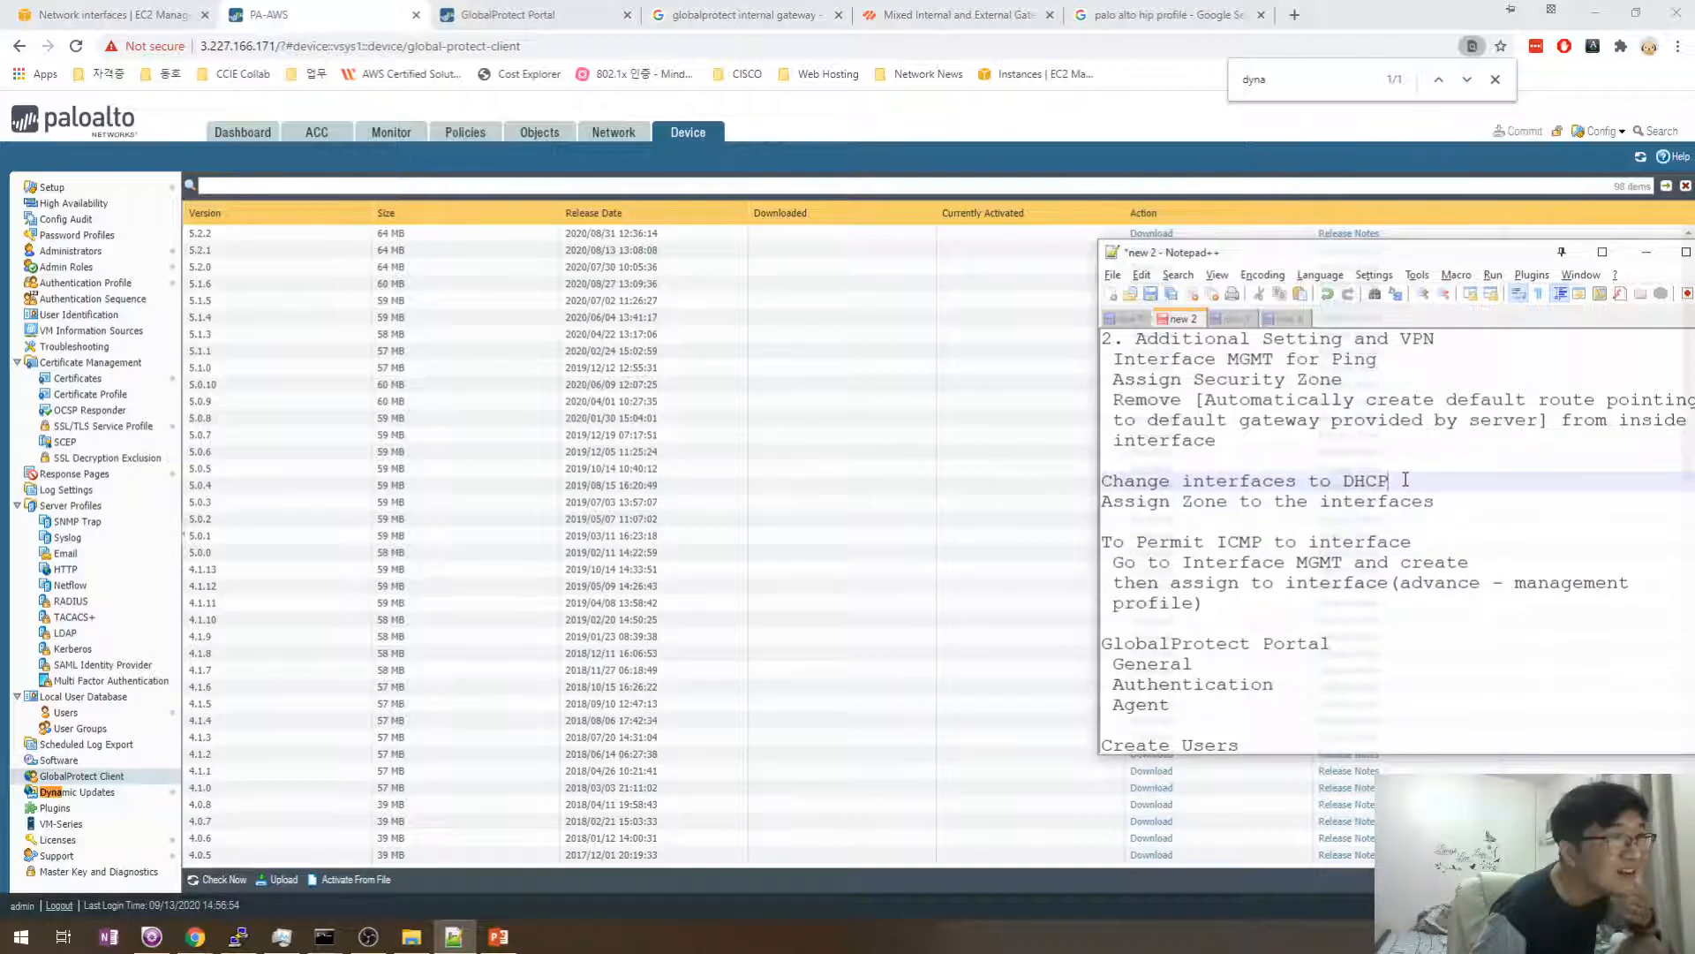
pyautogui.hotkey('shift', 'Home')
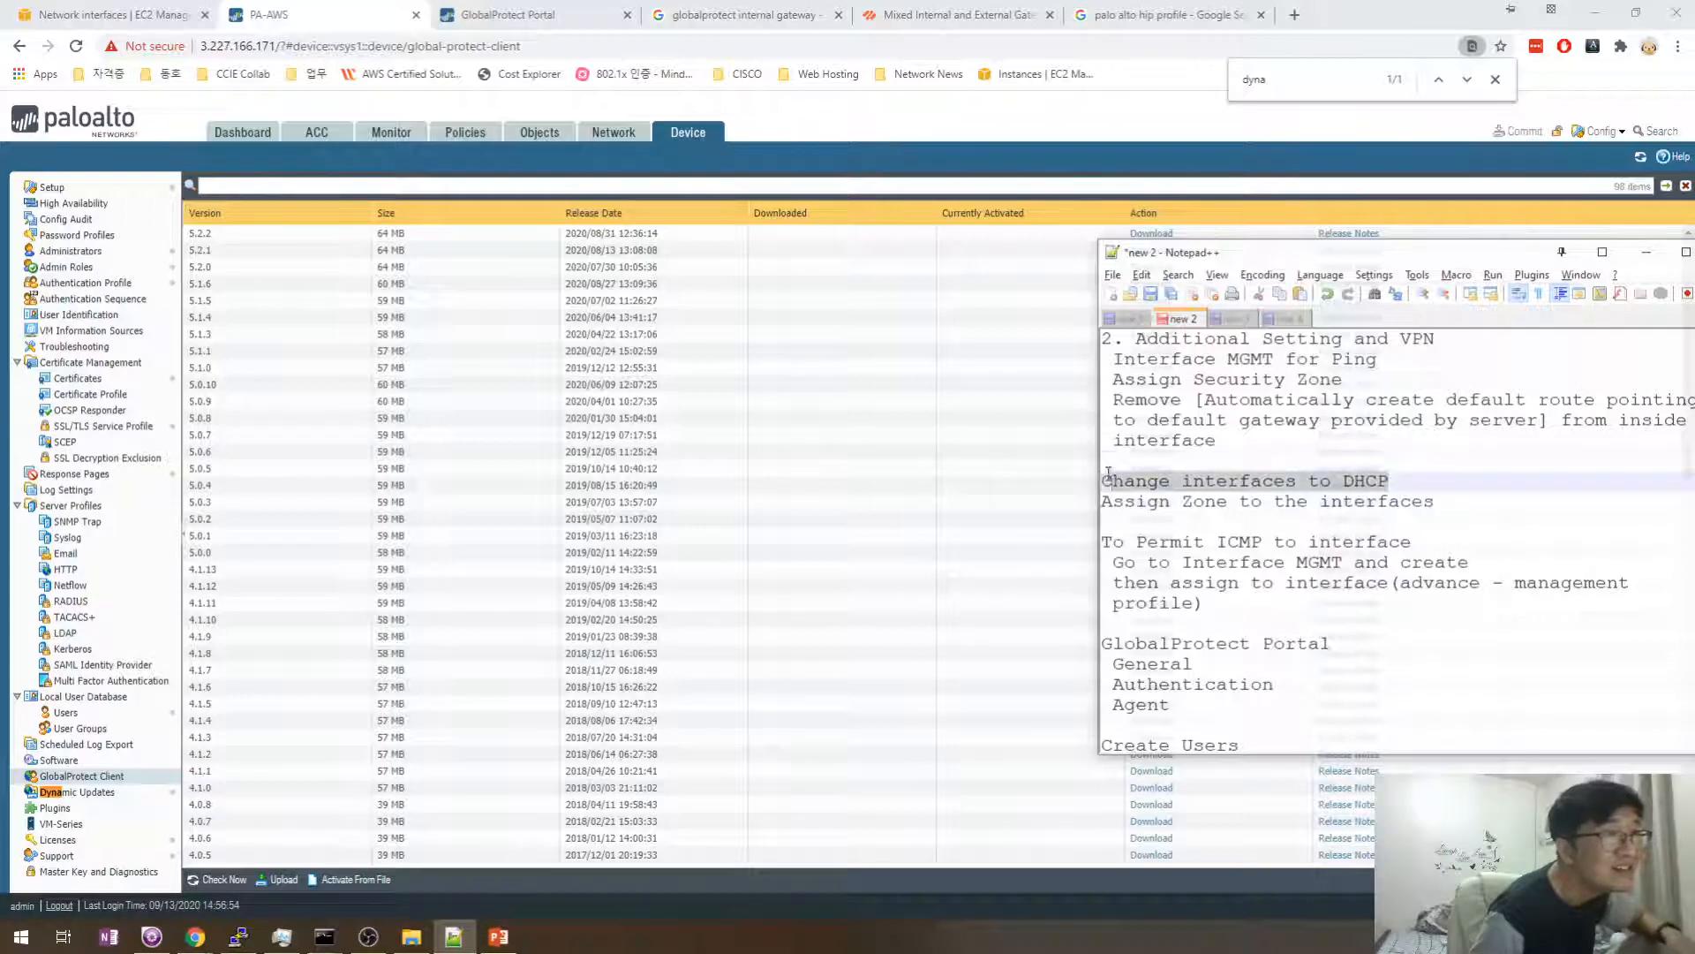
pyautogui.click(1129, 320)
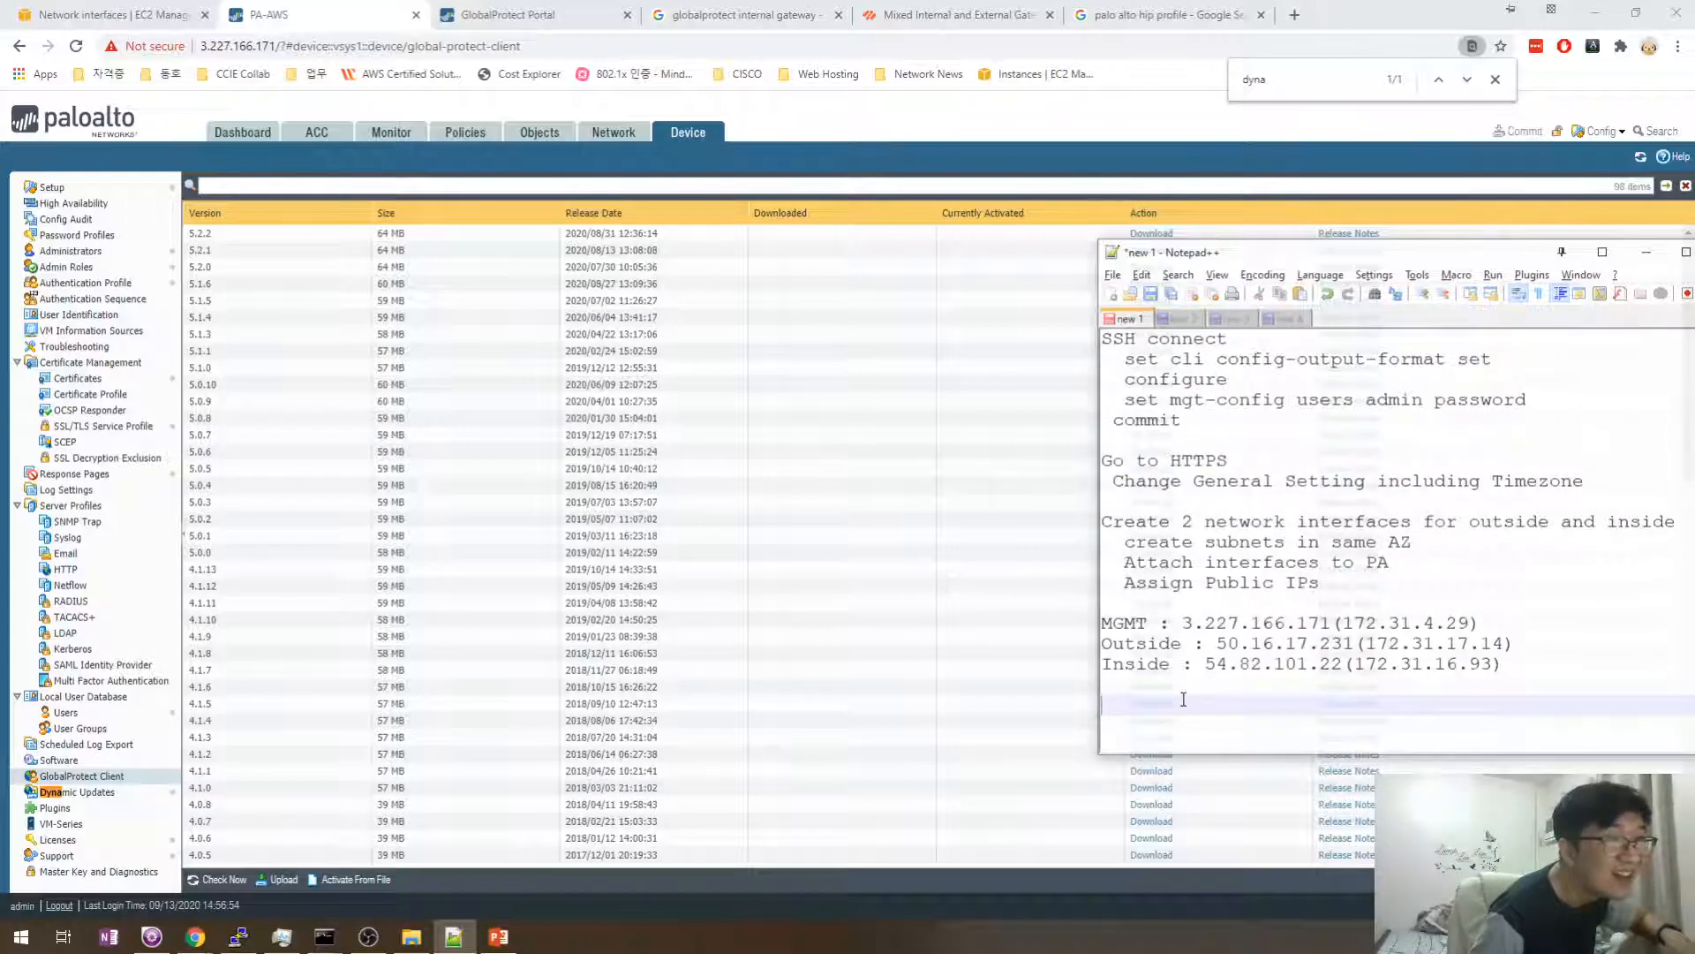
pyautogui.hotkey('ctrl', 'v')
pyautogui.click(1156, 319)
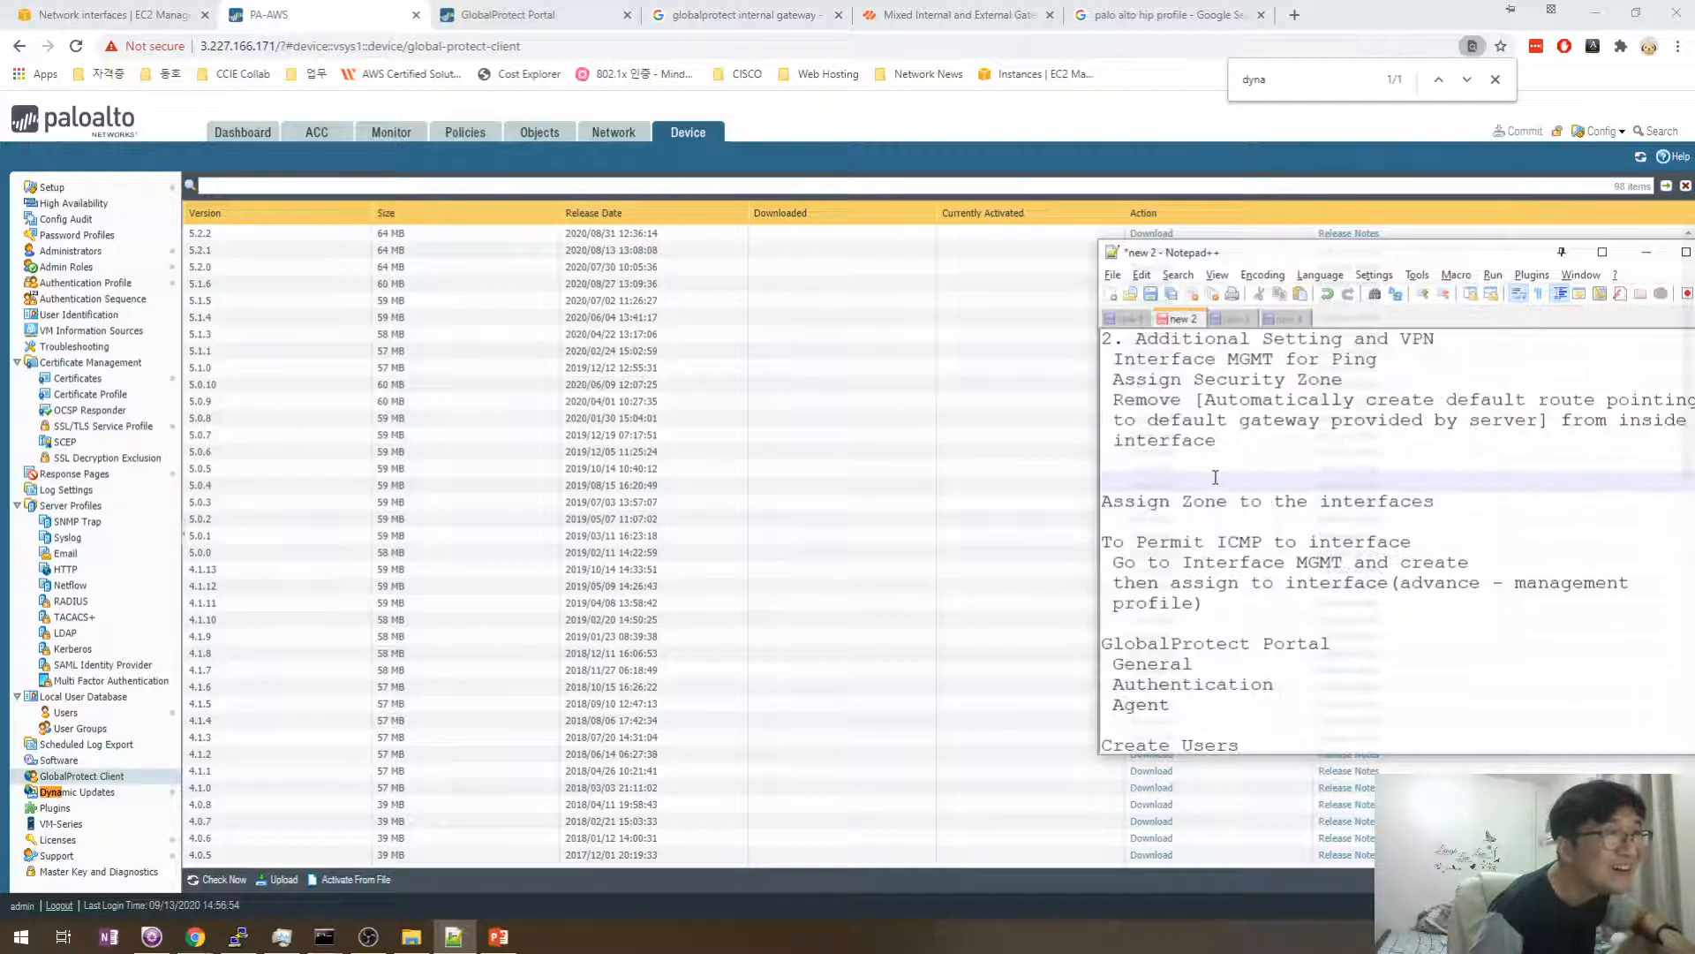
pyautogui.click(1222, 514)
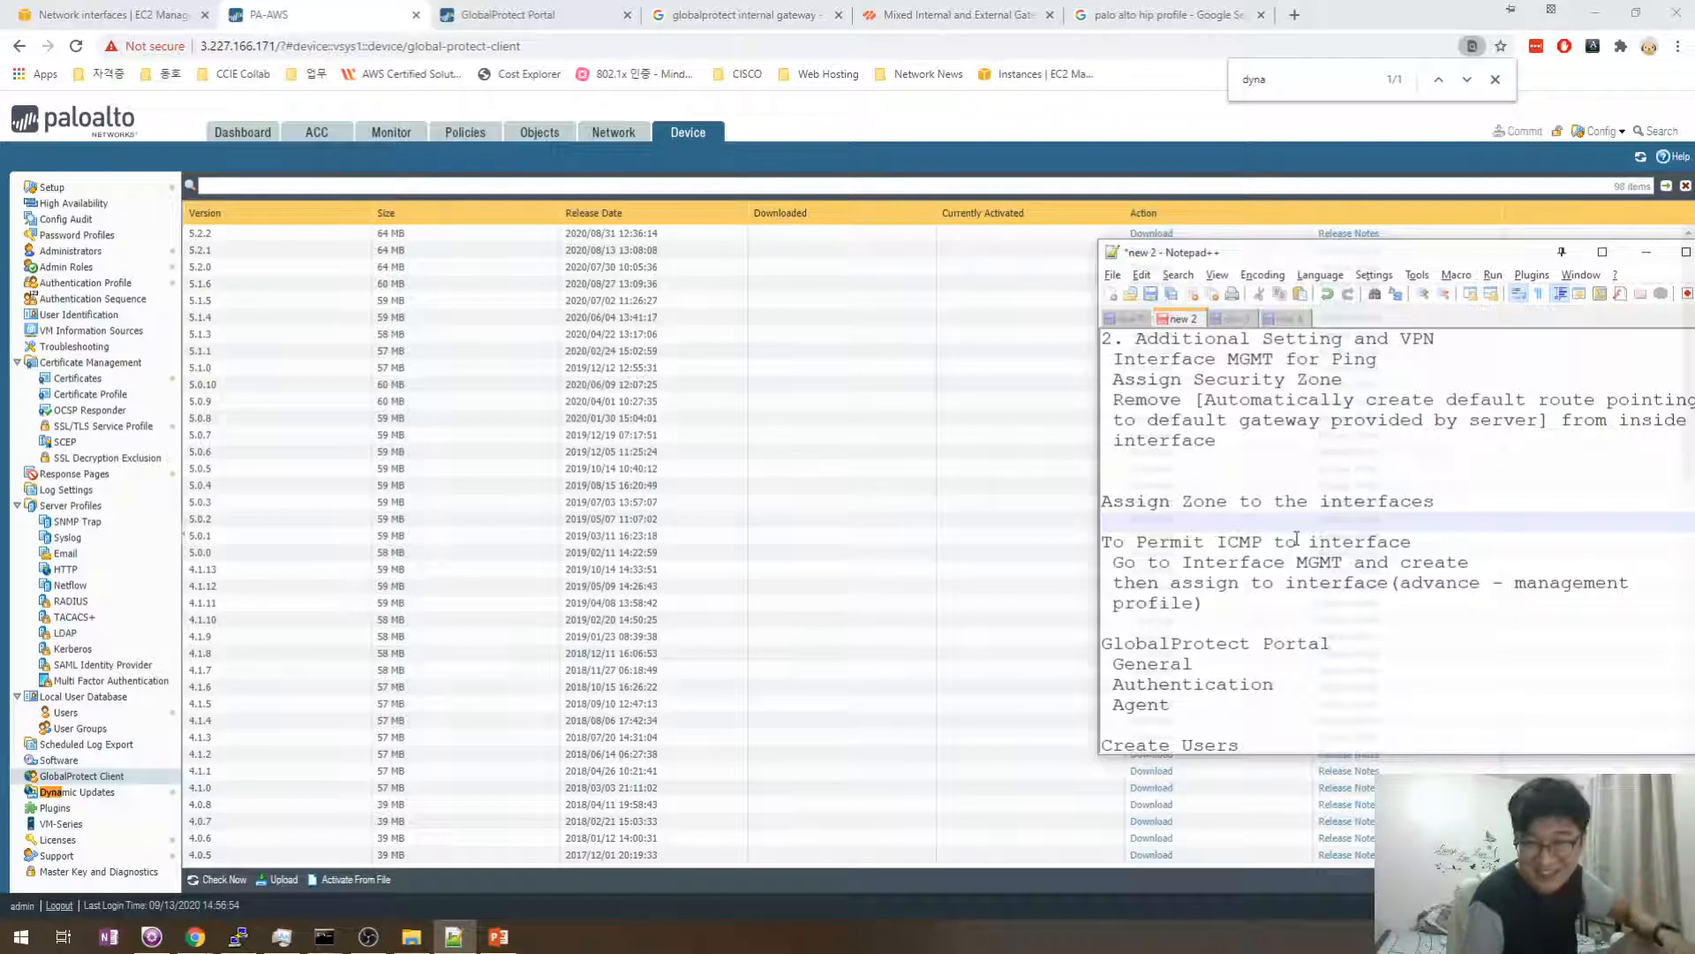
pyautogui.scroll(-2, 1263, 530)
pyautogui.click(1236, 724)
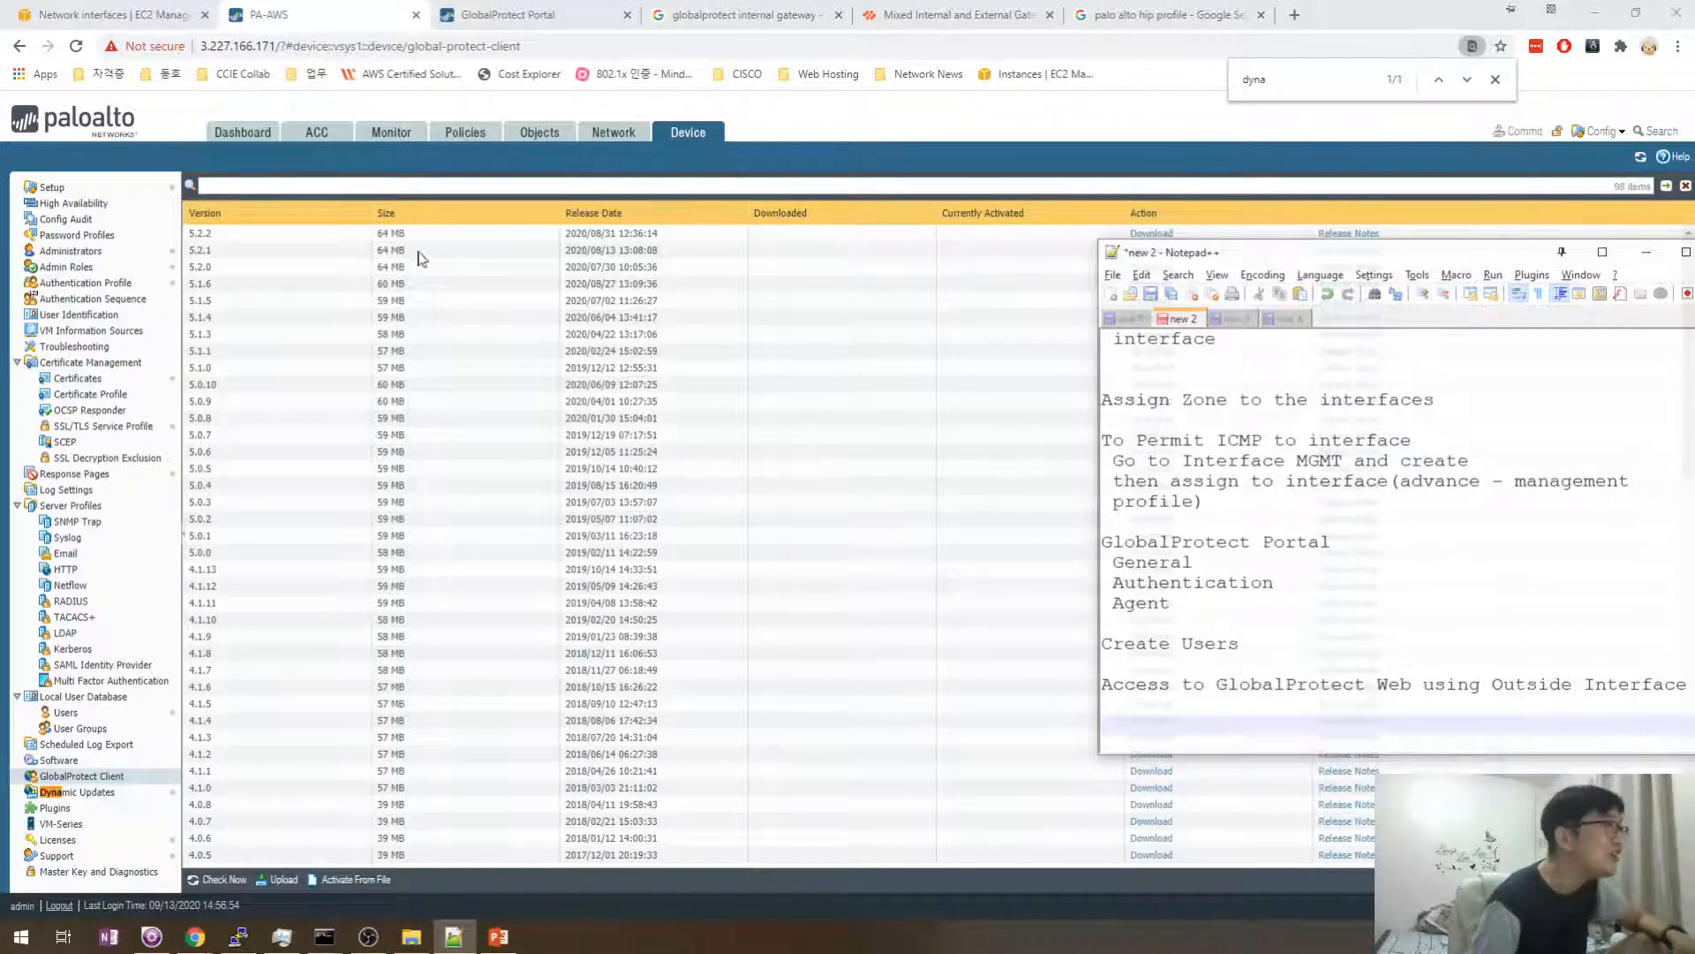
# - Check for GlobalProtect Client releases and add the note 'Go to GlobalProtect Client'
pyautogui.click(221, 879)
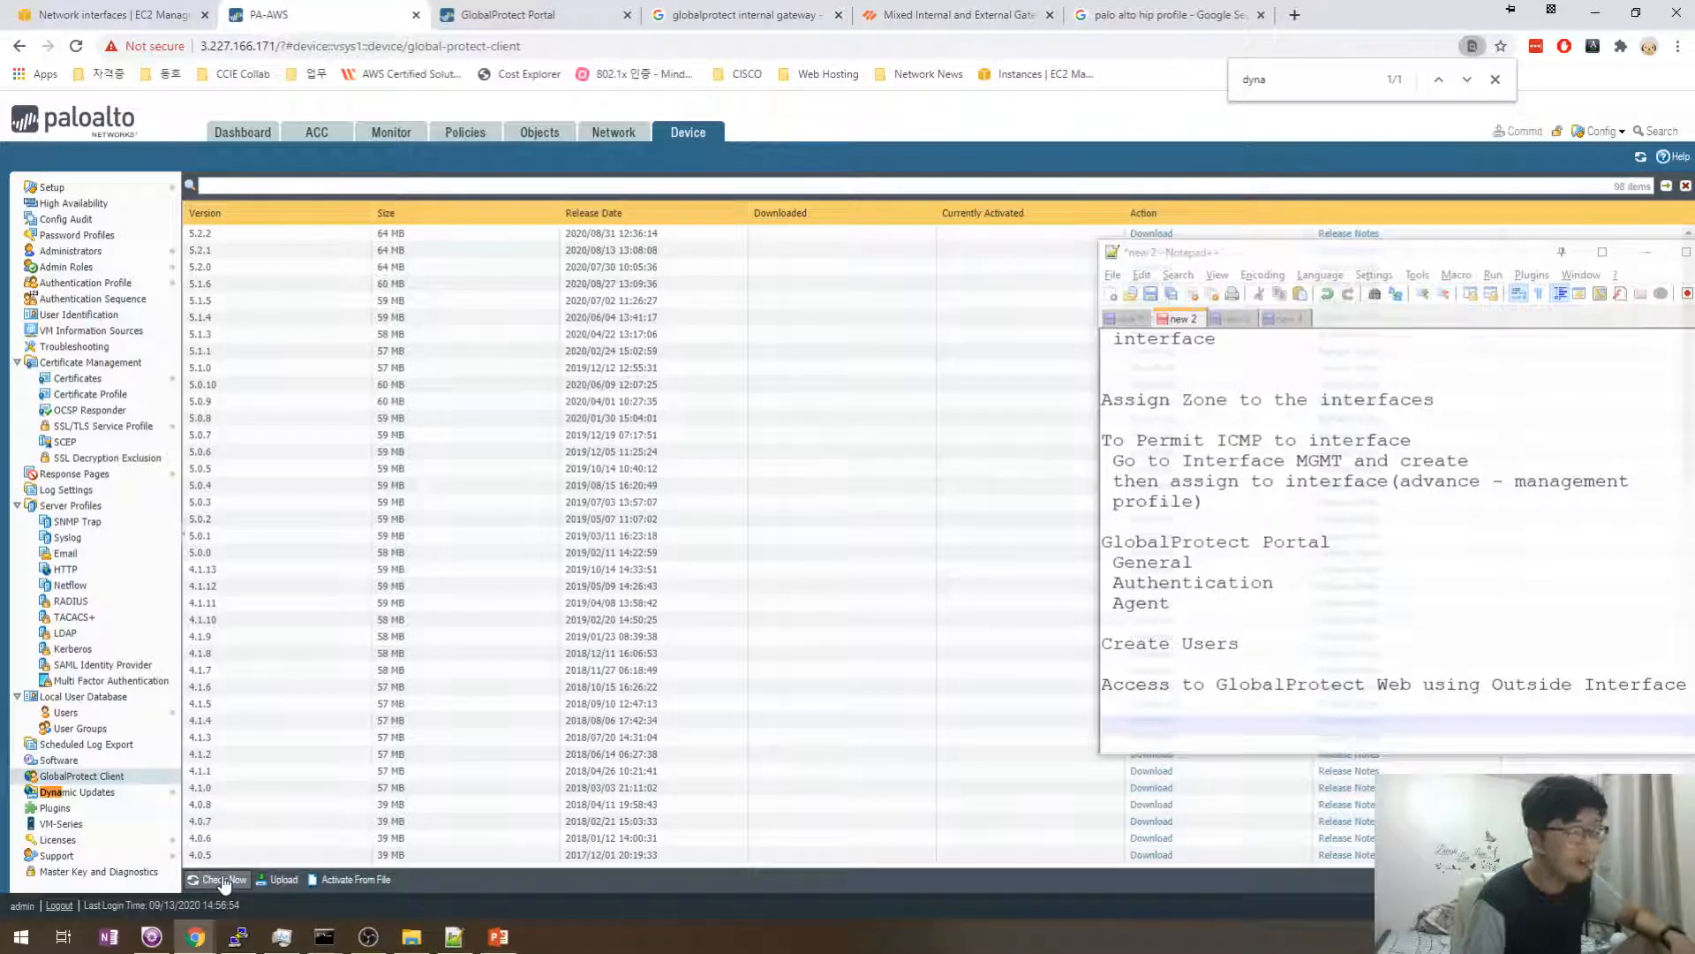
pyautogui.click(1144, 711)
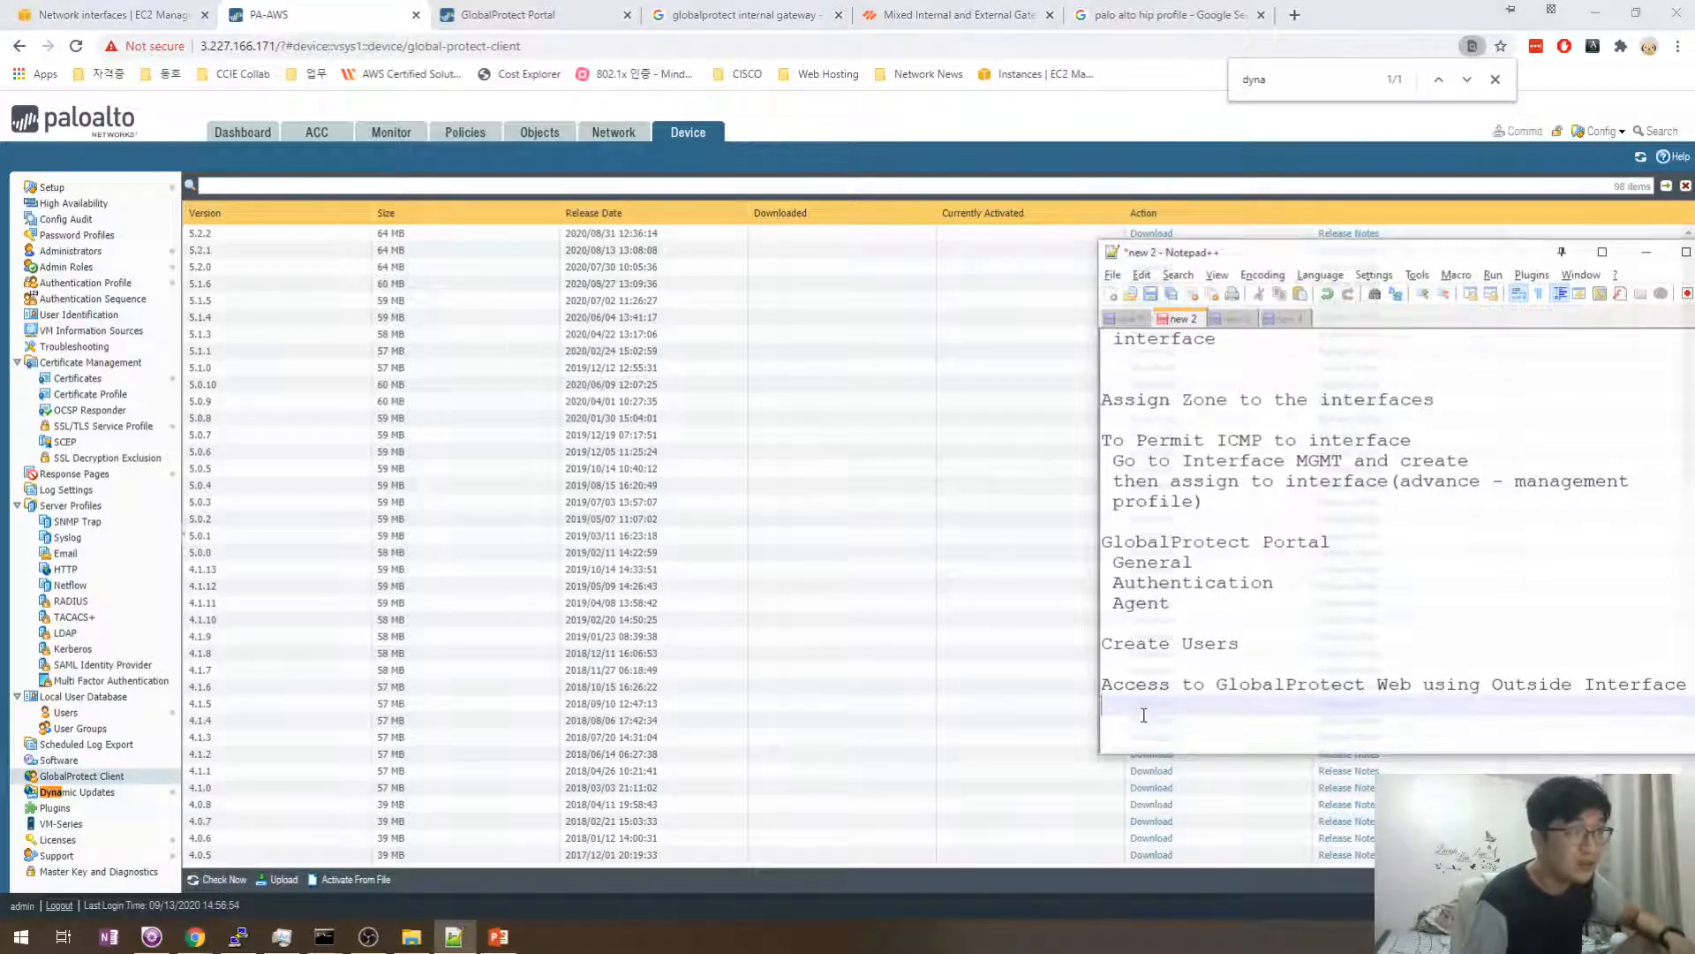
pyautogui.press('Return')
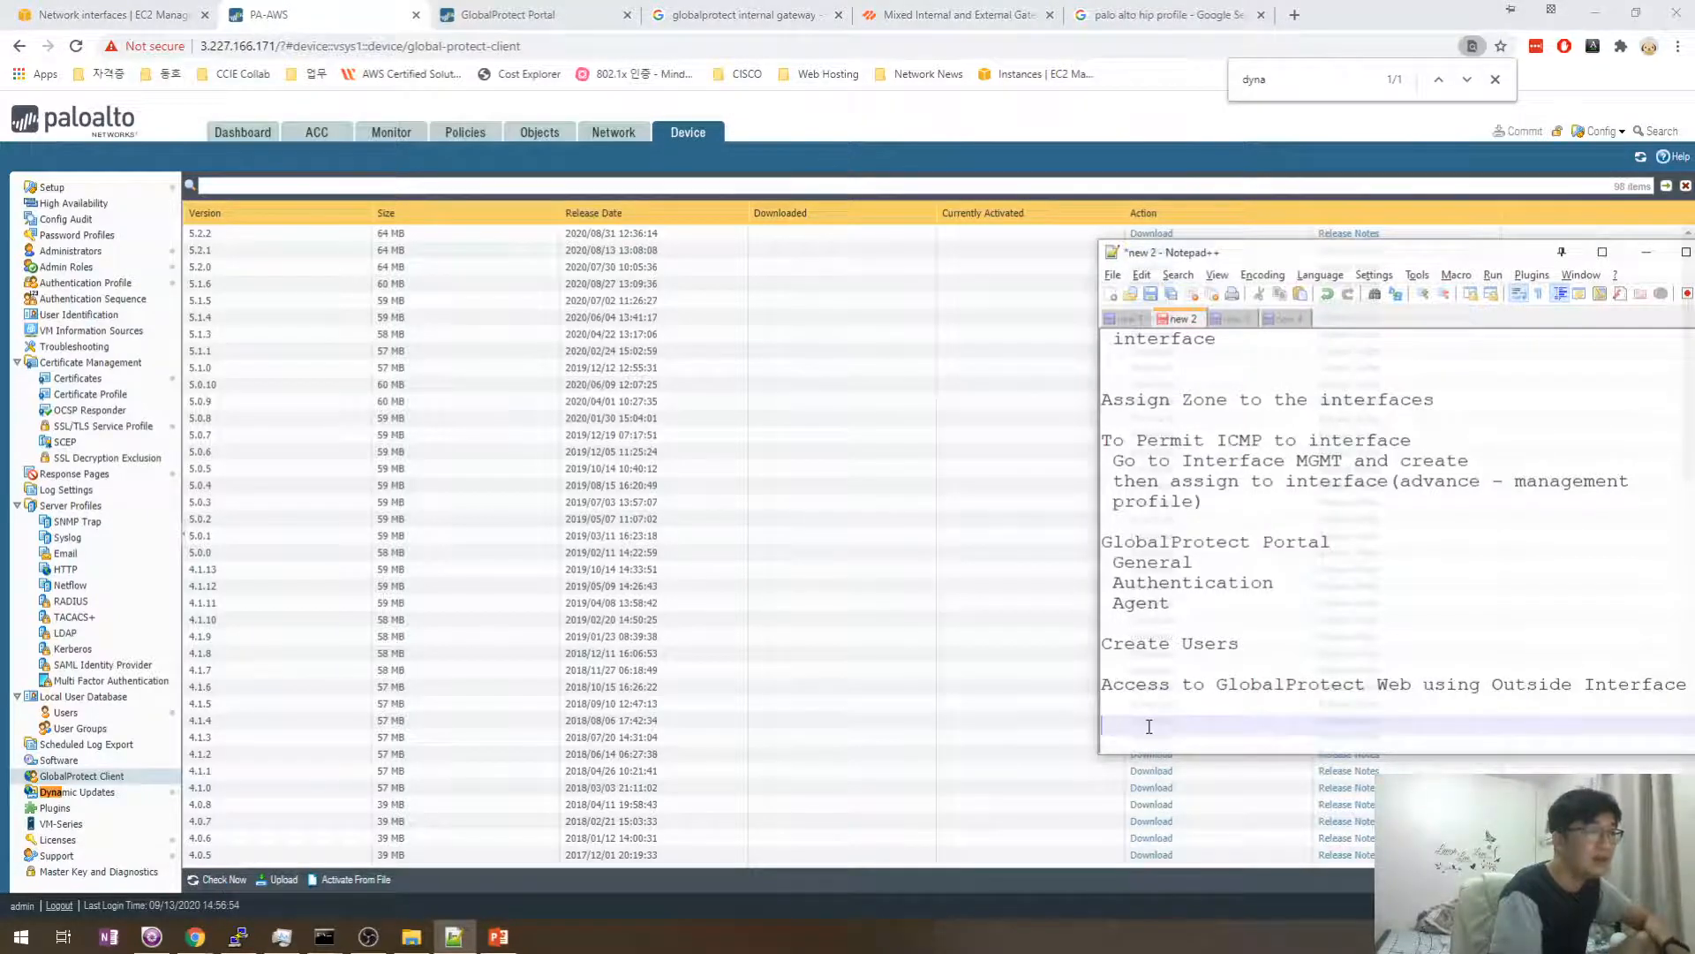
pyautogui.write('Go to ')
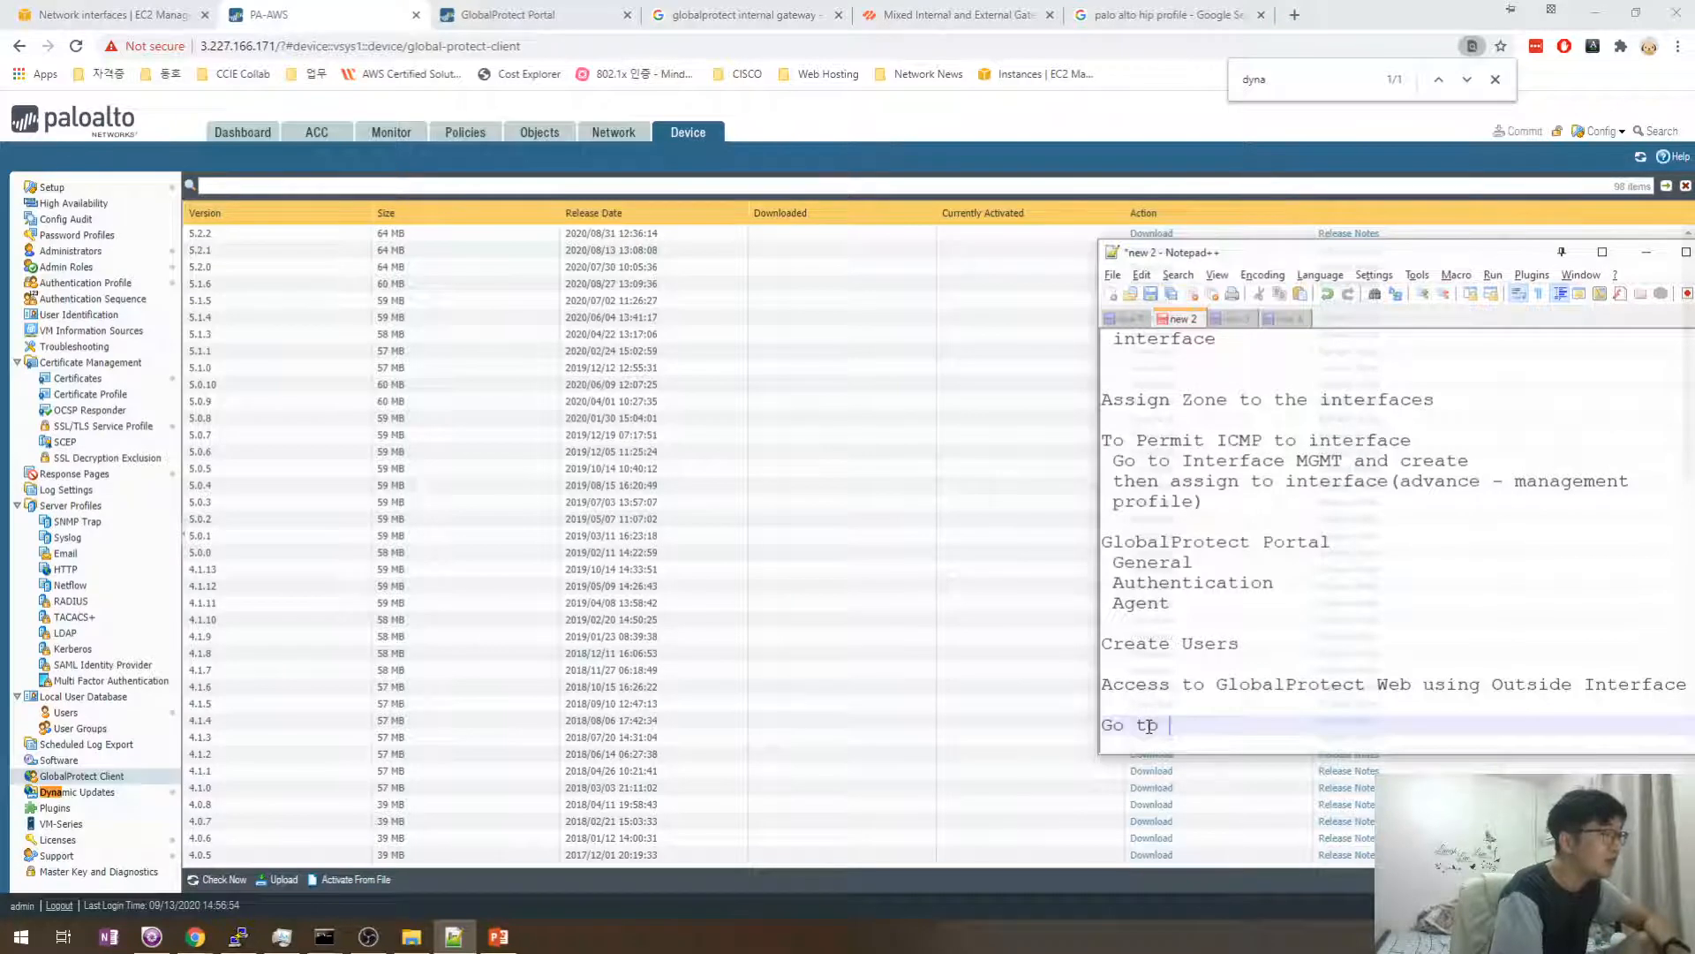
pyautogui.write('Globalprote')
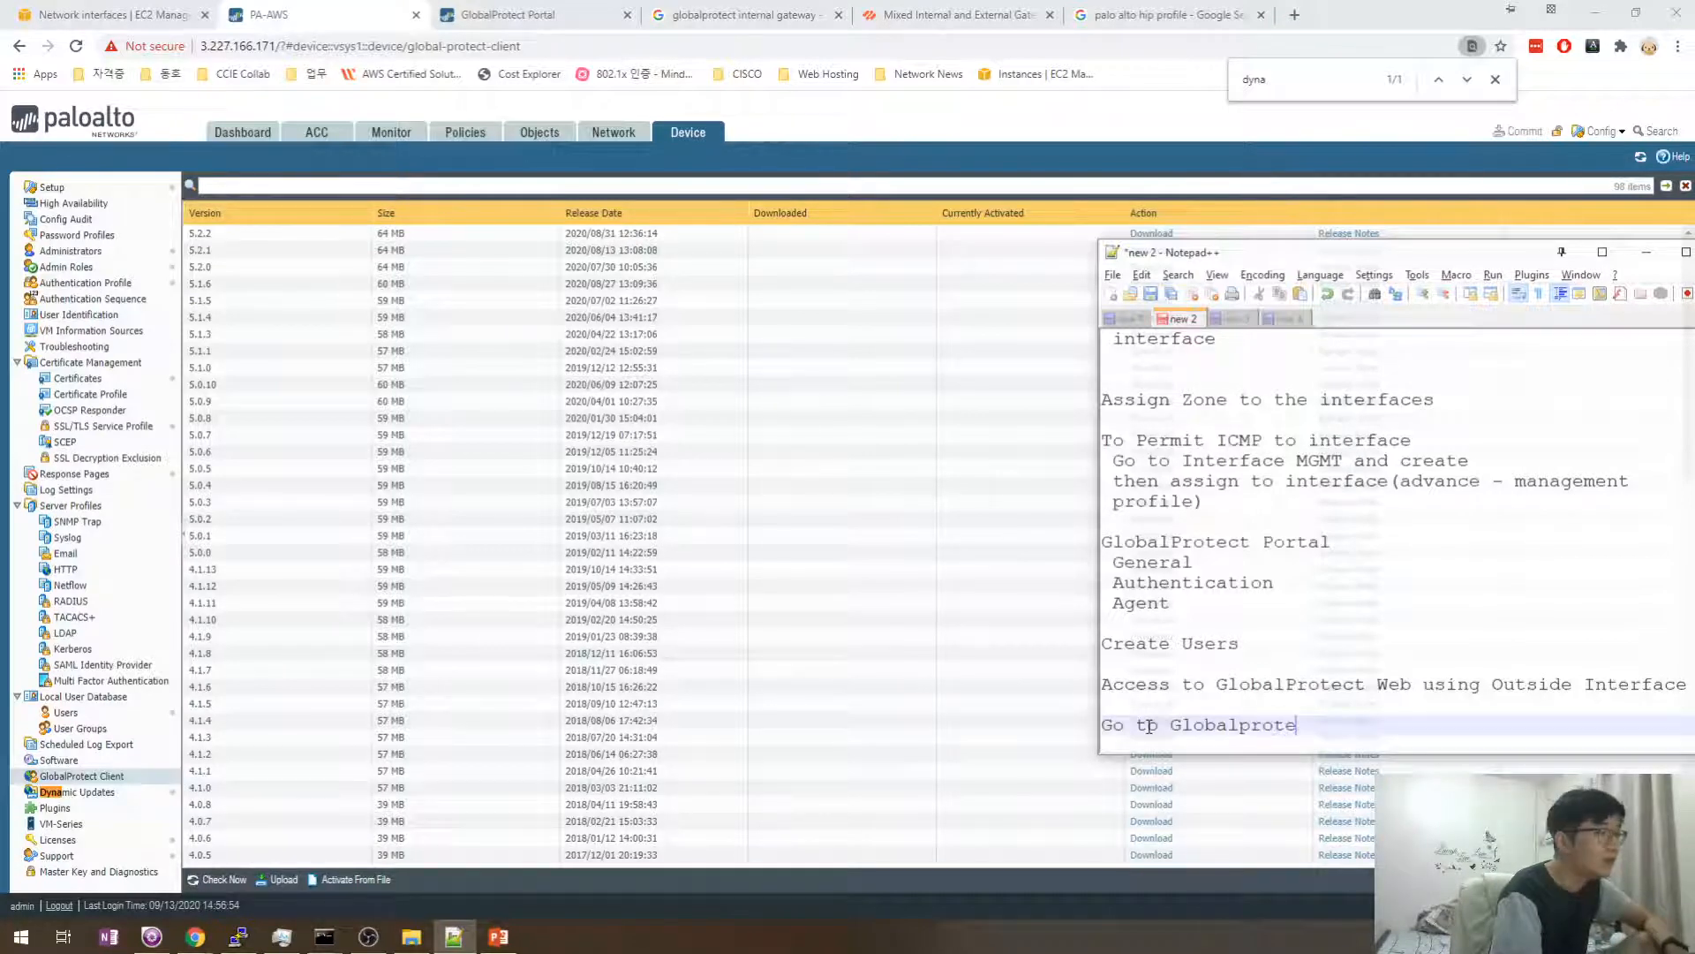
pyautogui.write('ct Client')
pyautogui.press('Return')
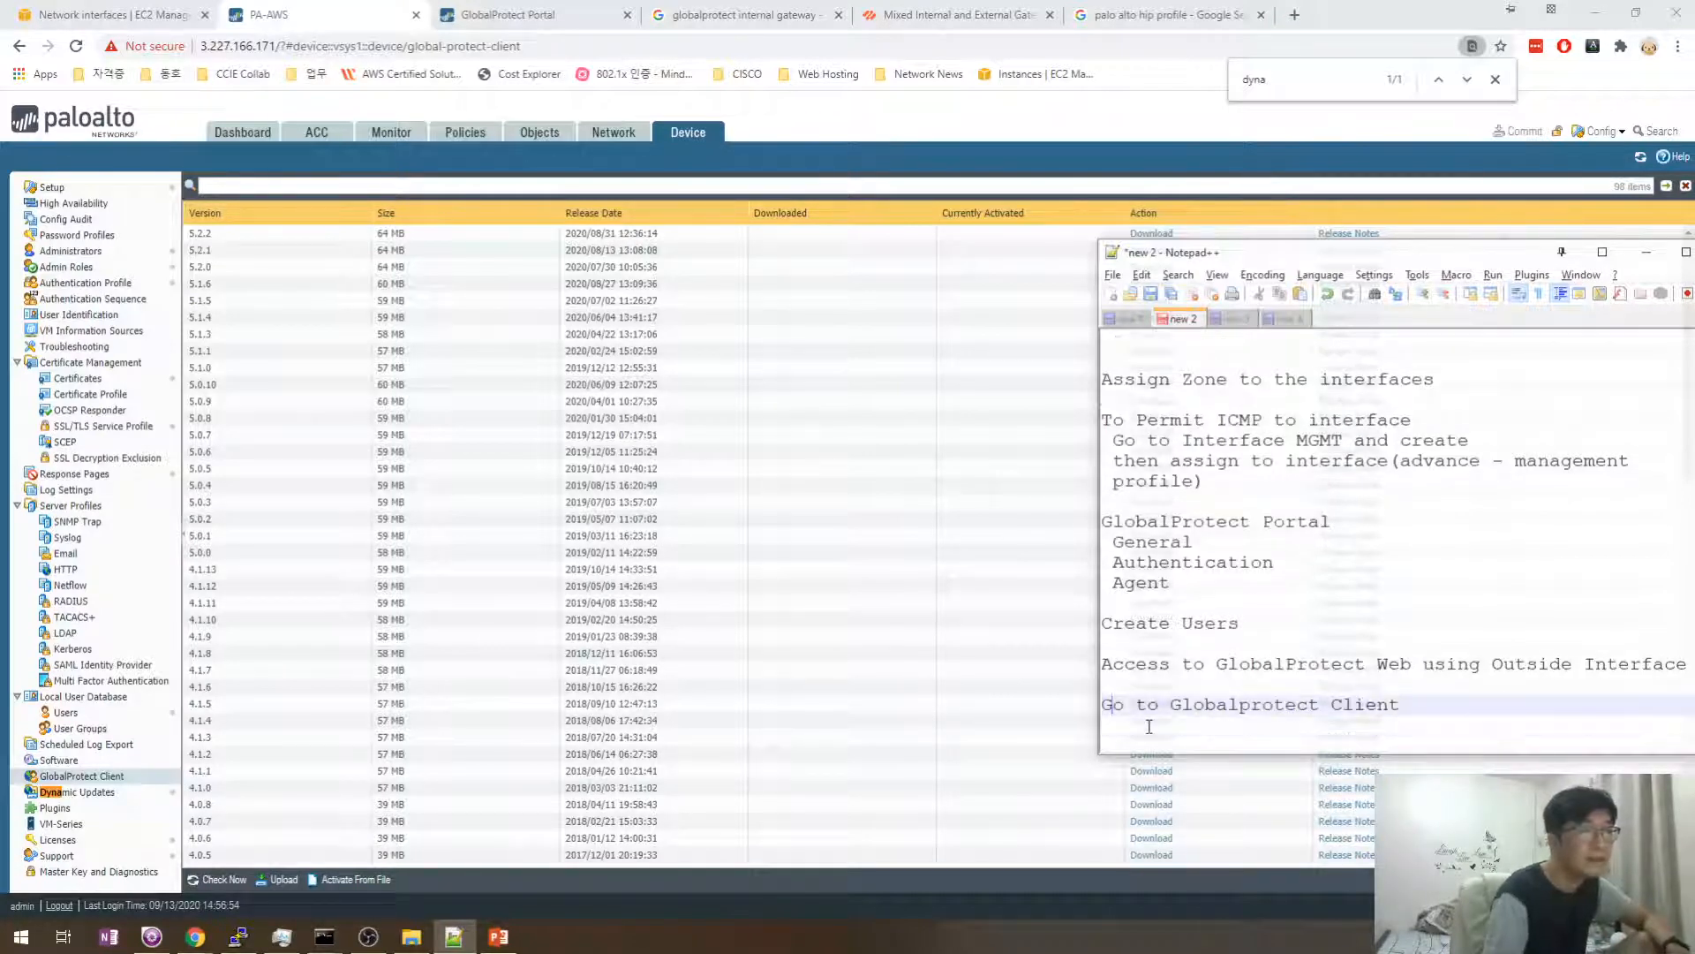
pyautogui.press('BackSpace')
pyautogui.write('P')
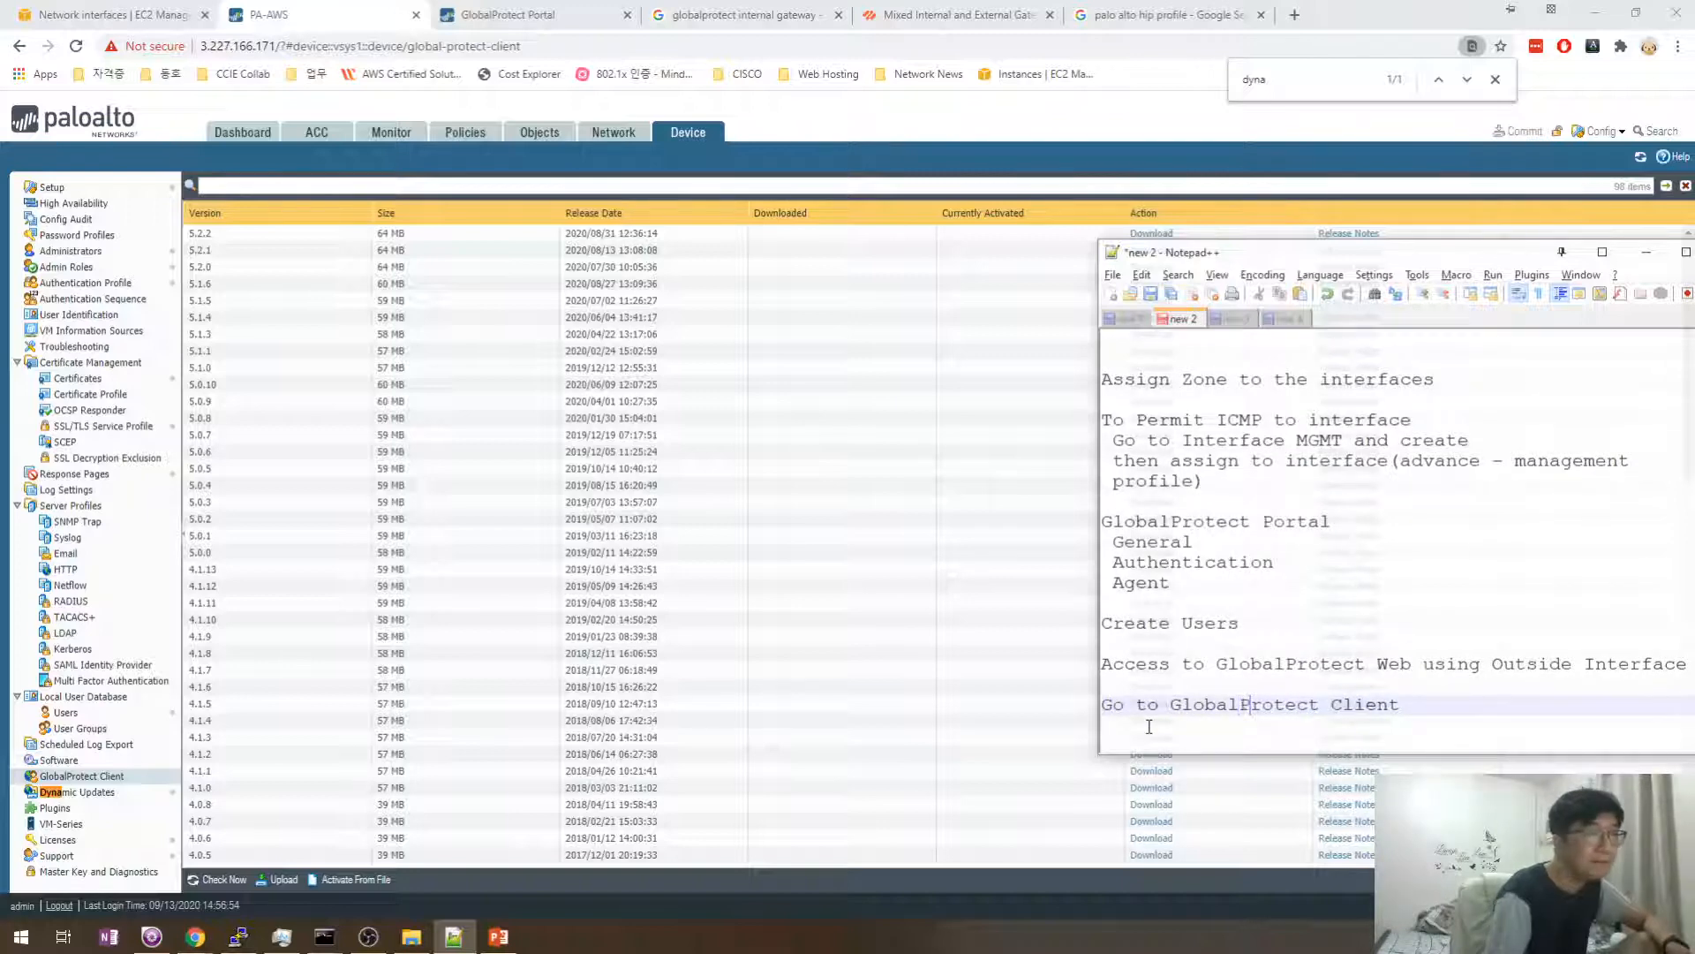
pyautogui.press('Down')
# - Add the note 'Click Check now a few times' below it
pyautogui.write('Ch')
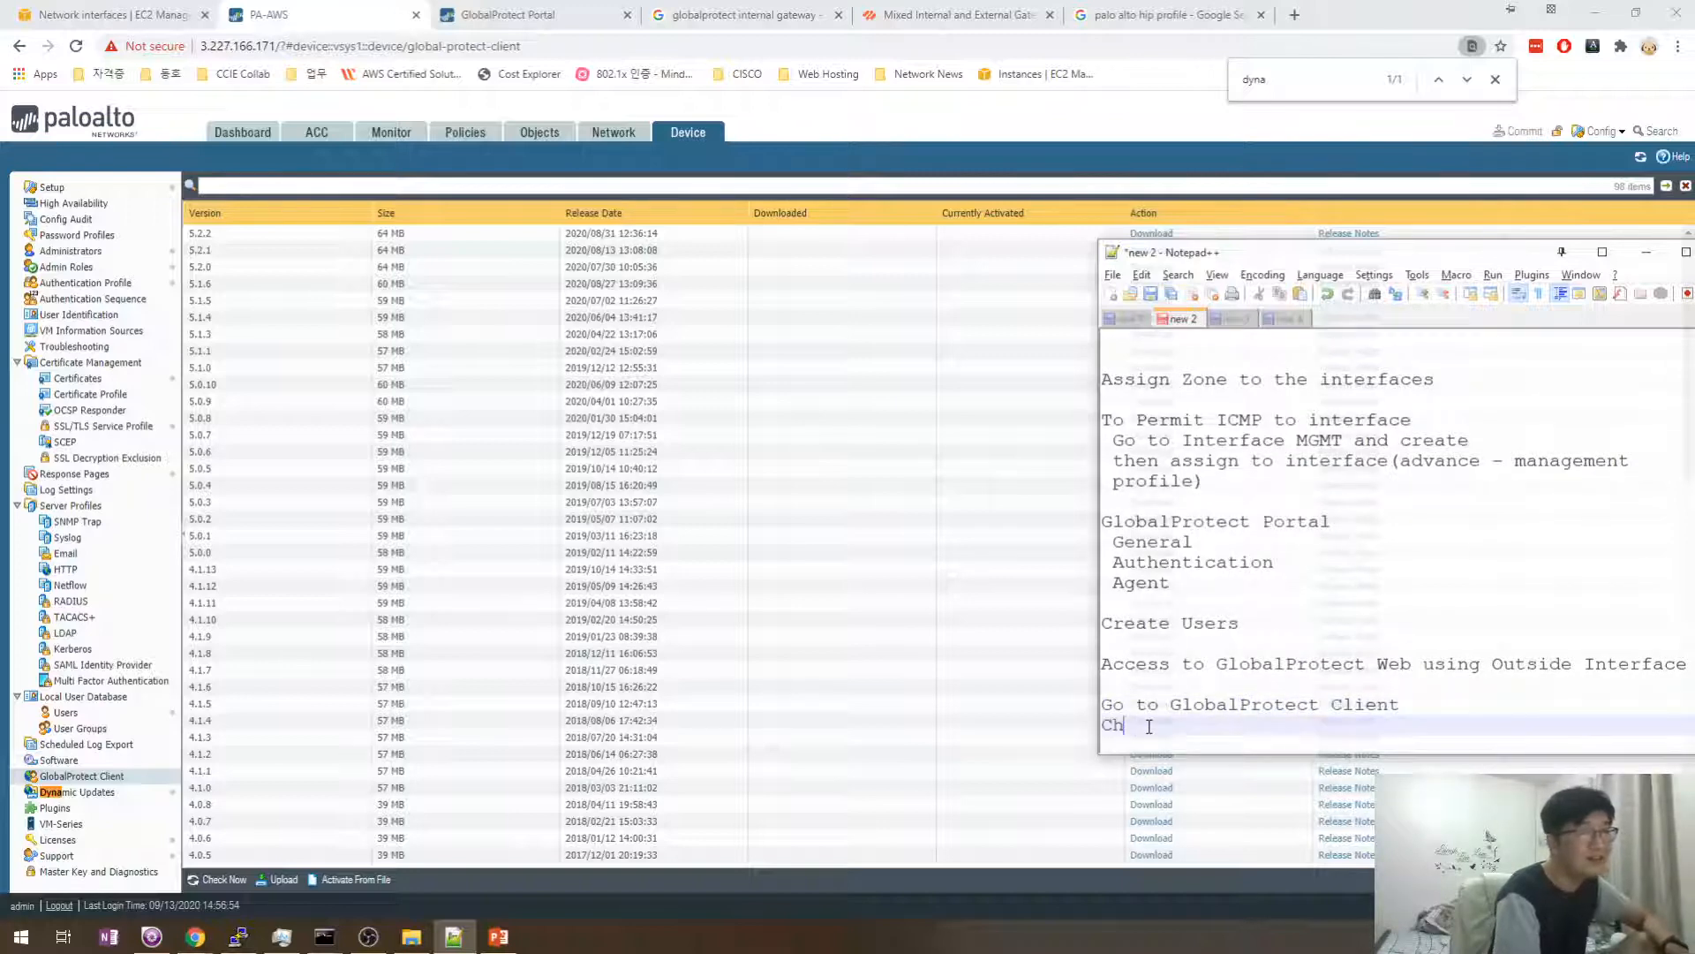
pyautogui.write('Check now ')
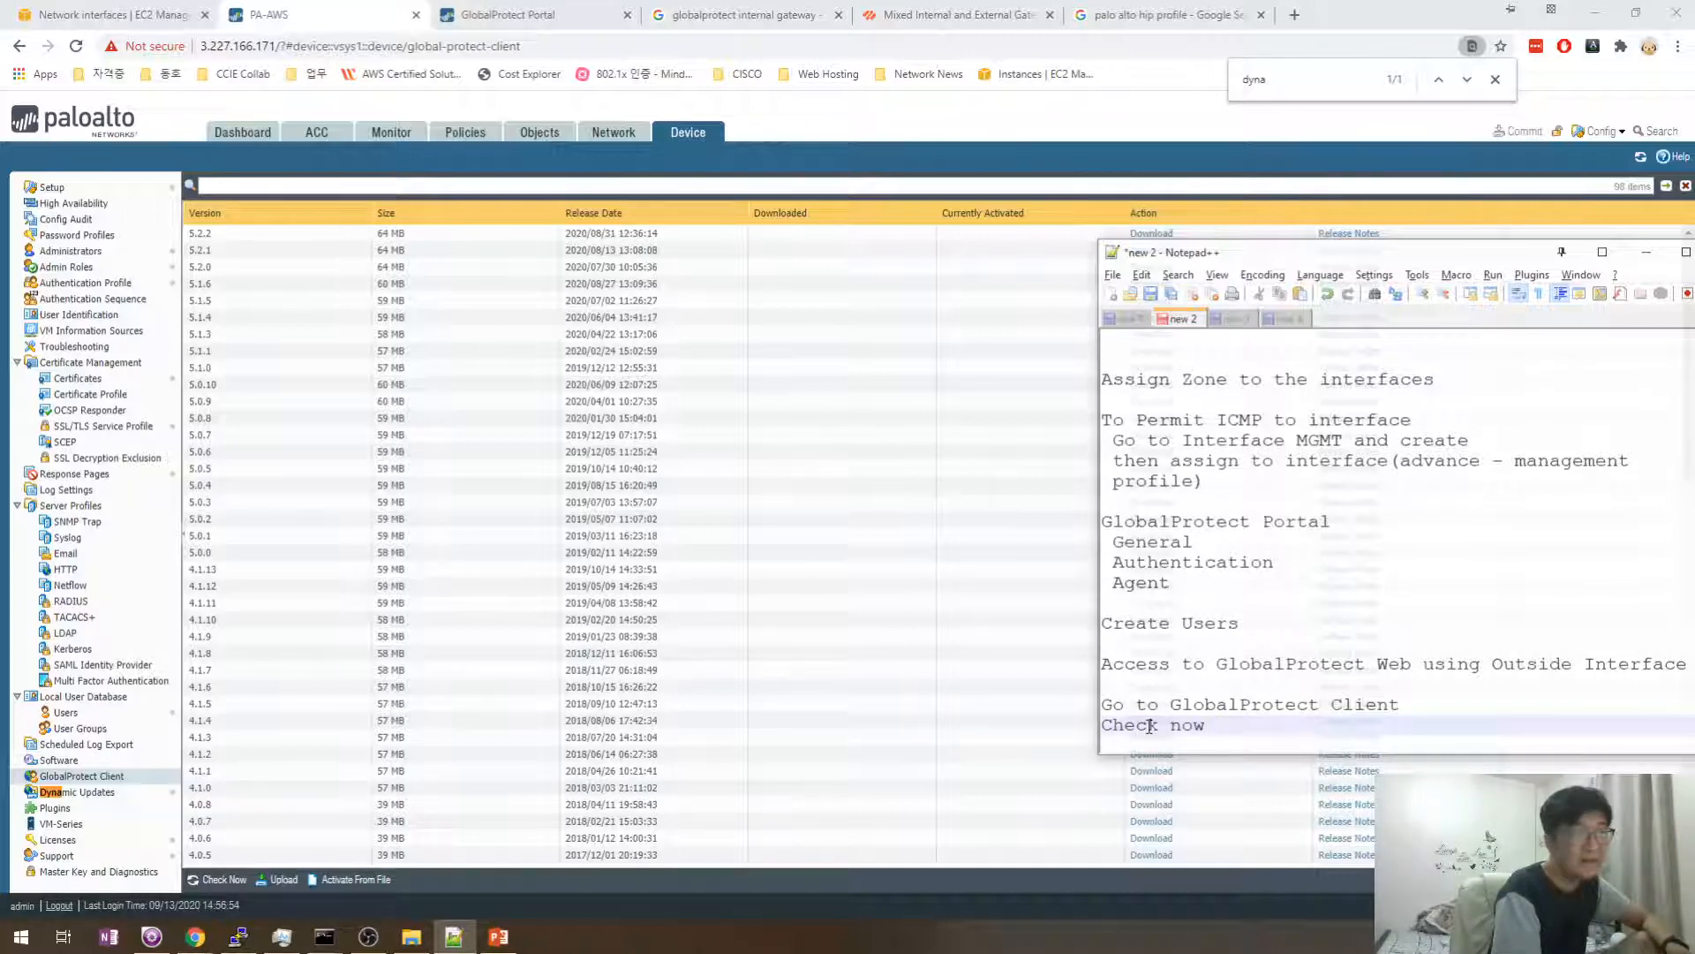
pyautogui.write('a few times')
pyautogui.press('Return')
pyautogui.press('Up')
pyautogui.write('Click')
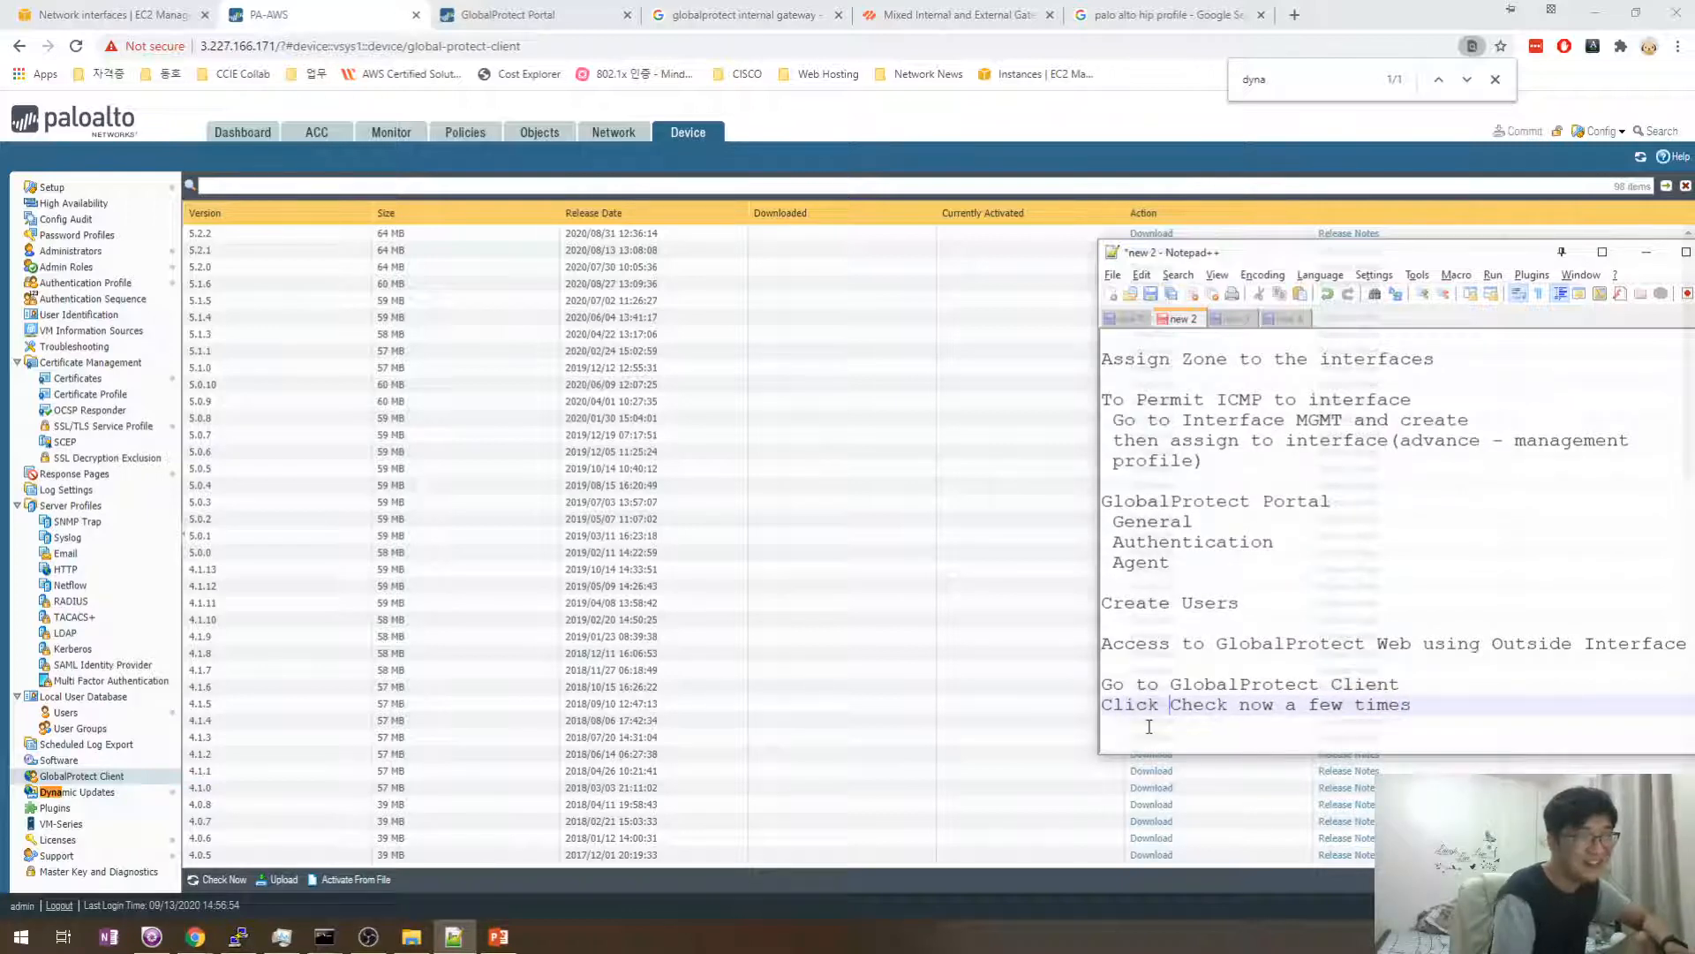
pyautogui.press('Up')
pyautogui.press('Down')
pyautogui.press('Down')
# - Download the newest GlobalProtect Client version and close the dialog once it reports Successfully loaded
pyautogui.click(741, 579)
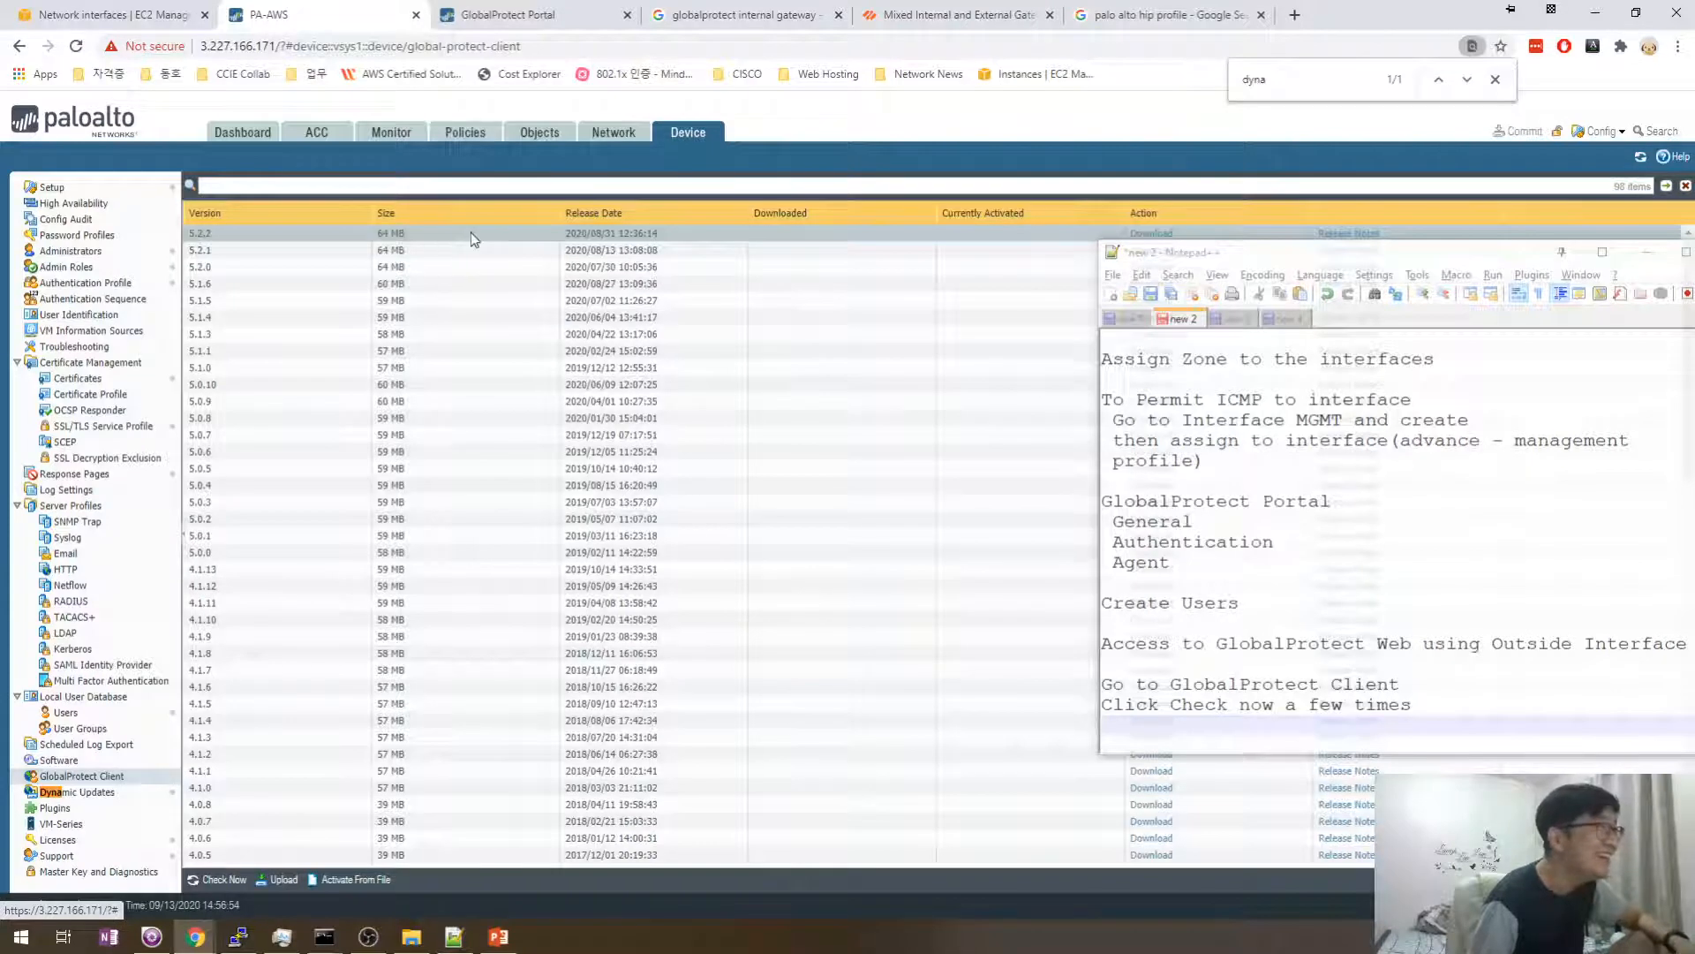
pyautogui.moveTo(1265, 255); pyautogui.dragTo(1284, 403)
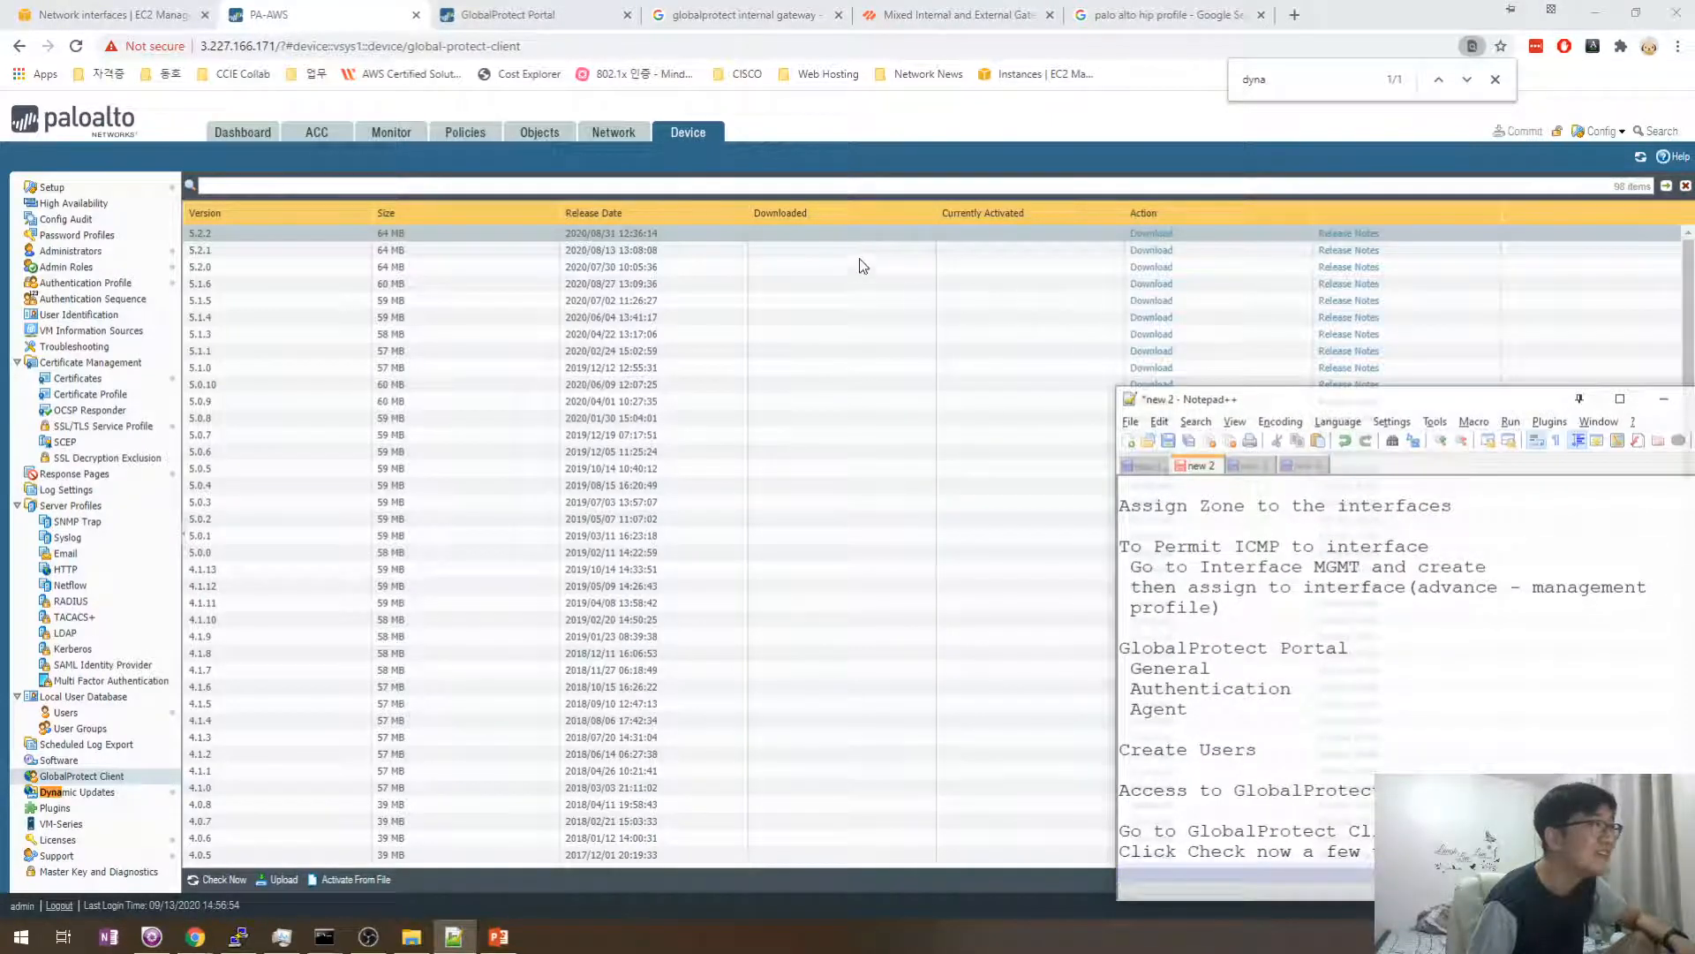
pyautogui.click(1167, 243)
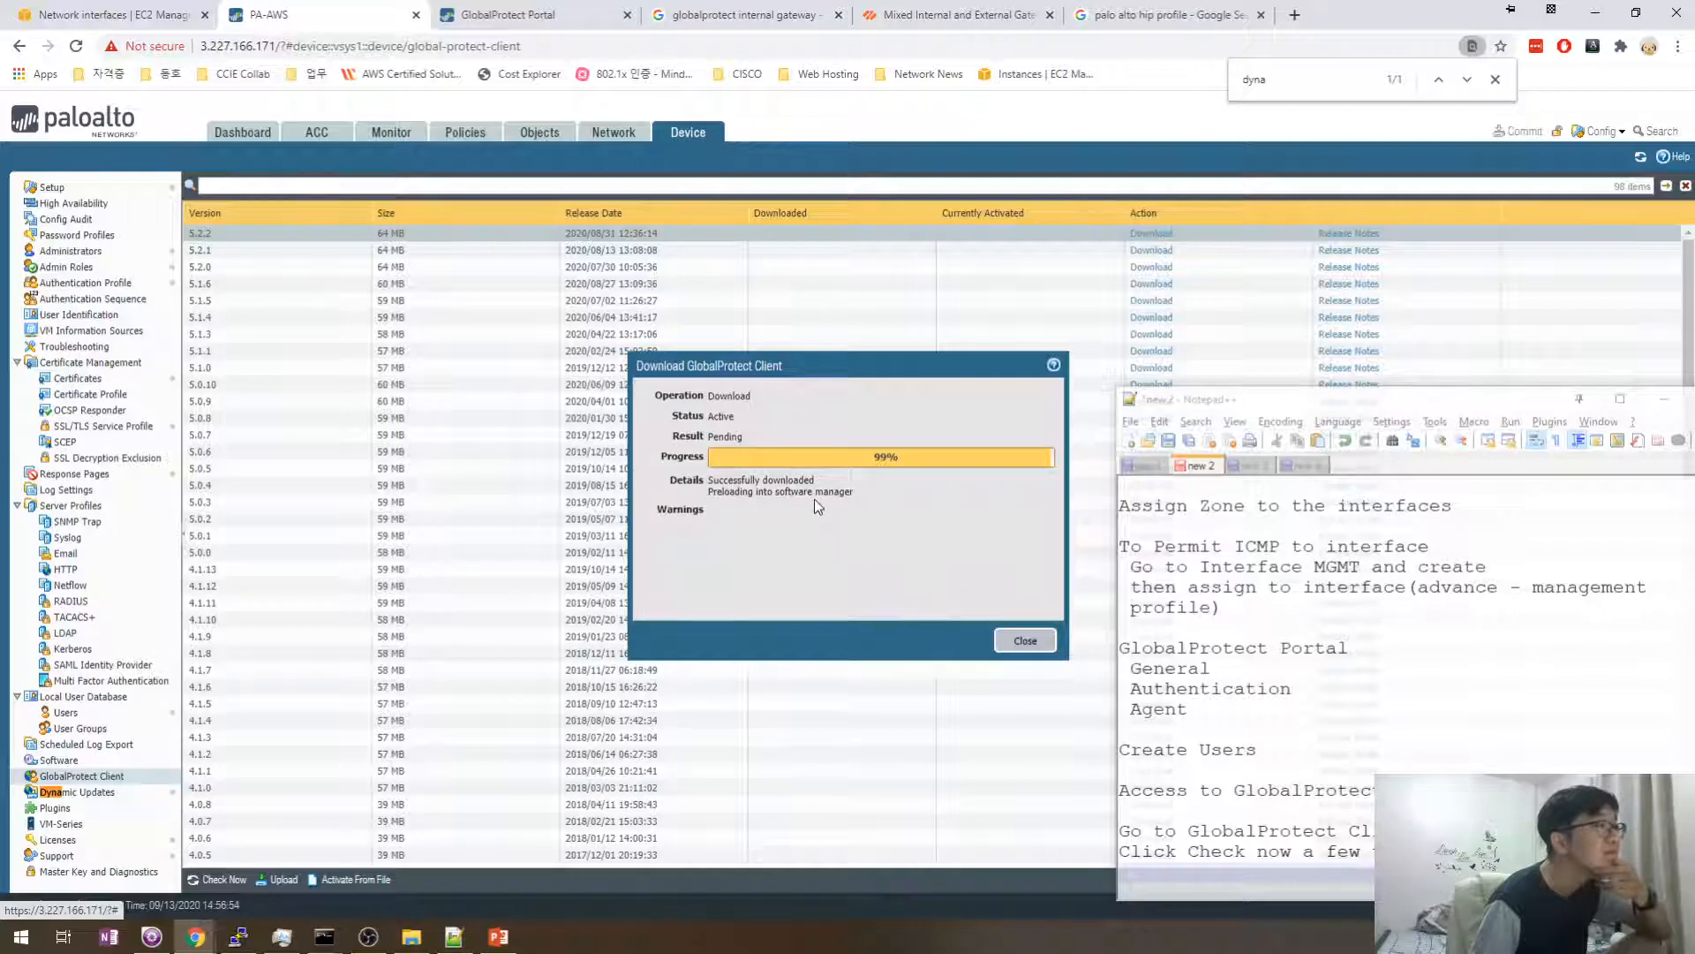
pyautogui.moveTo(764, 479); pyautogui.dragTo(870, 480)
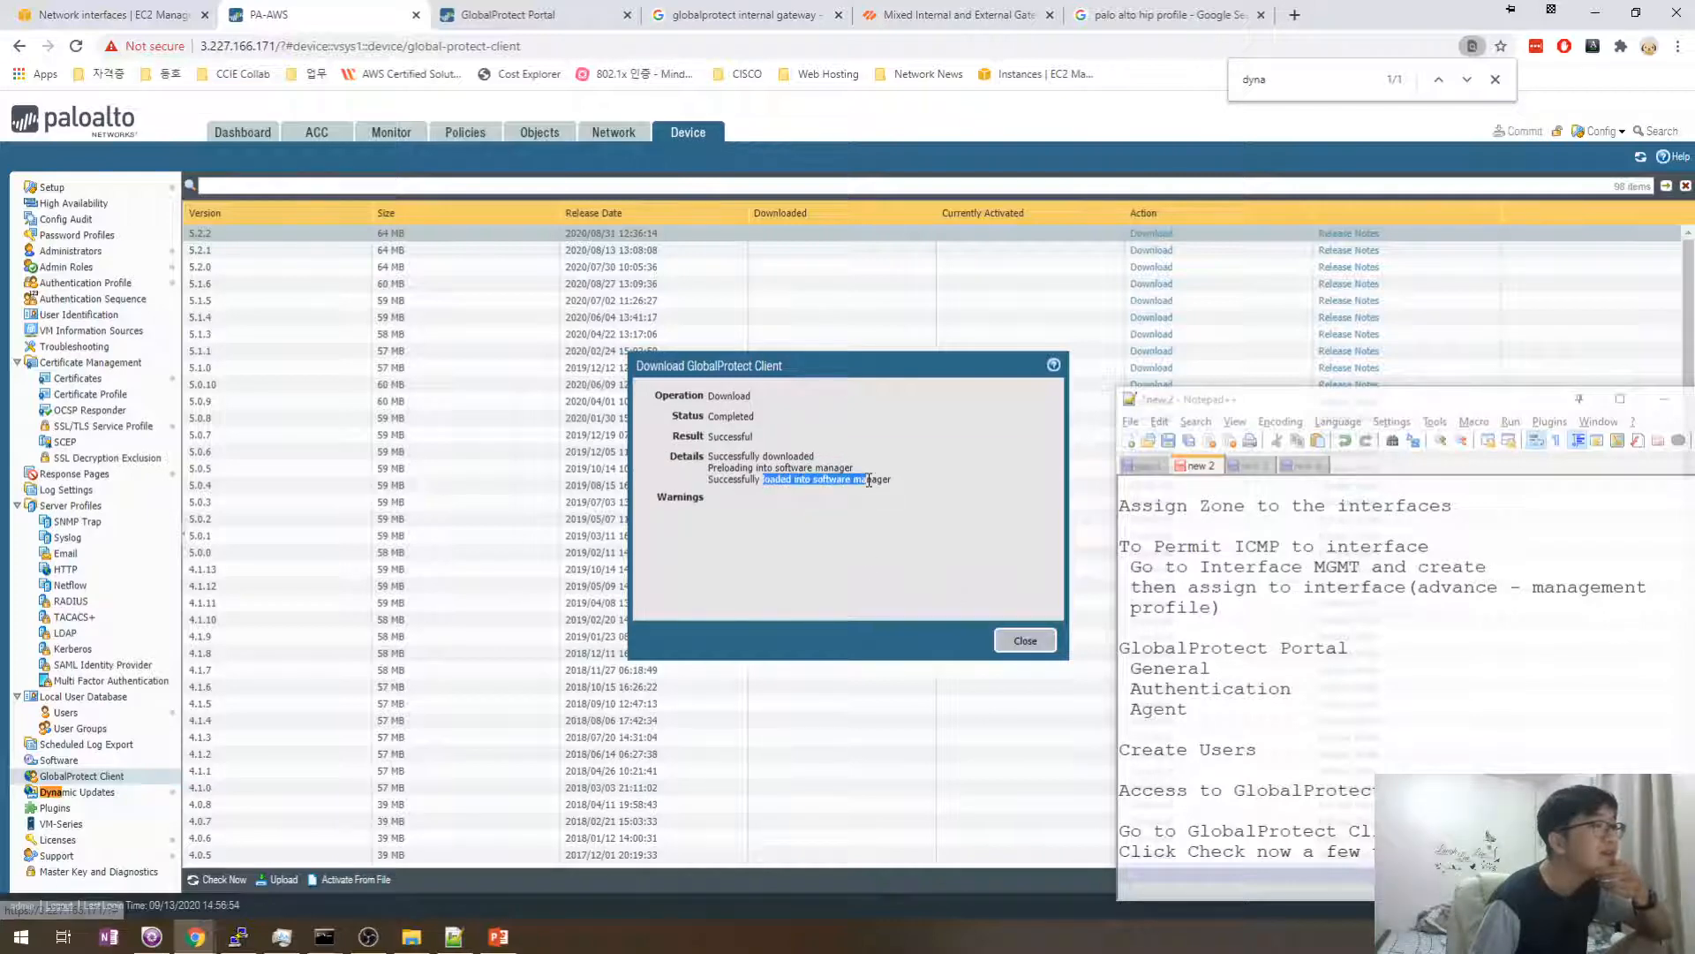
pyautogui.click(1024, 640)
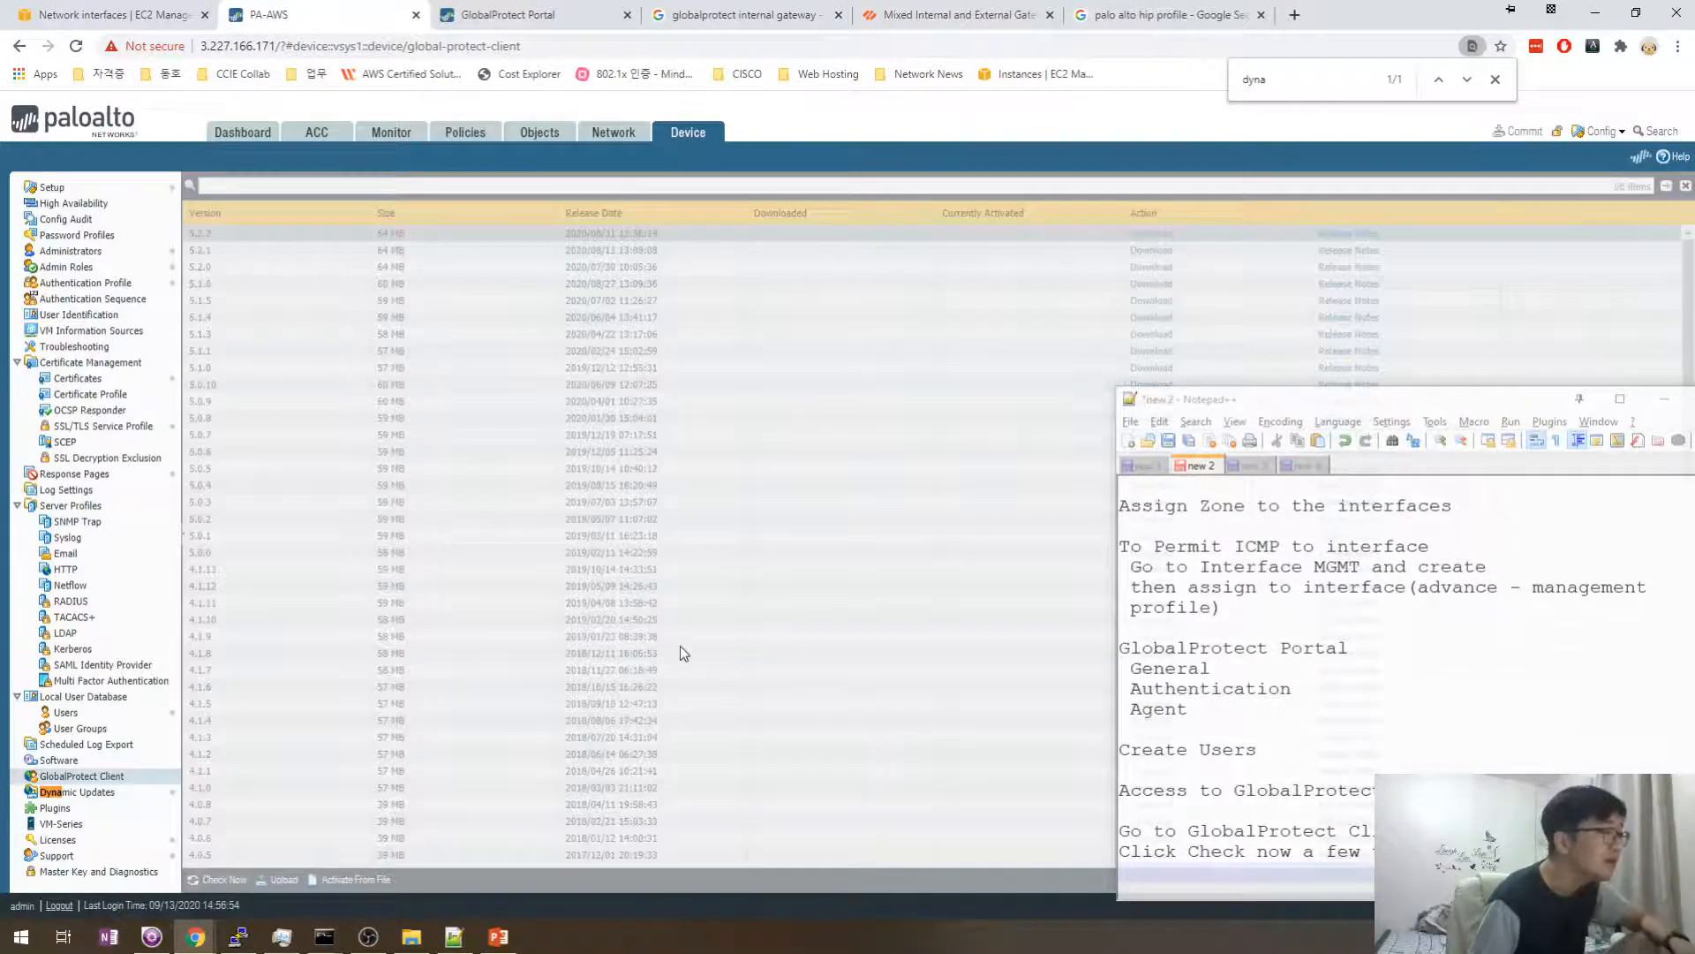
pyautogui.scroll(-15, 680, 654)
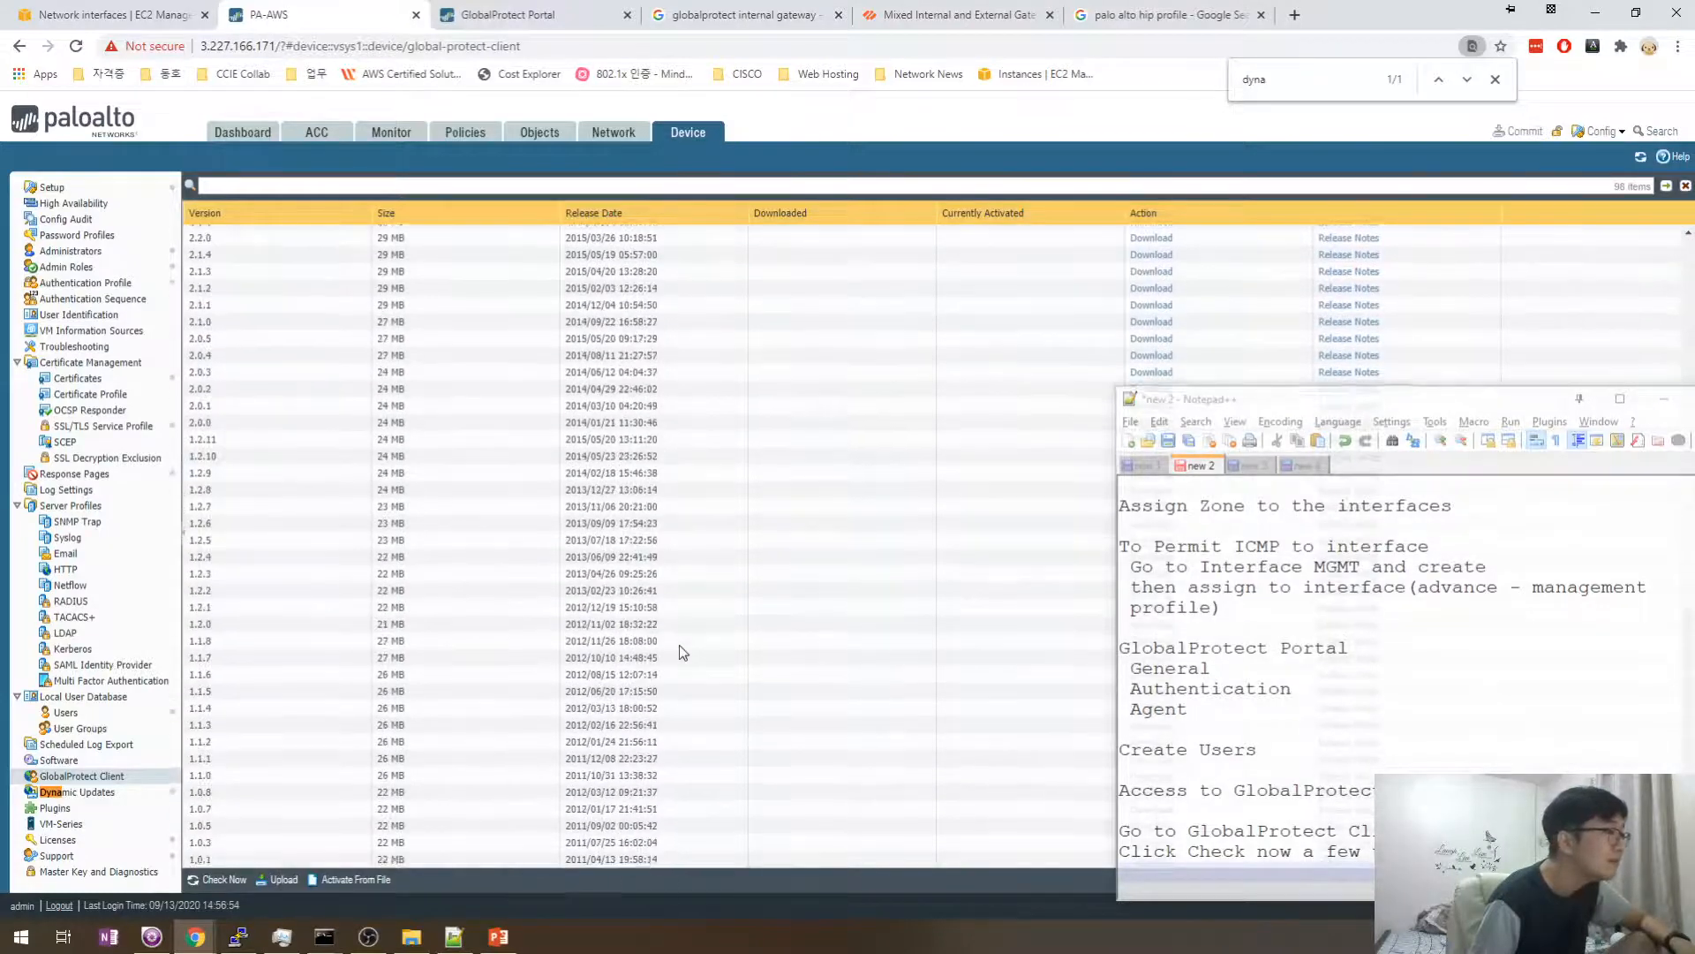
# - Try the Windows 64-bit agent download on the GlobalProtect Portal page, reloading it once
pyautogui.click(508, 15)
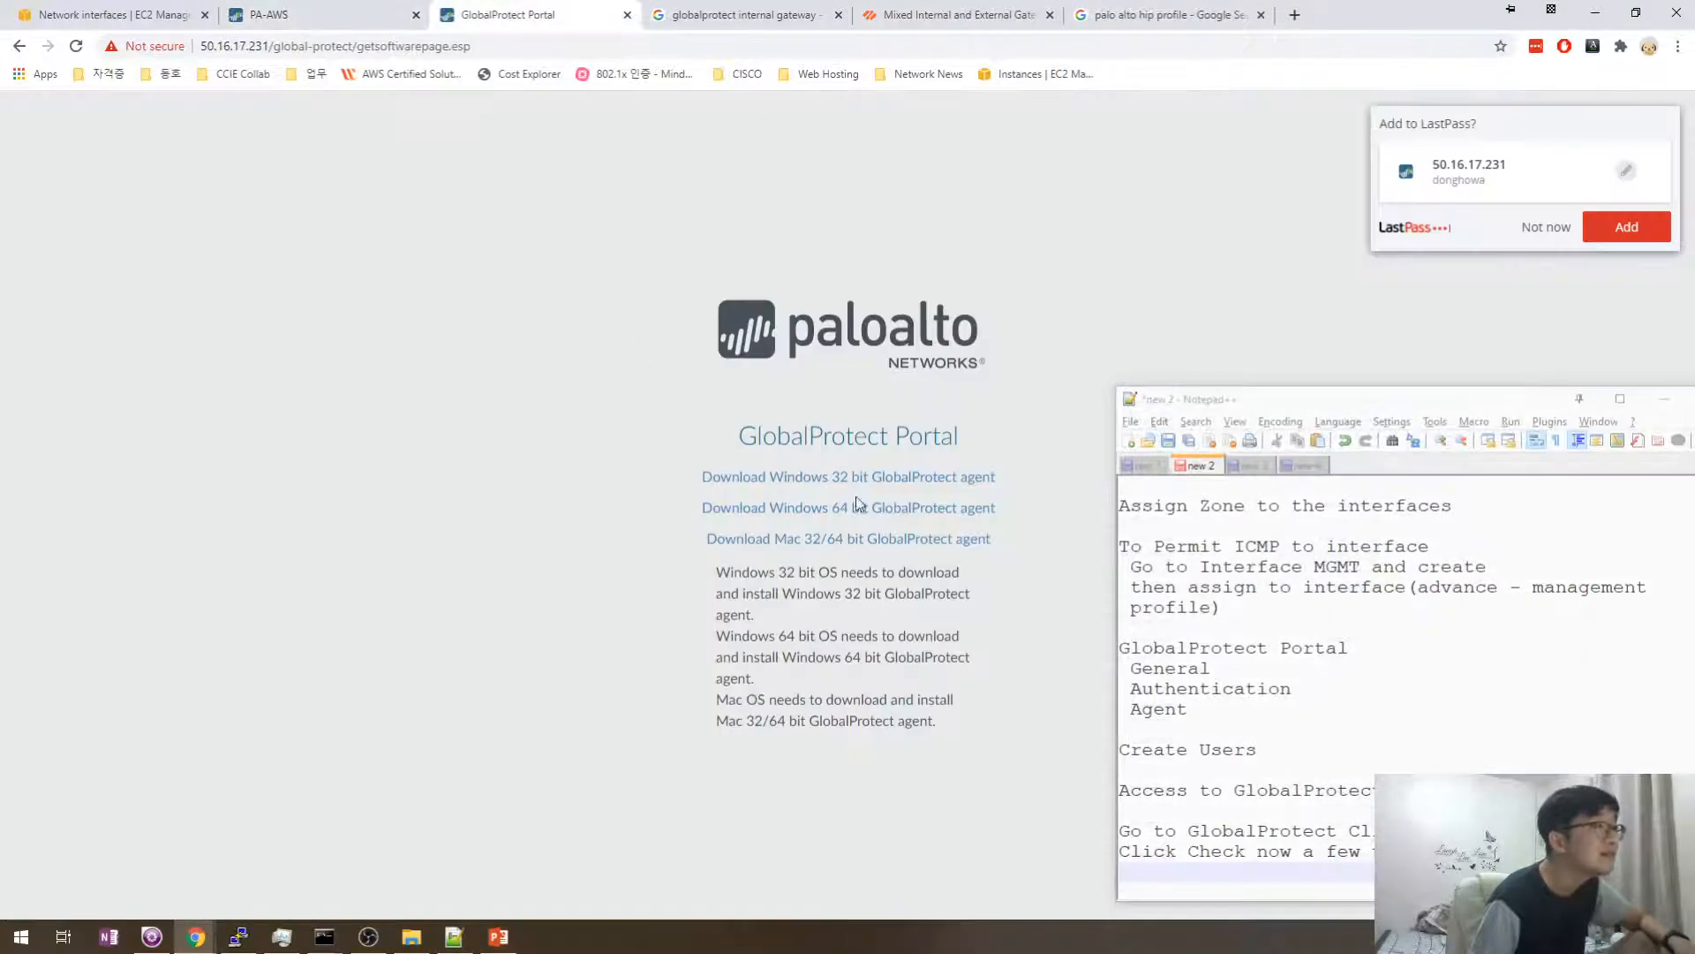
pyautogui.click(834, 537)
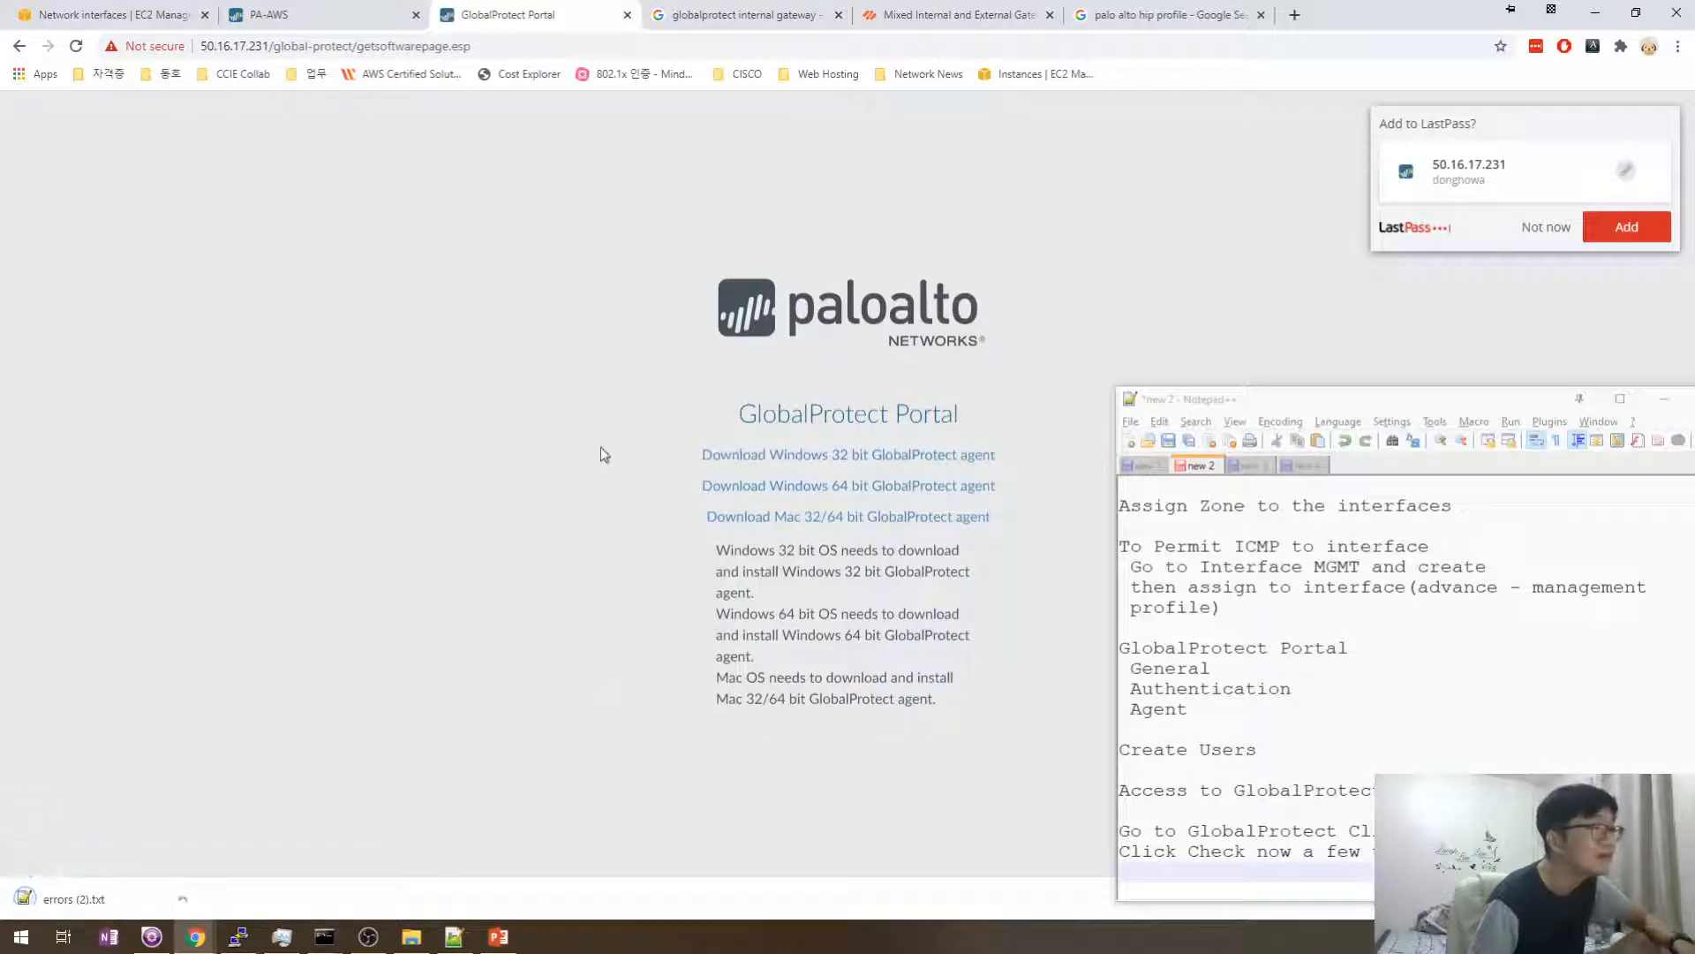
pyautogui.press('F5')
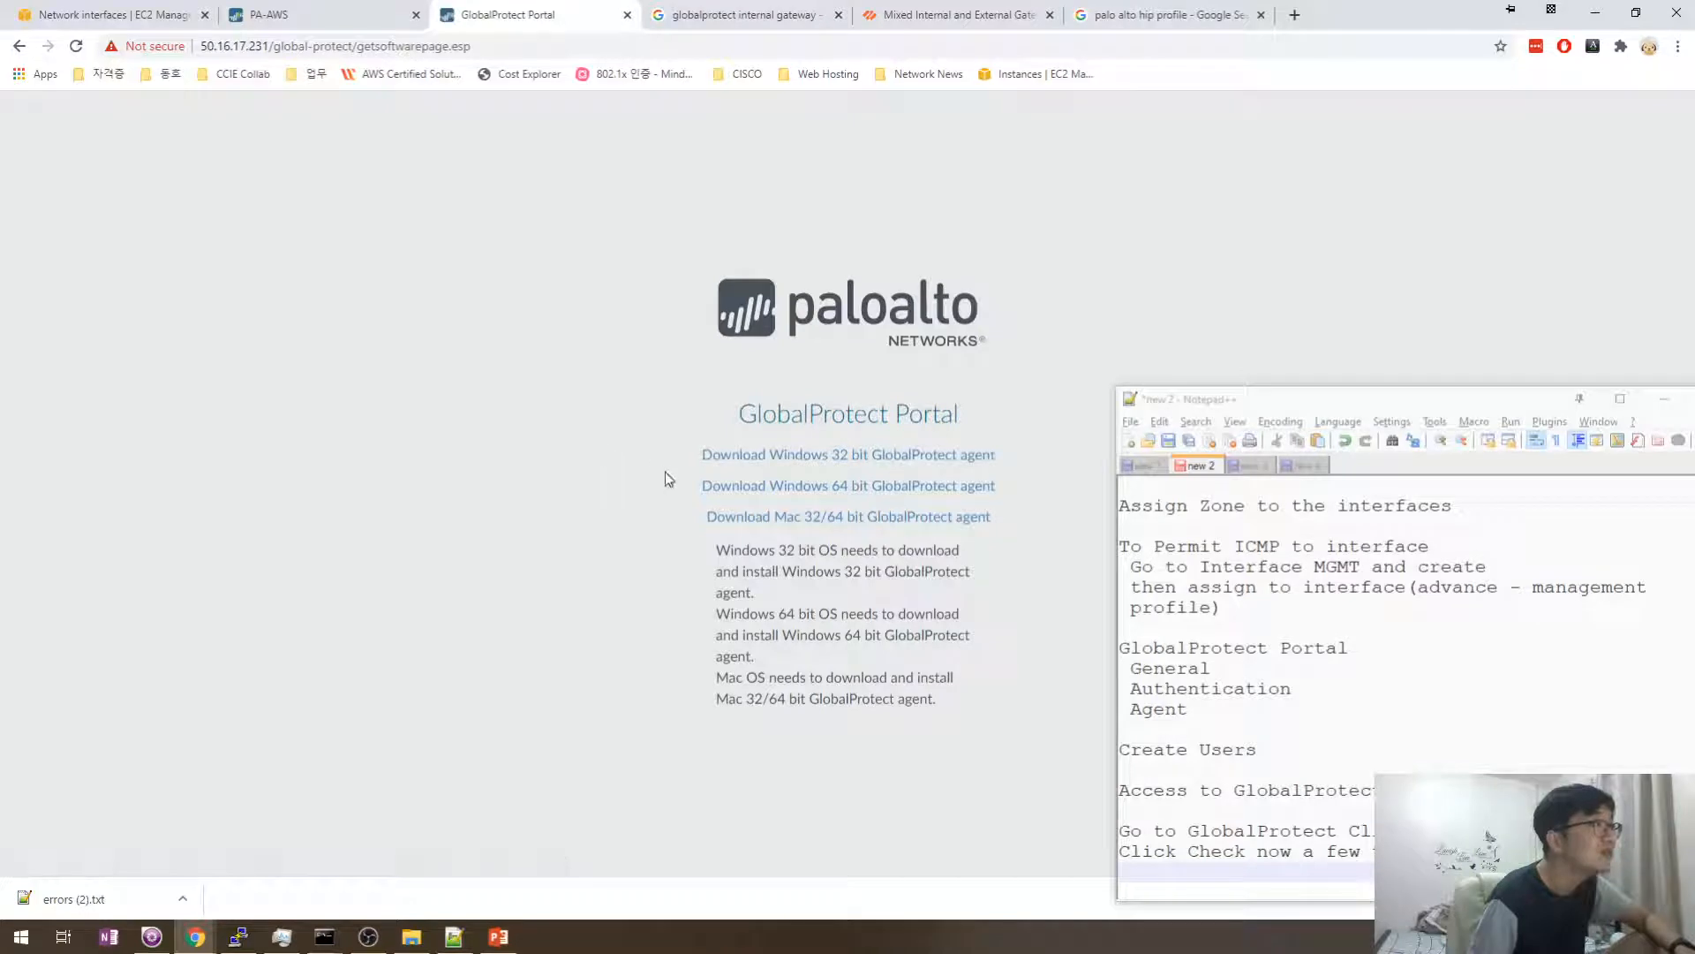
pyautogui.click(810, 490)
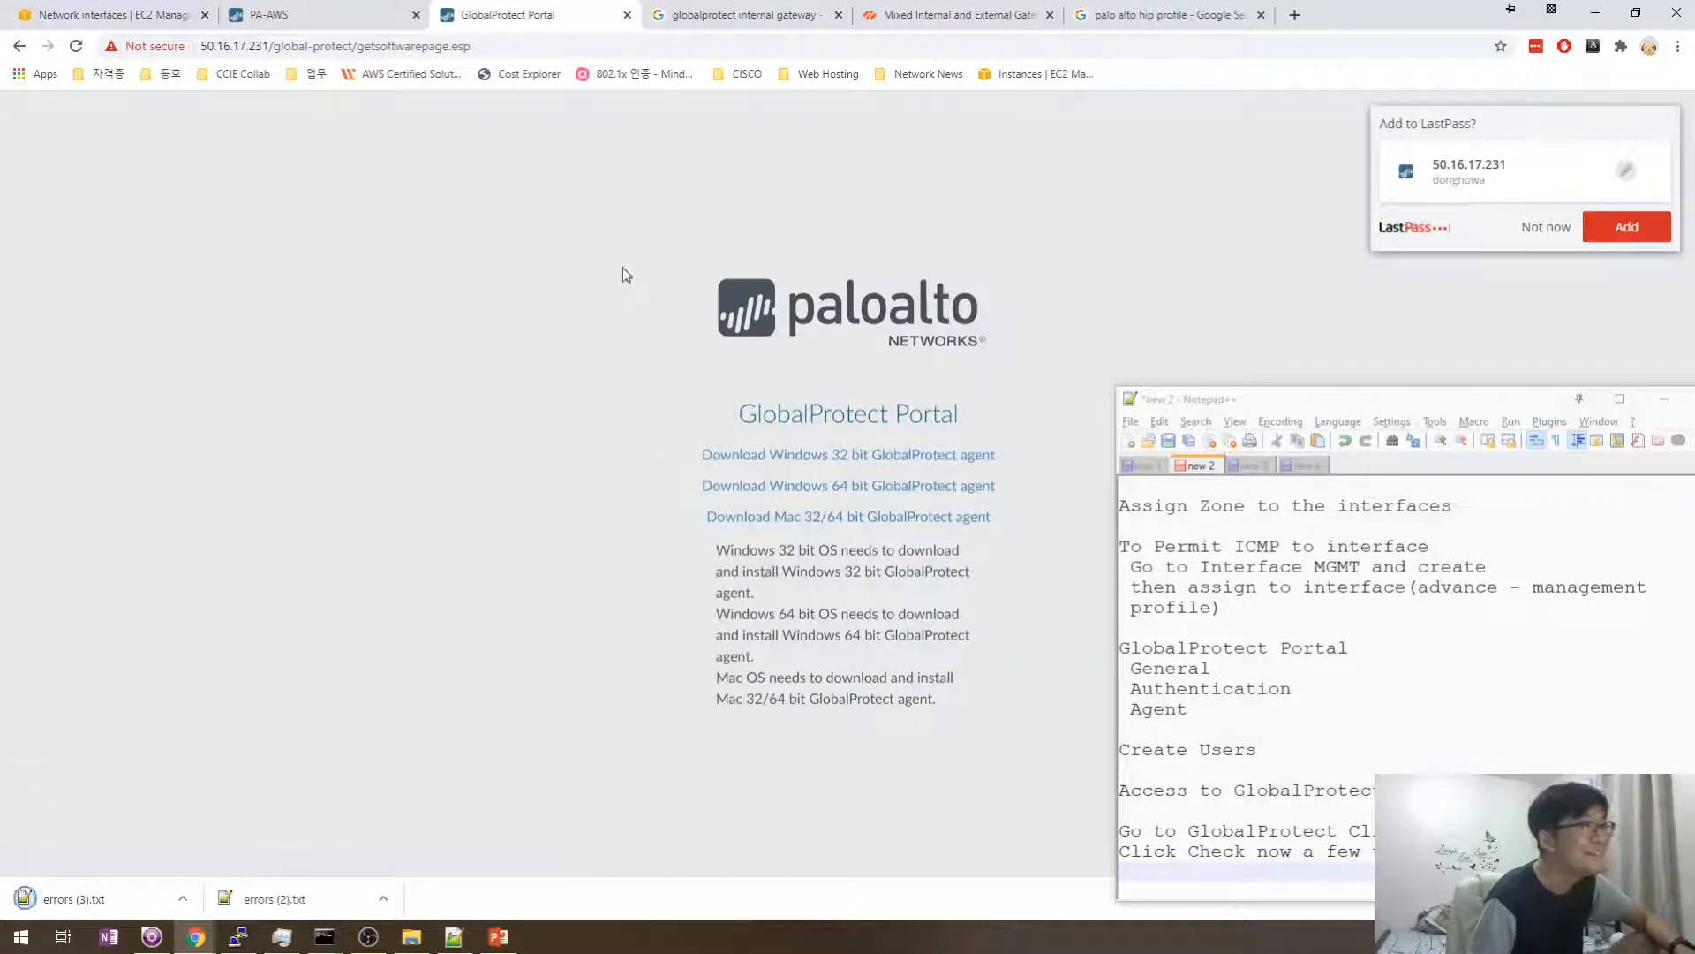
pyautogui.click(1541, 231)
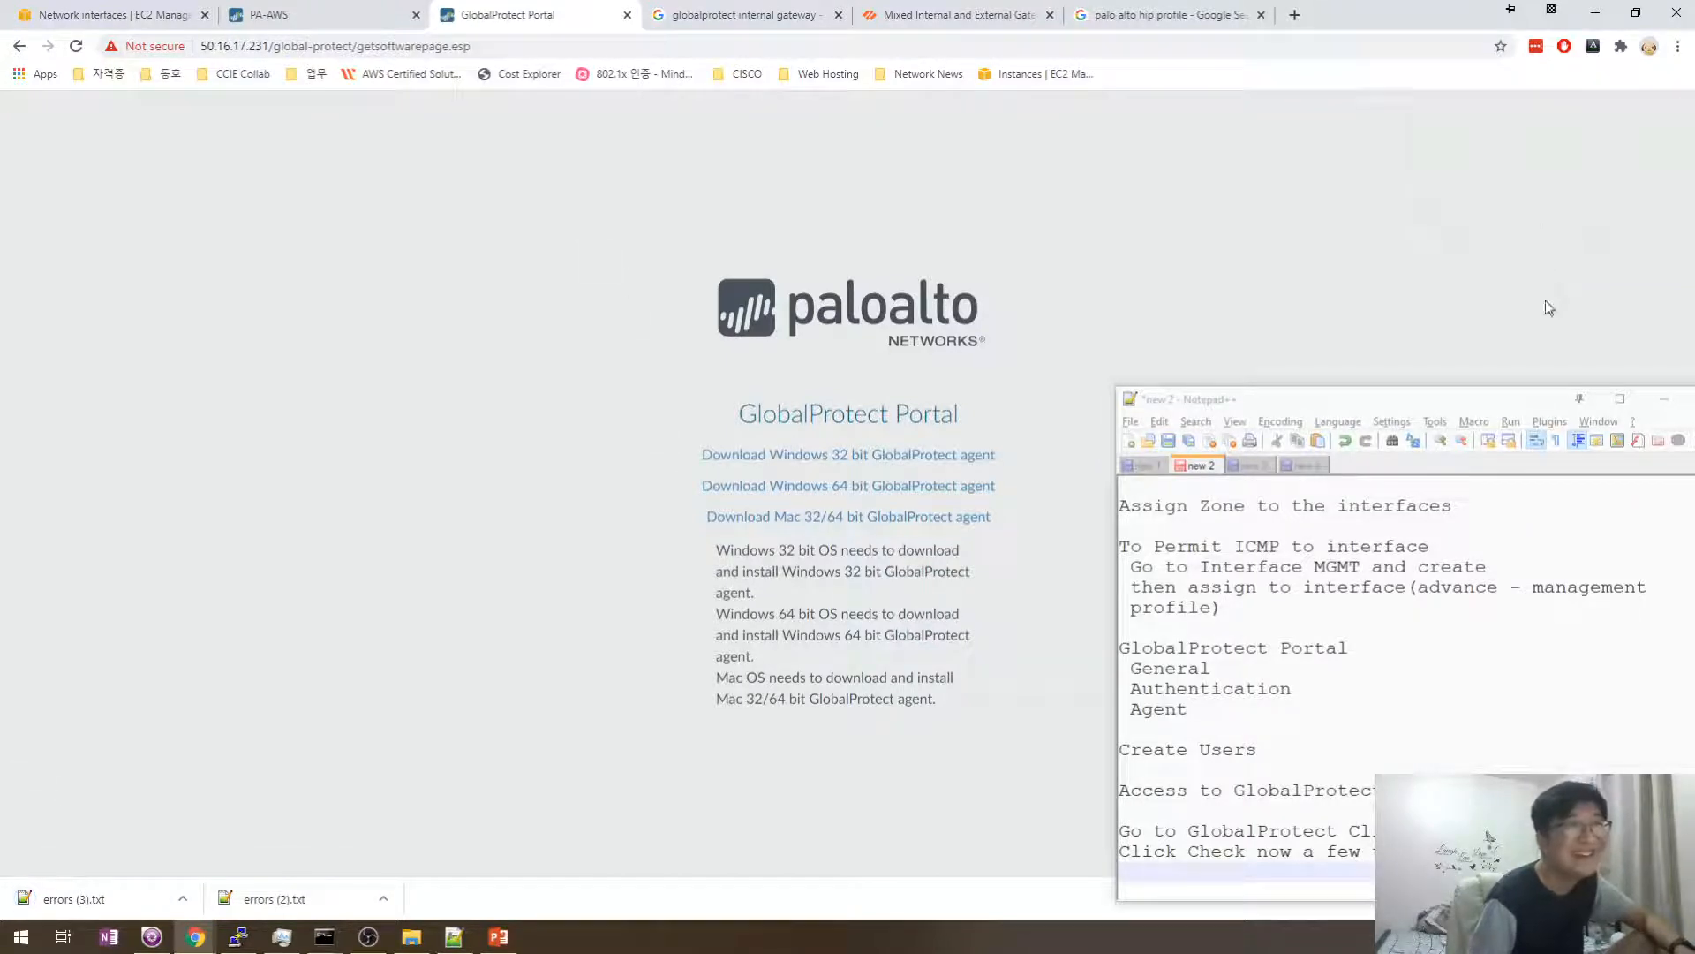
# - Load the portal's root address, sign in with the username and password, and request the Windows 64-bit agent
pyautogui.click(288, 48)
pyautogui.moveTo(314, 49); pyautogui.dragTo(839, 93)
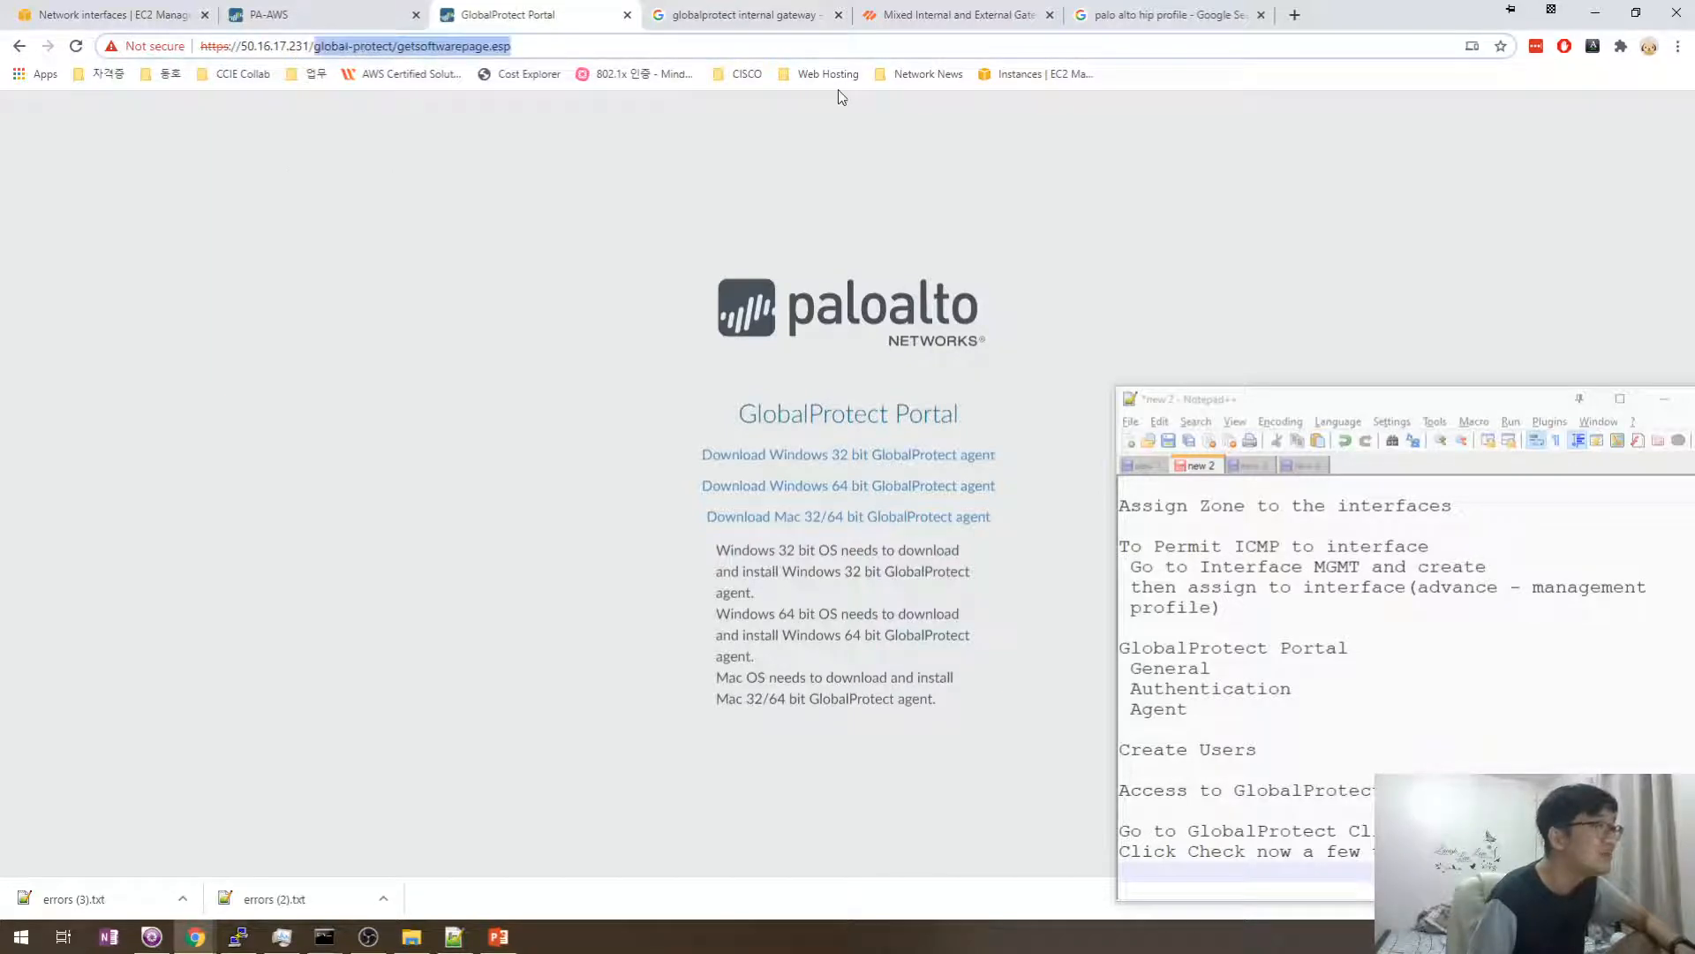
pyautogui.press('Delete')
pyautogui.press('Return')
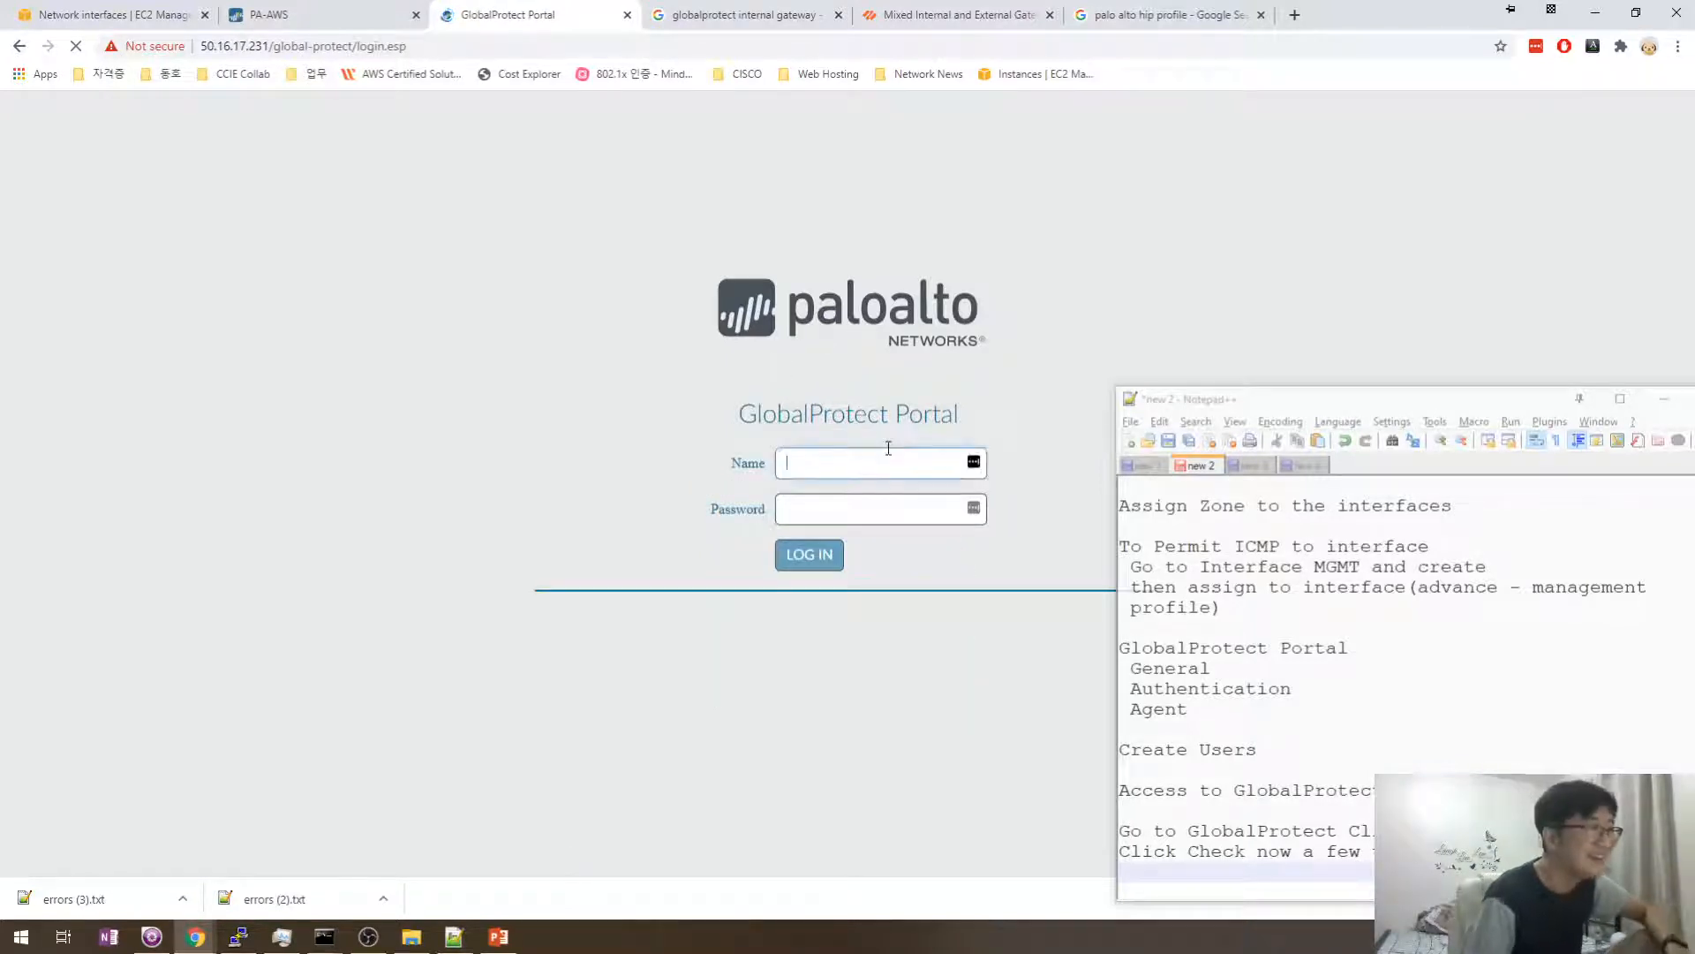
pyautogui.write('donghowa')
pyautogui.press('Tab')
pyautogui.write('******')
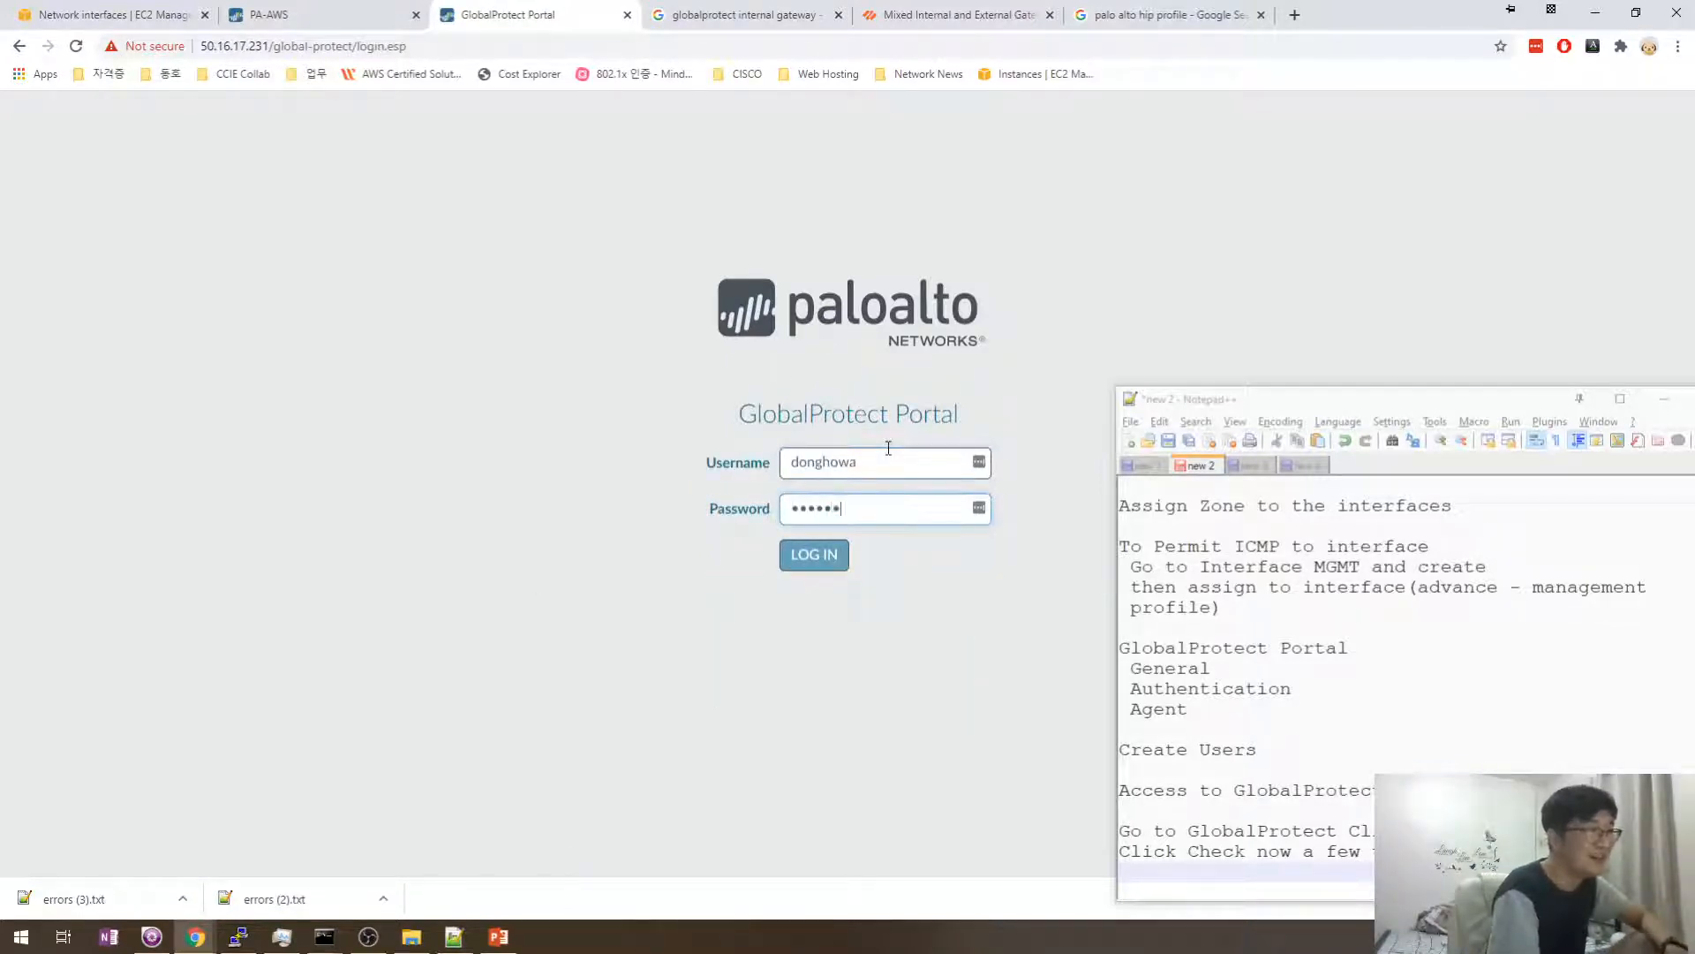
pyautogui.write('***')
pyautogui.press('Return')
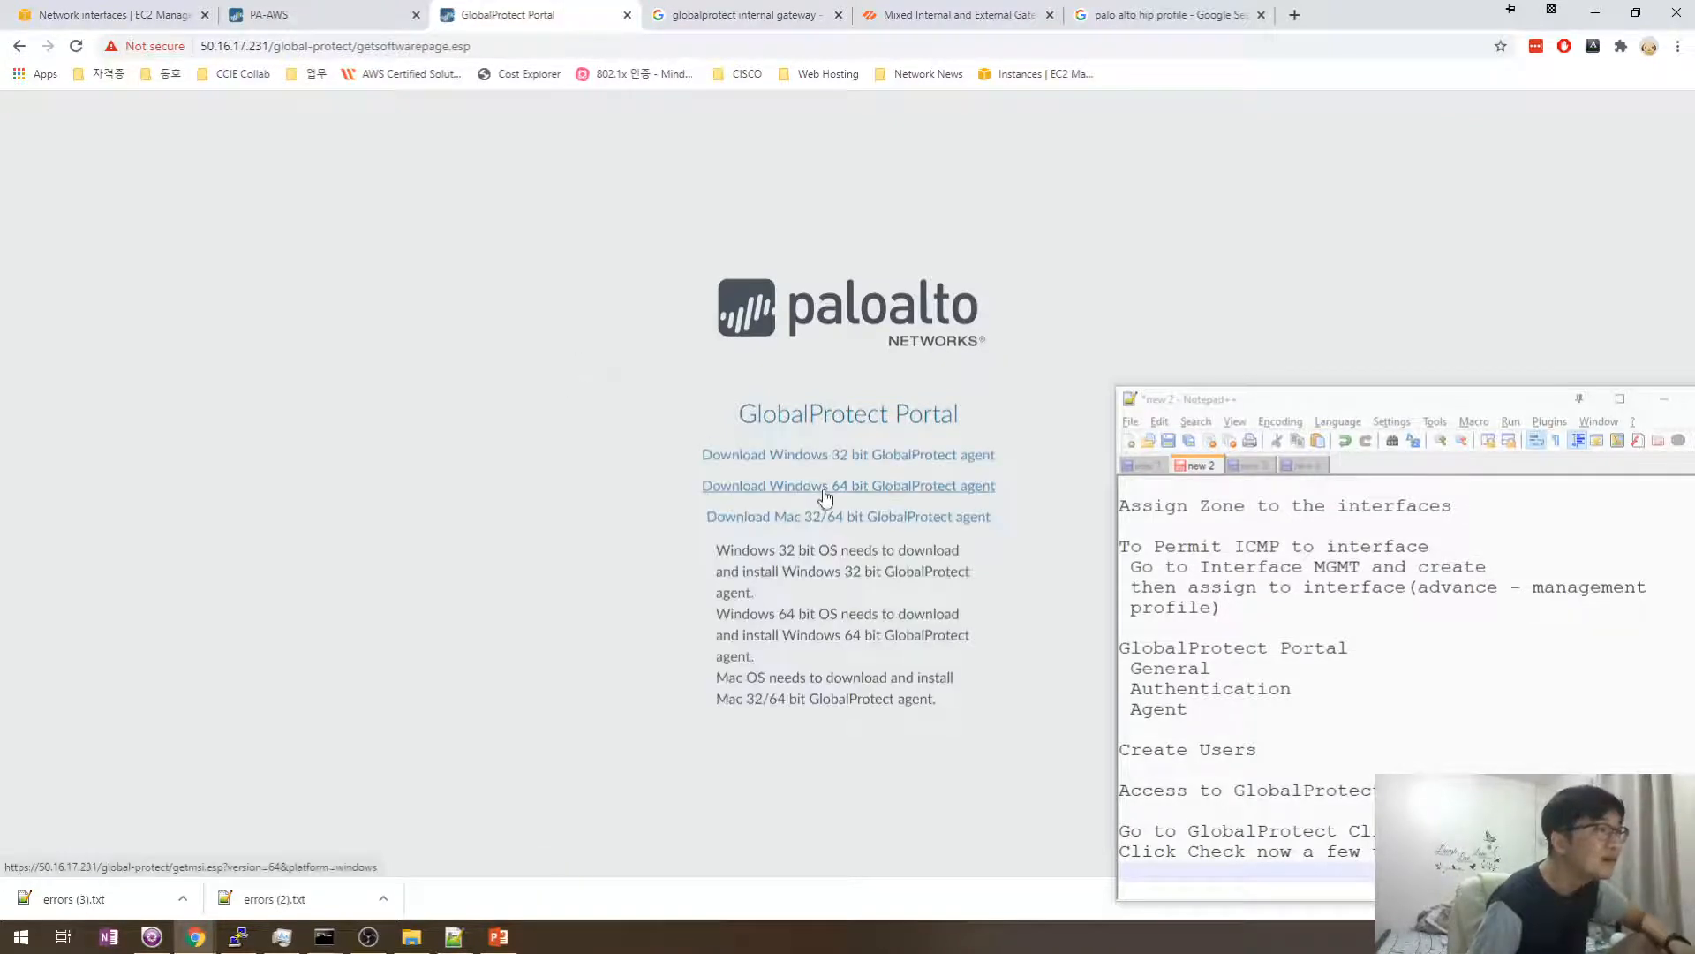
pyautogui.click(826, 487)
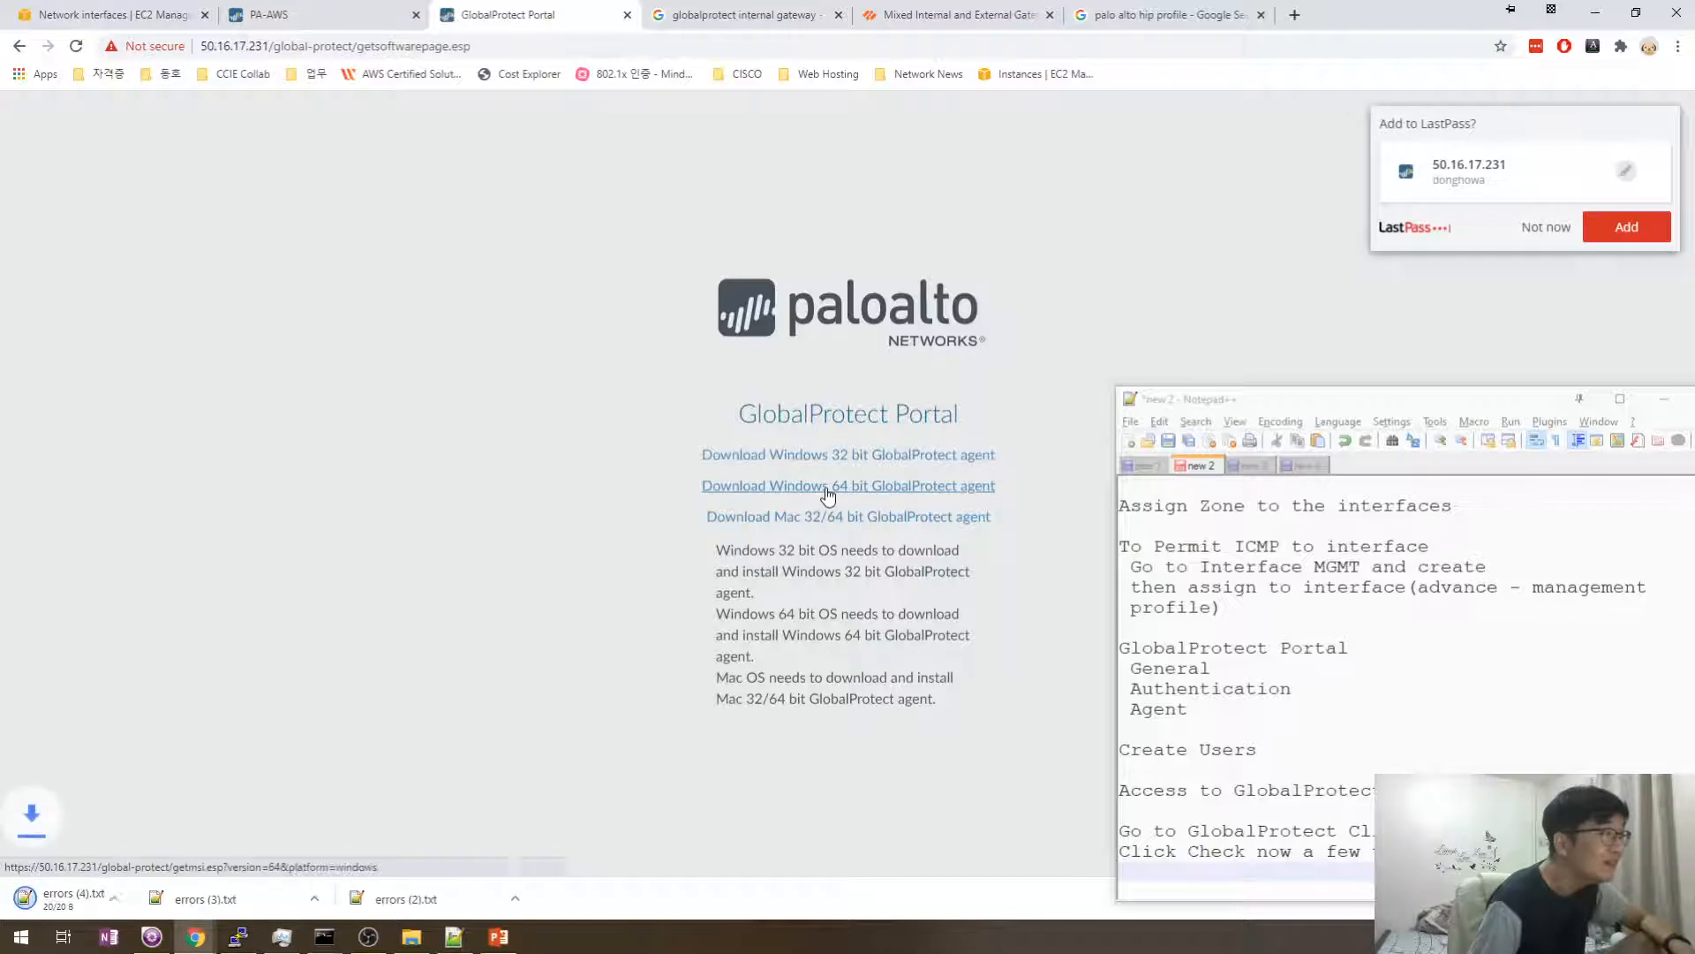
# - Activate GlobalProtect Client version 5.2.2 on the PA-AWS firewall
pyautogui.click(331, 15)
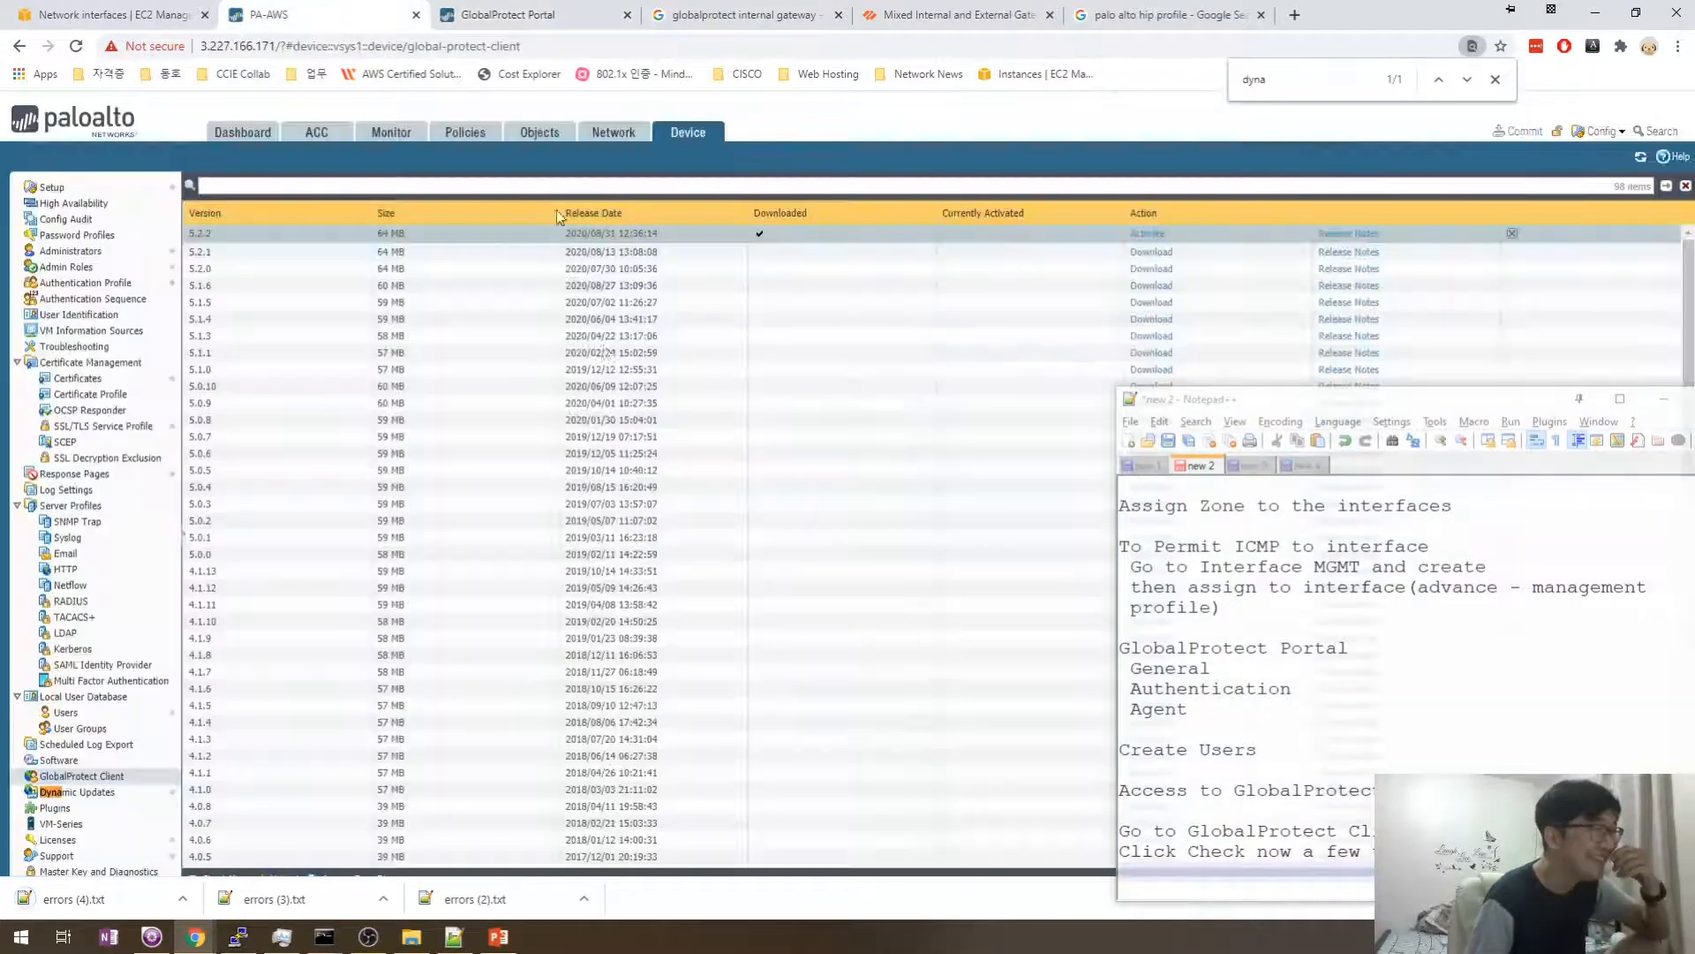
pyautogui.click(1146, 234)
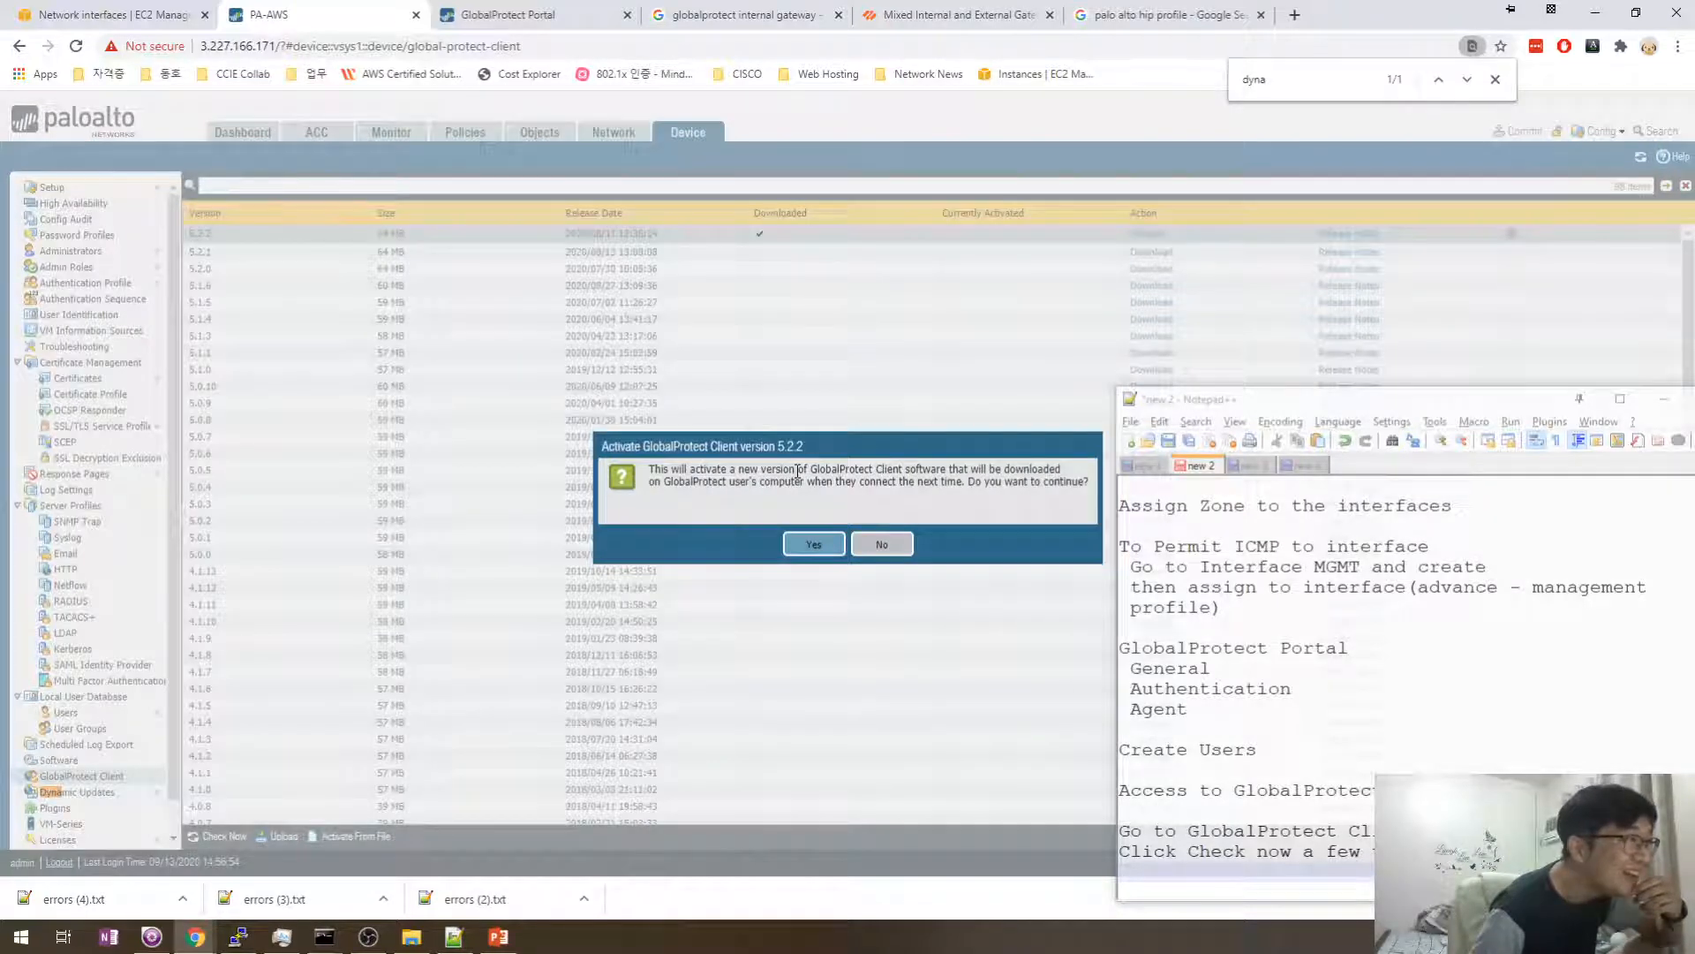
pyautogui.moveTo(740, 481); pyautogui.dragTo(855, 491)
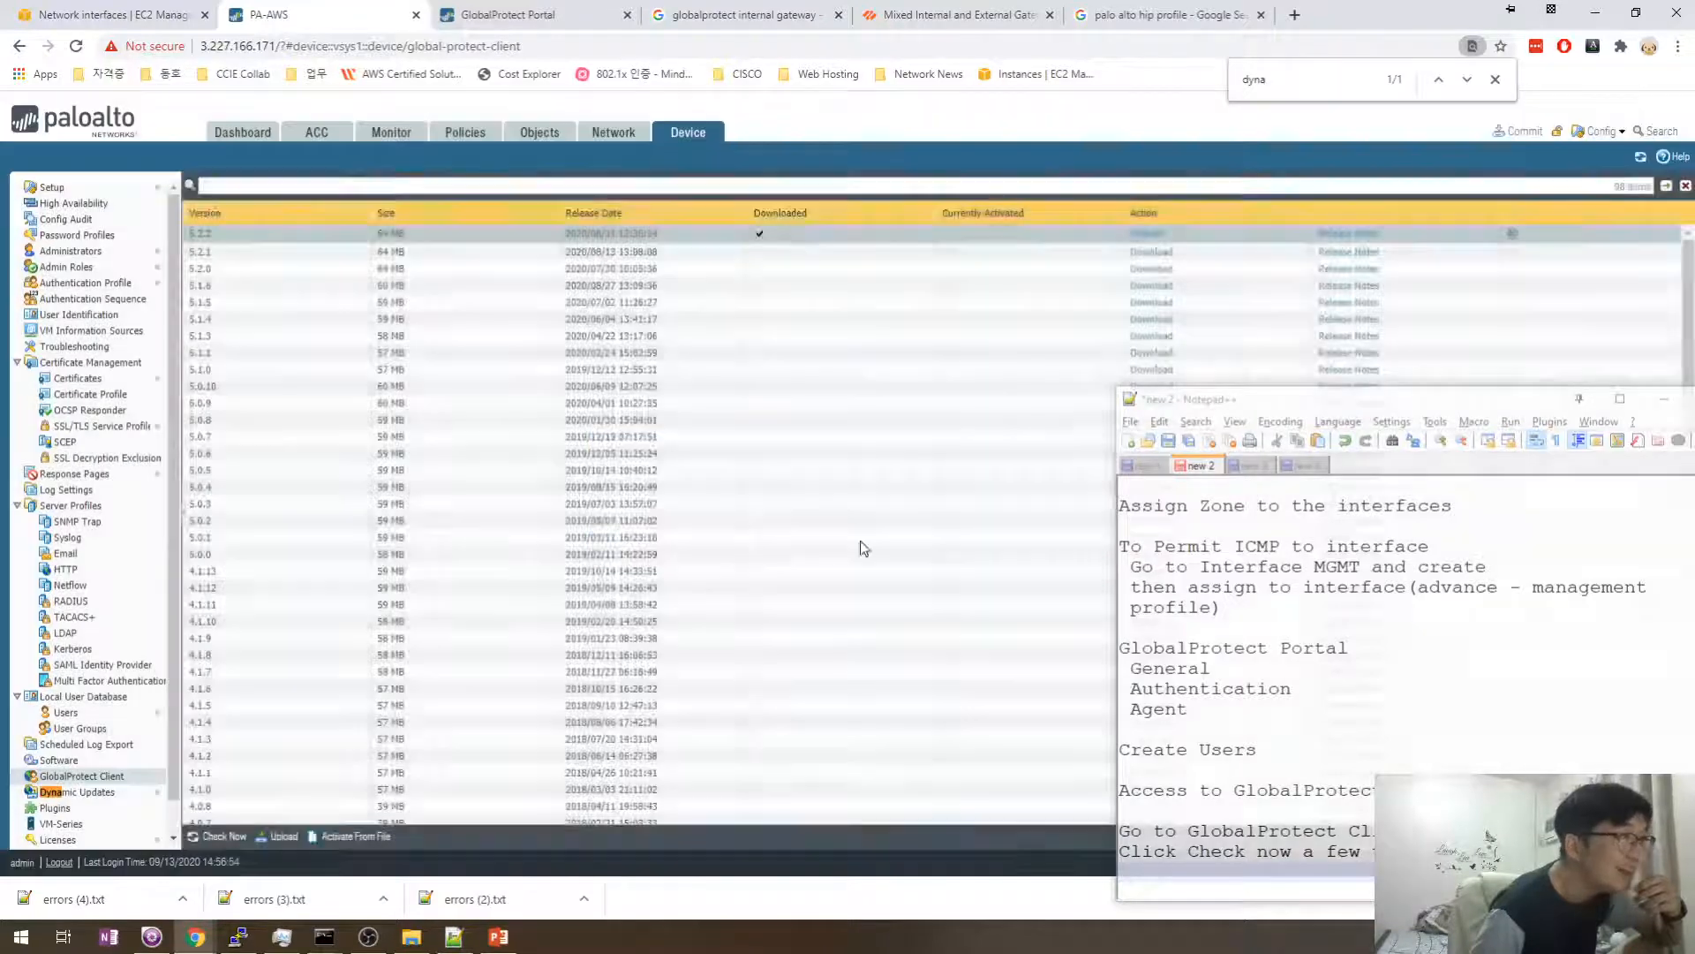
pyautogui.click(813, 544)
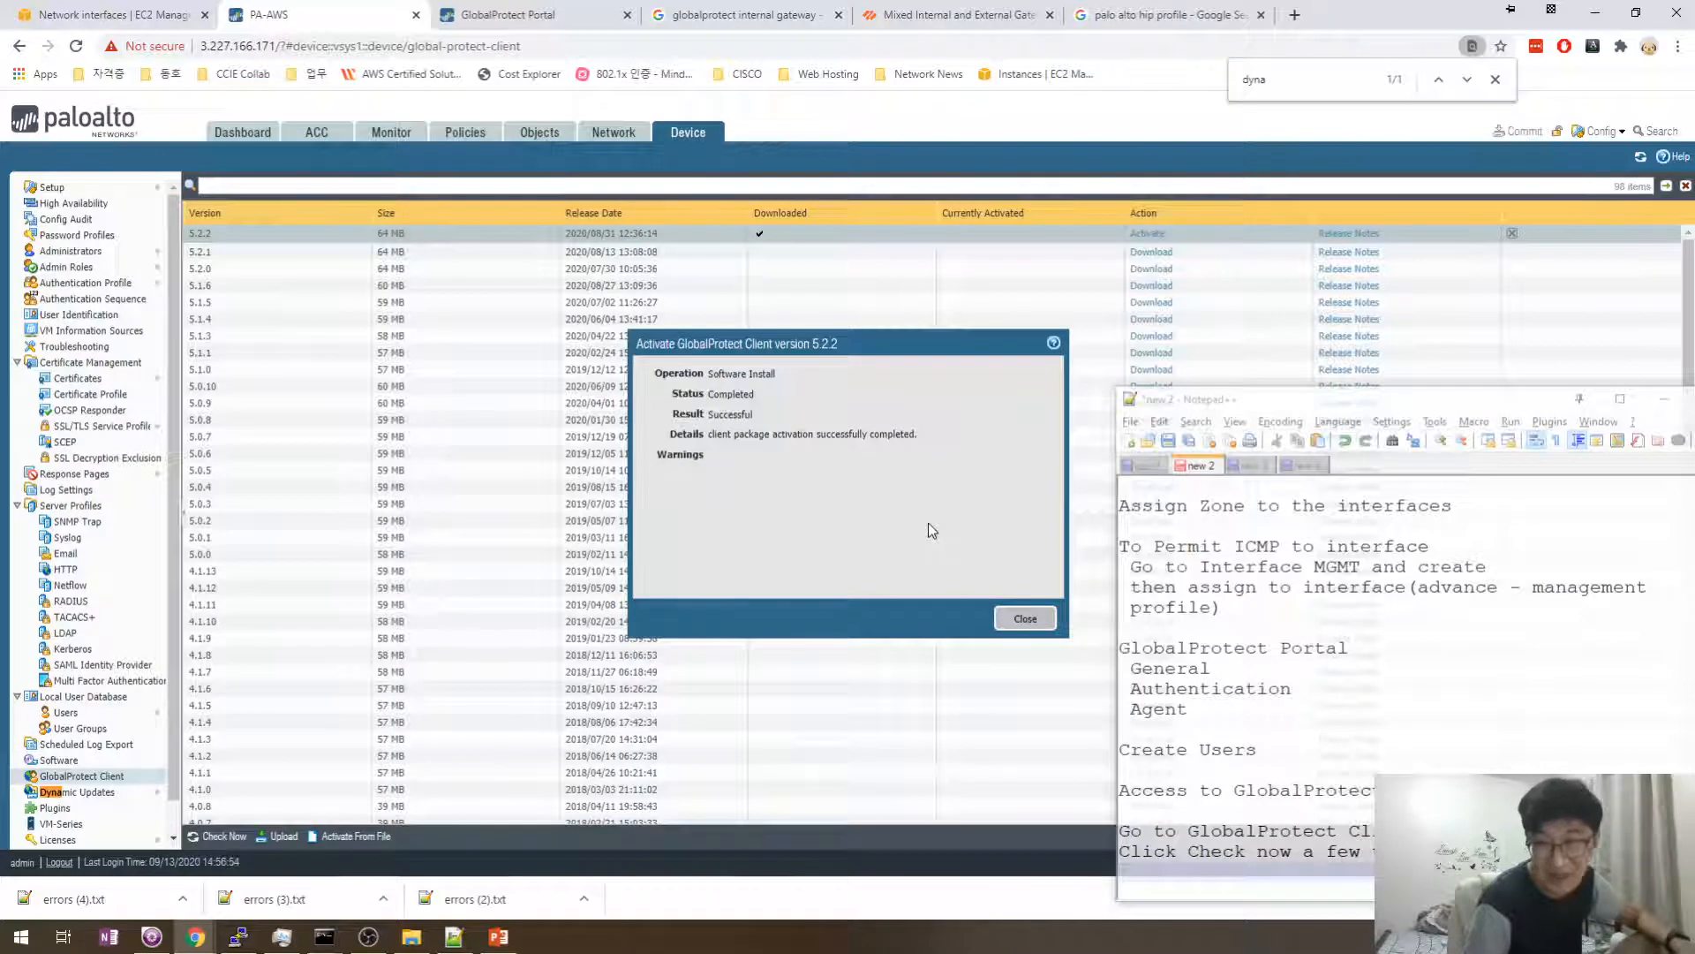
# - Append ', Then Activate' to the Click Check note and close the activation result
pyautogui.moveTo(1398, 400); pyautogui.dragTo(1463, 290)
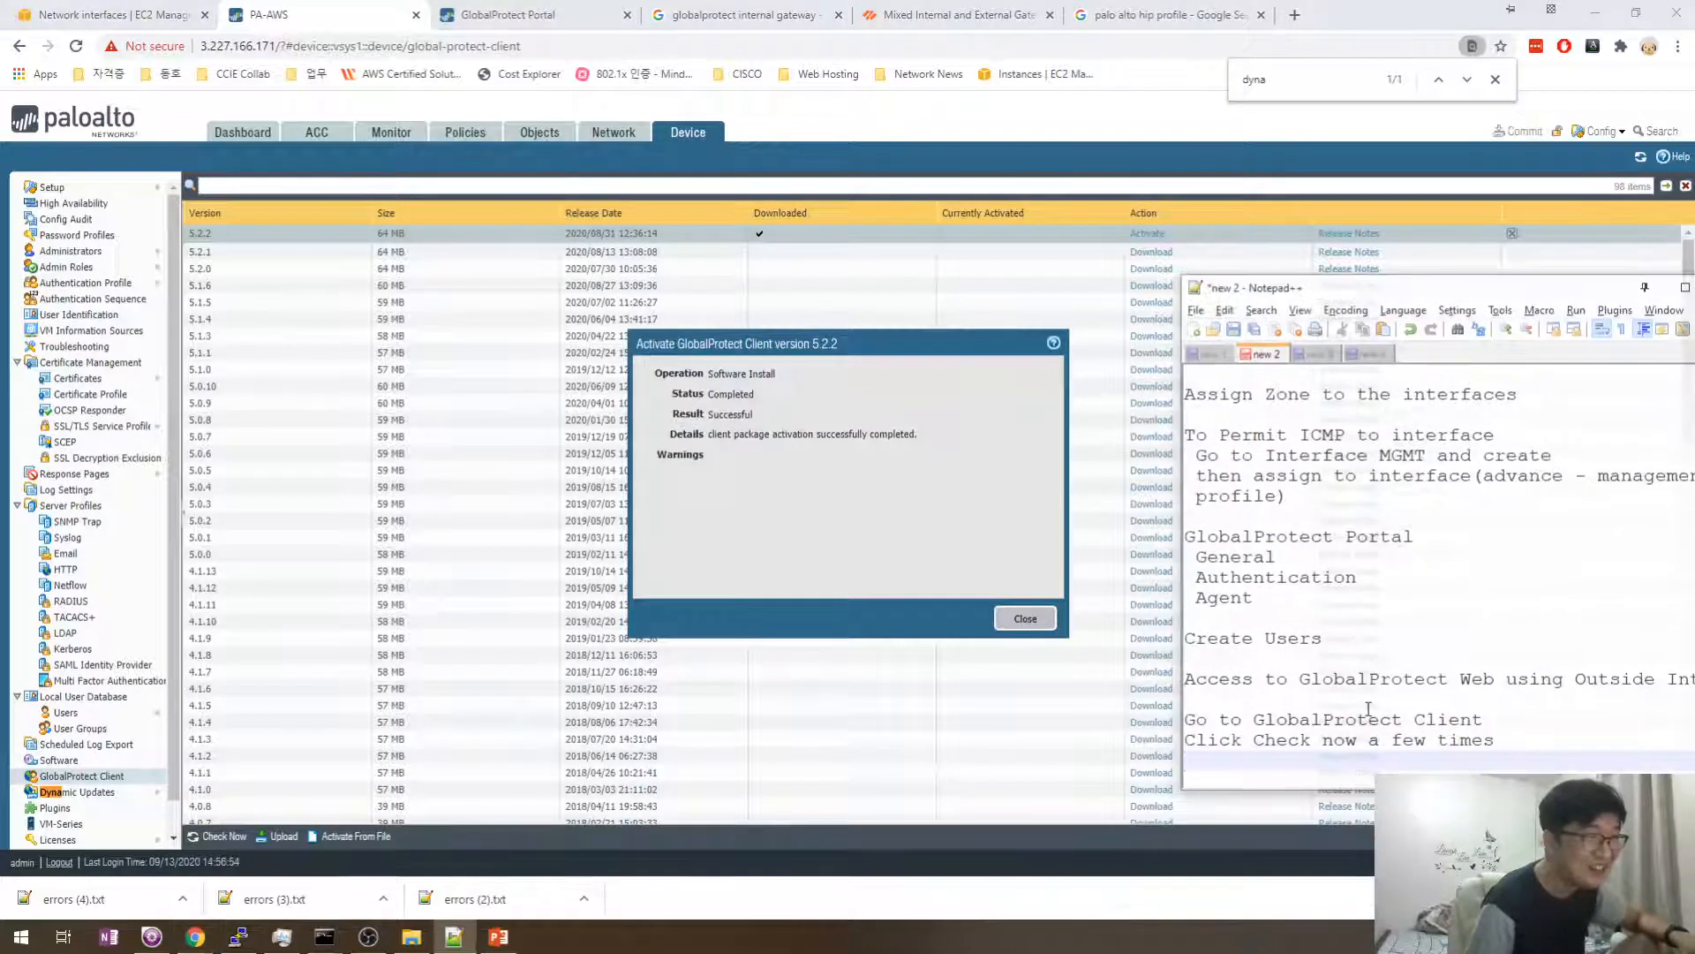
pyautogui.click(1509, 720)
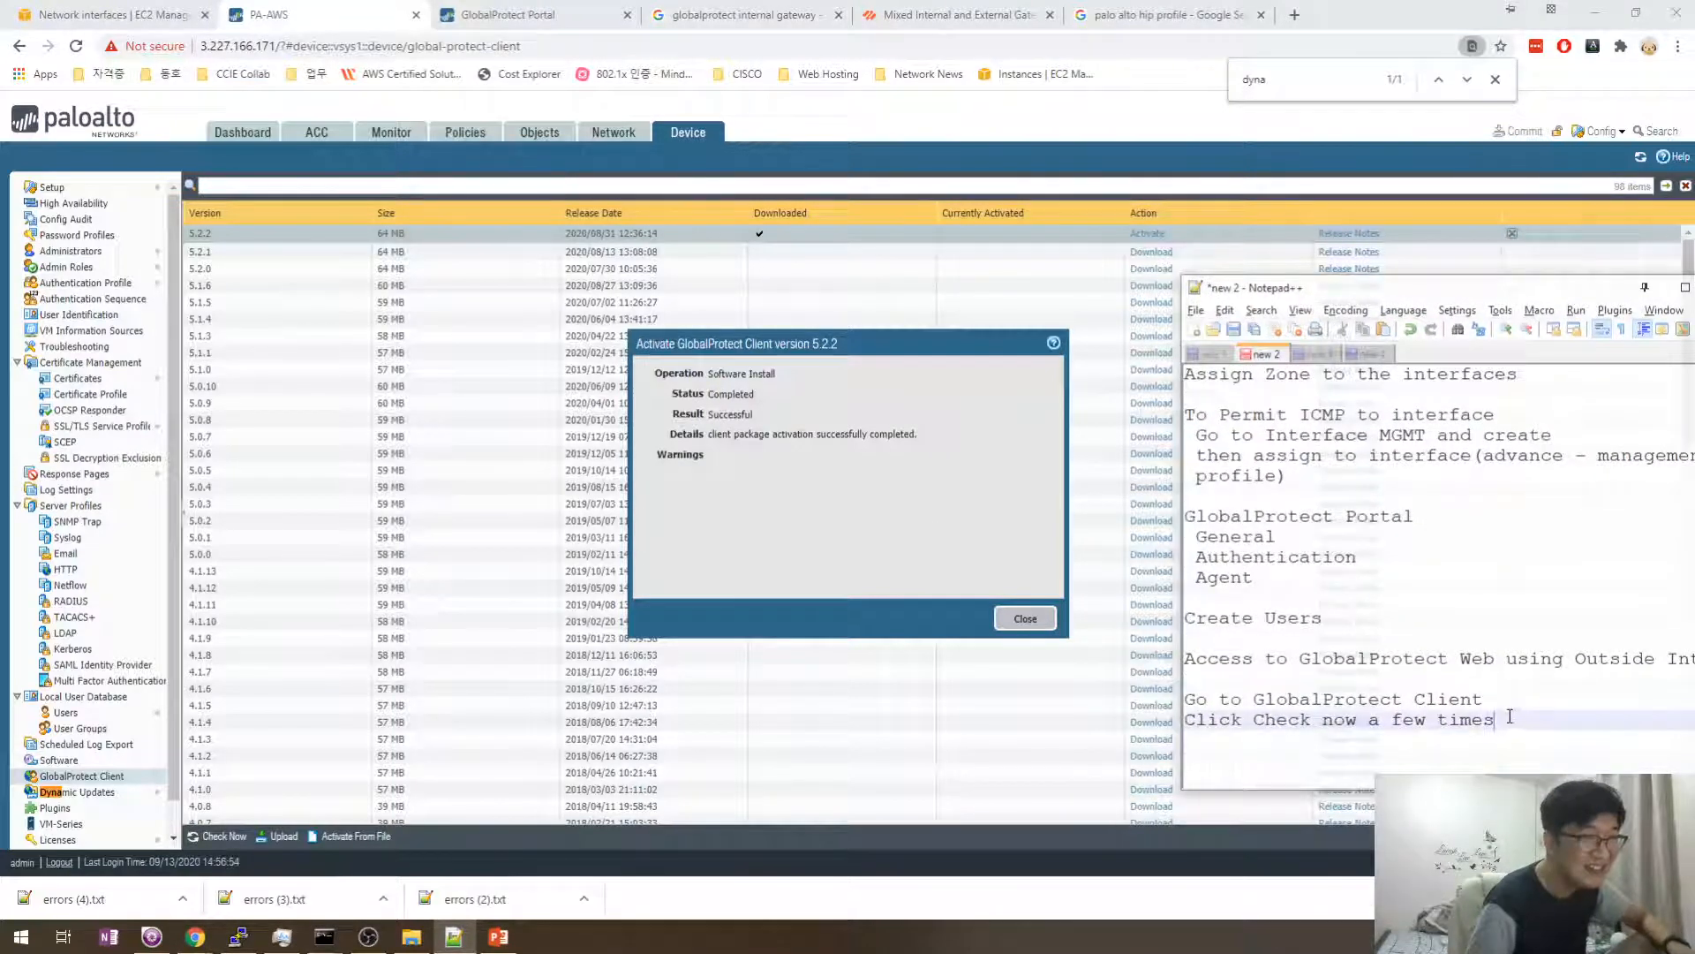
pyautogui.write('Then Ac')
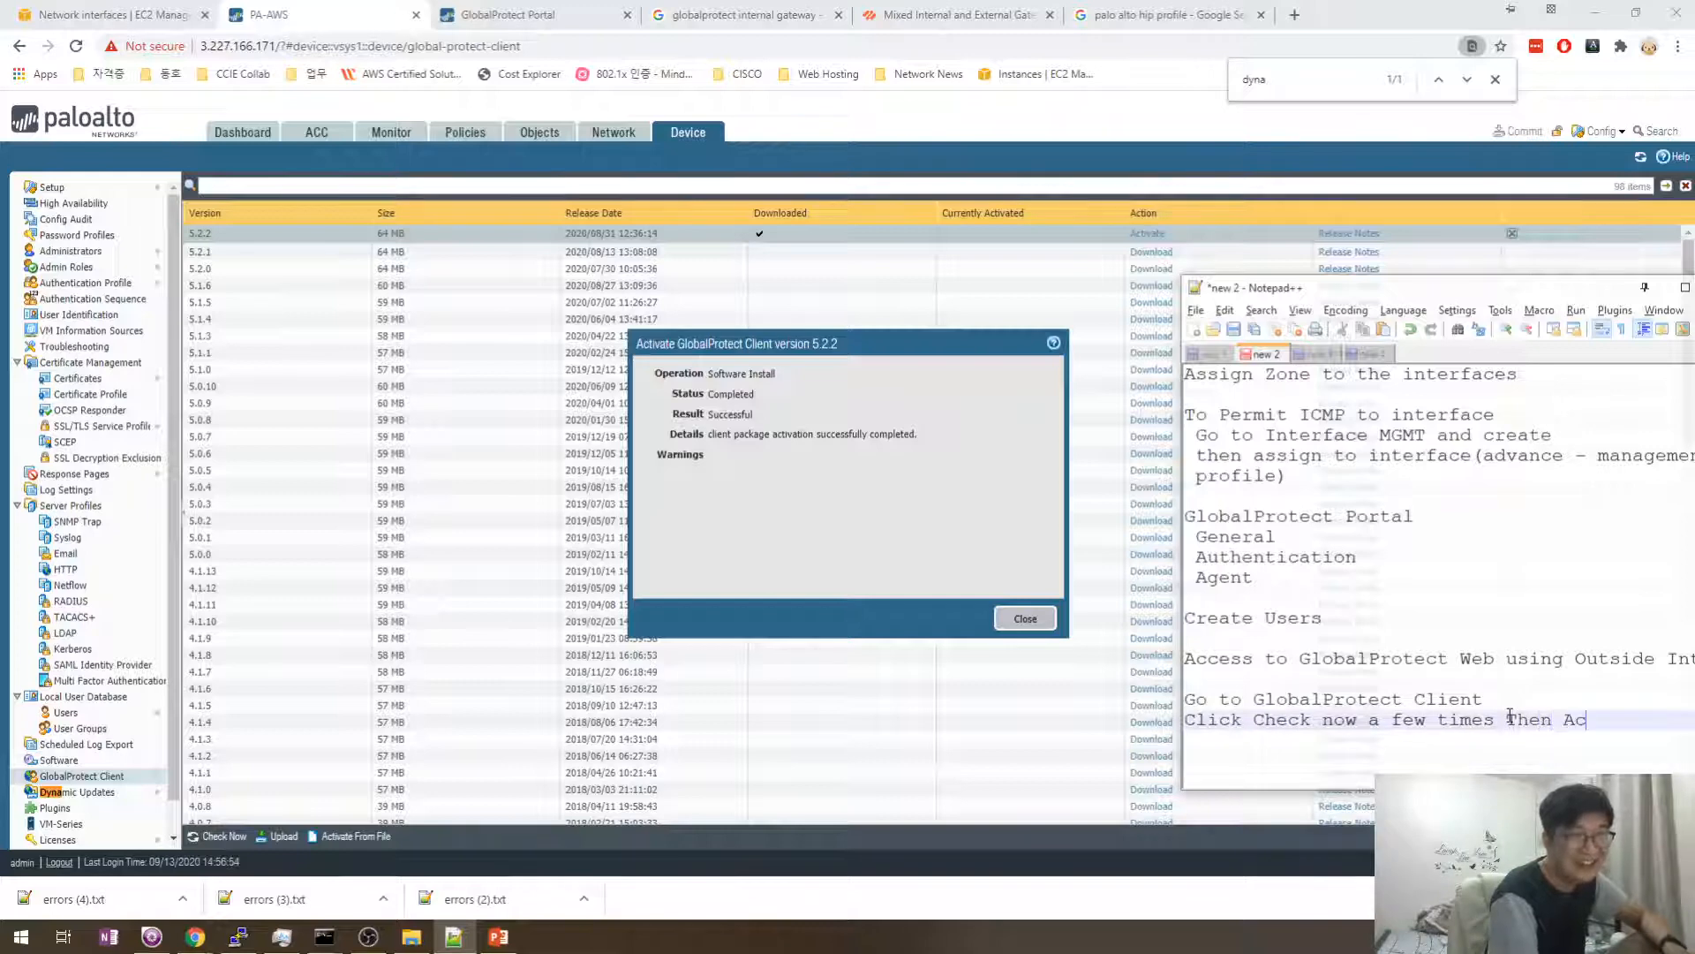
pyautogui.write('tivate')
pyautogui.press('Up')
pyautogui.press('Down')
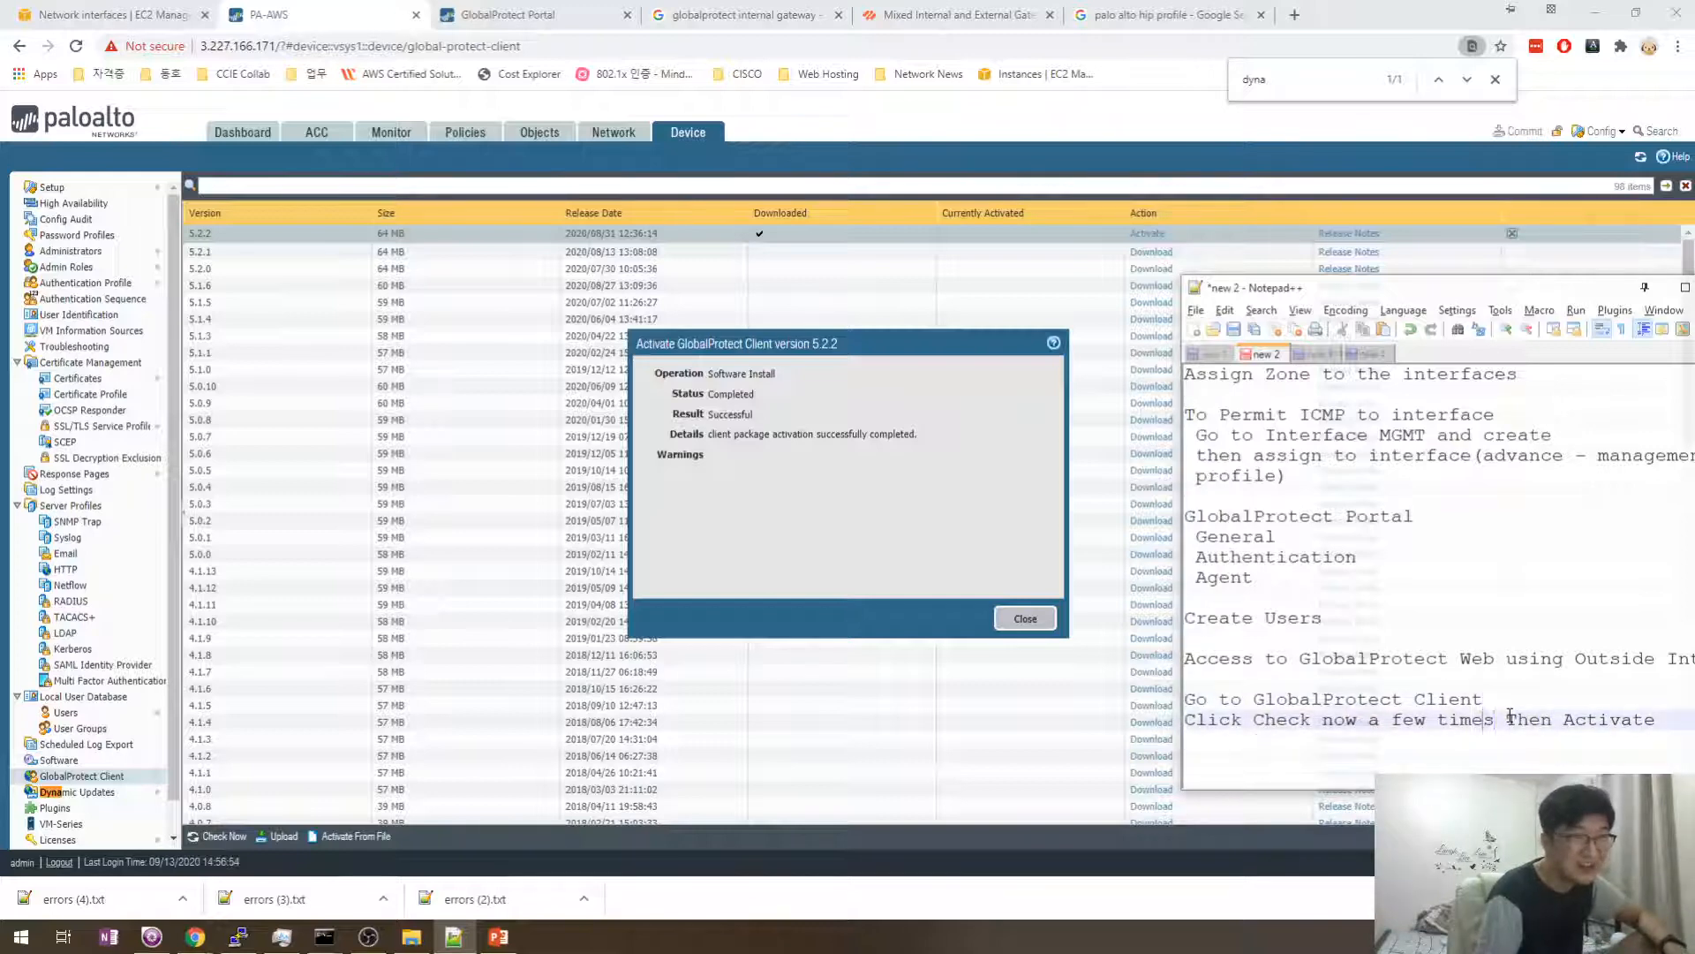
pyautogui.write(',')
pyautogui.press('Down')
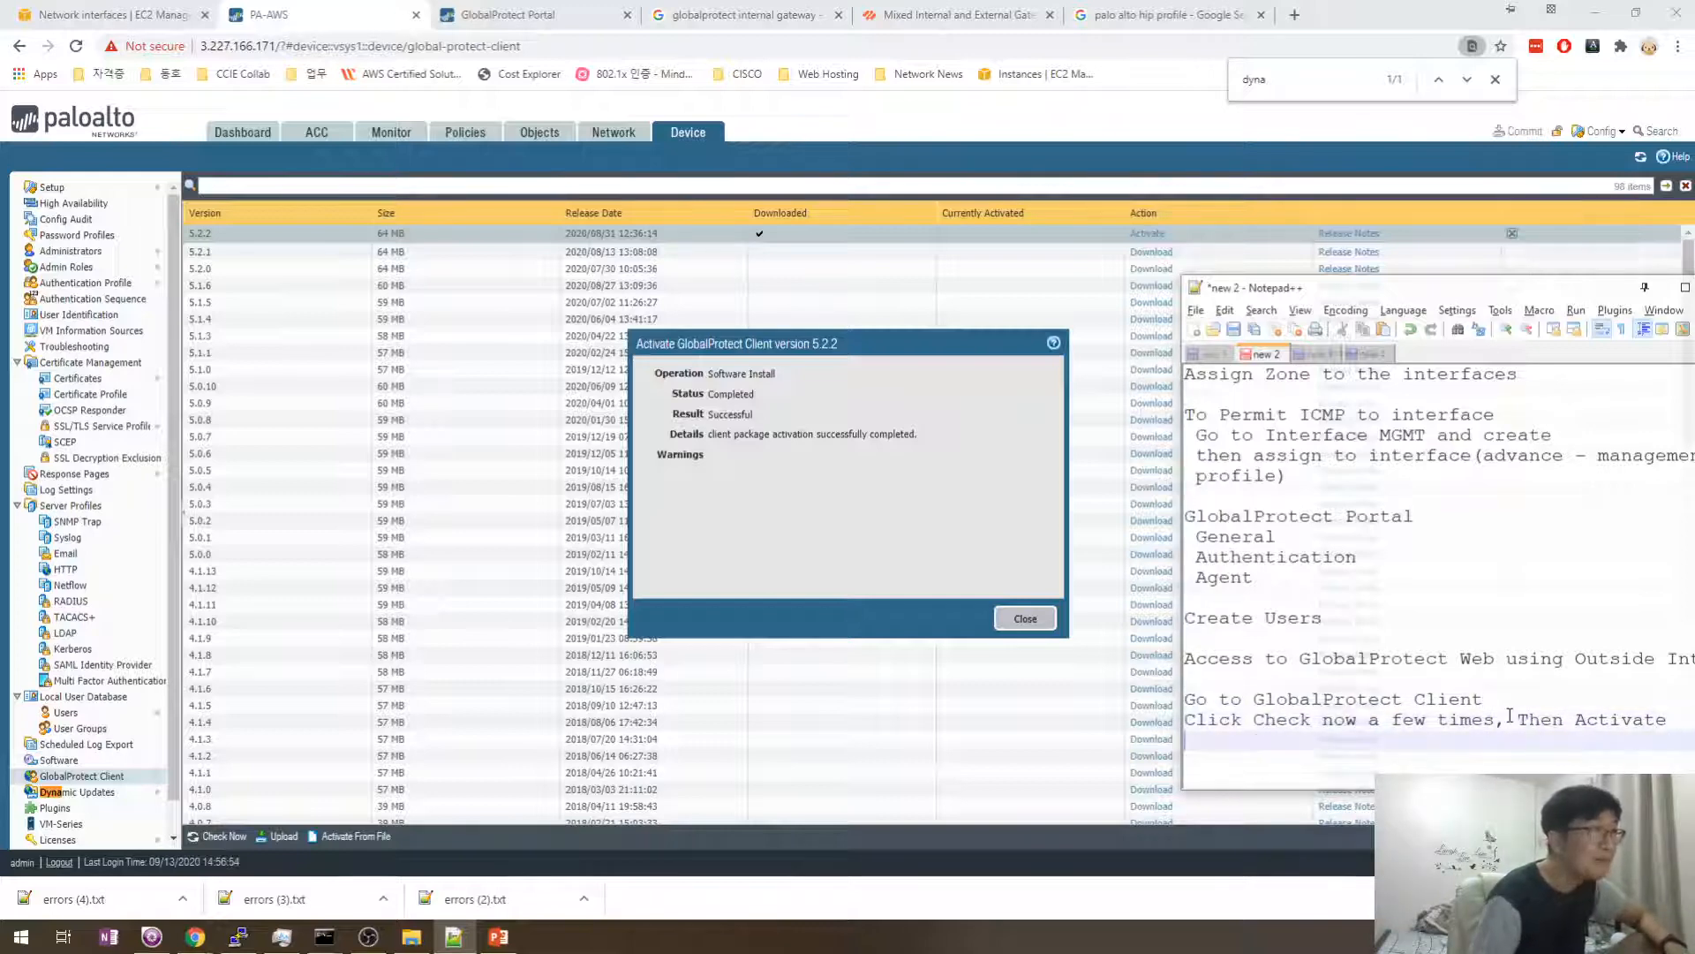
pyautogui.click(1023, 618)
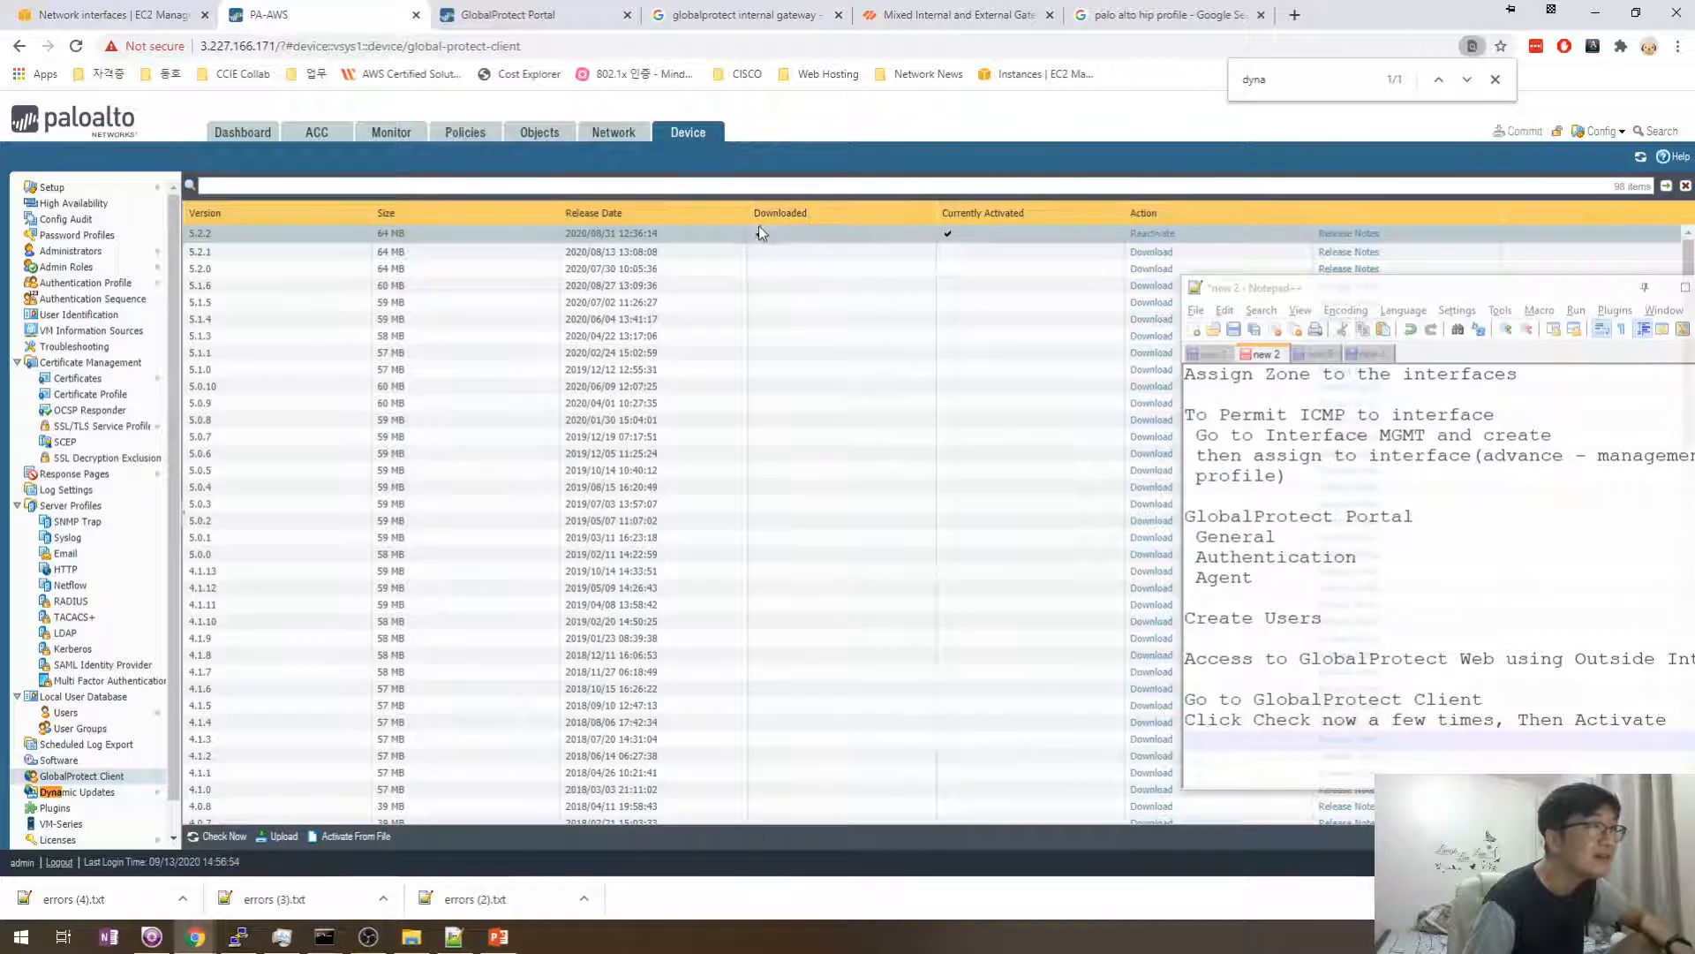
pyautogui.click(508, 15)
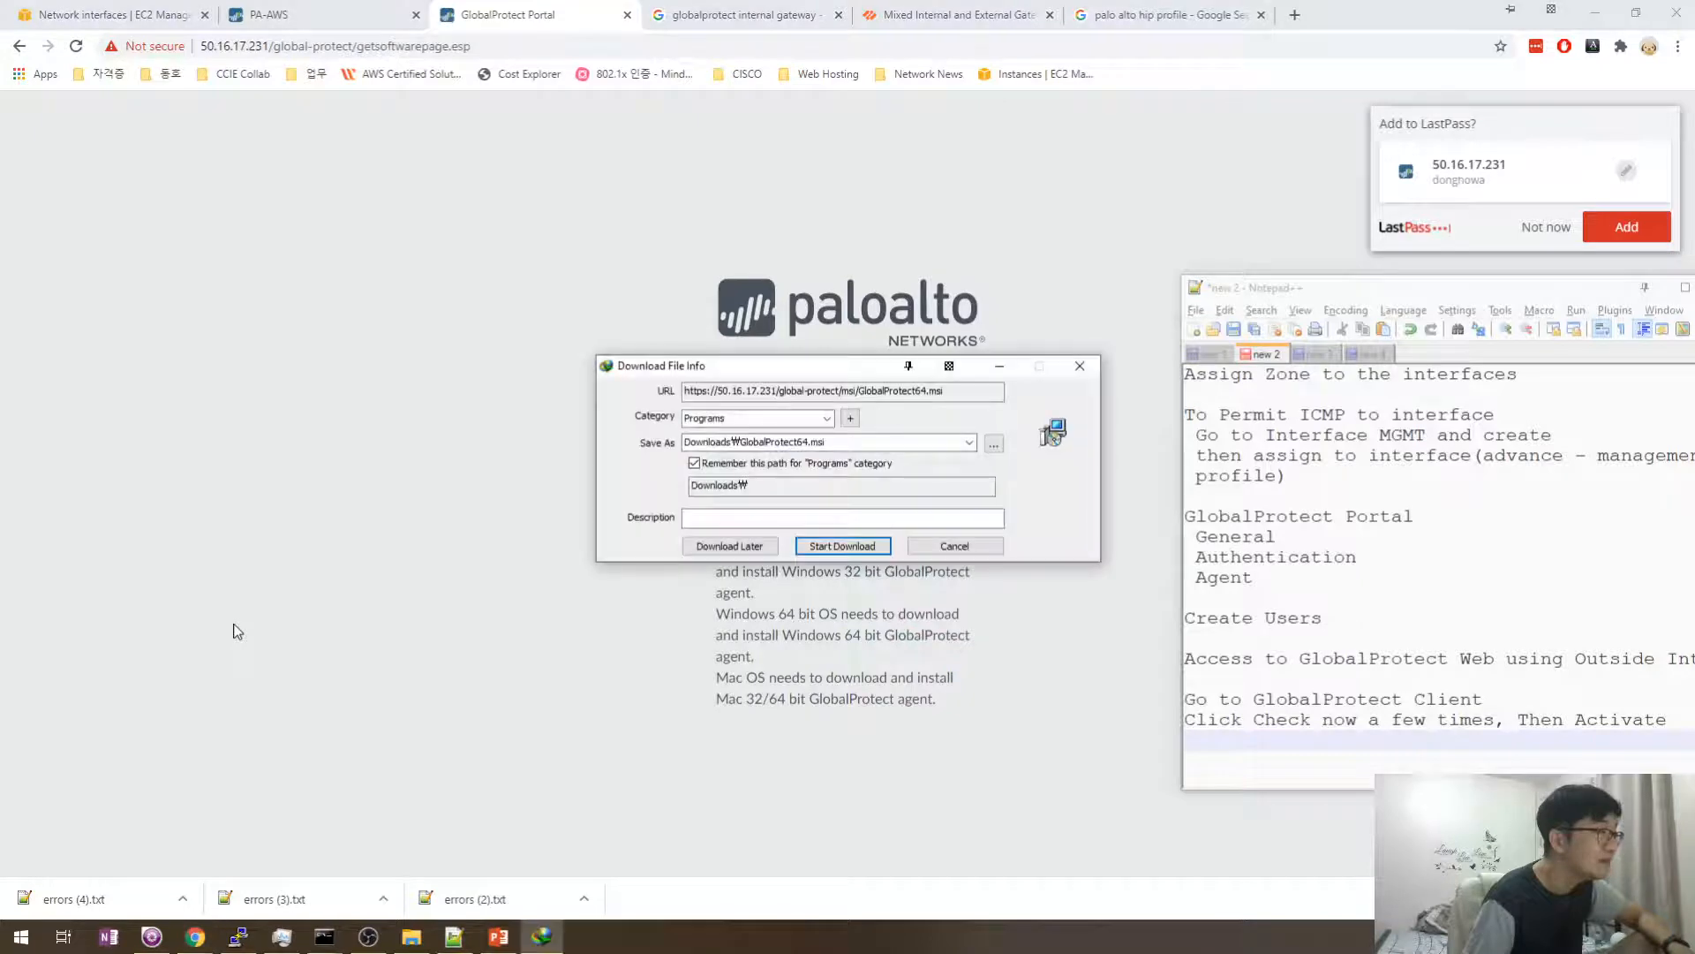
# - Start downloading GlobalProtect64.msi and move the download progress window aside
pyautogui.click(849, 553)
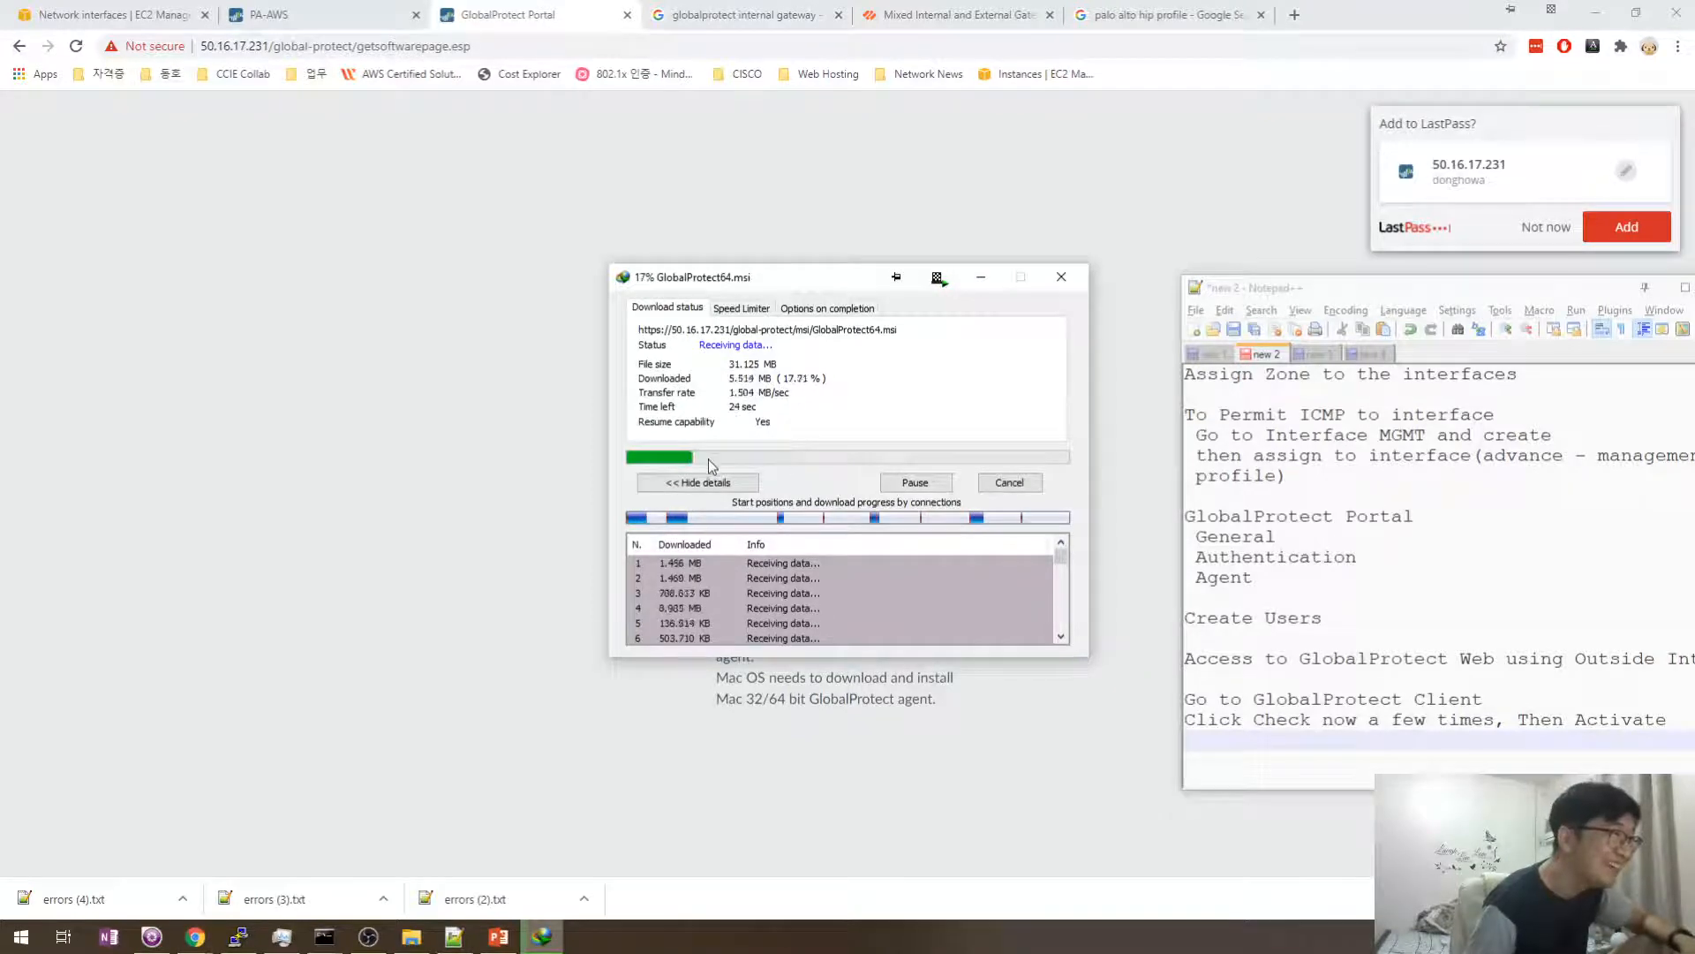
pyautogui.moveTo(785, 298); pyautogui.dragTo(963, 492)
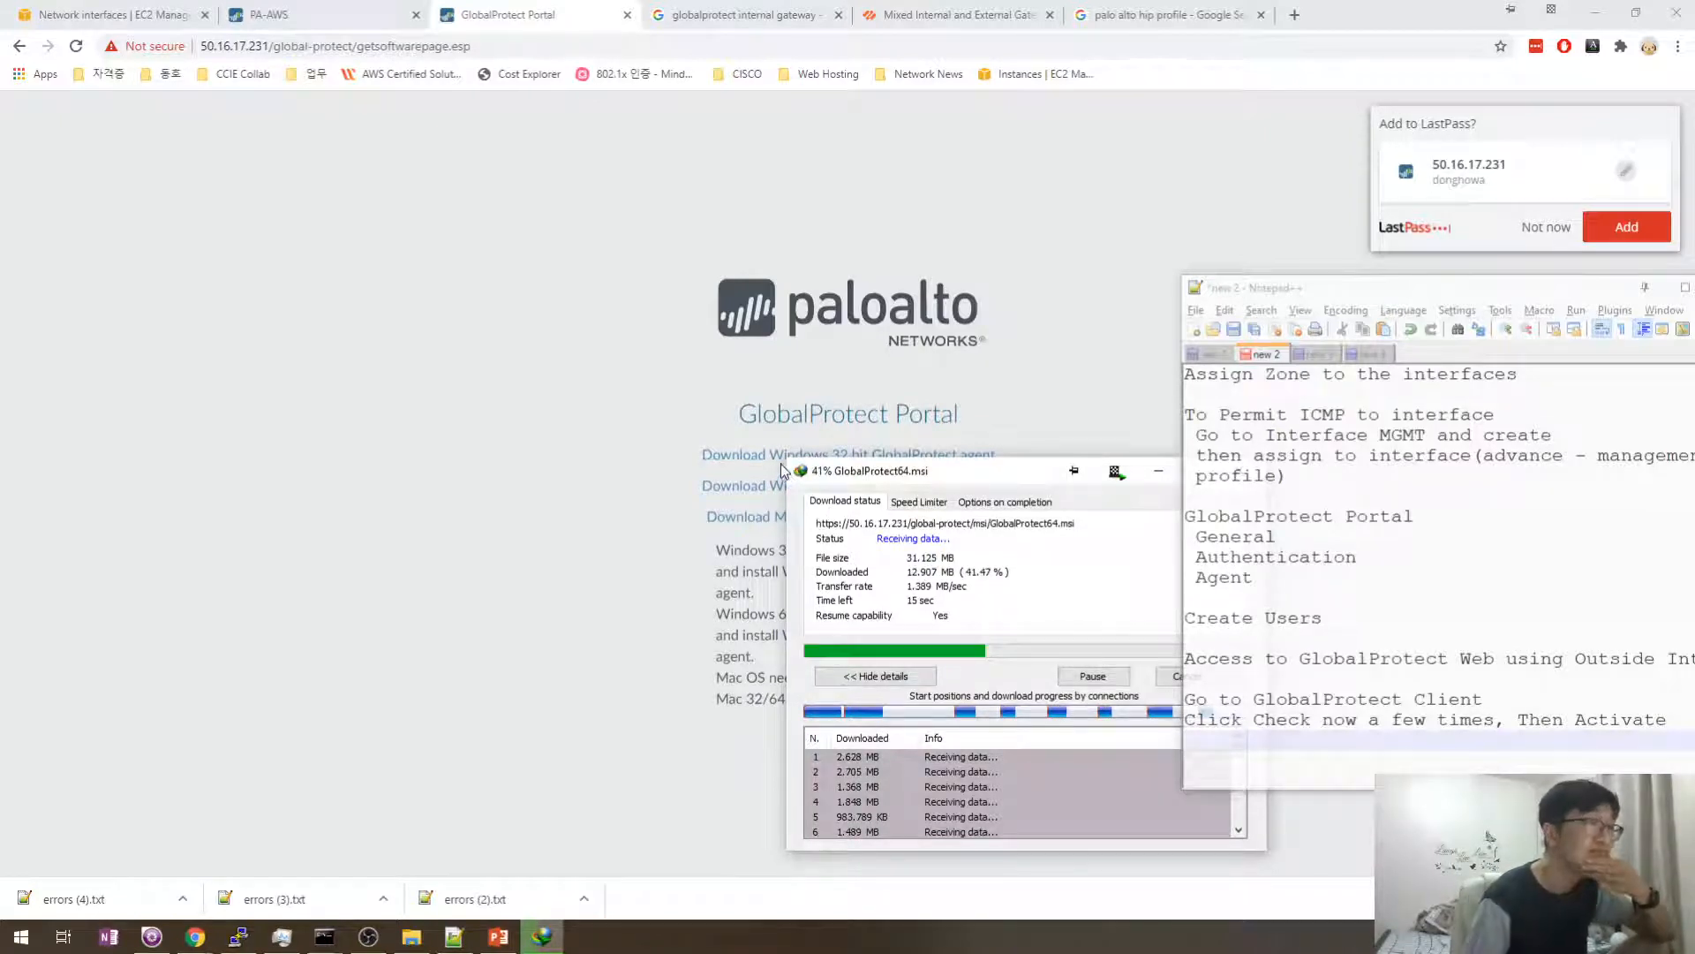
pyautogui.moveTo(904, 476); pyautogui.dragTo(848, 476)
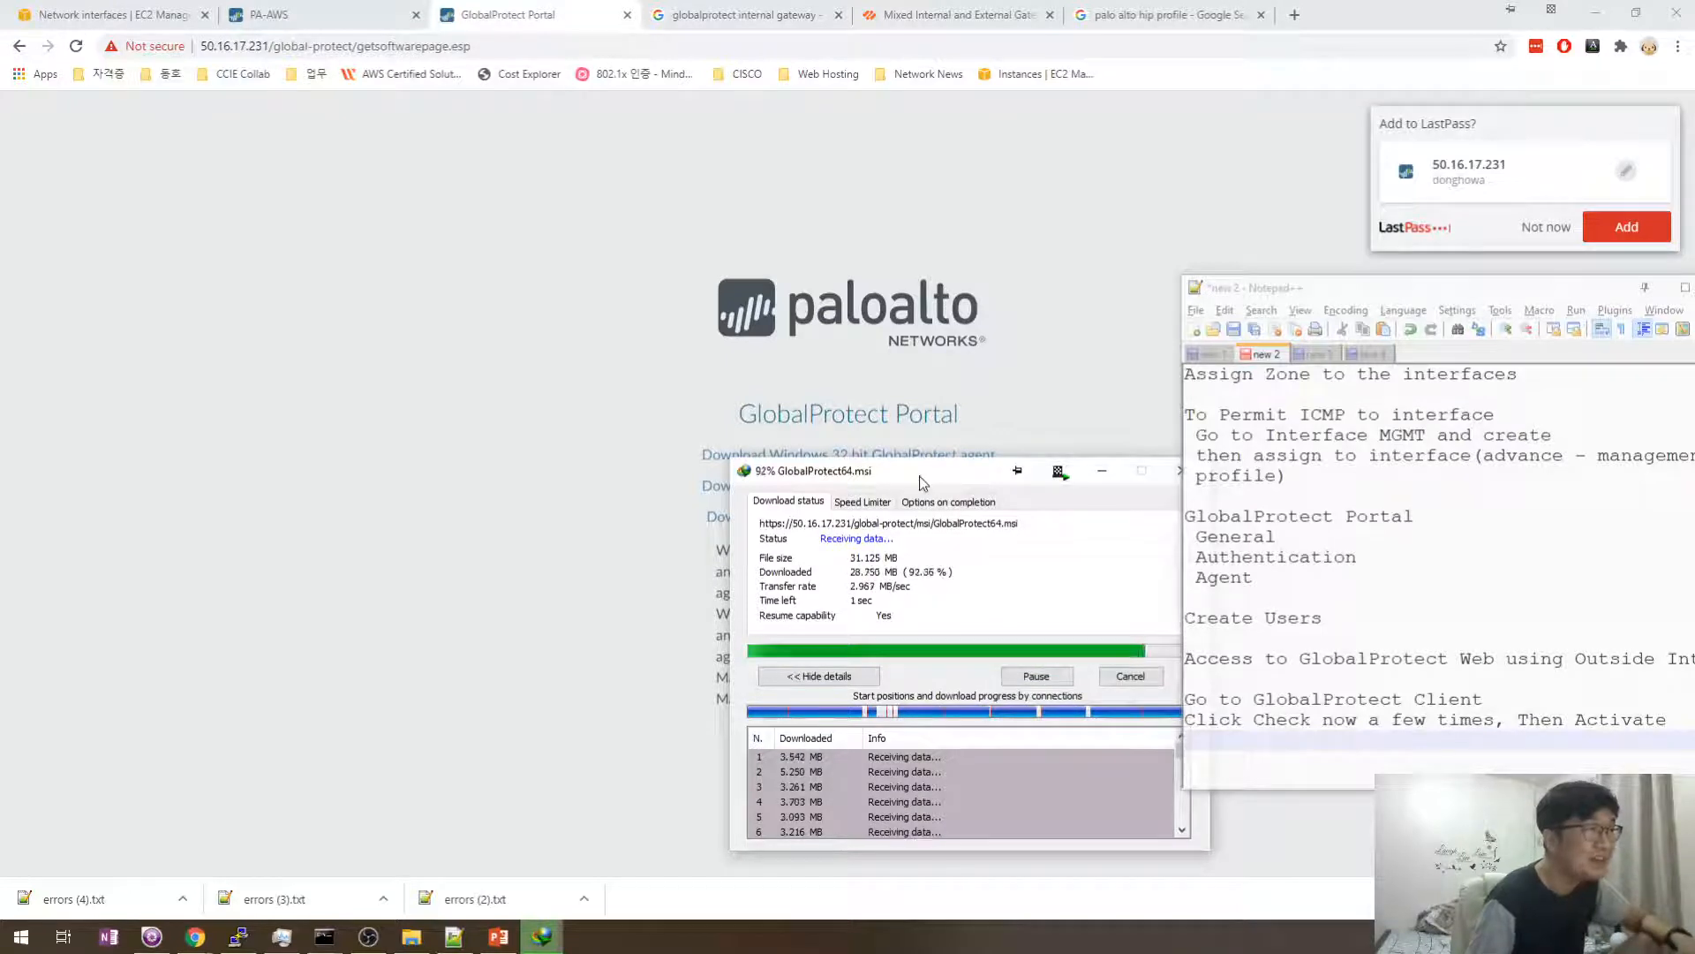
pyautogui.moveTo(920, 477); pyautogui.dragTo(822, 385)
# - Tidy the blank lines around the Click Check note in Notepad++
pyautogui.click(1266, 733)
pyautogui.write('Down')
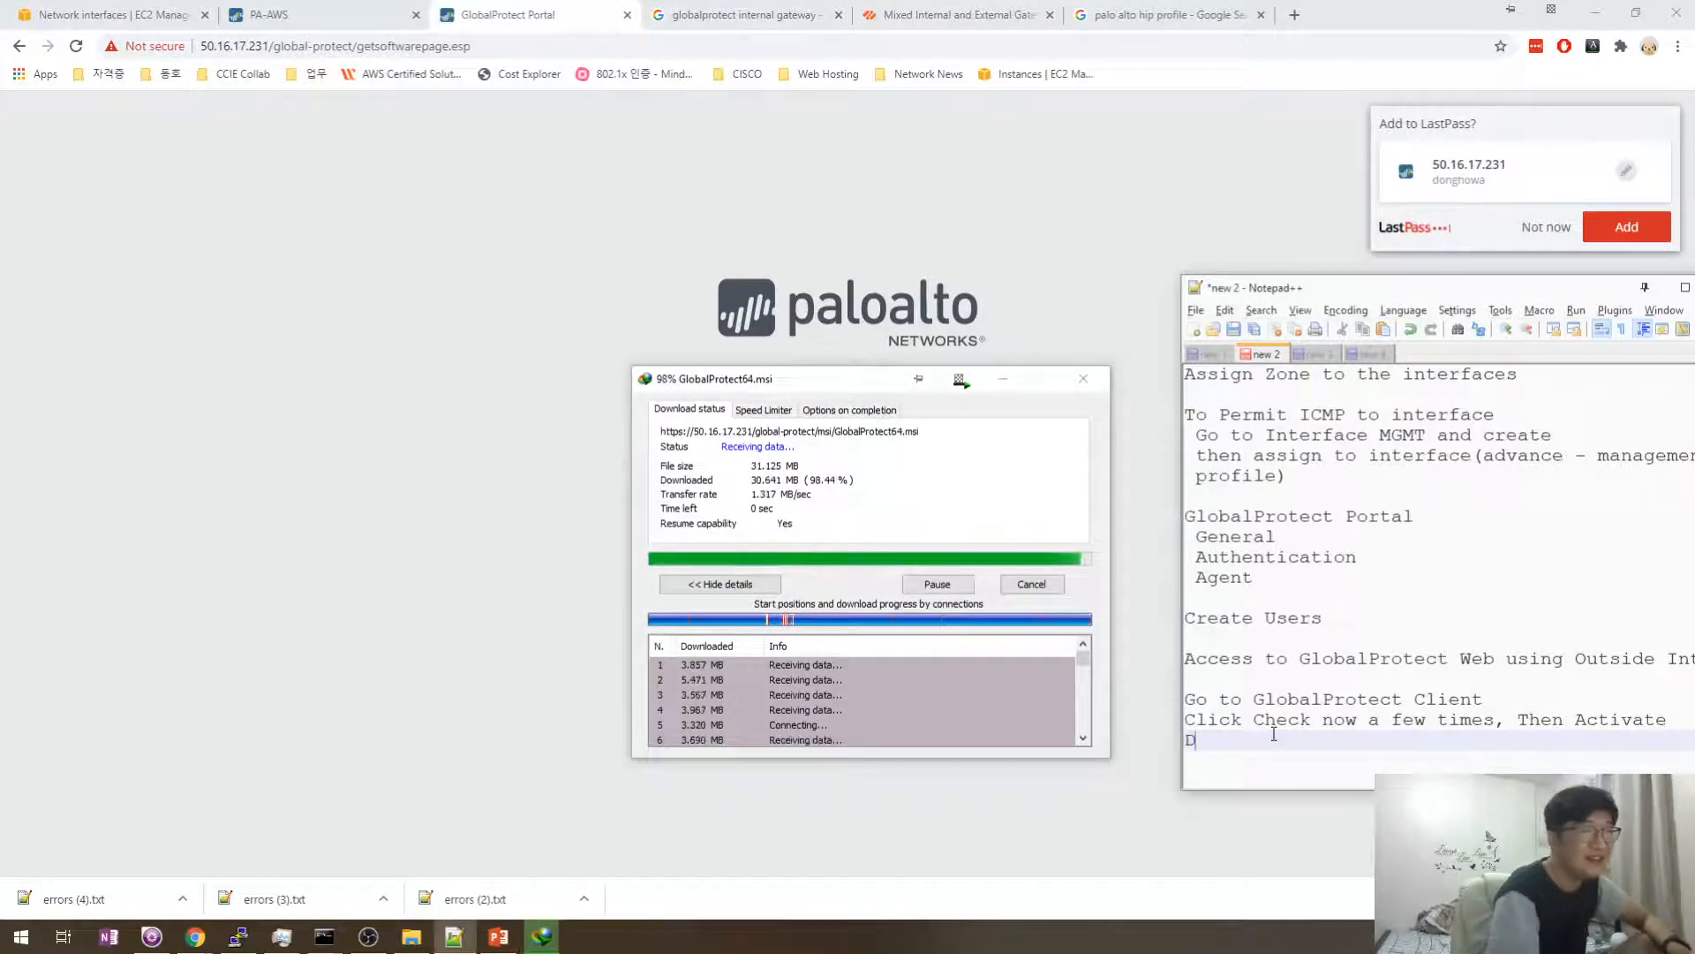
pyautogui.press('BackSpace')
pyautogui.press('BackSpace')
pyautogui.press('BackSpace')
pyautogui.press('BackSpace')
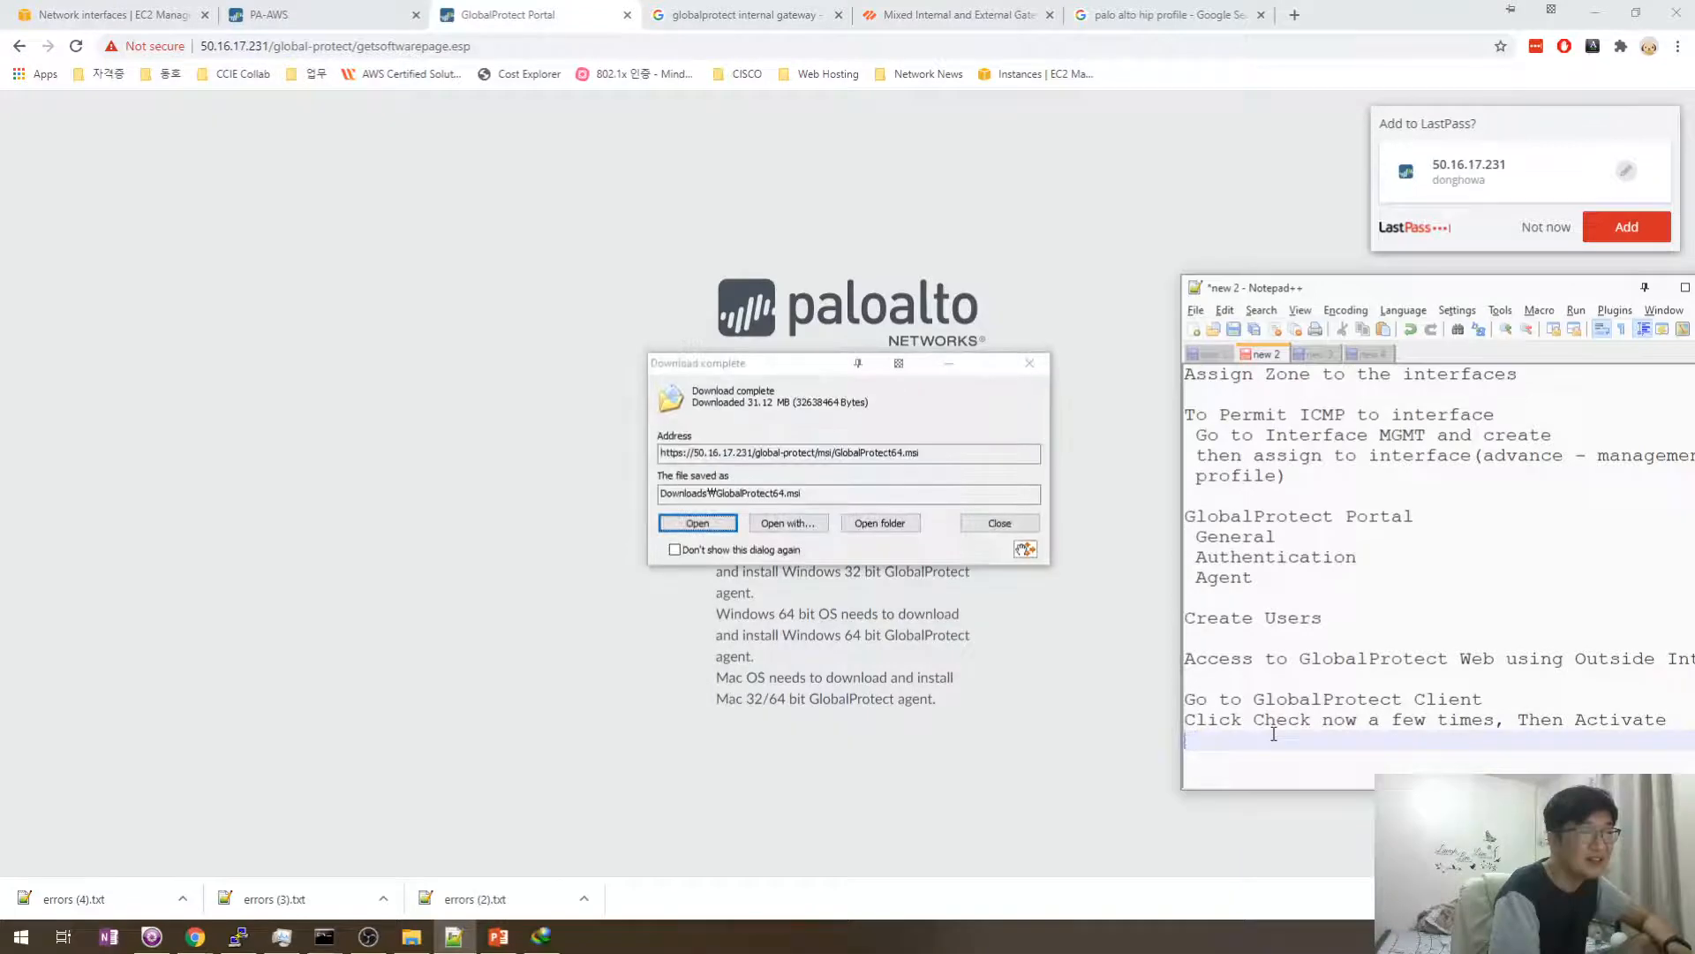
pyautogui.press('Return')
pyautogui.press('BackSpace')
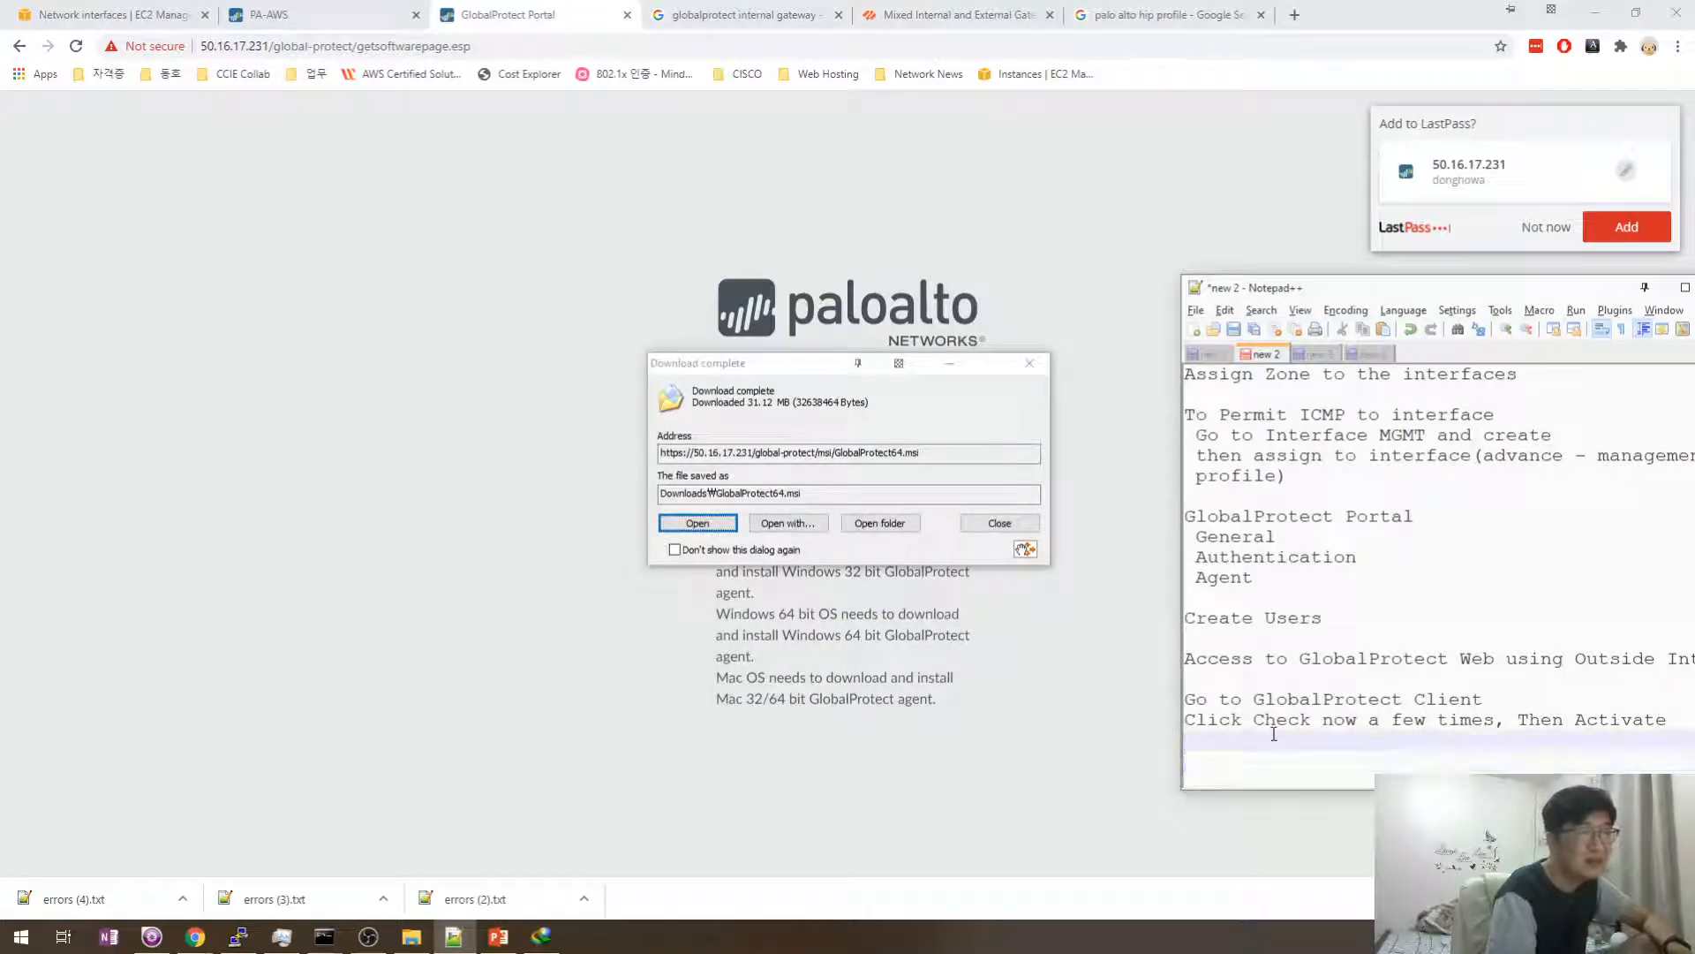
pyautogui.press('Up')
pyautogui.press('Return')
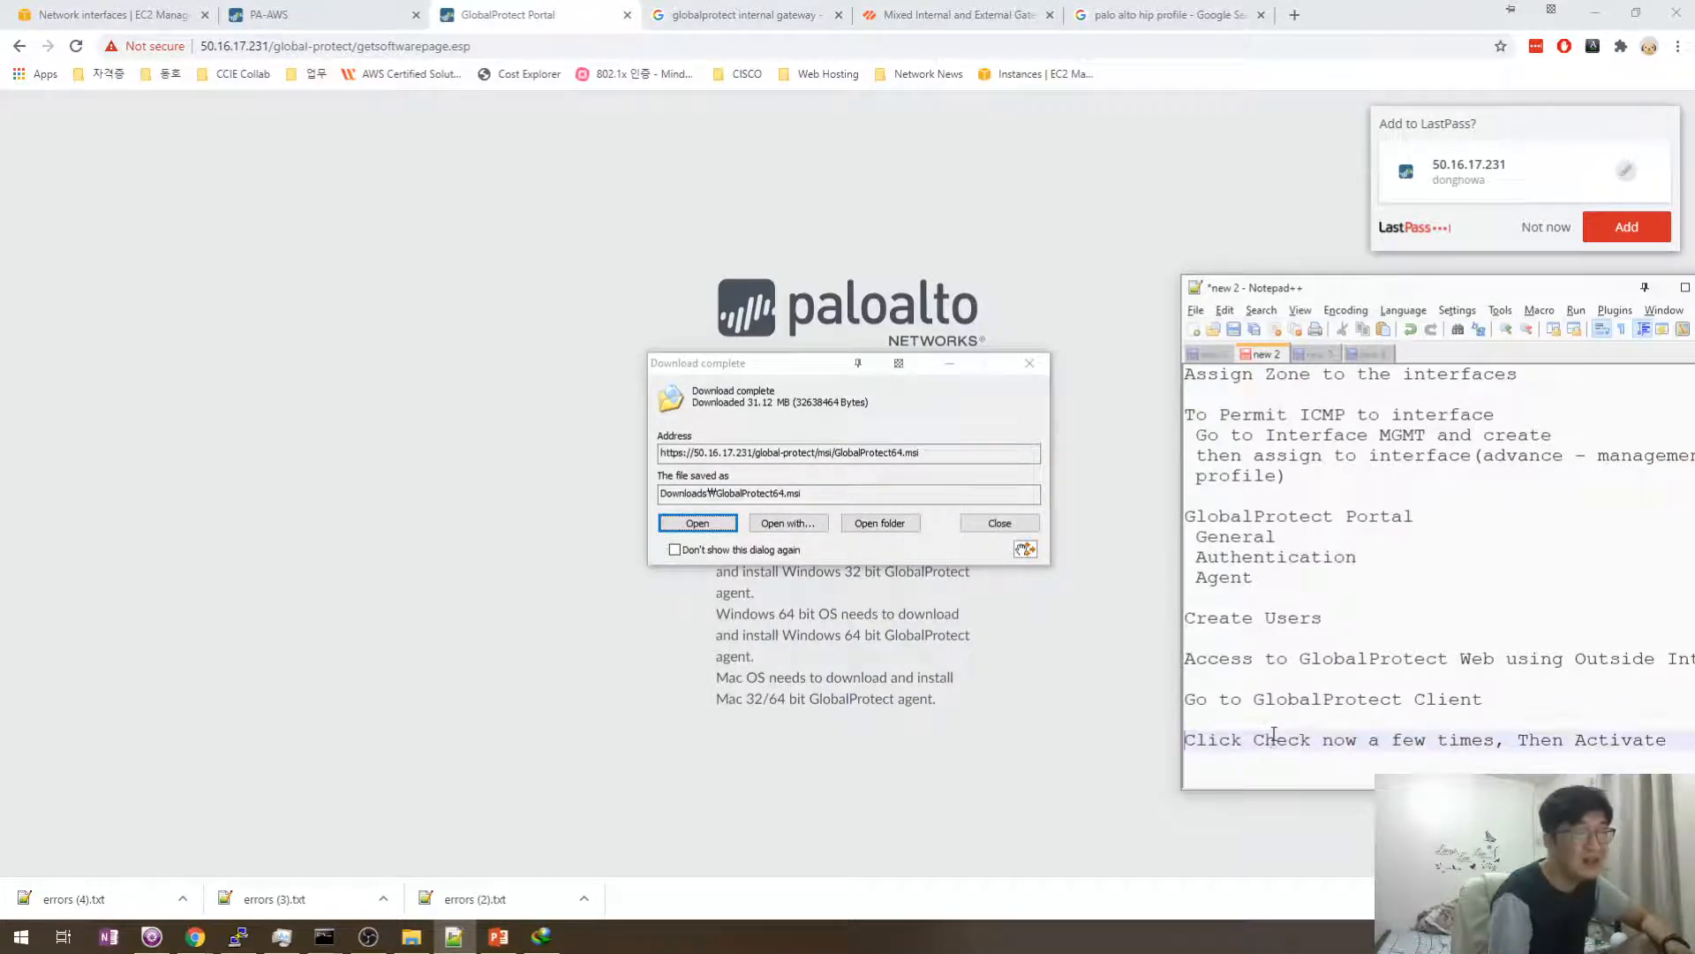
pyautogui.press('BackSpace')
pyautogui.press('Down')
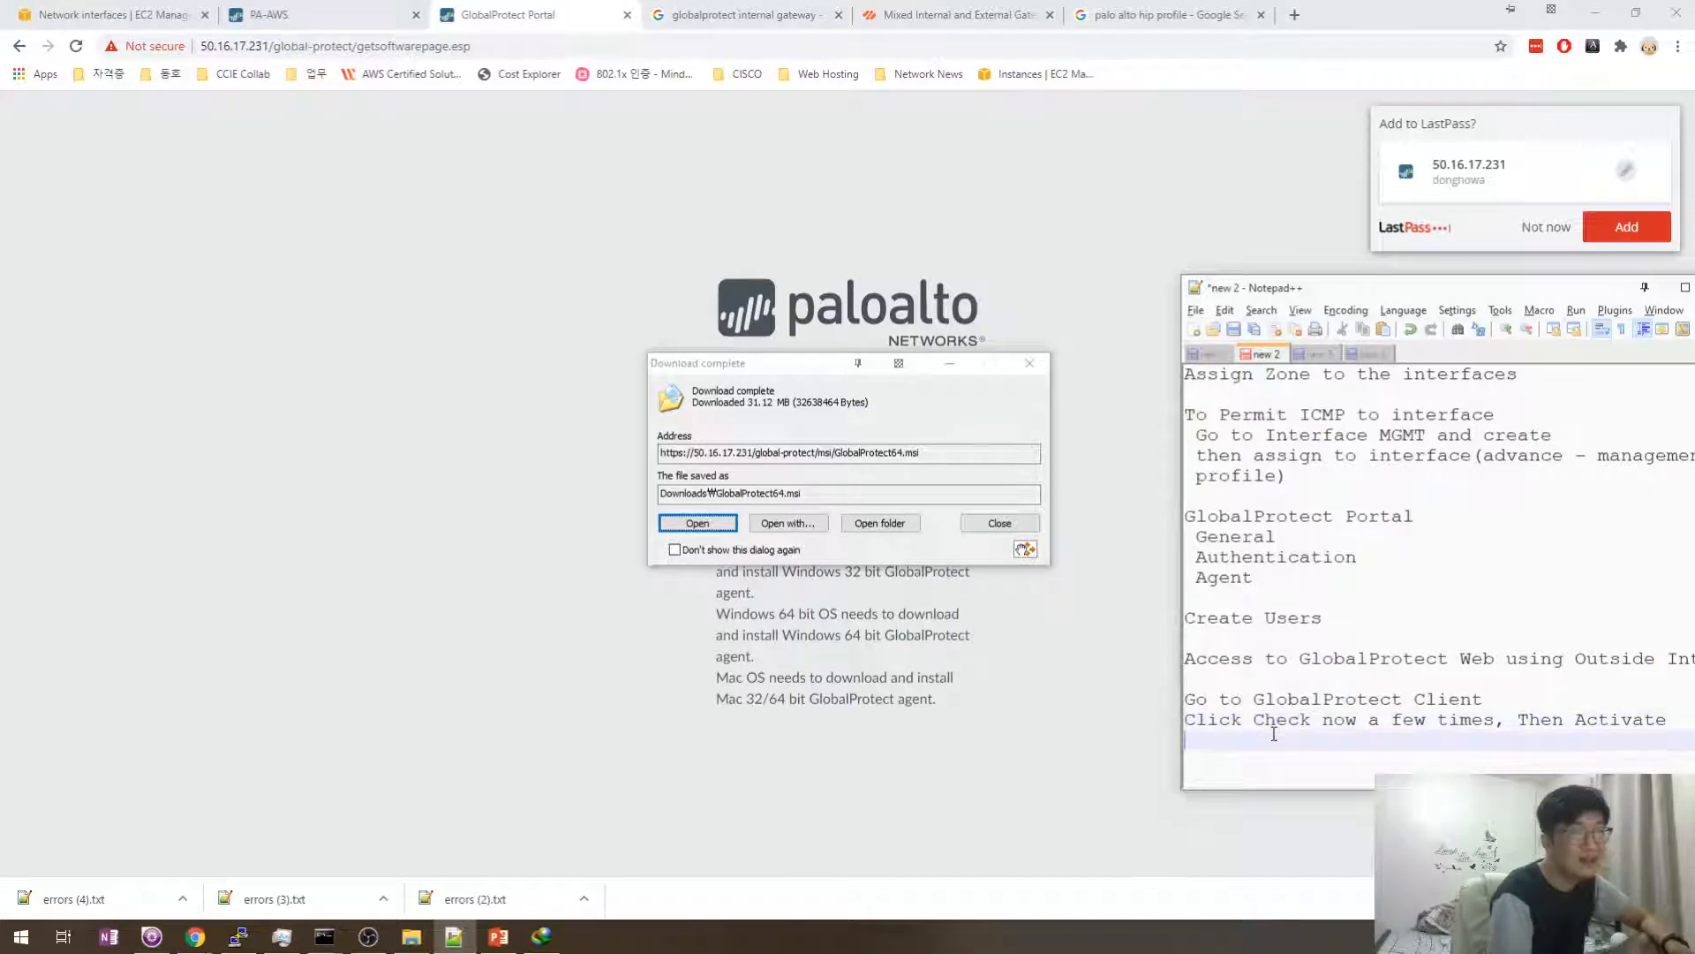
pyautogui.press('Return')
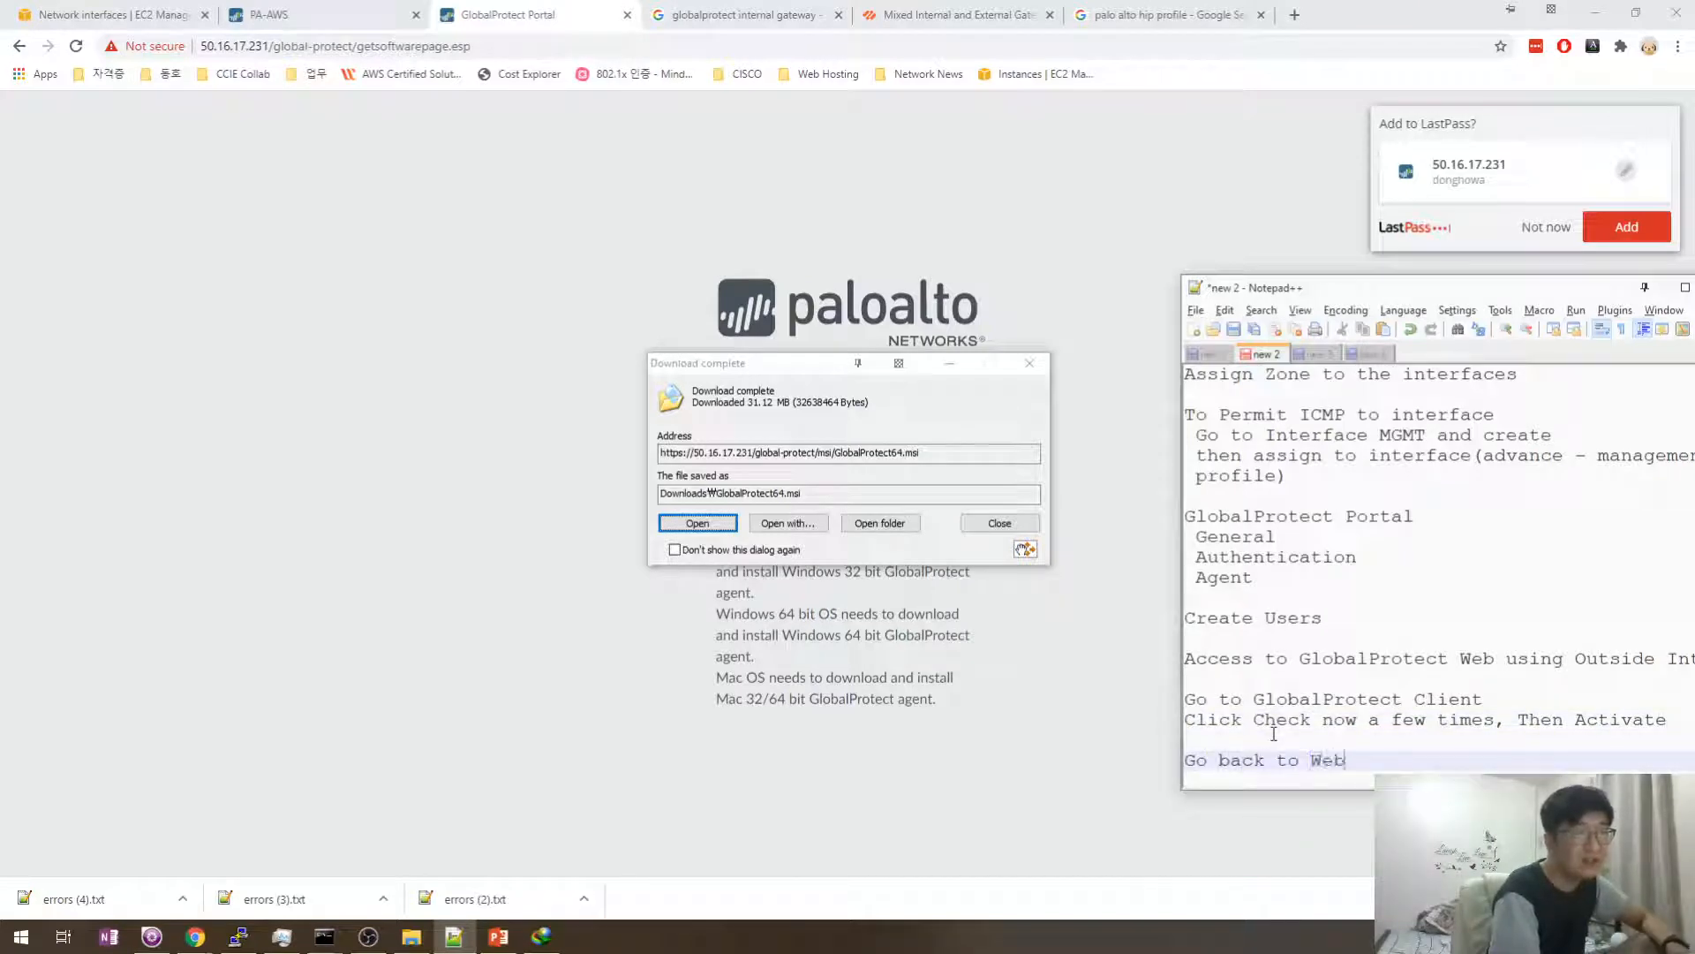
# - Change the last note to 'Go back to Web and Install' and open the downloaded GlobalProtect64.msi
pyautogui.press('Up')
pyautogui.press('Up')
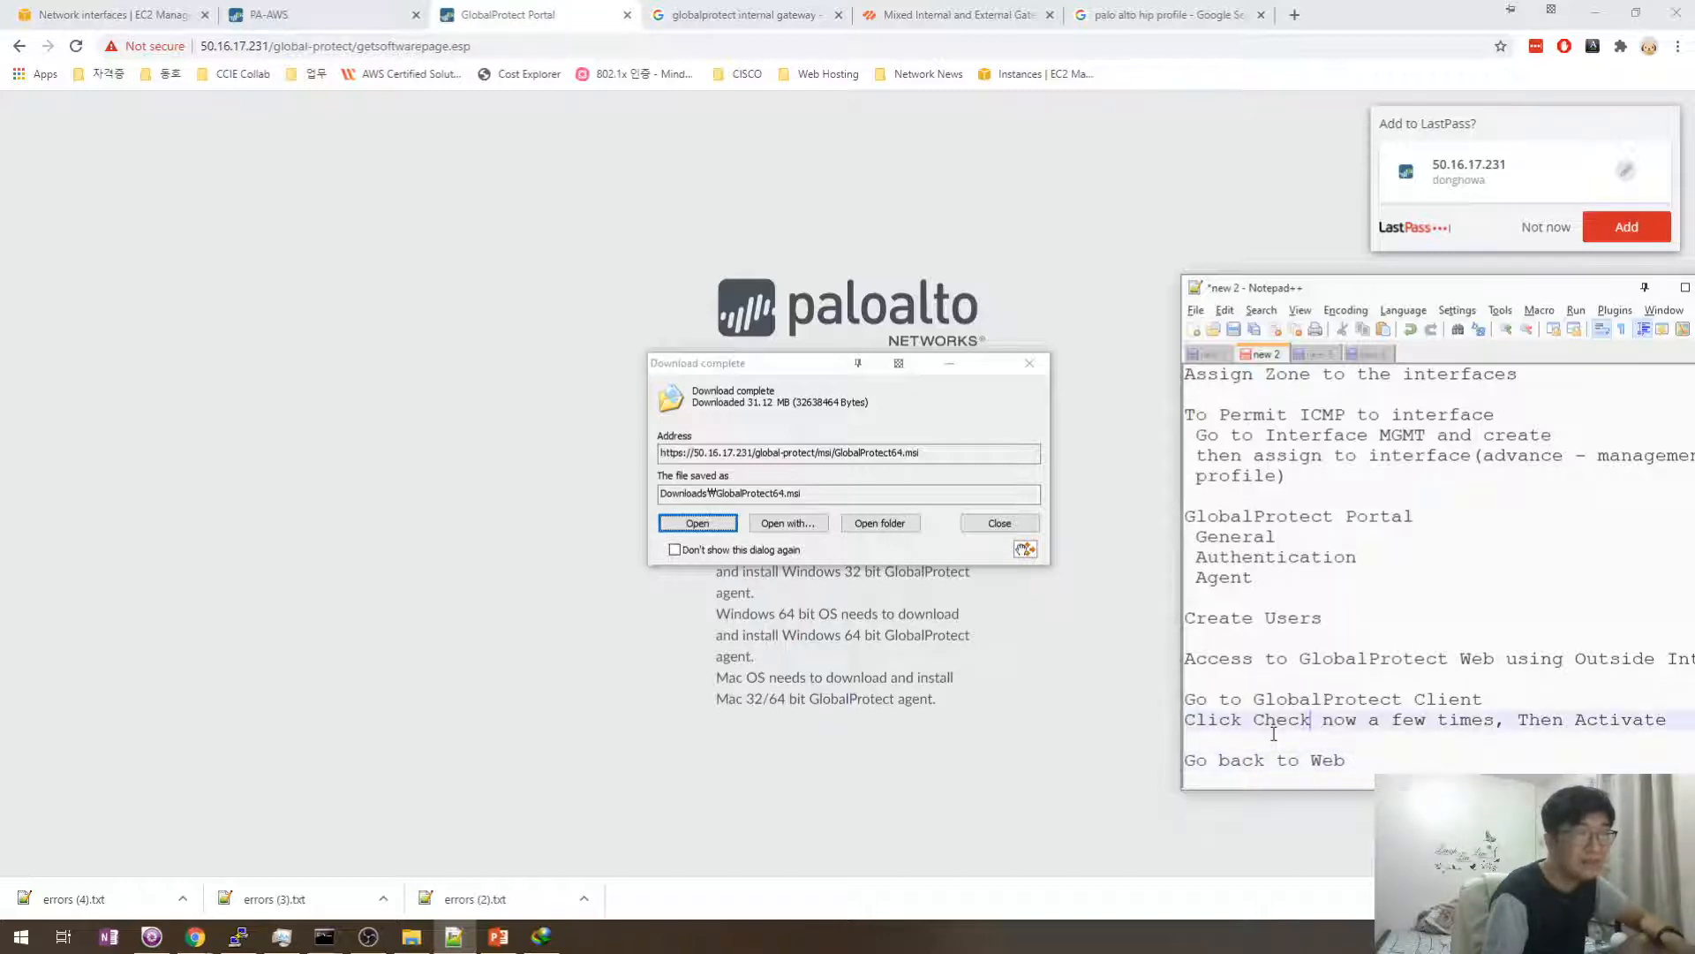
pyautogui.press('Down')
pyautogui.press('Down')
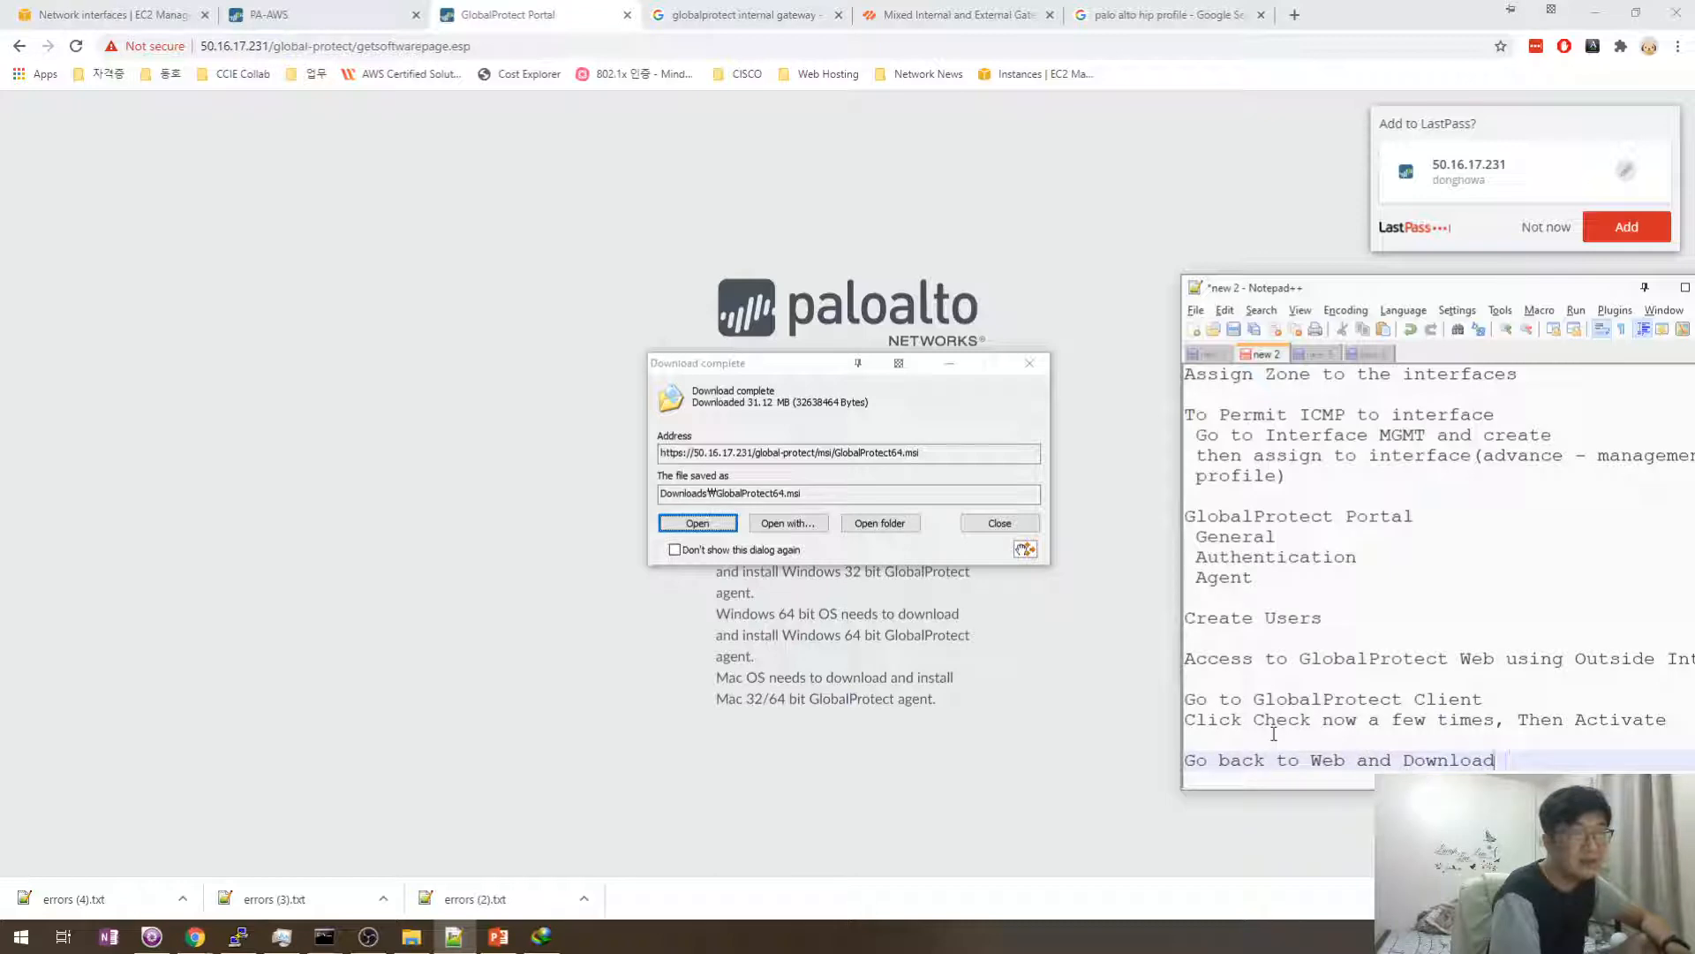
pyautogui.press('BackSpace')
pyautogui.press('BackSpace')
pyautogui.press('BackSpace')
pyautogui.press('BackSpace')
pyautogui.press('BackSpace')
pyautogui.press('BackSpace')
pyautogui.press('BackSpace')
pyautogui.press('BackSpace')
pyautogui.write('Install')
pyautogui.press('Return')
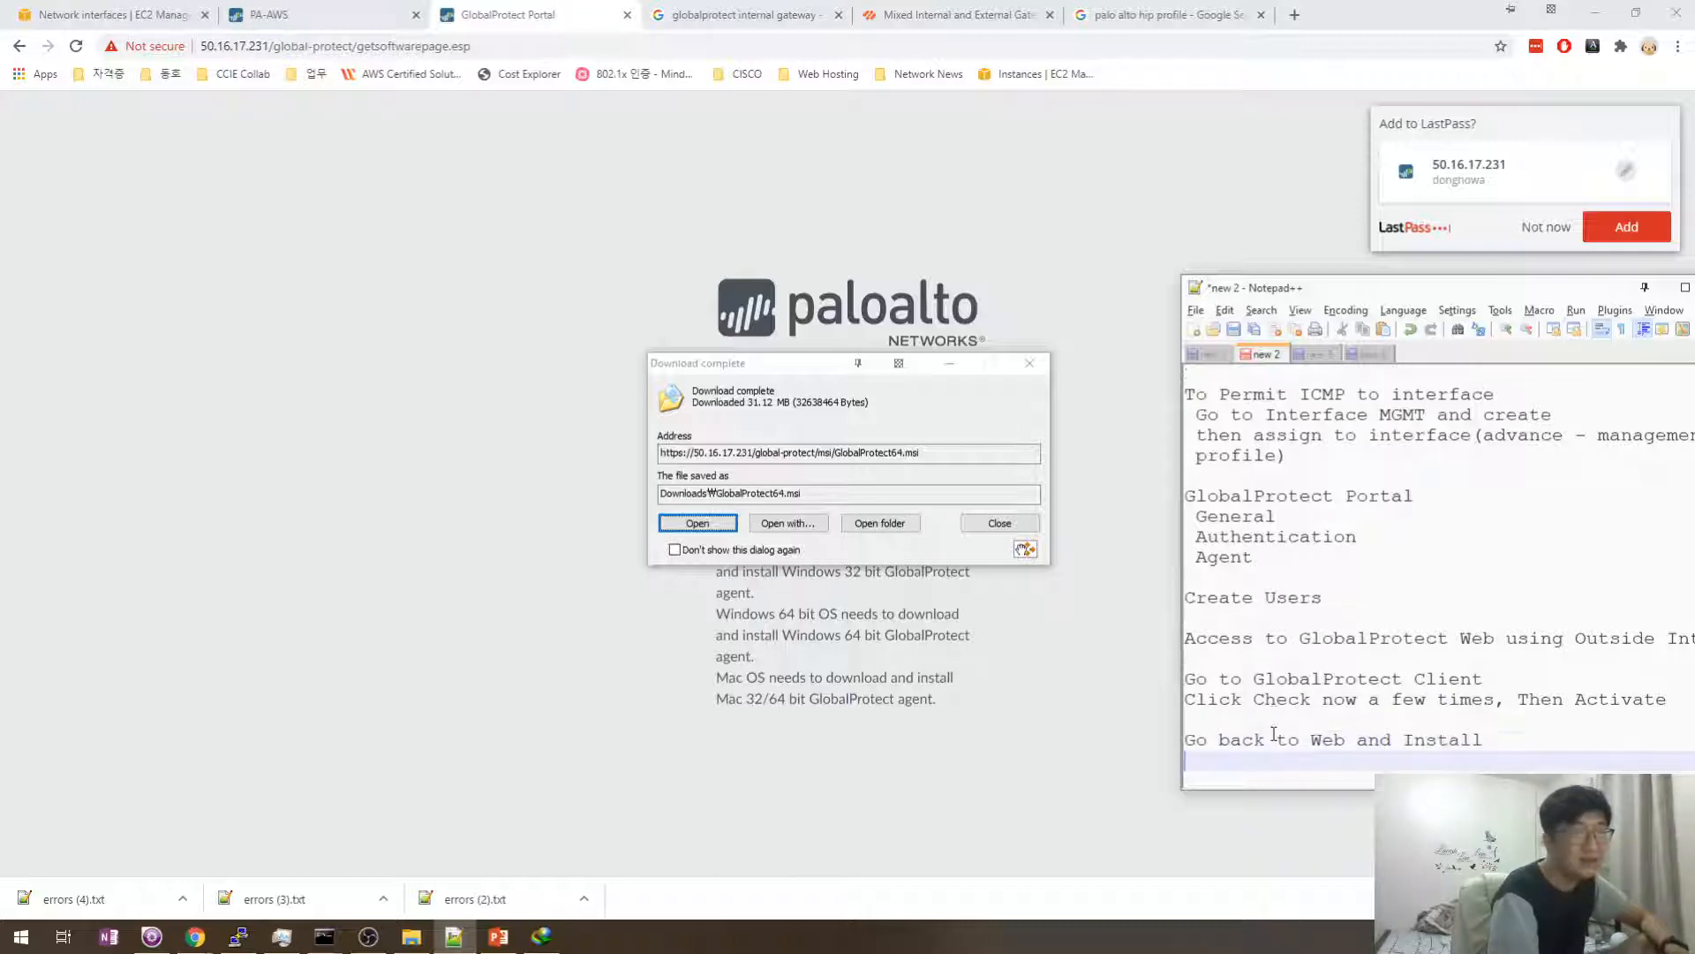
pyautogui.click(691, 527)
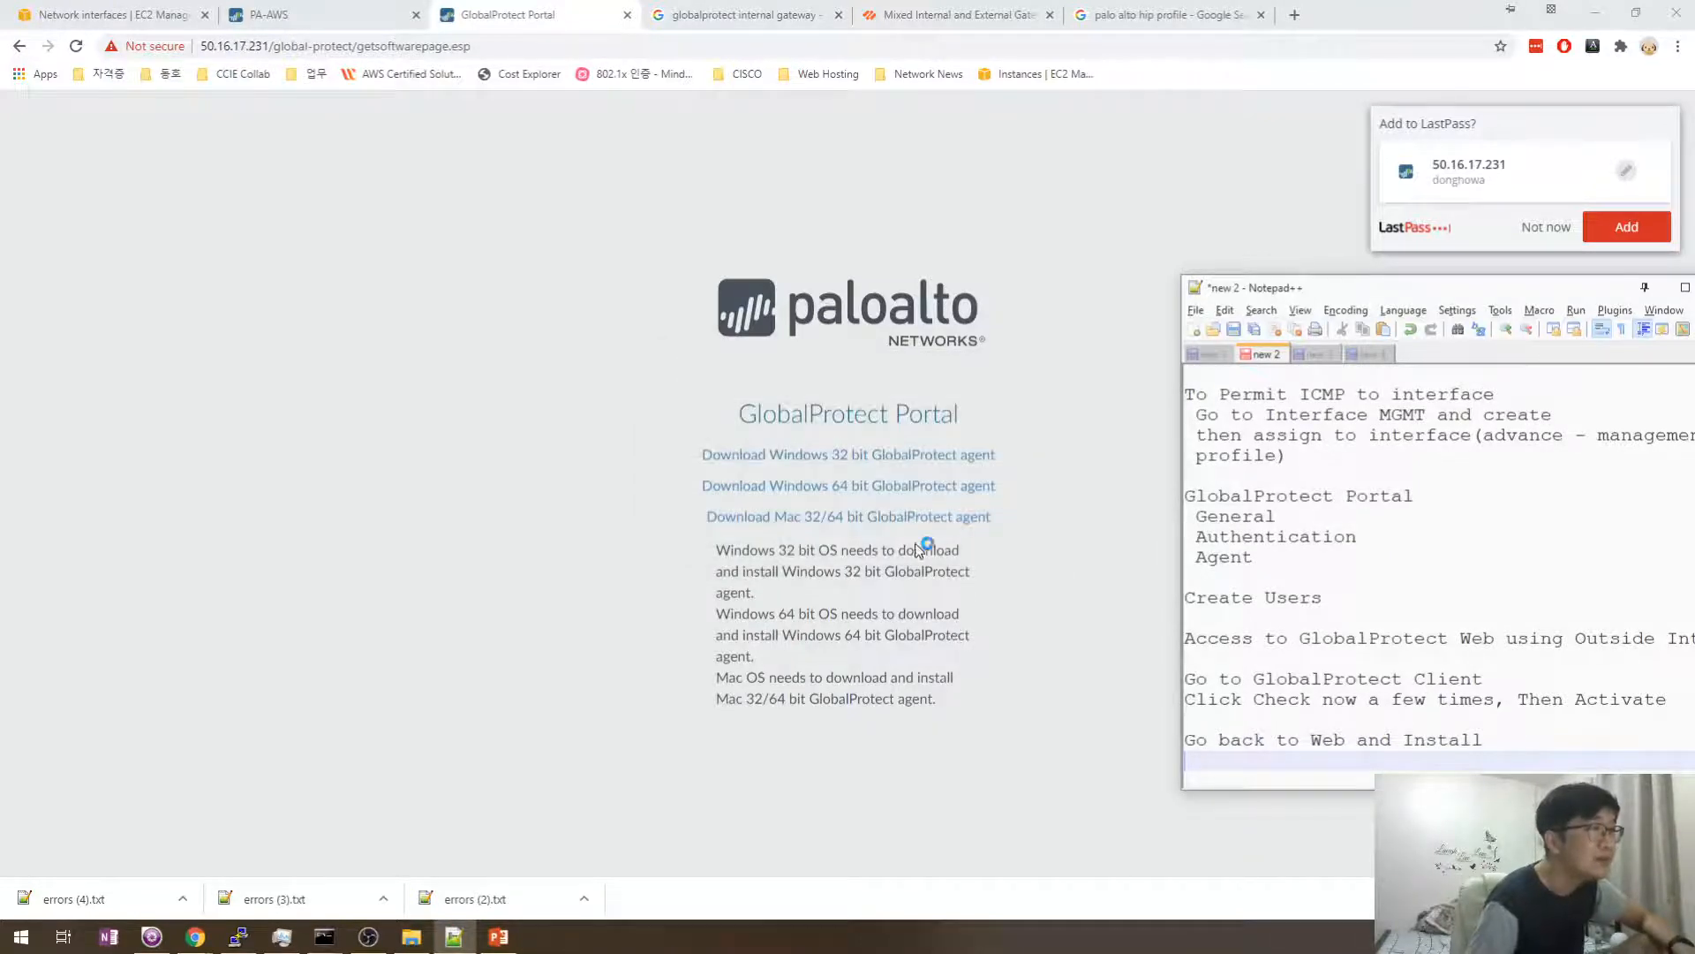
# - Save the portal login, then install GlobalProtect into the default folder and close the finished wizard
pyautogui.click(1626, 226)
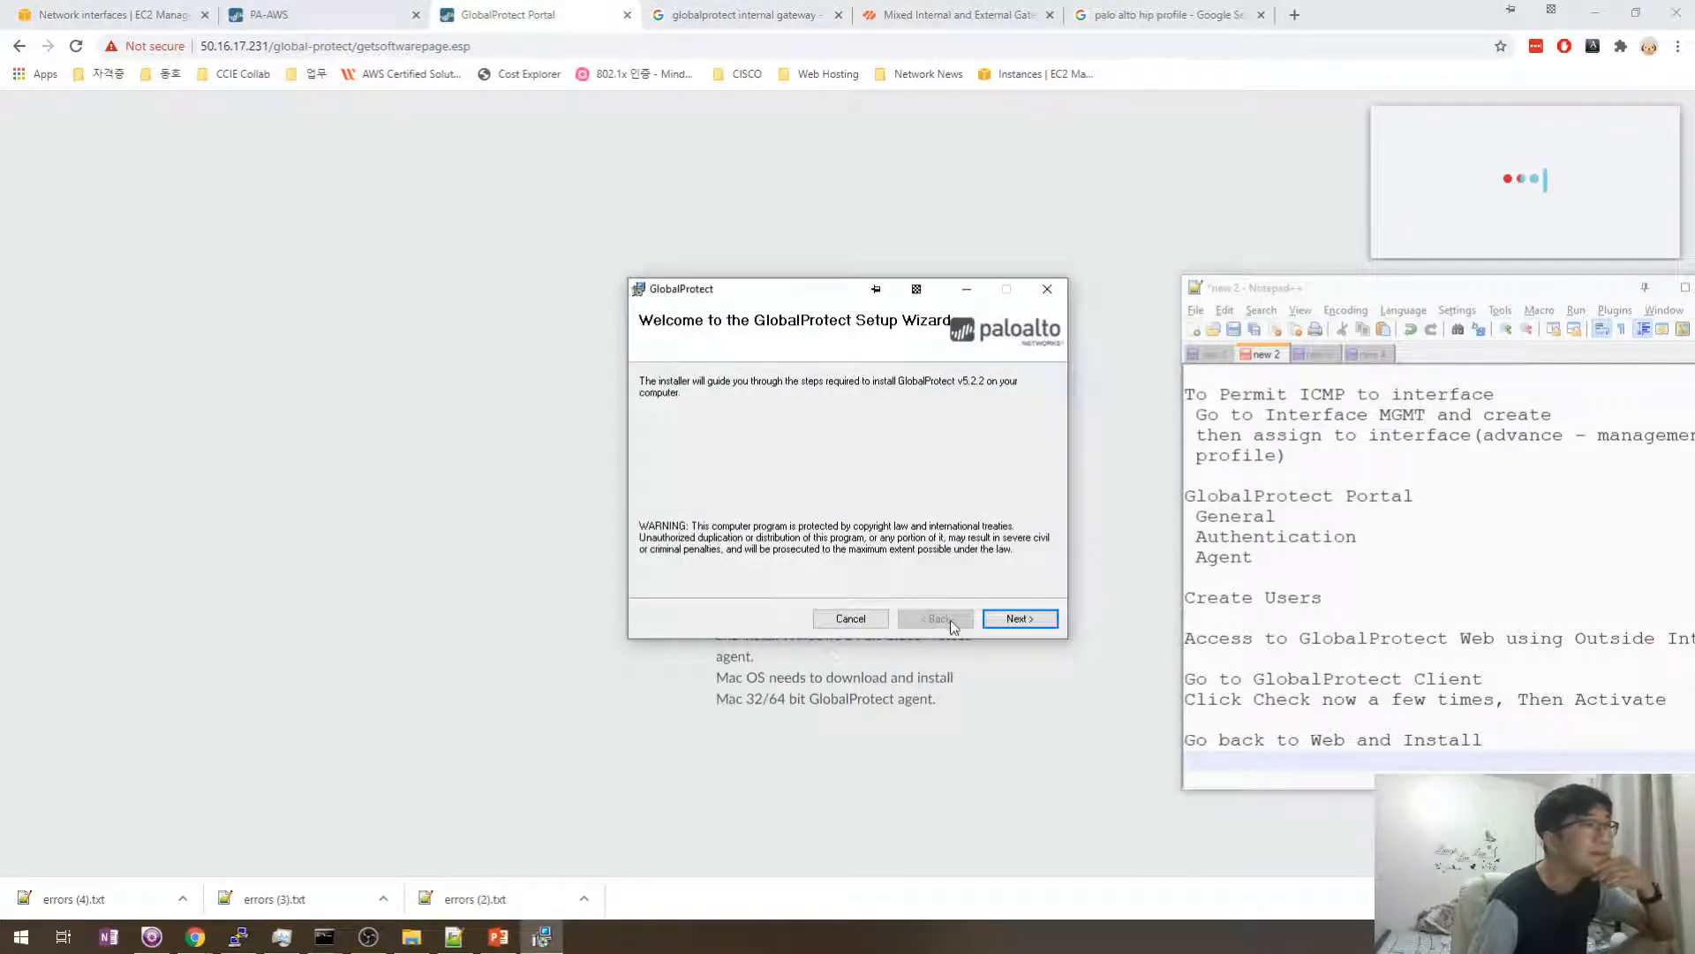
pyautogui.click(1020, 618)
pyautogui.click(1007, 620)
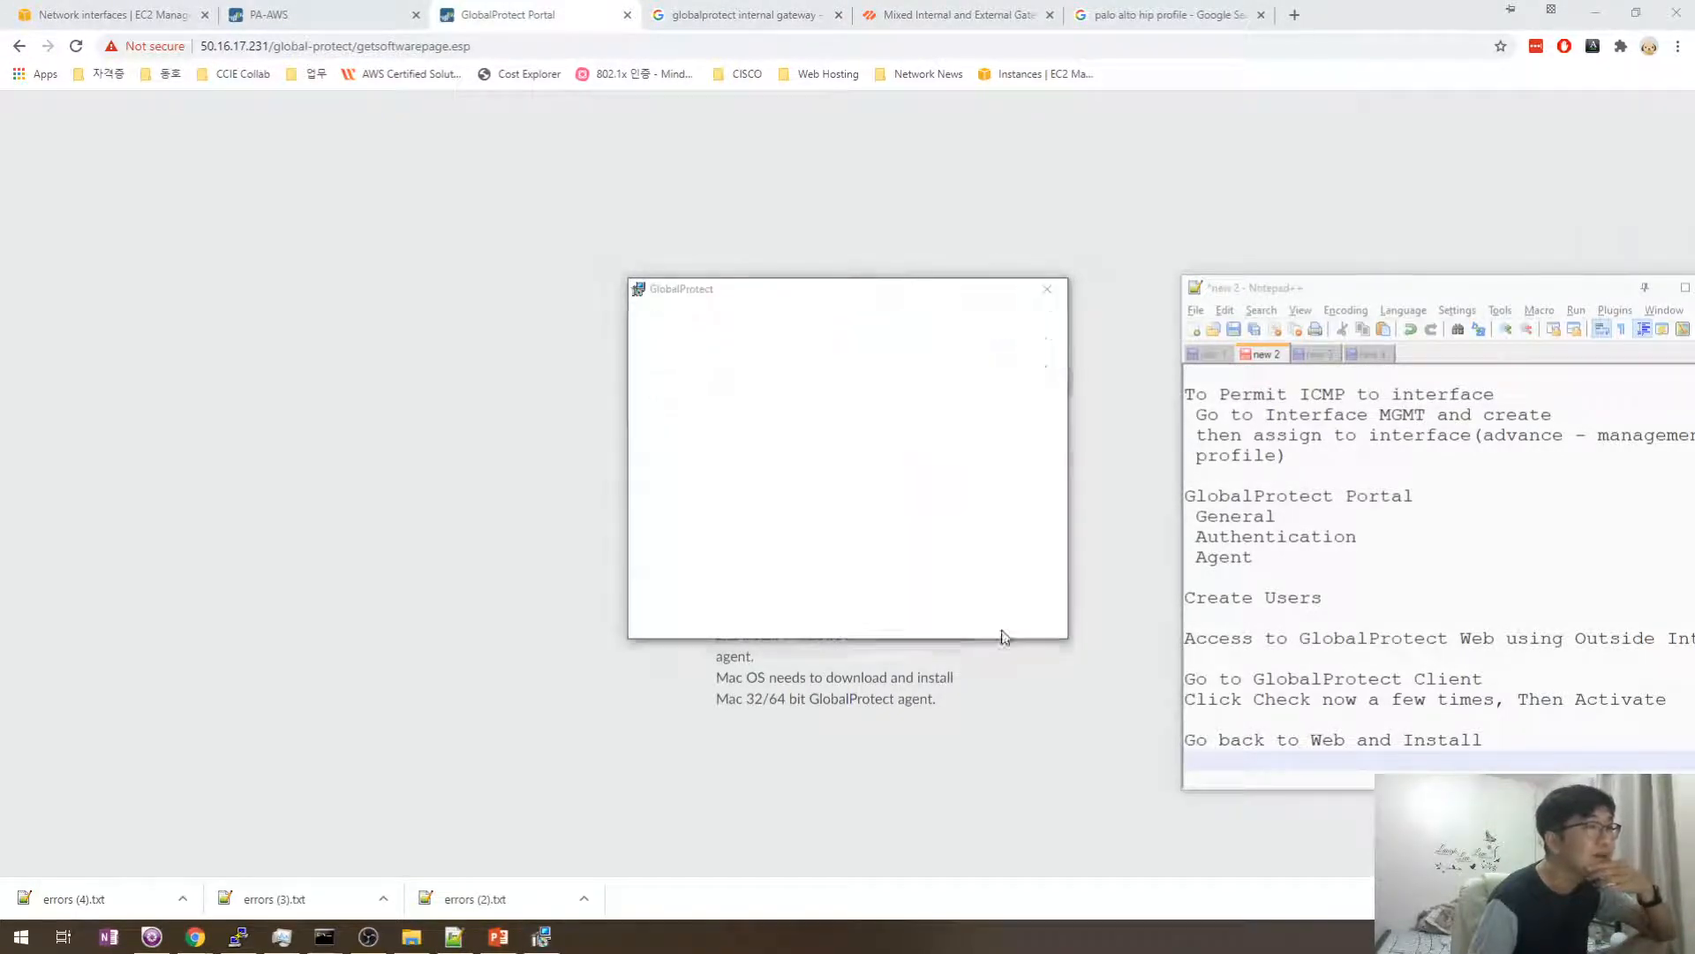
pyautogui.click(1044, 644)
pyautogui.hotkey('alt', 'Tab')
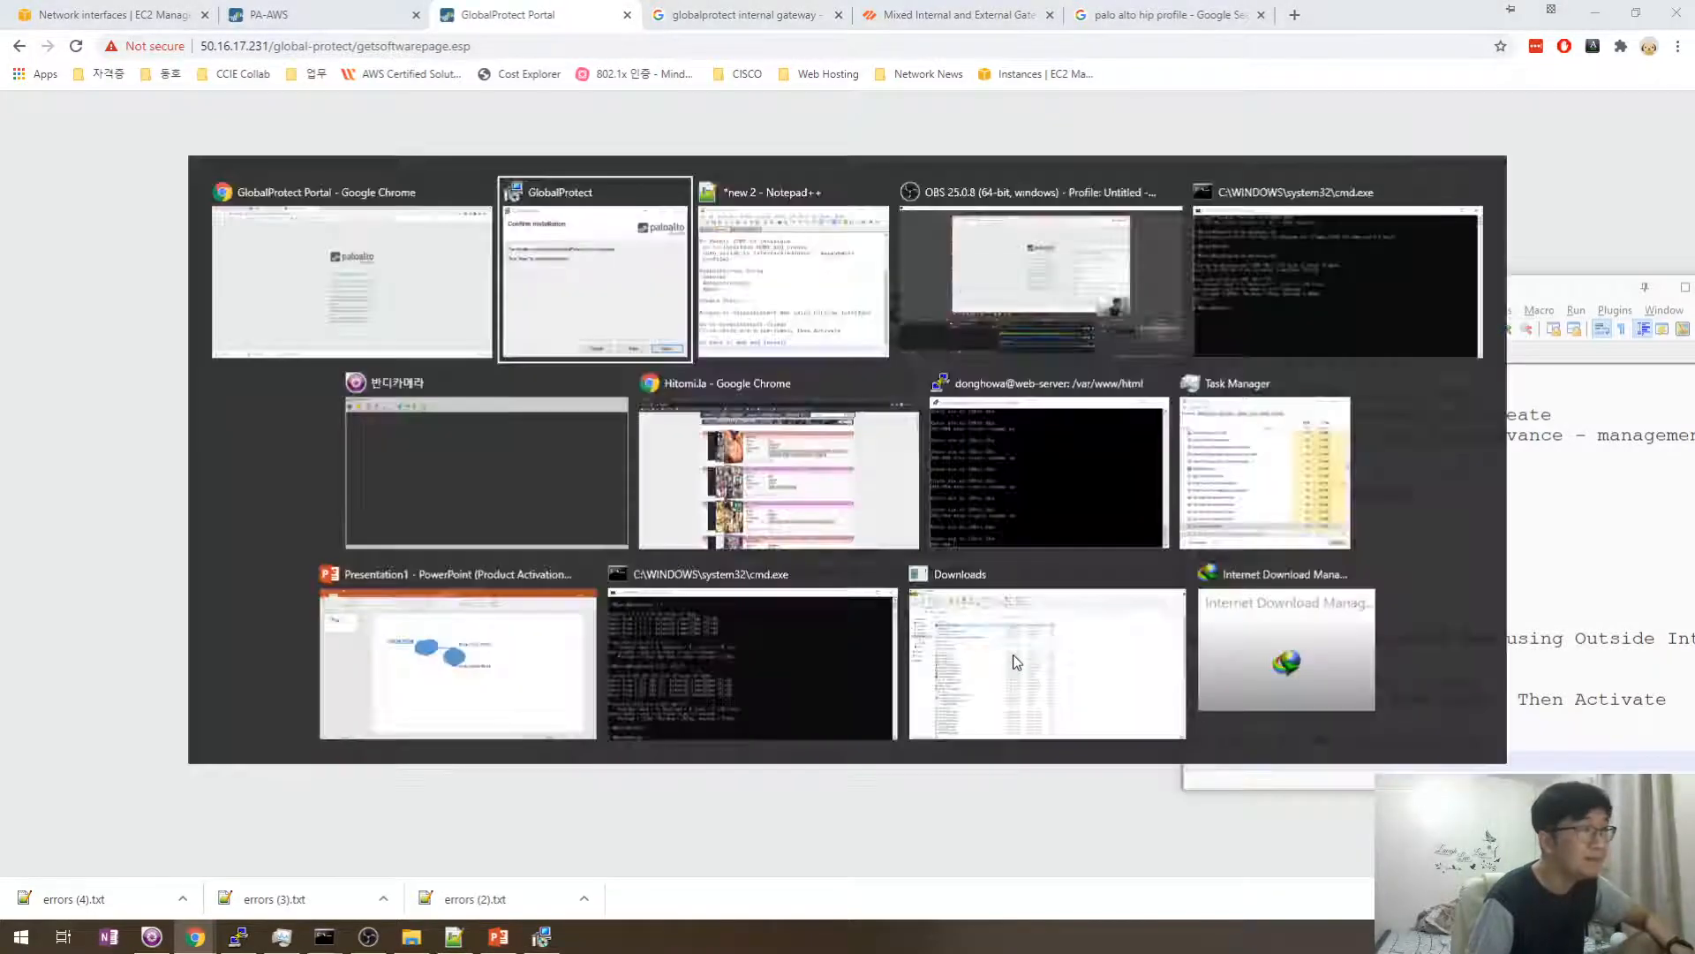
pyautogui.click(1028, 619)
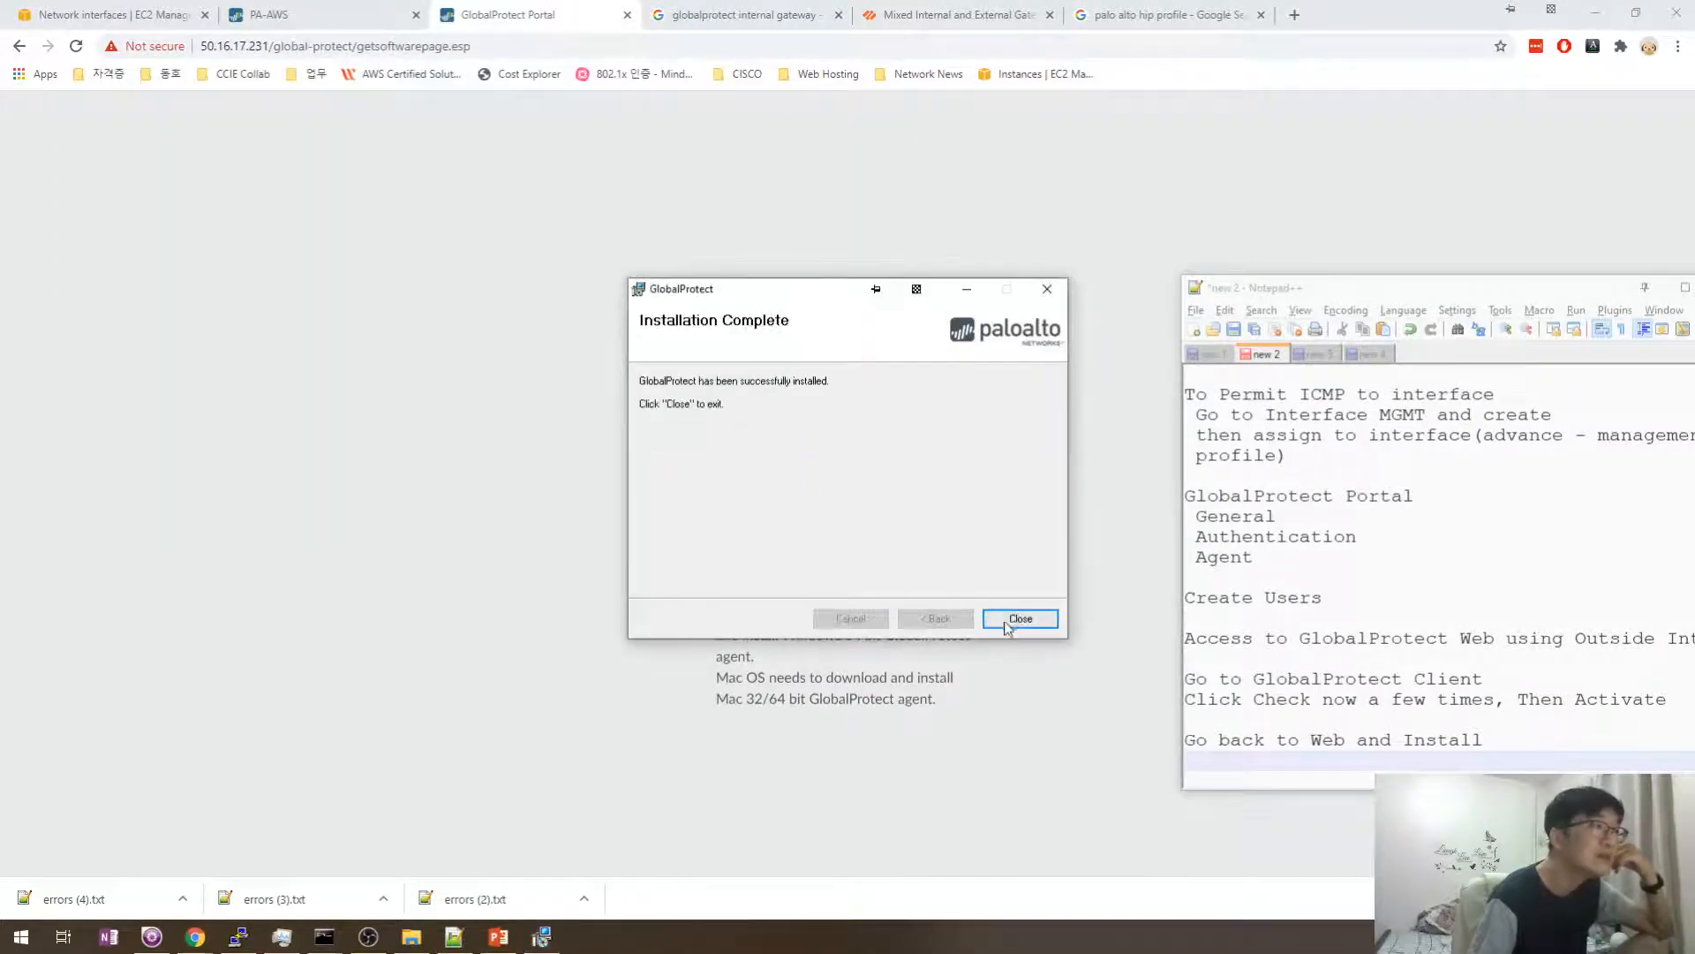
pyautogui.click(1007, 621)
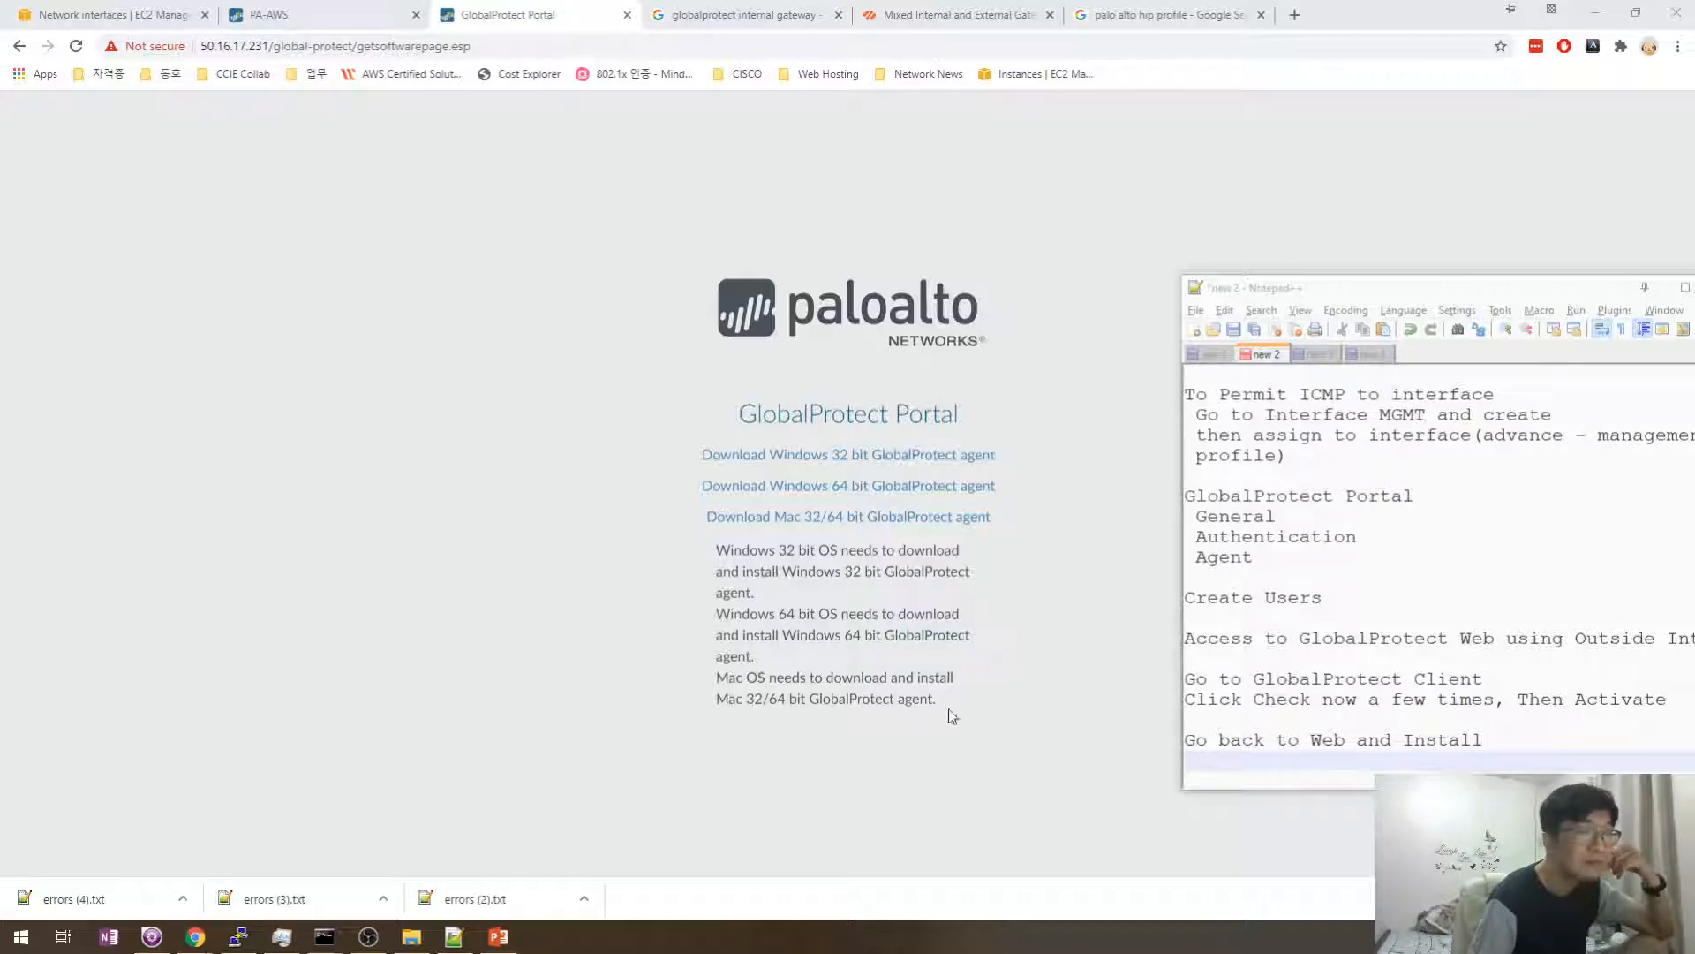
# - Launch GlobalProtect from the Palo Alto Networks folder in the Start menu
pyautogui.press('super')
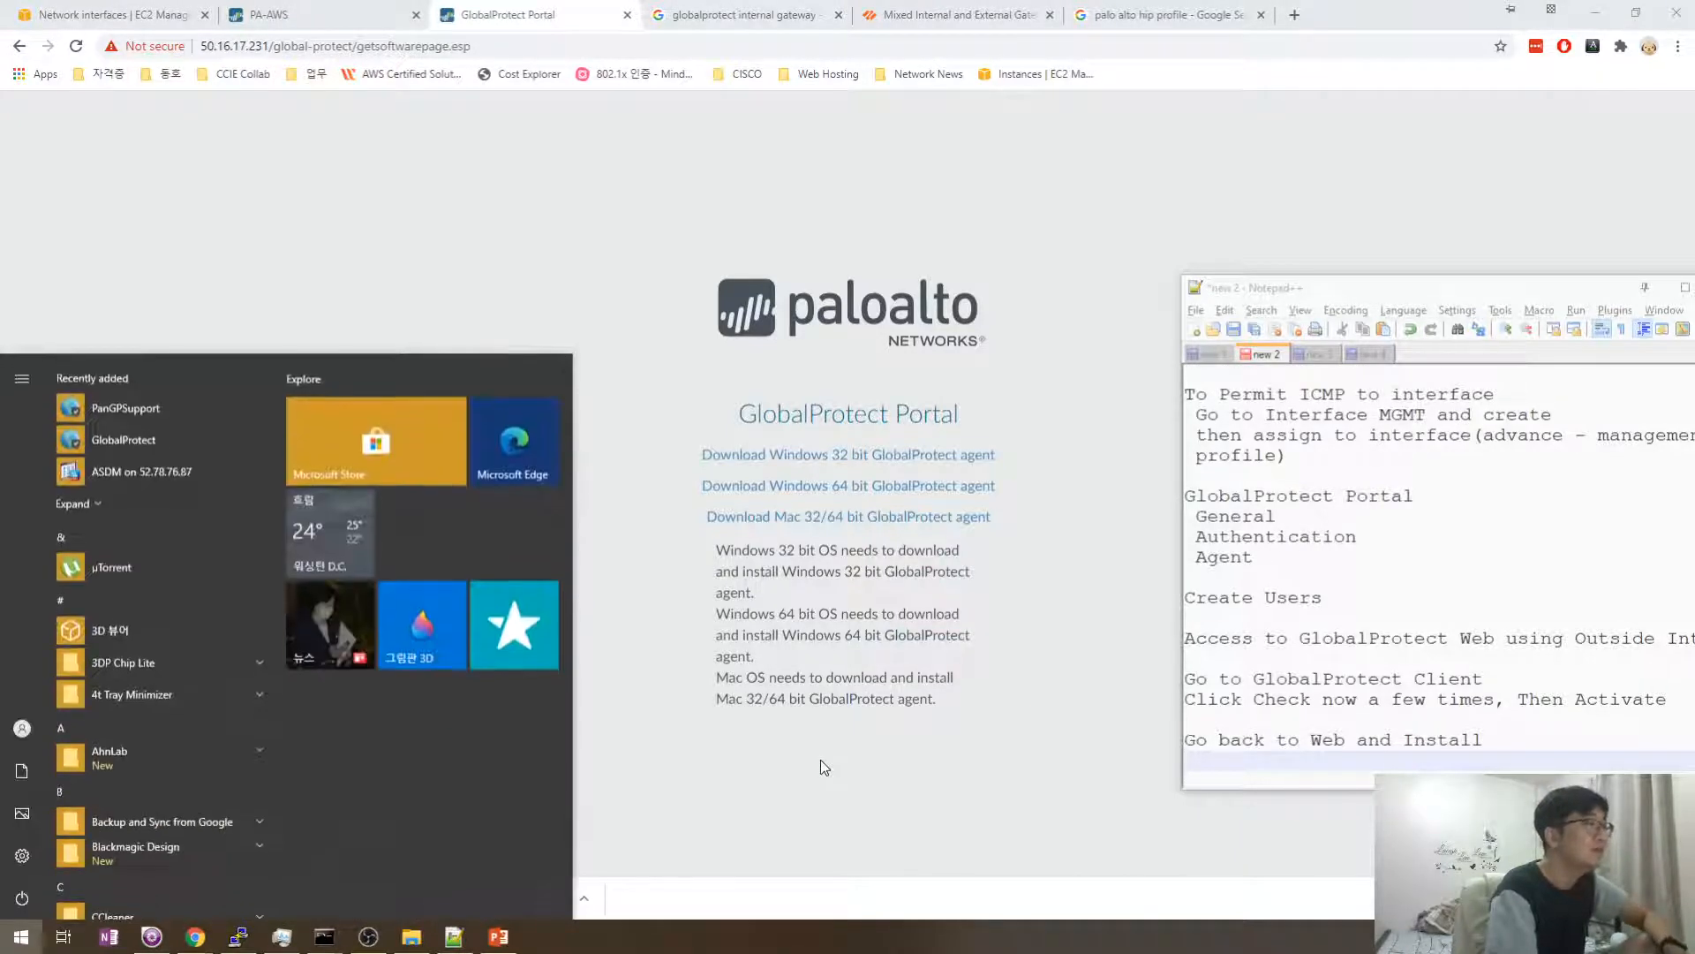
pyautogui.write('global')
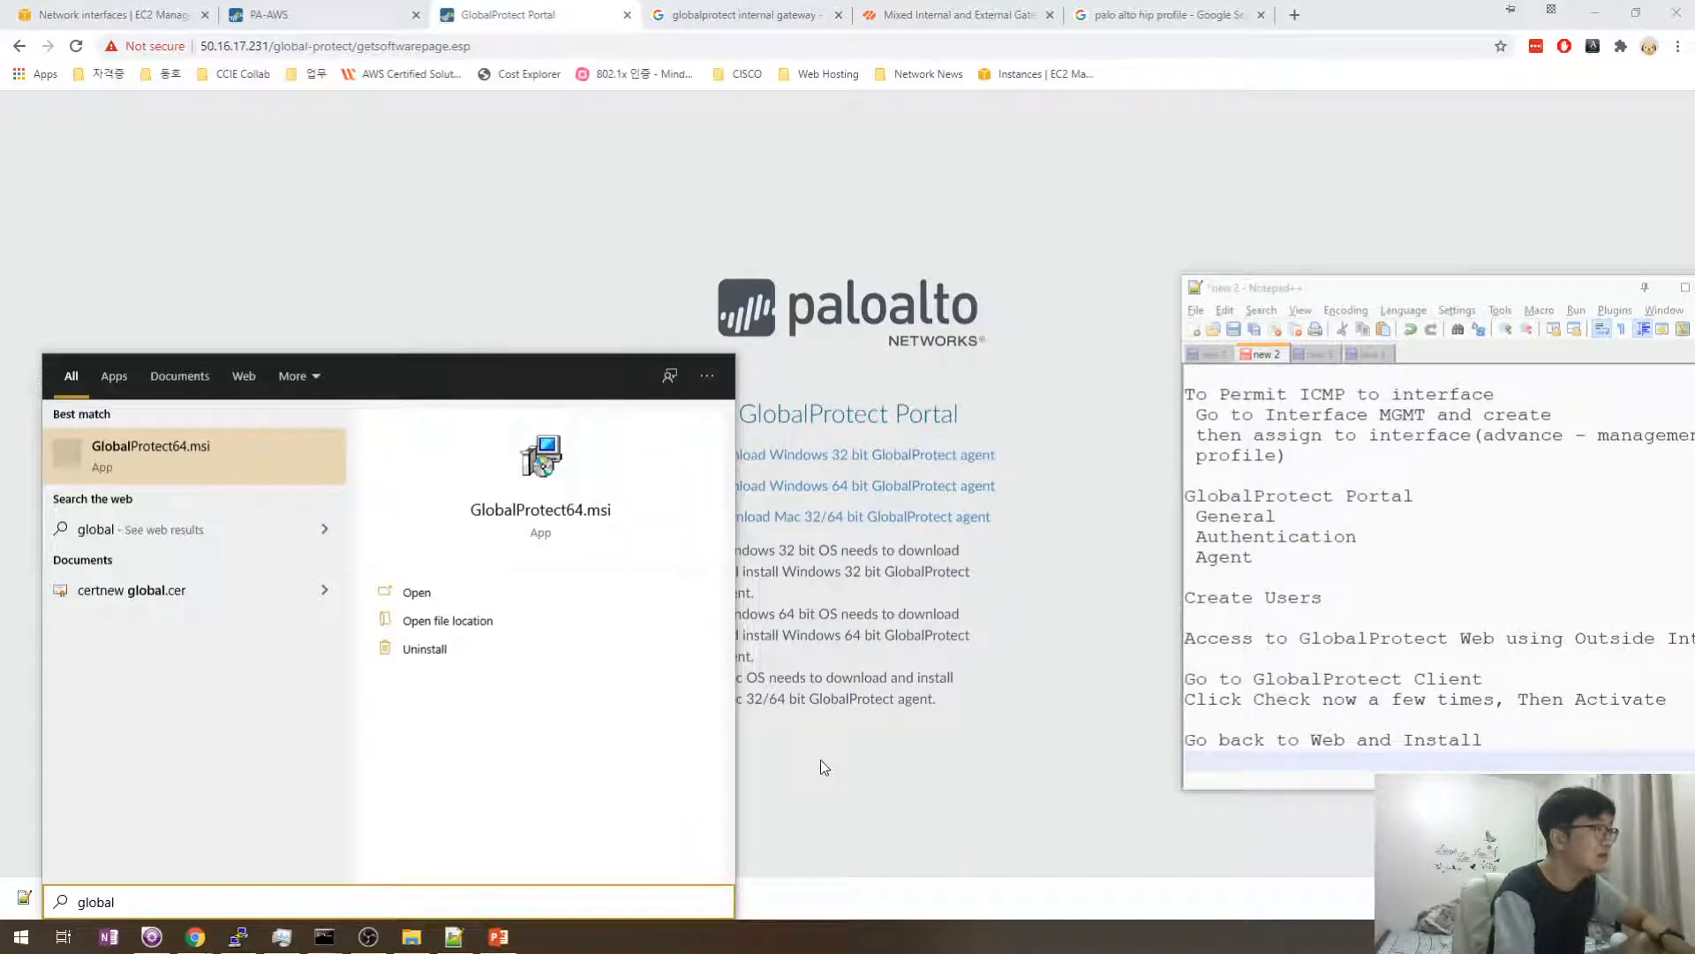
pyautogui.press('super')
pyautogui.press('super')
pyautogui.press('super')
pyautogui.scroll(-3, 180, 780)
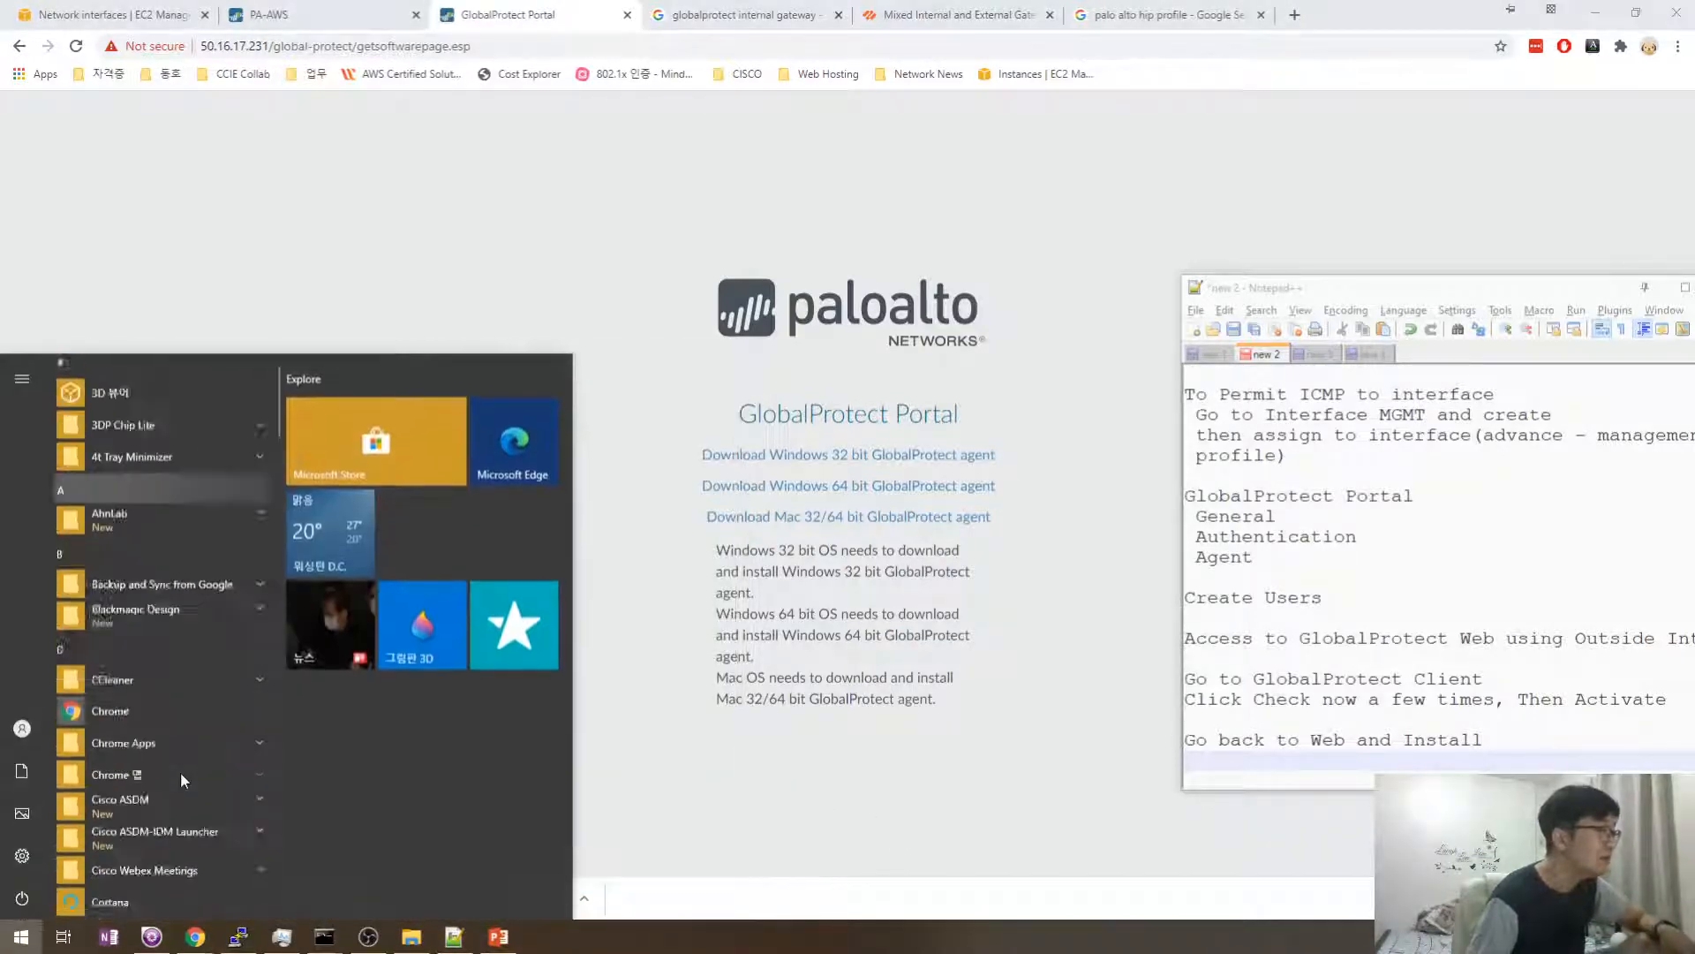
pyautogui.scroll(-10, 180, 772)
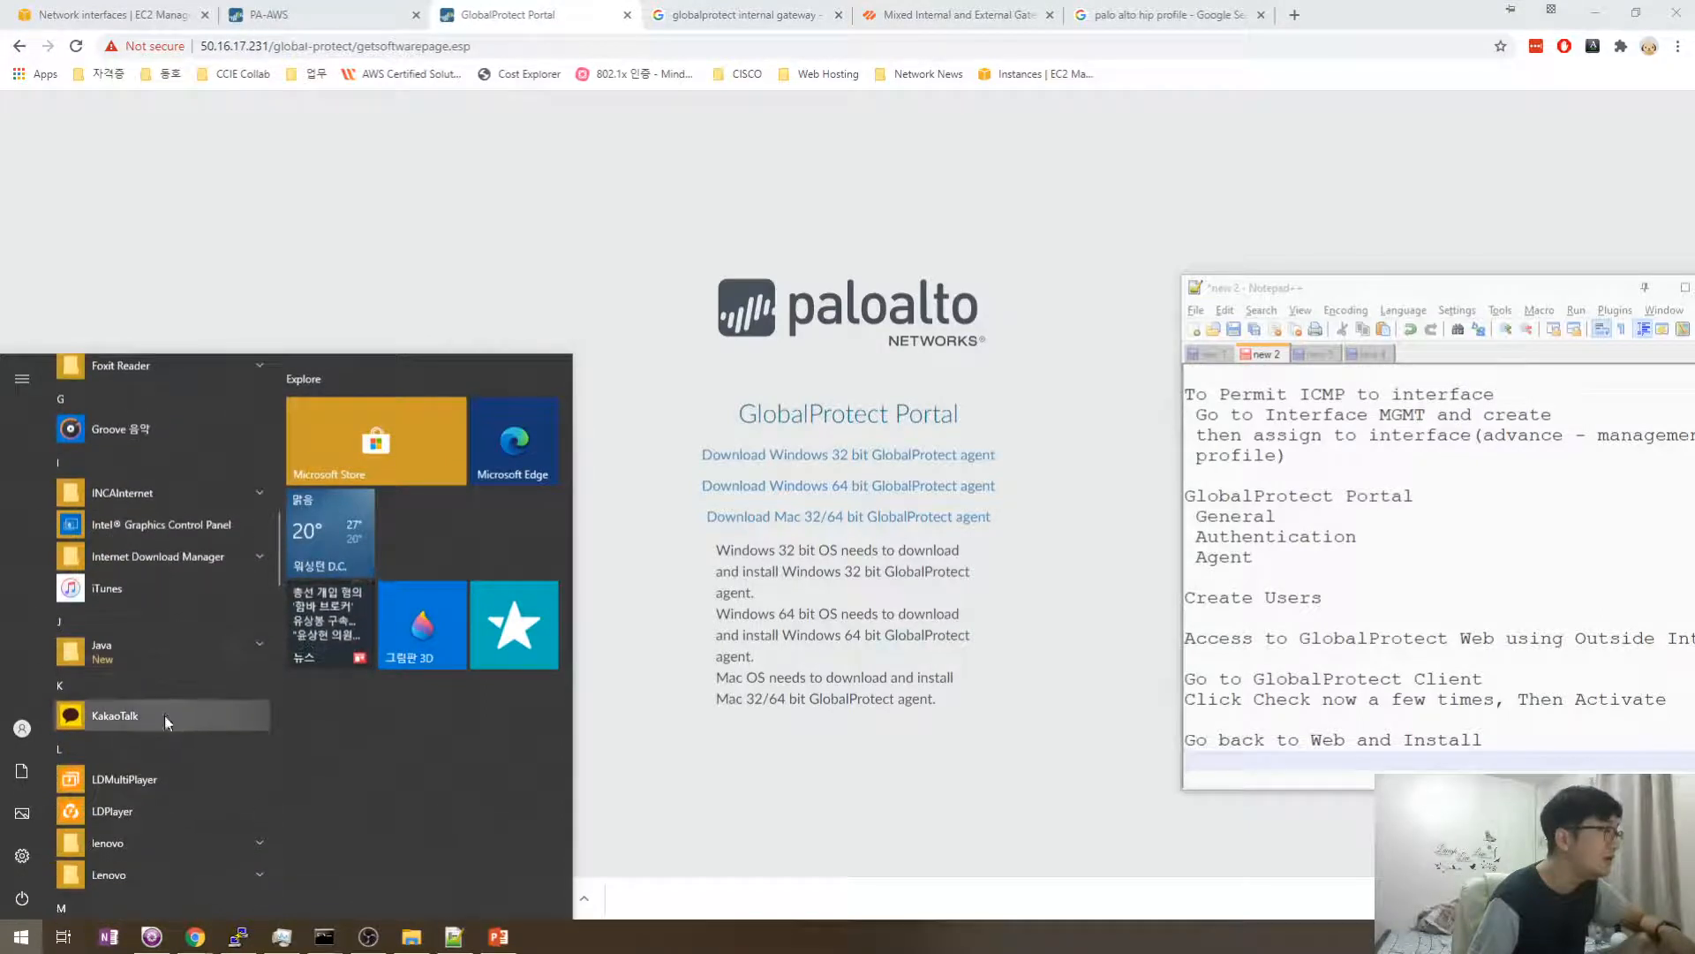
pyautogui.scroll(-2, 166, 715)
pyautogui.write('pal')
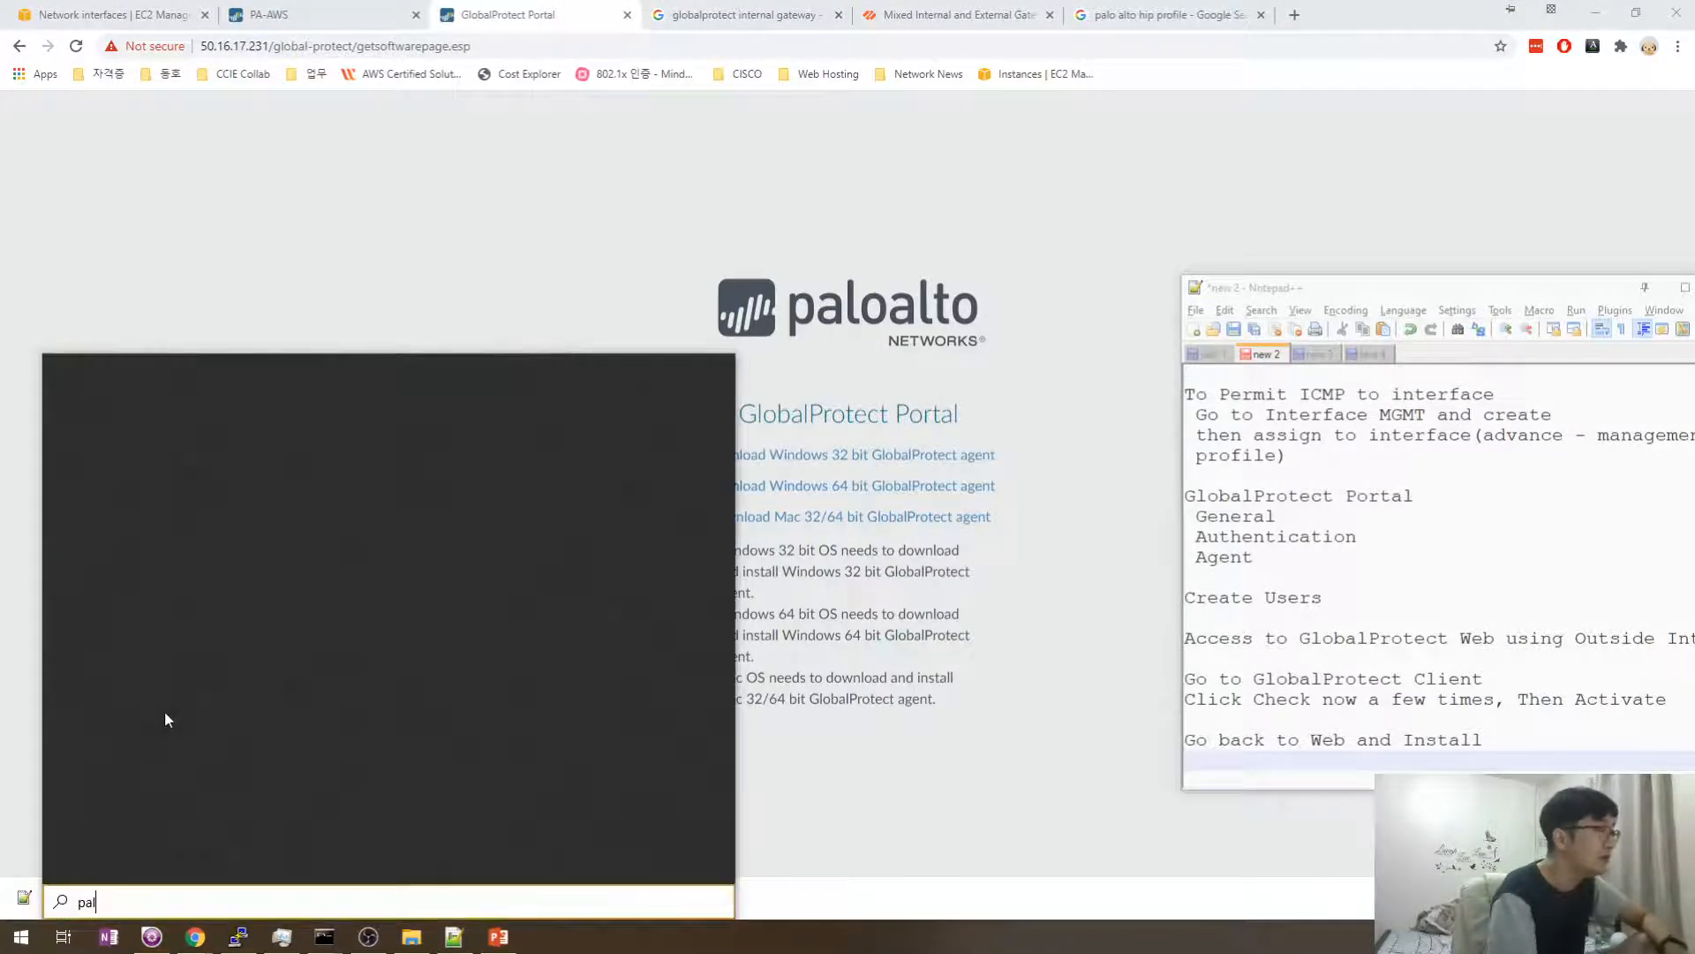
pyautogui.write('oal')
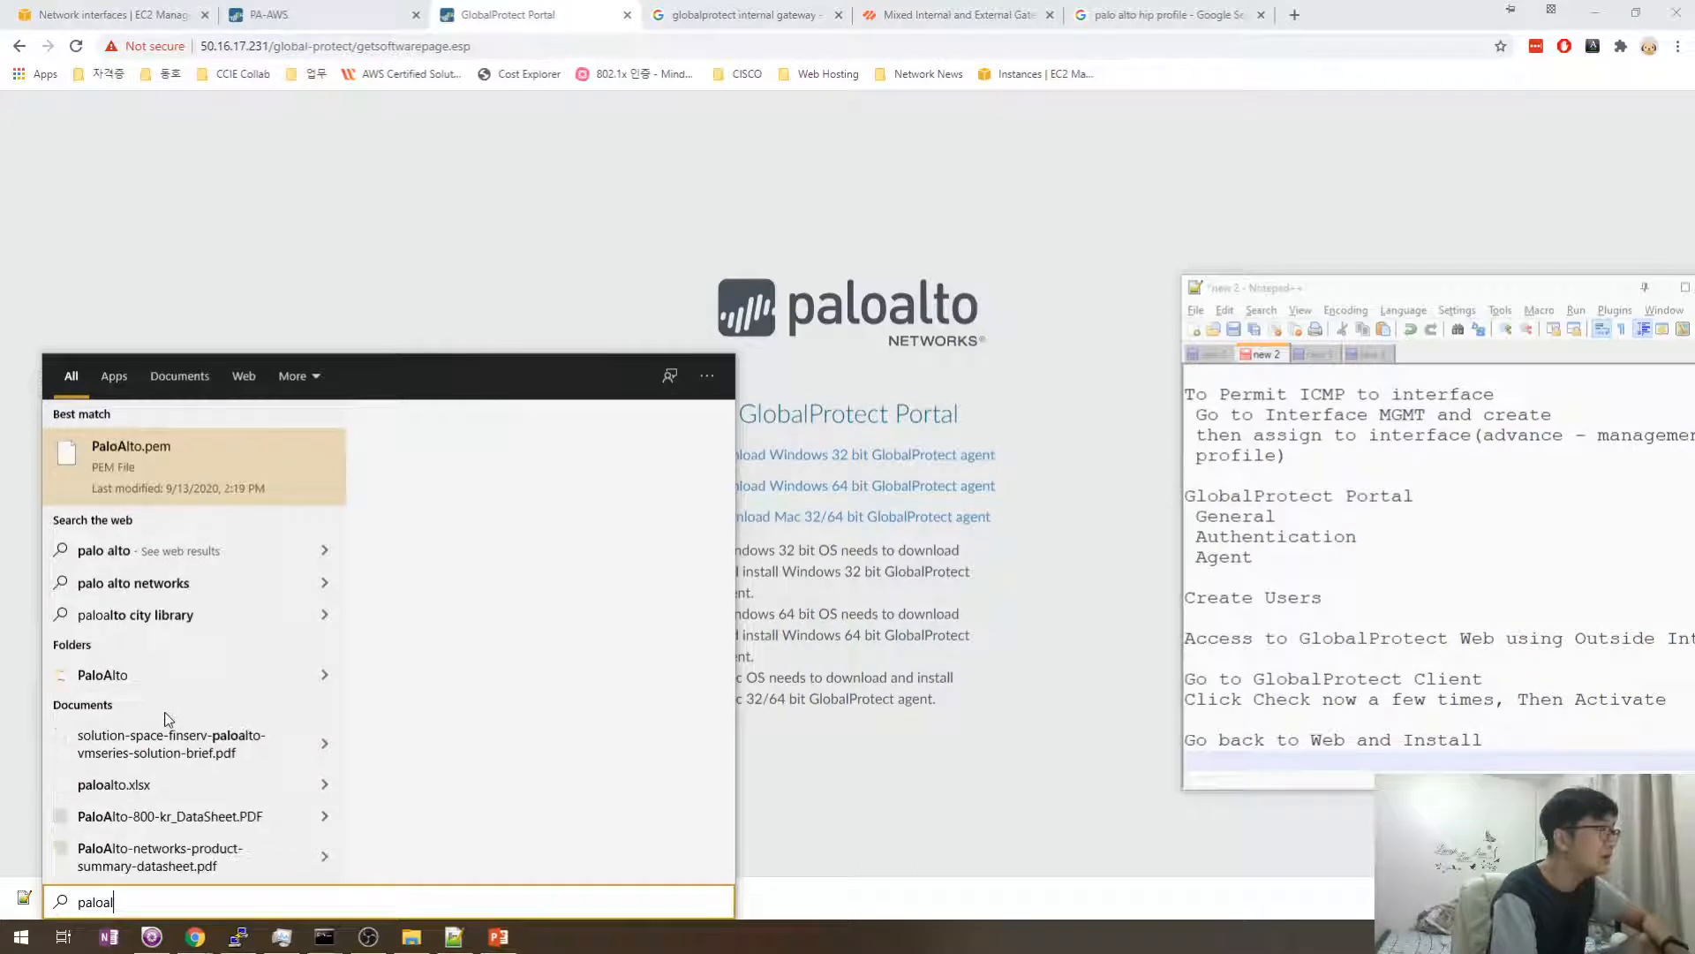
pyautogui.write('t')
pyautogui.press('BackSpace')
pyautogui.press('BackSpace')
pyautogui.press('BackSpace')
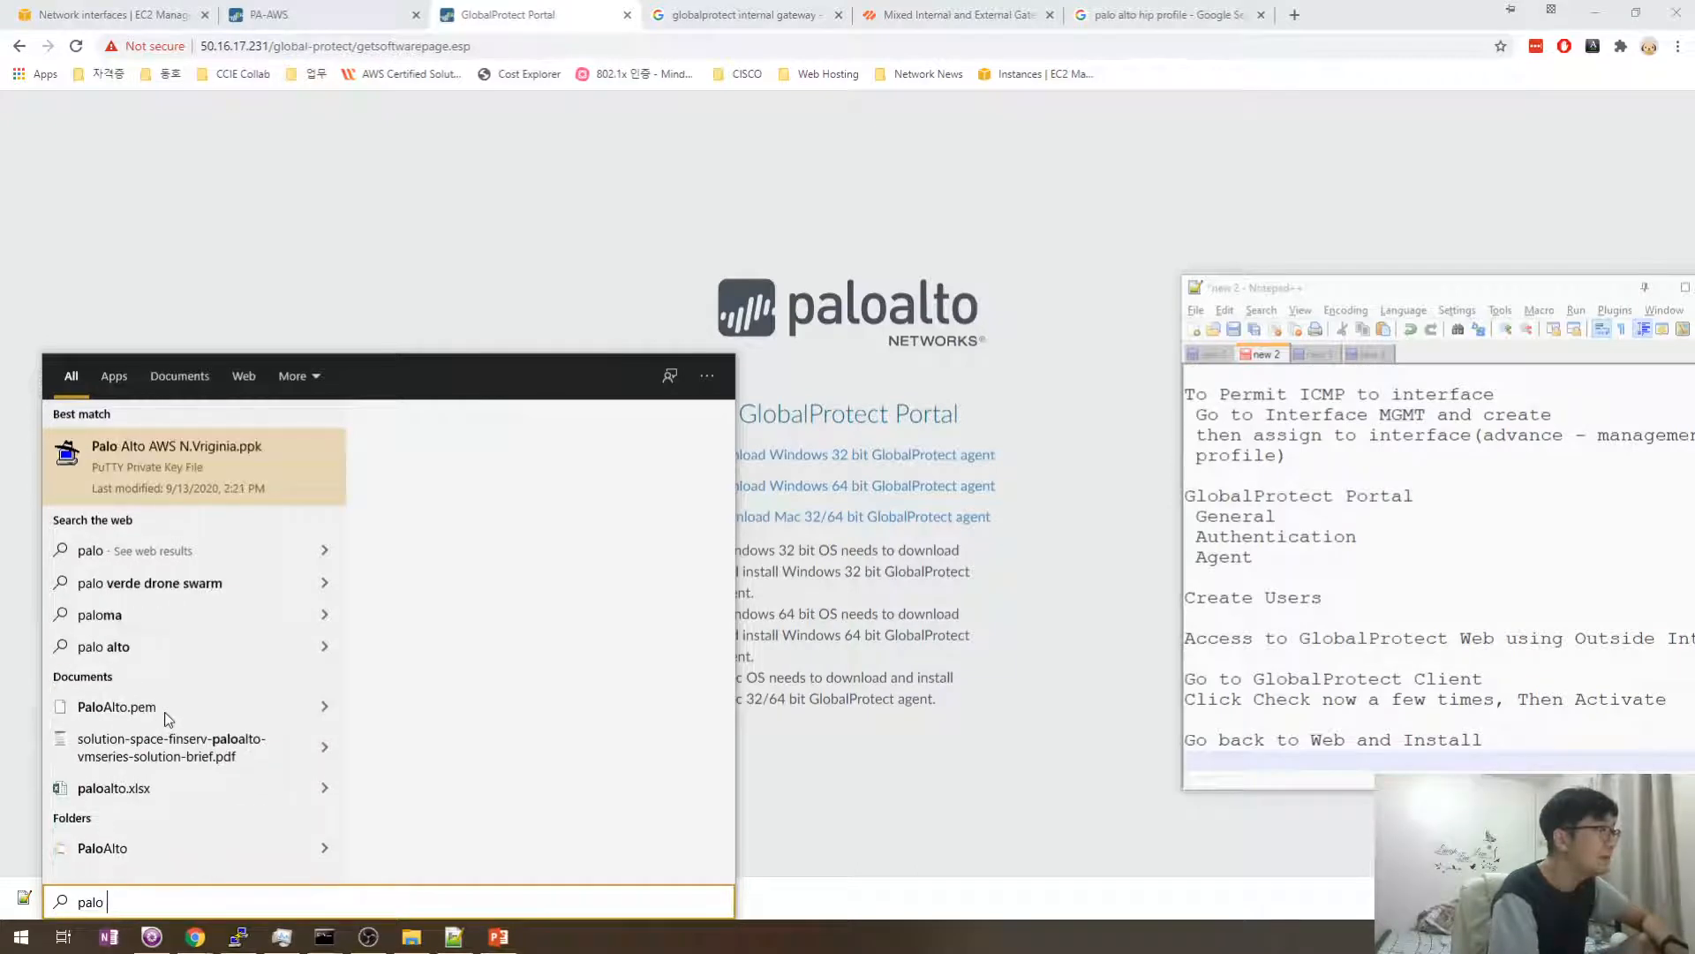
pyautogui.write('alto')
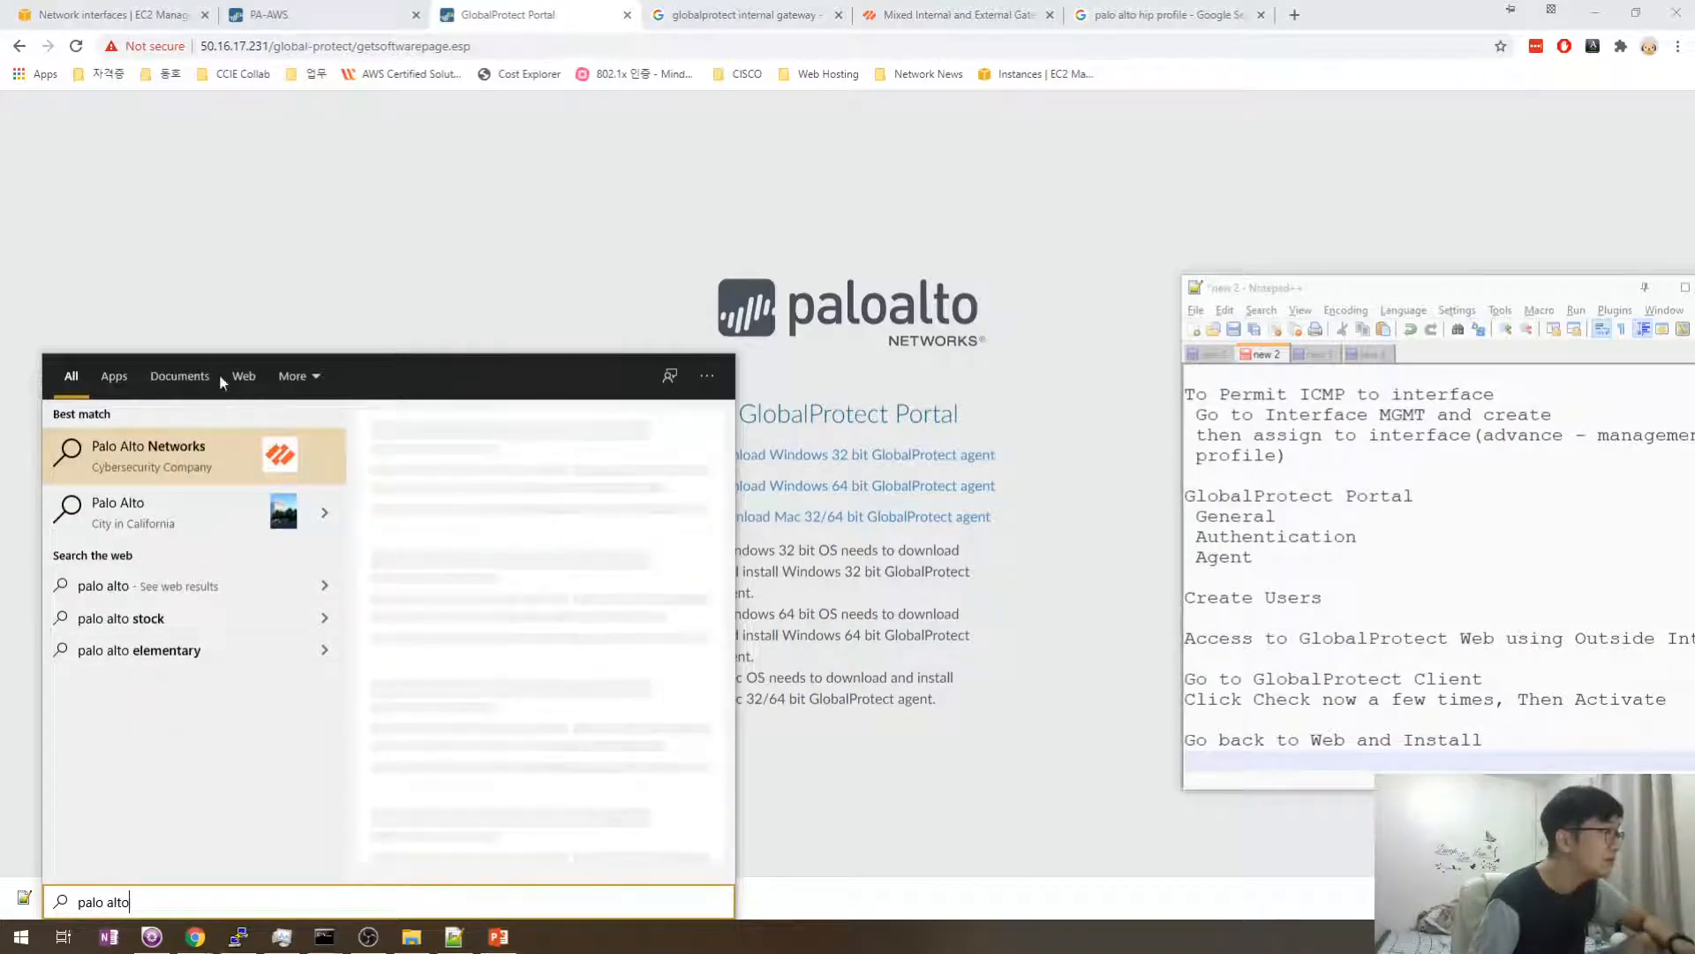
pyautogui.click(232, 315)
pyautogui.press('super')
pyautogui.scroll(-5, 163, 735)
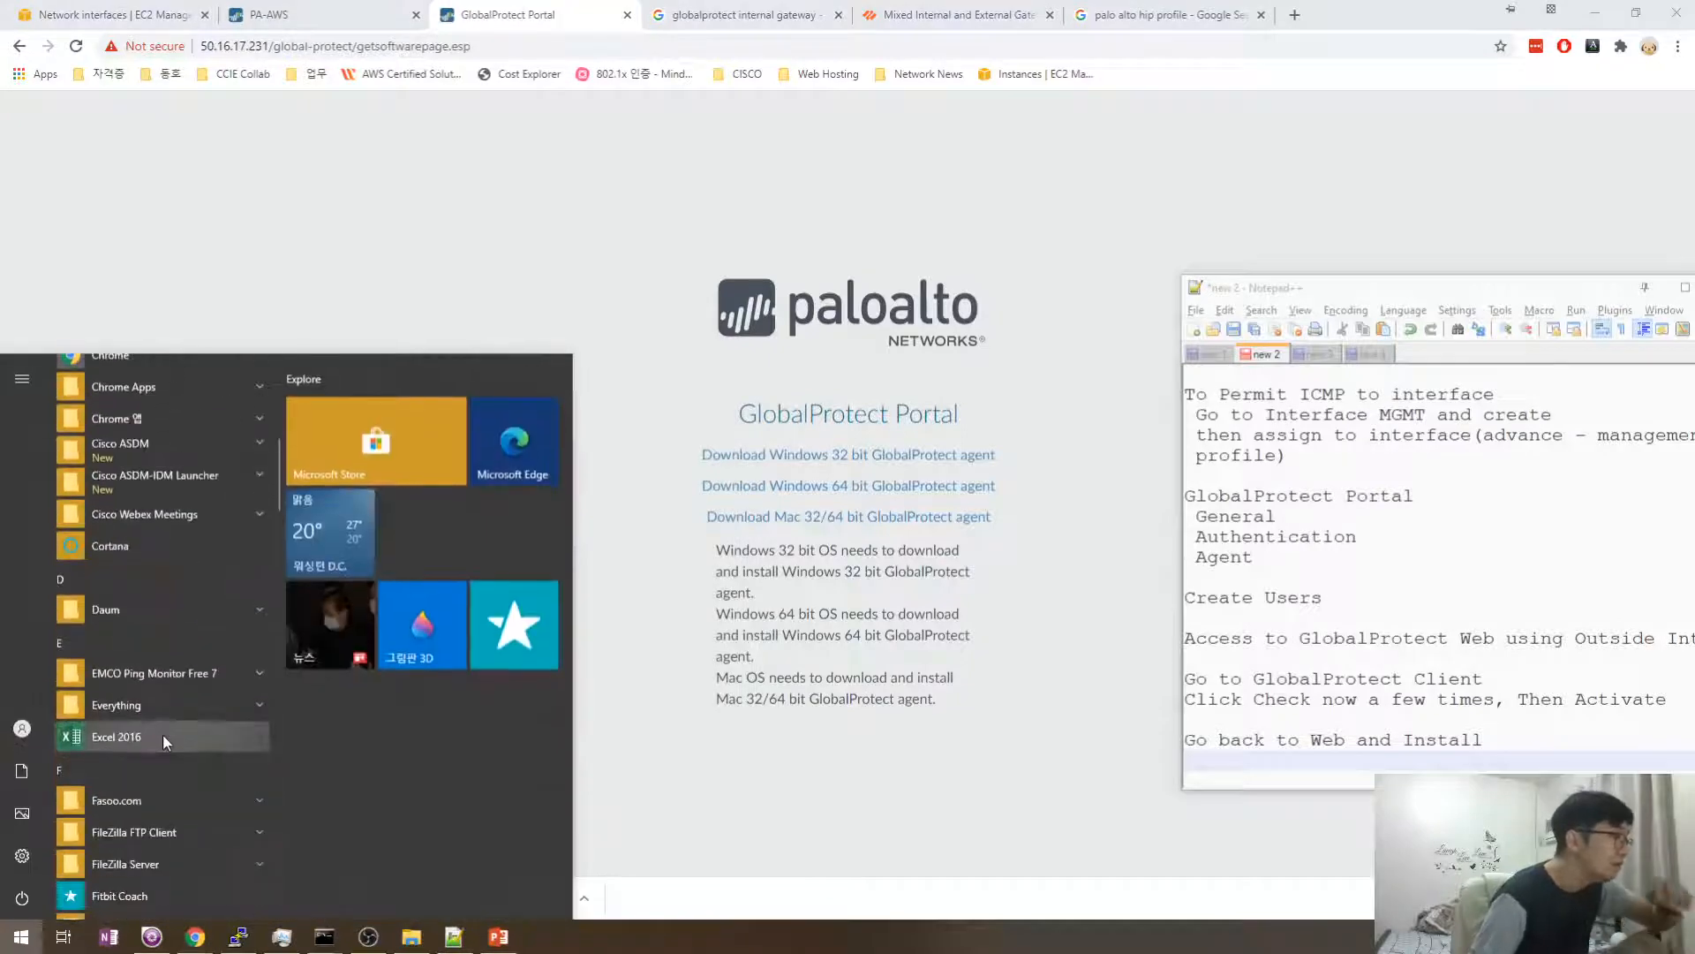
pyautogui.scroll(-10, 163, 734)
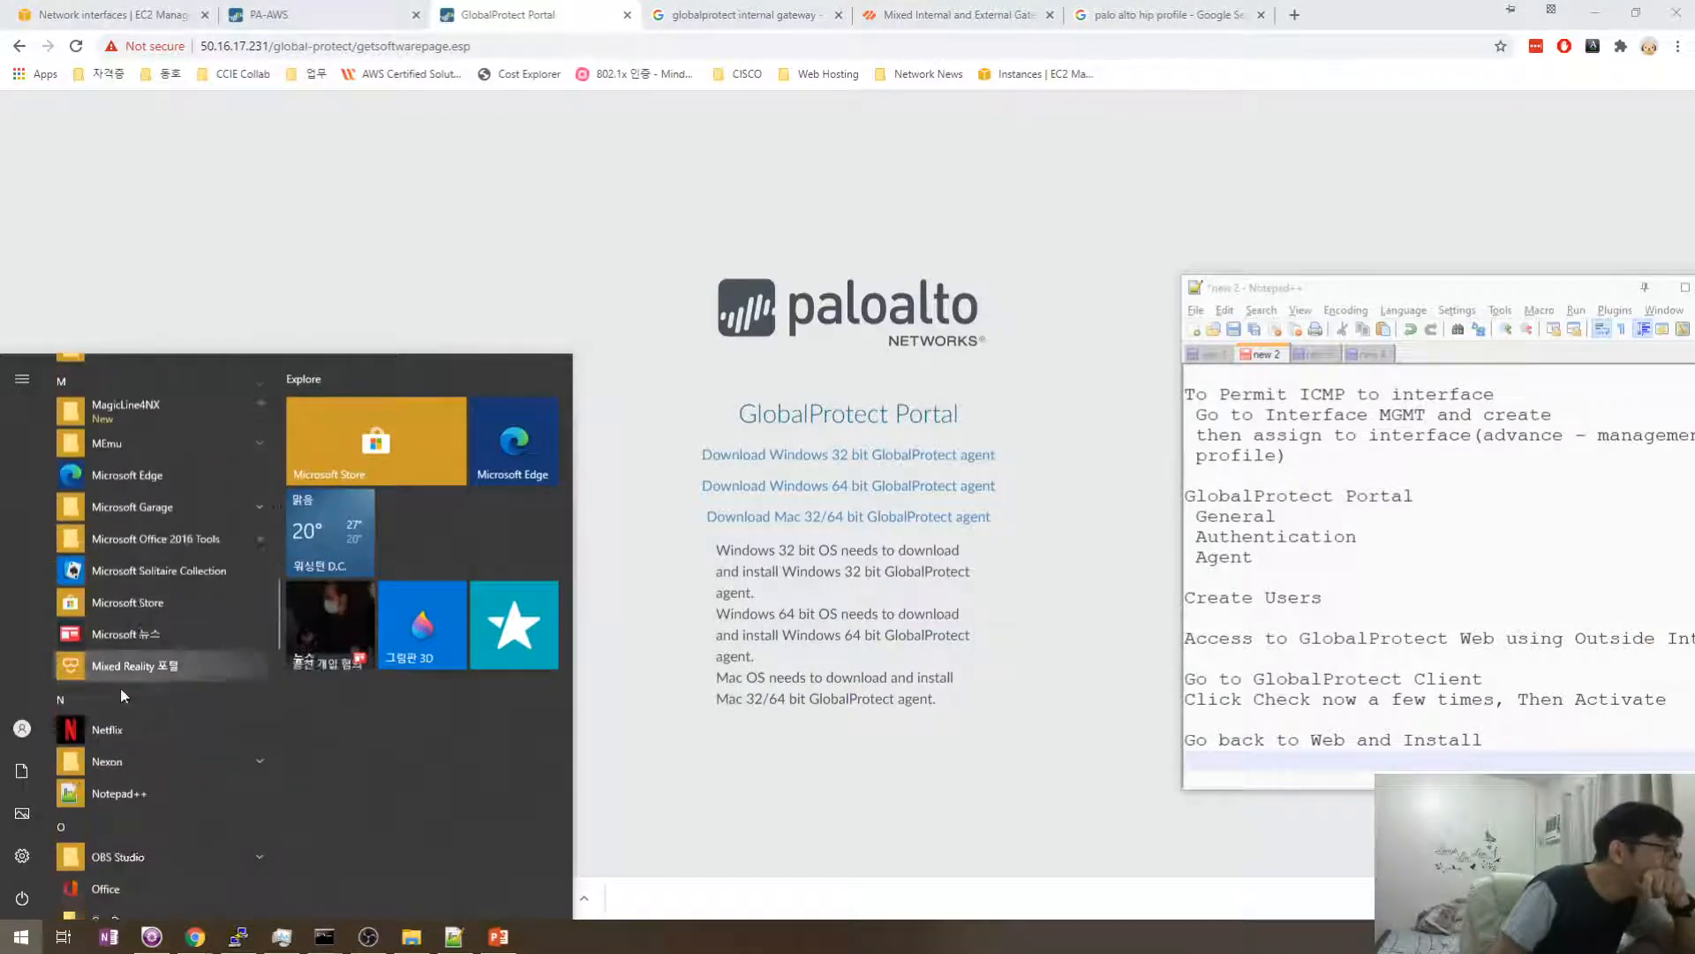
pyautogui.scroll(-6, 123, 680)
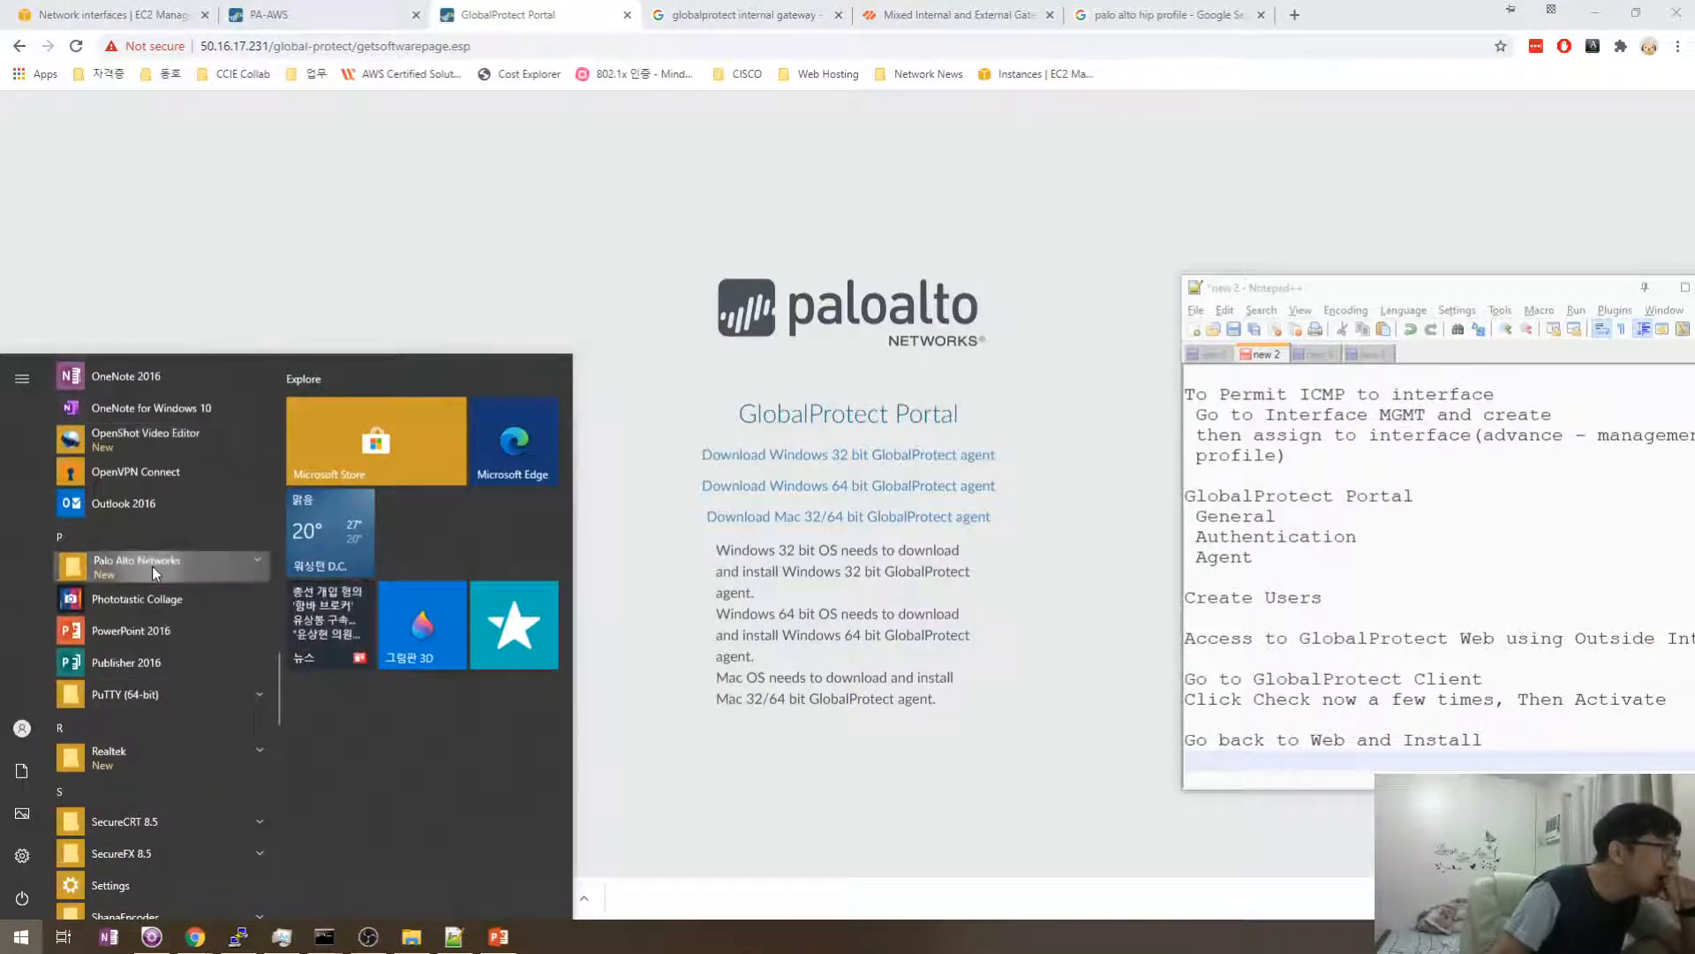
pyautogui.click(154, 569)
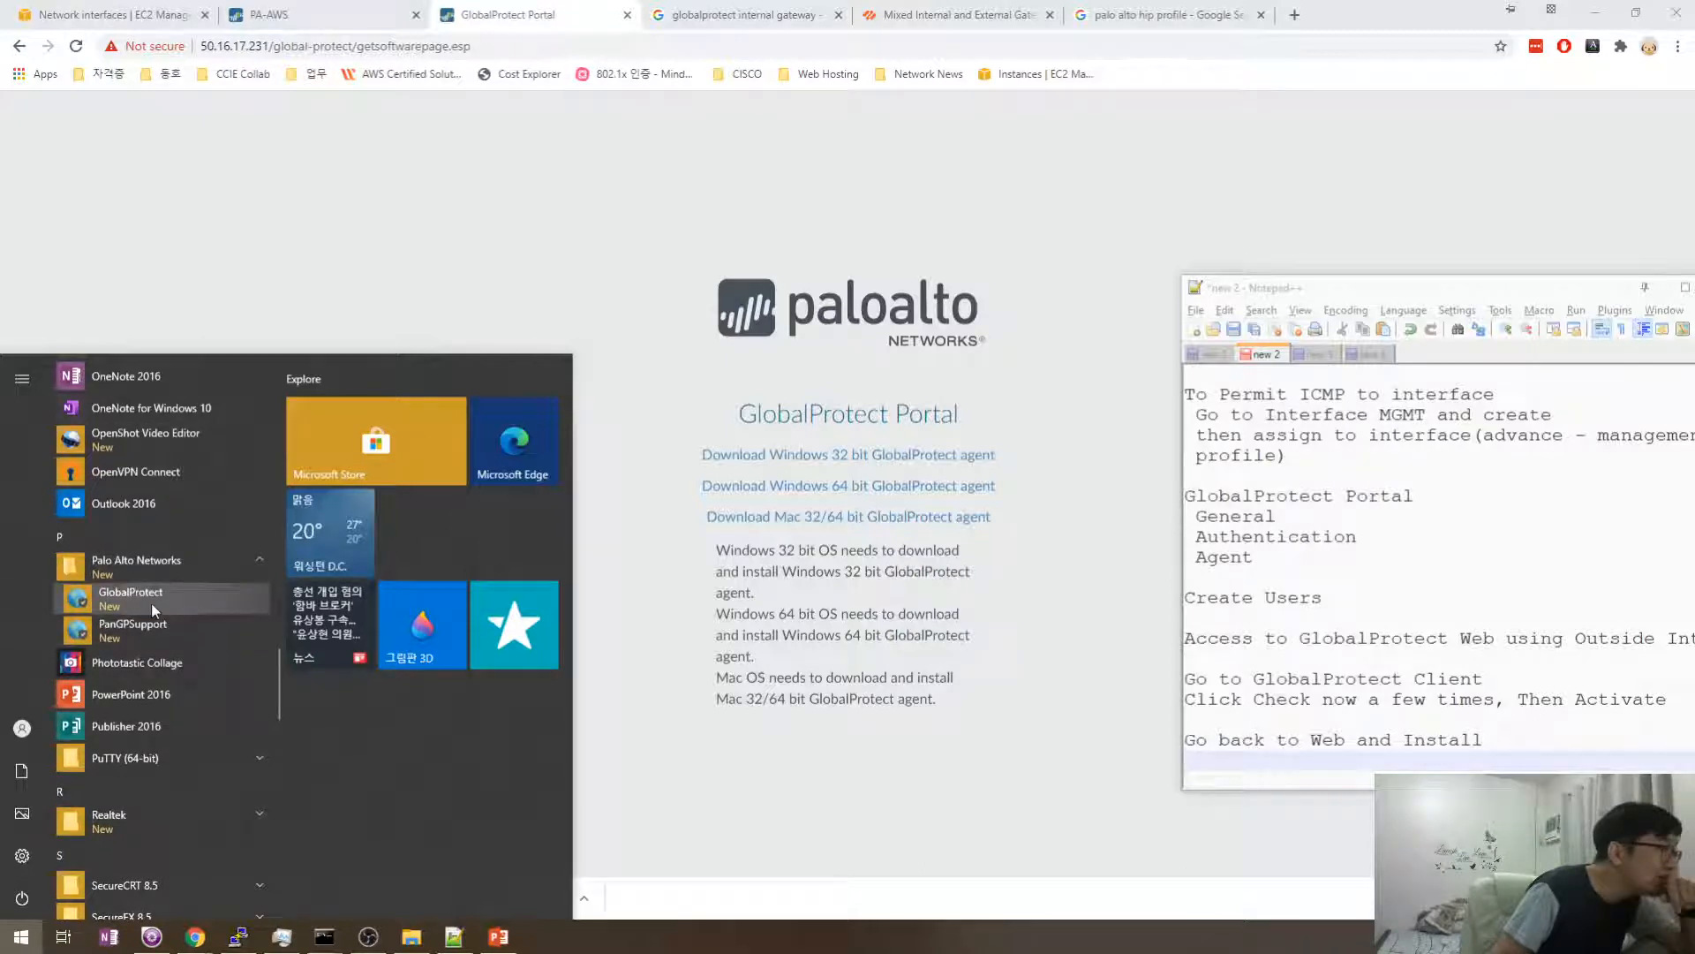
pyautogui.click(151, 602)
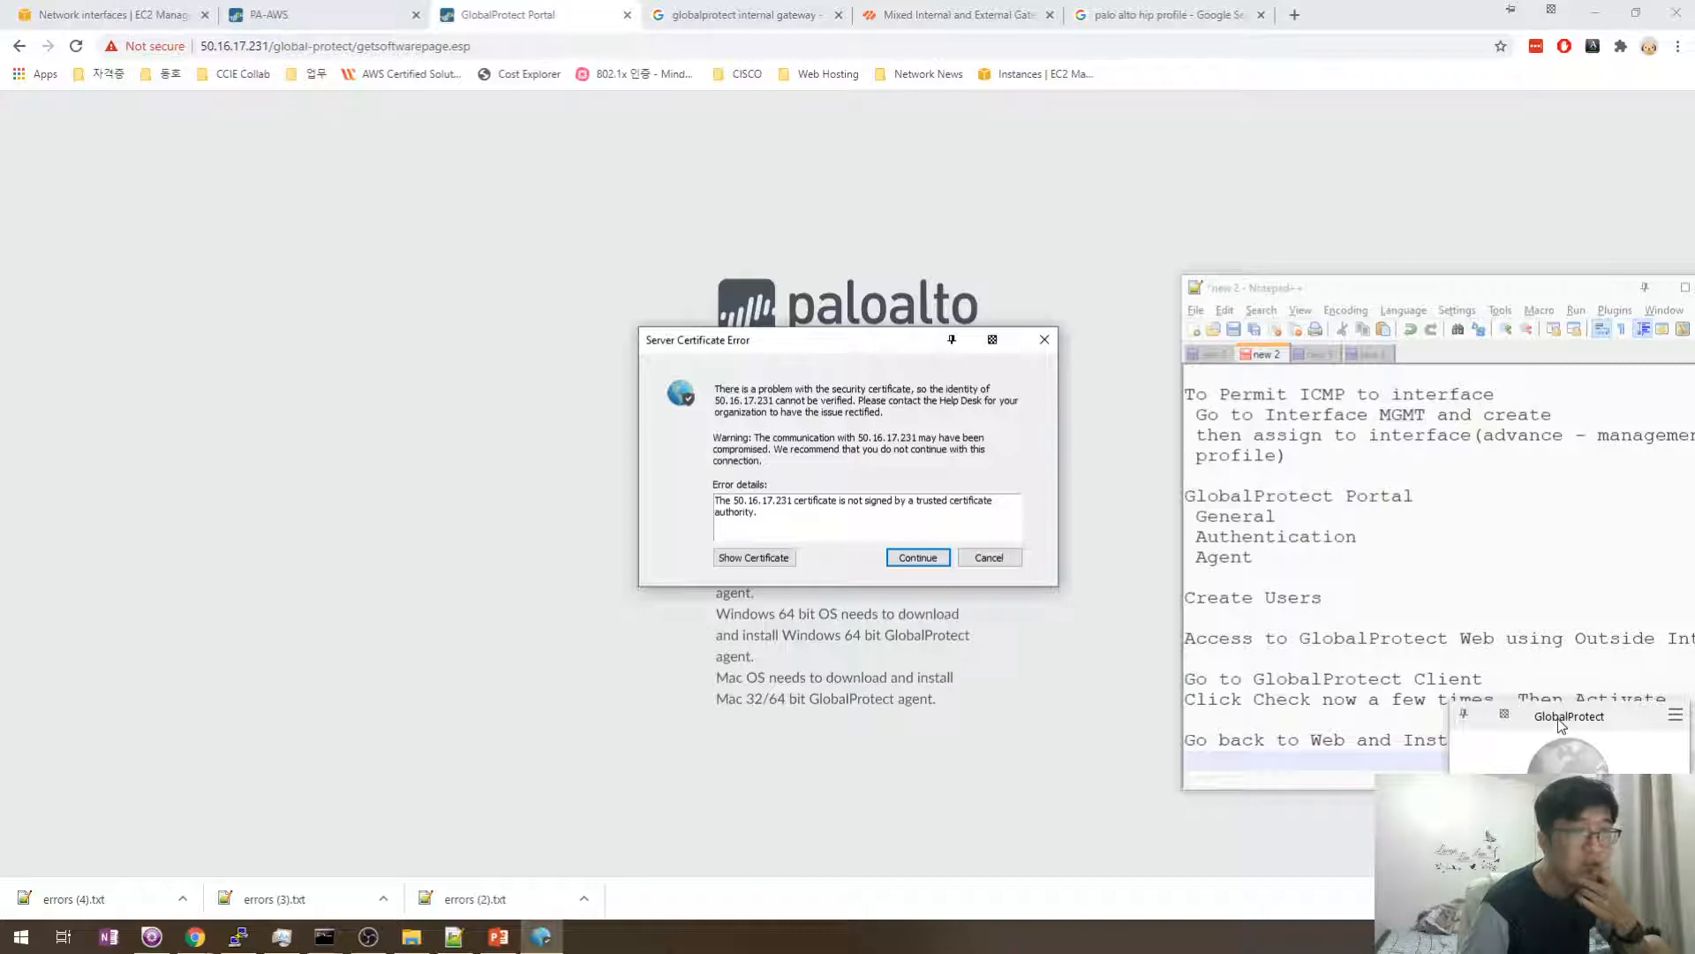
# - Accept the portal's untrusted certificate and enter the username in the Sign In panel
pyautogui.click(1678, 719)
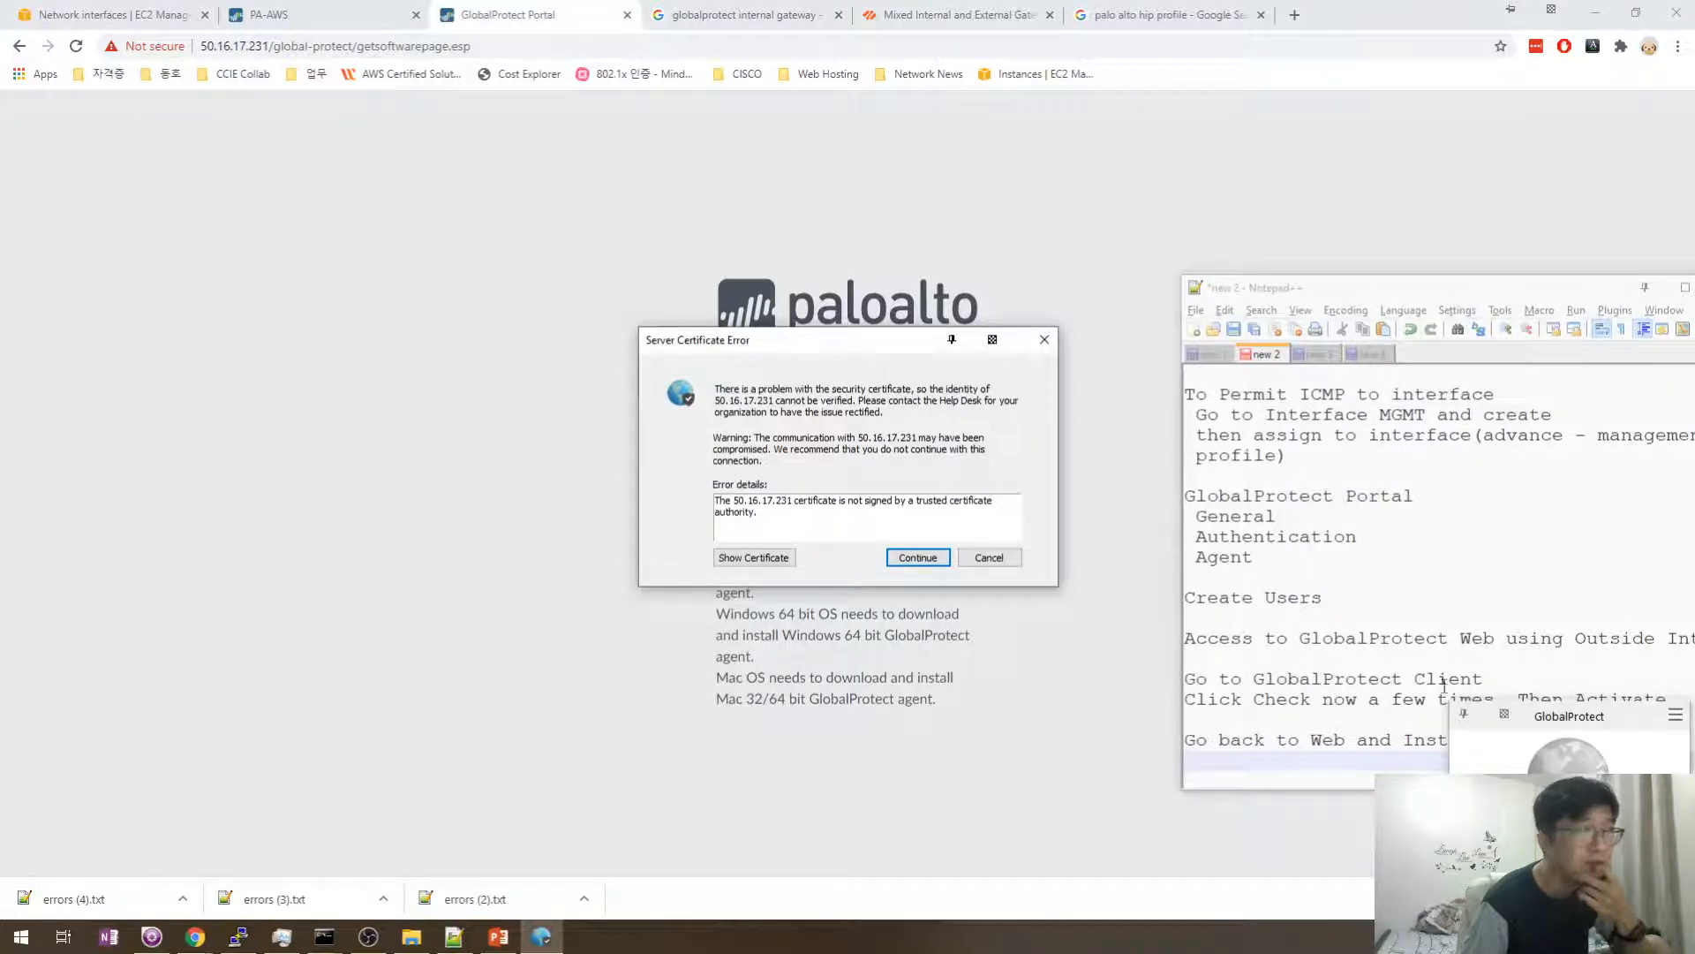
pyautogui.press('Tab')
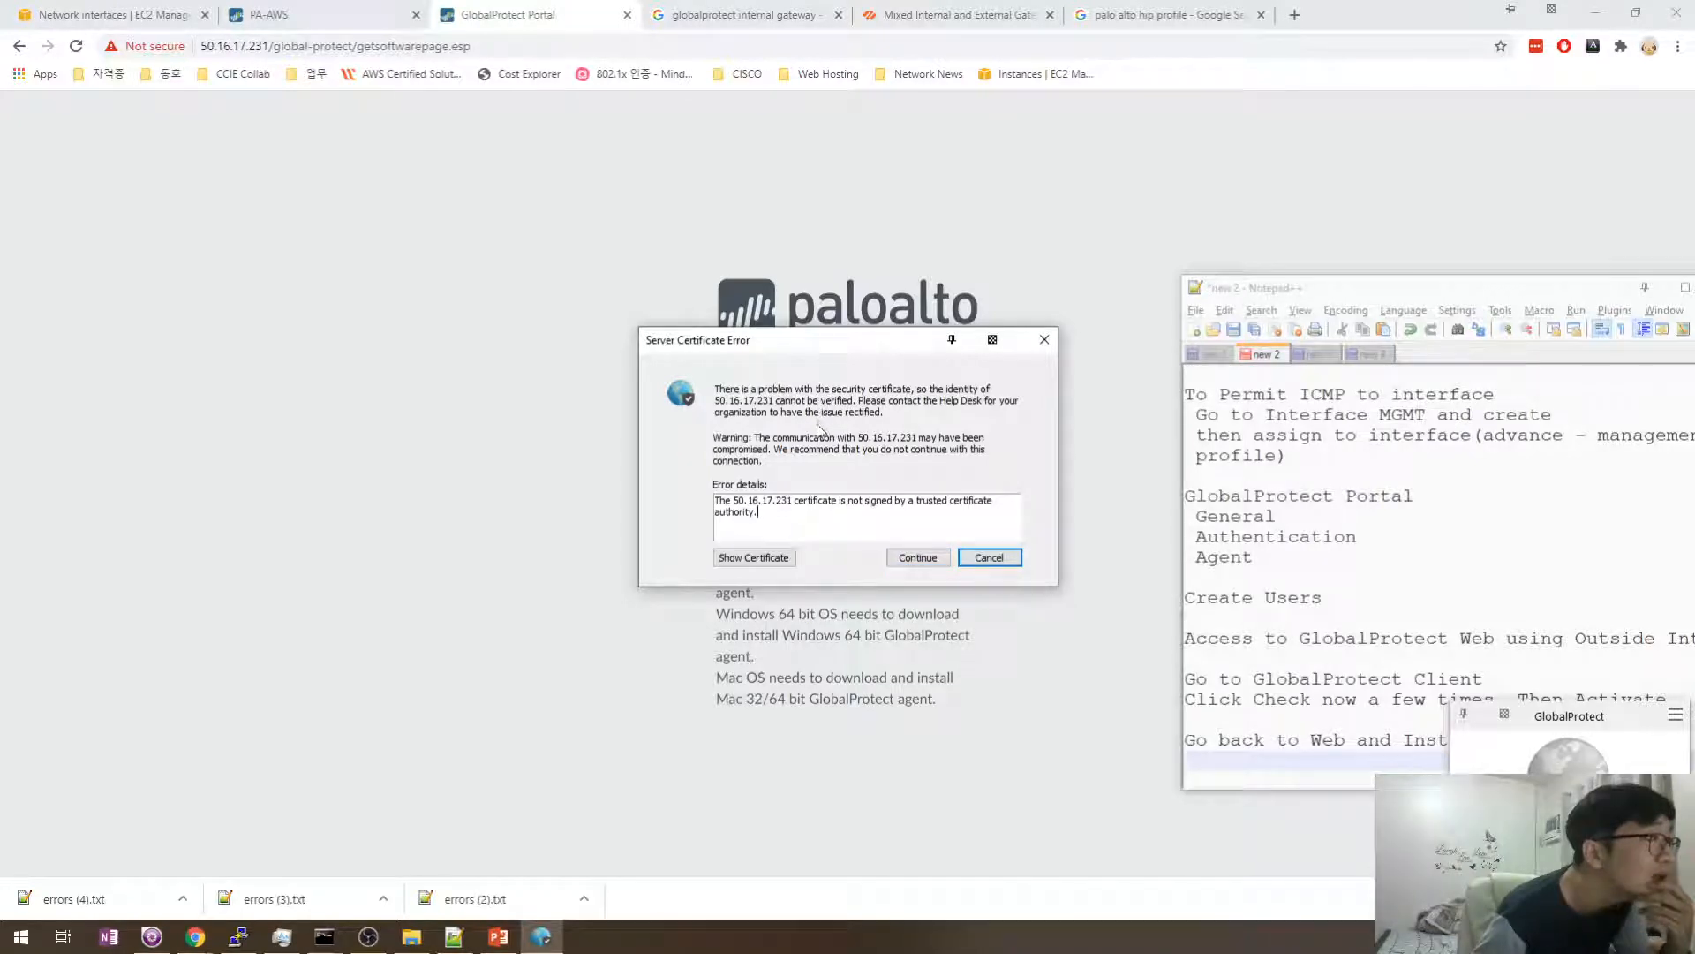
pyautogui.click(907, 558)
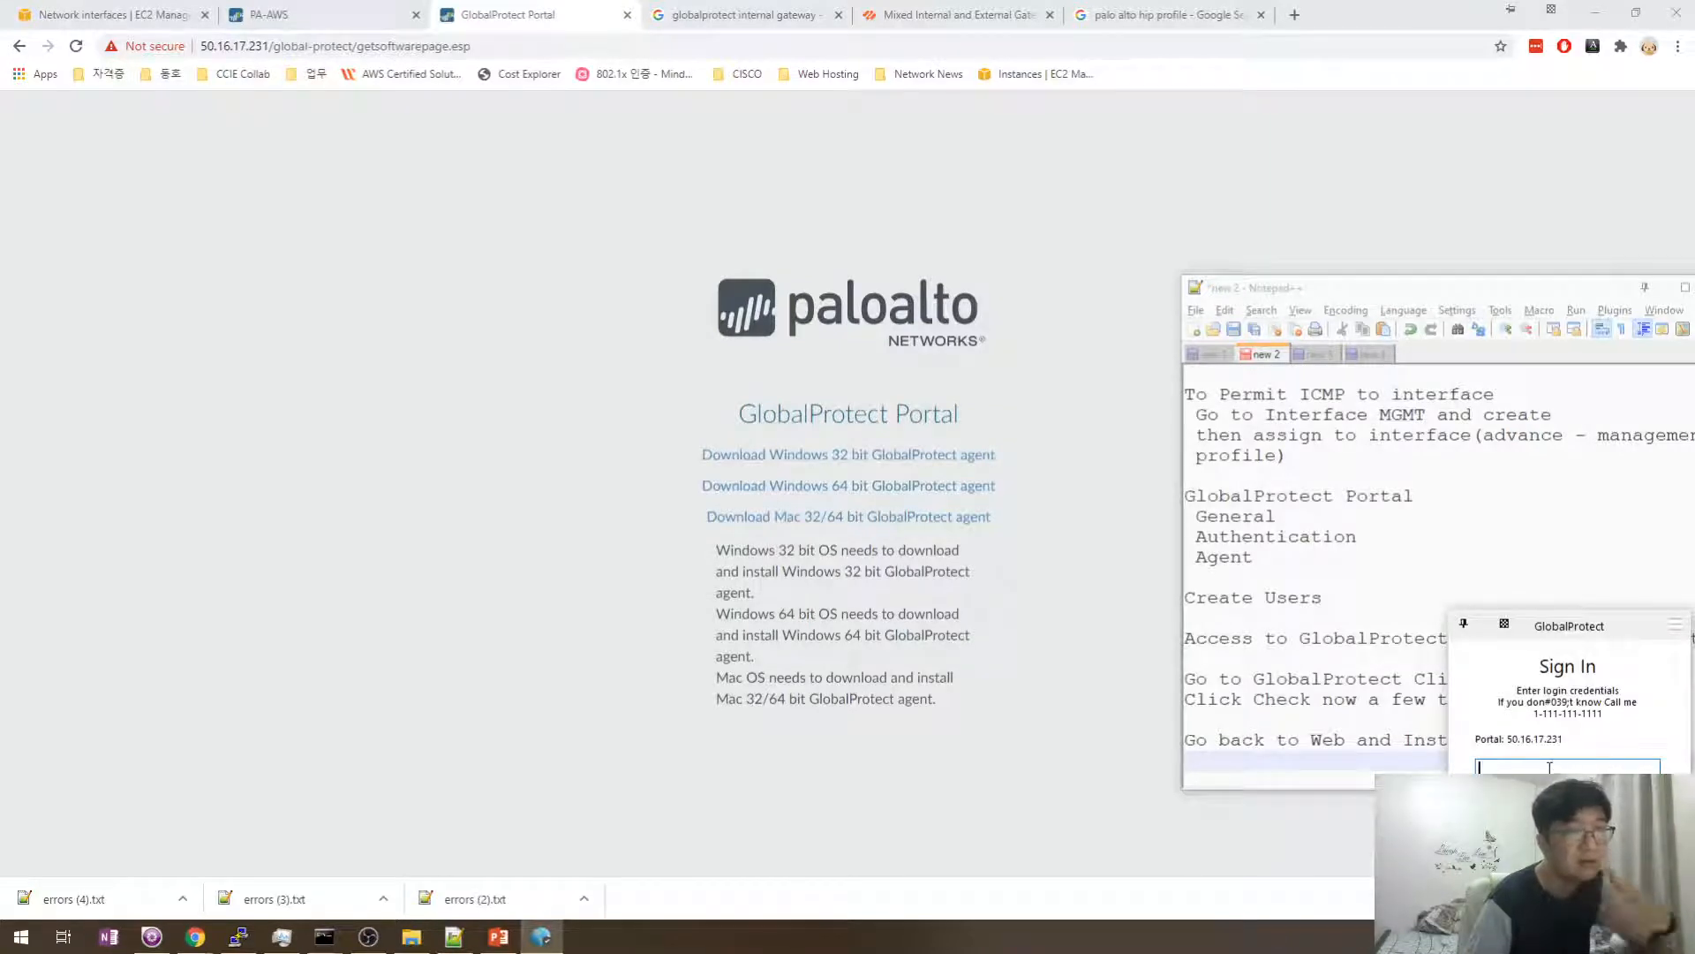
pyautogui.write('donghow')
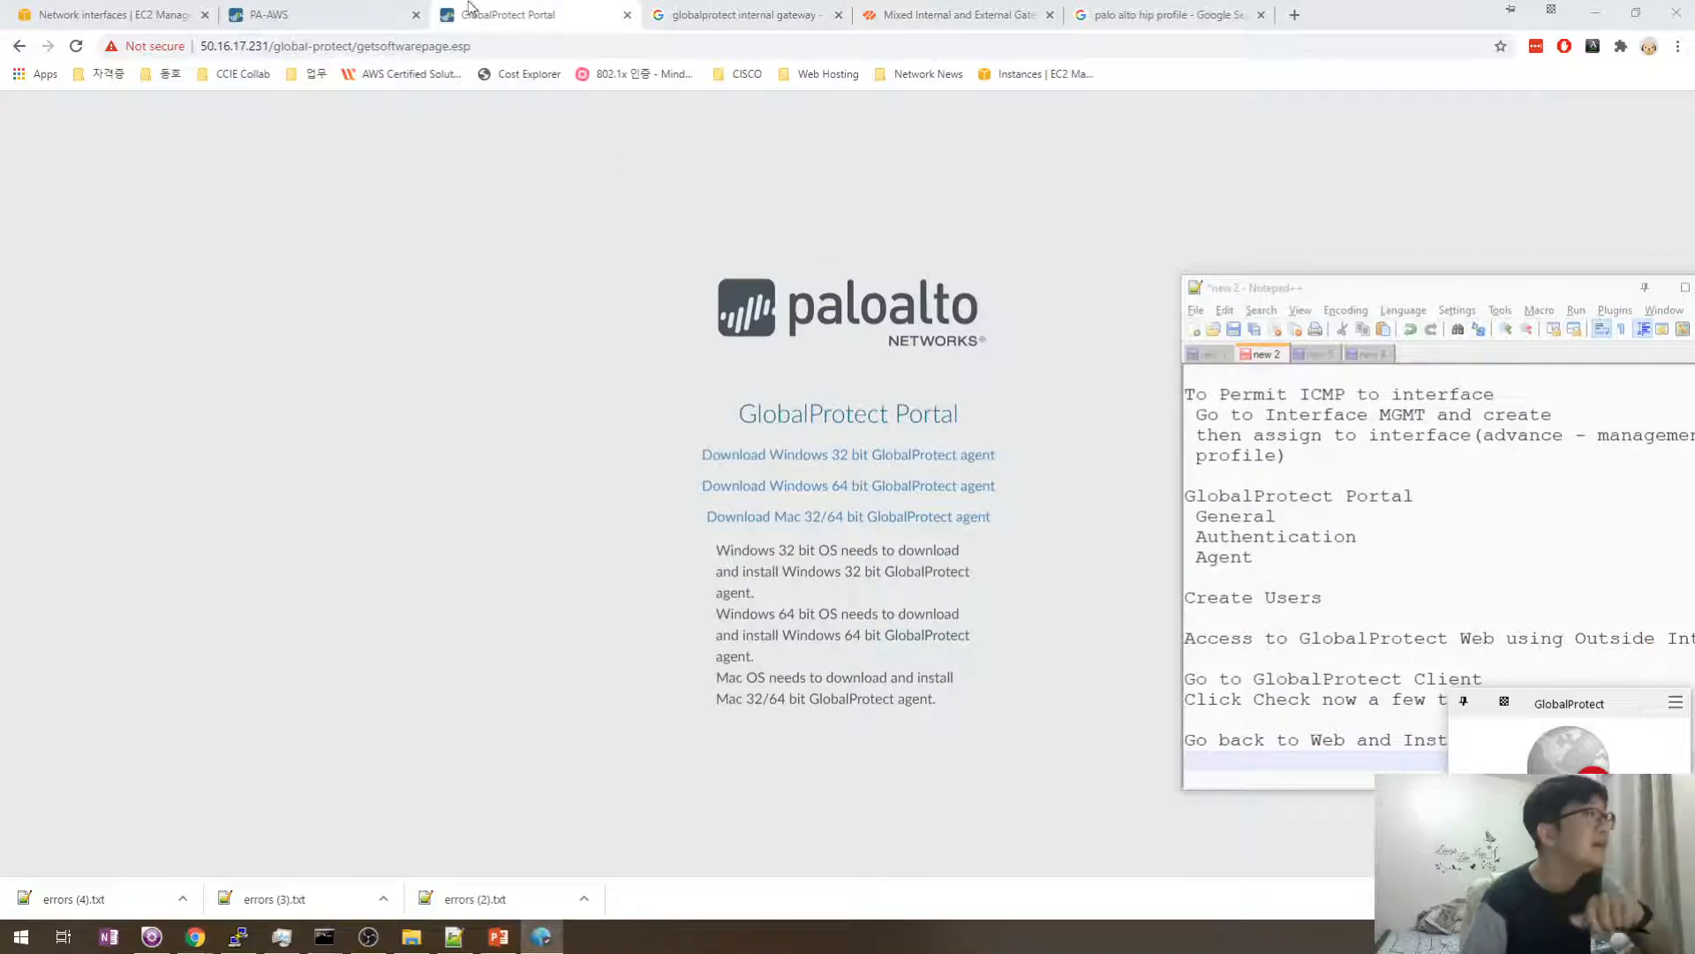
# - Open Network > GlobalProtect > Gateways on PA-AWS and add a new gateway
pyautogui.click(379, 15)
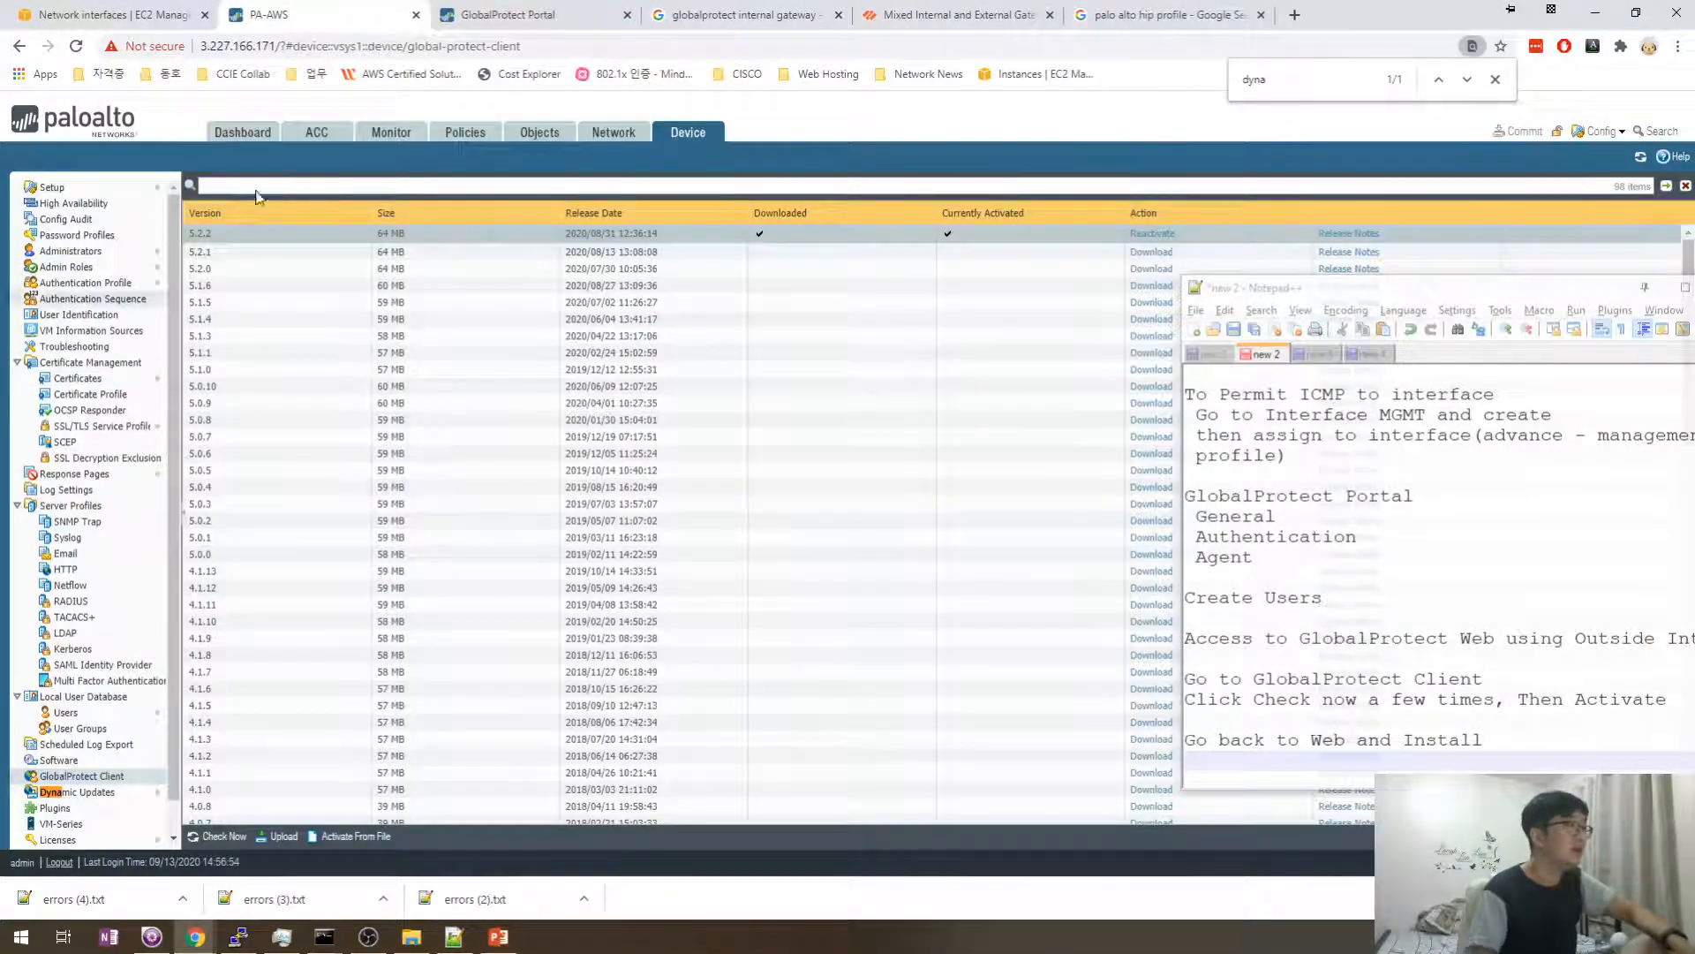
pyautogui.click(611, 134)
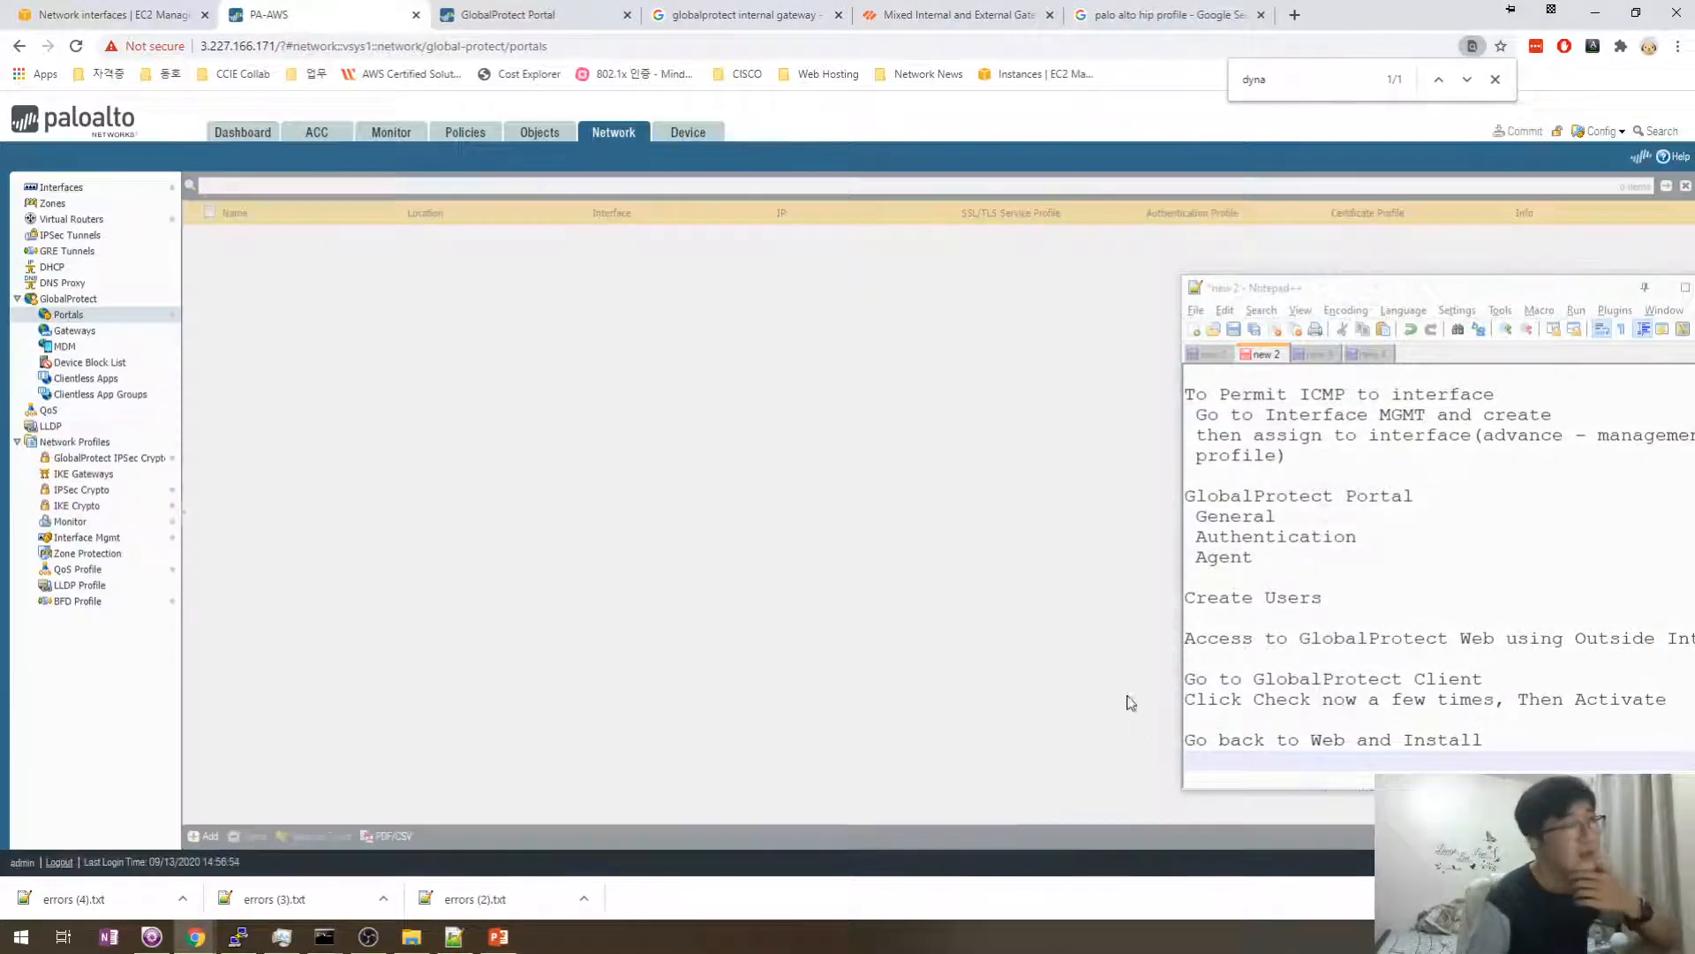
pyautogui.click(560, 13)
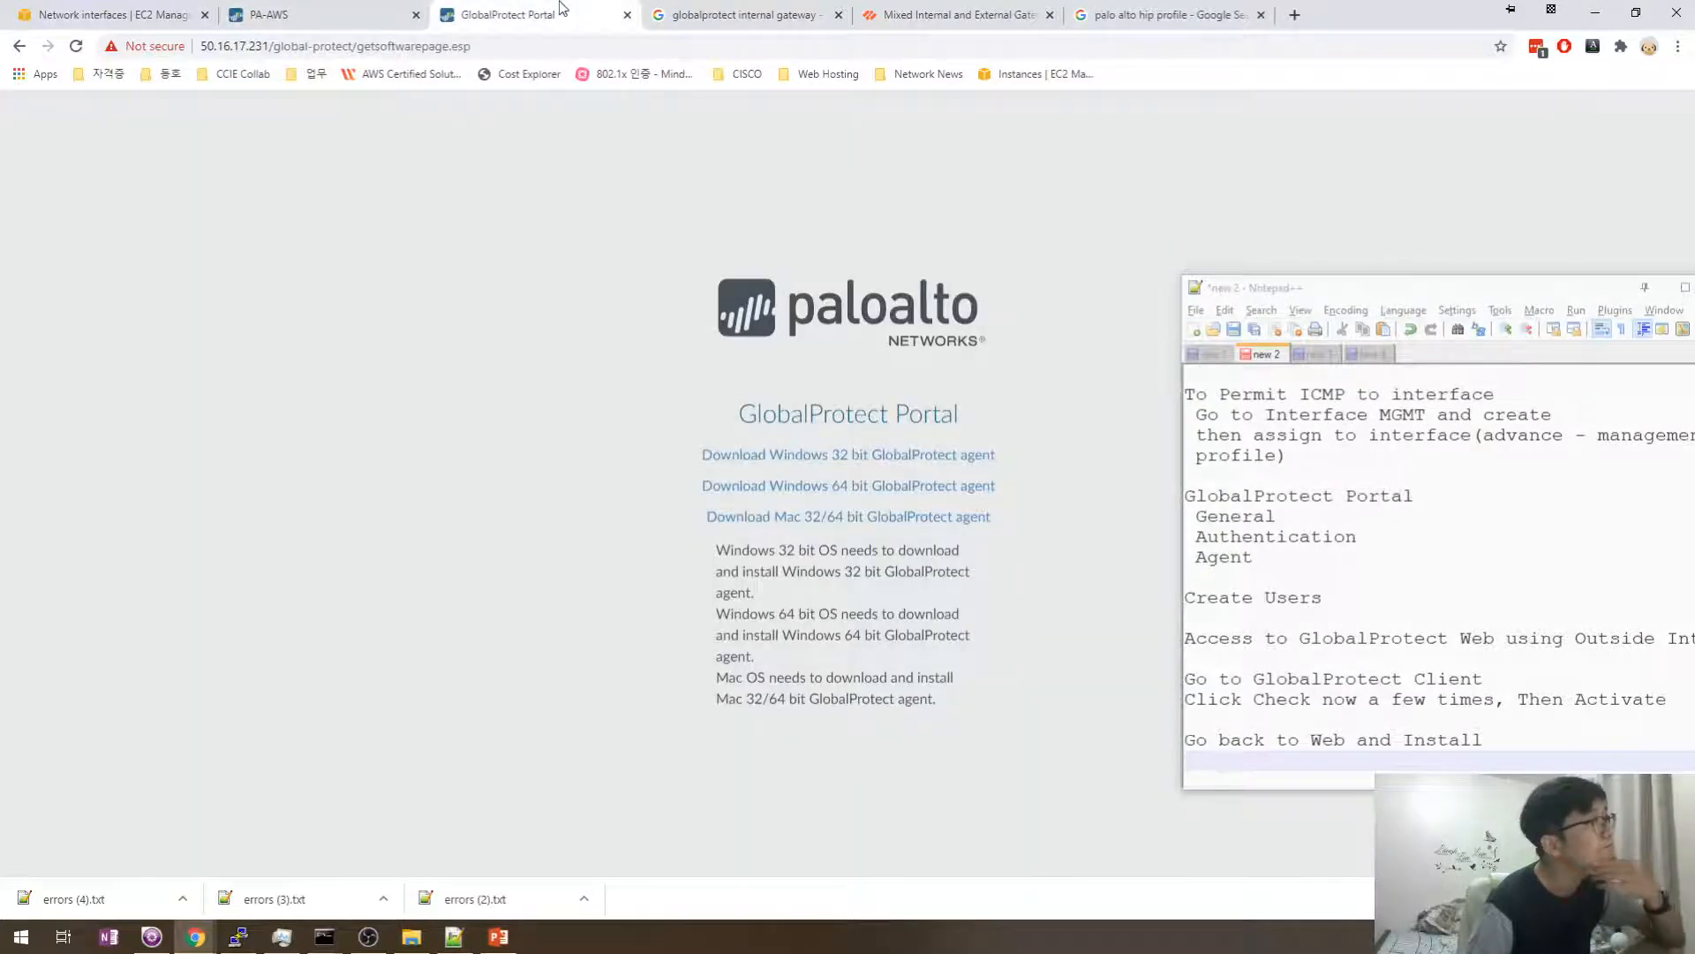
pyautogui.click(393, 14)
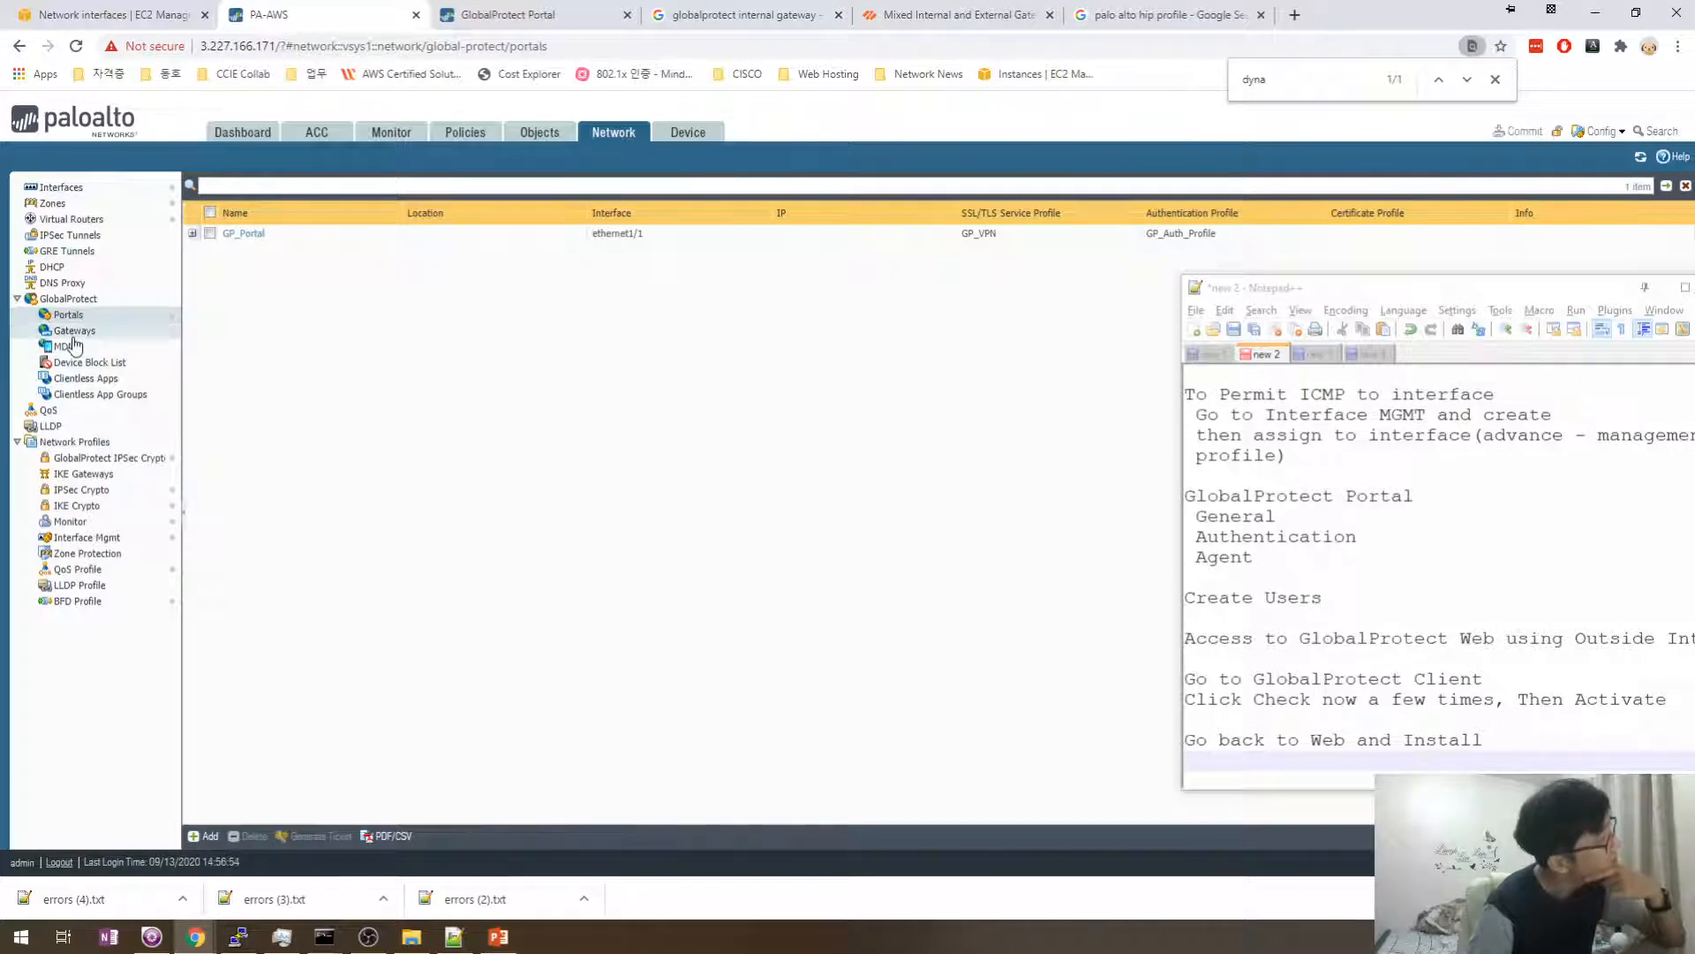
pyautogui.click(163, 332)
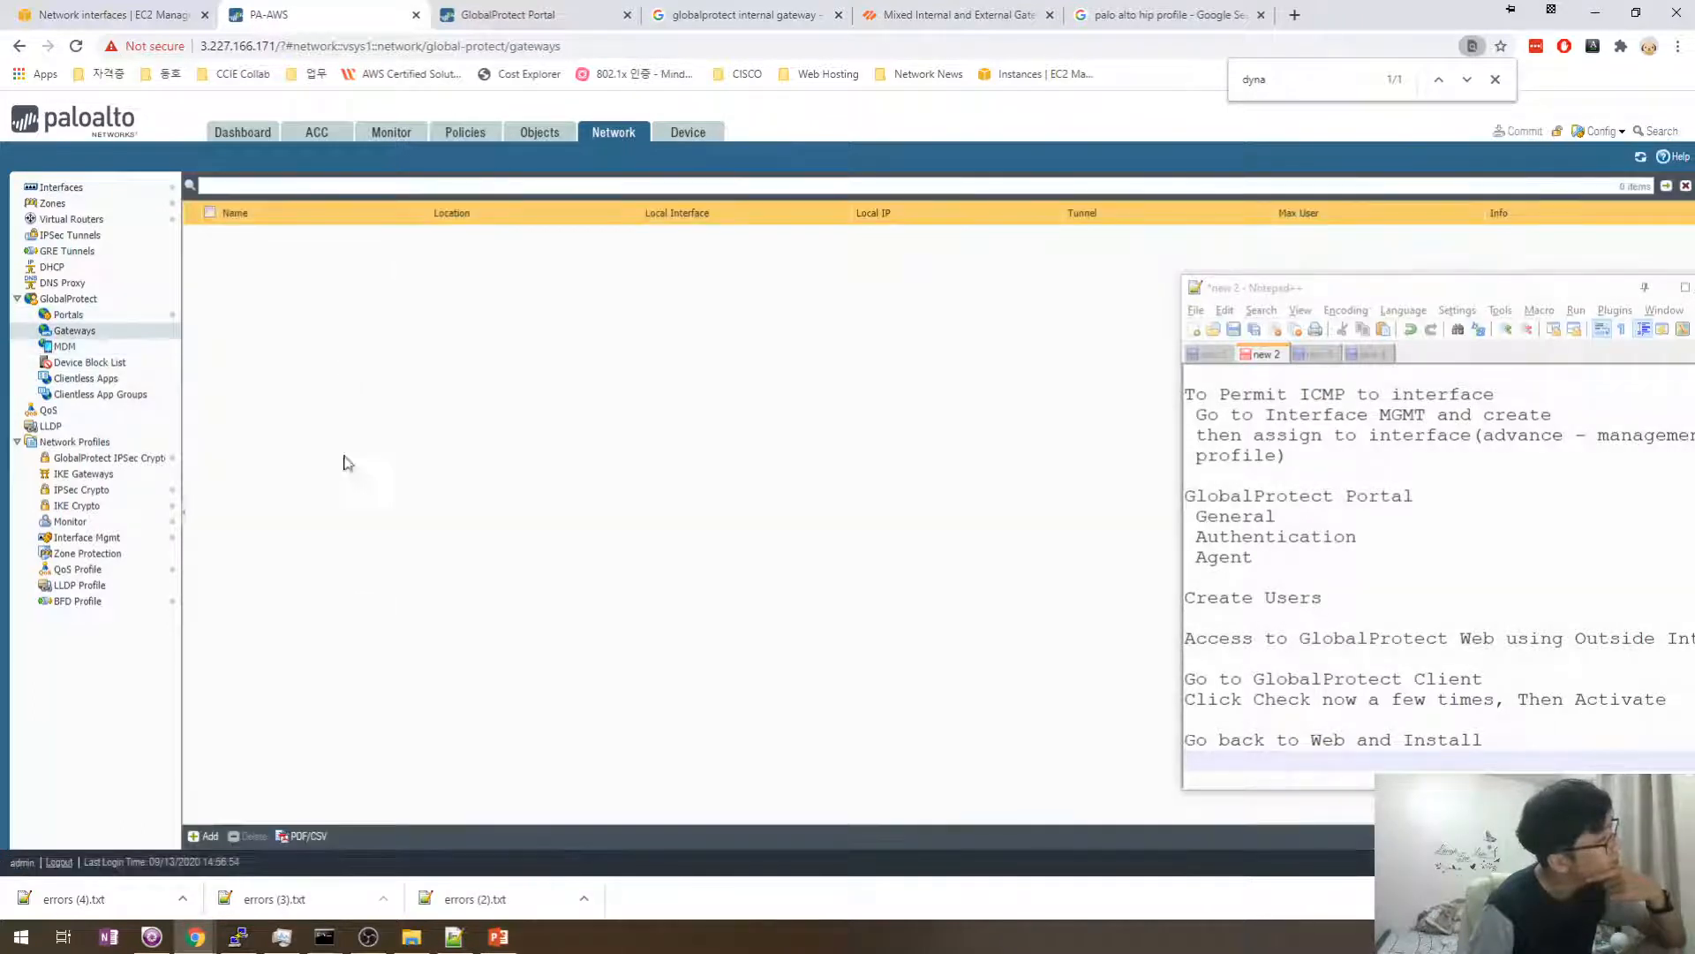
pyautogui.click(208, 835)
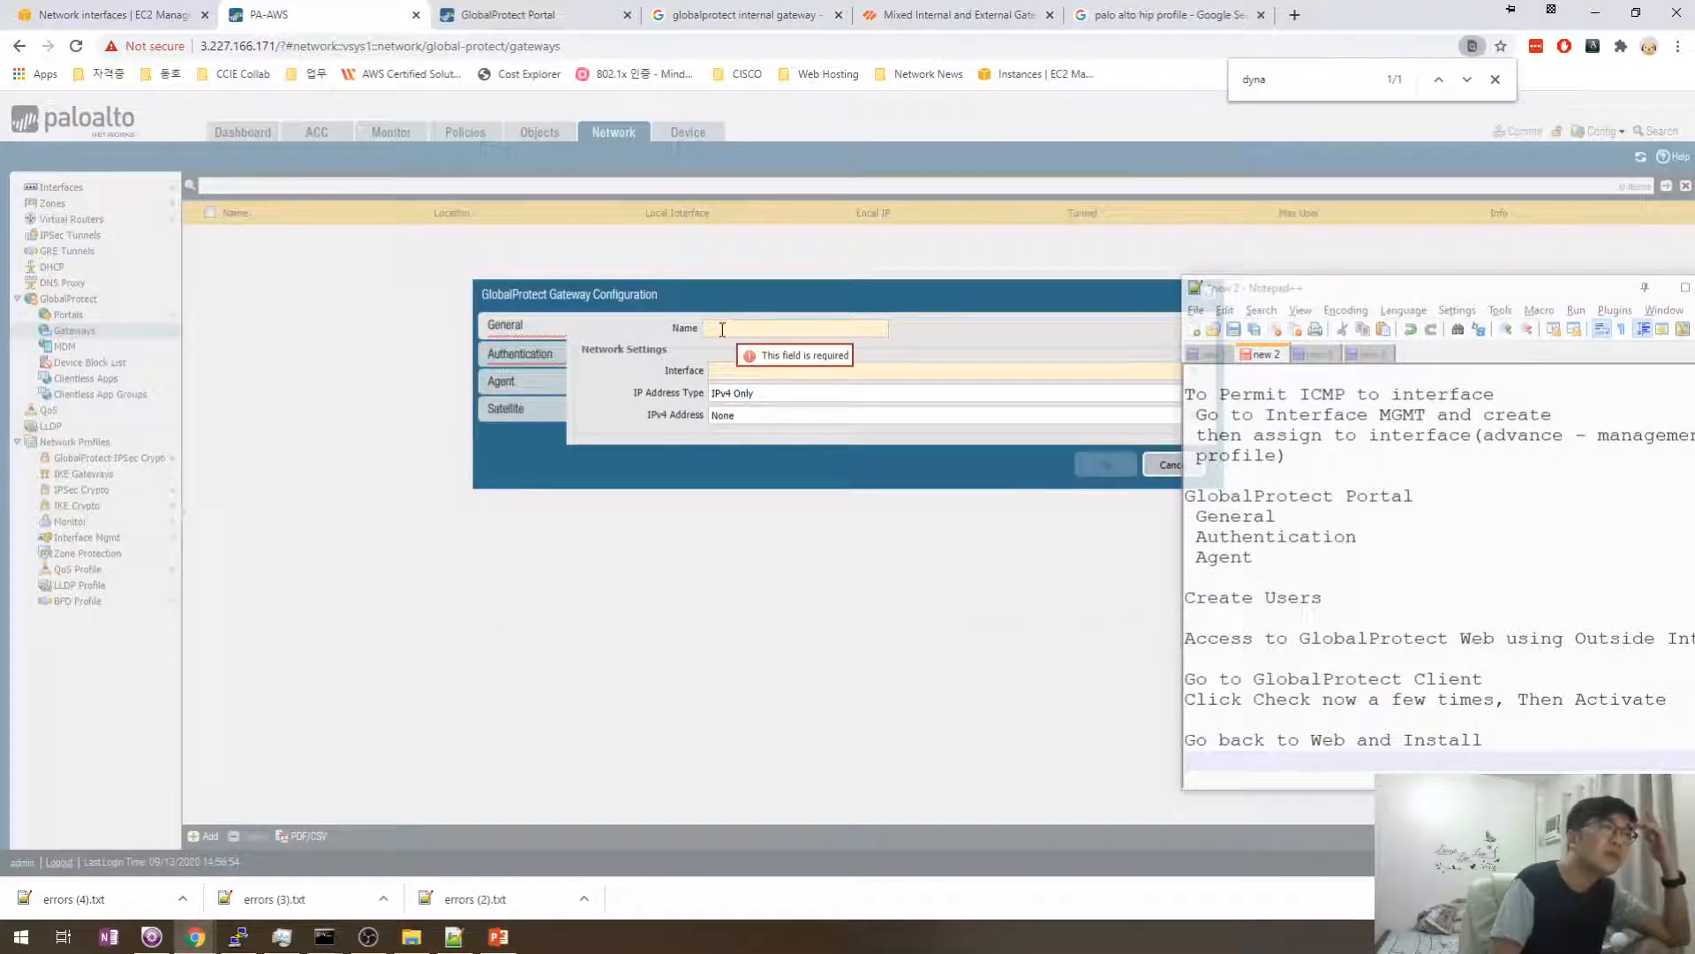
# - Name the gateway GP_Gateway and bind it to interface ethernet1/1
pyautogui.write('GP_Gateway')
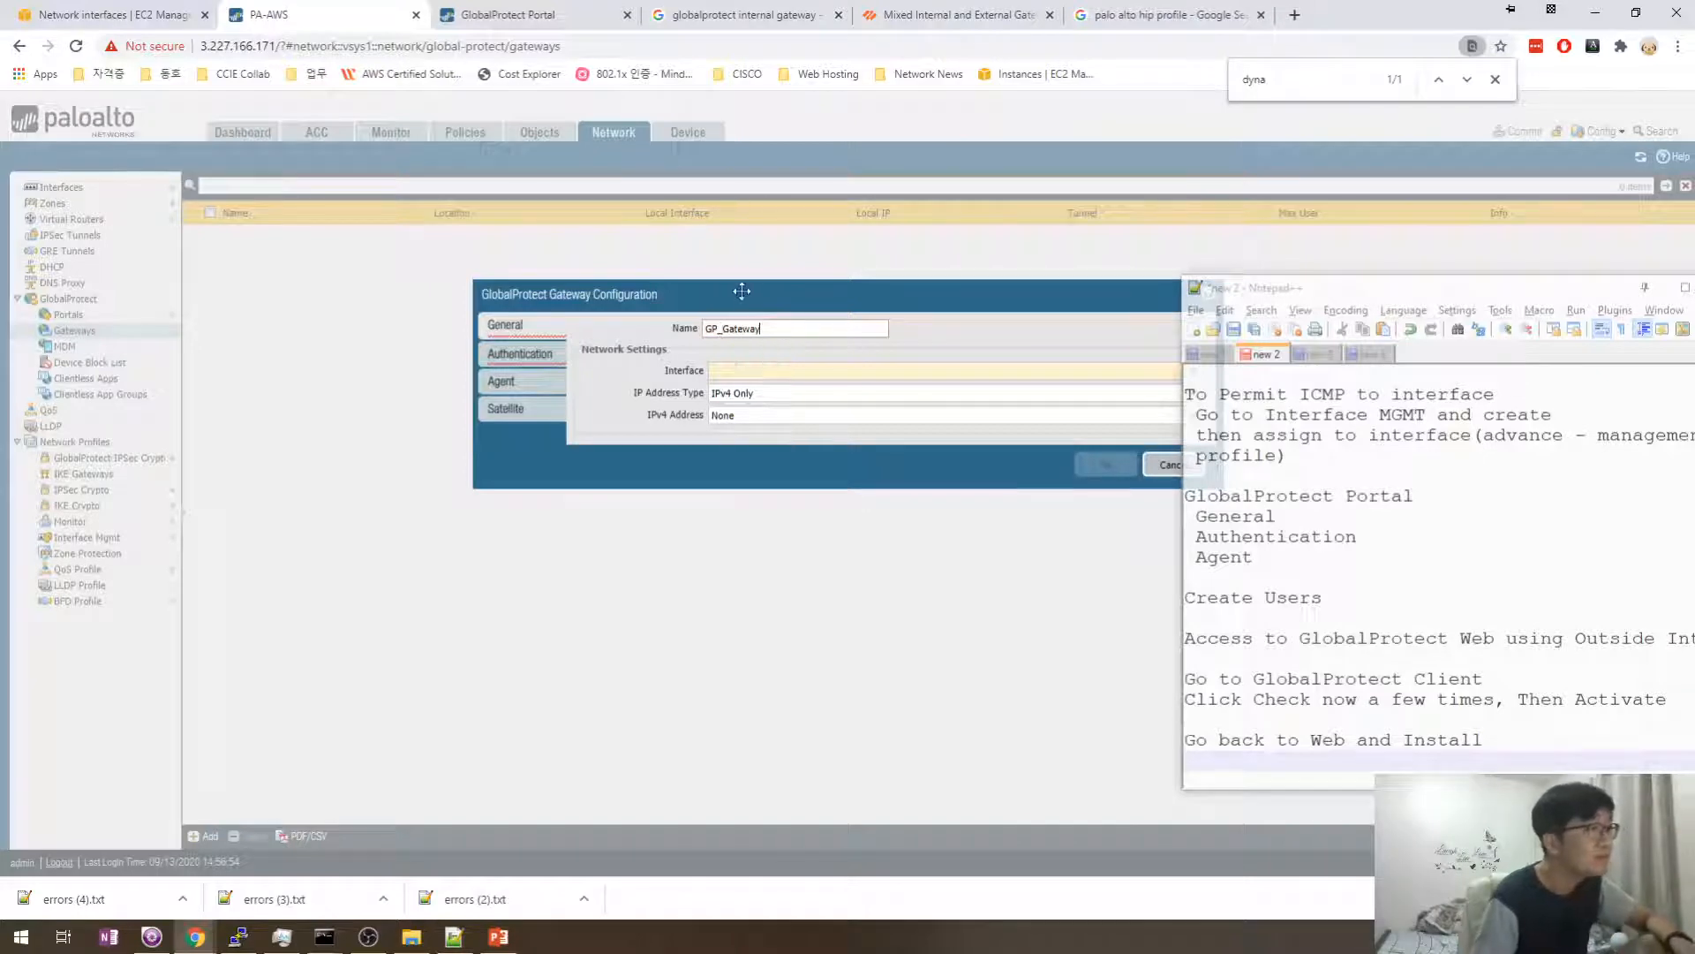
pyautogui.moveTo(735, 287); pyautogui.dragTo(540, 278)
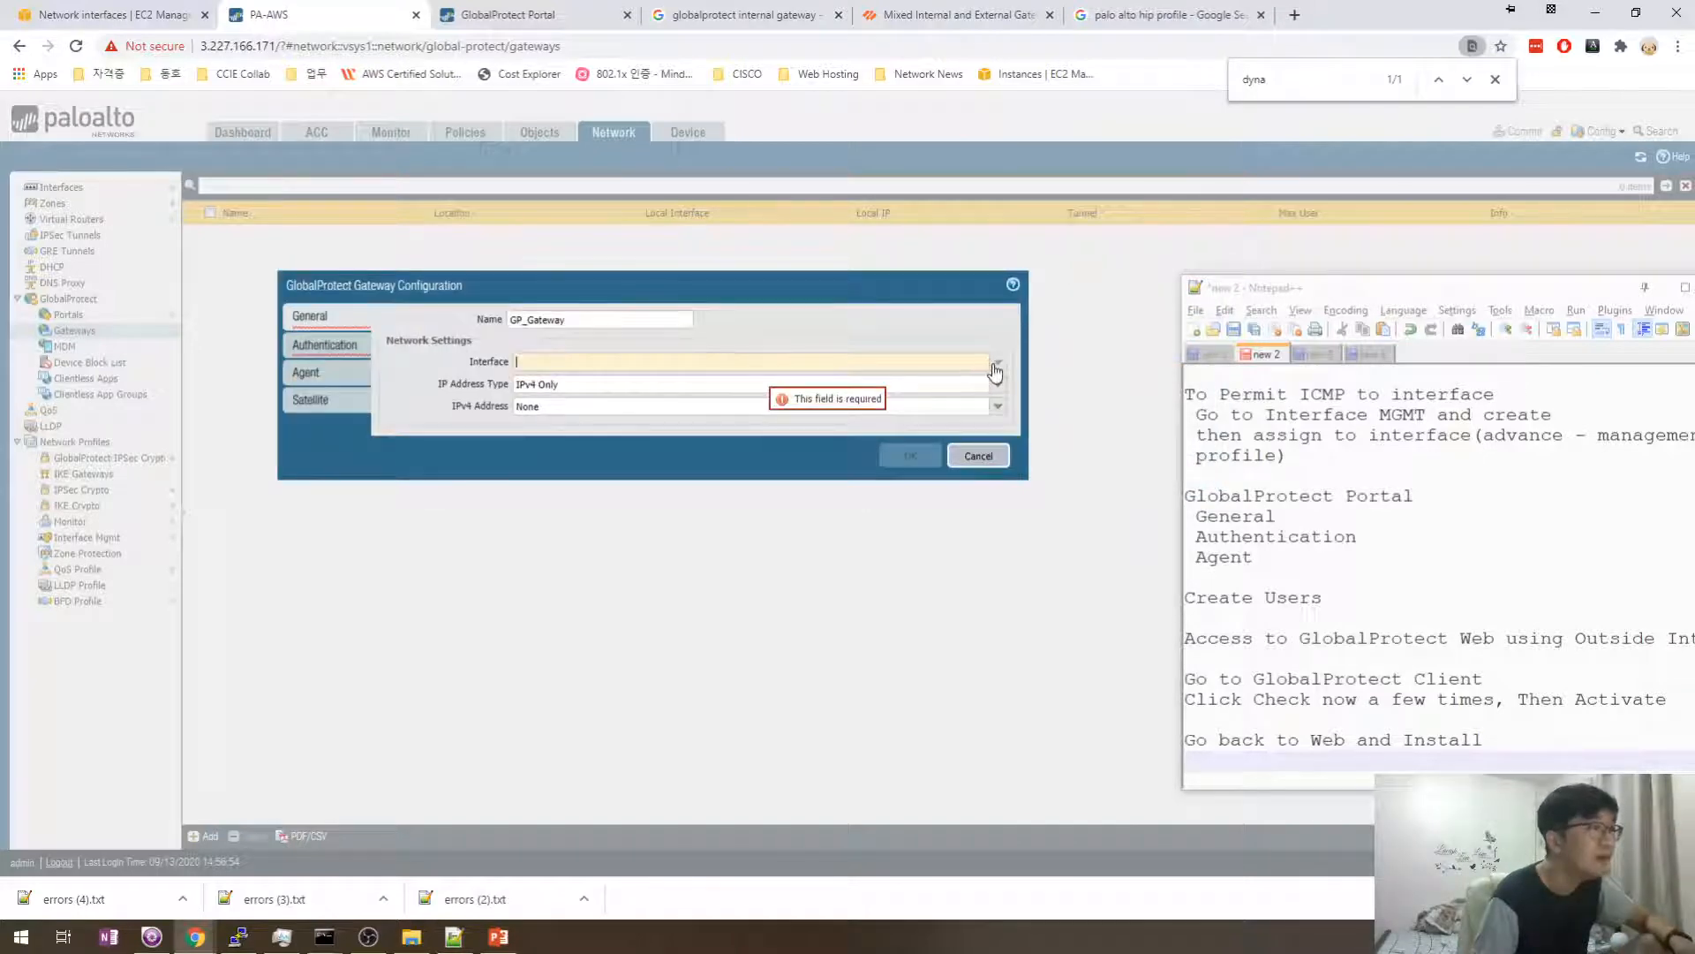
pyautogui.click(996, 362)
pyautogui.click(568, 385)
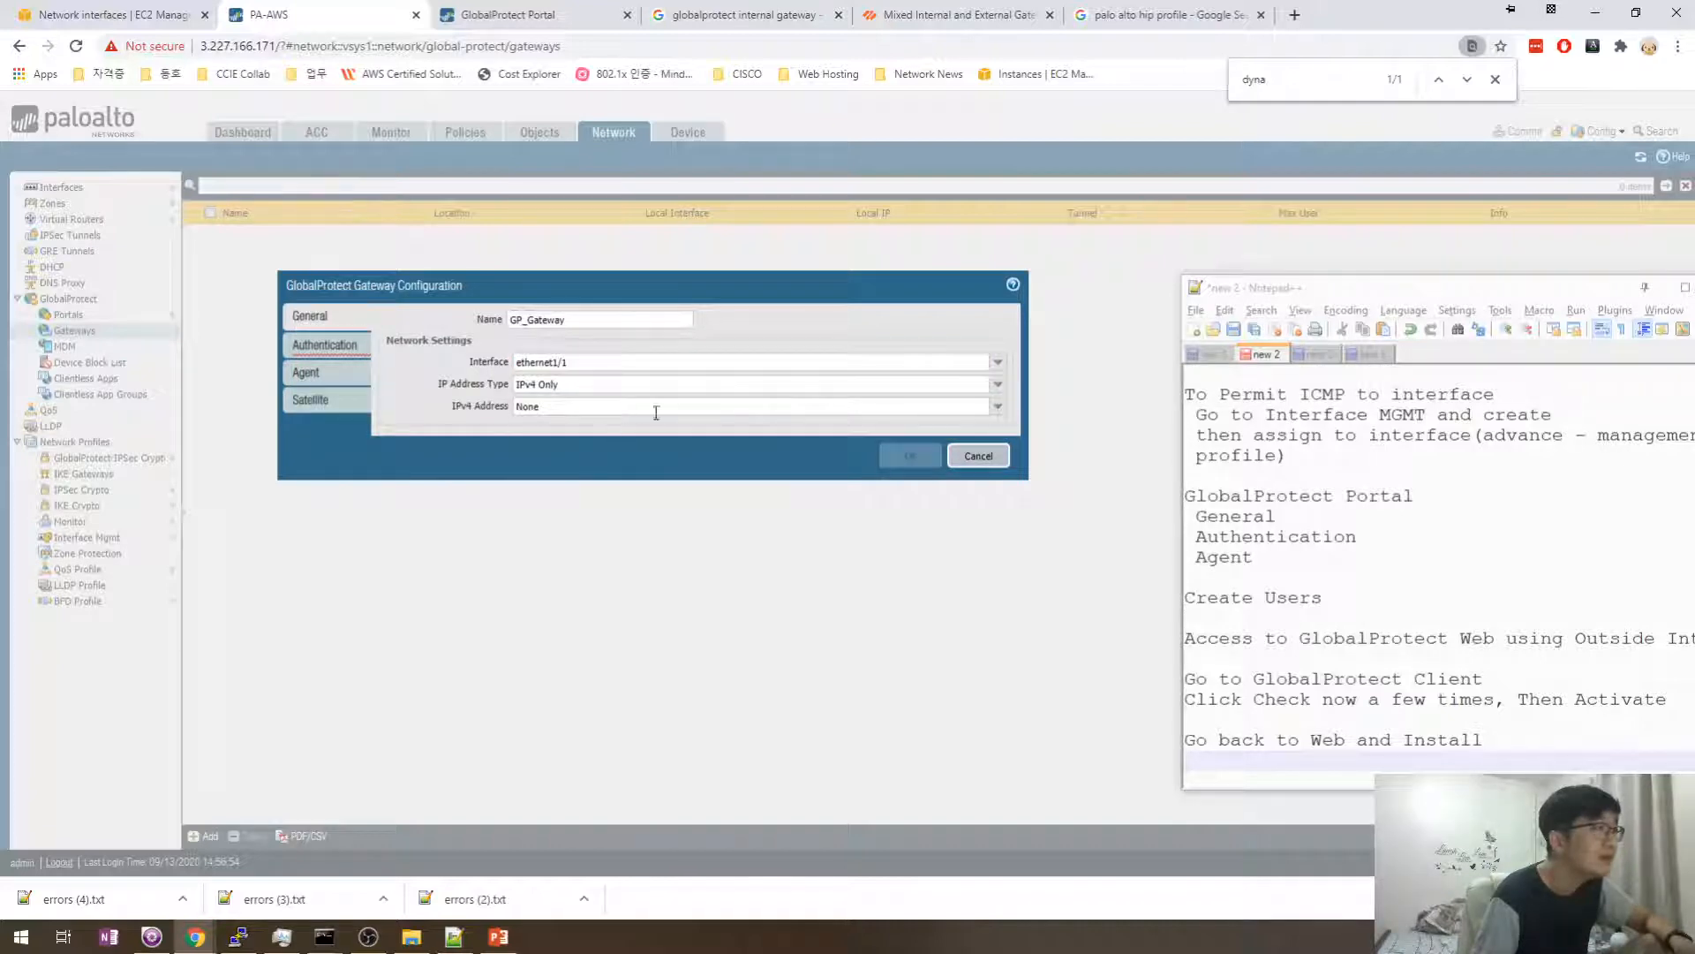
# - Set SSL/TLS profile GP_VPN and add client auth GP_GW_Client (OS Any, GP_Auth_Profile)
pyautogui.click(324, 344)
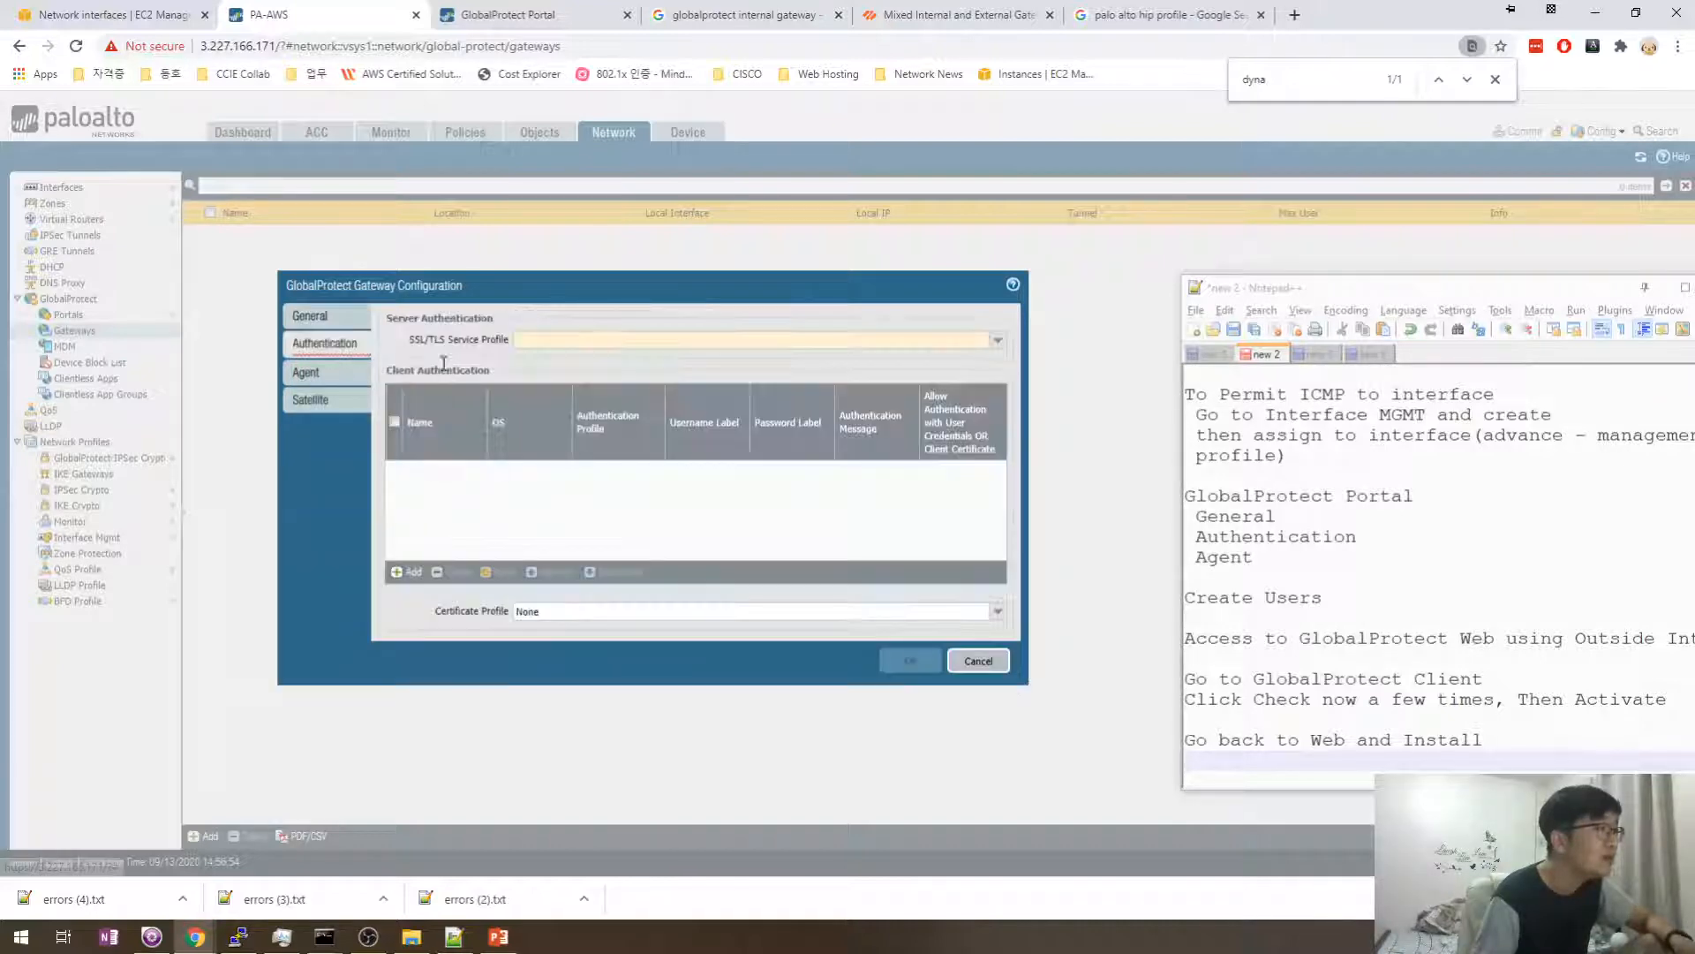
pyautogui.click(996, 340)
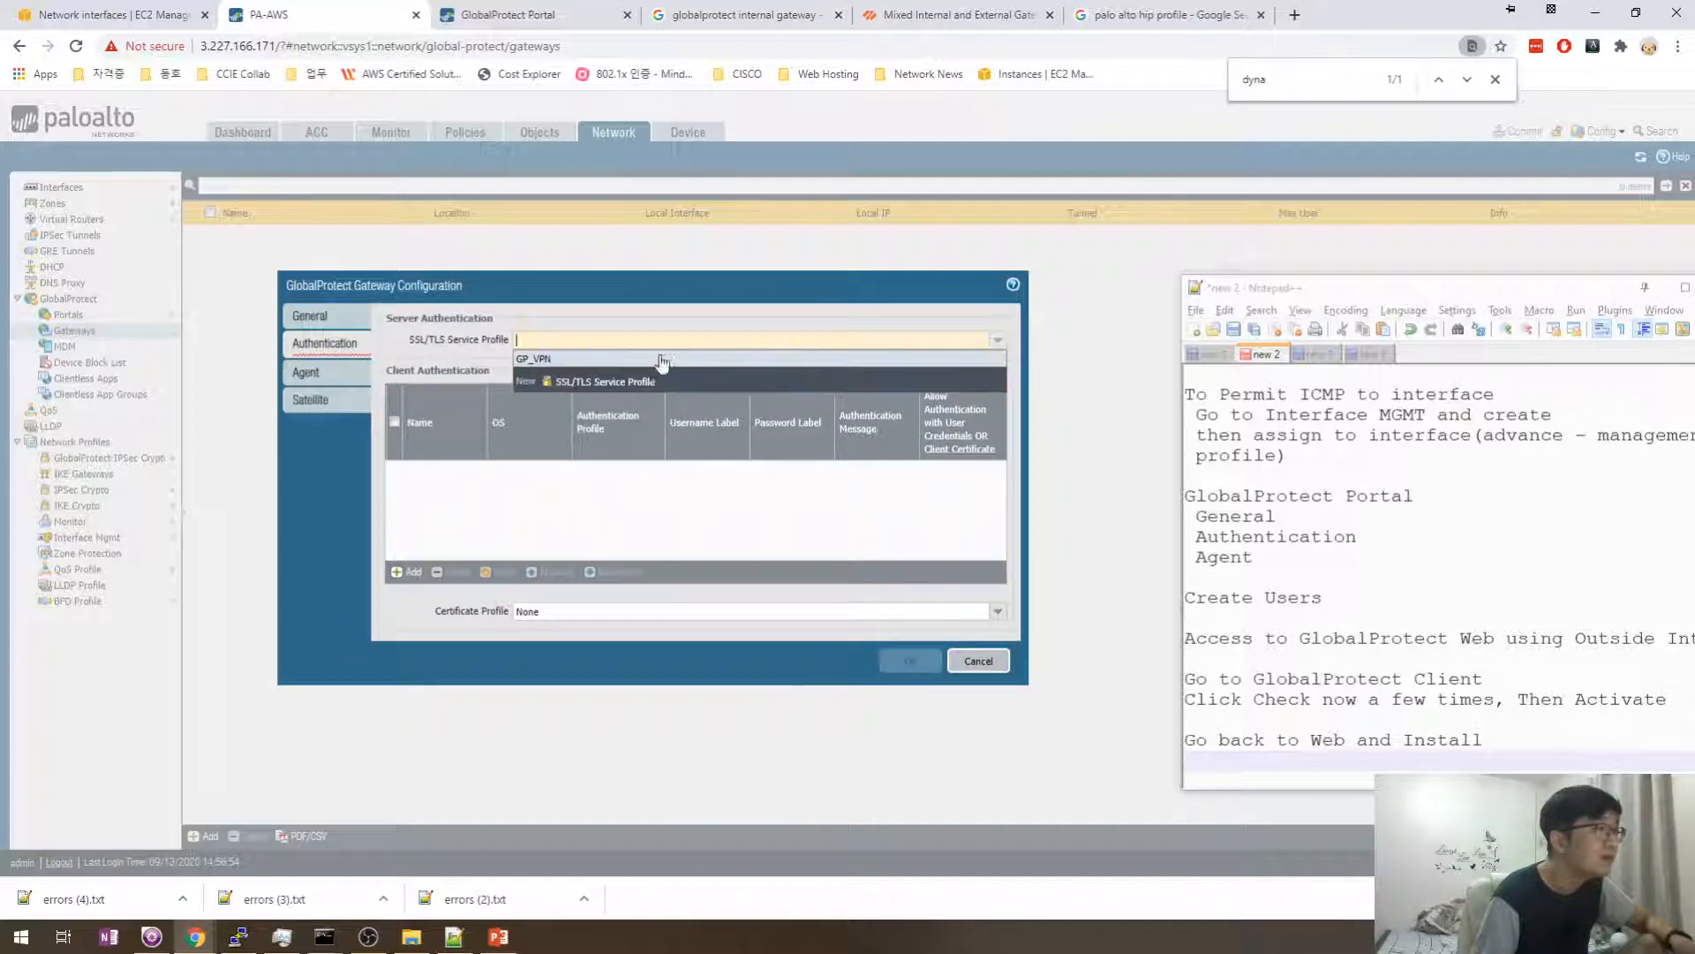
pyautogui.click(539, 359)
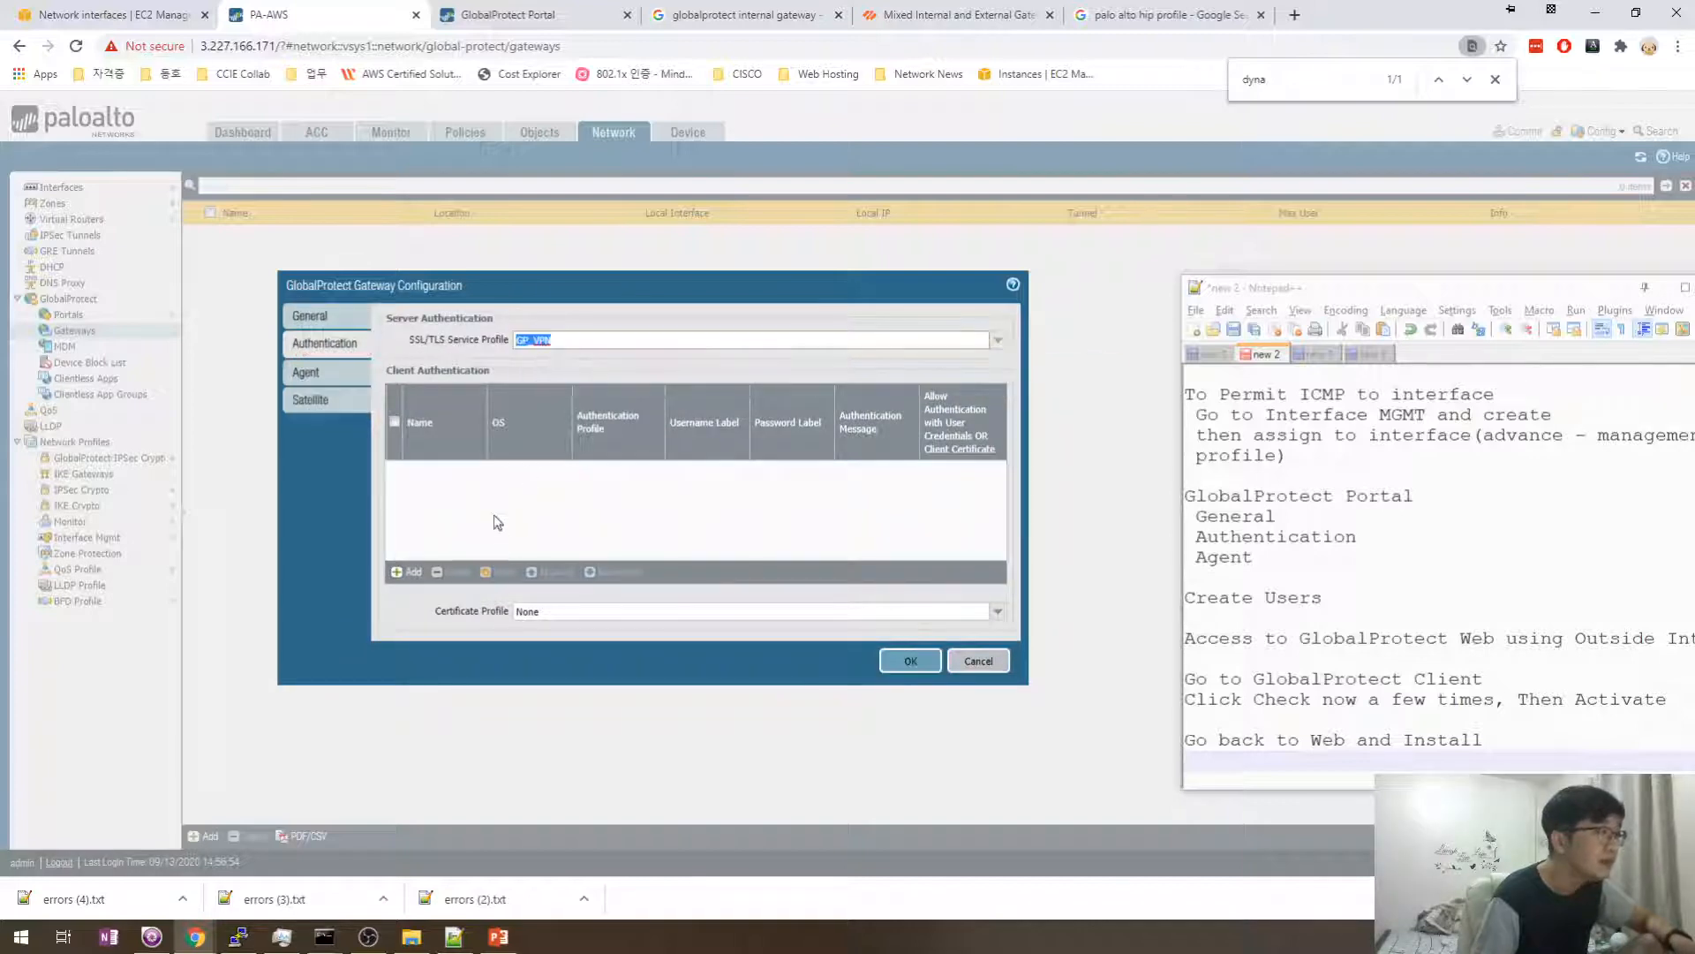
pyautogui.click(400, 574)
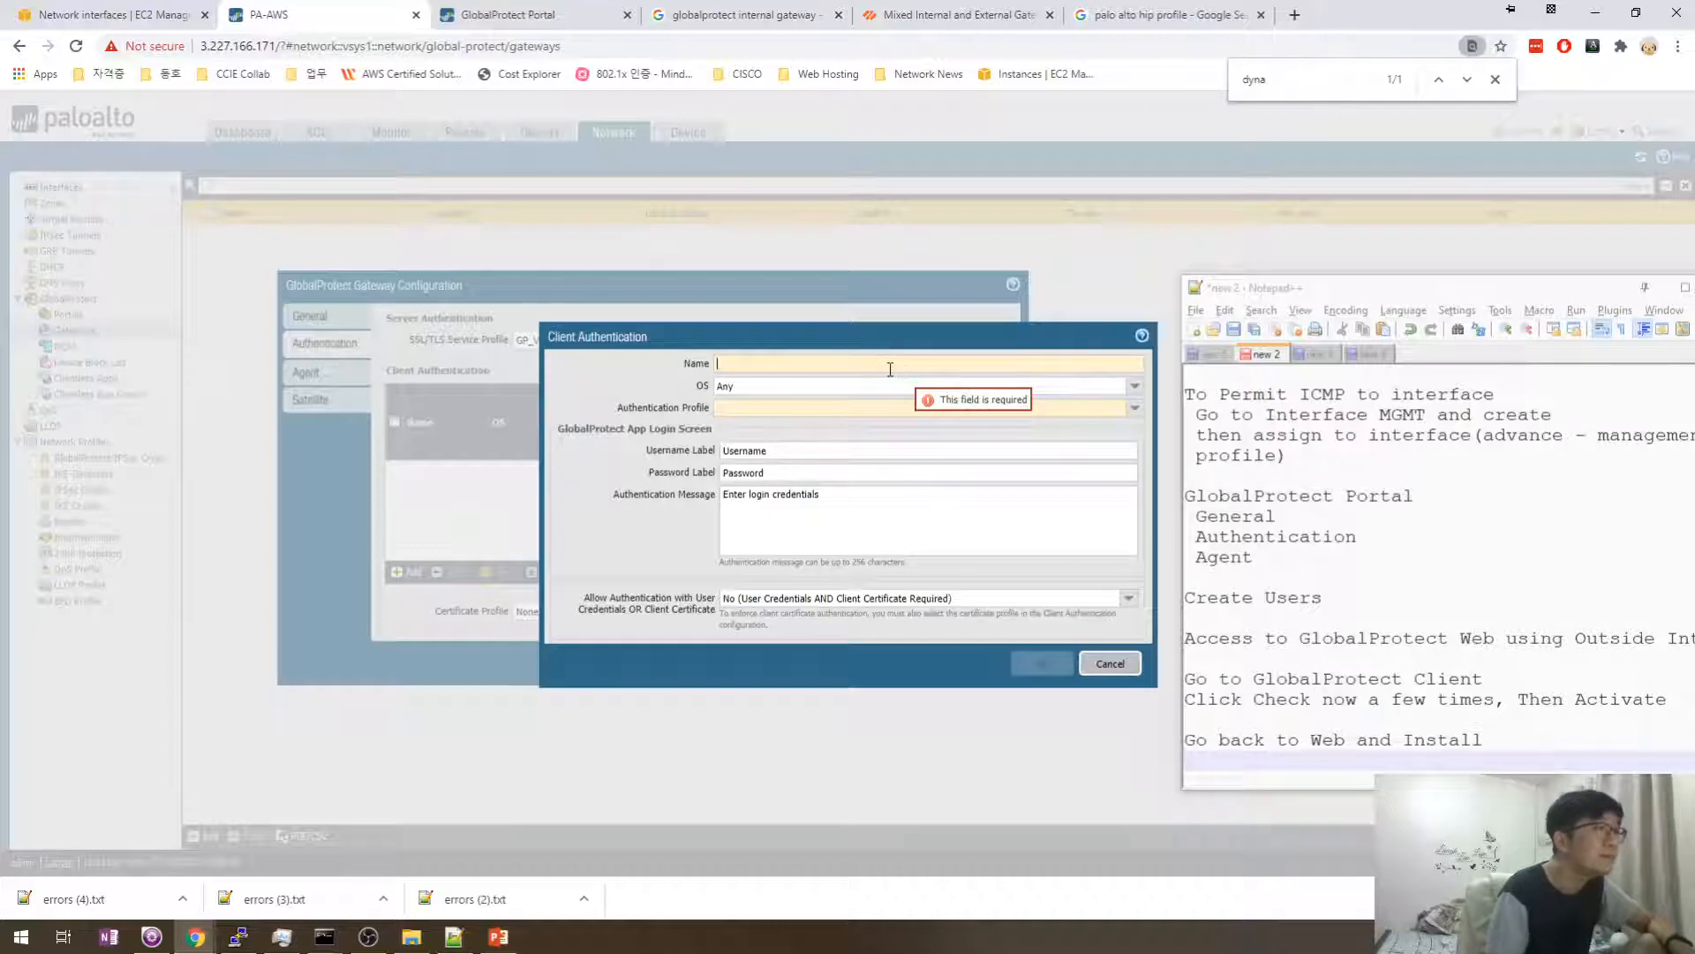
pyautogui.write('GP_GW_')
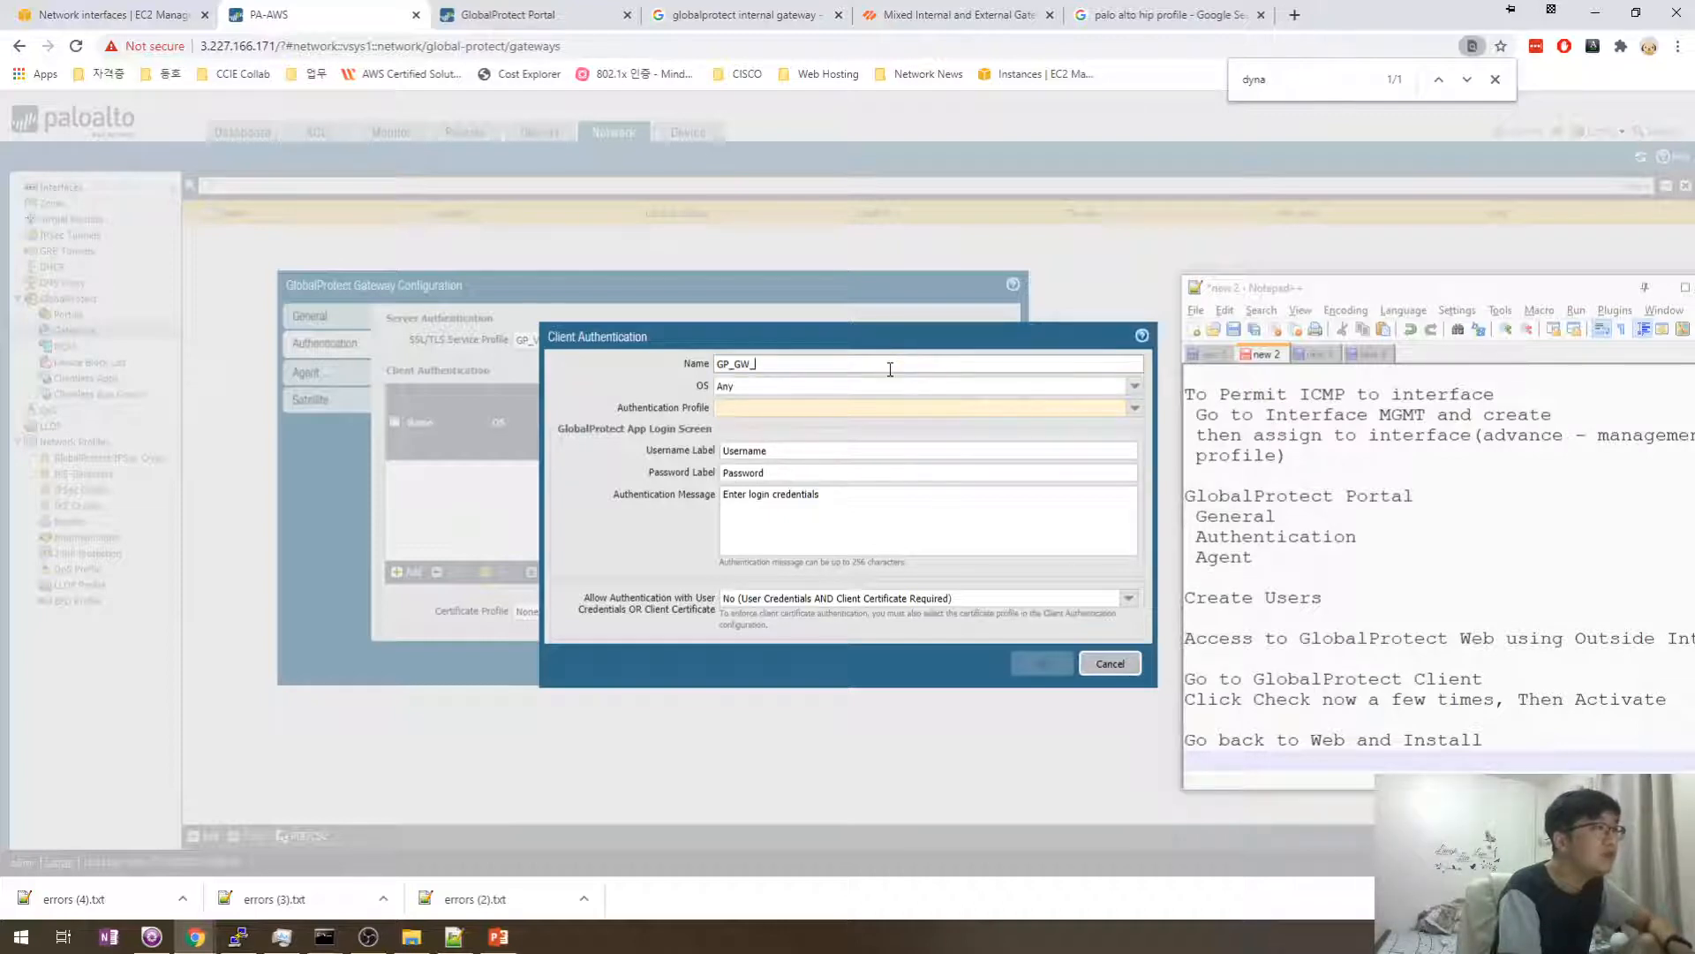
pyautogui.write('Client')
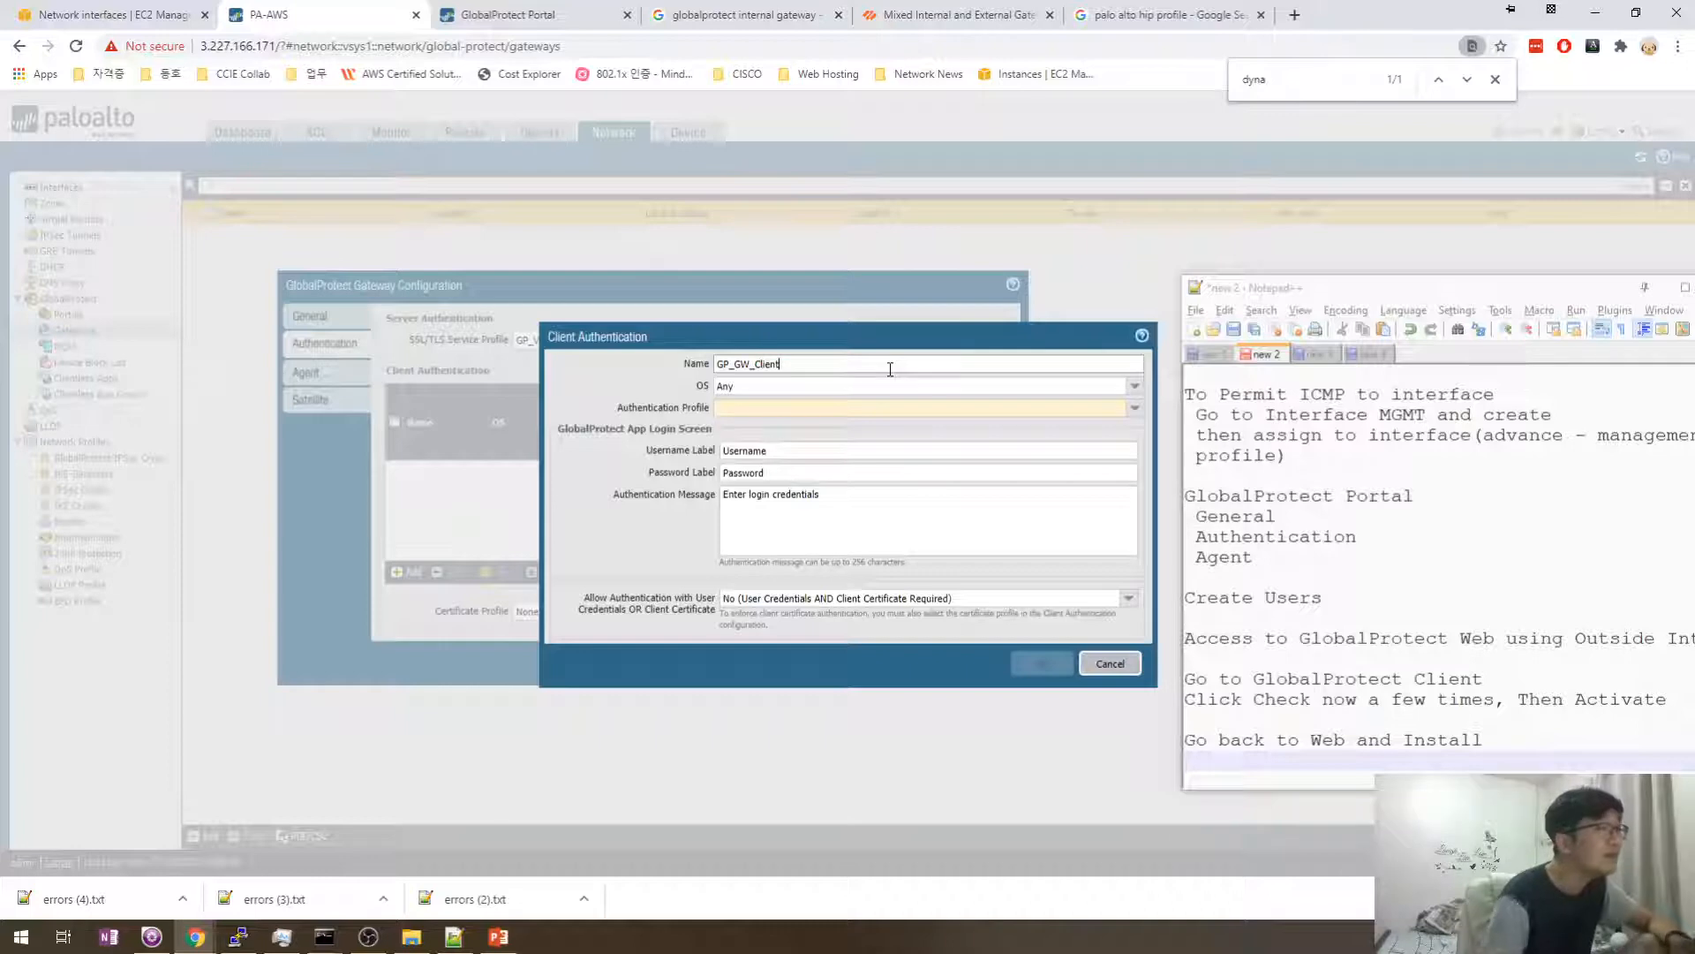
pyautogui.click(1137, 387)
pyautogui.click(1137, 389)
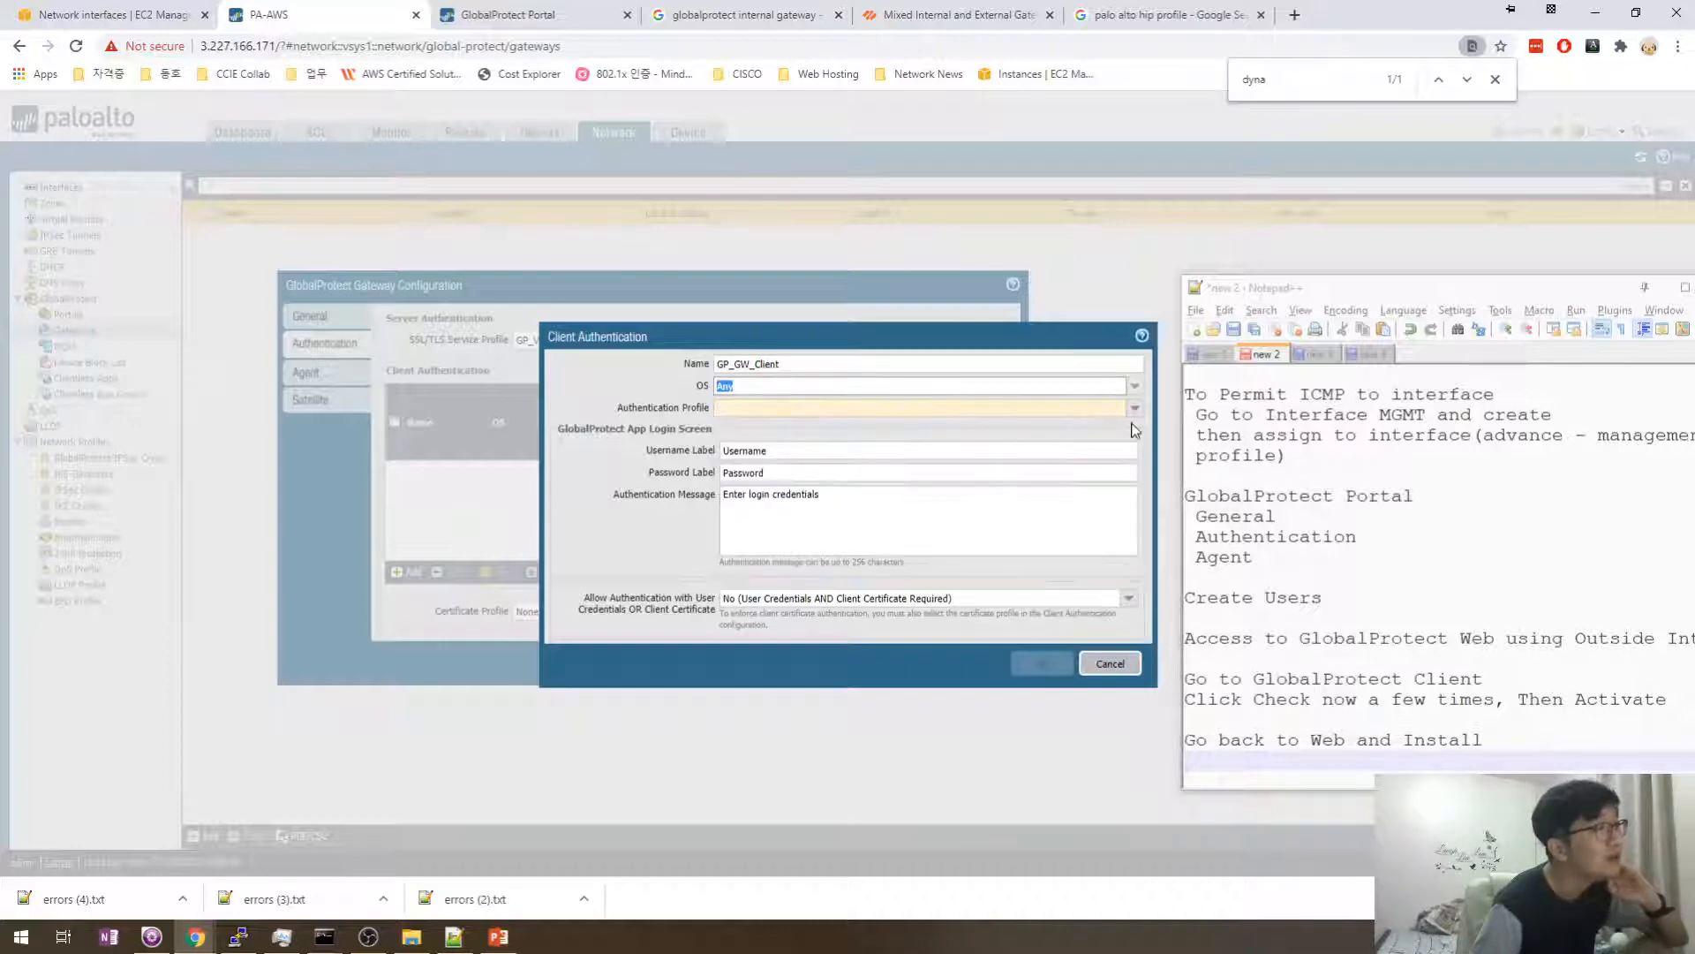
pyautogui.click(1134, 409)
pyautogui.click(748, 448)
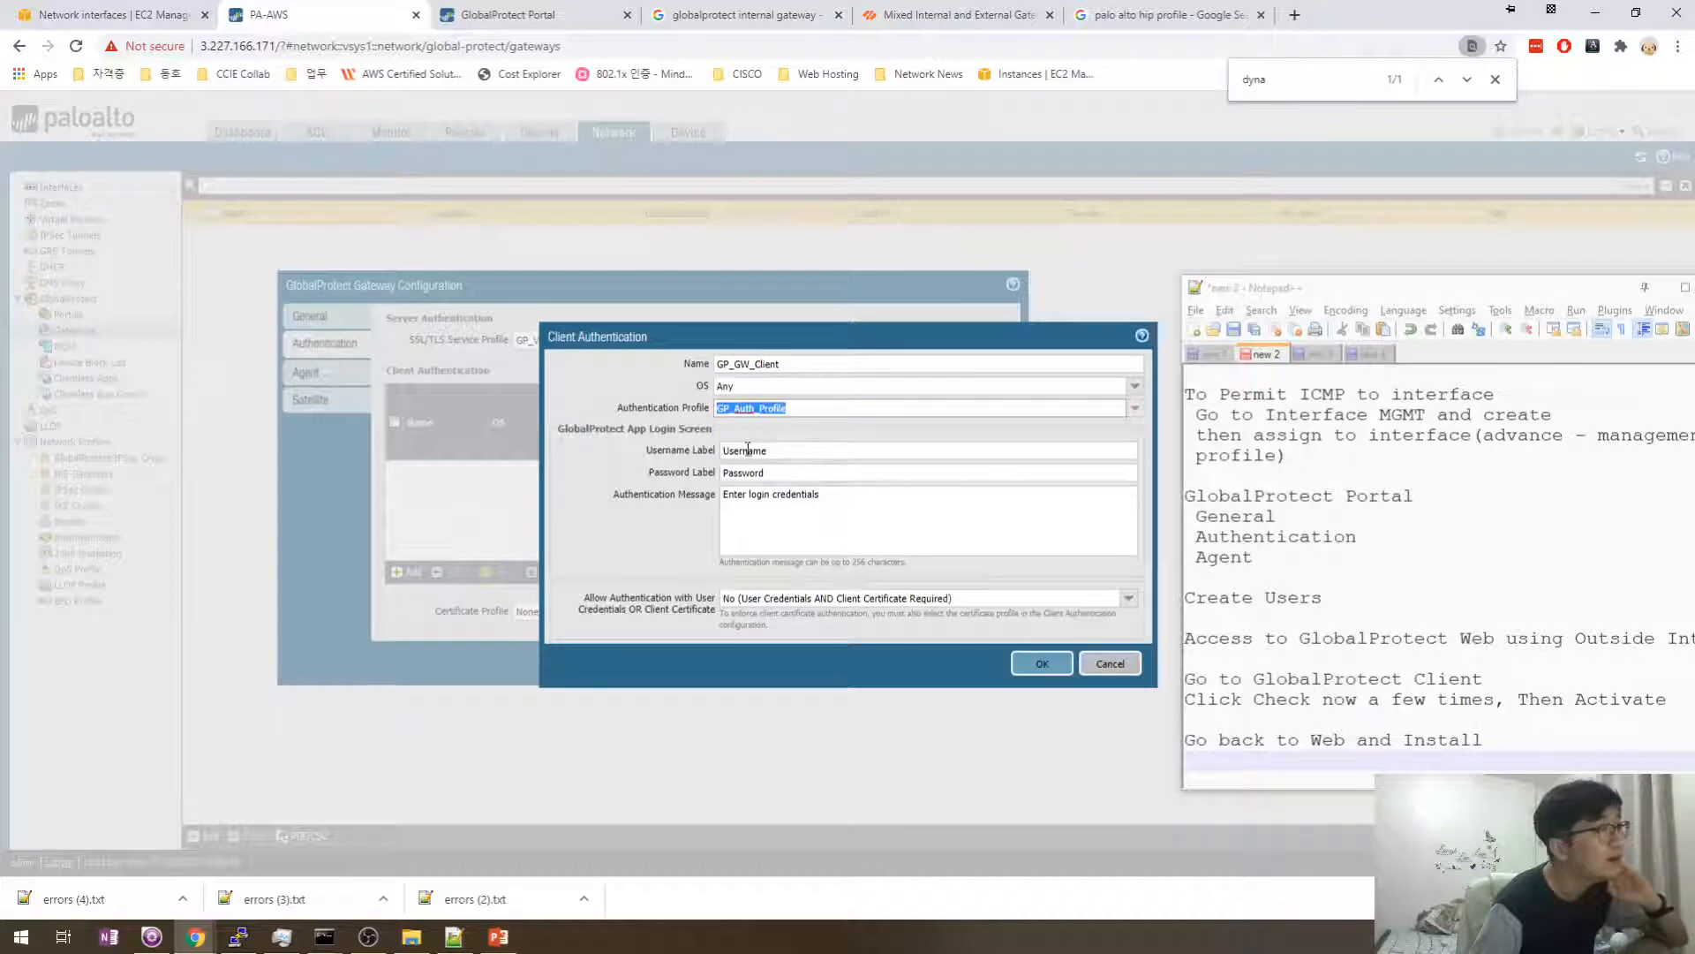
pyautogui.click(817, 450)
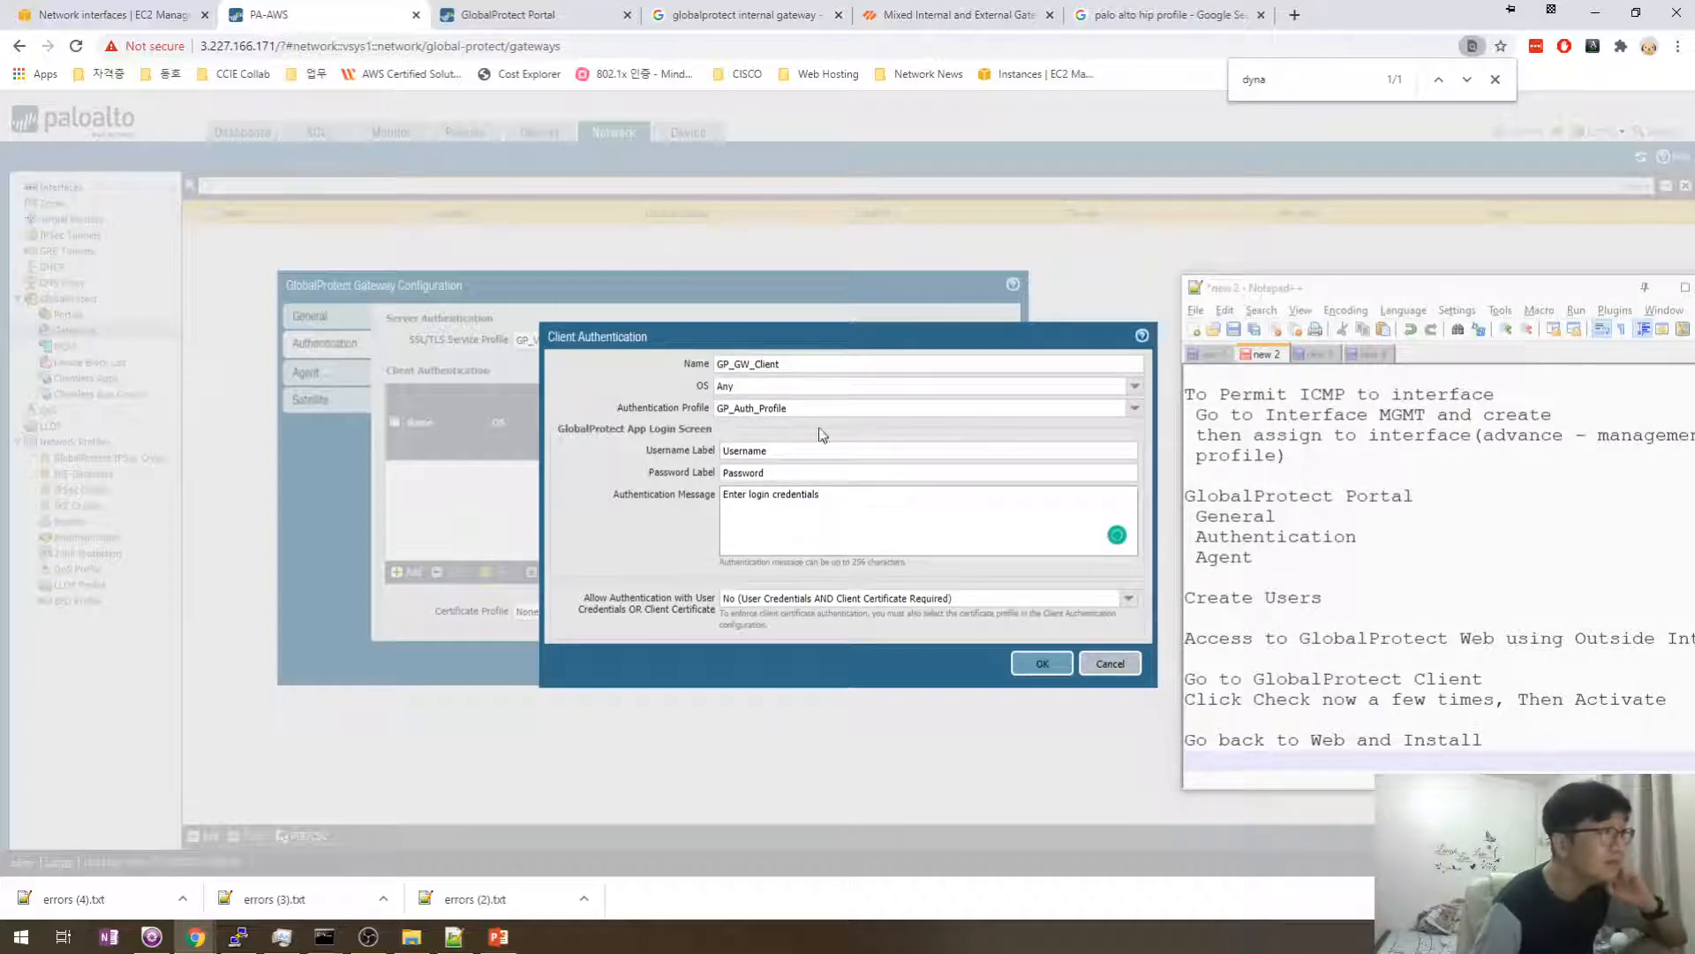
pyautogui.click(1026, 665)
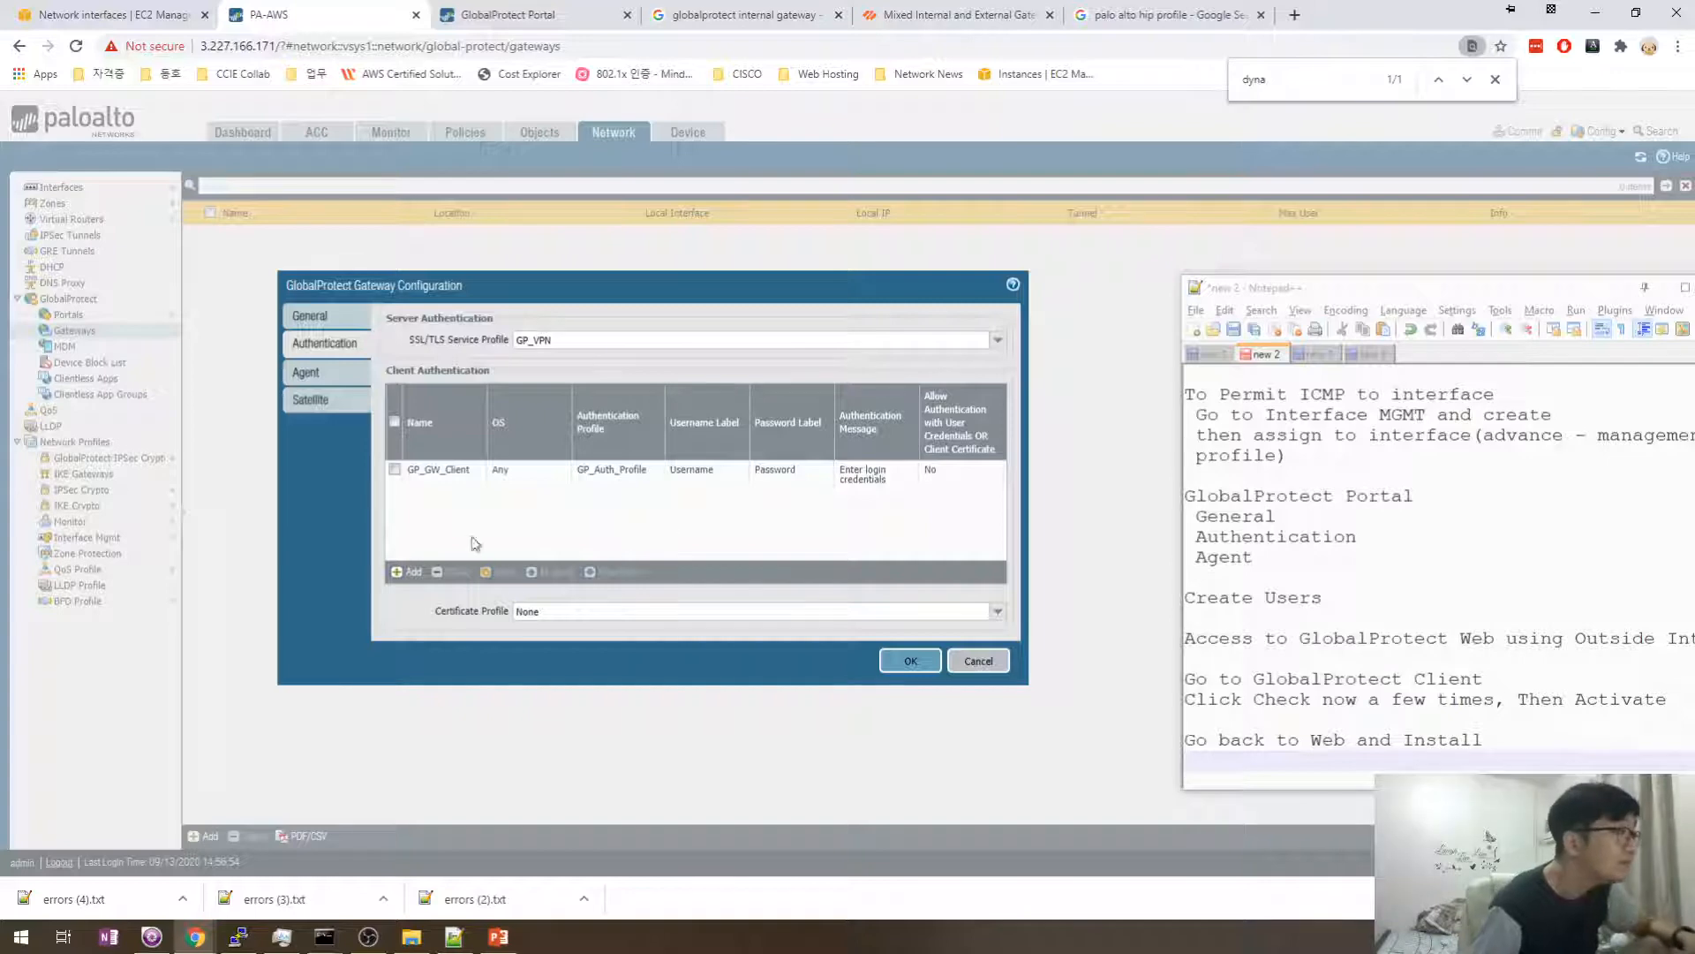
# - Enable Tunnel Mode under Agent and start a new tunnel interface numbered 10
pyautogui.click(344, 371)
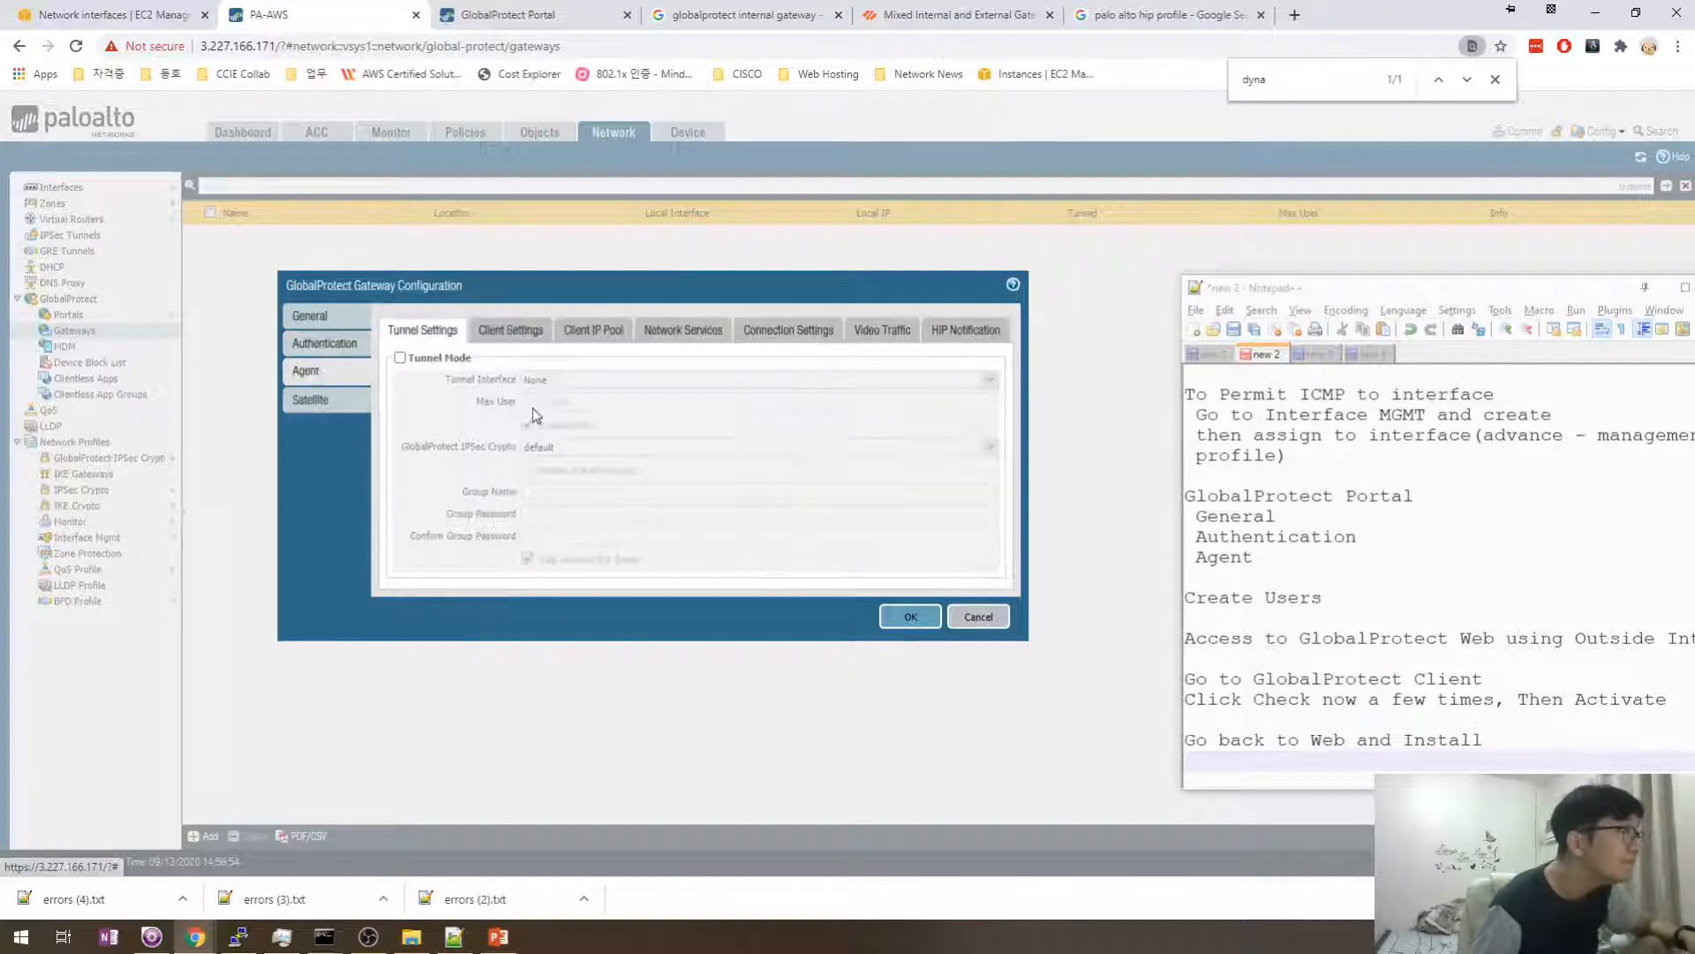
pyautogui.click(400, 358)
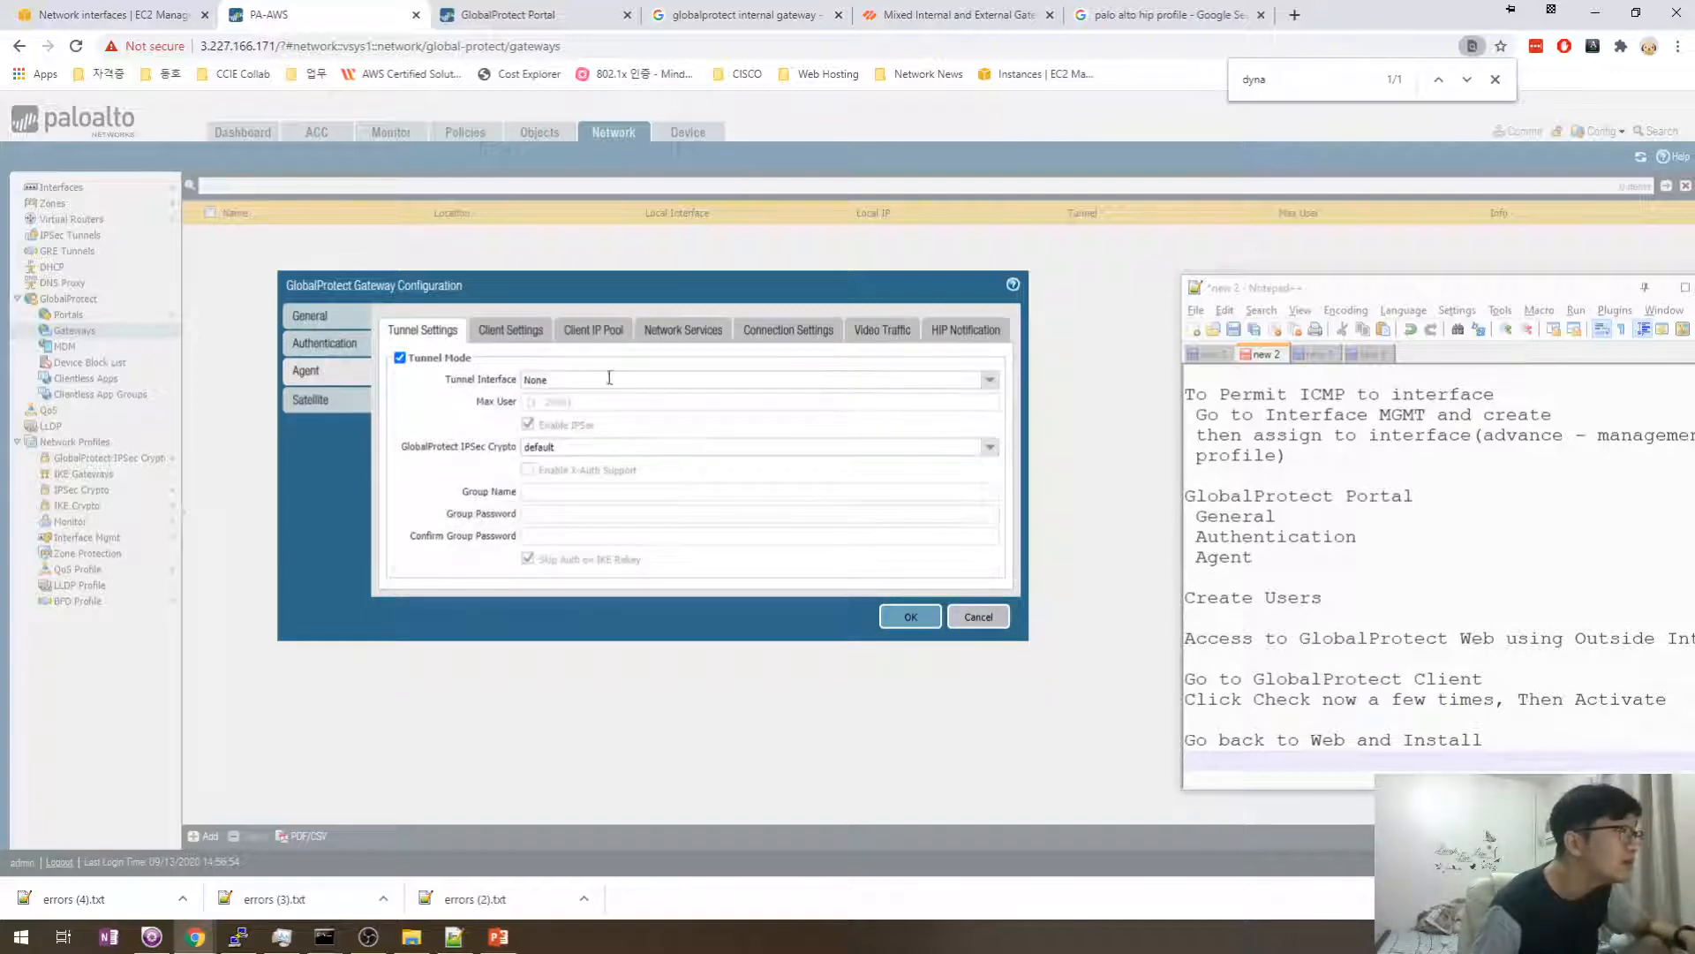
pyautogui.click(401, 357)
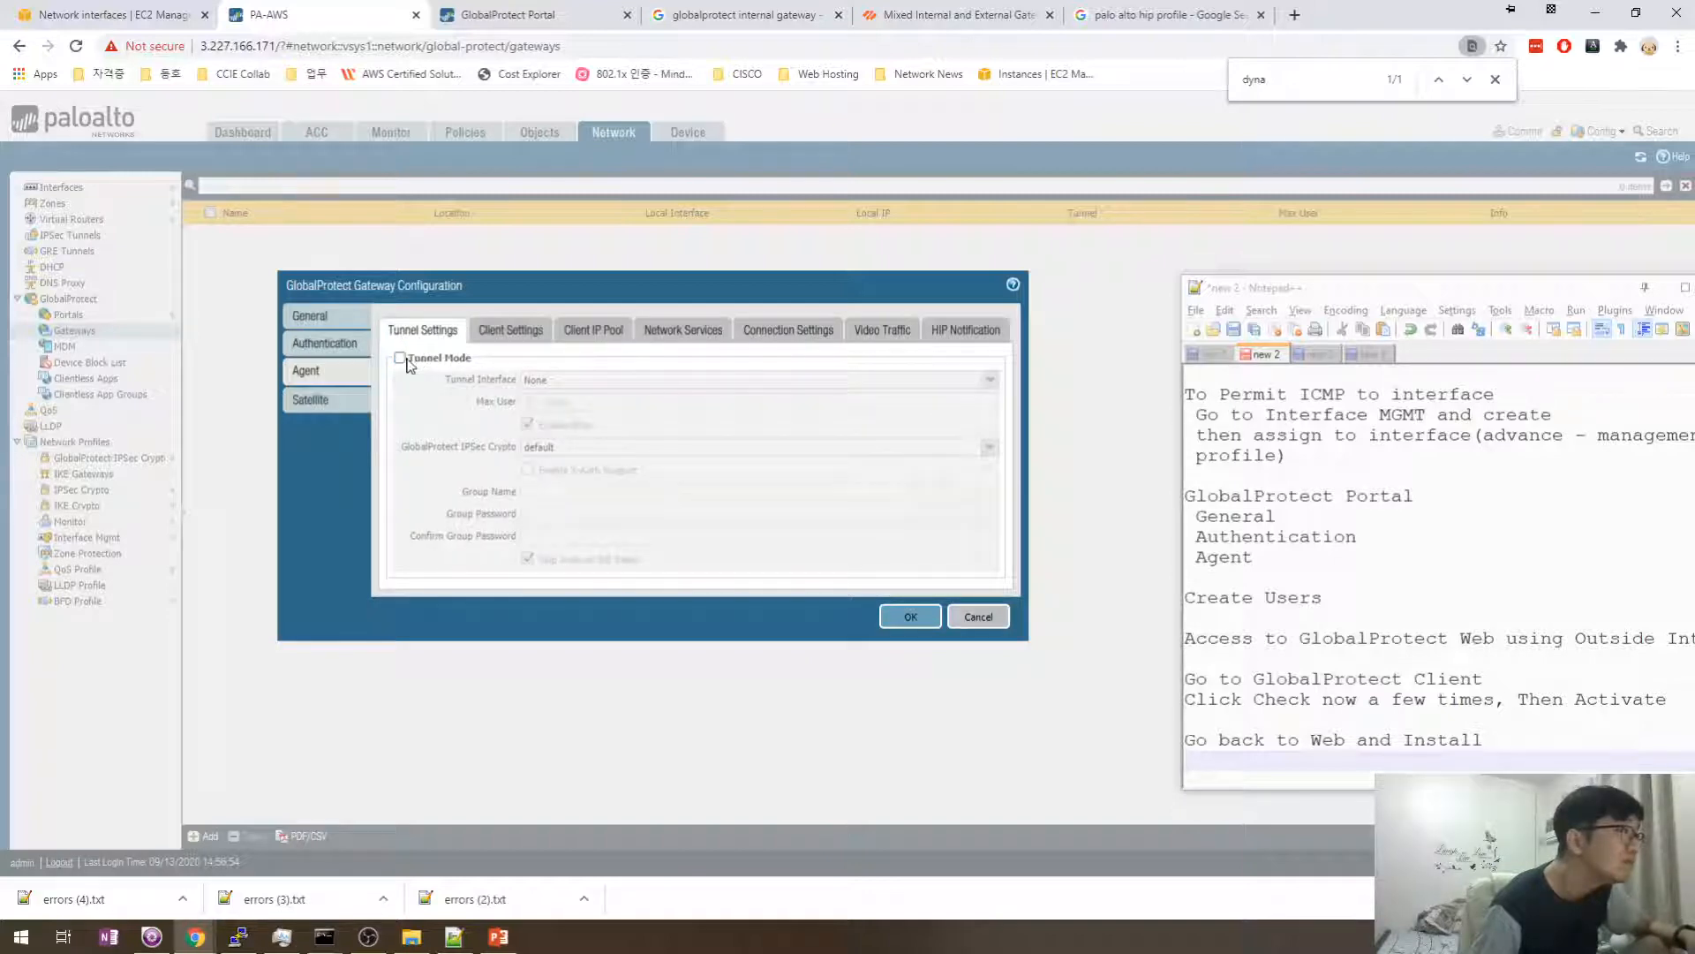
pyautogui.click(400, 357)
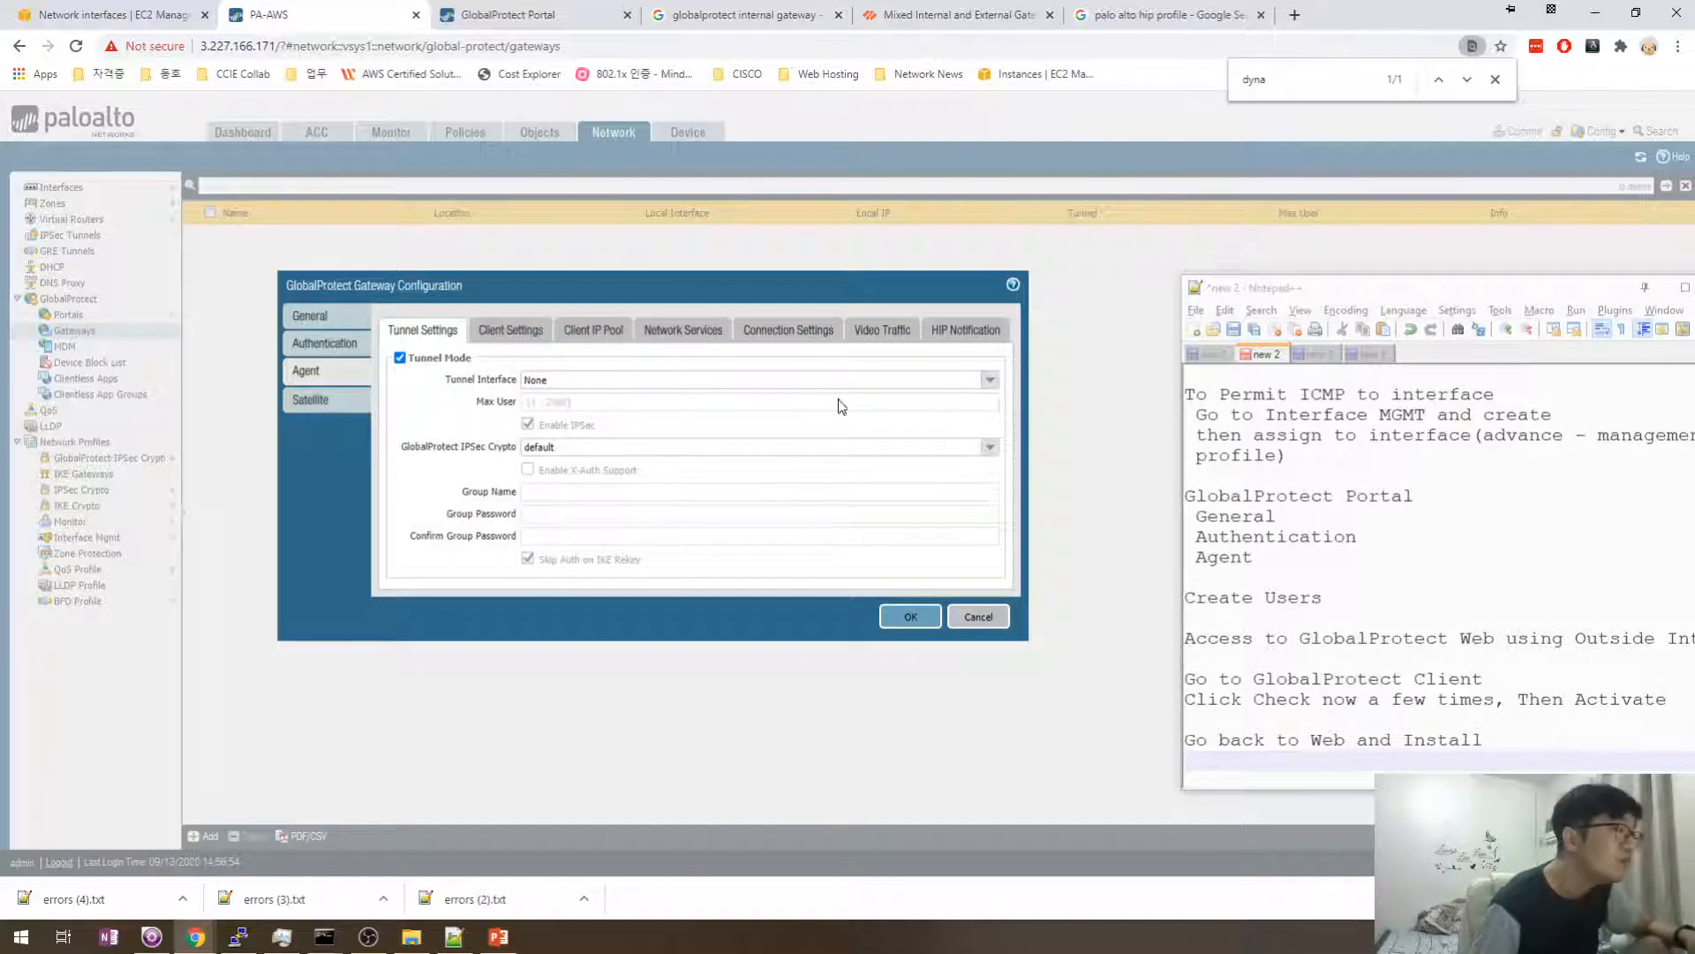
pyautogui.click(990, 382)
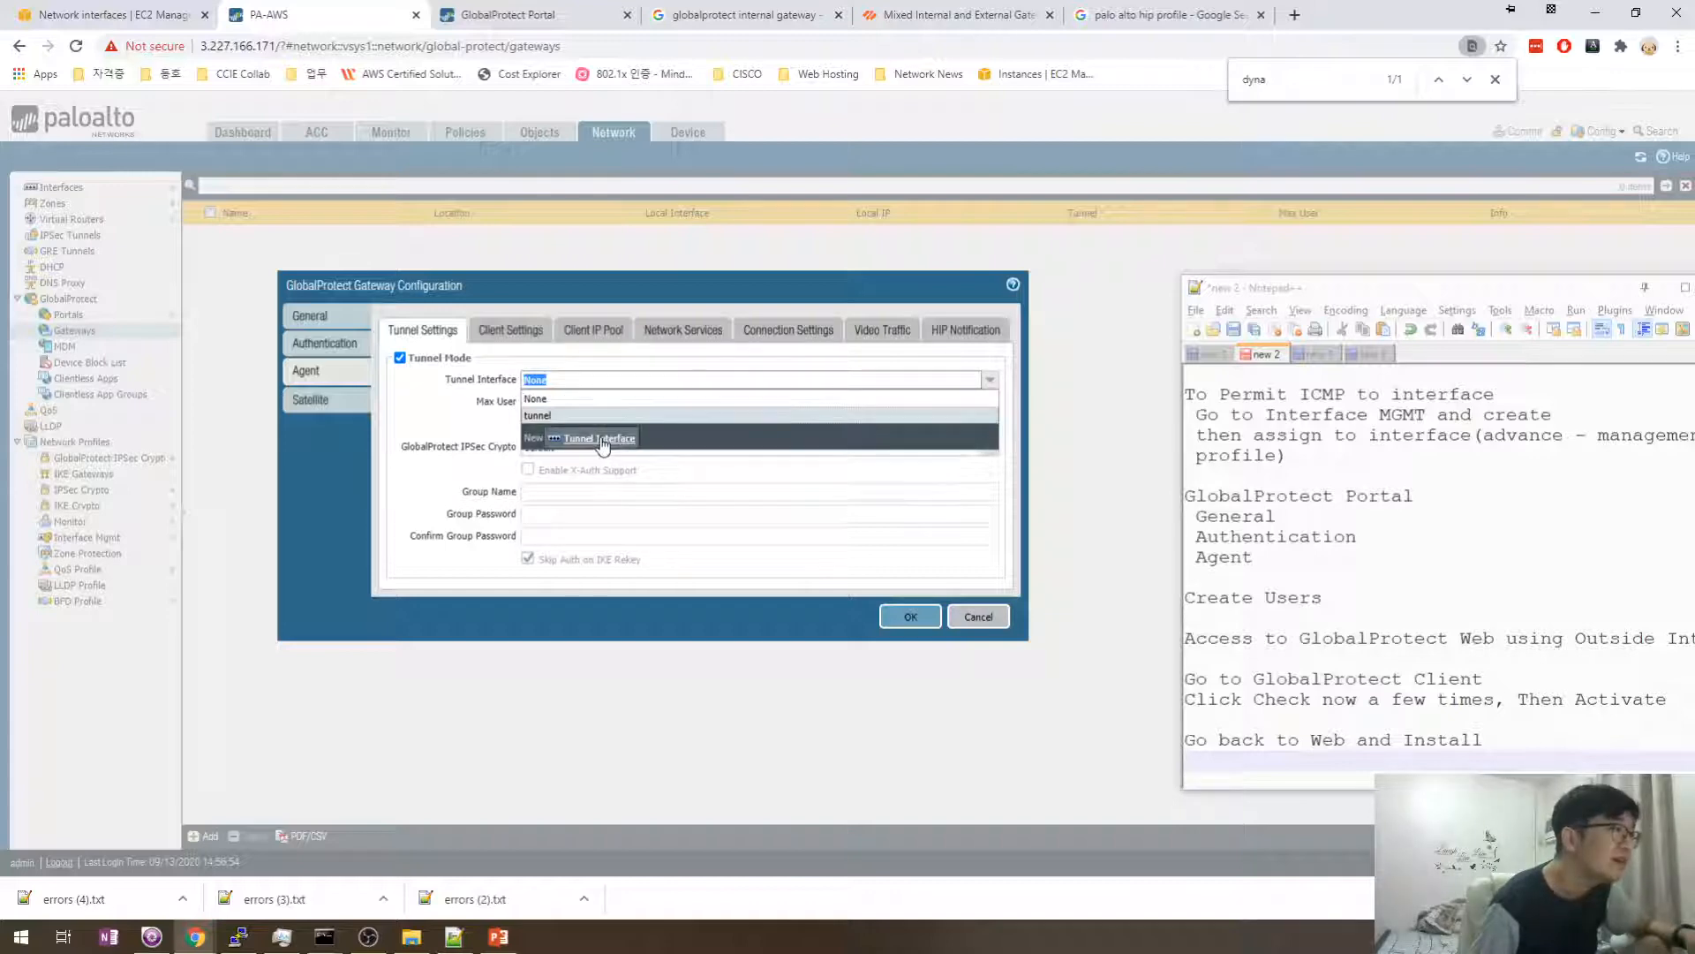
pyautogui.click(604, 443)
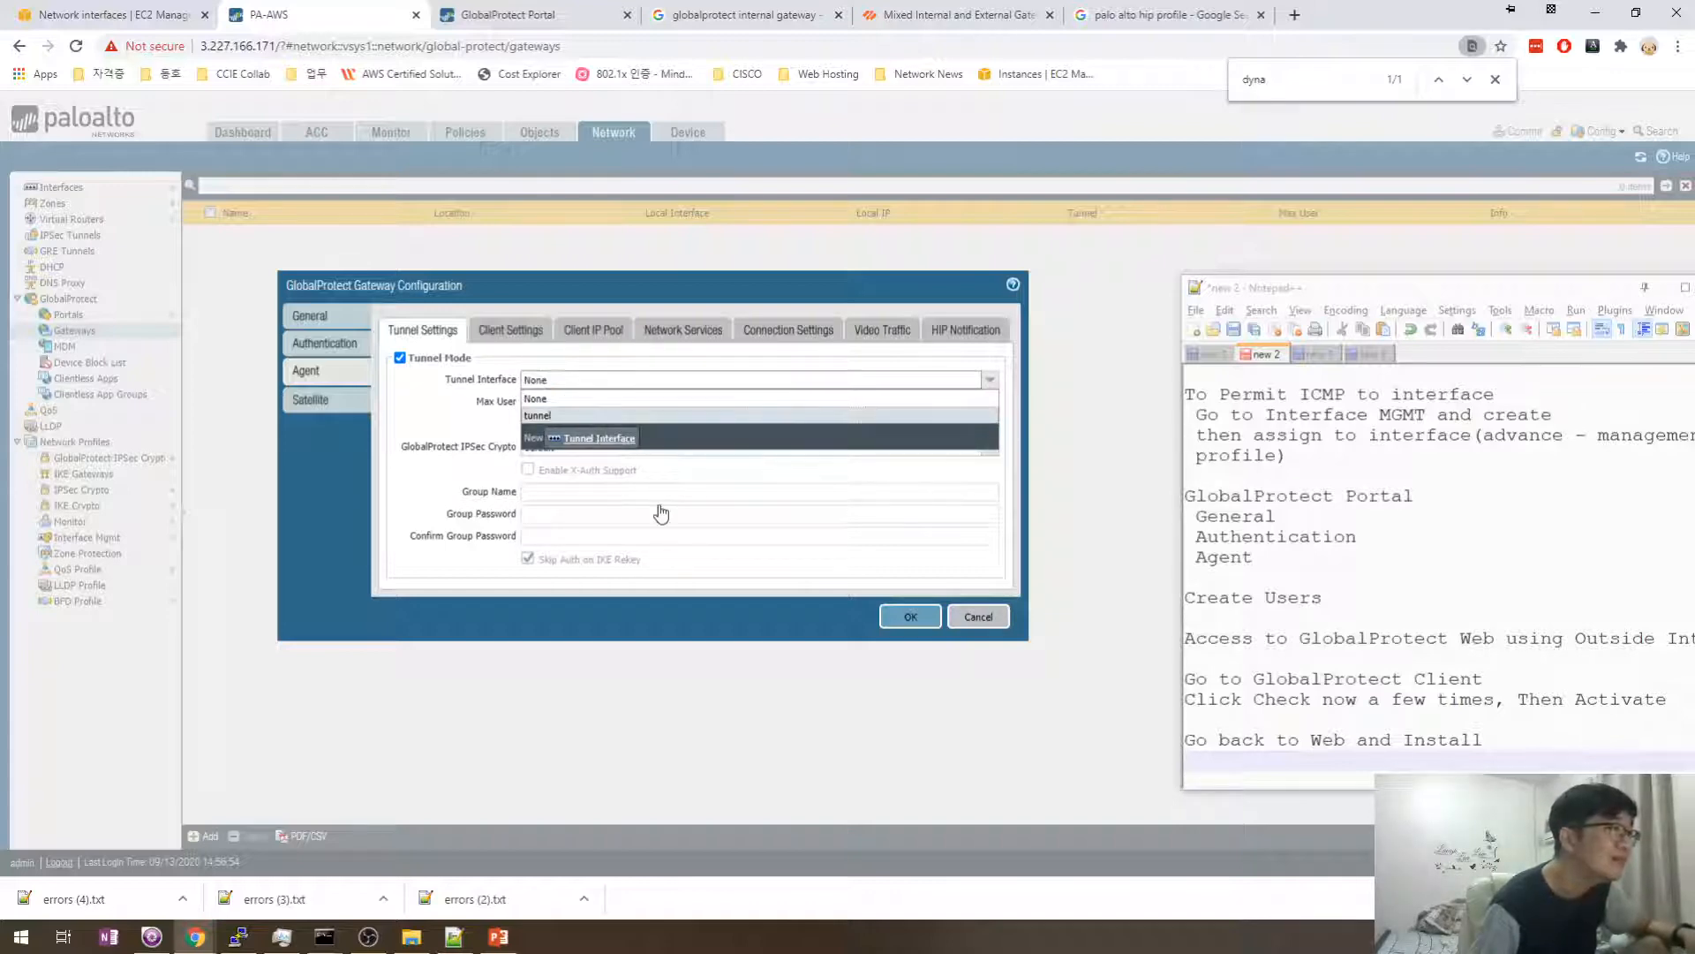
pyautogui.click(1064, 397)
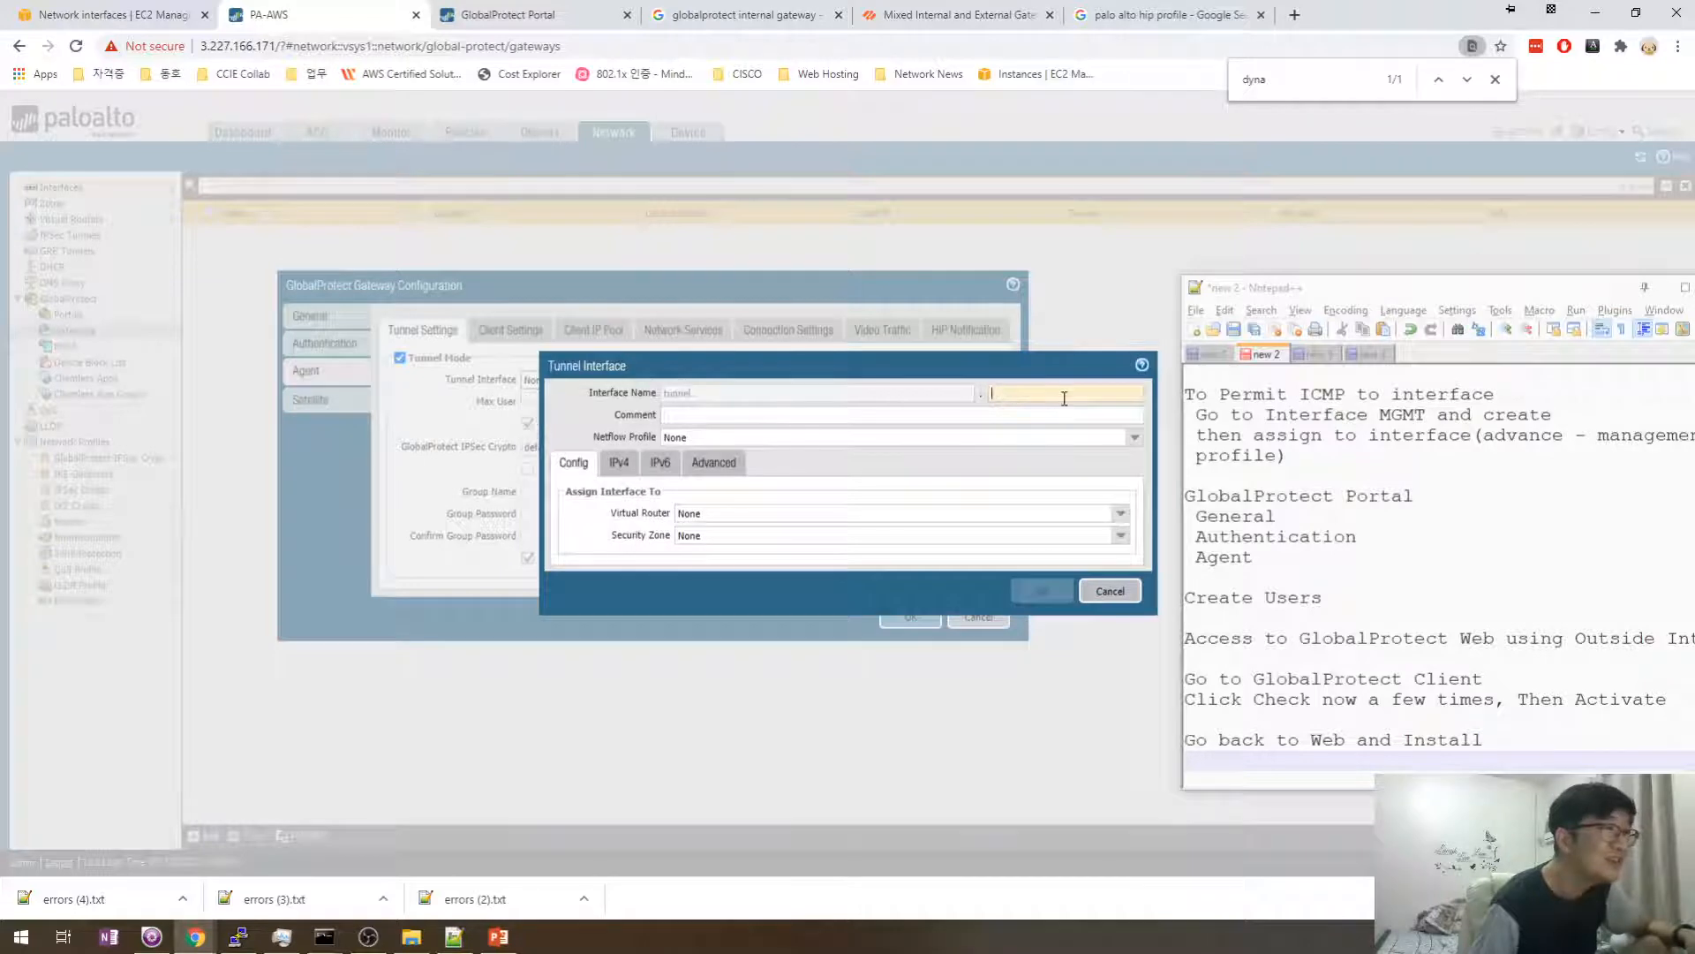
pyautogui.write('10')
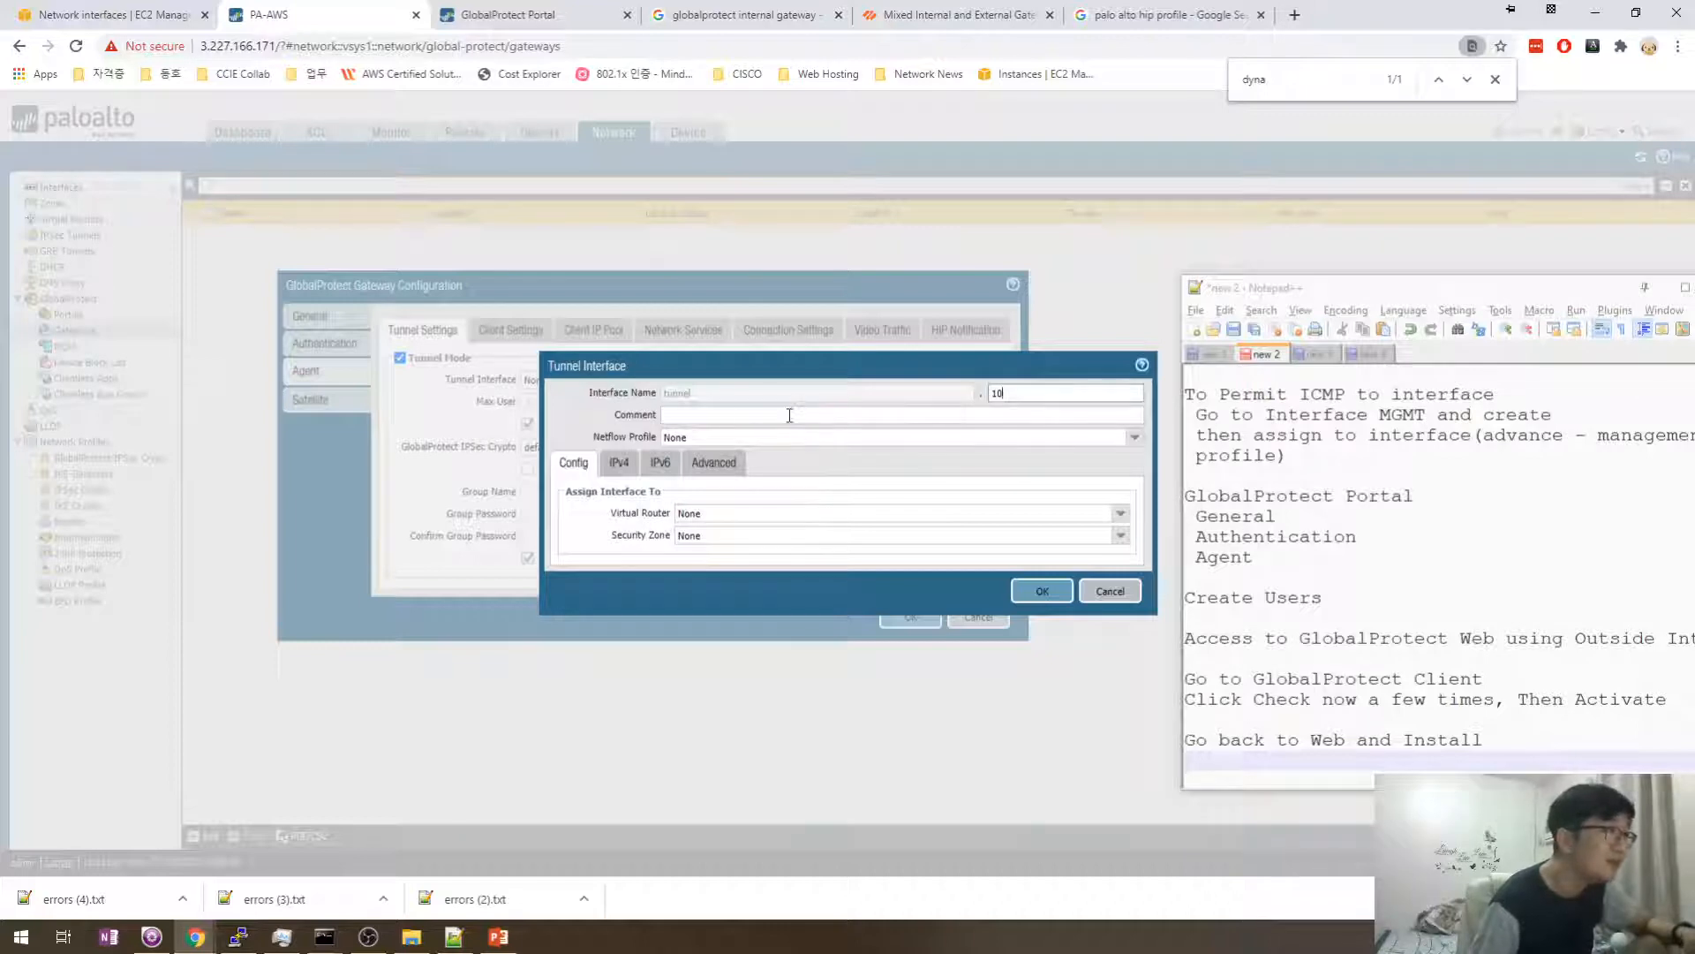
pyautogui.click(1278, 767)
# - Type 'Configure GlobalProtect Gateways' followed by General, Authentication and Agent lines in the notes
pyautogui.press('Return')
pyautogui.write('d')
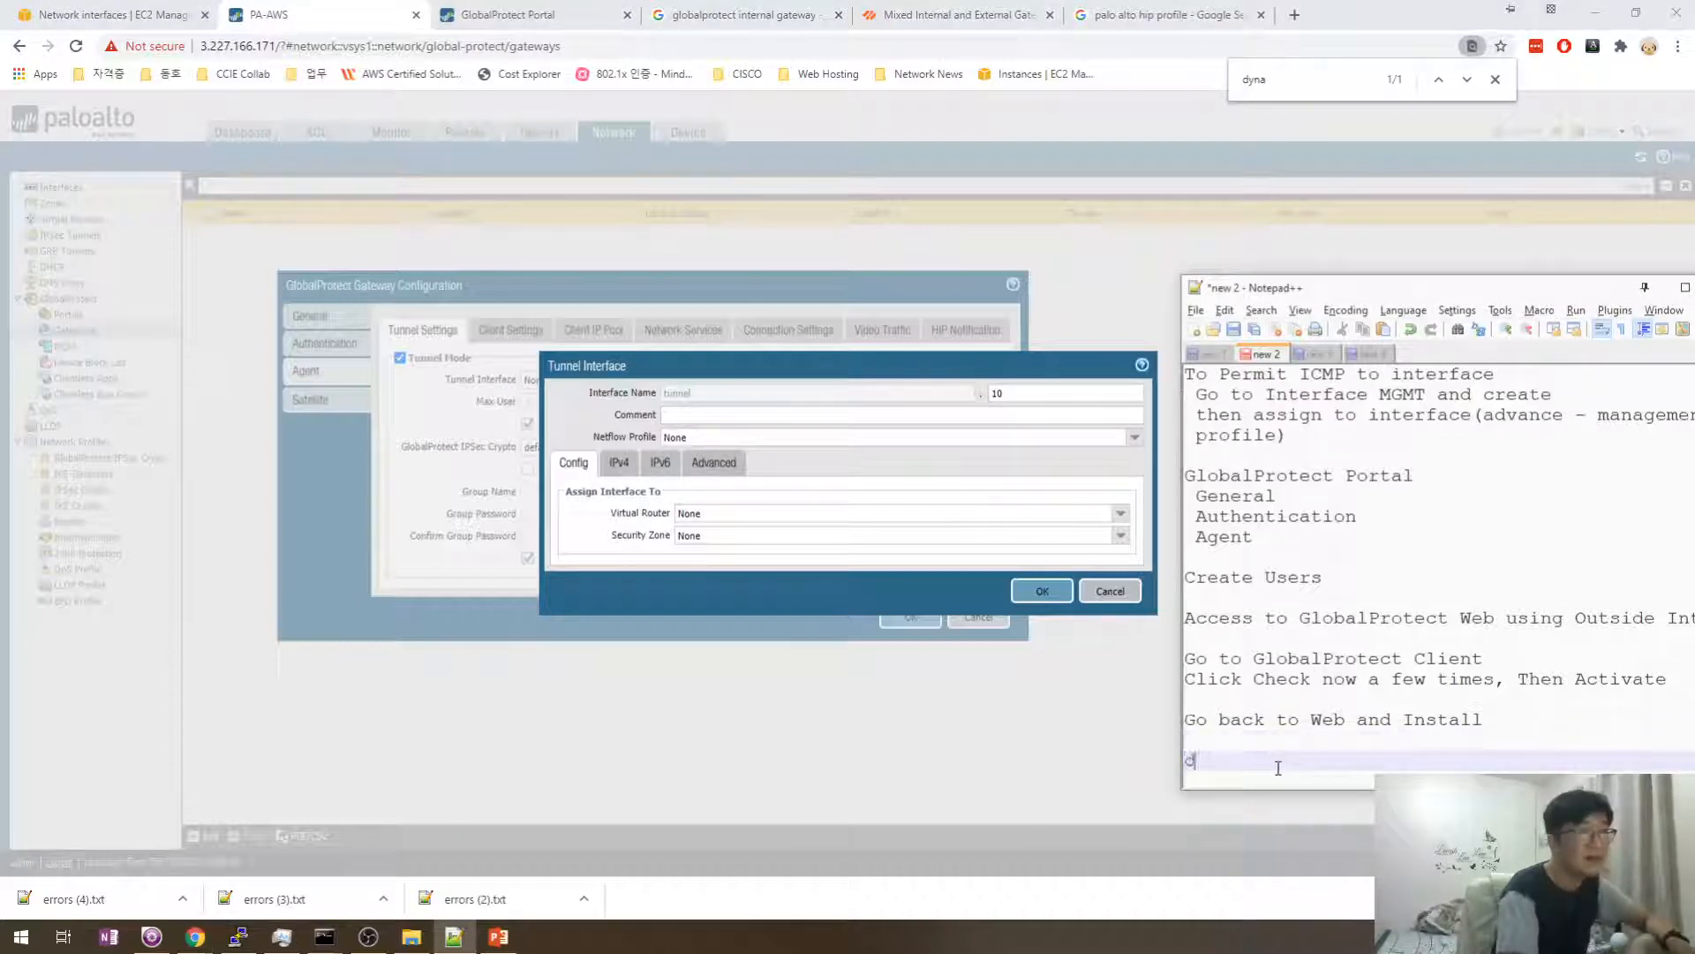
pyautogui.write('Config')
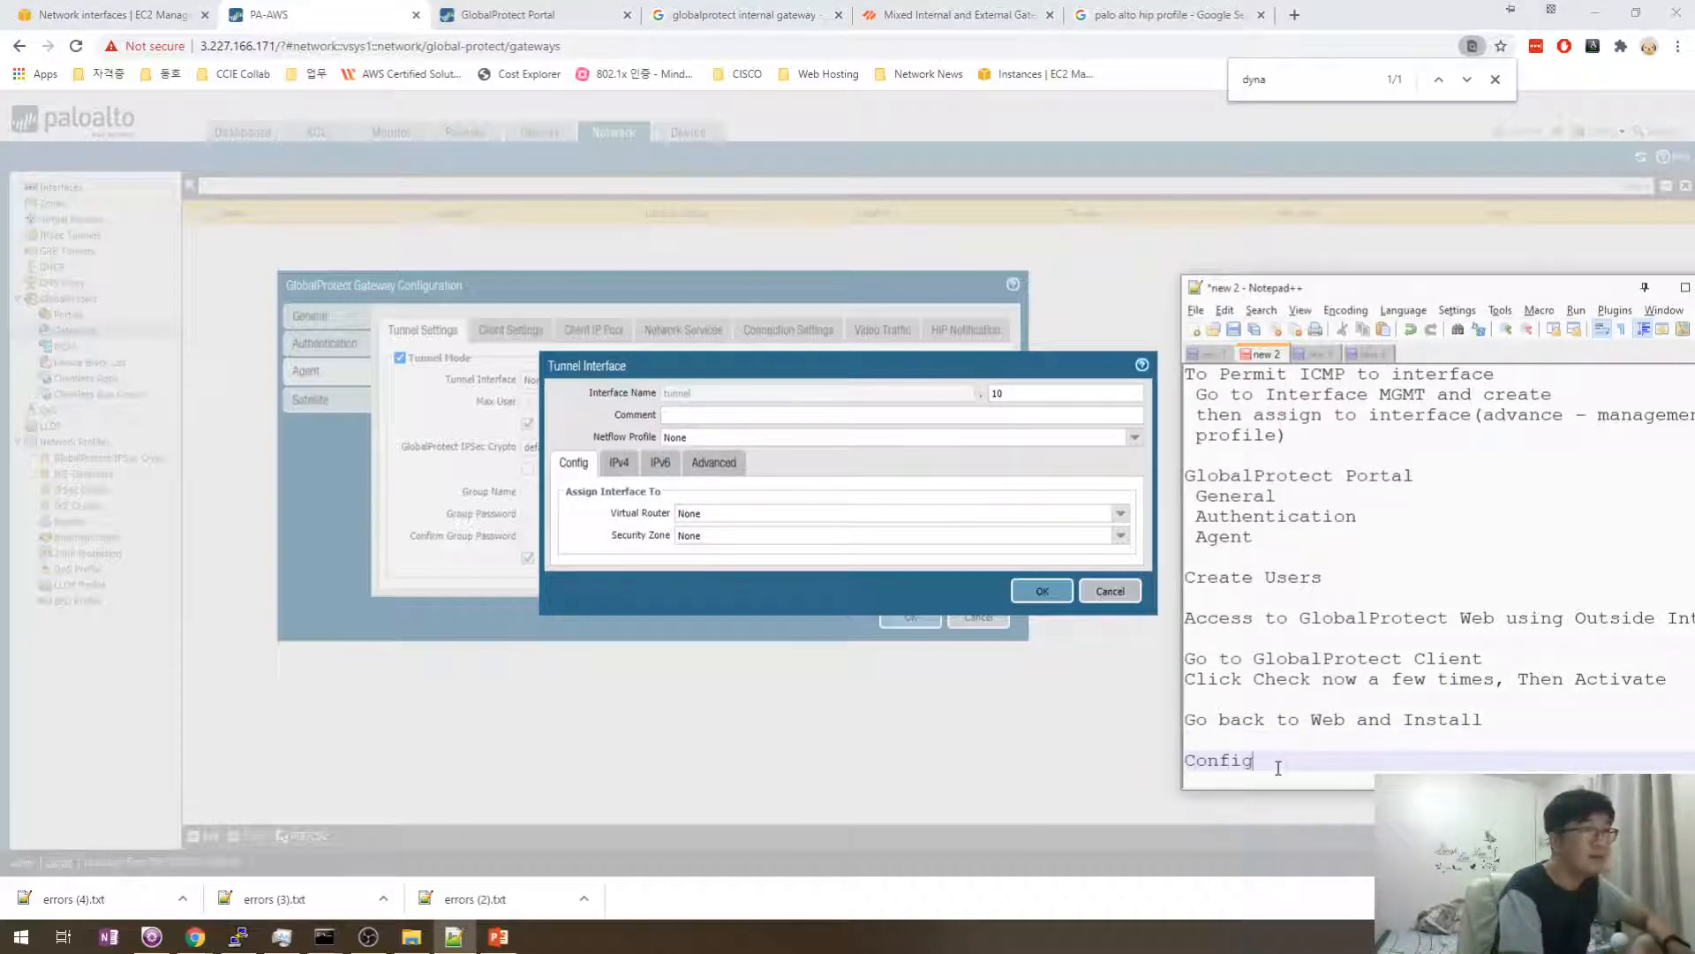
pyautogui.write('ure Global')
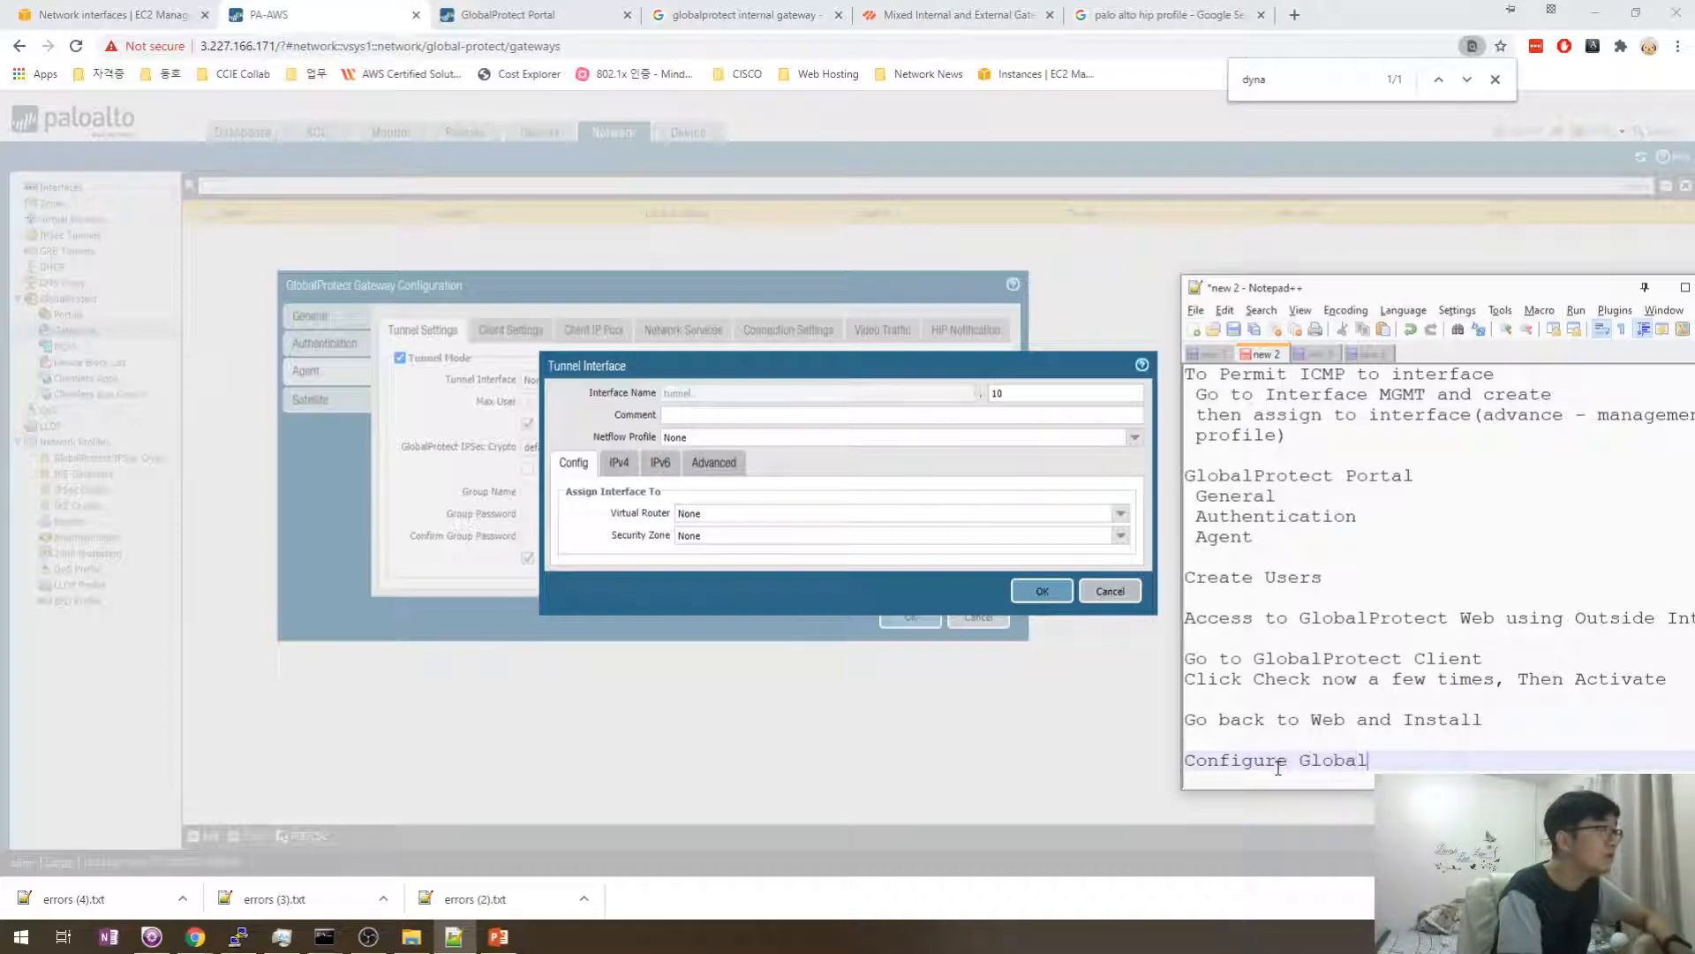
pyautogui.write('Protect Gatew')
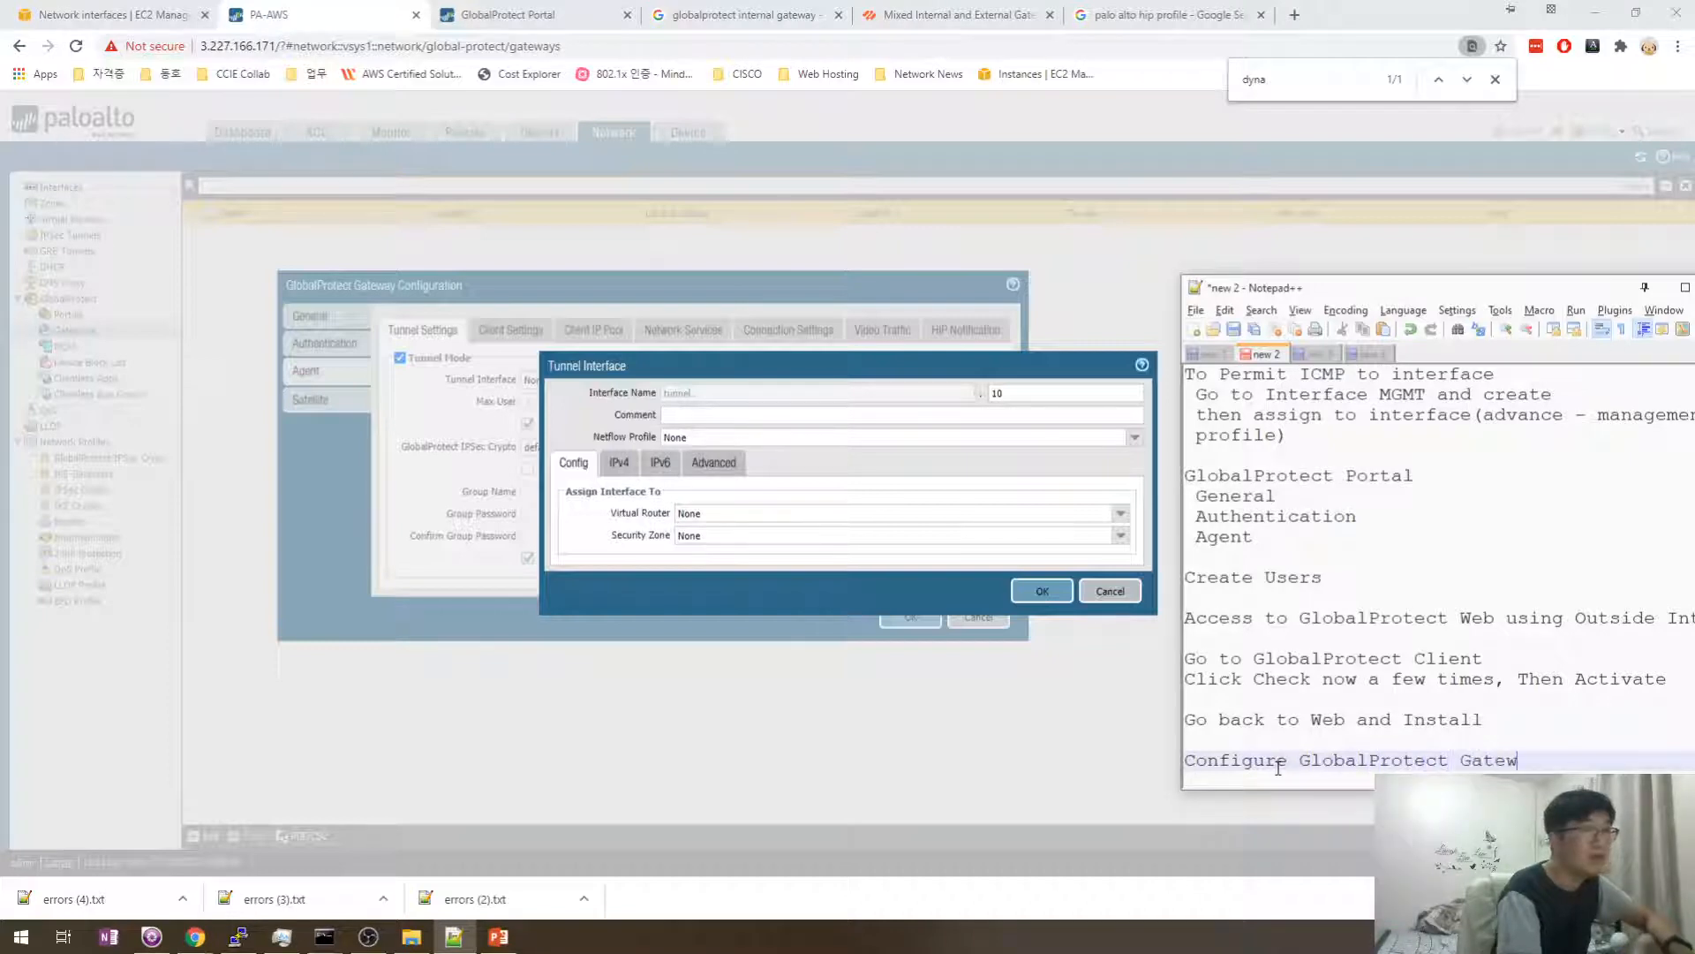
pyautogui.write('ays')
pyautogui.press('Return')
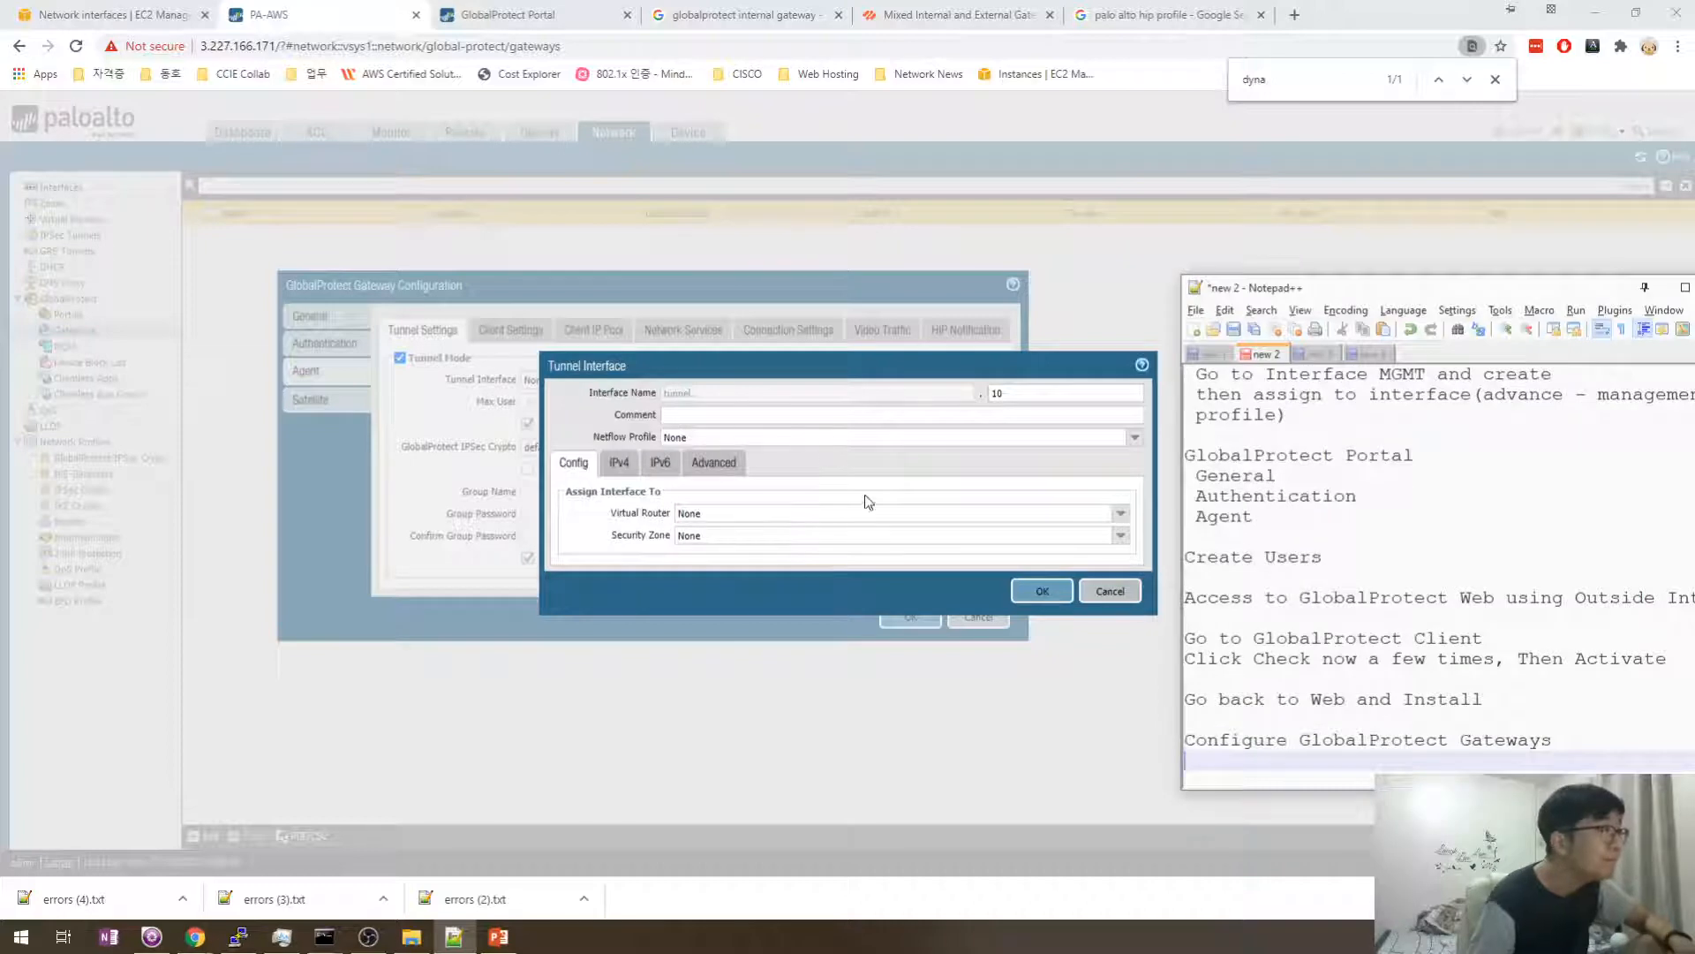
pyautogui.write('Gene')
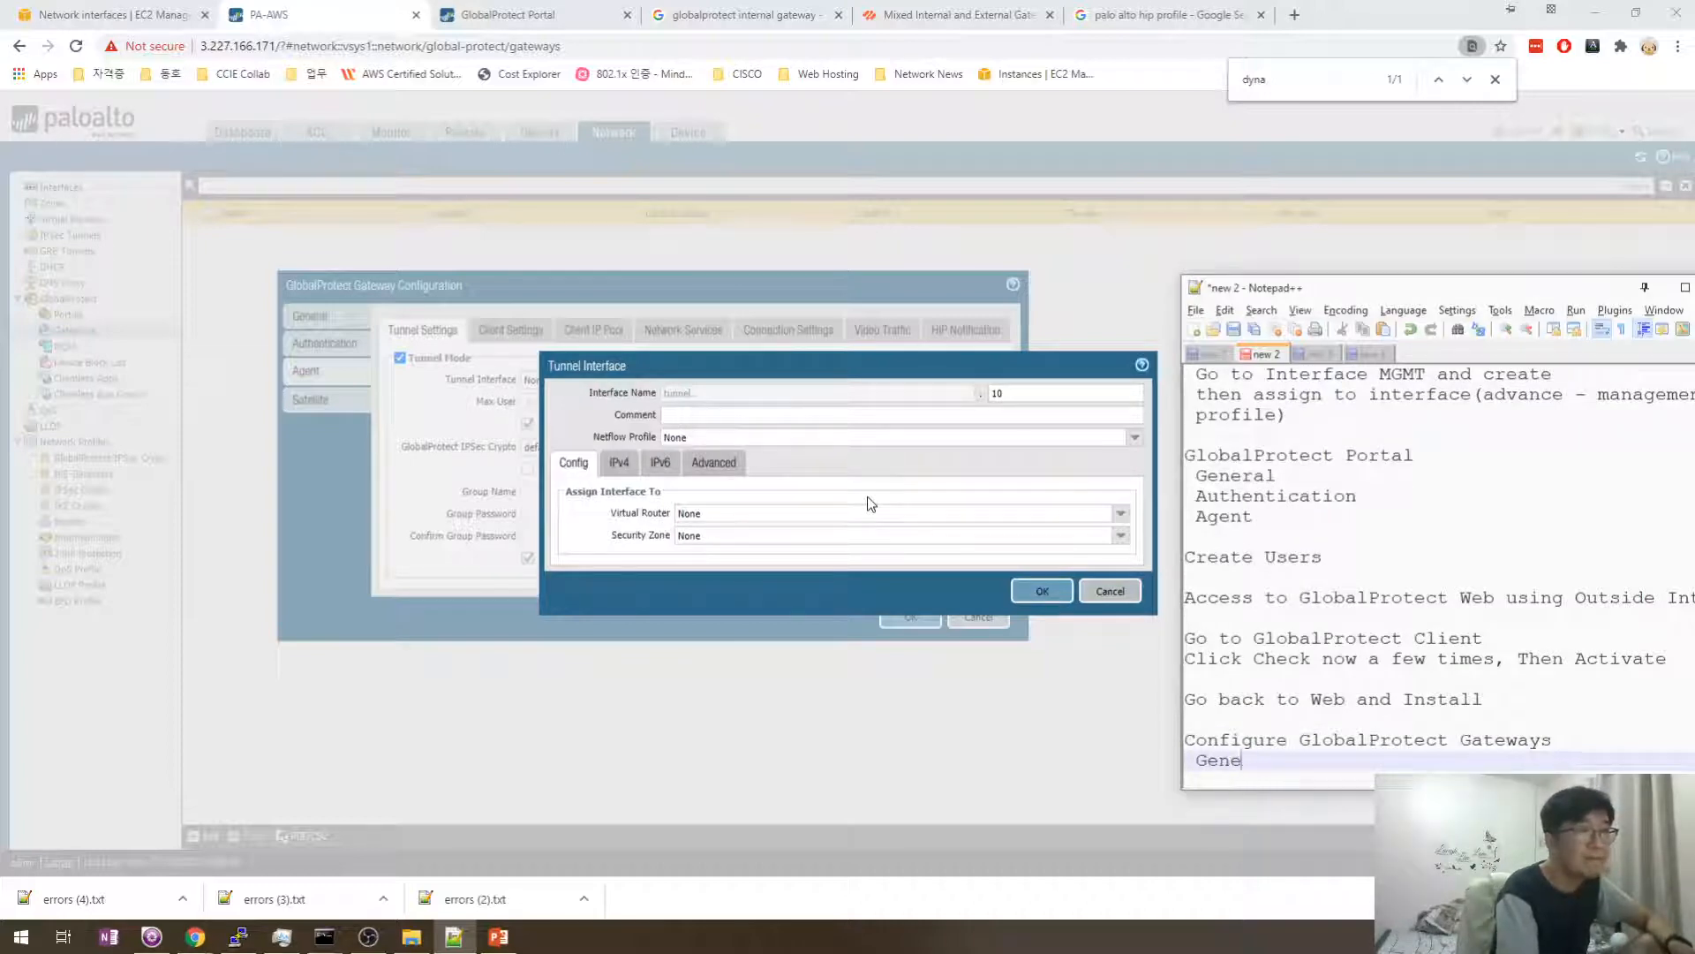
pyautogui.write('rral')
pyautogui.press('Return')
pyautogui.write('Authentication')
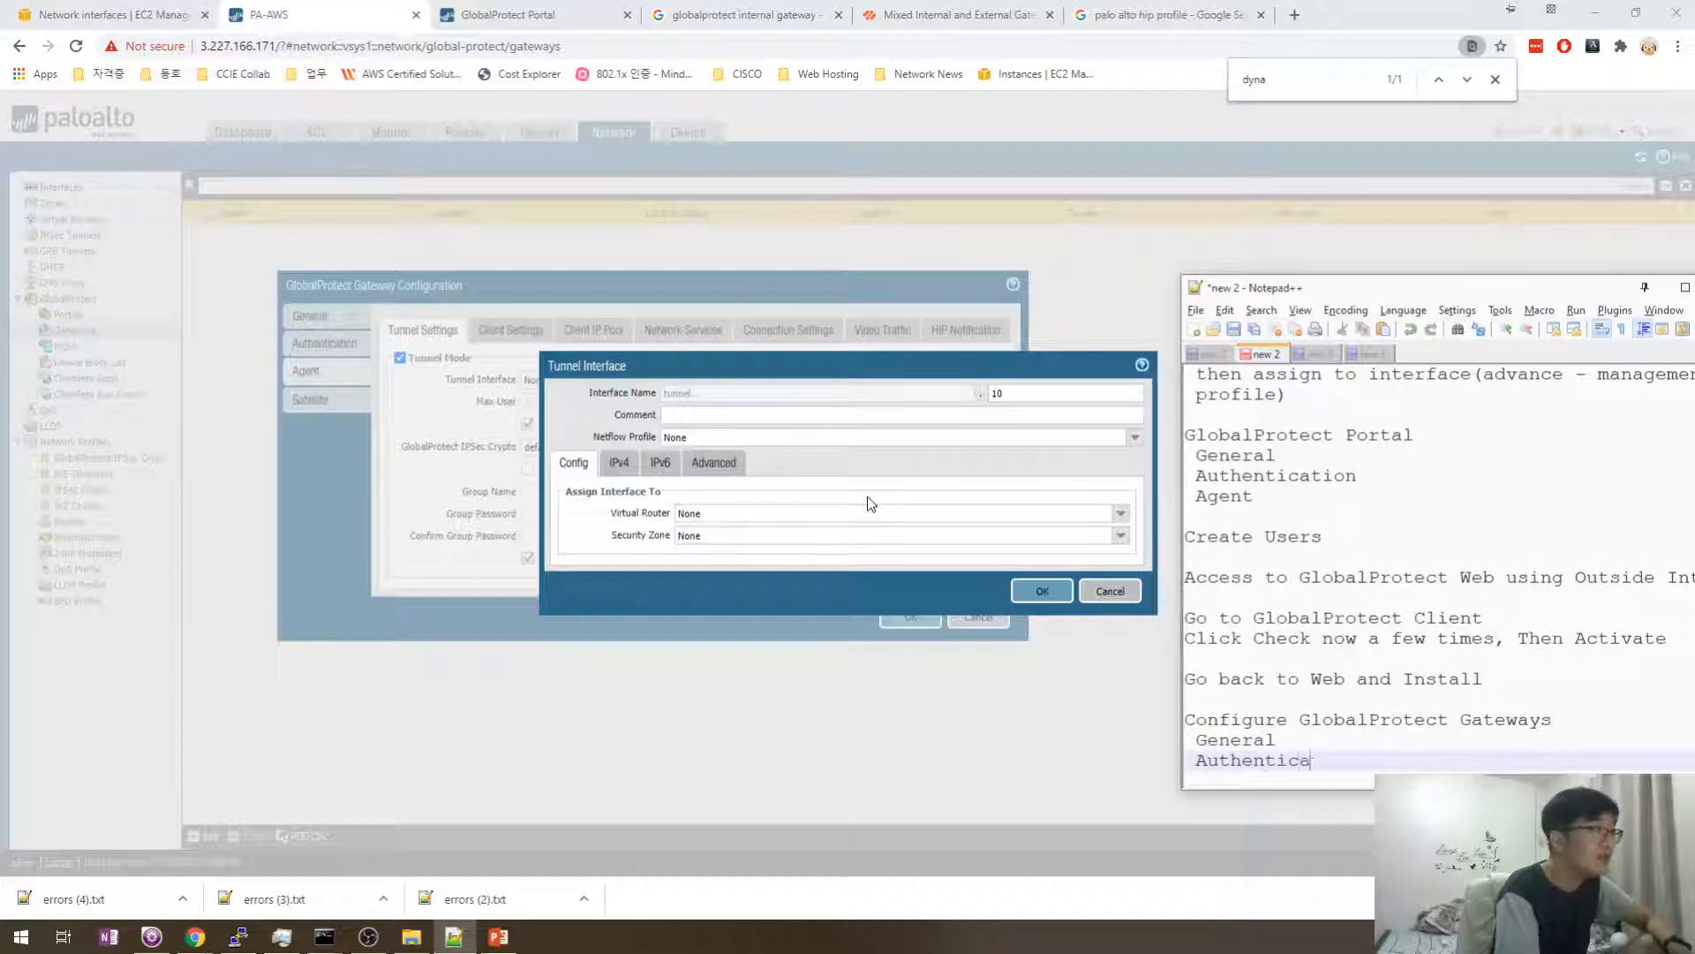
pyautogui.press('Return')
pyautogui.write('Agent')
pyautogui.press('Return')
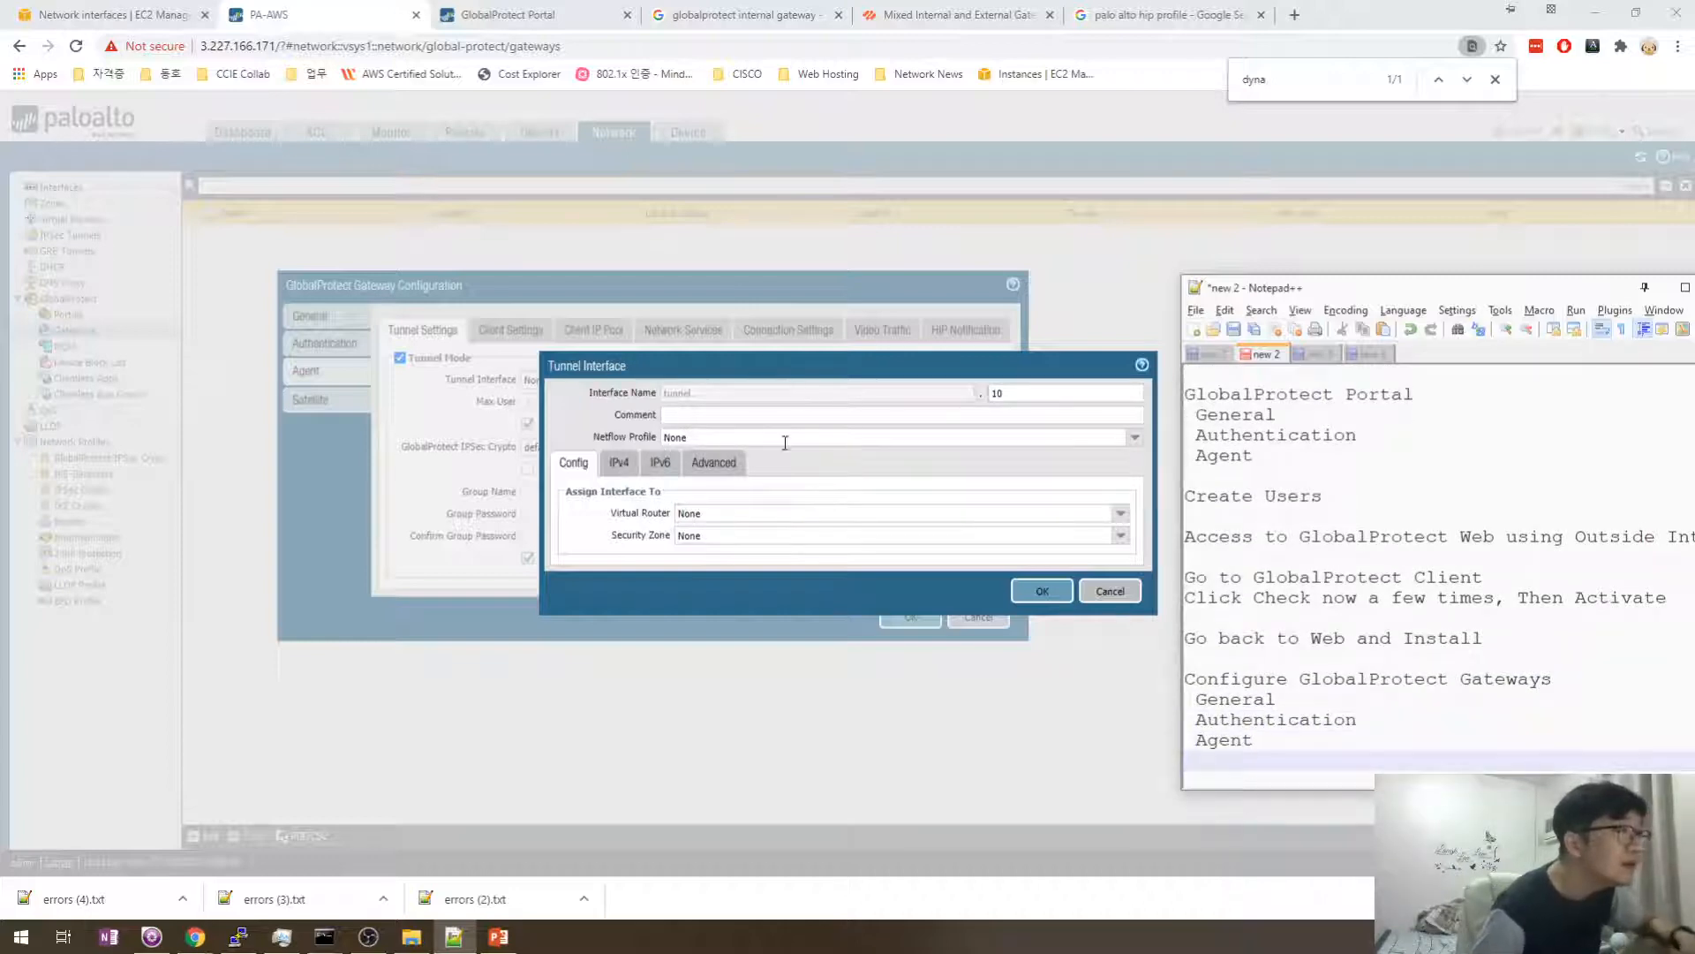
# - Put tunnel.10 on the default virtual router and a newly created VPN security zone
pyautogui.click(619, 462)
pyautogui.click(567, 464)
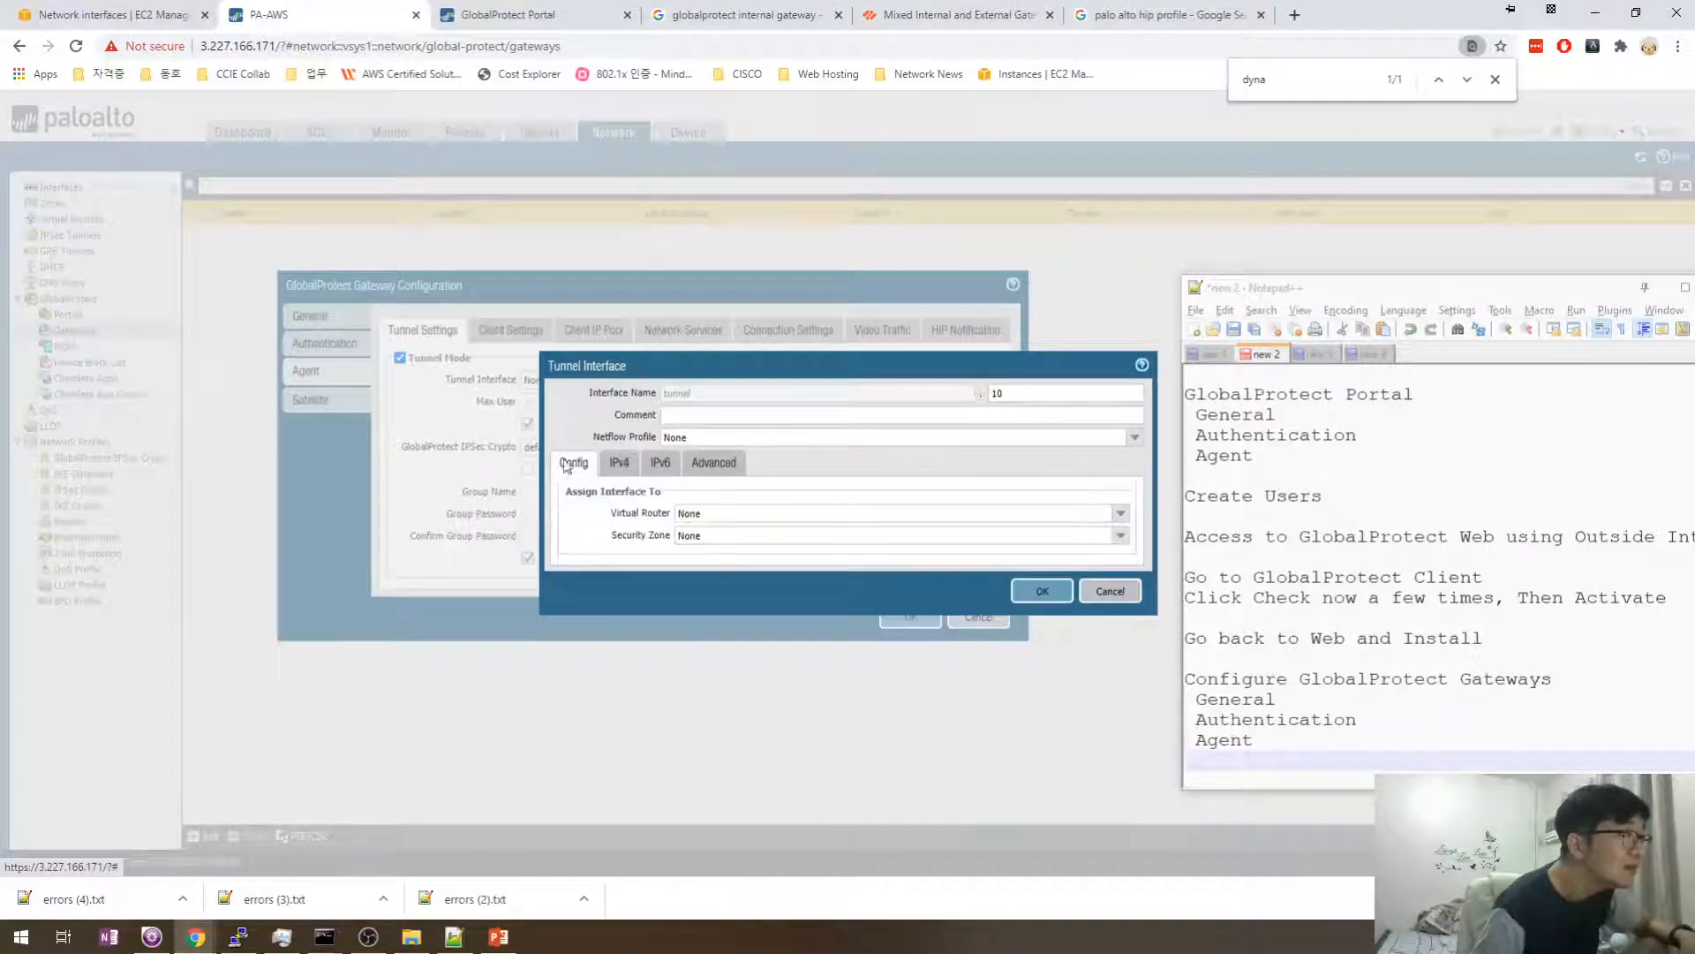
pyautogui.click(1121, 520)
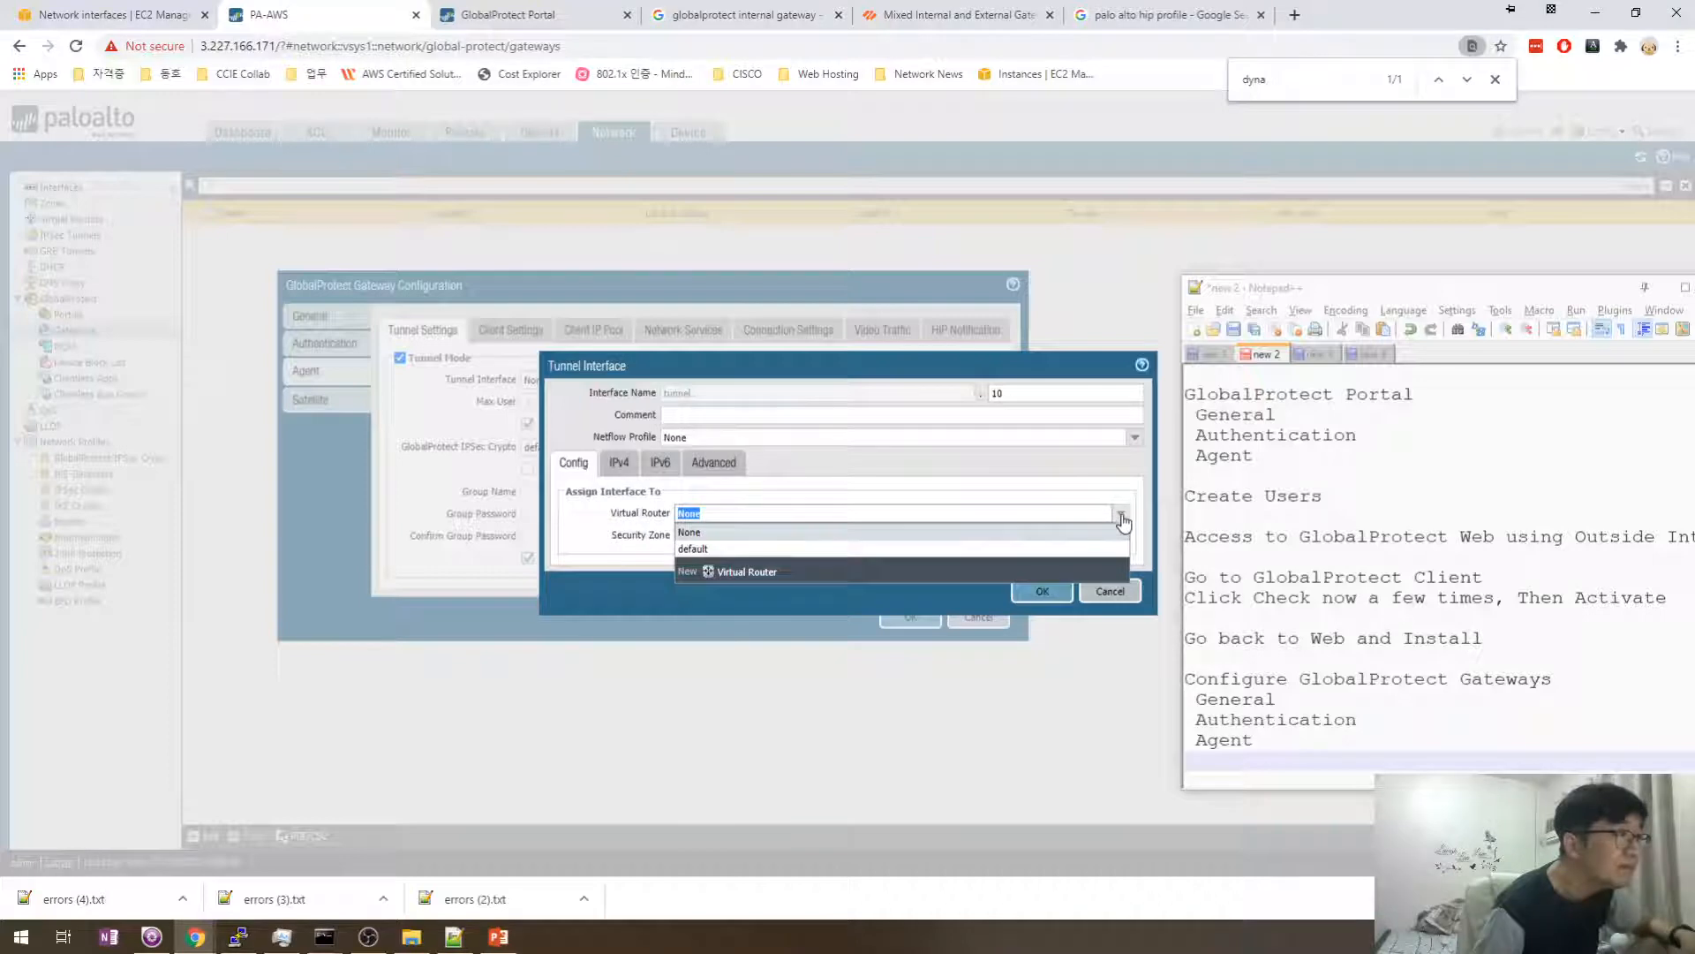
pyautogui.click(1115, 513)
pyautogui.click(1118, 515)
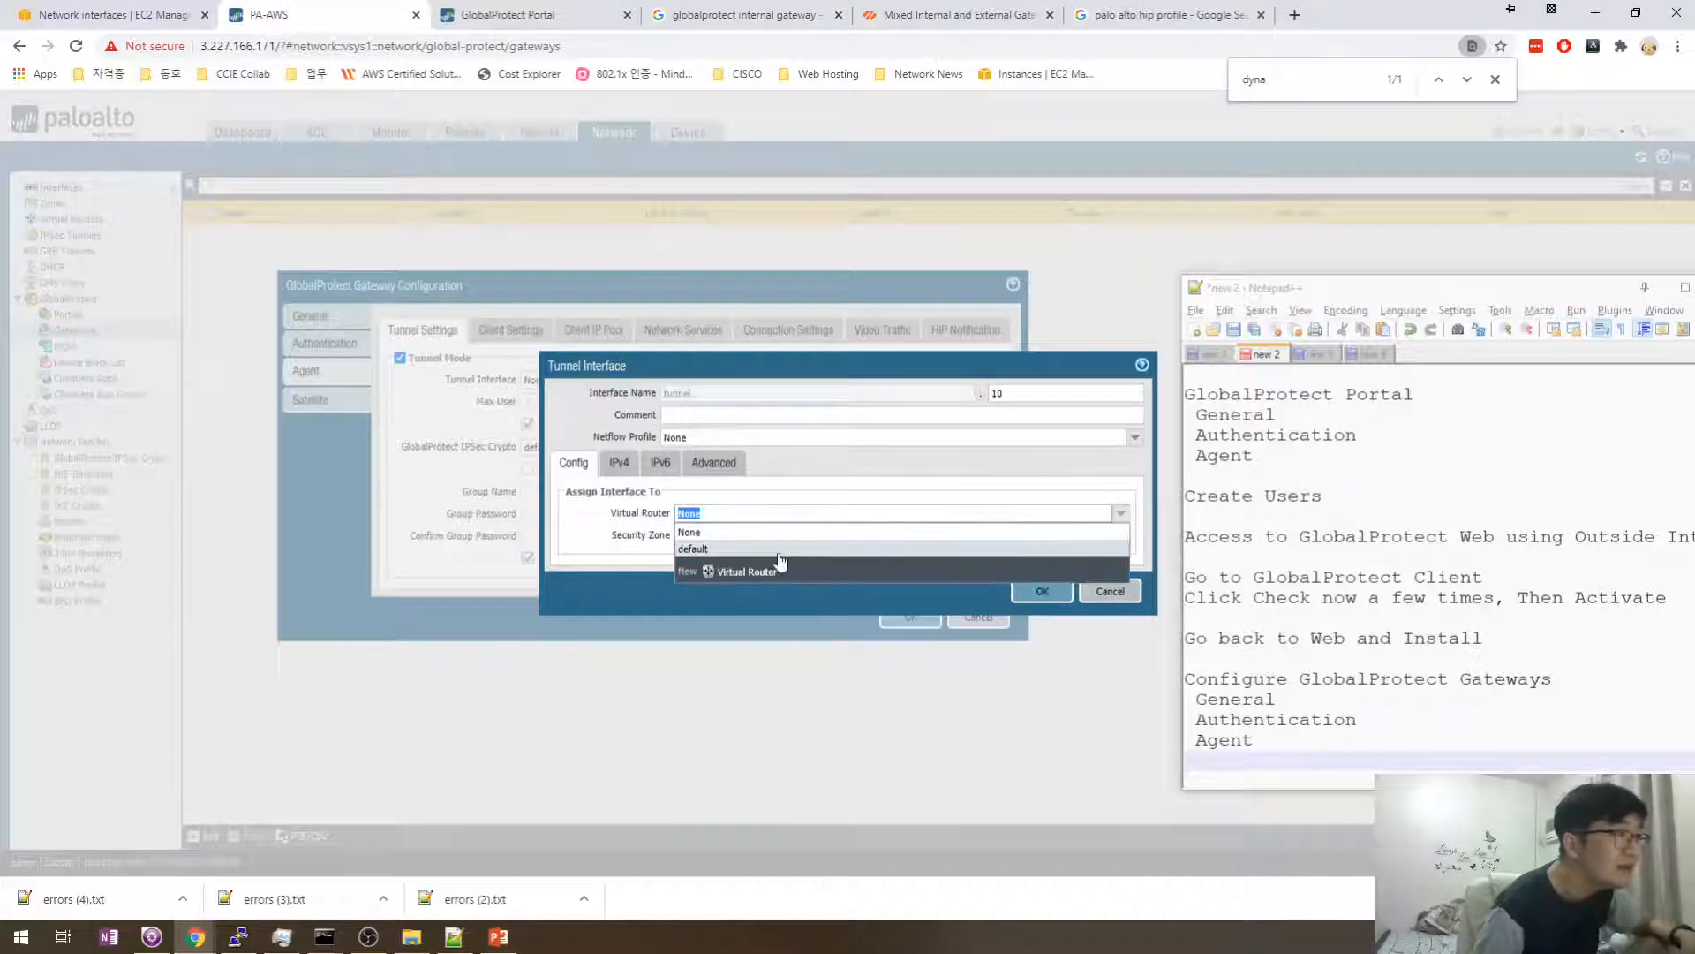
pyautogui.click(731, 552)
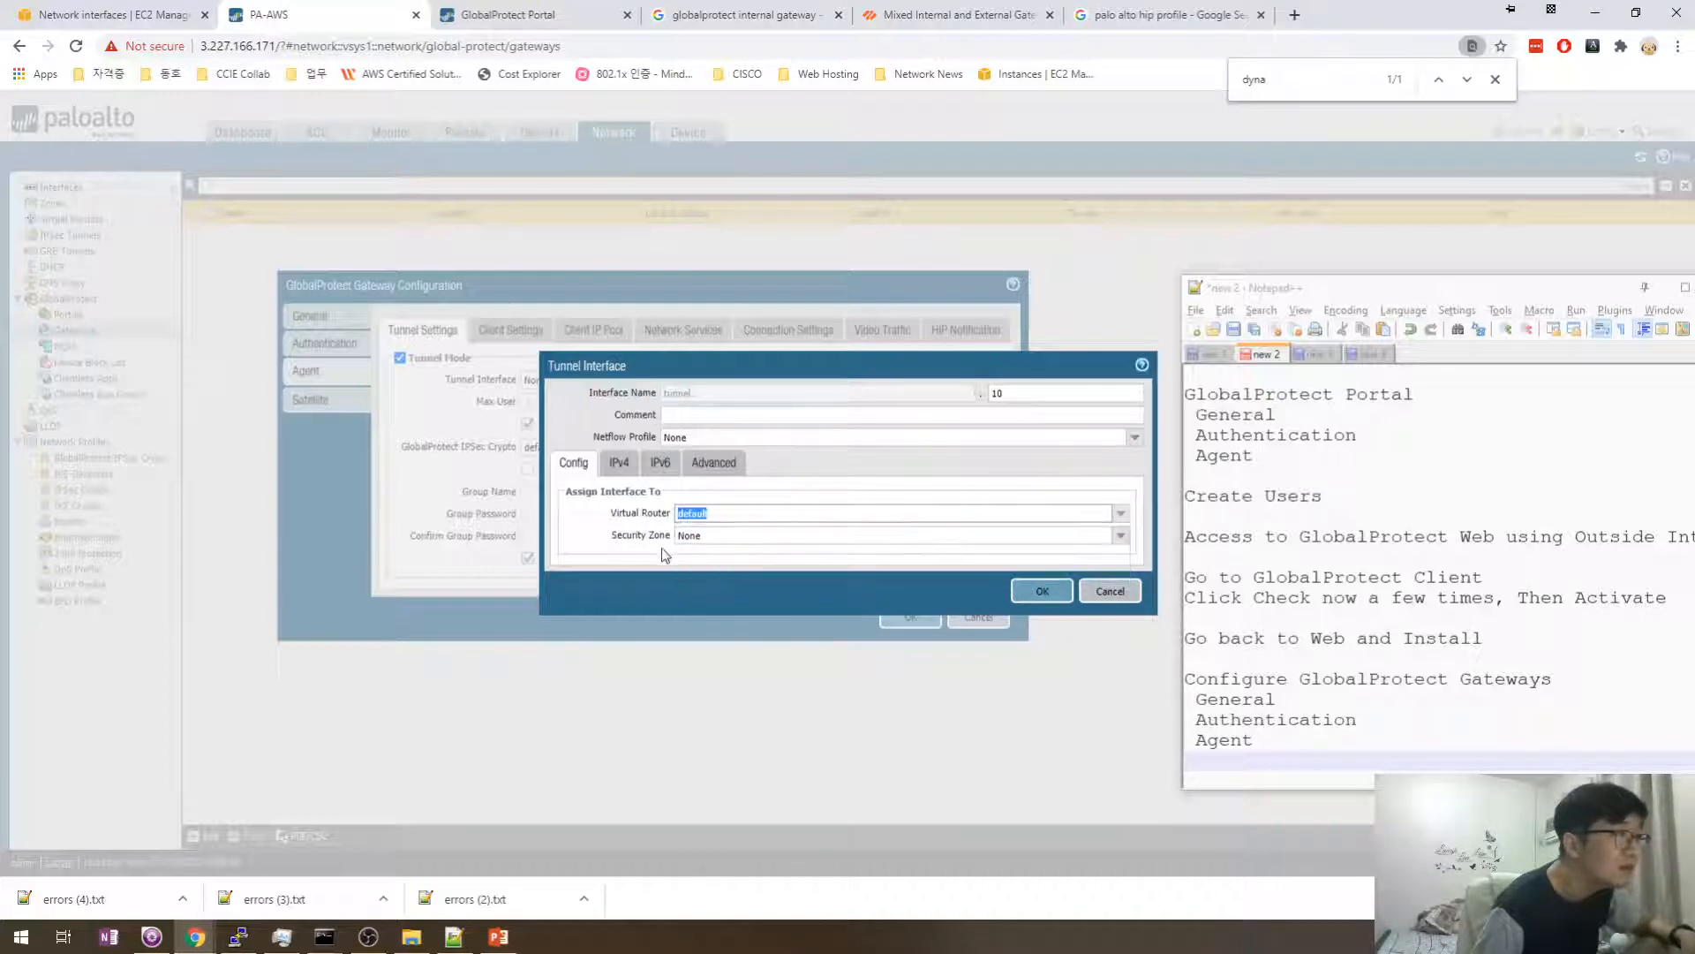
pyautogui.click(1119, 535)
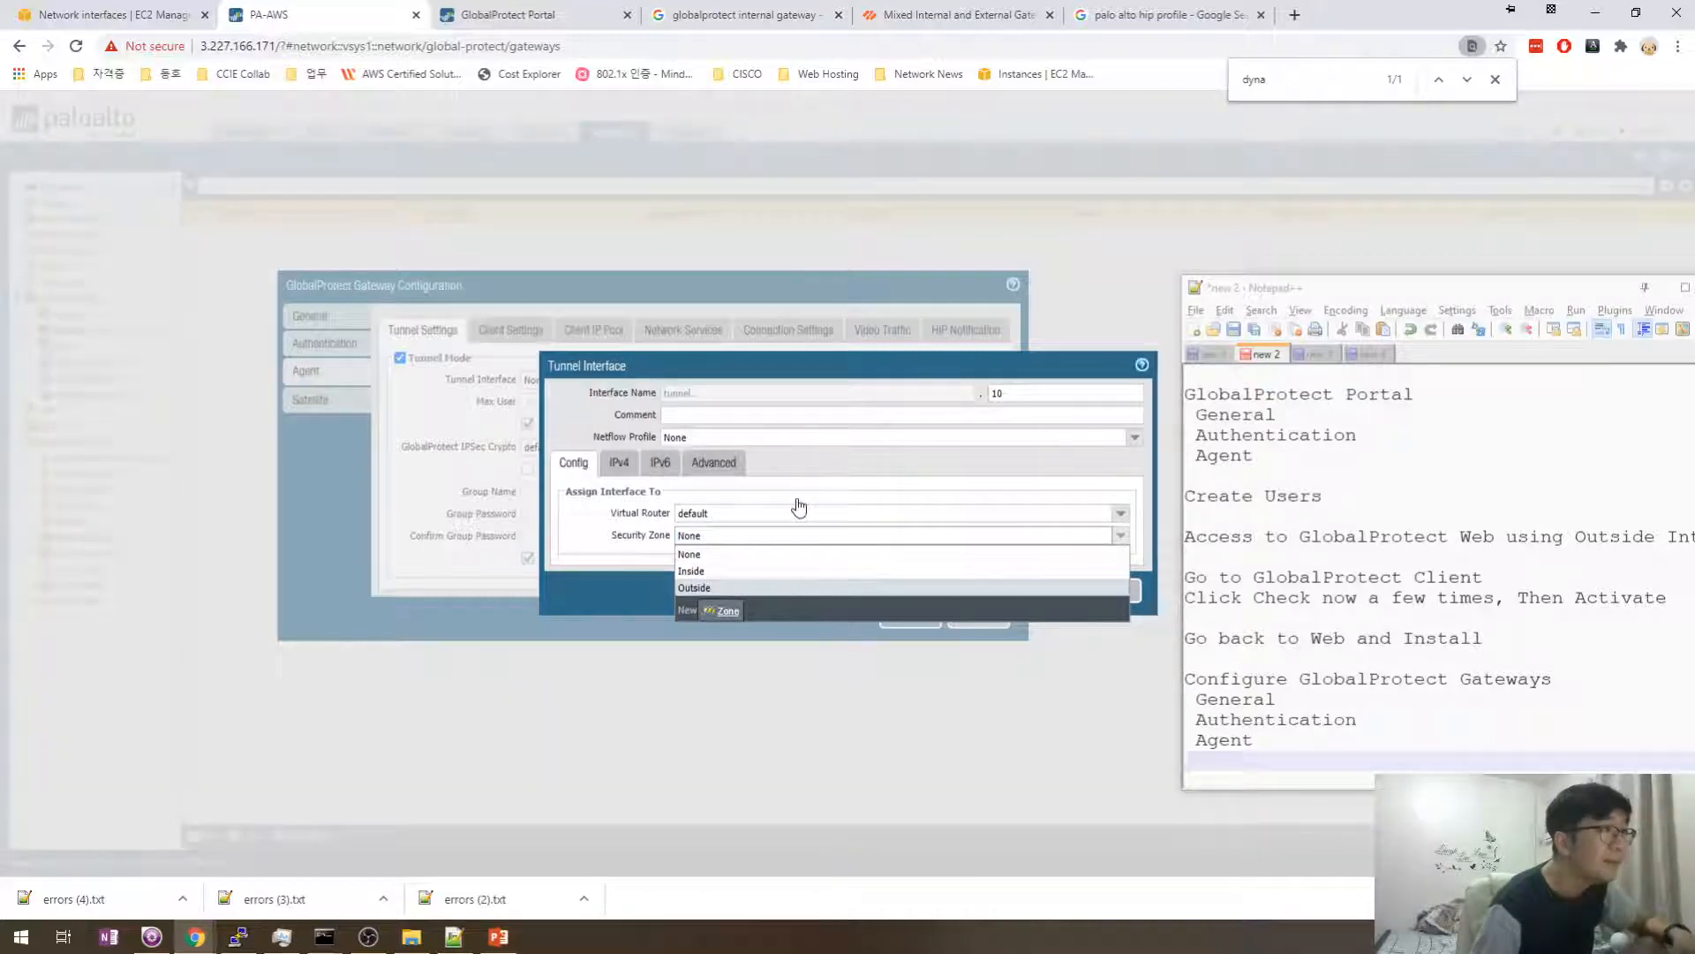
pyautogui.click(729, 610)
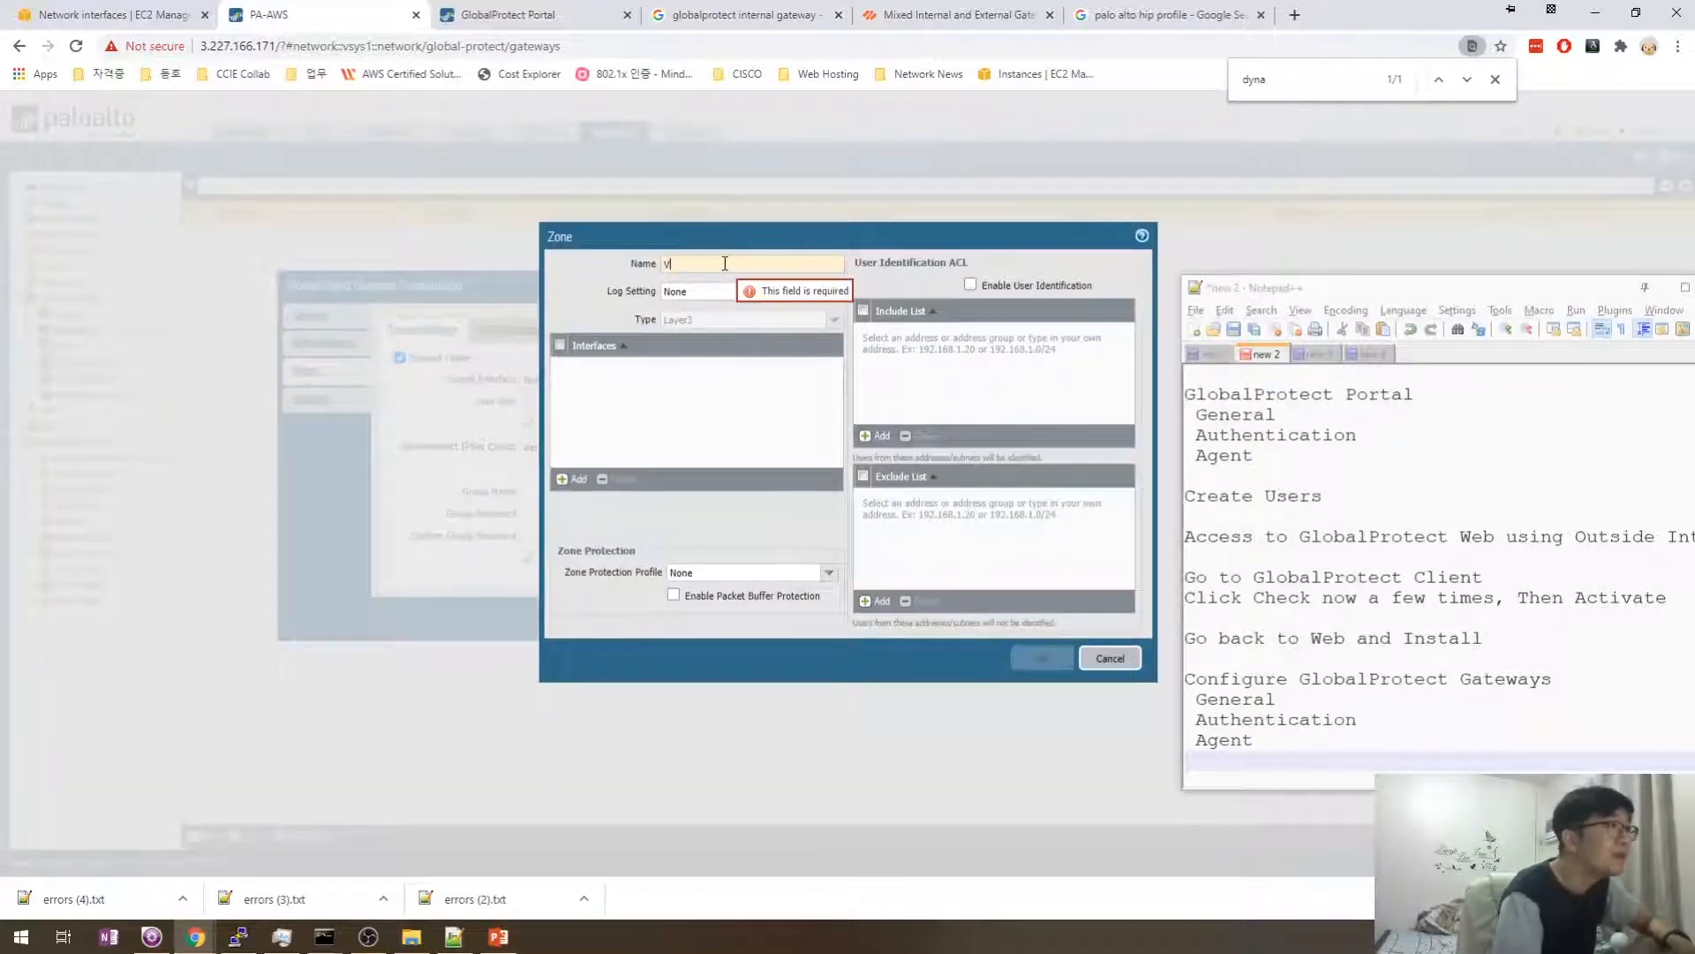
pyautogui.write('VPN')
pyautogui.click(1042, 659)
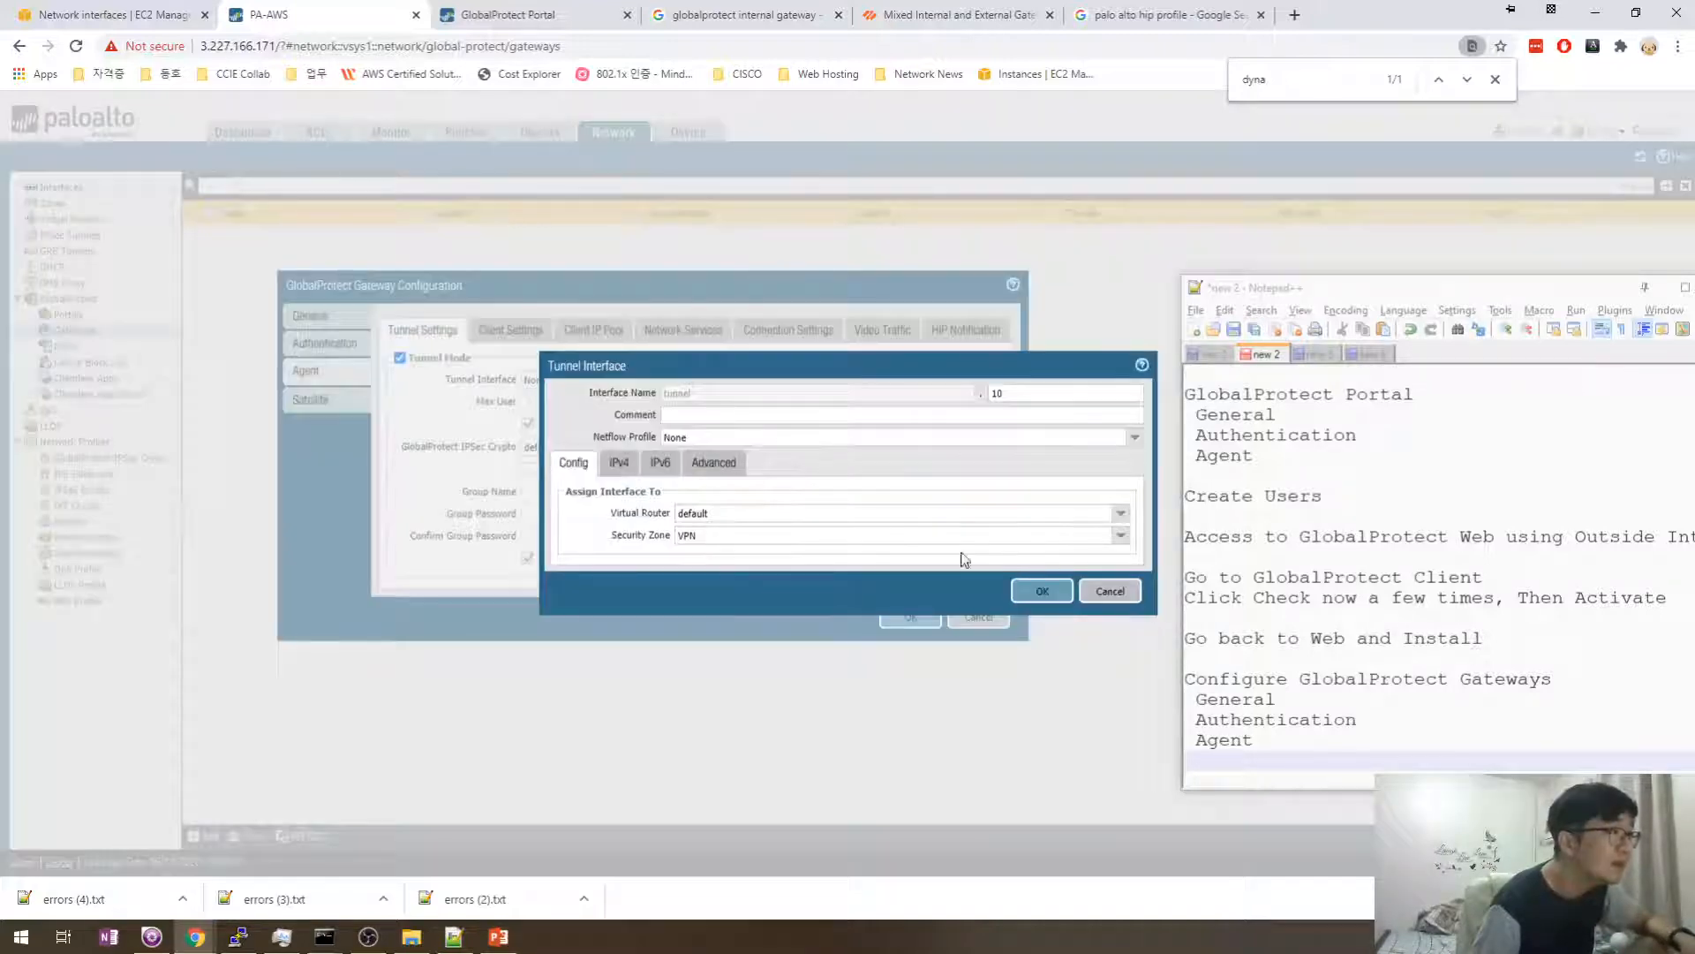
pyautogui.click(1119, 536)
pyautogui.click(628, 551)
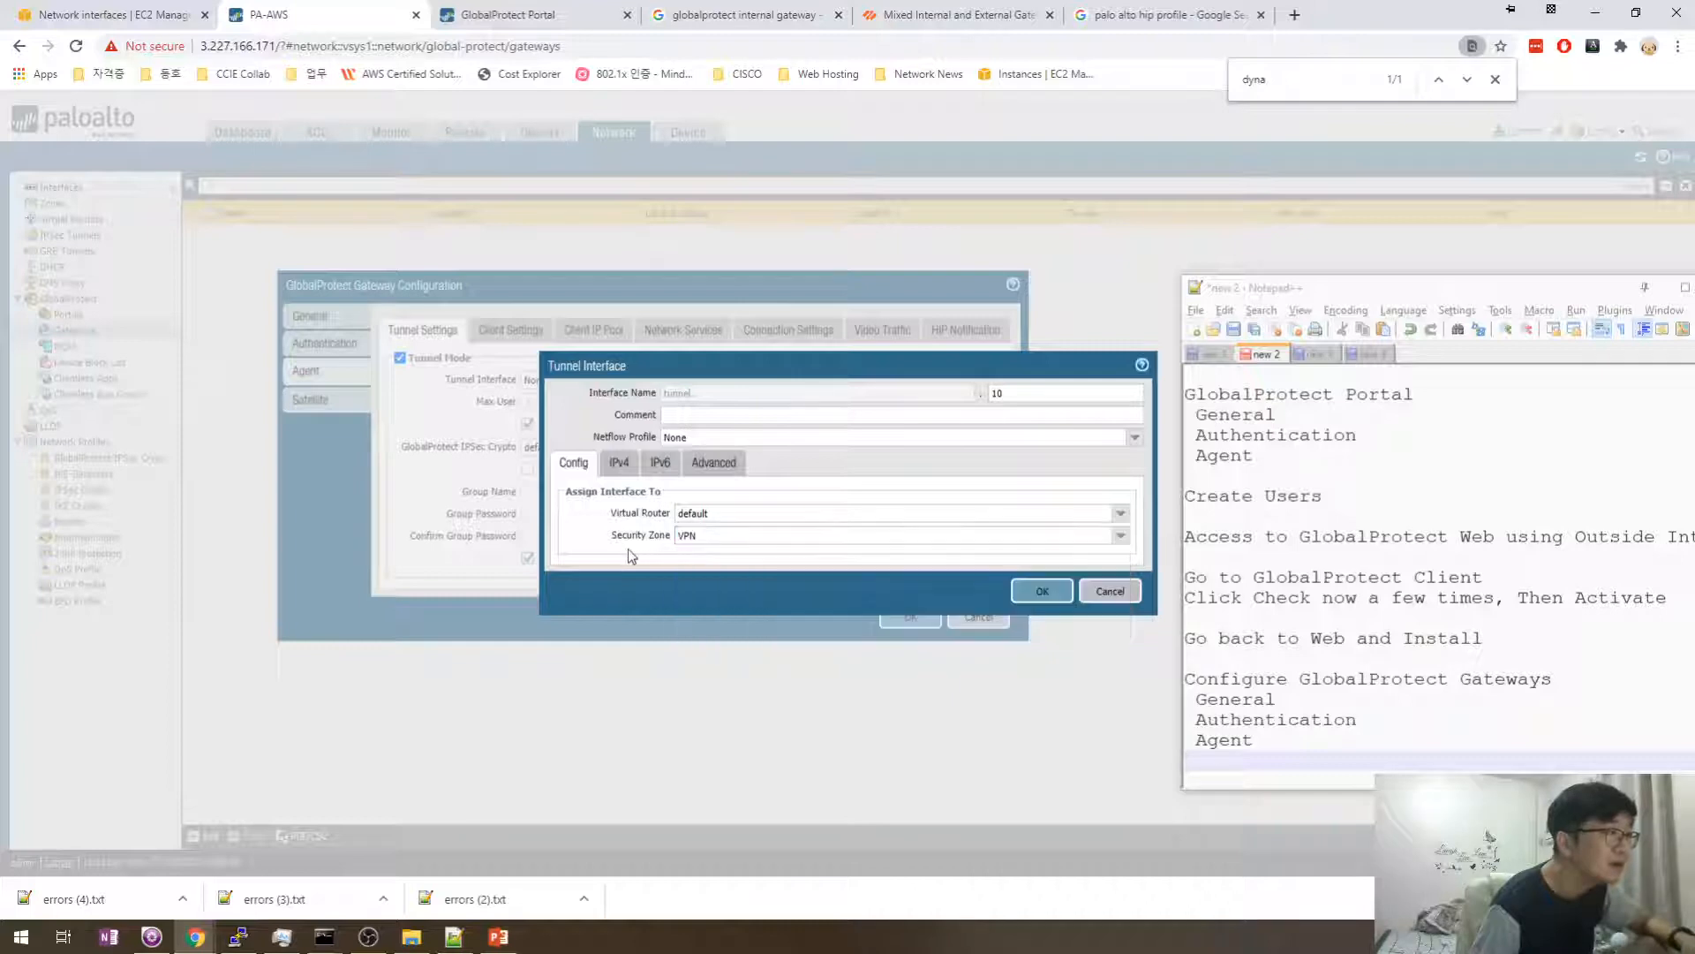
# - Review the IPv4, IPv6 and Advanced tabs, then save tunnel.10 as the gateway tunnel
pyautogui.click(619, 462)
pyautogui.click(661, 461)
pyautogui.click(713, 463)
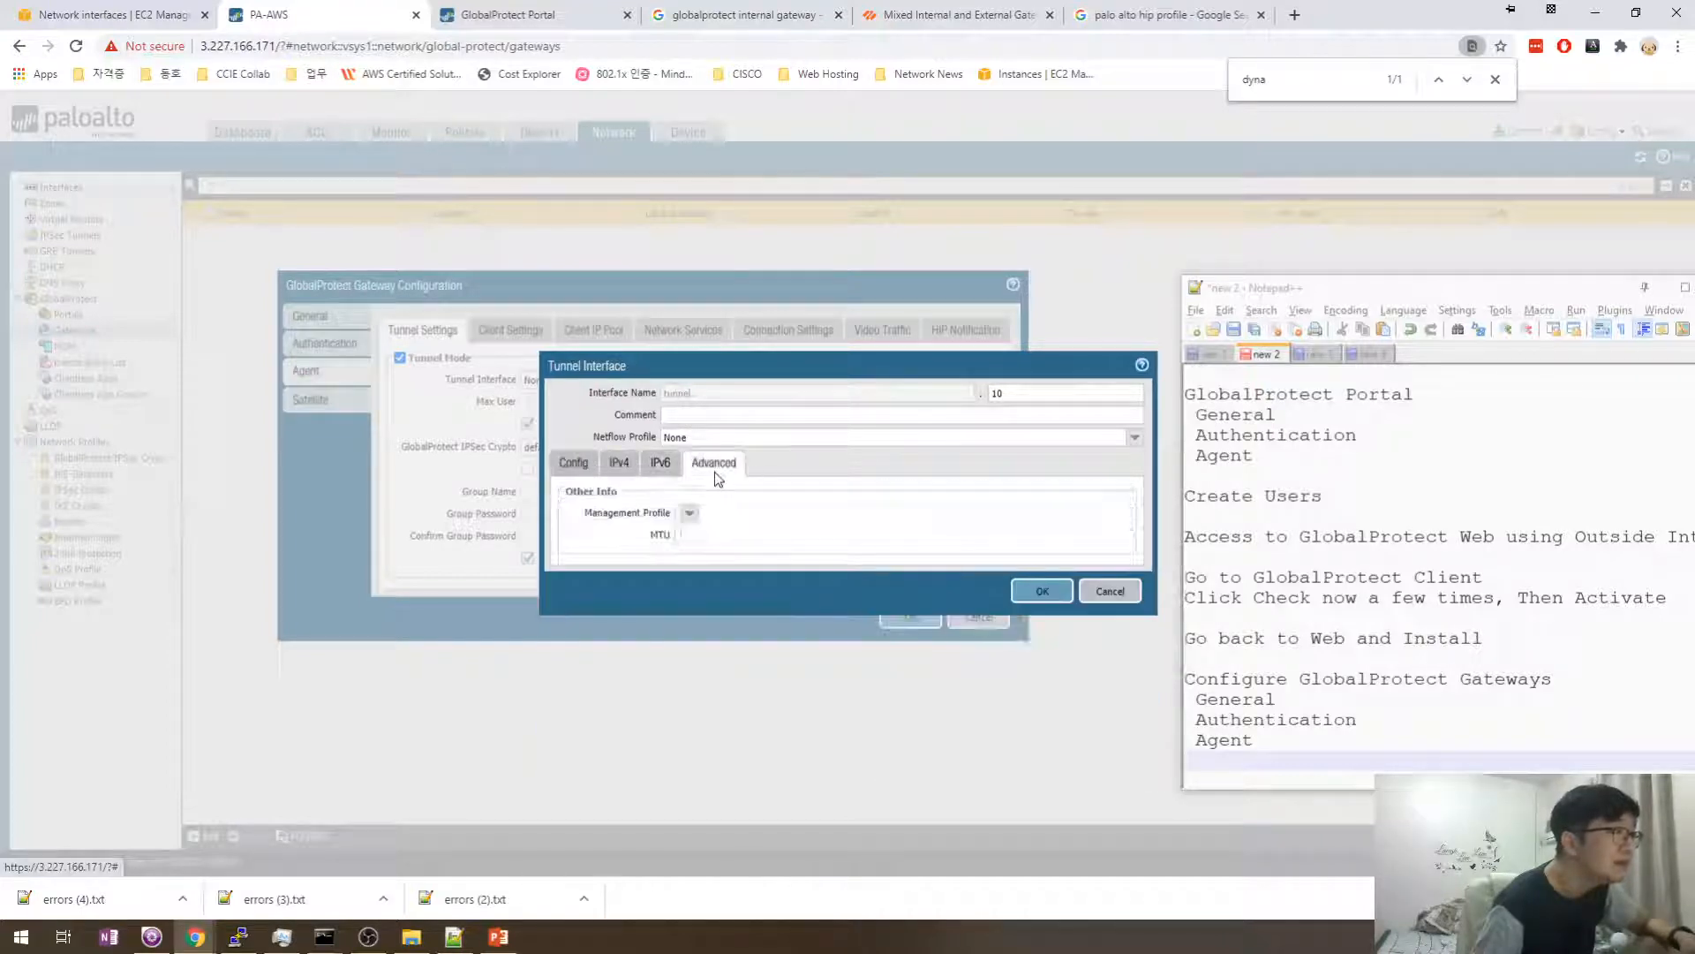
pyautogui.click(572, 465)
pyautogui.click(1033, 591)
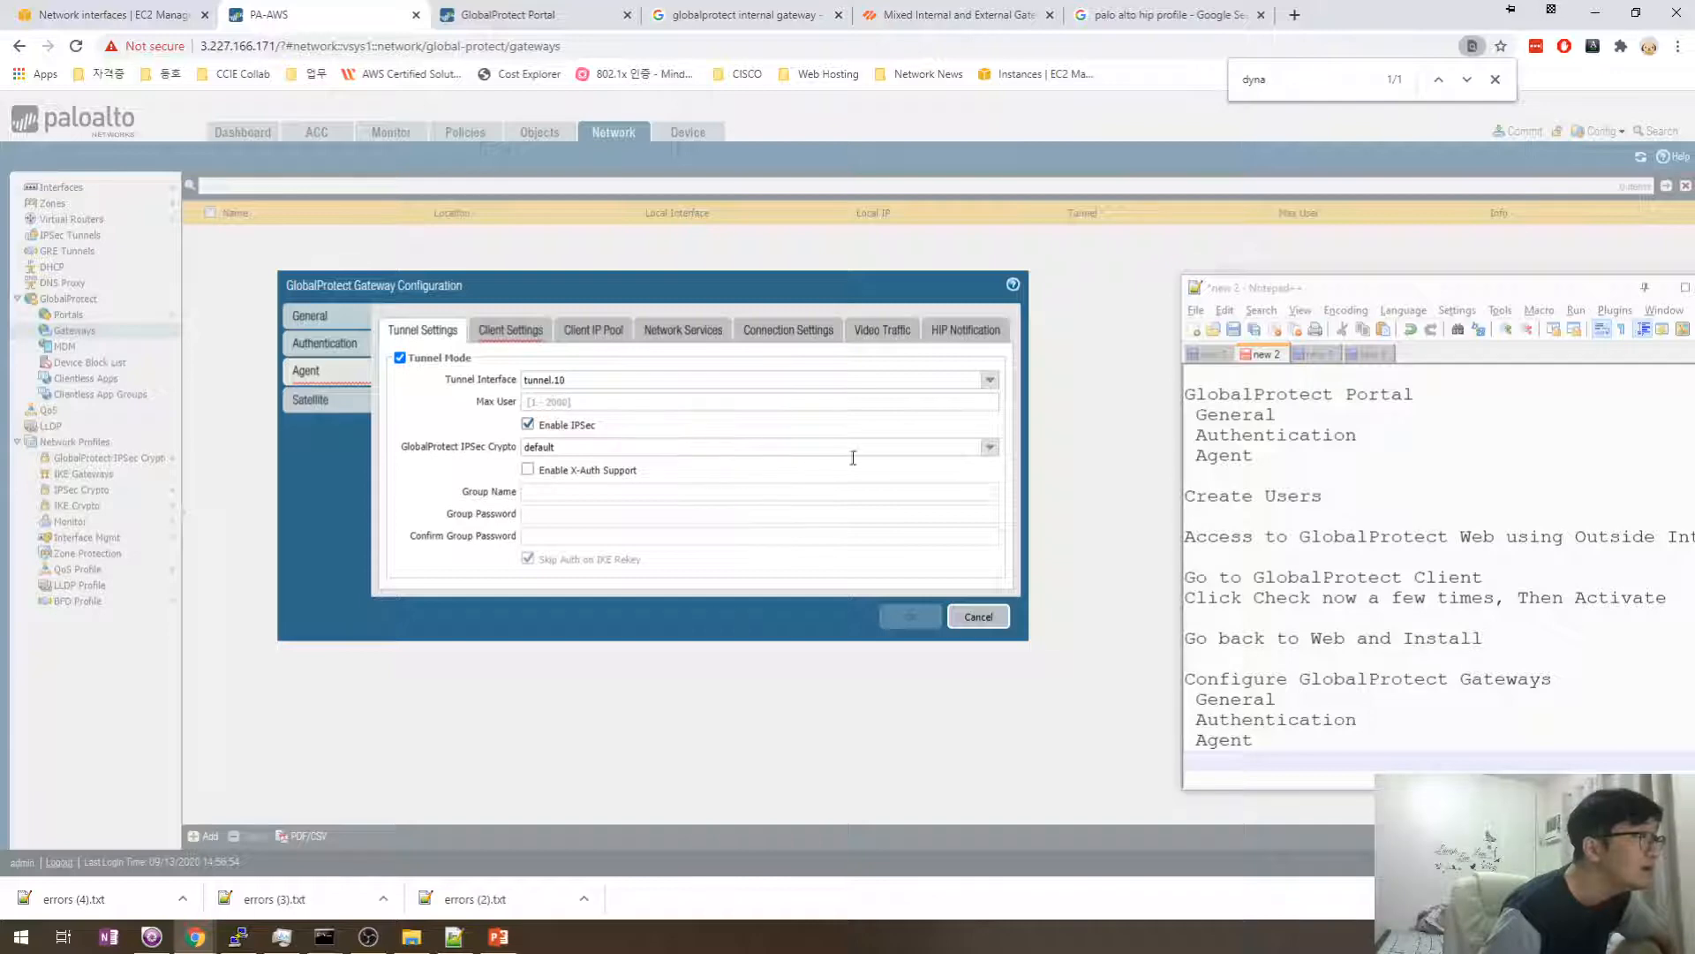
pyautogui.moveTo(435, 448); pyautogui.dragTo(498, 448)
pyautogui.click(458, 459)
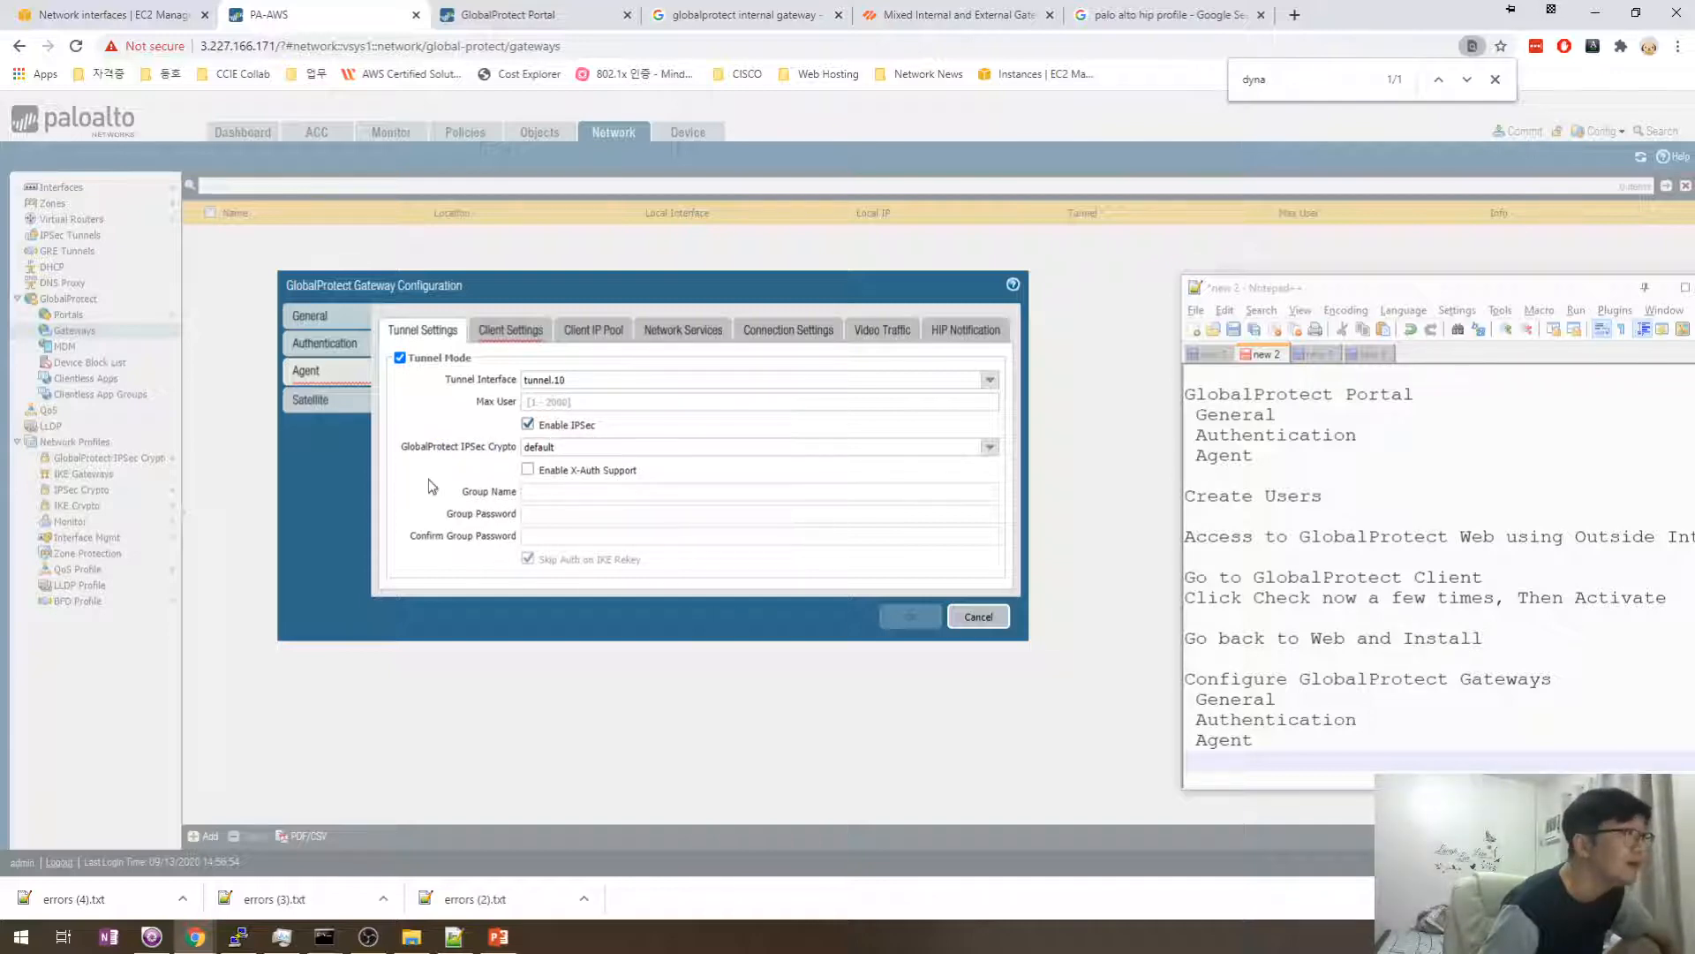
pyautogui.click(494, 338)
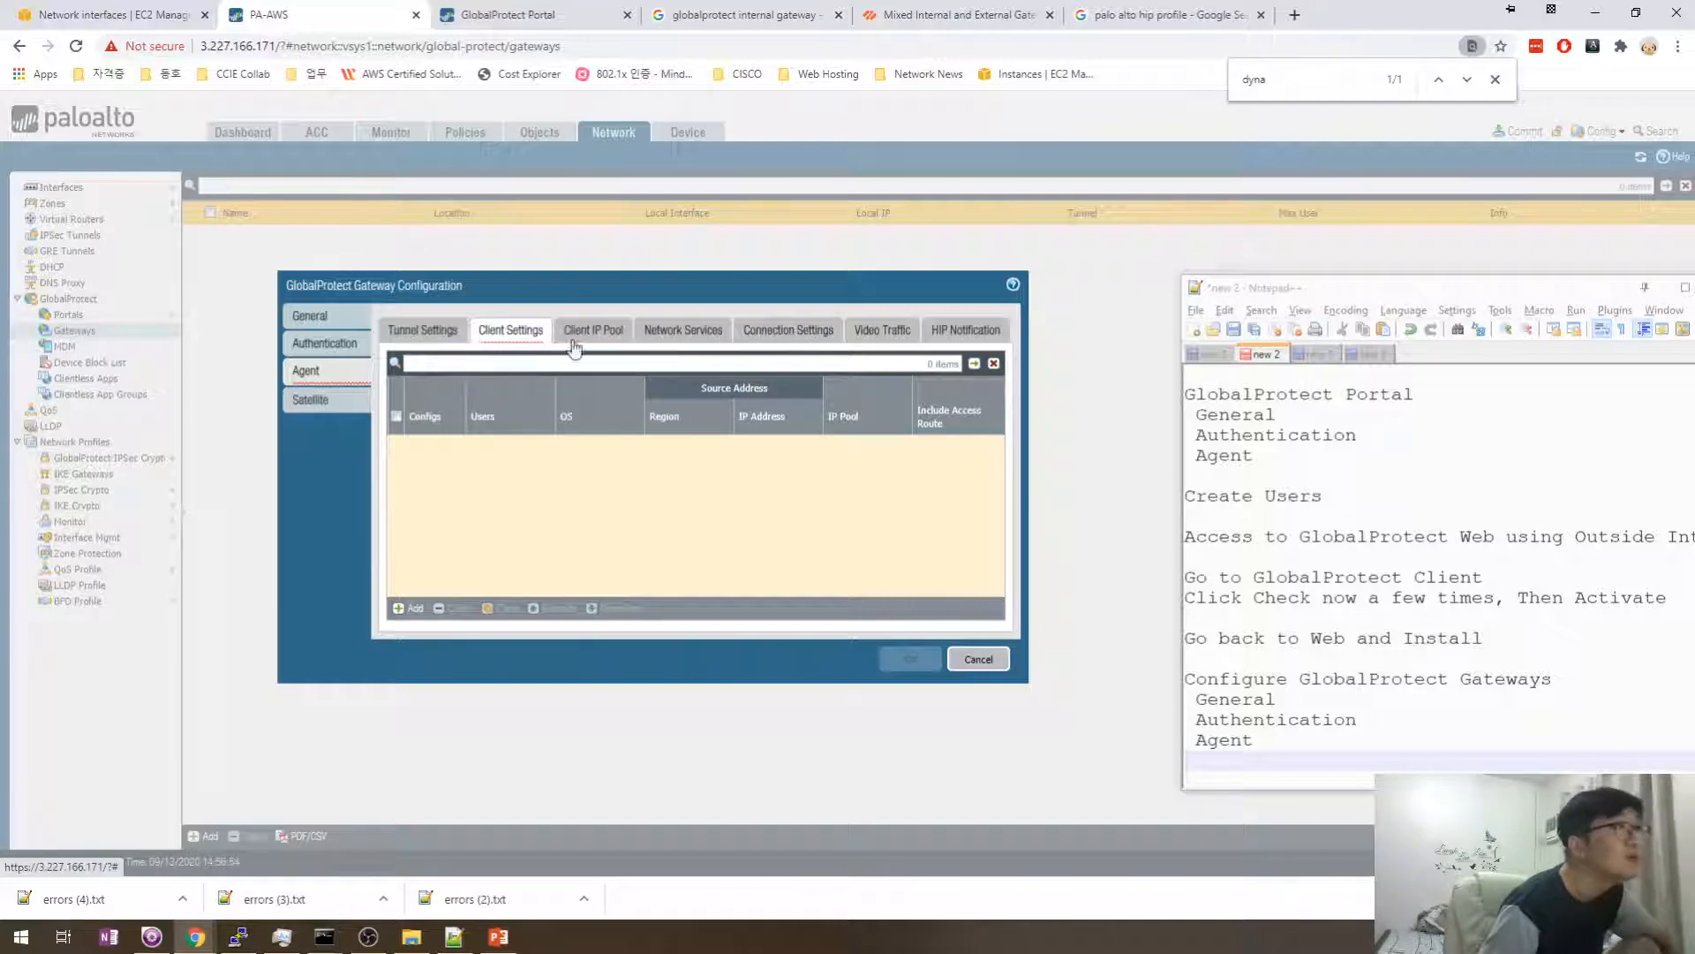
# - In a new tab, search for '물결마크 영어' to find the wave mark's English name
pyautogui.click(1302, 15)
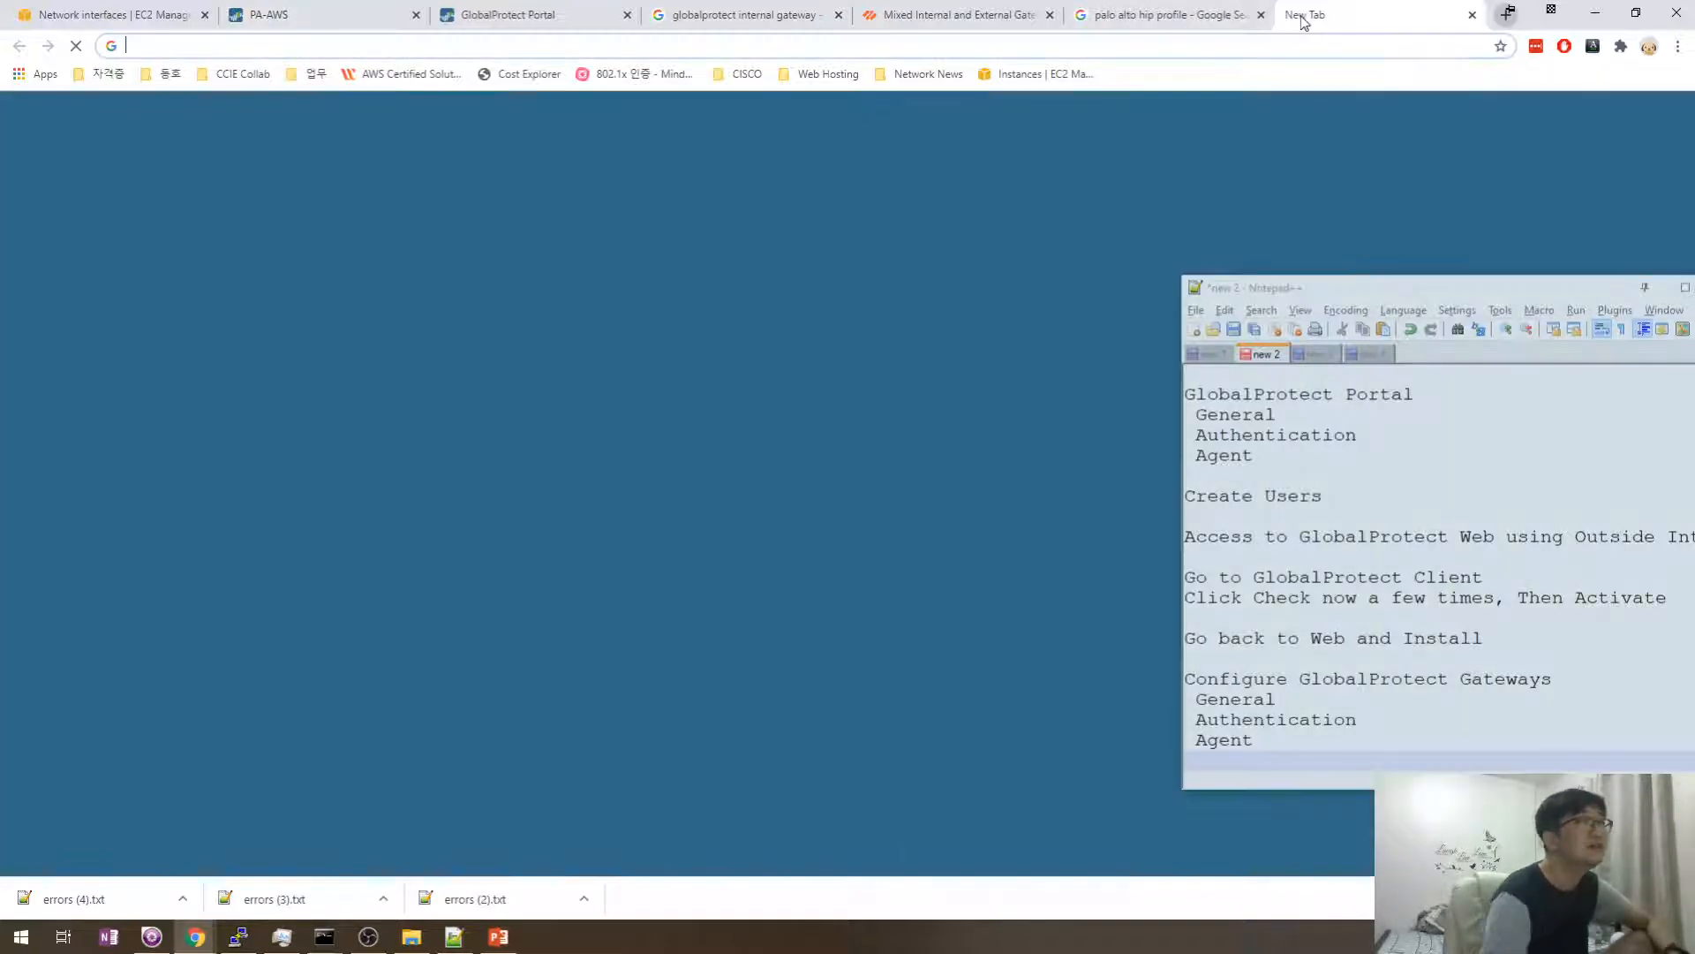
pyautogui.write('dic.naver.com')
pyautogui.press('Return')
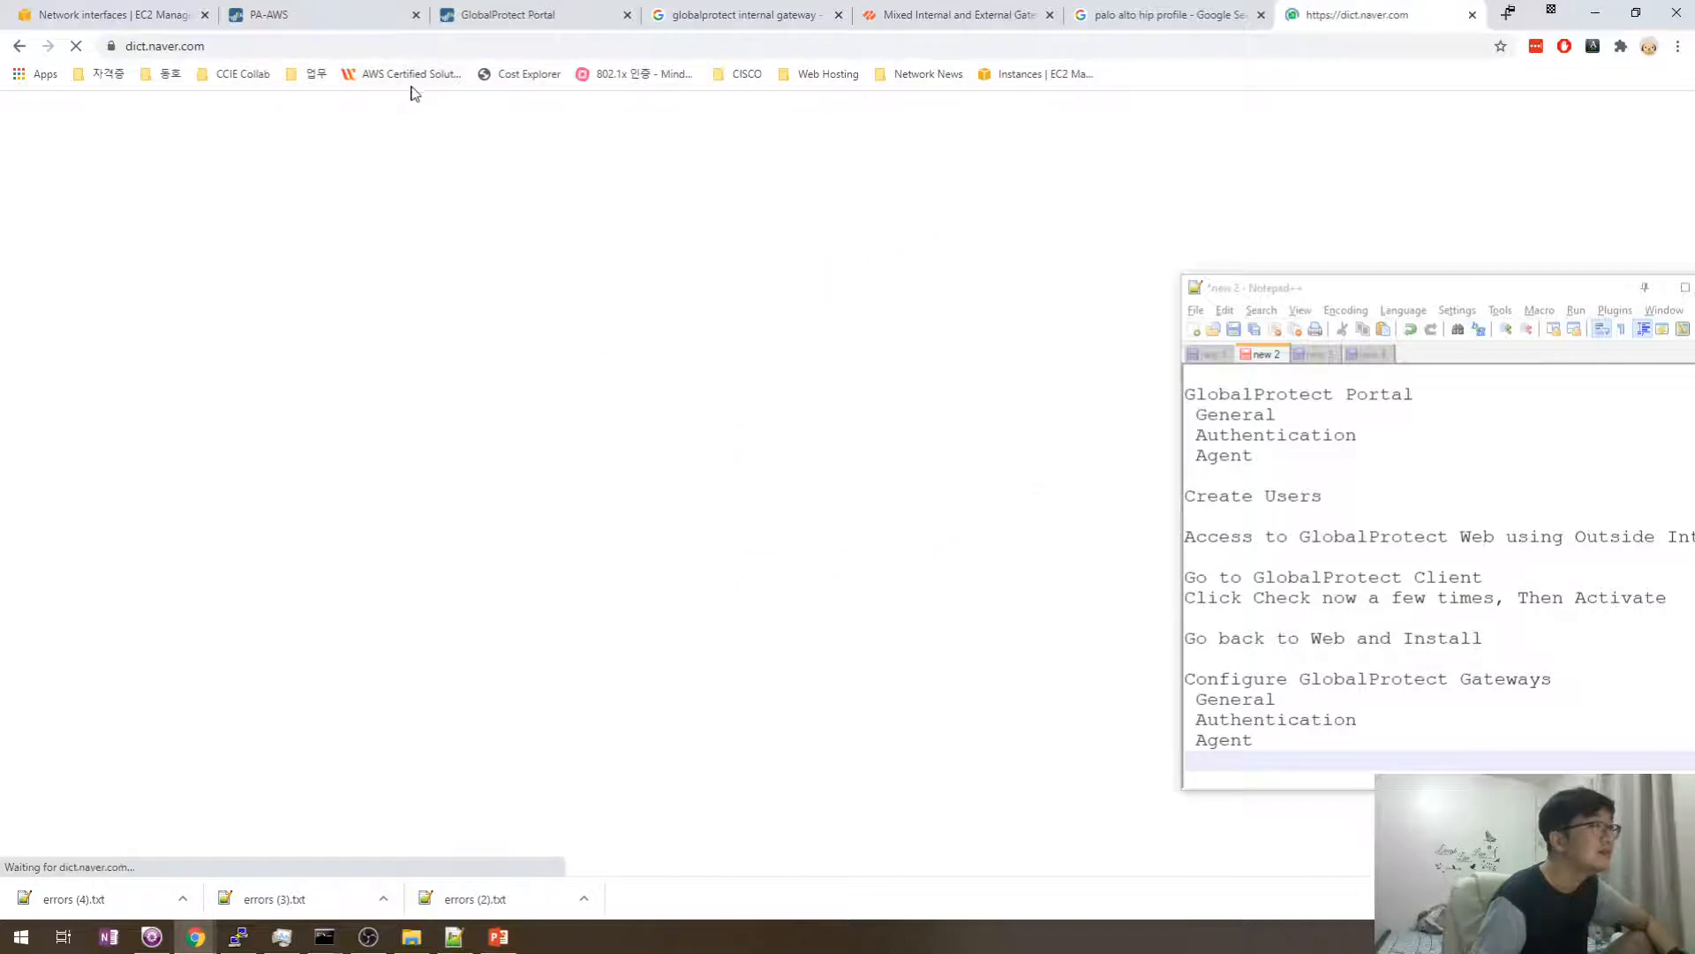
pyautogui.click(748, 43)
pyautogui.write('a')
pyautogui.press('BackSpace')
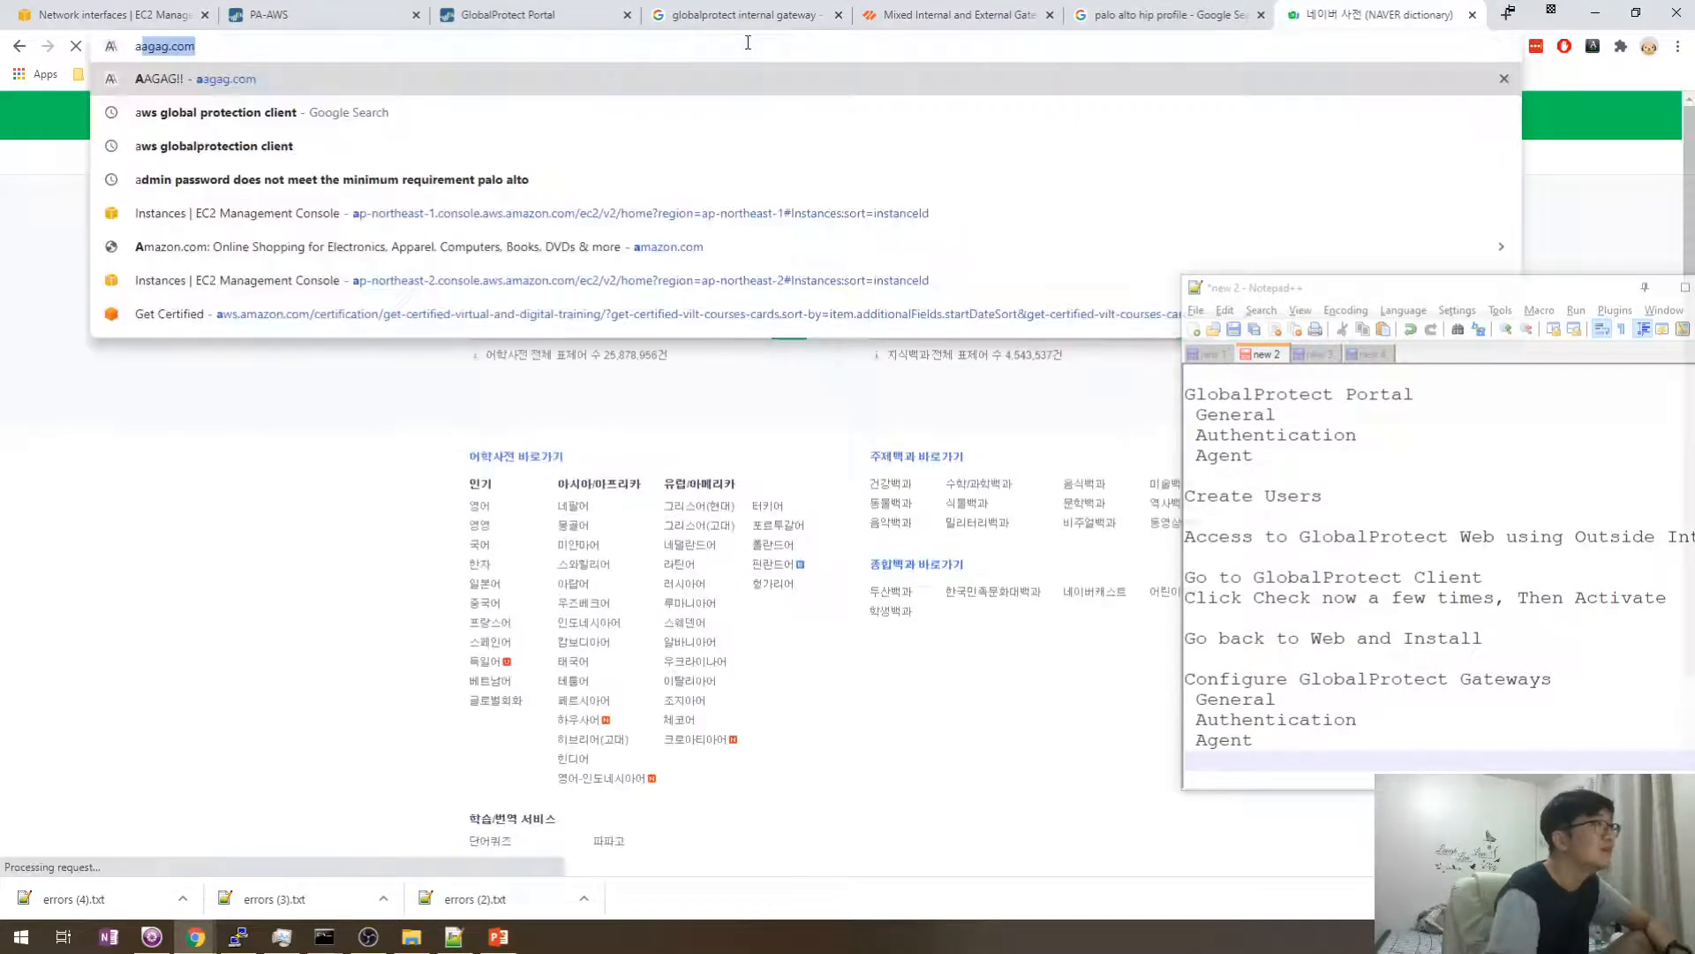
pyautogui.write('물결마크 영어')
pyautogui.press('Return')
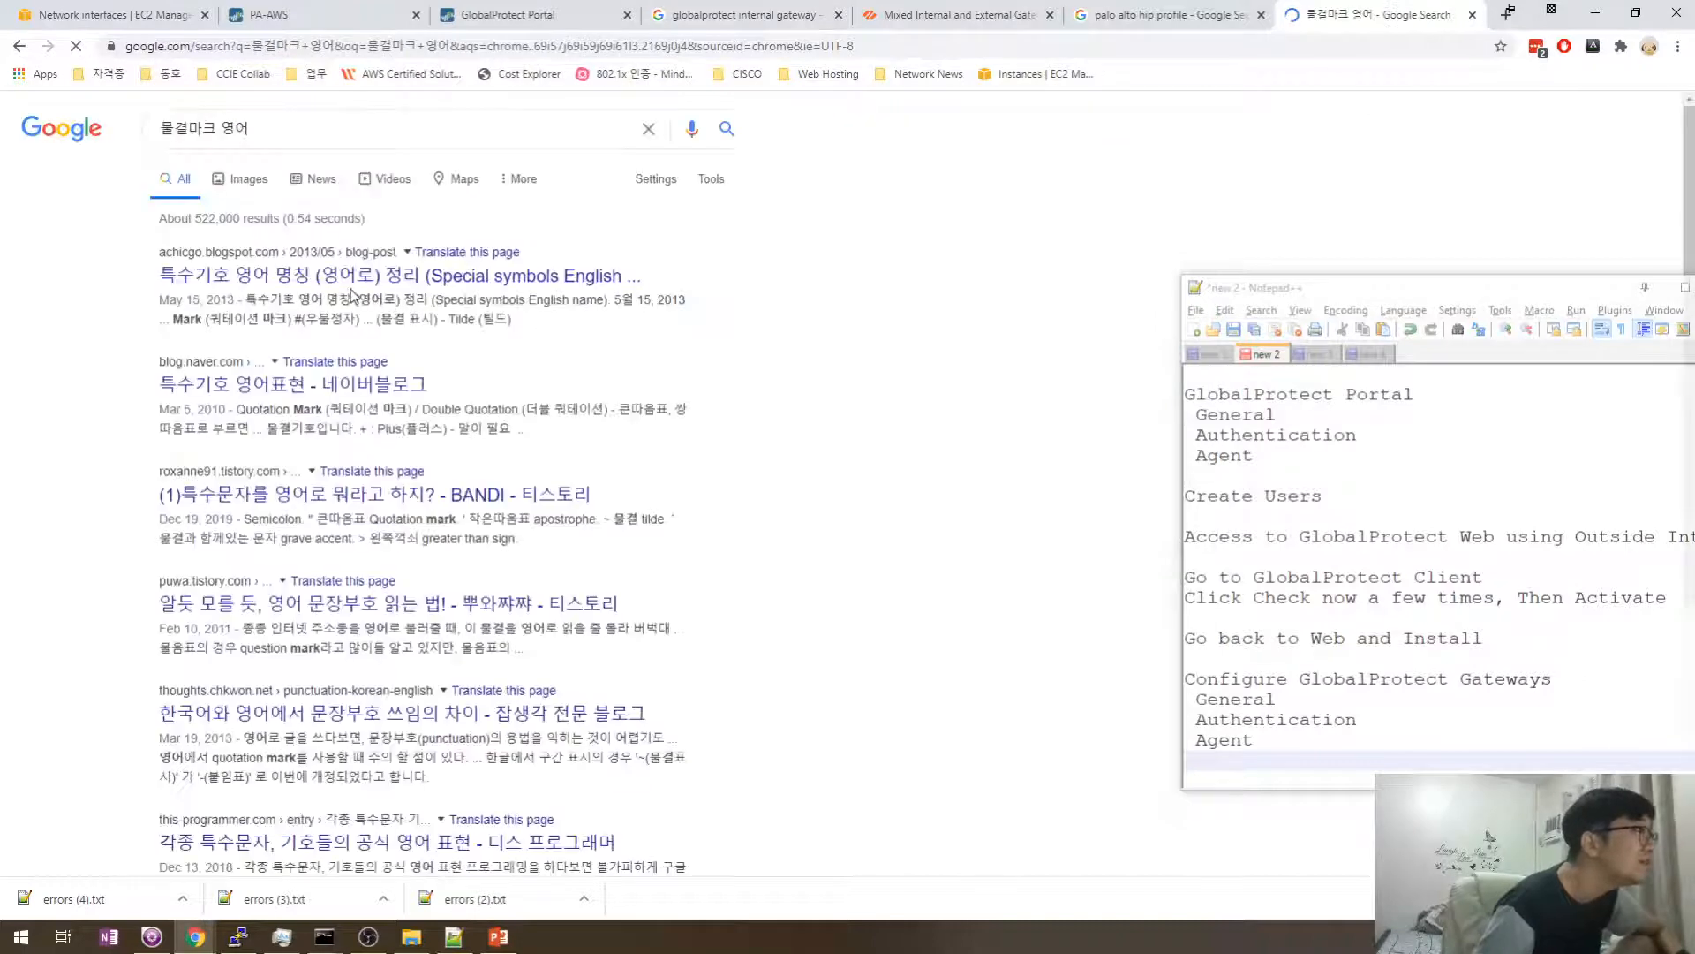
# - Search 'Tilde', play its pronunciation, and switch back to the PA-AWS tab
pyautogui.doubleClick(459, 319)
pyautogui.hotkey('ctrl', 'c')
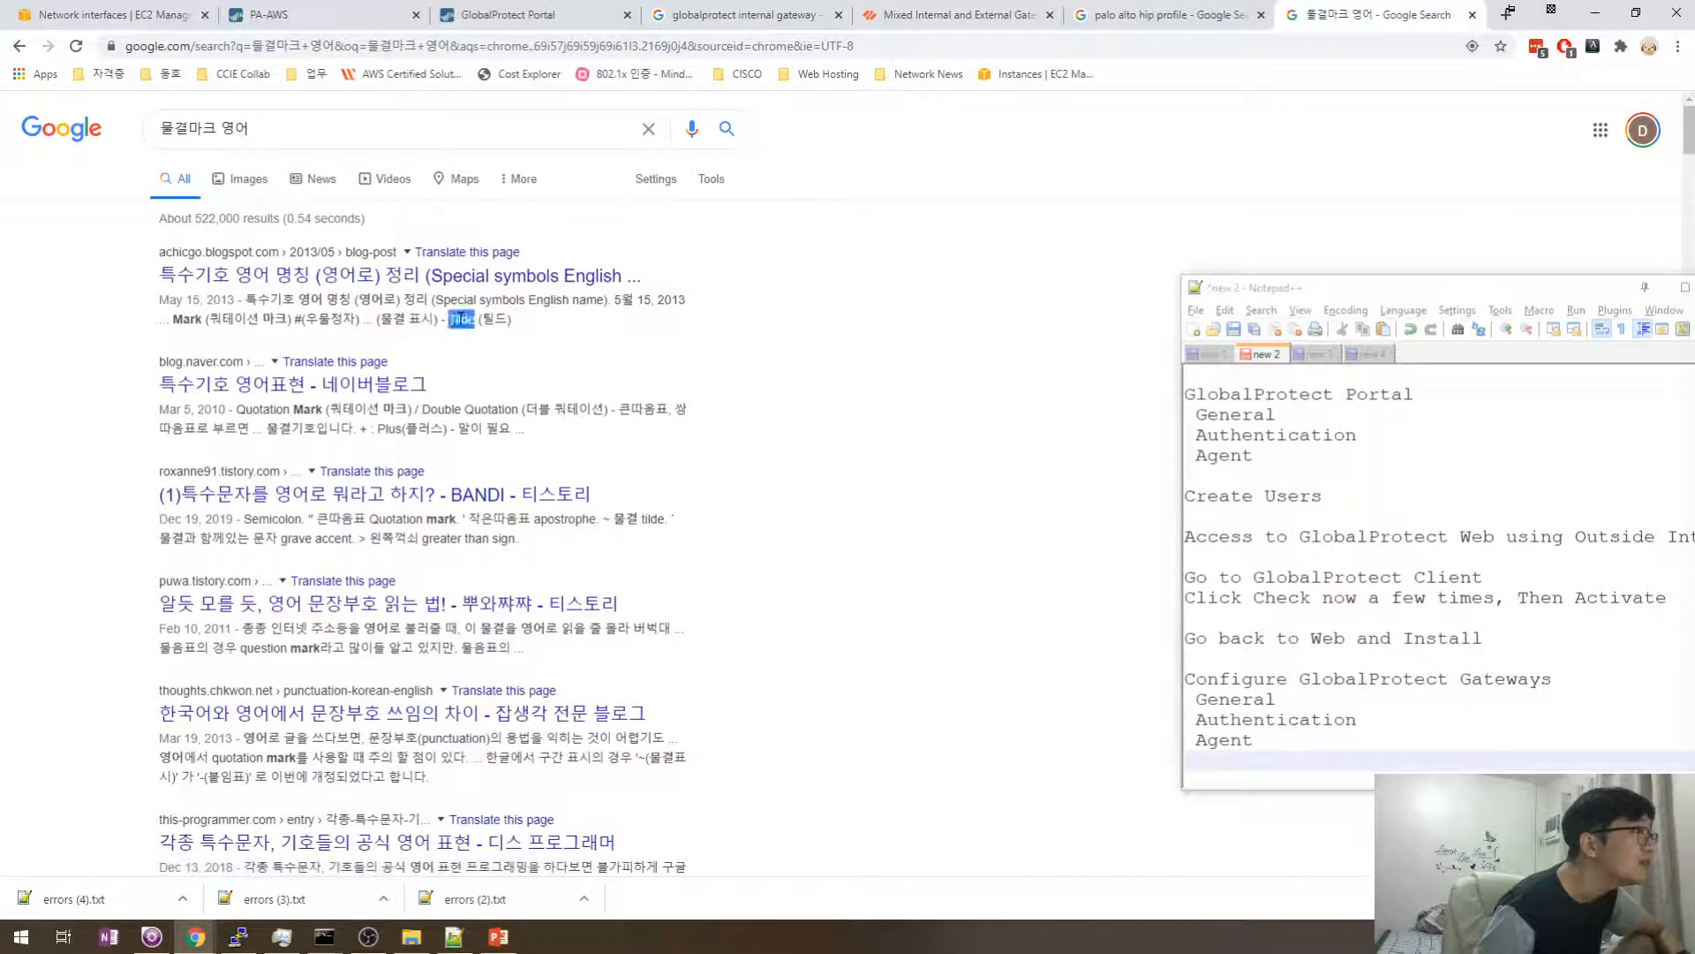
pyautogui.click(339, 131)
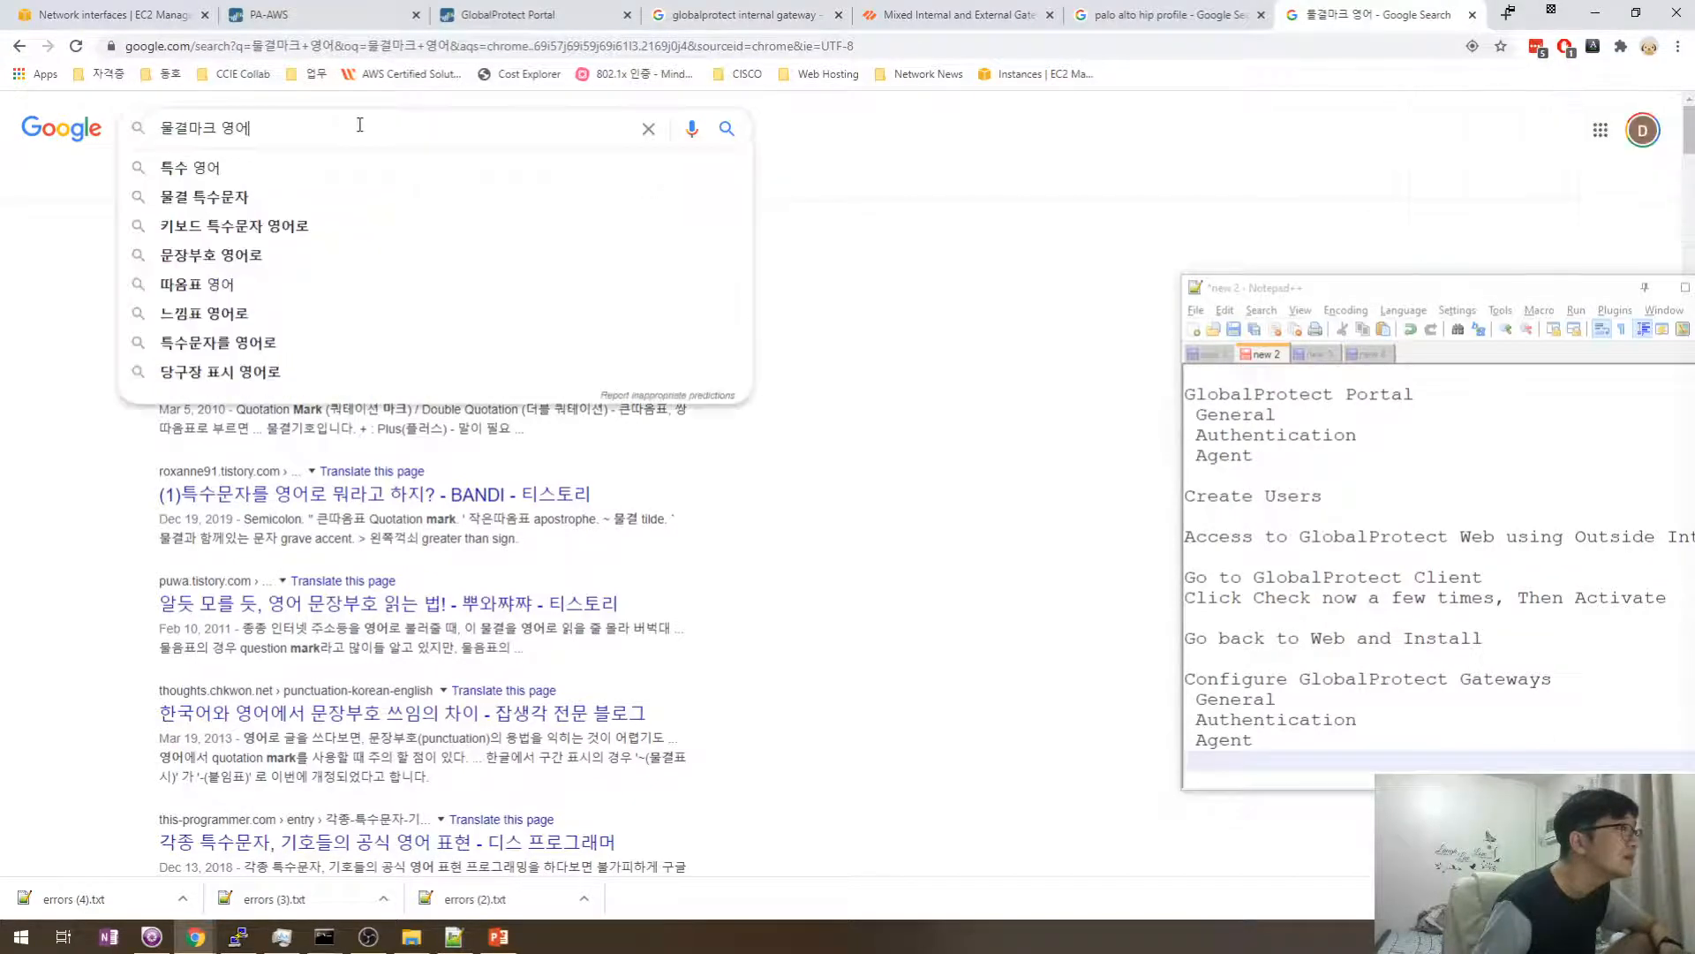
pyautogui.hotkey('ctrl', 'a')
pyautogui.hotkey('ctrl', 'v')
pyautogui.press('Return')
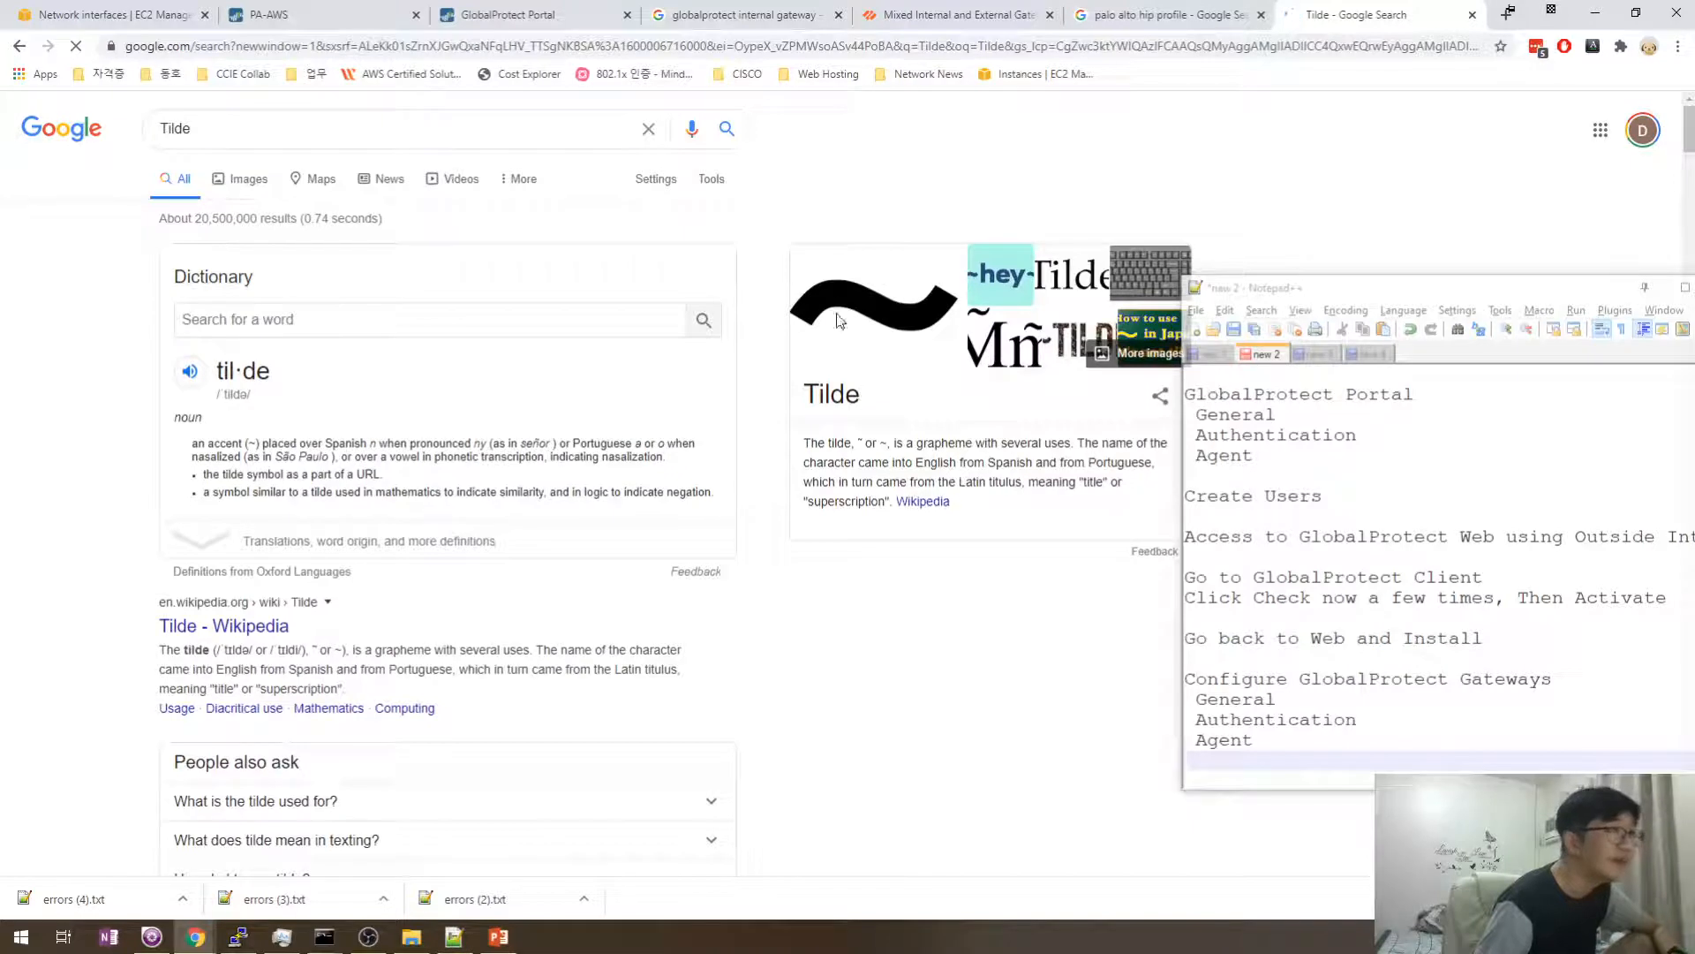
pyautogui.click(189, 371)
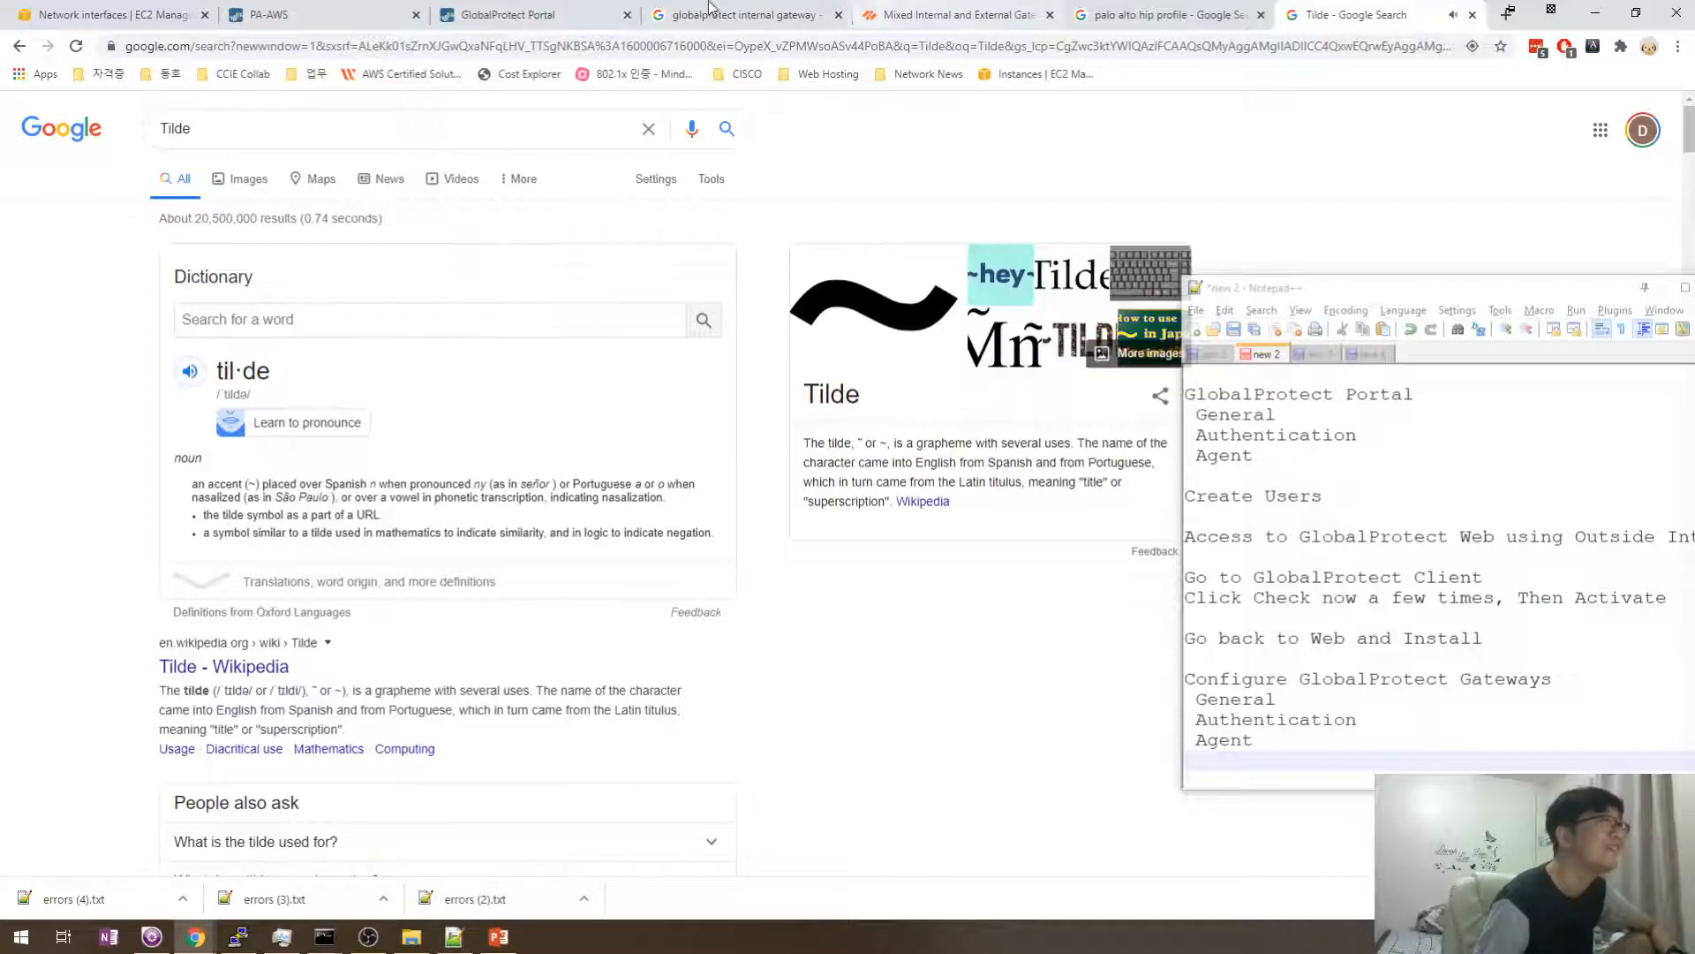
pyautogui.click(269, 14)
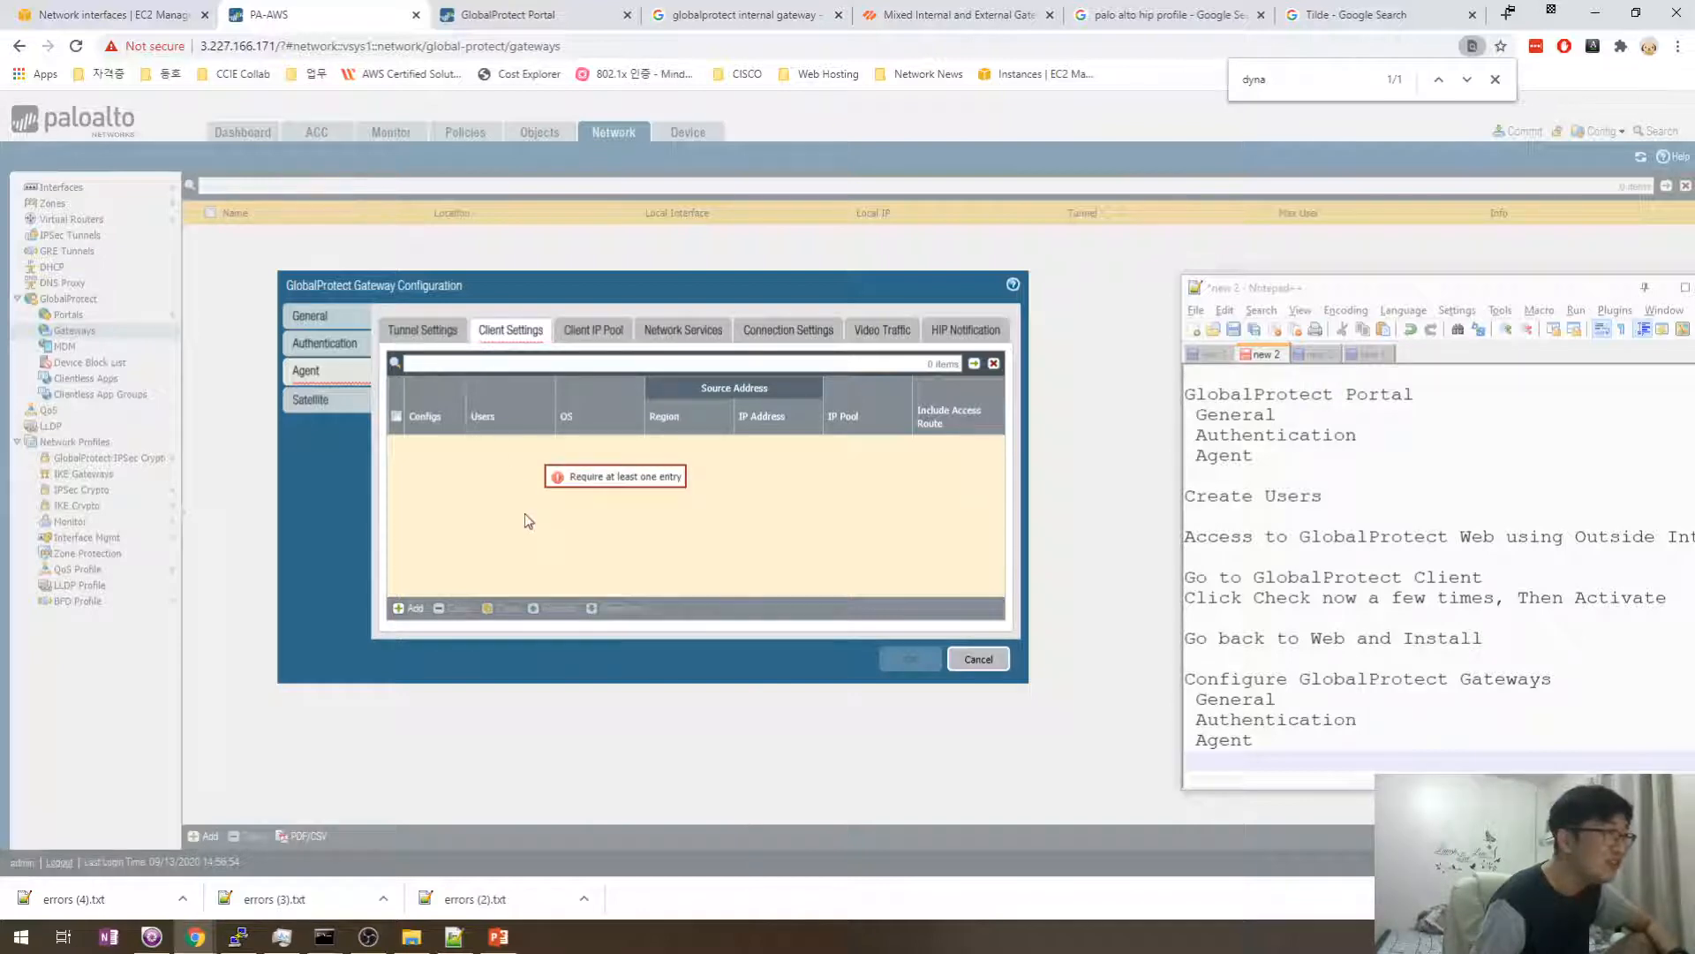
# - Add a client settings config named GP_GW_Client and show its IP Pools settings
pyautogui.click(411, 616)
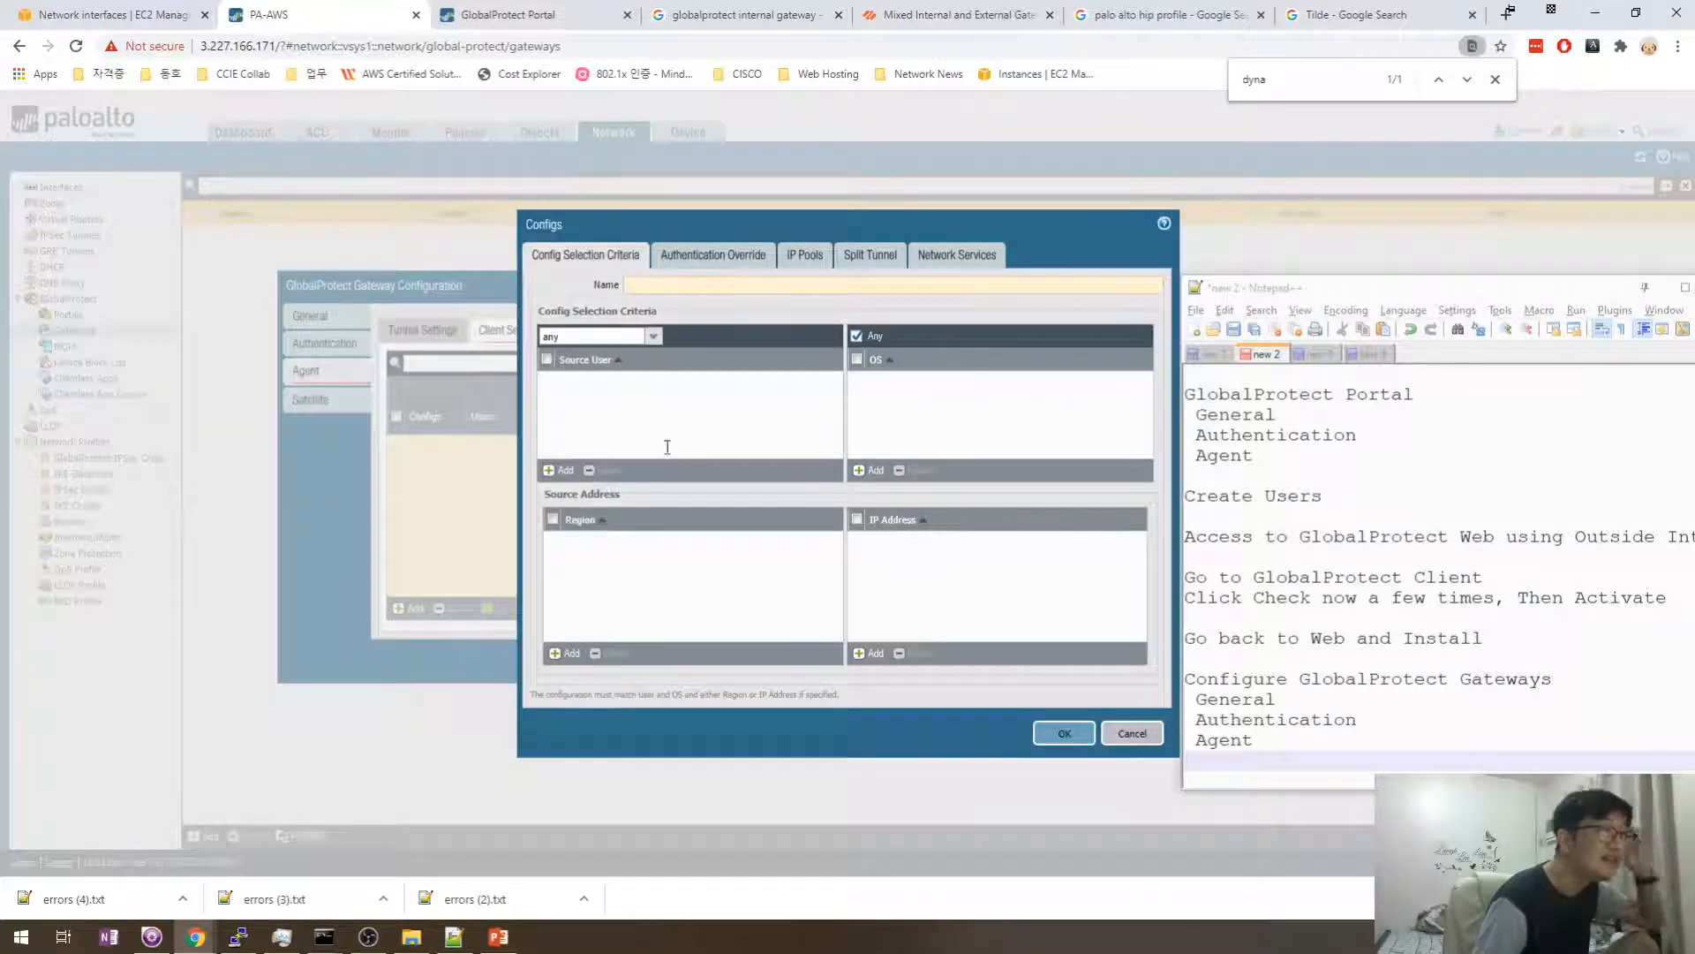
pyautogui.click(649, 286)
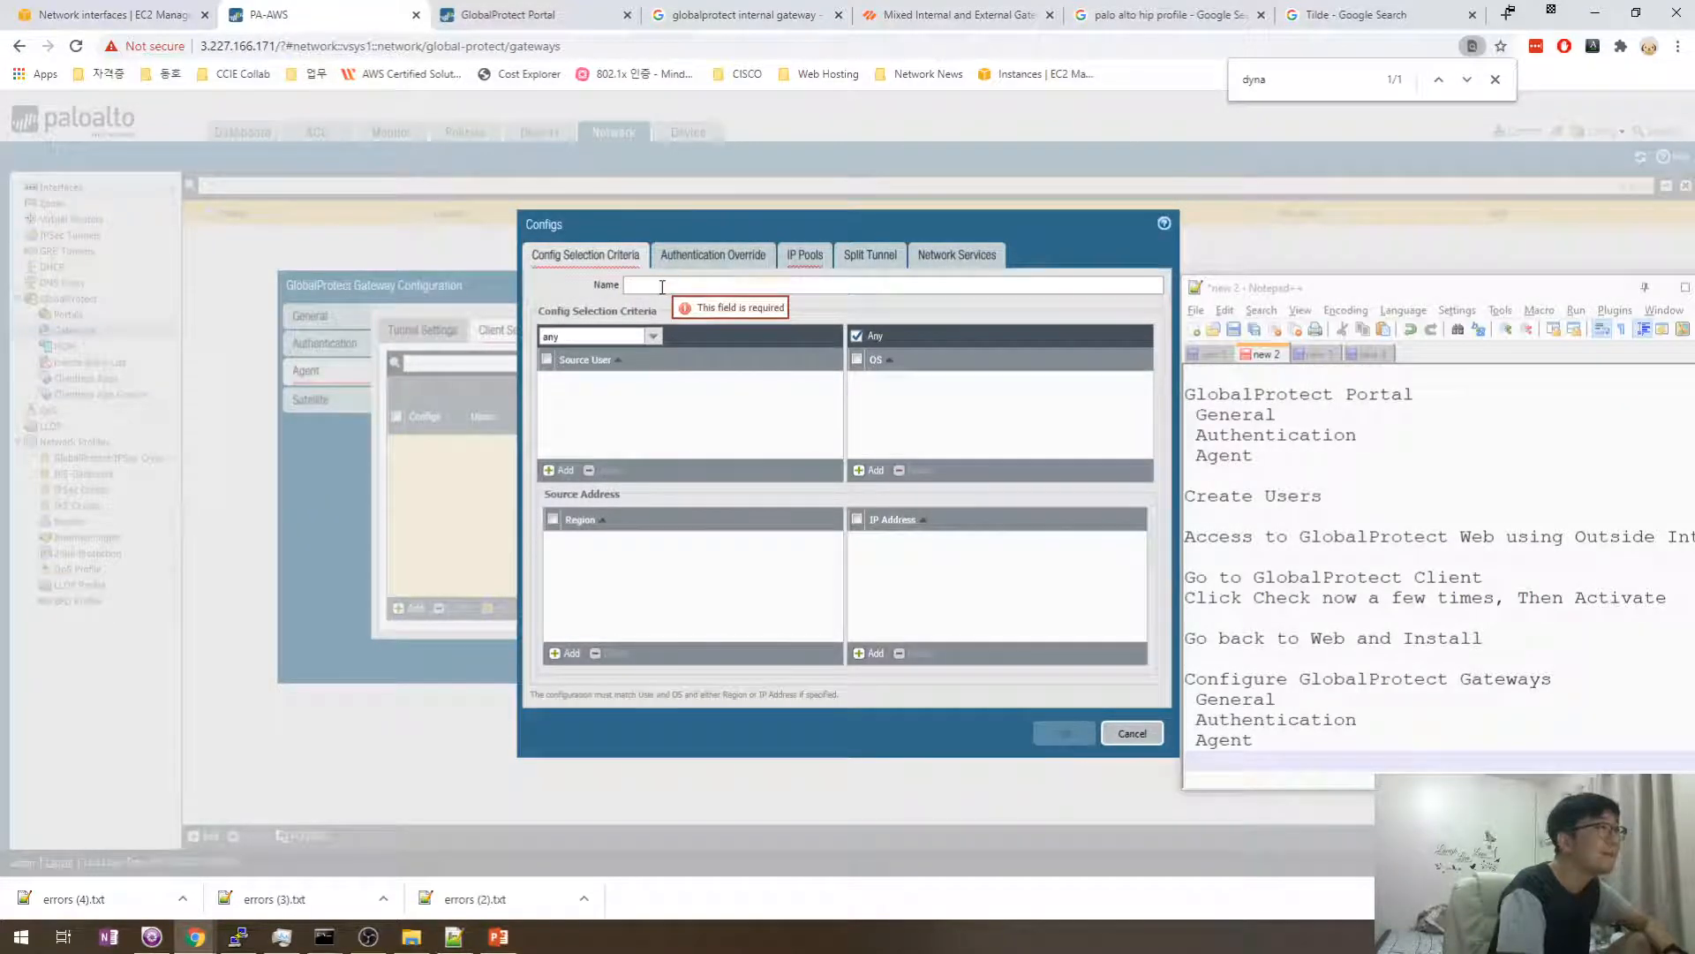
pyautogui.click(662, 286)
pyautogui.write('체_ㅎㅎ')
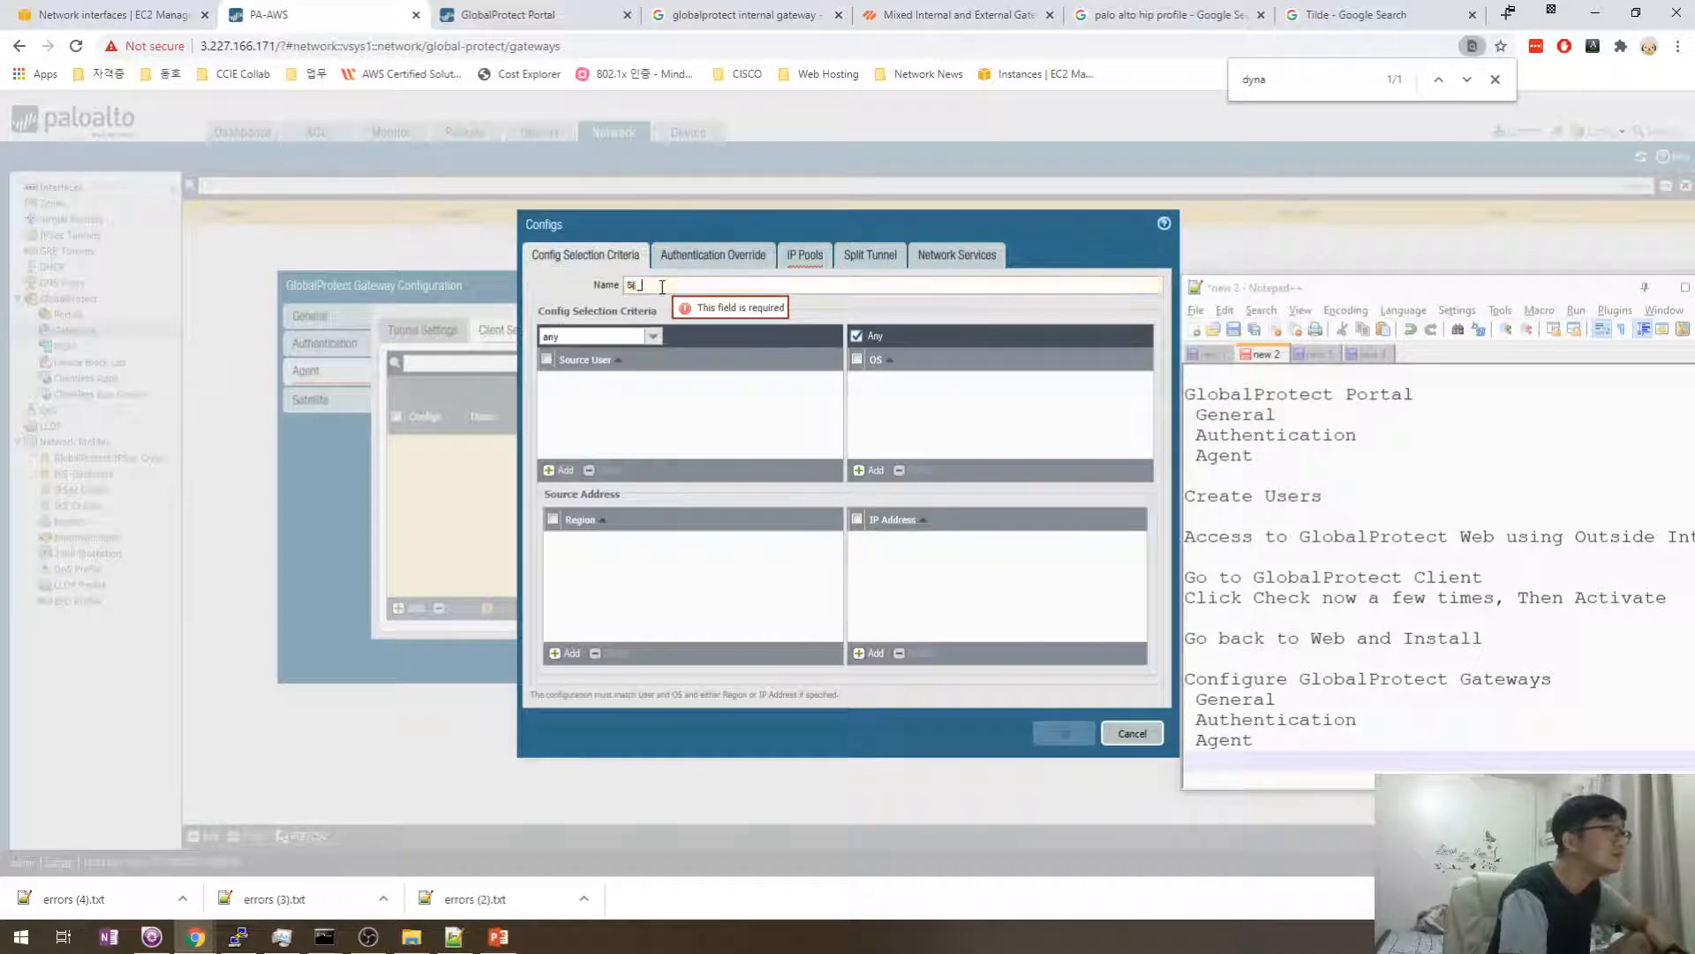
pyautogui.press('BackSpace')
pyautogui.press('BackSpace')
pyautogui.press('BackSpace')
pyautogui.write('GP_GW')
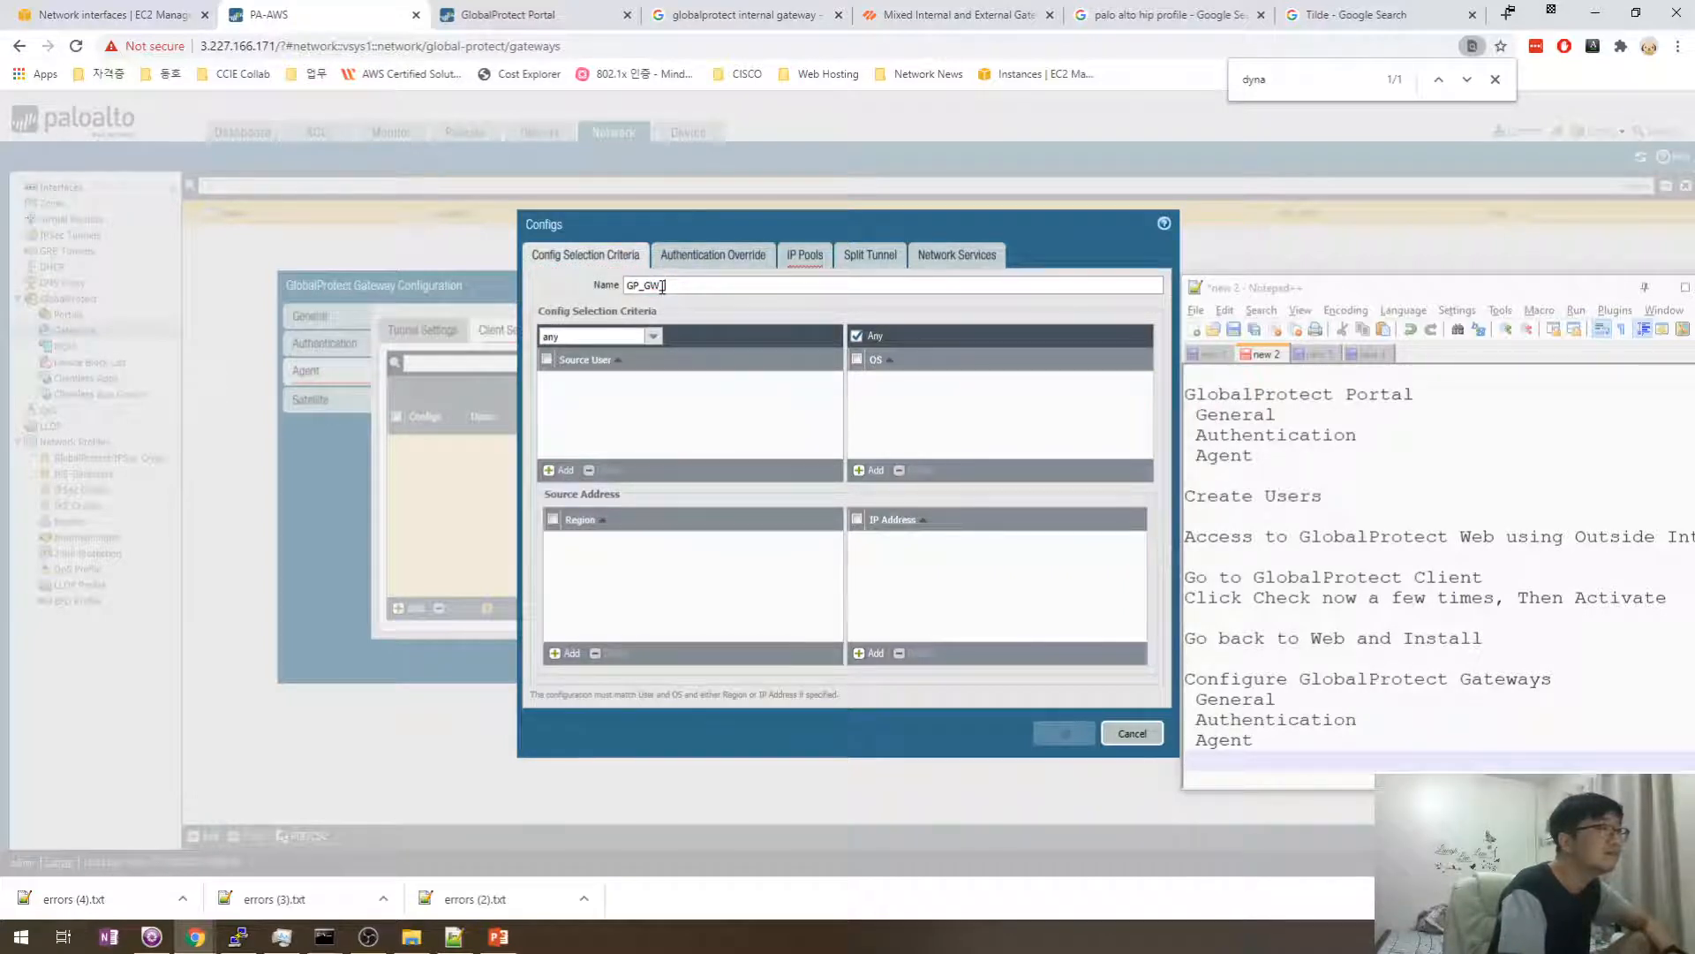
pyautogui.write('_Client')
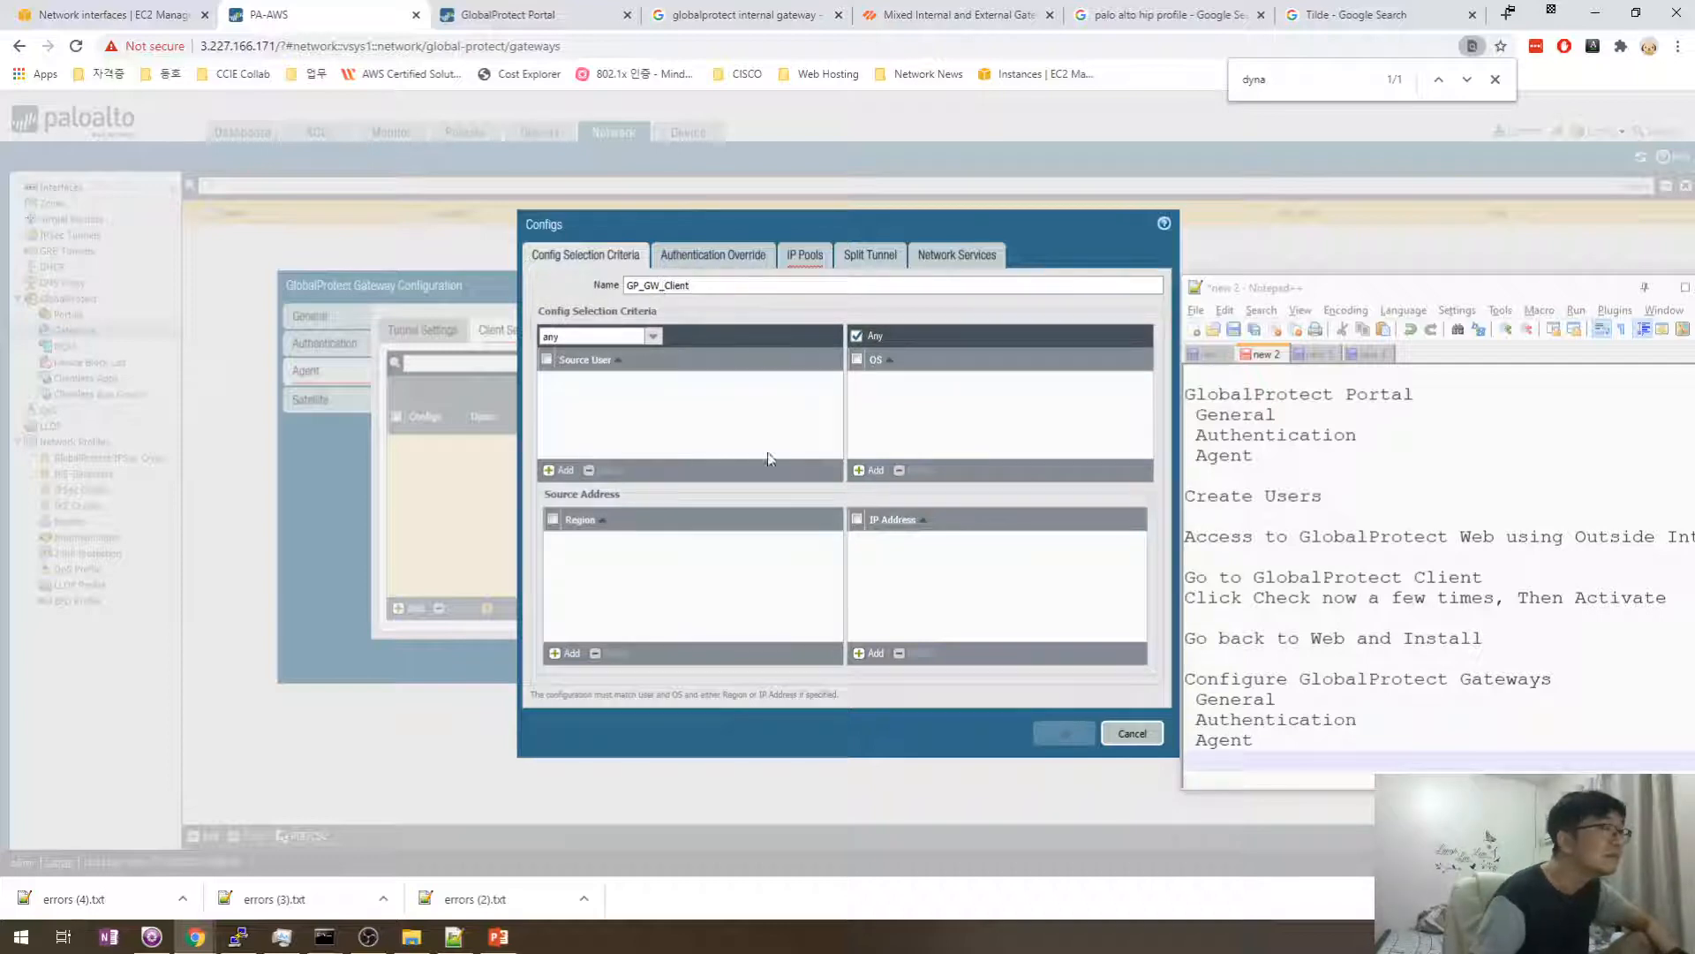
pyautogui.press('Tab')
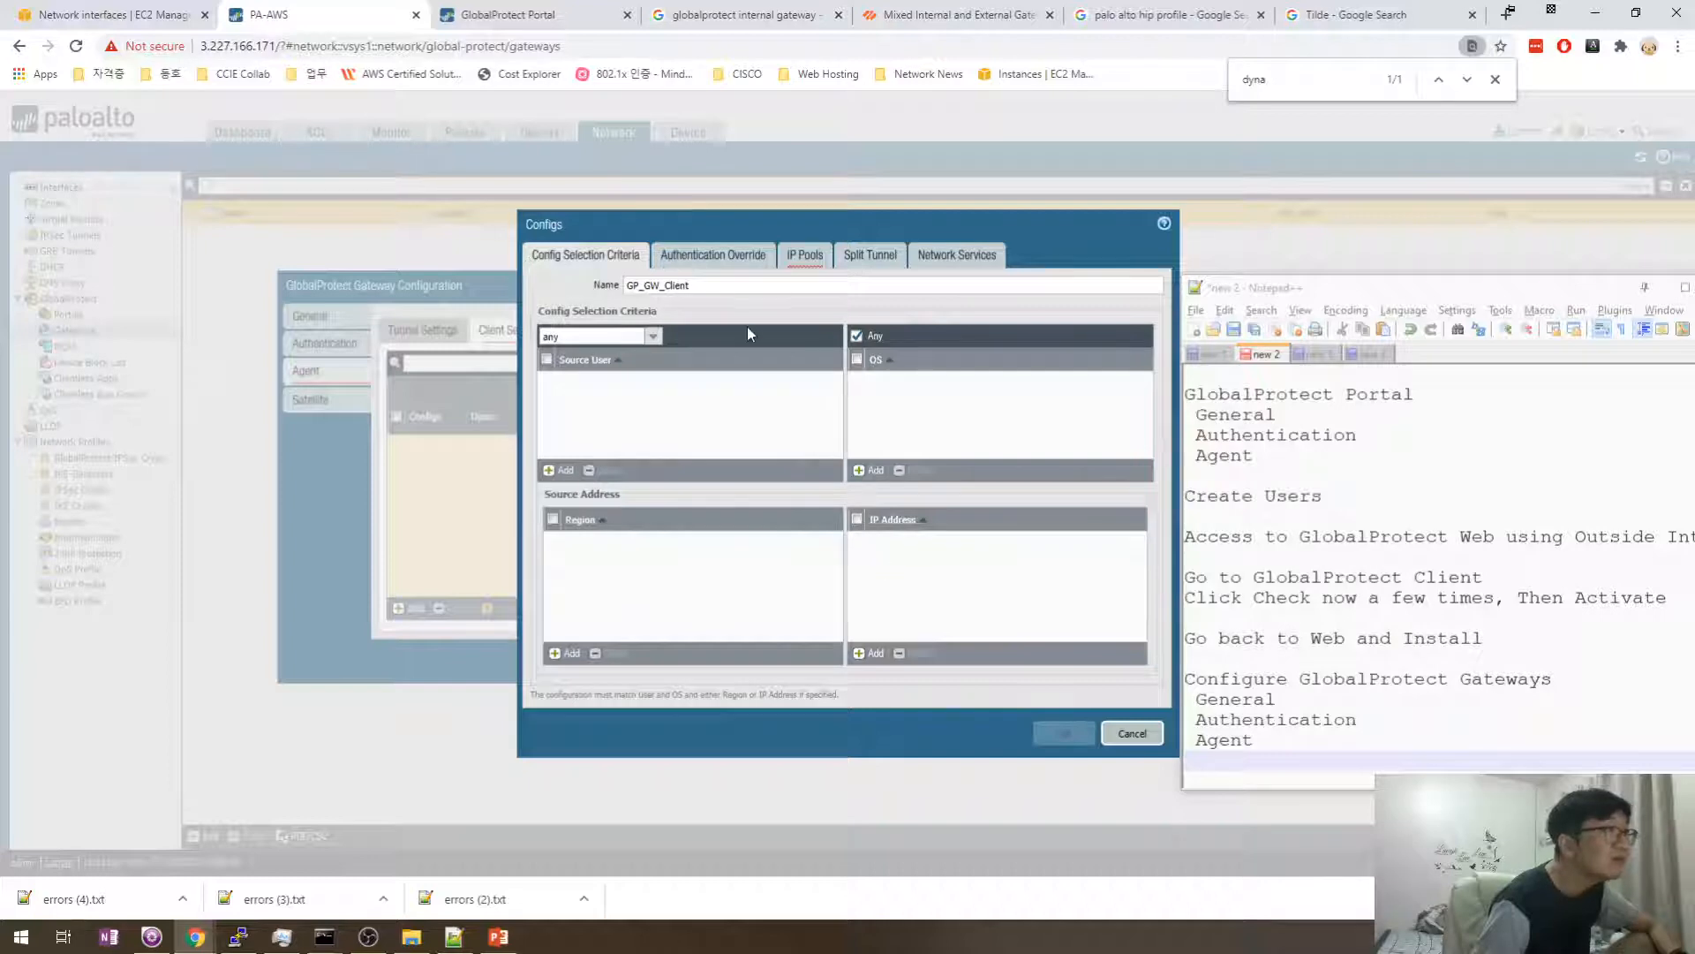
pyautogui.click(804, 256)
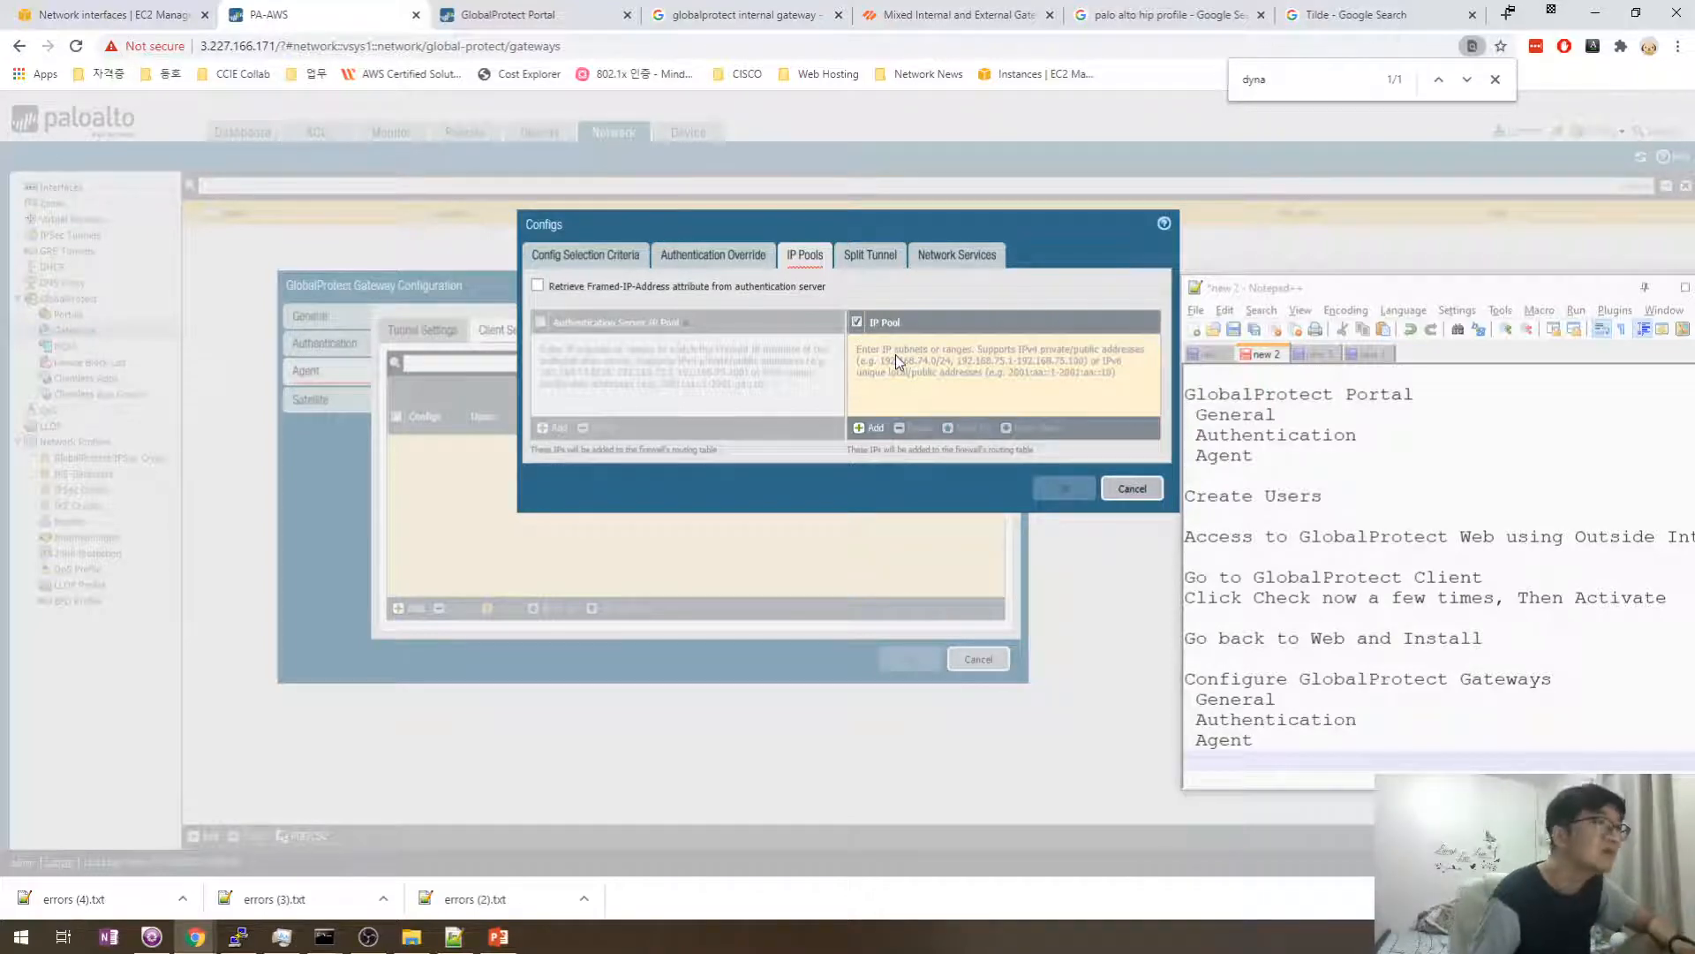
# - Add the IP pool range 192.168.254.1-192.168.254.254 to the GP_GW_Client config
pyautogui.click(871, 428)
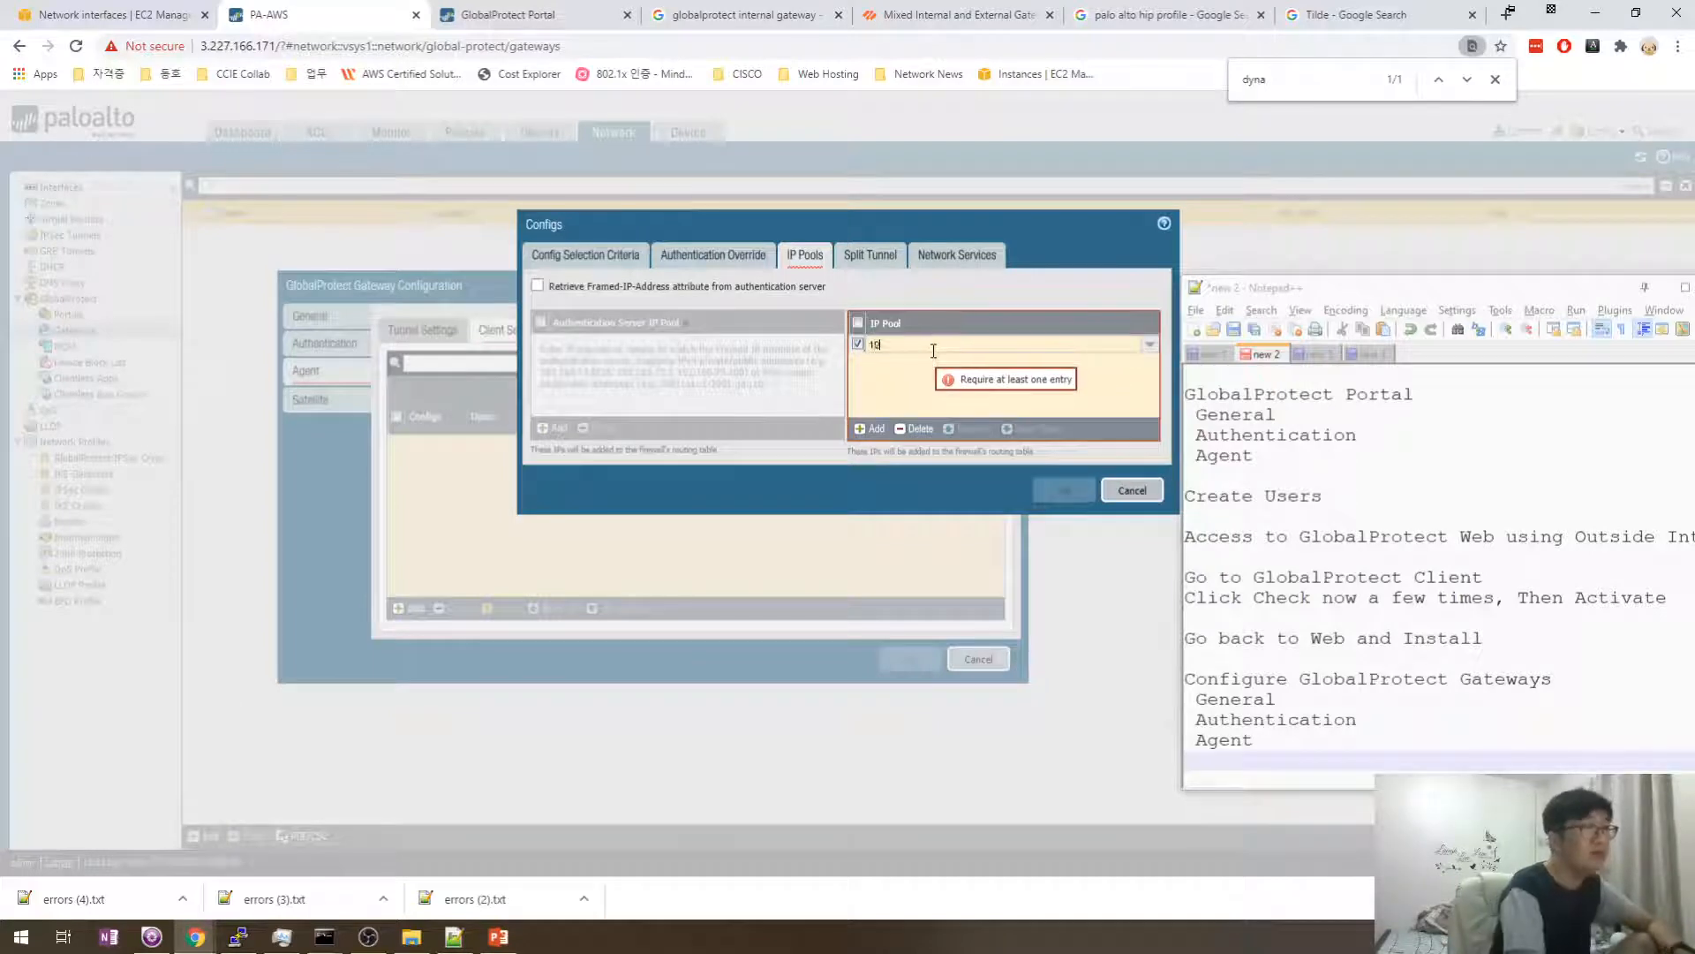
pyautogui.write('192.168.254.0/')
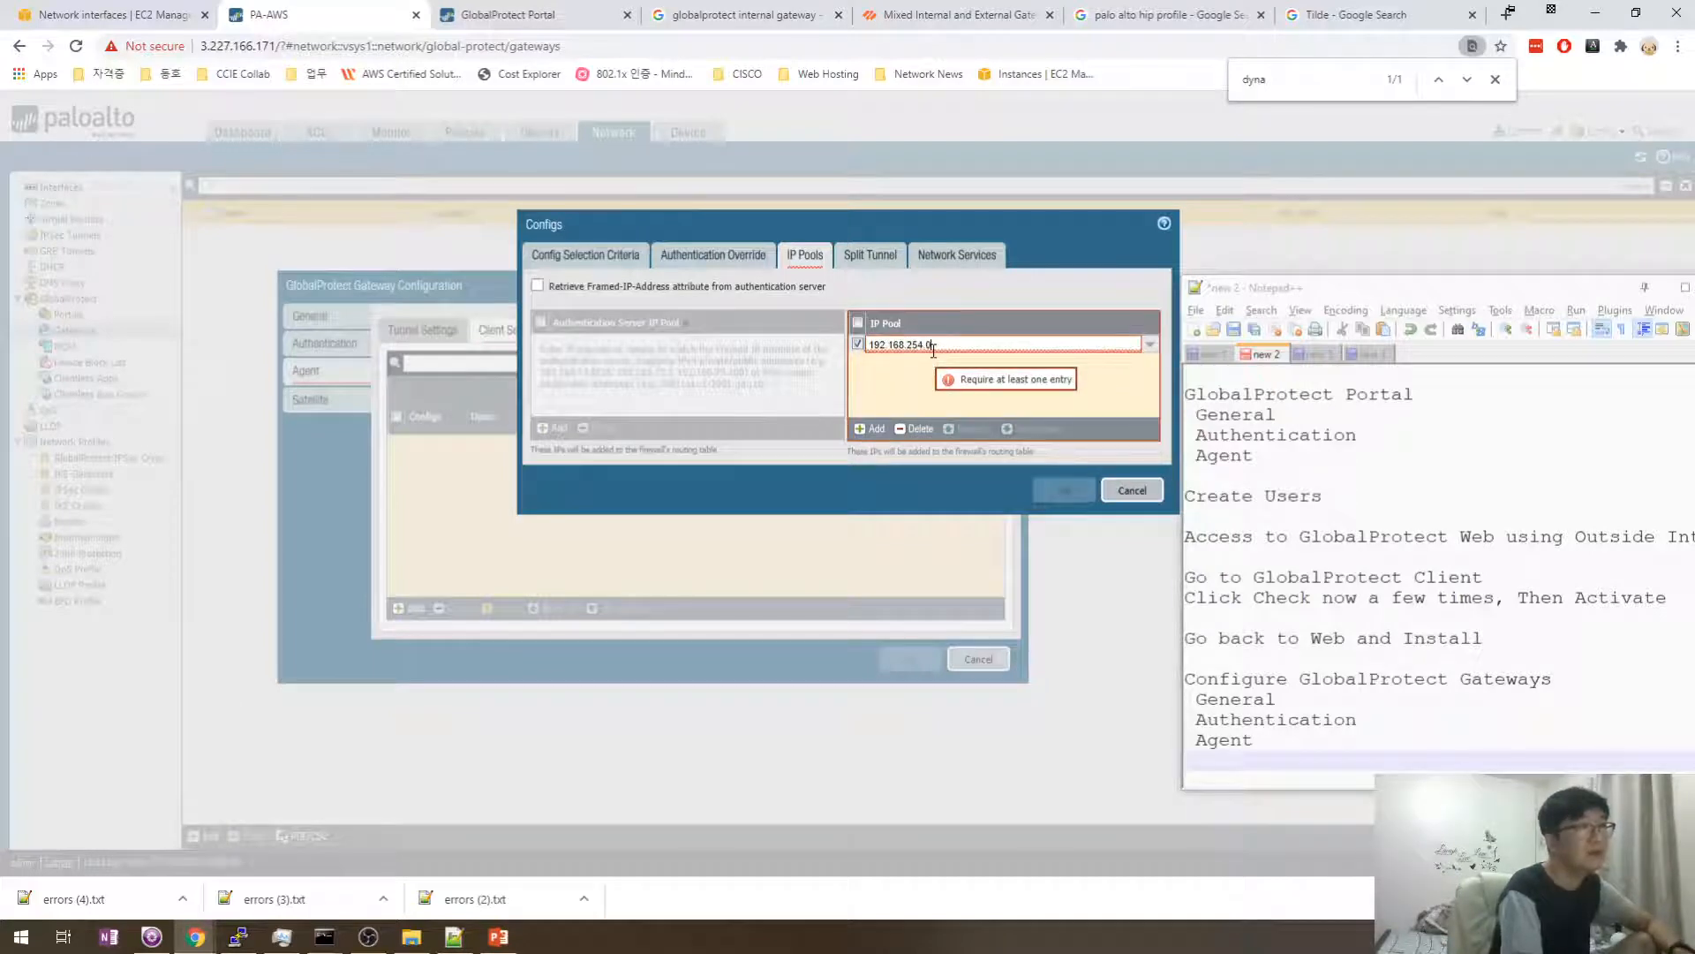
pyautogui.press('BackSpace')
pyautogui.press('BackSpace')
pyautogui.write('1-')
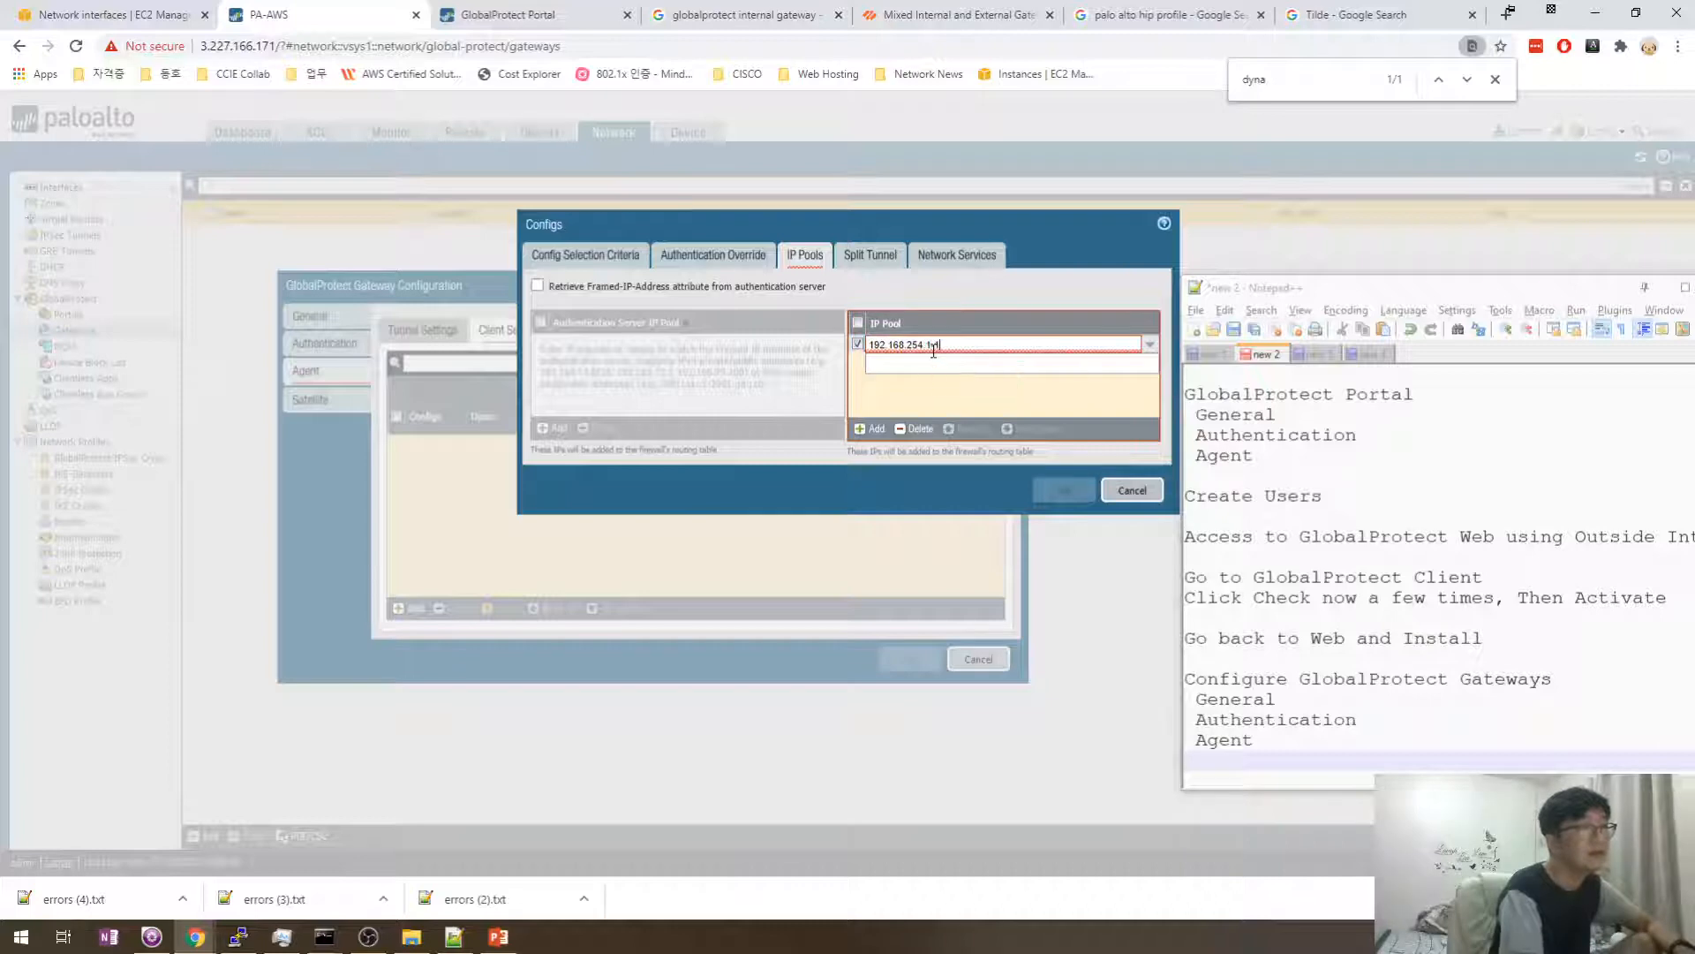
pyautogui.write('192.168.254.254')
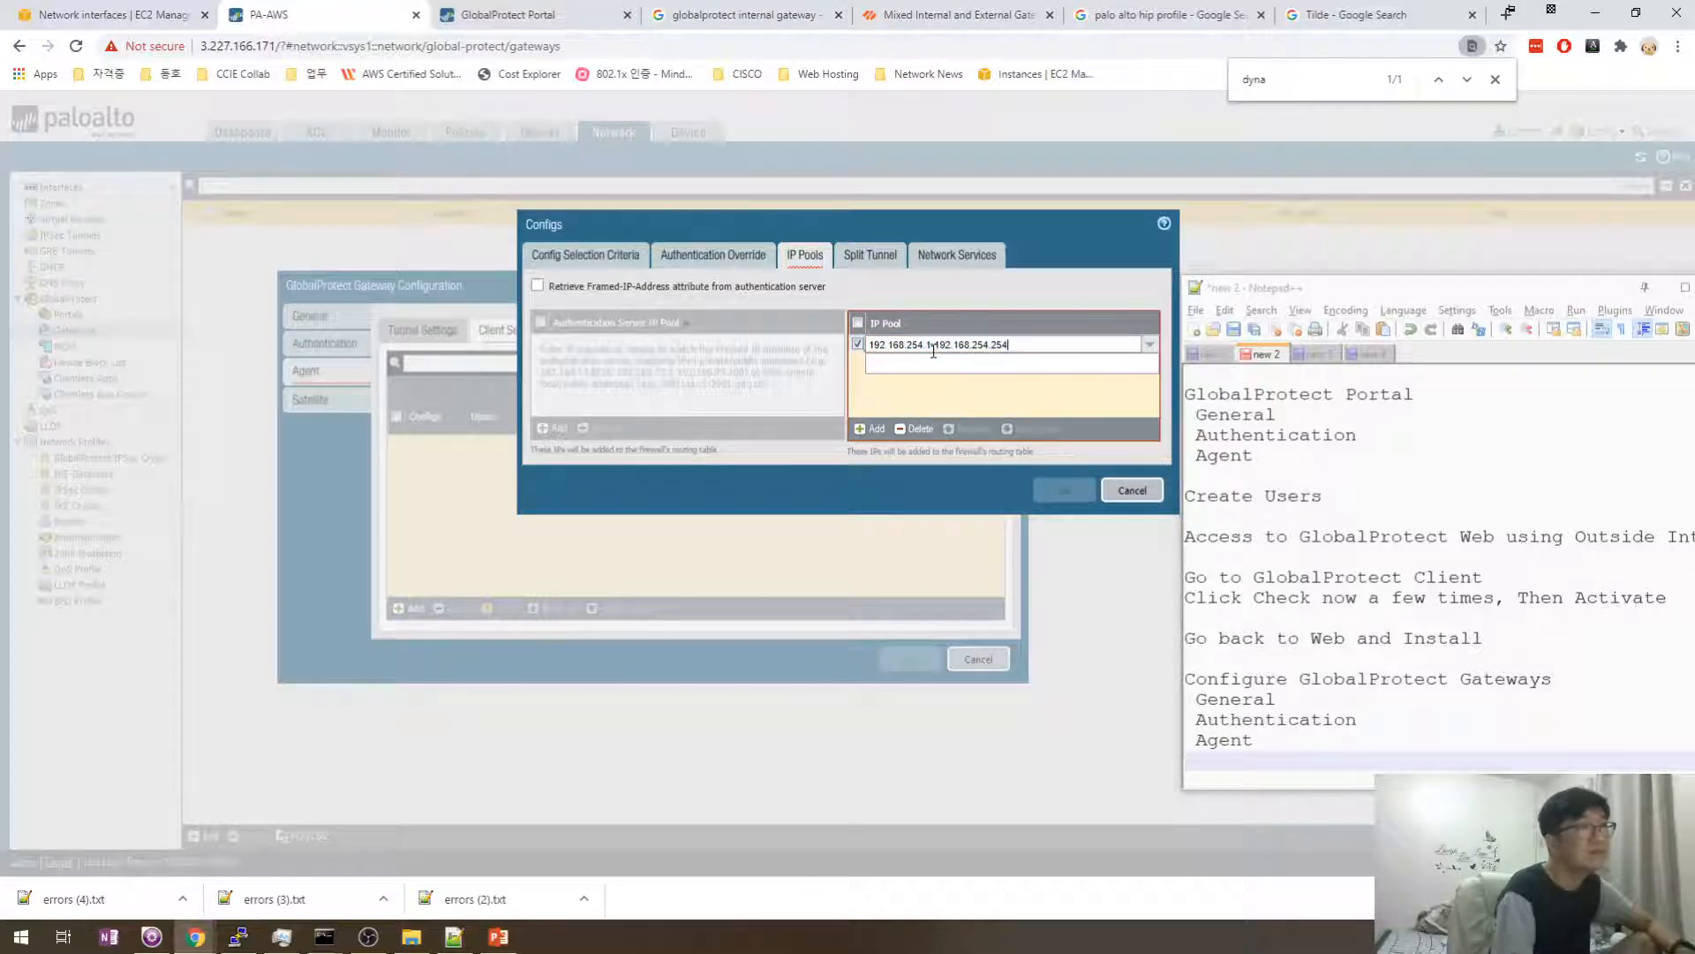
pyautogui.click(970, 395)
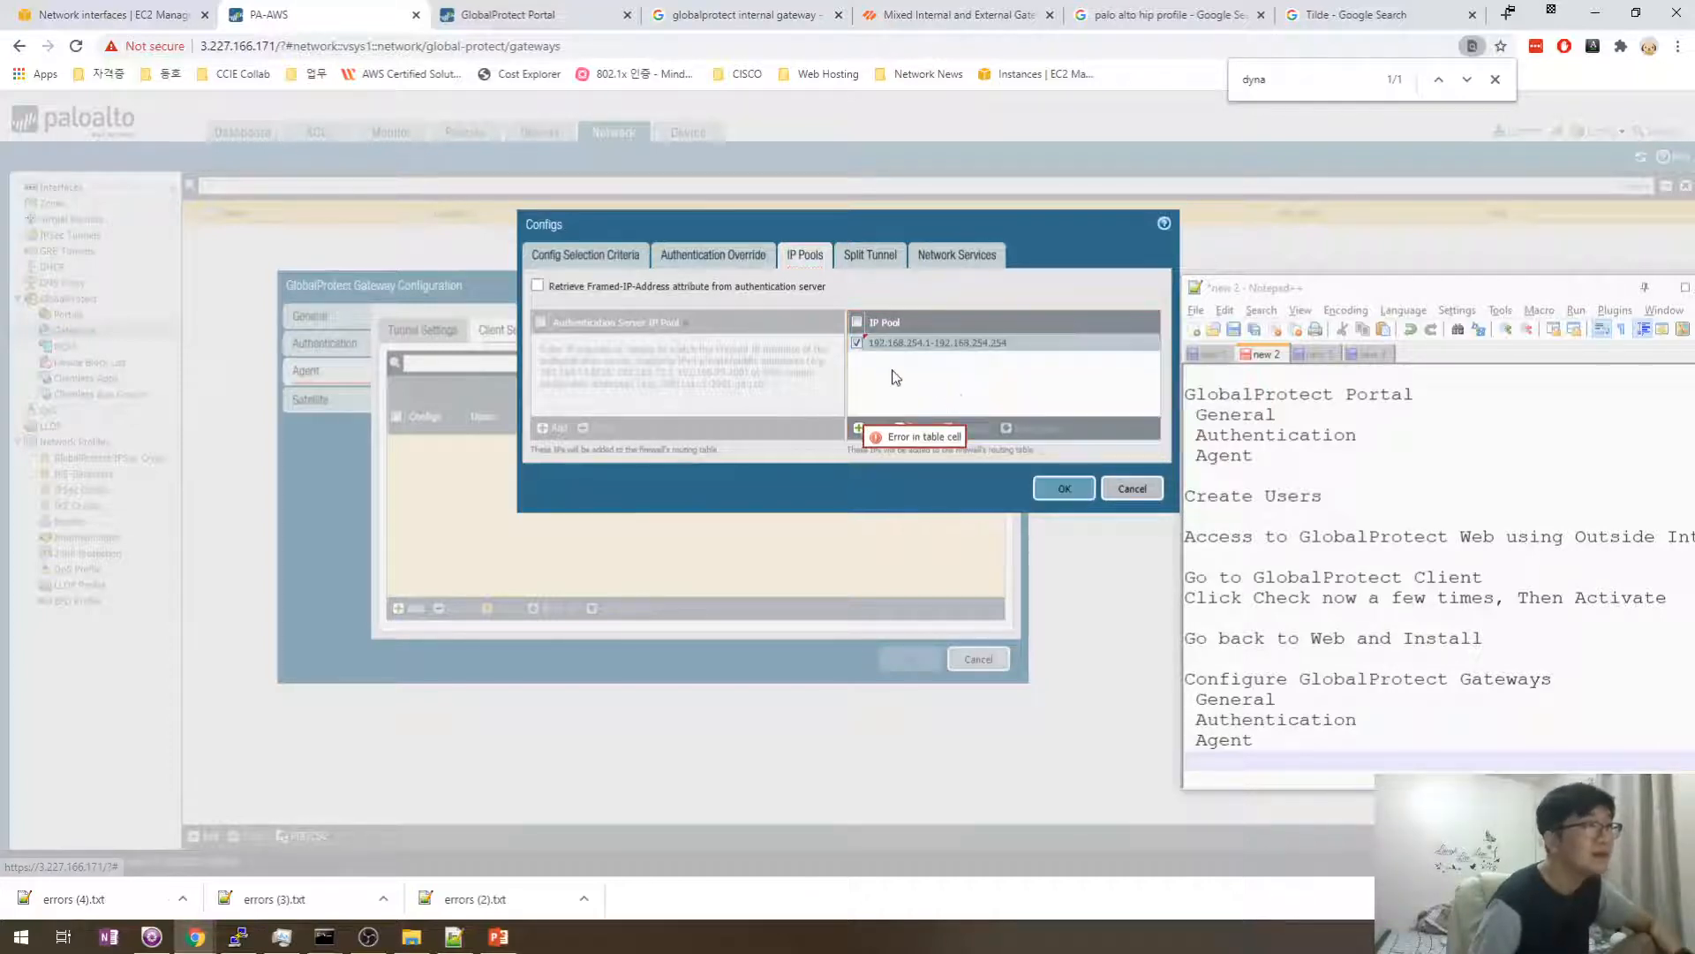
pyautogui.click(864, 257)
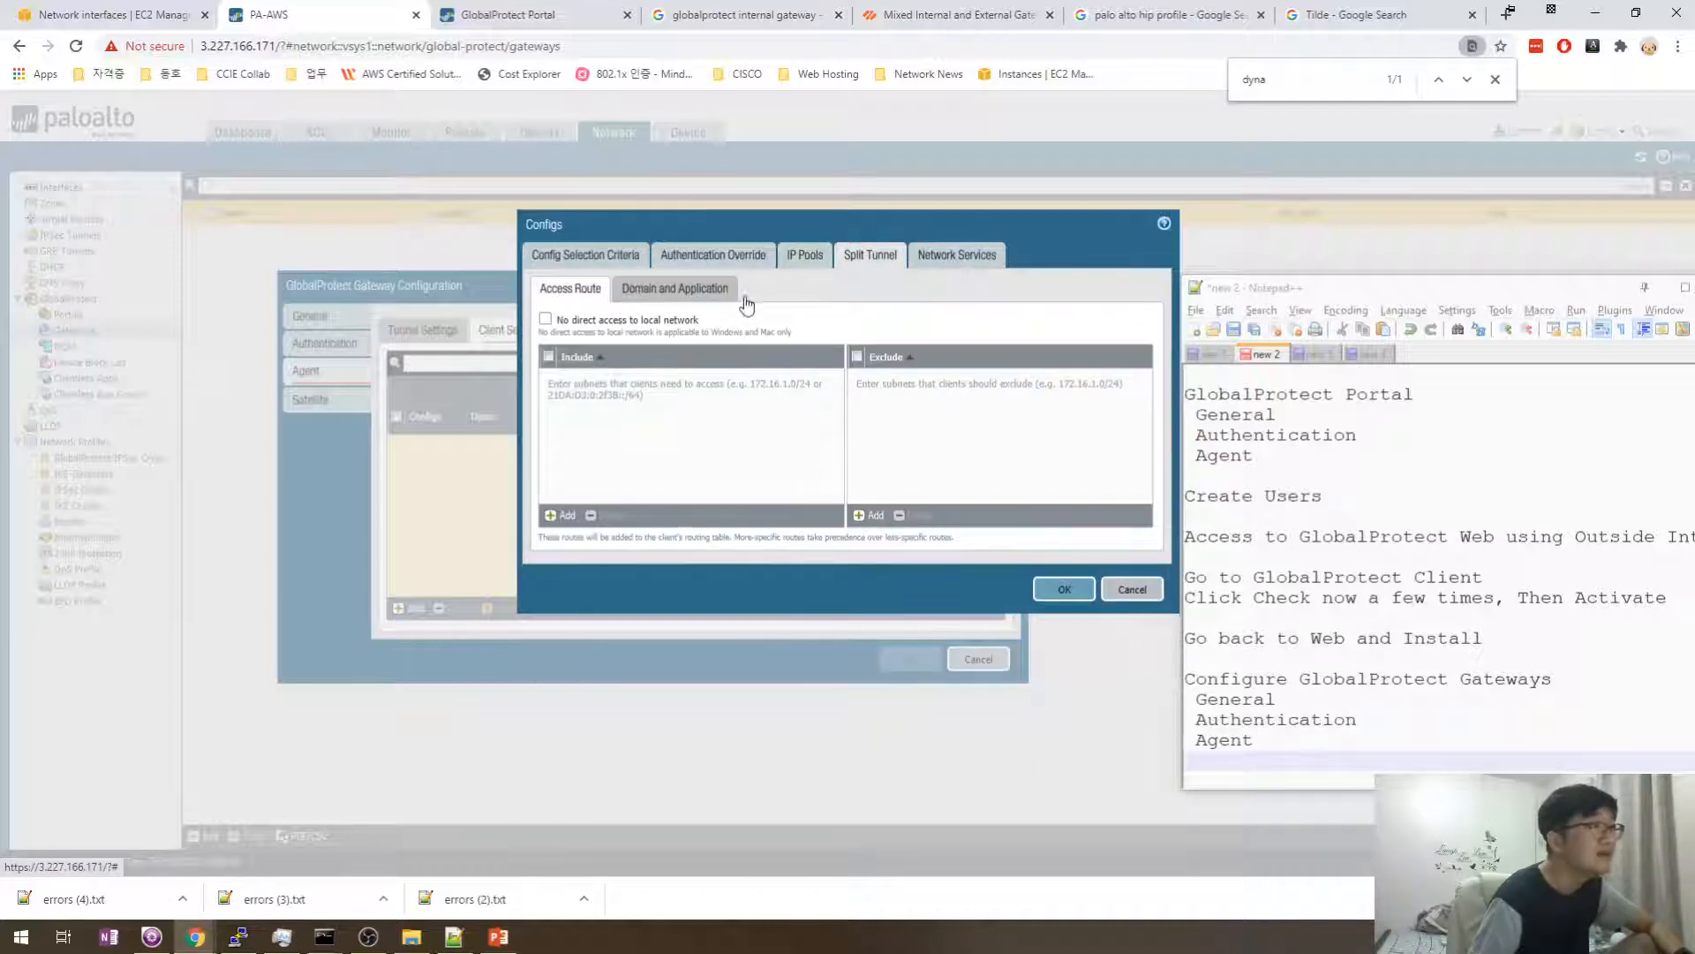
# - Under Network Services, enter 1.1.2.2 as a provisional DNS server
pyautogui.click(952, 258)
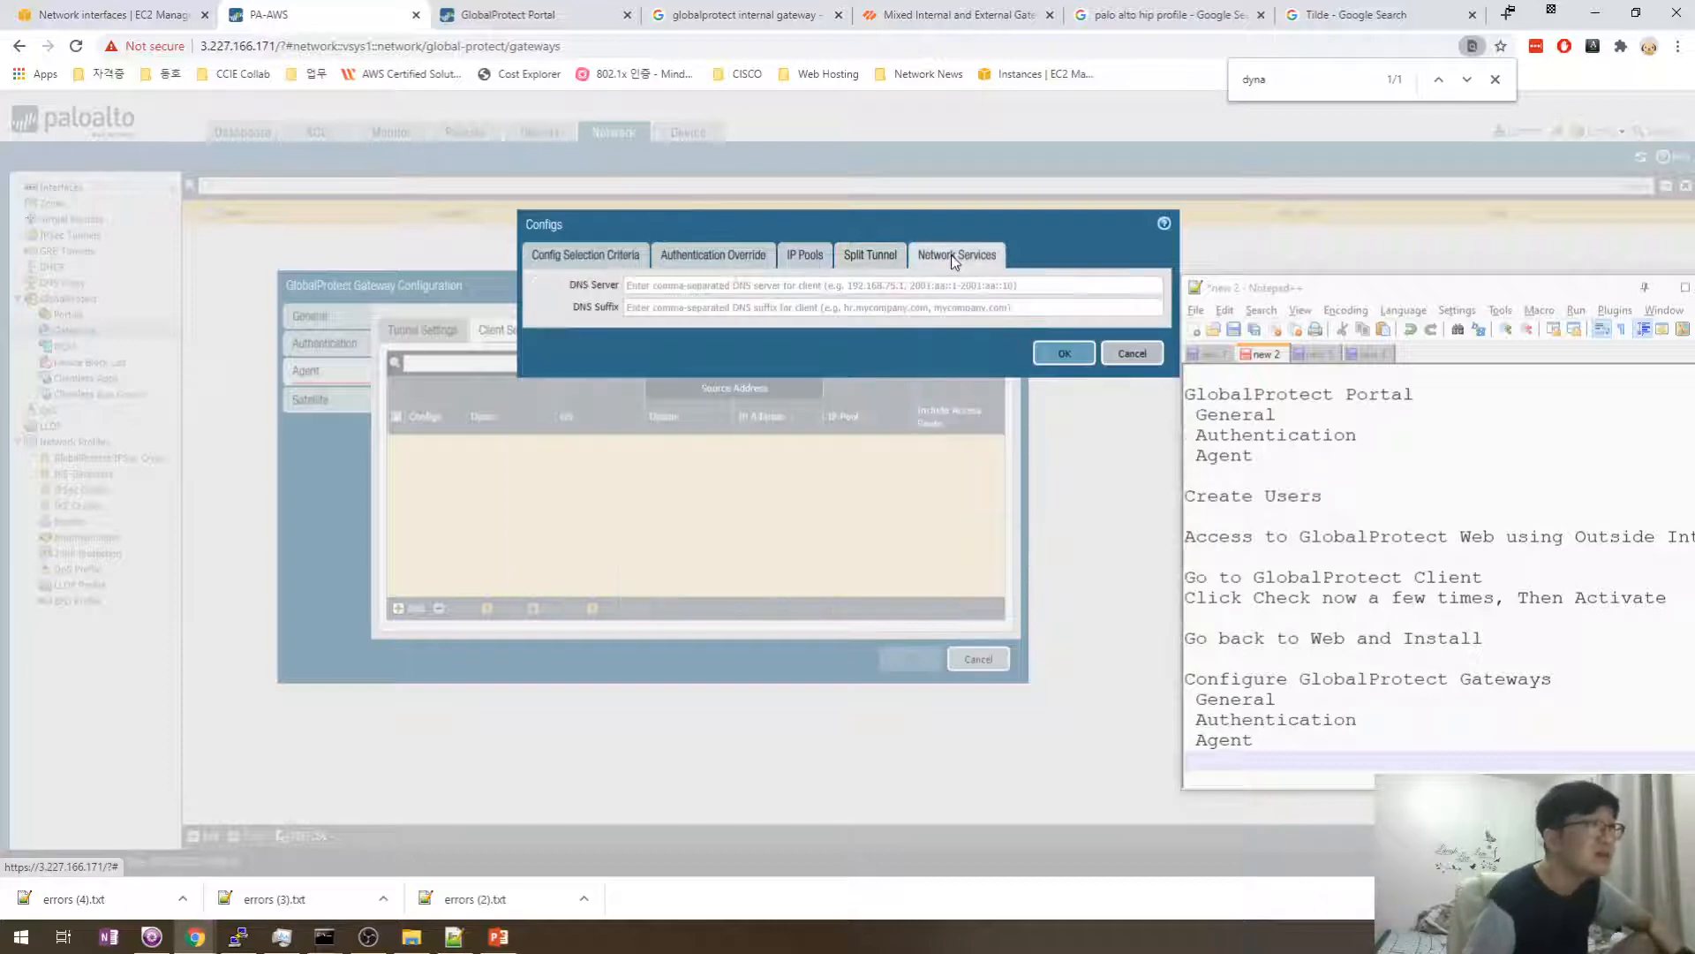
pyautogui.click(784, 287)
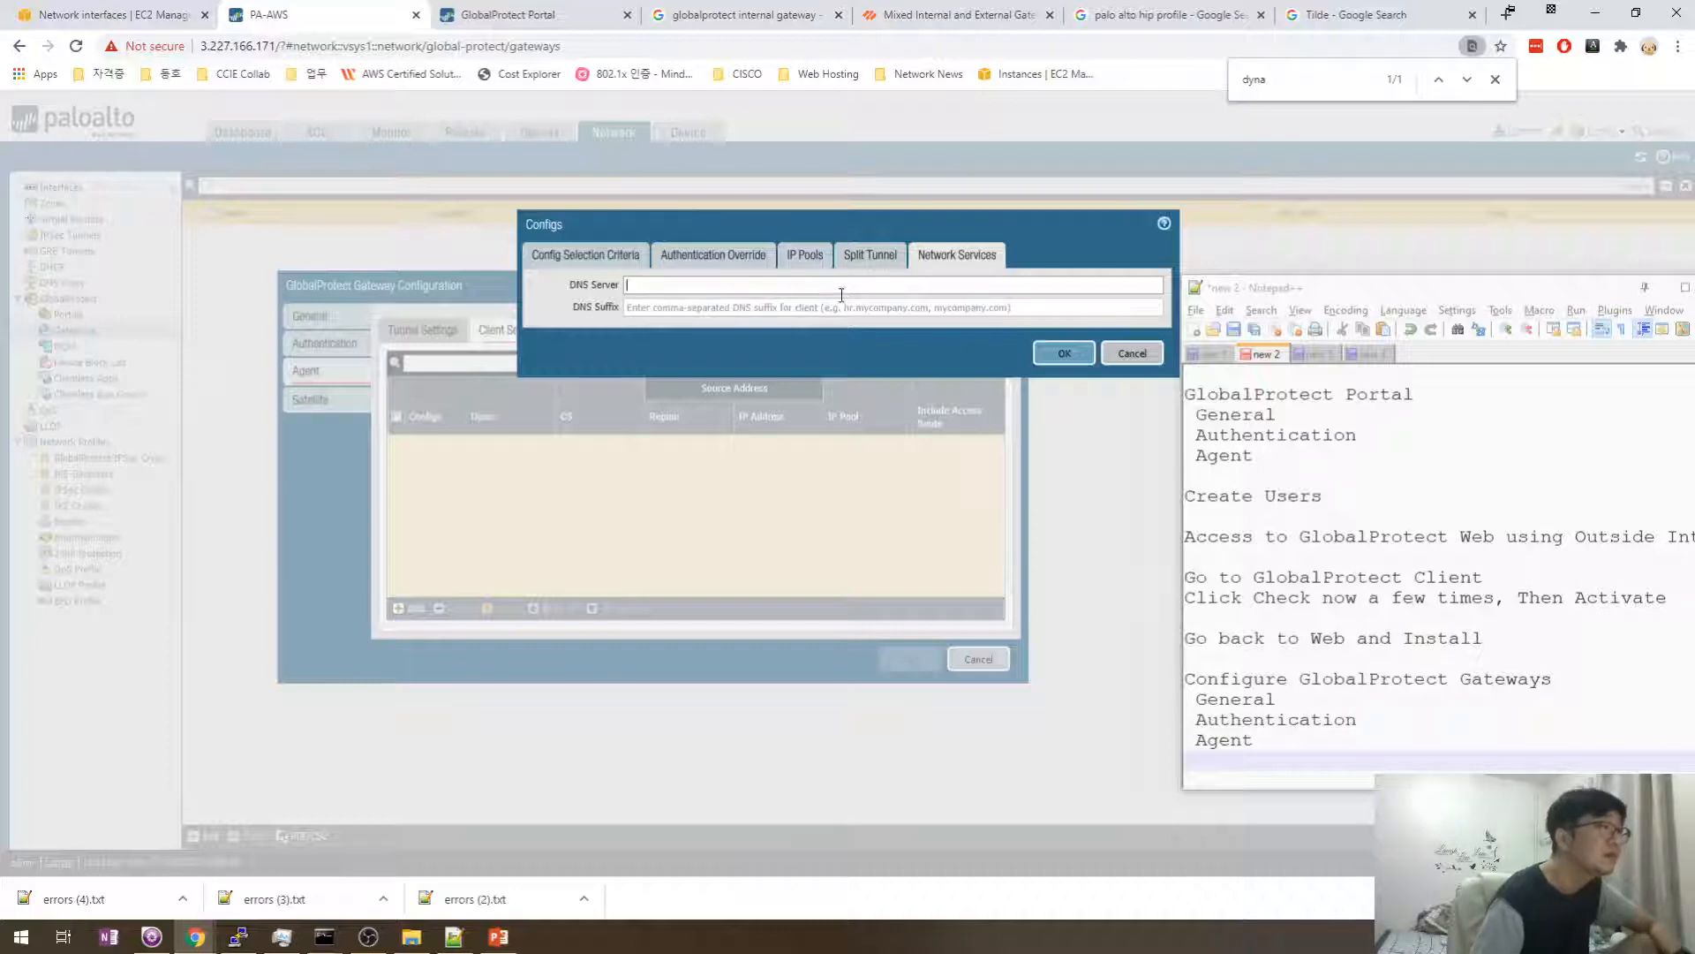
pyautogui.click(827, 330)
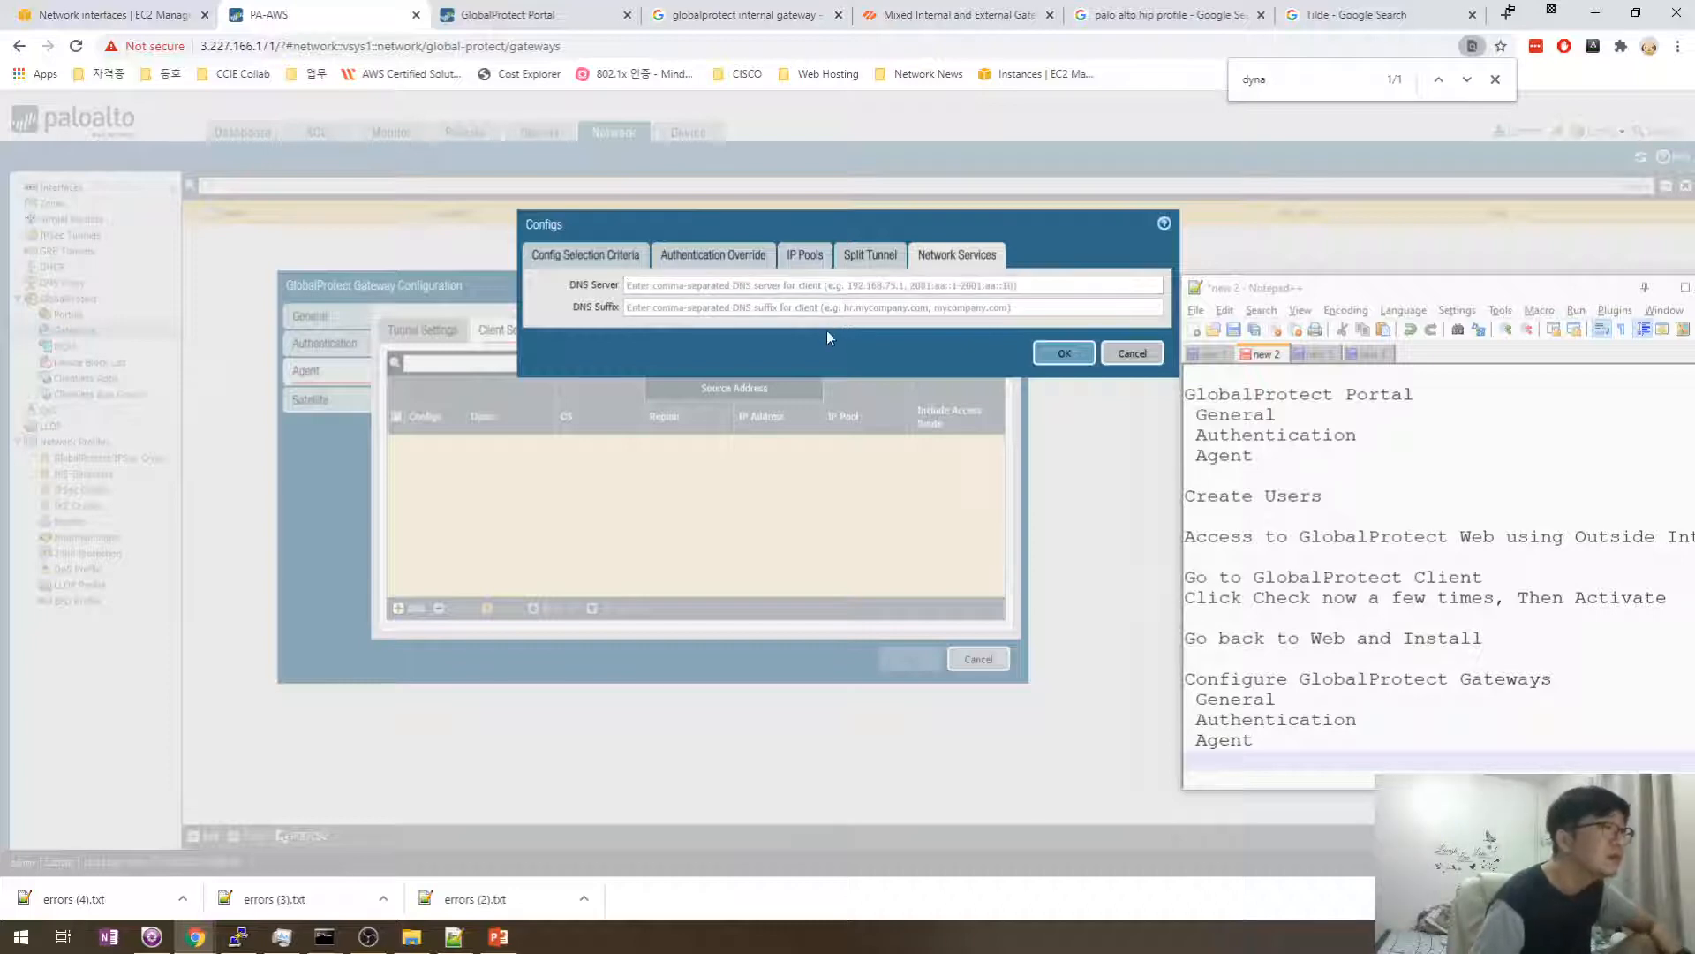
pyautogui.click(784, 287)
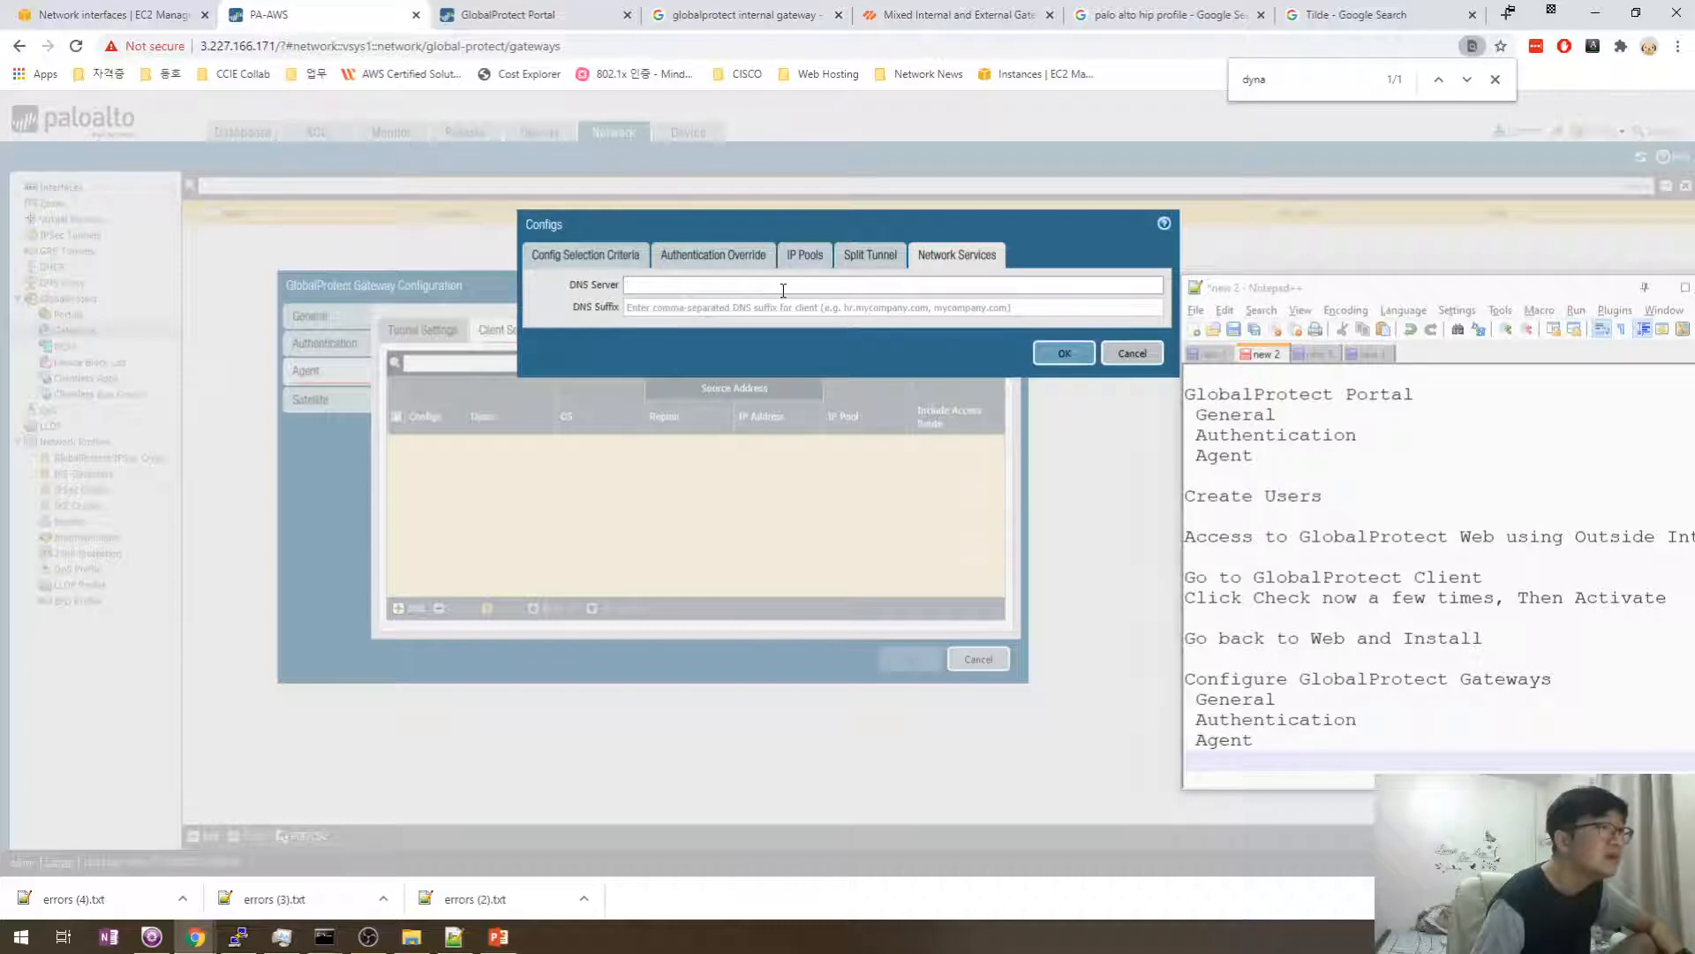
pyautogui.write('1.1.')
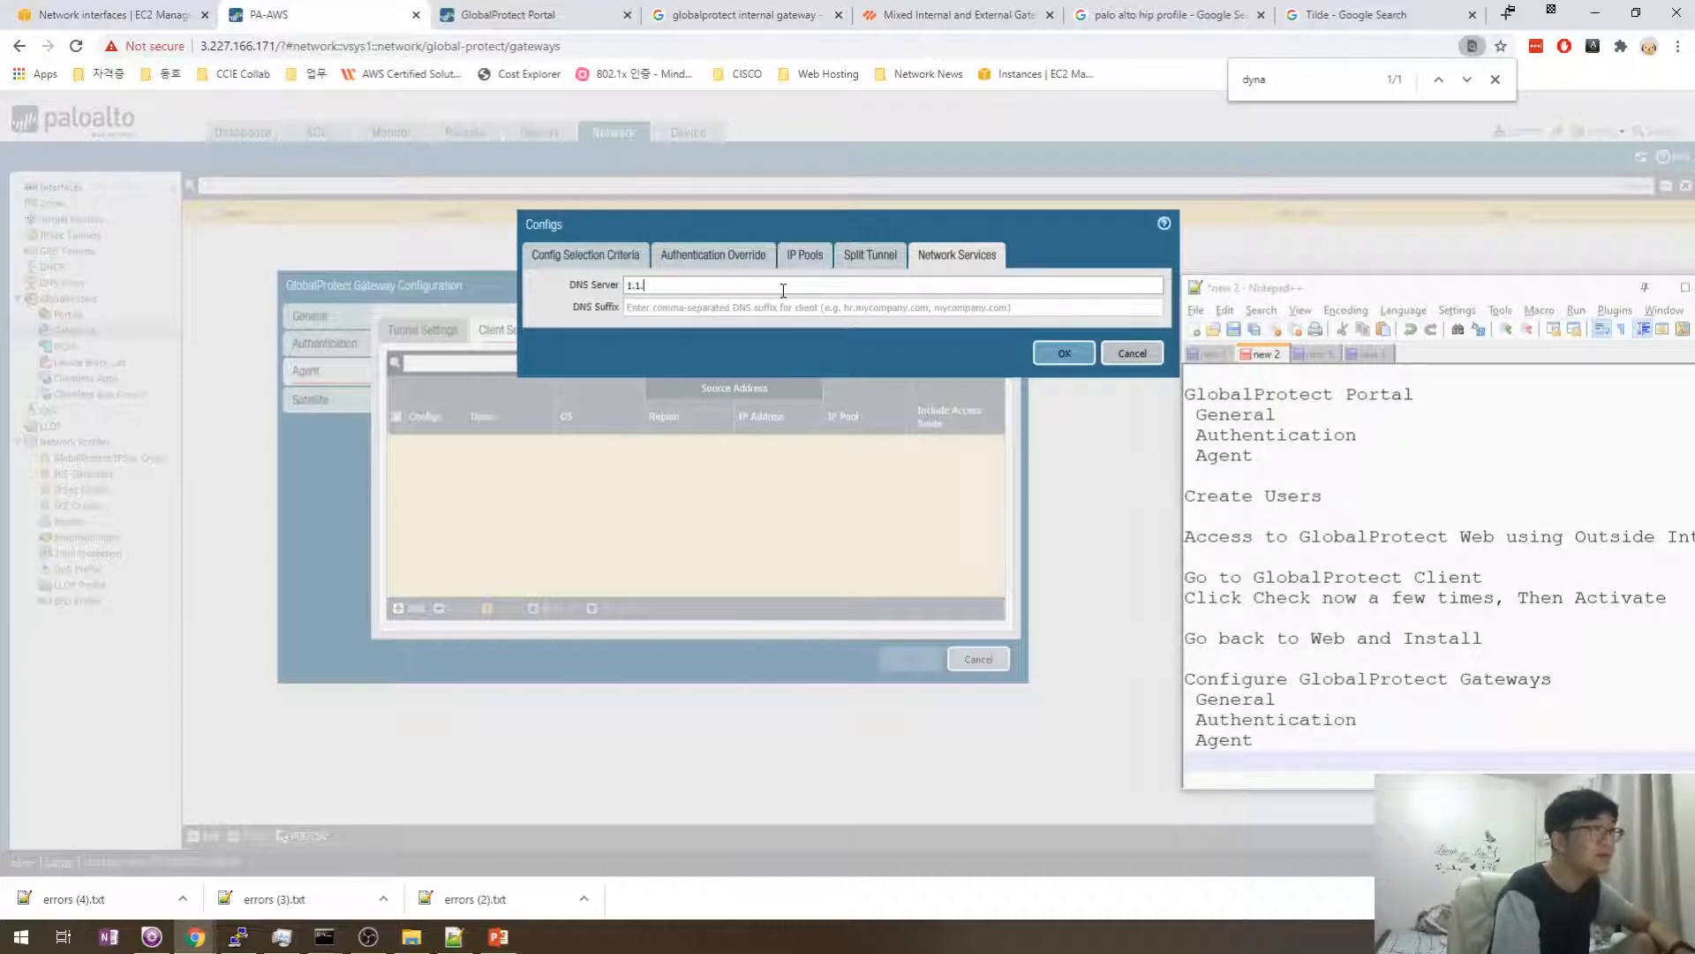
pyautogui.write('2.2')
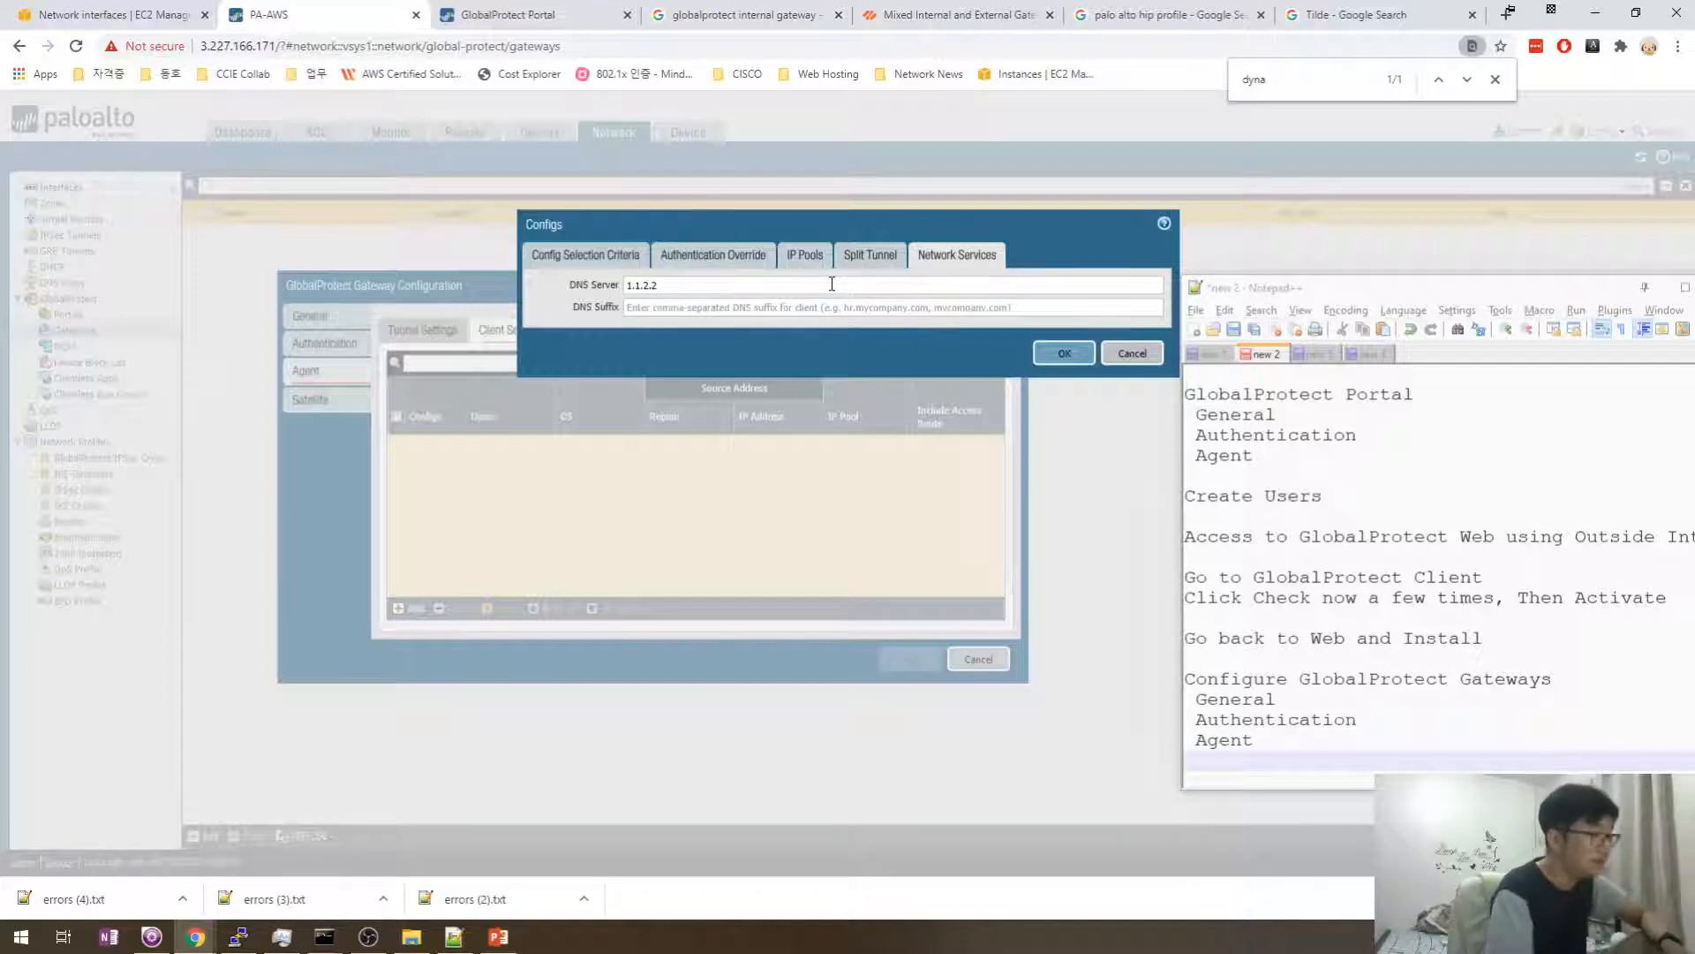
# - Run nslookup in a command prompt to check the default DNS server
pyautogui.press('super+r')
pyautogui.press('Return')
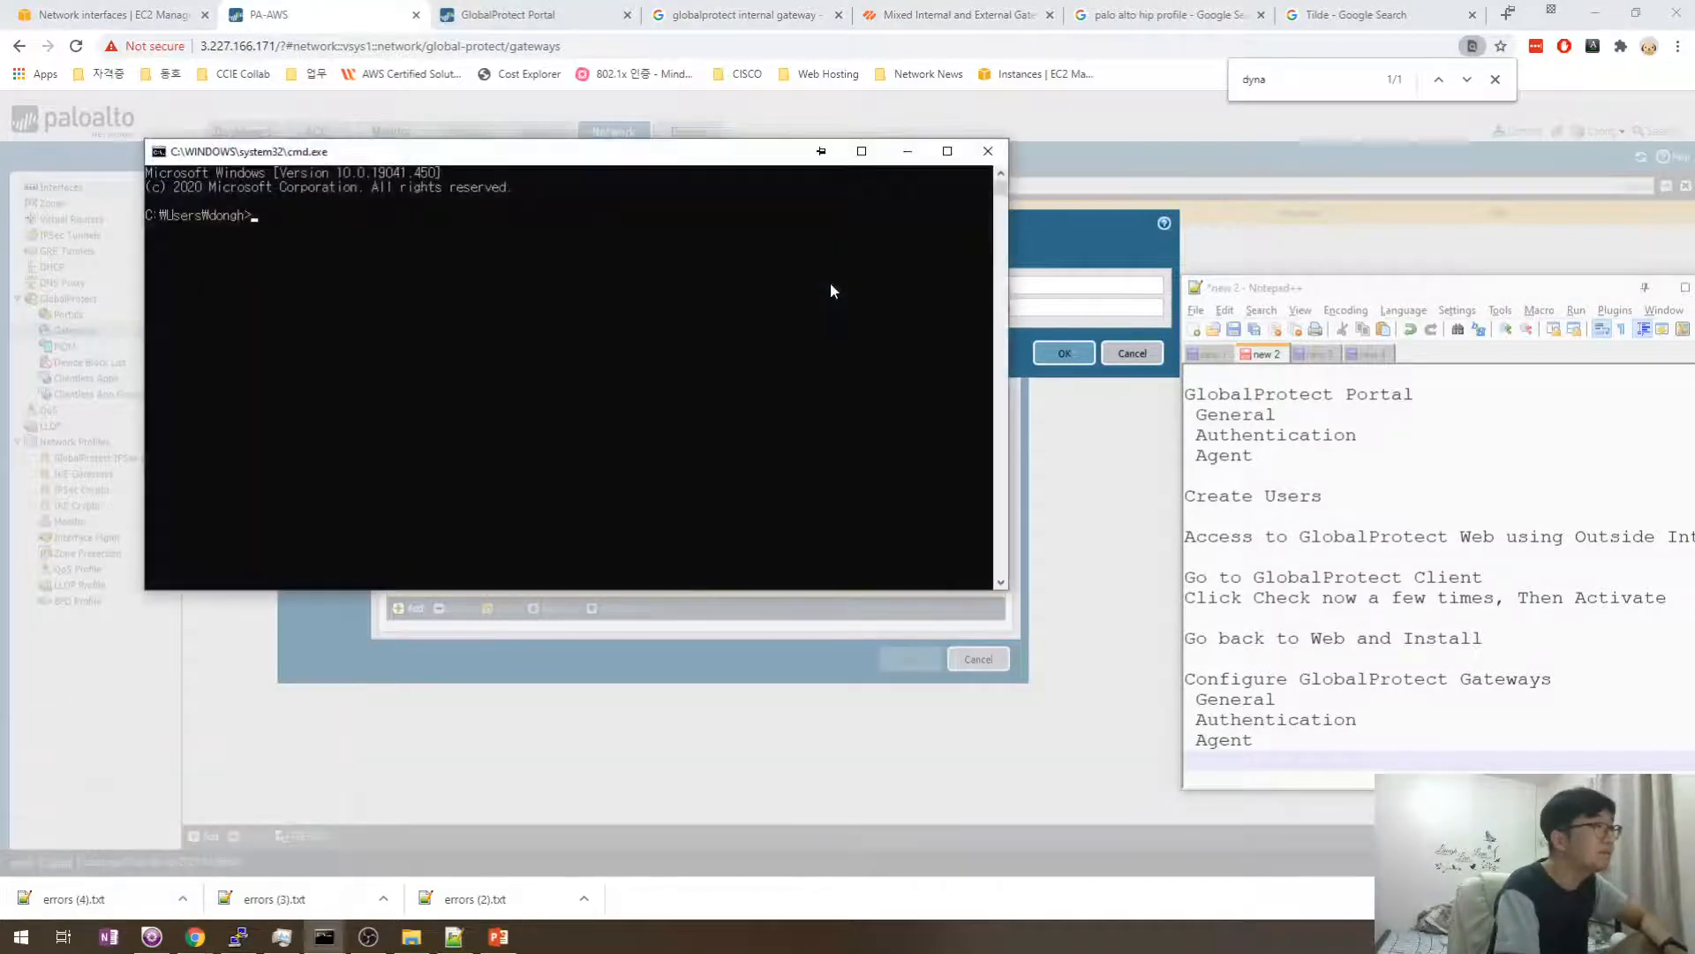
pyautogui.write('nslookup')
pyautogui.press('Return')
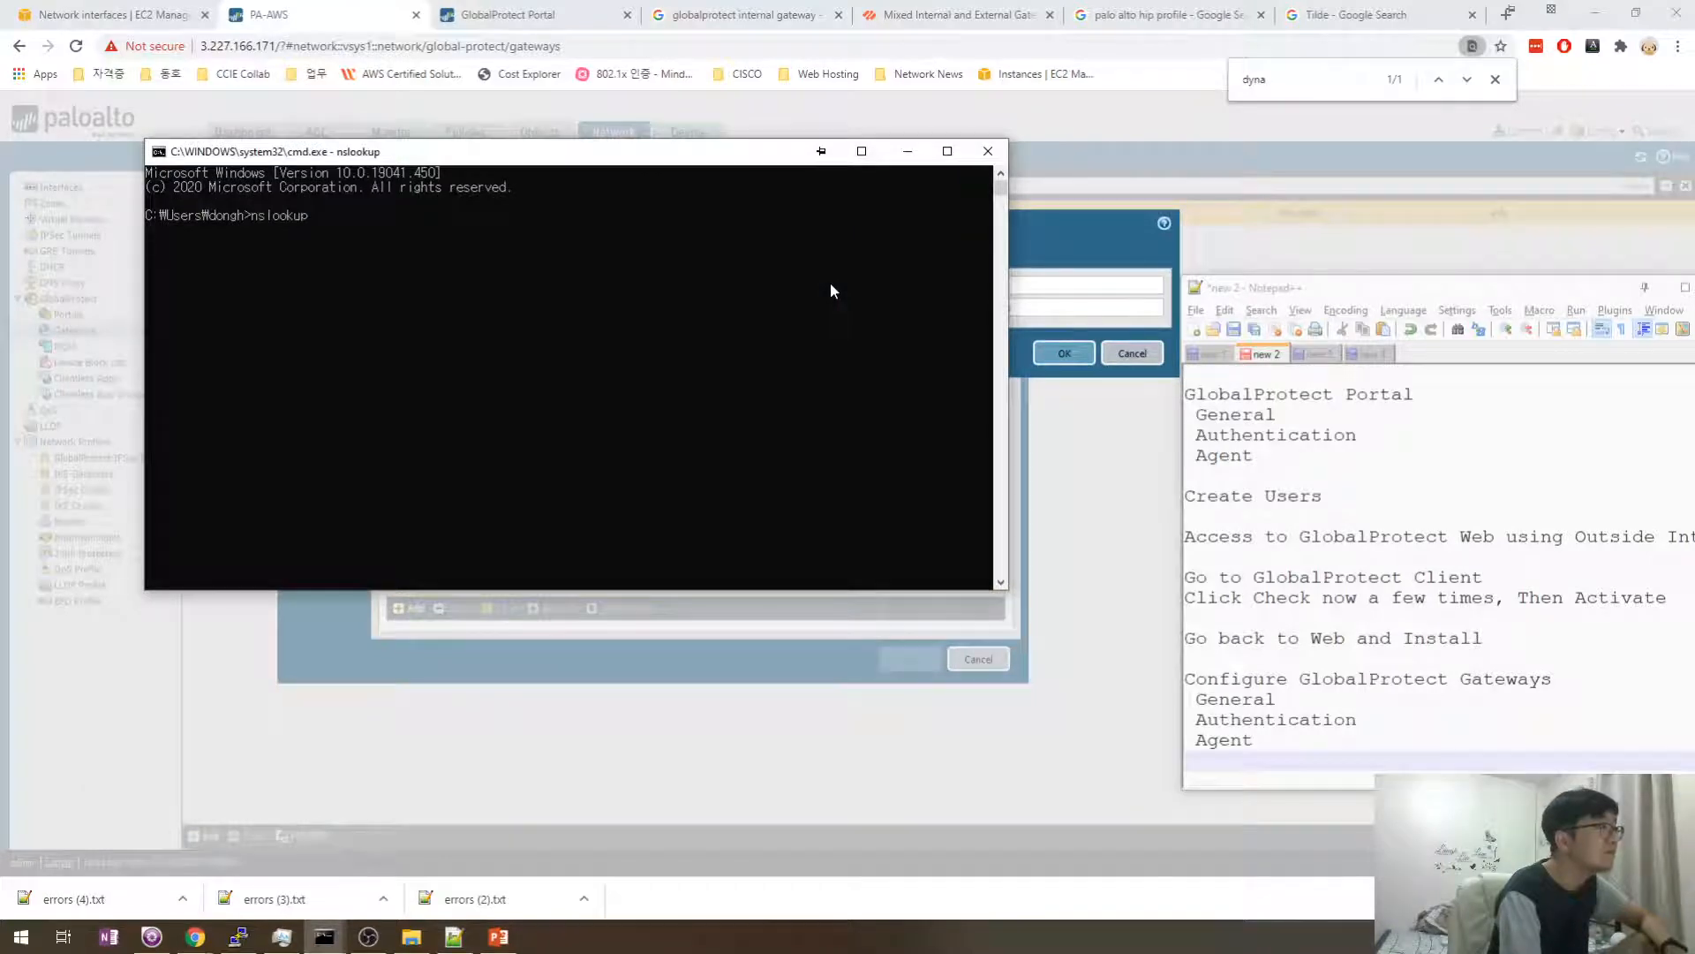
# - Replace the DNS server with 8.8.8.8 and review the Split Tunnel and IP Pools tabs
pyautogui.click(988, 151)
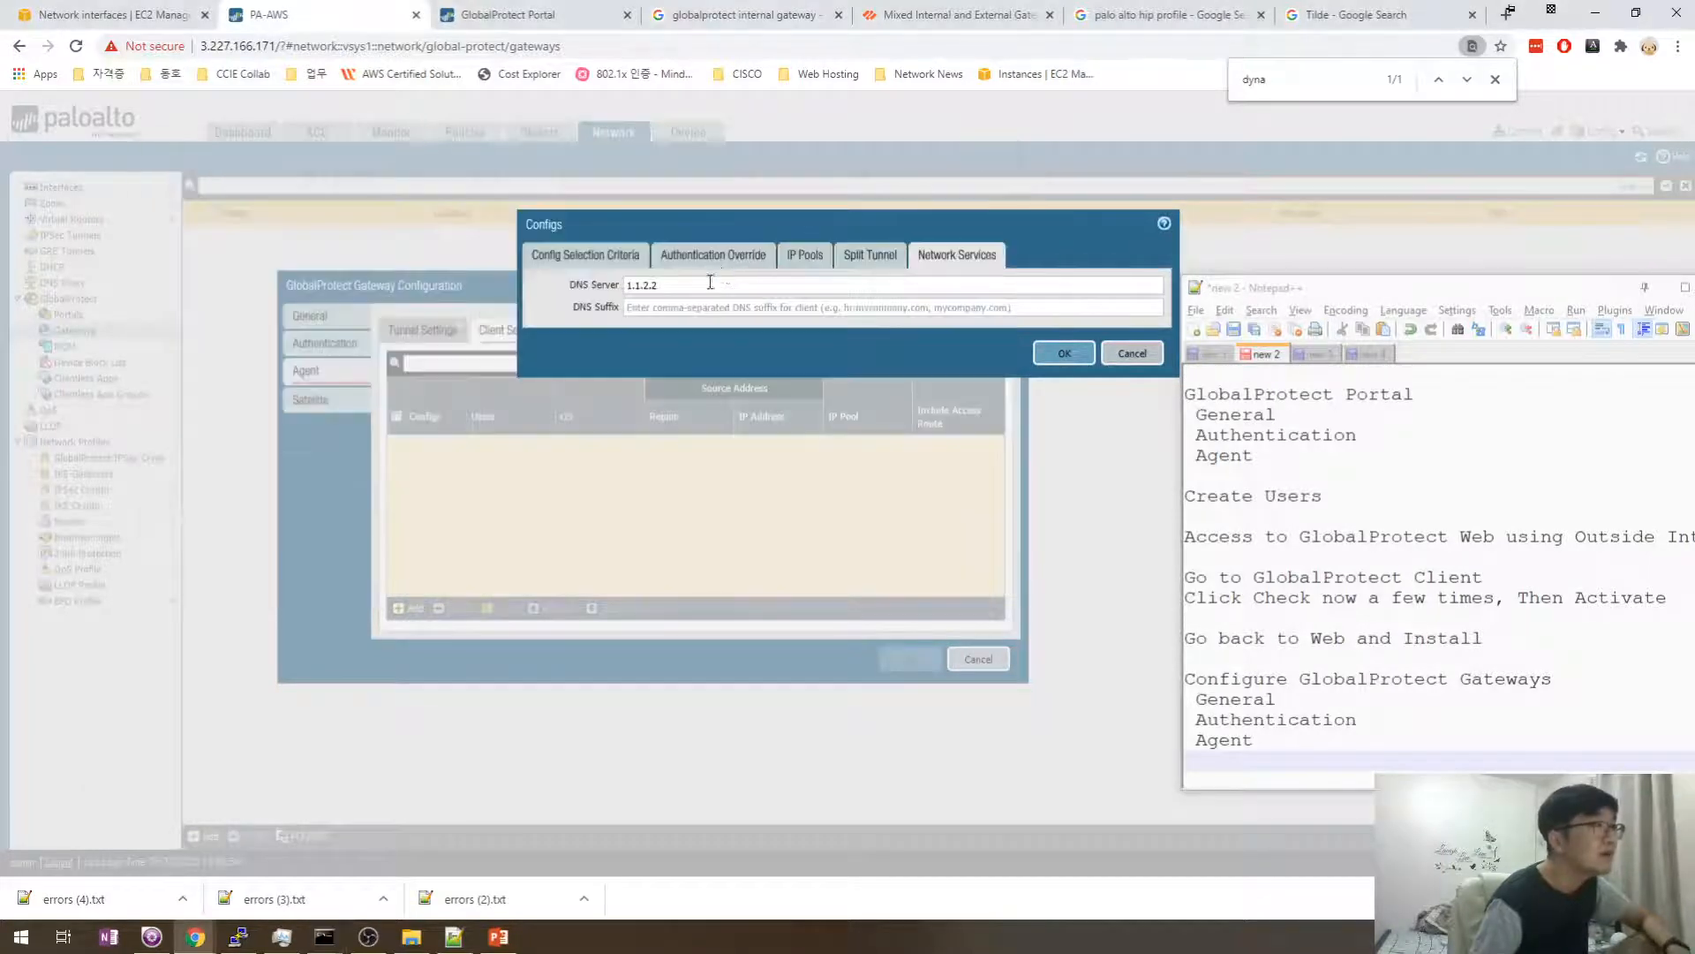
pyautogui.tripleClick(710, 282)
pyautogui.write('8.8.8.8')
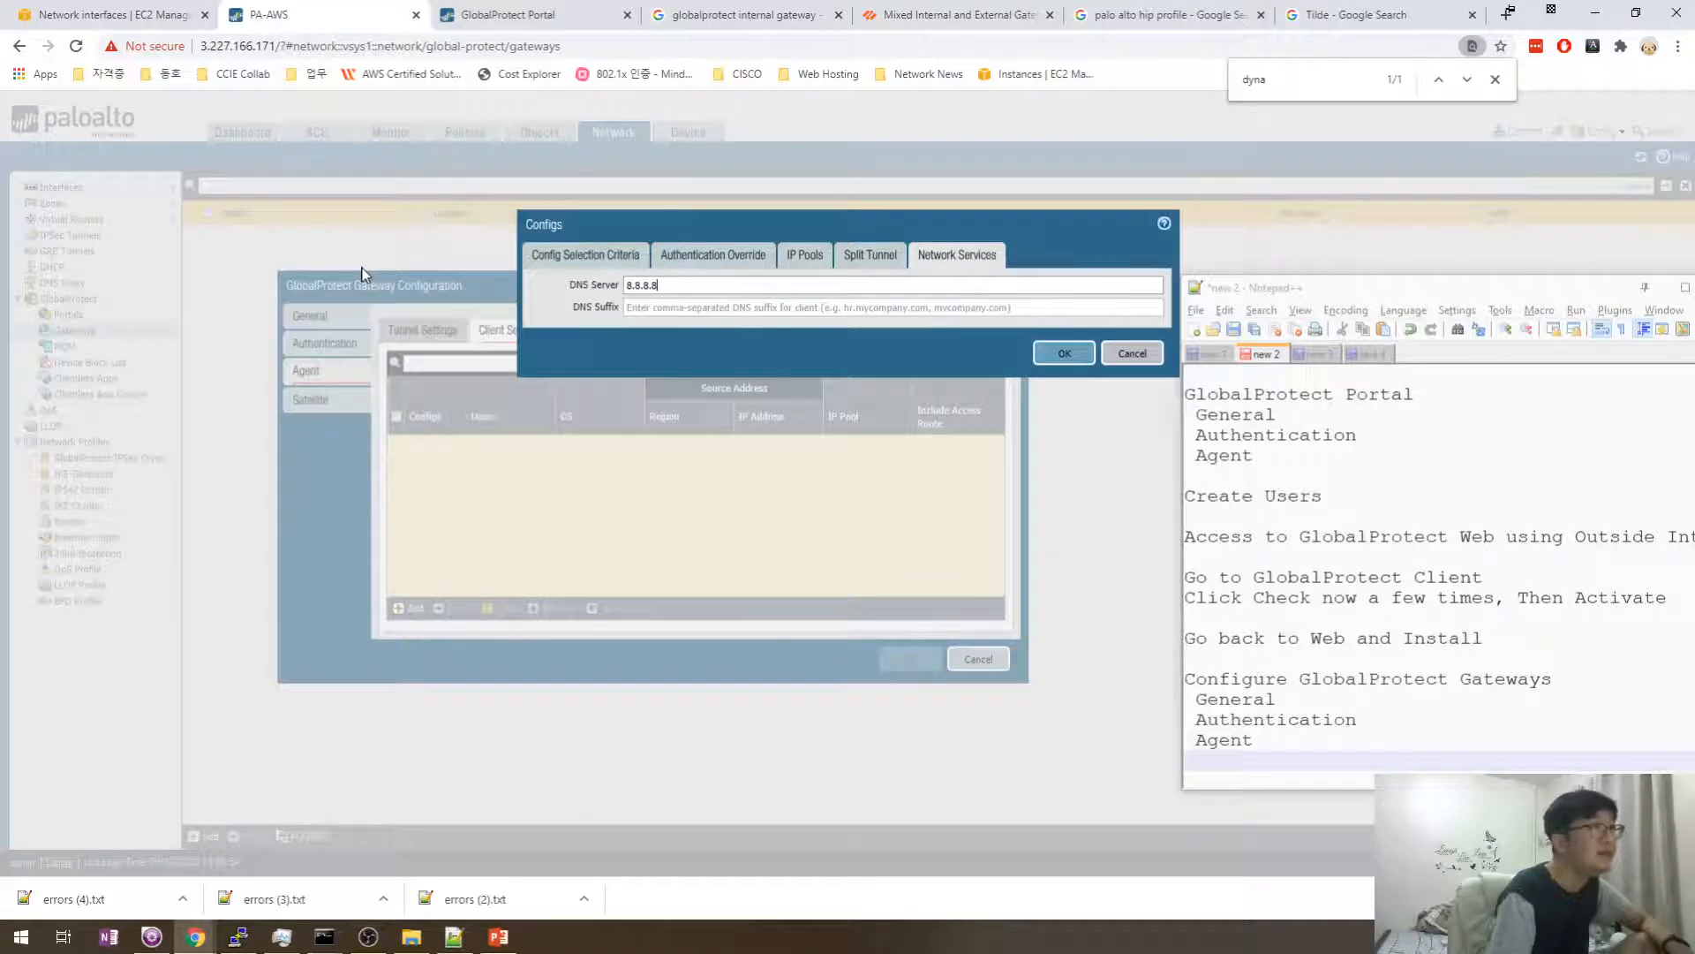
pyautogui.click(870, 256)
pyautogui.click(805, 256)
# - Check Authentication Override and Config Selection Criteria, then save the GP_GW_Client config
pyautogui.click(749, 258)
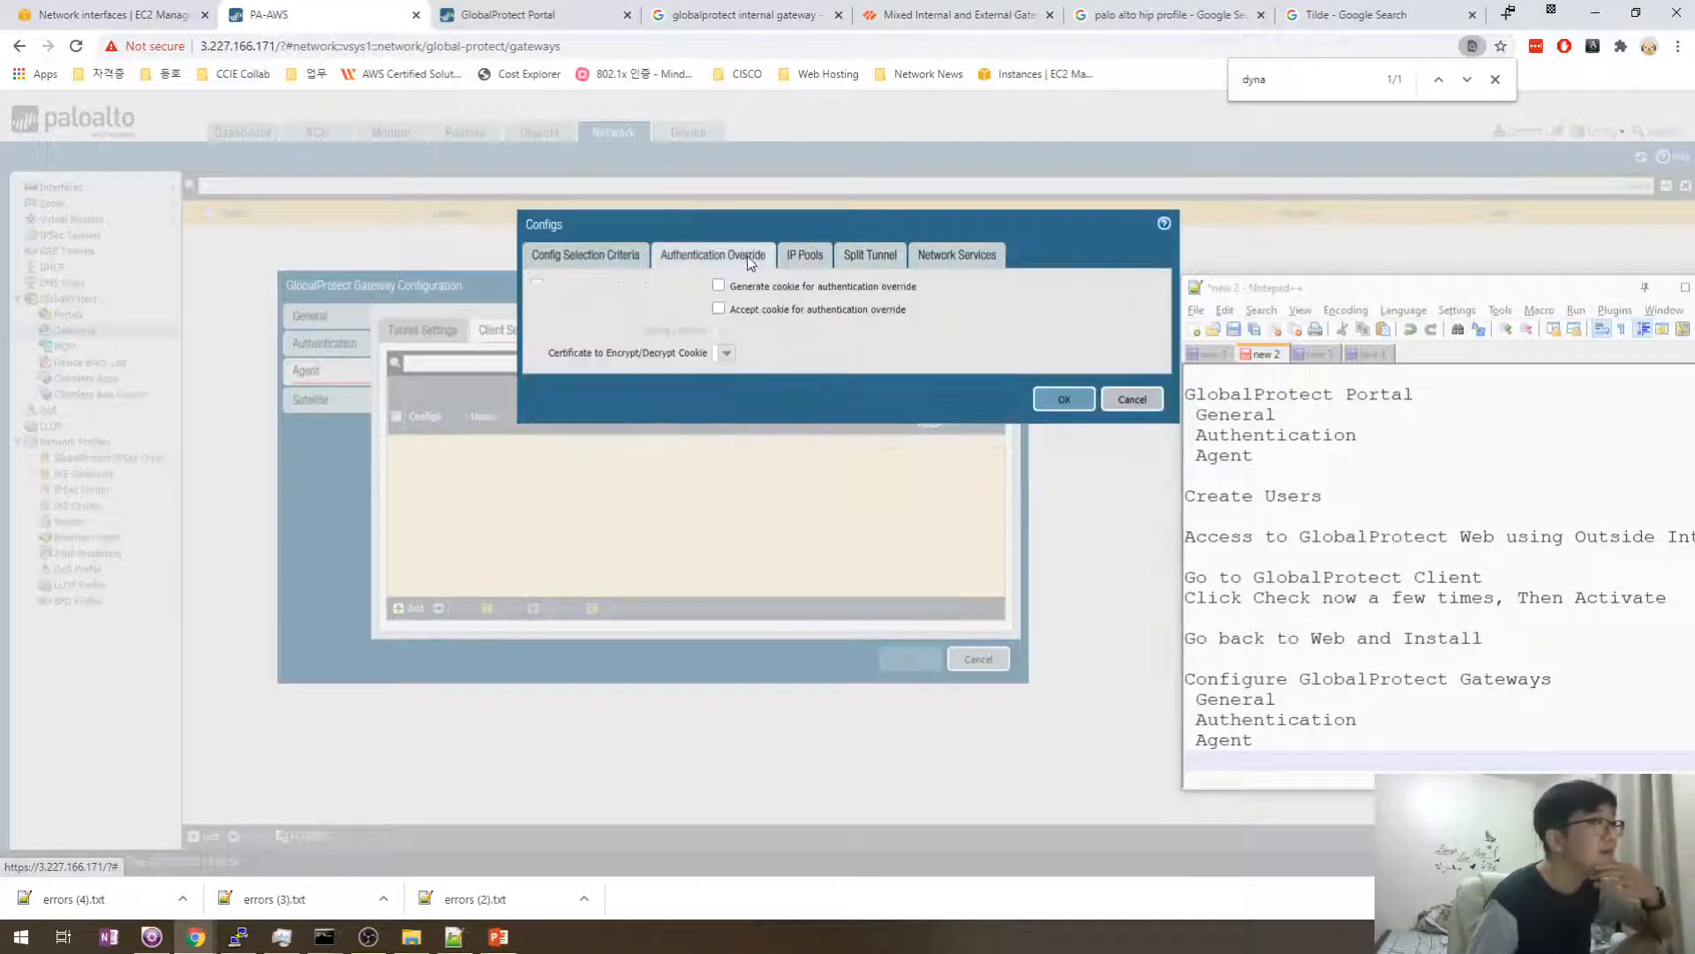
pyautogui.click(589, 256)
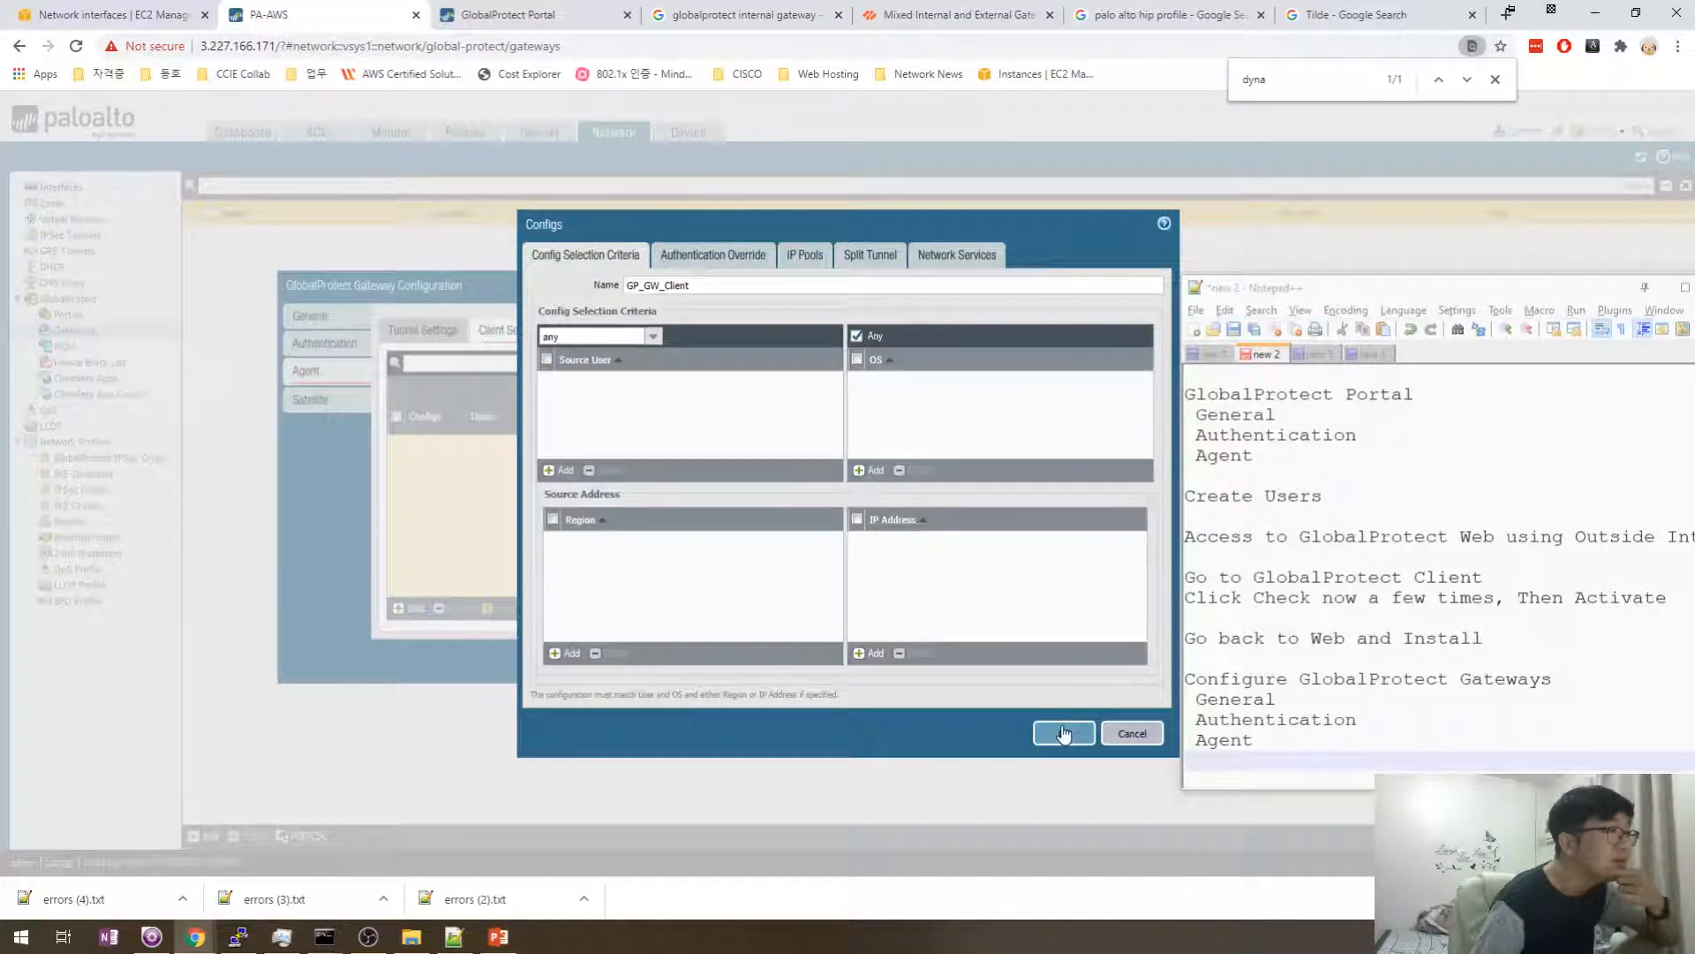
pyautogui.moveTo(1064, 735); pyautogui.dragTo(961, 610)
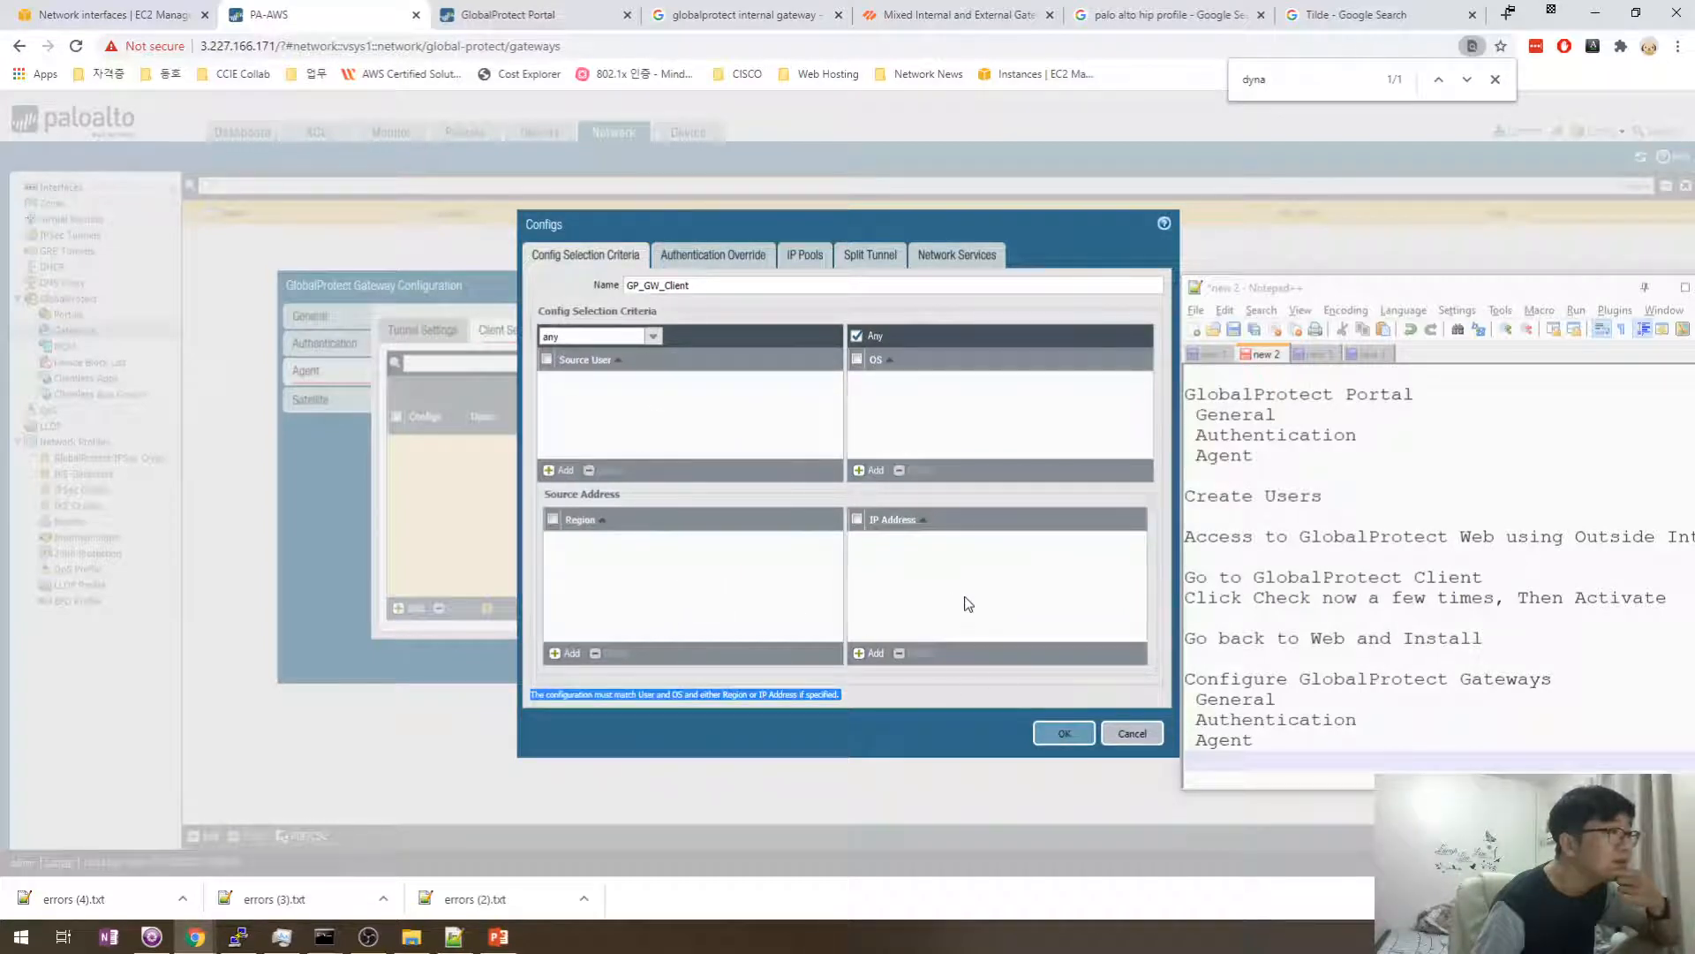
pyautogui.click(1044, 734)
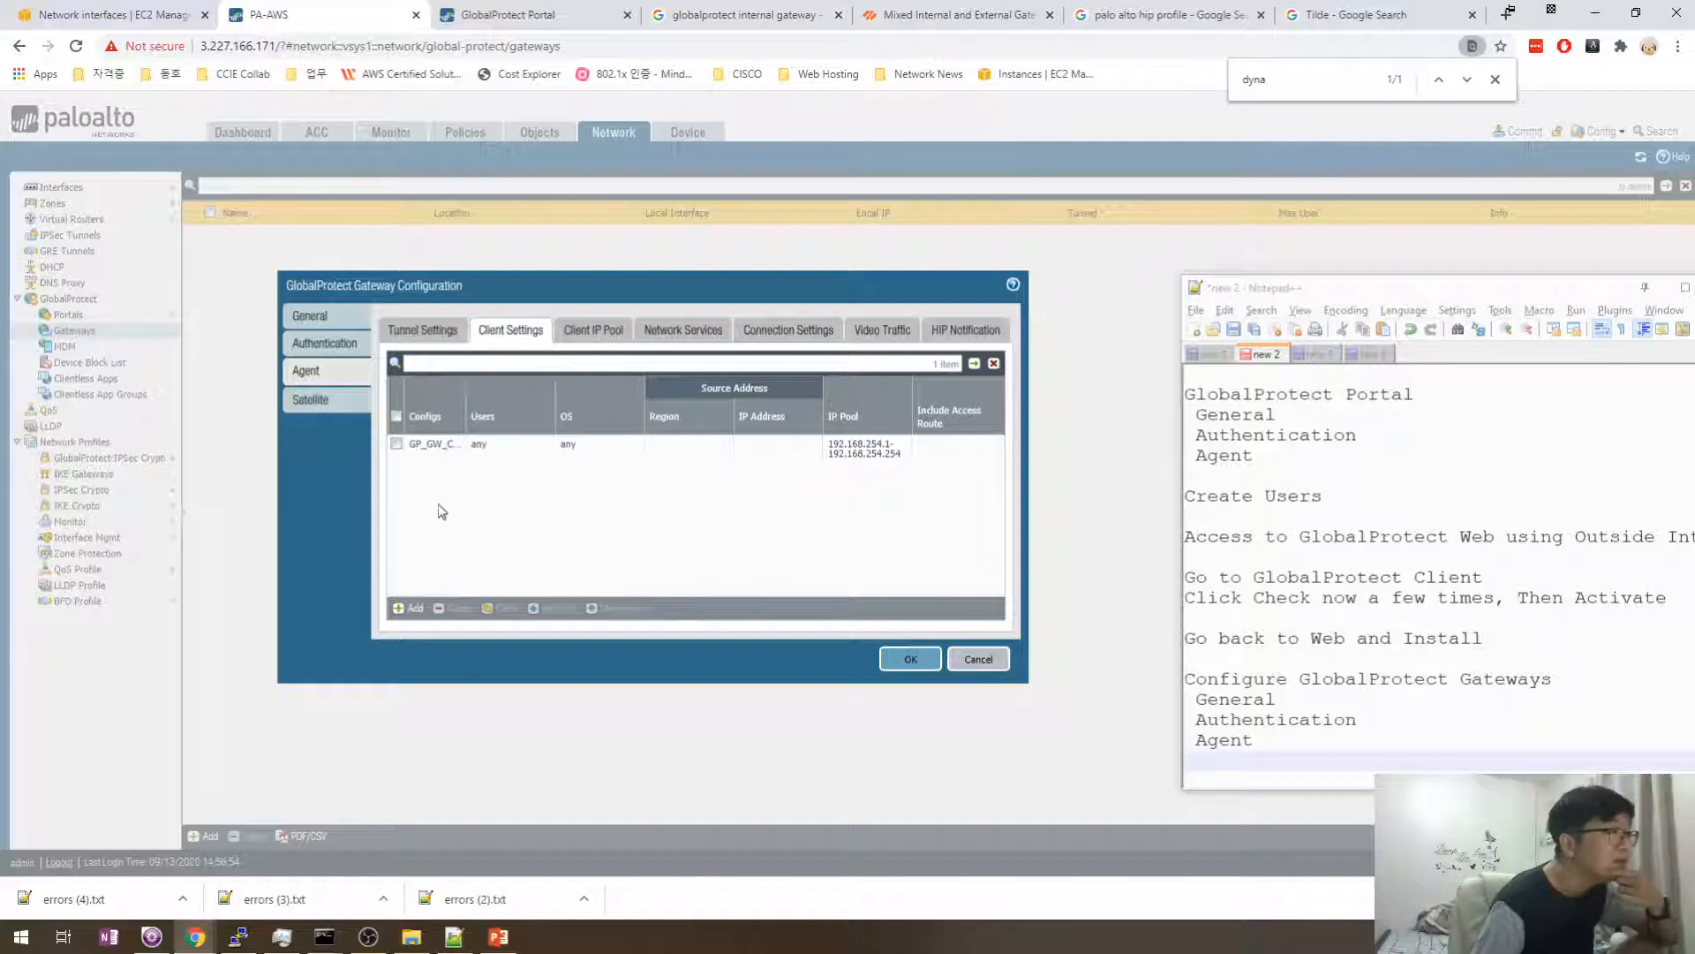
# - Reopen GP_GW_Client, add then delete an empty Source IP Address entry, and close it
pyautogui.click(435, 444)
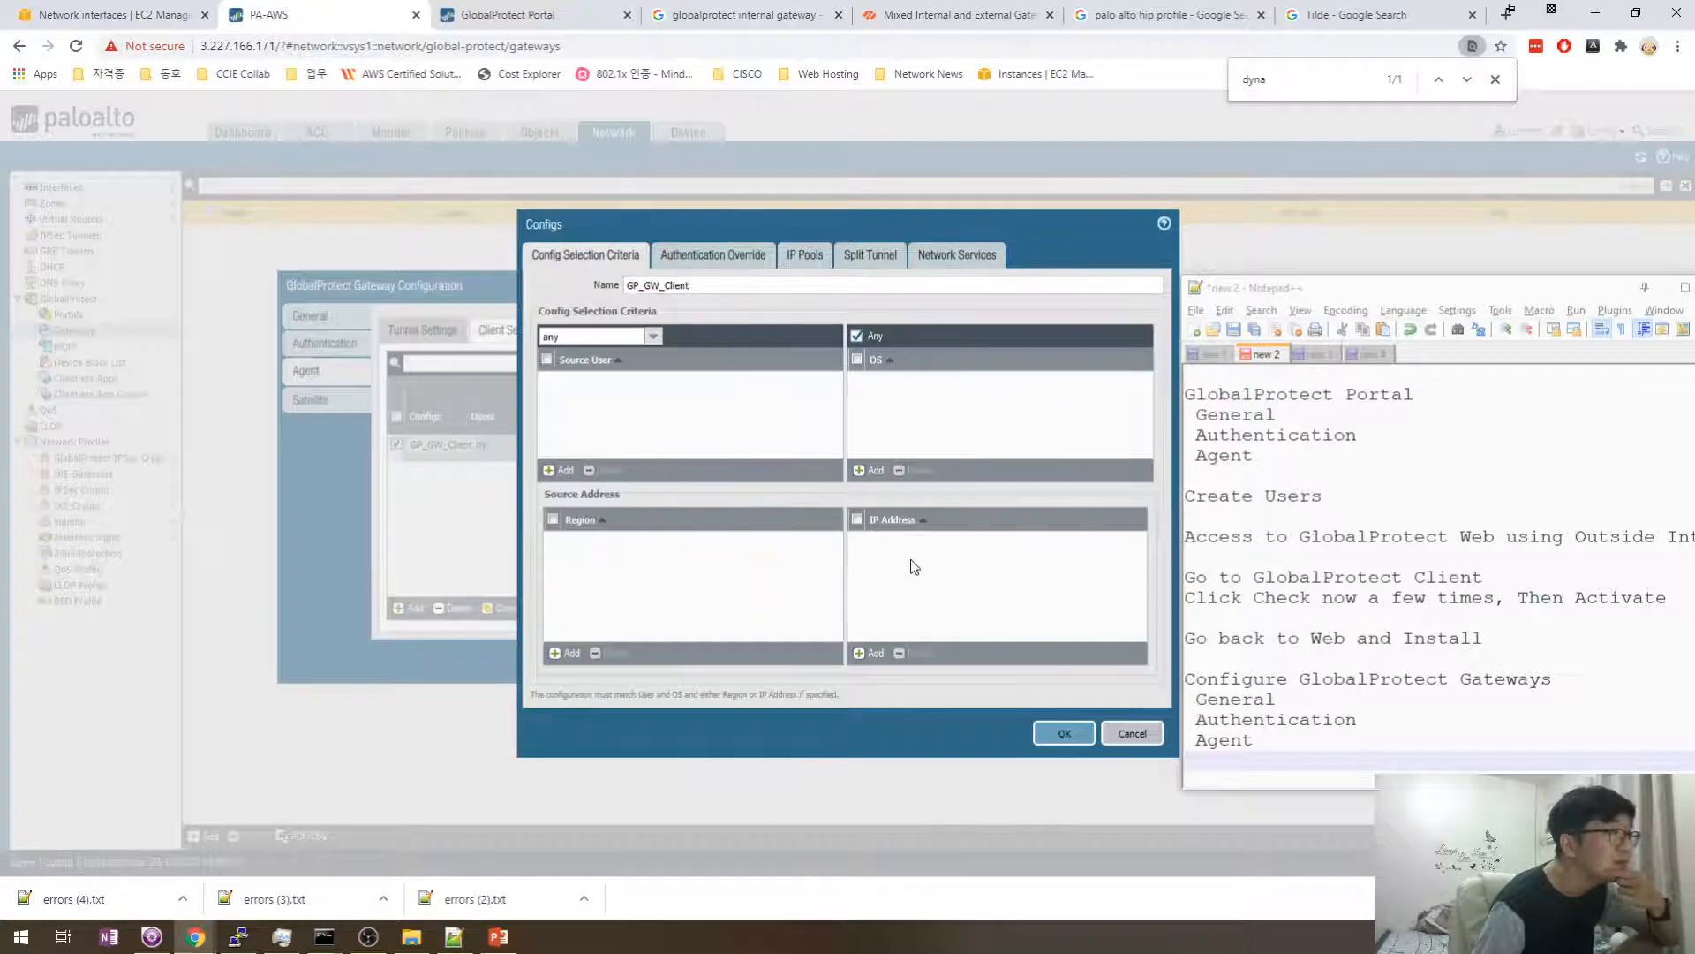
pyautogui.click(869, 653)
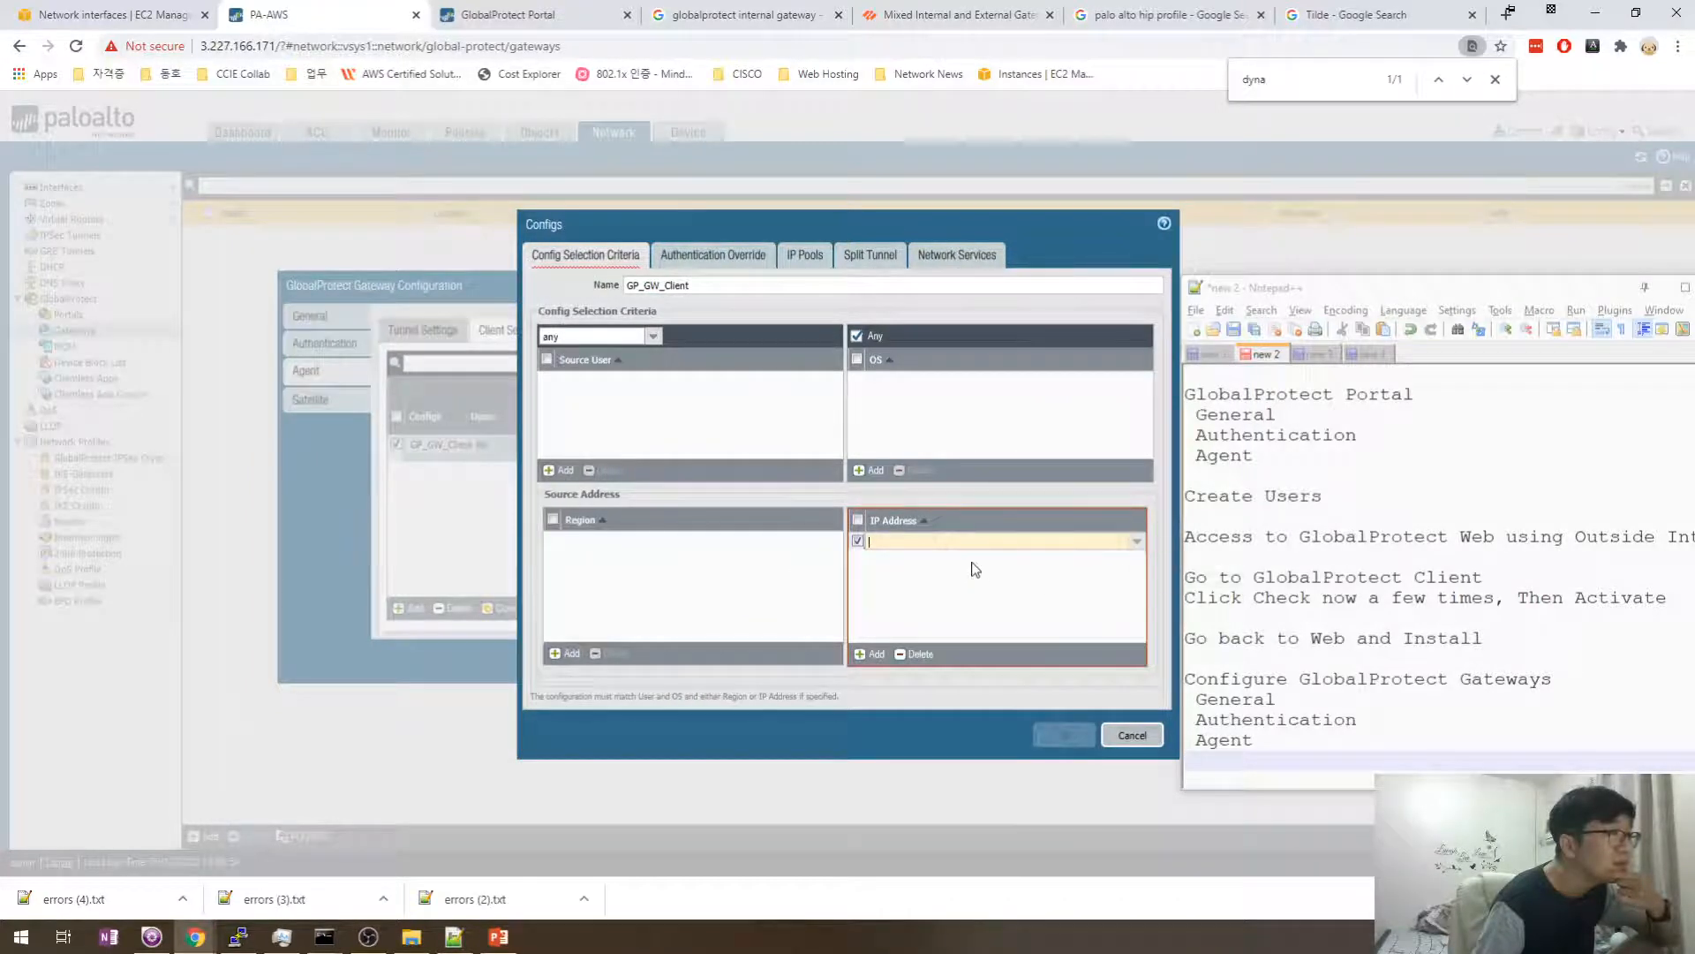
pyautogui.write('10')
pyautogui.press('BackSpace')
pyautogui.press('BackSpace')
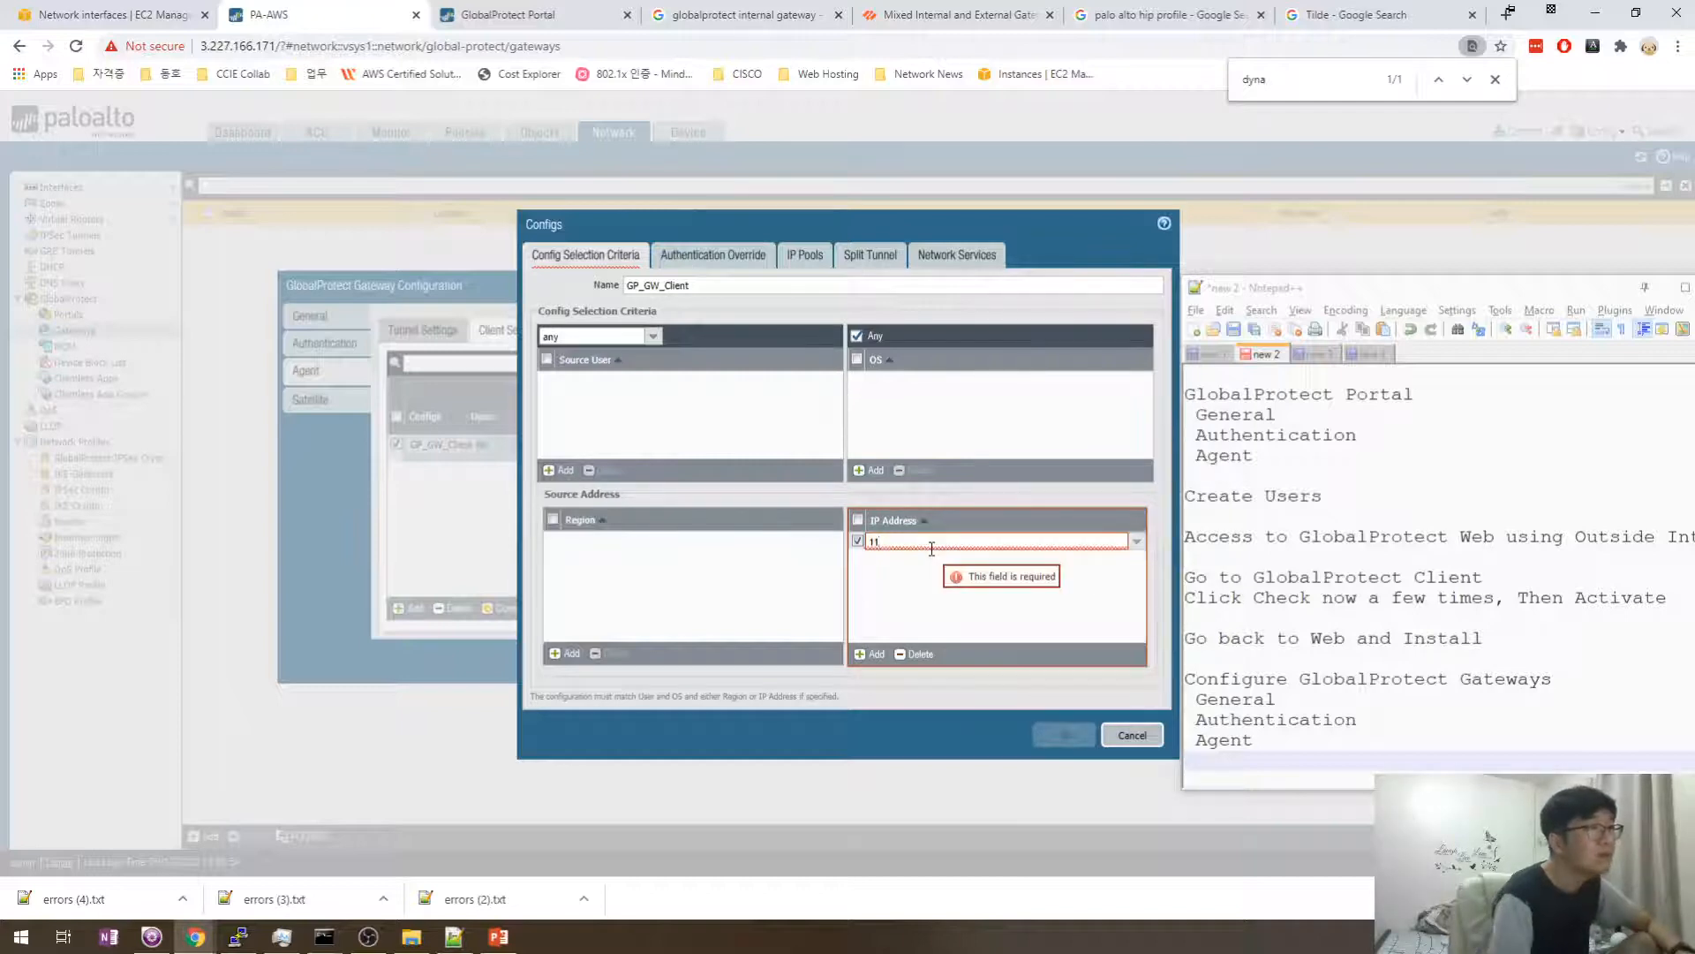
pyautogui.click(892, 565)
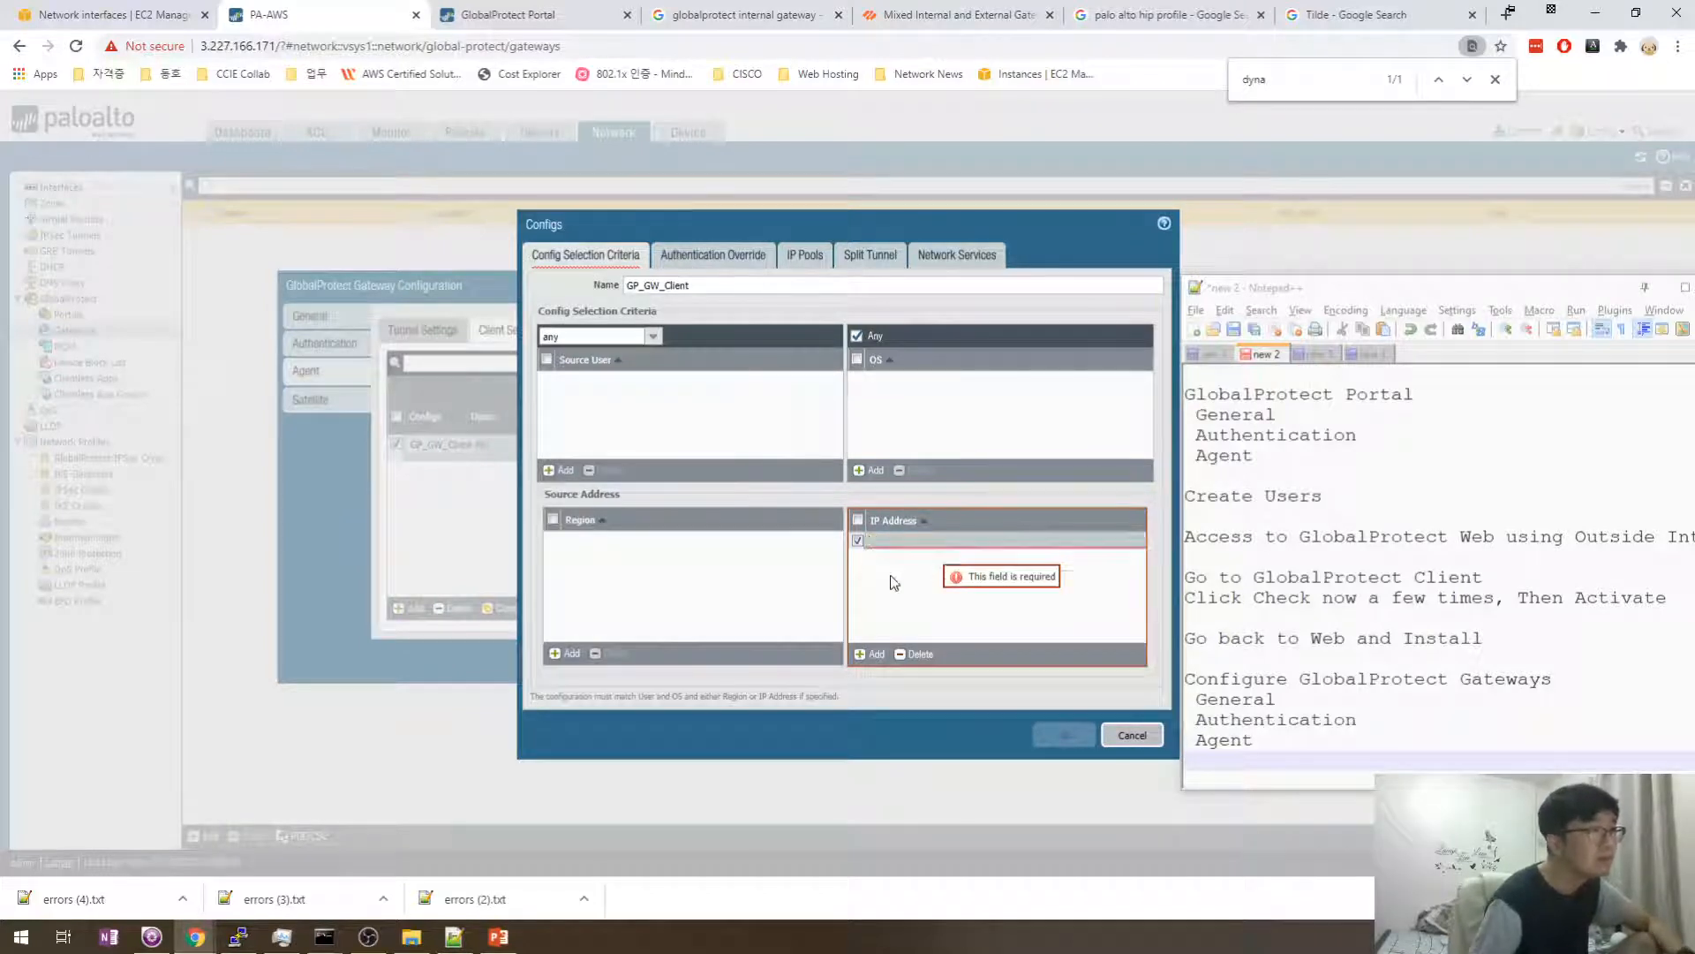
pyautogui.click(900, 654)
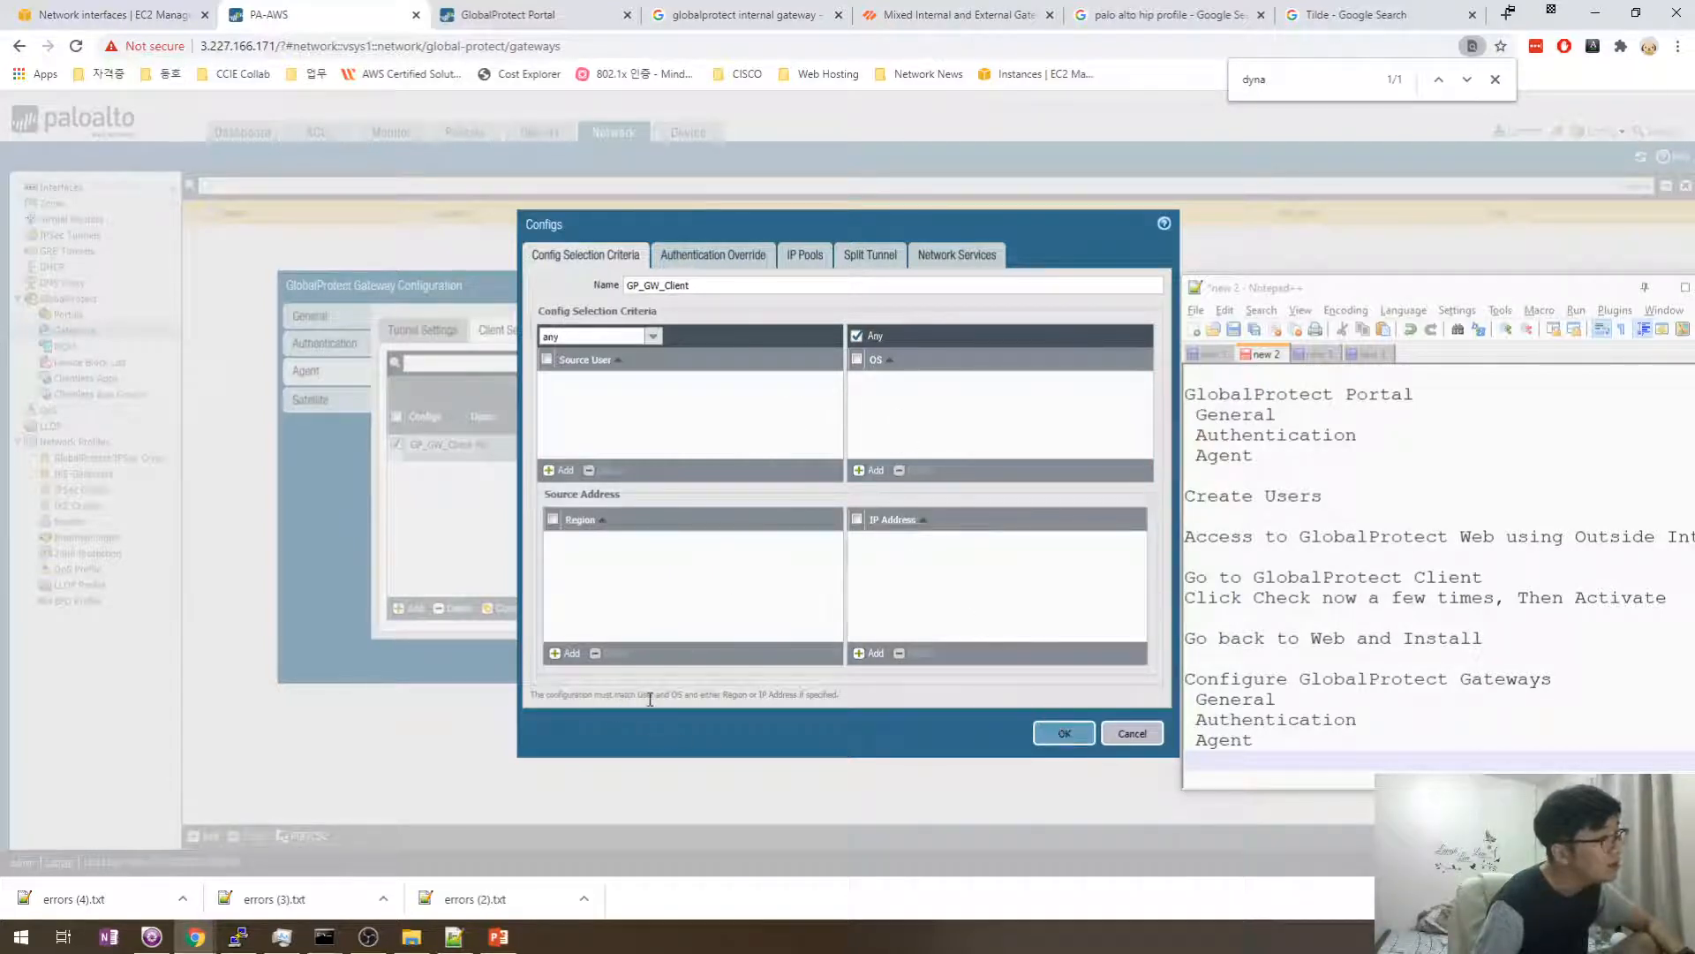
pyautogui.moveTo(852, 696)
pyautogui.mouseDown()
pyautogui.moveTo(766, 697)
pyautogui.moveTo(872, 694)
pyautogui.mouseUp()
pyautogui.click(761, 697)
pyautogui.click(873, 693)
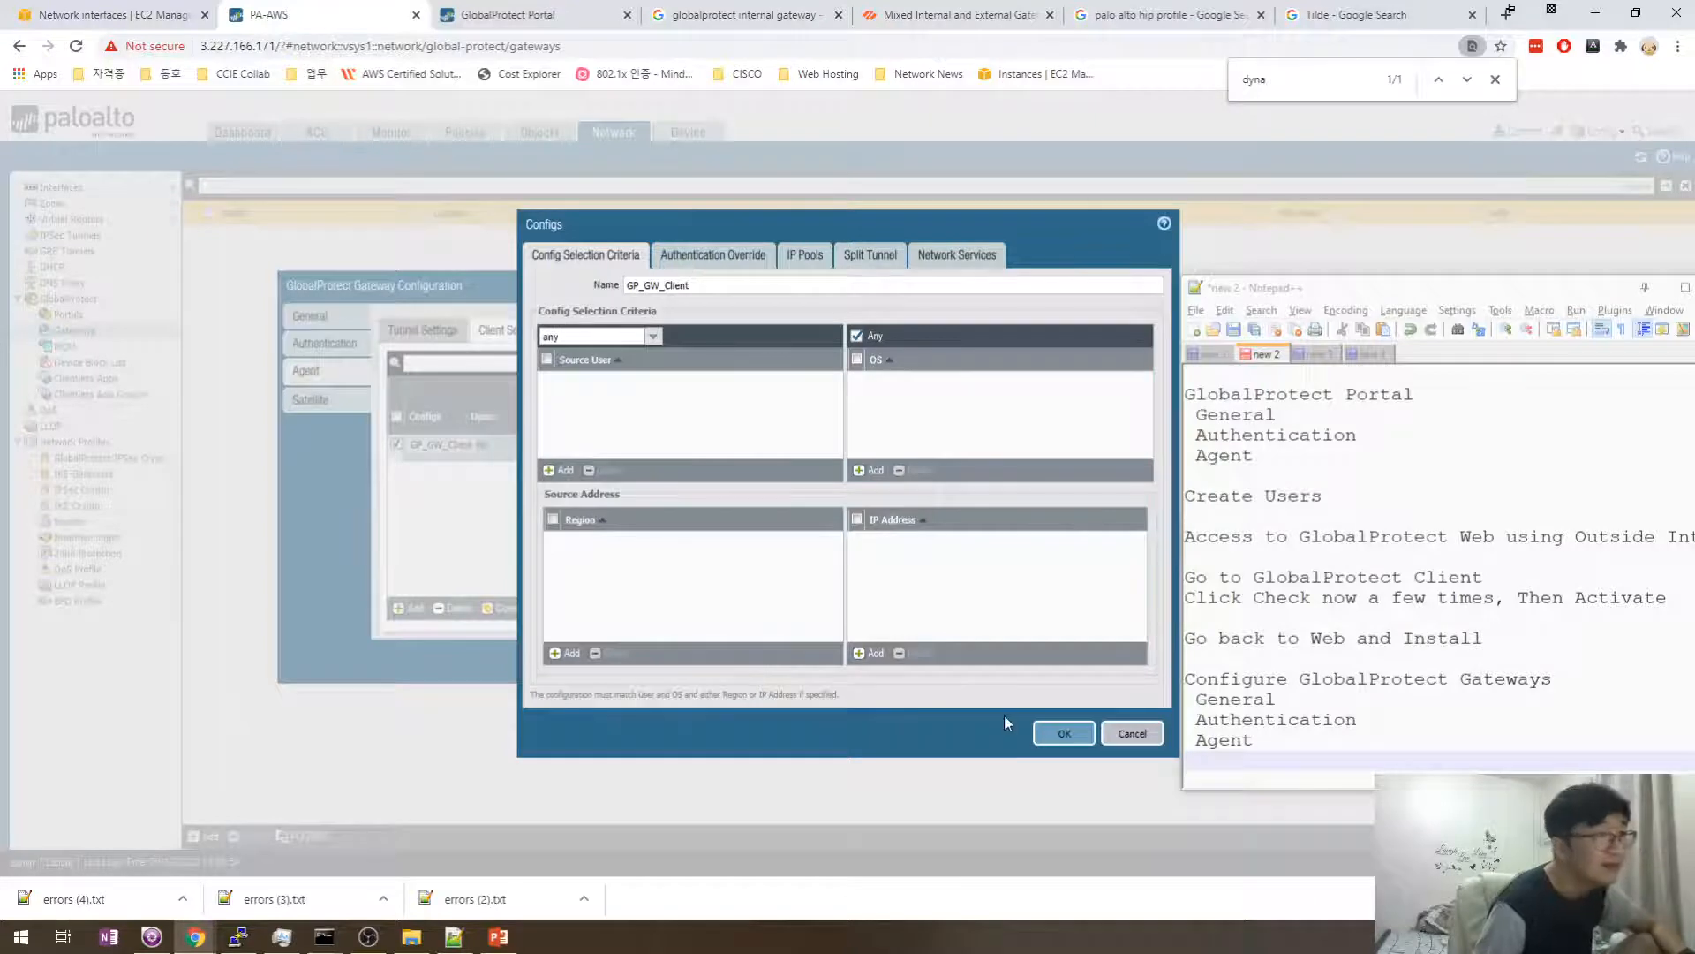
pyautogui.press('Escape')
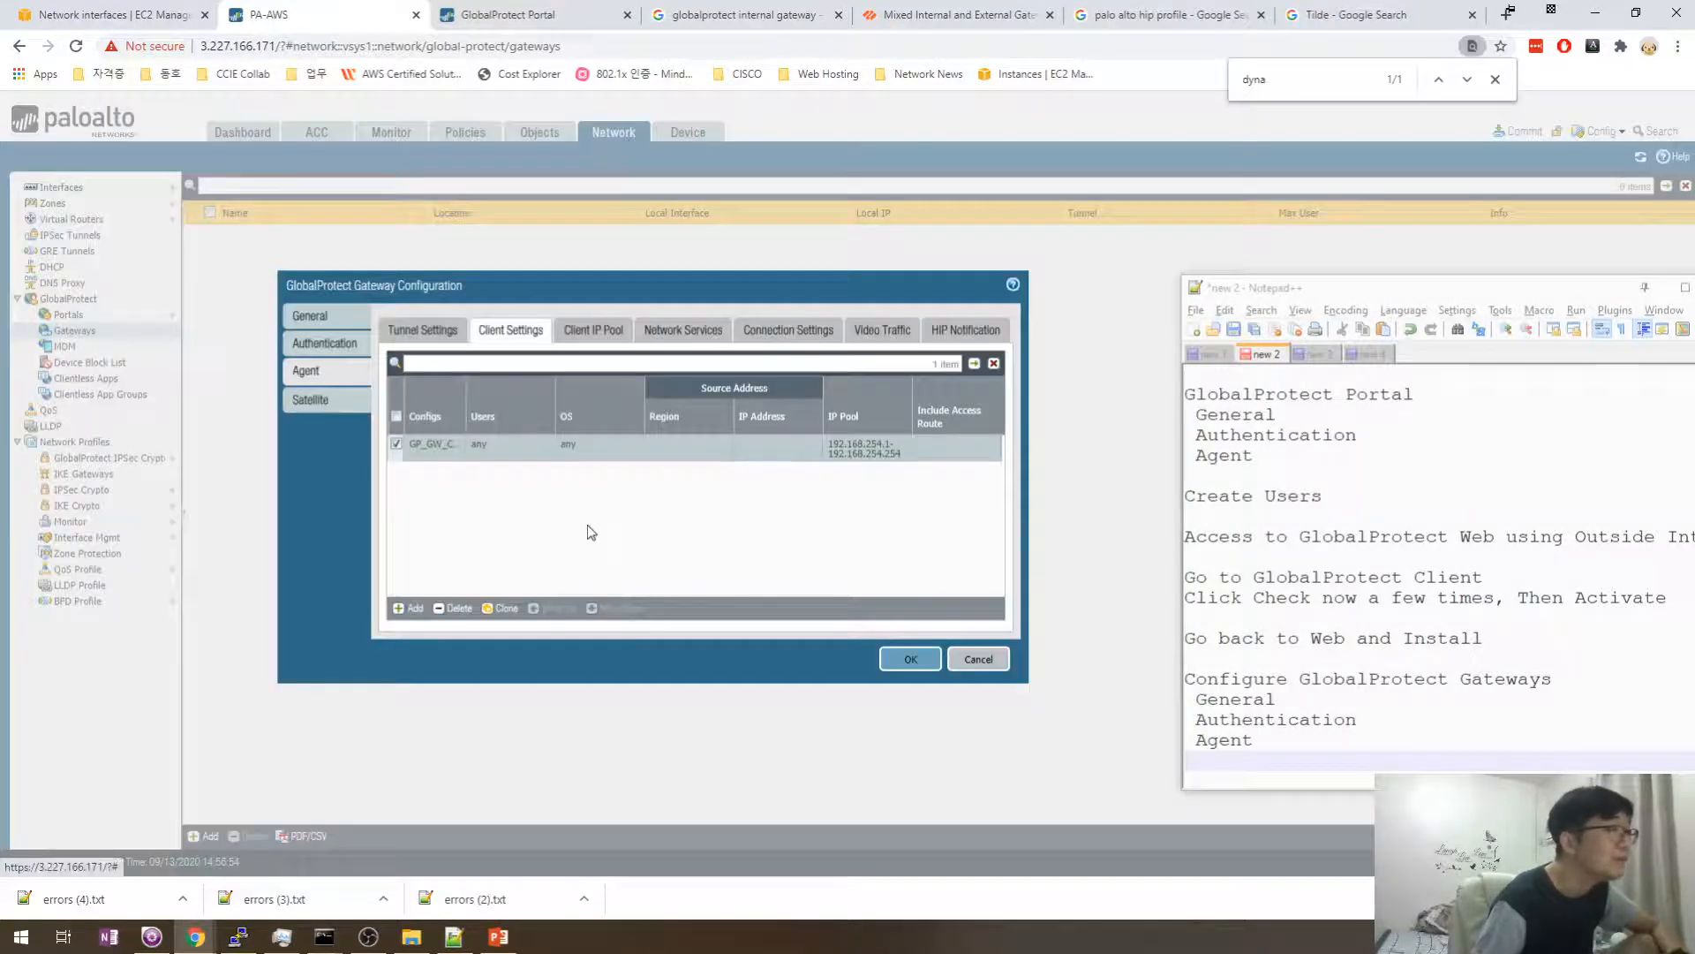
# - Review the gateway's Client Settings, Client IP Pool and Network Services tabs, leaving primary DNS unchanged
pyautogui.click(593, 330)
pyautogui.click(533, 342)
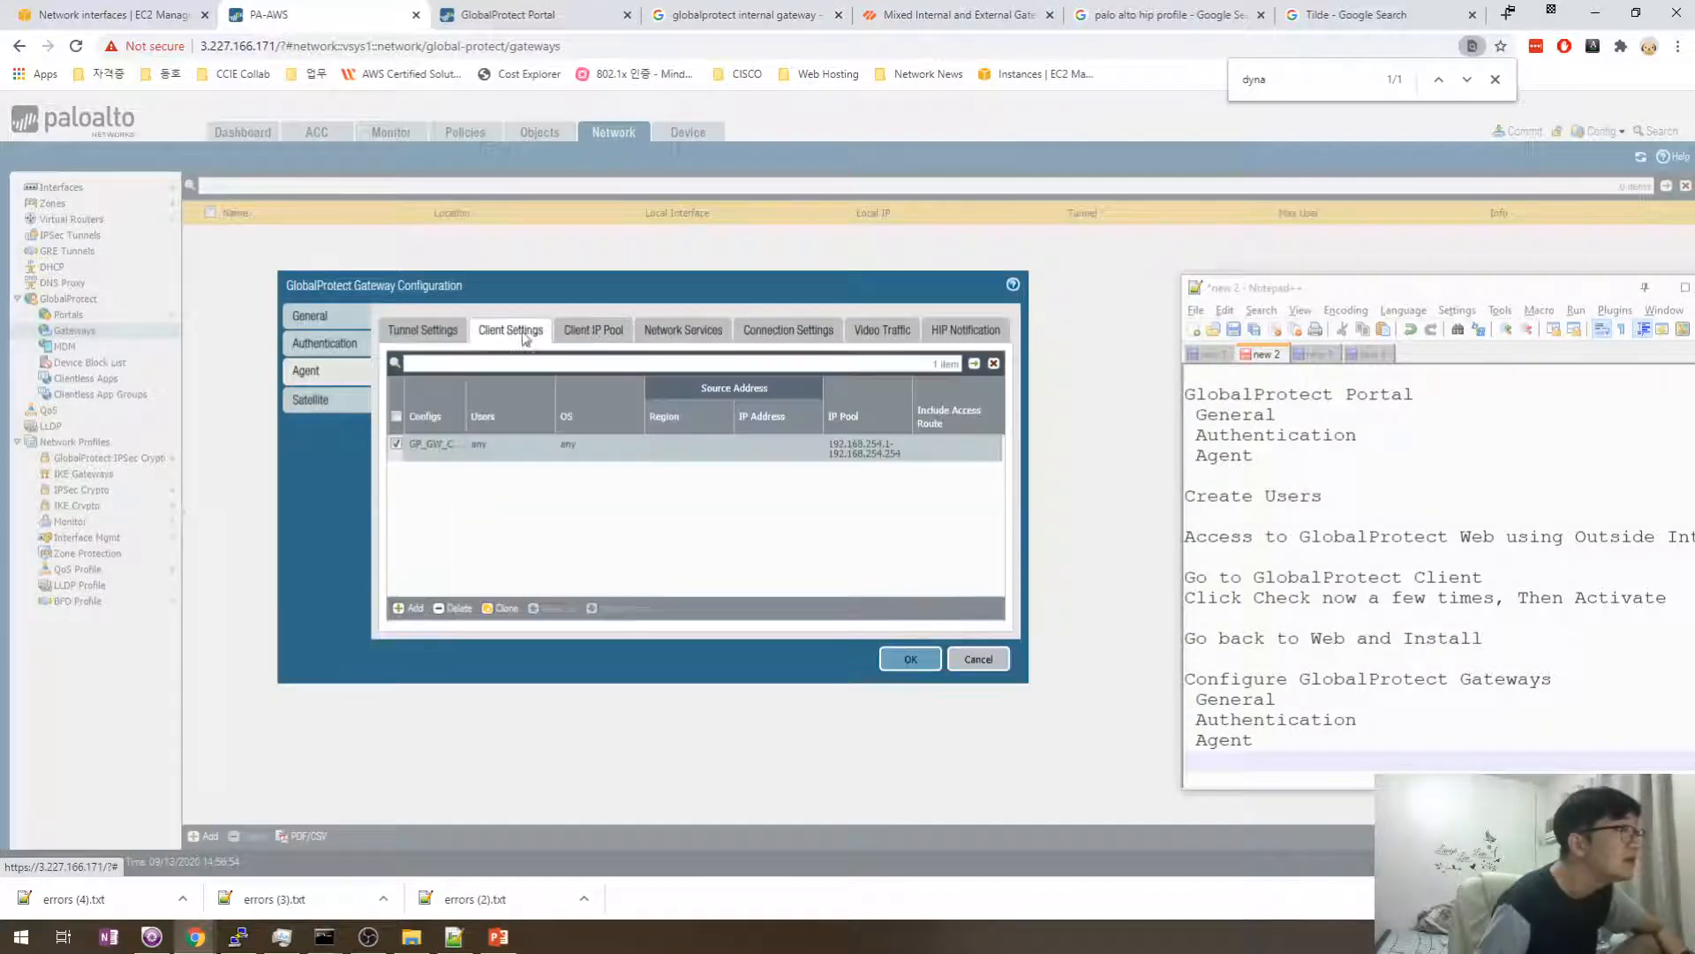
pyautogui.click(428, 333)
pyautogui.click(512, 333)
pyautogui.click(592, 332)
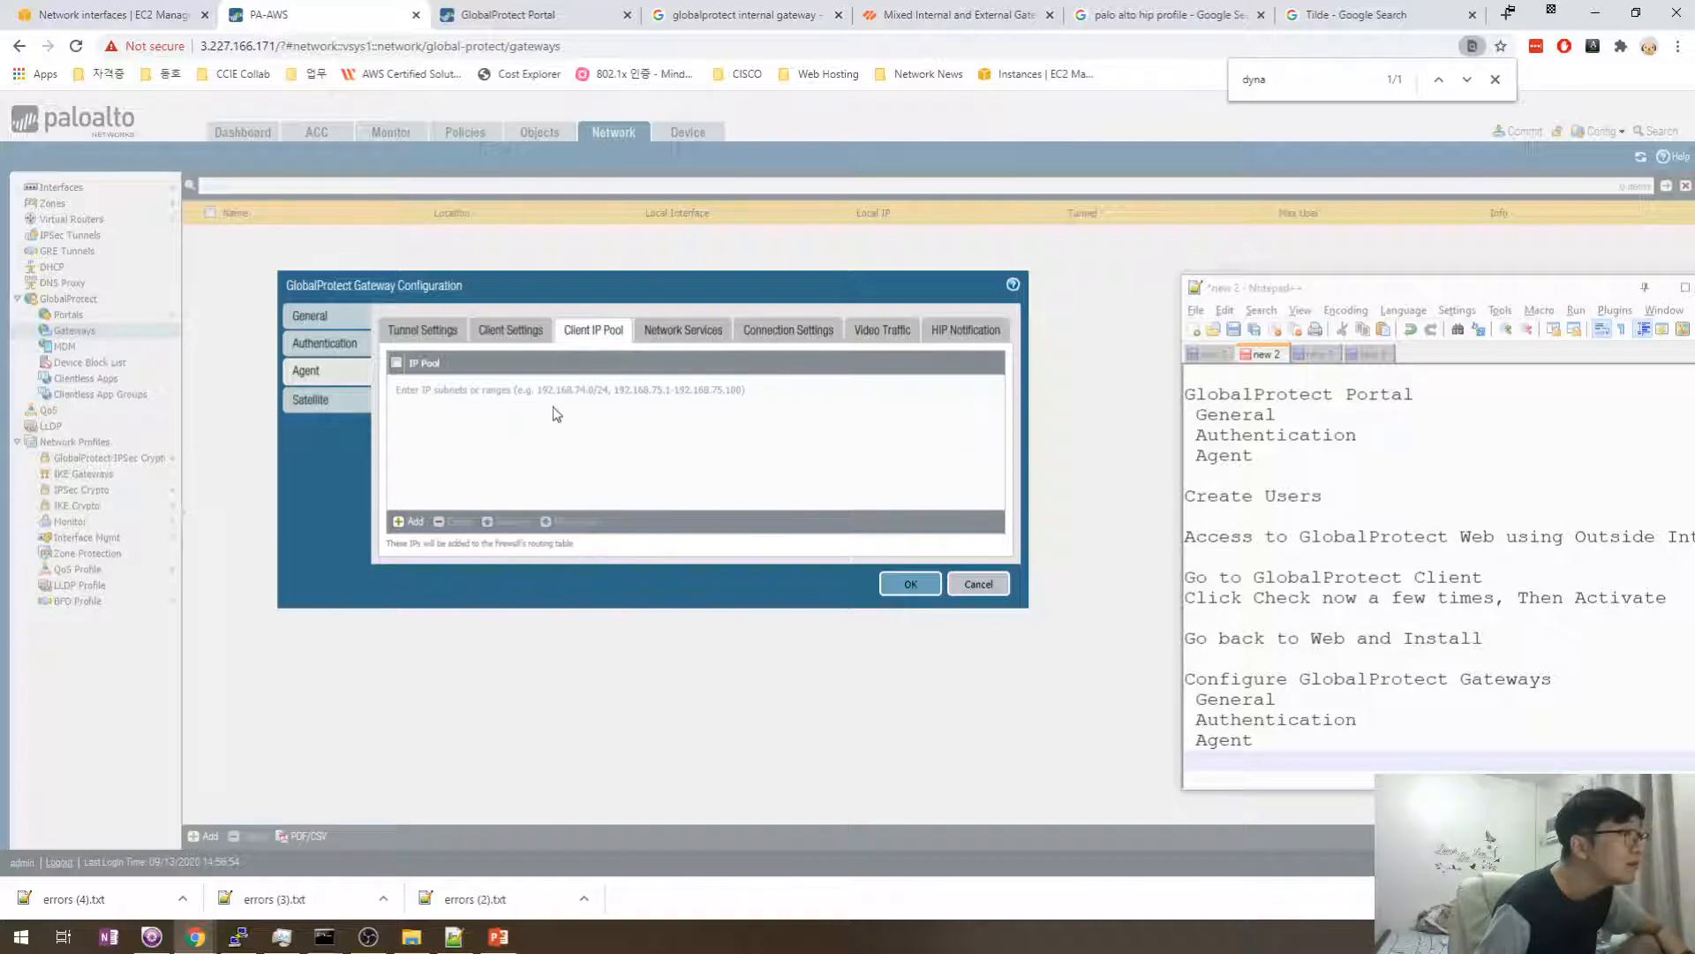
pyautogui.click(537, 340)
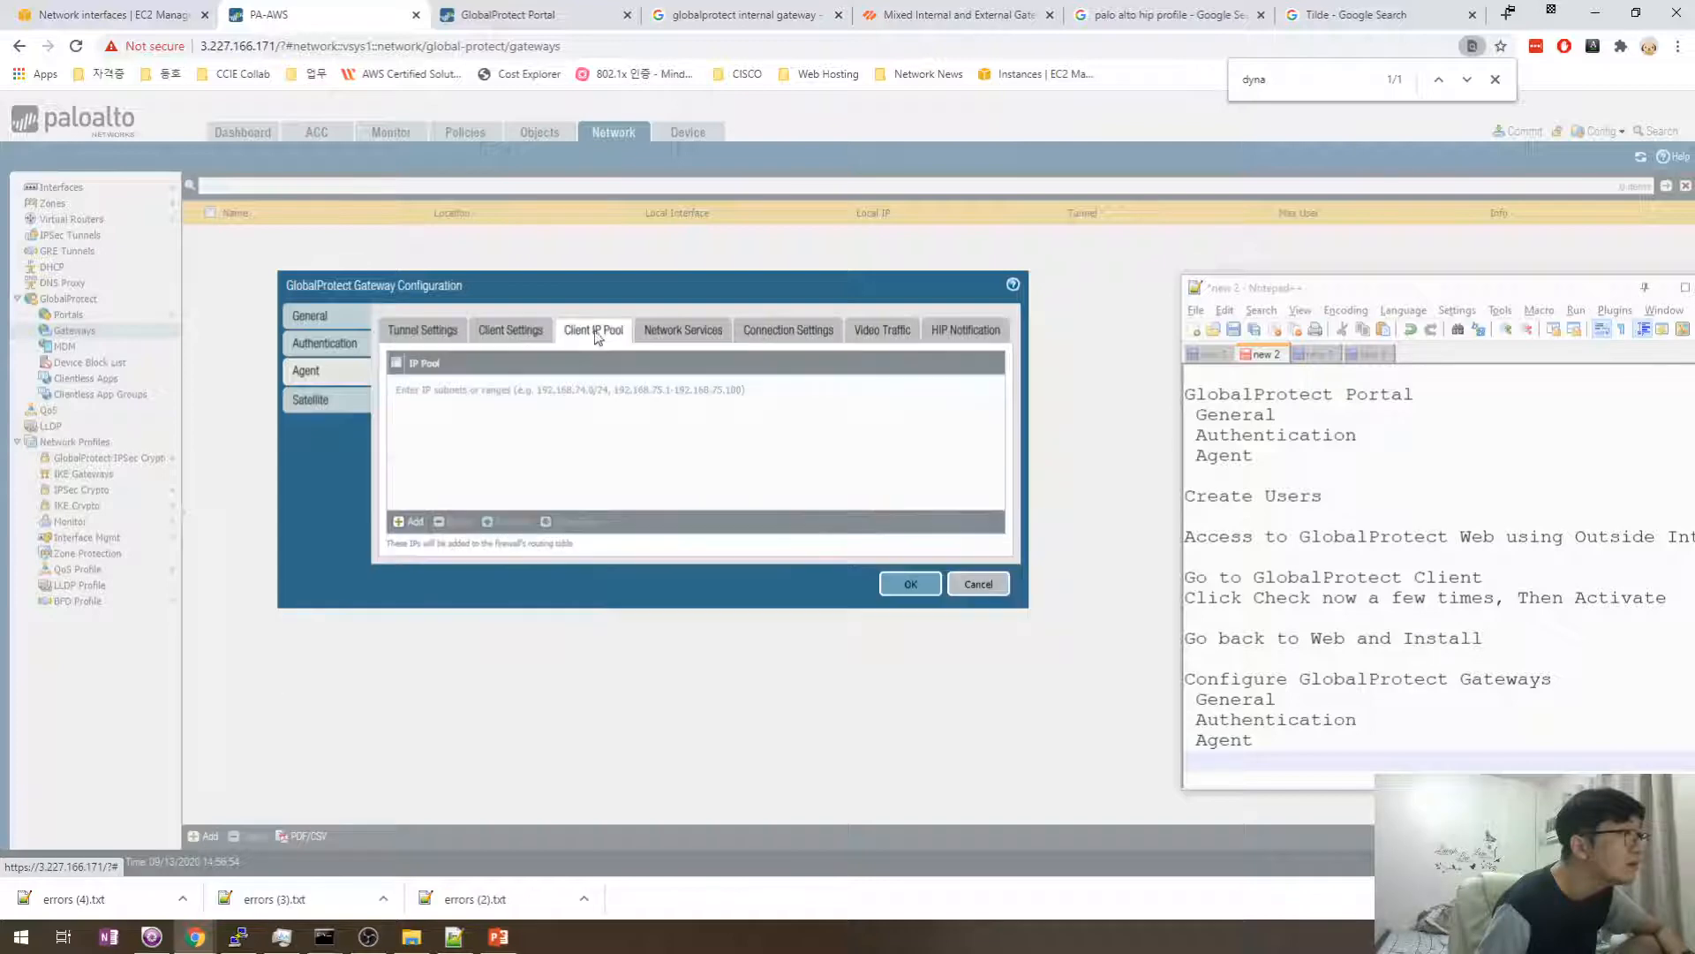
pyautogui.click(591, 336)
pyautogui.click(682, 333)
pyautogui.click(622, 334)
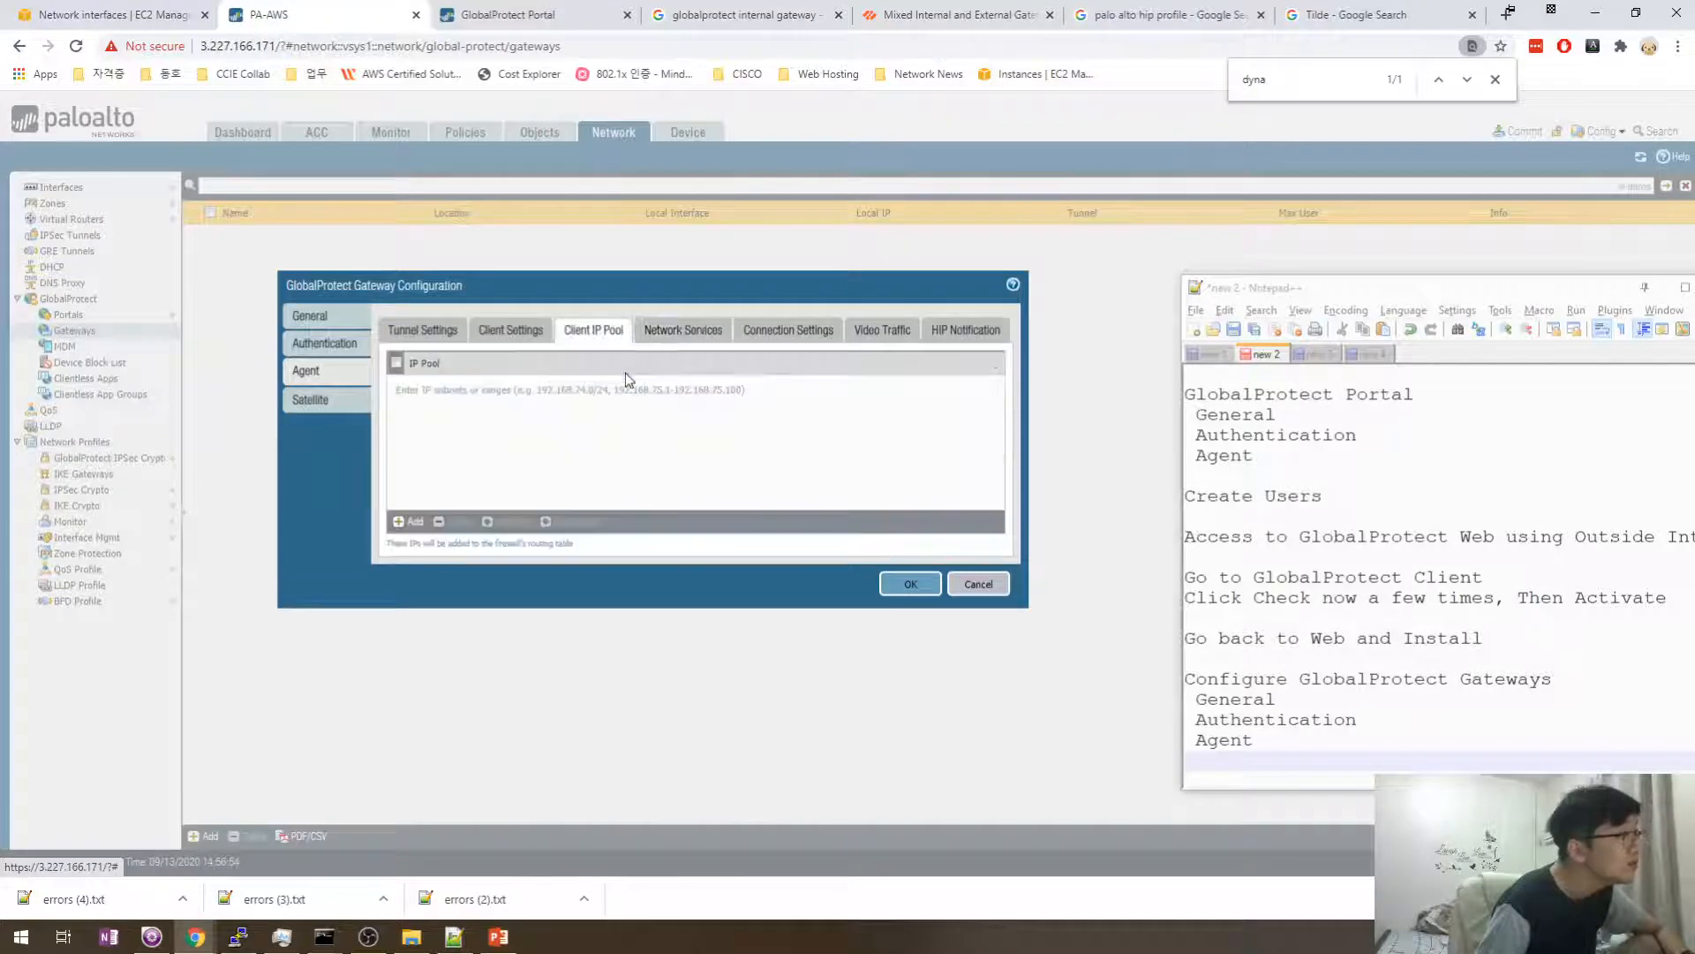
pyautogui.click(682, 331)
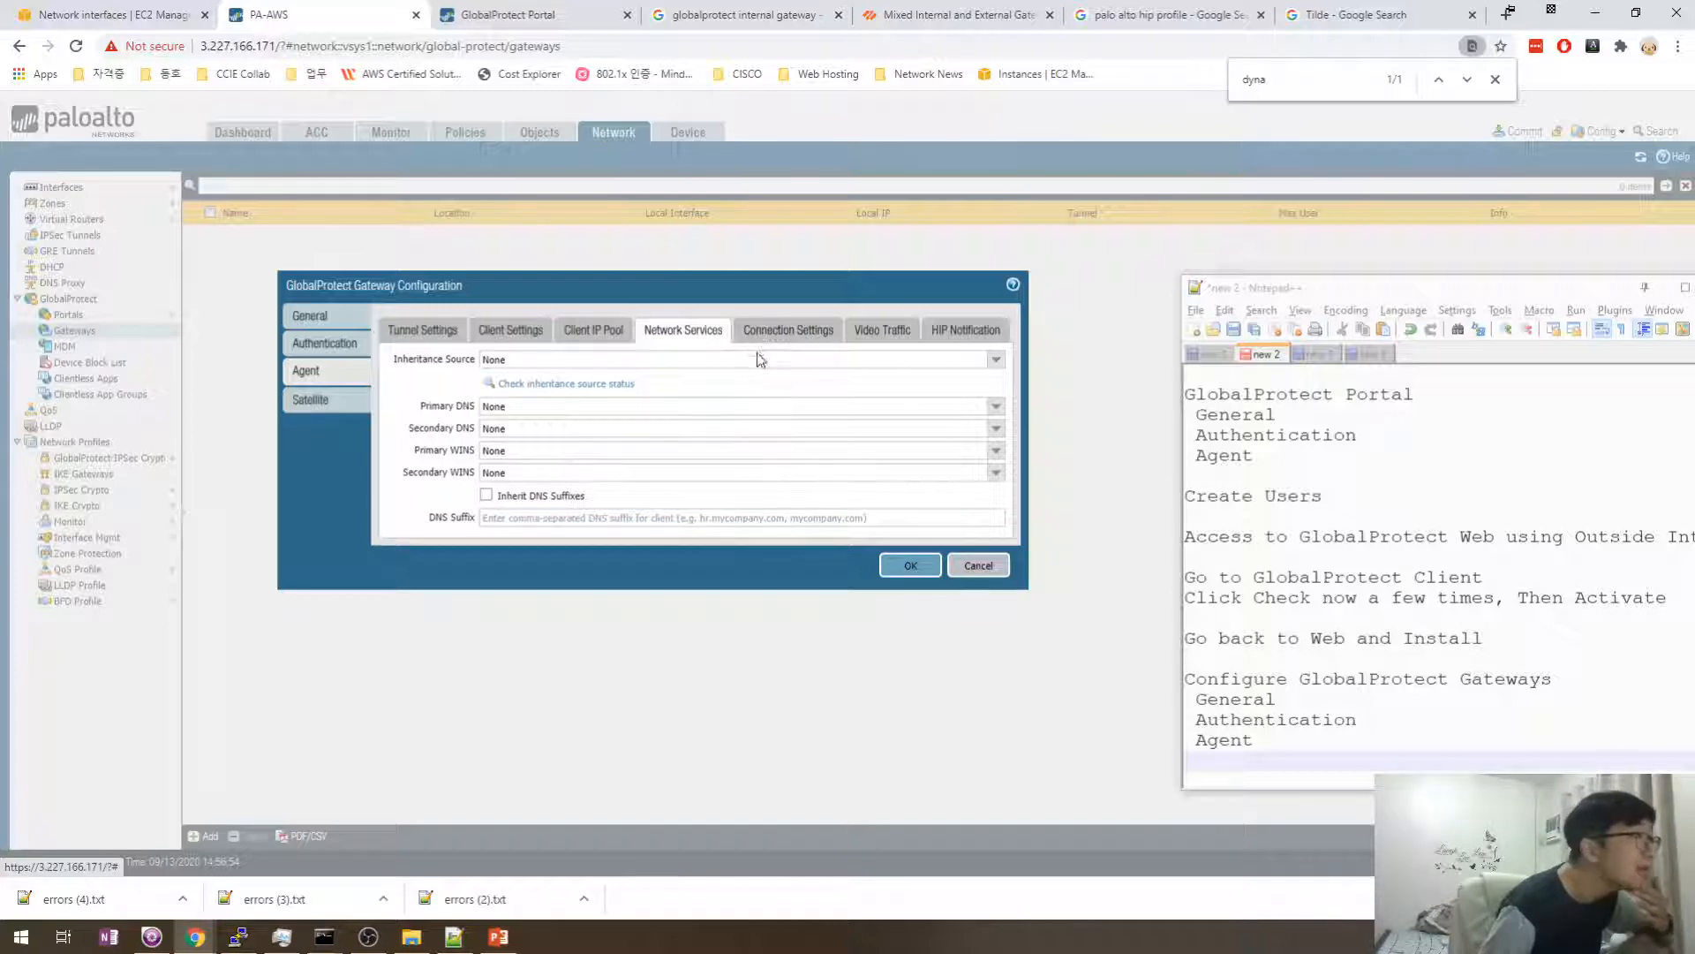
pyautogui.click(784, 340)
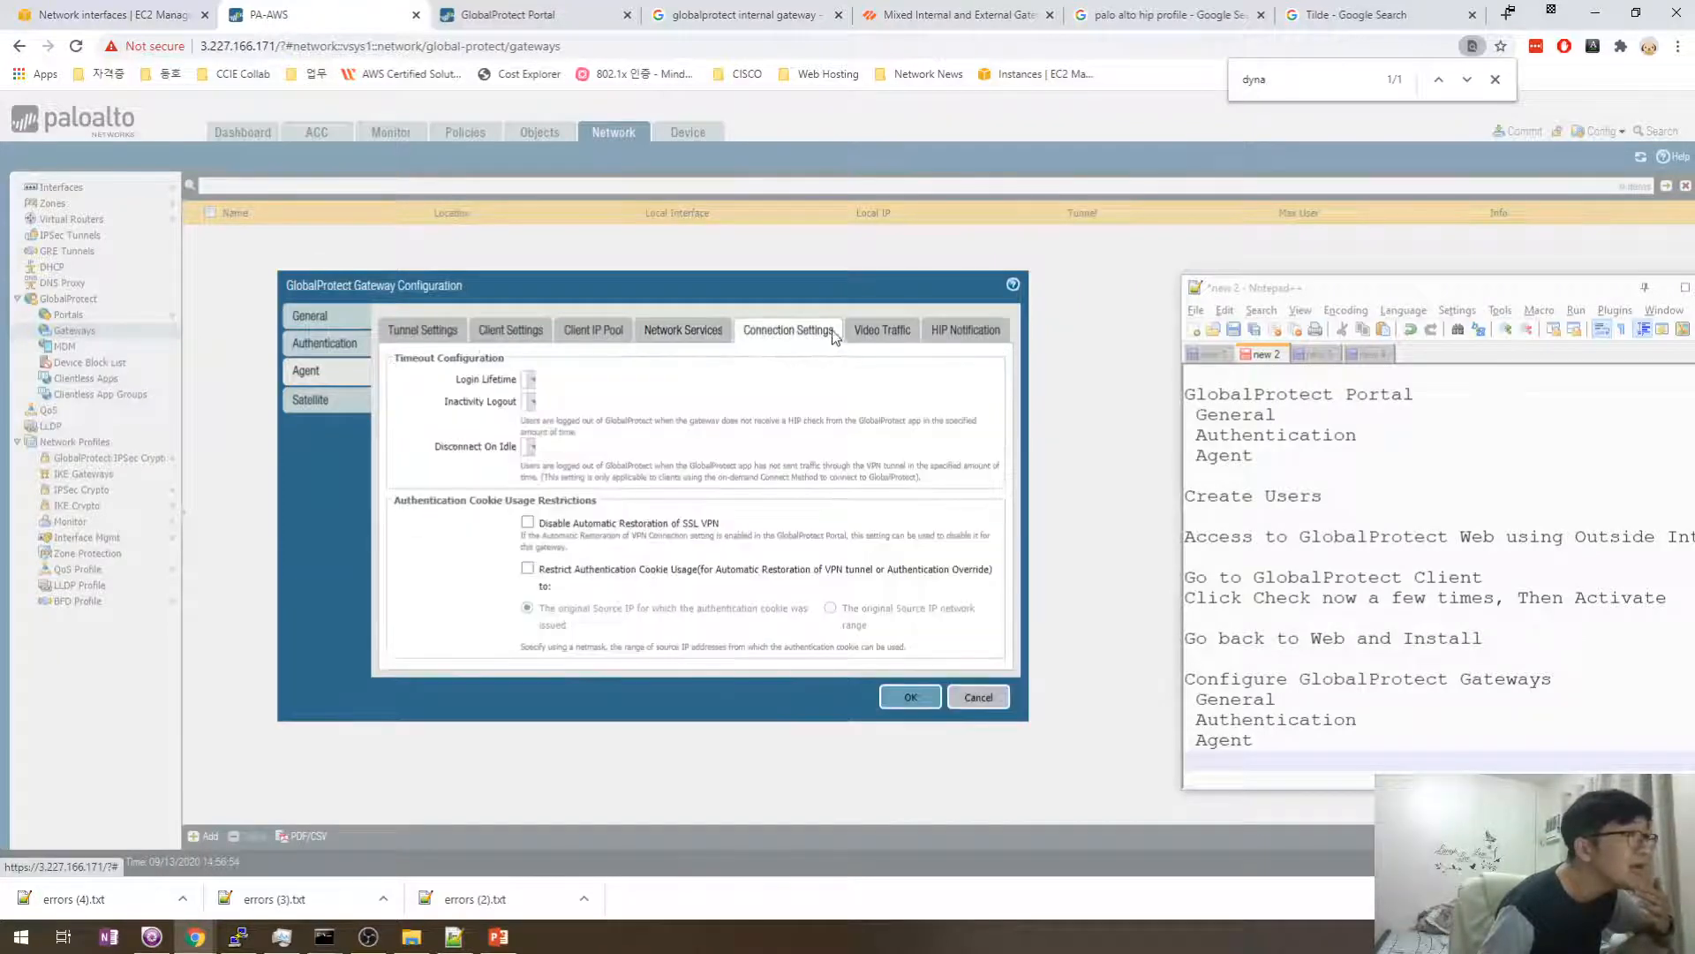
pyautogui.click(888, 340)
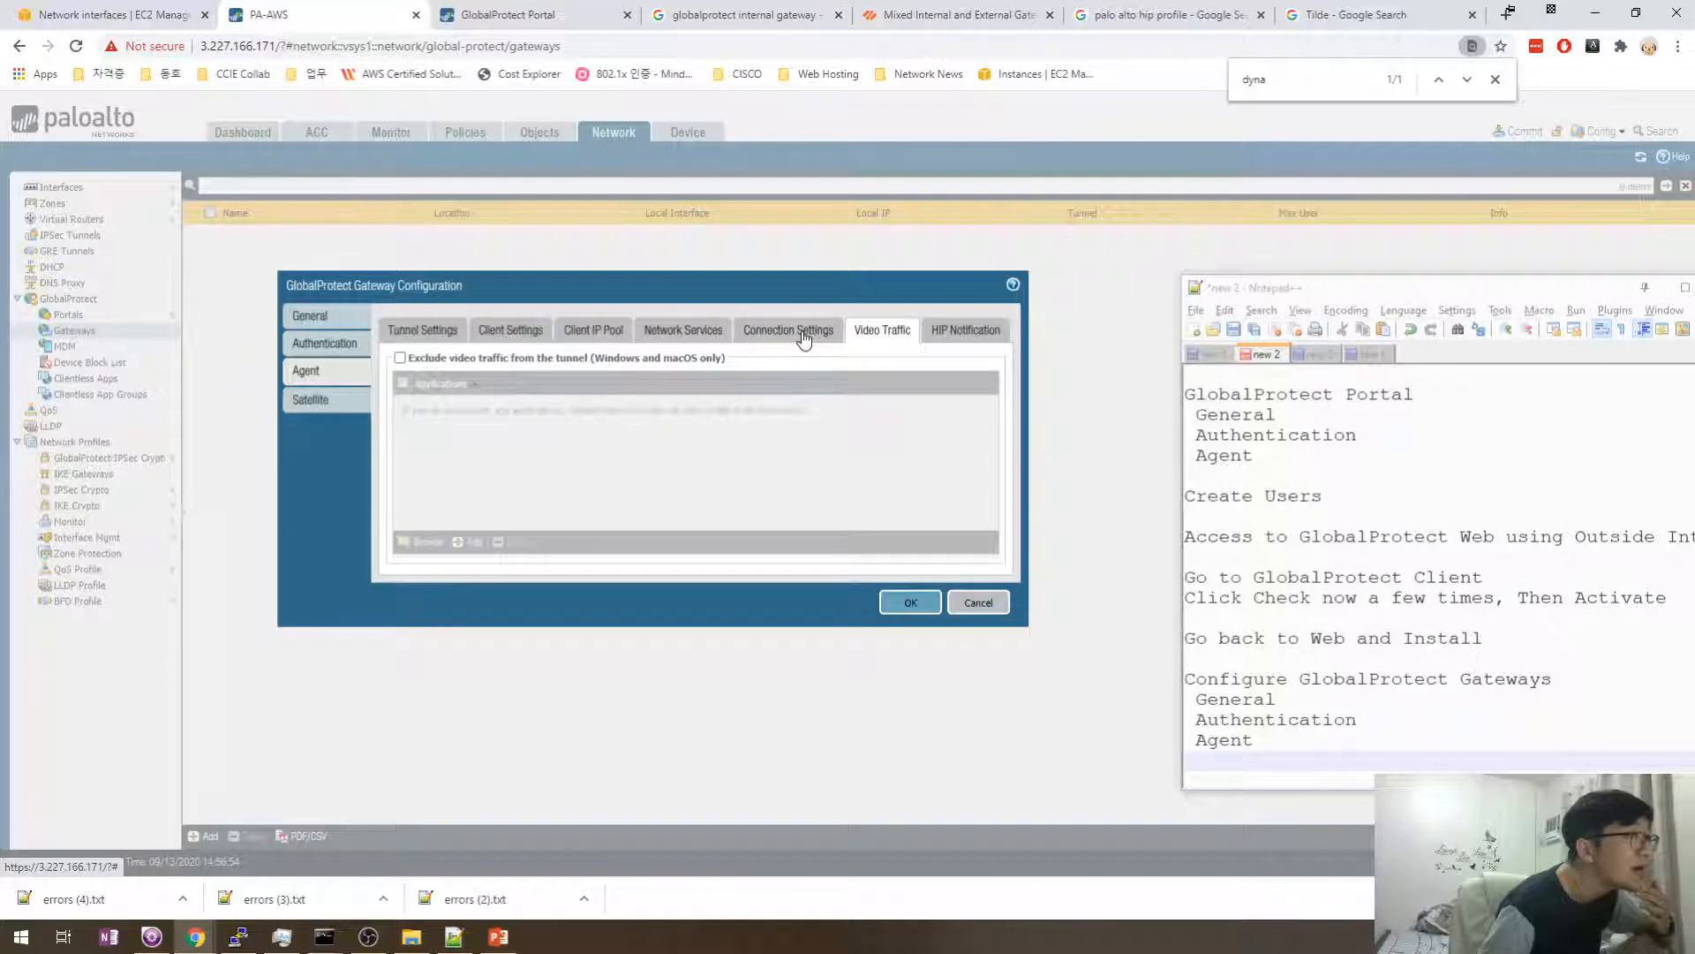
pyautogui.click(940, 336)
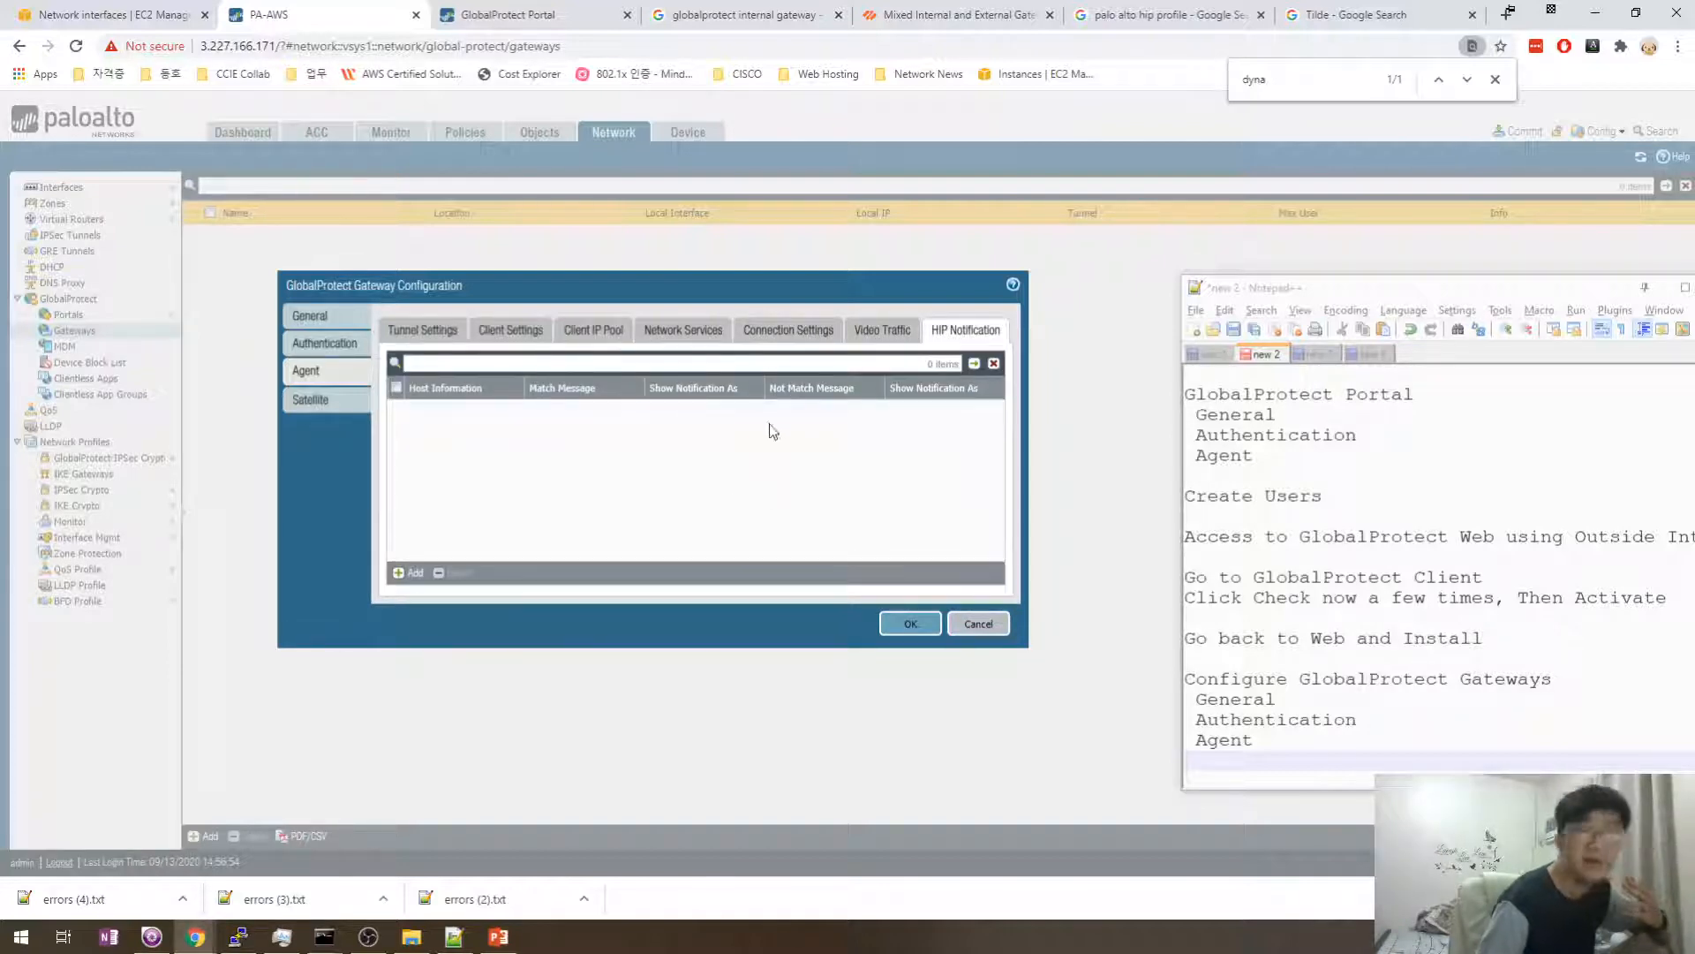
pyautogui.click(879, 331)
pyautogui.click(773, 337)
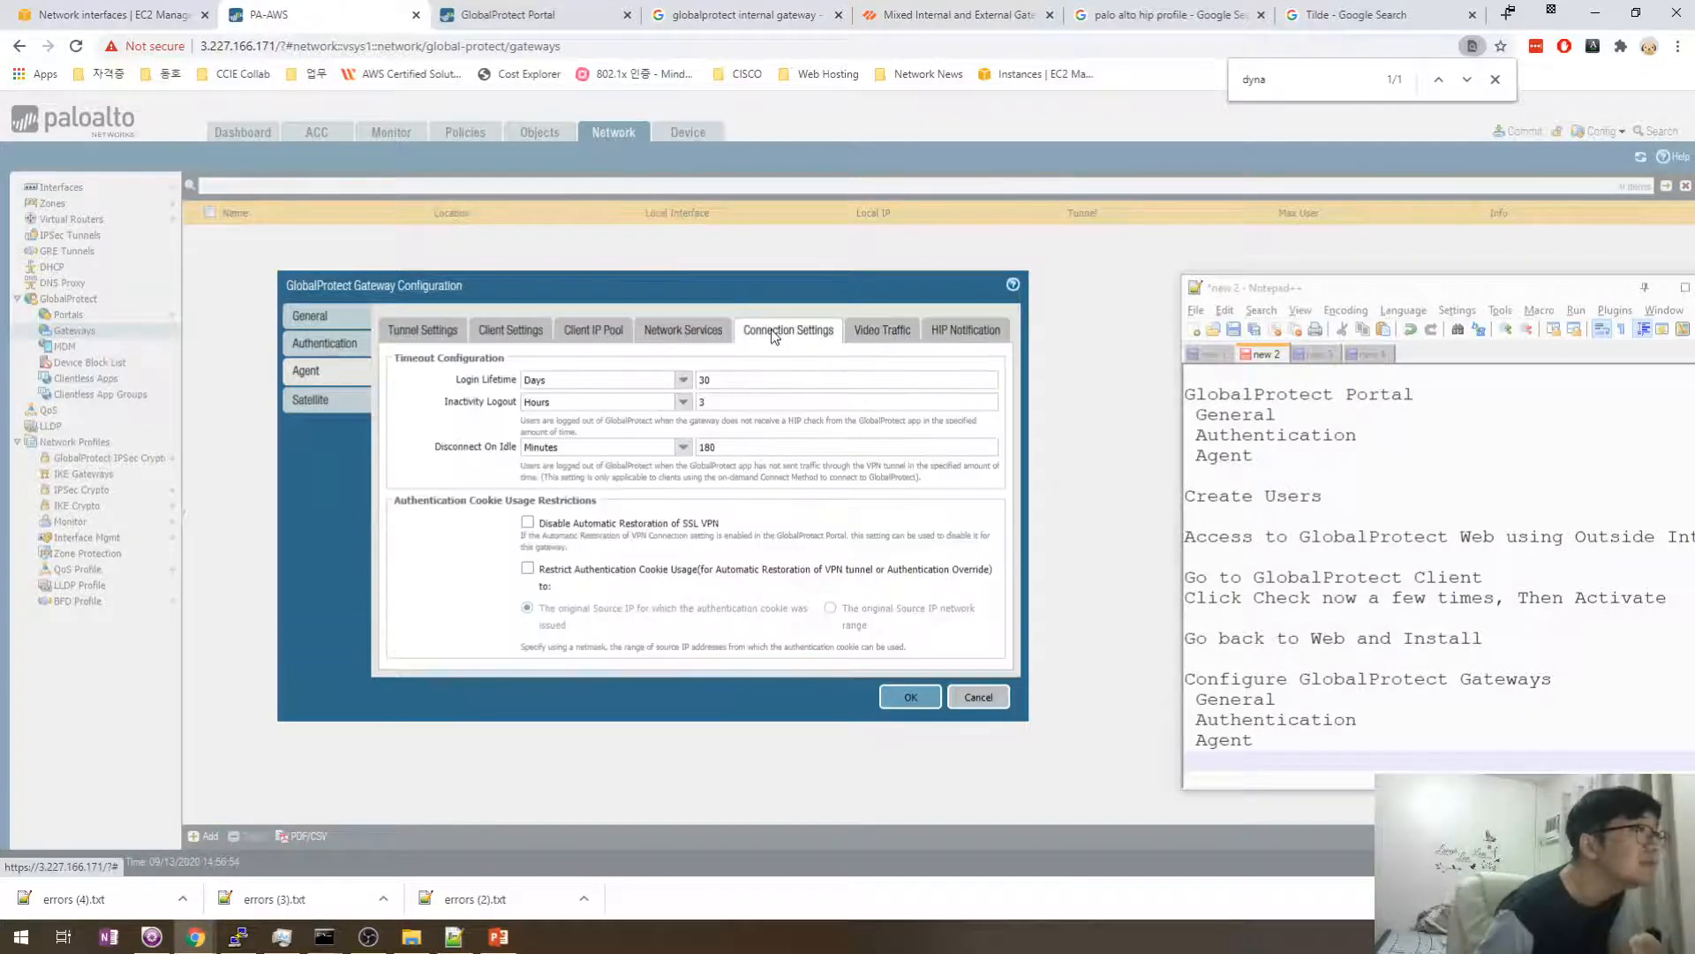
pyautogui.click(699, 337)
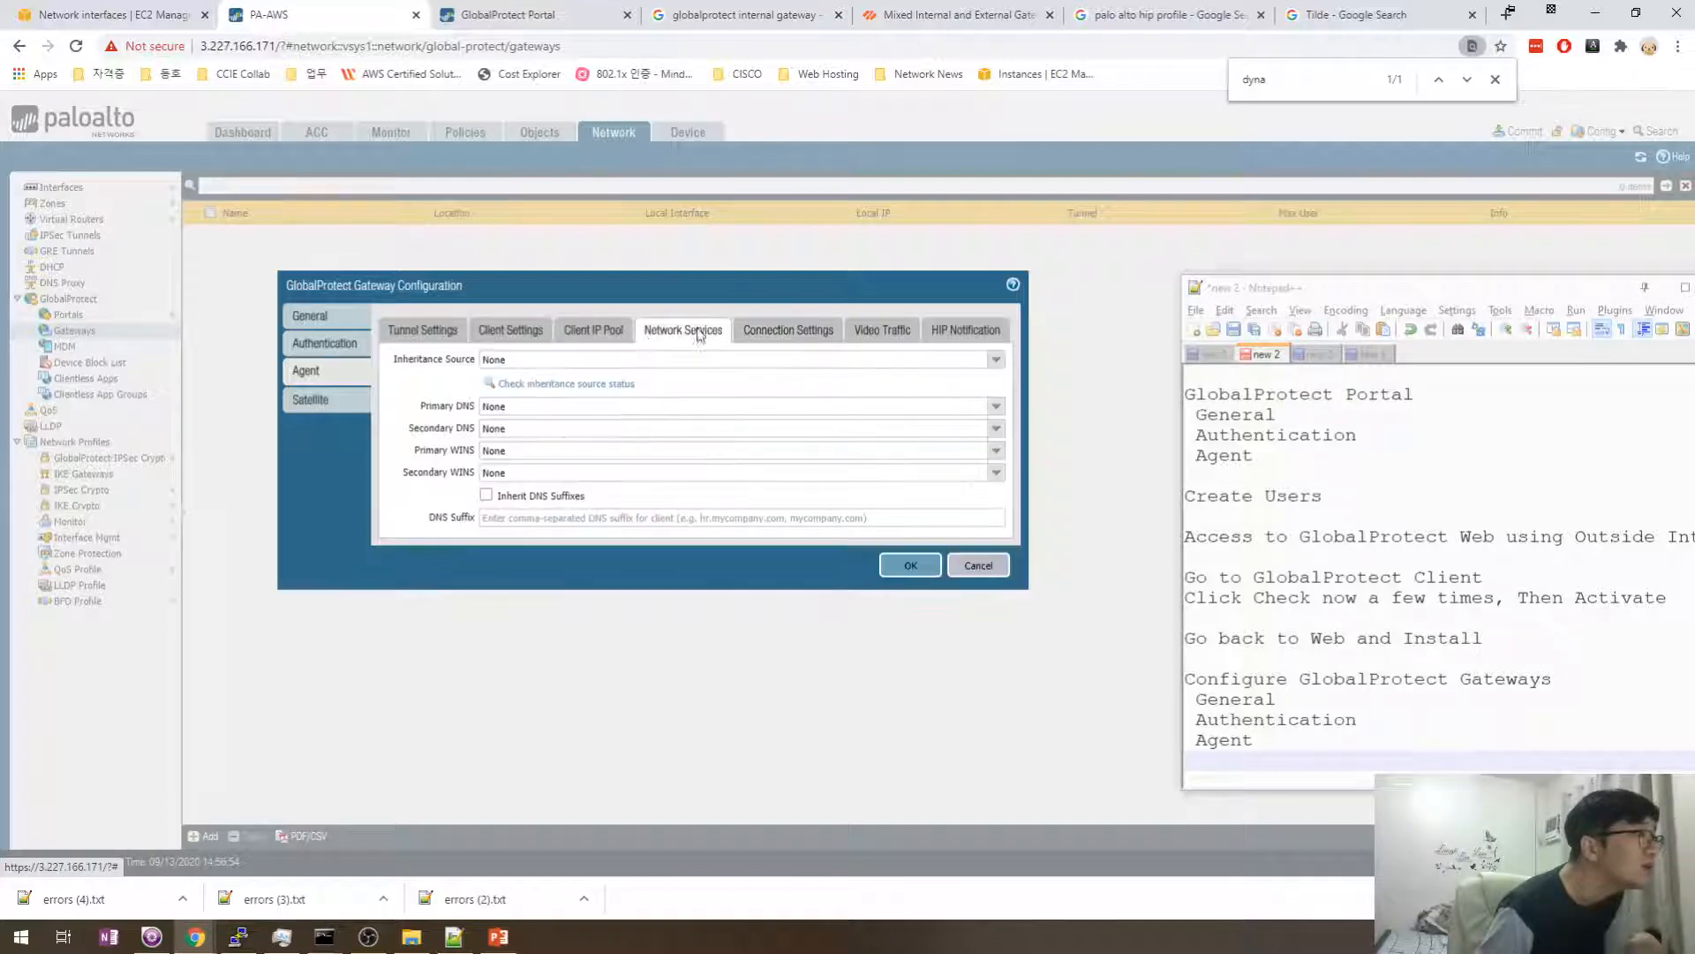
pyautogui.click(995, 406)
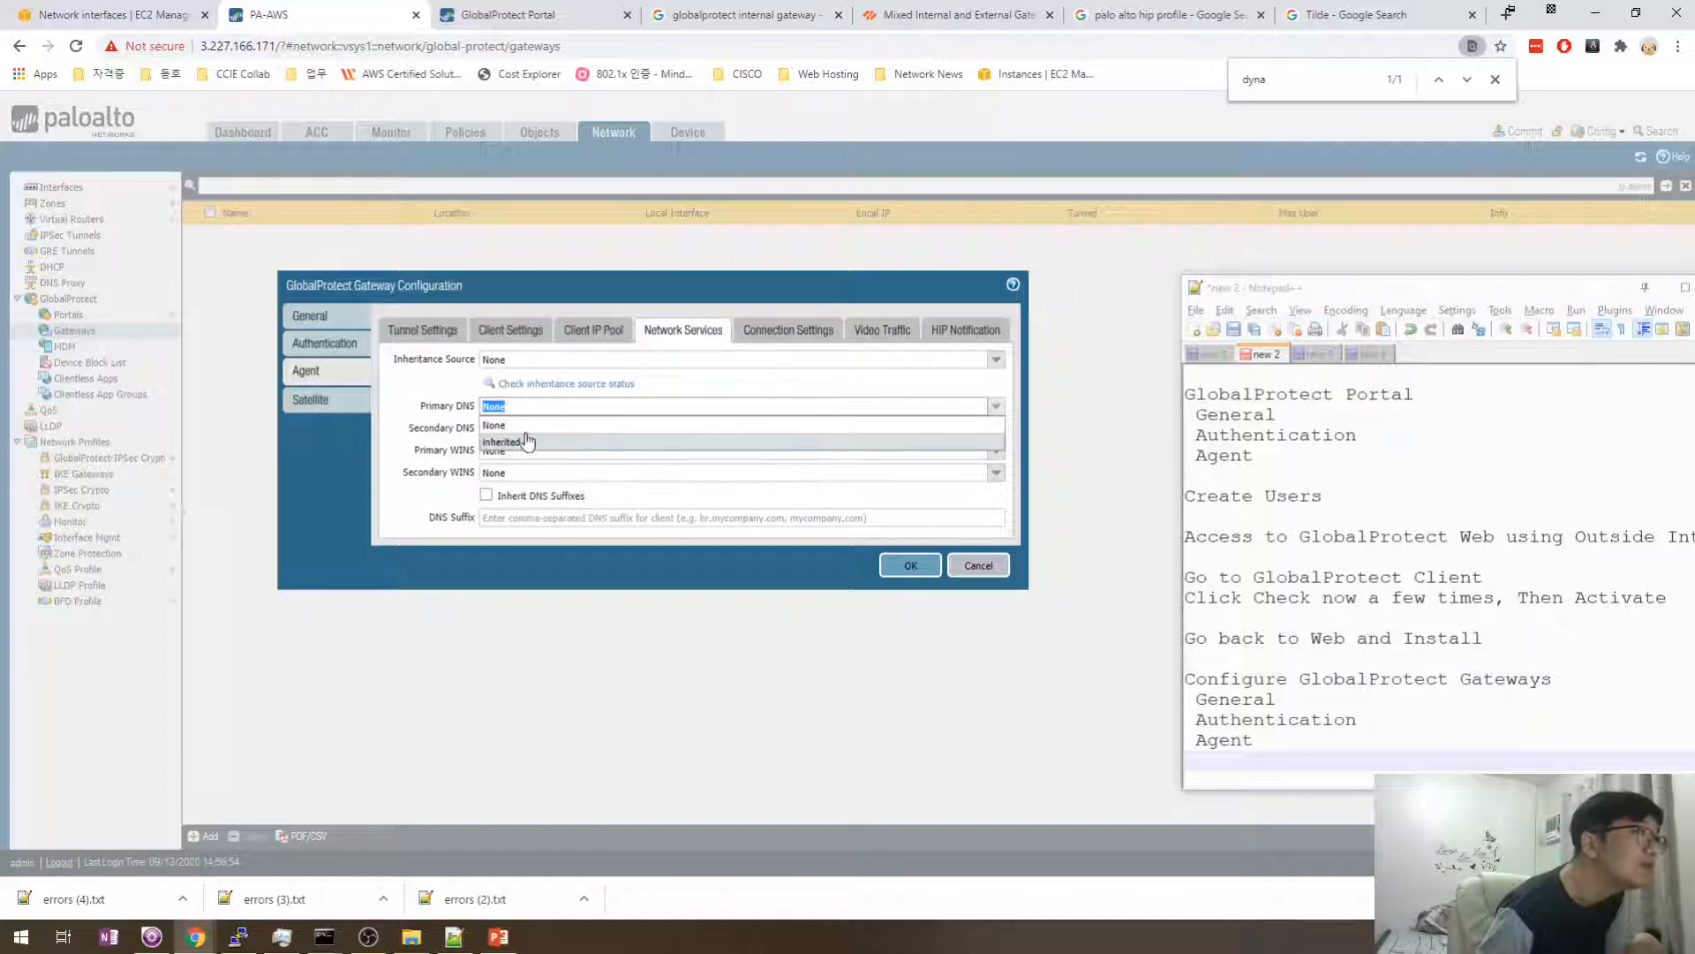
pyautogui.click(444, 408)
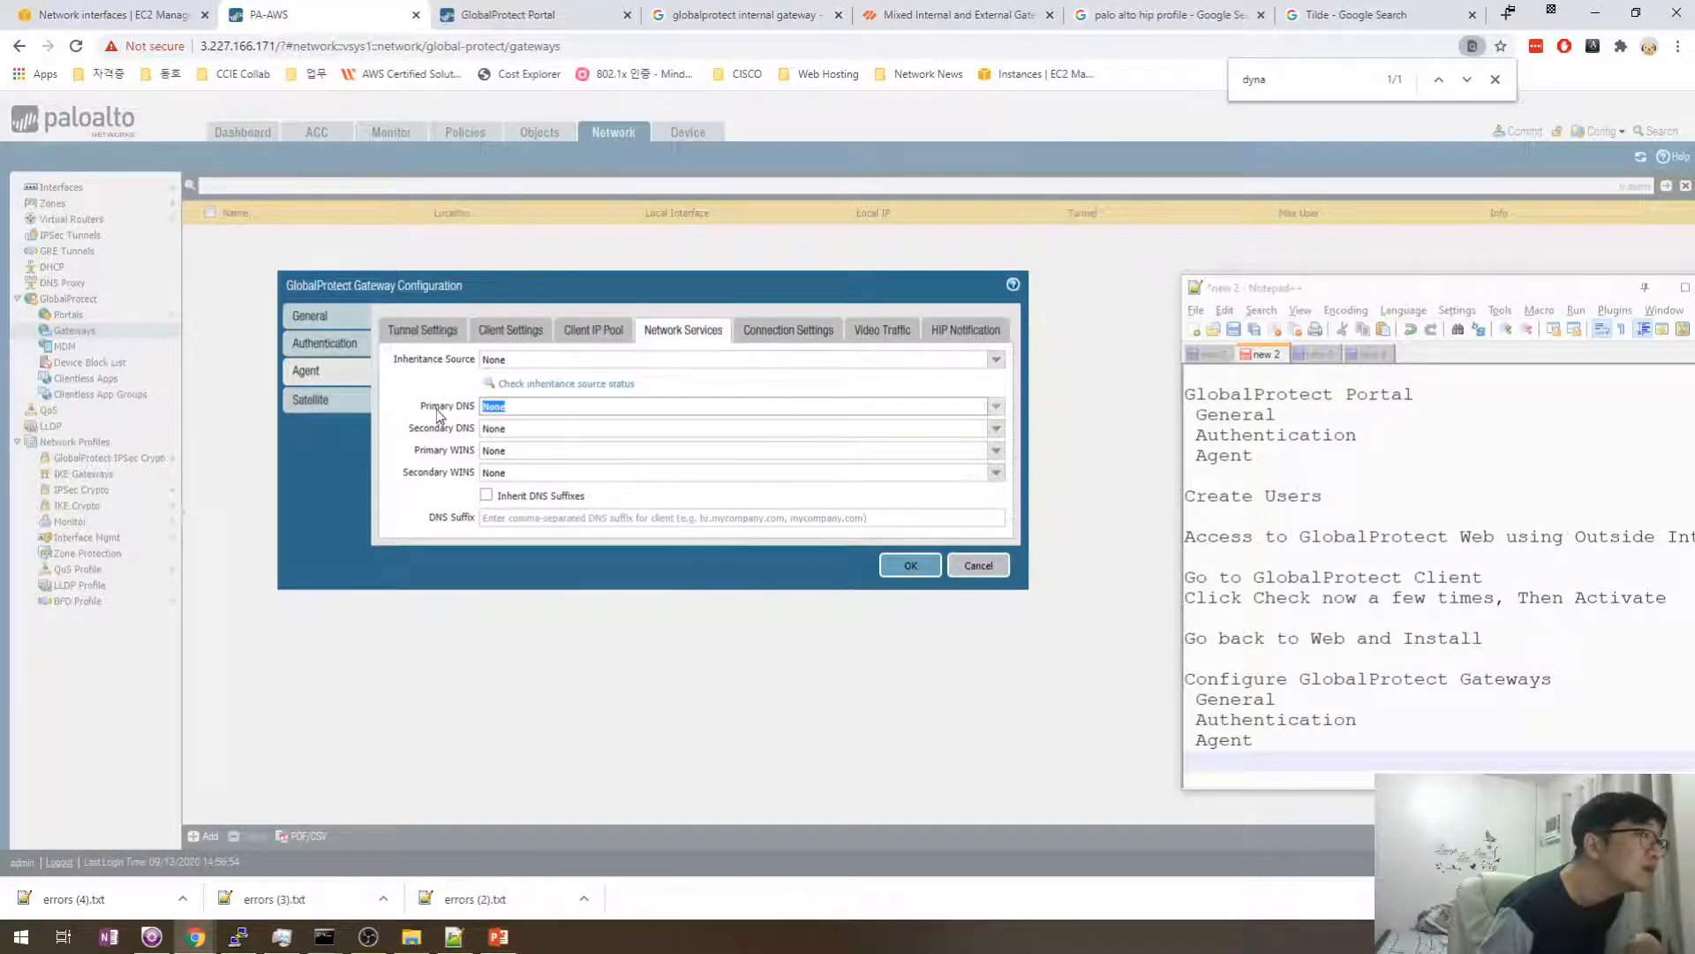
# - Toggle tunnel mode off and back on, recheck the tabs, and save GP_Gateway
pyautogui.click(590, 334)
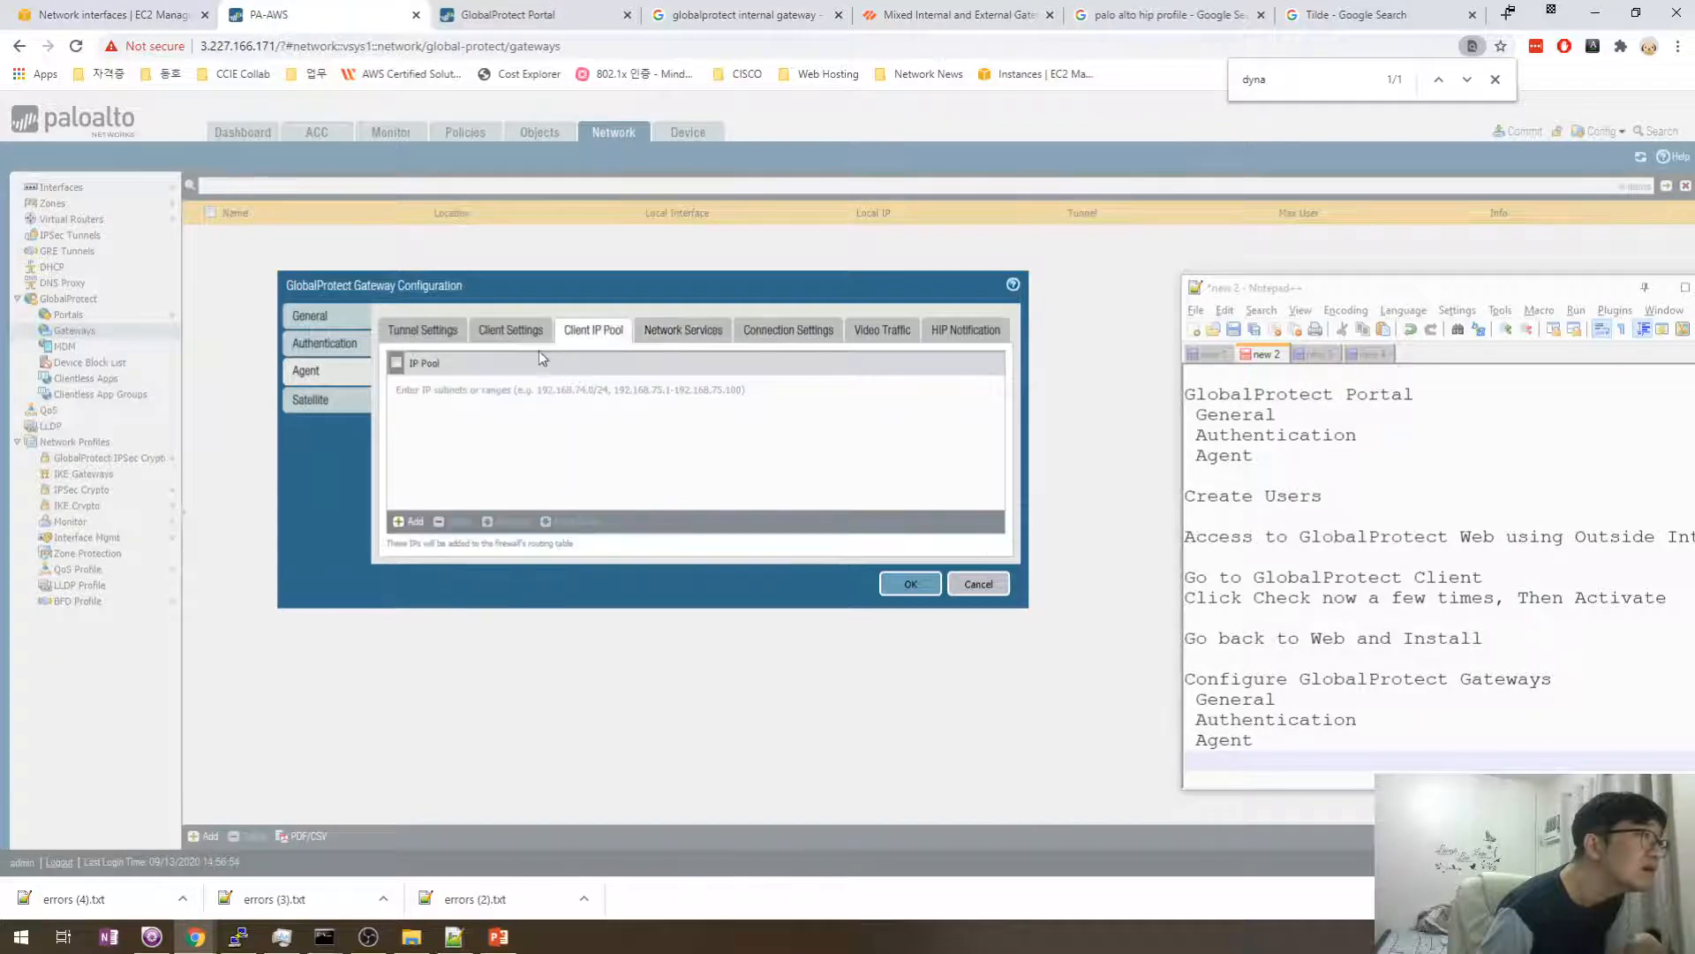
pyautogui.click(521, 331)
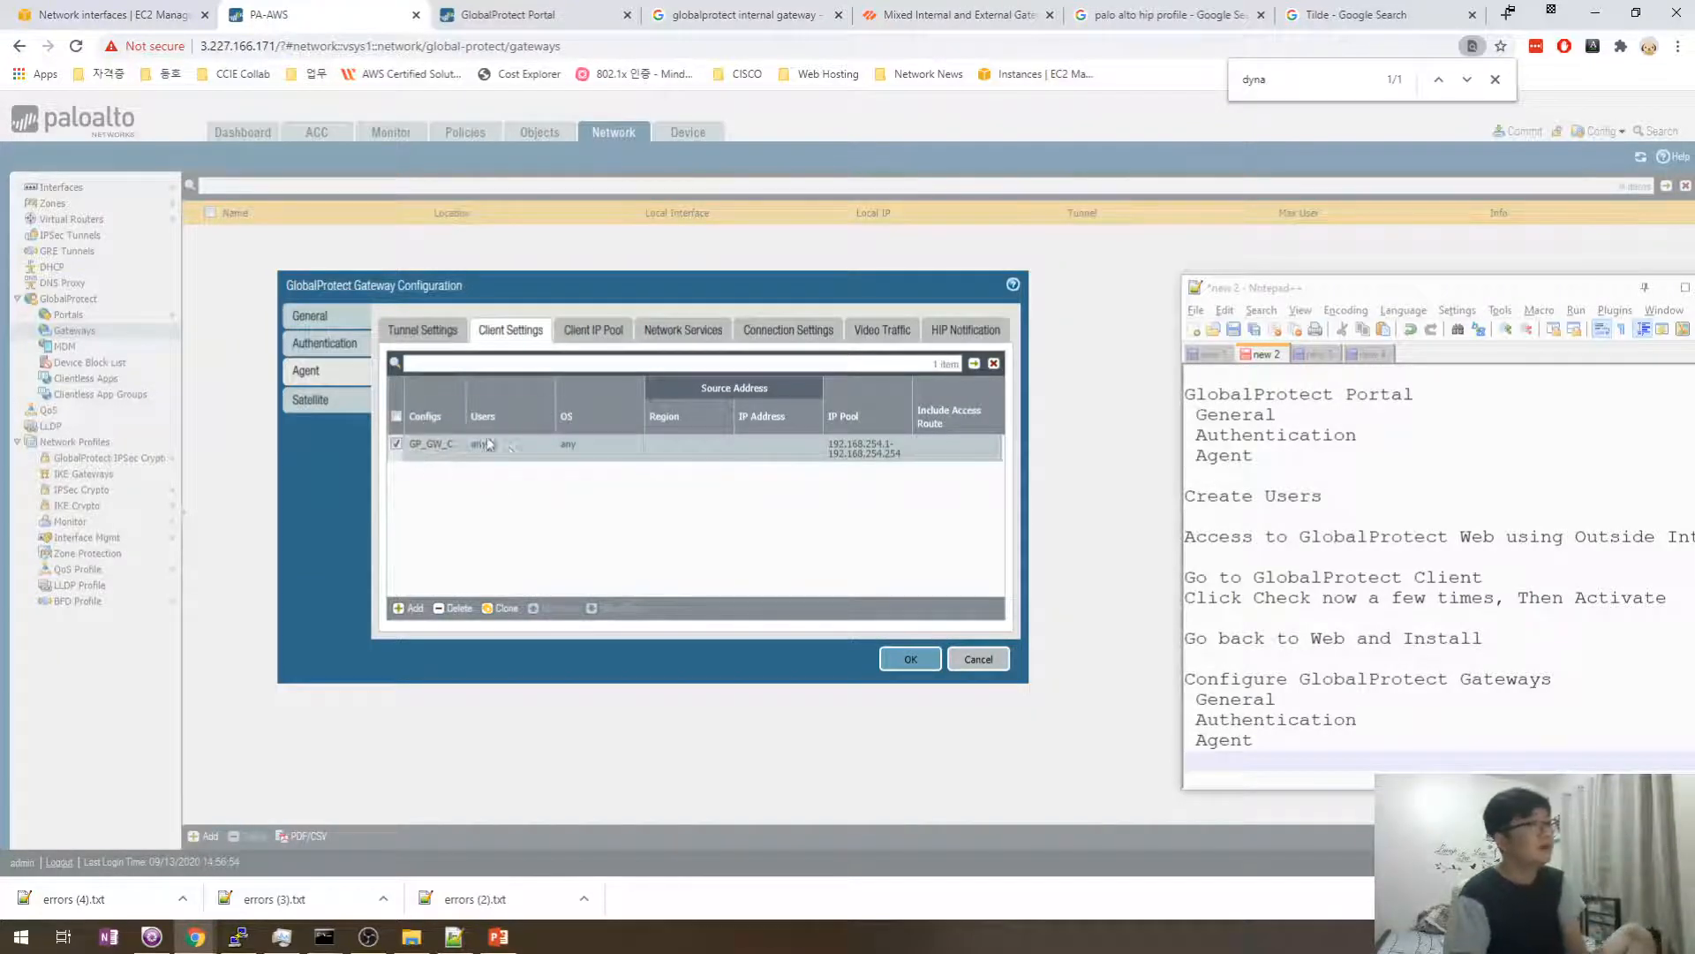
pyautogui.click(597, 335)
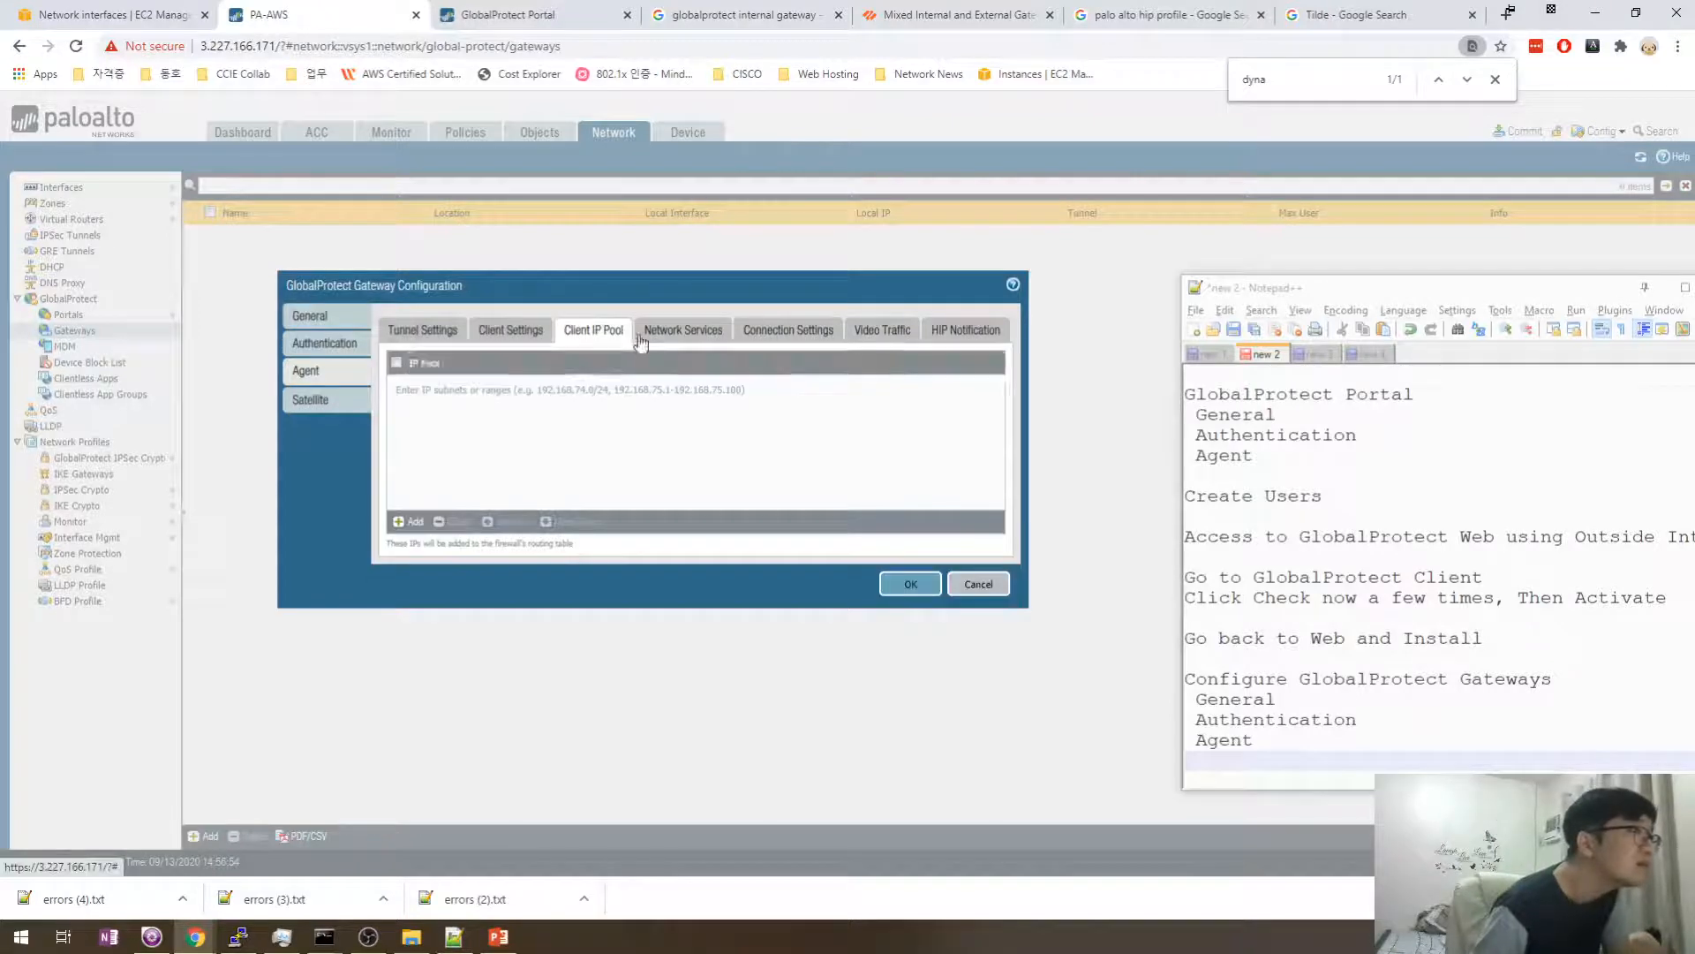
pyautogui.click(652, 335)
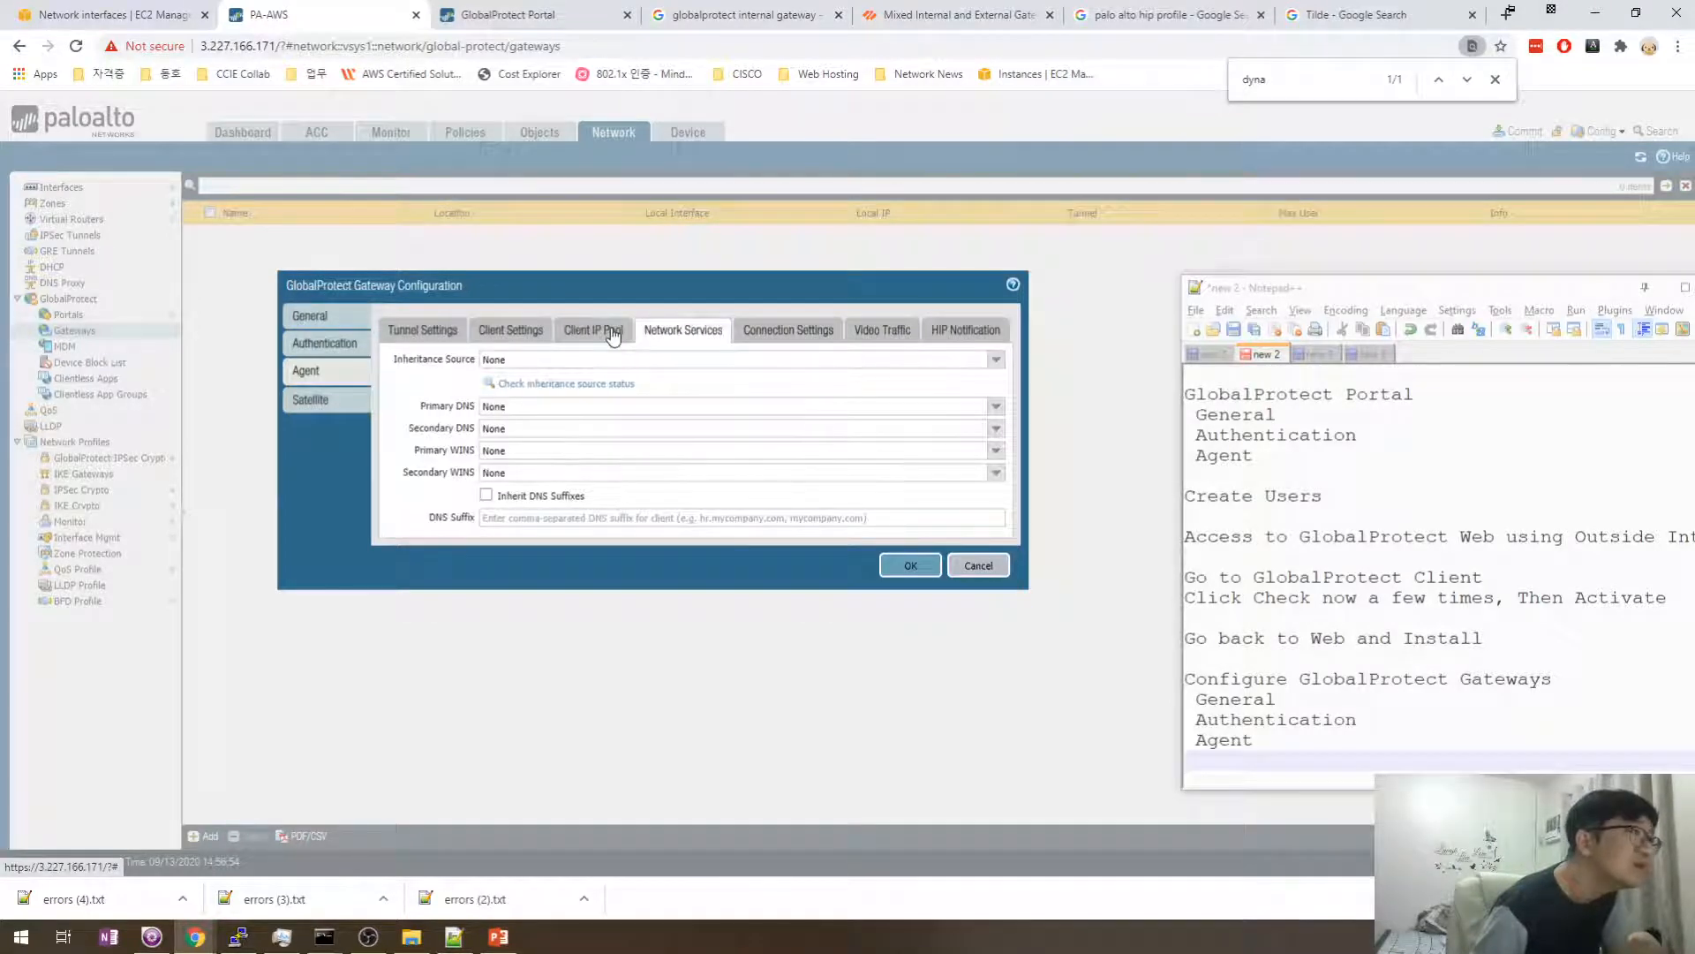
pyautogui.click(995, 359)
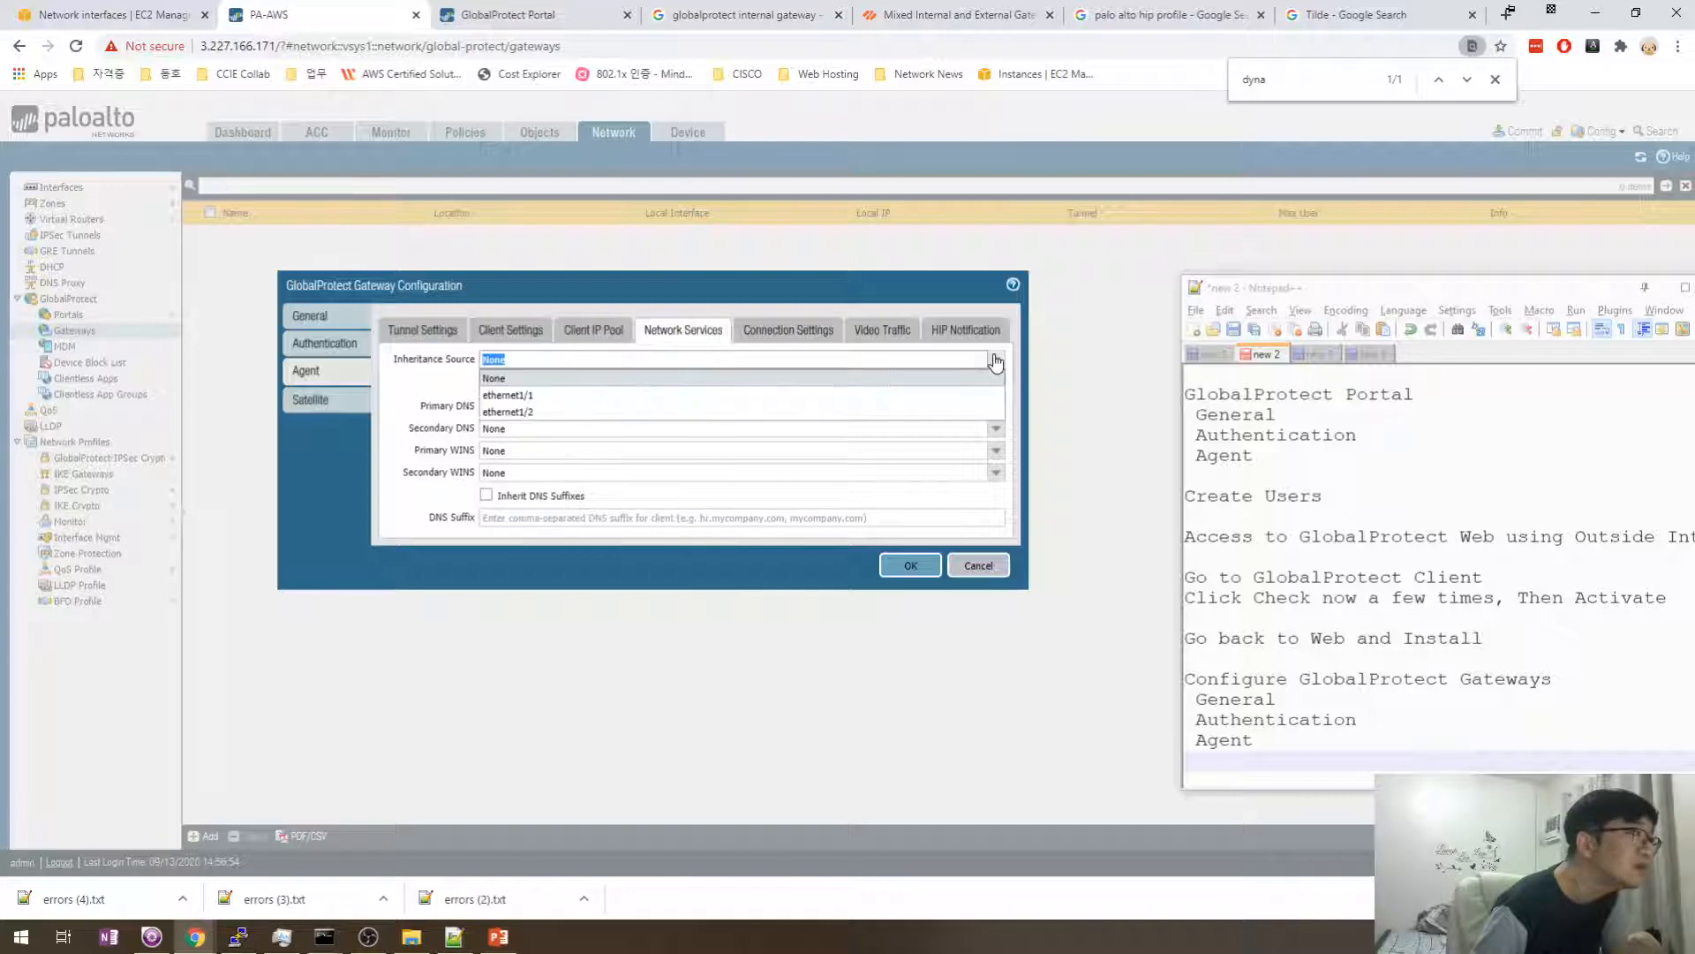
pyautogui.click(600, 332)
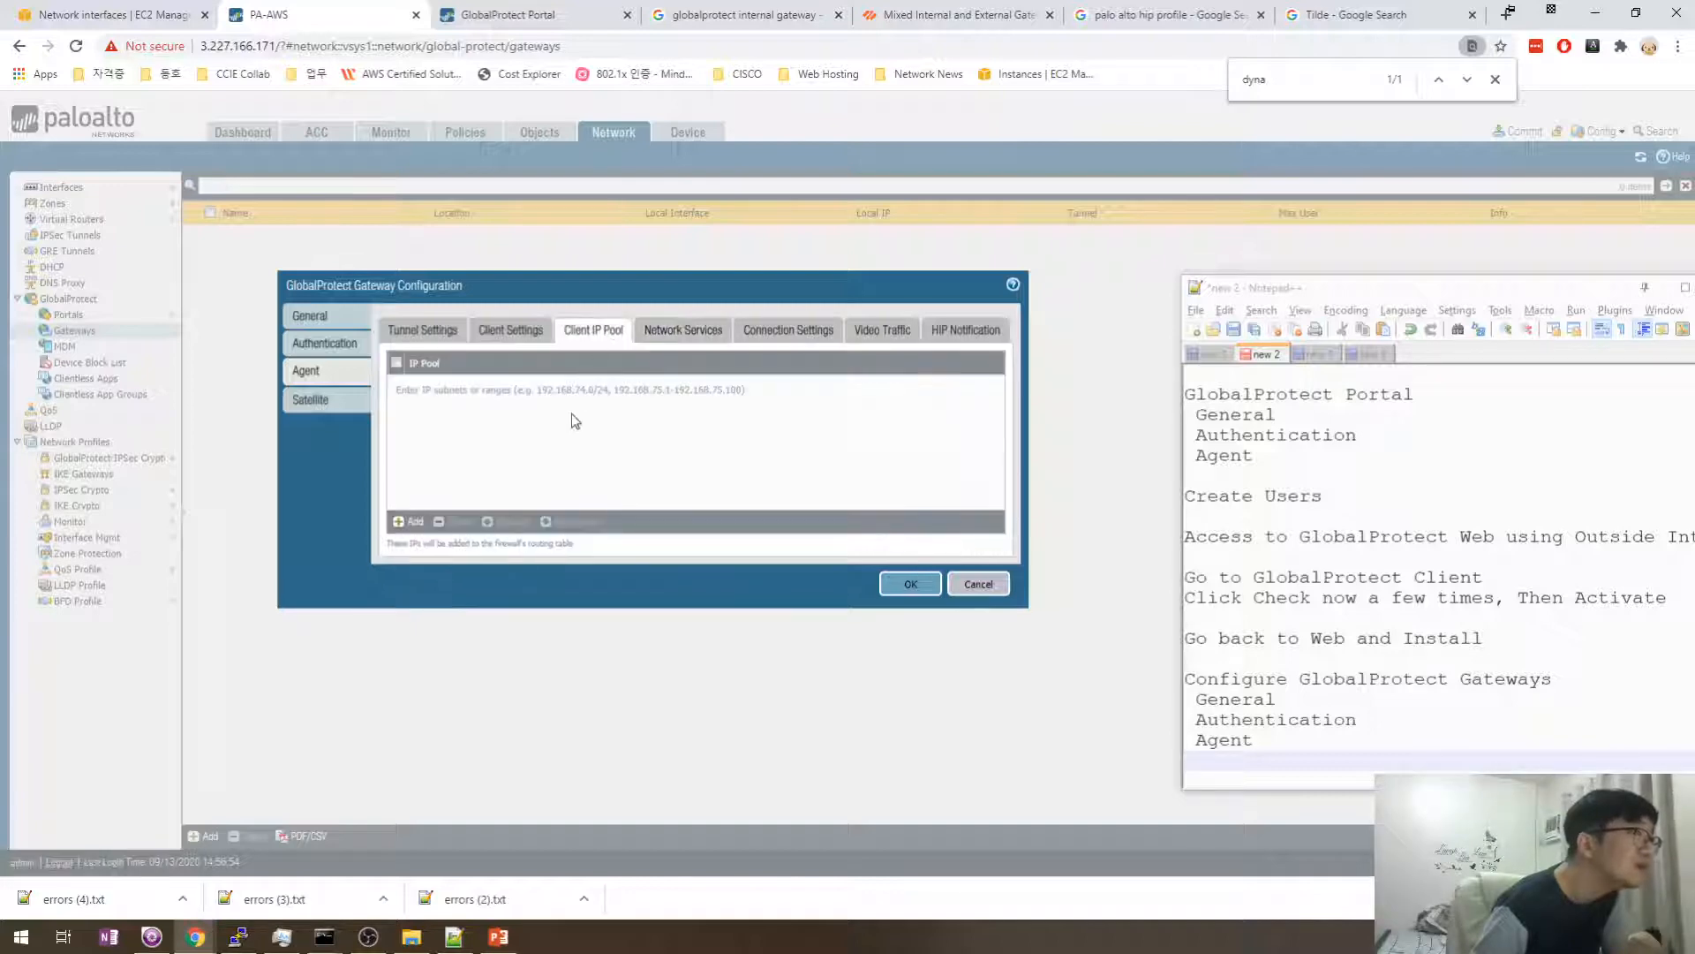
pyautogui.click(521, 338)
pyautogui.click(594, 334)
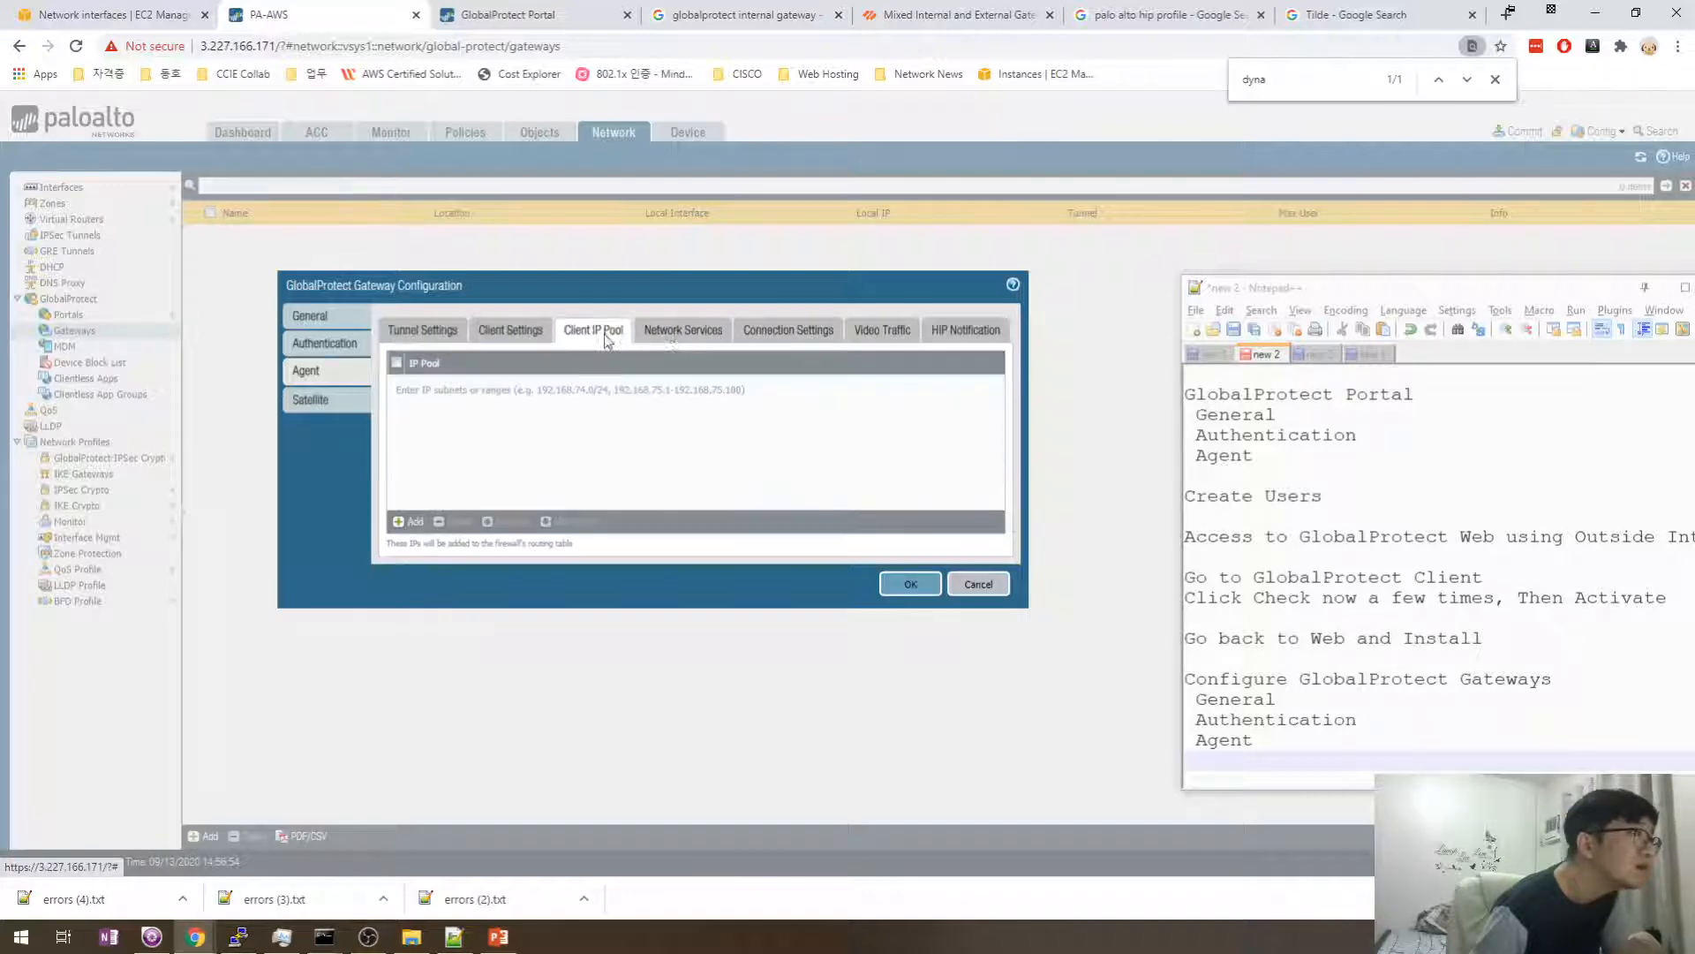
pyautogui.click(678, 336)
pyautogui.click(610, 336)
pyautogui.click(540, 336)
pyautogui.click(457, 338)
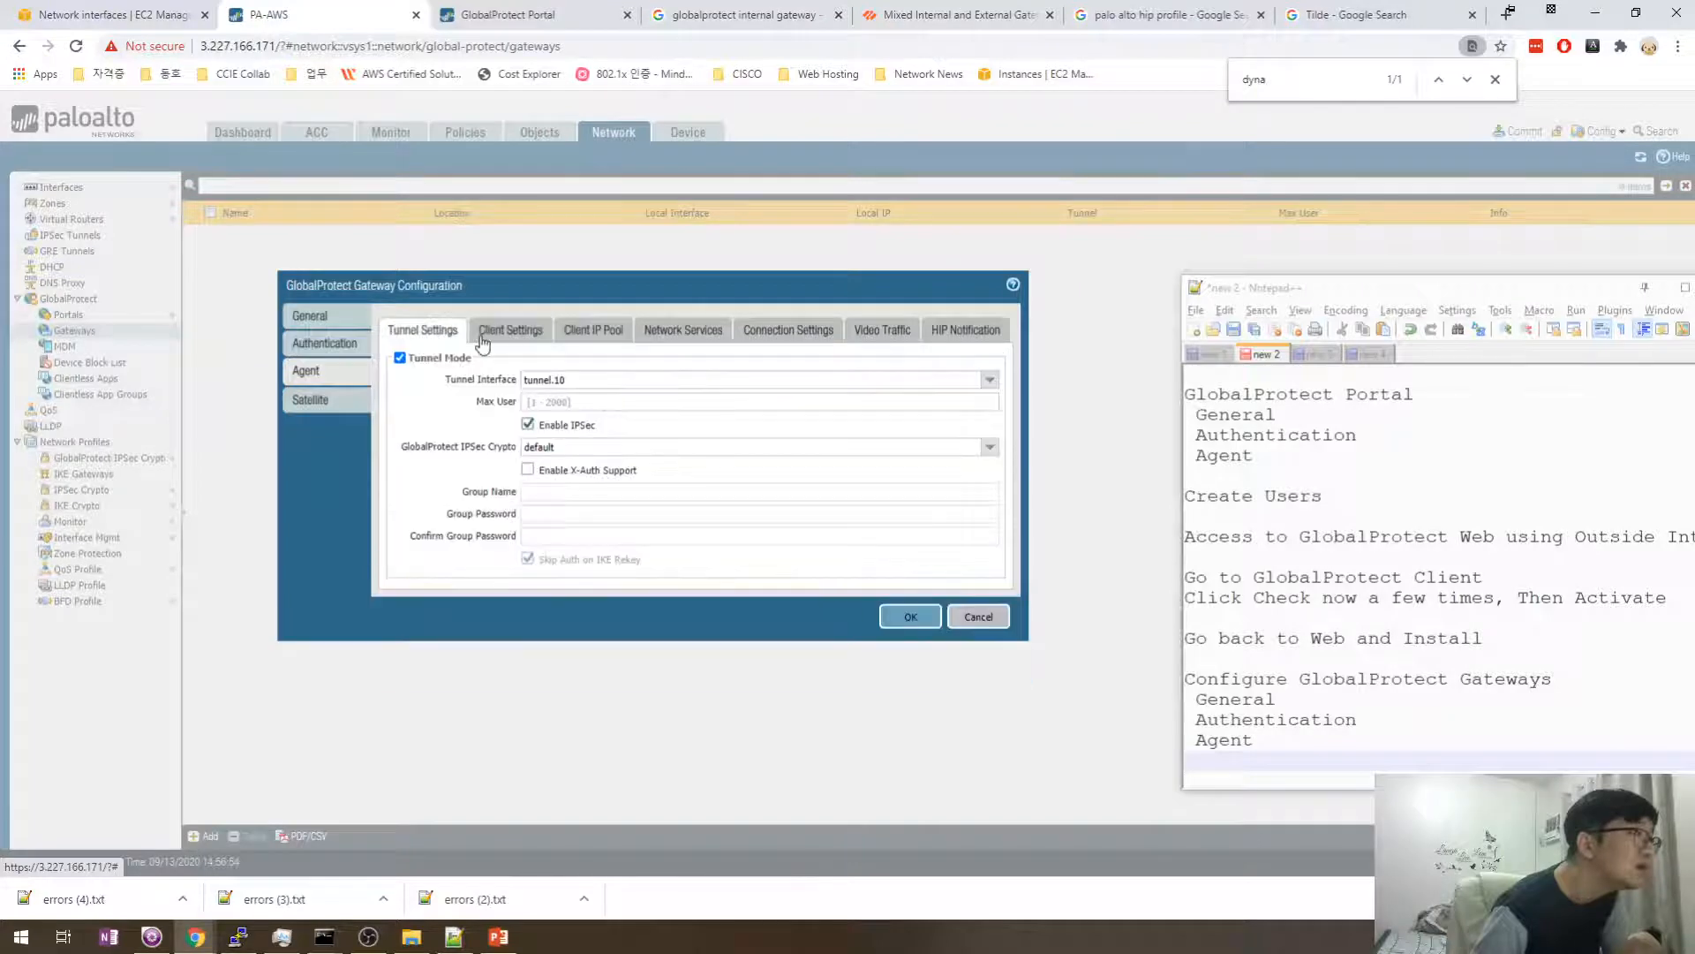
pyautogui.click(403, 362)
pyautogui.click(591, 336)
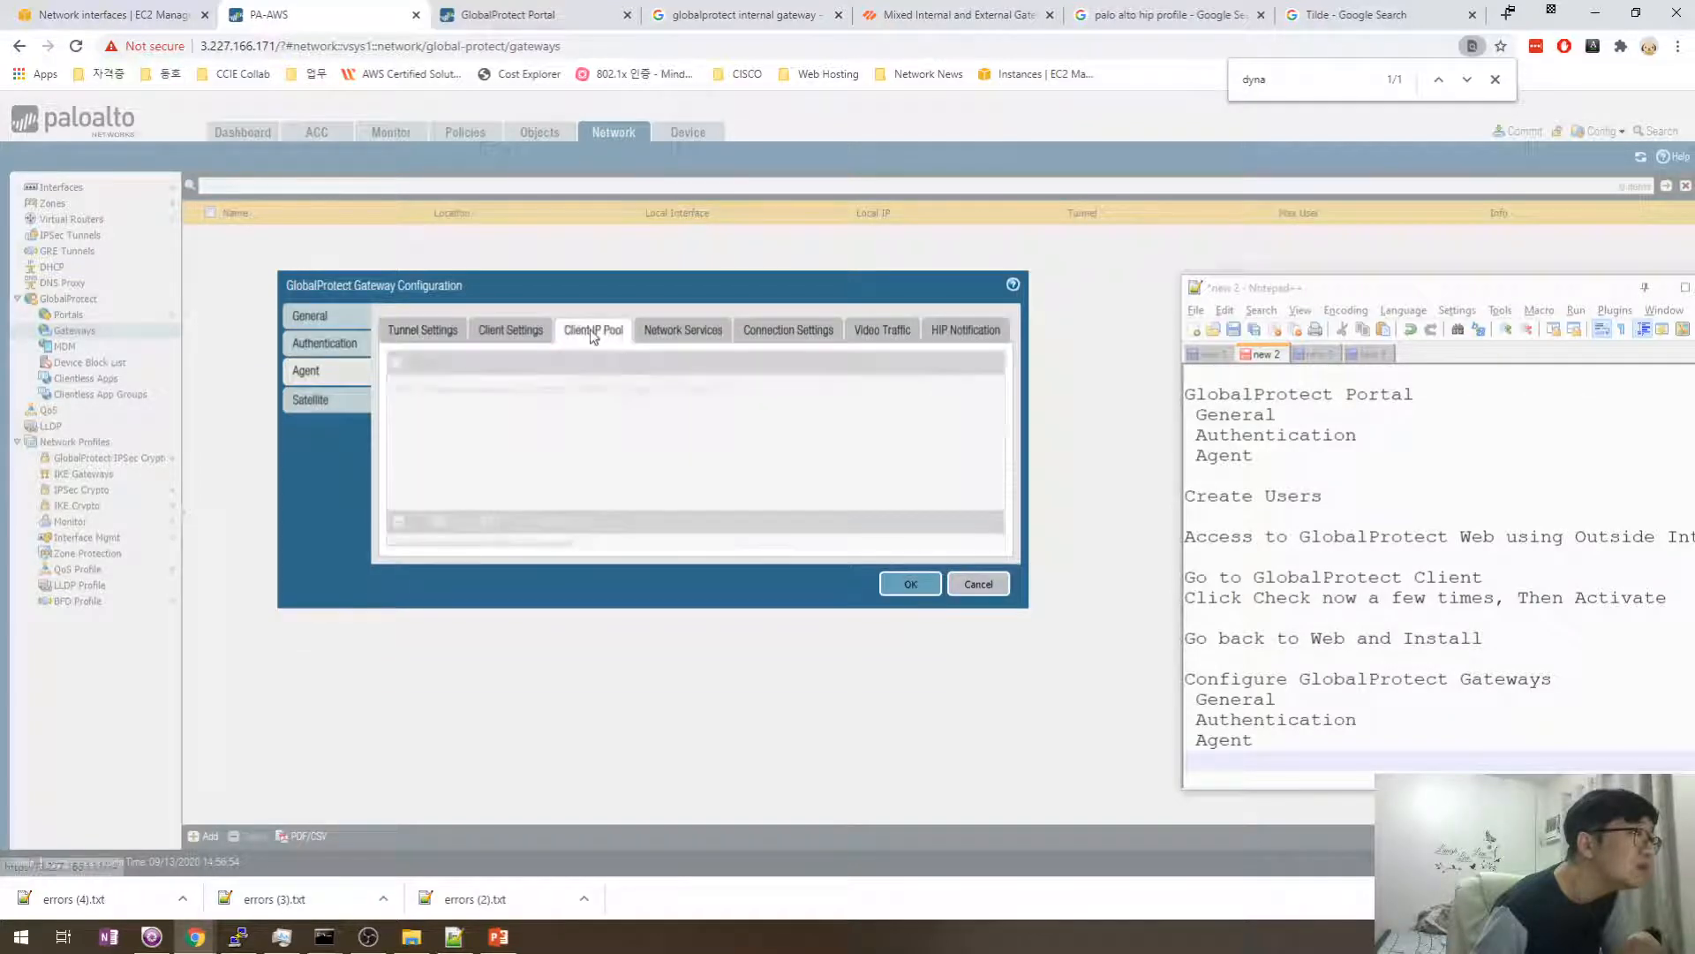
pyautogui.click(513, 332)
pyautogui.click(430, 328)
pyautogui.click(400, 357)
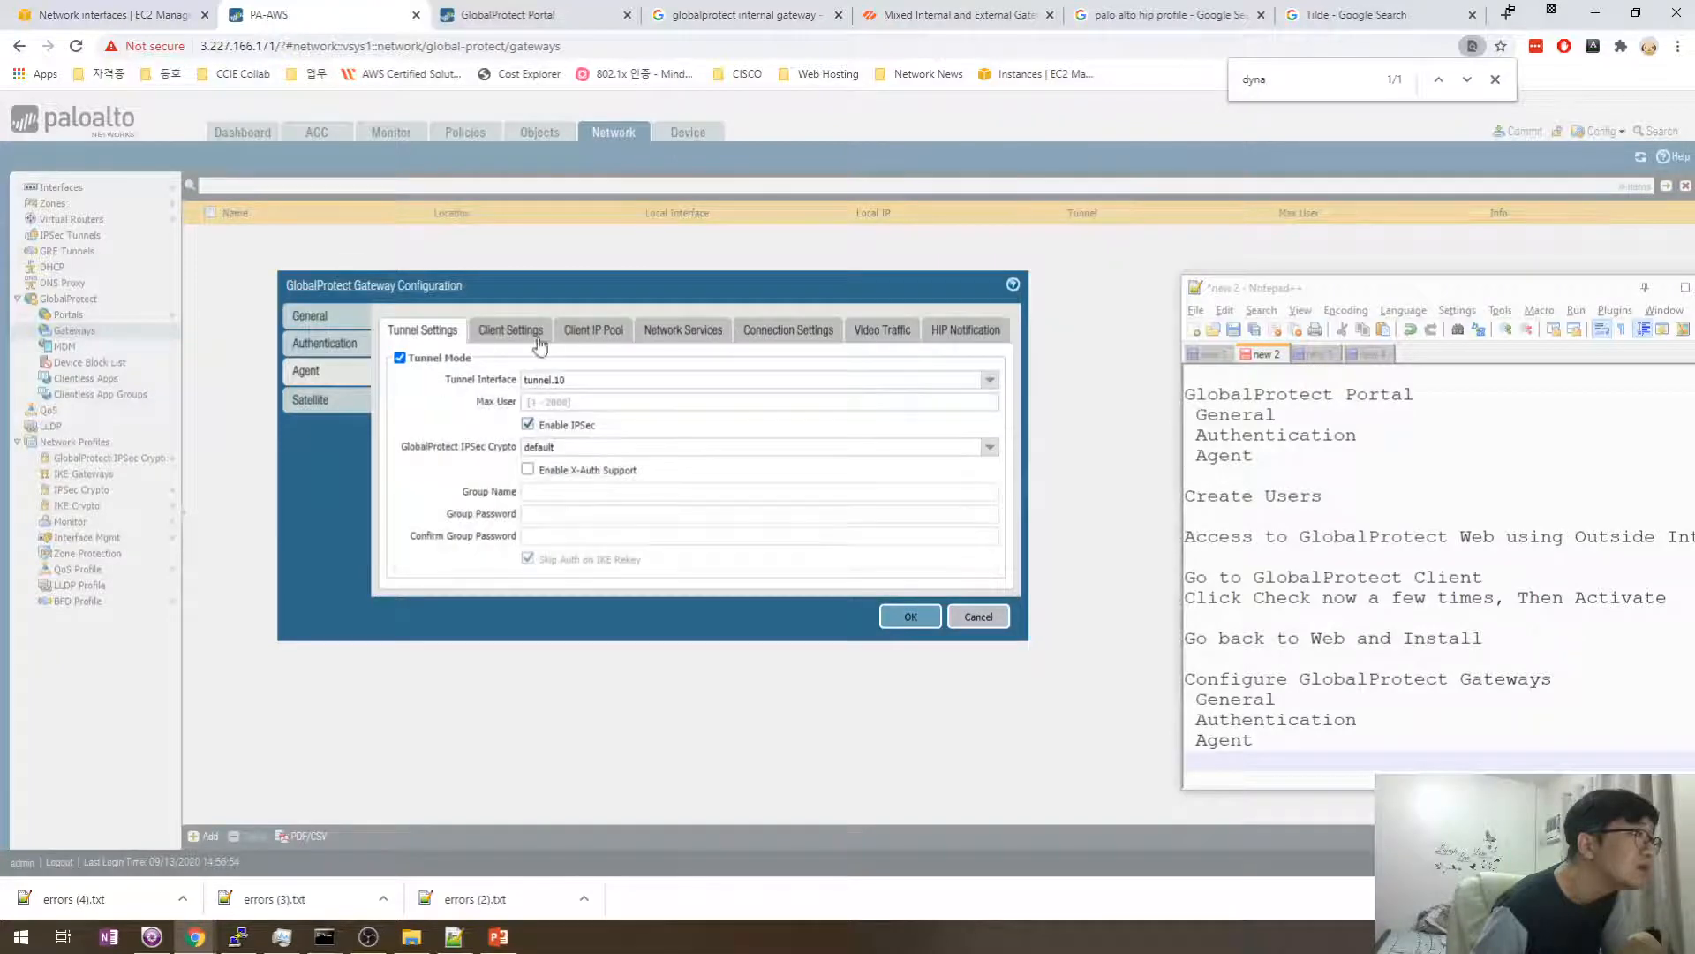
pyautogui.click(595, 332)
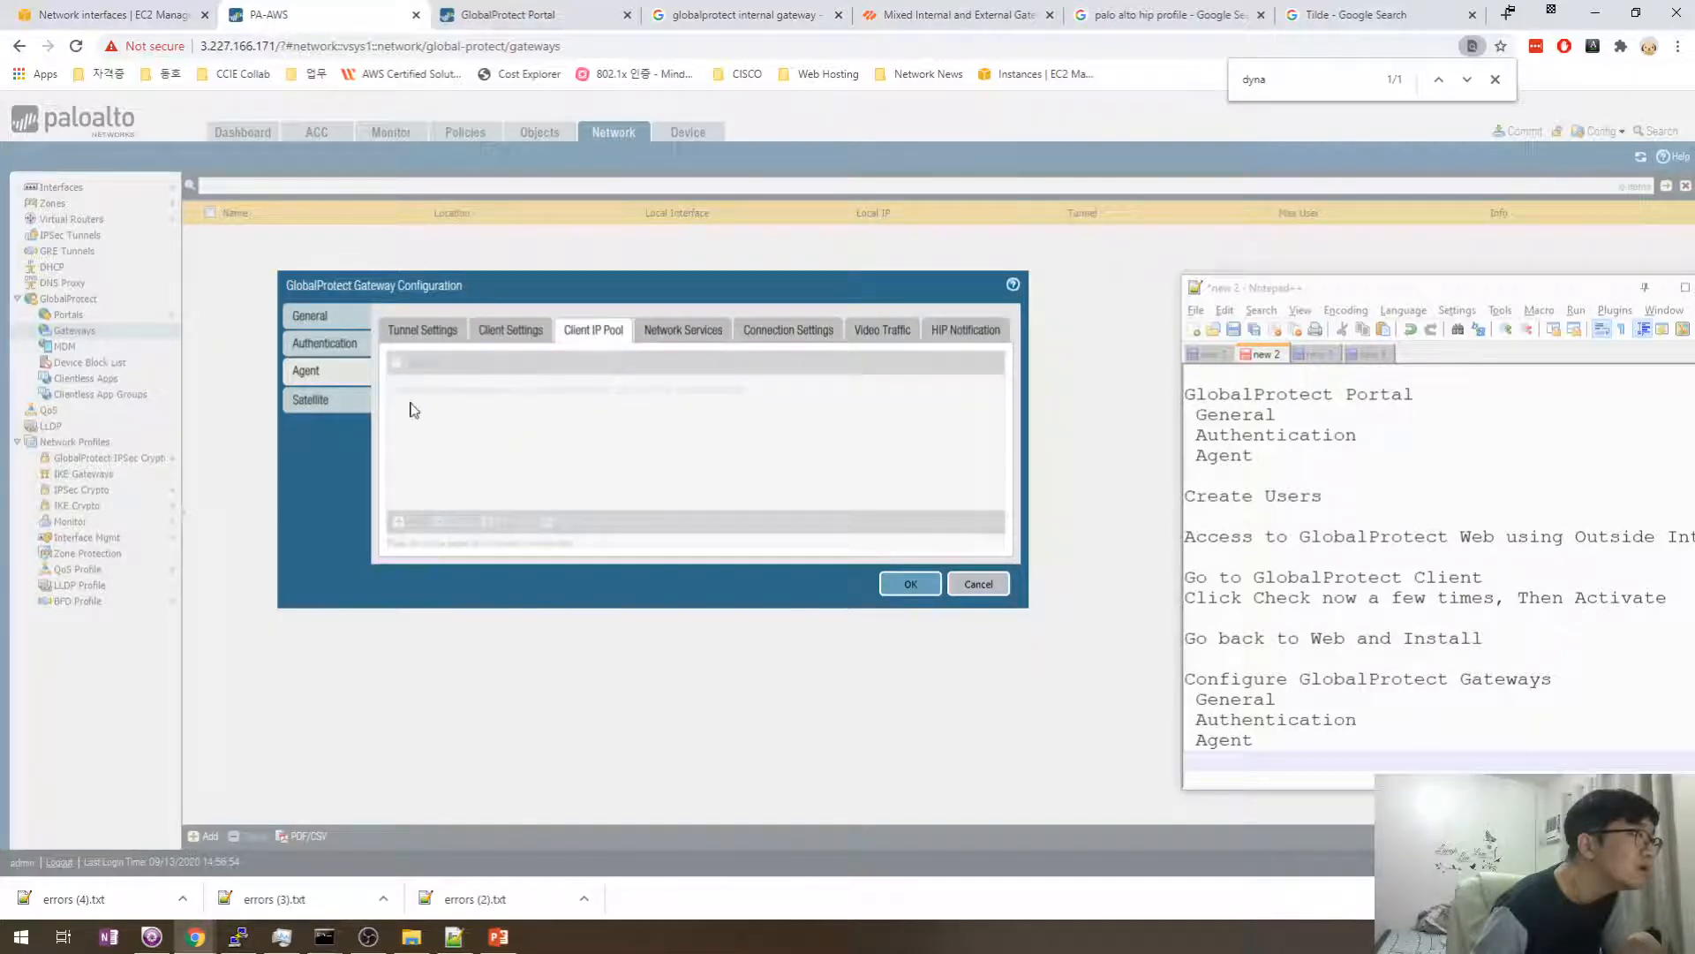
pyautogui.click(666, 336)
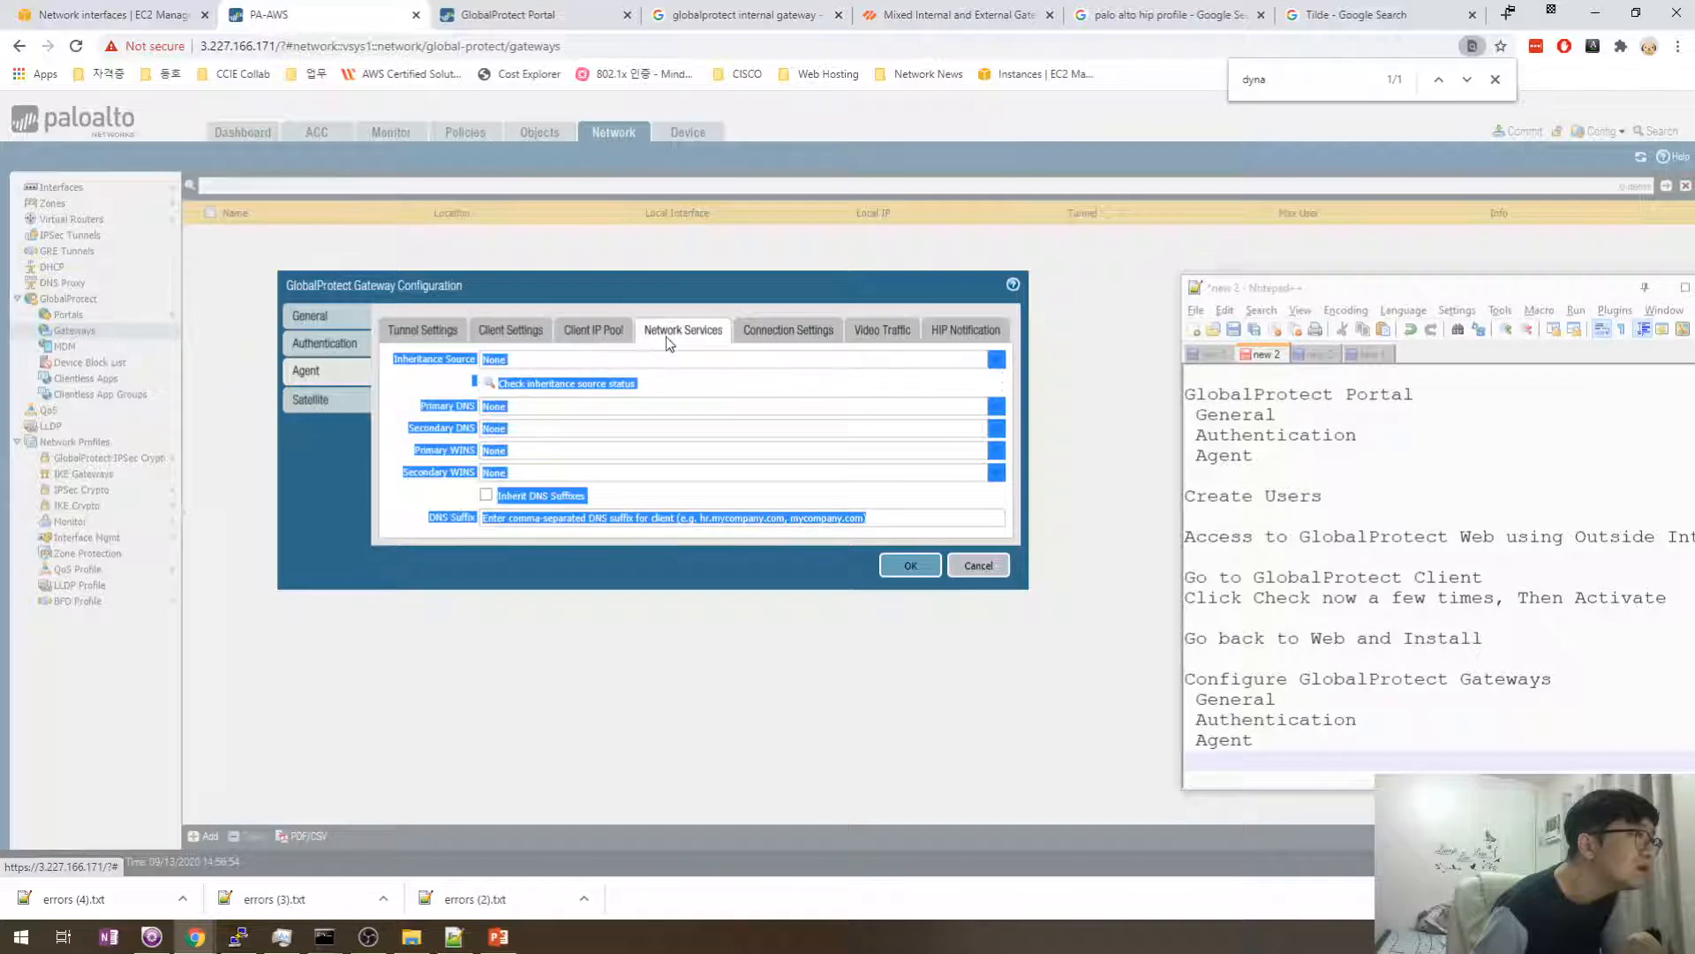
pyautogui.click(593, 330)
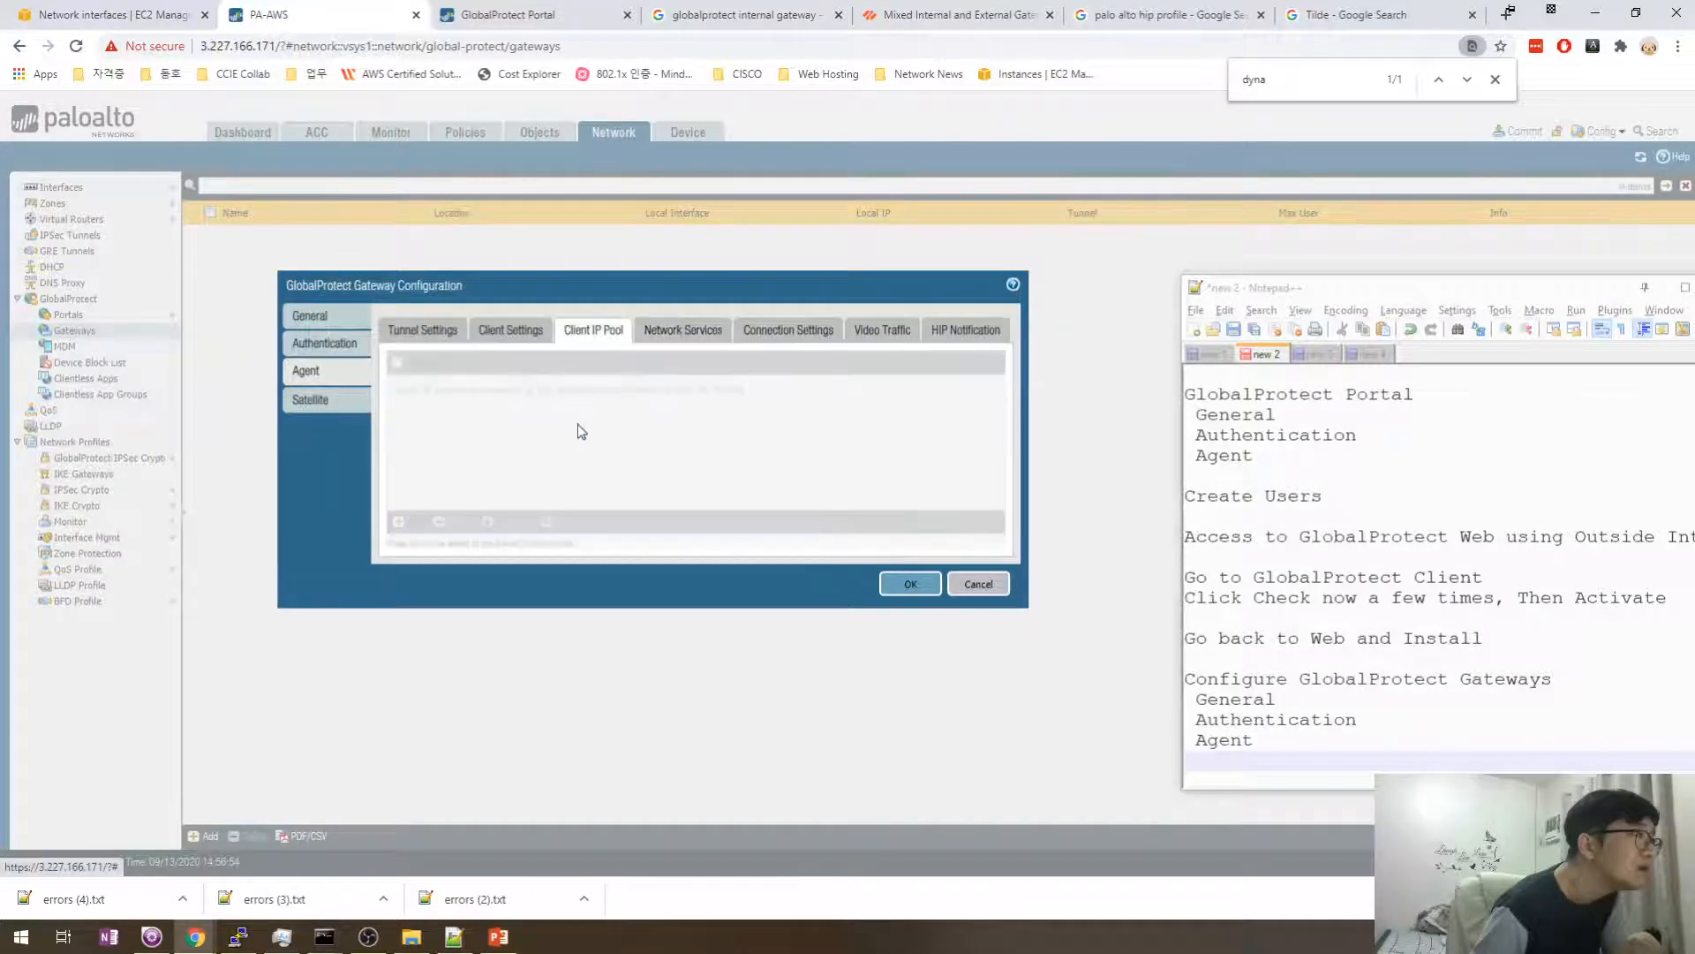
pyautogui.click(521, 343)
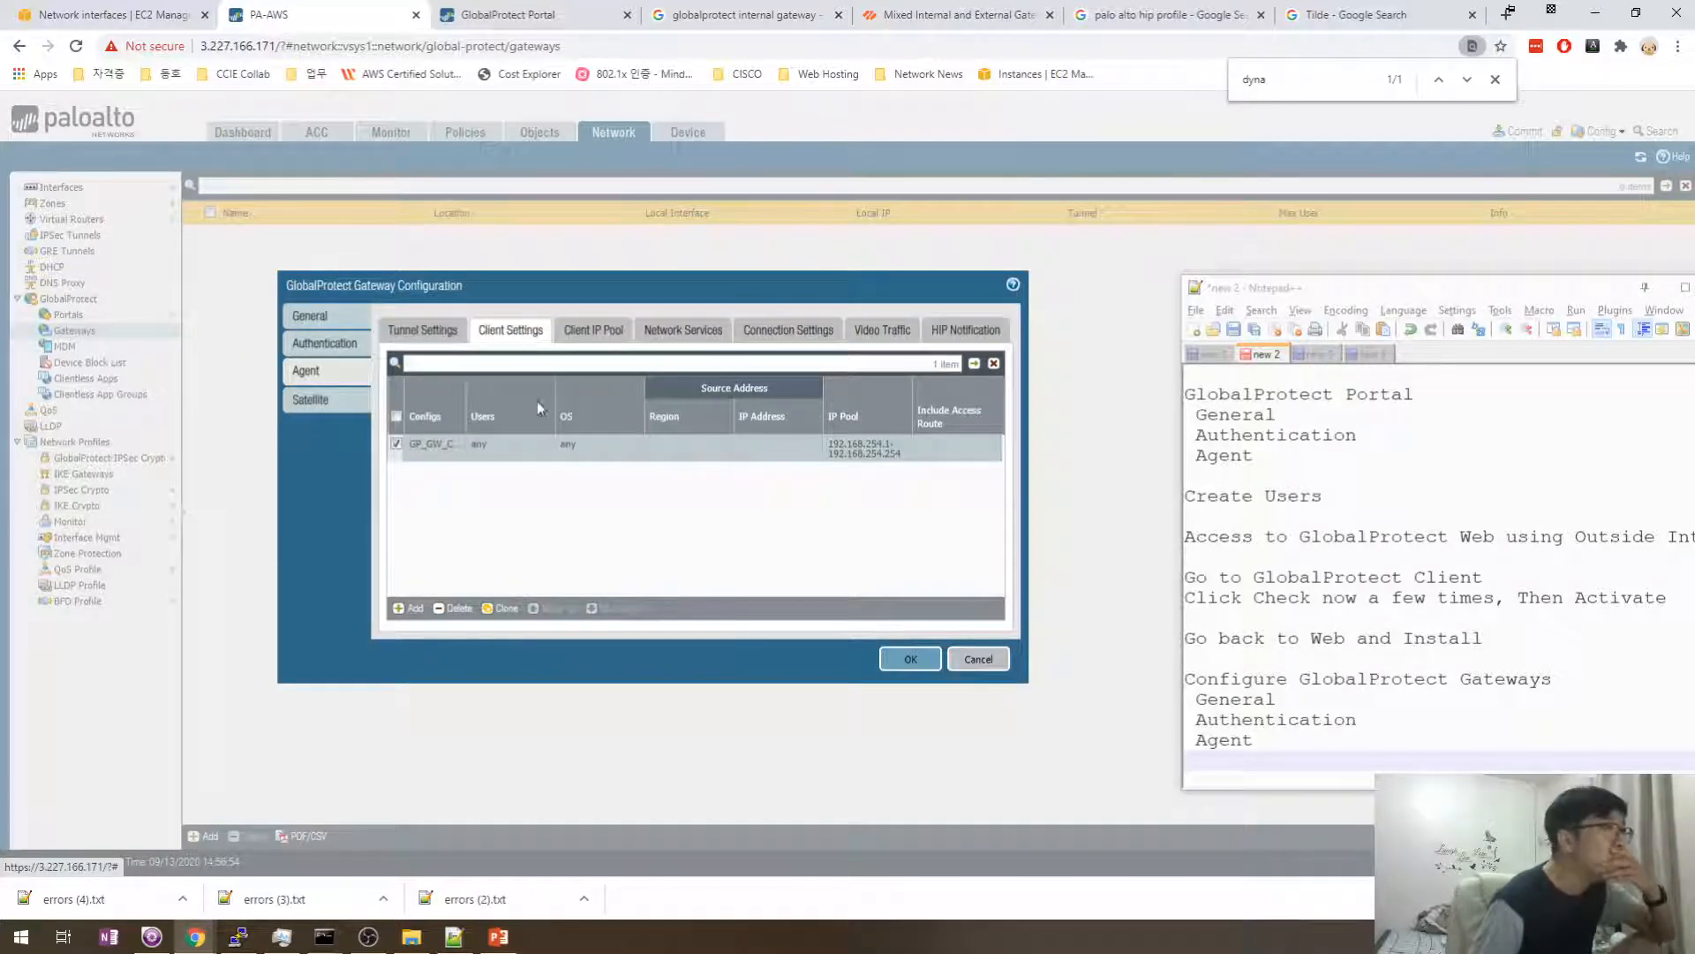
pyautogui.click(902, 658)
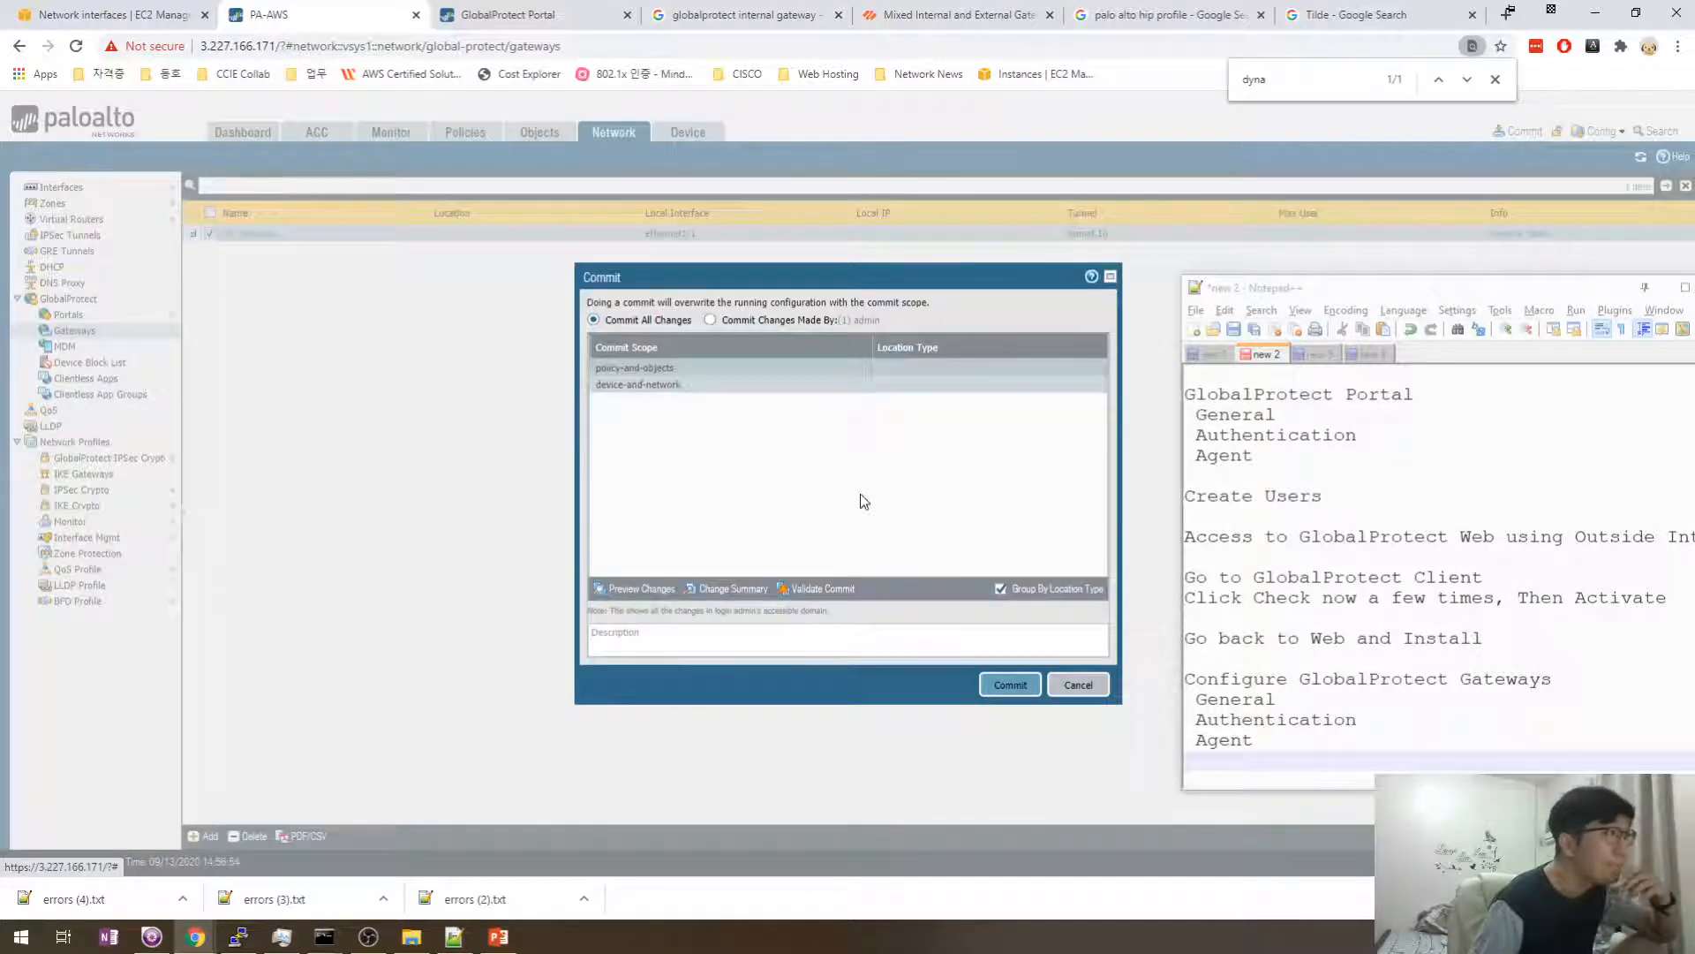
# - Commit the configuration and select the warnings text in the Commit Status window
pyautogui.click(1007, 685)
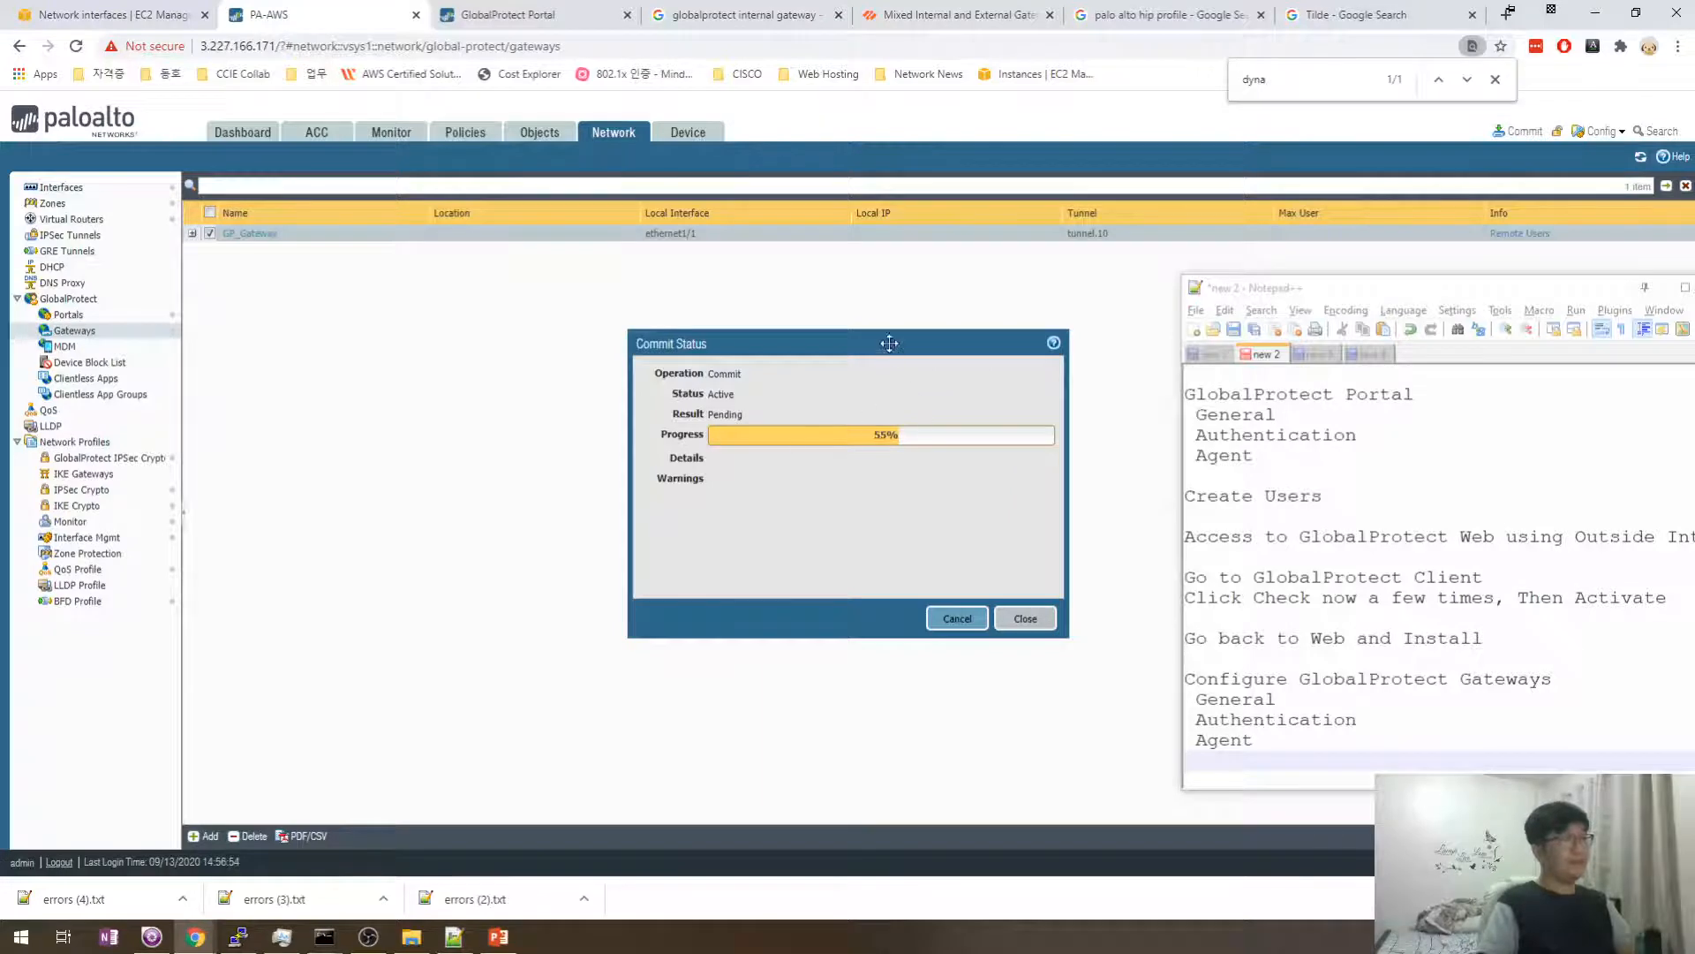
pyautogui.moveTo(889, 343); pyautogui.dragTo(838, 257)
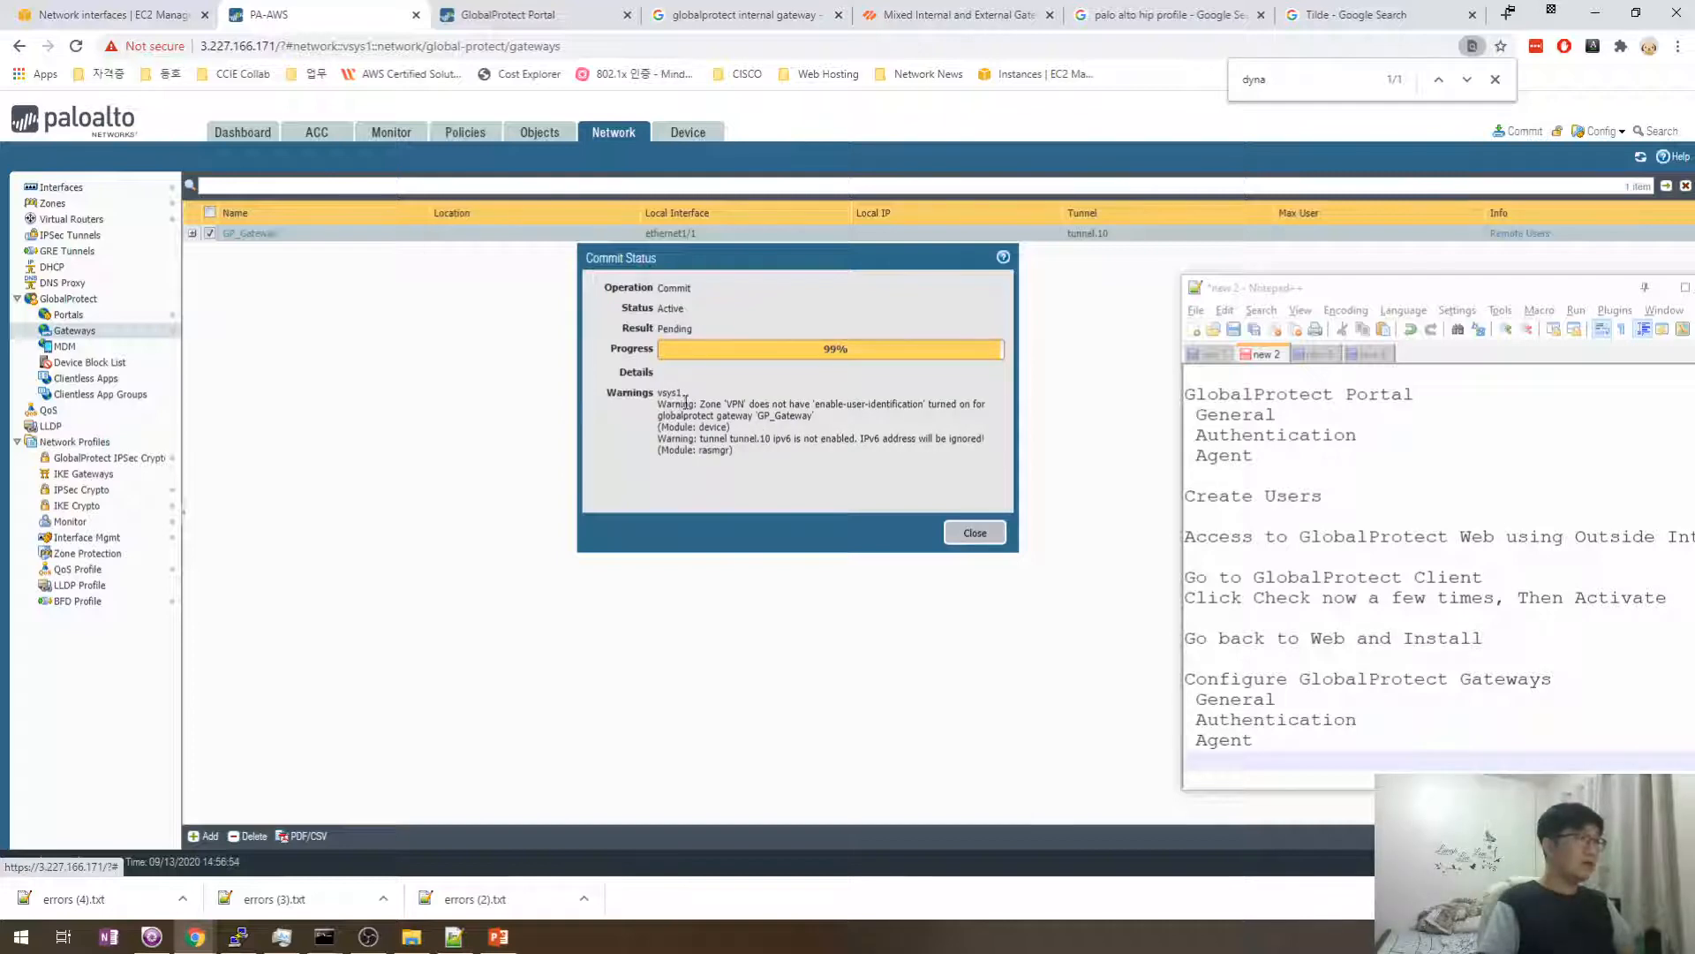
pyautogui.moveTo(700, 401); pyautogui.dragTo(948, 423)
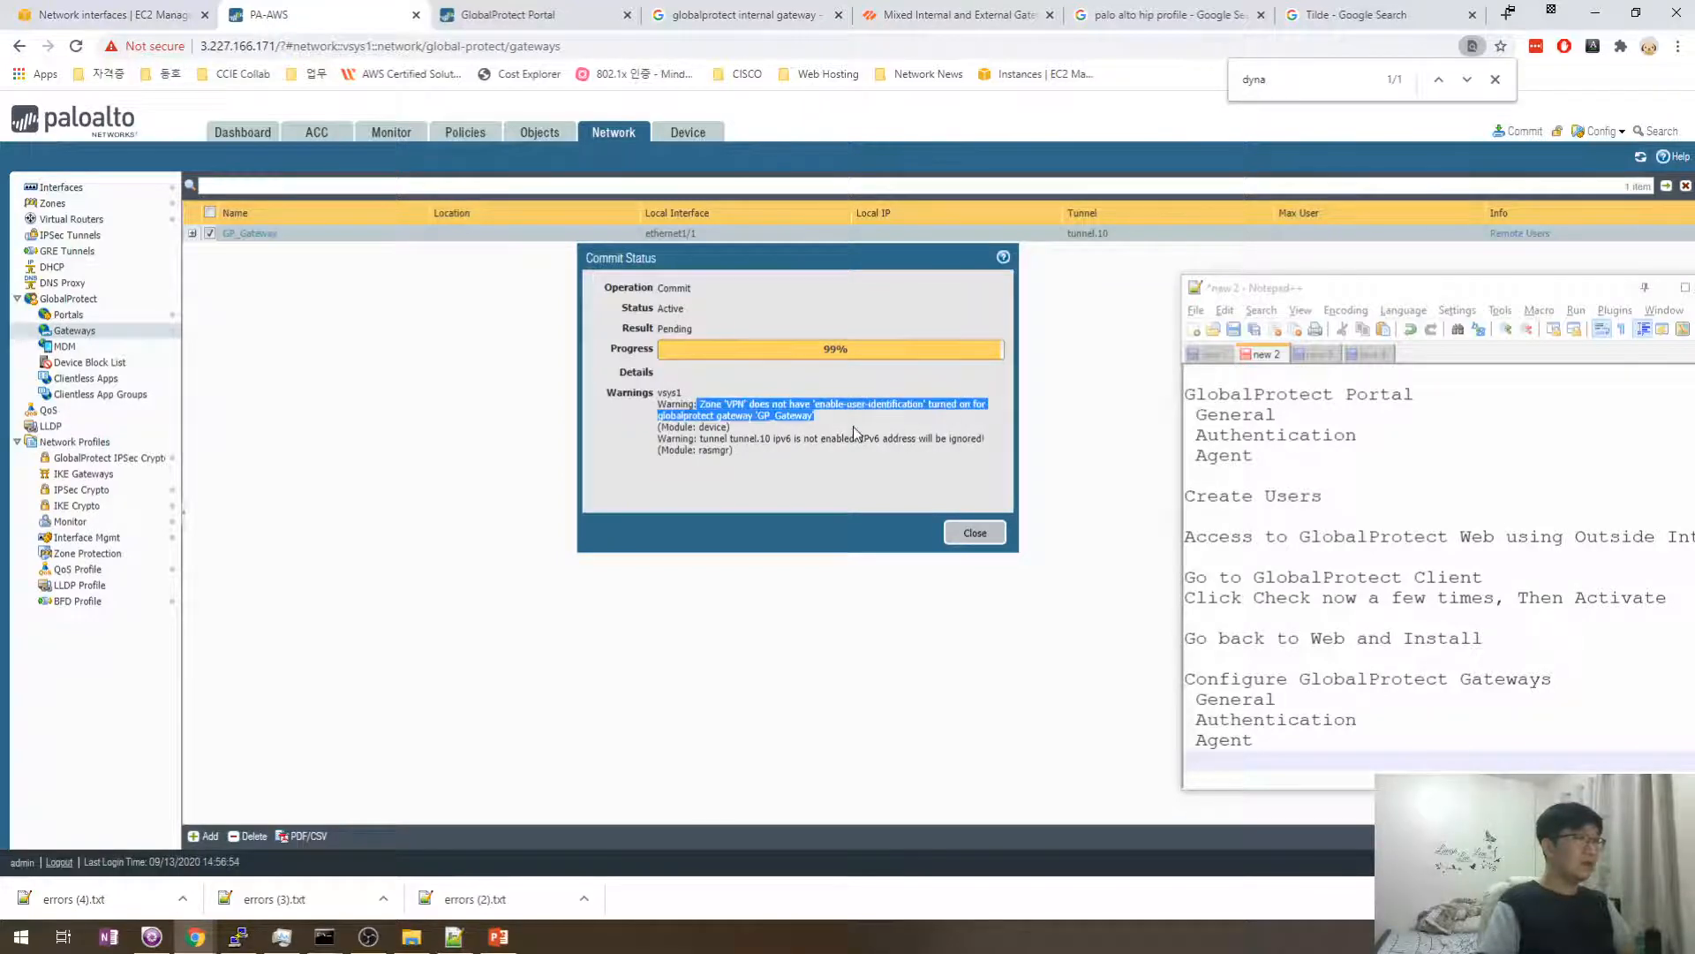
pyautogui.click(780, 449)
pyautogui.moveTo(735, 450); pyautogui.dragTo(644, 408)
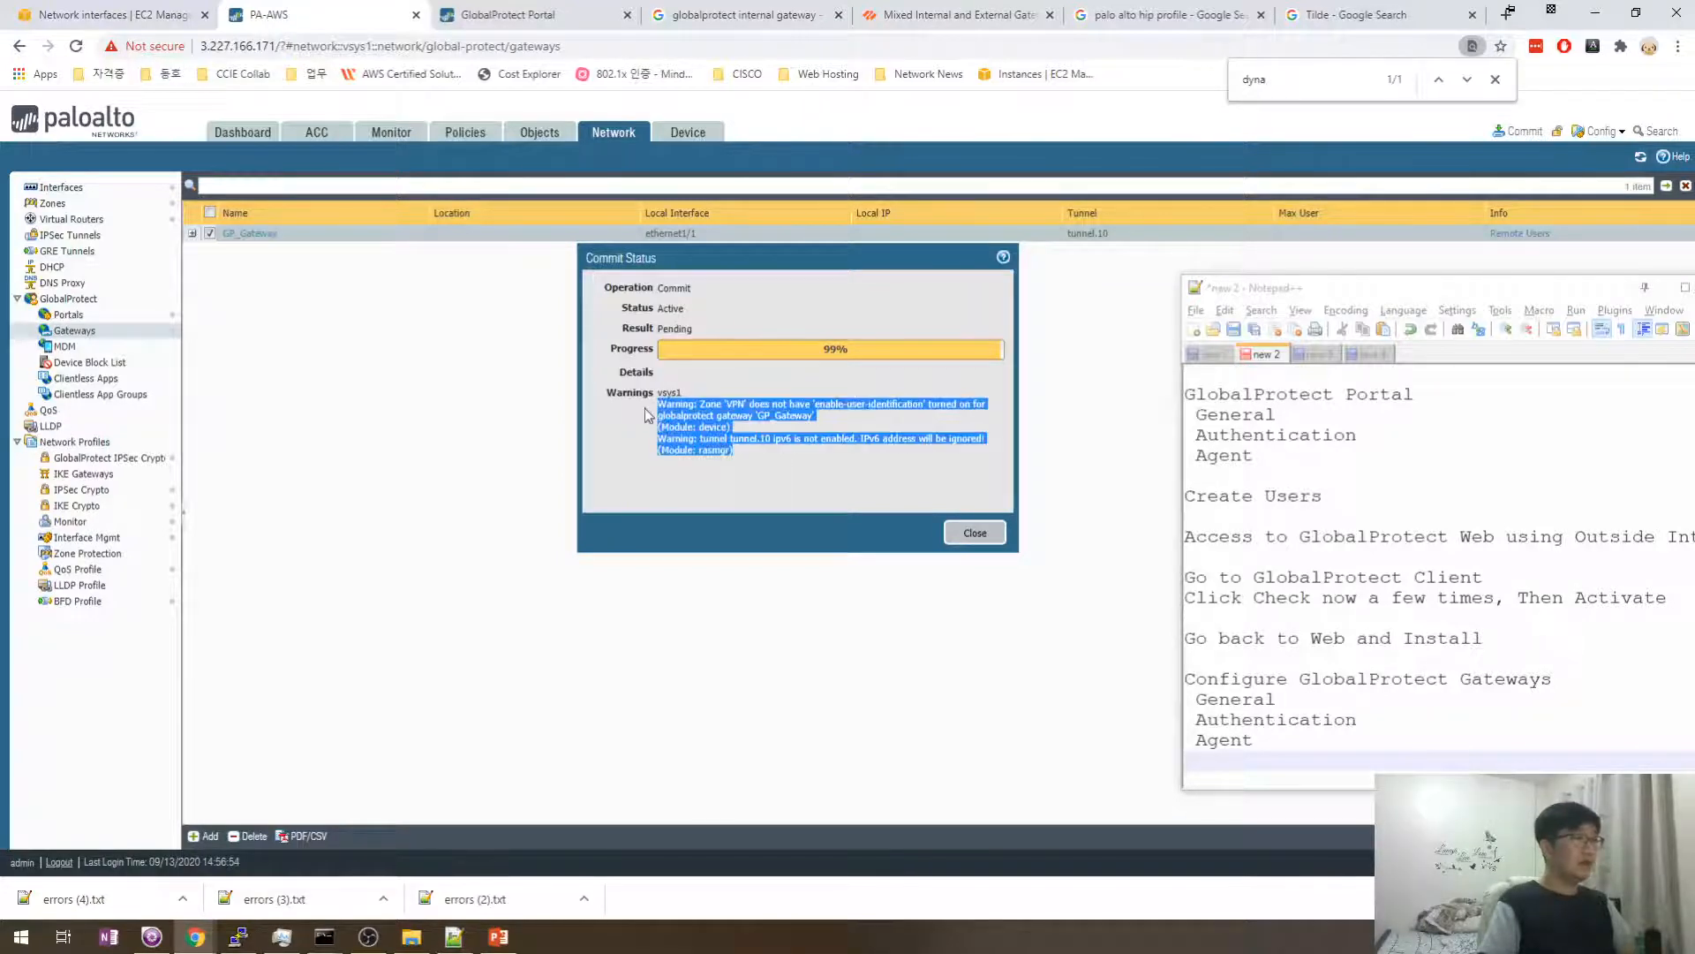
# - Paste the commit warnings into the Notepad++ notes and close the Commit Status
pyautogui.click(1310, 763)
pyautogui.hotkey('ctrl', 'v')
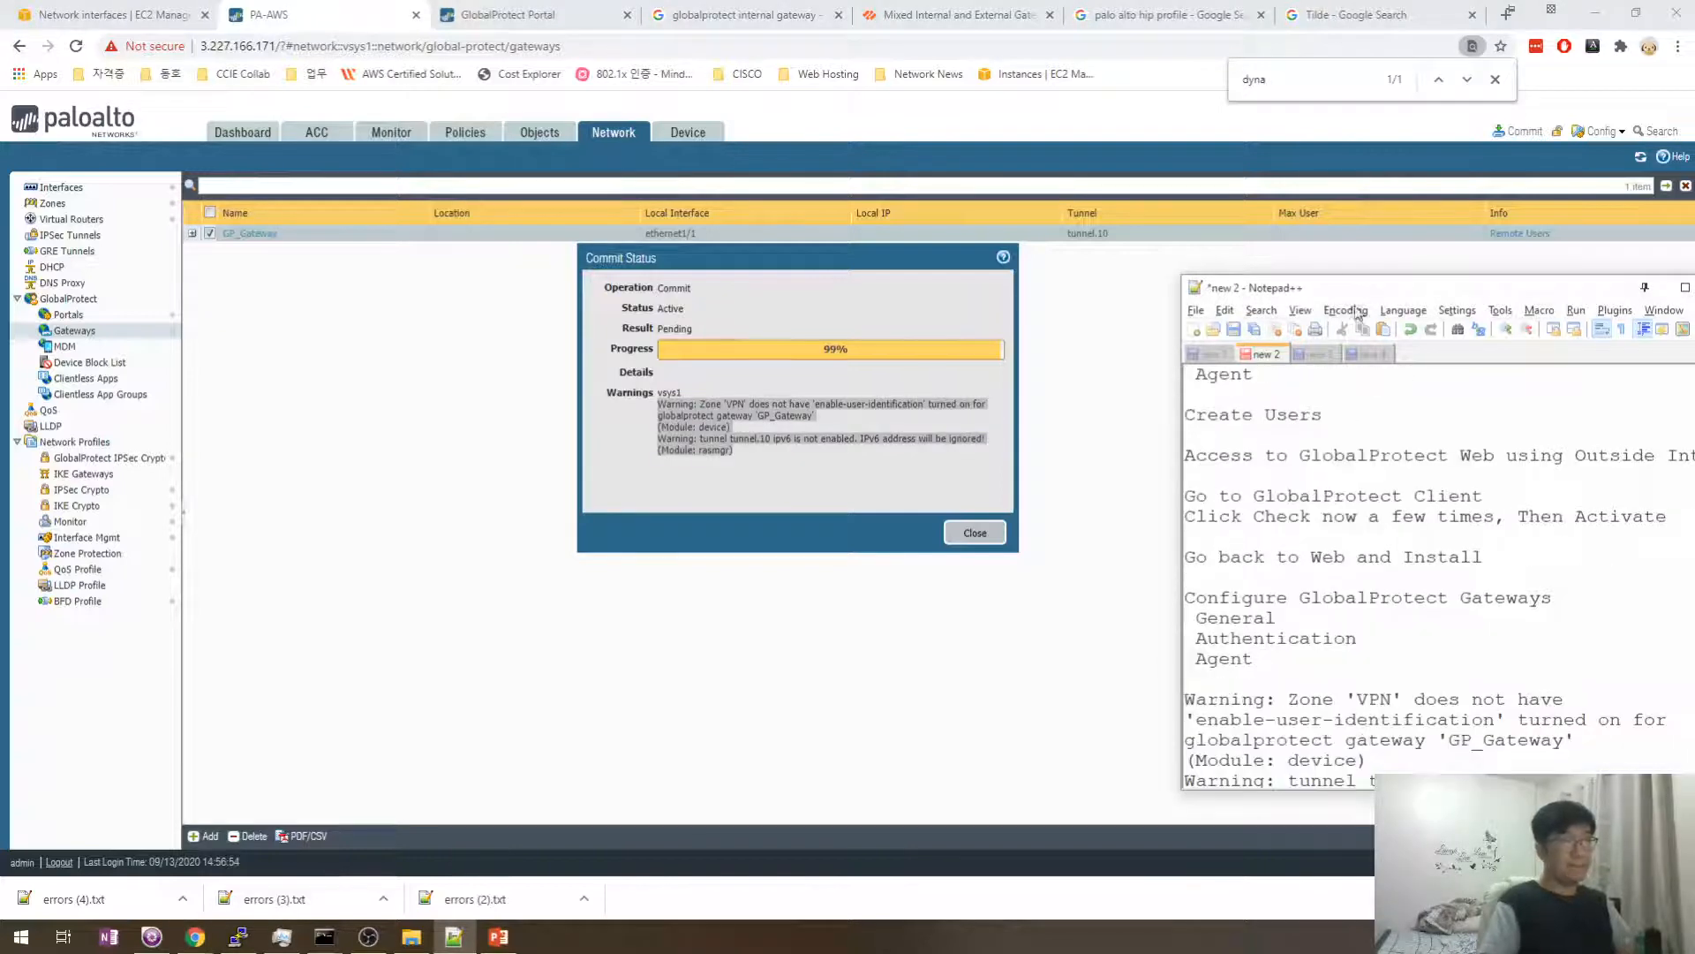
pyautogui.moveTo(1347, 280); pyautogui.dragTo(1214, 266)
pyautogui.click(1279, 704)
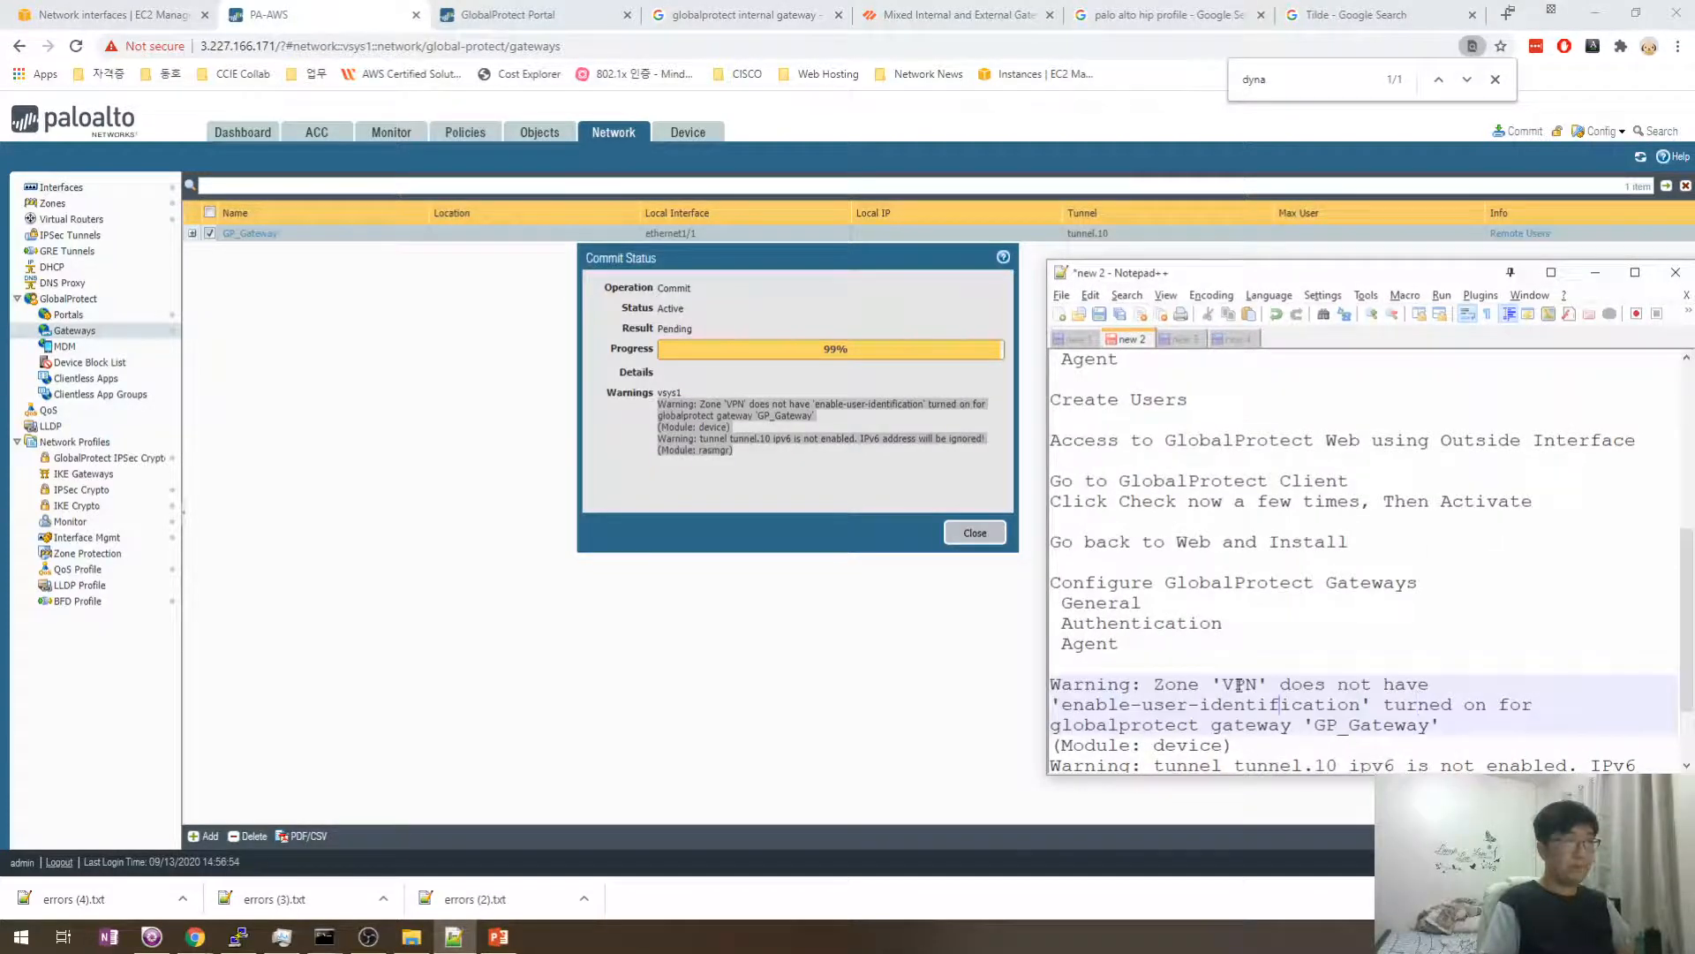
pyautogui.click(975, 532)
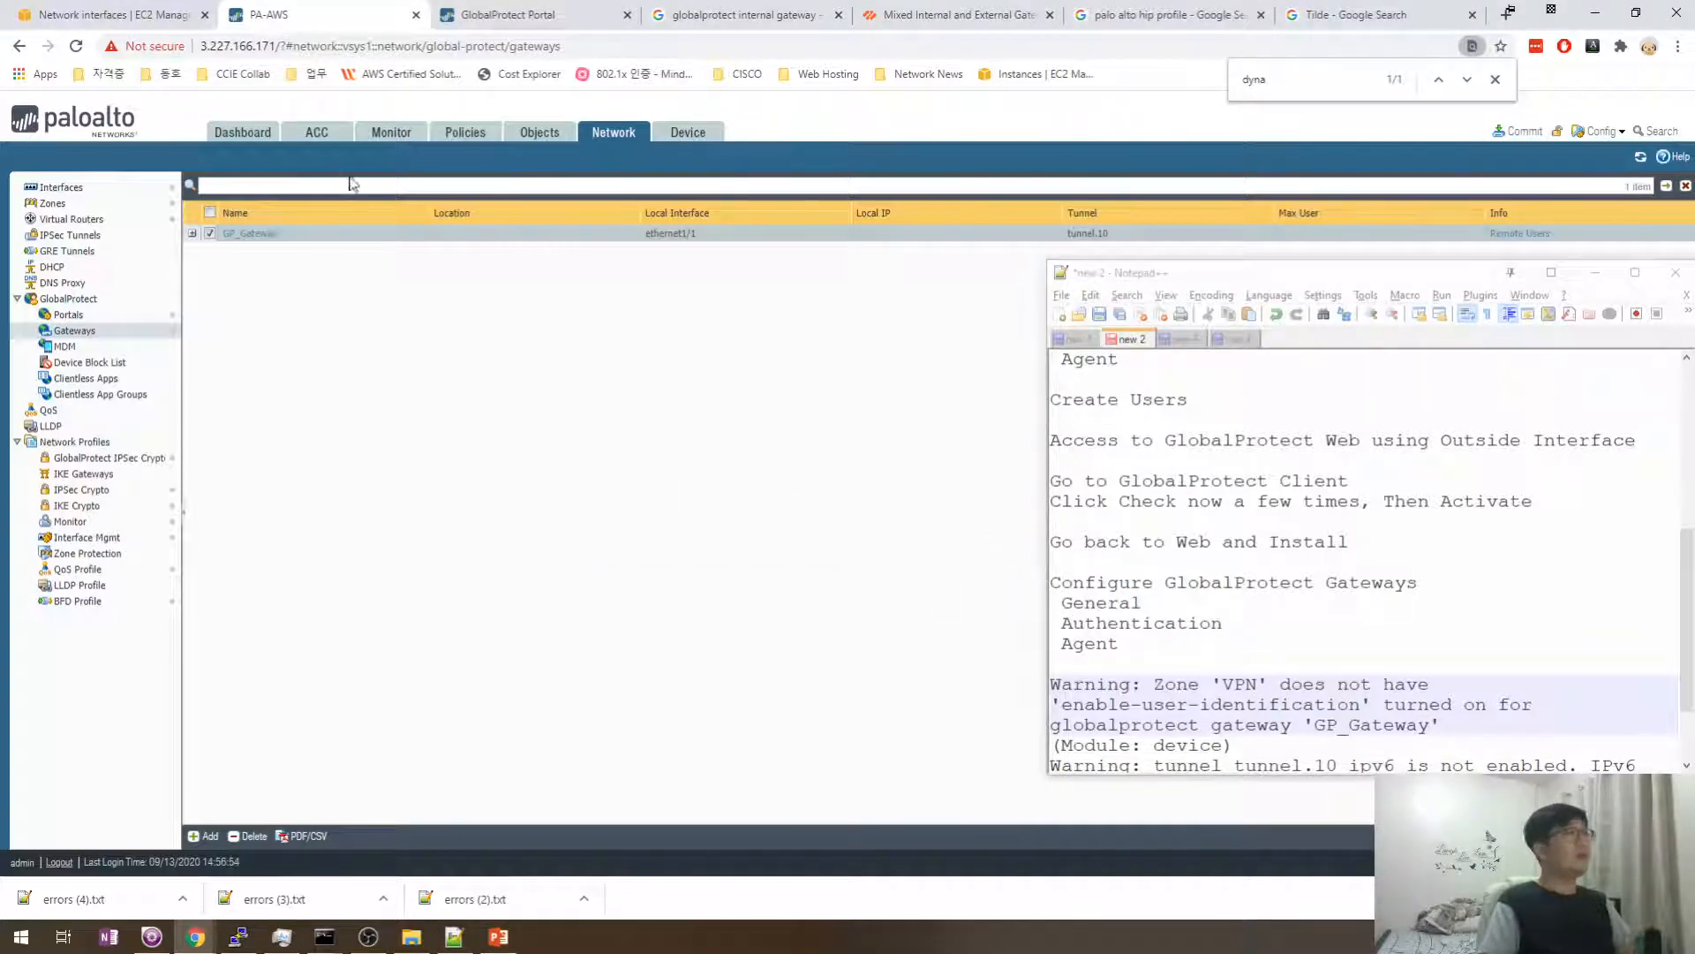
# - Go to Network > Zones to address the VPN zone's user-identification warning
pyautogui.click(336, 134)
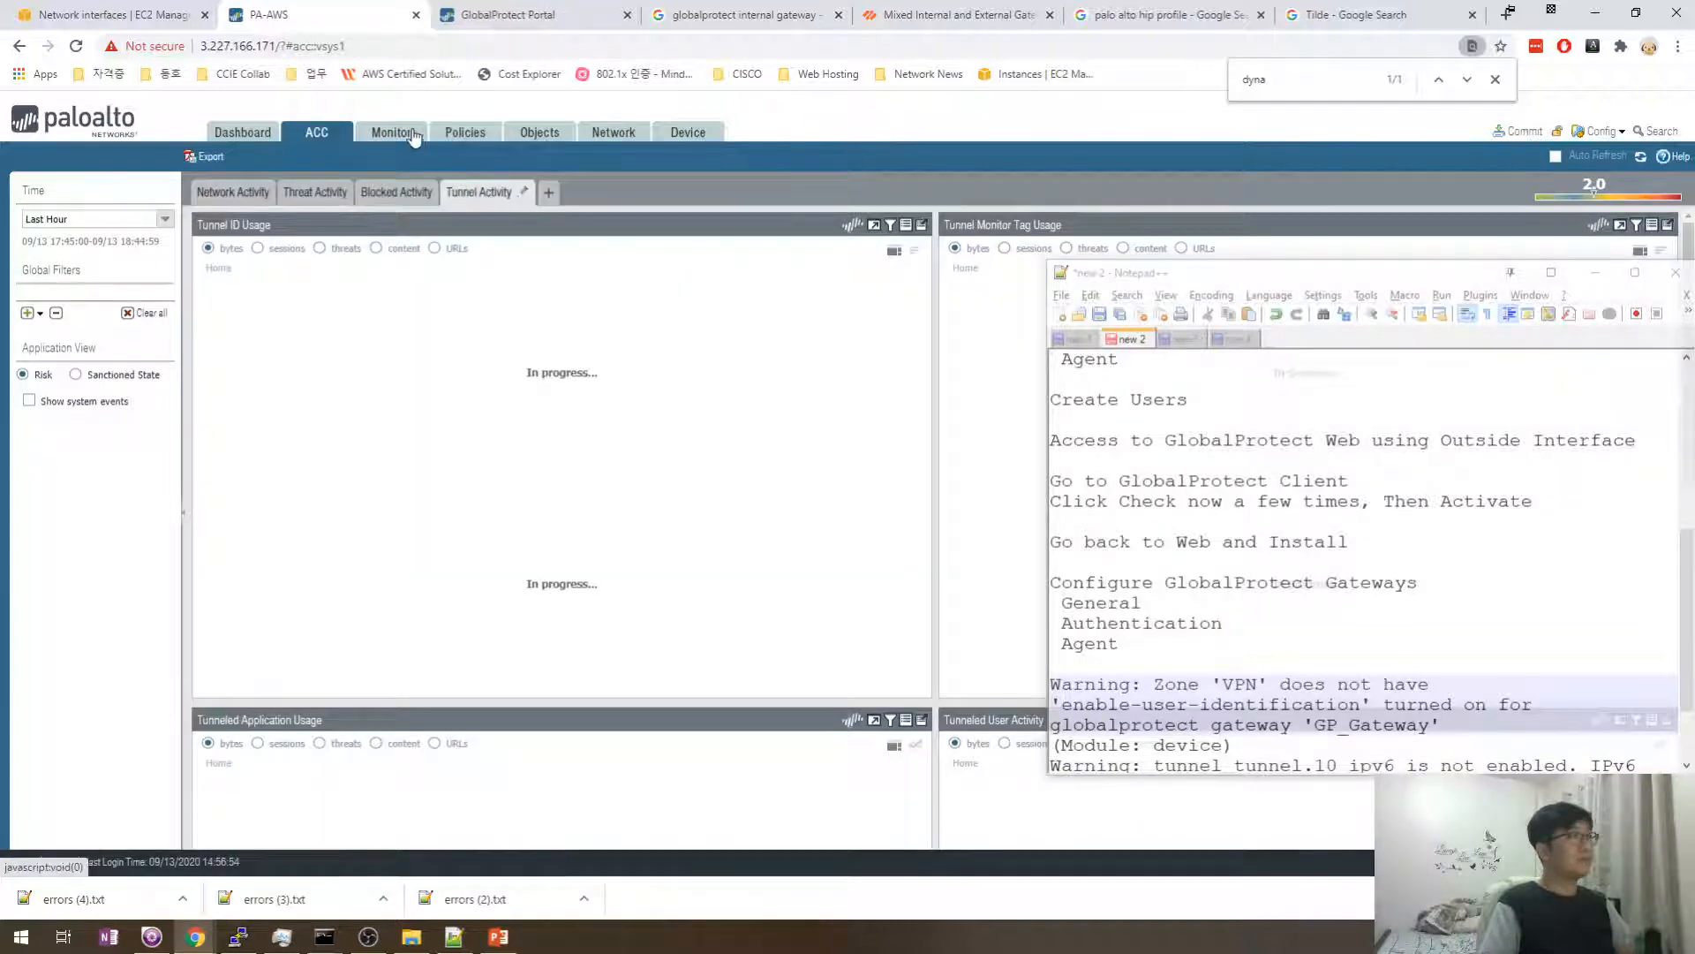
pyautogui.click(566, 137)
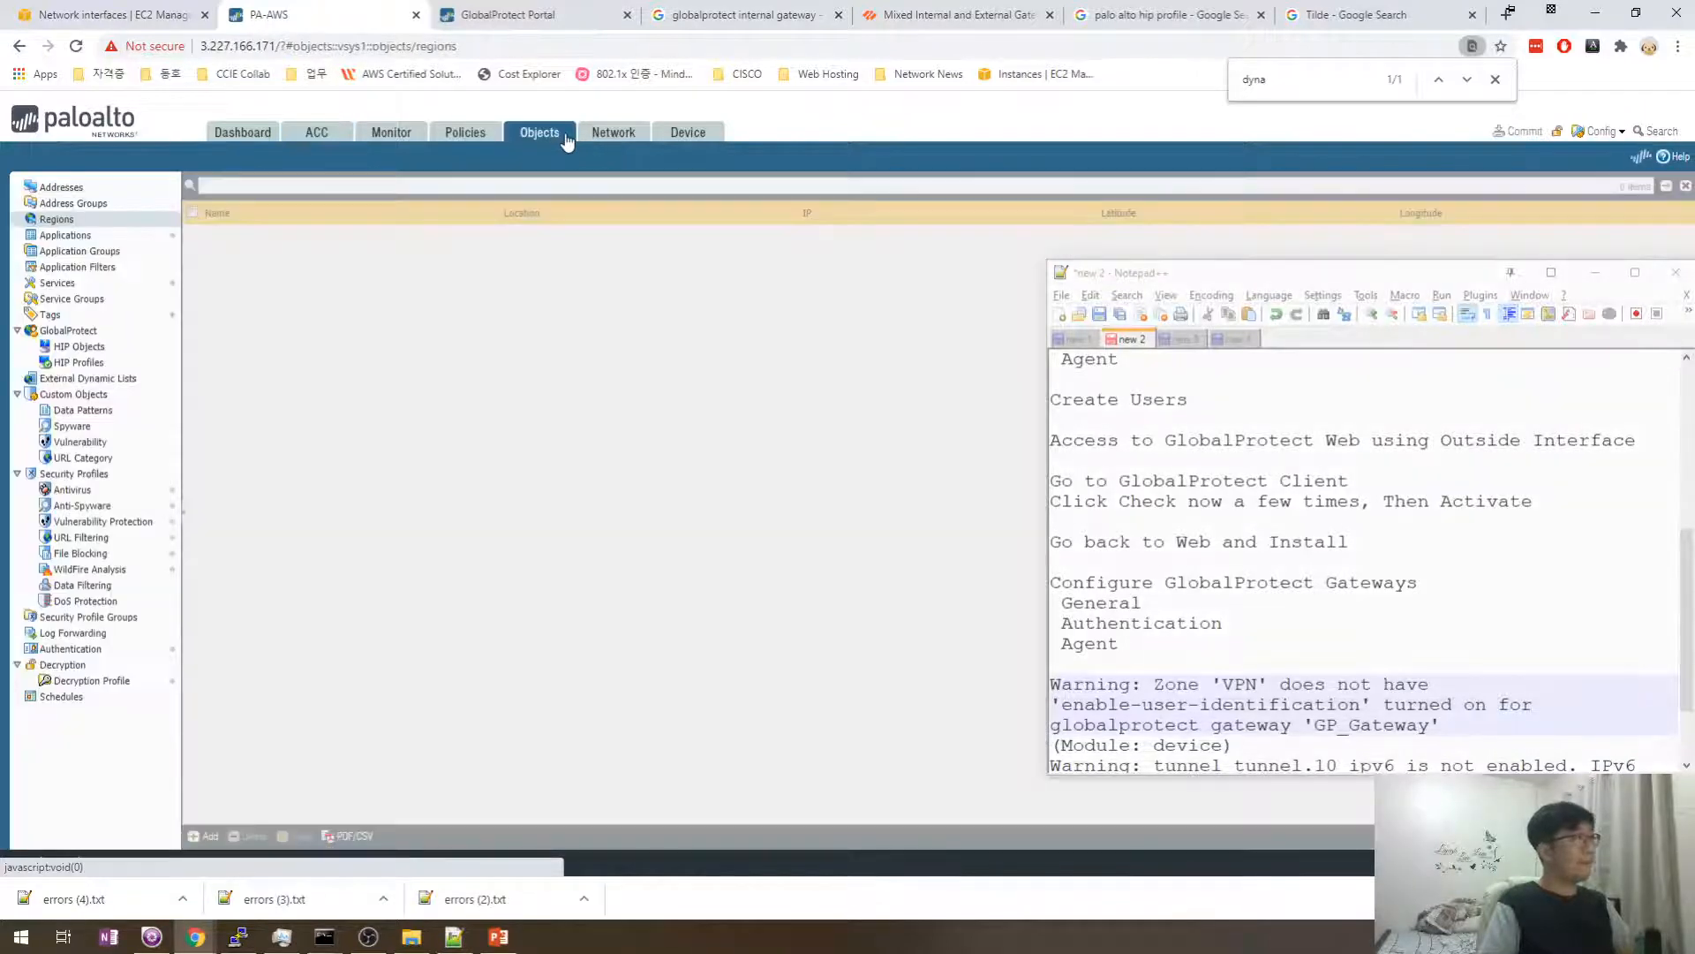
pyautogui.click(604, 135)
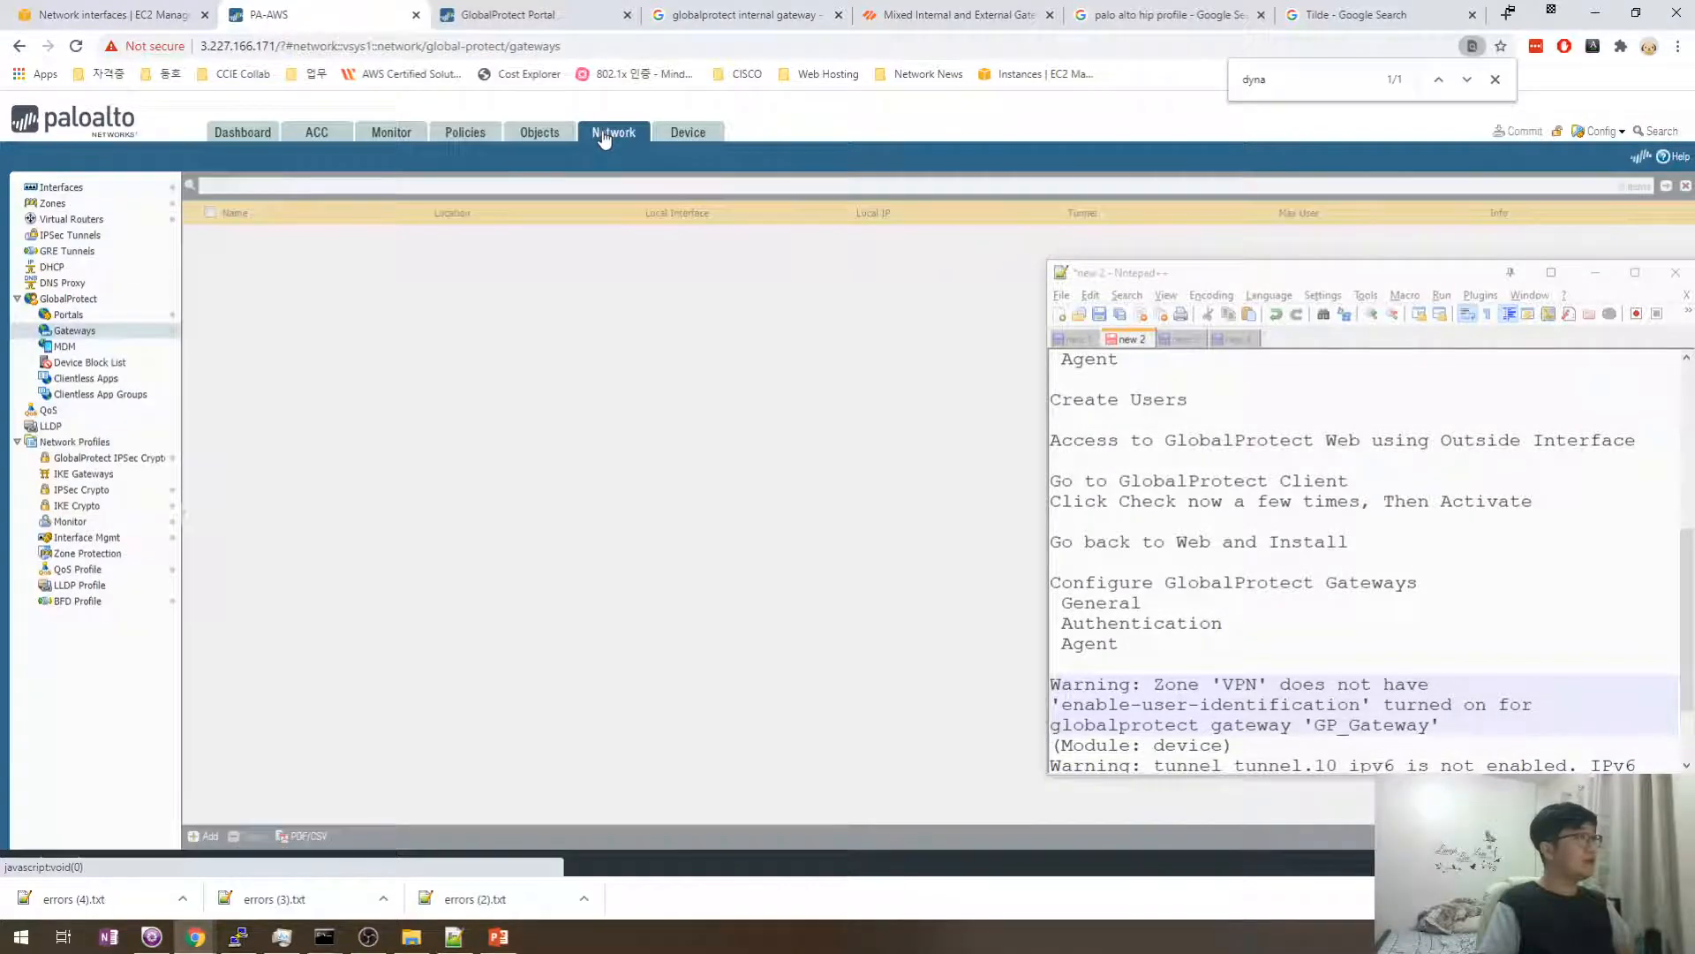
pyautogui.click(53, 203)
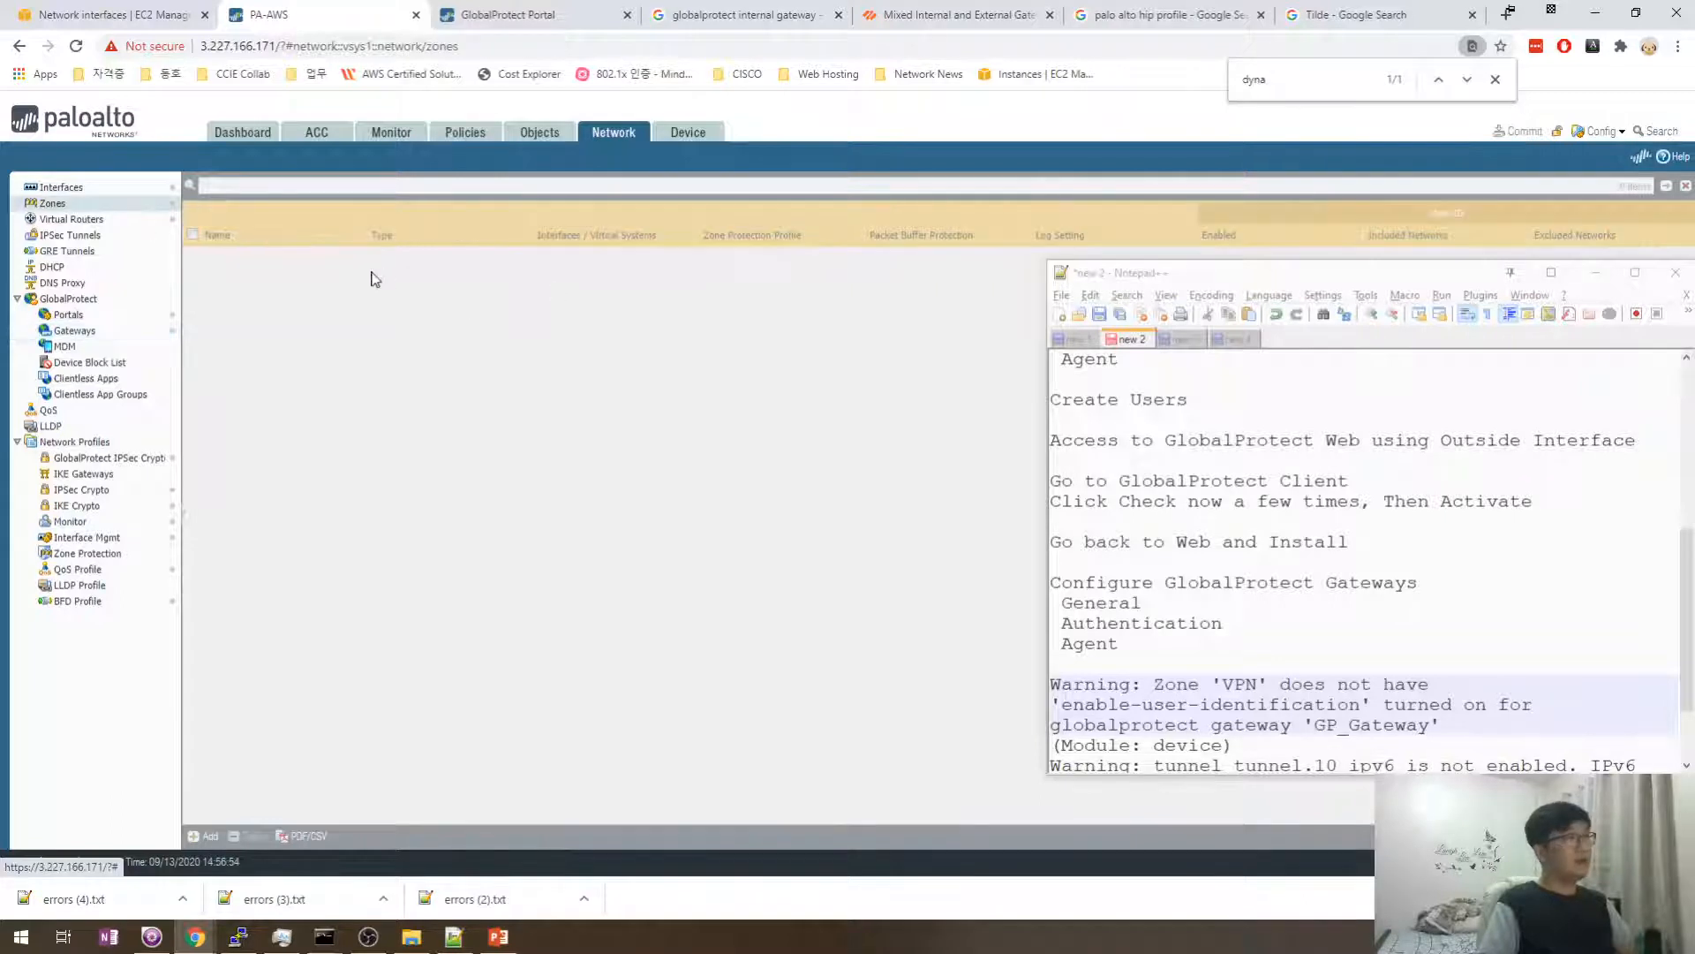
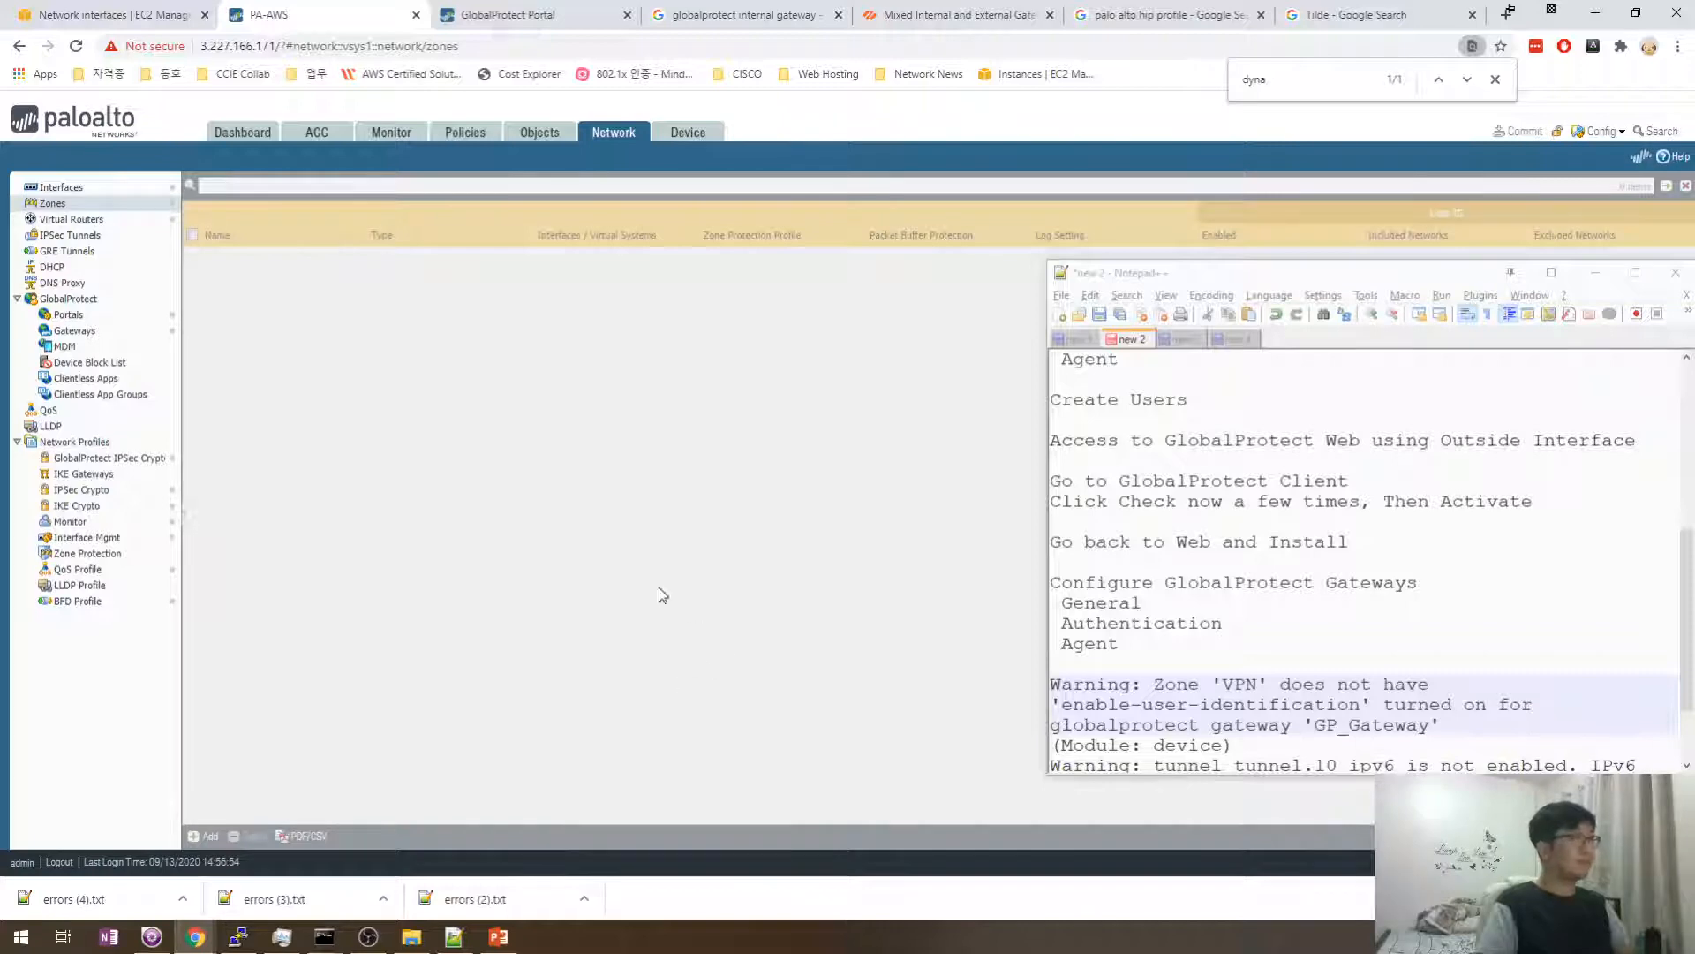
# - Move the notes window aside, open Network > Interfaces, and show Task Manager – All Tasks
pyautogui.moveTo(1254, 273); pyautogui.dragTo(1099, 311)
pyautogui.hotkey('alt', 'Tab')
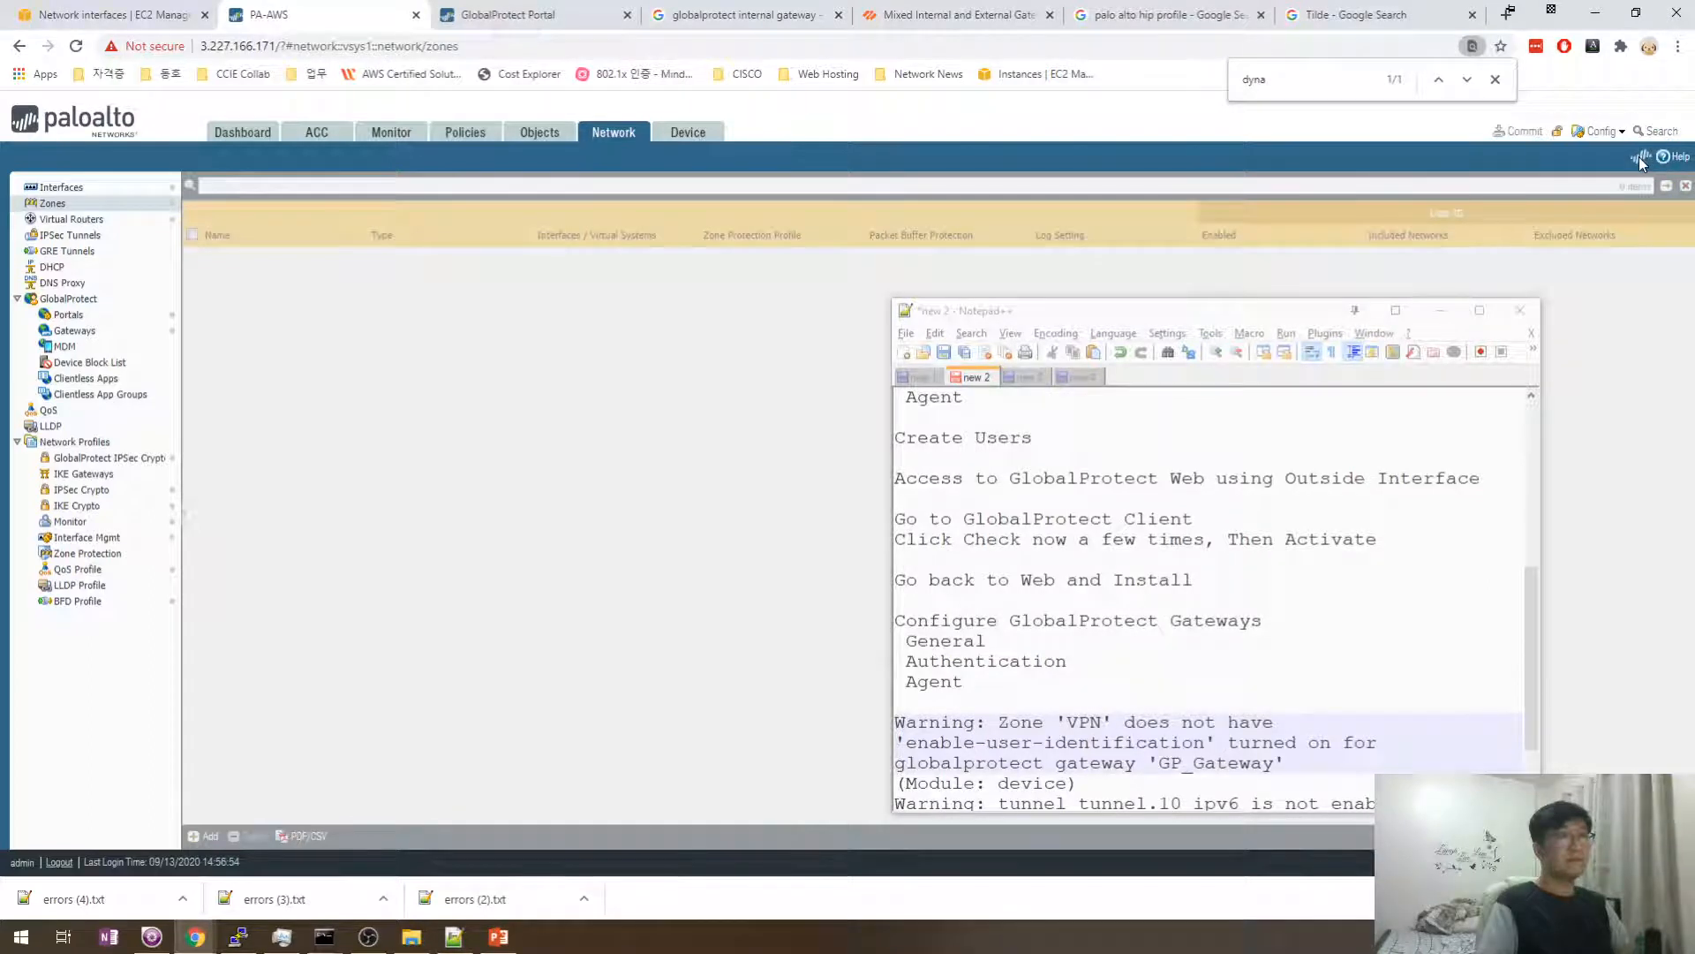
pyautogui.moveTo(1258, 317); pyautogui.dragTo(1354, 301)
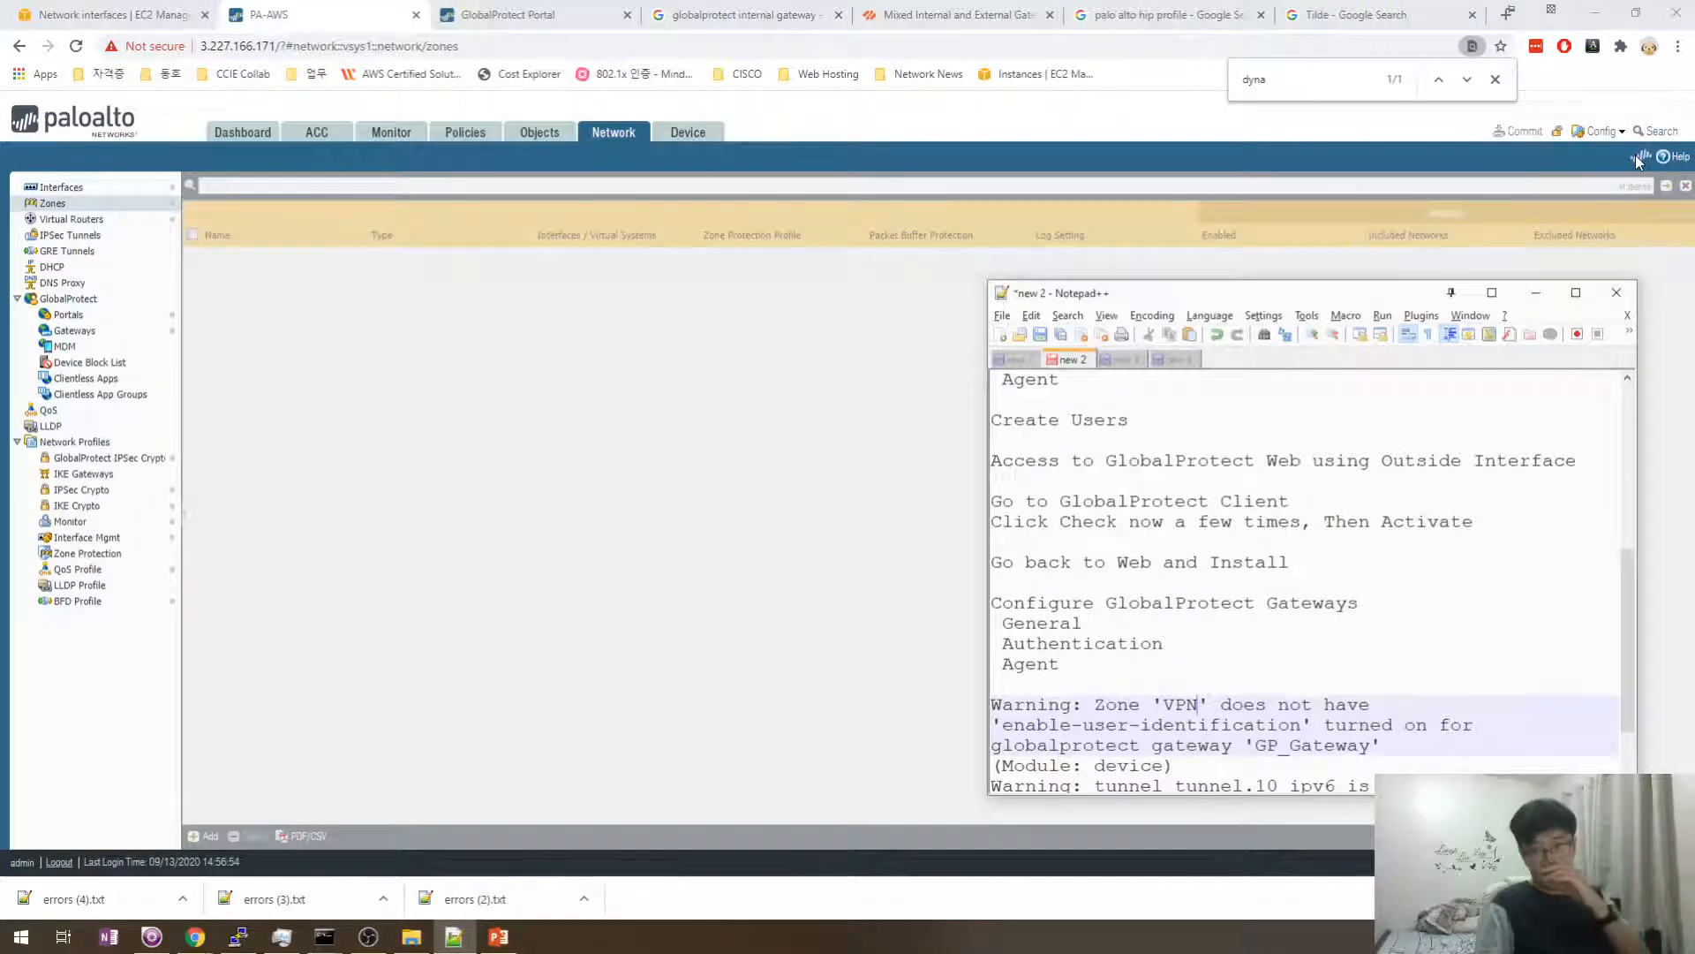
pyautogui.click(1635, 155)
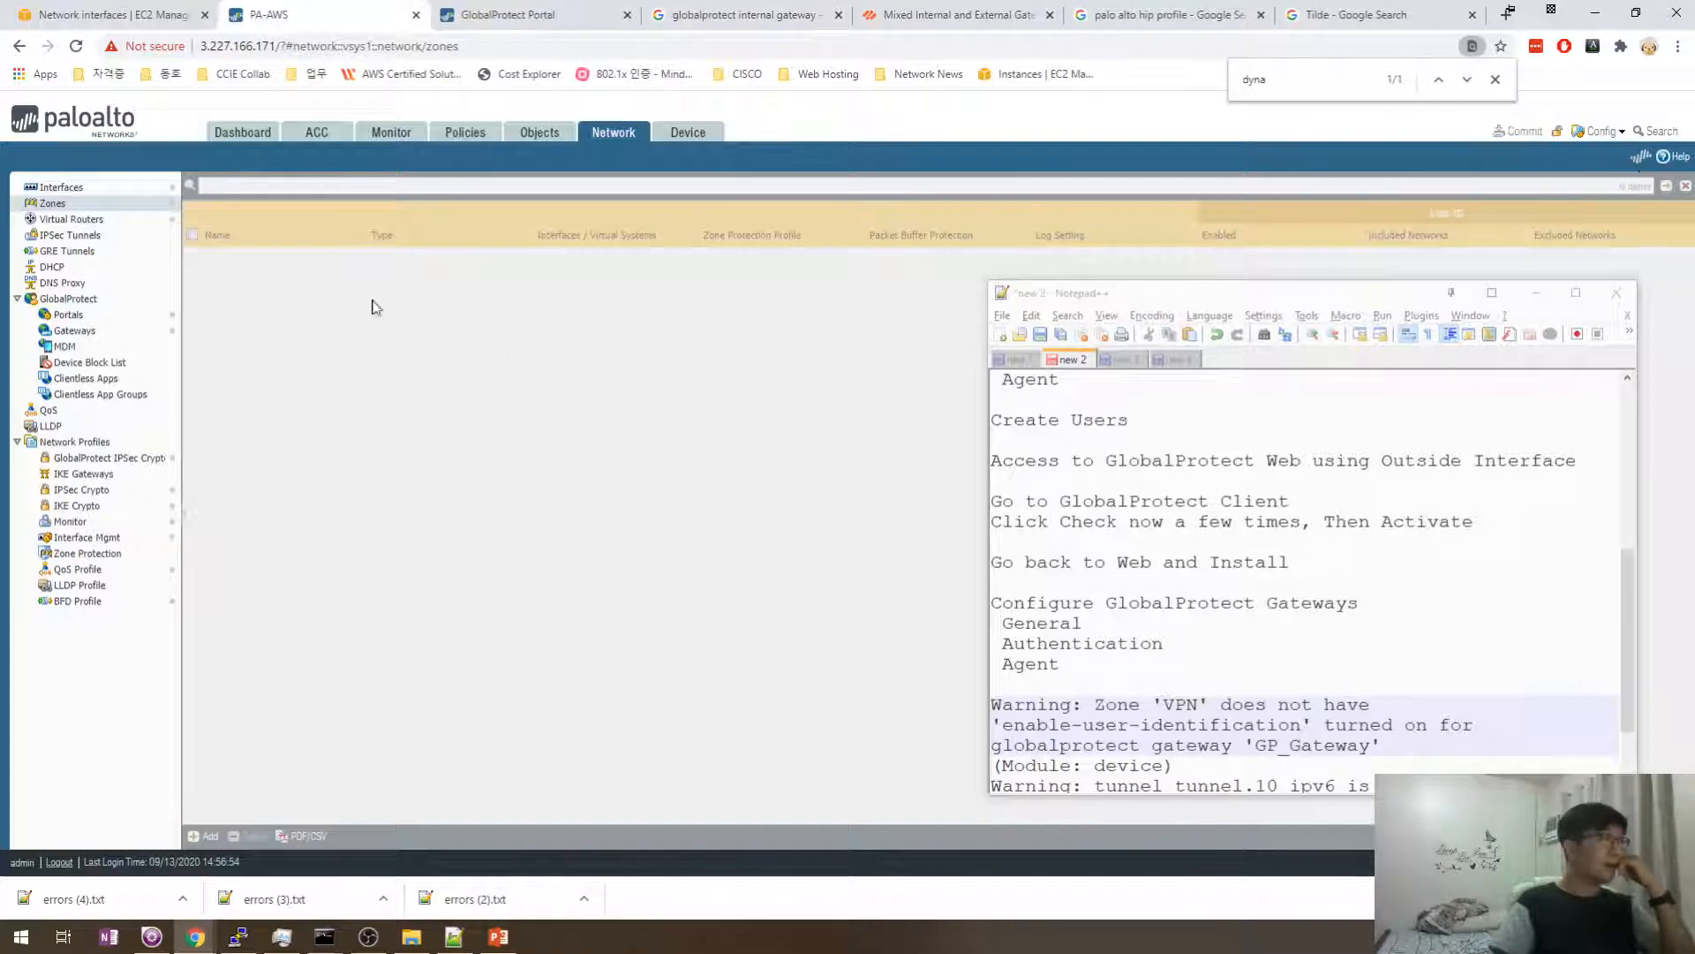
pyautogui.click(74, 190)
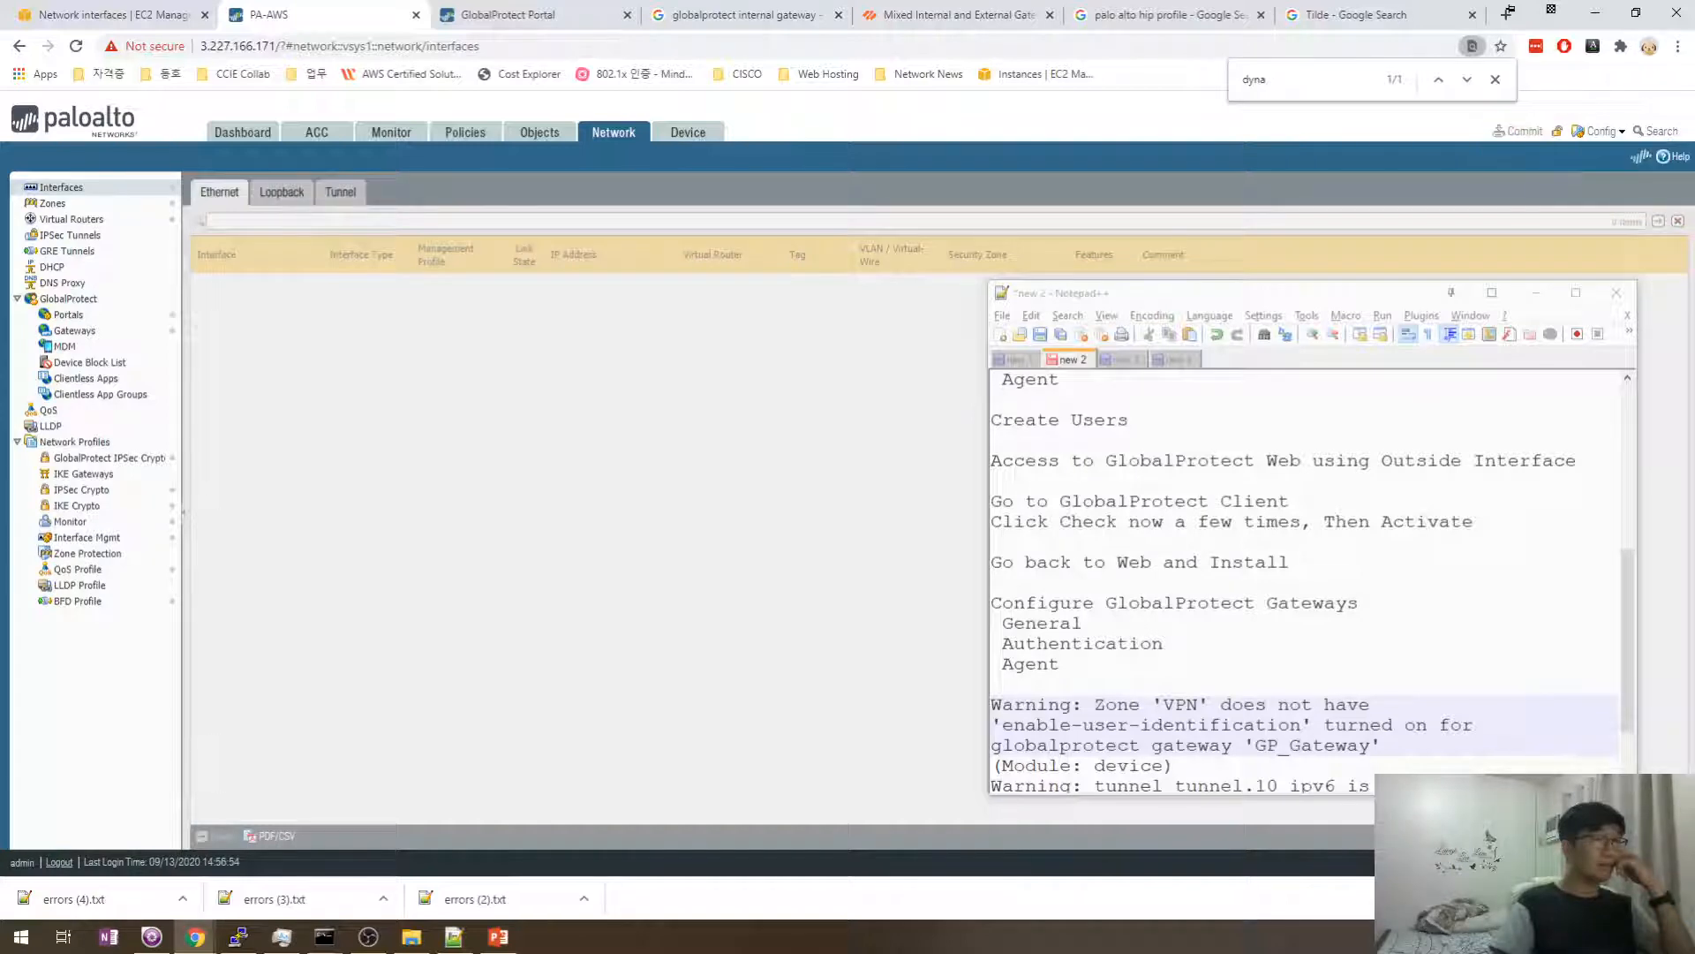
pyautogui.click(1612, 862)
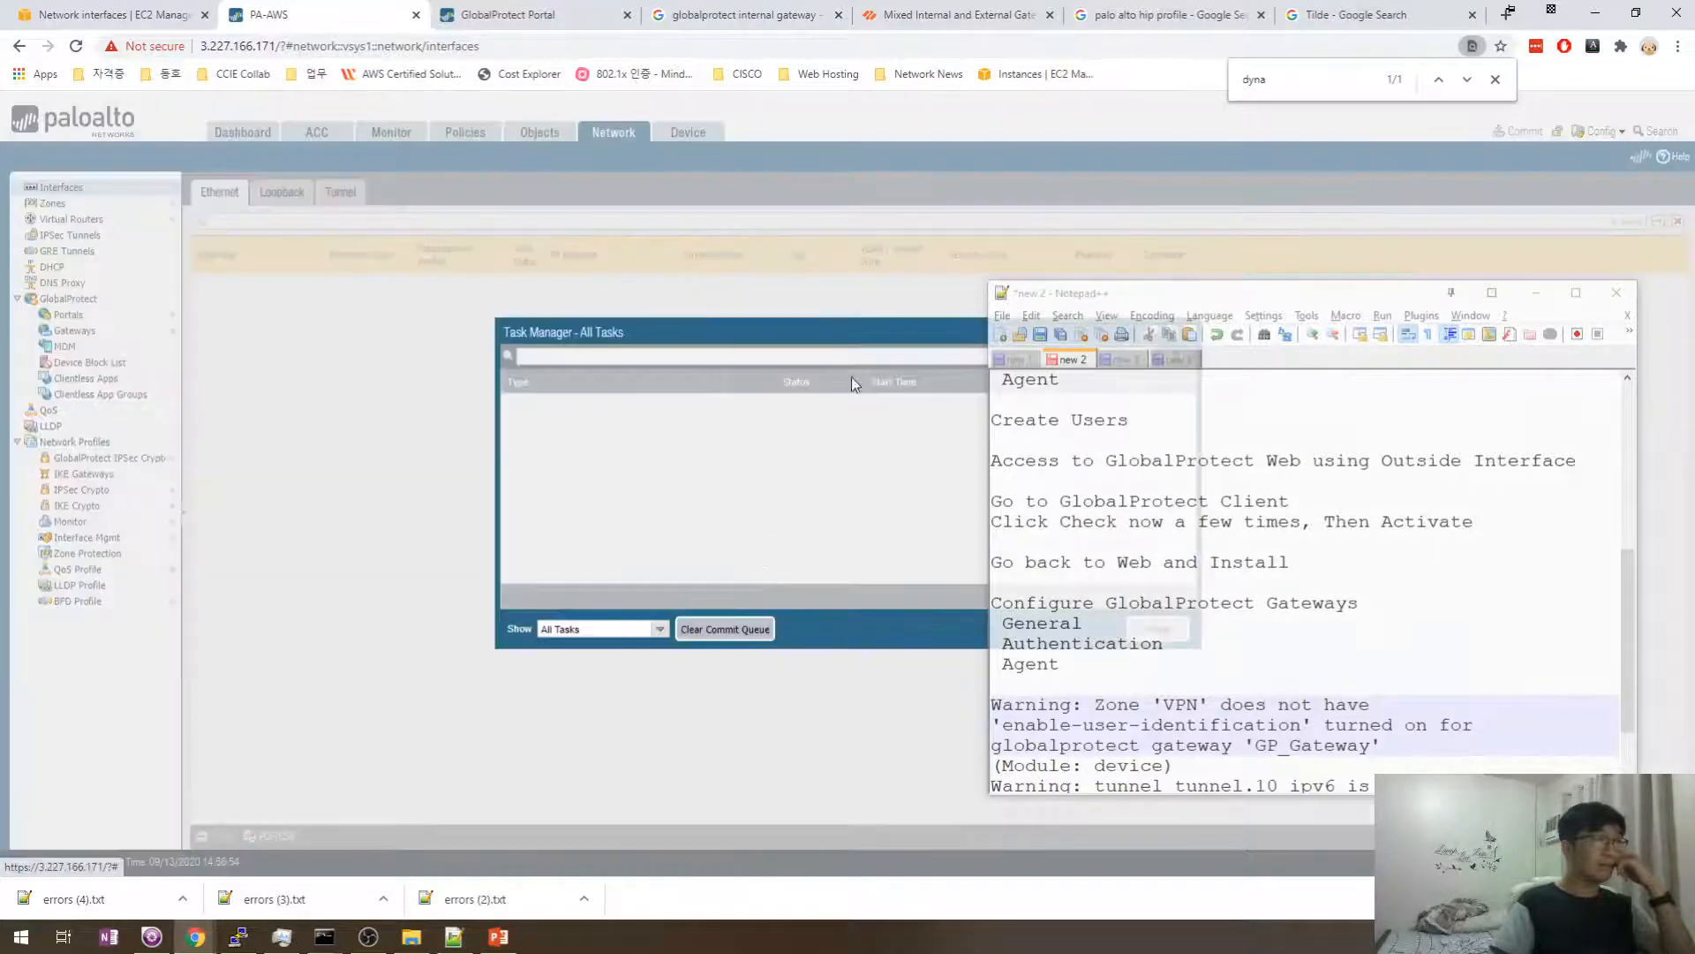
pyautogui.moveTo(1095, 300); pyautogui.dragTo(1214, 315)
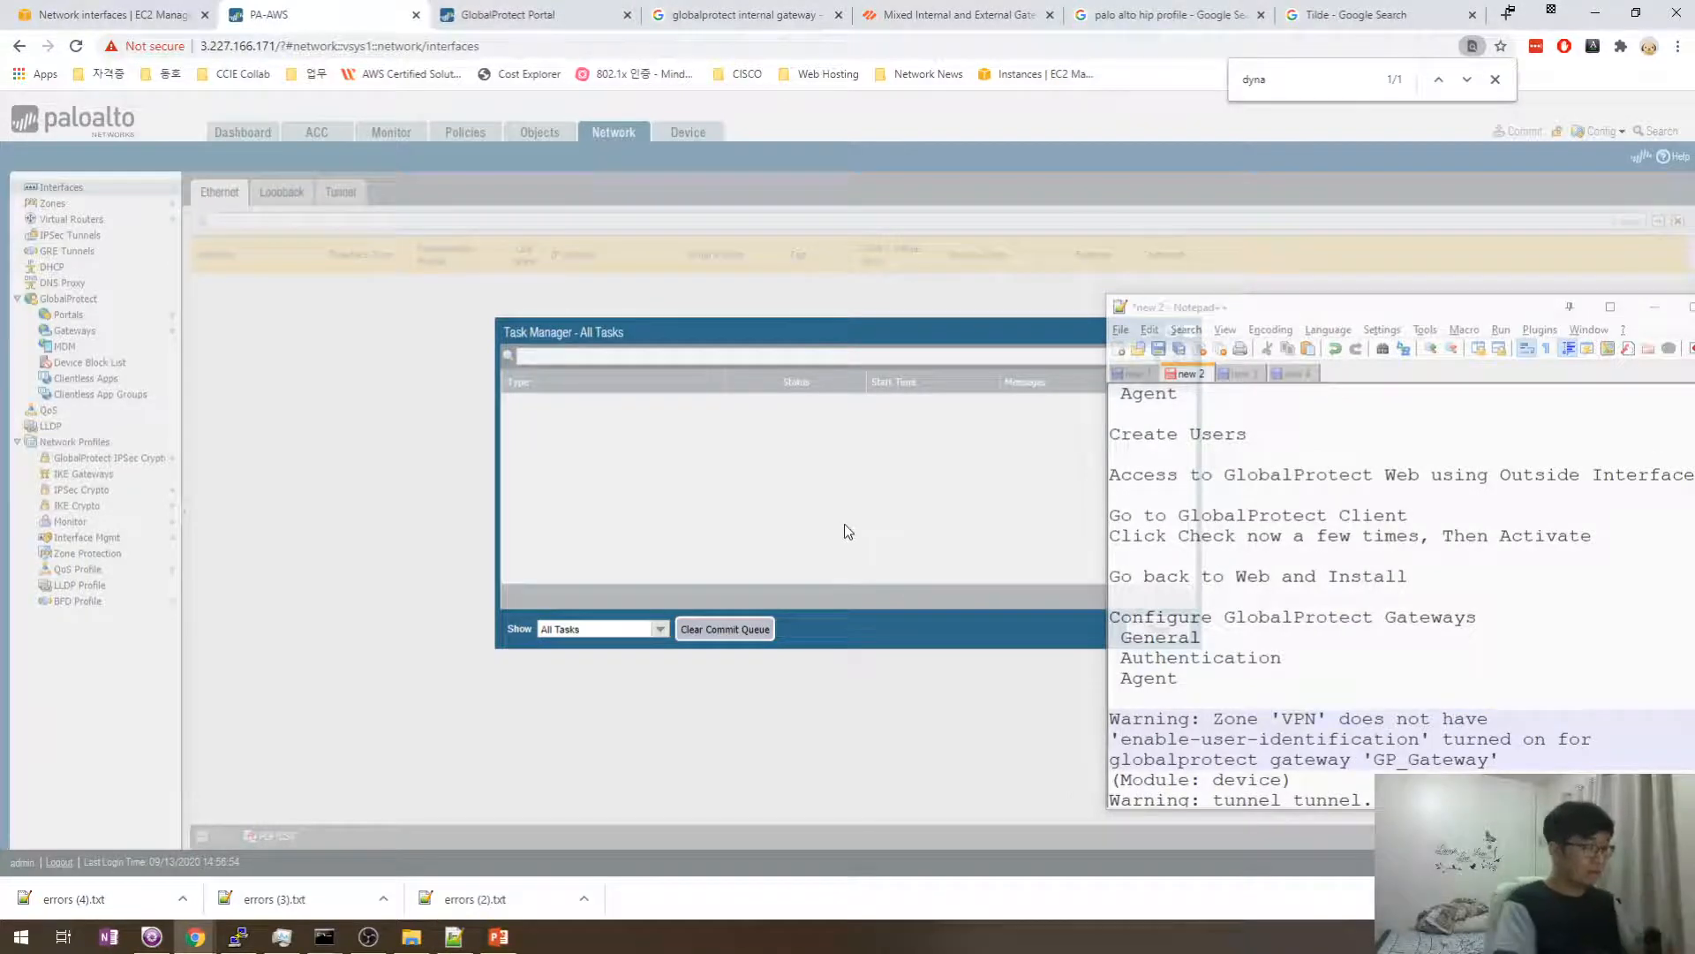
# - From Command Prompt, run a continuous ping to 3.227.166.171 with 'ping 3.227.166.171 -t -w 1'
pyautogui.press('super+r')
pyautogui.write('cmd')
pyautogui.press('Return')
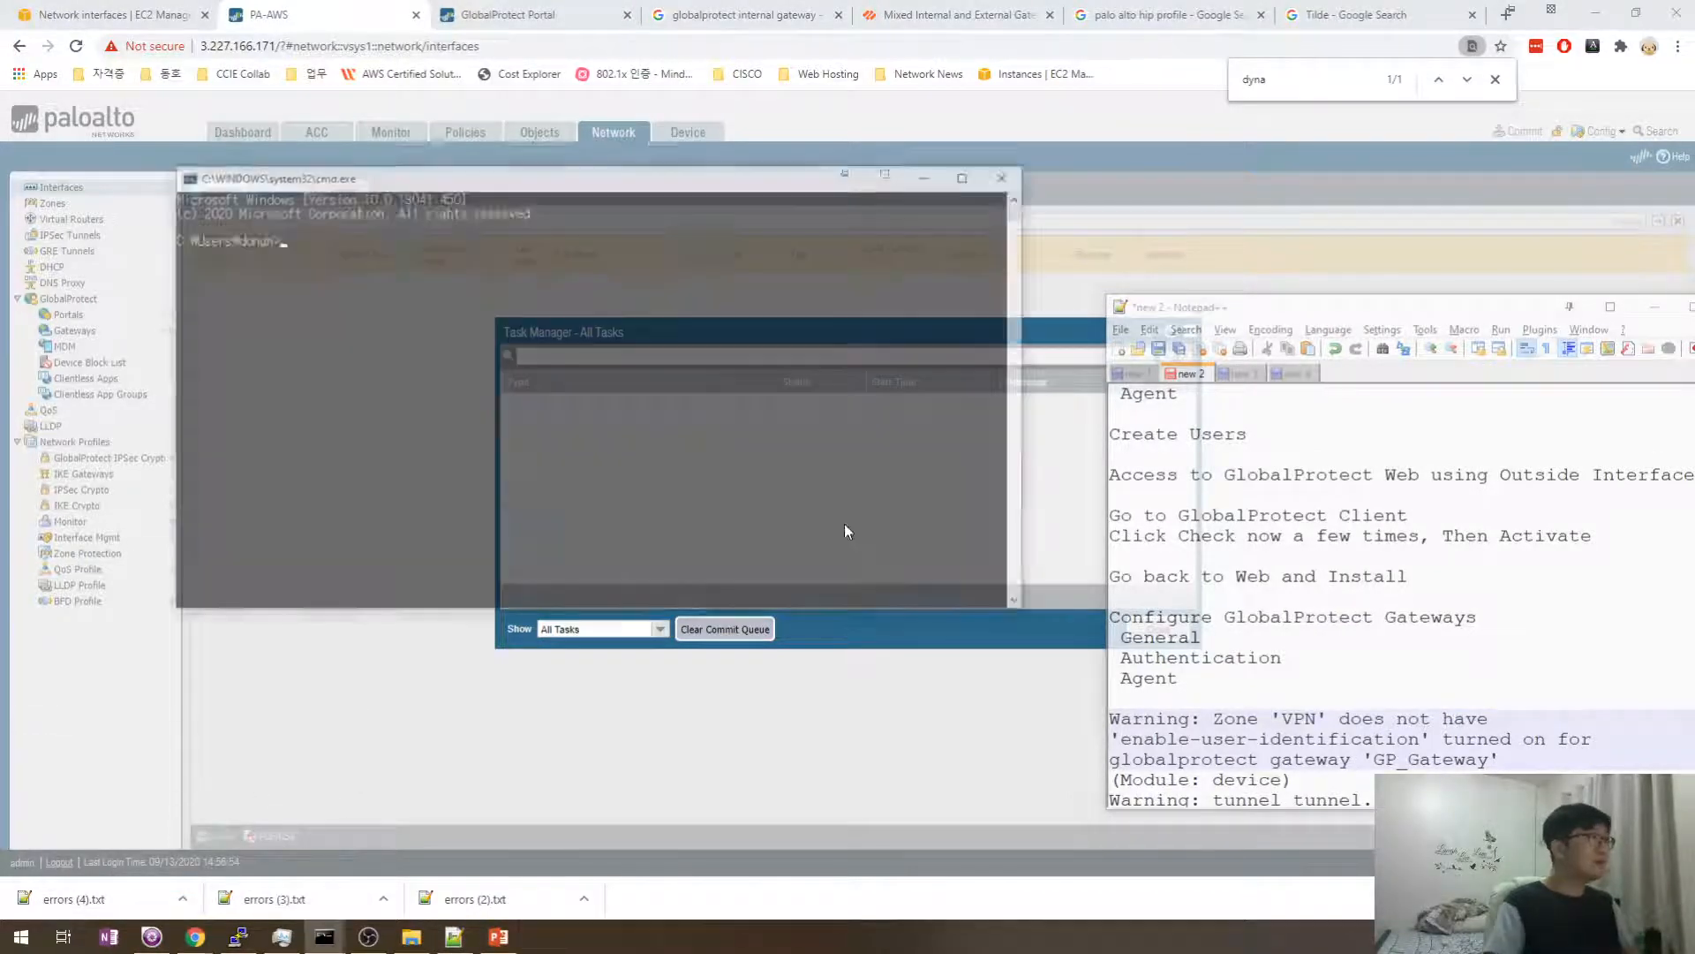
pyautogui.moveTo(625, 189); pyautogui.dragTo(662, 244)
pyautogui.write('ping 3')
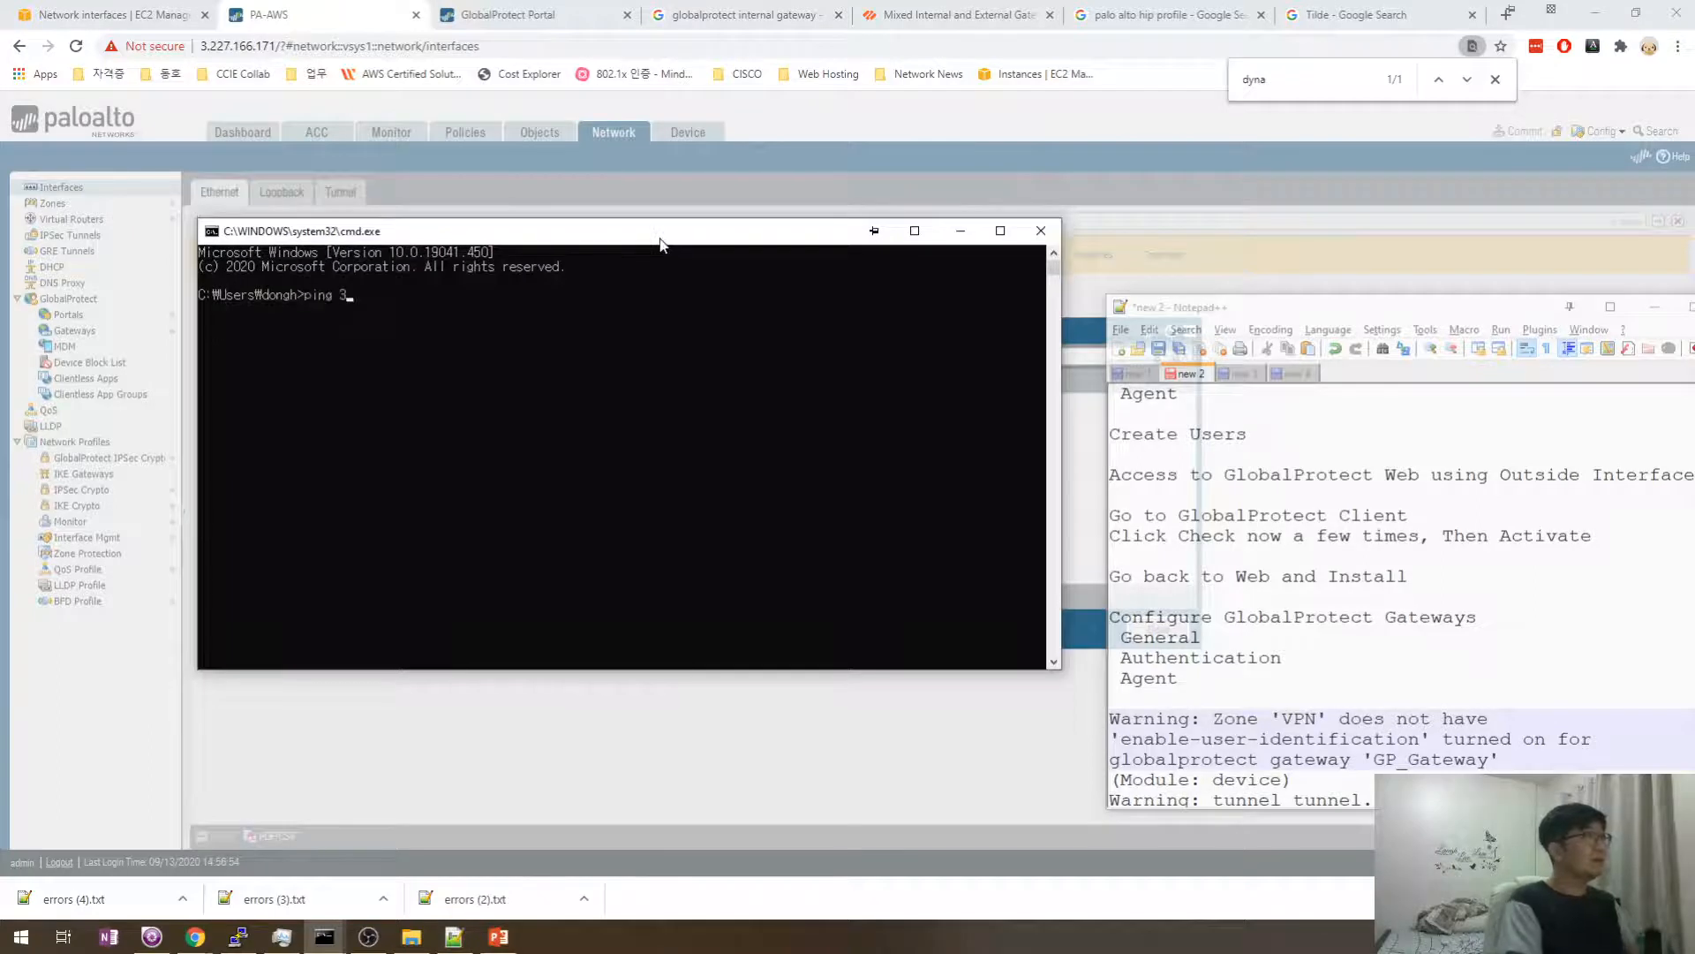
pyautogui.write('.227.166.171 -t')
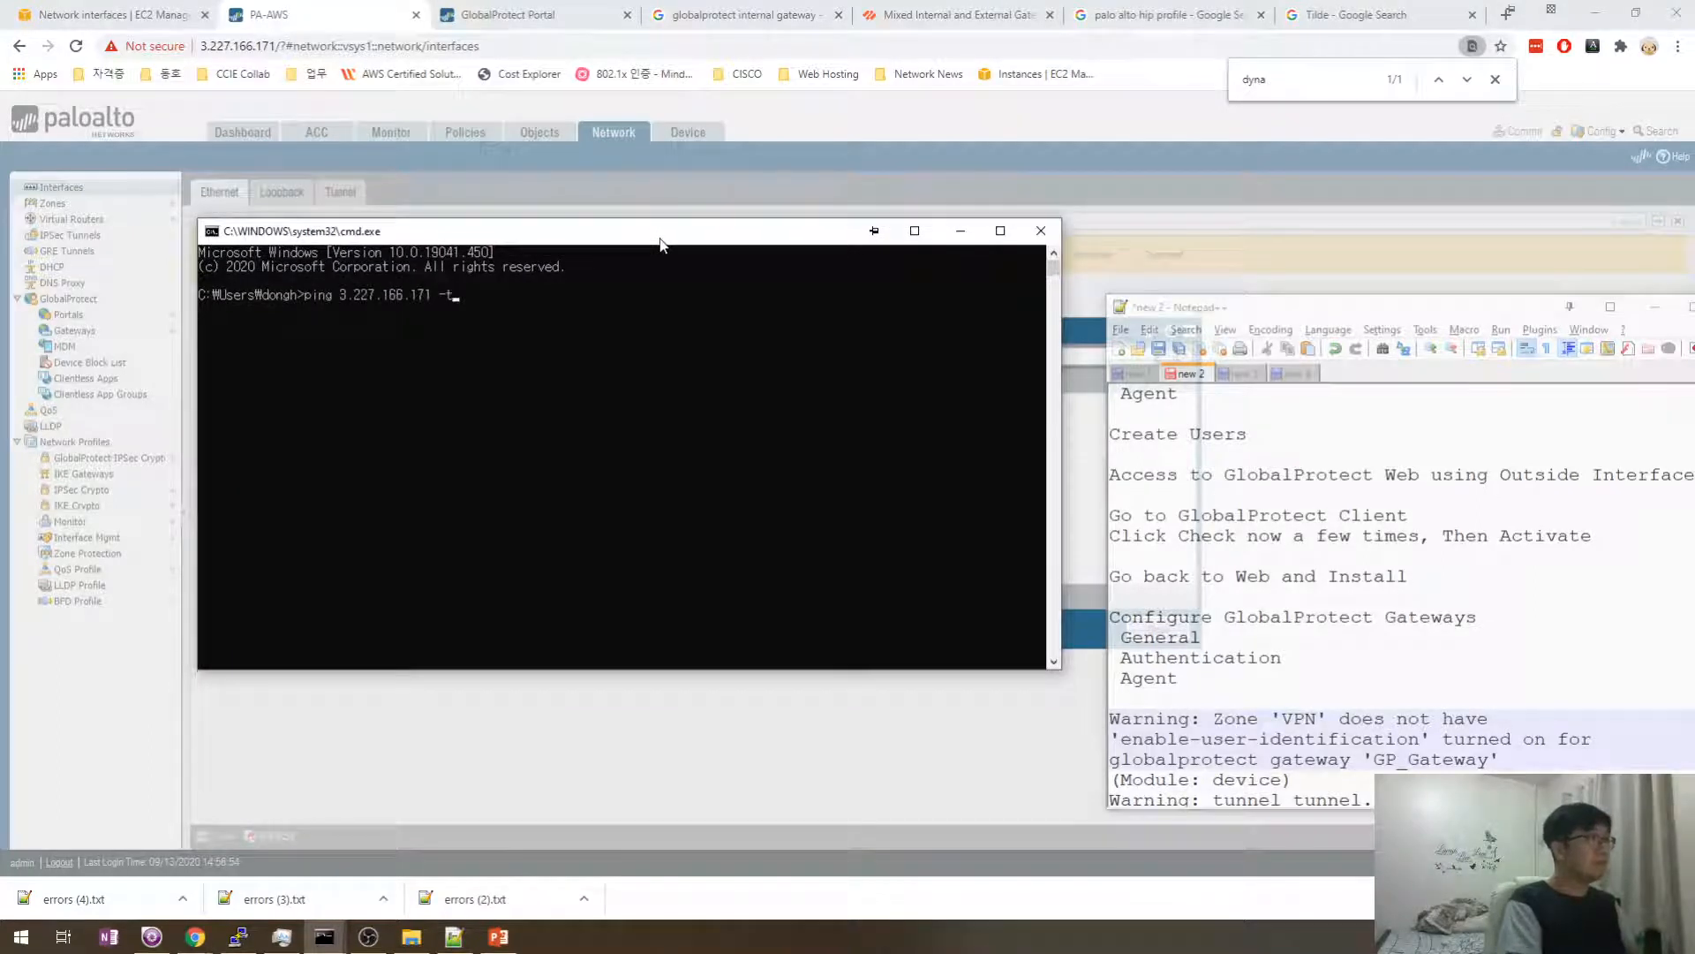
pyautogui.write(' -w 1')
pyautogui.press('Return')
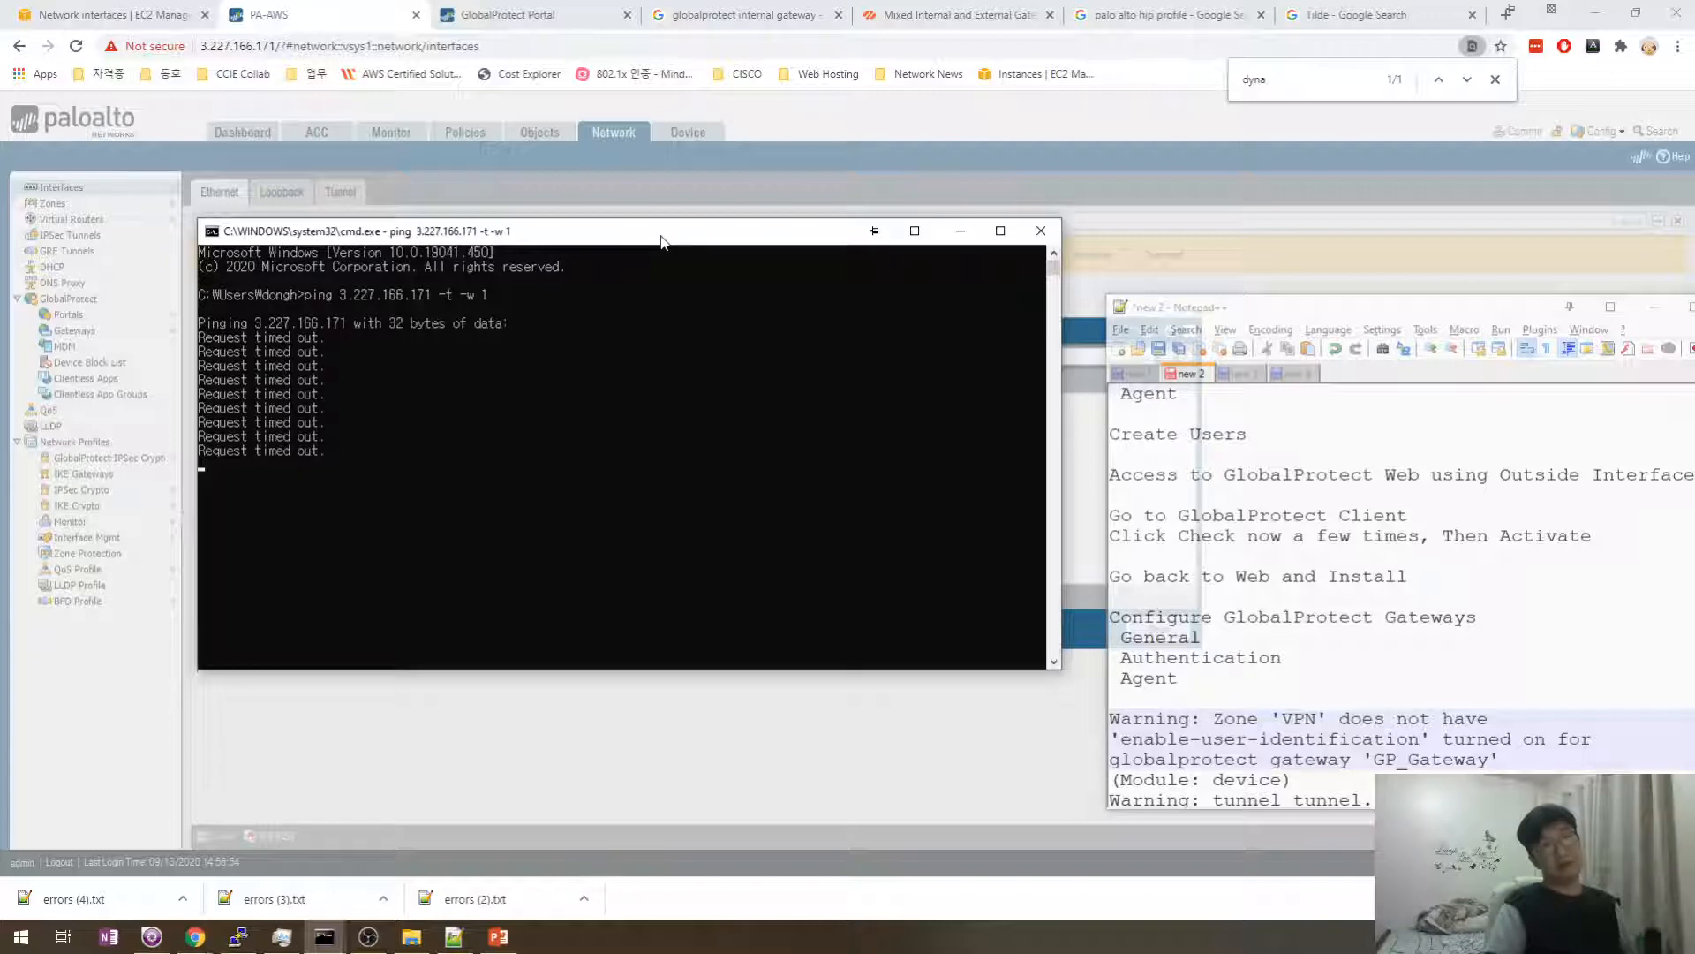
# - Bring Chrome back and switch to the EC2 Network Interfaces tab
pyautogui.moveTo(664, 242); pyautogui.dragTo(682, 263)
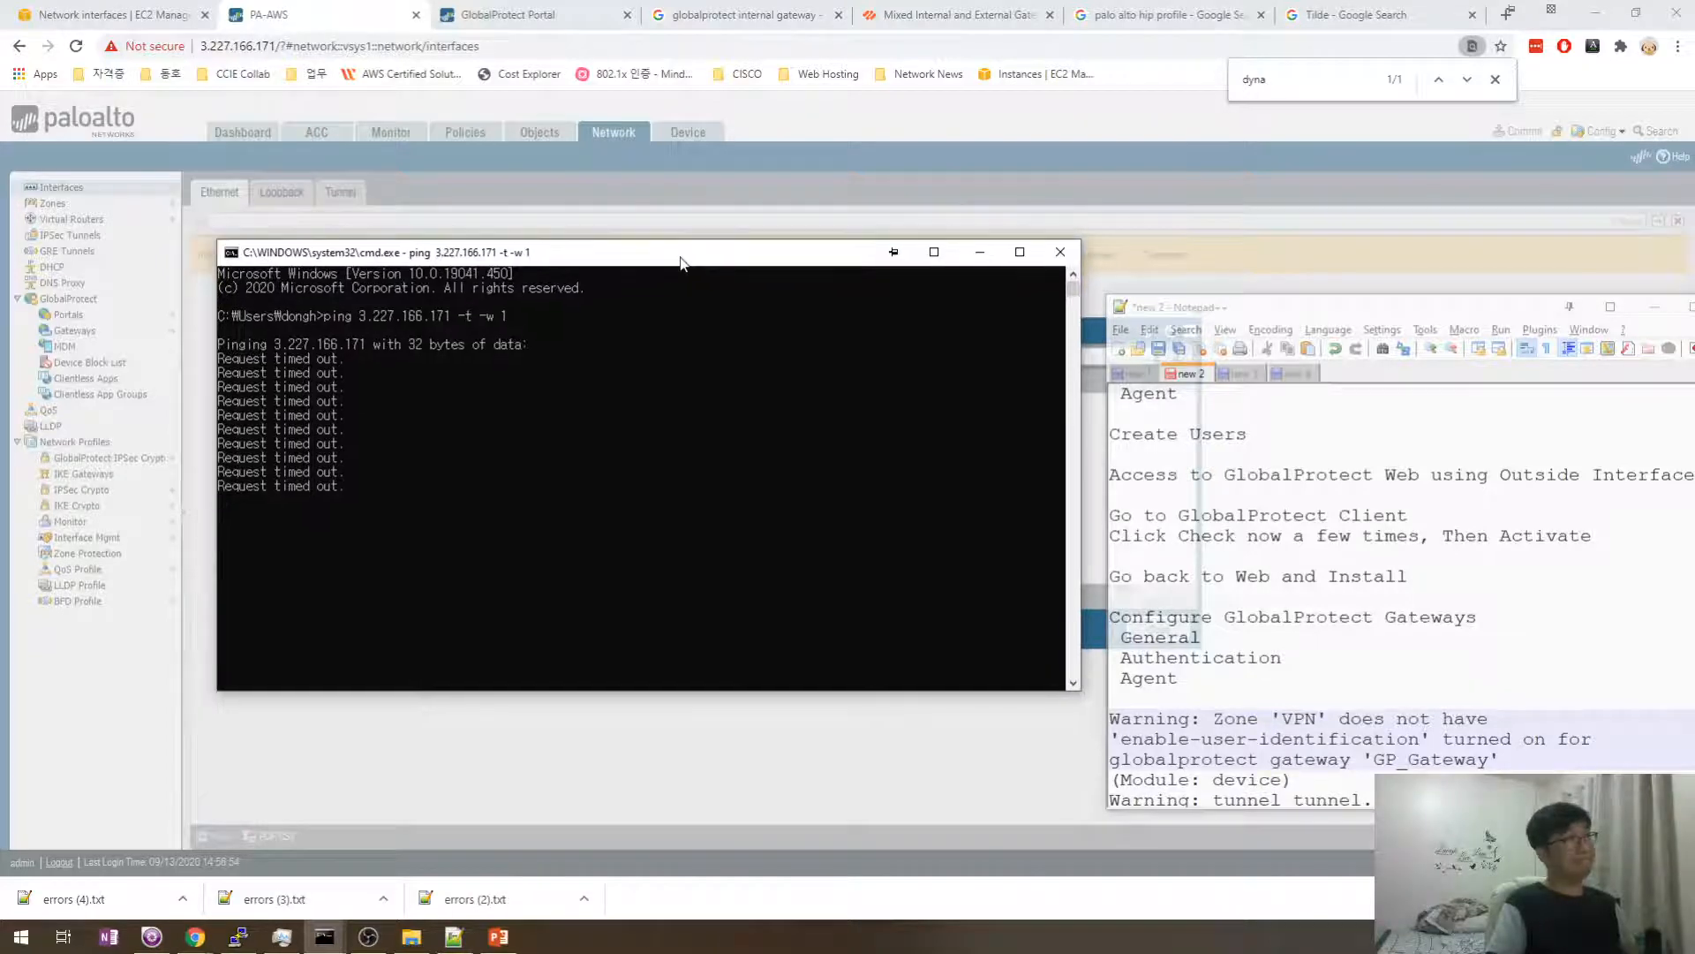
pyautogui.click(205, 229)
pyautogui.click(114, 15)
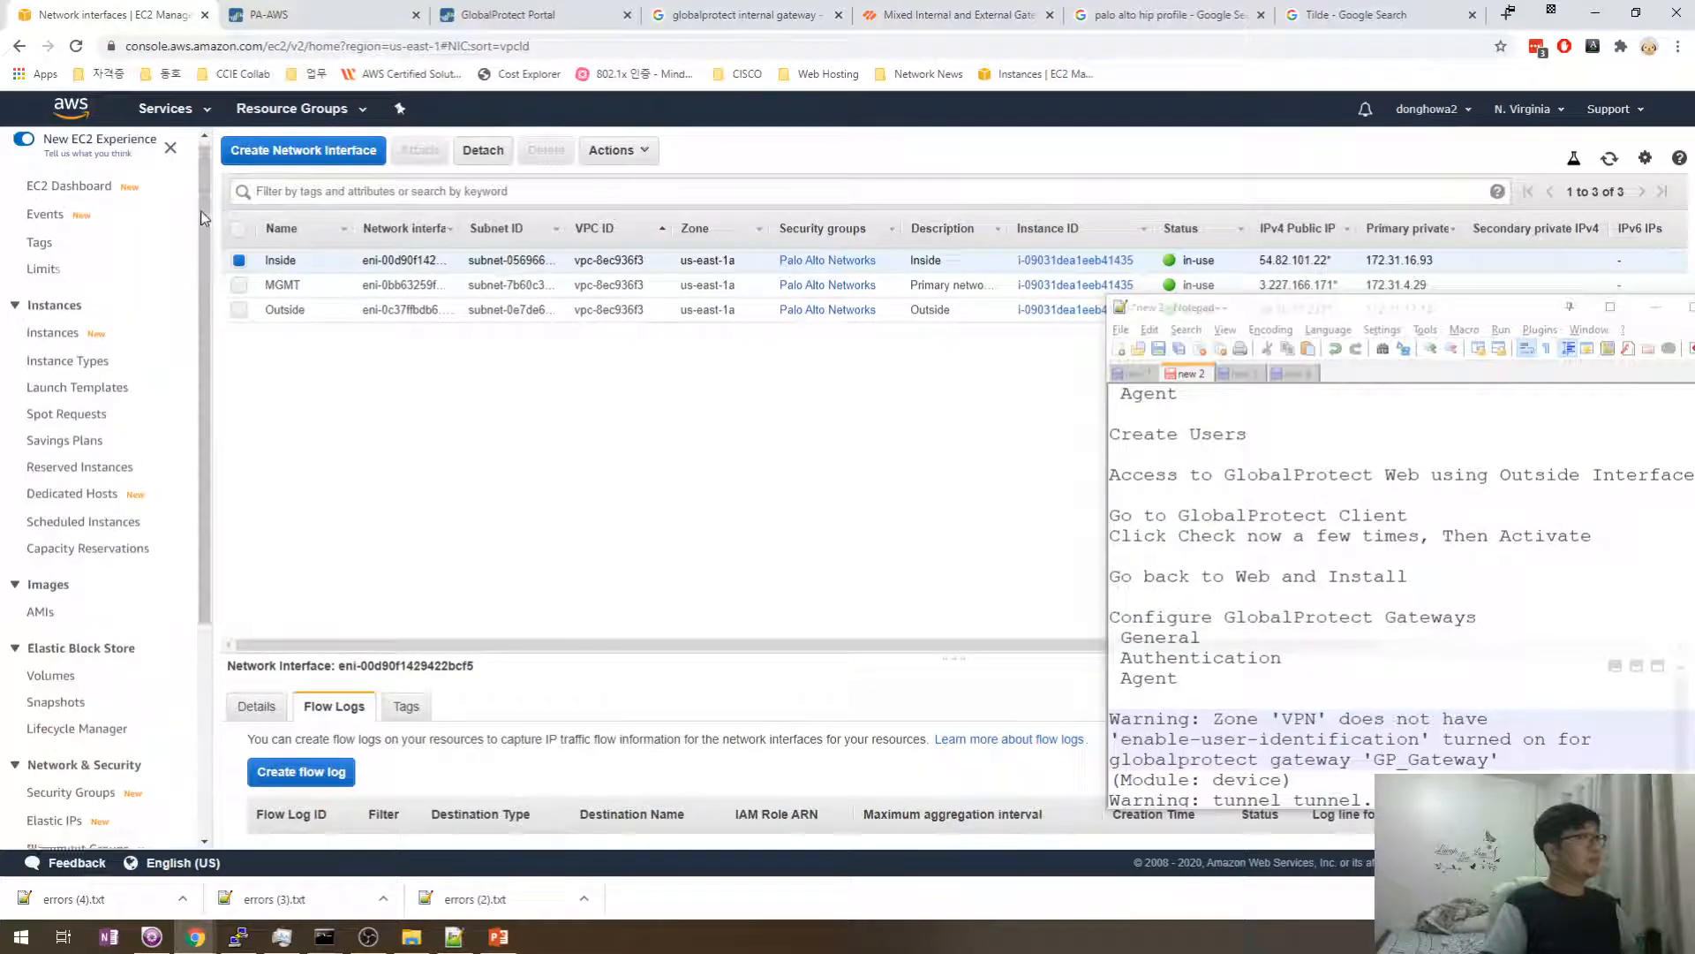
# - Open the EC2 Instances page from the sidebar, which shows an error loading content
pyautogui.scroll(3, 202, 226)
pyautogui.click(53, 339)
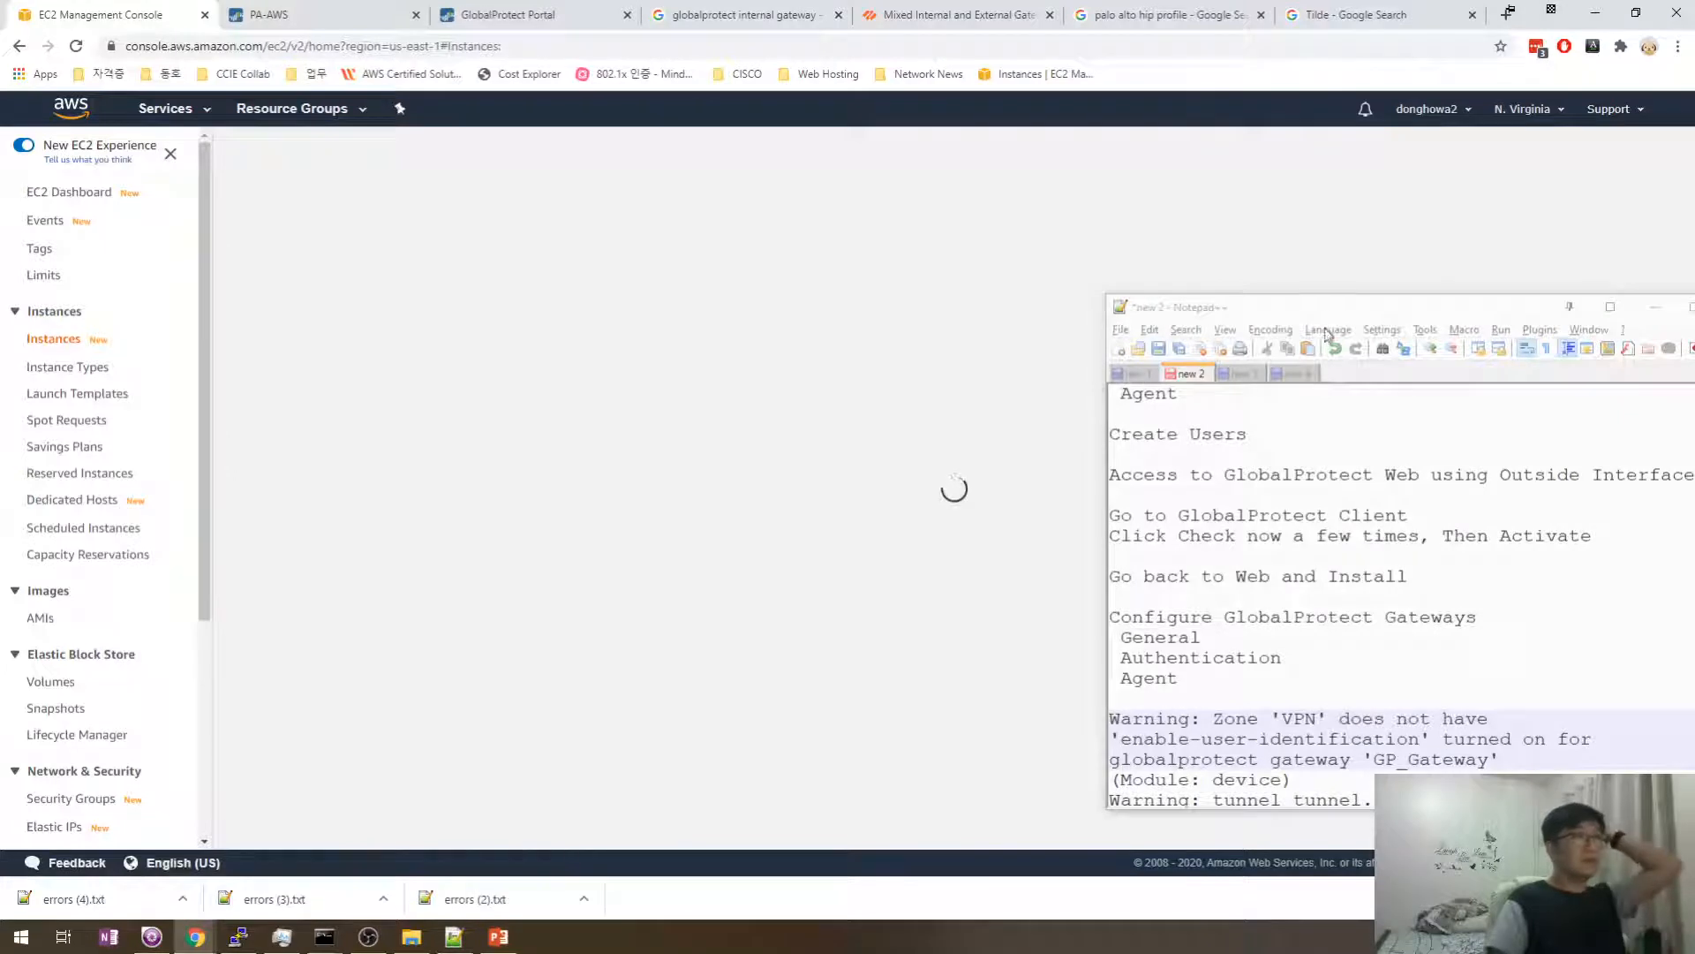
pyautogui.click(1269, 311)
pyautogui.moveTo(1269, 311); pyautogui.dragTo(1358, 347)
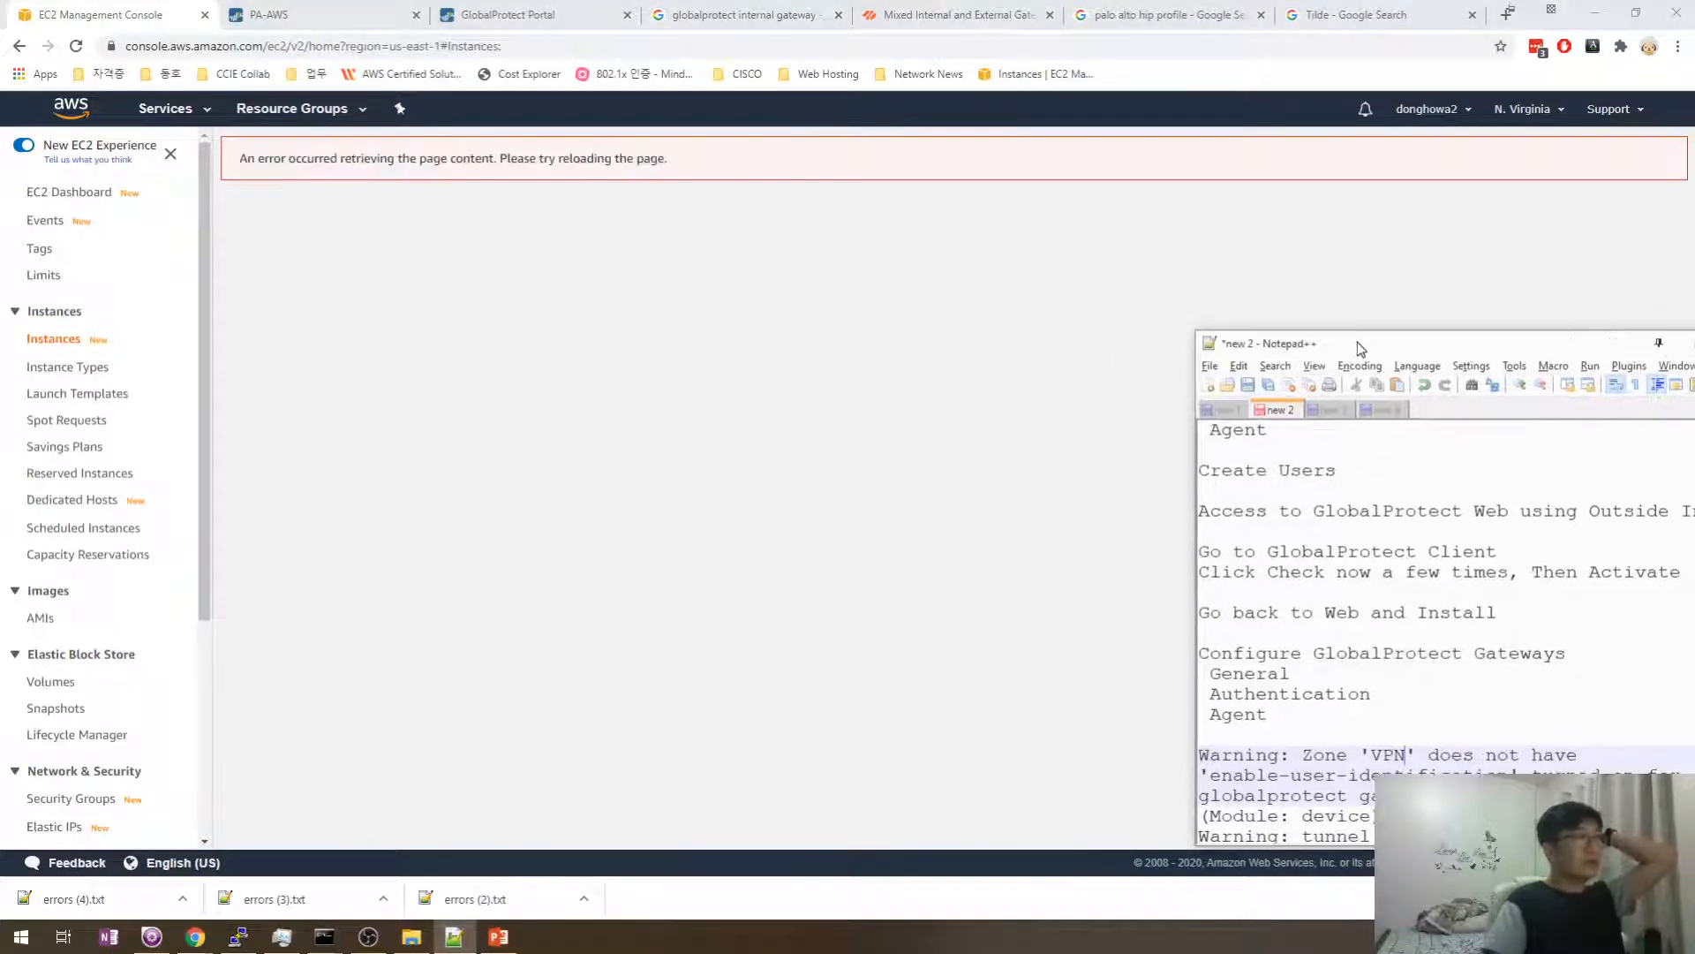
pyautogui.click(763, 353)
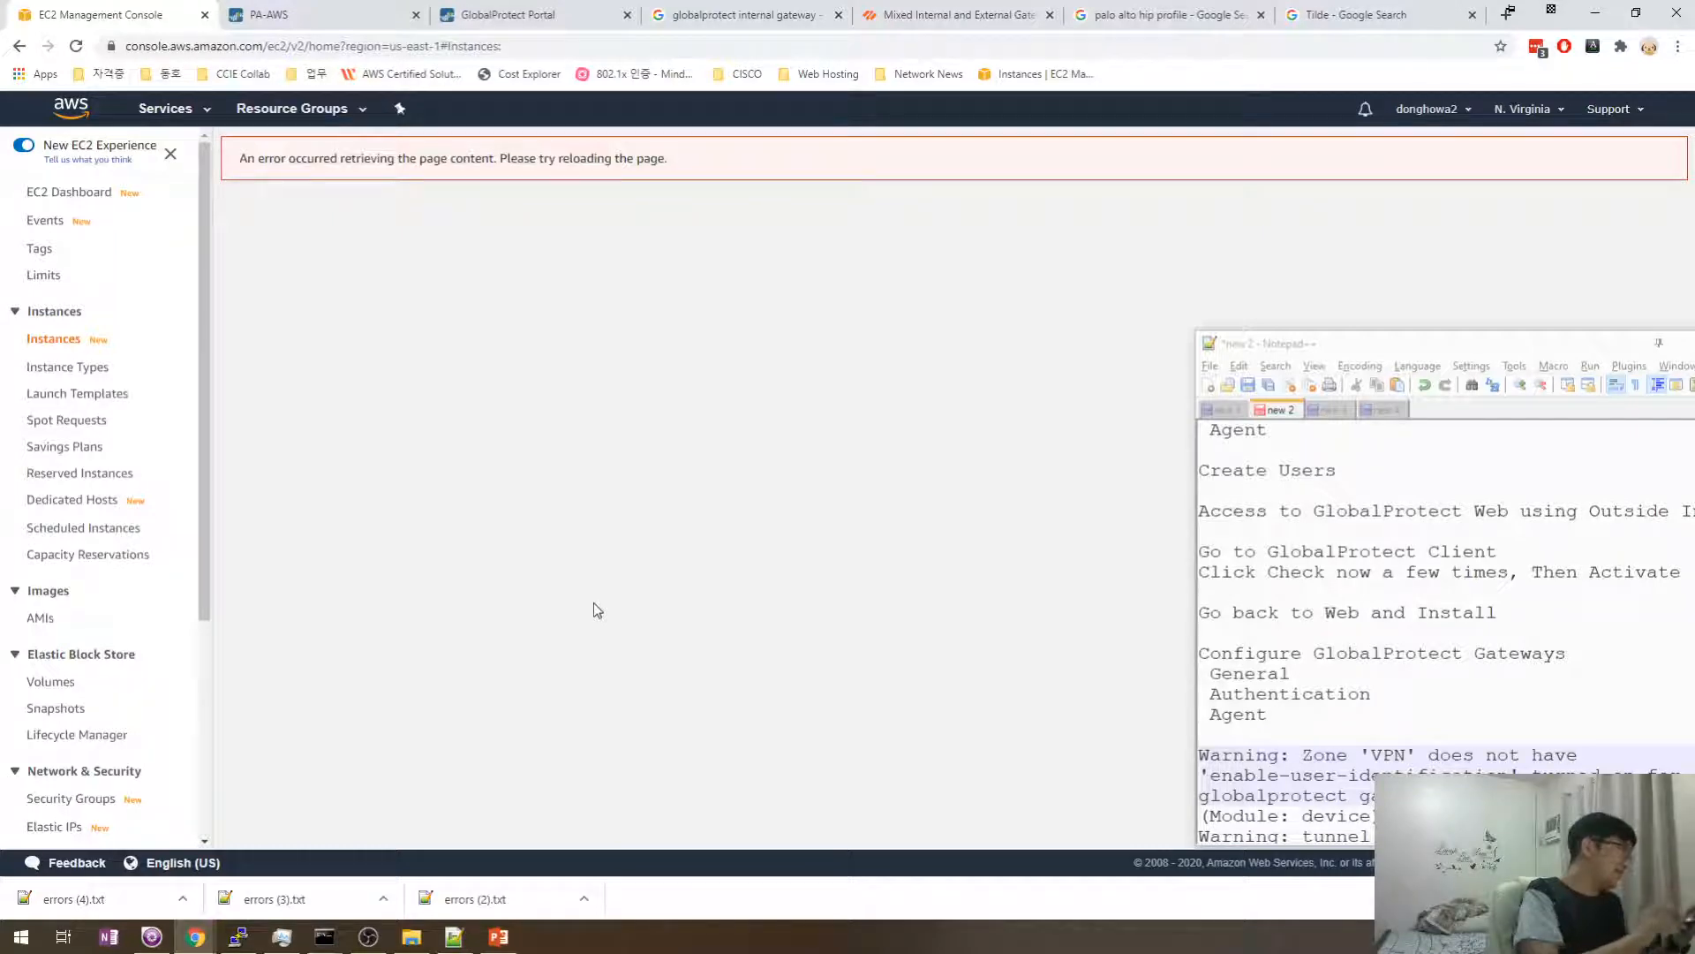
# - Close the GlobalProtect Portal and gateway search result tabs in Chrome
pyautogui.click(686, 13)
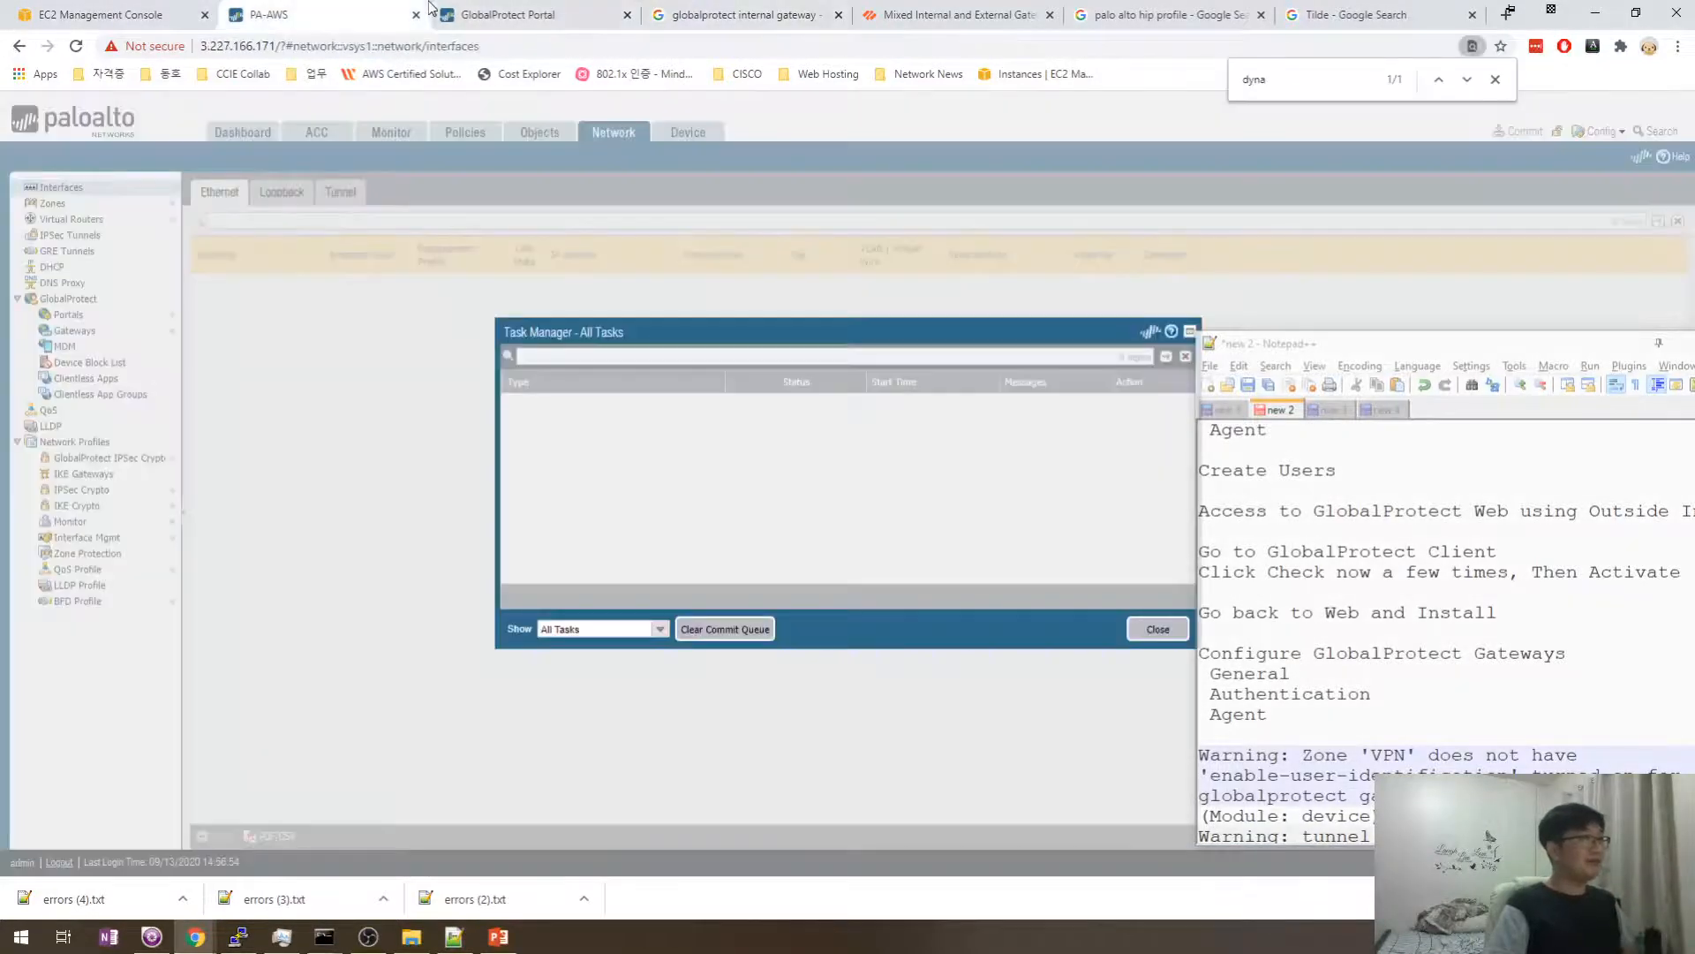
pyautogui.click(508, 11)
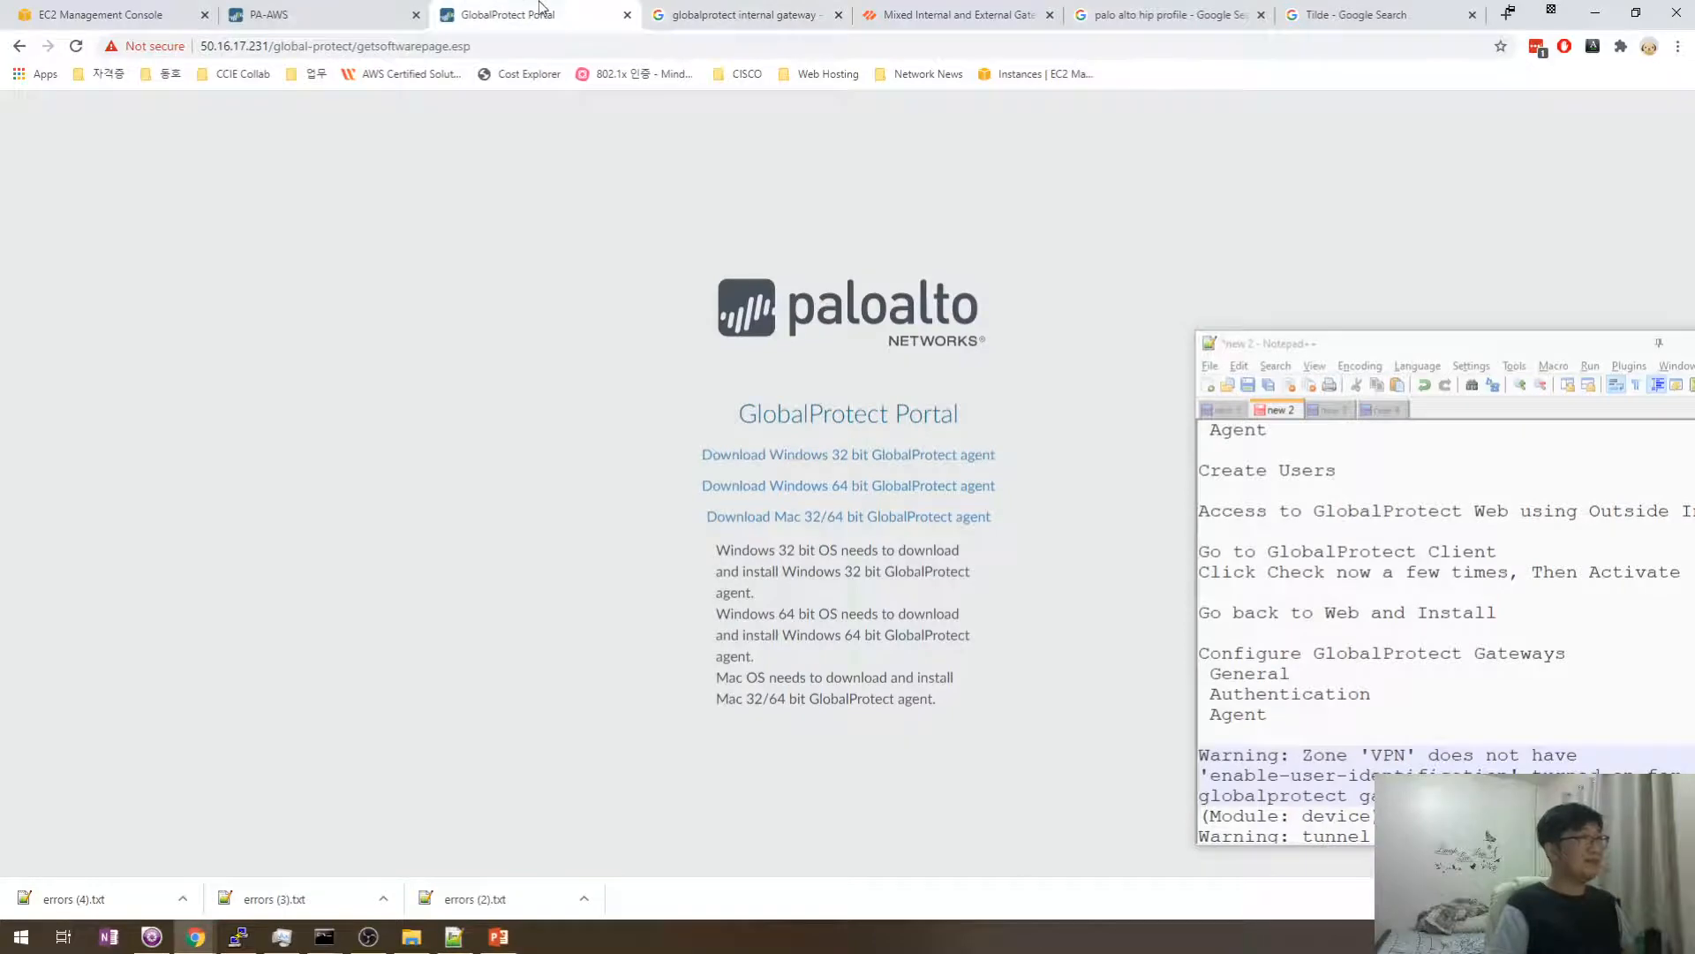
pyautogui.hotkey('ctrl', 'w')
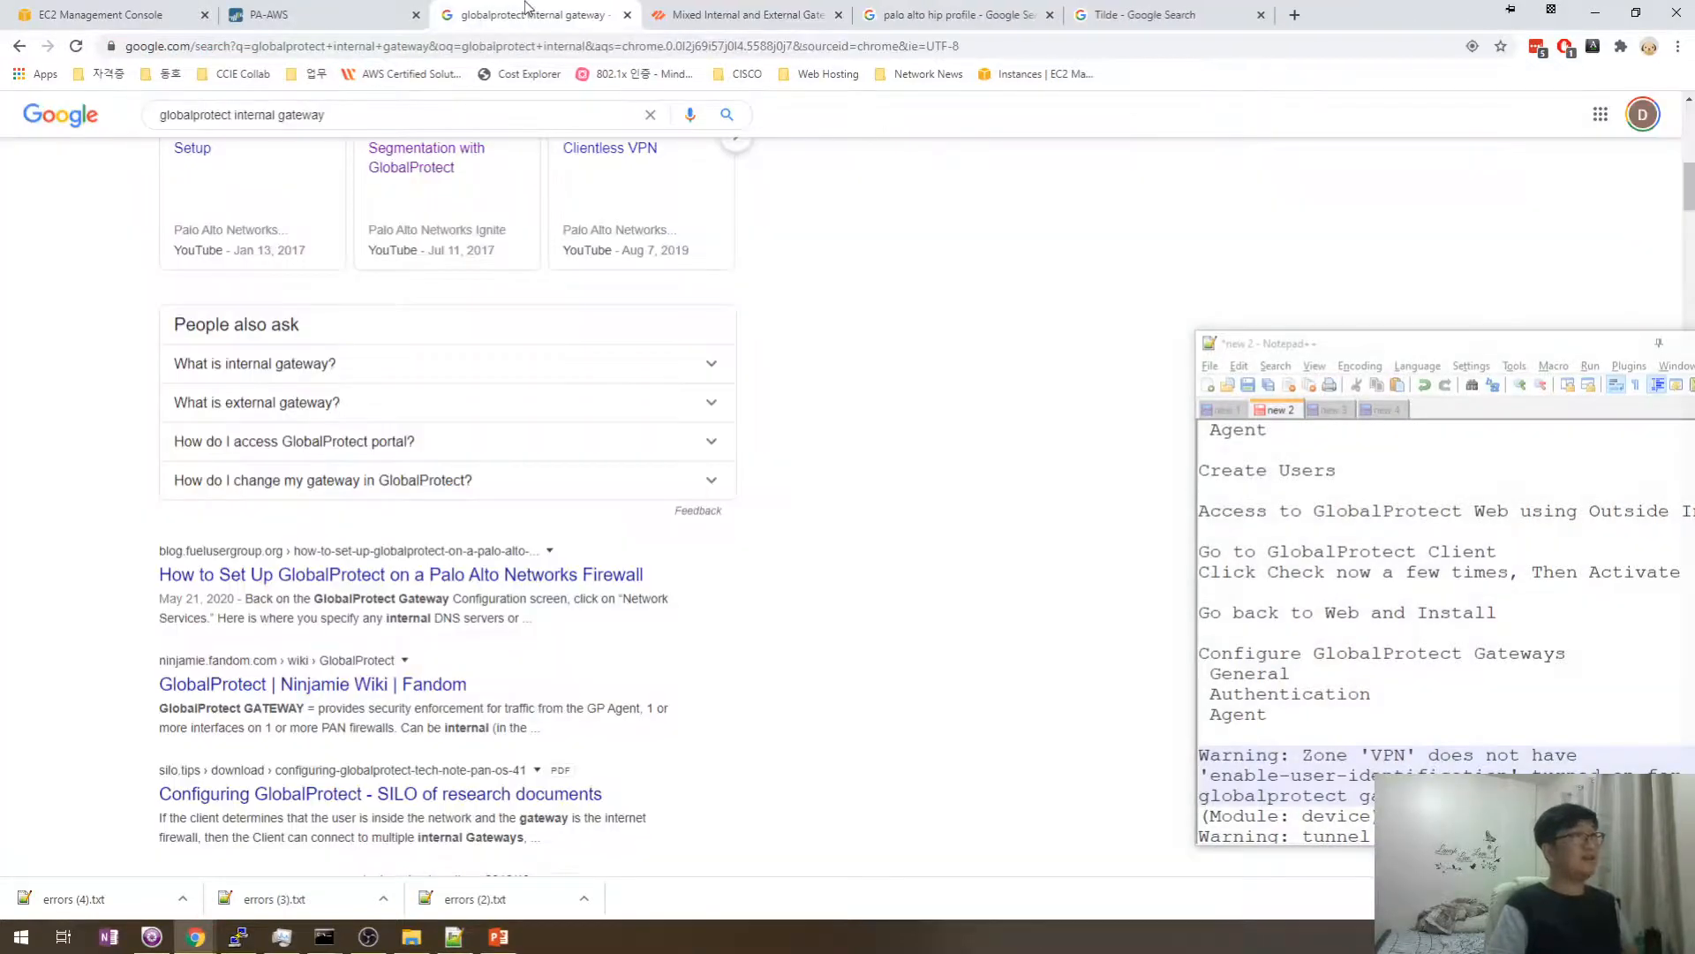
pyautogui.hotkey('ctrl', 'w')
pyautogui.hotkey('ctrl', 'w')
pyautogui.hotkey('ctrl', 'w')
pyautogui.hotkey('ctrl', 'w')
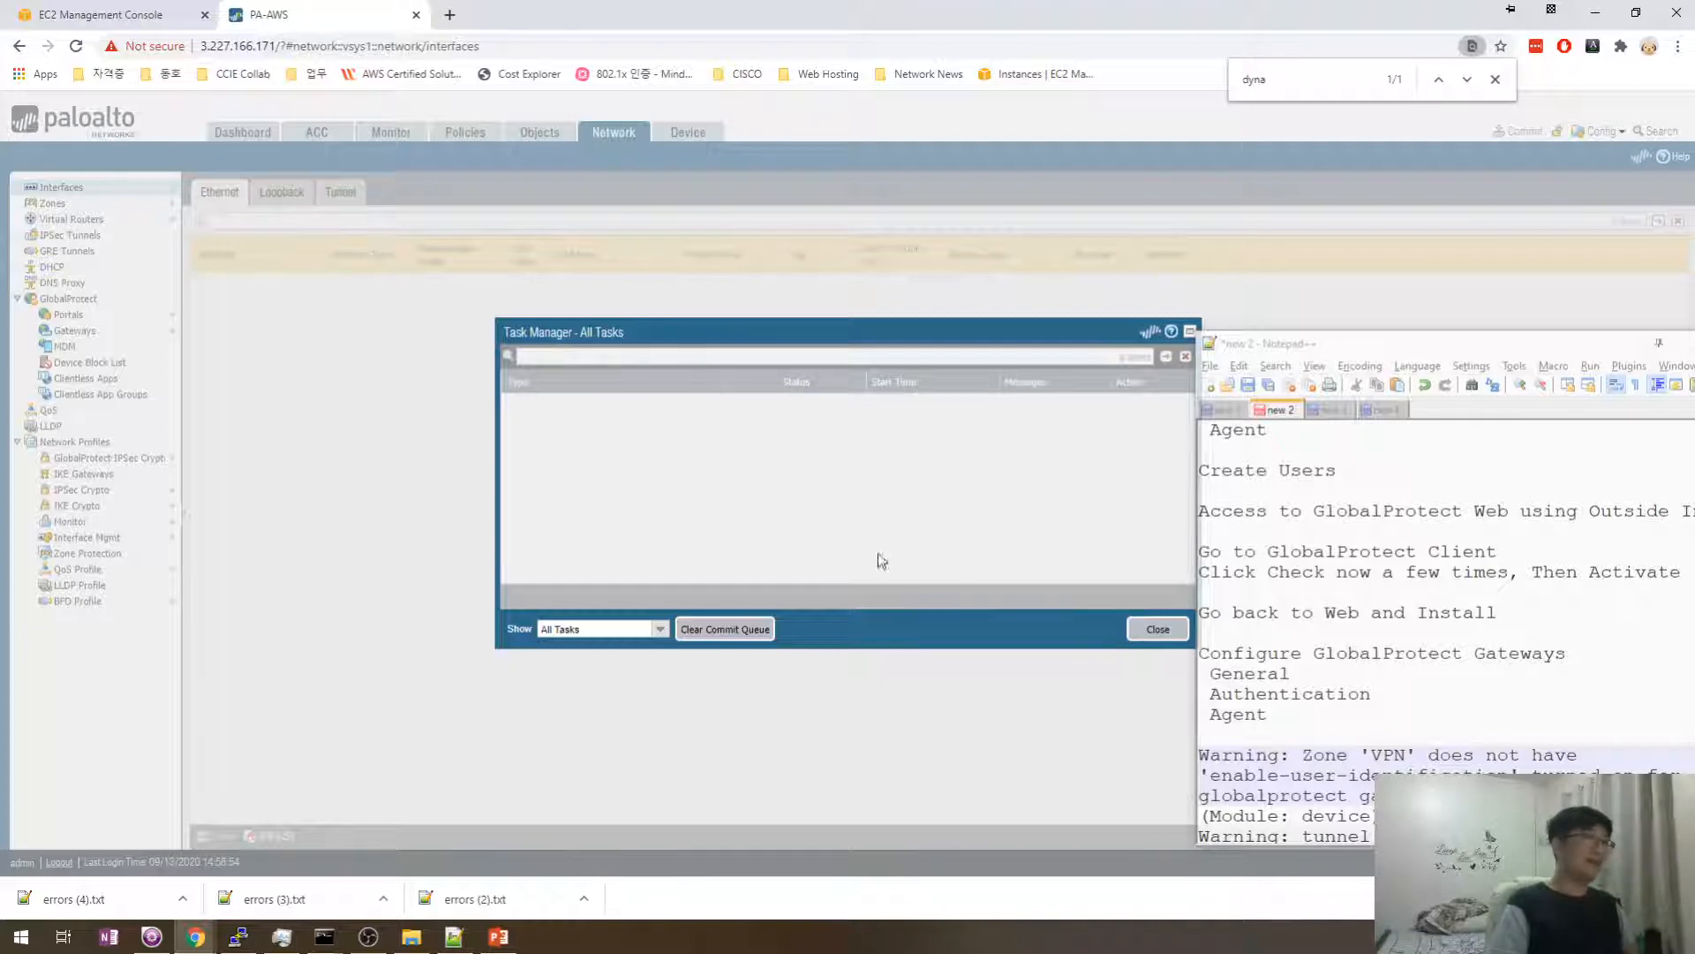
# - Try loading google.com in a new tab, which fails with ERR_NAME_NOT_RESOLVED
pyautogui.click(449, 15)
pyautogui.write('google.com')
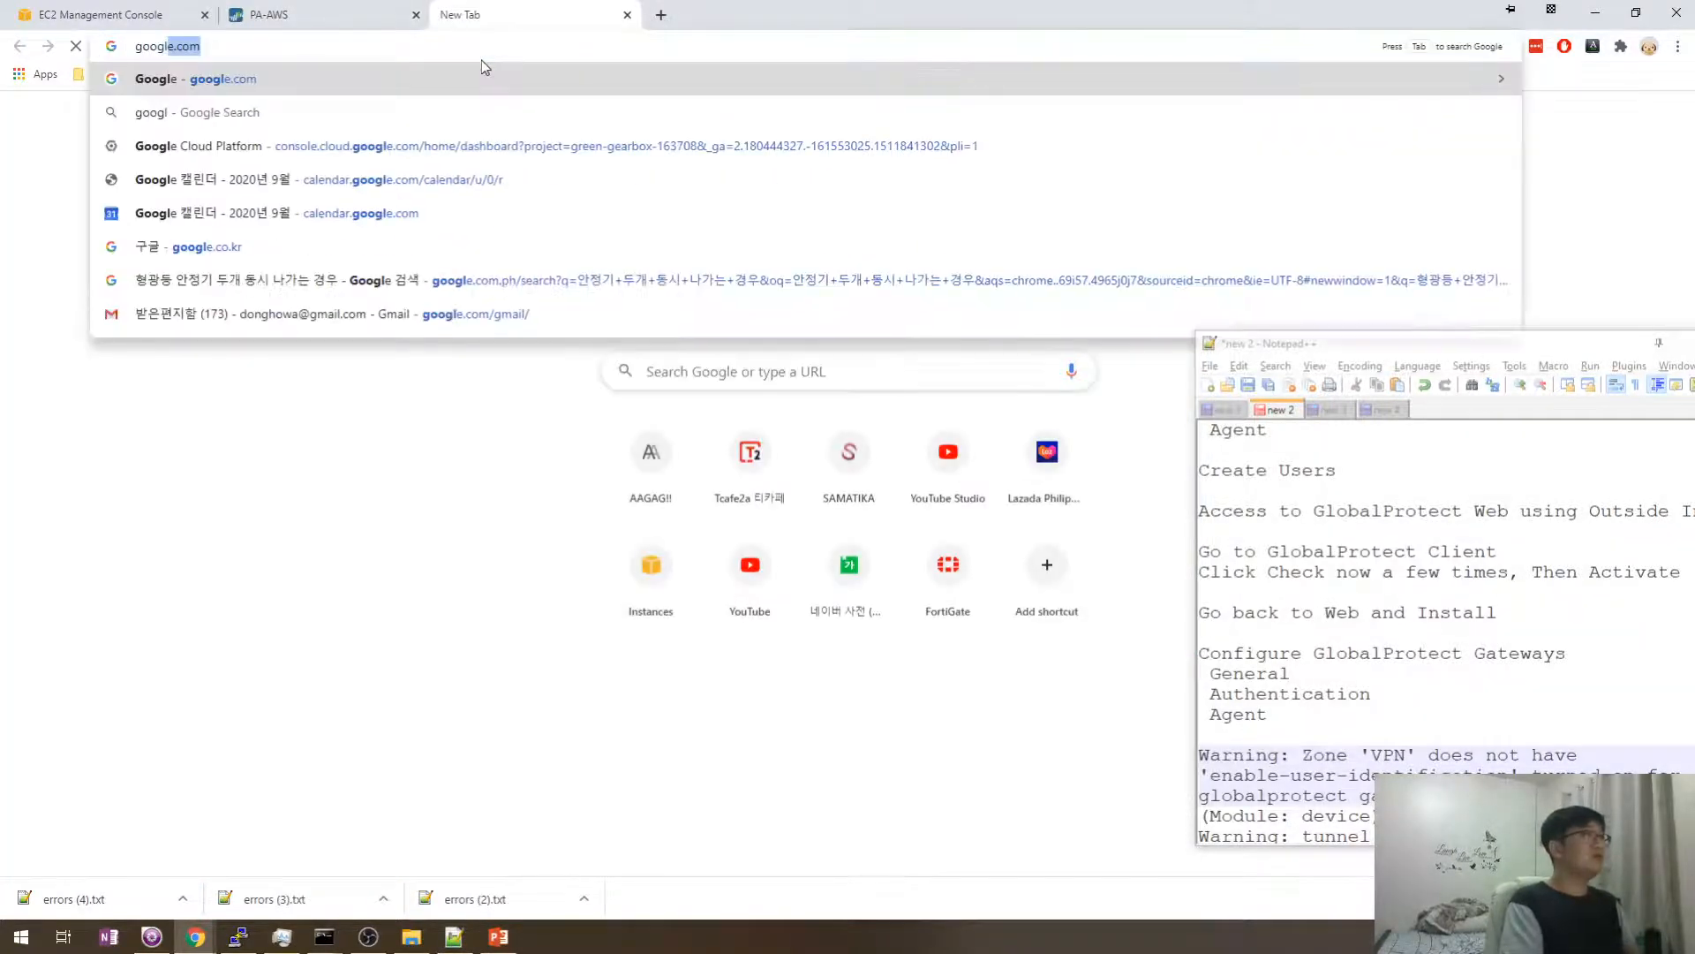
pyautogui.press('Return')
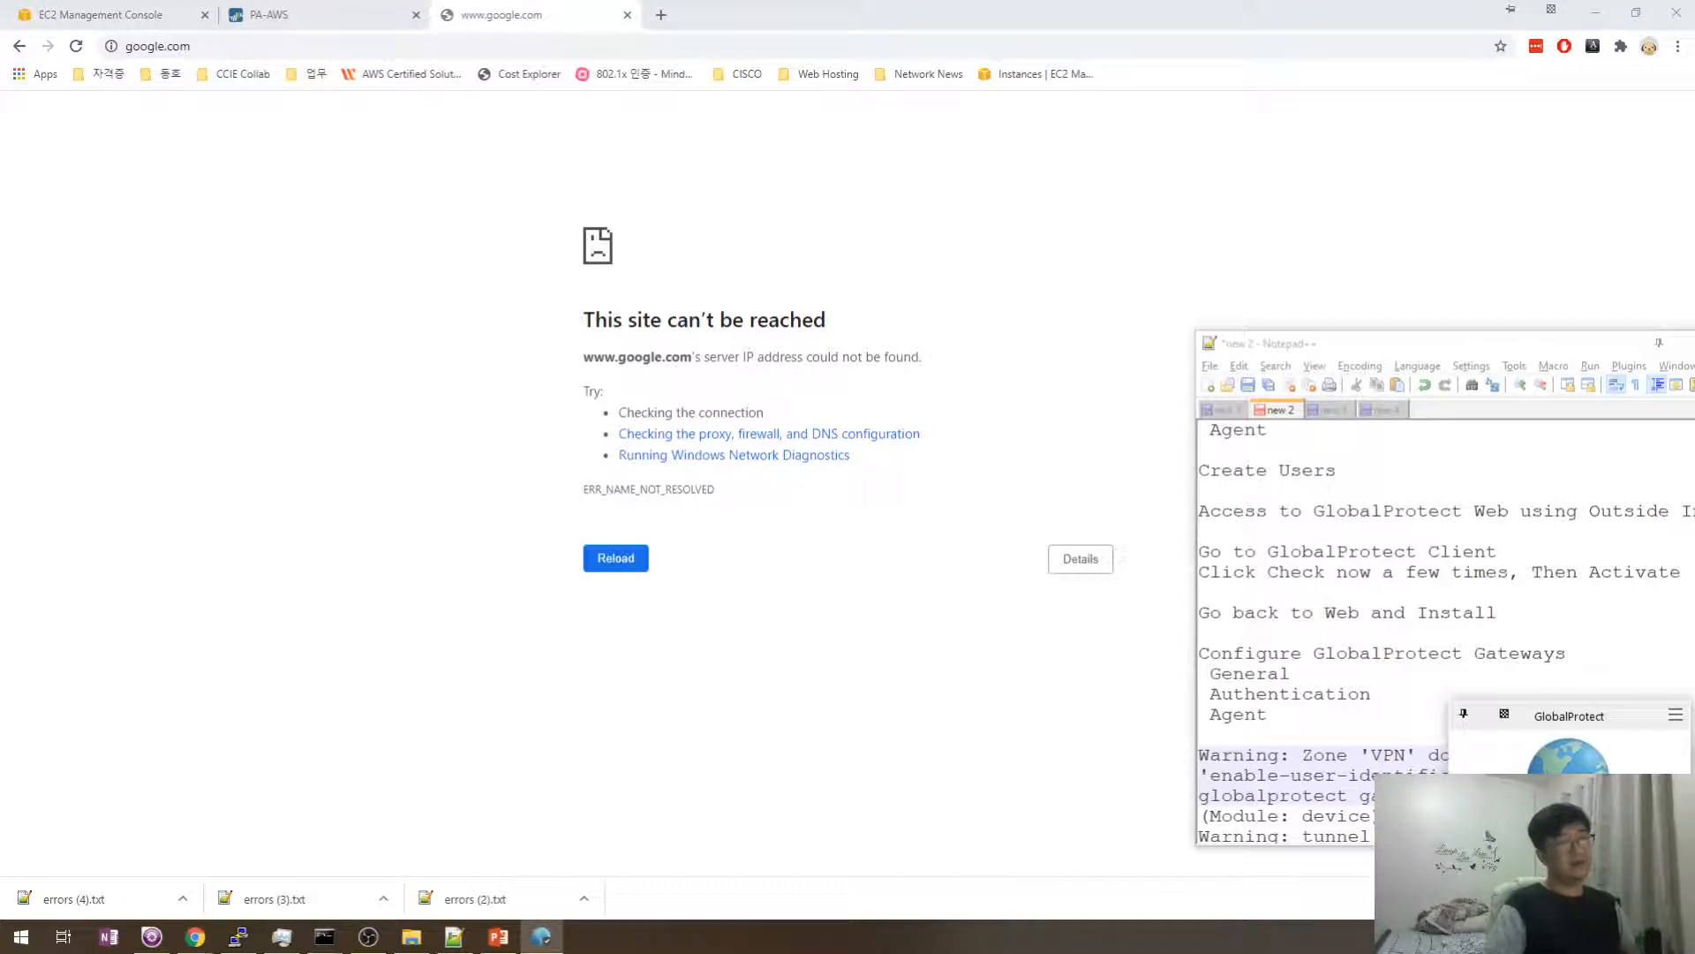
# - Refresh the GlobalProtect VPN connection from the client's options menu
pyautogui.click(1675, 717)
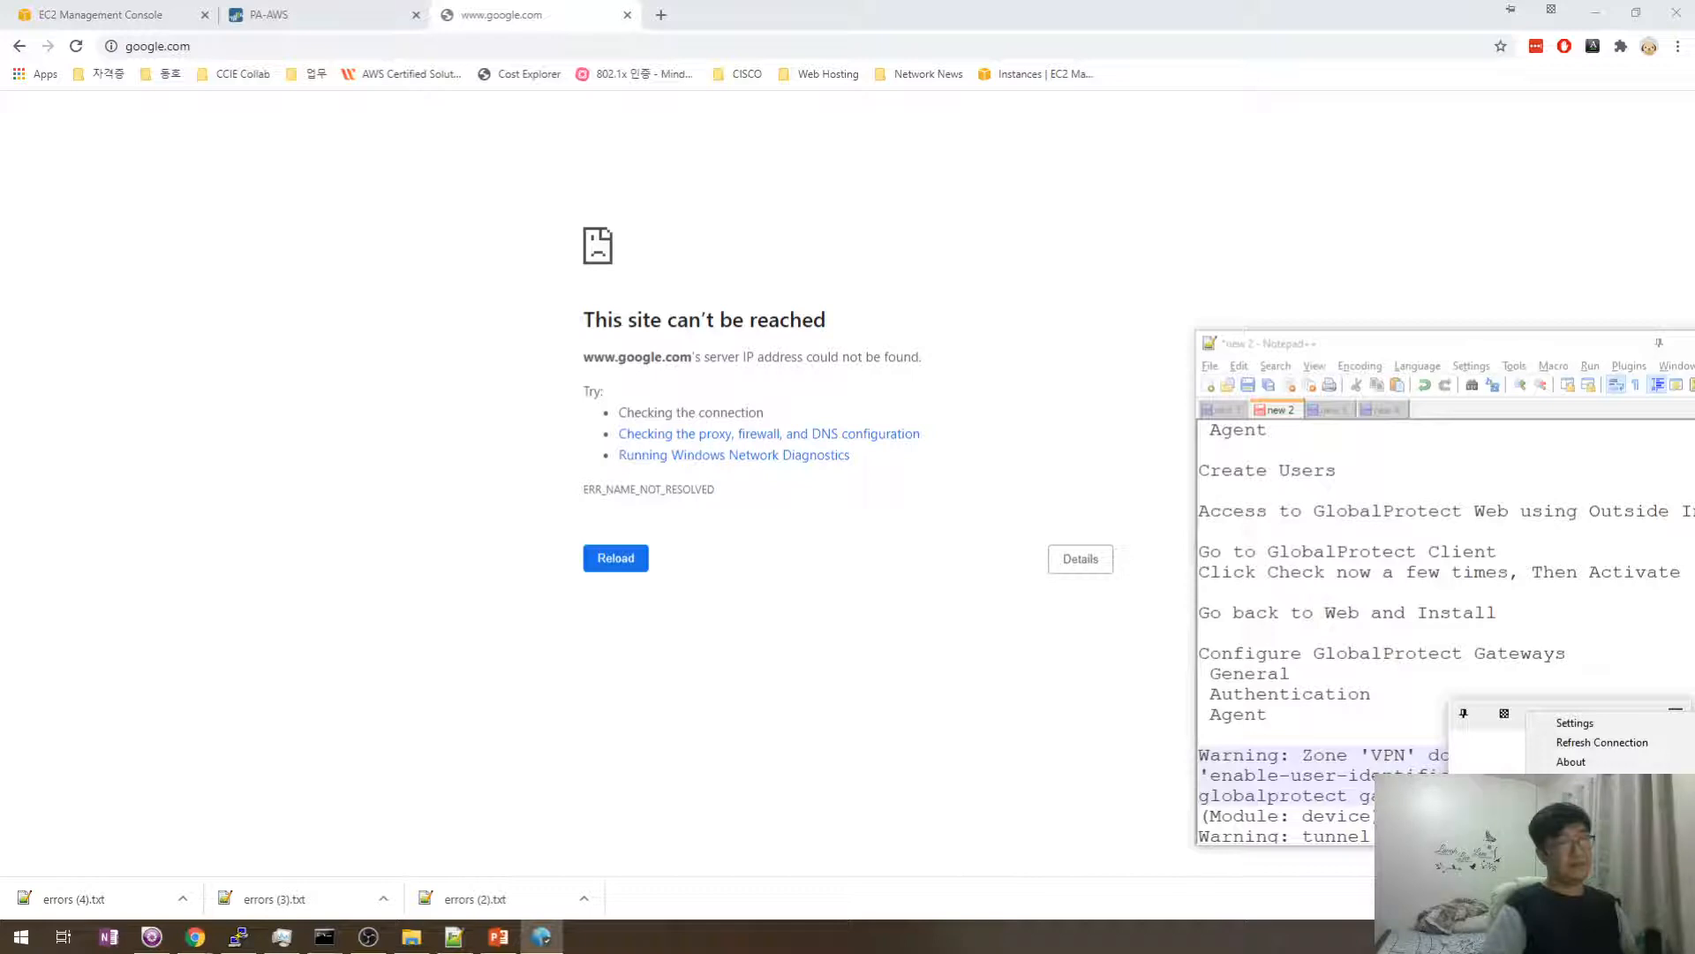
pyautogui.press('Escape')
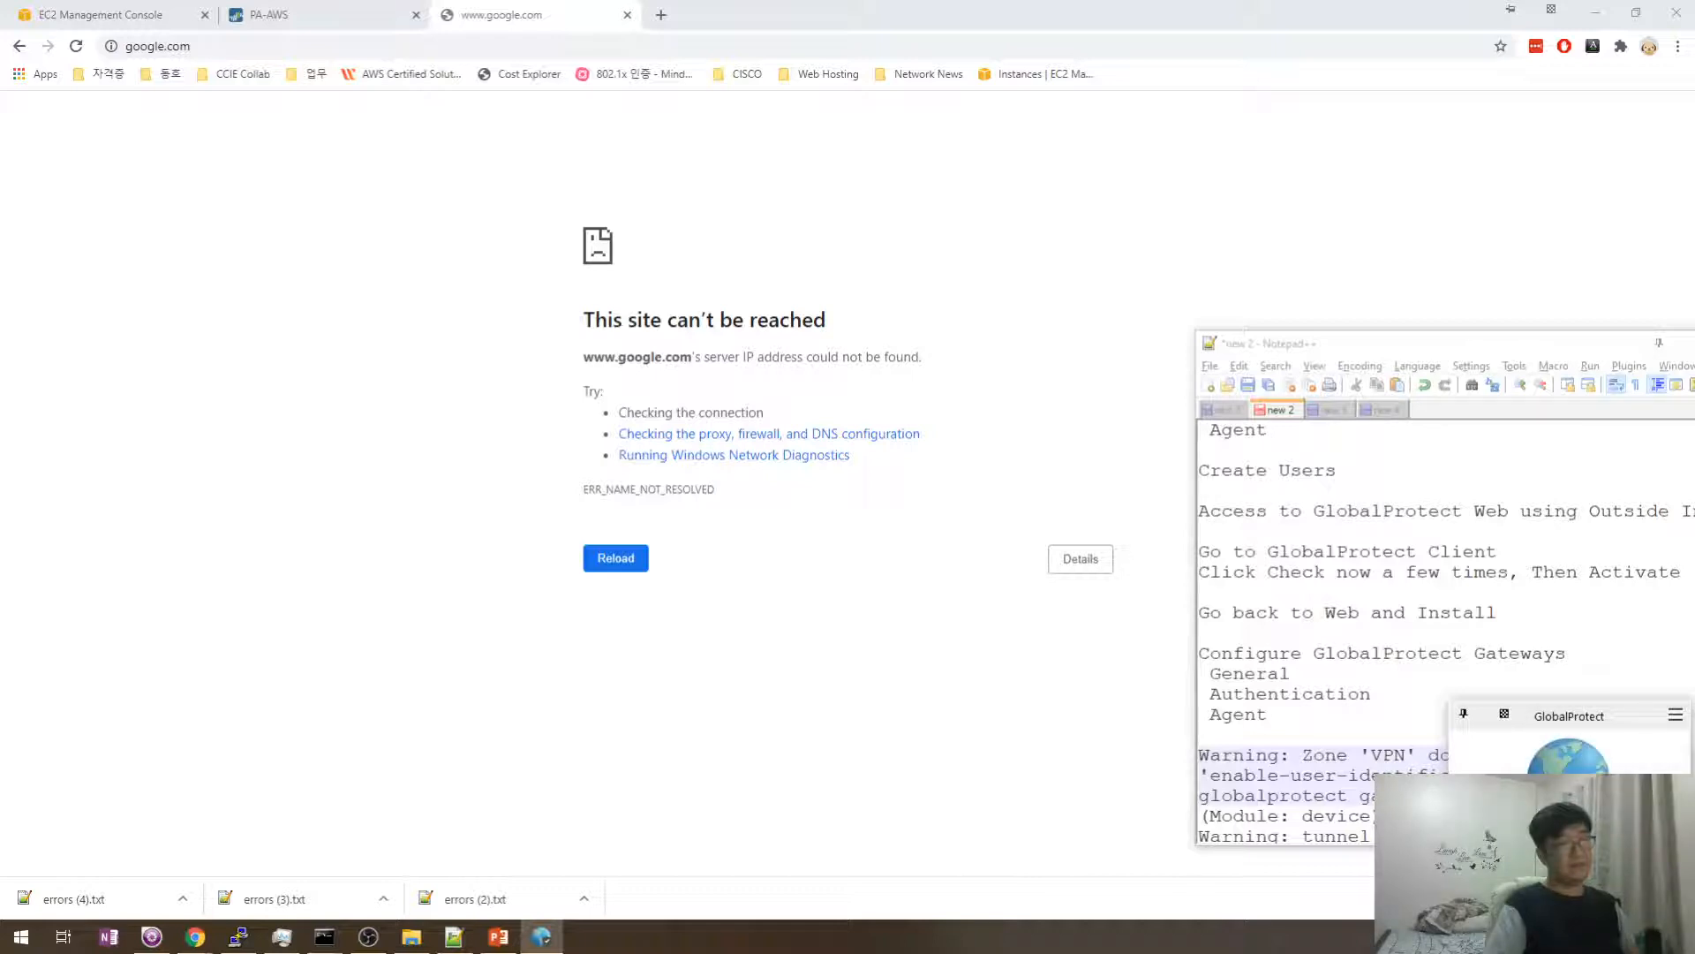
pyautogui.click(1675, 716)
pyautogui.click(1590, 739)
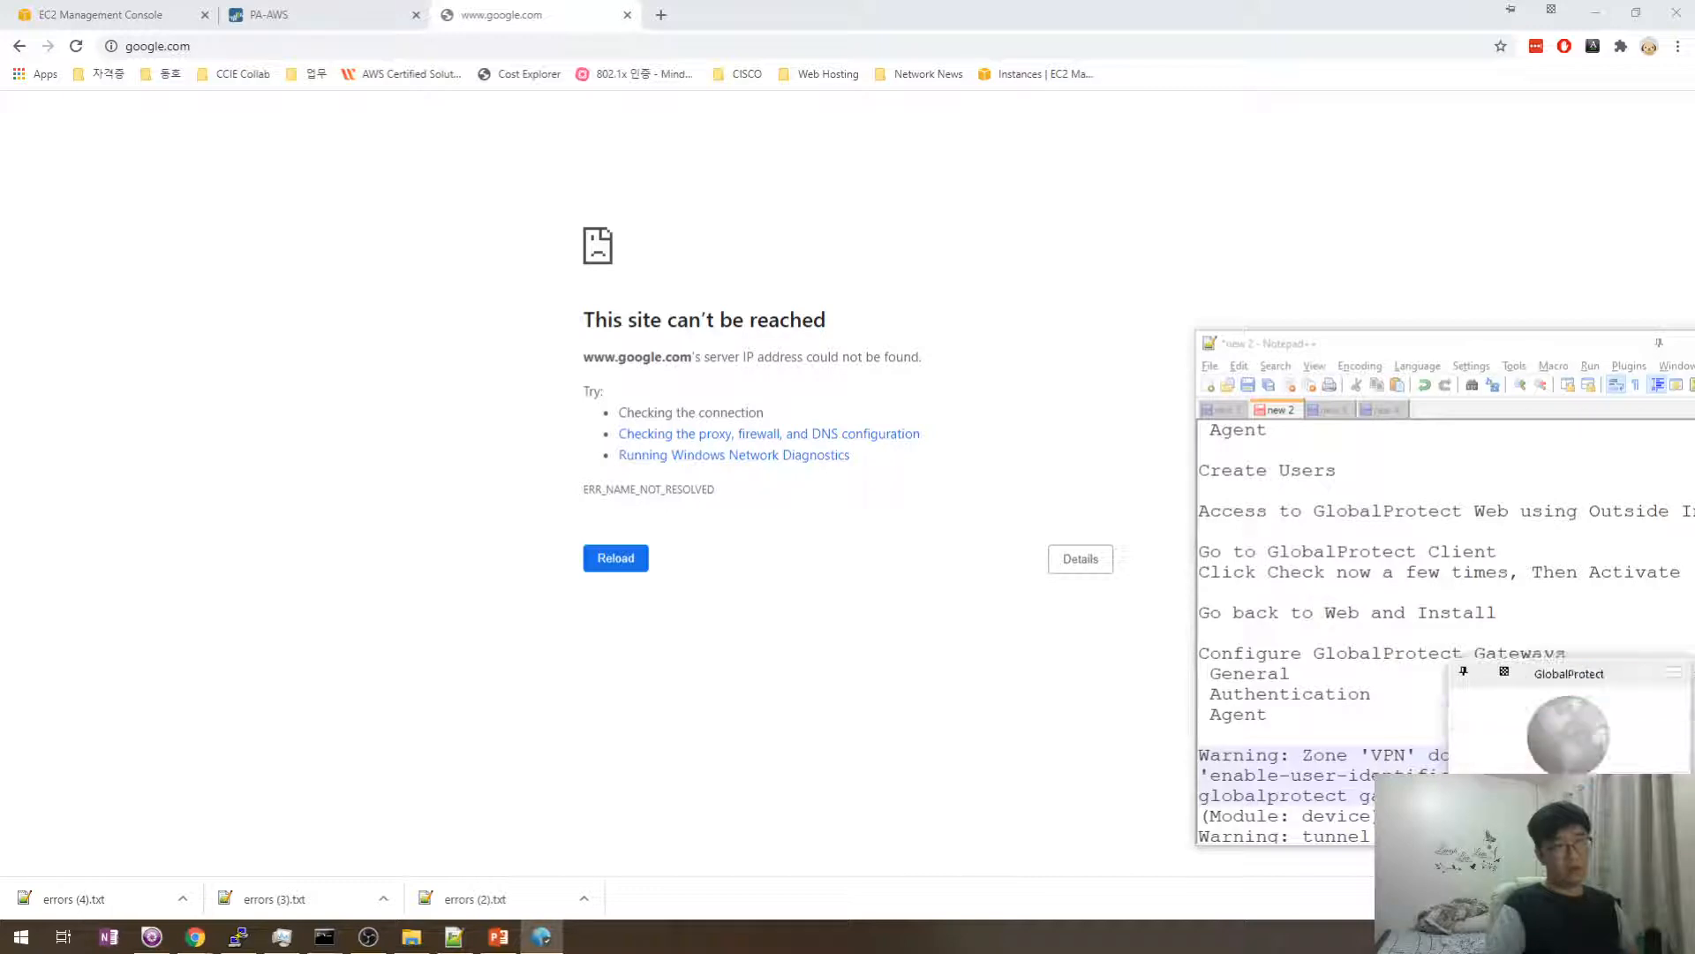
pyautogui.click(910, 758)
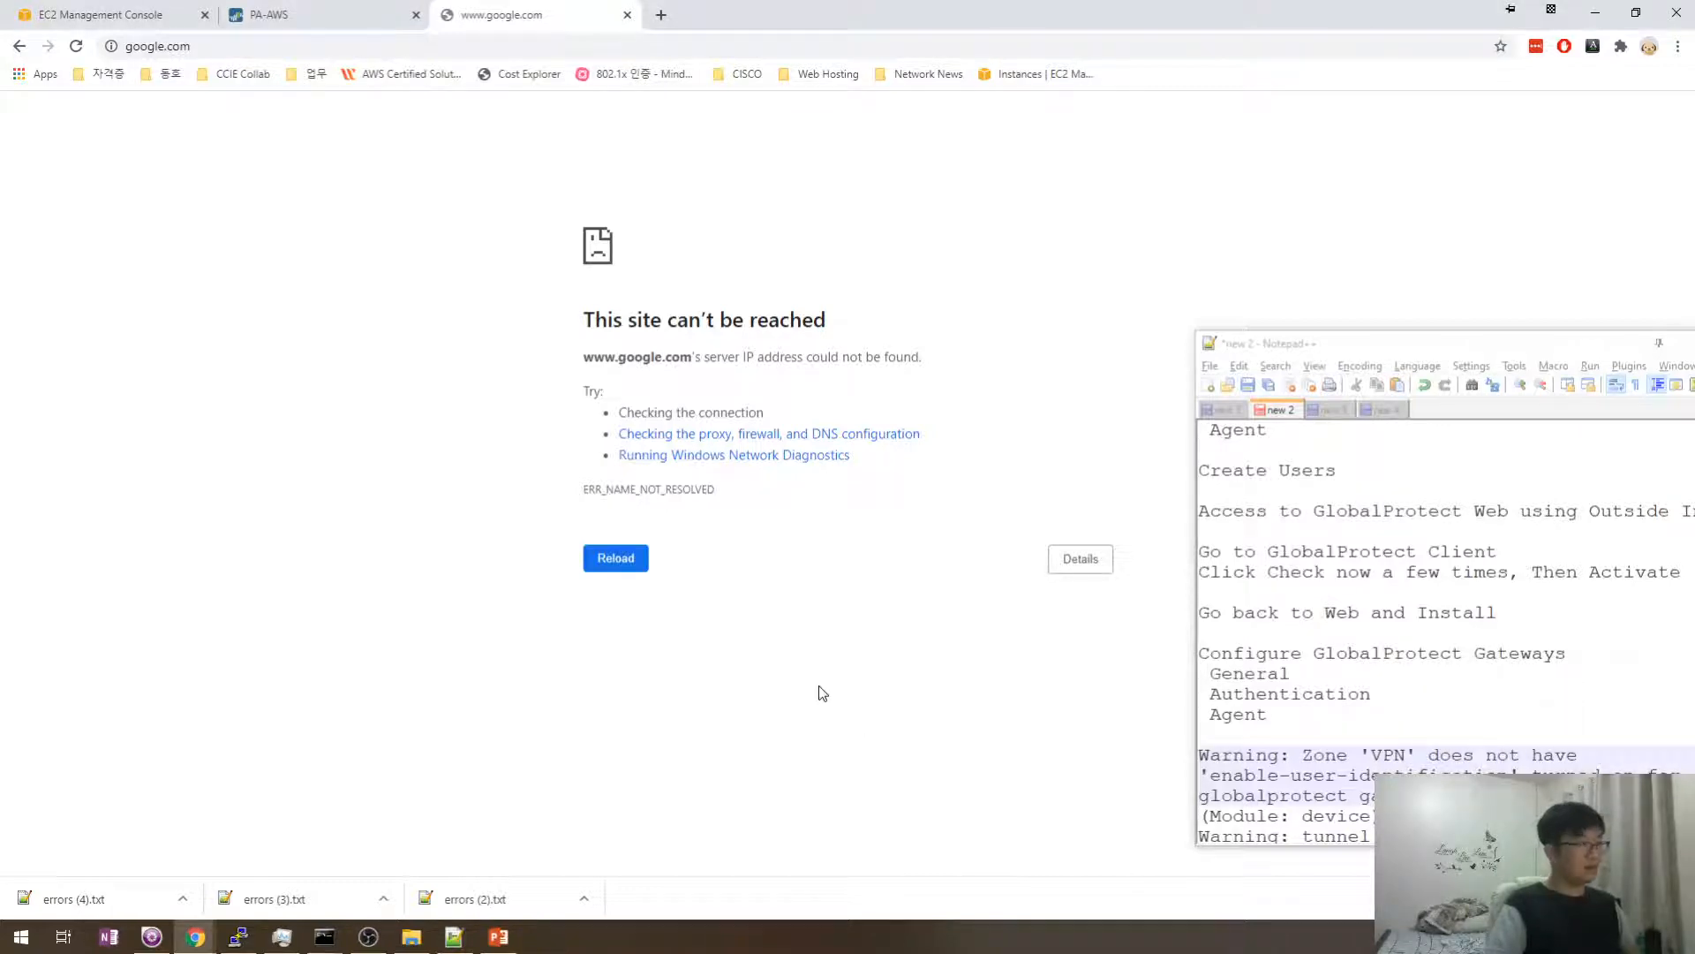
# - Run ipconfig in Command Prompt to check the Wi-Fi address 192.168.43.98
pyautogui.press('super+r')
pyautogui.write('cmd')
pyautogui.press('Return')
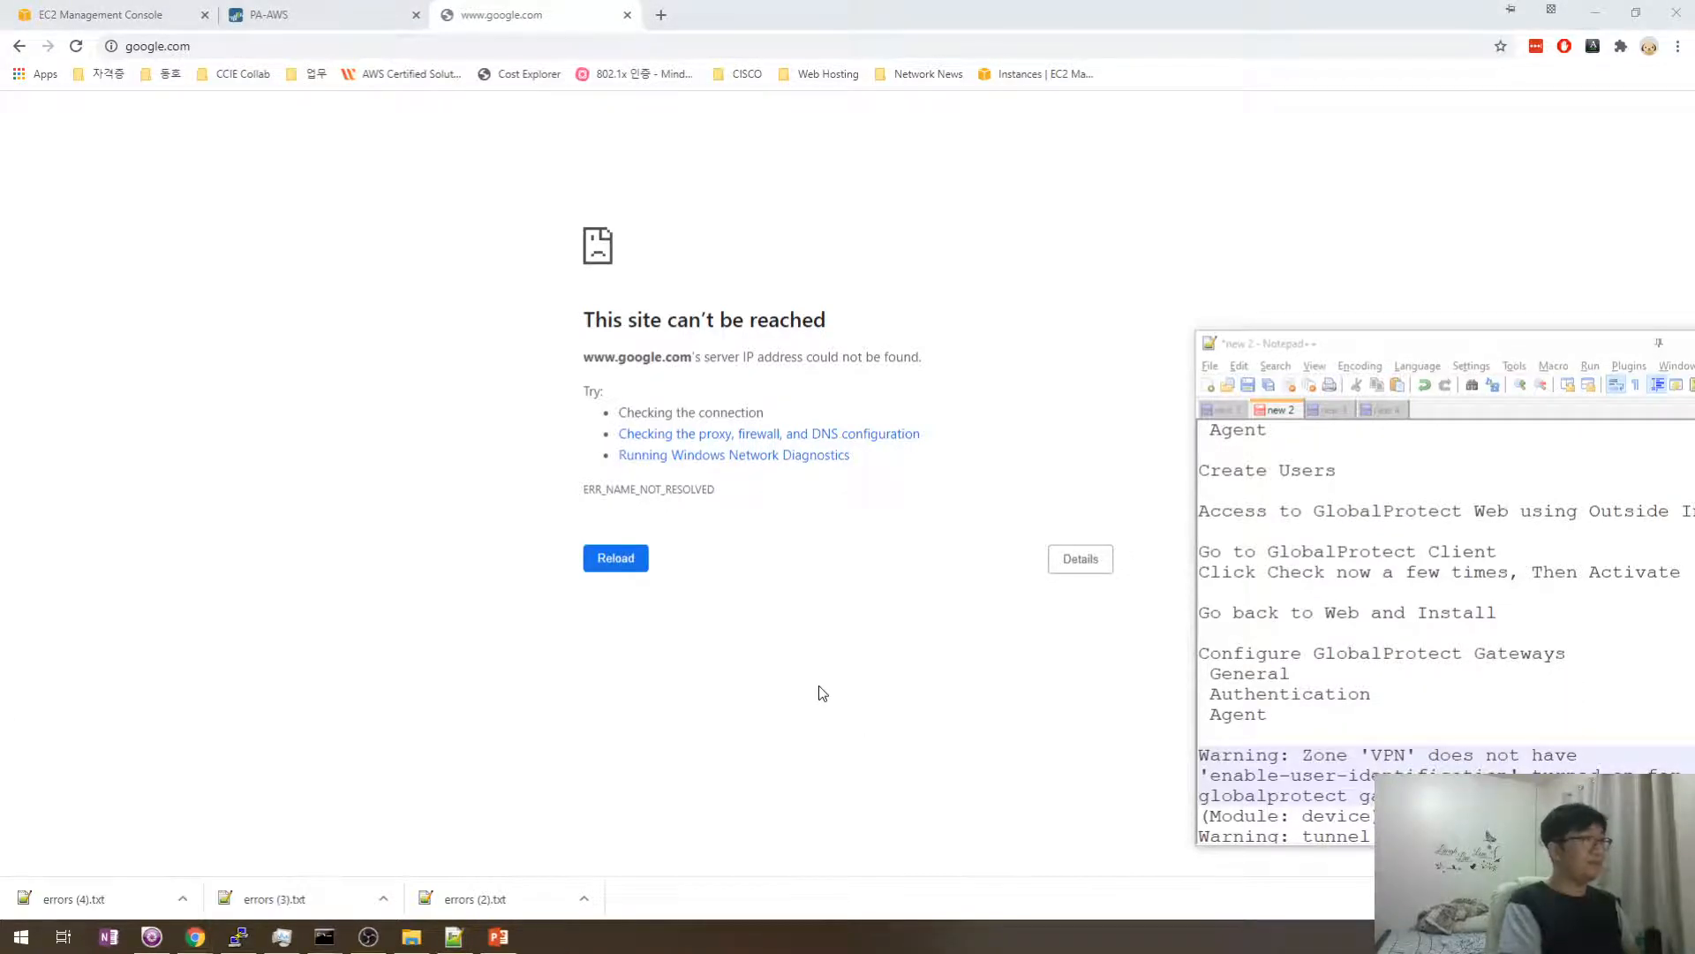
pyautogui.write('ip')
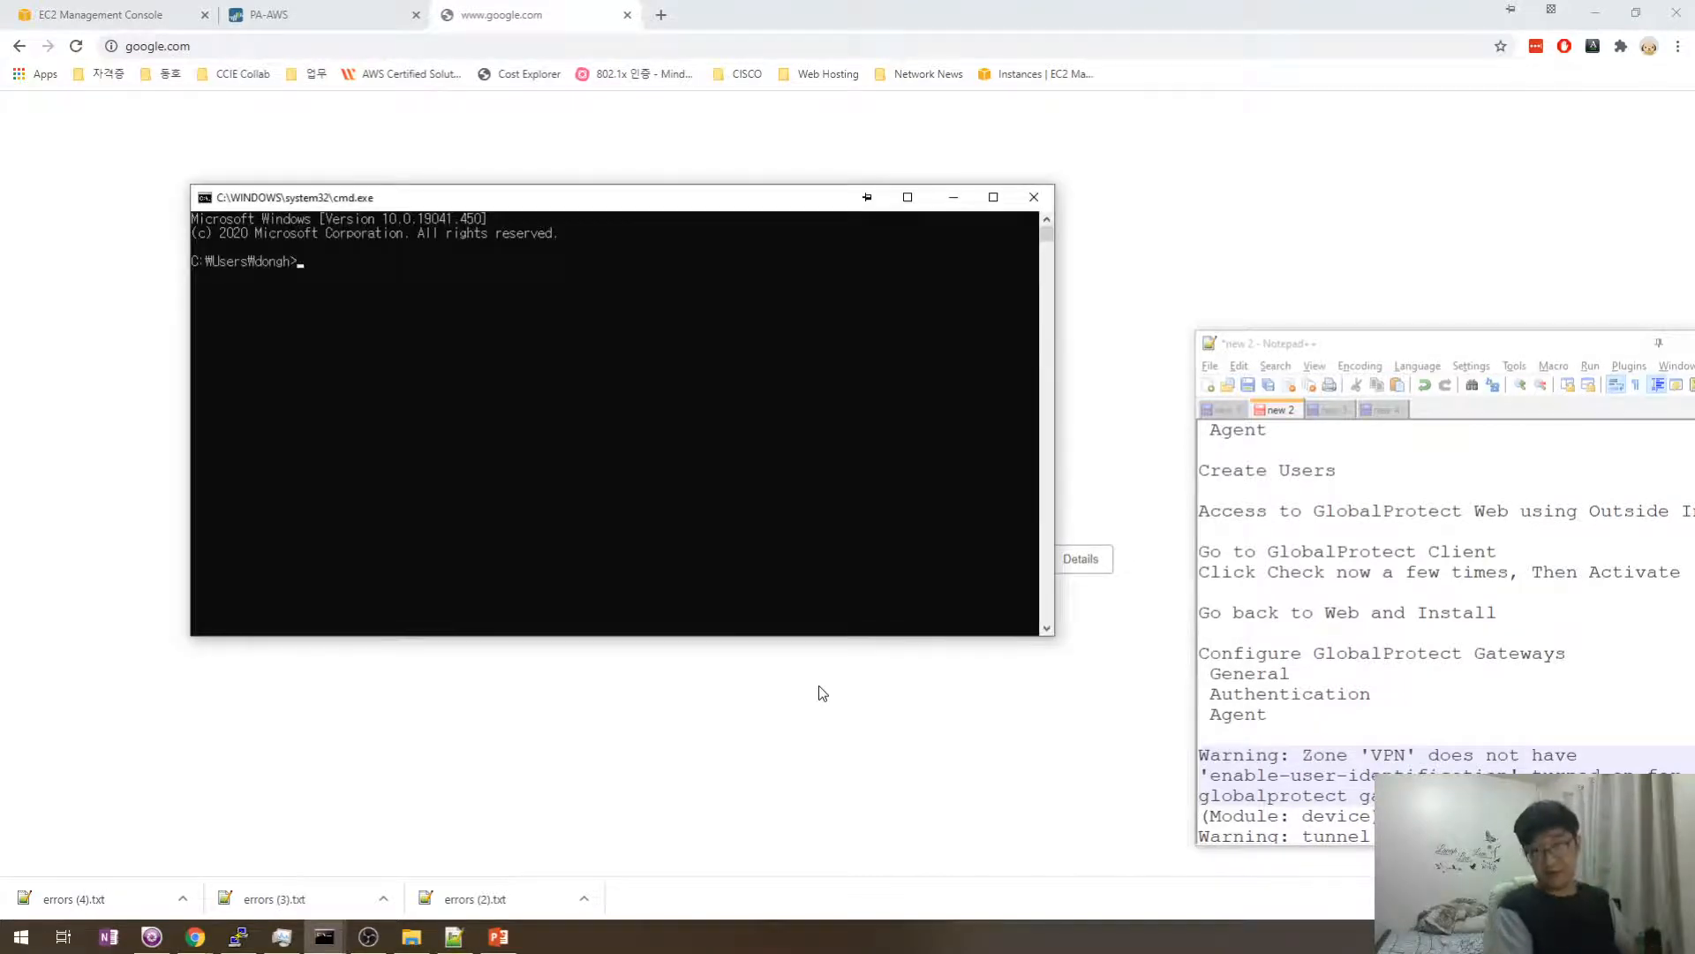
pyautogui.write('config')
pyautogui.press('Return')
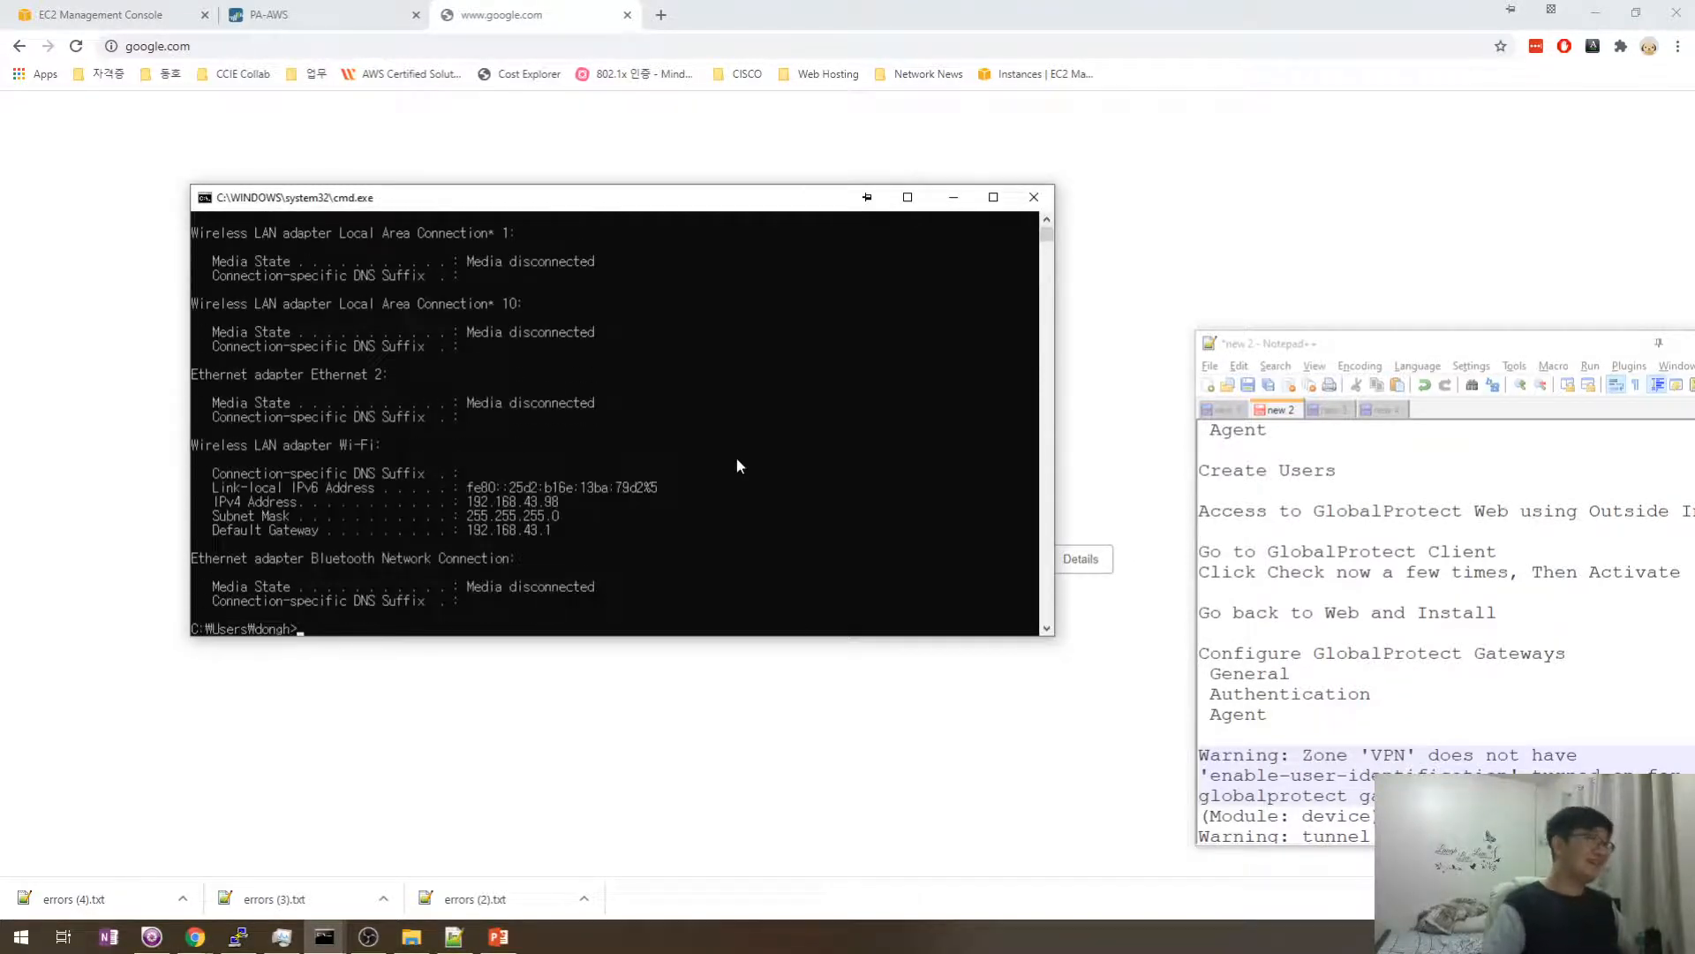
pyautogui.click(696, 735)
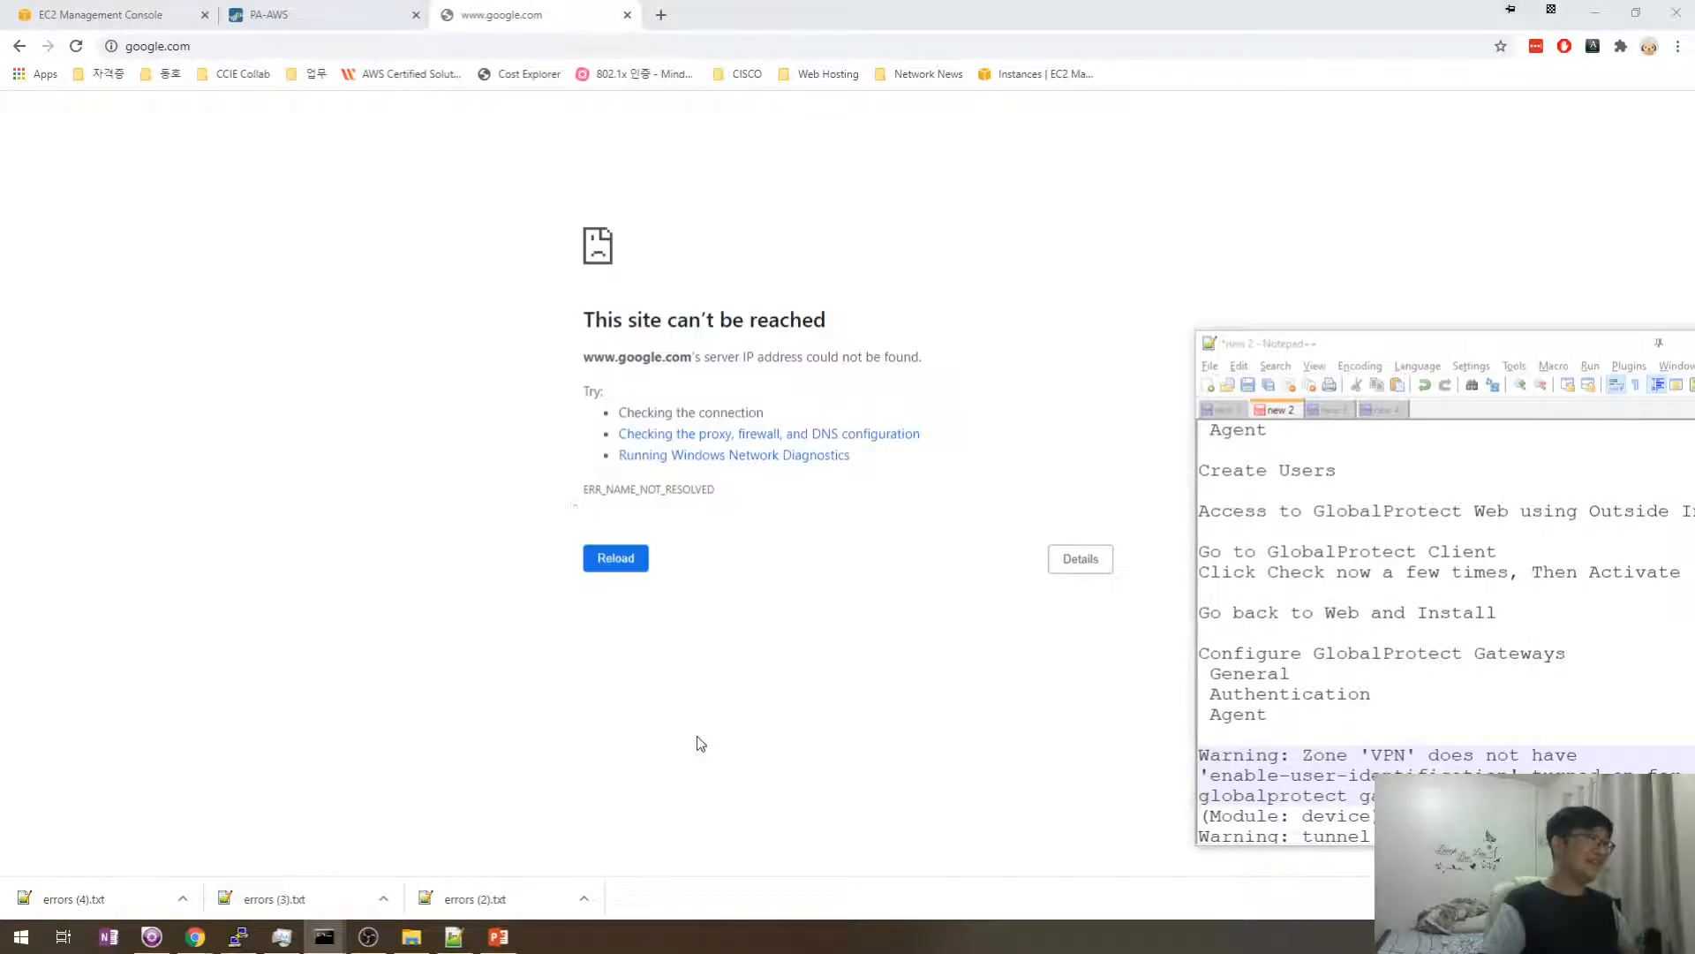
# - Close Task Manager, open the VPN zone in Network > Zones, and prepare space in the notes
pyautogui.click(376, 17)
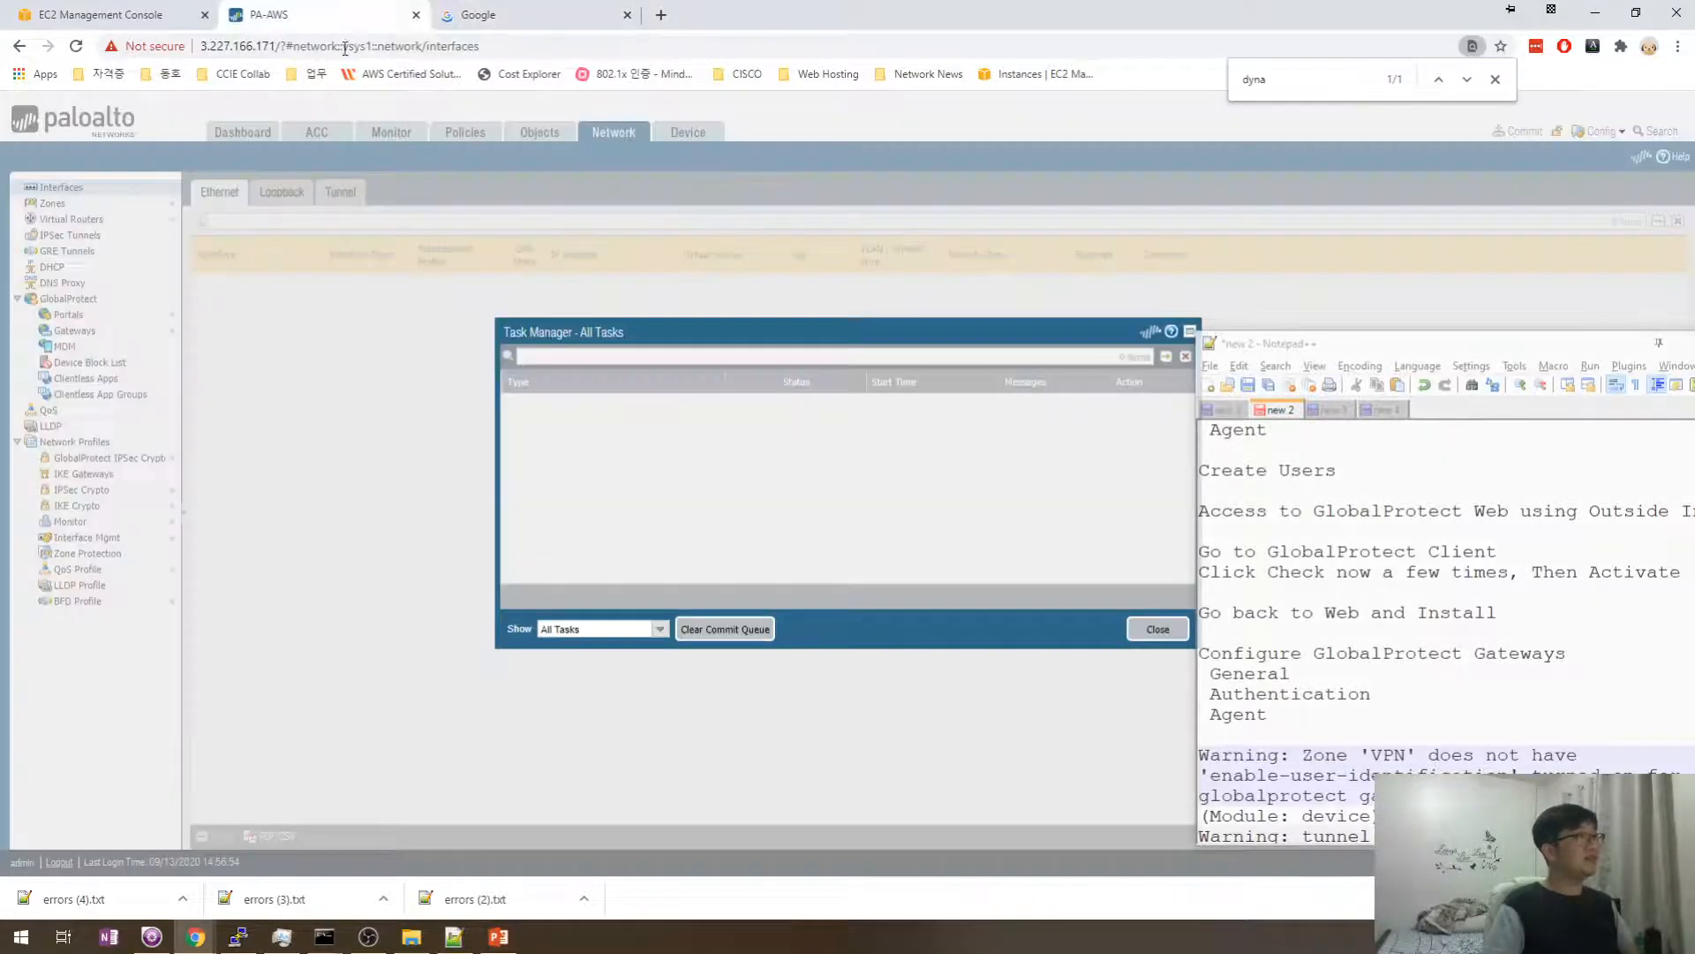
pyautogui.click(1157, 629)
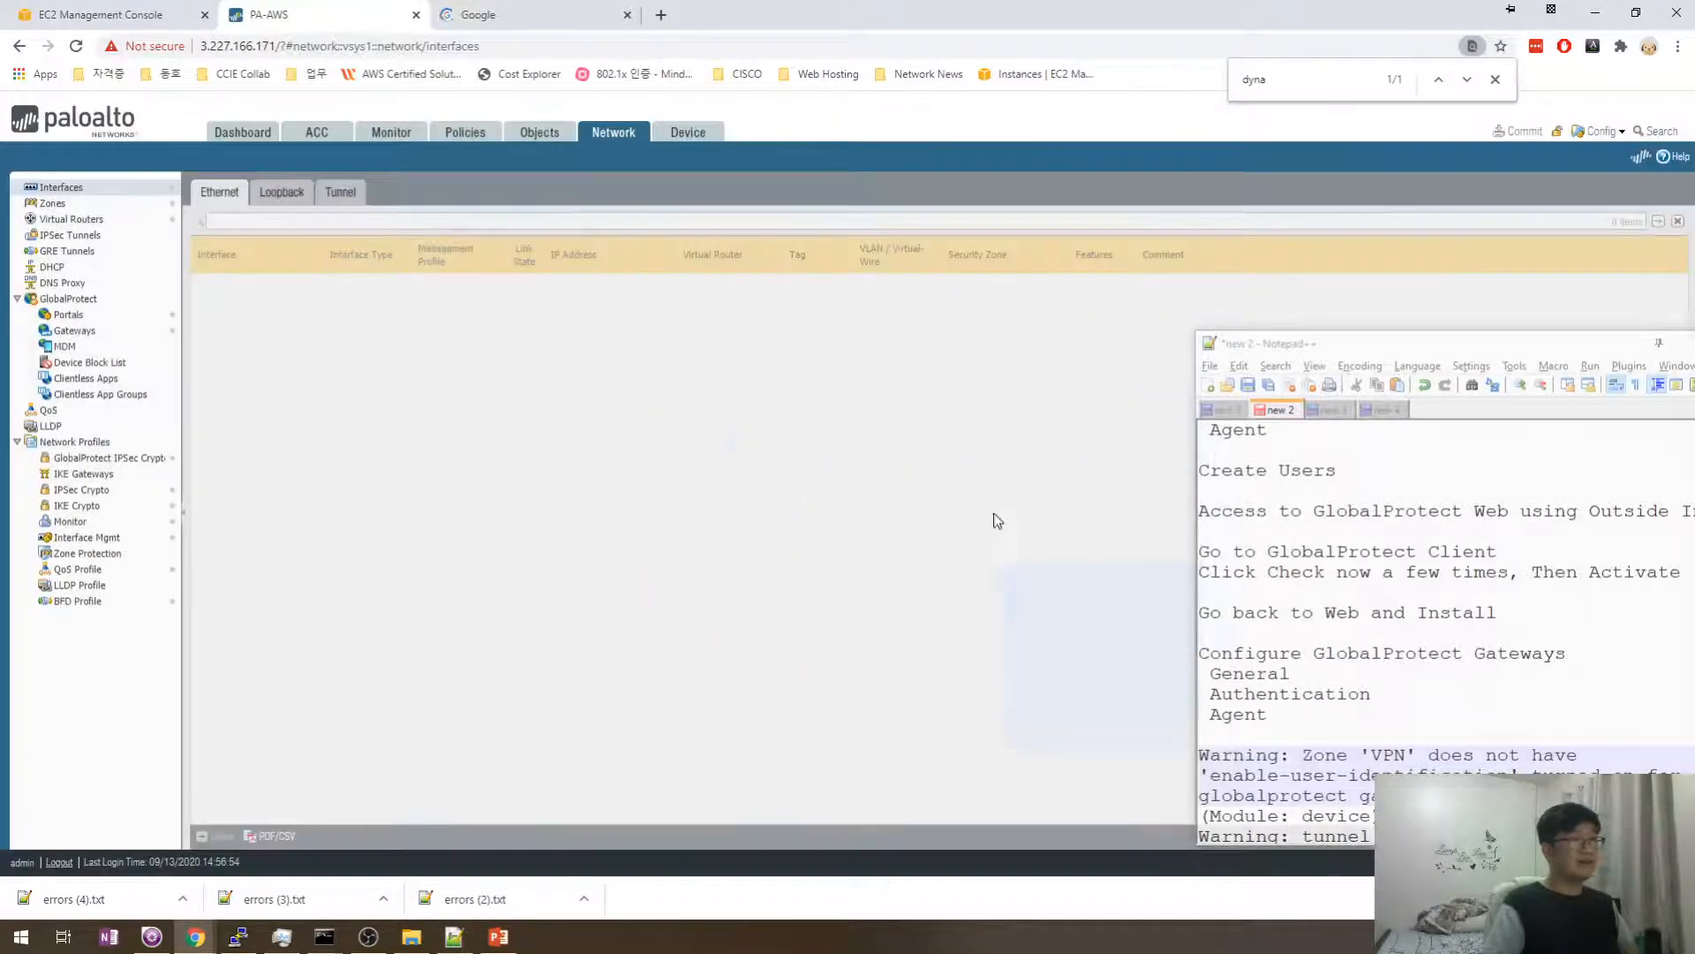
pyautogui.click(53, 203)
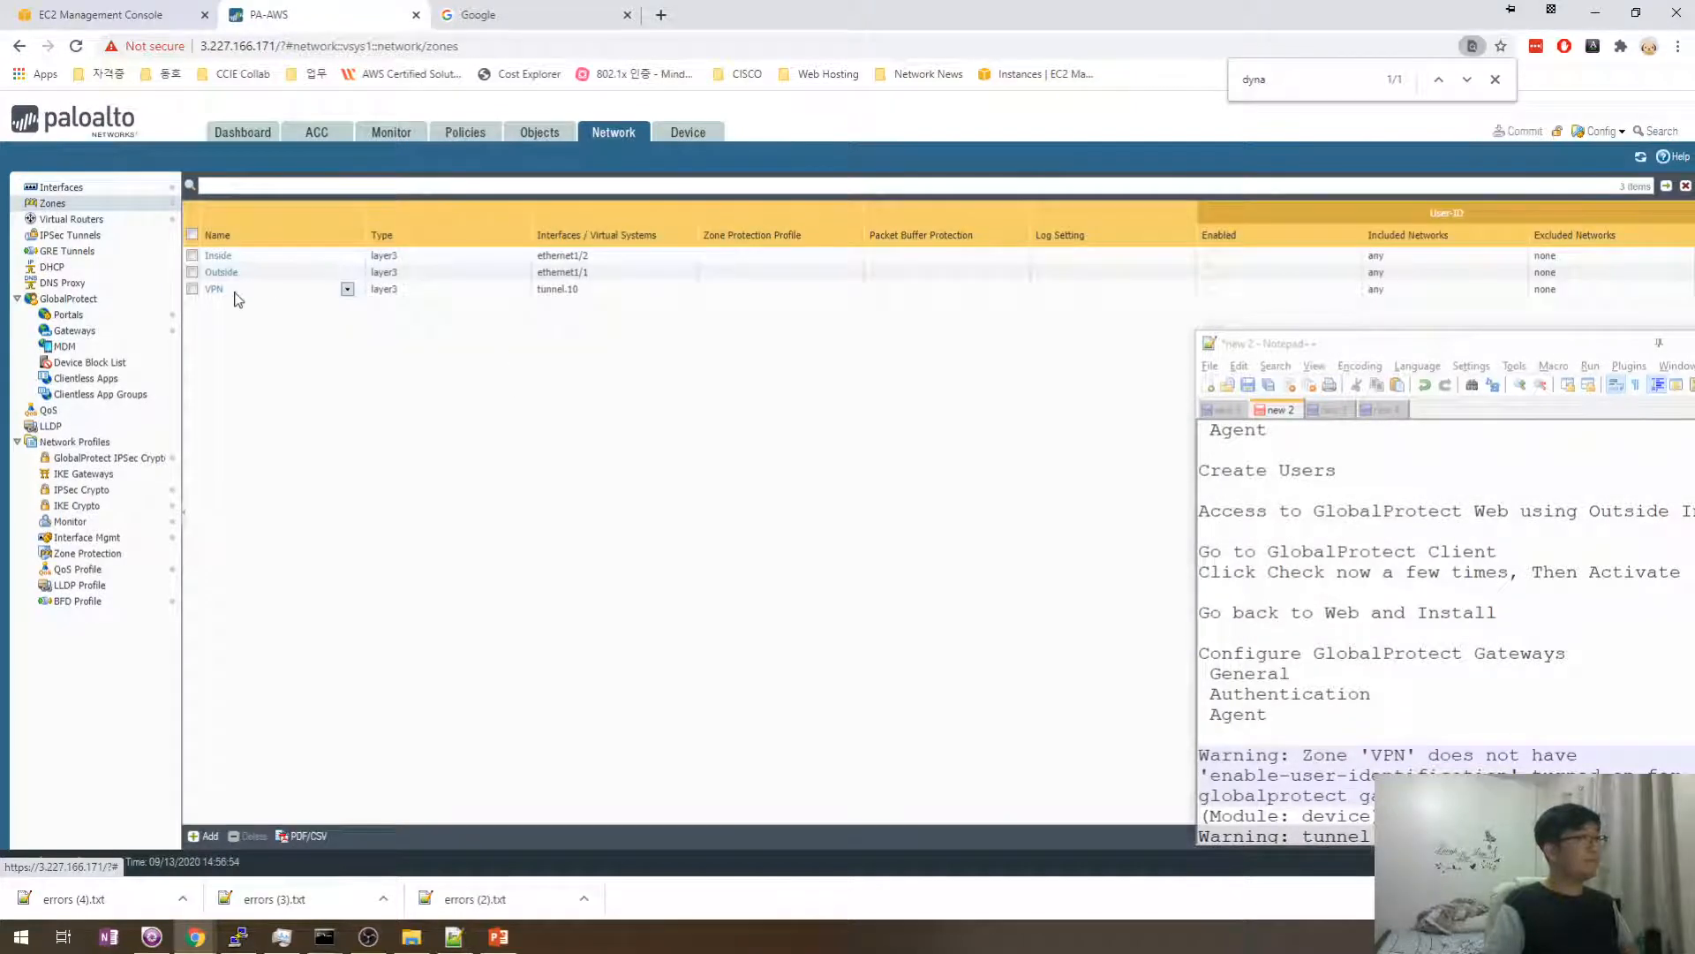
pyautogui.click(212, 289)
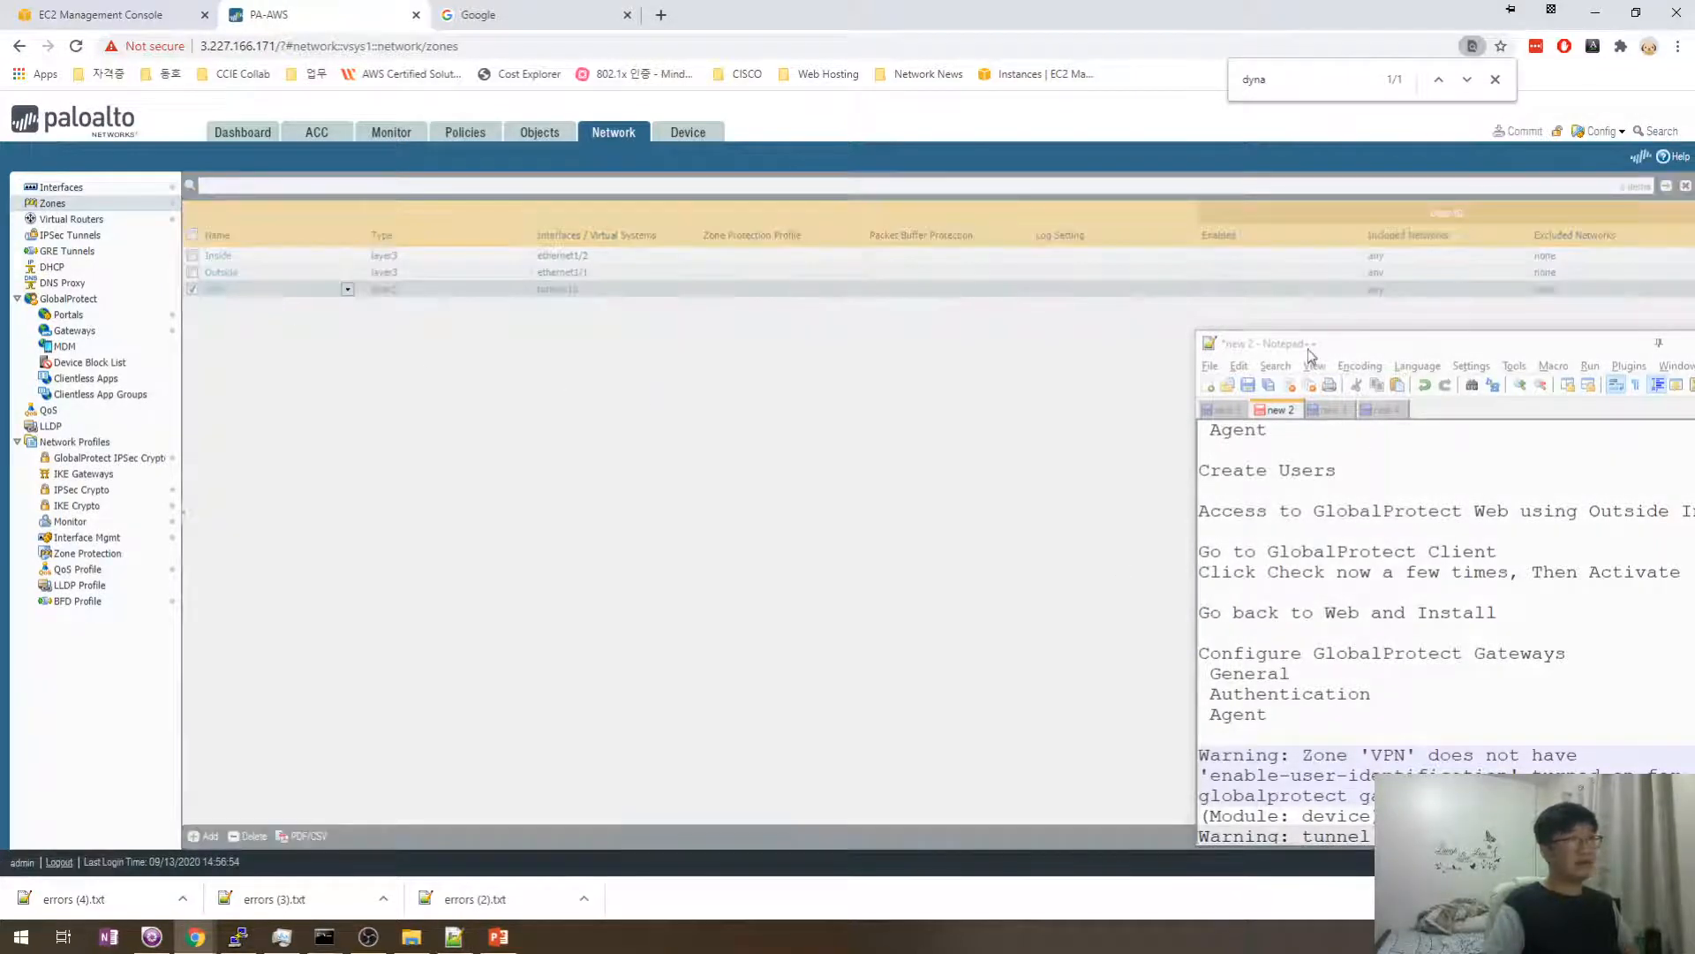
pyautogui.moveTo(1311, 353); pyautogui.dragTo(1286, 217)
pyautogui.scroll(-2, 1320, 614)
pyautogui.click(1382, 645)
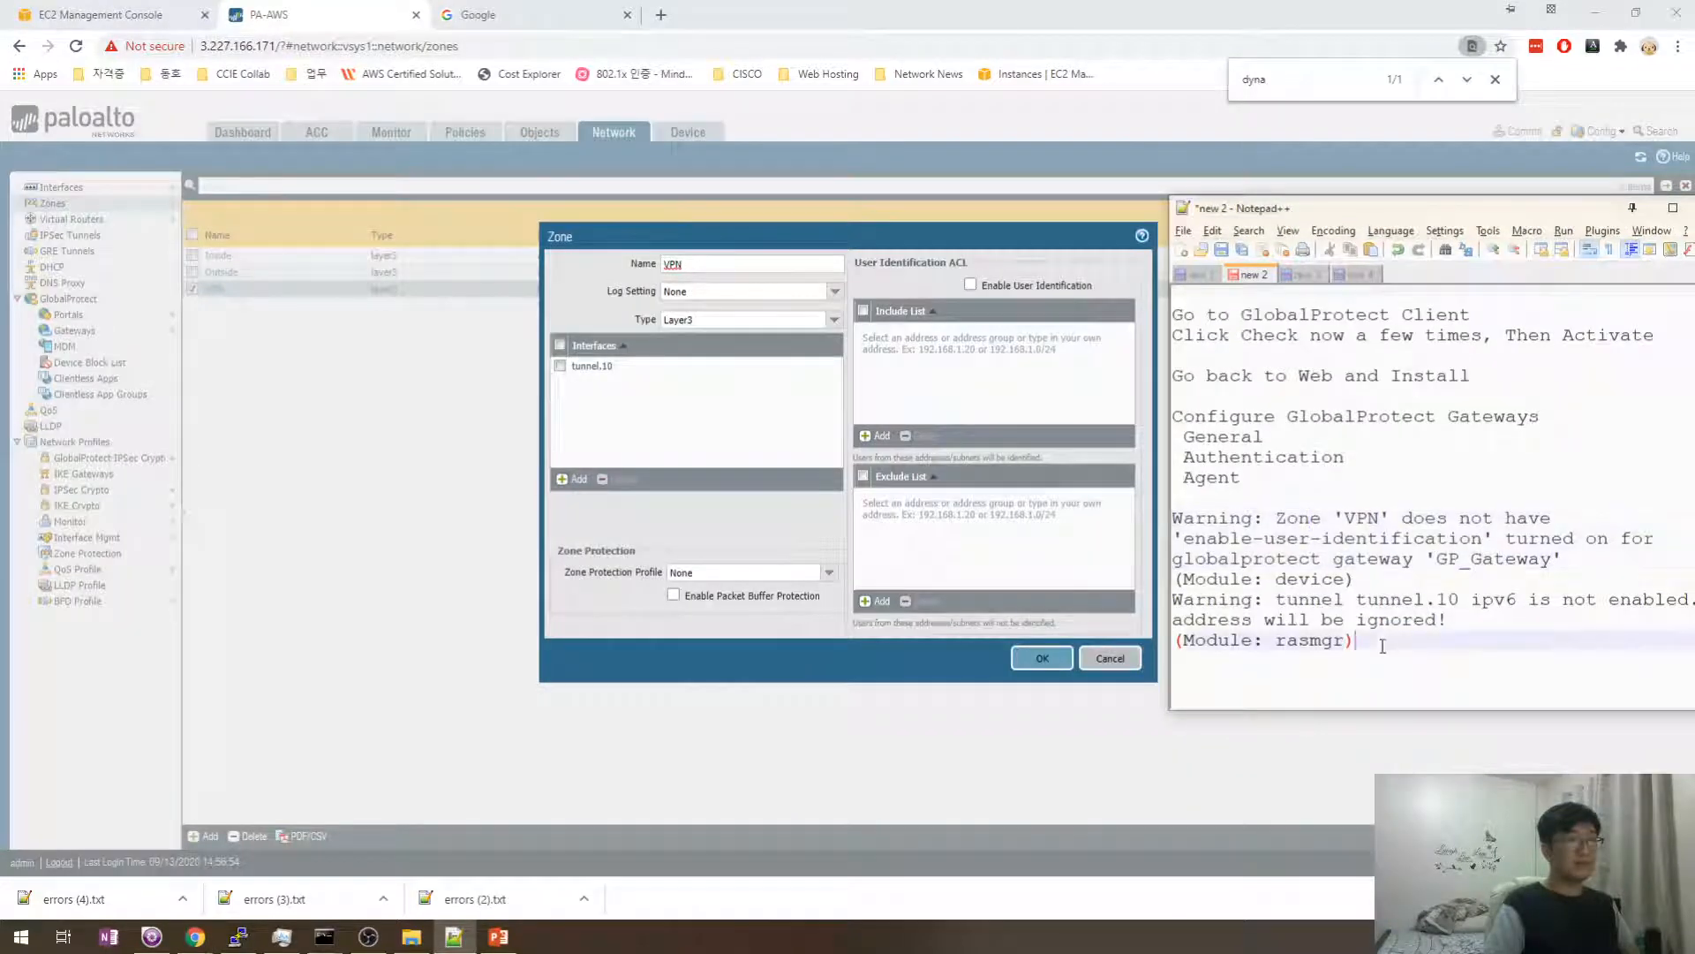
pyautogui.press('Return')
pyautogui.press('Return')
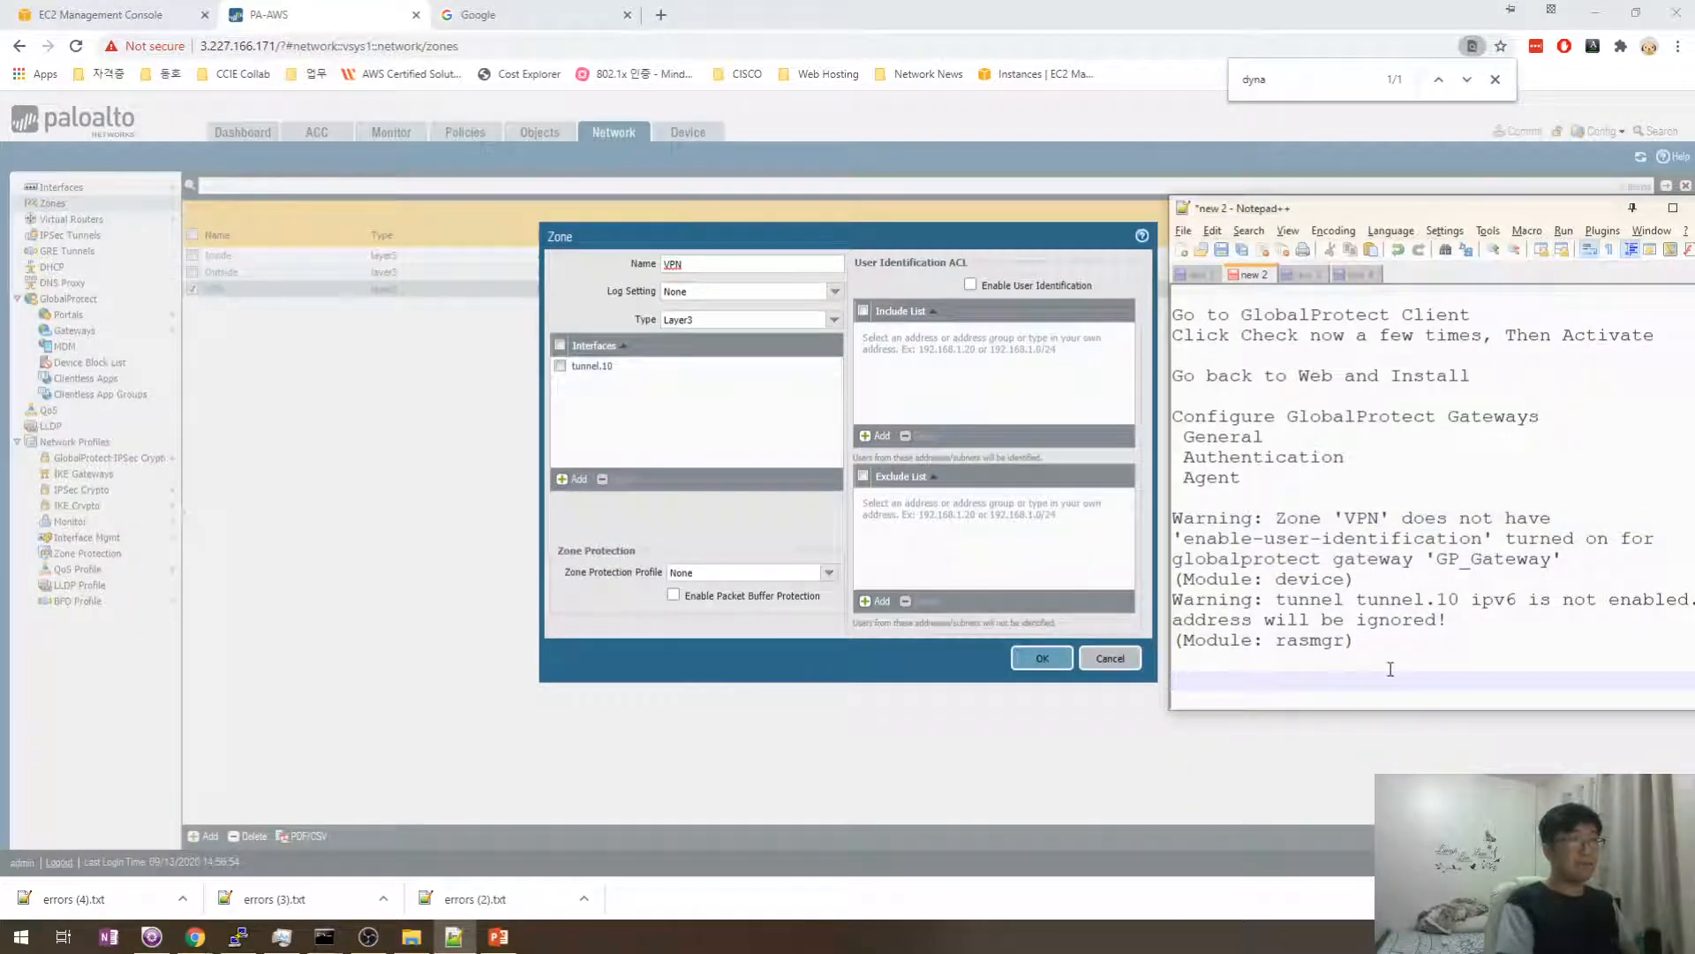
pyautogui.press('Up')
pyautogui.press('Up')
pyautogui.press('Up')
pyautogui.press('Up')
pyautogui.press('Return')
pyautogui.press('Up')
pyautogui.press('Up')
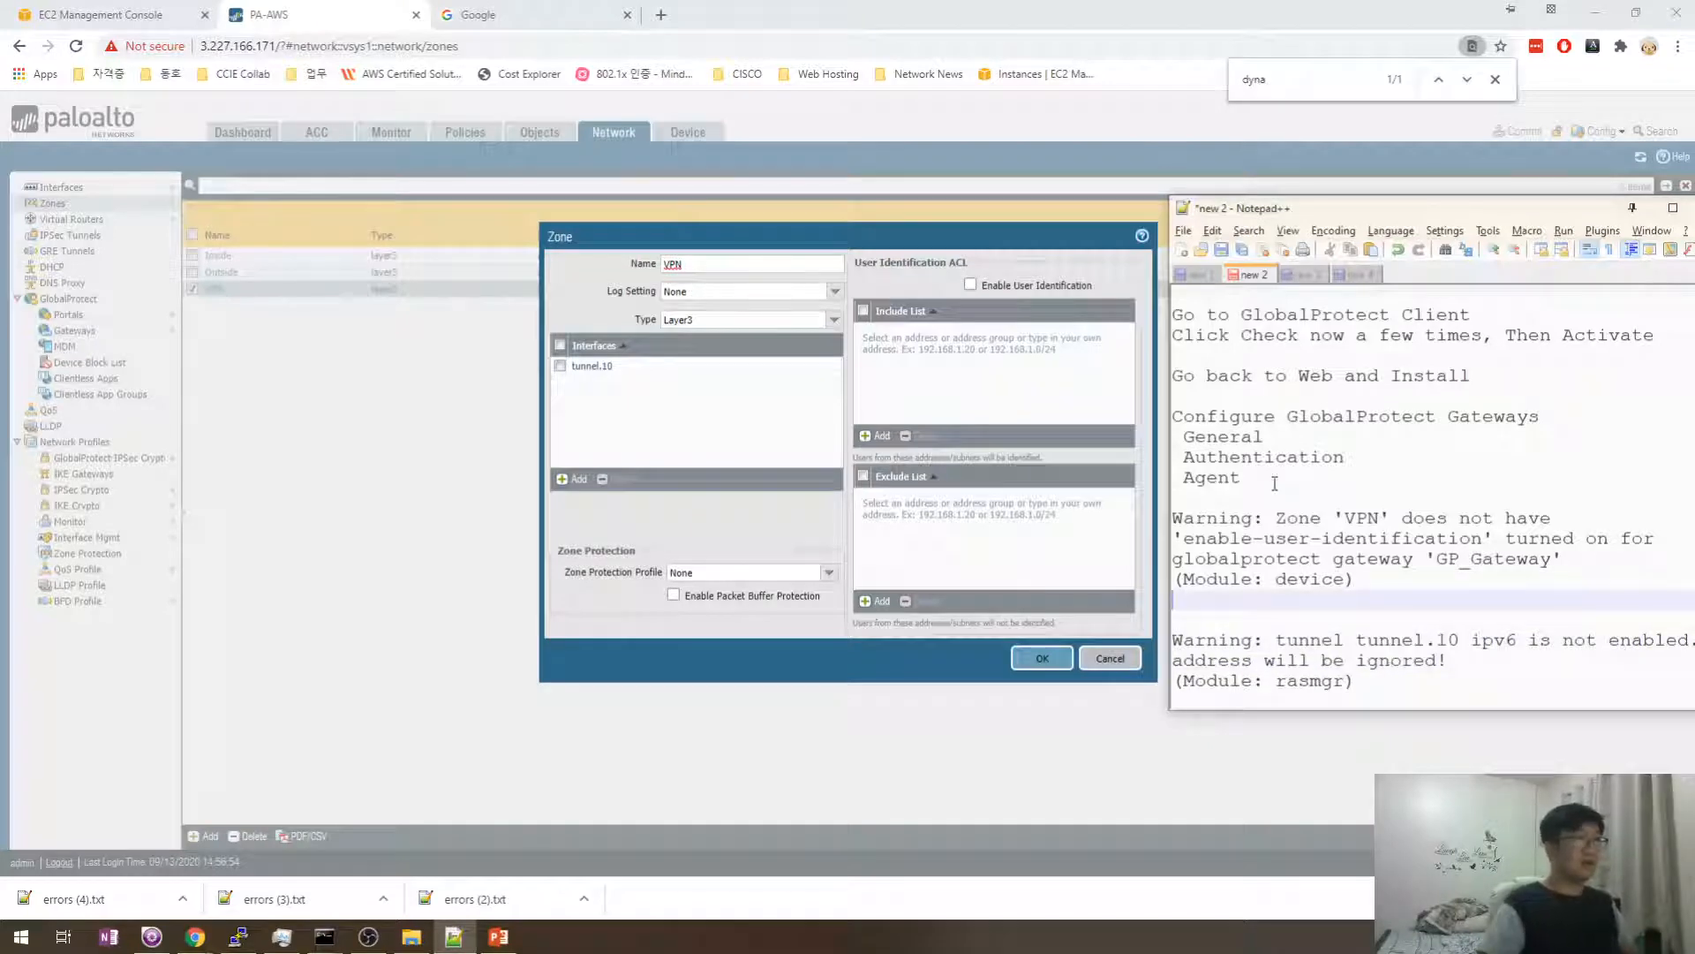
# - Enable User Identification on the VPN zone and record the fix in the notes
pyautogui.click(970, 284)
pyautogui.click(1264, 596)
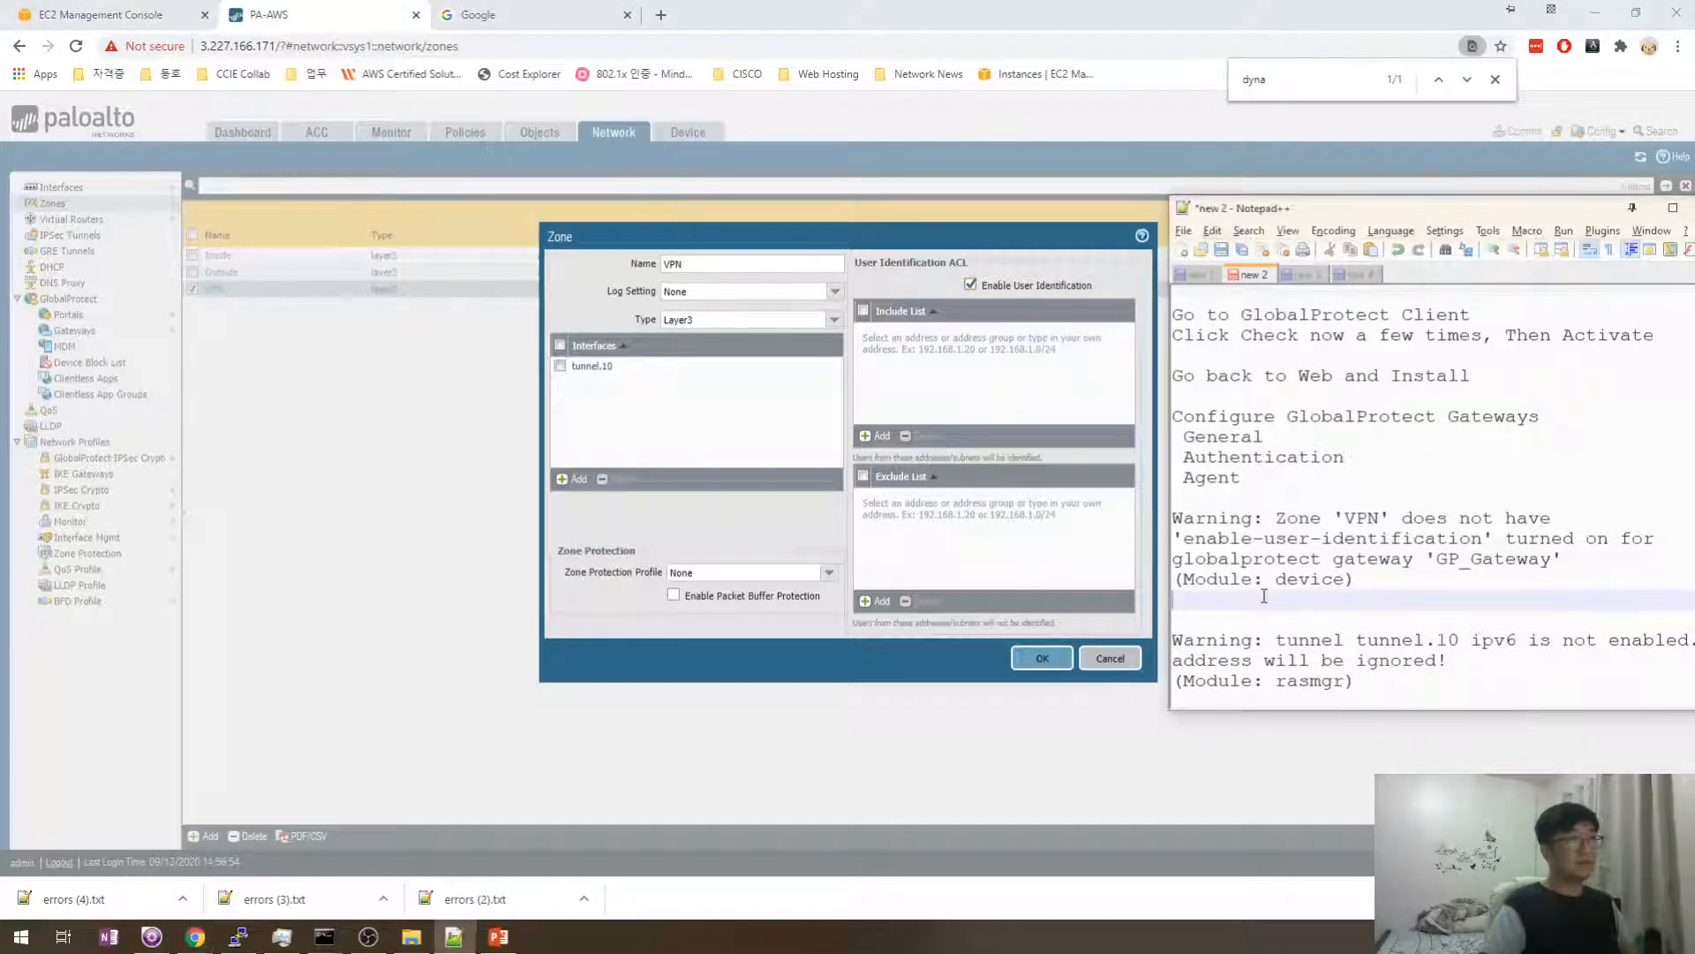
pyautogui.write('Enable User Id')
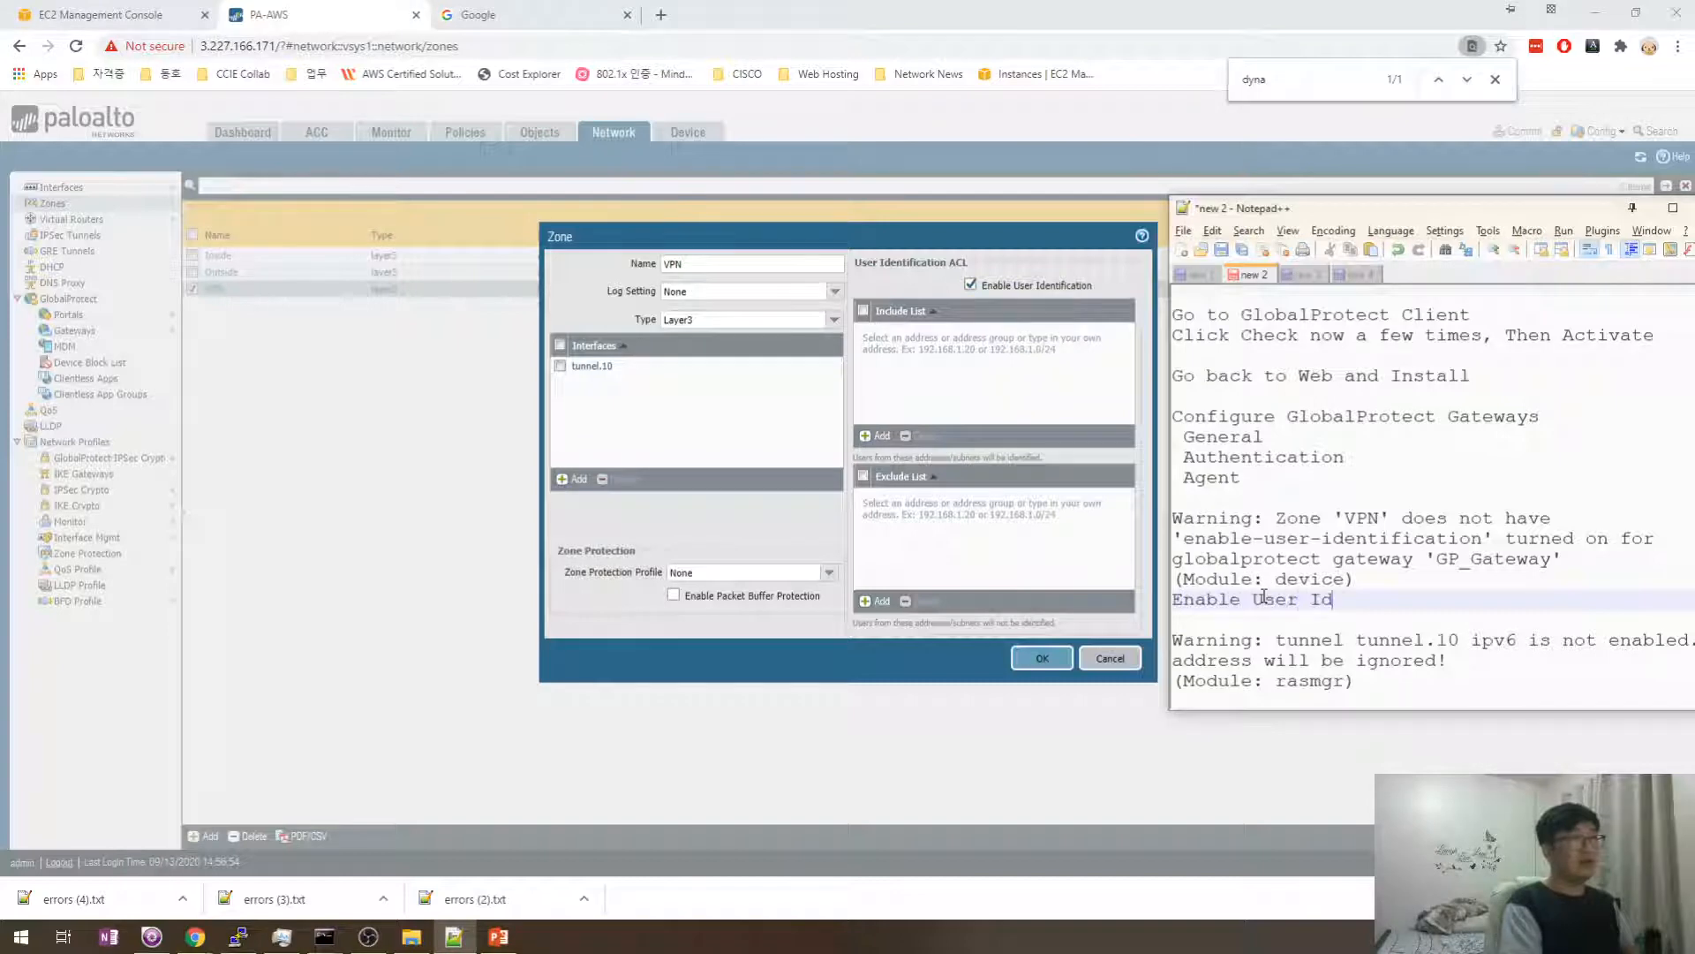
pyautogui.write('entification in')
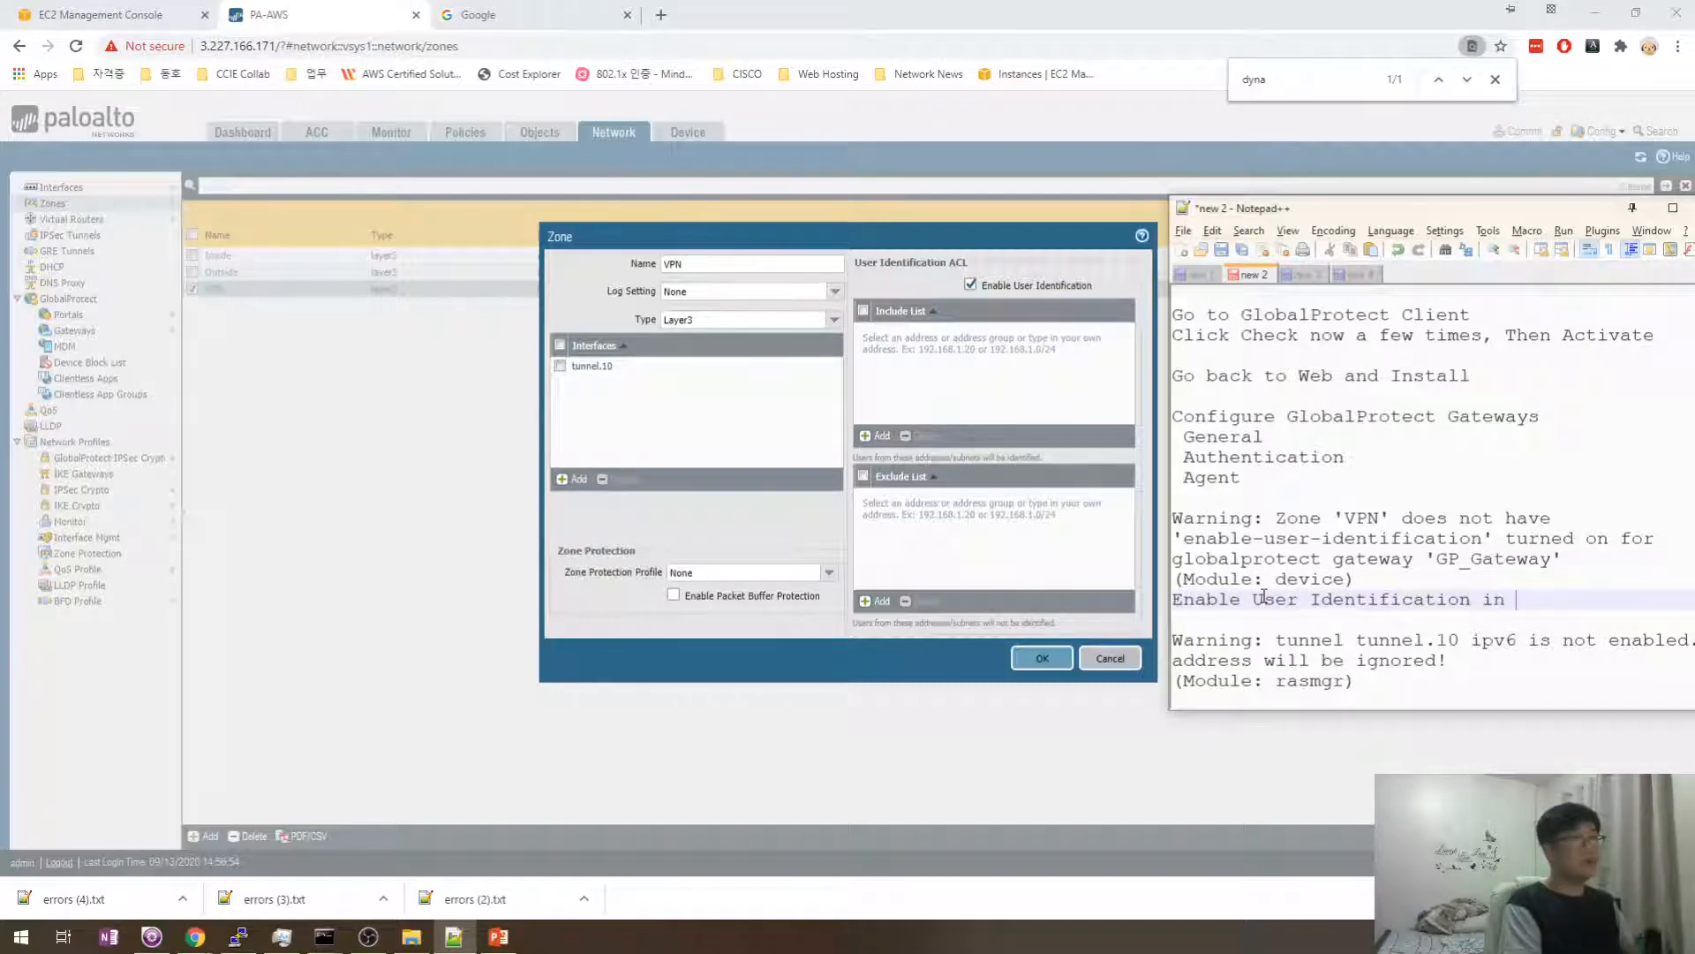
pyautogui.write(' Zo')
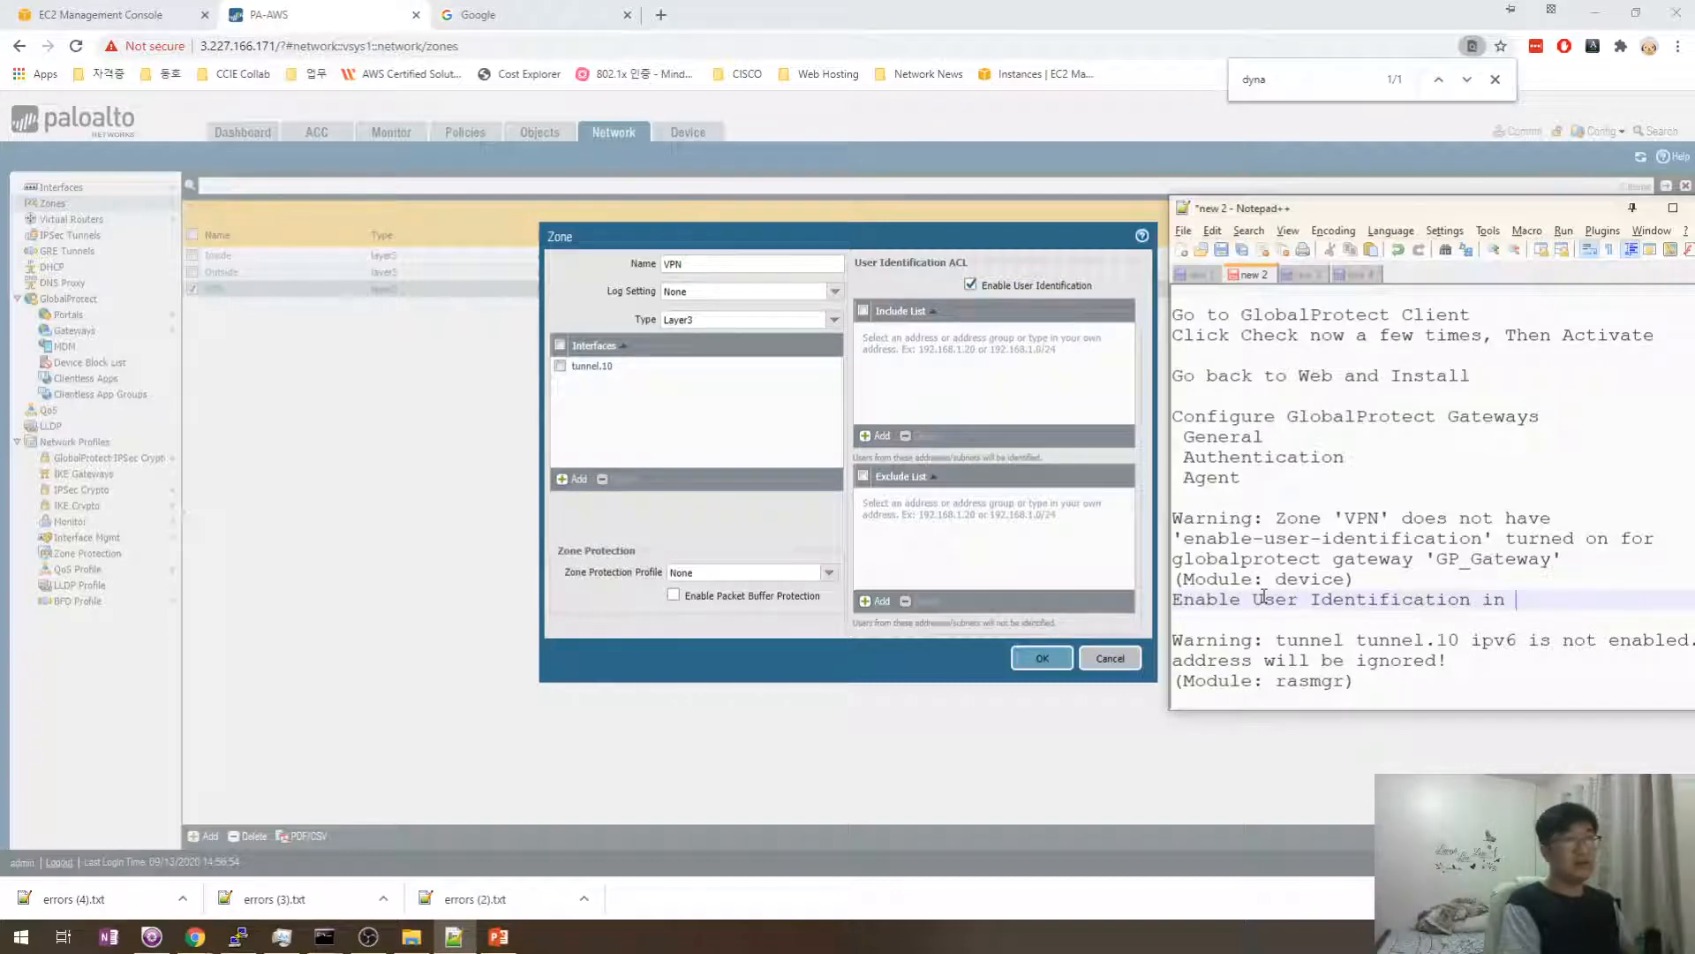
pyautogui.write('VPN zone')
pyautogui.hotkey('ctrl', 'End')
pyautogui.press('Return')
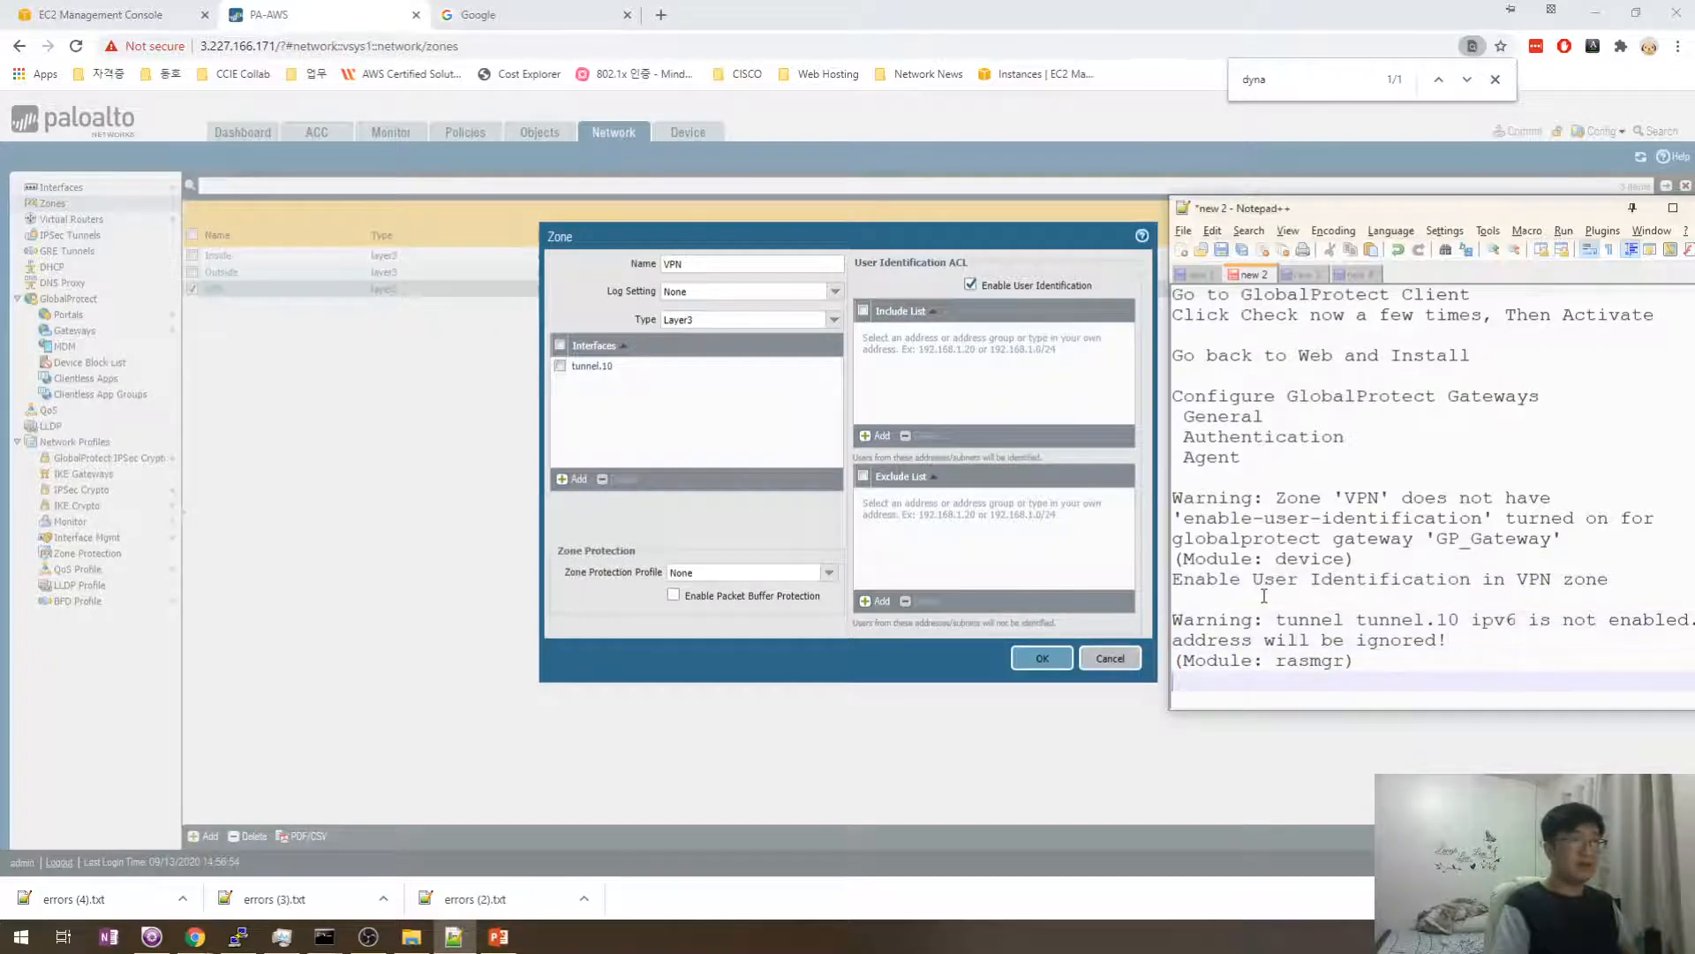
pyautogui.press('Return')
# - Save the VPN zone, confirm tunnel.10 stays assigned, and show the Tunnel interfaces list
pyautogui.click(1041, 660)
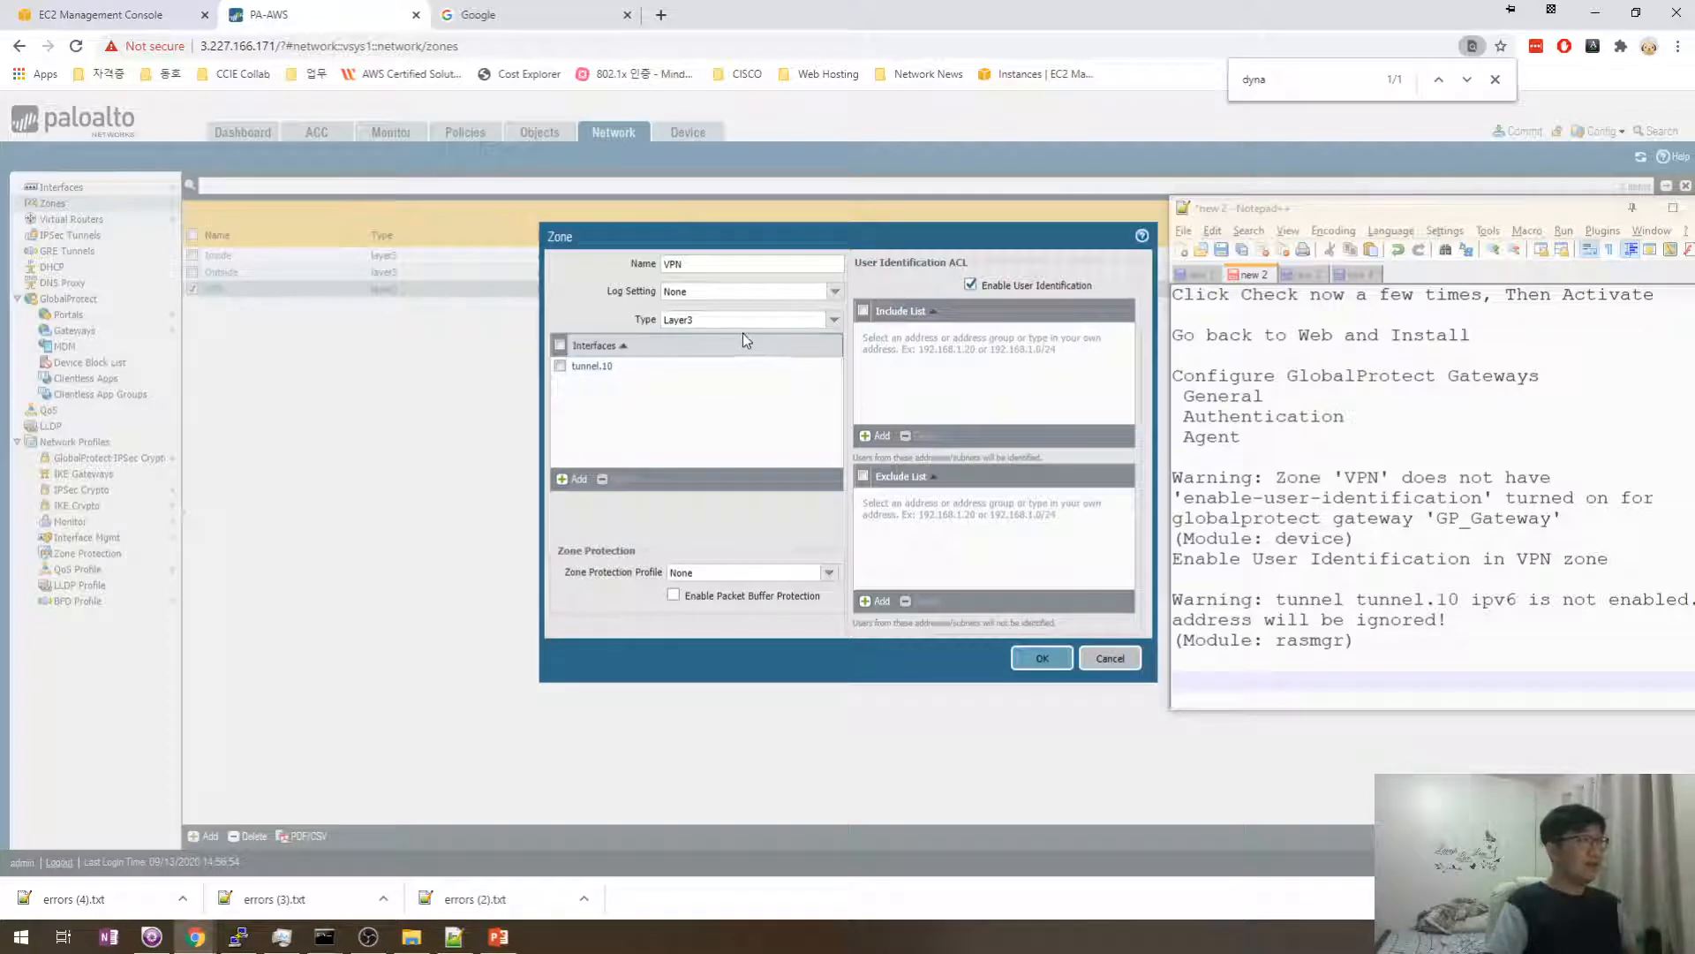
pyautogui.click(597, 369)
pyautogui.click(597, 370)
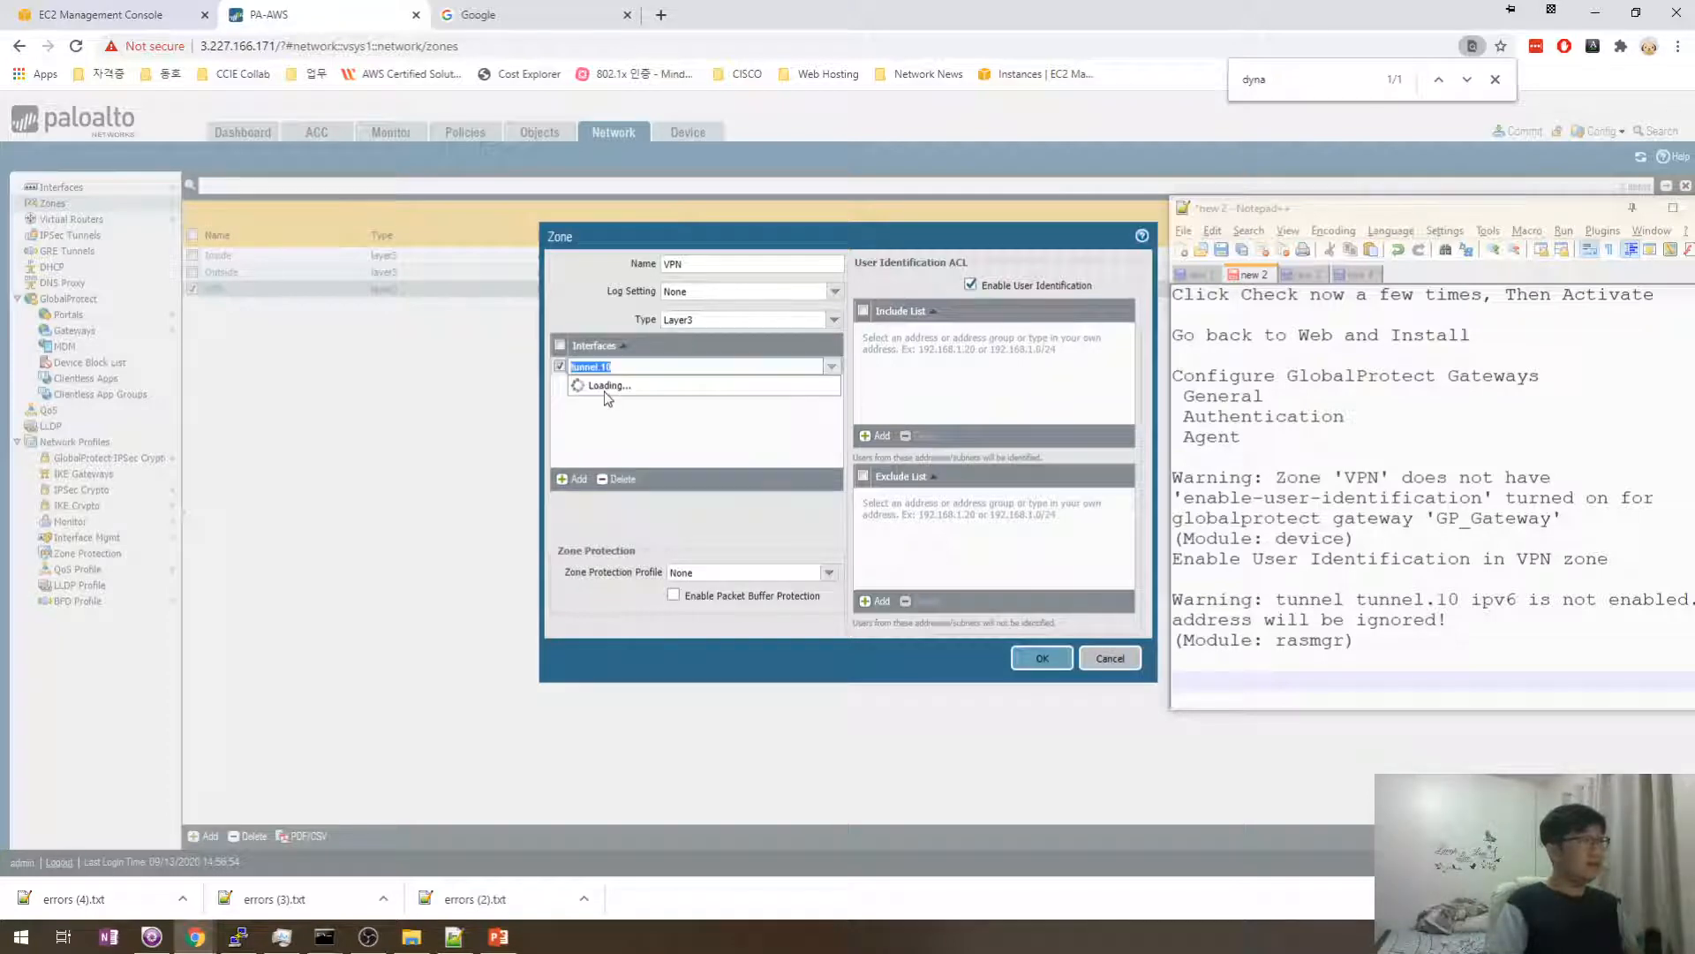
pyautogui.click(596, 287)
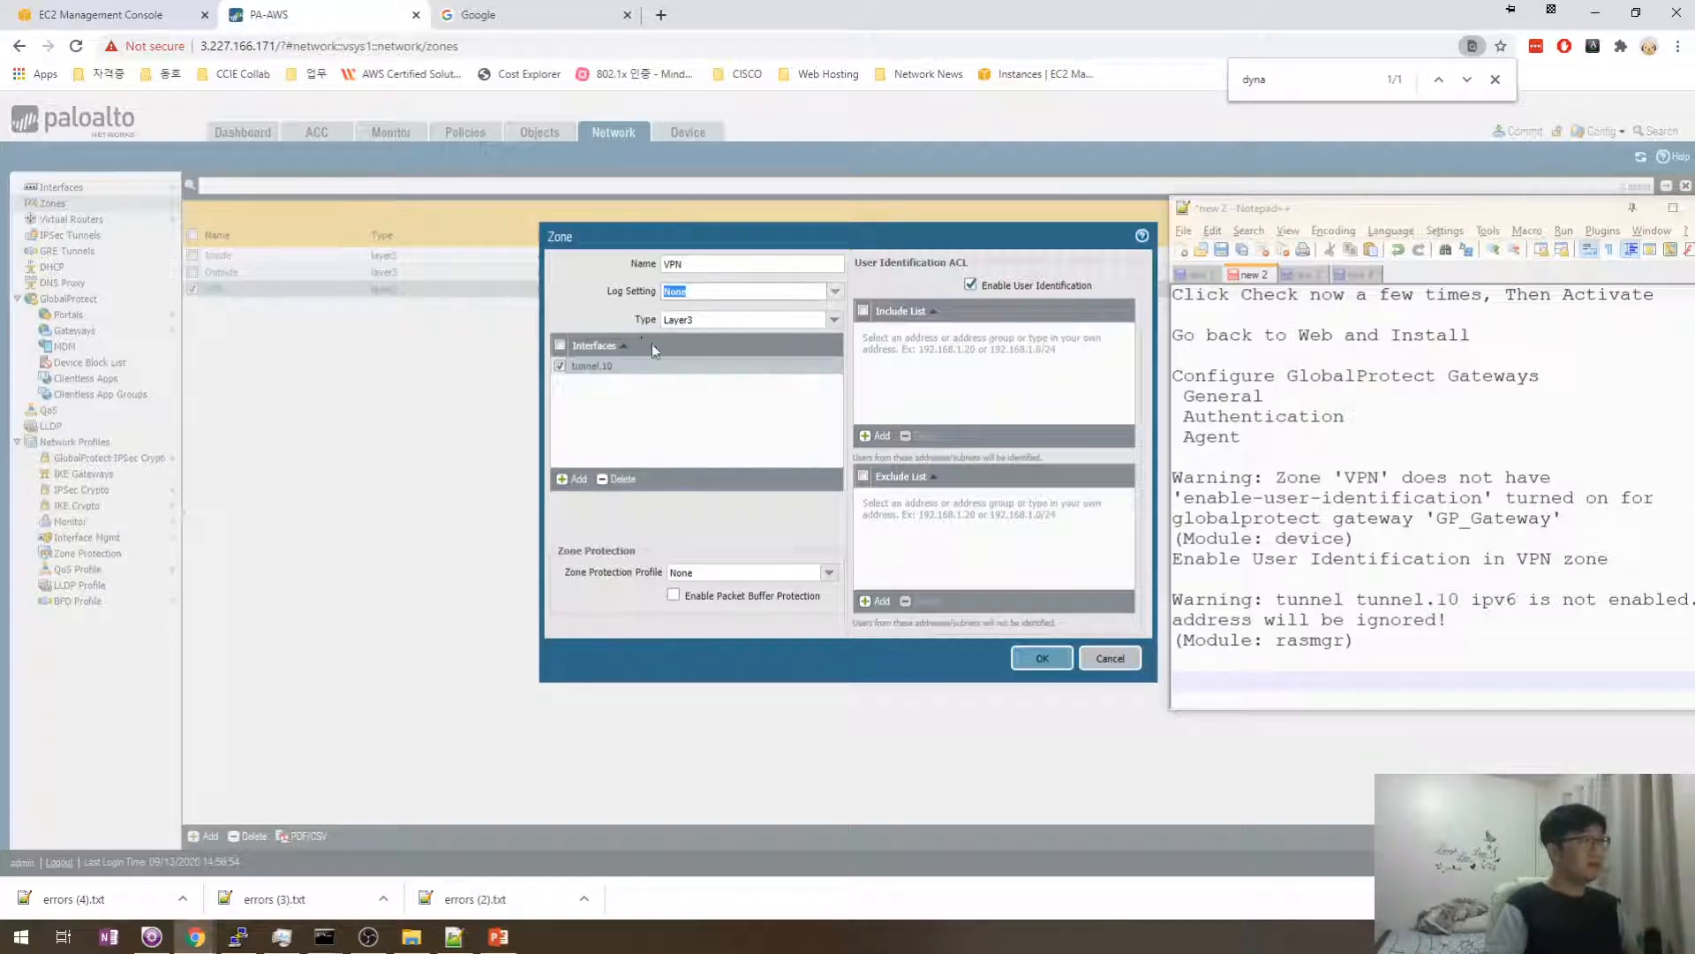
pyautogui.click(1110, 658)
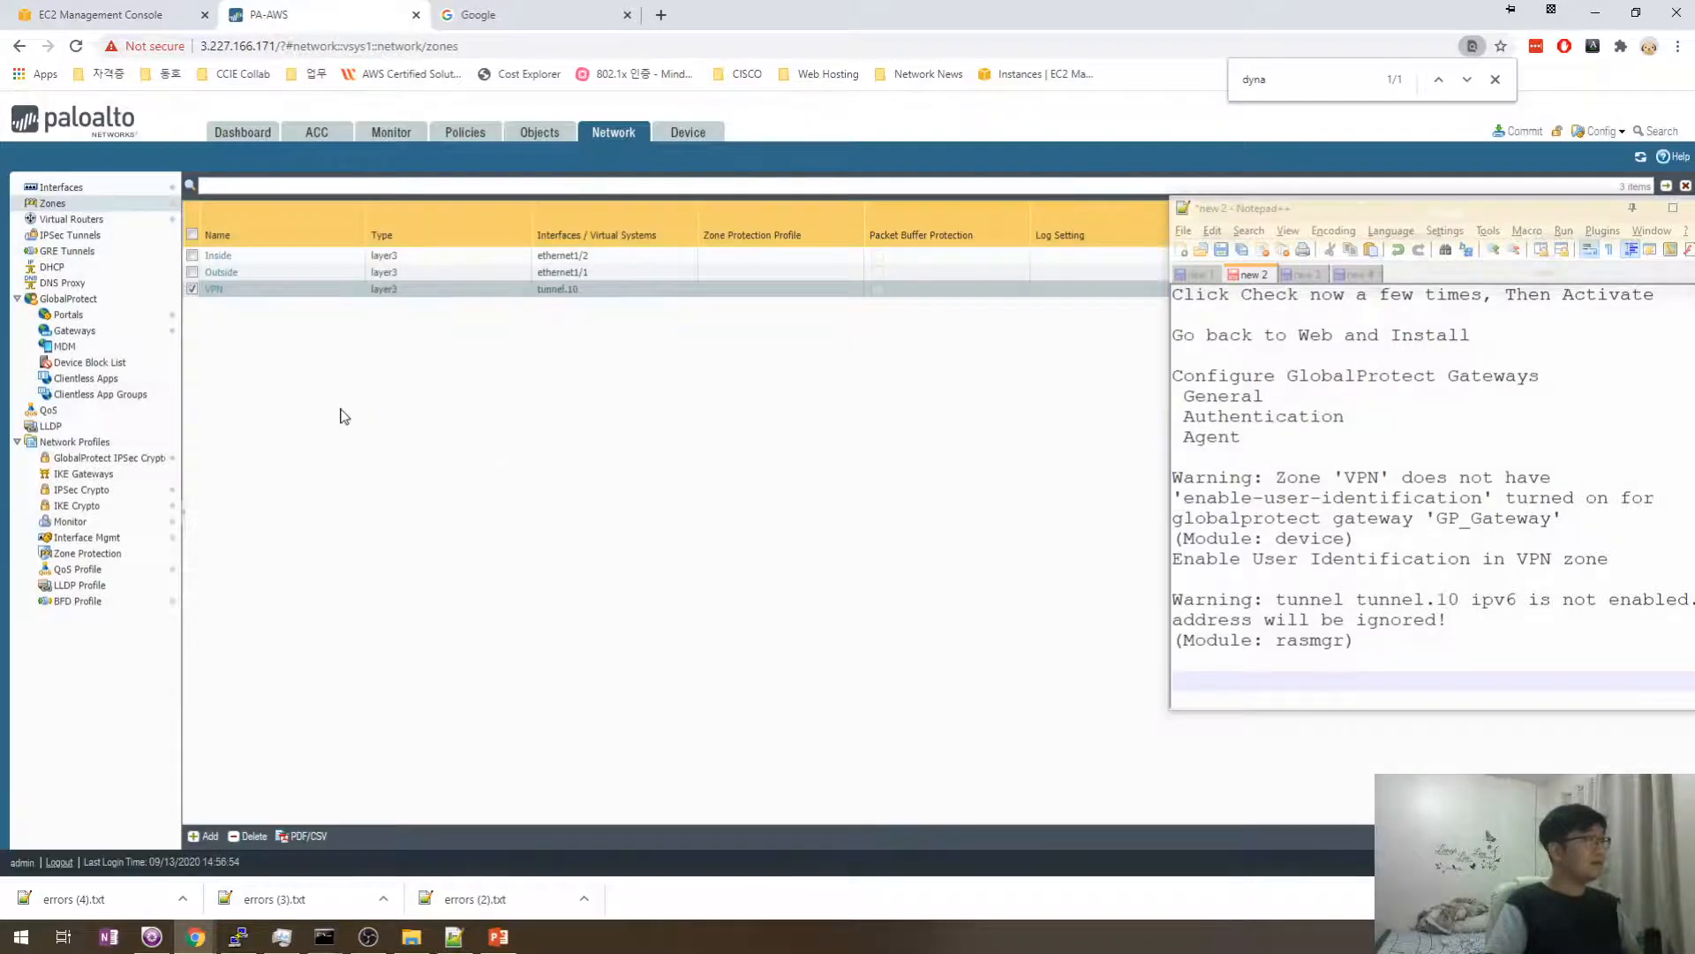
pyautogui.click(79, 189)
pyautogui.click(343, 197)
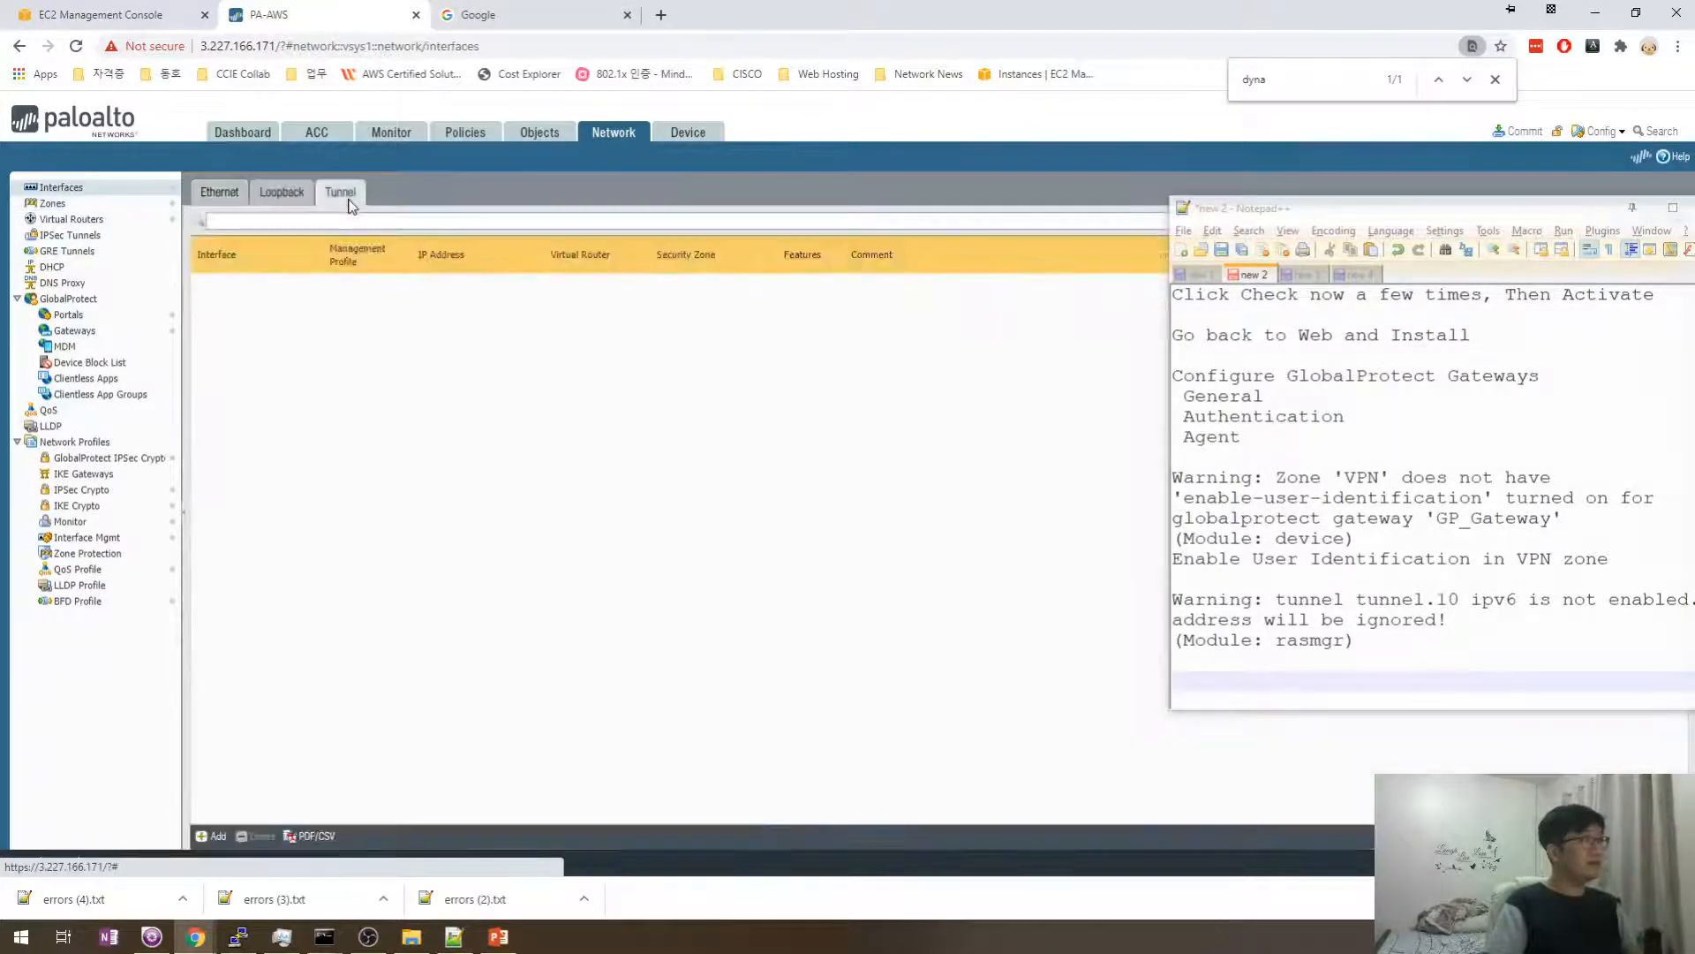
# - Enable IPv6 on the tunnel.10 interface and commit the configuration
pyautogui.click(235, 303)
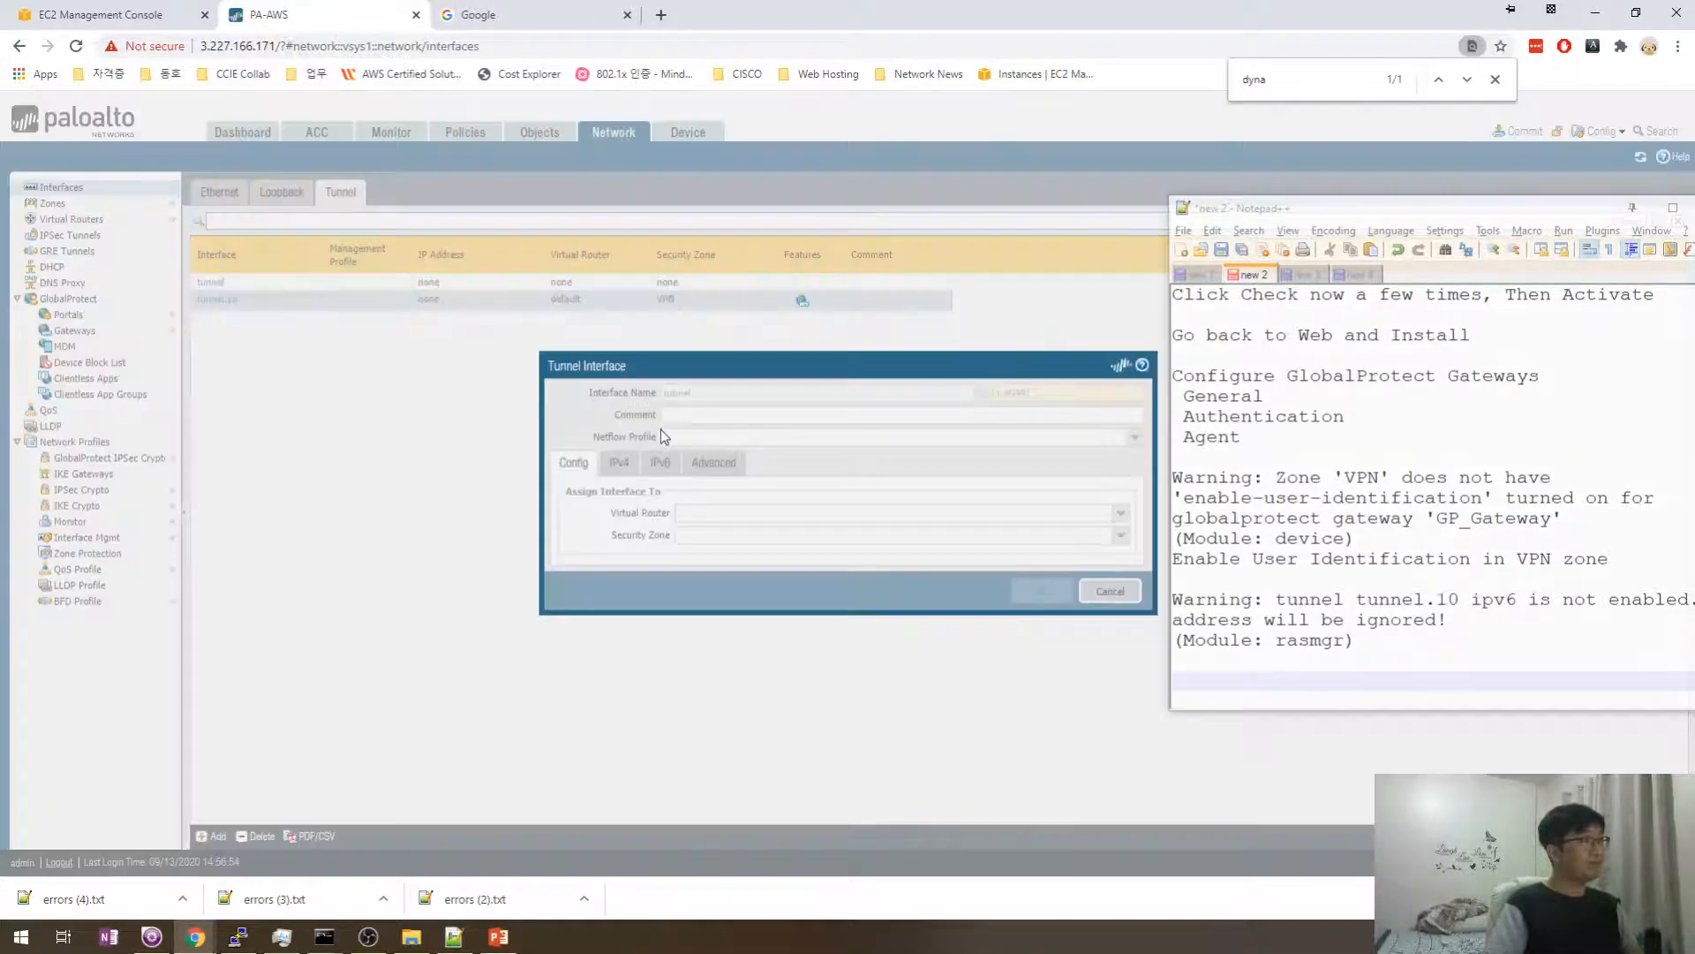
pyautogui.click(661, 462)
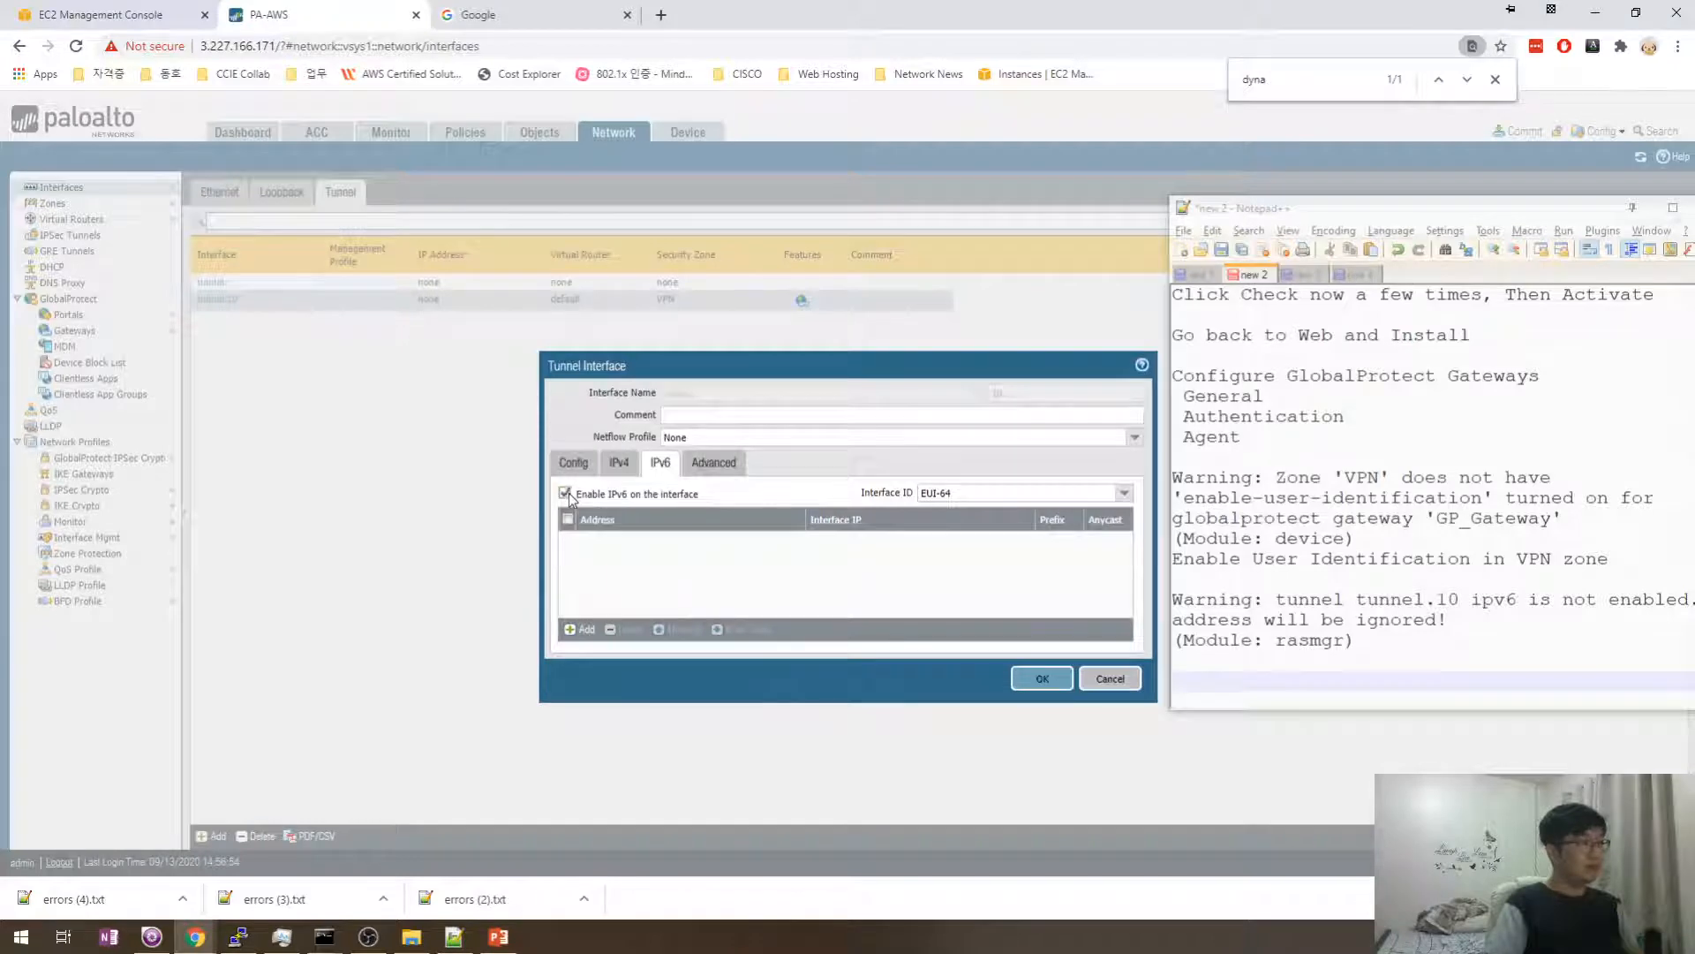
pyautogui.click(1042, 679)
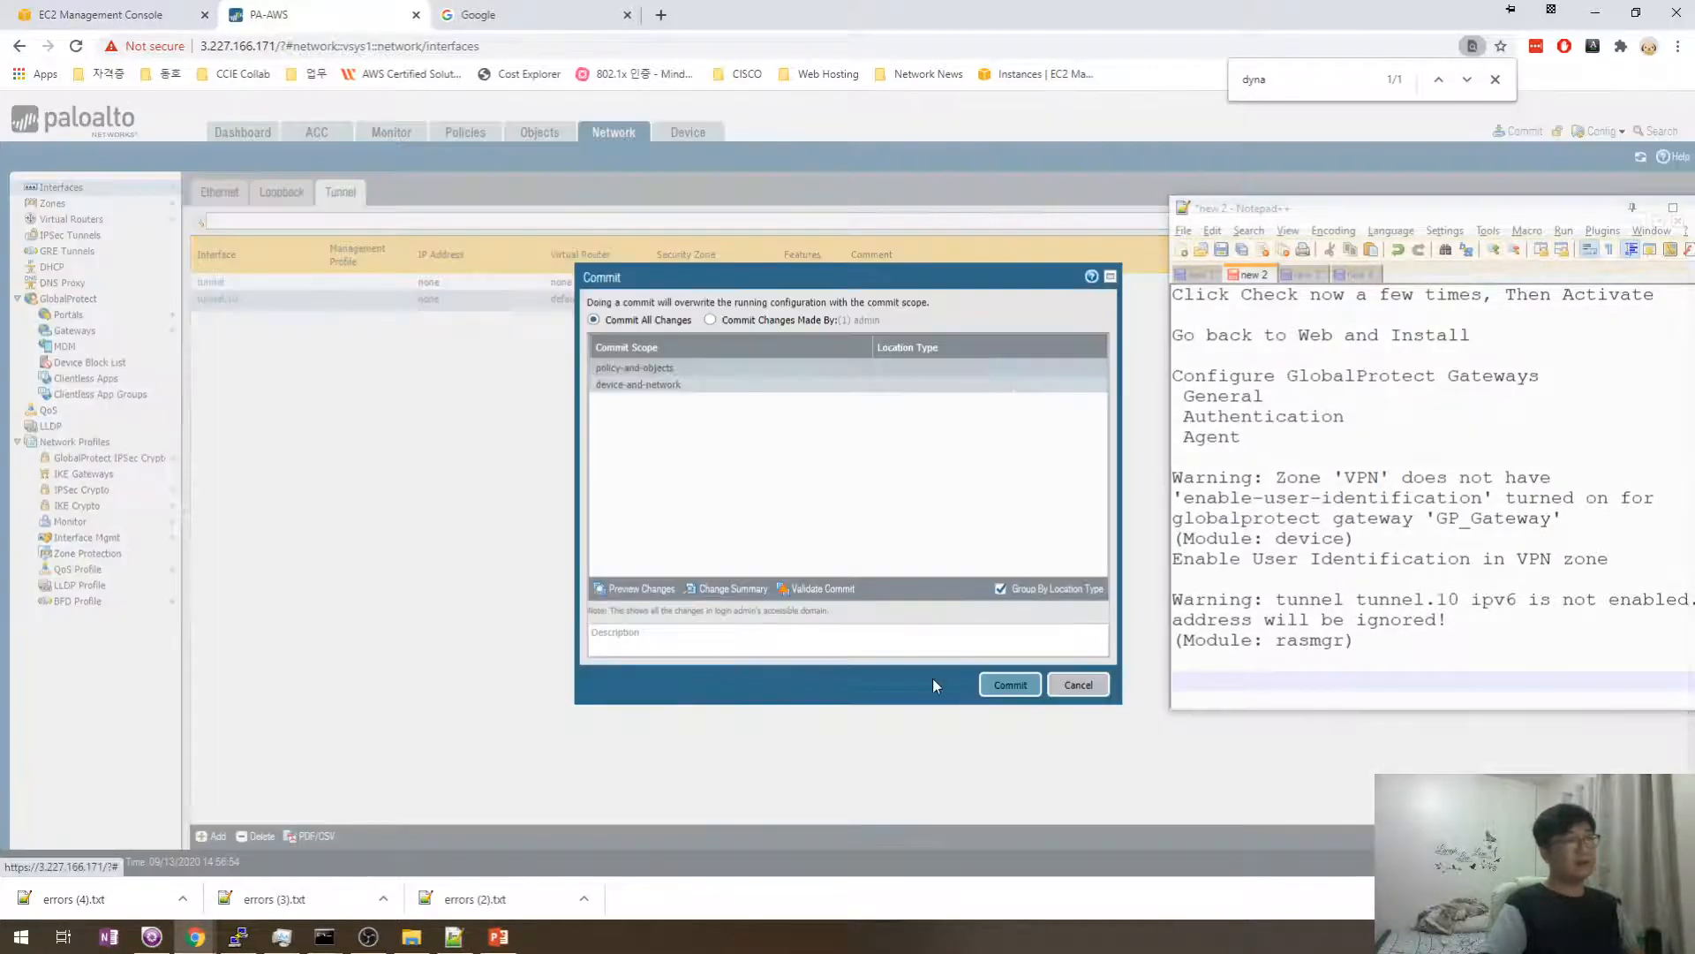
pyautogui.click(1014, 687)
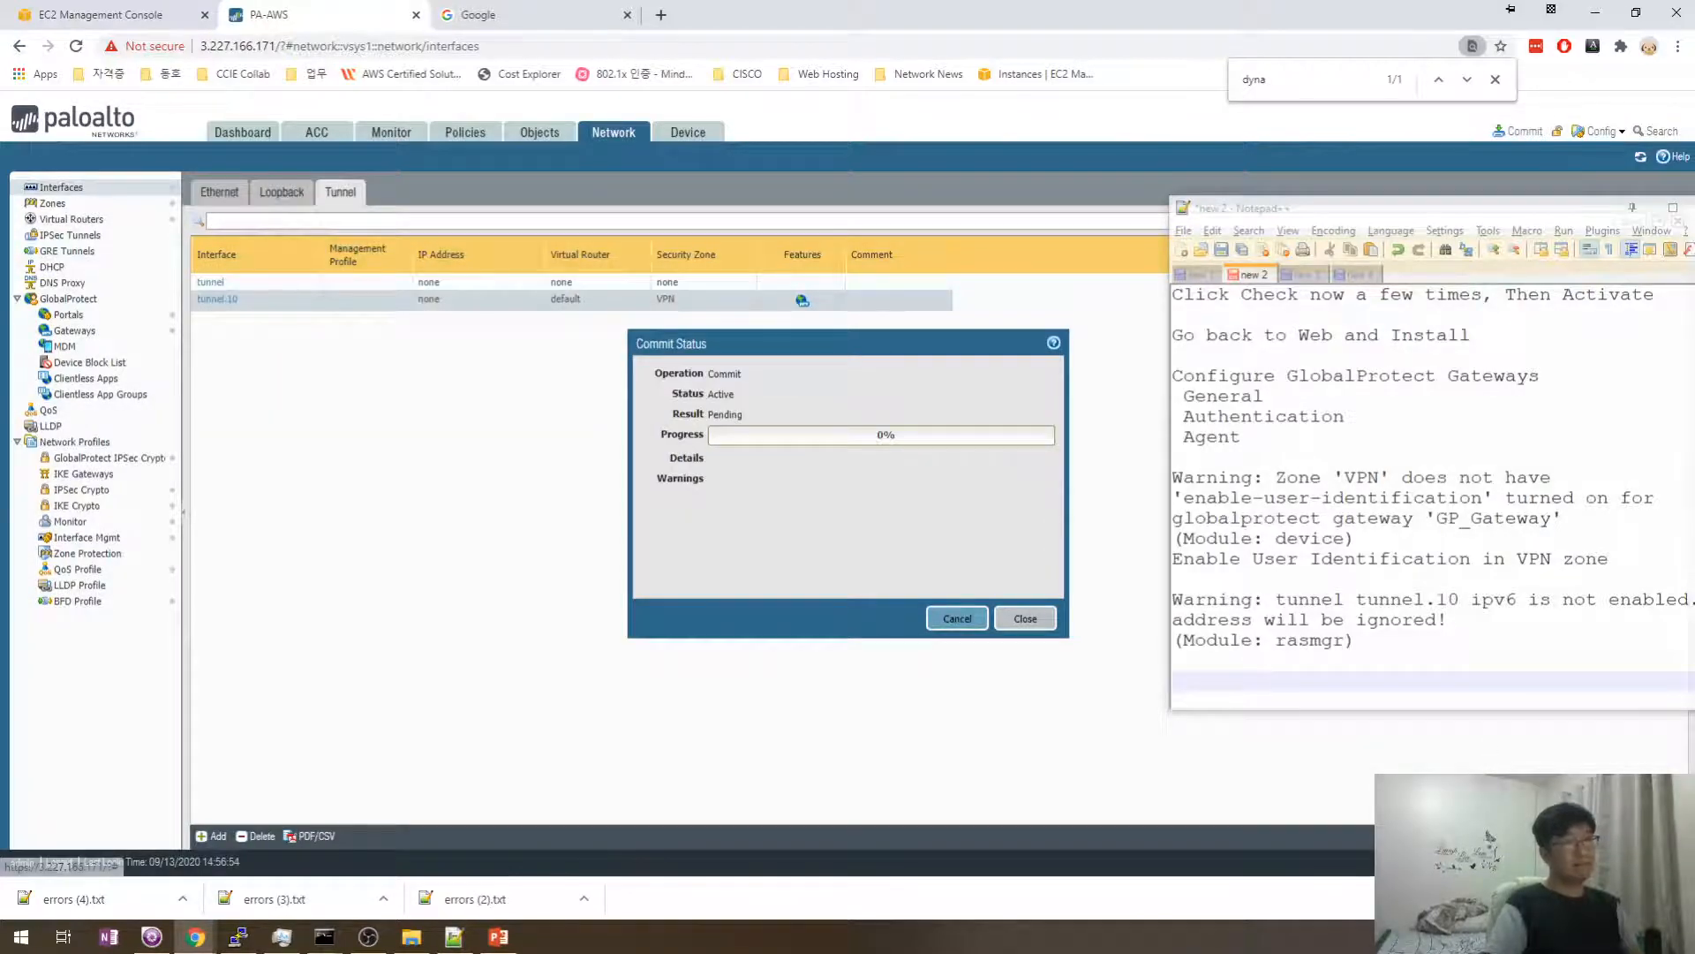
pyautogui.click(1676, 899)
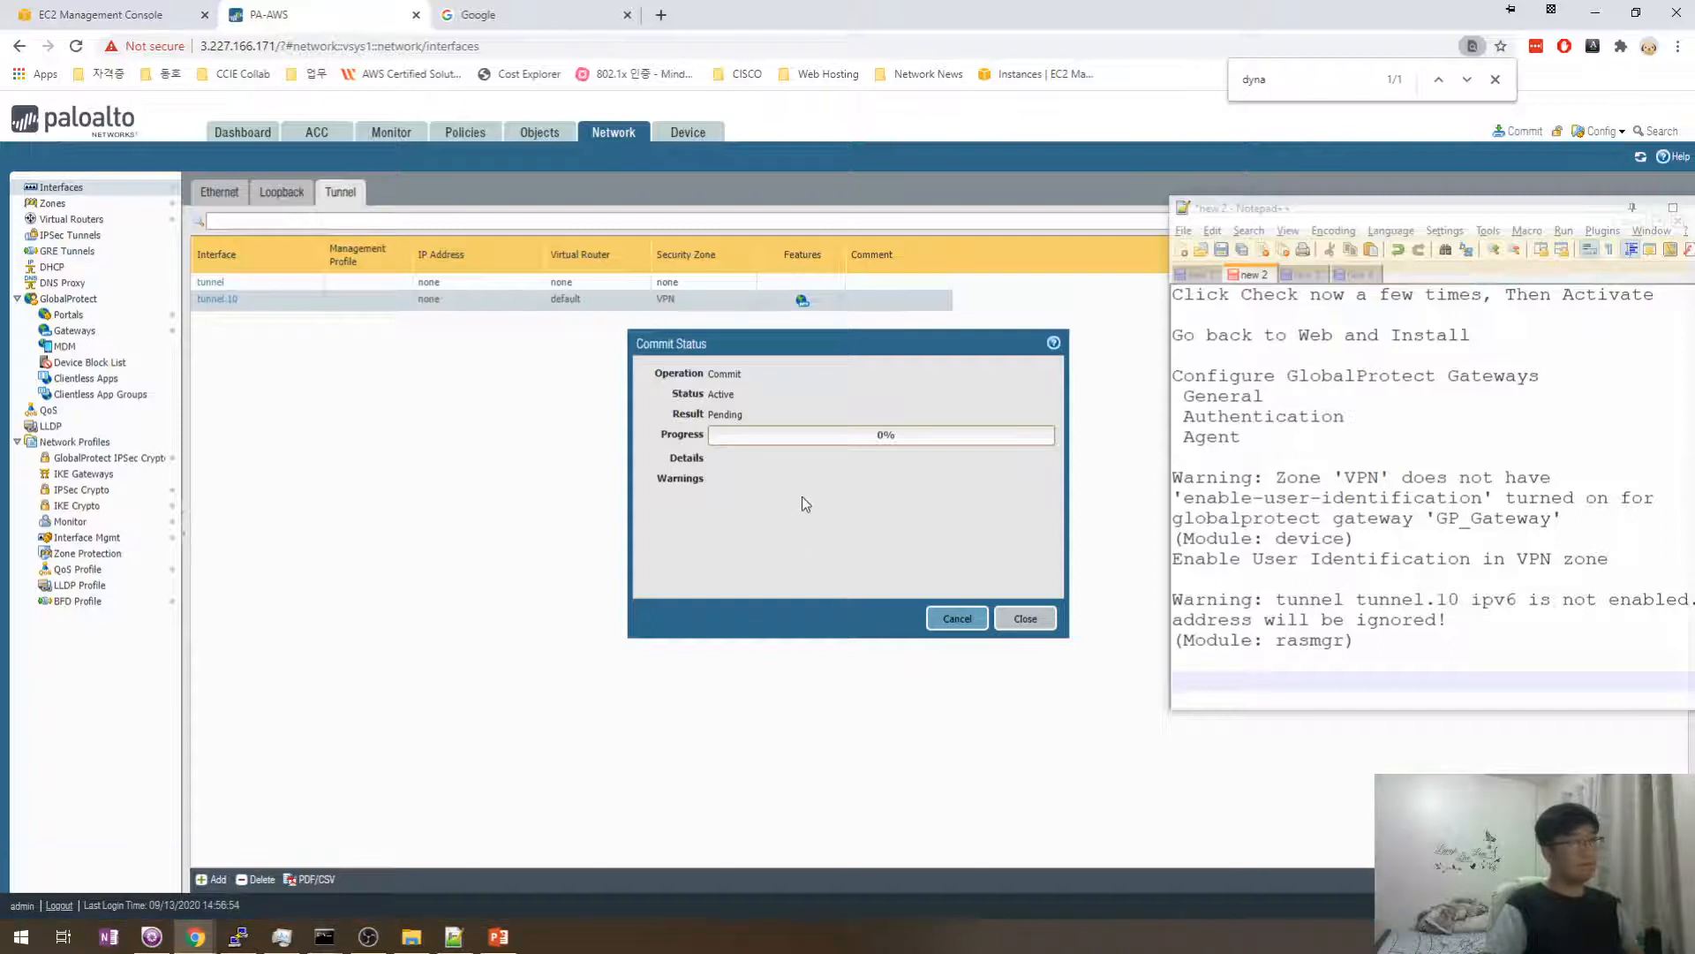
# - Note in Notepad++ that IPv6 was enabled on the Tunnel.10 interface
pyautogui.click(1615, 559)
pyautogui.click(1373, 674)
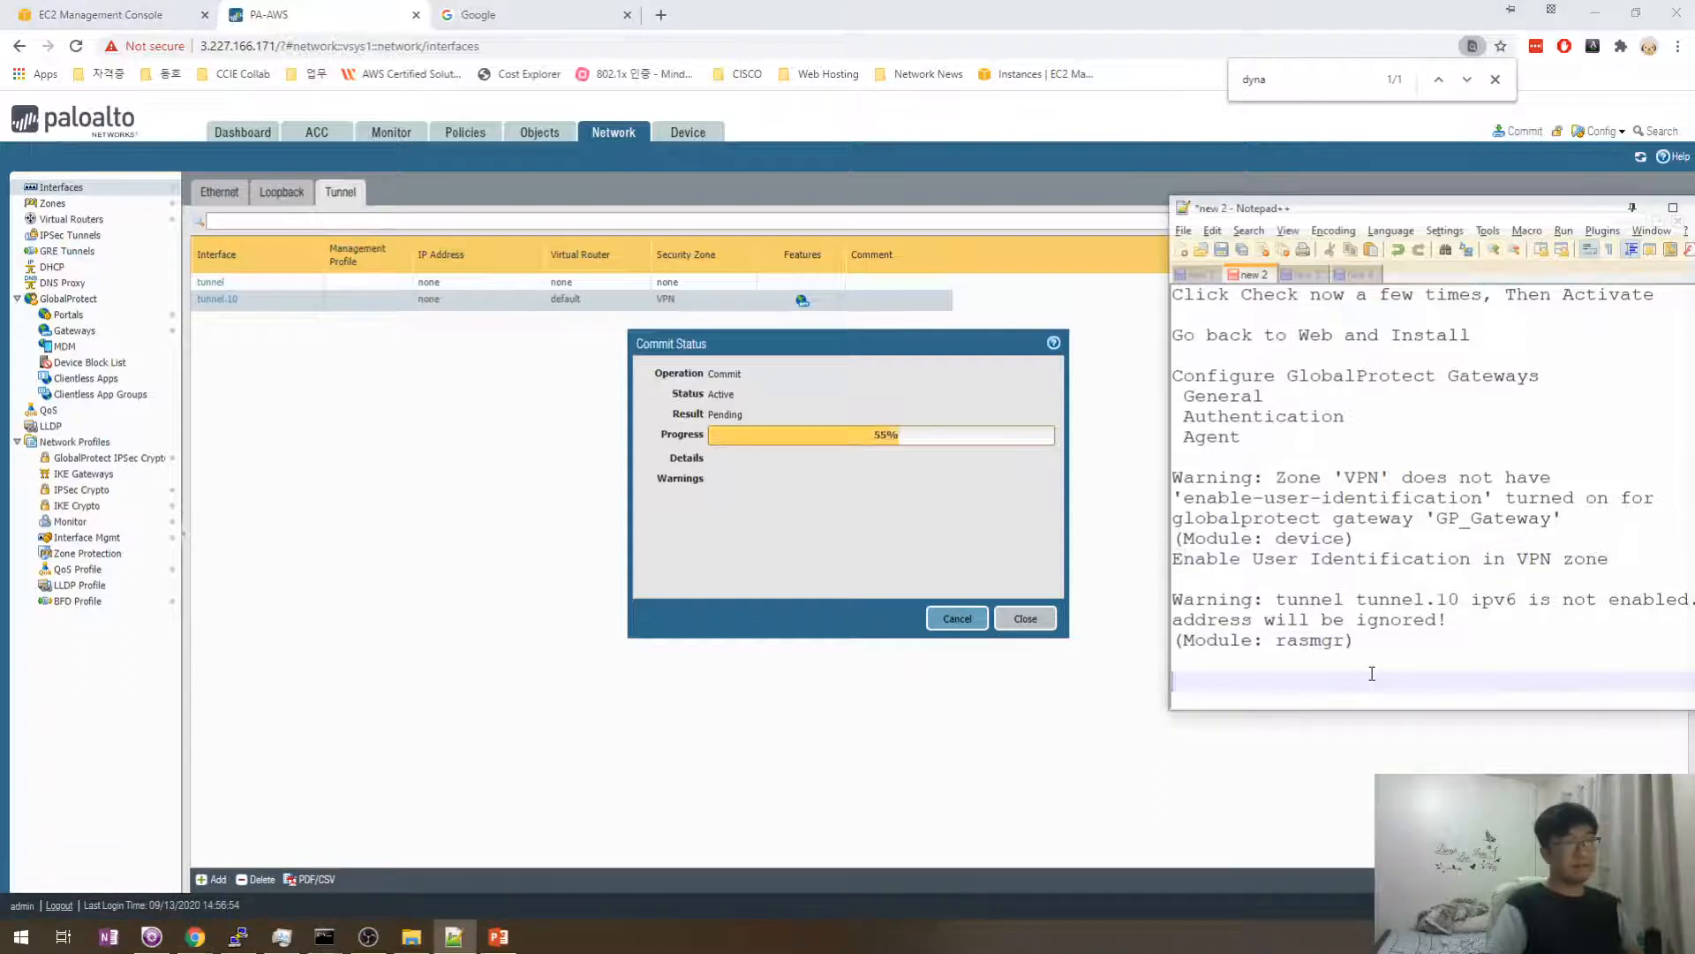
pyautogui.press('BackSpace')
pyautogui.write('Ebna')
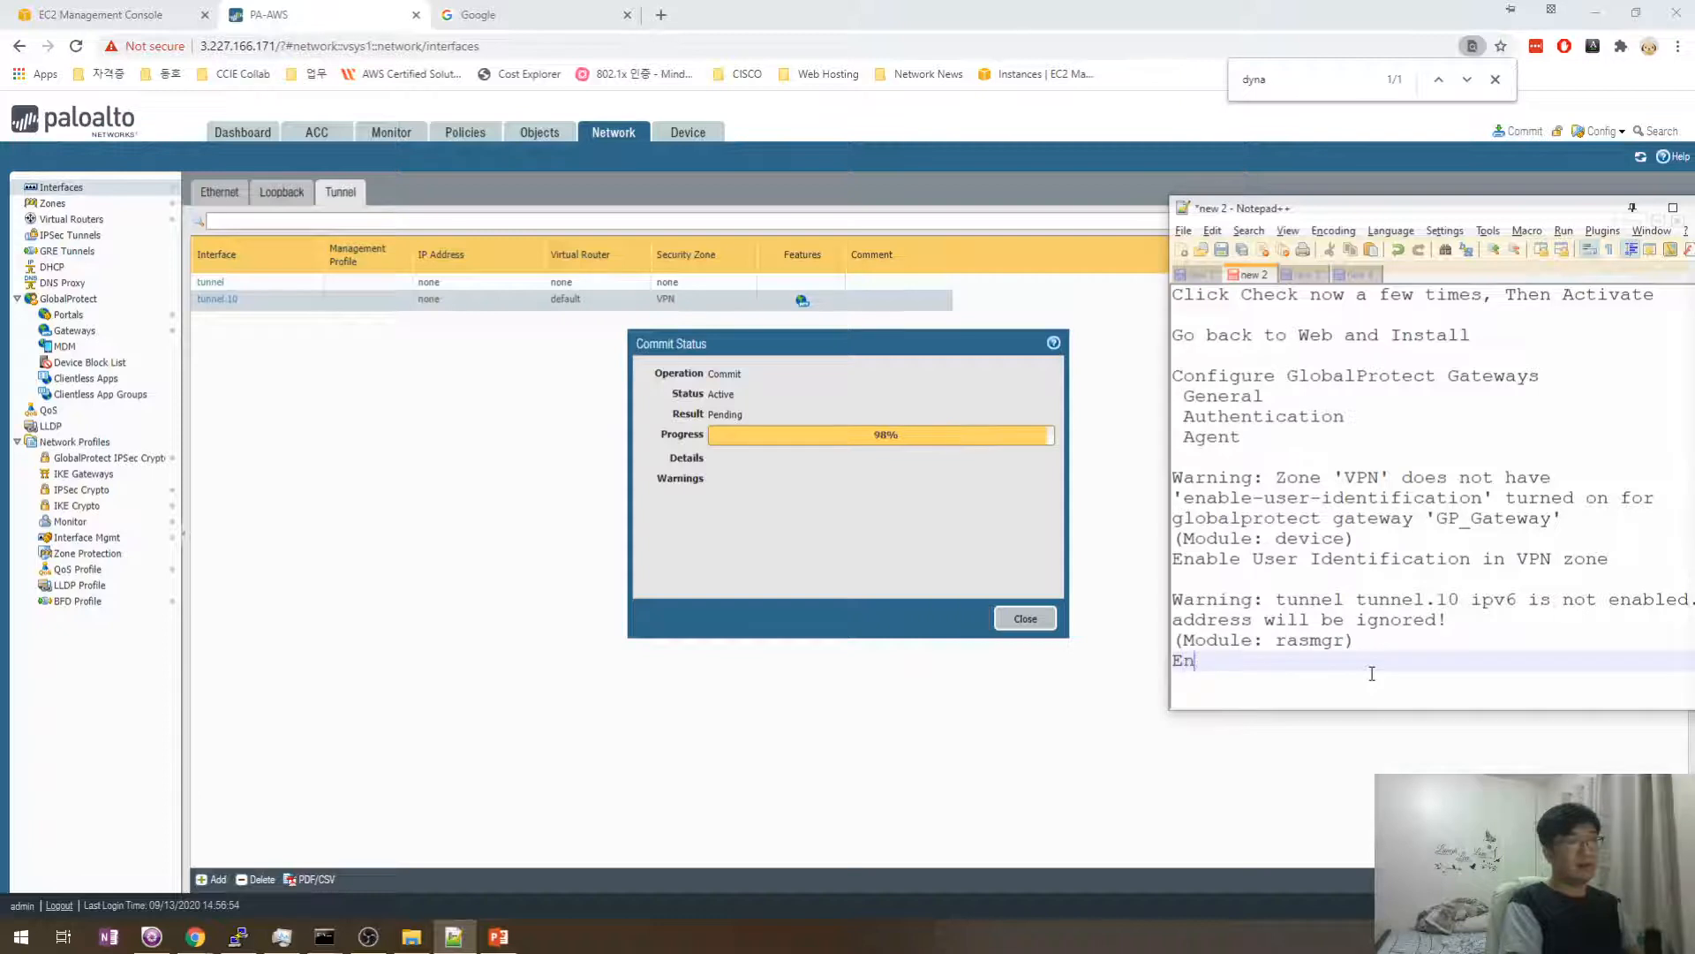
pyautogui.write('nable ')
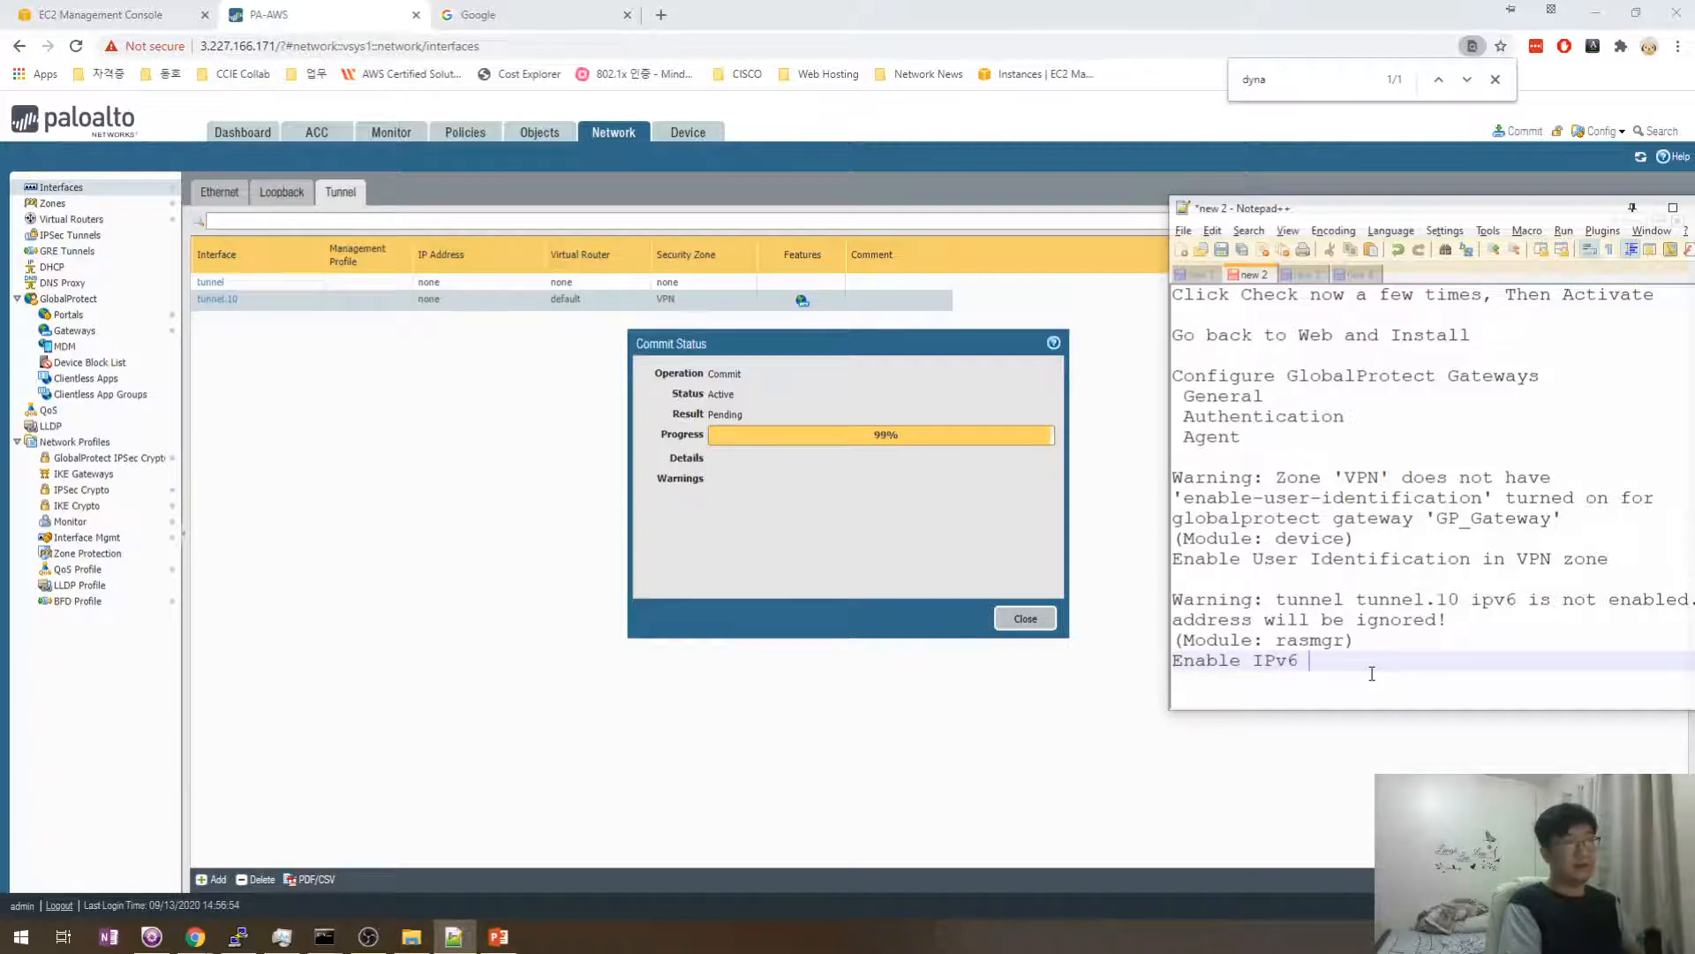
pyautogui.write('IPv6 i')
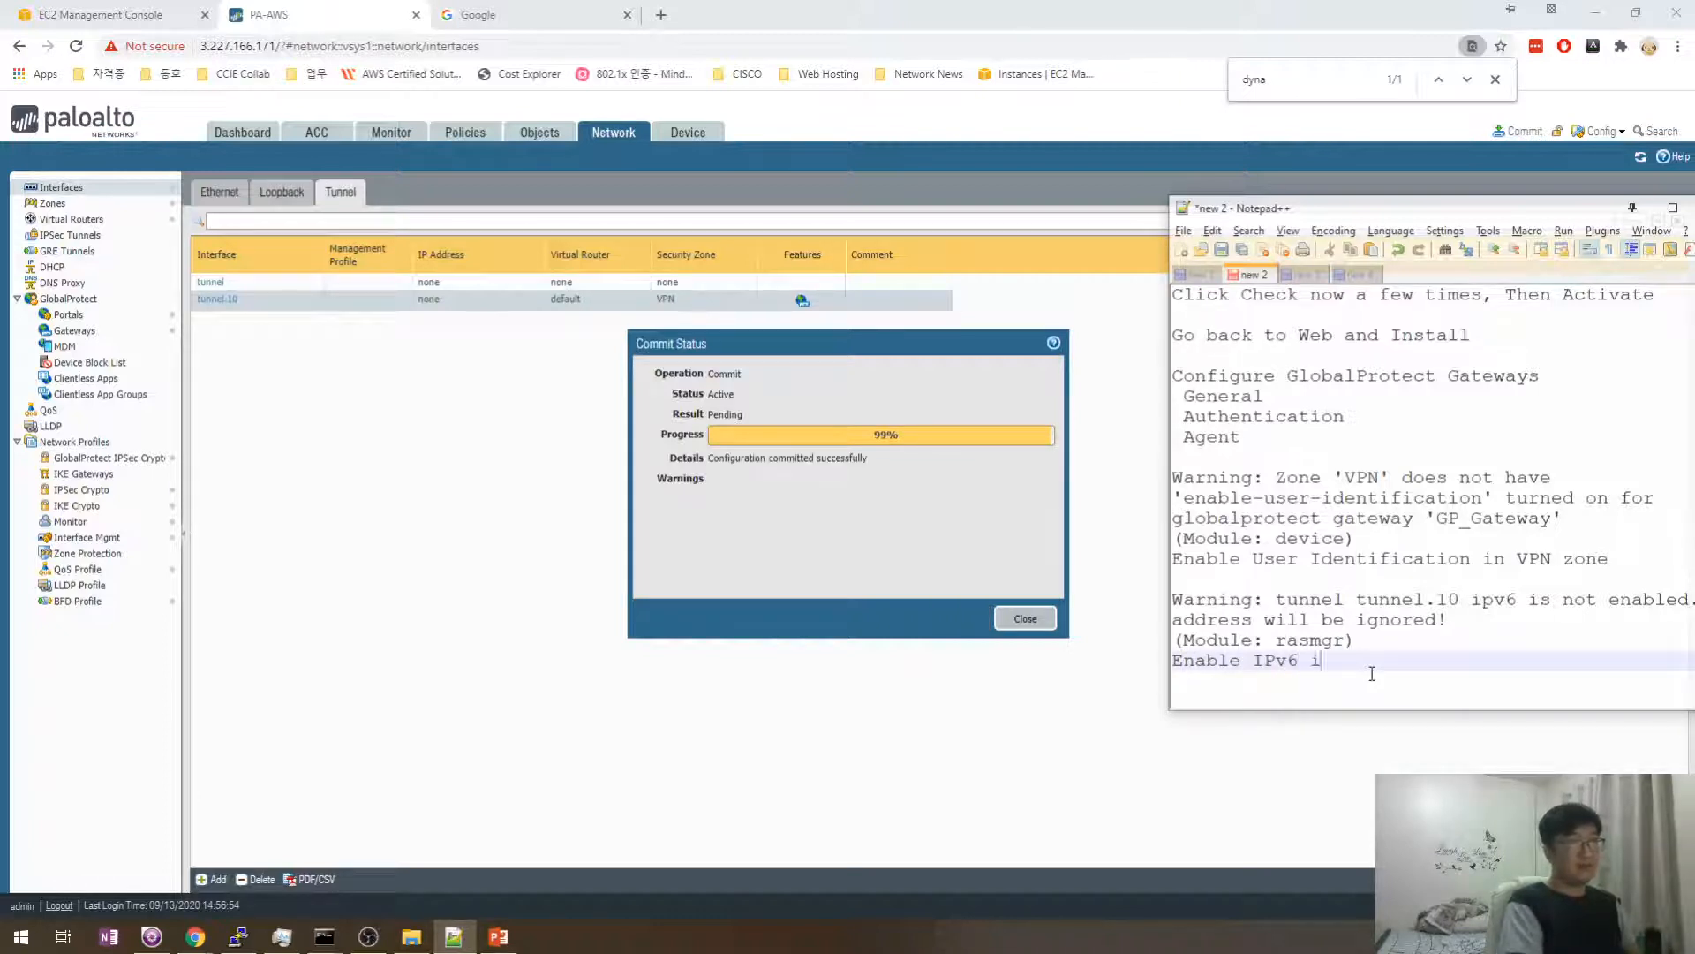
pyautogui.write('n Tunnel.')
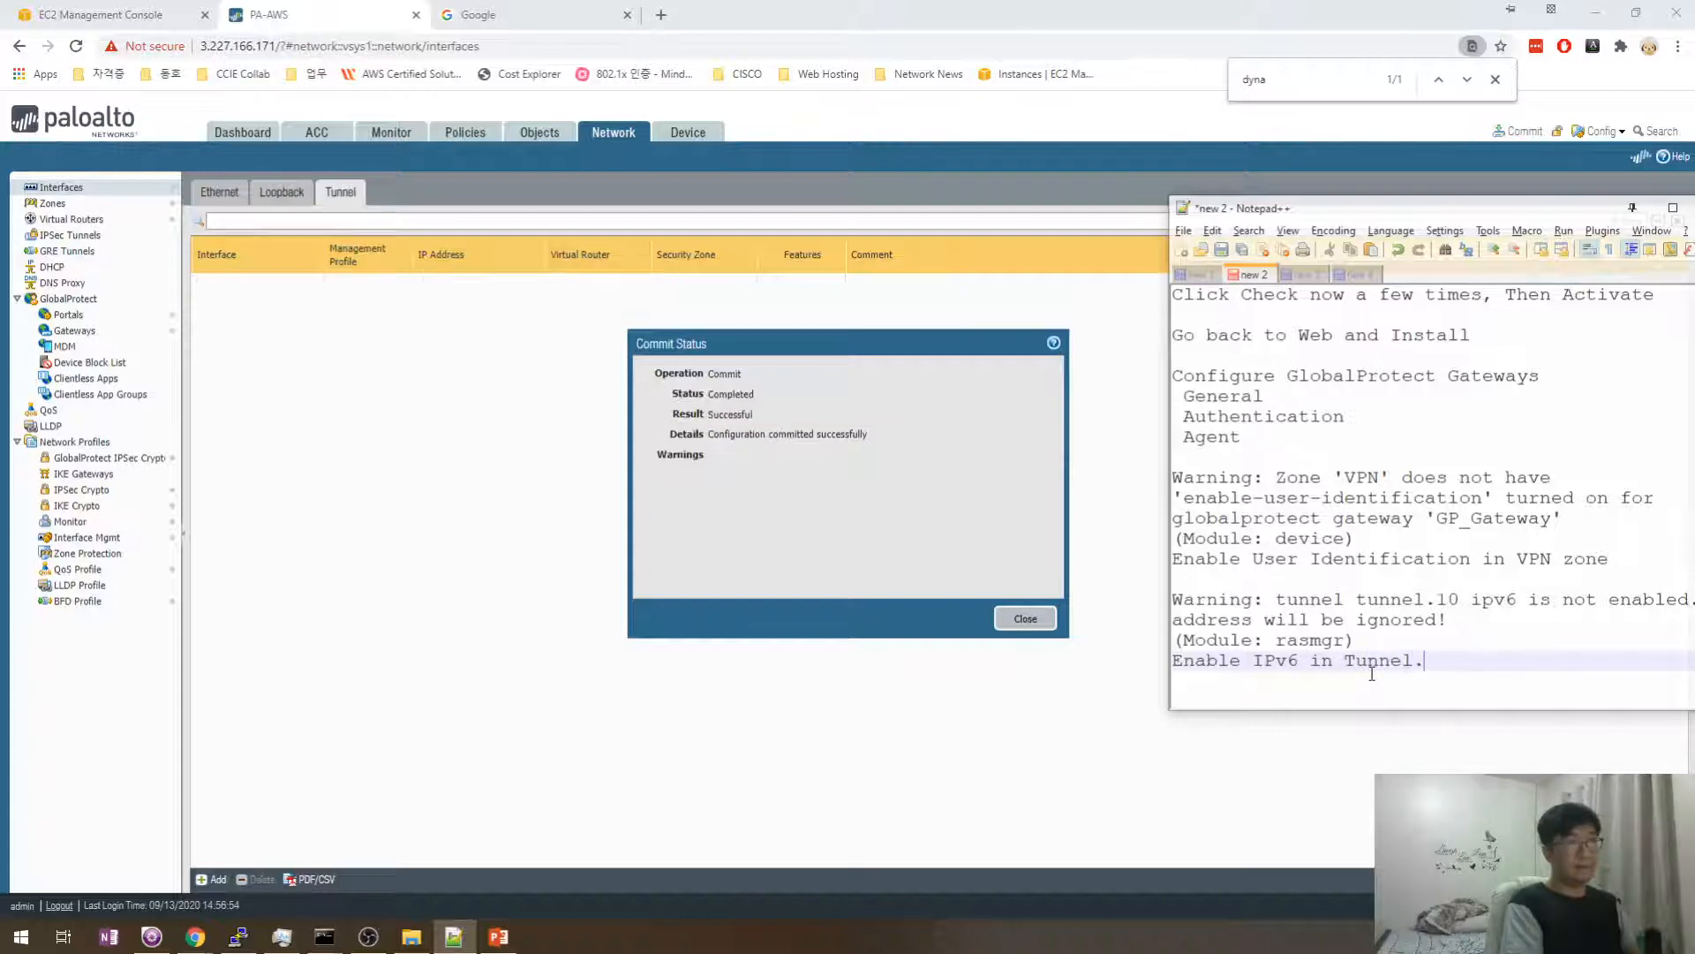
pyautogui.write('10 interface')
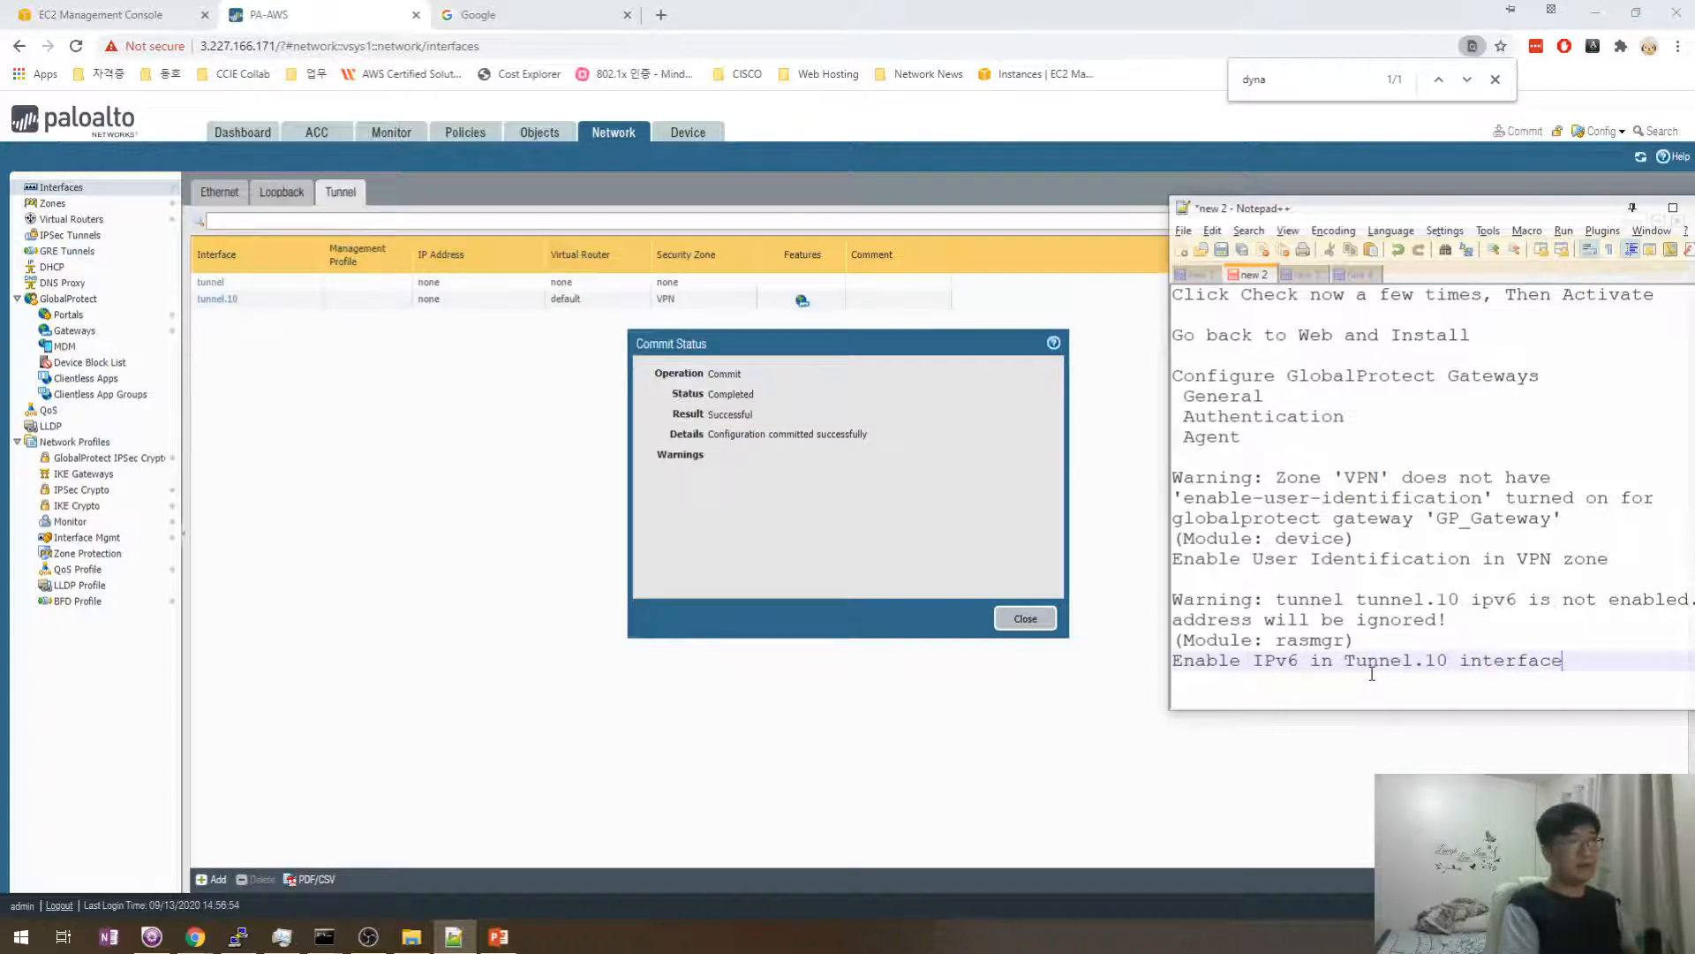
pyautogui.press('Return')
# - Close the successful Commit Status window and add a new line in the notes
pyautogui.click(739, 460)
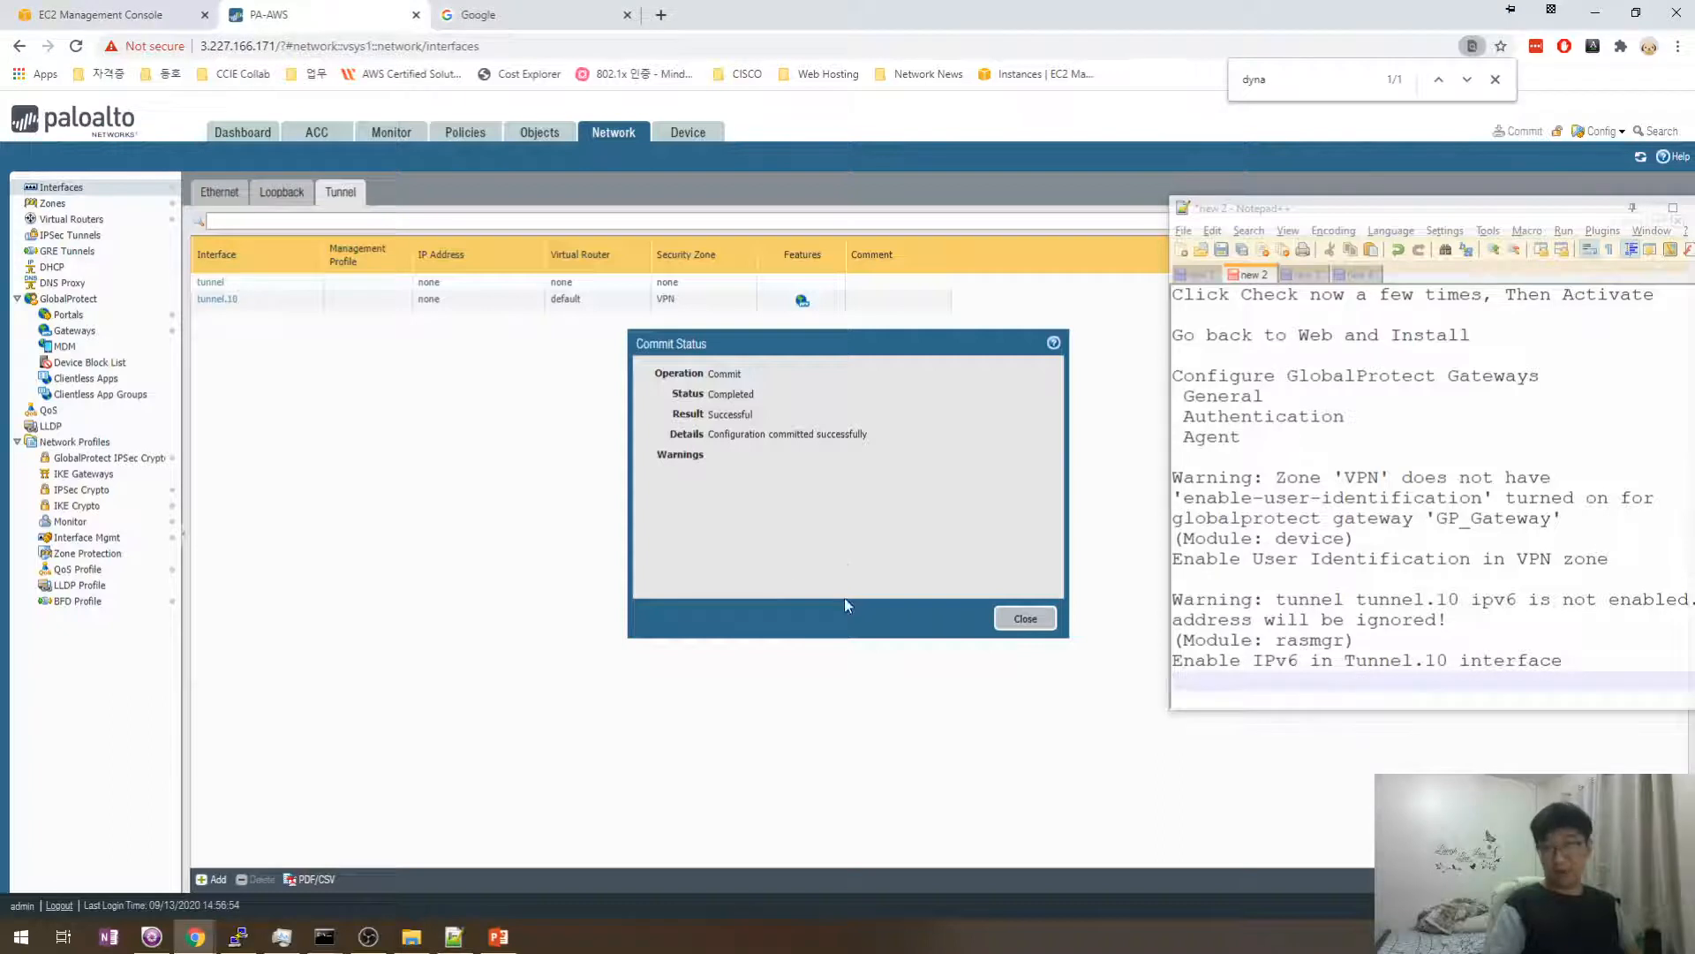
pyautogui.click(1026, 618)
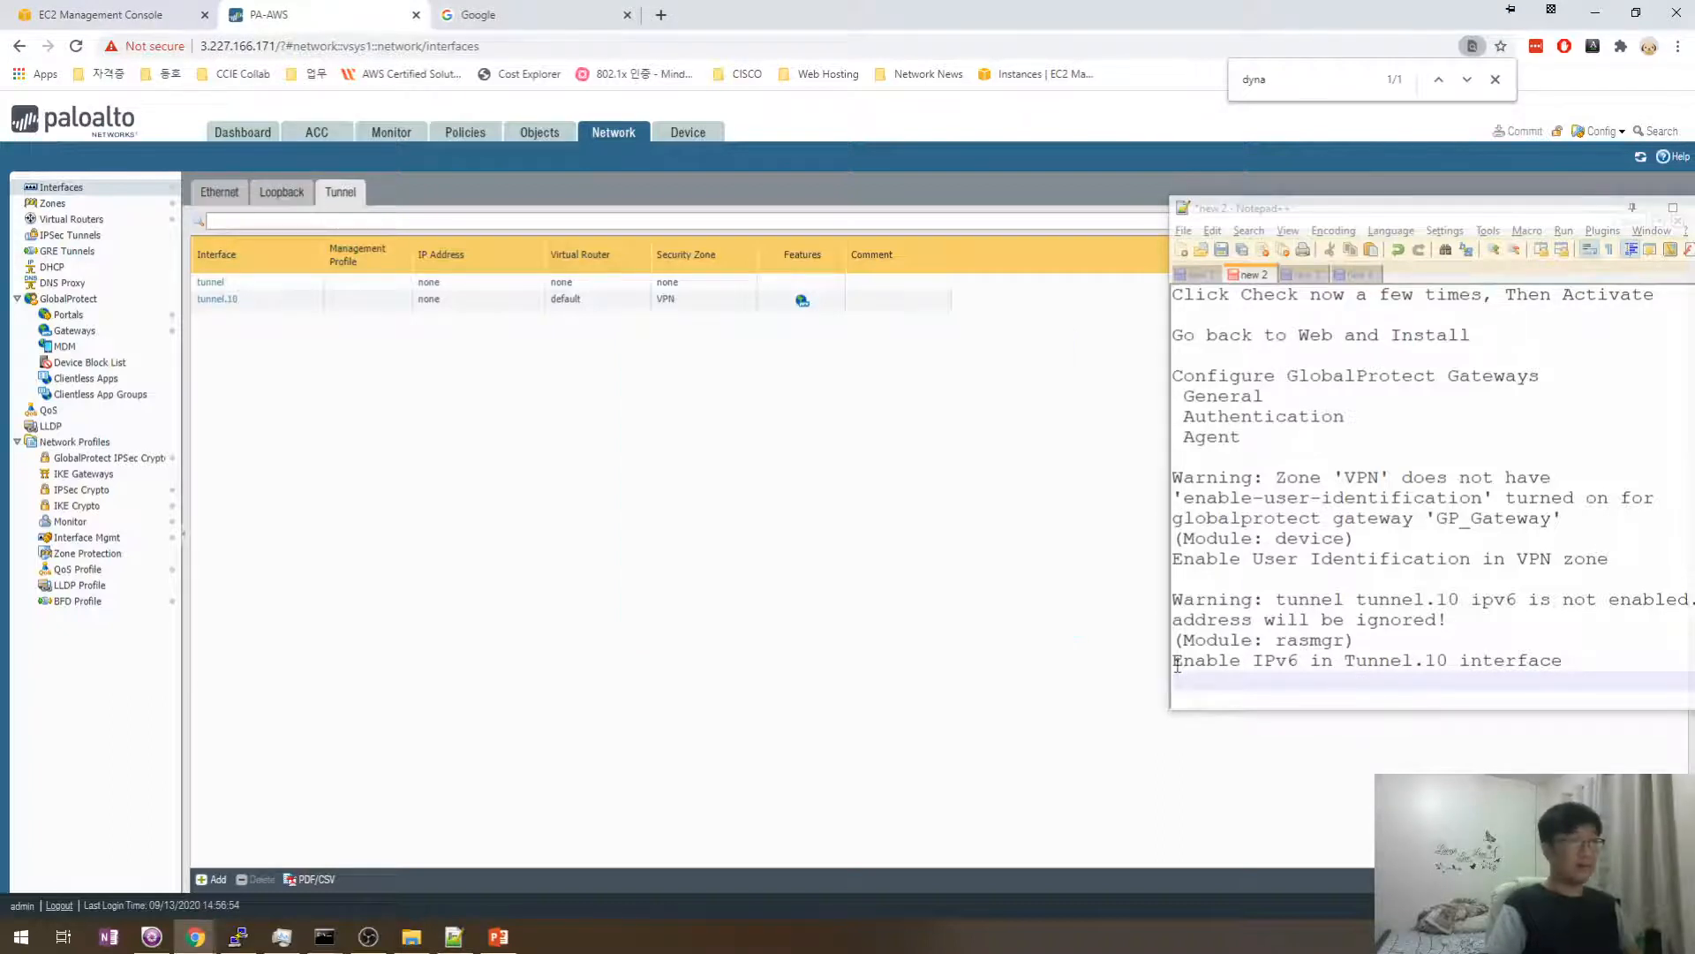
pyautogui.click(1282, 678)
pyautogui.press('Return')
# - Start a new security policy rule from the Security rulebase
pyautogui.click(770, 532)
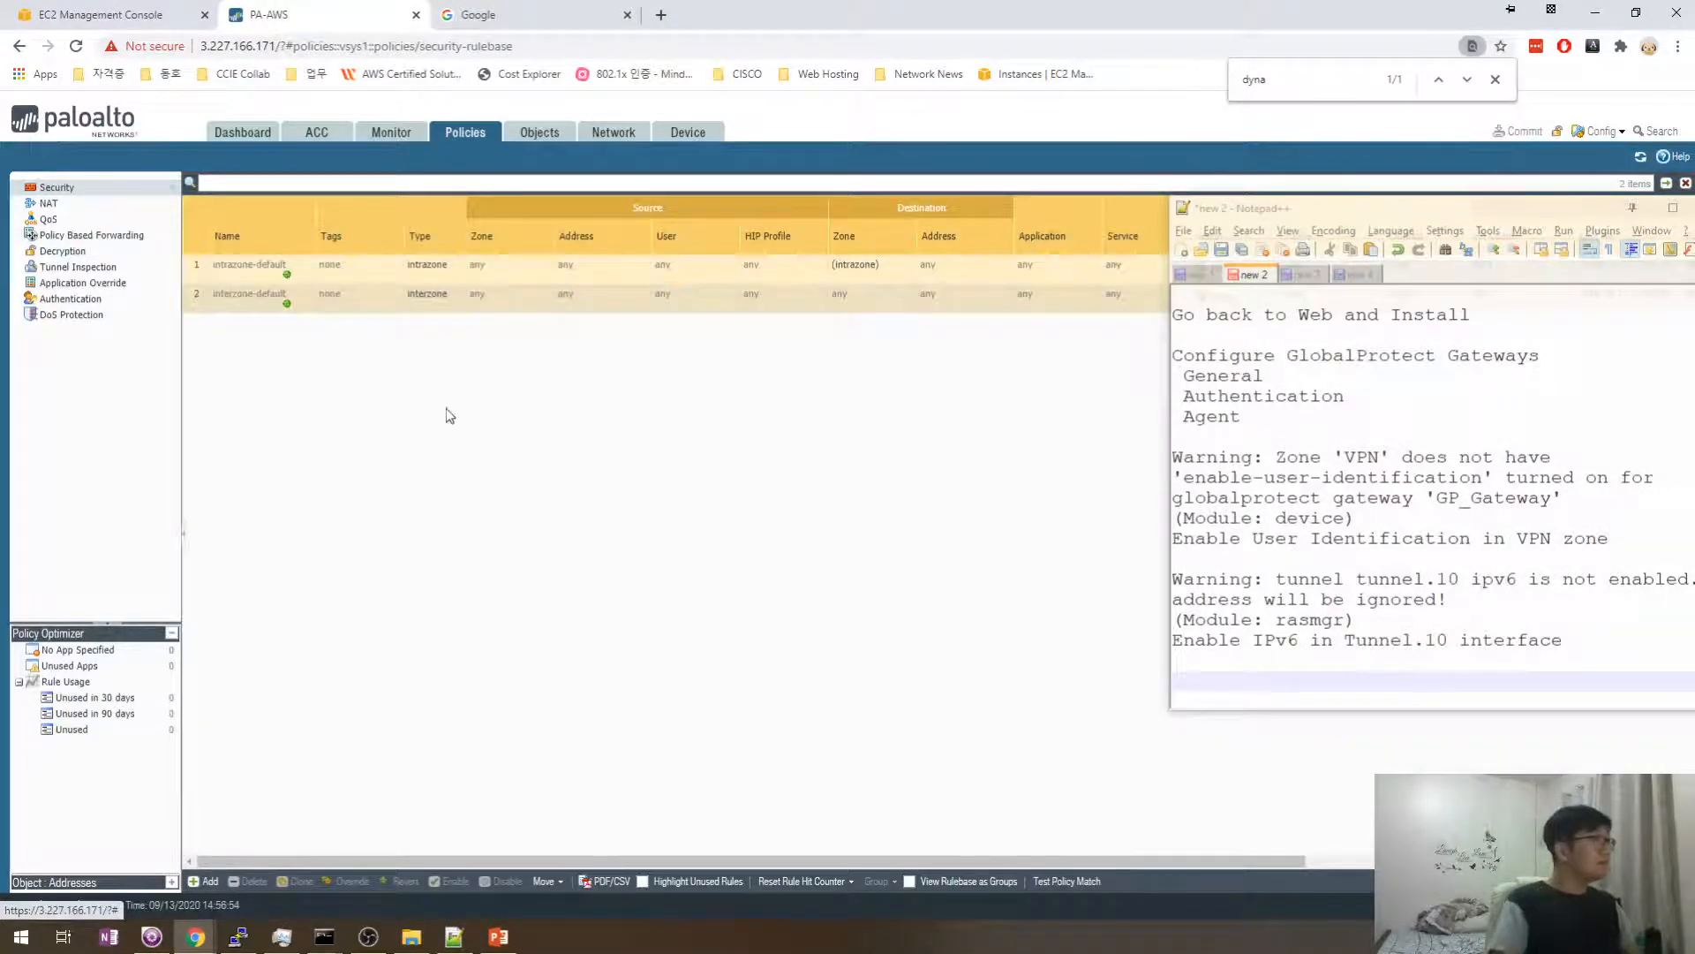
pyautogui.rightClick(269, 346)
pyautogui.click(245, 441)
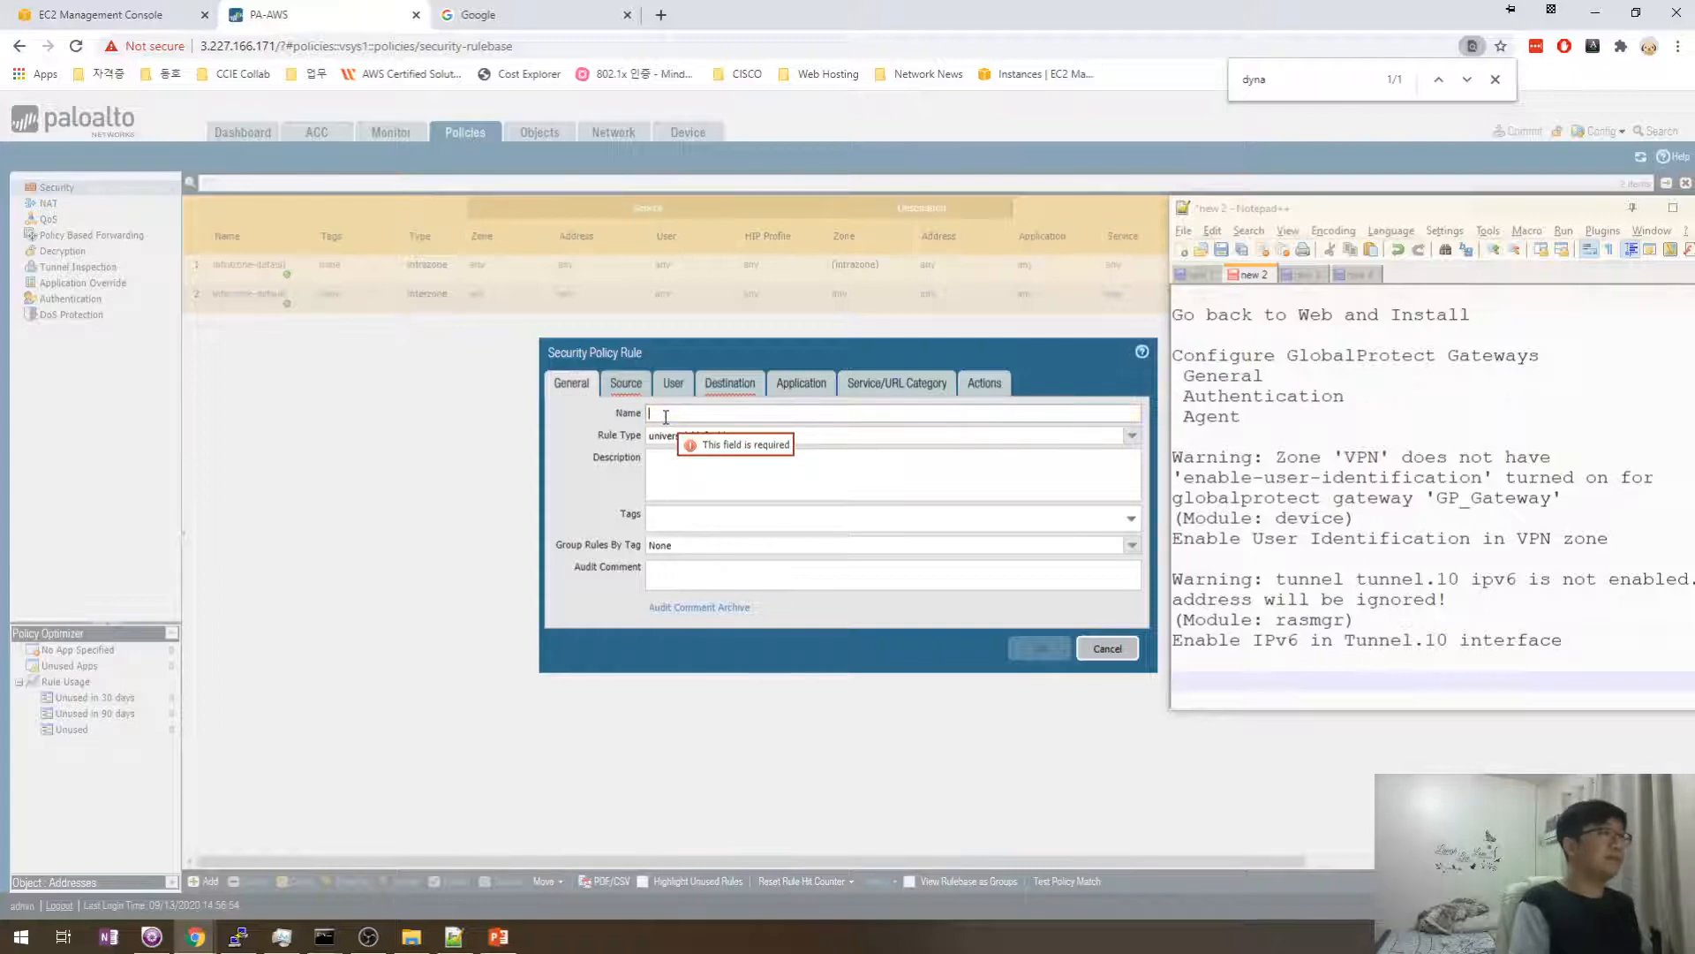
# - Name the rule 'GlobalProtect' and keep the rule type universal (default)
pyautogui.click(666, 416)
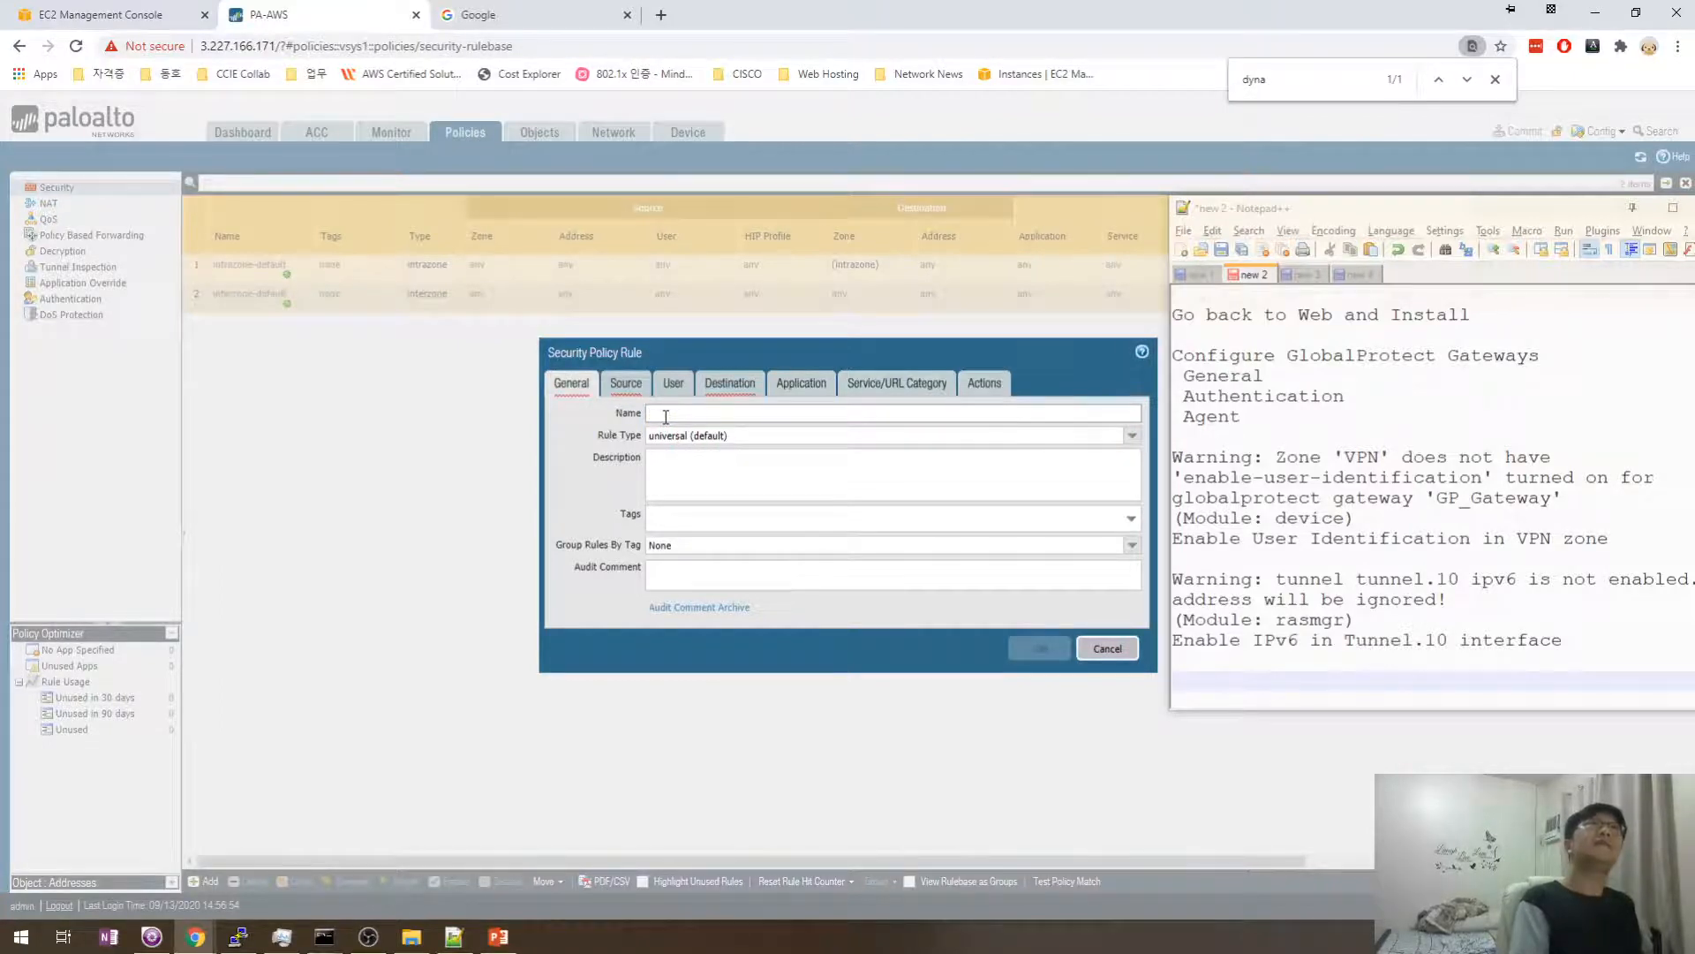
pyautogui.write('GlobalProtect')
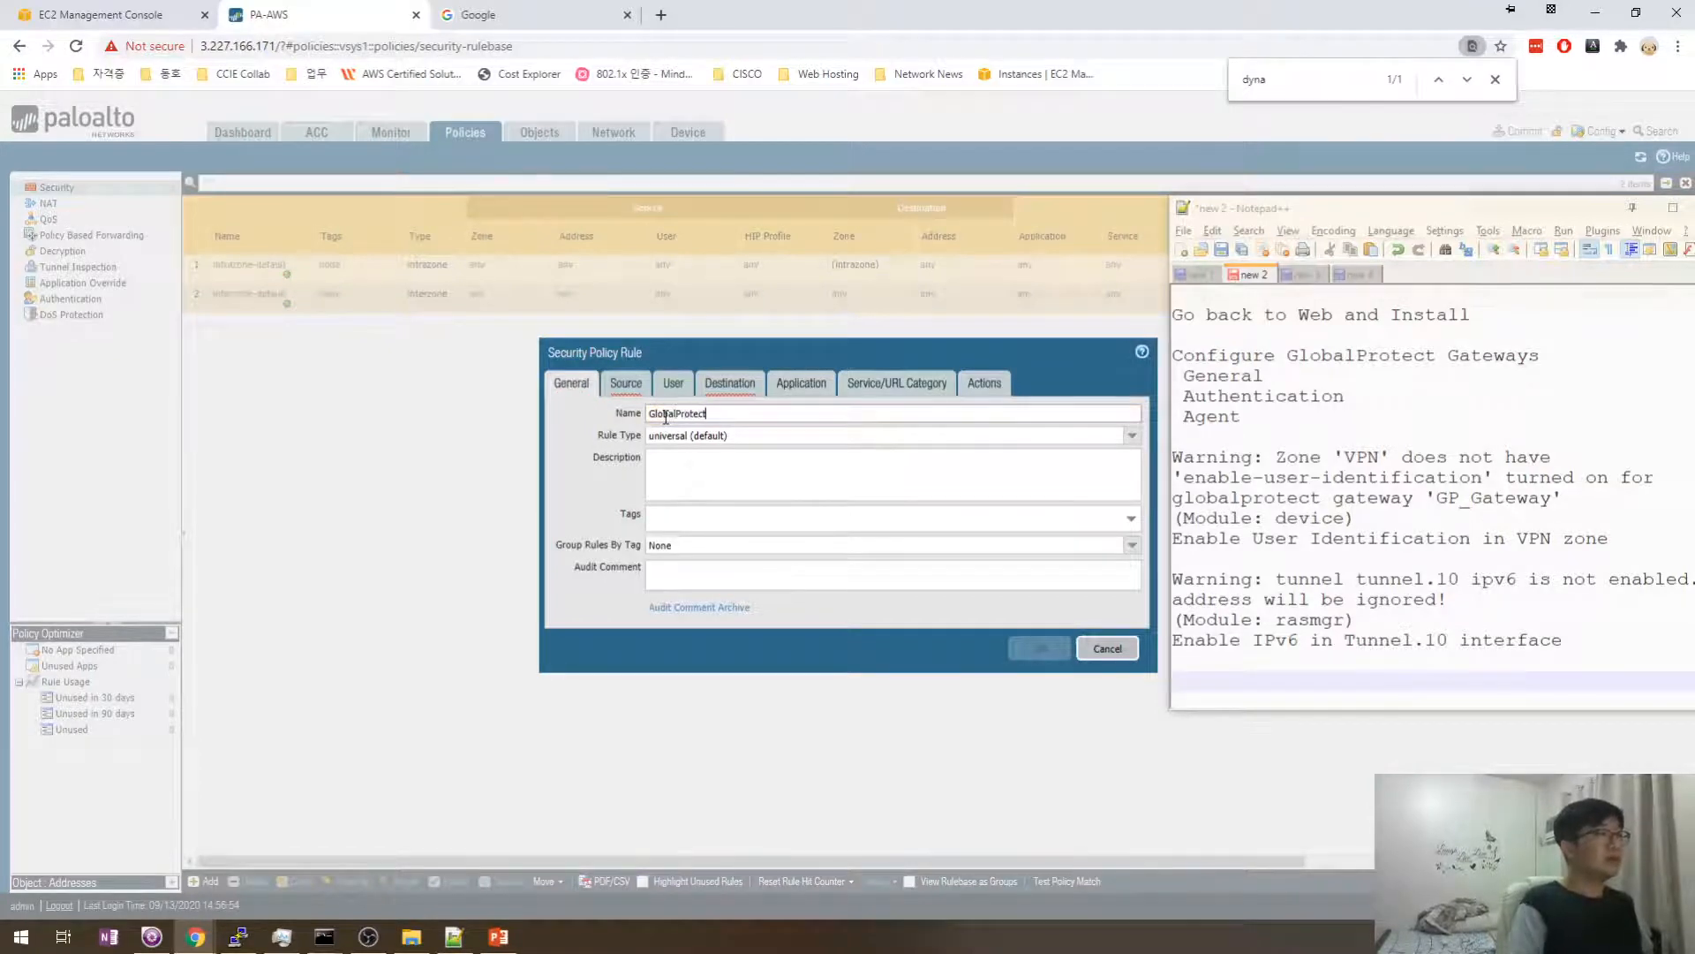
pyautogui.click(708, 471)
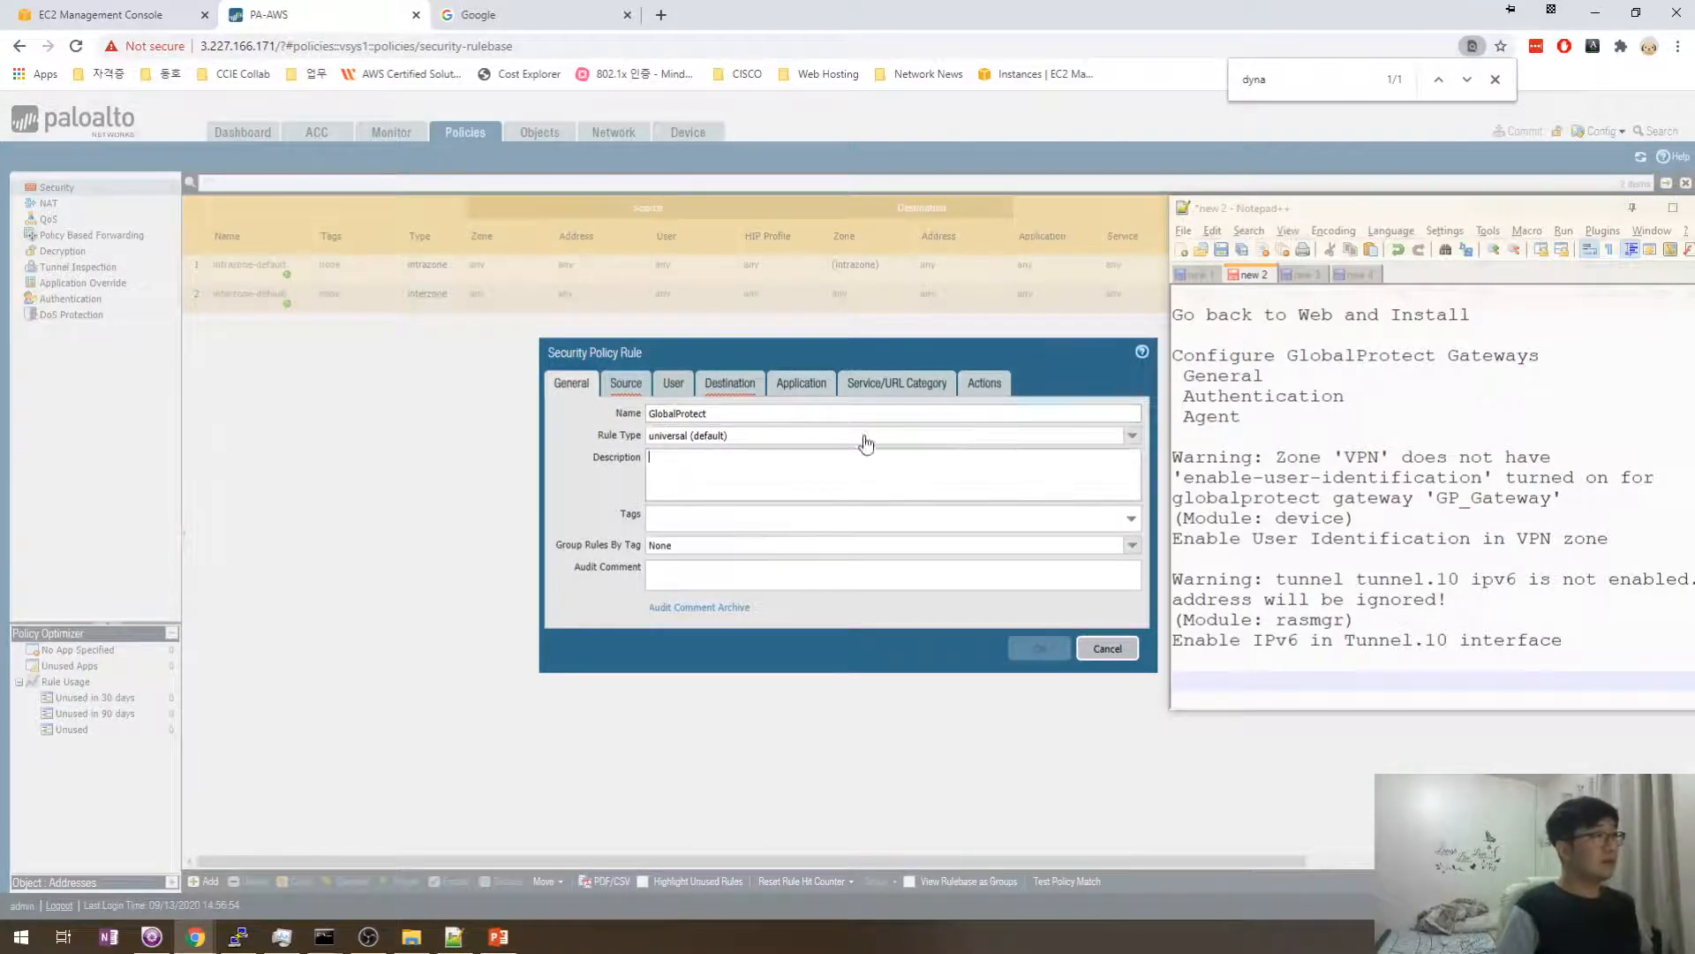
pyautogui.click(1102, 438)
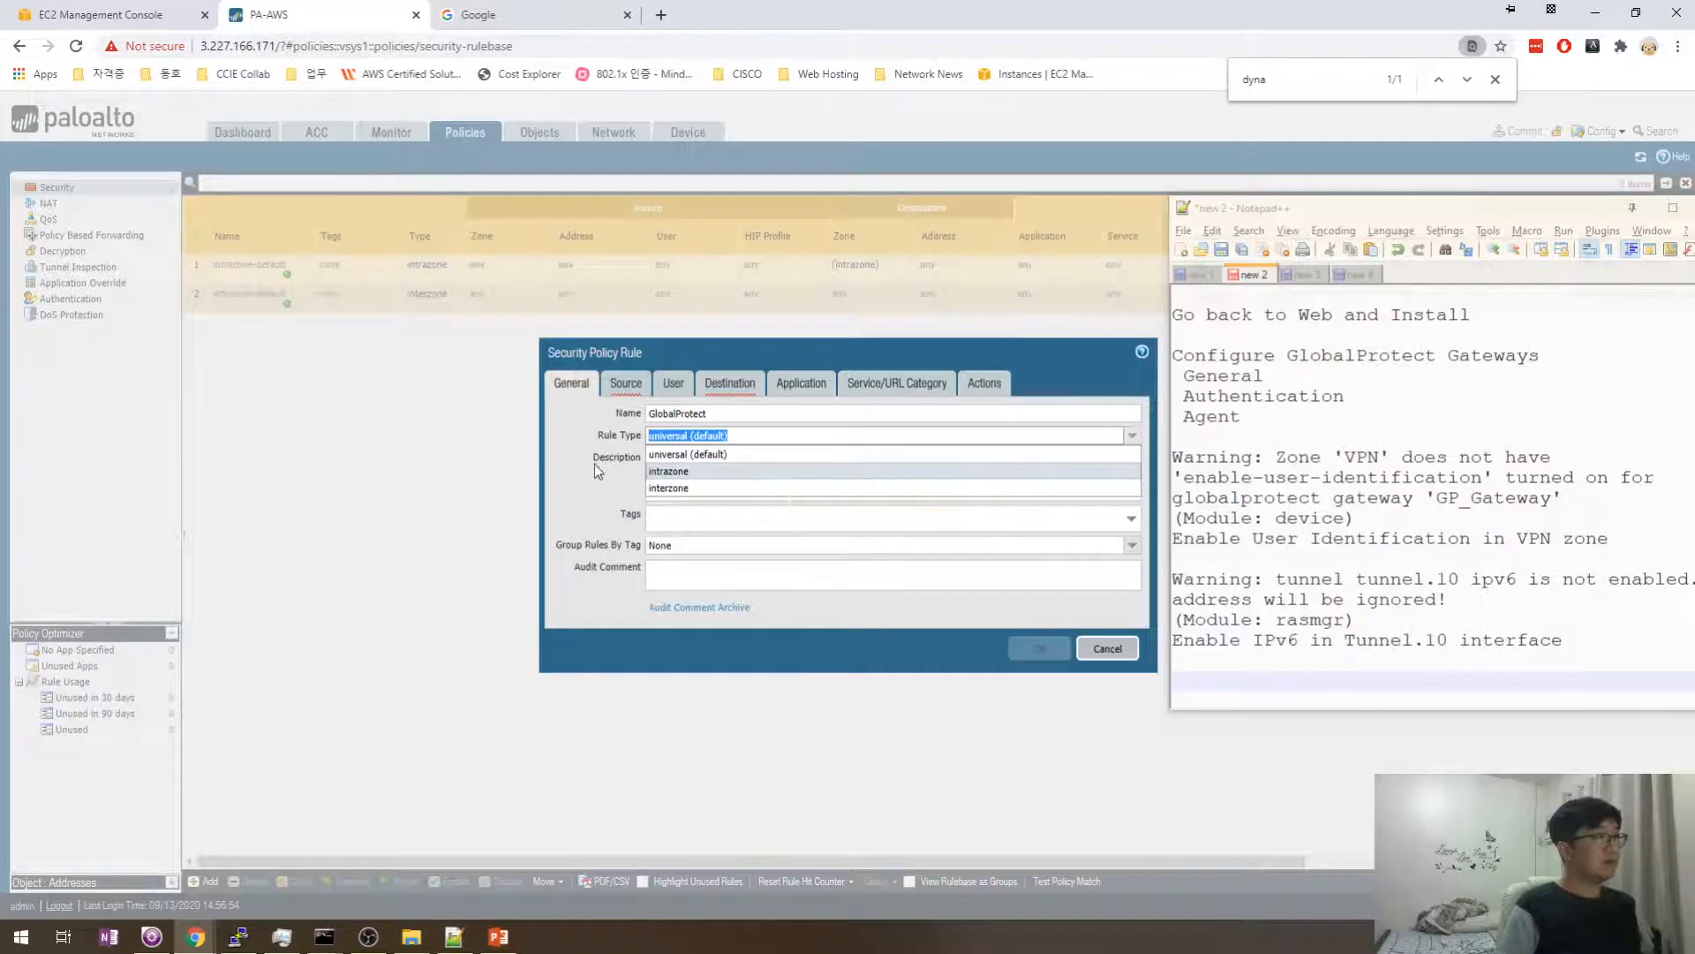
pyautogui.click(664, 455)
pyautogui.click(672, 477)
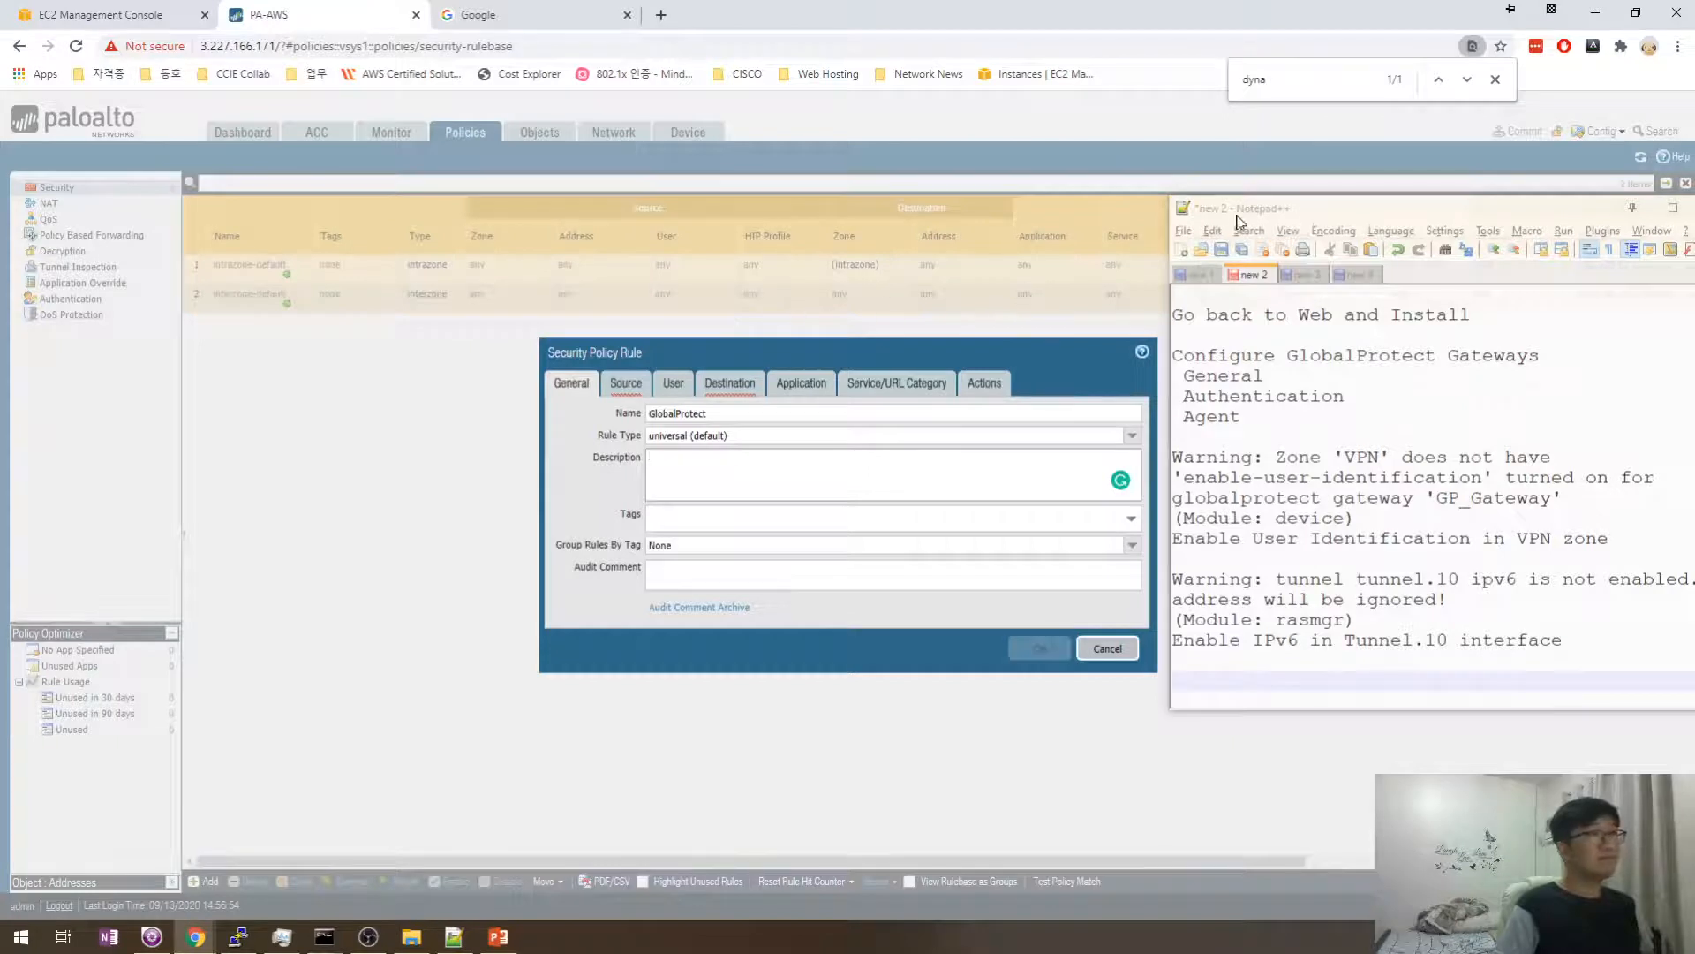
pyautogui.moveTo(1239, 221); pyautogui.dragTo(1385, 220)
pyautogui.click(753, 469)
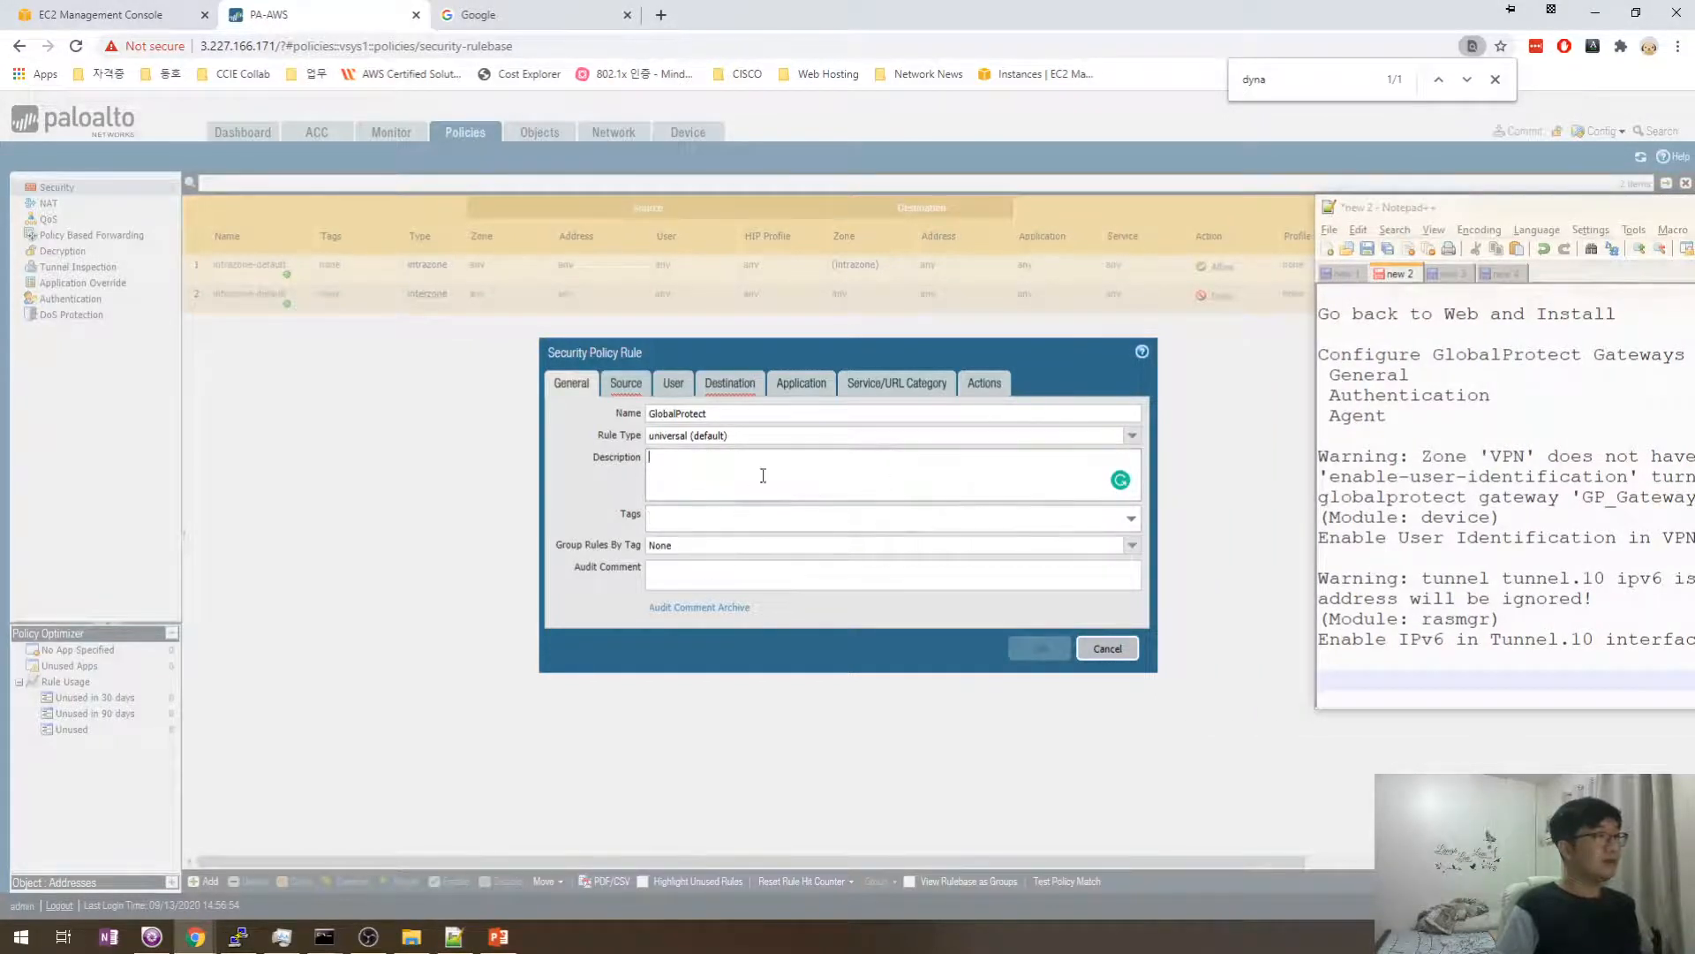
pyautogui.click(717, 574)
# - Set the rule's source zone to VPN and destination zone to Outside
pyautogui.click(626, 383)
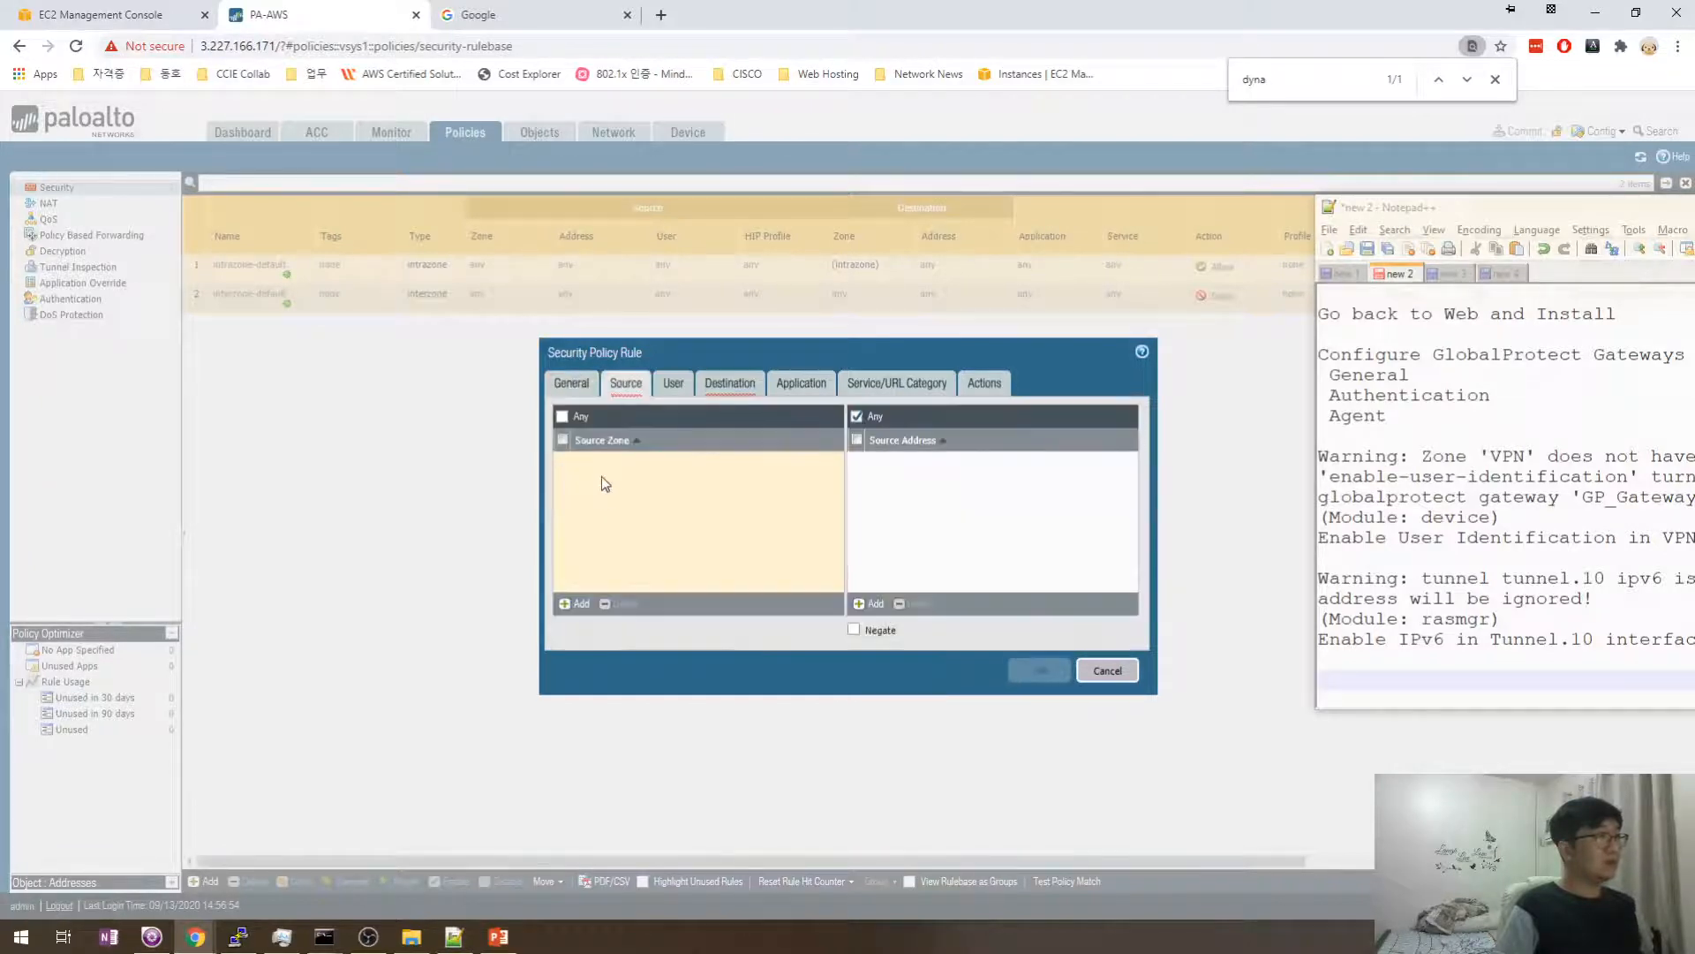
pyautogui.click(575, 604)
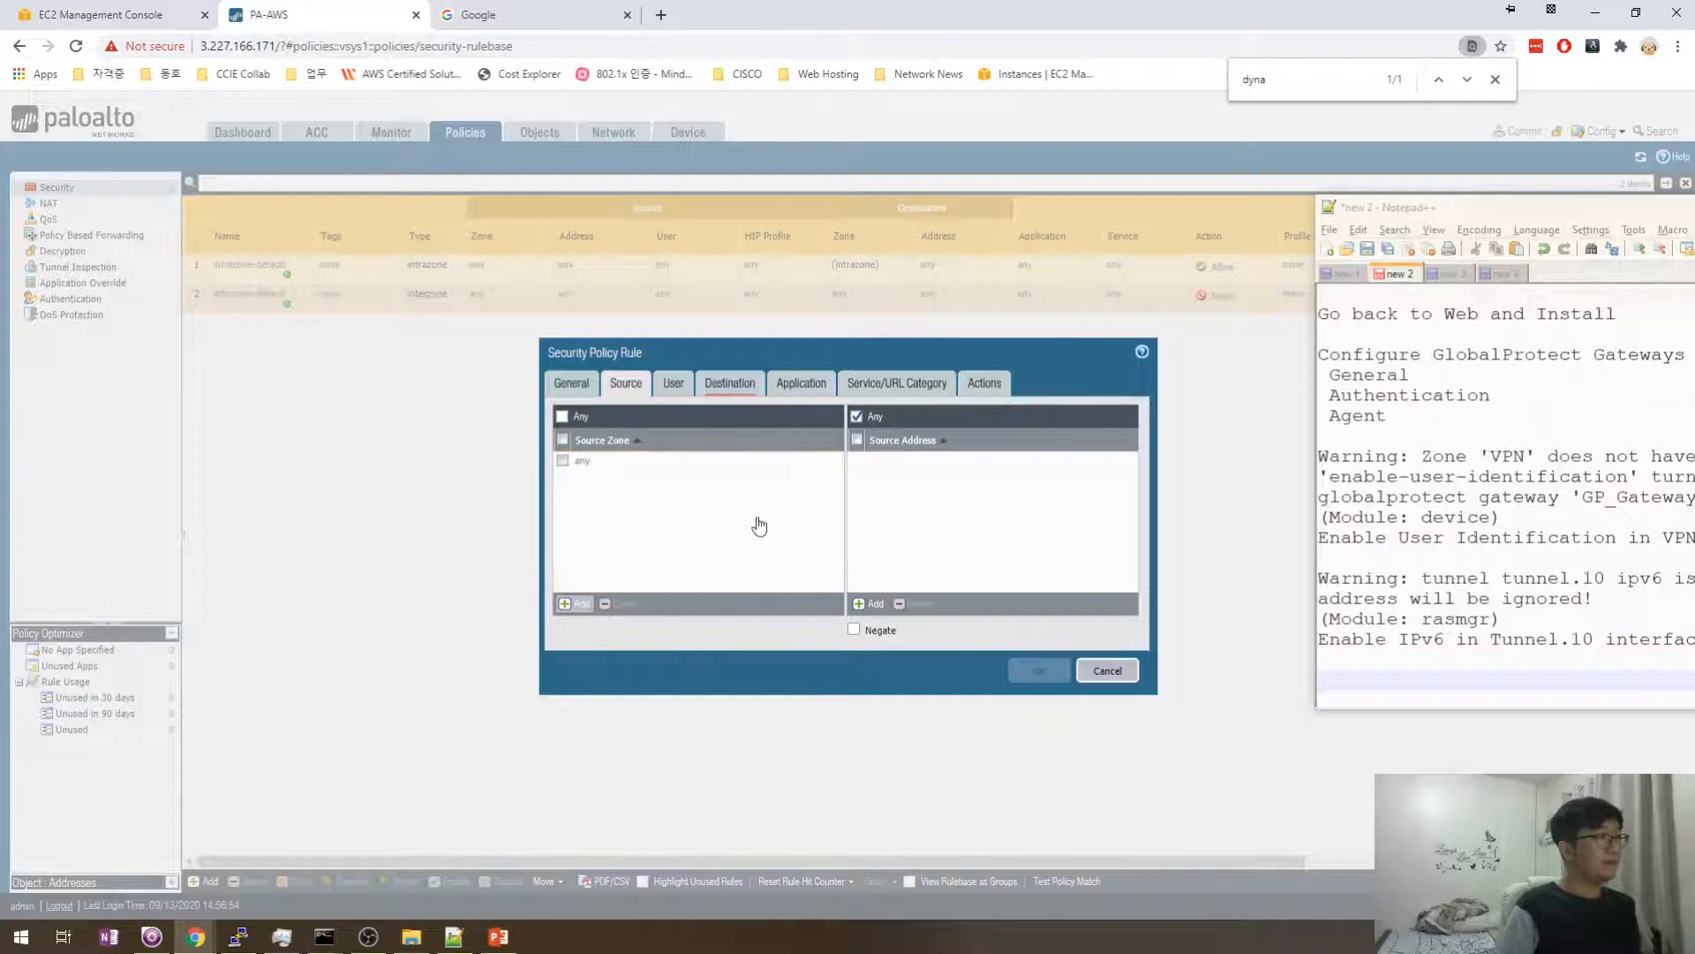
pyautogui.click(586, 513)
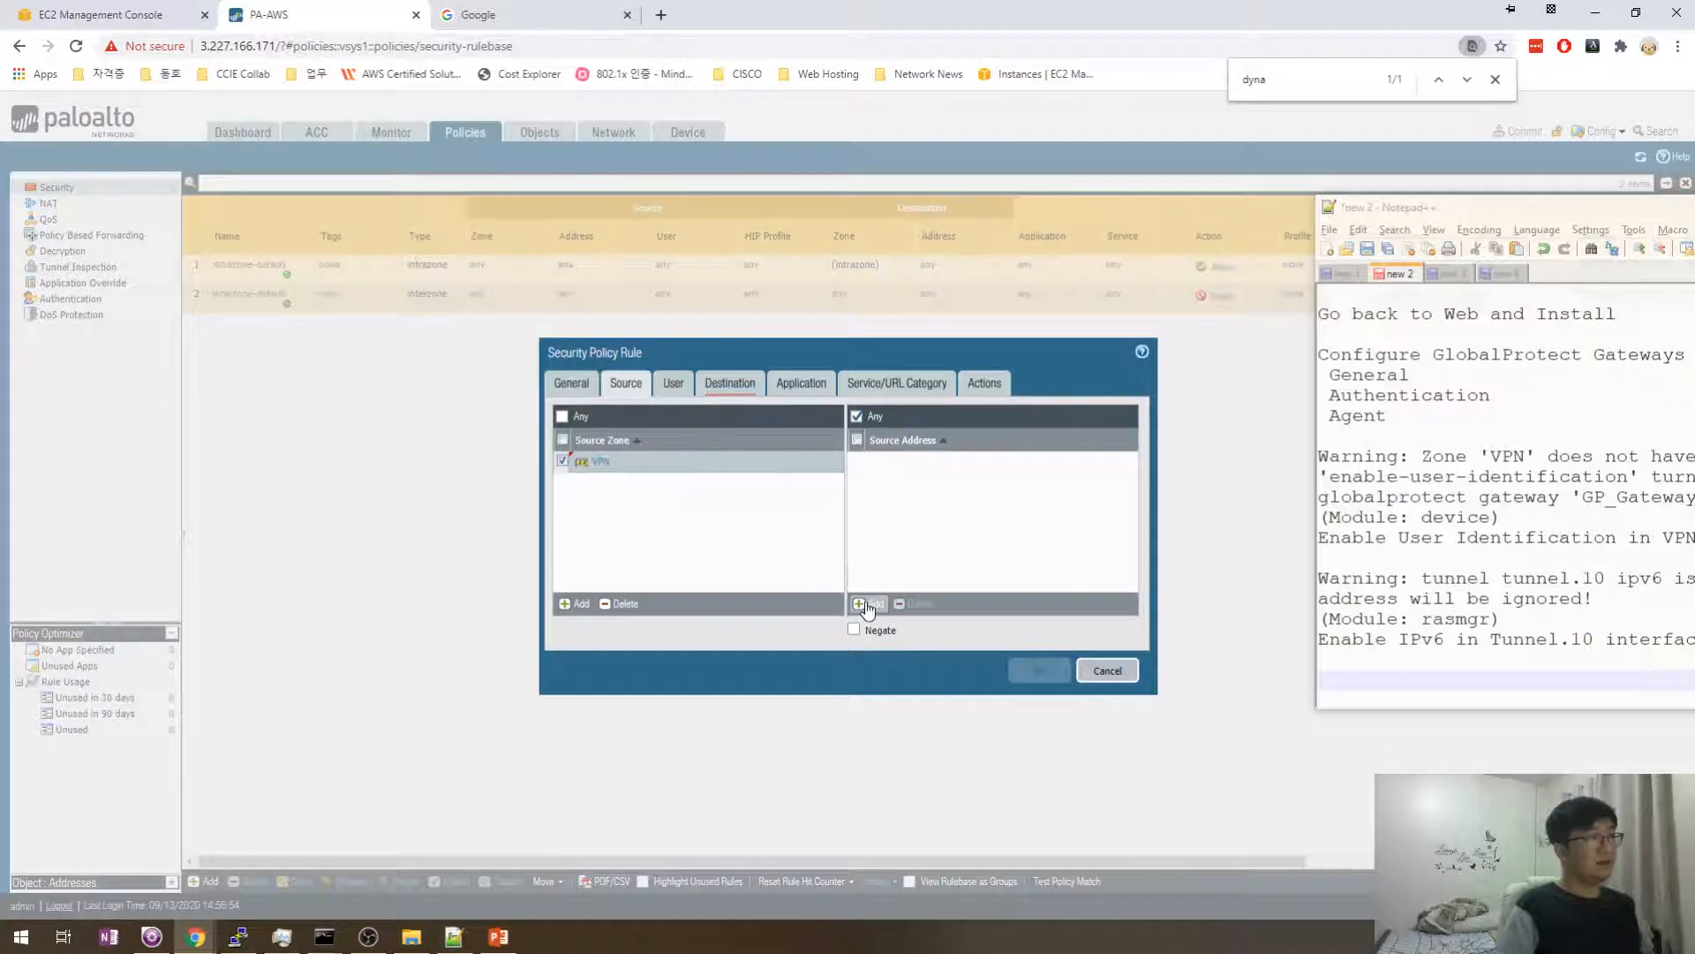
pyautogui.click(676, 383)
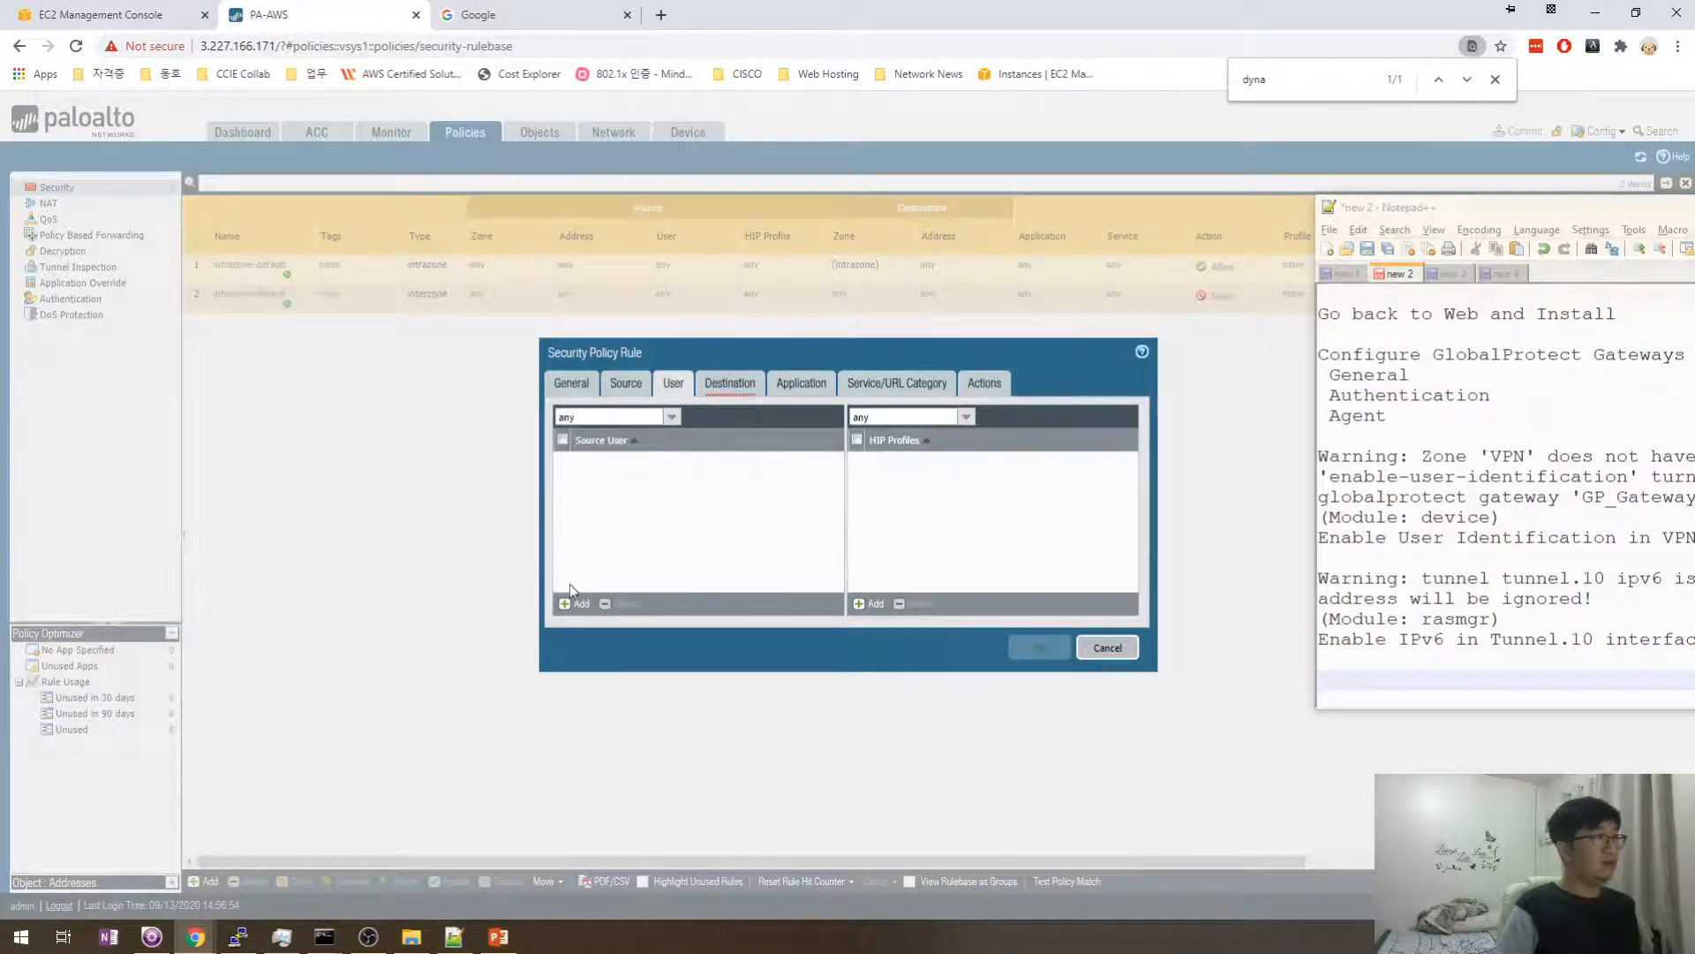
pyautogui.click(732, 385)
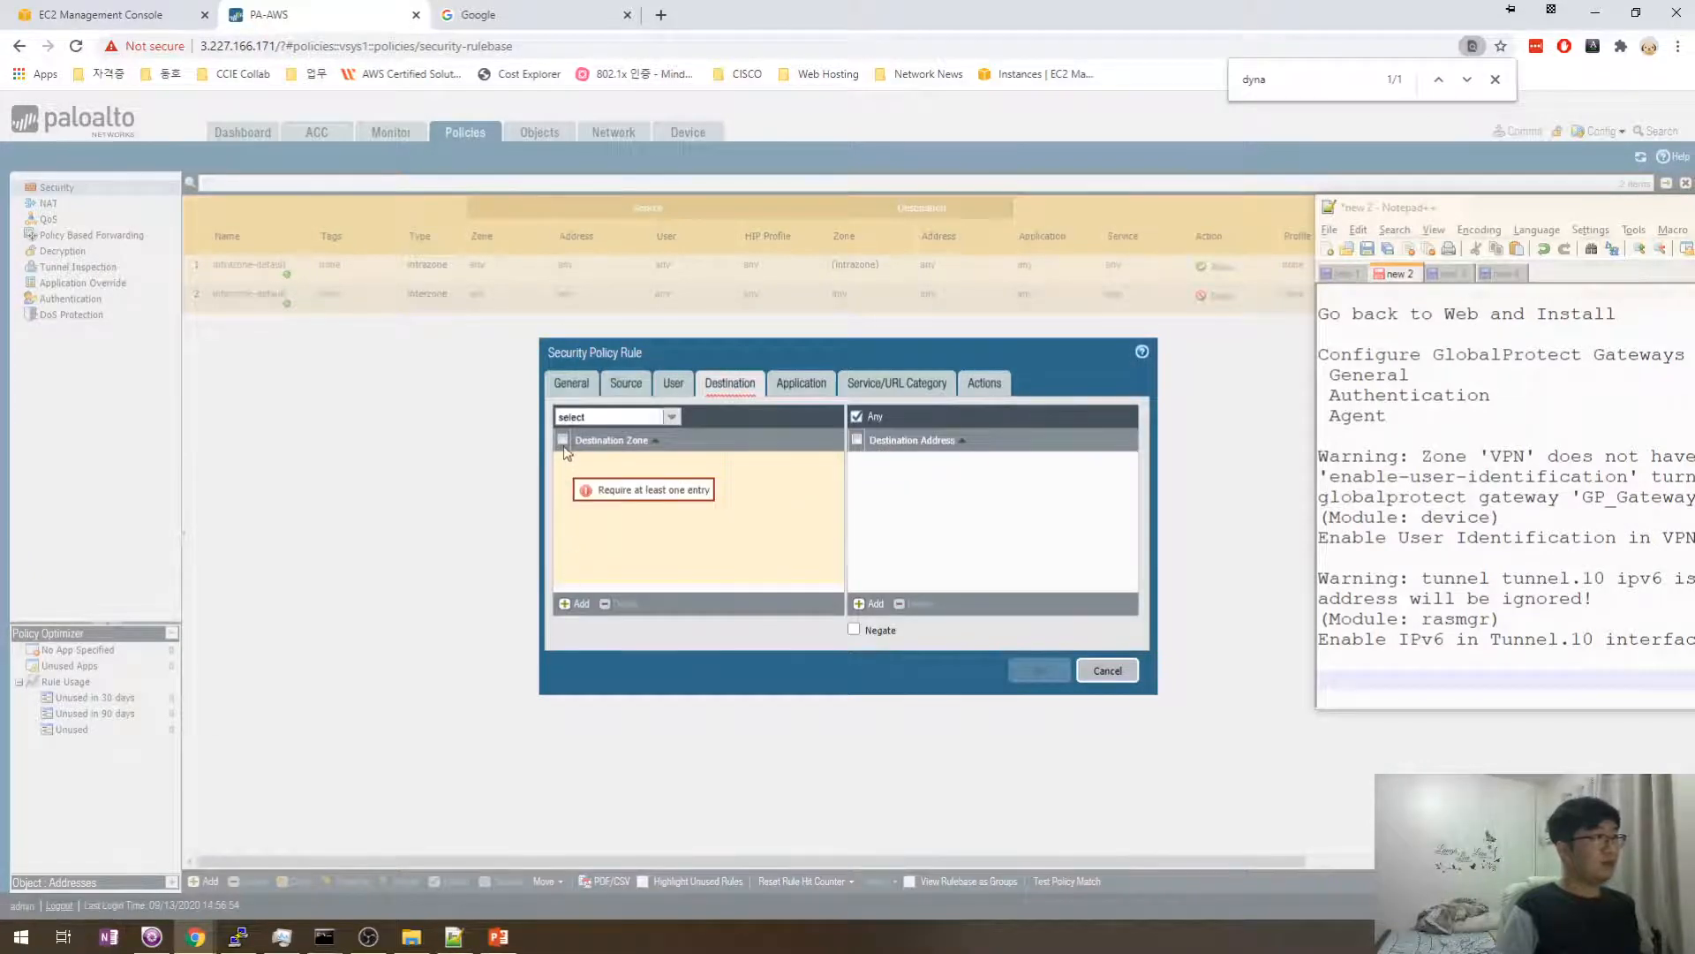
pyautogui.click(574, 603)
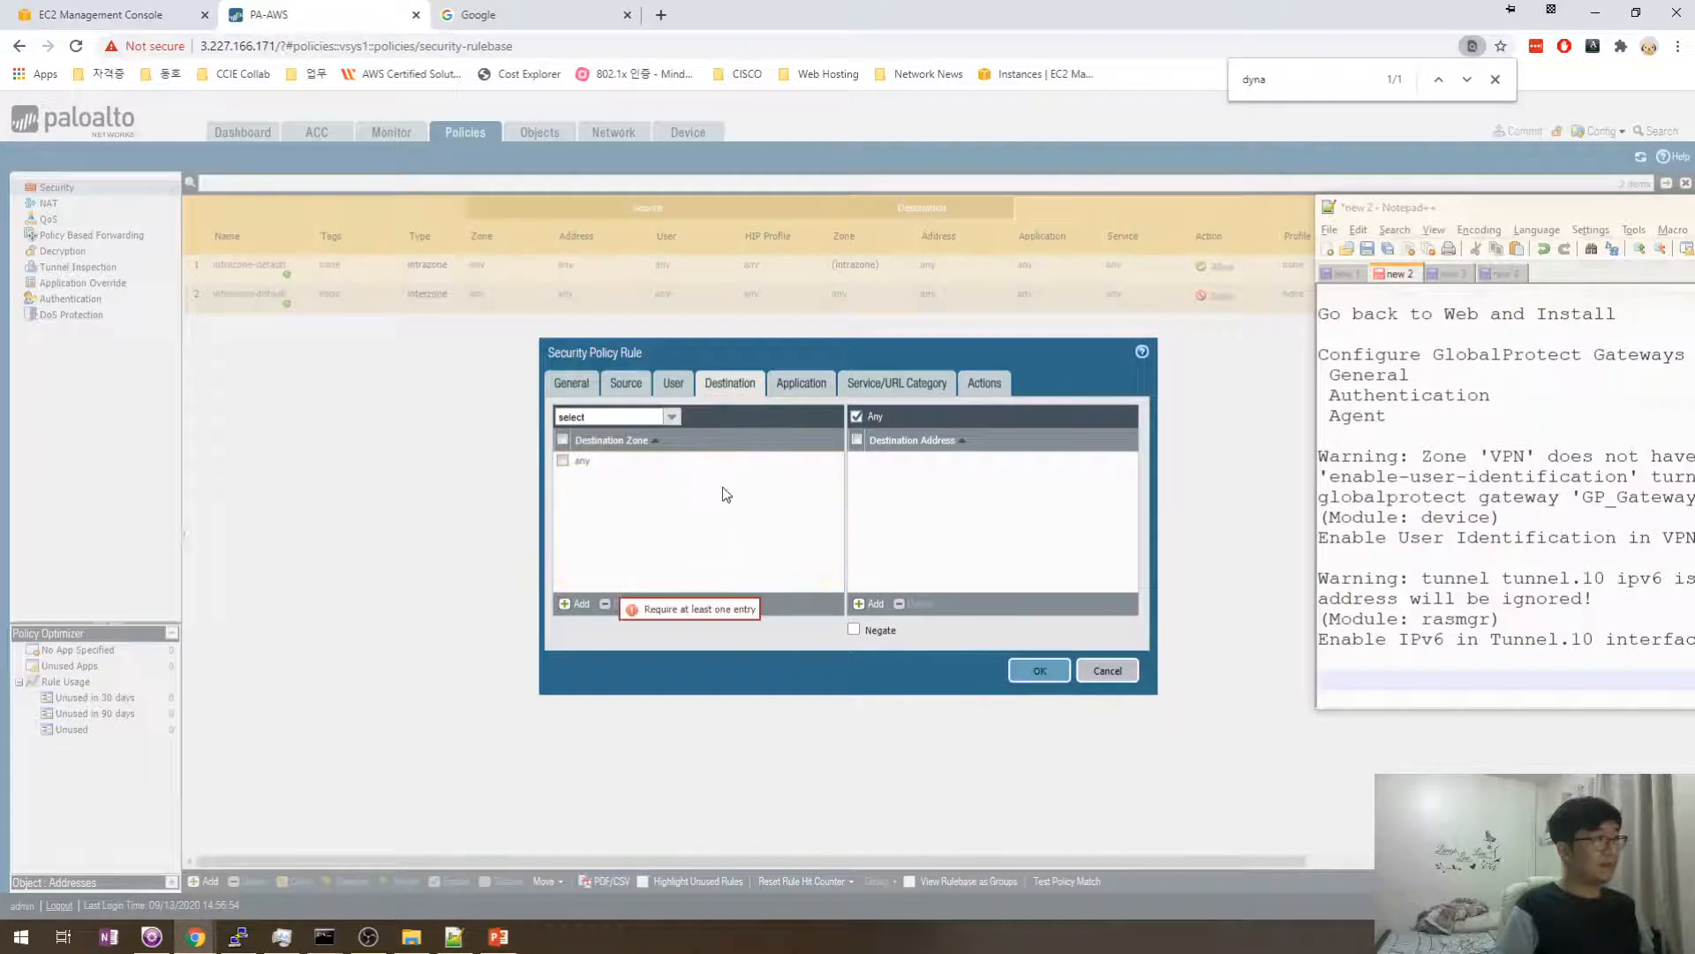
pyautogui.click(629, 526)
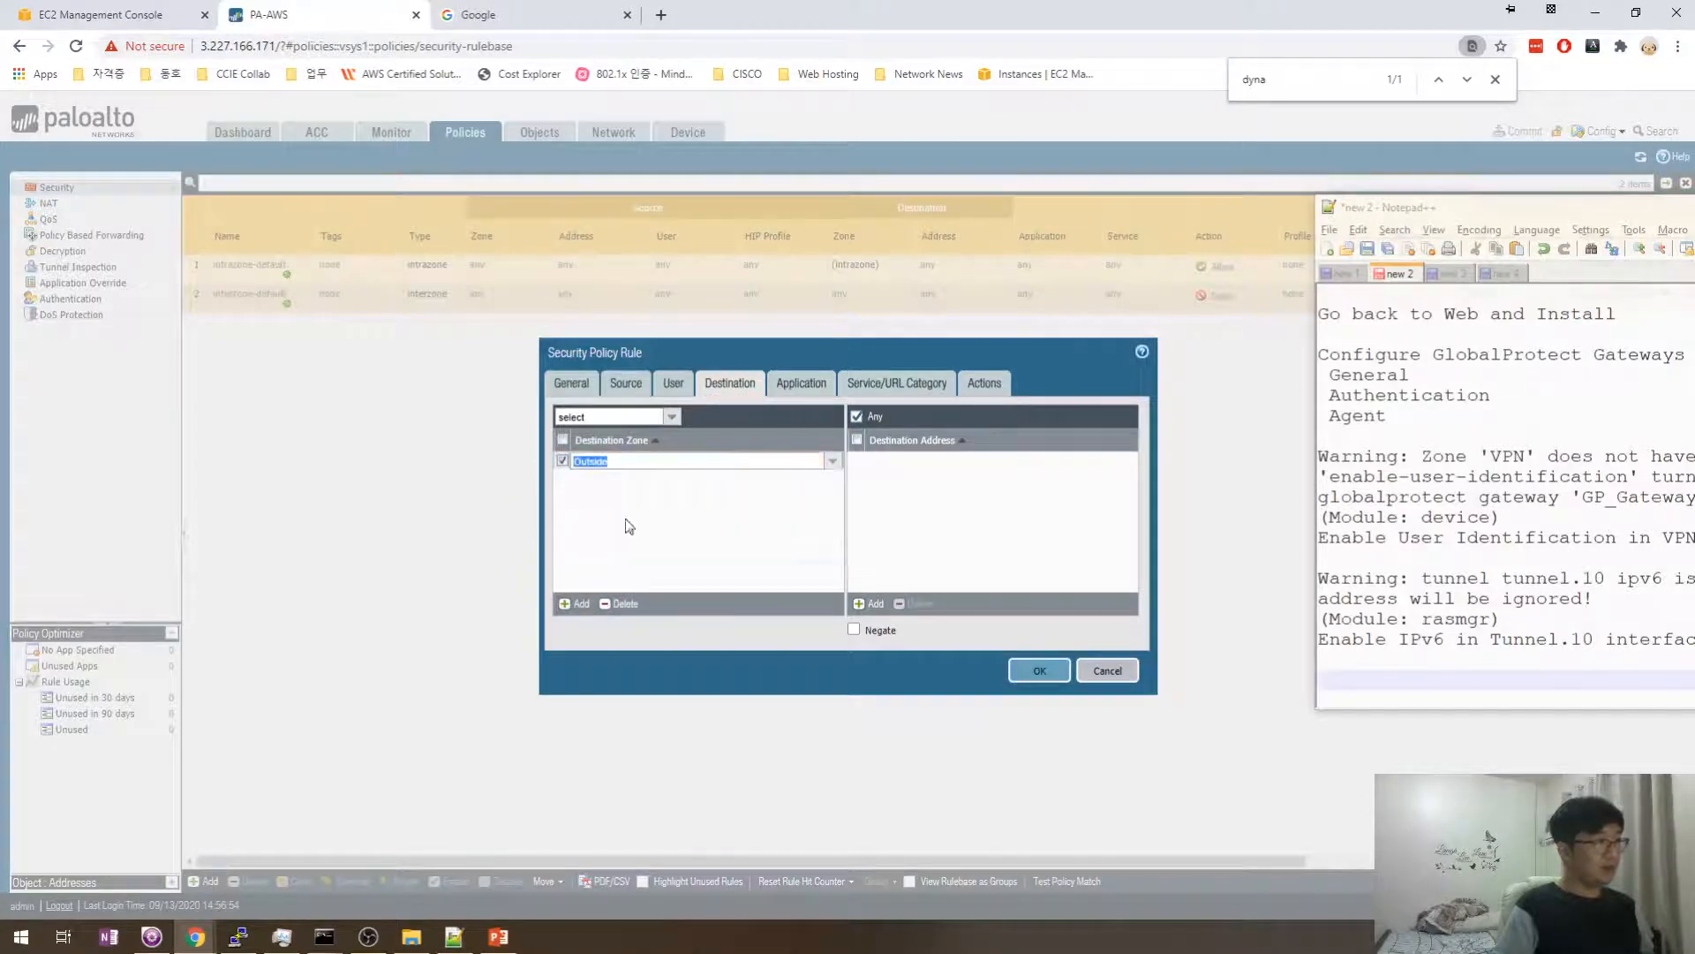
pyautogui.click(661, 531)
# - Review the User, Application, Service and Actions (Allow) settings, then save the rule
pyautogui.click(673, 383)
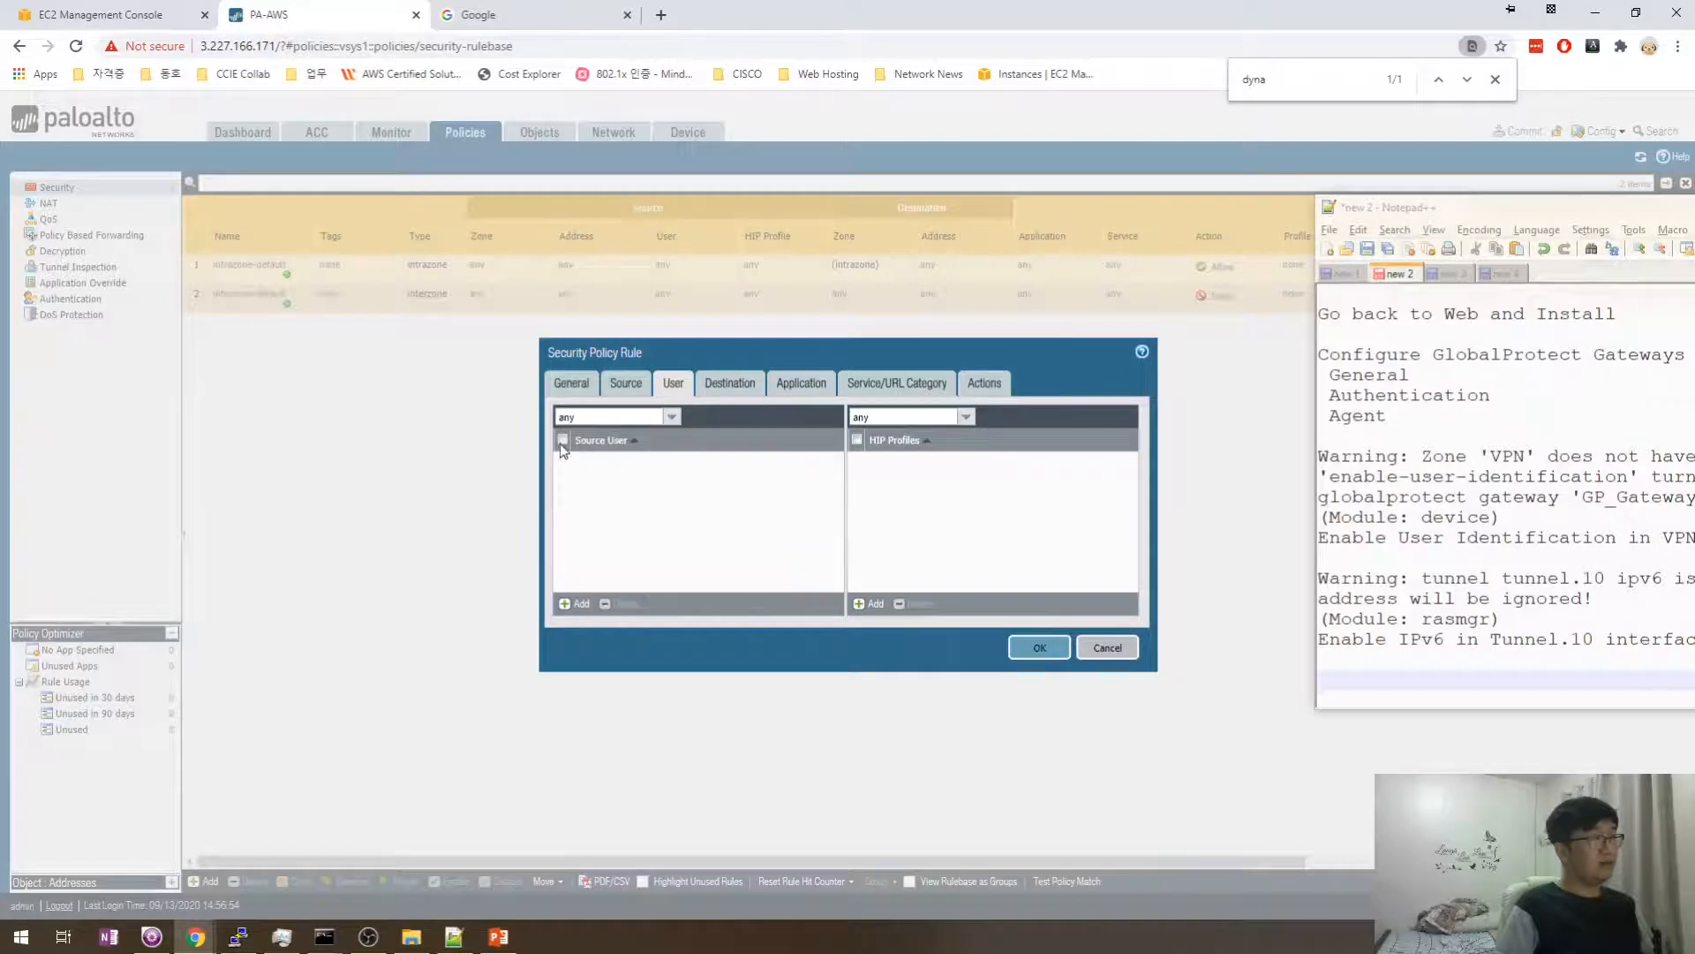
pyautogui.click(582, 605)
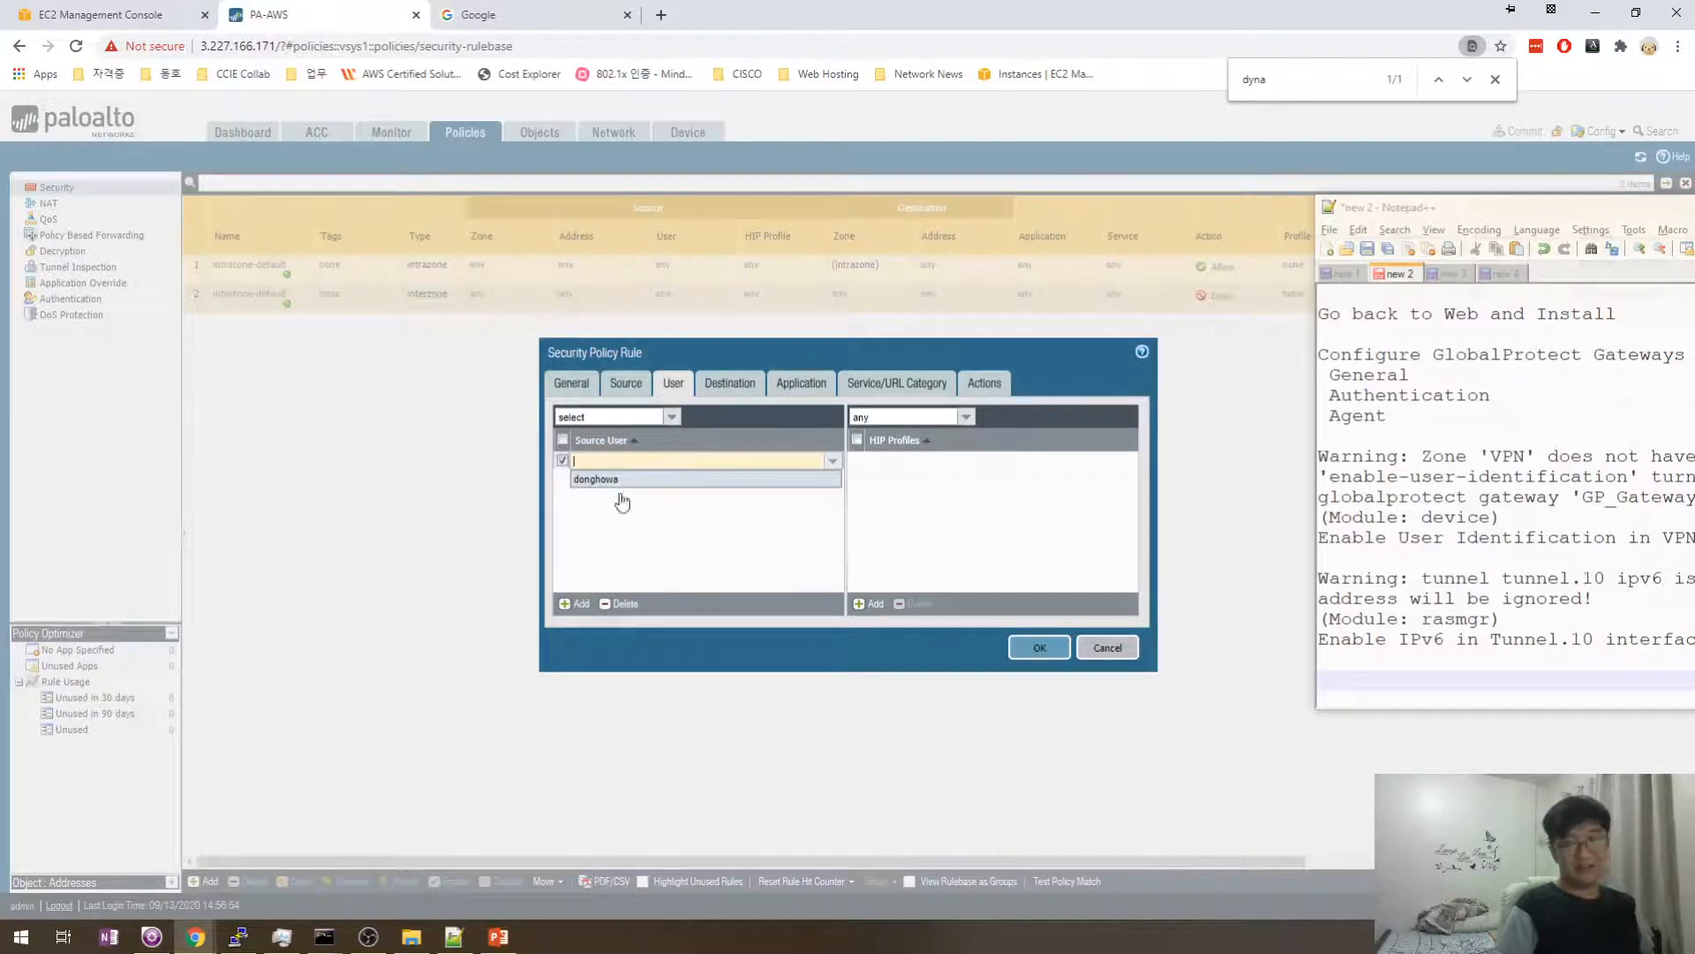
pyautogui.click(622, 502)
pyautogui.click(730, 383)
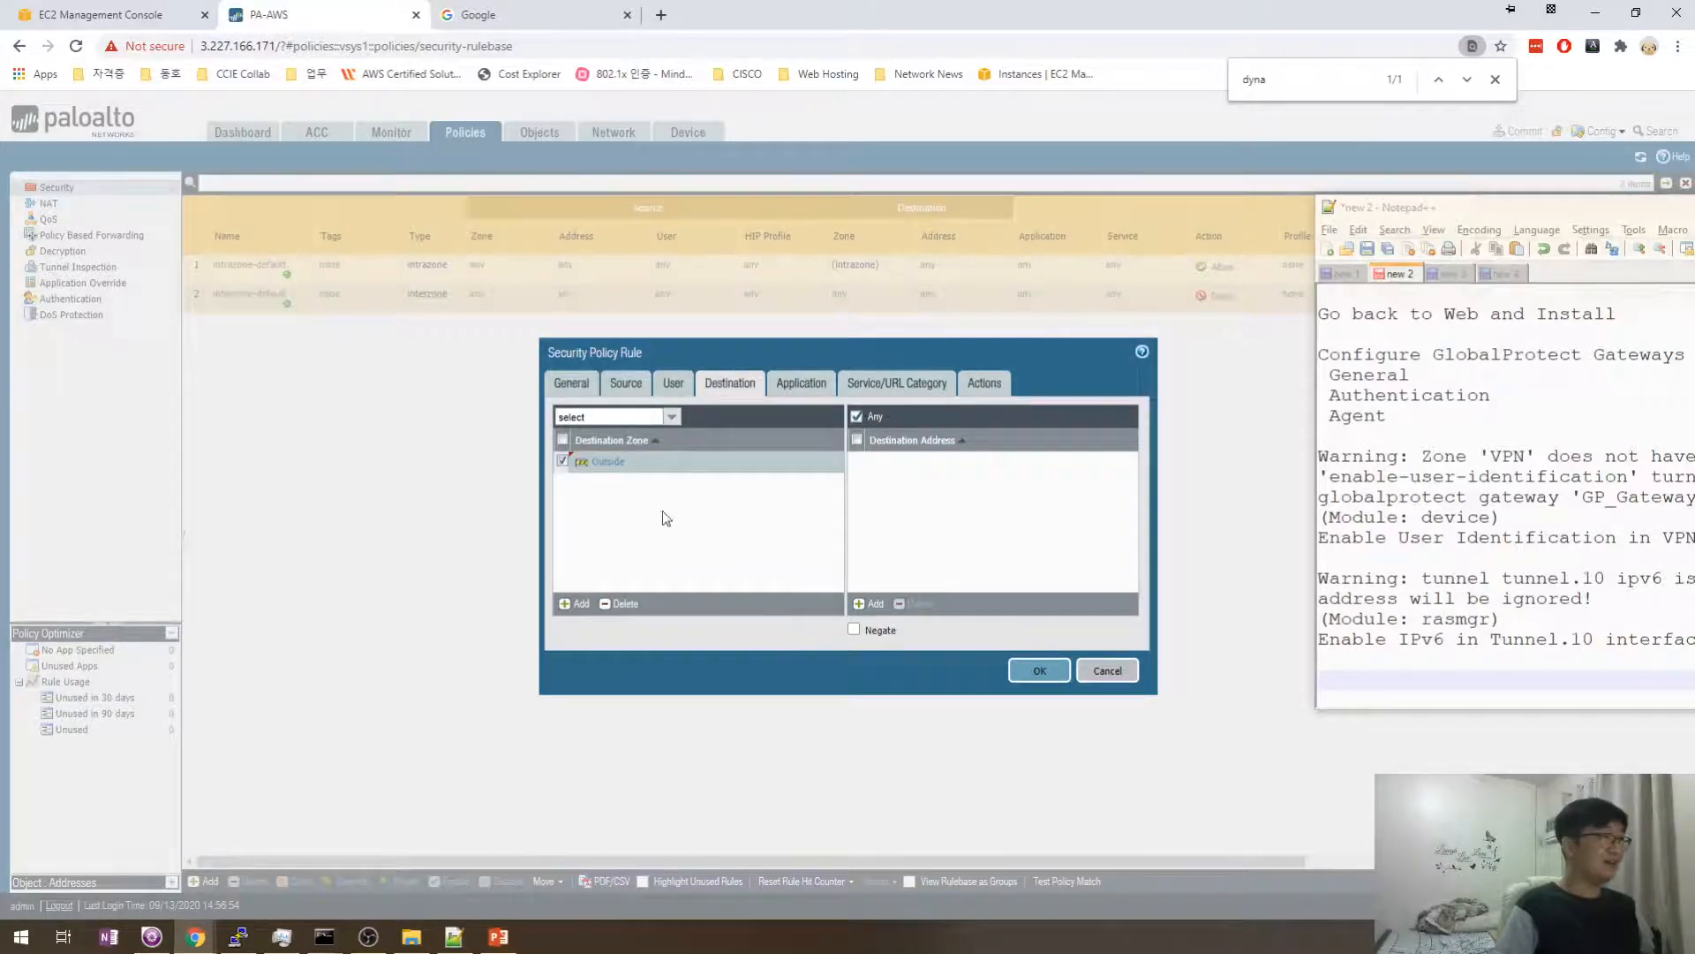
pyautogui.click(801, 383)
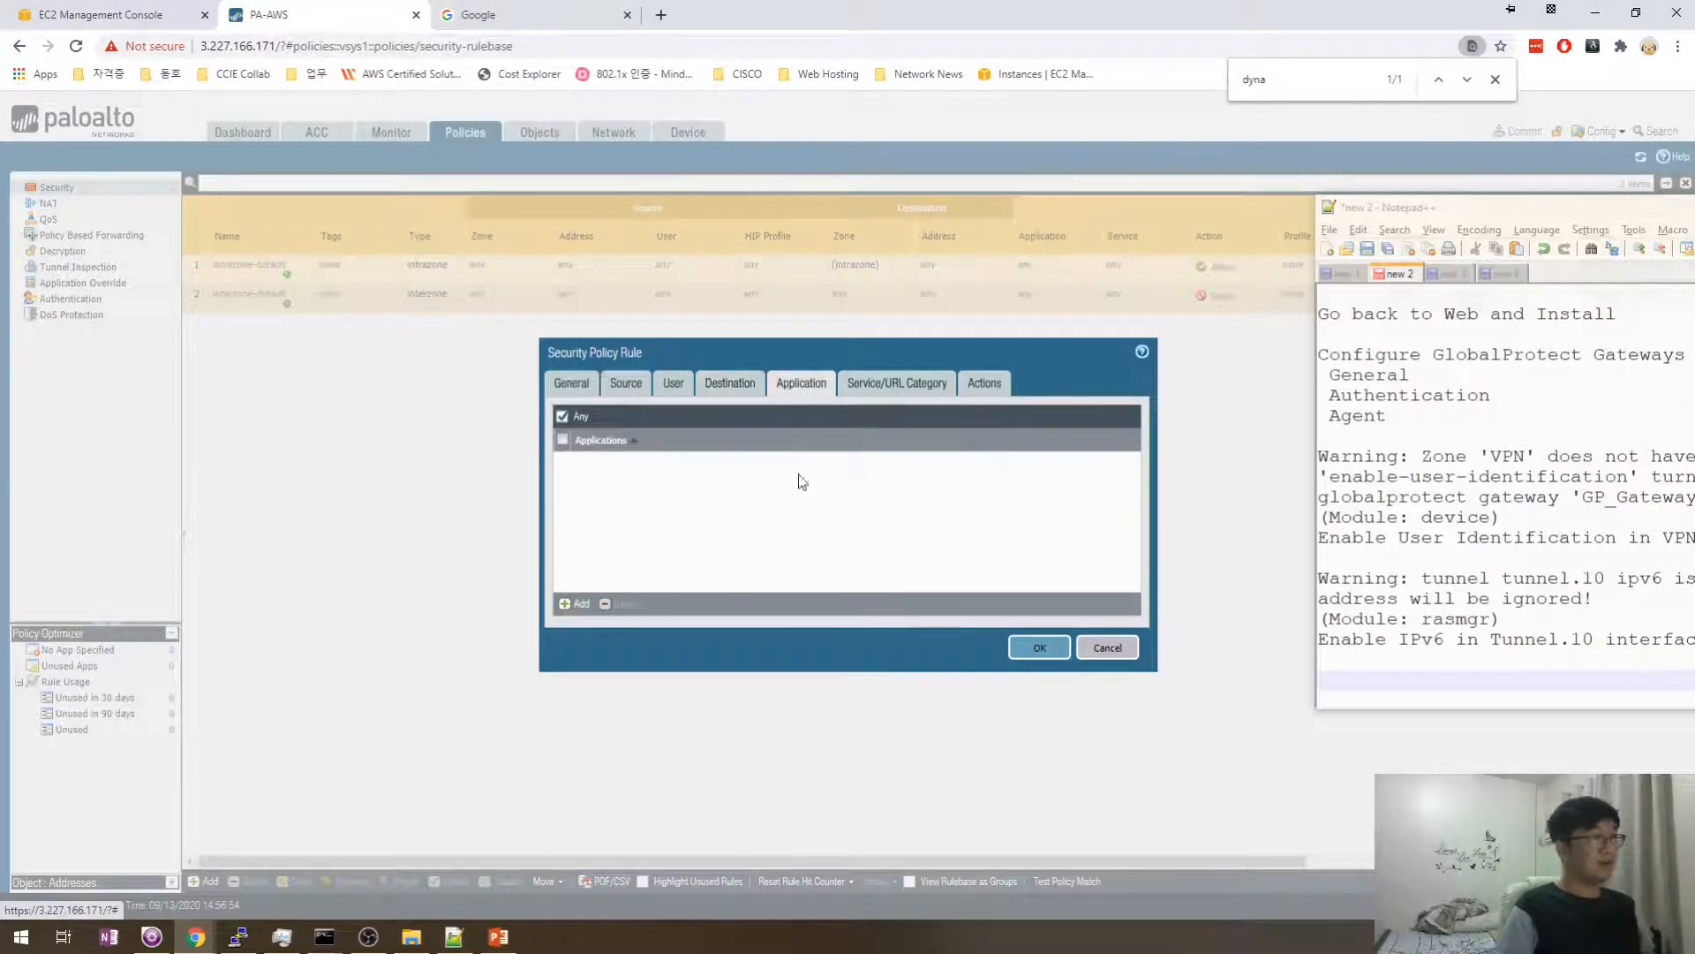
pyautogui.click(898, 383)
pyautogui.click(987, 383)
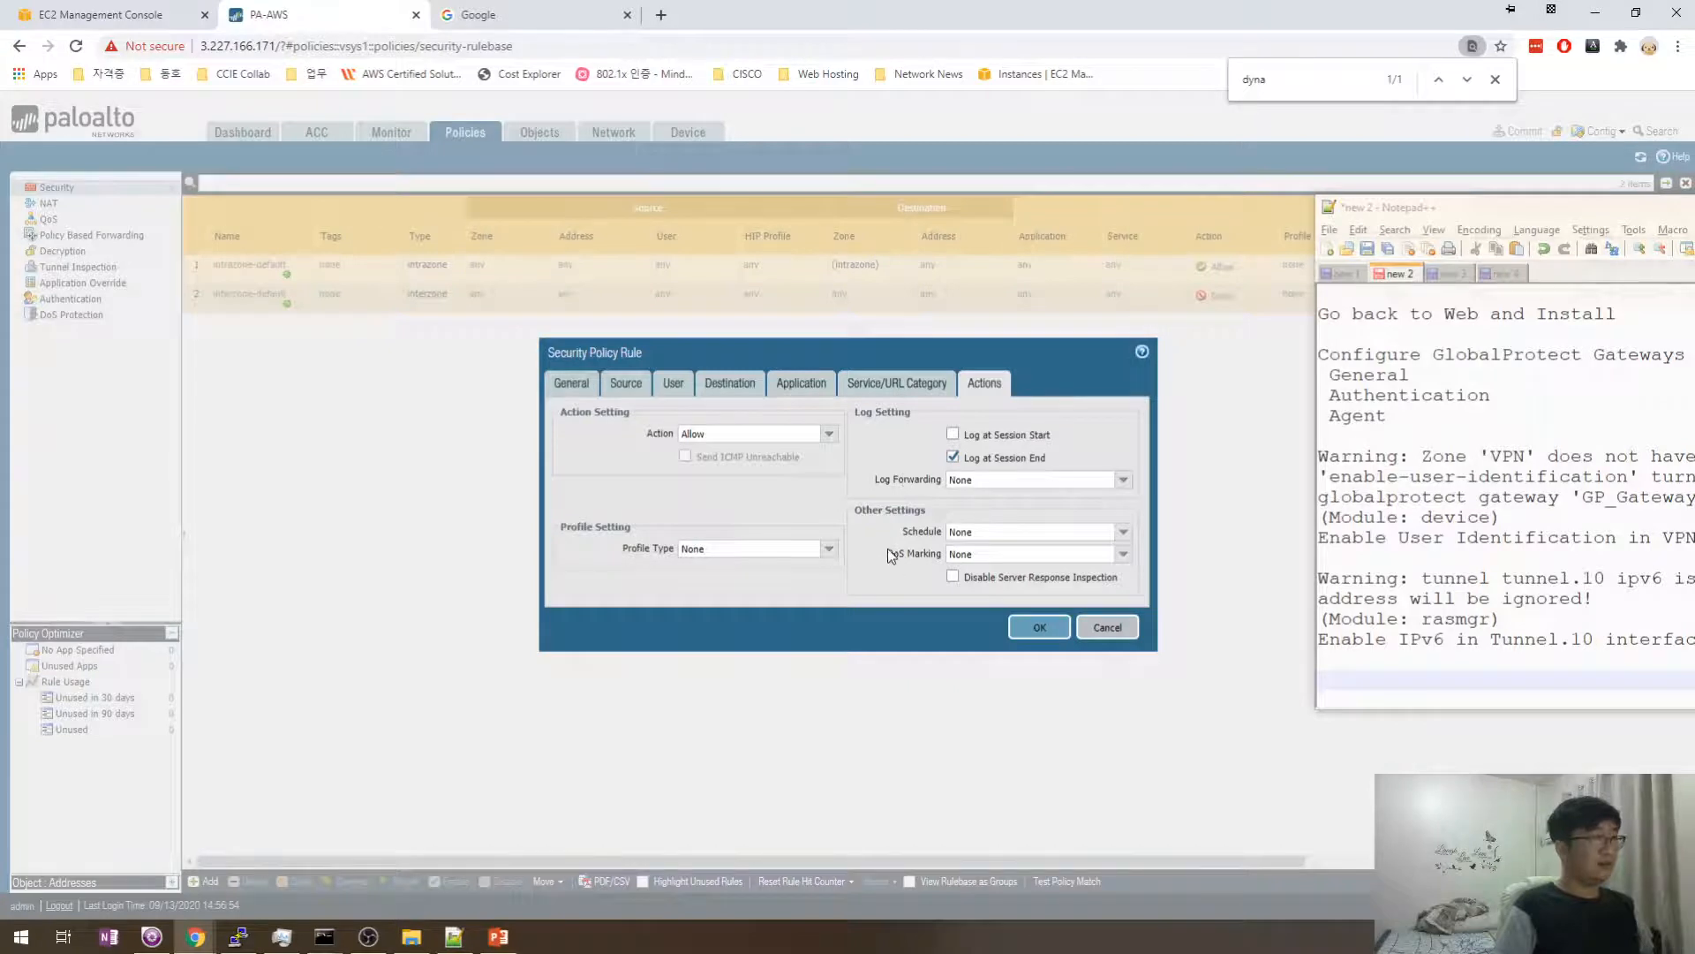
pyautogui.click(1035, 628)
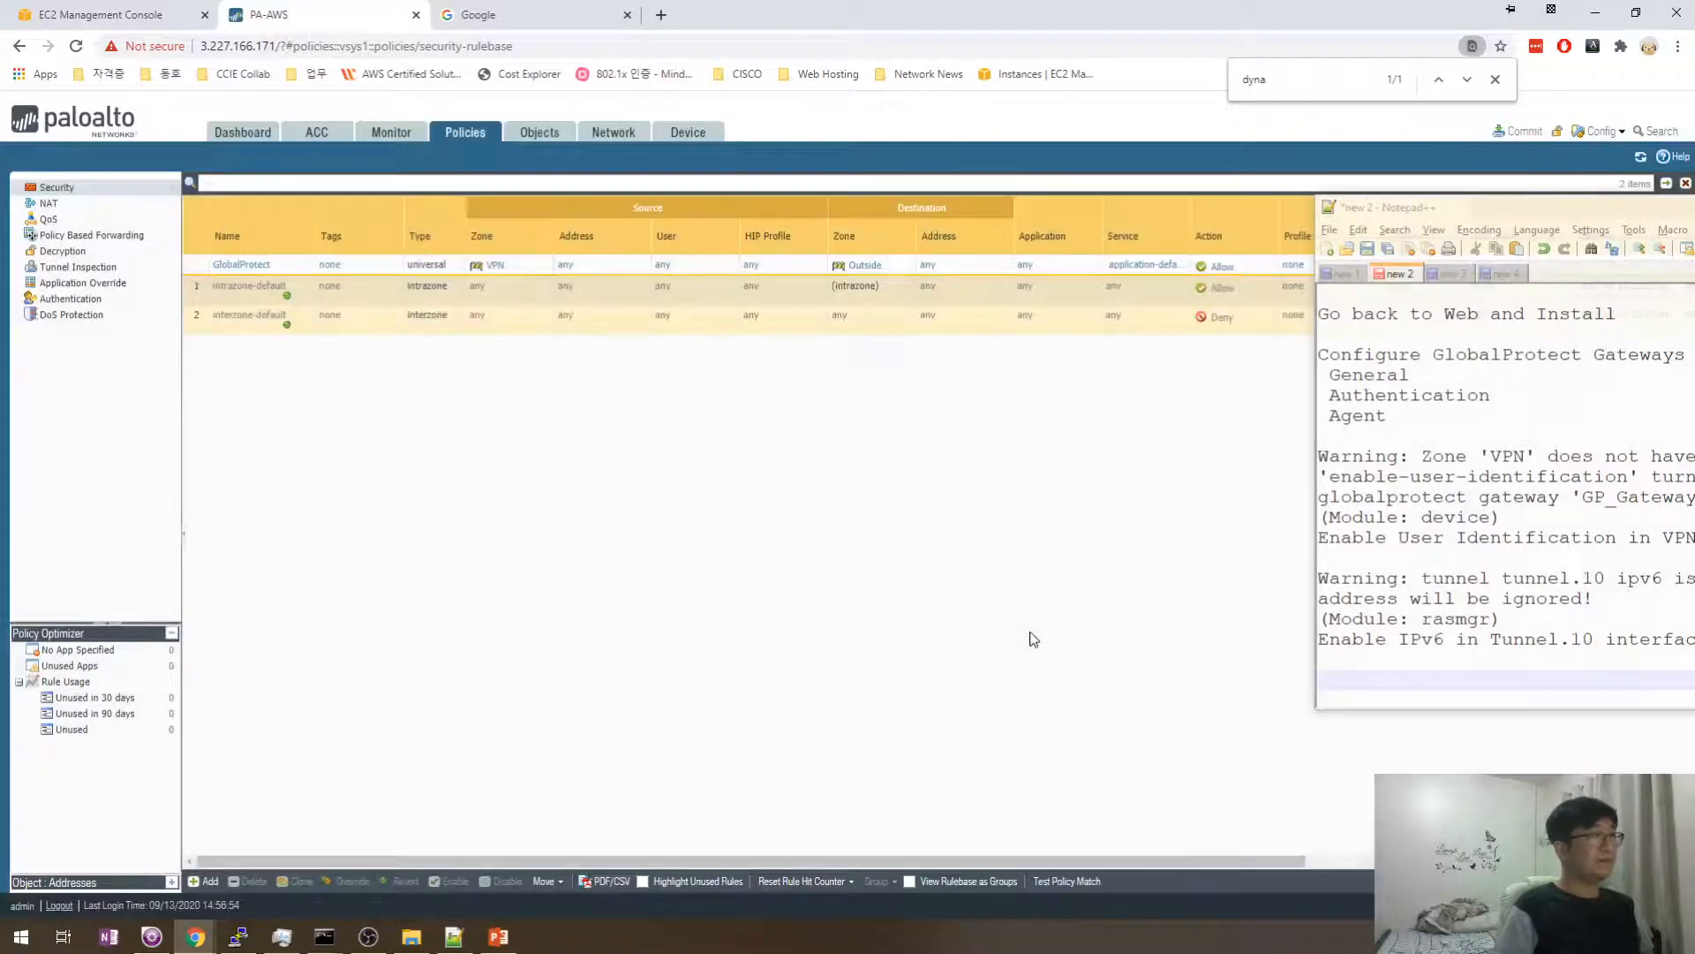
# - Commit the configuration containing the new GlobalProtect rule from the Commit dialog
pyautogui.moveTo(1417, 215); pyautogui.dragTo(1323, 327)
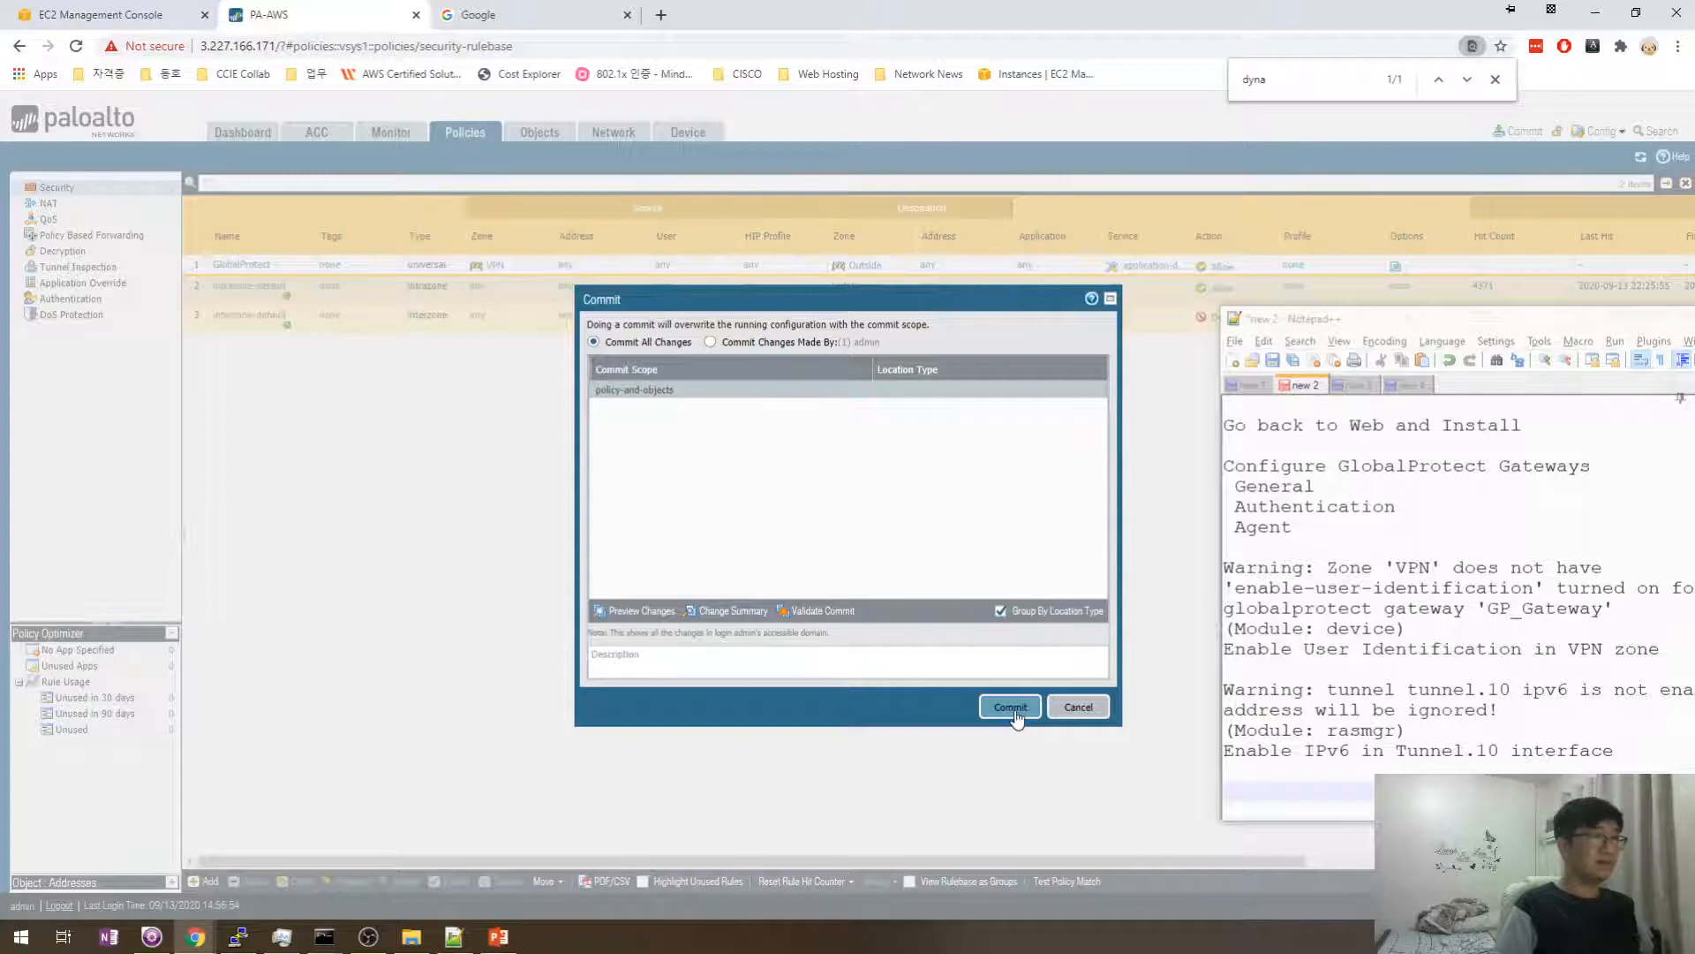
pyautogui.click(1000, 612)
pyautogui.click(1000, 614)
pyautogui.click(1001, 614)
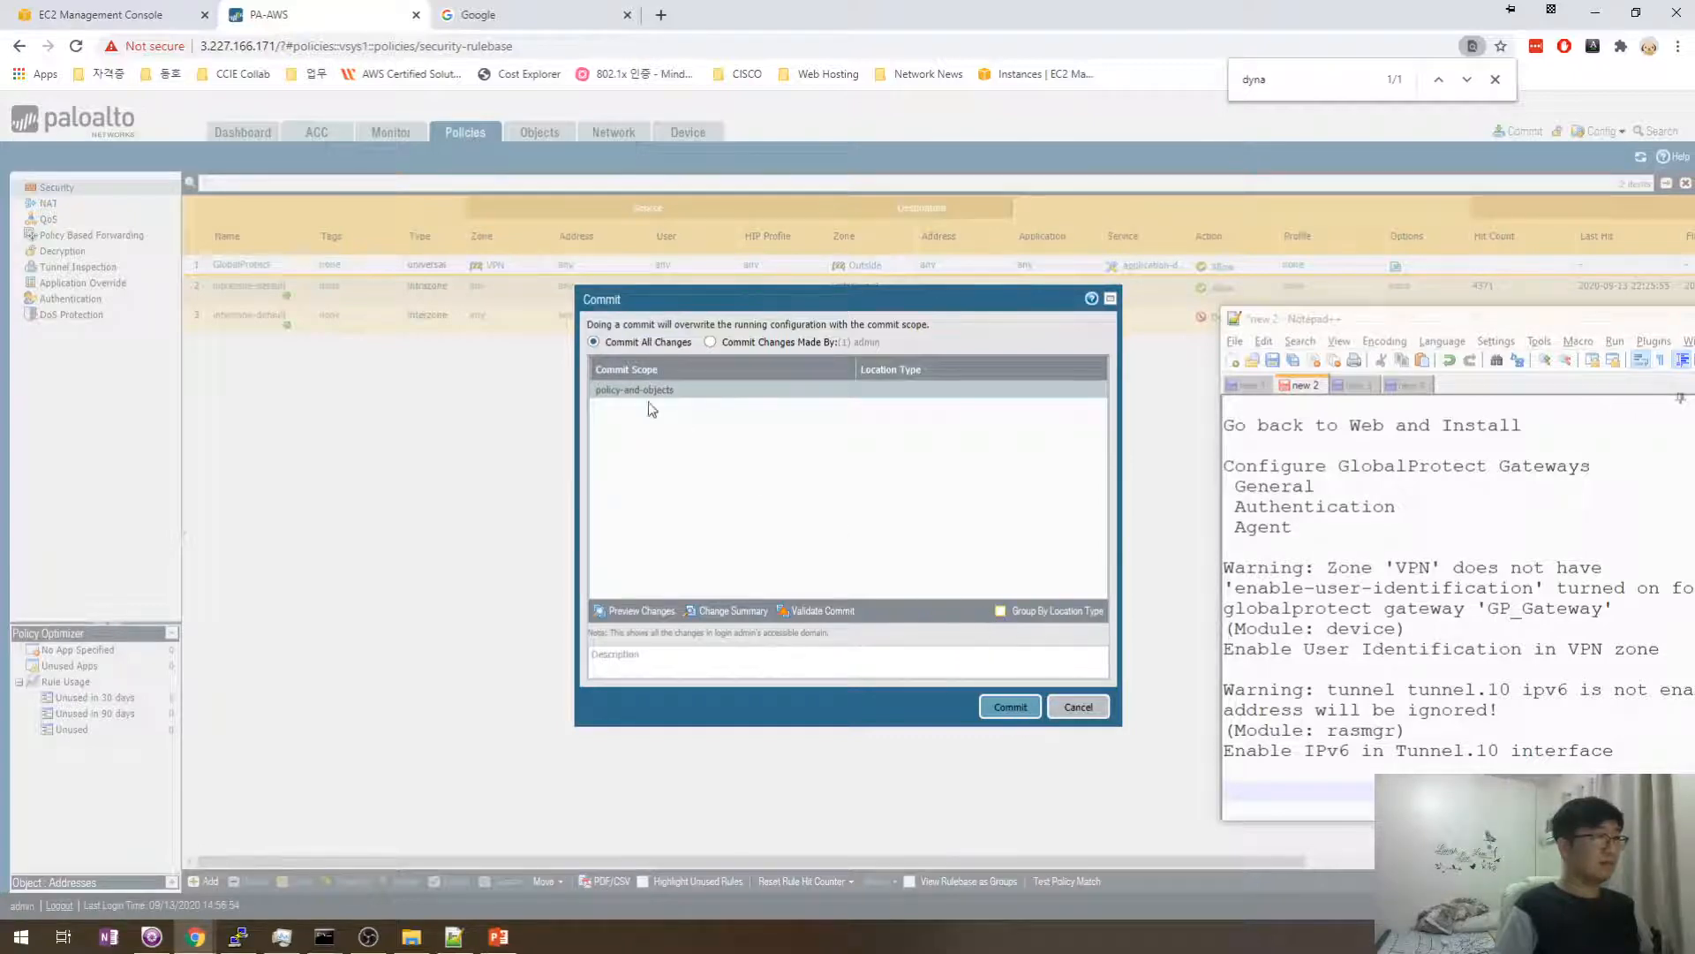
pyautogui.click(1000, 612)
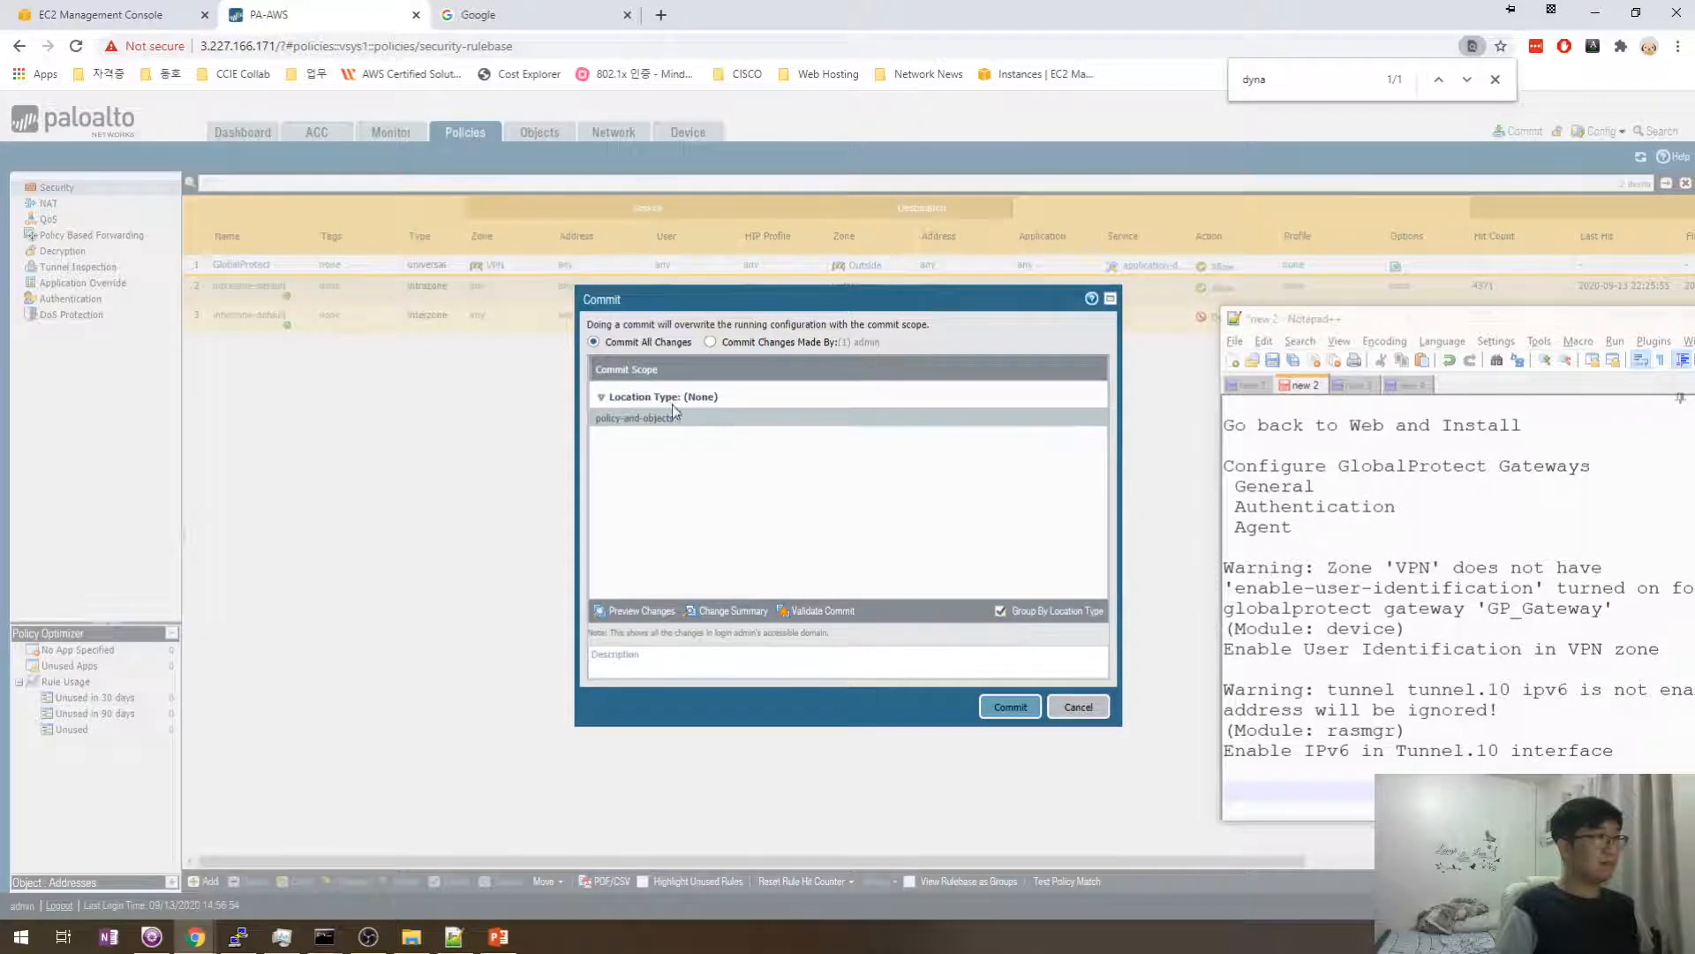
pyautogui.click(1000, 611)
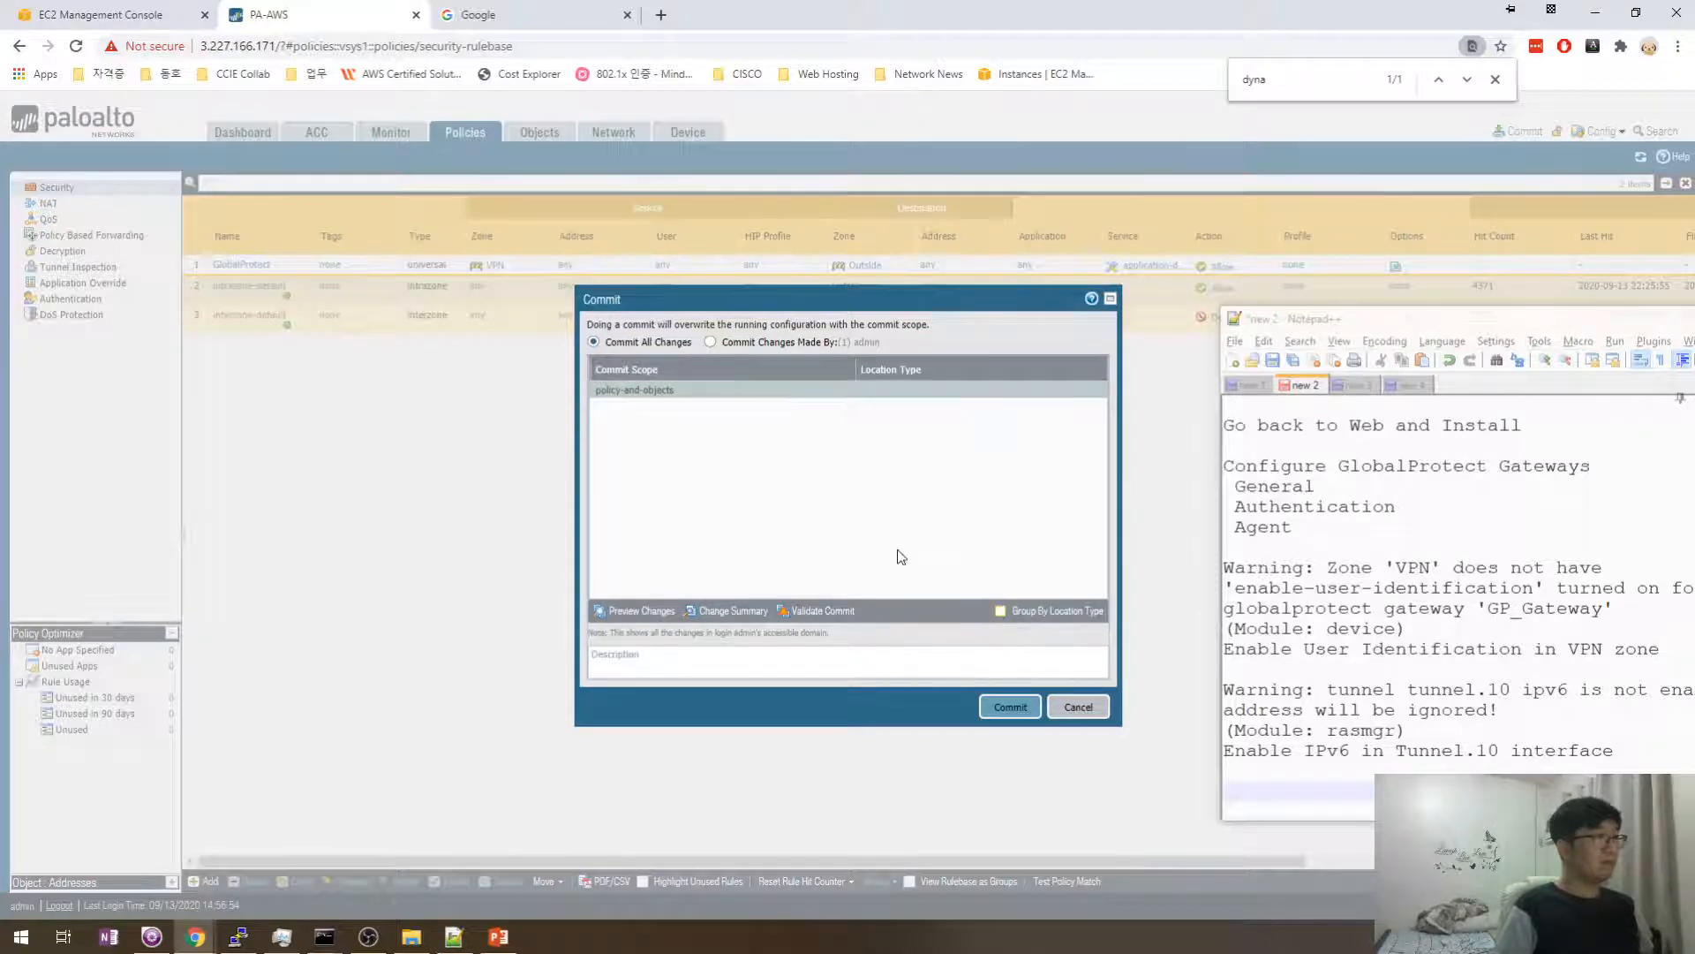
pyautogui.click(1010, 705)
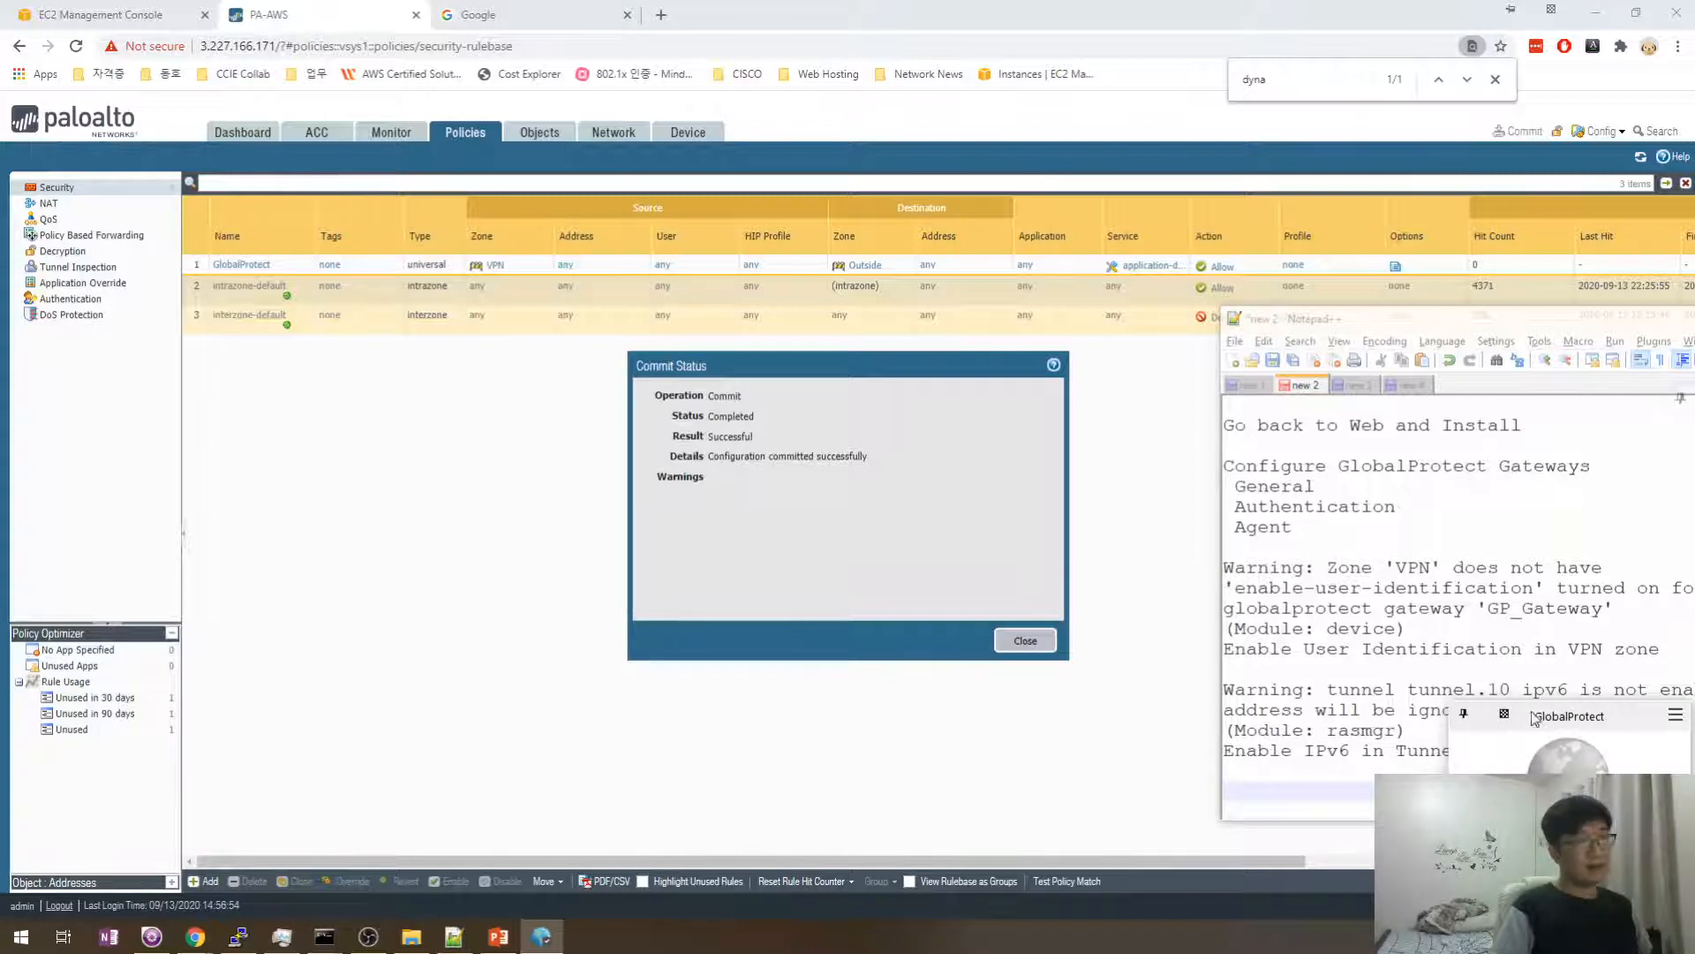
# - Launch Command Prompt and run ipconfig to list the network adapter addresses
pyautogui.click(1675, 714)
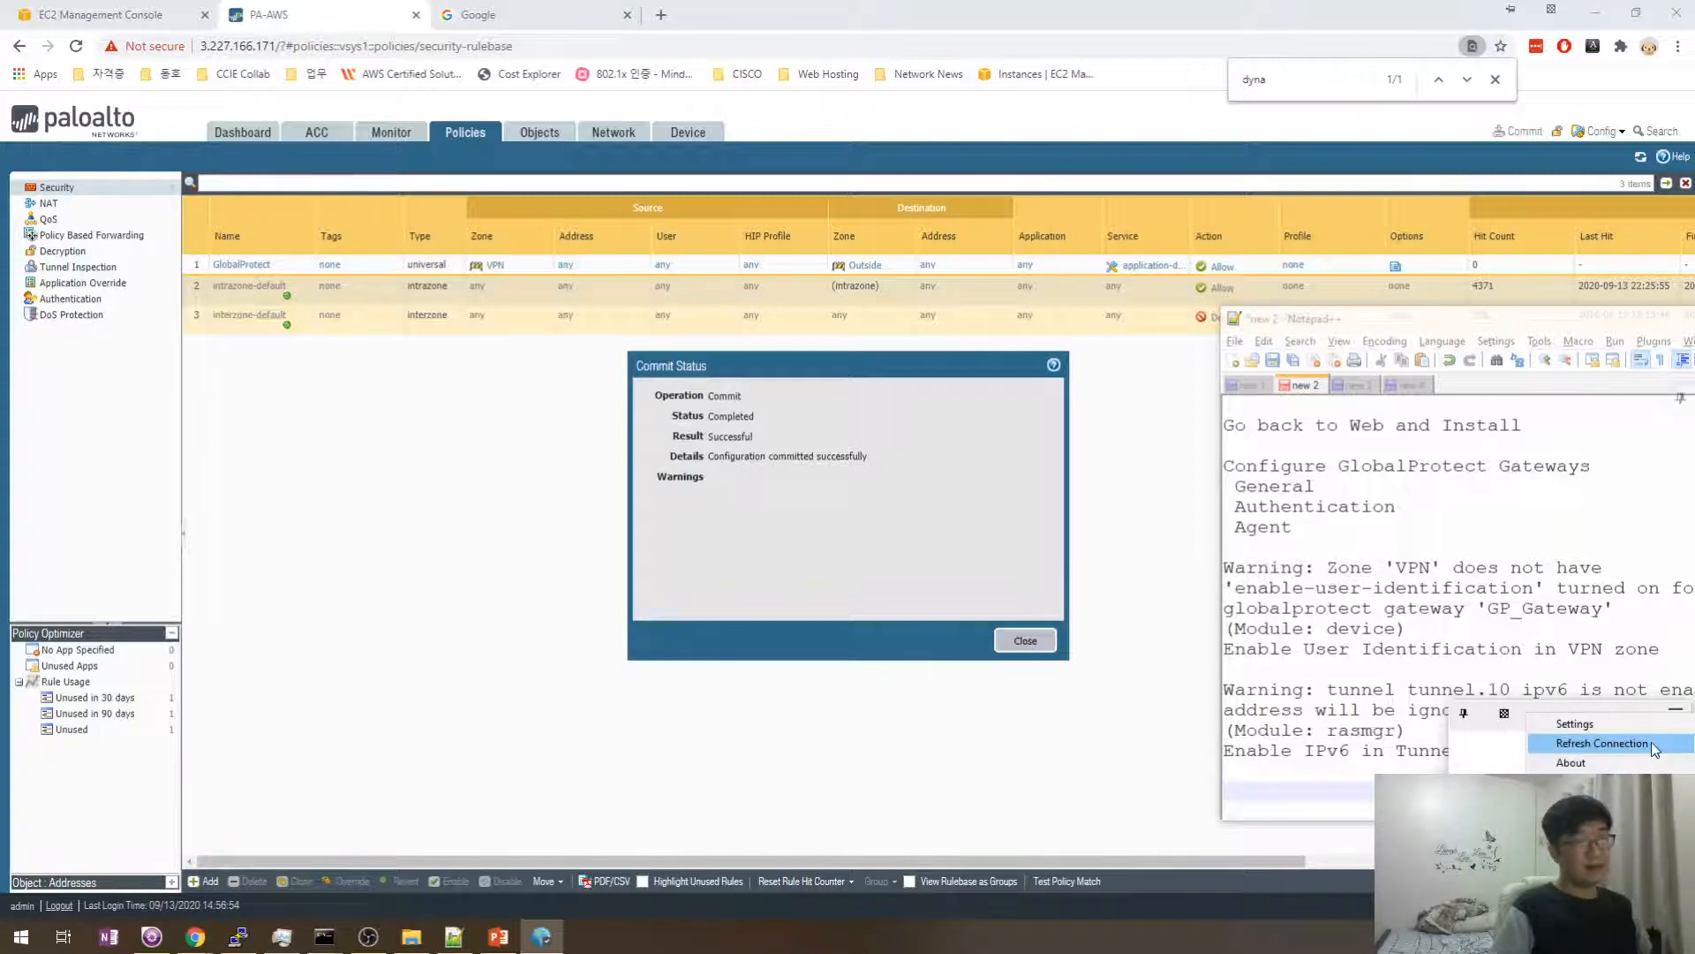
pyautogui.press('Escape')
pyautogui.press('super+r')
pyautogui.write('cmd')
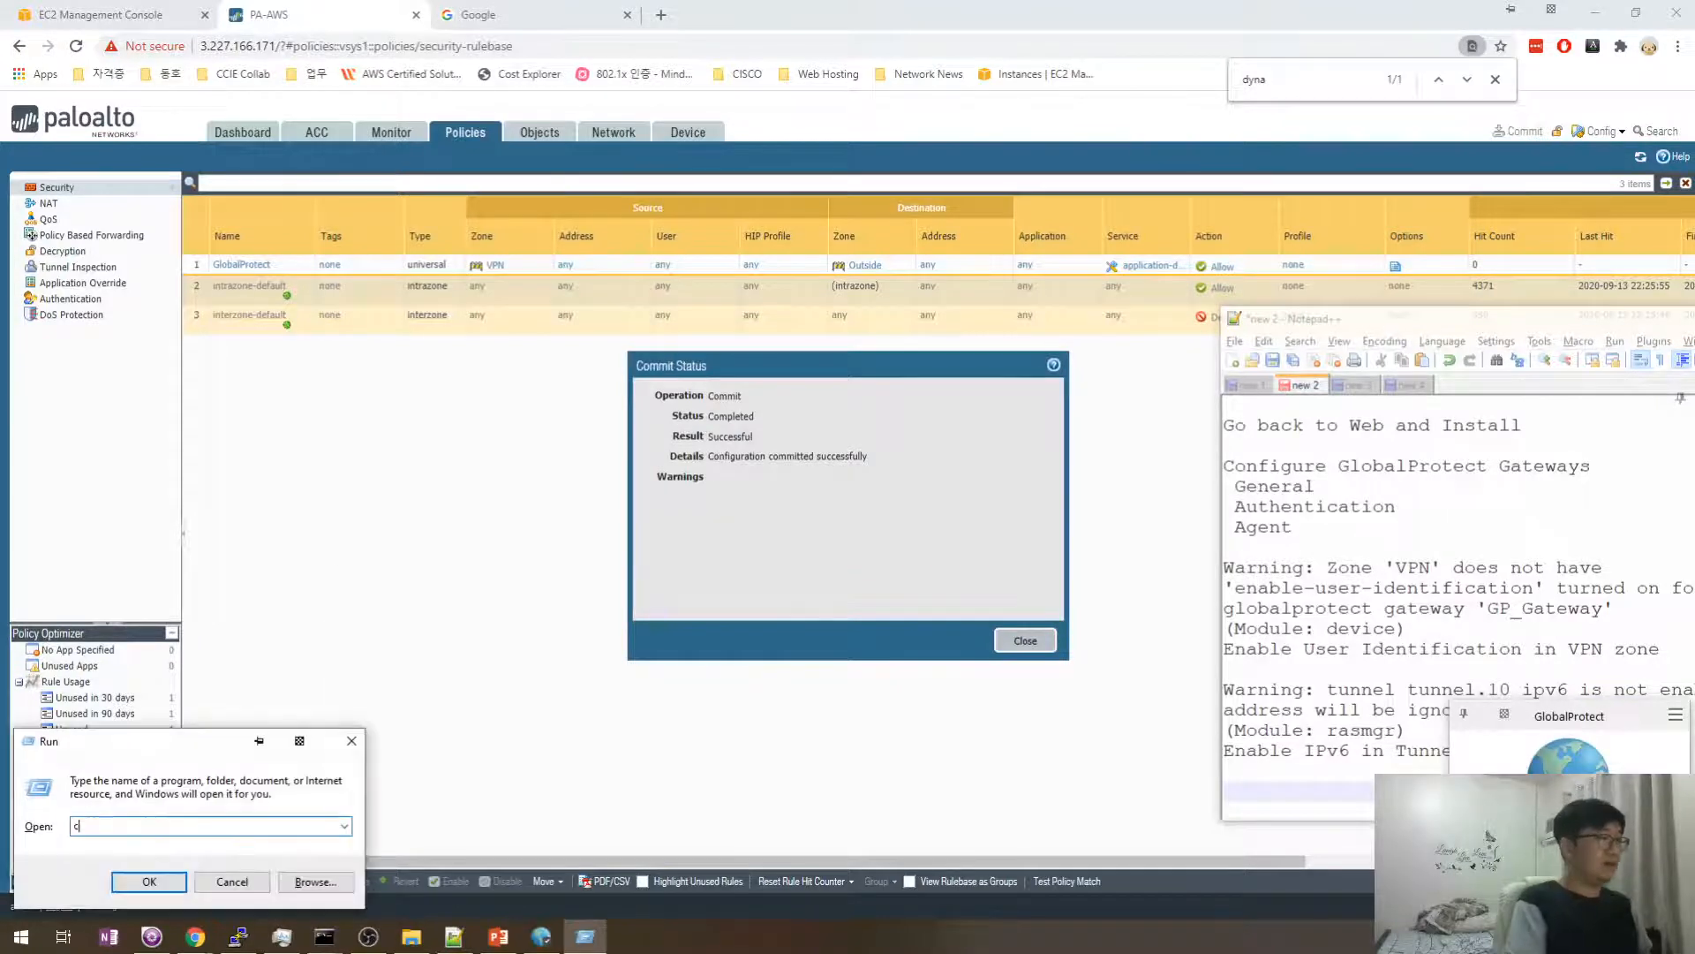
pyautogui.press('Return')
pyautogui.write('ipconfig')
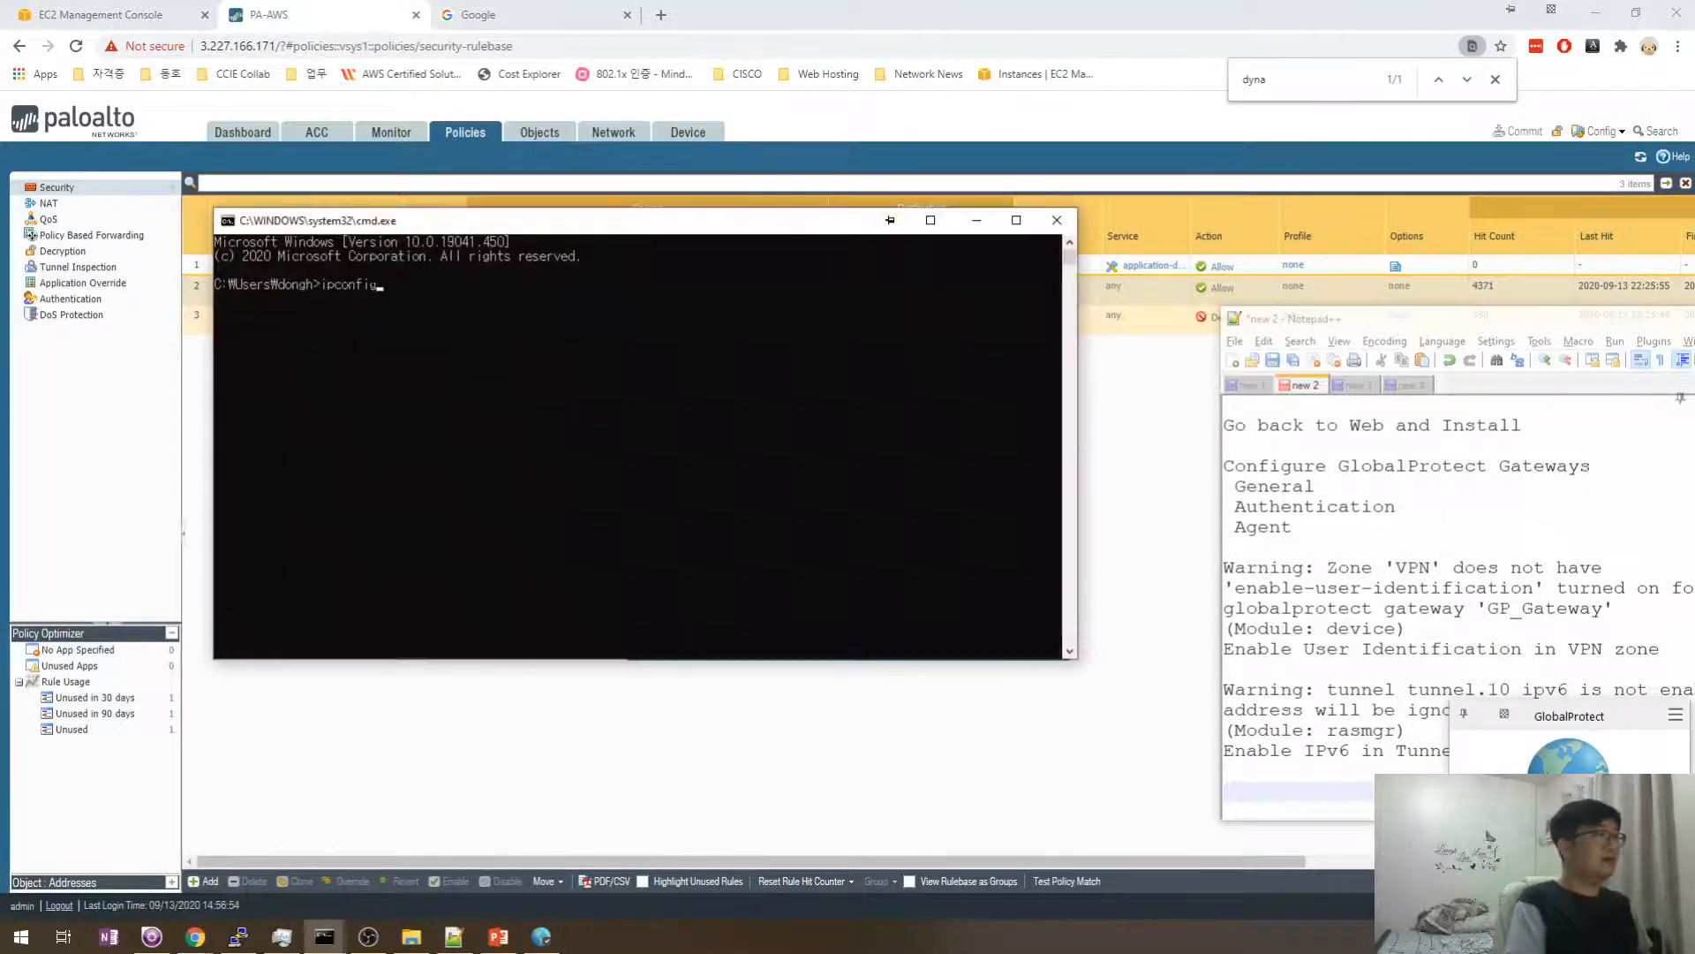
pyautogui.press('Return')
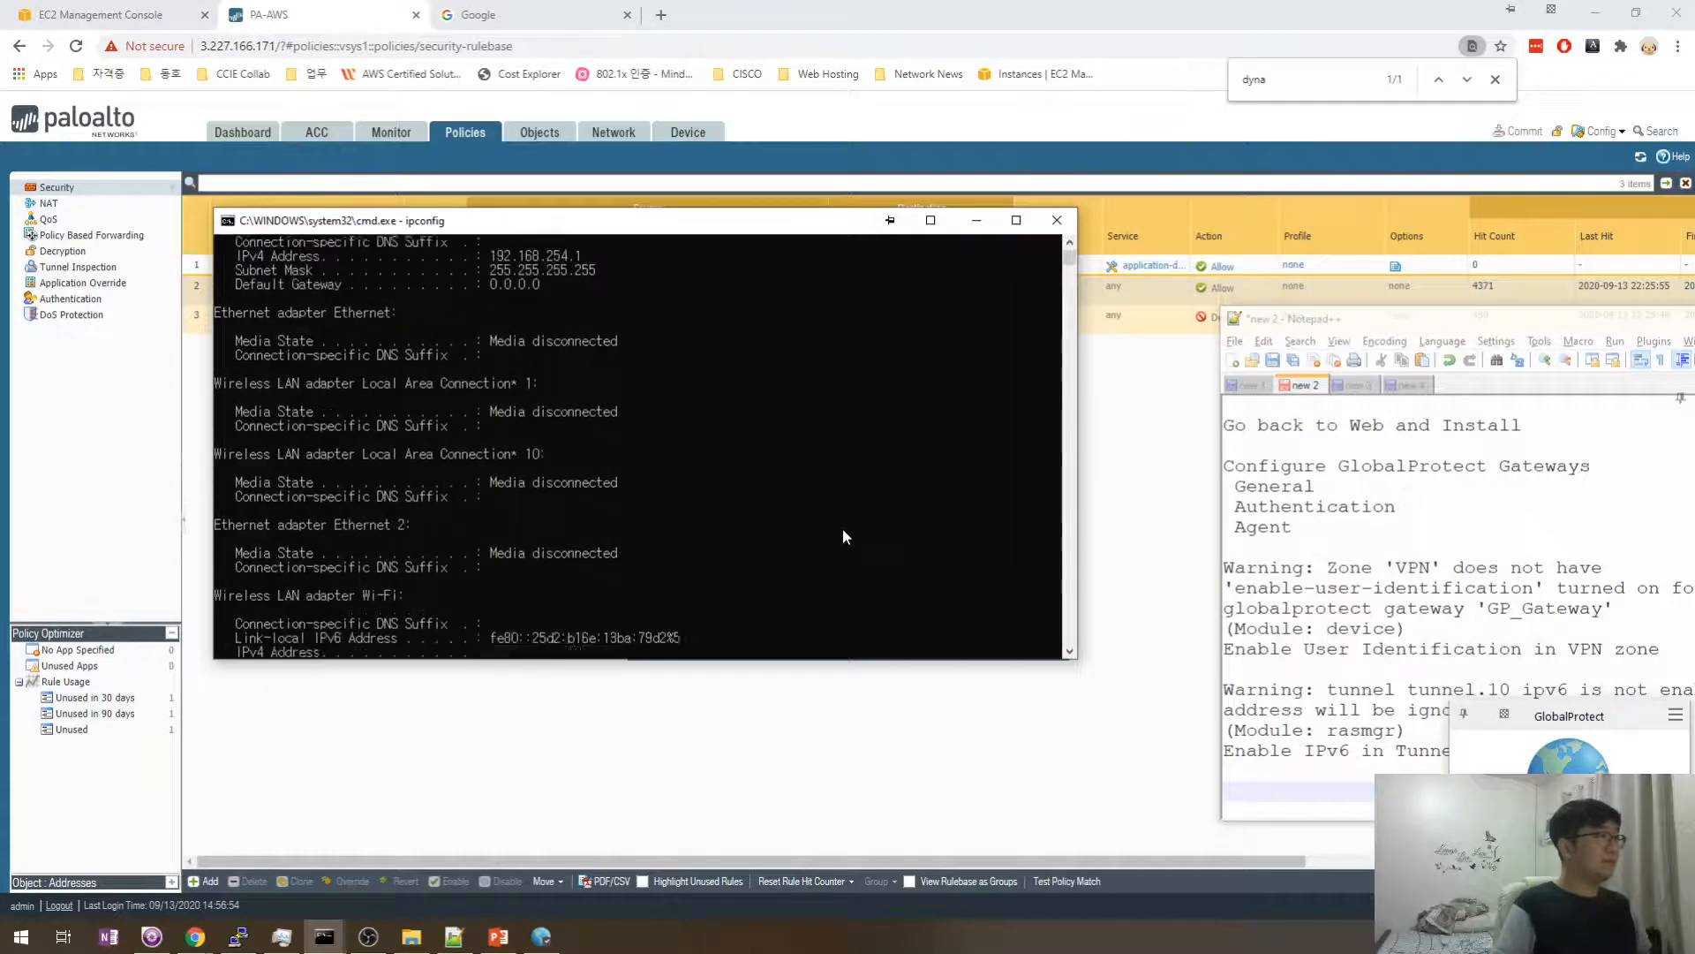
# - Copy the IPv4 address and subnet mask lines from the ipconfig output
pyautogui.scroll(5, 554, 517)
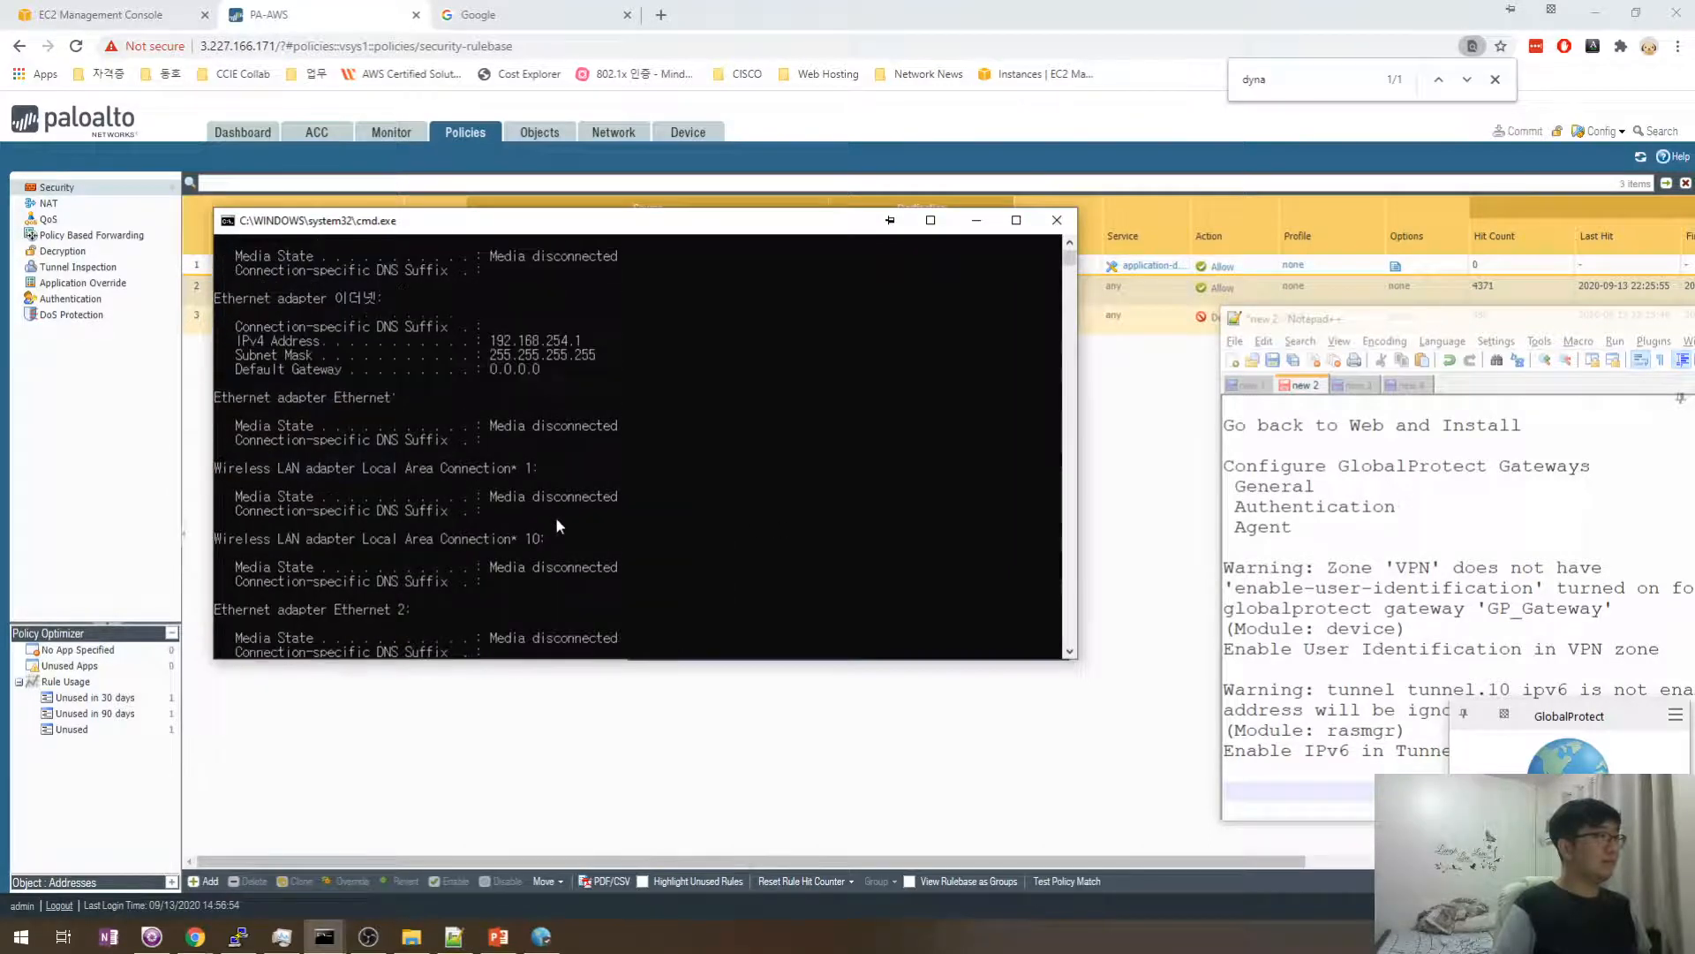
pyautogui.moveTo(601, 354); pyautogui.dragTo(492, 343)
pyautogui.click(592, 370)
pyautogui.rightClick(598, 384)
pyautogui.press('Return')
pyautogui.press('Return')
pyautogui.press('Return')
# - Start nslookup and check its DNS server address, 8.8.8.8
pyautogui.write('nsl')
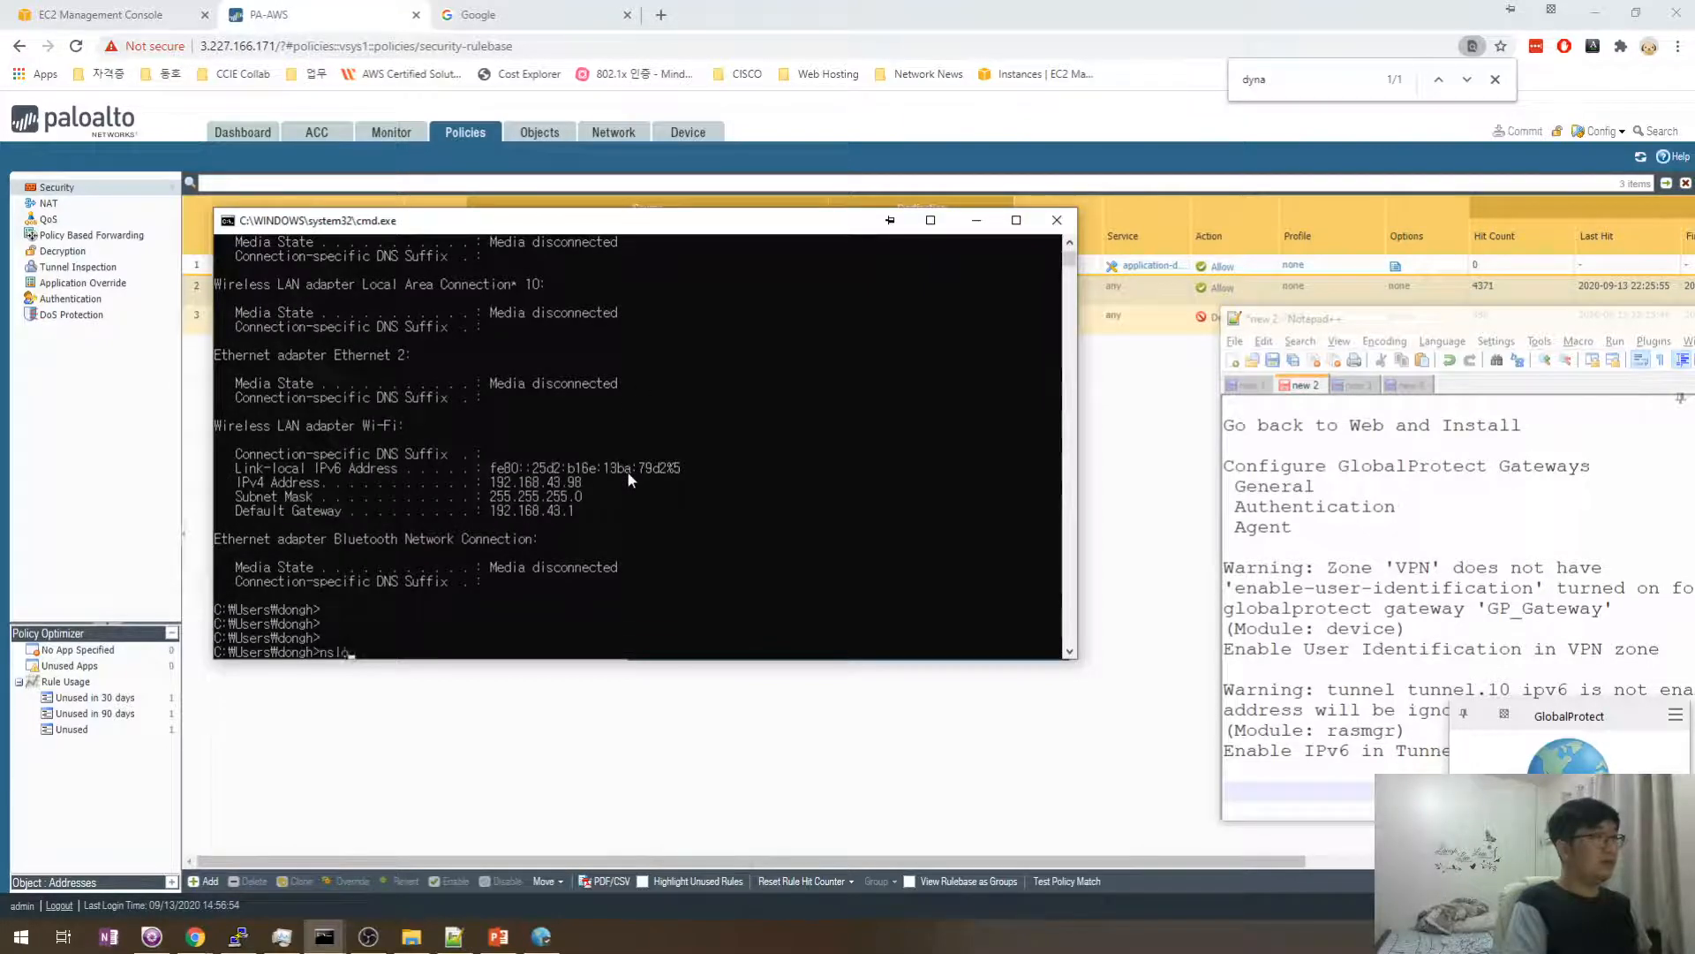
pyautogui.write('ookup')
pyautogui.press('Return')
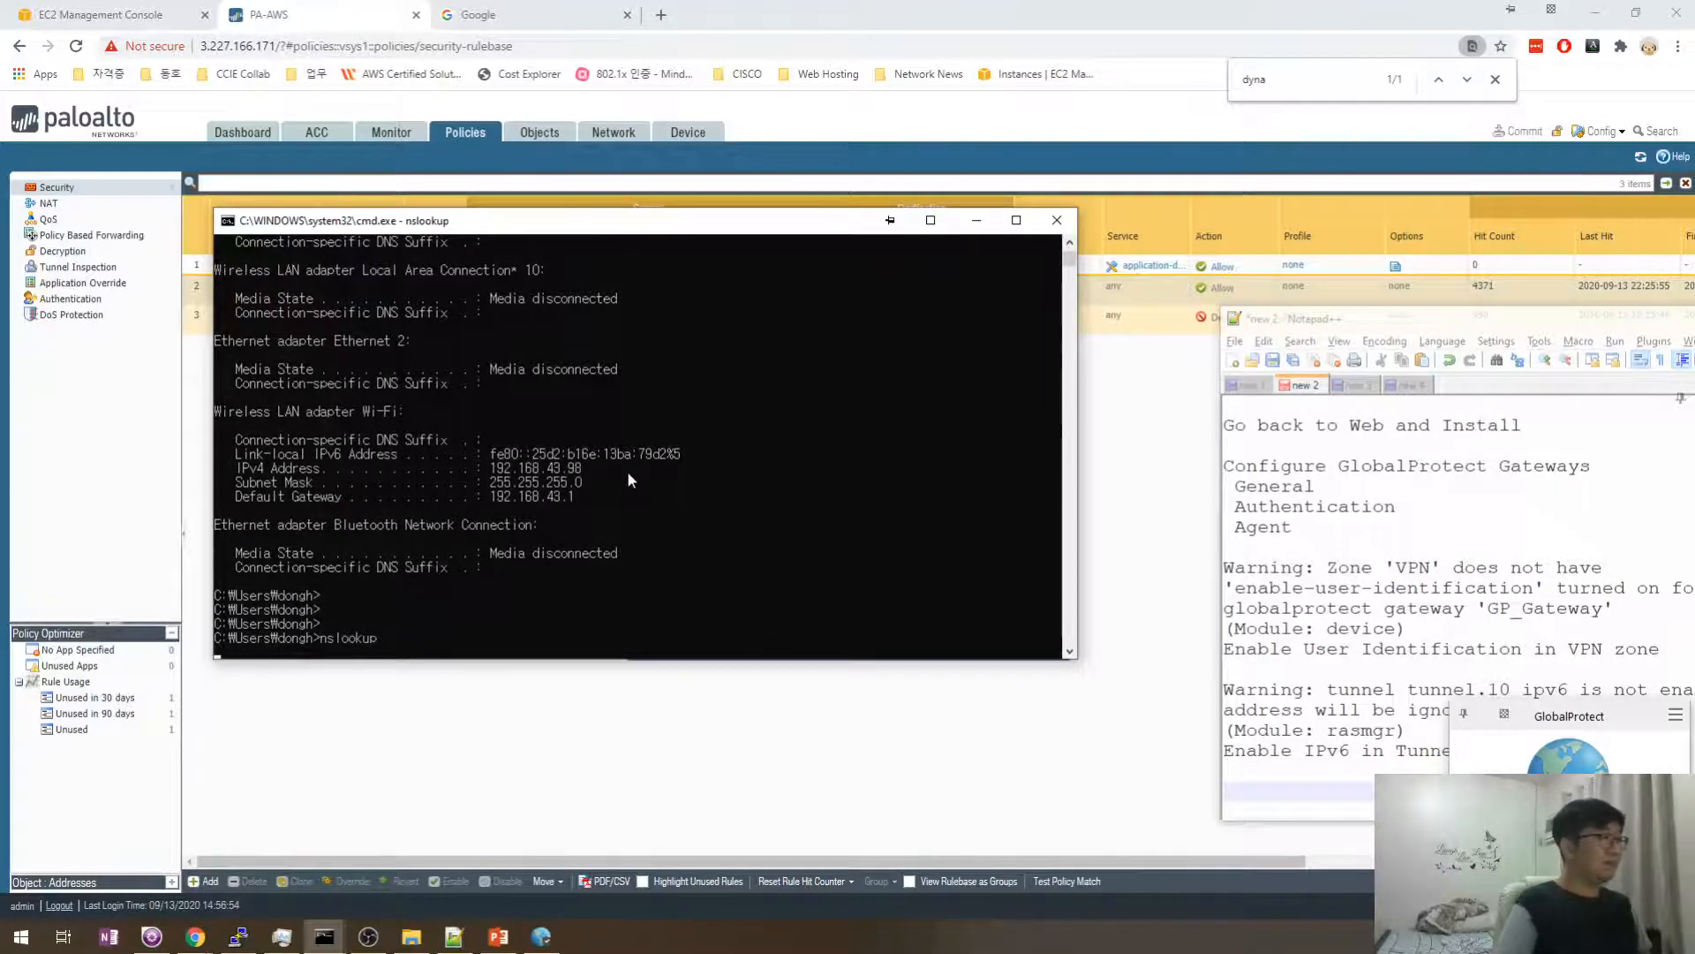
pyautogui.moveTo(593, 239); pyautogui.dragTo(691, 256)
pyautogui.moveTo(431, 644); pyautogui.dragTo(354, 644)
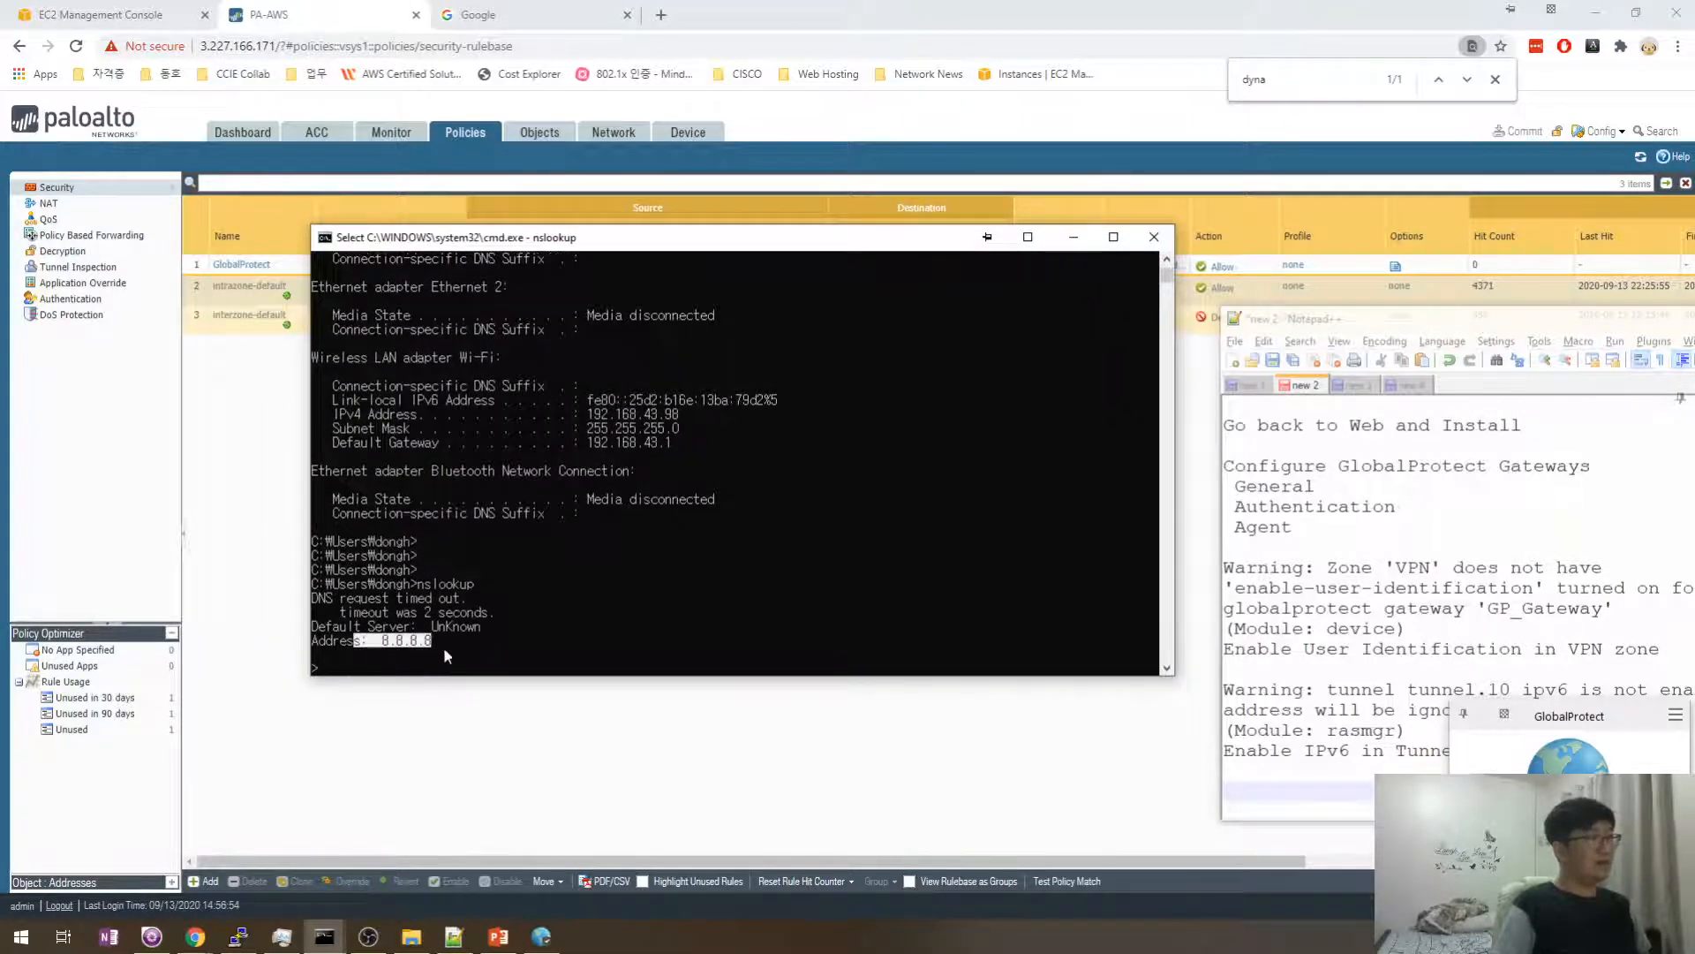
pyautogui.click(470, 654)
pyautogui.press('Escape')
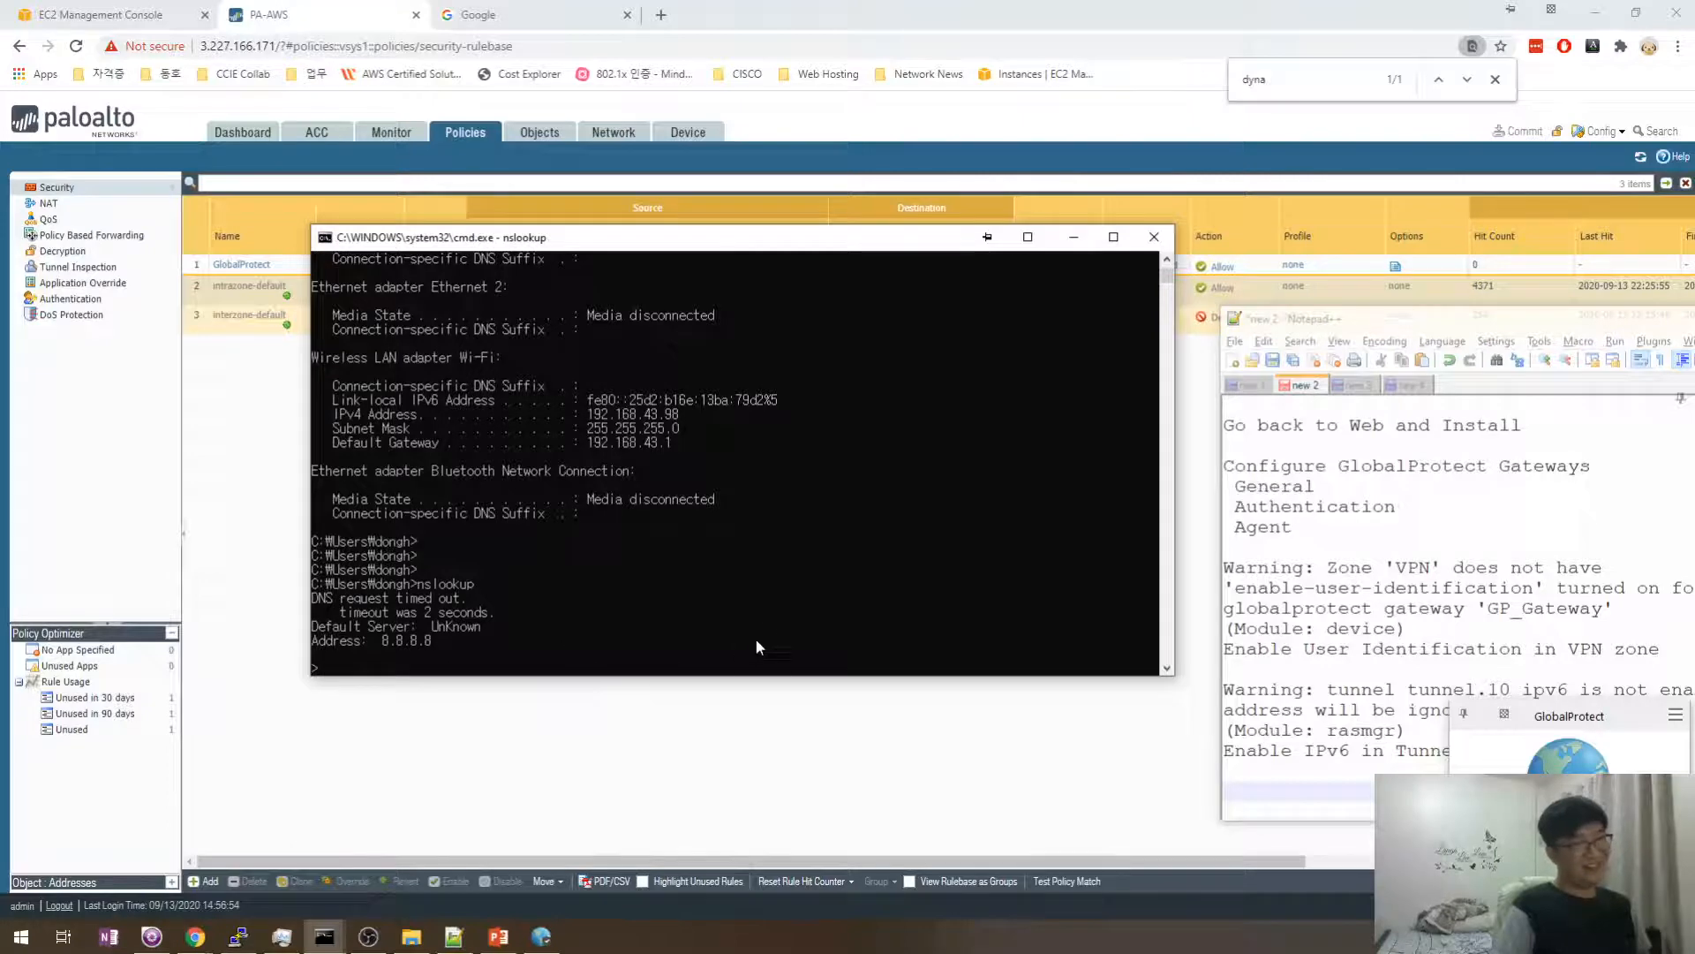
# - Exit nslookup and run continuous pings to 1.1.1.1, with and without -w 1; all time out
pyautogui.write('e')
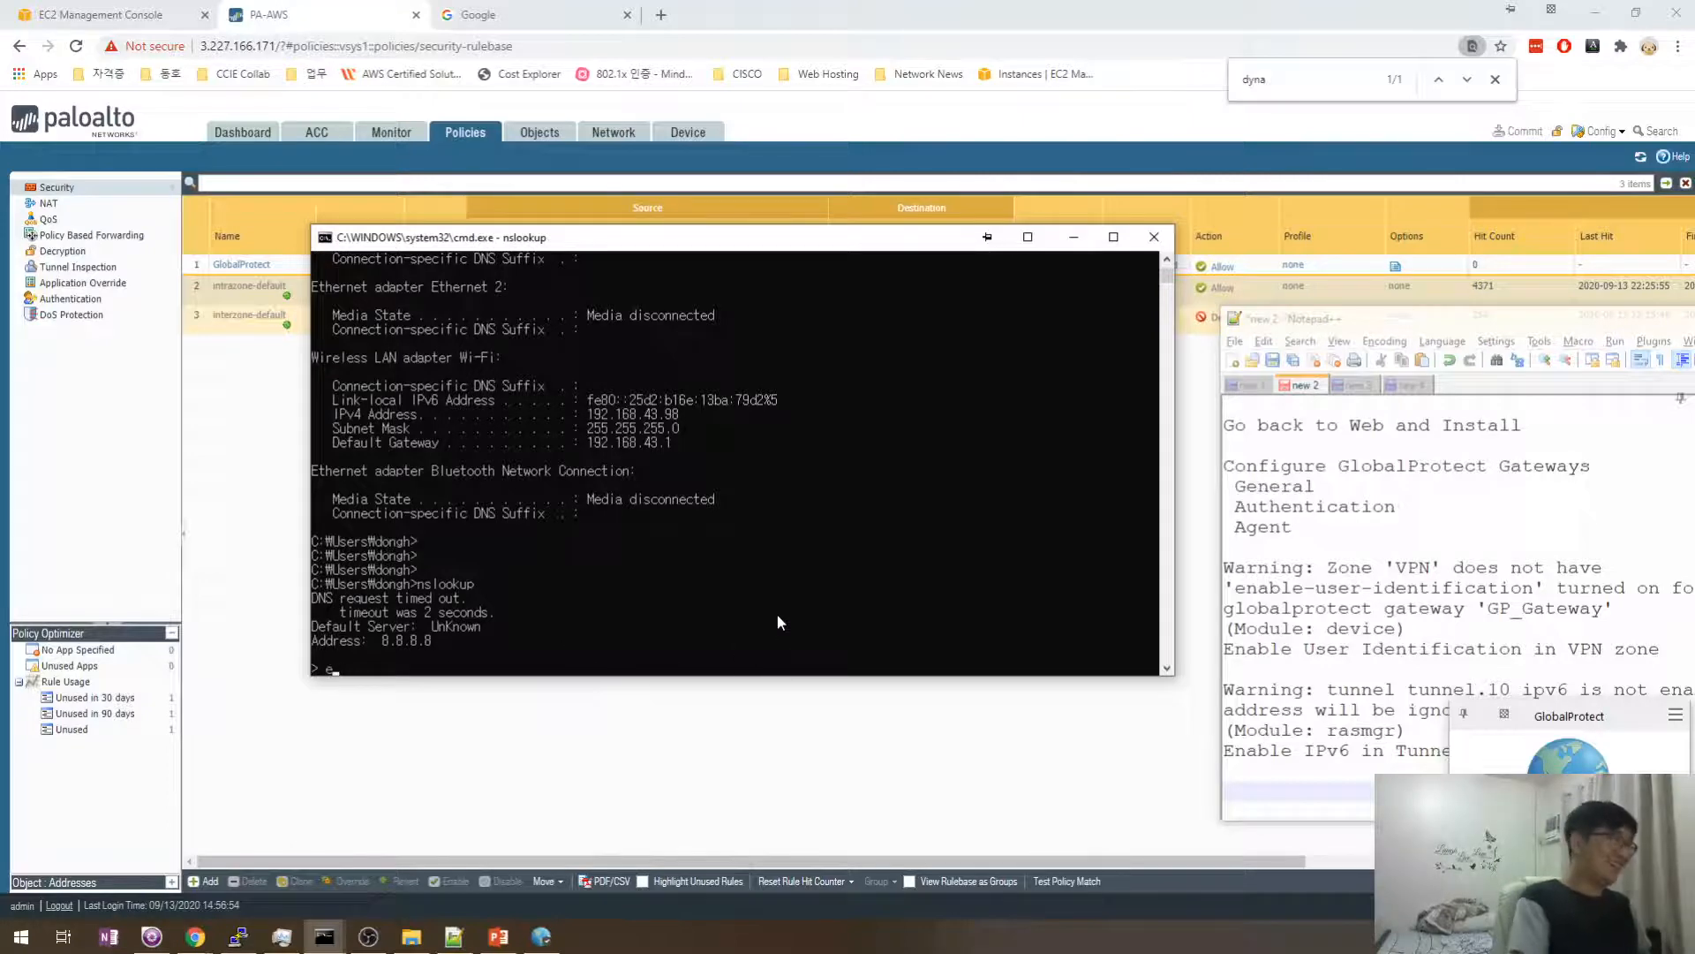
pyautogui.write('xit')
pyautogui.press('Return')
pyautogui.write('ping 1.1.1.1 -t -w 1')
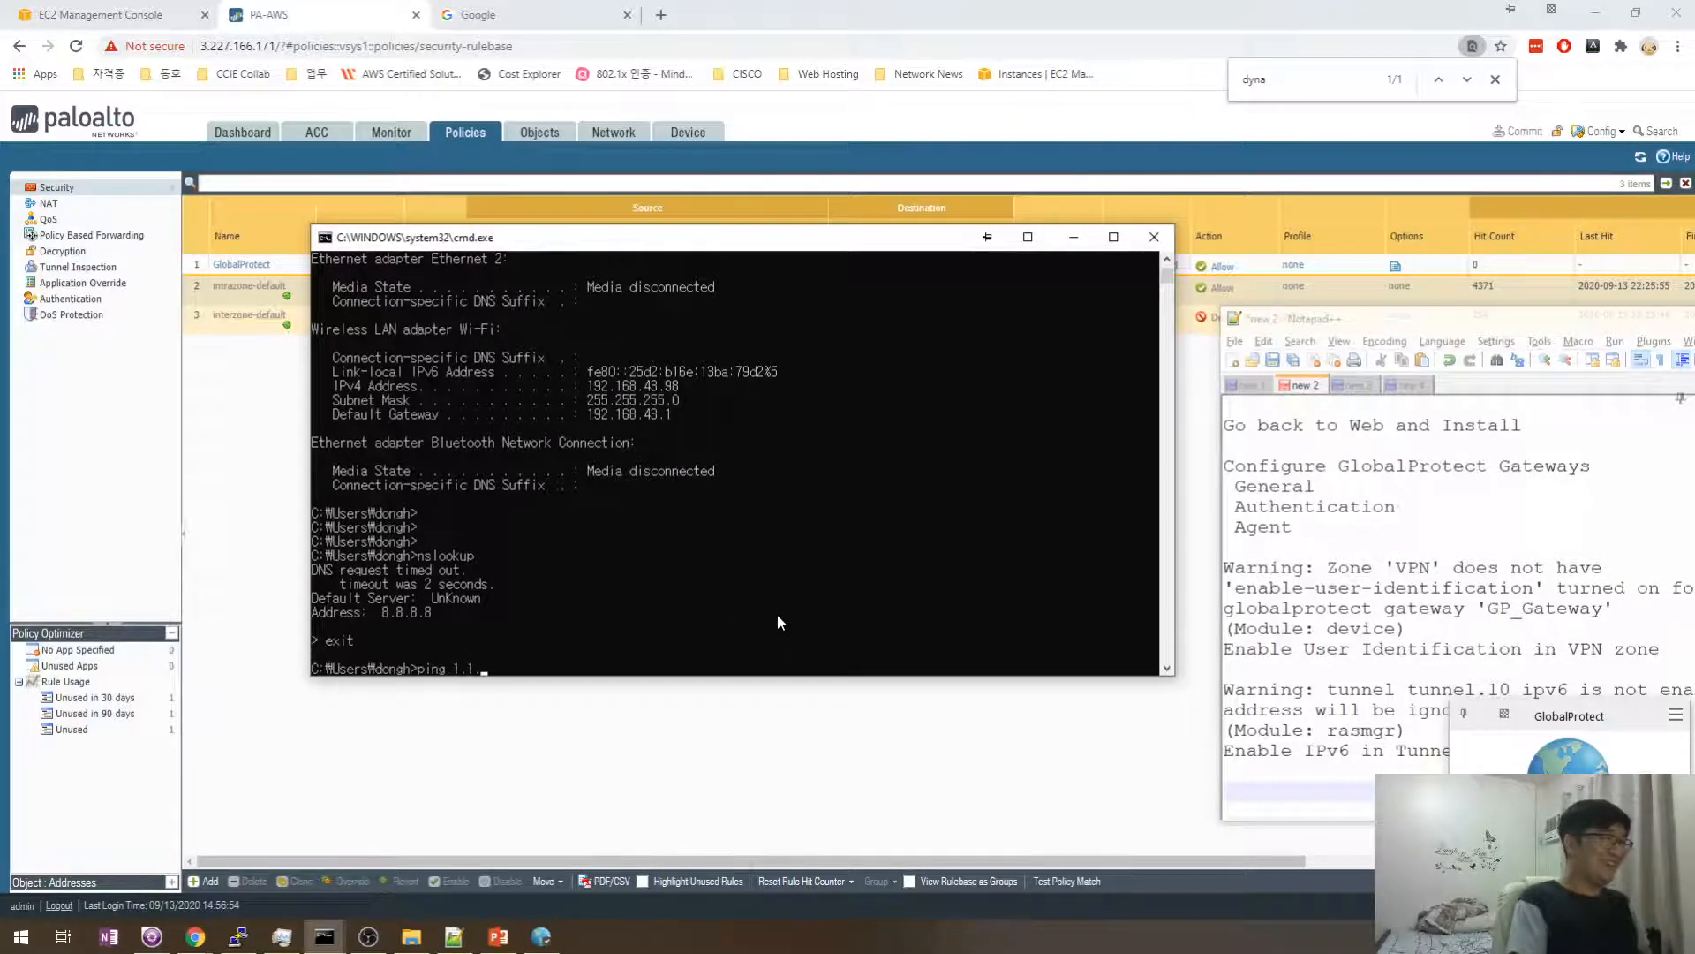
pyautogui.press('Return')
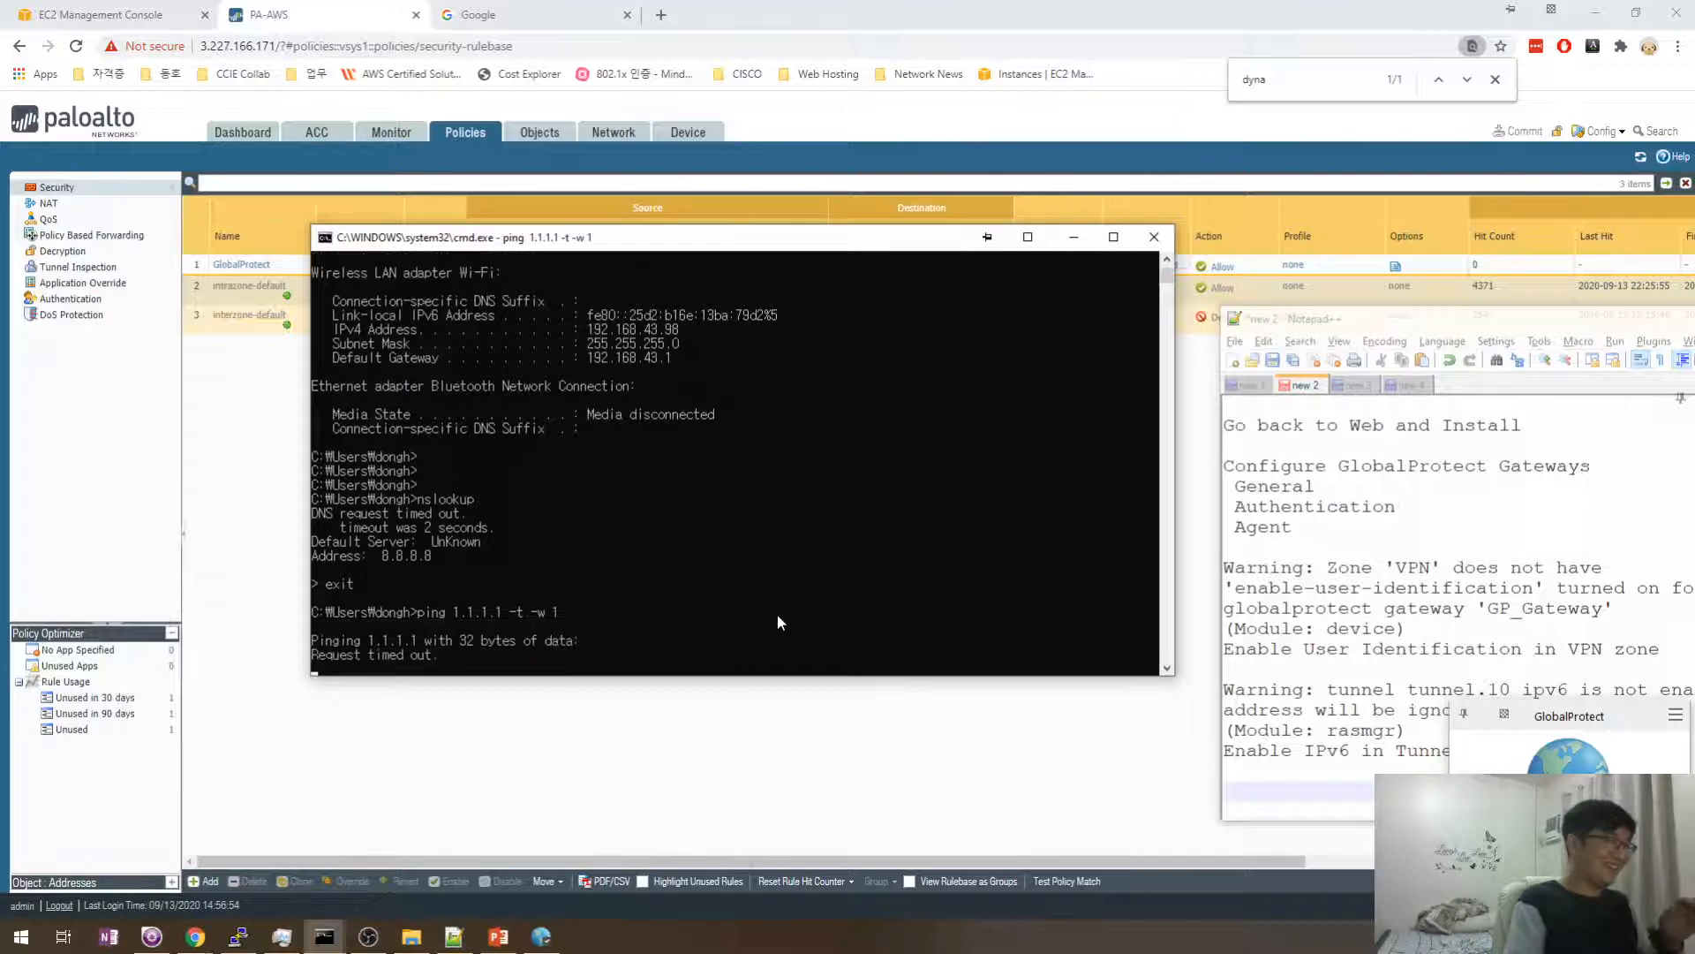
pyautogui.hotkey('ctrl', 'c')
pyautogui.press('Up')
pyautogui.press('BackSpace')
pyautogui.press('BackSpace')
pyautogui.press('BackSpace')
pyautogui.press('BackSpace')
pyautogui.press('BackSpace')
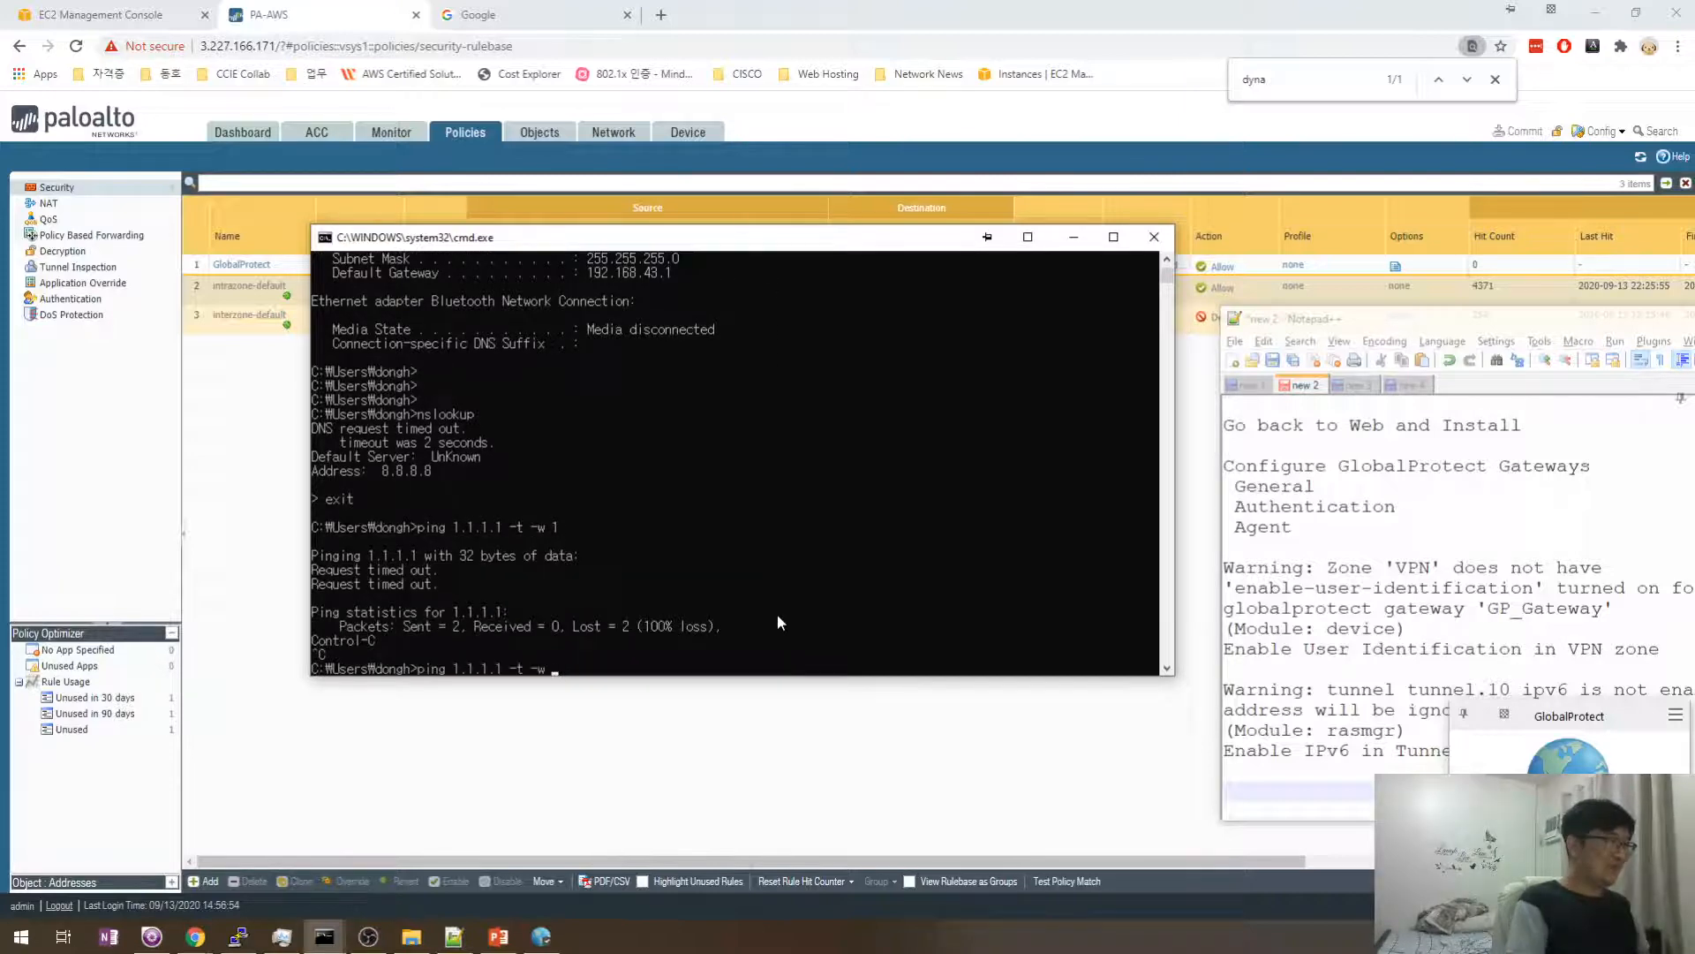
pyautogui.press('Return')
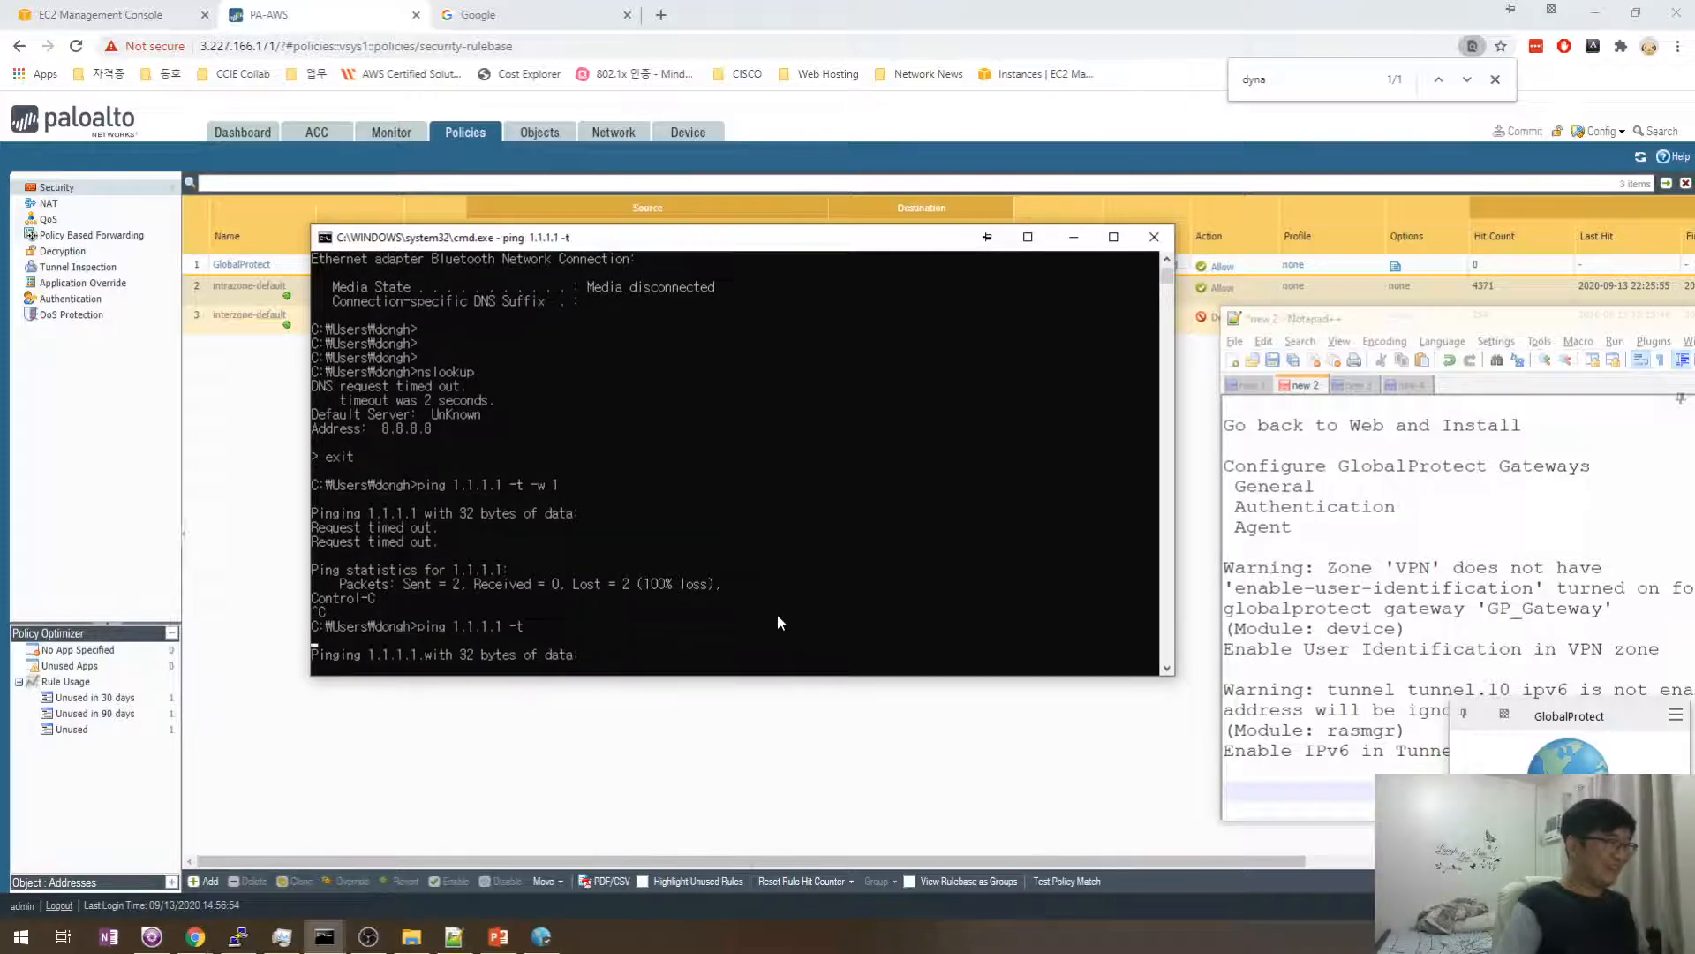
pyautogui.moveTo(706, 248); pyautogui.dragTo(809, 400)
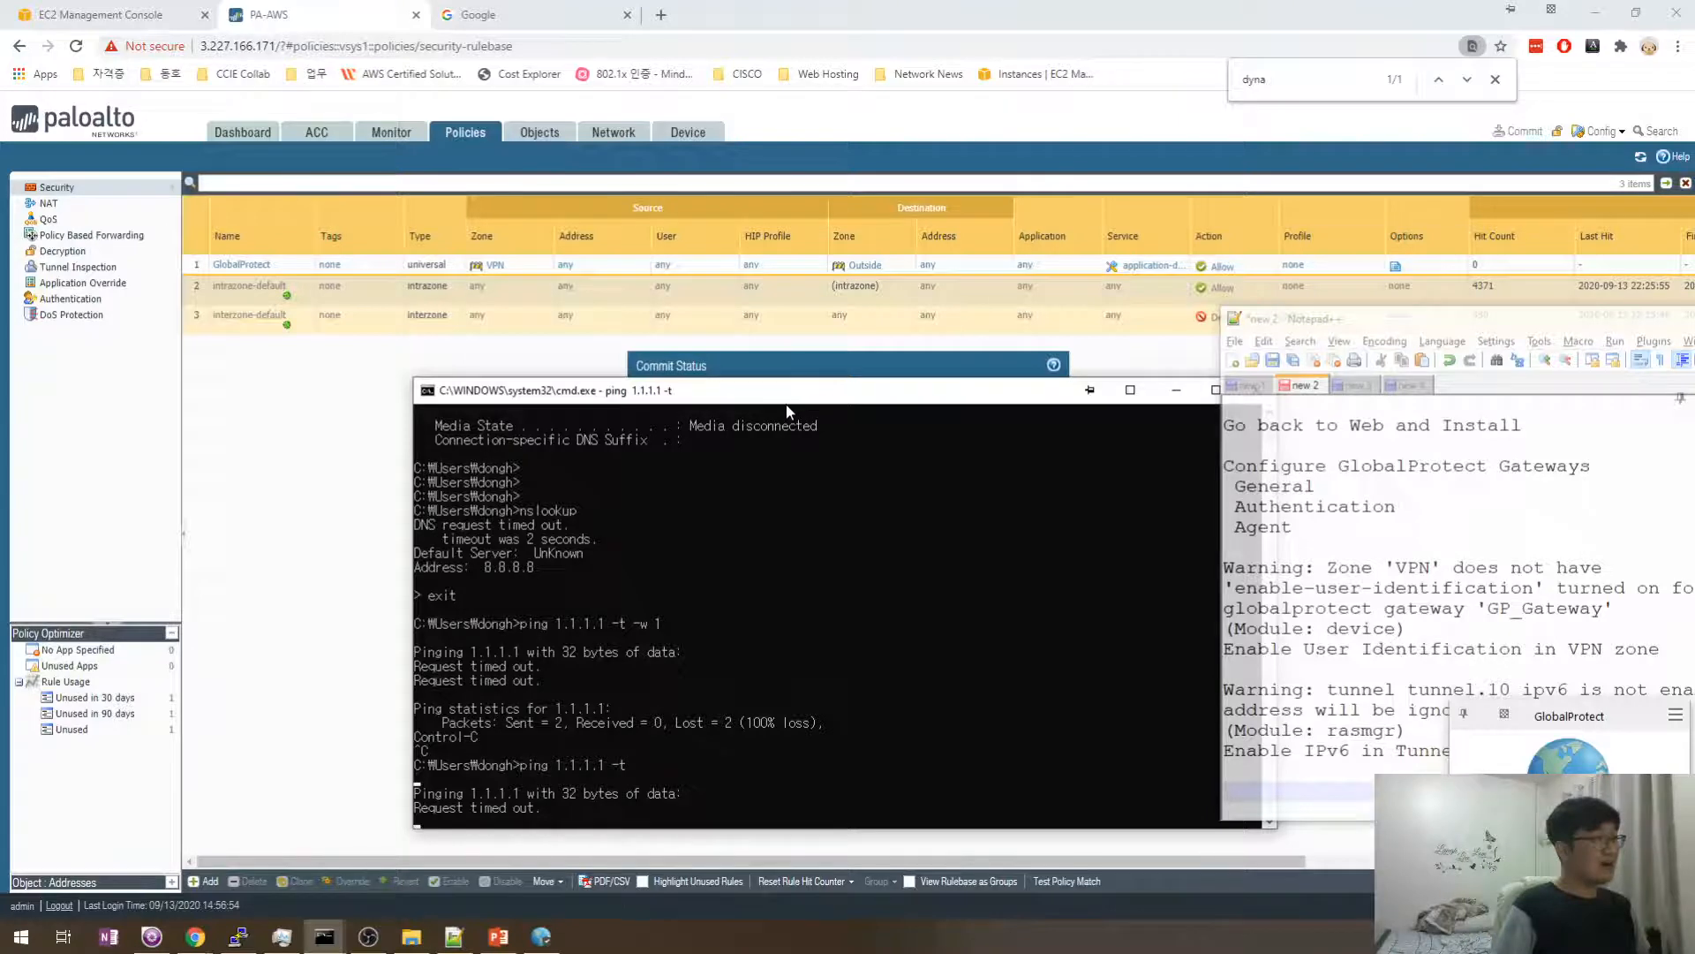
pyautogui.hotkey('ctrl', 'c')
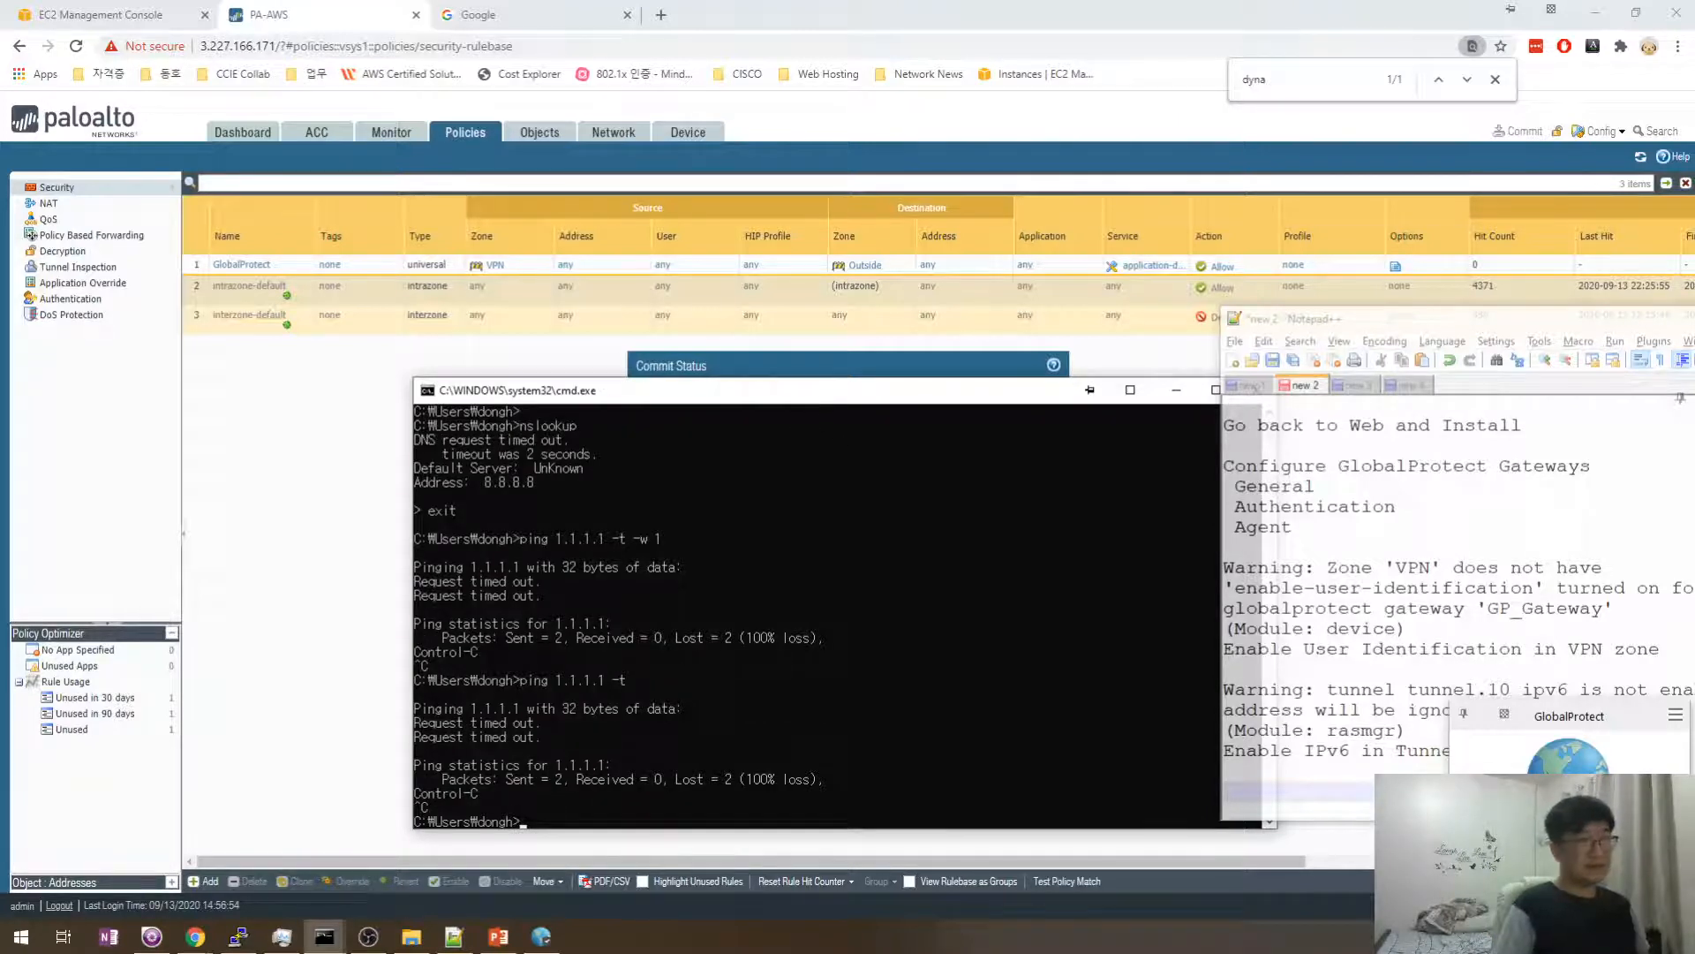
# - Dismiss the GlobalProtect panel and bring the firewall web page back to the front
pyautogui.click(1671, 717)
pyautogui.click(1601, 750)
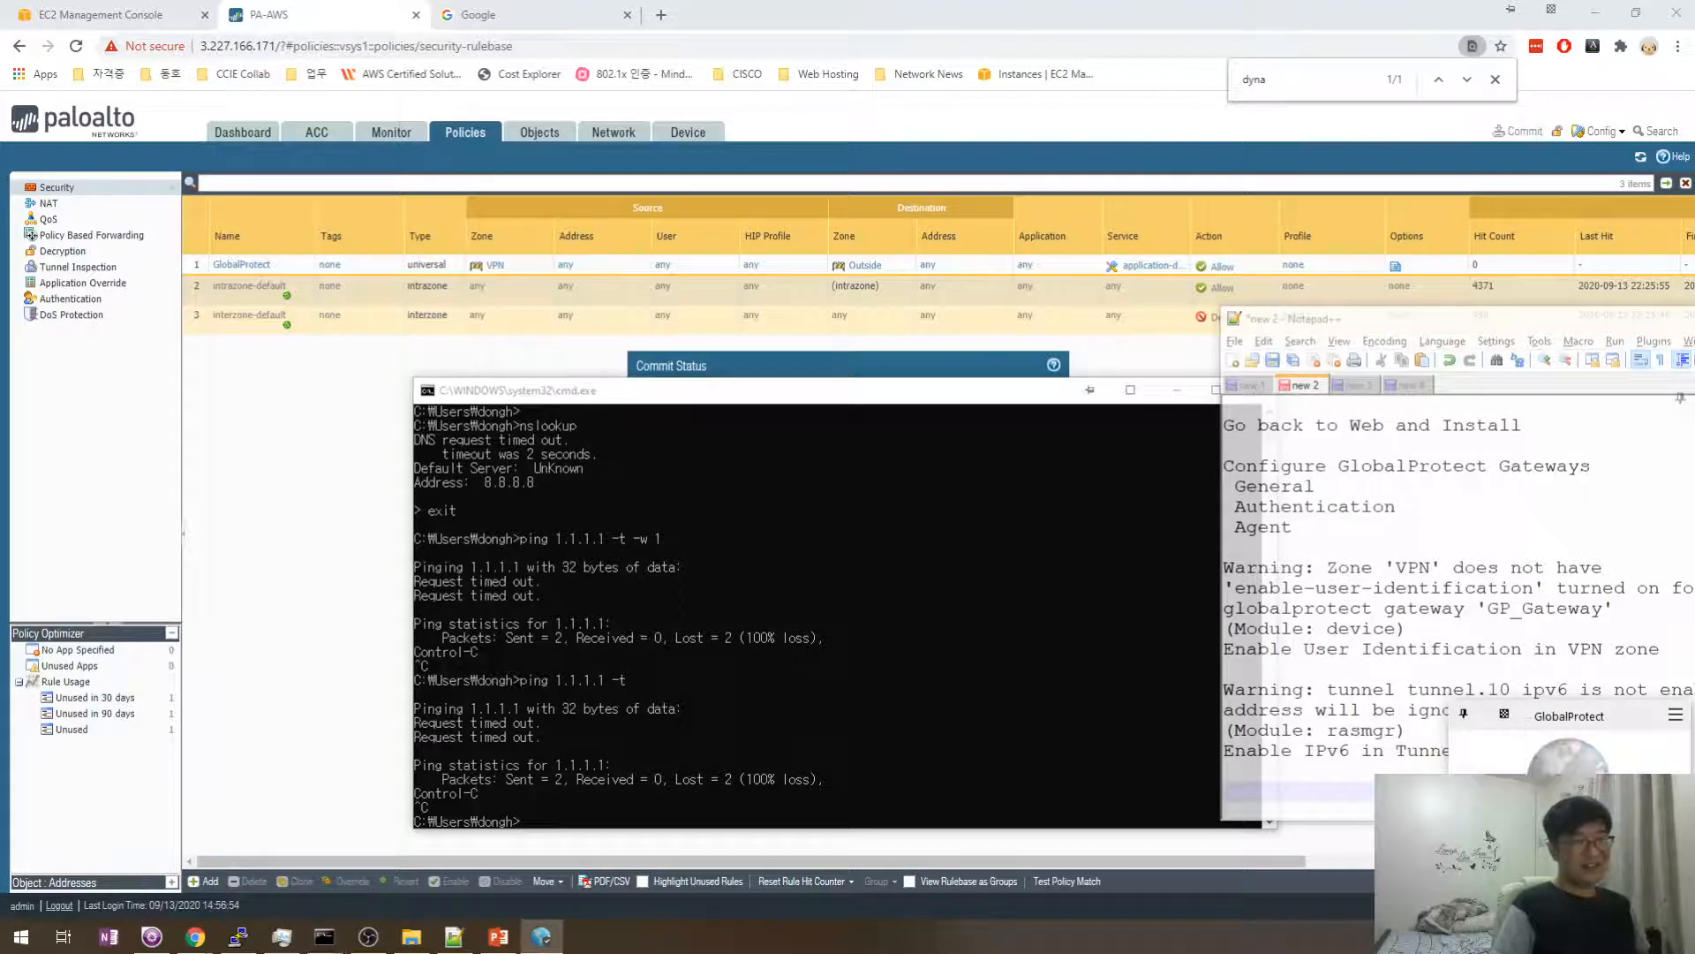
pyautogui.click(1336, 527)
pyautogui.click(1334, 649)
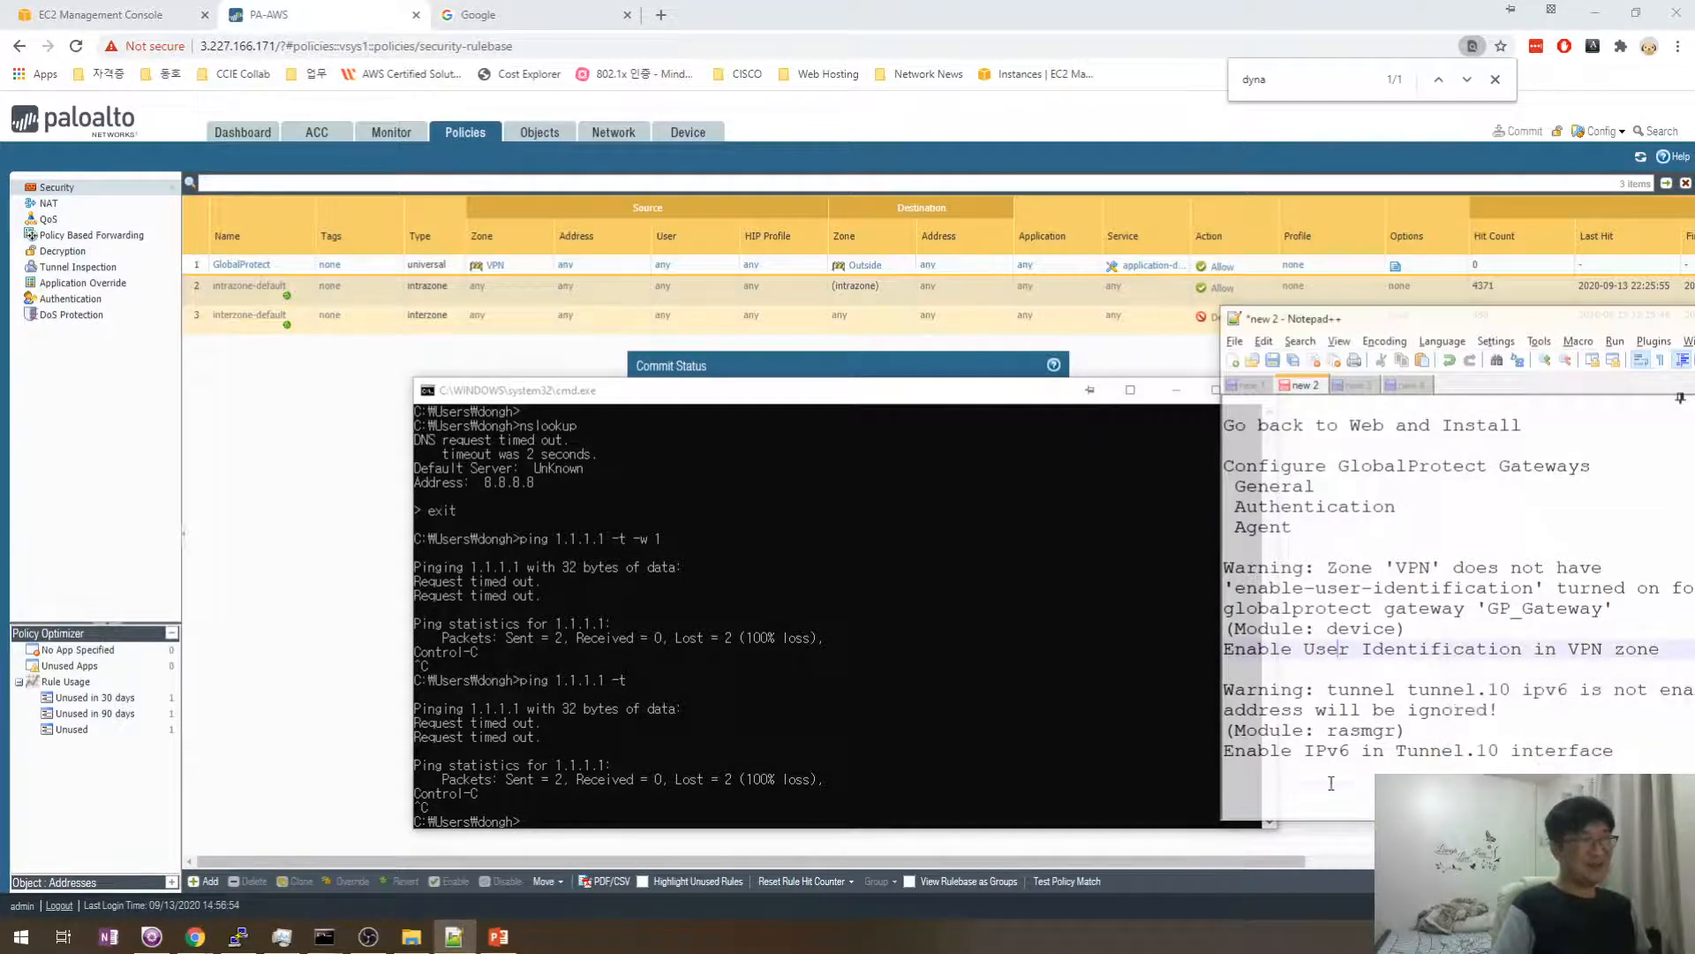
pyautogui.click(1330, 785)
pyautogui.click(341, 419)
# - Close the commit status and refresh the Security rules to view their Rule Usage hit counts
pyautogui.click(1020, 649)
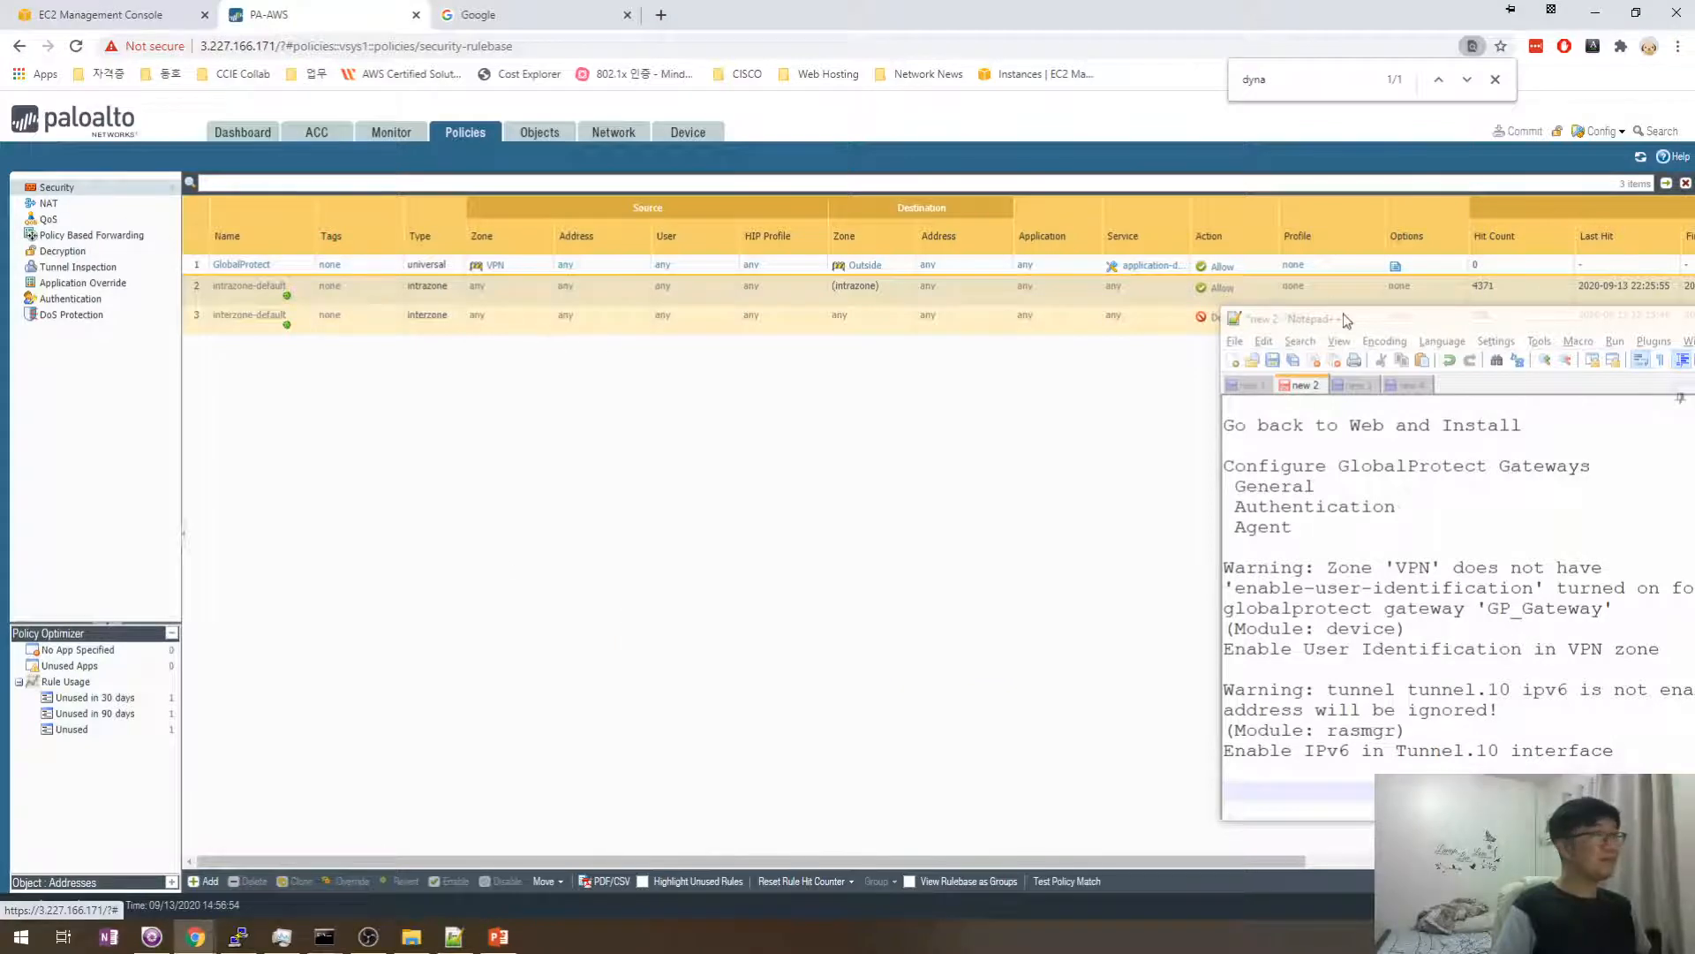
pyautogui.moveTo(1343, 311); pyautogui.dragTo(1343, 335)
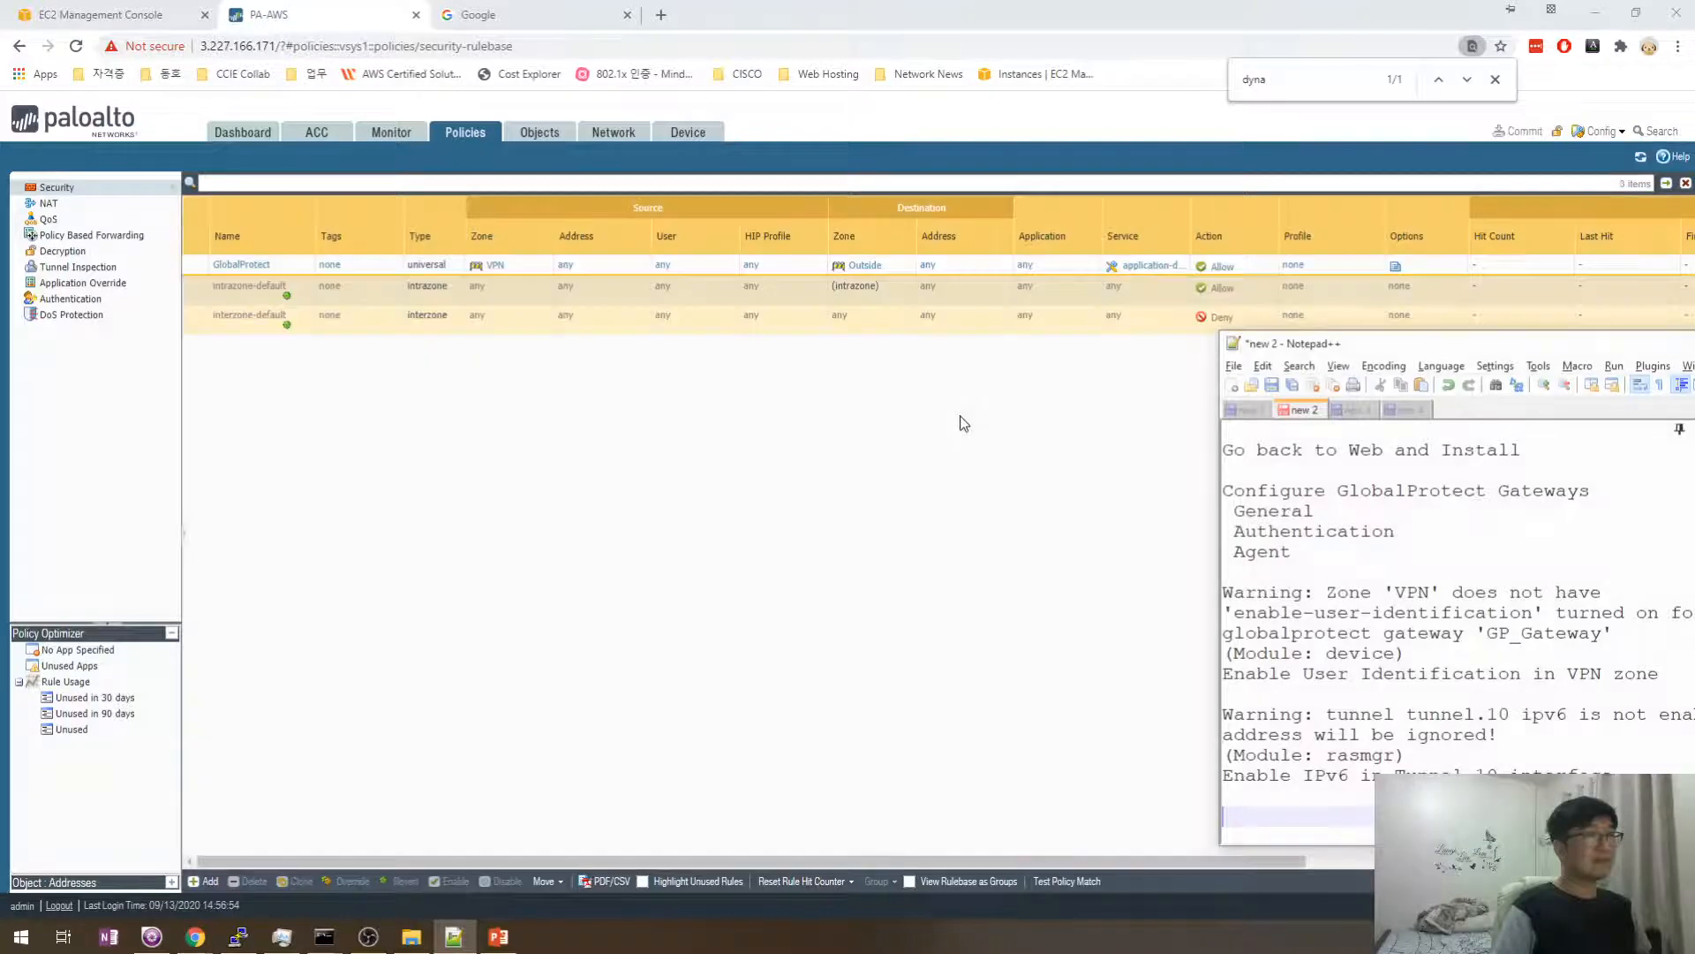
pyautogui.click(964, 424)
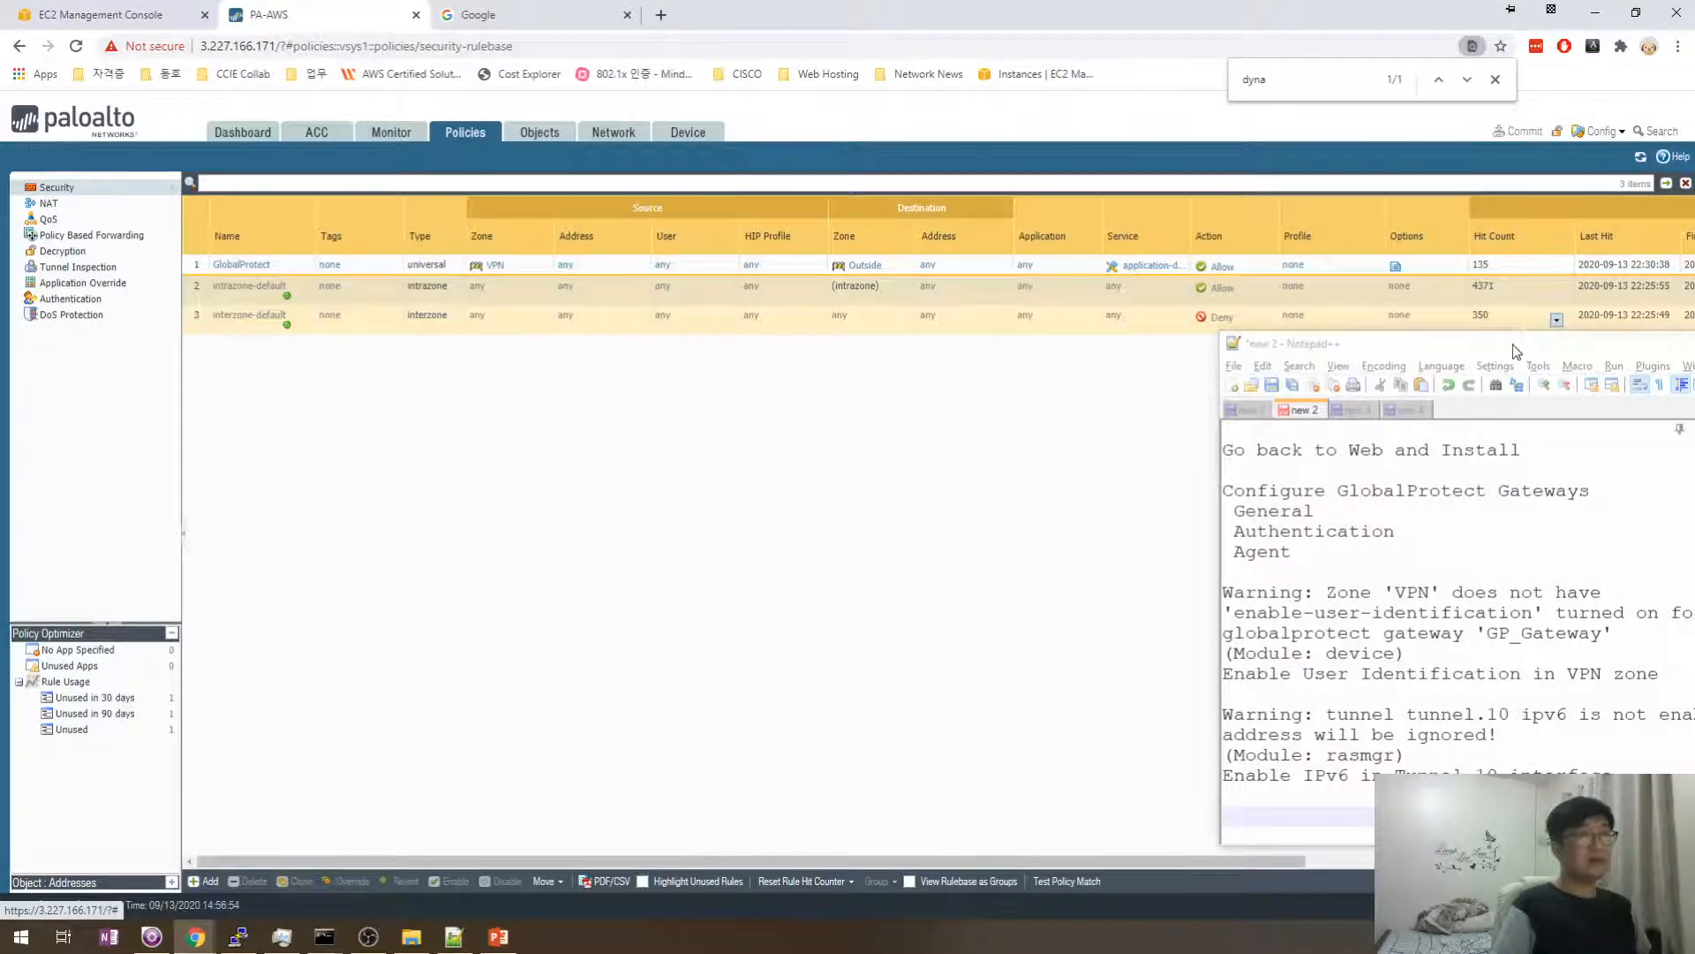
pyautogui.moveTo(1515, 350); pyautogui.dragTo(1475, 347)
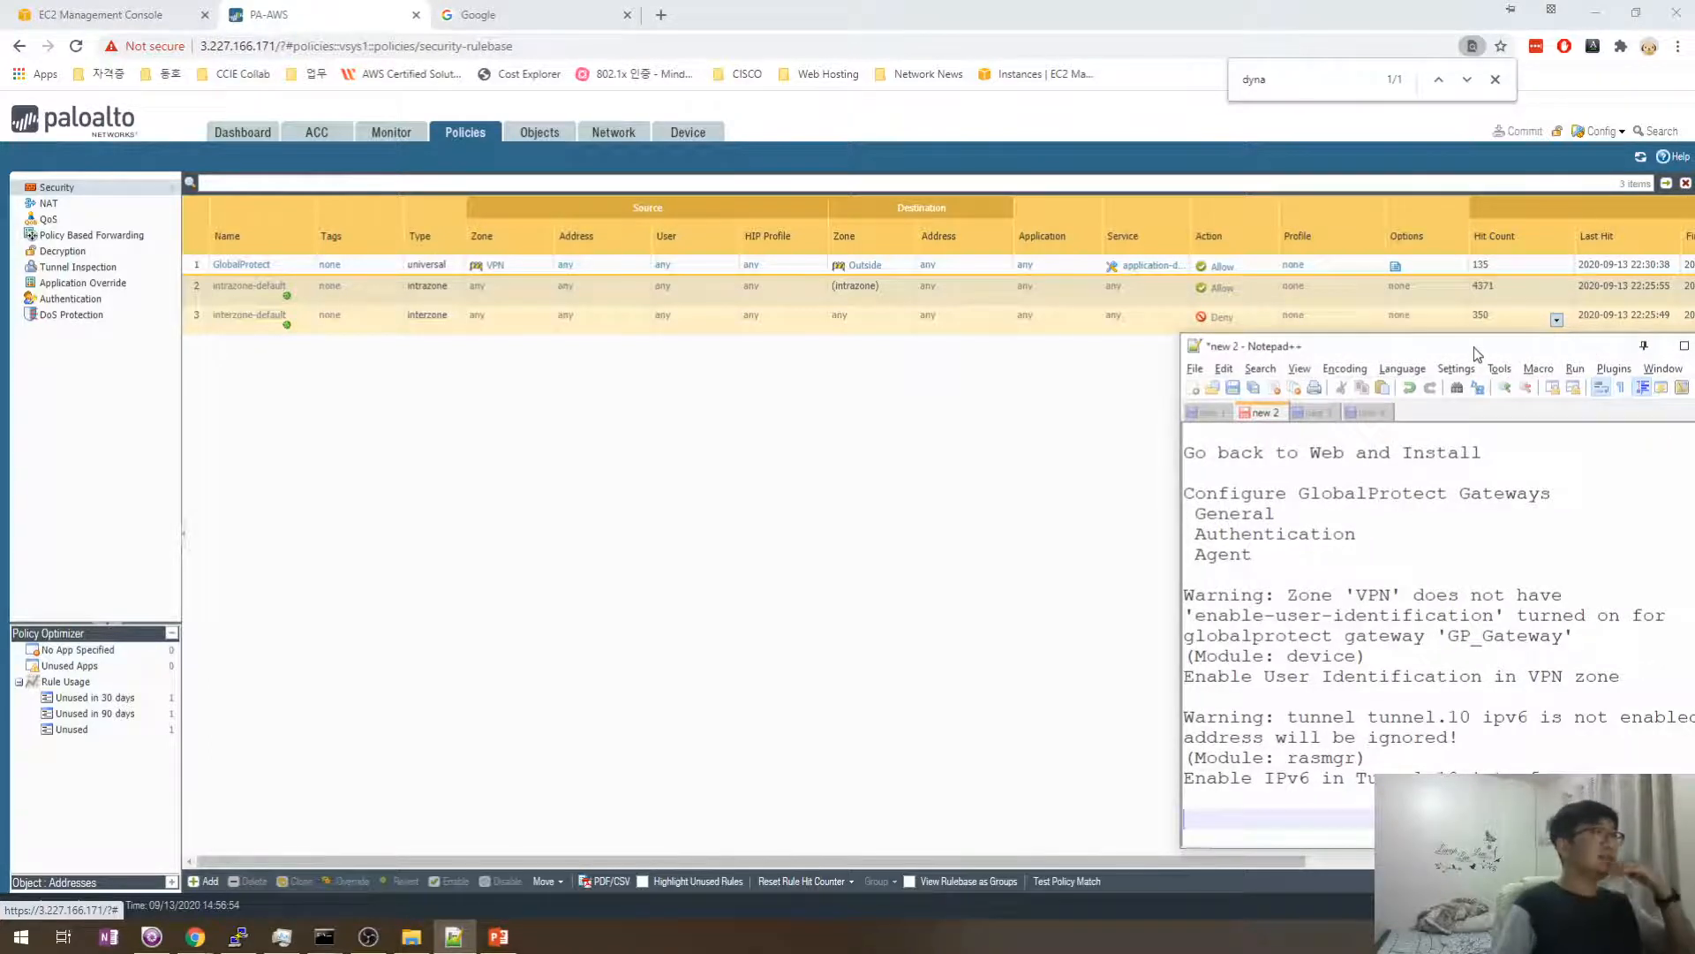
pyautogui.click(941, 415)
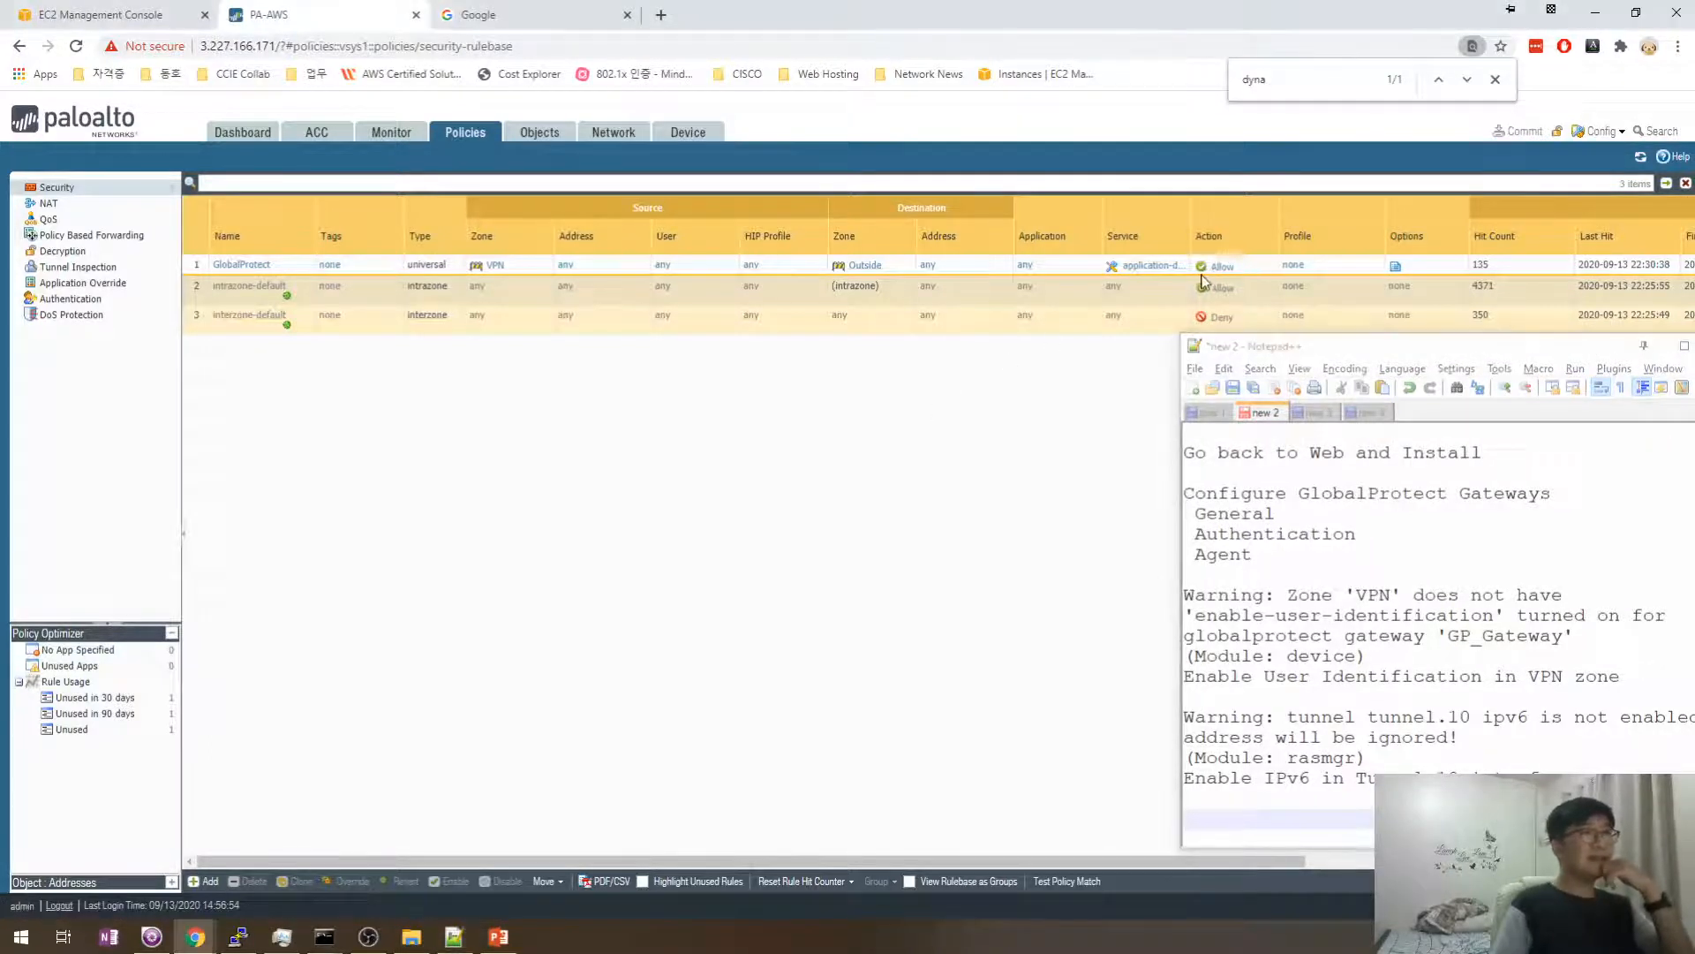
pyautogui.hscroll(5, 972, 411)
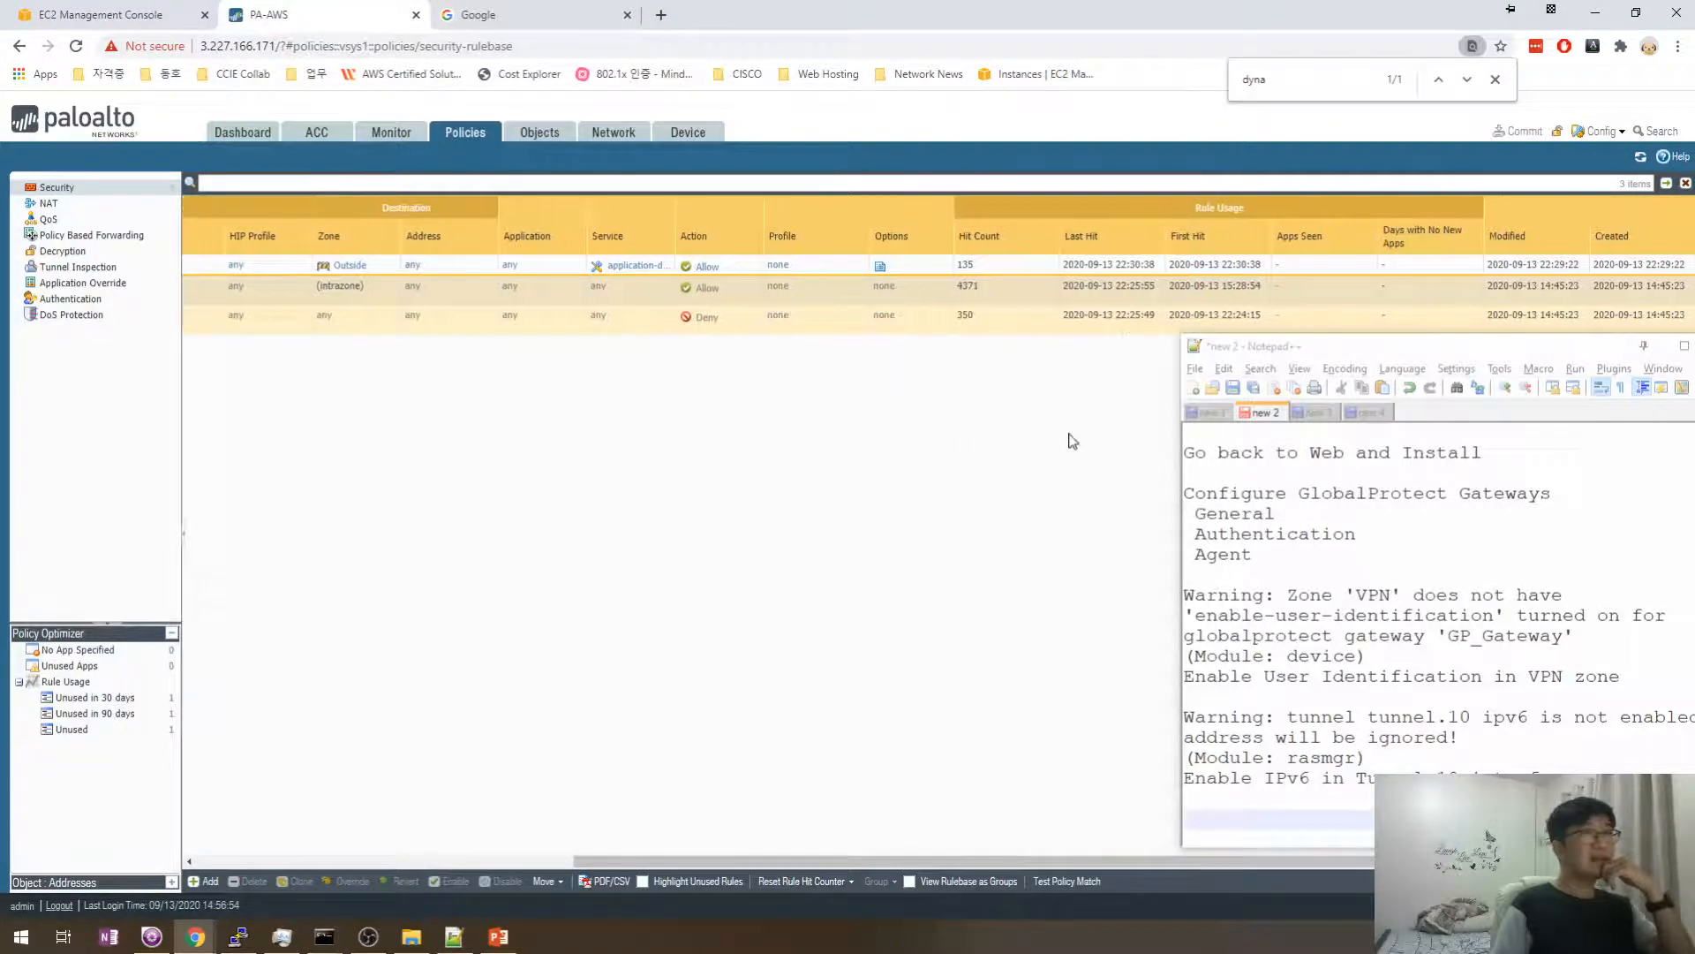
pyautogui.hscroll(-5, 1073, 441)
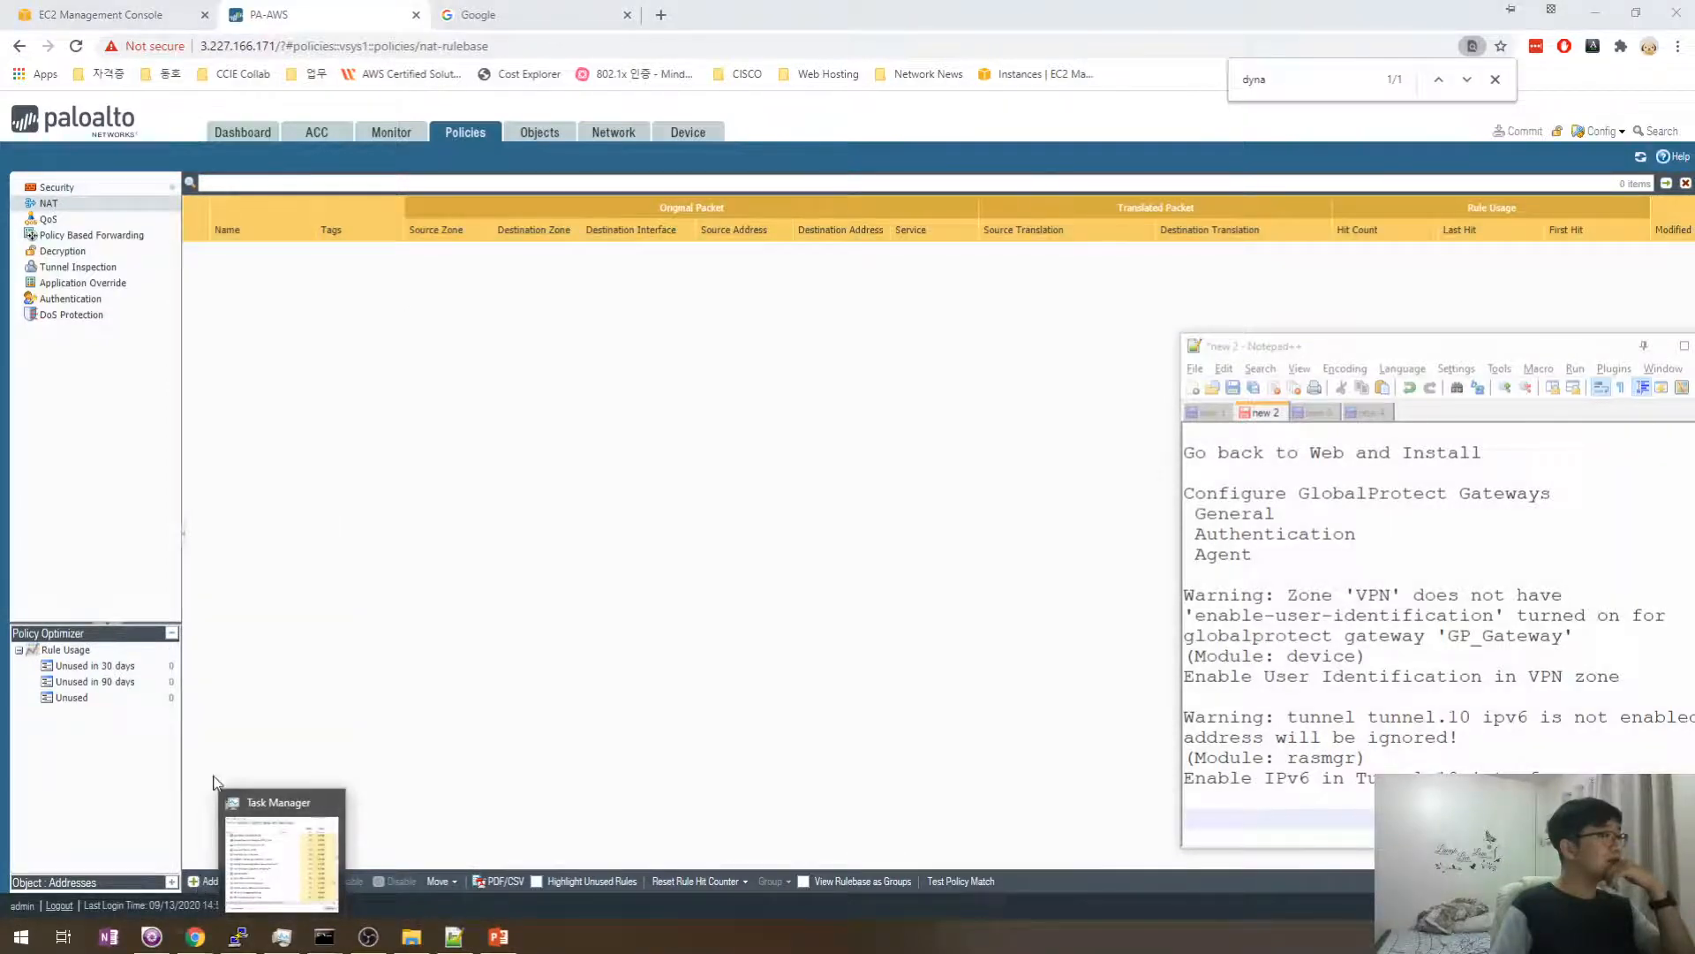
# - Add NAT rule 'VPN' with source zone VPN and destination zone Outside
pyautogui.click(205, 881)
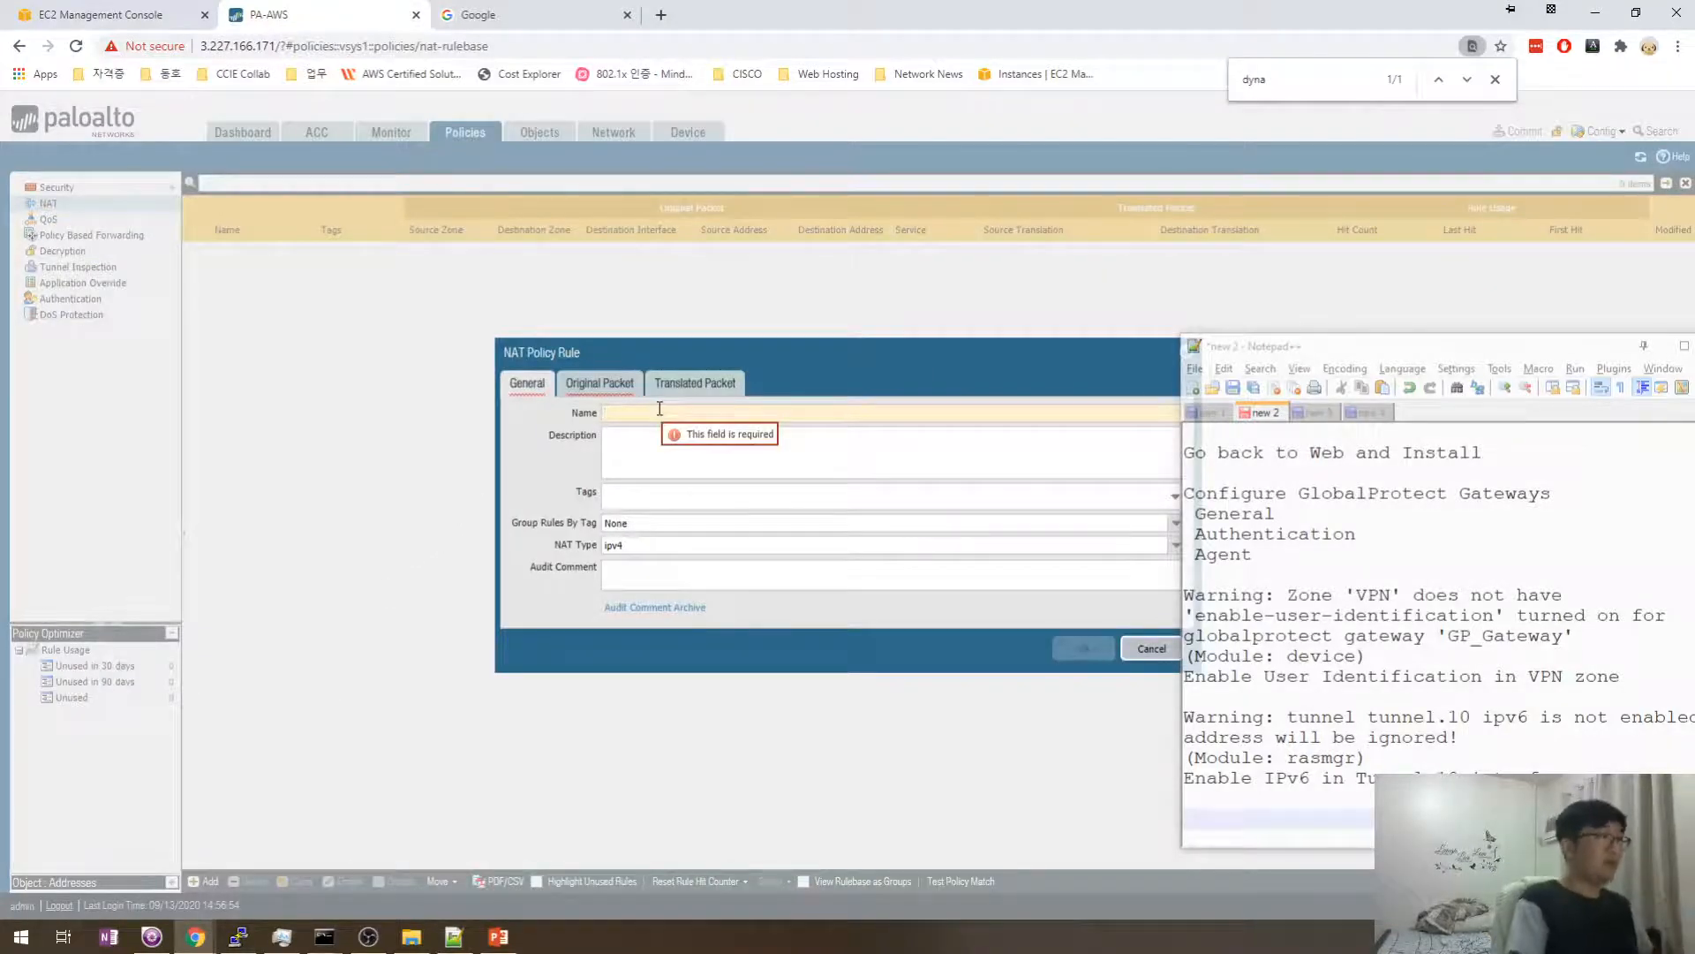
pyautogui.write('V')
pyautogui.write('VPN')
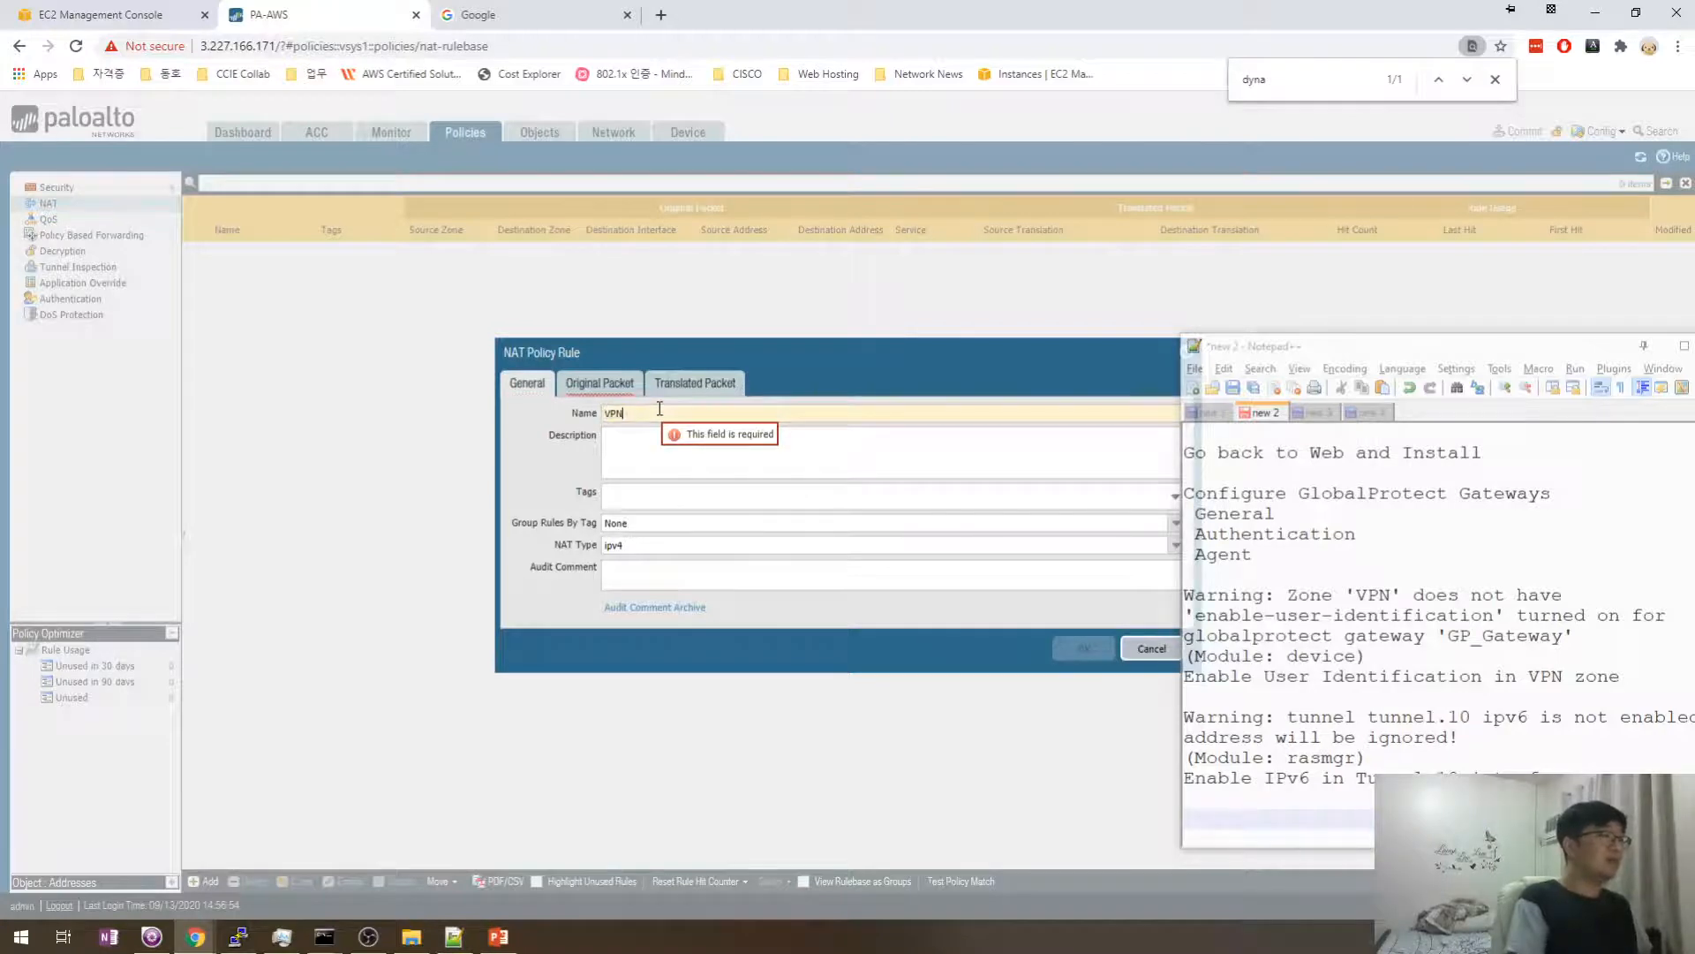
pyautogui.press('Tab')
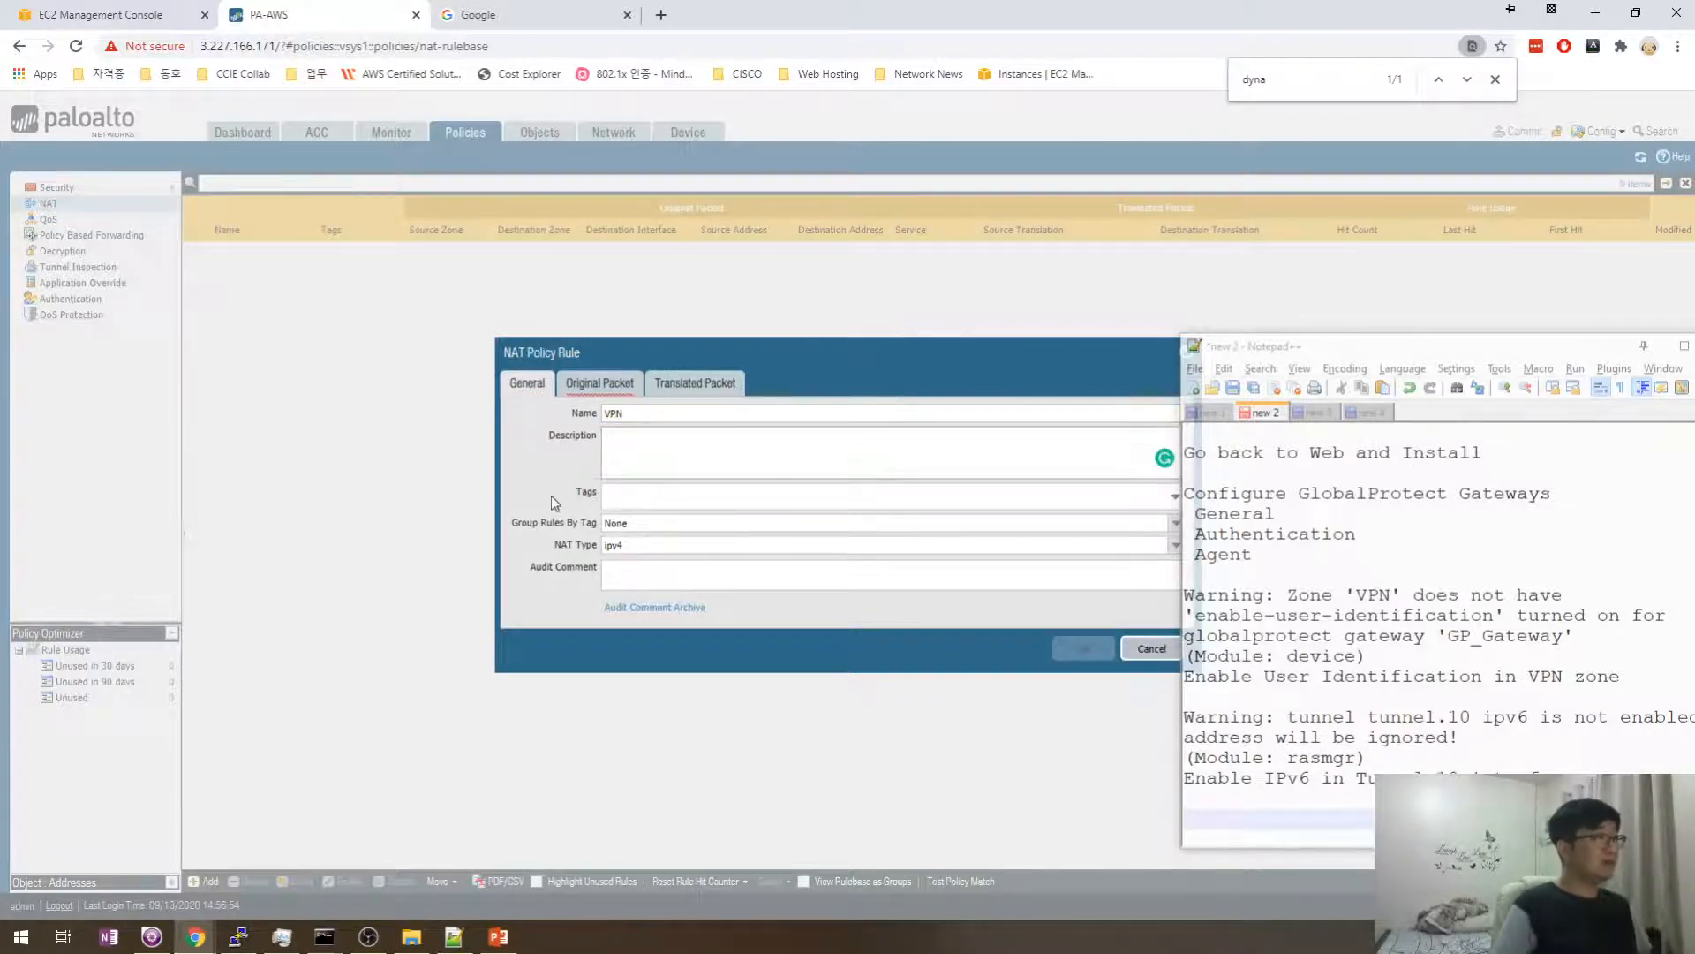
pyautogui.click(599, 383)
pyautogui.moveTo(643, 357); pyautogui.dragTo(564, 356)
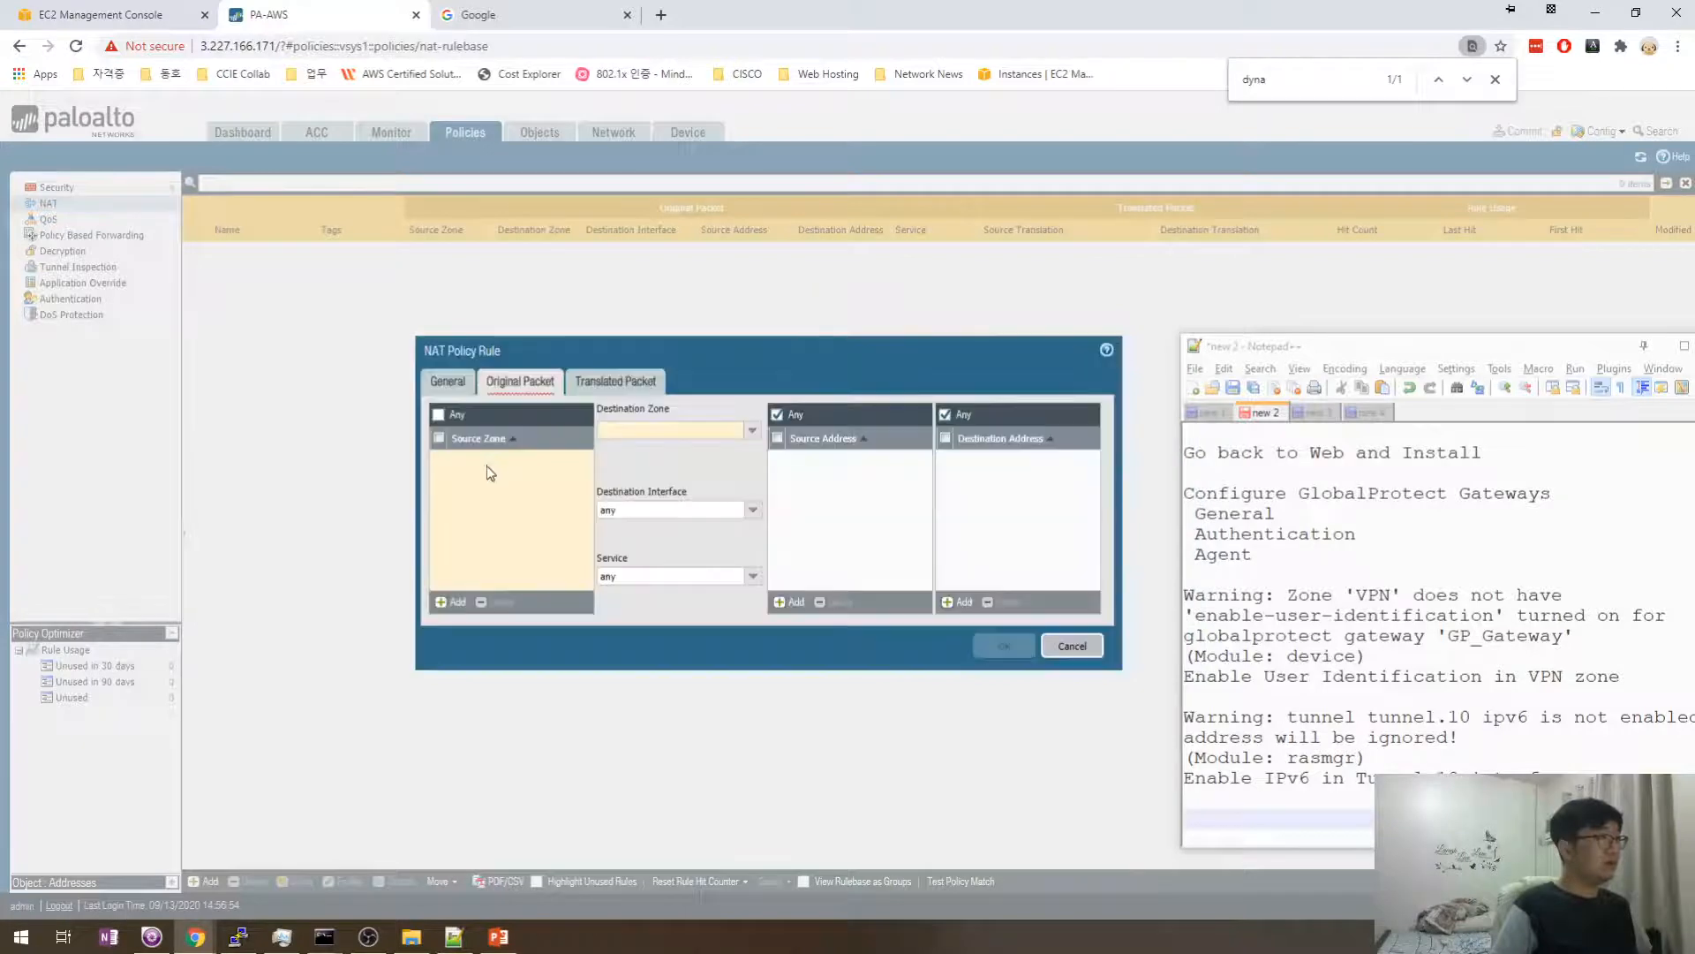
pyautogui.click(452, 600)
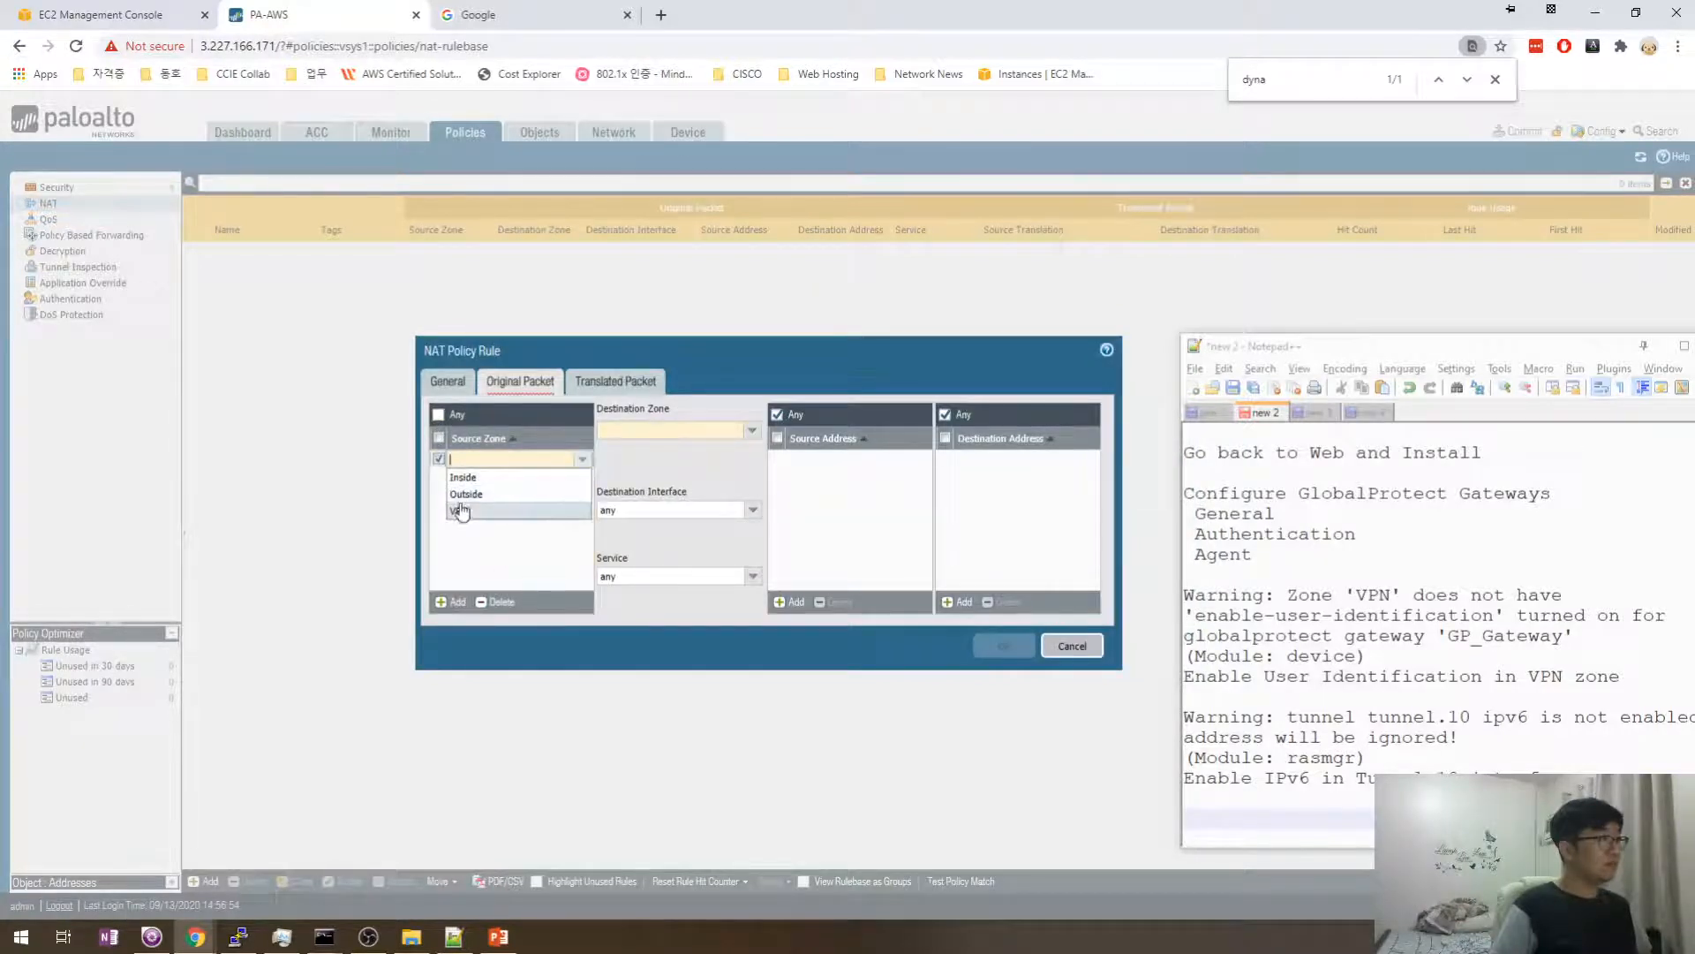
pyautogui.click(459, 510)
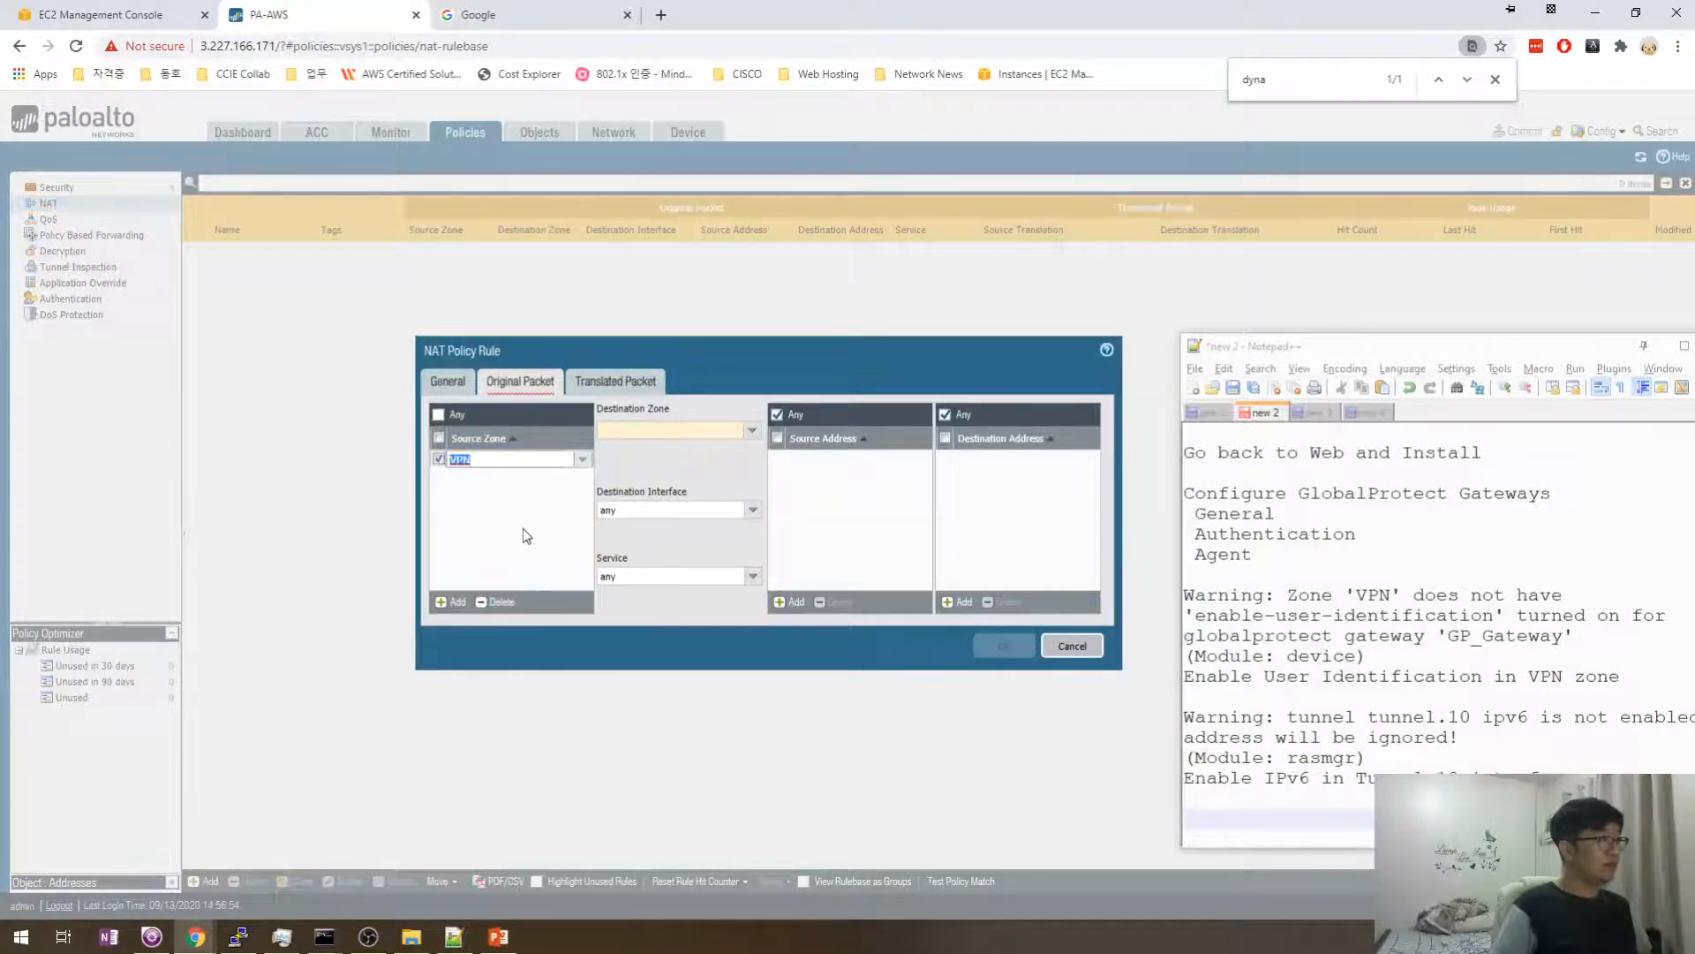
pyautogui.click(736, 463)
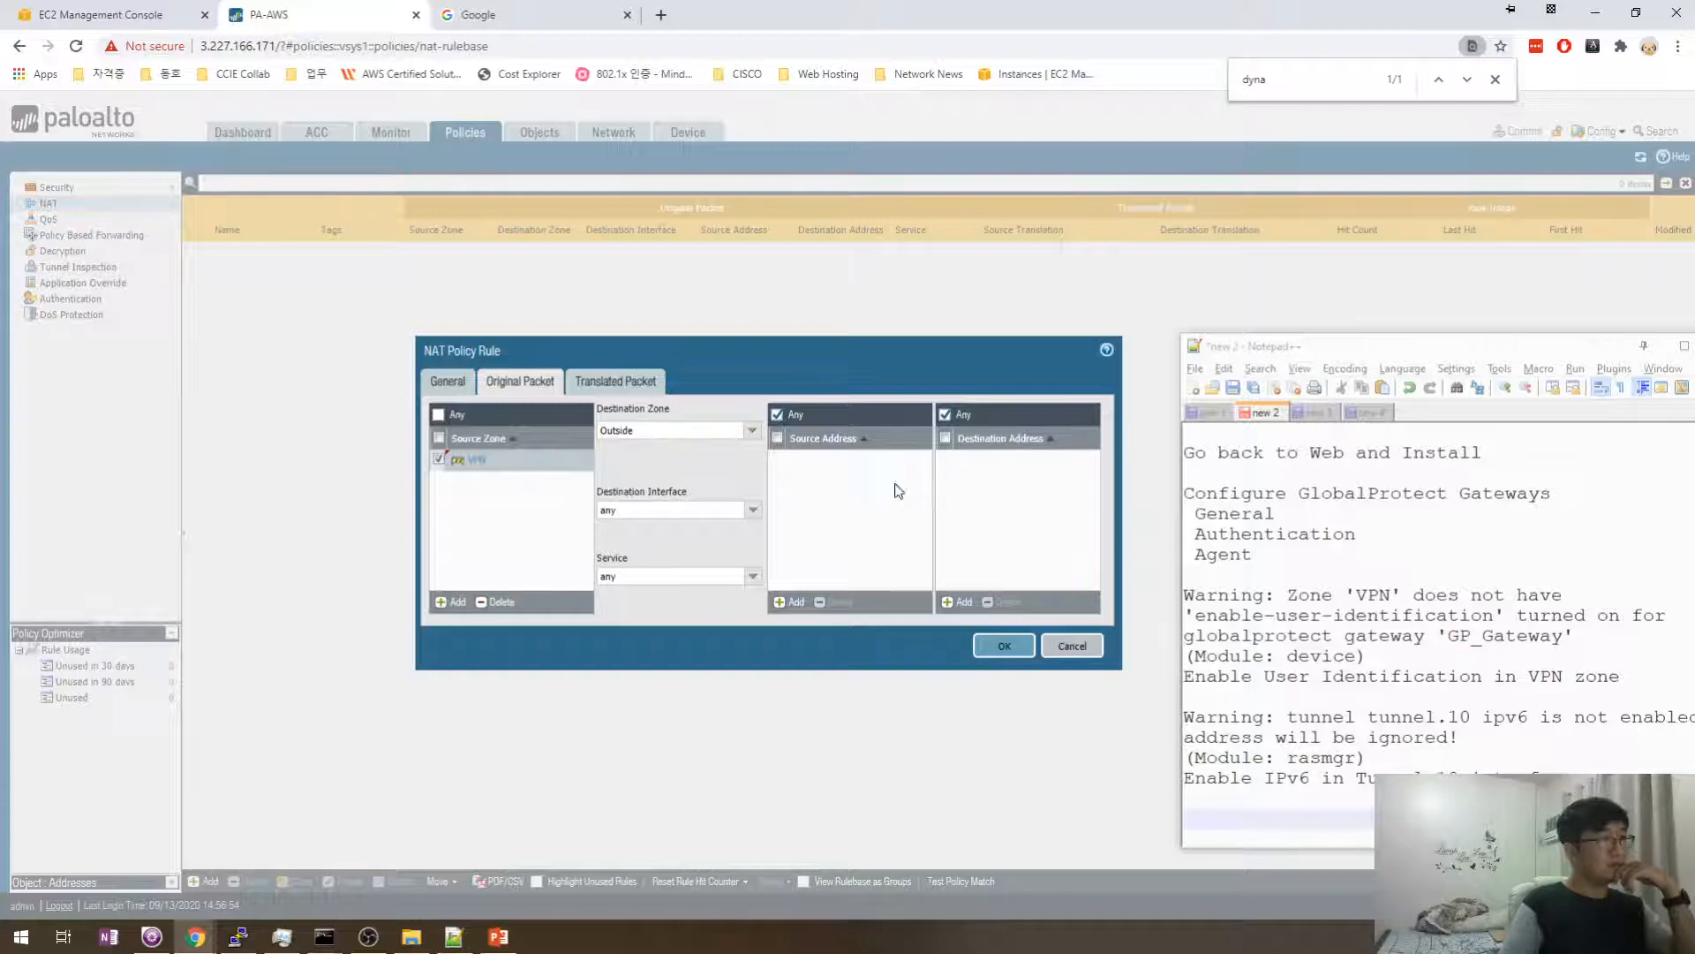
pyautogui.click(604, 382)
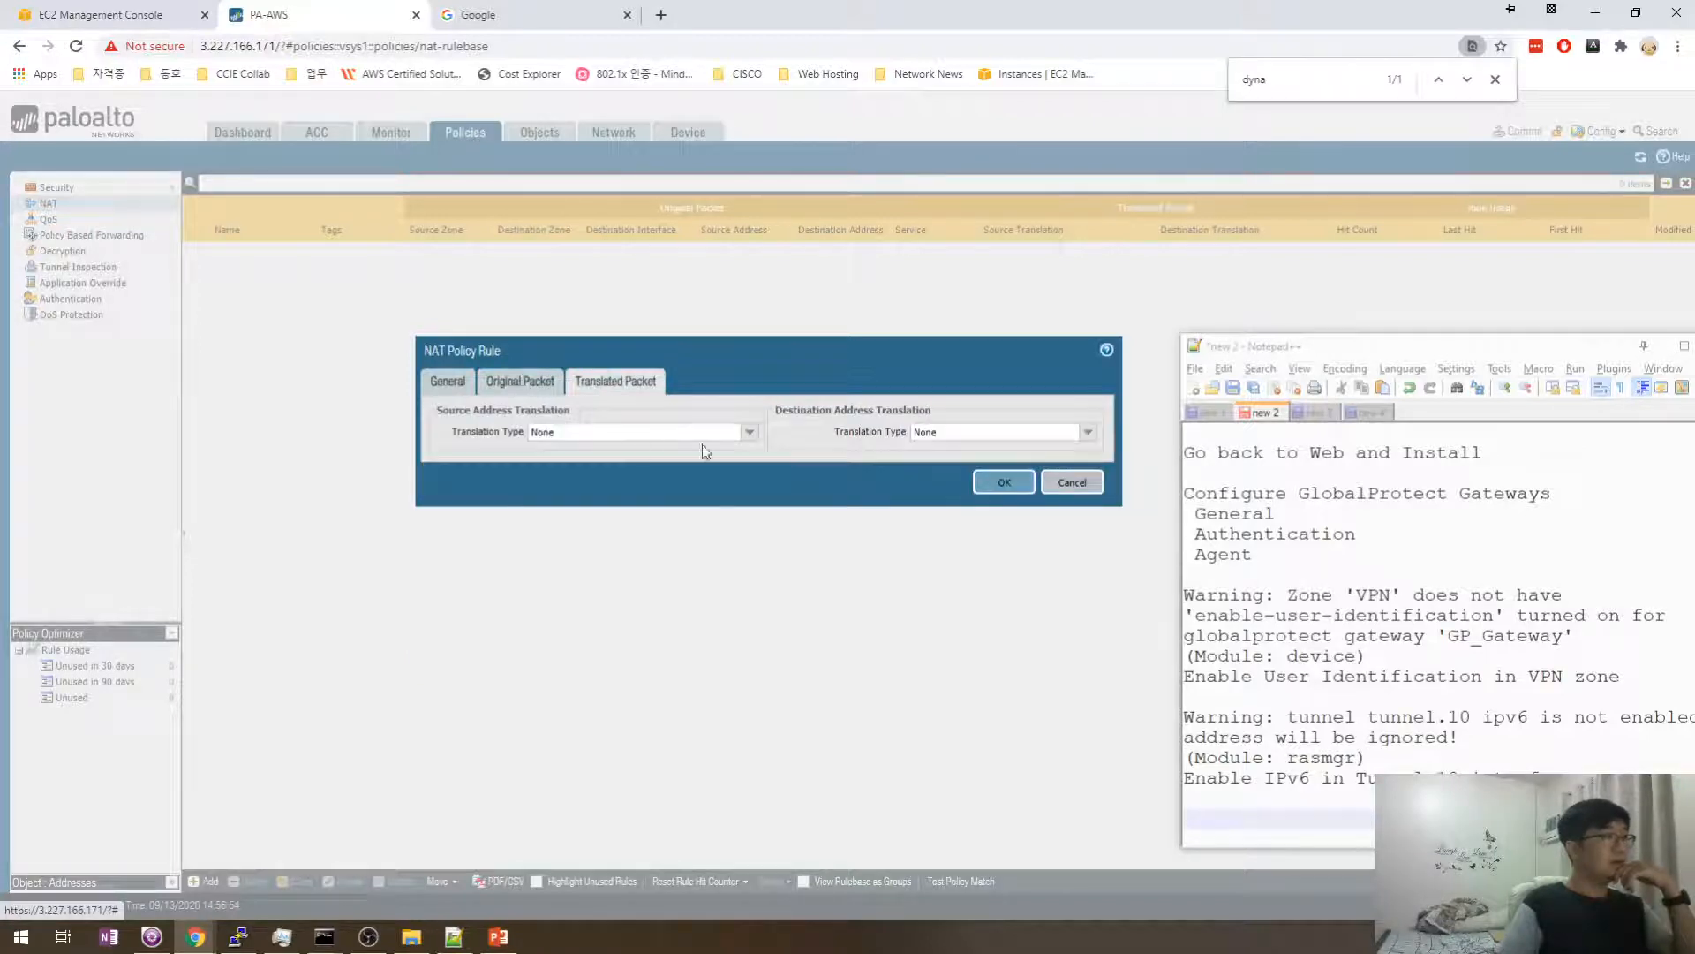
# - Try Dynamic IP And Port source translation, revert it to None, and return to General
pyautogui.click(747, 433)
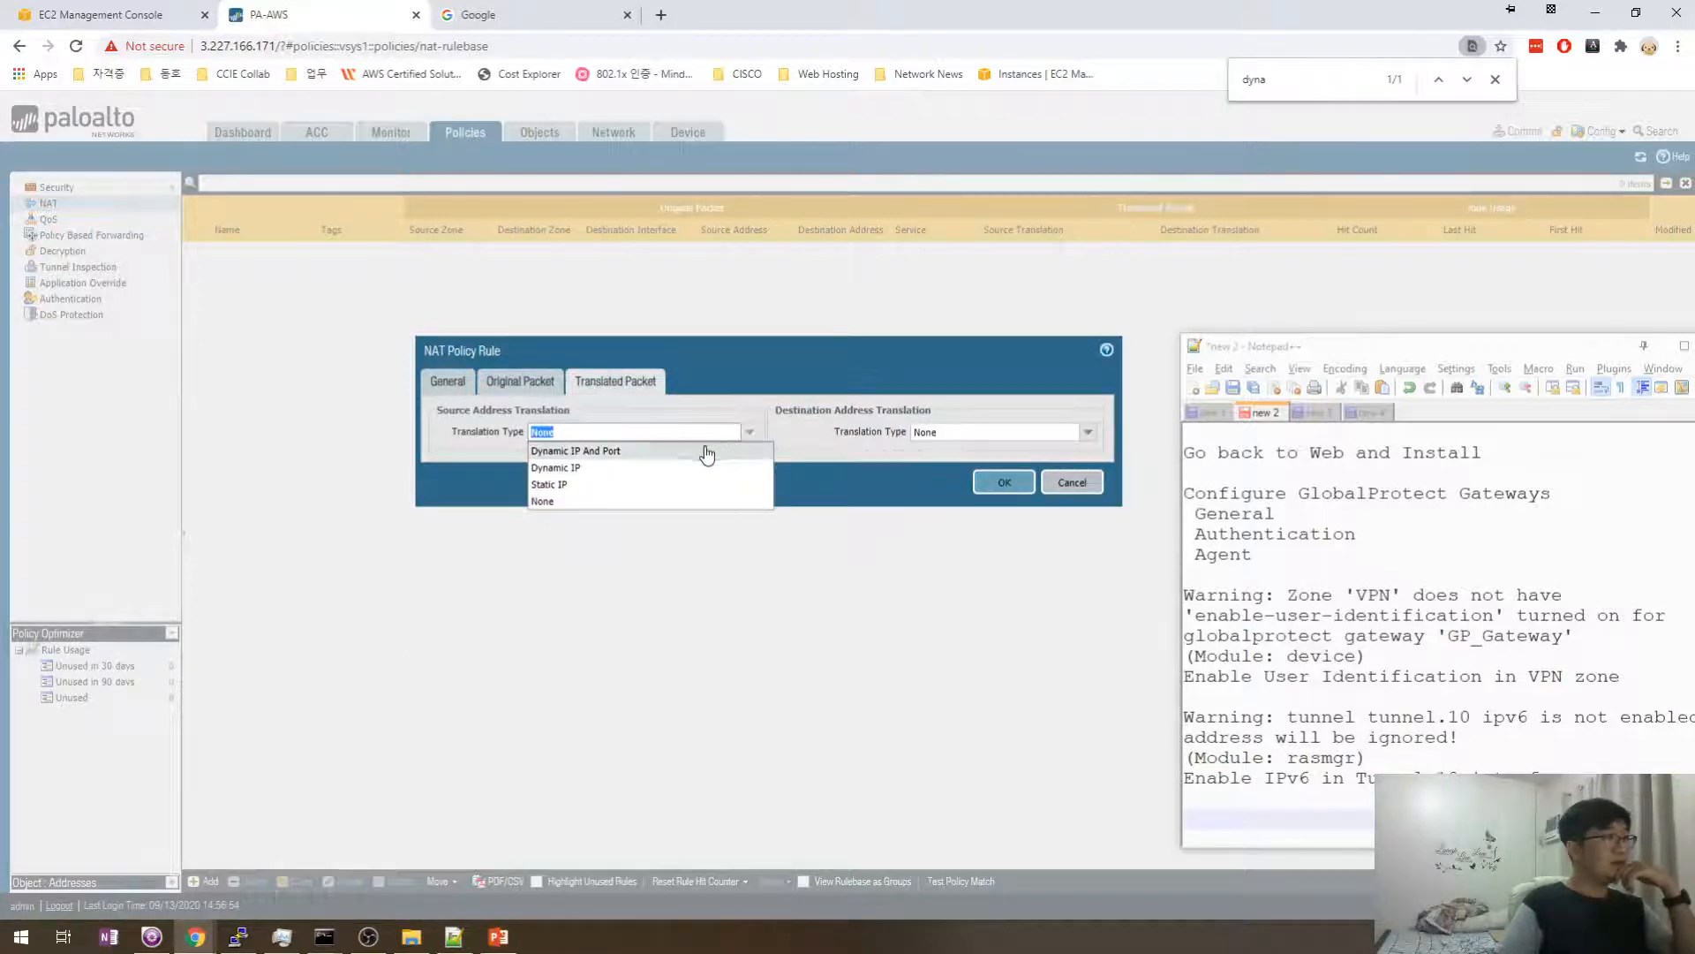
pyautogui.click(671, 456)
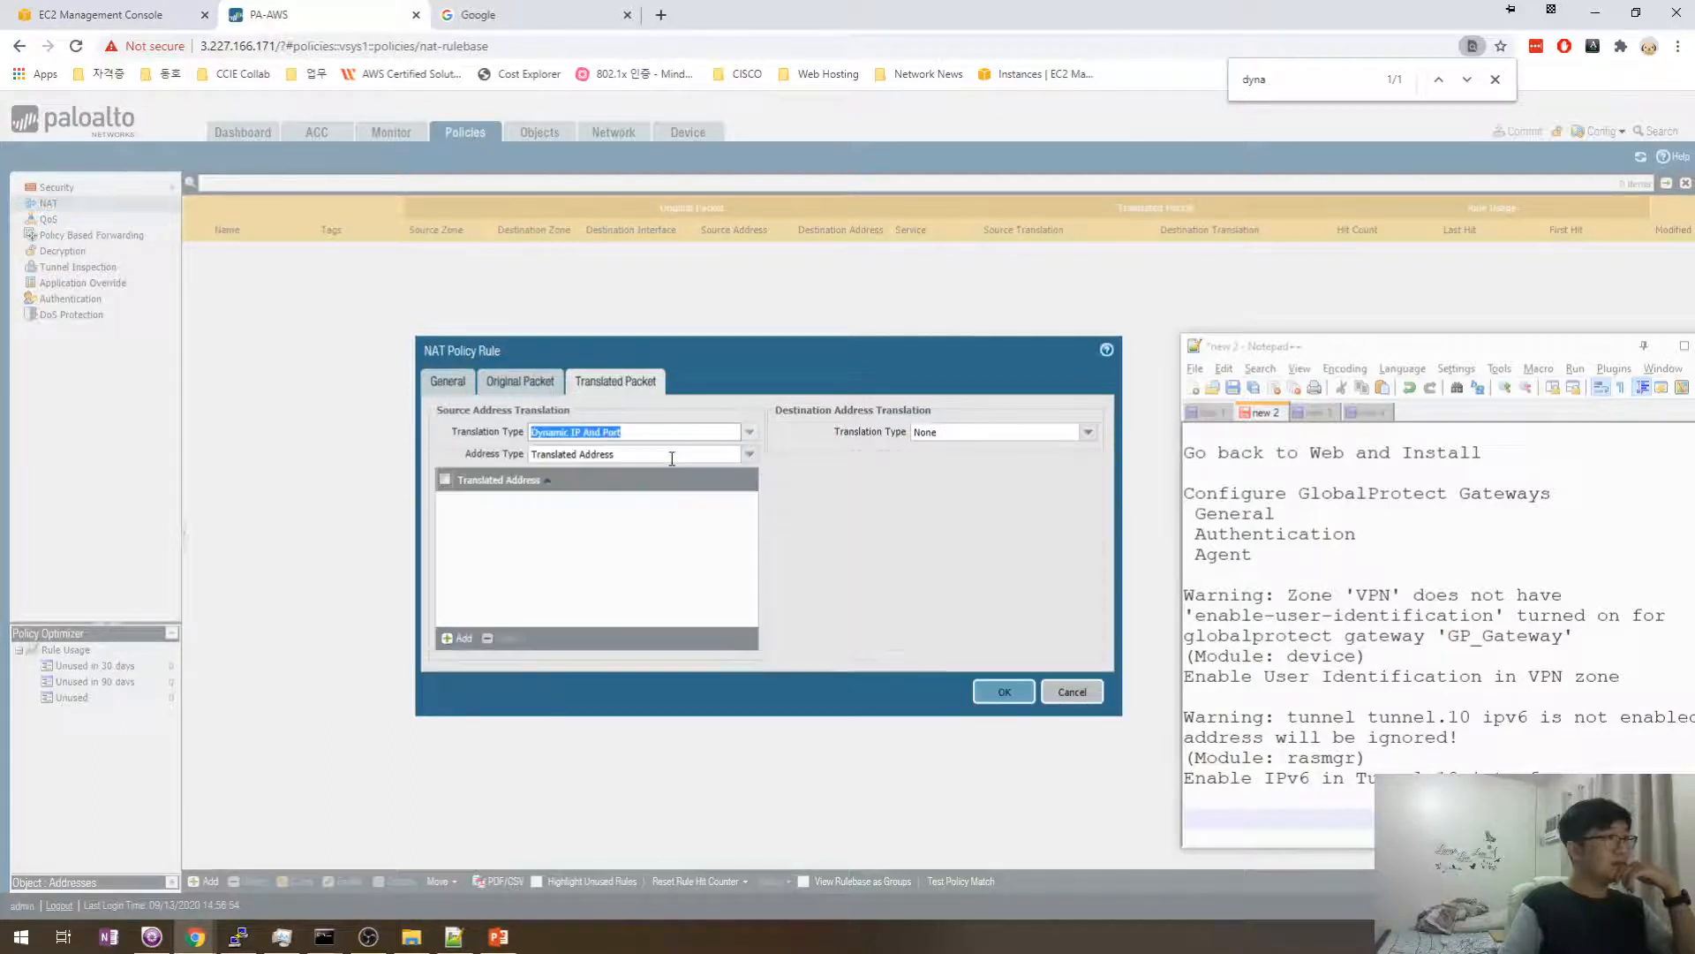
pyautogui.click(634, 520)
pyautogui.click(460, 637)
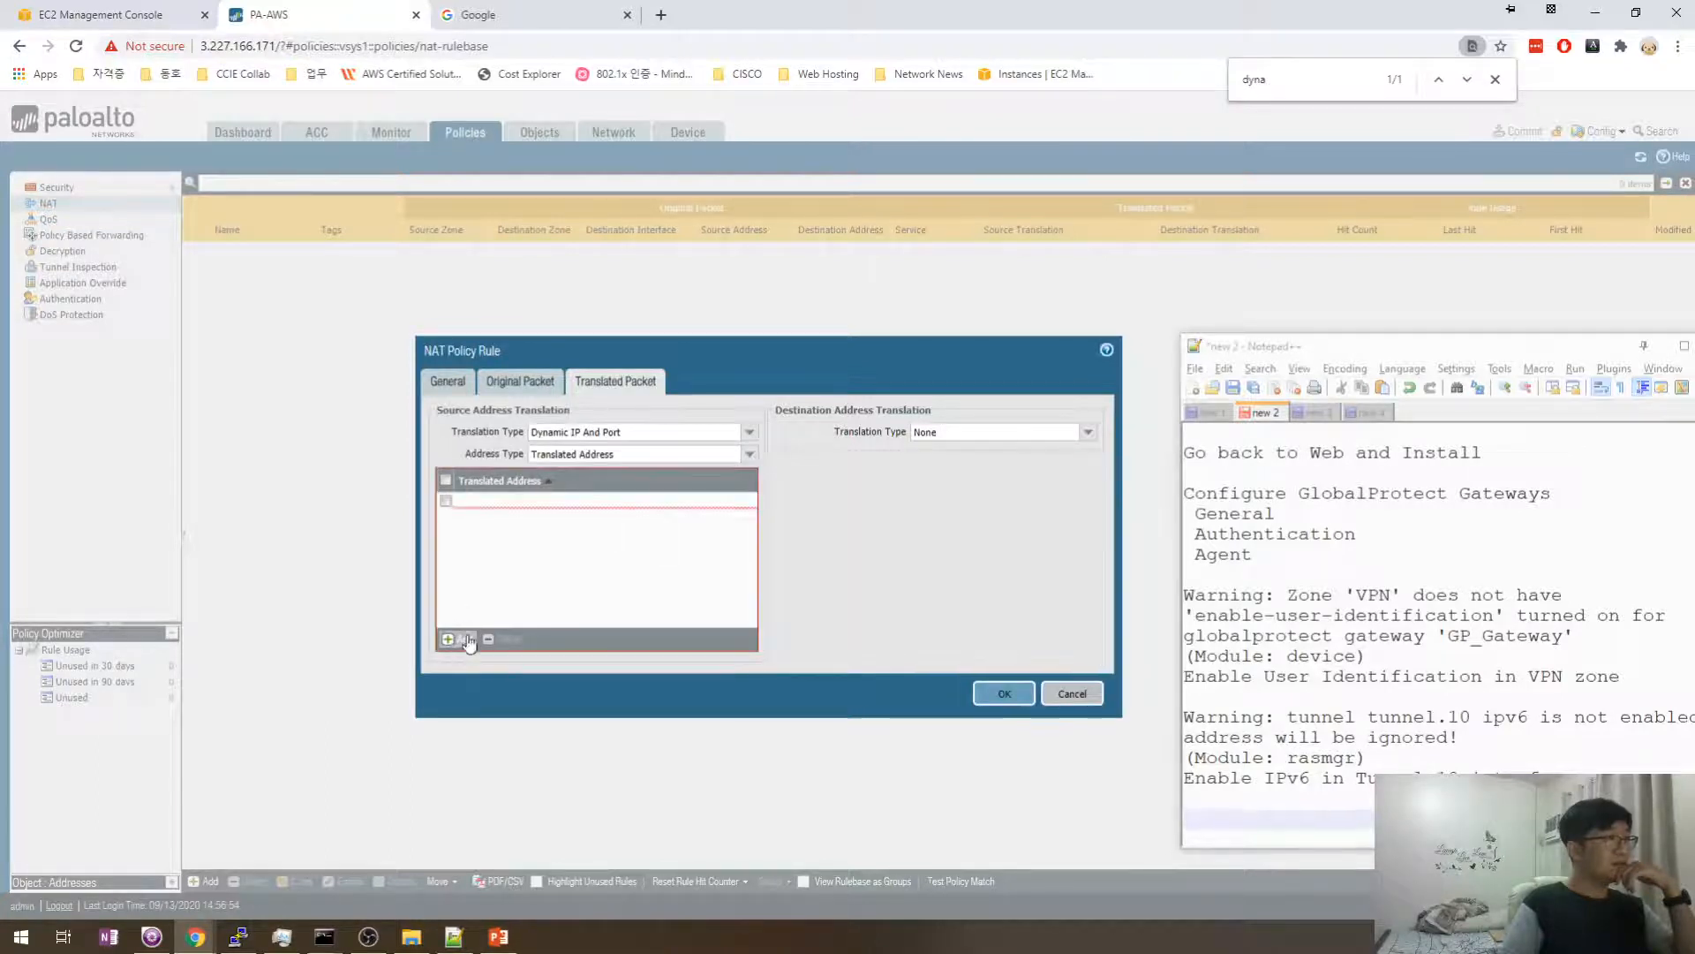
pyautogui.click(533, 560)
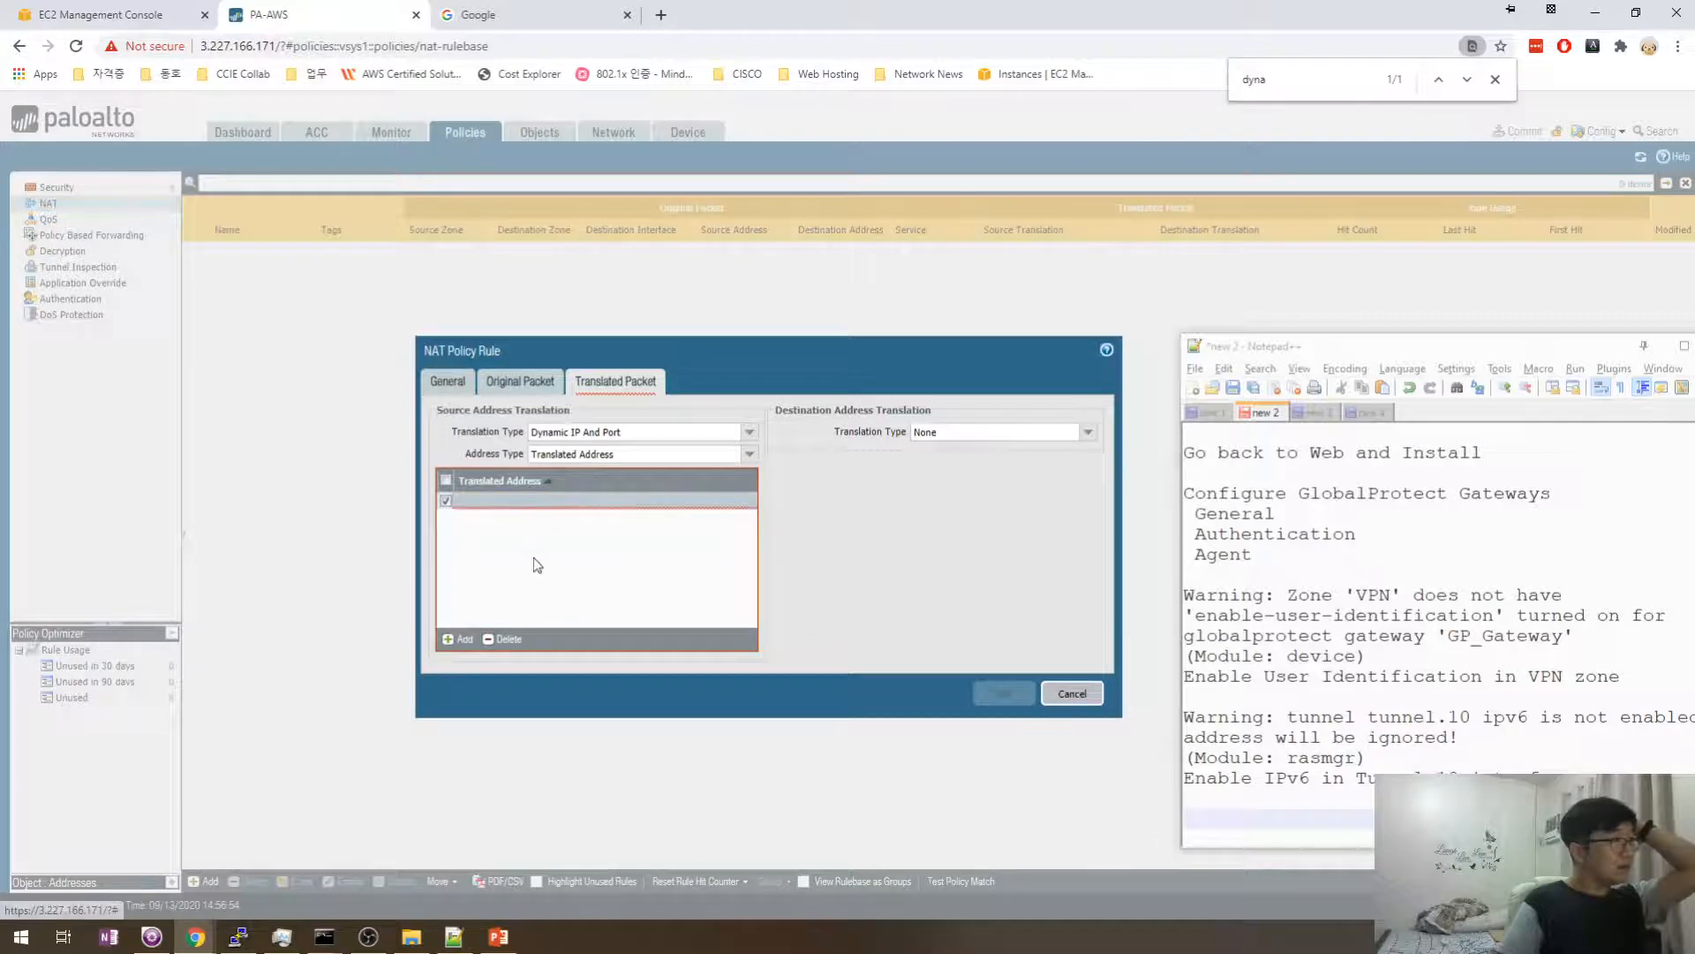
pyautogui.click(747, 438)
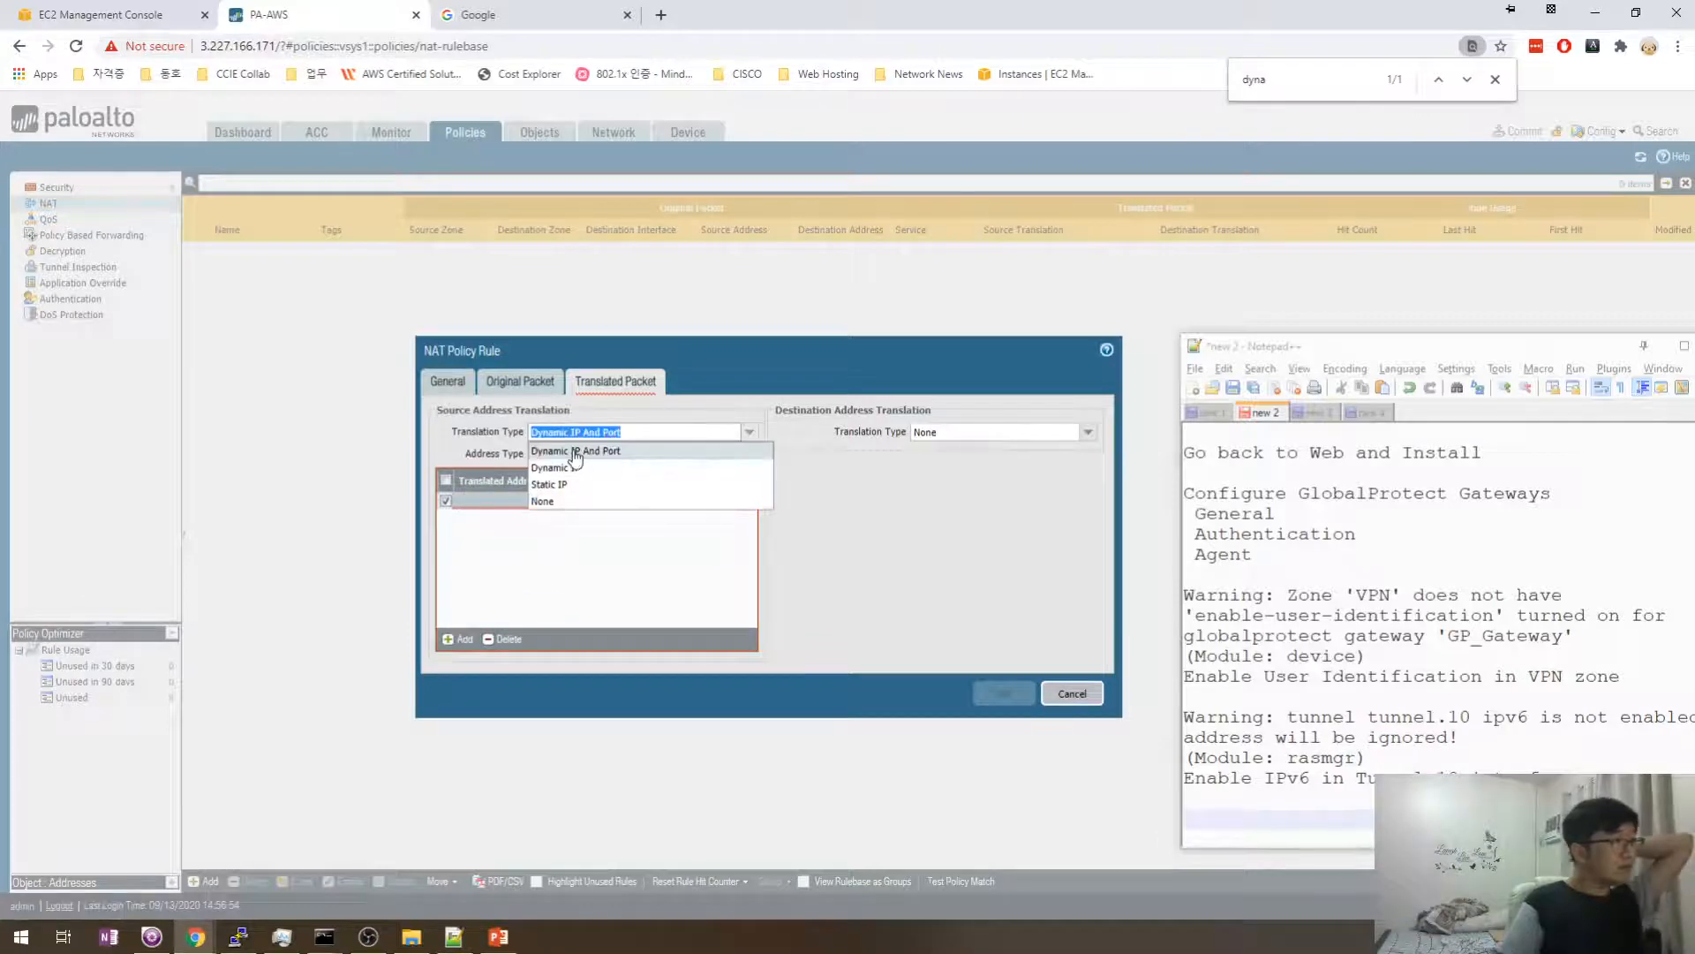
pyautogui.click(574, 500)
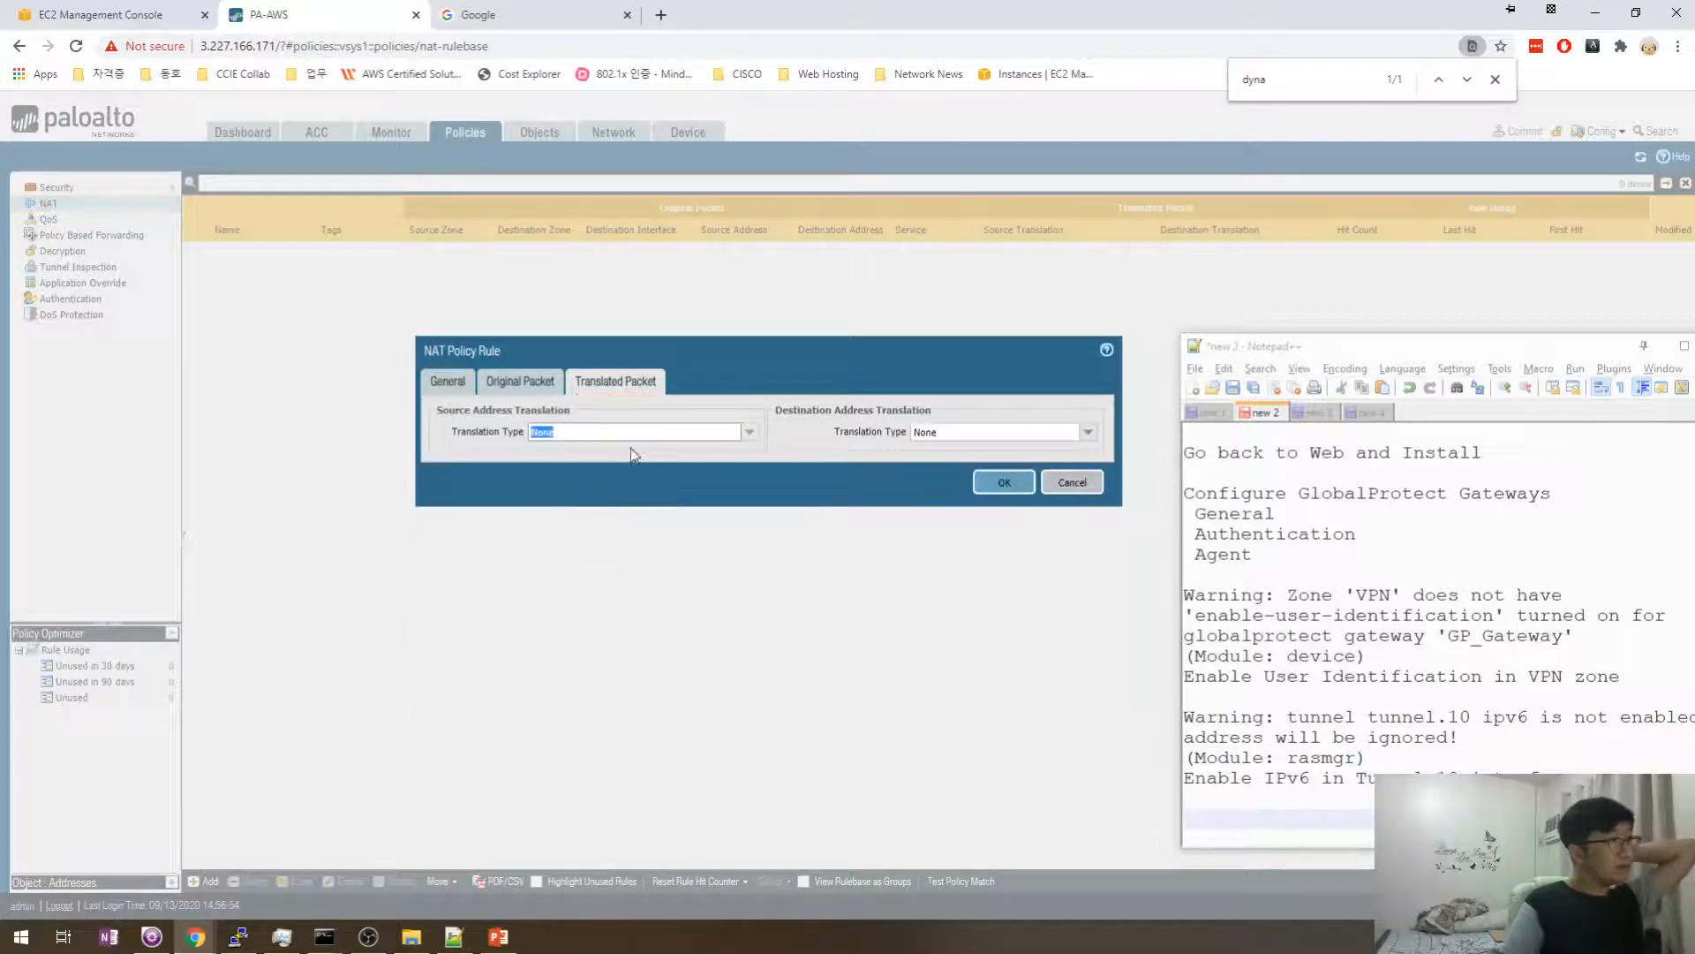
pyautogui.click(529, 385)
pyautogui.click(469, 394)
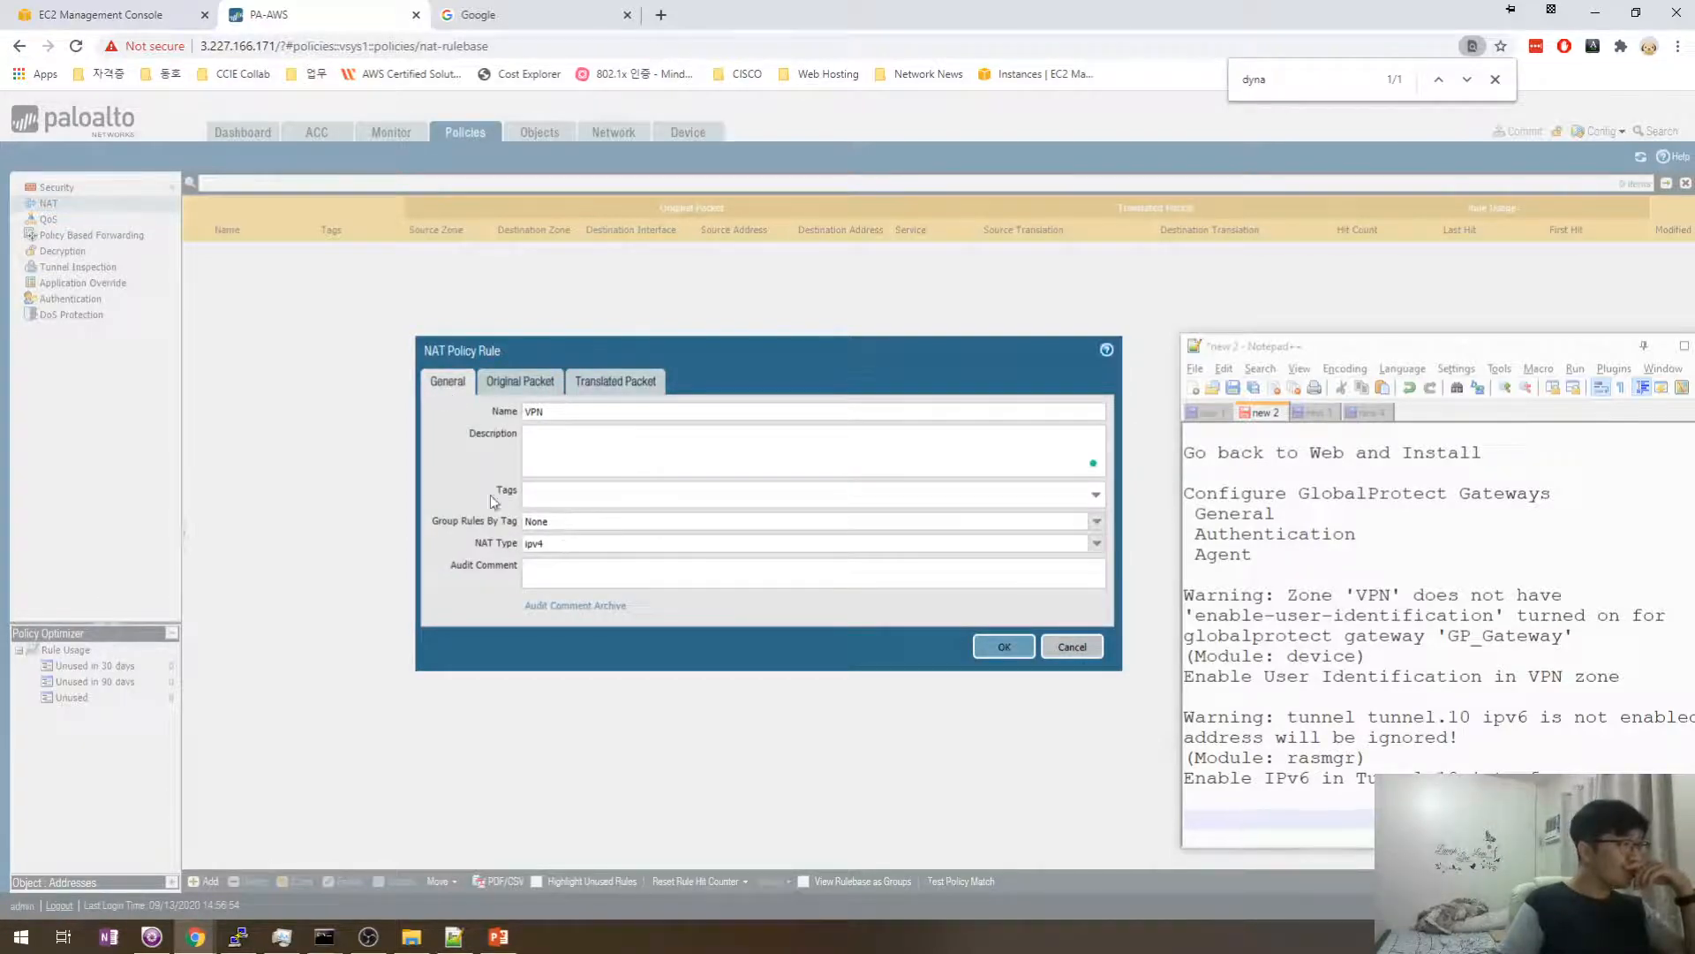
# - Leave destination interface and service at any after briefly trying ethernet1/1
pyautogui.click(521, 383)
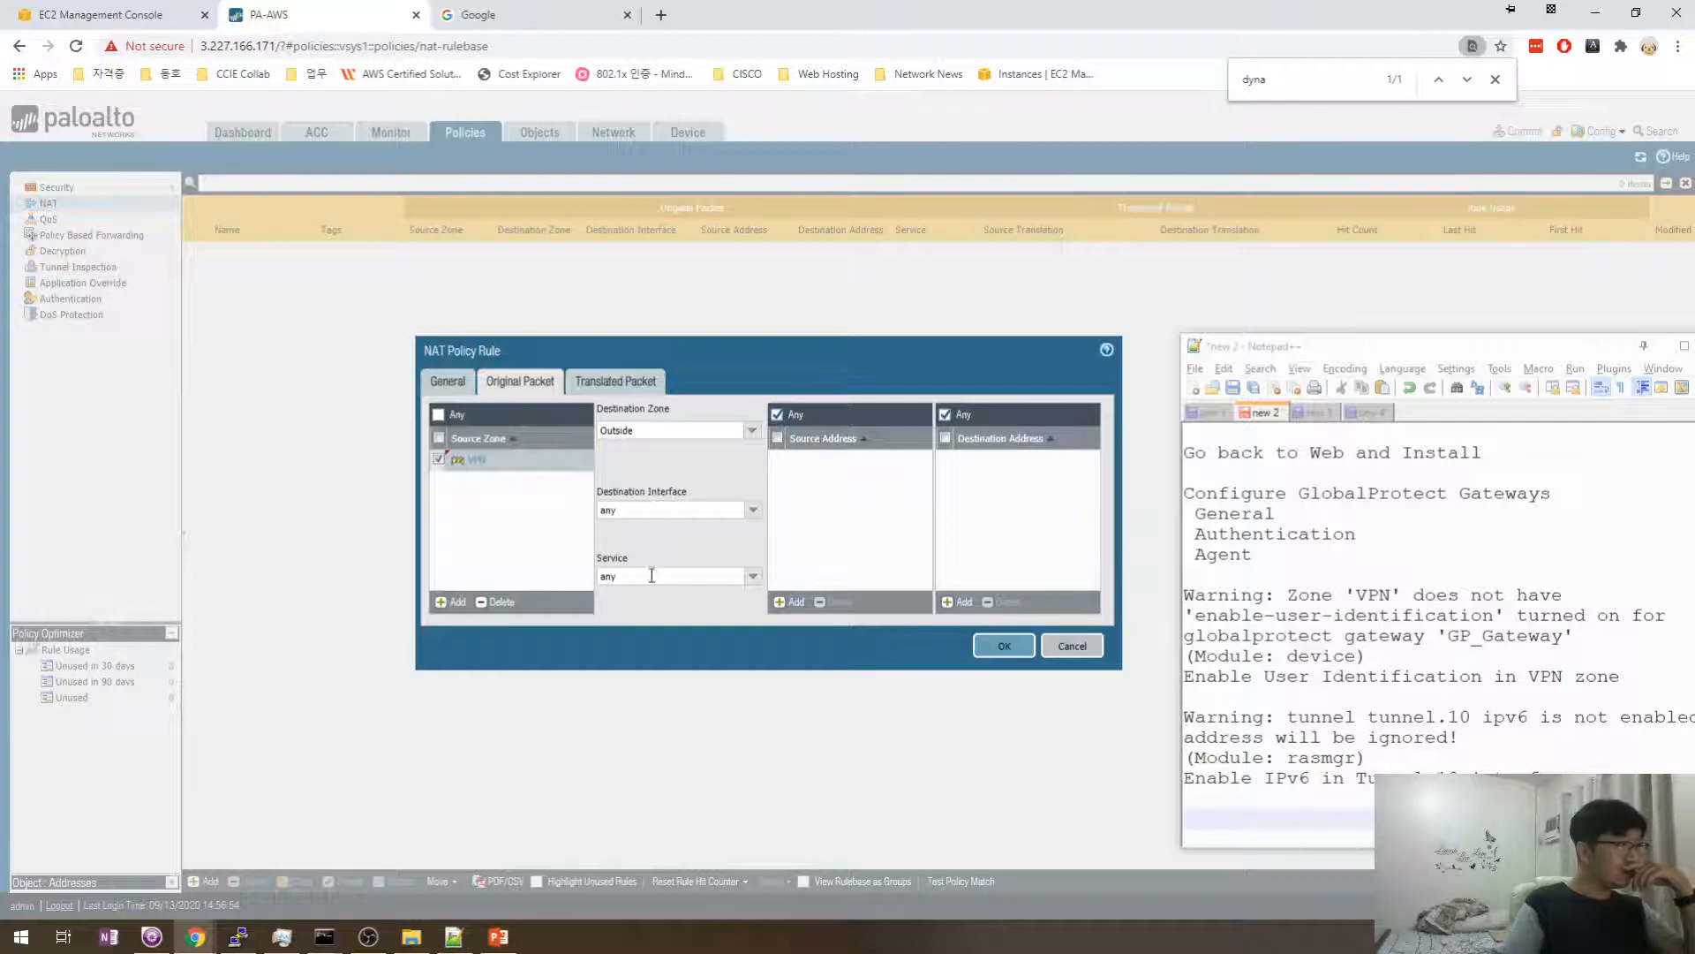
pyautogui.click(755, 516)
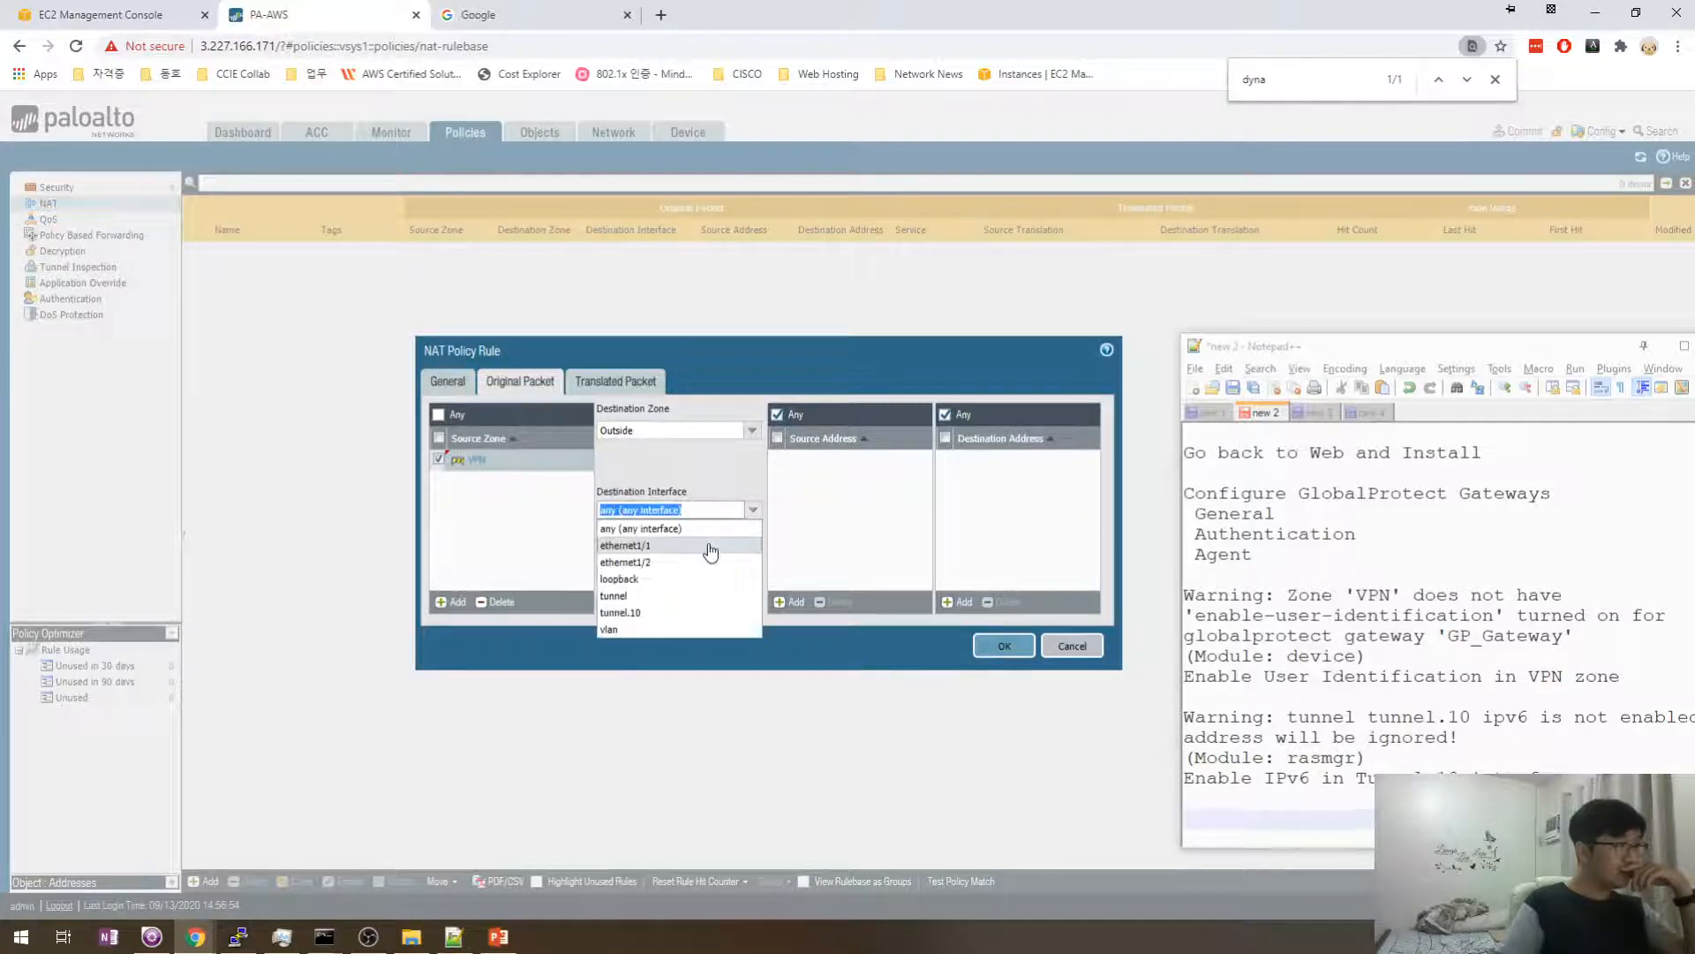
pyautogui.click(559, 524)
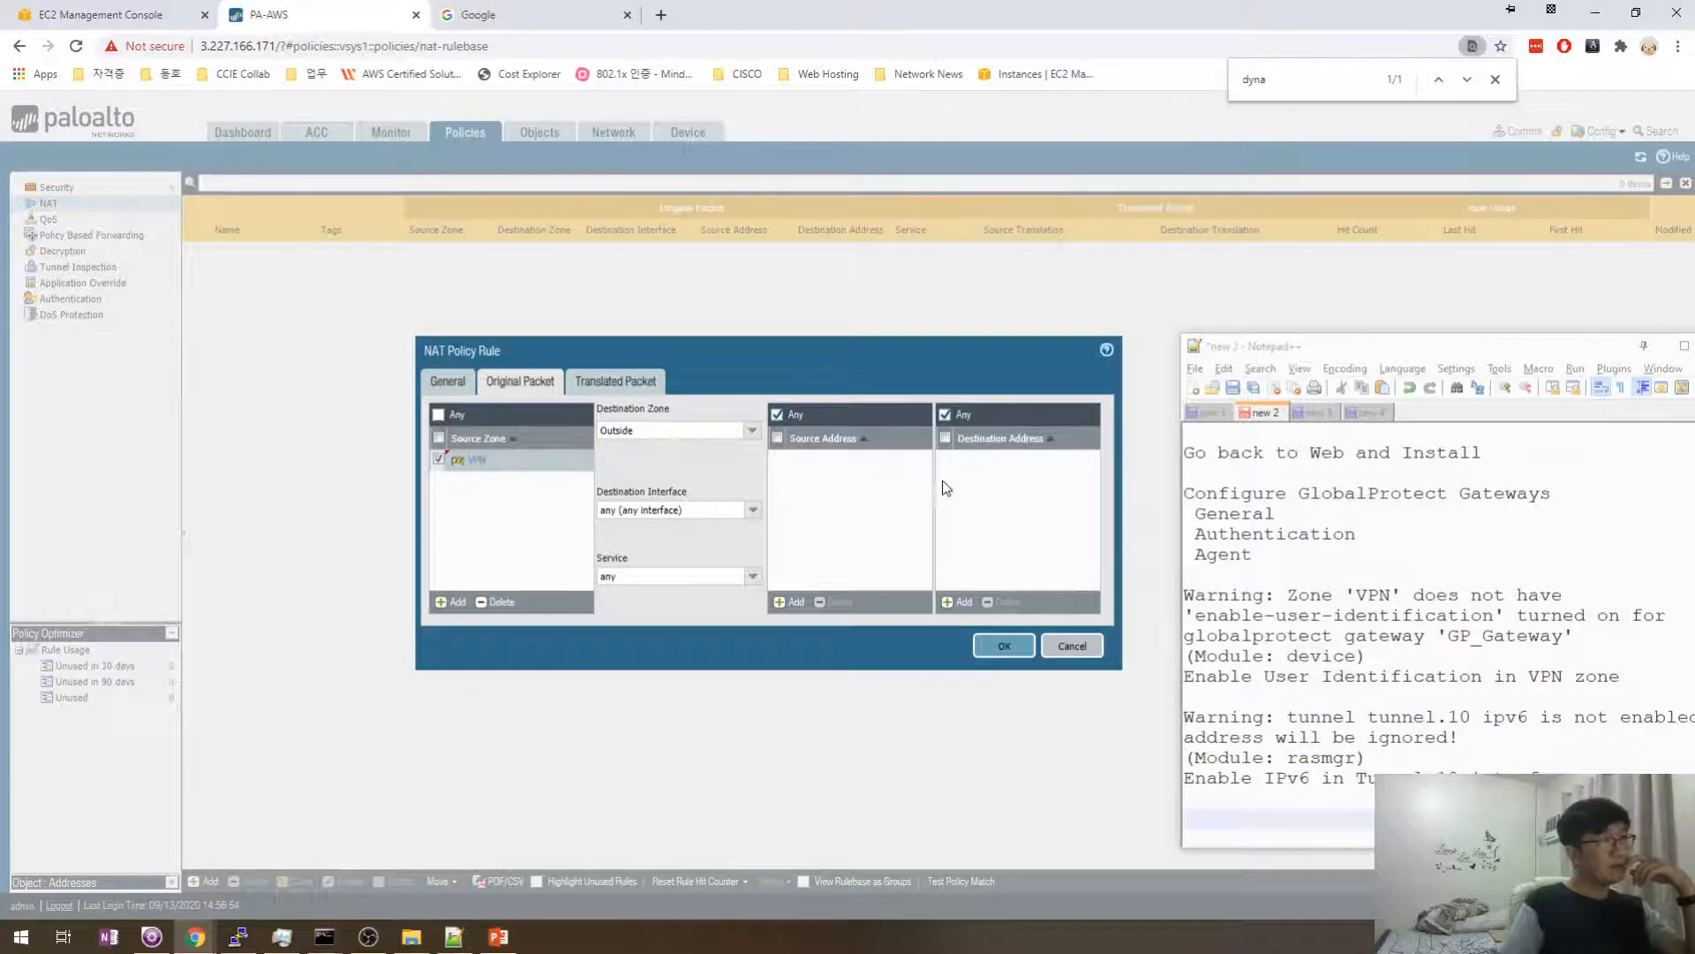
pyautogui.click(745, 512)
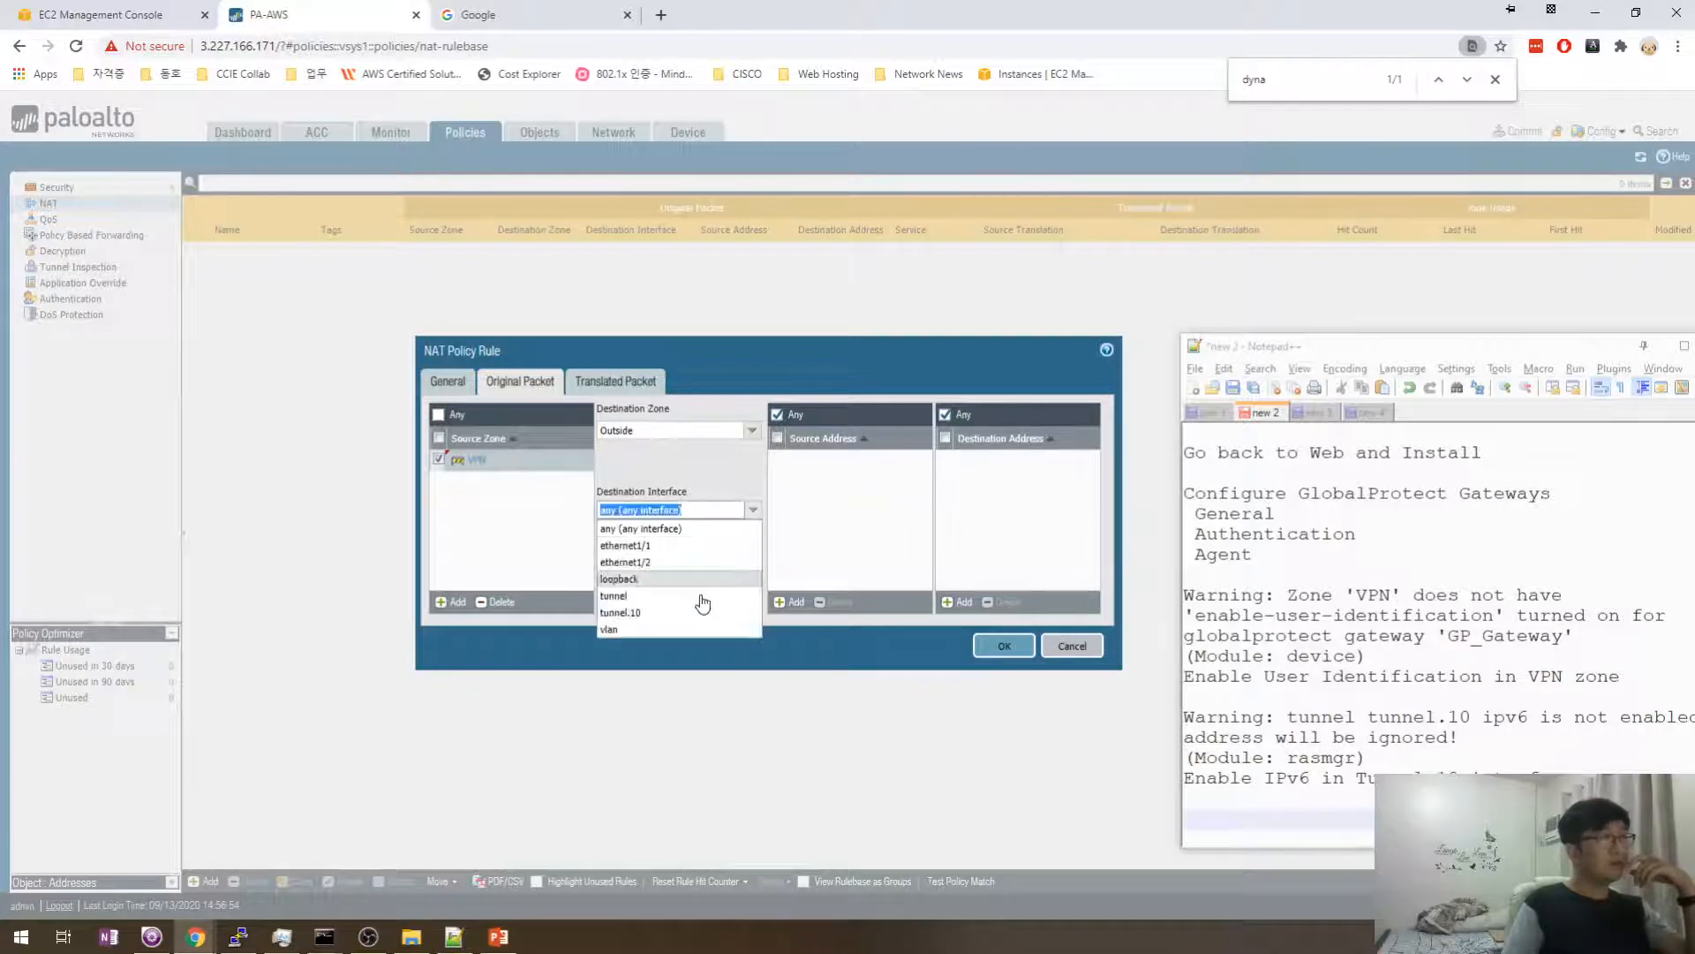
pyautogui.click(634, 552)
pyautogui.click(779, 560)
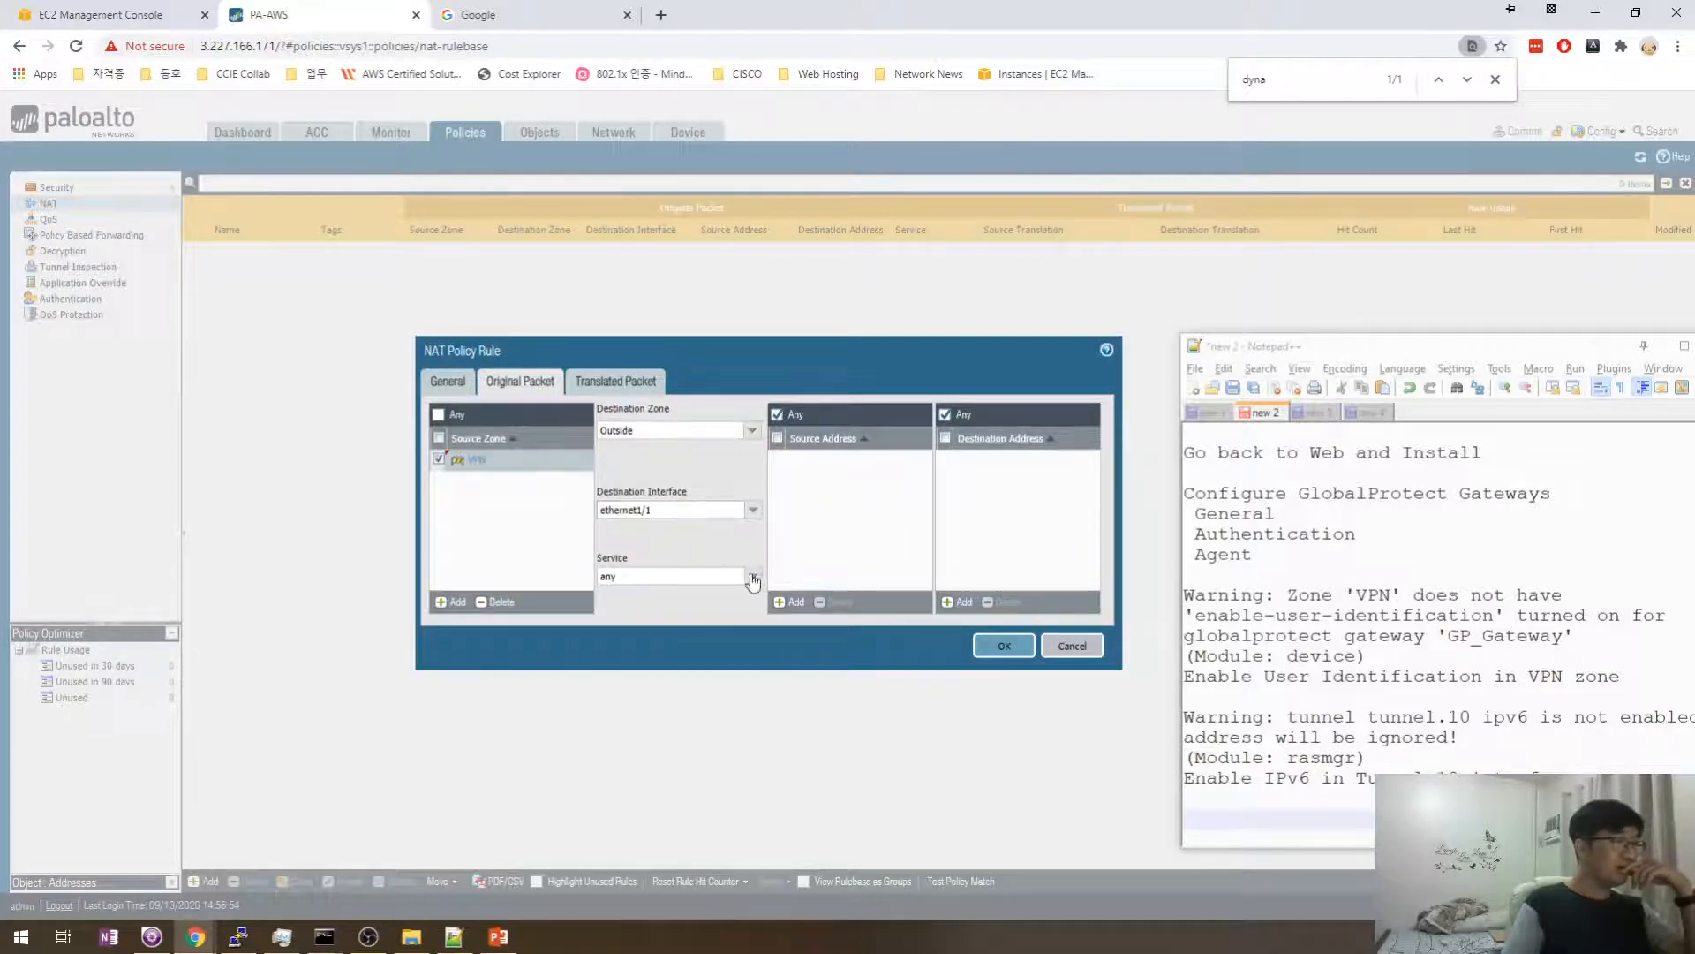
pyautogui.click(752, 579)
pyautogui.click(743, 560)
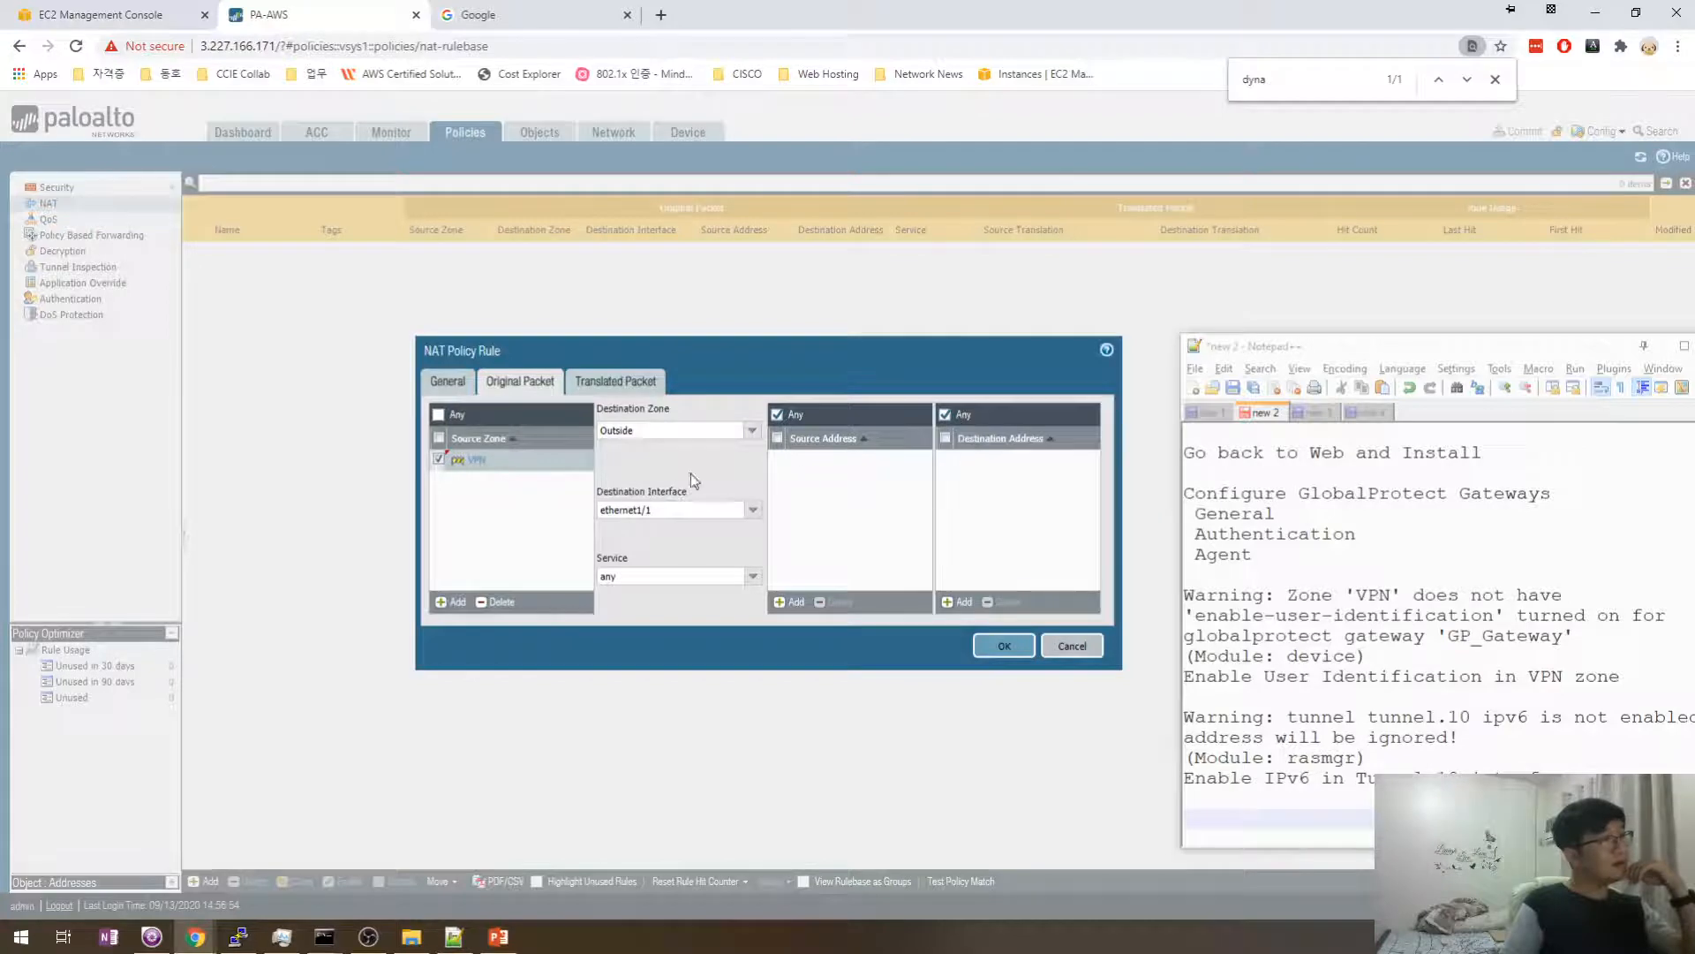
pyautogui.click(754, 517)
pyautogui.click(640, 528)
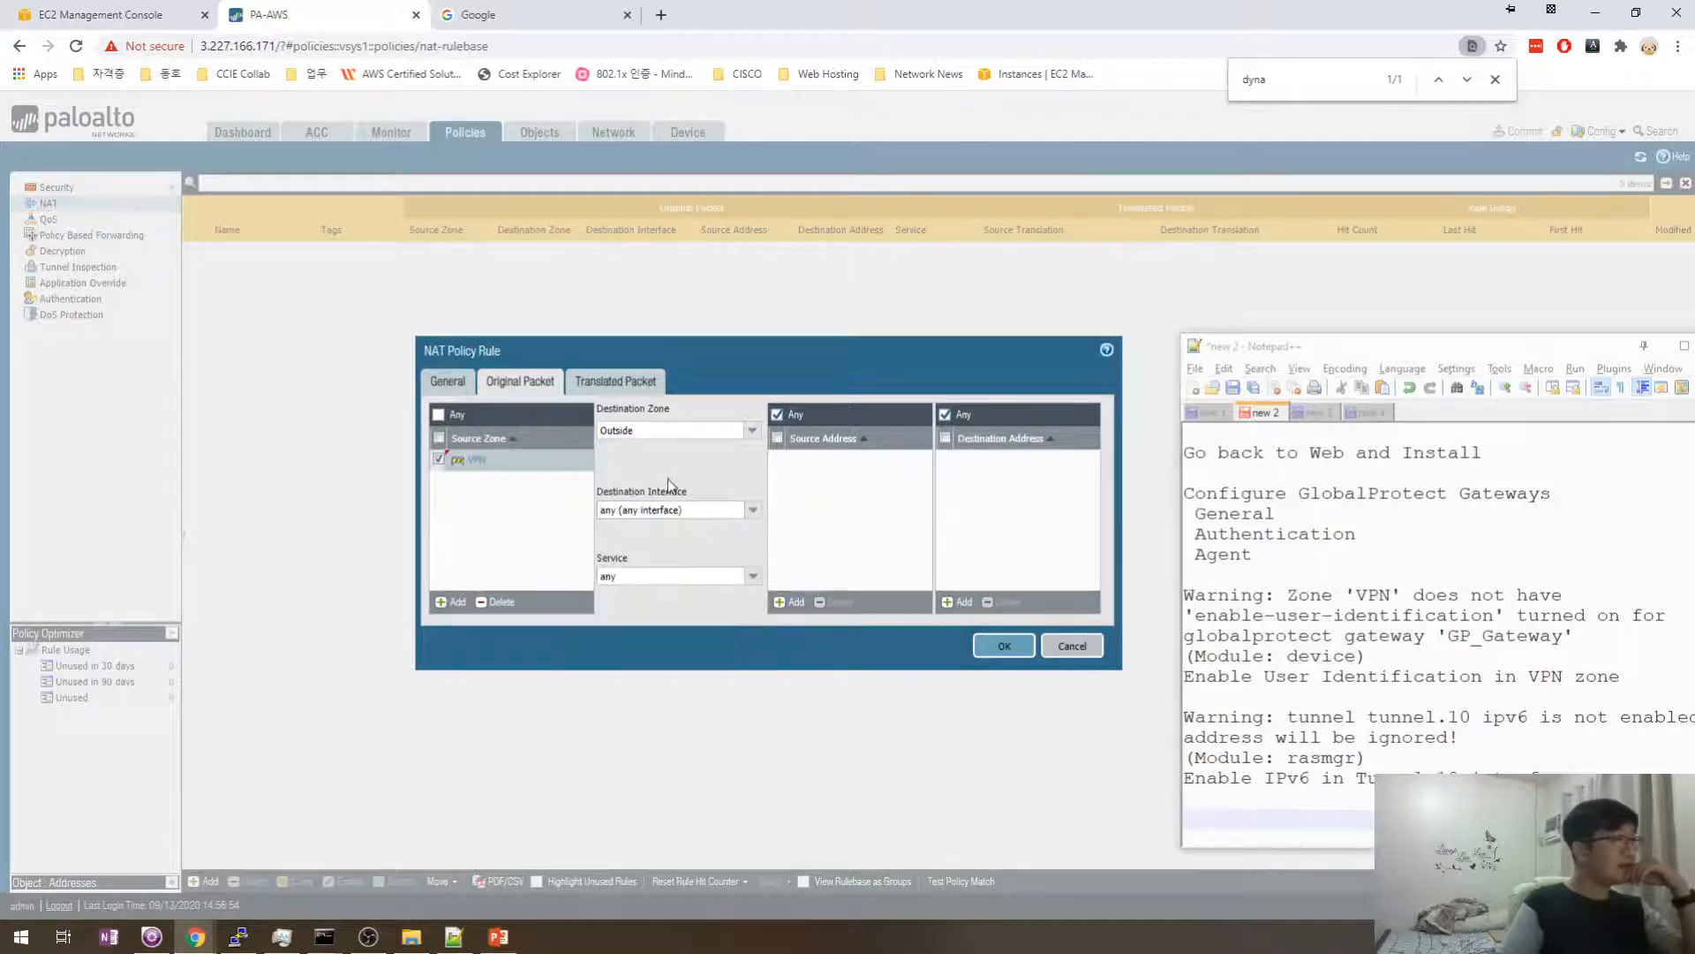
# - Try the destination translation types, then leave destination translation at None
pyautogui.click(597, 385)
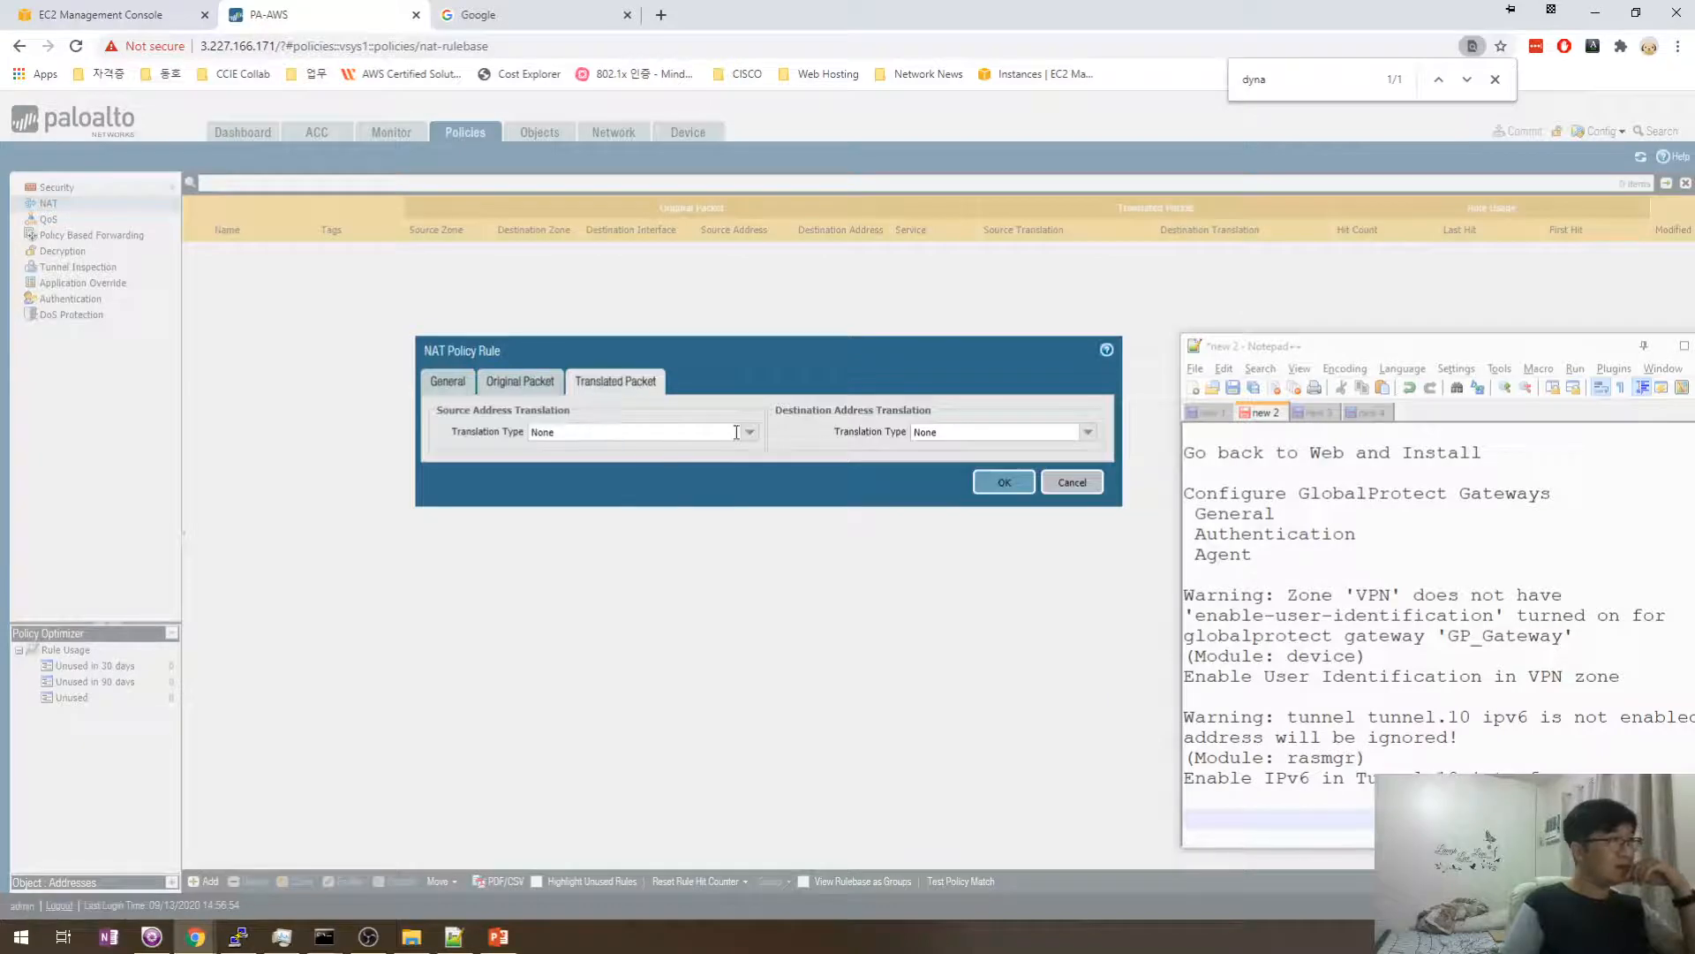
pyautogui.click(1089, 433)
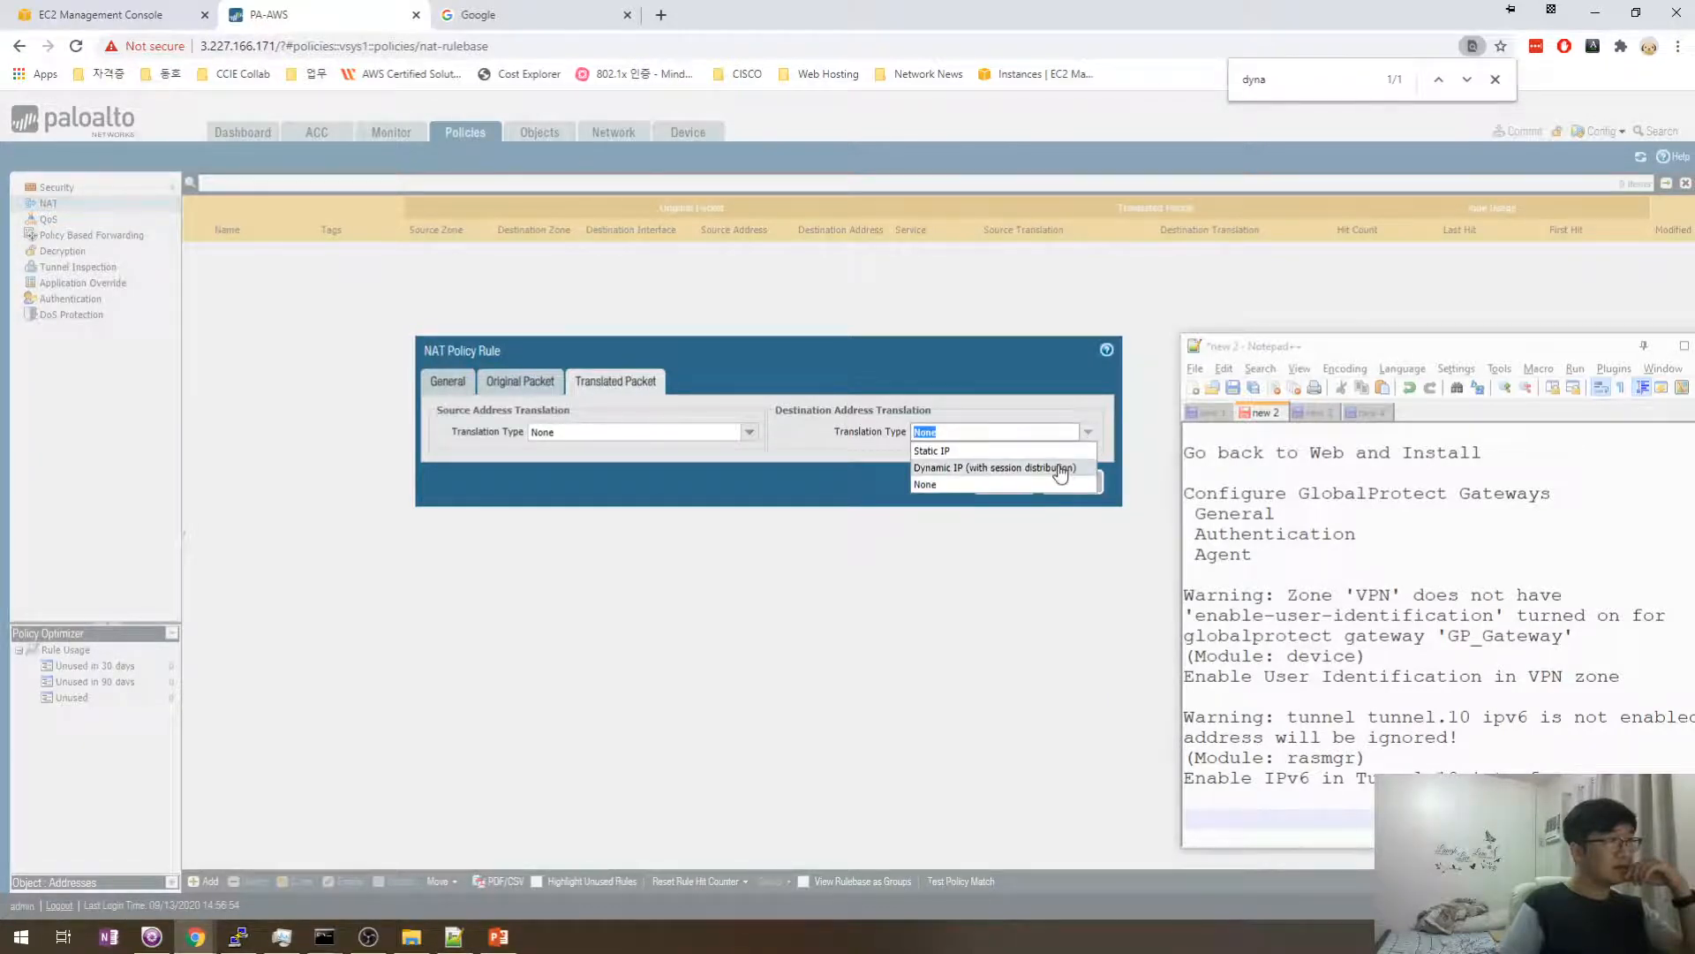
pyautogui.click(1060, 468)
pyautogui.click(961, 459)
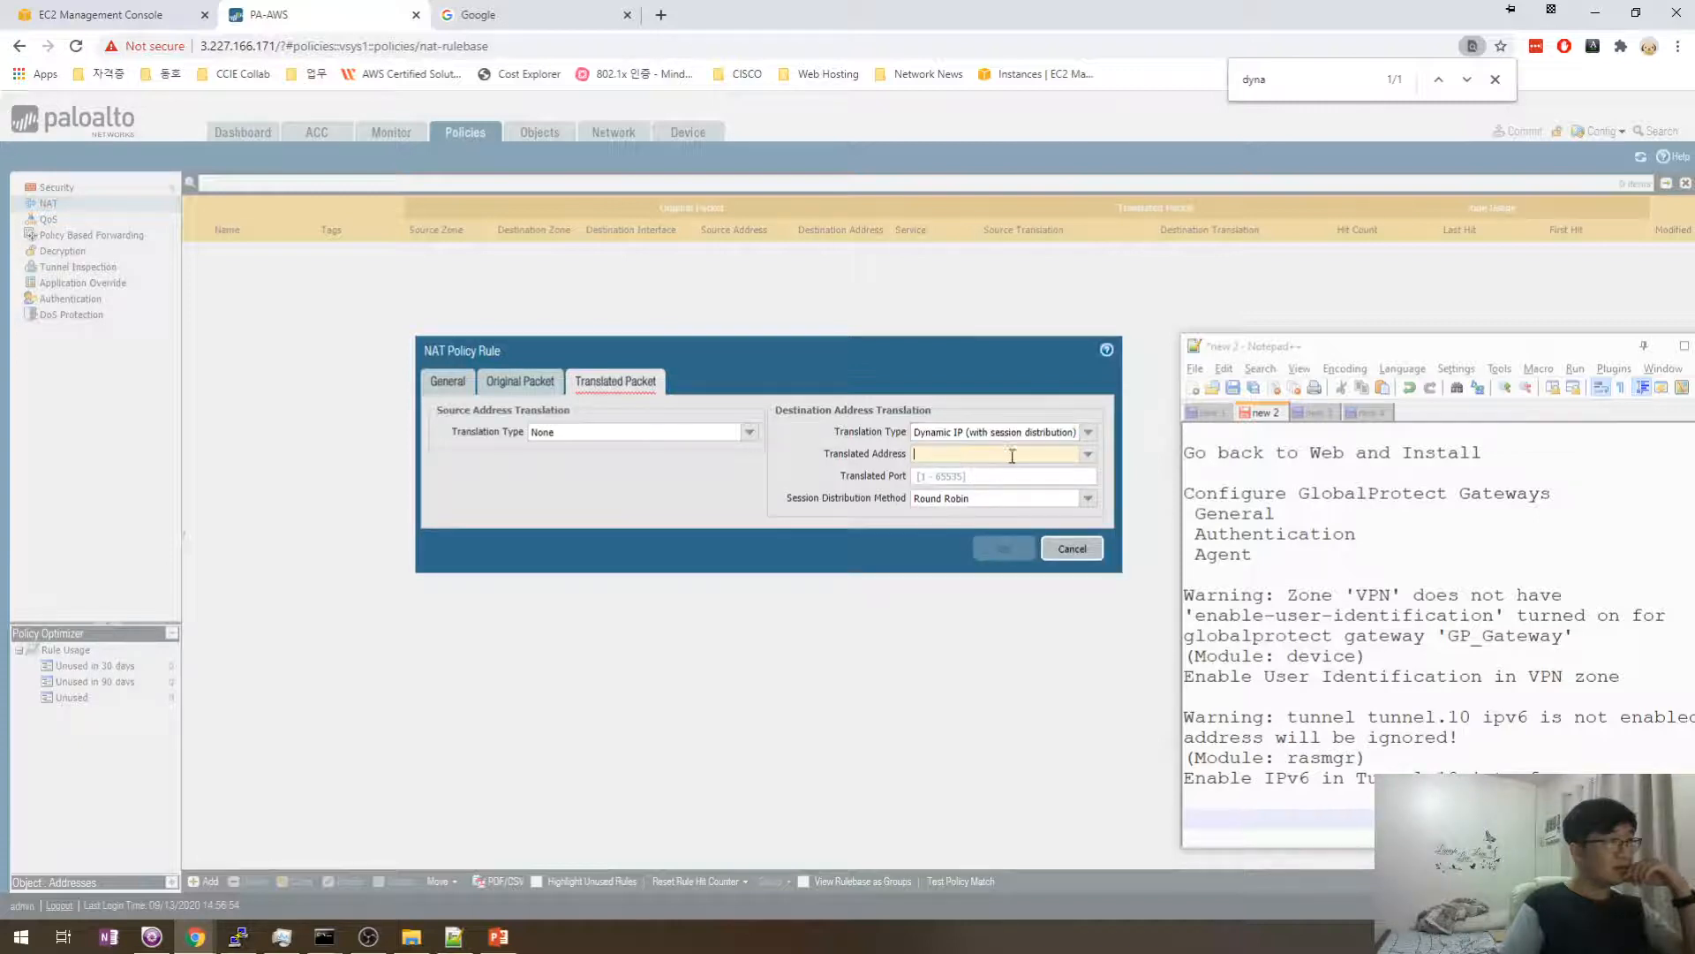
pyautogui.click(1089, 456)
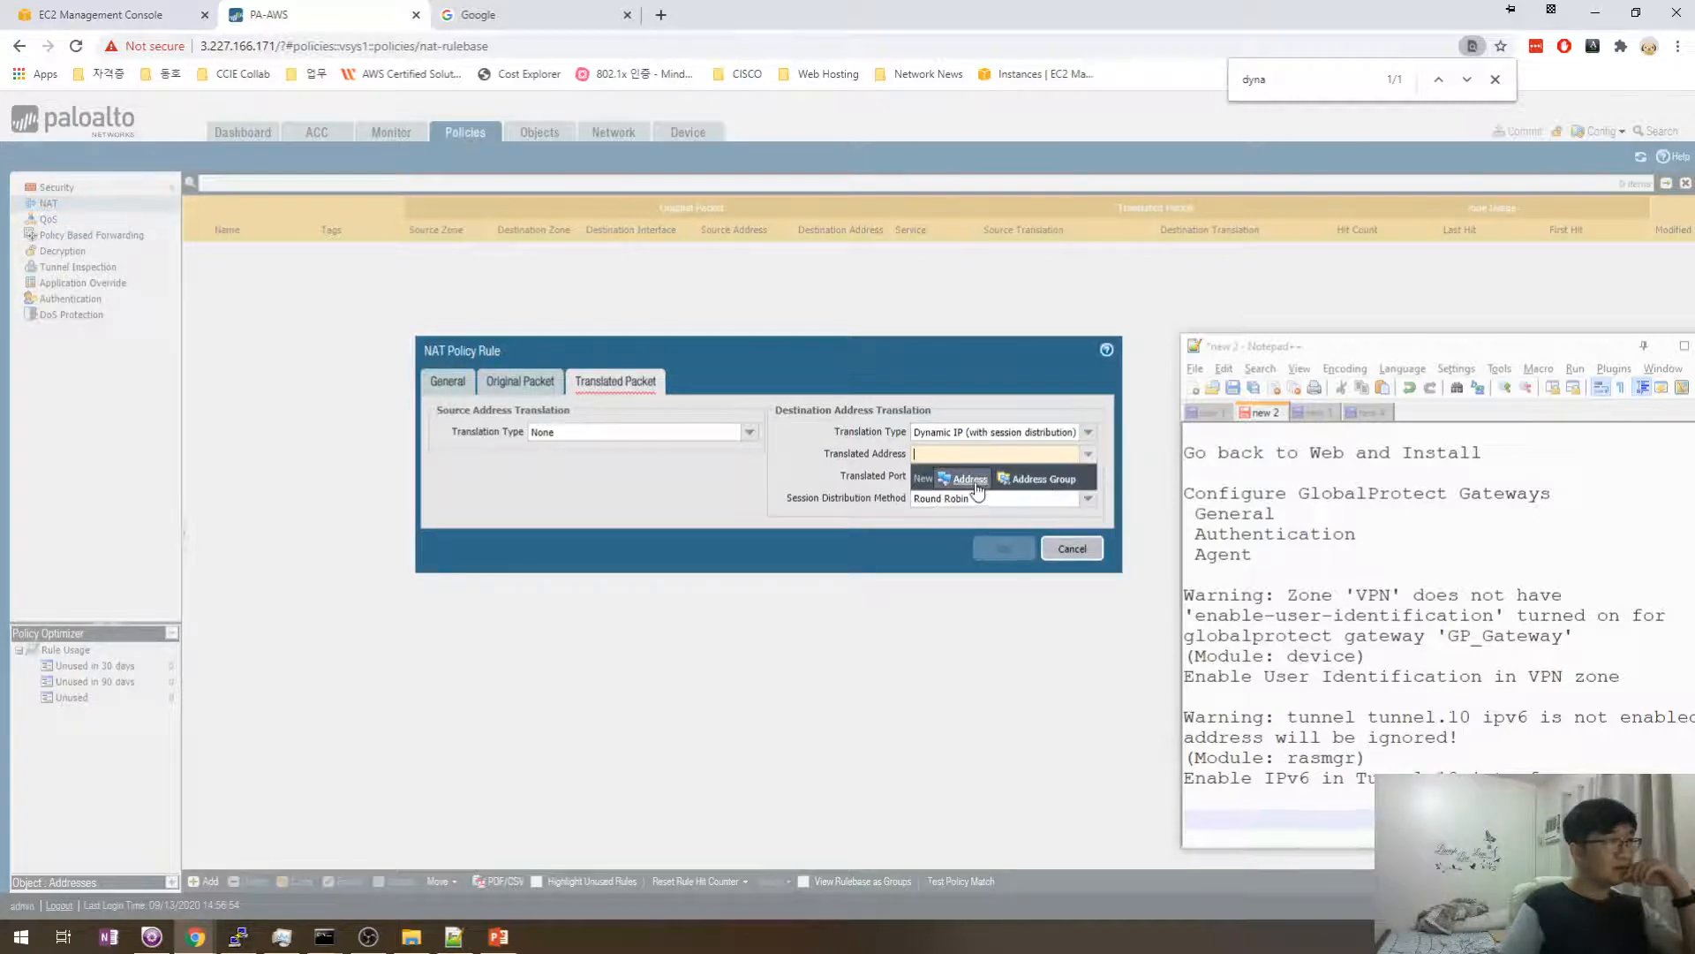
pyautogui.click(825, 479)
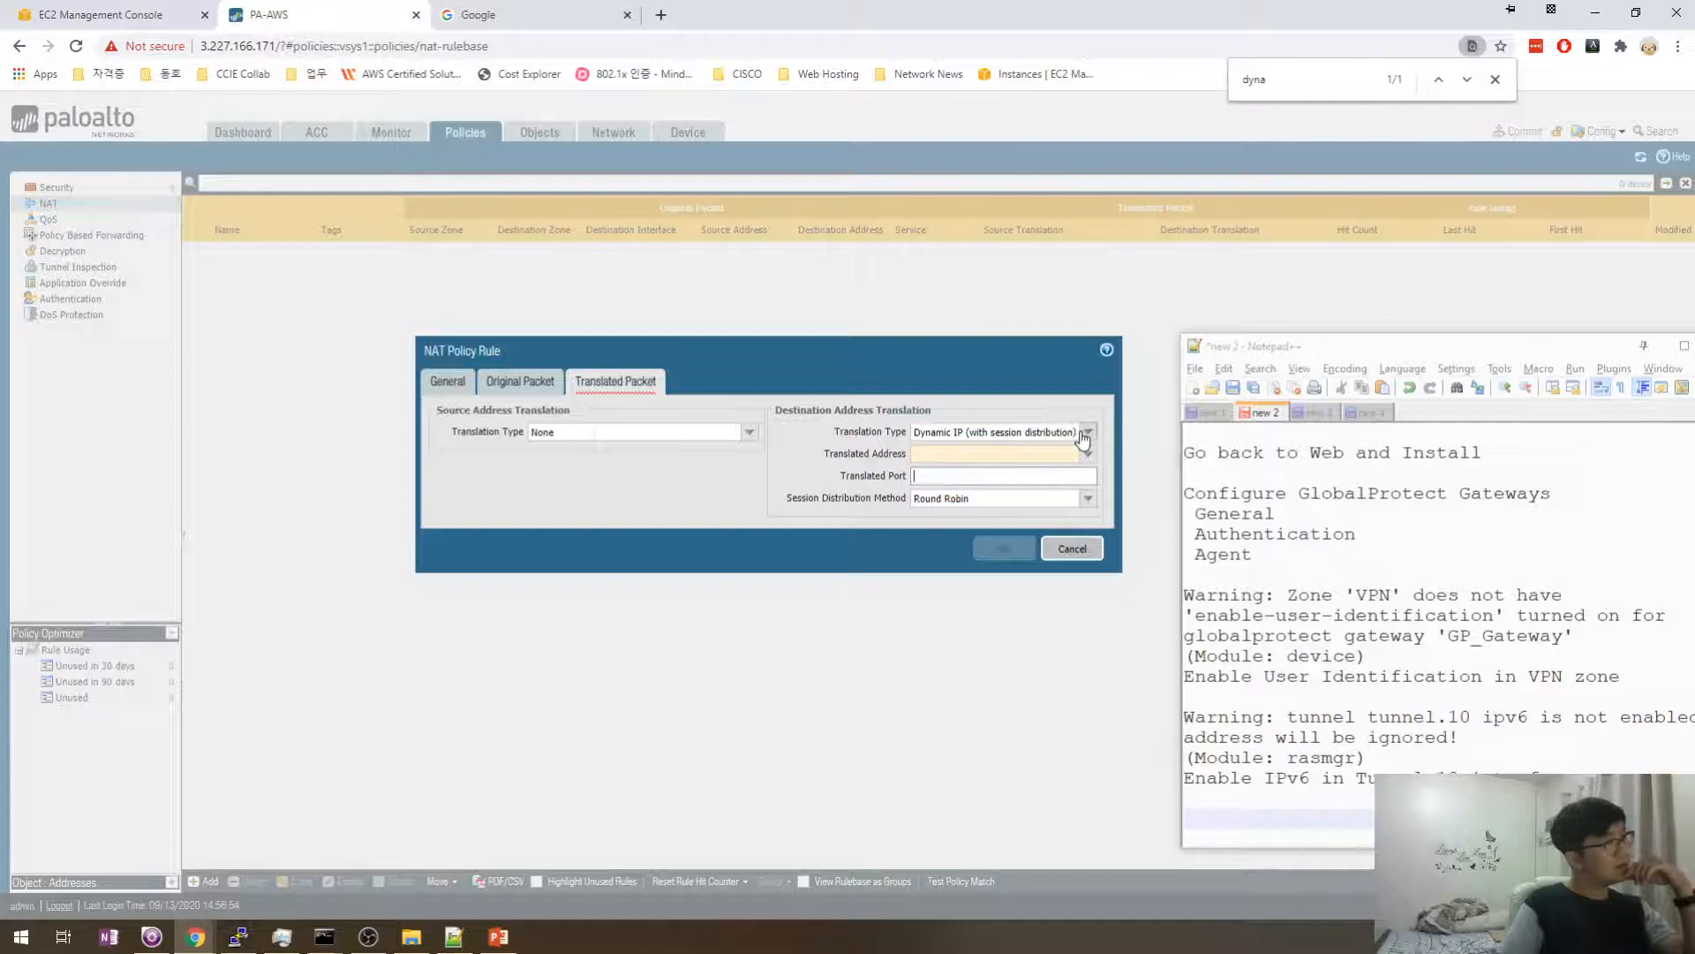
pyautogui.click(1089, 432)
pyautogui.click(973, 444)
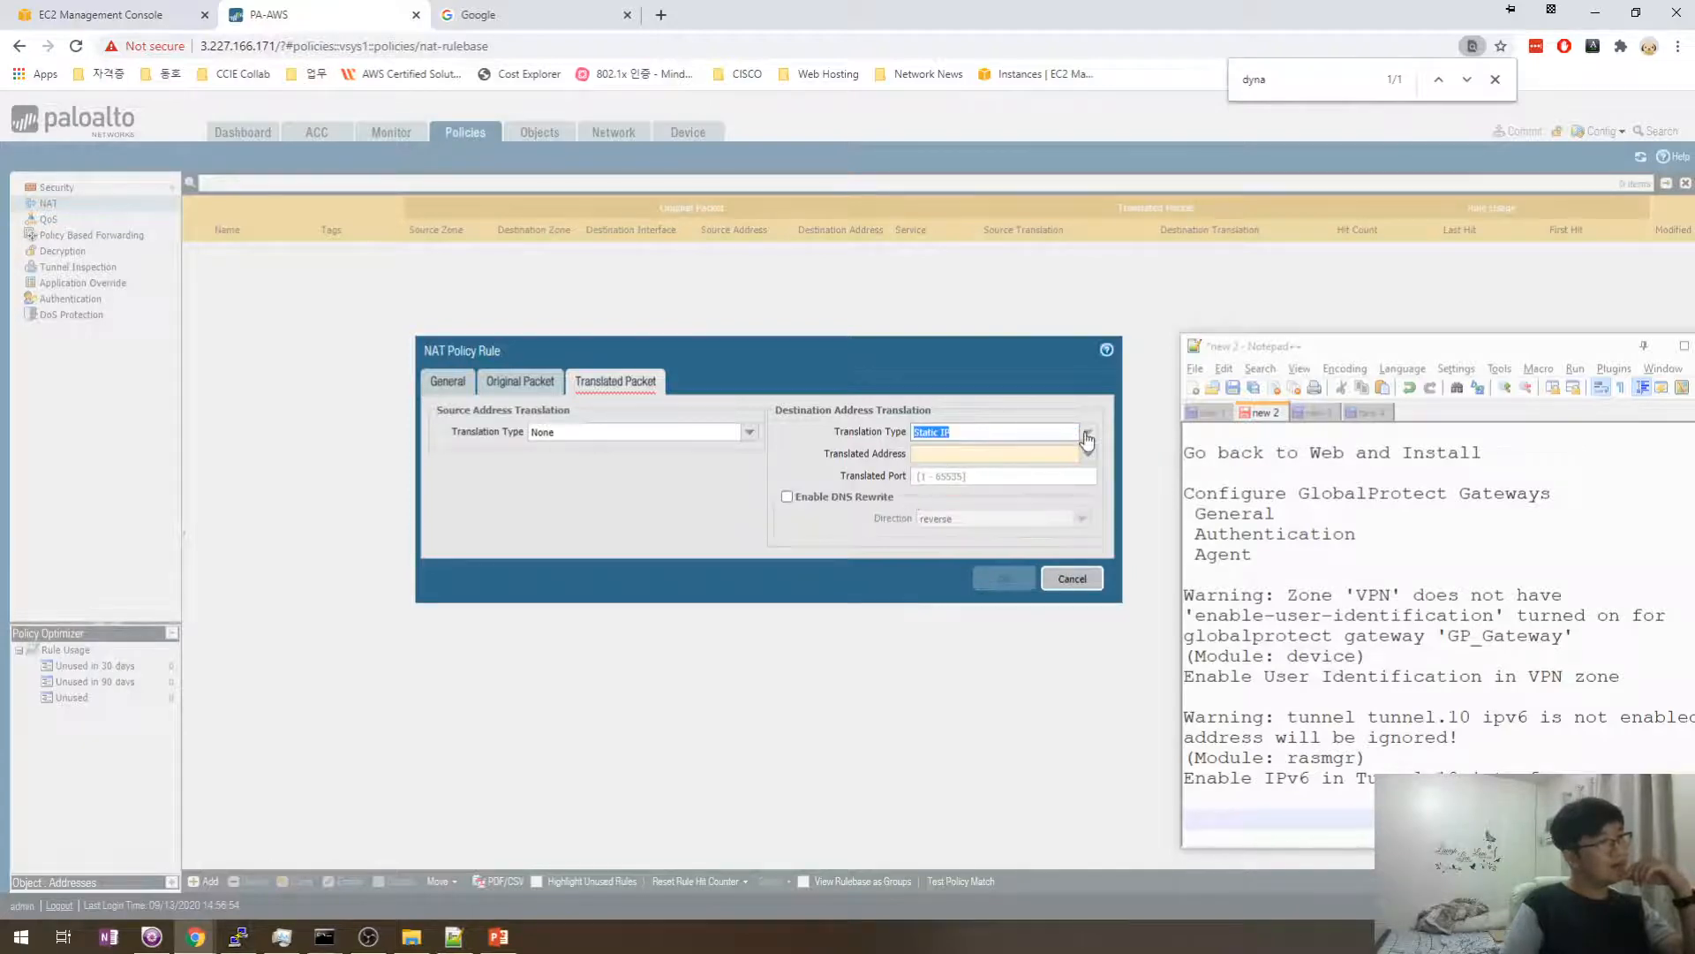
pyautogui.click(1088, 432)
pyautogui.click(964, 489)
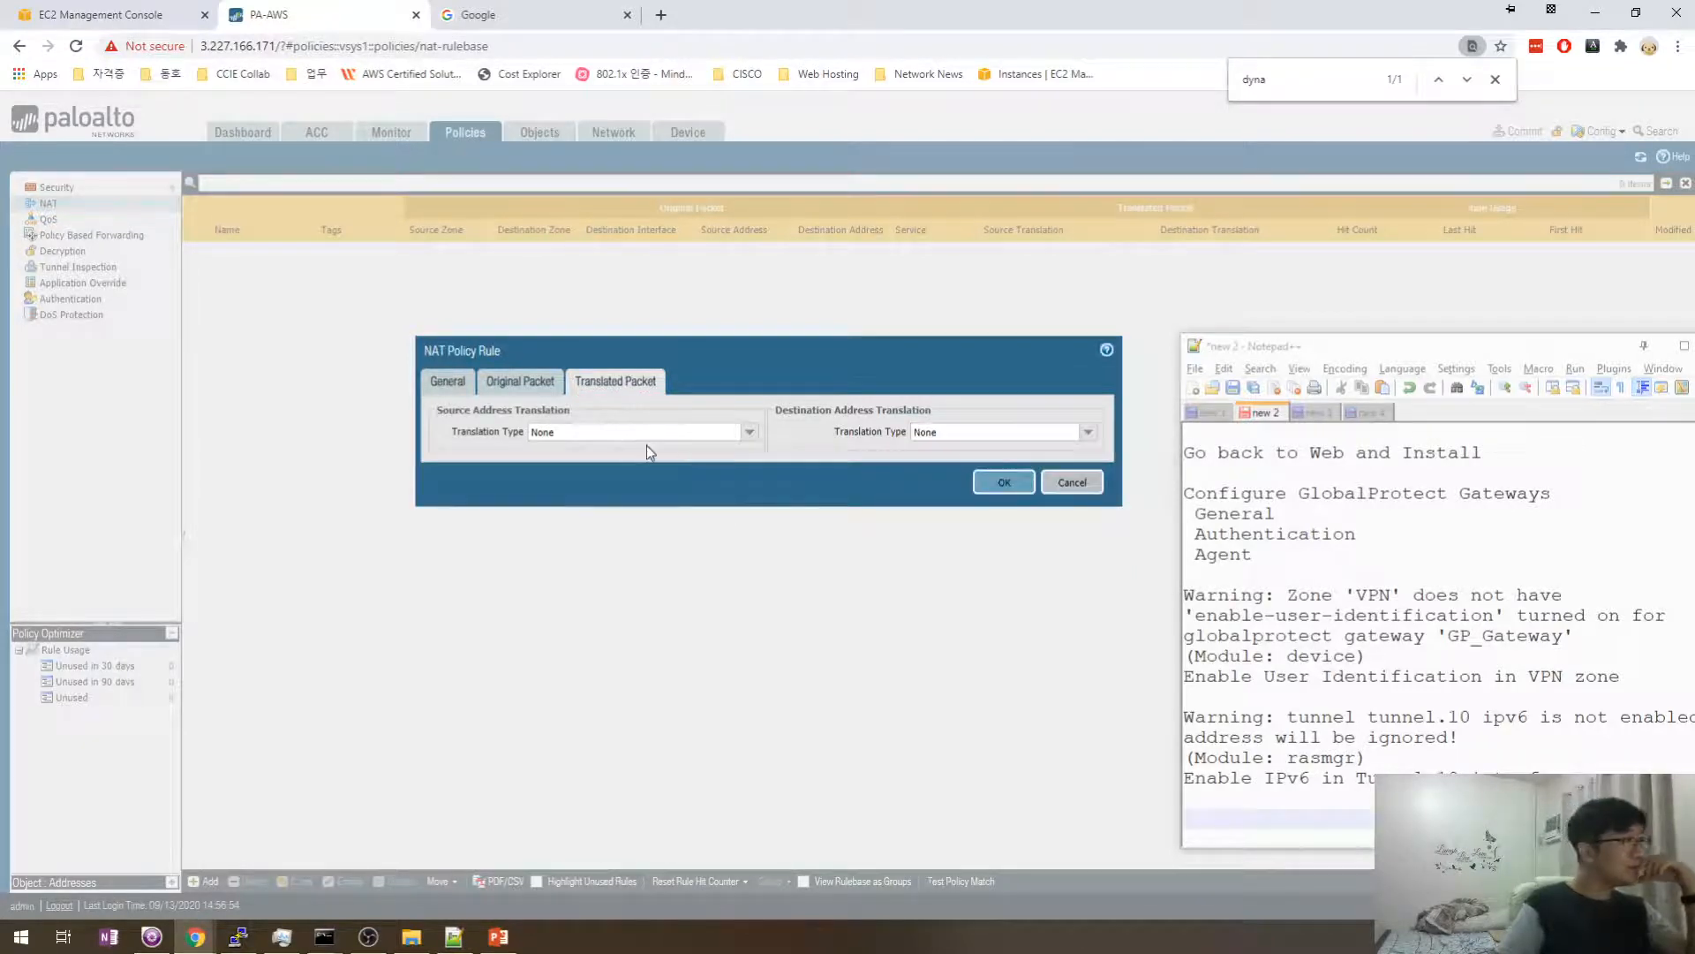
# - Set source translation type to Dynamic IP And Port after trying Static IP and Dynamic IP
pyautogui.click(752, 434)
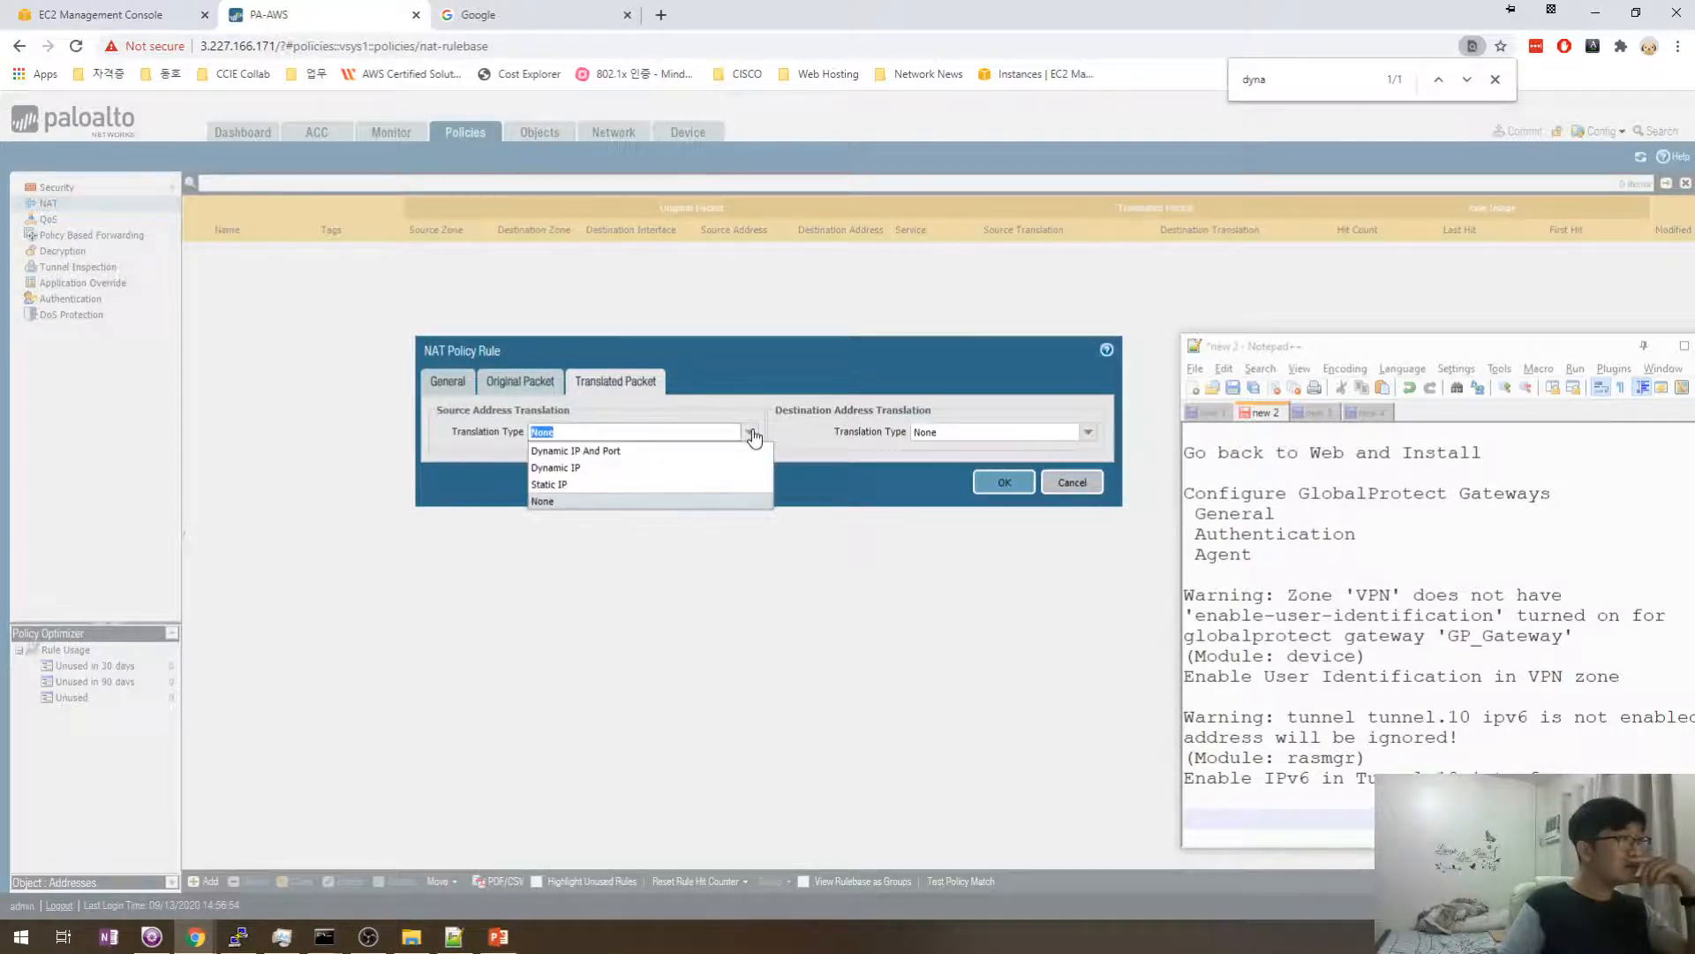
pyautogui.click(606, 484)
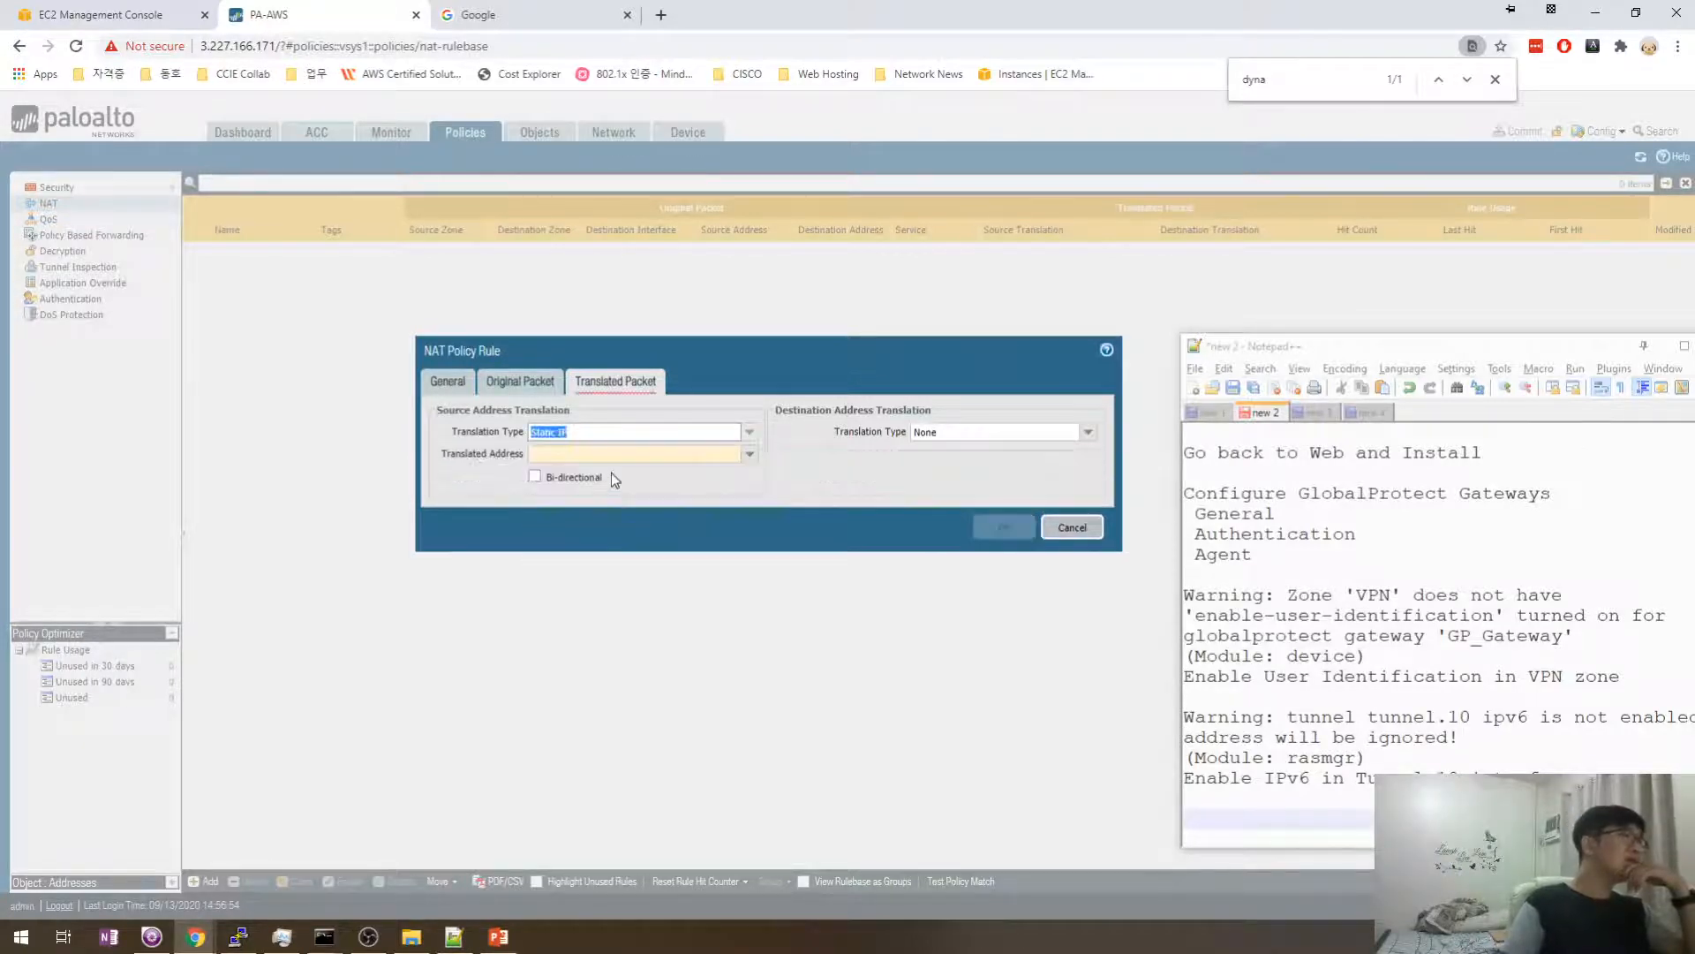
pyautogui.click(748, 433)
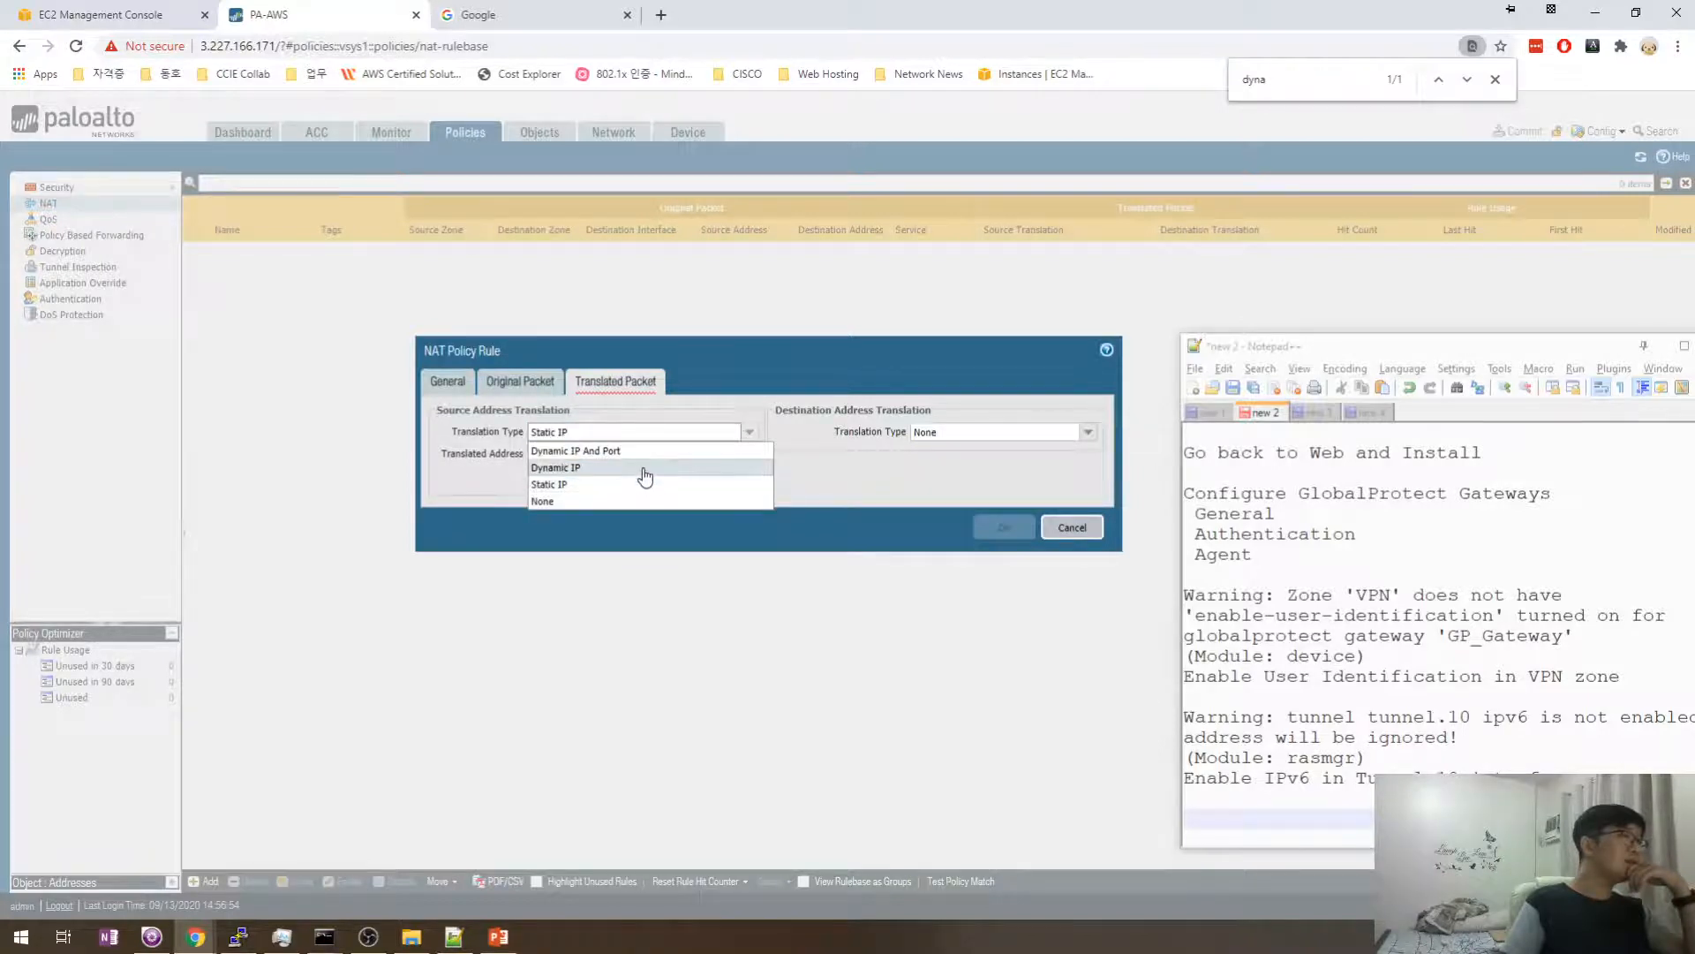
pyautogui.click(643, 473)
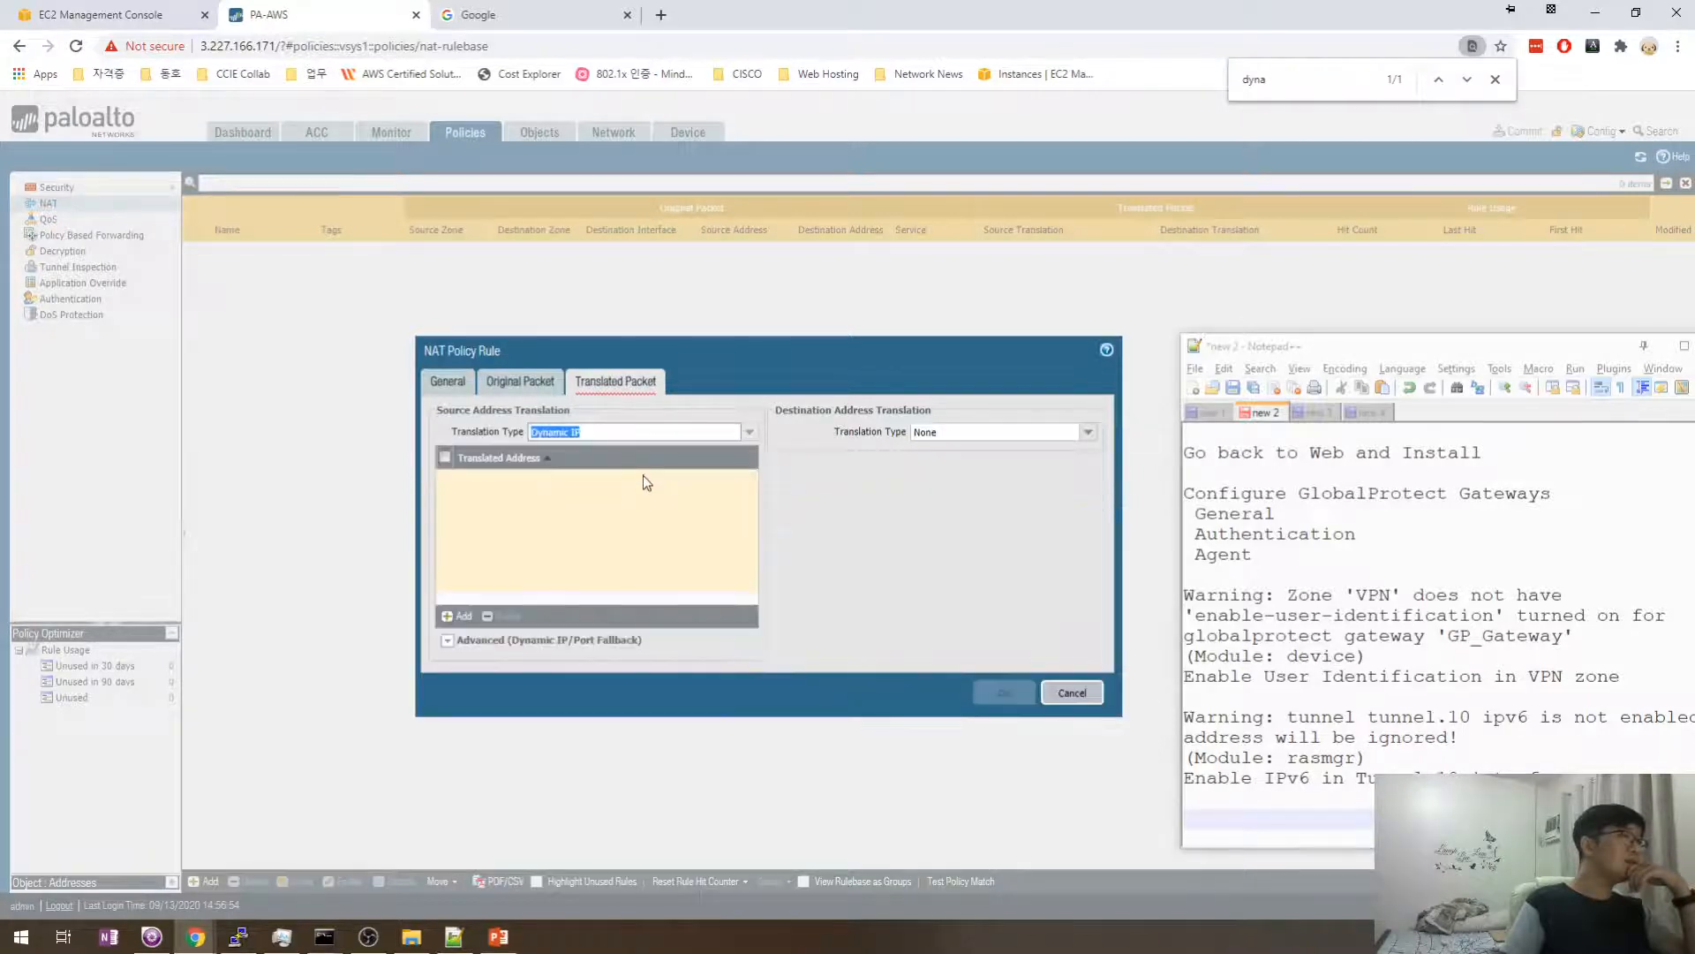
pyautogui.click(459, 616)
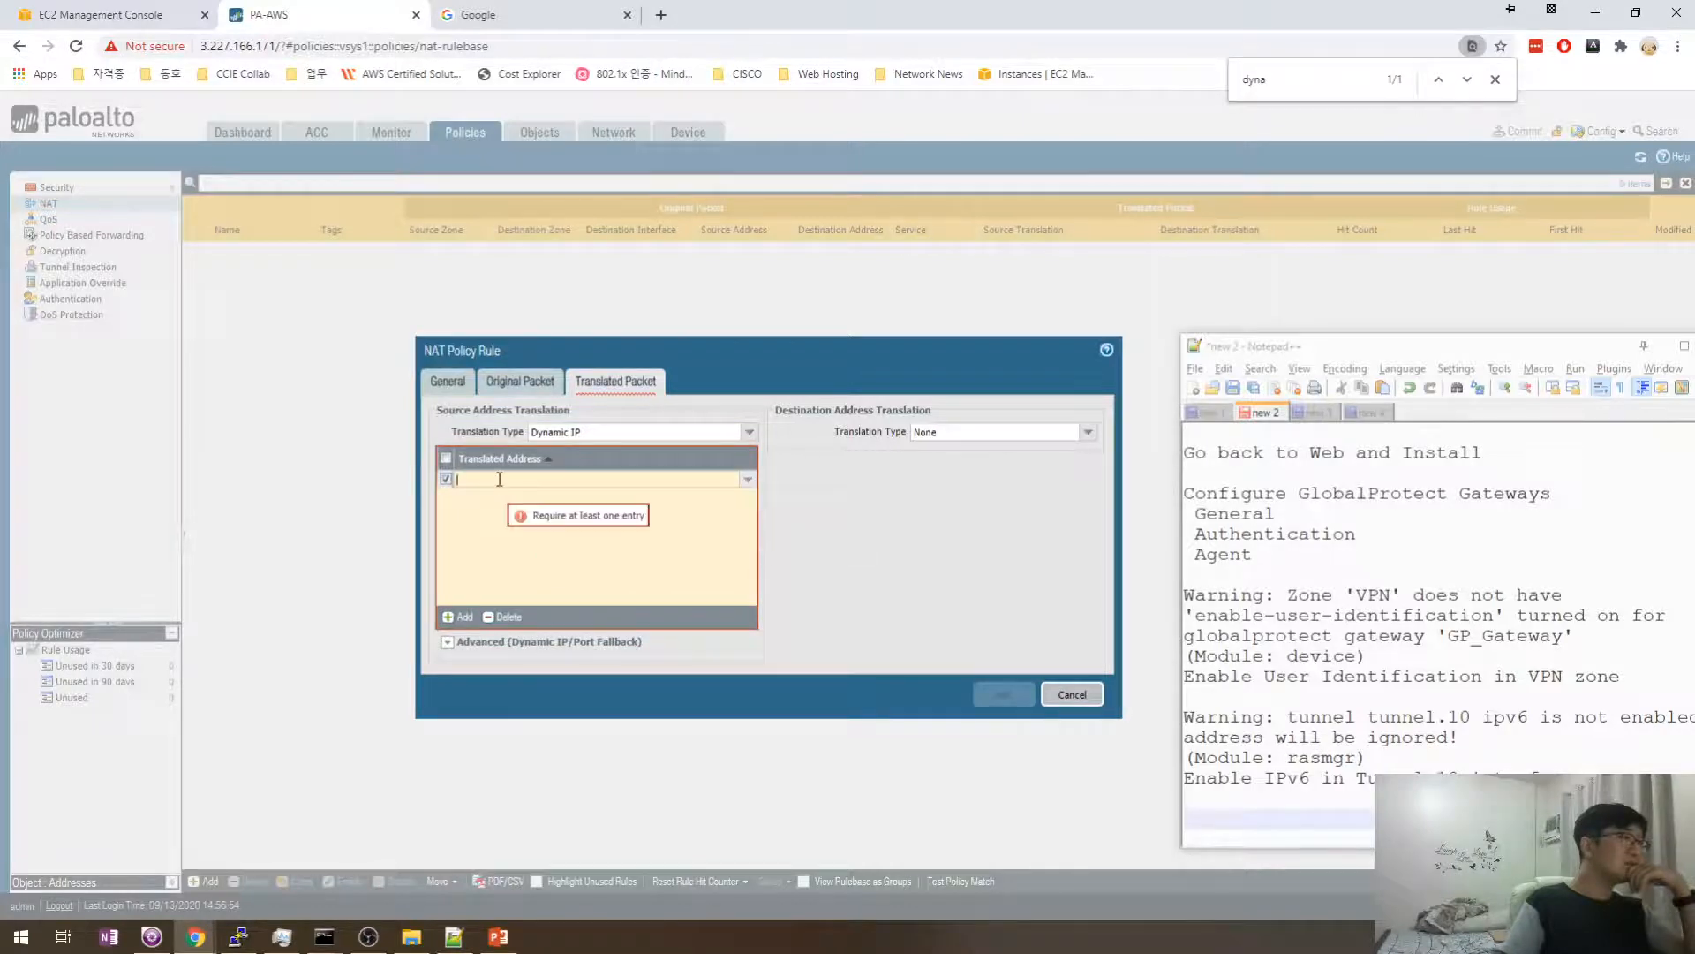
pyautogui.click(749, 431)
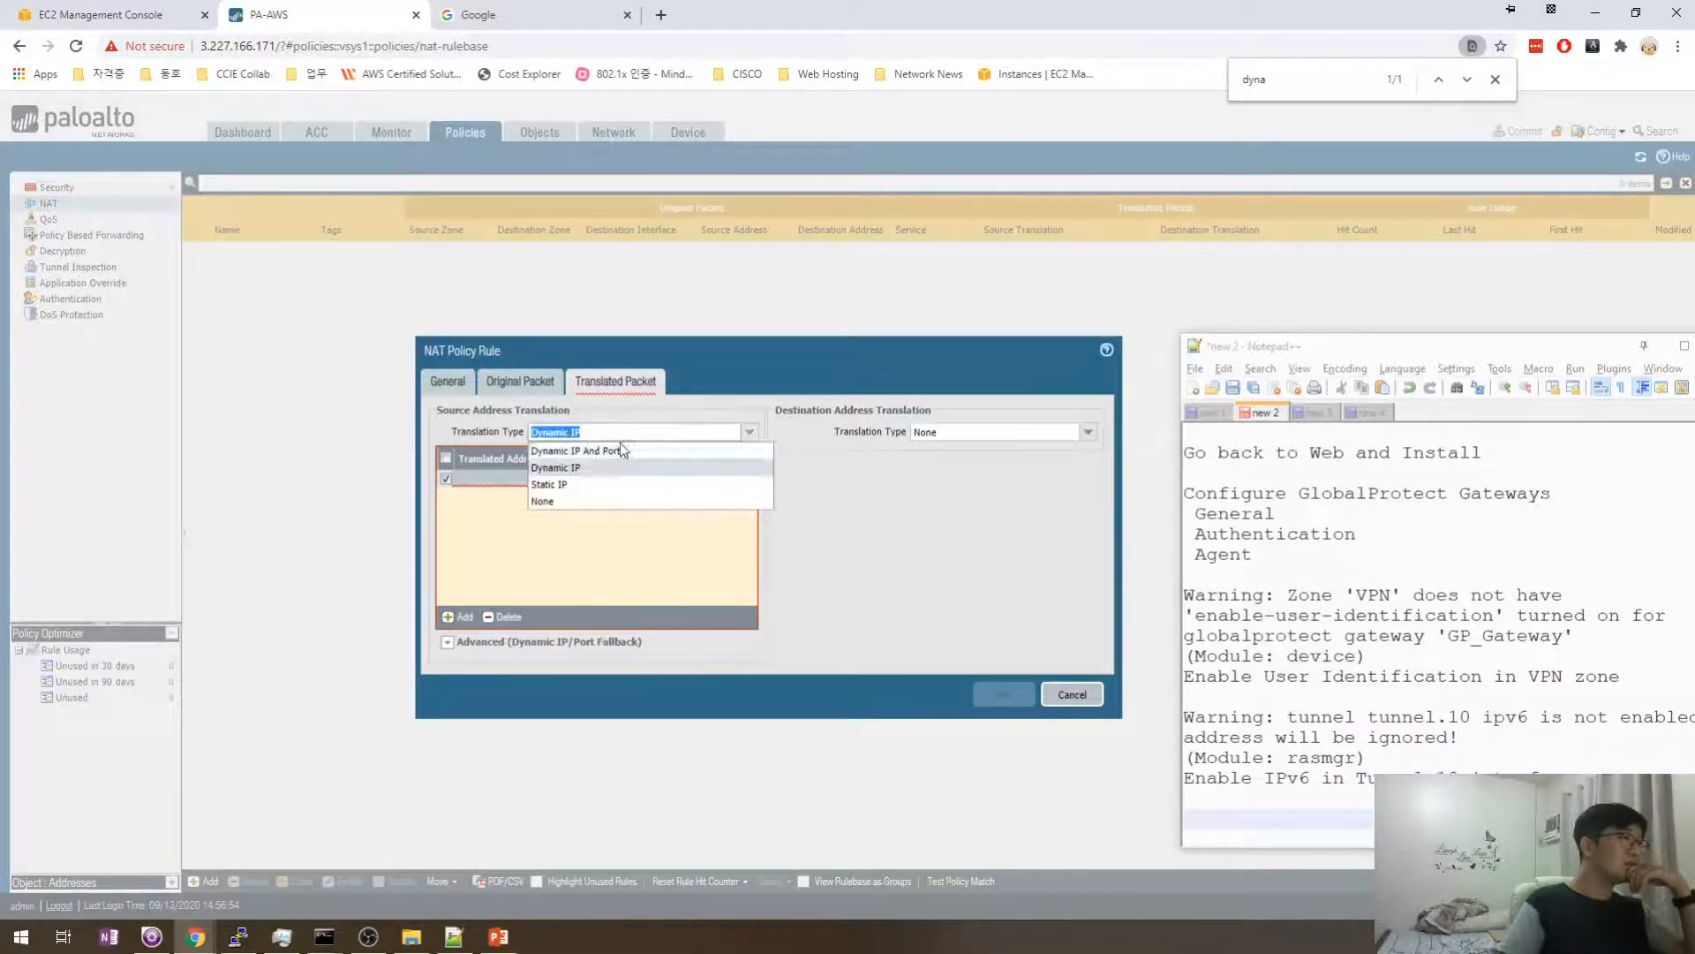
pyautogui.click(620, 449)
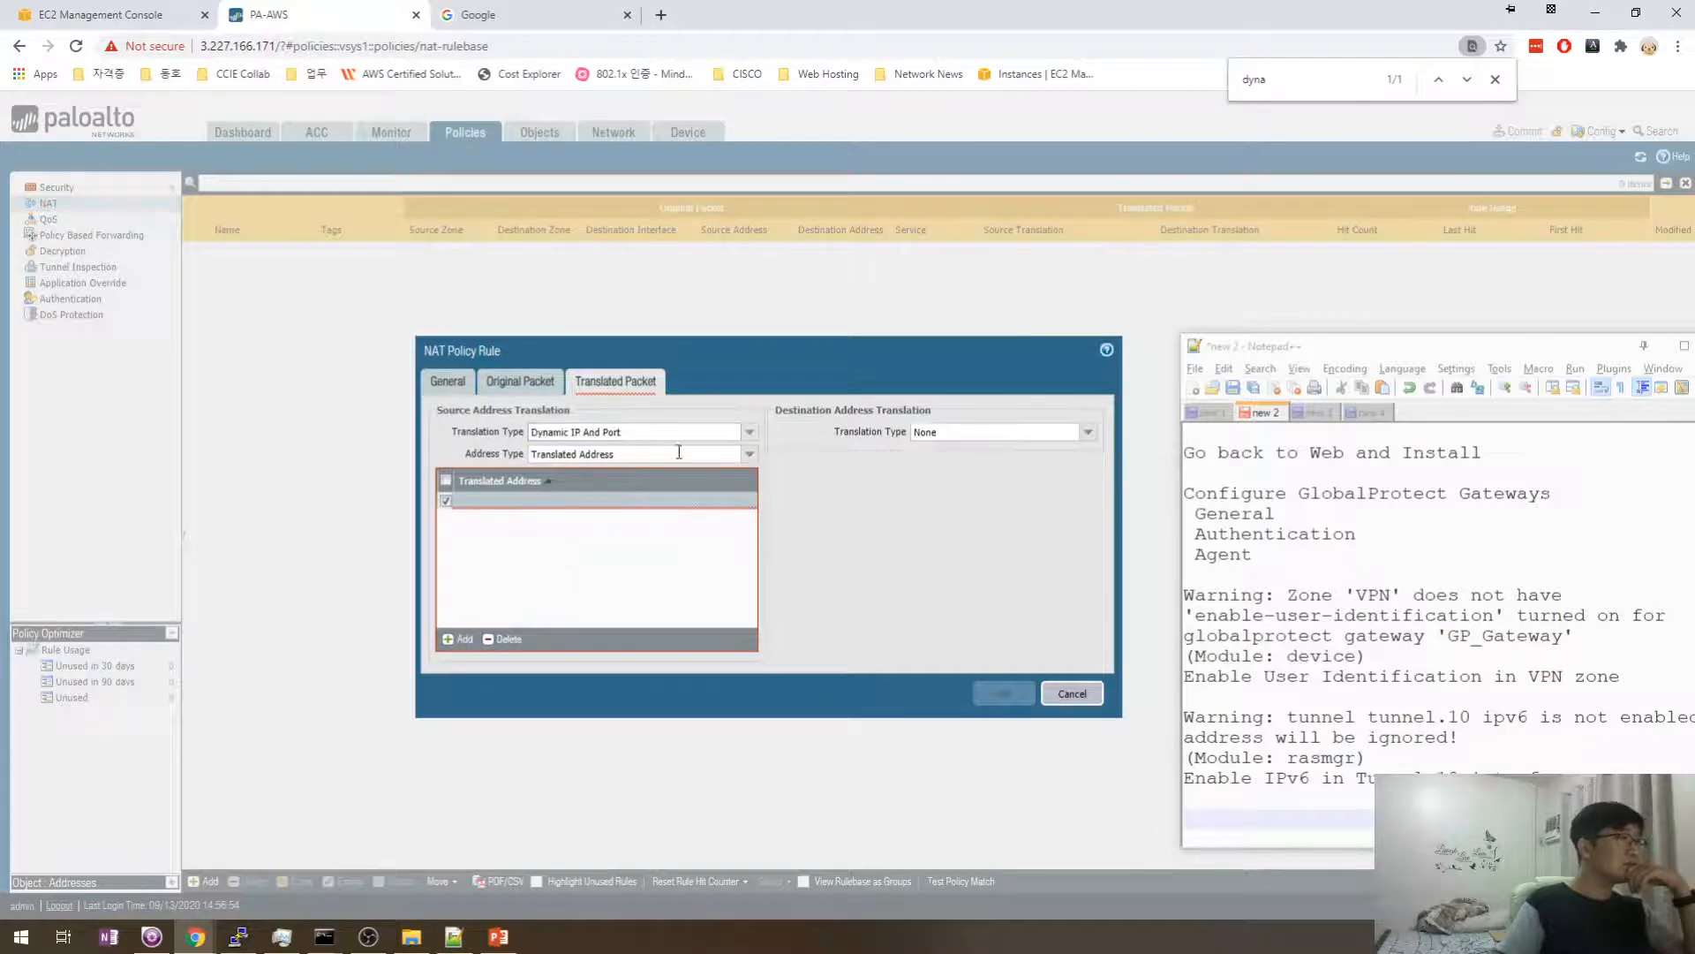
# - Translate to ethernet1/1's interface address with IP address None, and save the VPN rule
pyautogui.click(749, 453)
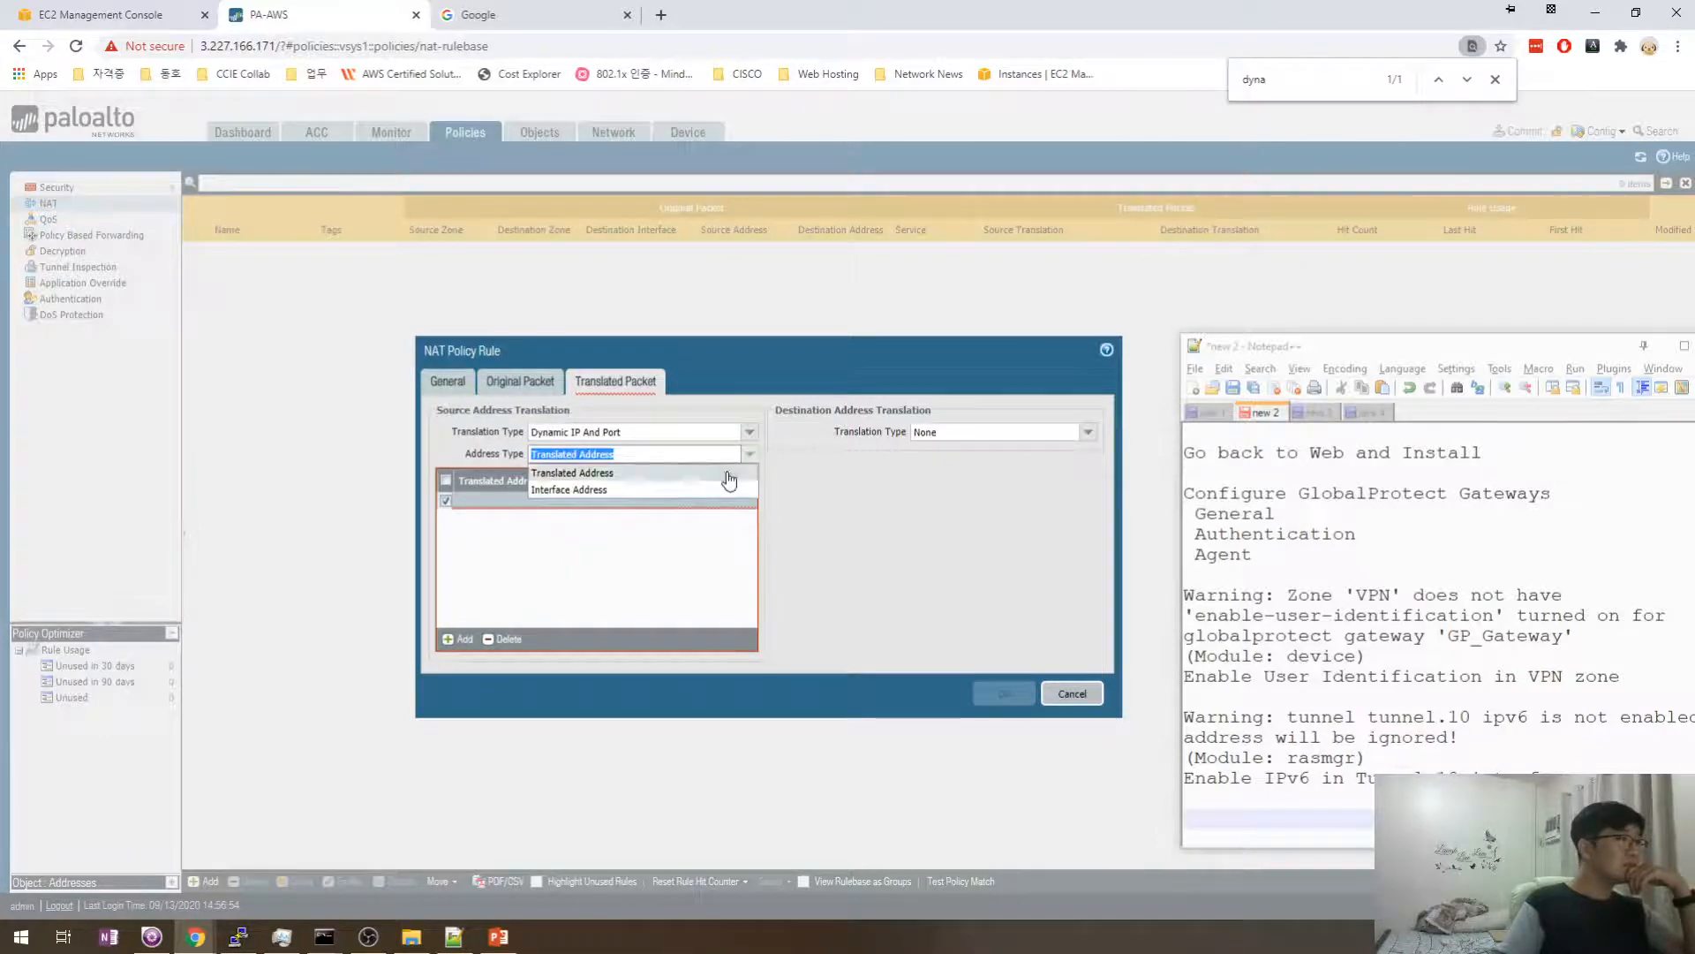
pyautogui.click(700, 491)
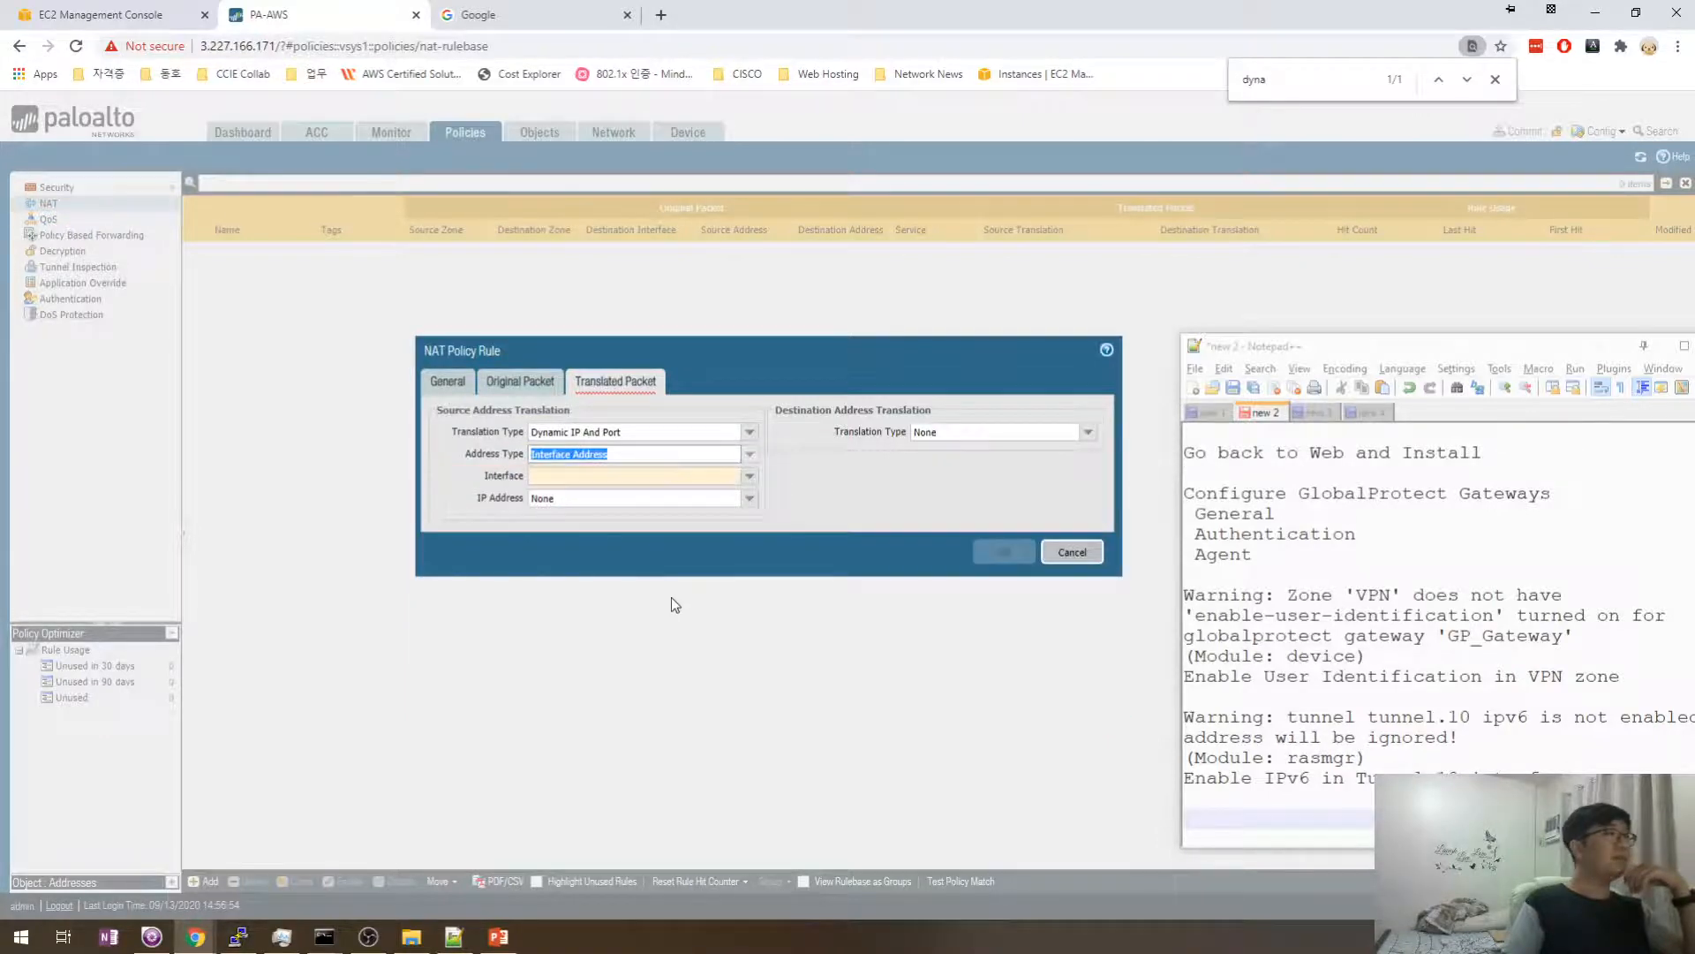
pyautogui.click(748, 479)
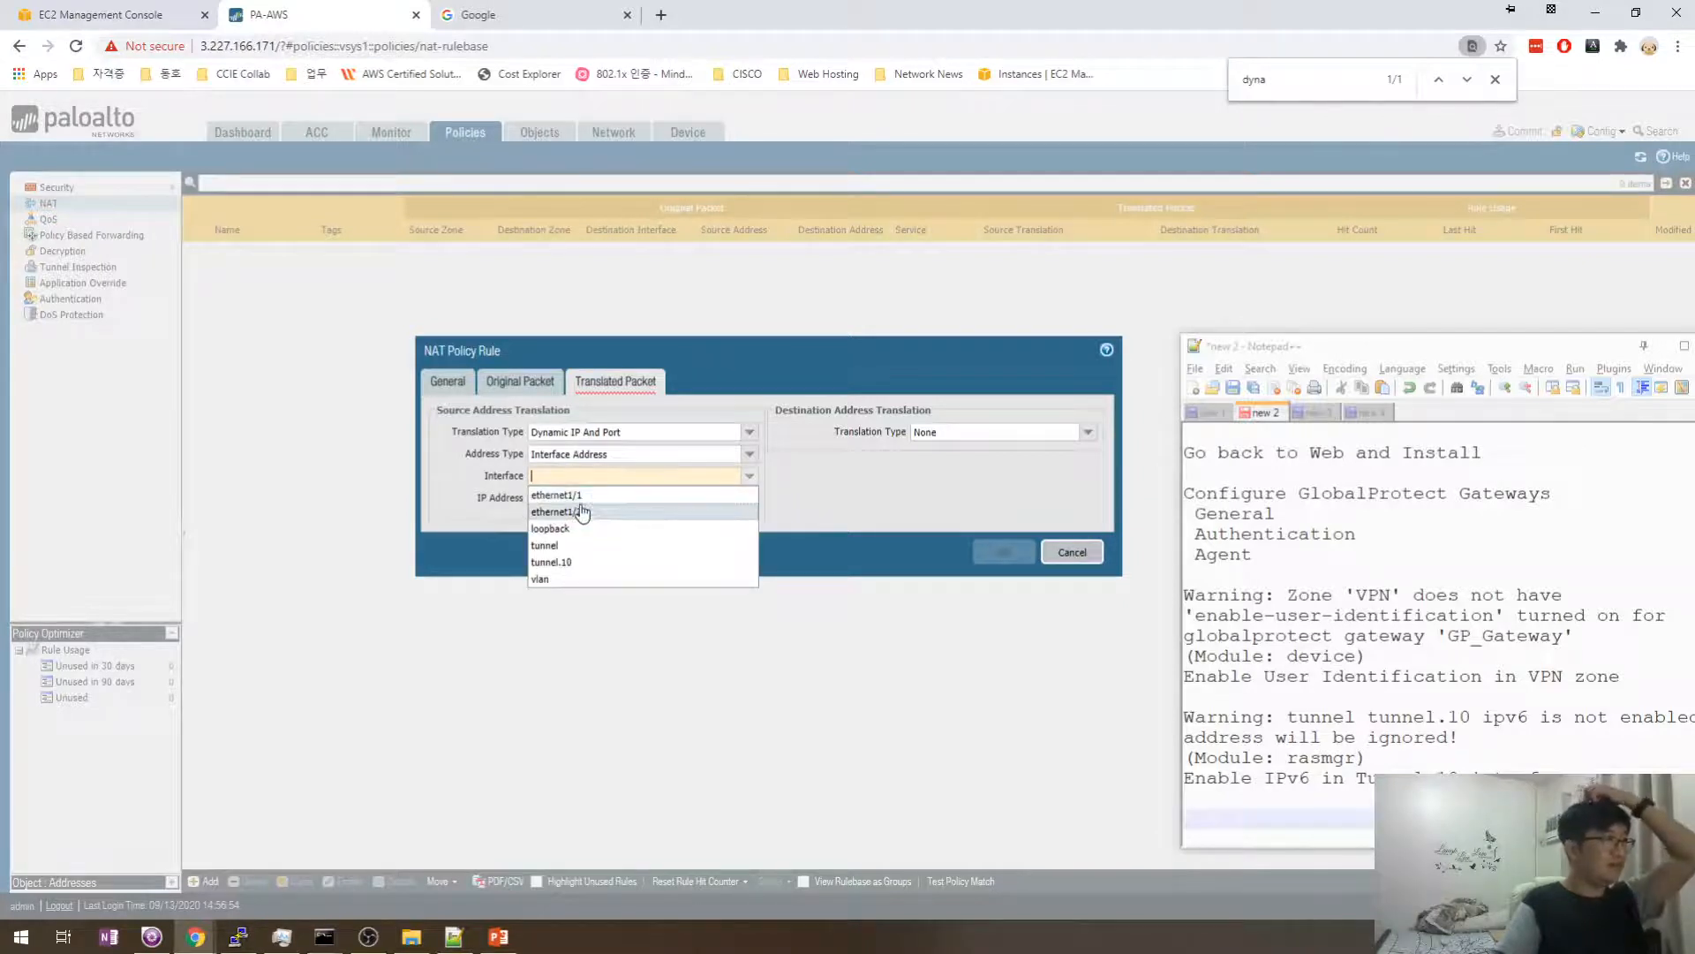
pyautogui.click(586, 497)
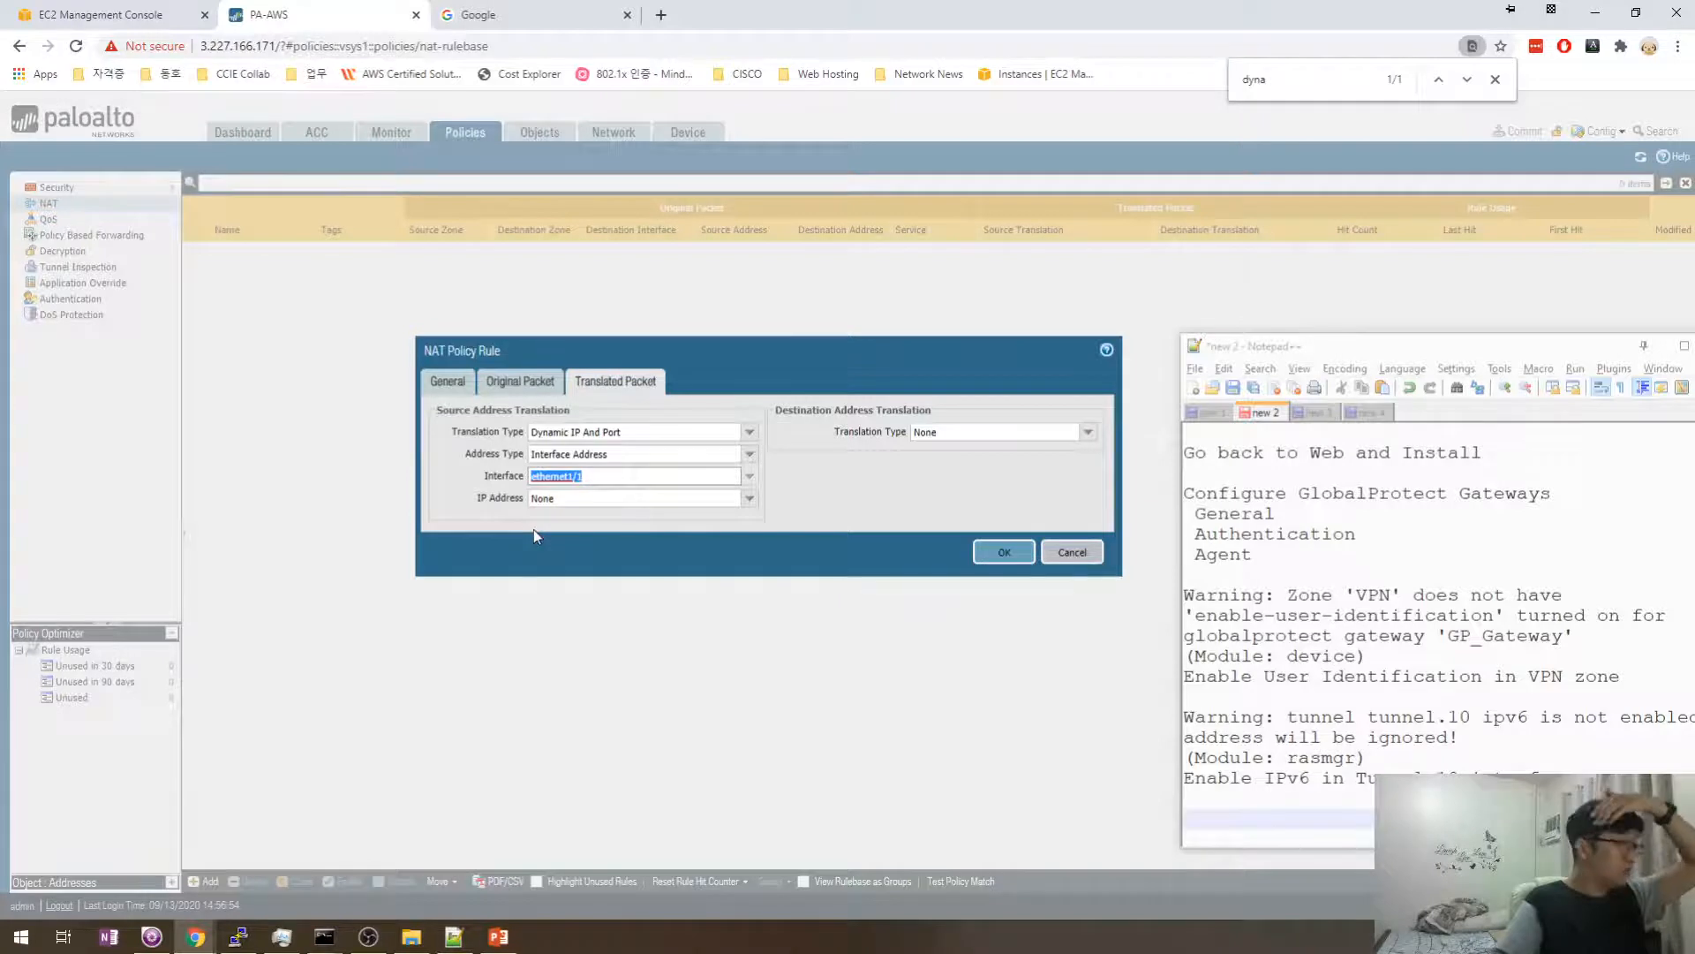
pyautogui.click(589, 537)
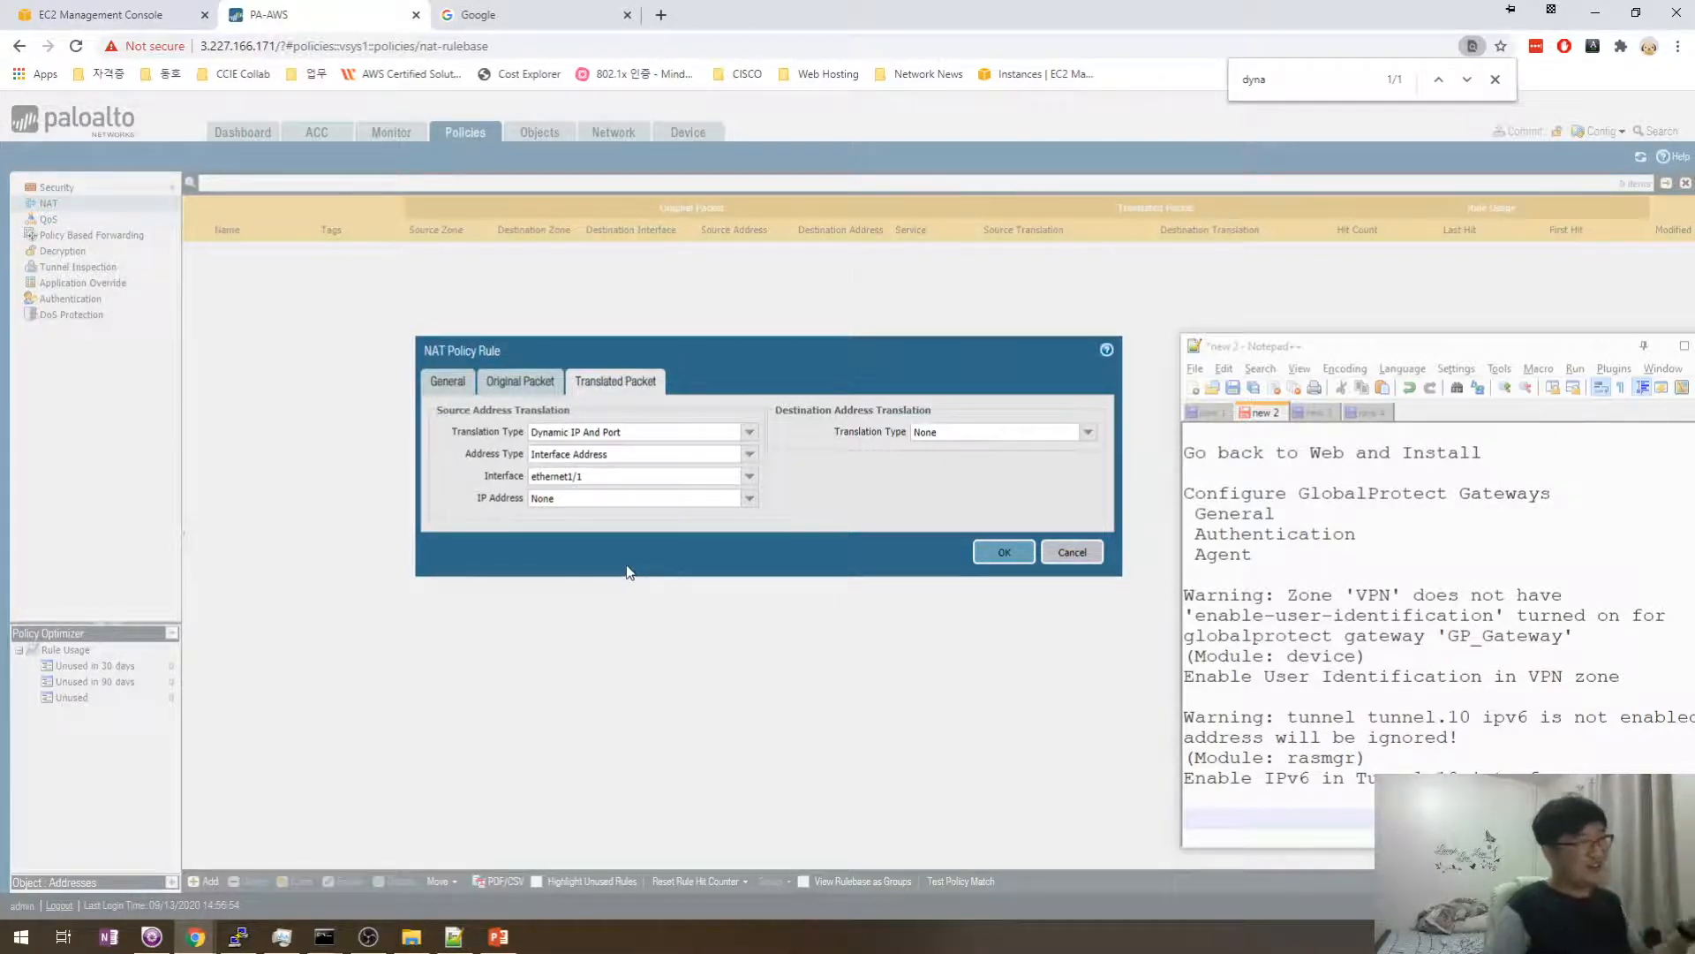
pyautogui.click(749, 498)
pyautogui.click(562, 520)
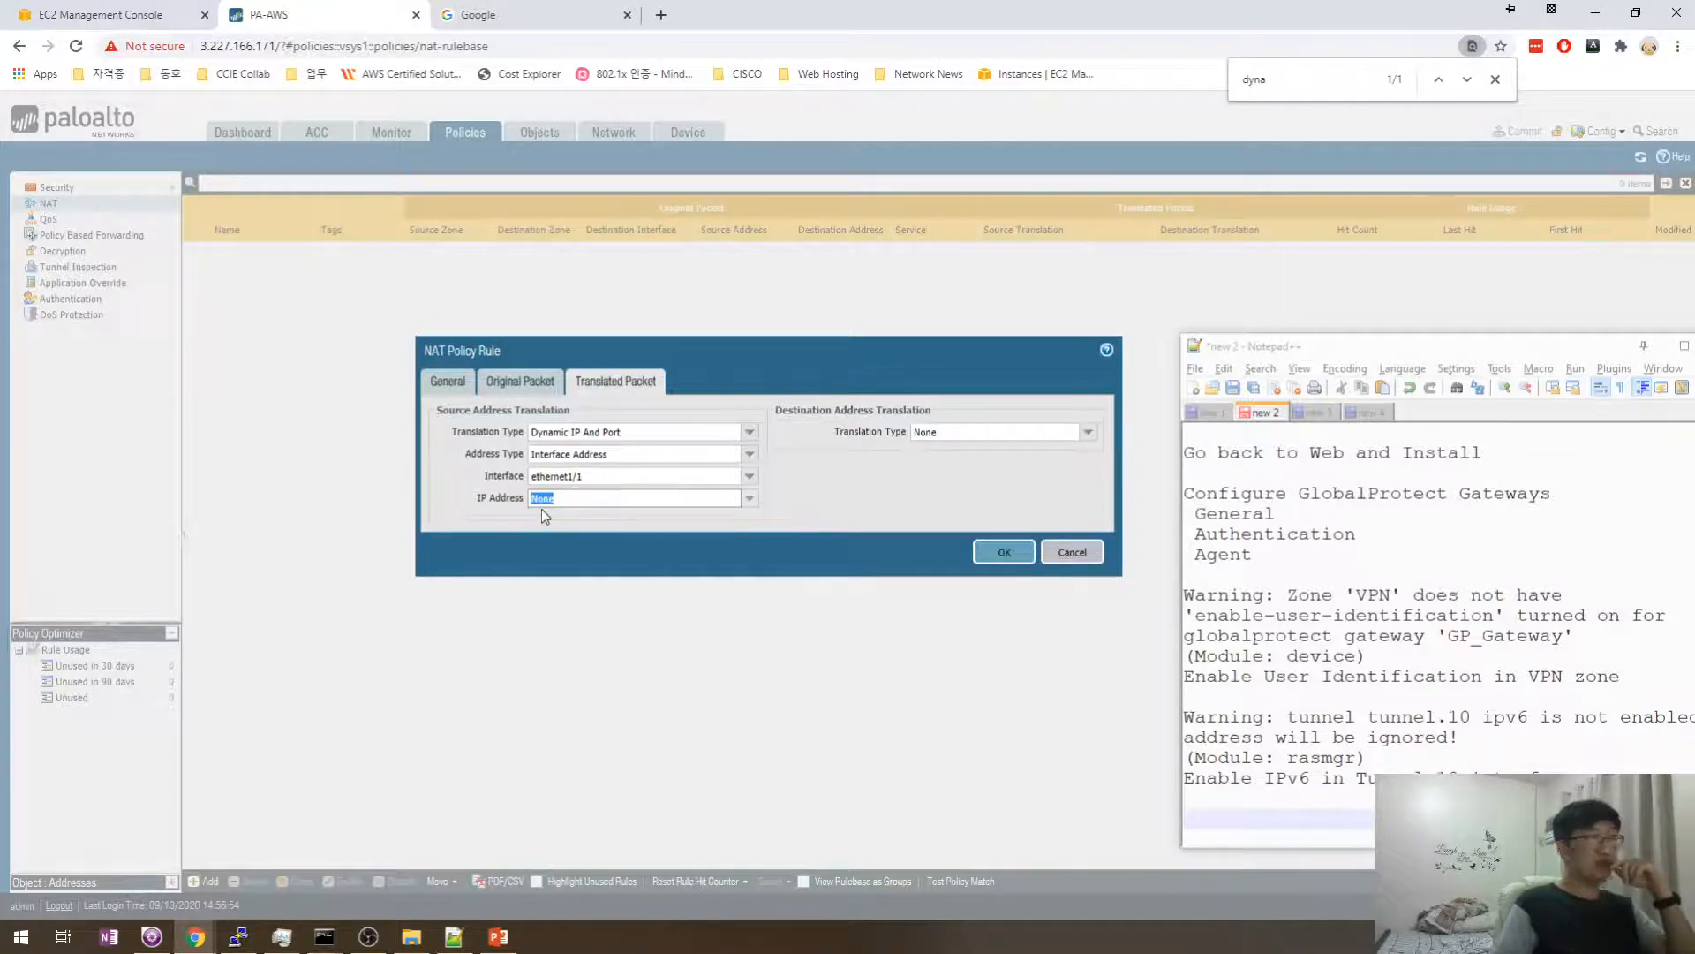
pyautogui.click(986, 551)
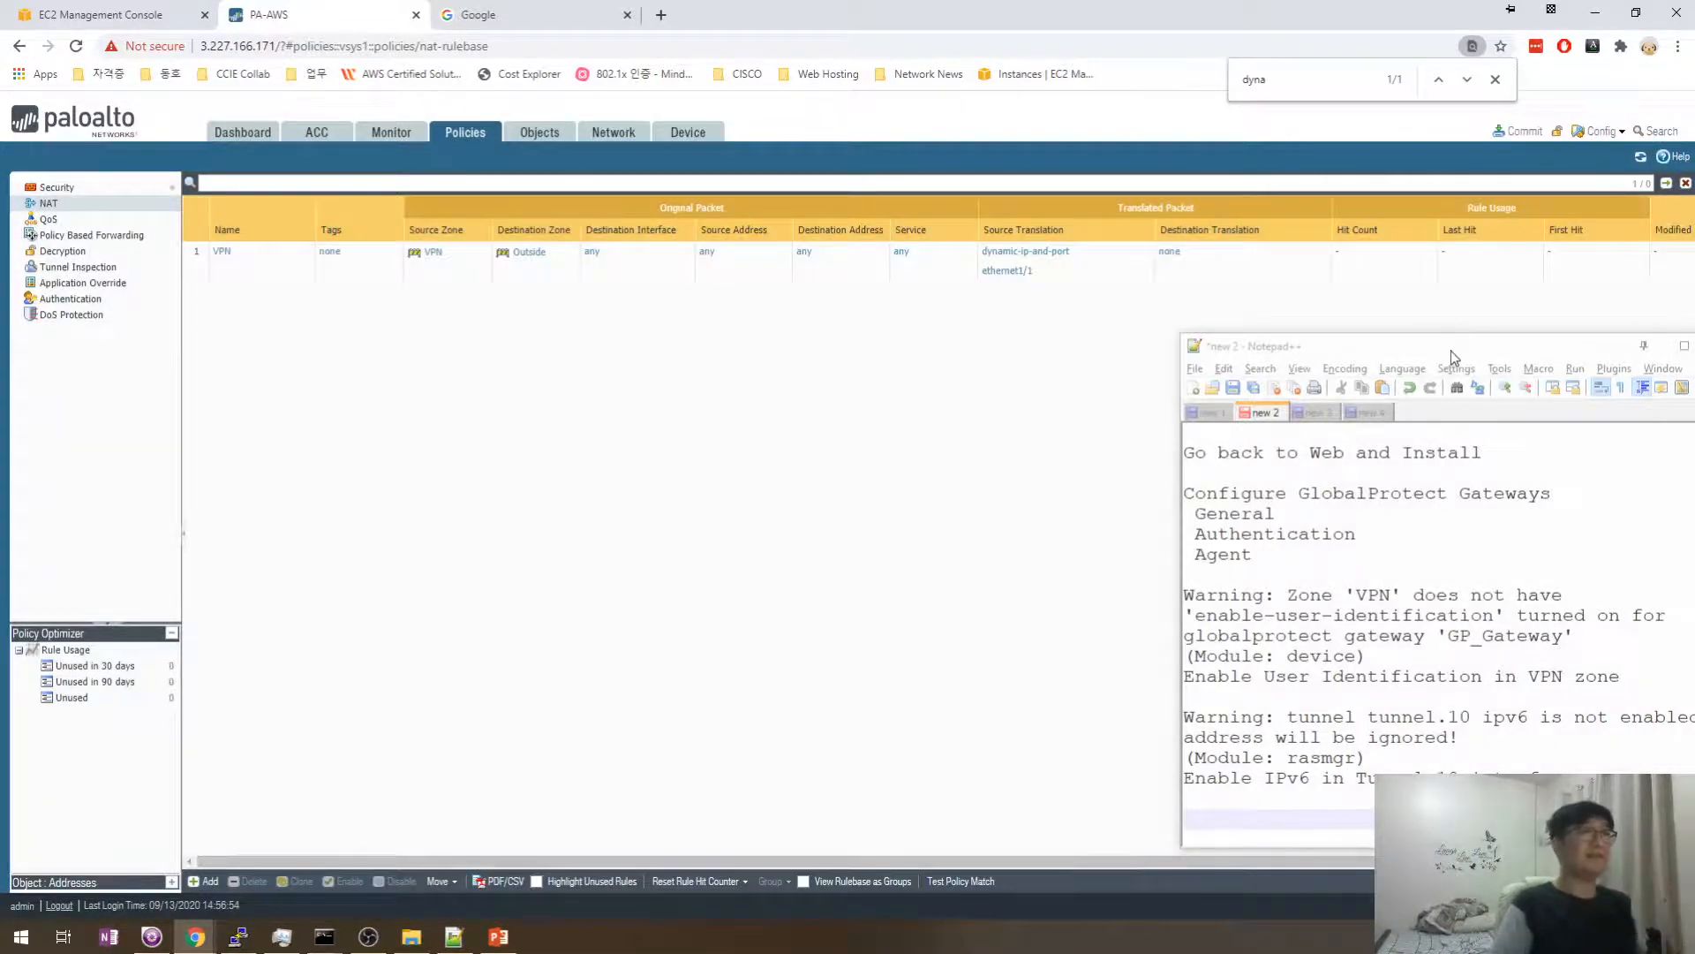
pyautogui.moveTo(1450, 349); pyautogui.dragTo(1254, 244)
# - Commit all configuration changes to the firewall
pyautogui.click(529, 679)
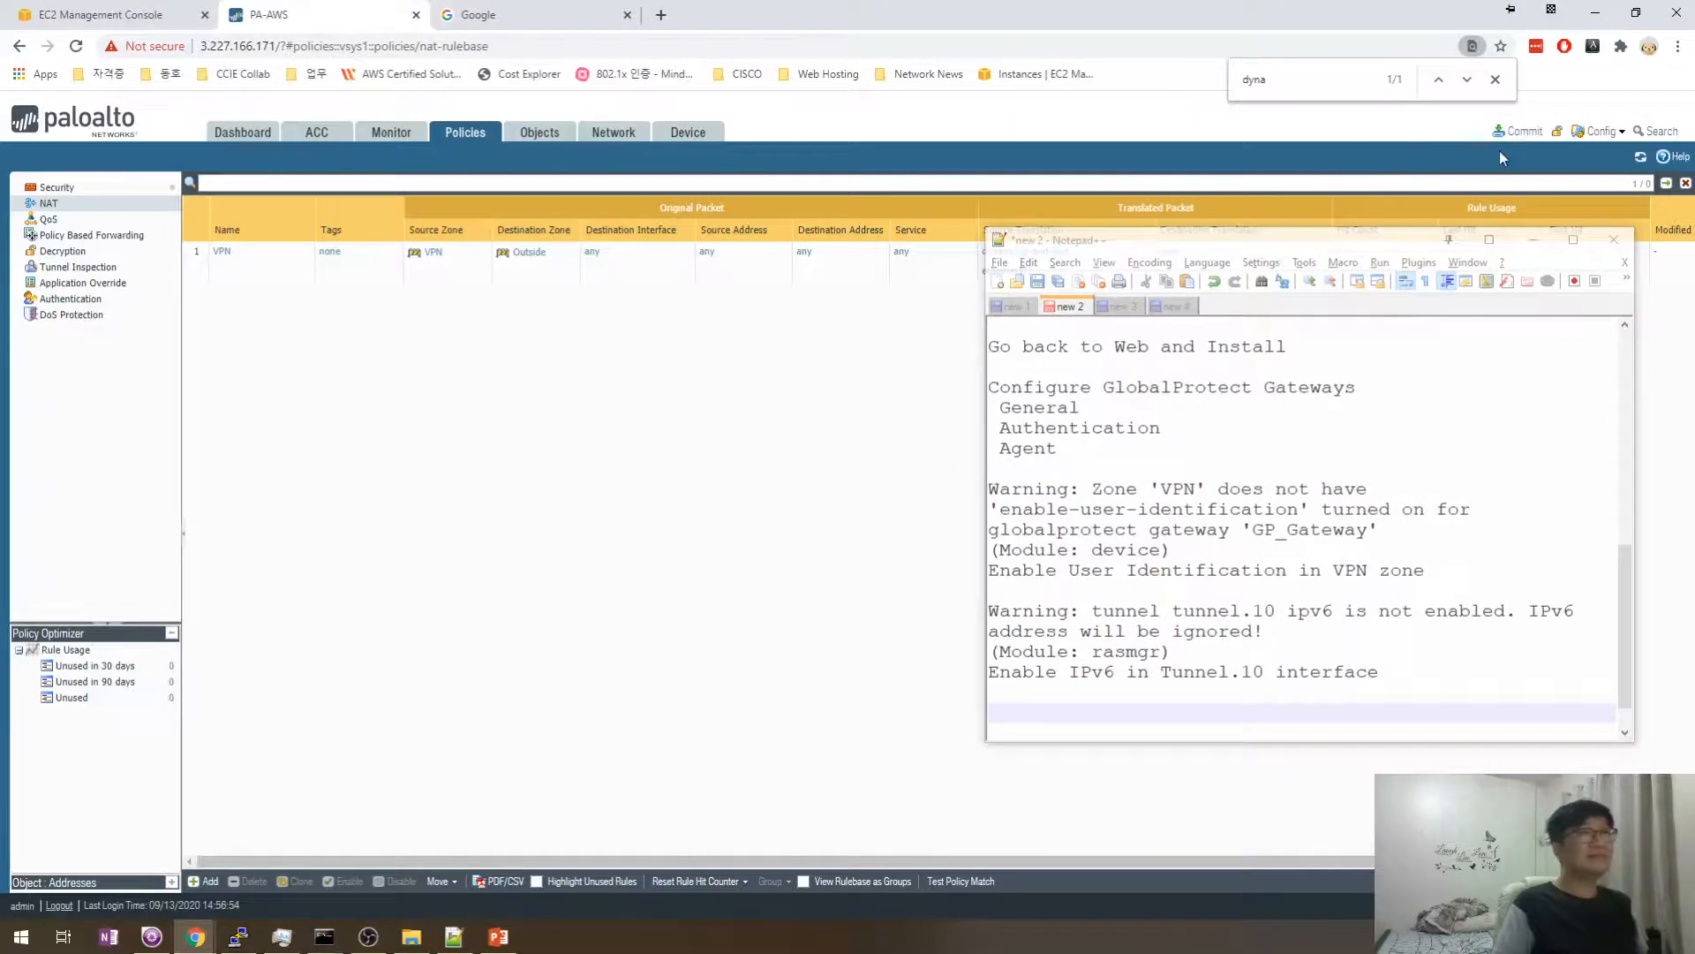
pyautogui.click(1518, 132)
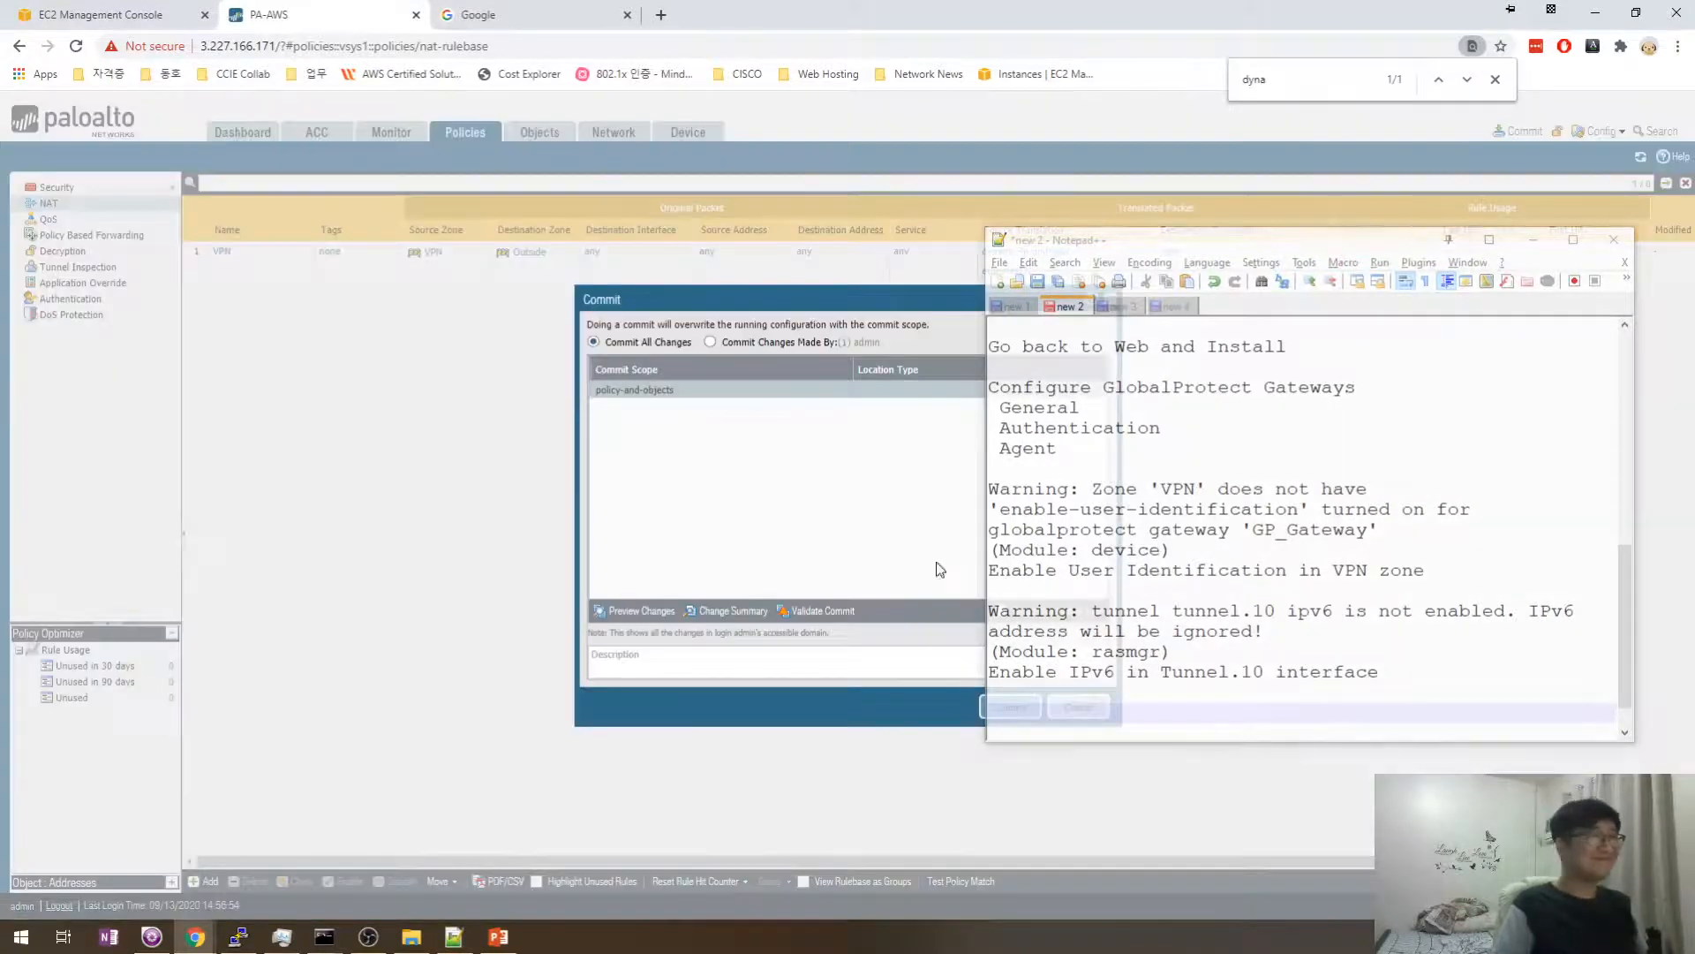
pyautogui.moveTo(1085, 235); pyautogui.dragTo(1260, 241)
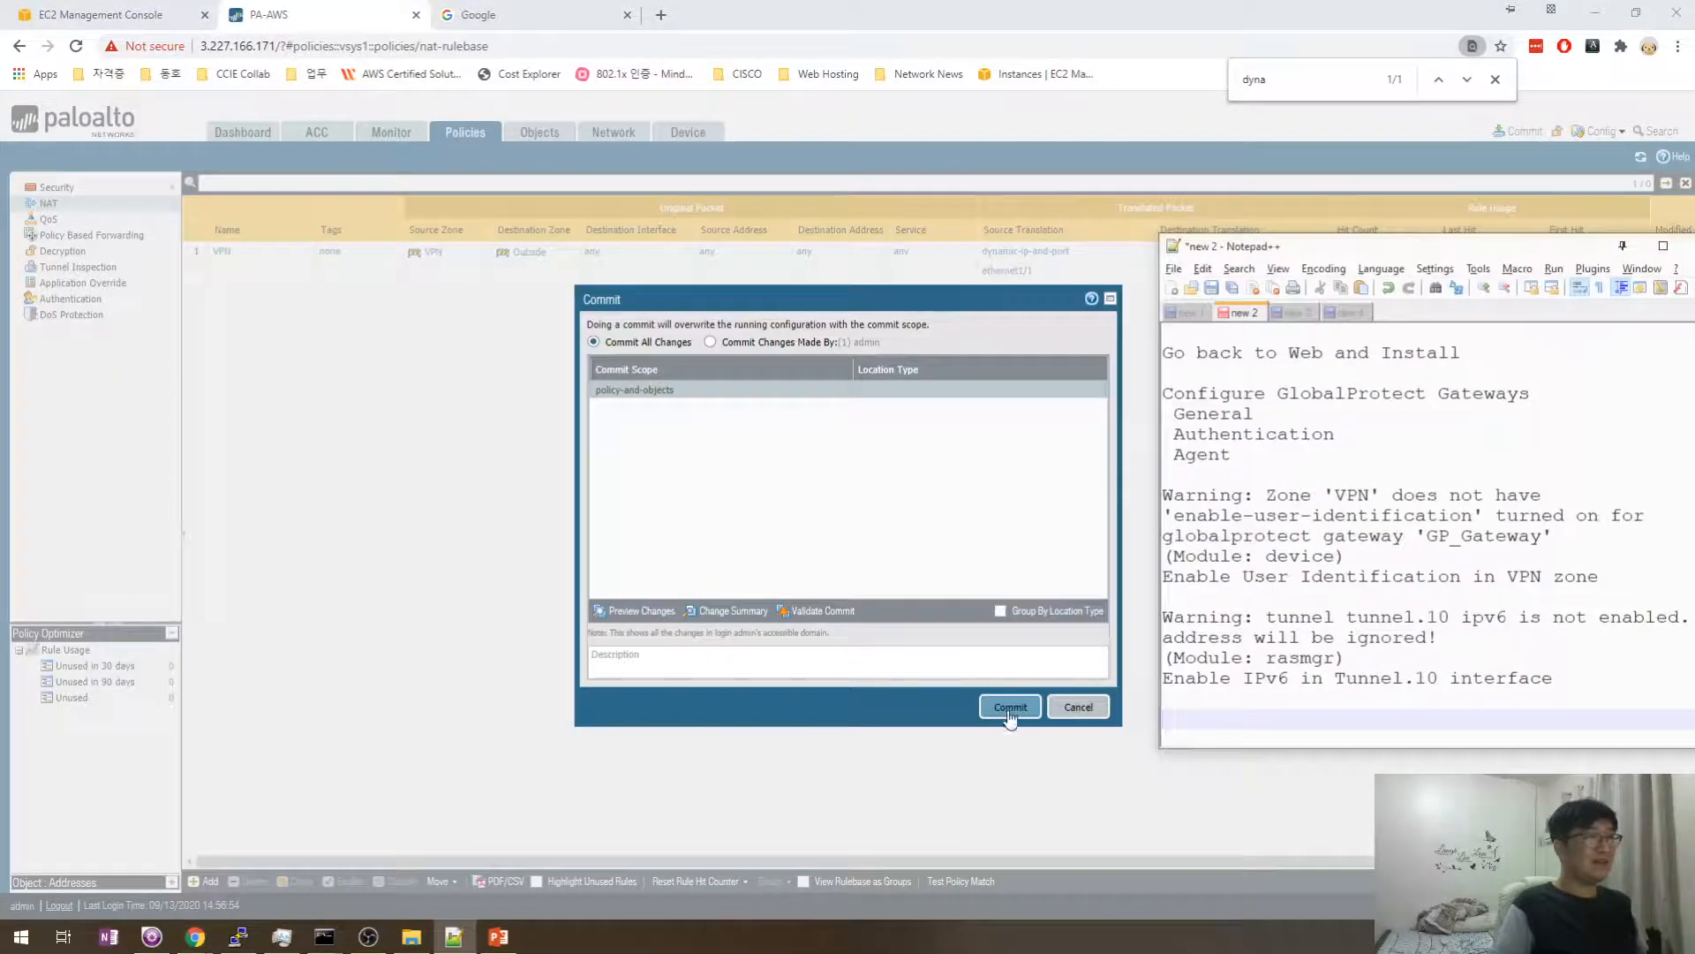
pyautogui.click(1009, 710)
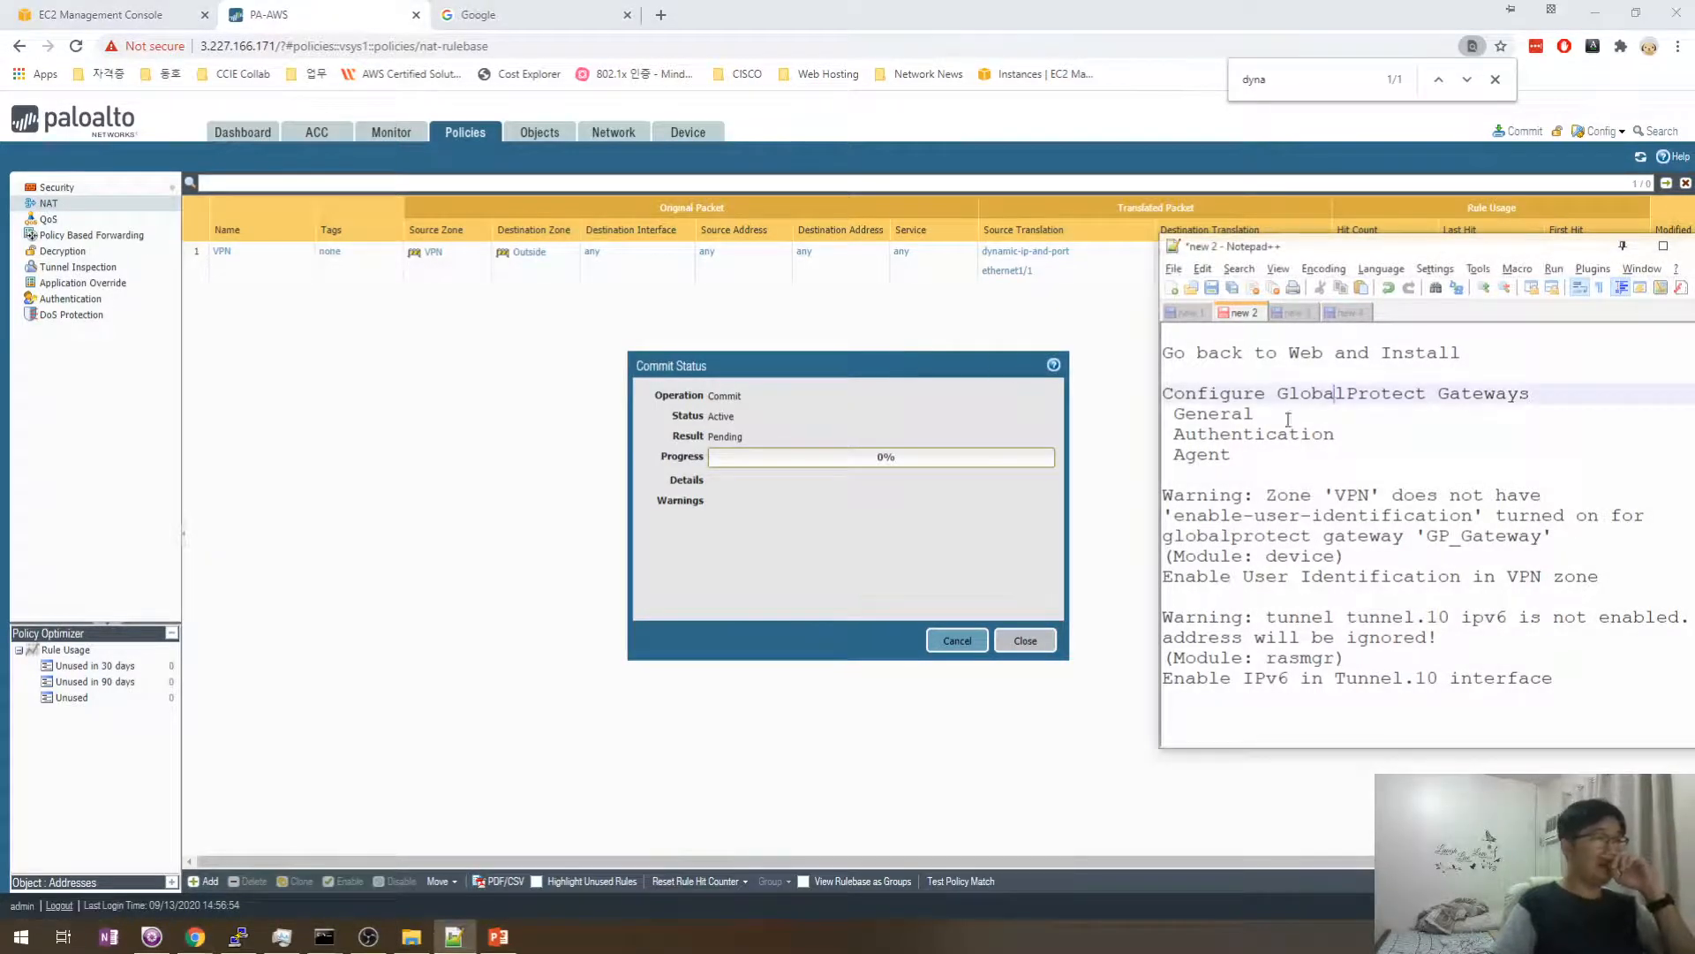
# - Append 'and NAT' to the notes heading, then close the completed commit status
pyautogui.scroll(8, 1327, 391)
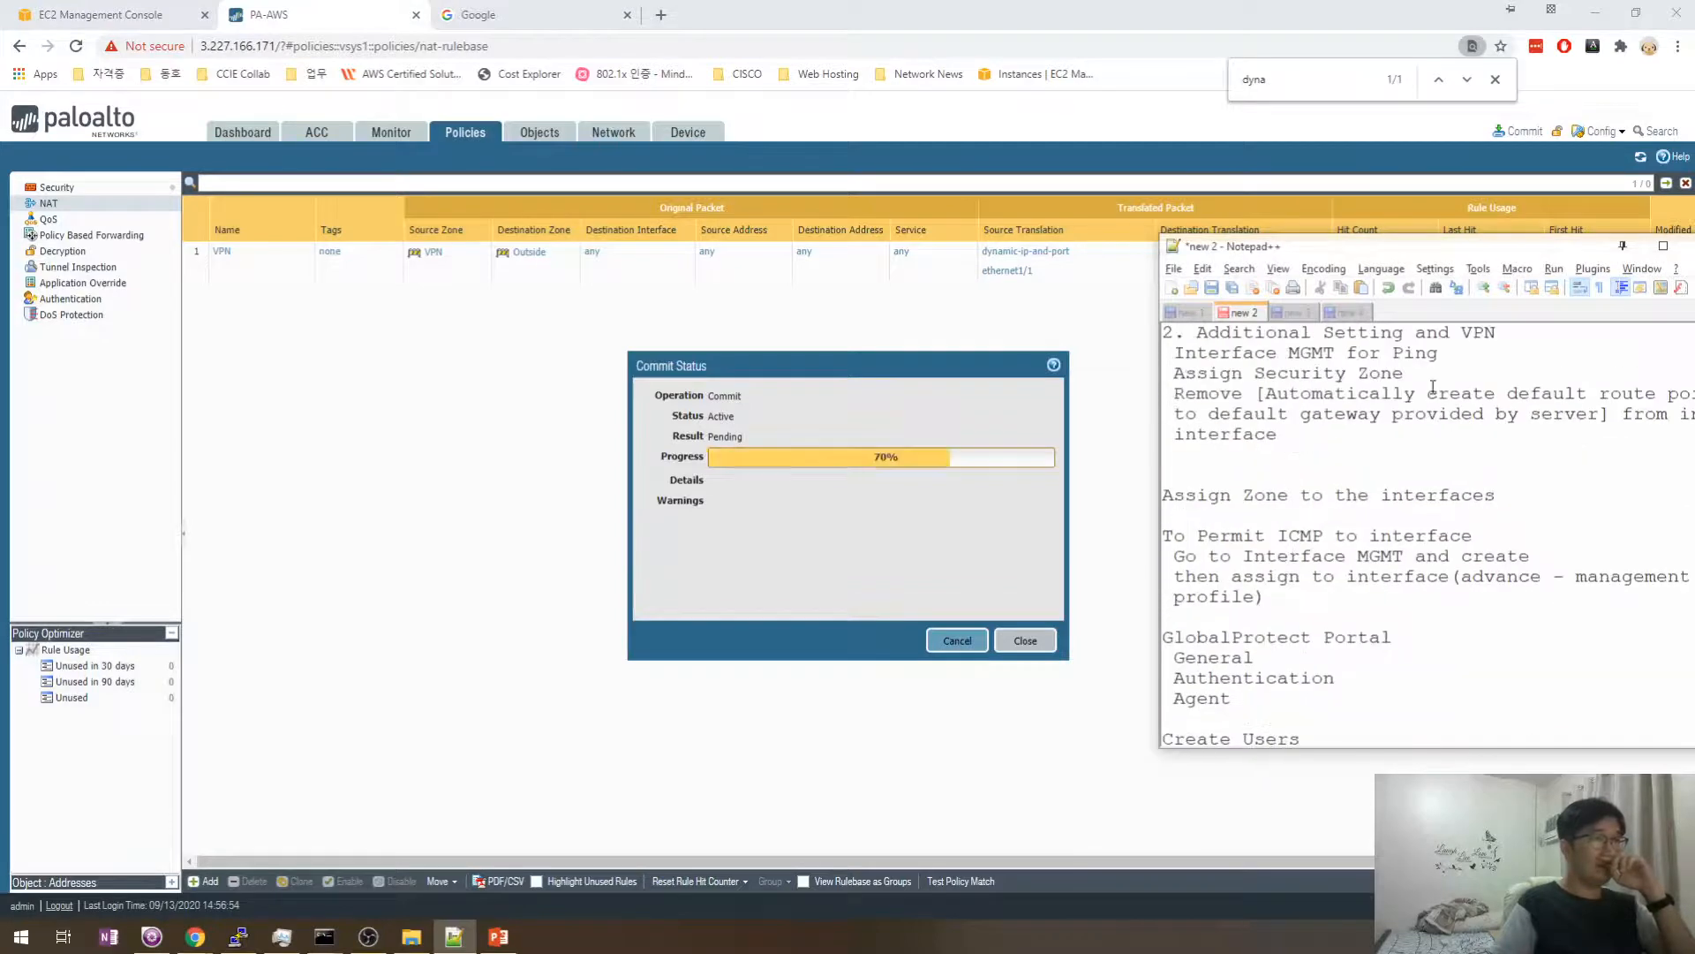
pyautogui.click(1530, 340)
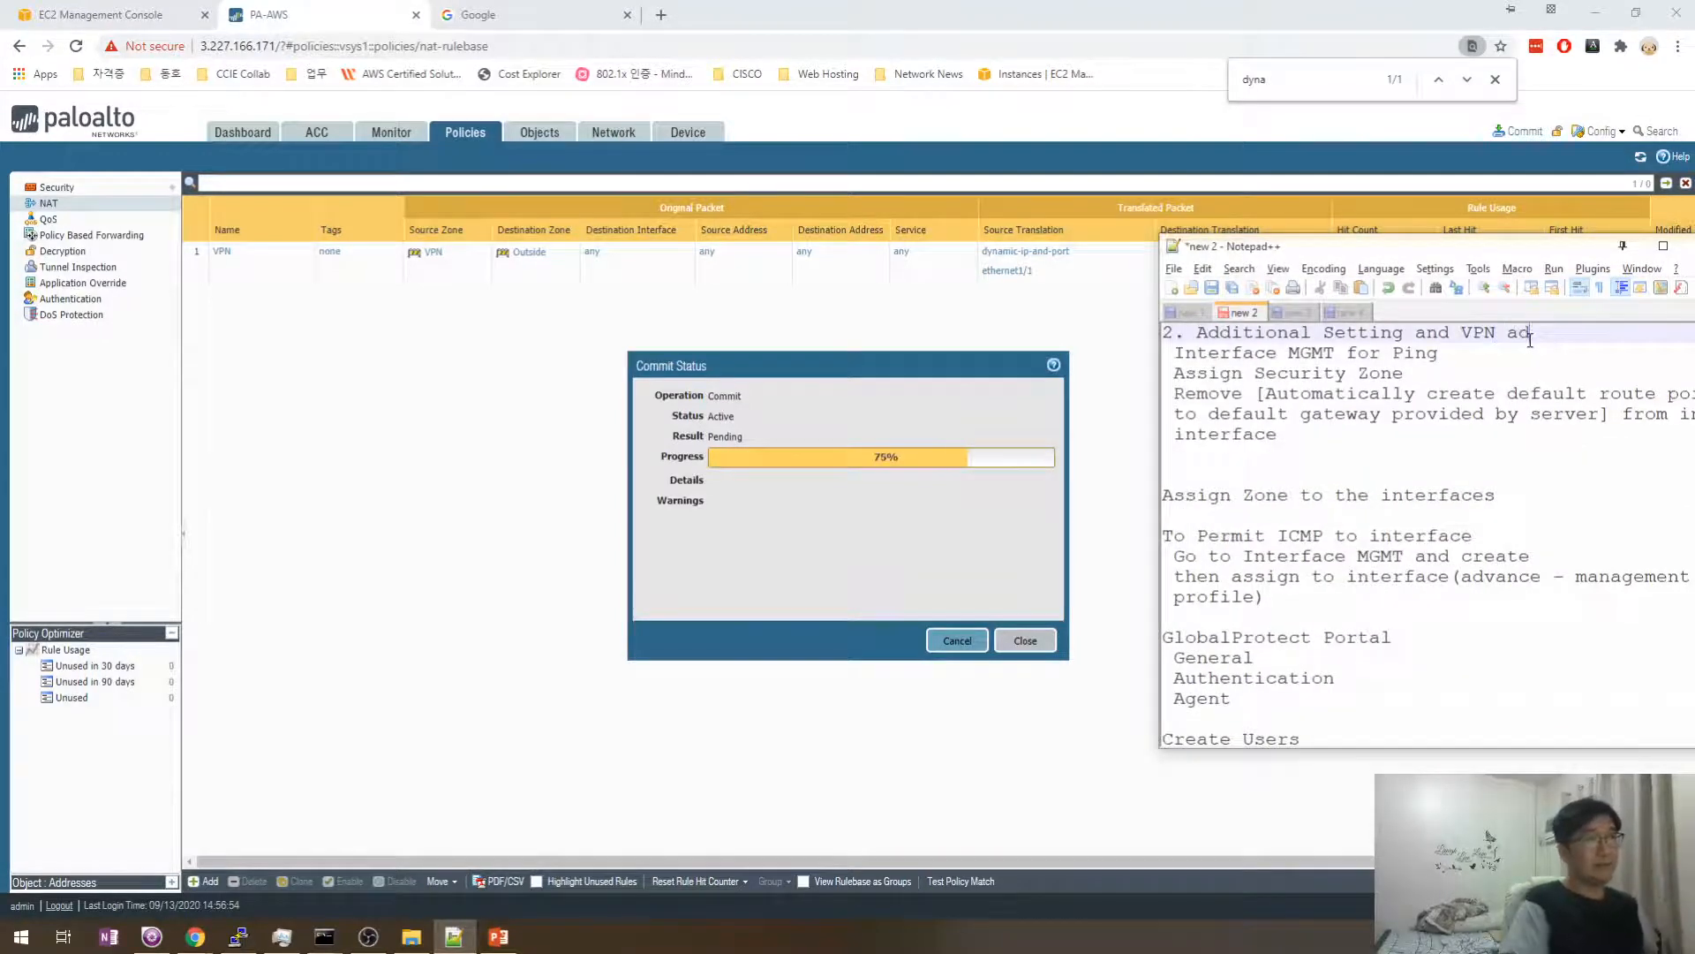
pyautogui.write('and NAT')
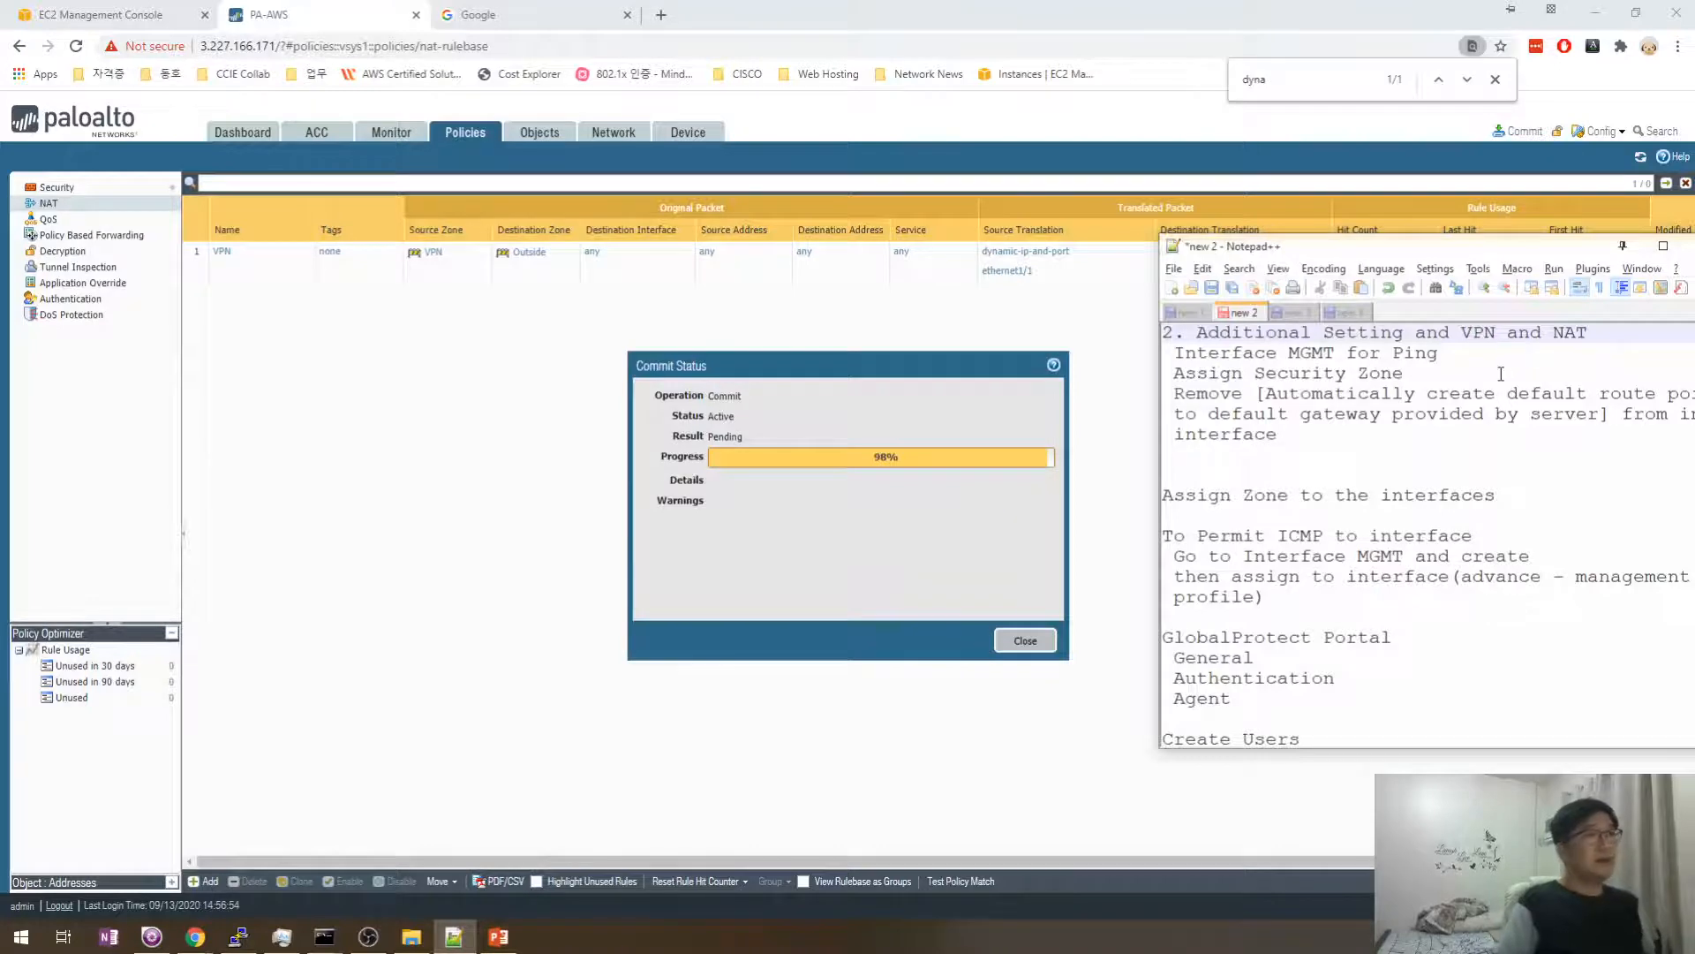
pyautogui.click(1459, 375)
pyautogui.press('Down')
pyautogui.press('Down')
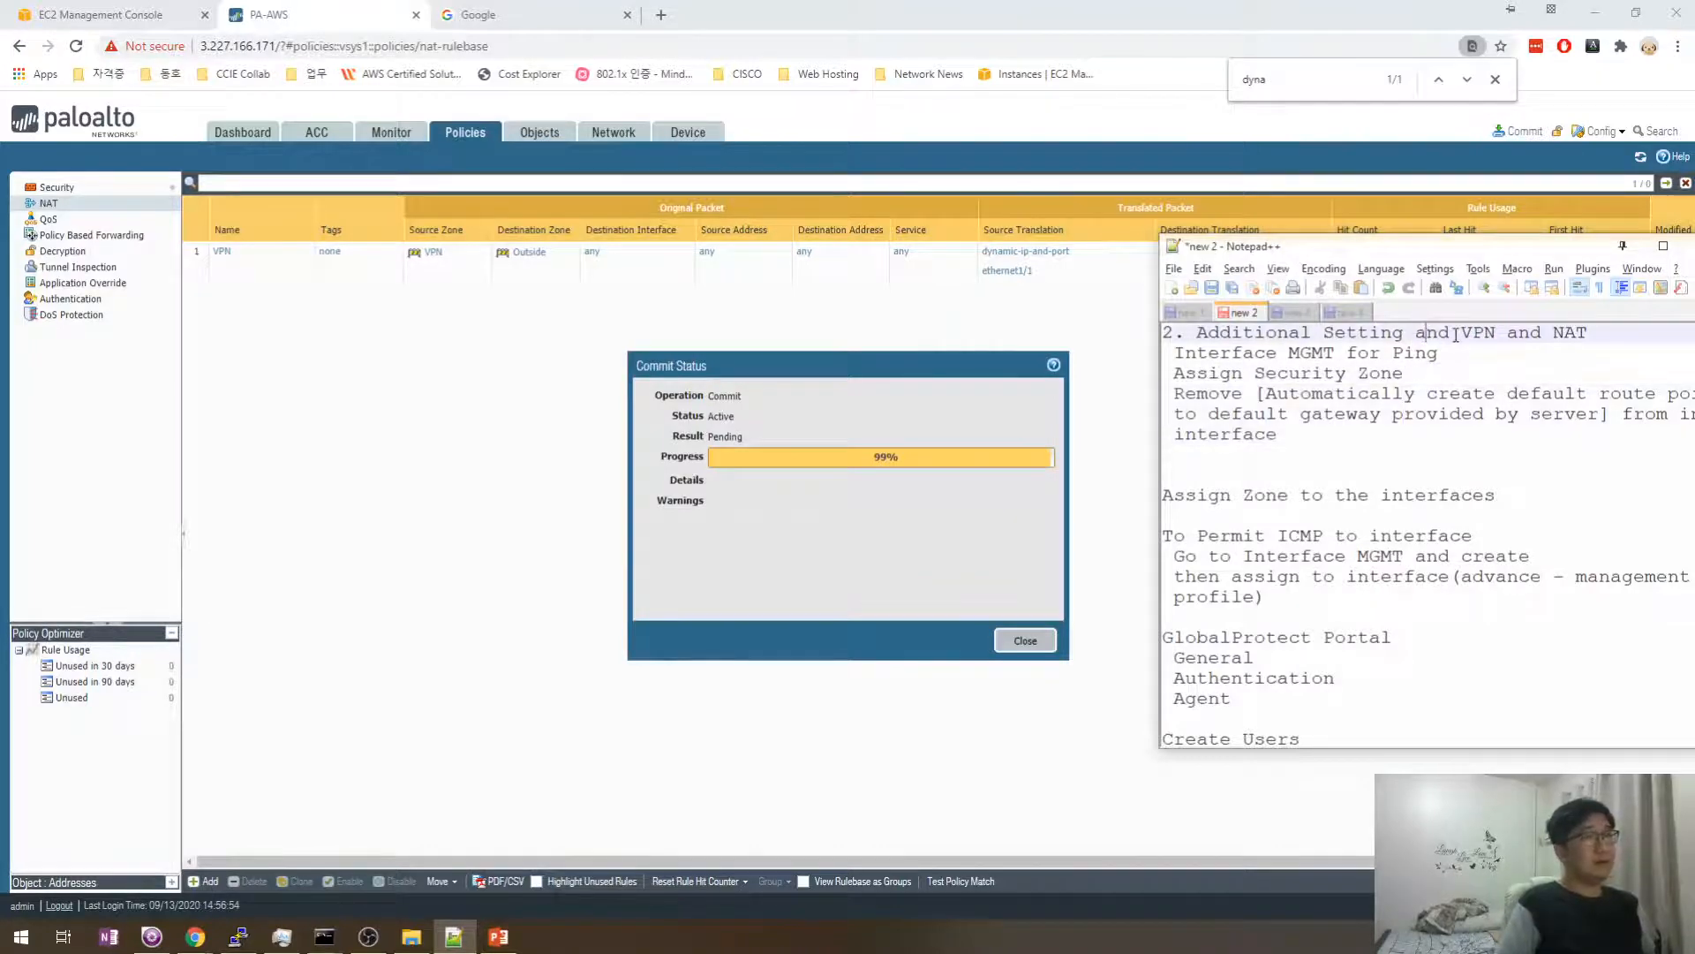
pyautogui.click(1449, 372)
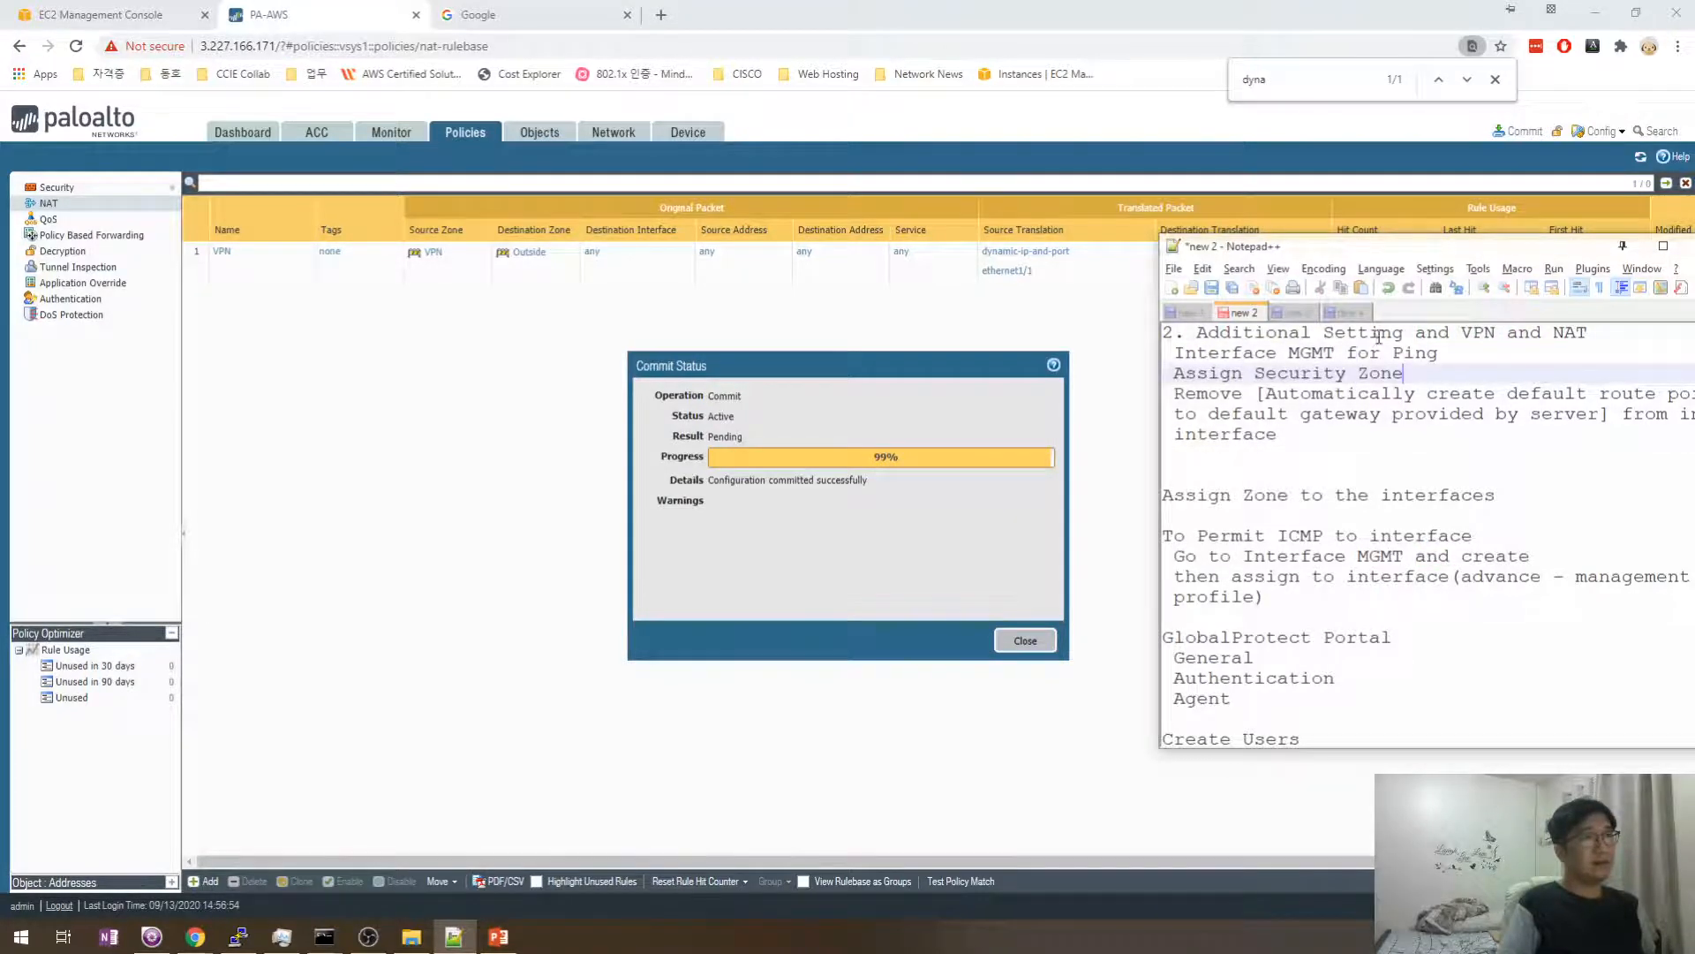
pyautogui.moveTo(1404, 337); pyautogui.dragTo(1202, 336)
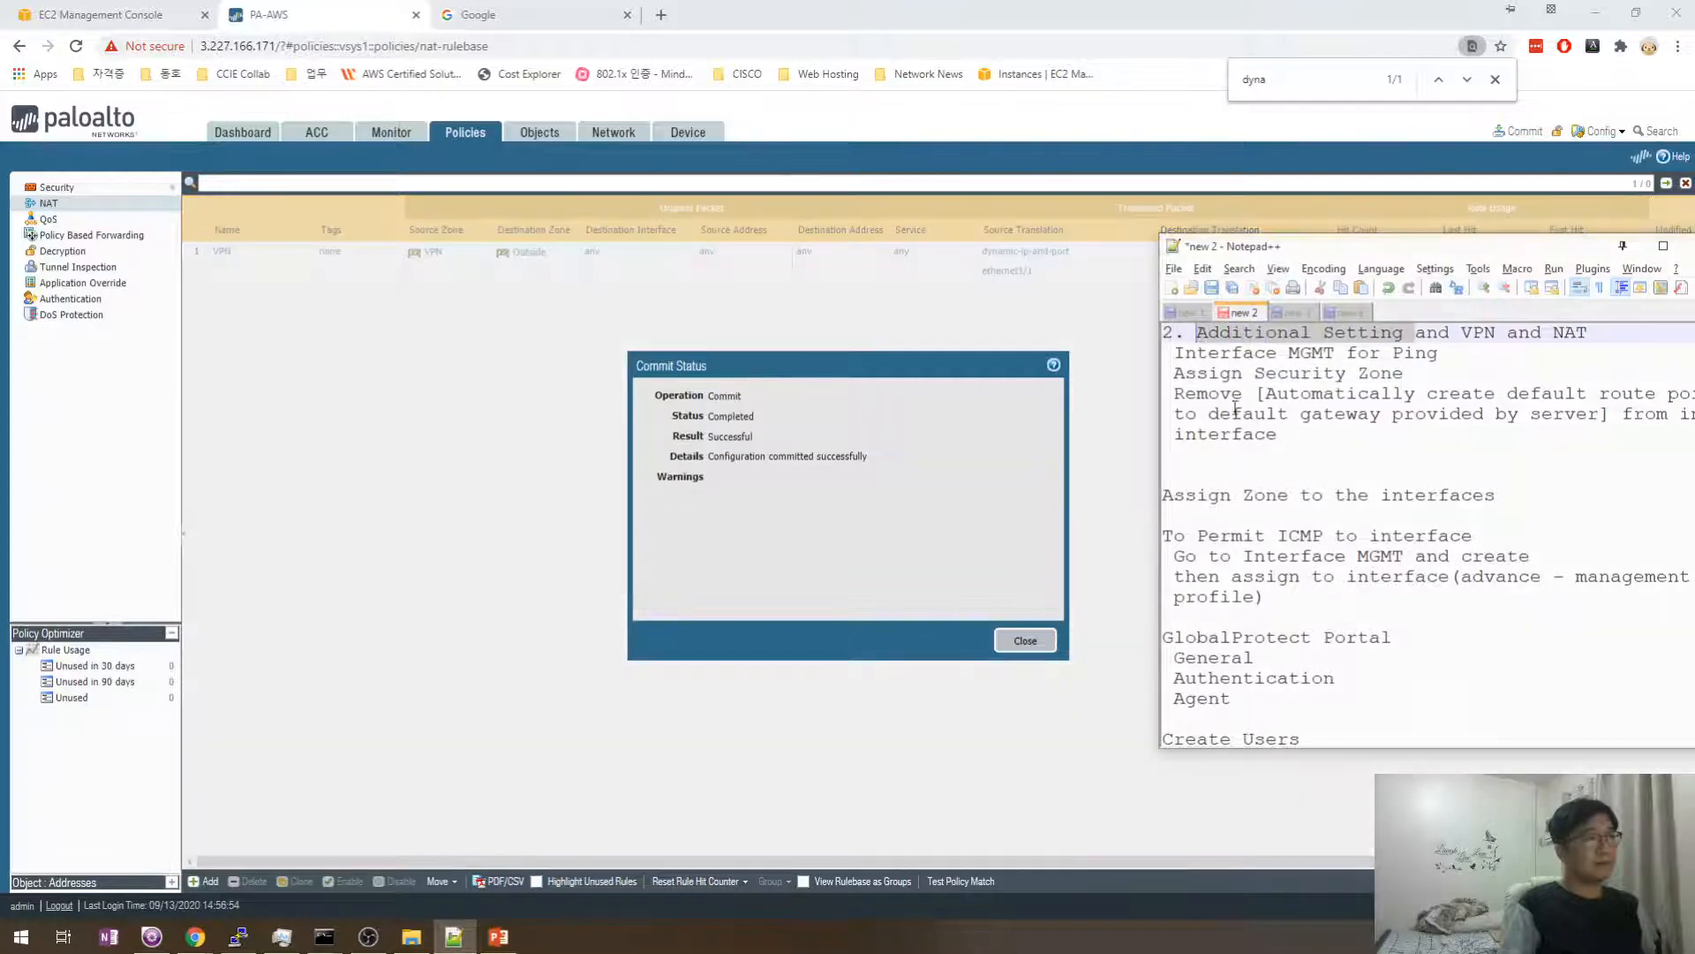
pyautogui.click(1026, 640)
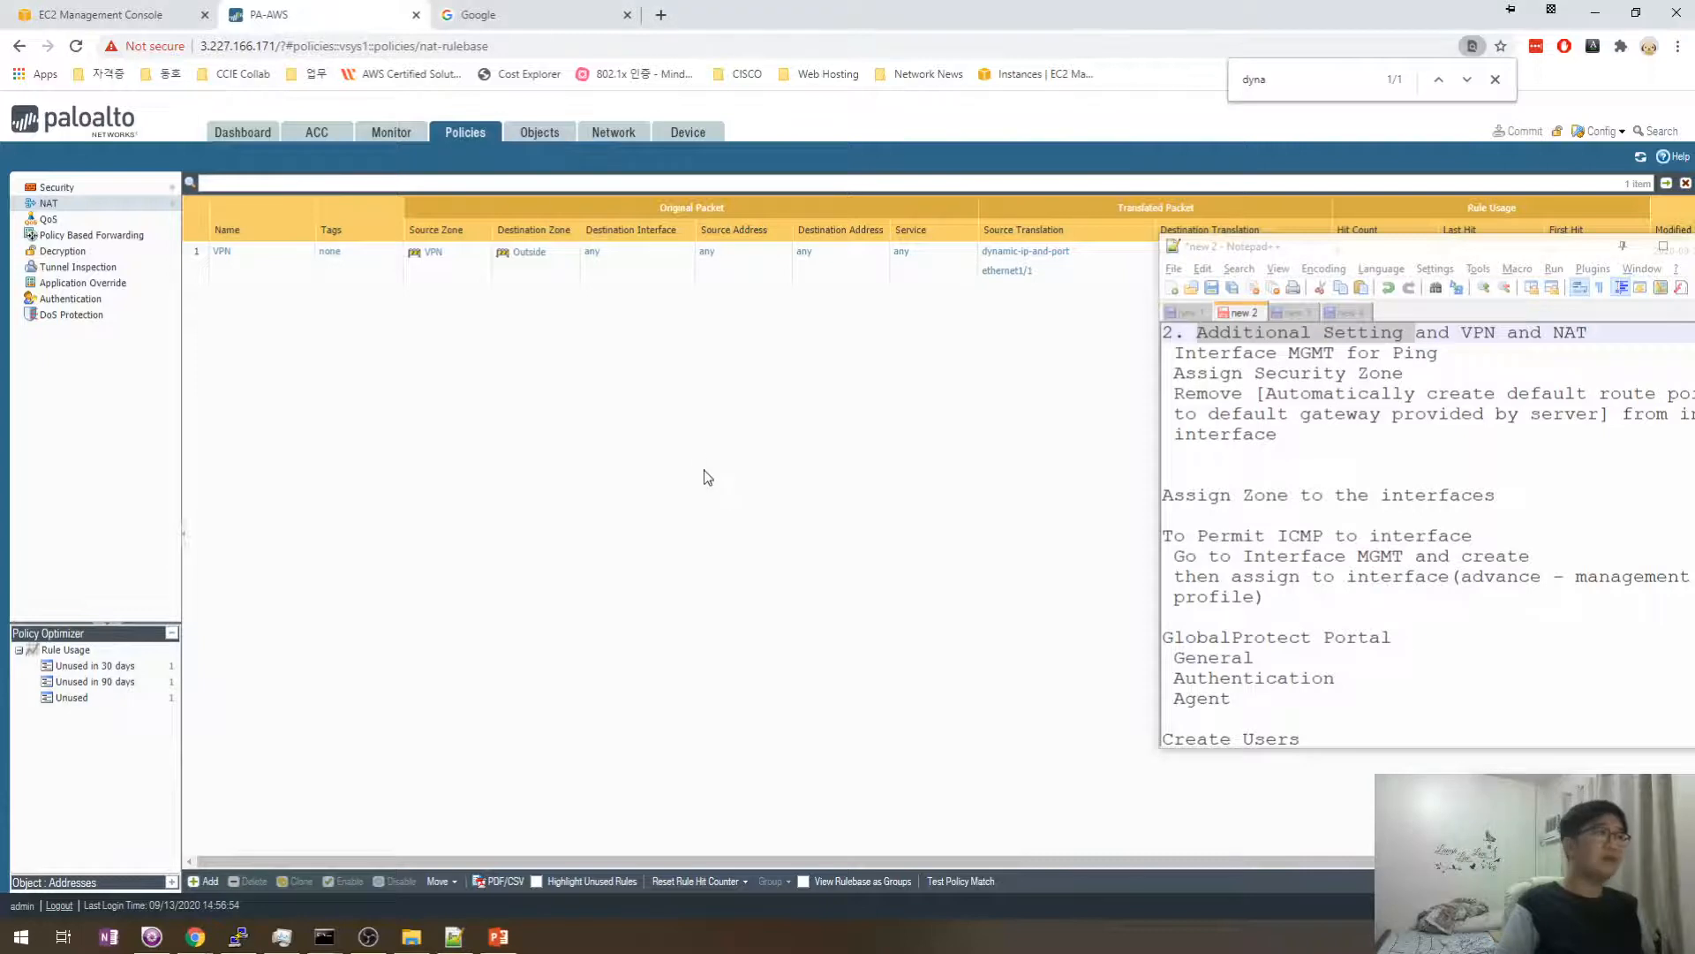
# - Highlight the firewall IP in the address bar, then open gateway GP_Gateway under Network > GlobalProtect
pyautogui.click(284, 50)
pyautogui.click(284, 49)
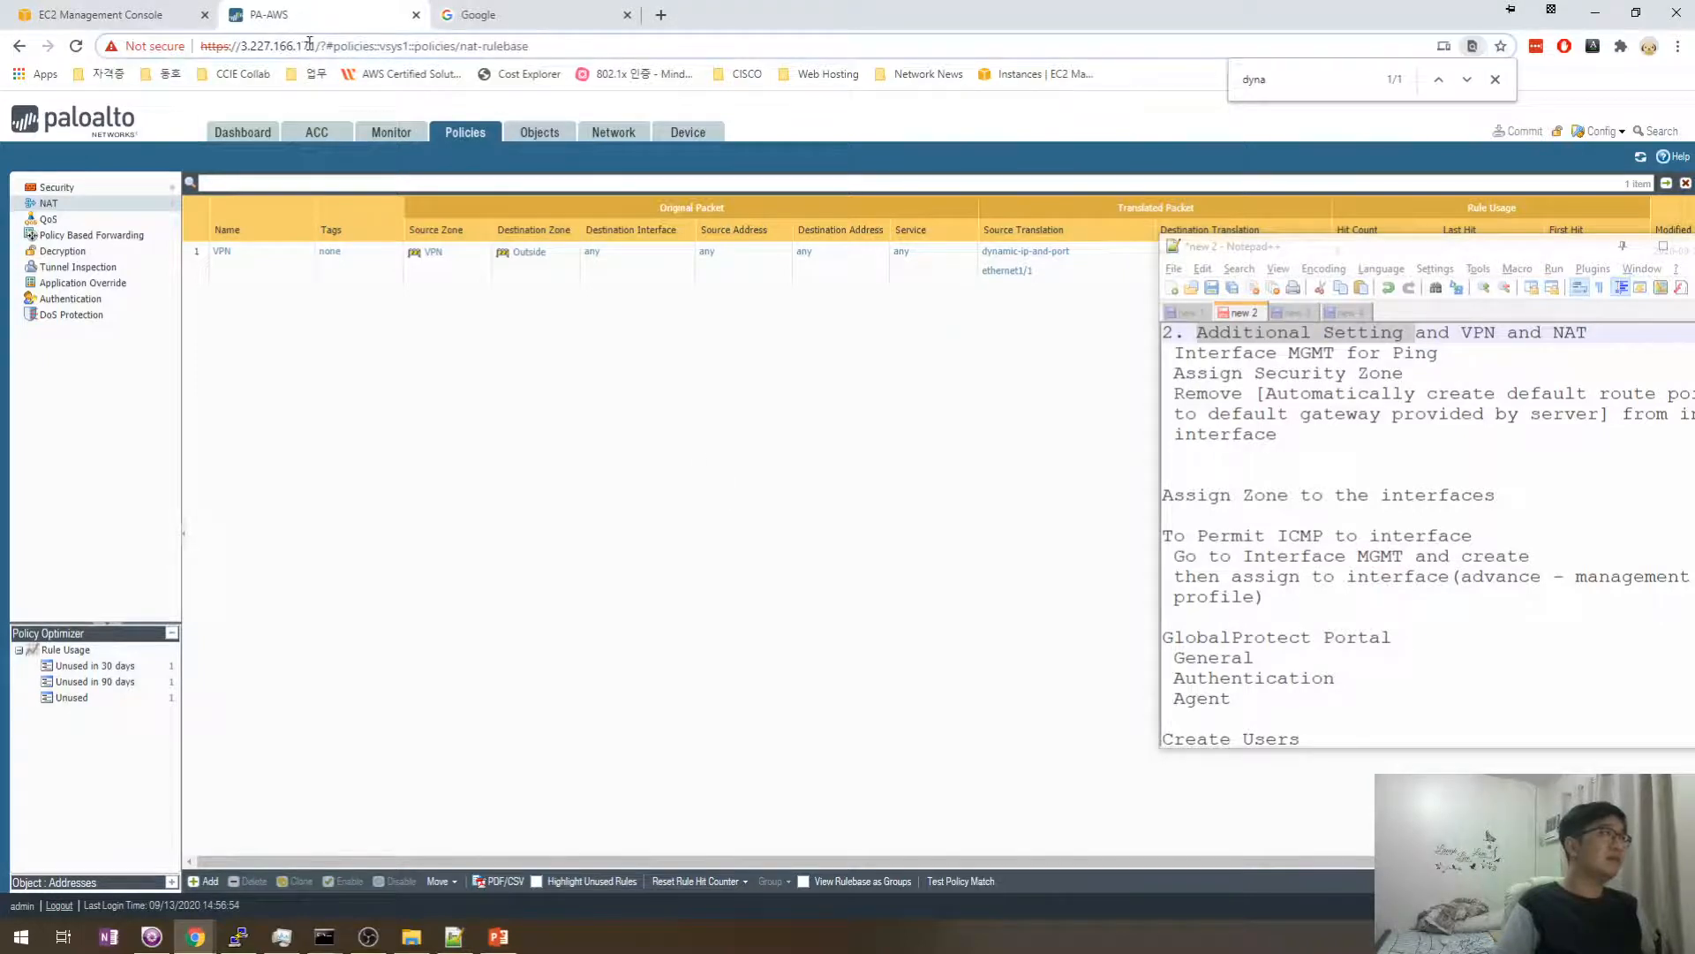
pyautogui.moveTo(311, 46); pyautogui.dragTo(245, 50)
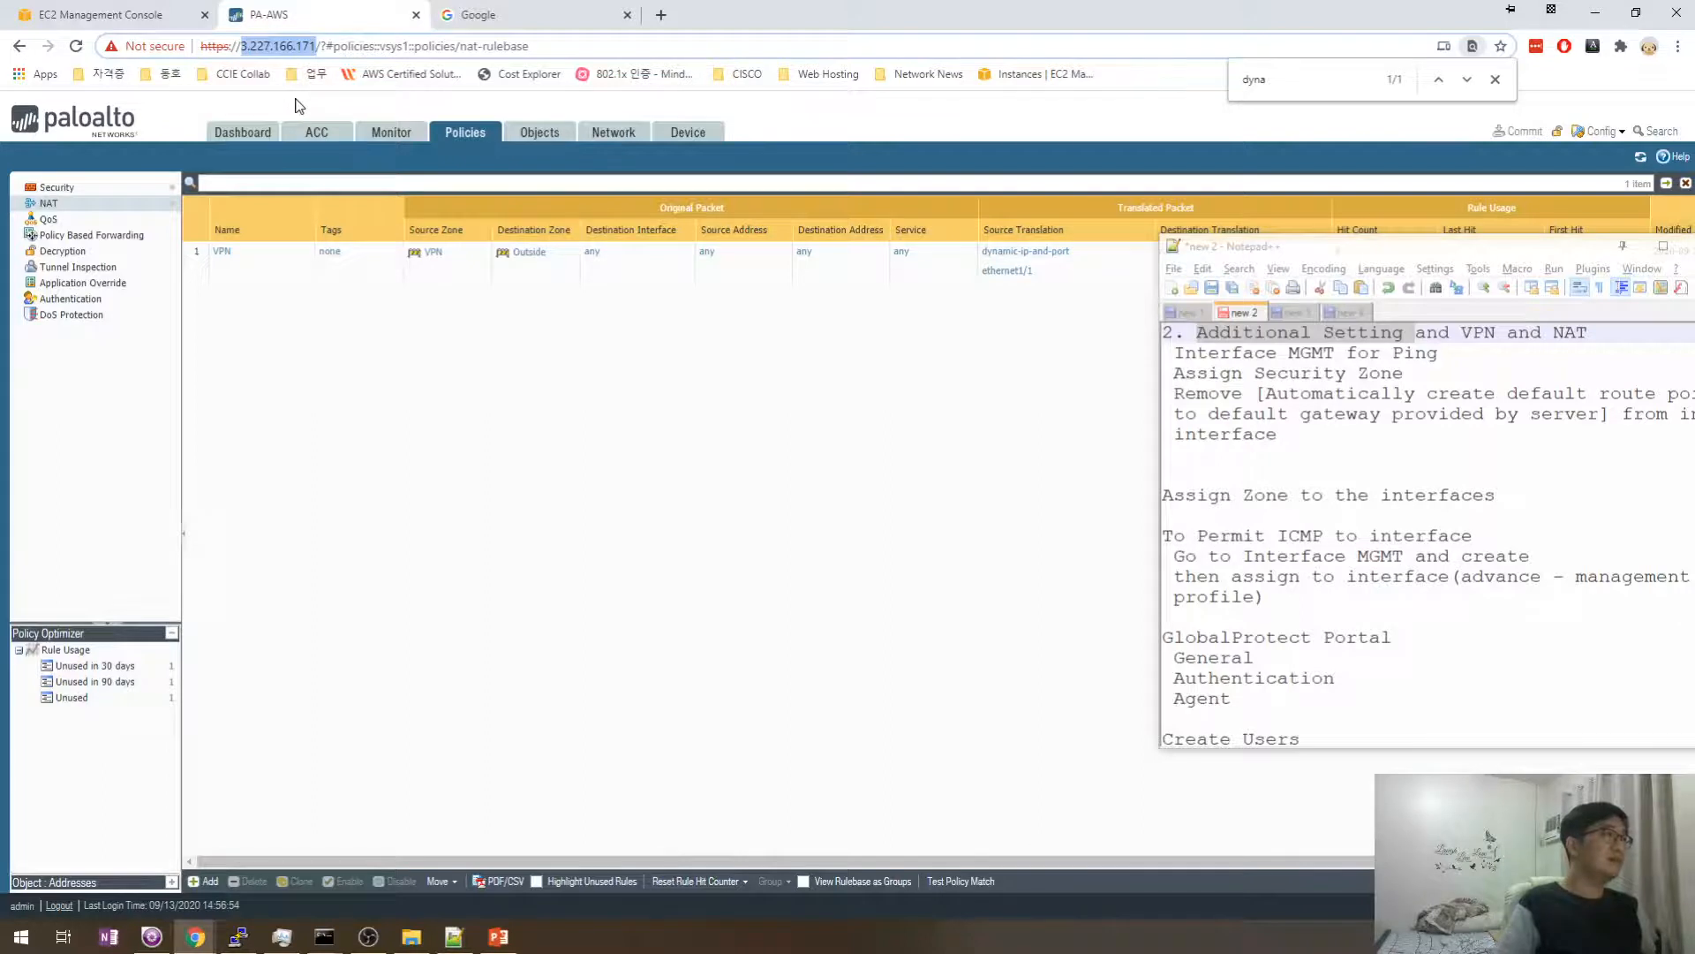
pyautogui.click(331, 203)
pyautogui.click(534, 134)
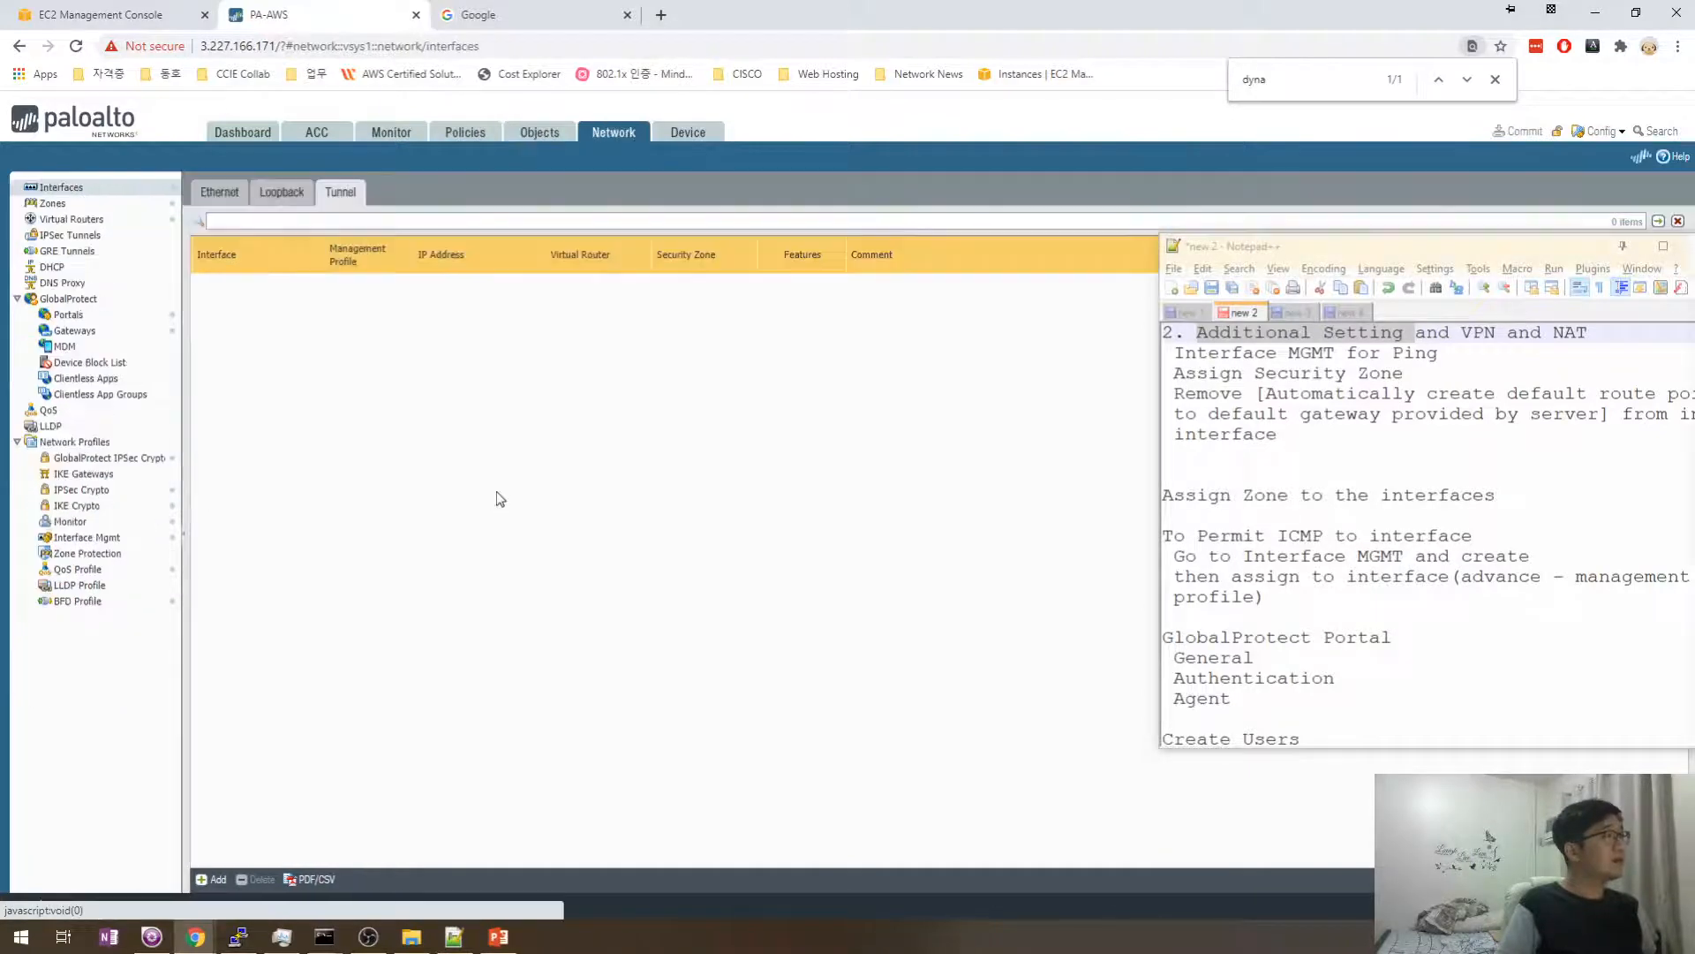
pyautogui.click(90, 332)
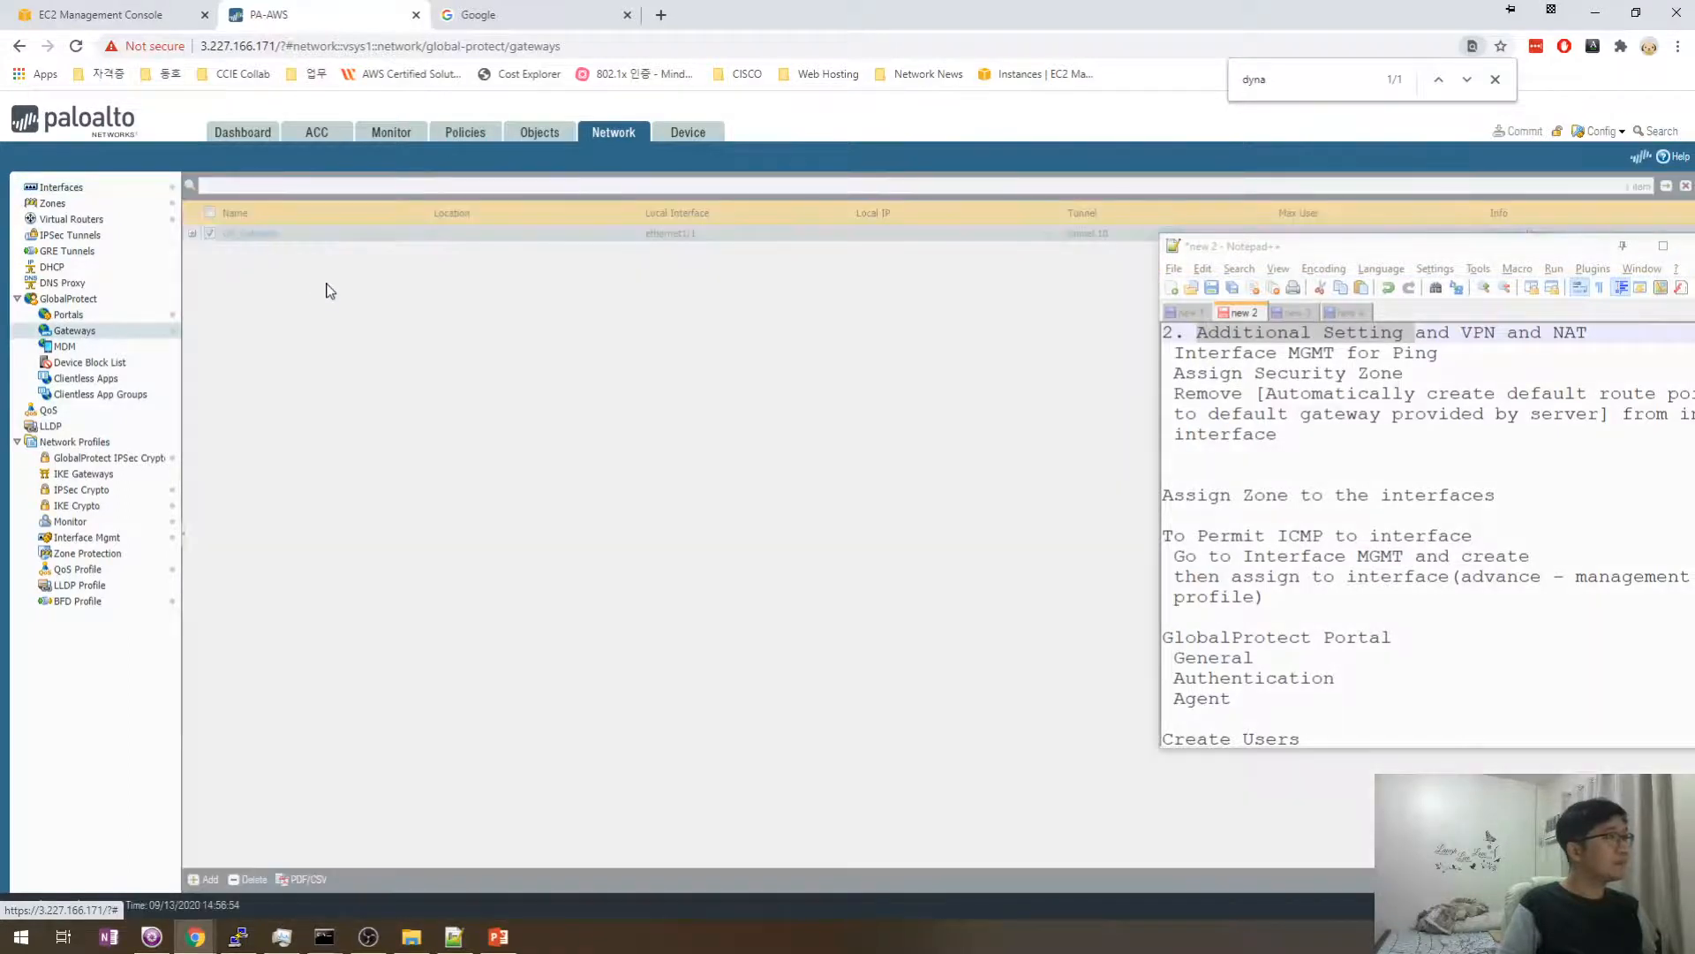
pyautogui.click(235, 232)
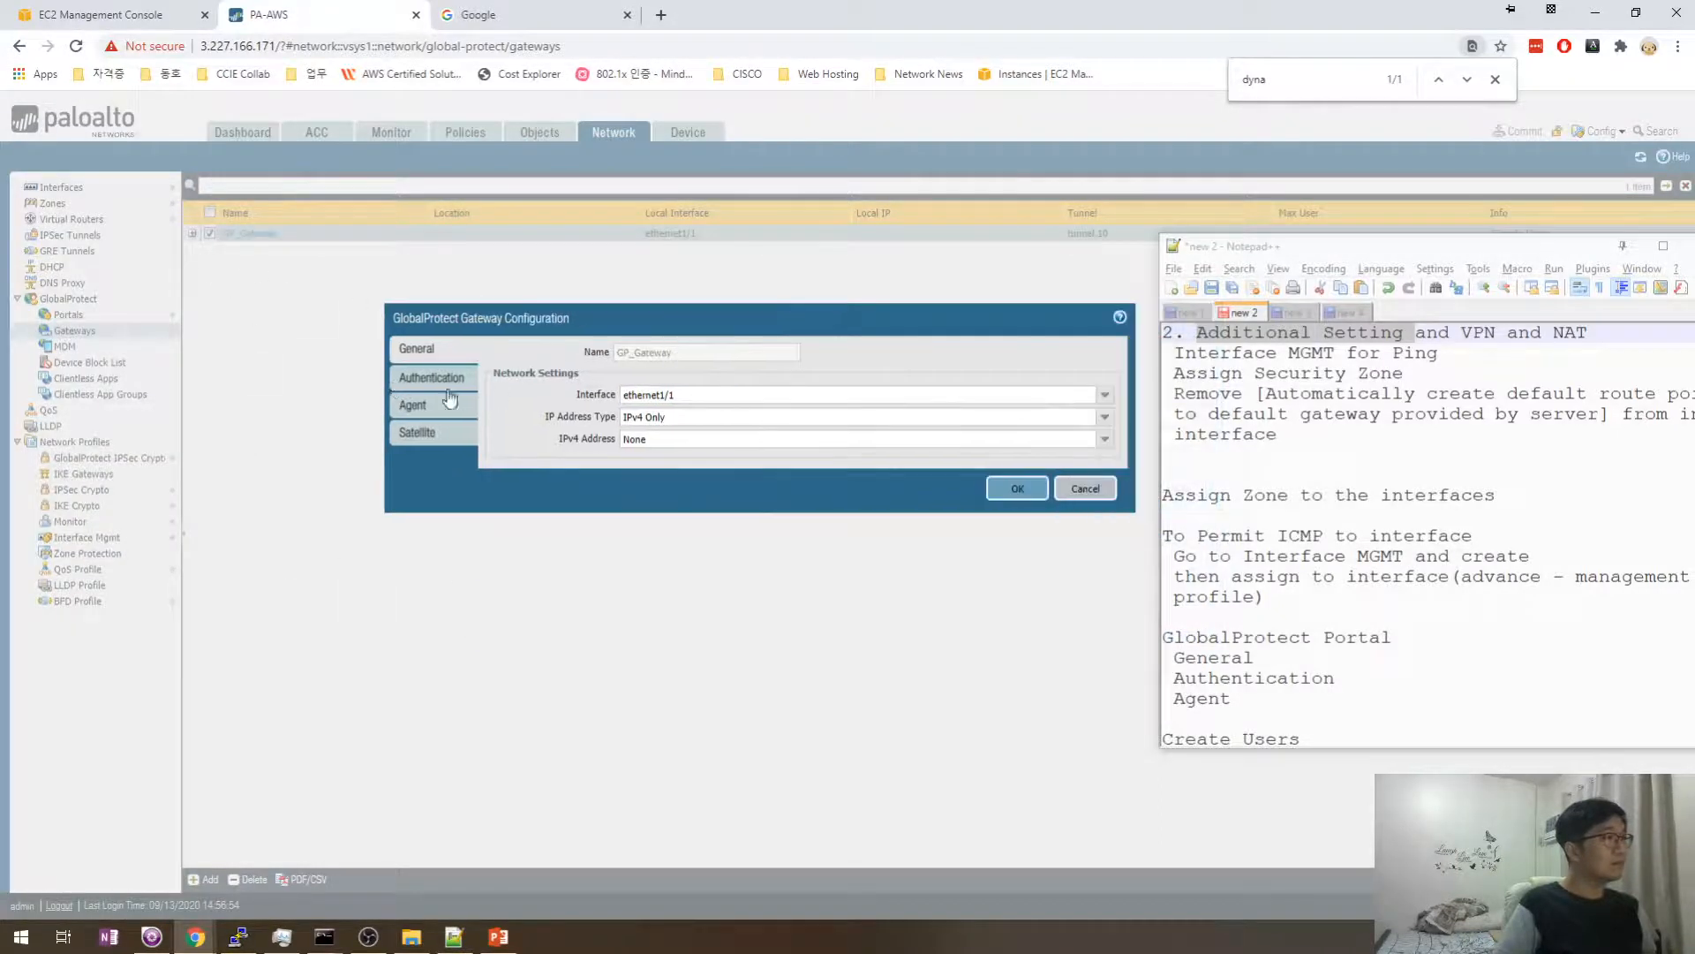
# - Open the GP_GW_Client config under Agent > Client Settings and view its Split Tunnel access routes
pyautogui.click(412, 405)
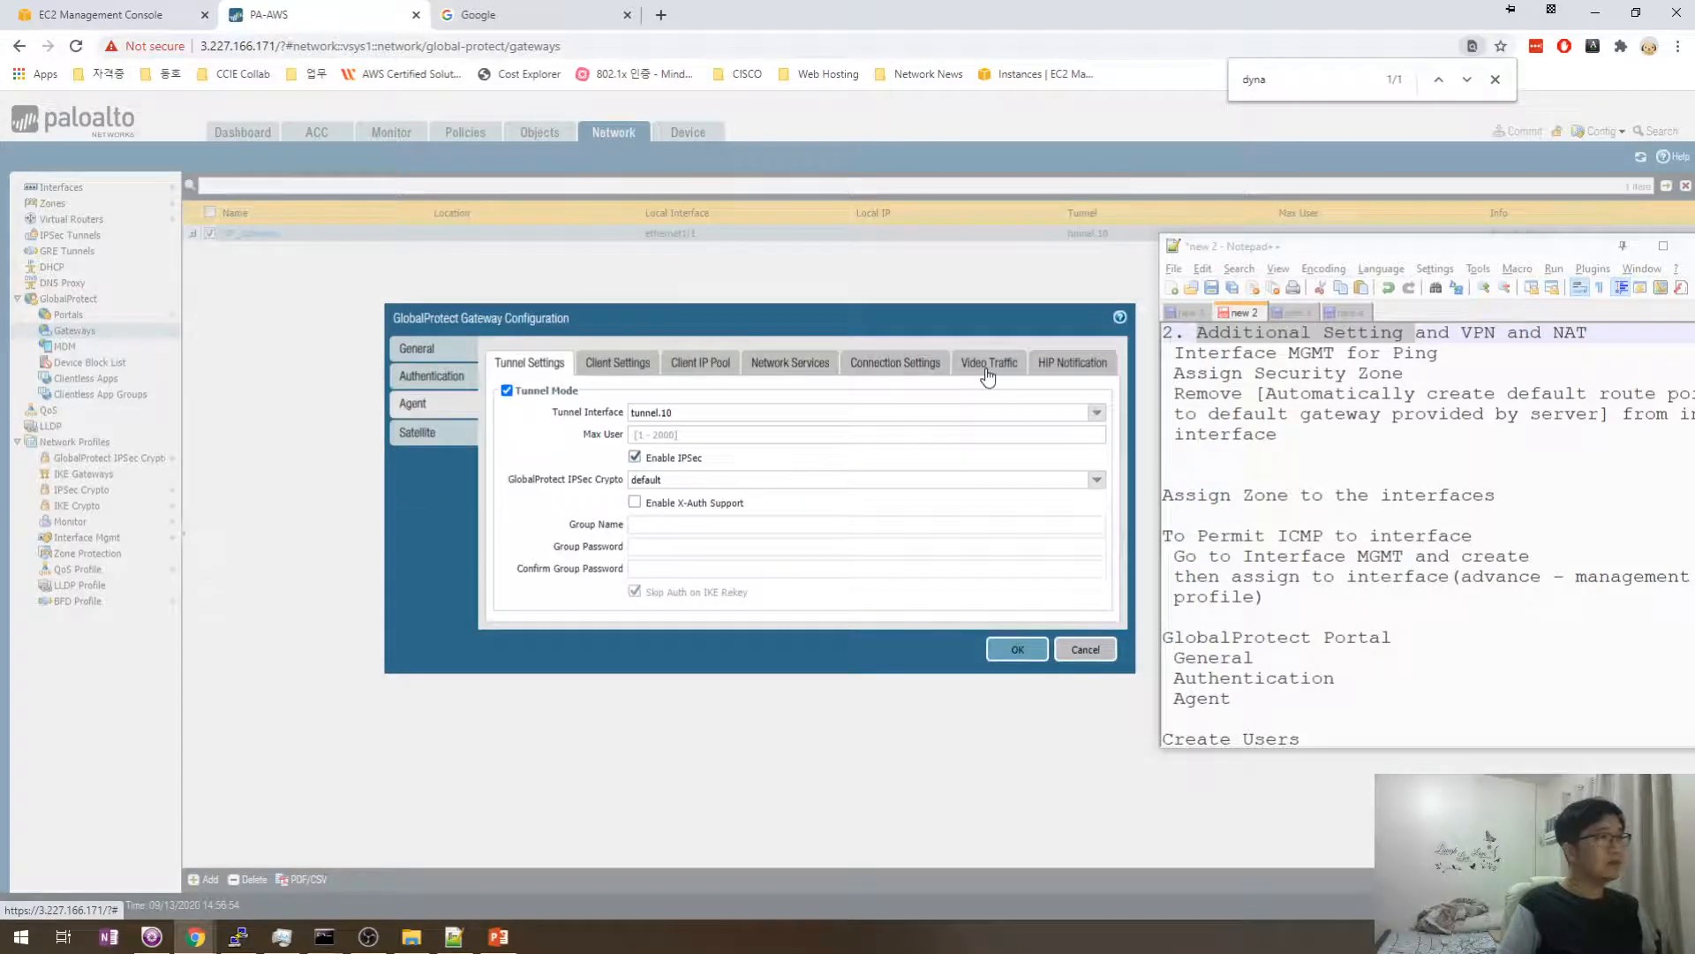
pyautogui.click(895, 369)
pyautogui.click(788, 369)
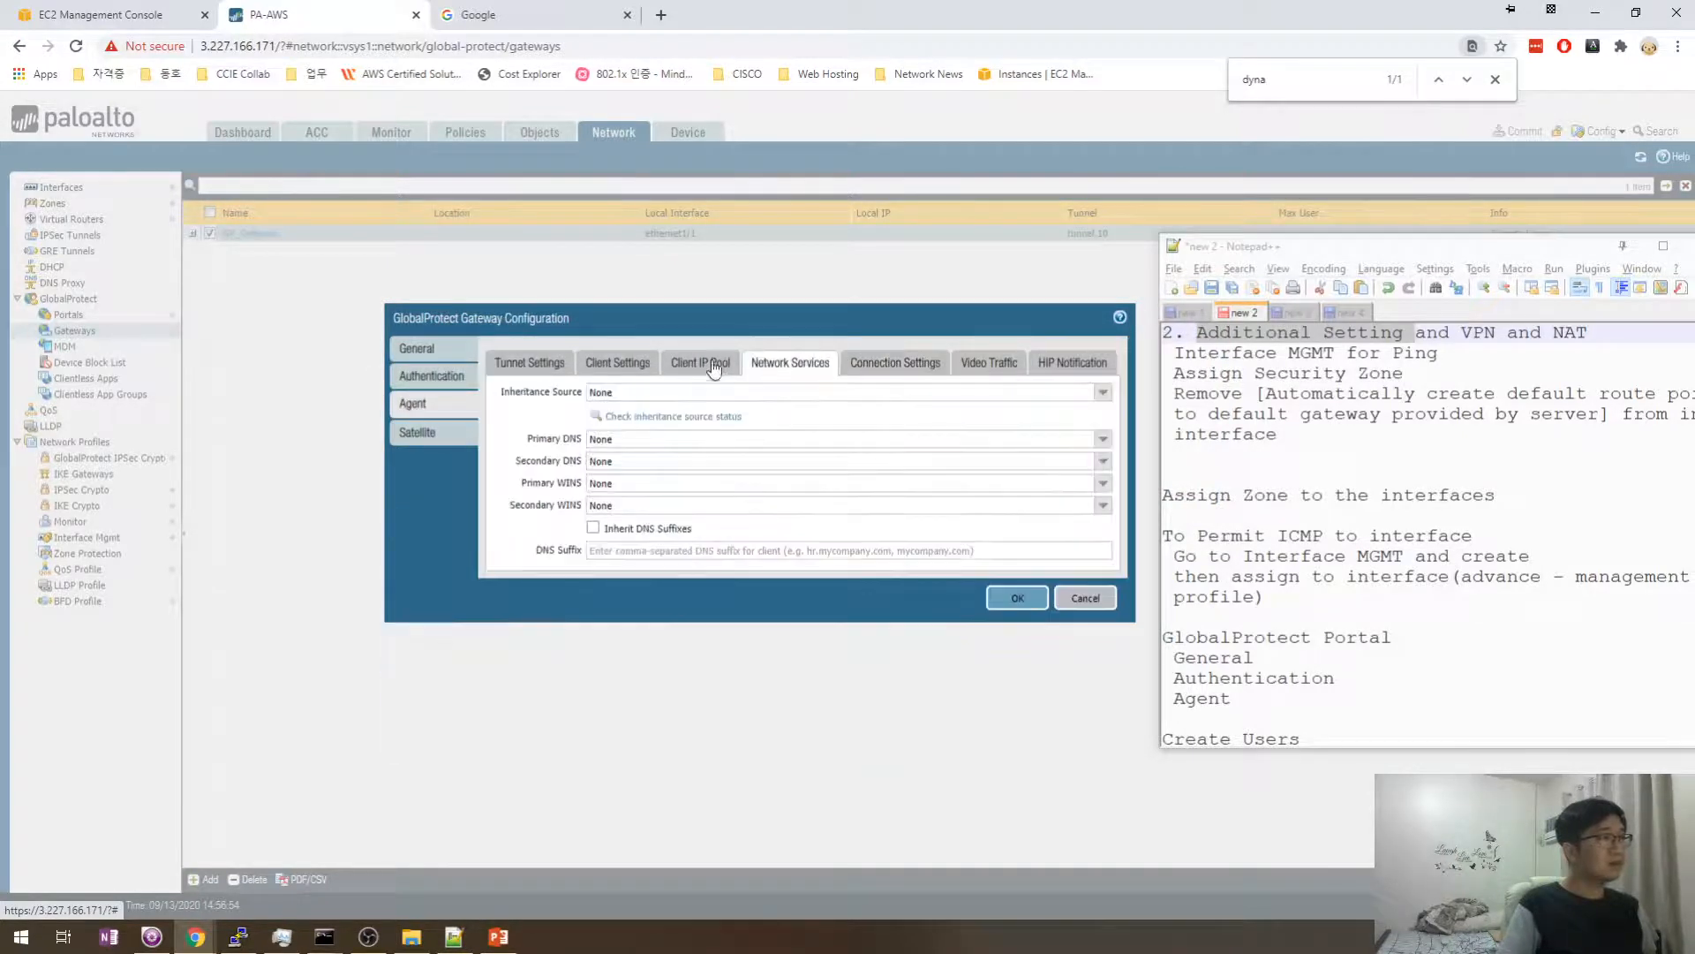
pyautogui.click(701, 369)
pyautogui.click(618, 369)
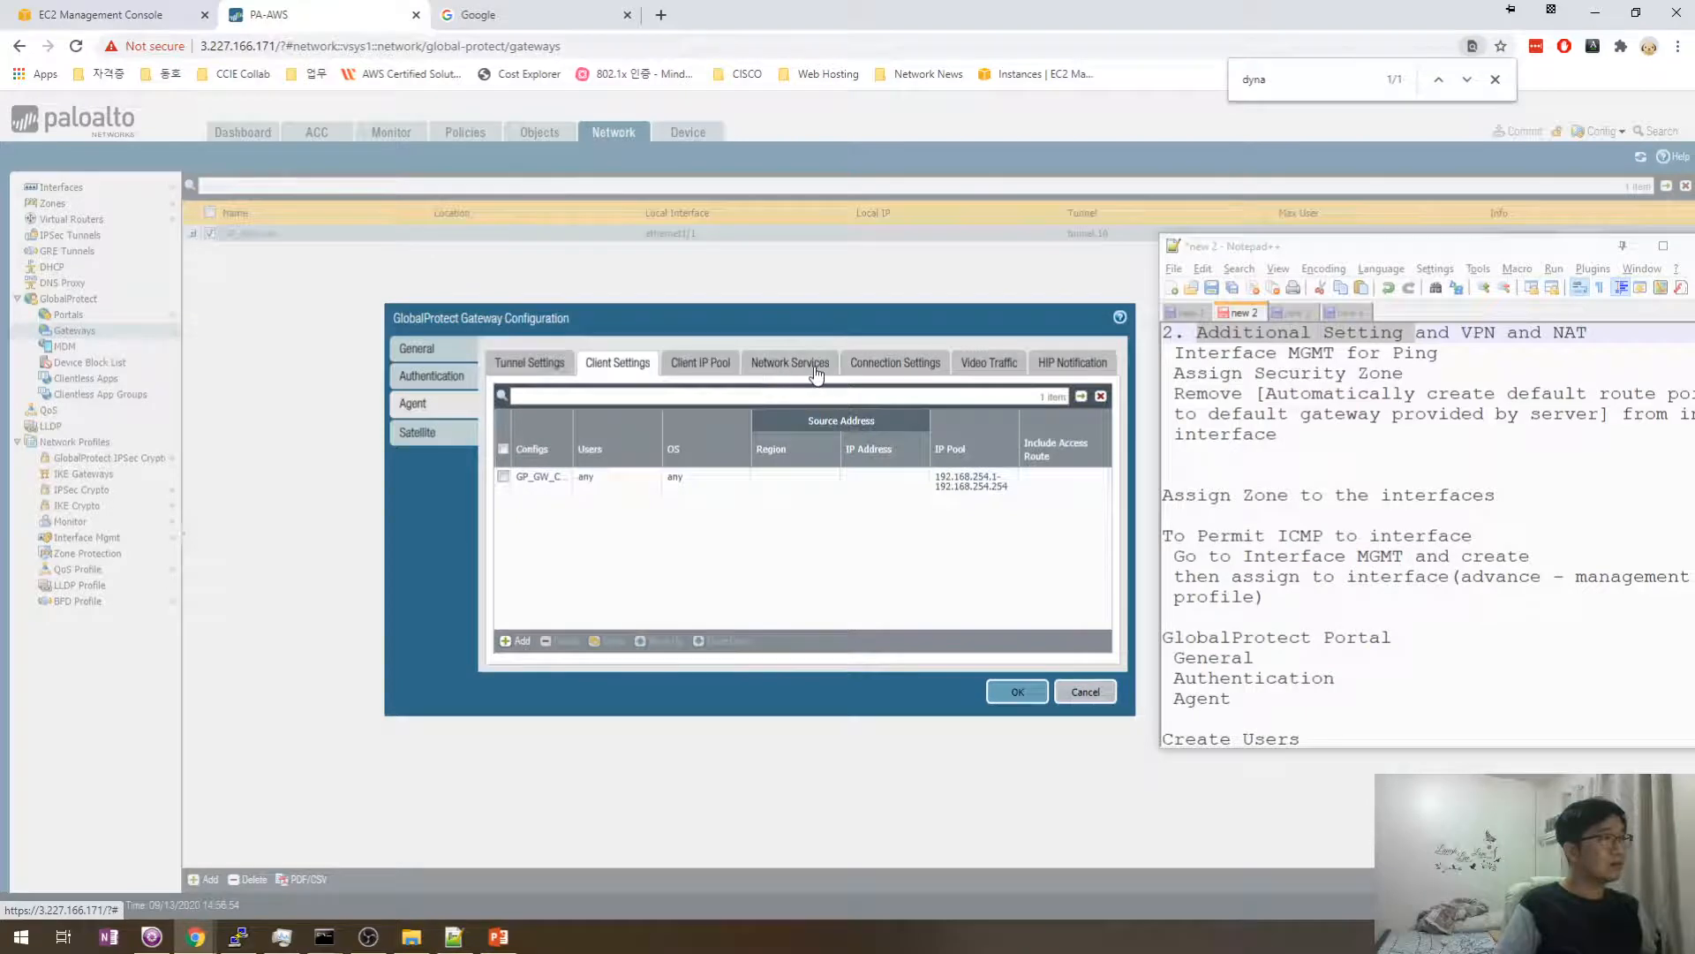
pyautogui.click(539, 478)
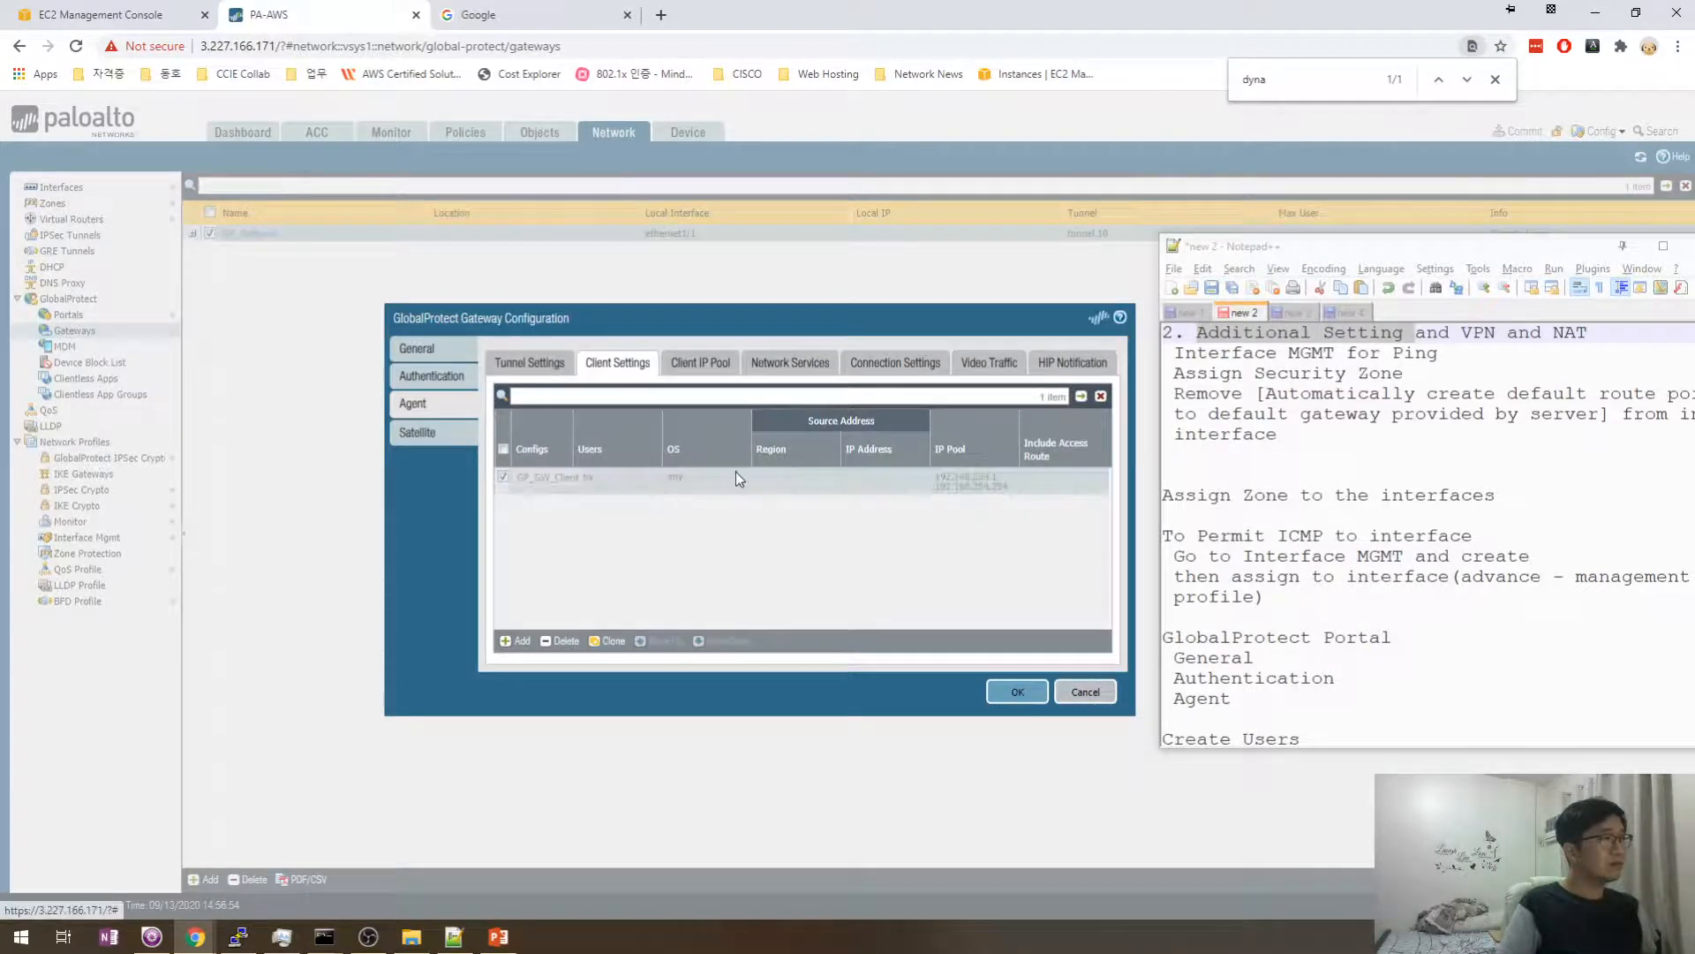
pyautogui.click(556, 477)
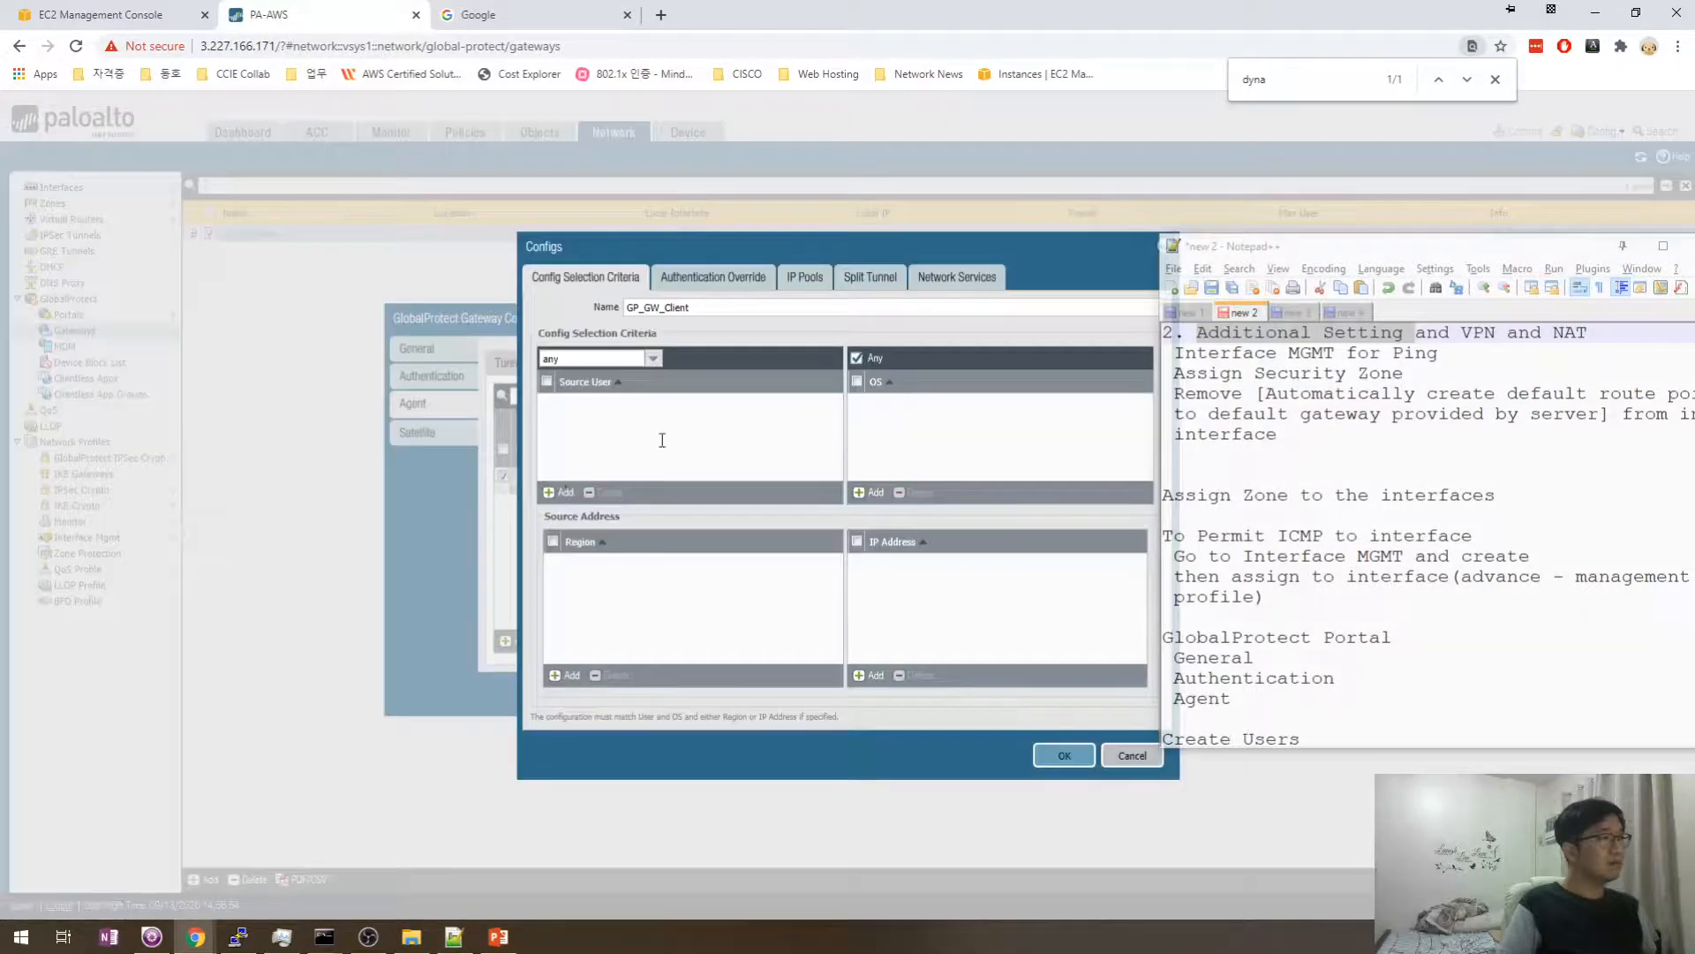
pyautogui.click(878, 281)
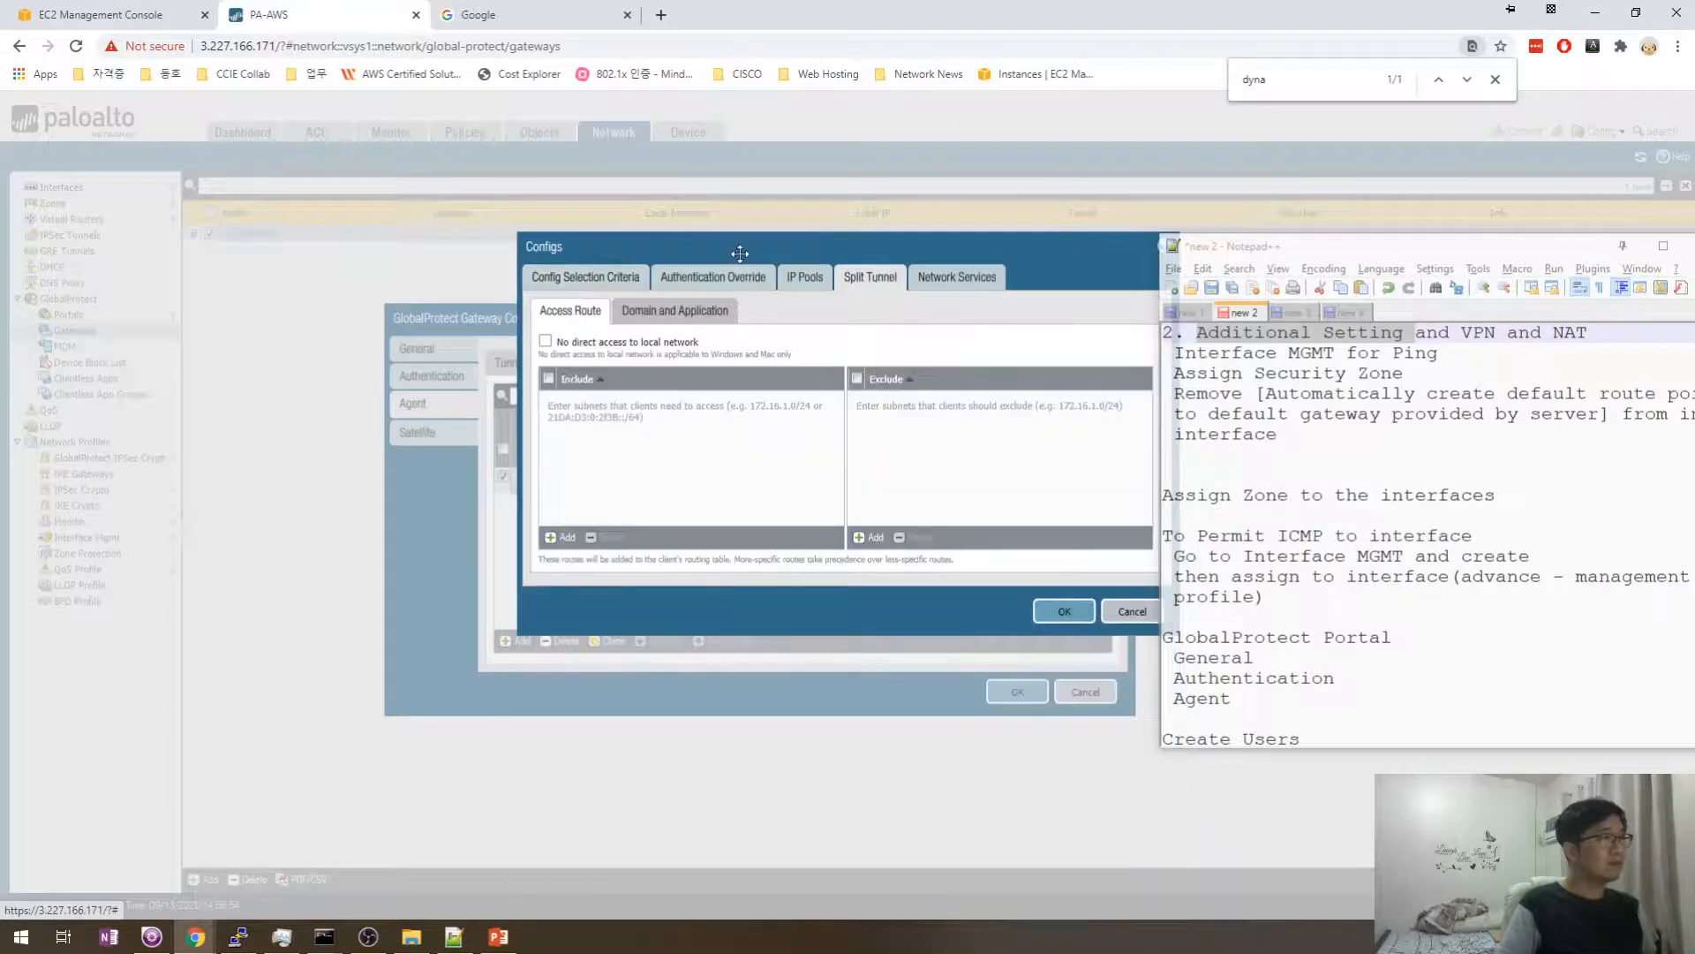
pyautogui.moveTo(710, 255); pyautogui.dragTo(567, 256)
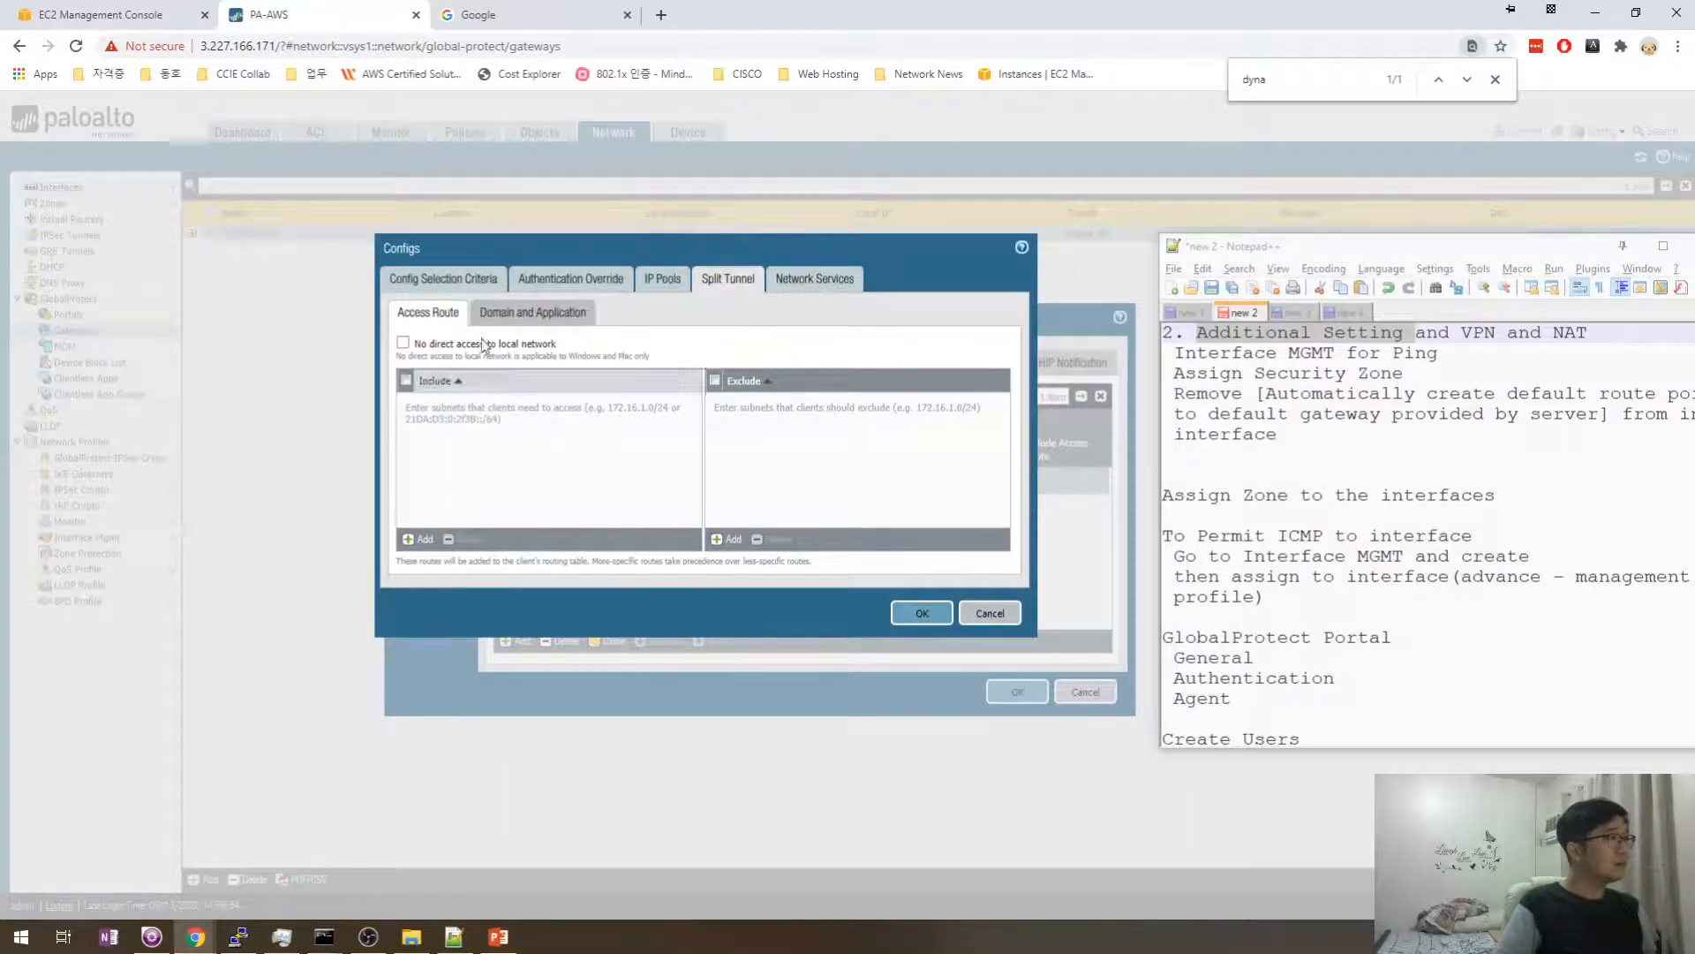
pyautogui.click(514, 313)
pyautogui.click(428, 313)
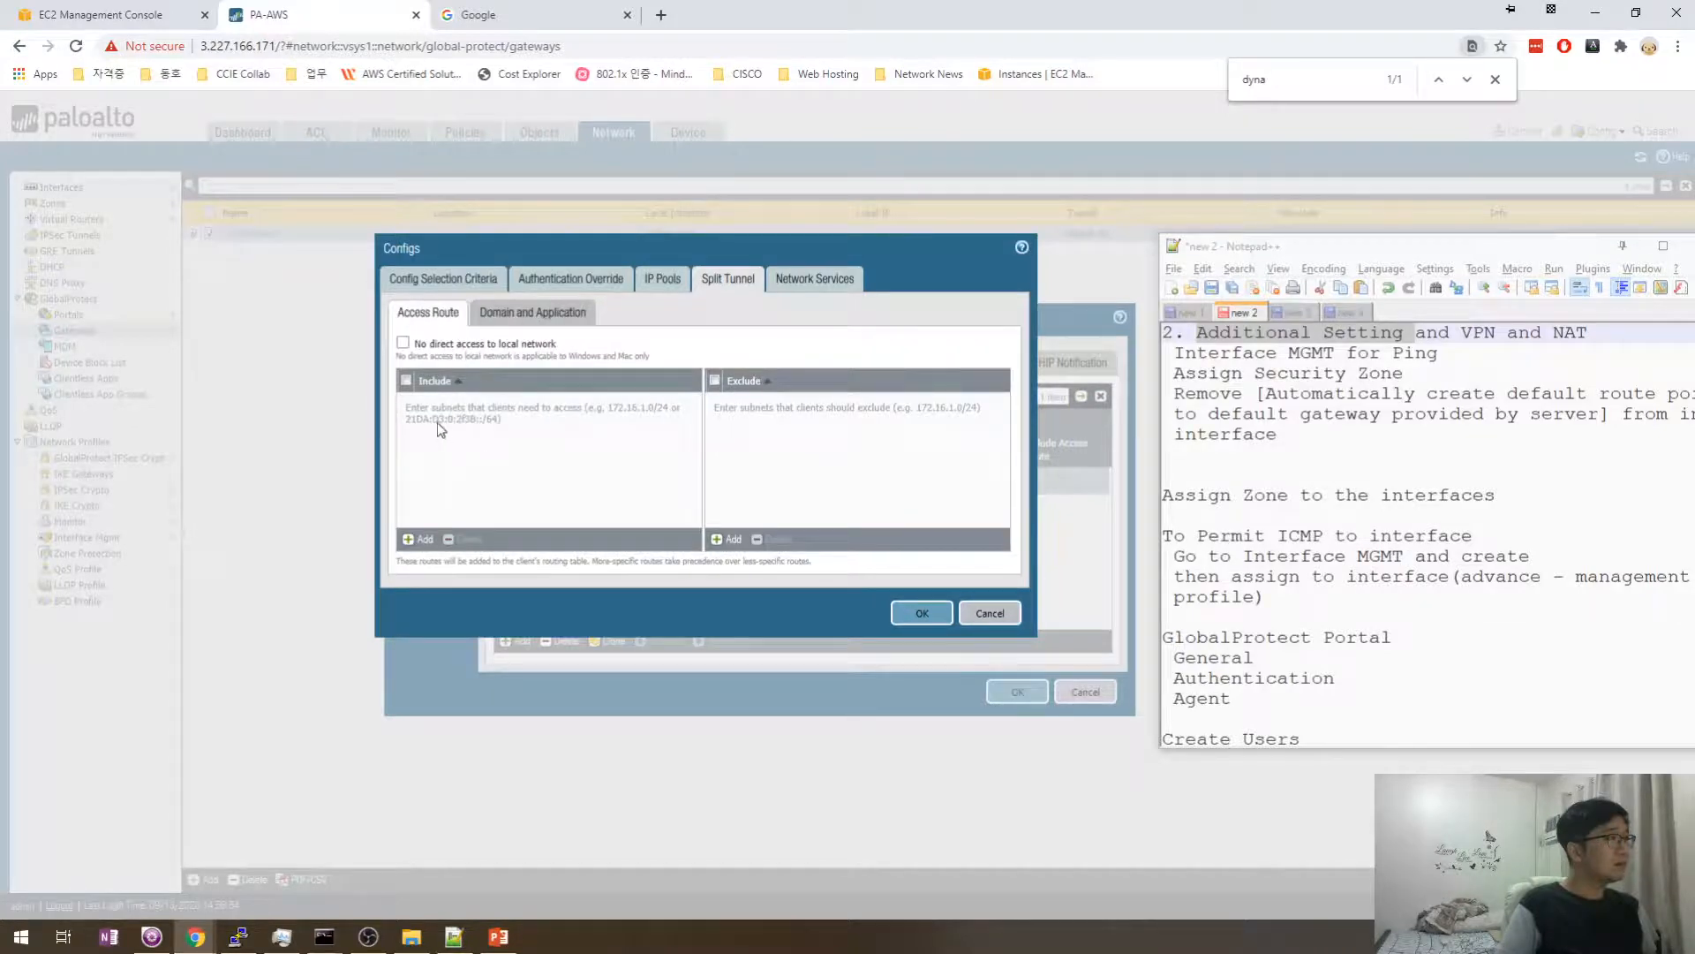
# - Add 3.227.166.171/32 to the excluded routes, then save the config and gateway
pyautogui.click(717, 538)
pyautogui.write('3.227.166.171')
pyautogui.write('/32')
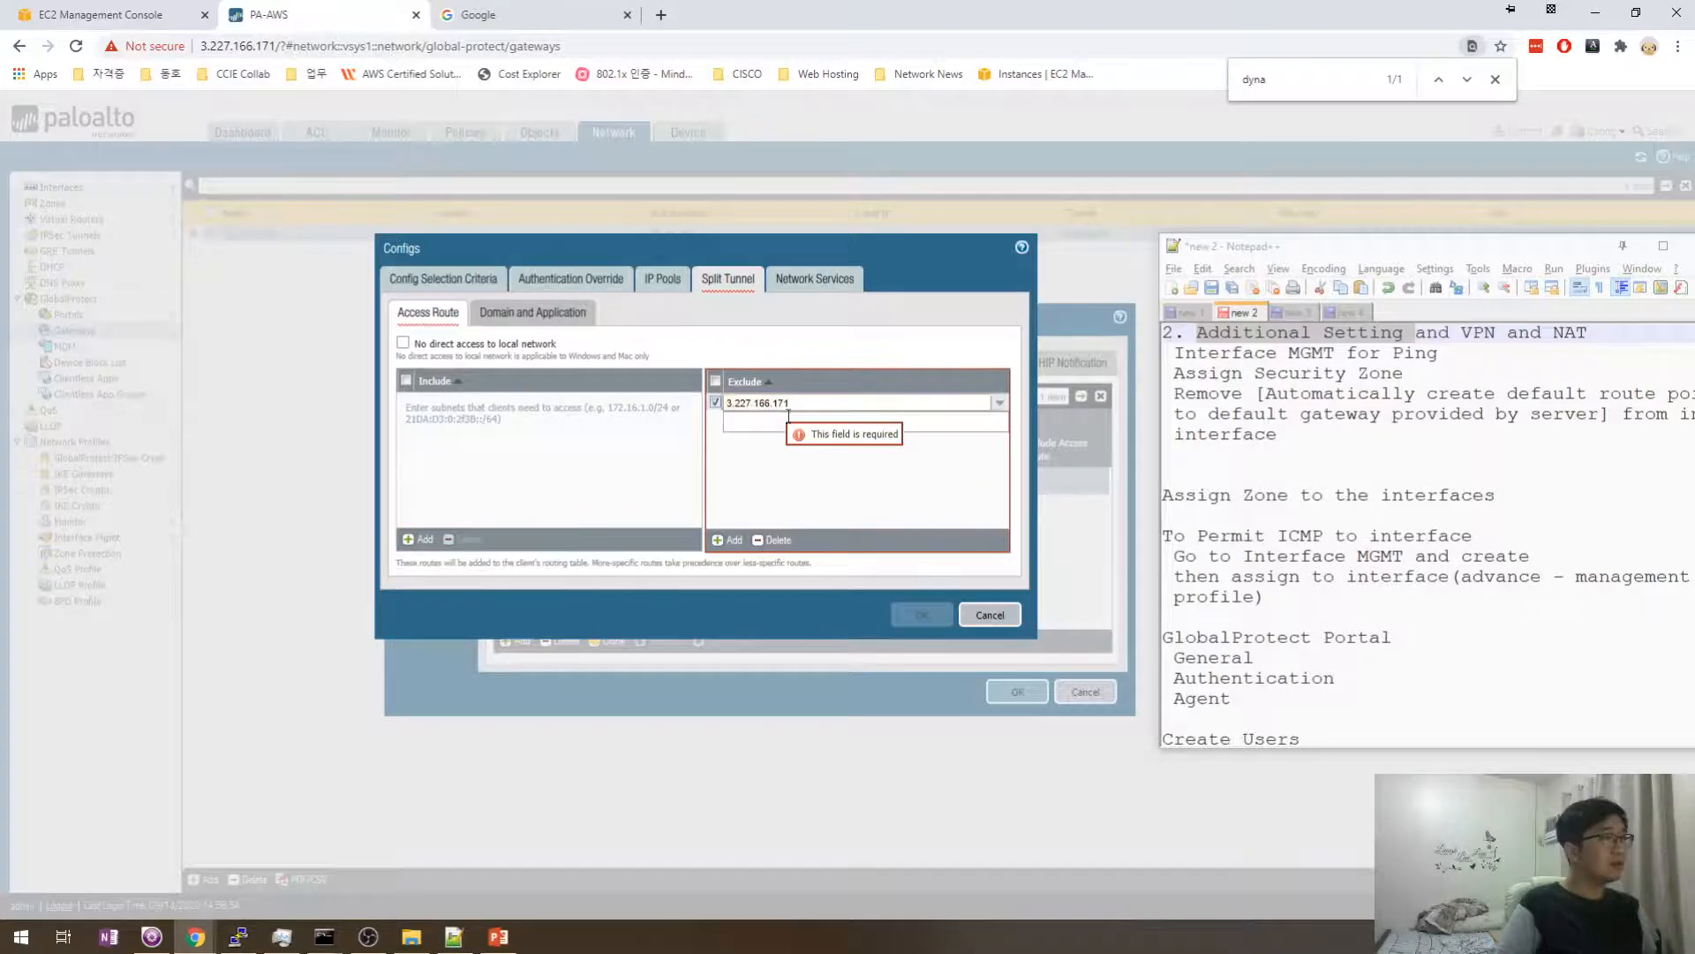
pyautogui.click(800, 426)
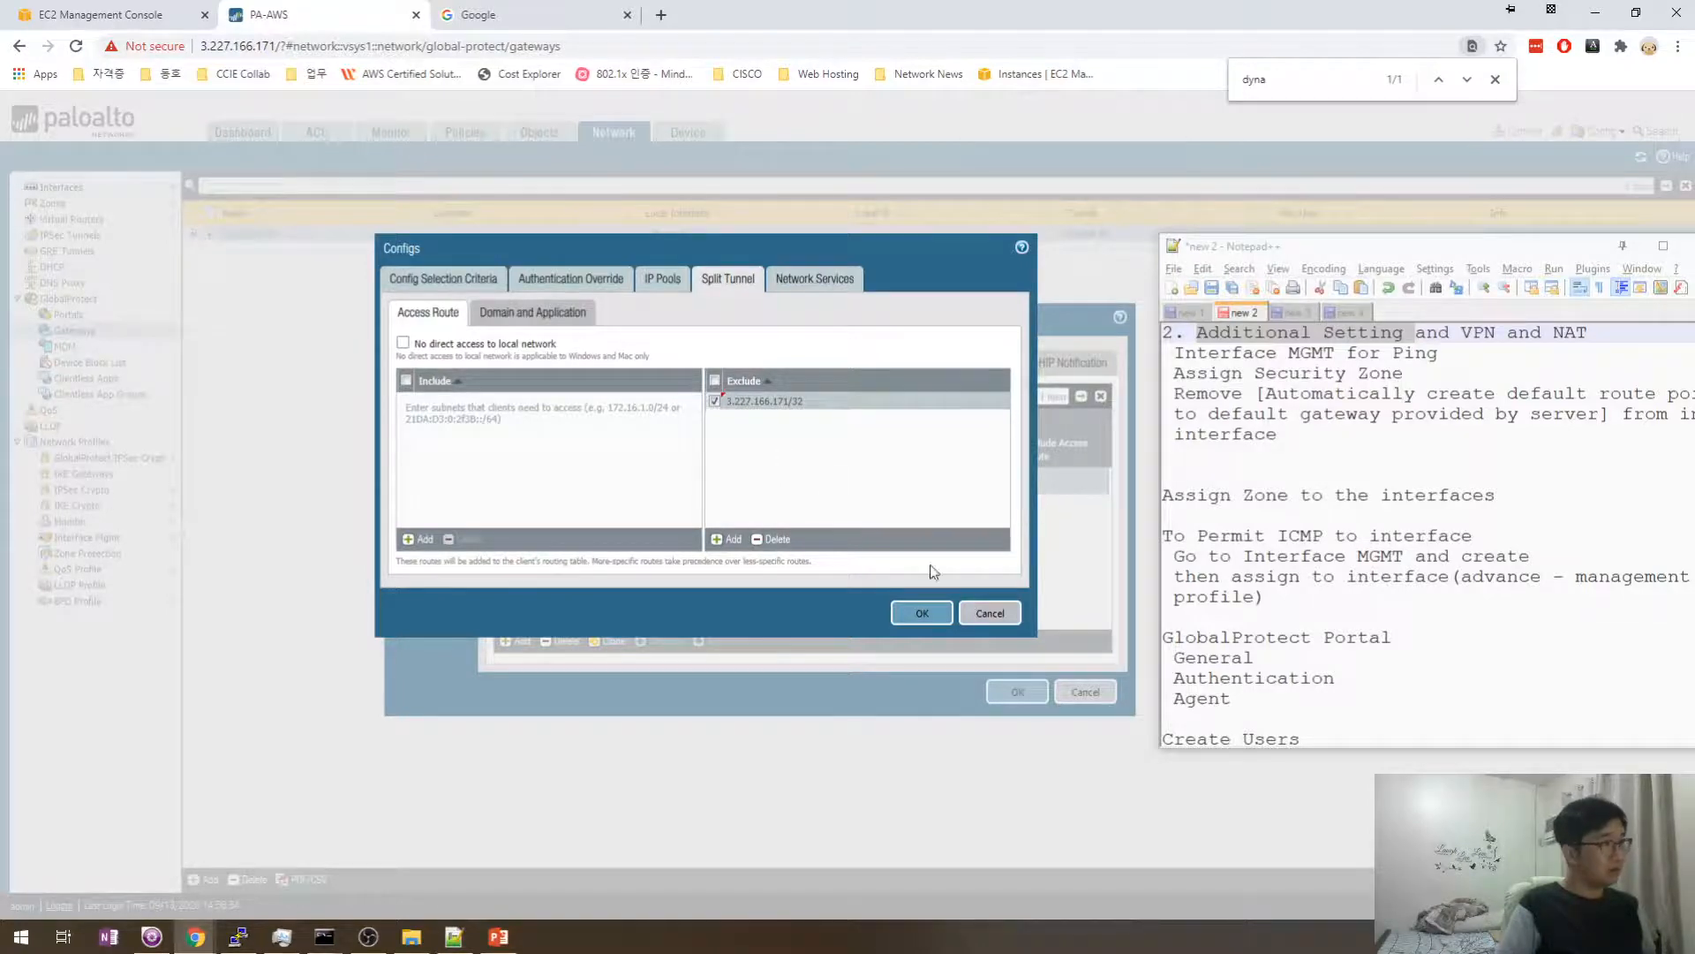
pyautogui.click(921, 613)
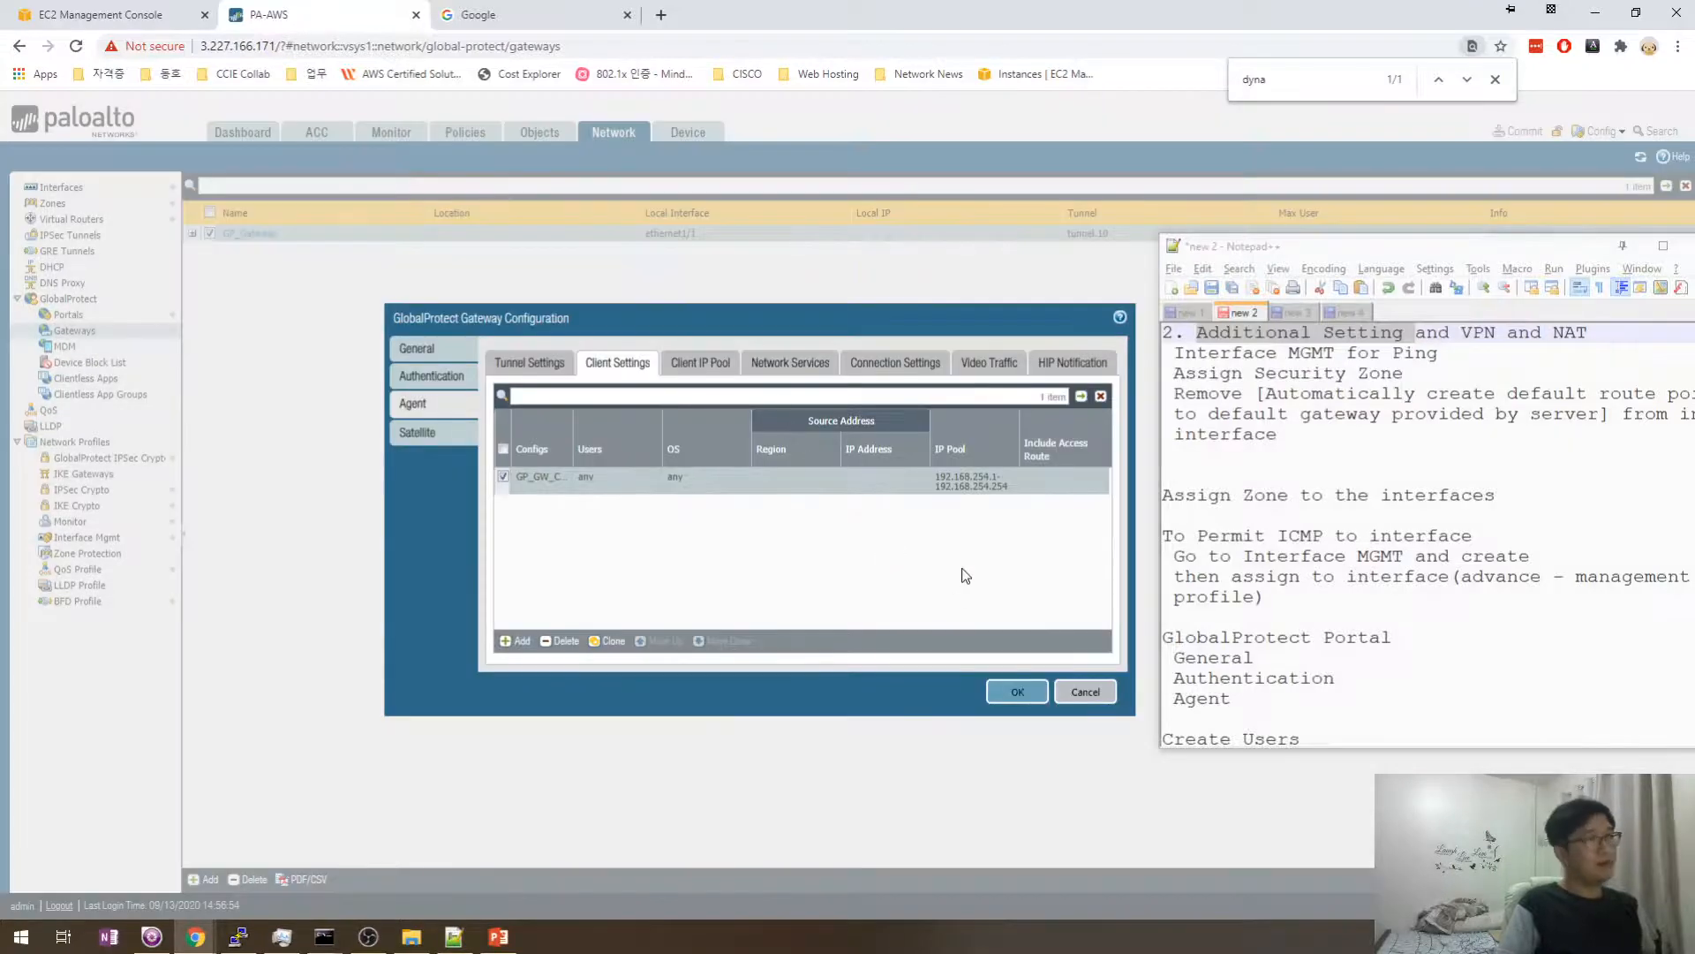
pyautogui.click(1024, 693)
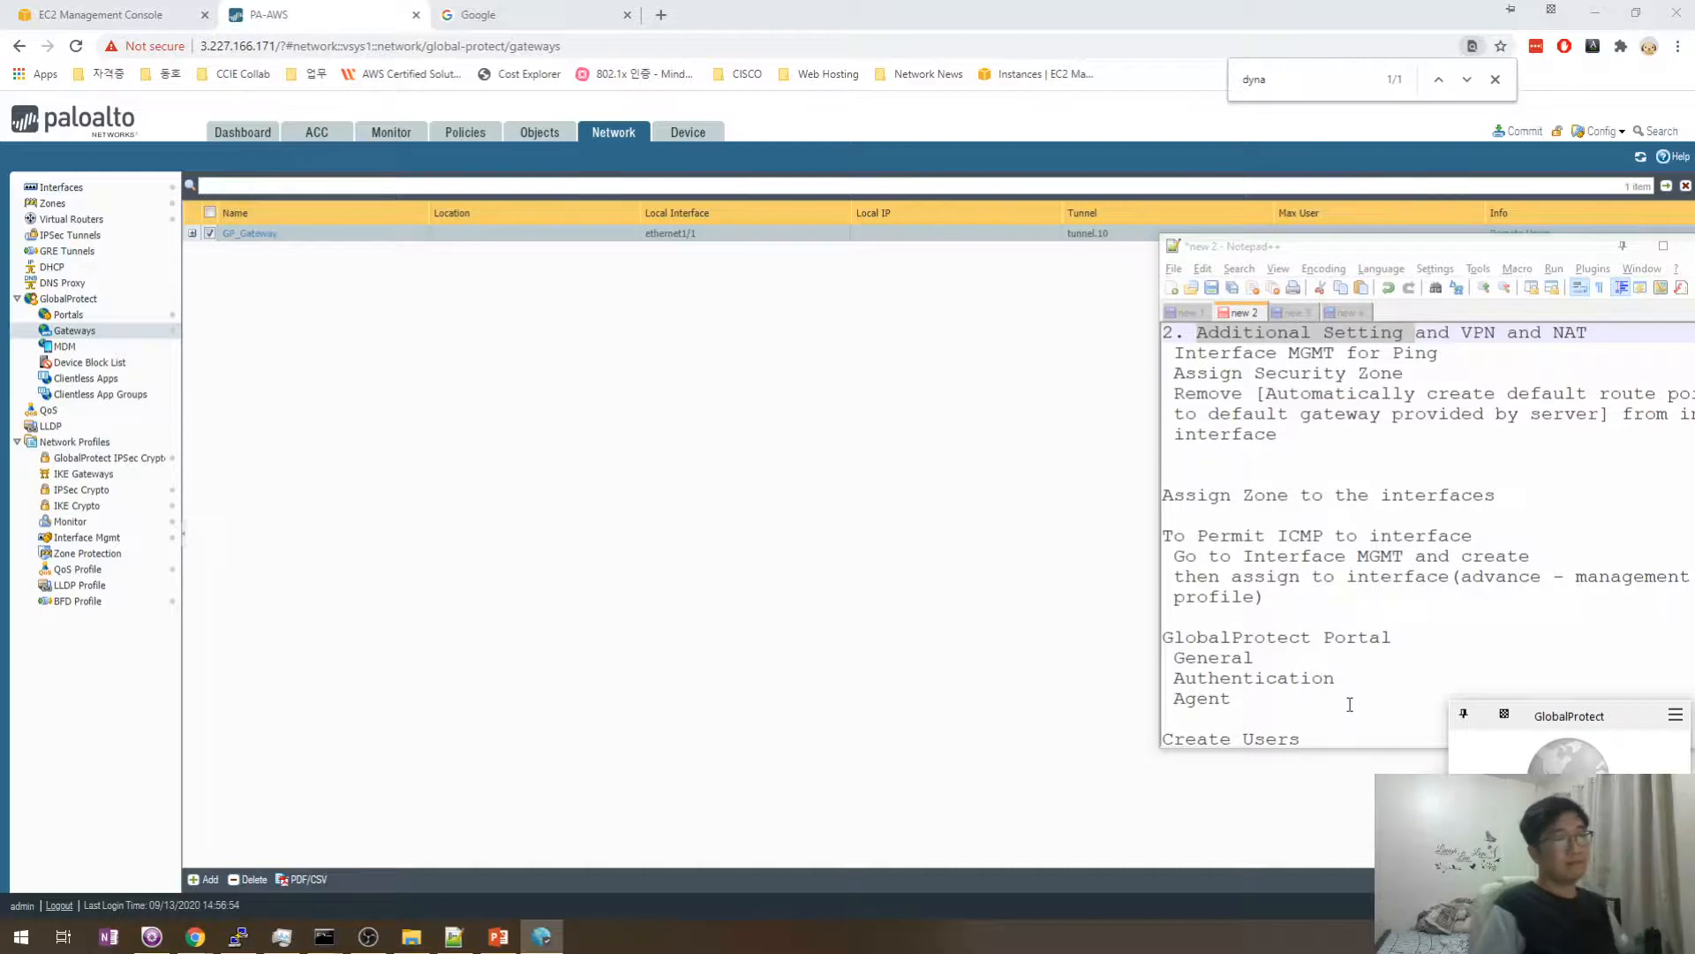
# - Launch Command Prompt and run route print, showing the default route via 192.168.43.1
pyautogui.press('super+r')
pyautogui.write('cmd')
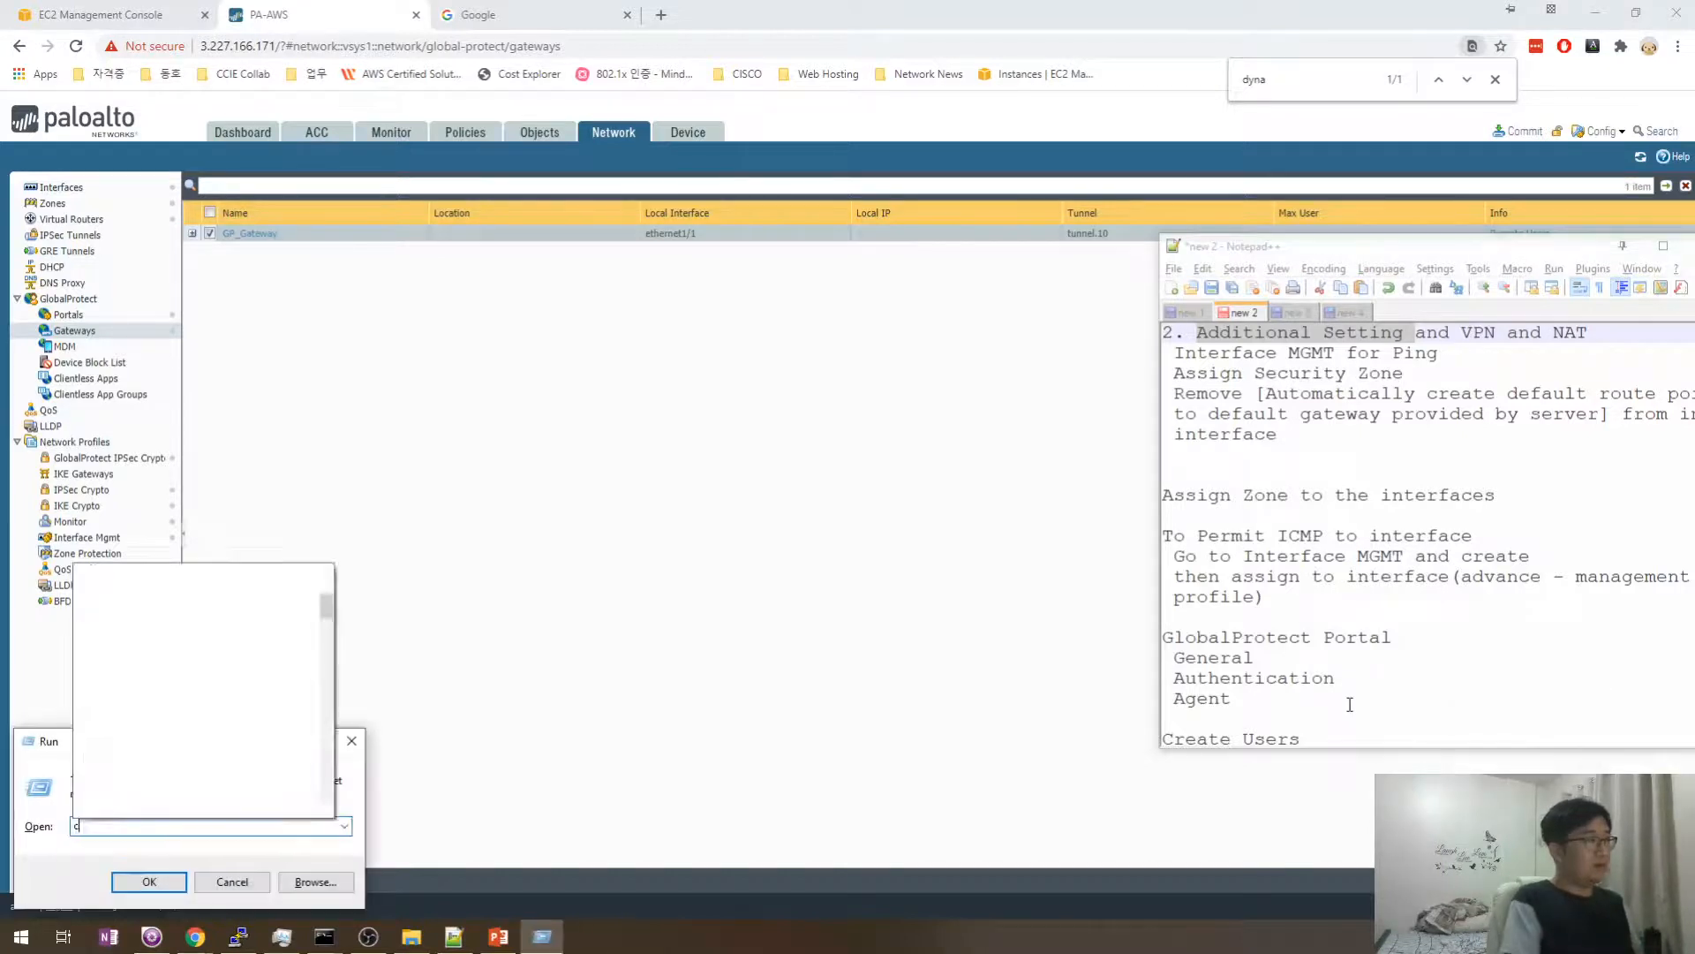
pyautogui.press('Return')
pyautogui.write('route ')
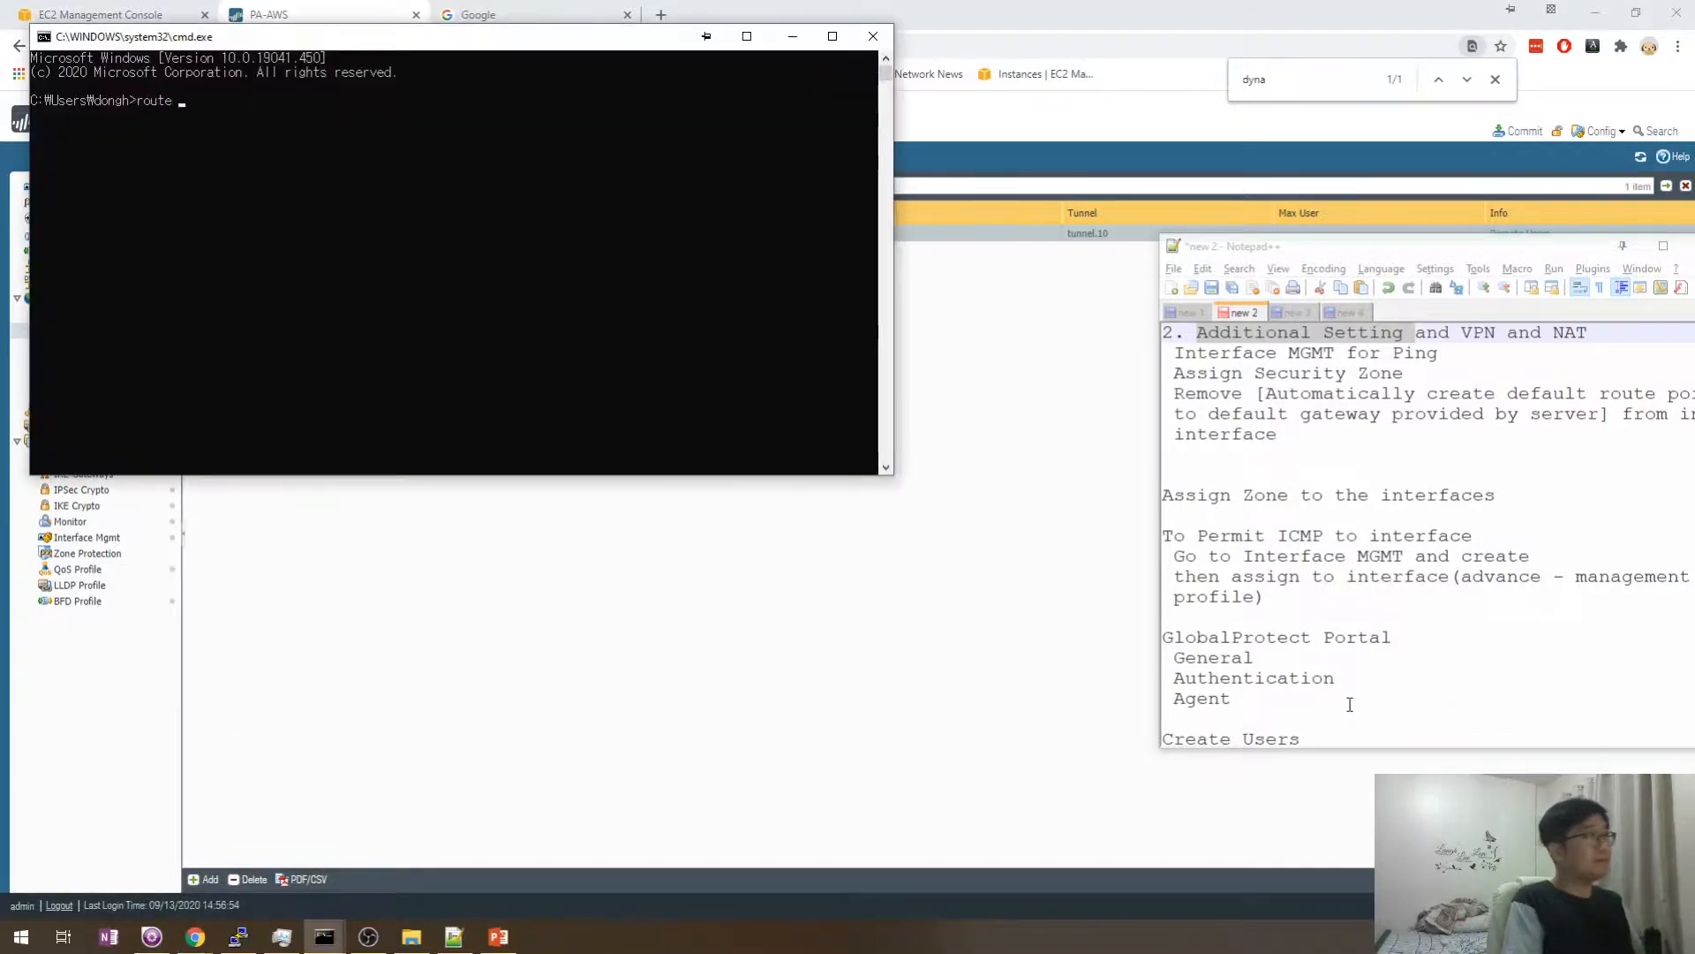
pyautogui.write('print')
pyautogui.press('Return')
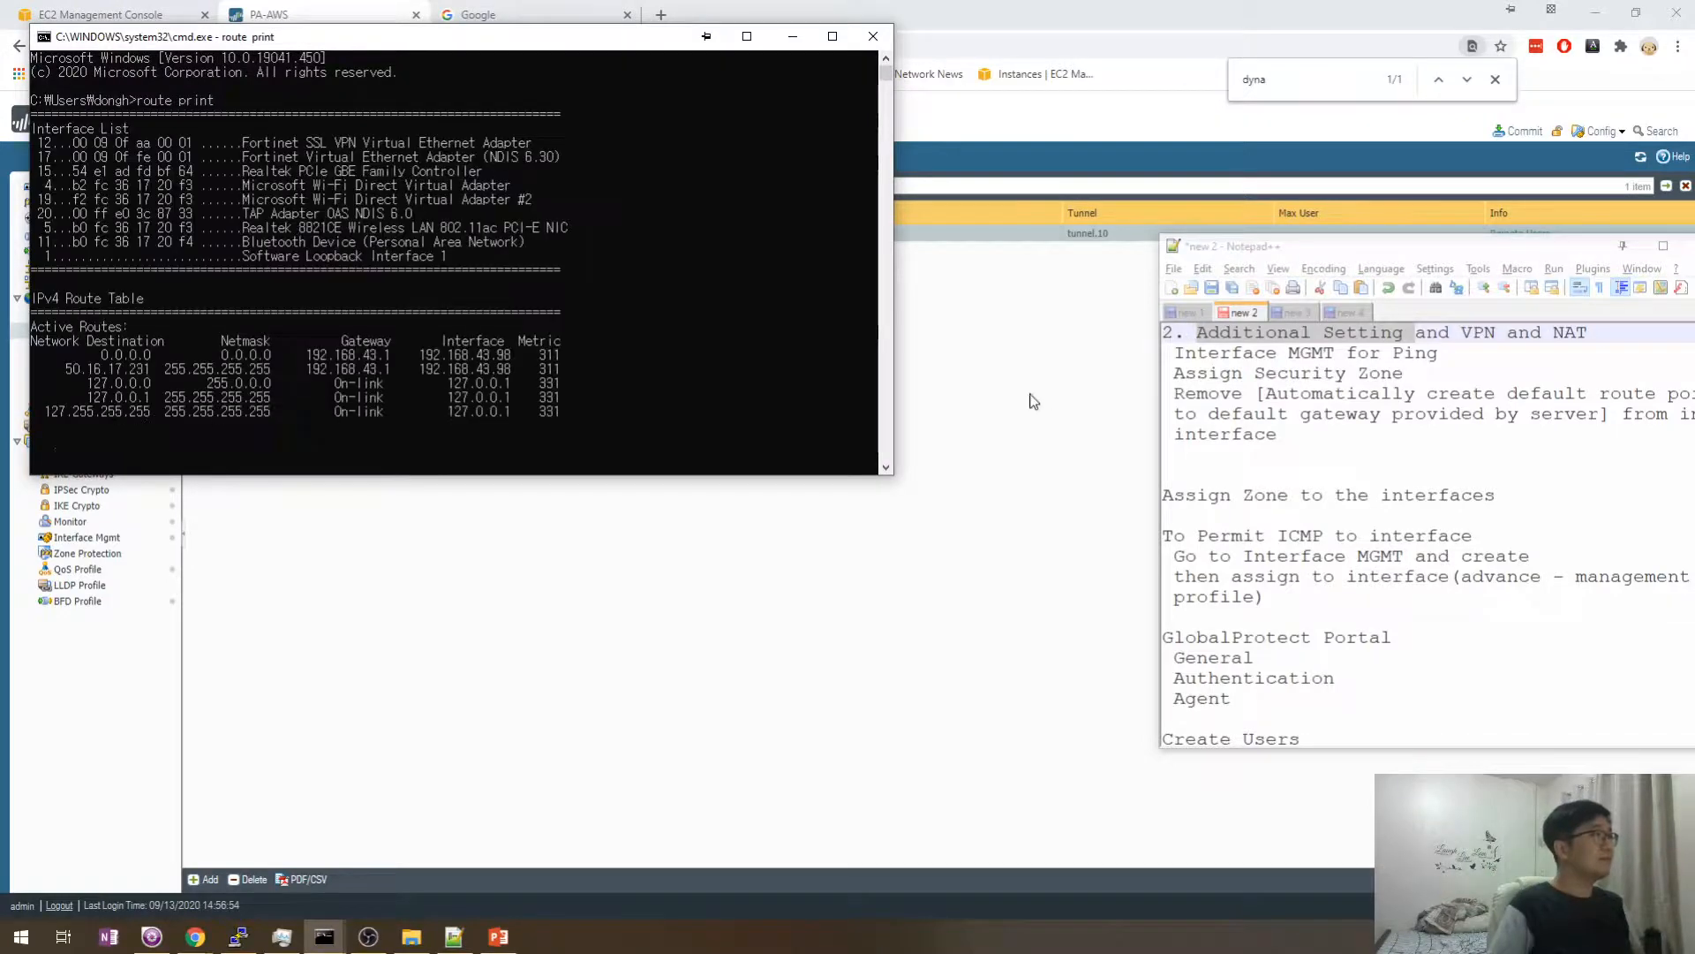
pyautogui.scroll(4, 378, 279)
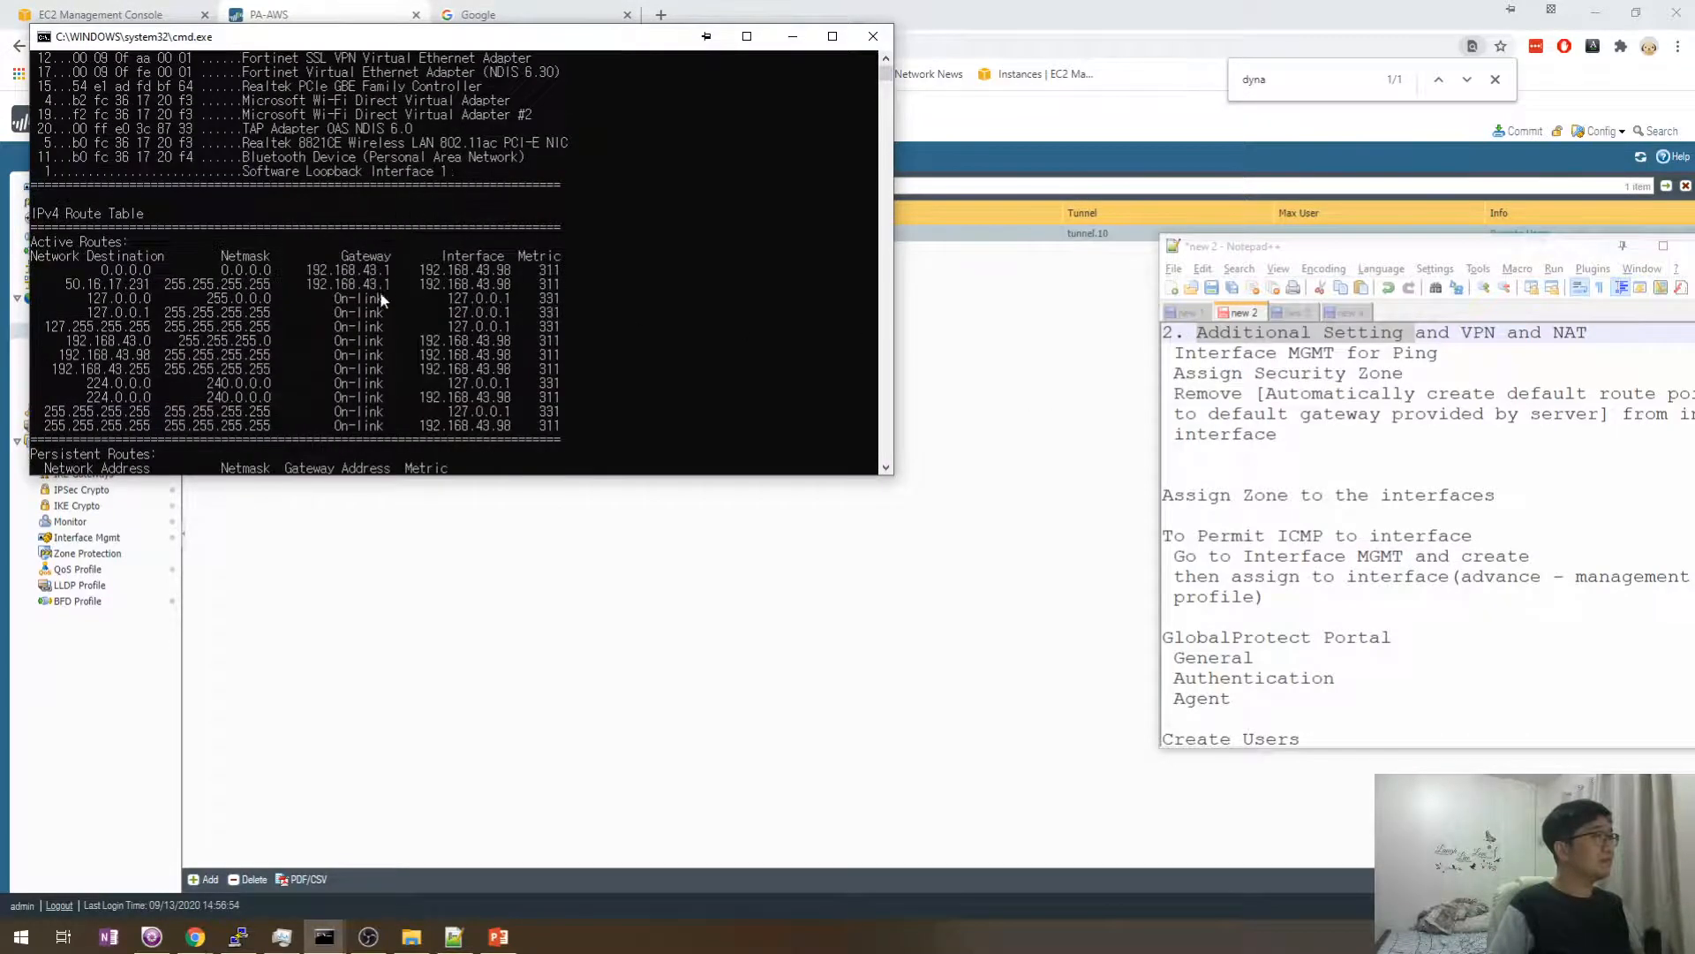
# - Bring the PAN-OS Gateways page forward and open the Commit dialog listing the pending changes
pyautogui.click(1516, 138)
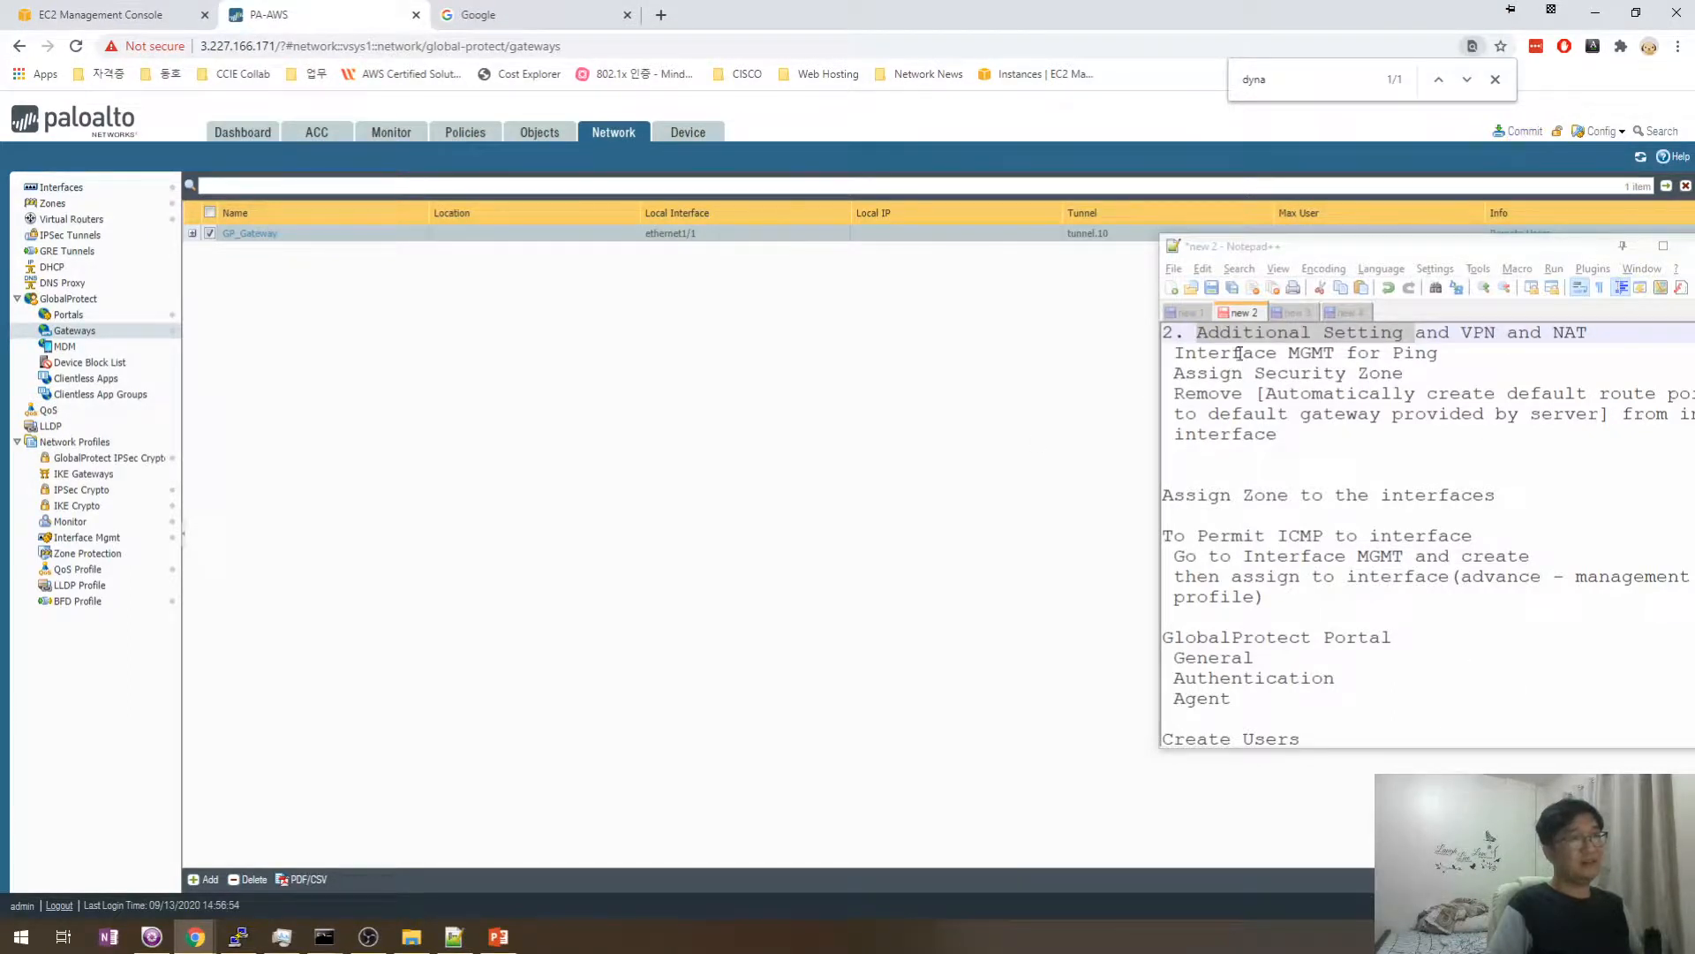
pyautogui.moveTo(1278, 256); pyautogui.dragTo(1215, 276)
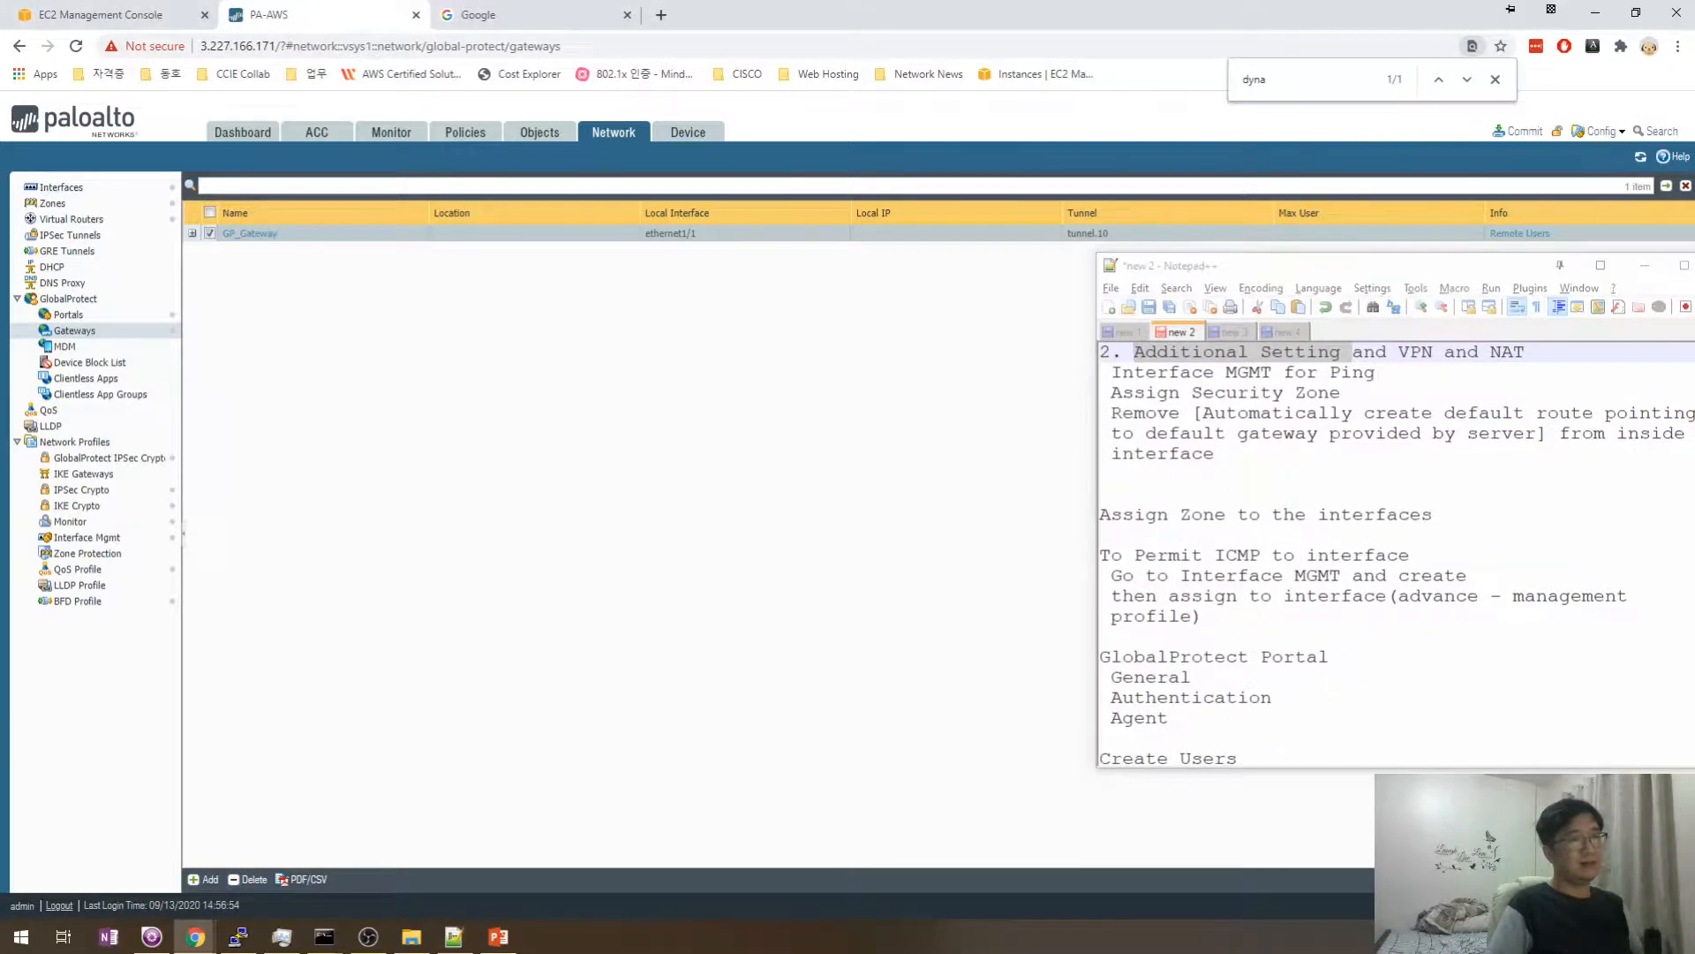
pyautogui.click(1520, 130)
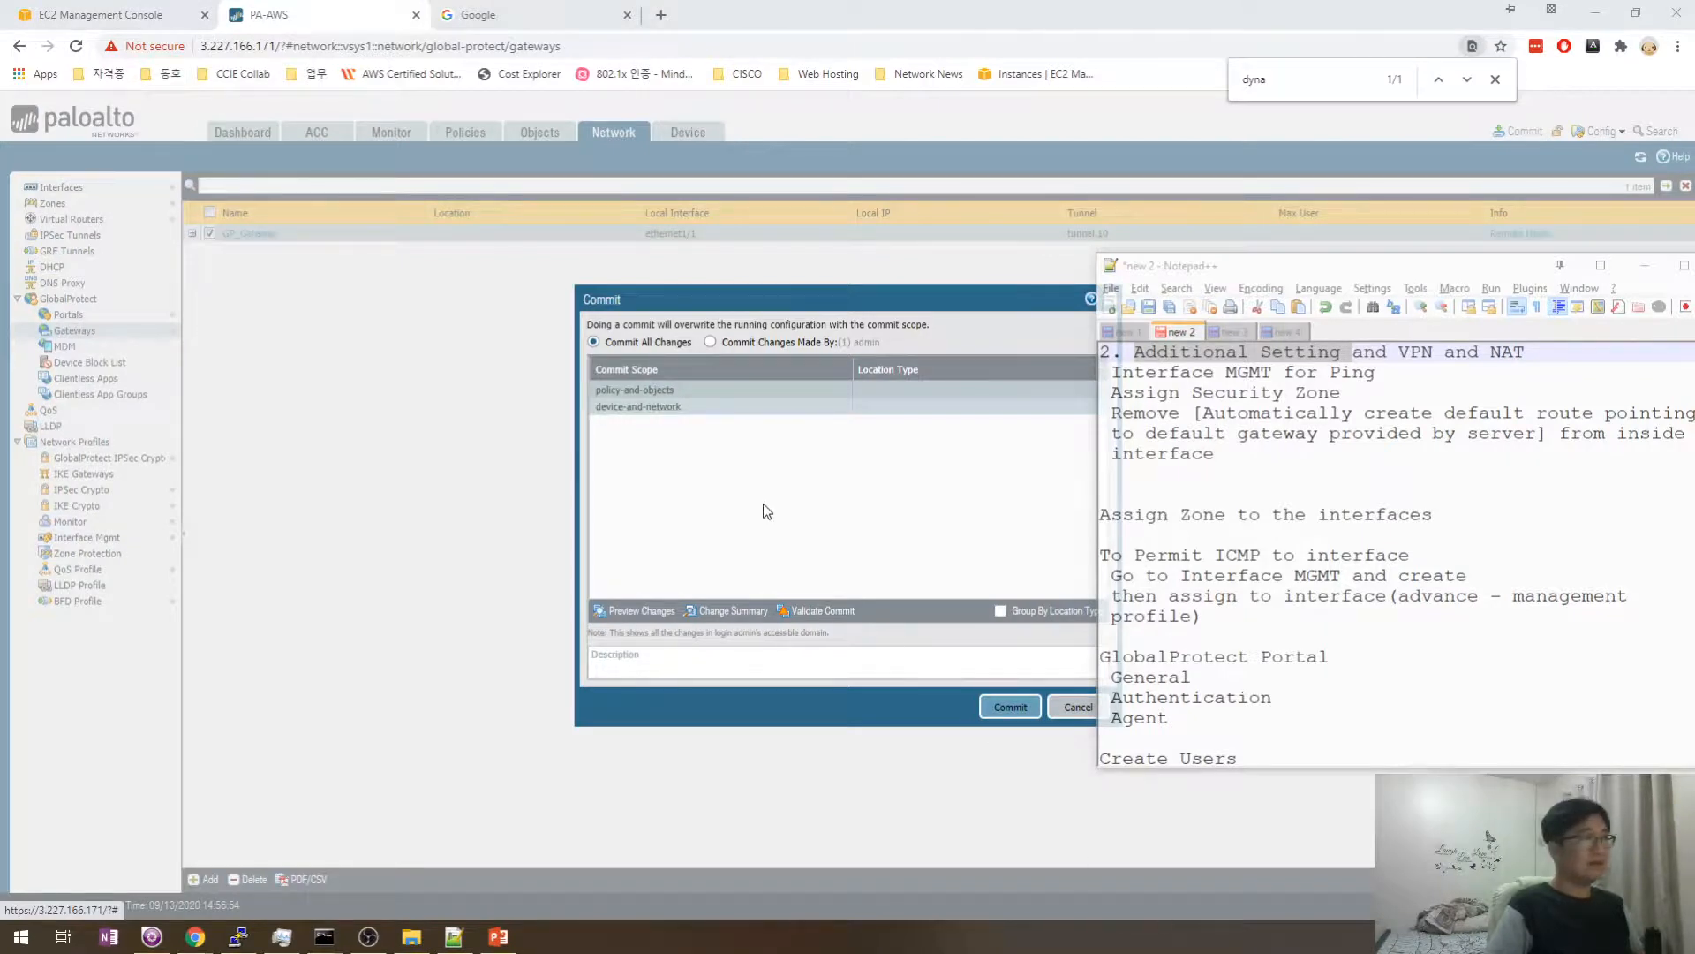
# - Reprint the routing table, now showing a default route via 192.168.254.1 with metric 1
pyautogui.moveTo(324, 936)
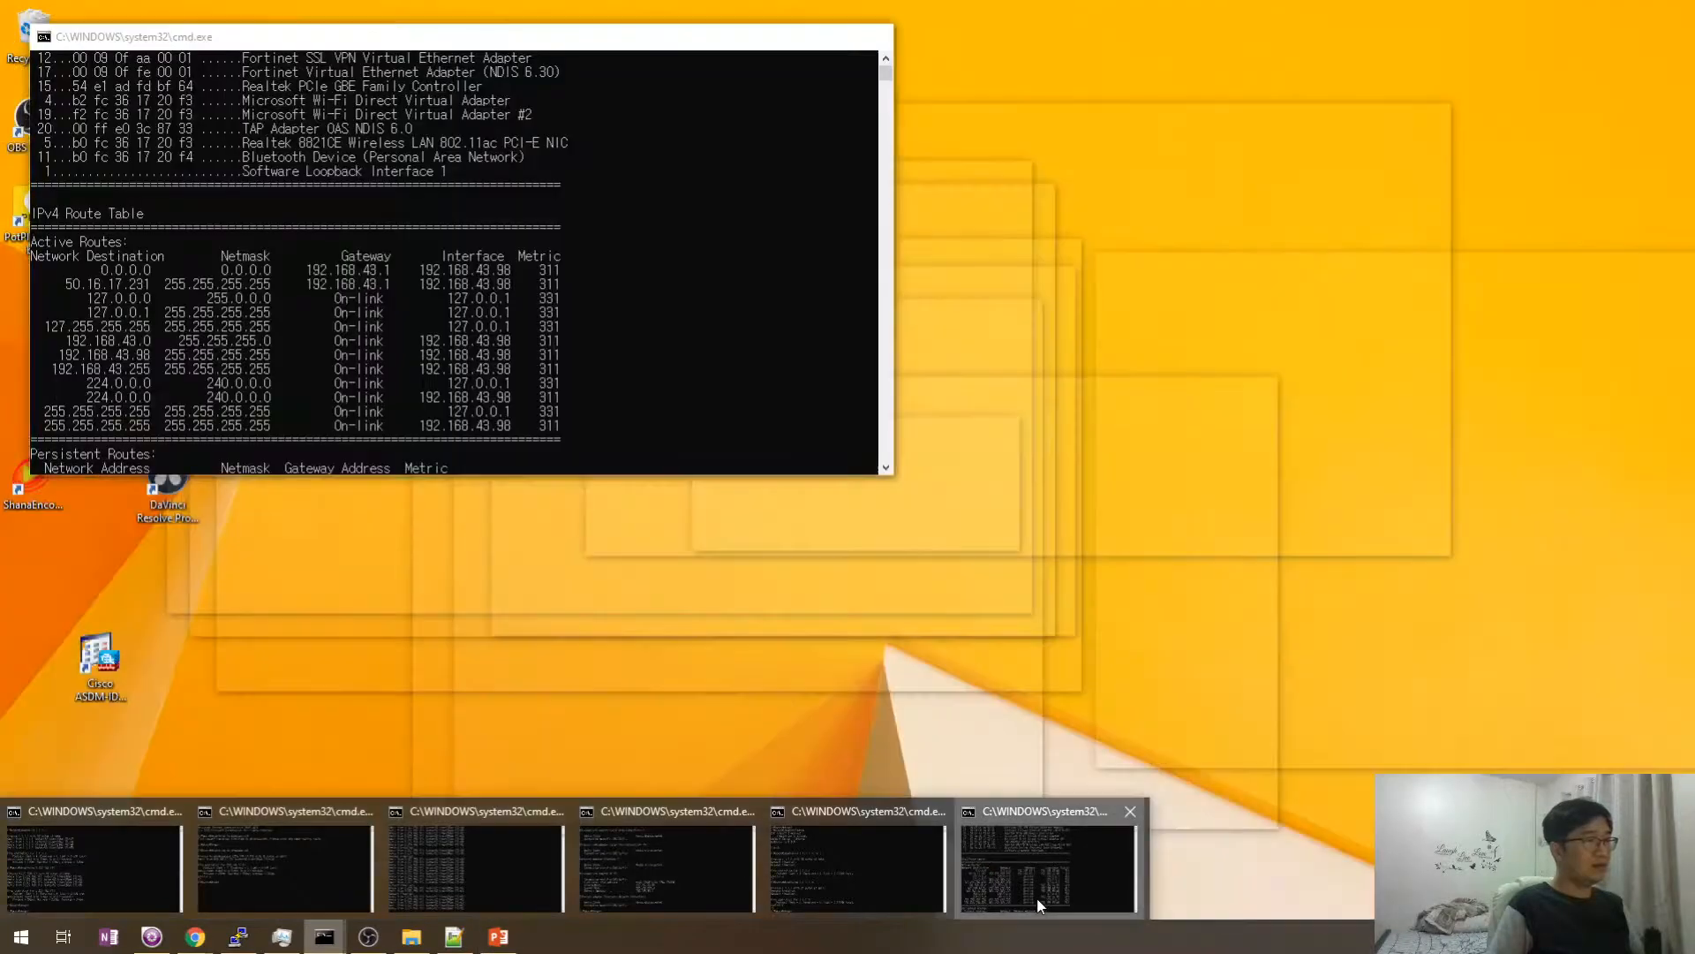
pyautogui.click(1038, 905)
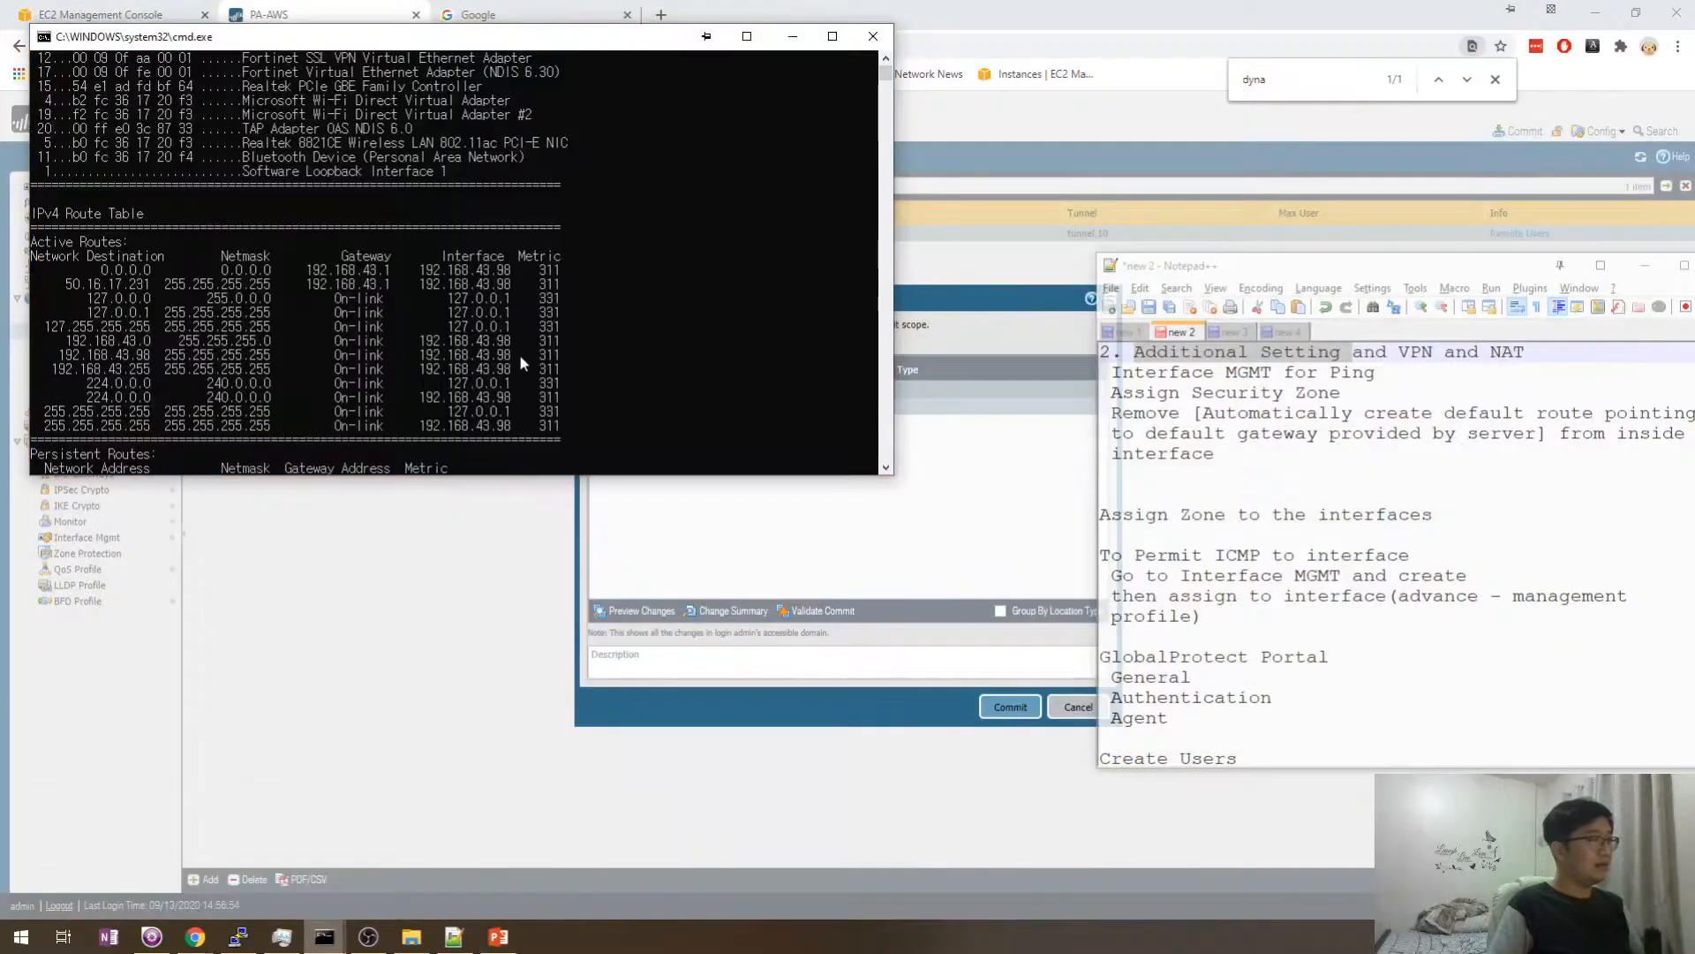
pyautogui.scroll(-10, 459, 196)
pyautogui.press('Up')
pyautogui.press('Return')
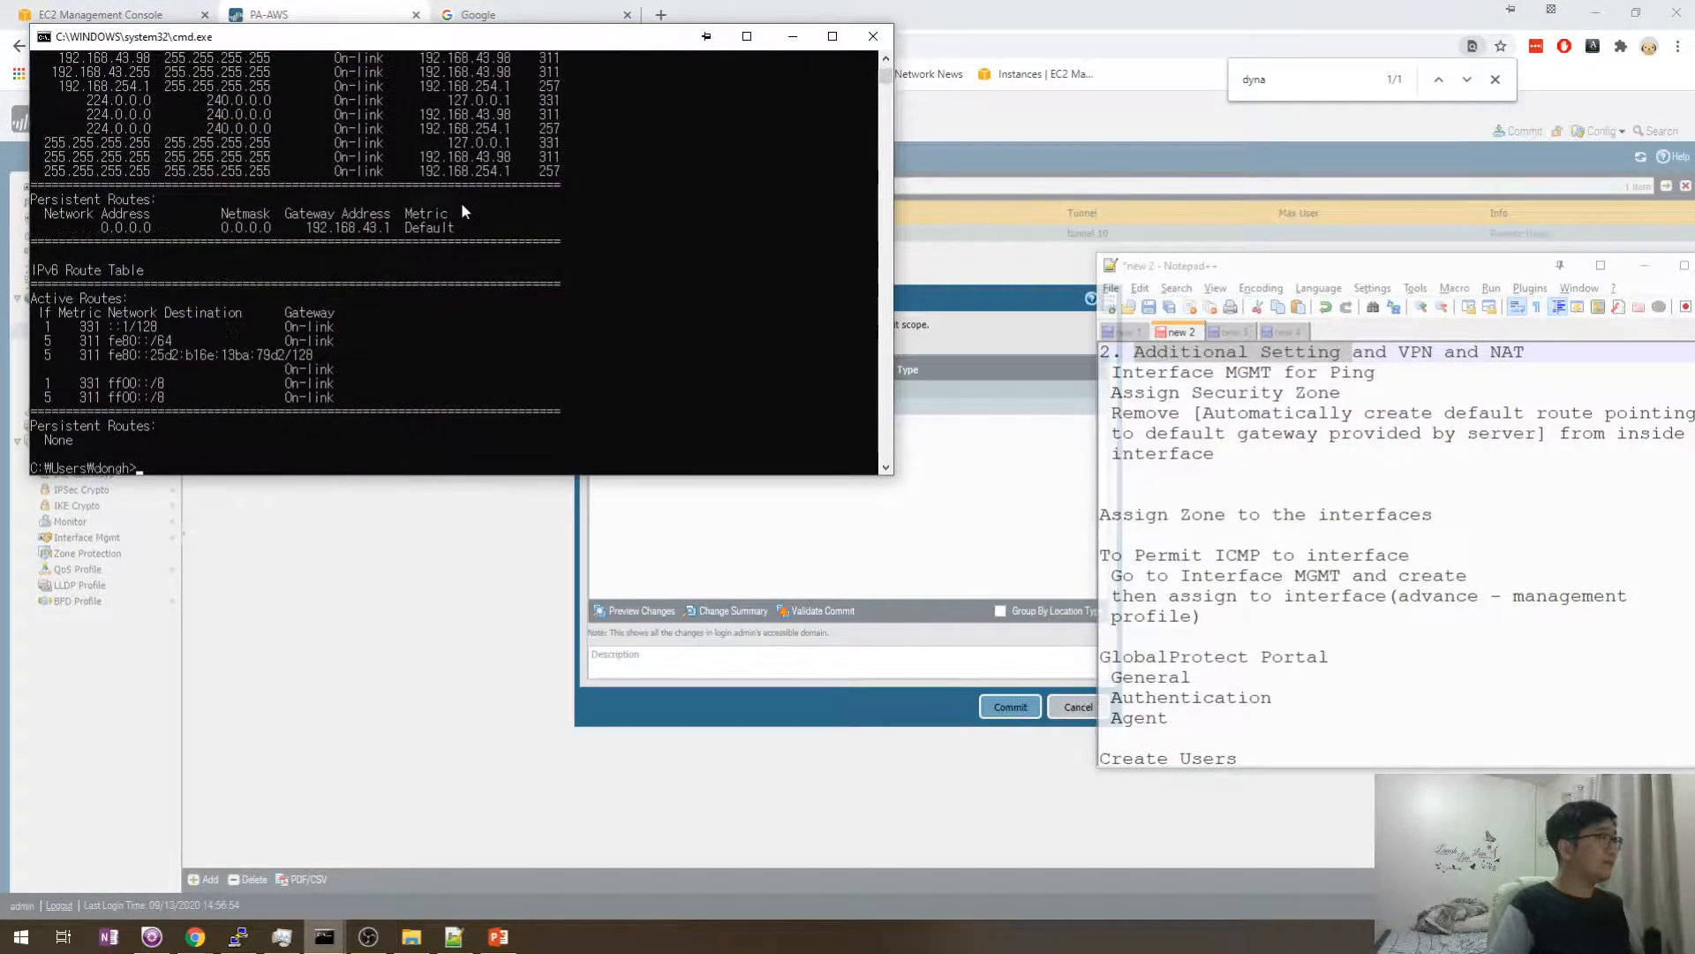
# - Move the route-table console aside to uncover the firewall page
pyautogui.scroll(7, 385, 262)
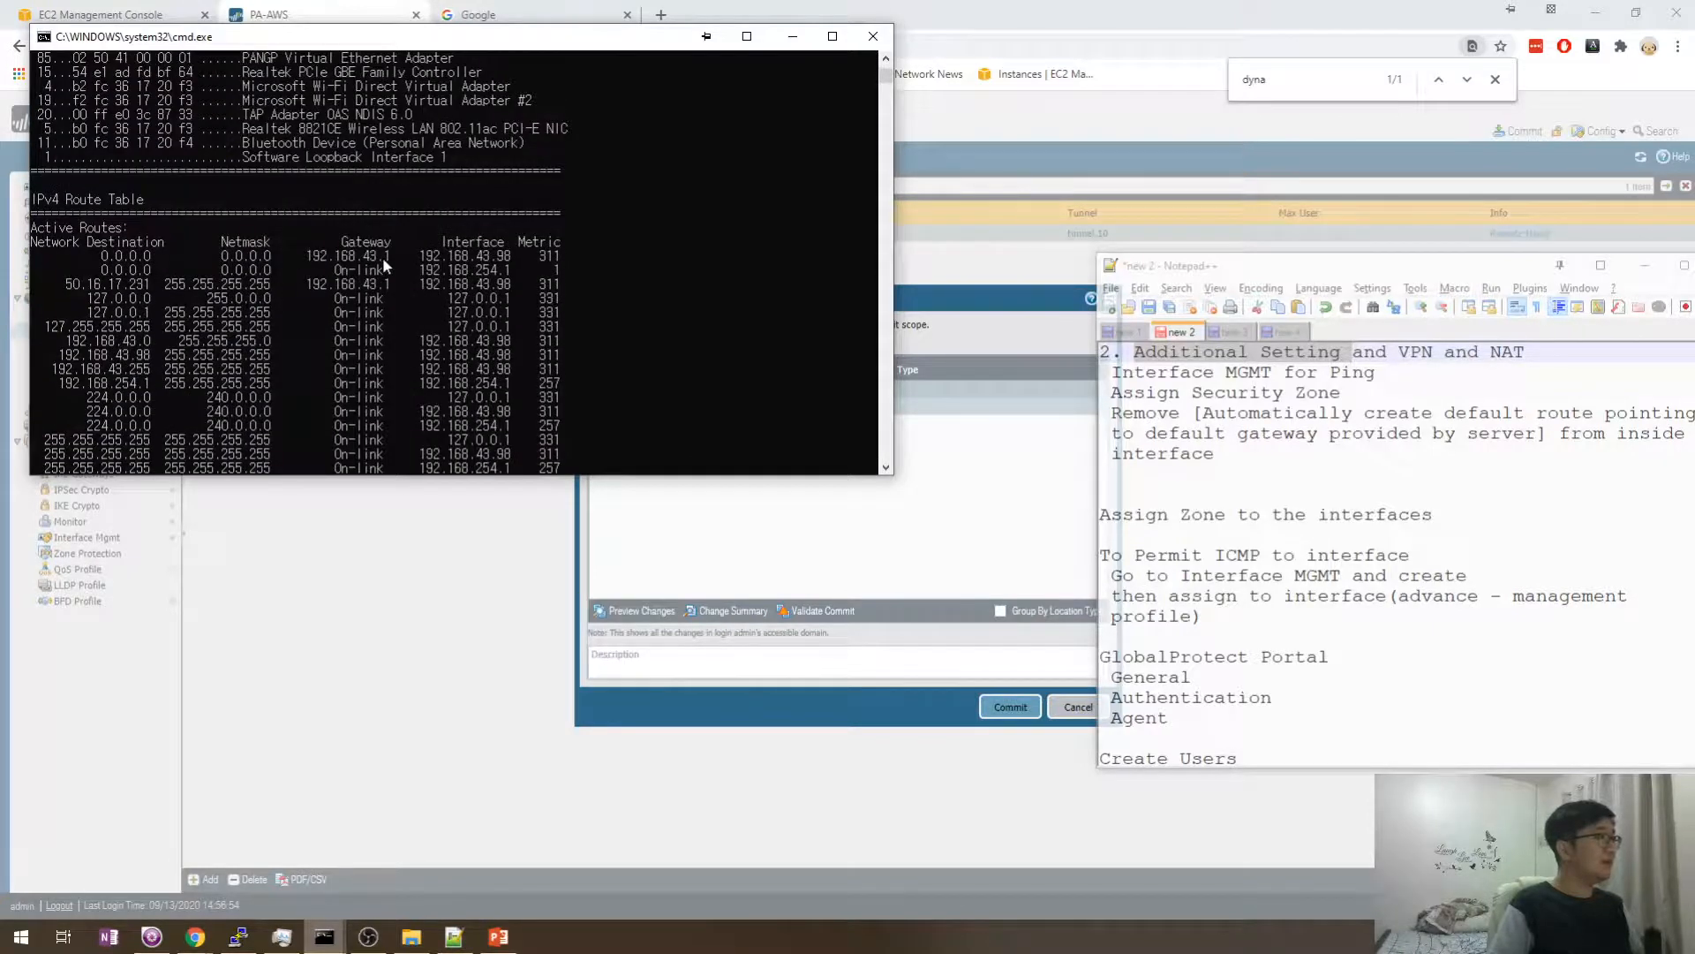
pyautogui.moveTo(410, 46); pyautogui.dragTo(686, 201)
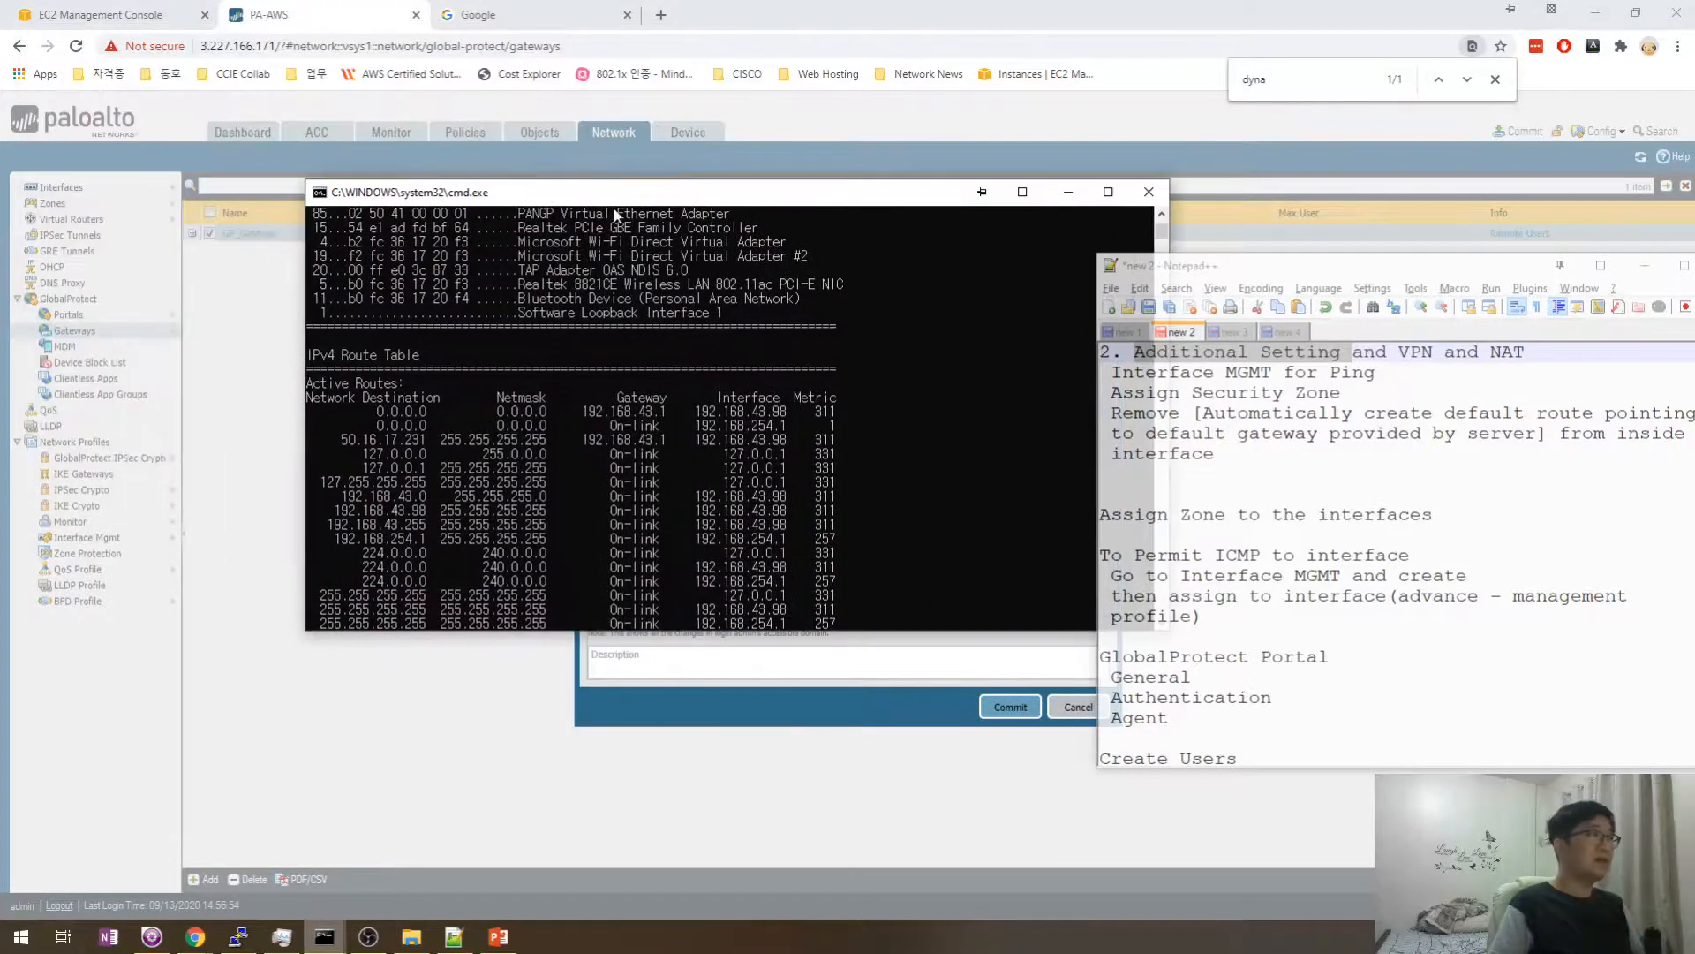
pyautogui.press('super+r')
# - In a new Command Prompt, ping 1.1.1.1 and get 4 of 4 replies
pyautogui.write('cmd')
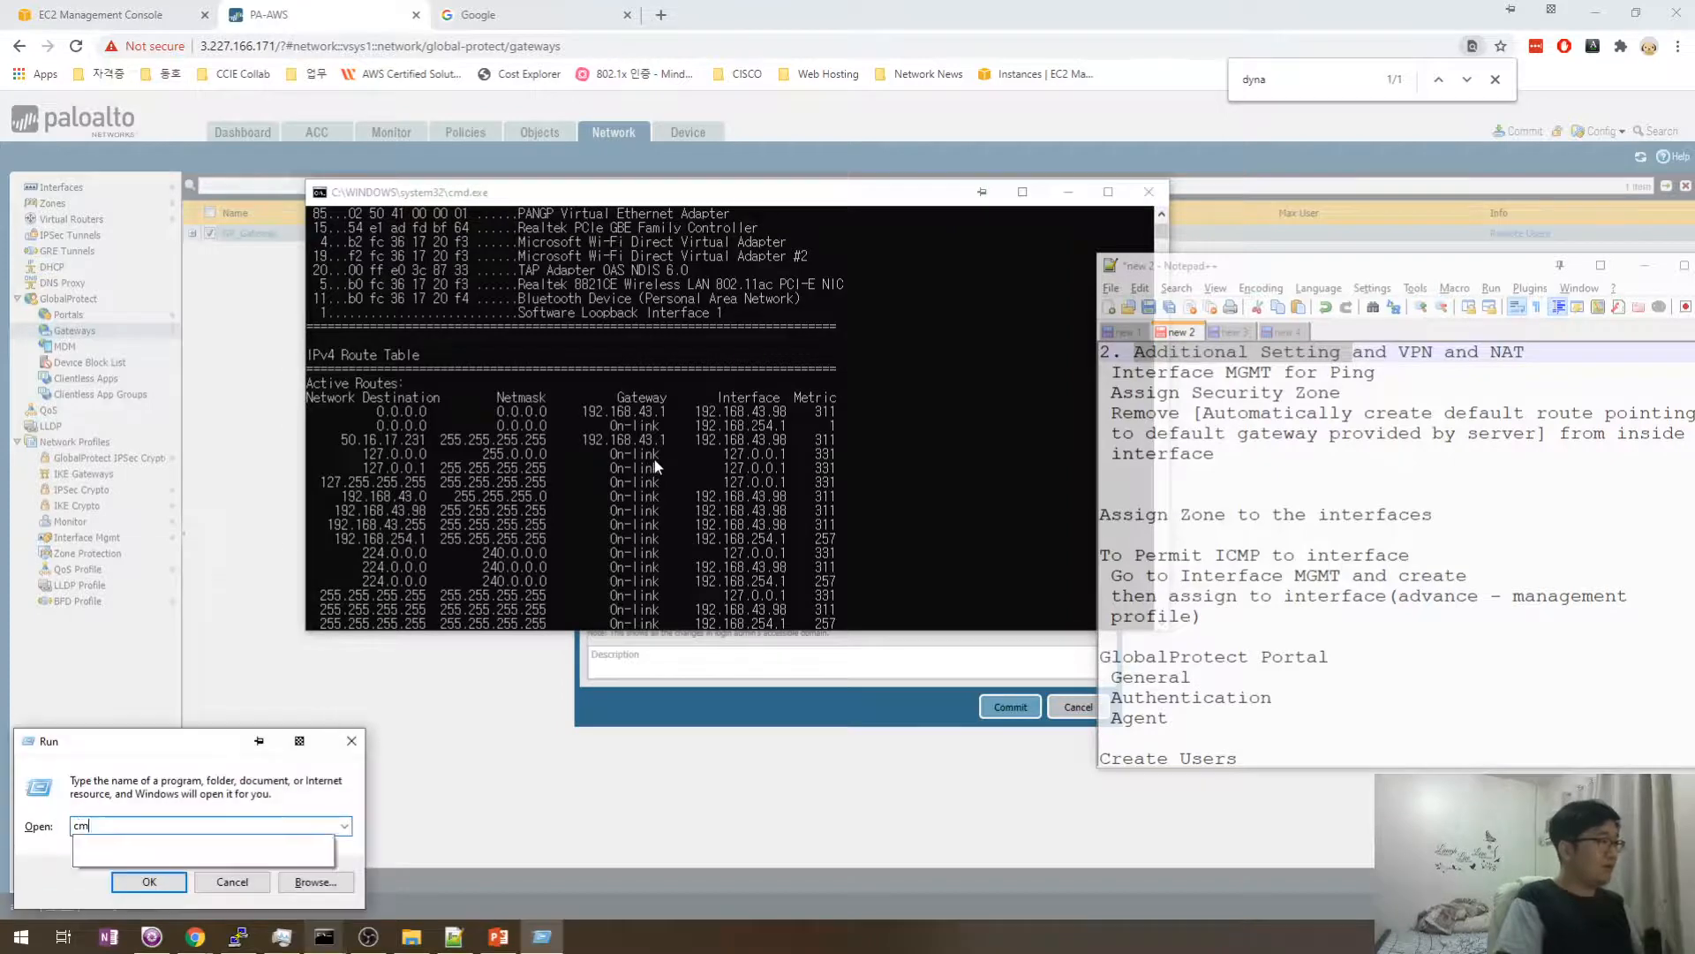
pyautogui.press('Return')
pyautogui.write('ping 1.1.1.1')
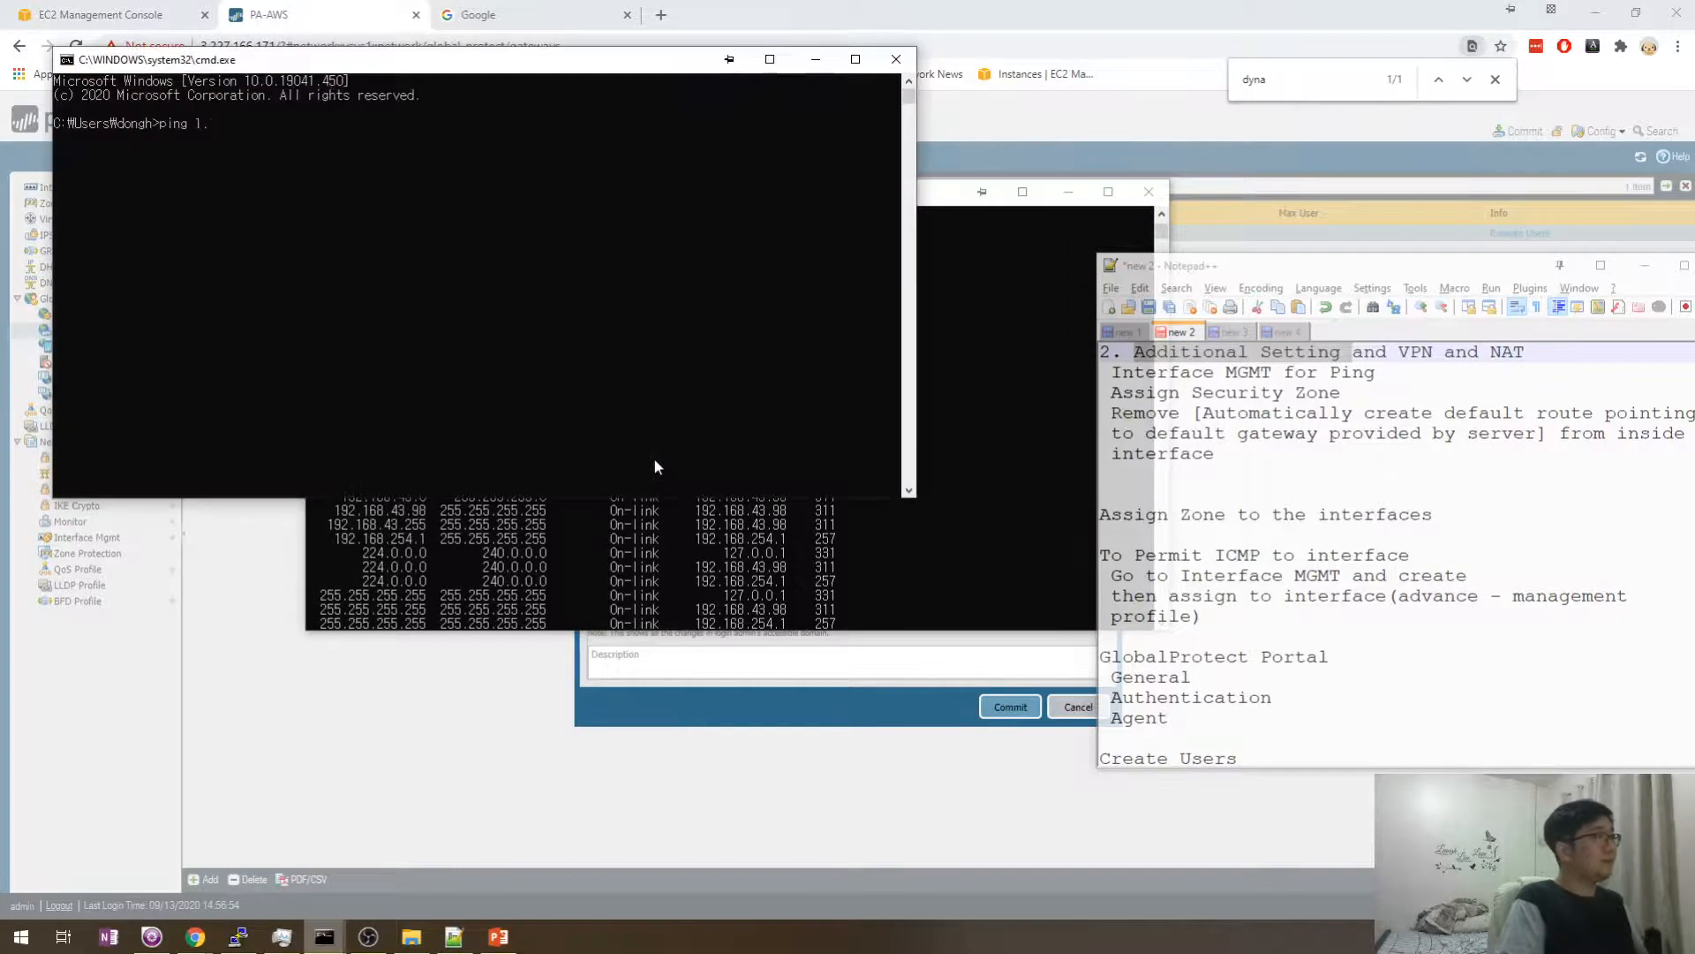
pyautogui.press('Return')
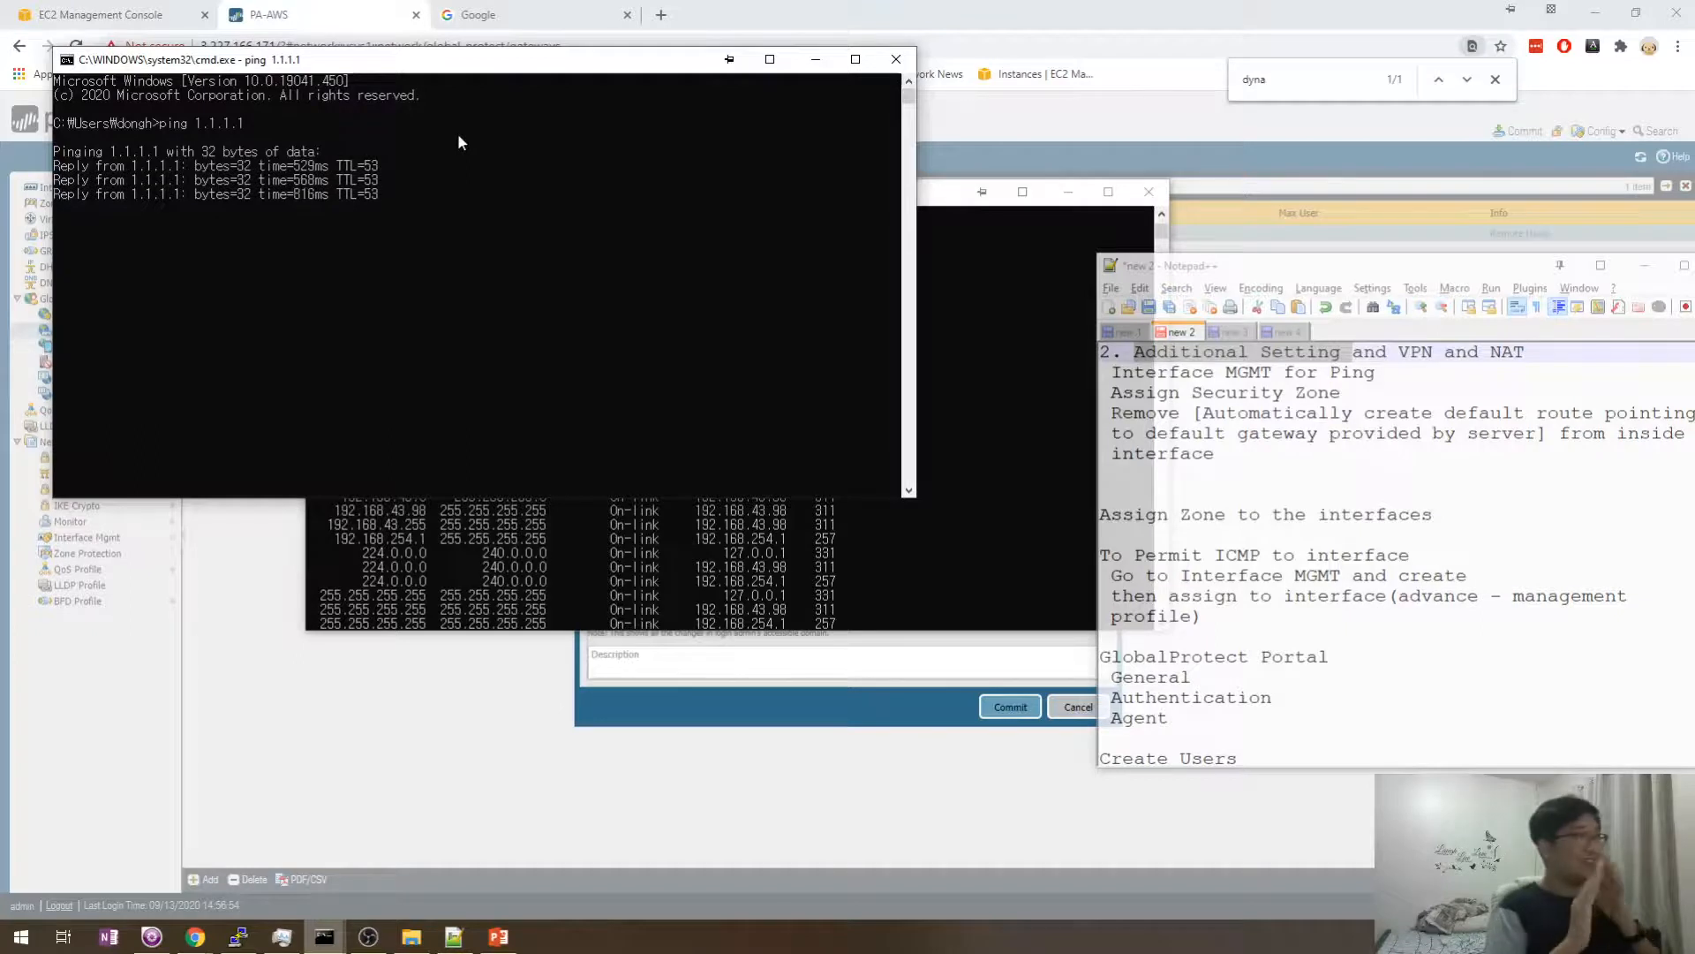
pyautogui.moveTo(490, 71)
pyautogui.mouseDown()
pyautogui.moveTo(488, 103)
pyautogui.moveTo(475, 23)
pyautogui.moveTo(593, 20)
pyautogui.moveTo(590, 173)
pyautogui.moveTo(507, 62)
pyautogui.mouseUp()
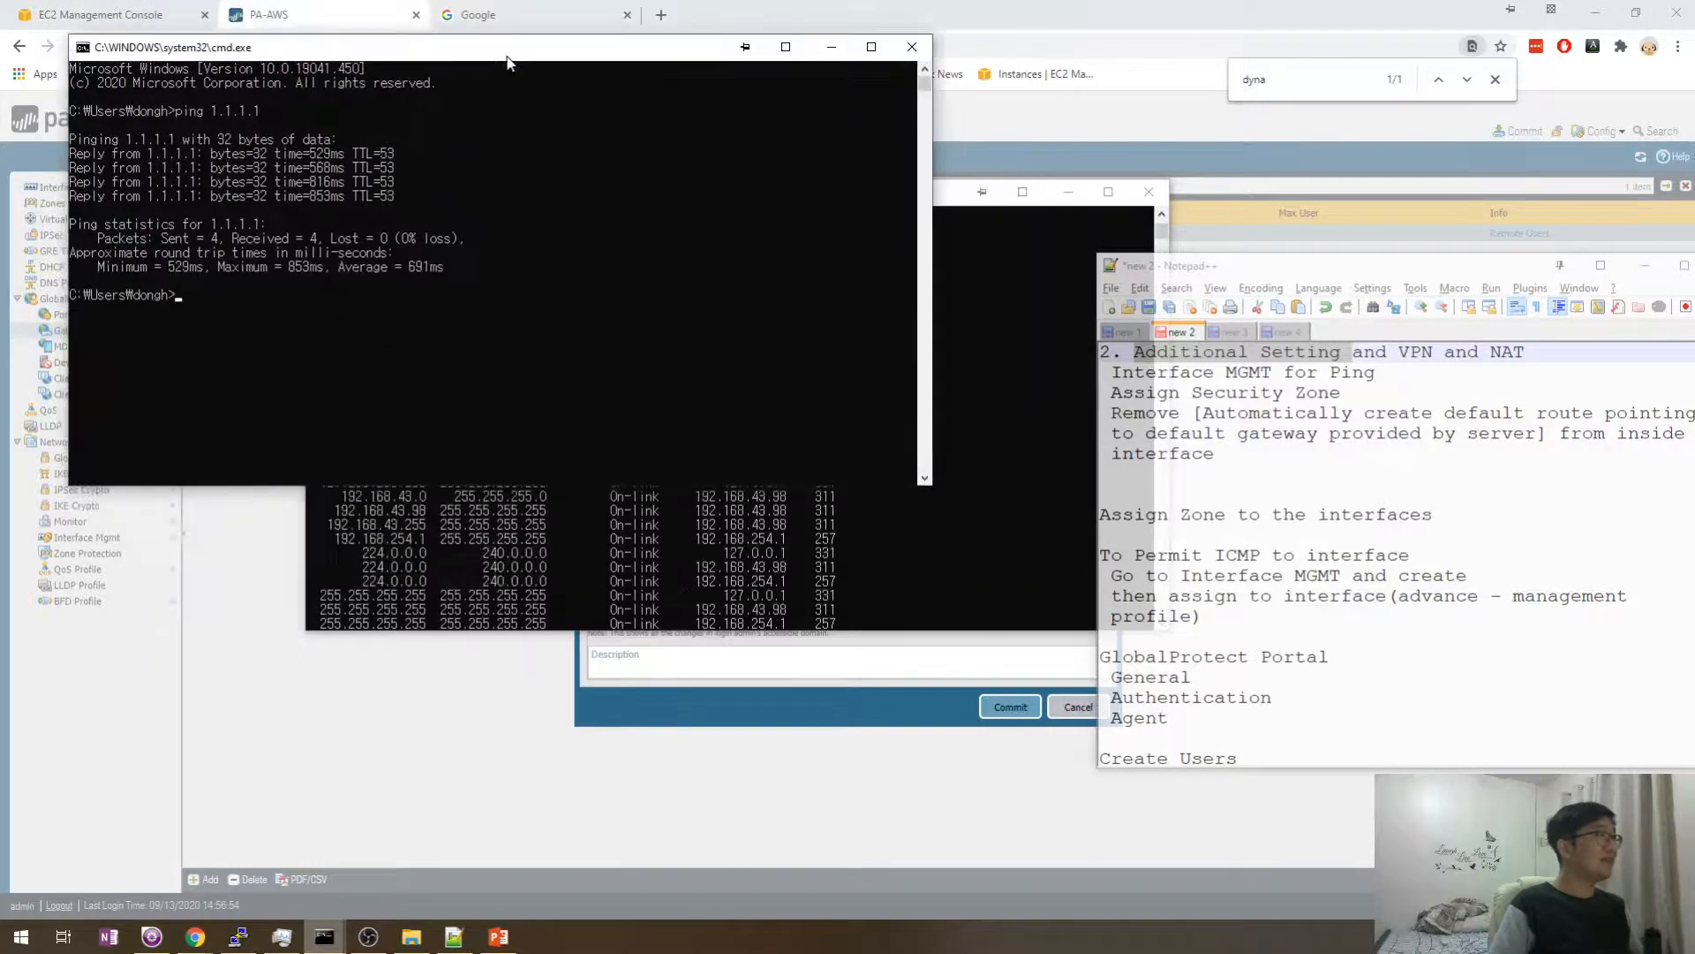
# - Commit the pending firewall configuration changes from the PAN-OS Commit dialog
pyautogui.click(873, 515)
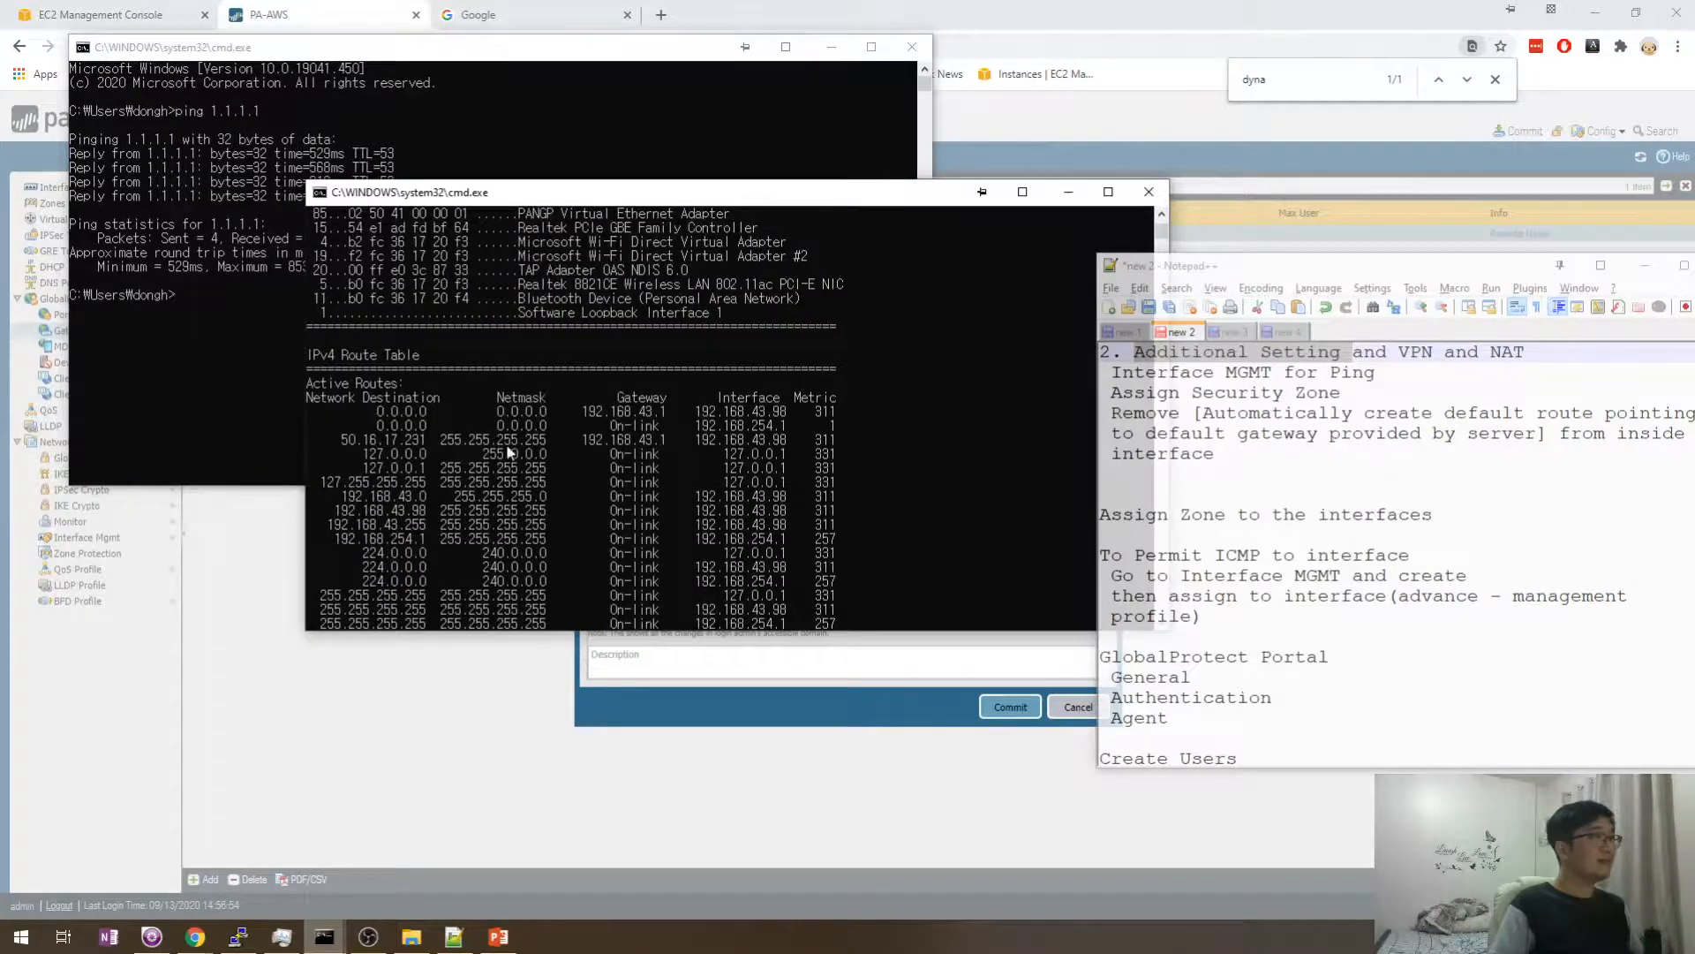
pyautogui.click(740, 720)
pyautogui.click(1009, 709)
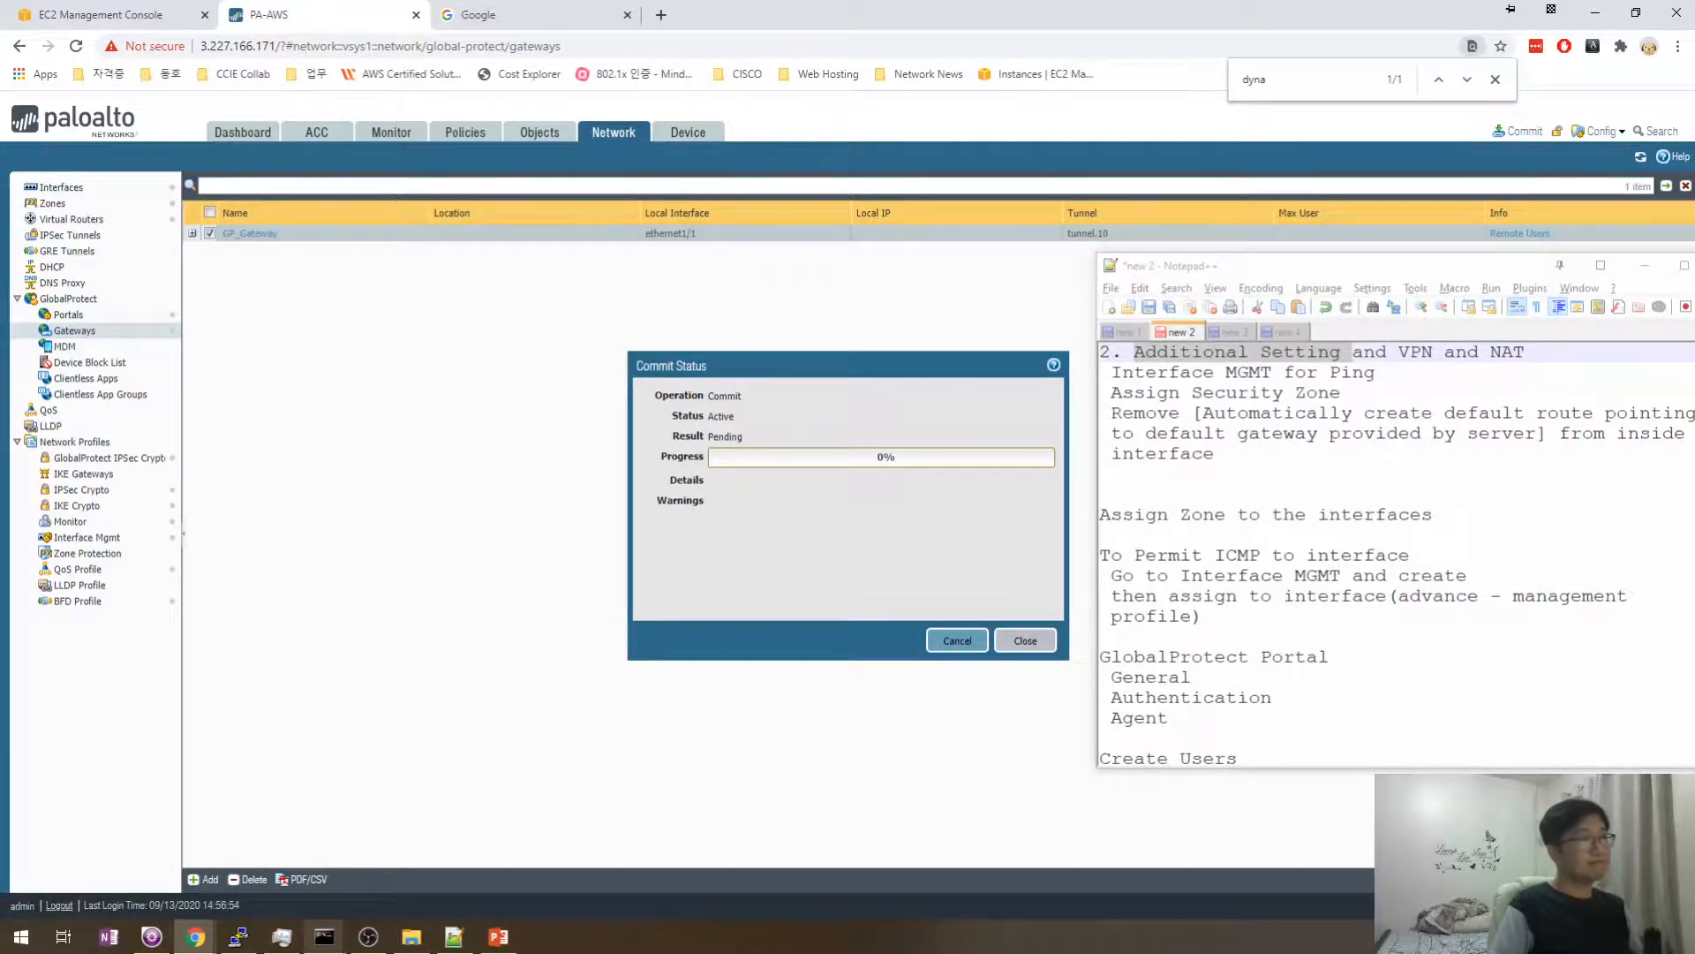
# - Add a 'Split Tunnel' heading on the last line of the notes
pyautogui.scroll(-10, 1324, 574)
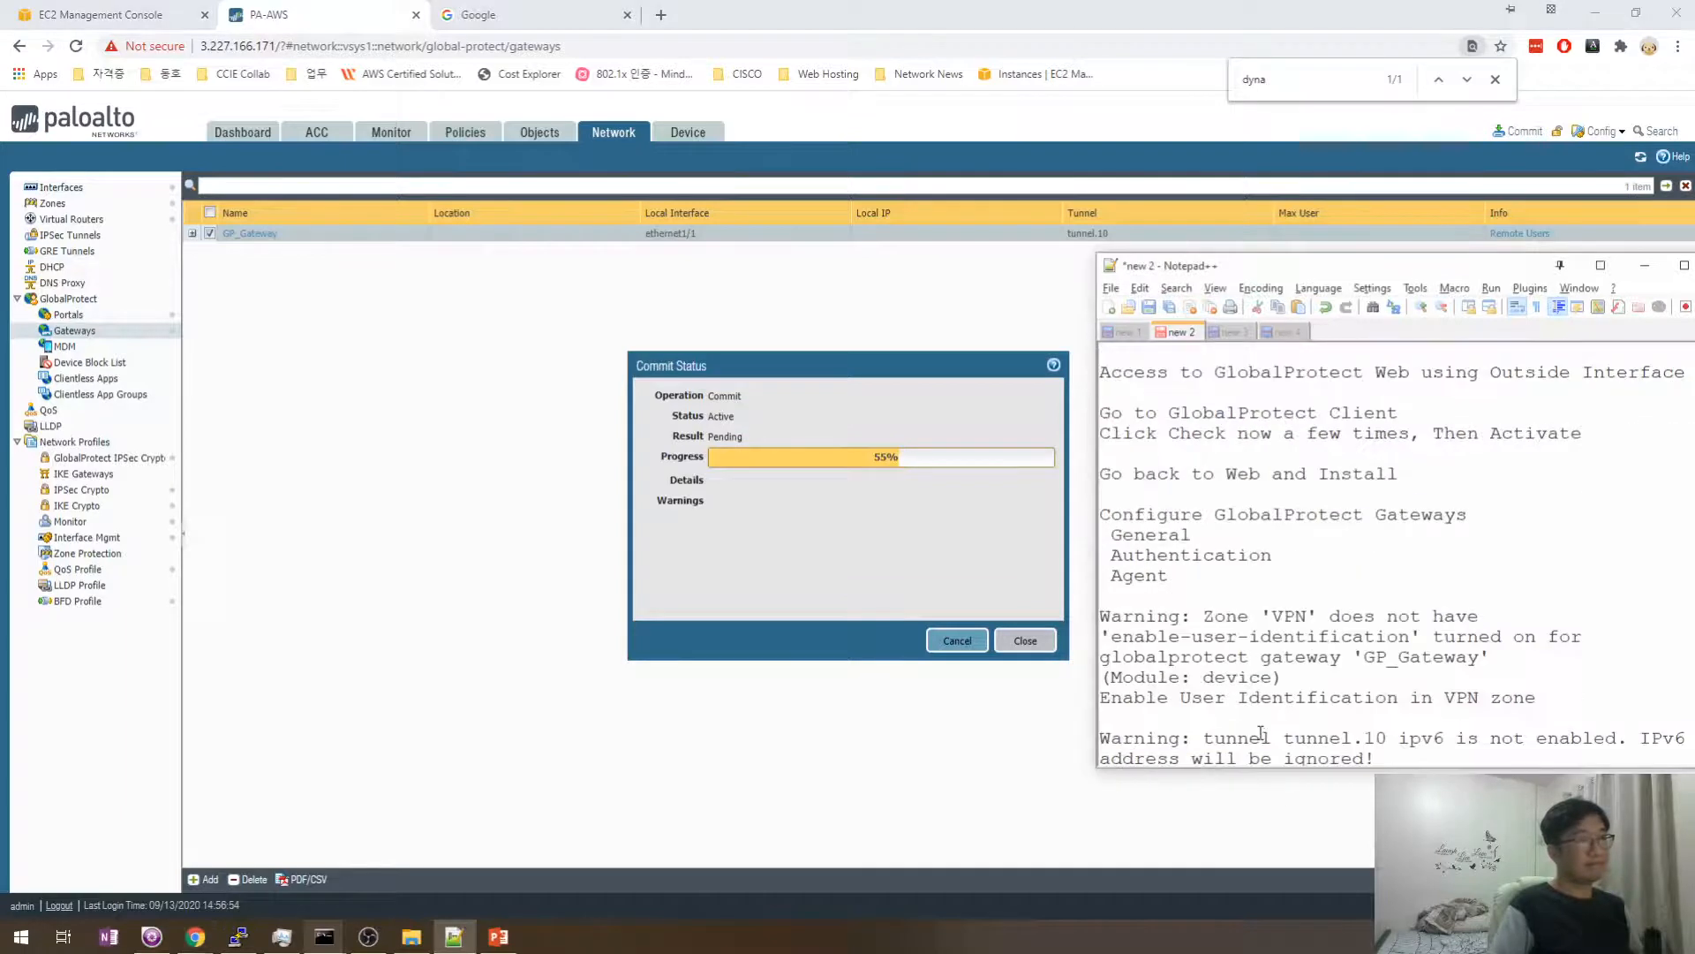
pyautogui.click(1260, 698)
pyautogui.write('Spli')
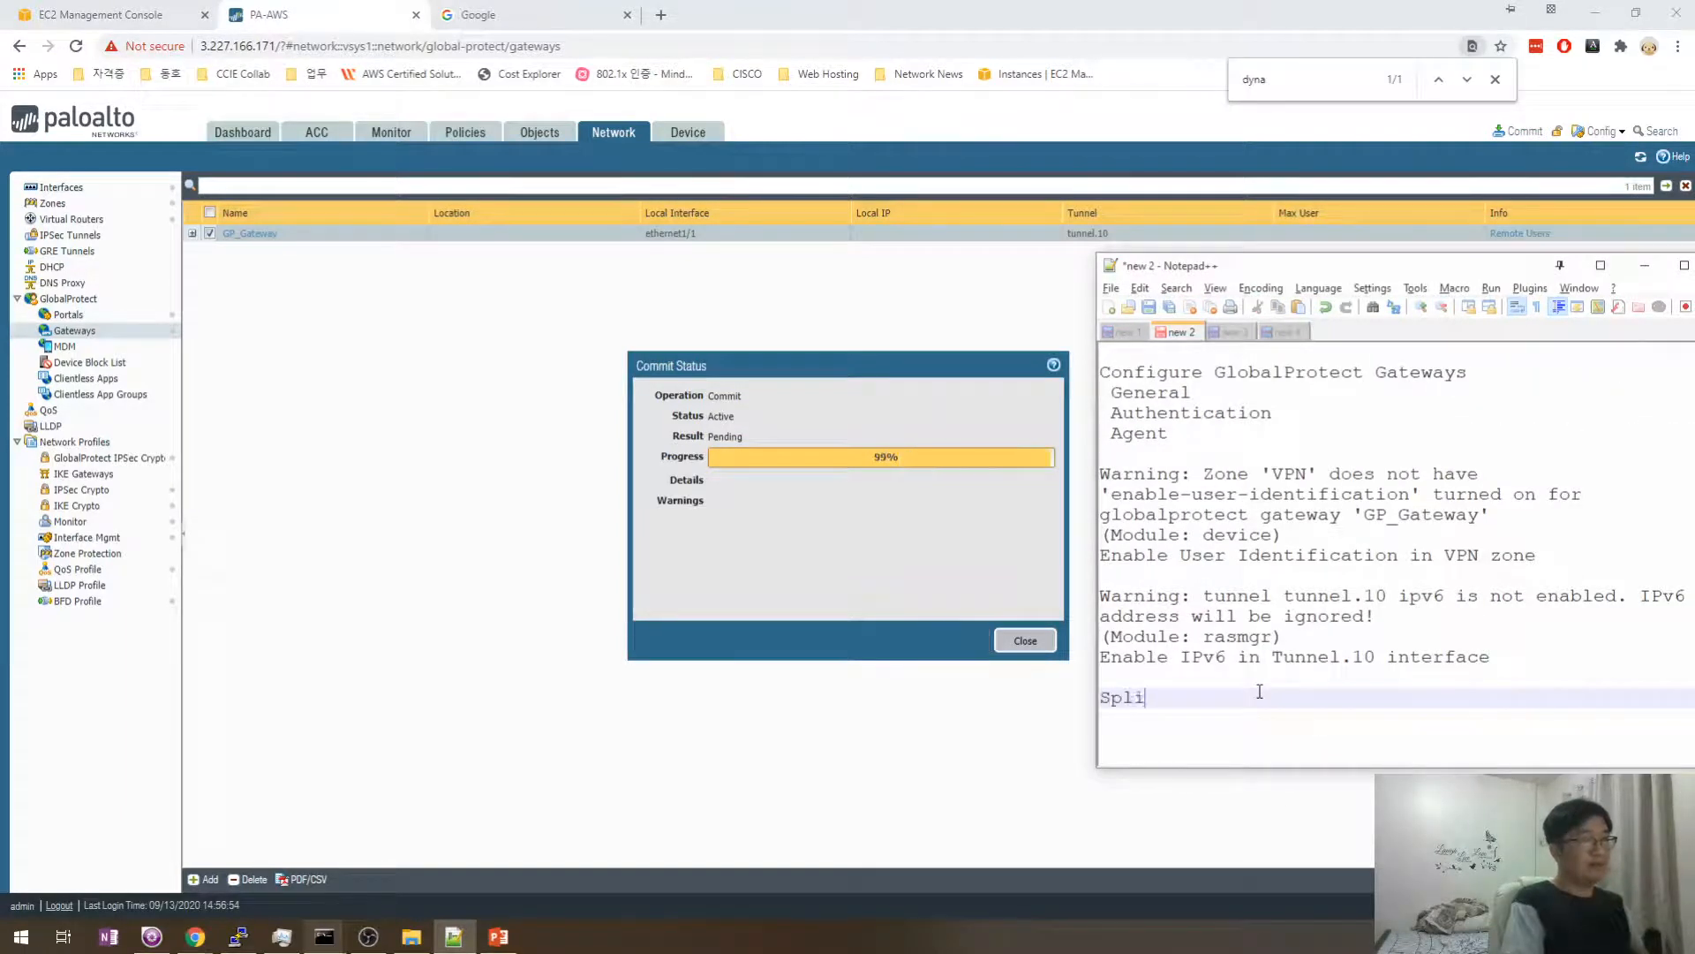
pyautogui.write('t Tunnel')
pyautogui.press('Return')
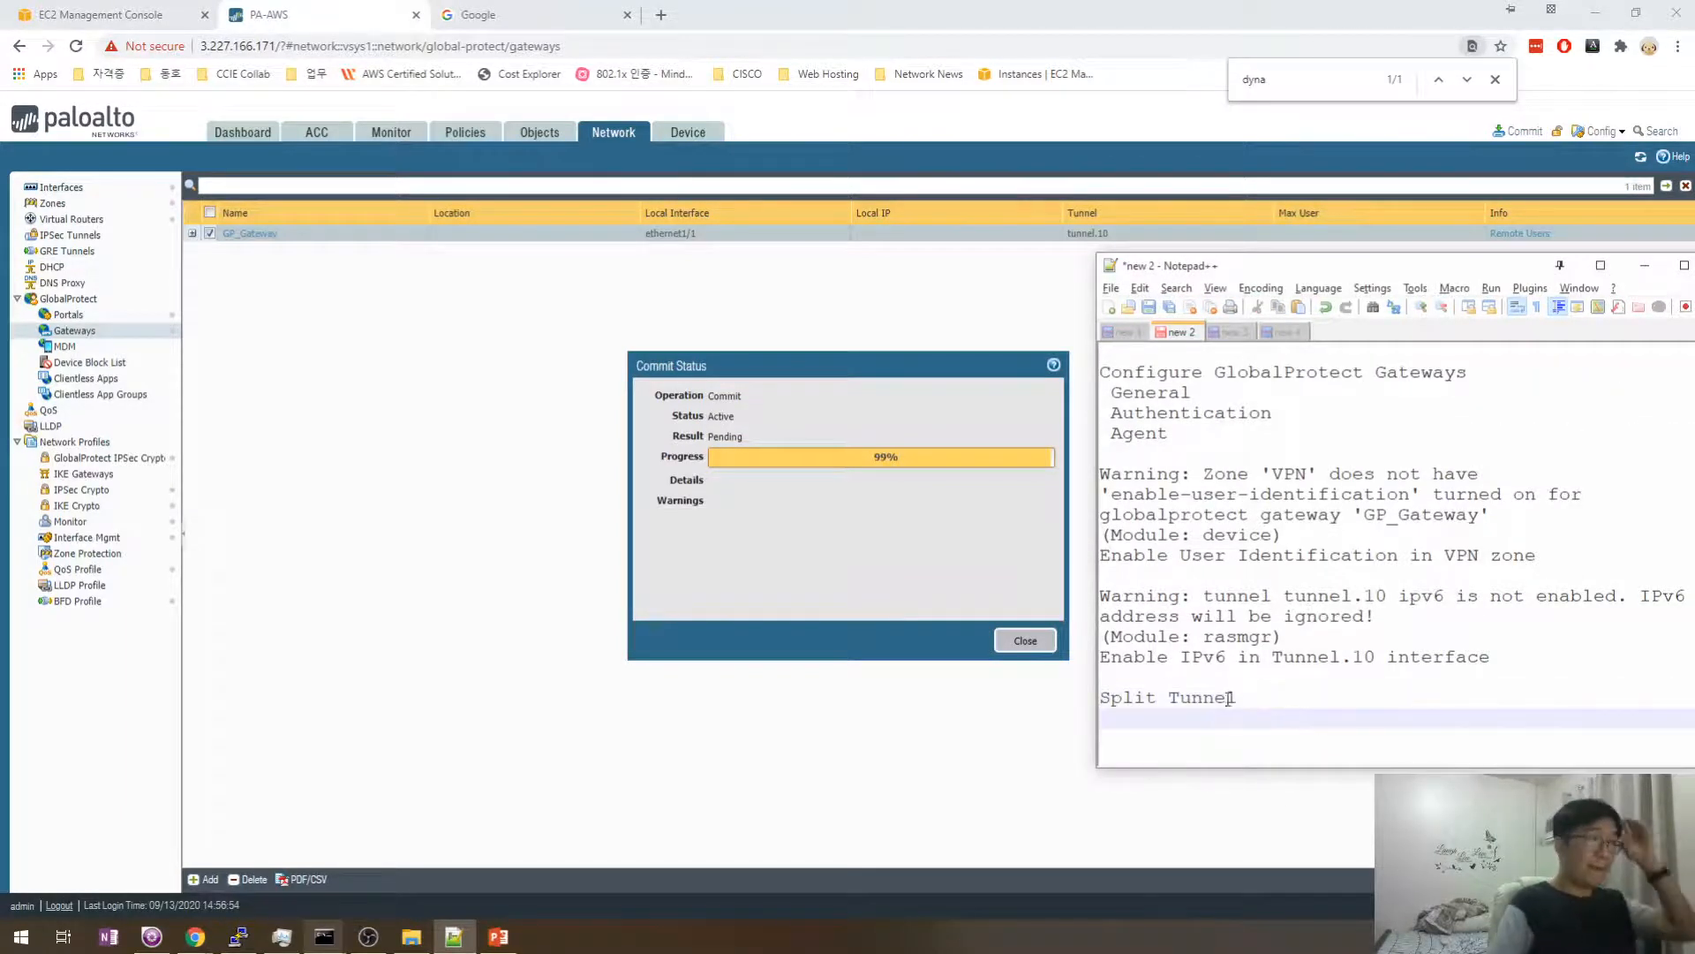
# - Close the successful commit status and open the GlobalProtect client
pyautogui.click(830, 517)
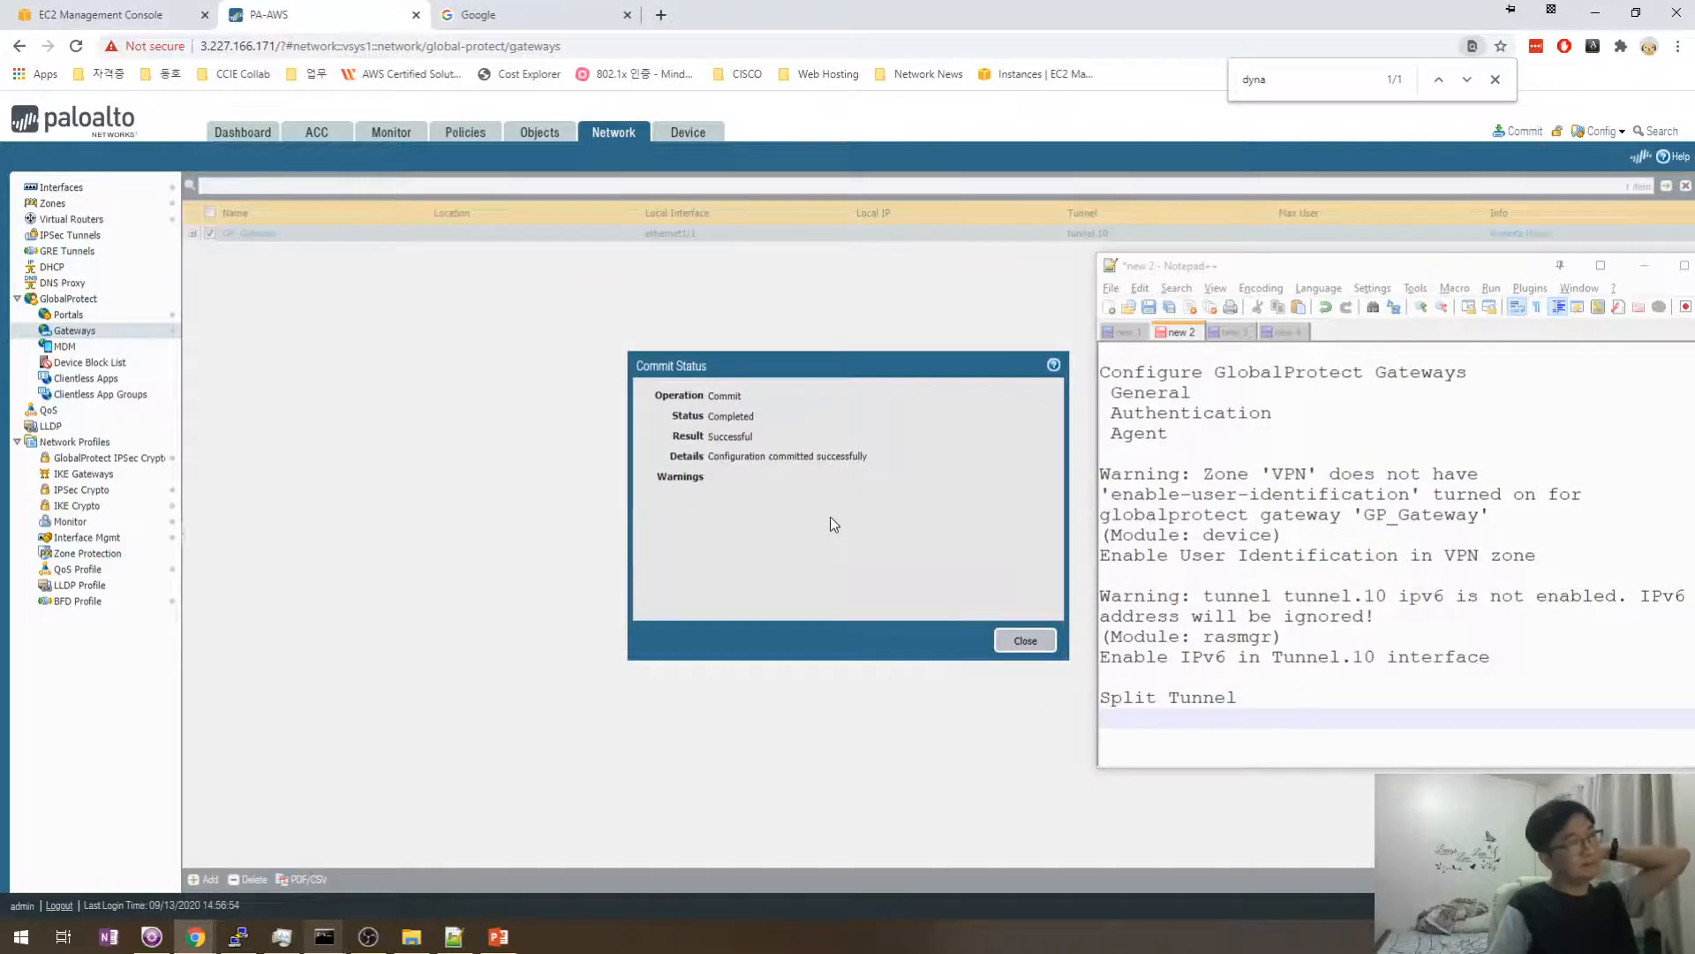
pyautogui.click(1038, 634)
pyautogui.click(1188, 679)
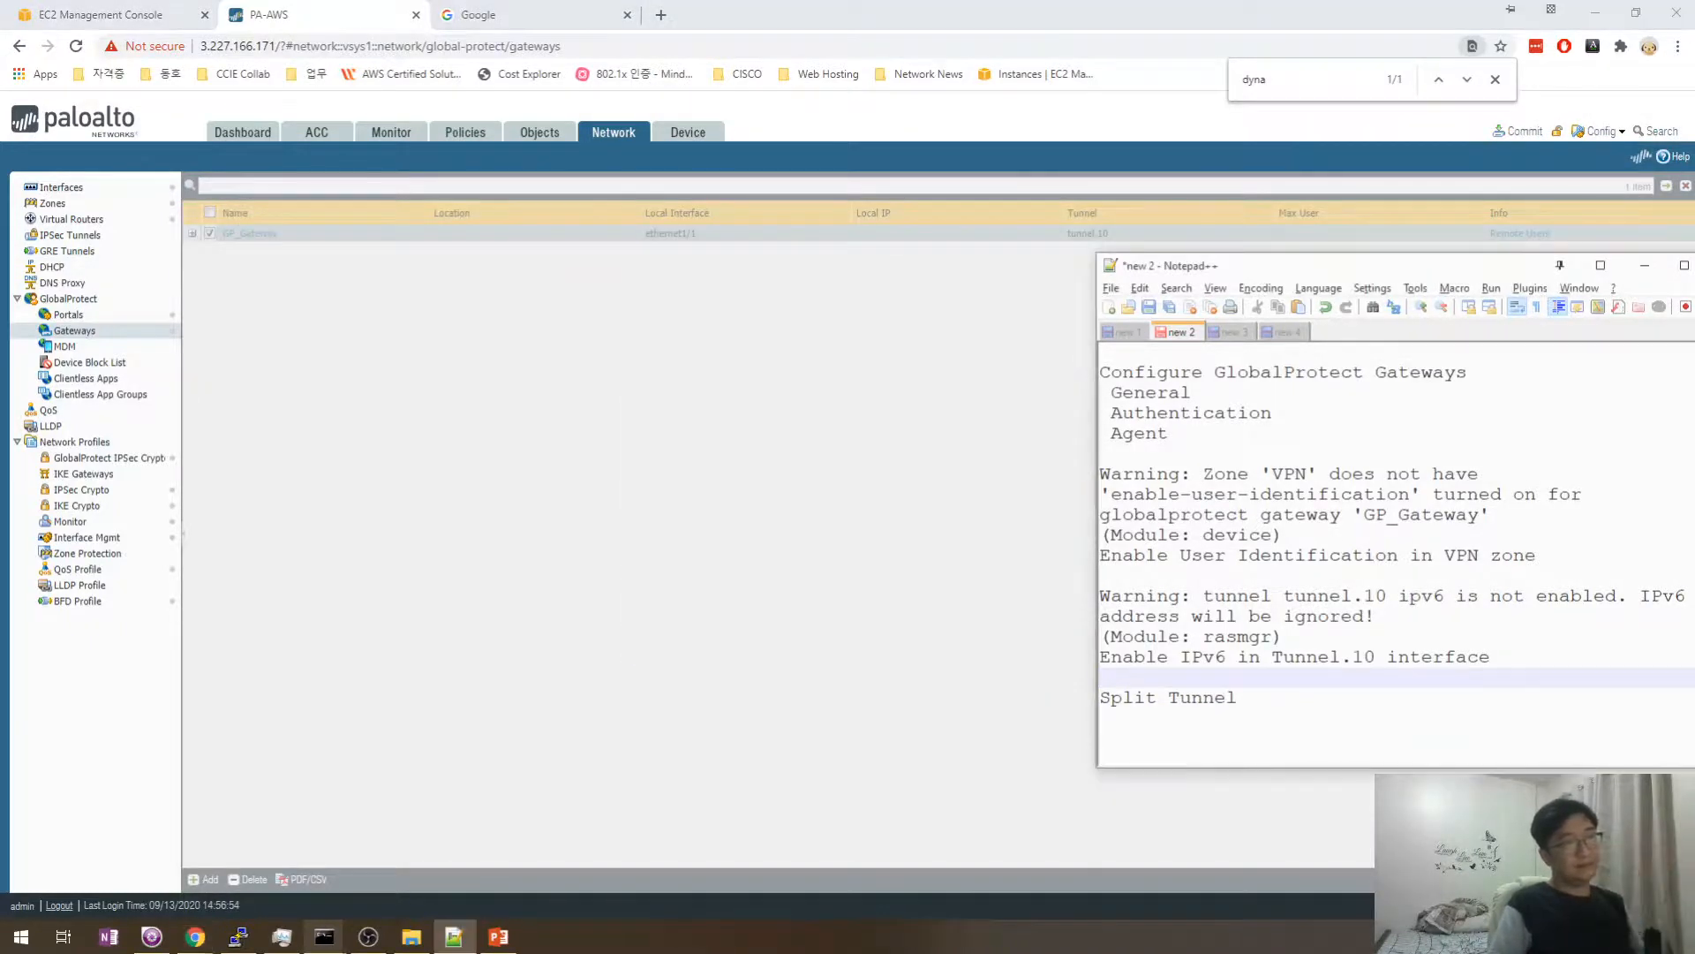
pyautogui.click(1502, 936)
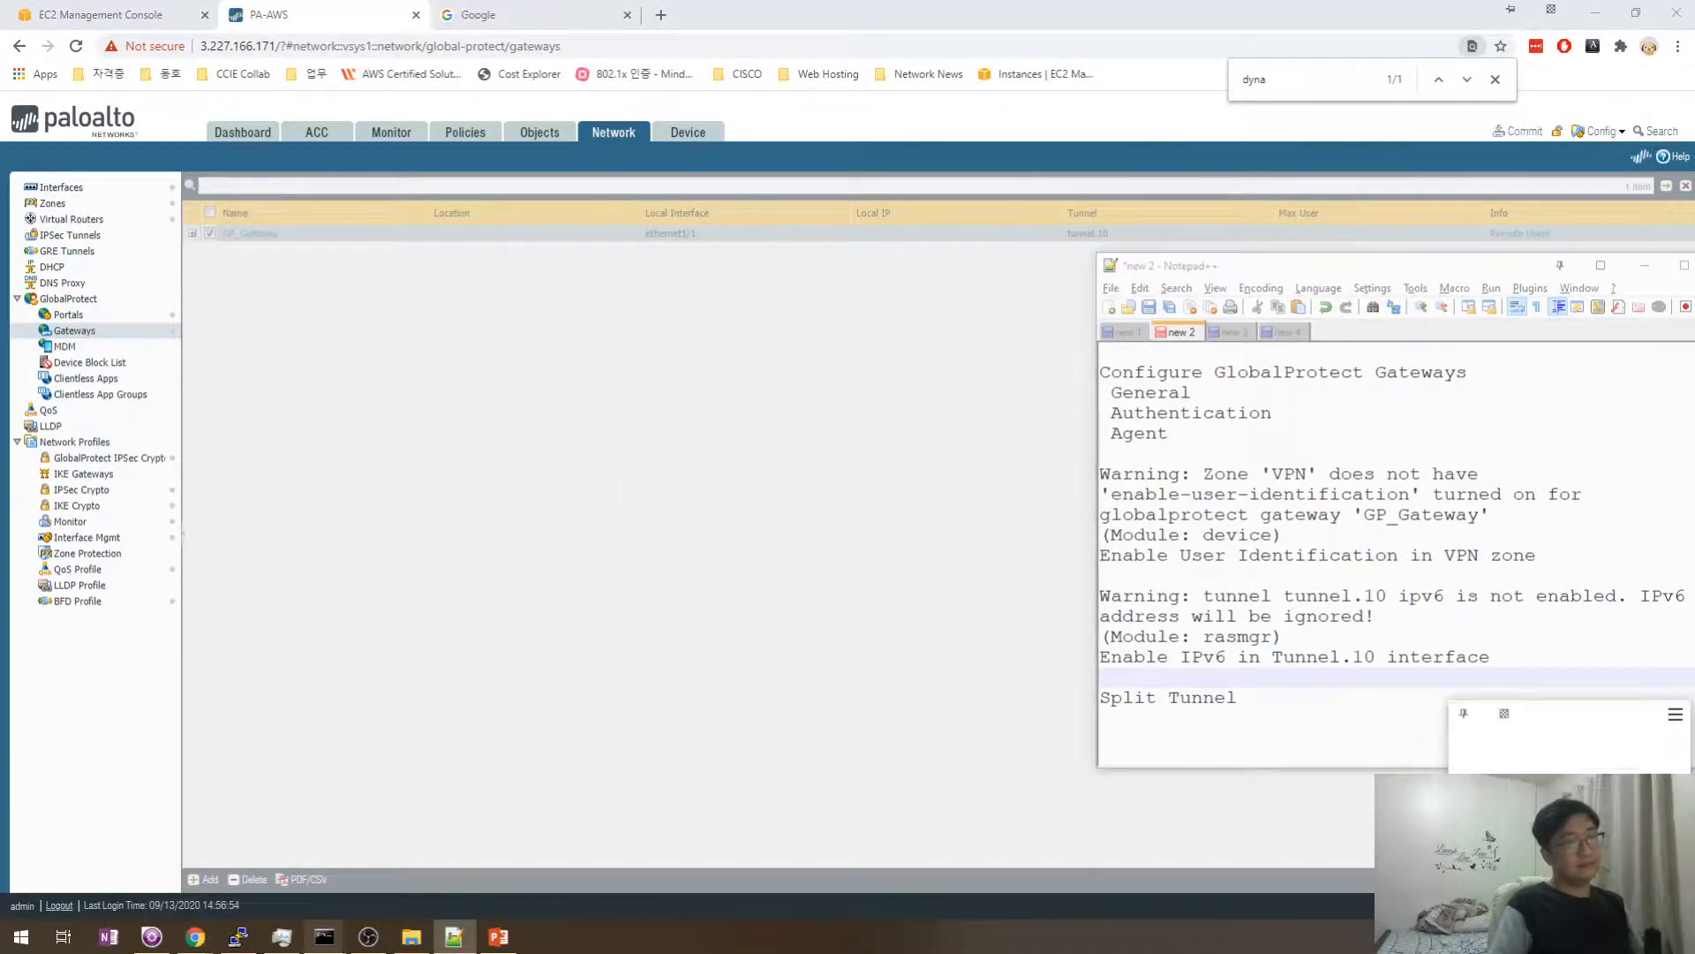
# - Choose Refresh Connection in GlobalProtect, then check and minimize the ping console
pyautogui.click(1675, 715)
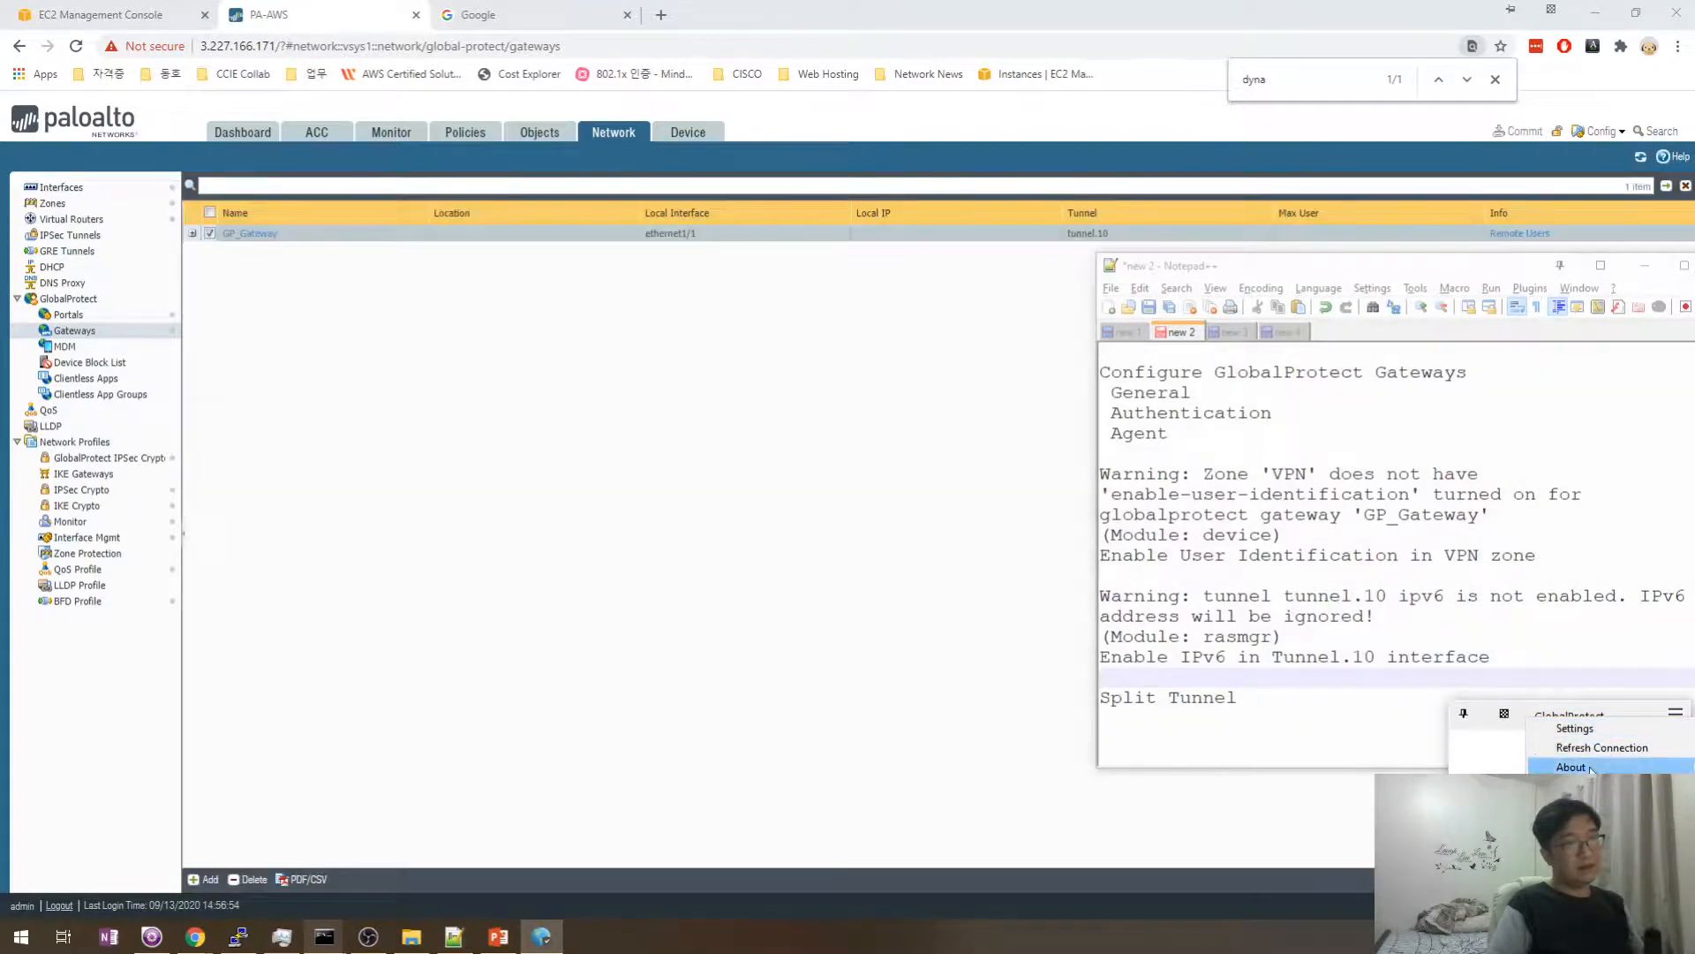
pyautogui.click(1591, 749)
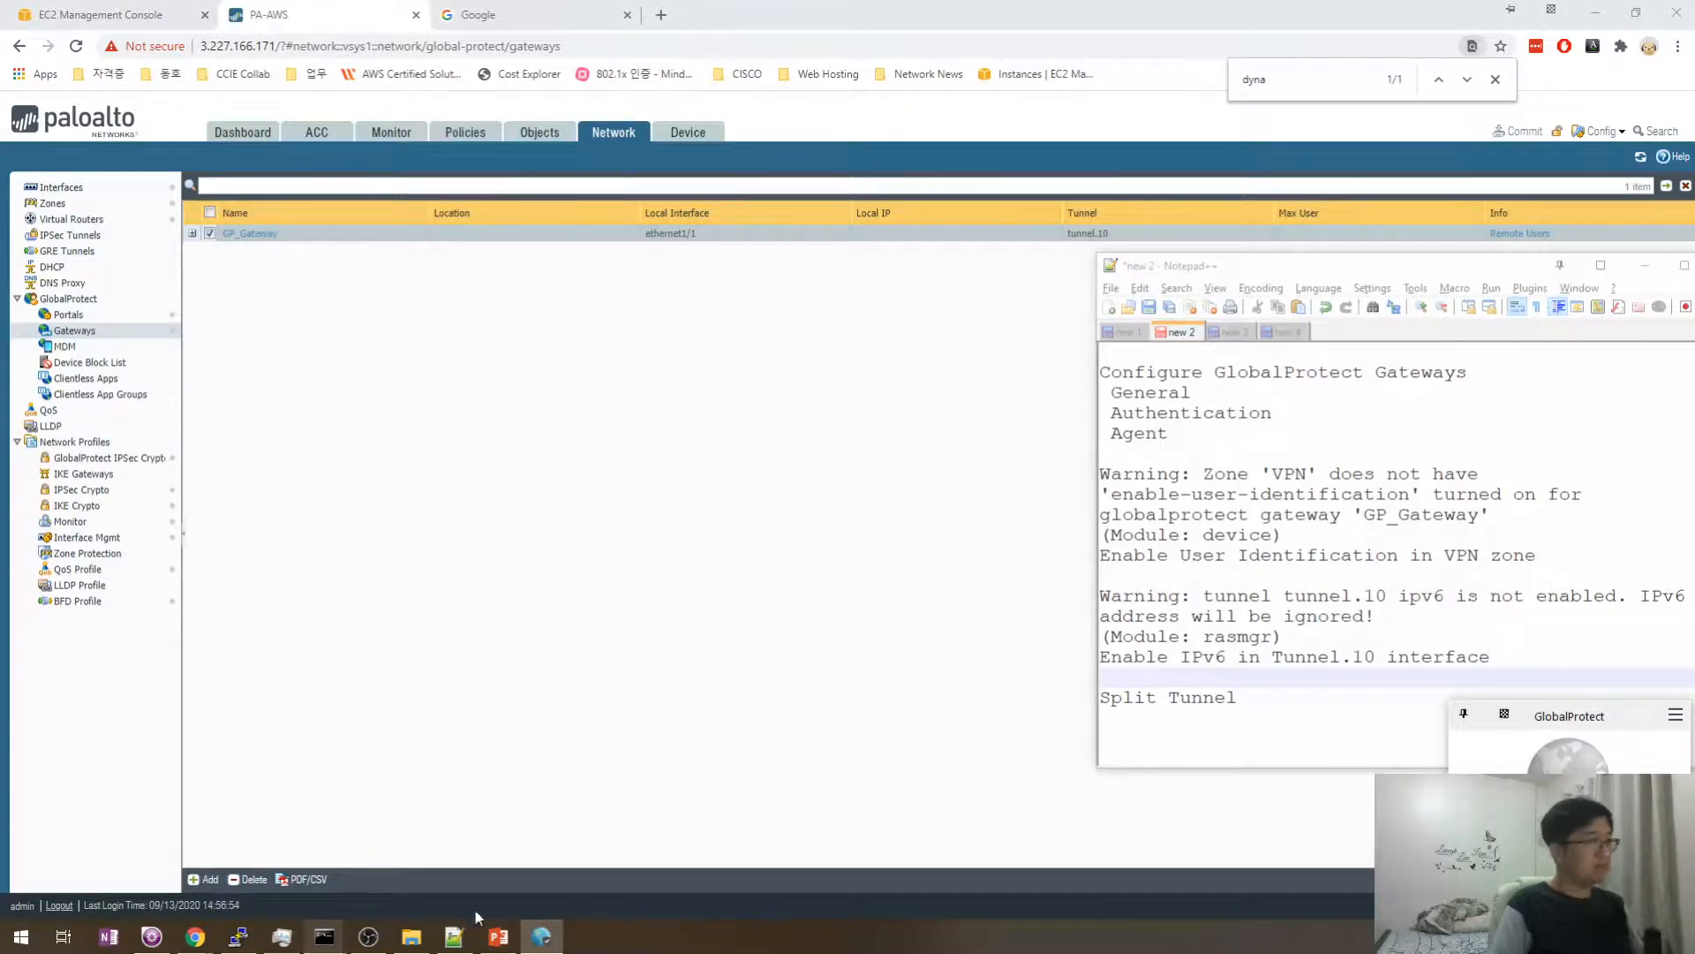
pyautogui.moveTo(540, 936)
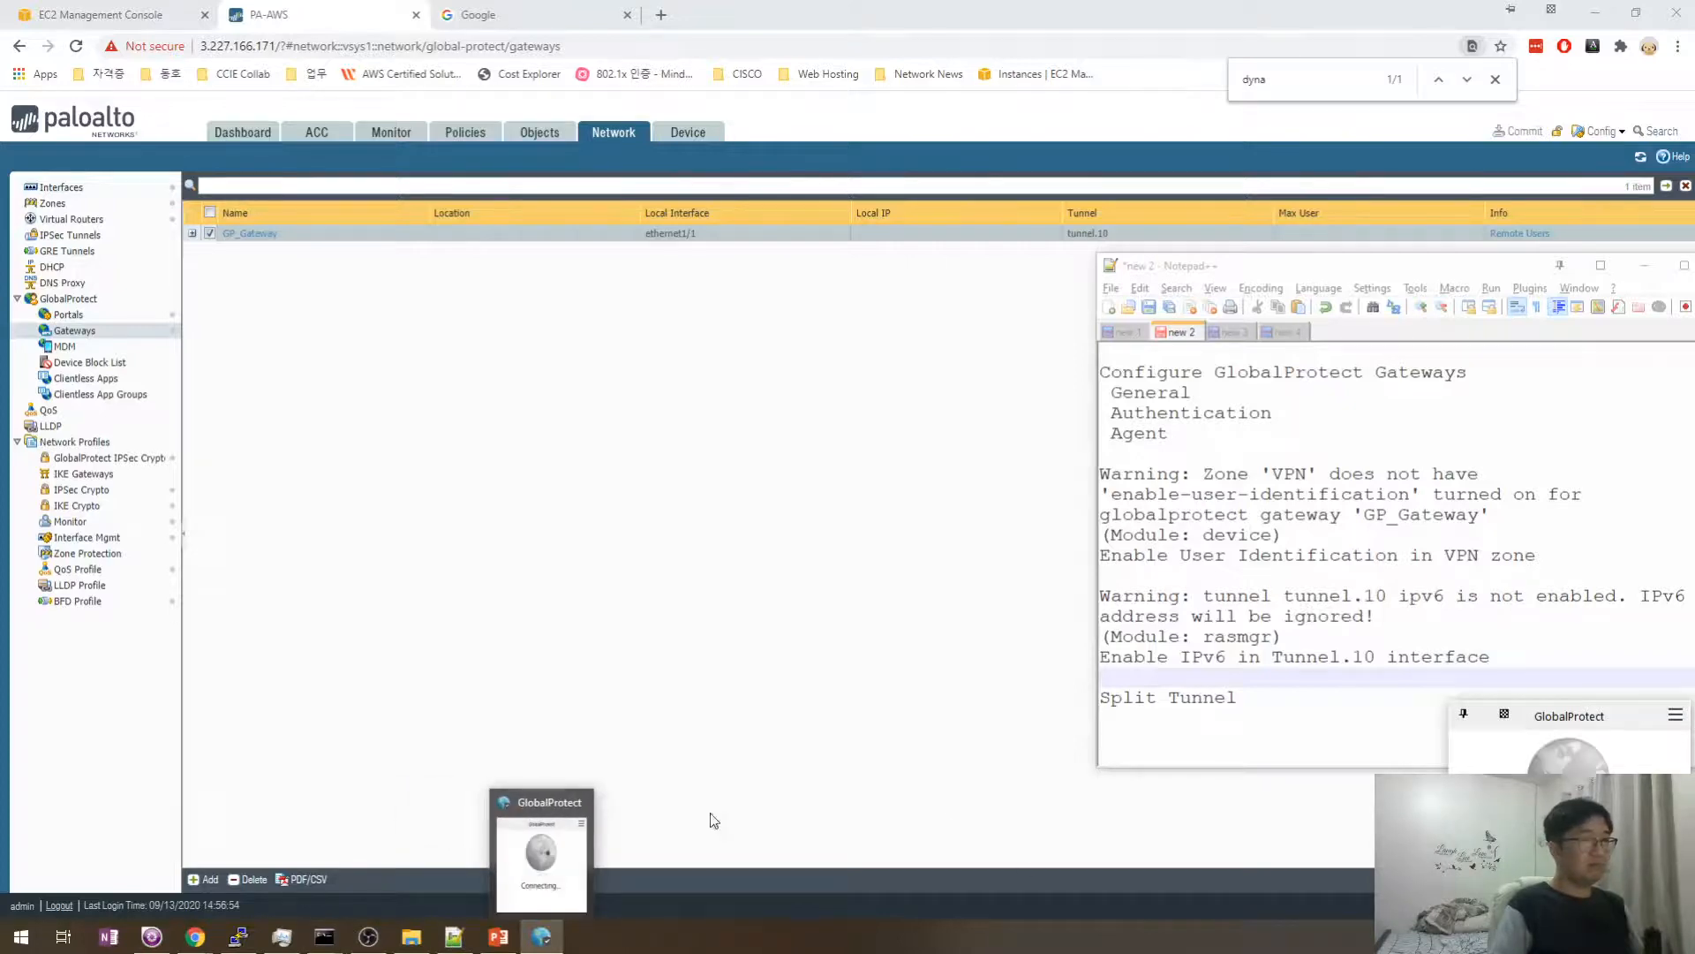
pyautogui.moveTo(324, 936)
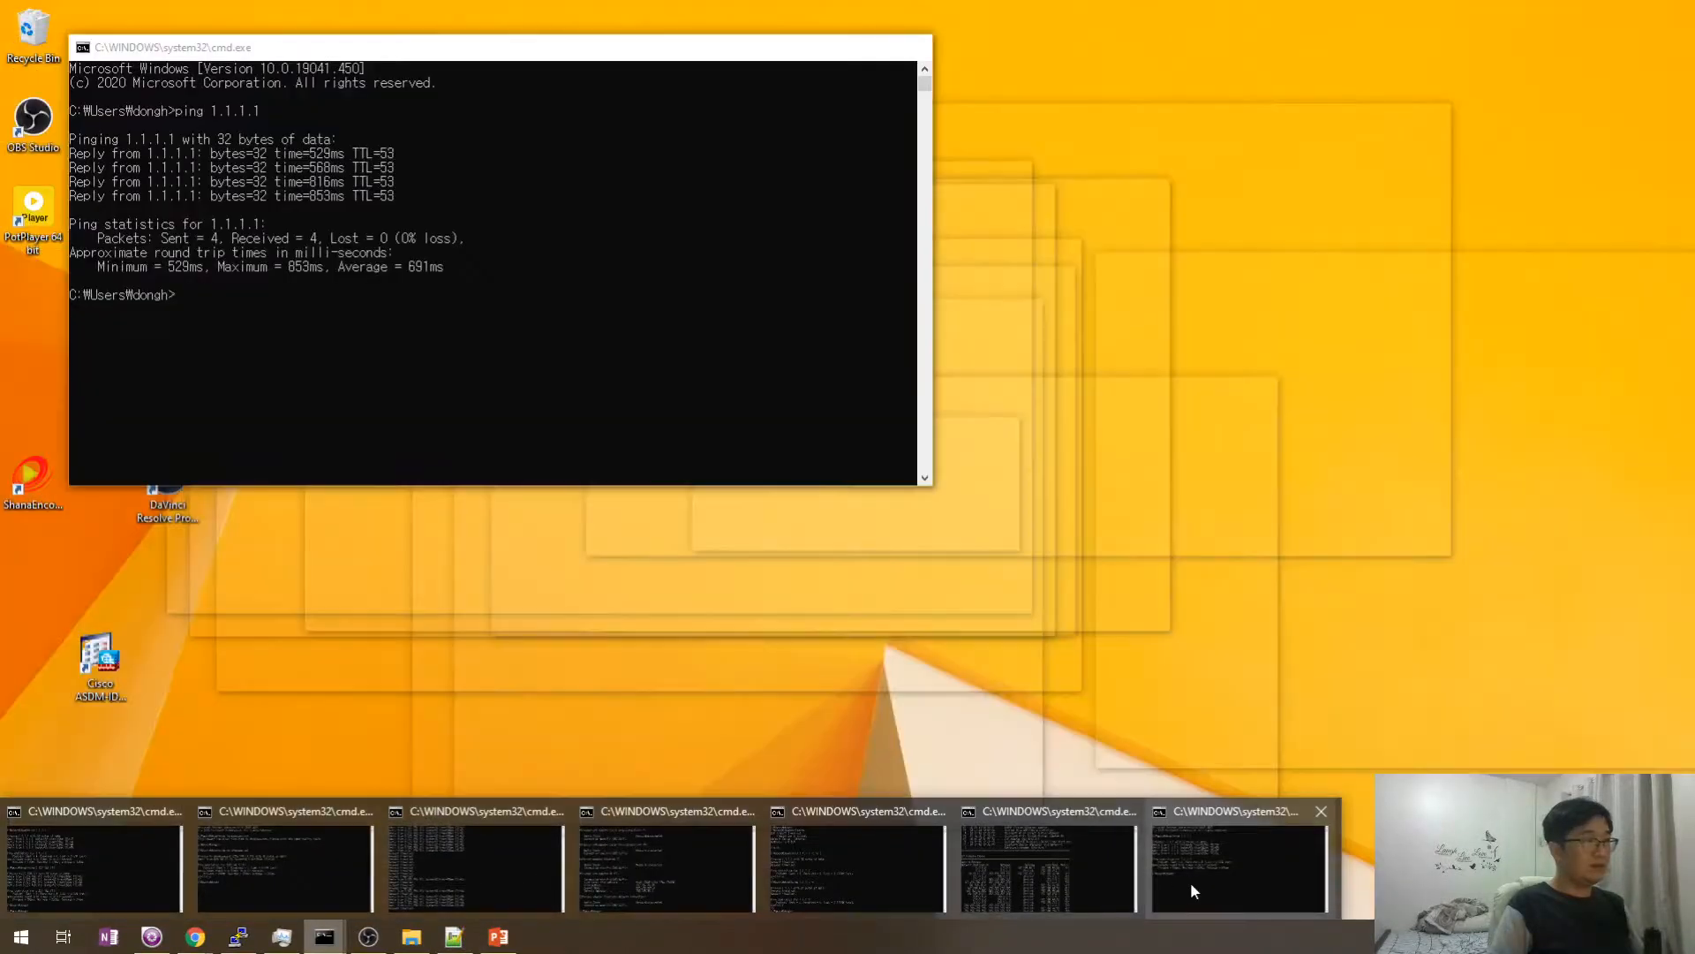
pyautogui.click(1190, 881)
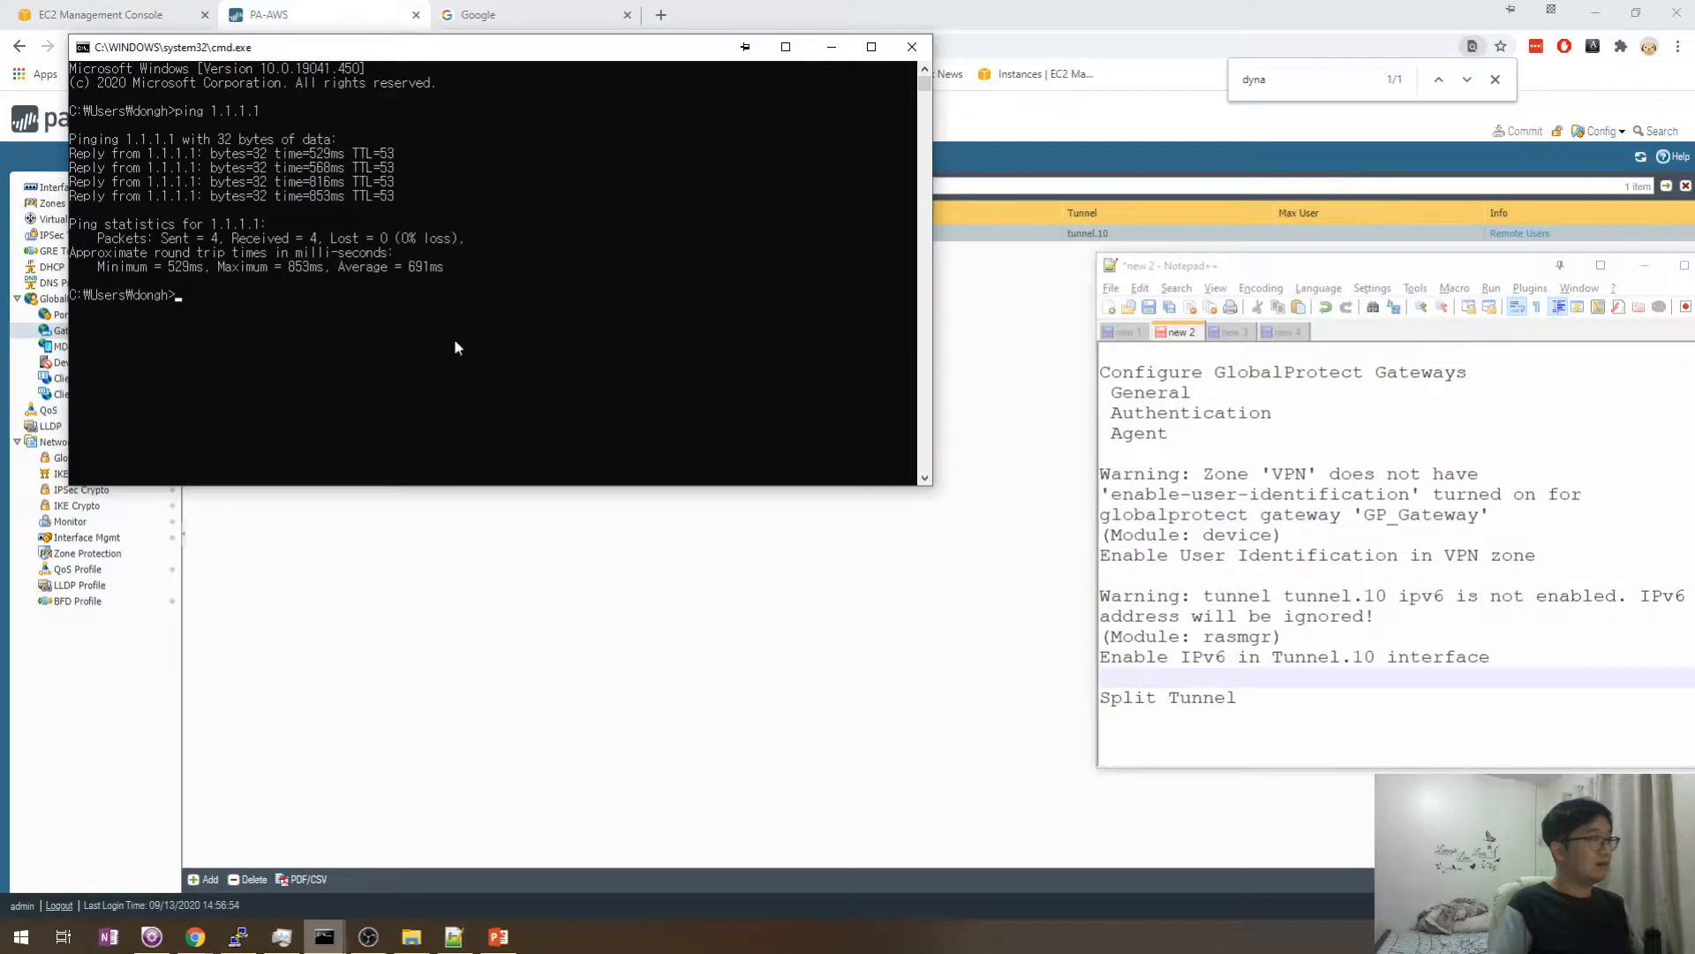
pyautogui.click(831, 46)
# - Run route print twice in the route console to check the updated routes
pyautogui.moveTo(324, 936)
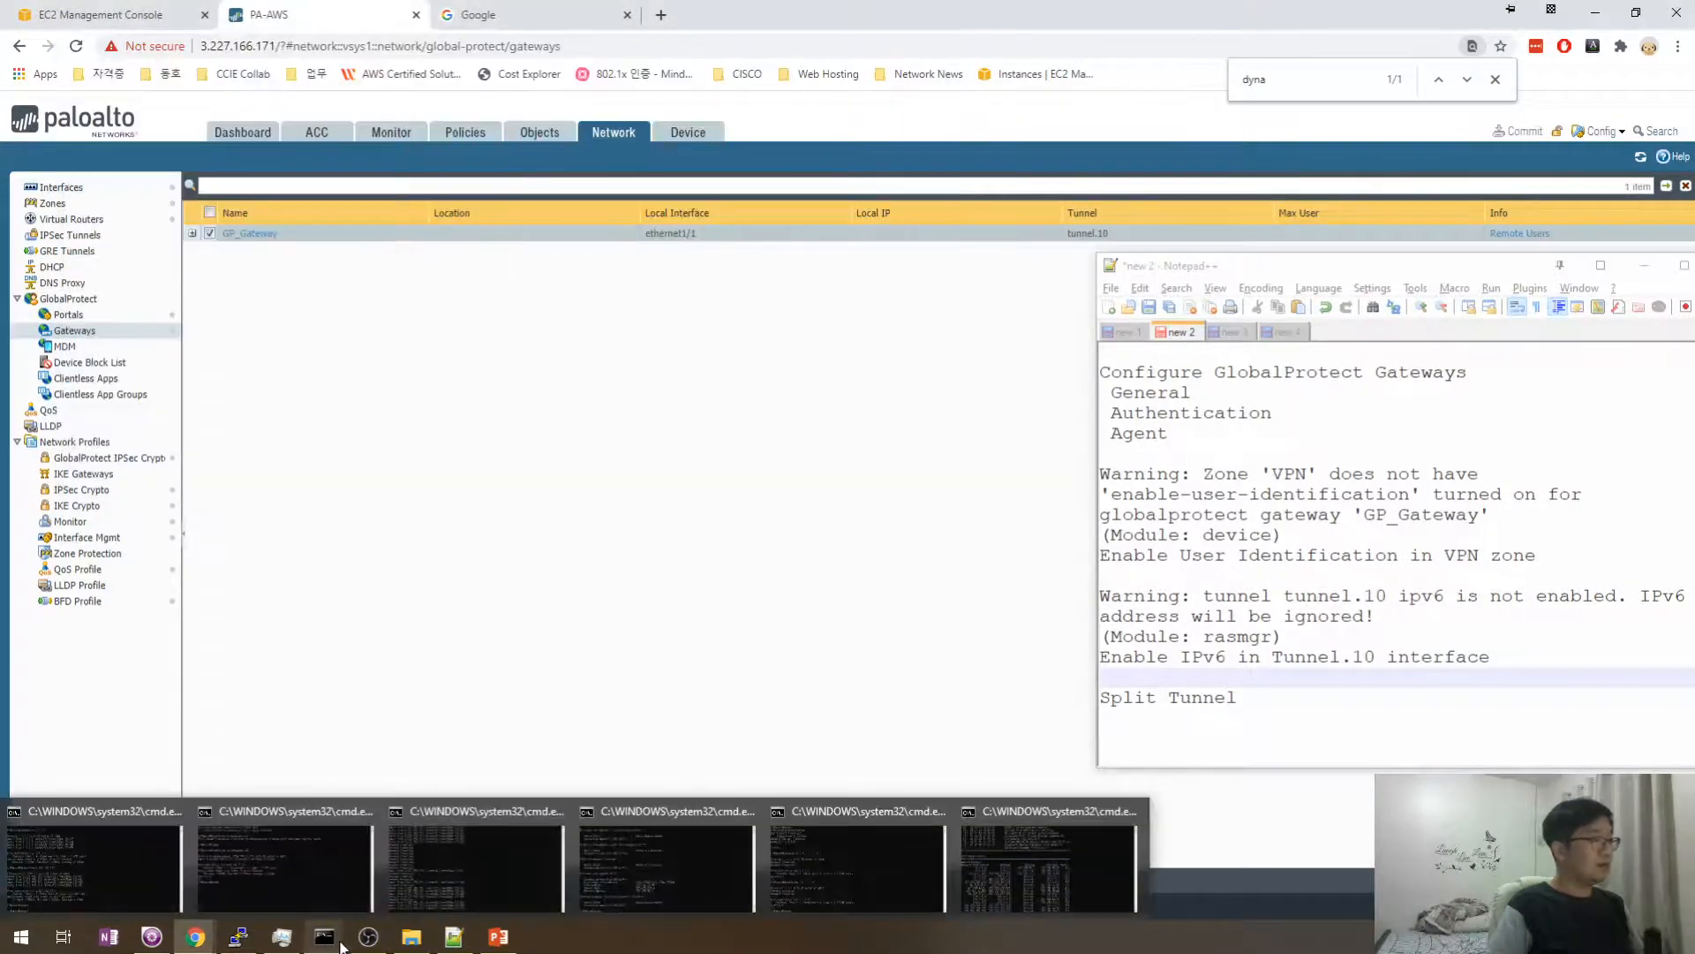
pyautogui.click(883, 888)
pyautogui.scroll(-5, 670, 549)
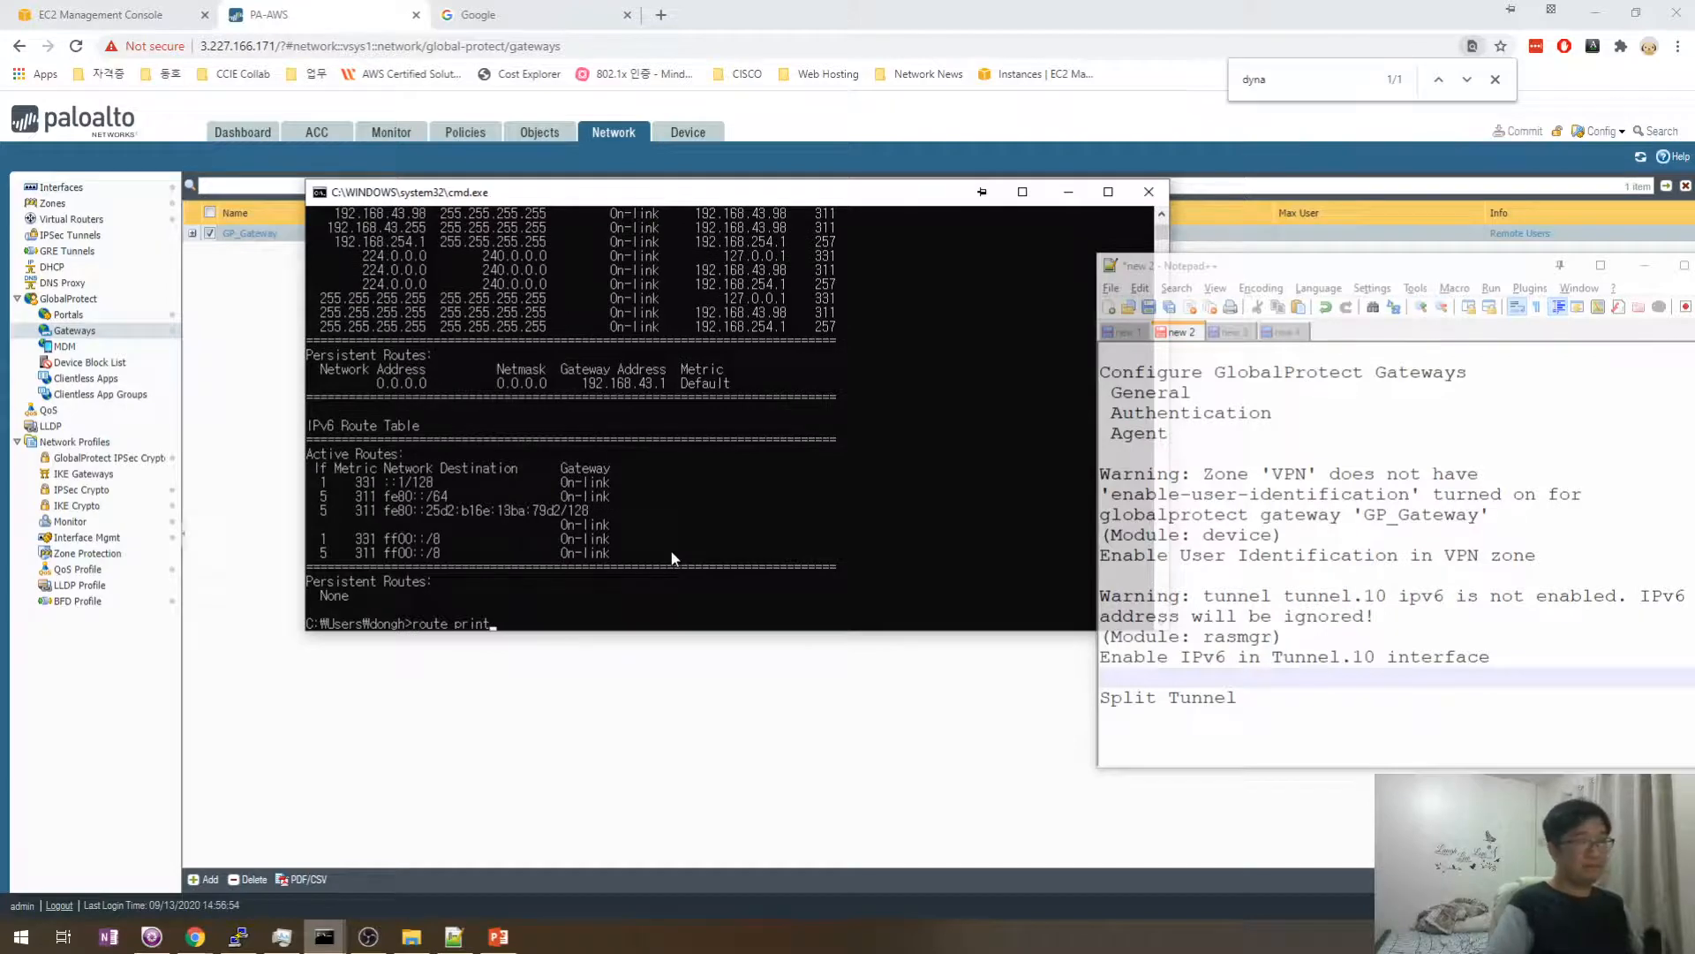
pyautogui.press('Return')
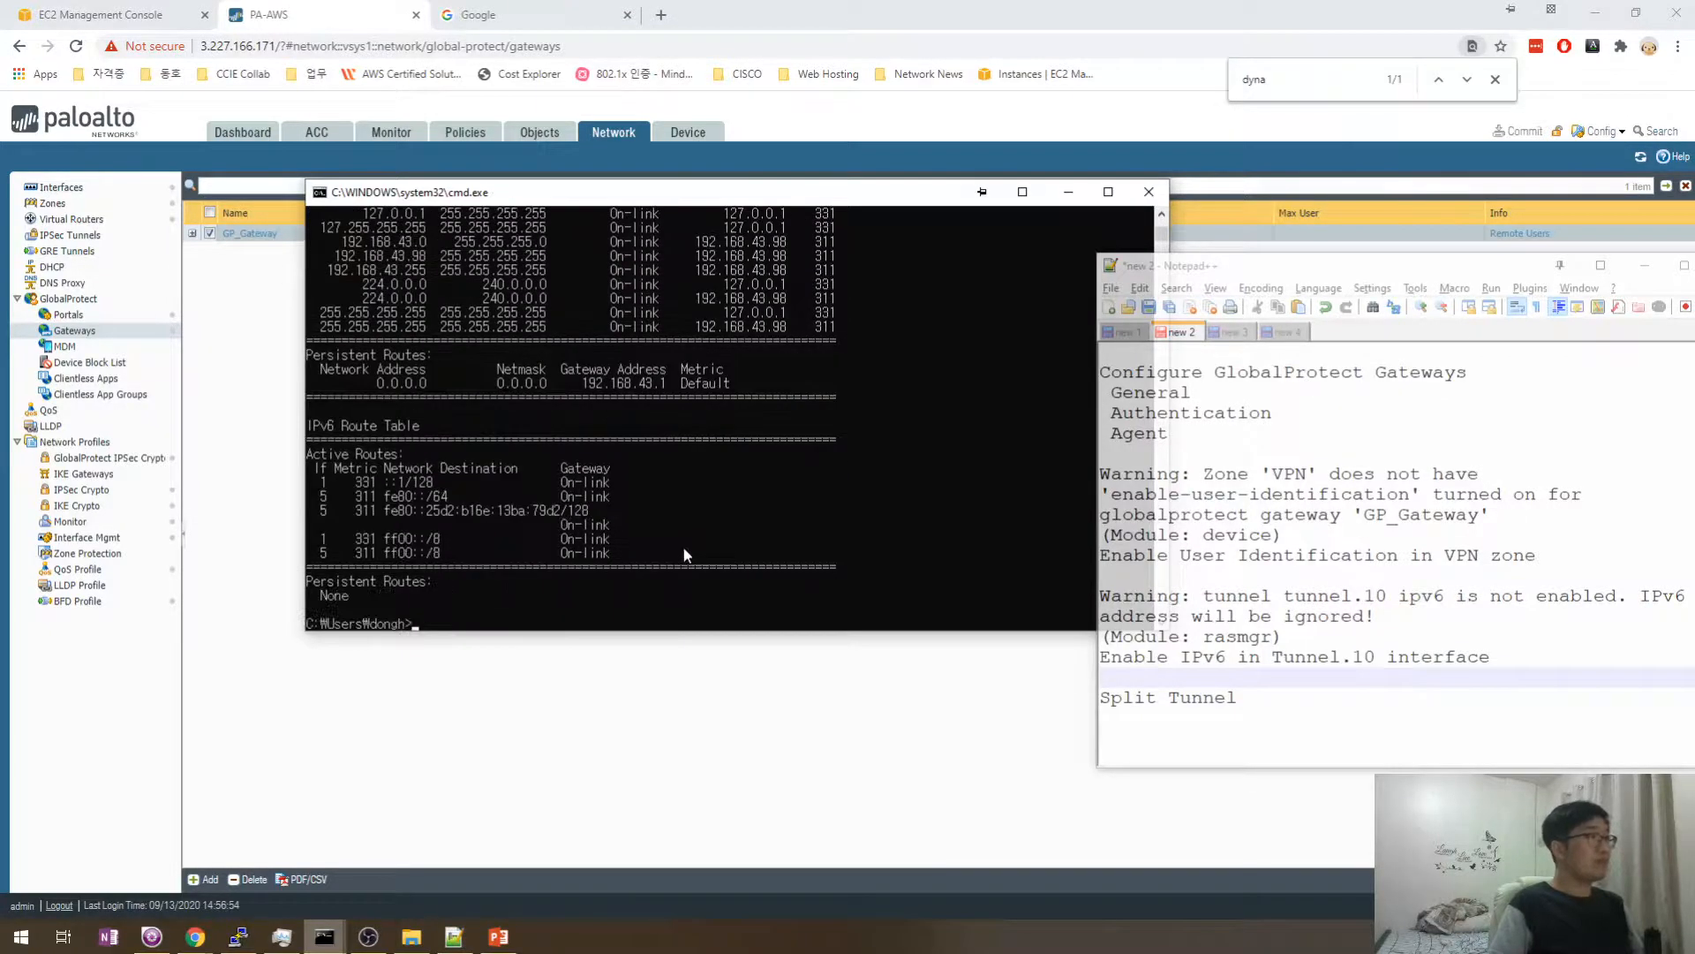
pyautogui.scroll(5, 683, 548)
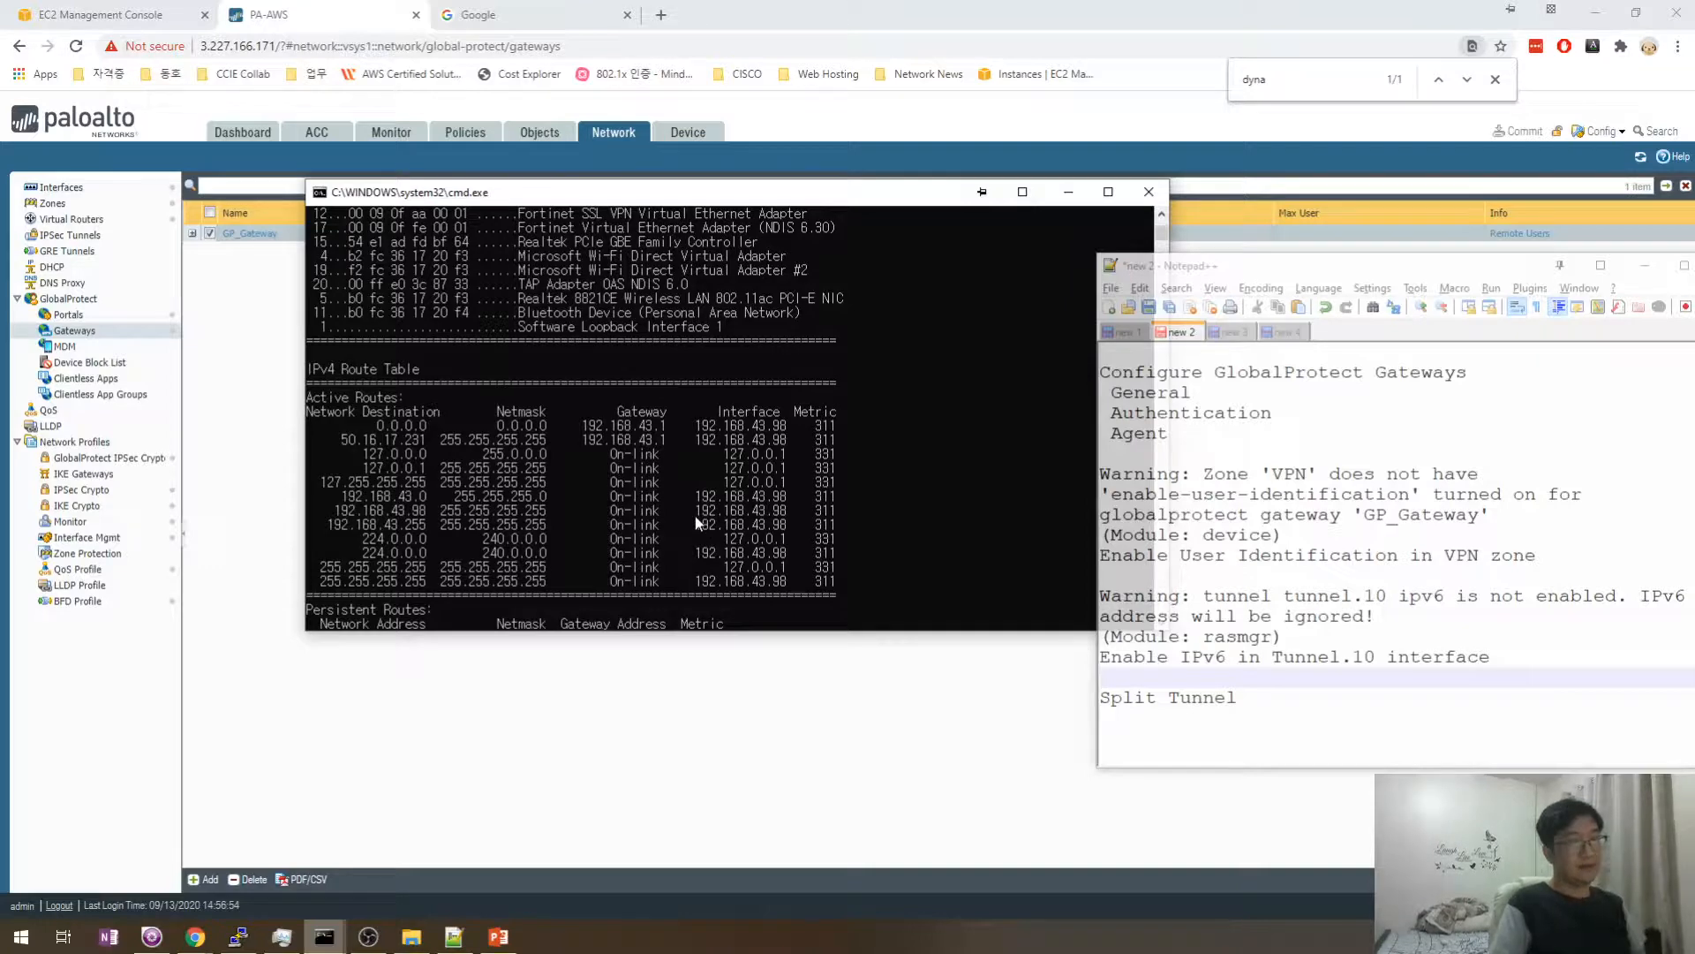
pyautogui.press('Up')
pyautogui.press('Return')
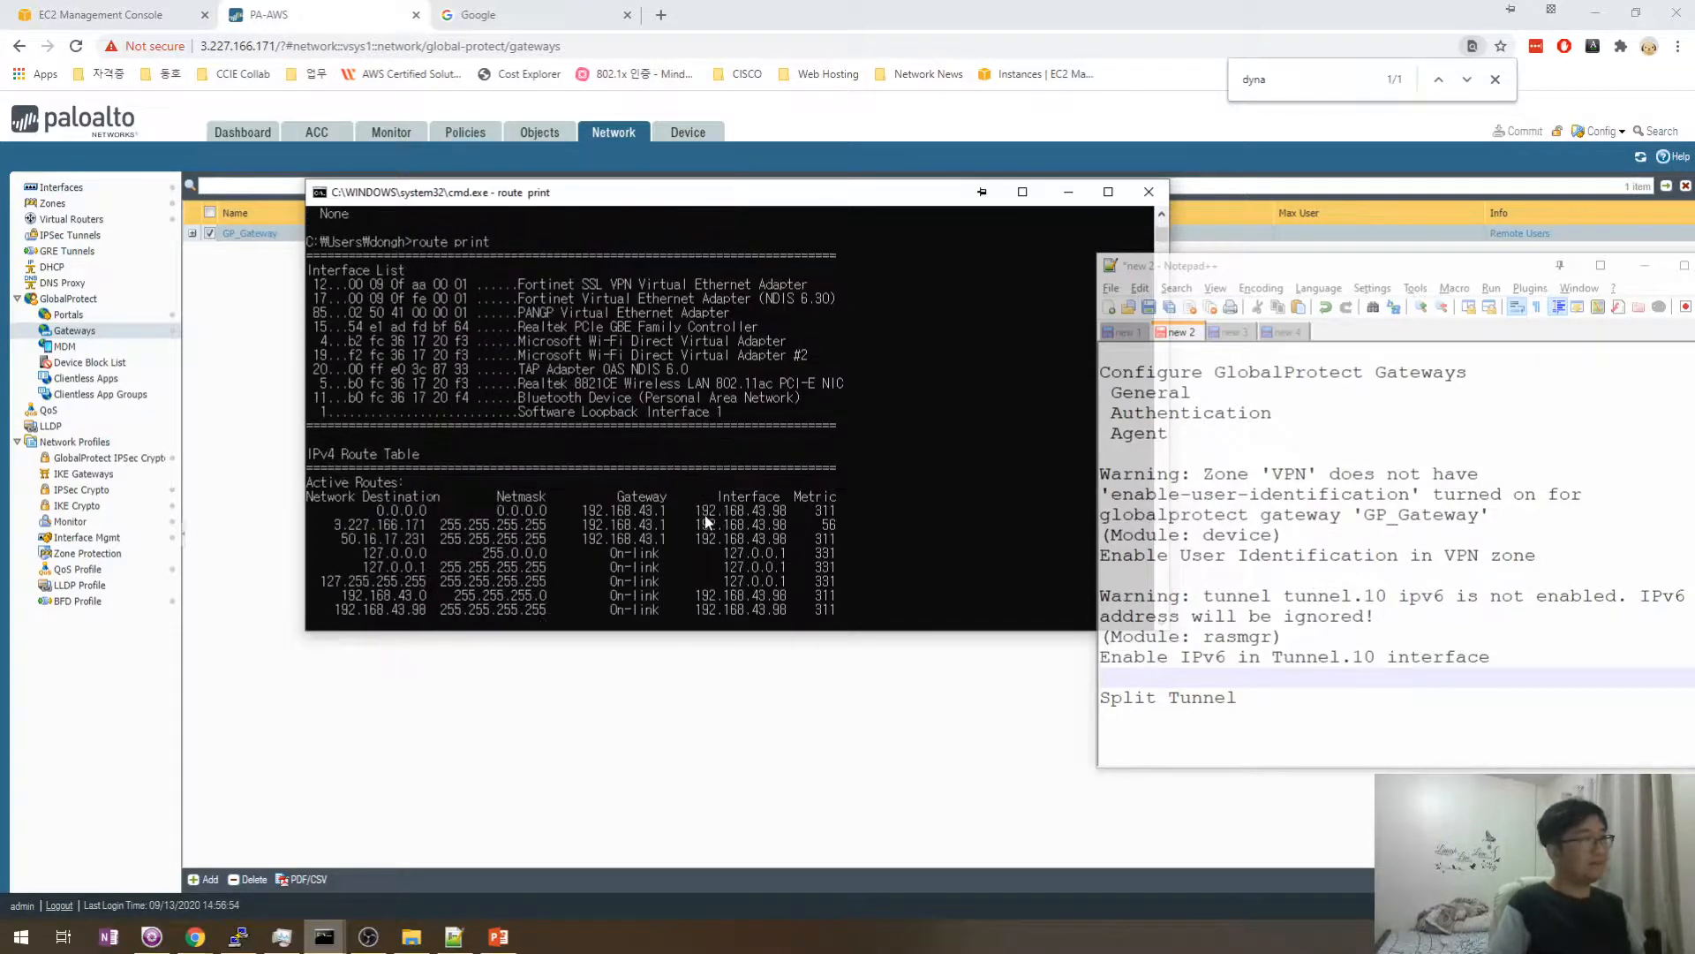
# - Run route print again, now listing 3.227.166.171/32 via local gateway 192.168.43.1
pyautogui.click(1278, 723)
pyautogui.click(754, 514)
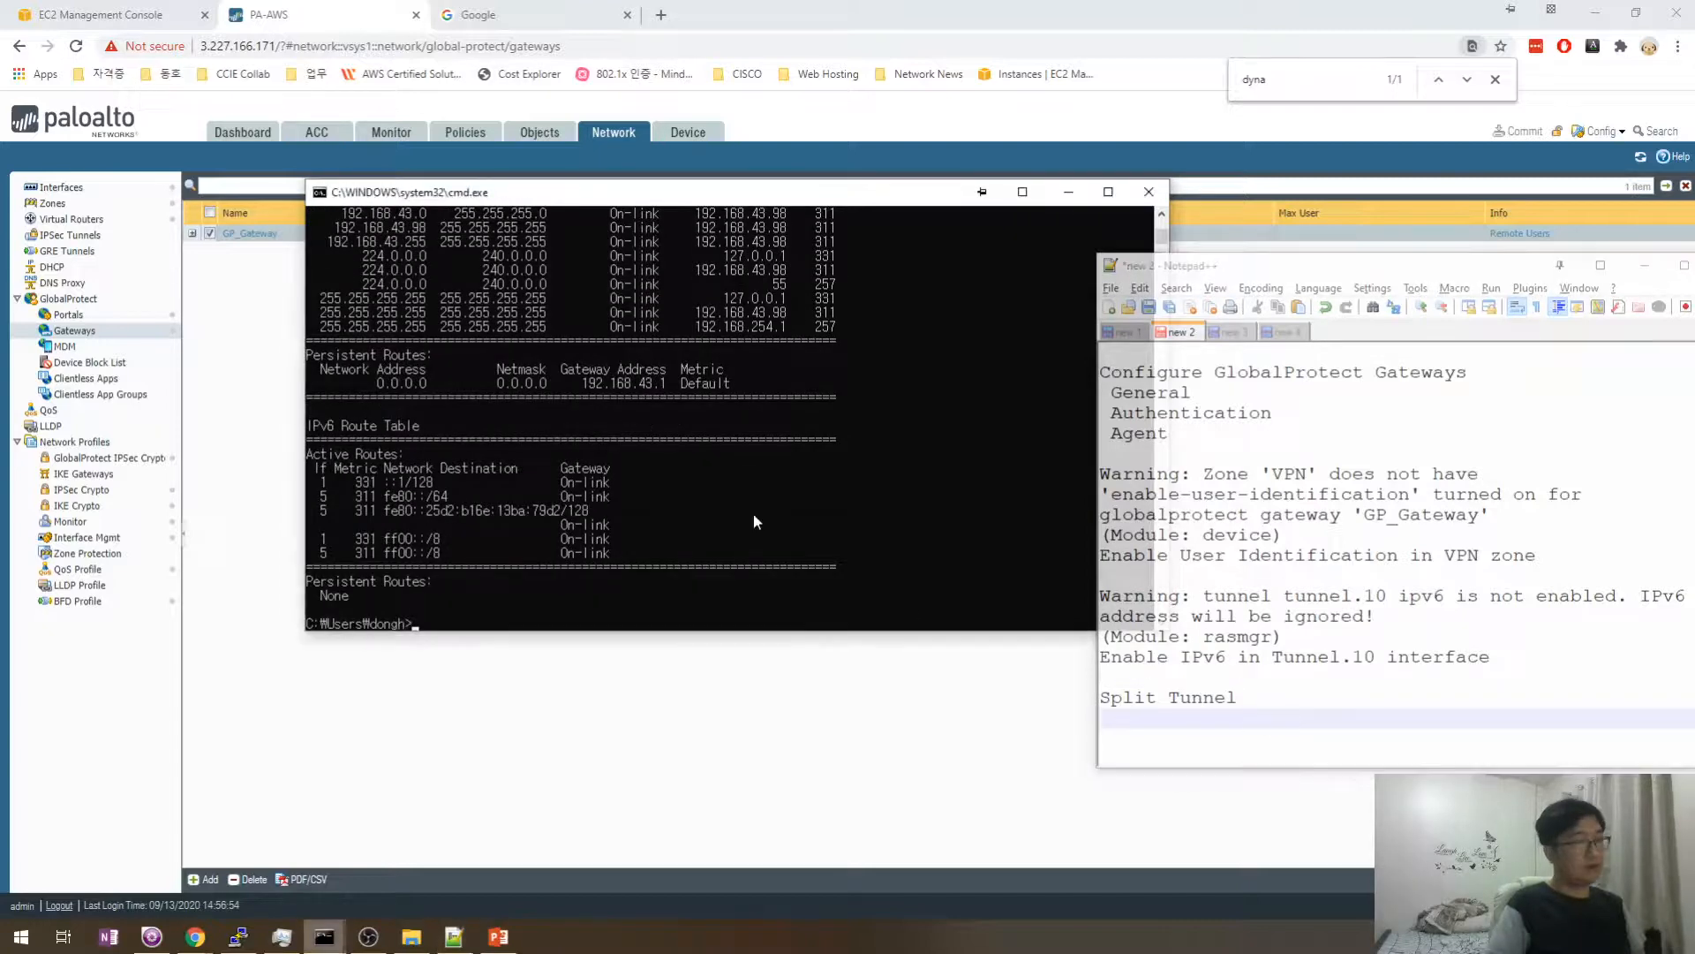
pyautogui.press('Up')
pyautogui.press('Return')
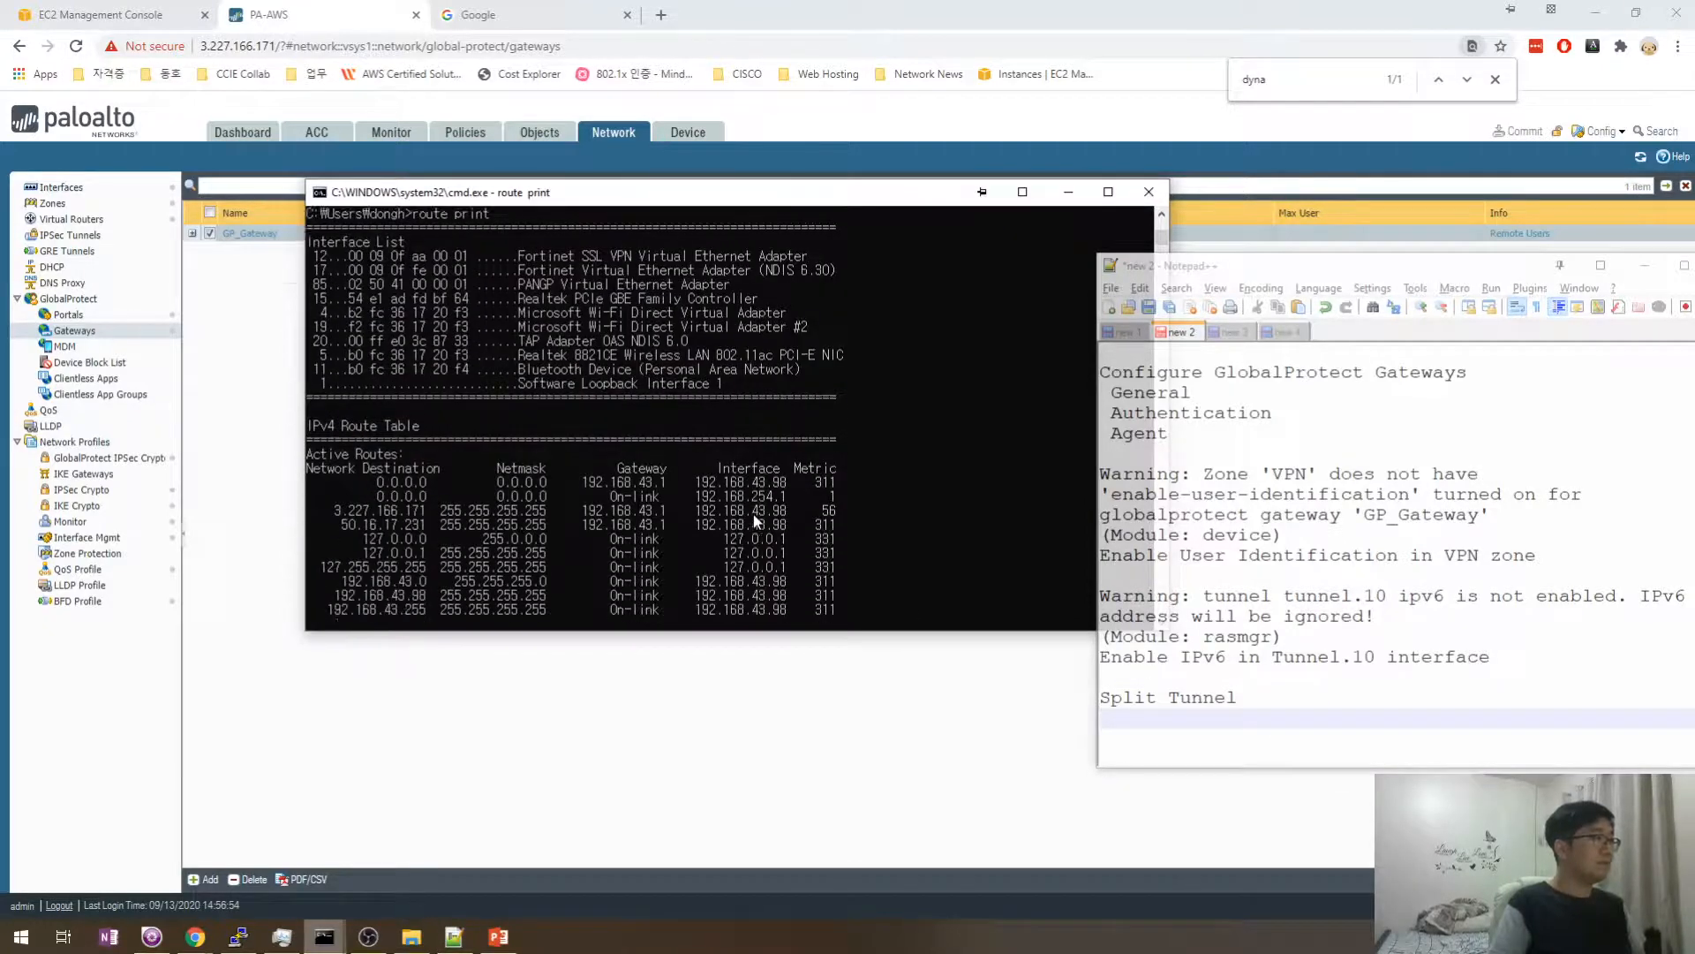
pyautogui.scroll(5, 597, 366)
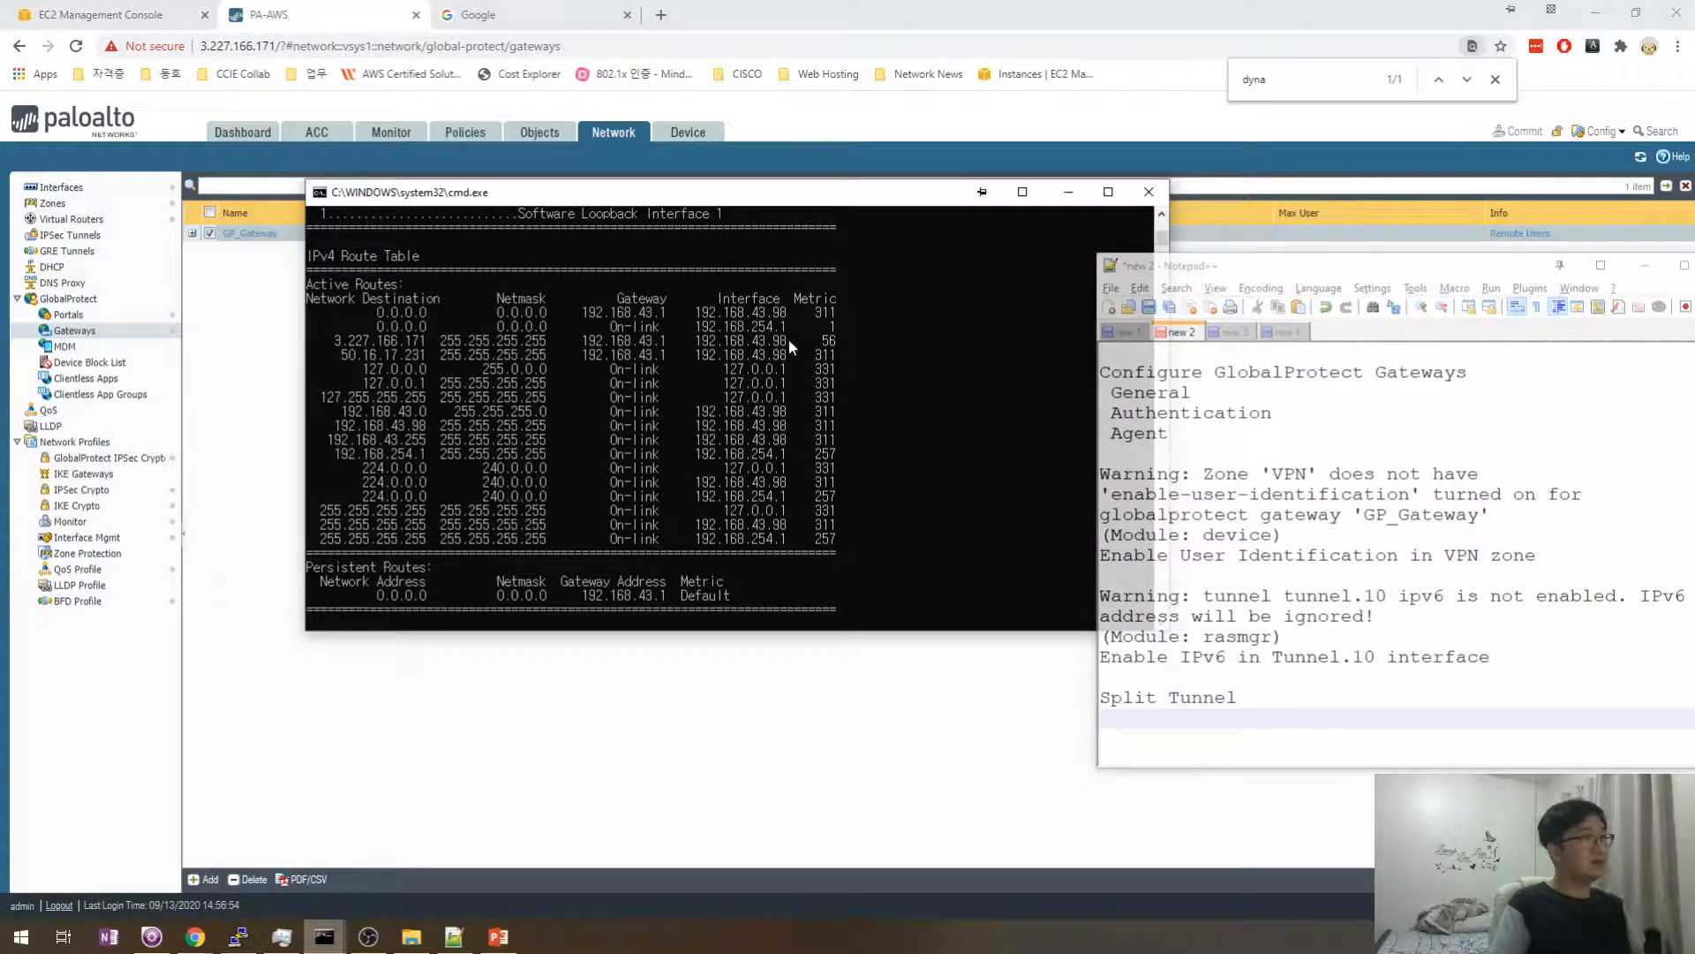
pyautogui.click(327, 18)
# - Reload the PAN-OS Gateways page and launch another Command Prompt
pyautogui.click(327, 47)
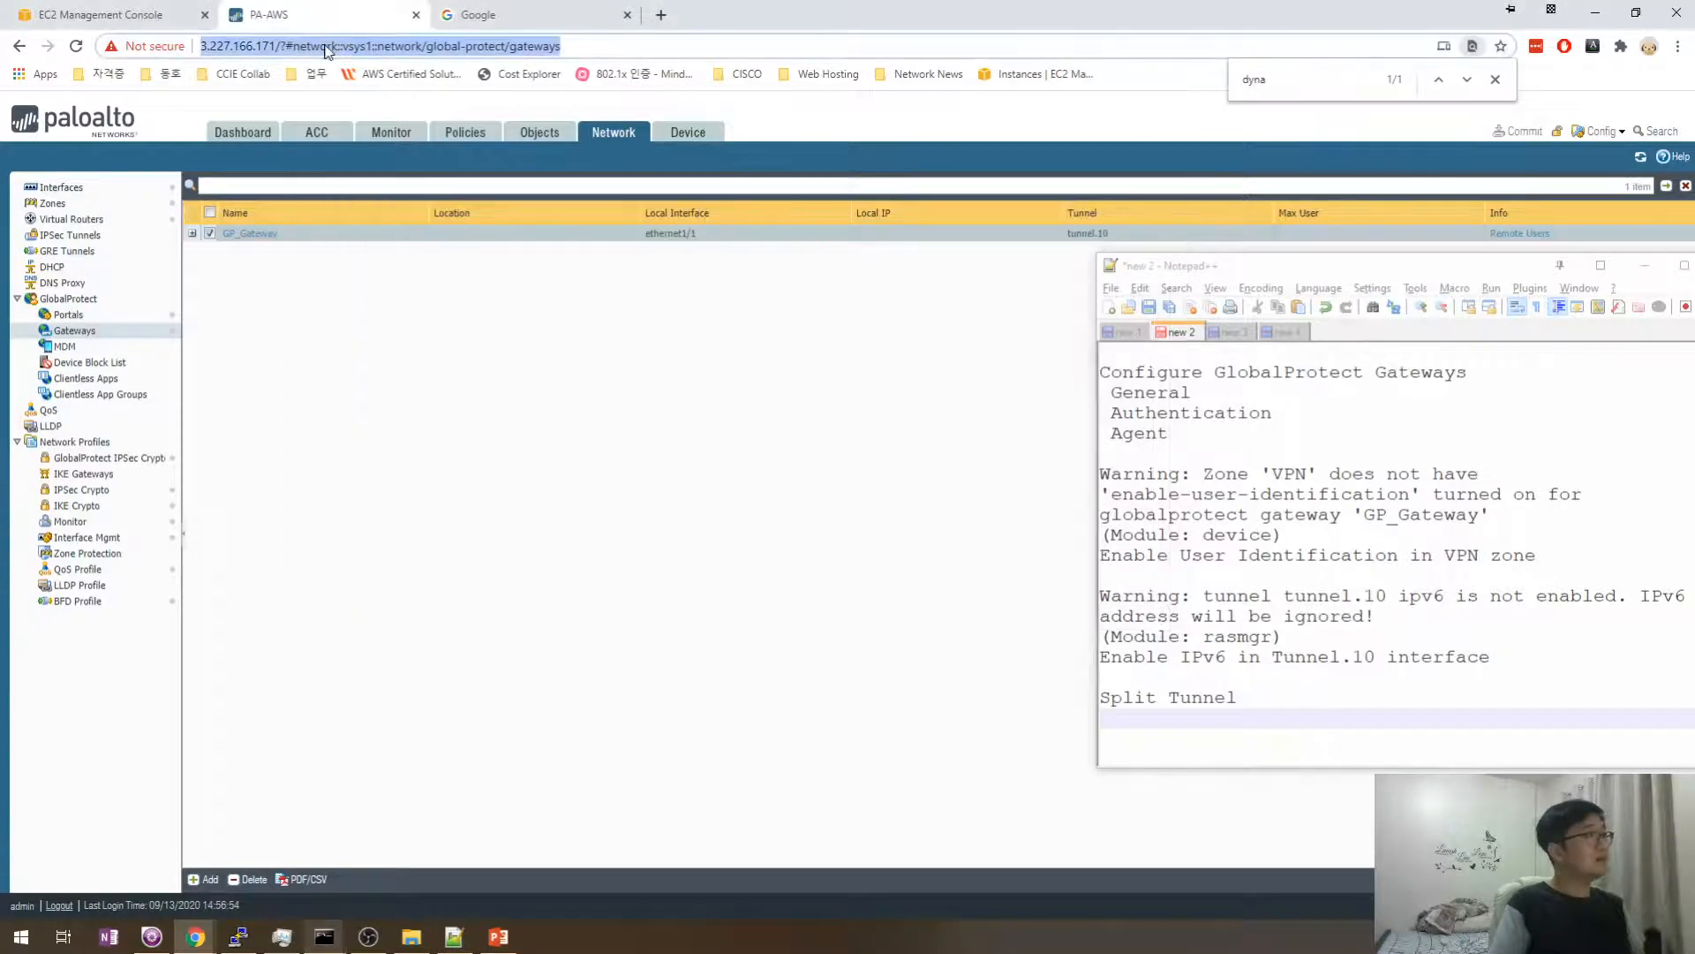
pyautogui.press('Return')
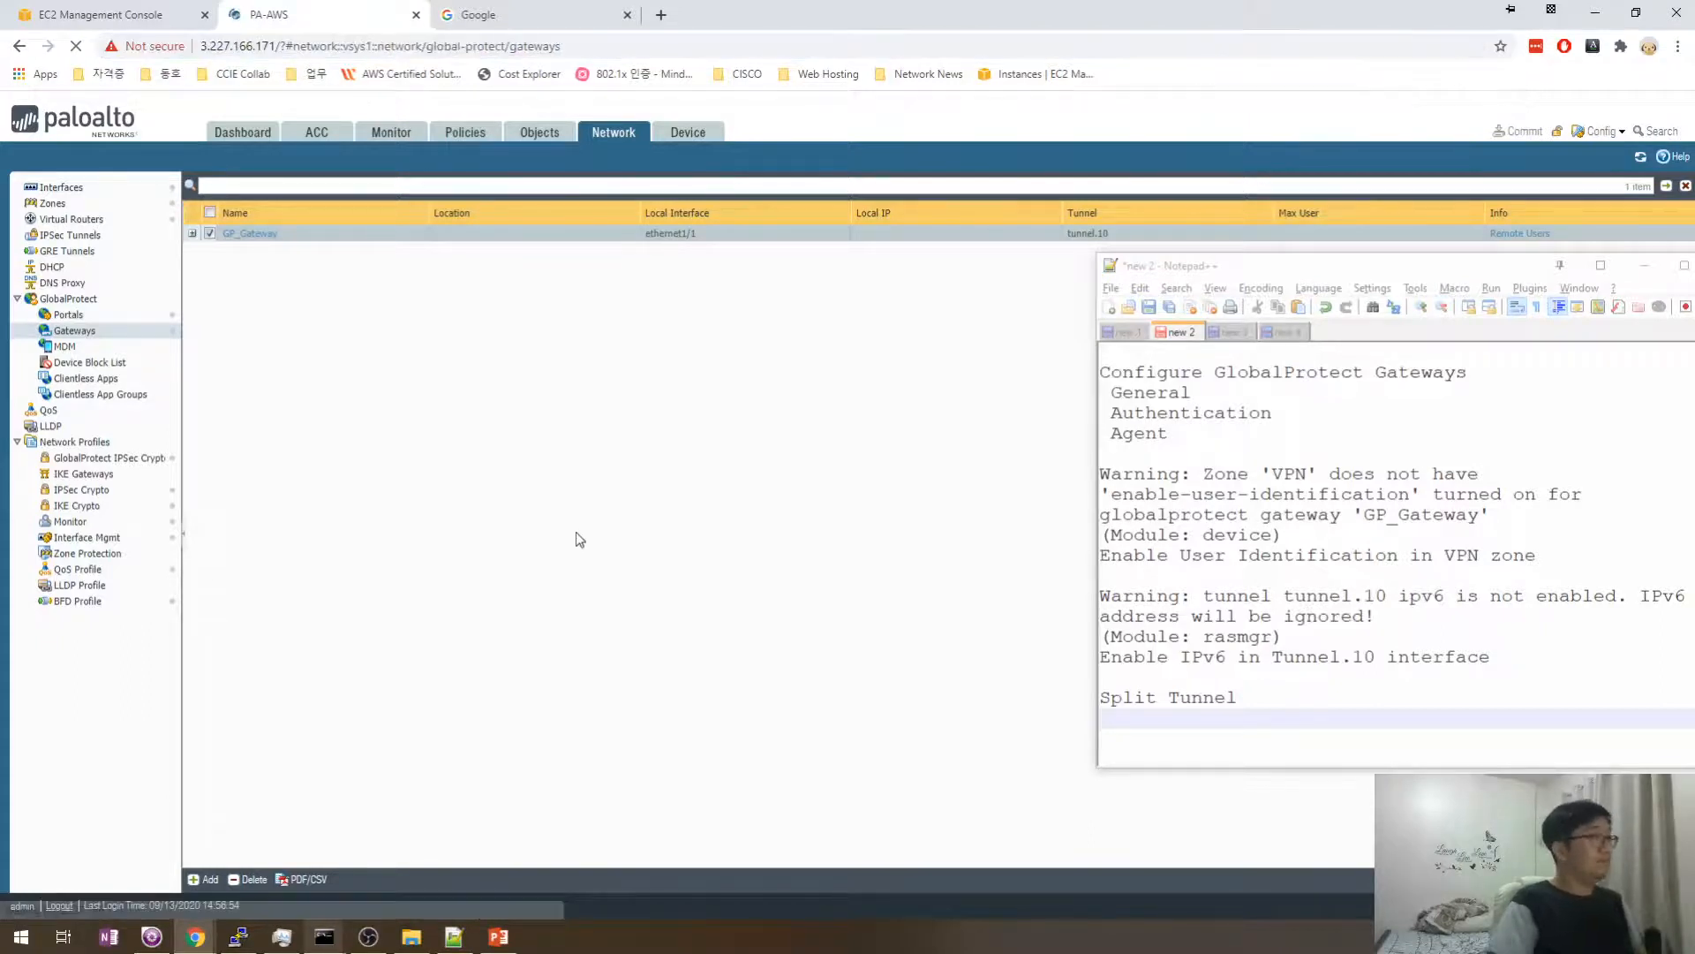
pyautogui.press('super+r')
pyautogui.press('Return')
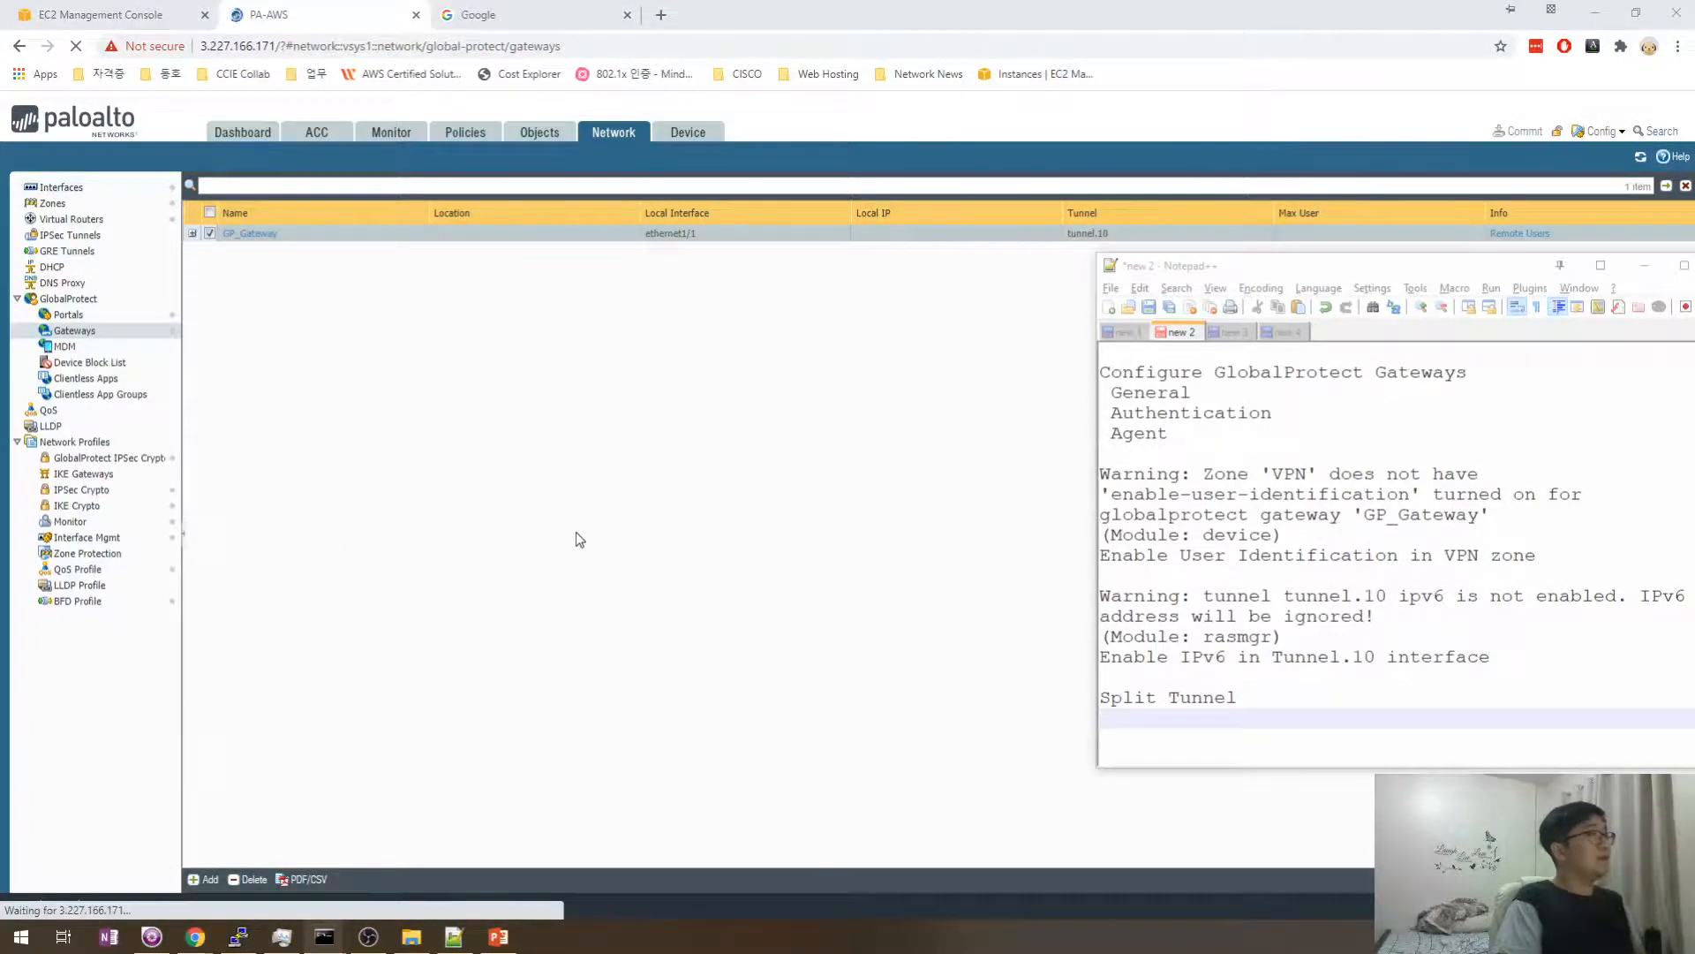
# - Run tracert -d -w 1 3.227.166.171, then close the window after hops time out
pyautogui.write('tracert')
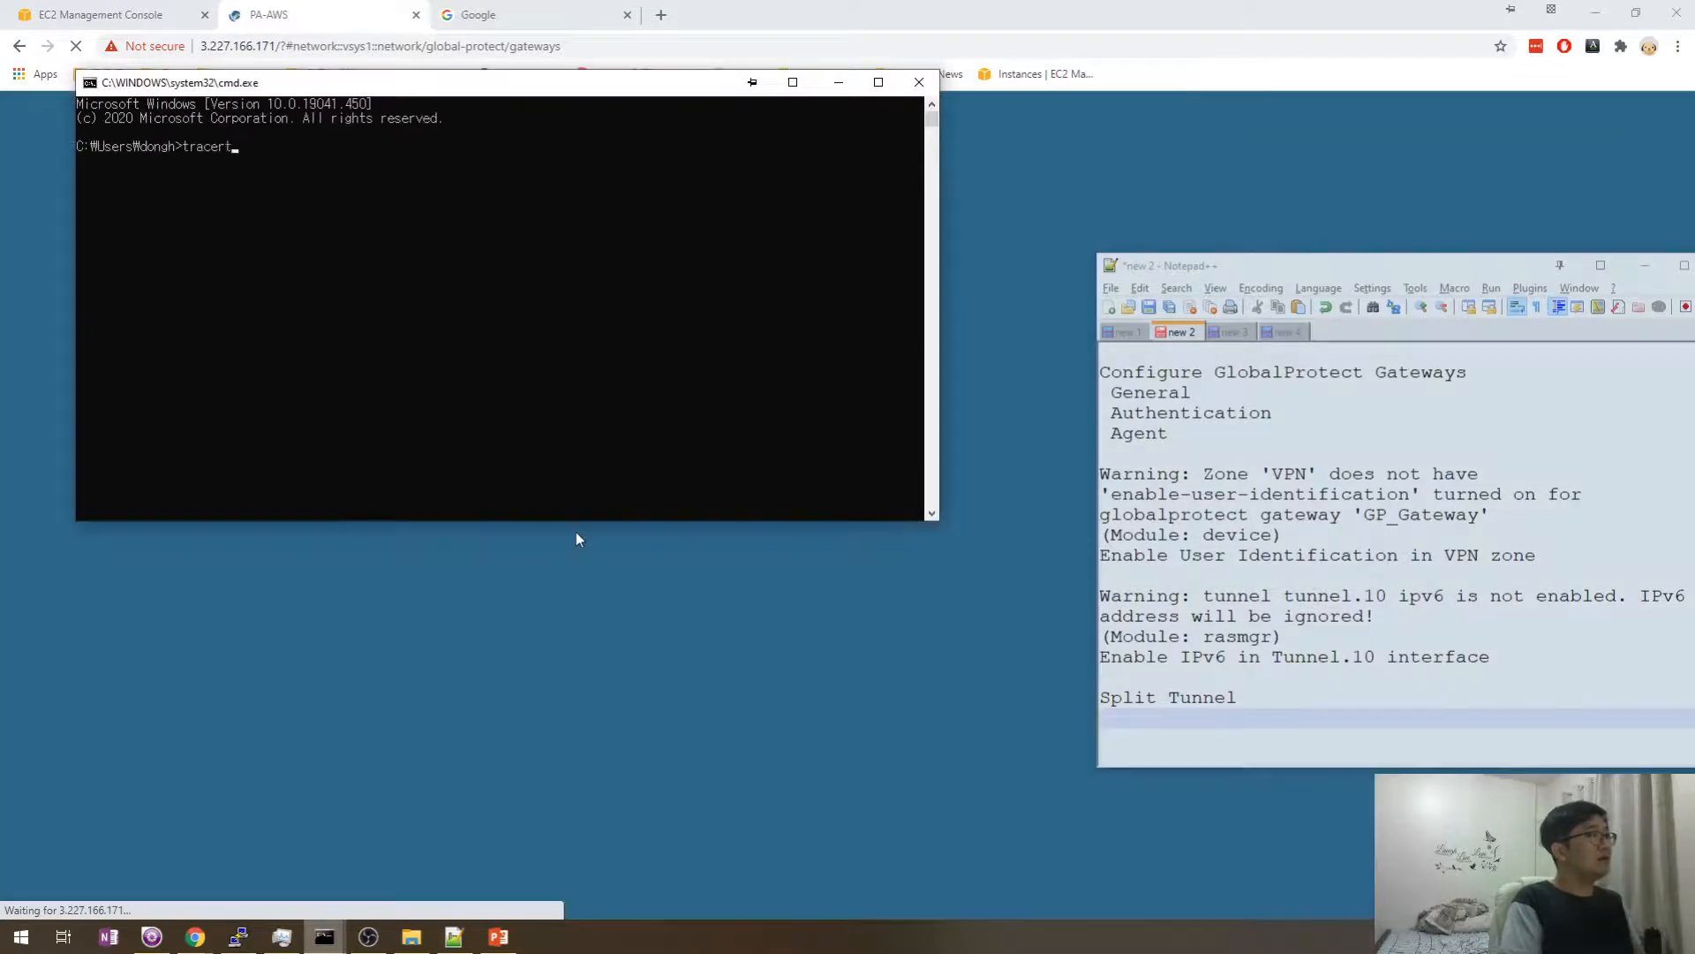
pyautogui.write(' -d  -w ')
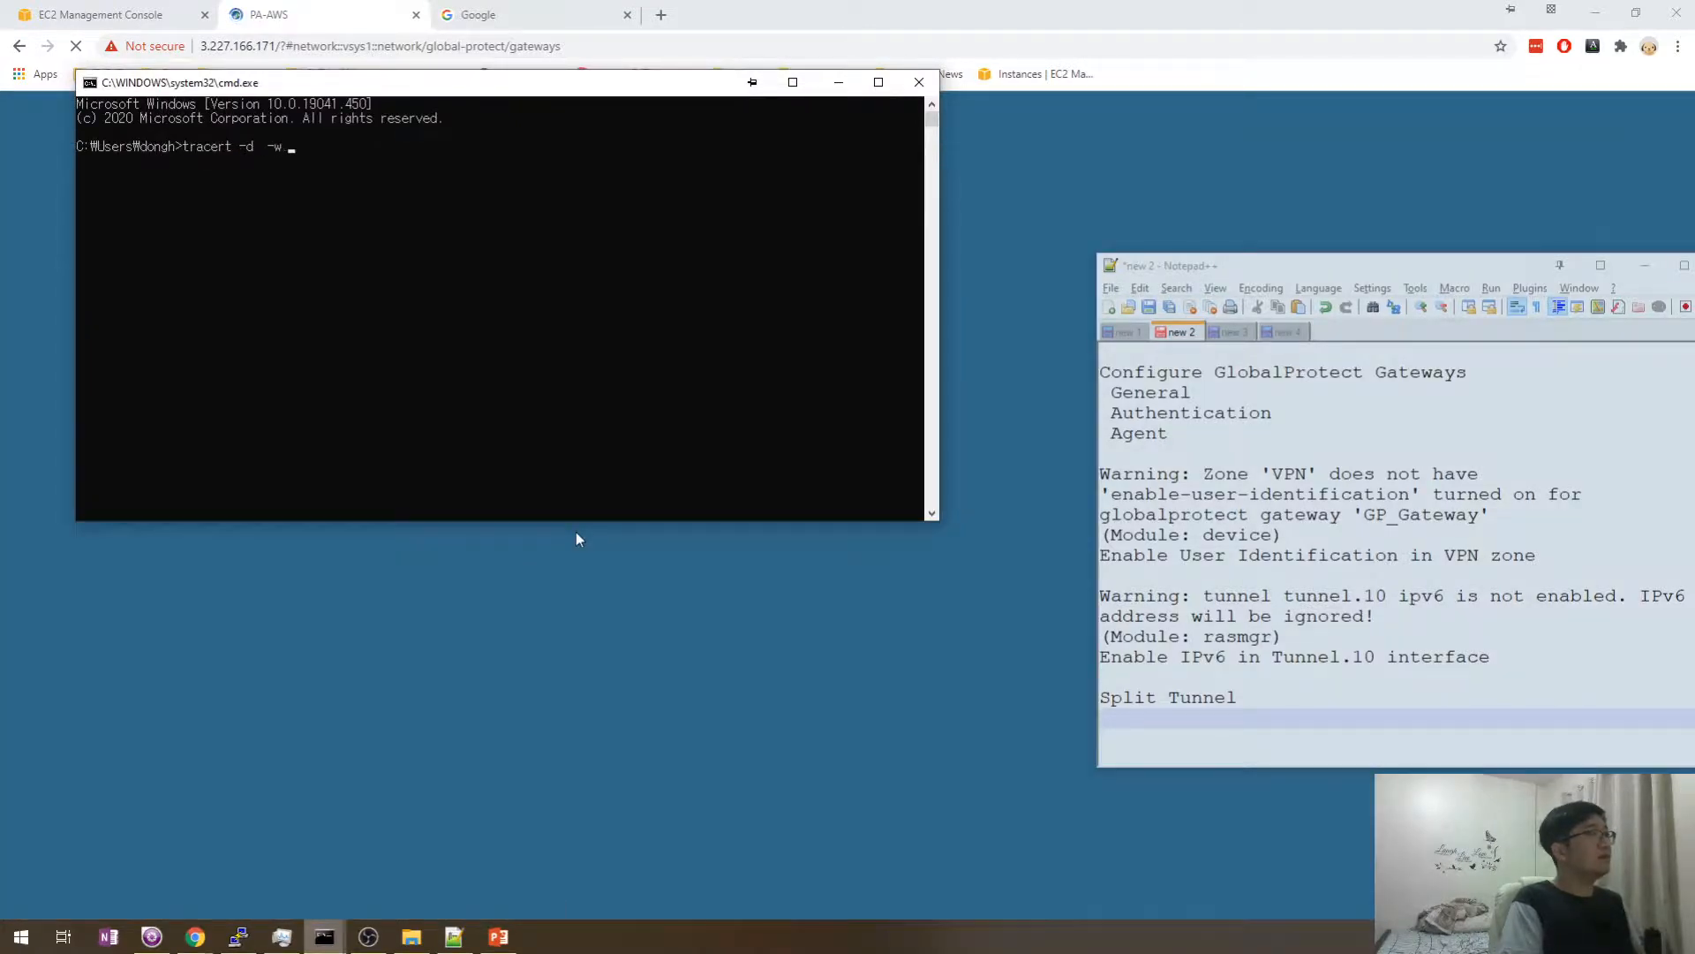
pyautogui.write('1')
pyautogui.press('BackSpace')
pyautogui.press('BackSpace')
pyautogui.press('BackSpace')
pyautogui.write('-w')
pyautogui.press('BackSpace')
pyautogui.press('BackSpace')
pyautogui.press('BackSpace')
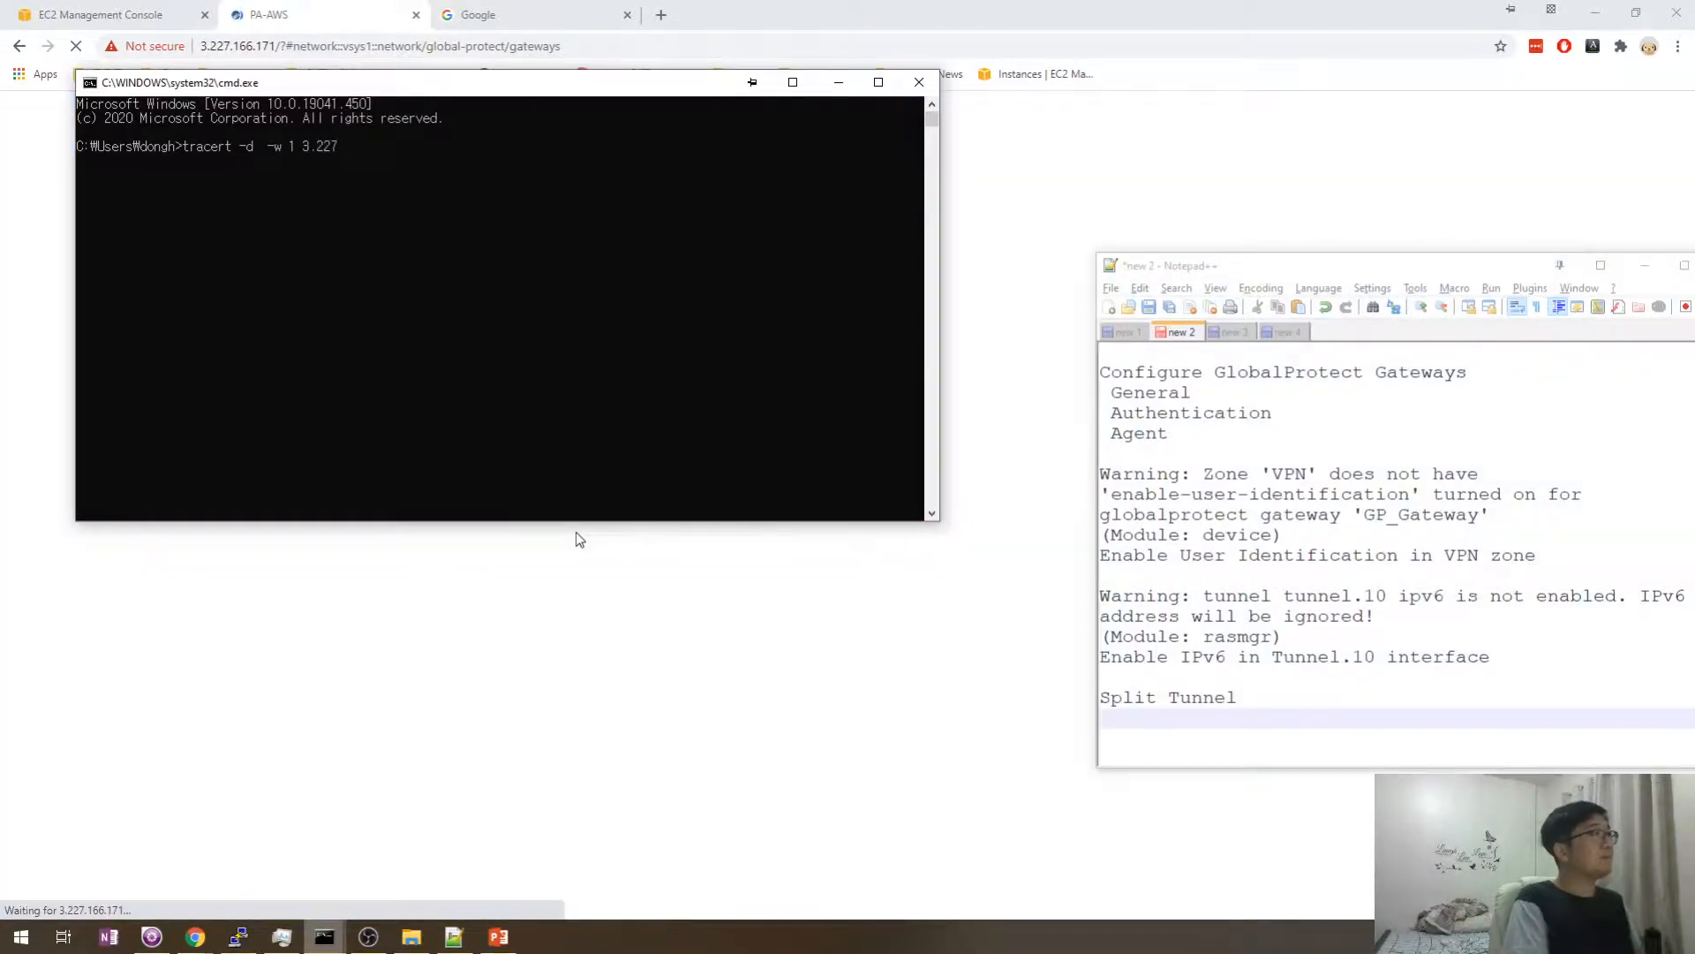
pyautogui.write('-w 1 3.227.166.171')
pyautogui.press('Return')
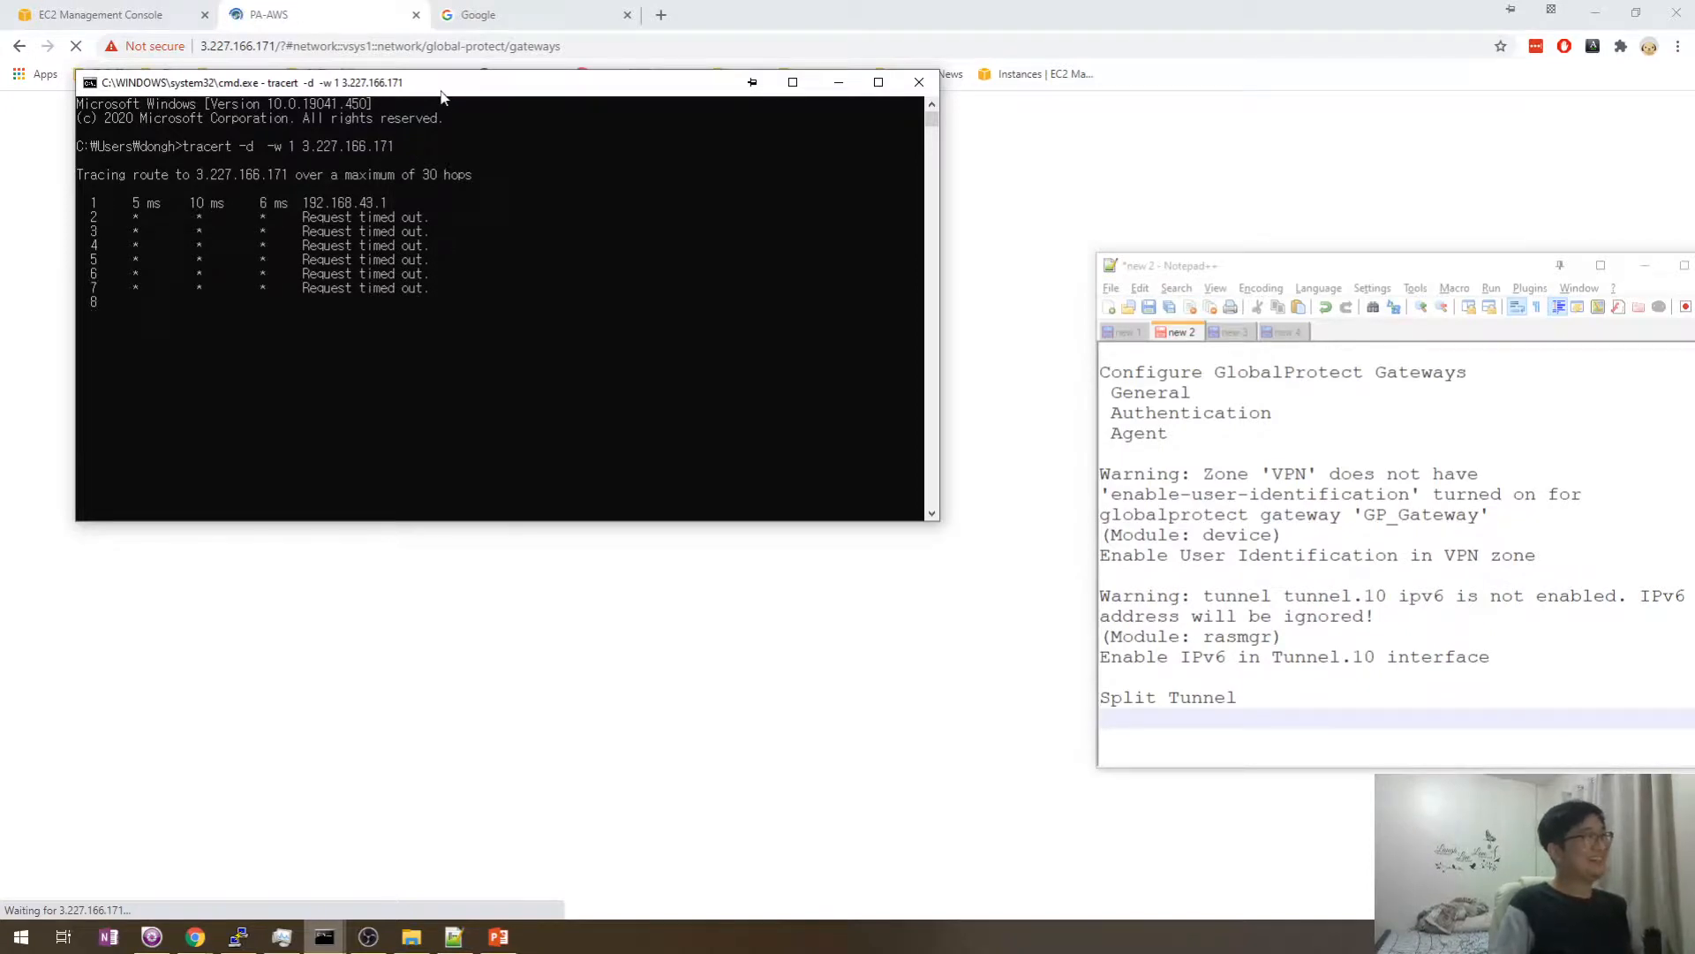
pyautogui.moveTo(451, 92); pyautogui.dragTo(583, 175)
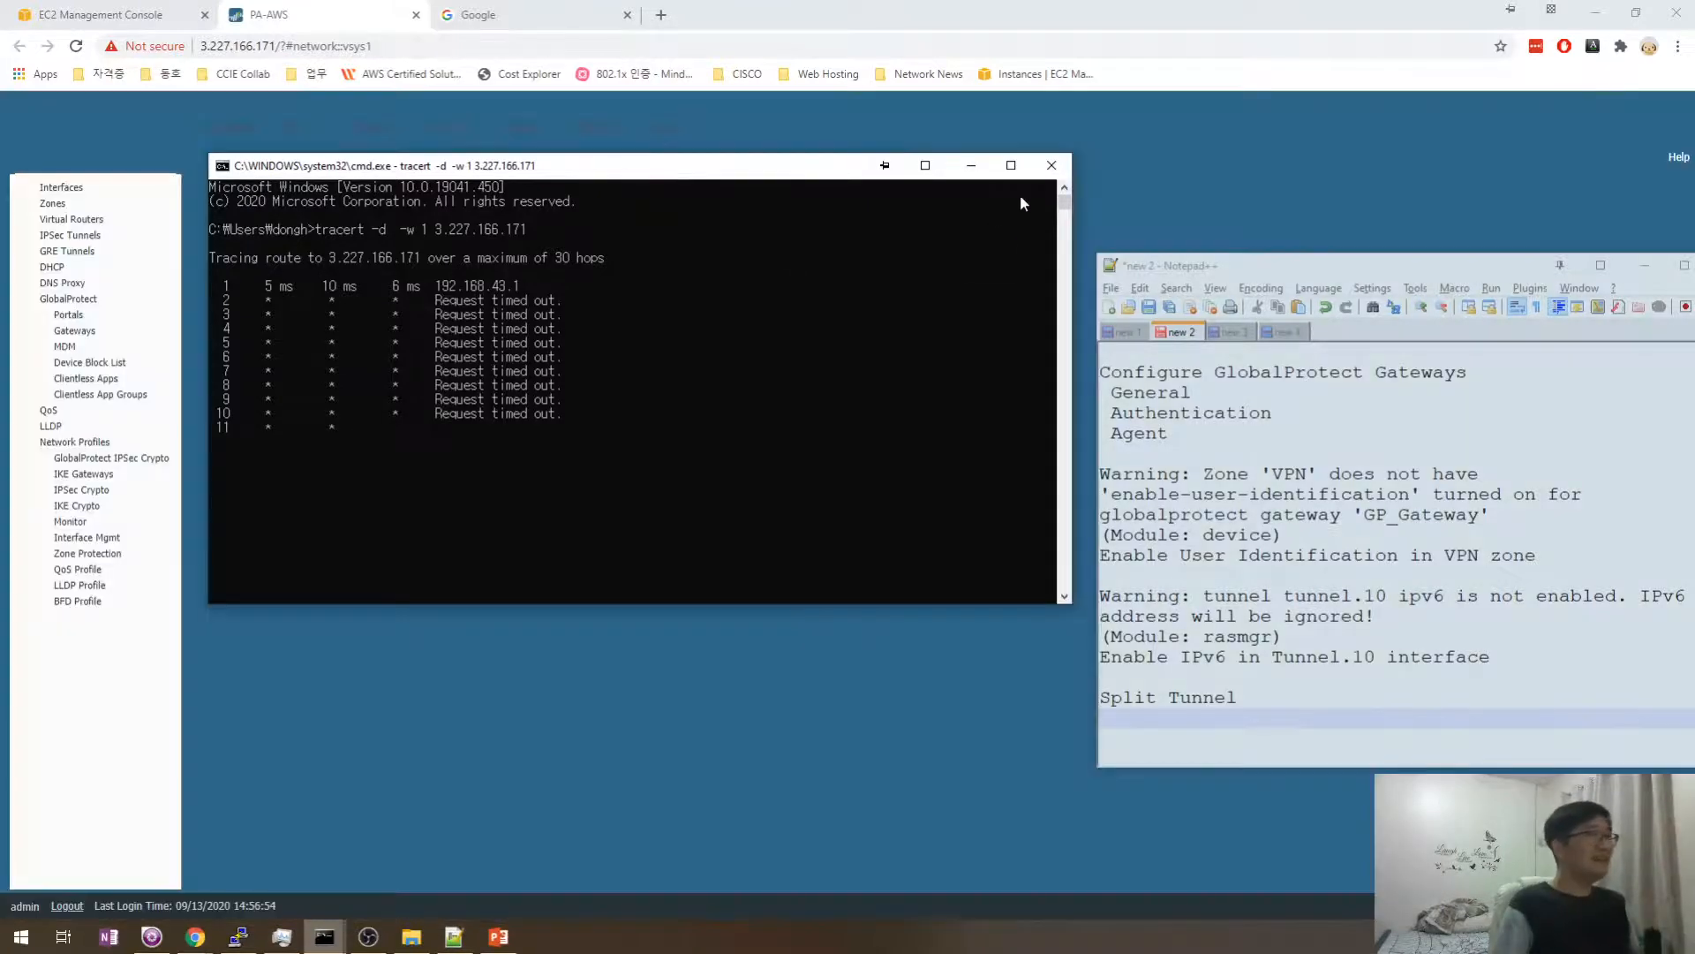
pyautogui.click(1052, 168)
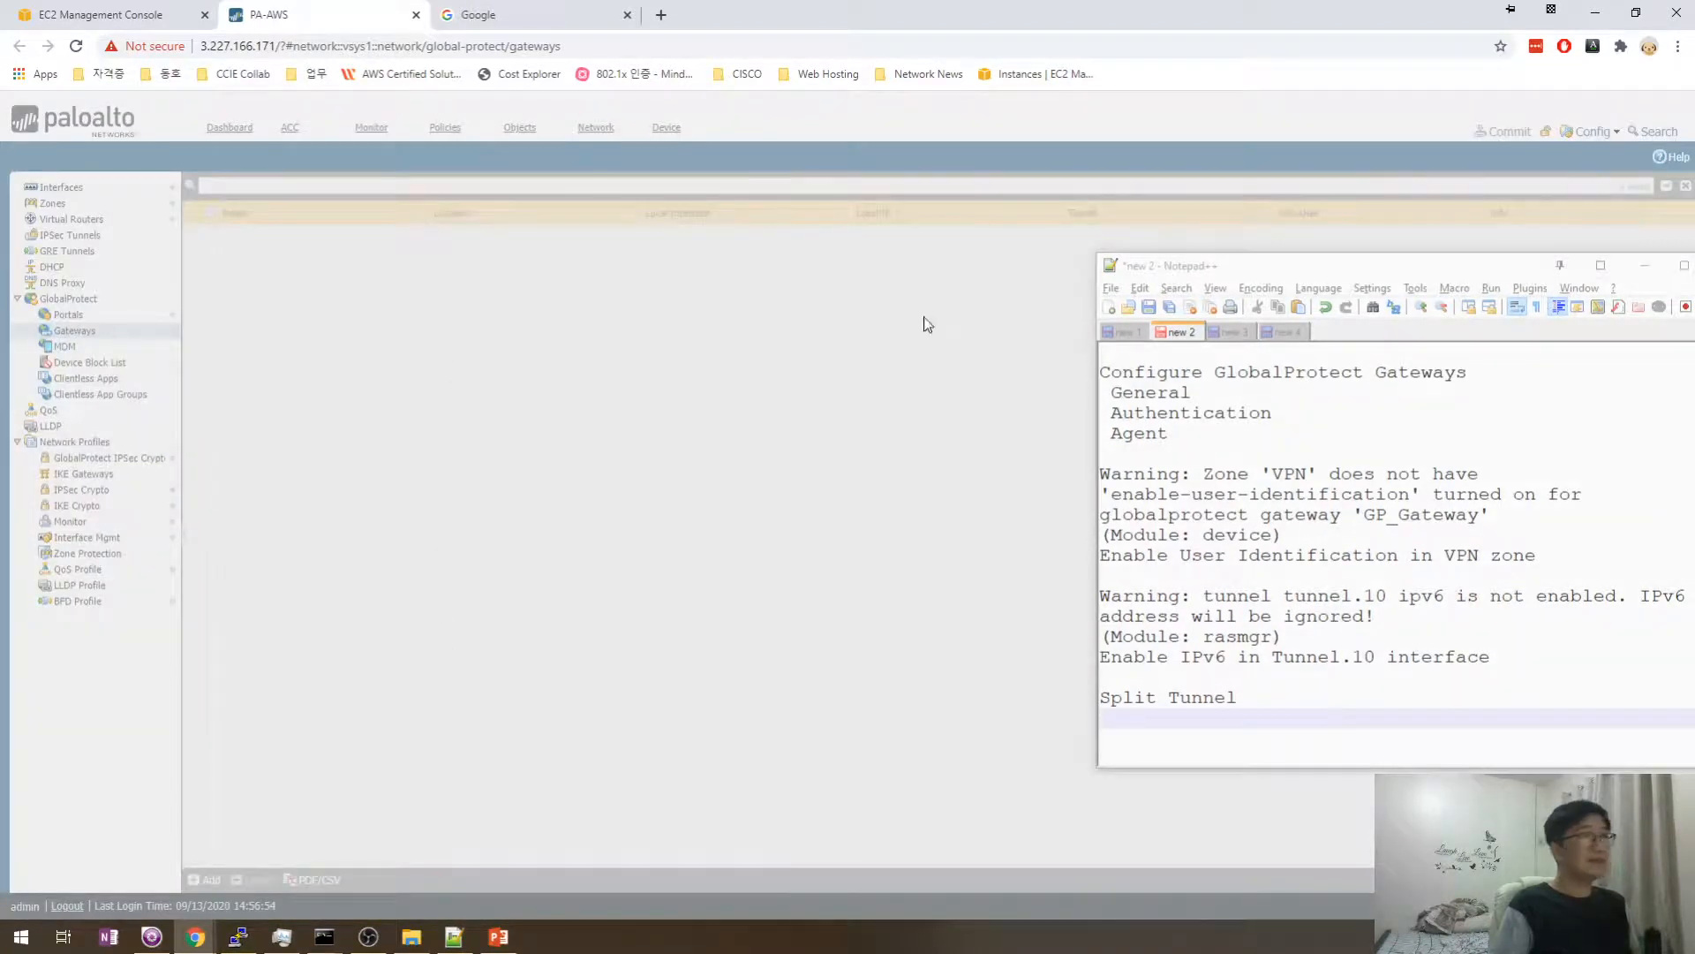
# - Move the notes window aside and load naver.com in a new Chrome tab
pyautogui.moveTo(1197, 266); pyautogui.dragTo(1342, 370)
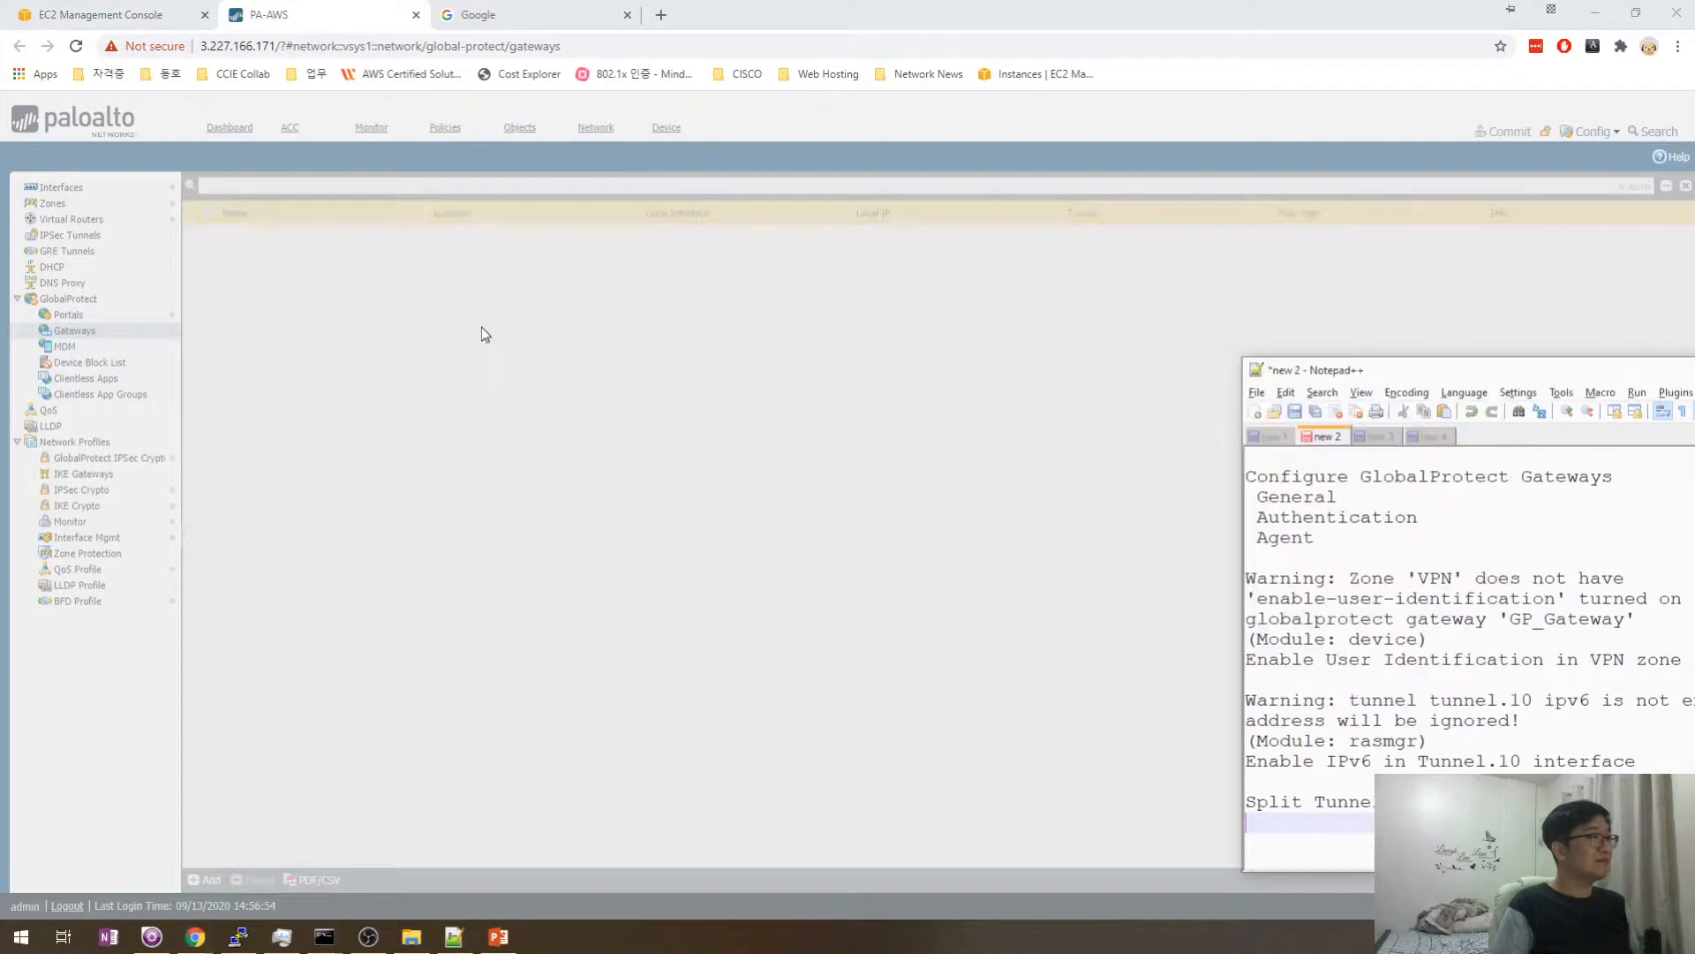
pyautogui.click(547, 339)
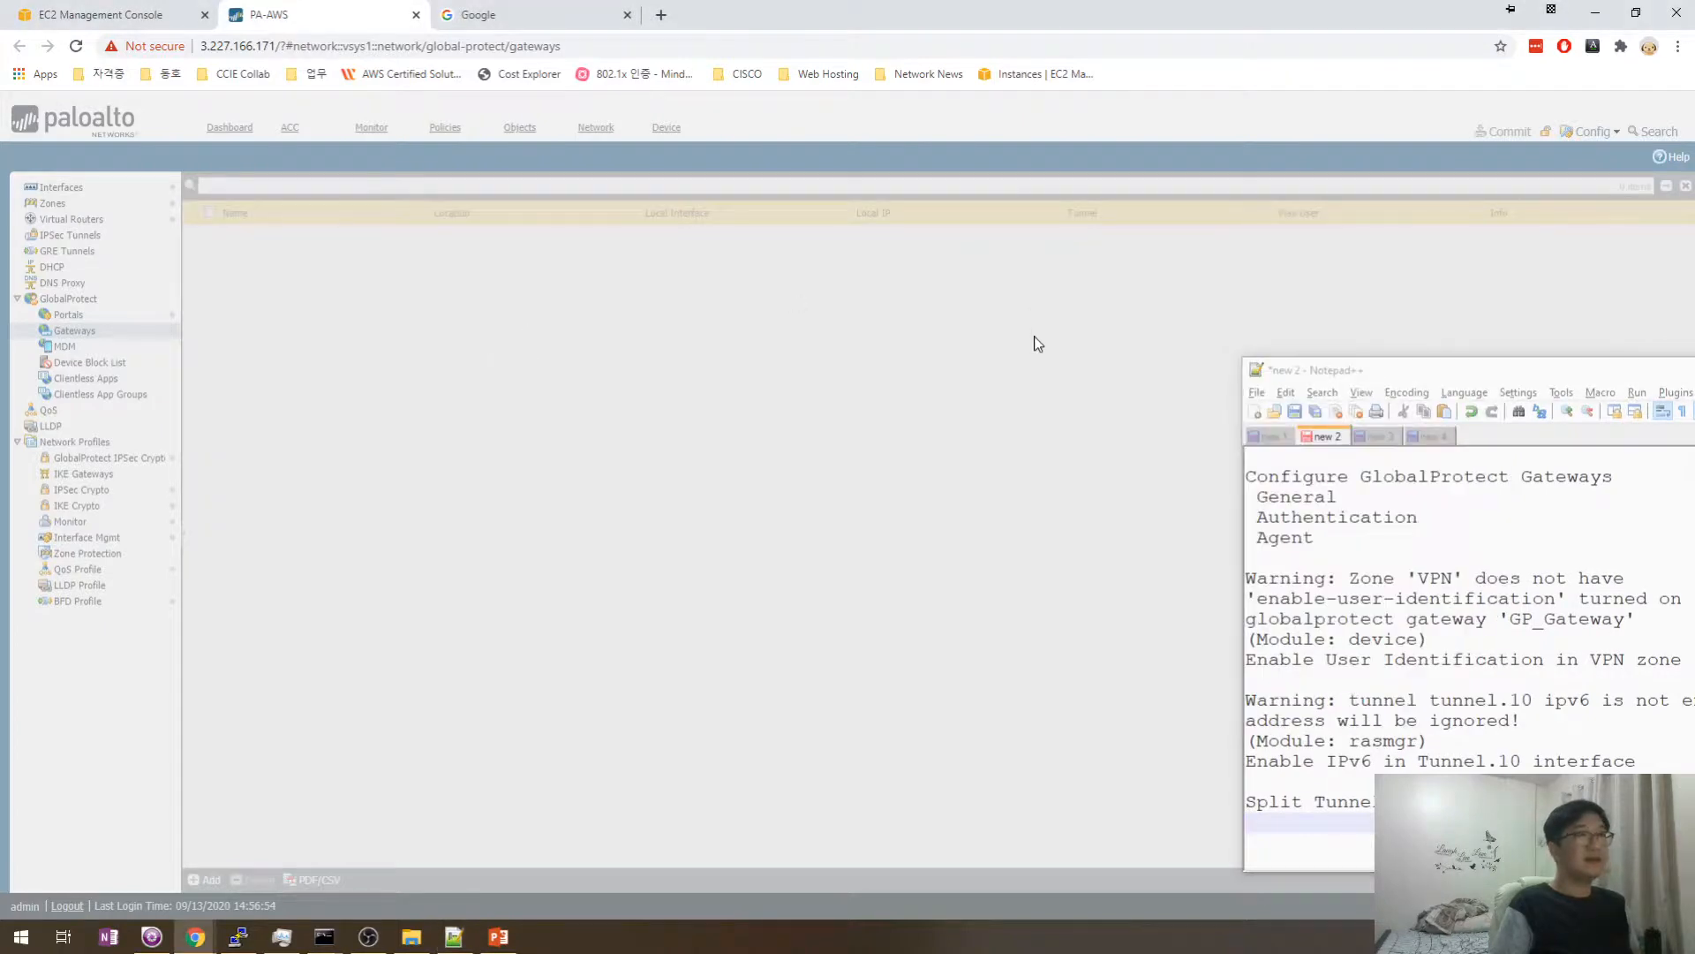
pyautogui.moveTo(1356, 379); pyautogui.dragTo(1493, 377)
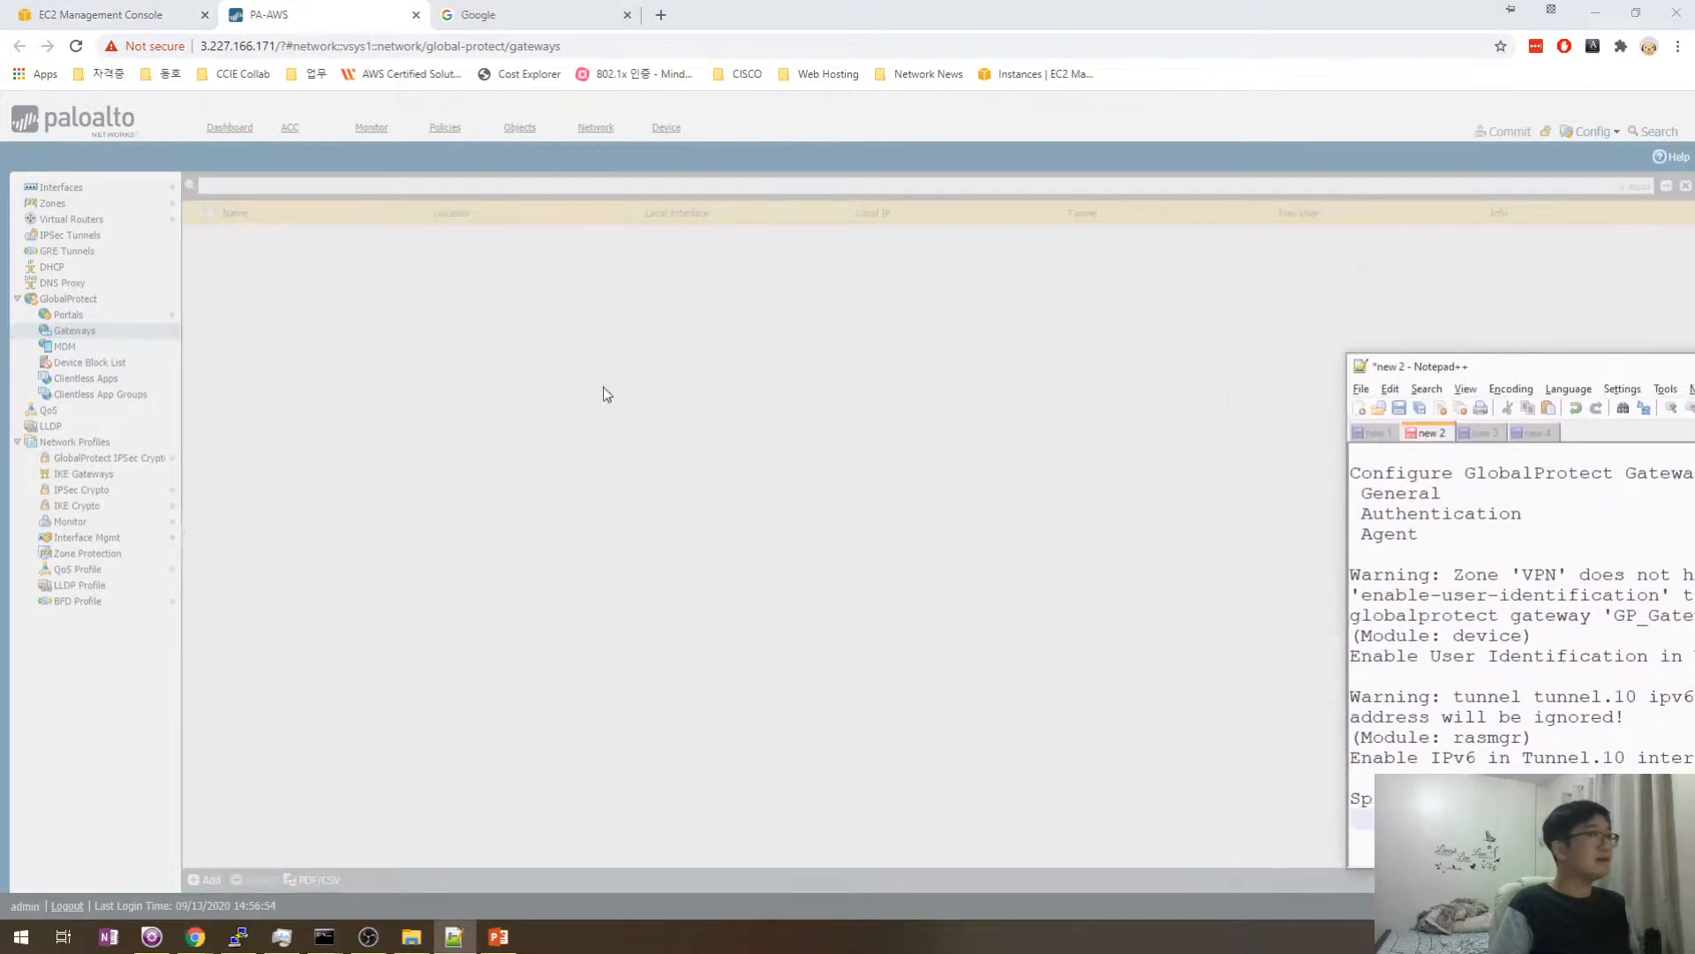
pyautogui.click(660, 15)
pyautogui.click(708, 41)
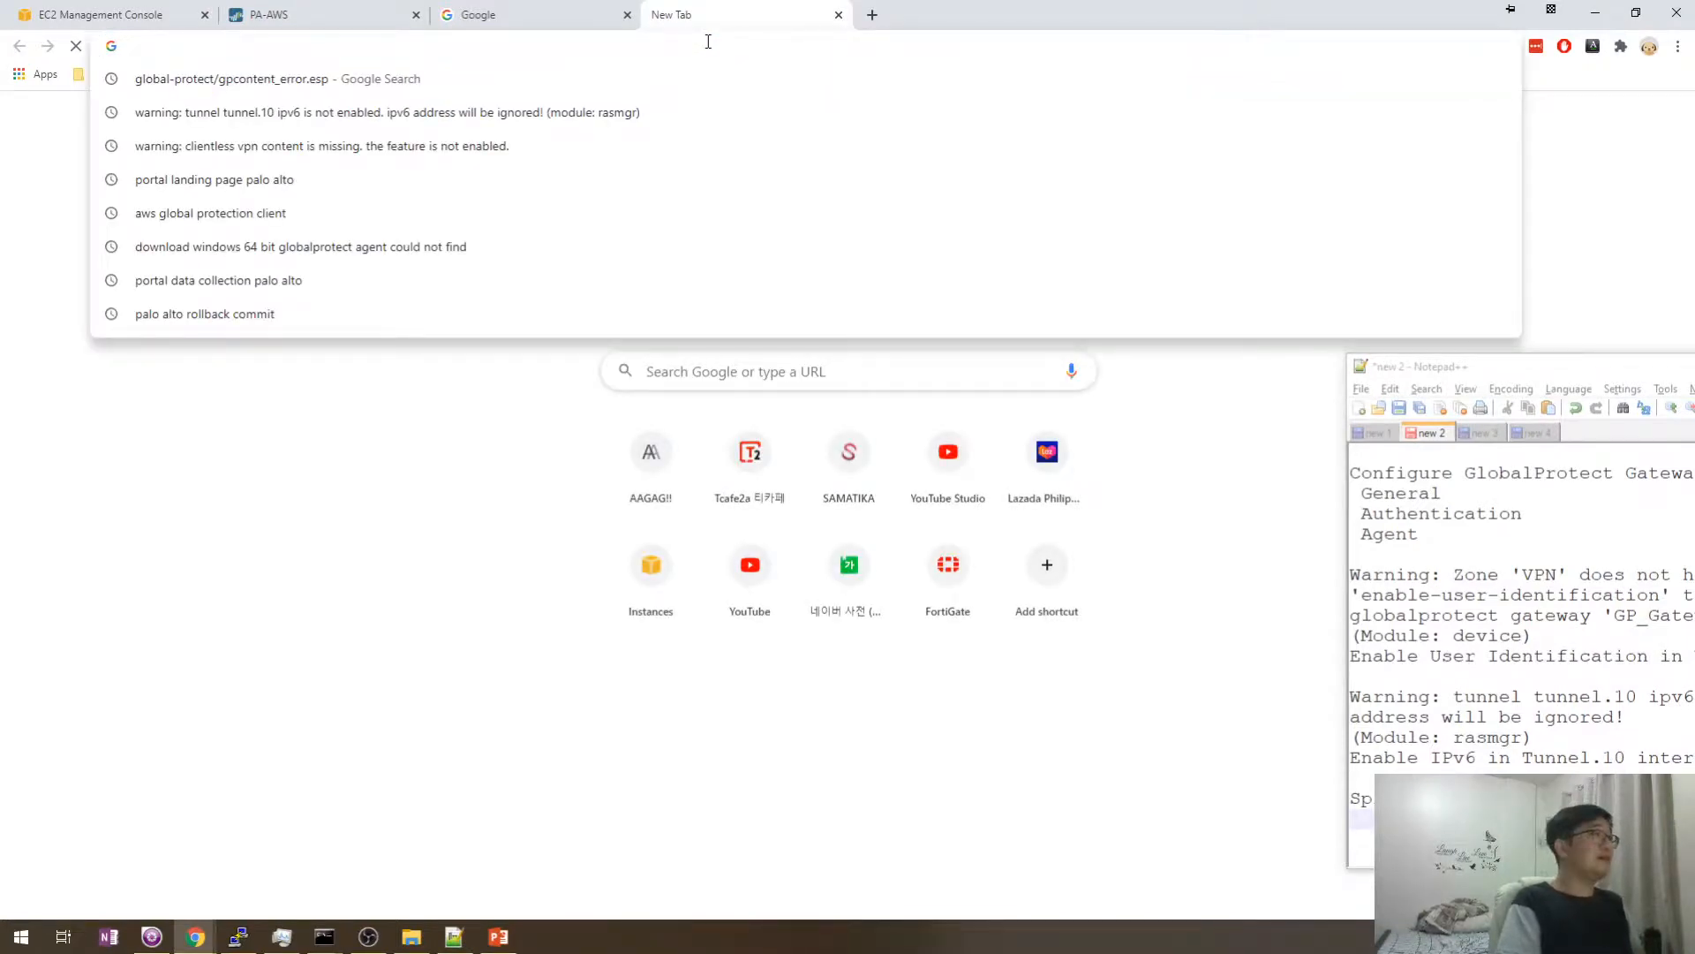
pyautogui.write('naver')
pyautogui.press('Return')
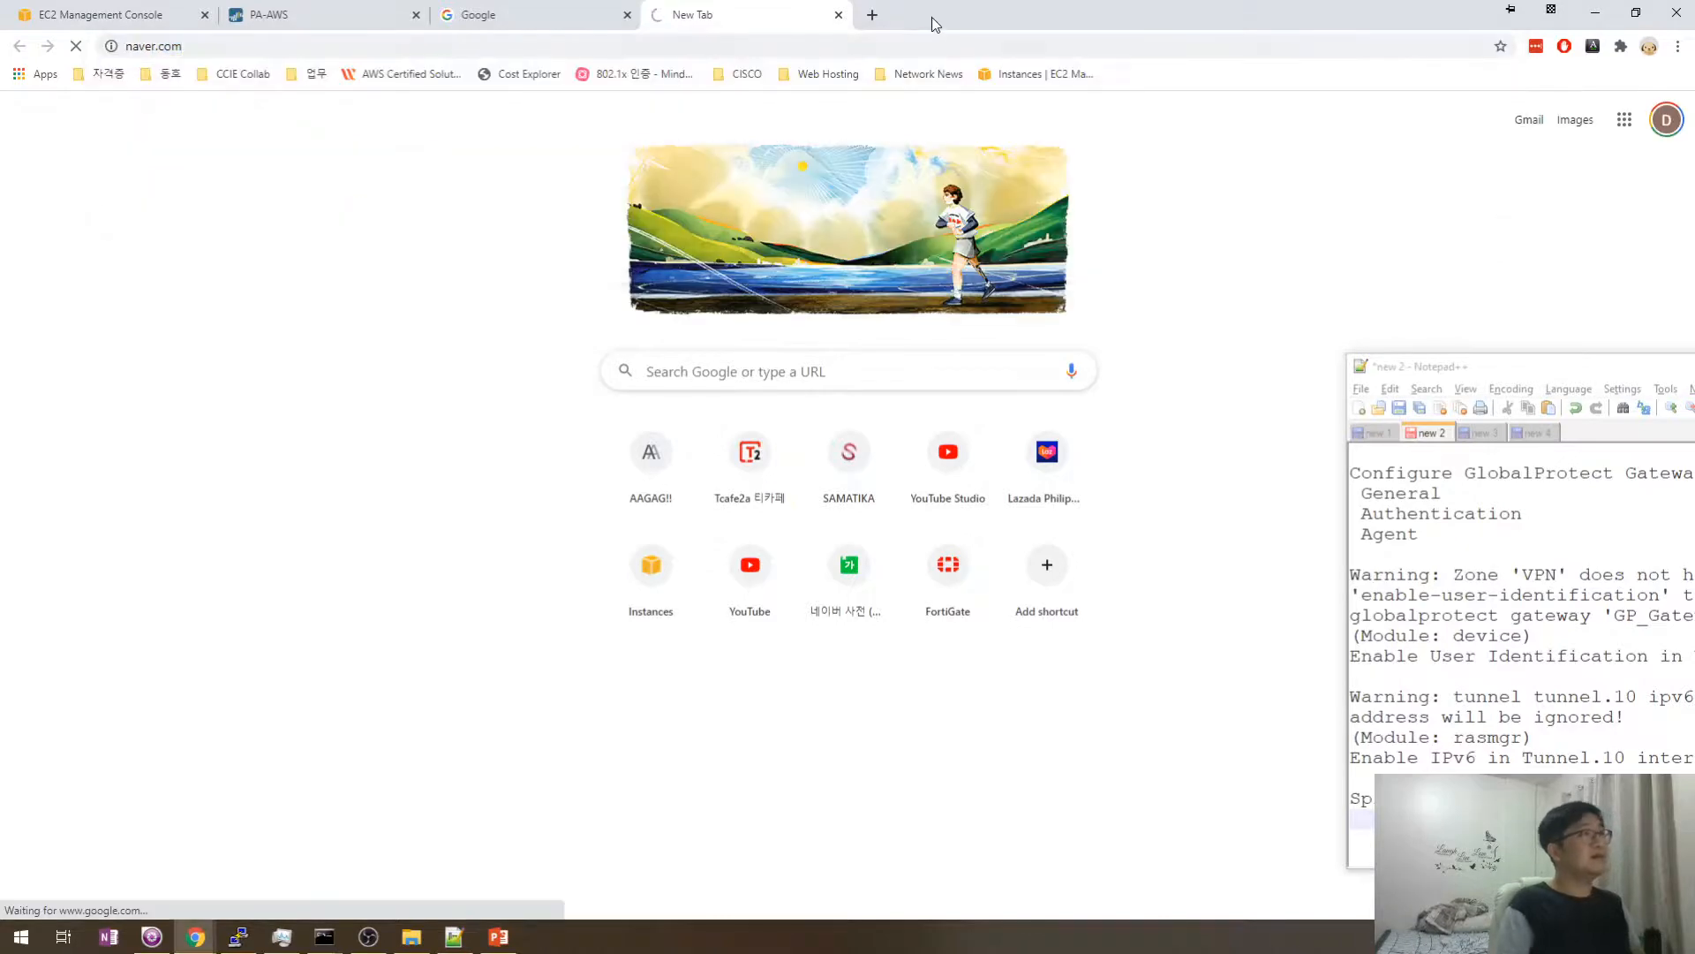
# - Open youtube.com and google.com in two more new tabs
pyautogui.click(874, 15)
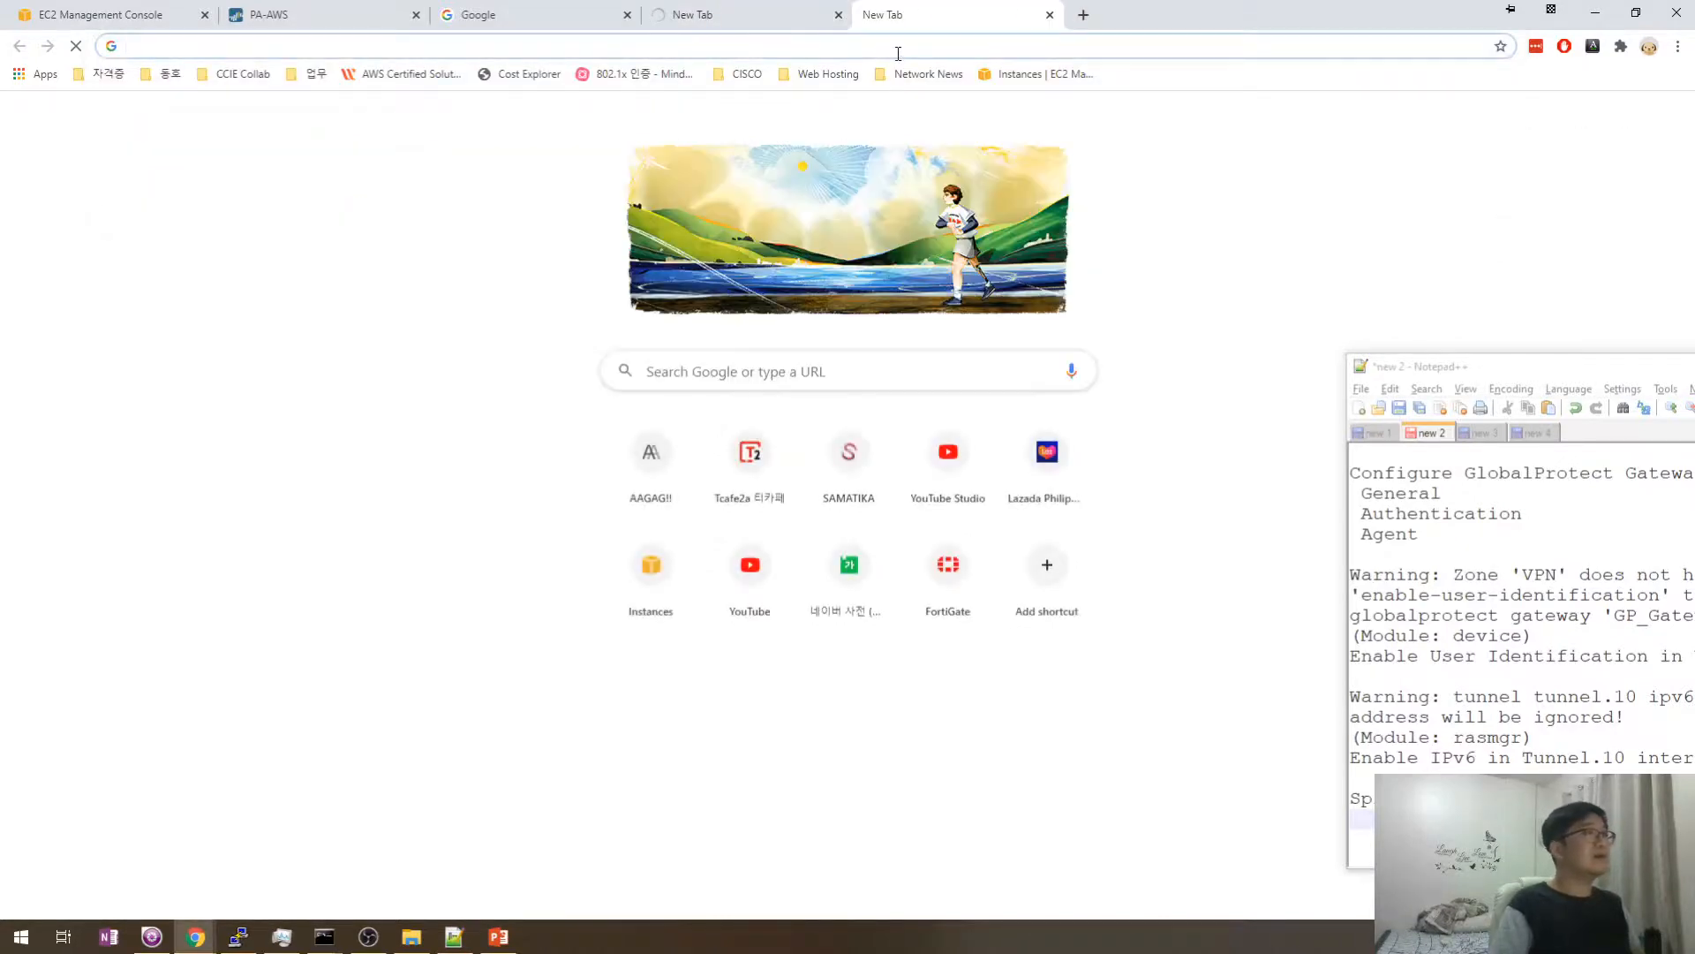
pyautogui.write('youtu')
pyautogui.press('Return')
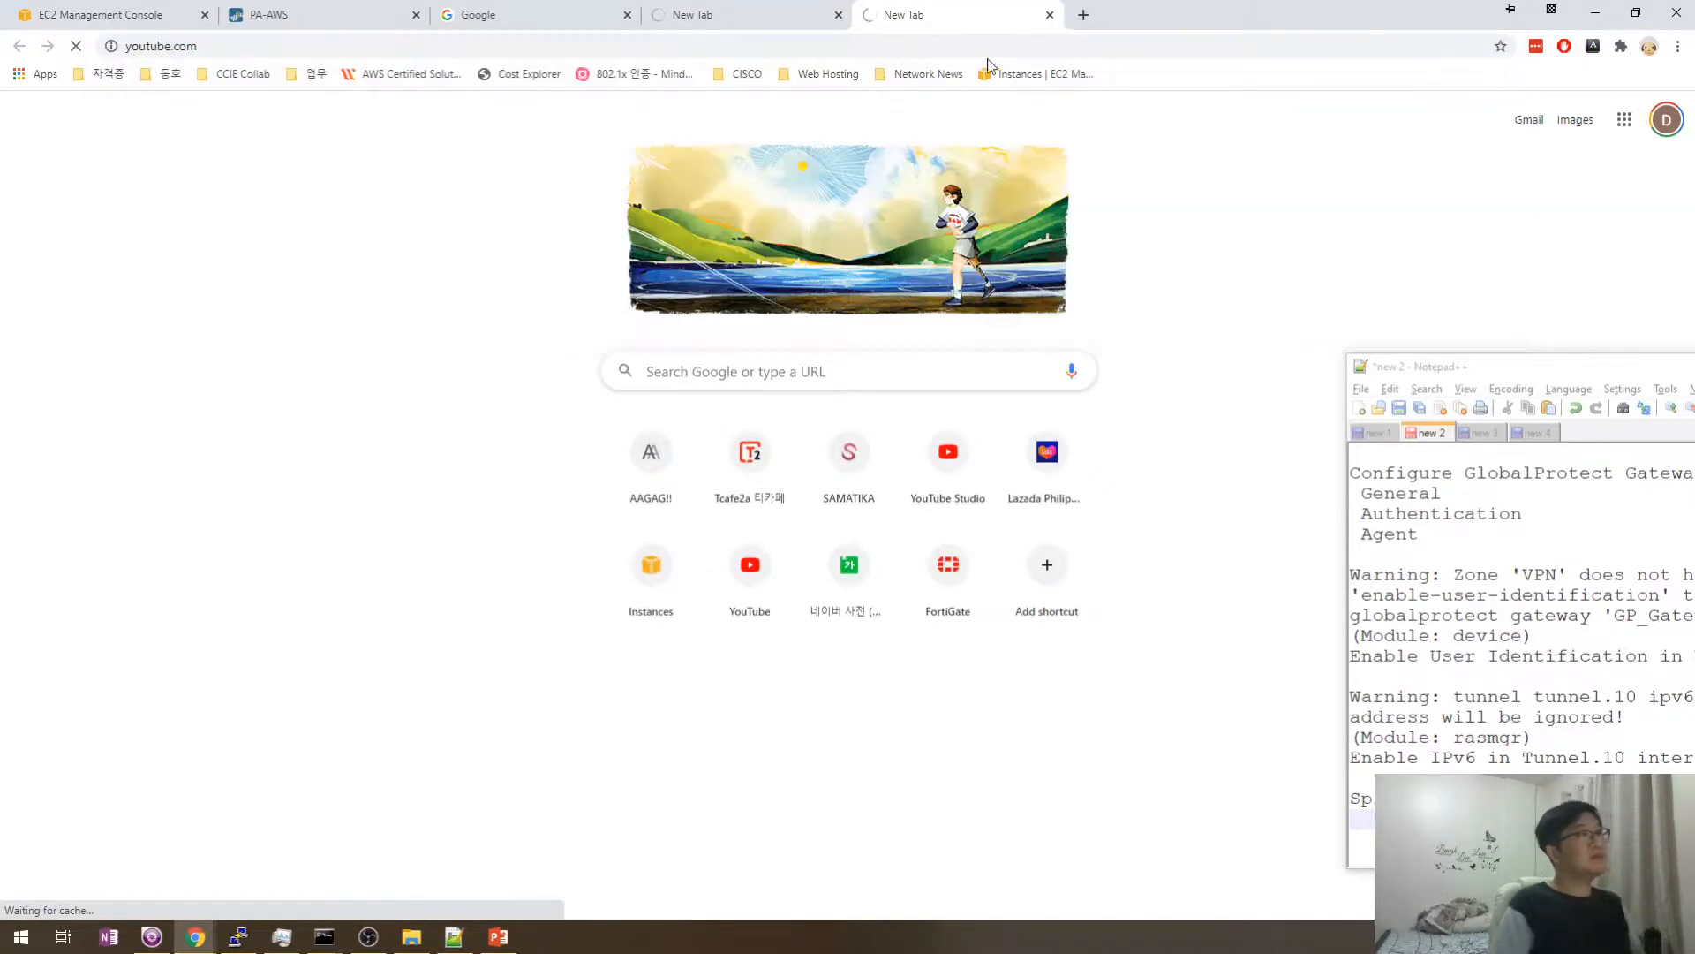
pyautogui.click(1085, 15)
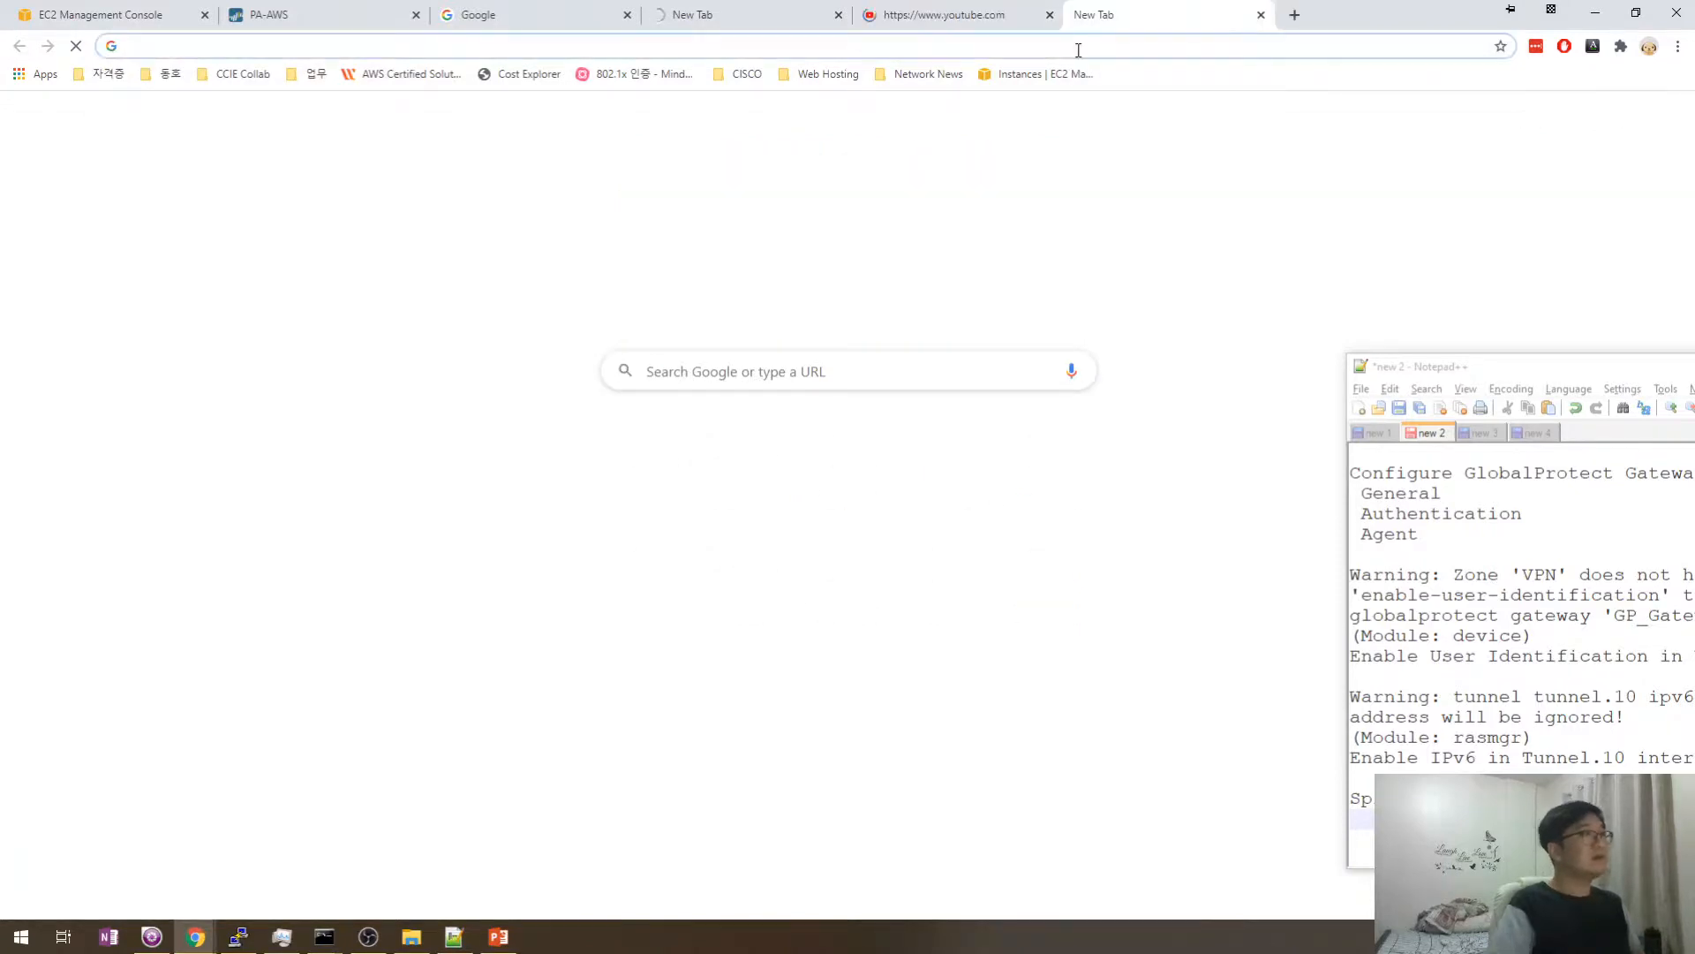
pyautogui.write('google.com')
pyautogui.press('Return')
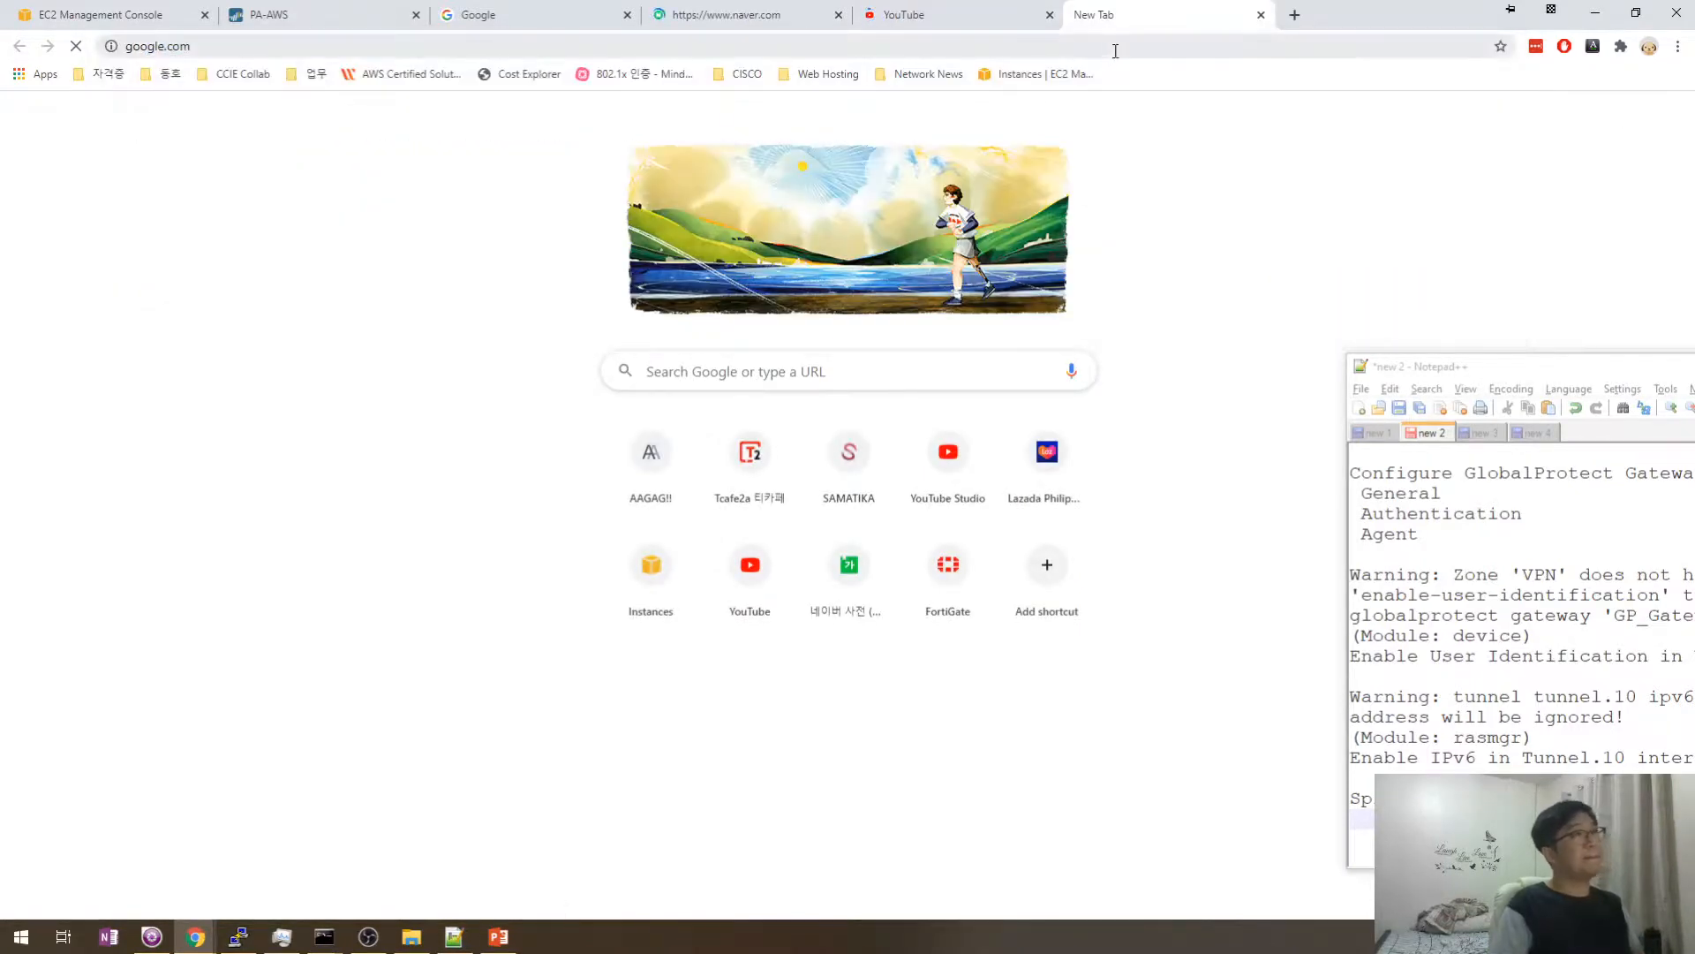
# - Load whatismyipaddress.com in the Google tab, then return to the PA-AWS tab
pyautogui.click(1063, 27)
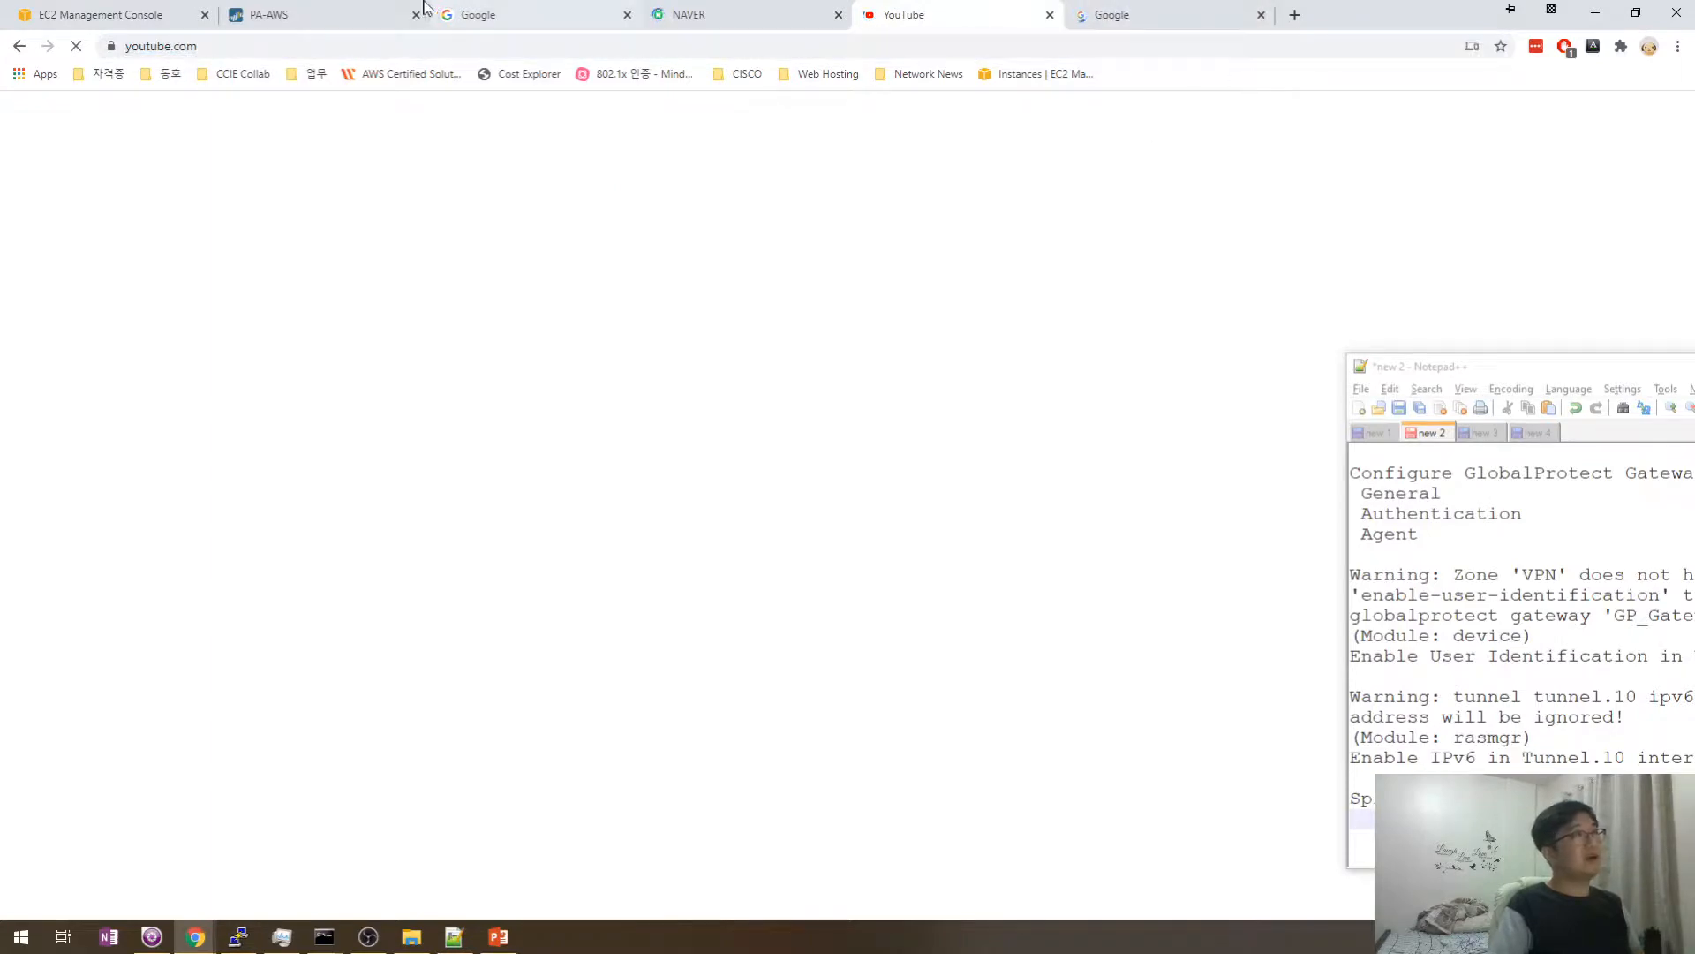
pyautogui.click(333, 10)
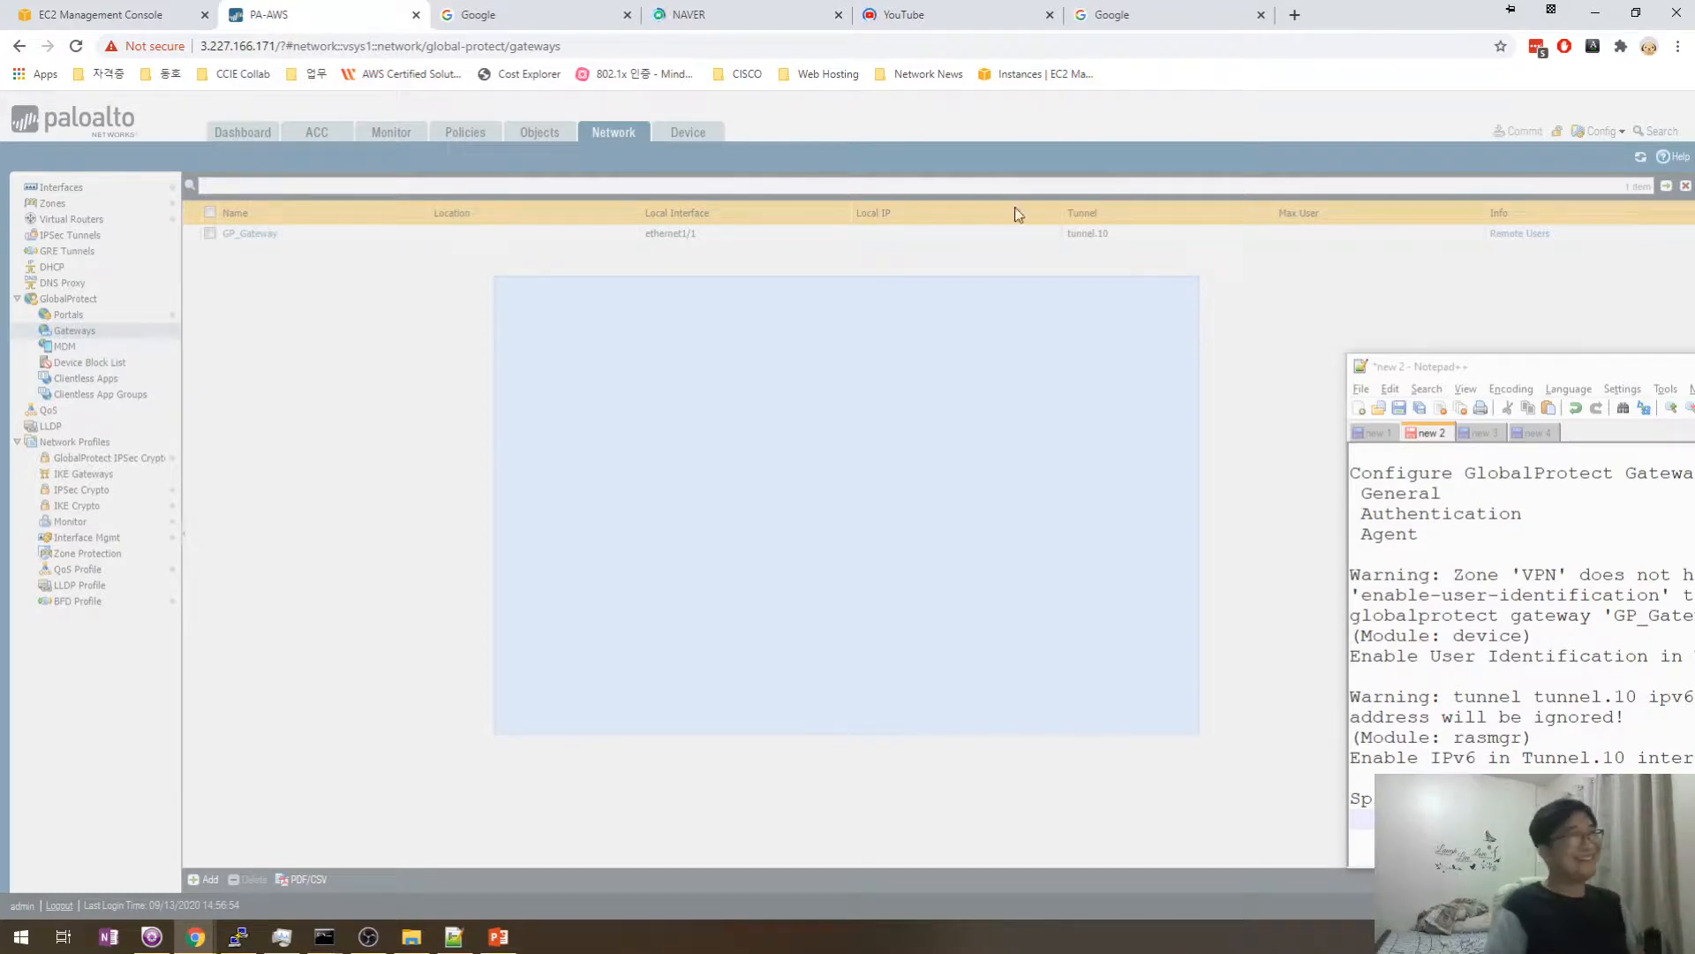
pyautogui.click(823, 18)
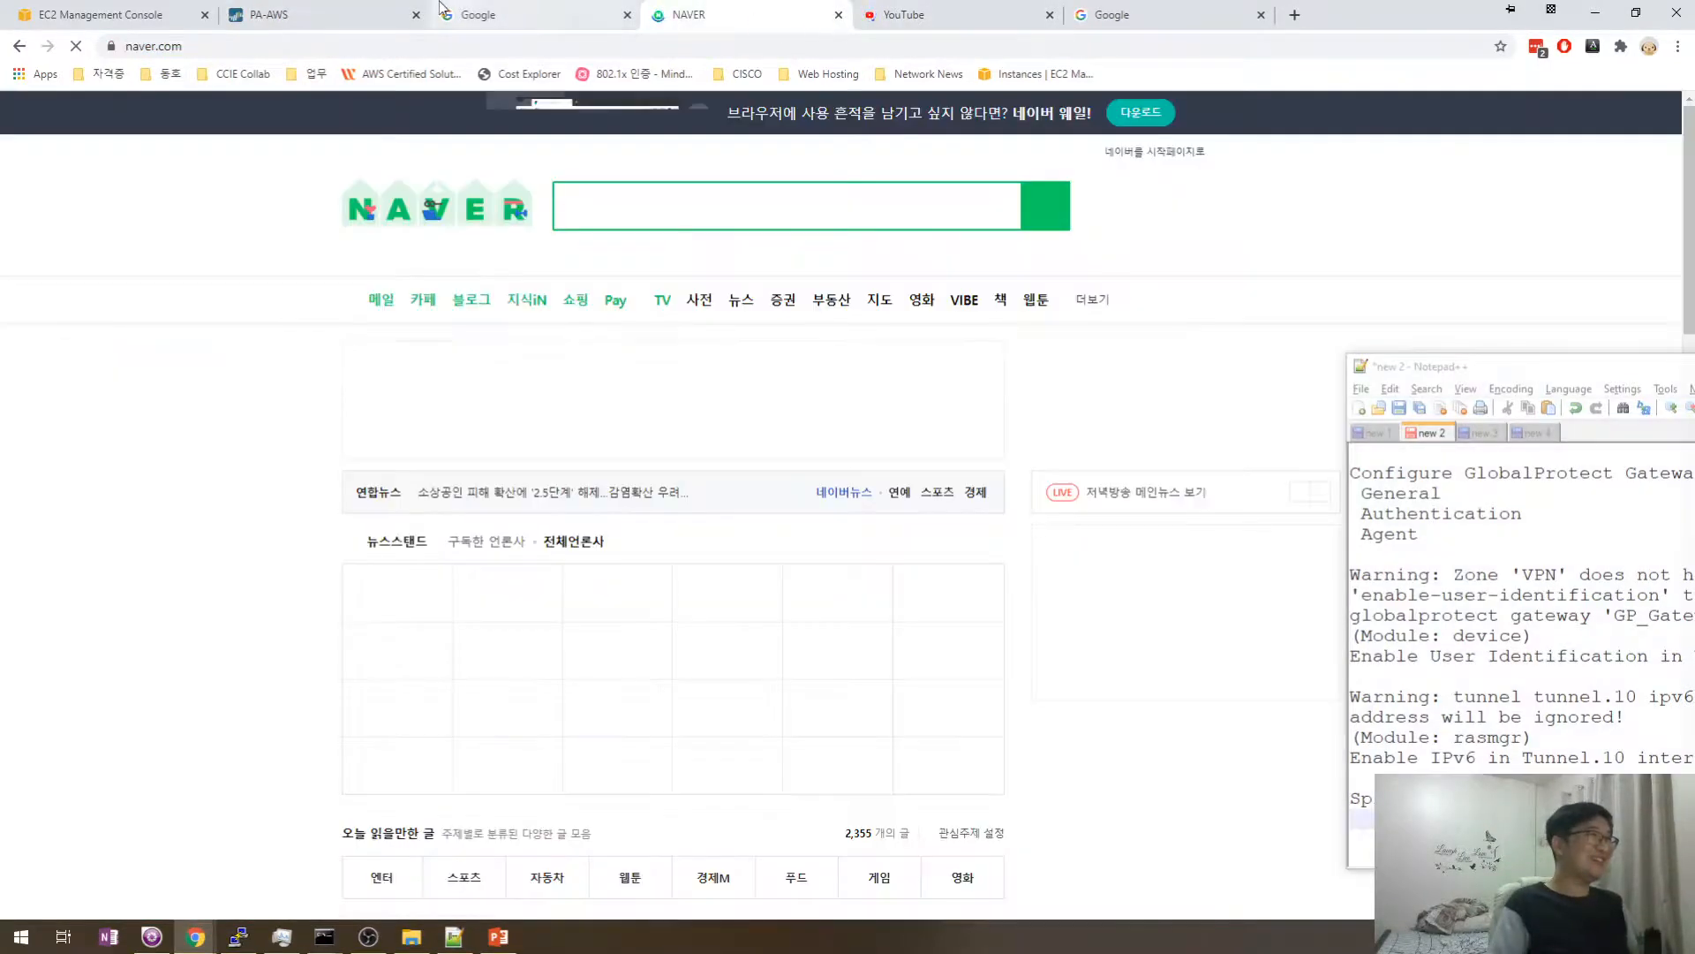
pyautogui.click(1167, 15)
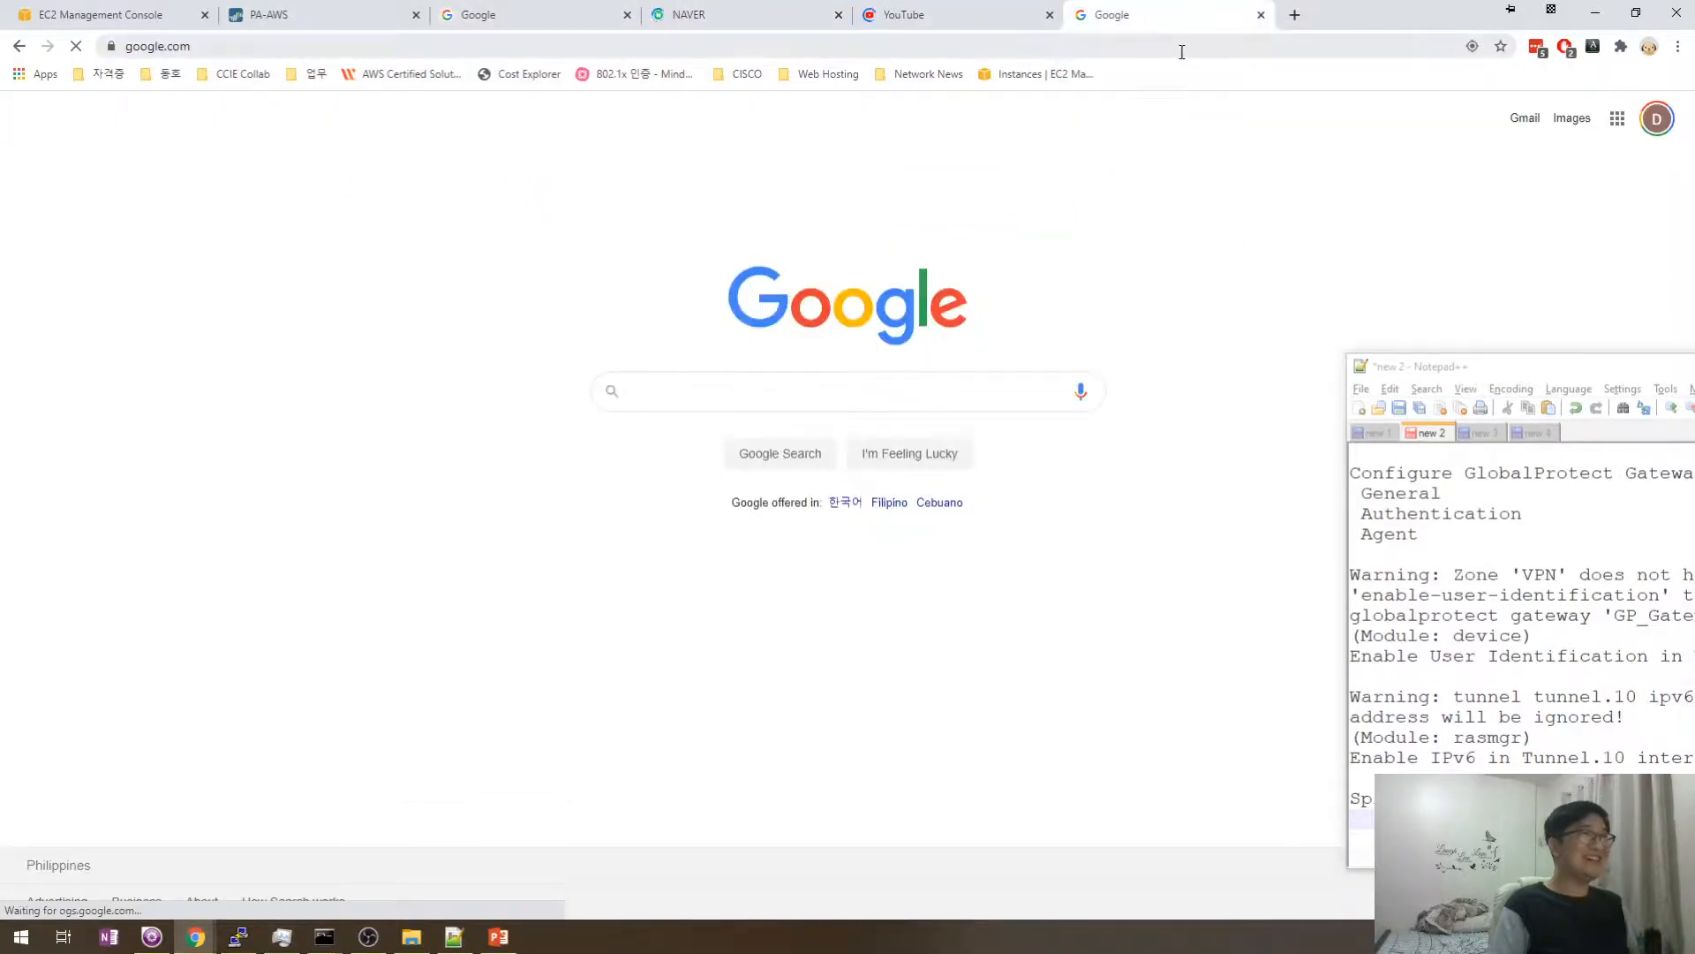
pyautogui.click(1183, 50)
pyautogui.write('what')
pyautogui.press('Return')
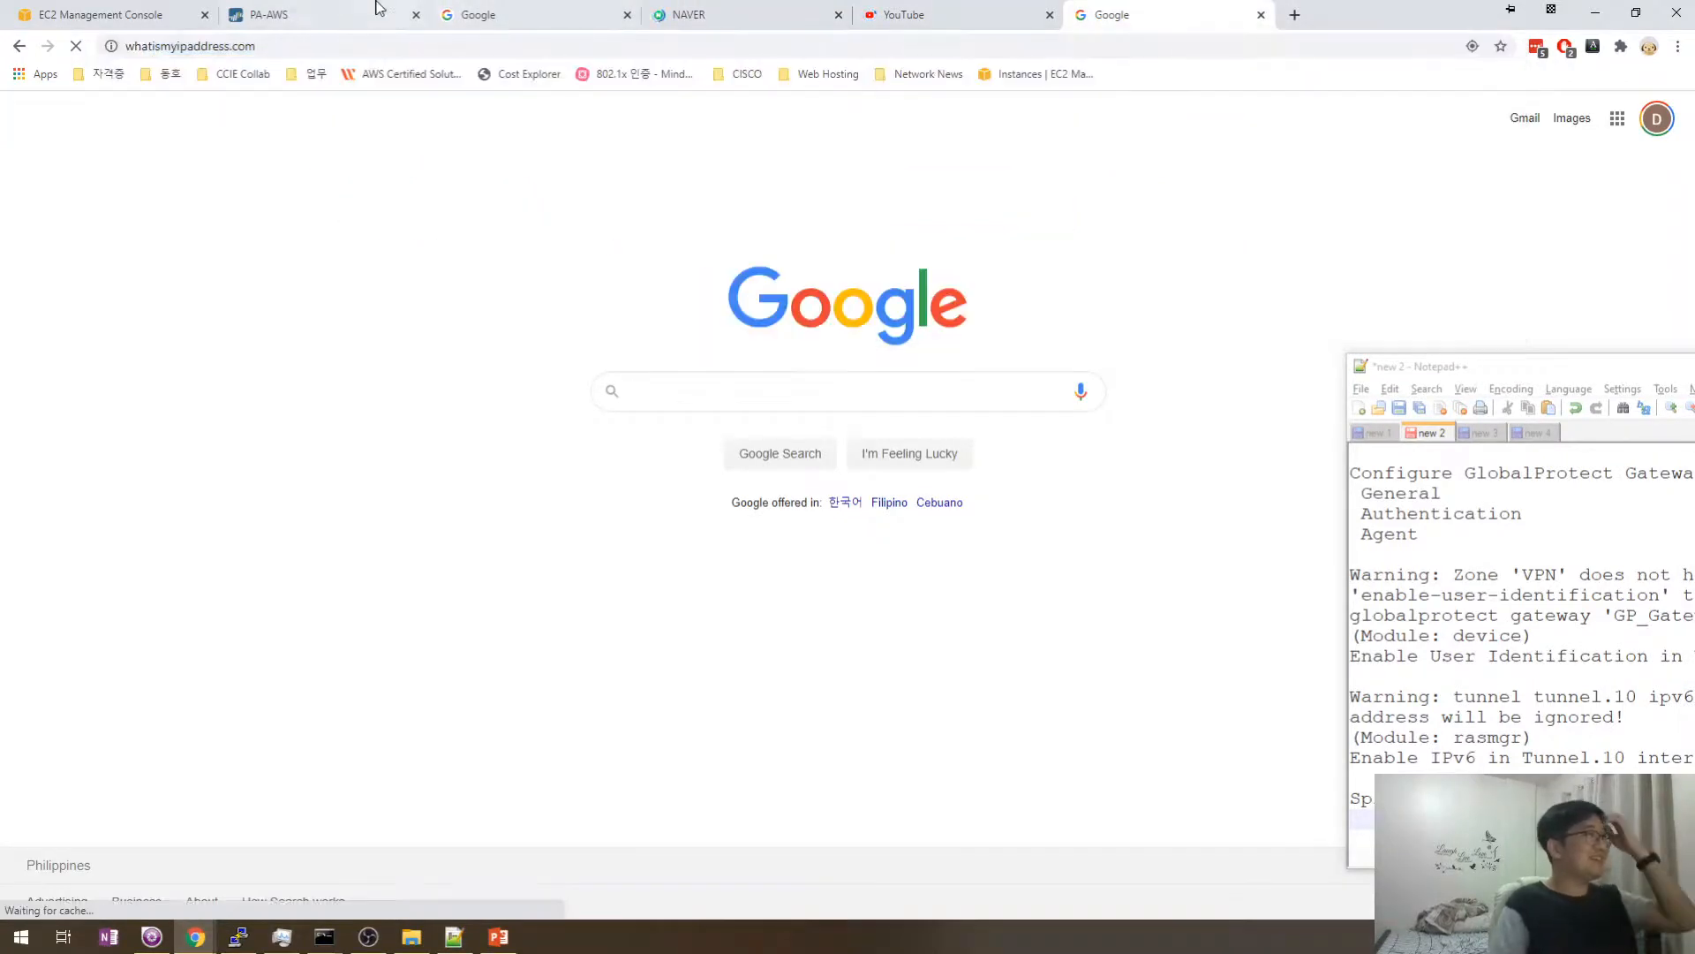
pyautogui.click(318, 7)
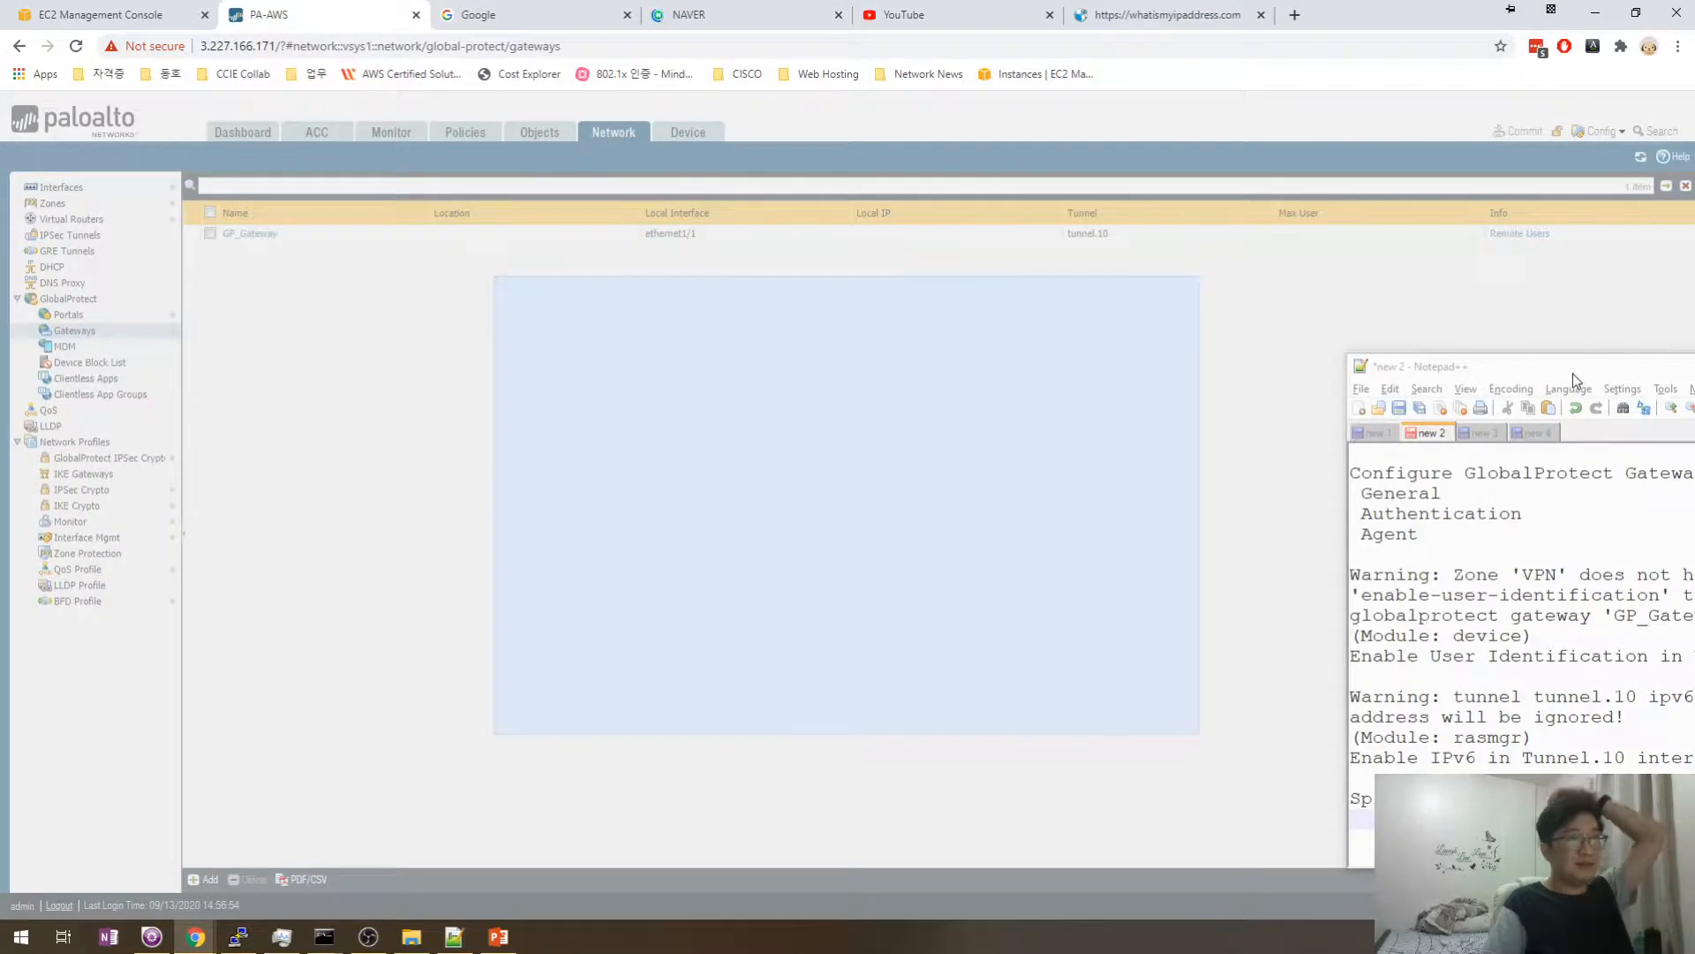
# - Dismiss the Telemetry notice permanently and open Monitor > Logs > Traffic
pyautogui.moveTo(1571, 374); pyautogui.dragTo(1461, 321)
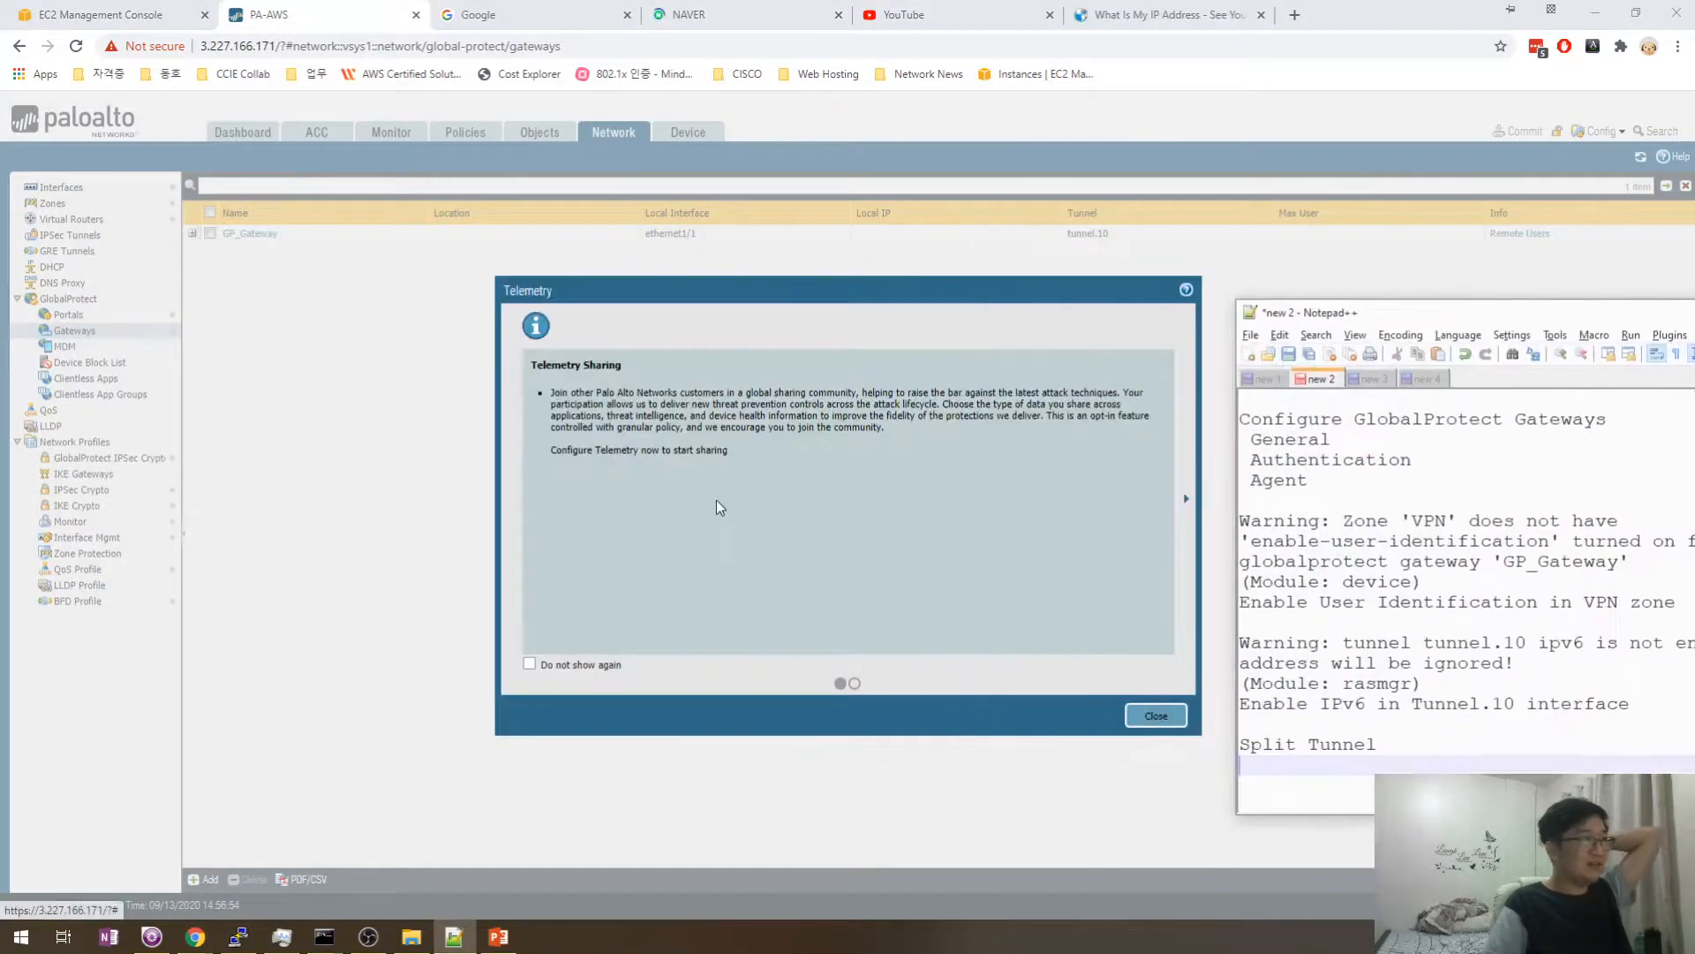
pyautogui.click(717, 500)
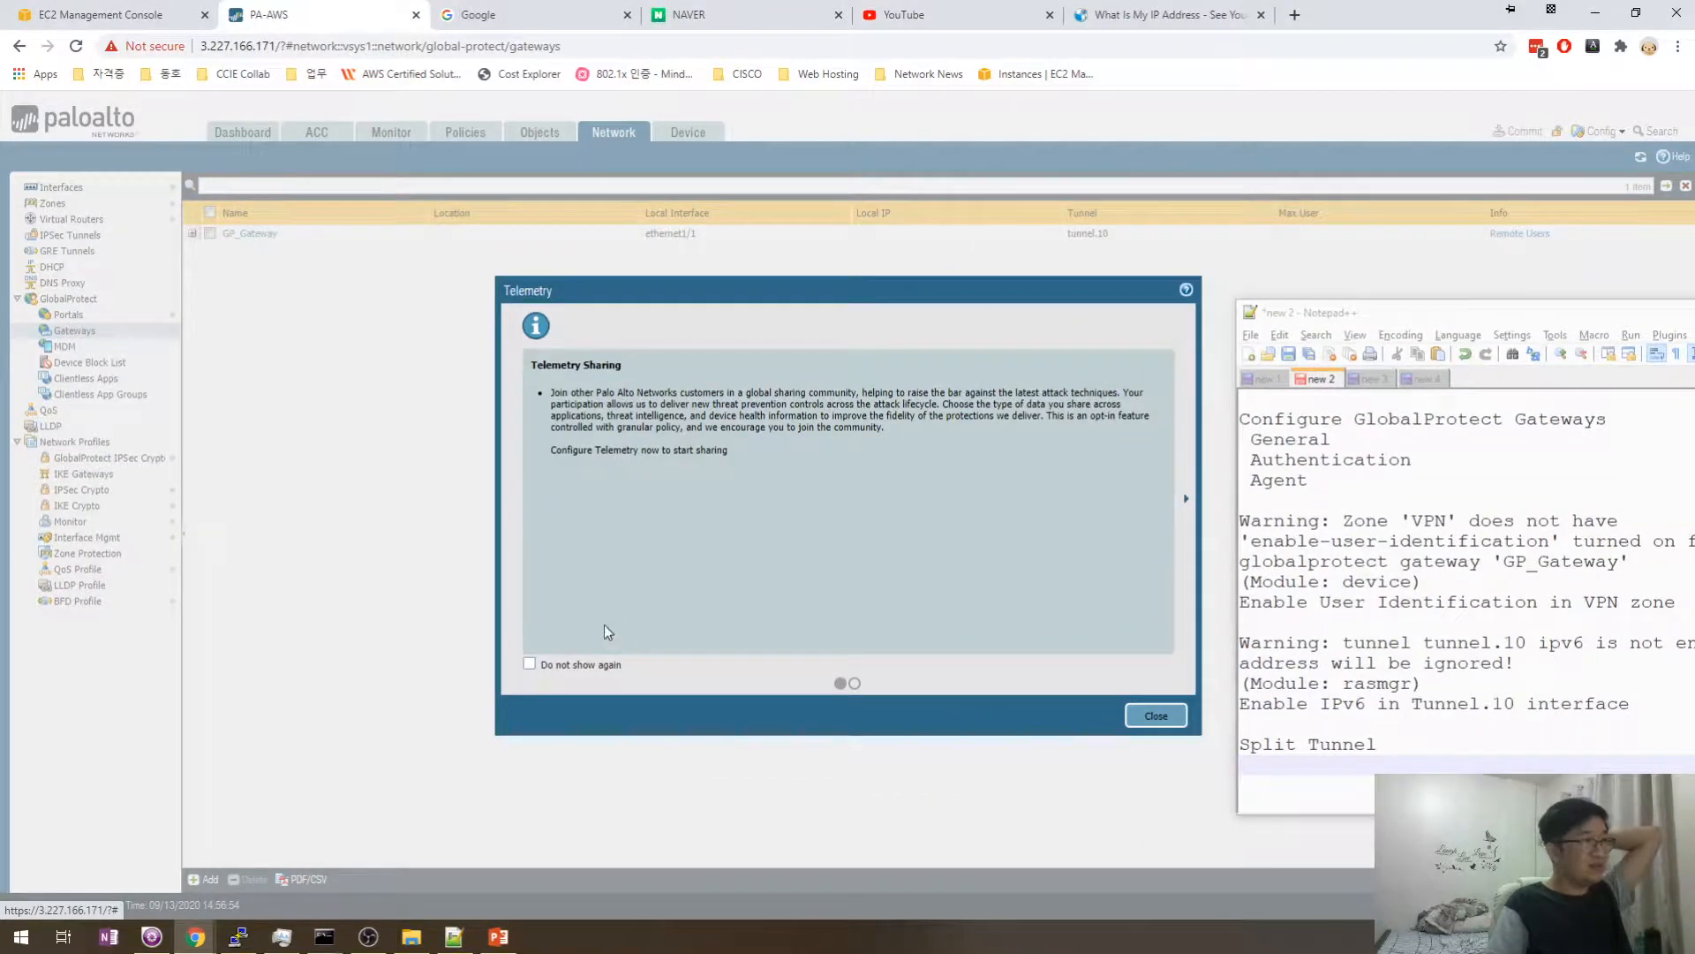
pyautogui.click(1164, 718)
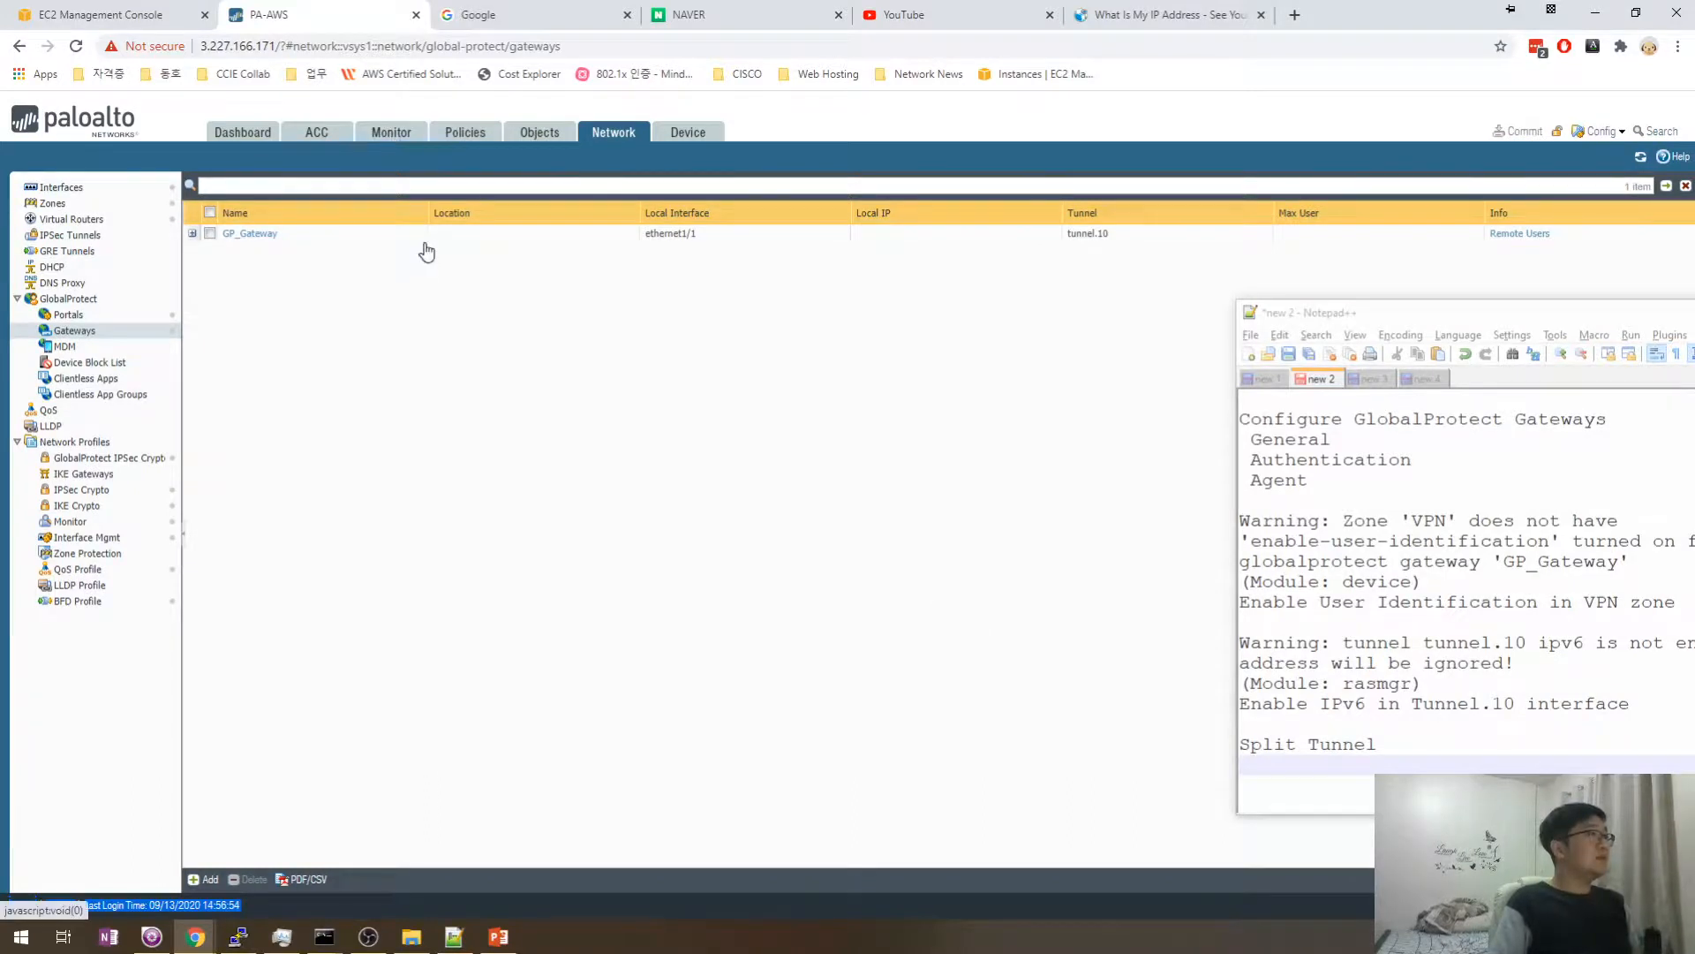
pyautogui.click(393, 130)
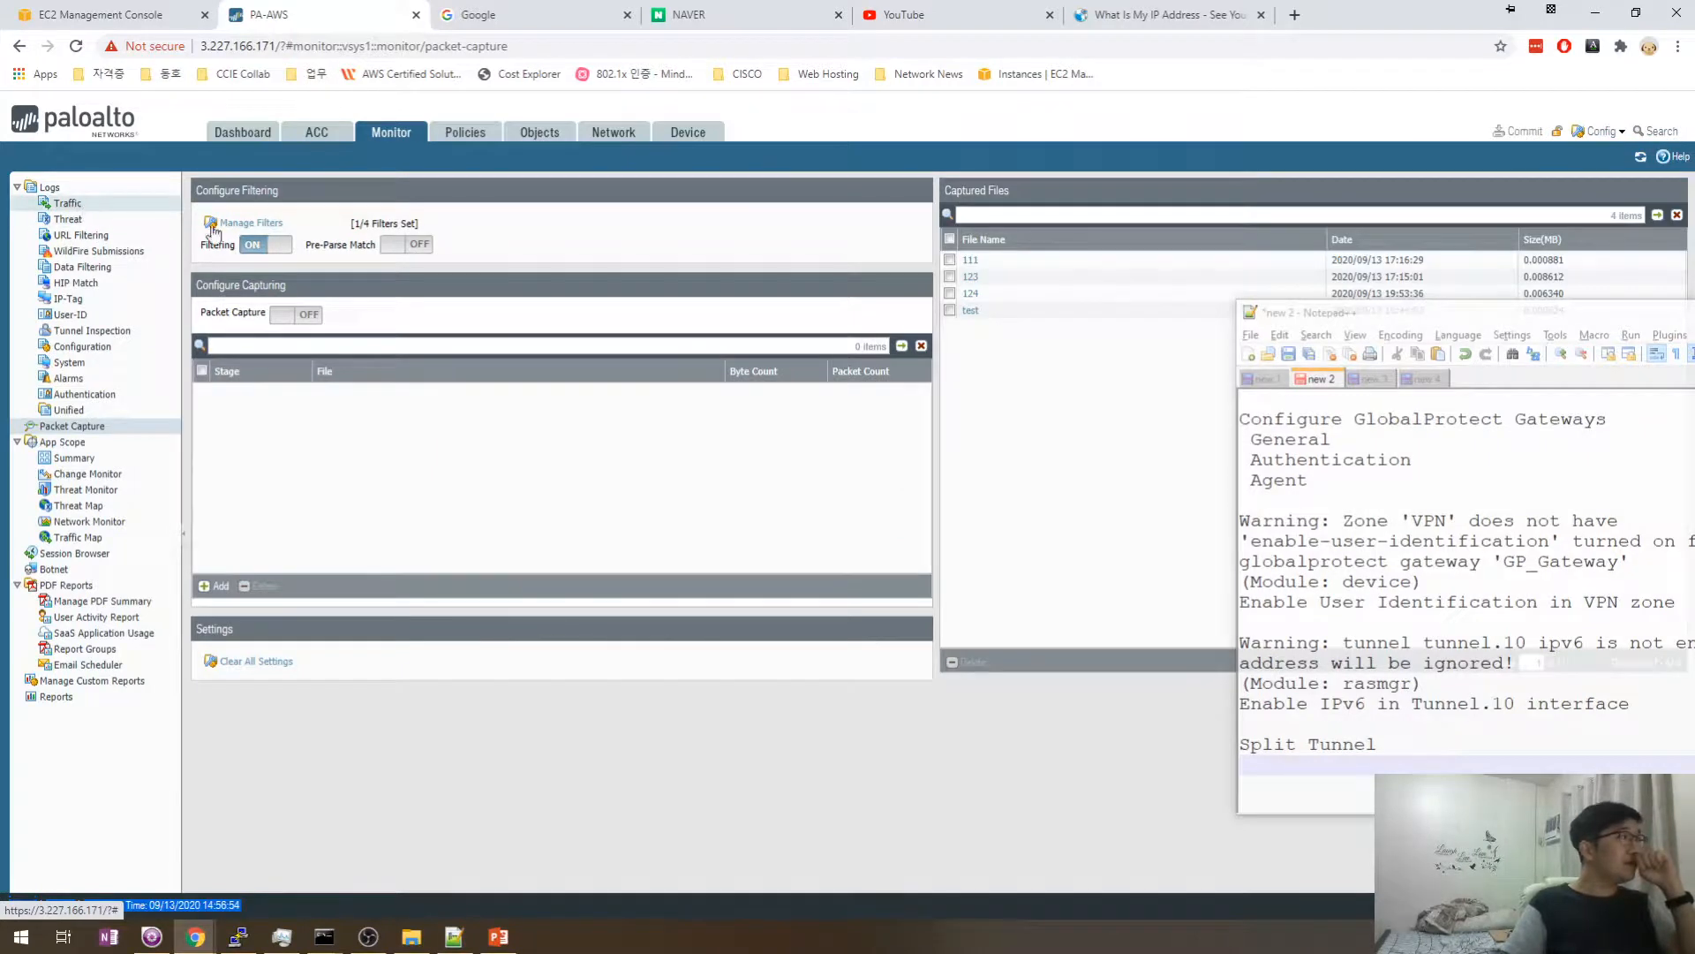
pyautogui.click(67, 202)
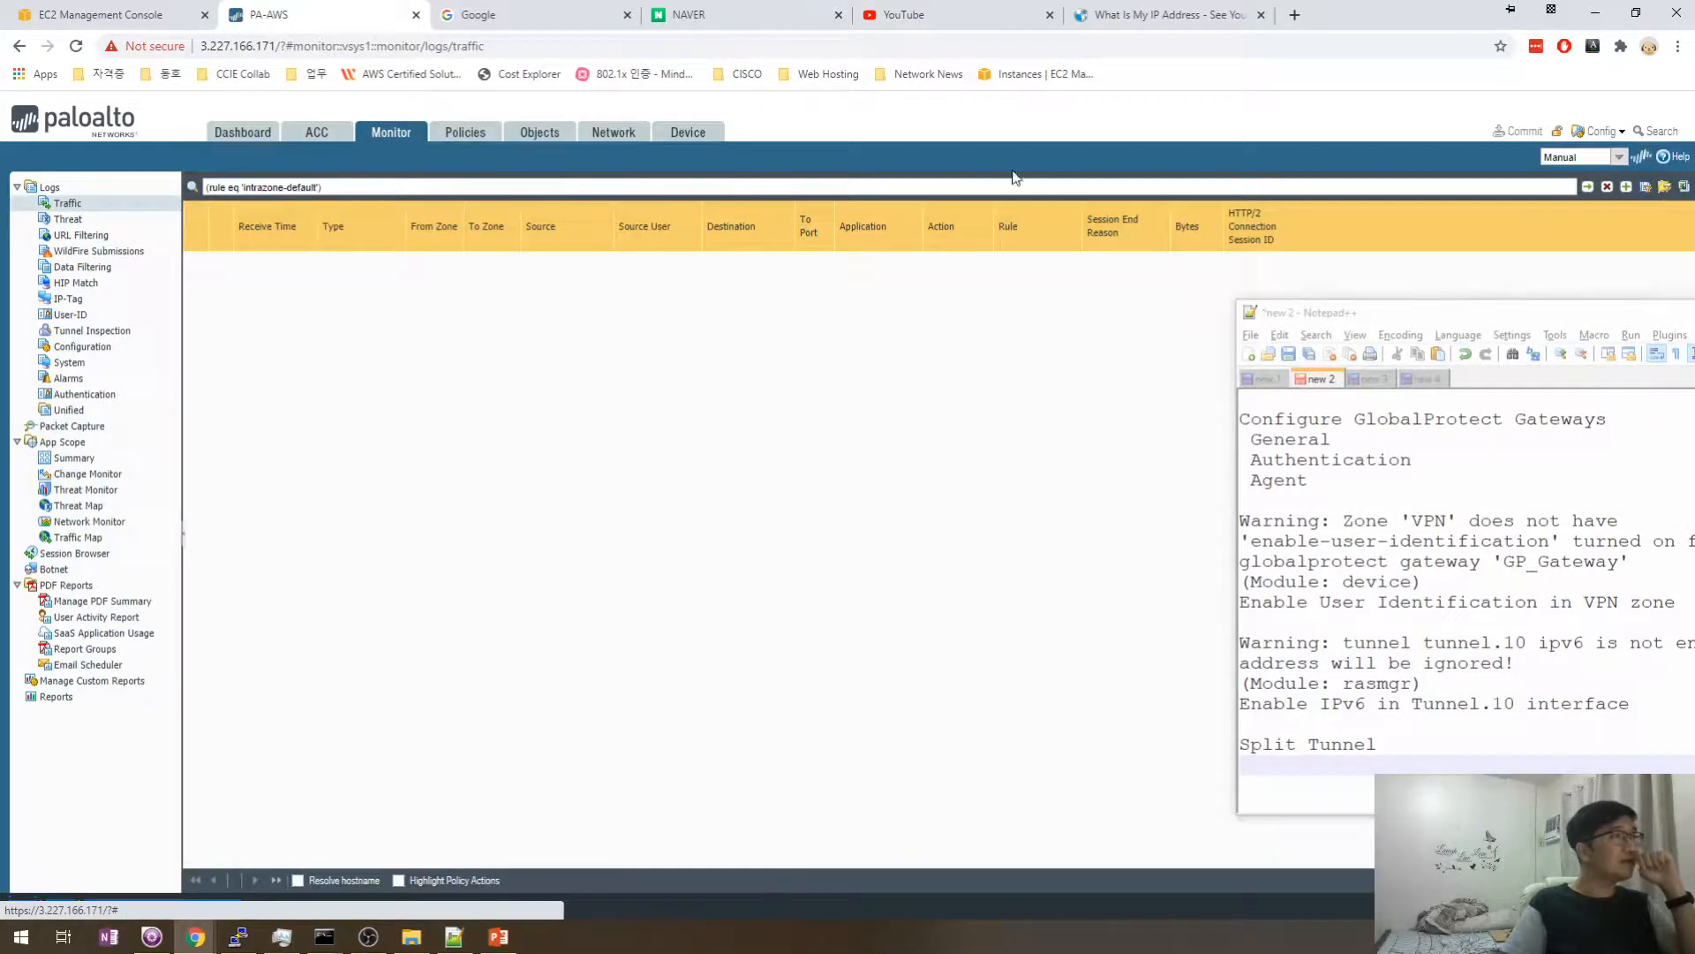
pyautogui.click(1607, 187)
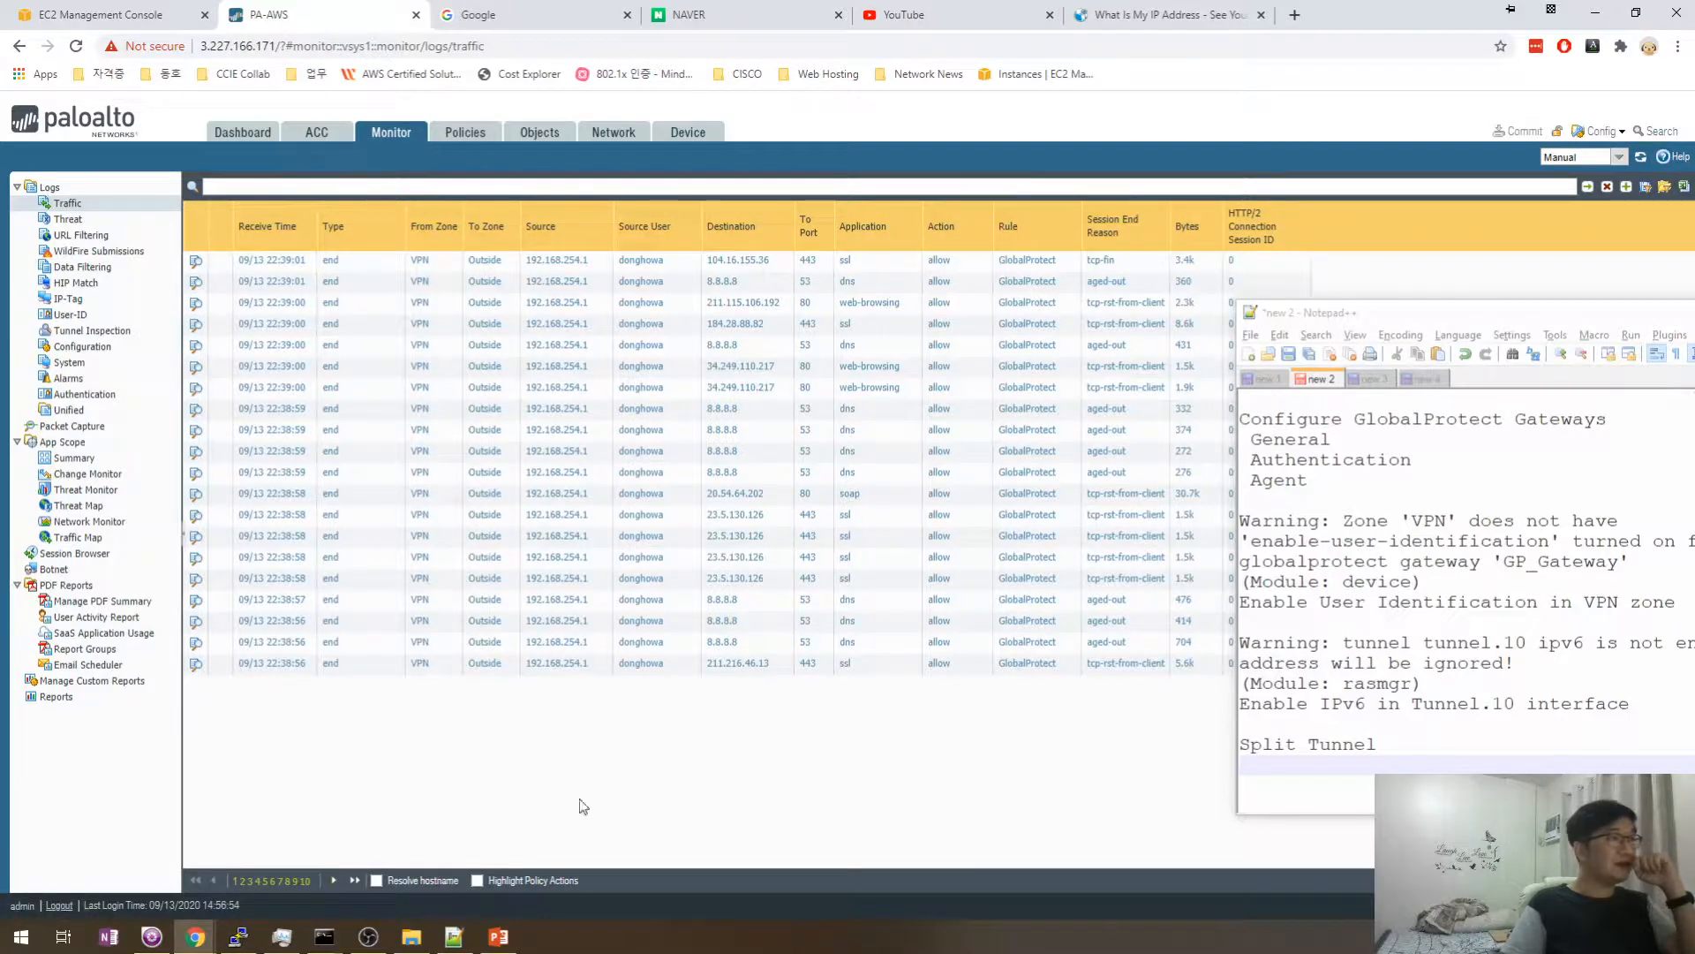
pyautogui.moveTo(324, 936)
pyautogui.click(505, 864)
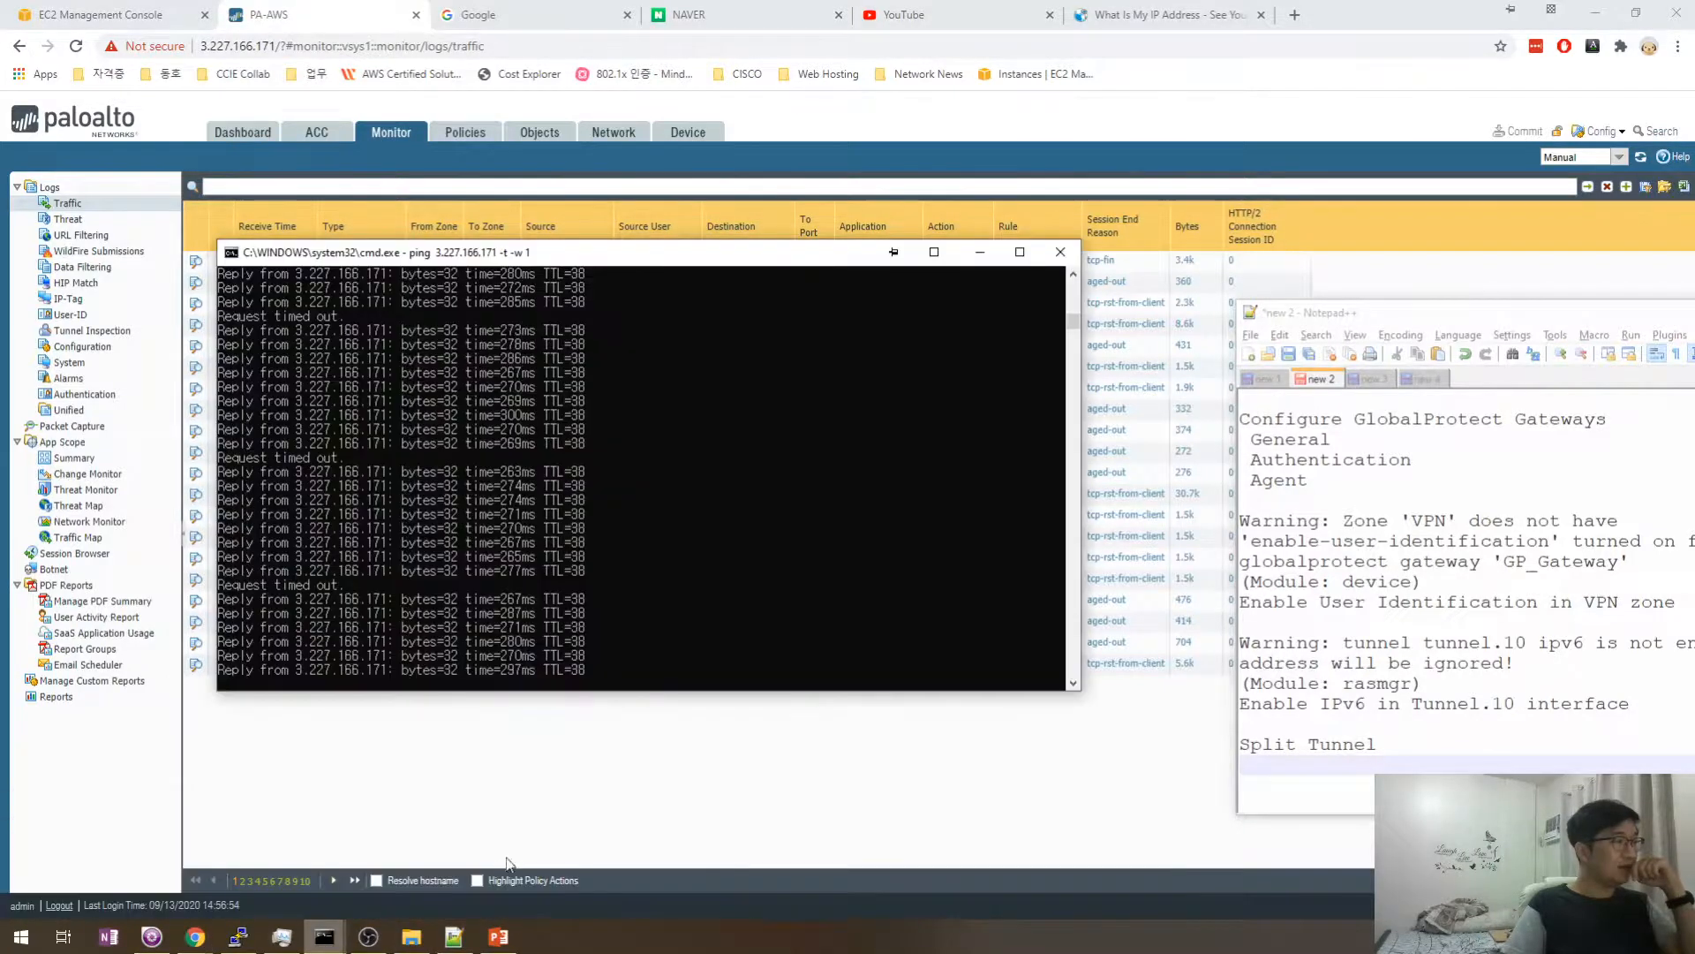
pyautogui.click(1060, 253)
pyautogui.moveTo(318, 938)
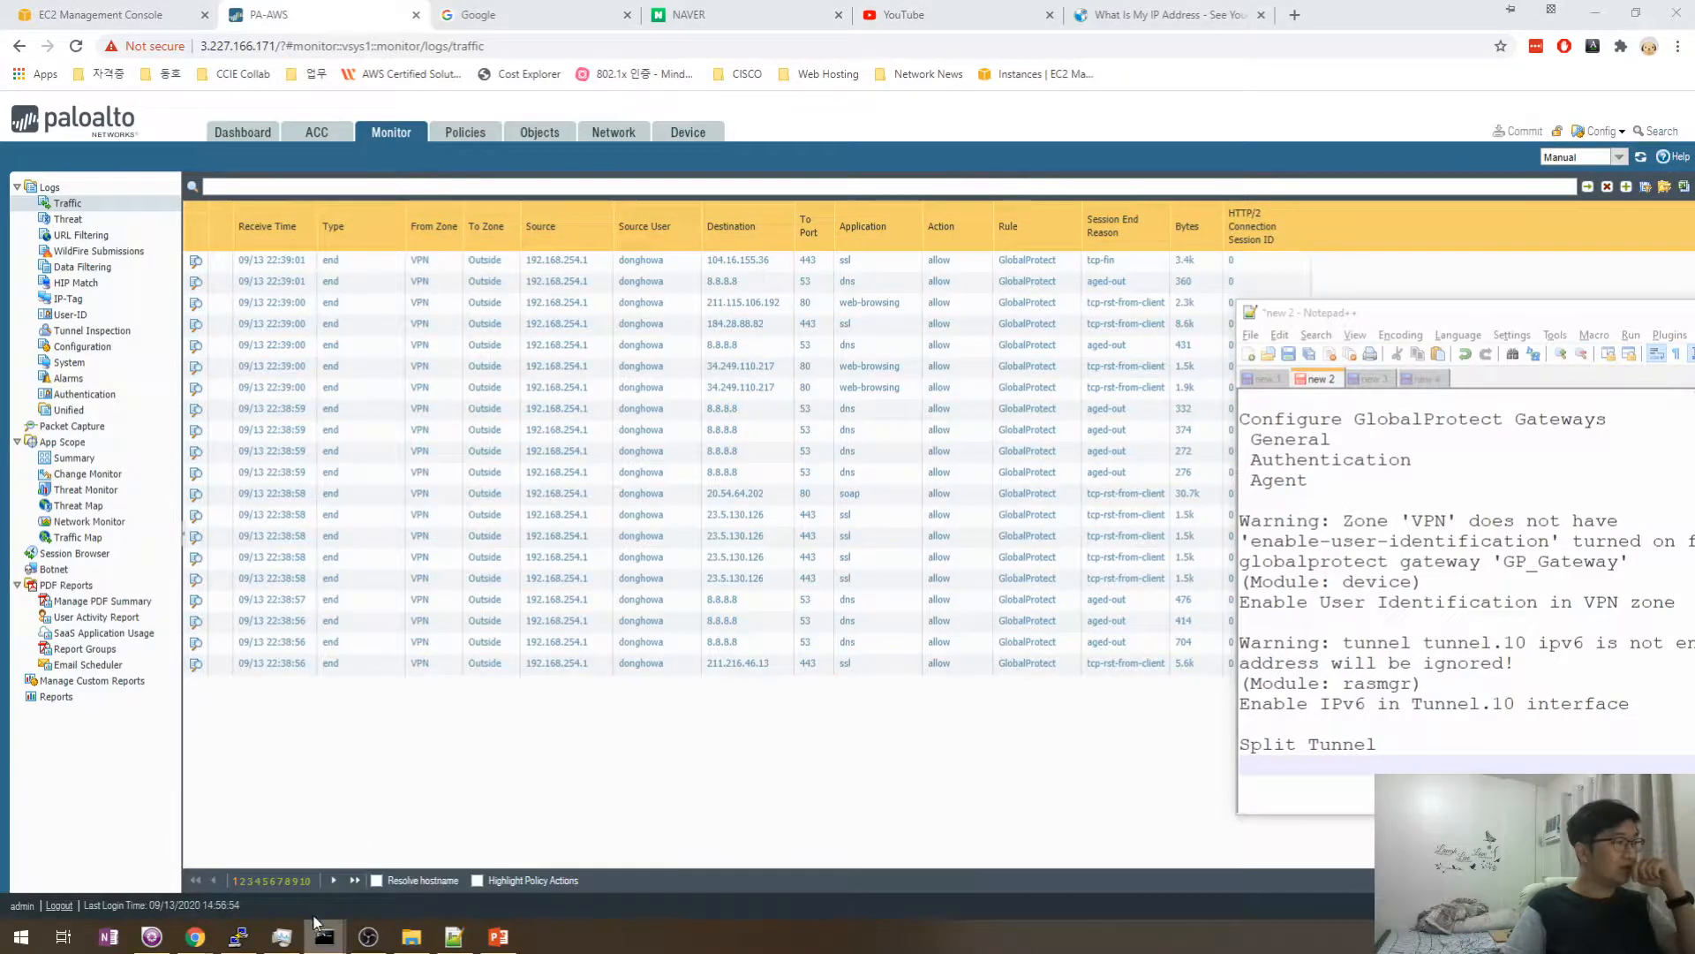
pyautogui.rightClick(318, 919)
pyautogui.click(292, 900)
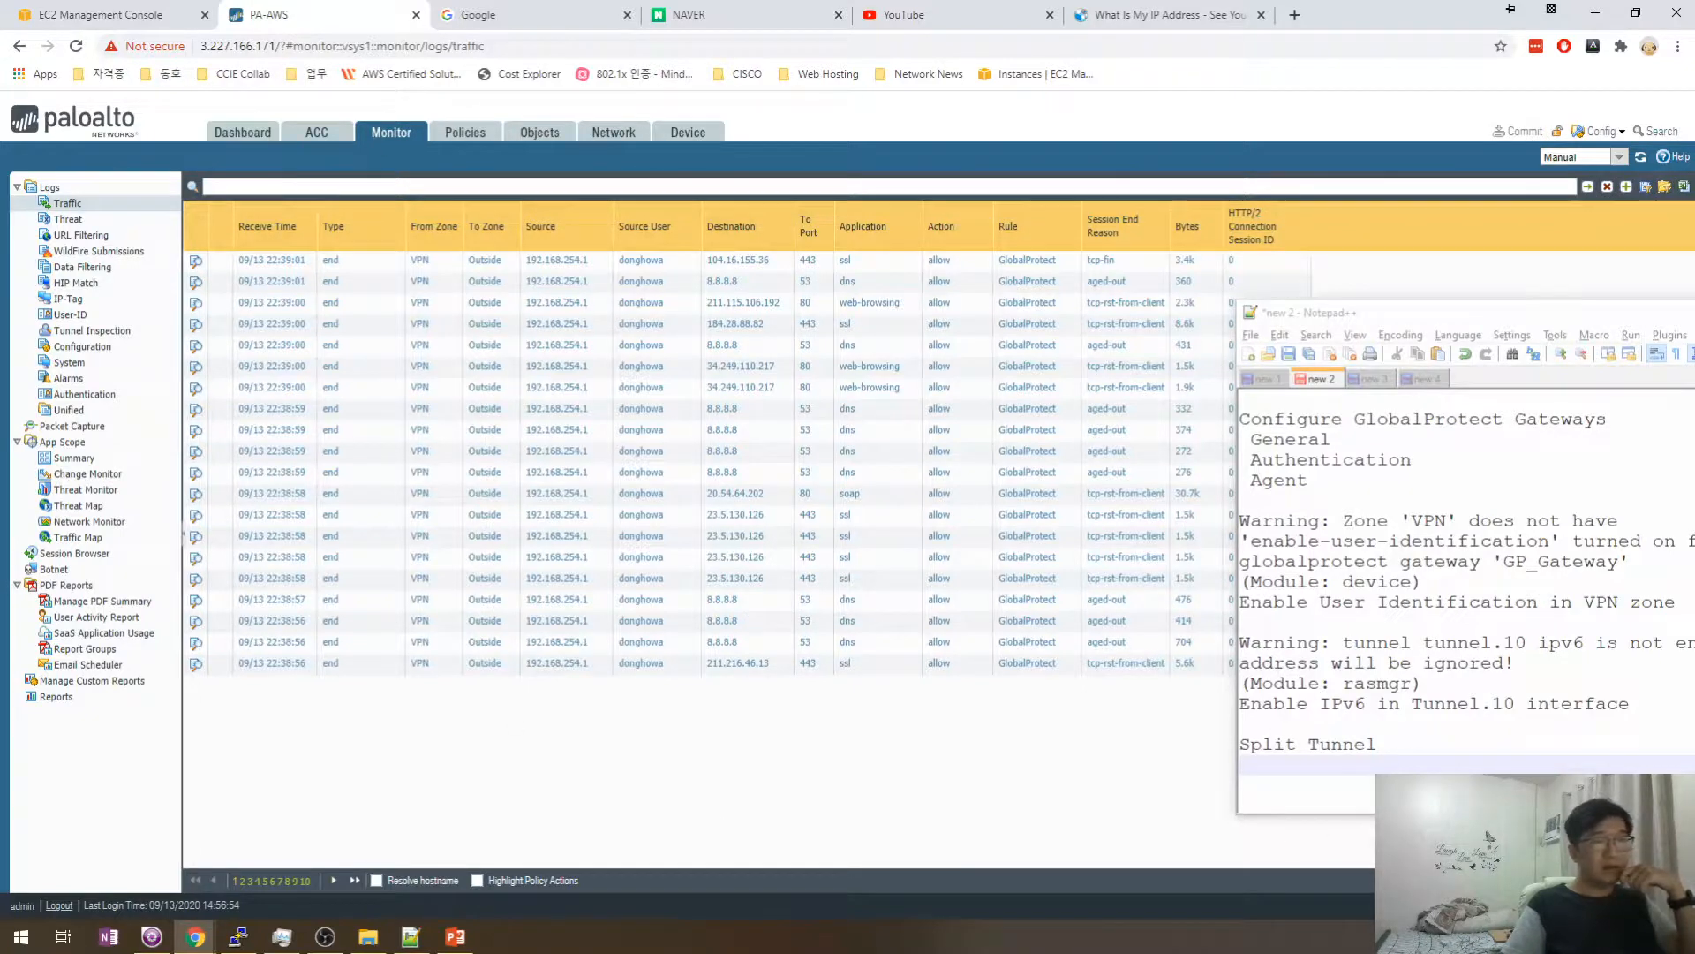
pyautogui.click(1641, 157)
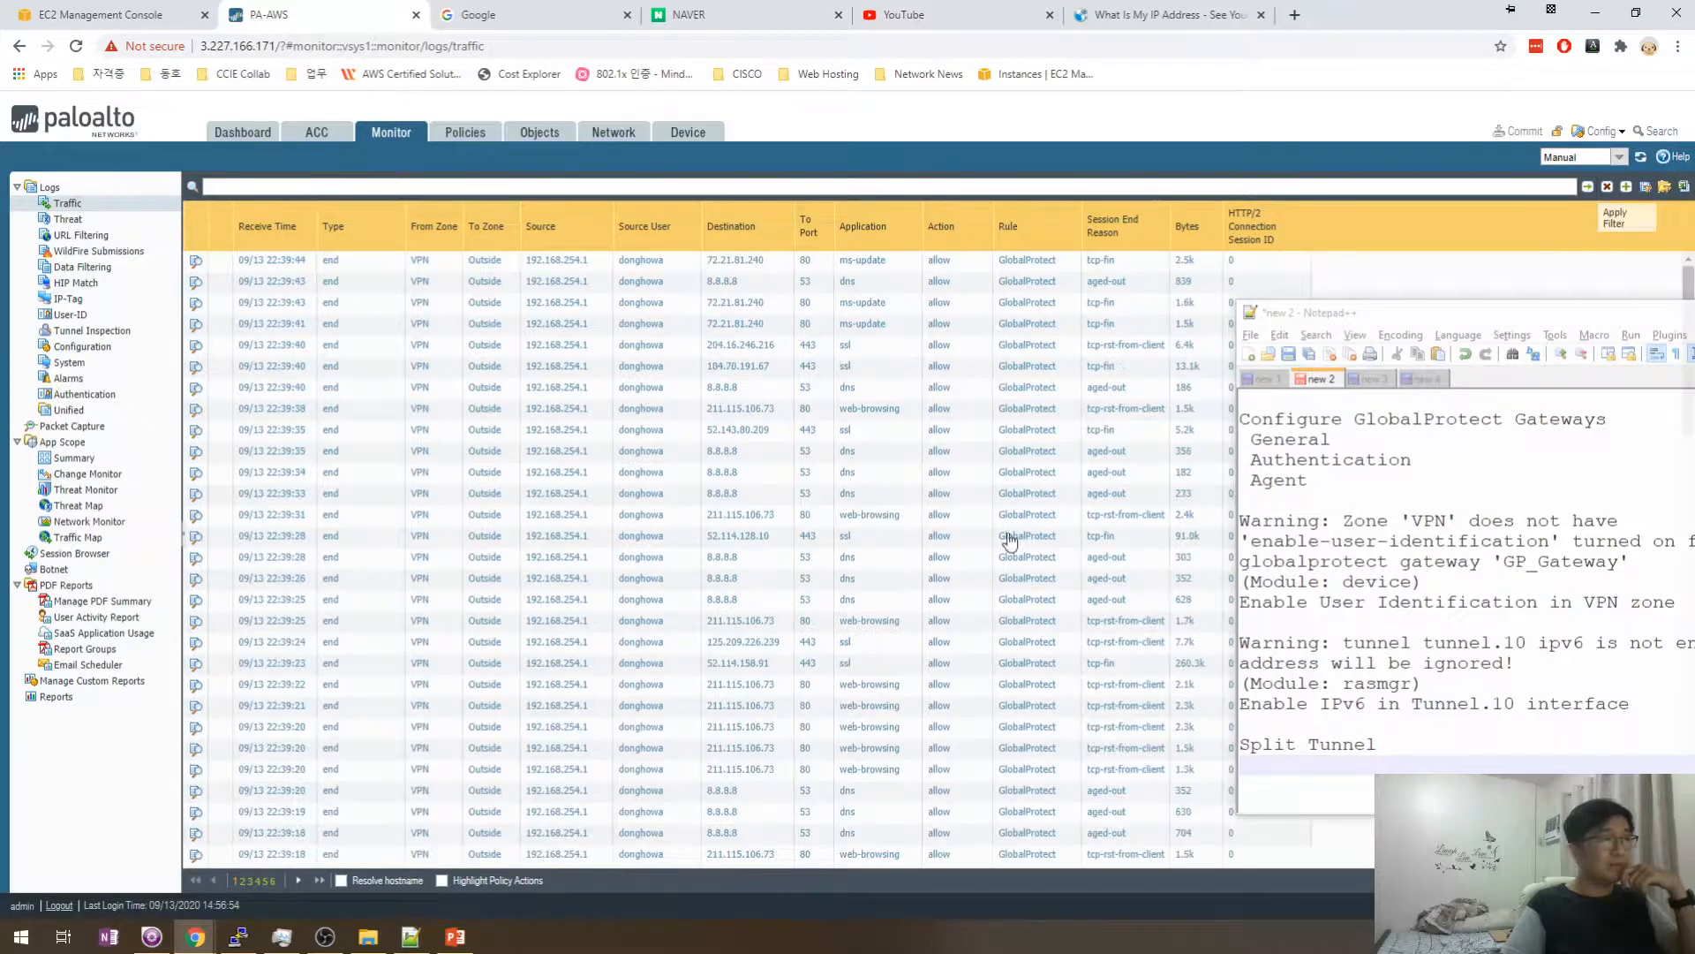
pyautogui.scroll(-10, 819, 470)
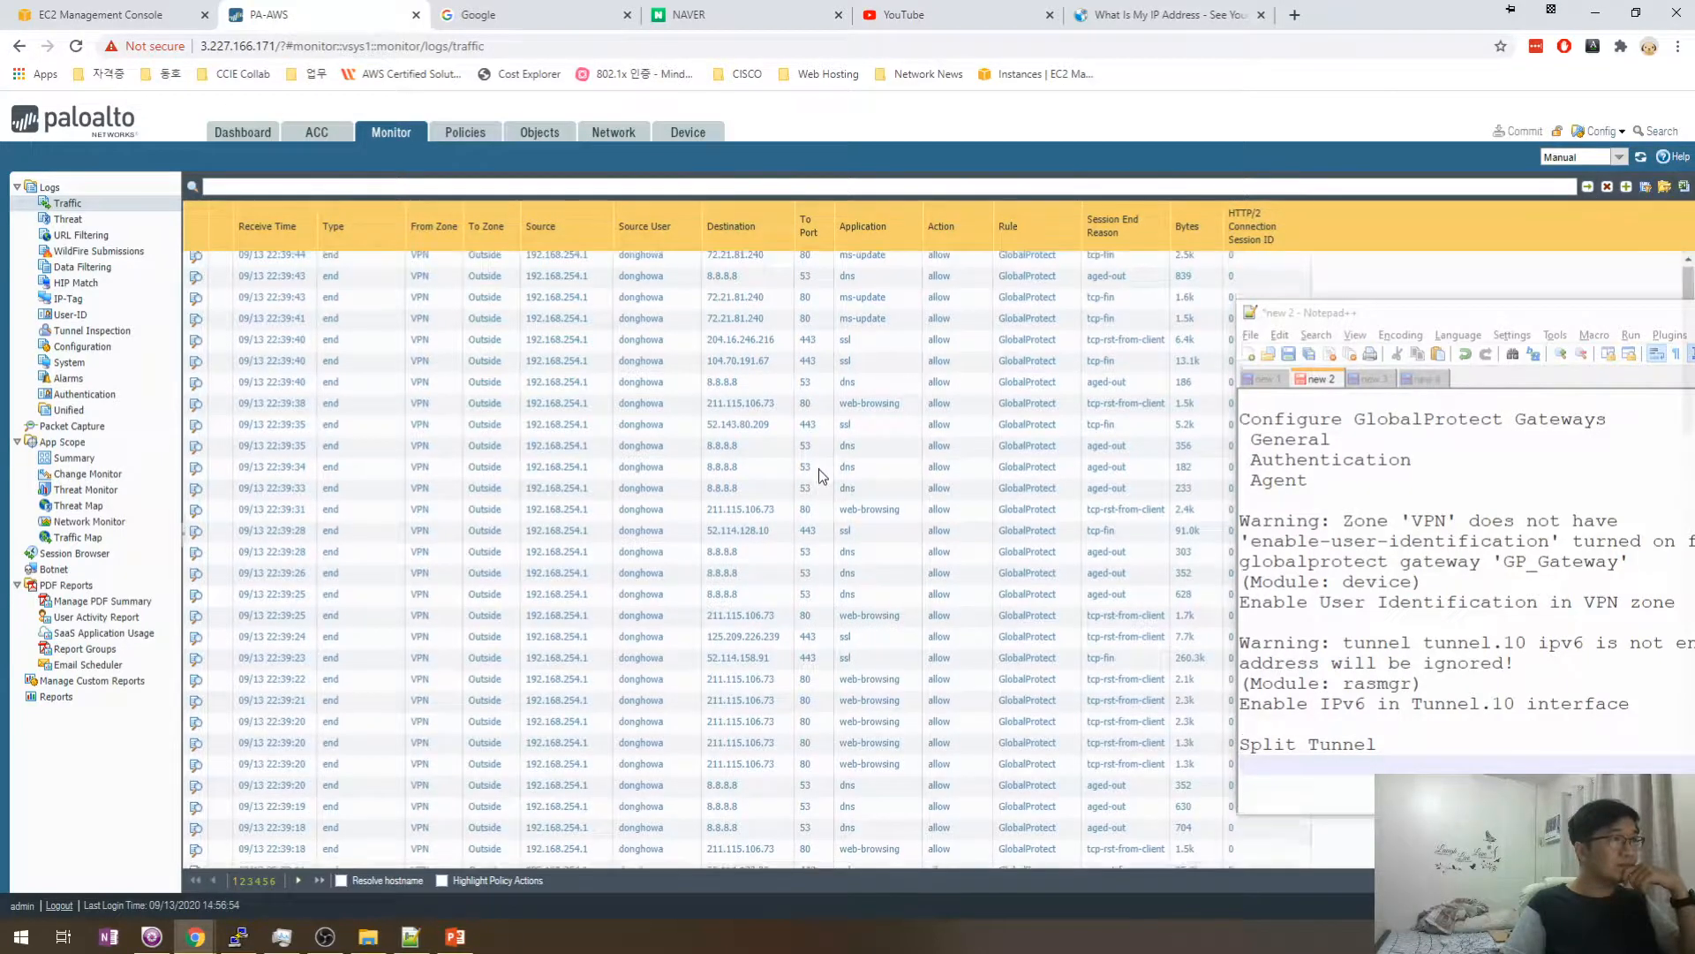
pyautogui.scroll(-10, 819, 469)
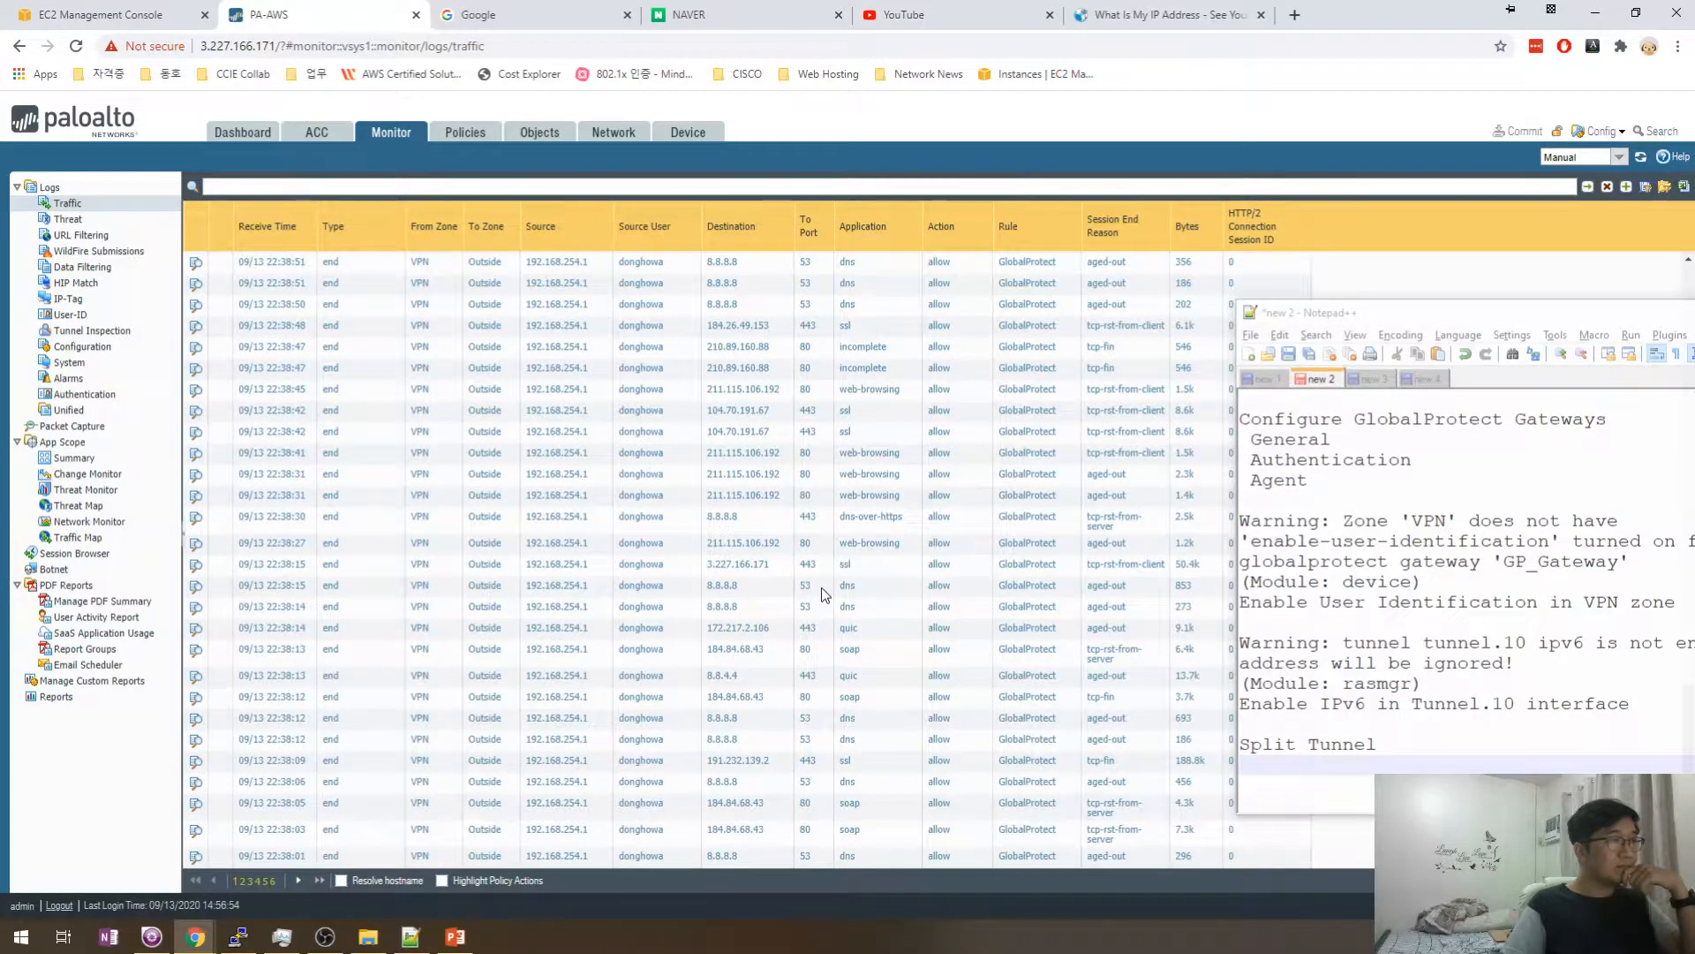
pyautogui.scroll(10, 821, 587)
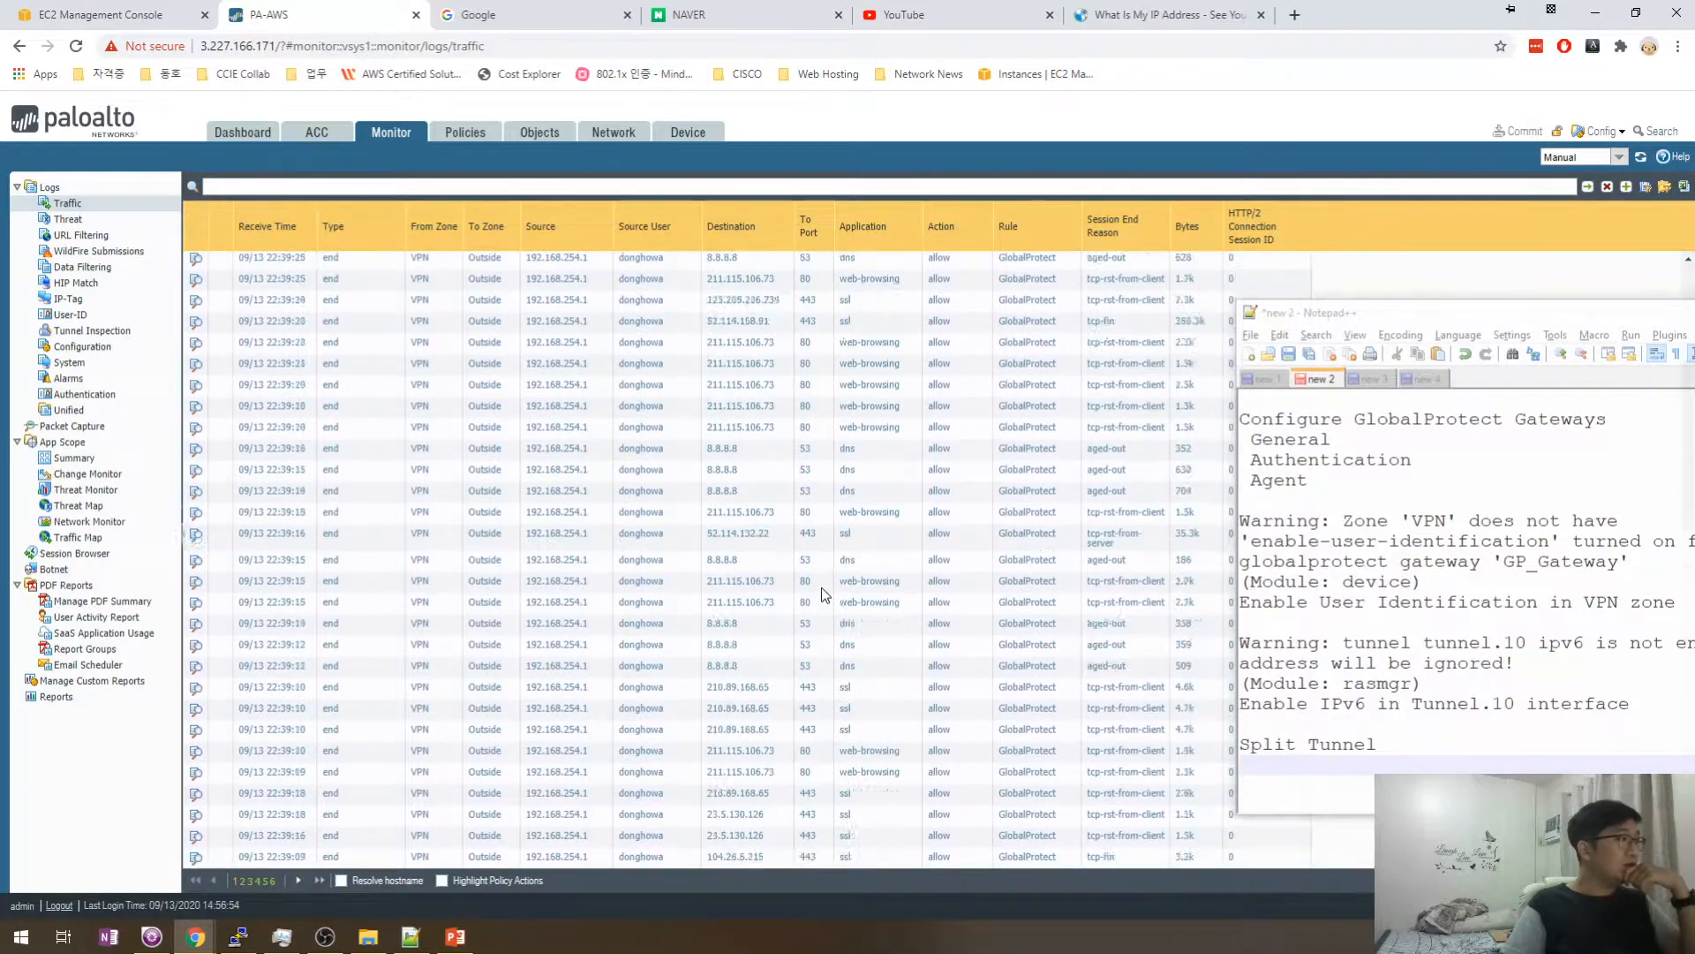
pyautogui.scroll(-10, 821, 586)
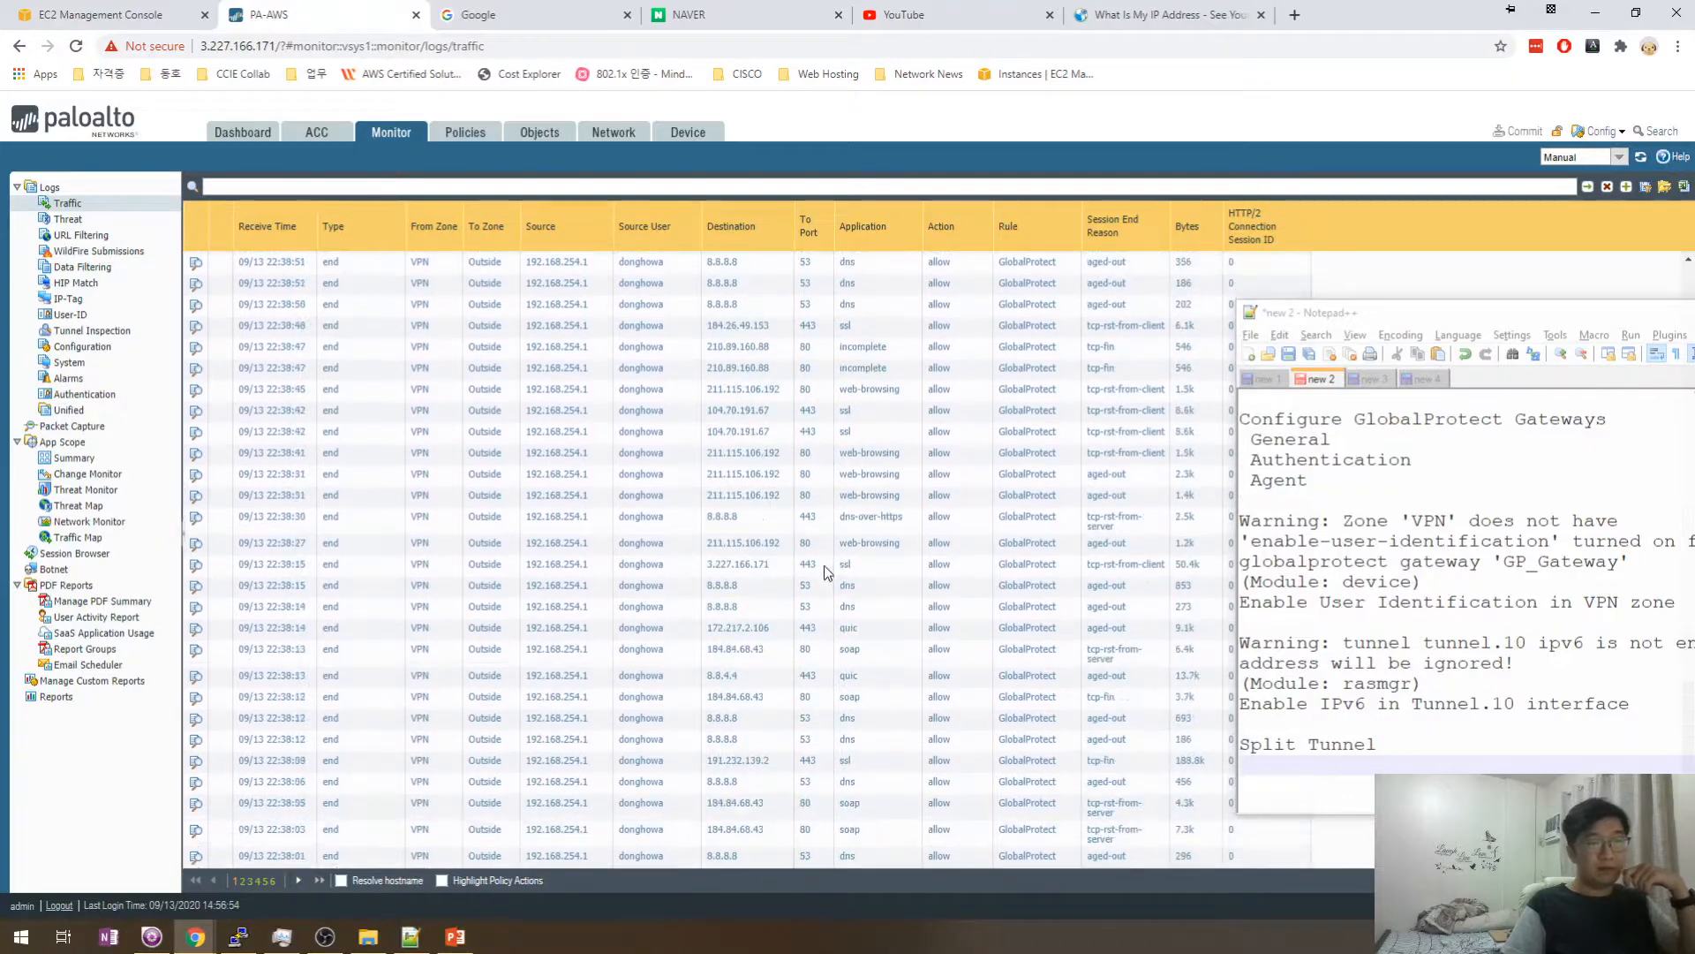
pyautogui.scroll(10, 824, 570)
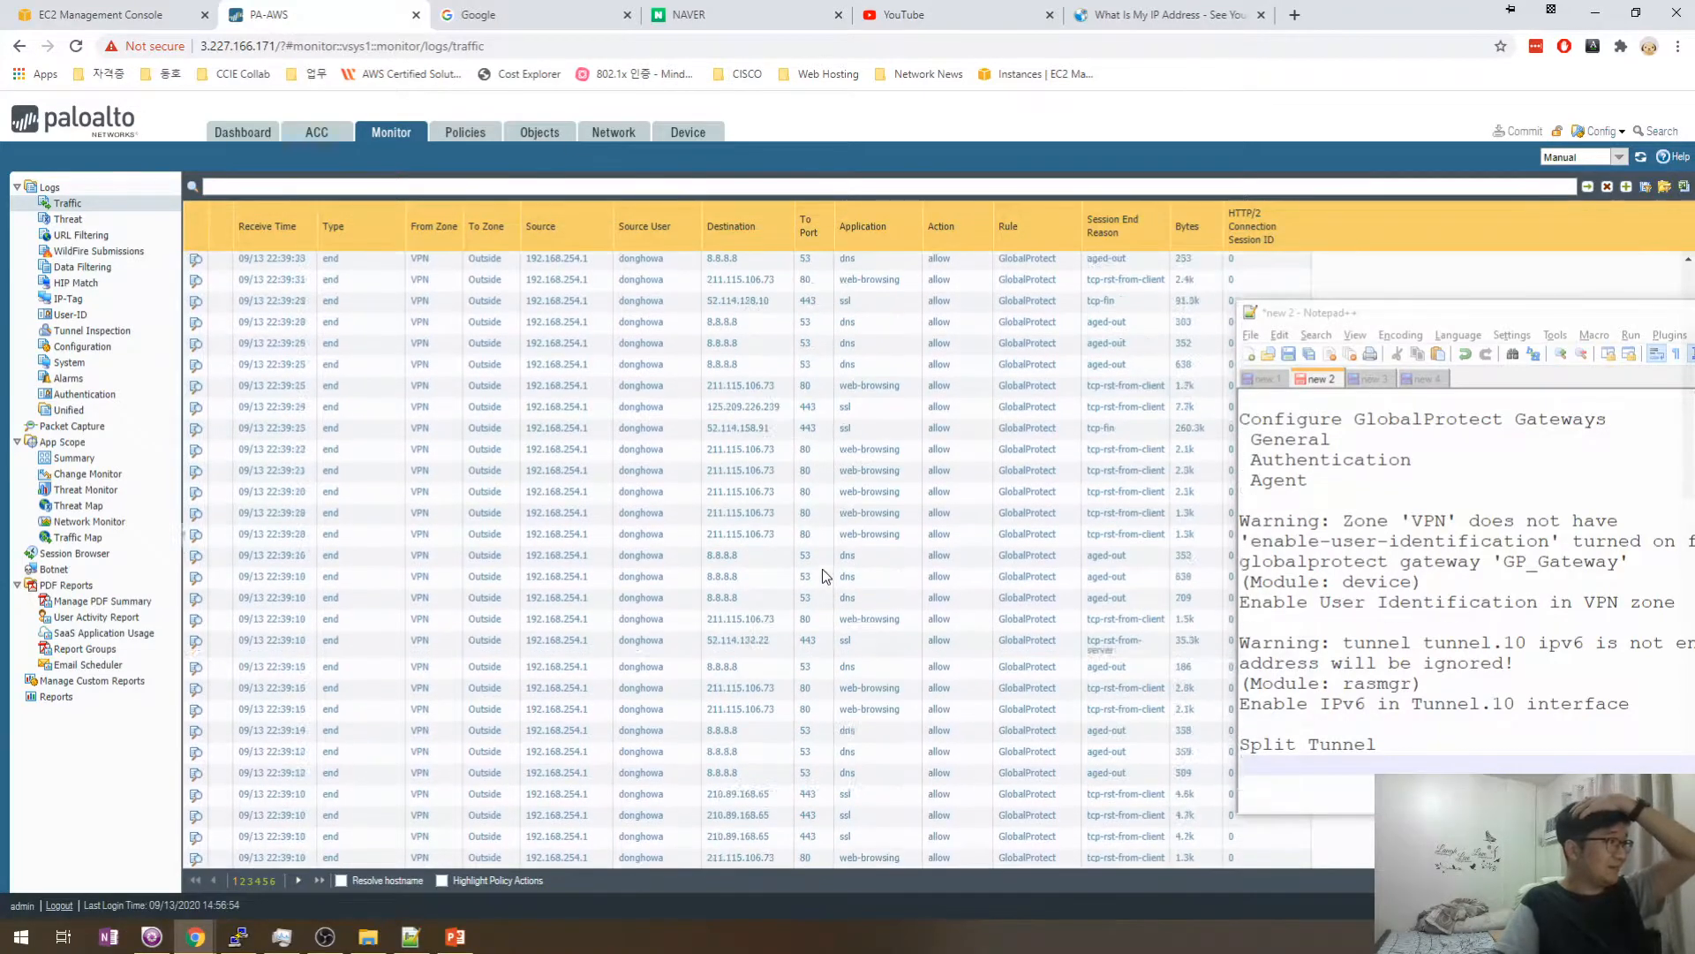
pyautogui.scroll(5, 823, 572)
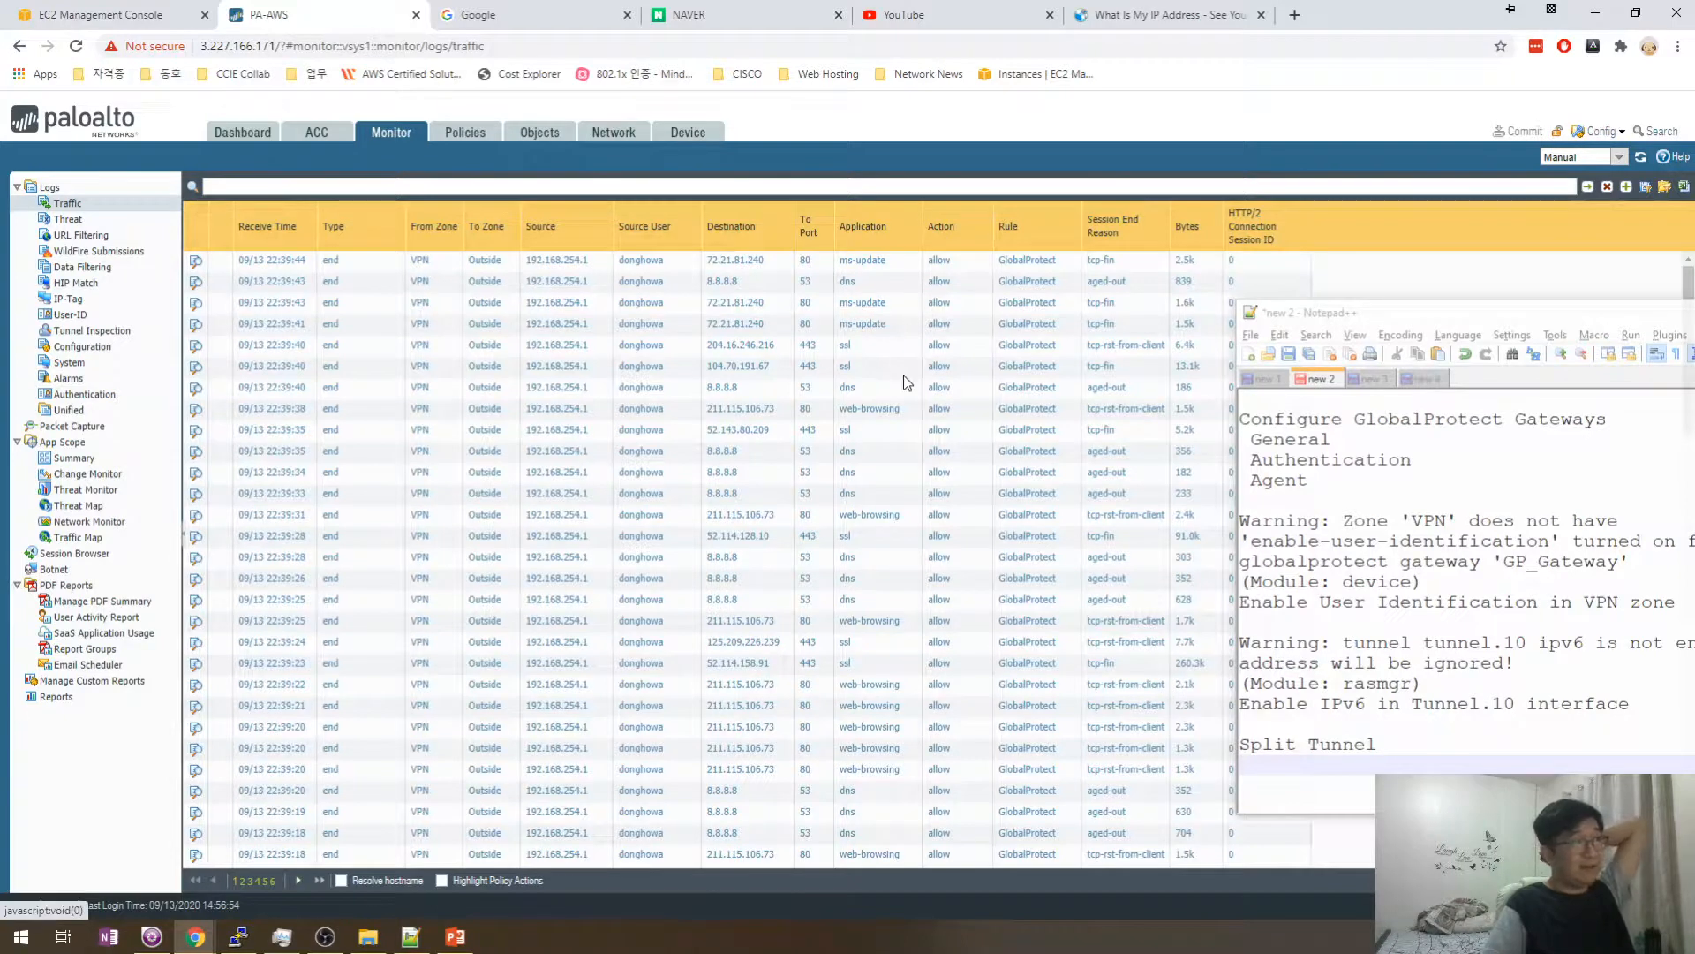
pyautogui.scroll(-8, 906, 384)
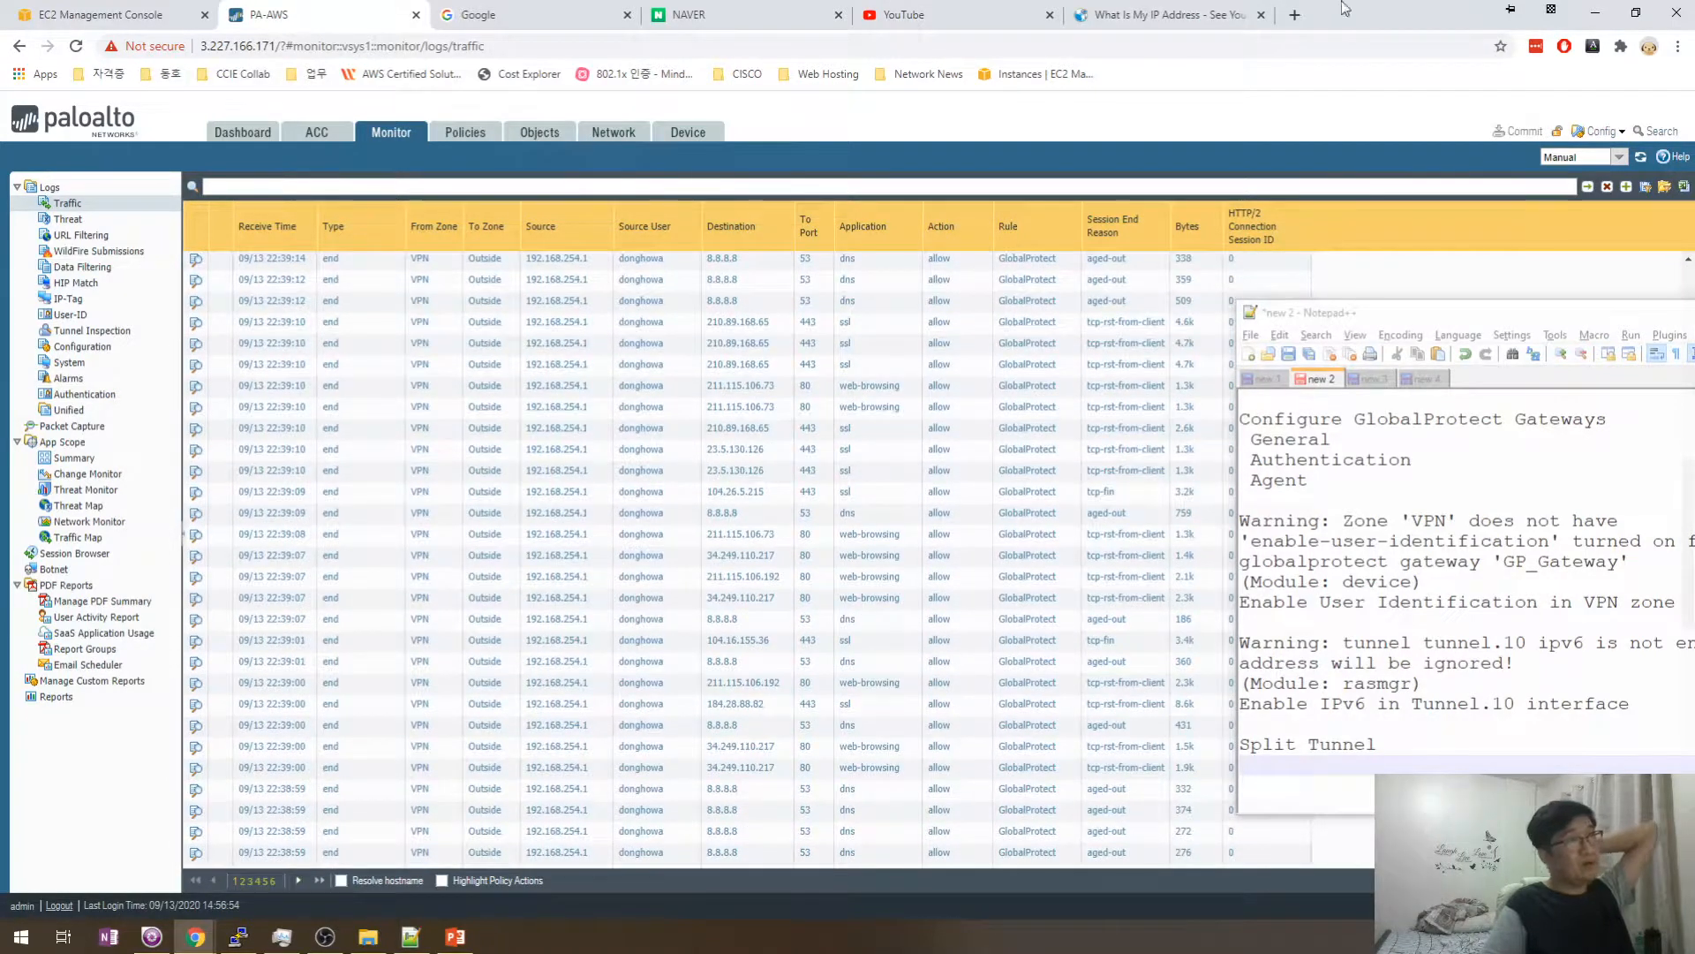
# - Load 4shared.com and linkedin.com in two new tabs, then return to the PA-AWS traffic log
pyautogui.click(1294, 14)
pyautogui.write('4sh')
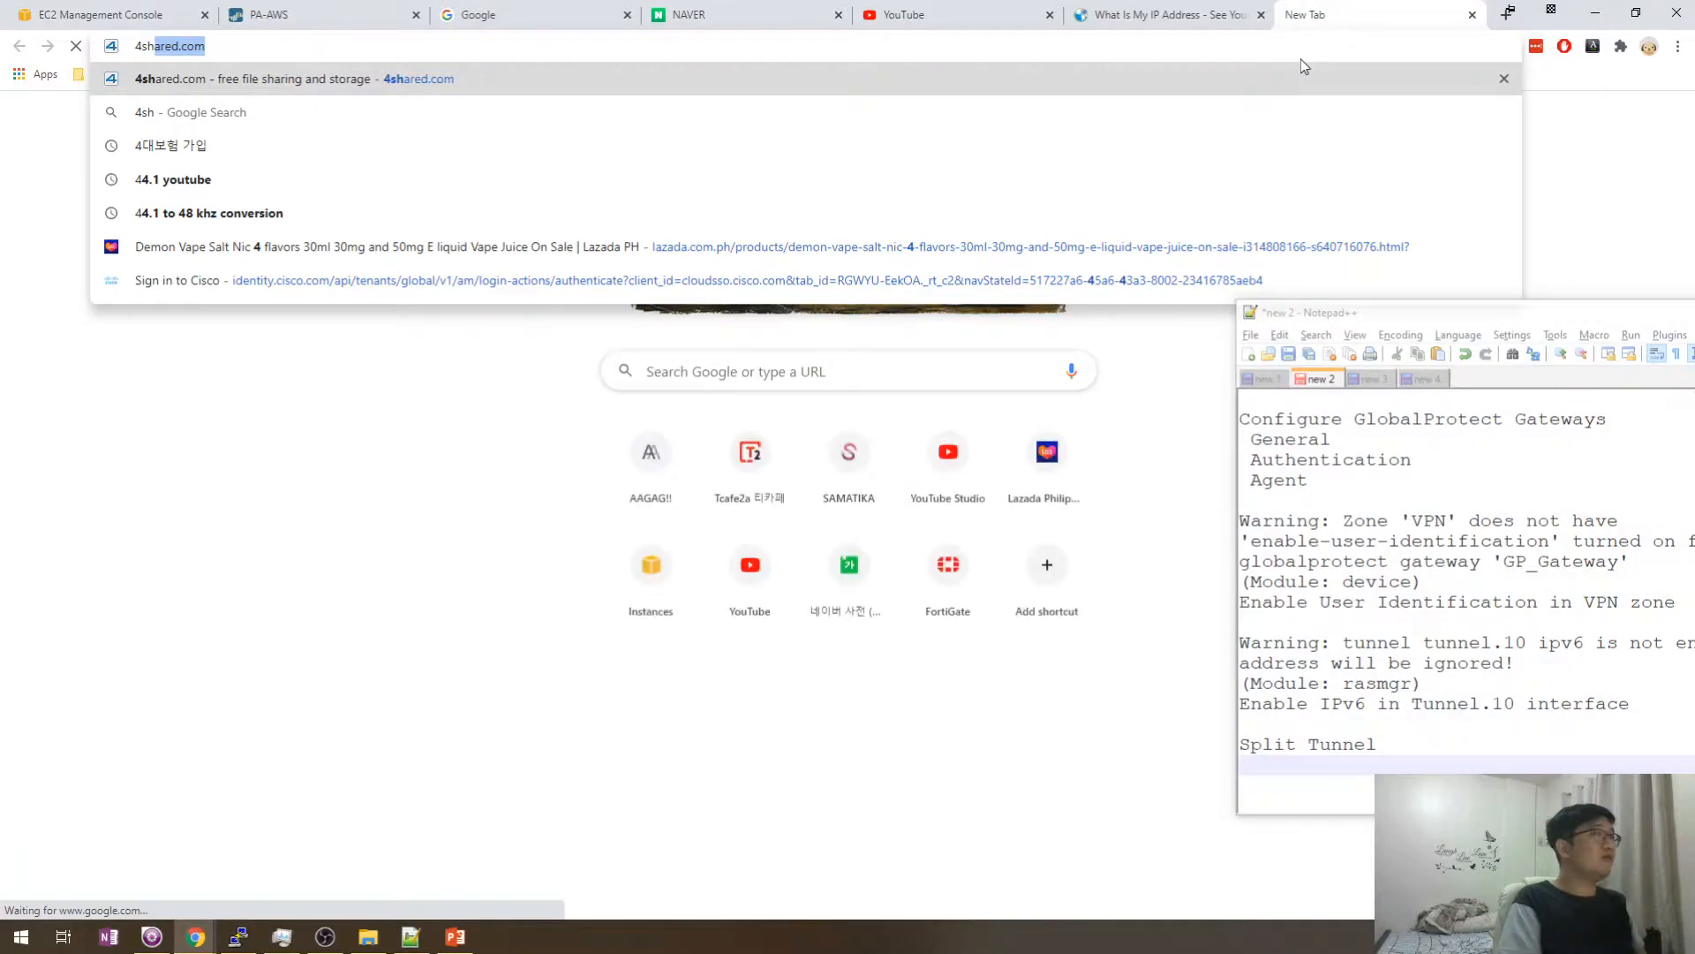
pyautogui.press('Return')
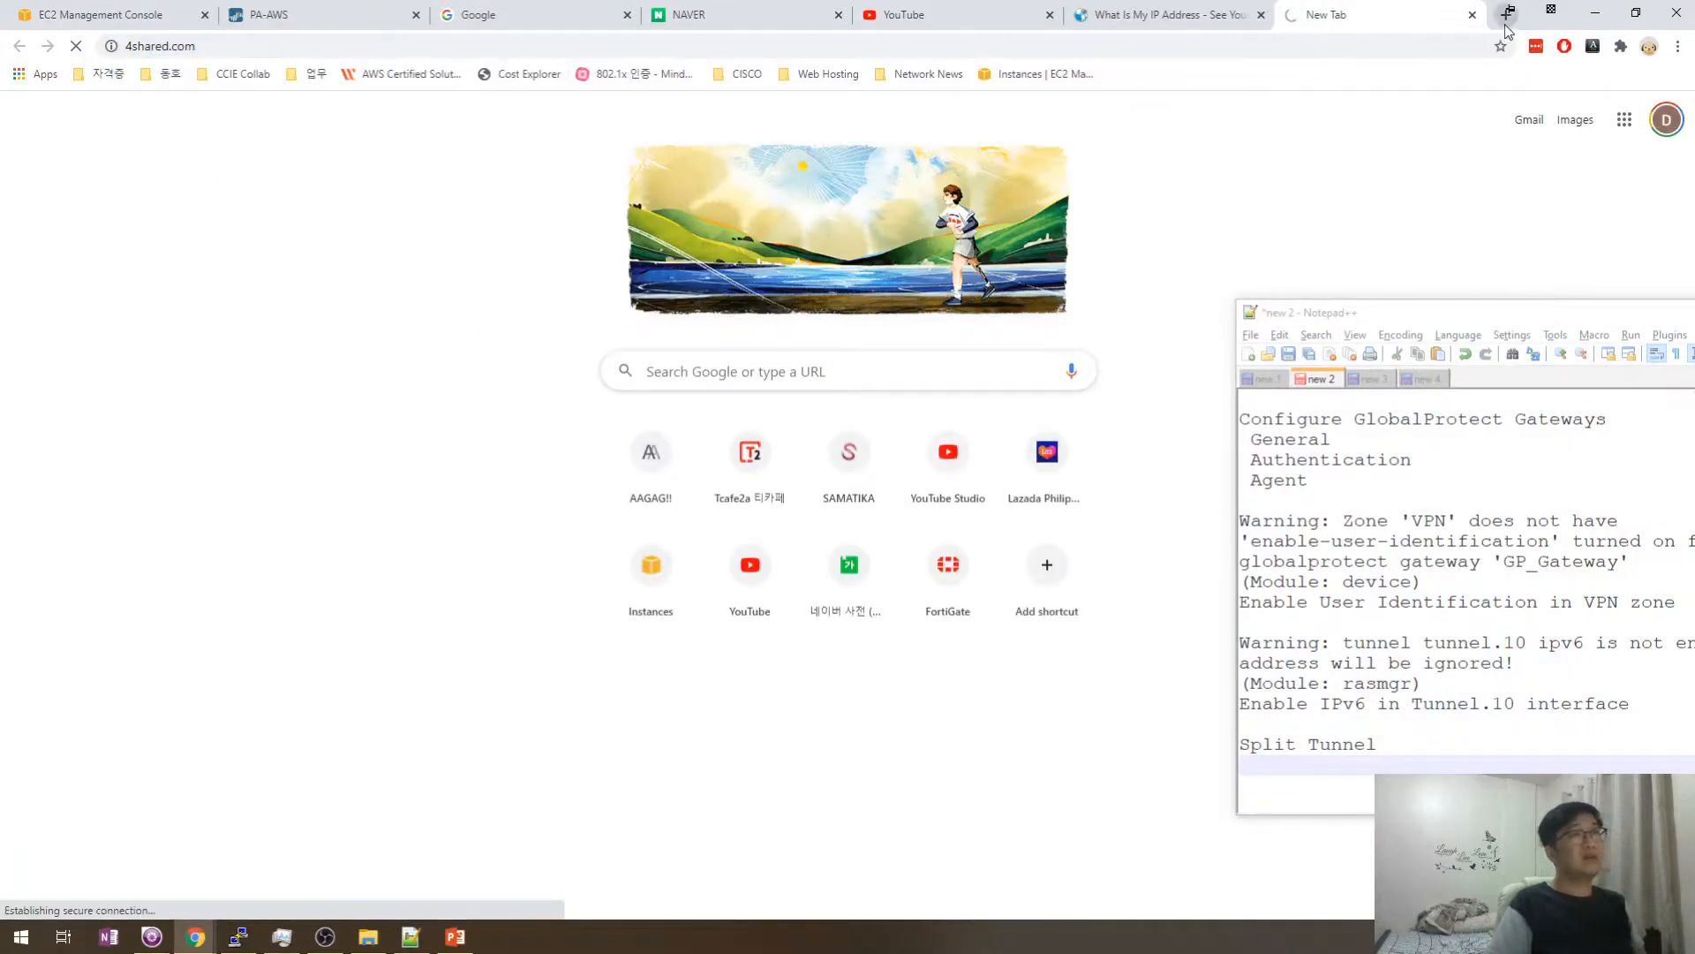
pyautogui.click(1506, 14)
pyautogui.click(1355, 46)
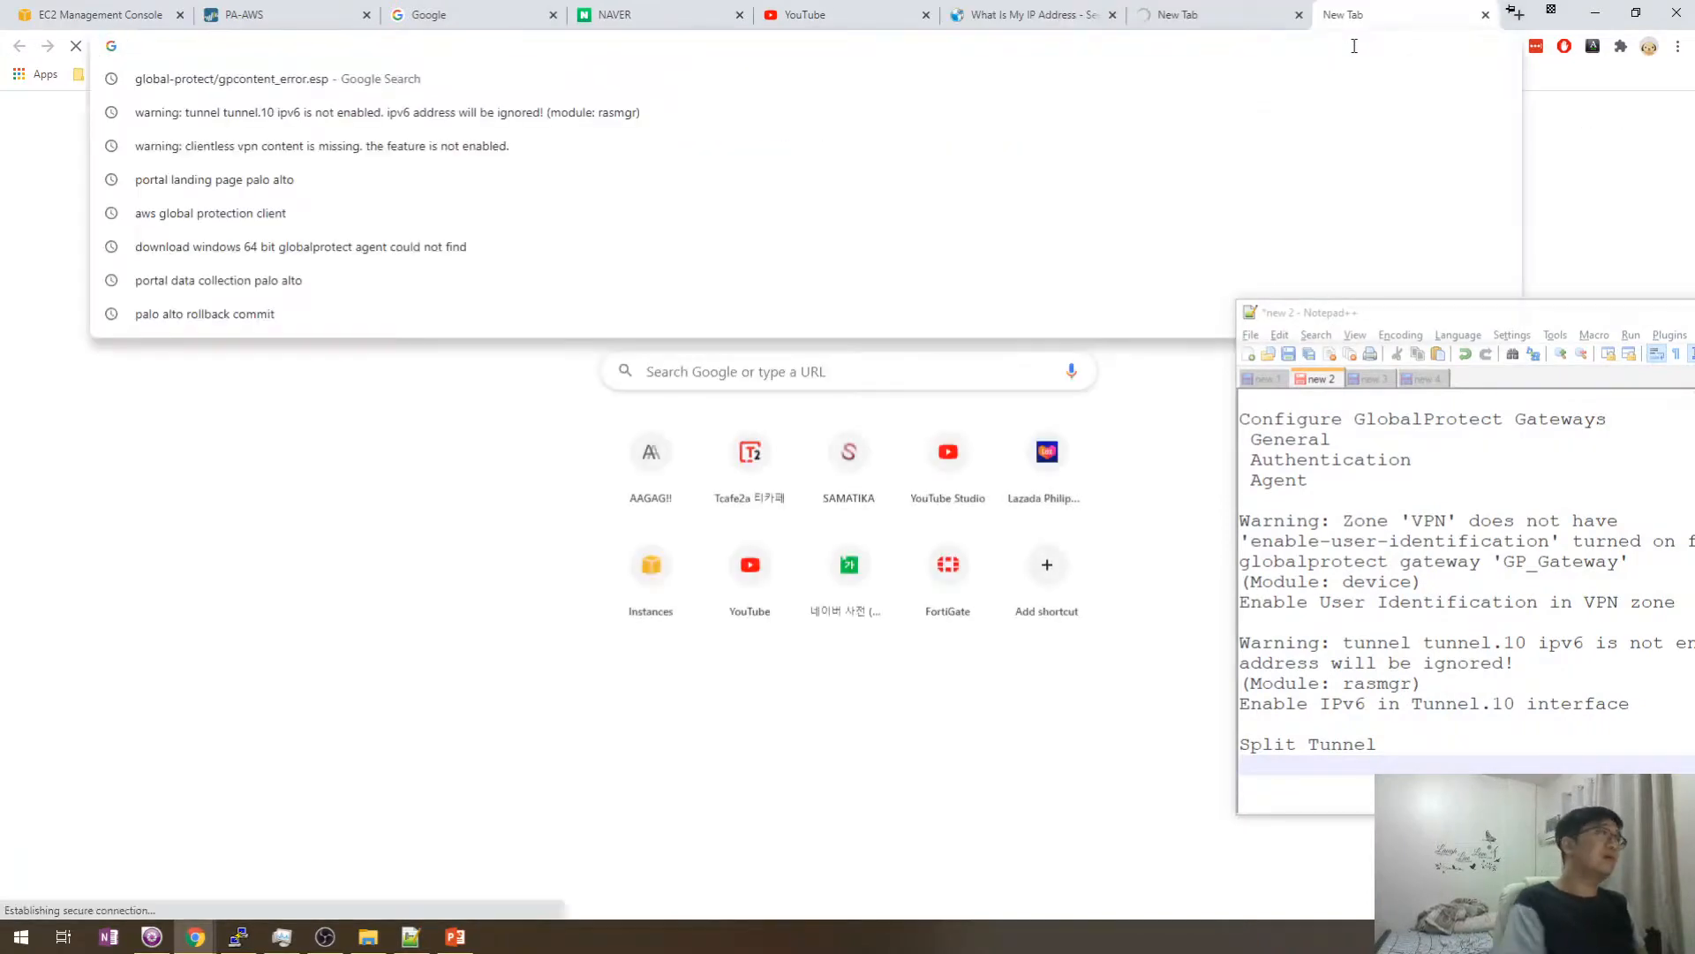
pyautogui.write('link')
pyautogui.press('Return')
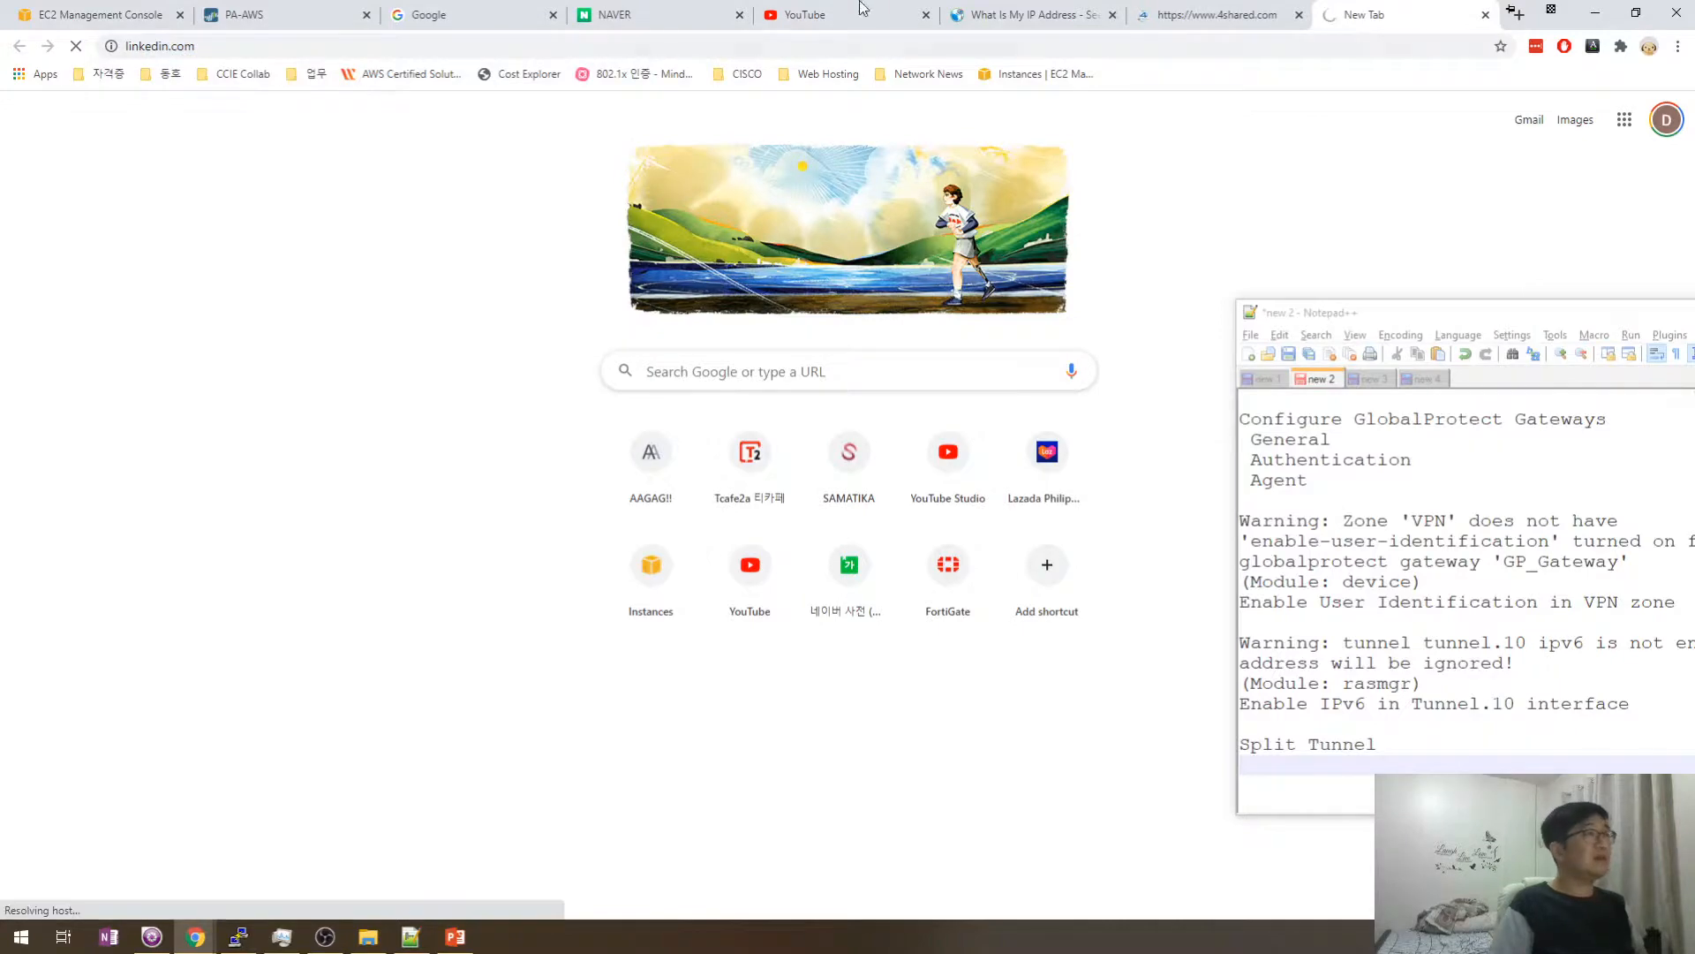
pyautogui.click(347, 9)
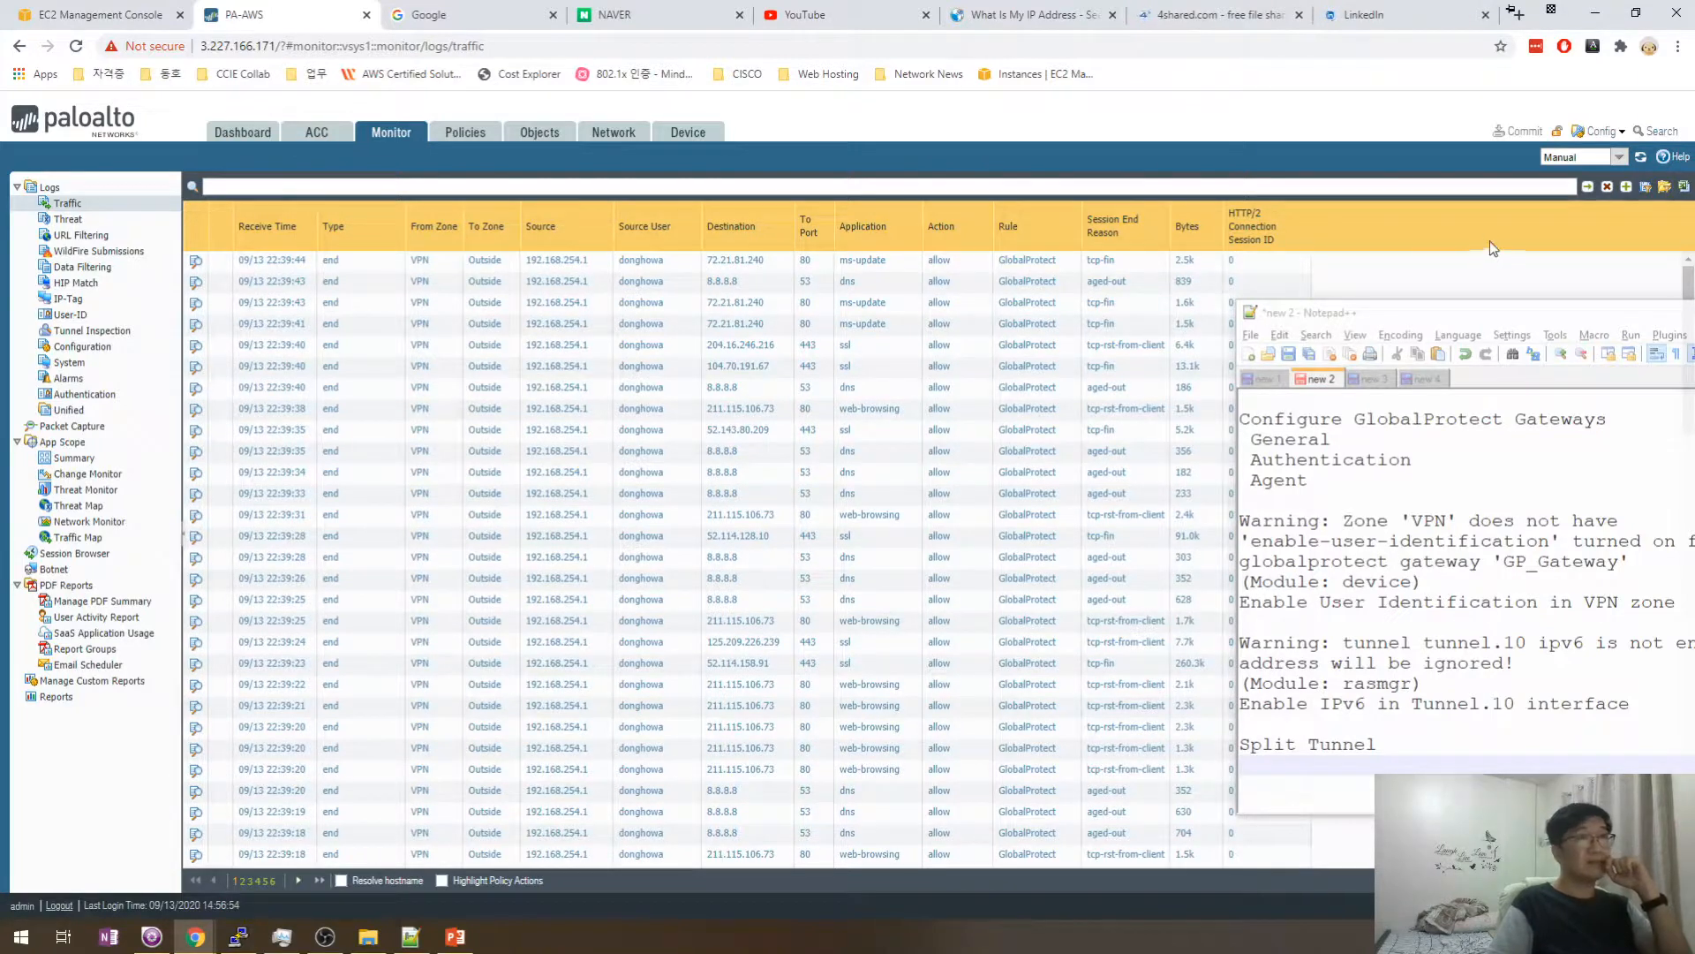
# - Reload the traffic log with refresh kept on Manual to list the new linkedin-base and 4shared sessions
pyautogui.click(1623, 158)
pyautogui.click(1640, 157)
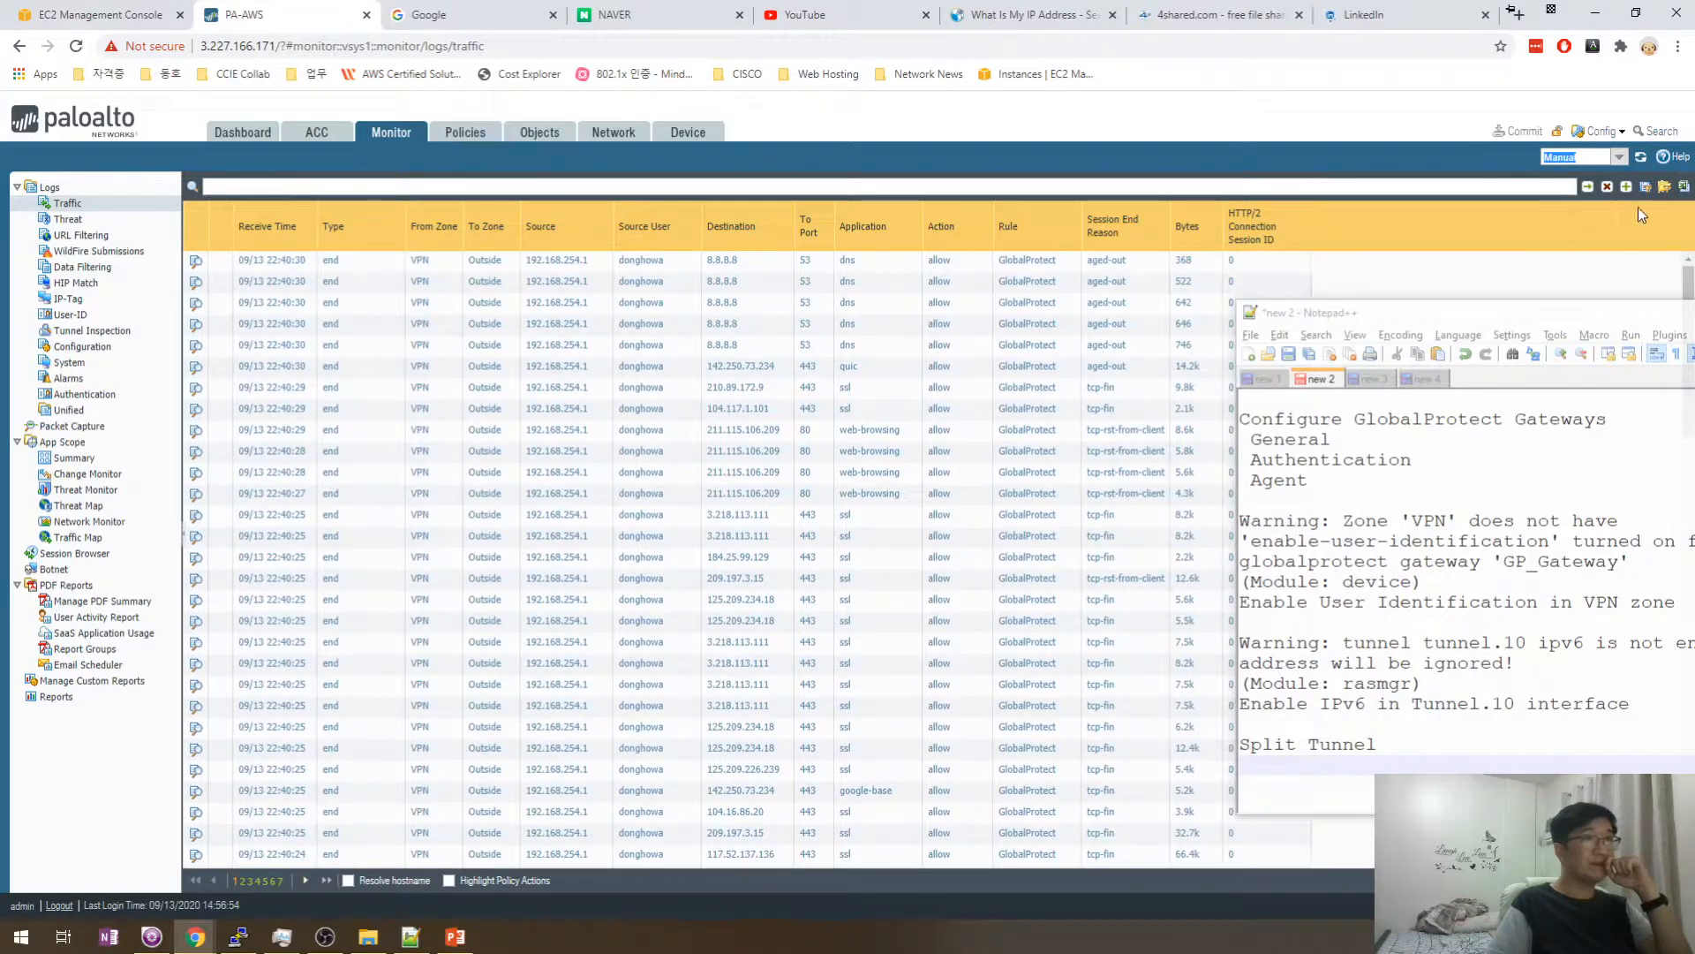
pyautogui.click(1640, 157)
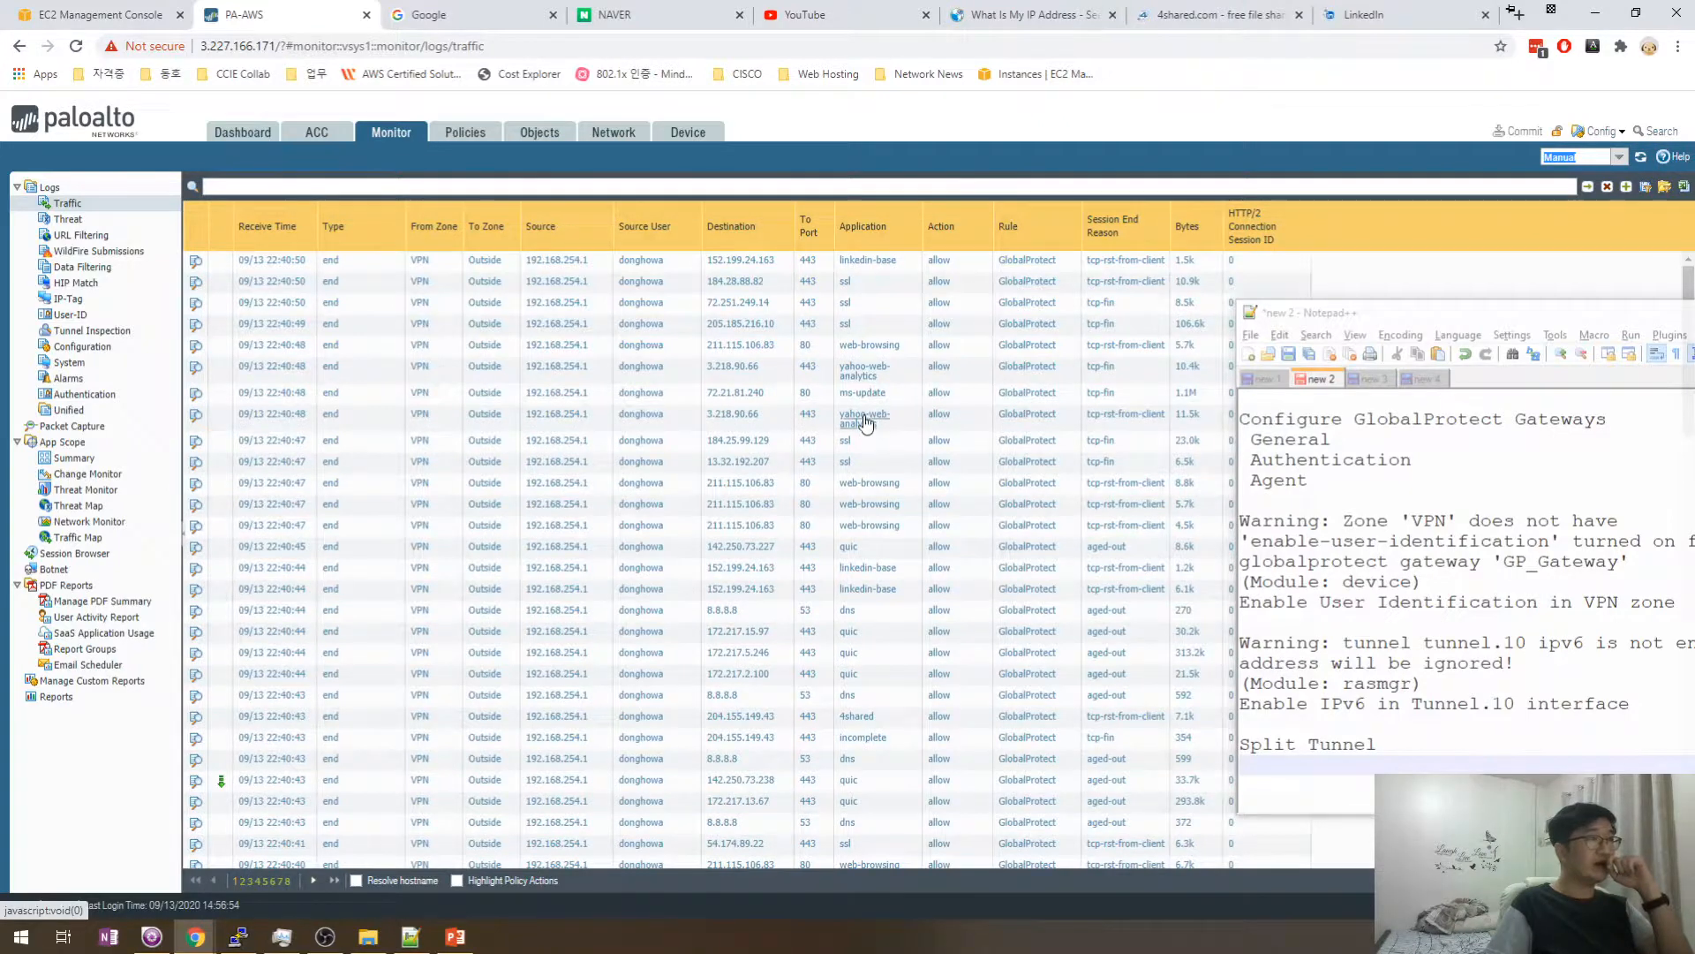
pyautogui.scroll(-6, 861, 491)
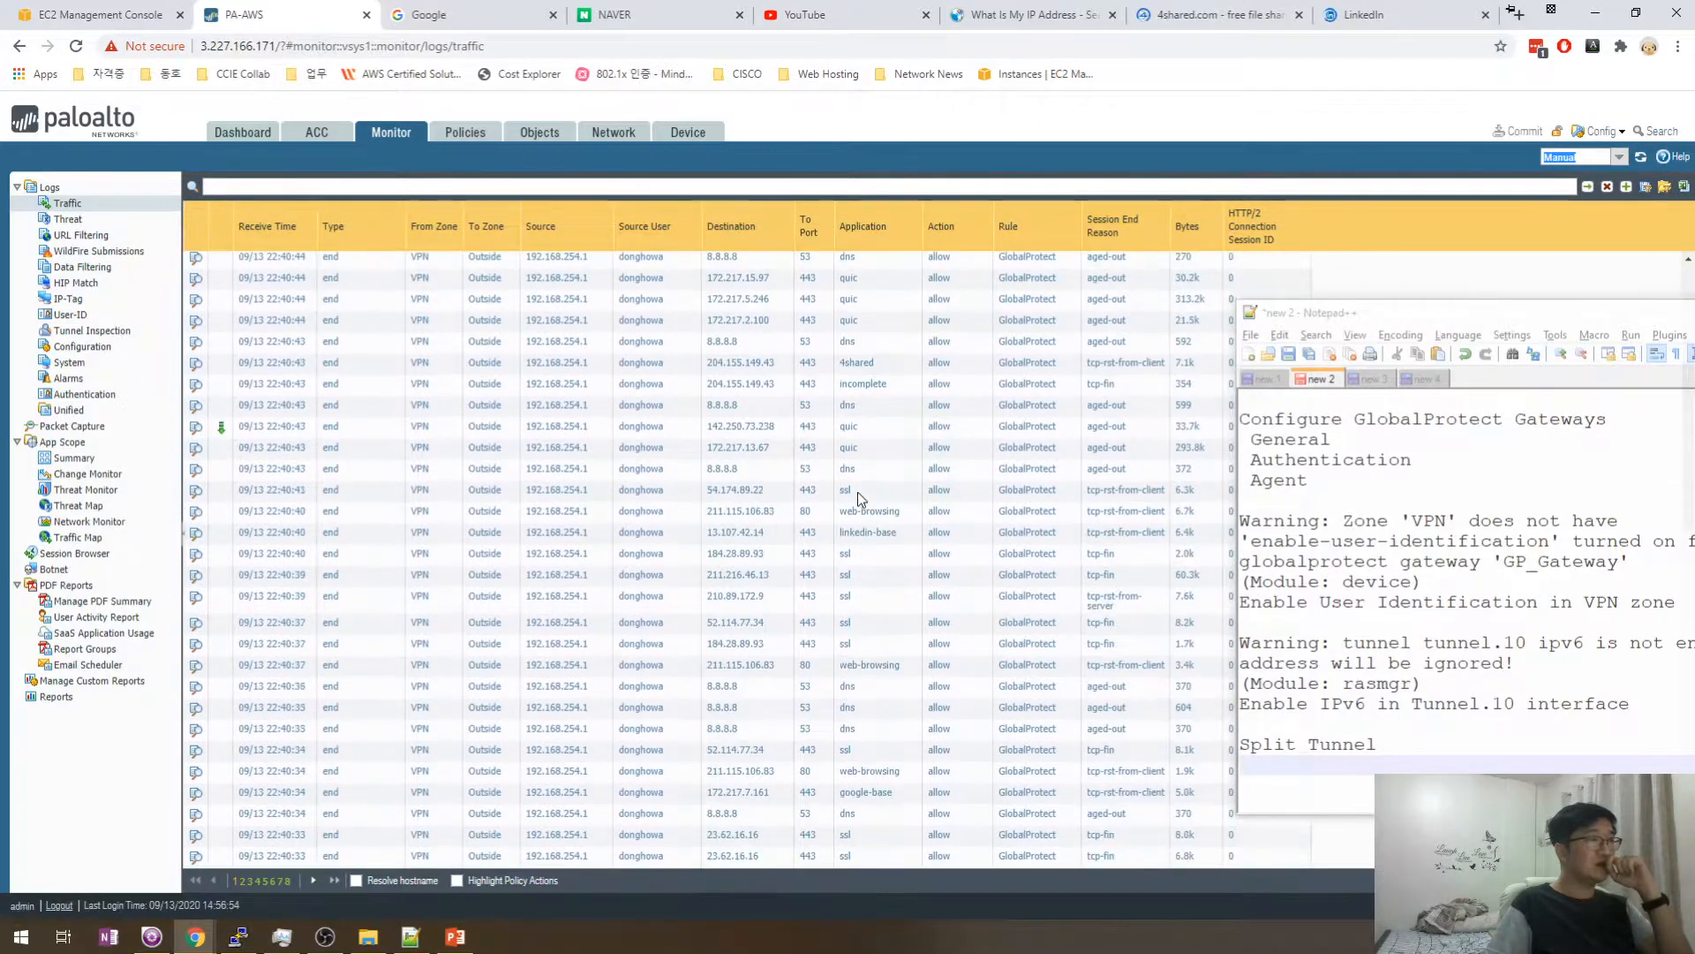
pyautogui.scroll(-3, 870, 490)
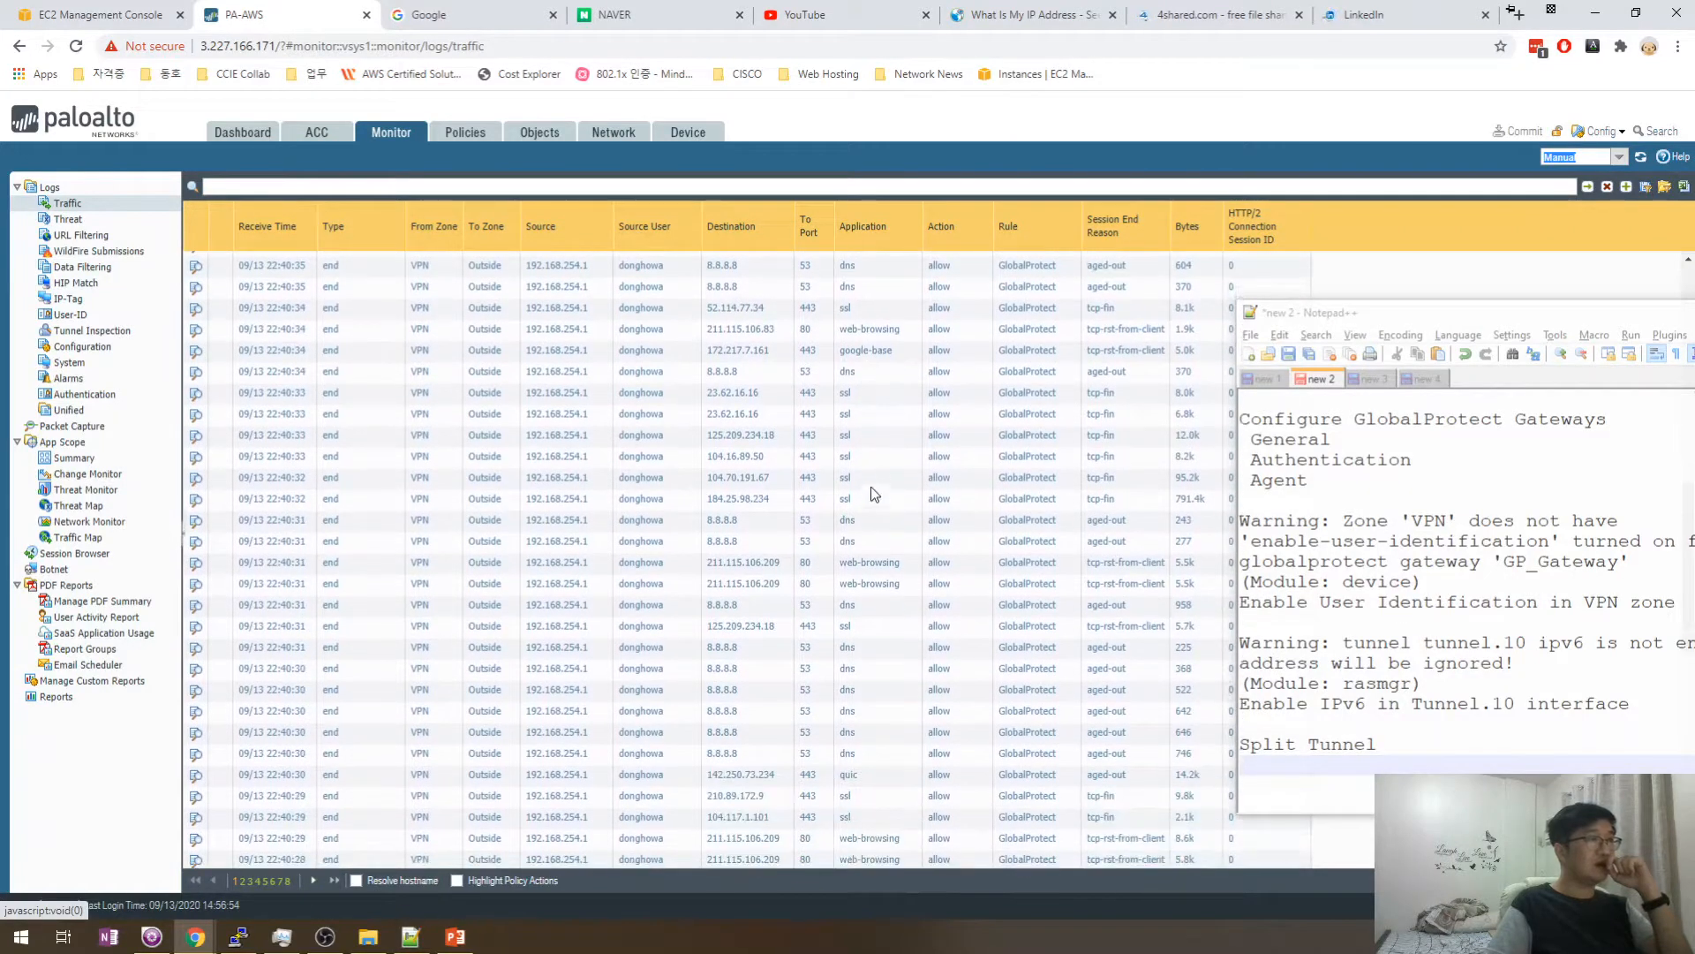
pyautogui.scroll(9, 896, 403)
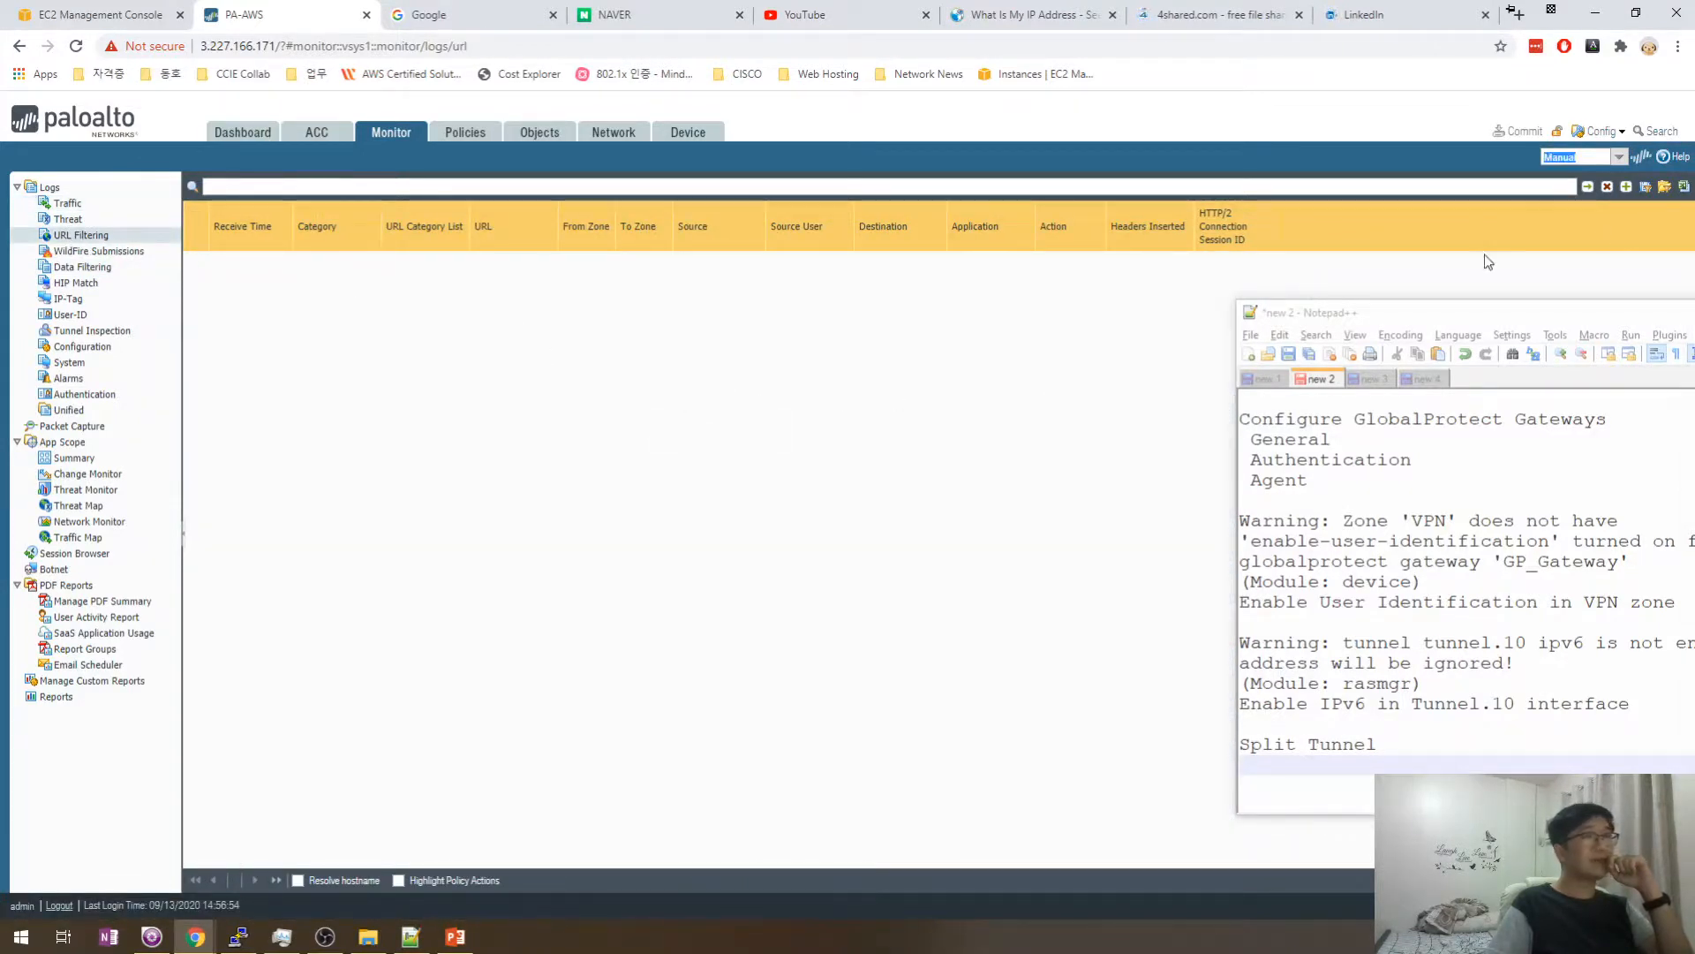
# - Reload the empty URL Filtering log, then switch to the HIP Match log
pyautogui.click(1640, 156)
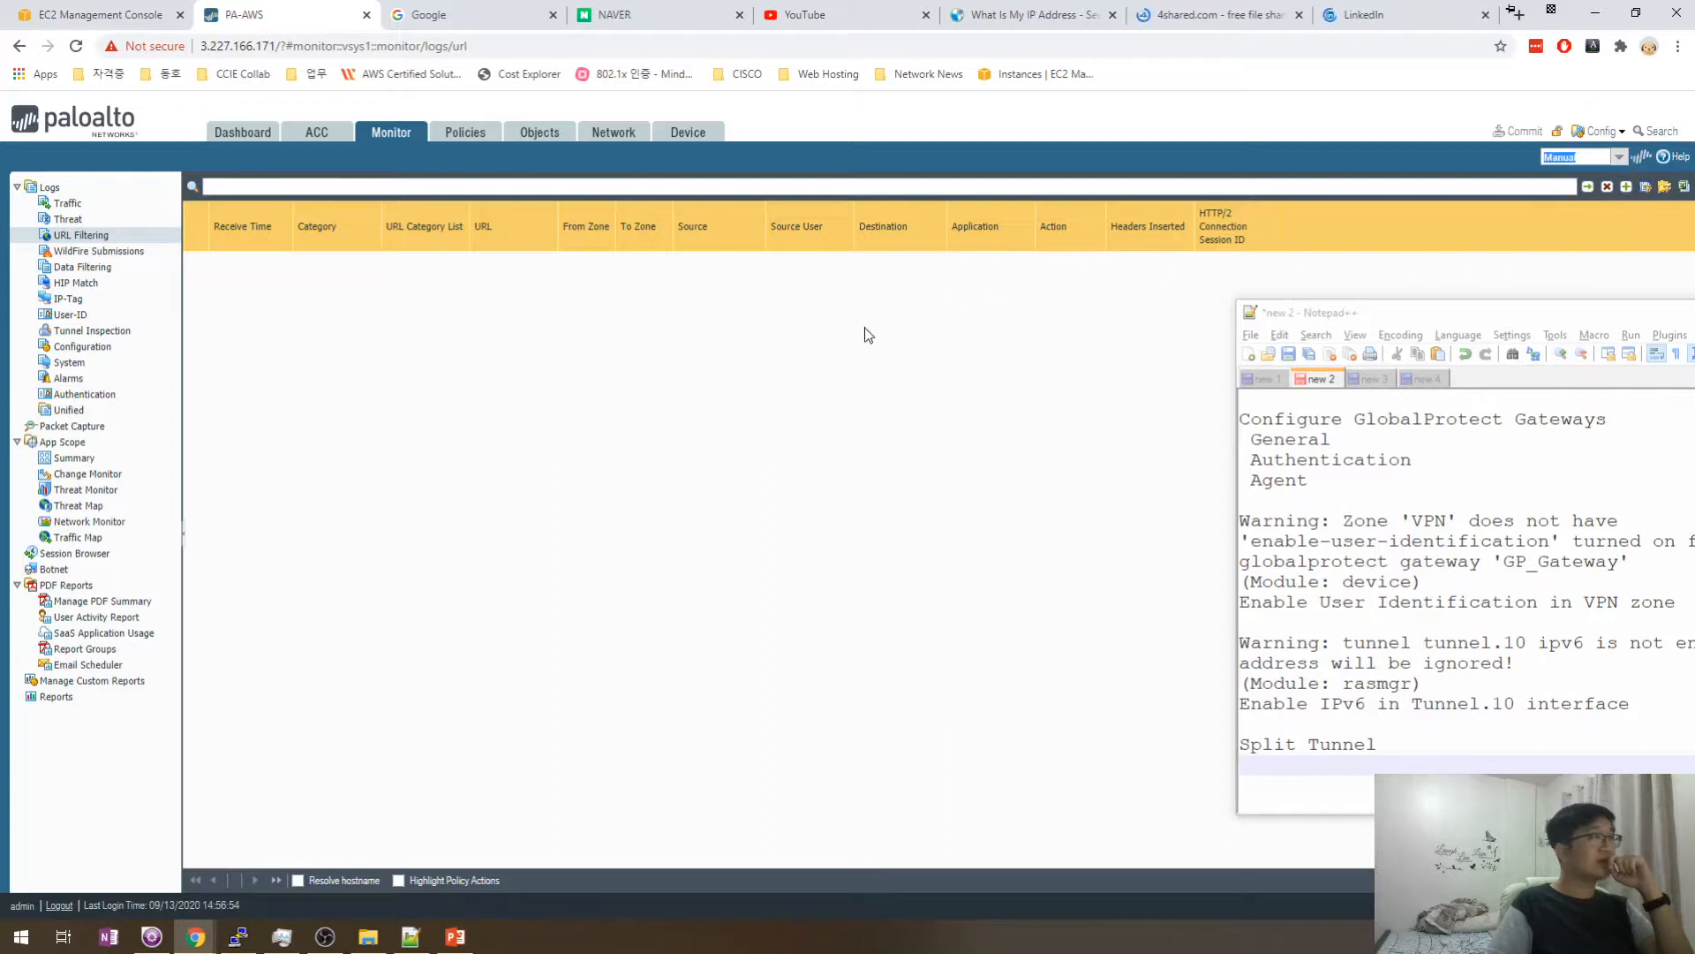
pyautogui.click(85, 286)
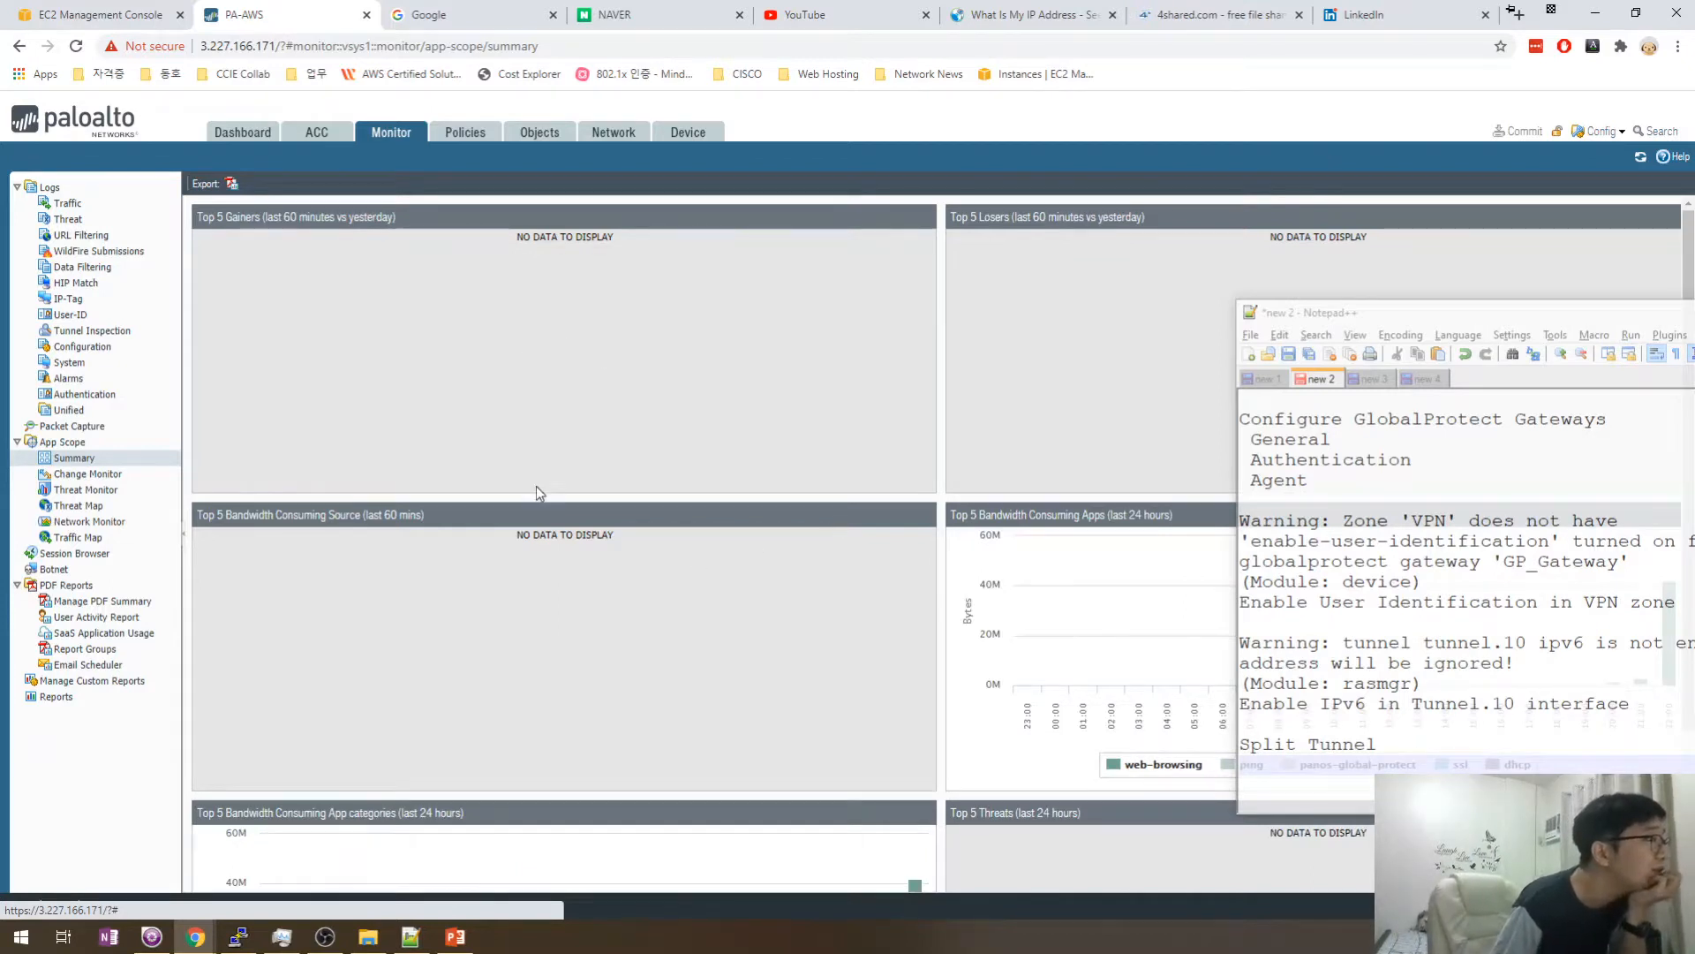
# - Move the Notepad++ window aside and view App Scope Change Monitor, keeping grouping by Application
pyautogui.scroll(-3, 537, 486)
pyautogui.scroll(3, 678, 589)
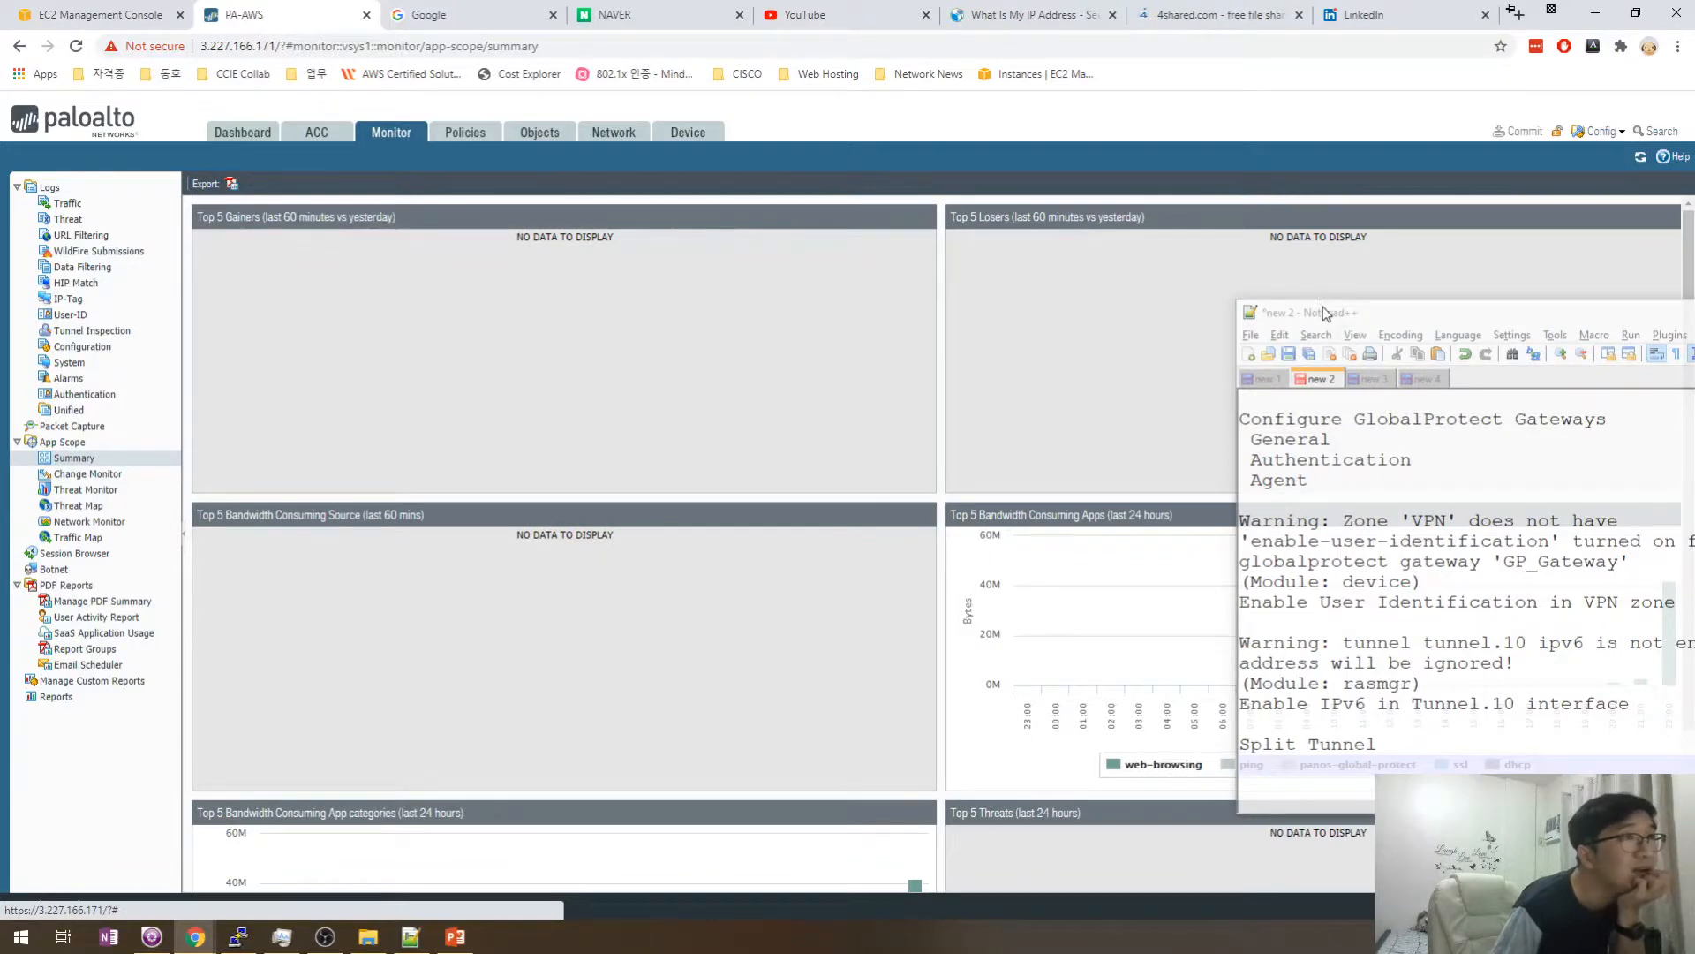
pyautogui.moveTo(1325, 313); pyautogui.dragTo(1338, 209)
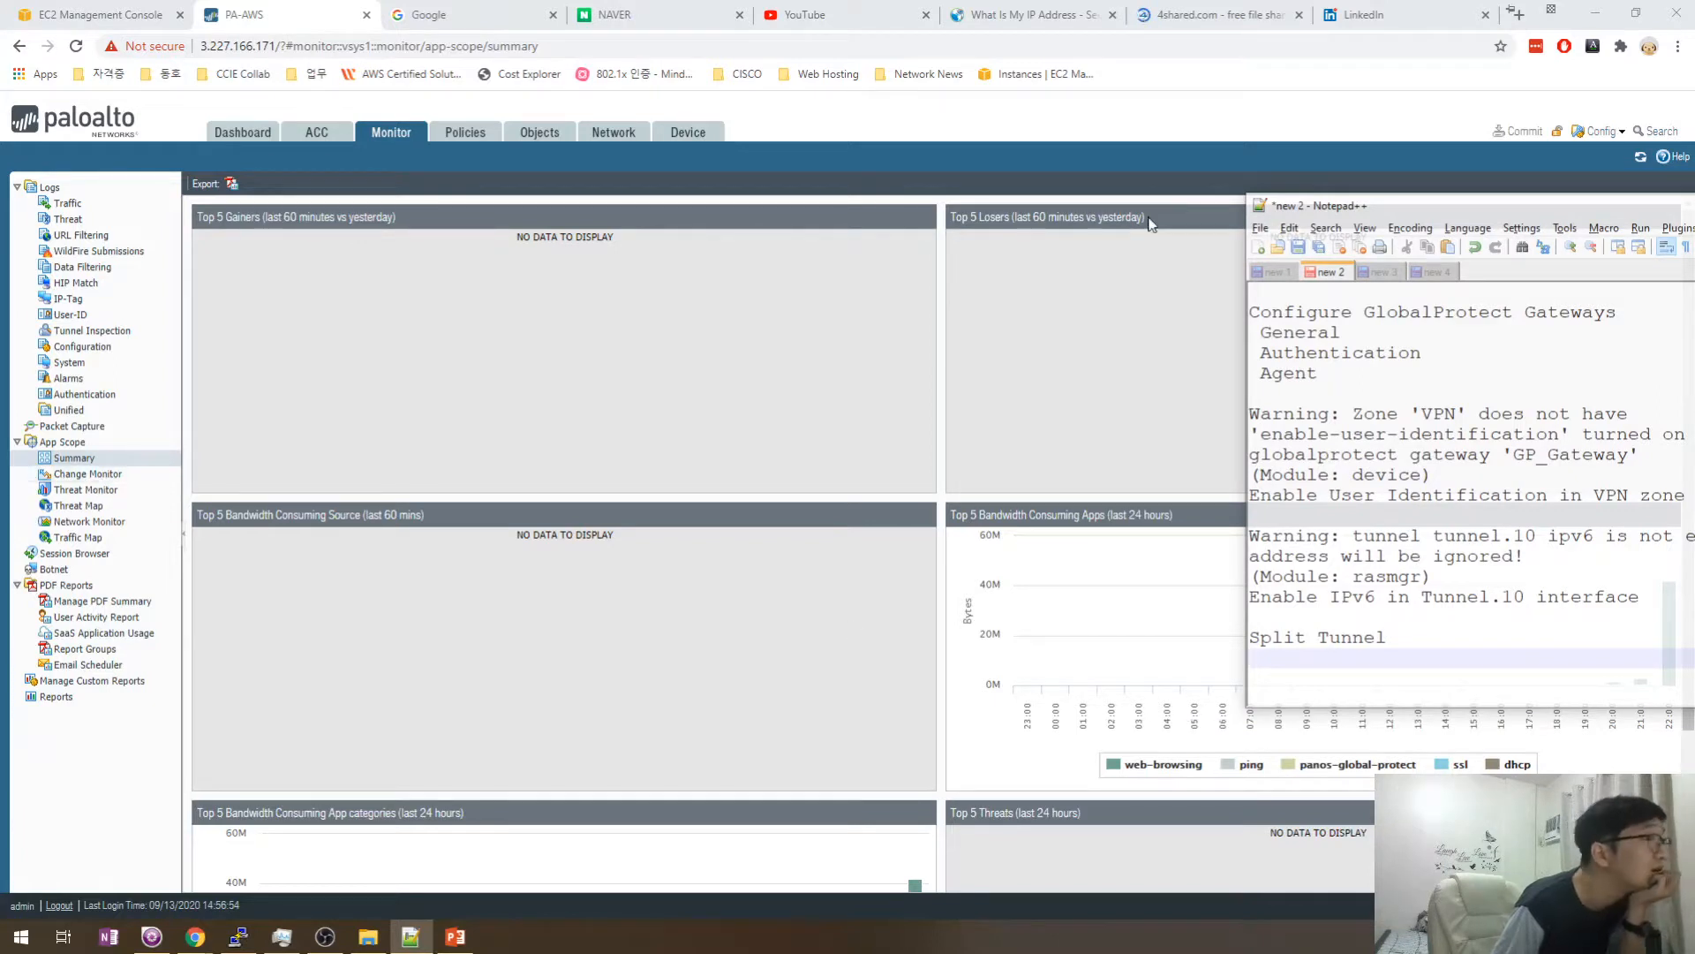
pyautogui.moveTo(1414, 214); pyautogui.dragTo(1372, 289)
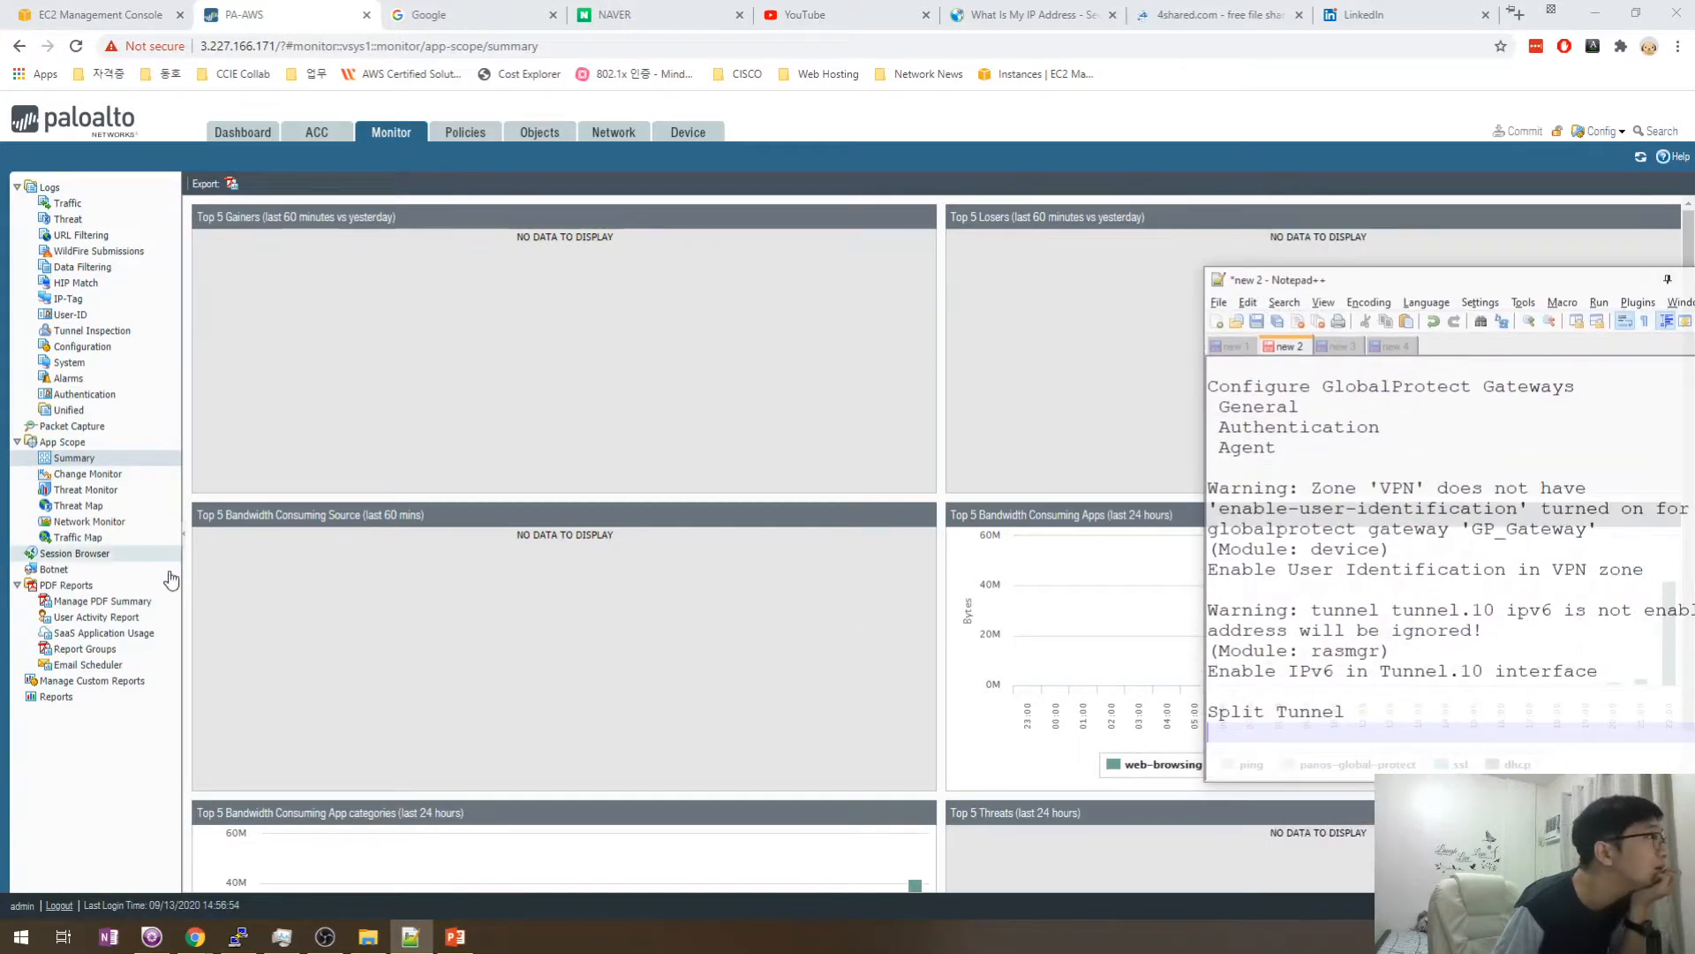
pyautogui.click(111, 496)
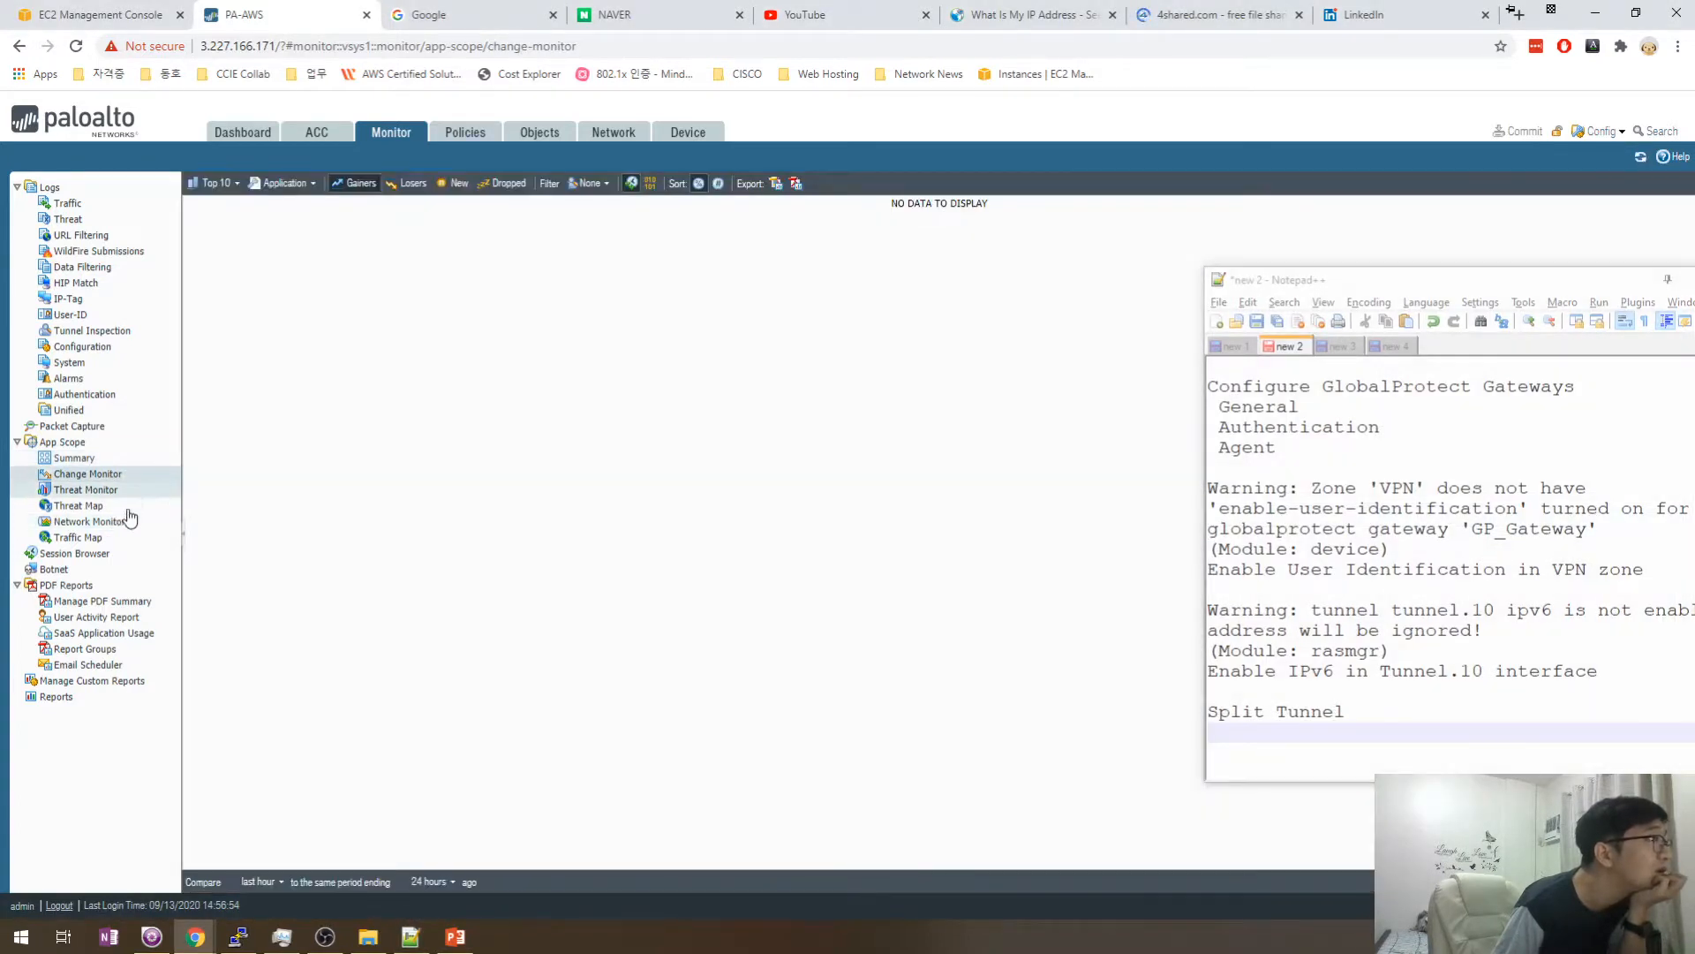
pyautogui.click(306, 184)
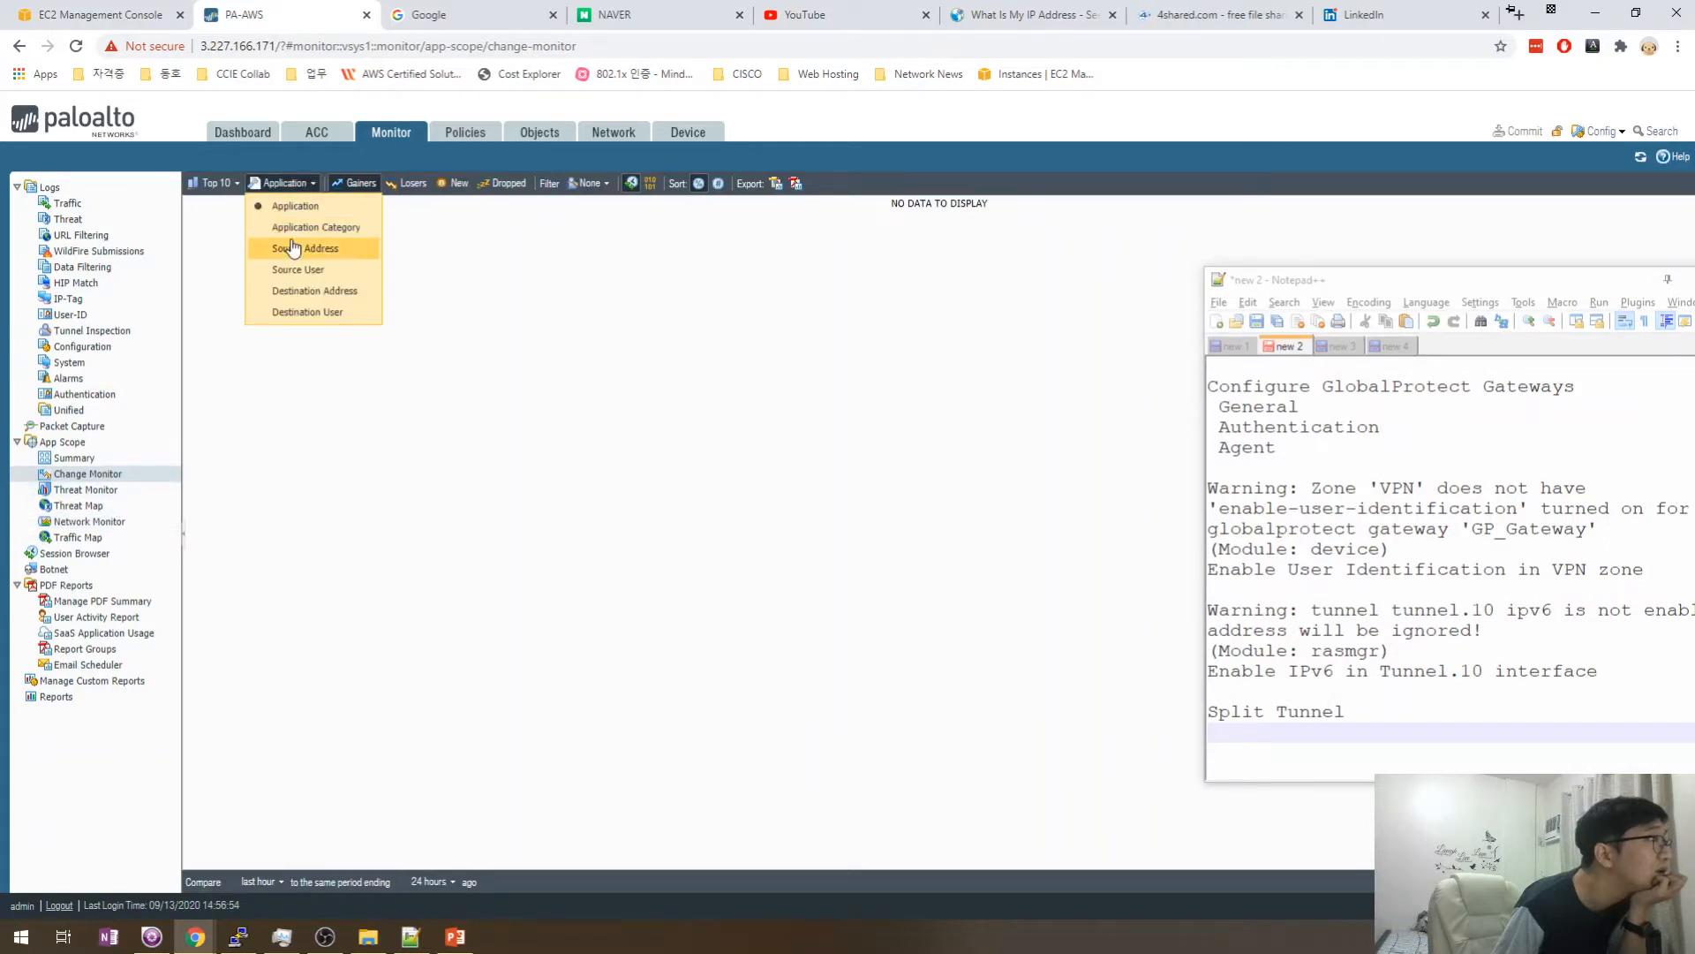
pyautogui.click(296, 210)
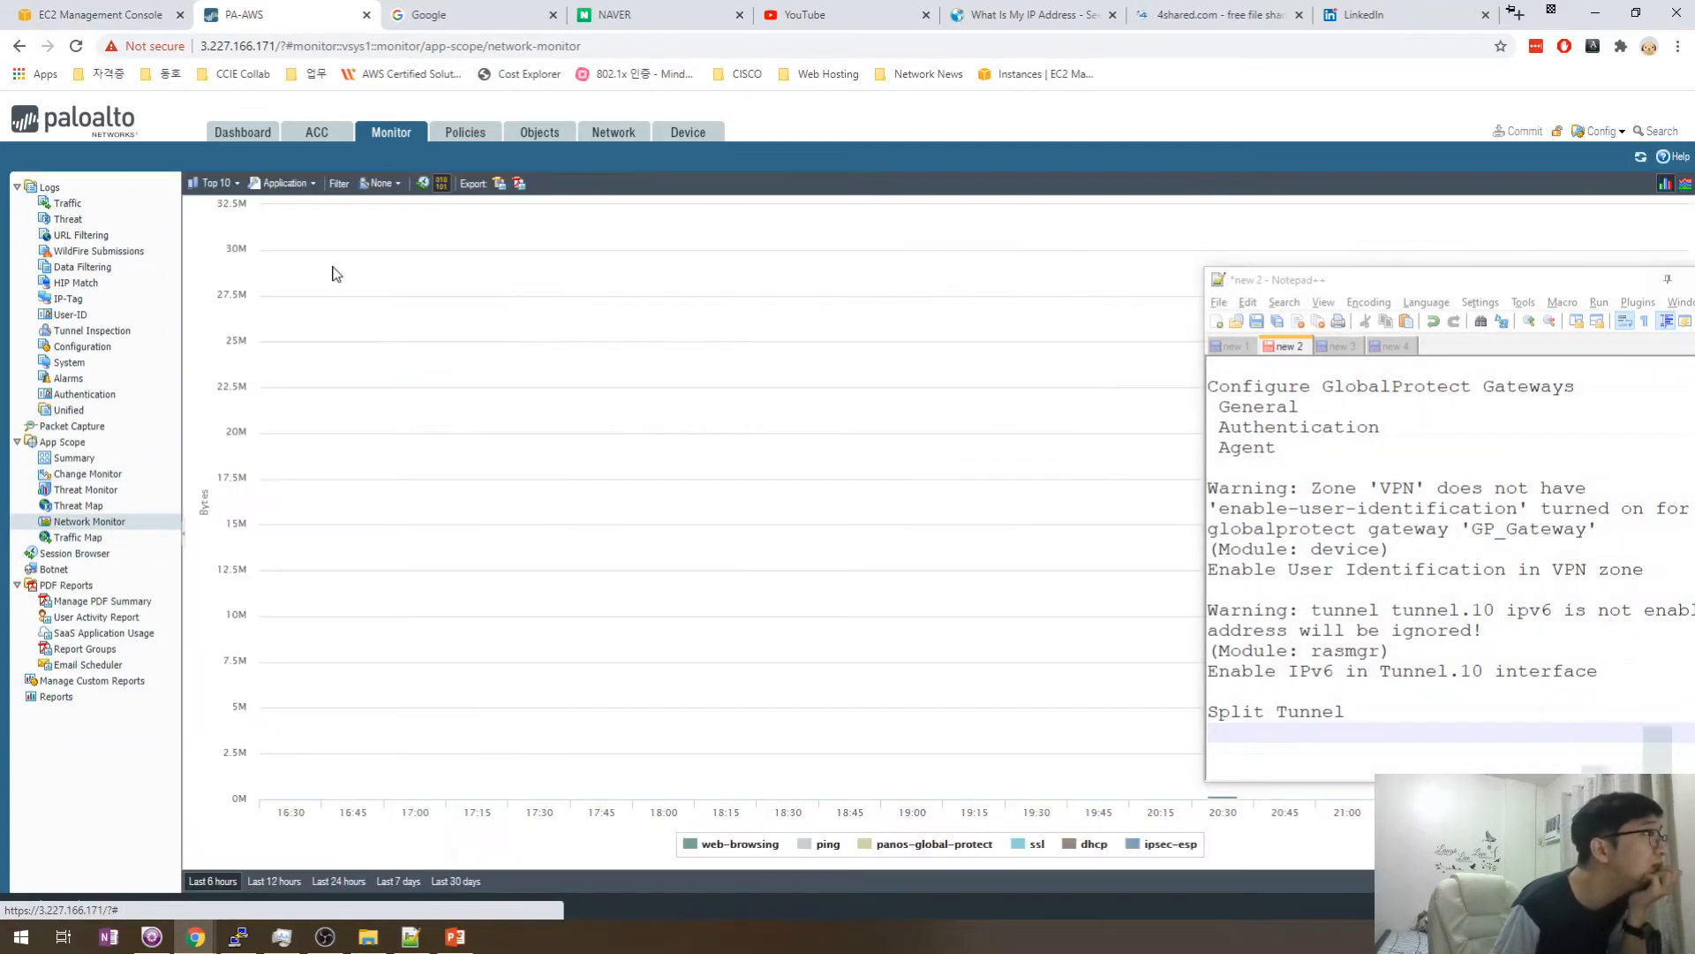
# - Bring the Notepad++ notes window fully on screen and to the front
pyautogui.moveTo(1398, 284); pyautogui.dragTo(1124, 198)
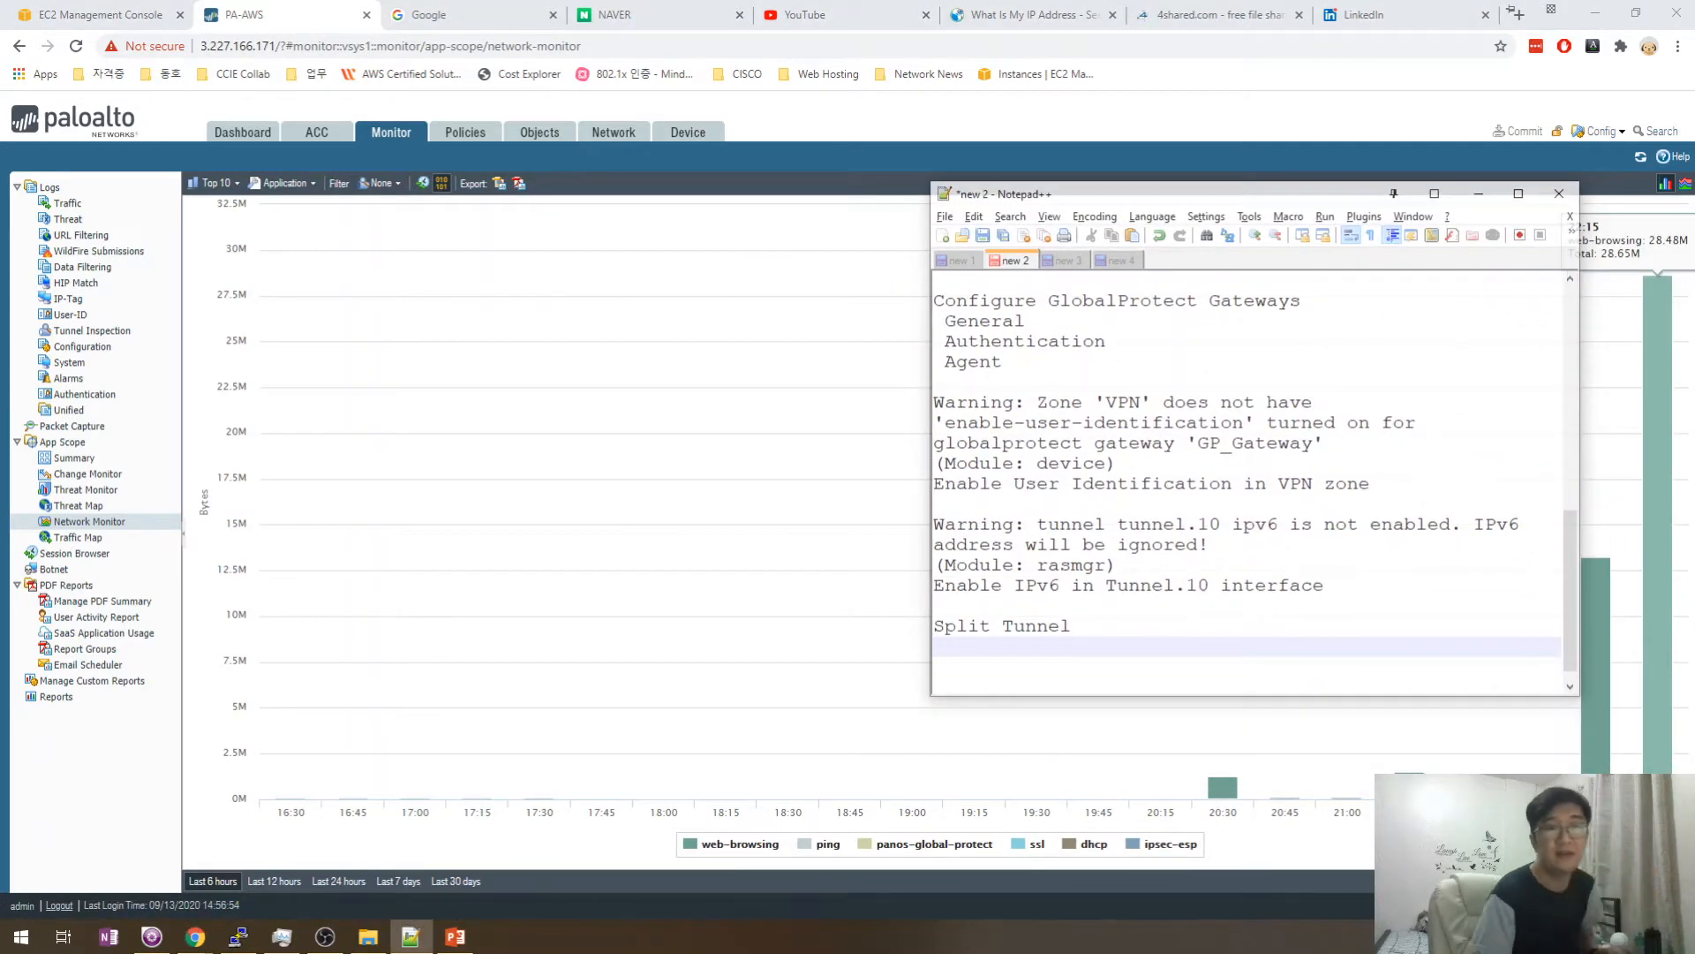
pyautogui.hotkey('alt', 'Tab')
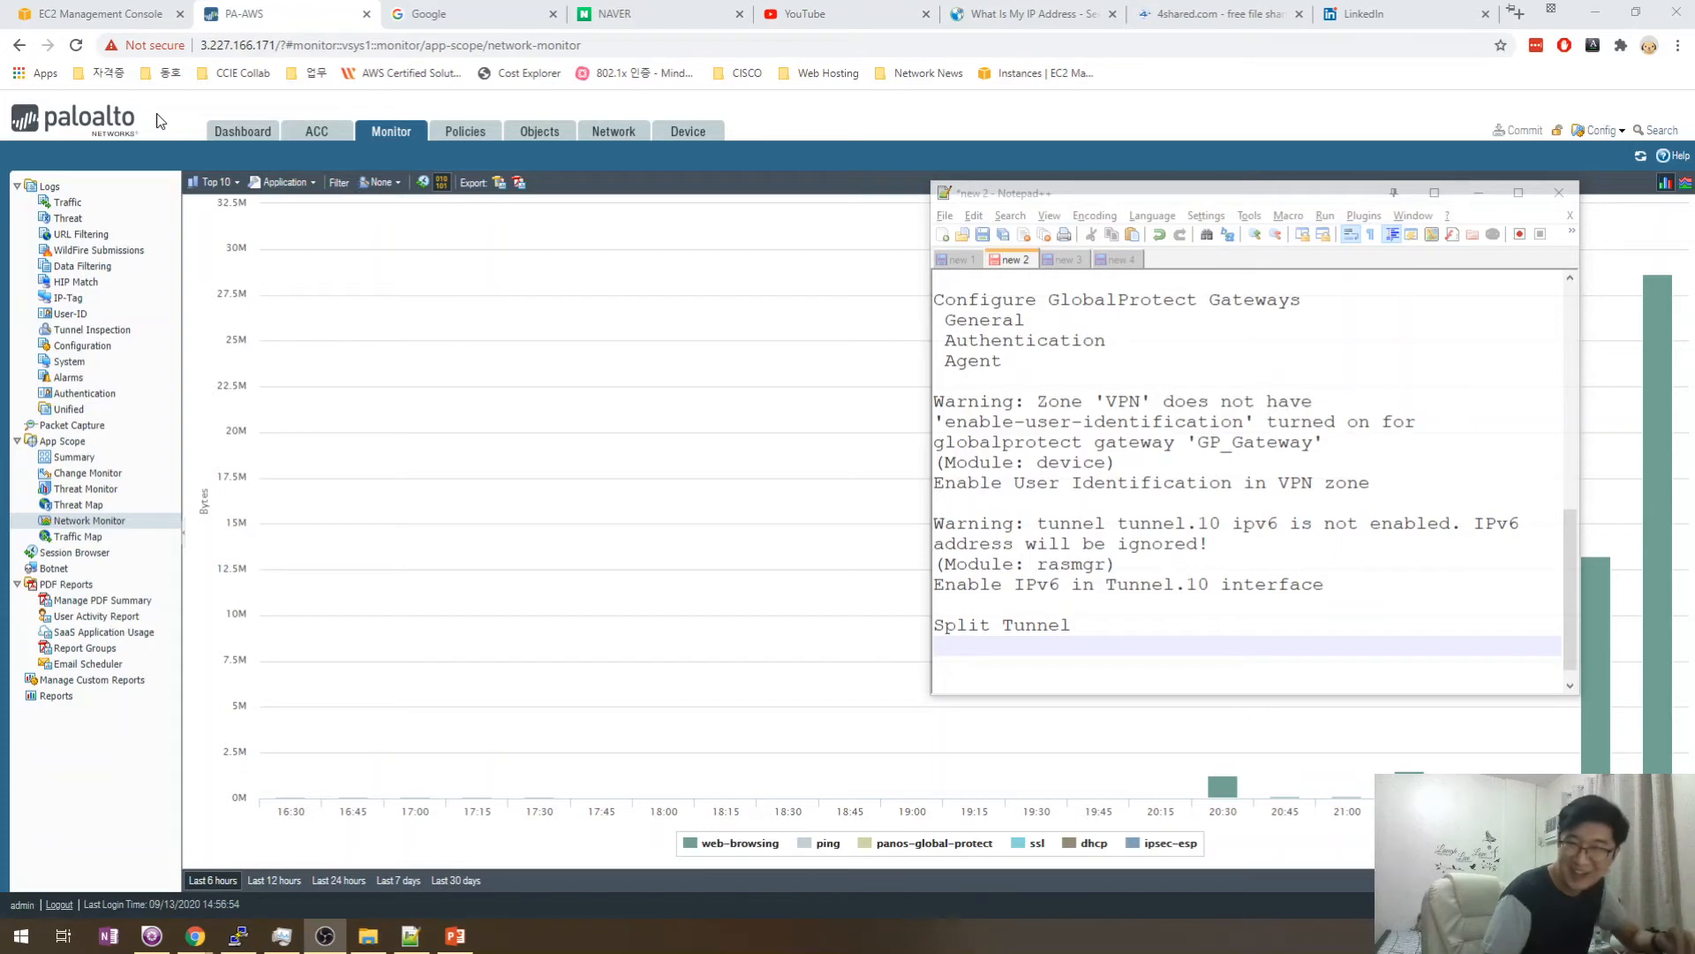
pyautogui.click(1065, 645)
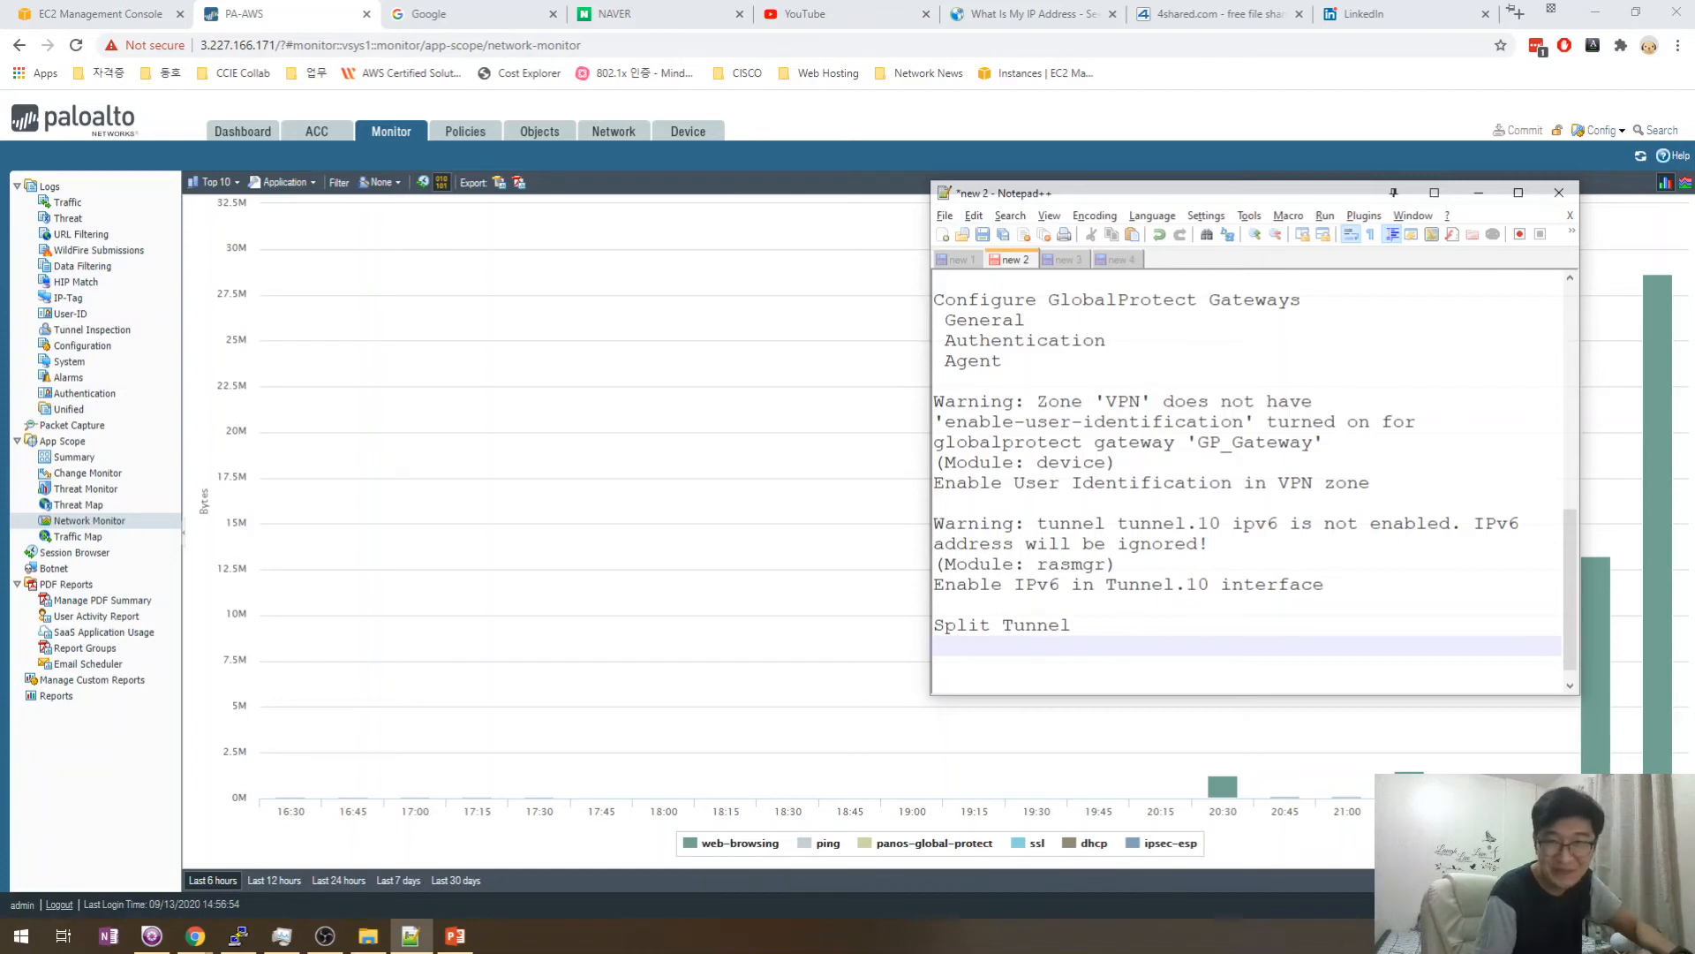
pyautogui.hotkey('alt', 'Tab')
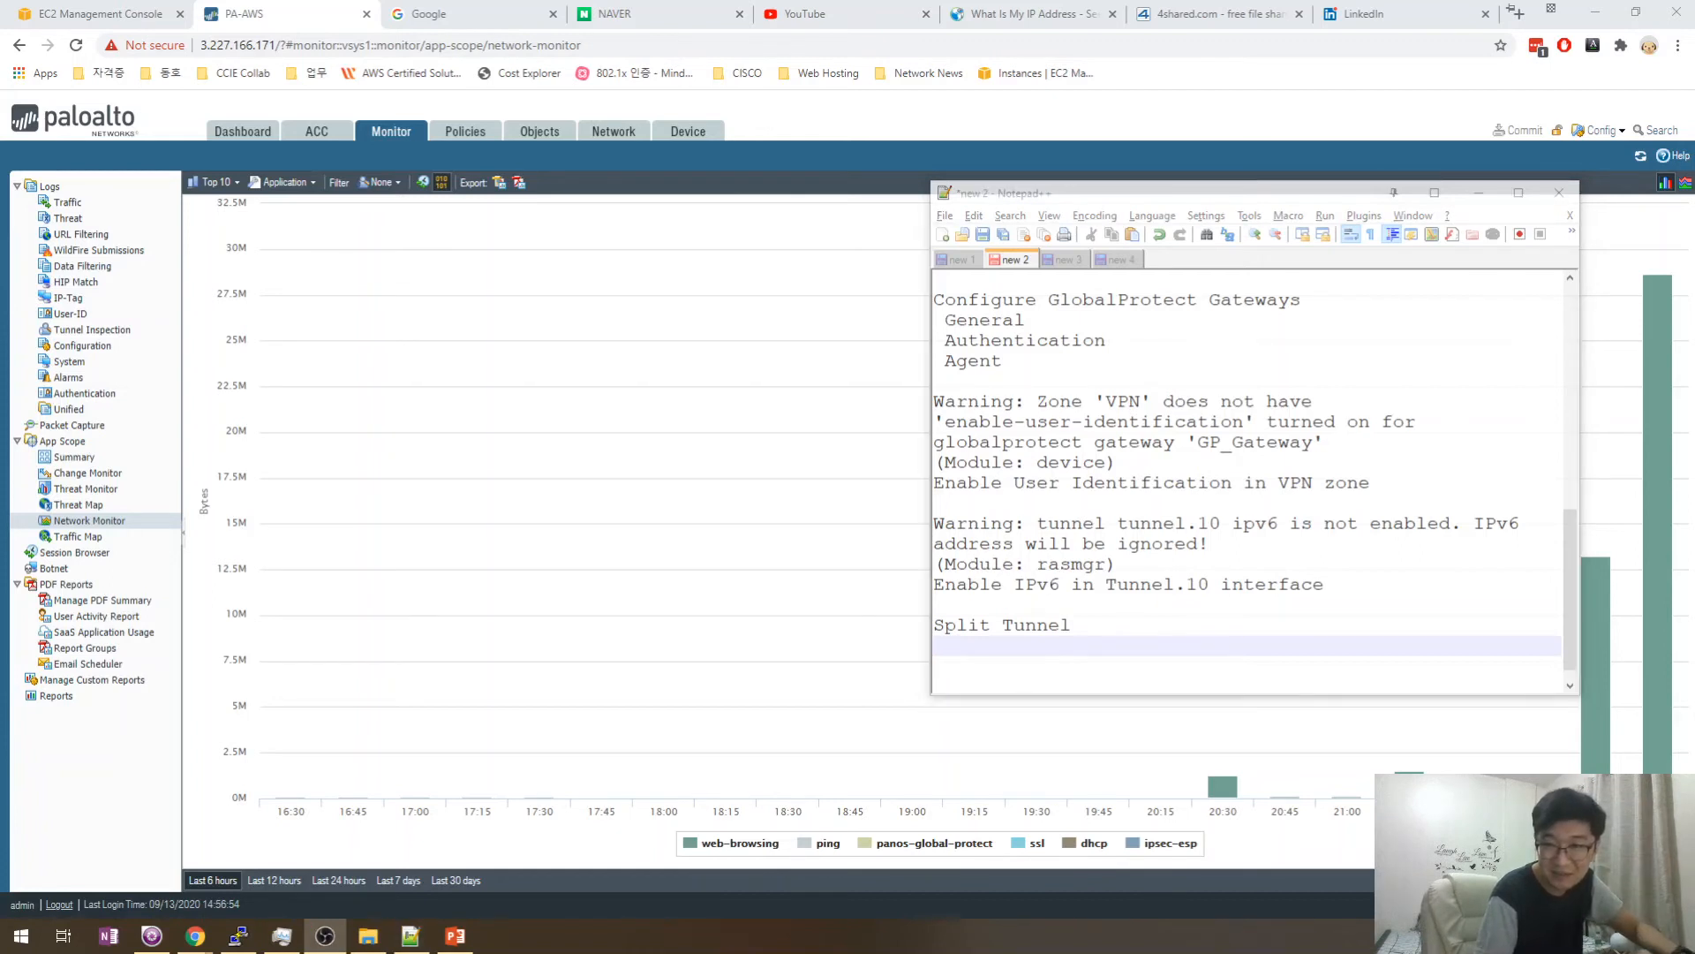